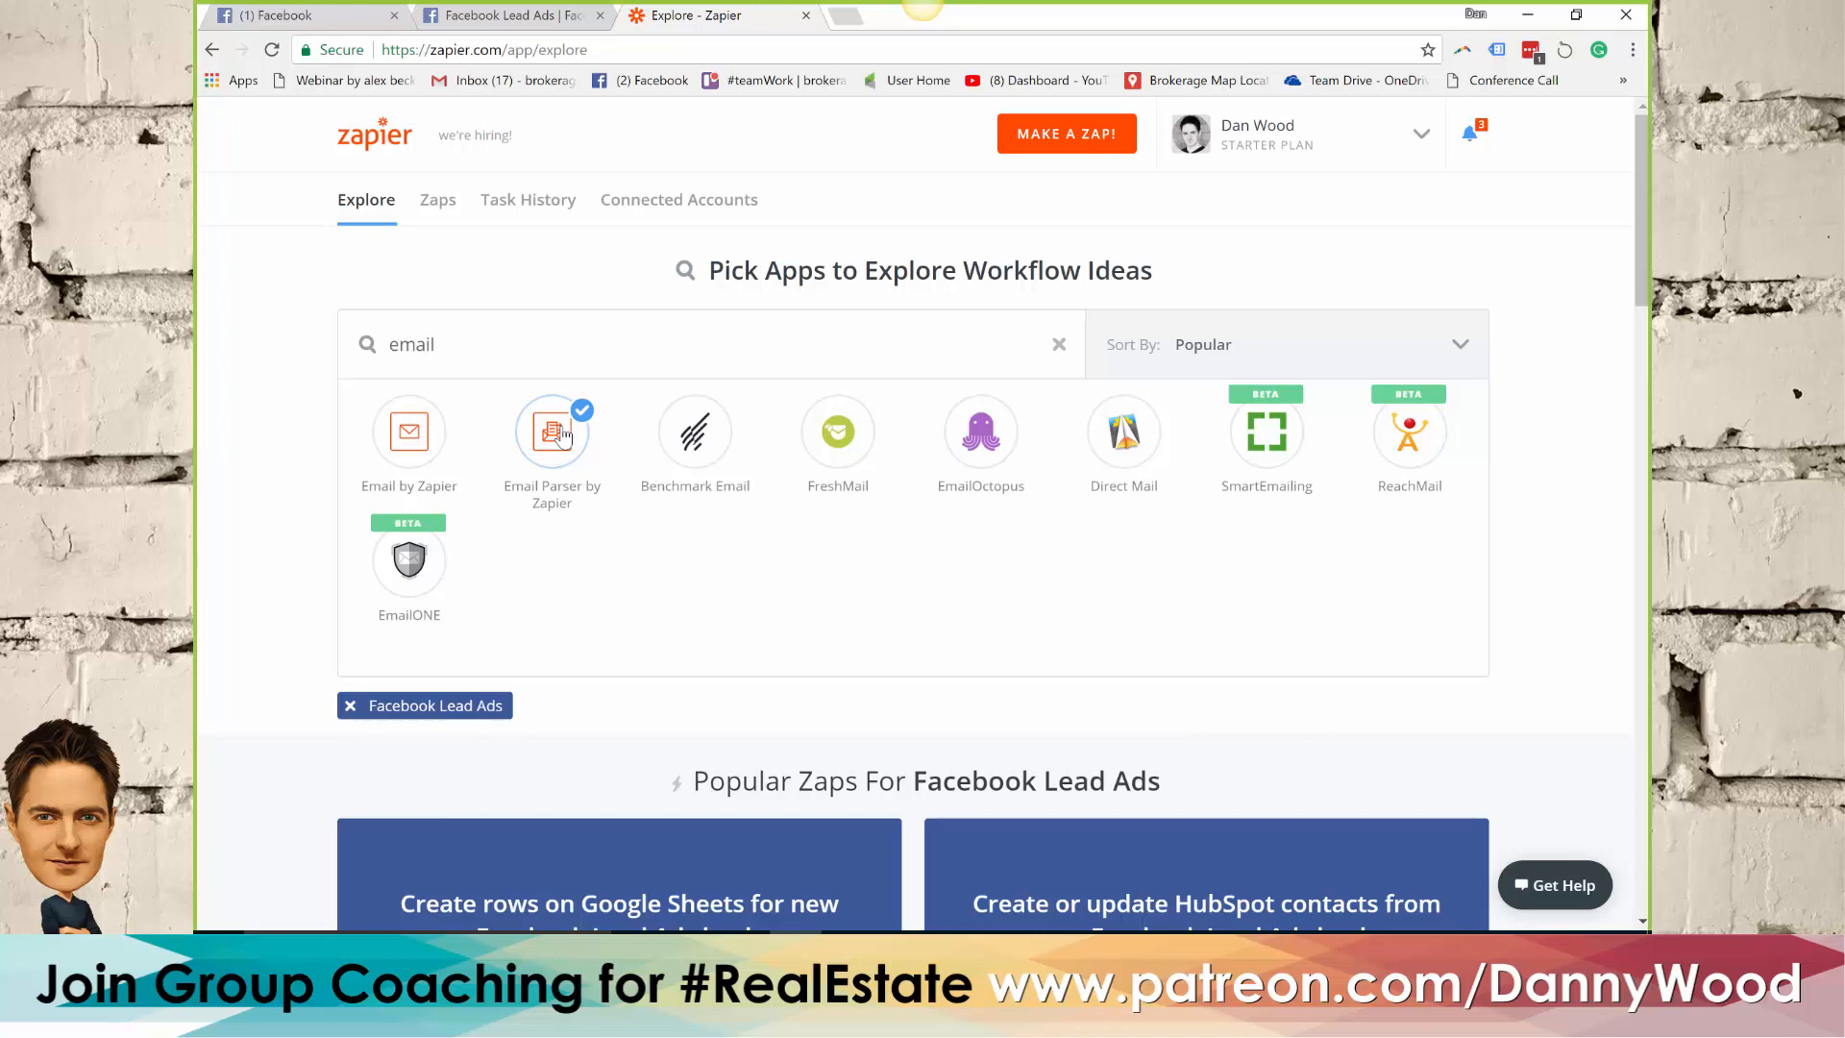
Search Zapier's app directory for "sms" and for "email" to explore notification apps for Facebook Lead Ads
{"action": "left_click", "coordinate": [409, 447]}
{"action": "left_click_drag", "start_coordinate": [461, 345], "coordinate": [393, 345]}
{"action": "type", "text": "Sms"}
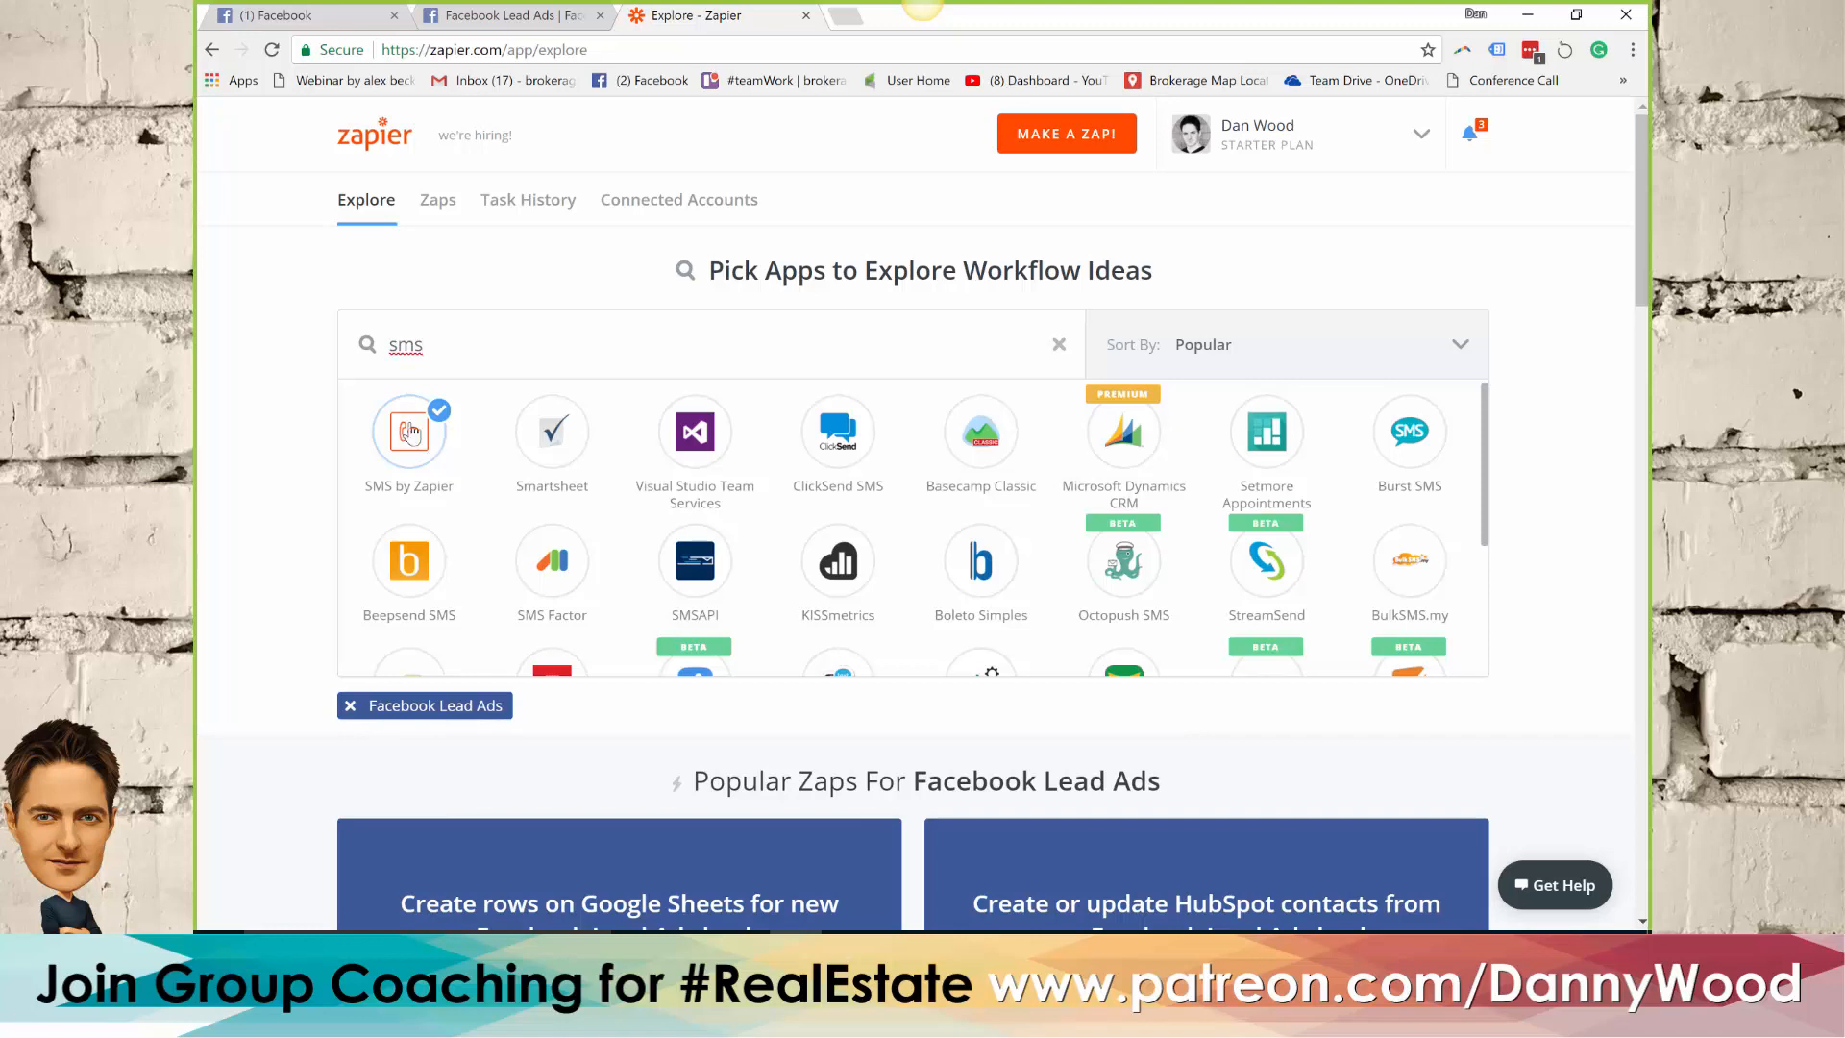
{"action": "double_click", "coordinate": [472, 335]}
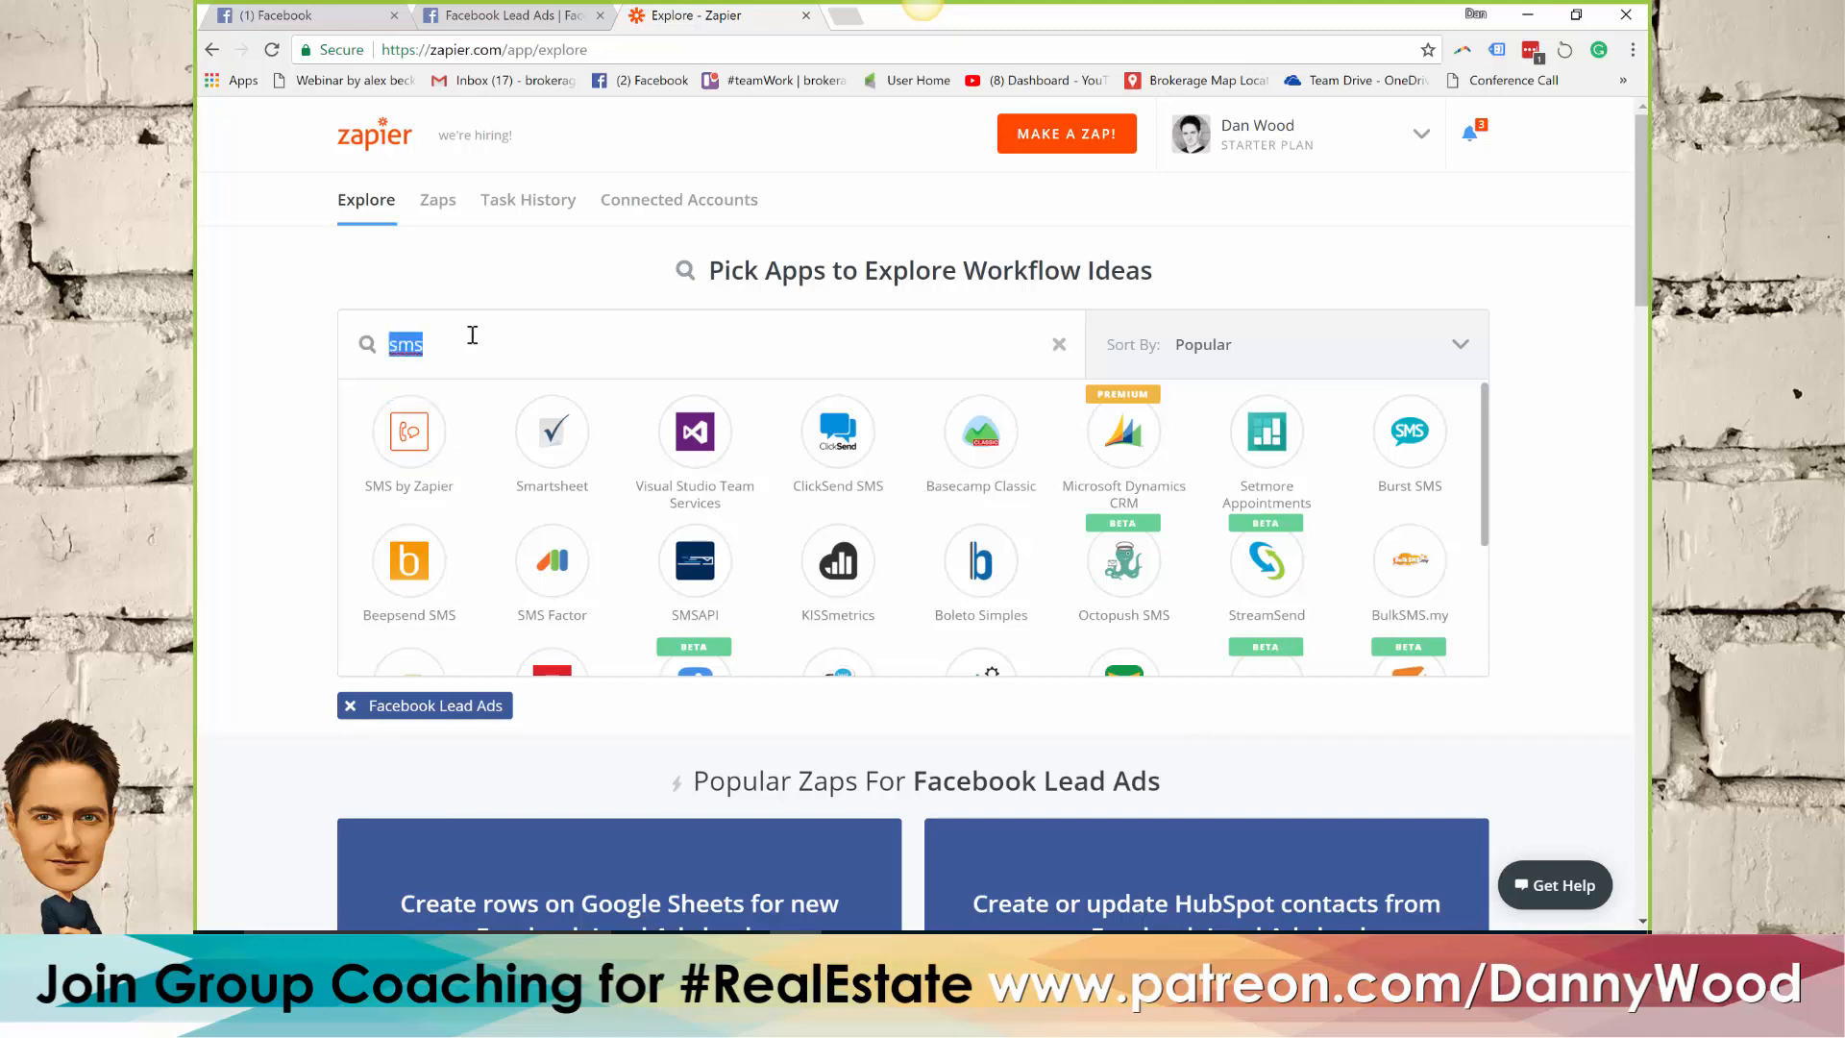
{"action": "type", "text": "email"}
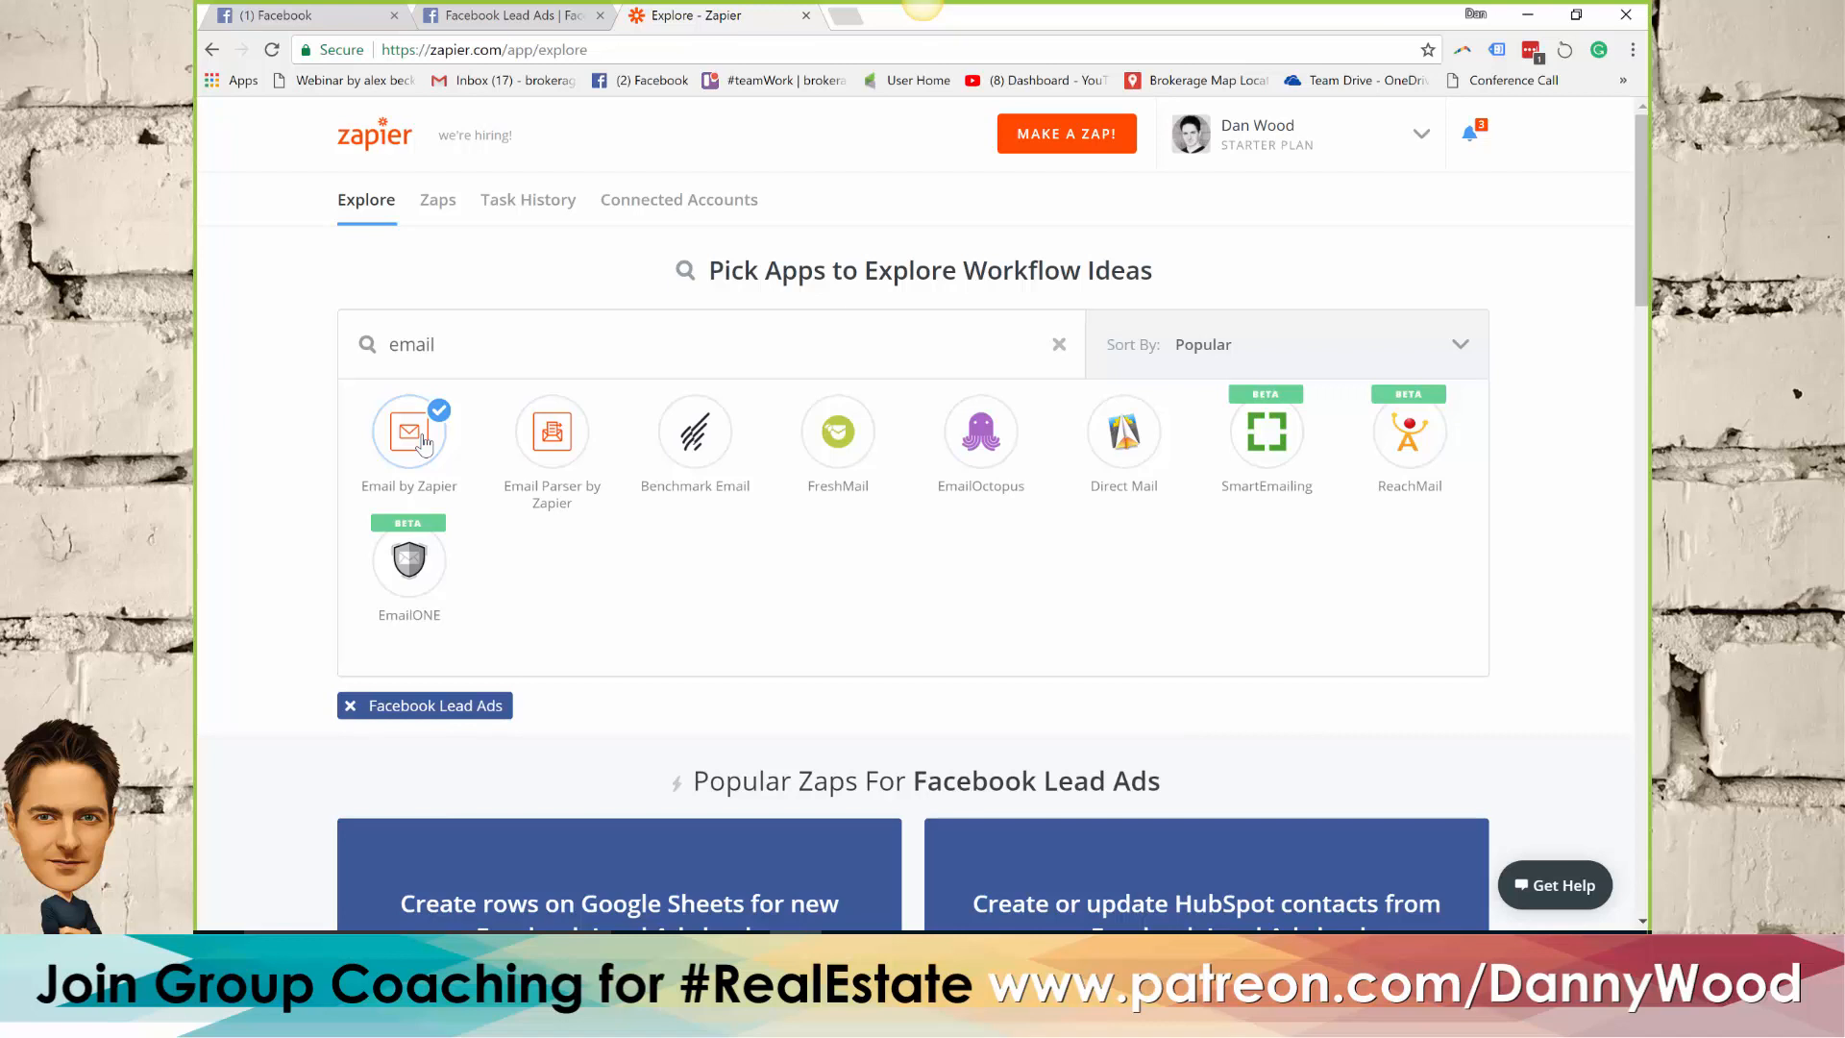
Switch to Facebook and open the pages overview at facebook.com/pages
{"action": "left_click", "coordinate": [289, 15]}
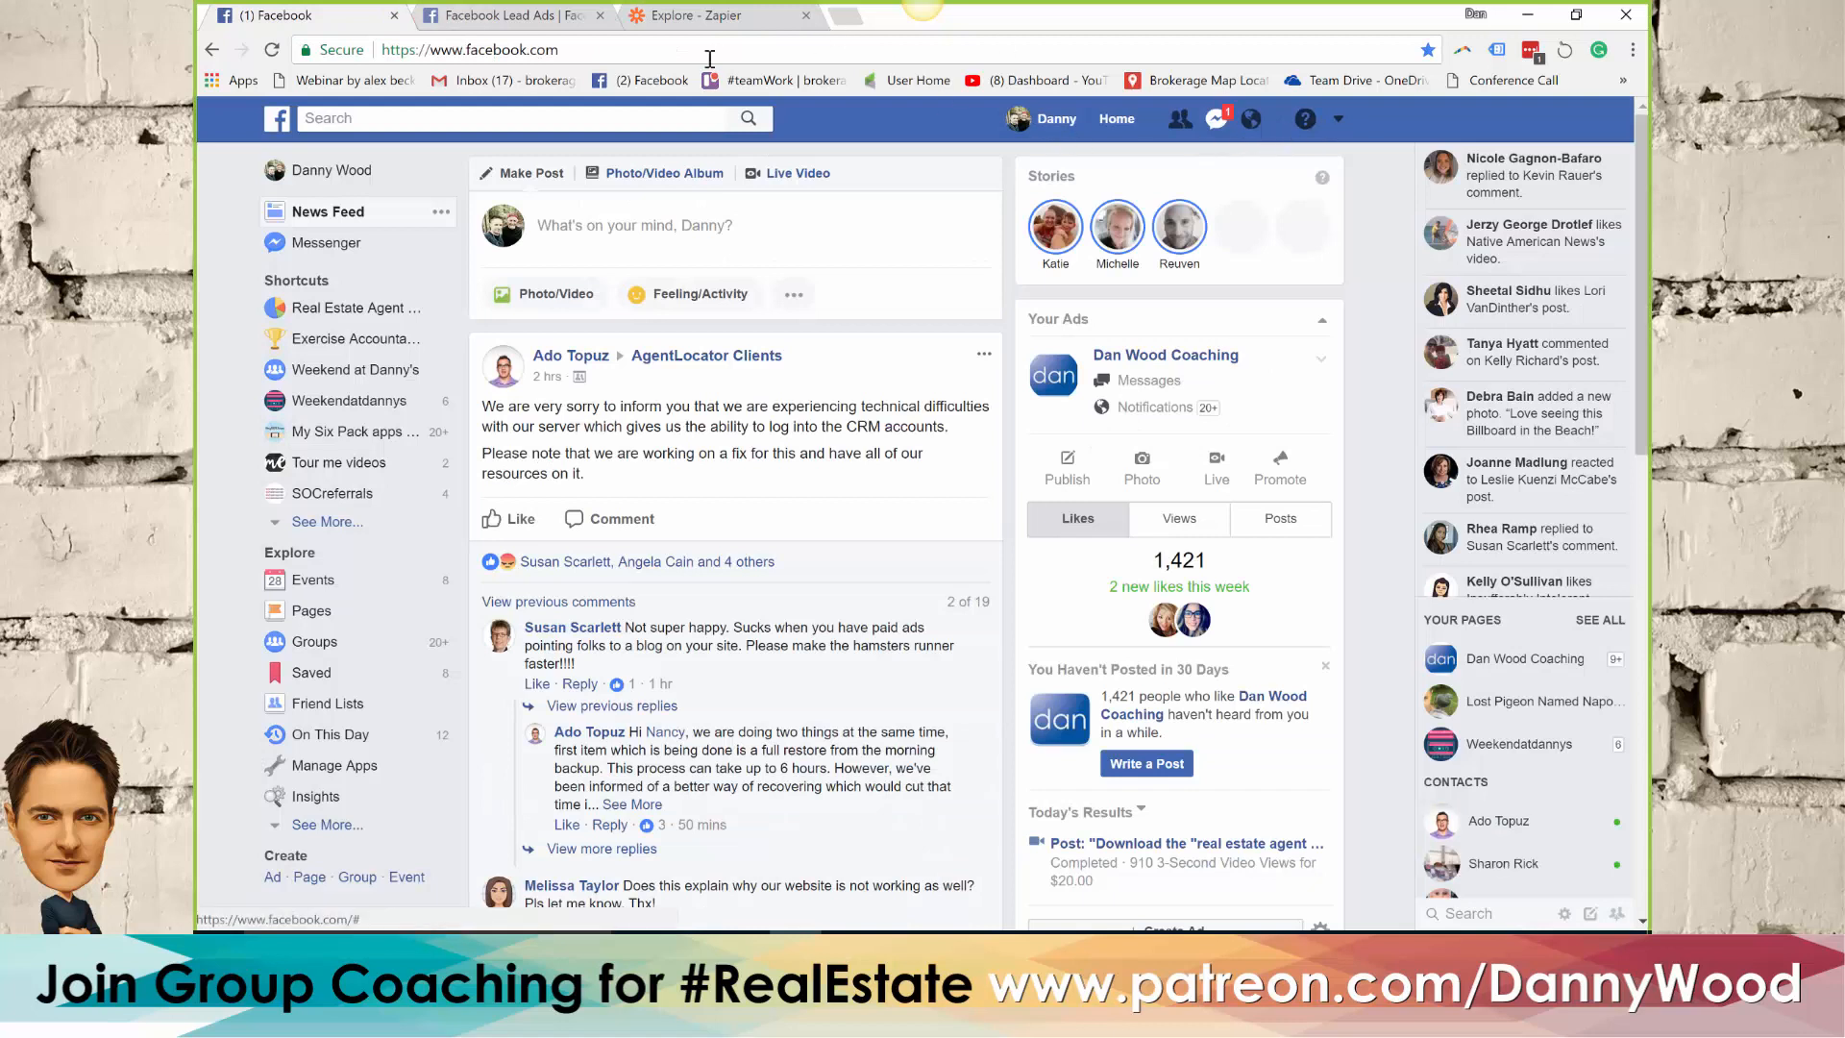
{"action": "left_click", "coordinate": [621, 55]}
{"action": "left_click", "coordinate": [624, 54]}
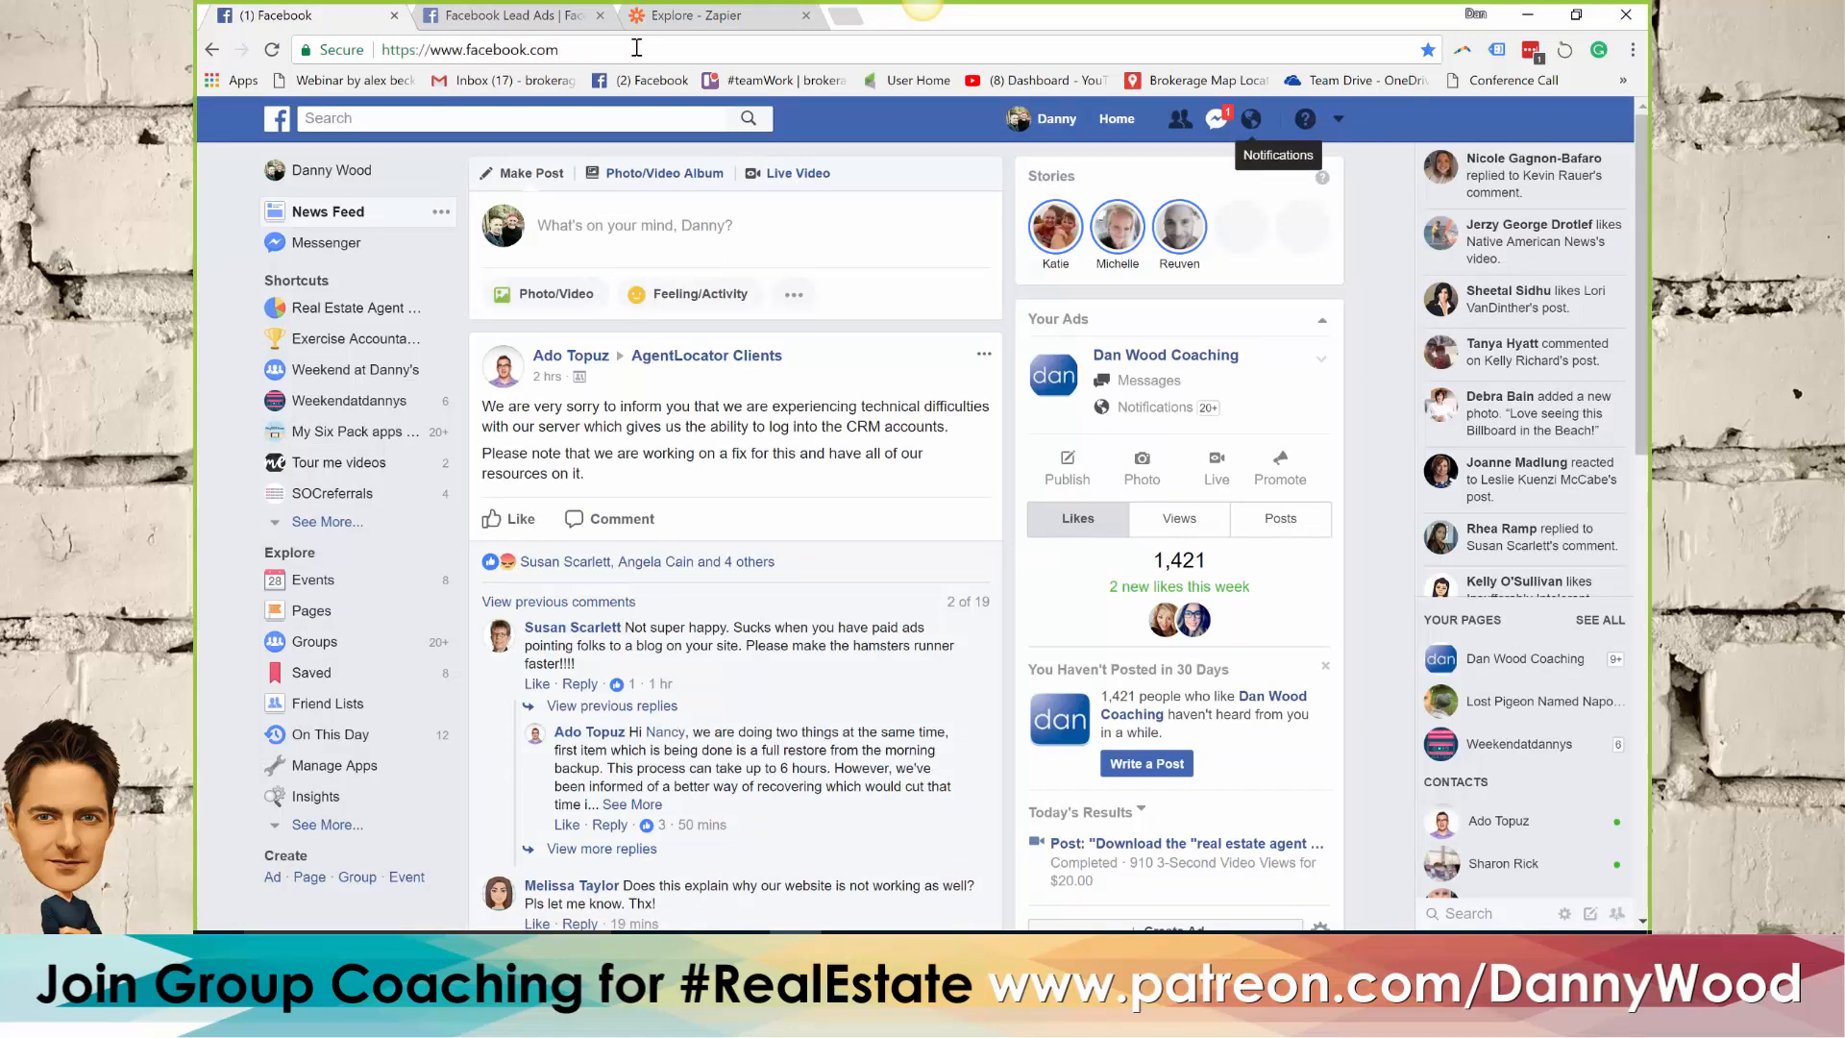
{"action": "type", "text": "/"}
{"action": "type", "text": "pages"}
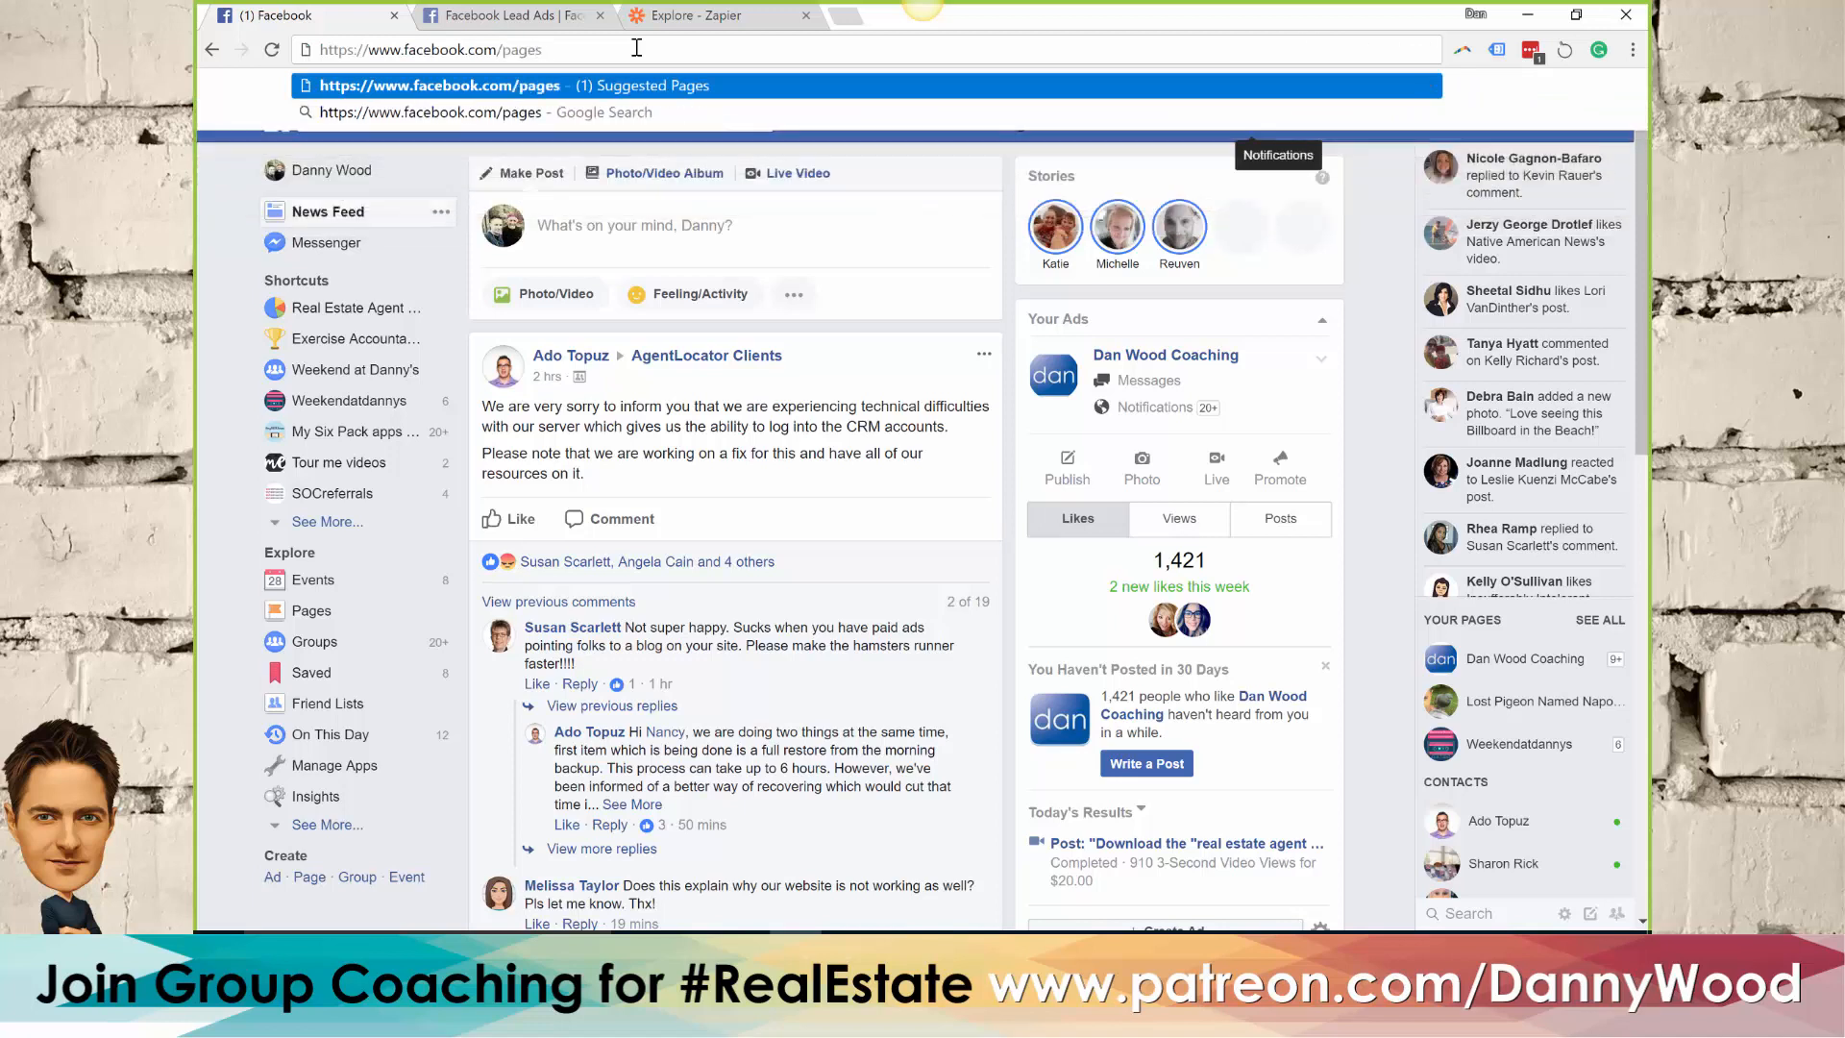
{"action": "key", "text": "Return"}
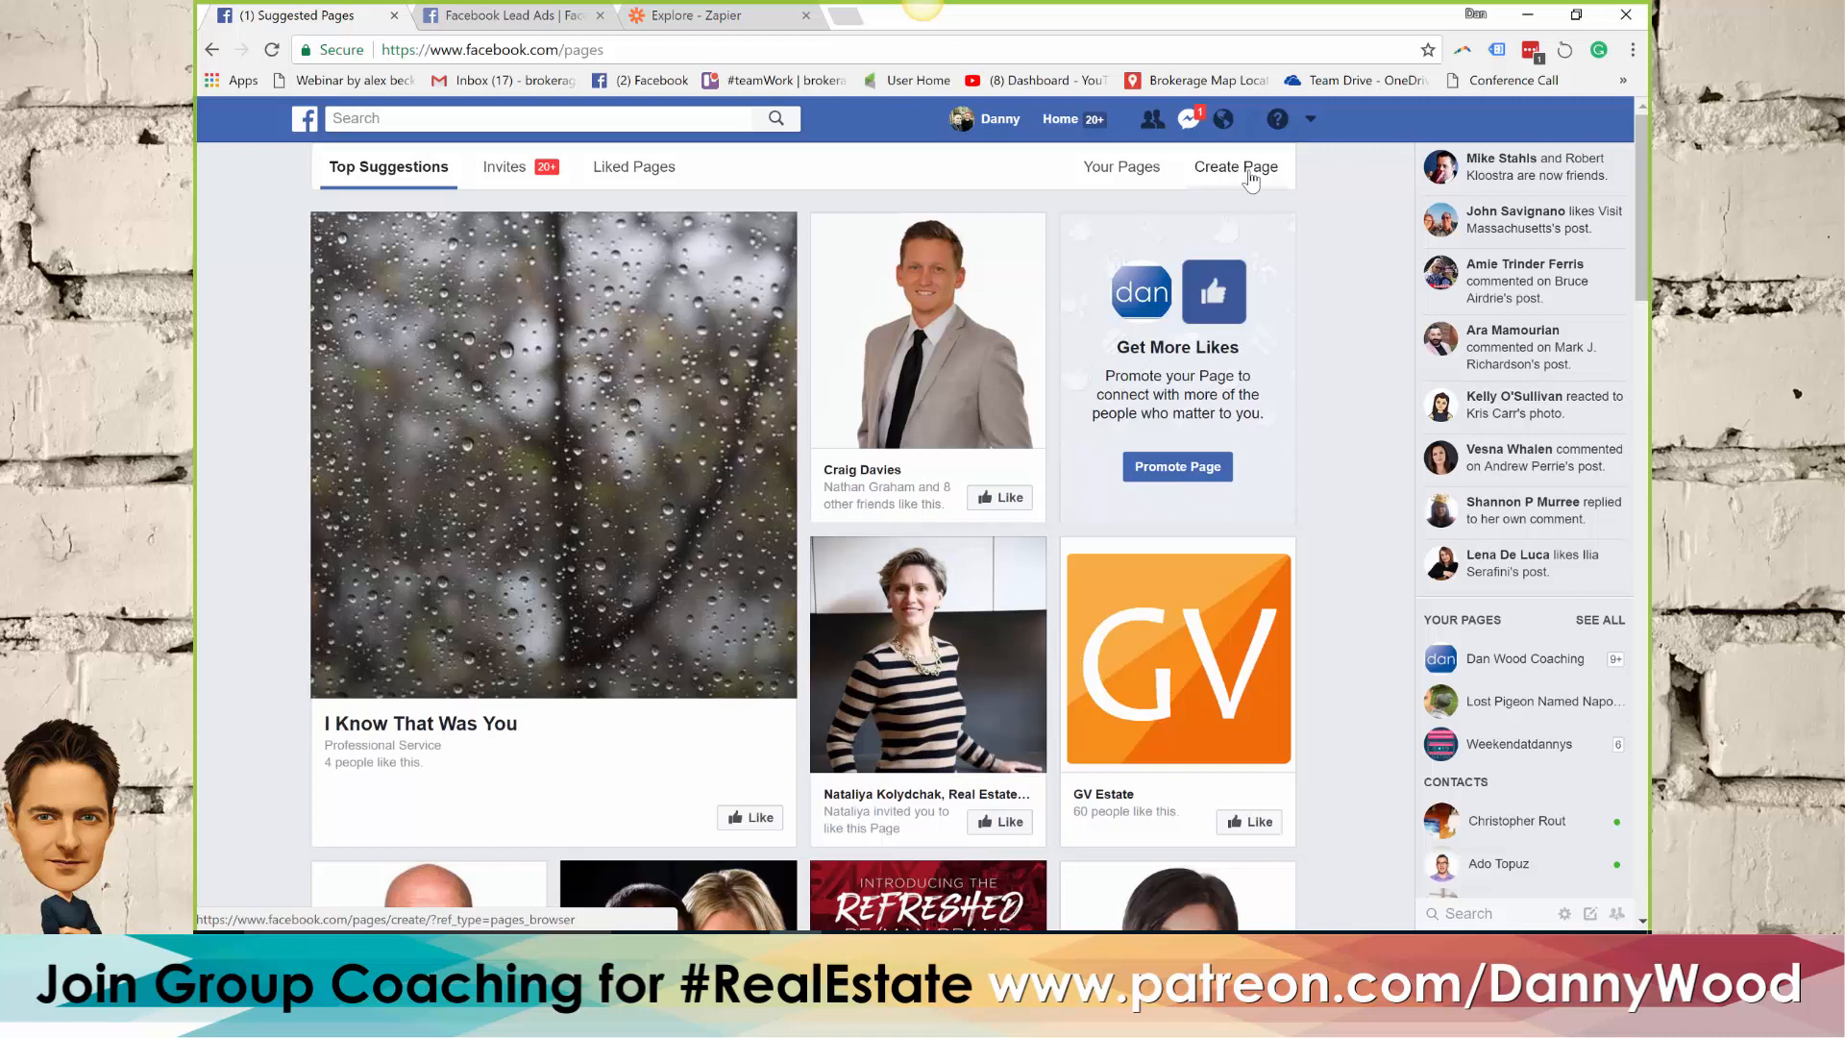
Start creating a new Facebook ad and choose Lead generation as the marketing objective
{"action": "left_click", "coordinate": [1311, 119]}
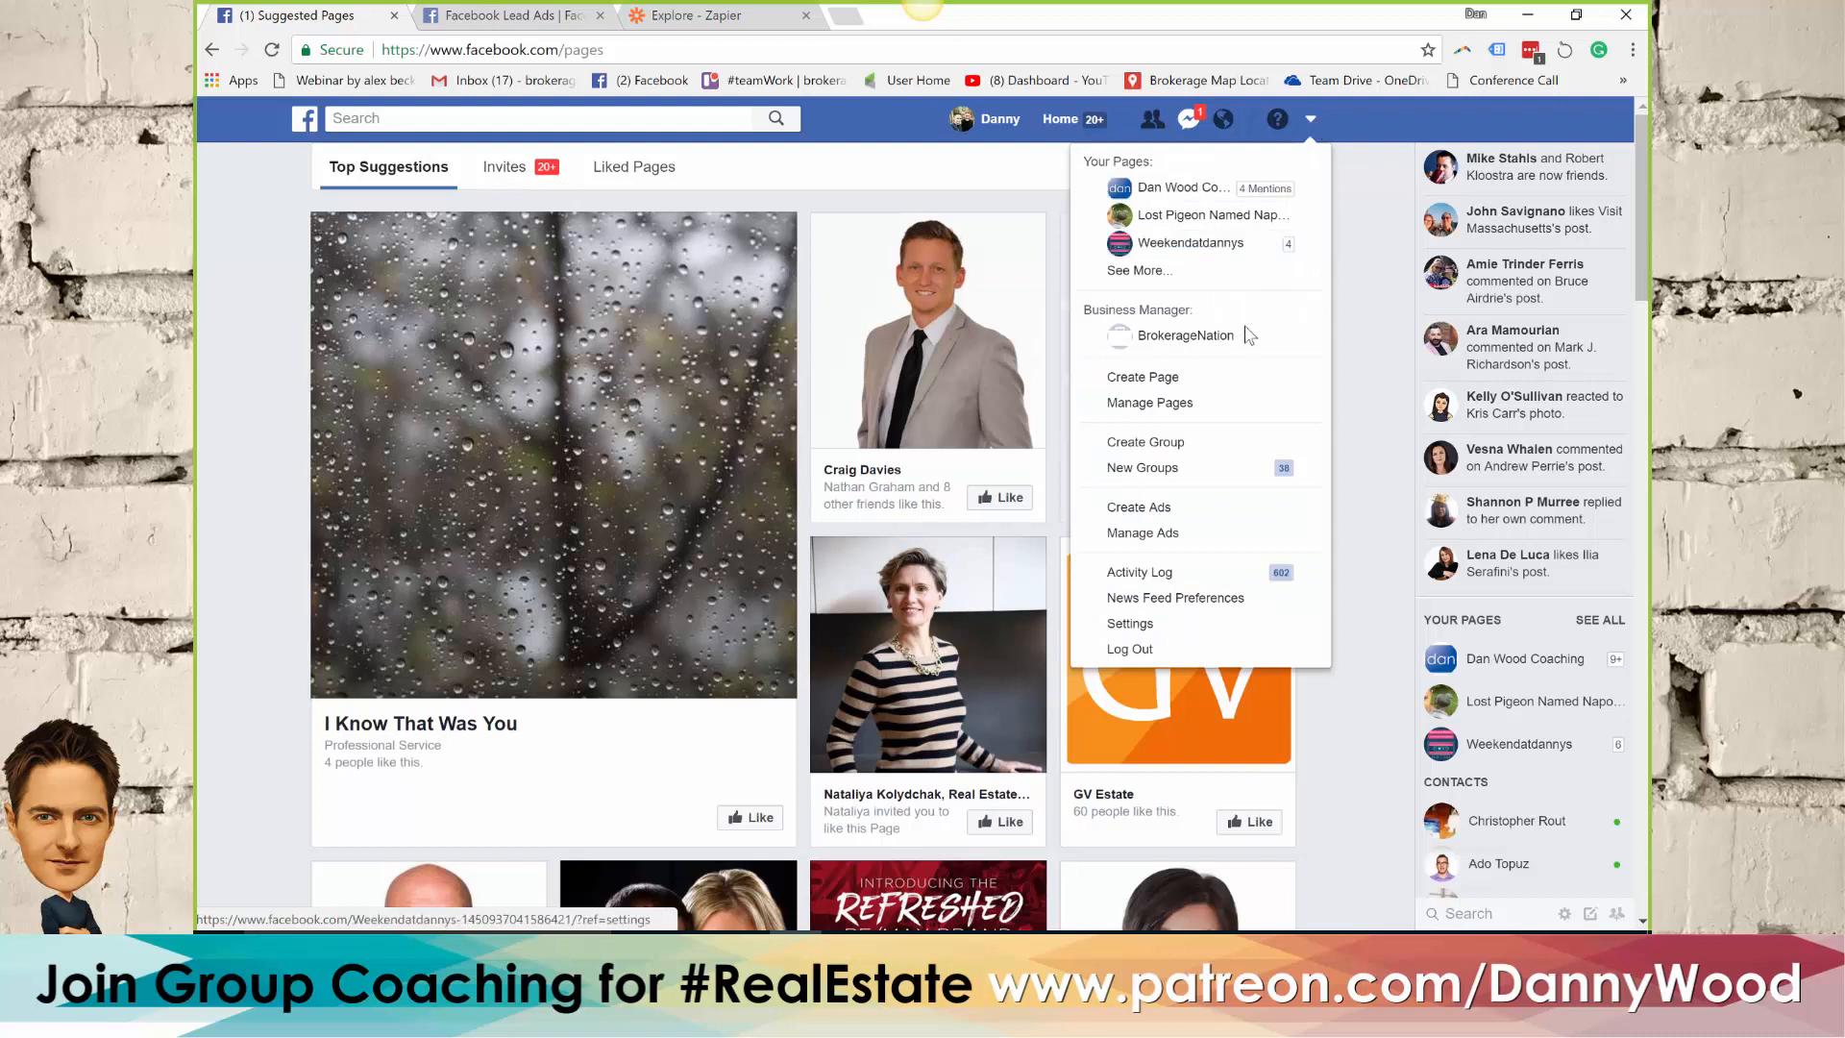
{"action": "left_click", "coordinate": [1185, 512]}
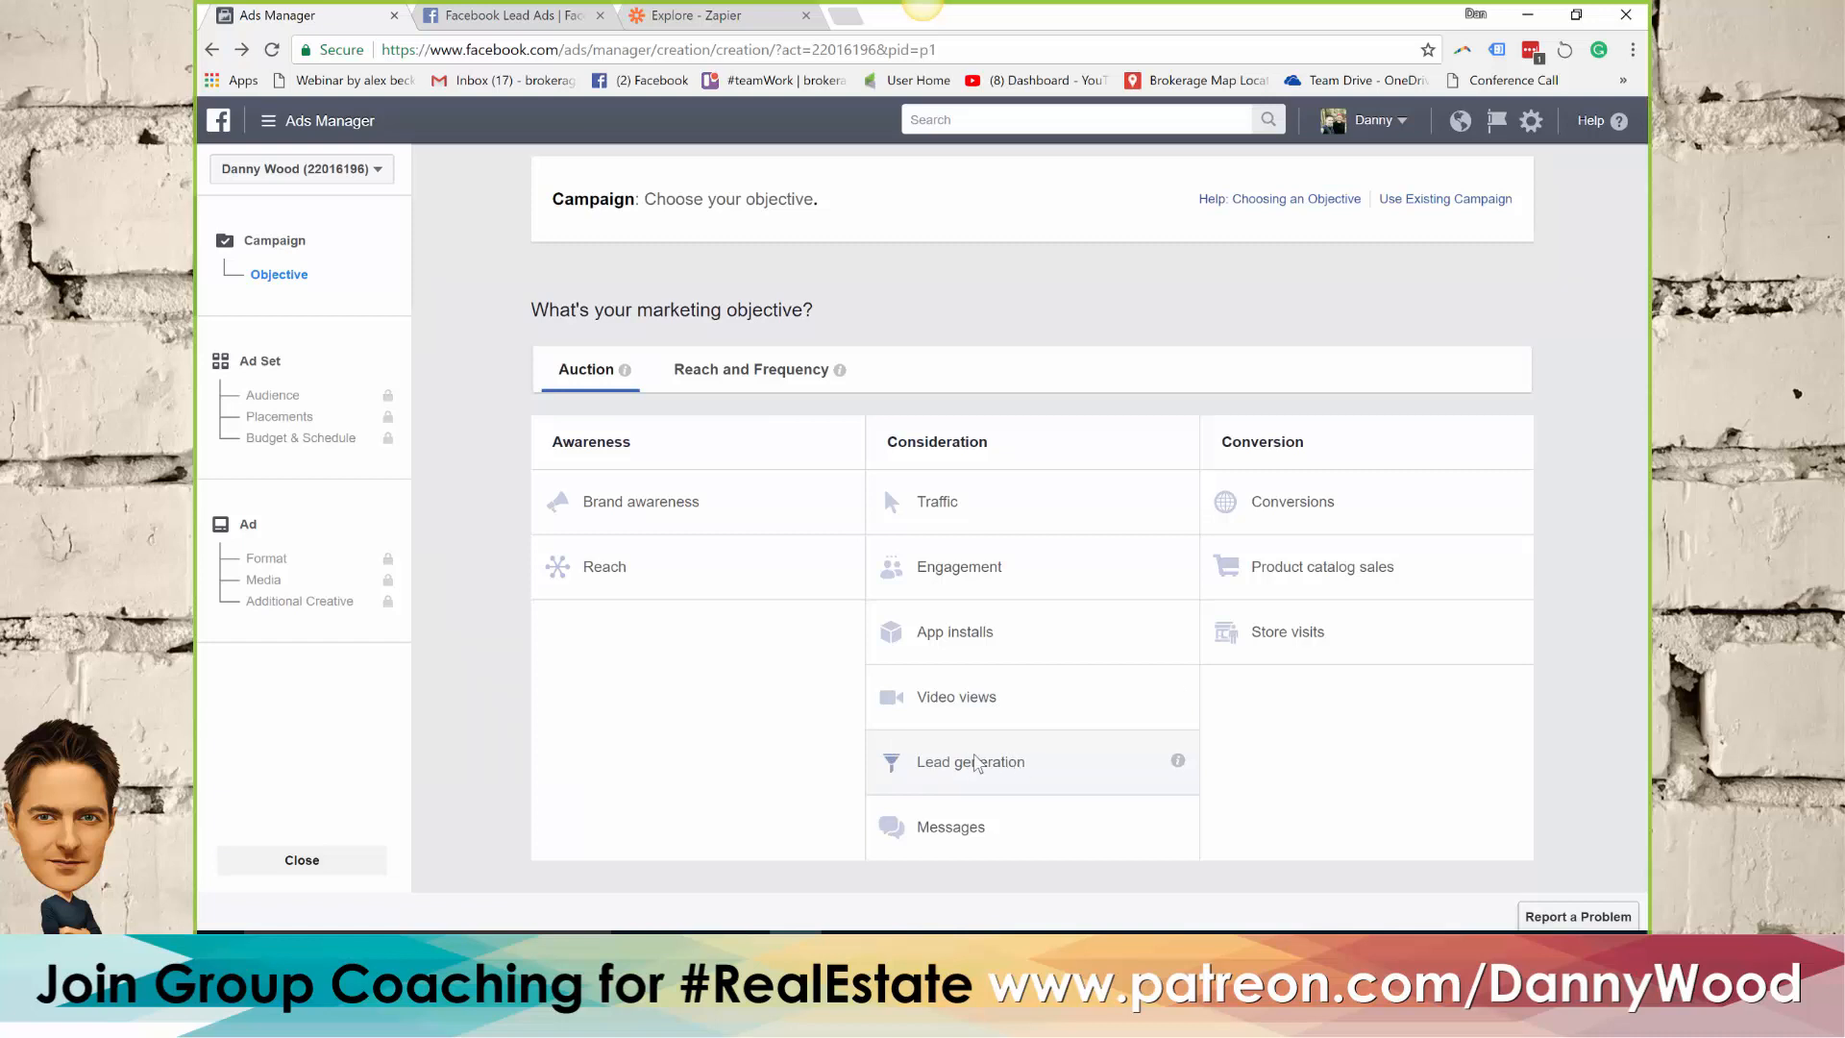
{"action": "left_click", "coordinate": [1047, 773]}
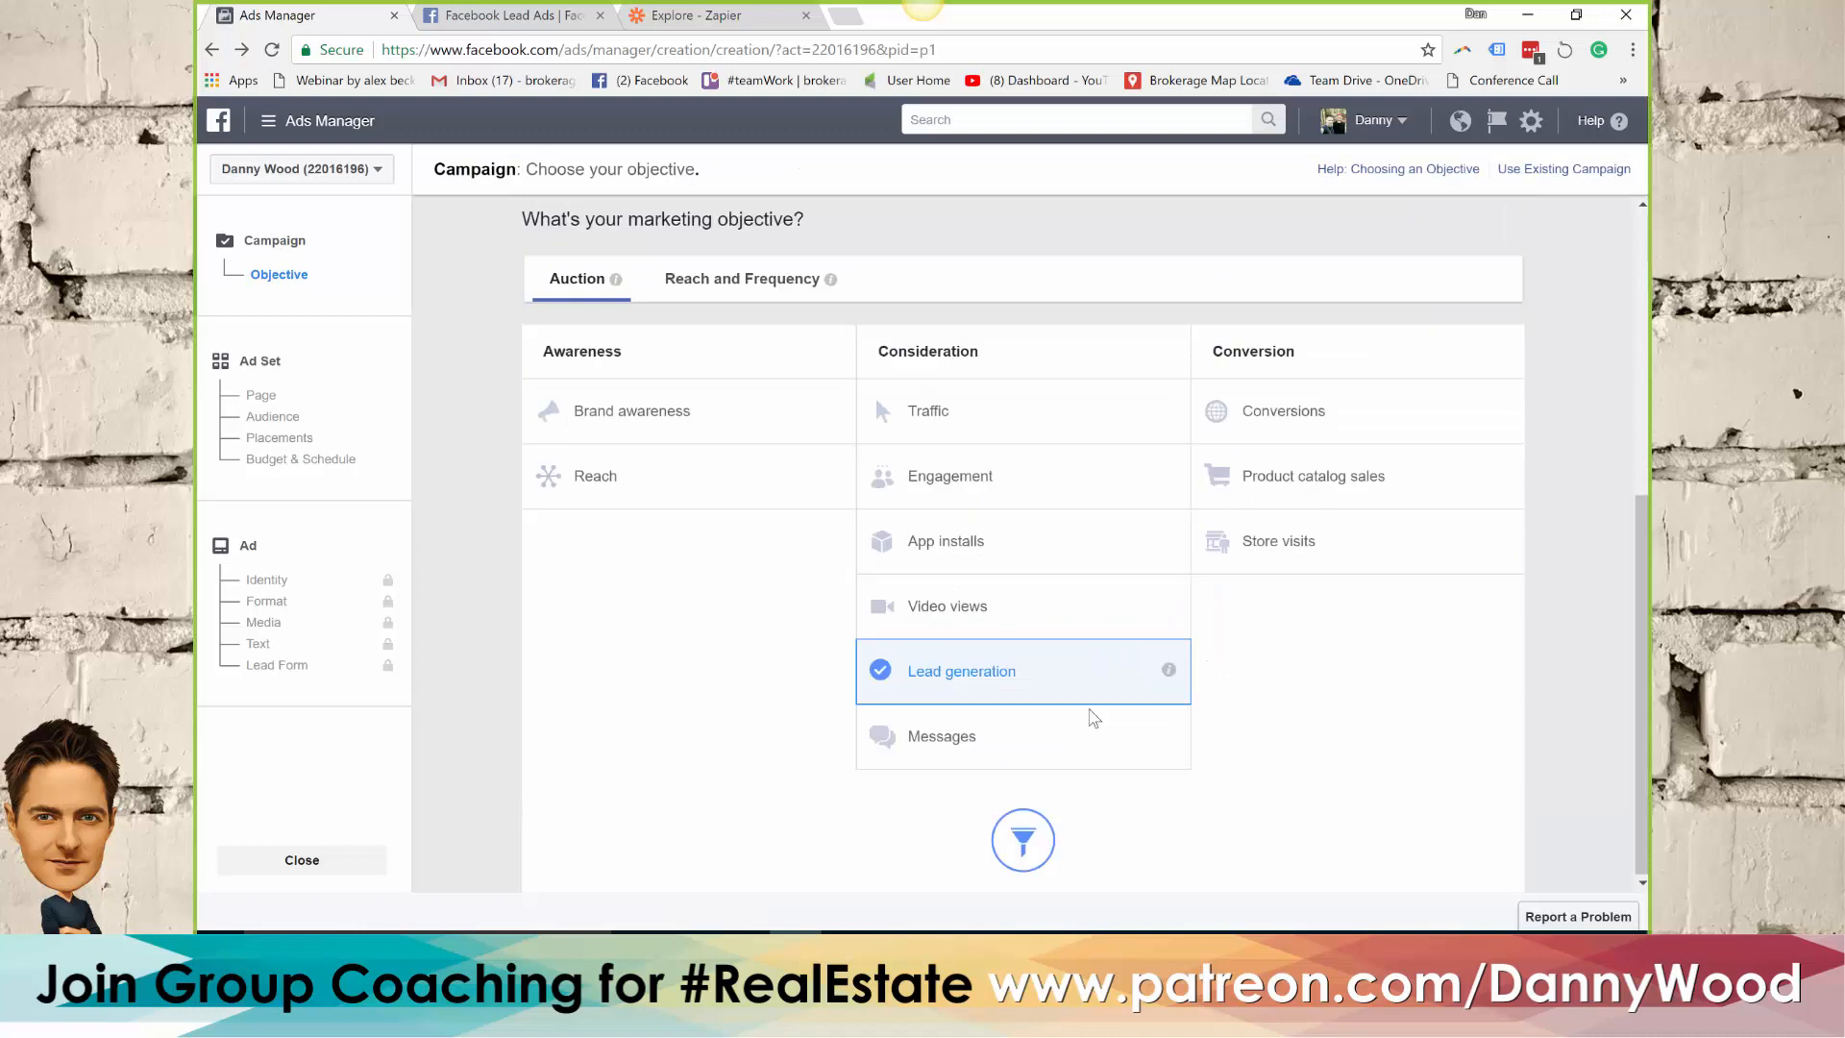
Name the campaign "123 fake street" and continue to the ad set settings
{"action": "left_click_drag", "start_coordinate": [1080, 660], "coordinate": [903, 666]}
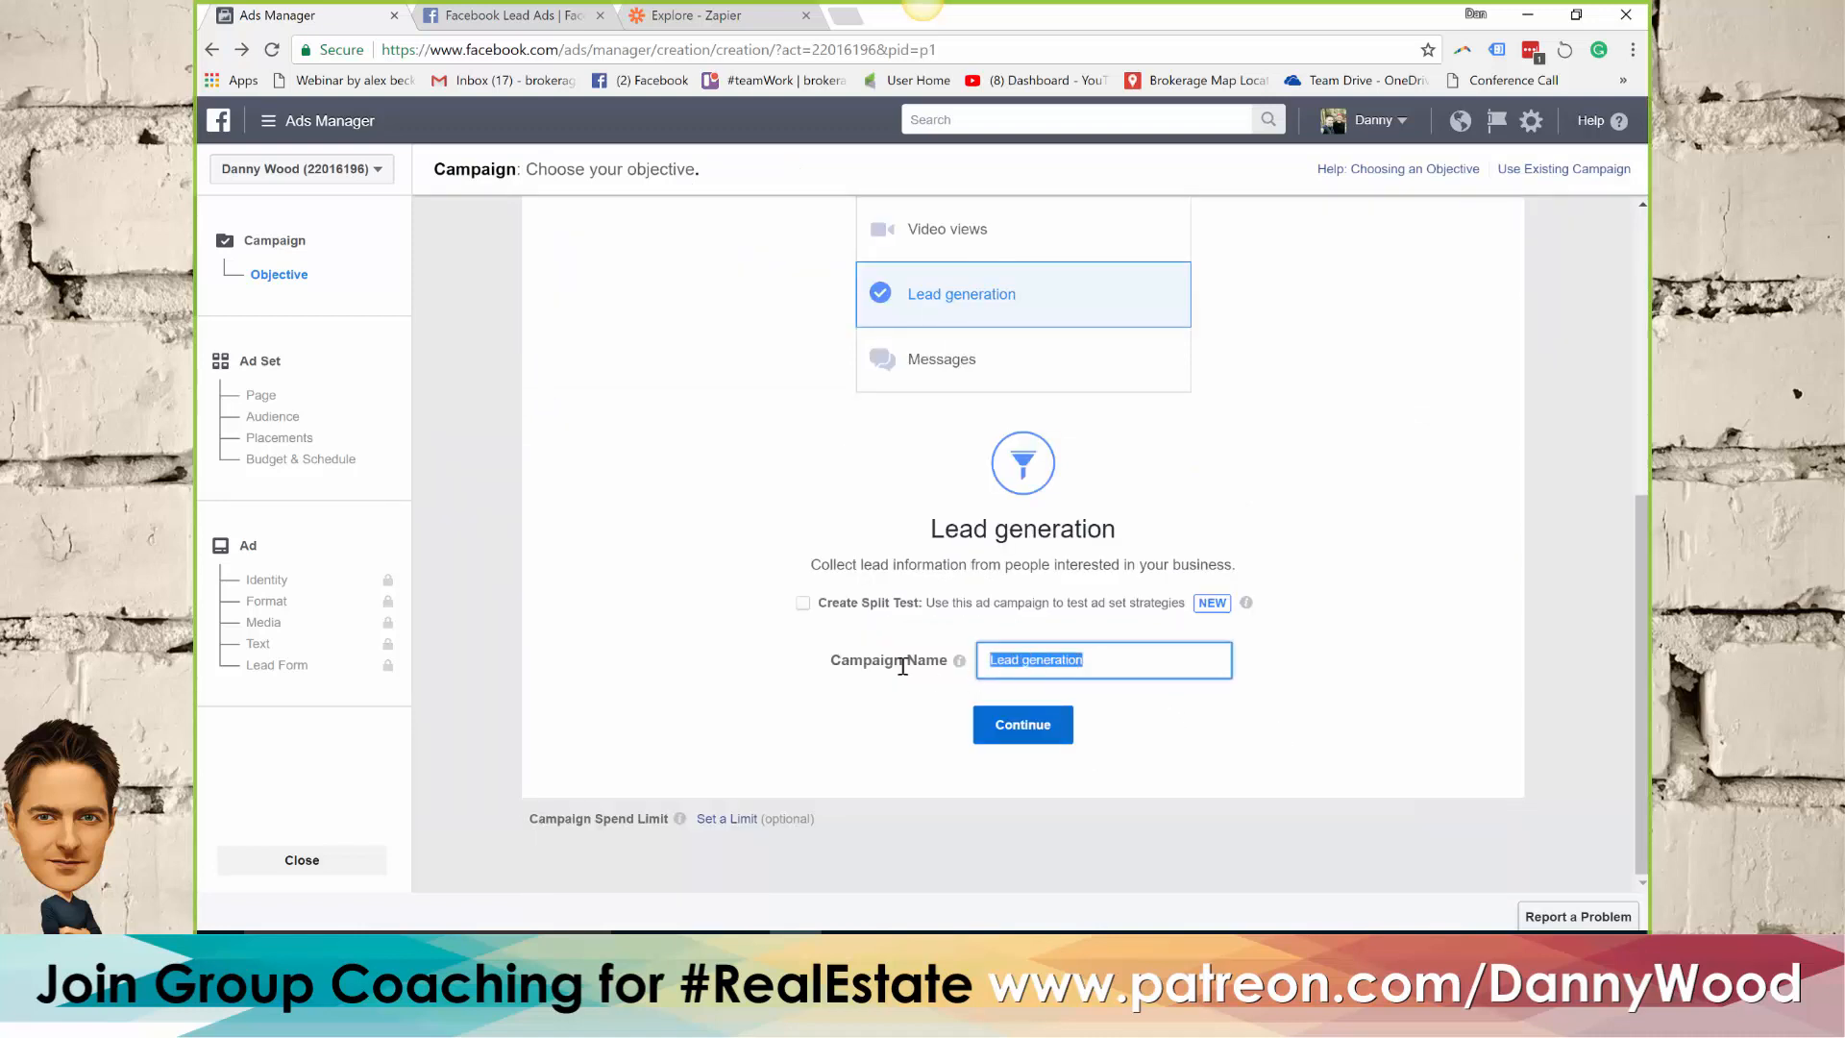
{"action": "type", "text": "123 fake street"}
{"action": "left_click", "coordinate": [1037, 726]}
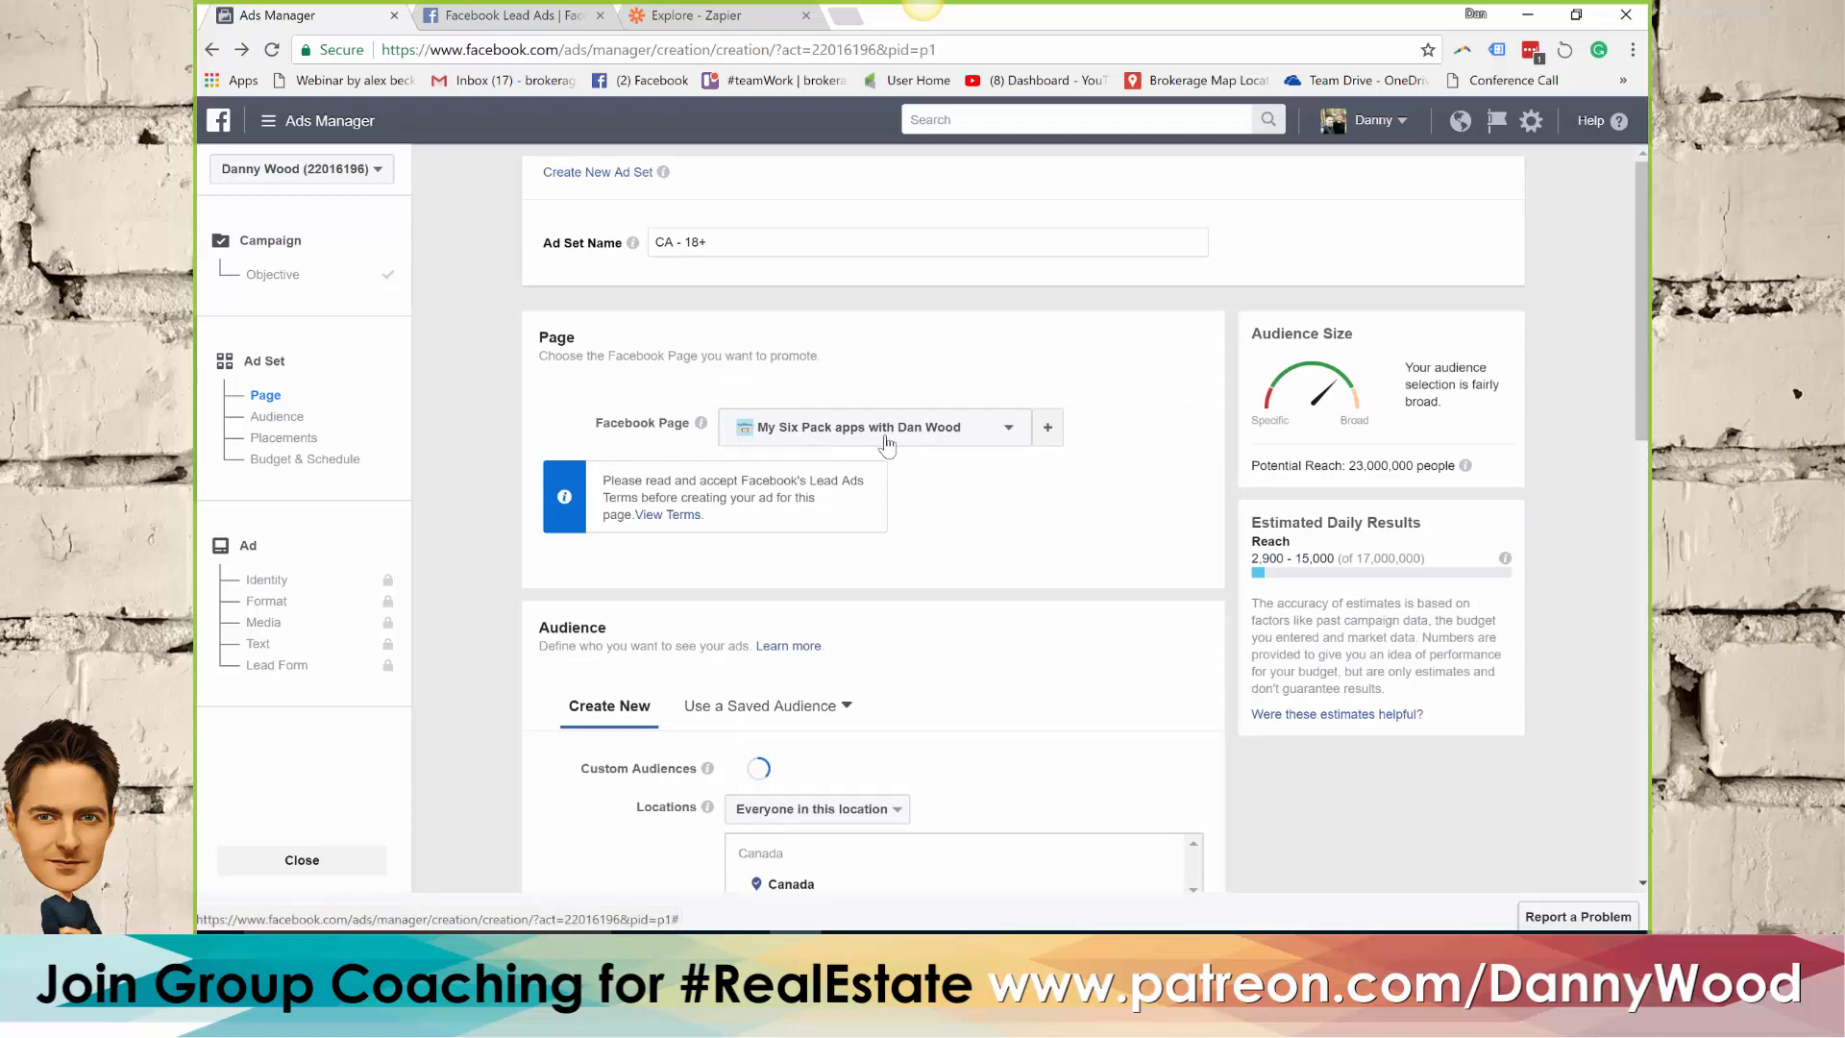
Choose Local Real Estate ADs as the promoted Facebook Page and accept the Lead Ads terms for it
{"action": "left_click", "coordinate": [949, 435]}
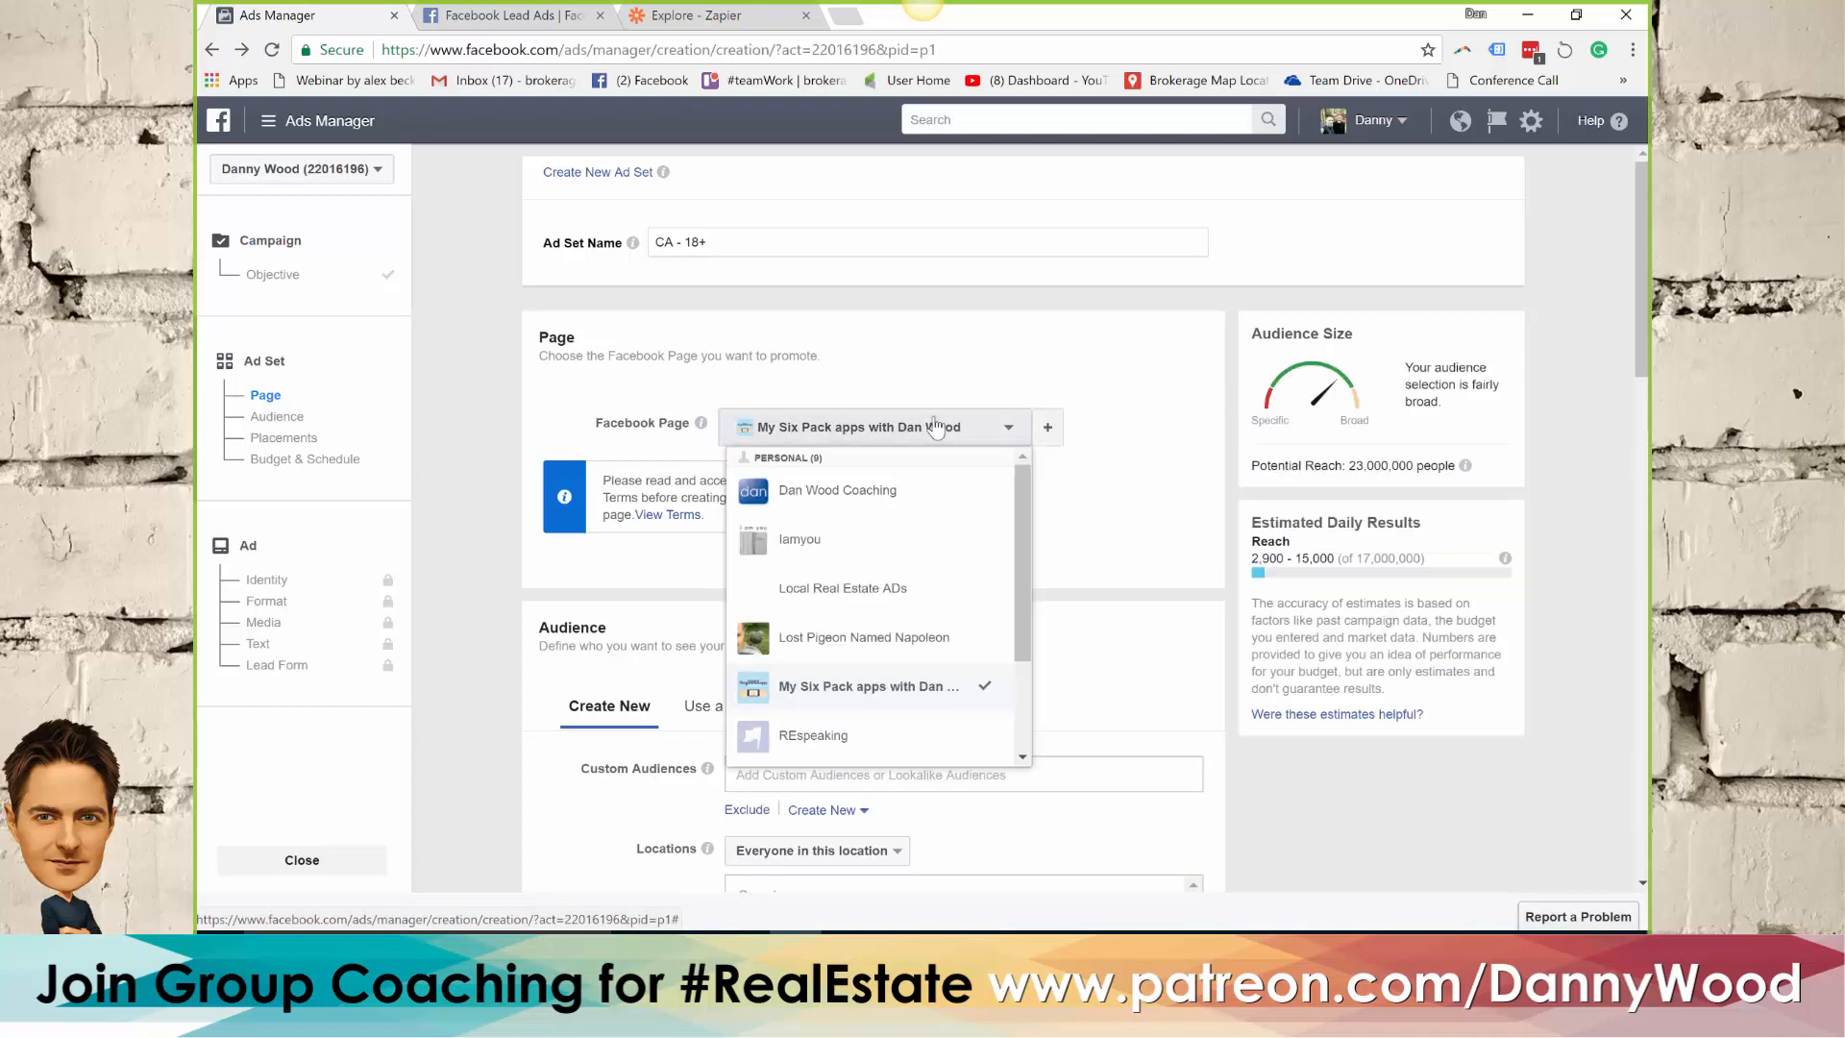
{"action": "left_click", "coordinate": [862, 595]}
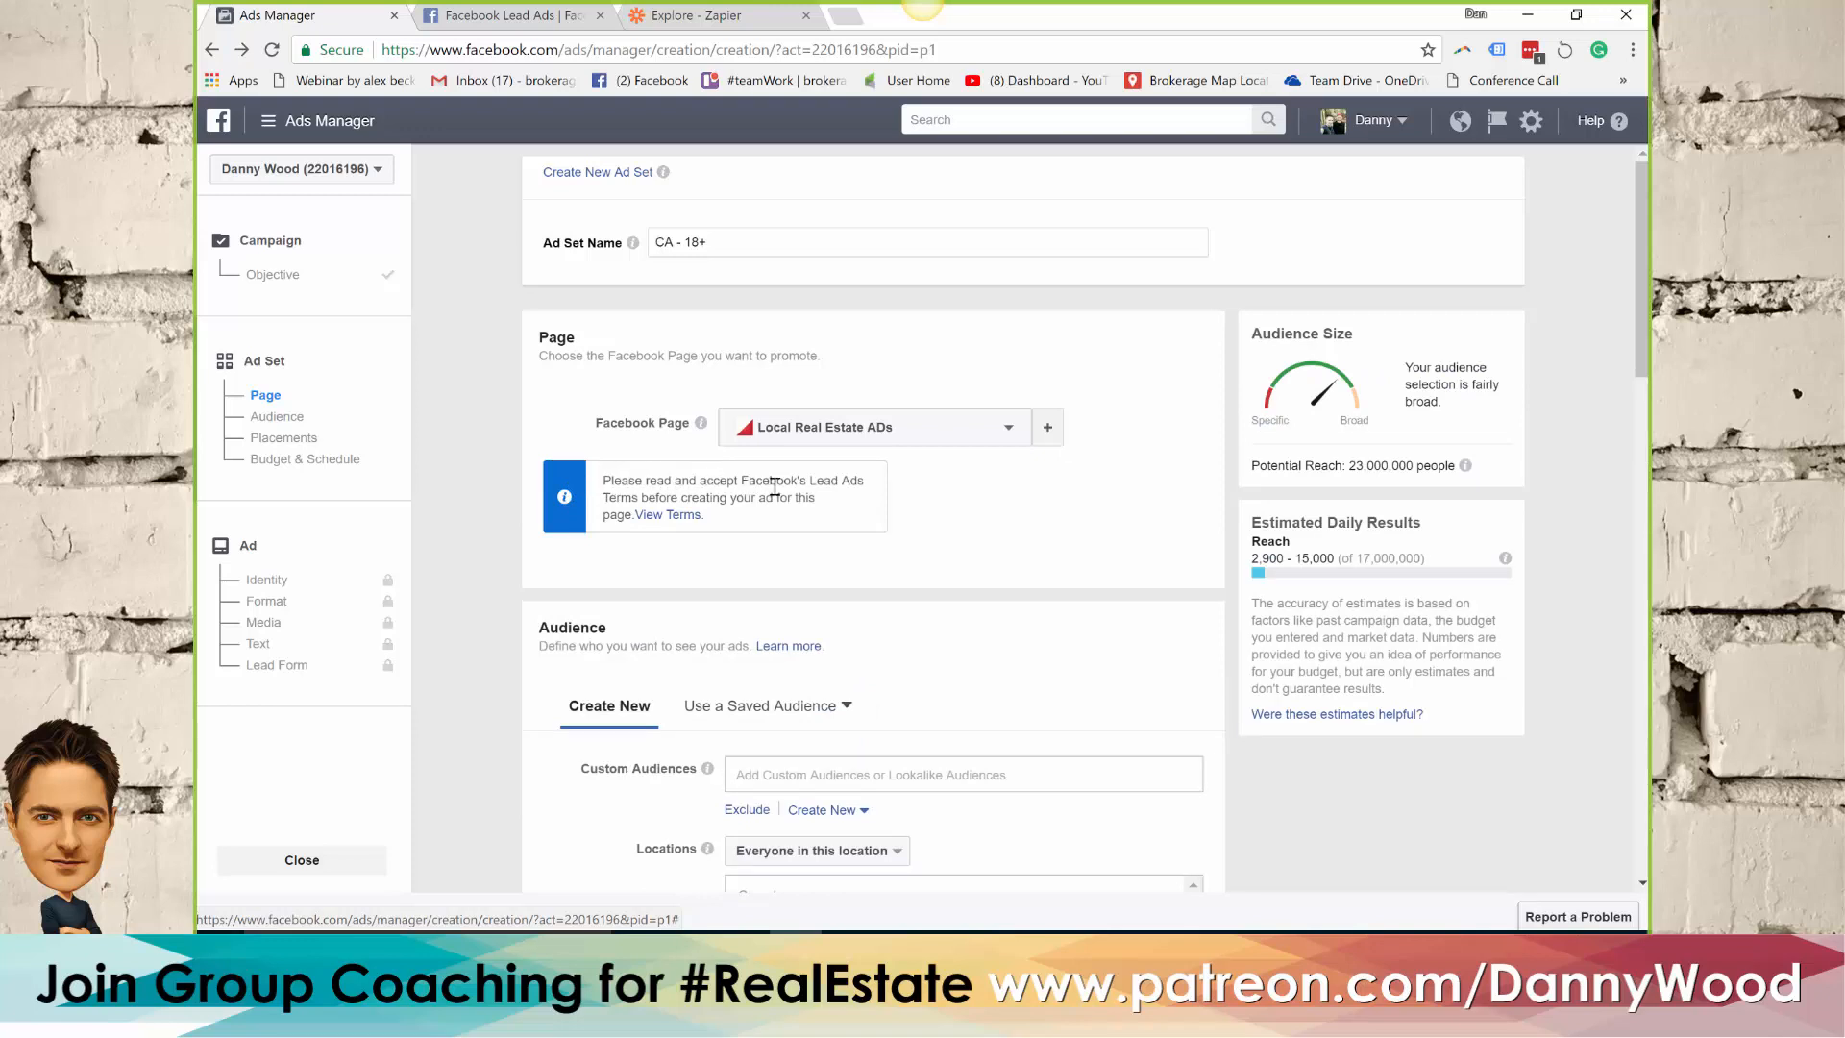
{"action": "left_click", "coordinate": [654, 516]}
{"action": "scroll", "coordinate": [918, 478], "scroll_direction": "down", "scroll_amount": 6}
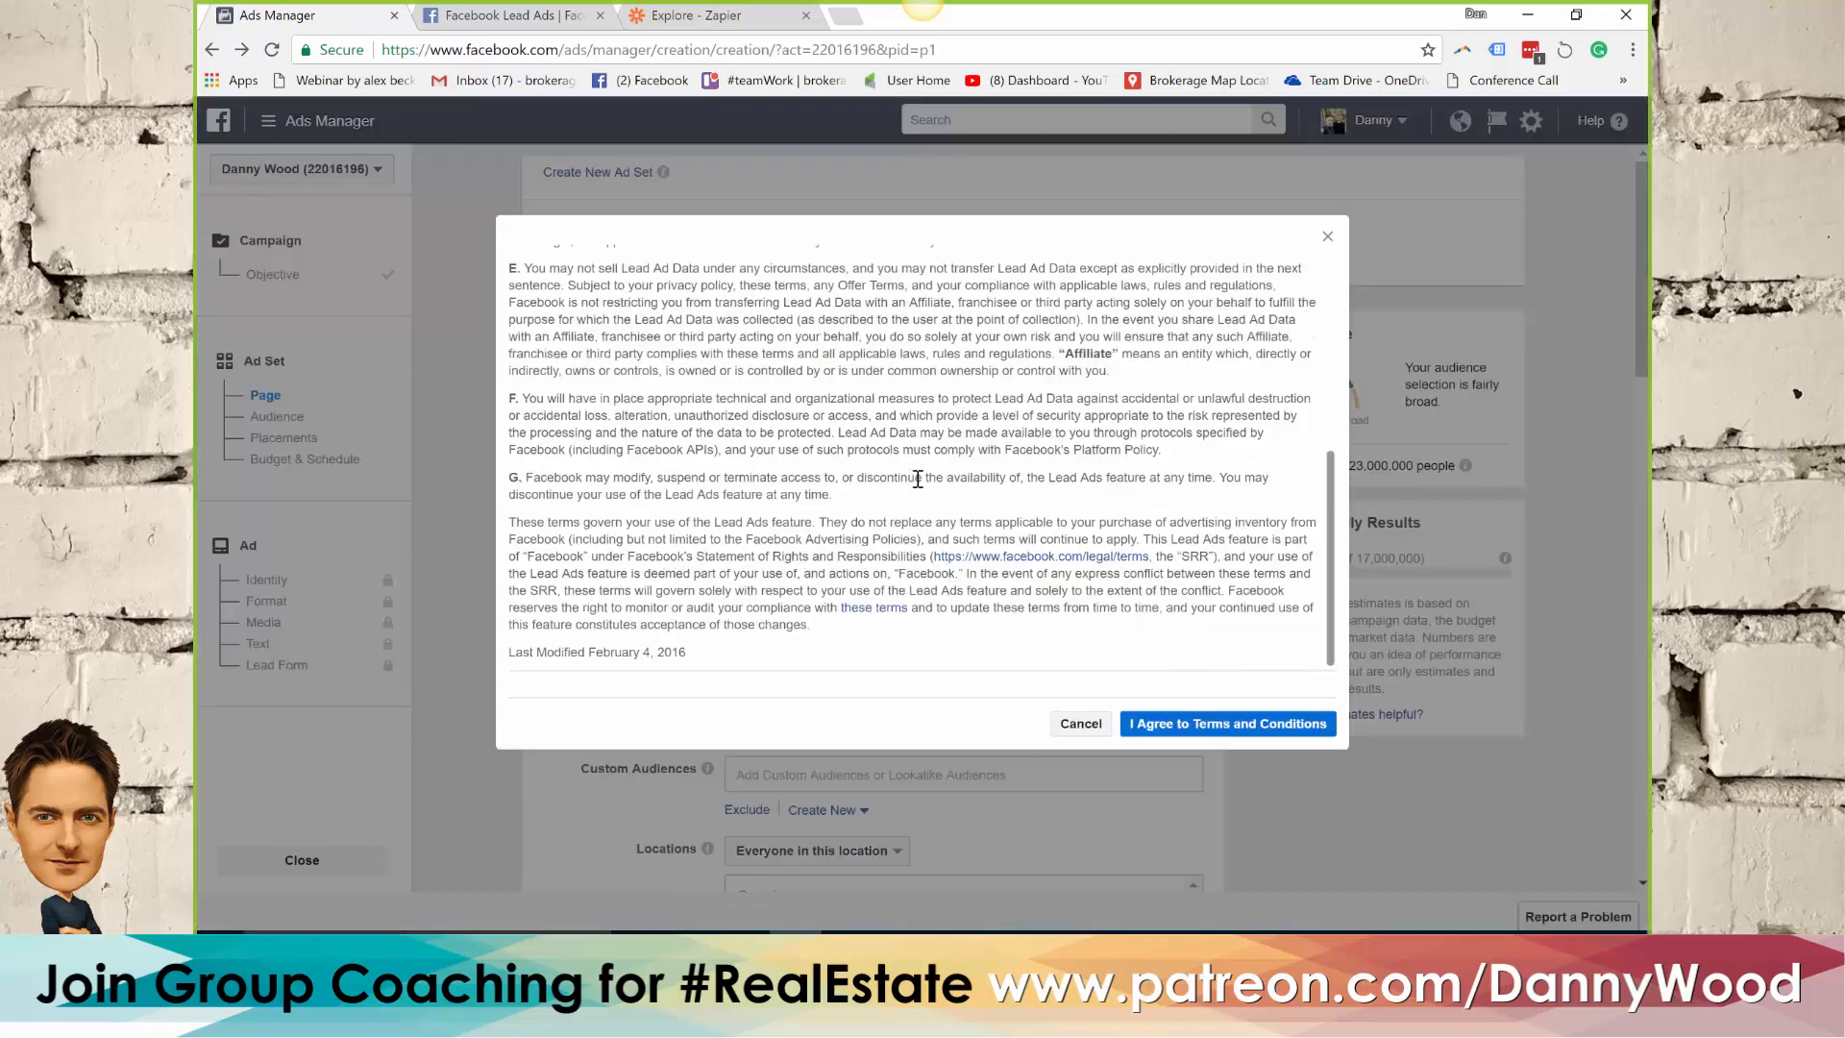
{"action": "left_click", "coordinate": [1215, 715]}
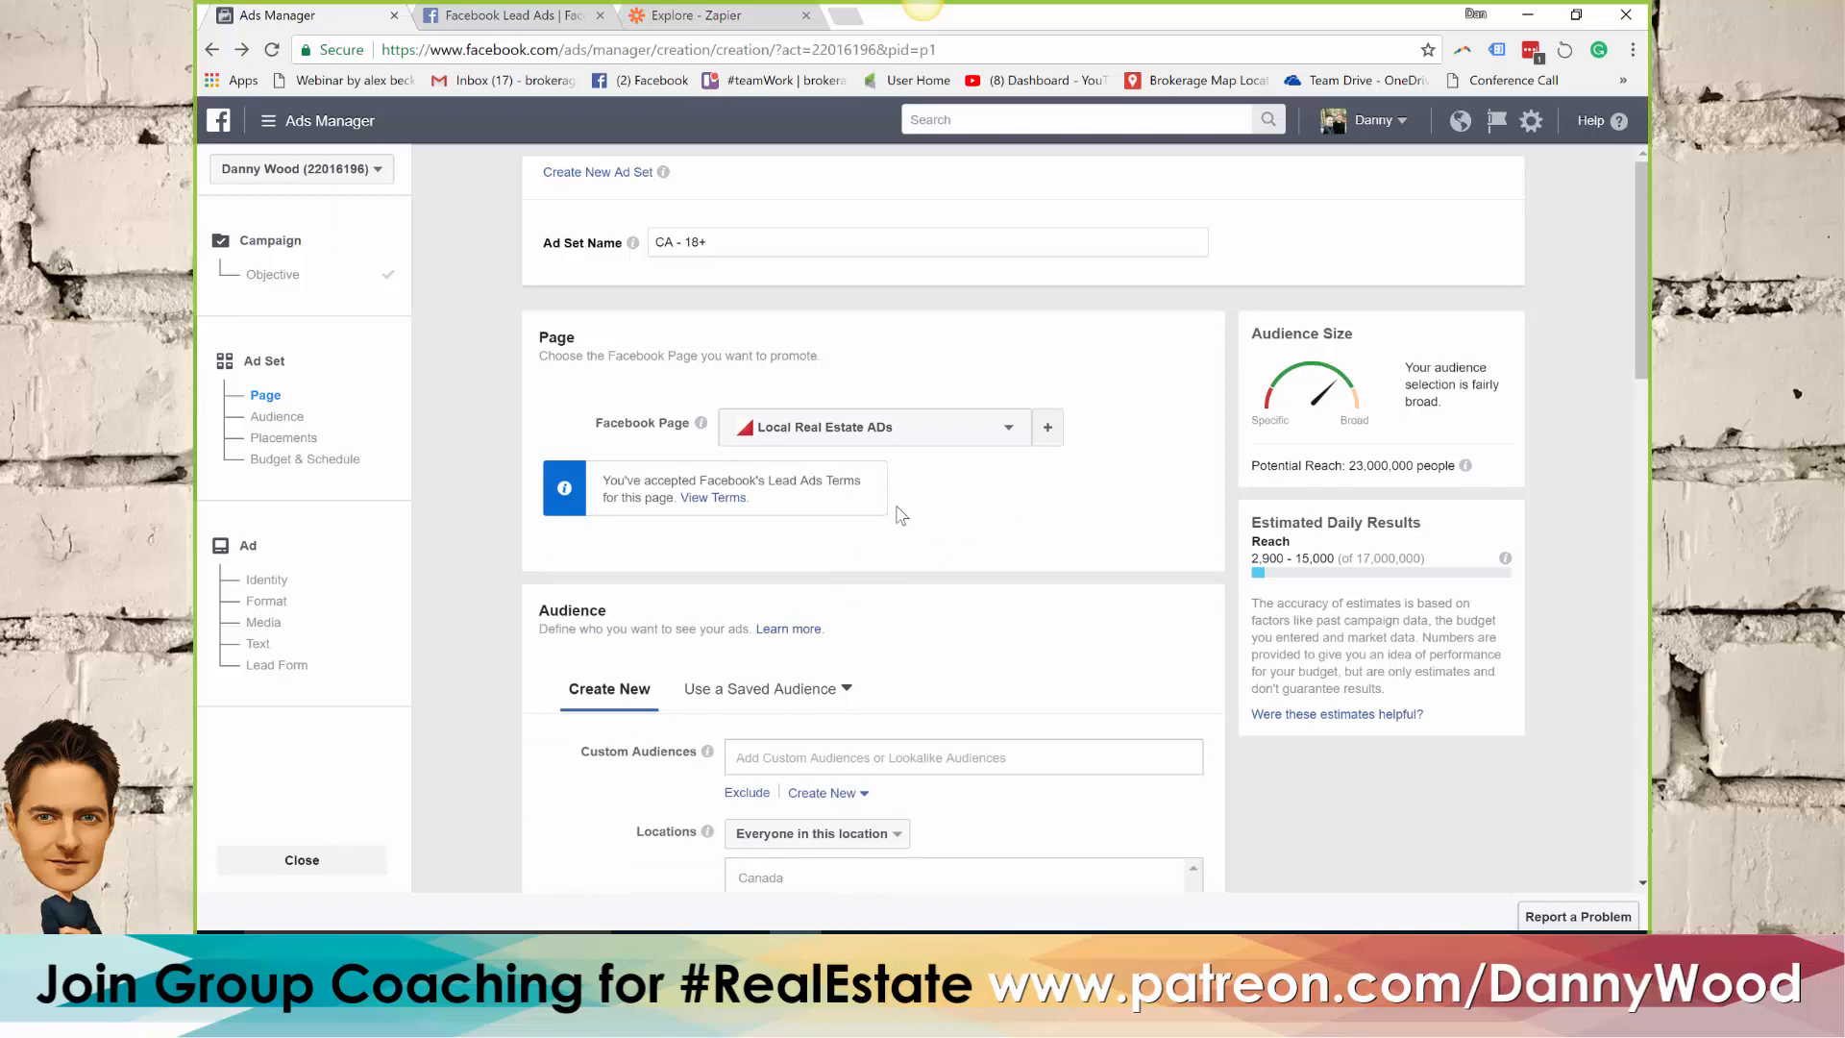
Target the audience to a specific street address in Oshawa, Ontario, with a 1-mile radius
{"action": "scroll", "coordinate": [899, 514], "scroll_direction": "down", "scroll_amount": 3}
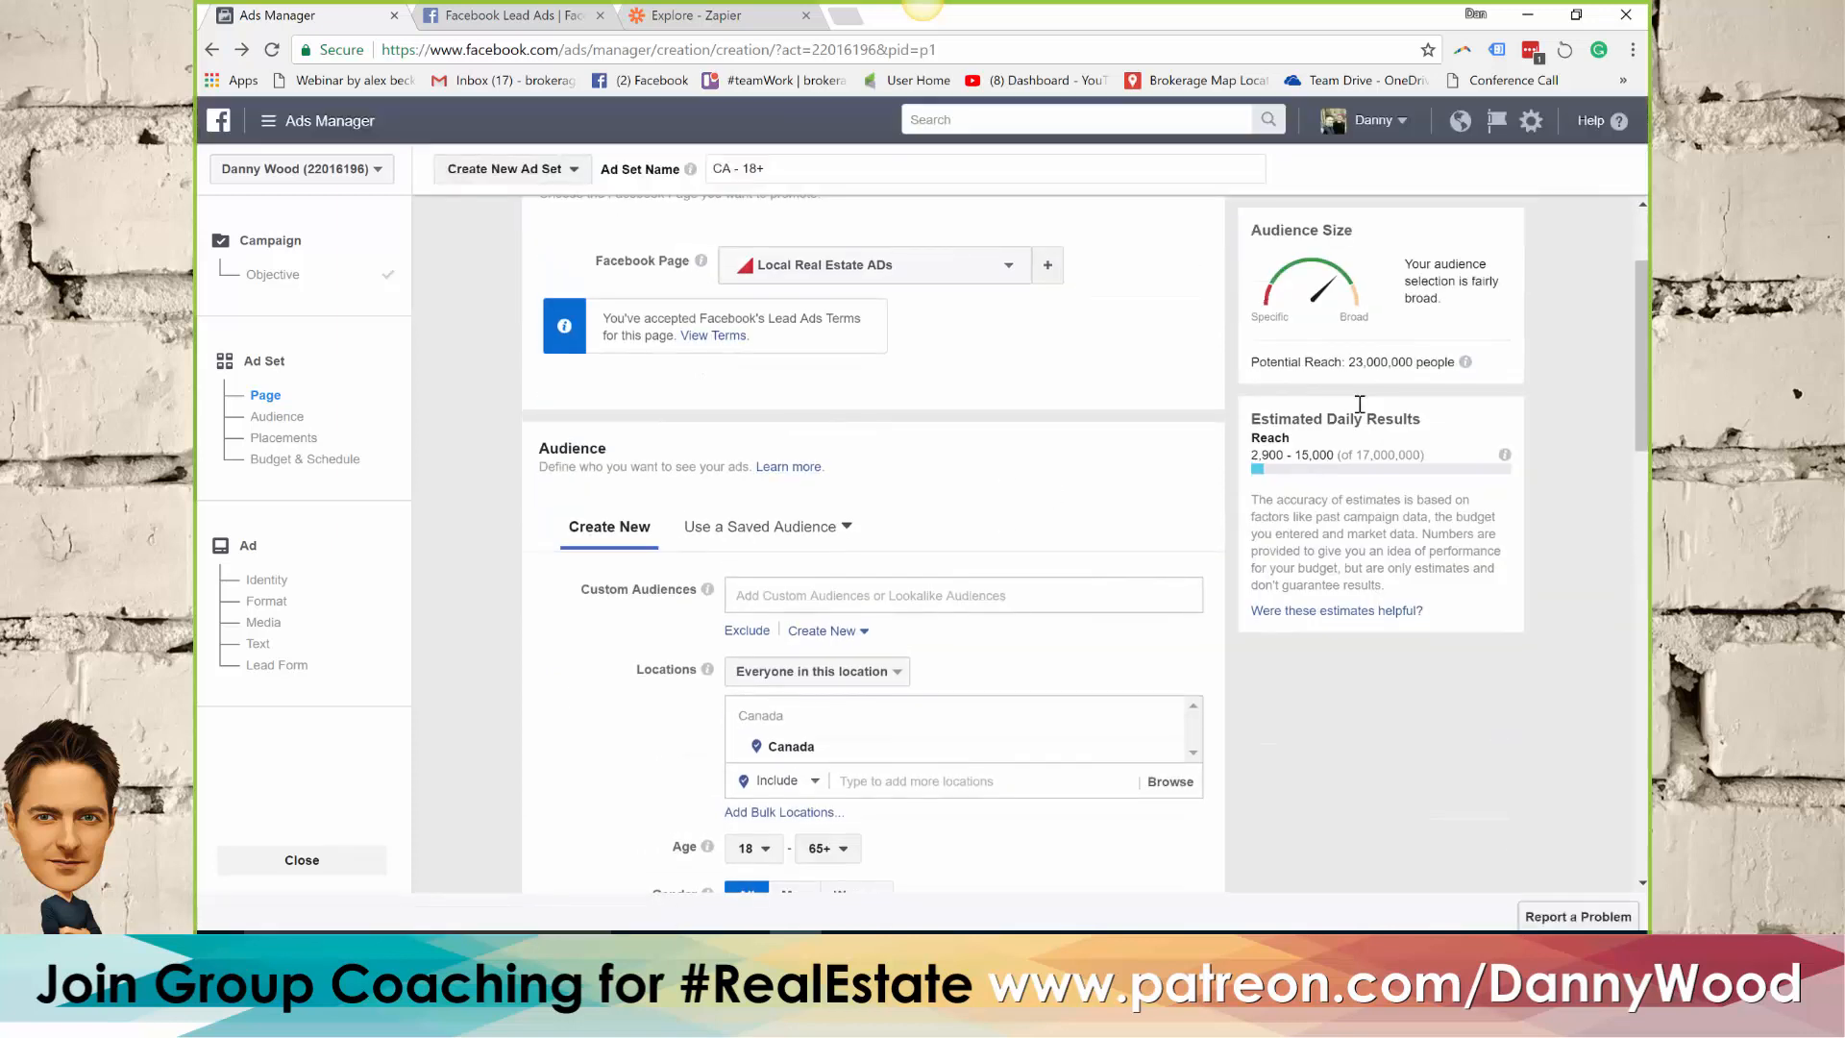
{"action": "left_click_drag", "start_coordinate": [1349, 362], "coordinate": [1452, 363]}
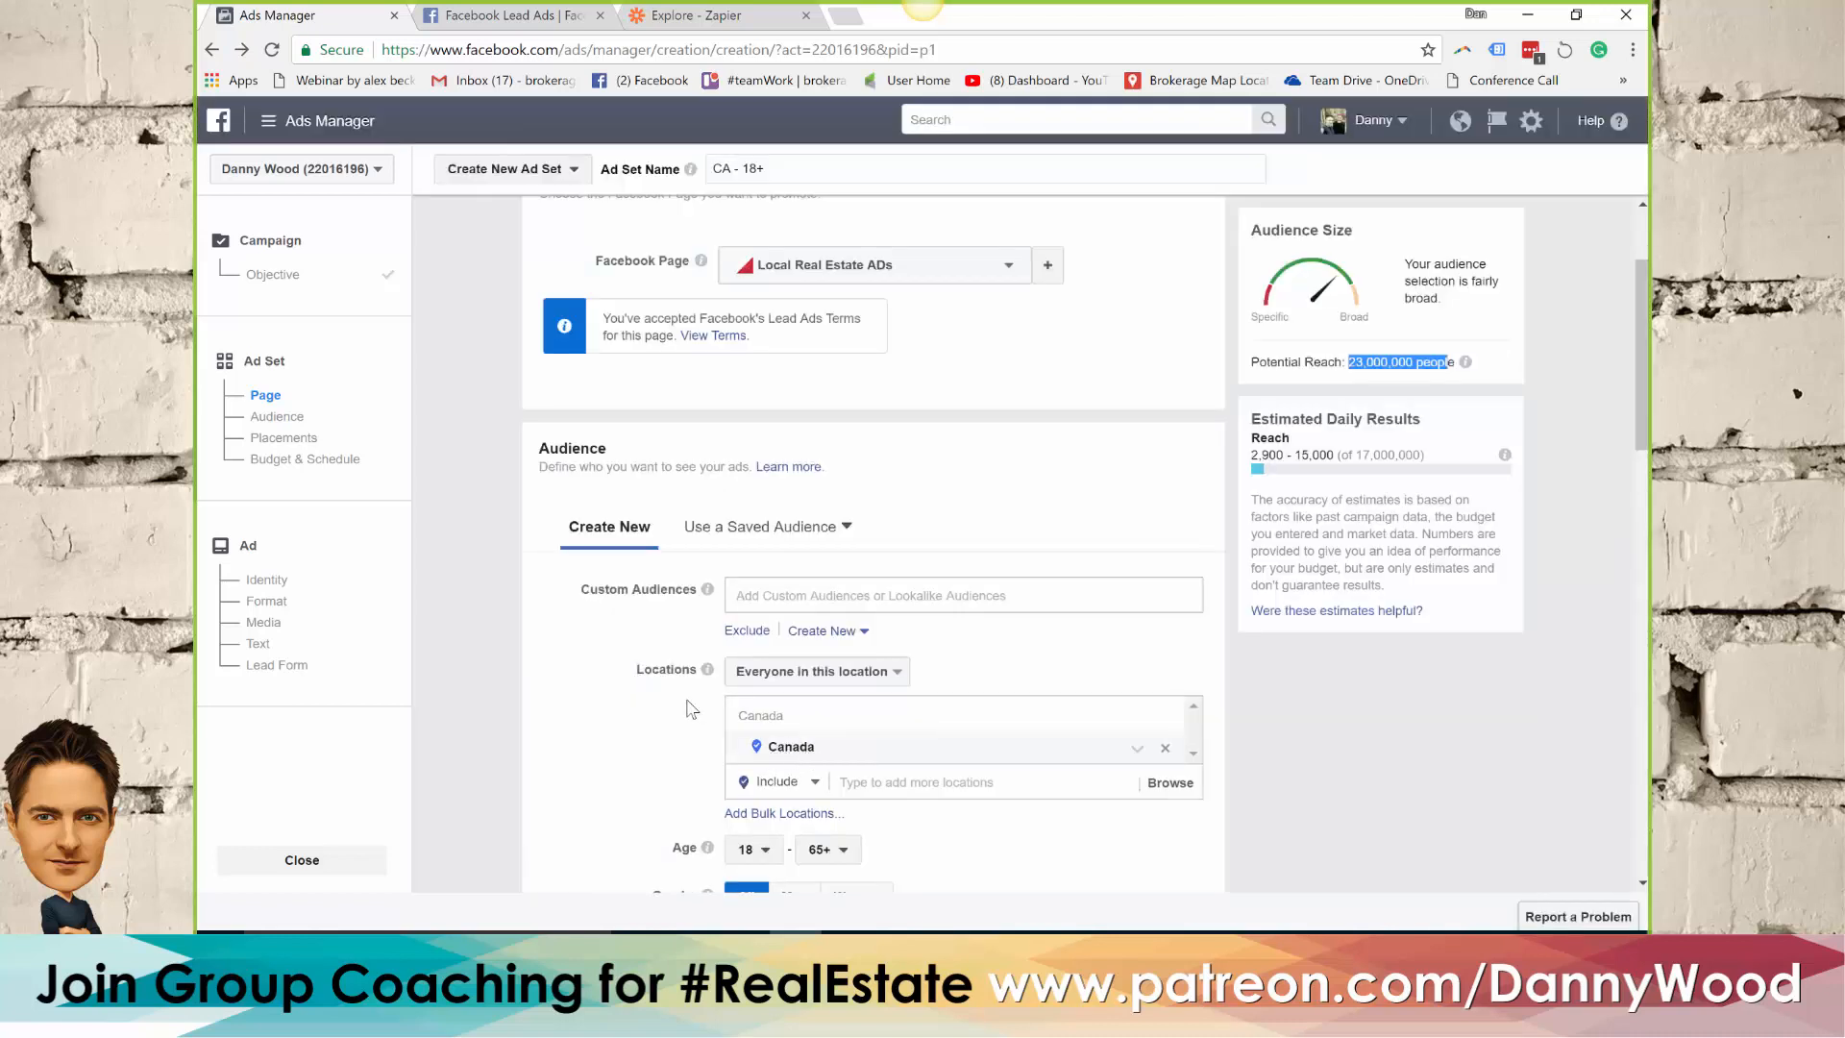
{"action": "scroll", "coordinate": [601, 657], "scroll_direction": "down", "scroll_amount": 1}
{"action": "scroll", "coordinate": [602, 657], "scroll_direction": "down", "scroll_amount": 2}
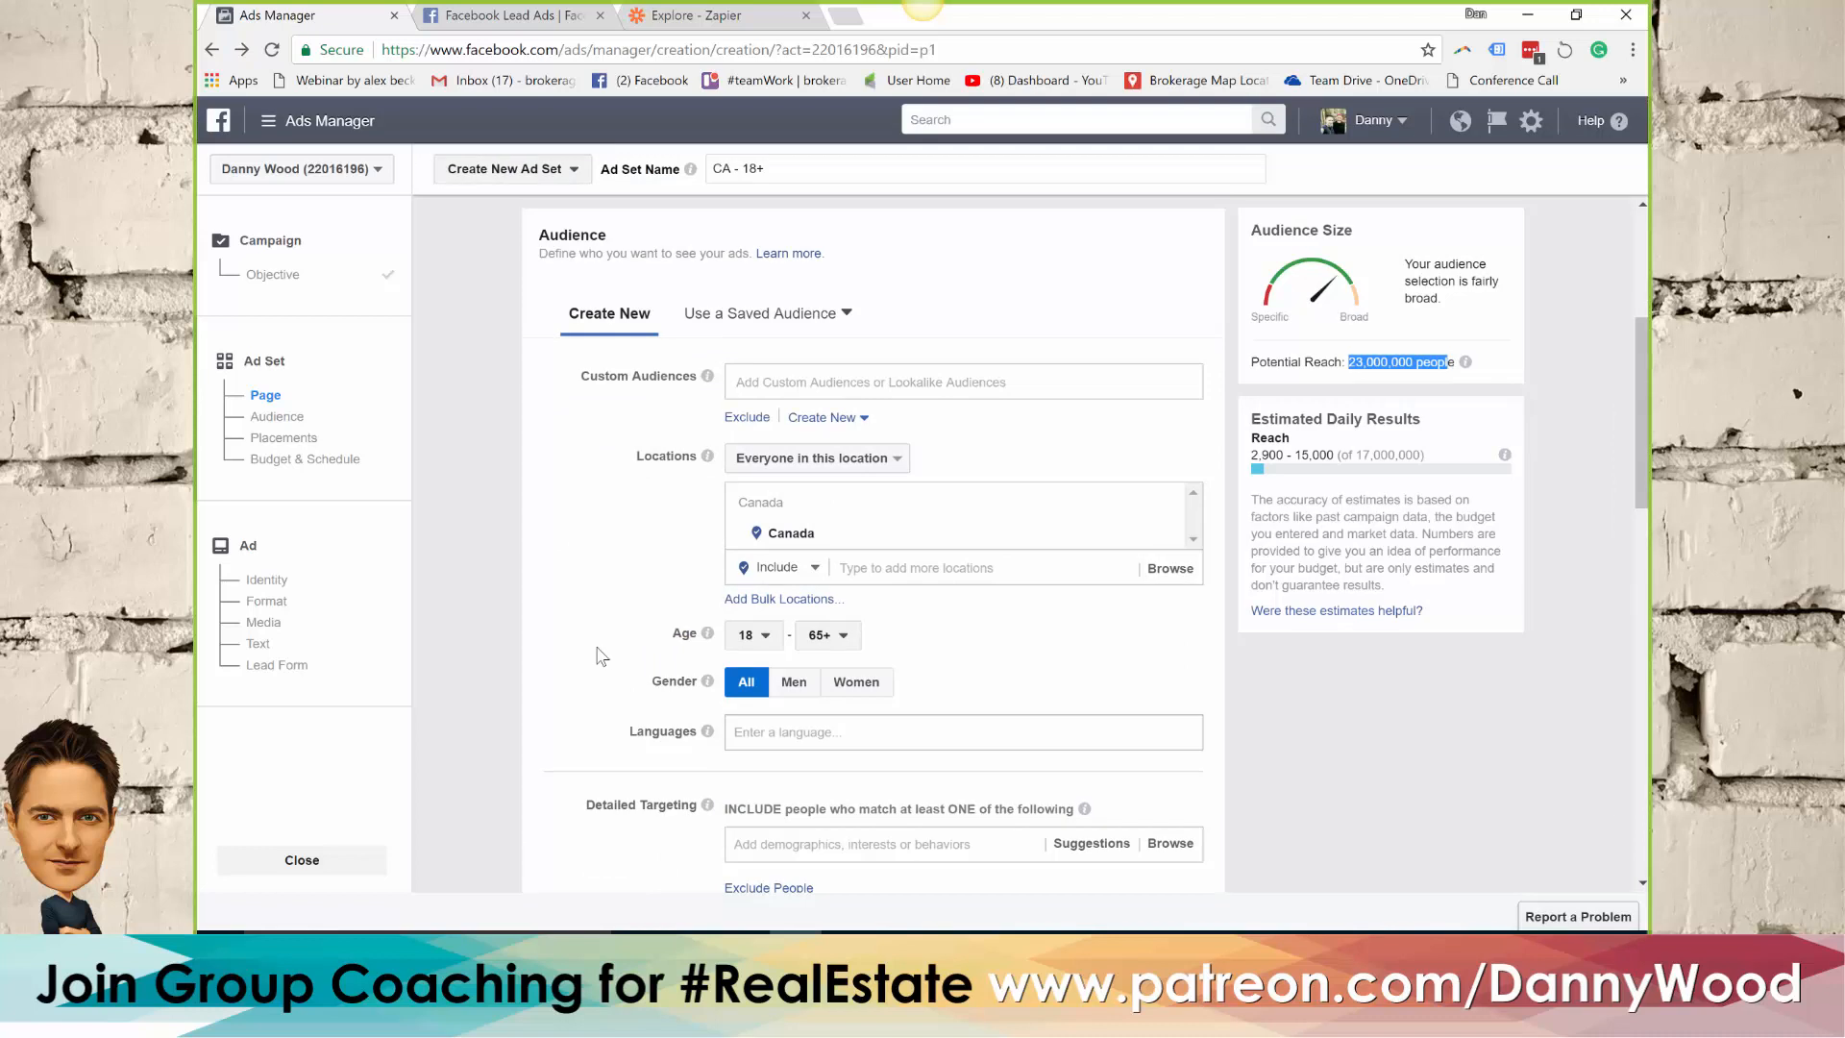
{"action": "left_click", "coordinate": [902, 569]}
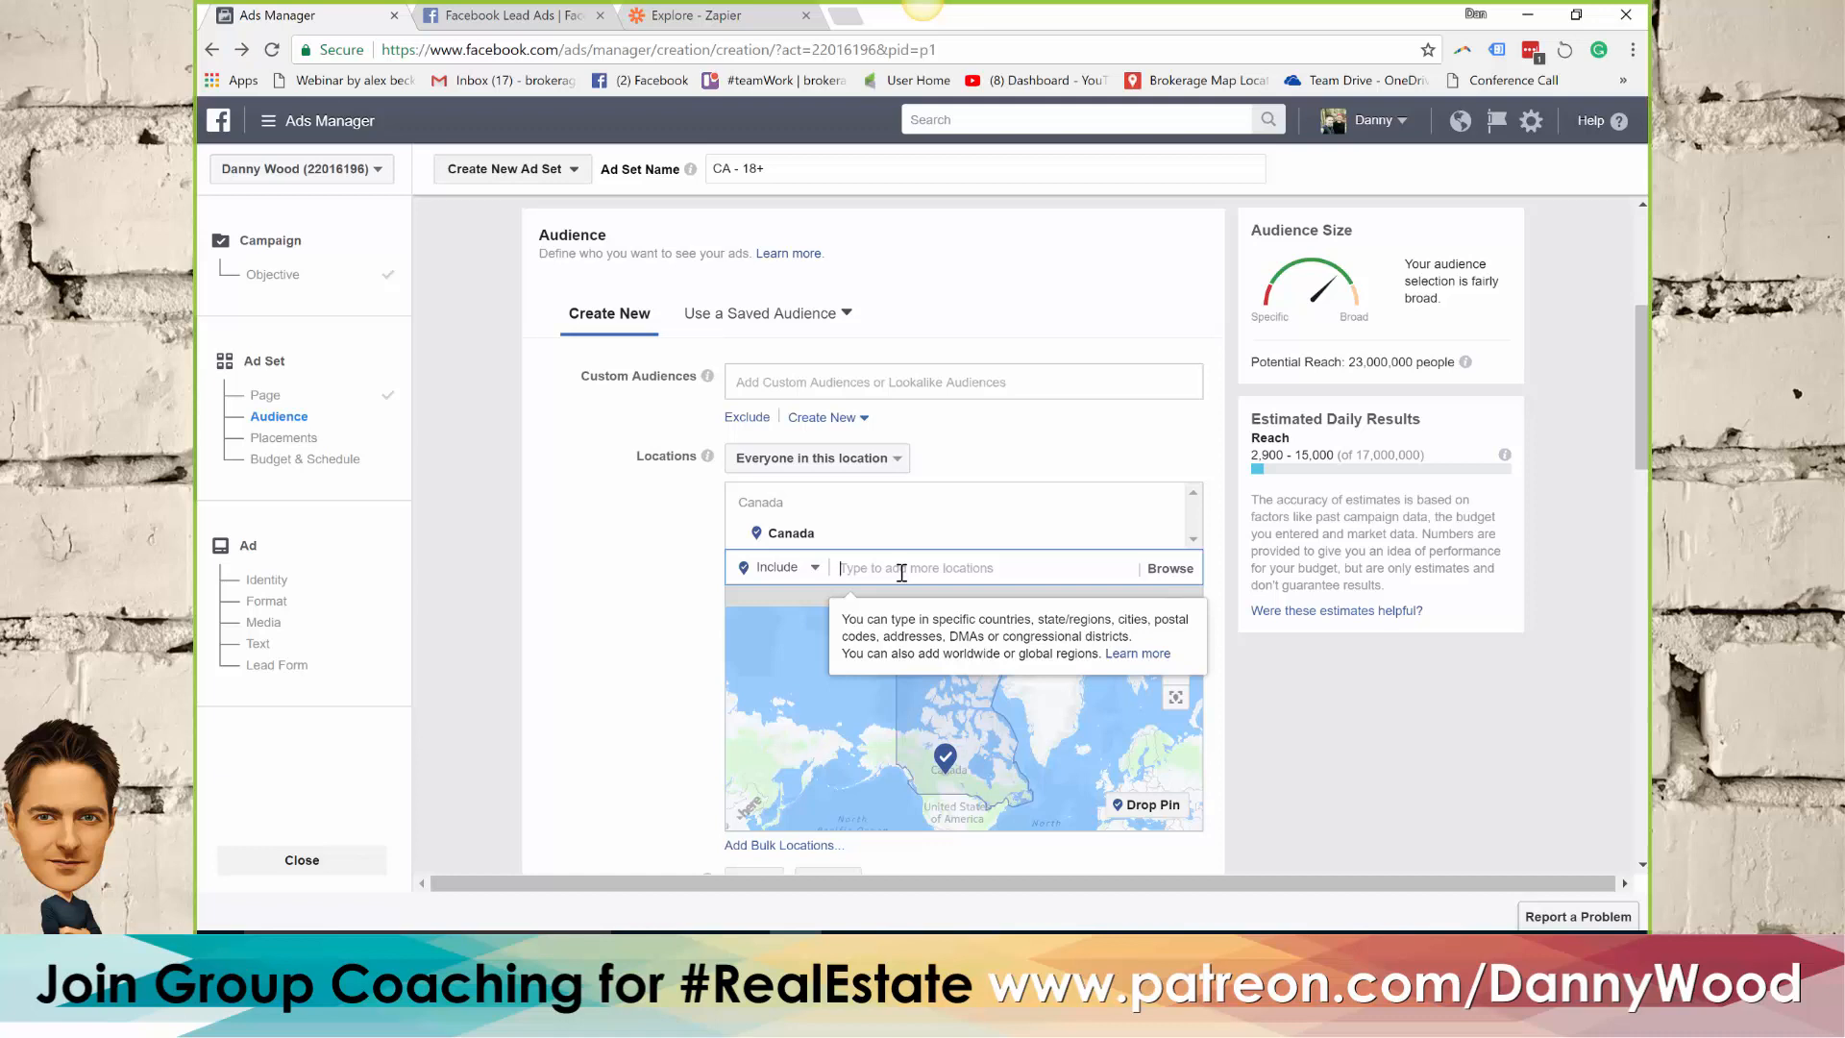
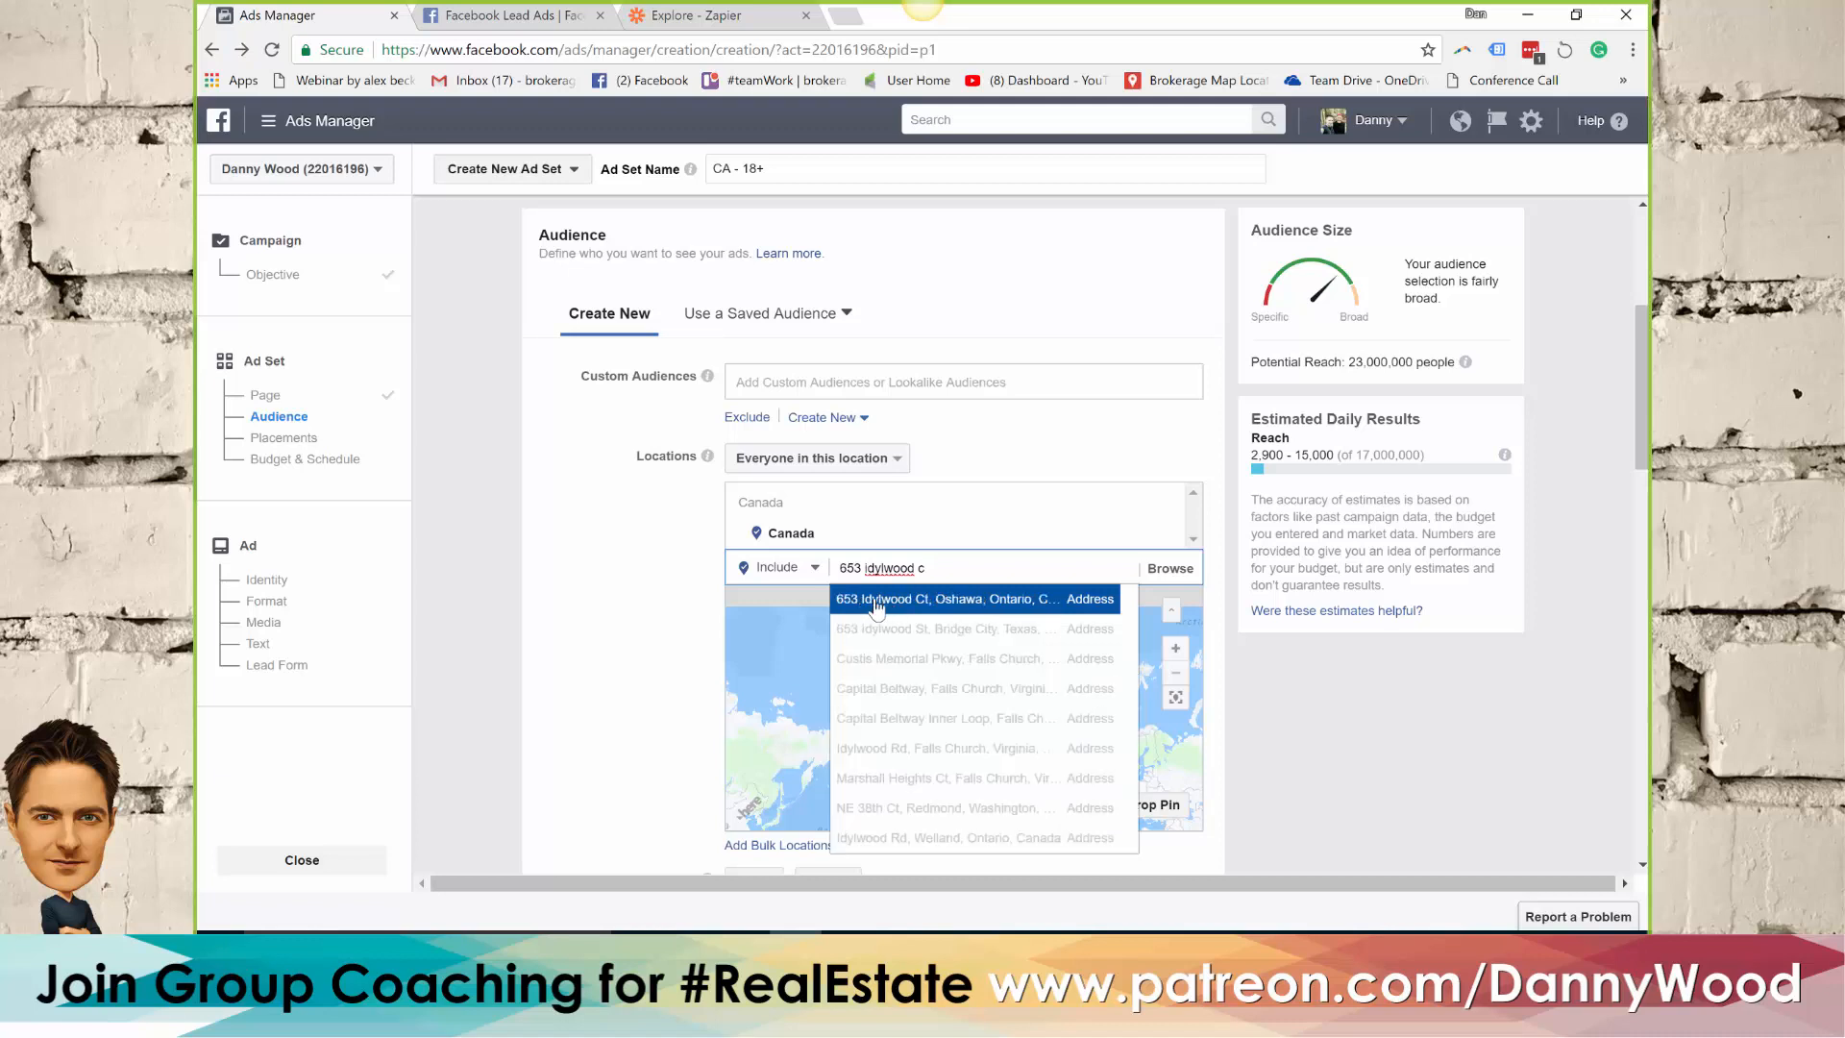
{"action": "left_click", "coordinate": [930, 607]}
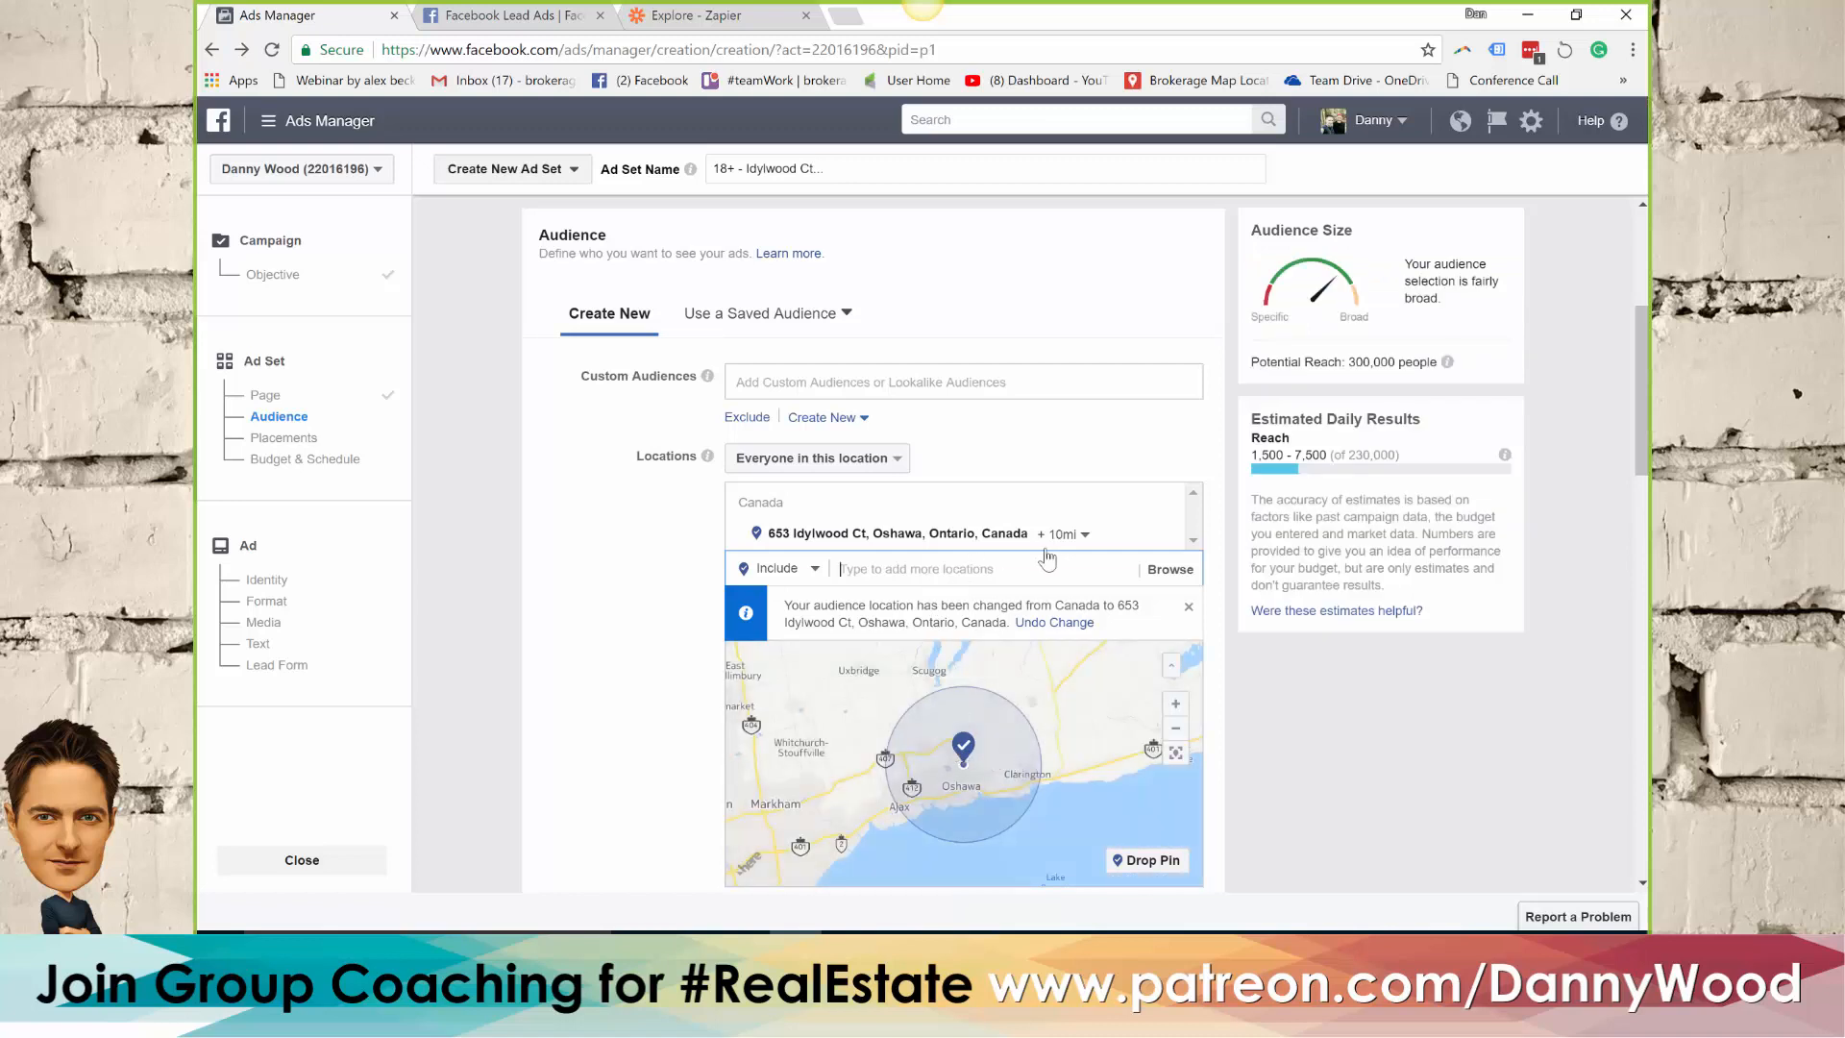
{"action": "left_click", "coordinate": [1086, 537]}
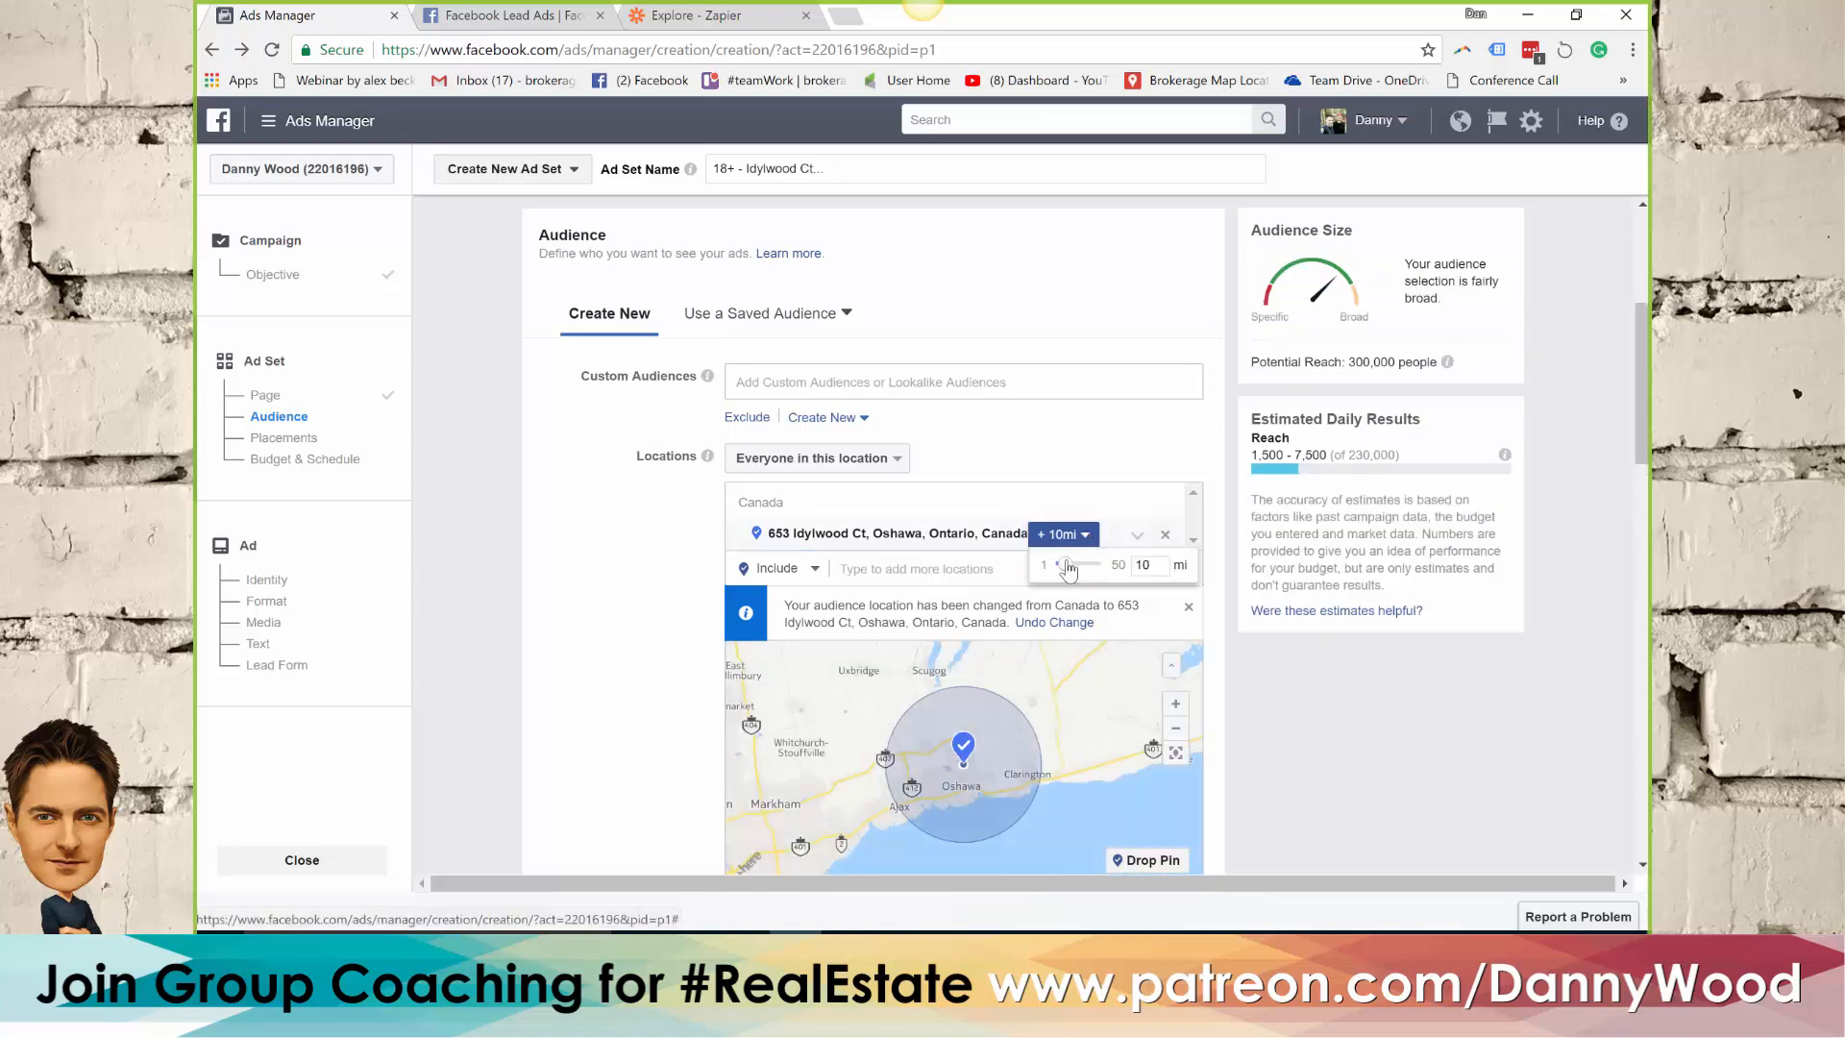
{"action": "left_click_drag", "start_coordinate": [1061, 567], "coordinate": [1054, 572]}
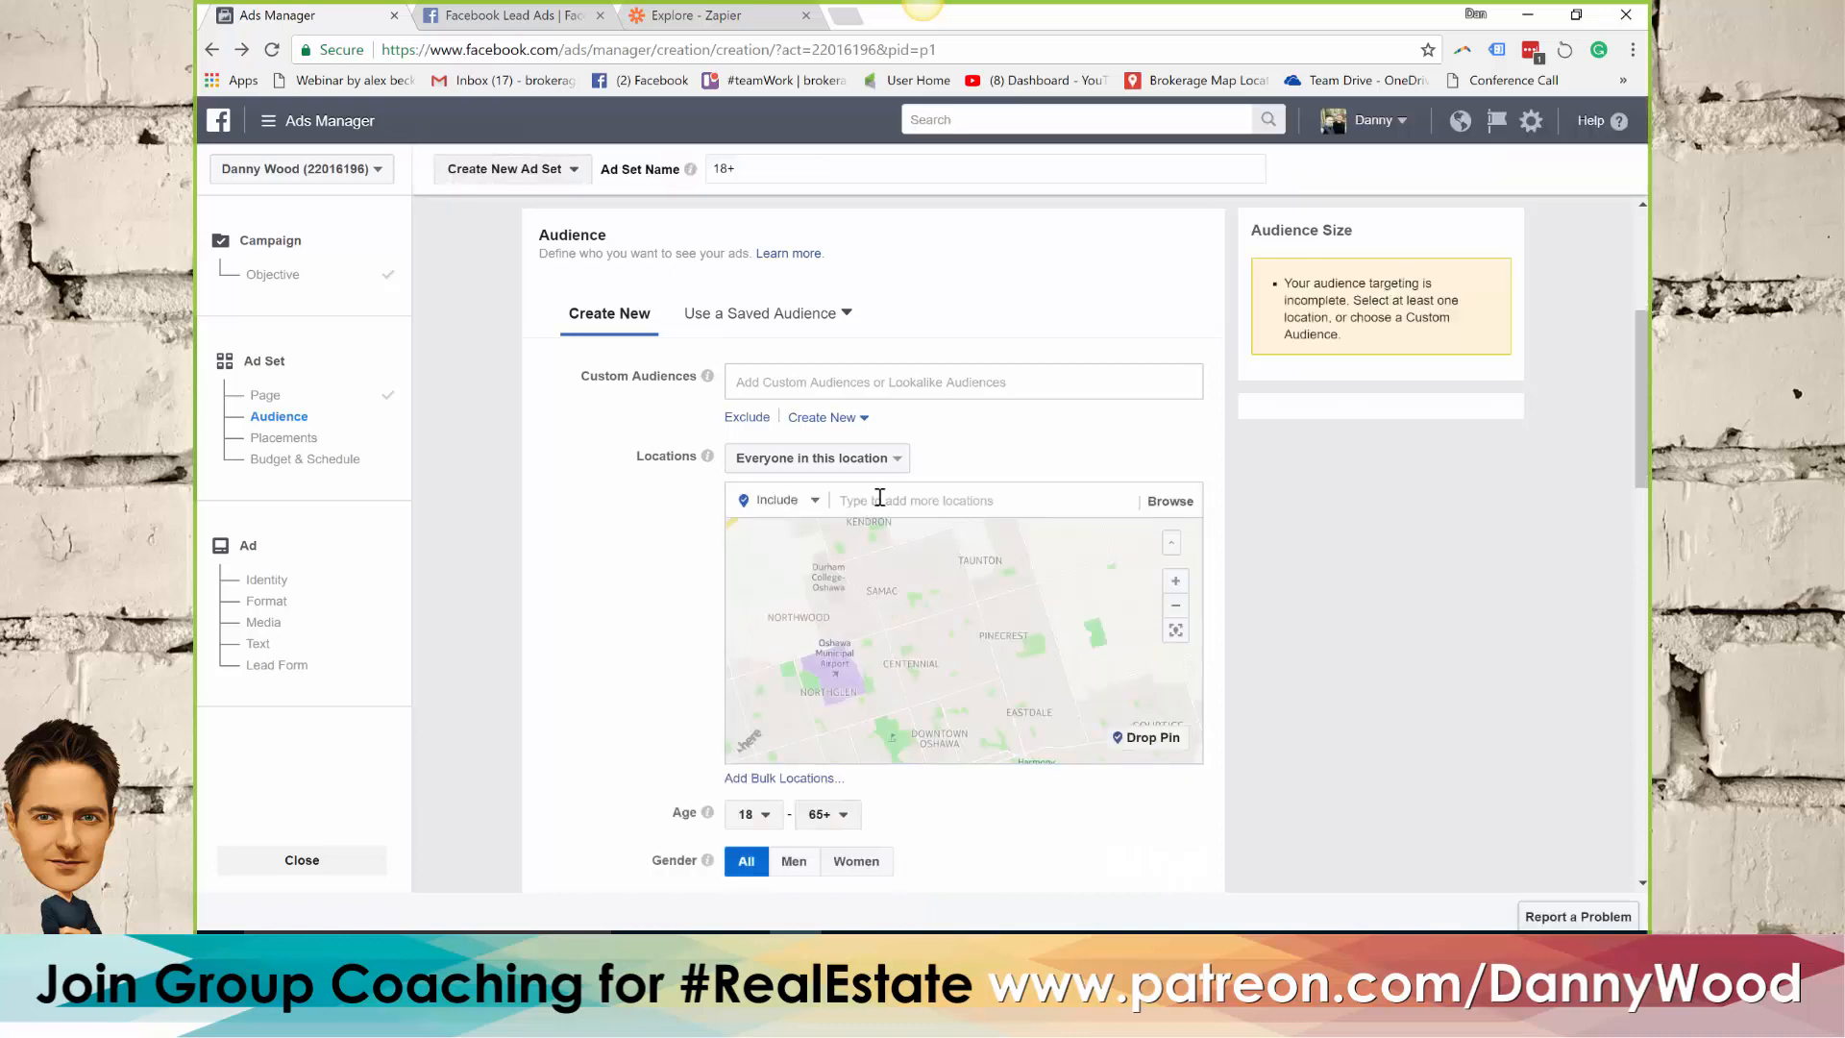
Replace the address target with the city Oshawa, Ontario, and limit the audience to people who live in this location
{"action": "left_click", "coordinate": [879, 497]}
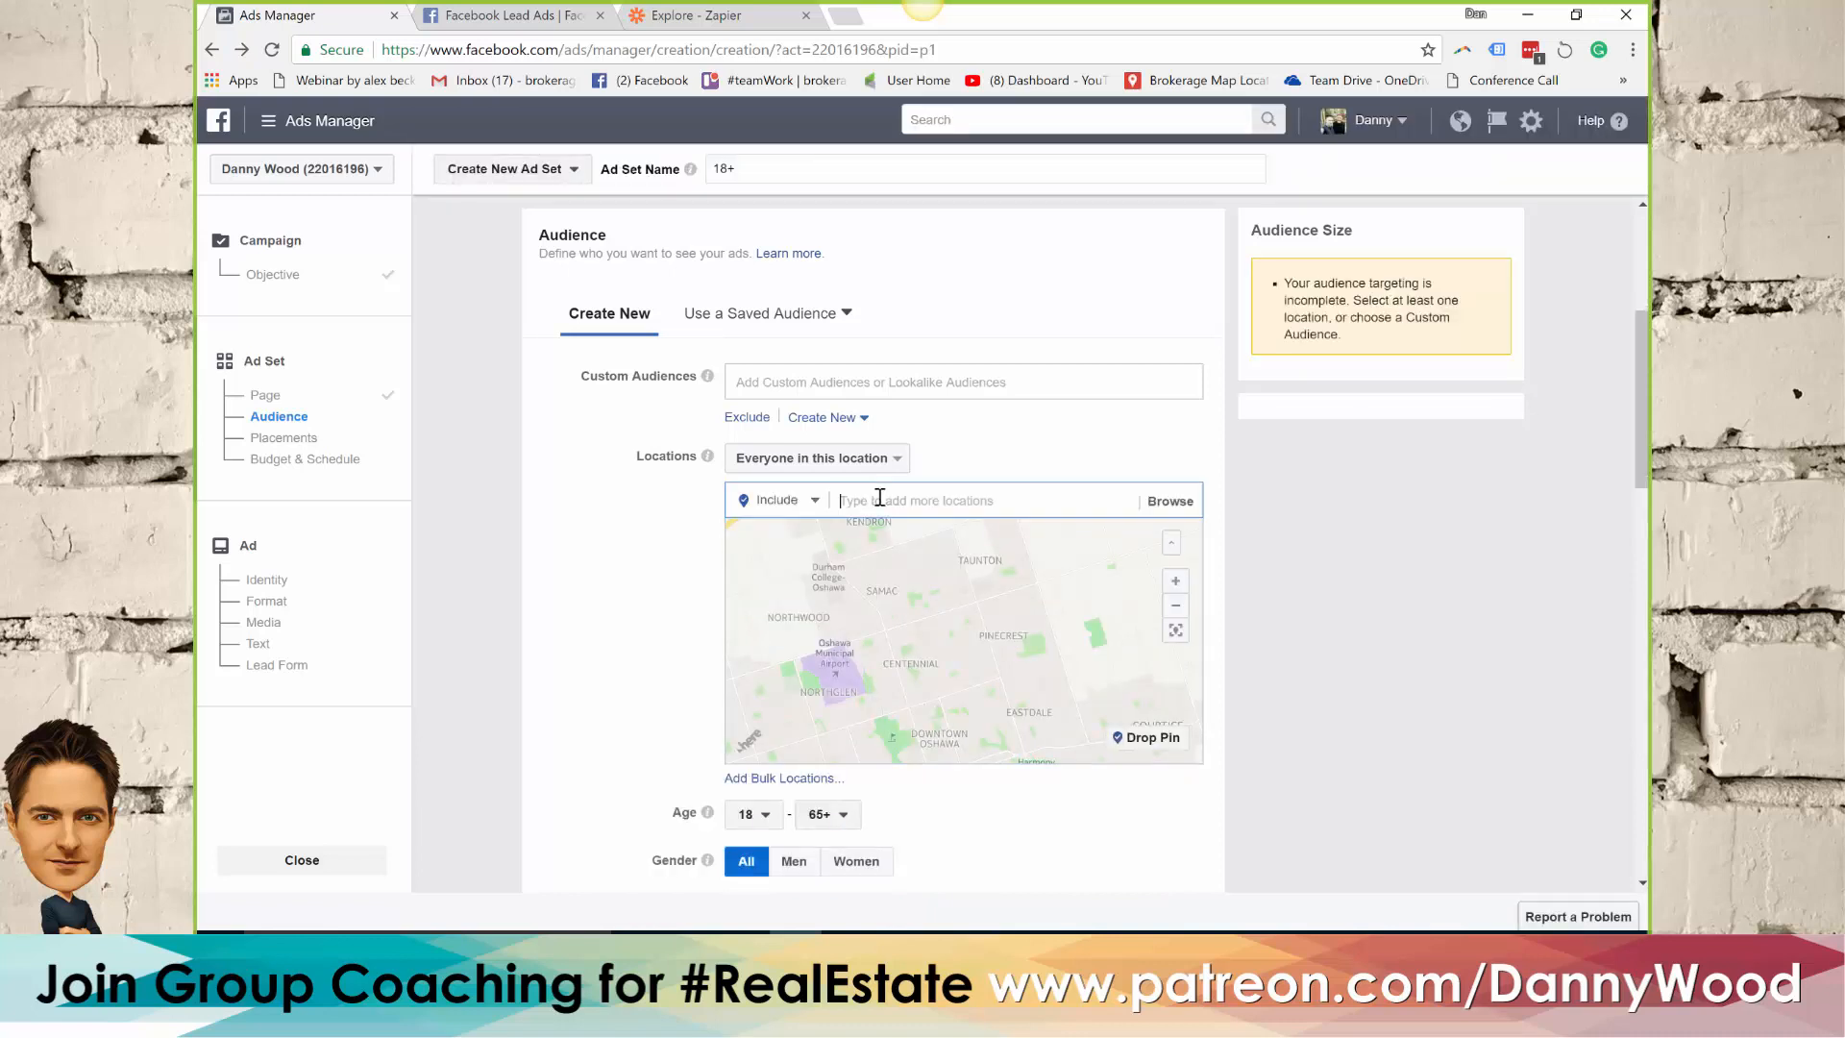
{"action": "type", "text": "oshawa"}
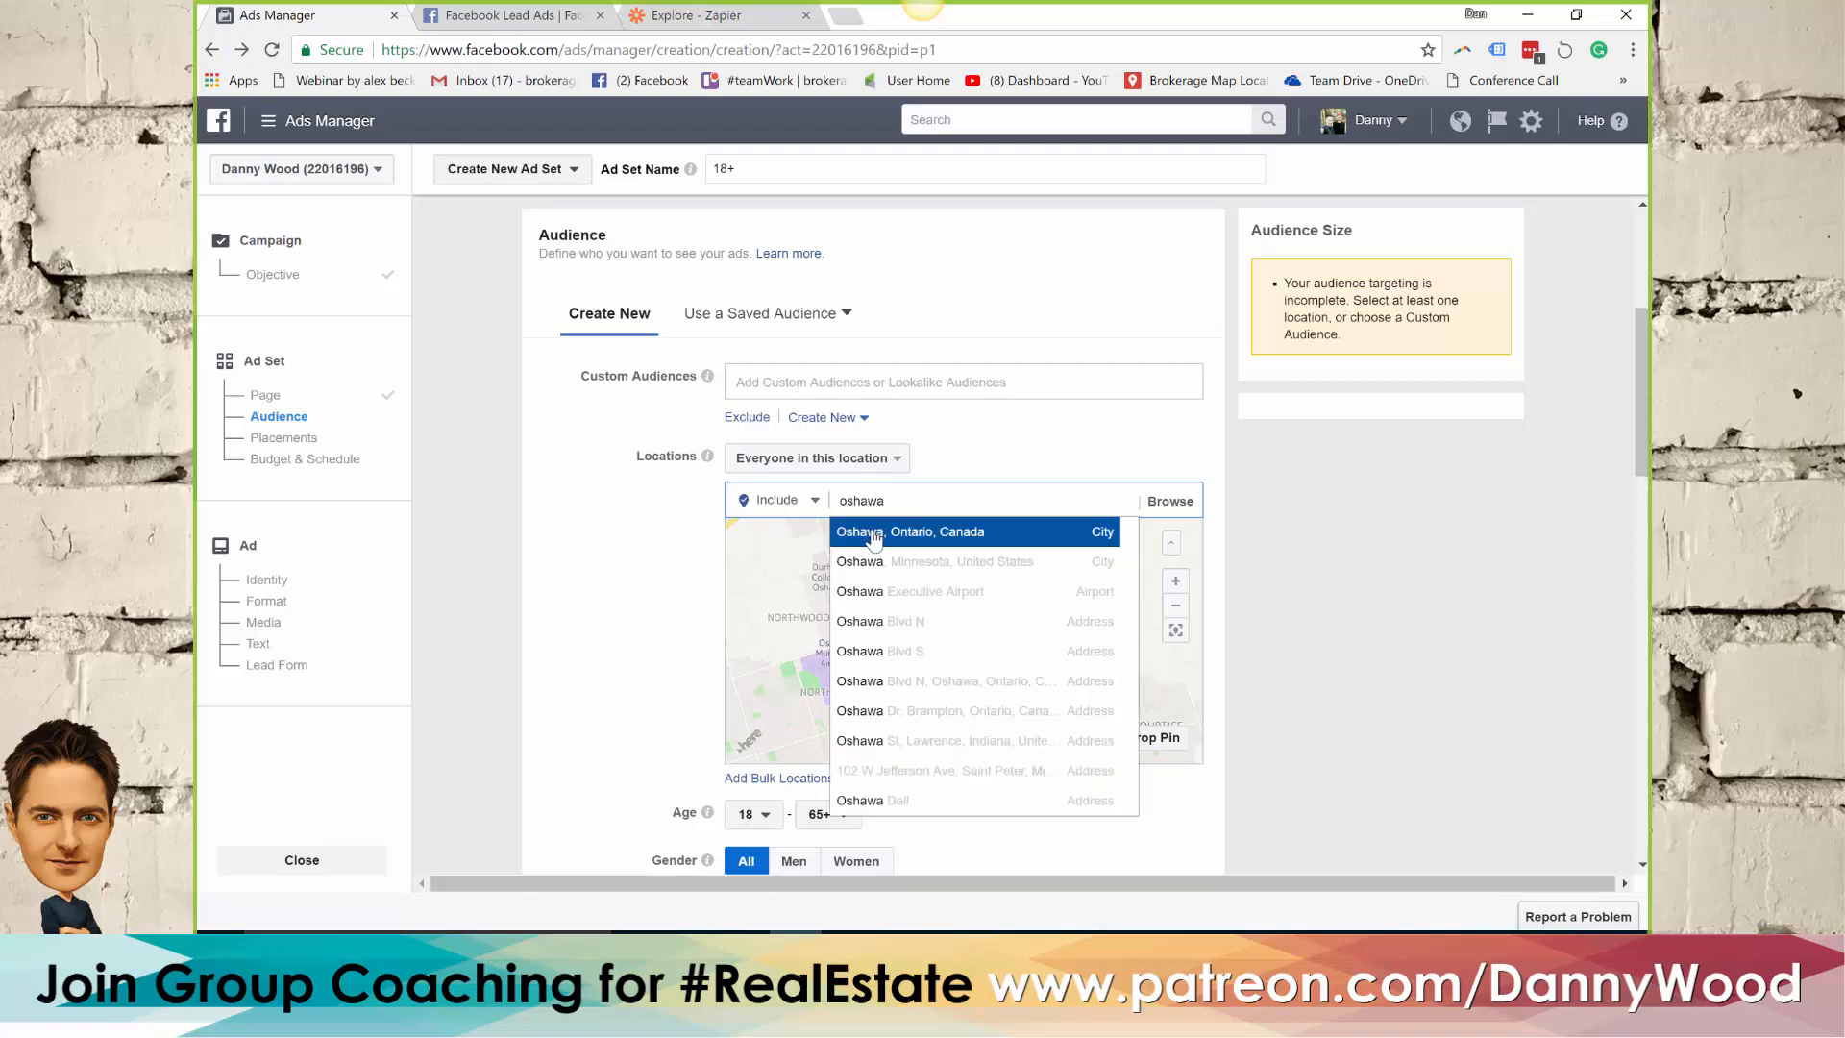
{"action": "left_click", "coordinate": [874, 534]}
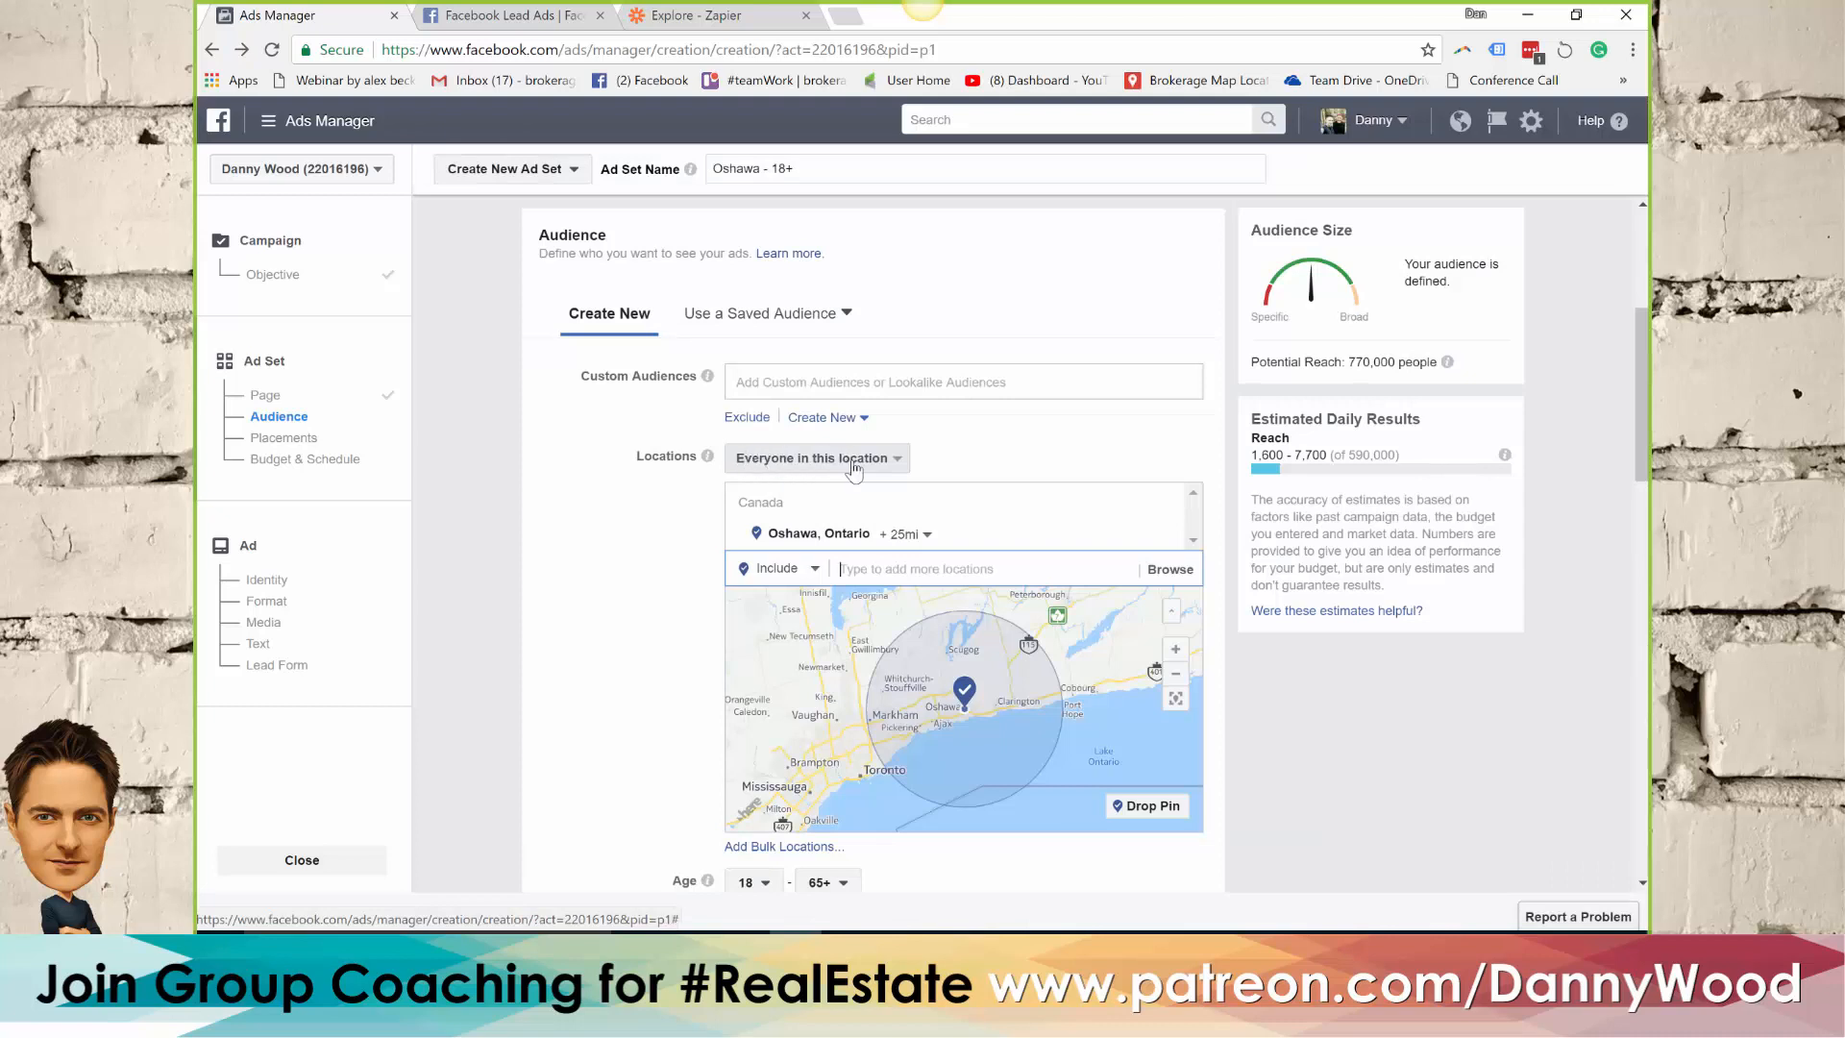
{"action": "left_click", "coordinate": [854, 468]}
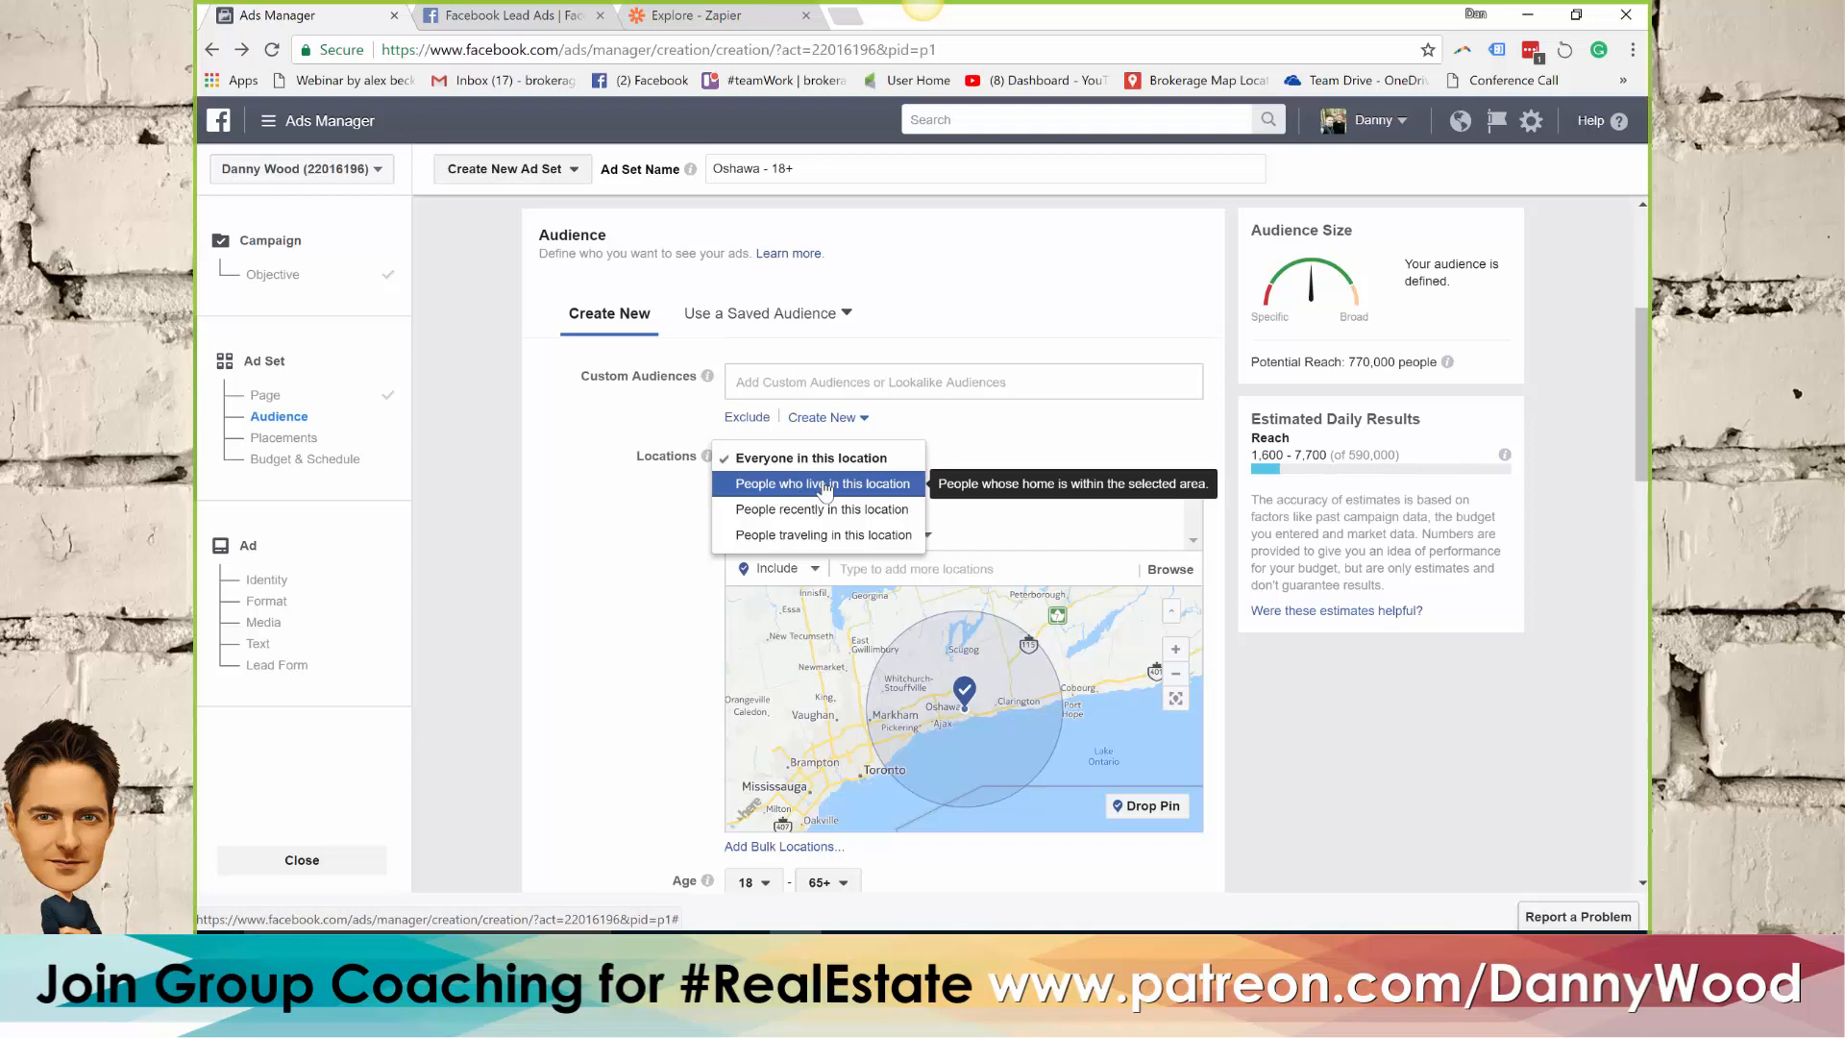
{"action": "left_click", "coordinate": [824, 487]}
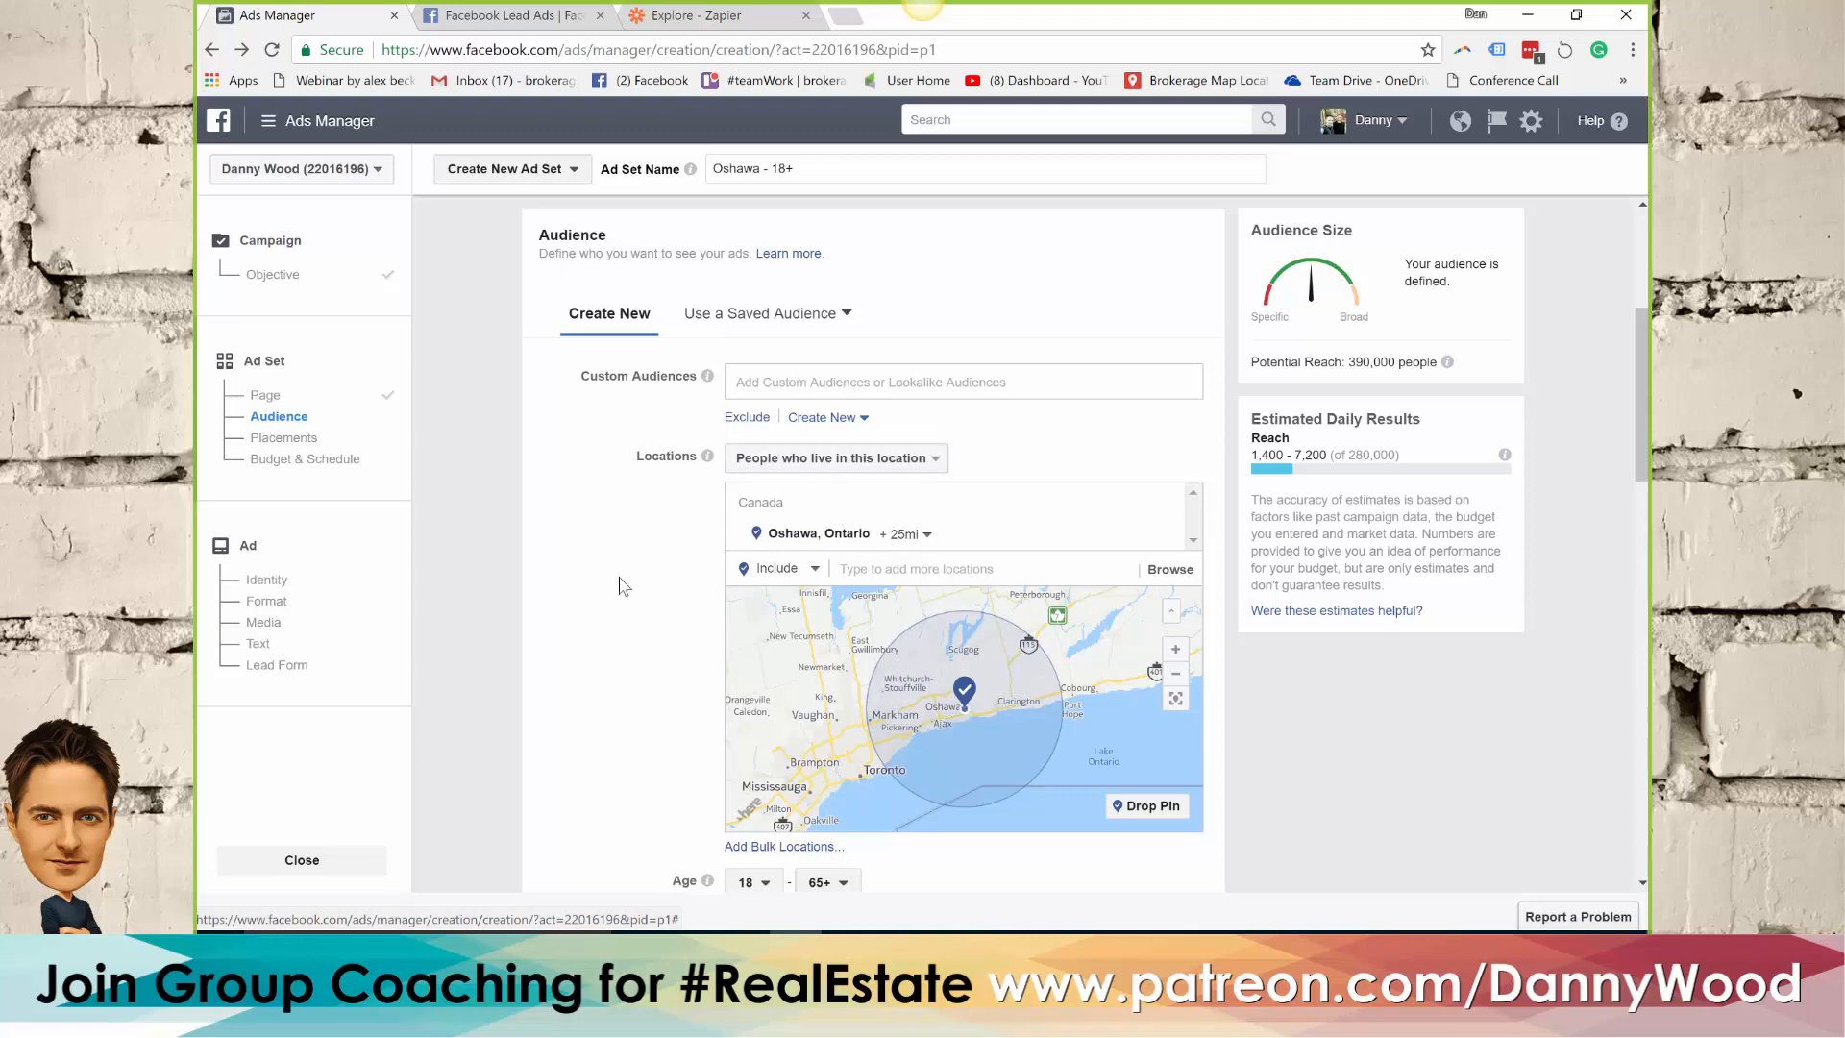
Set the audience's minimum age to 35
{"action": "scroll", "coordinate": [624, 581], "scroll_direction": "down", "scroll_amount": 3}
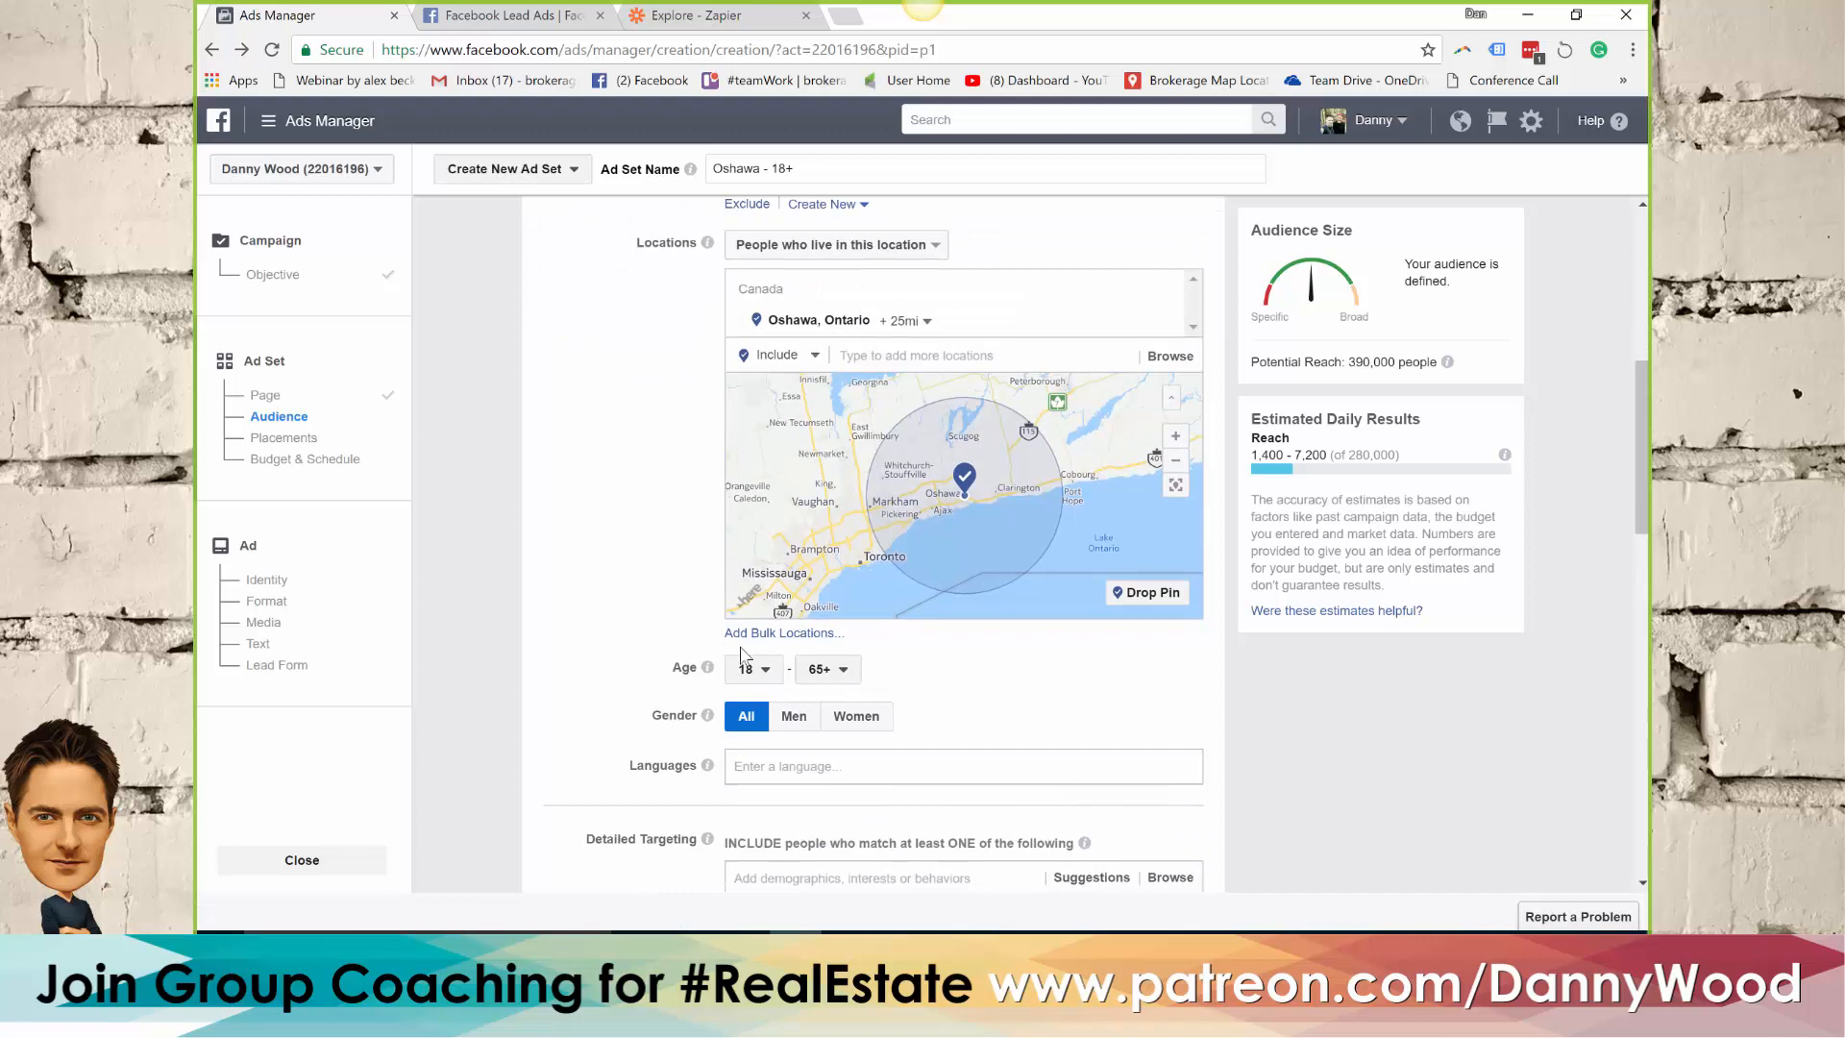
{"action": "left_click", "coordinate": [764, 671]}
{"action": "scroll", "coordinate": [775, 562], "scroll_direction": "down", "scroll_amount": 3}
{"action": "scroll", "coordinate": [774, 562], "scroll_direction": "down", "scroll_amount": 1}
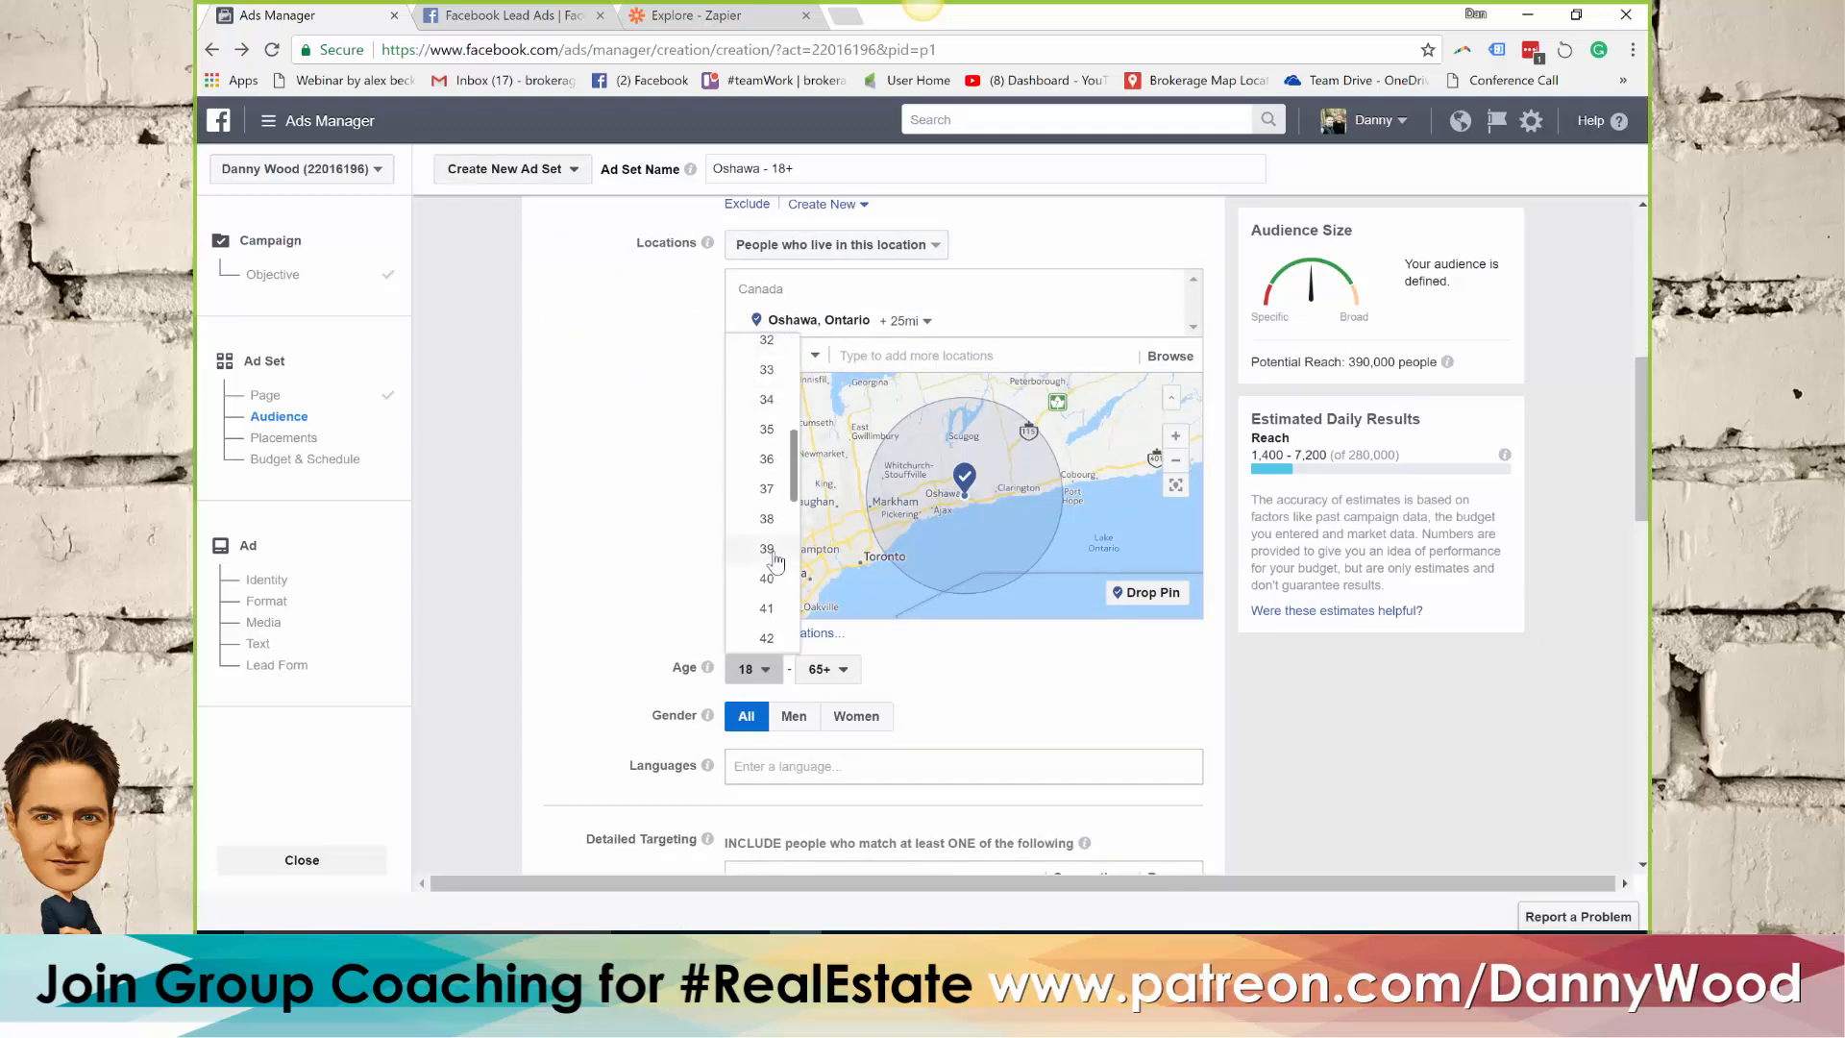
{"action": "left_click", "coordinate": [767, 429]}
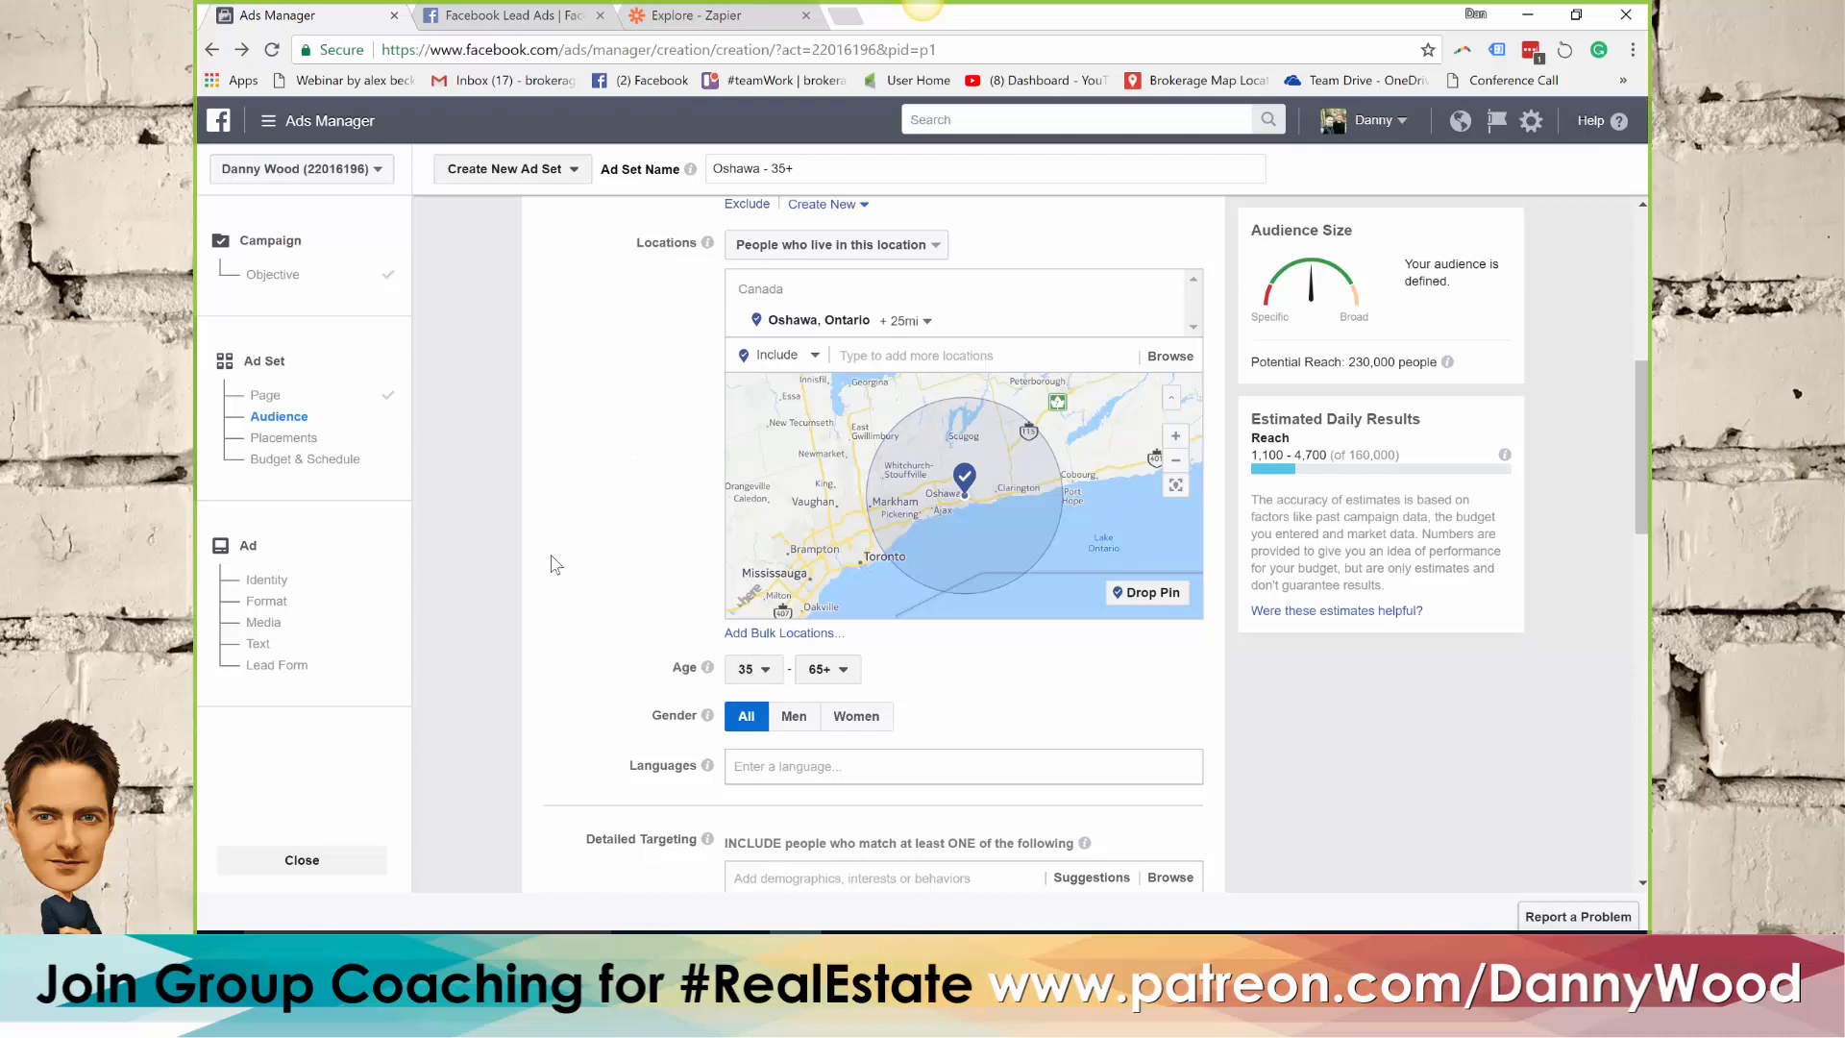
Set the audience's language to English (All) and check the resulting potential reach
{"action": "scroll", "coordinate": [629, 577], "scroll_direction": "down", "scroll_amount": 2}
{"action": "scroll", "coordinate": [731, 548], "scroll_direction": "down", "scroll_amount": 1}
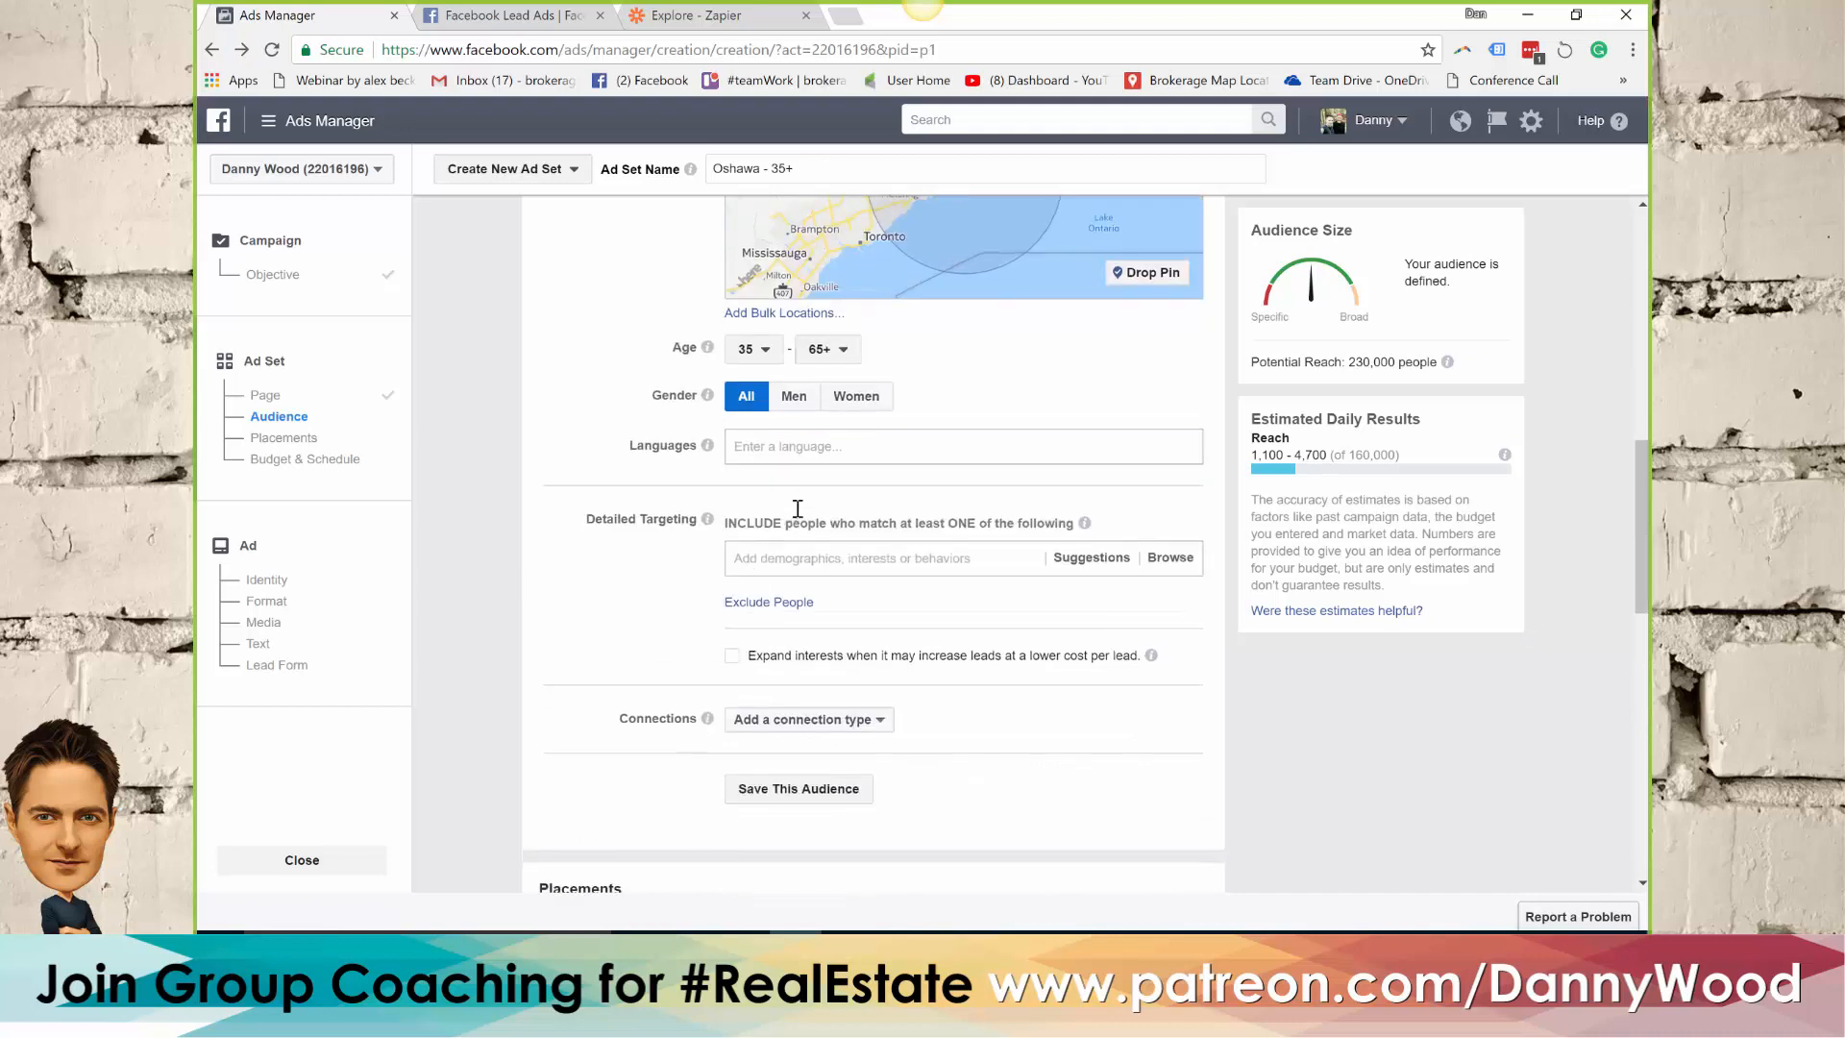
{"action": "left_click", "coordinate": [807, 448]}
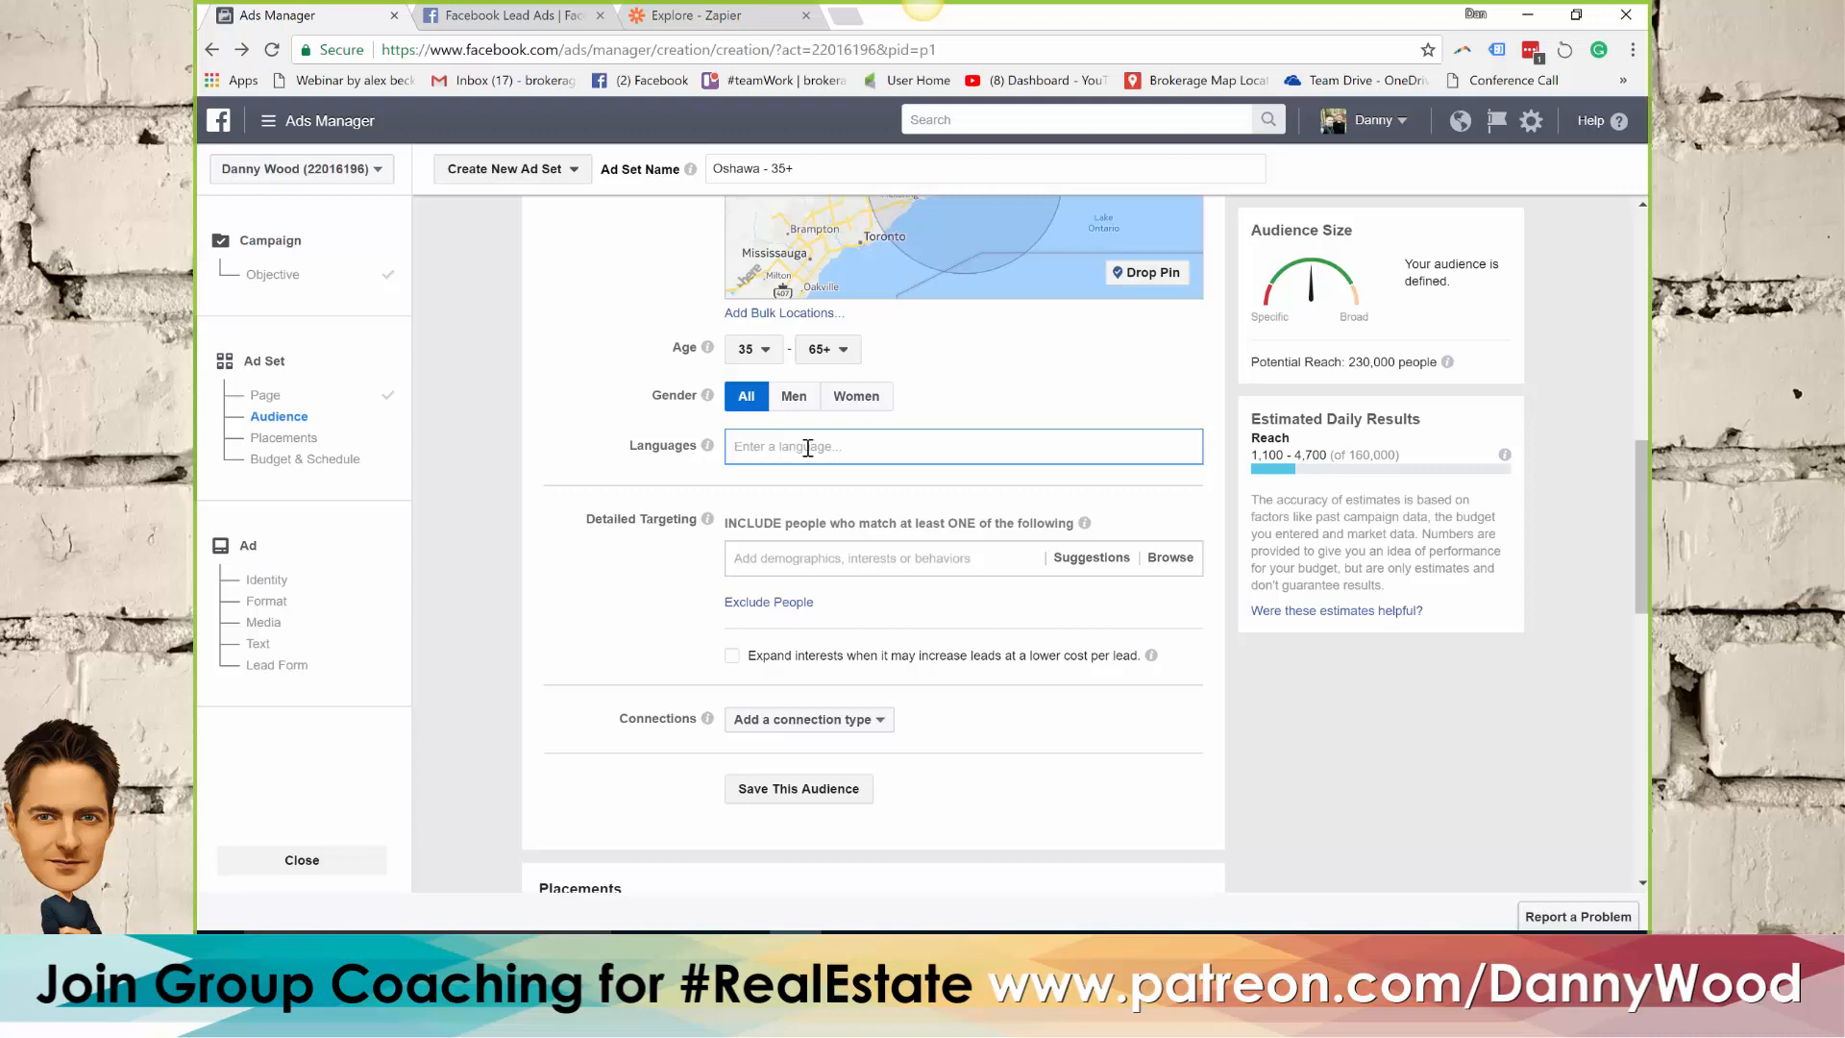
{"action": "type", "text": "eng"}
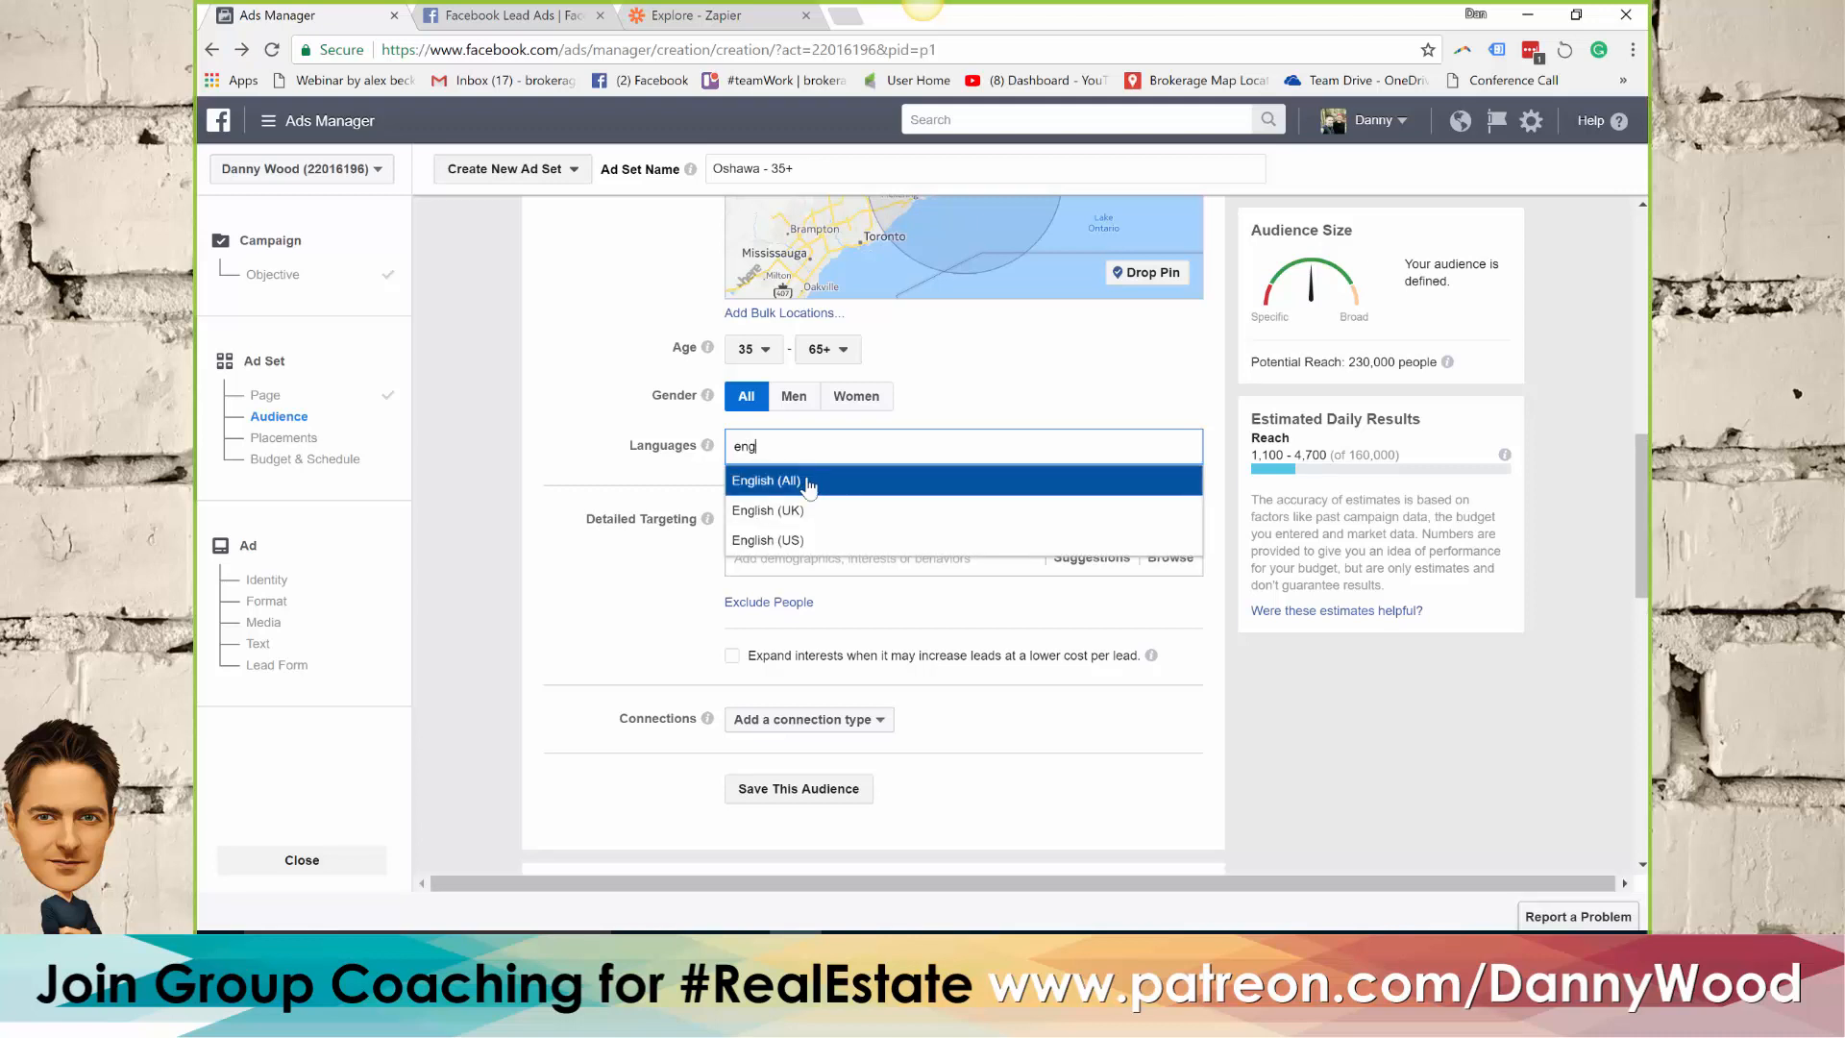
{"action": "left_click", "coordinate": [809, 480]}
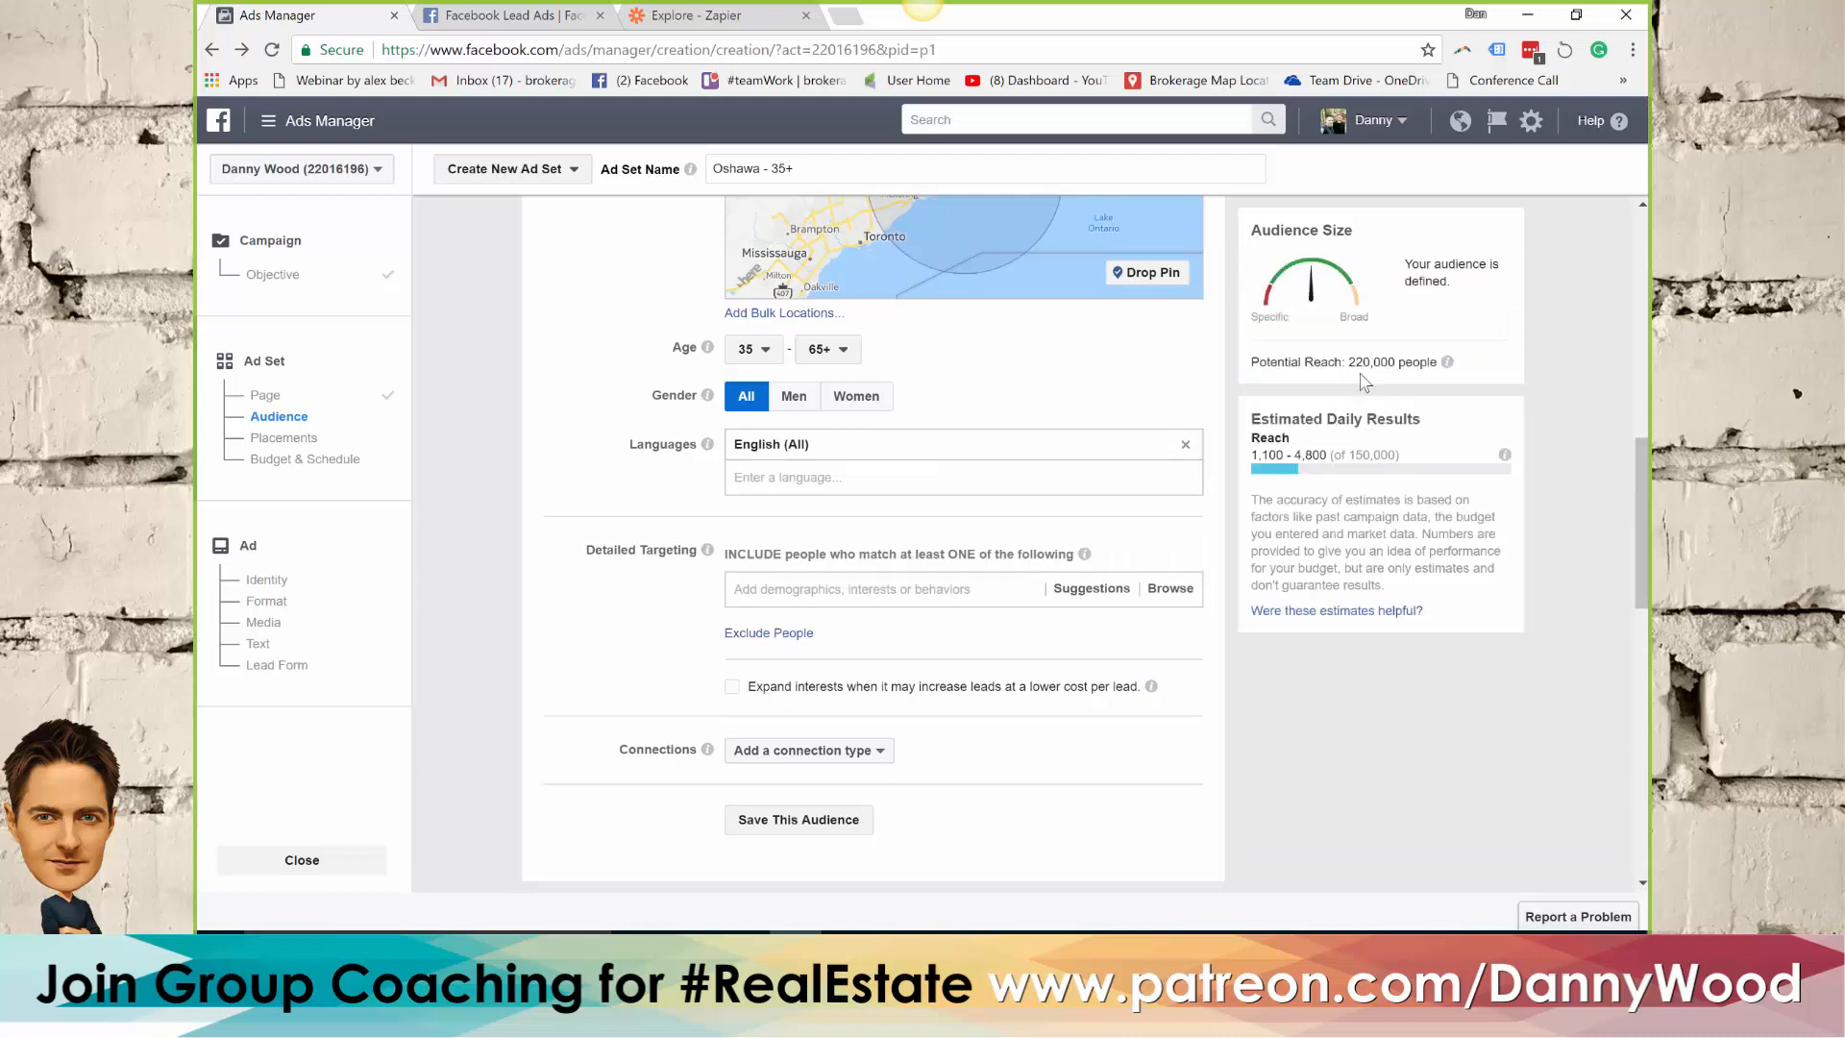
{"action": "double_click", "coordinate": [1363, 362]}
{"action": "left_click", "coordinate": [557, 396]}
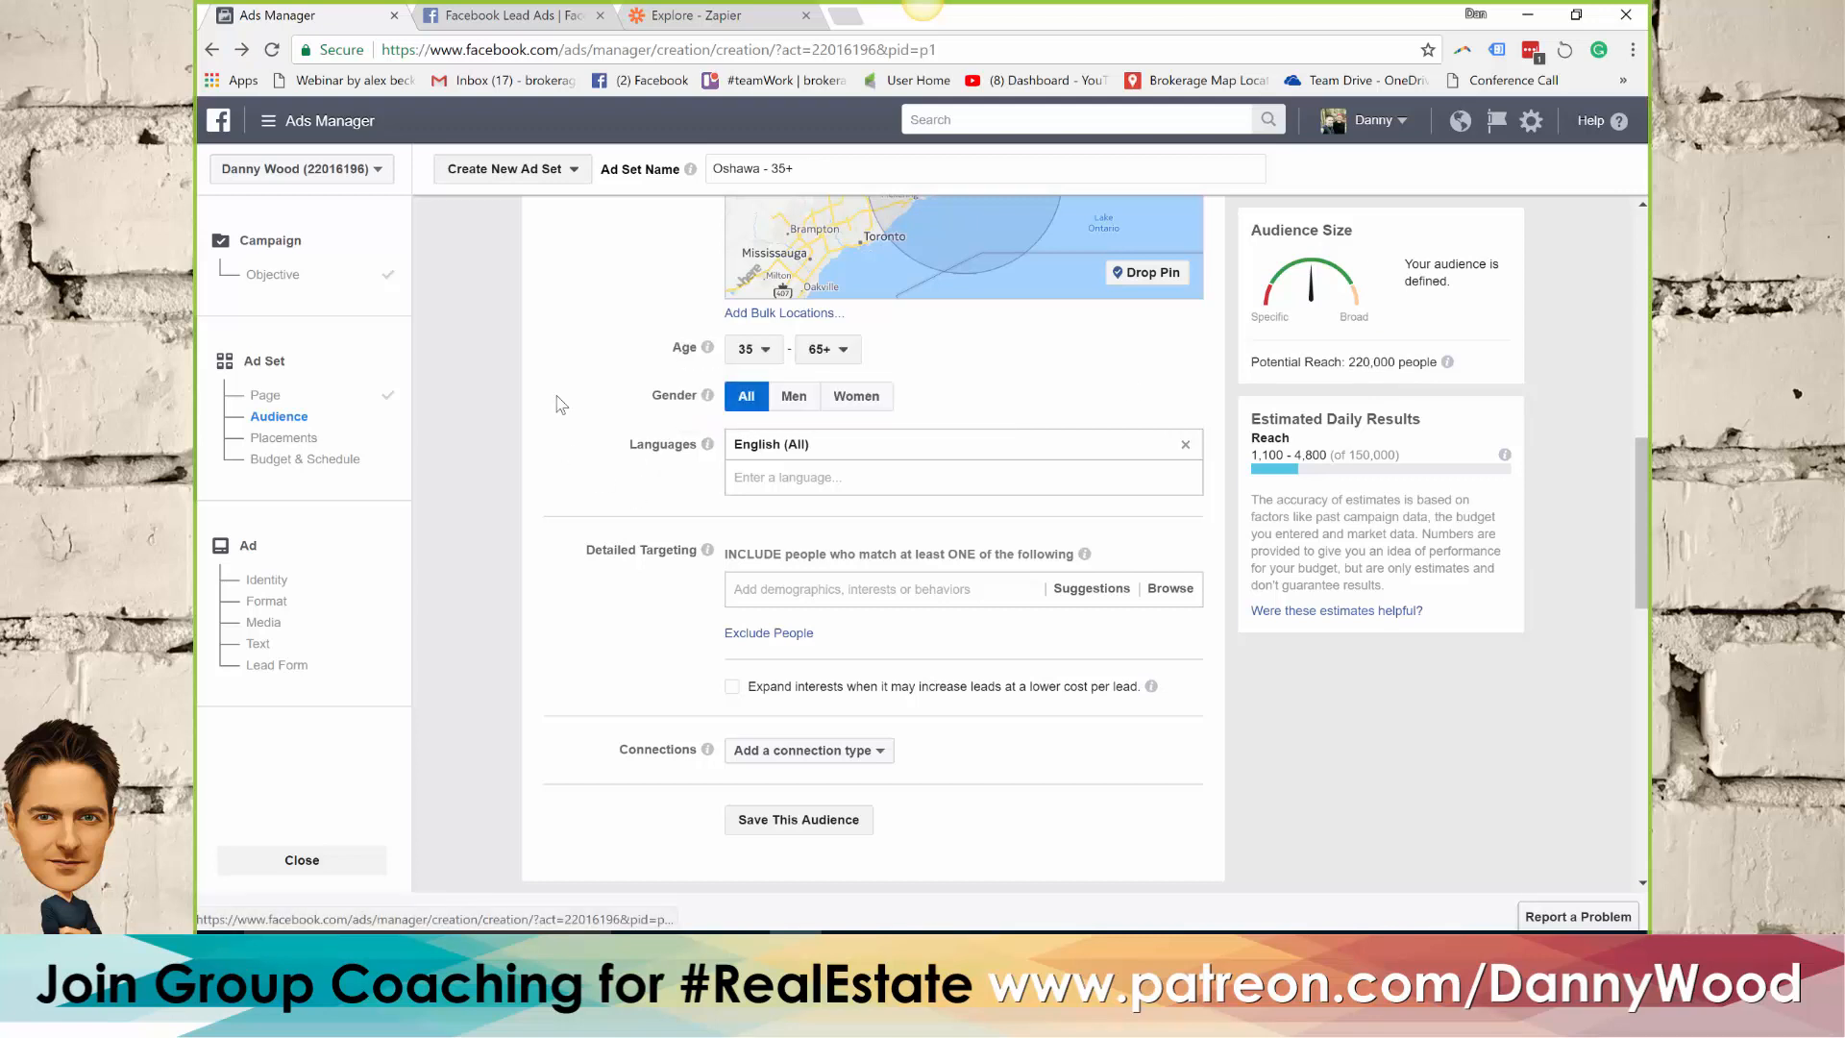
Restrict the Oshawa, Ontario location to the current city only and check the potential reach
{"action": "scroll", "coordinate": [574, 416], "scroll_direction": "up", "scroll_amount": 3}
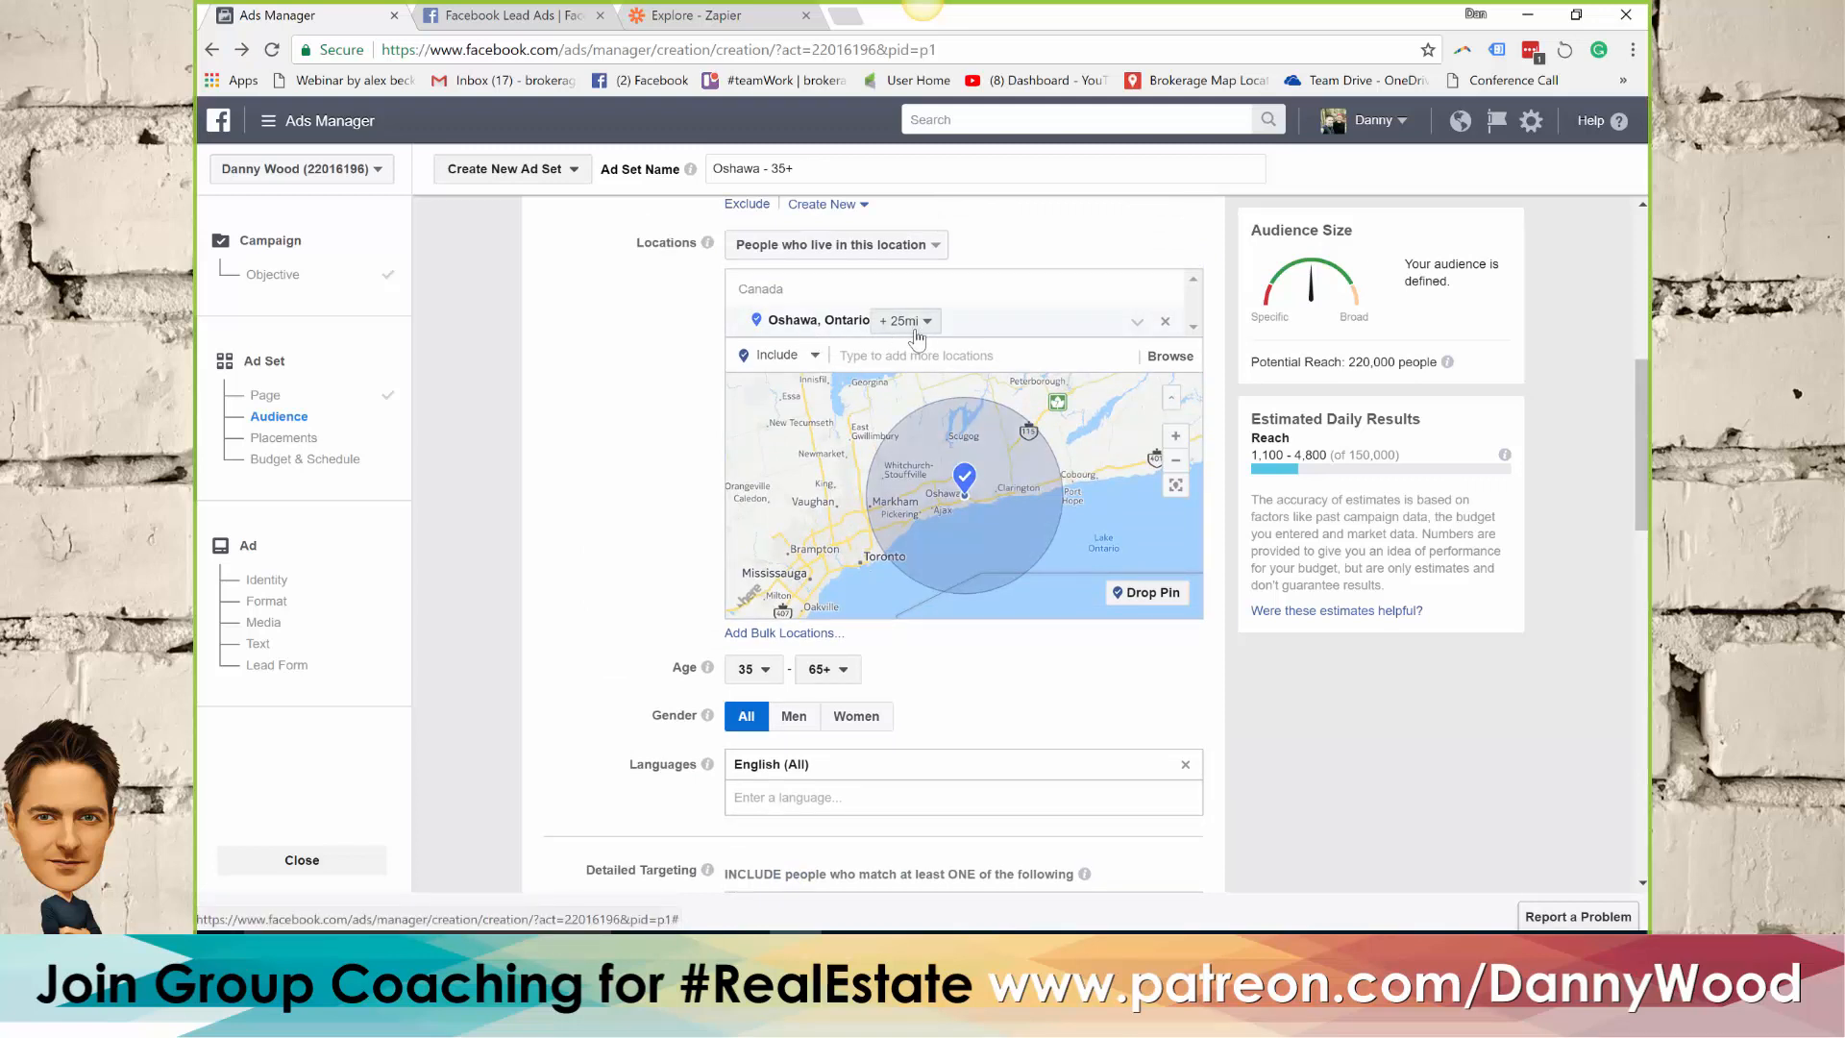
{"action": "left_click", "coordinate": [913, 322]}
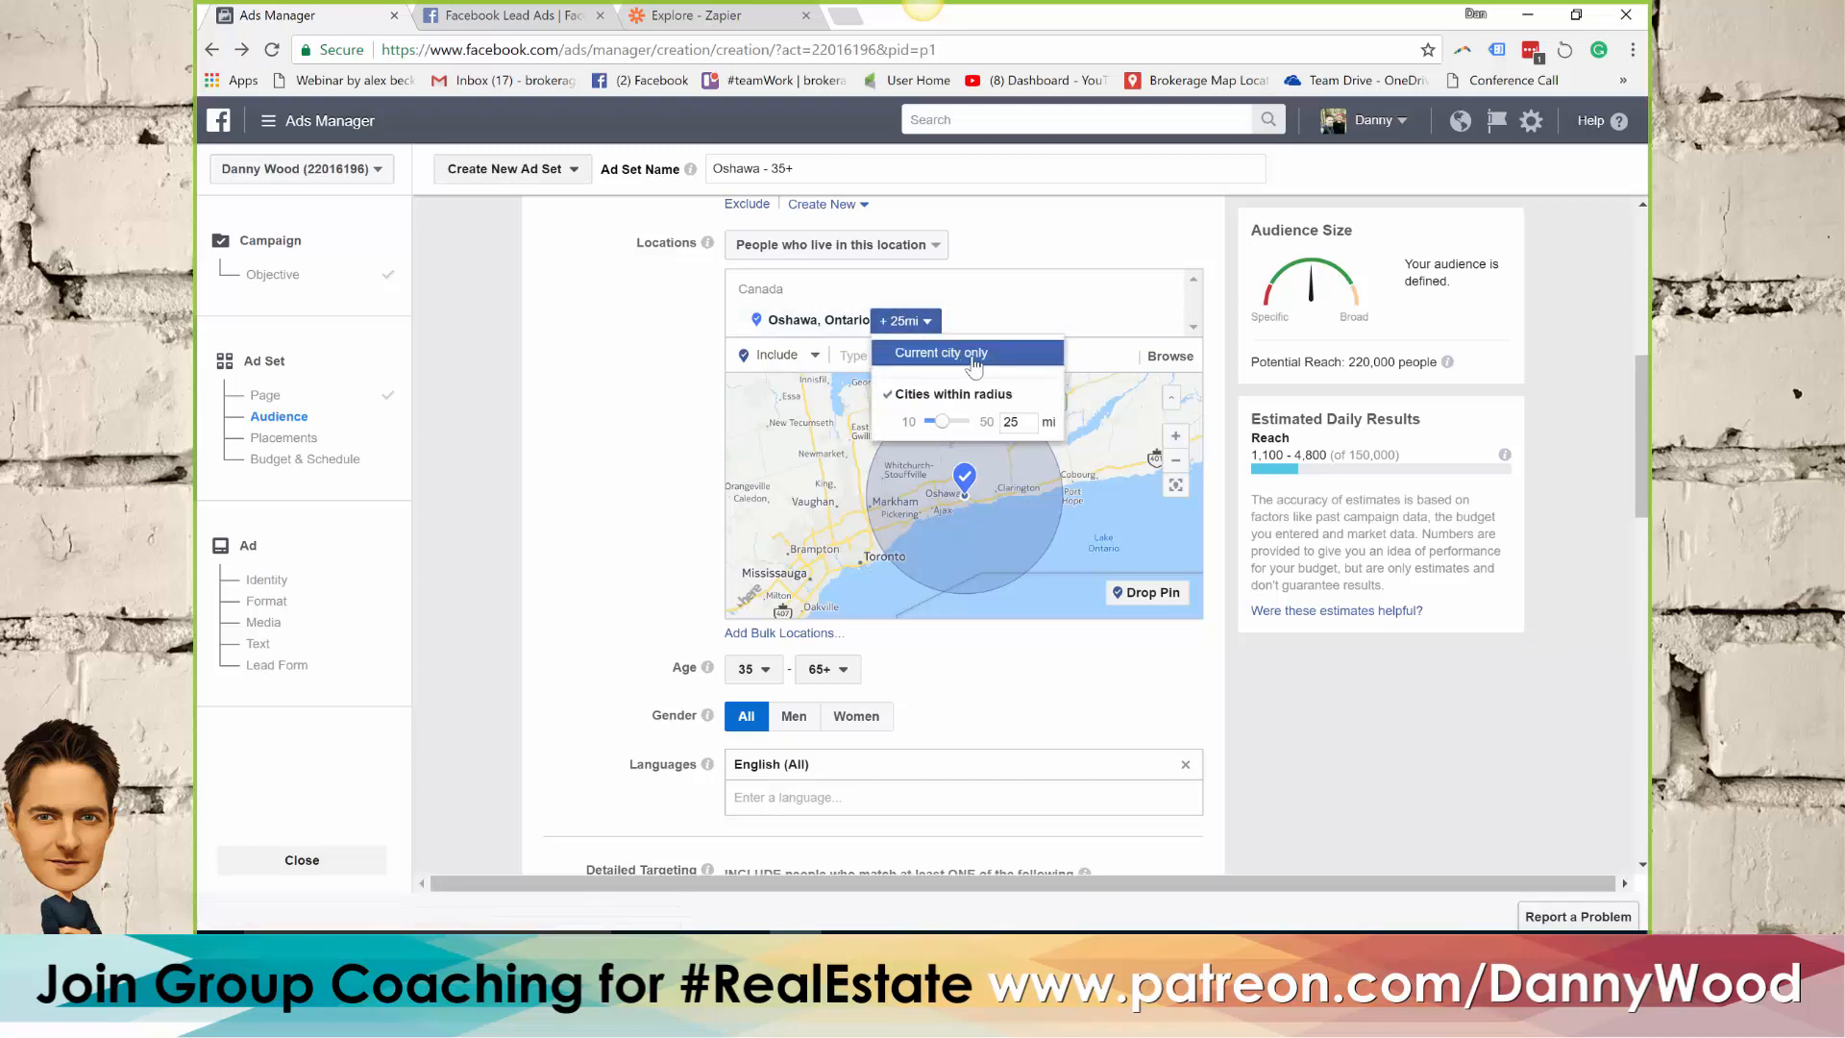
{"action": "left_click", "coordinate": [974, 354]}
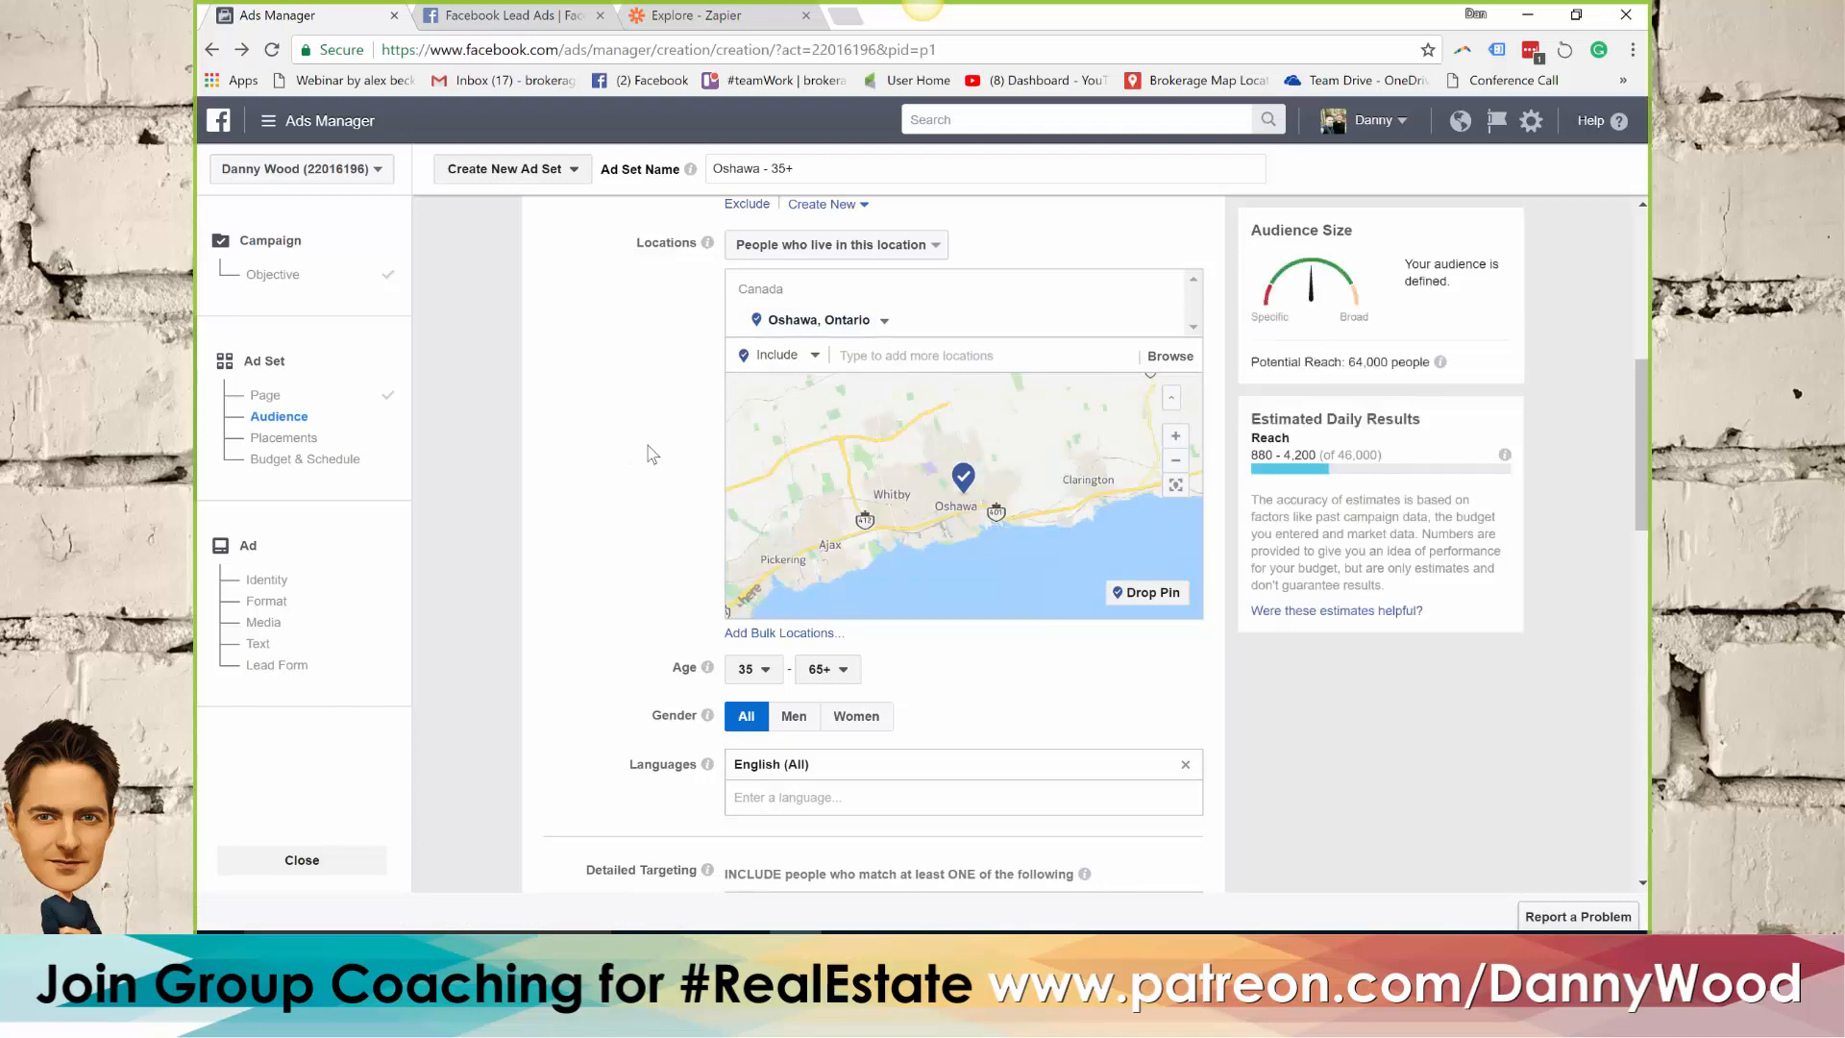
{"action": "double_click", "coordinate": [1360, 361]}
{"action": "left_click", "coordinate": [625, 420]}
Include the life events Newly engaged (1 year), Newly-engaged (6 months) and Newly engaged (3 months) in the detailed targeting
{"action": "scroll", "coordinate": [625, 420], "scroll_direction": "down", "scroll_amount": 3}
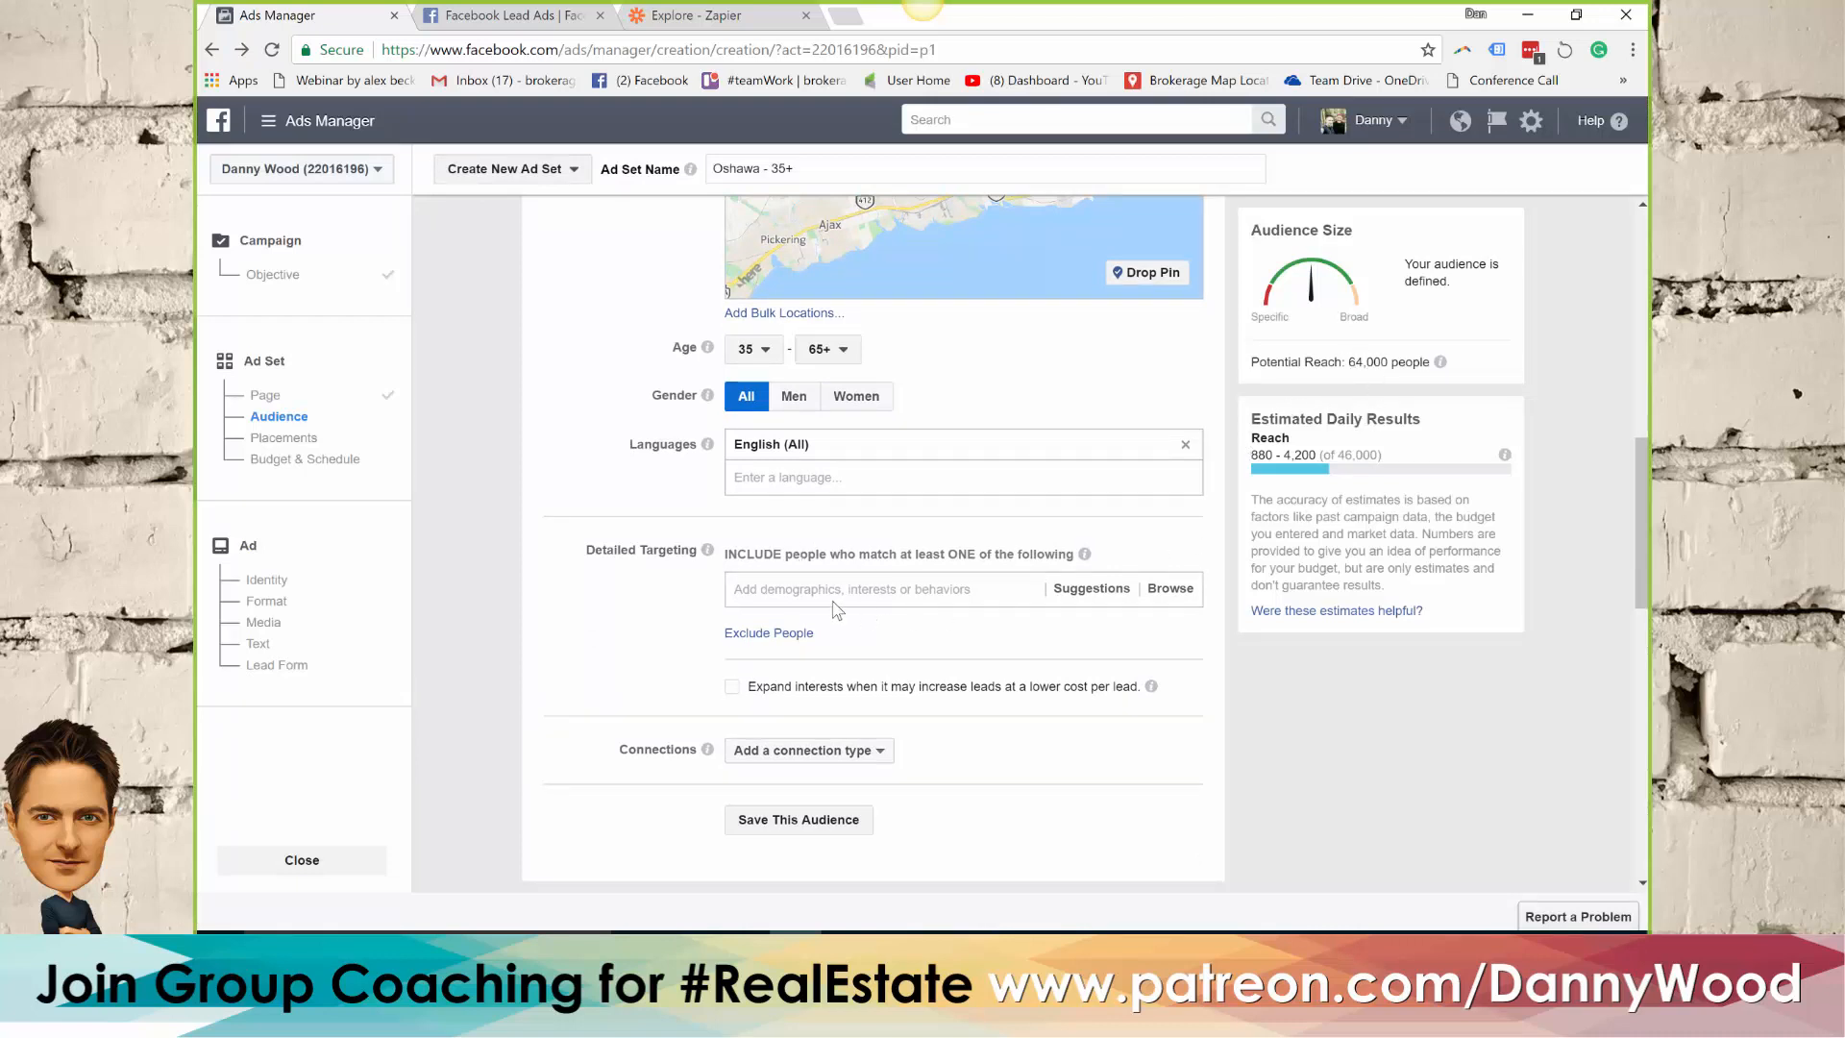
{"action": "left_click_drag", "start_coordinate": [581, 553], "coordinate": [646, 546]}
{"action": "left_click", "coordinate": [763, 587]}
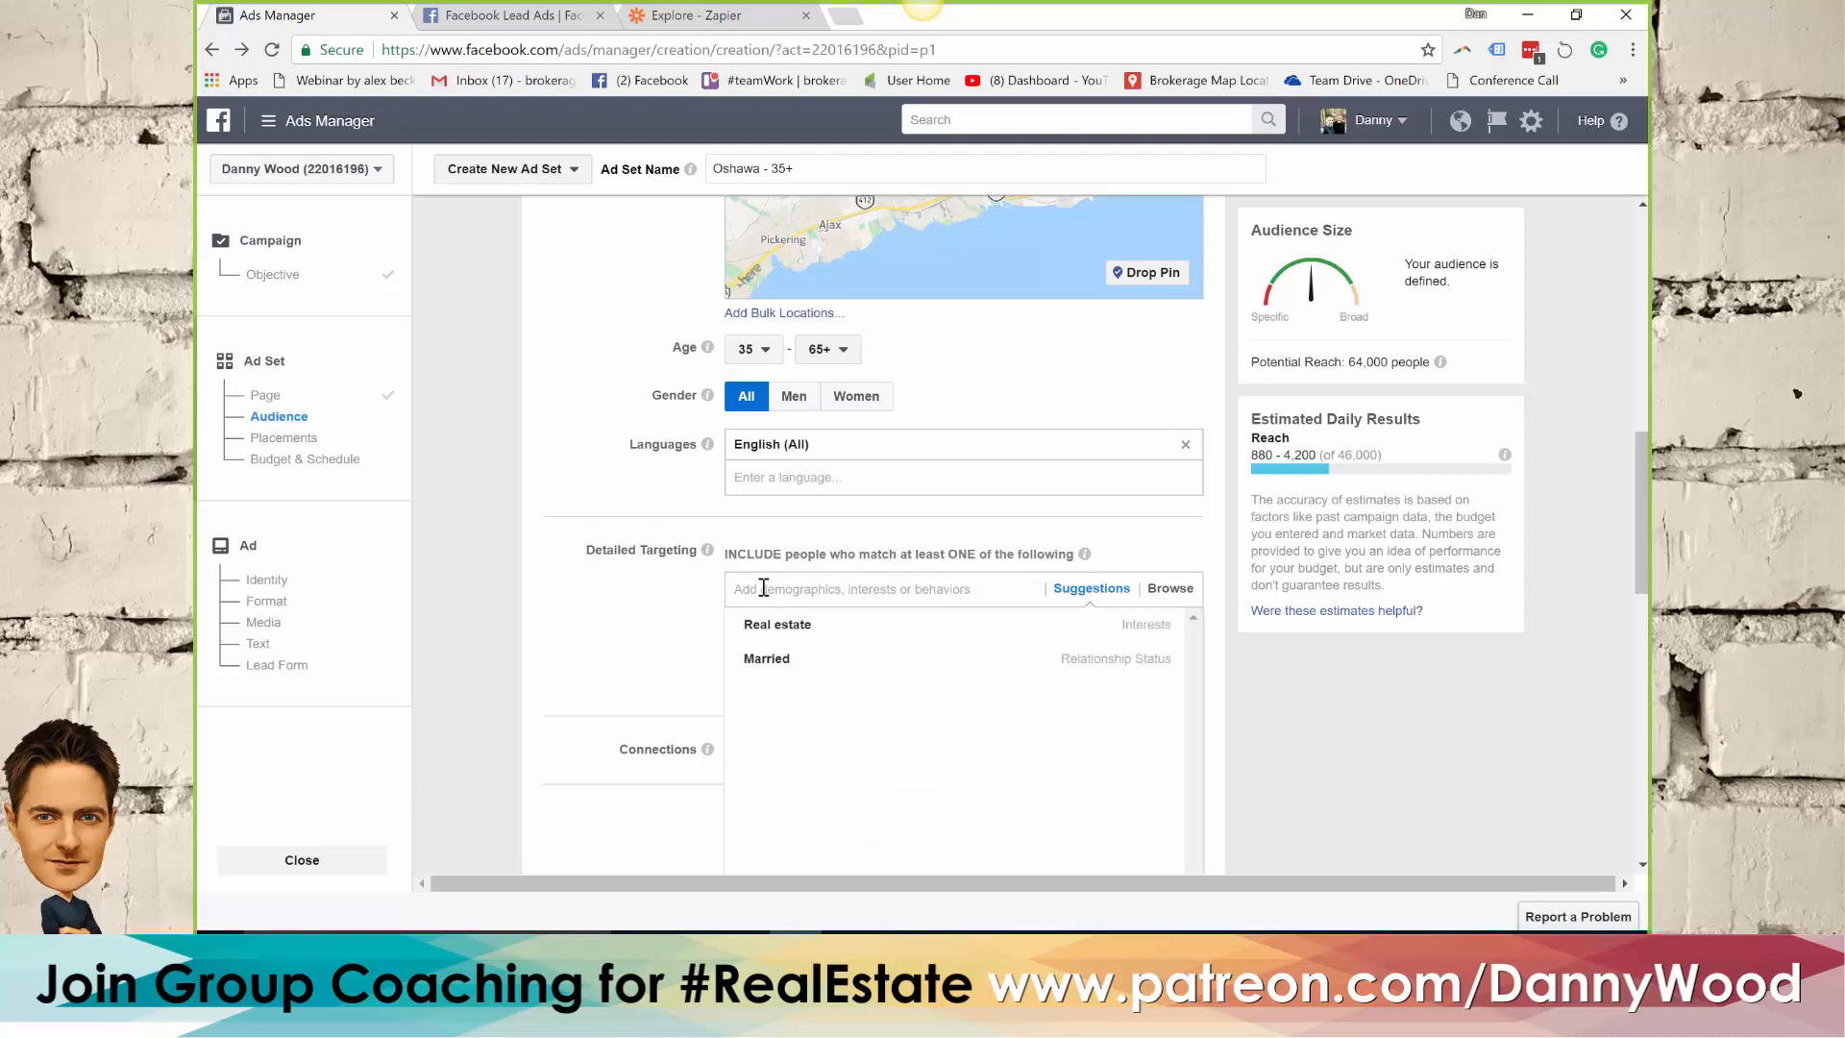
{"action": "type", "text": "new"}
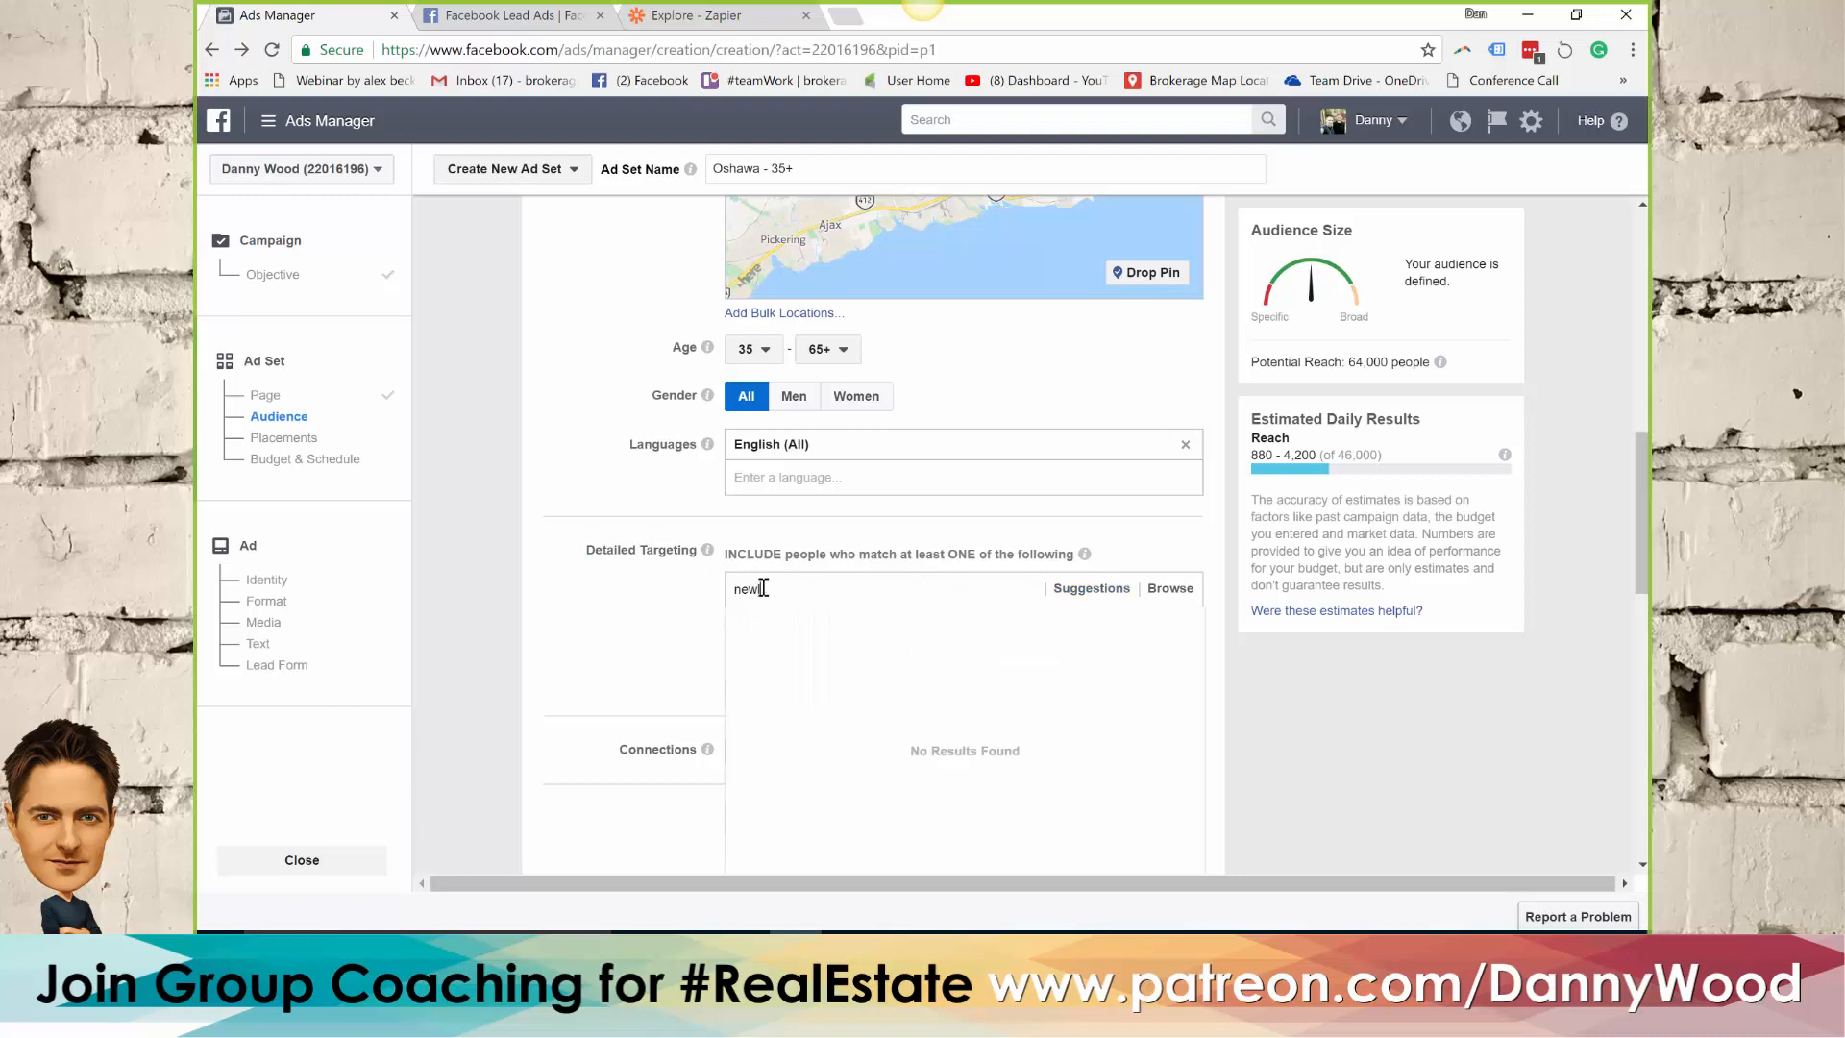
{"action": "type", "text": "ly eng"}
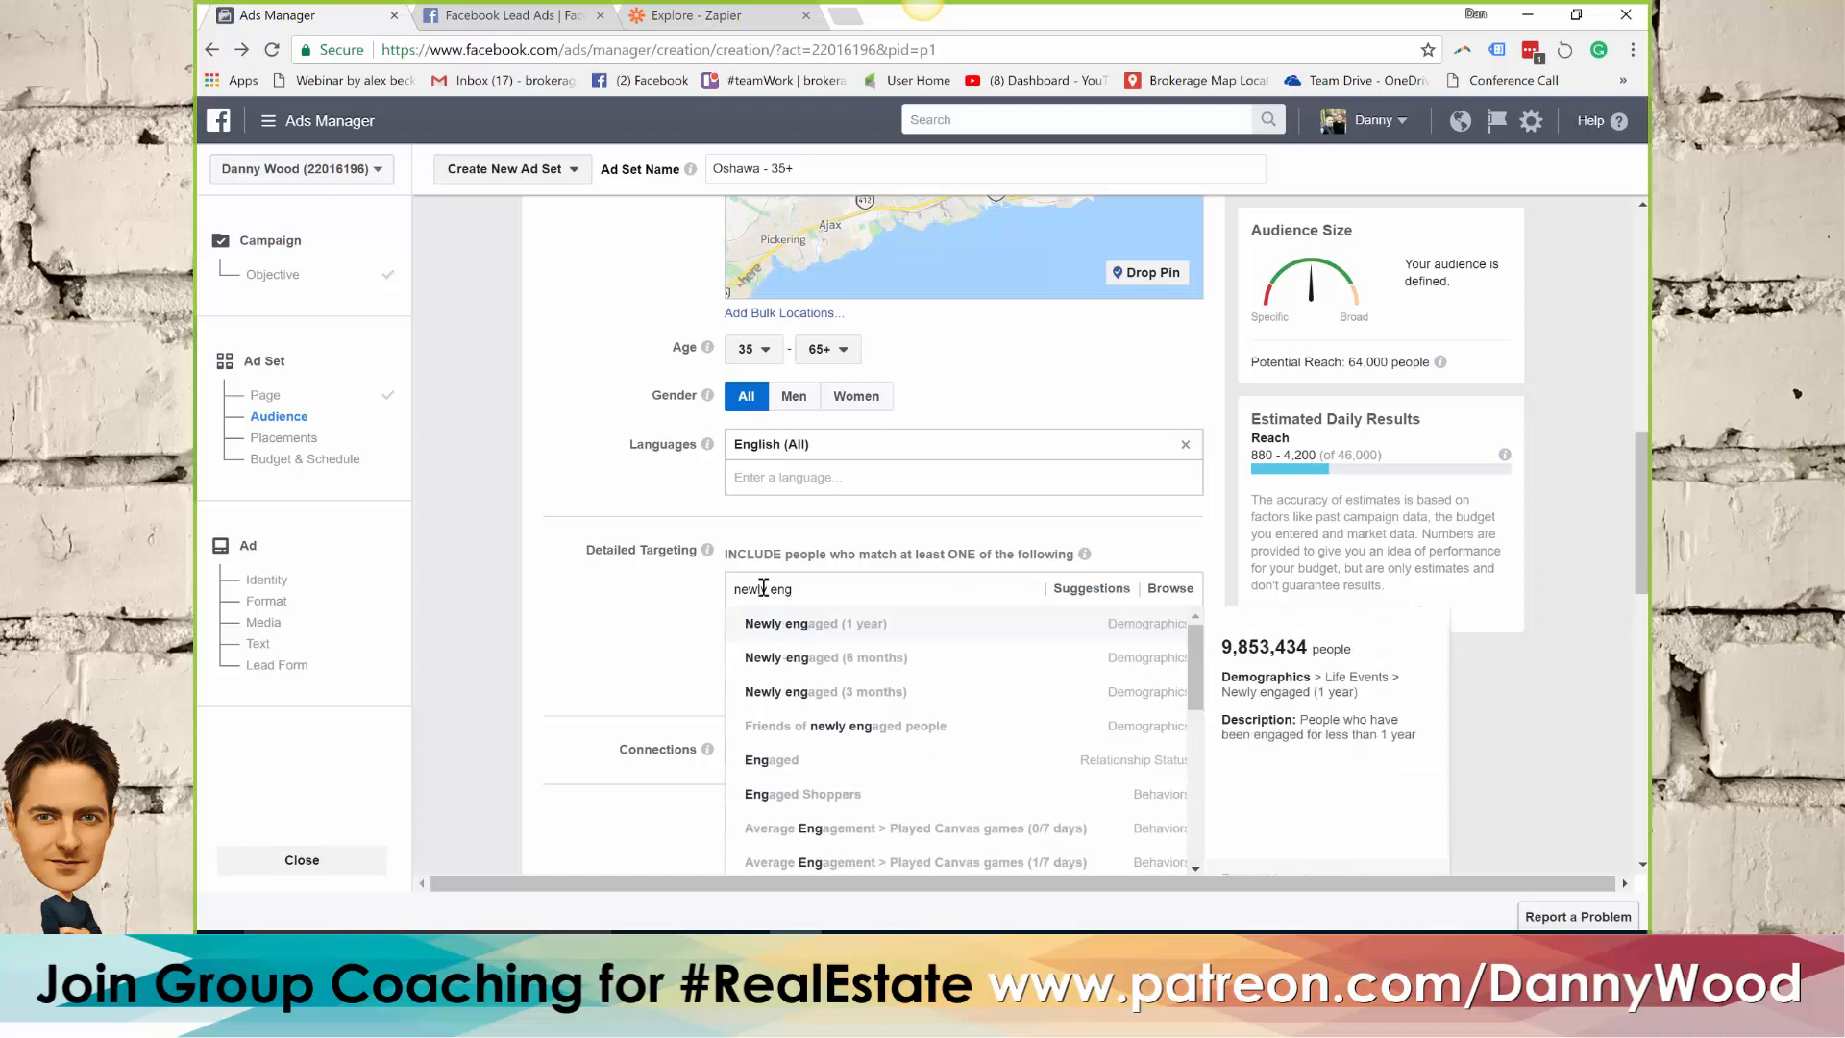
{"action": "triple_click", "coordinate": [762, 588]}
{"action": "key", "text": "ctrl+c"}
{"action": "left_click", "coordinate": [841, 629]}
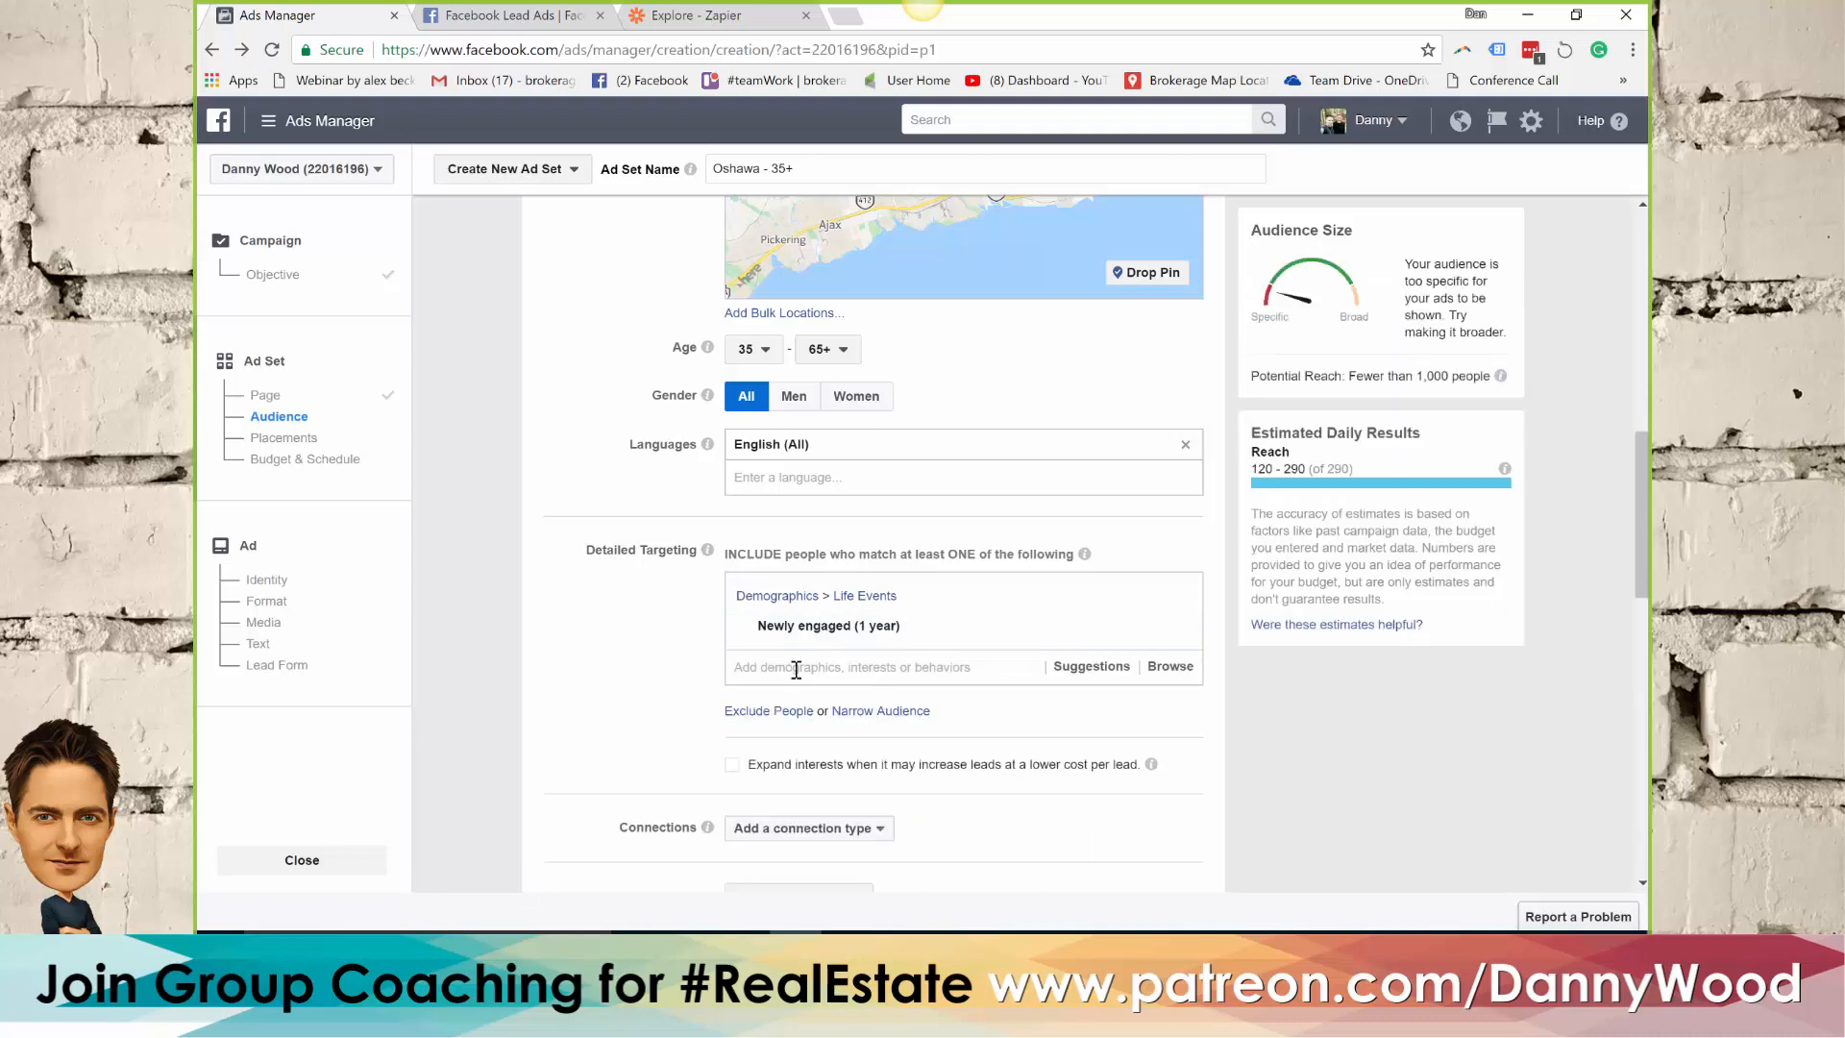
{"action": "key", "text": "ctrl+v"}
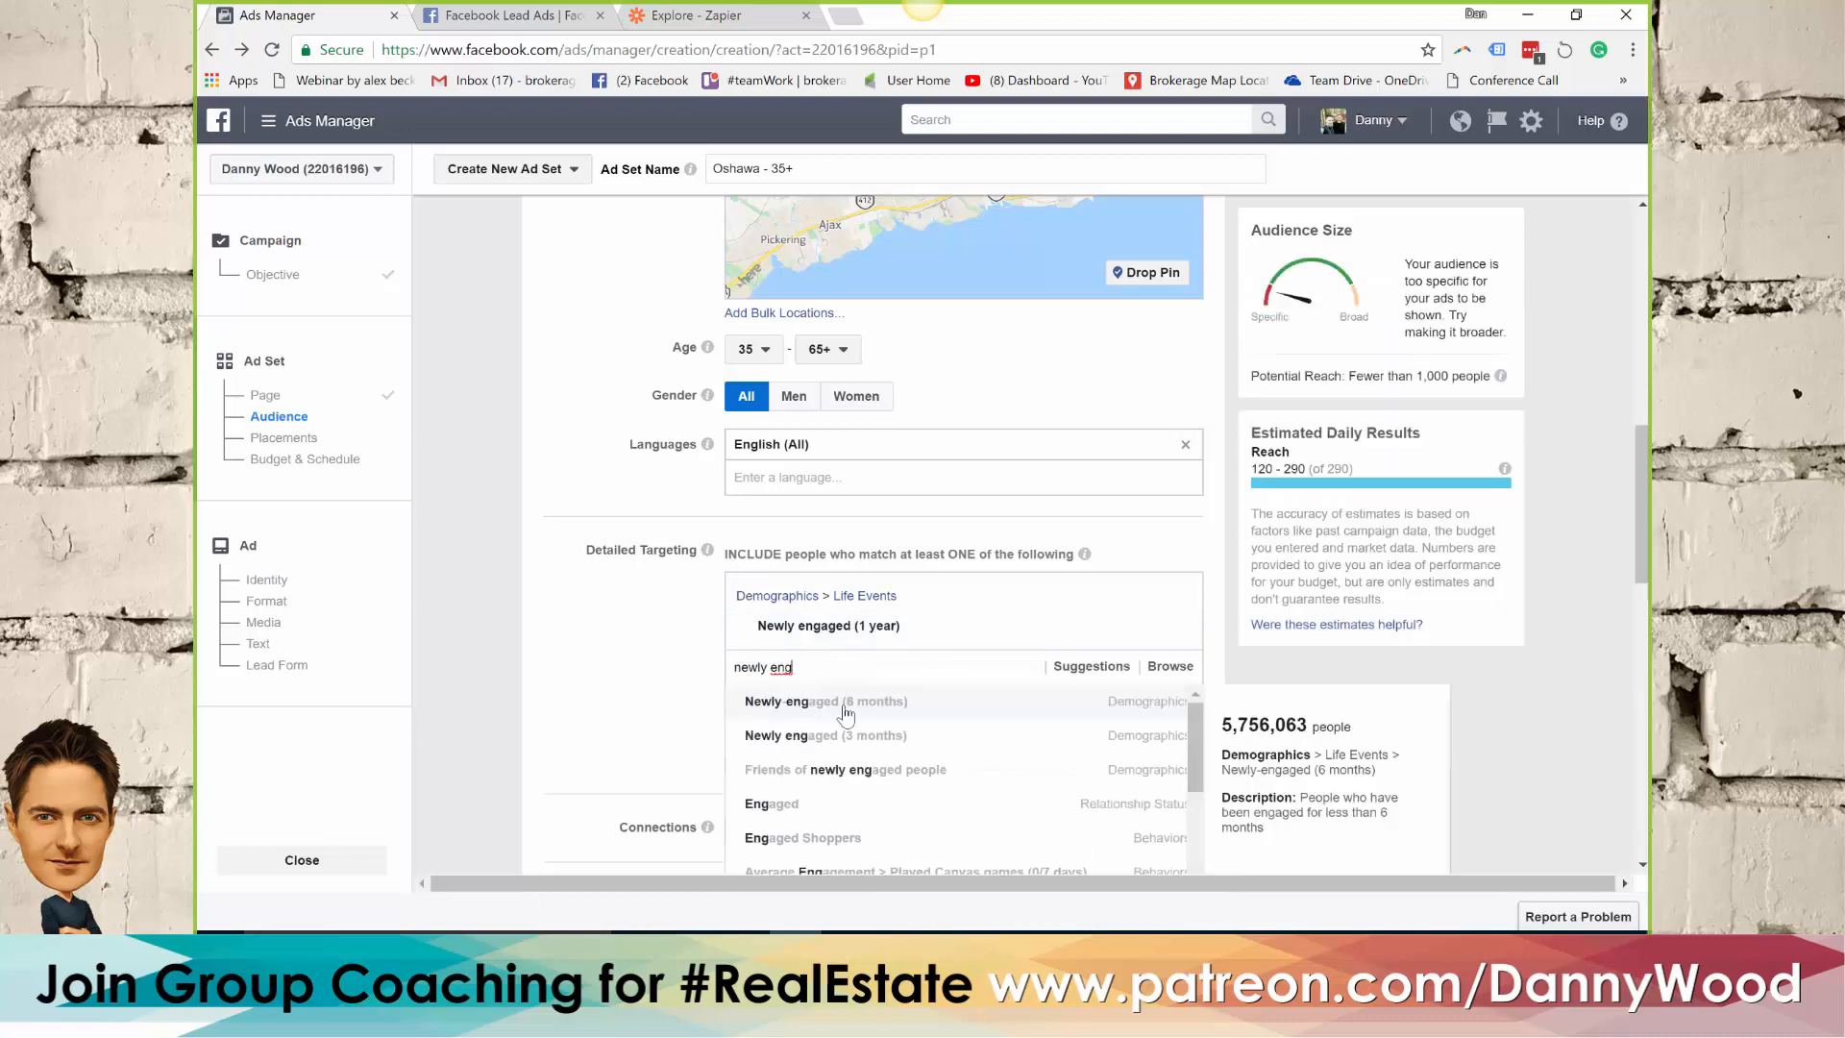
{"action": "left_click", "coordinate": [847, 708]}
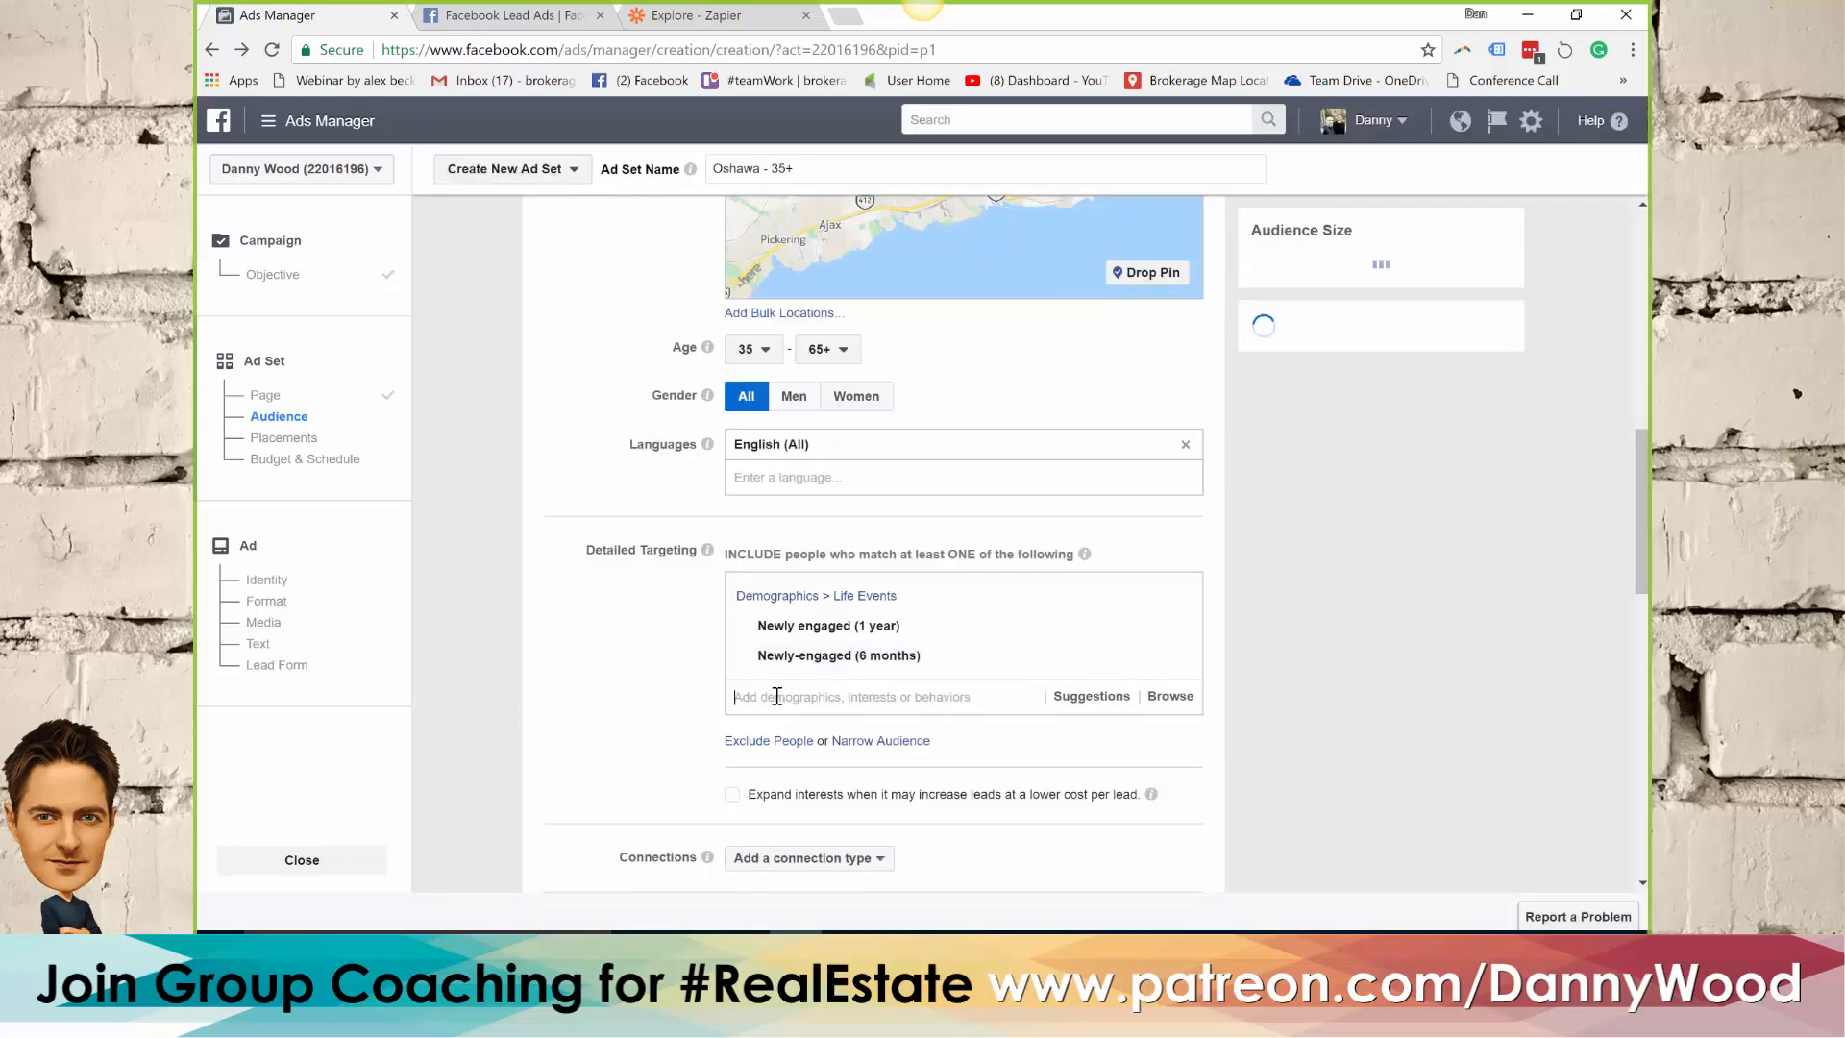
{"action": "left_click", "coordinate": [778, 696]}
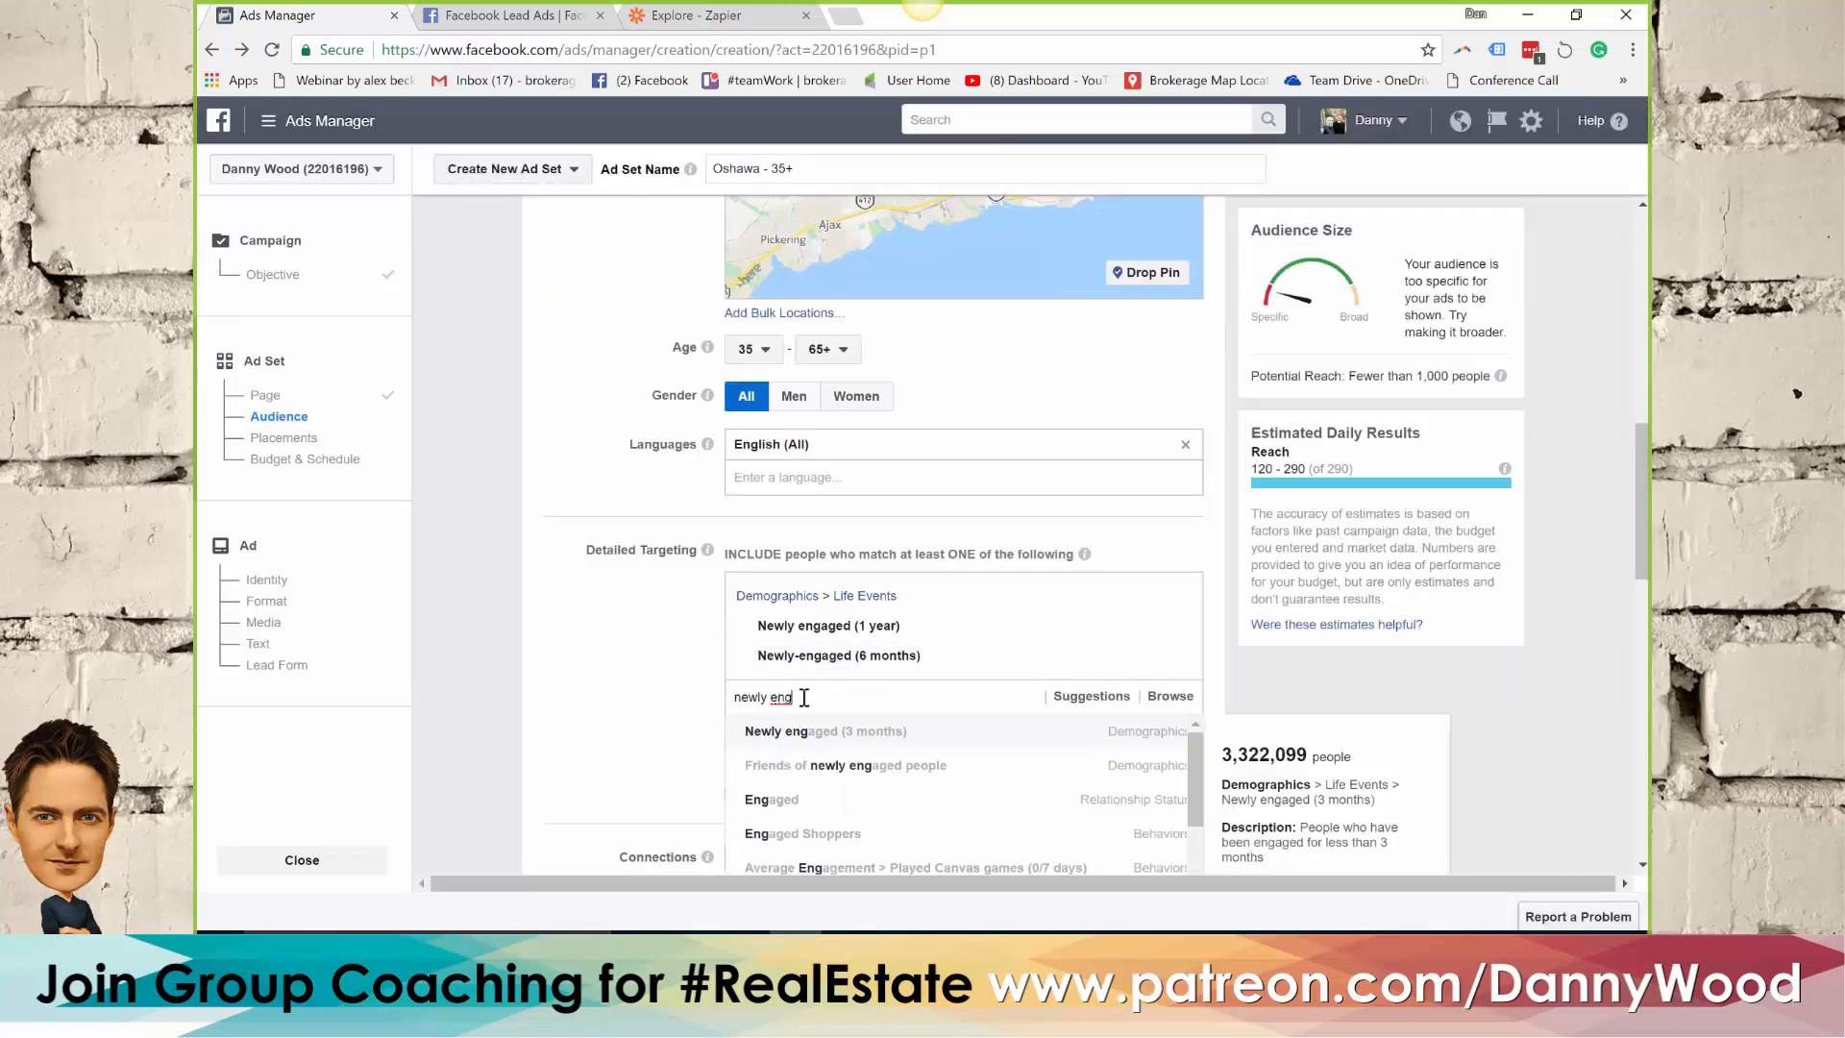
{"action": "left_click", "coordinate": [828, 738]}
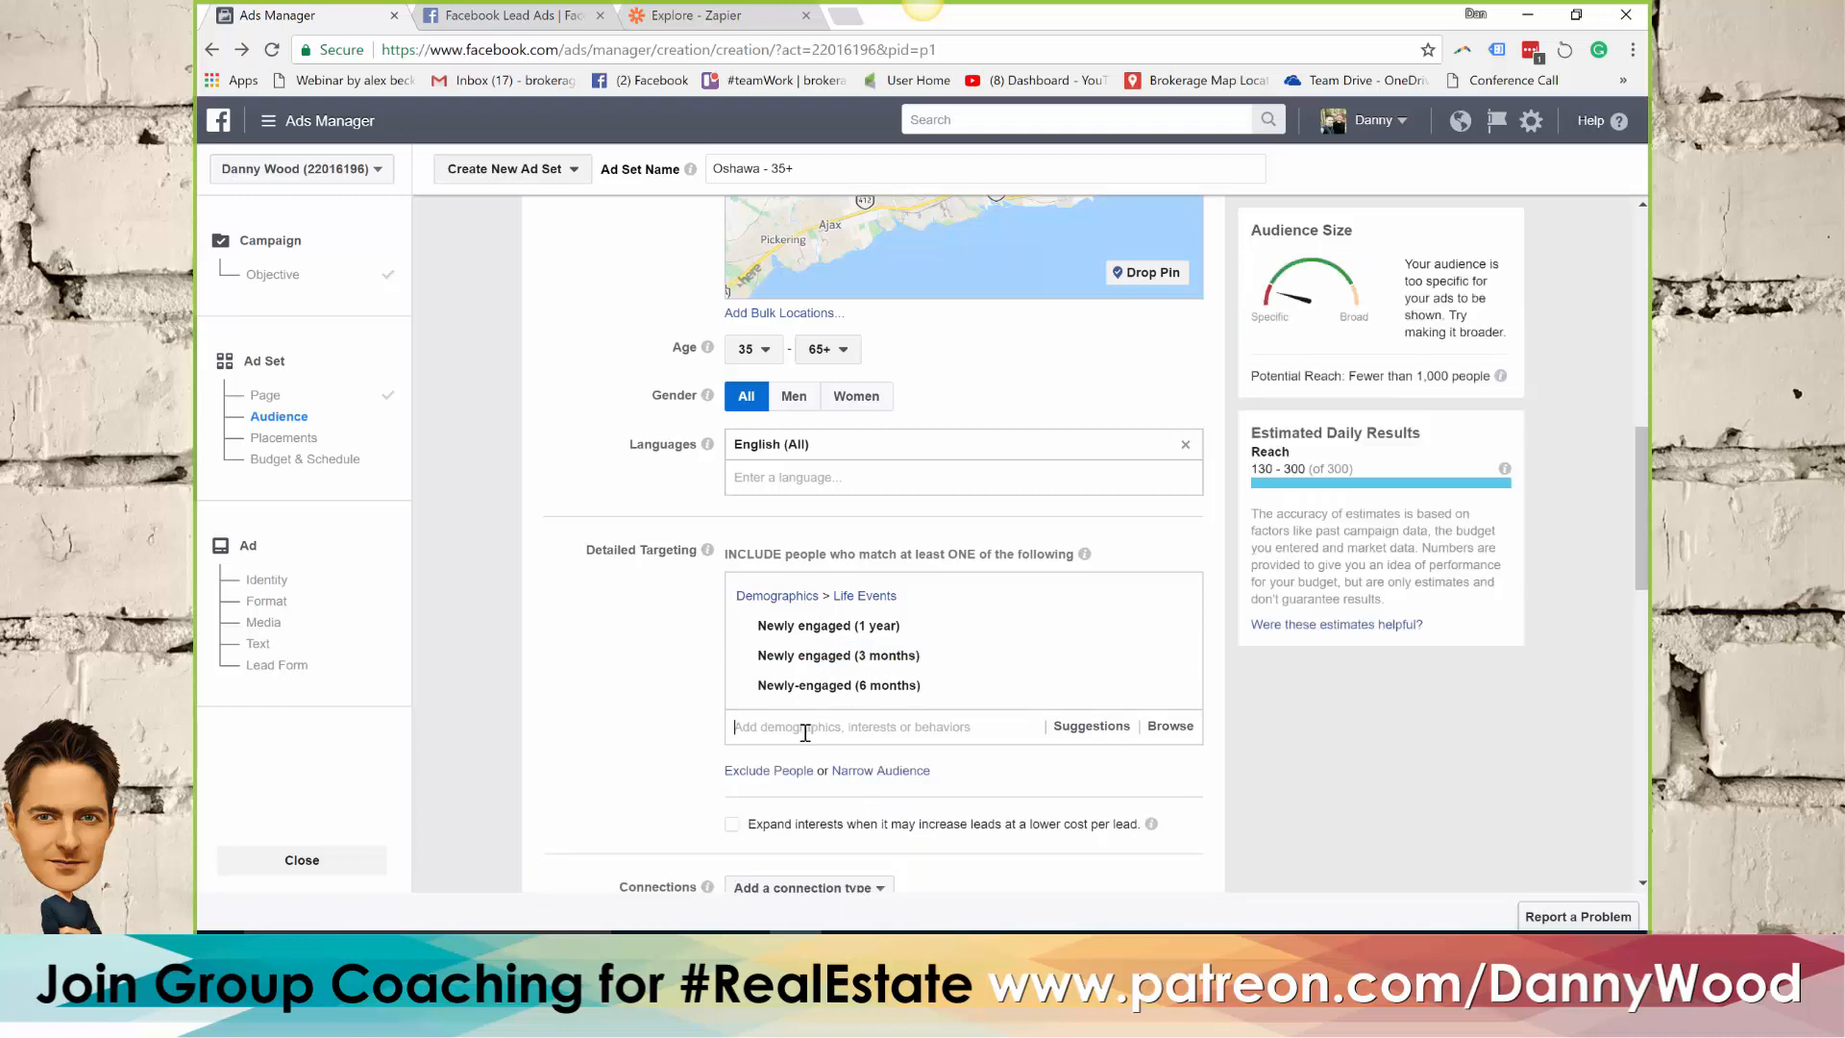
Include the life-event demographics Newlywed (1 year), Newlywed (6 months) and Newlywed (3 months) in the detailed targeting
{"action": "type", "text": "newly eng"}
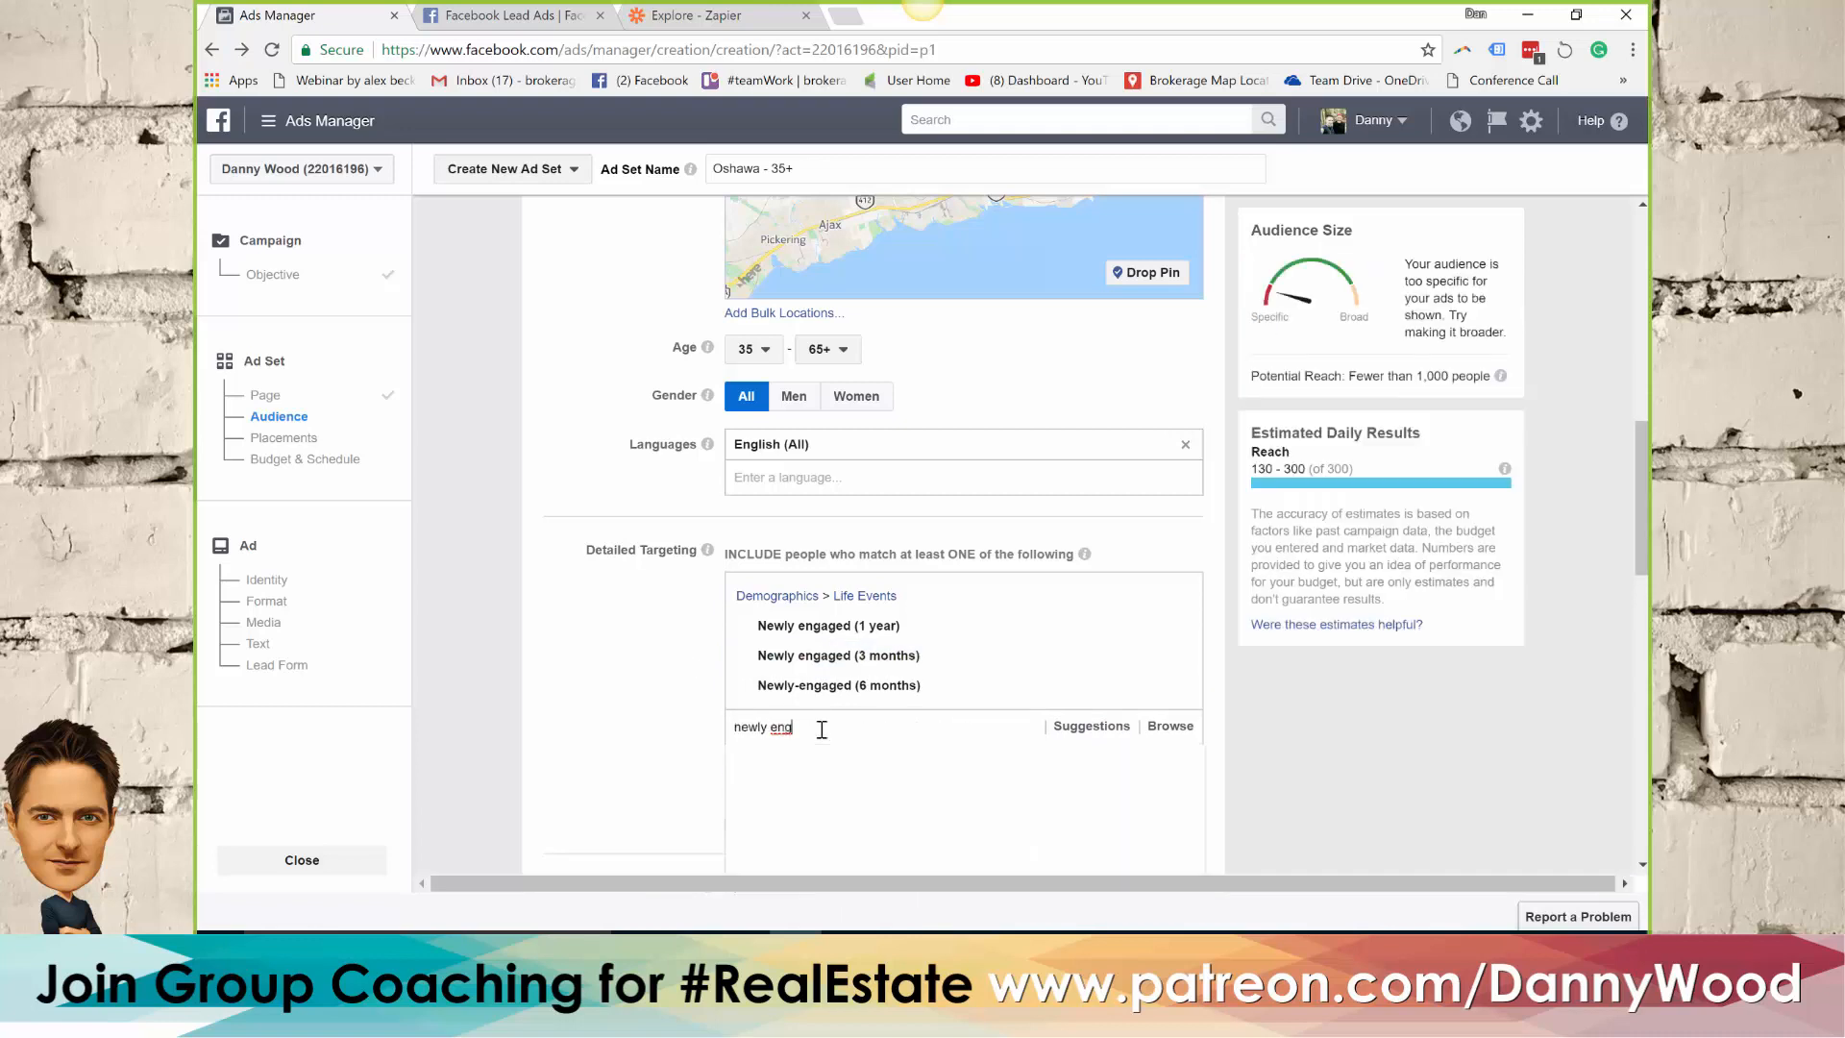
{"action": "key", "text": "BackSpace"}
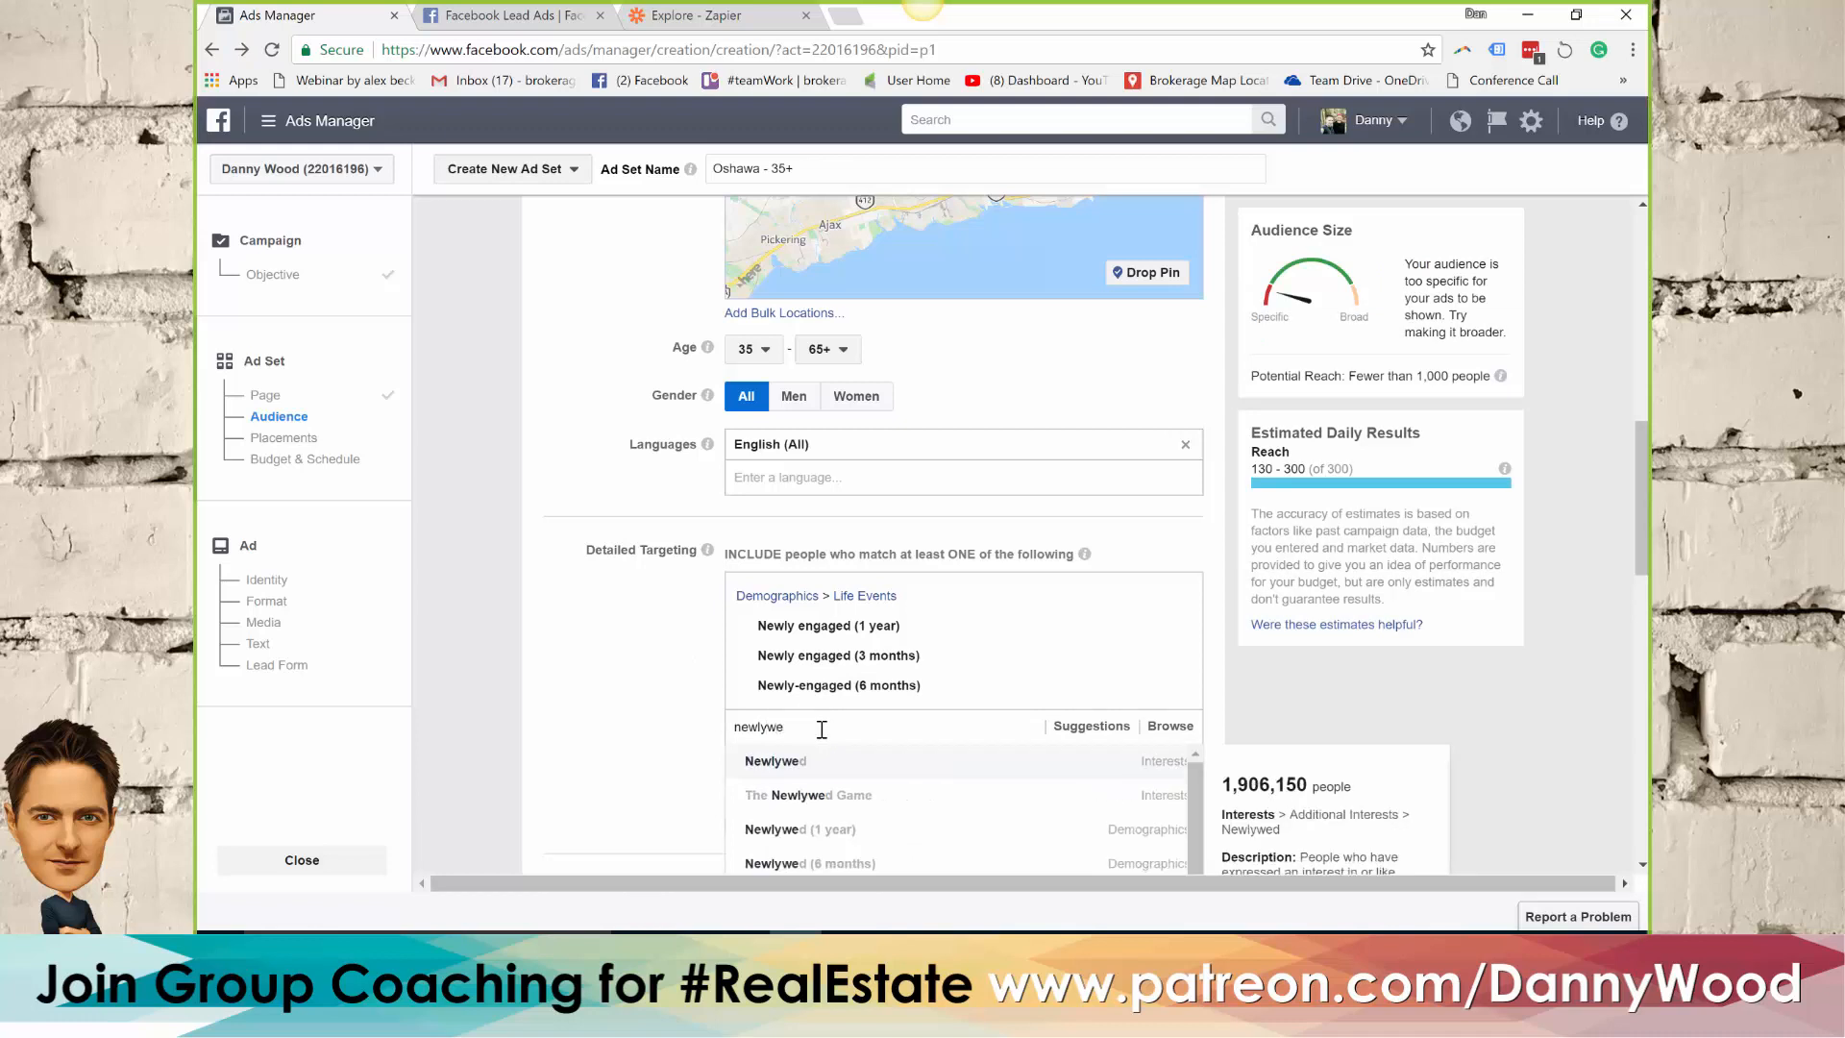
{"action": "double_click", "coordinate": [822, 729]}
{"action": "scroll", "coordinate": [684, 679], "scroll_direction": "down", "scroll_amount": 1}
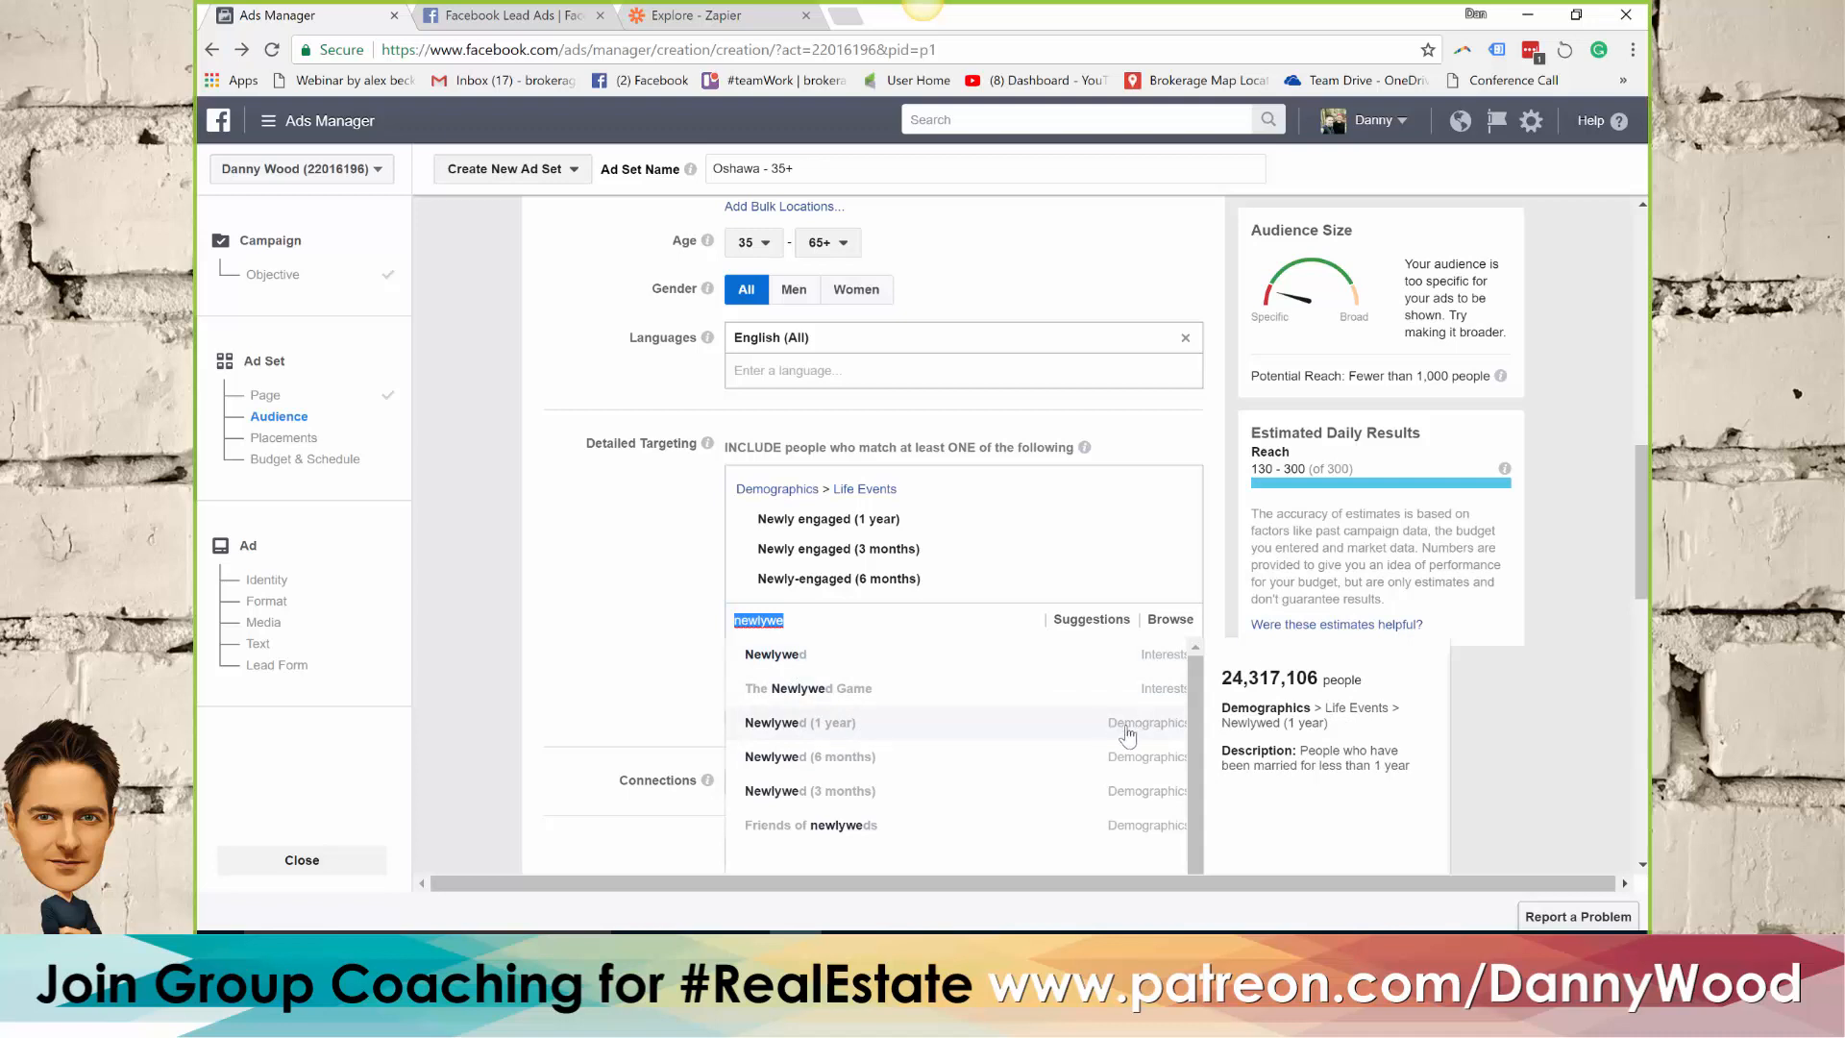
{"action": "key", "text": "Return"}
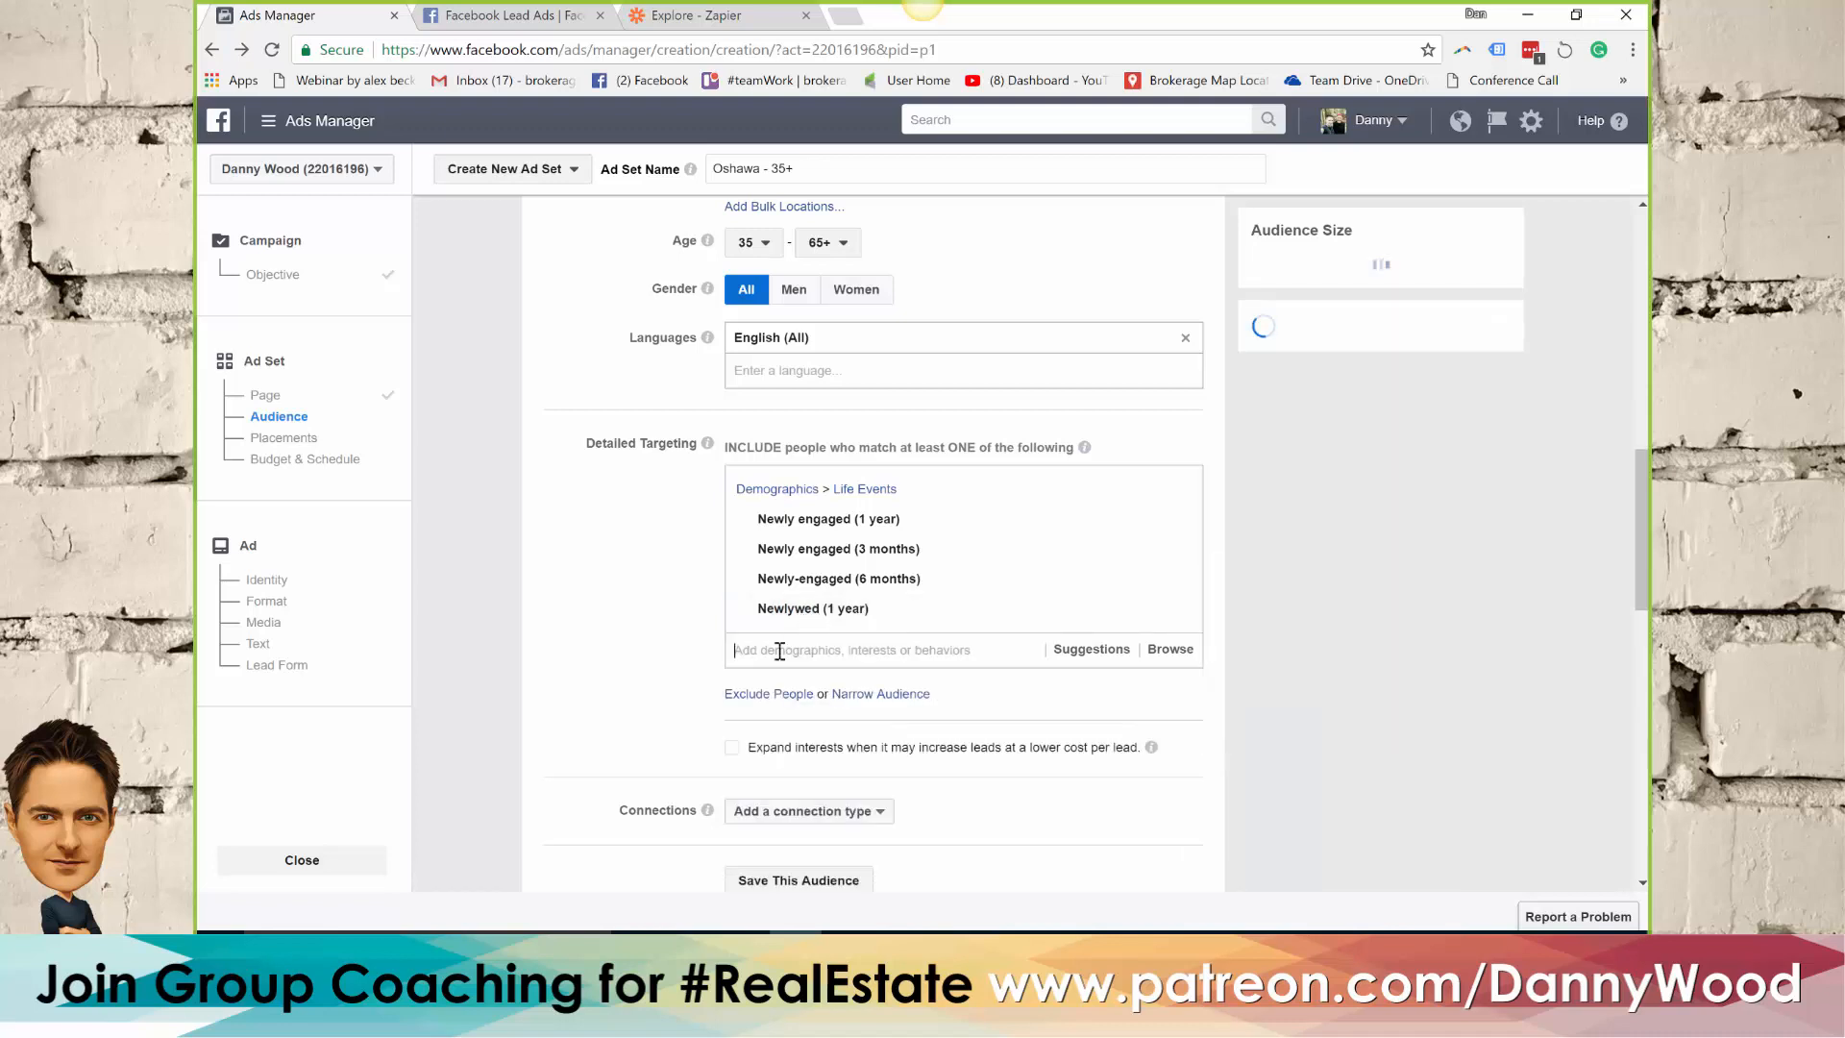
{"action": "type", "text": "newlywe"}
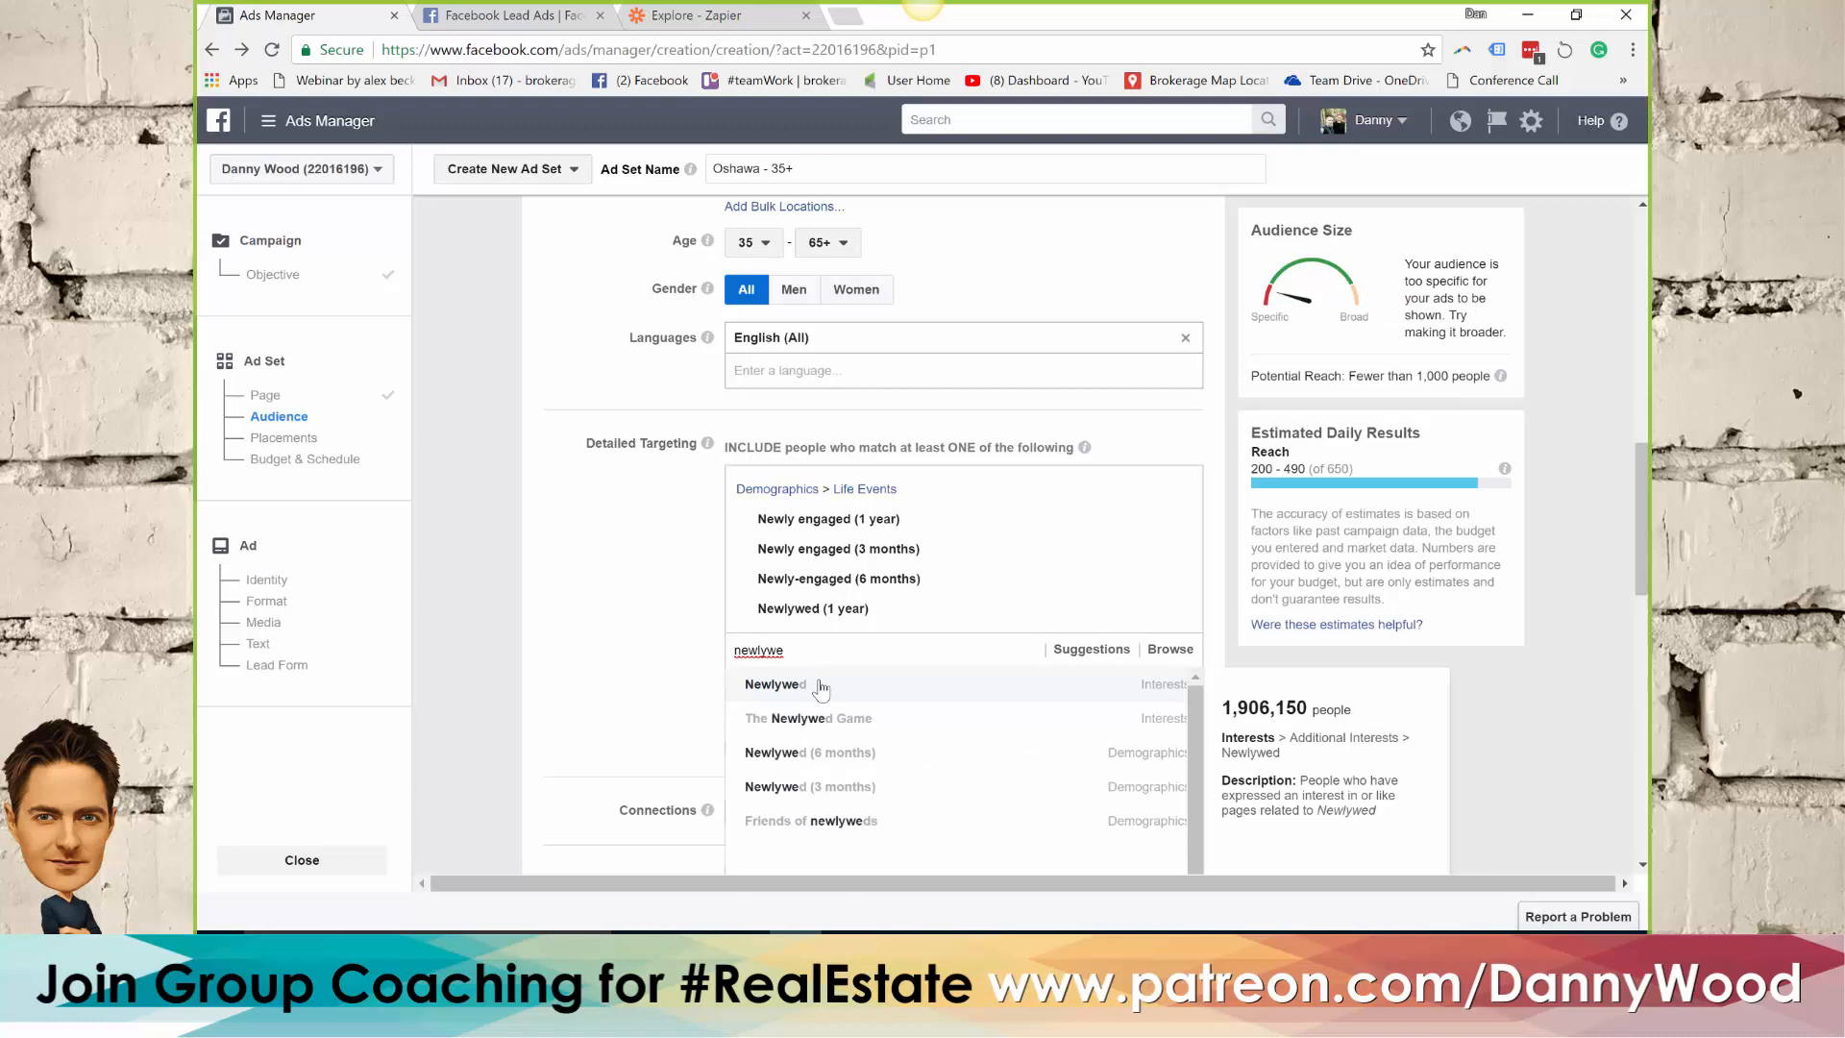
{"action": "left_click", "coordinate": [853, 752]}
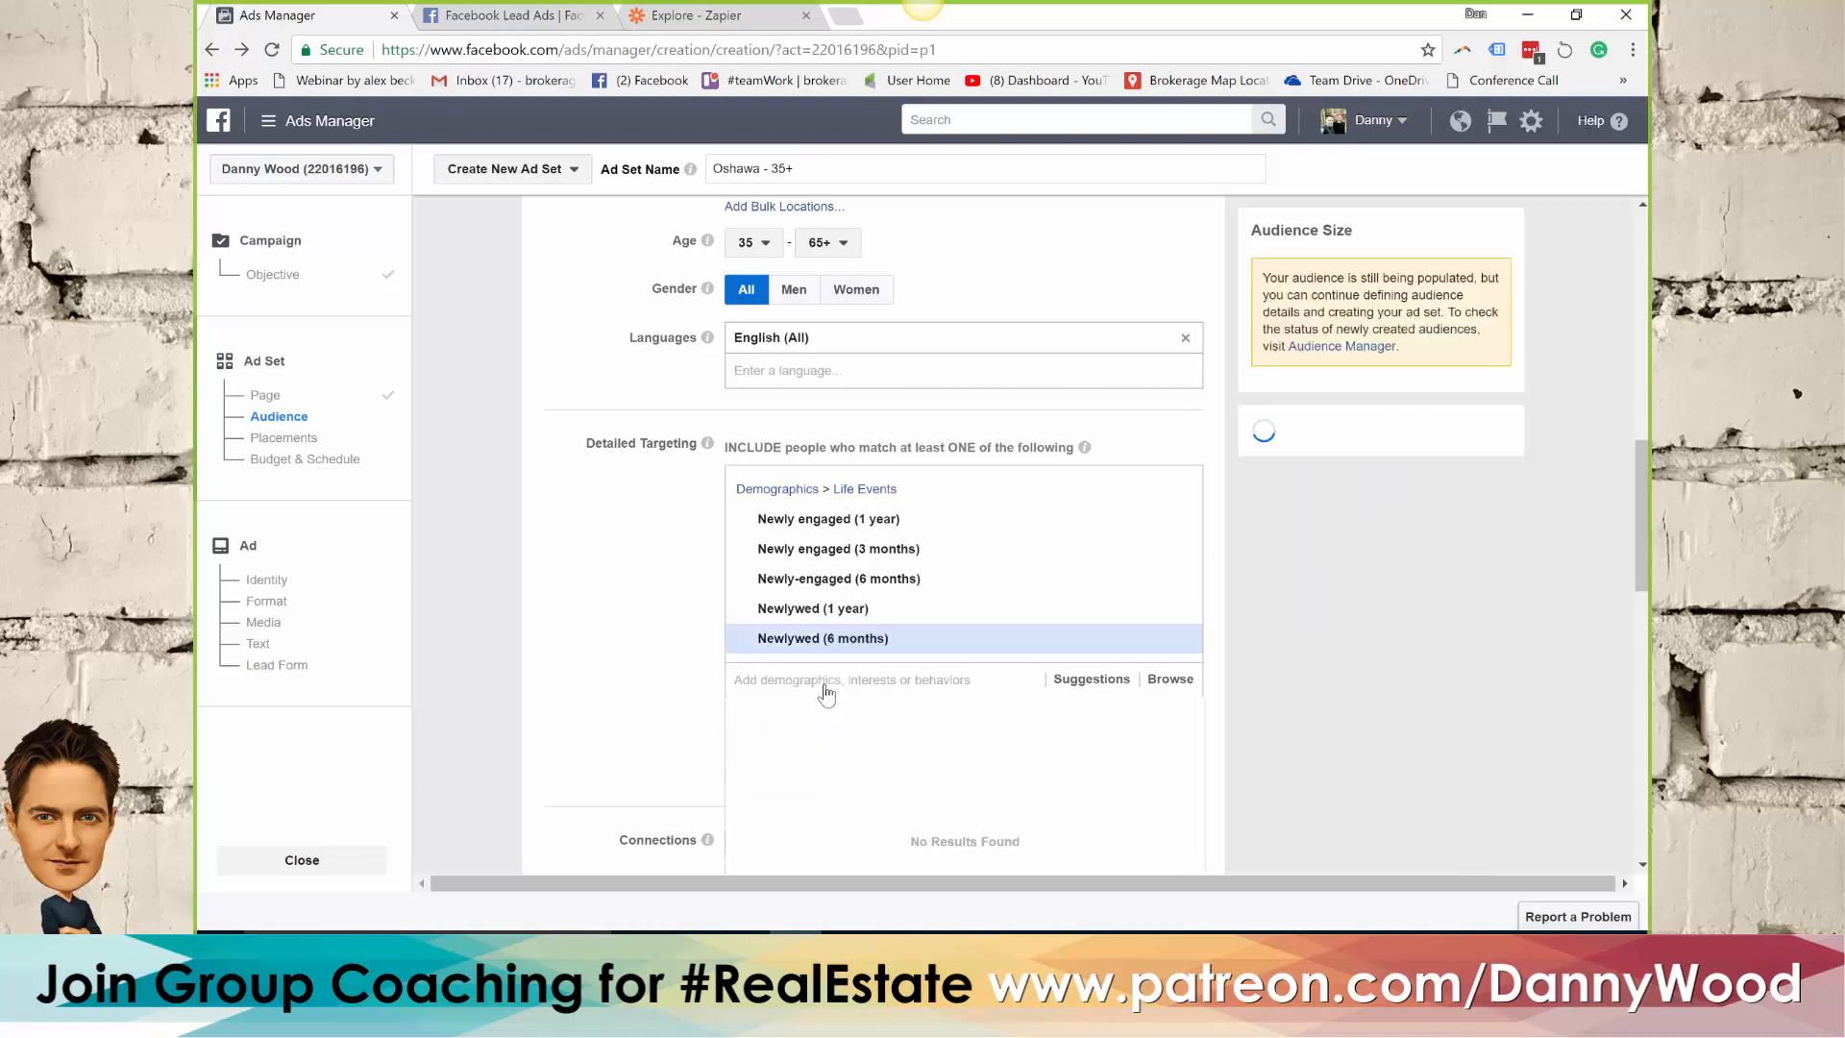
{"action": "type", "text": "newlywe"}
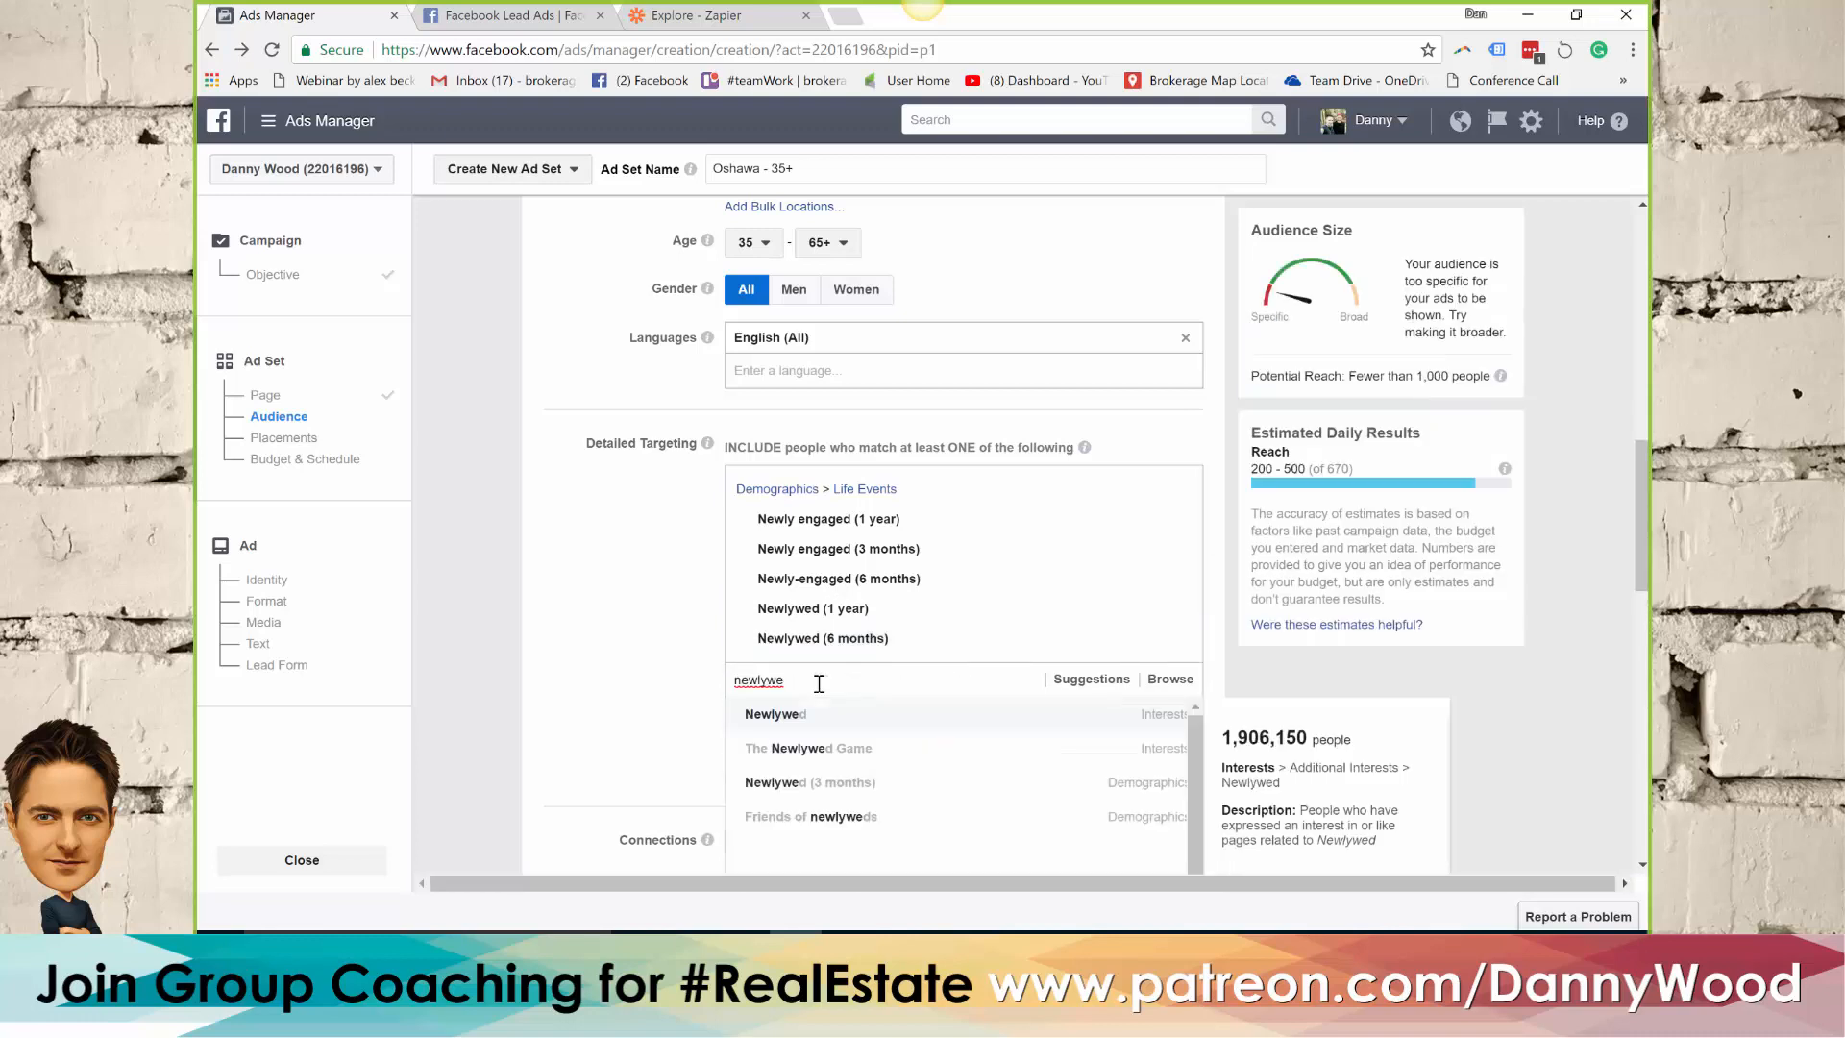
{"action": "left_click", "coordinate": [853, 788]}
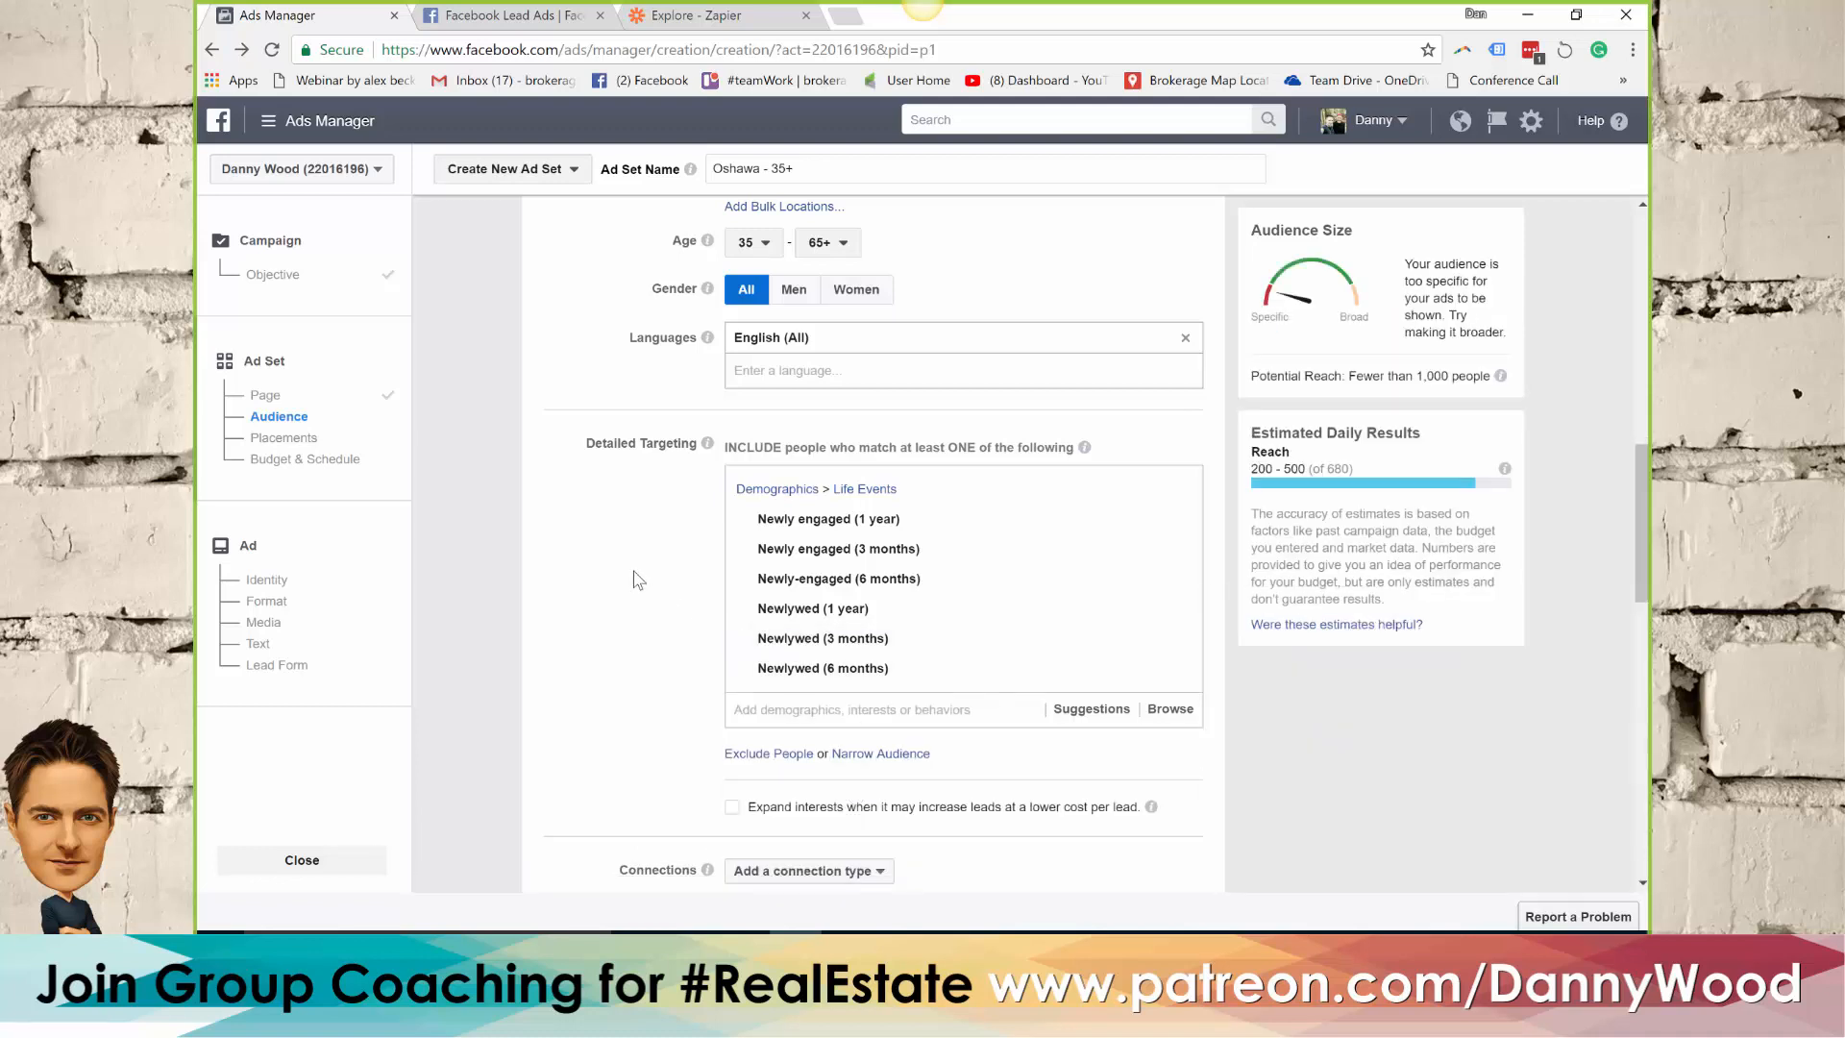
Include the relationship status Engaged from the Demographics categories in the detailed targeting and check the potential reach
{"action": "scroll", "coordinate": [672, 562], "scroll_direction": "down", "scroll_amount": 1}
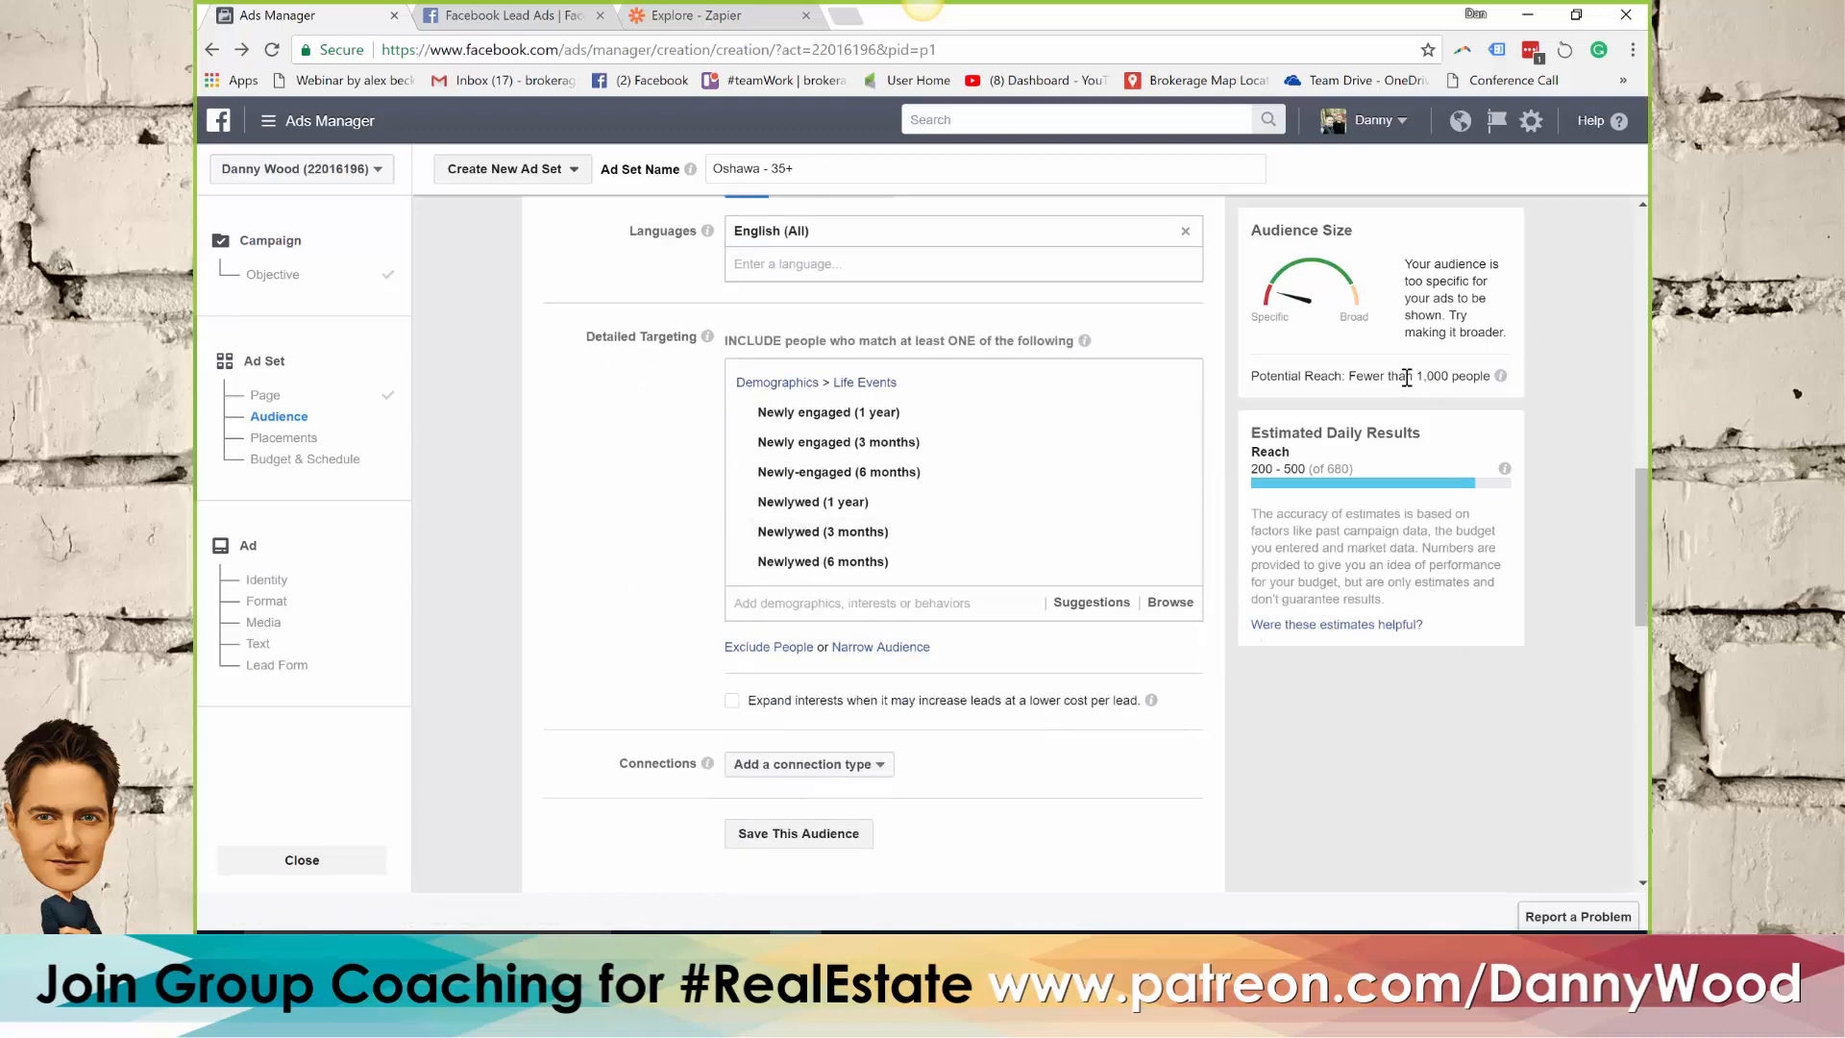
{"action": "left_click", "coordinate": [829, 604]}
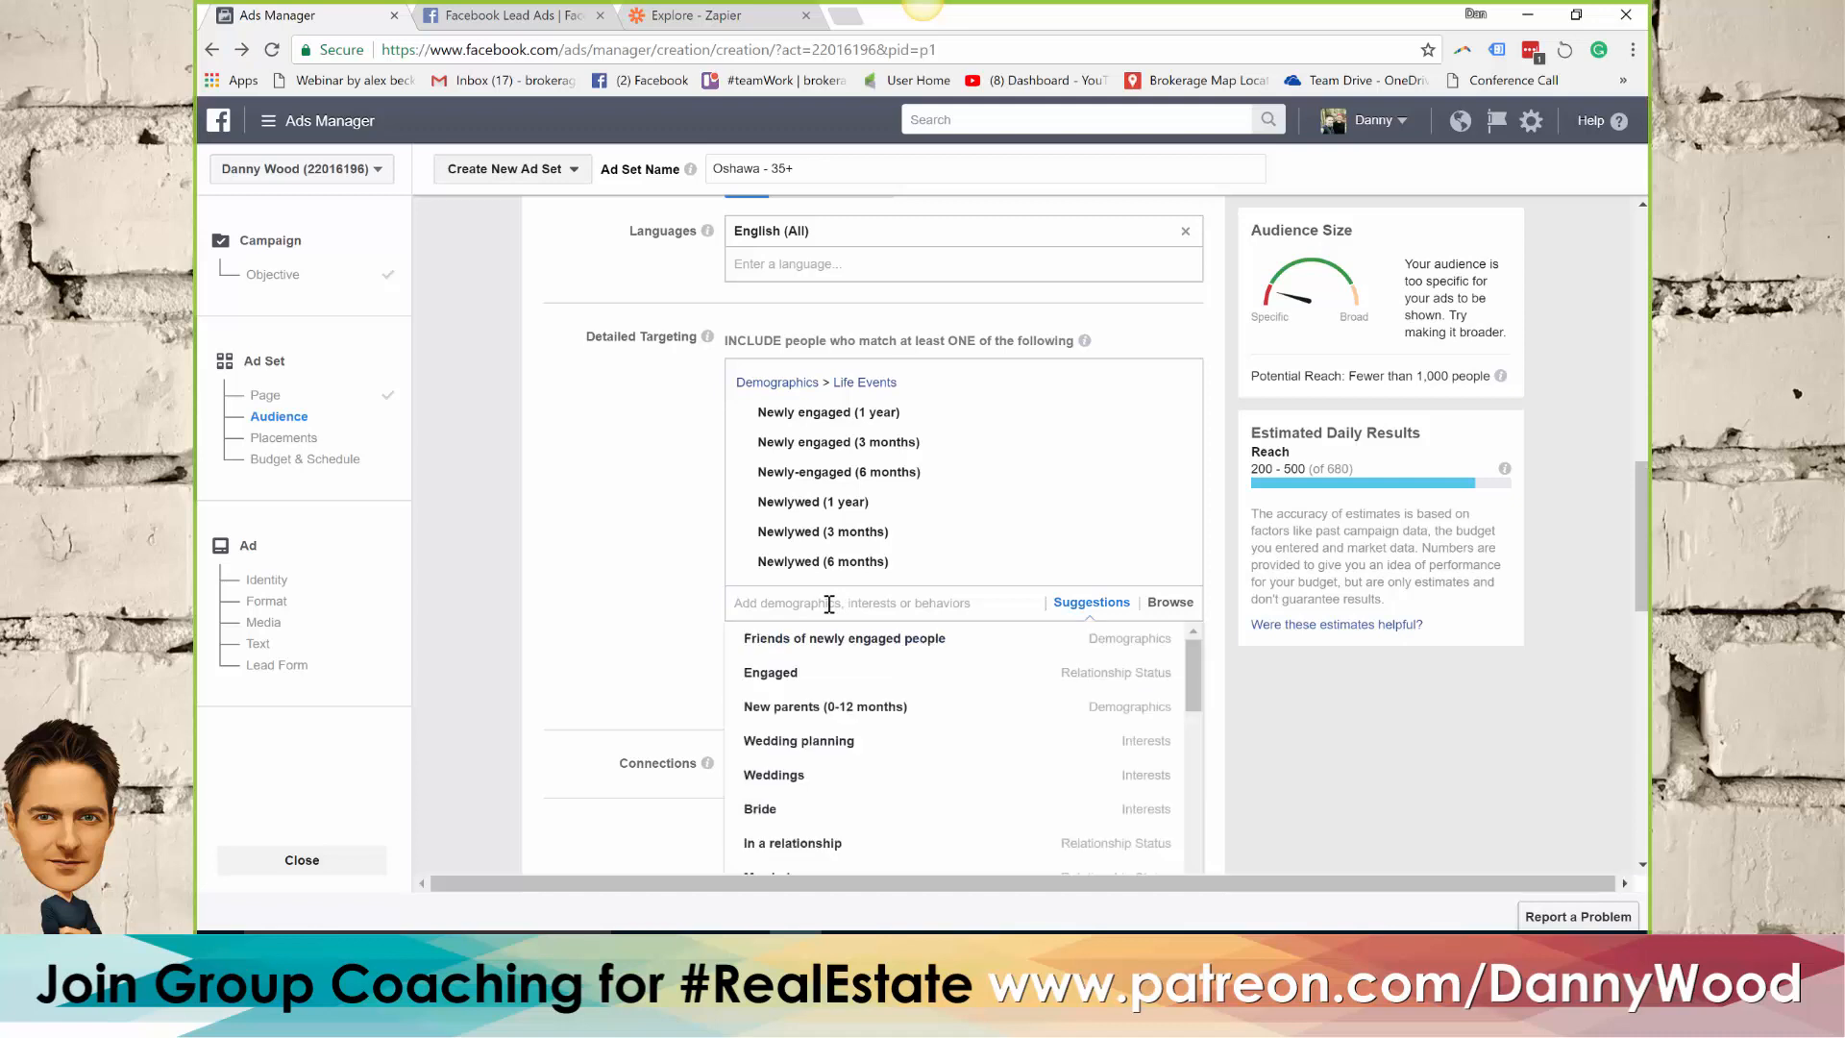
{"action": "left_click", "coordinate": [1169, 604]}
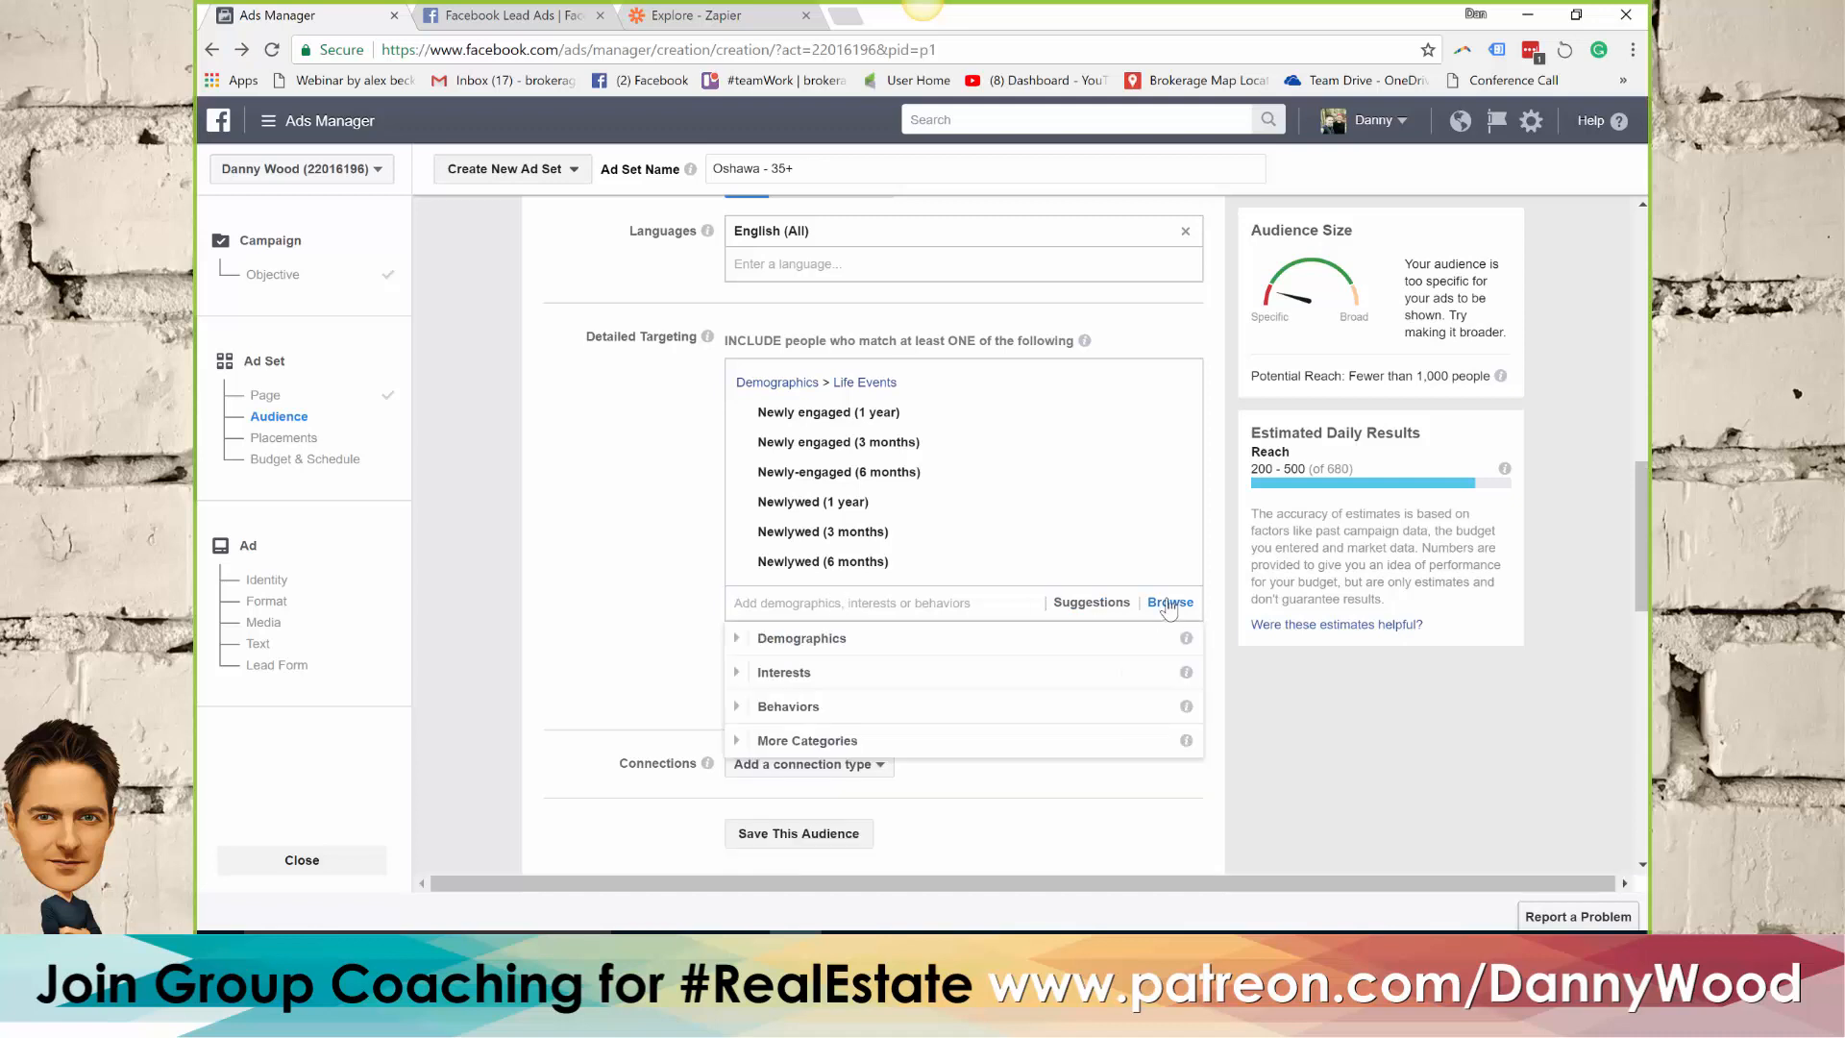
{"action": "left_click", "coordinate": [784, 641]}
{"action": "scroll", "coordinate": [895, 718], "scroll_direction": "down", "scroll_amount": 1}
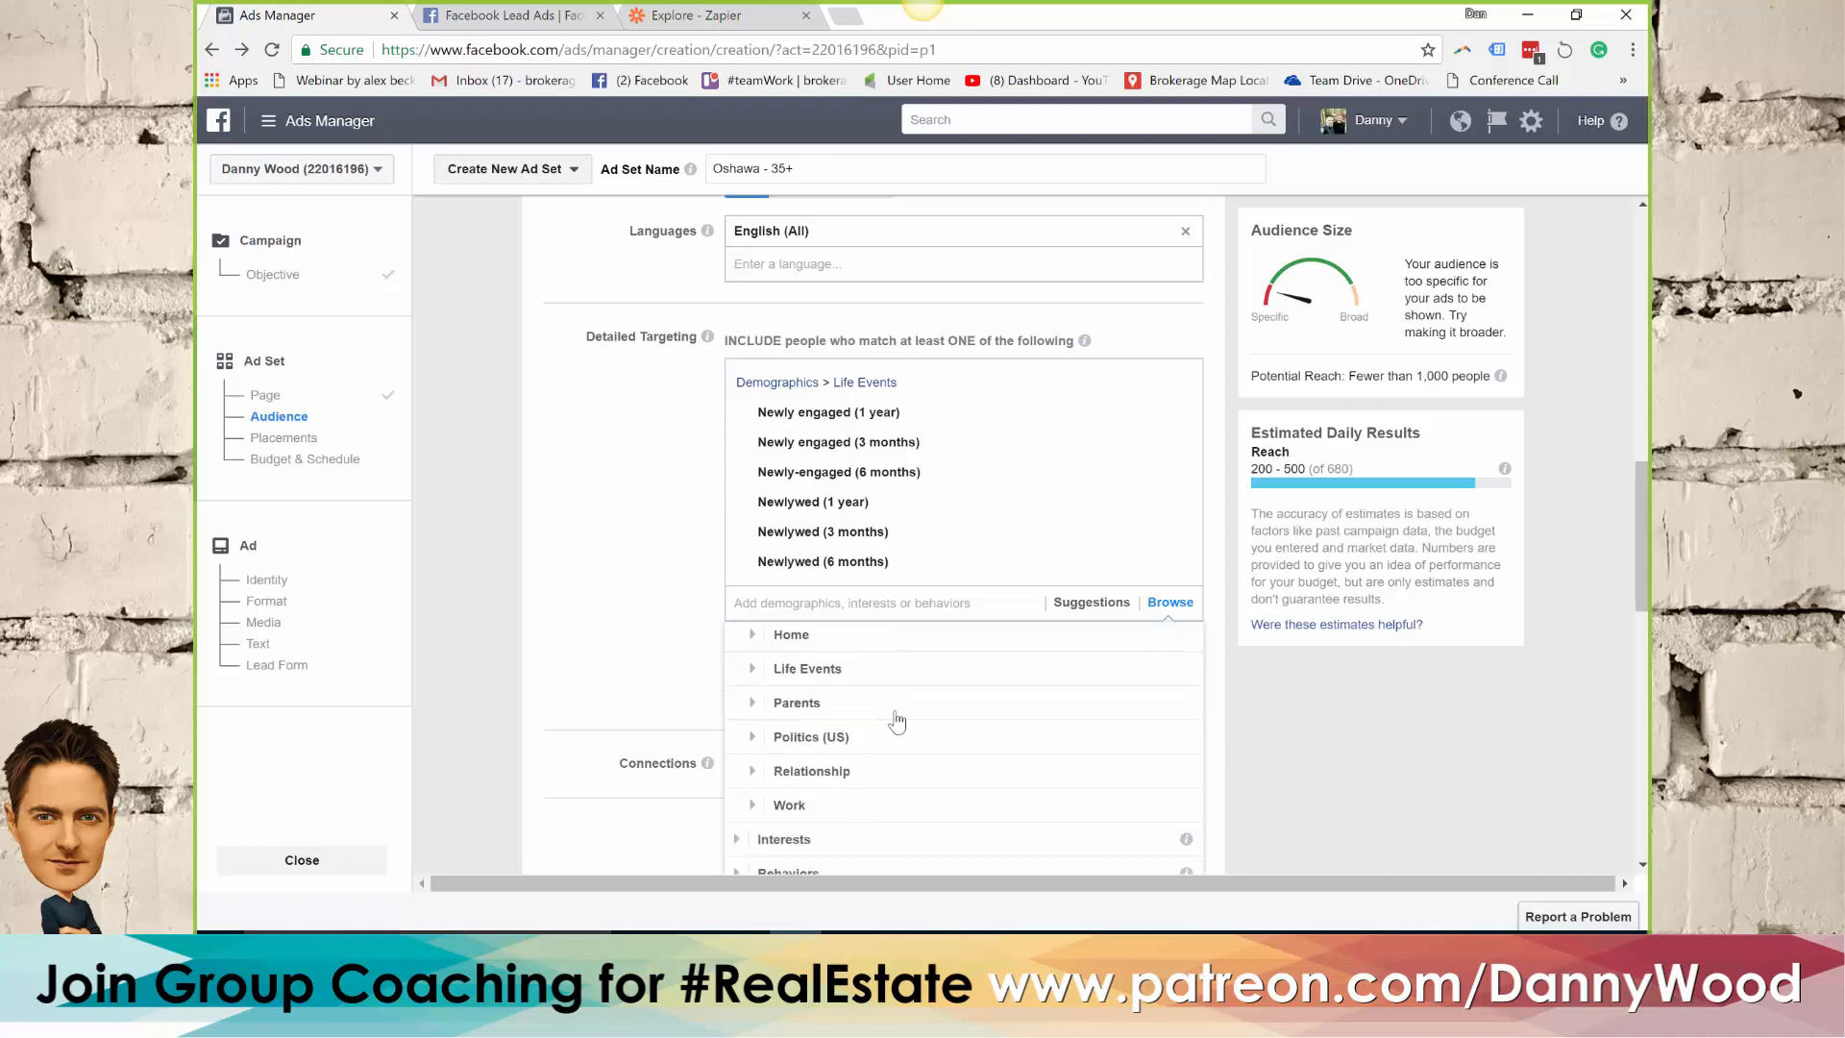
{"action": "scroll", "coordinate": [896, 719], "scroll_direction": "down", "scroll_amount": 1}
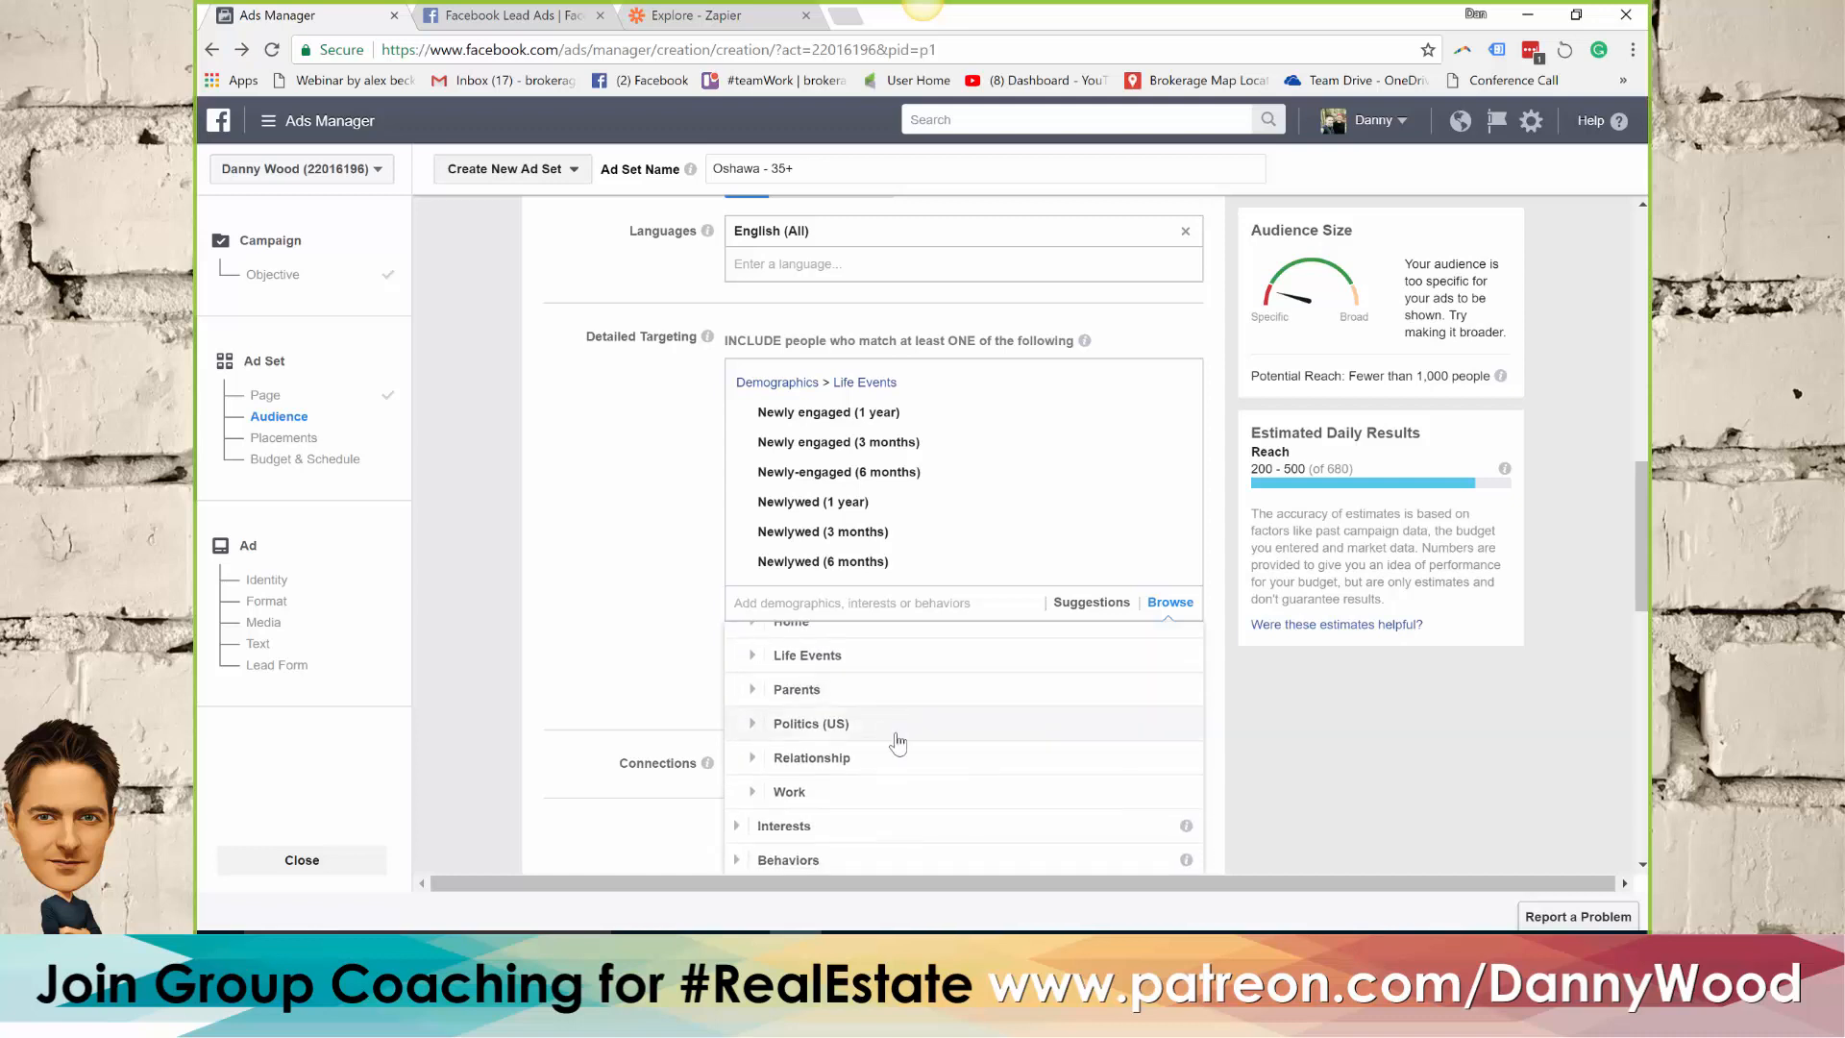
{"action": "left_click", "coordinate": [846, 762]}
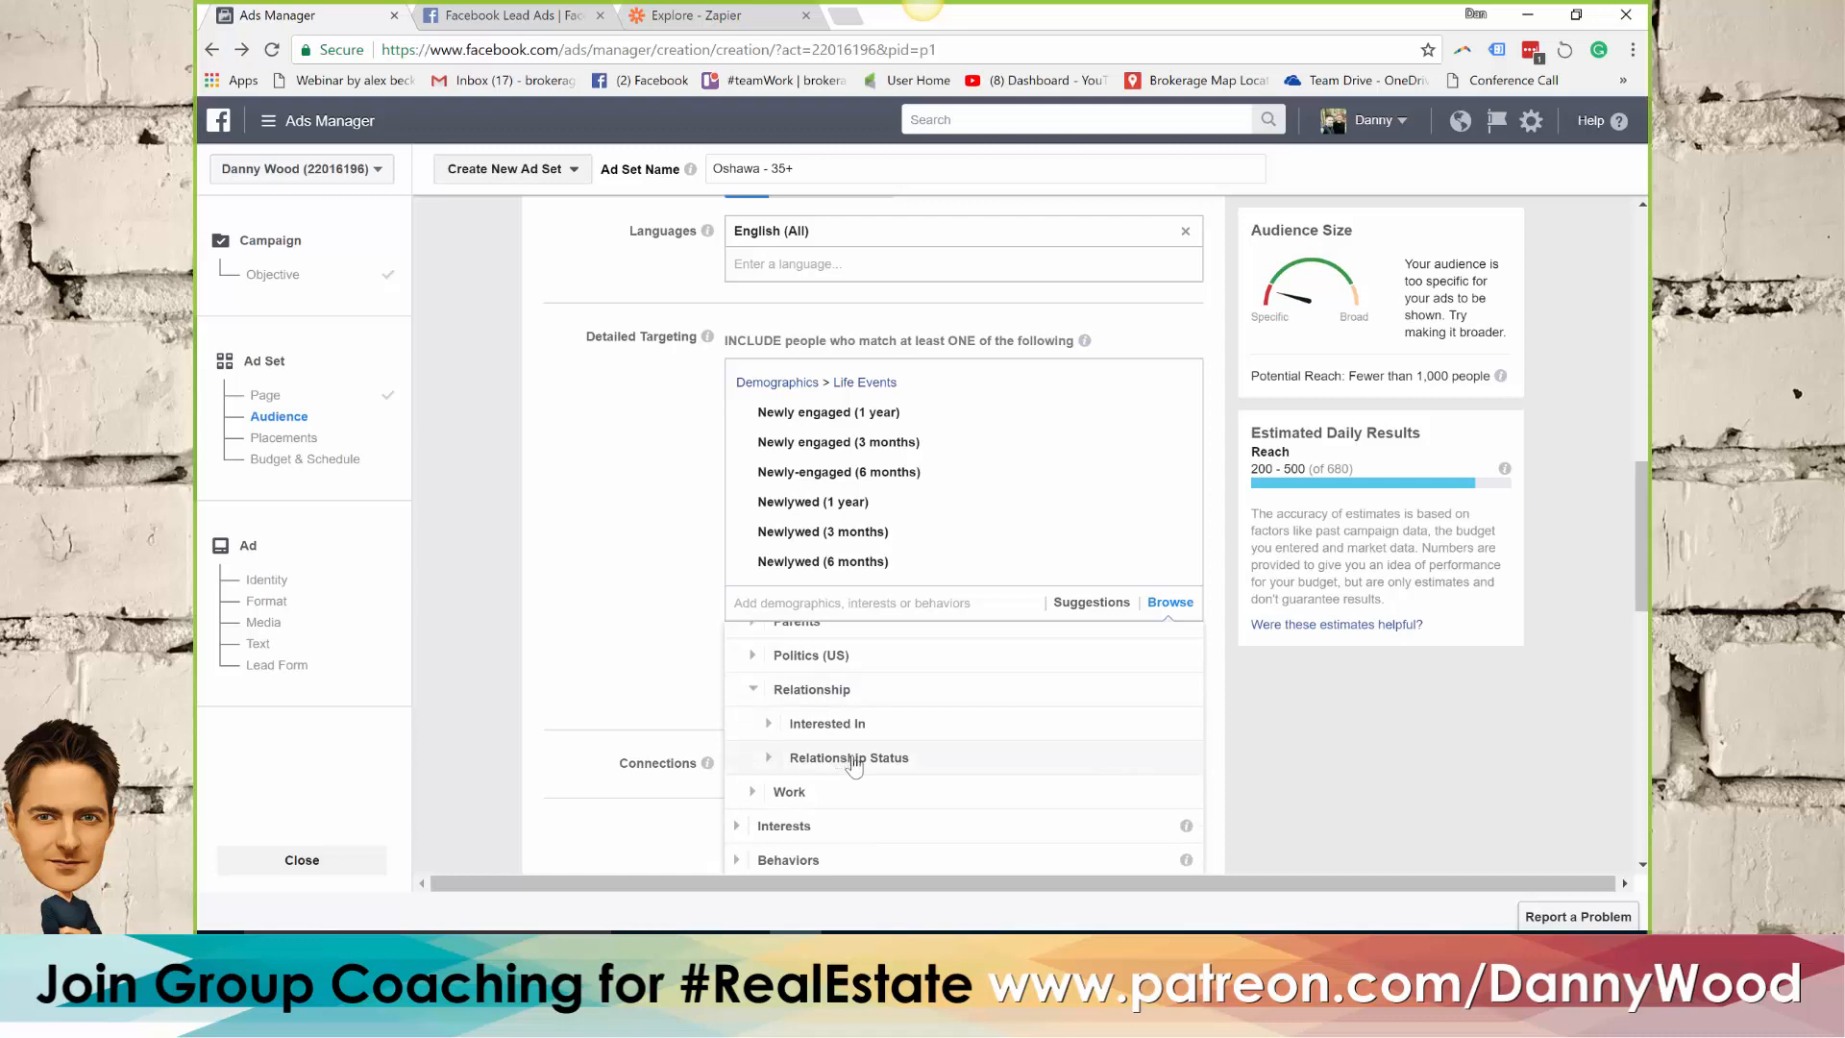
{"action": "left_click", "coordinate": [822, 764]}
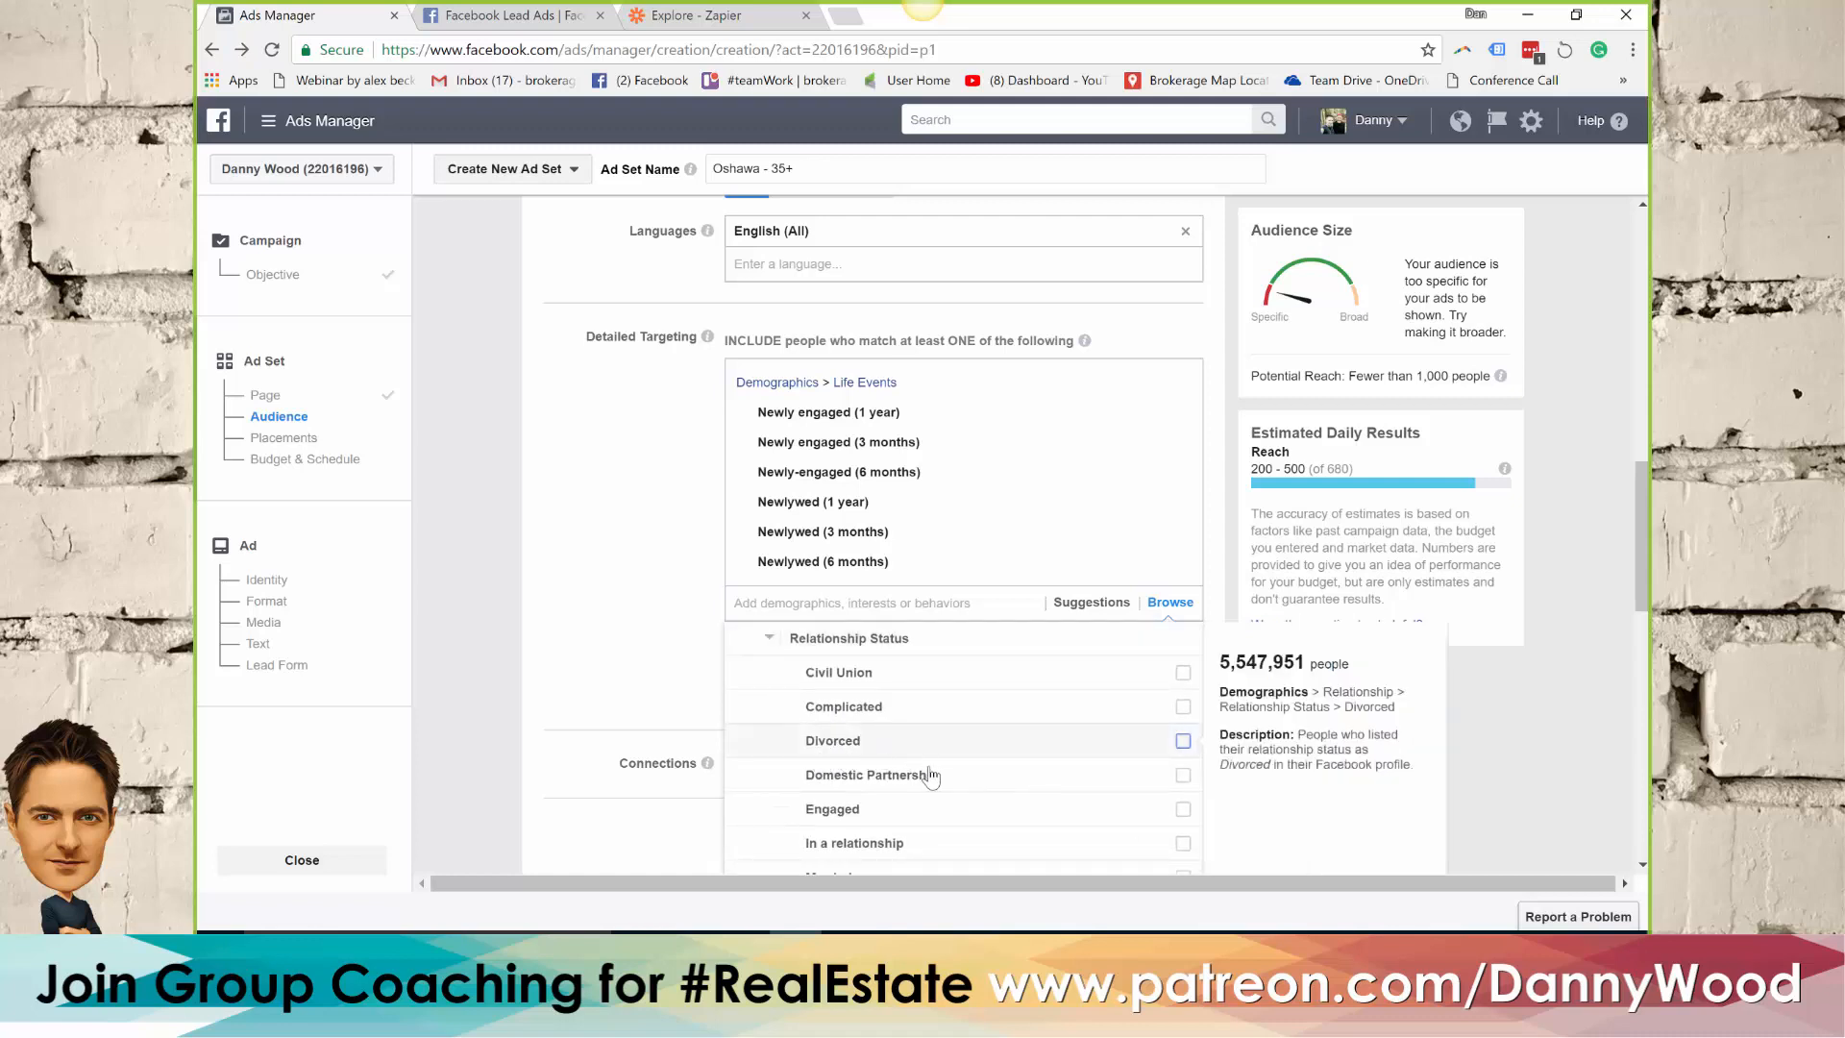
{"action": "left_click", "coordinate": [1183, 810]}
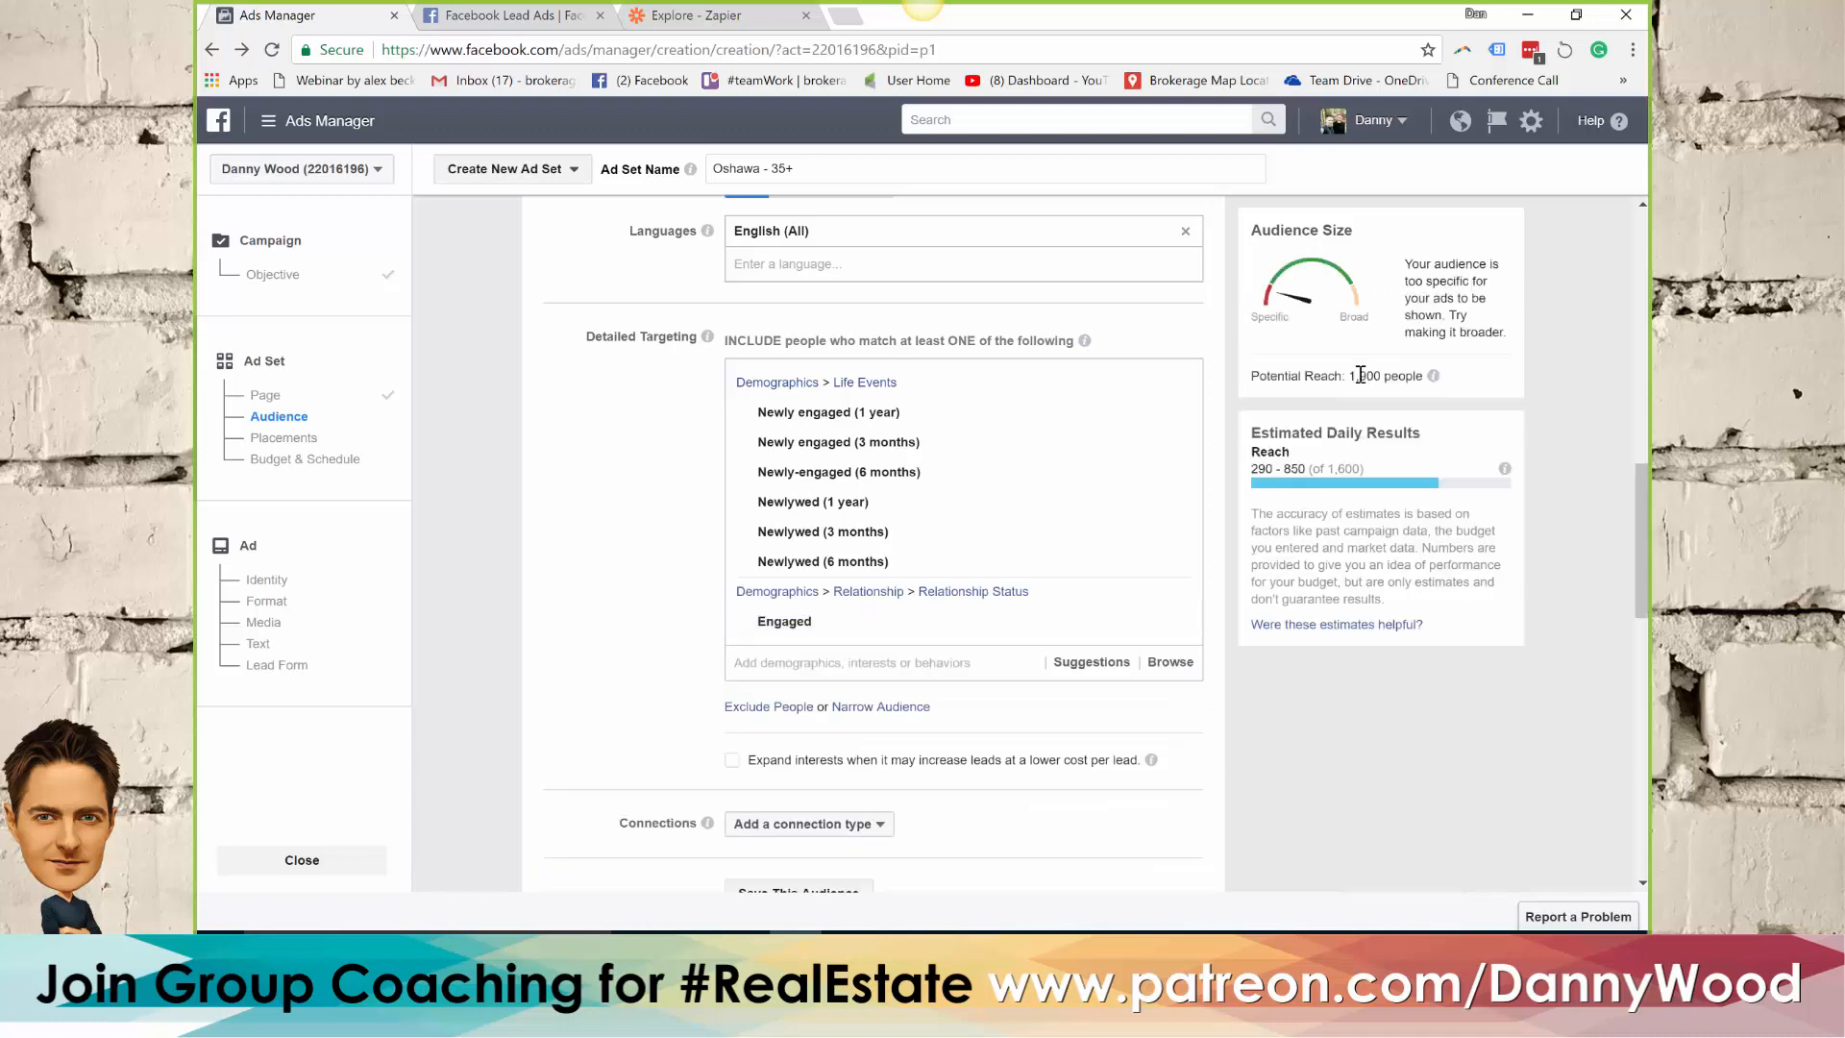
{"action": "left_click_drag", "start_coordinate": [1348, 377], "coordinate": [1391, 375]}
{"action": "left_click_drag", "start_coordinate": [1357, 381], "coordinate": [1391, 375]}
Include the suggested demographic Friends of newly engaged people in the detailed targeting
{"action": "left_click", "coordinate": [818, 662]}
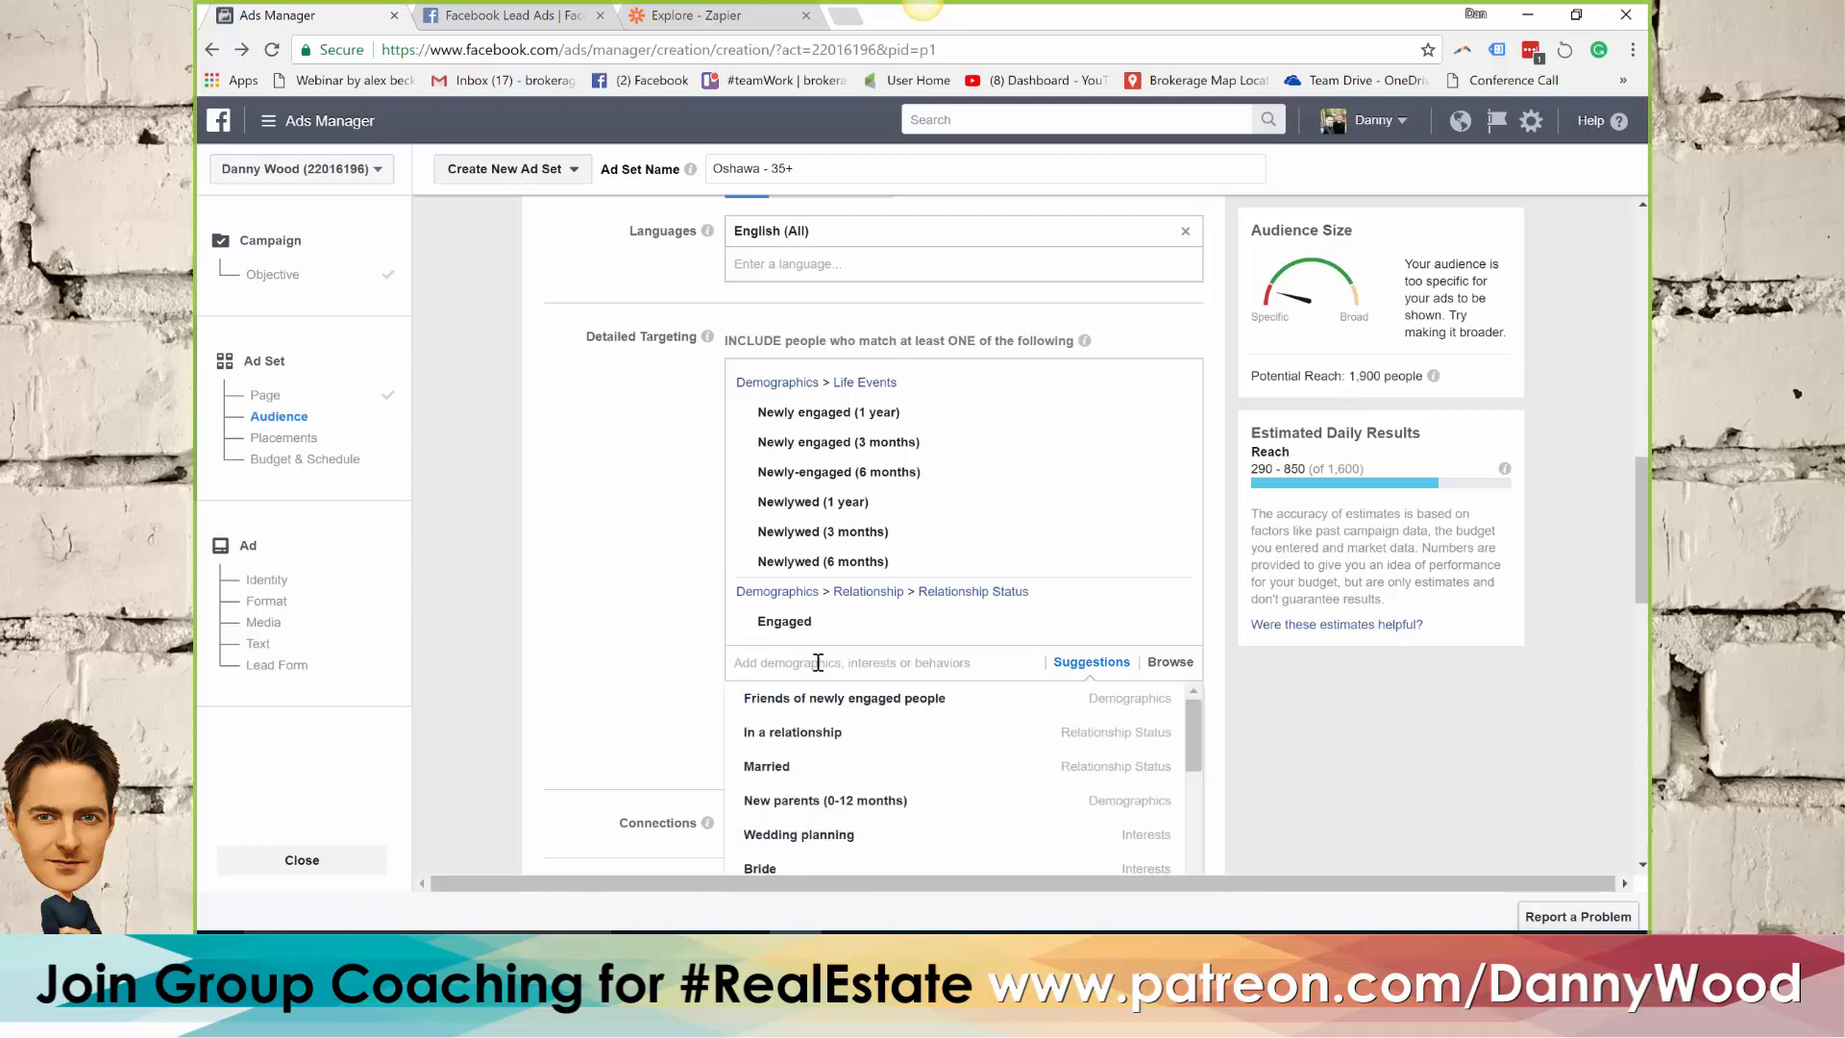
{"action": "mouse_move", "coordinate": [834, 707]}
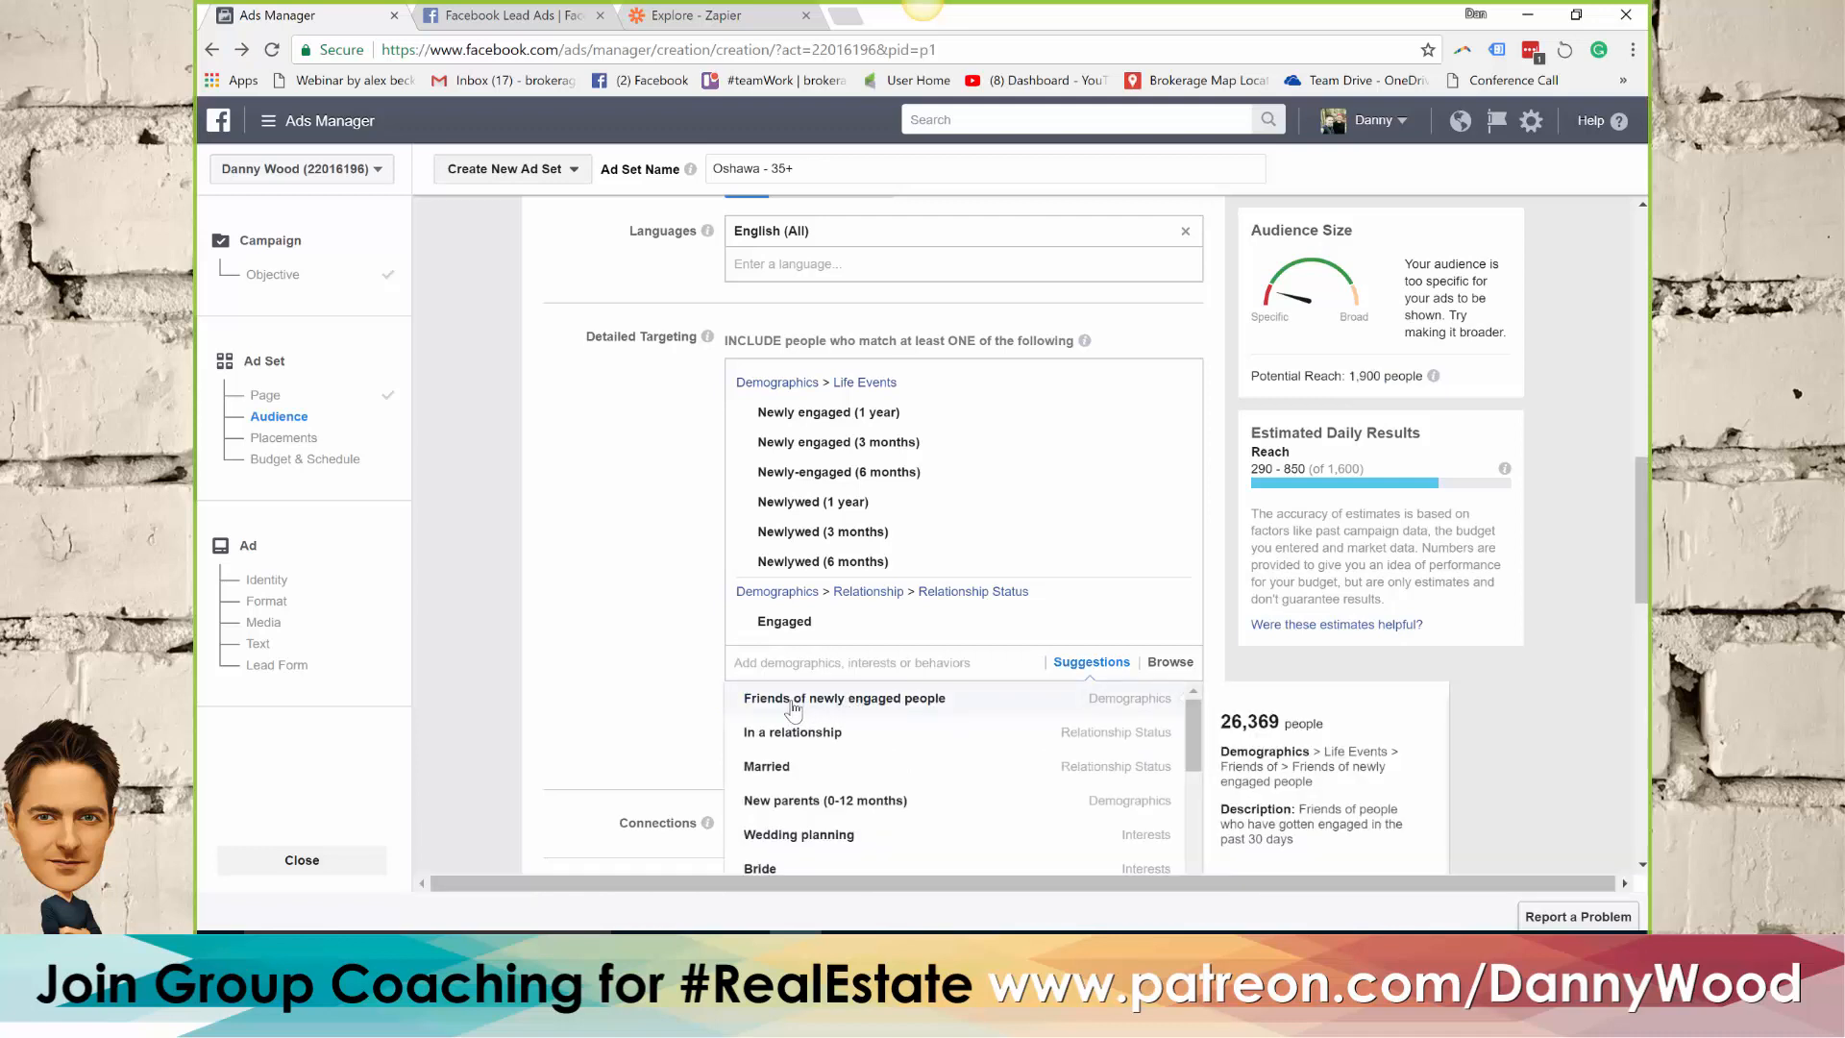
{"action": "left_click", "coordinate": [949, 703]}
{"action": "scroll", "coordinate": [641, 536], "scroll_direction": "down", "scroll_amount": 1}
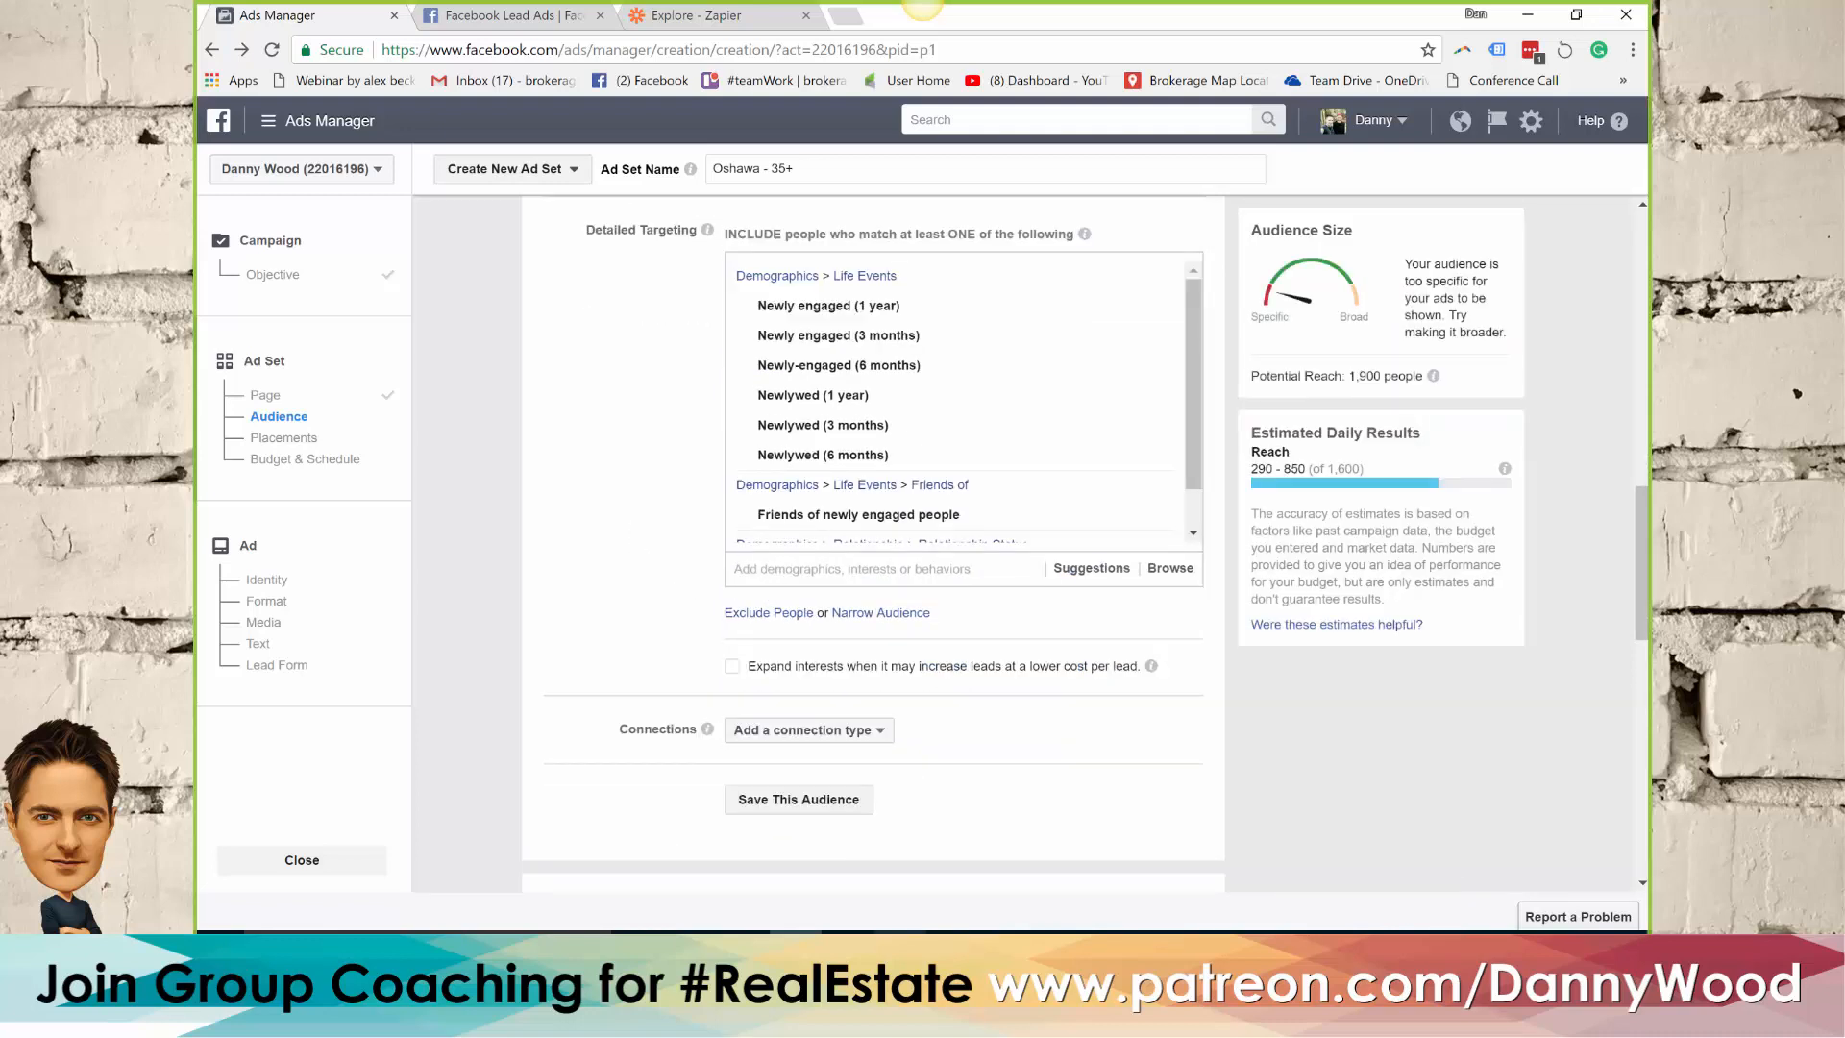
Open the FB session Word document from the desktop and review its targeting terms, including the USA only list
{"action": "left_click", "coordinate": [1527, 14]}
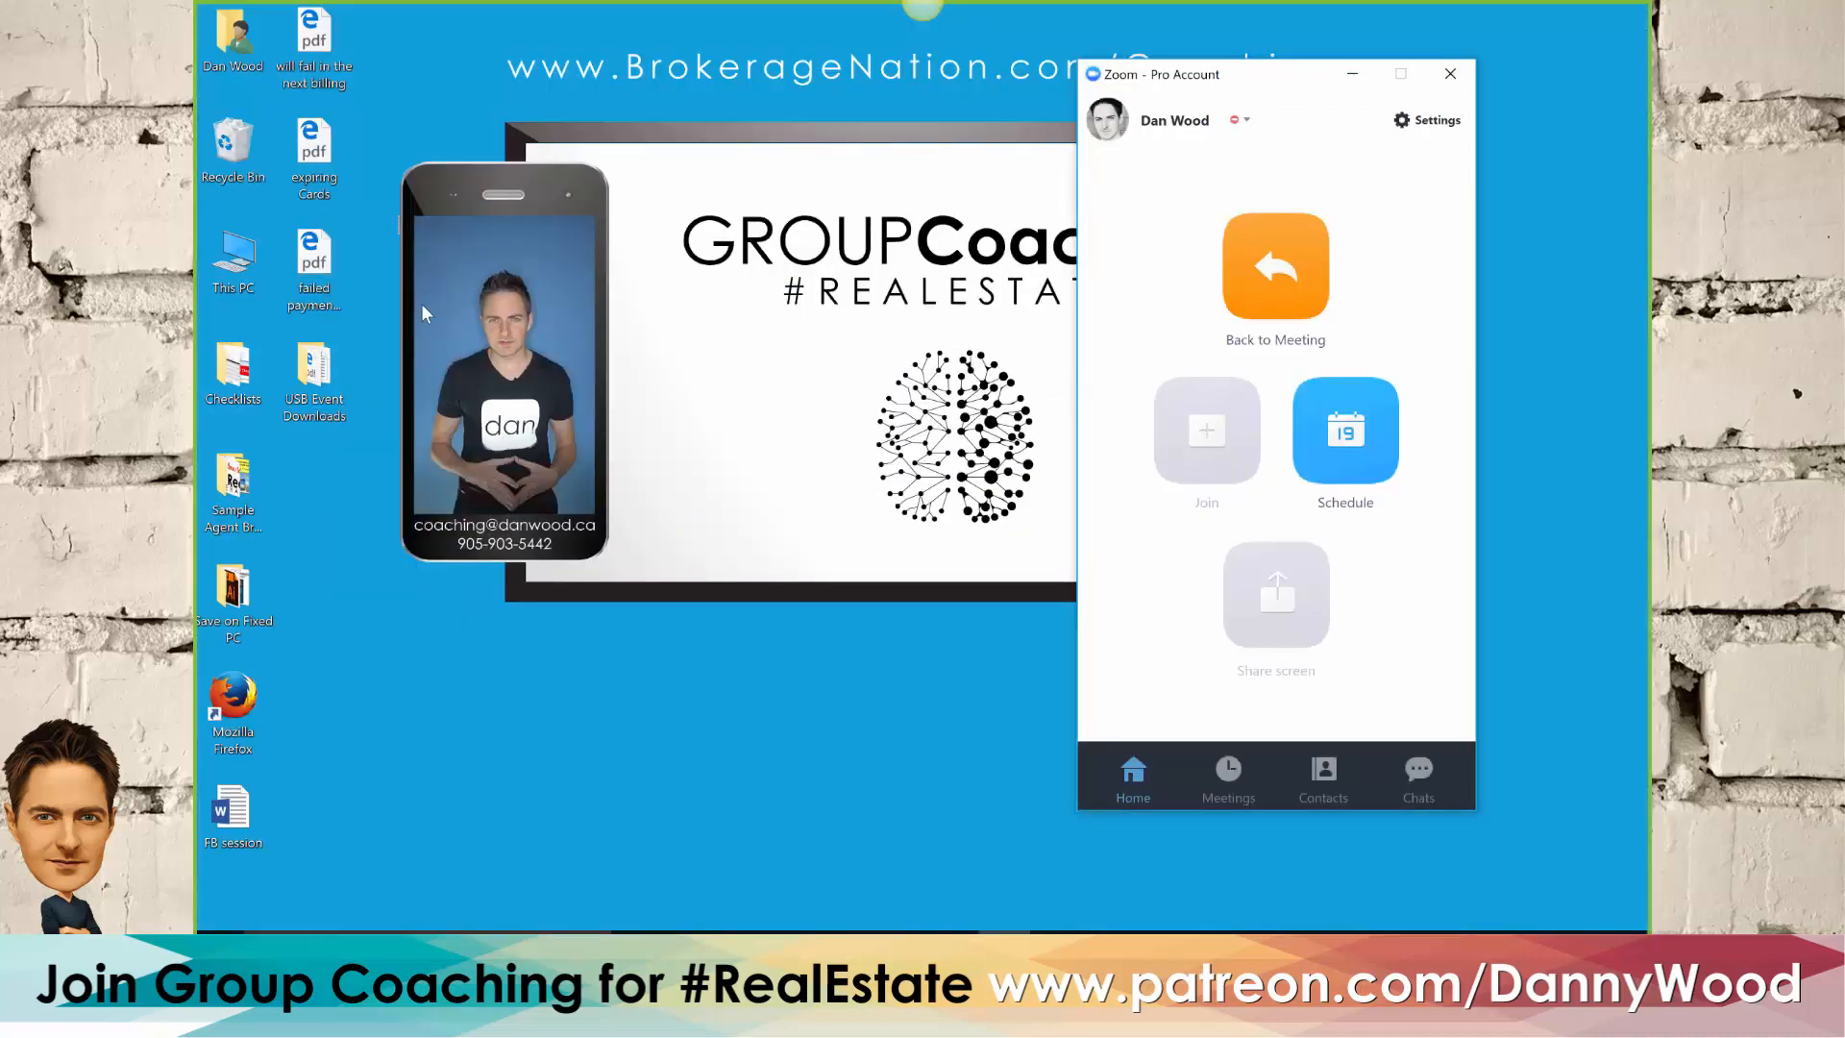
{"action": "left_click", "coordinate": [243, 828]}
{"action": "double_click", "coordinate": [243, 829]}
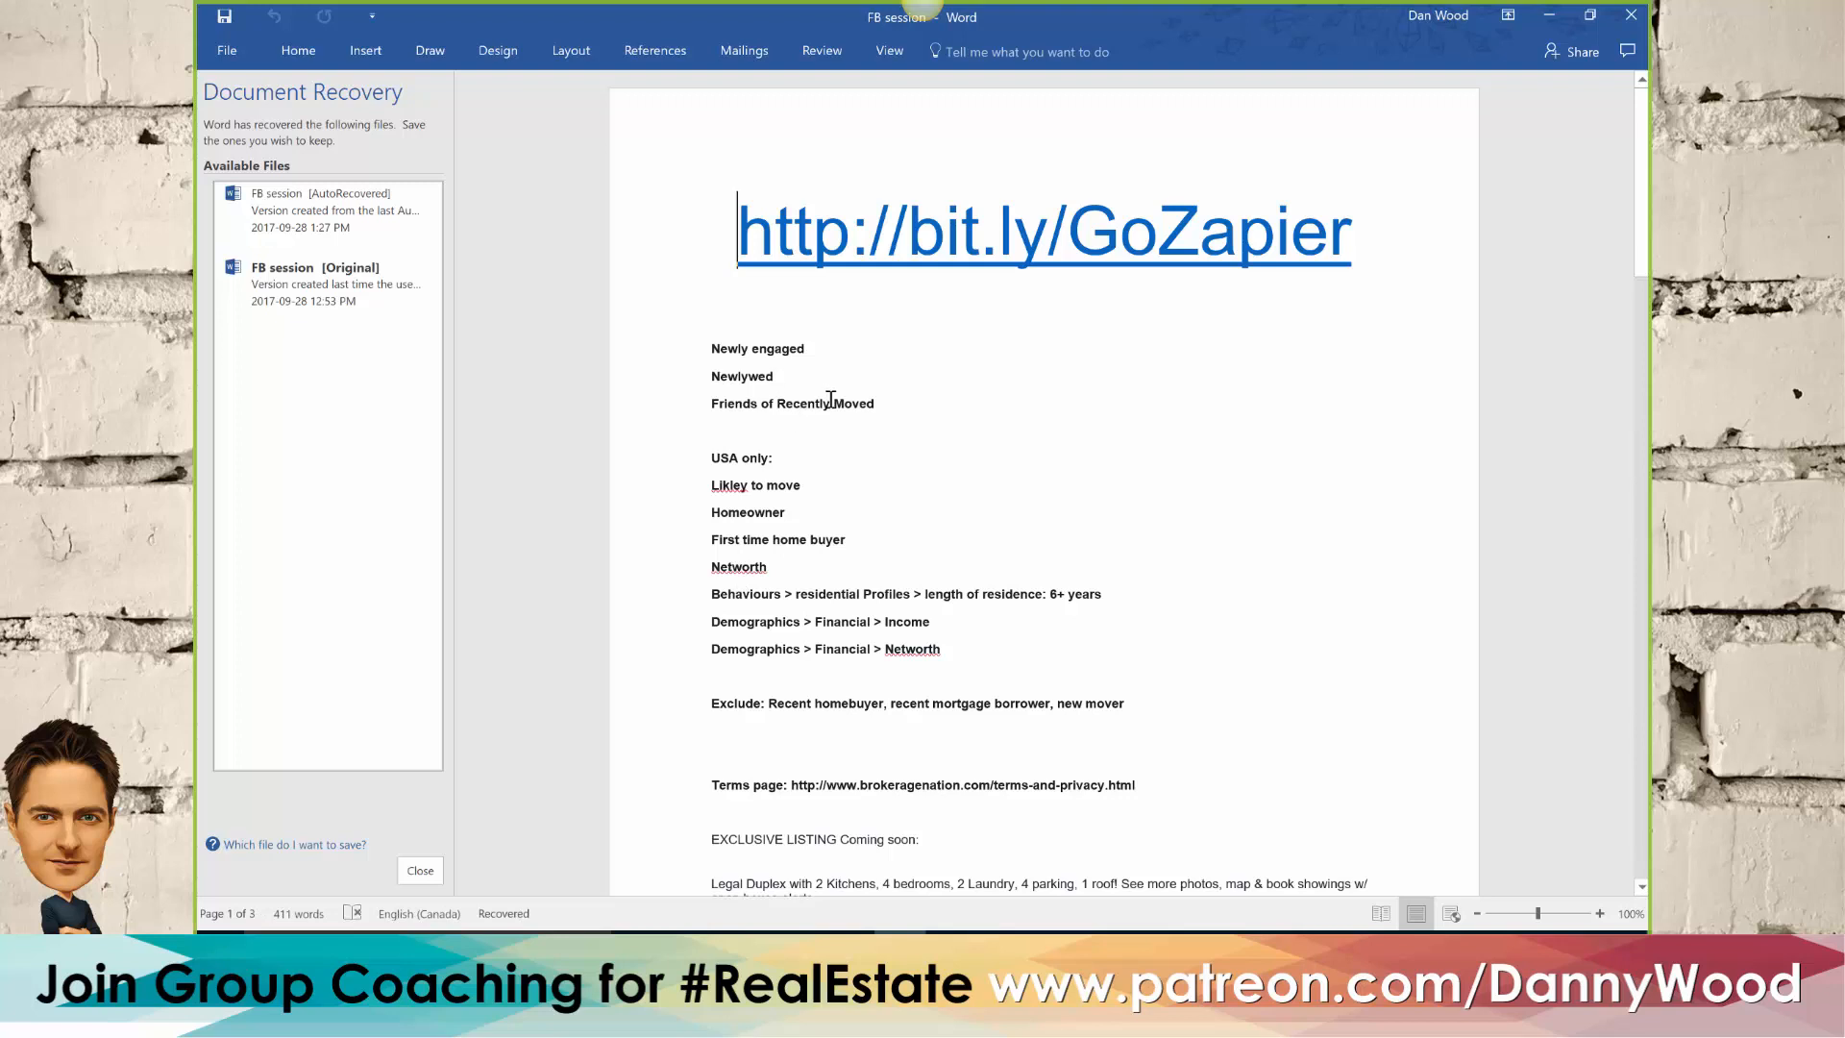
{"action": "left_click_drag", "start_coordinate": [850, 402], "coordinate": [724, 401]}
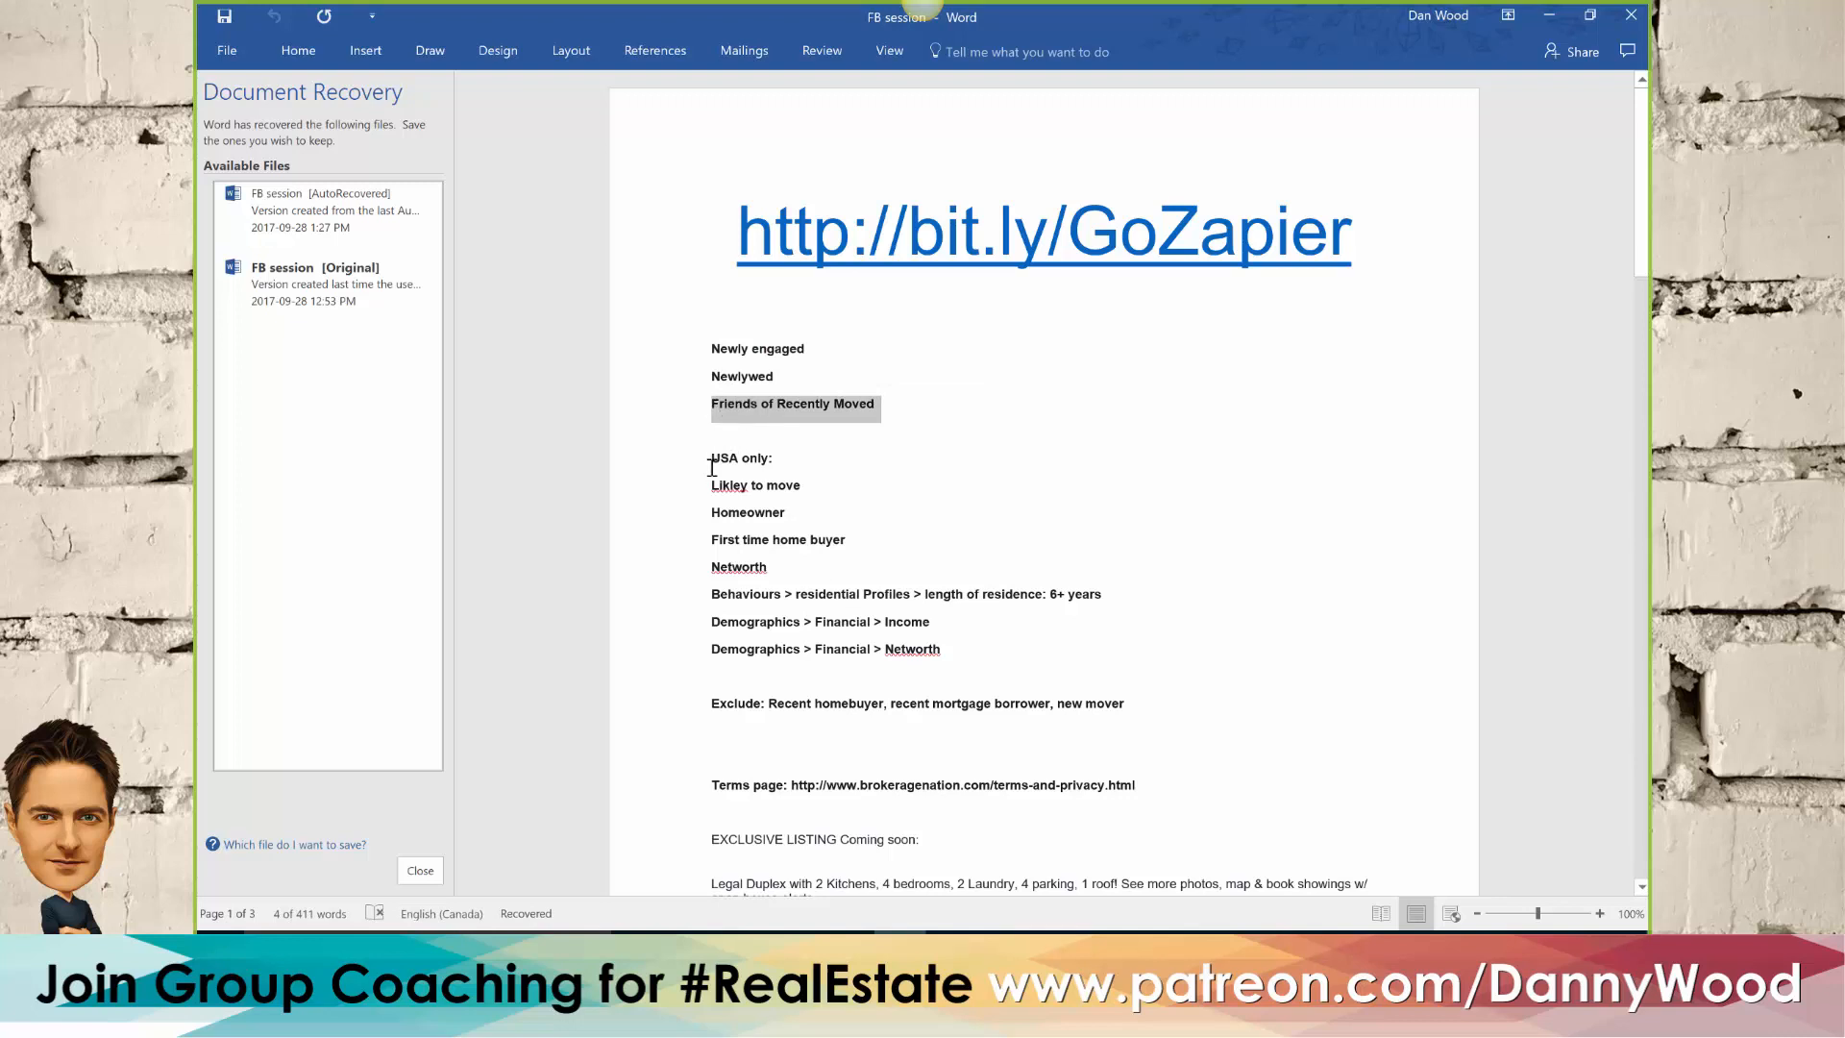
{"action": "left_click_drag", "start_coordinate": [711, 458], "coordinate": [787, 458]}
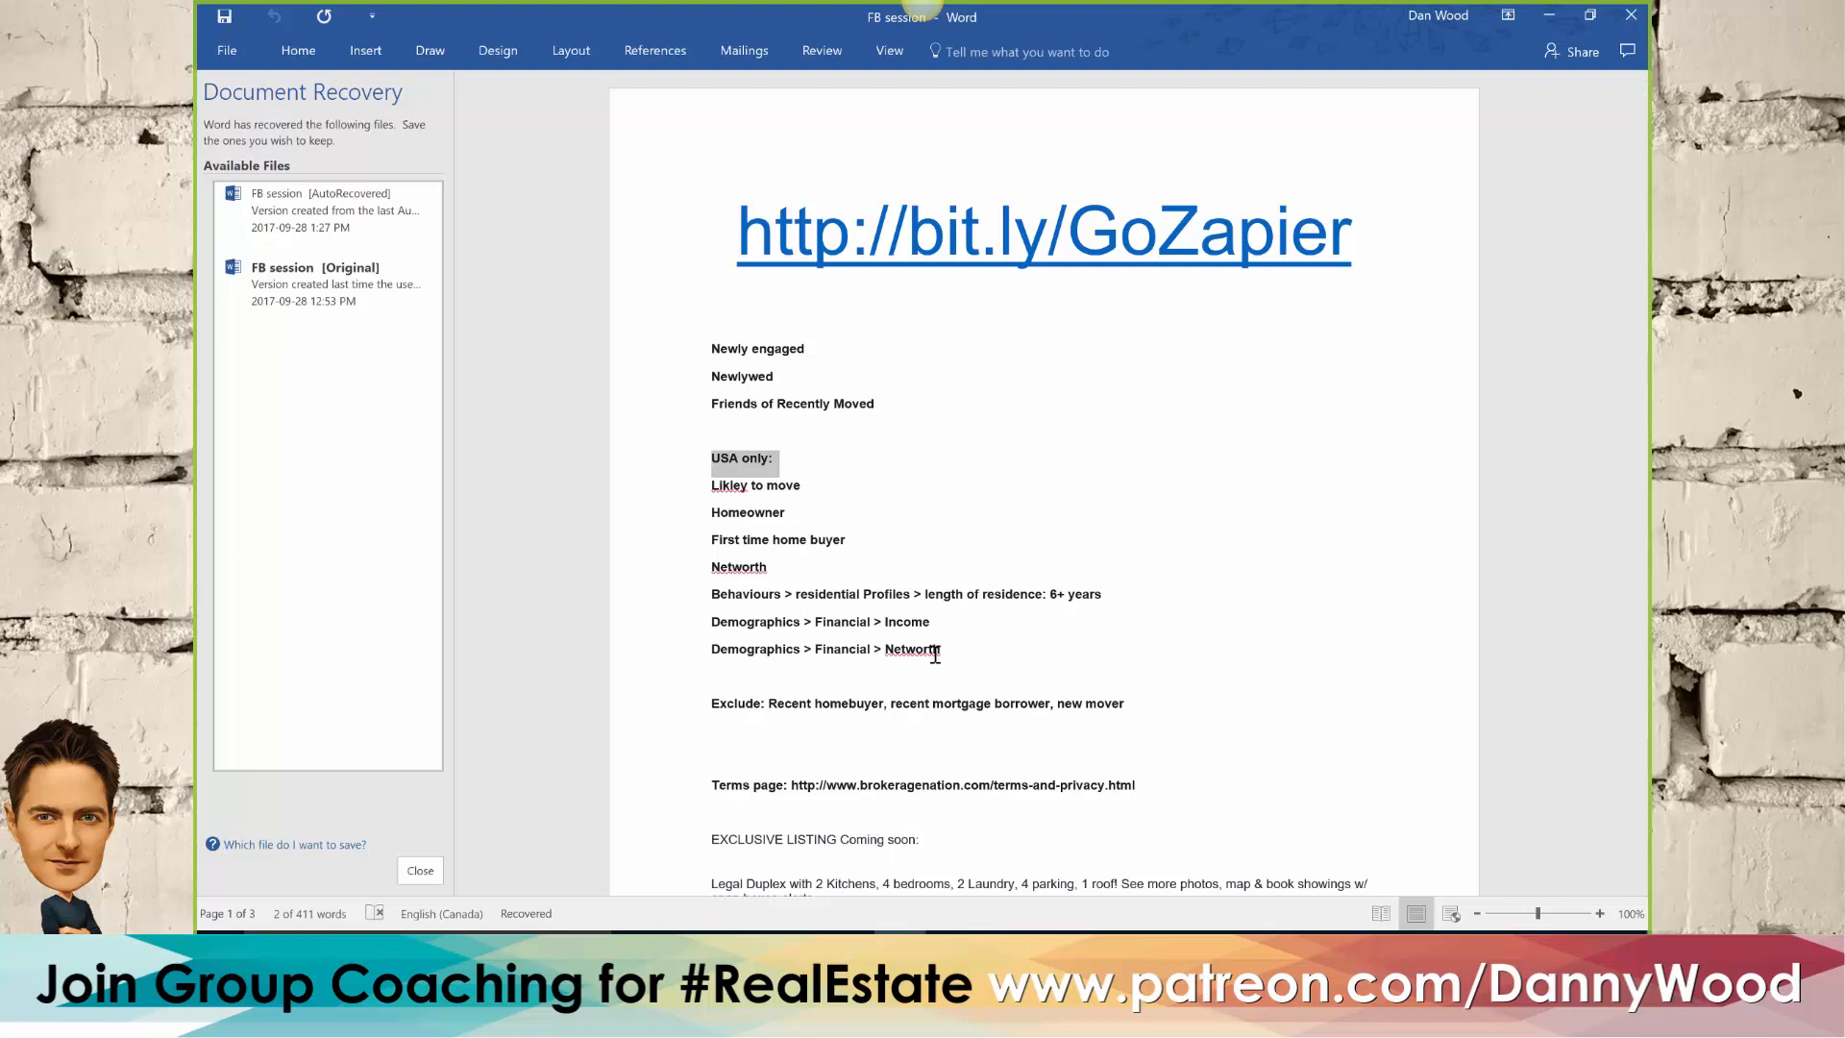
{"action": "left_click_drag", "start_coordinate": [940, 651], "coordinate": [713, 481]}
{"action": "left_click", "coordinate": [885, 404]}
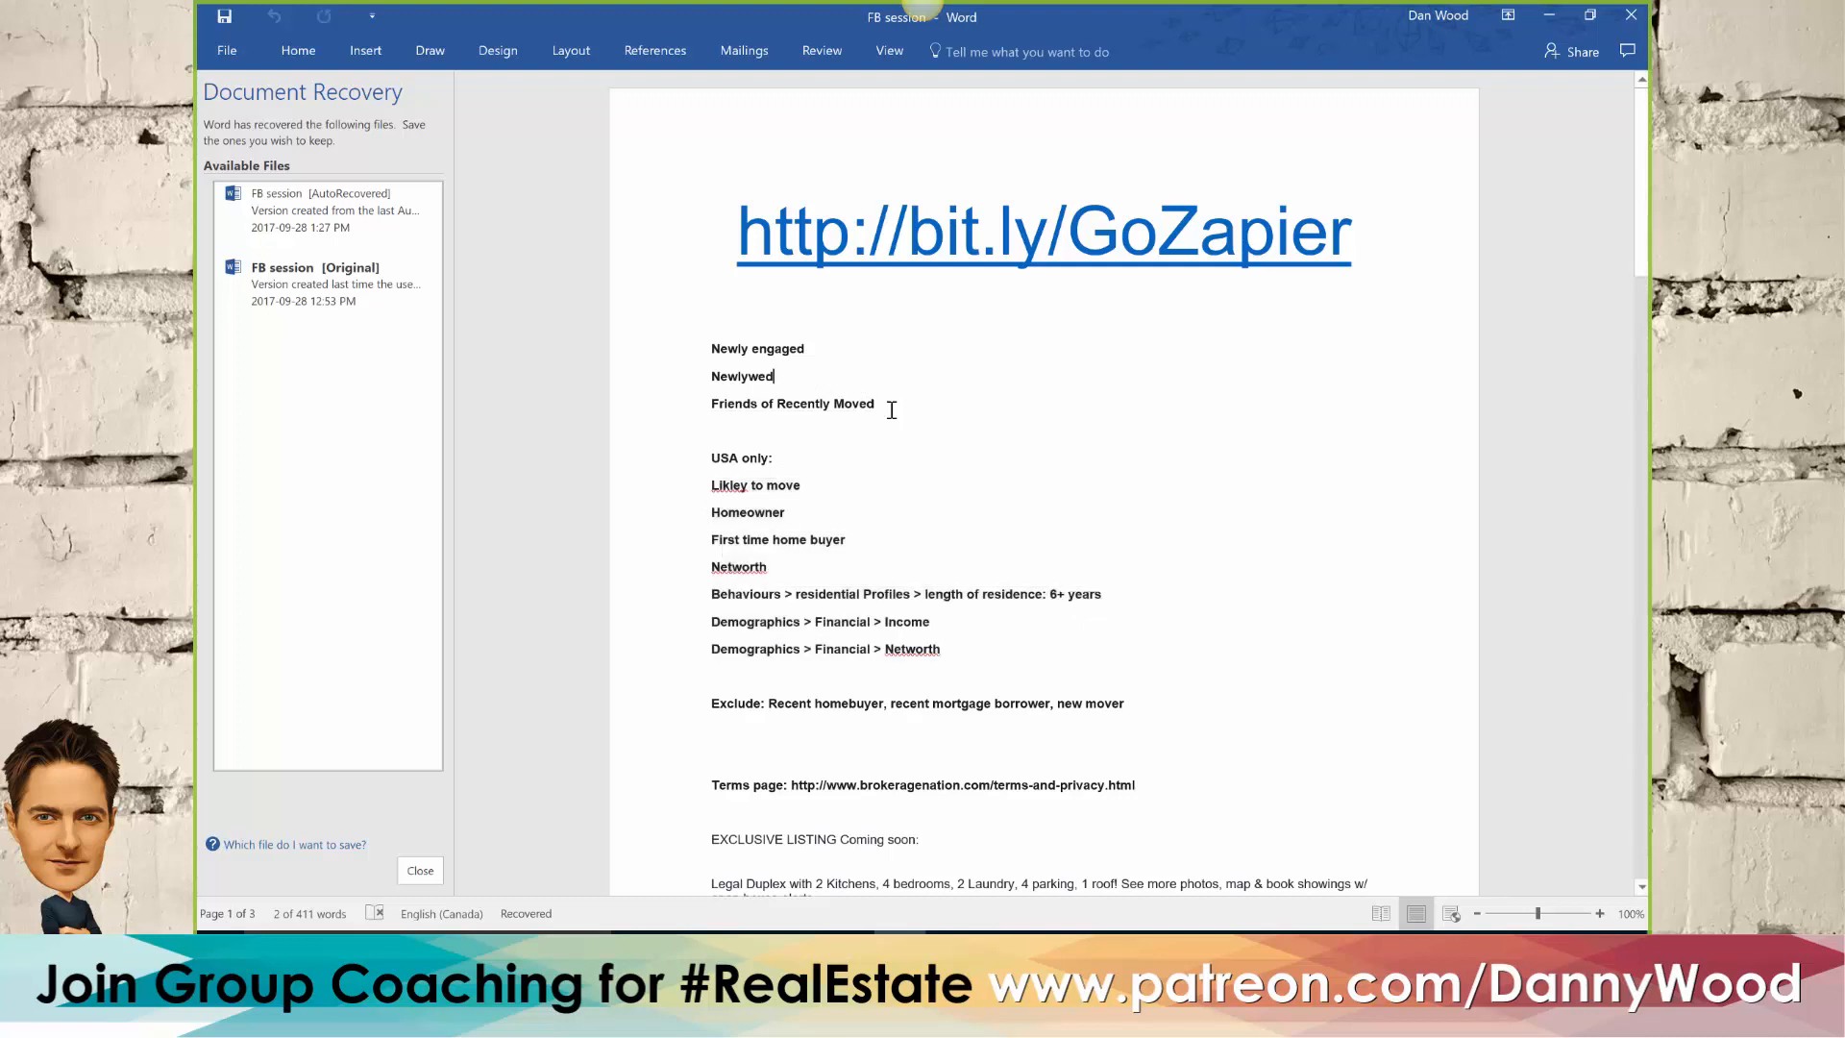
Copy Friends of Recently Moved from the Word document and include that life event in the ad set's detailed targeting
{"action": "left_click_drag", "start_coordinate": [890, 400], "coordinate": [732, 401]}
{"action": "key", "text": "ctrl+c"}
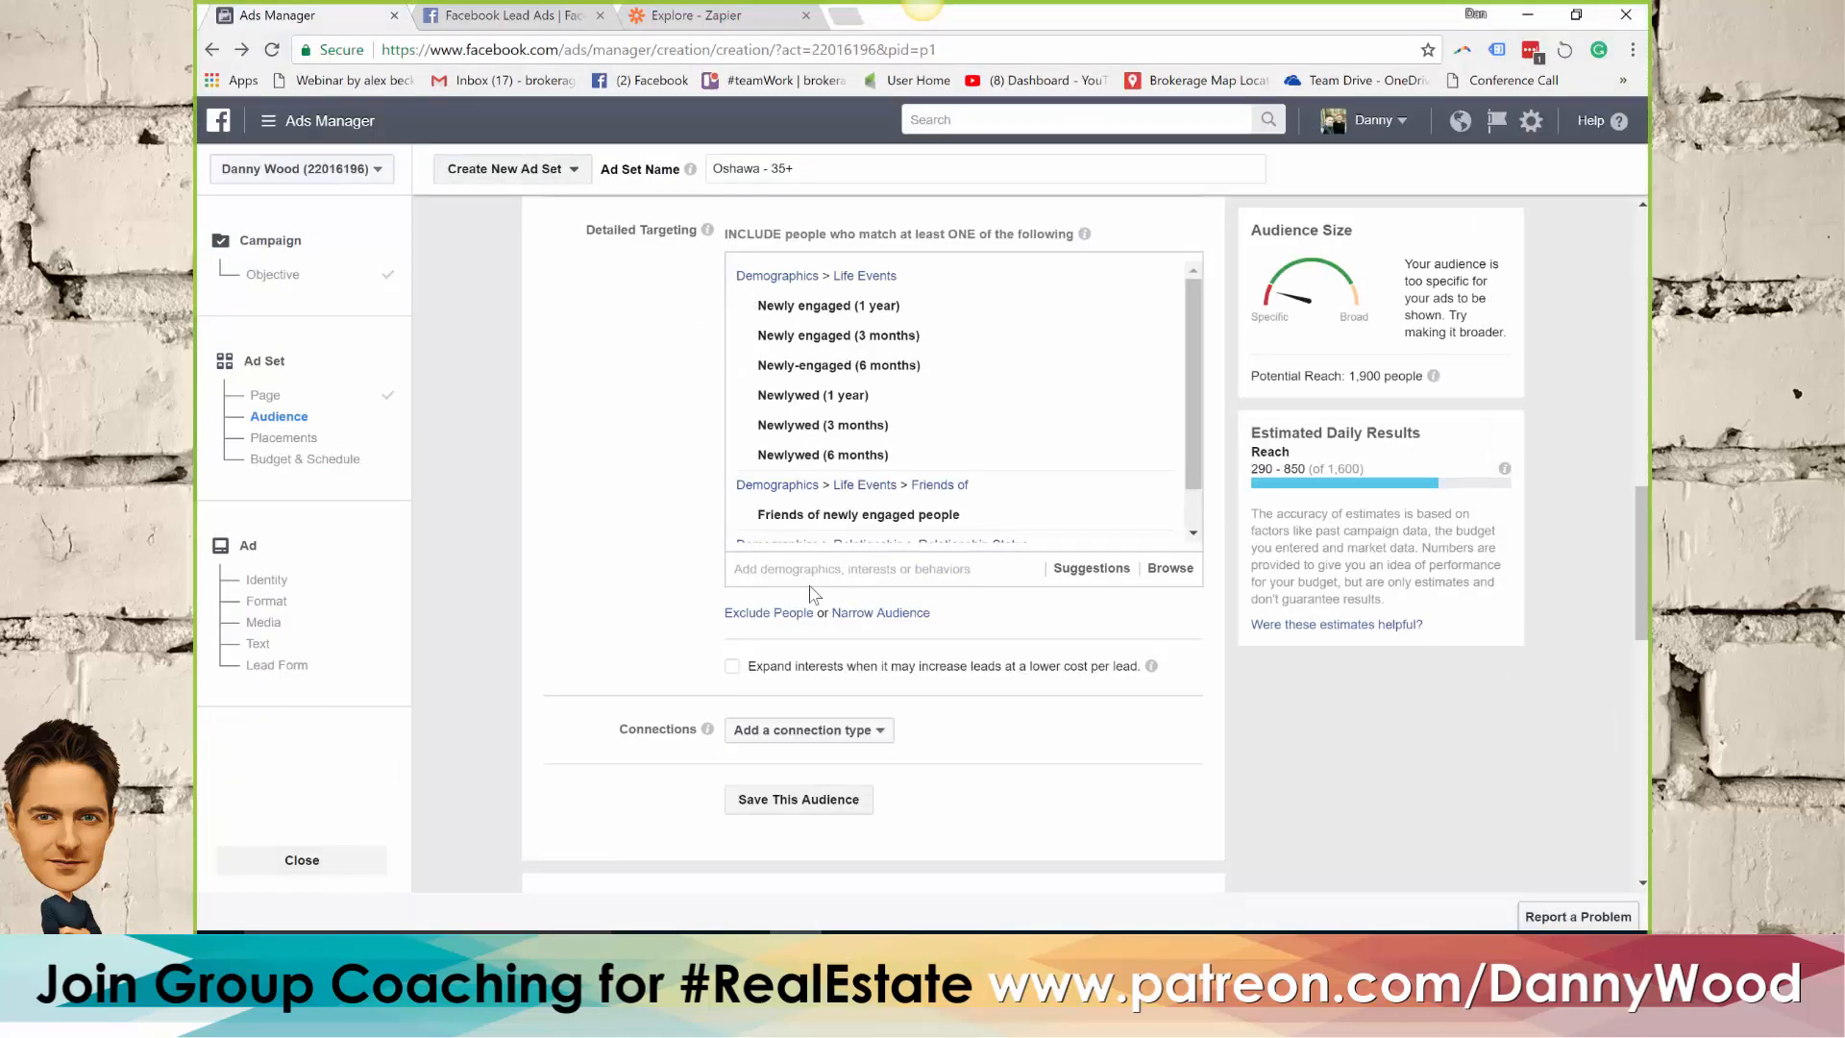
{"action": "left_click", "coordinate": [772, 569]}
{"action": "key", "text": "ctrl+v"}
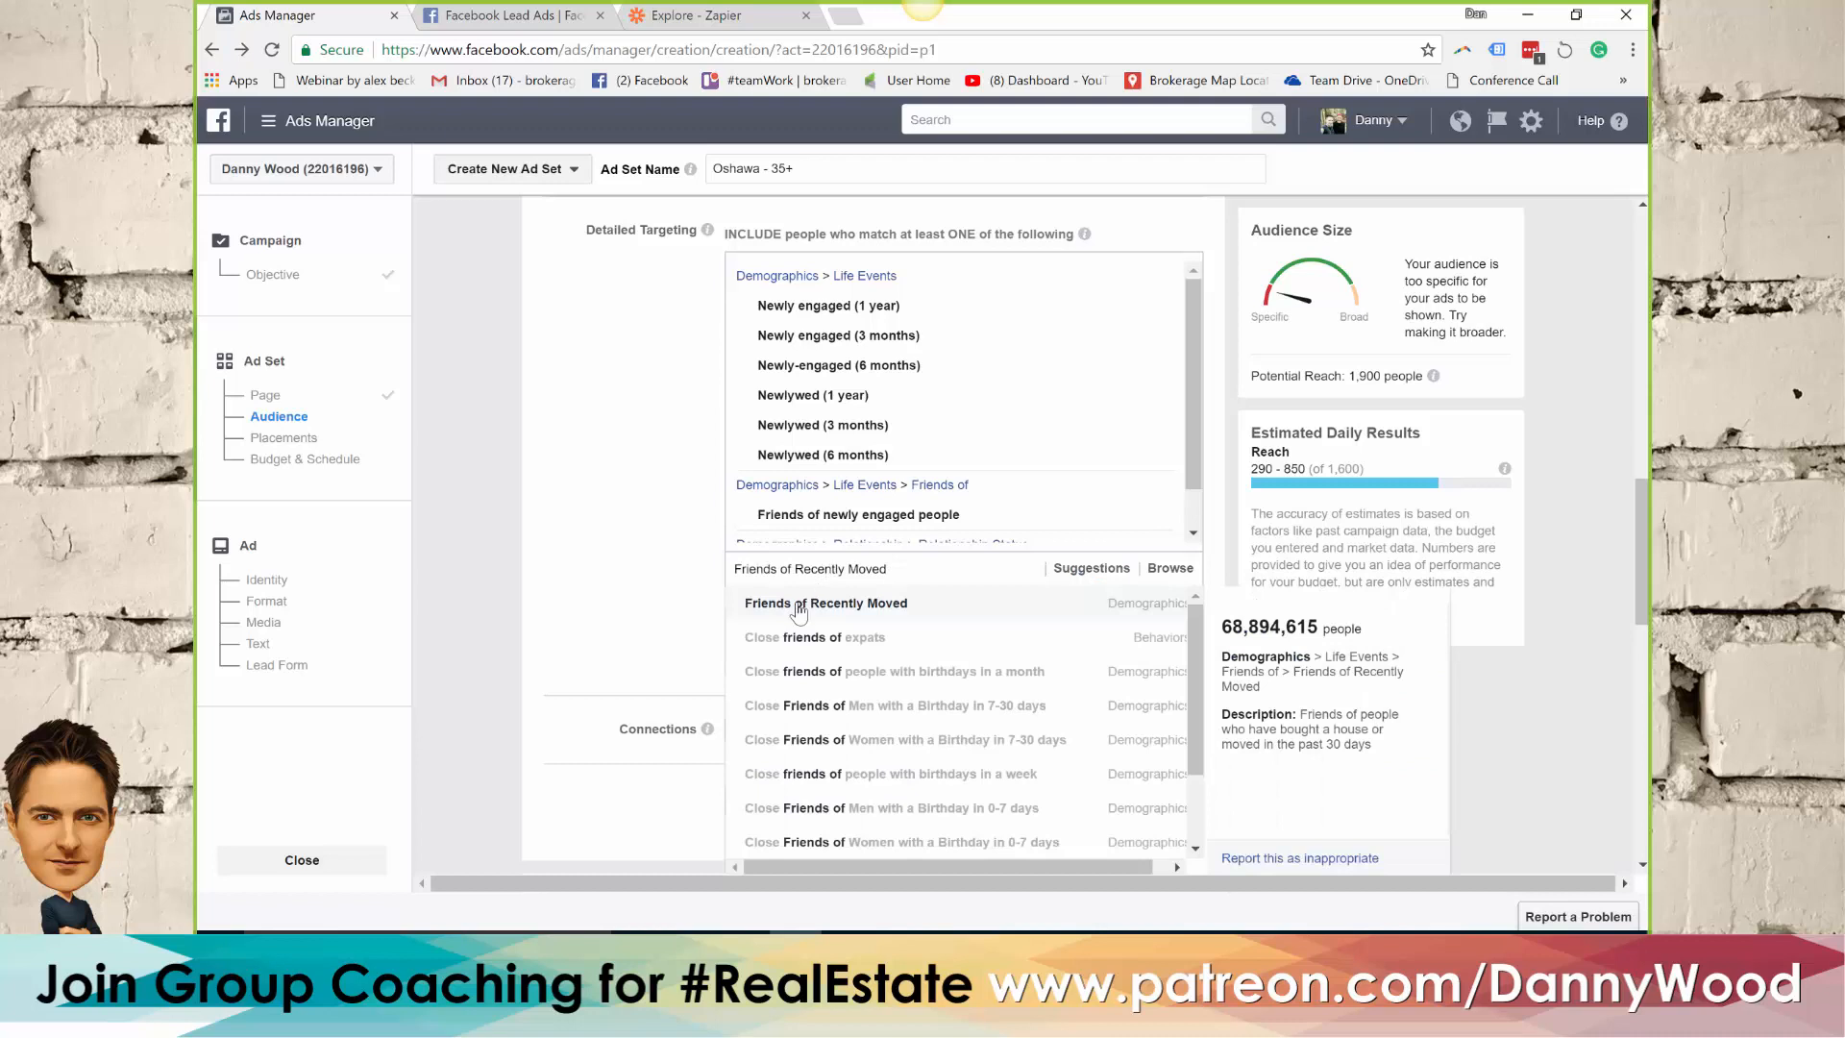
{"action": "left_click", "coordinate": [917, 605]}
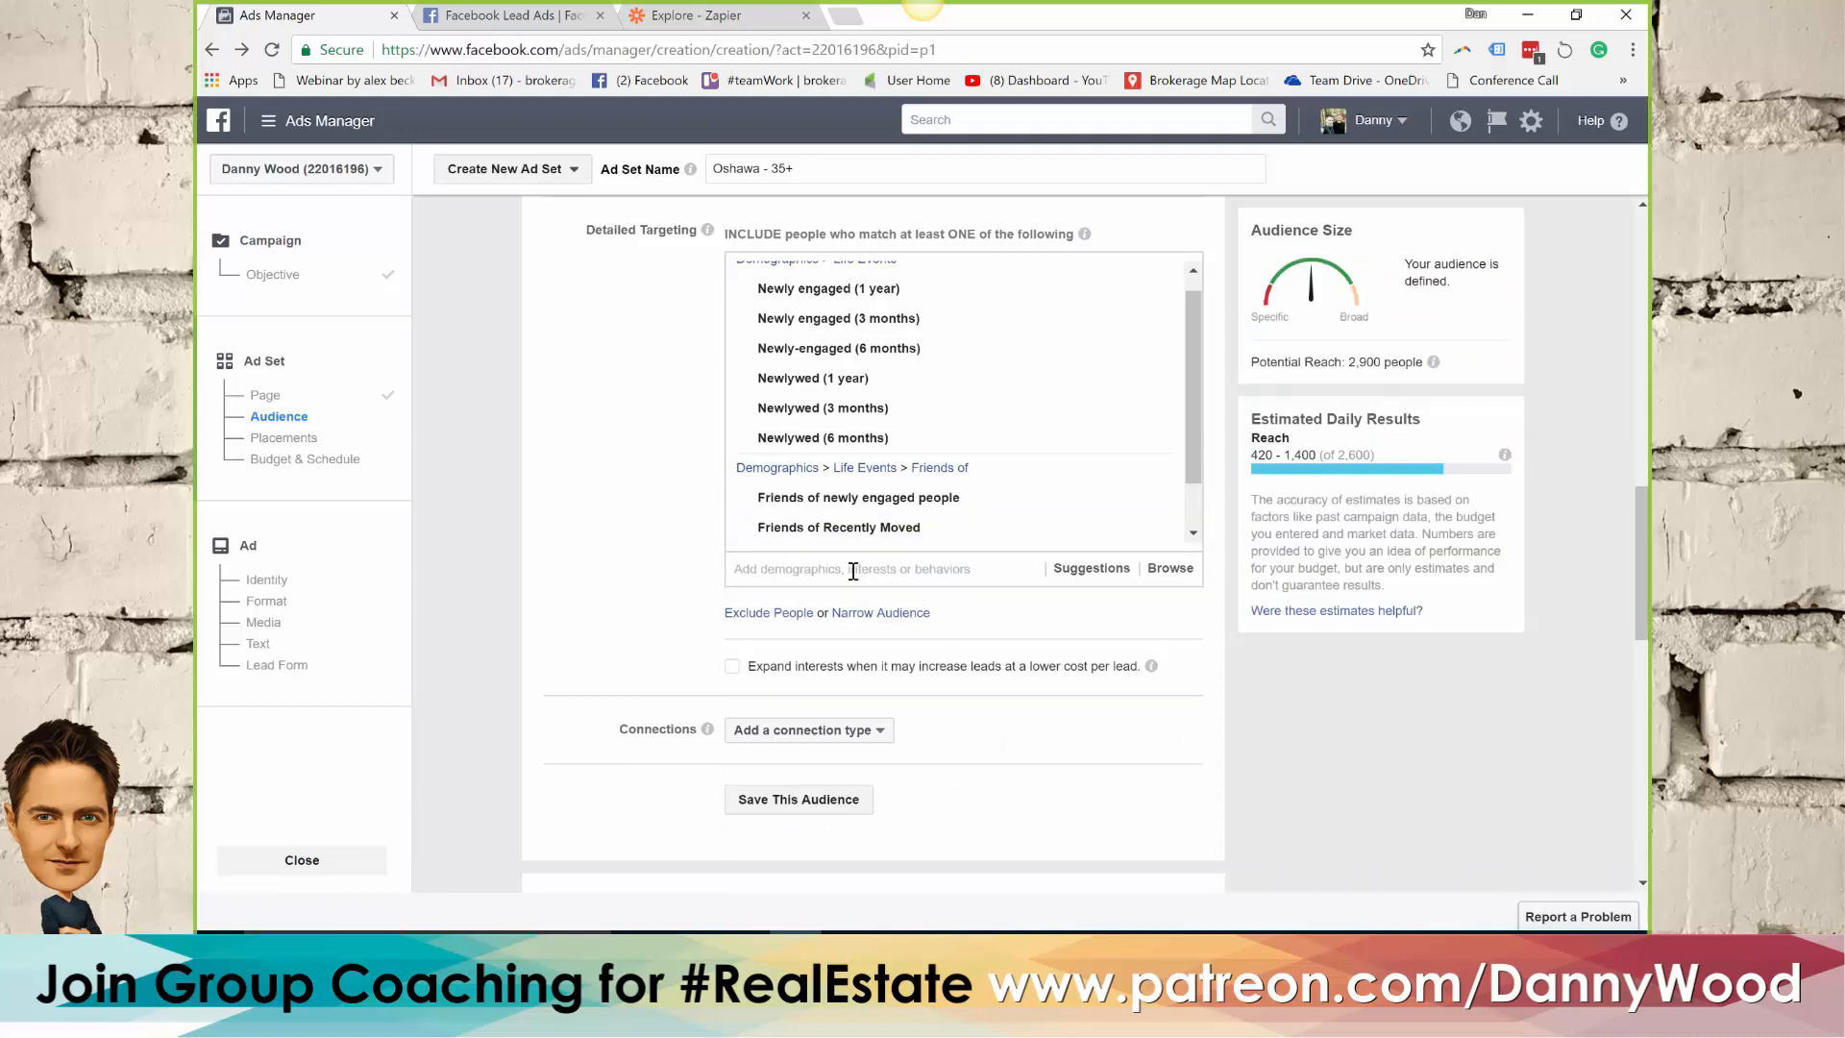
Try the Word document's term "Likley to move" in the detailed targeting search and clear it again
{"action": "key", "text": "alt+Tab"}
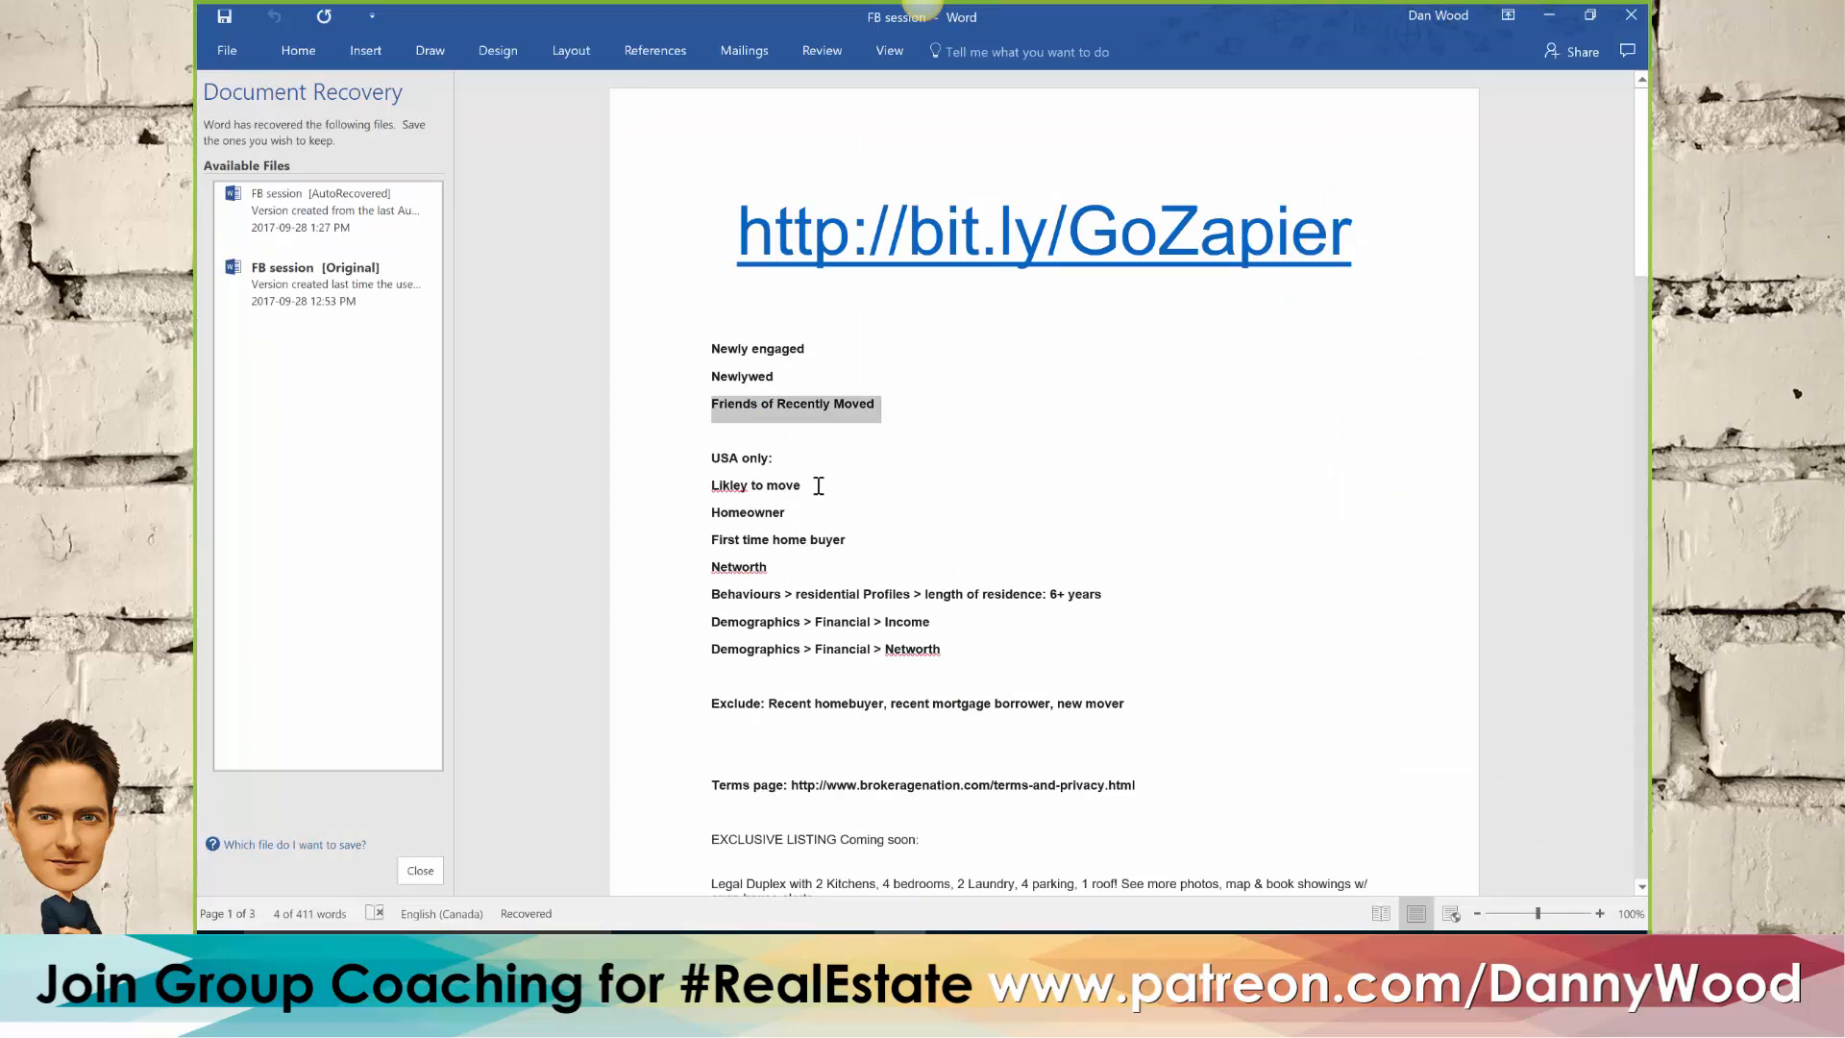
{"action": "left_click_drag", "start_coordinate": [814, 485], "coordinate": [683, 485]}
{"action": "key", "text": "ctrl+c"}
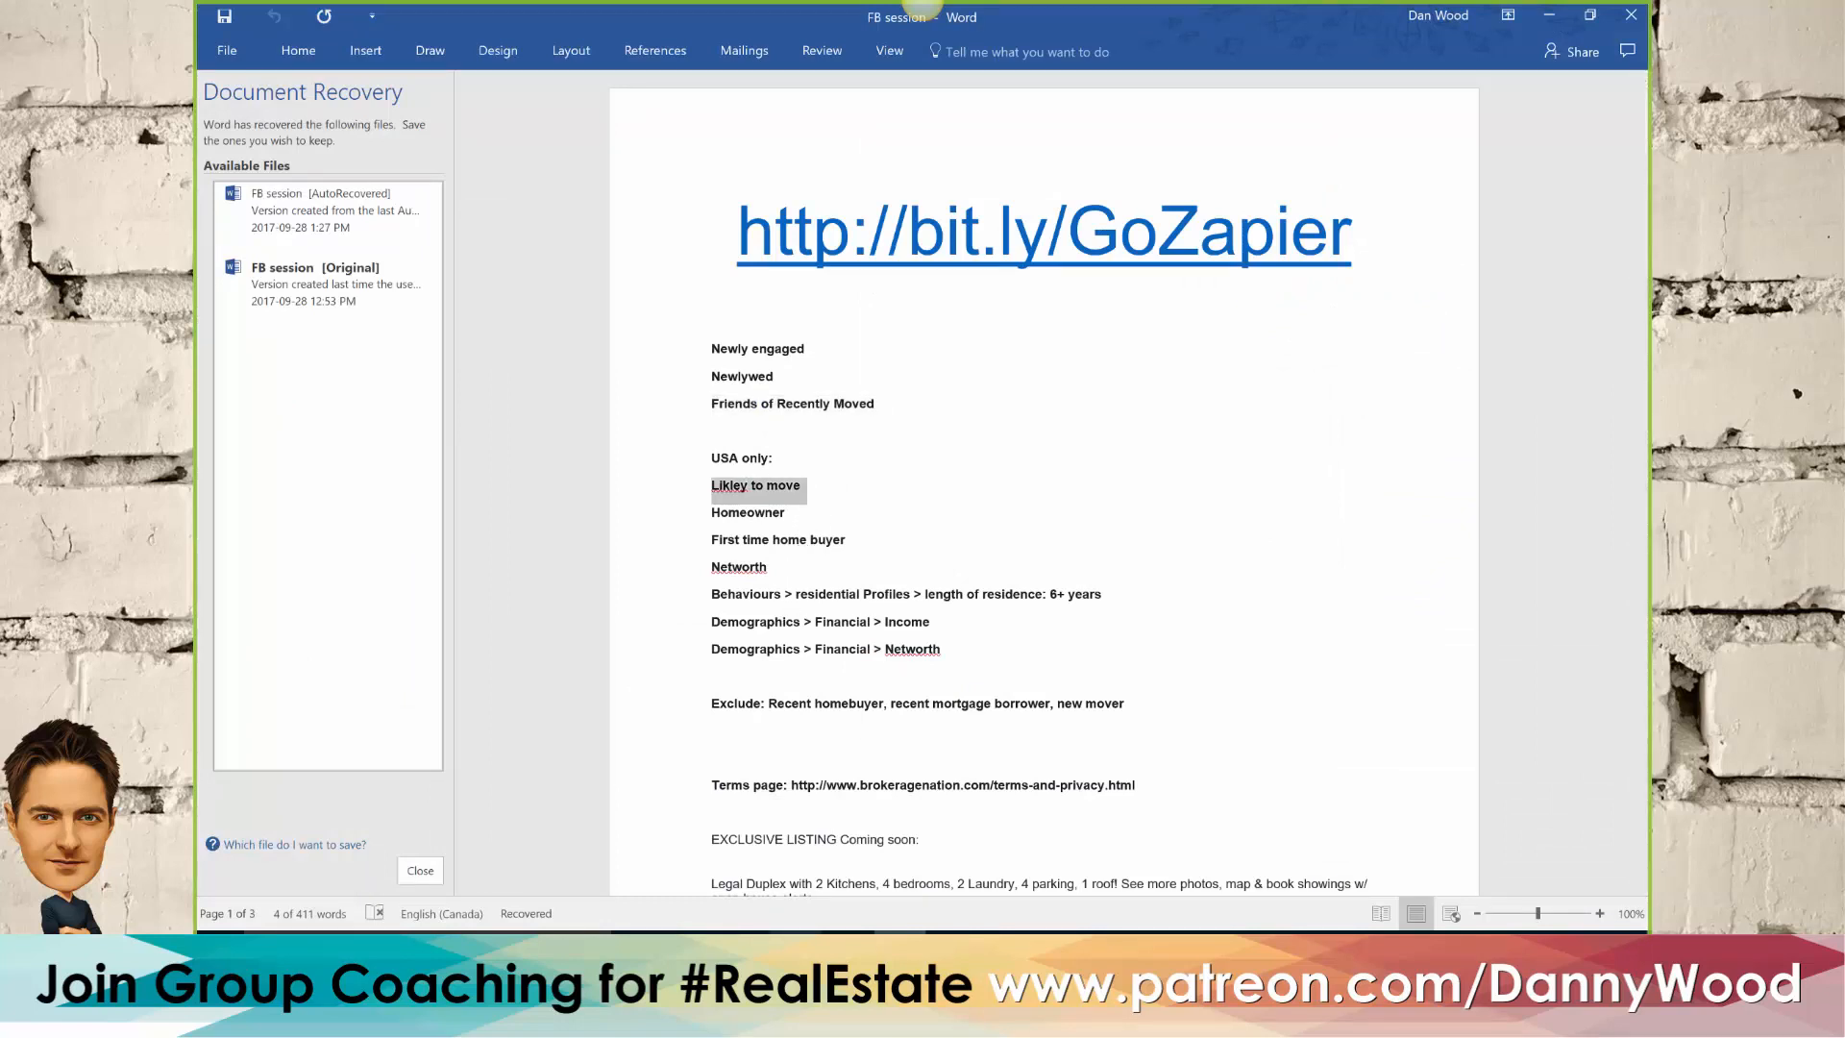
{"action": "left_click", "coordinate": [796, 950]}
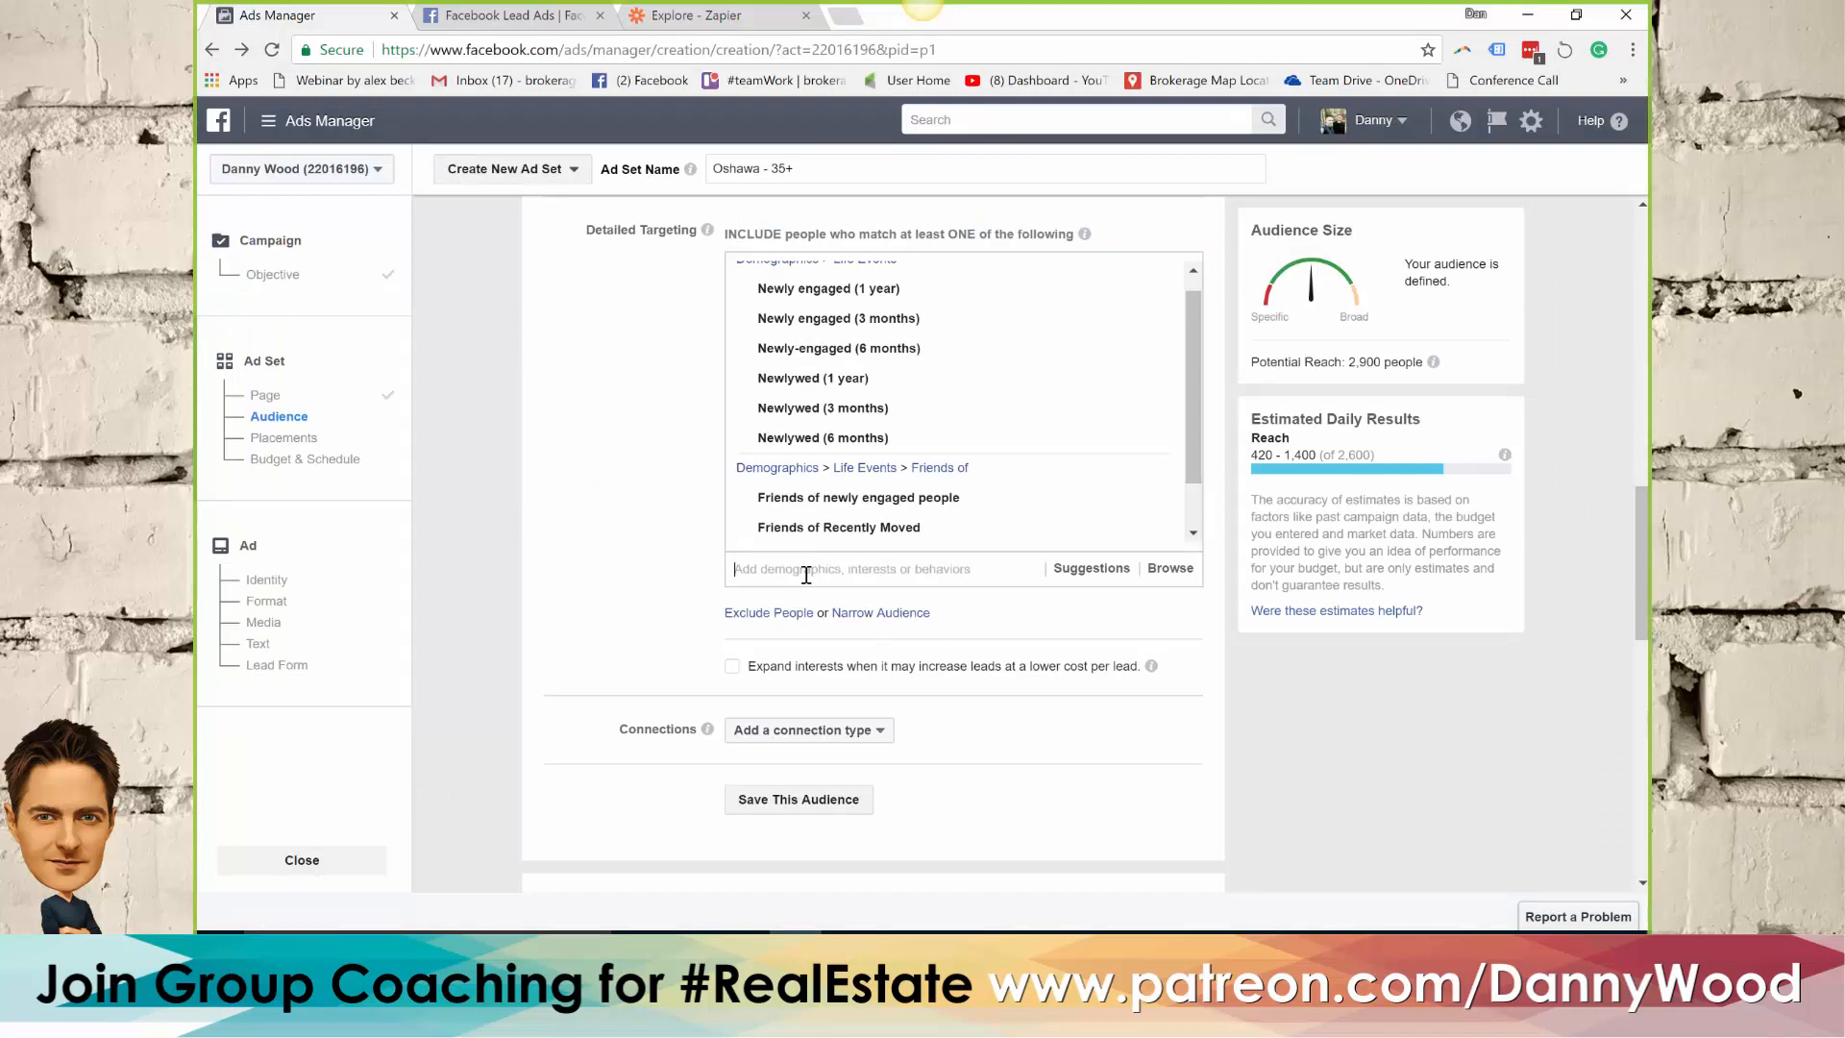
{"action": "key", "text": "ctrl+v"}
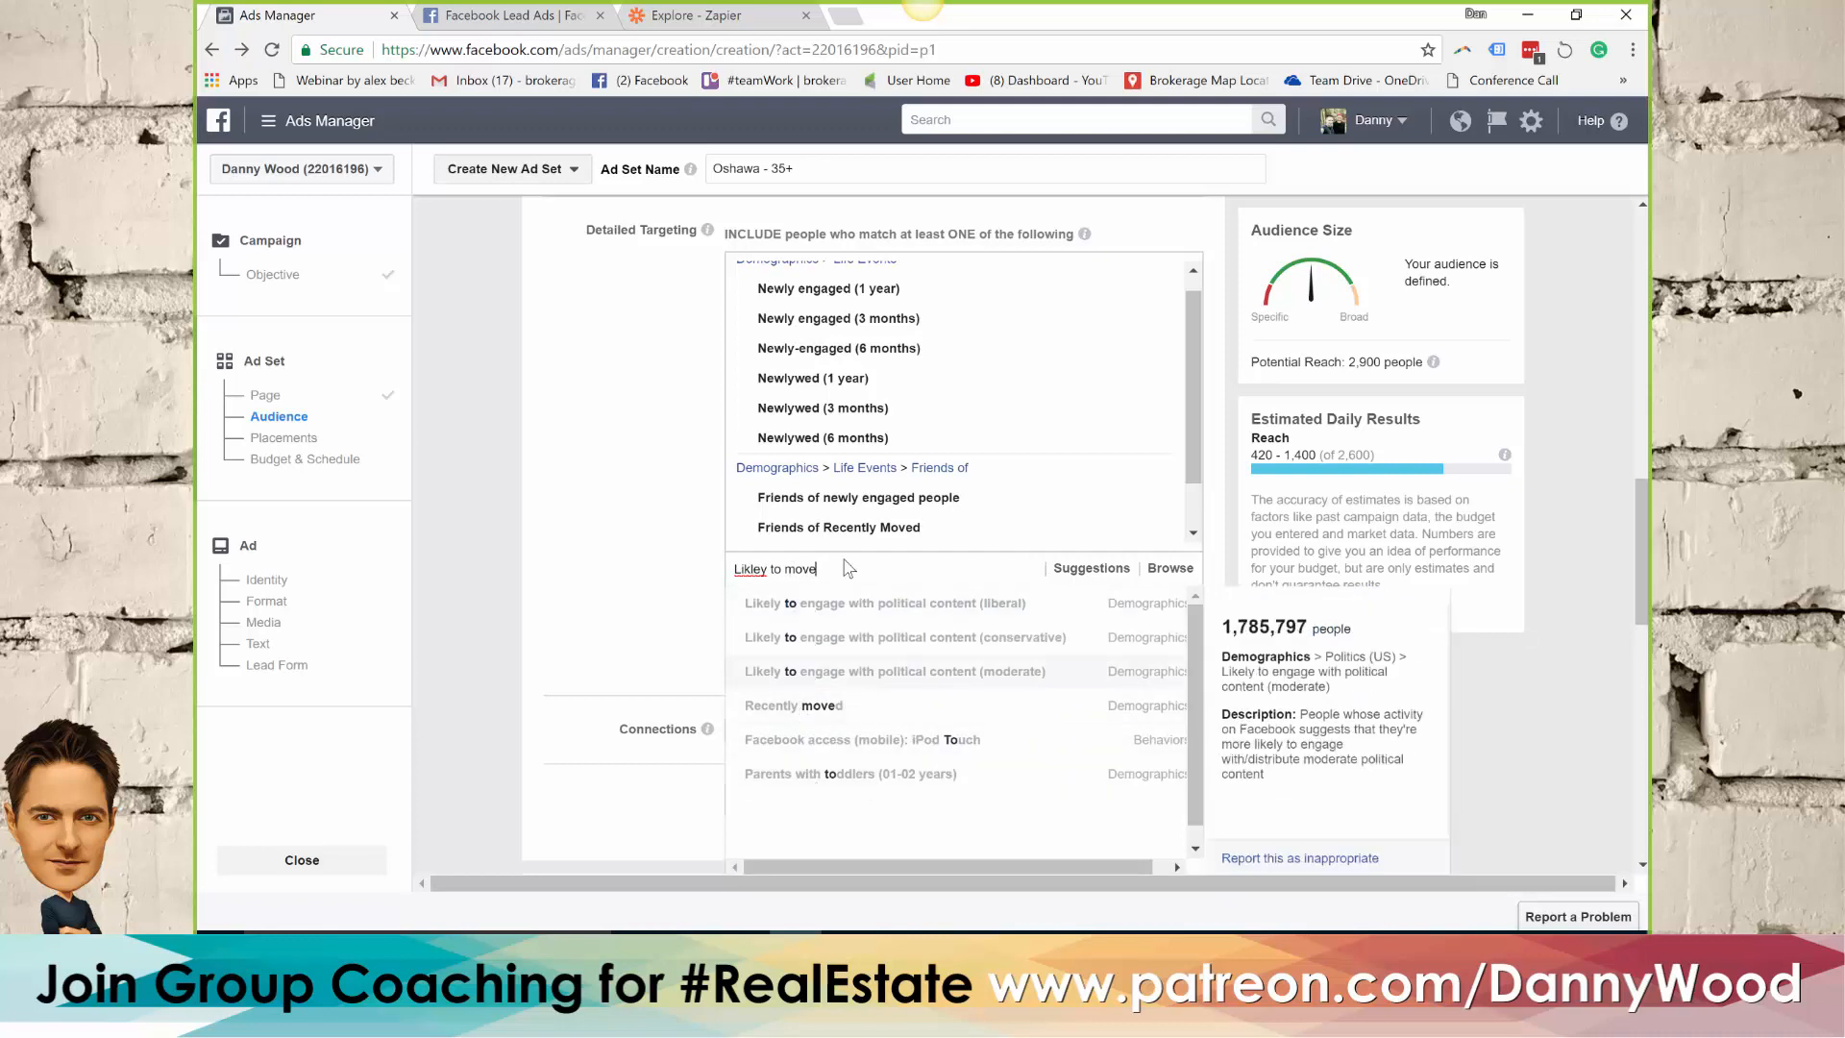
{"action": "key", "text": "ctrl+a"}
{"action": "key", "text": "BackSpace"}
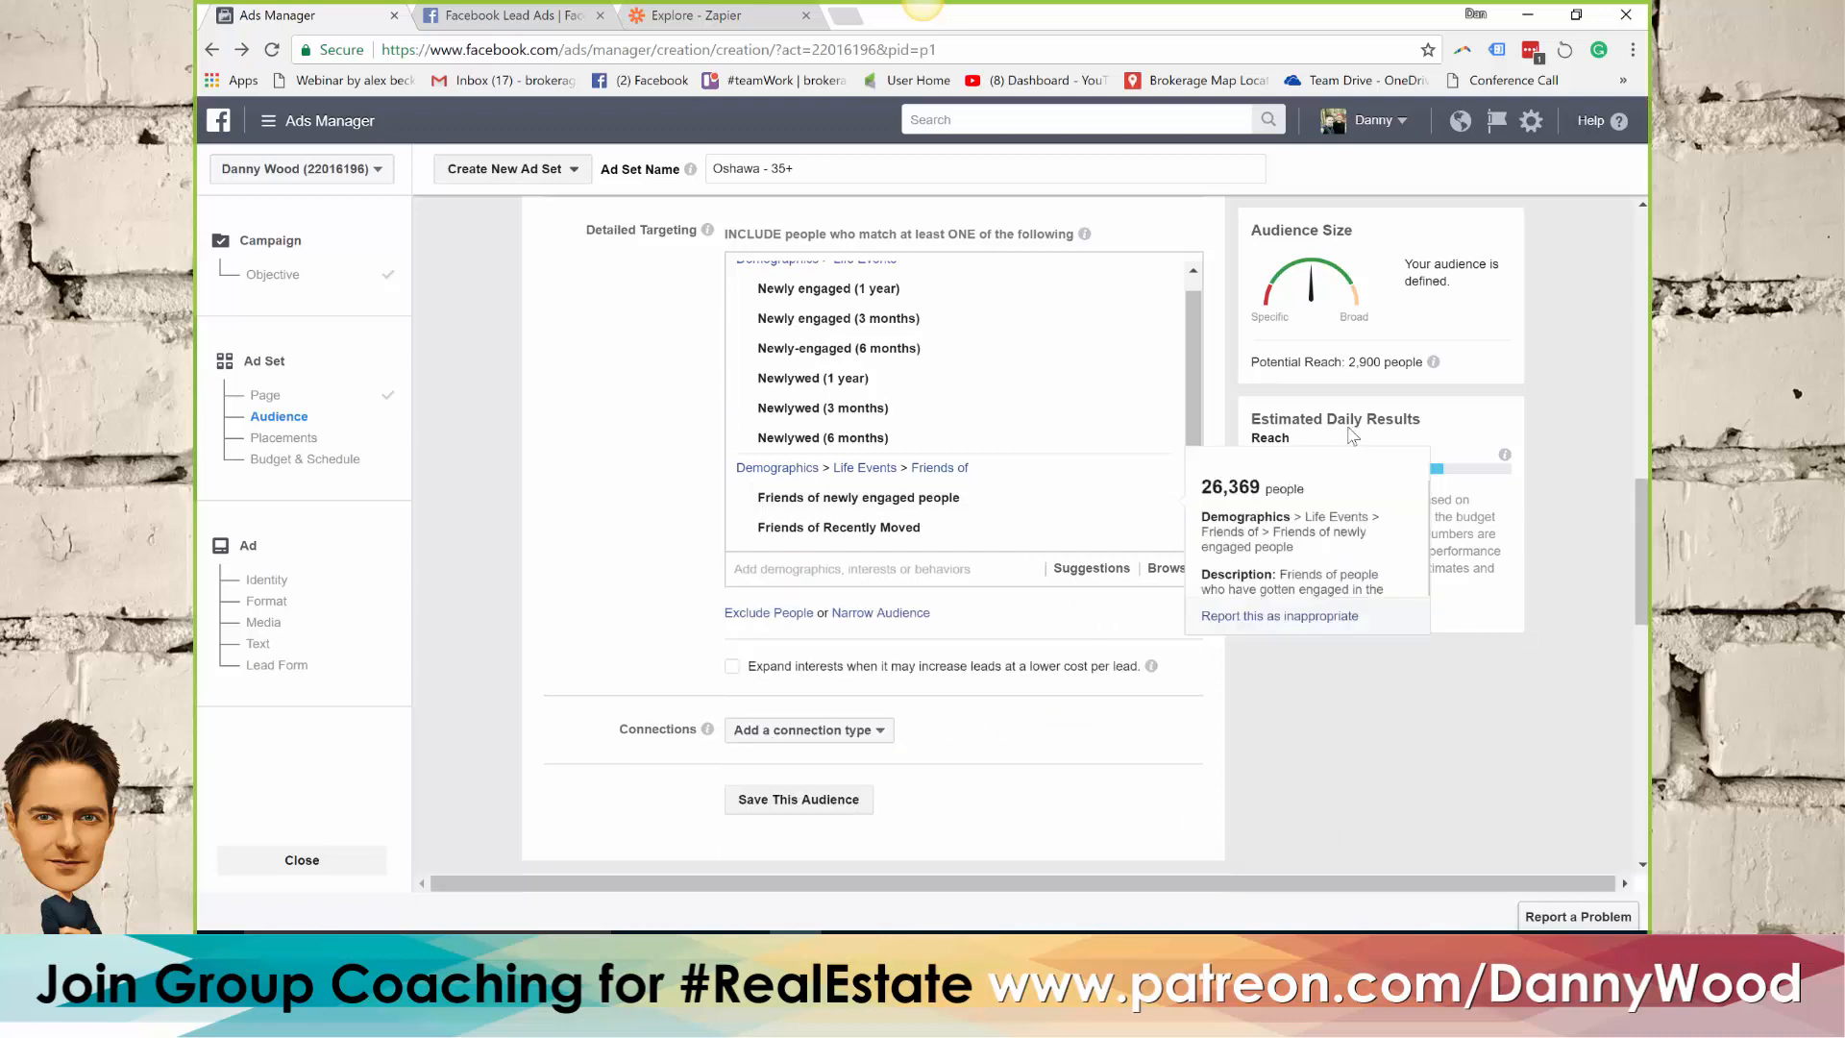
Check the potential reach and the descriptions of the included engagement and newlywed life events
{"action": "left_click_drag", "start_coordinate": [1351, 363], "coordinate": [1385, 363]}
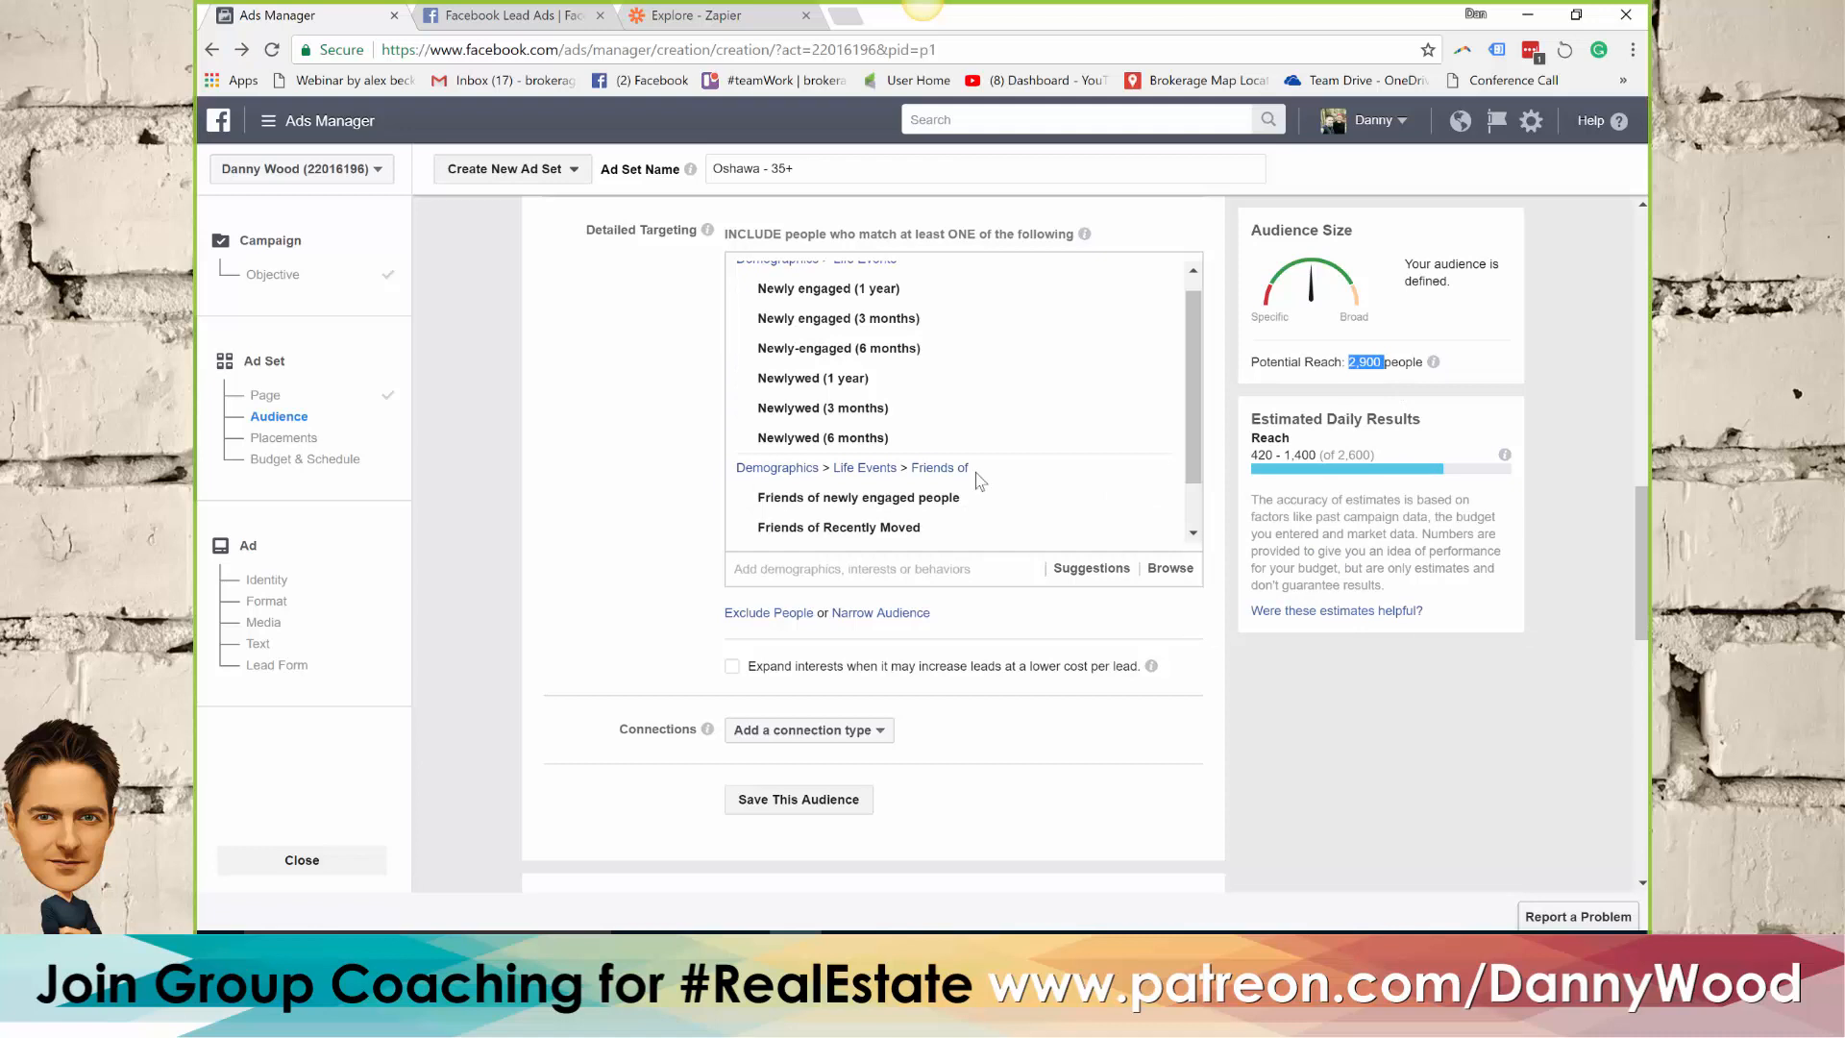
{"action": "left_click", "coordinate": [673, 497]}
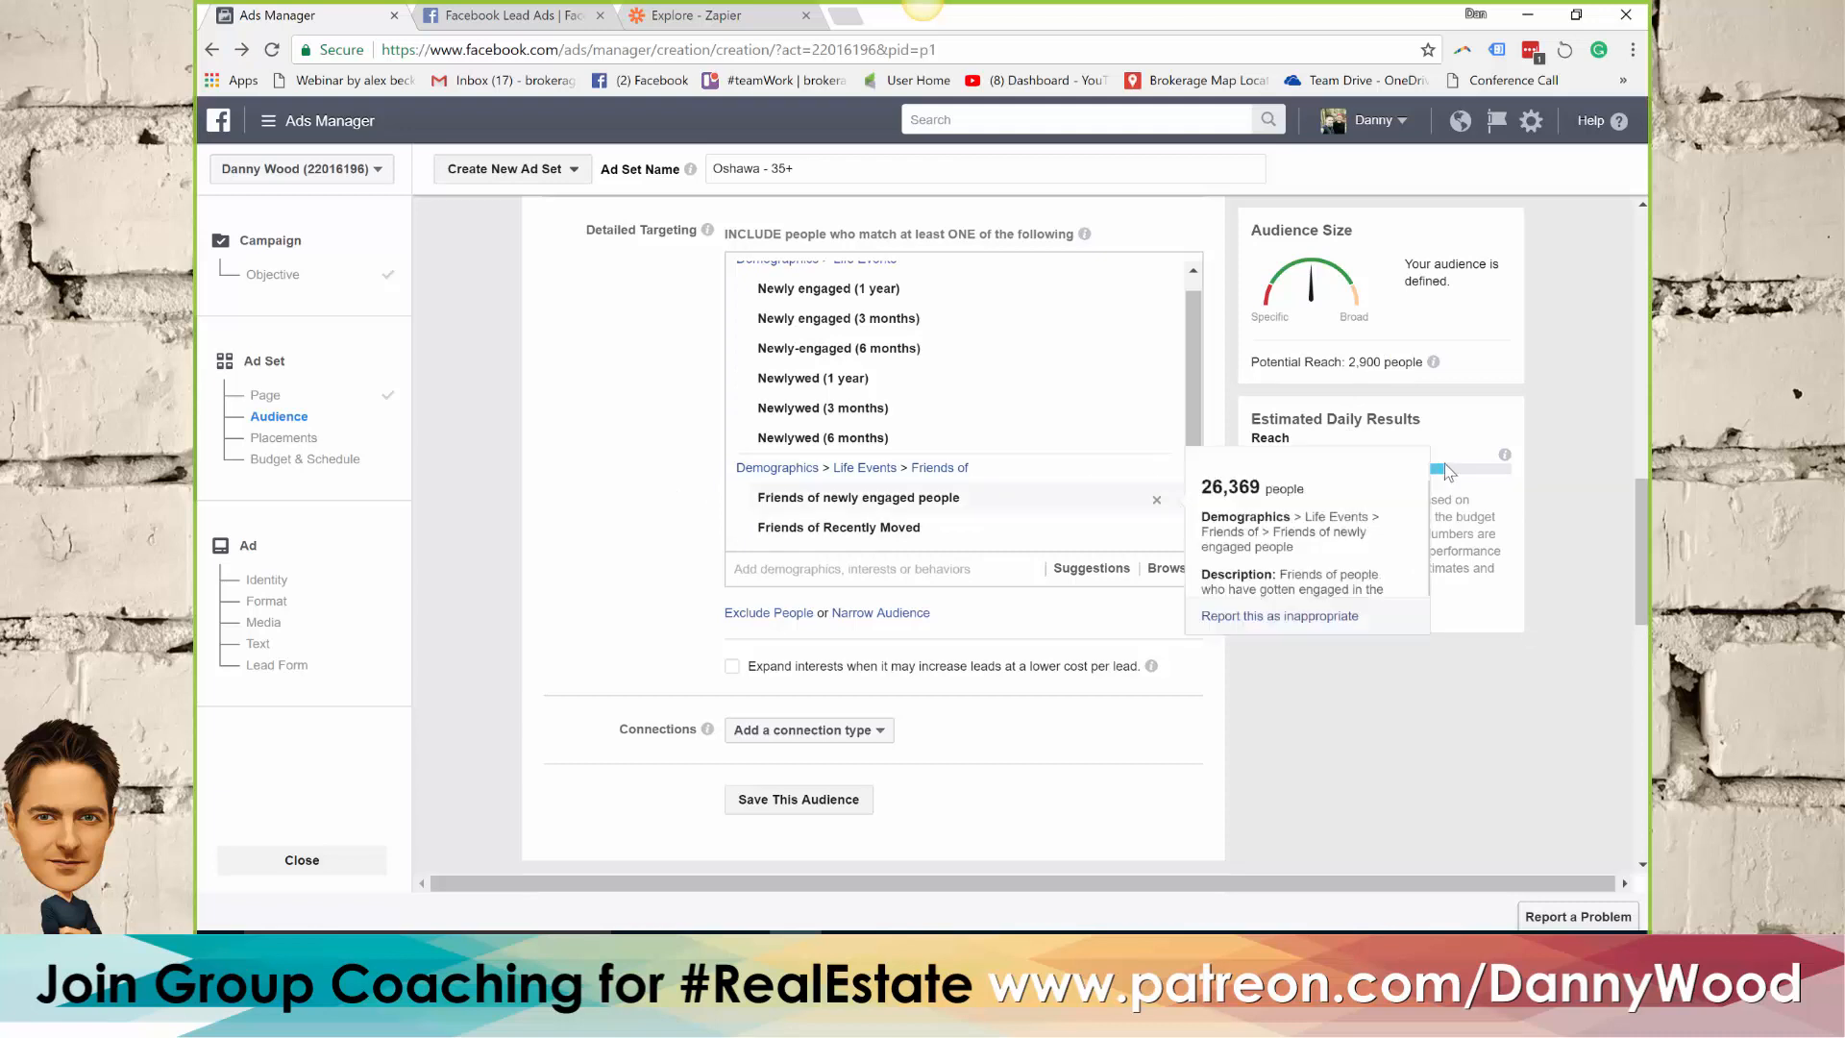
{"action": "mouse_move", "coordinate": [852, 385]}
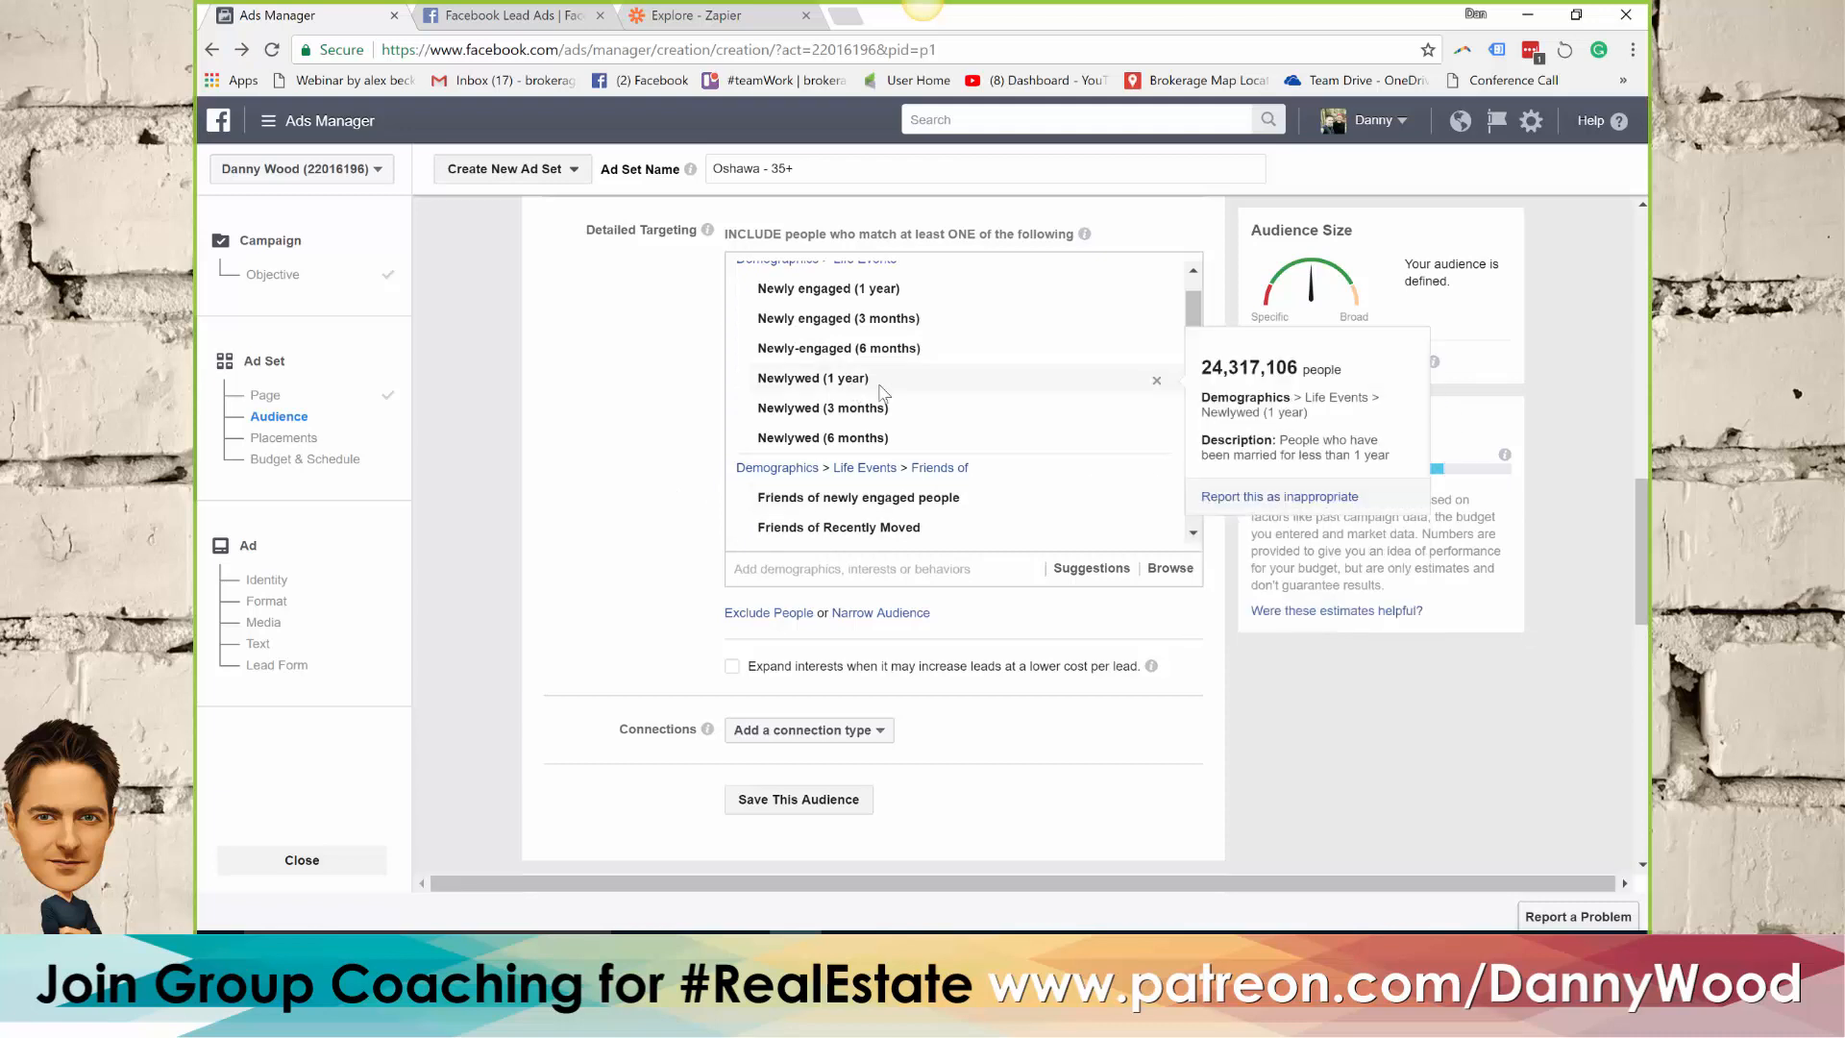
{"action": "mouse_move", "coordinate": [821, 287]}
{"action": "mouse_move", "coordinate": [796, 352]}
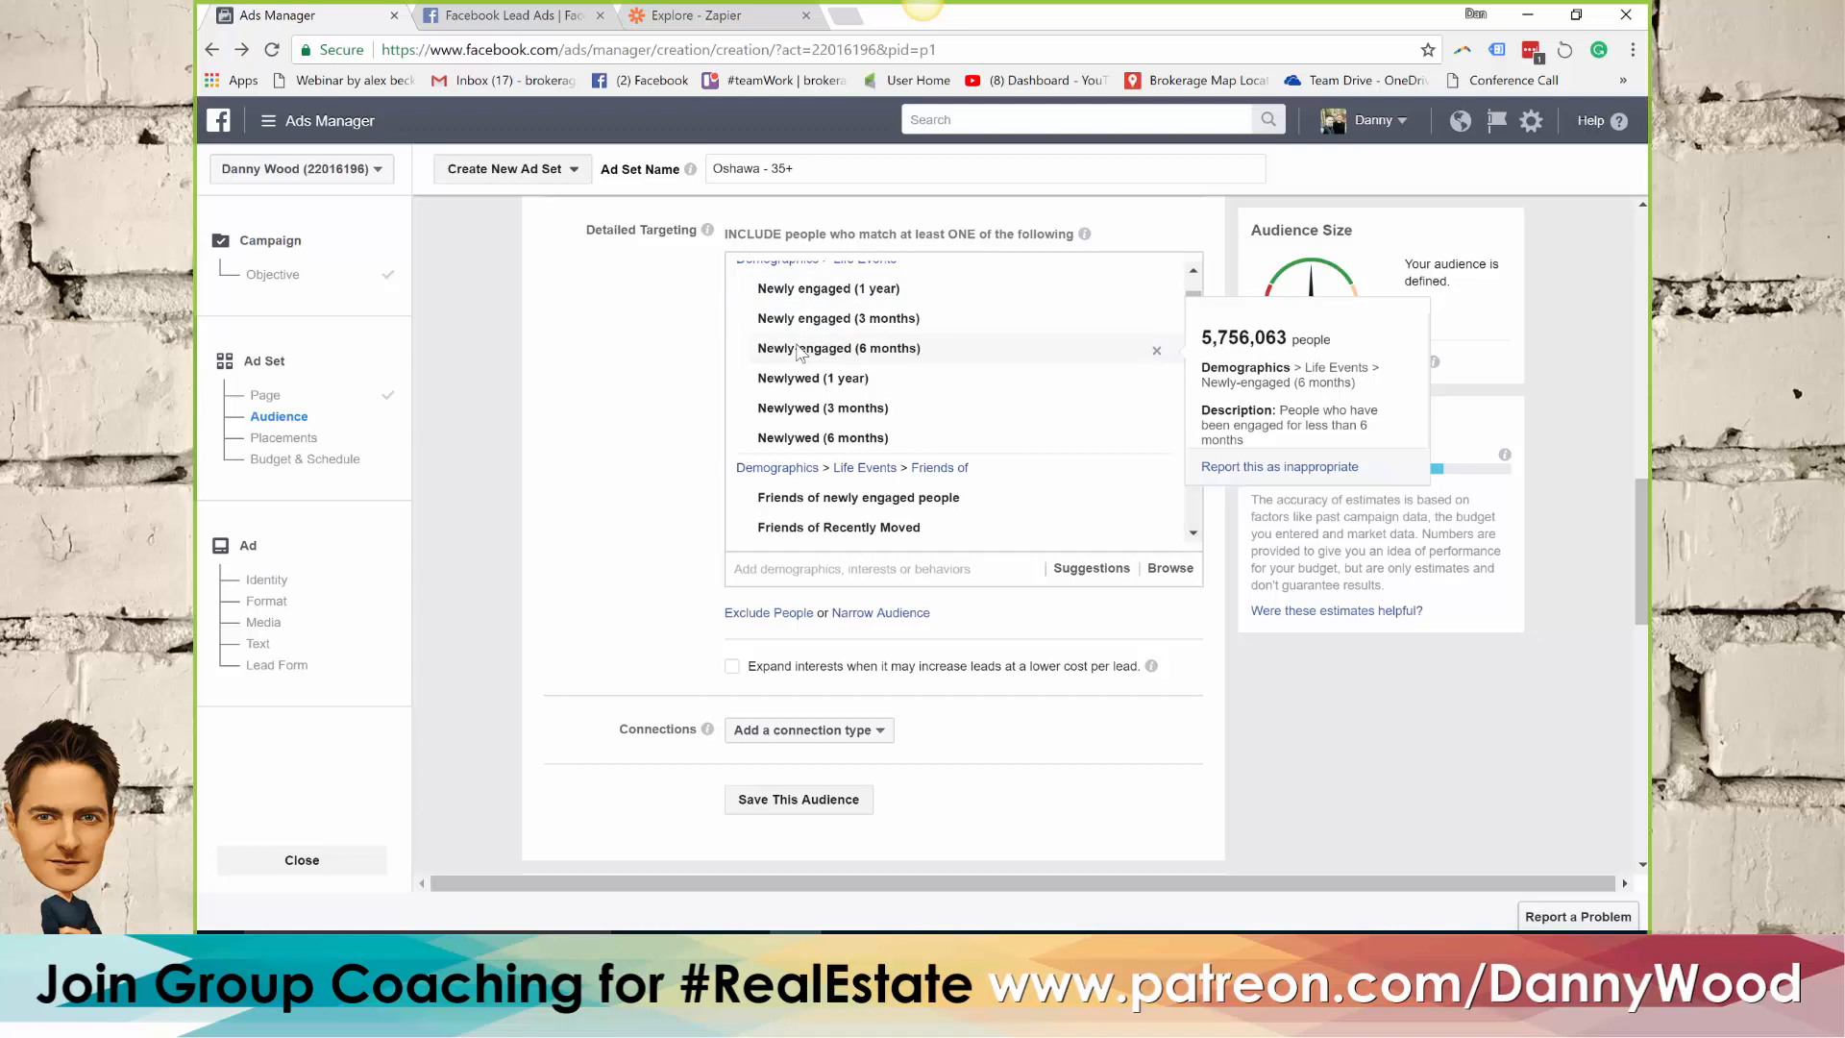
Add an exclusion section to the detailed targeting, include the interest Real estate, and check the potential reach
{"action": "scroll", "coordinate": [663, 432], "scroll_direction": "down", "scroll_amount": 1}
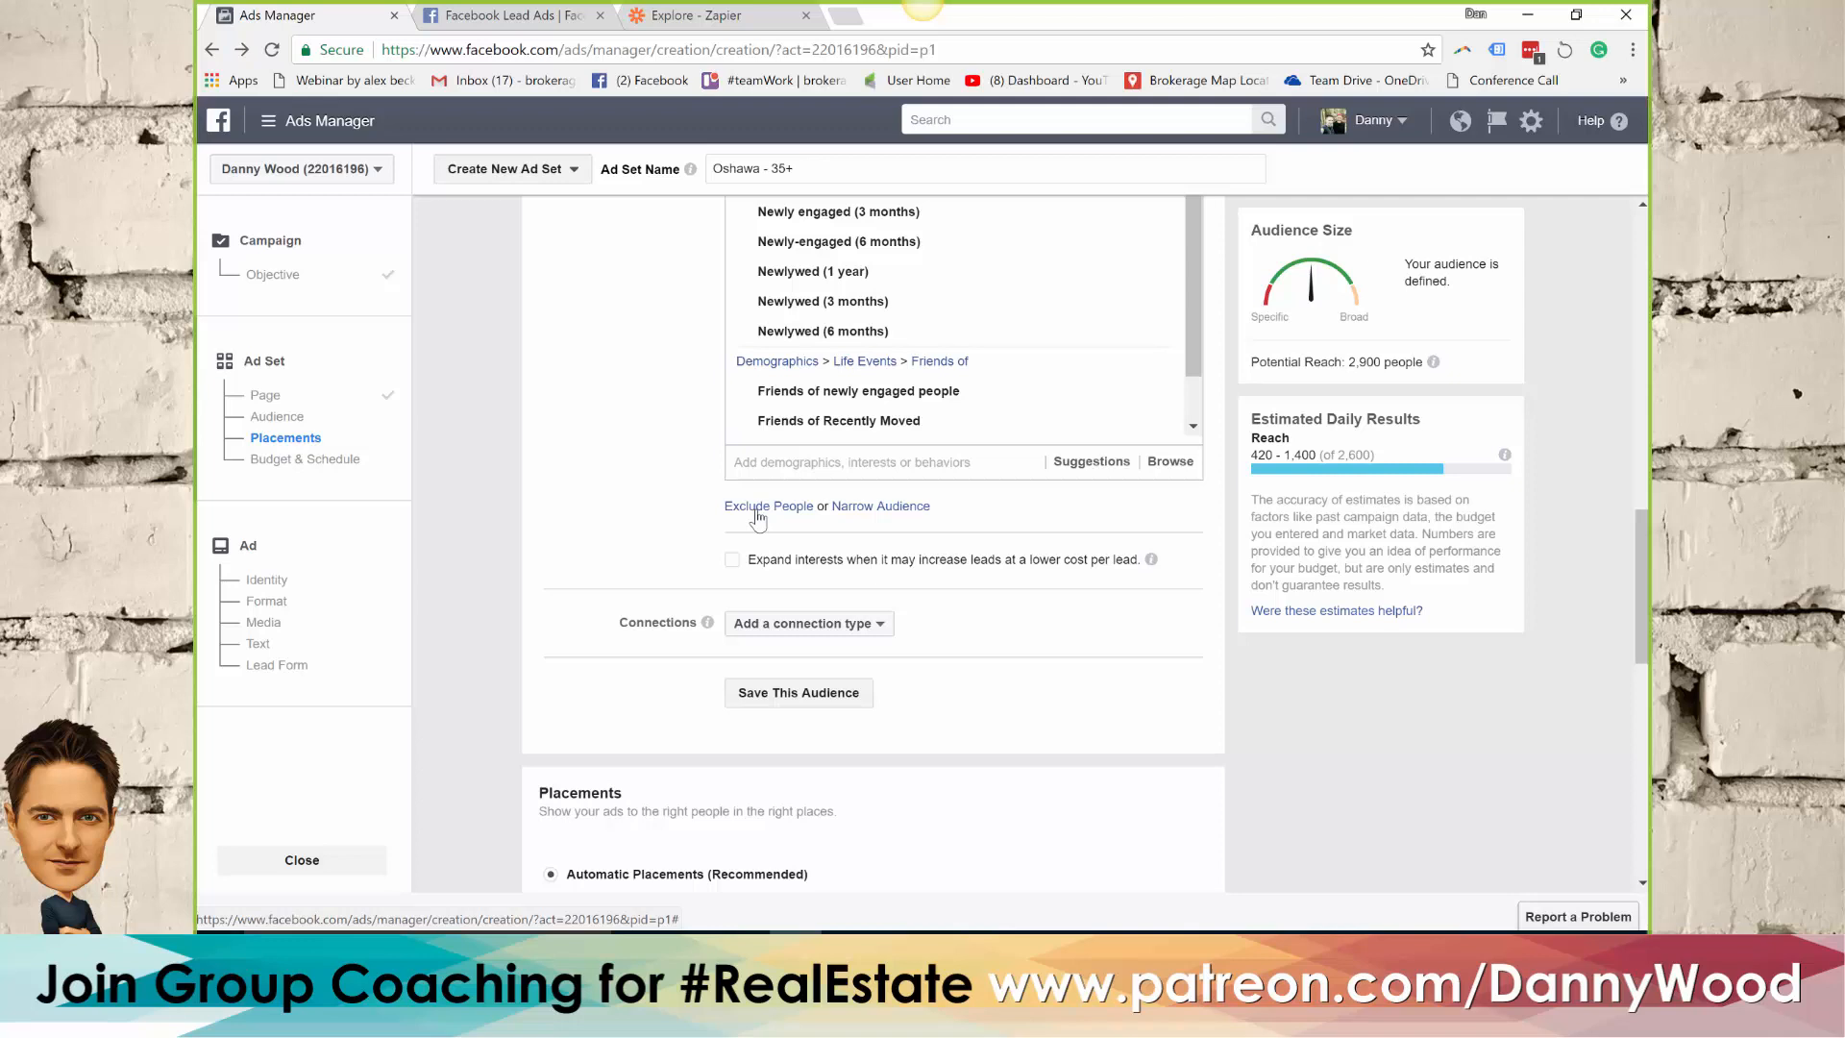
{"action": "left_click", "coordinate": [768, 506]}
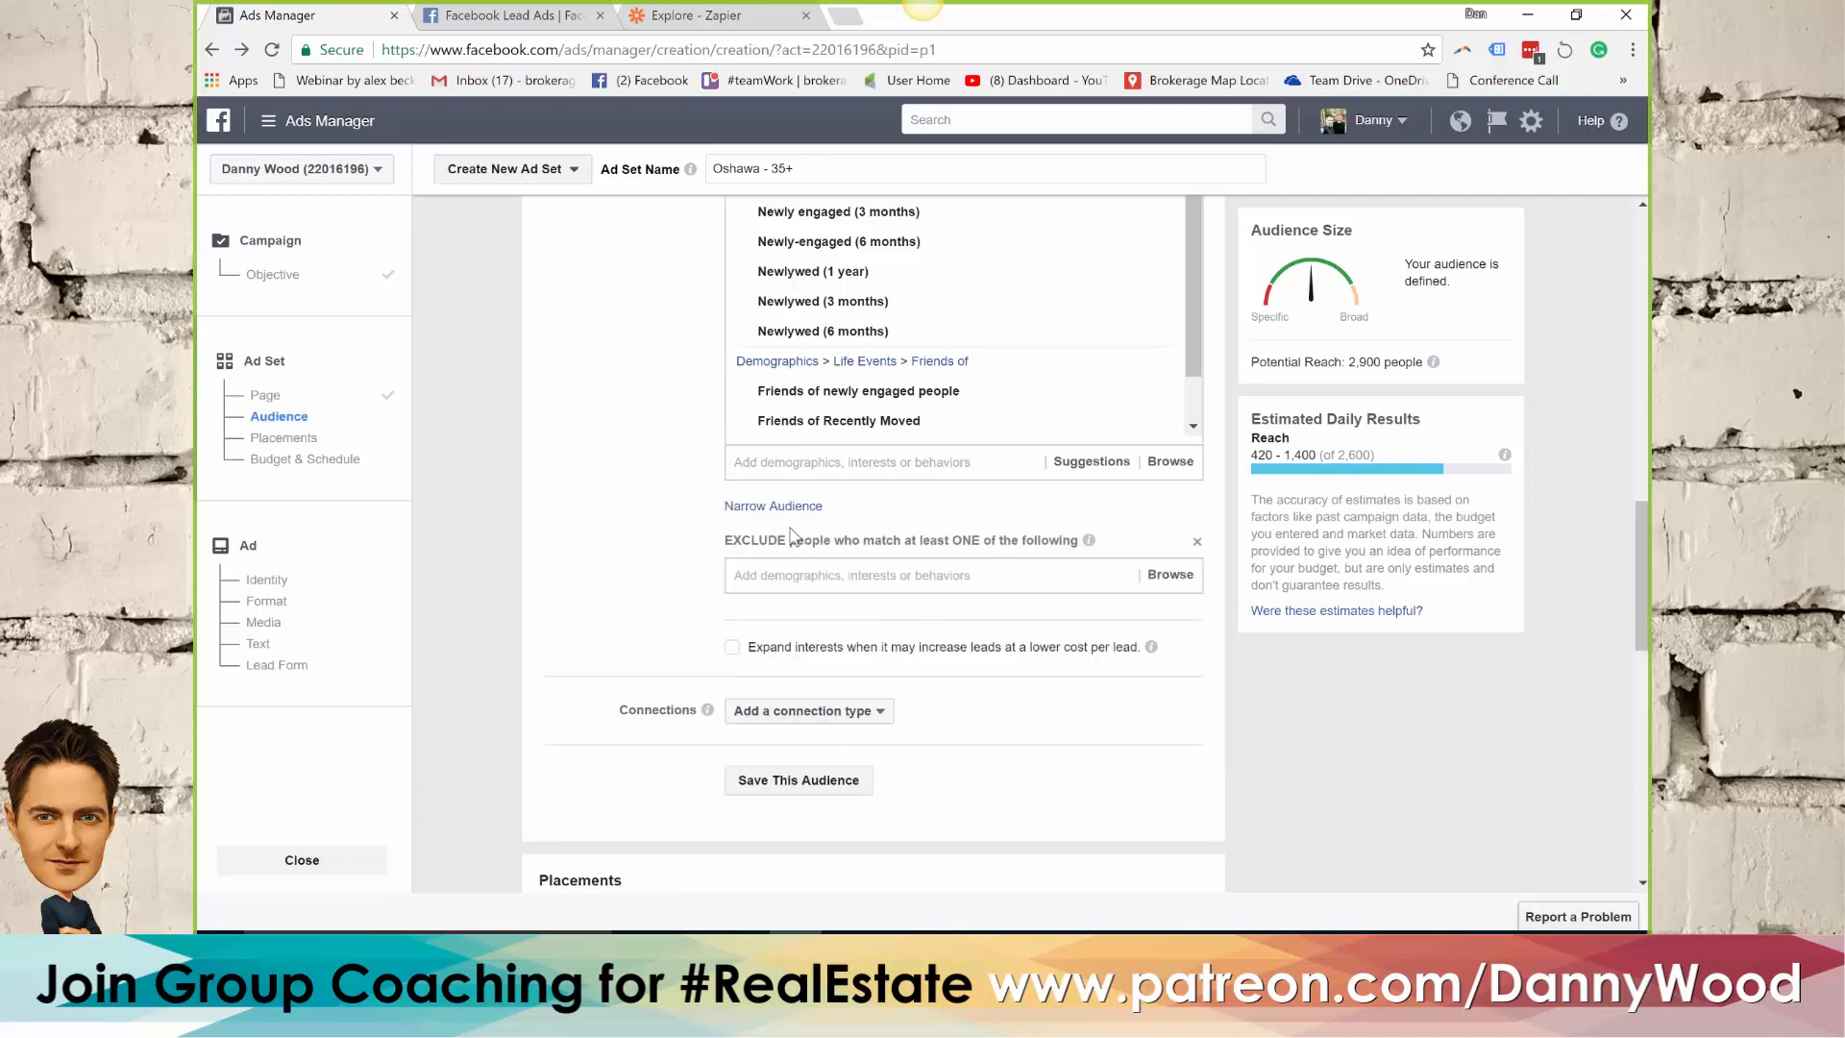
{"action": "left_click", "coordinate": [799, 460]}
{"action": "type", "text": "real estate"}
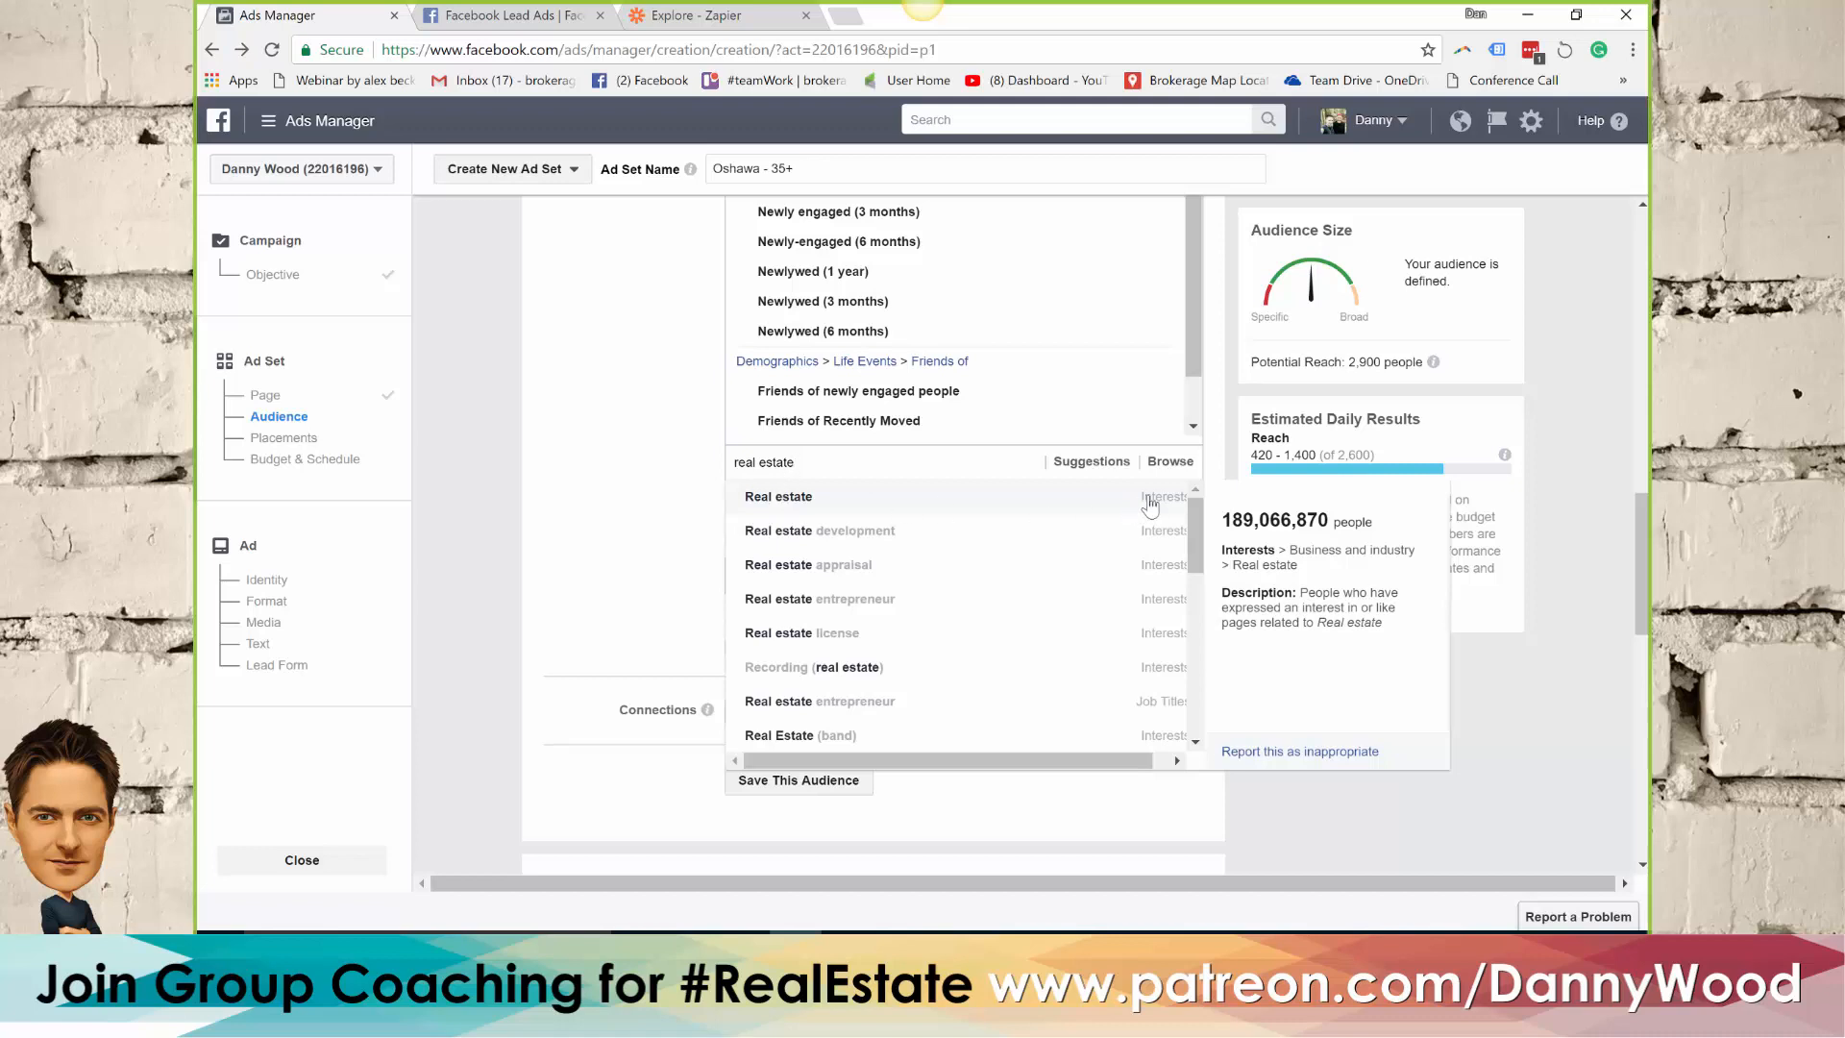
{"action": "left_click", "coordinate": [984, 509]}
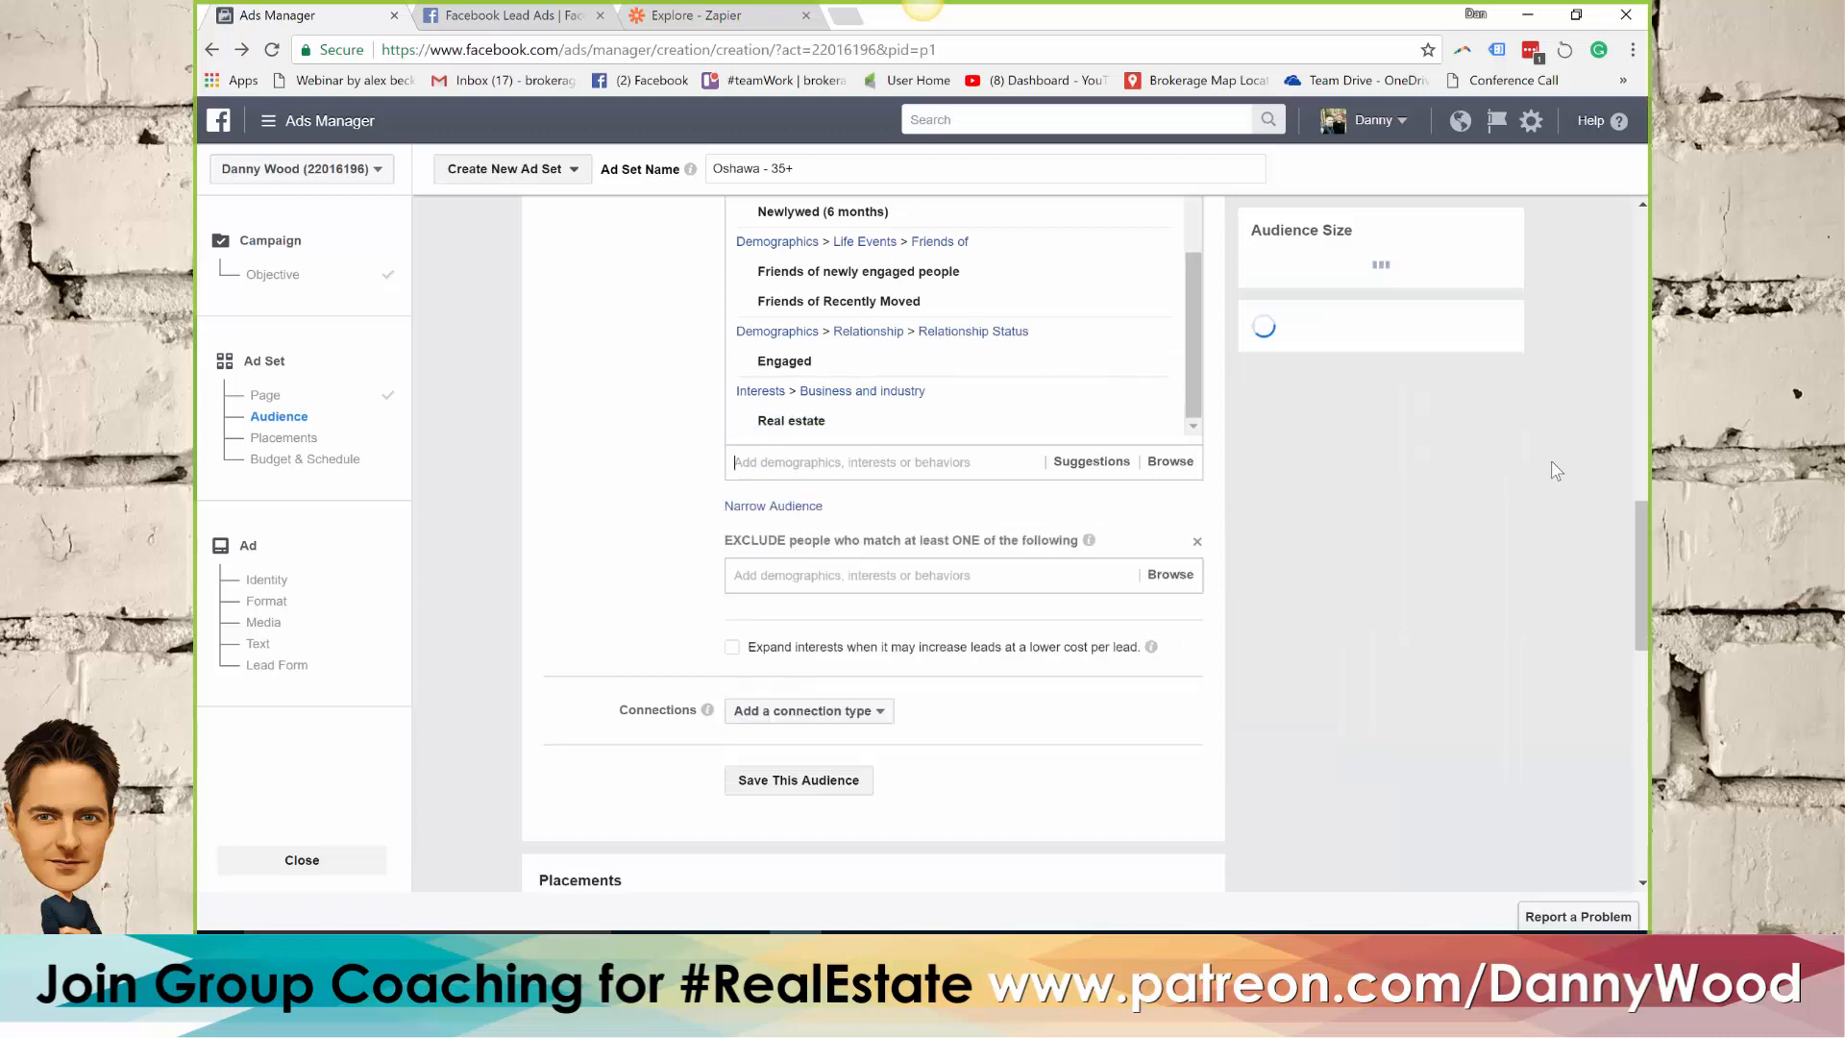
{"action": "double_click", "coordinate": [1354, 363]}
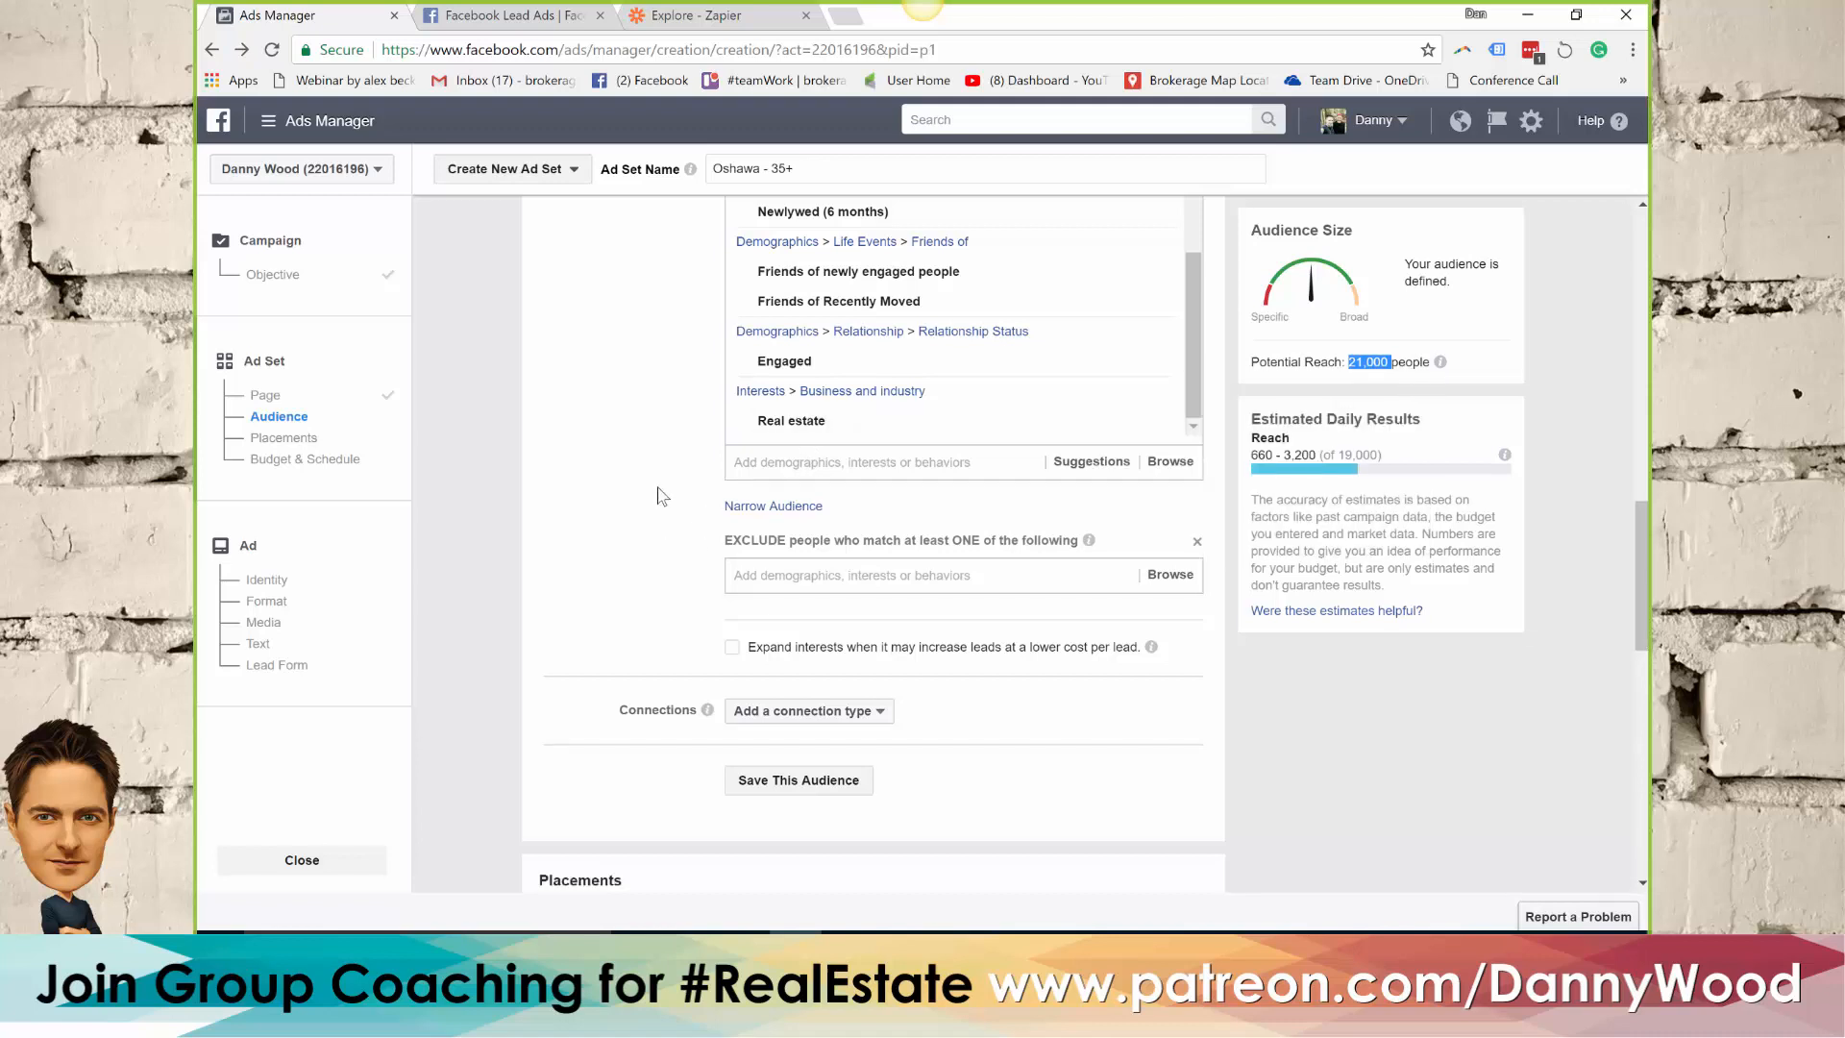
Switch to the FB session Word document and copy the full Interests paragraph from its exclusion list
{"action": "scroll", "coordinate": [643, 483], "scroll_direction": "down", "scroll_amount": 1}
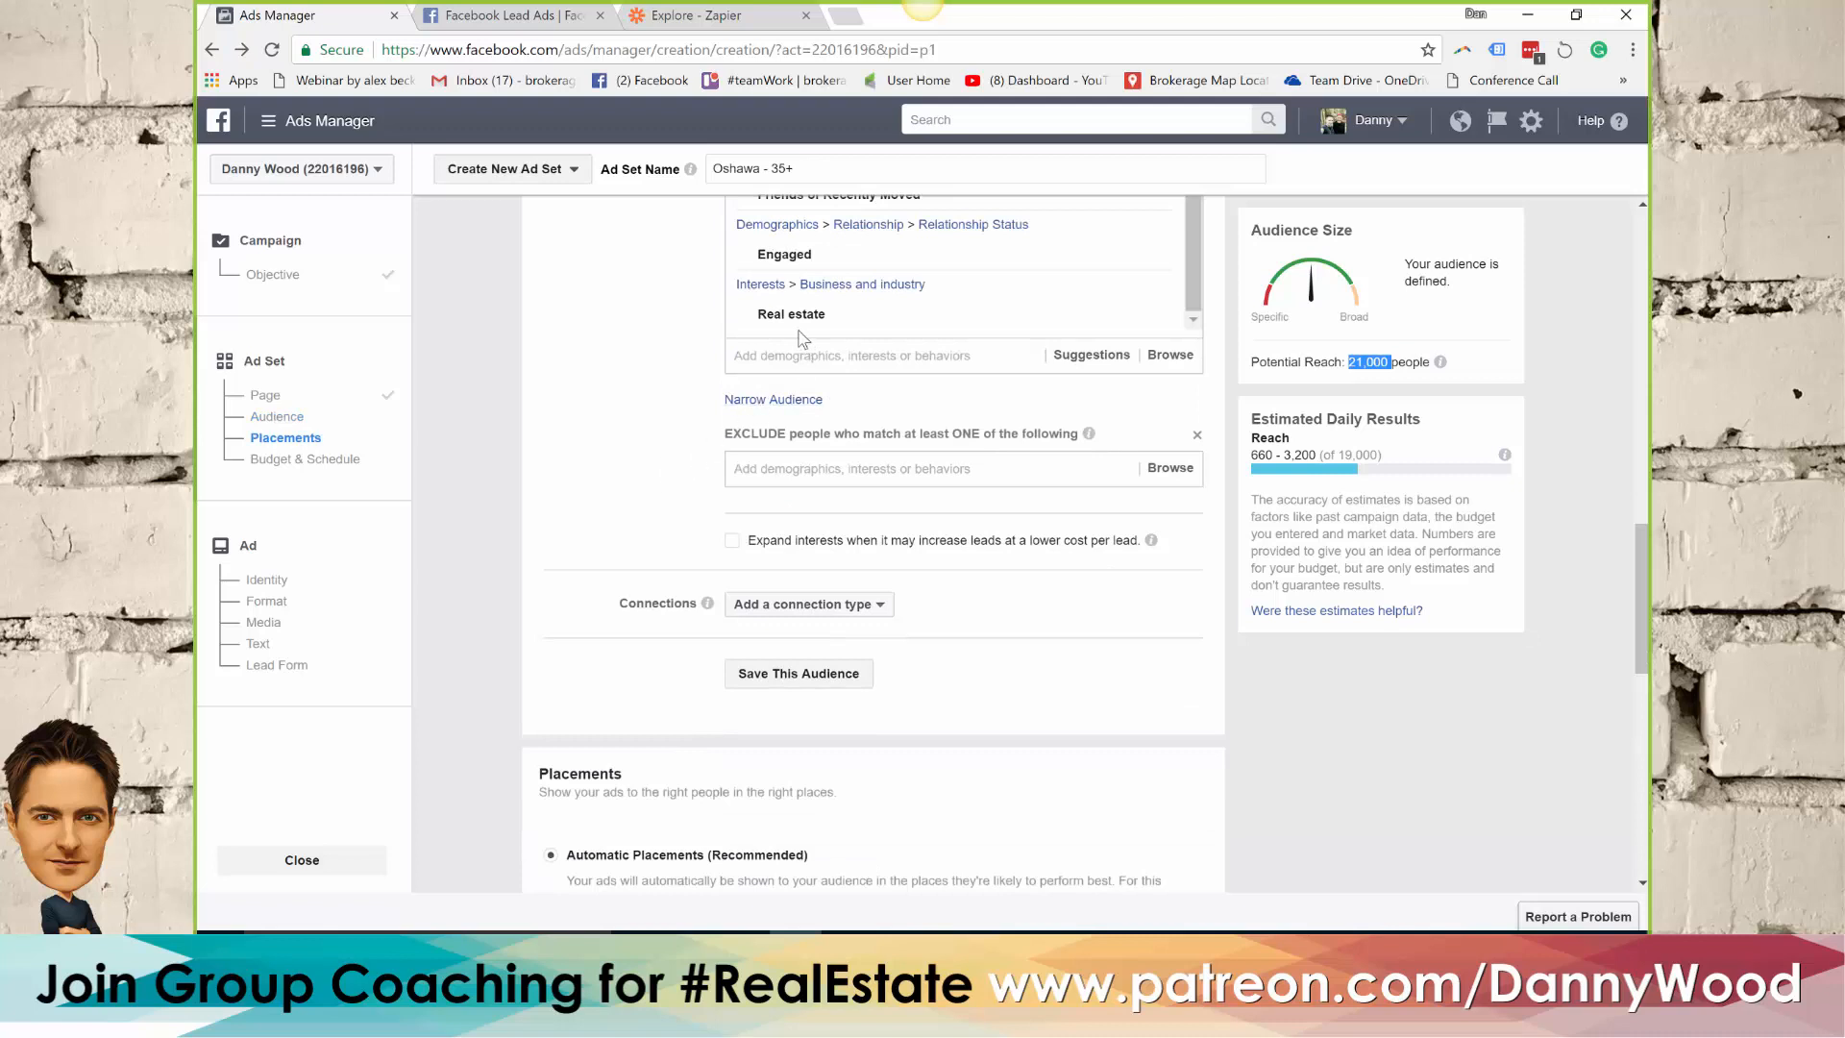
{"action": "mouse_move", "coordinate": [756, 327]}
{"action": "key", "text": "alt+Tab"}
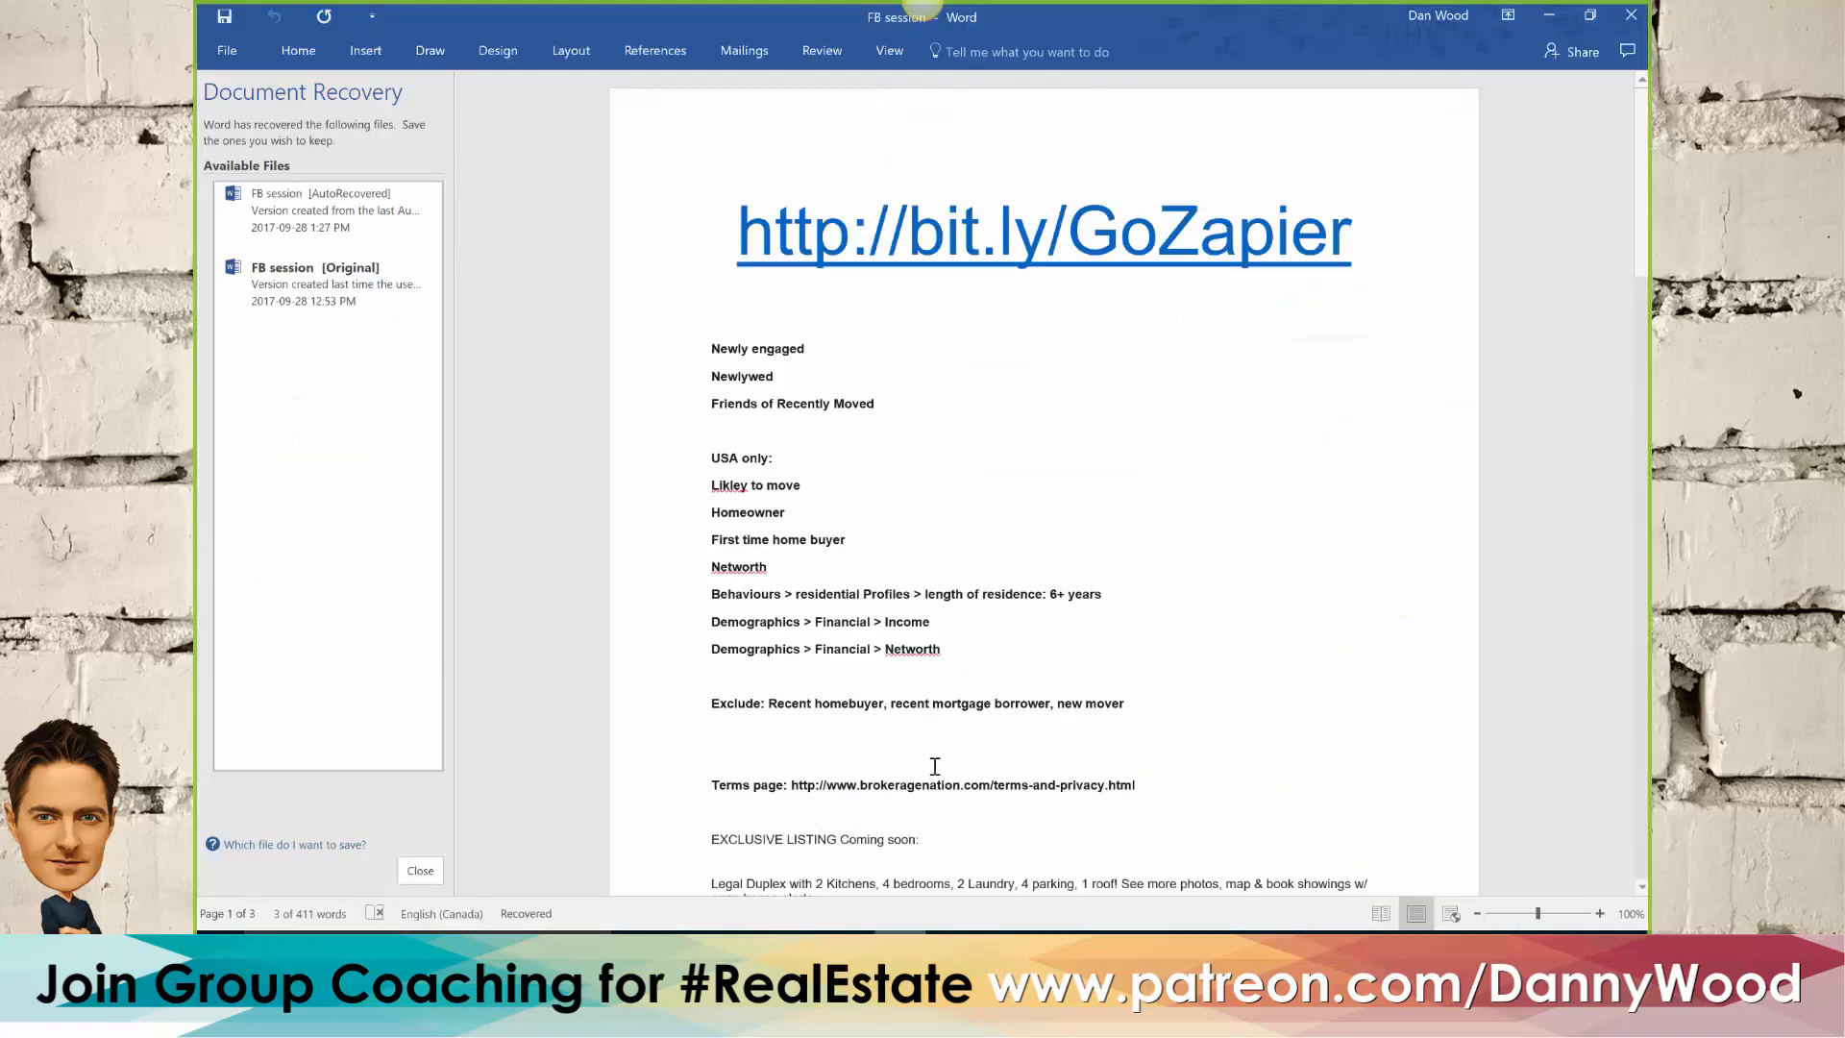
{"action": "scroll", "coordinate": [941, 567], "scroll_direction": "down", "scroll_amount": 3}
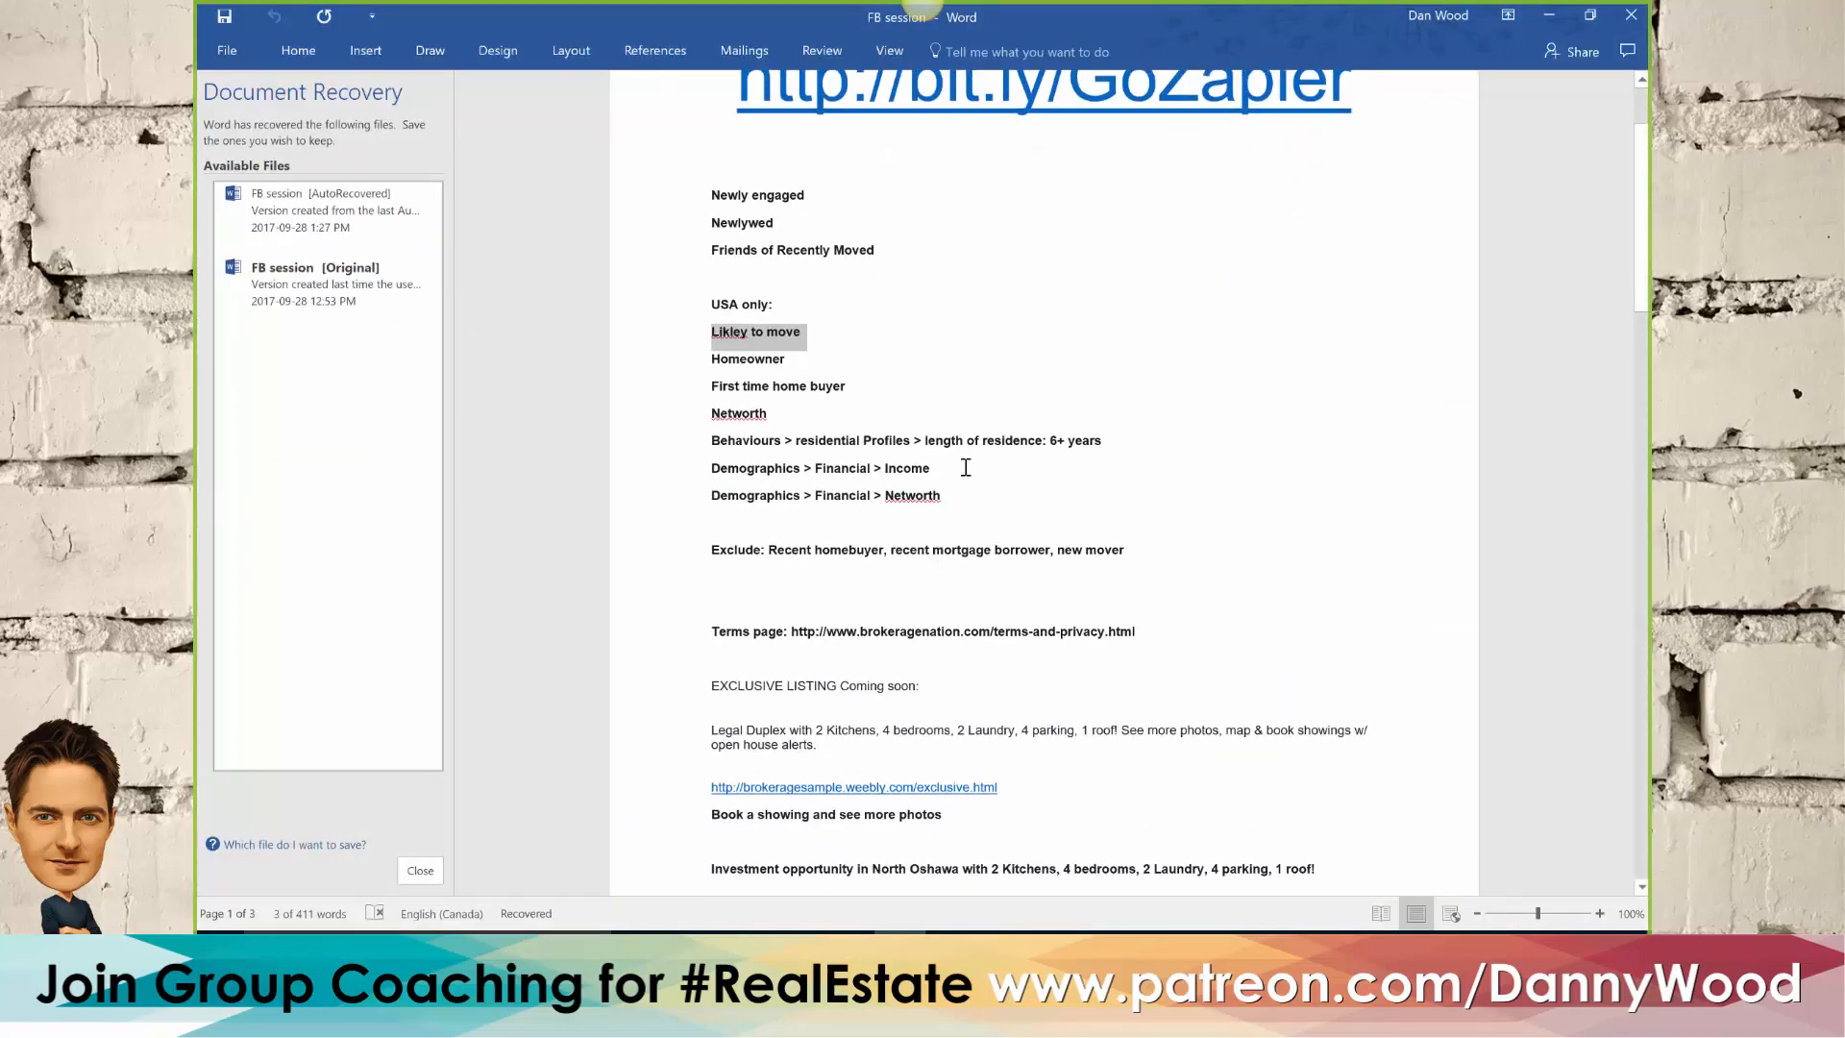
{"action": "scroll", "coordinate": [965, 481], "scroll_direction": "down", "scroll_amount": 20}
{"action": "scroll", "coordinate": [973, 468], "scroll_direction": "up", "scroll_amount": 10}
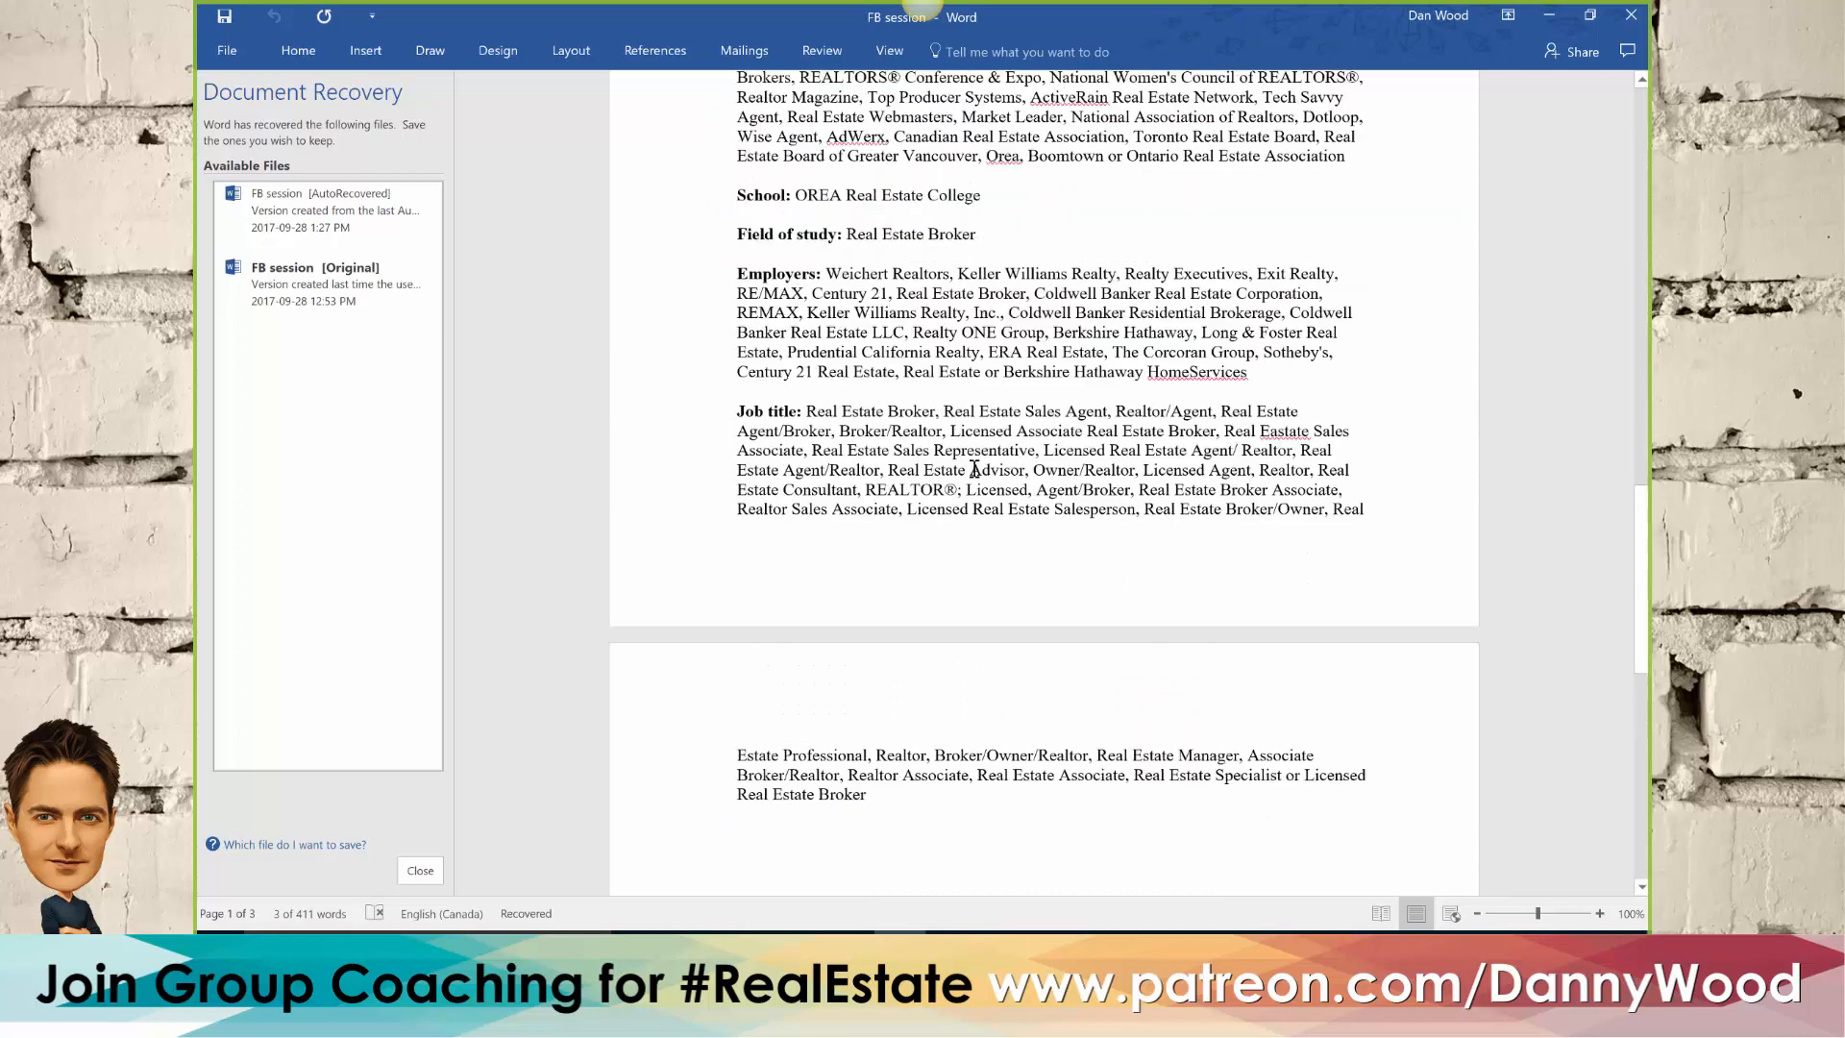
{"action": "scroll", "coordinate": [960, 458], "scroll_direction": "up", "scroll_amount": 3}
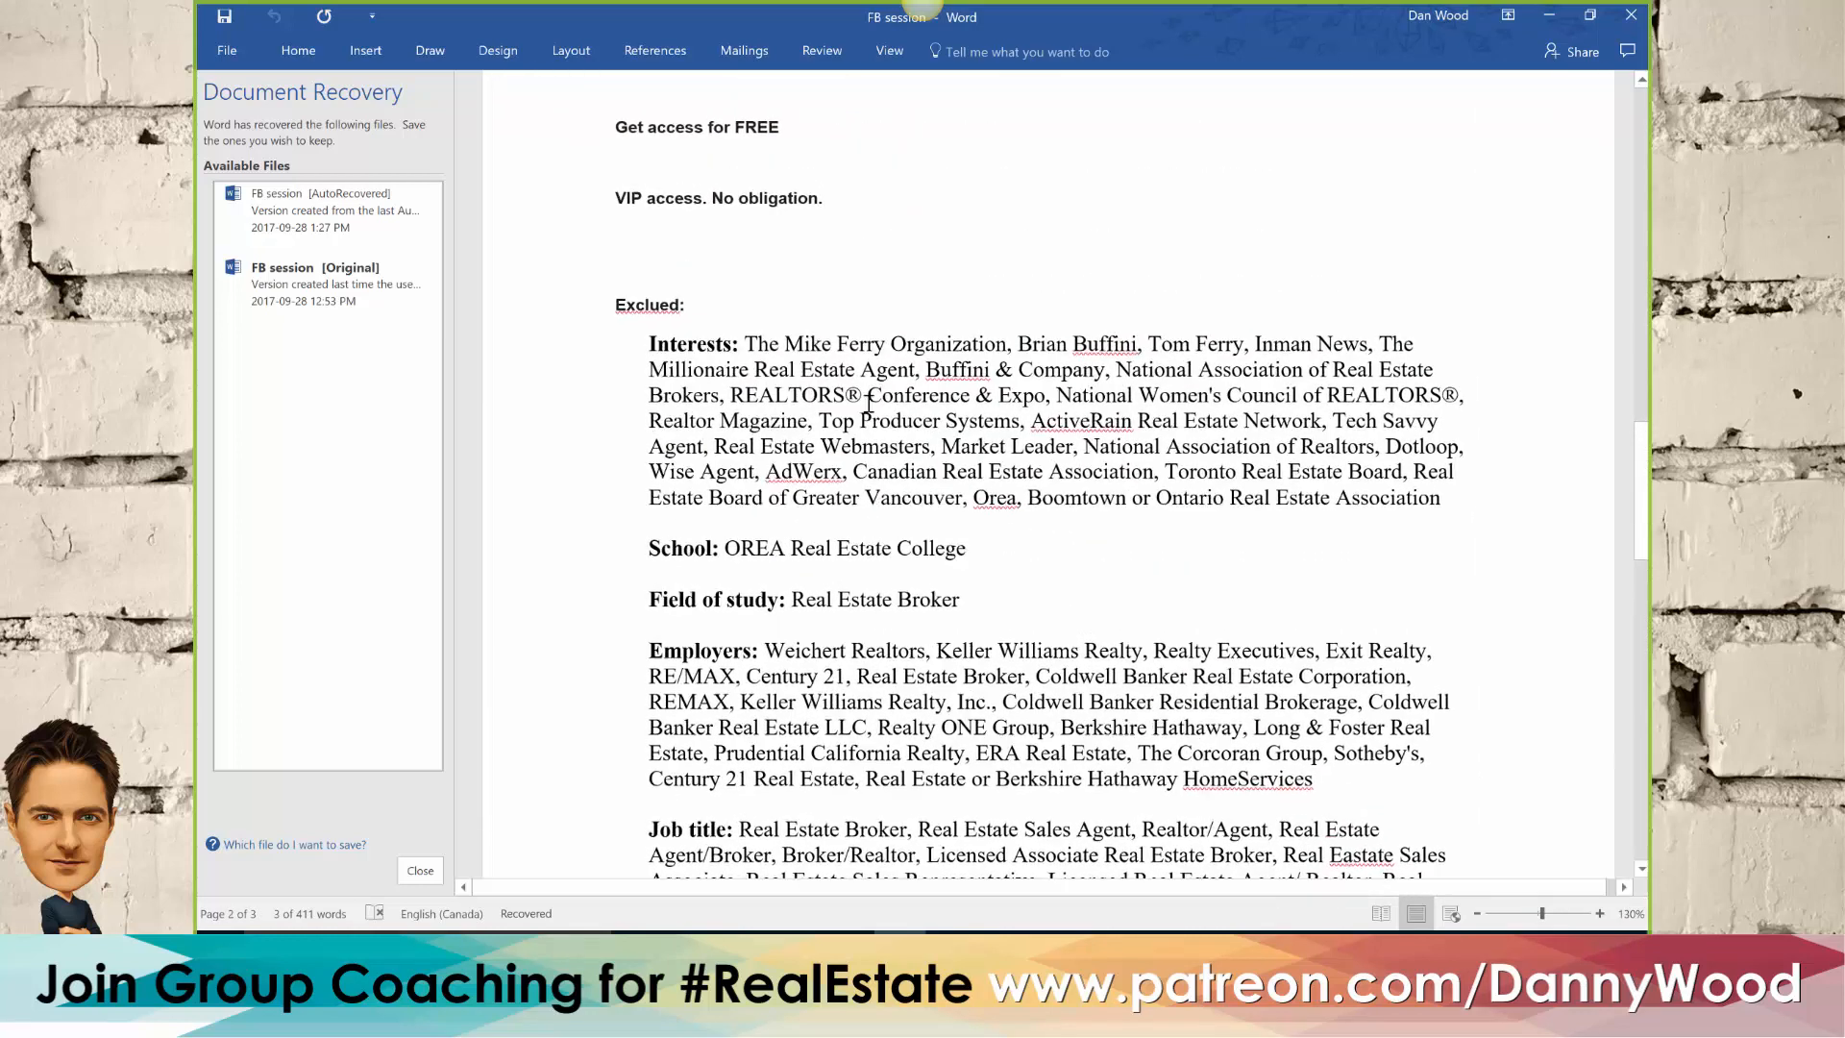
{"action": "left_click_drag", "start_coordinate": [748, 343], "coordinate": [774, 343]}
{"action": "left_click_drag", "start_coordinate": [775, 343], "coordinate": [667, 355]}
{"action": "left_click", "coordinate": [1450, 497]}
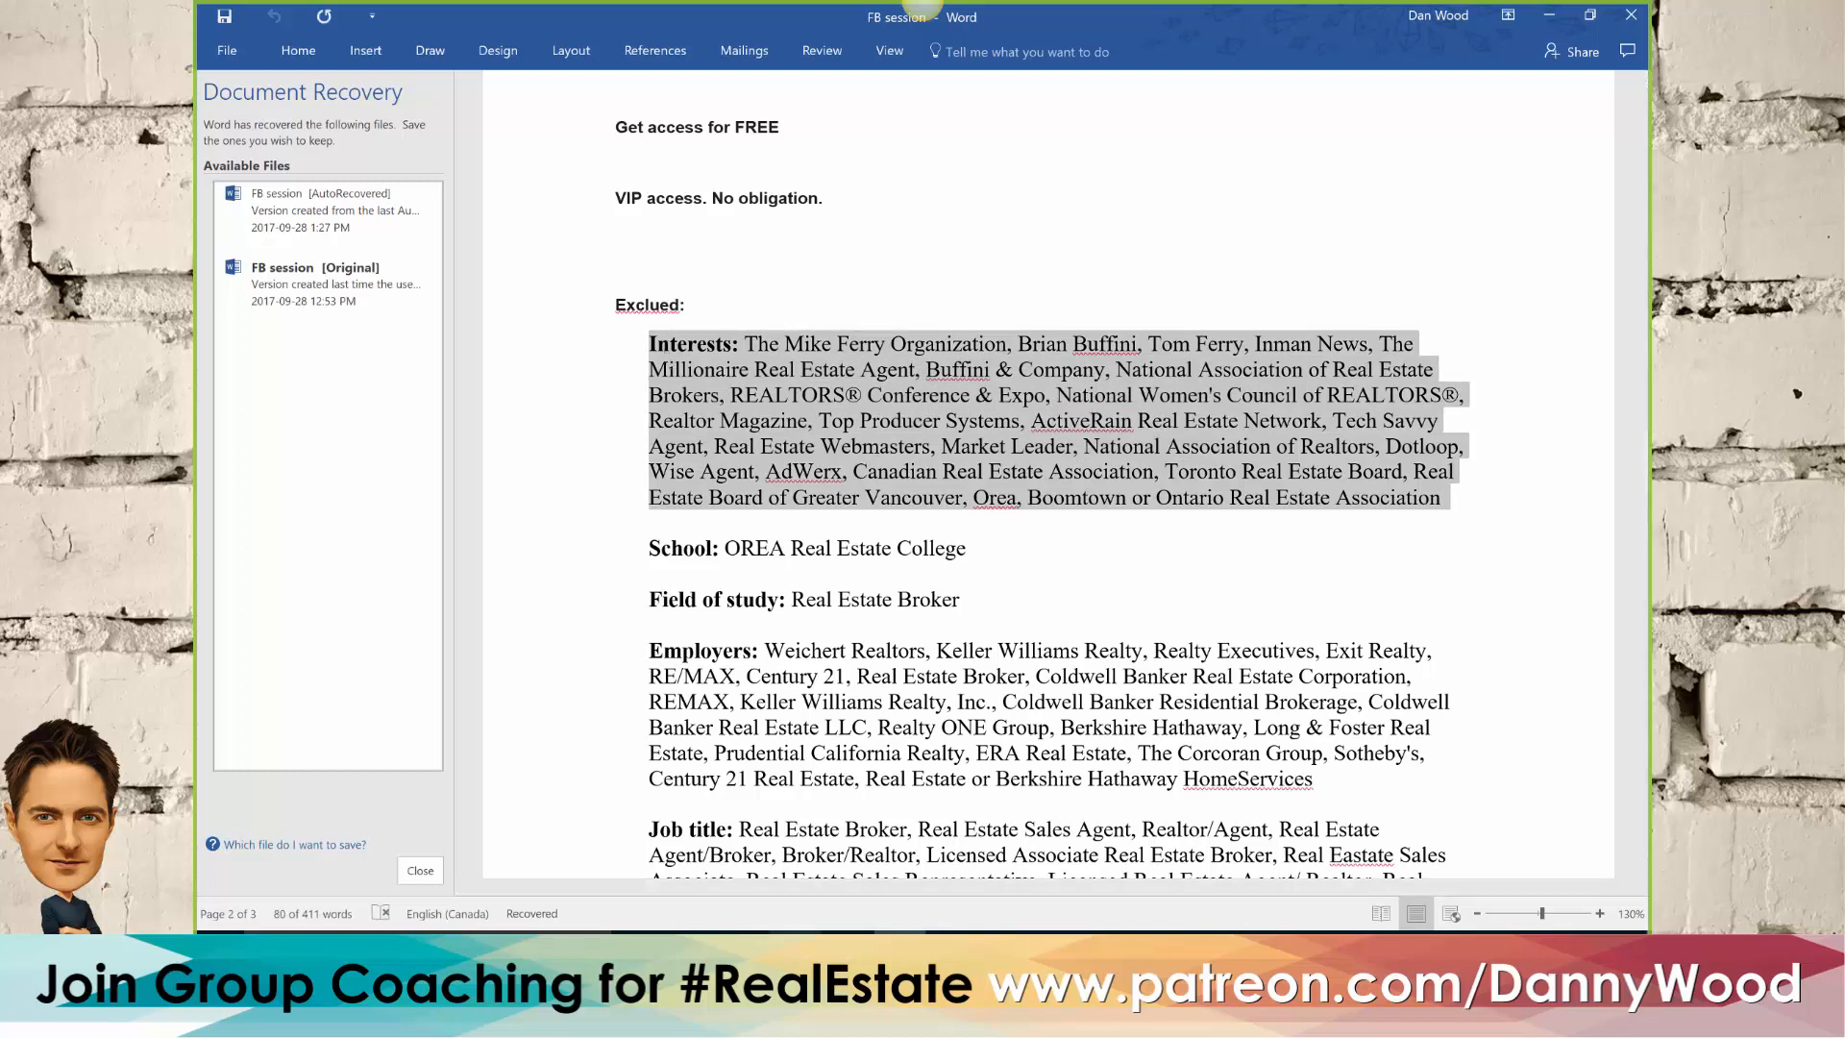
Paste the copied real estate industry interests into the ad set's exclusion criteria and review the resulting entries
{"action": "left_click", "coordinate": [796, 948]}
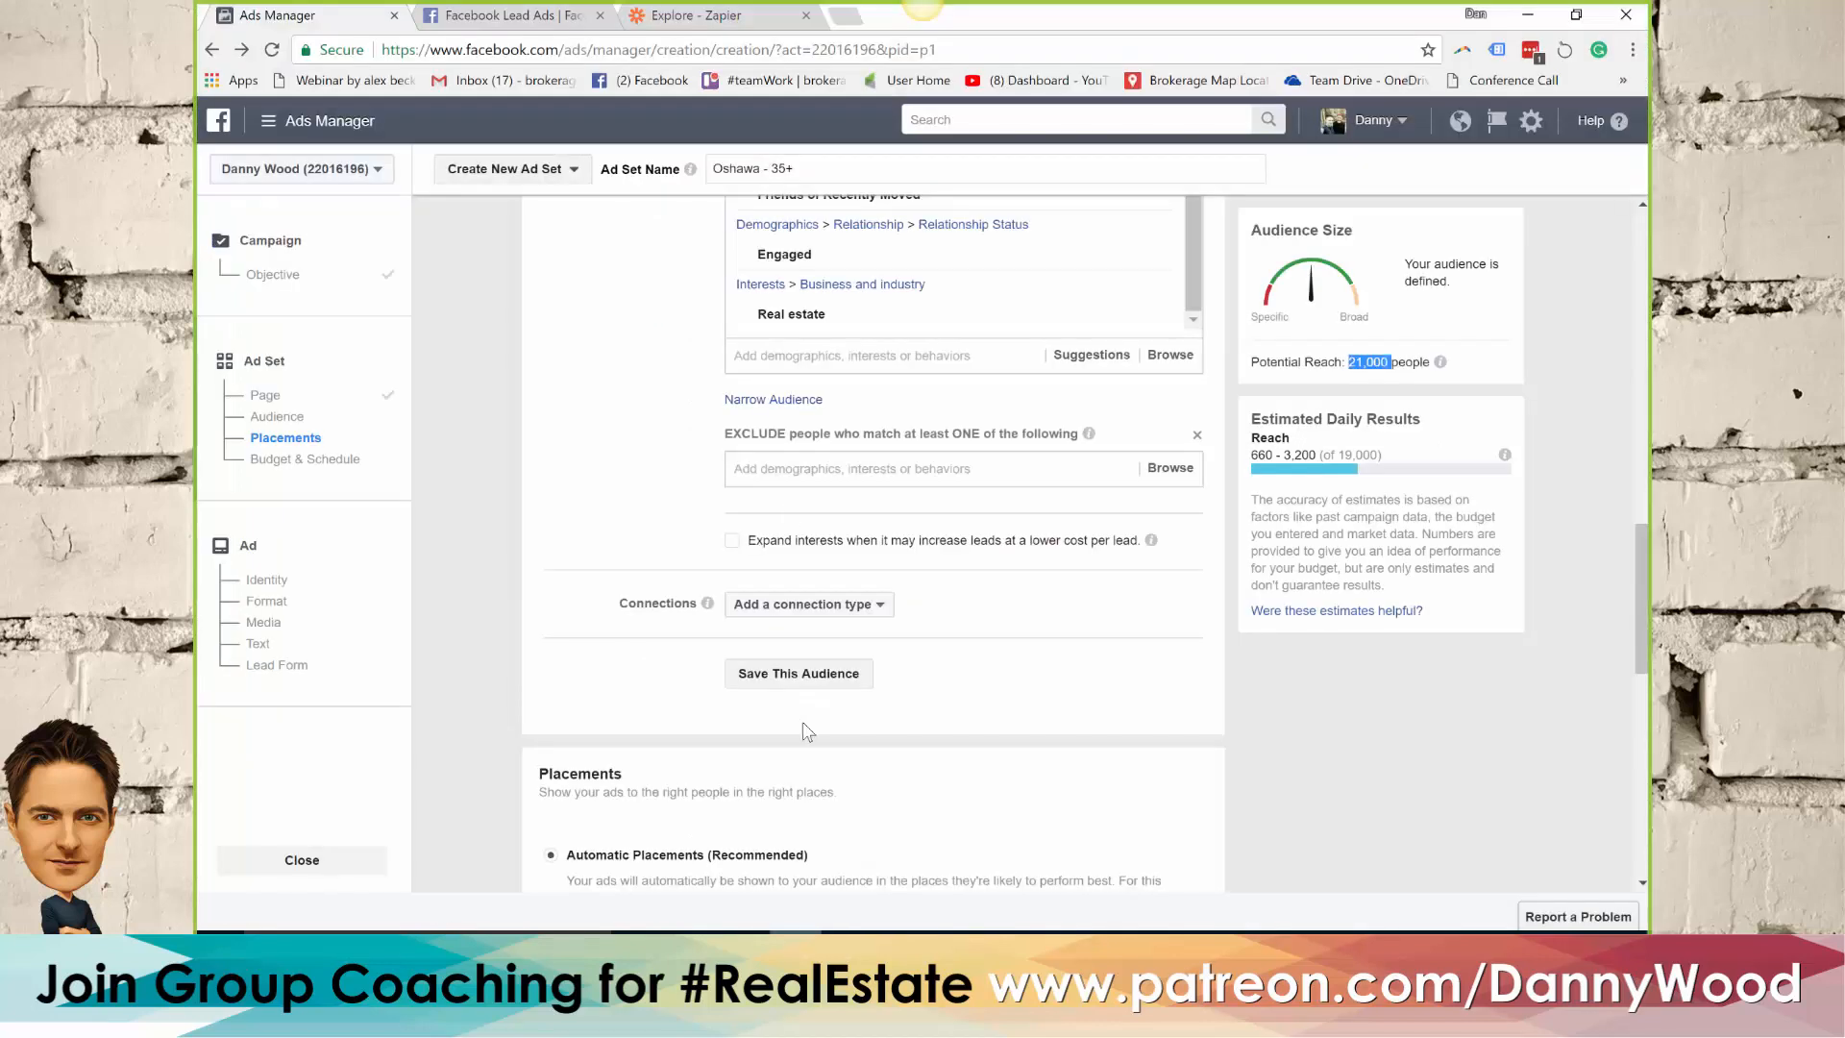
{"action": "left_click", "coordinate": [780, 466]}
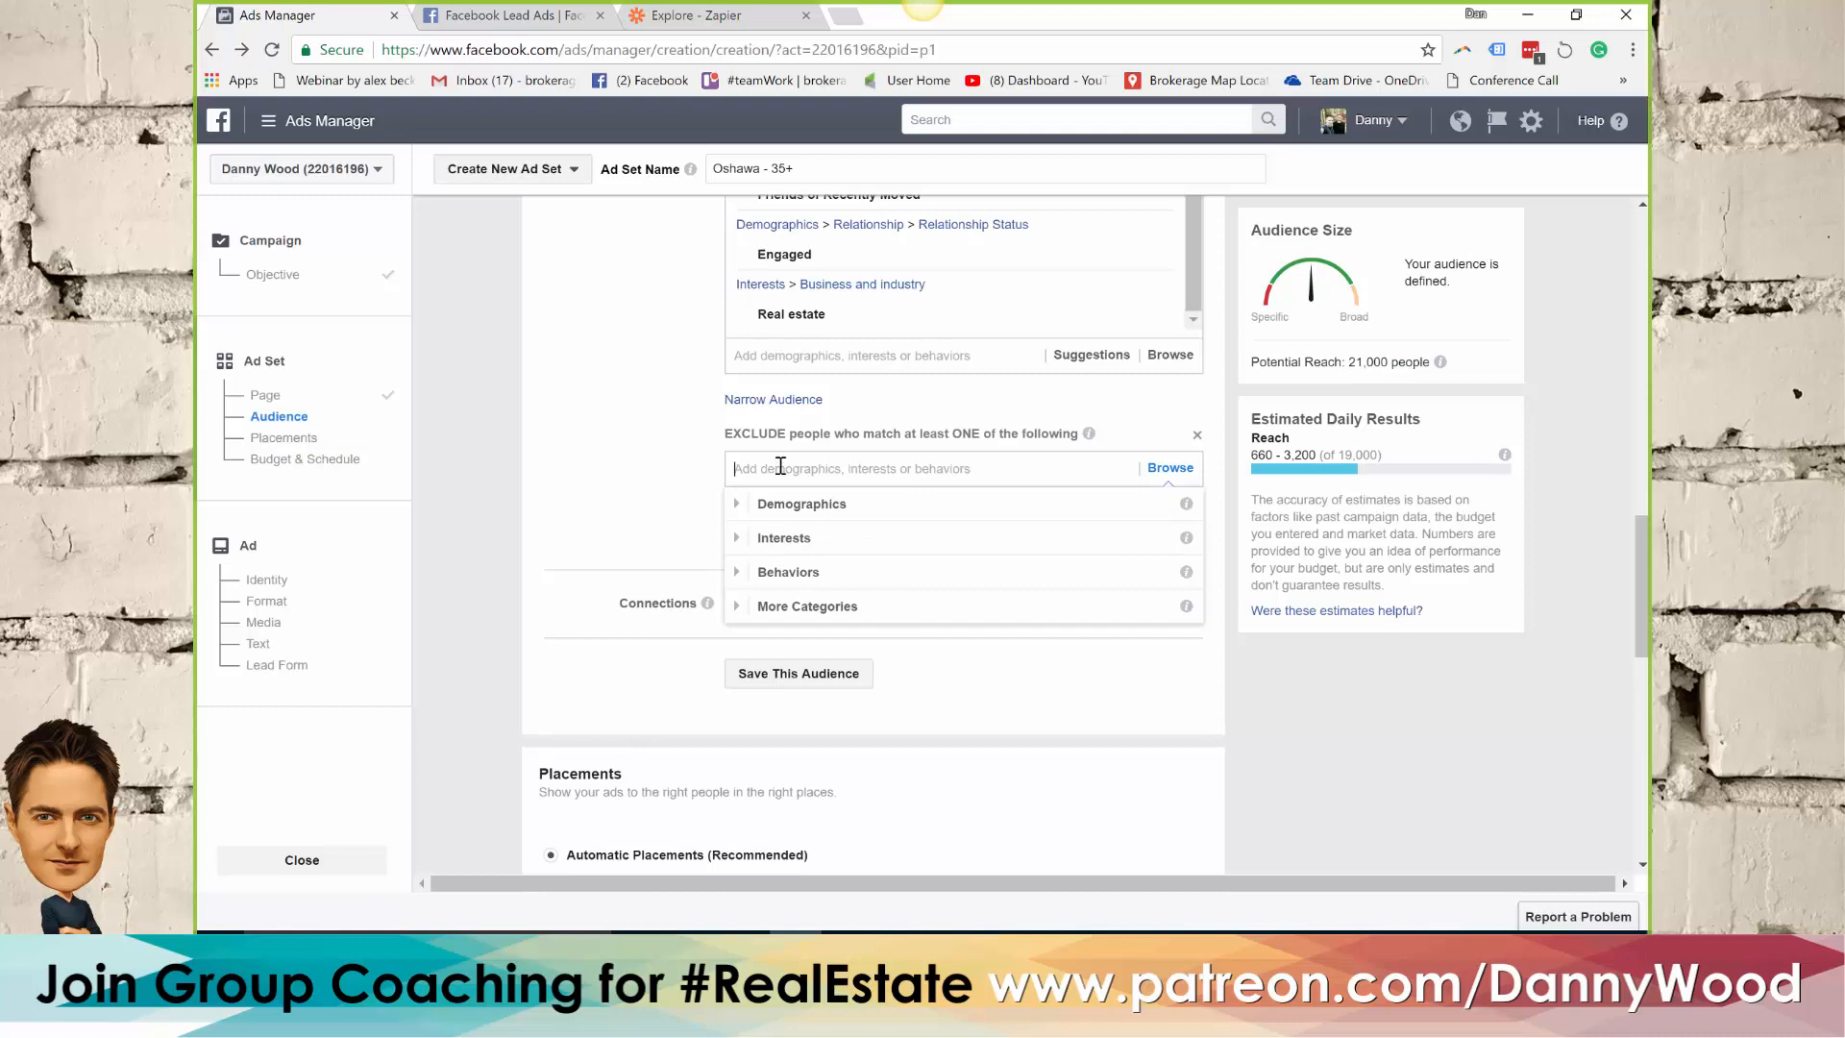
{"action": "key", "text": "ctrl+v"}
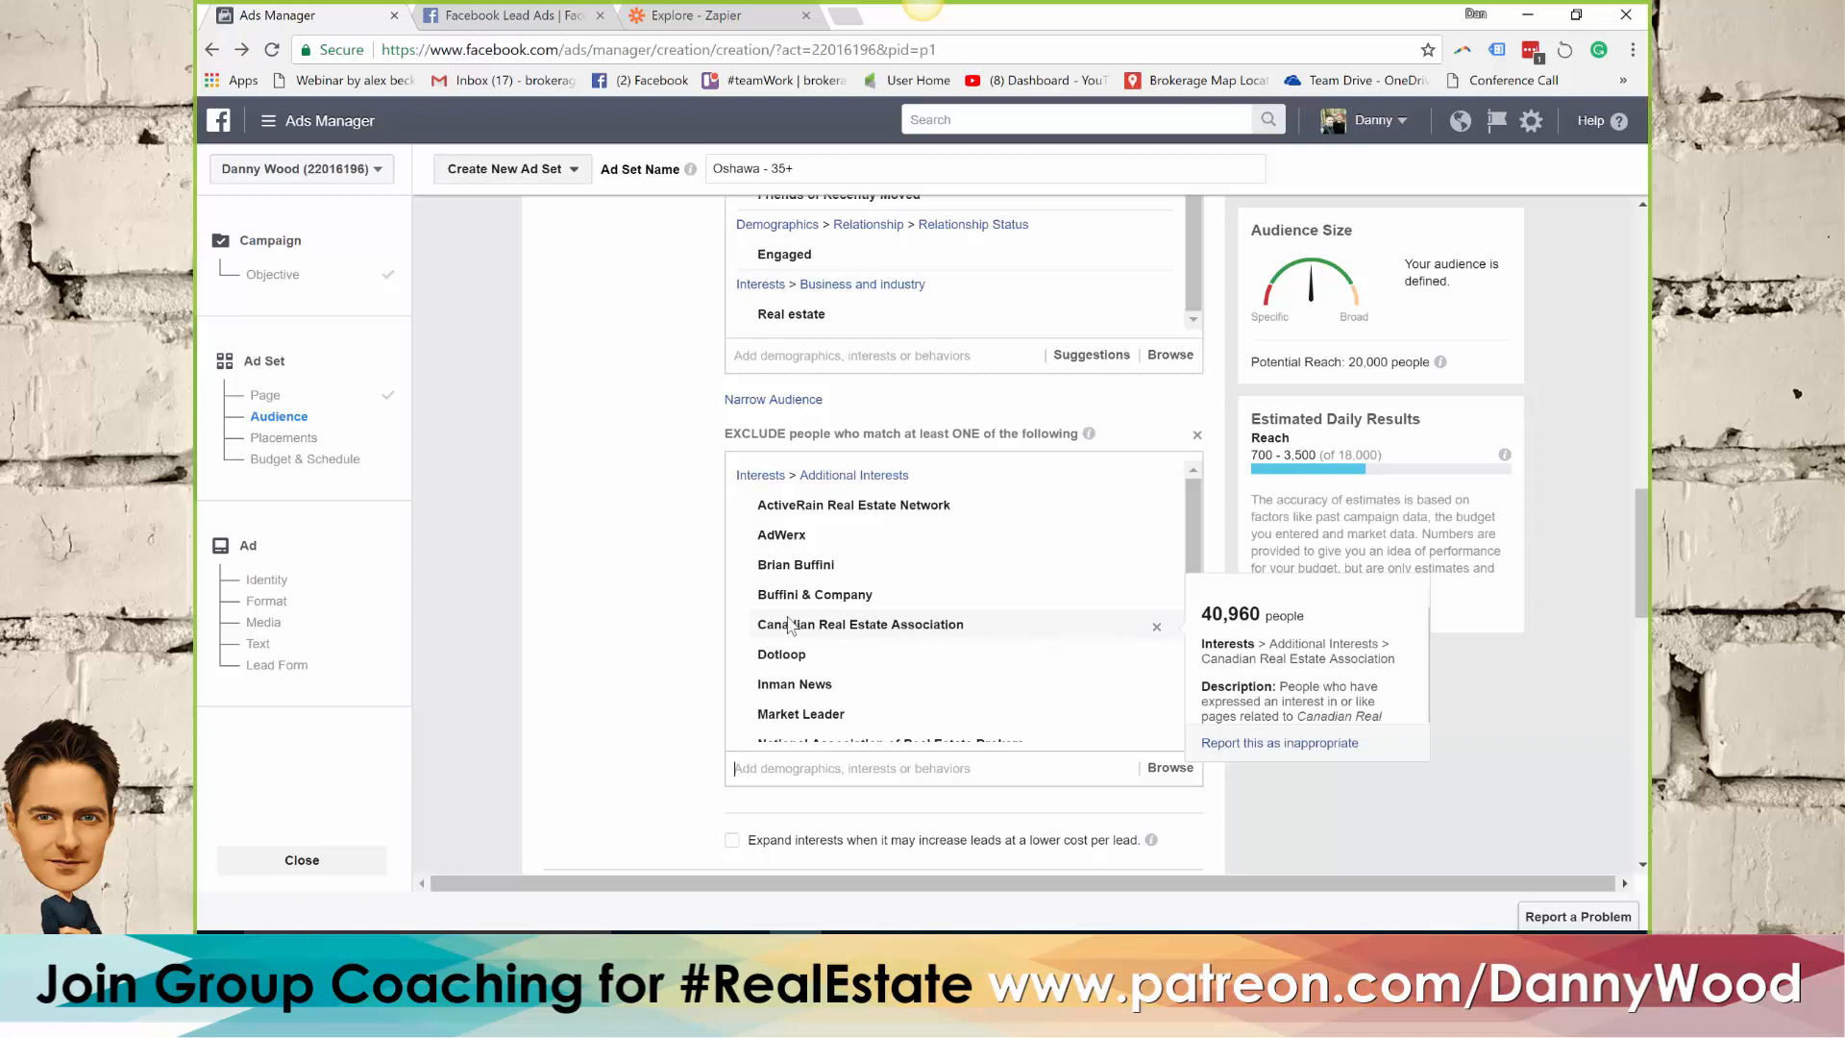
{"action": "scroll", "coordinate": [971, 634], "scroll_direction": "down", "scroll_amount": 1}
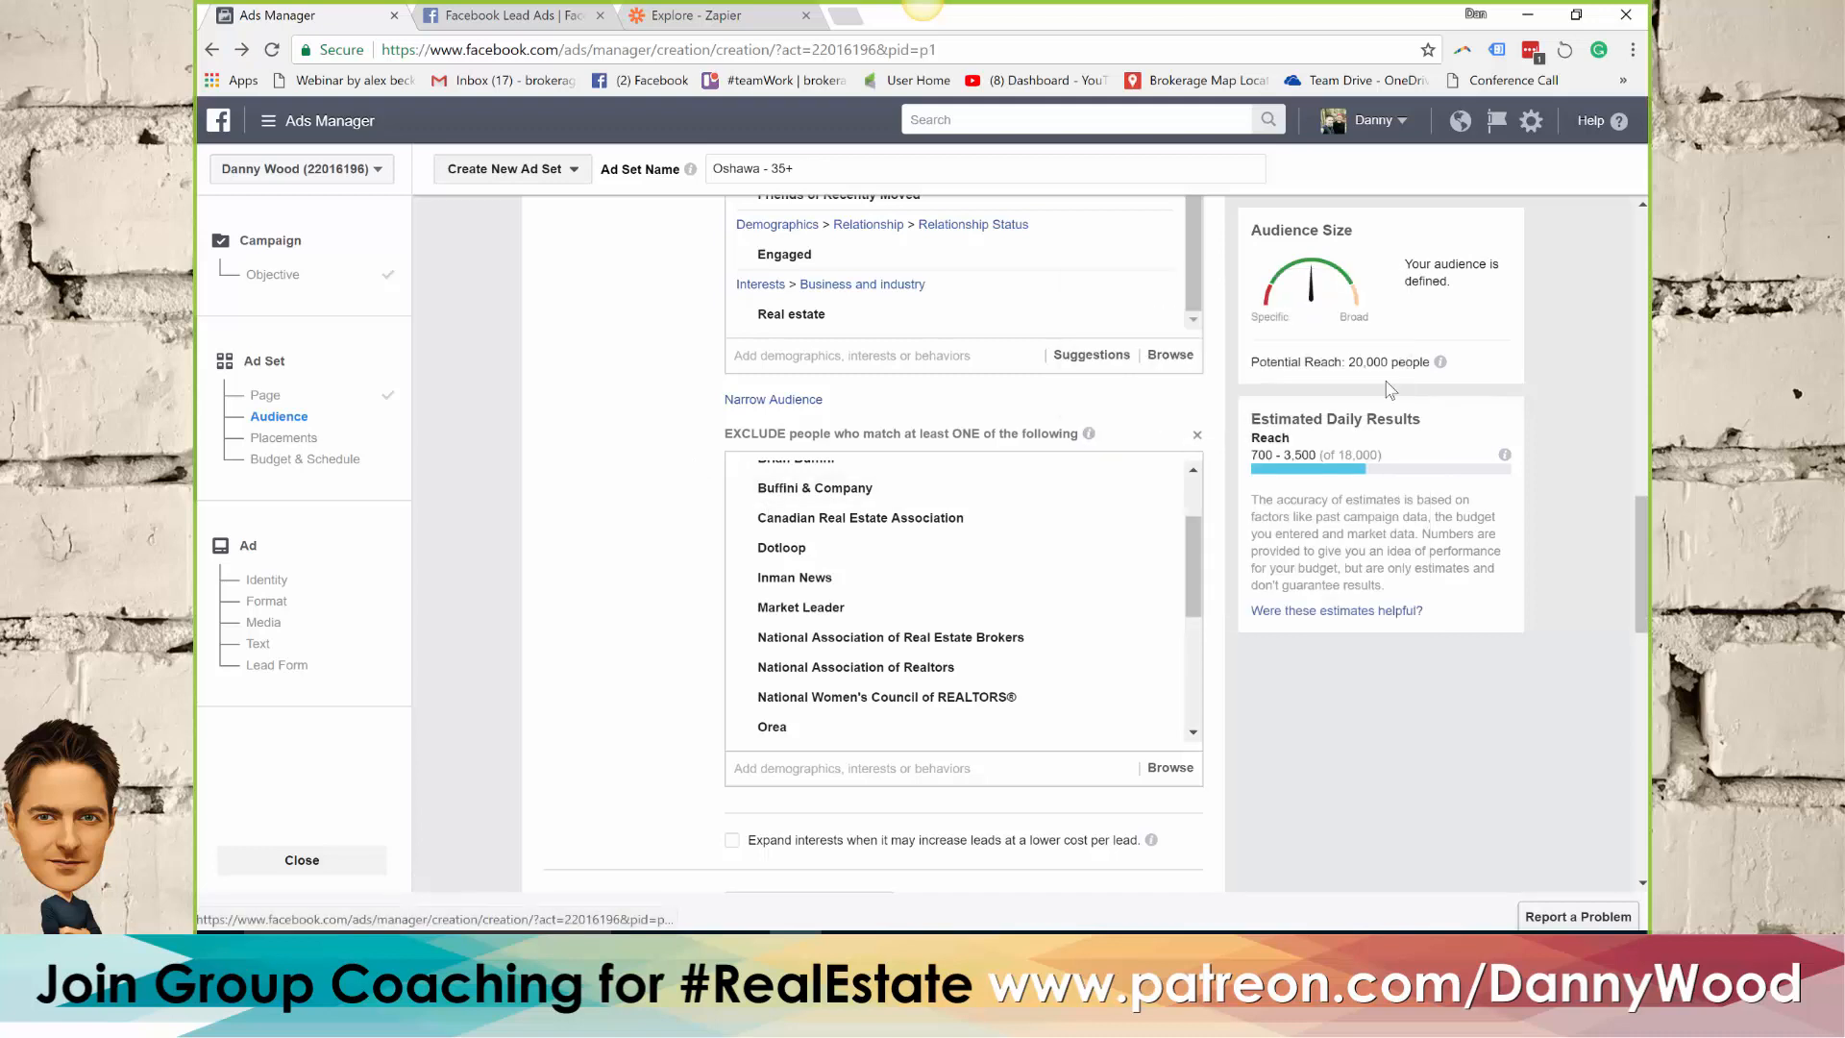
Check the potential reach of the ad set's audience with the real estate industry interests excluded
{"action": "left_click_drag", "start_coordinate": [1358, 364], "coordinate": [1354, 365]}
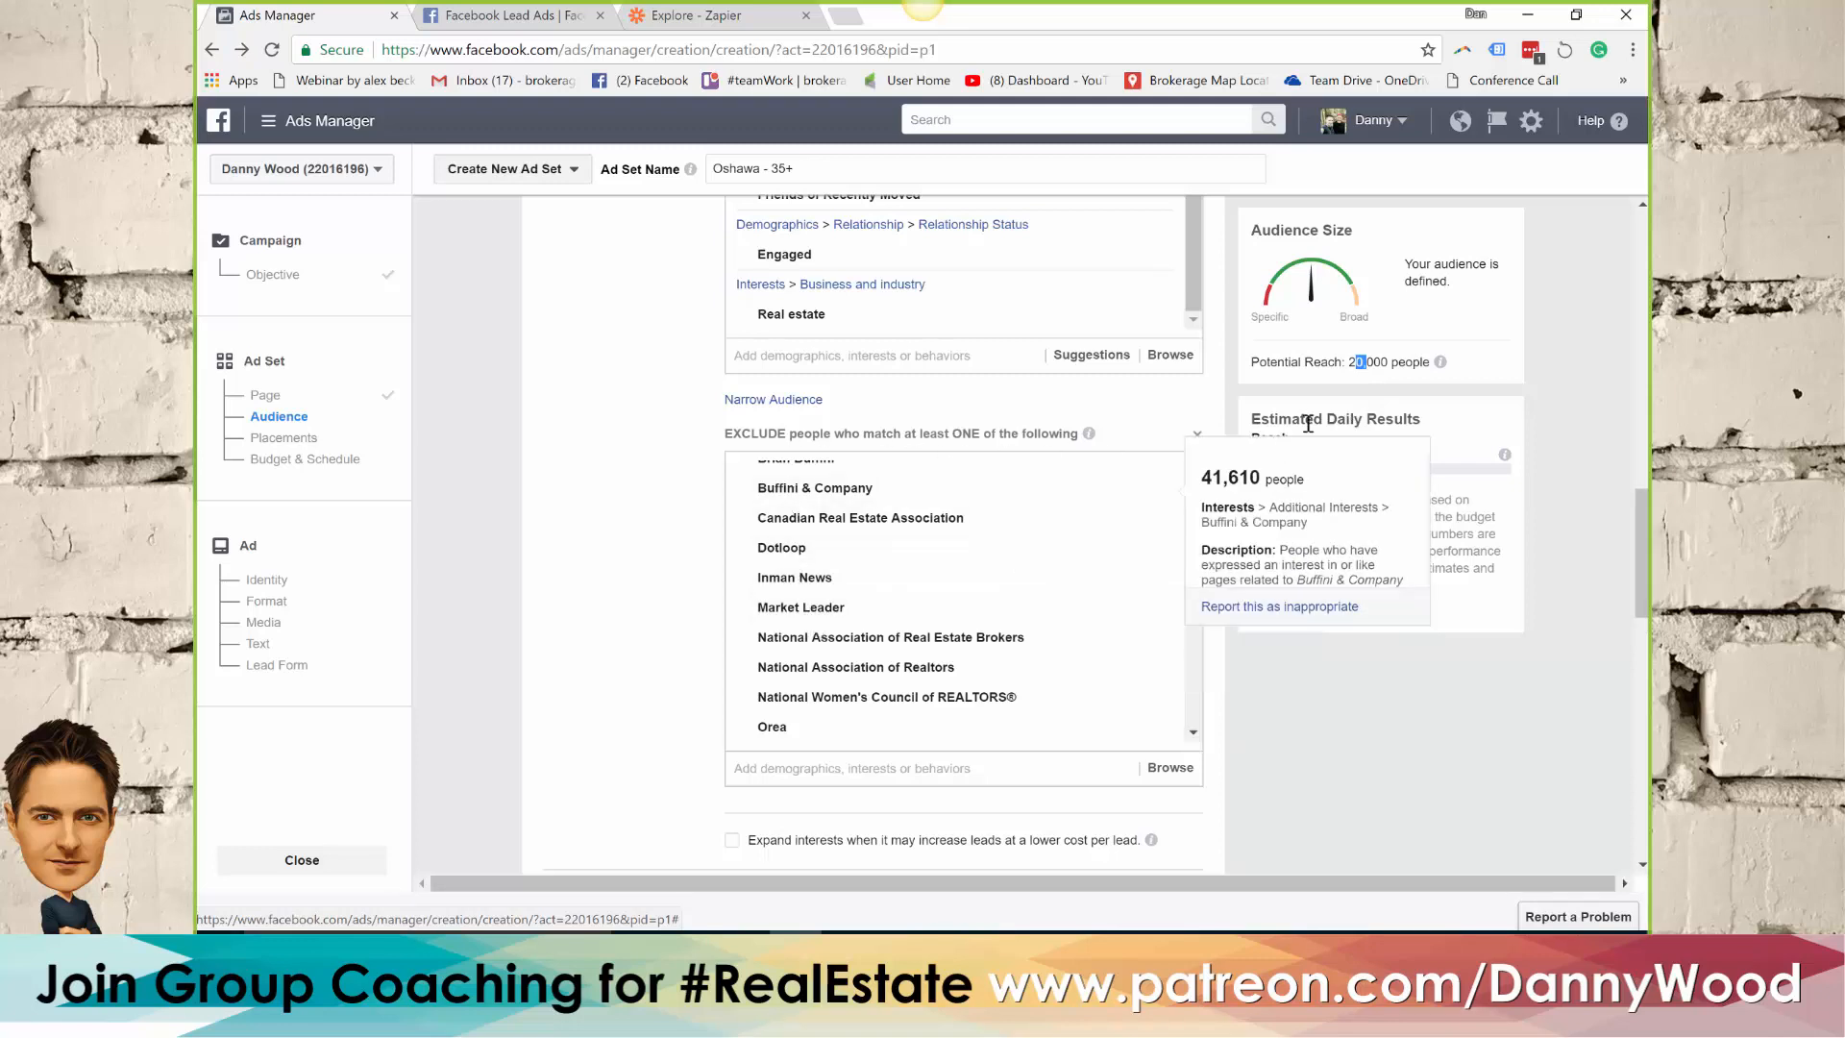
{"action": "left_click", "coordinate": [1358, 366]}
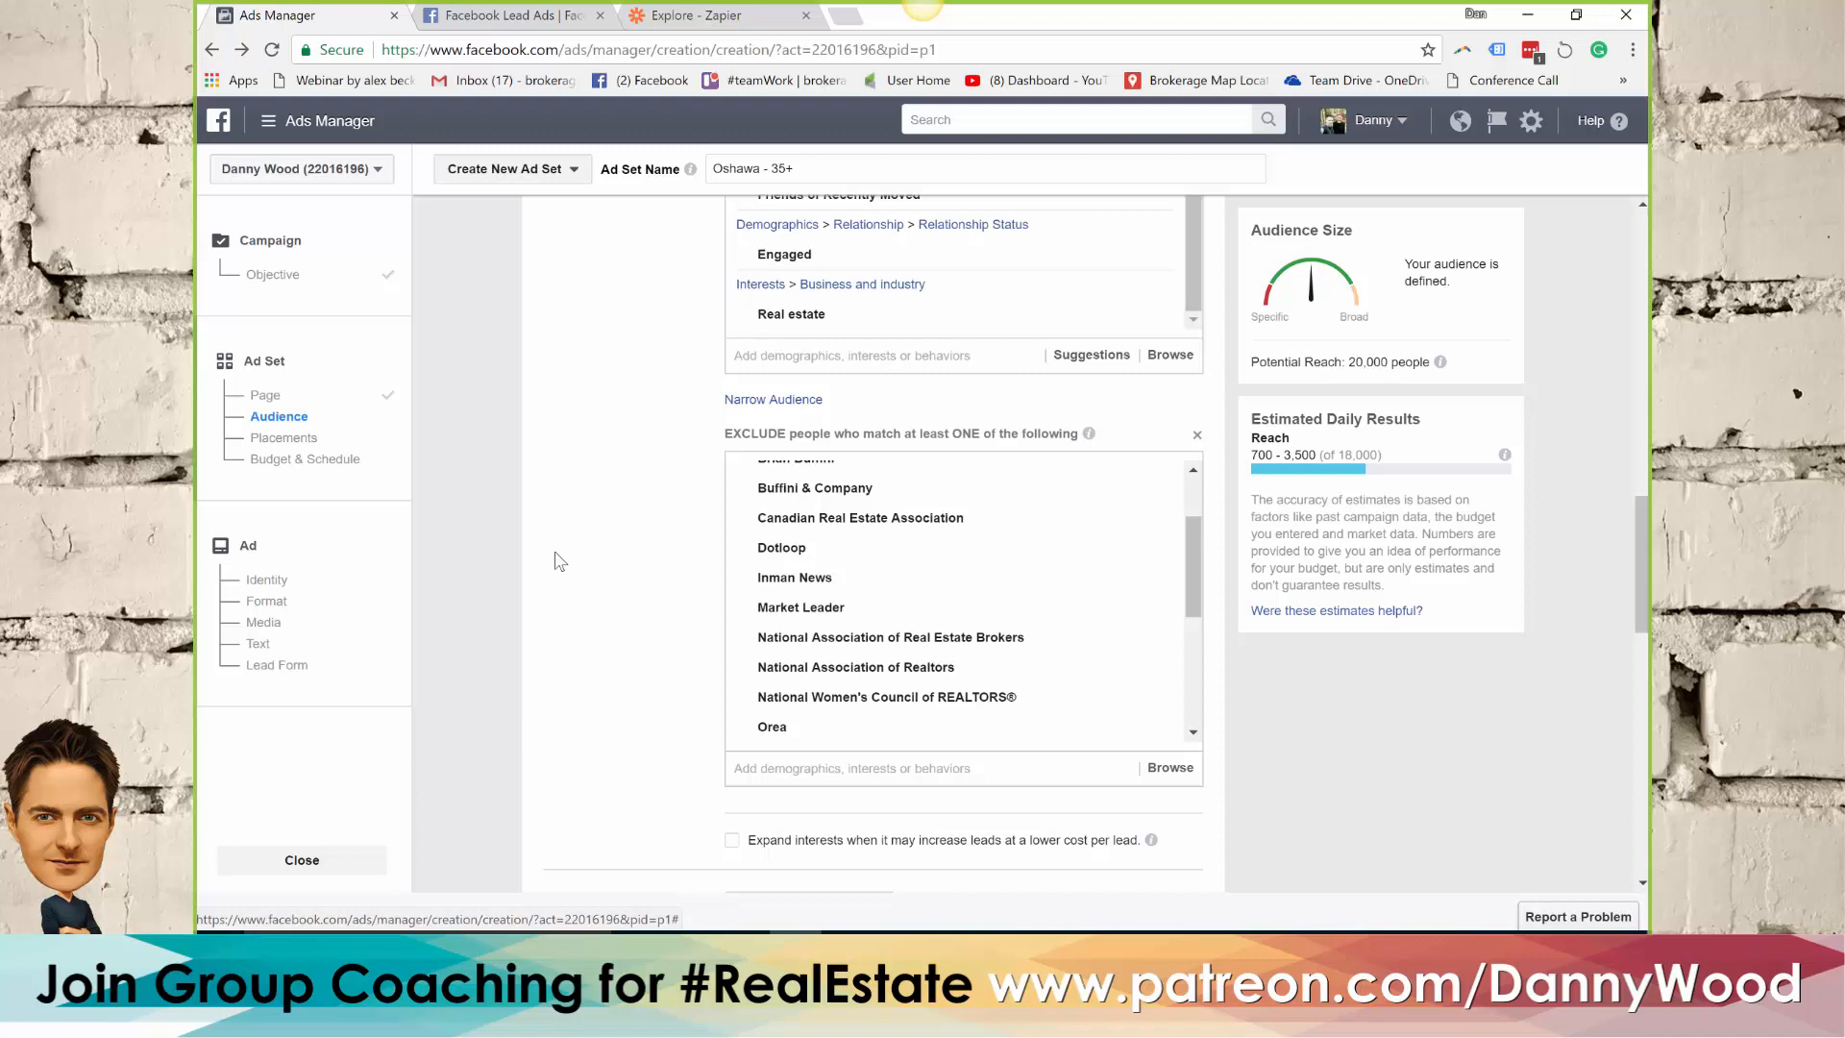
{"action": "scroll", "coordinate": [584, 557], "scroll_direction": "down", "scroll_amount": 1}
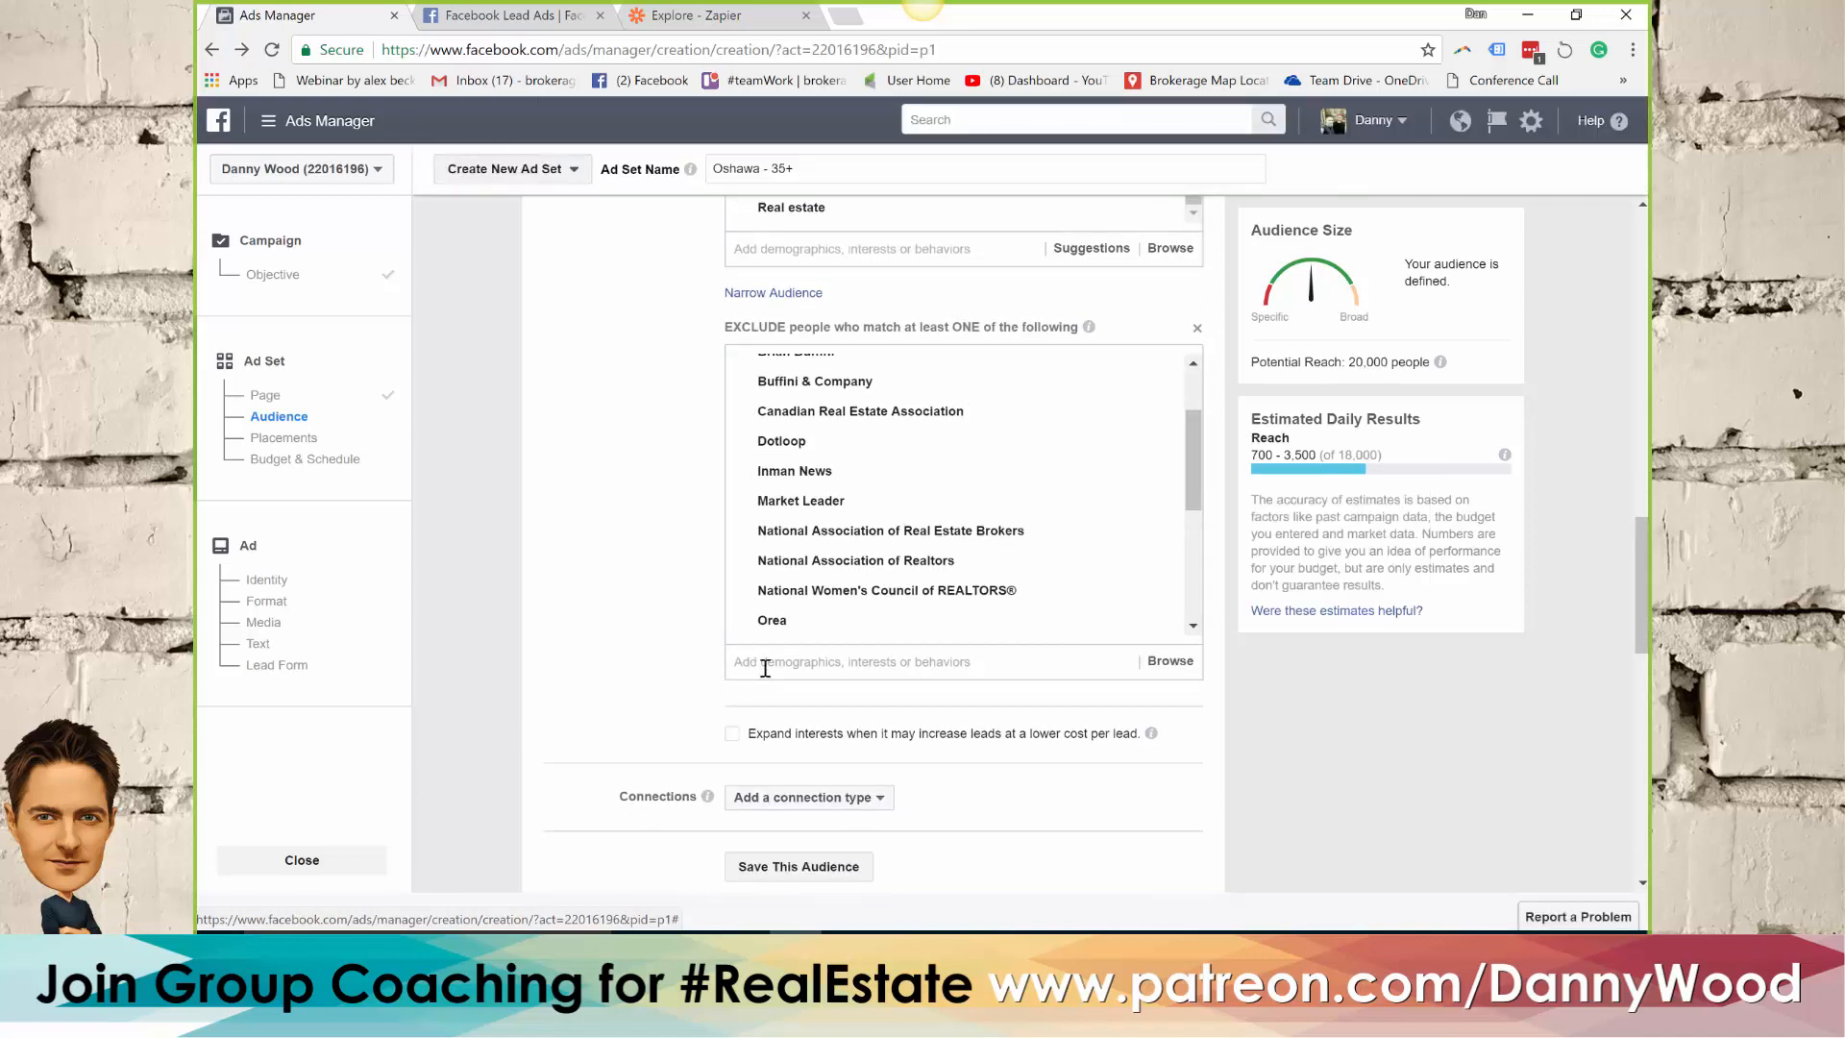
Copy the Job title paragraph from the FB session Word document into the ad set's exclusion criteria and review the excluded entries
{"action": "key", "text": "alt+Tab"}
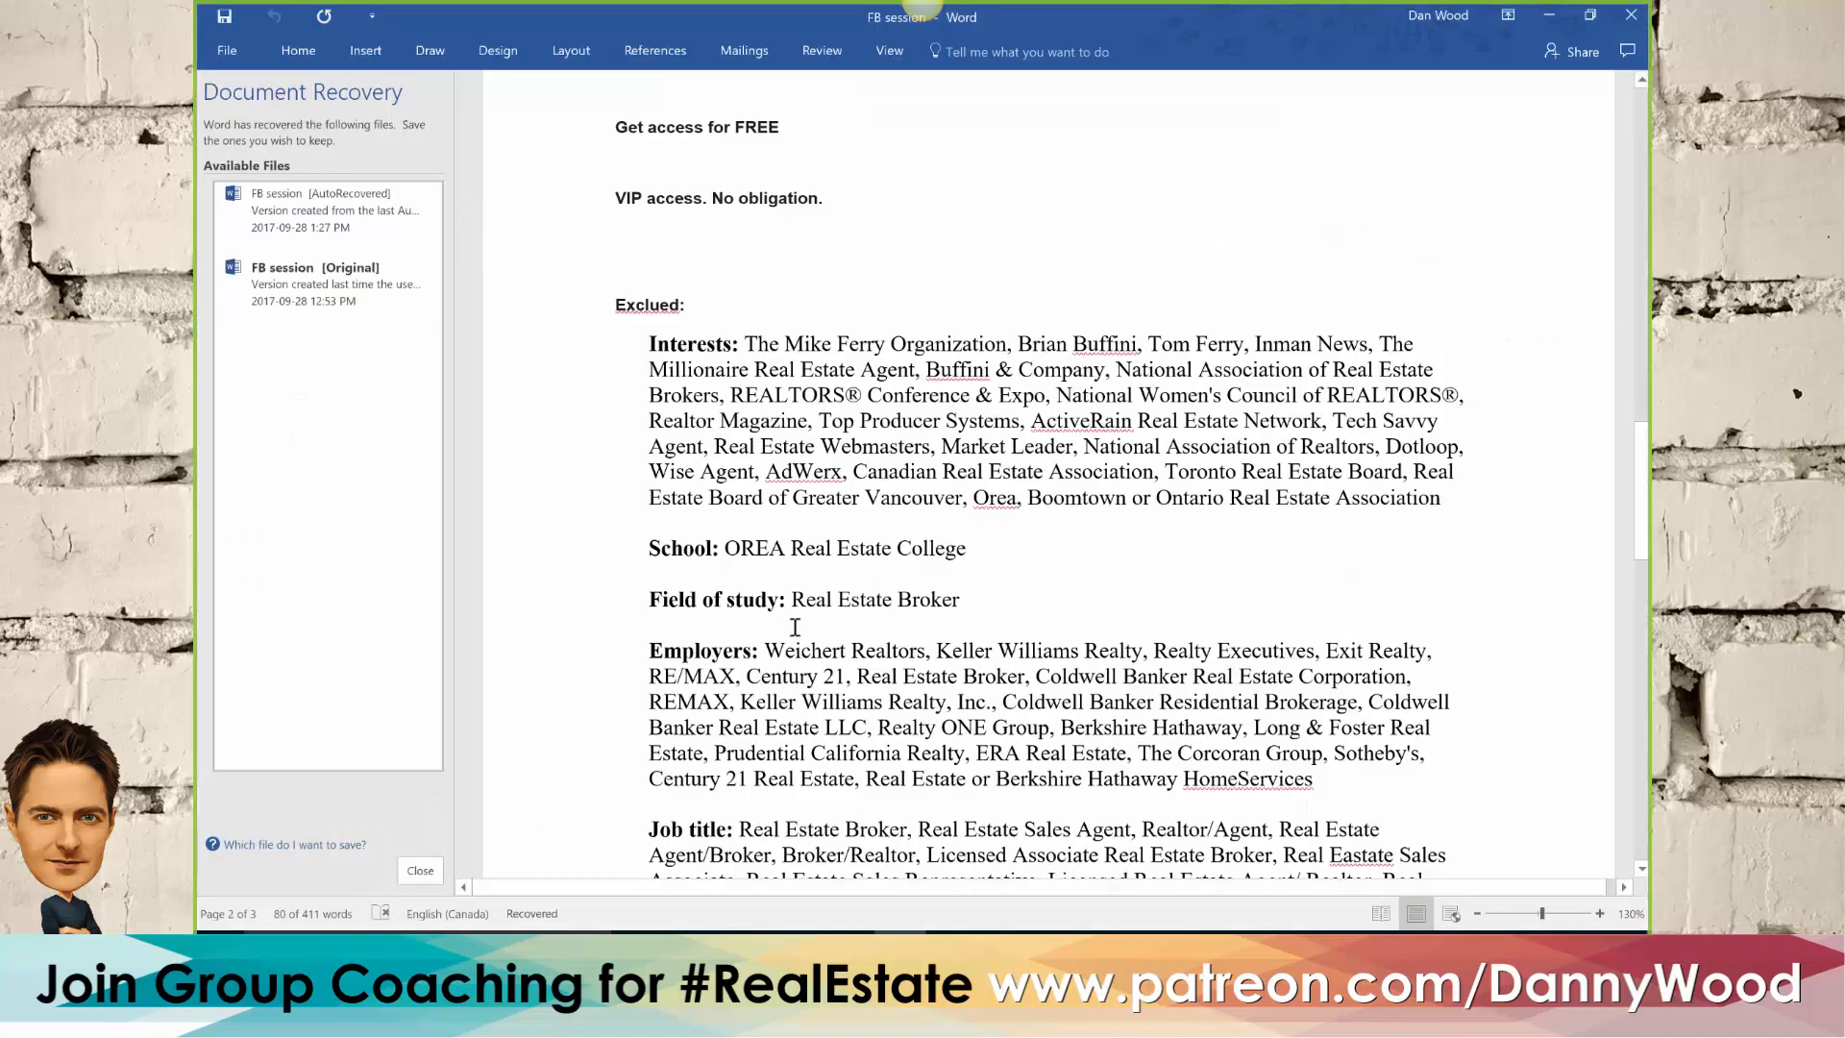
{"action": "scroll", "coordinate": [879, 639], "scroll_direction": "down", "scroll_amount": 5}
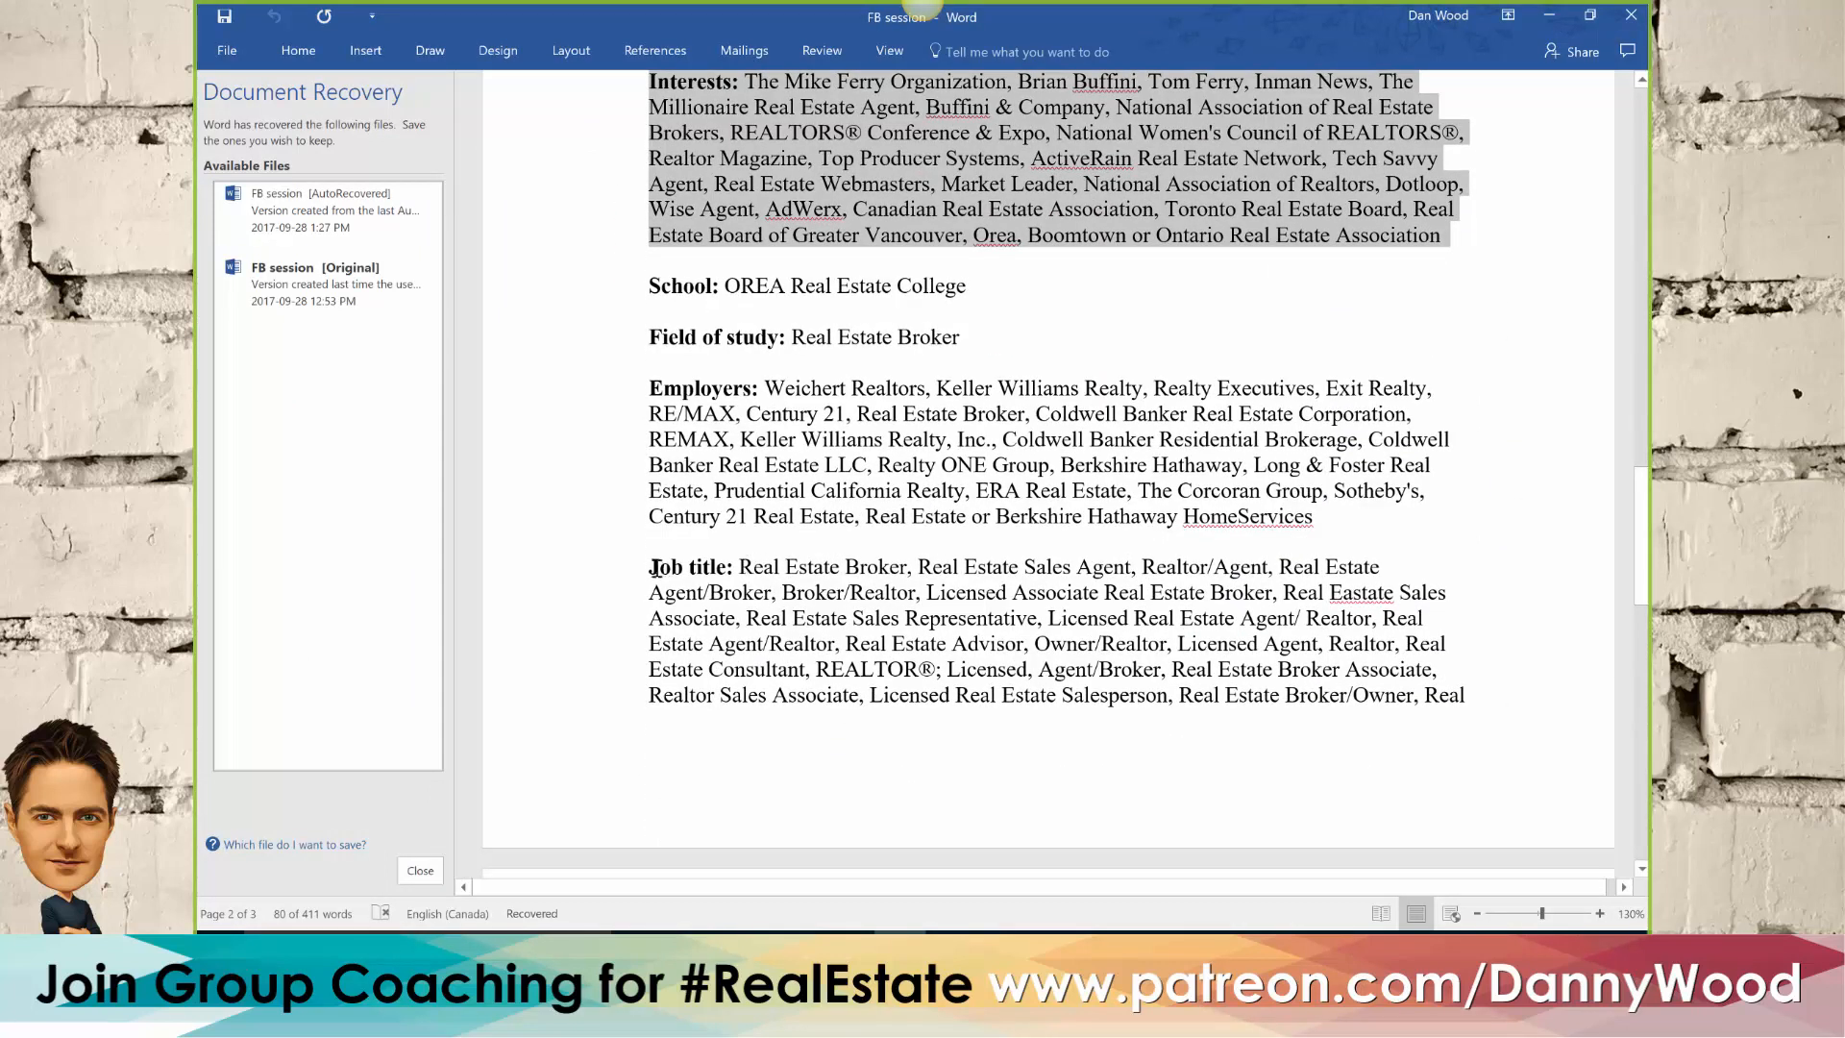
{"action": "left_click_drag", "start_coordinate": [678, 567], "coordinate": [1473, 695]}
{"action": "left_click", "coordinate": [794, 949]}
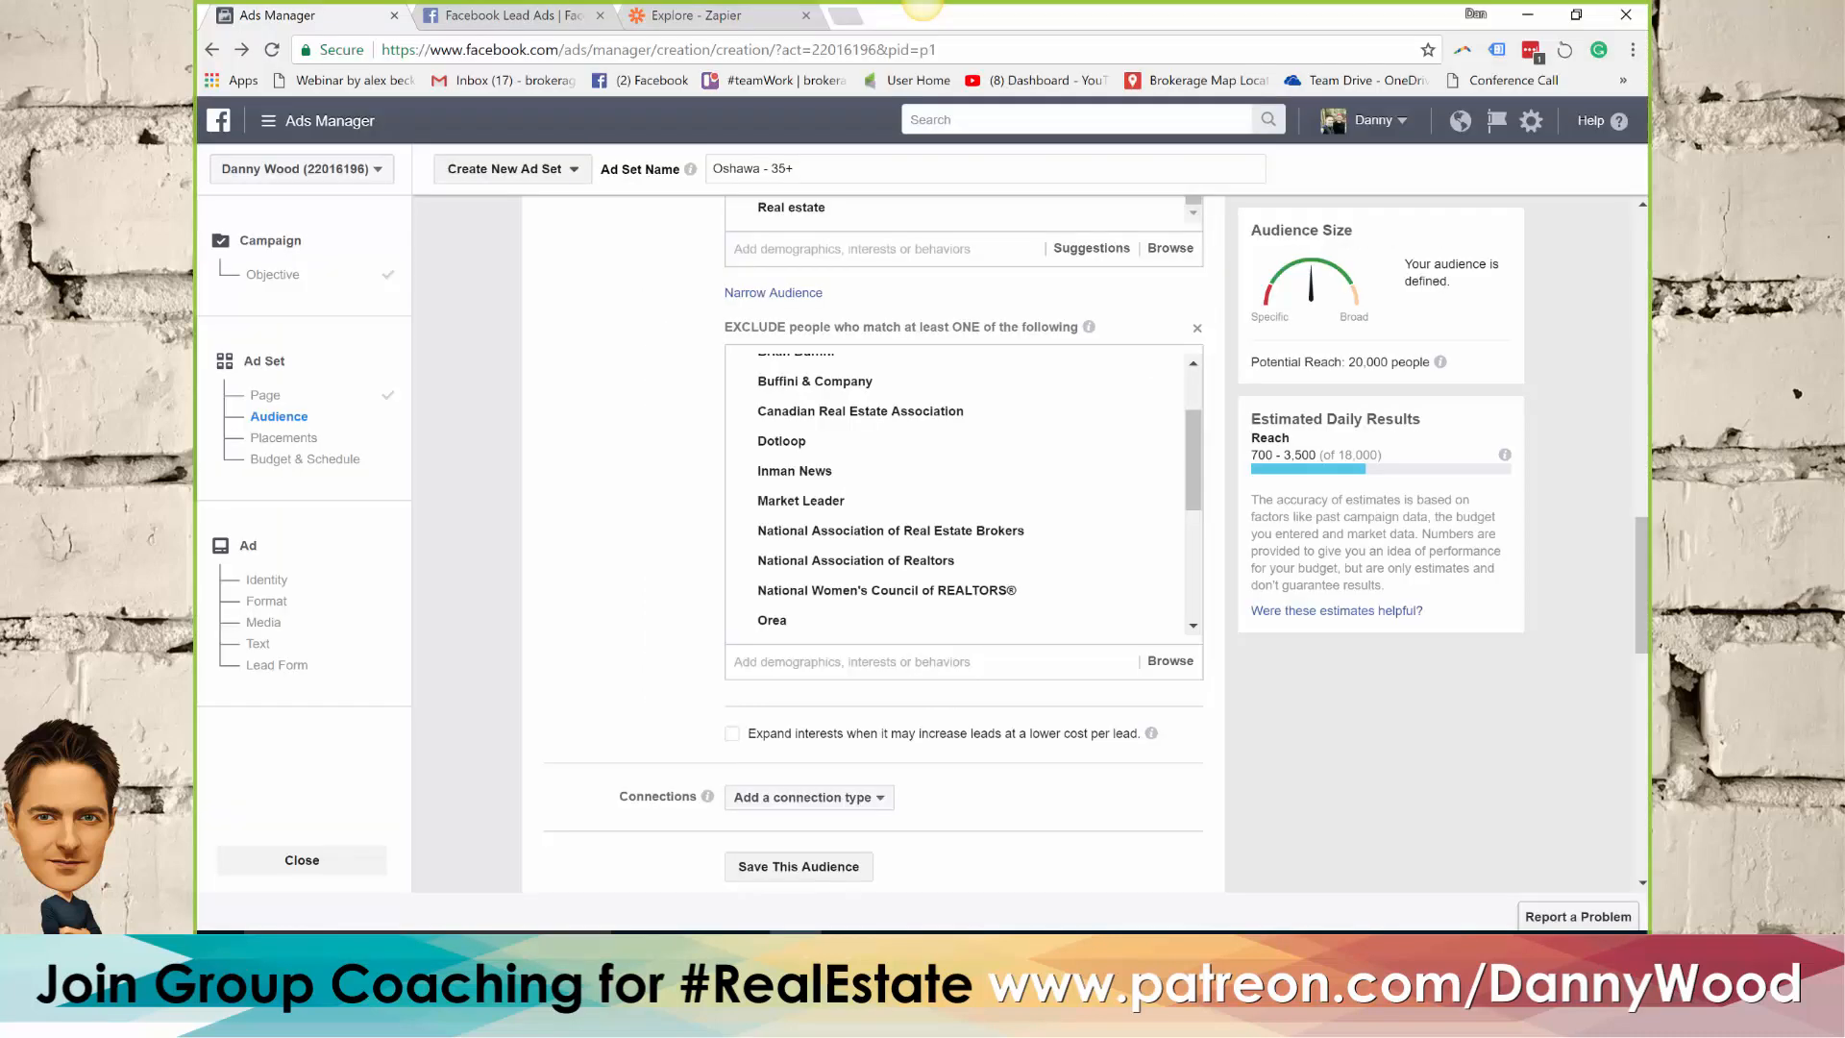
{"action": "left_click", "coordinate": [775, 662]}
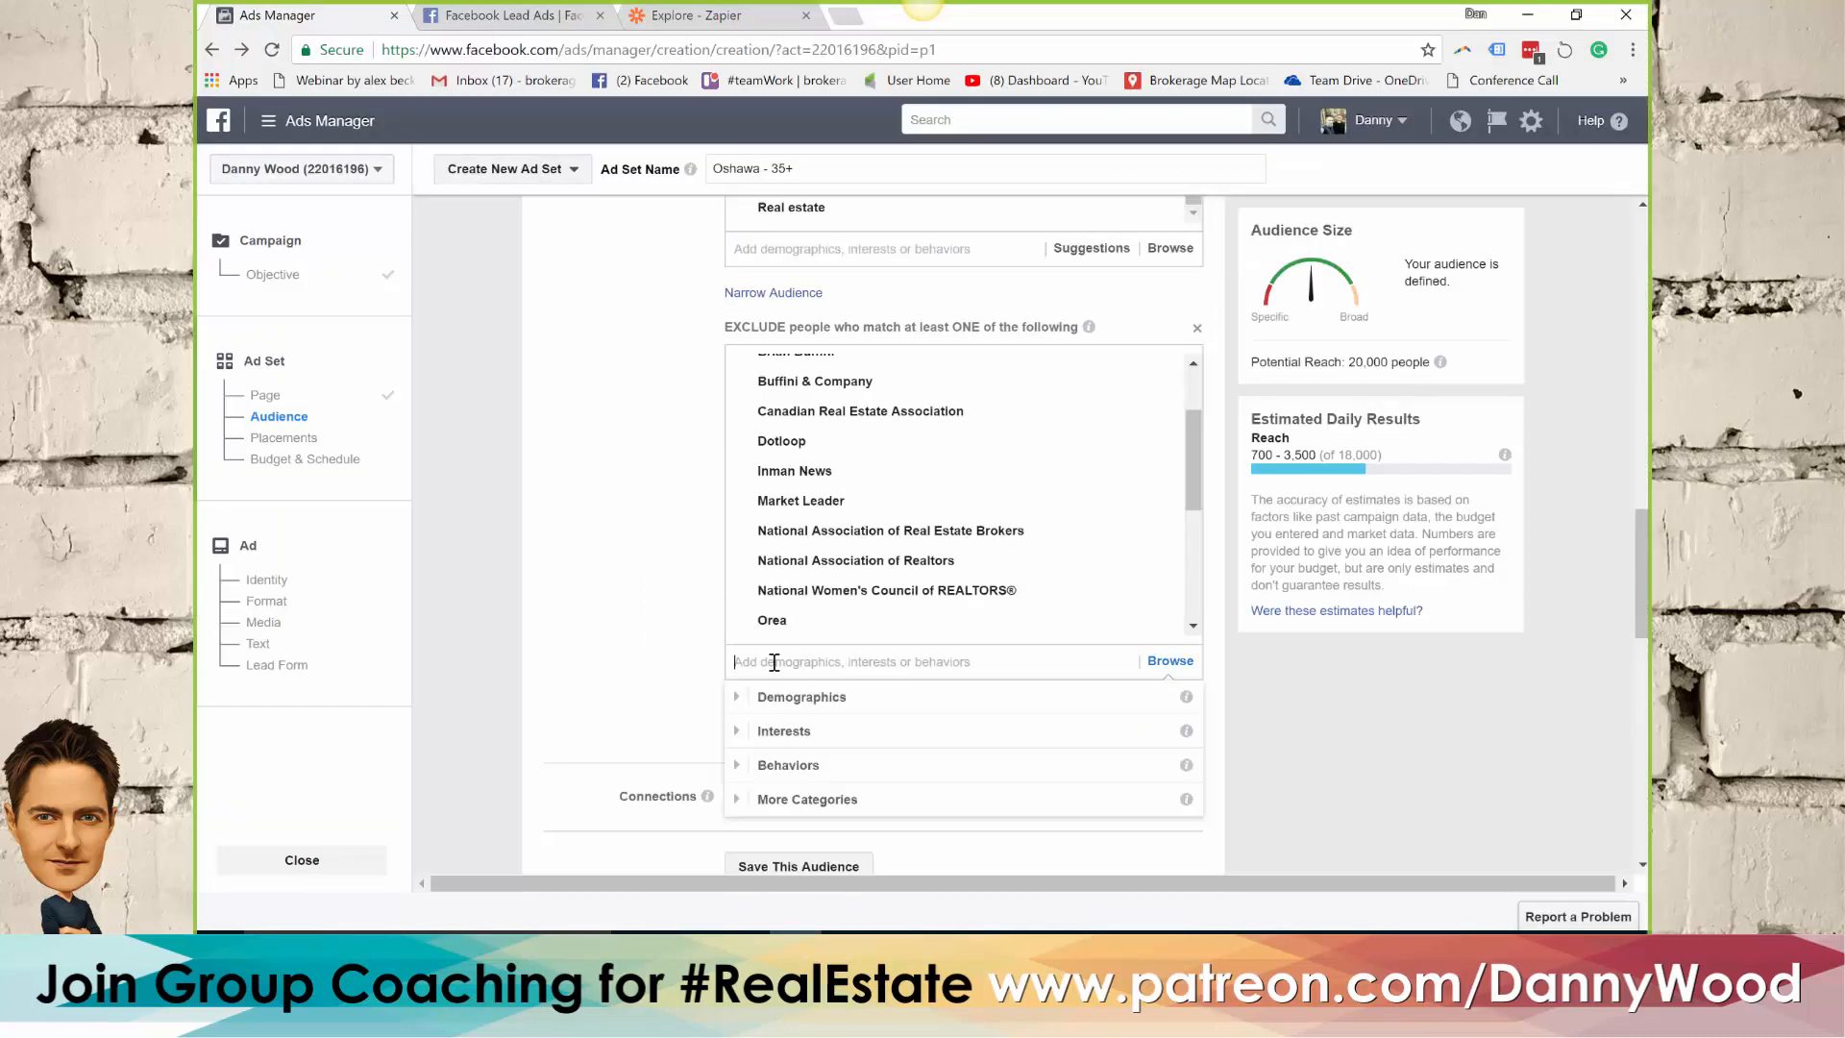
{"action": "type", "text": "real estate sales agent"}
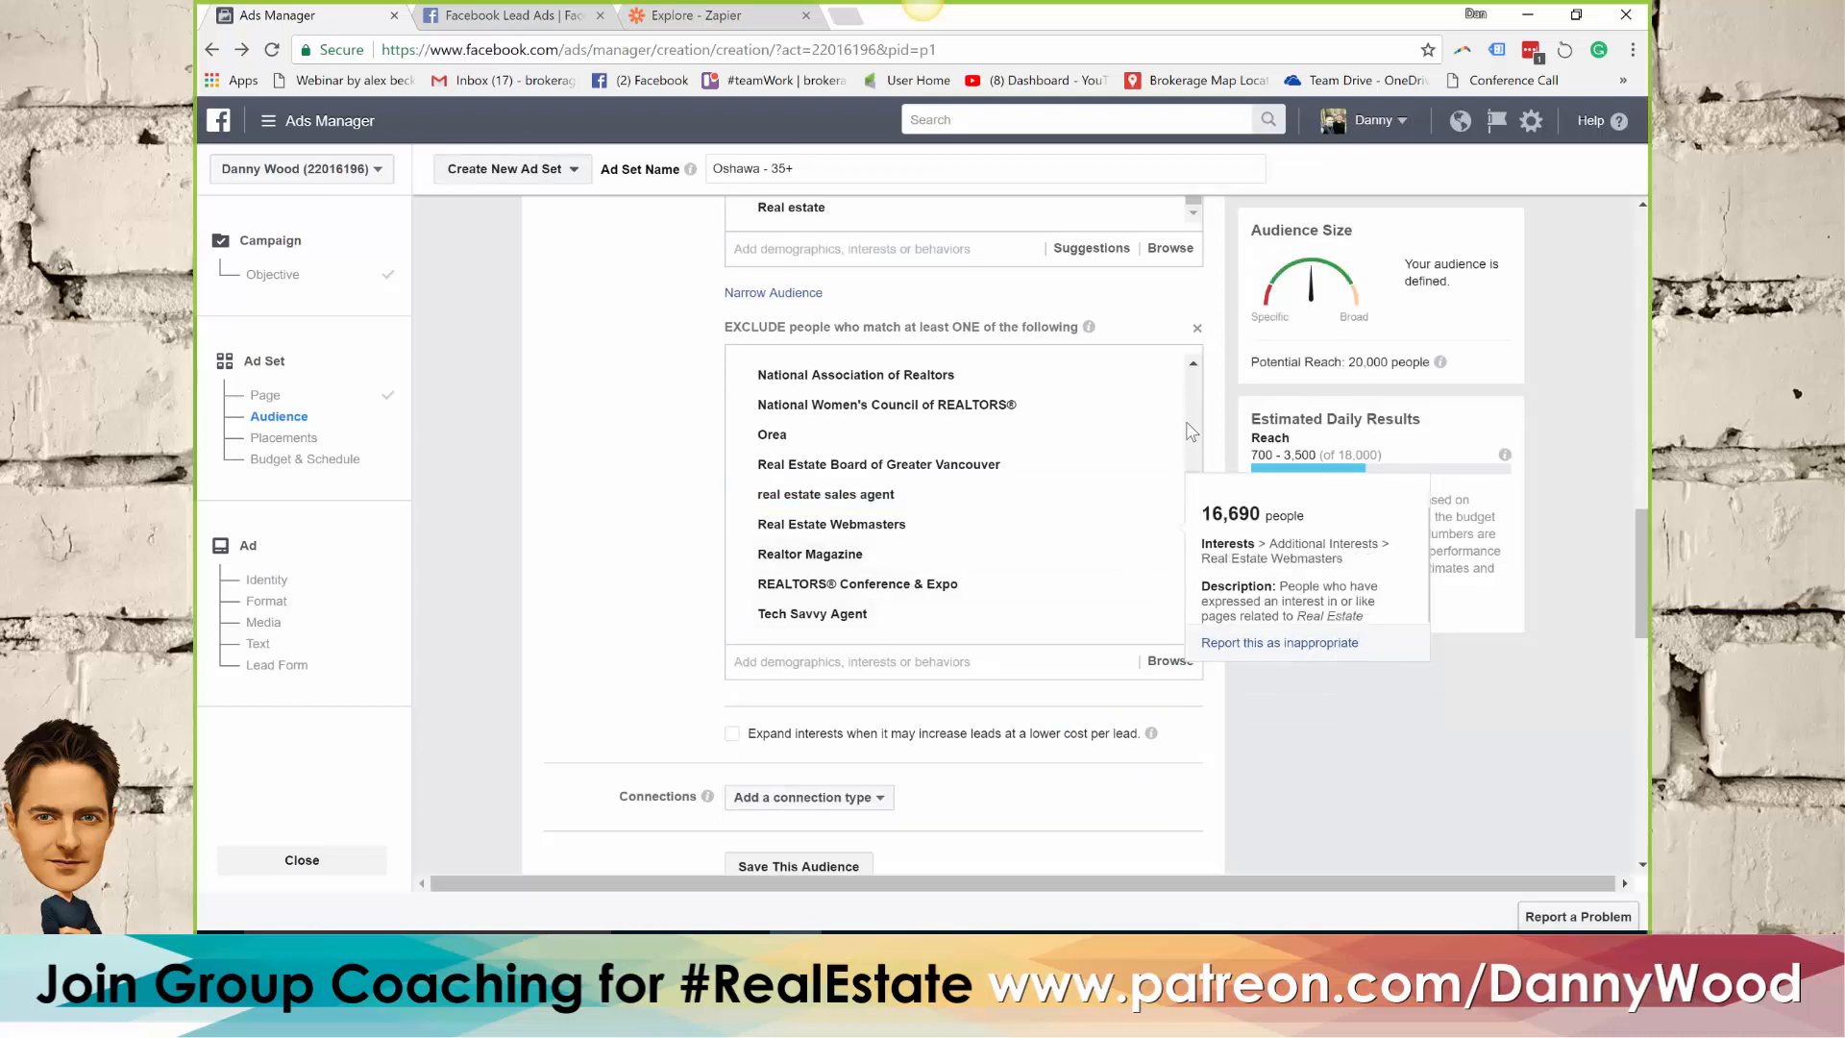
{"action": "left_click_drag", "start_coordinate": [1192, 490], "coordinate": [1191, 422]}
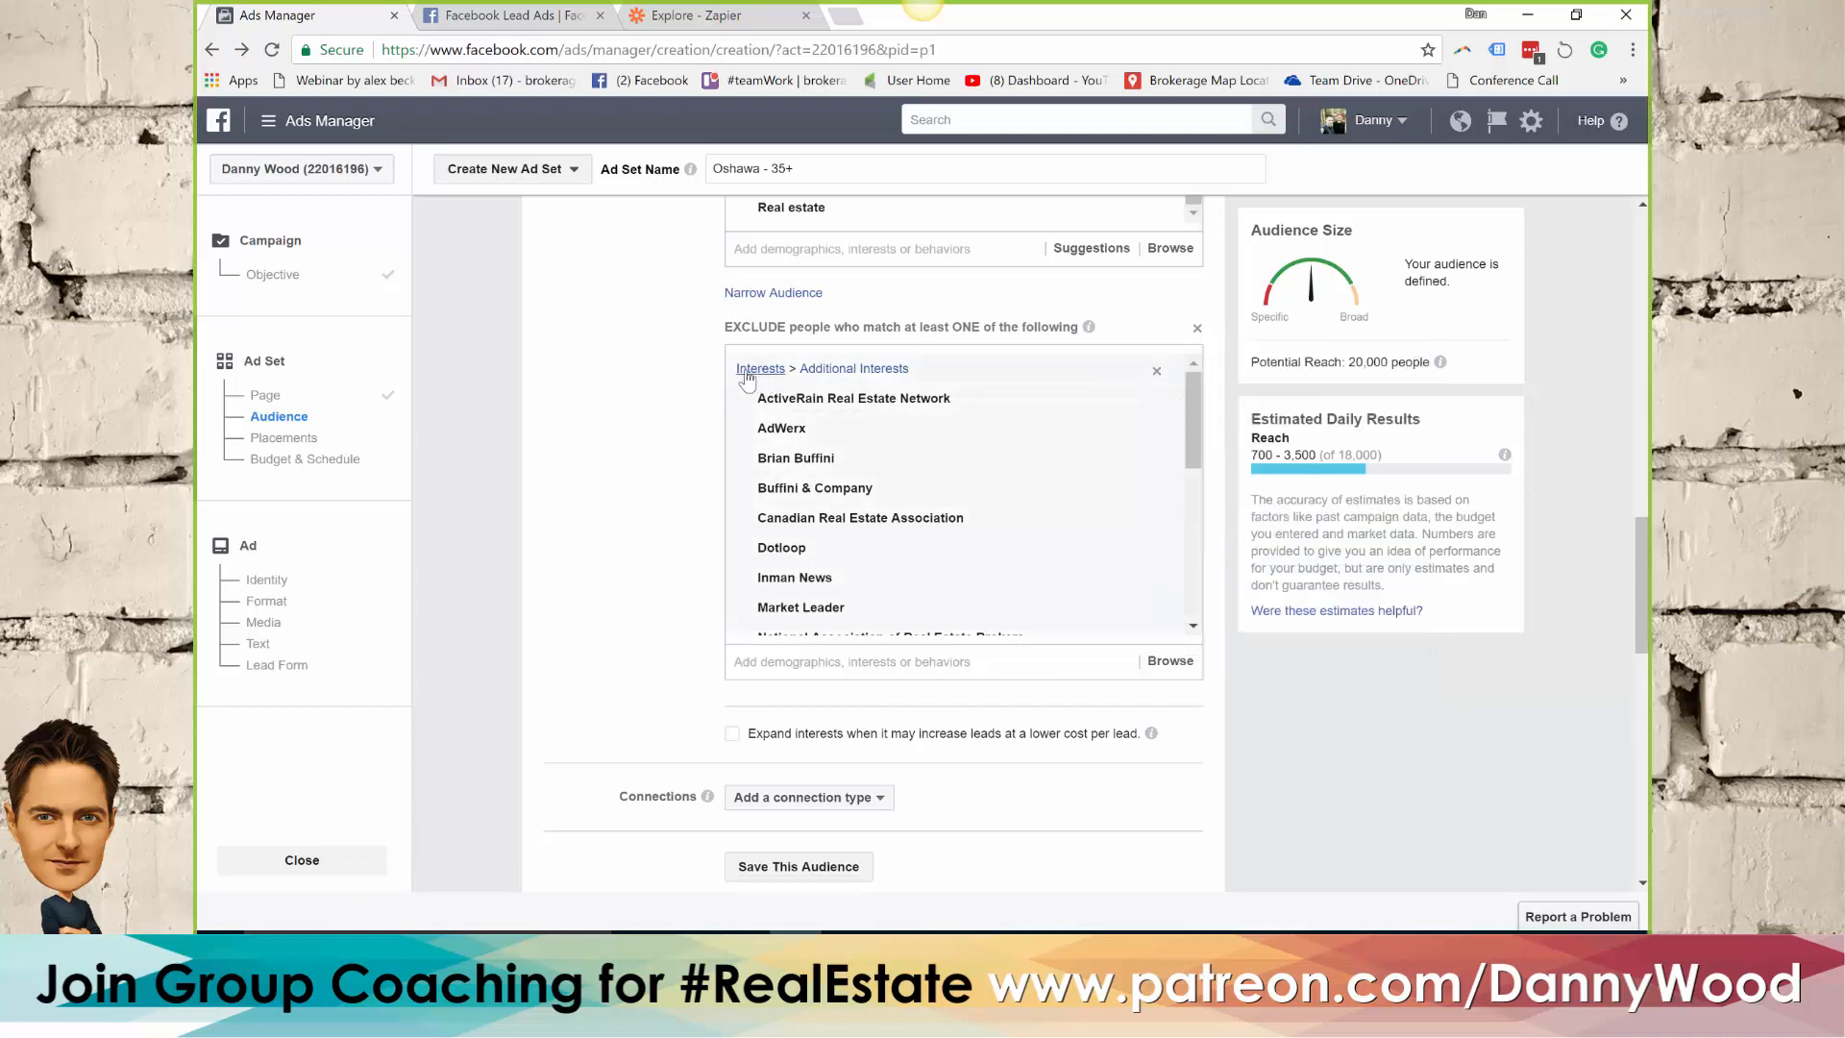
Search the exclusion criteria for real estate broker and exclude the job titles Real Estate Agent/Broker and Real Estate Broker Associate
{"action": "left_click", "coordinate": [788, 657]}
{"action": "type", "text": "rea"}
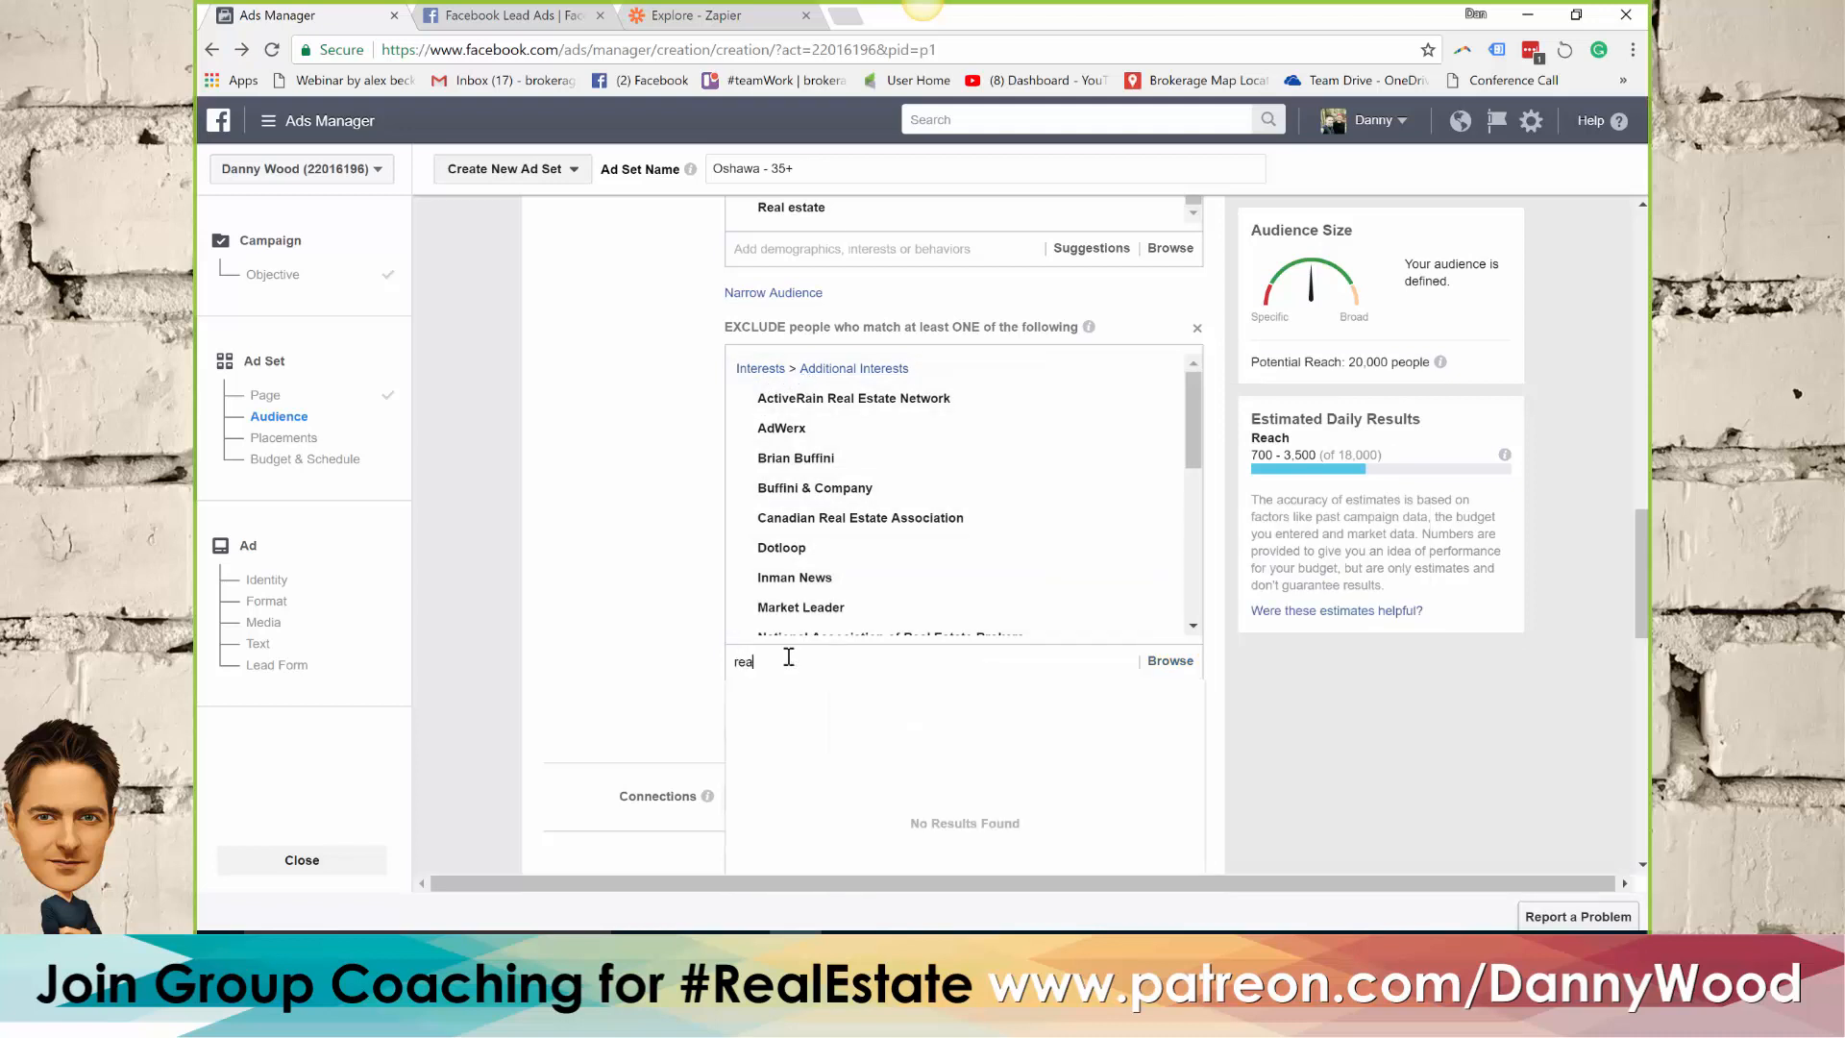
{"action": "type", "text": "l estate broker"}
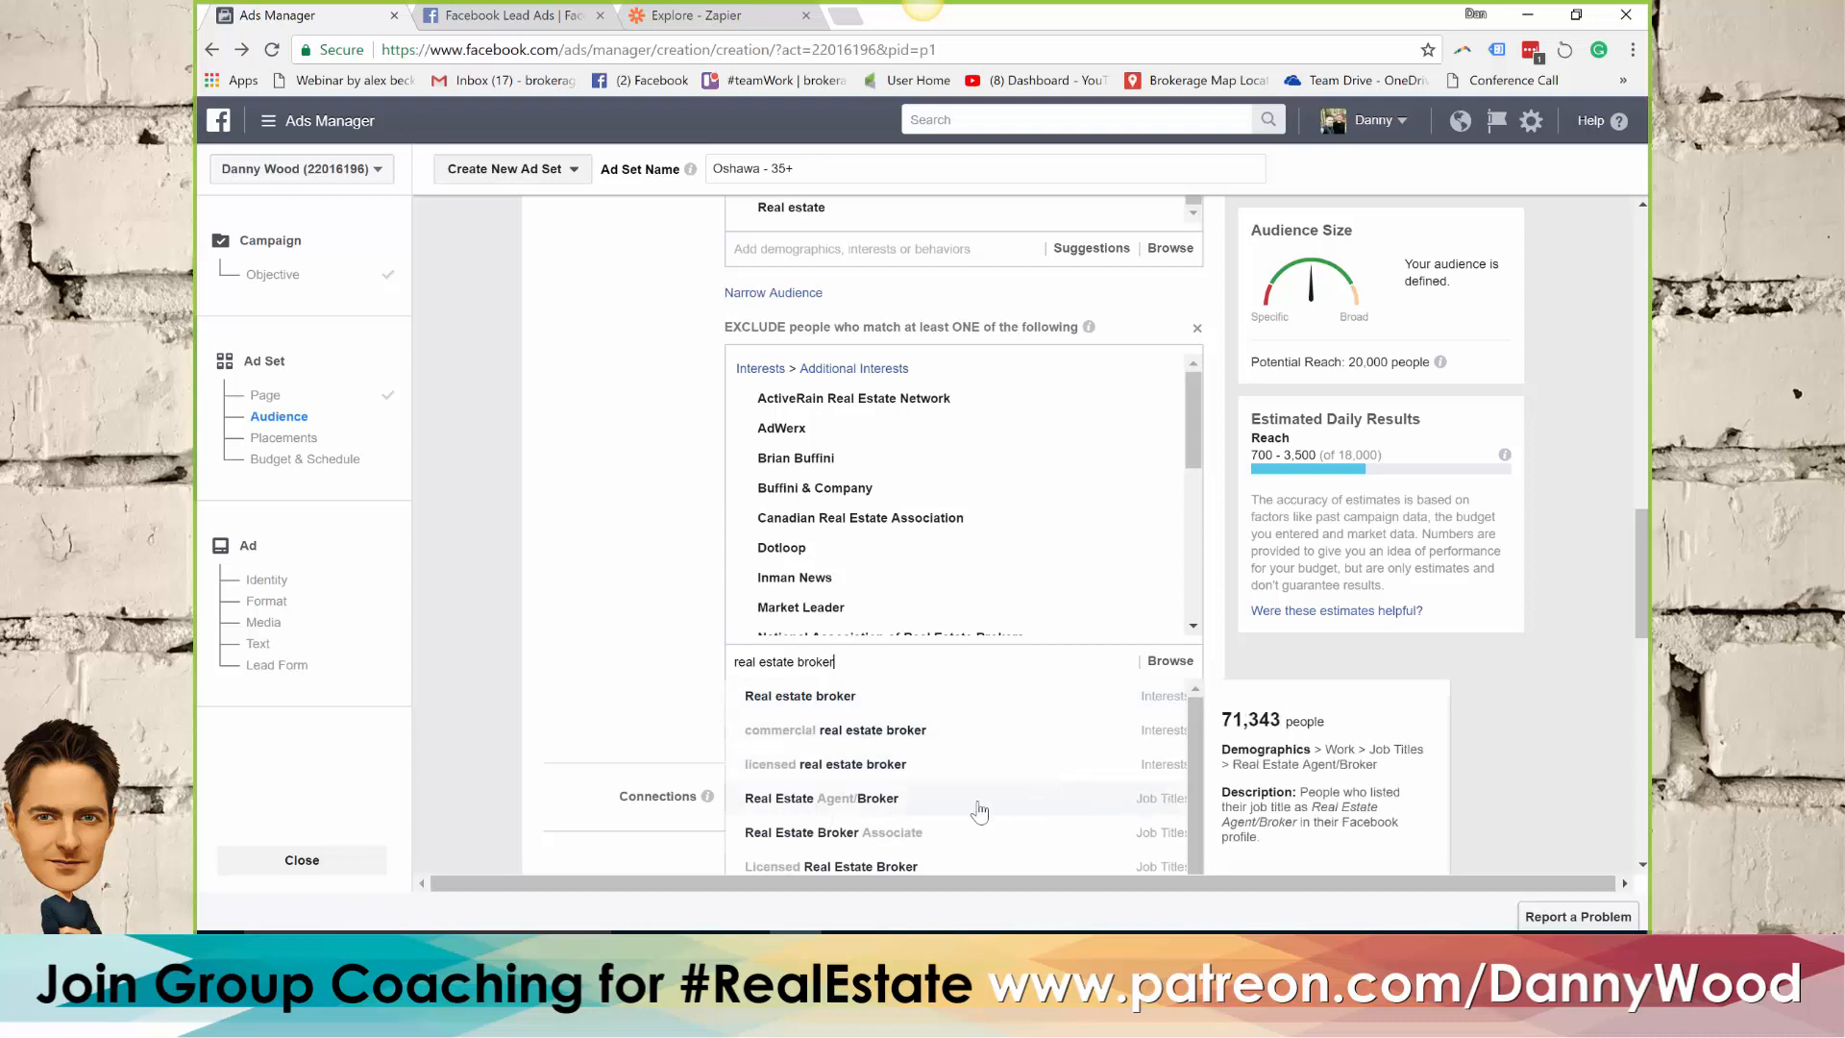
{"action": "key", "text": "ctrl+a"}
{"action": "key", "text": "ctrl+c"}
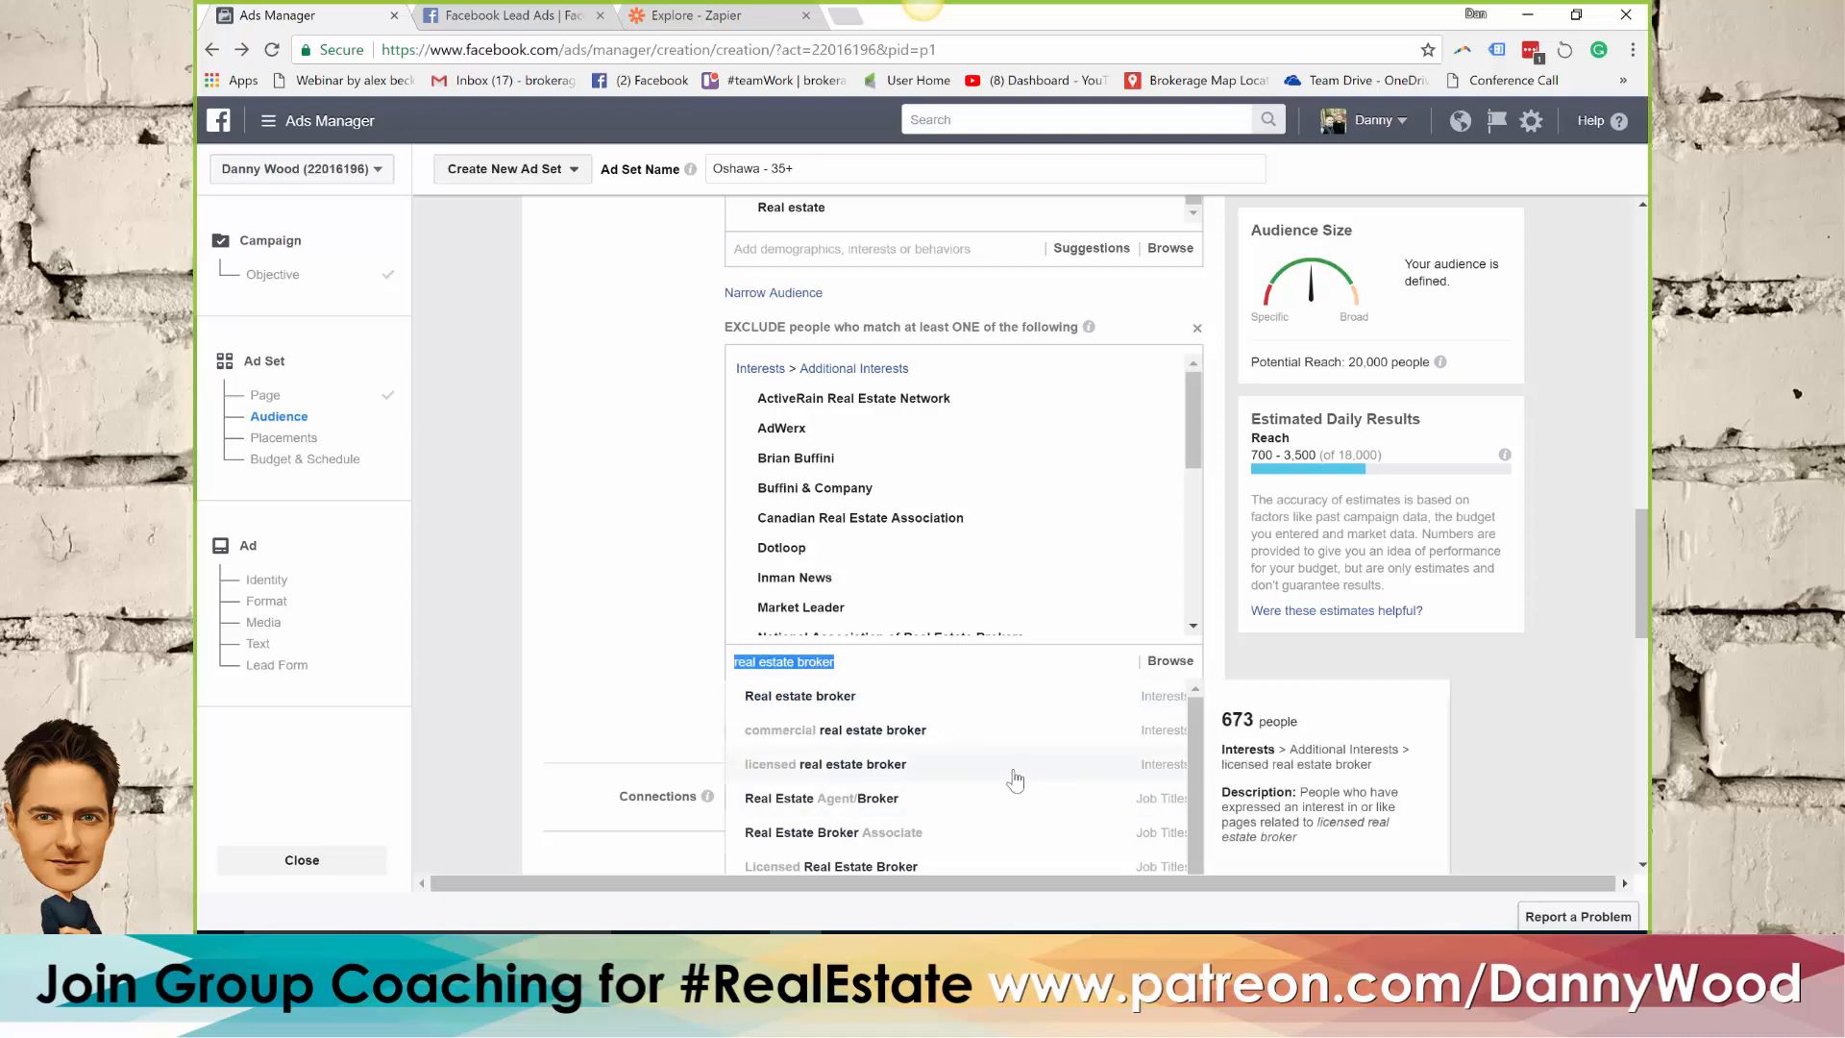
{"action": "left_click", "coordinate": [972, 805]}
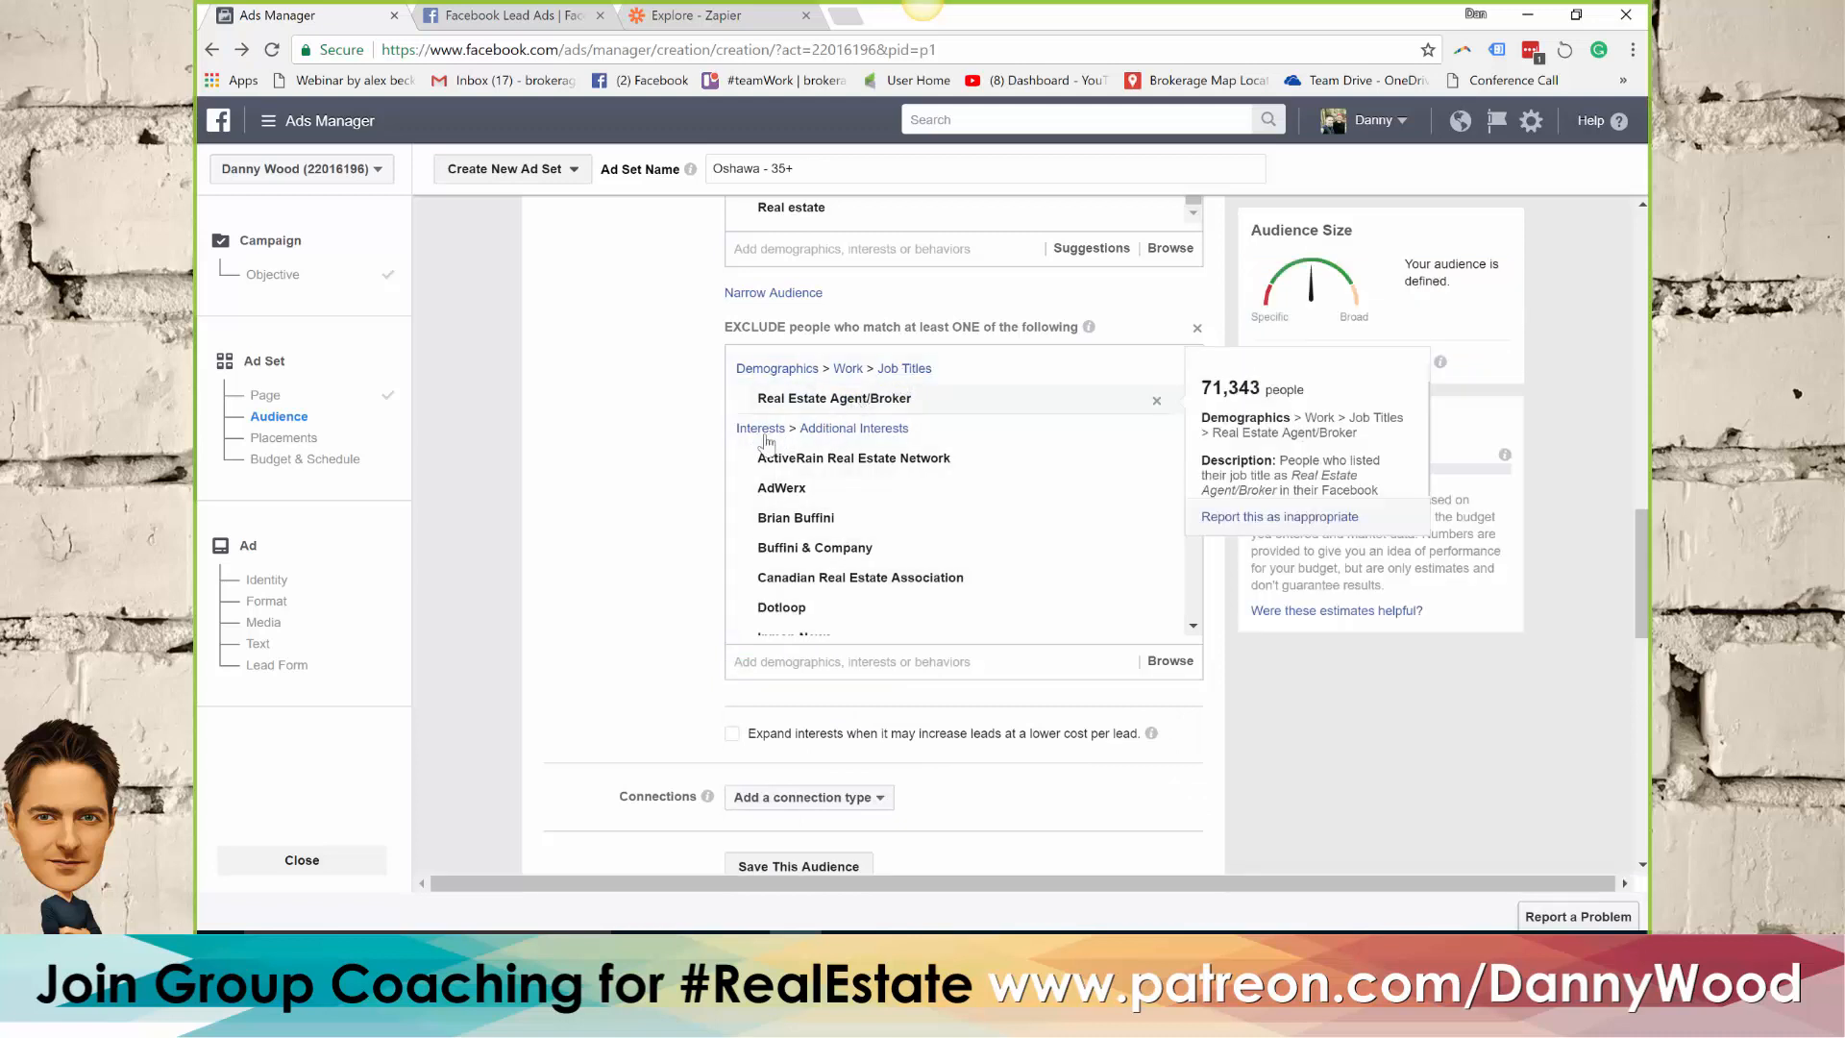
{"action": "left_click", "coordinate": [797, 662]}
{"action": "type", "text": "real estate broker"}
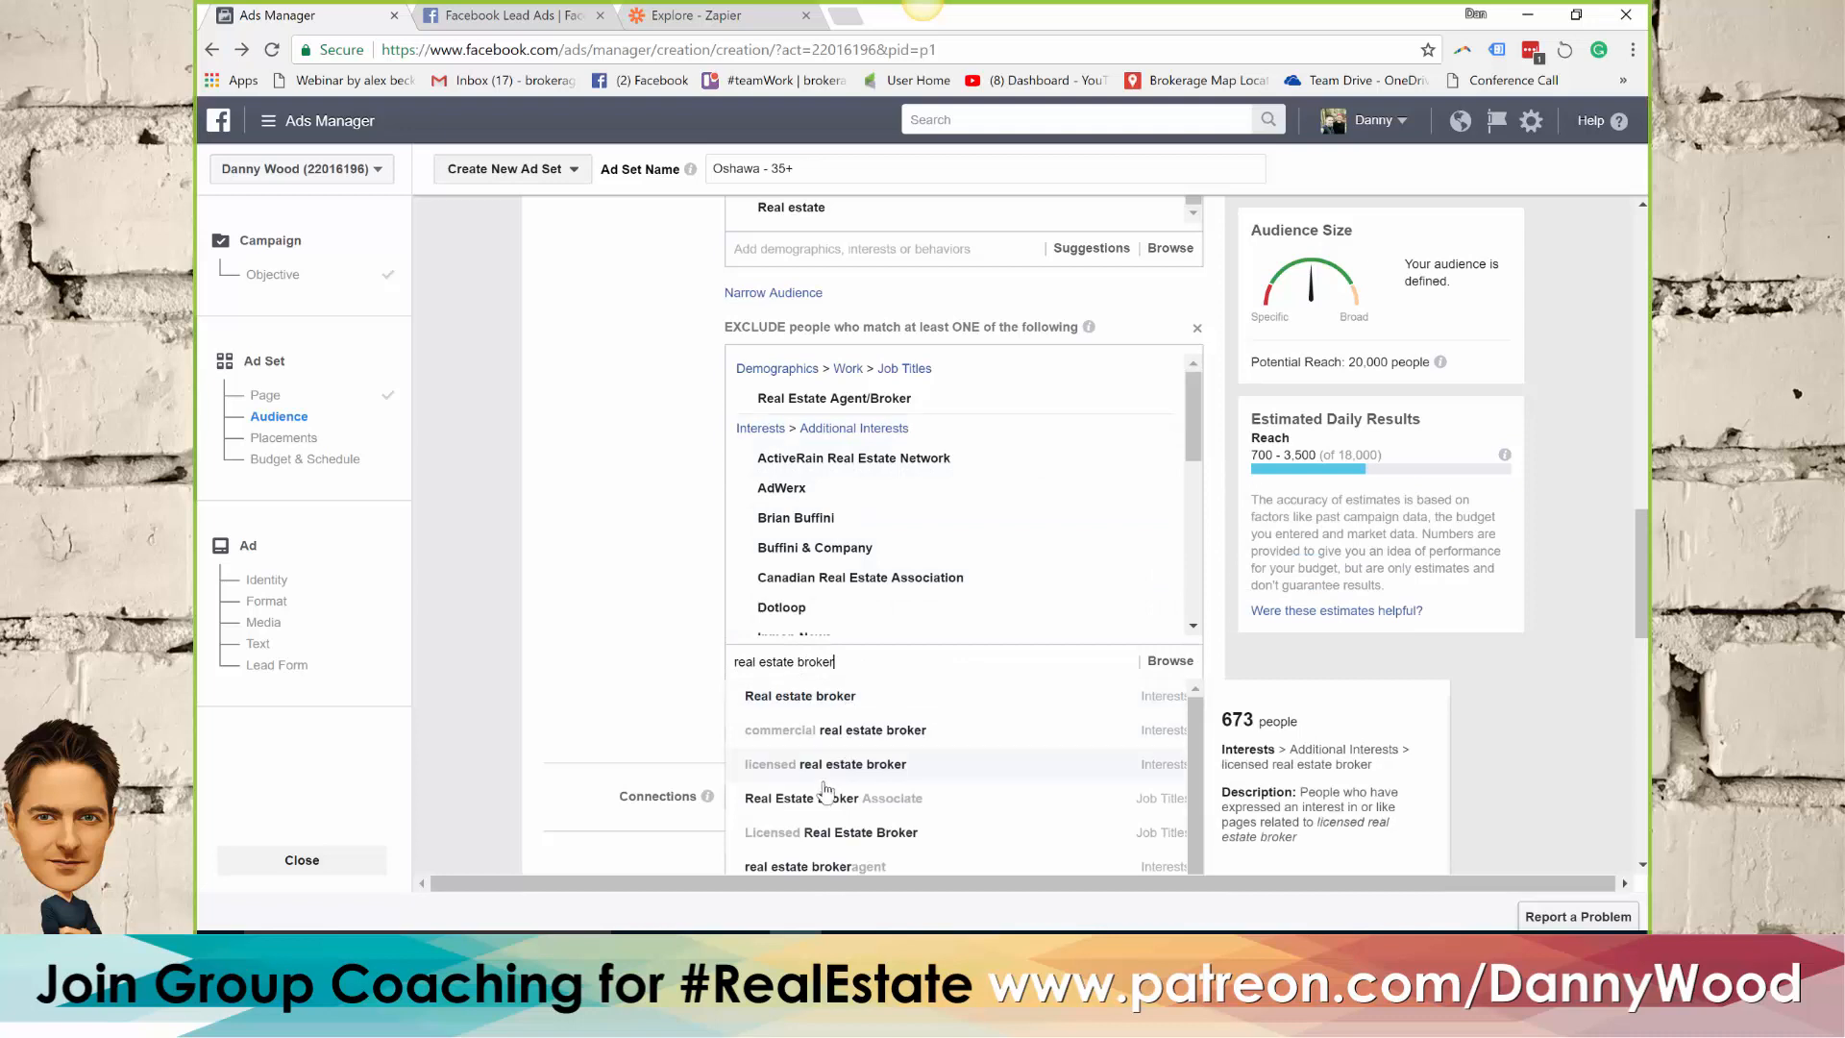
{"action": "left_click", "coordinate": [820, 803]}
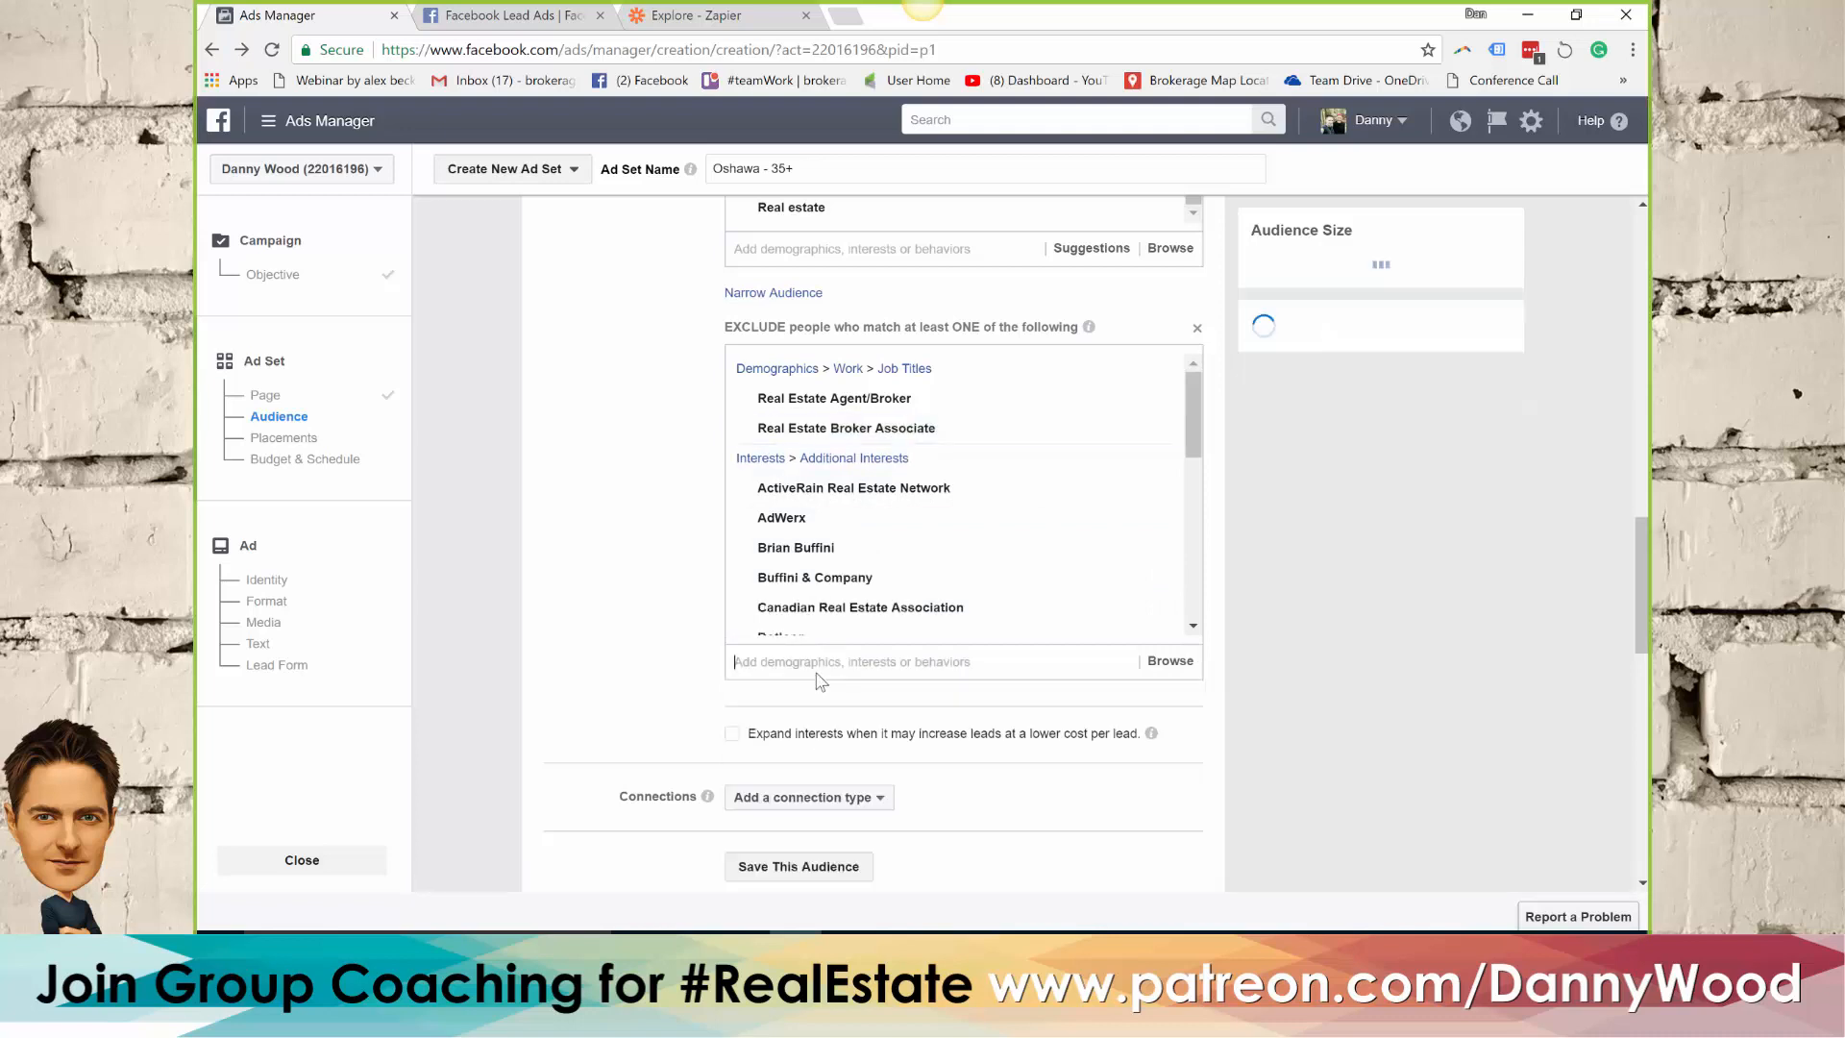
Search the exclusion criteria for realtor instead of real estate broker and exclude the job title Realtor
{"action": "left_click", "coordinate": [763, 662]}
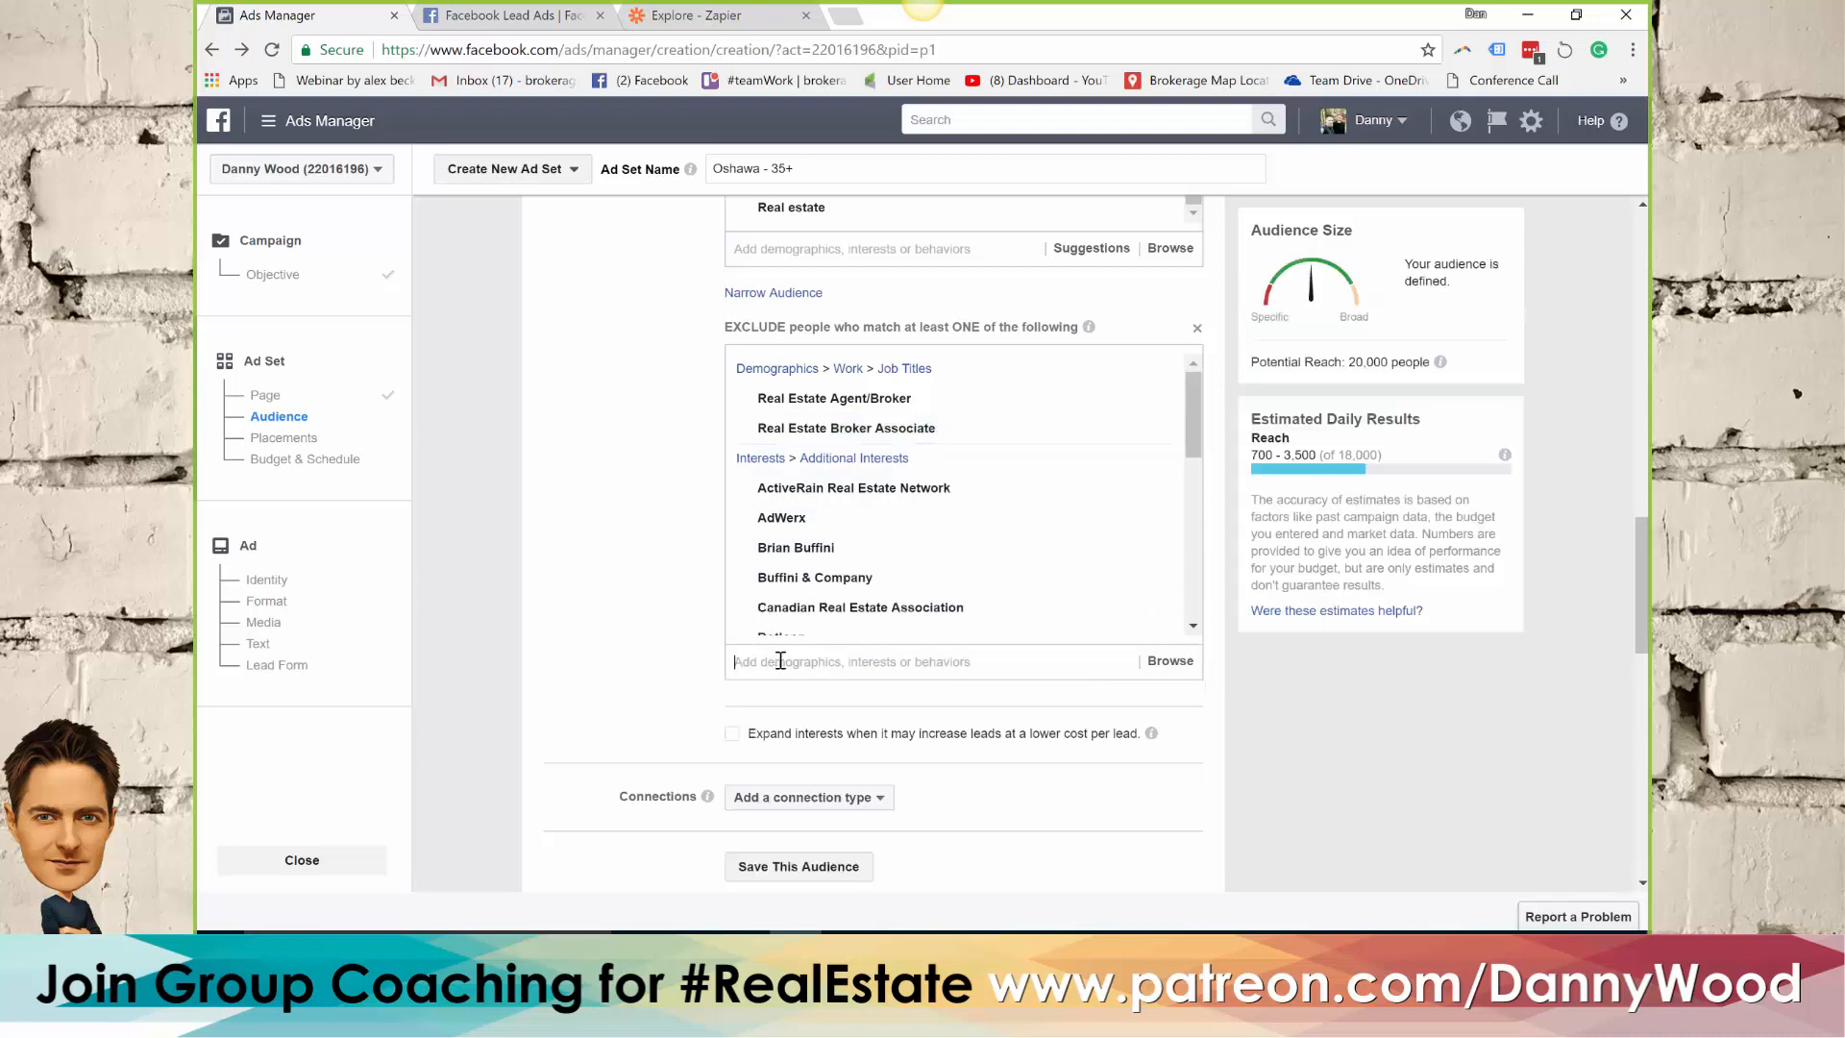
{"action": "key", "text": "ctrl+v"}
{"action": "left_click_drag", "start_coordinate": [873, 660], "coordinate": [728, 660]}
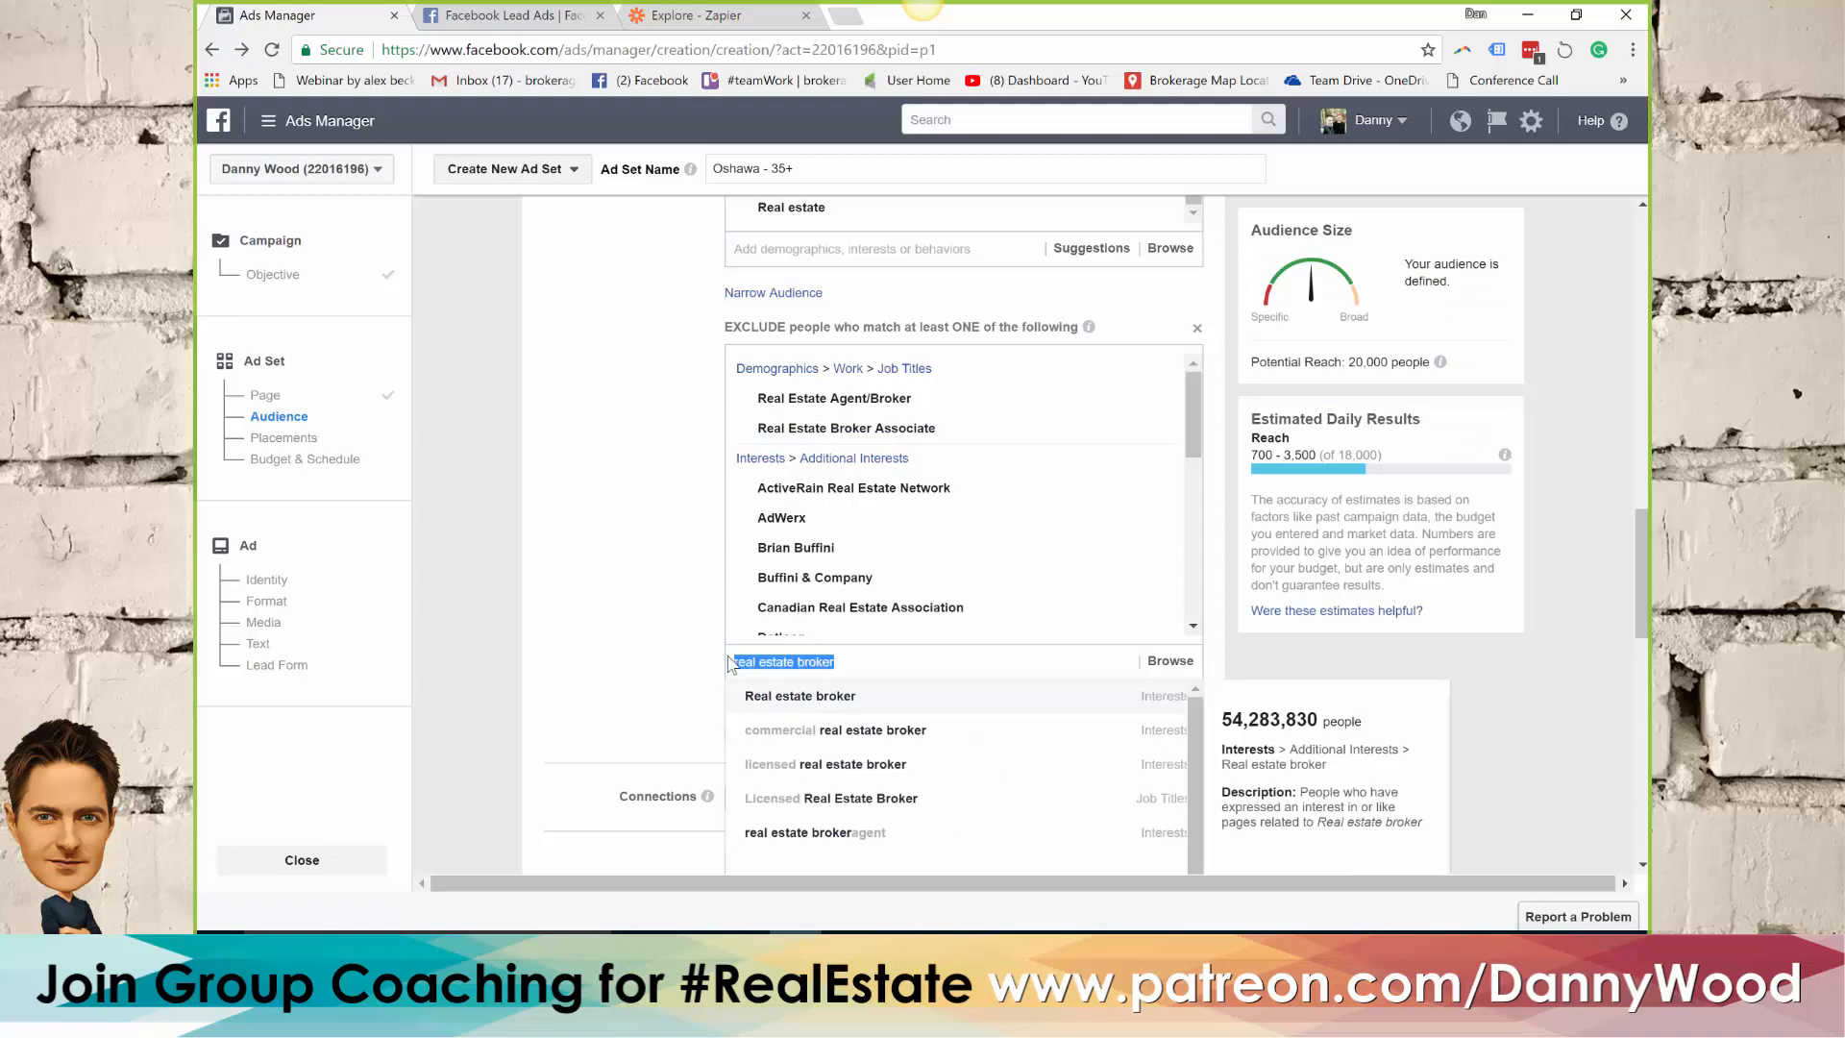
{"action": "type", "text": "realtor"}
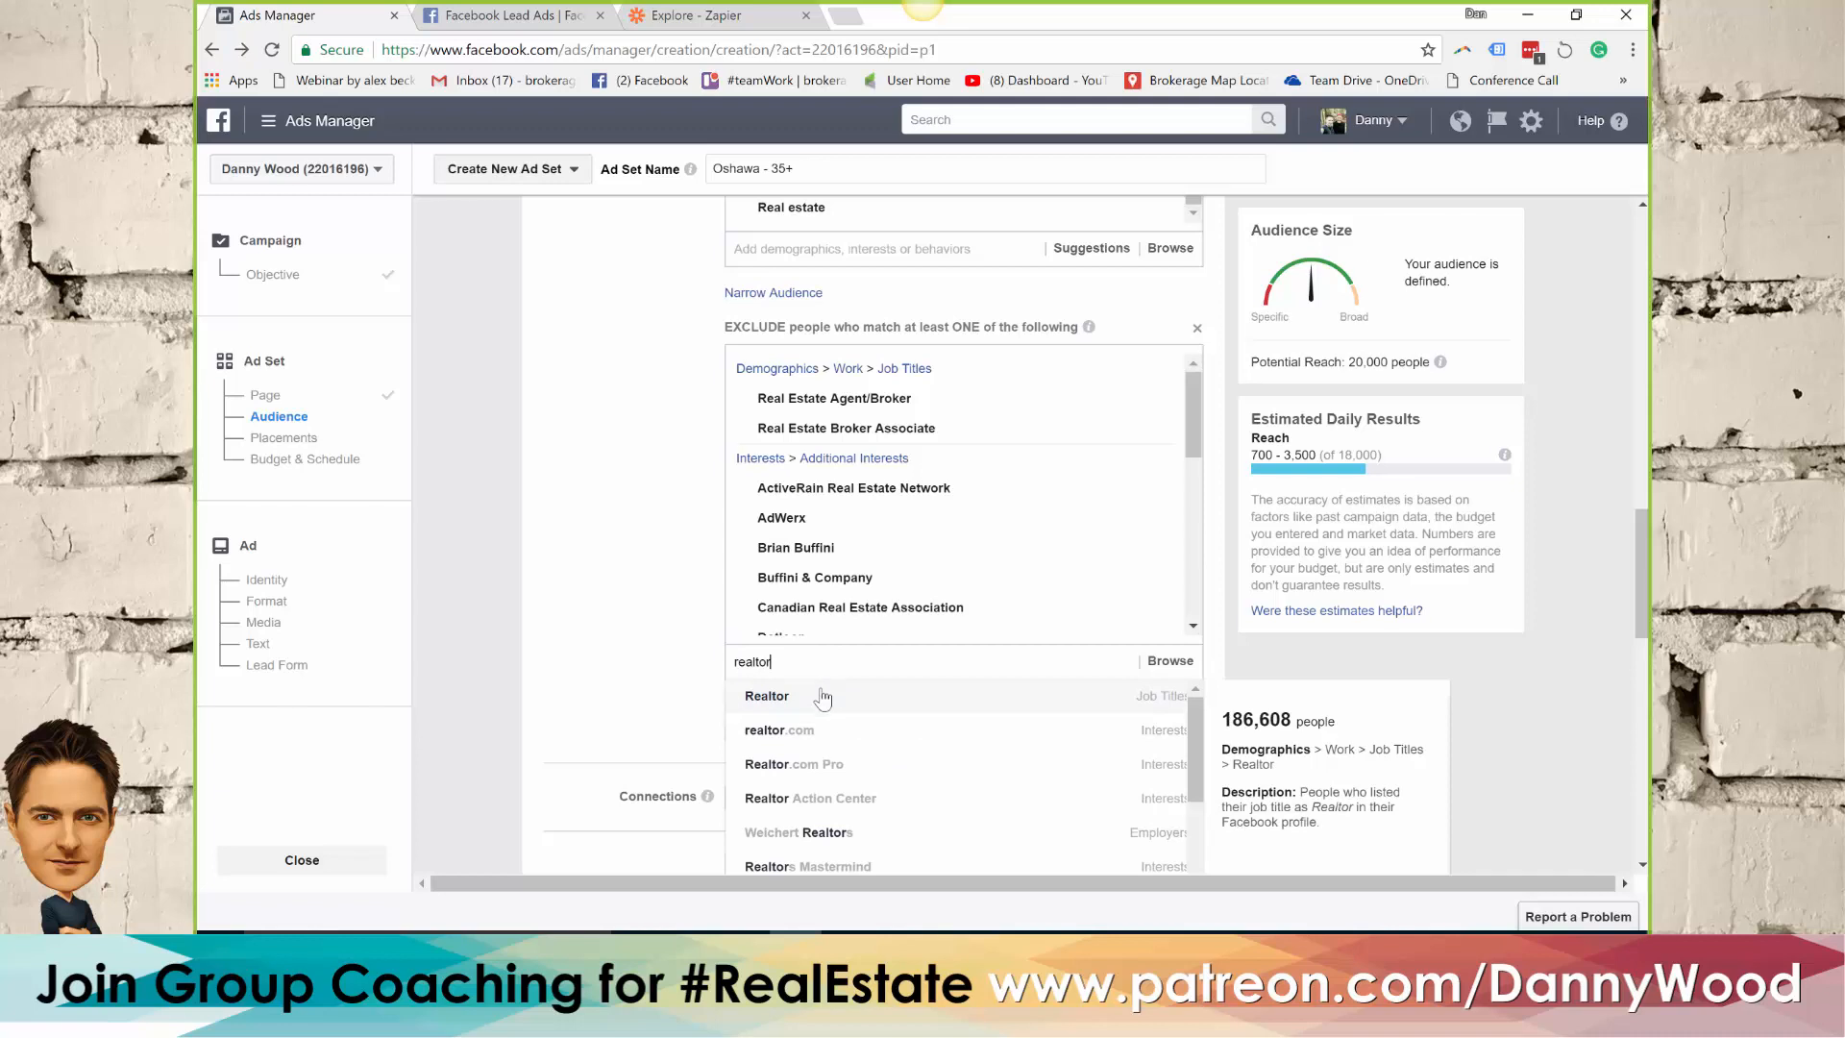
{"action": "left_click", "coordinate": [820, 700]}
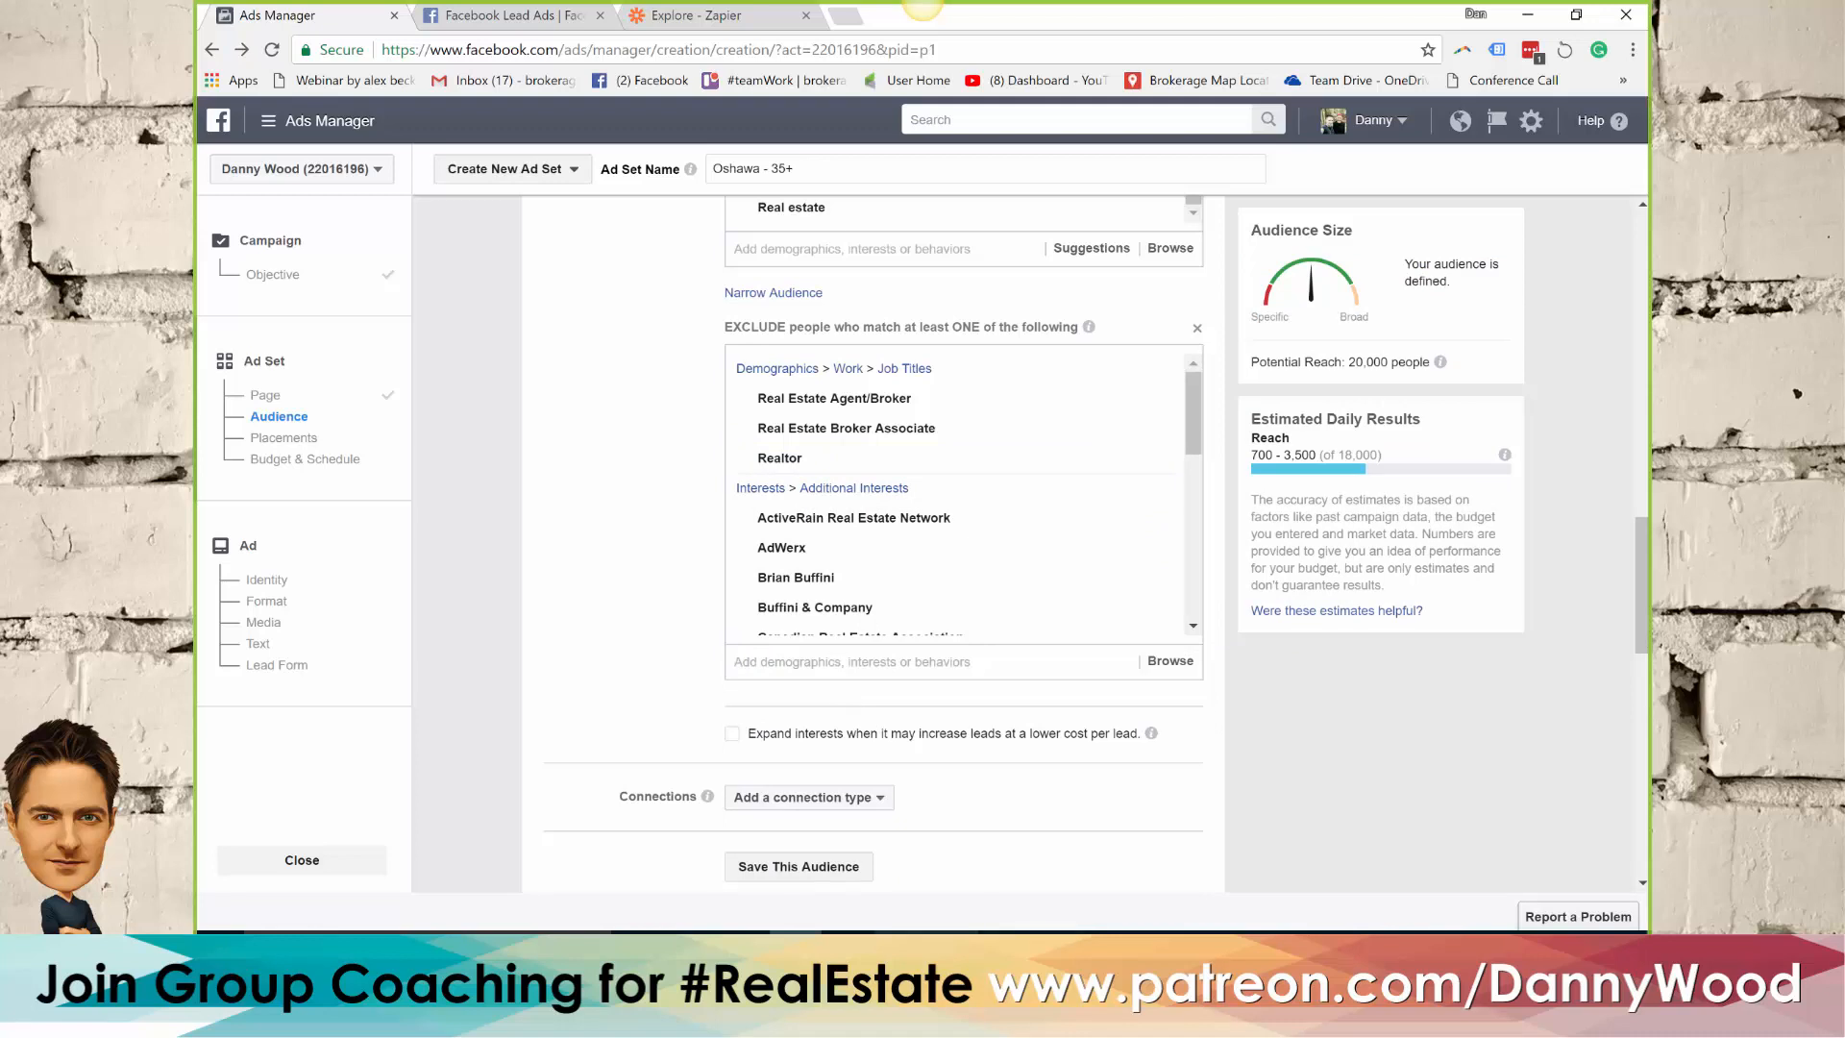
Look over the job titles in the FB session Word document, switch back to Ads Manager and check the potential reach
{"action": "left_click", "coordinate": [899, 952]}
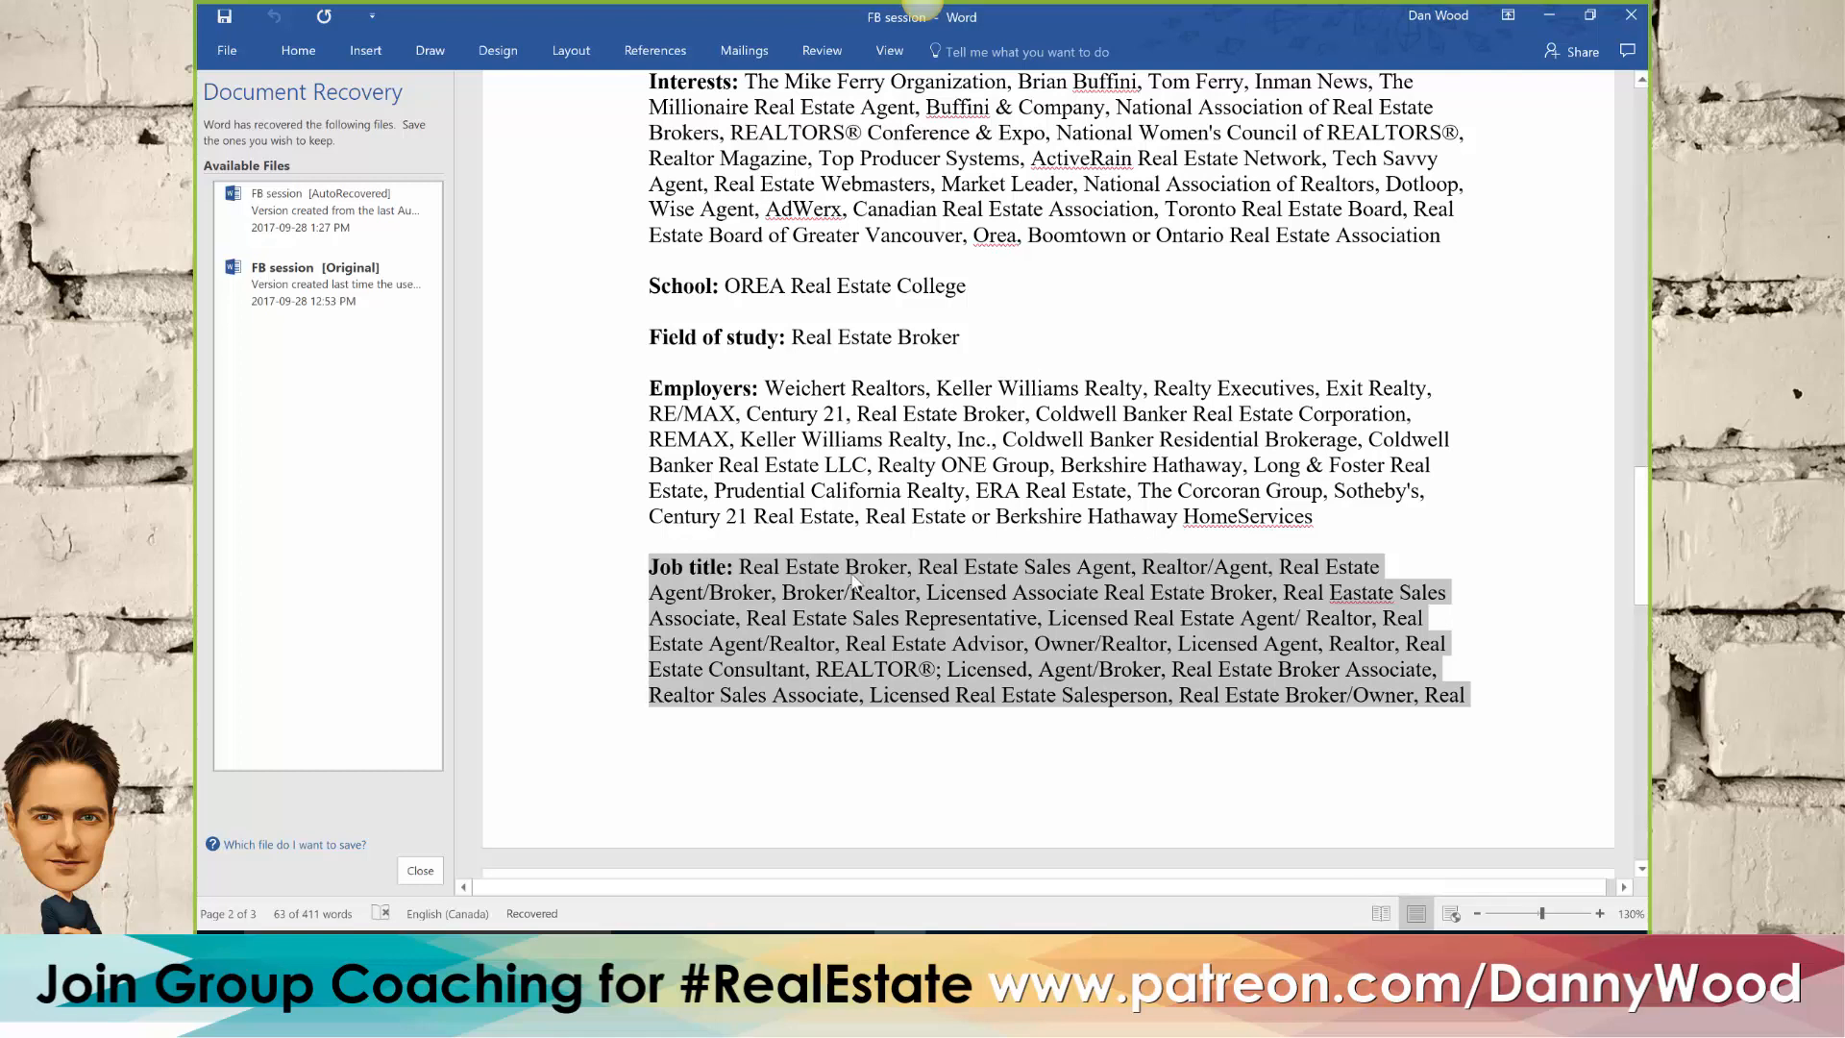
{"action": "left_click", "coordinate": [808, 924]}
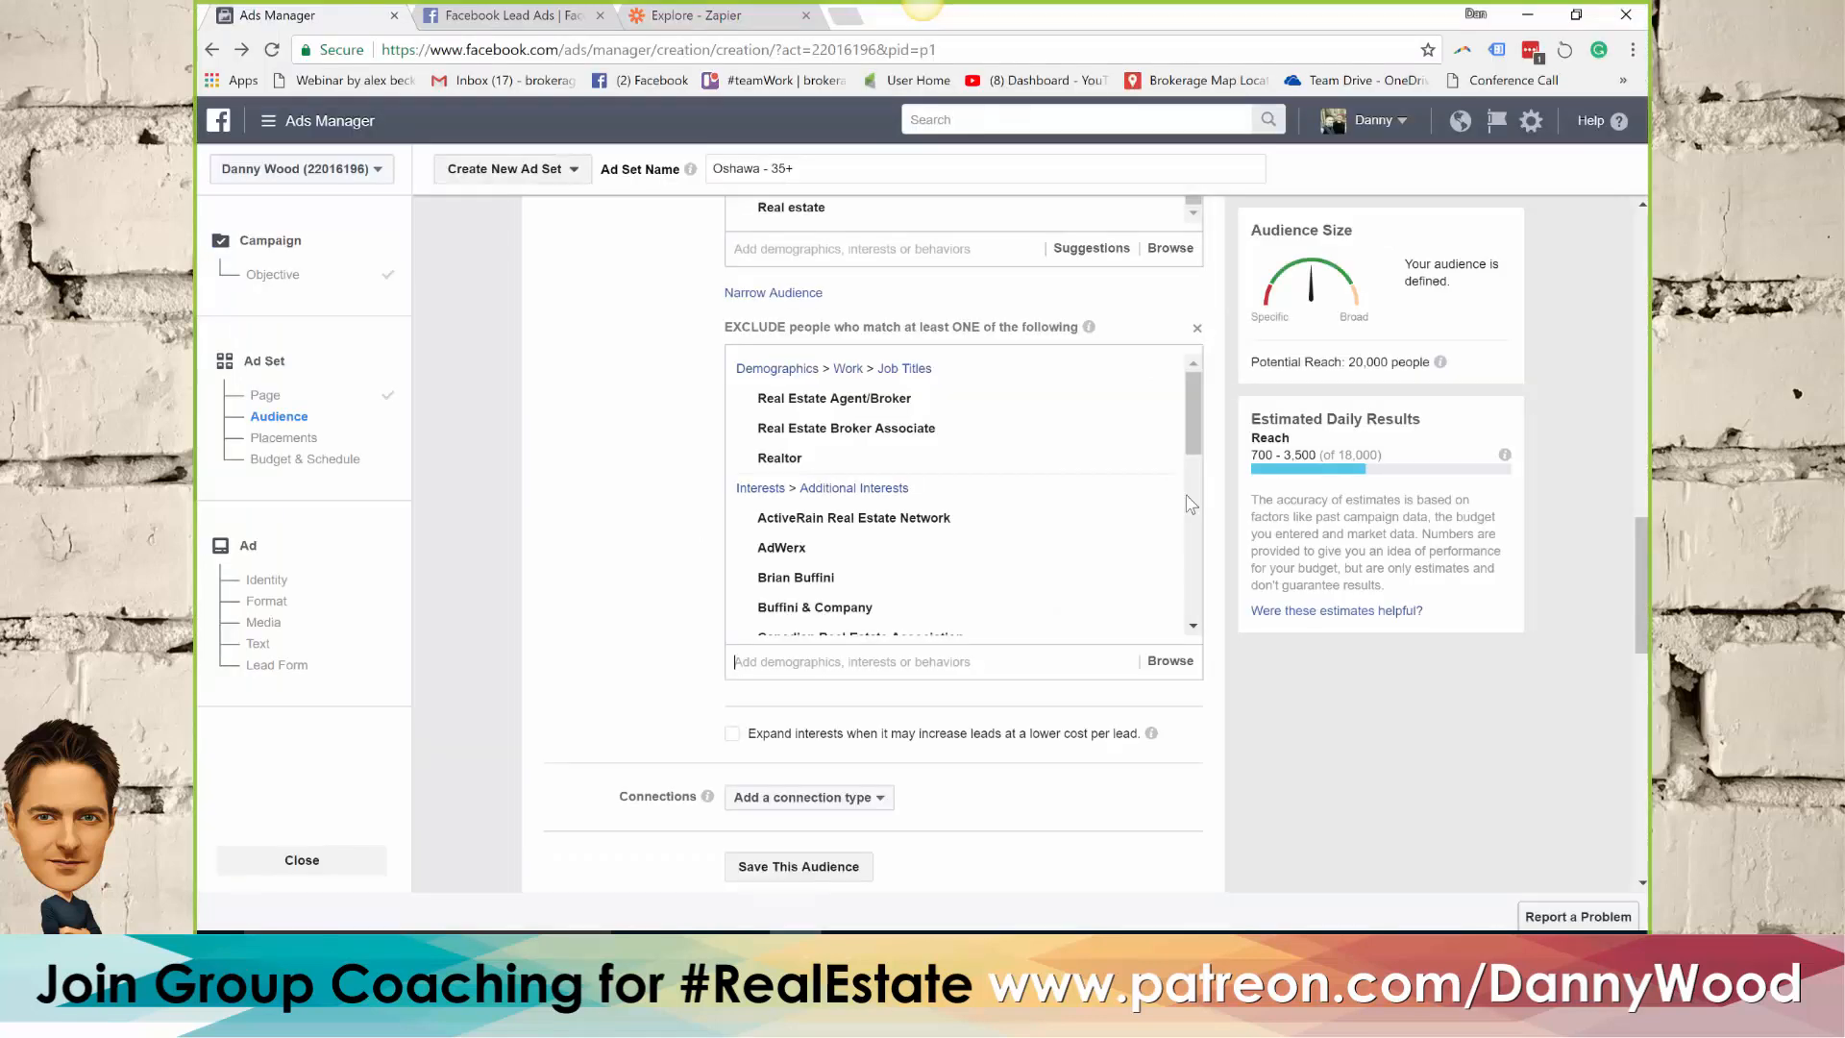
{"action": "double_click", "coordinate": [1360, 363]}
{"action": "left_click", "coordinate": [632, 447]}
Start saving the audience under the name No agents in Oshawa and close the dialog without saving
{"action": "scroll", "coordinate": [601, 516], "scroll_direction": "down", "scroll_amount": 1}
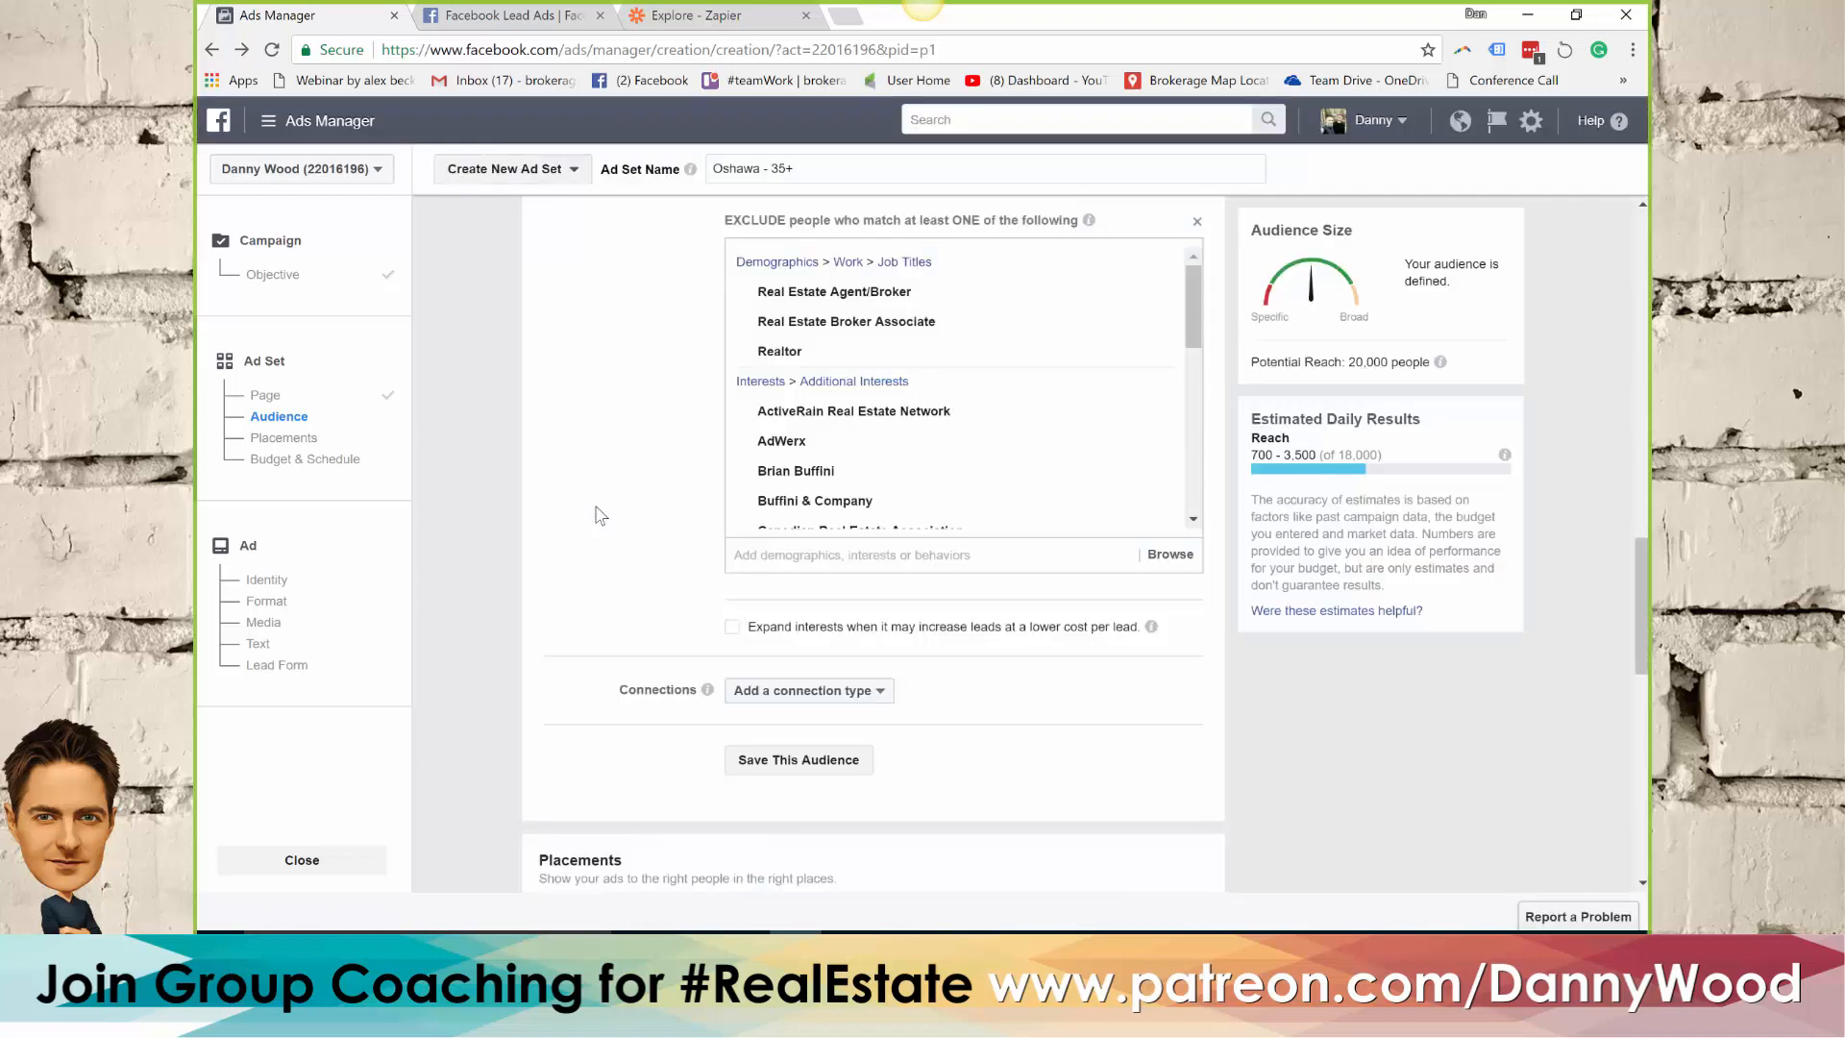
{"action": "scroll", "coordinate": [600, 516], "scroll_direction": "down", "scroll_amount": 2}
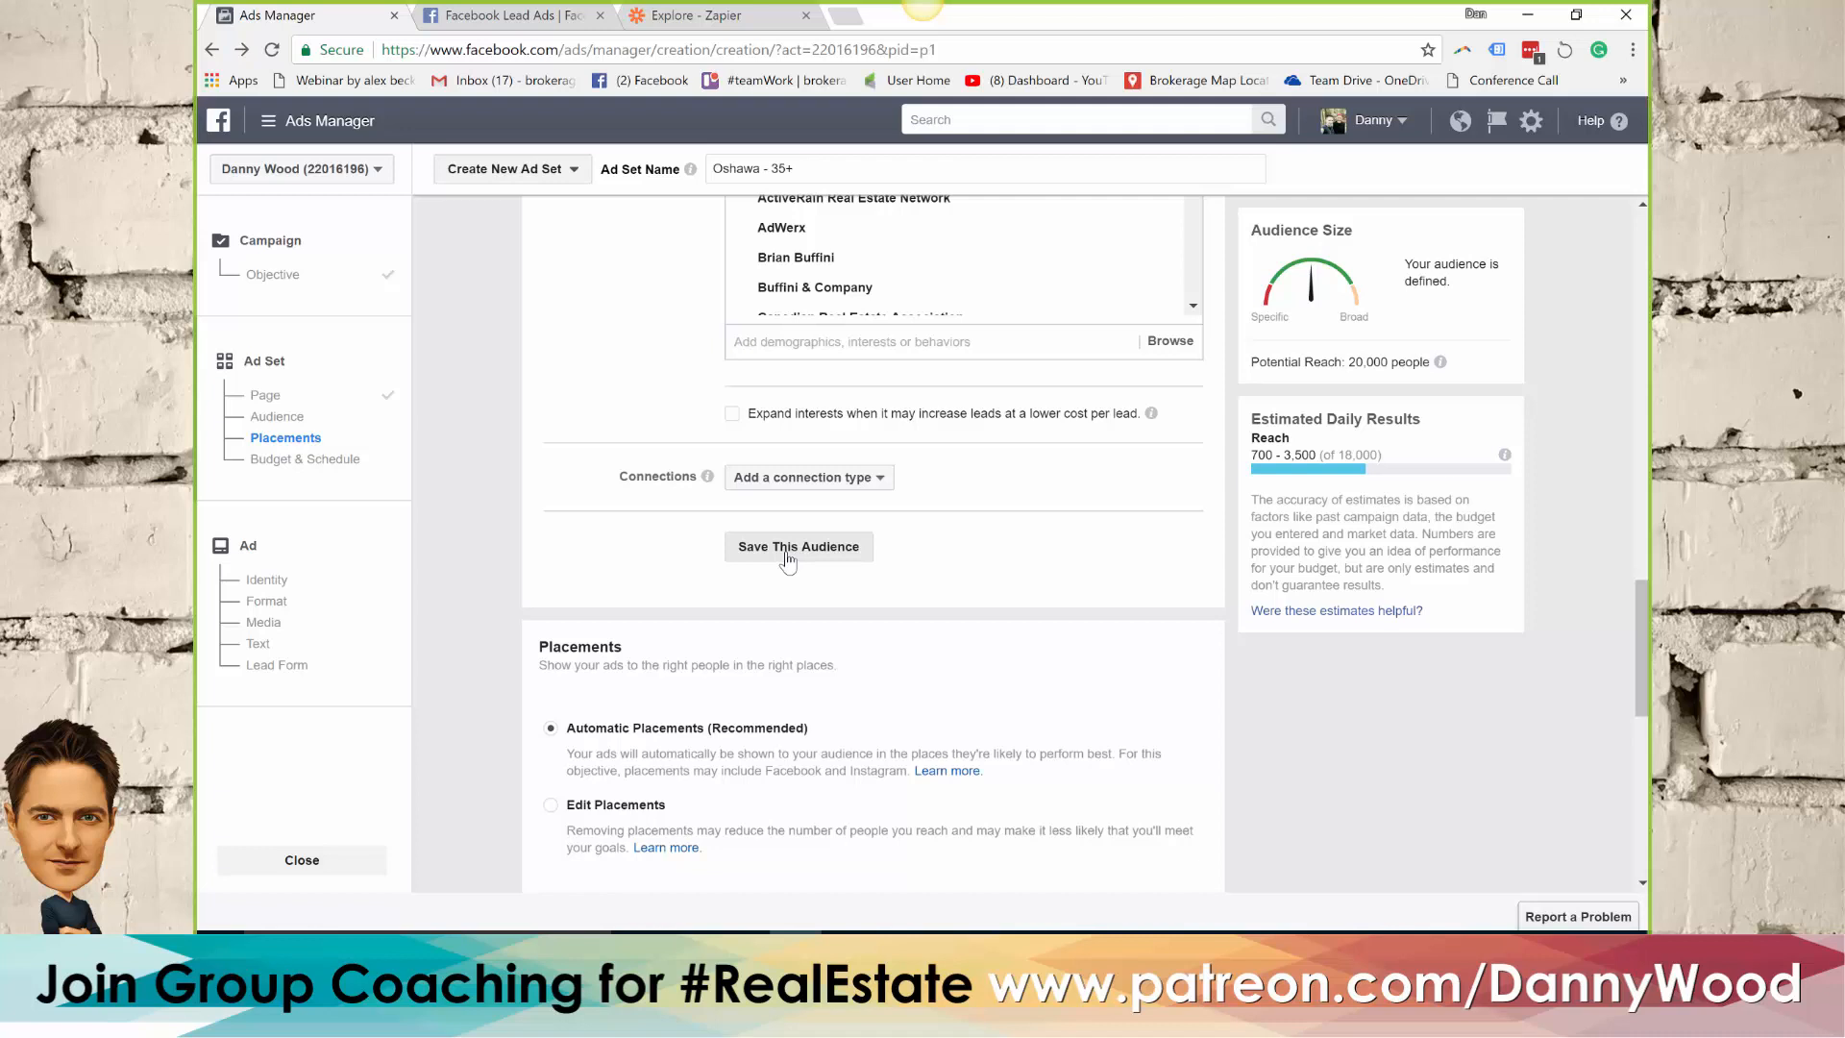
{"action": "left_click", "coordinate": [786, 552]}
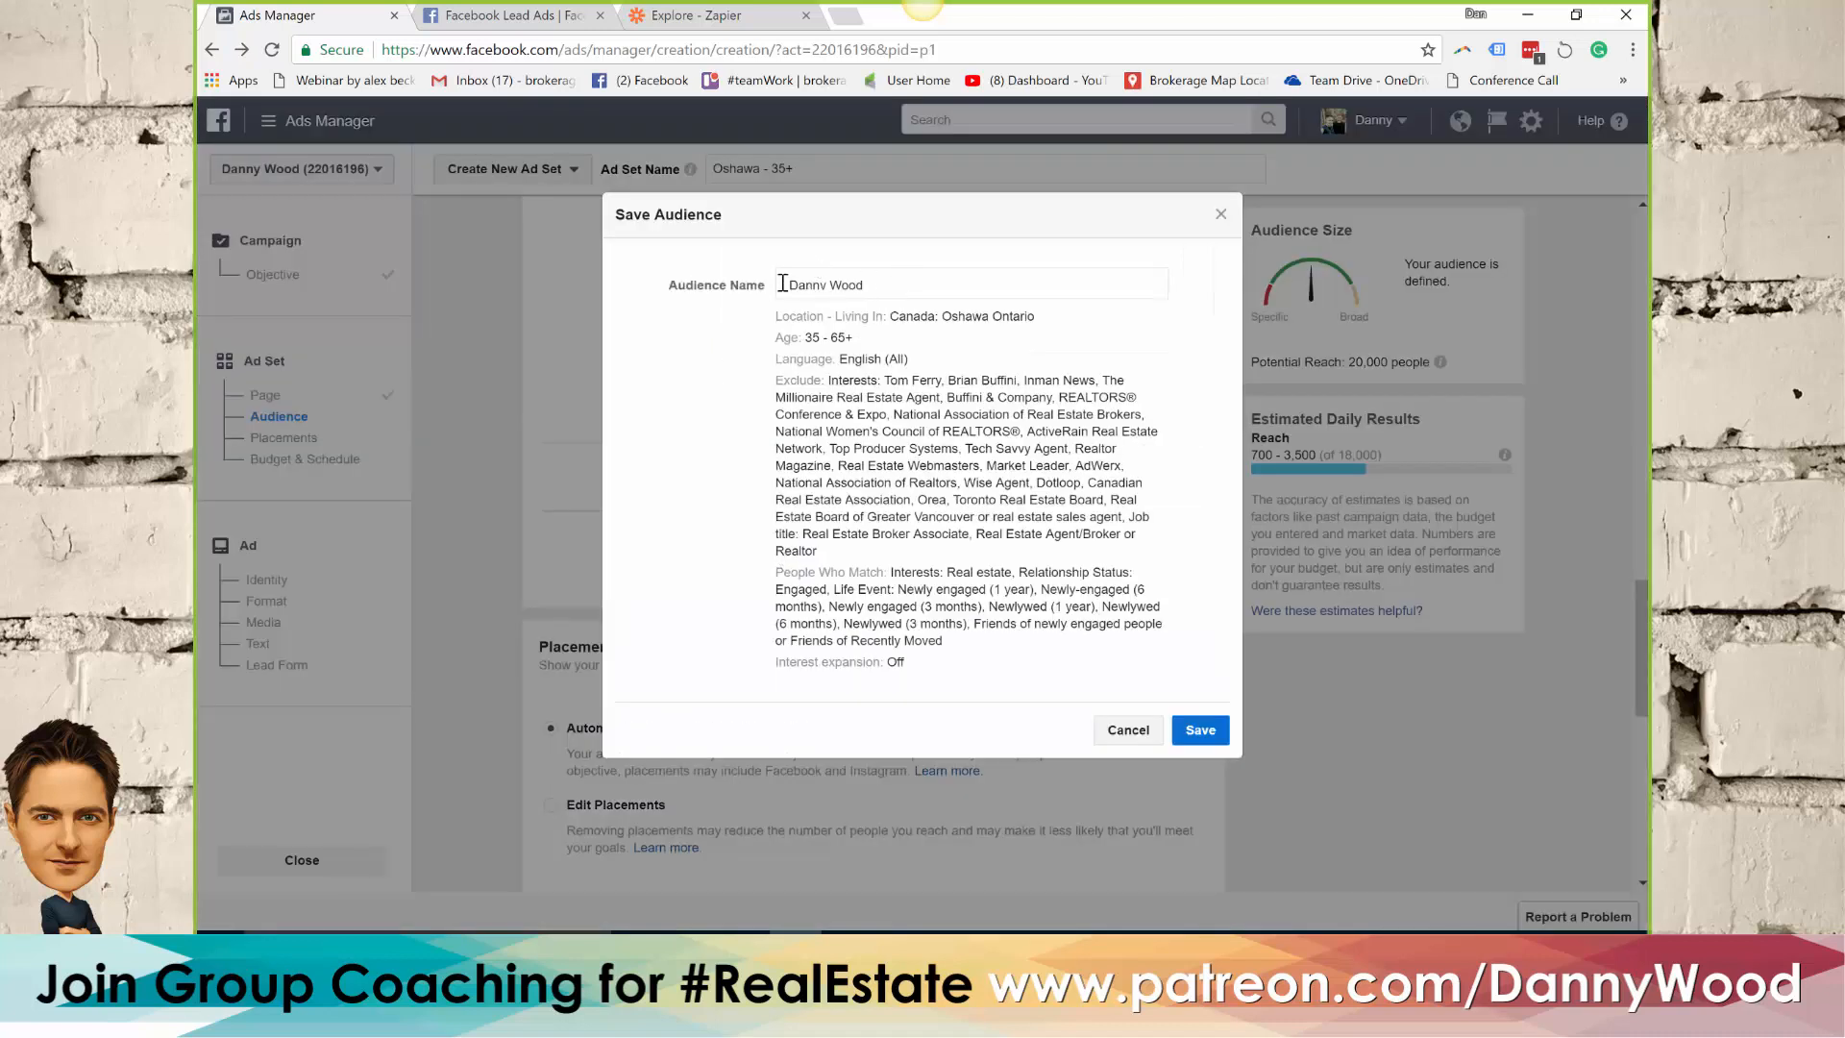
{"action": "triple_click", "coordinate": [825, 284]}
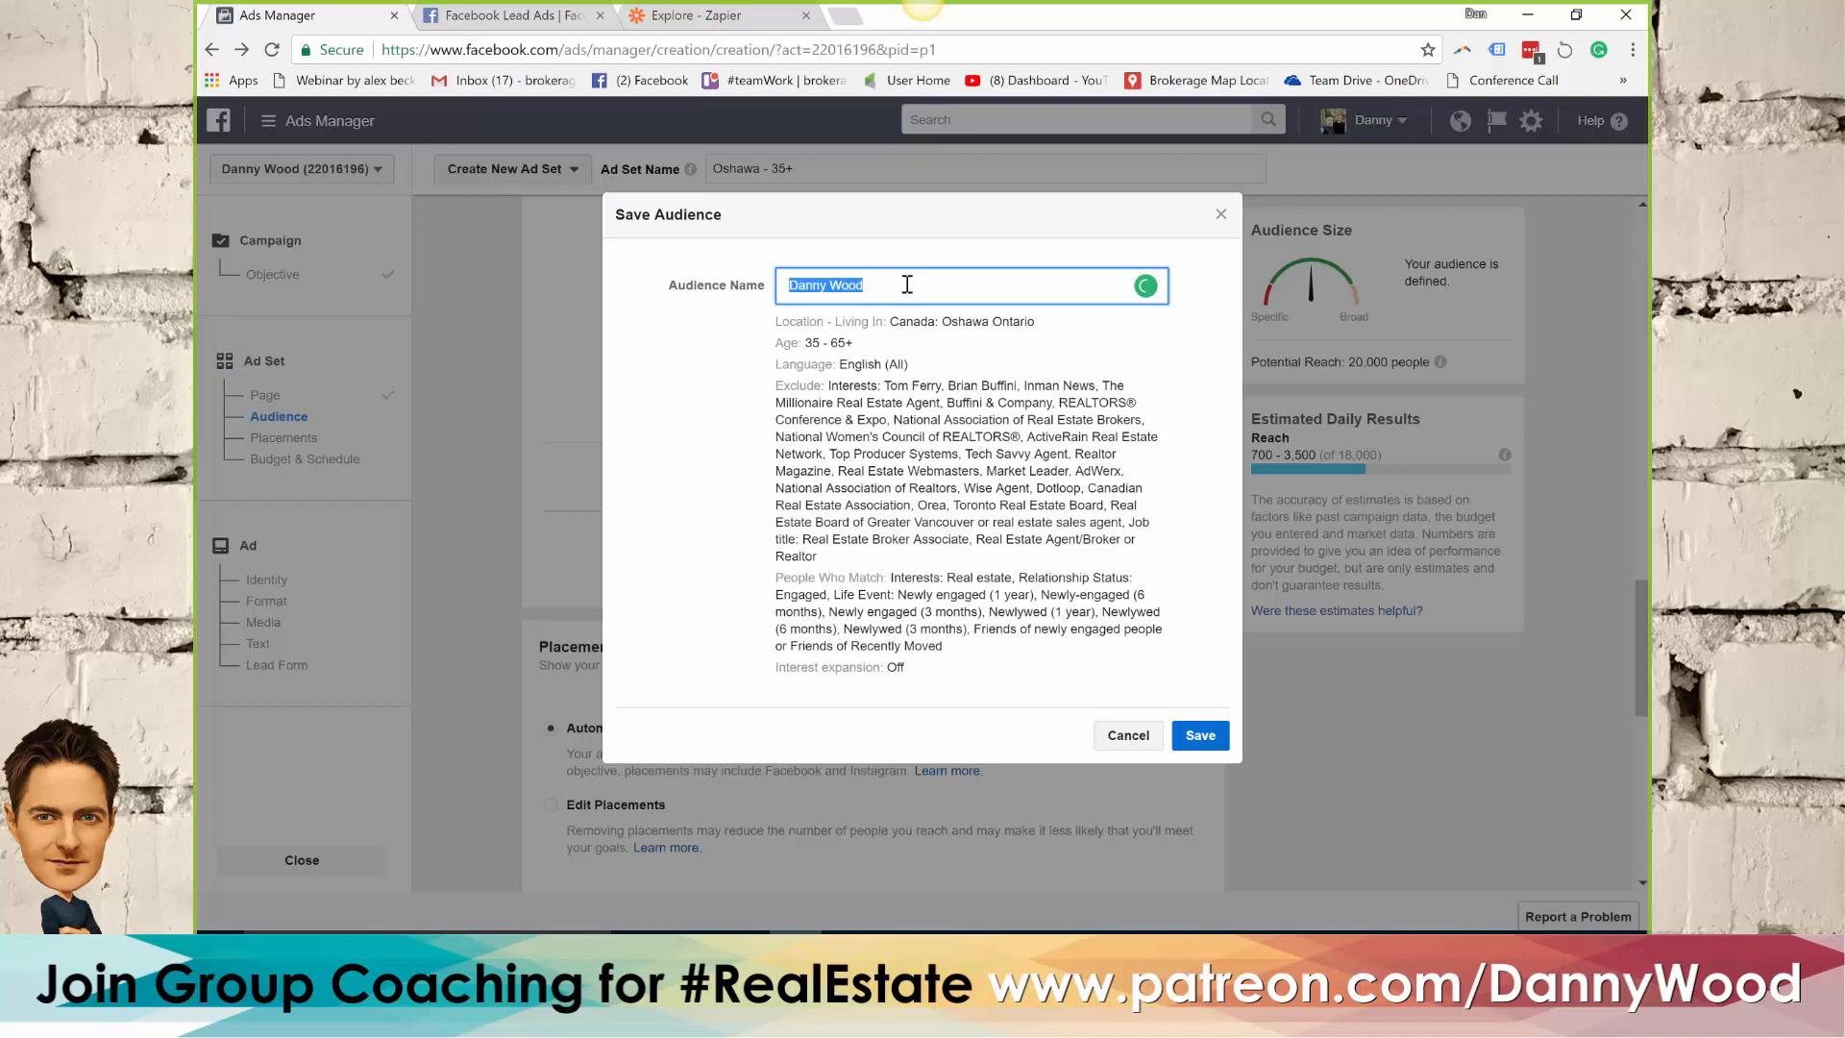
{"action": "type", "text": "No agents in Oshawa"}
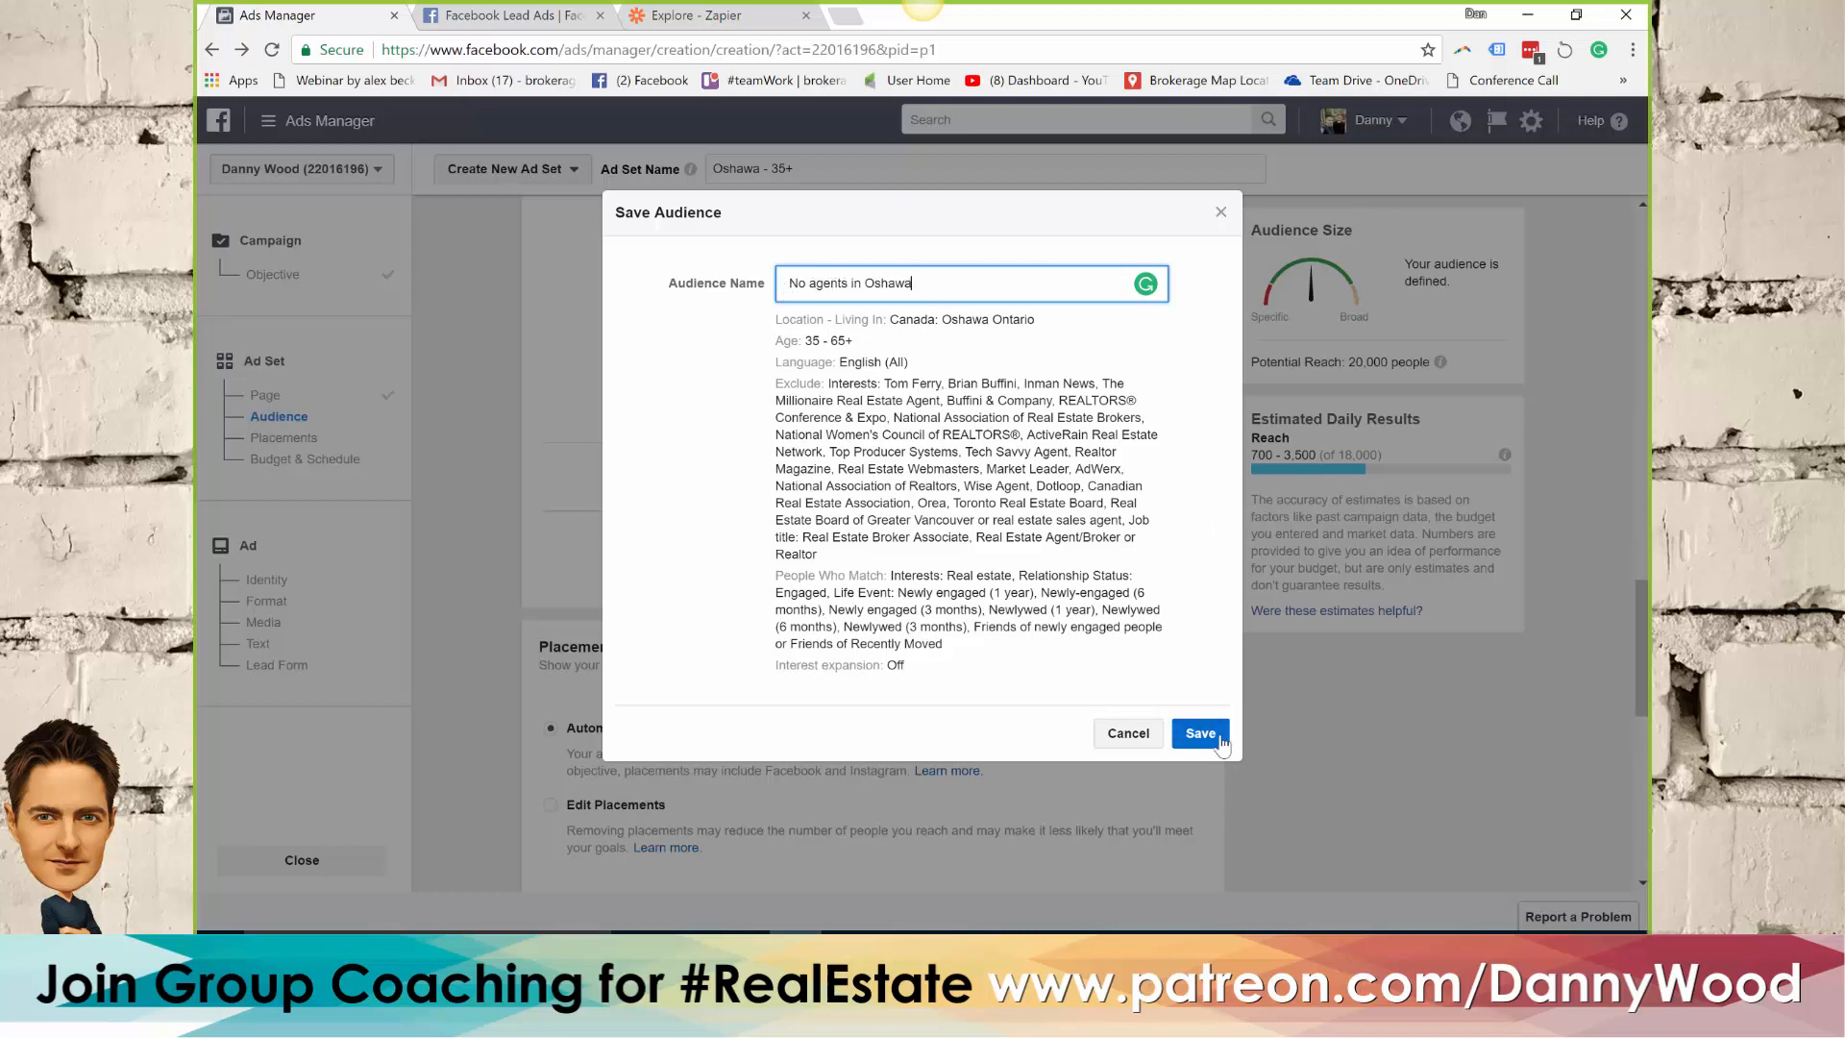
{"action": "left_click", "coordinate": [1220, 214]}
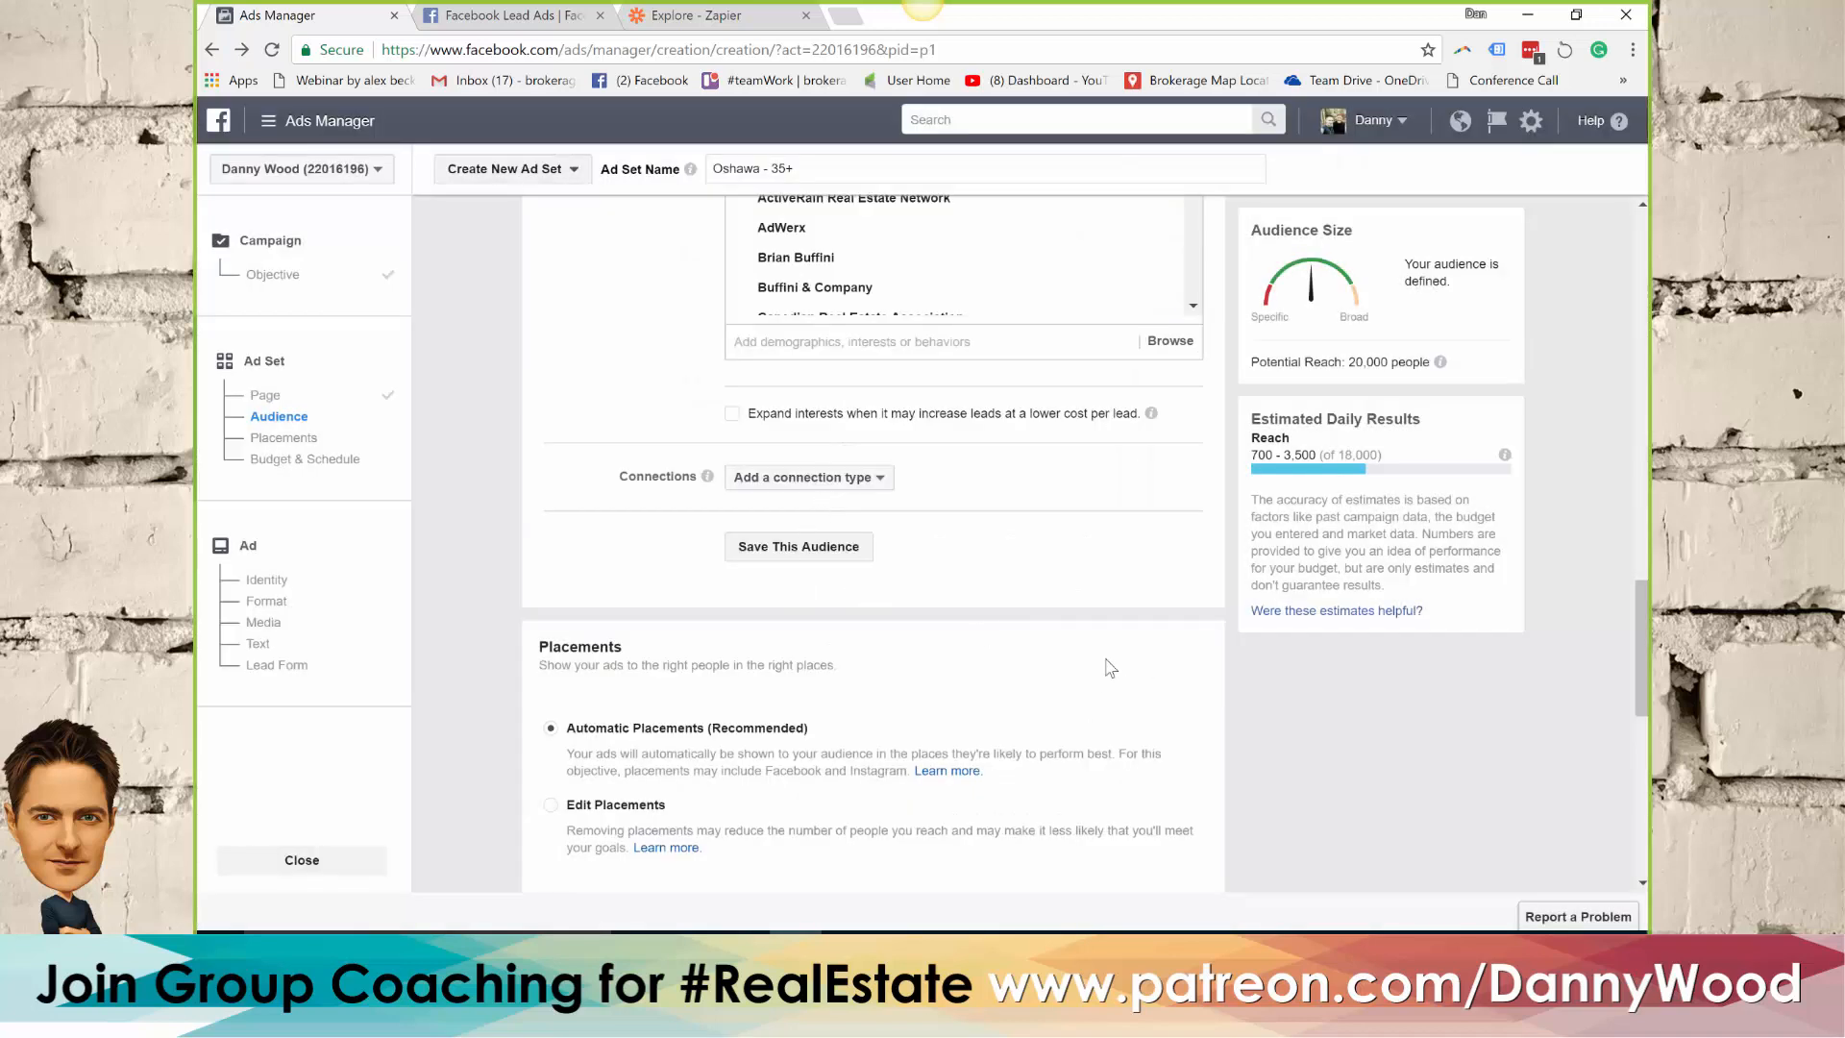
Review the ad set's audience settings, from the Facebook page and location to the included and excluded detailed targeting
{"action": "scroll", "coordinate": [624, 577], "scroll_direction": "up", "scroll_amount": 3}
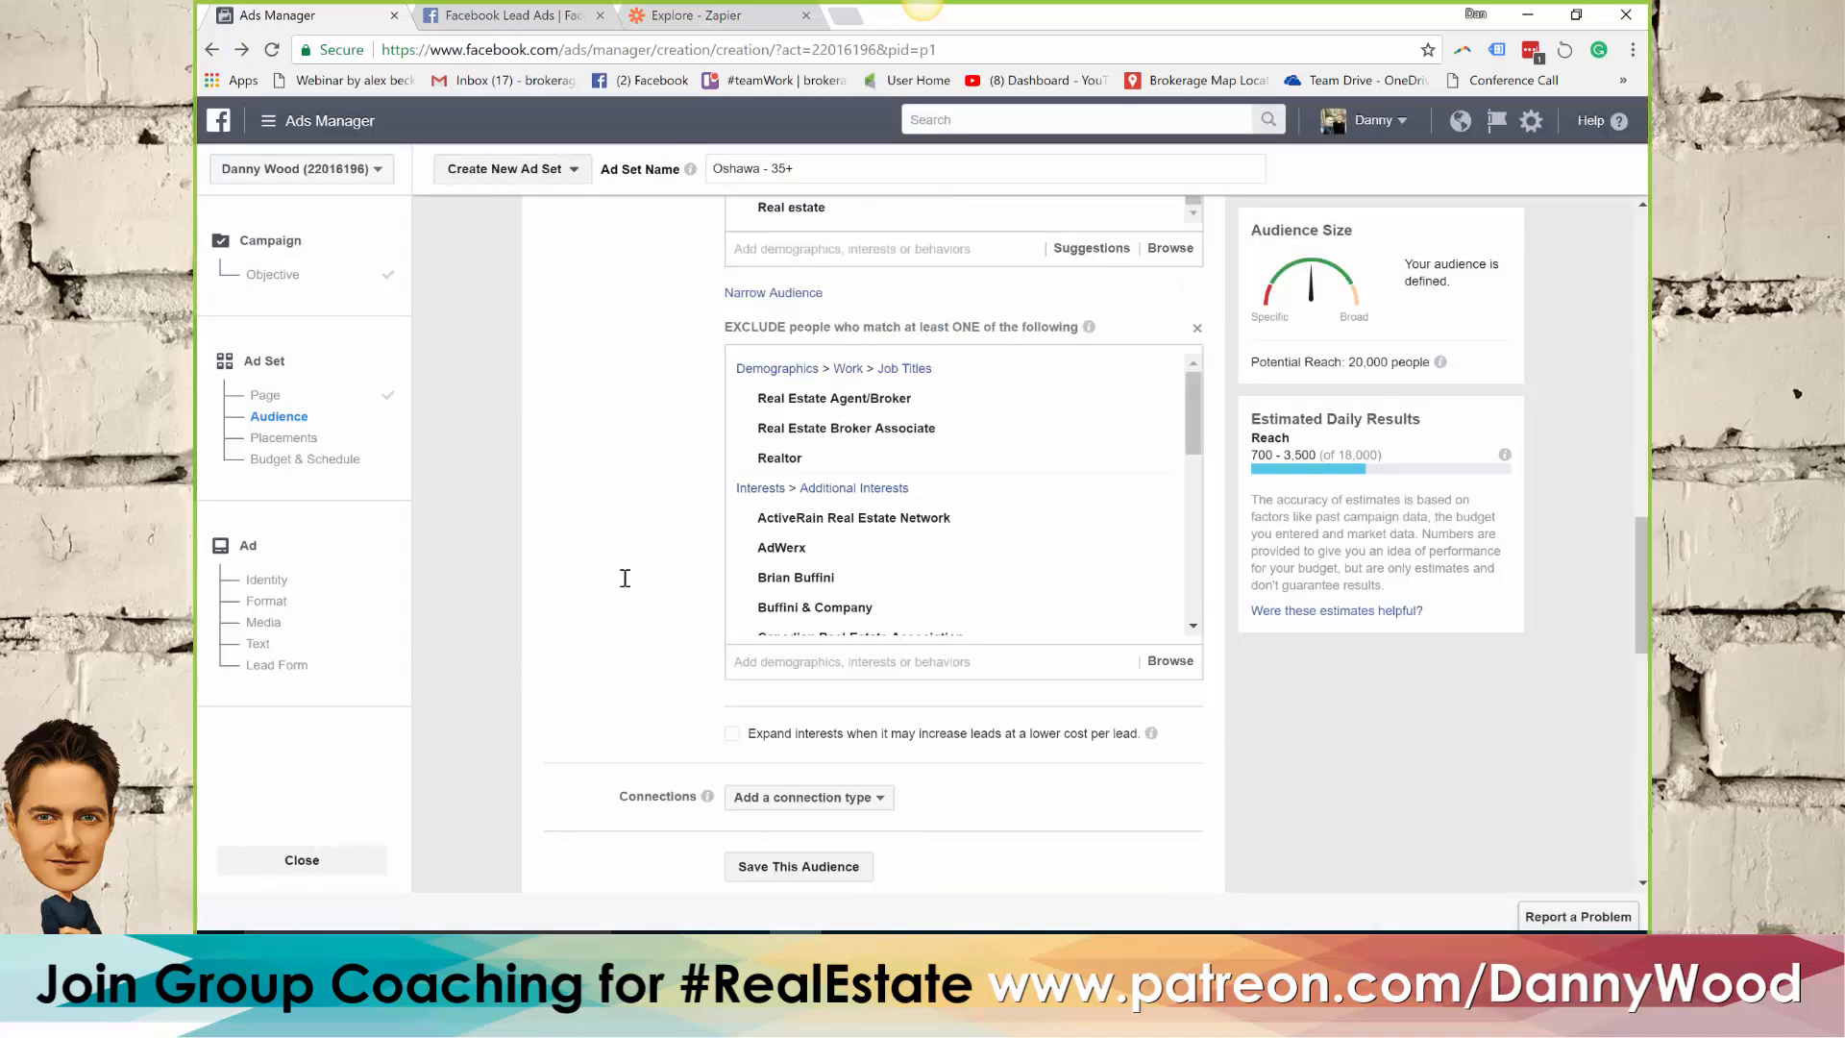
{"action": "scroll", "coordinate": [625, 577], "scroll_direction": "up", "scroll_amount": 8}
{"action": "scroll", "coordinate": [622, 578], "scroll_direction": "up", "scroll_amount": 5}
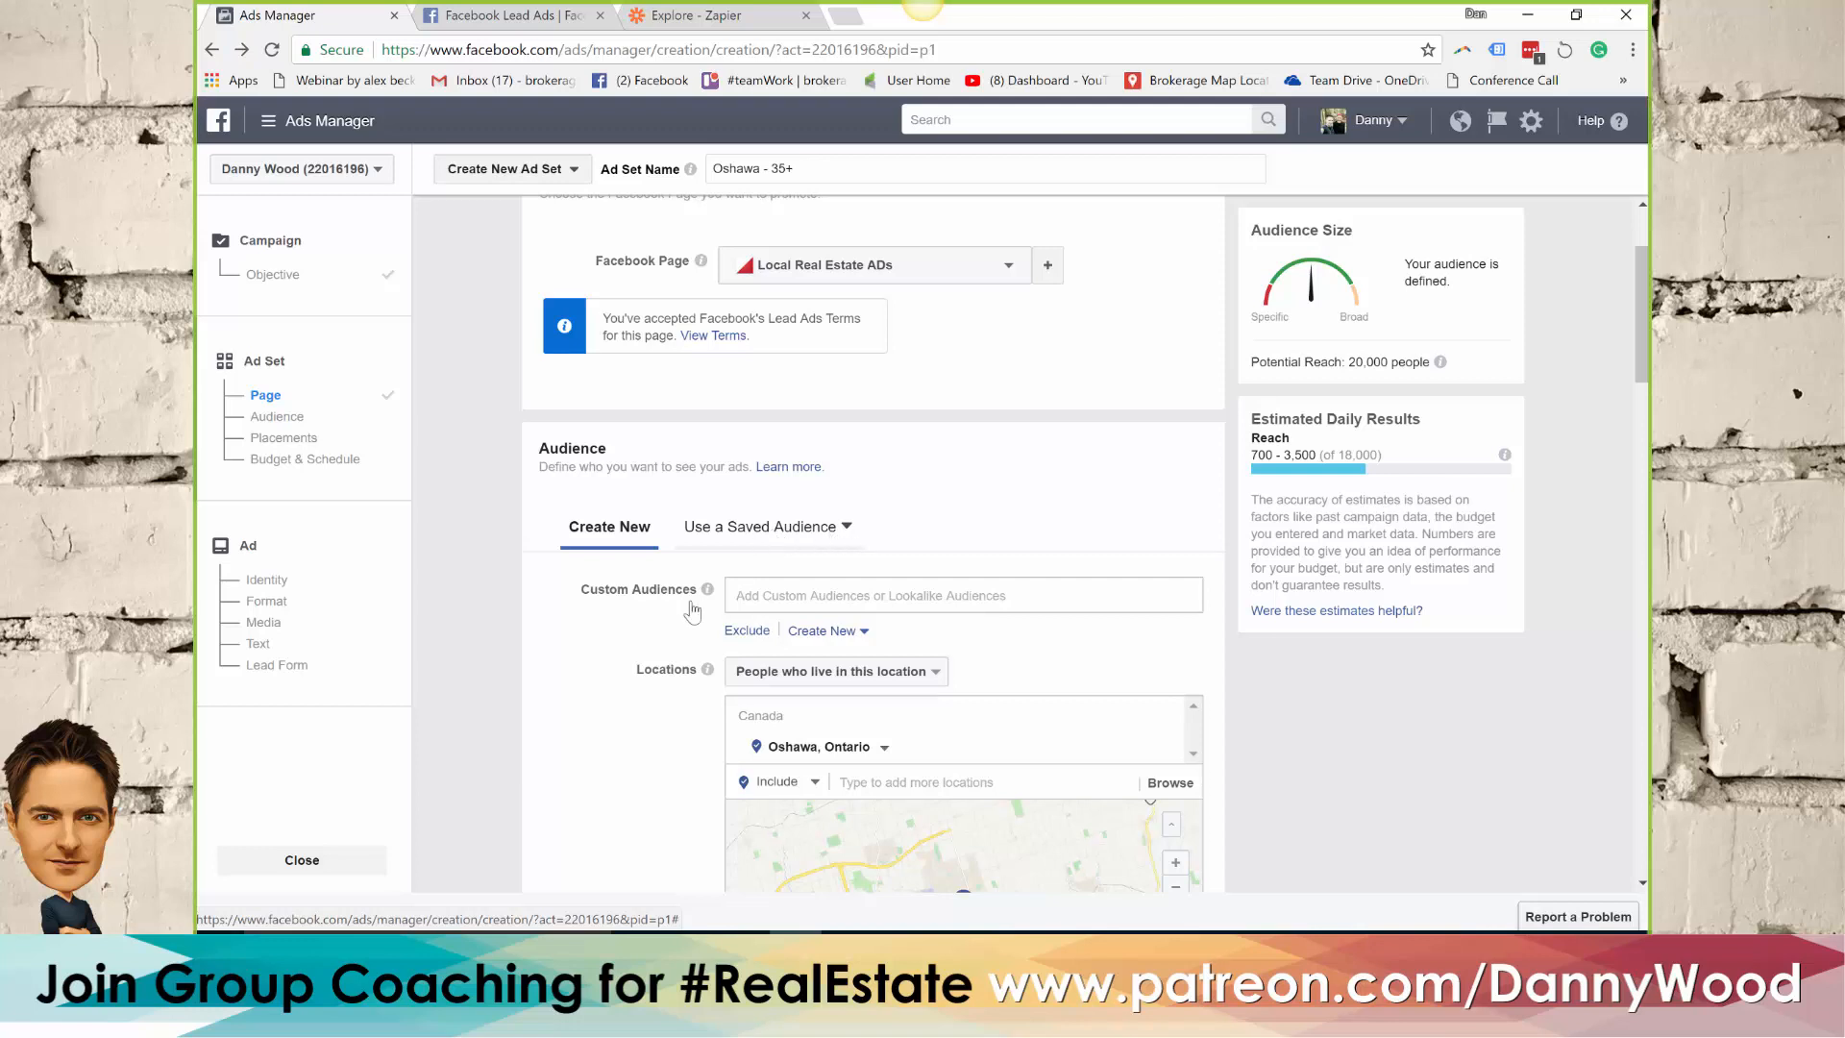
{"action": "scroll", "coordinate": [572, 624], "scroll_direction": "down", "scroll_amount": 2}
{"action": "scroll", "coordinate": [593, 608], "scroll_direction": "down", "scroll_amount": 6}
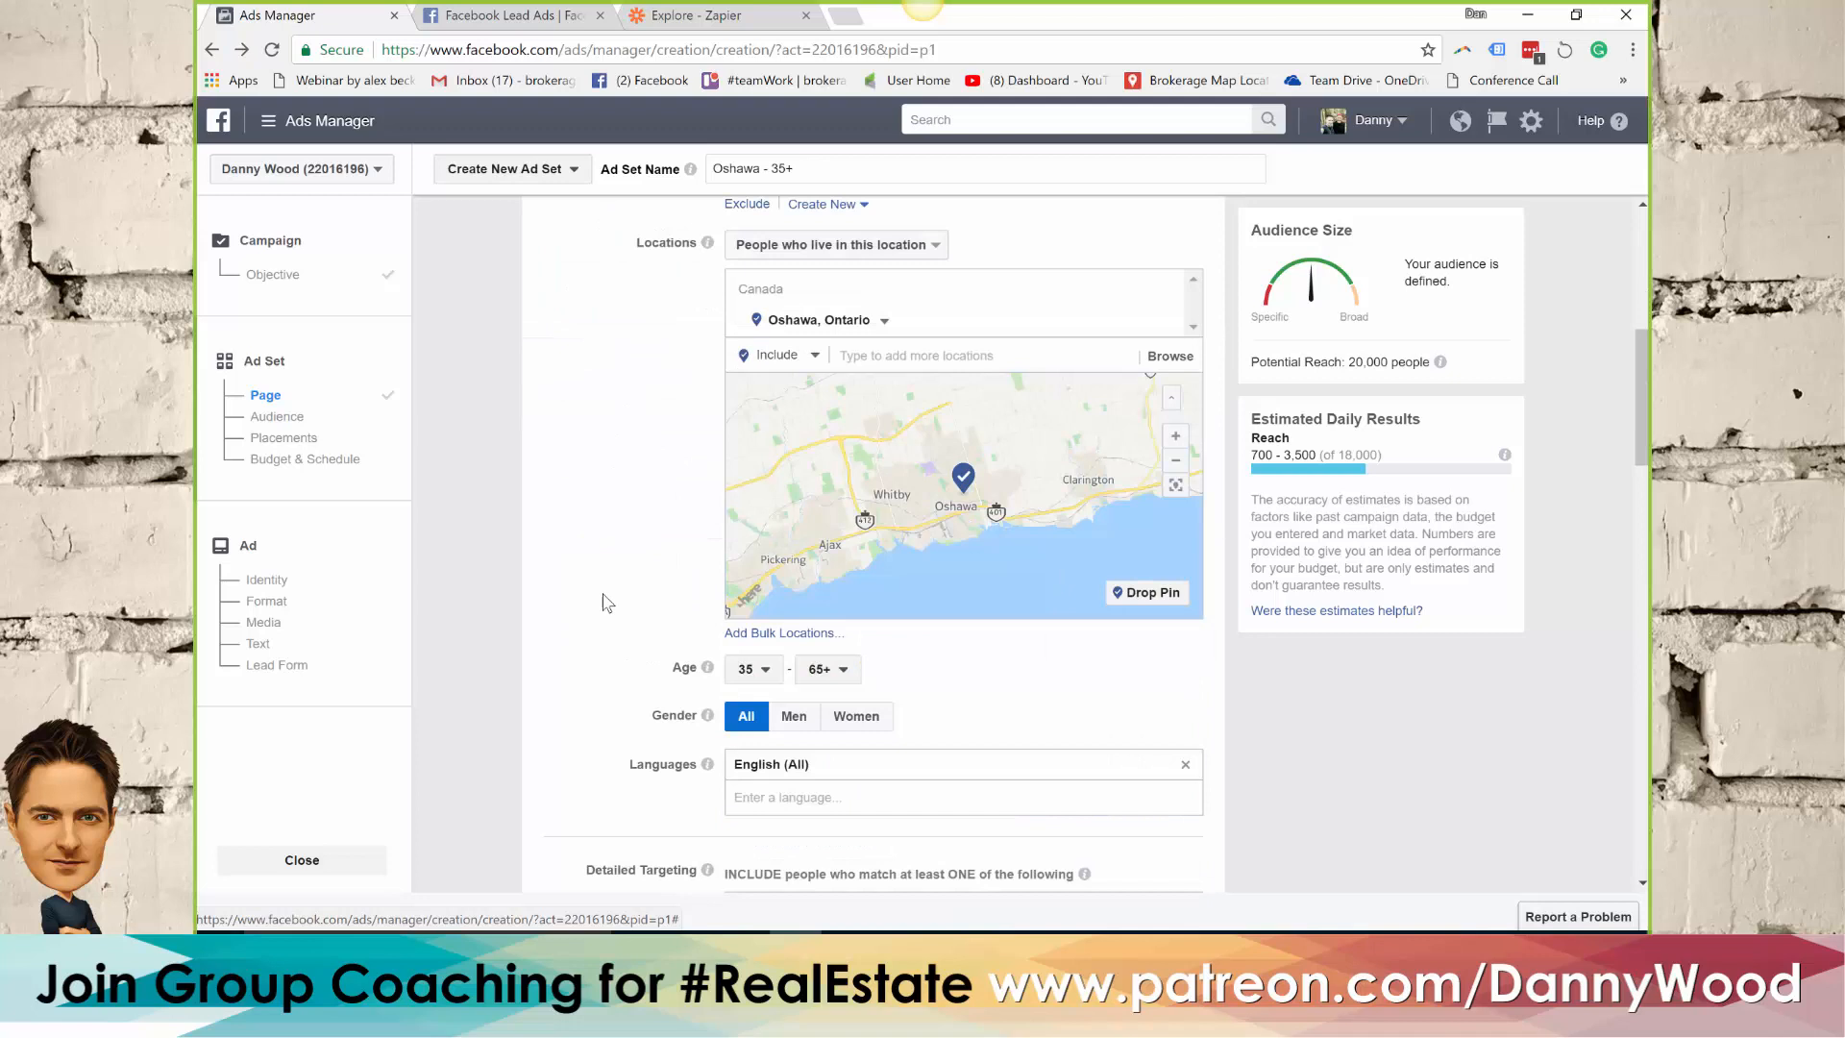
{"action": "scroll", "coordinate": [607, 604], "scroll_direction": "down", "scroll_amount": 5}
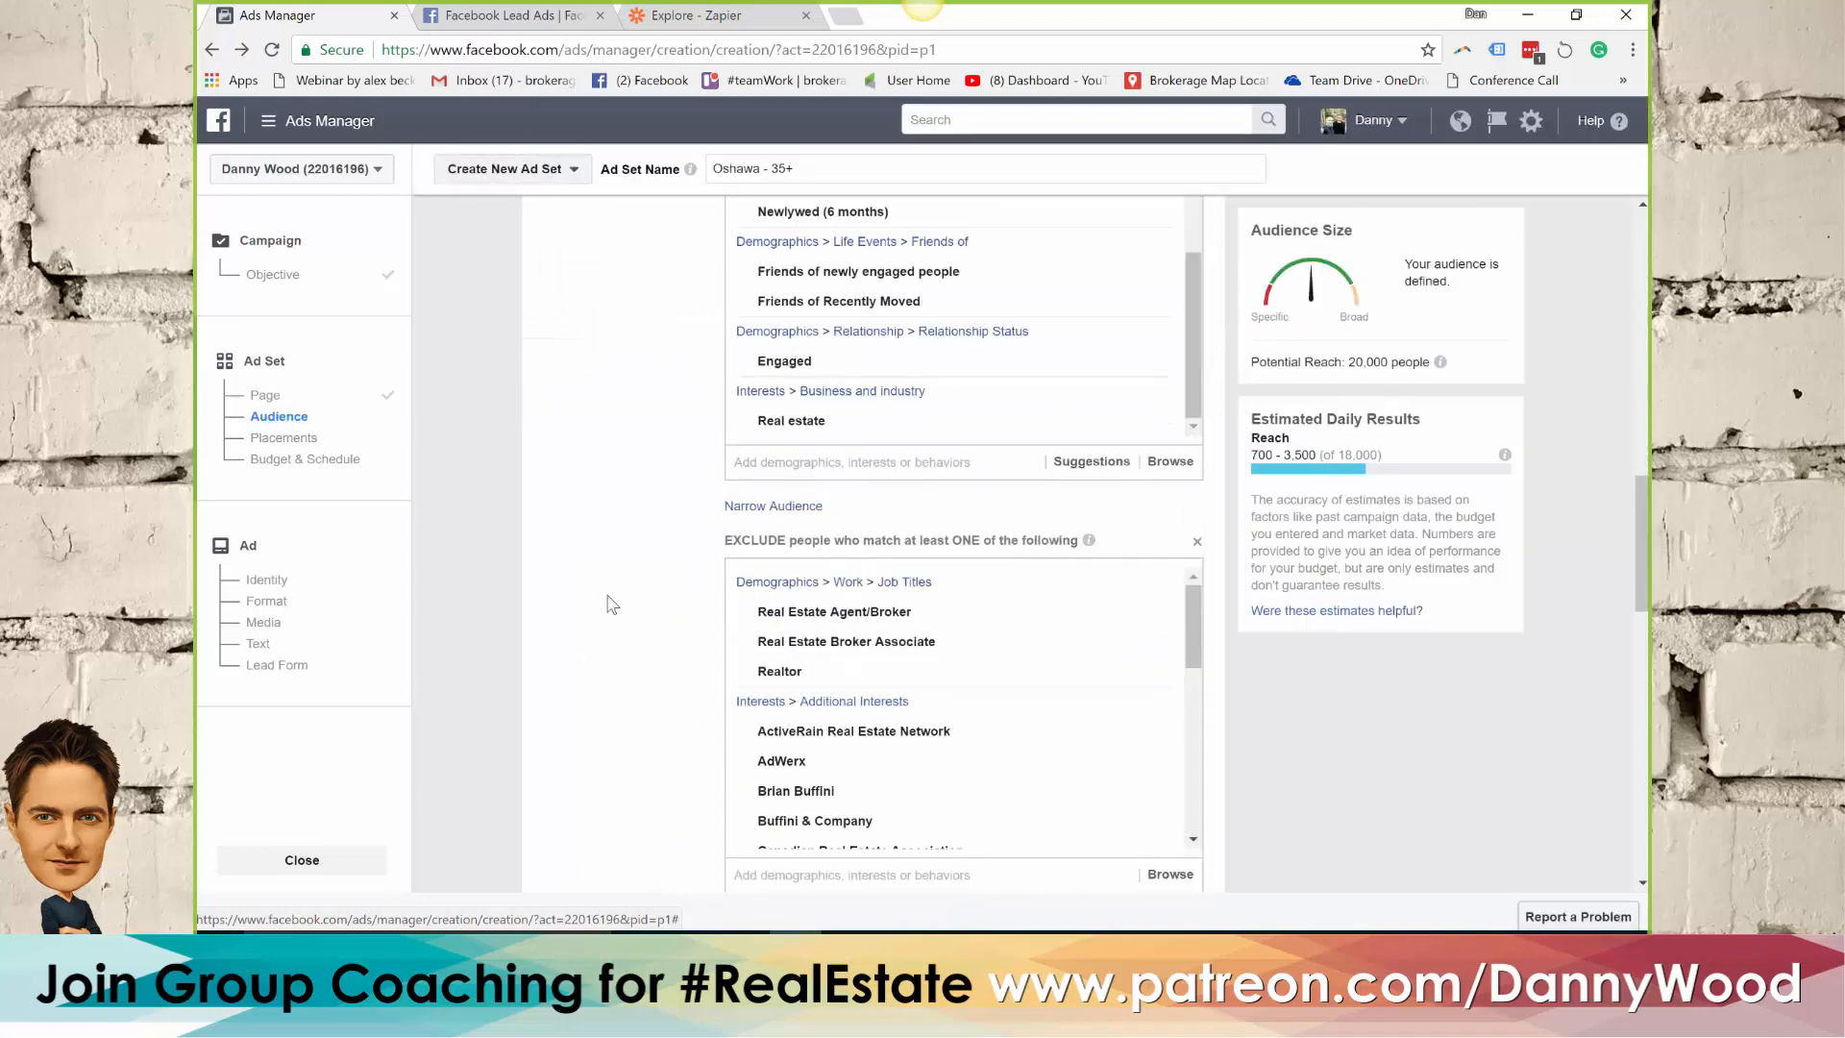
Switch to Edit Placements, expand the Facebook platform to inspect its eligible placements, and return to Automatic Placements
{"action": "scroll", "coordinate": [620, 603], "scroll_direction": "down", "scroll_amount": 9}
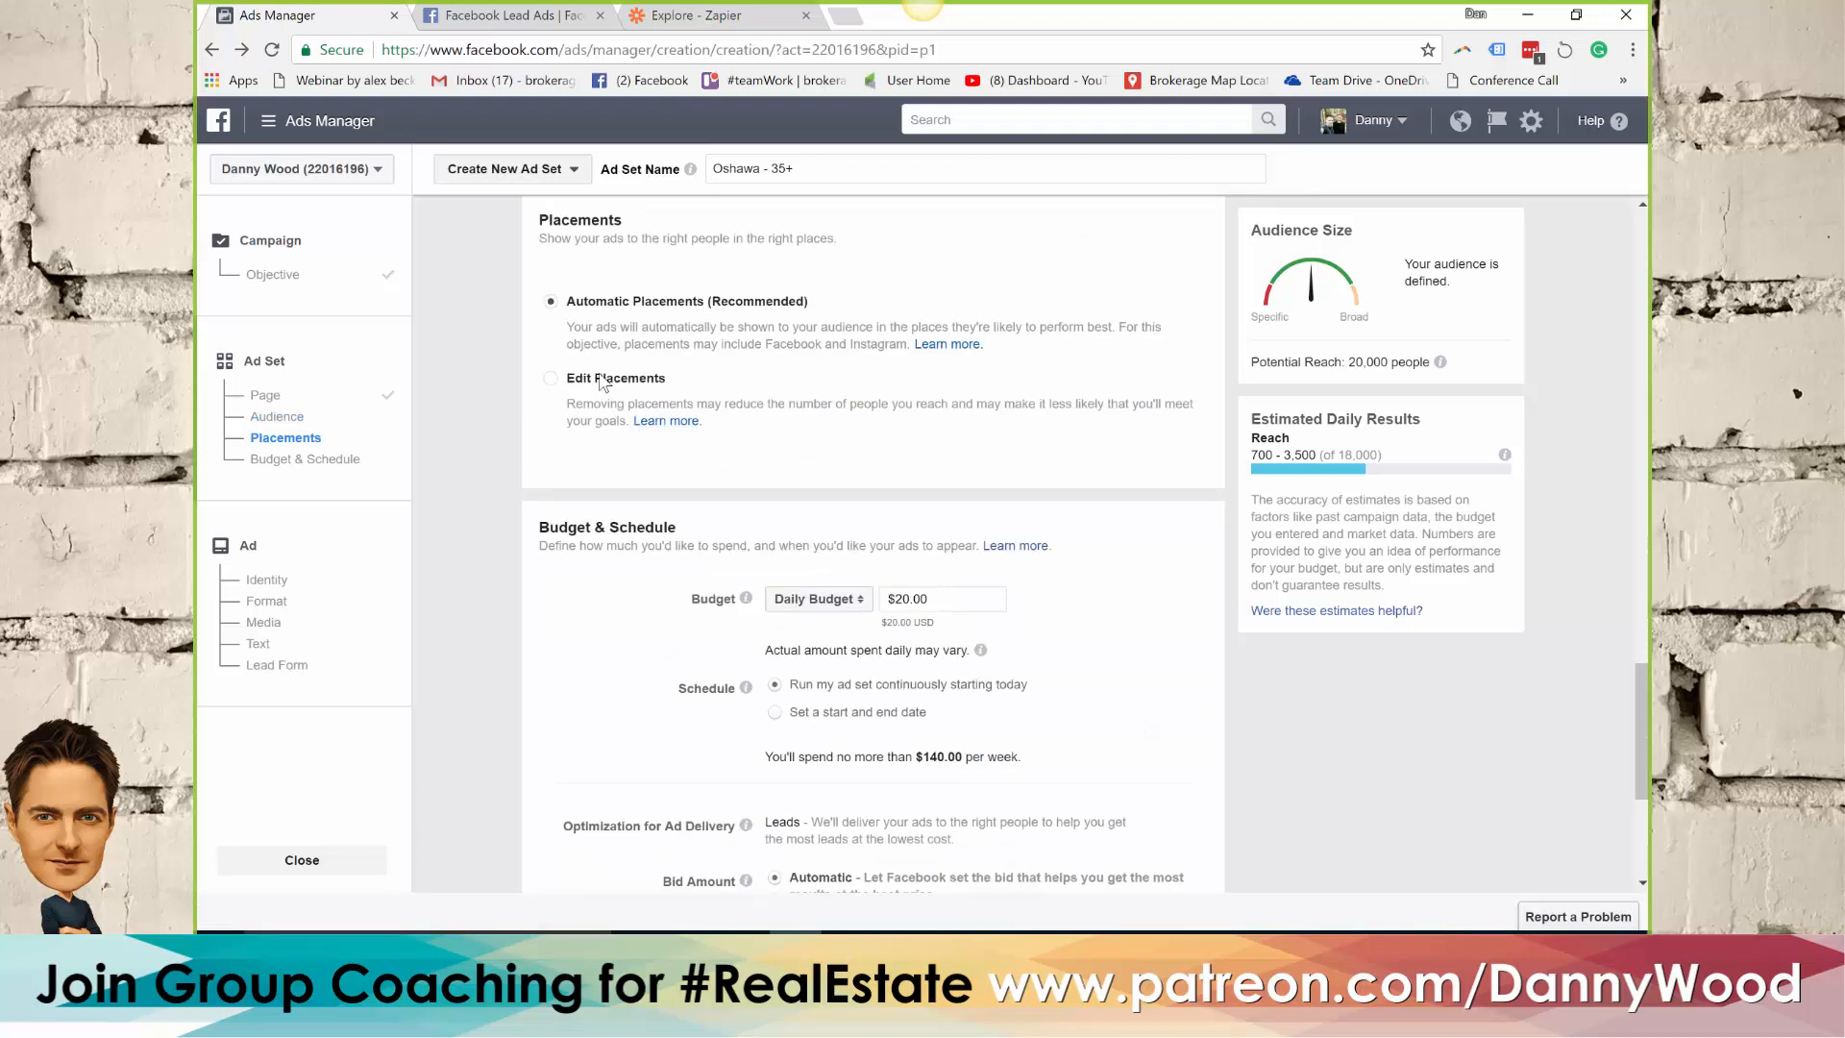
{"action": "left_click", "coordinate": [550, 378]}
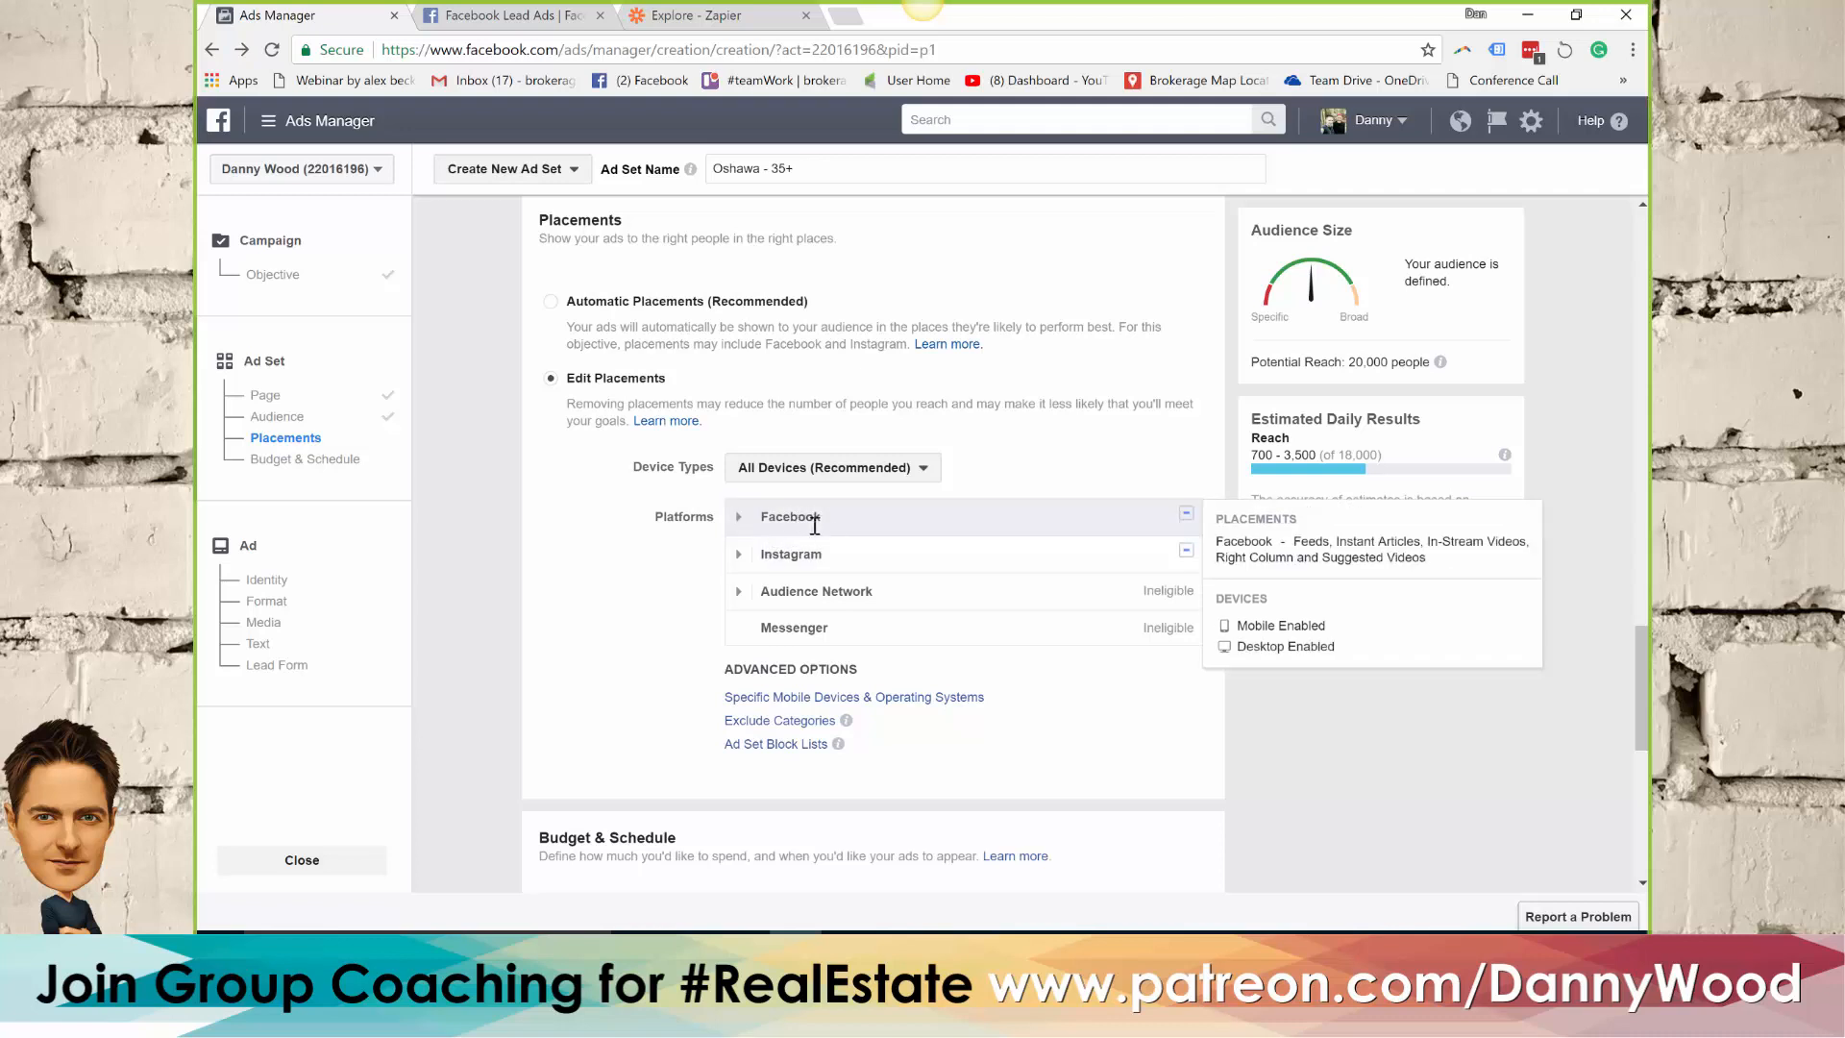
{"action": "left_click", "coordinate": [739, 519]}
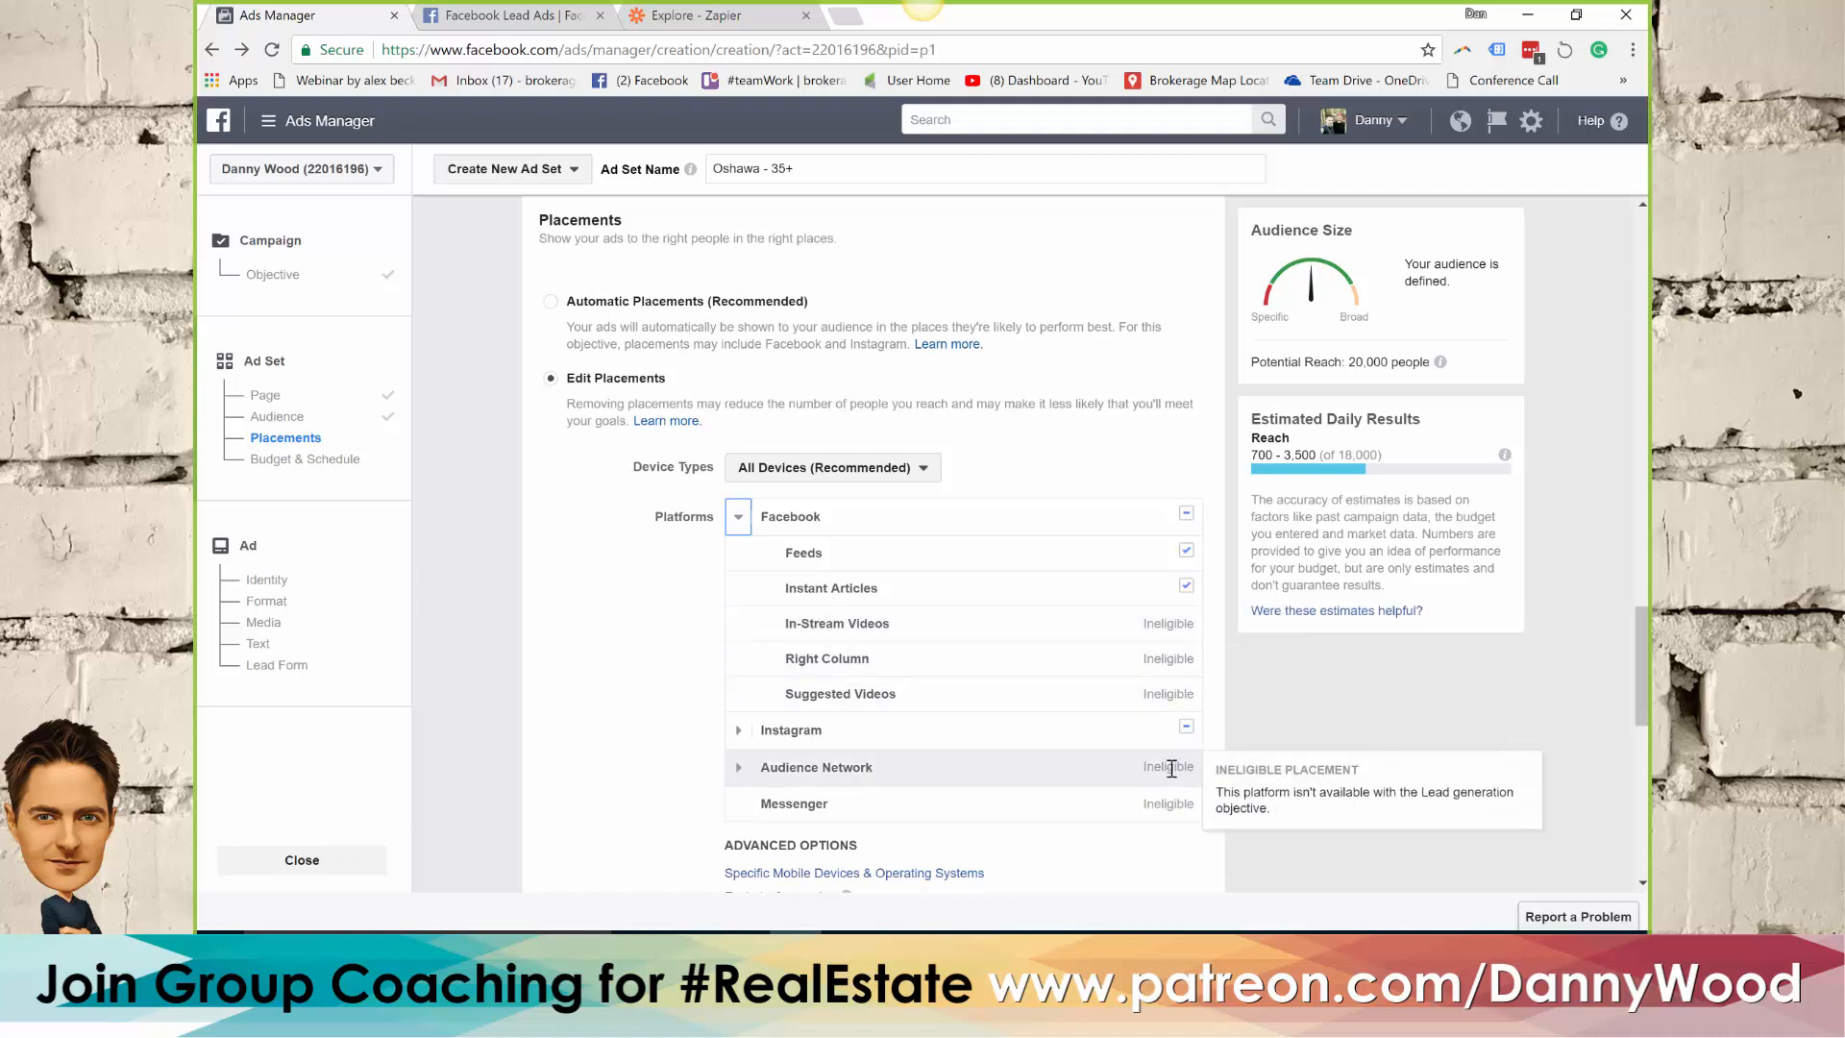
{"action": "left_click", "coordinate": [552, 302]}
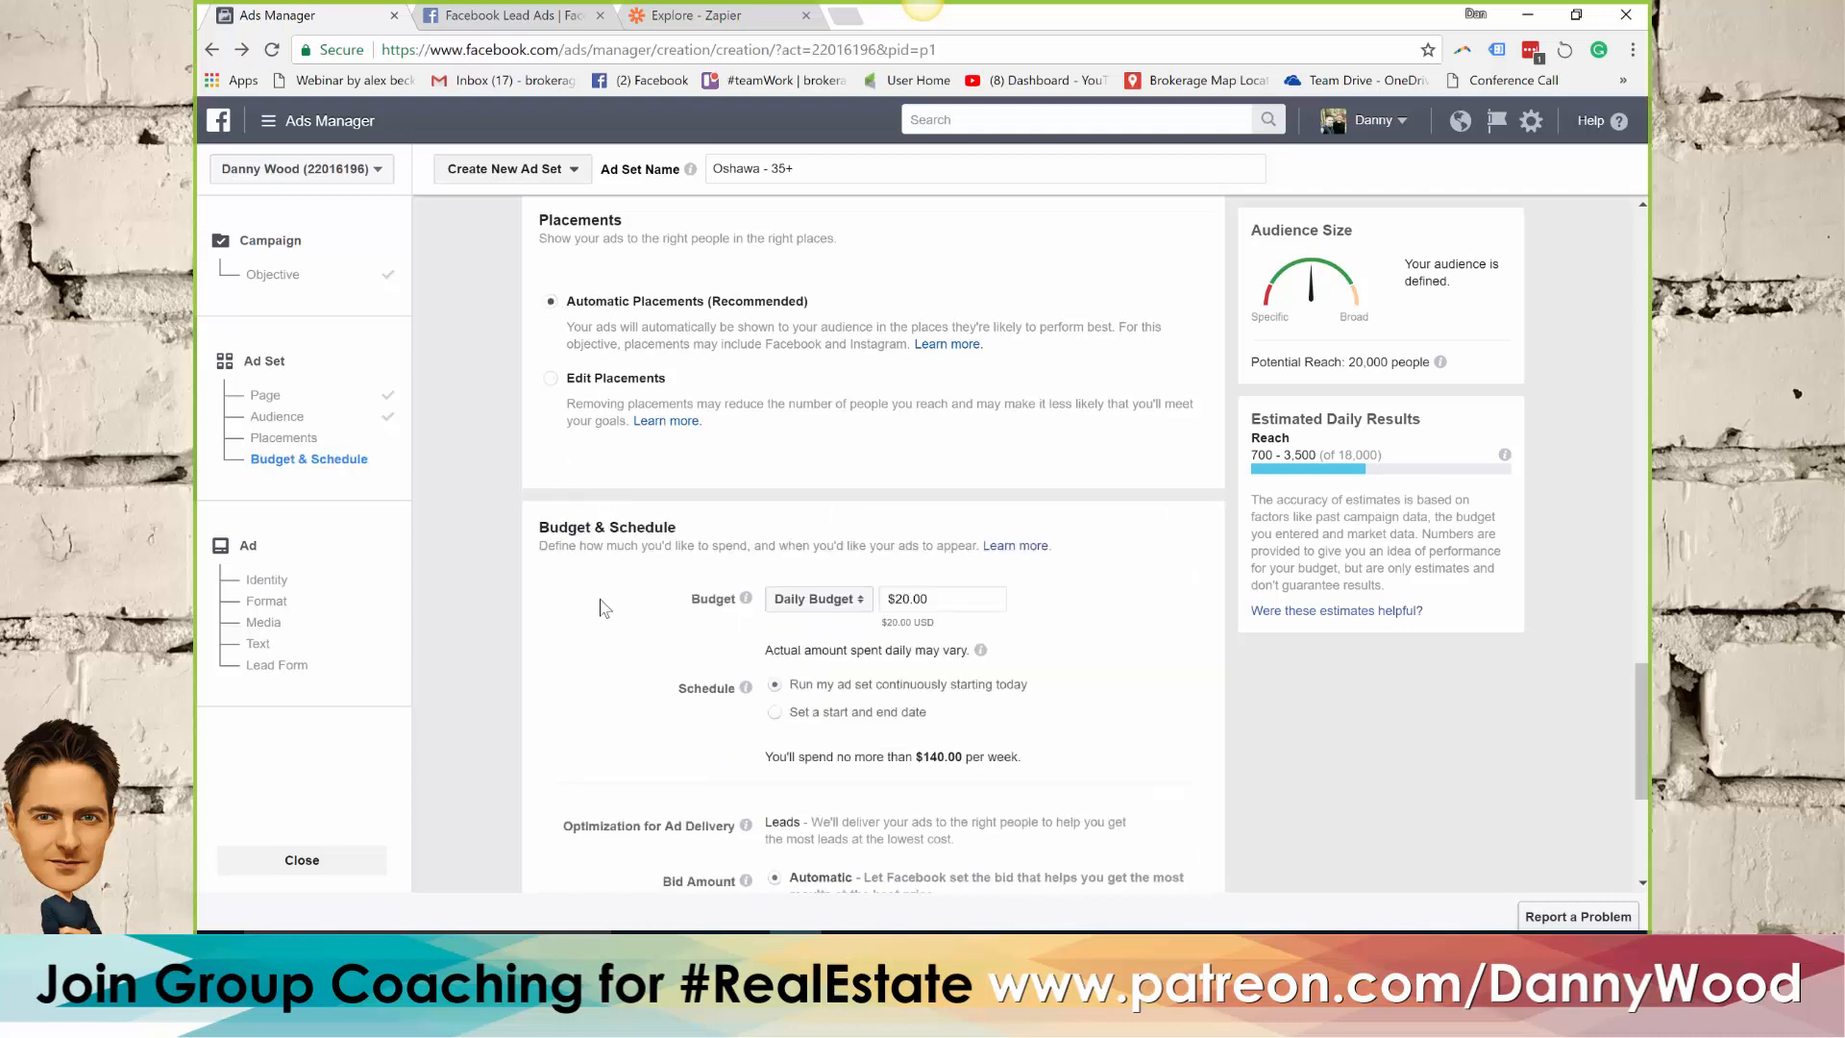
Set the ad set's daily budget to $5.00
{"action": "scroll", "coordinate": [605, 590], "scroll_direction": "down", "scroll_amount": 1}
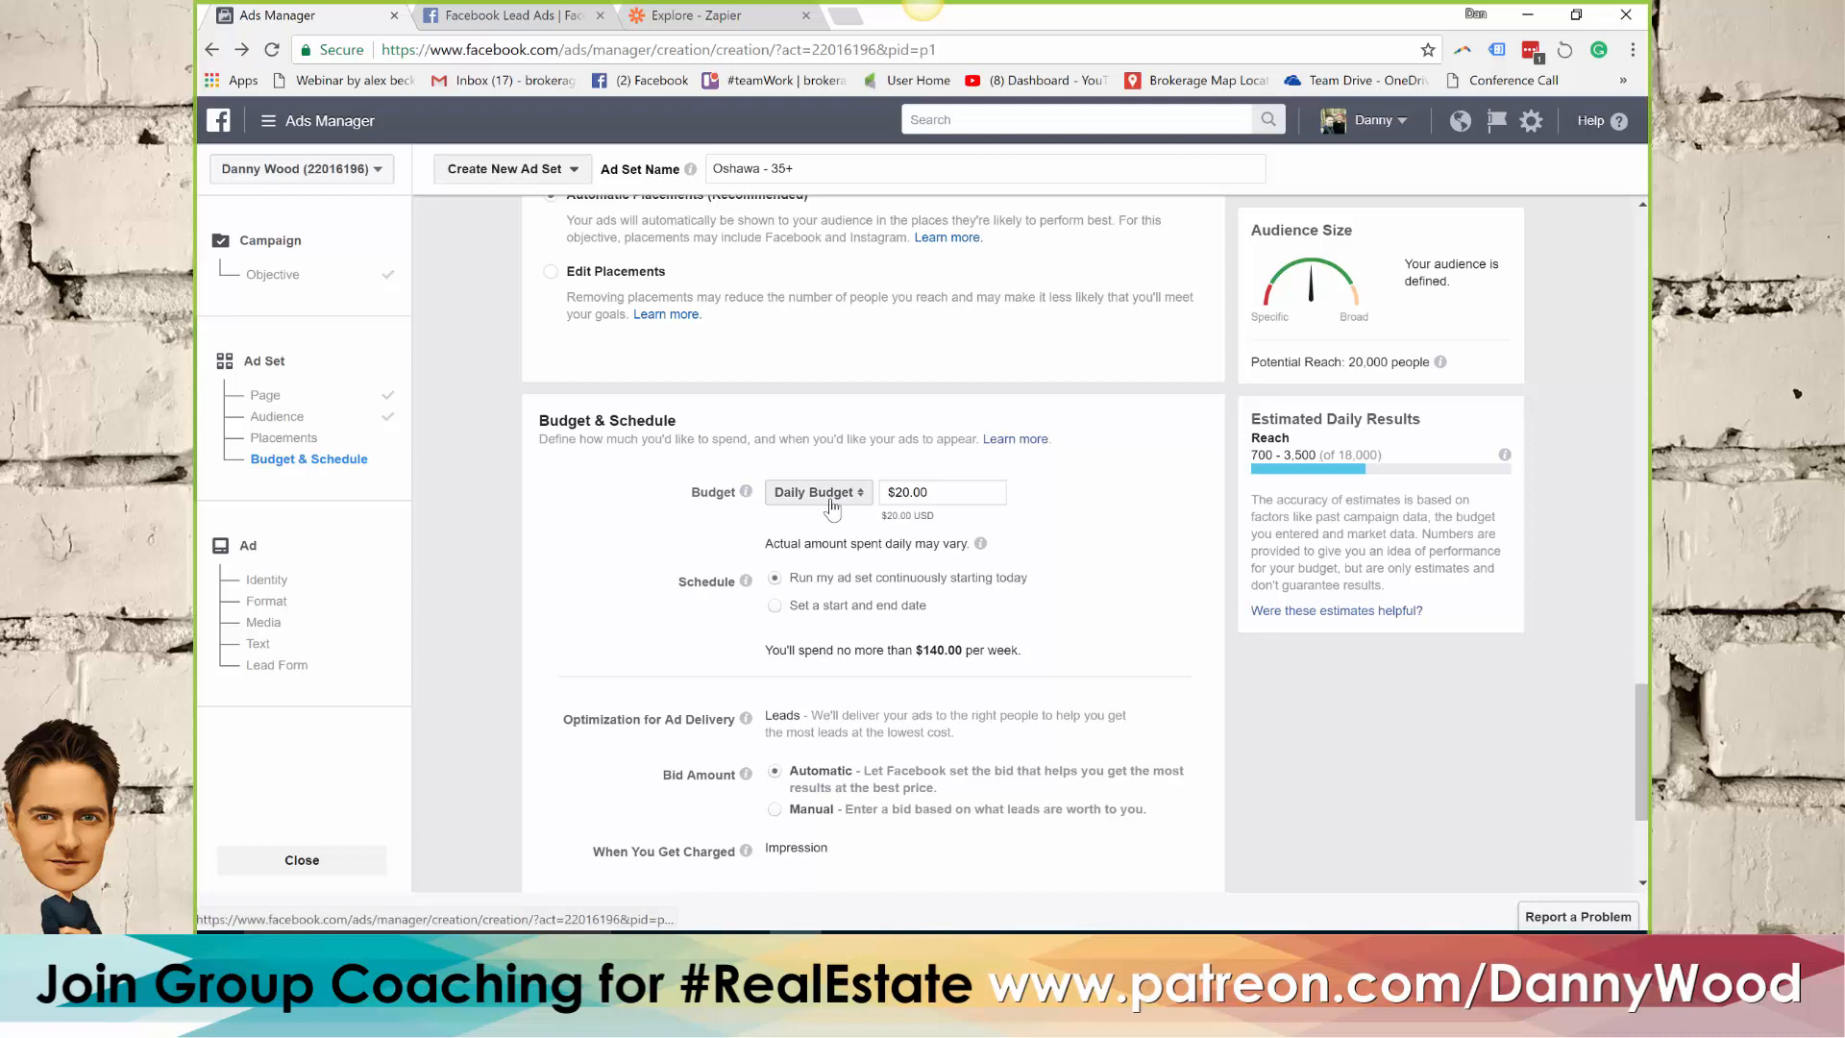
{"action": "left_click_drag", "start_coordinate": [964, 497], "coordinate": [898, 497]}
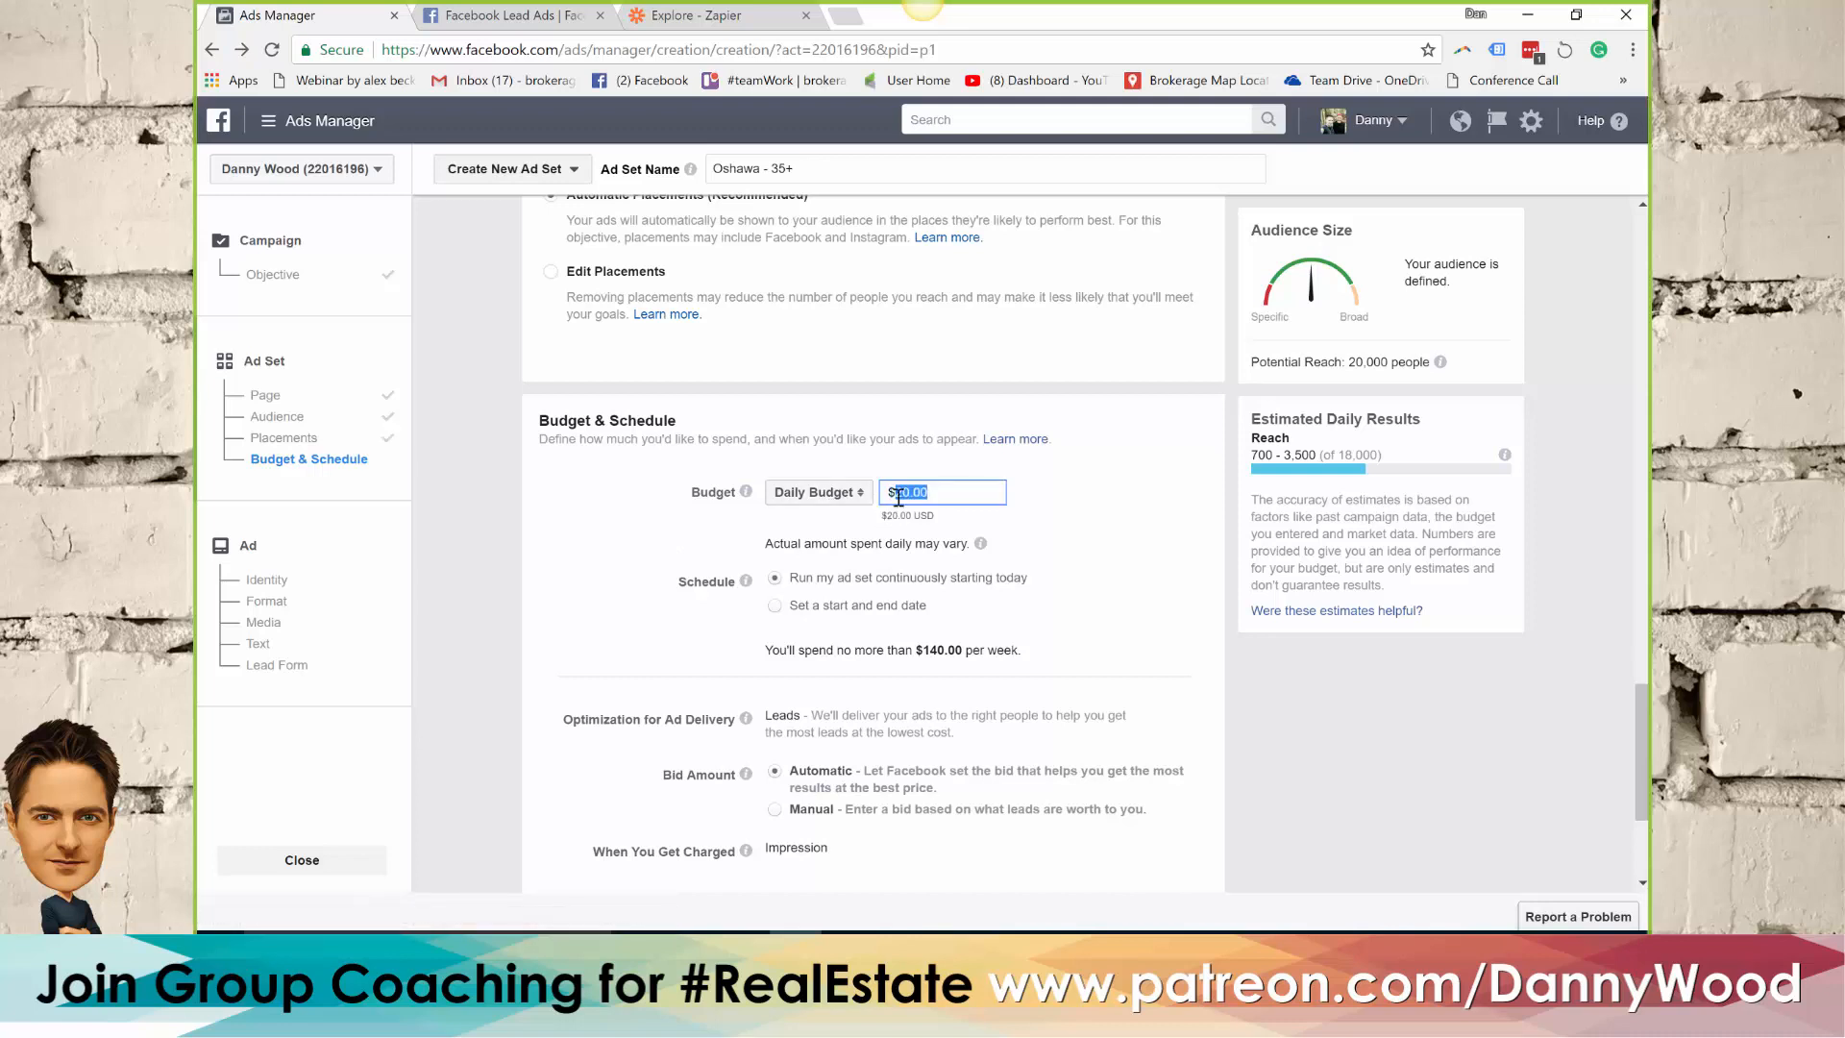
{"action": "type", "text": "5"}
{"action": "left_click", "coordinate": [1095, 490]}
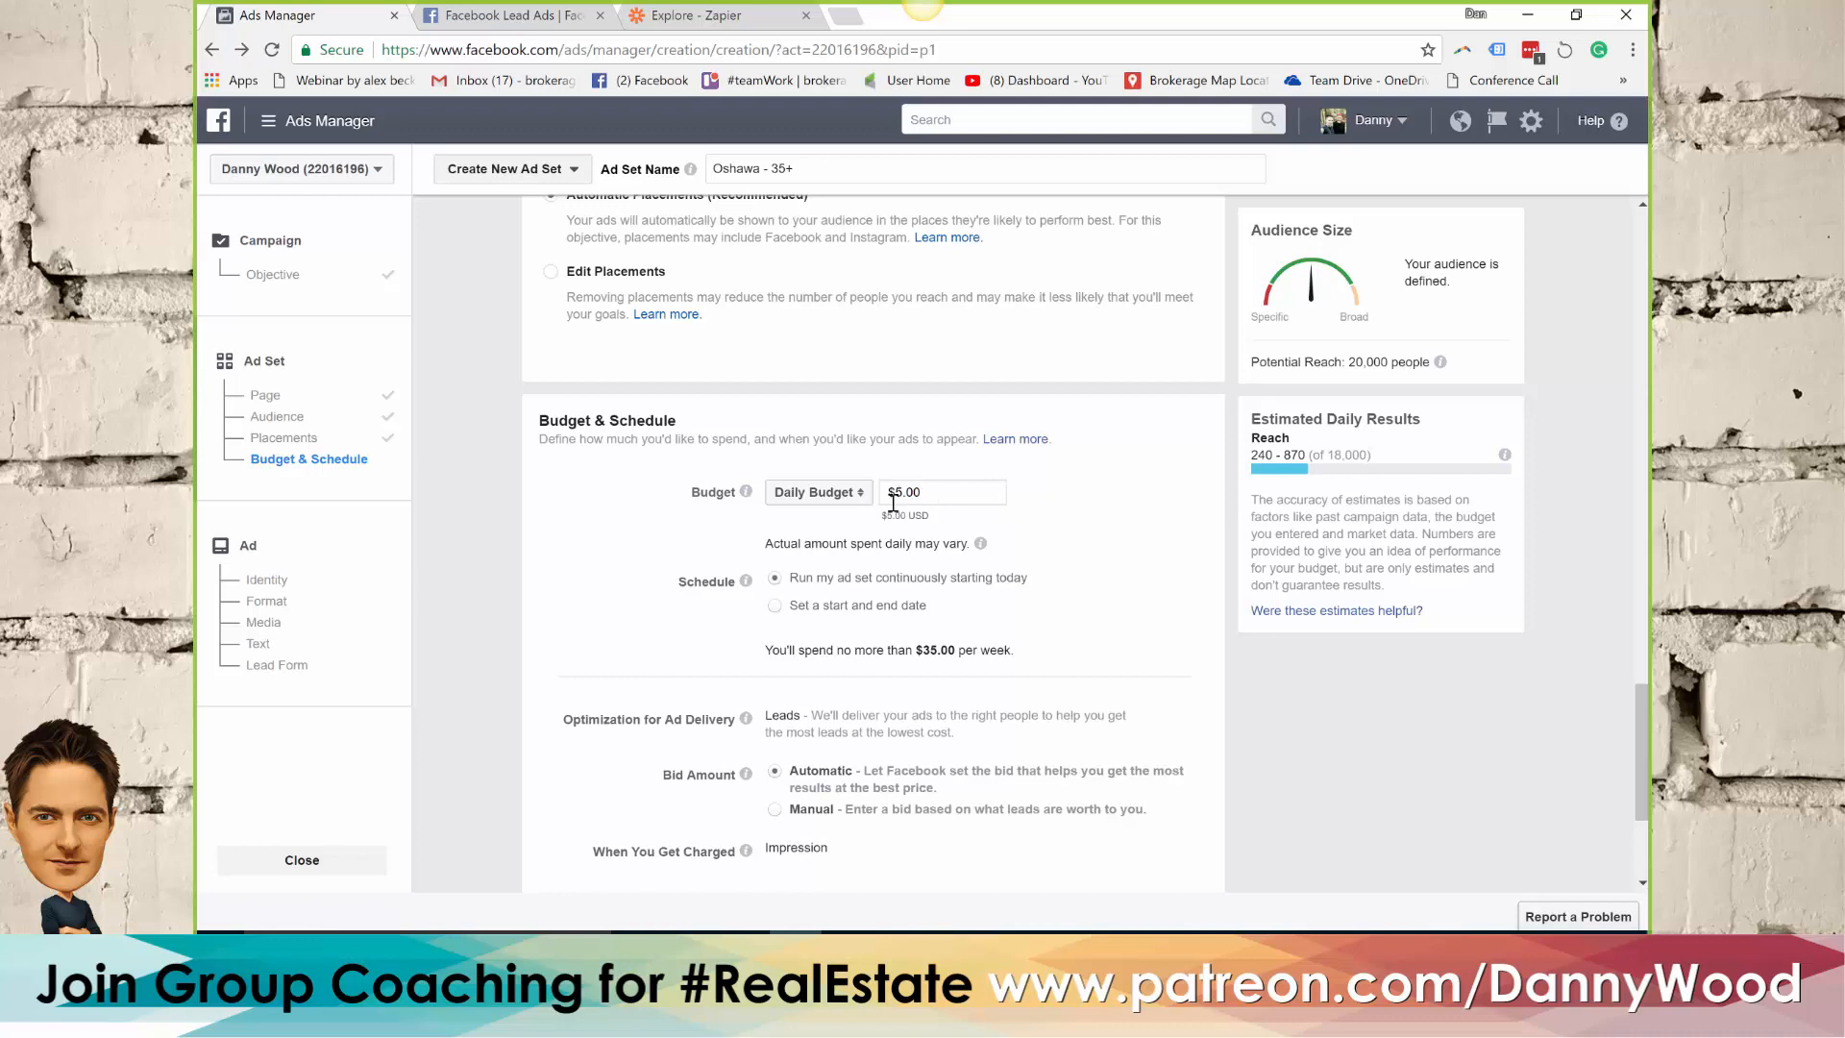
Give the ad set a start and end date schedule, with the end date set to Oct 13, 2017
{"action": "left_click", "coordinate": [774, 607]}
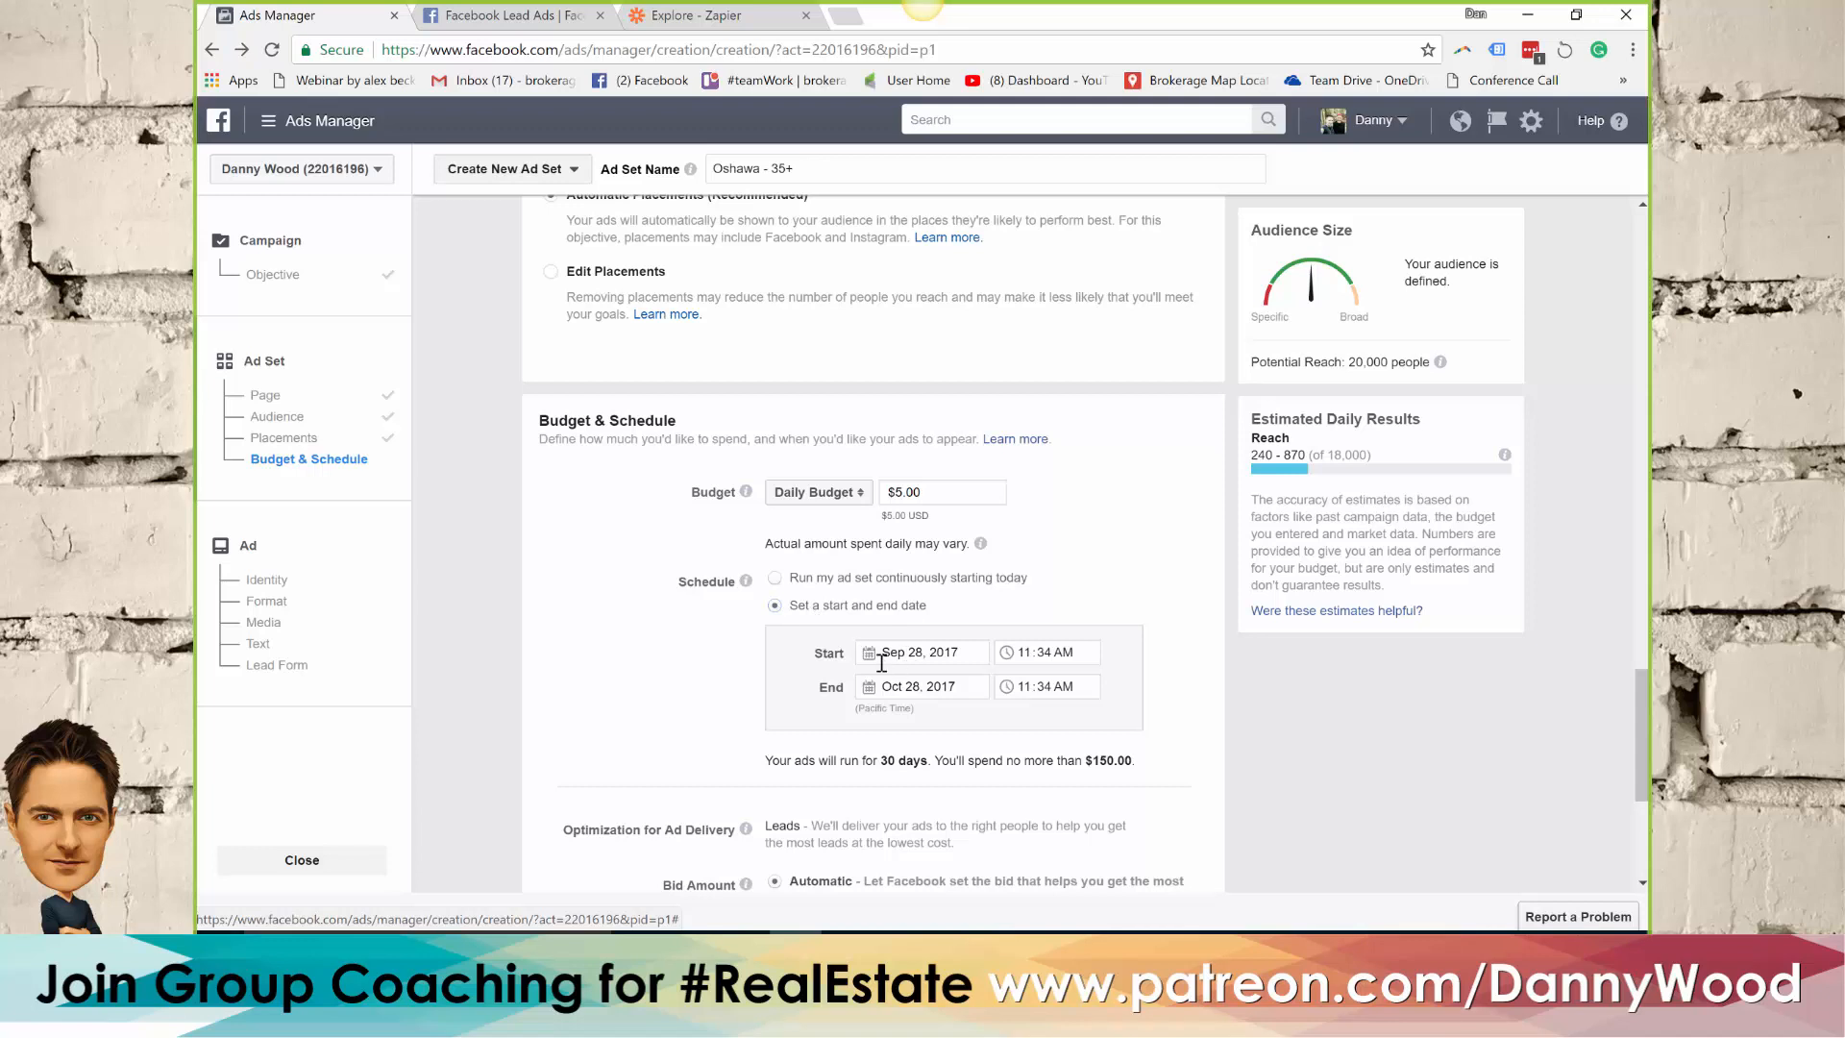
{"action": "left_click", "coordinate": [869, 688]}
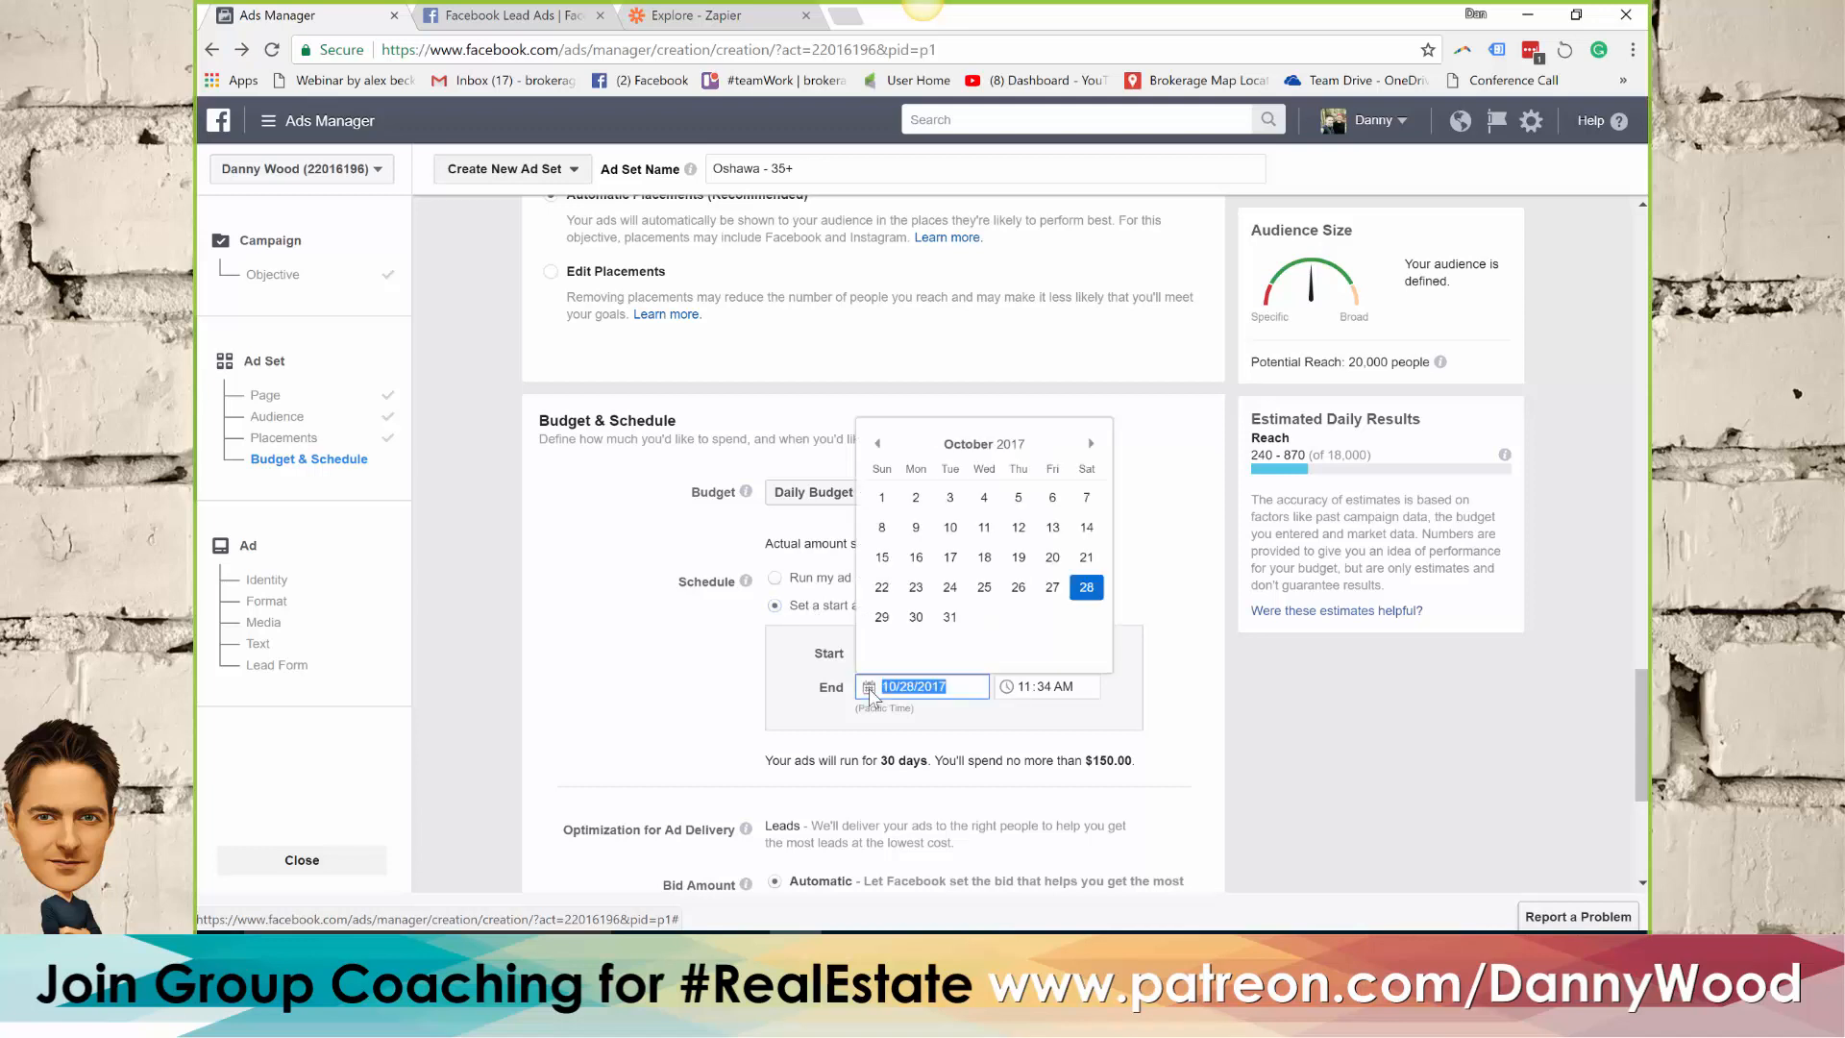
{"action": "left_click", "coordinate": [877, 445]}
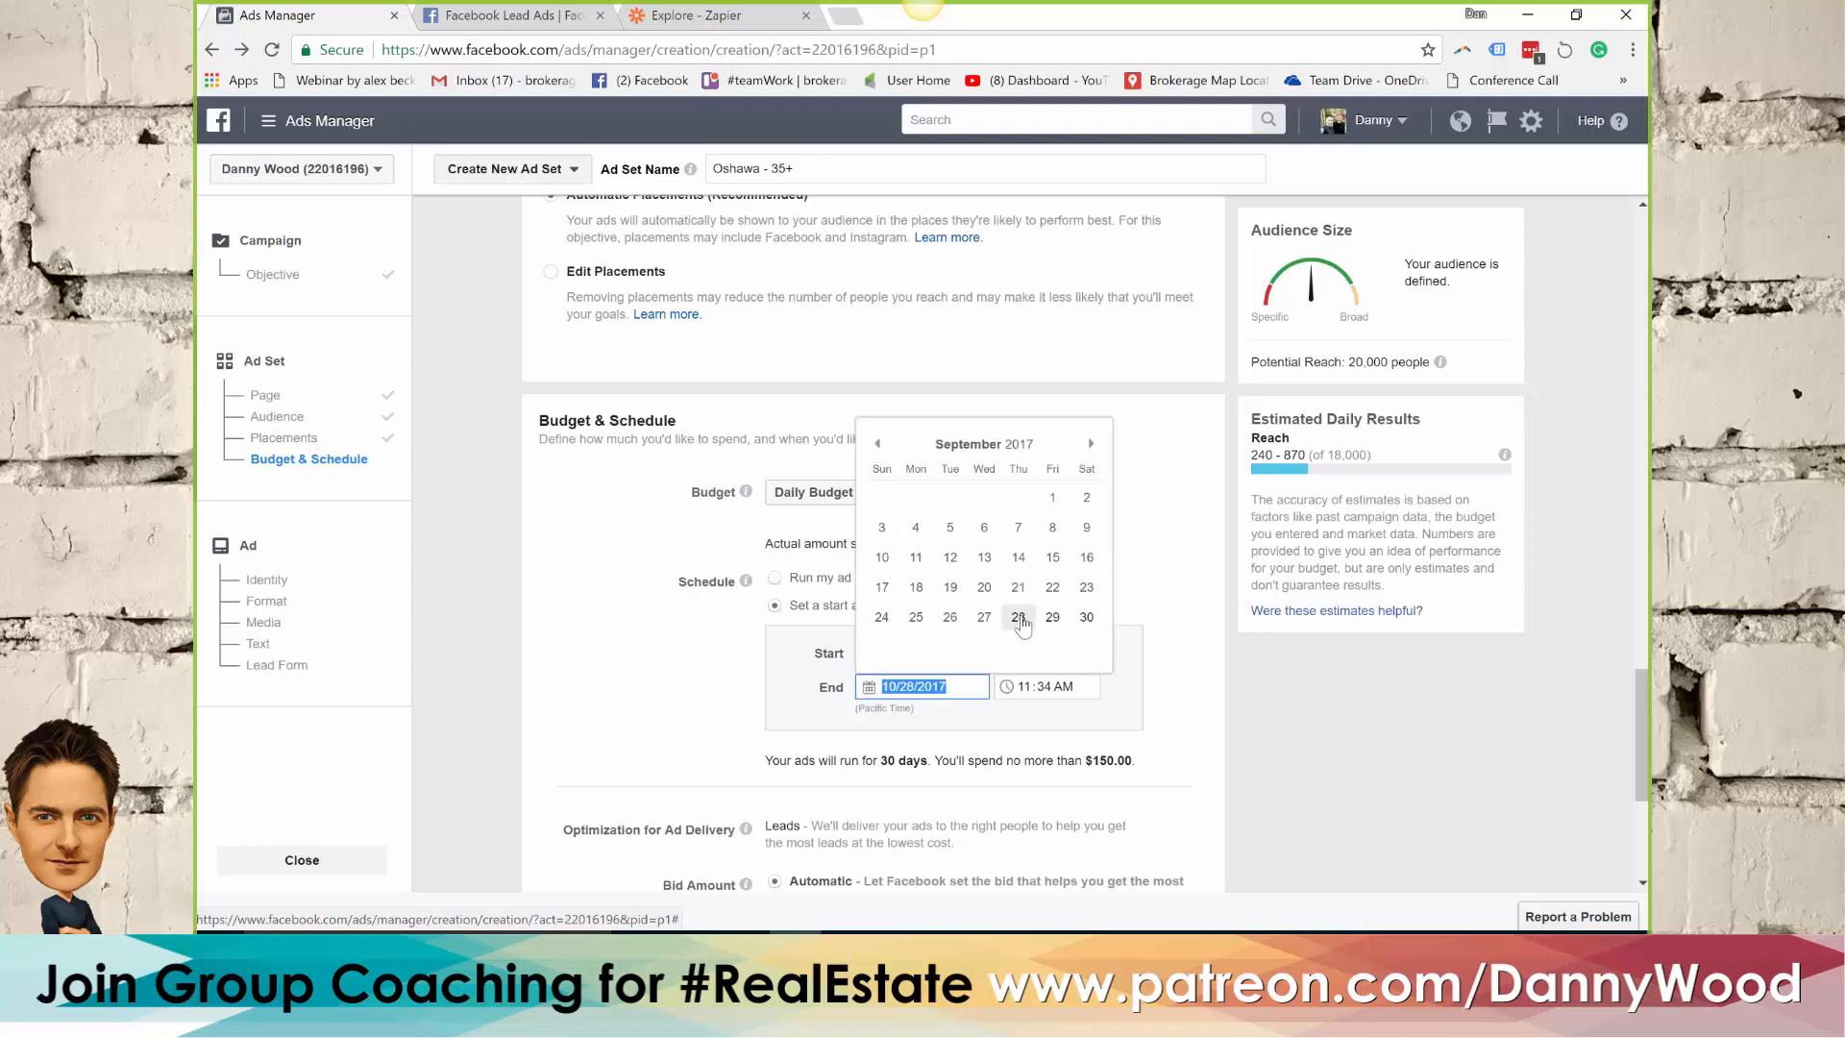
{"action": "left_click", "coordinate": [1091, 445]}
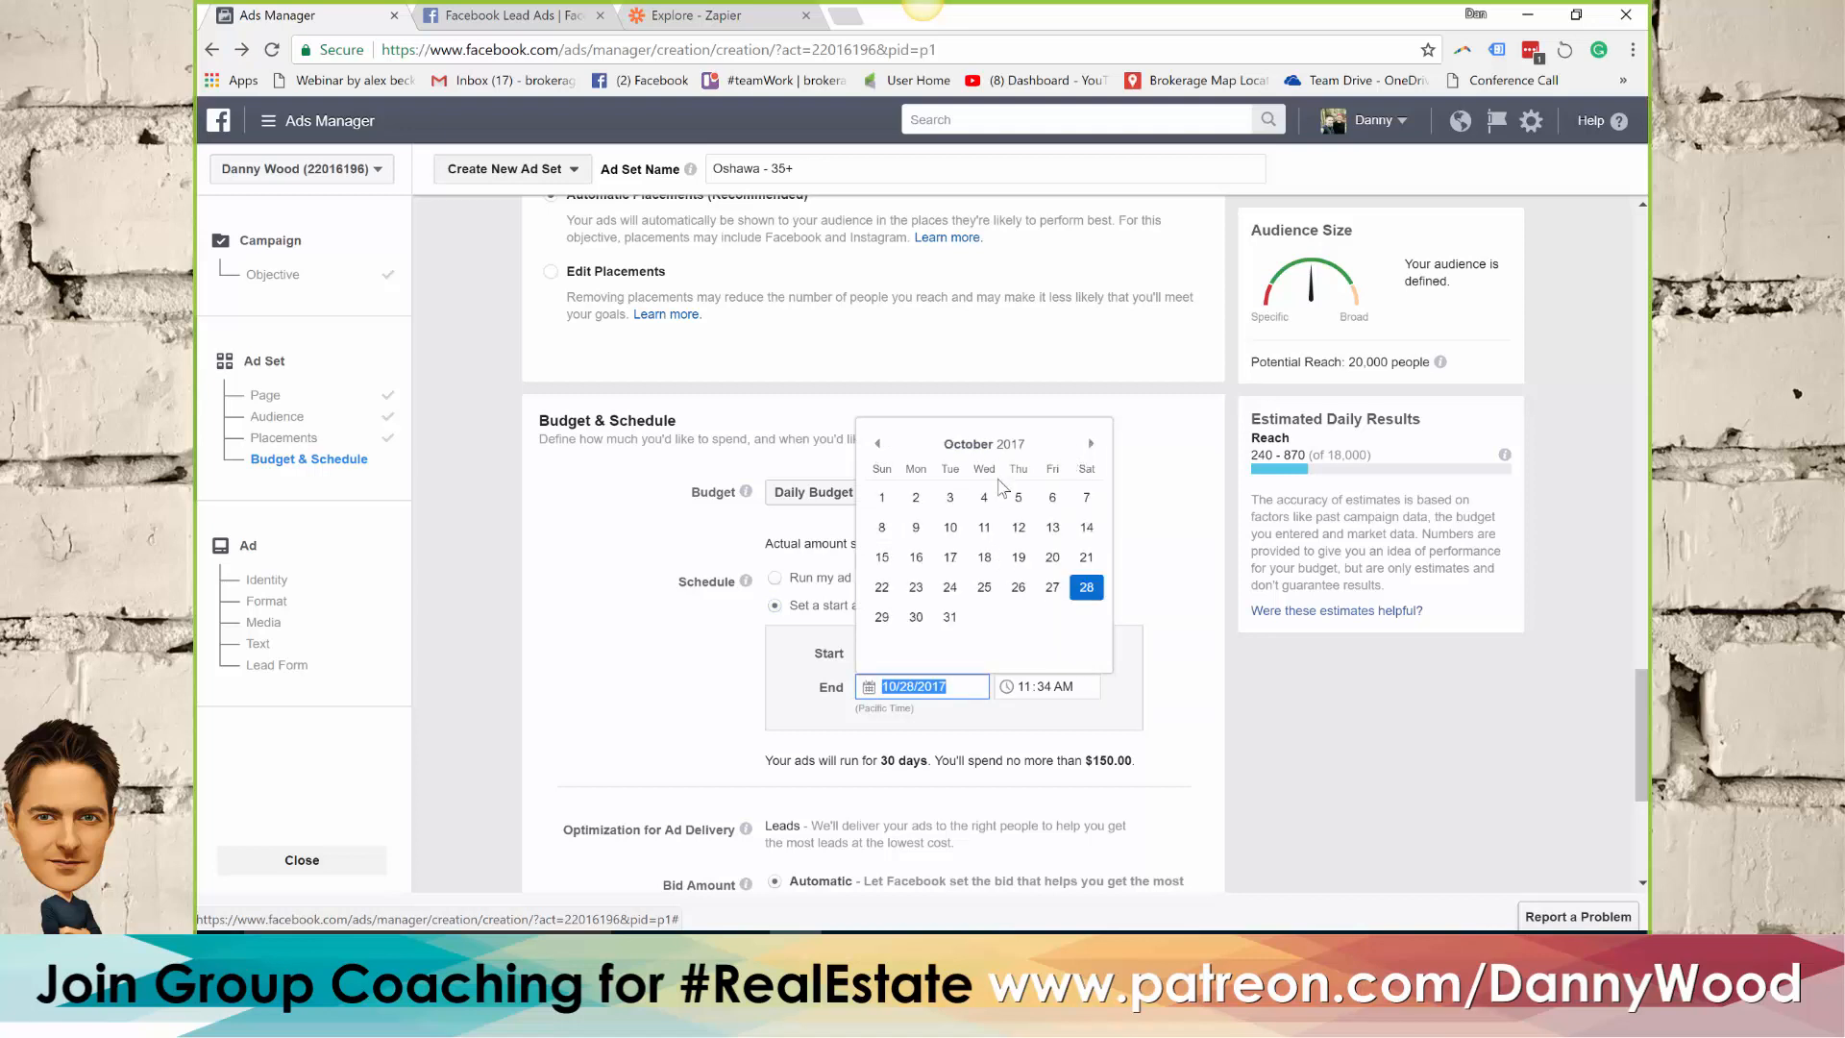
{"action": "left_click", "coordinate": [1053, 528]}
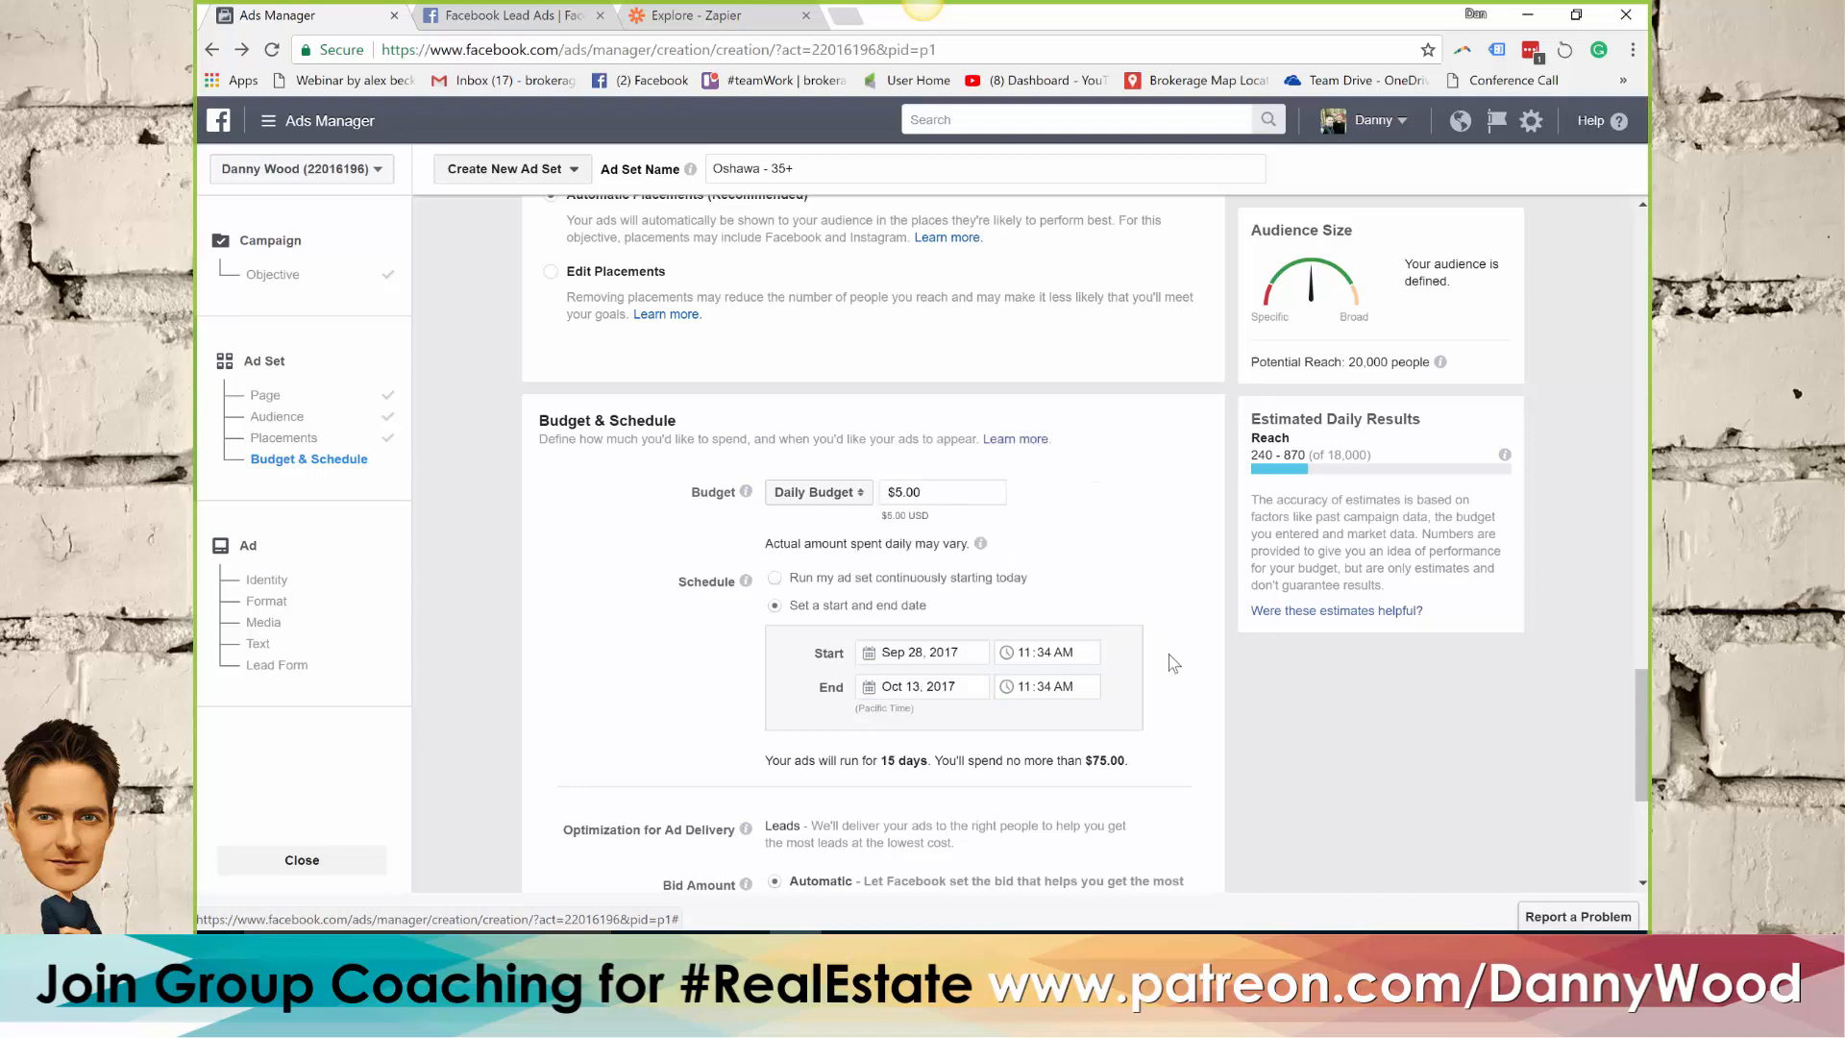
Check the scheduled run's length and maximum spend, and set the daily budget to $10.00
{"action": "double_click", "coordinate": [888, 763]}
{"action": "left_click_drag", "start_coordinate": [1093, 761], "coordinate": [1136, 766]}
{"action": "left_click", "coordinate": [938, 492]}
{"action": "left_click_drag", "start_coordinate": [920, 491], "coordinate": [903, 490]}
{"action": "type", "text": "13, 2"}
{"action": "type", "text": "0"}
{"action": "left_click", "coordinate": [1058, 515]}
Look over the ad set's bidding, scheduling and delivery options, and continue to the ad's own settings
{"action": "scroll", "coordinate": [1209, 601], "scroll_direction": "down", "scroll_amount": 3}
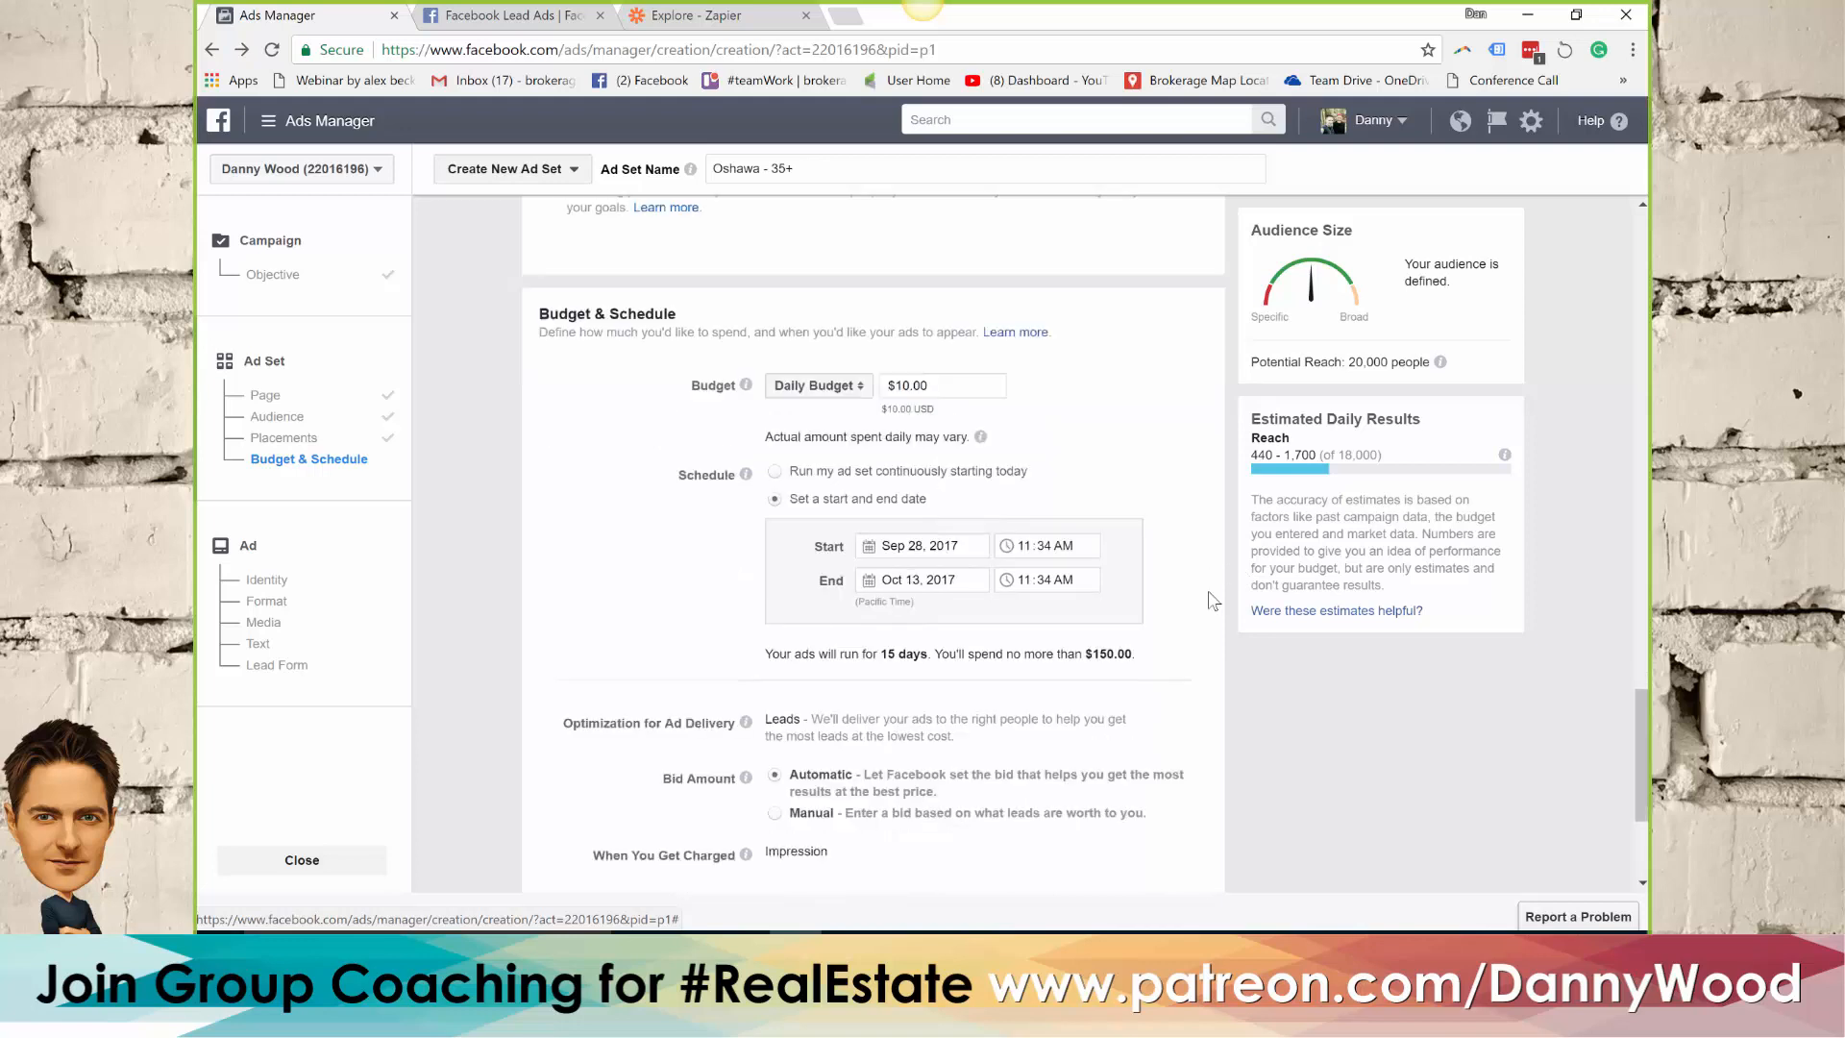
{"action": "scroll", "coordinate": [1149, 613], "scroll_direction": "down", "scroll_amount": 1}
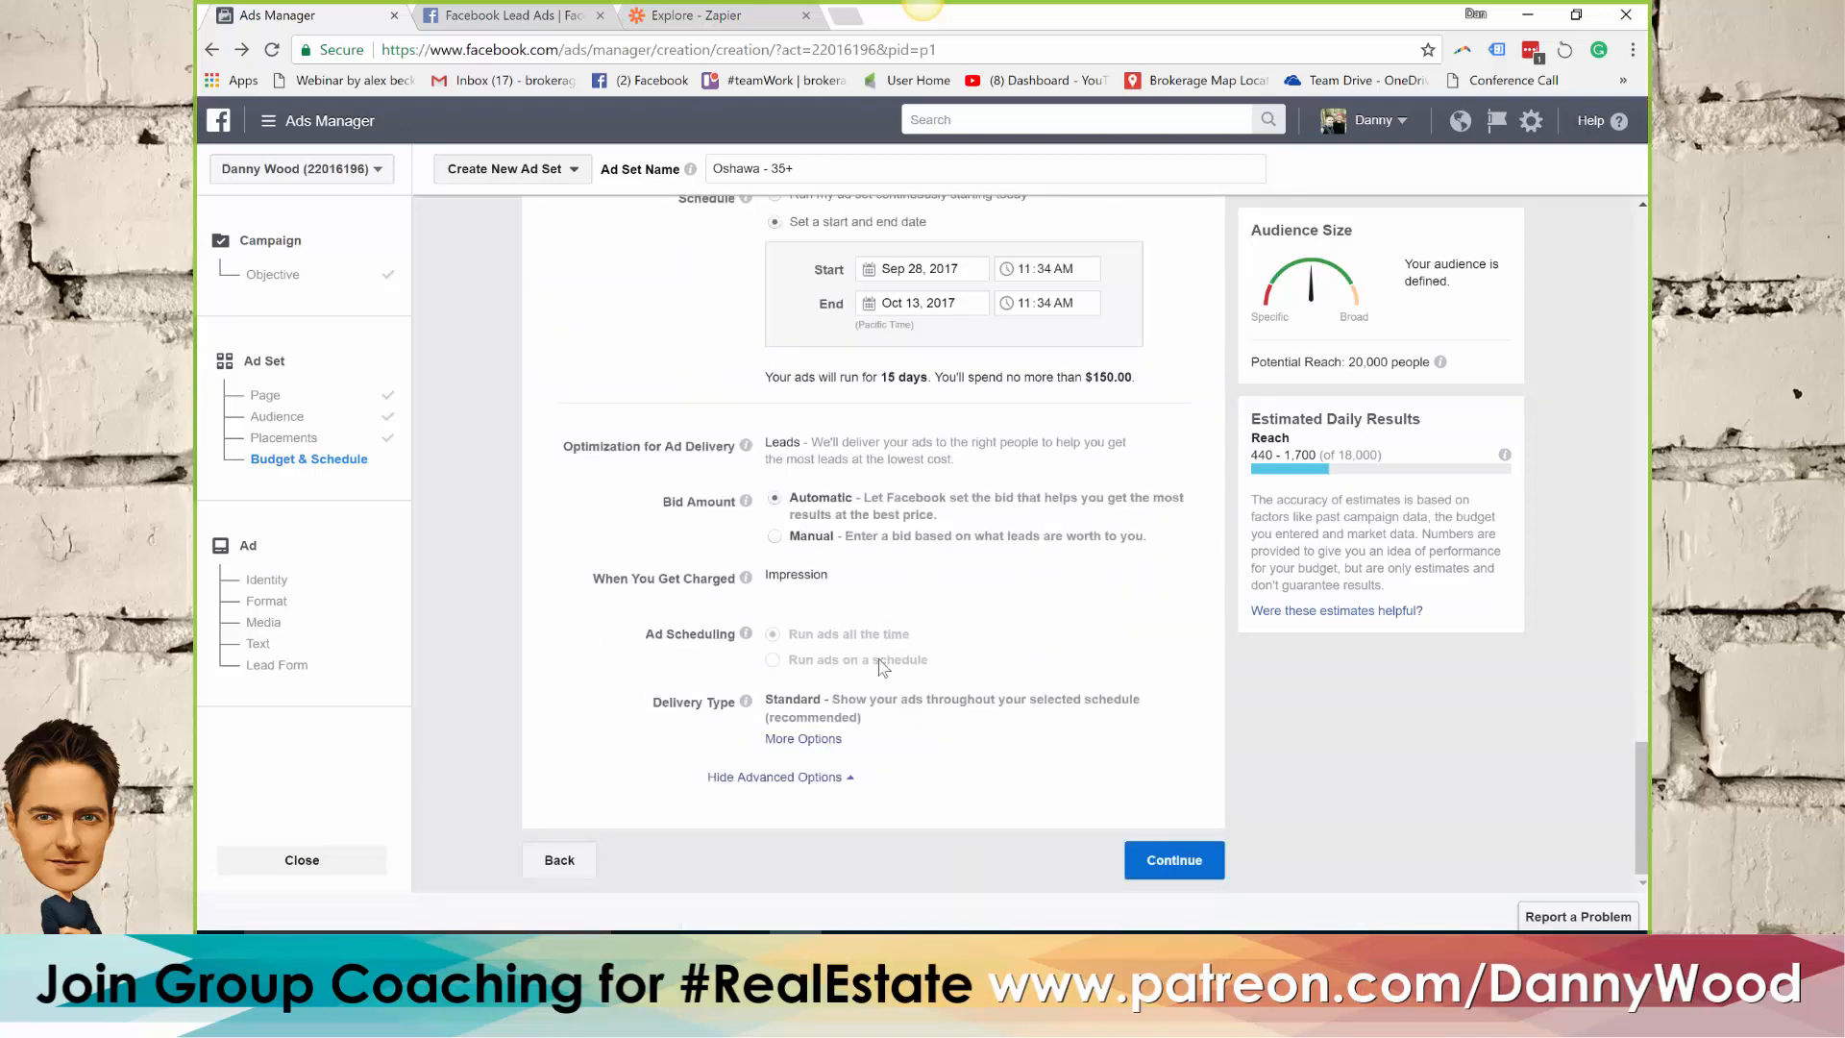
{"action": "mouse_move", "coordinate": [746, 501]}
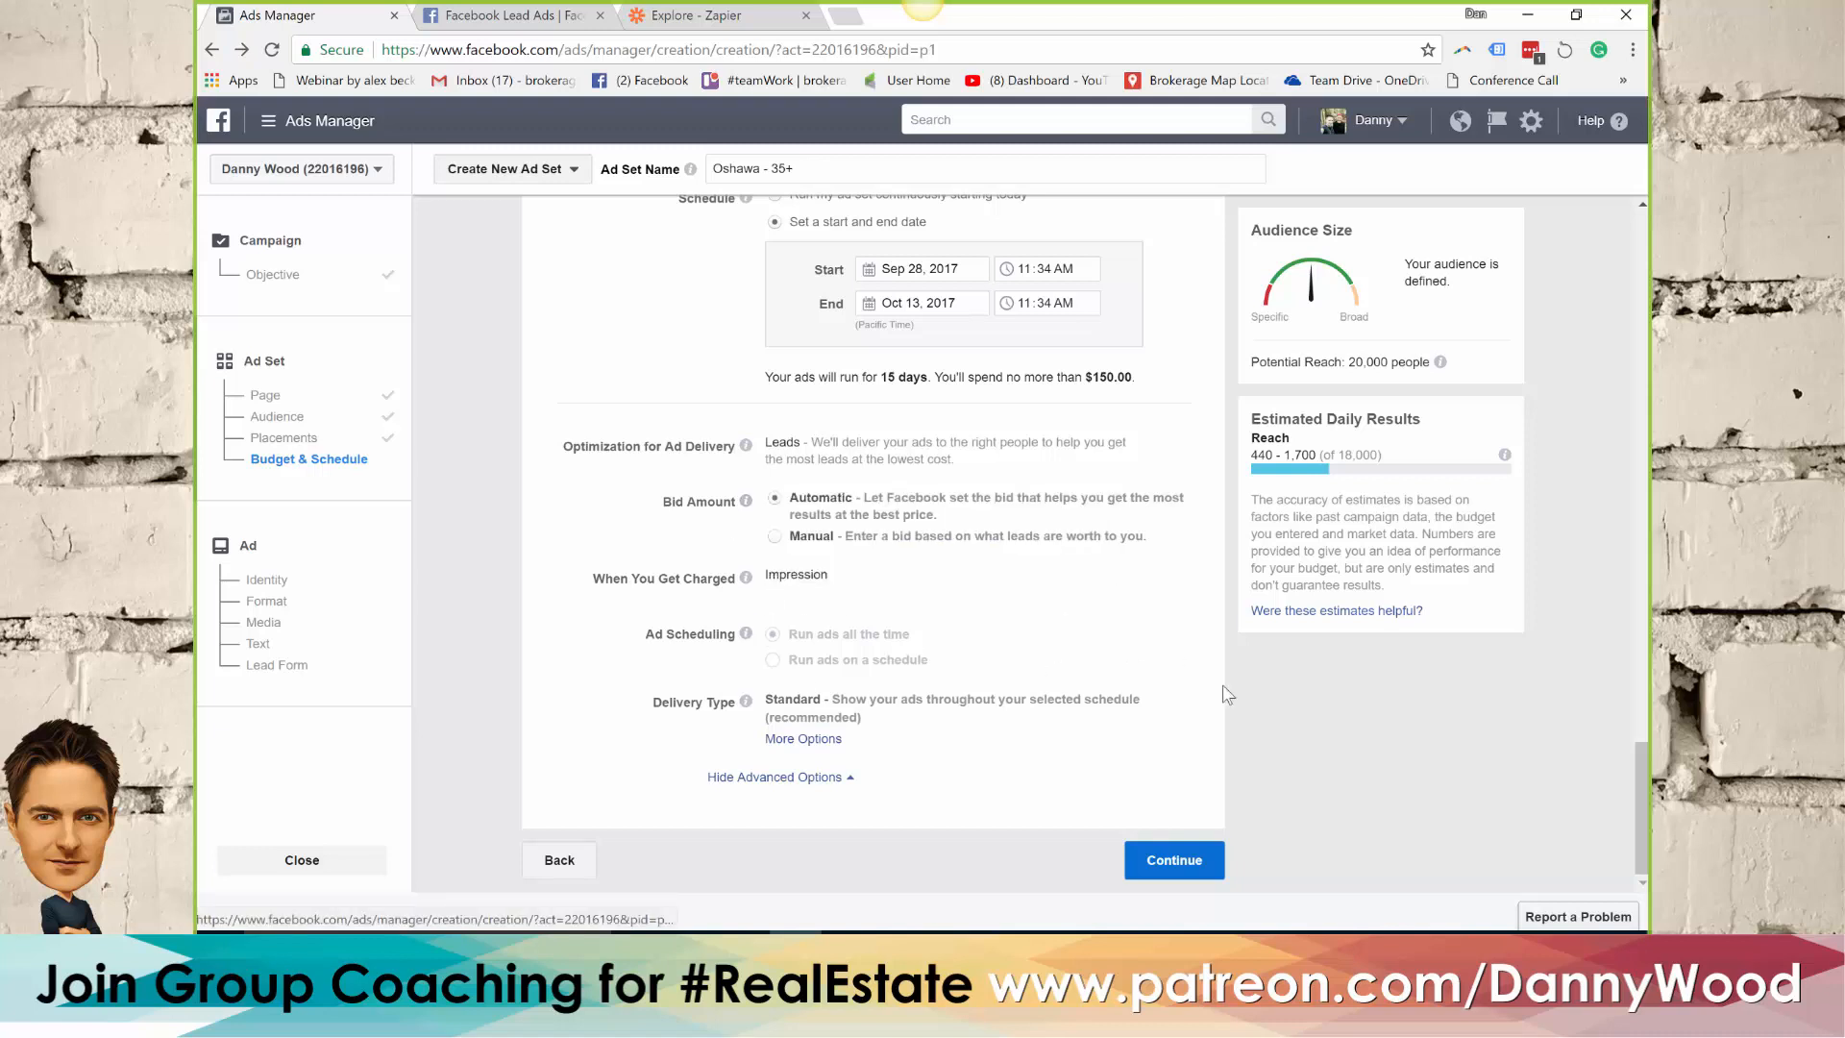
{"action": "left_click", "coordinate": [1174, 860]}
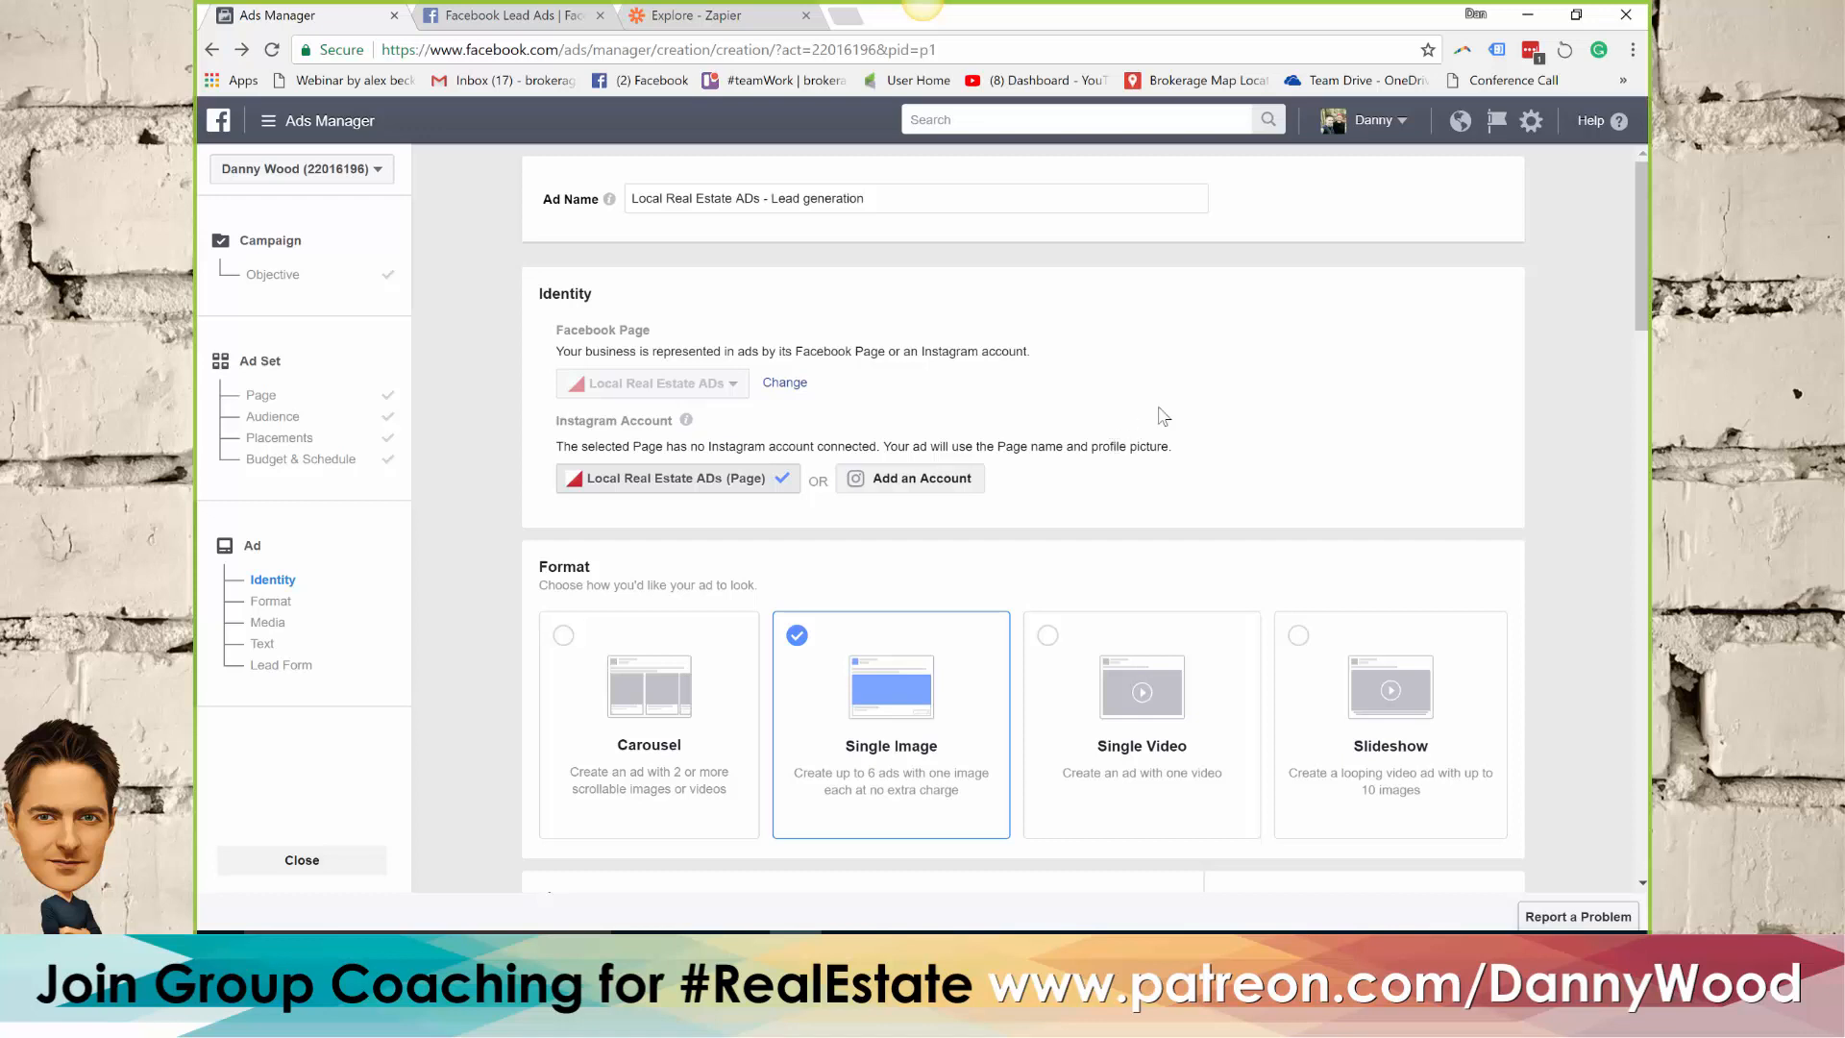
Change the ad format from Single Image to Slideshow and start creating a new slideshow
{"action": "scroll", "coordinate": [1243, 365], "scroll_direction": "down", "scroll_amount": 3}
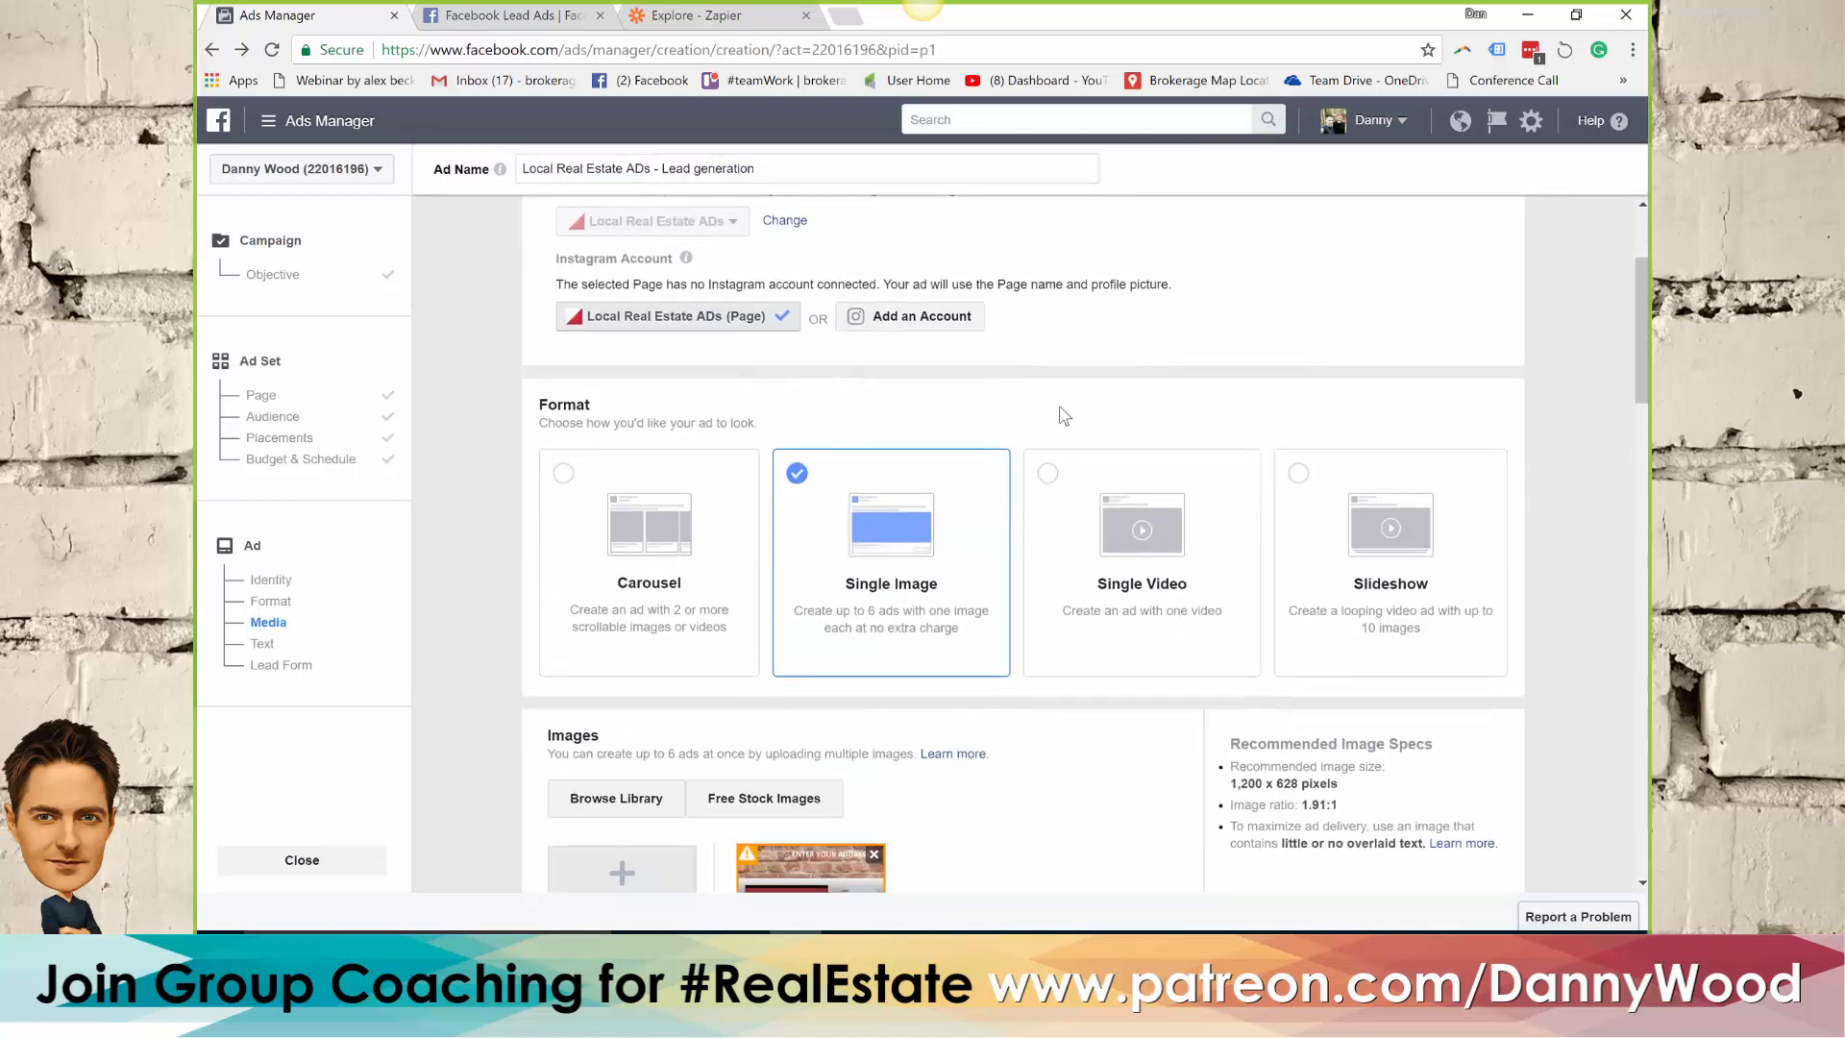
{"action": "scroll", "coordinate": [1064, 415], "scroll_direction": "down", "scroll_amount": 1}
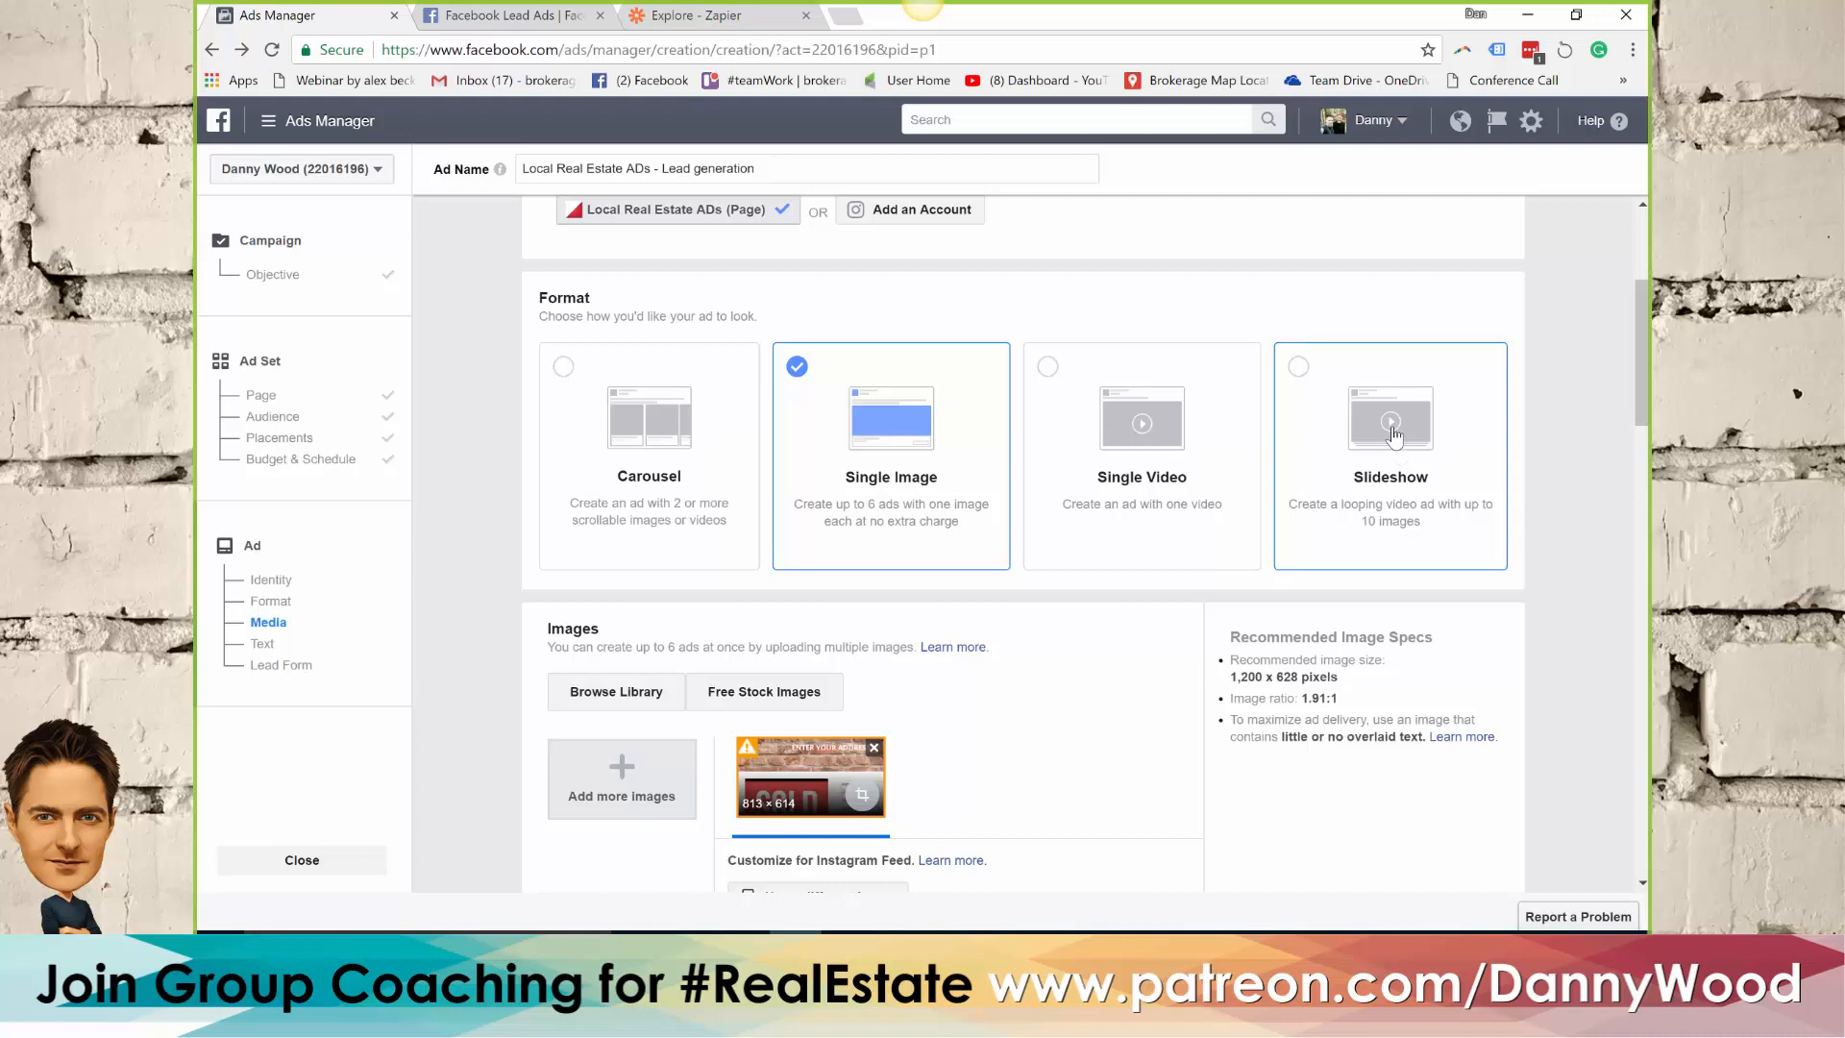
{"action": "left_click", "coordinate": [1332, 385]}
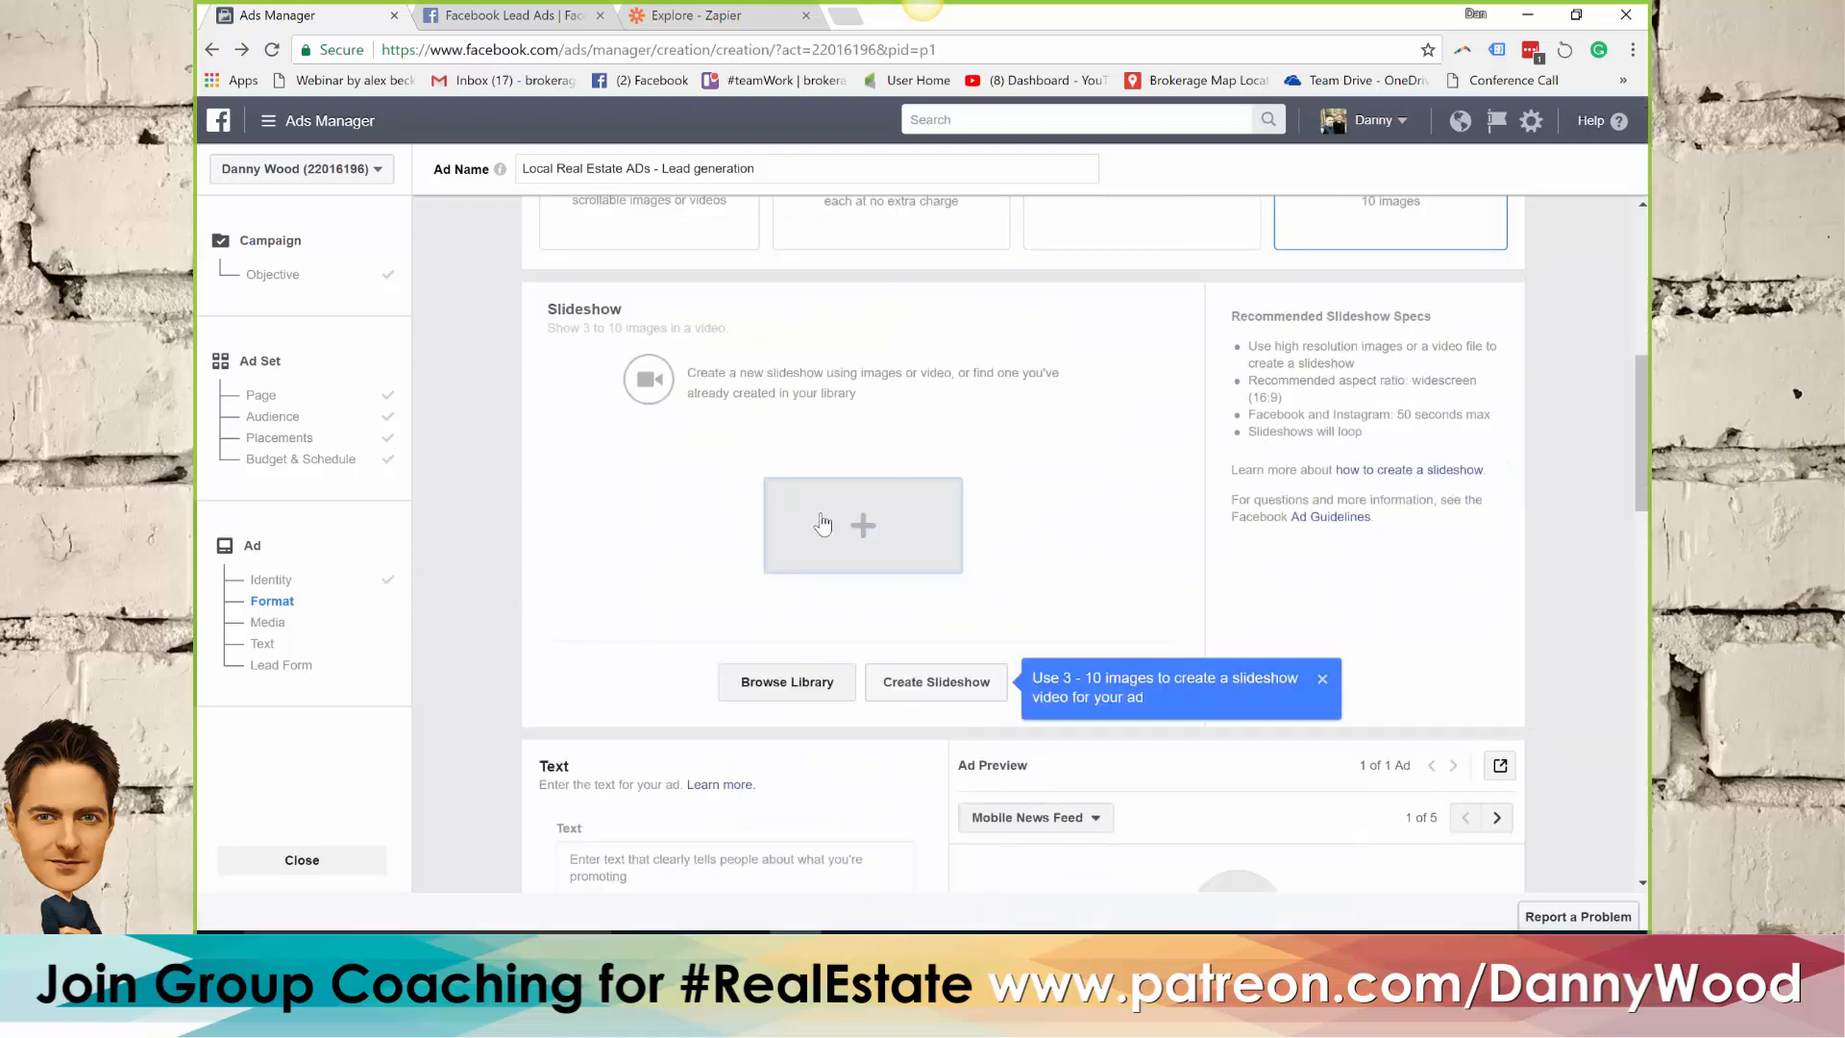
{"action": "left_click", "coordinate": [866, 538]}
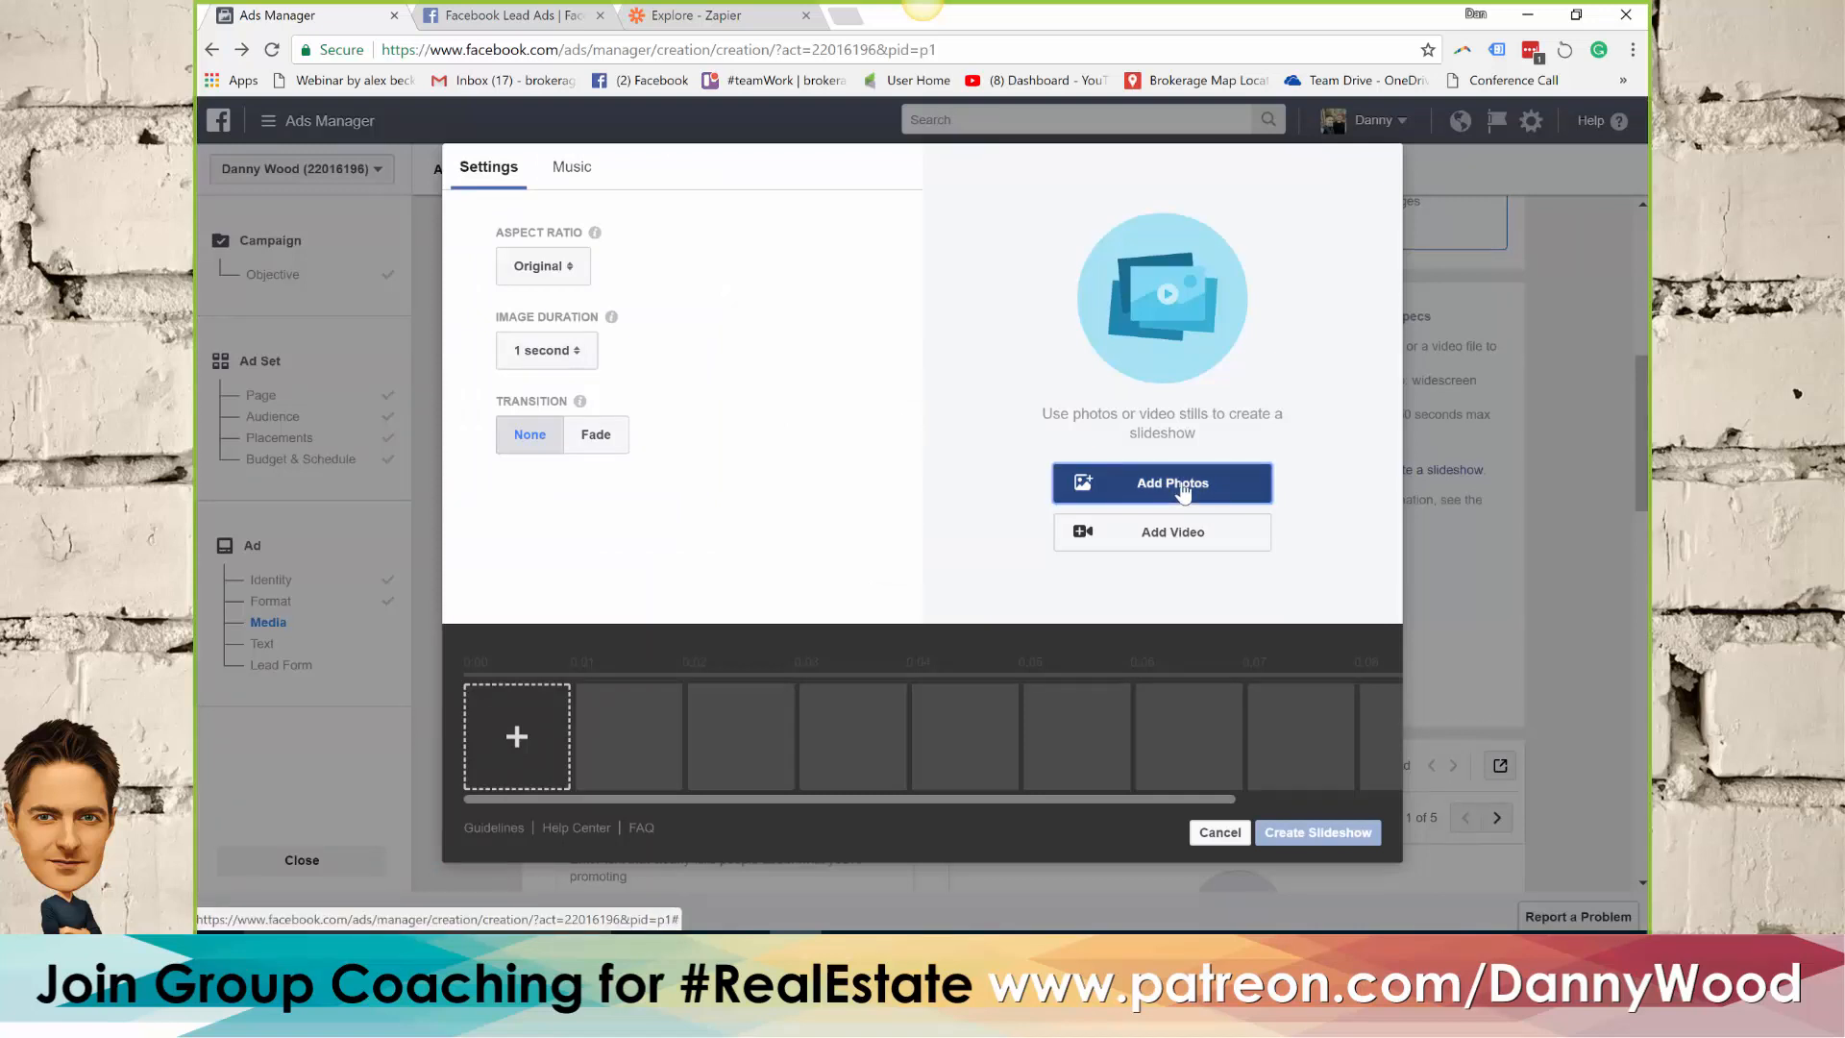
Add six listing photos from the image library to the slideshow: the house exterior, two kitchen shots and three bedroom shots
{"action": "left_click", "coordinate": [1183, 492]}
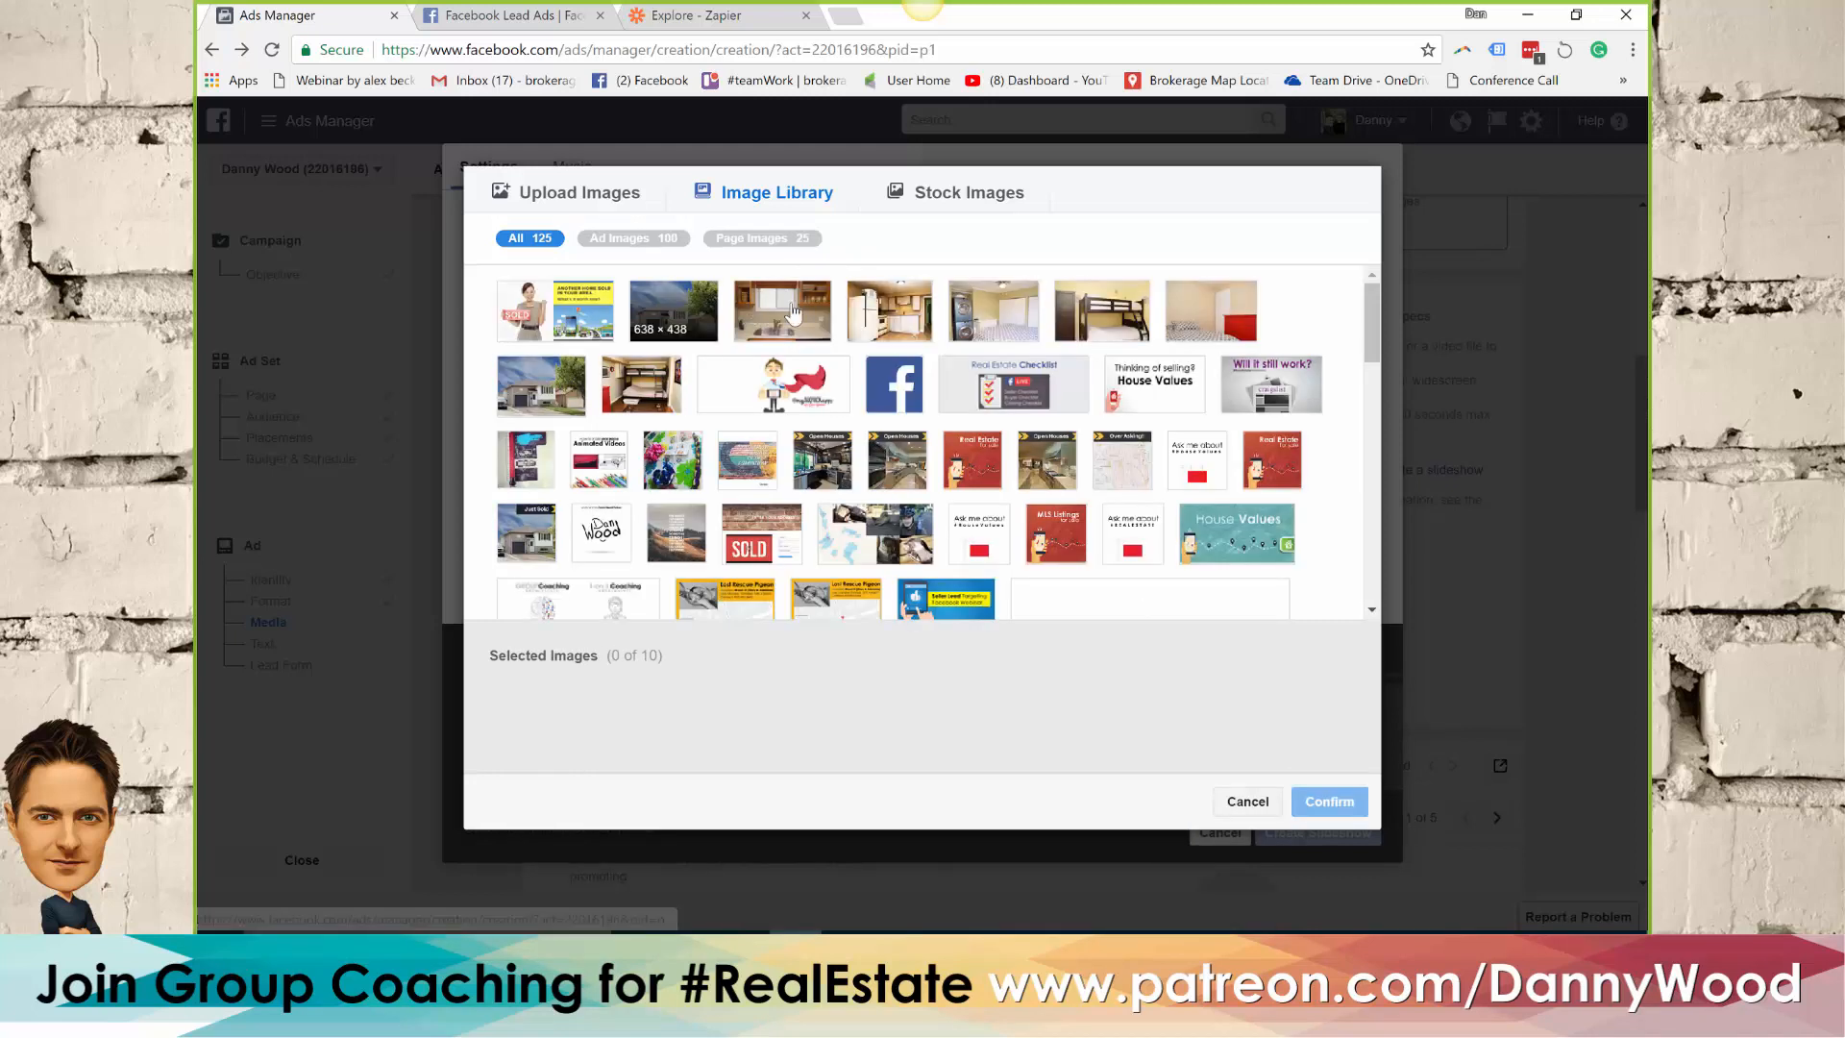
{"action": "left_click", "coordinate": [673, 310]}
{"action": "left_click", "coordinate": [783, 311]}
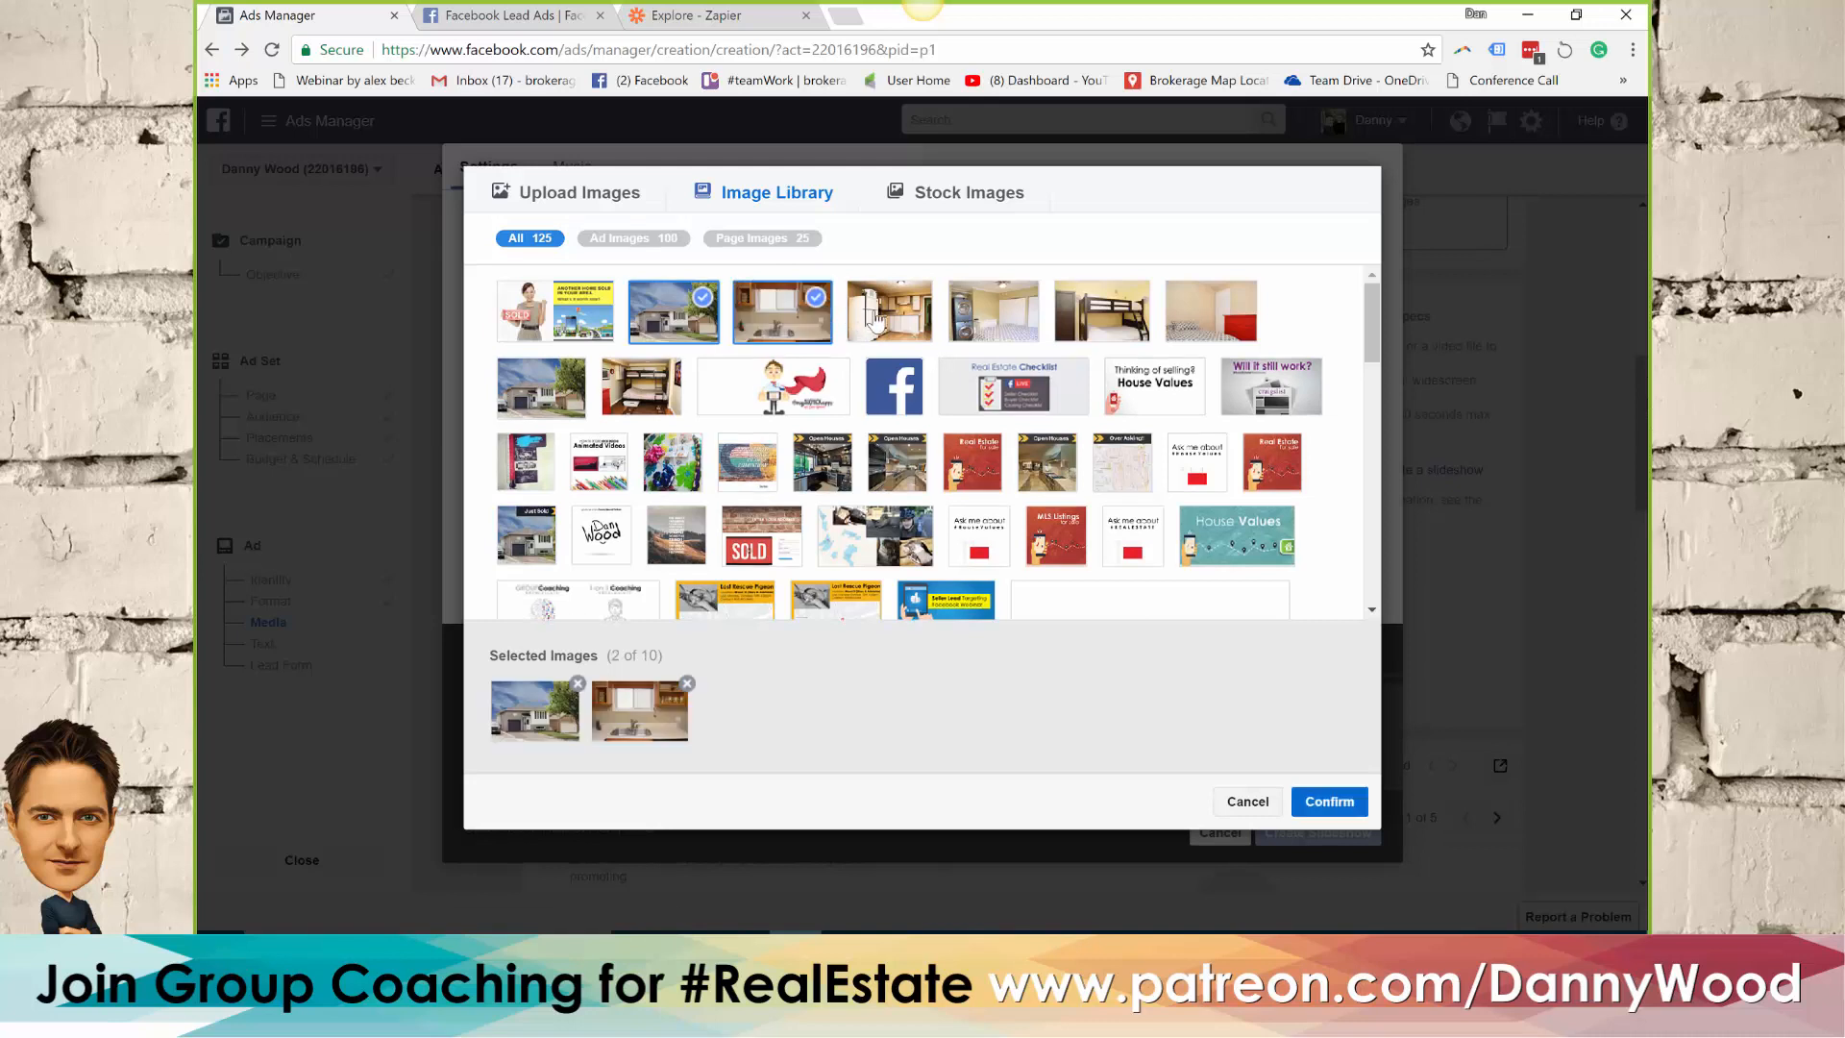
{"action": "left_click", "coordinate": [928, 317]}
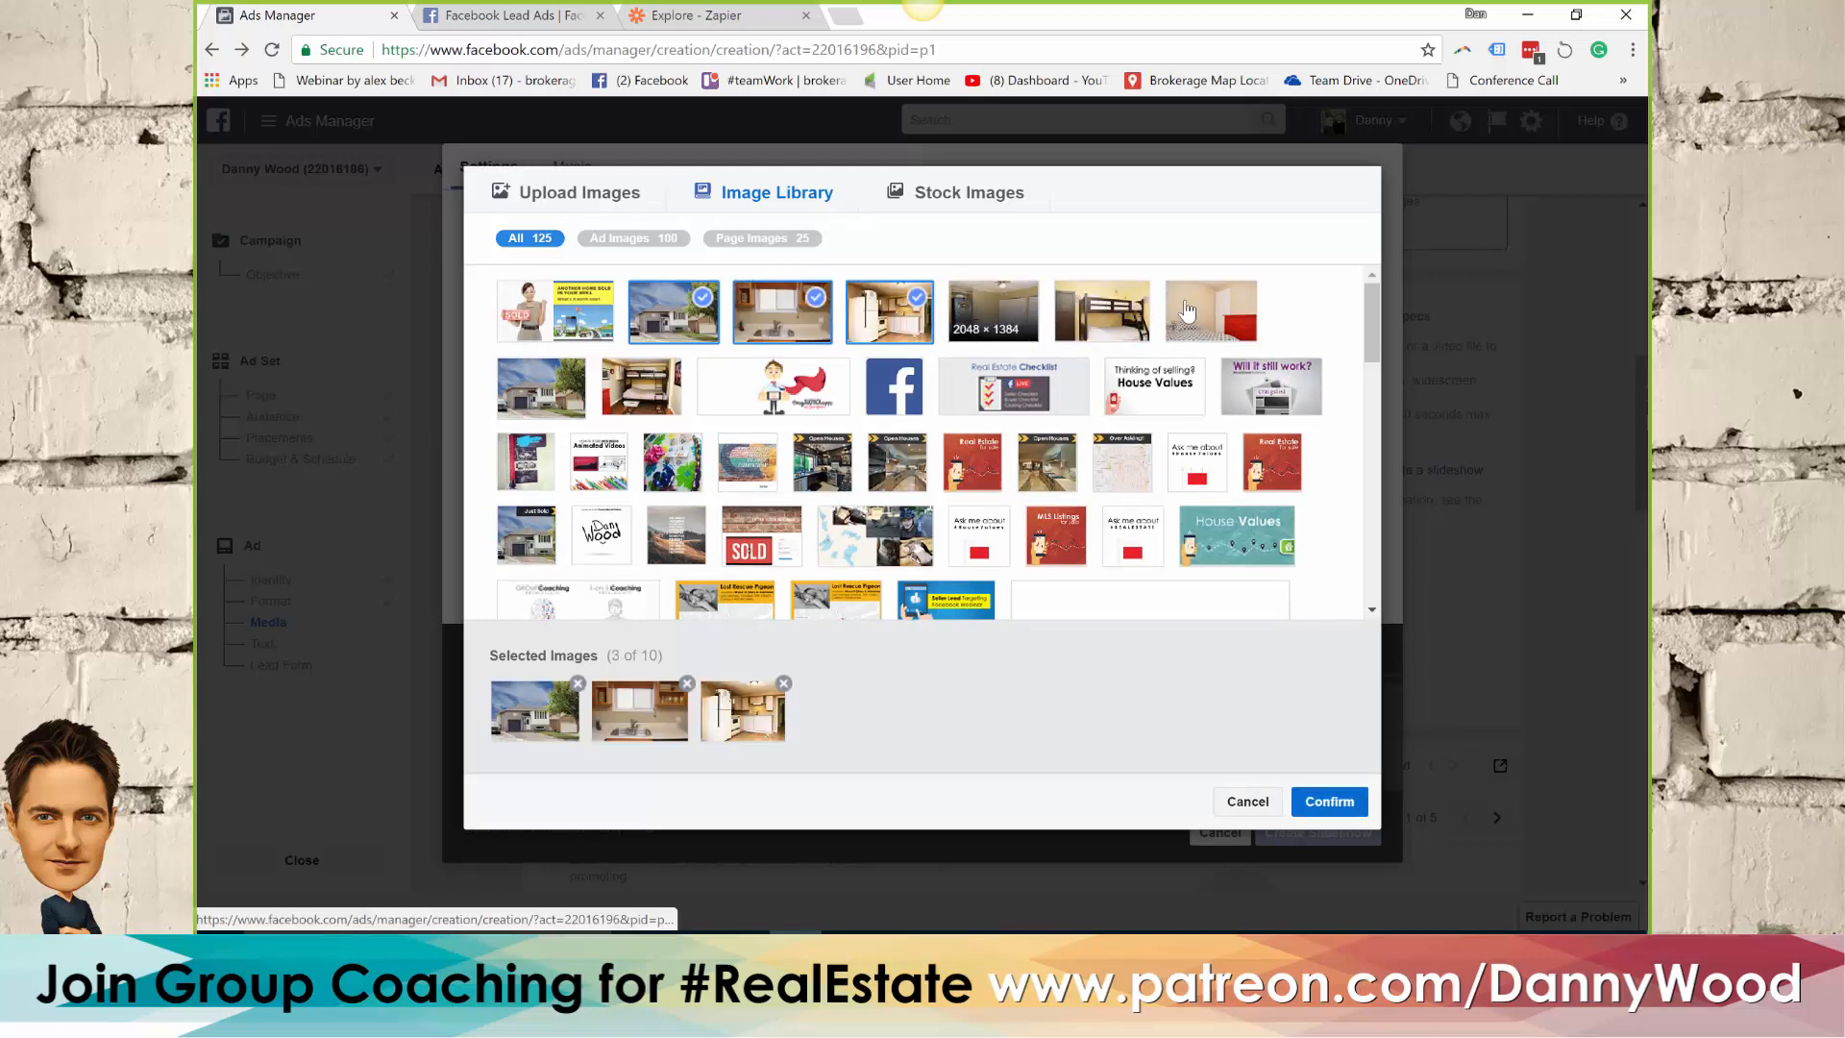
{"action": "left_click", "coordinate": [993, 310]}
{"action": "left_click", "coordinate": [1101, 311]}
{"action": "left_click", "coordinate": [1192, 310]}
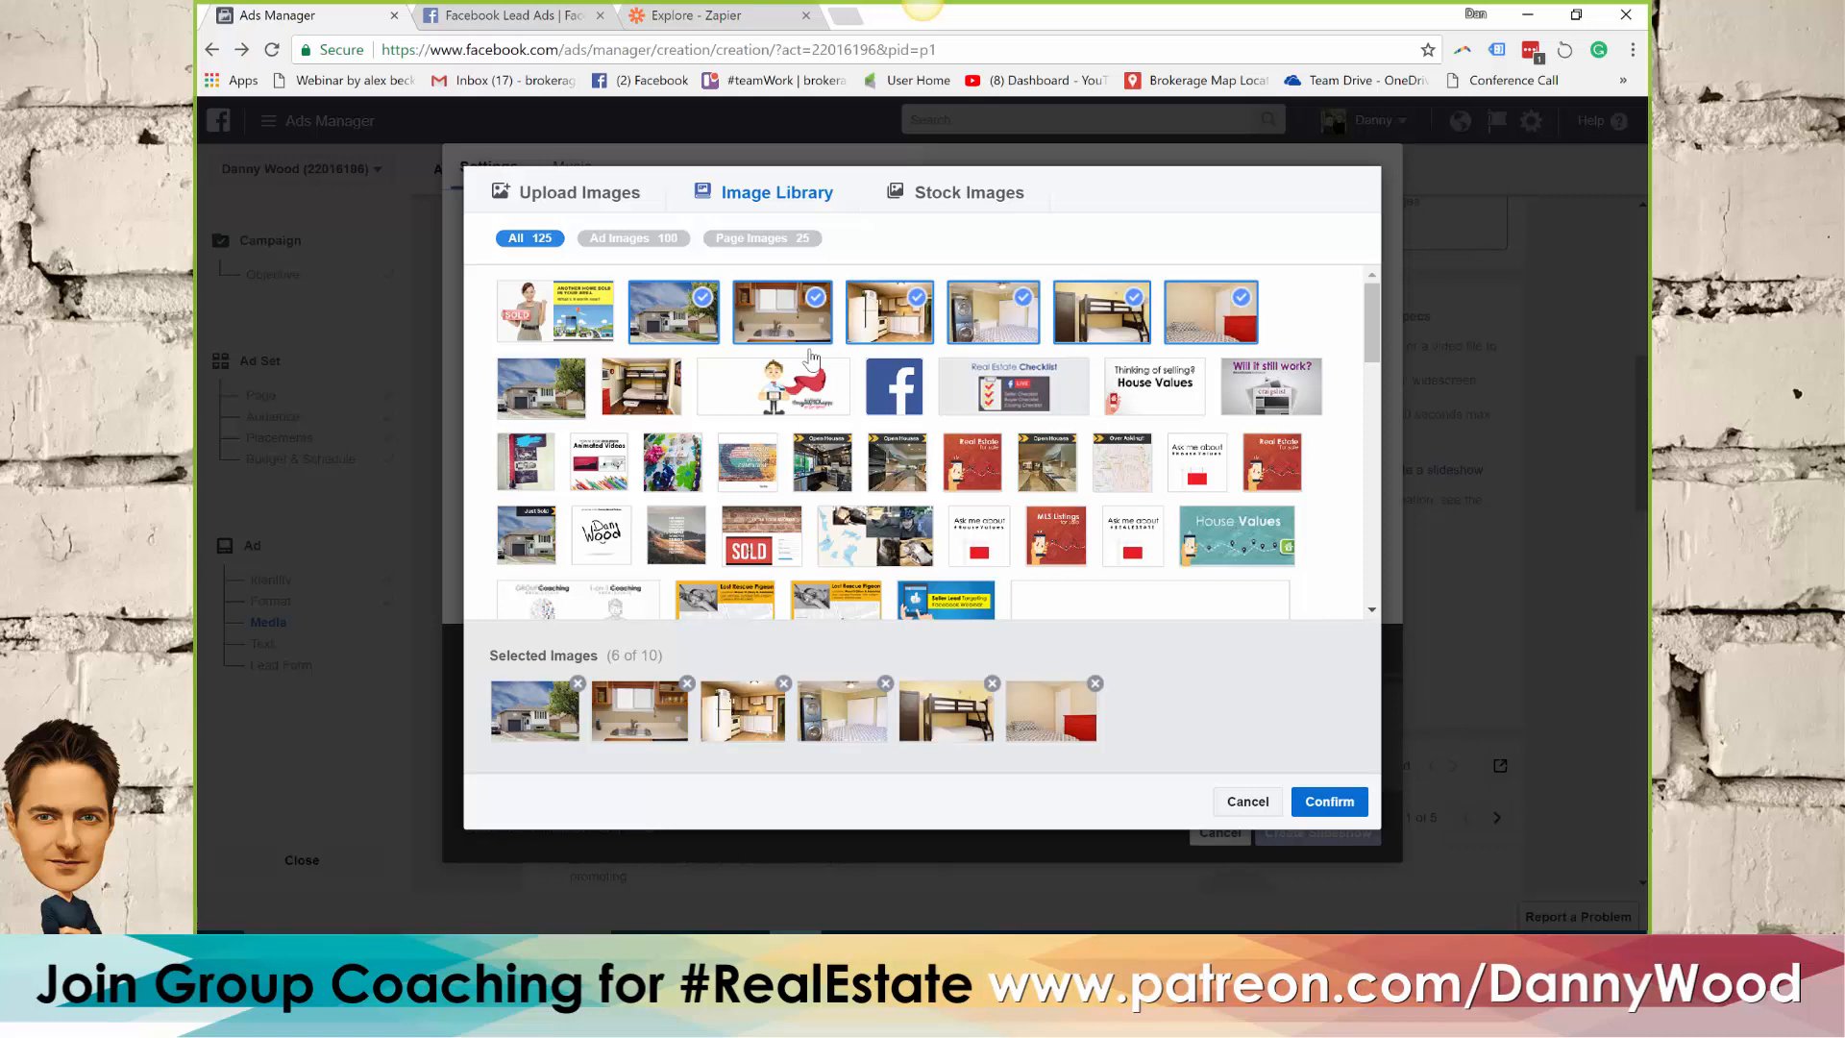
{"action": "left_click", "coordinate": [1335, 805]}
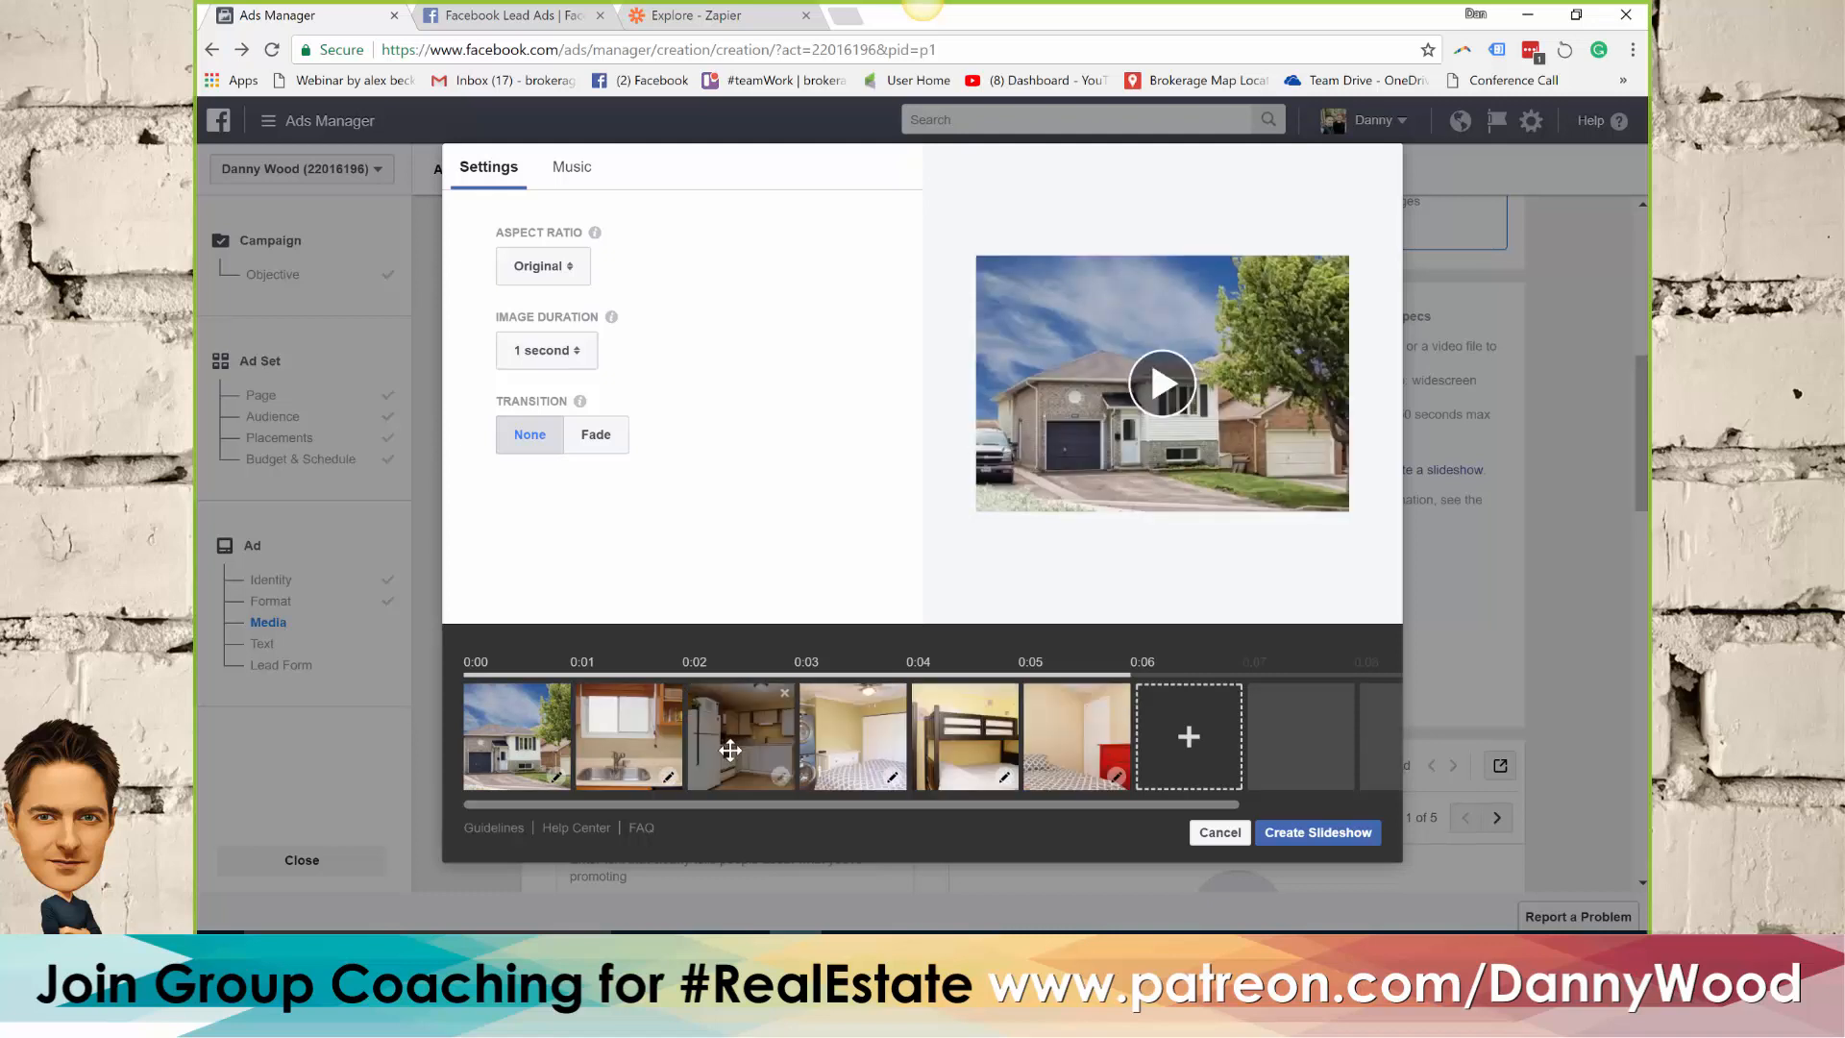
Place the refrigerator kitchen photo second, set 2 seconds per image with the Fade transition, and create the slideshow
{"action": "left_click_drag", "start_coordinate": [732, 748], "coordinate": [618, 744]}
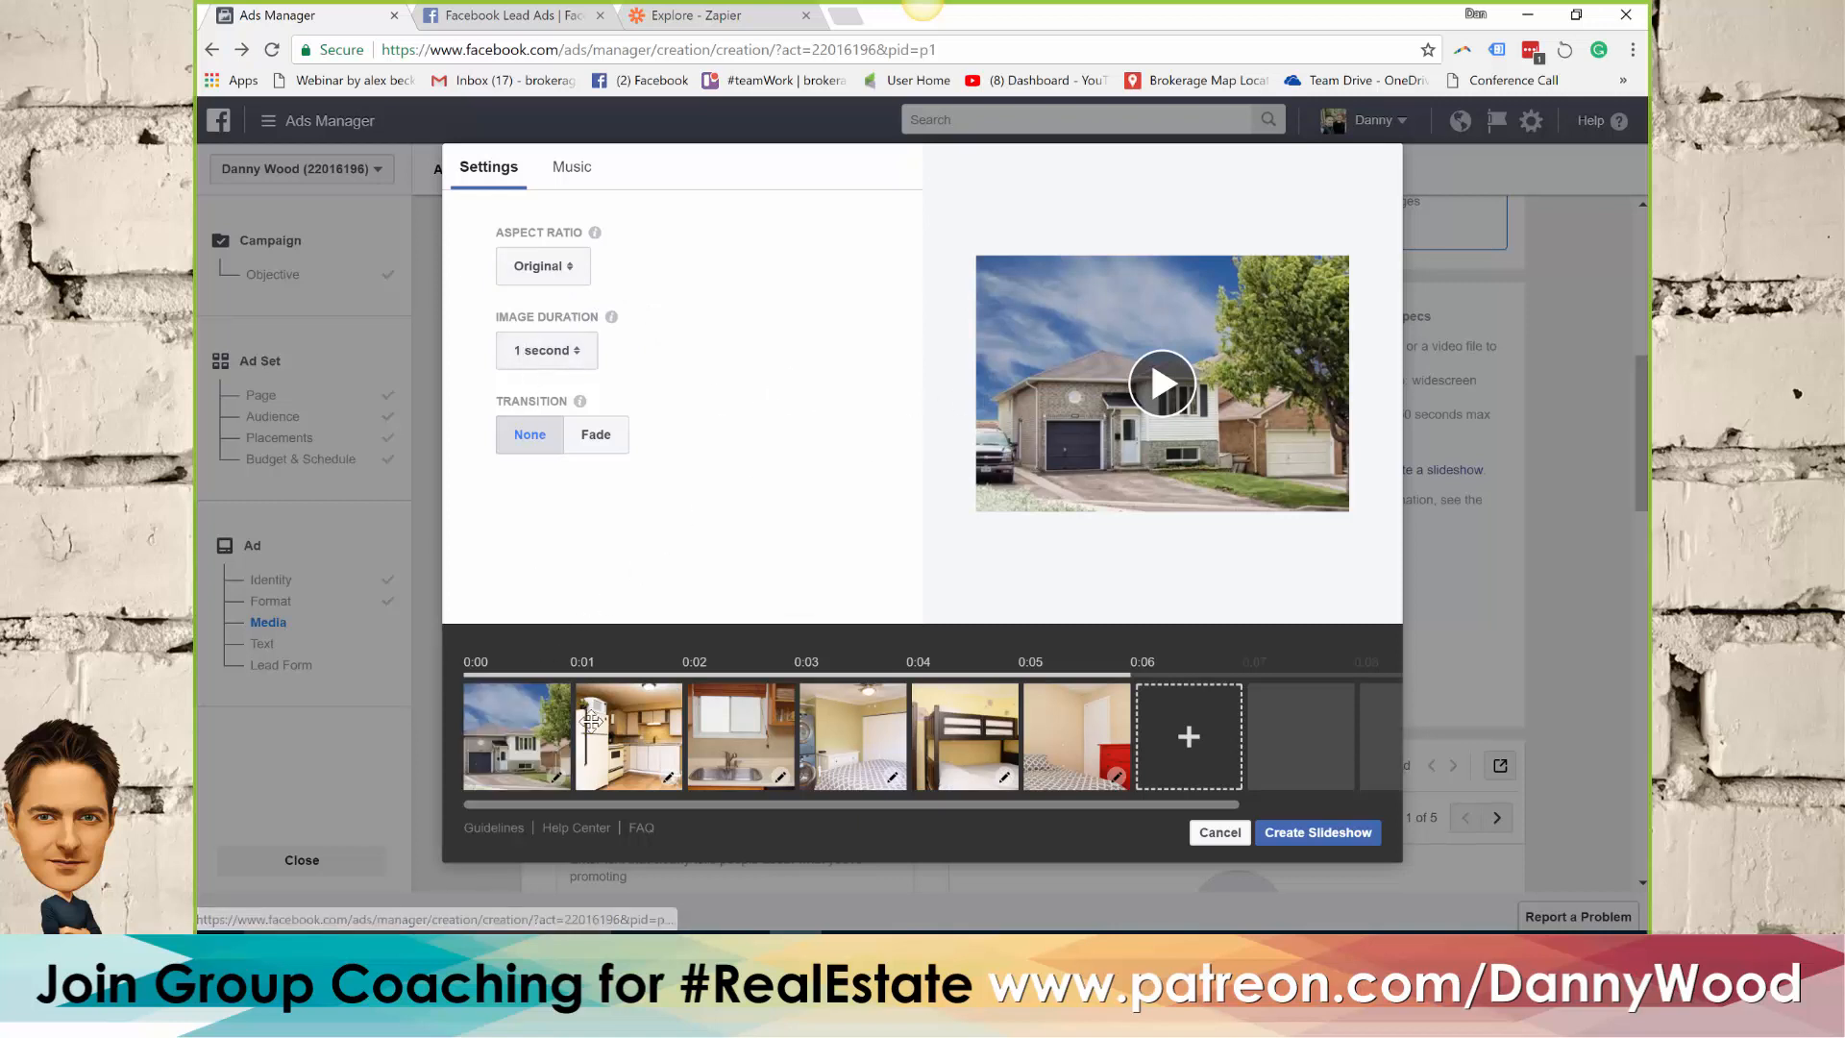
{"action": "left_click", "coordinate": [574, 358]}
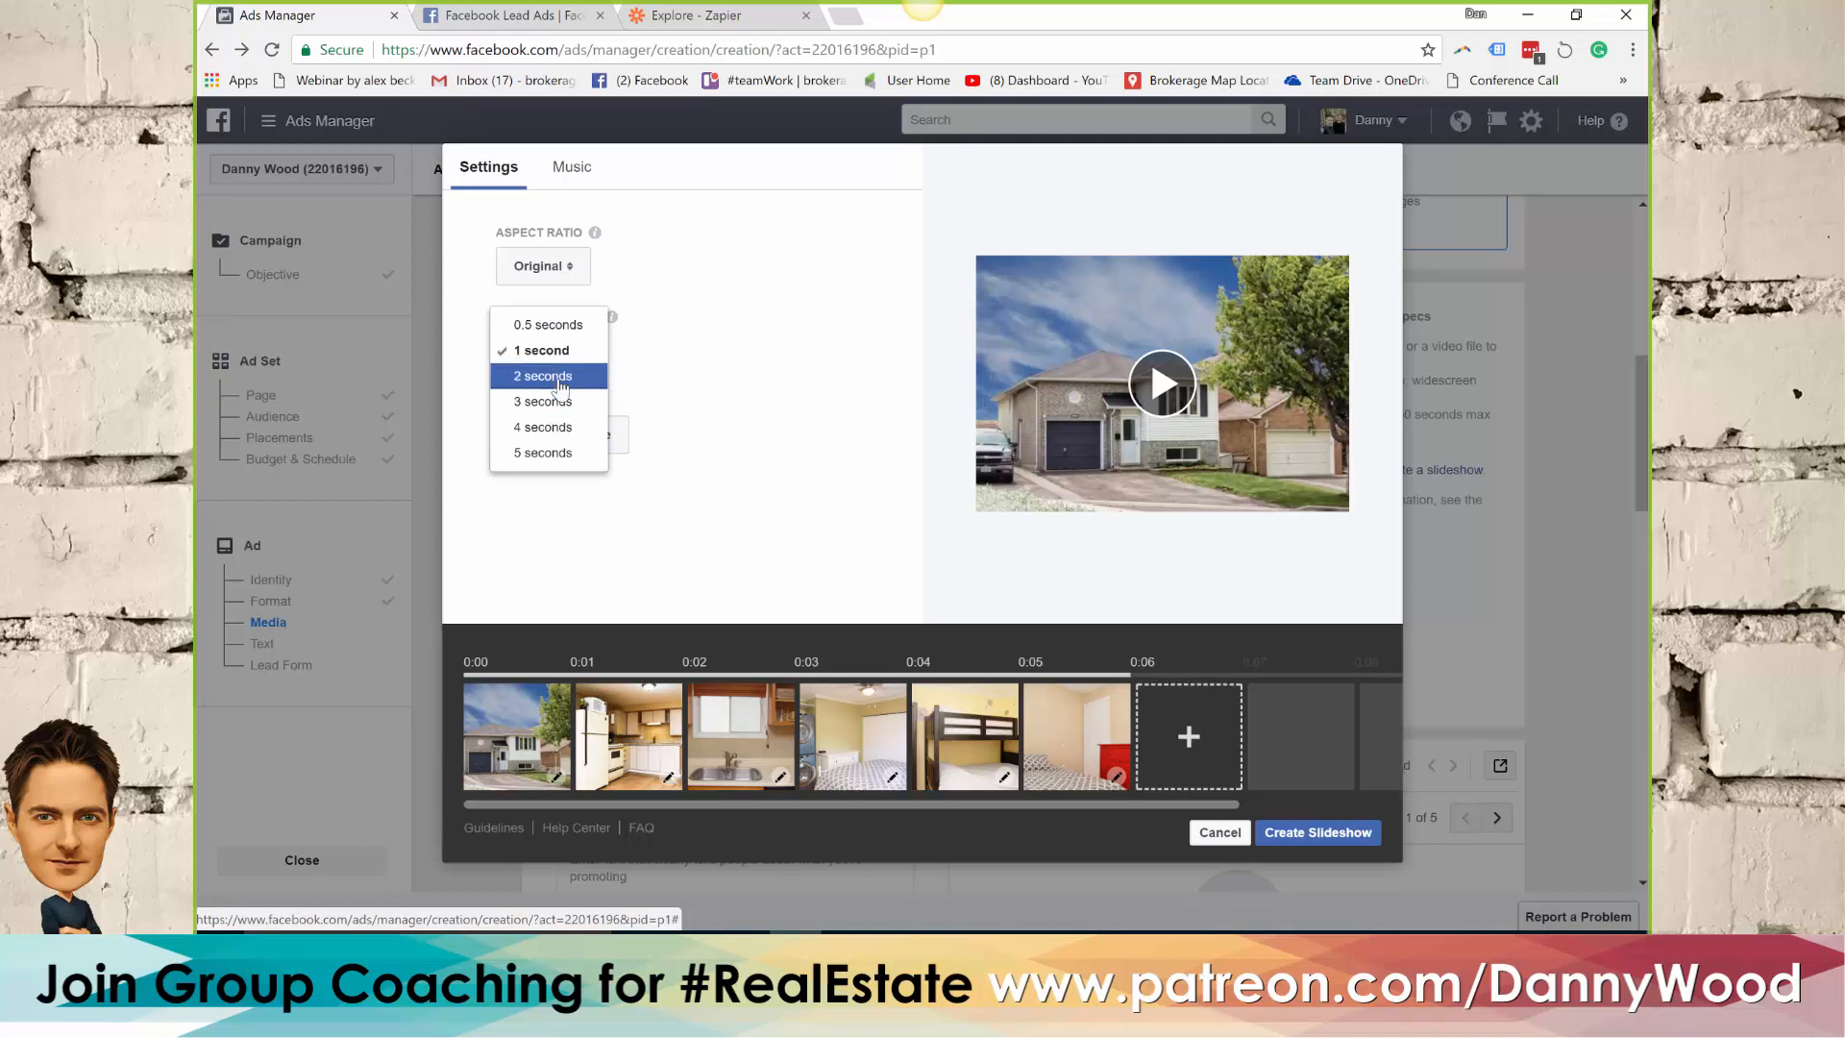
{"action": "left_click", "coordinate": [560, 383]}
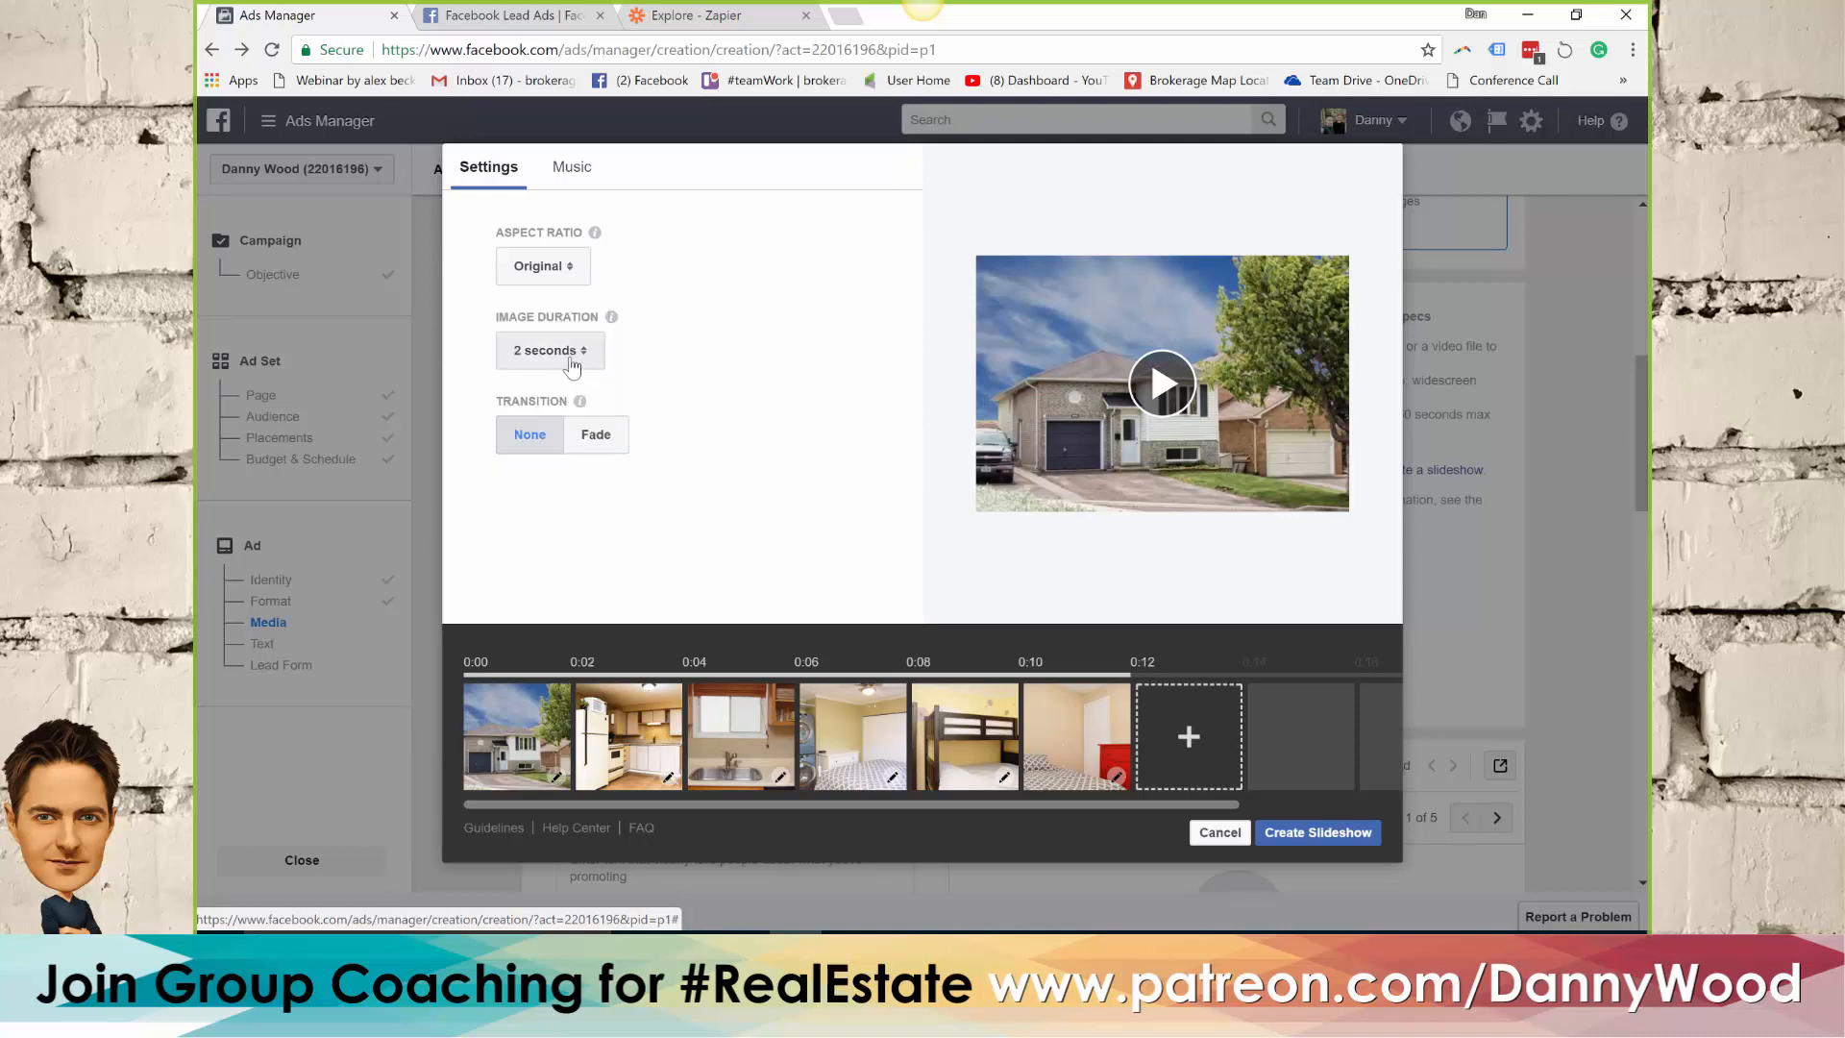
{"action": "left_click", "coordinate": [604, 437]}
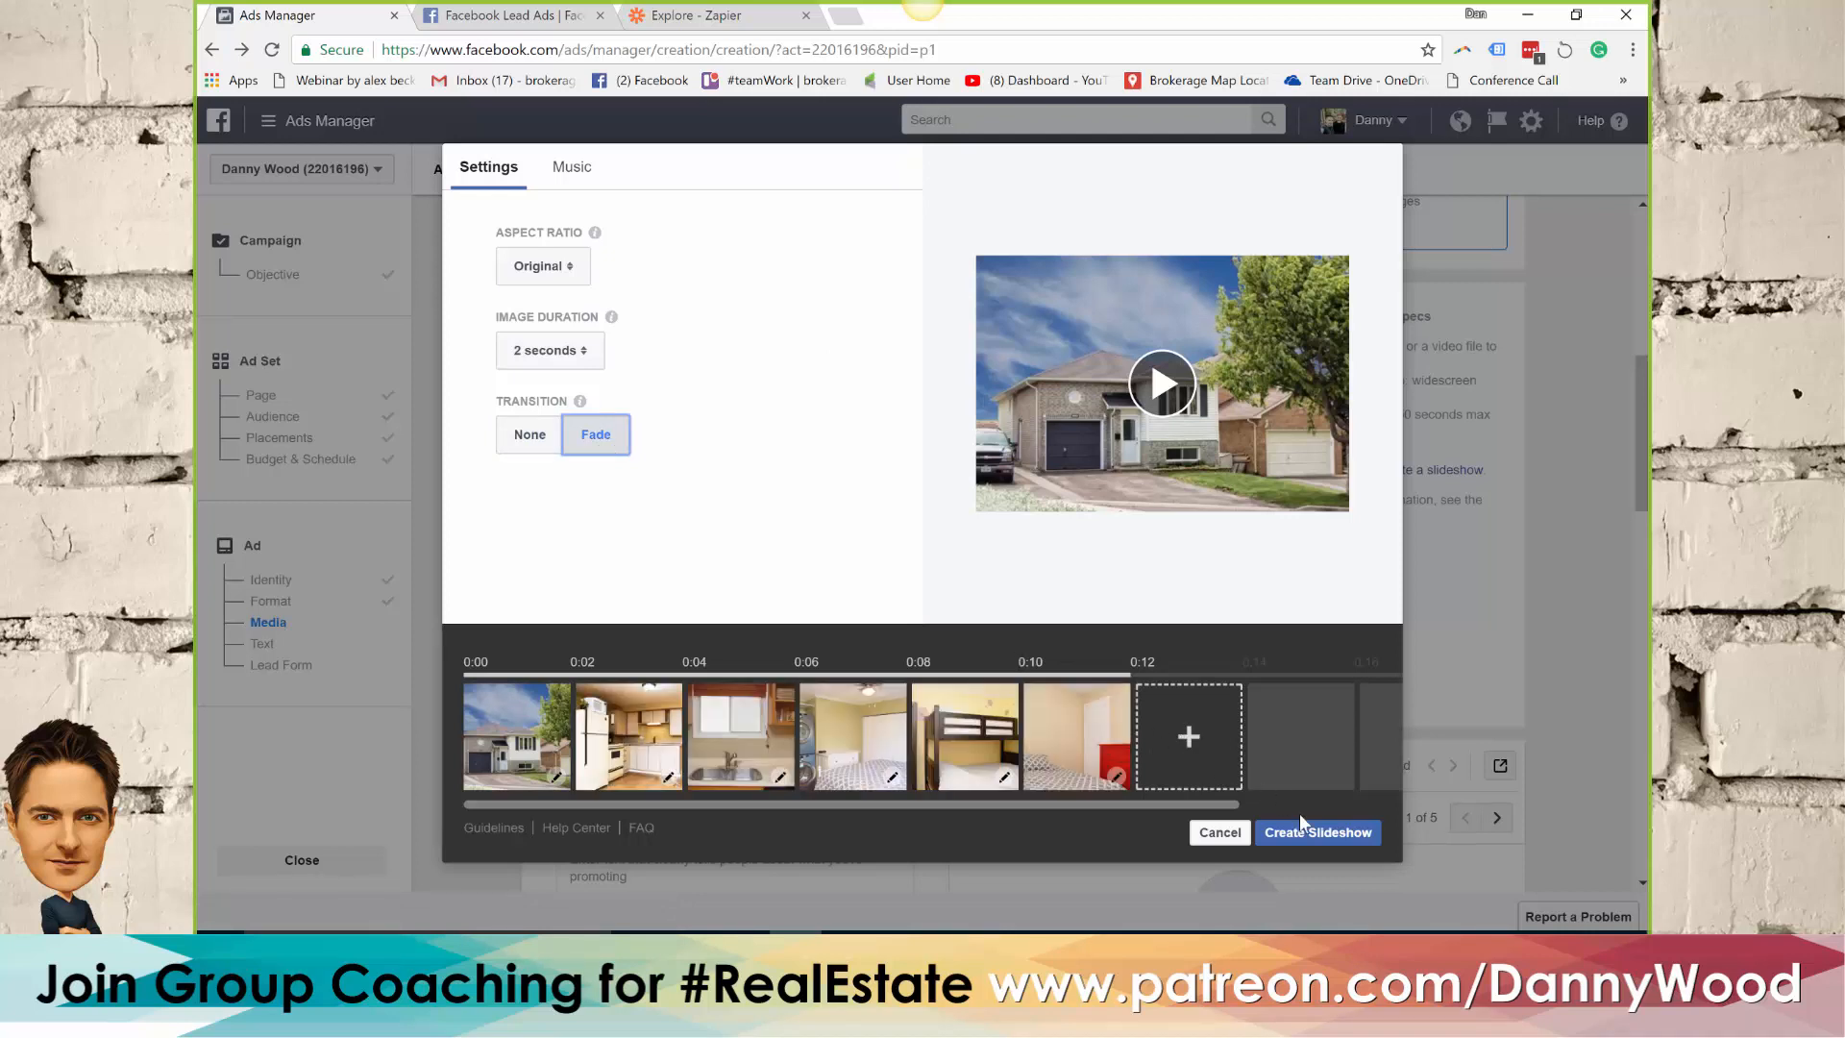
{"action": "left_click", "coordinate": [1321, 834]}
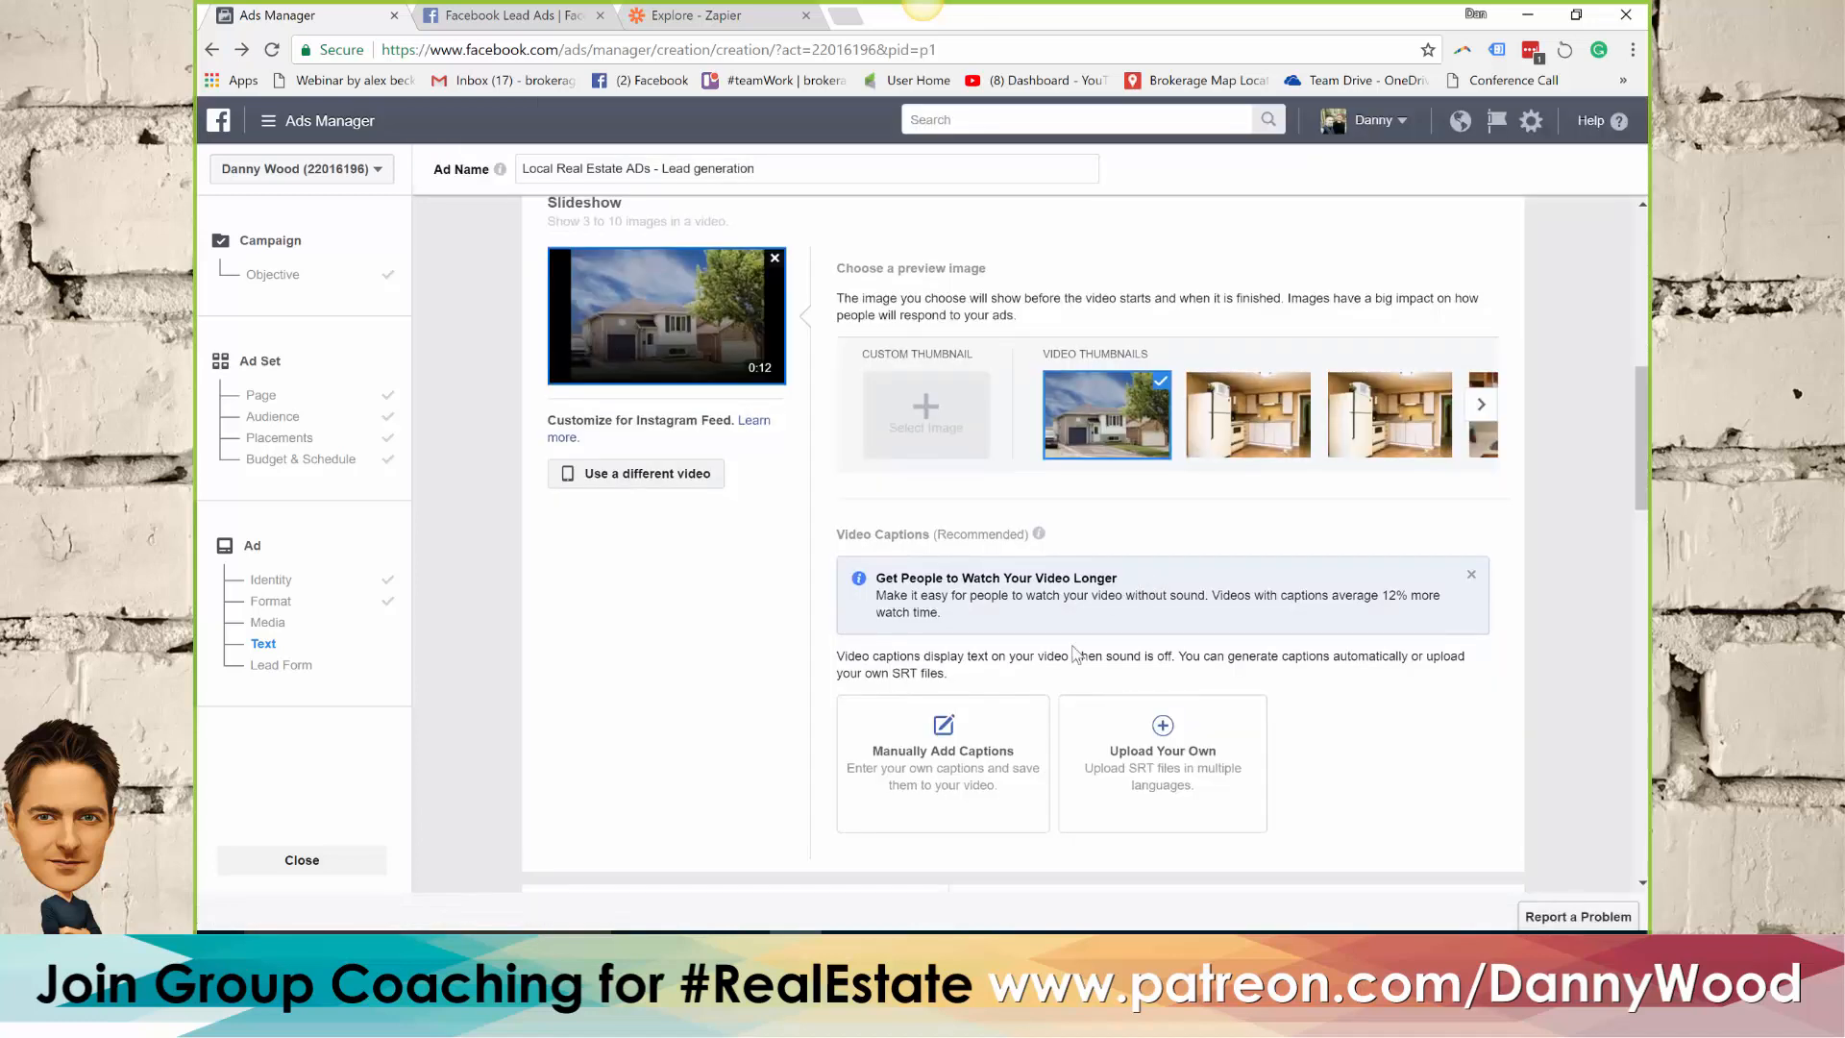
Manually add the captions "Legal Duplex!" and "with 2 kitchens!" to the slideshow and save them to the video
{"action": "left_click", "coordinate": [945, 754]}
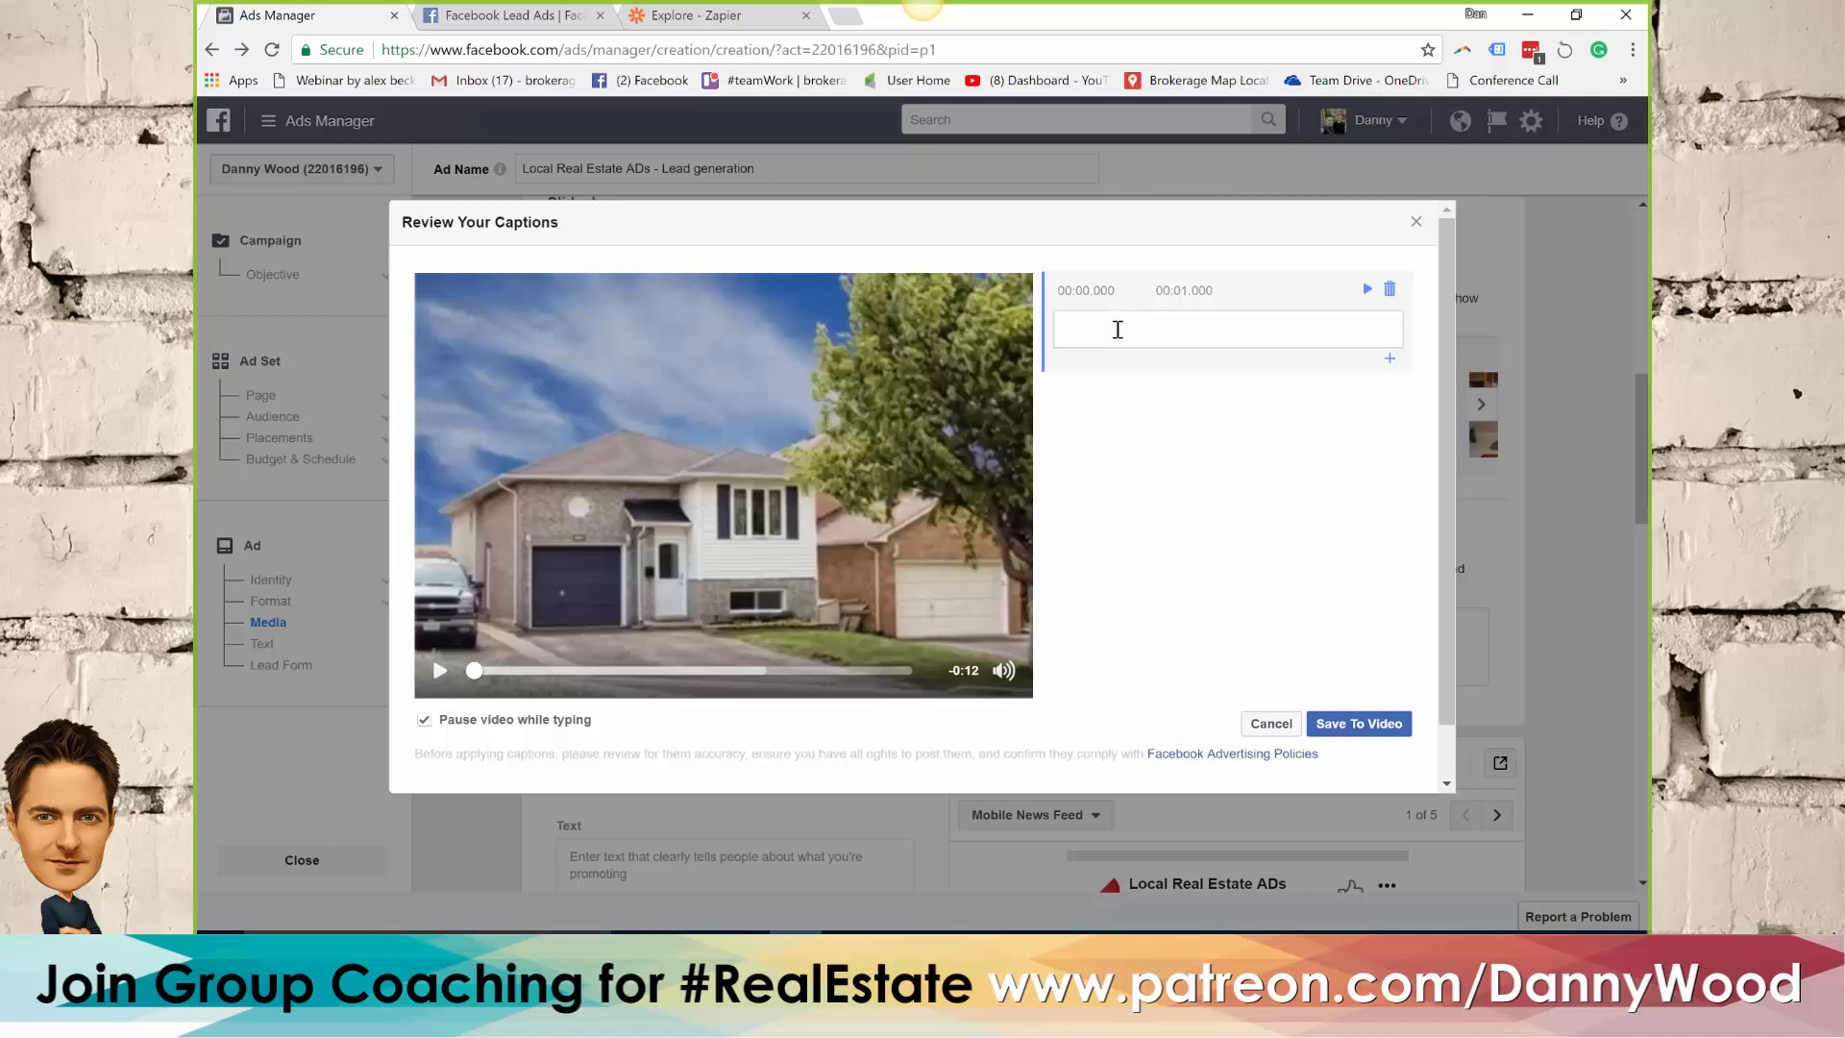
{"action": "left_click", "coordinate": [1118, 330]}
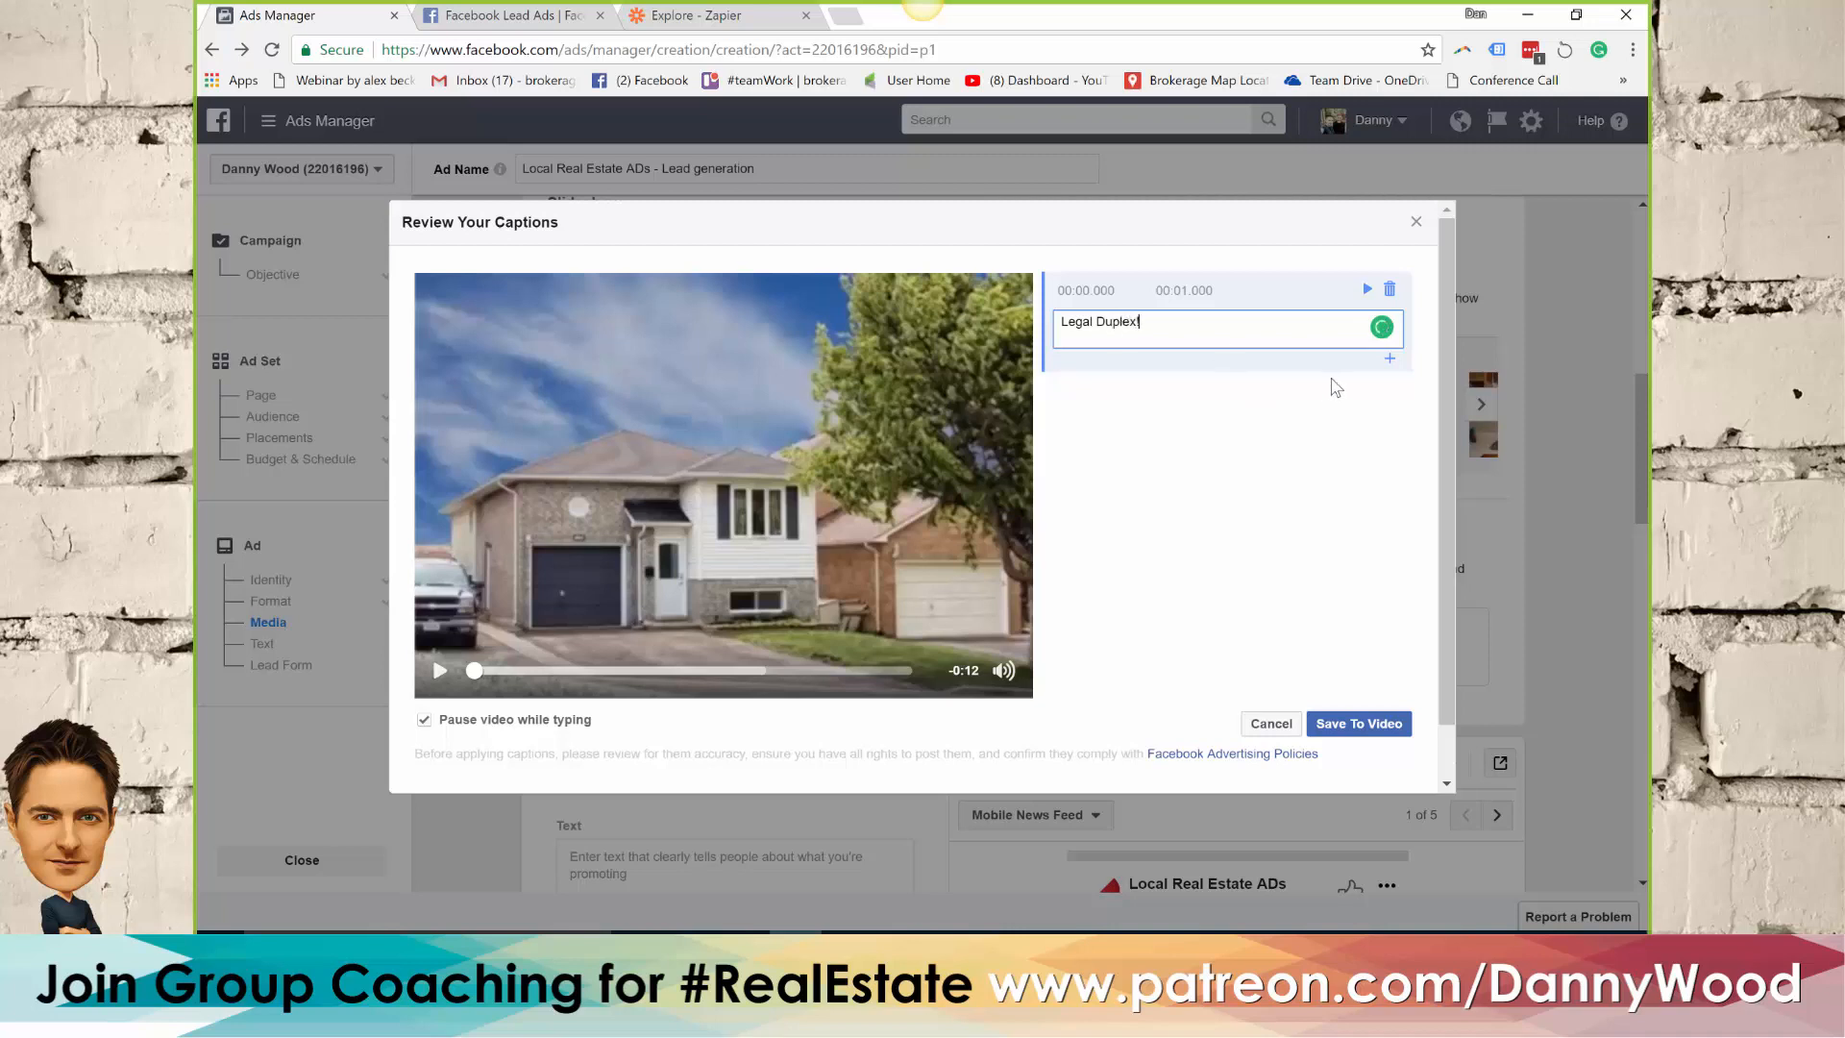
{"action": "left_click", "coordinate": [1389, 361]}
{"action": "left_click", "coordinate": [1163, 433]}
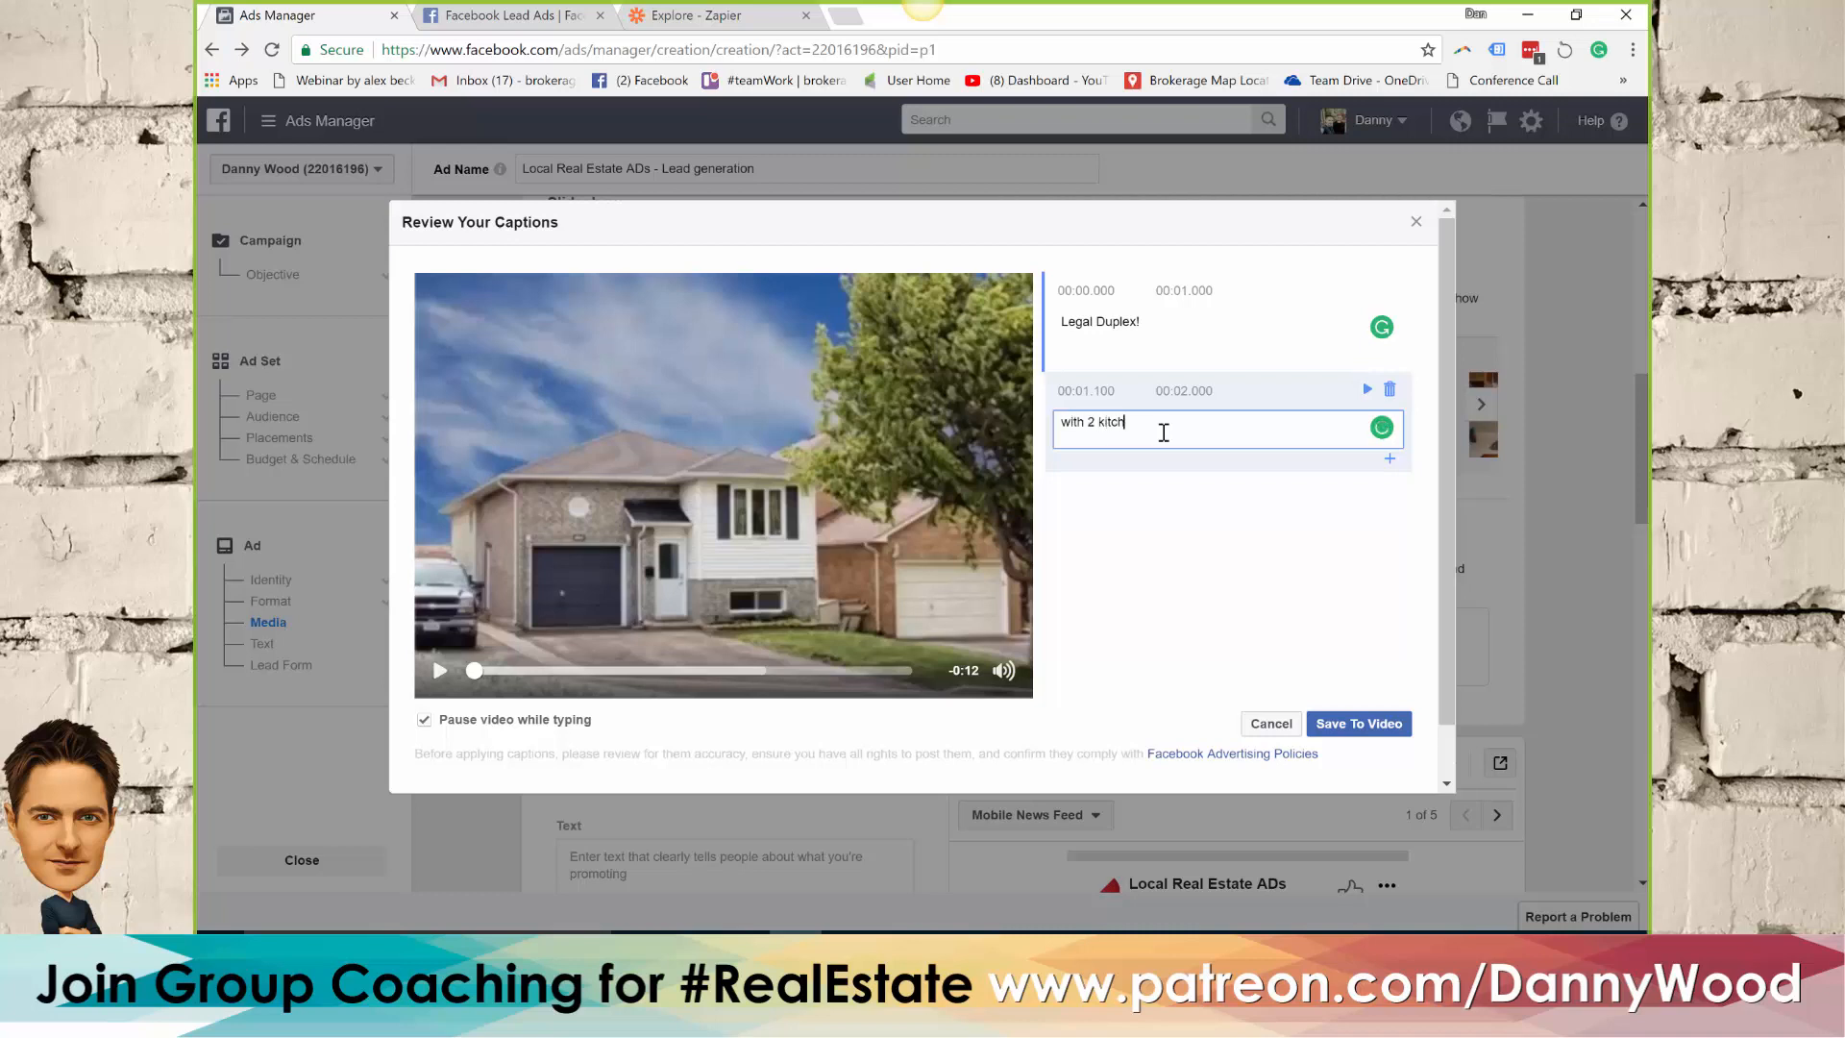
{"action": "type", "text": "with 2 kitchens!"}
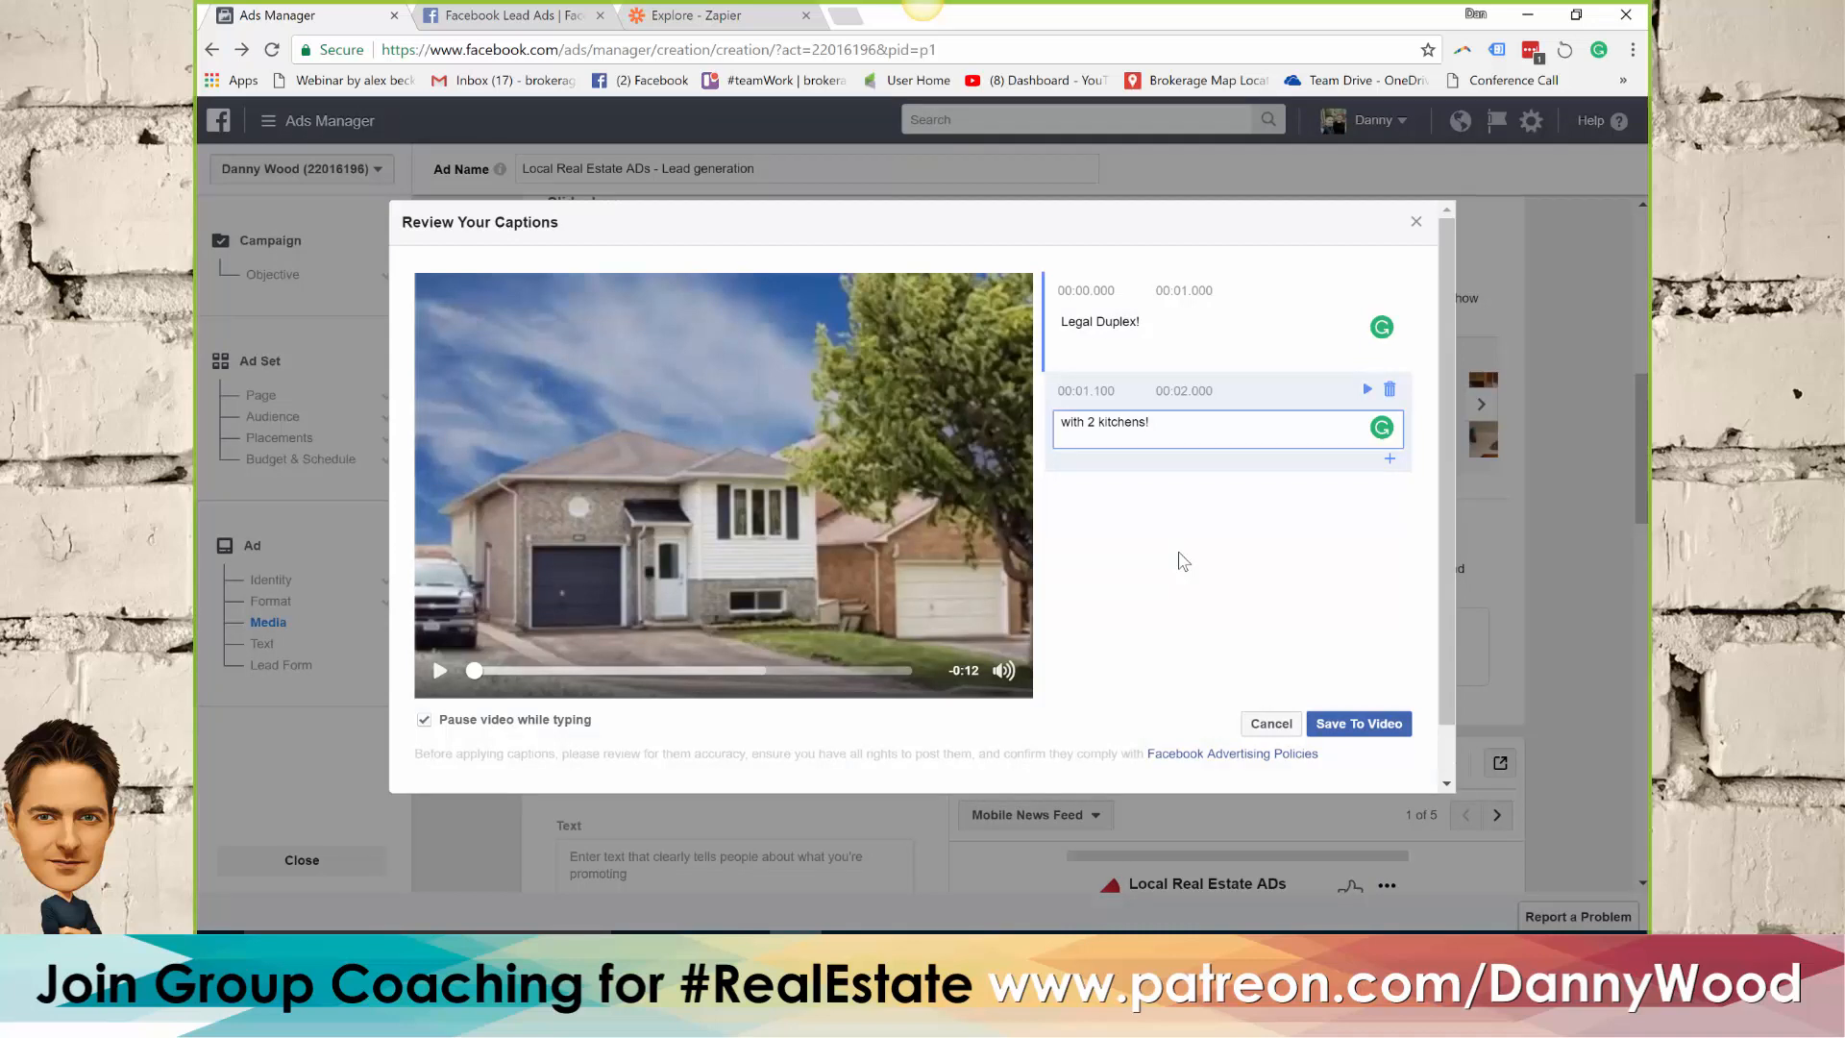
{"action": "left_click", "coordinate": [1360, 729]}
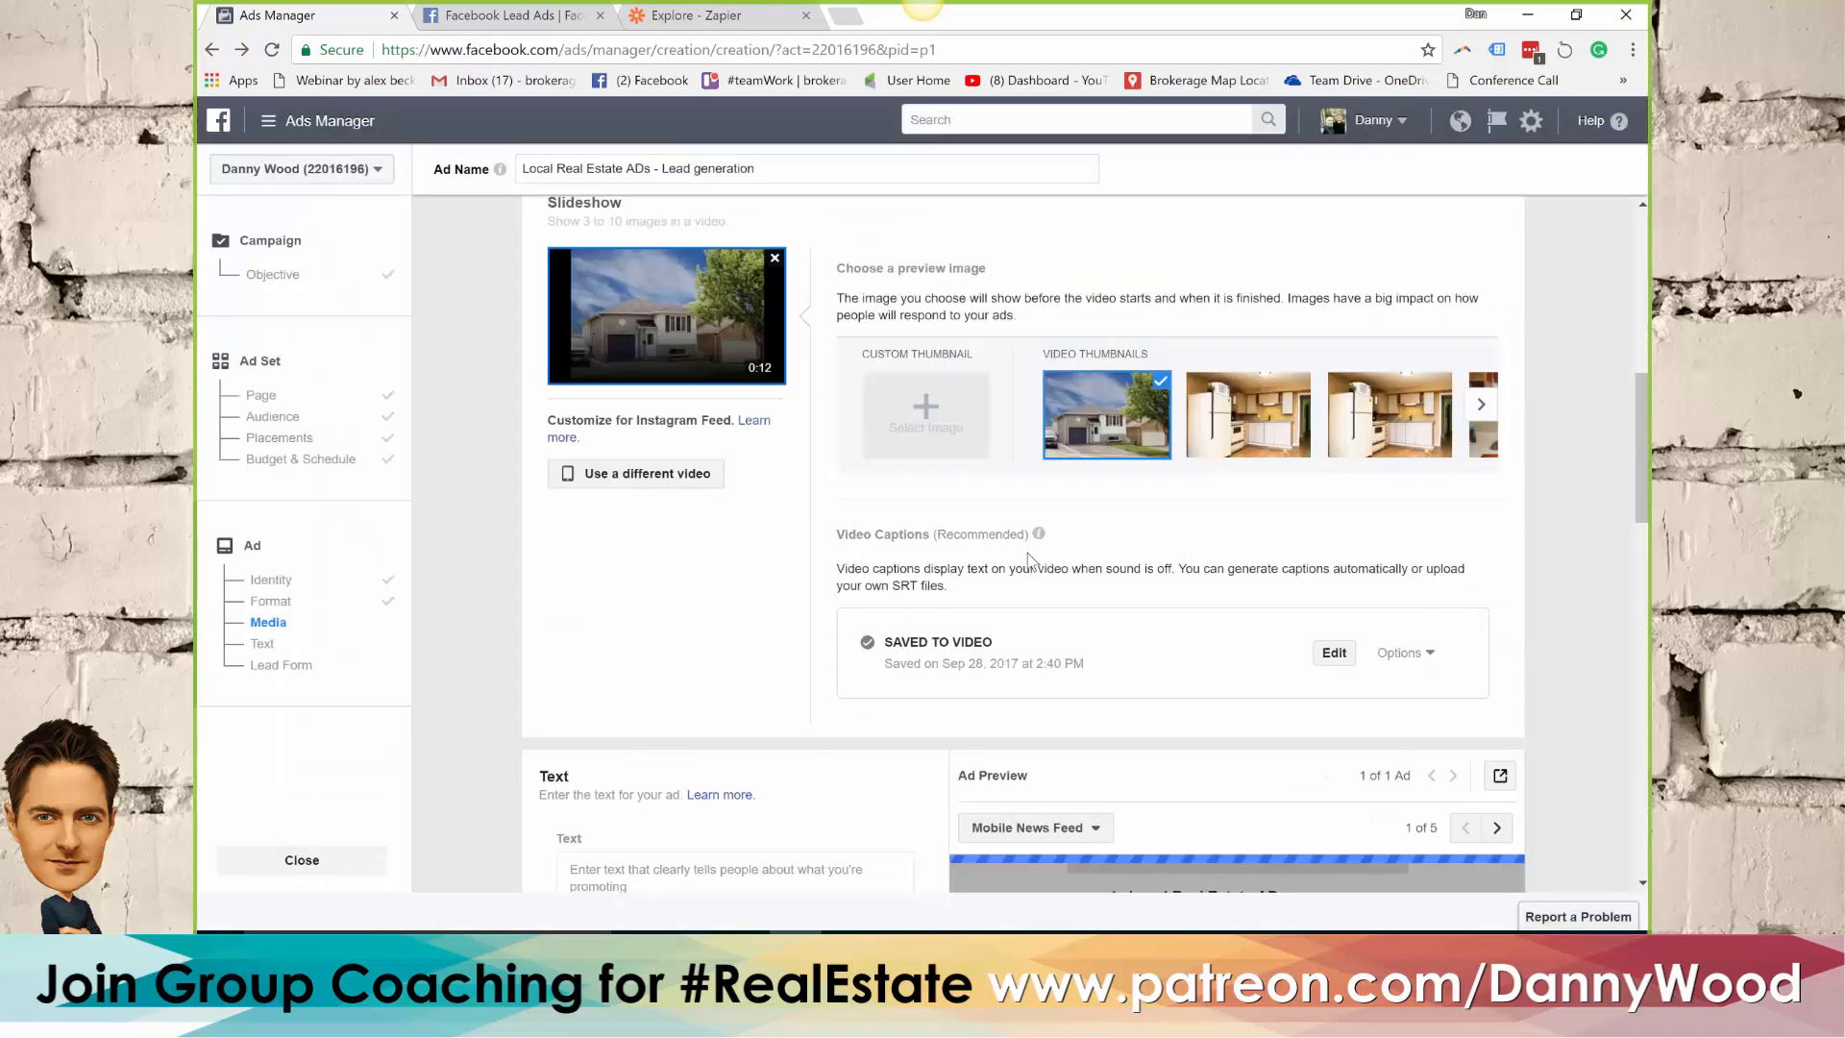
Look over the ad's text fields and Mobile News Feed preview, and switch to the FB session Word document
{"action": "scroll", "coordinate": [644, 548], "scroll_direction": "down", "scroll_amount": 1}
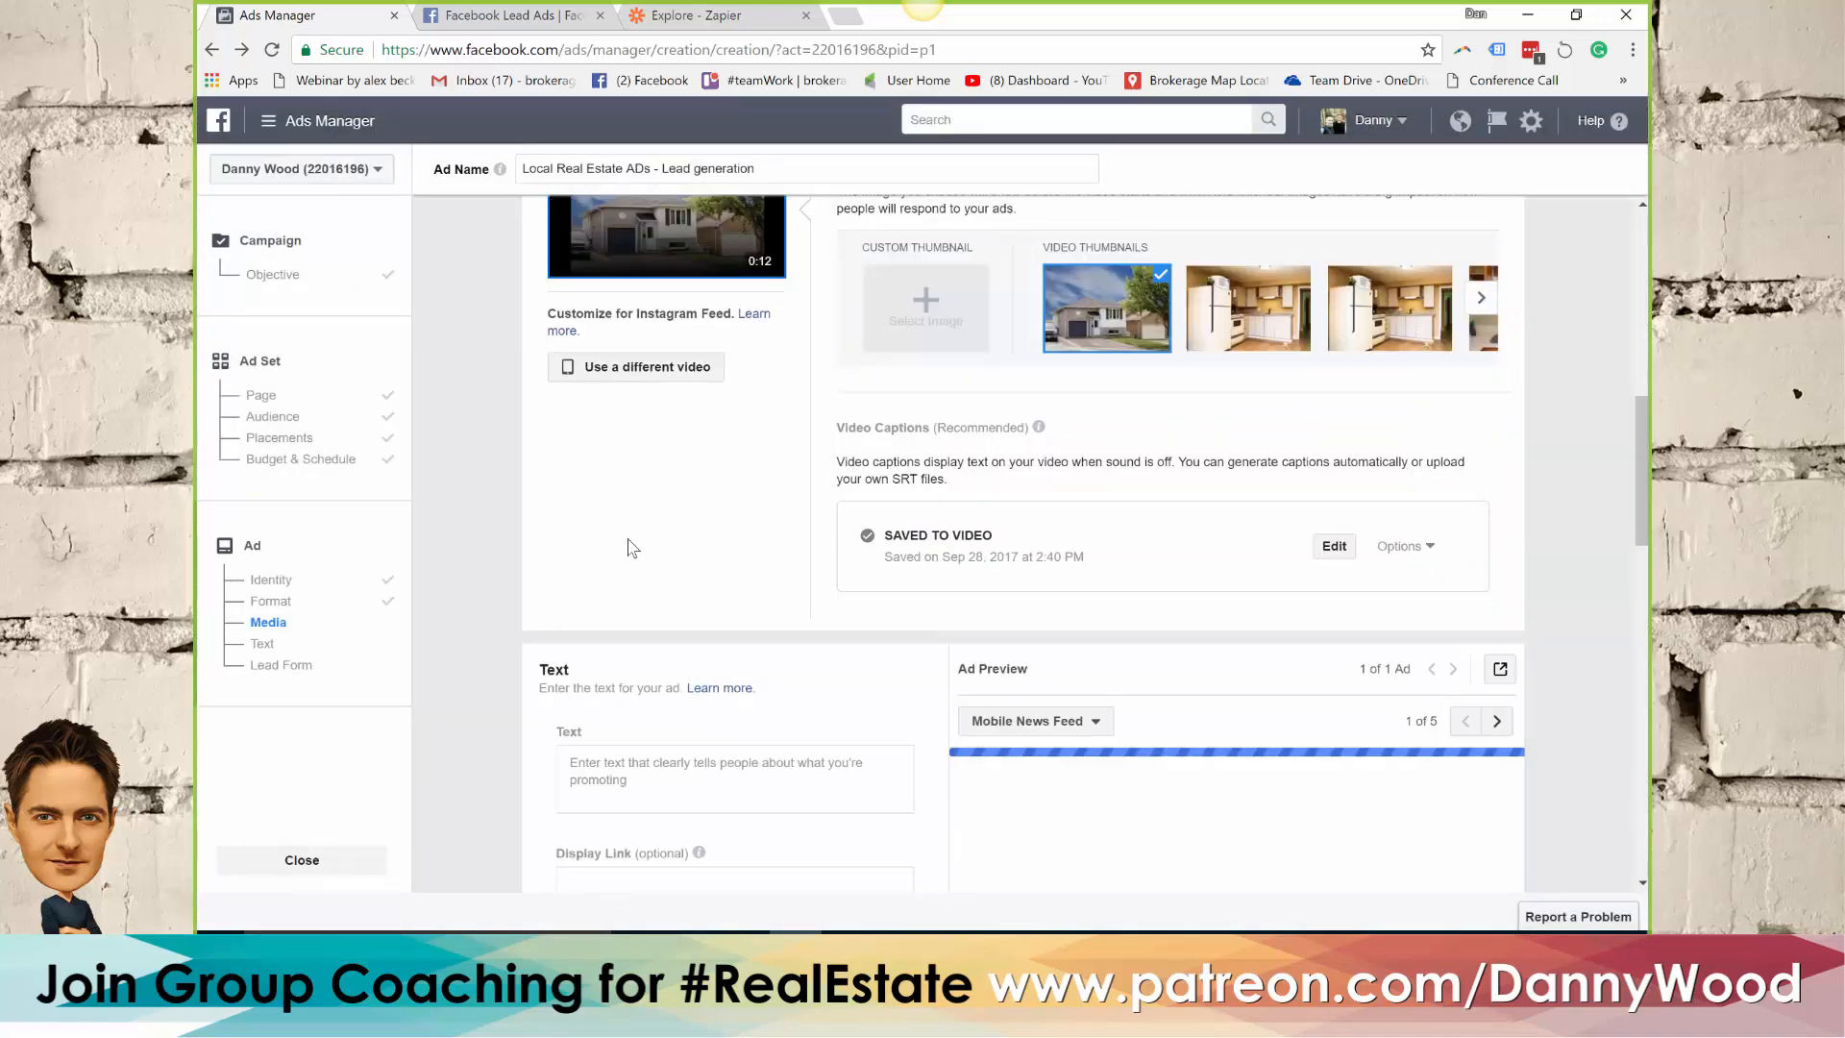
{"action": "scroll", "coordinate": [615, 499], "scroll_direction": "down", "scroll_amount": 3}
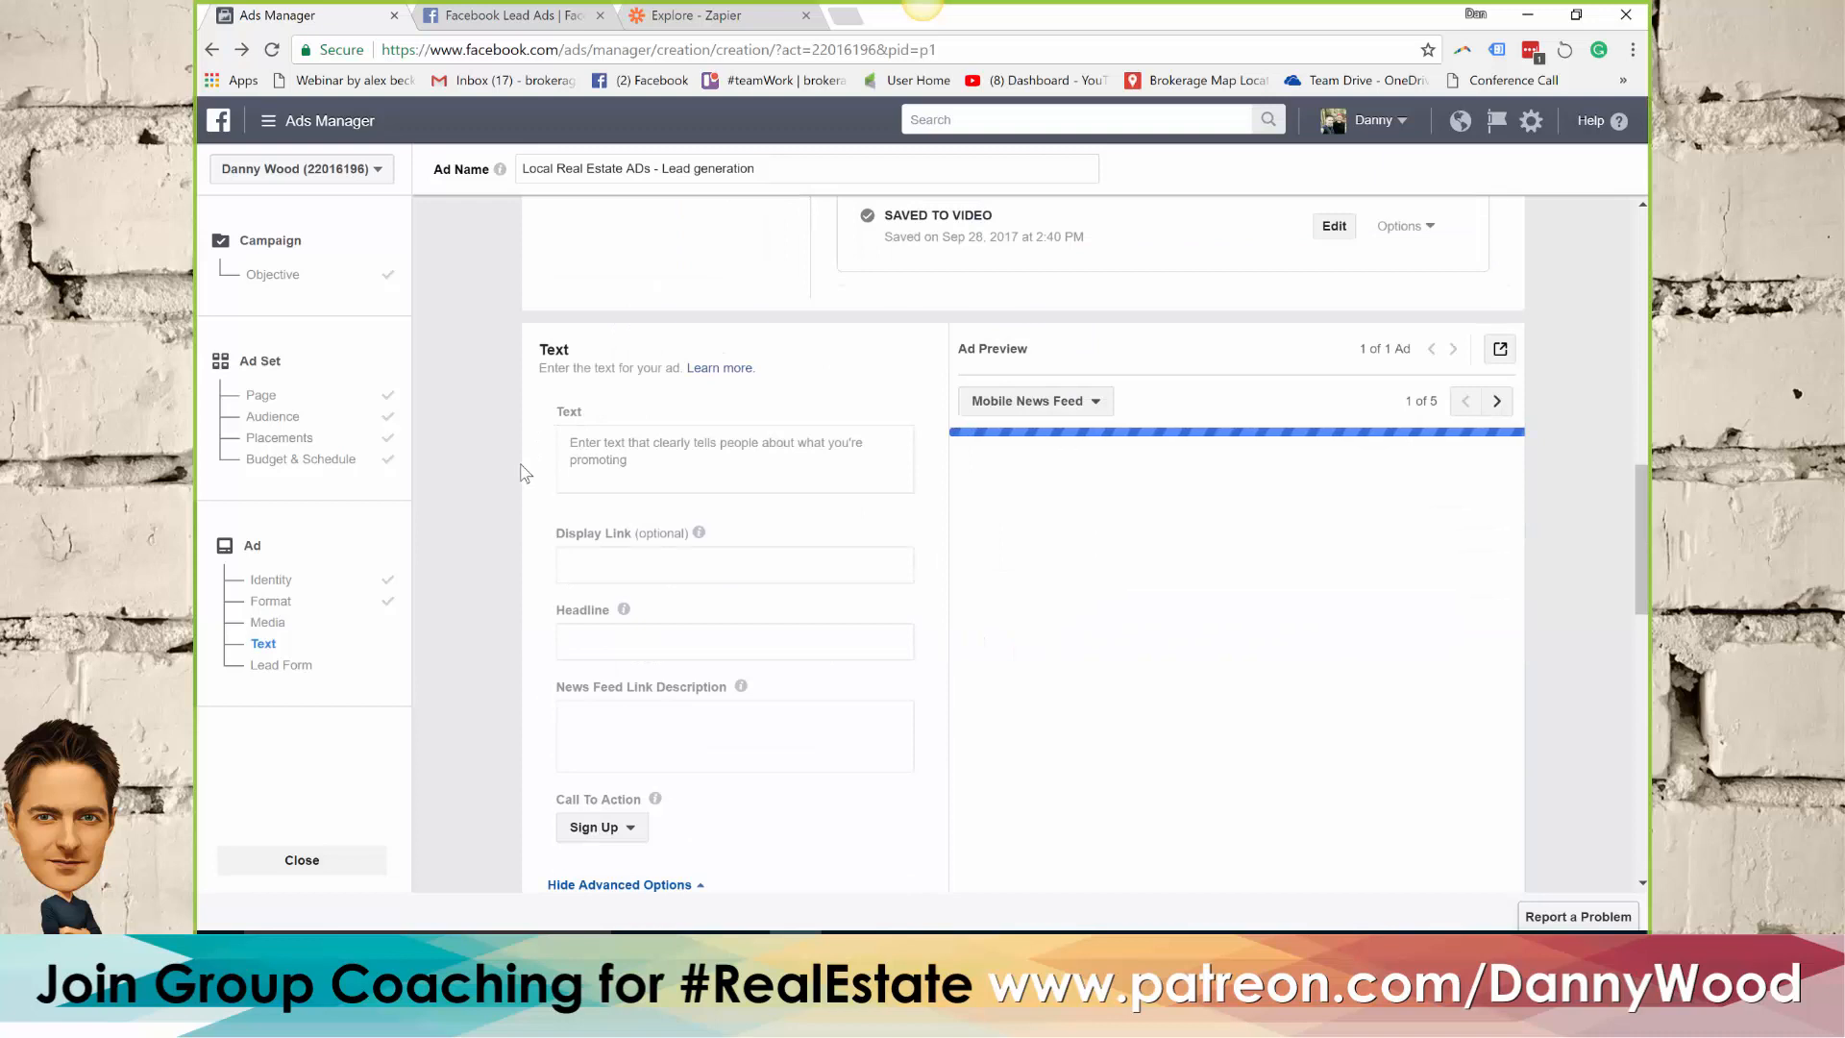
{"action": "scroll", "coordinate": [526, 471], "scroll_direction": "down", "scroll_amount": 1}
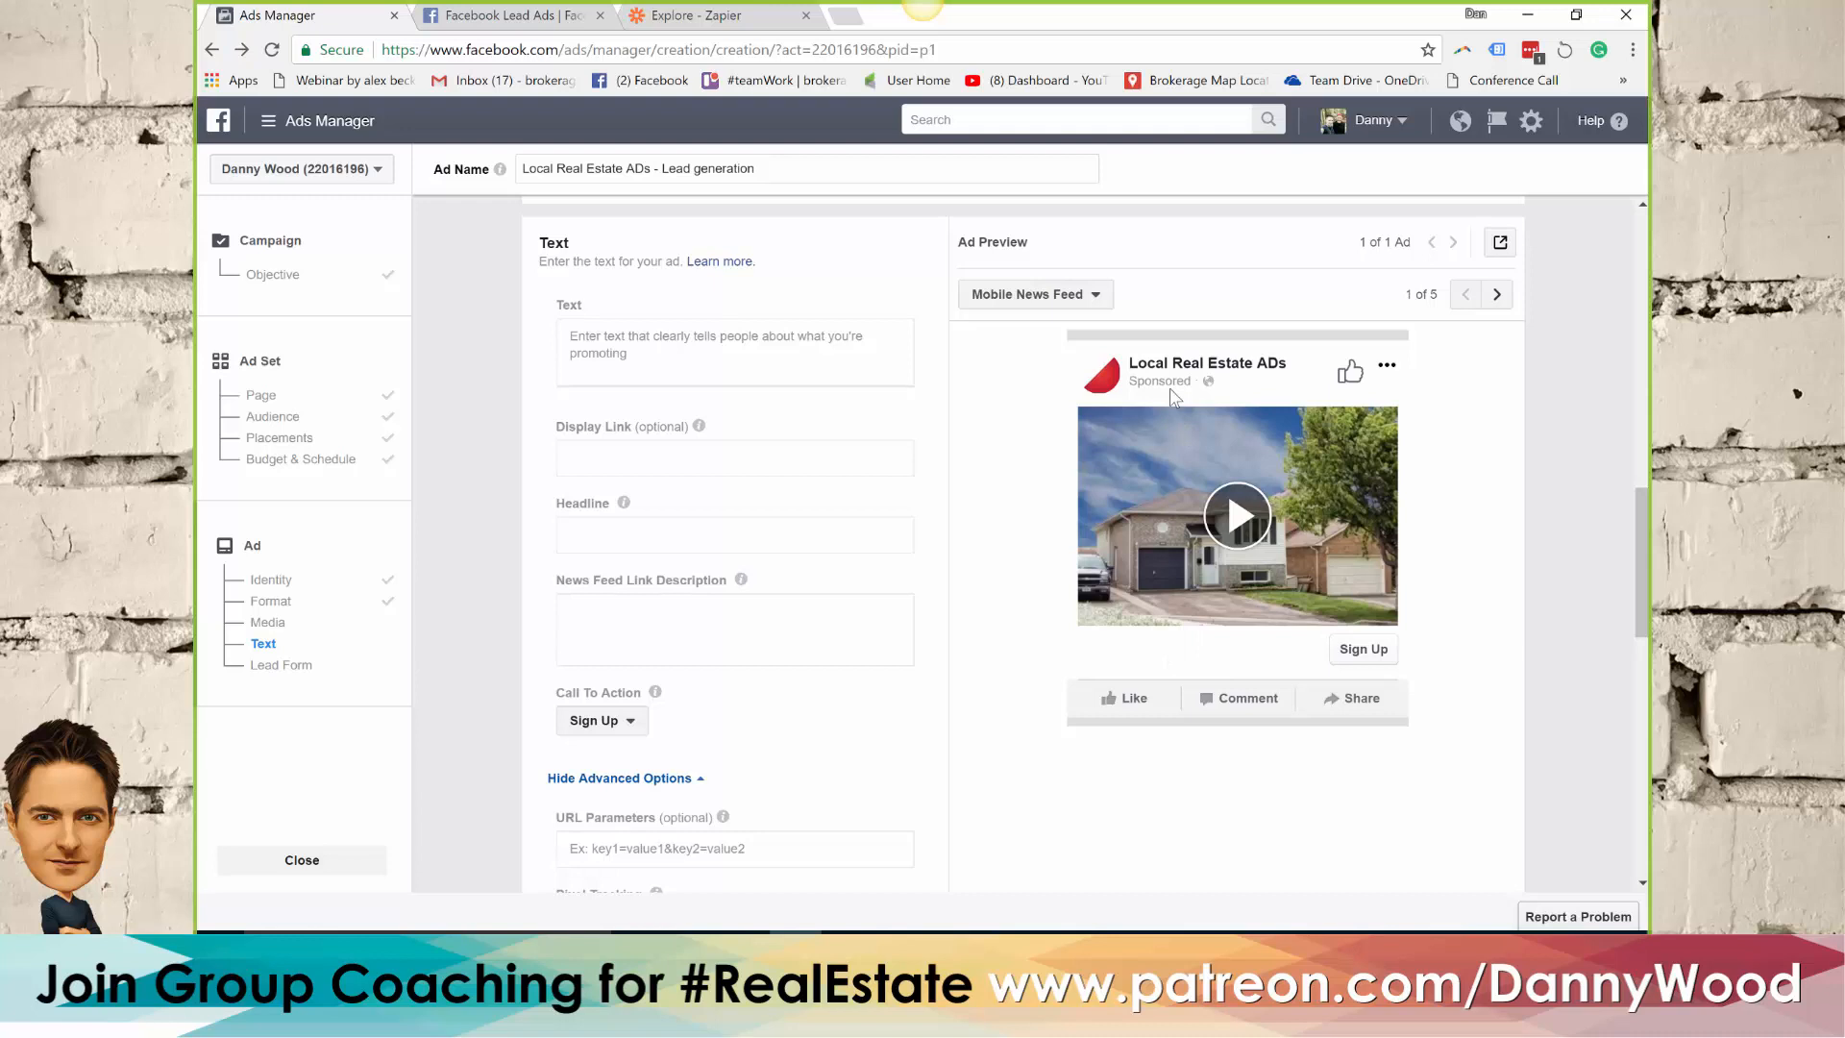
{"action": "left_click", "coordinate": [900, 951]}
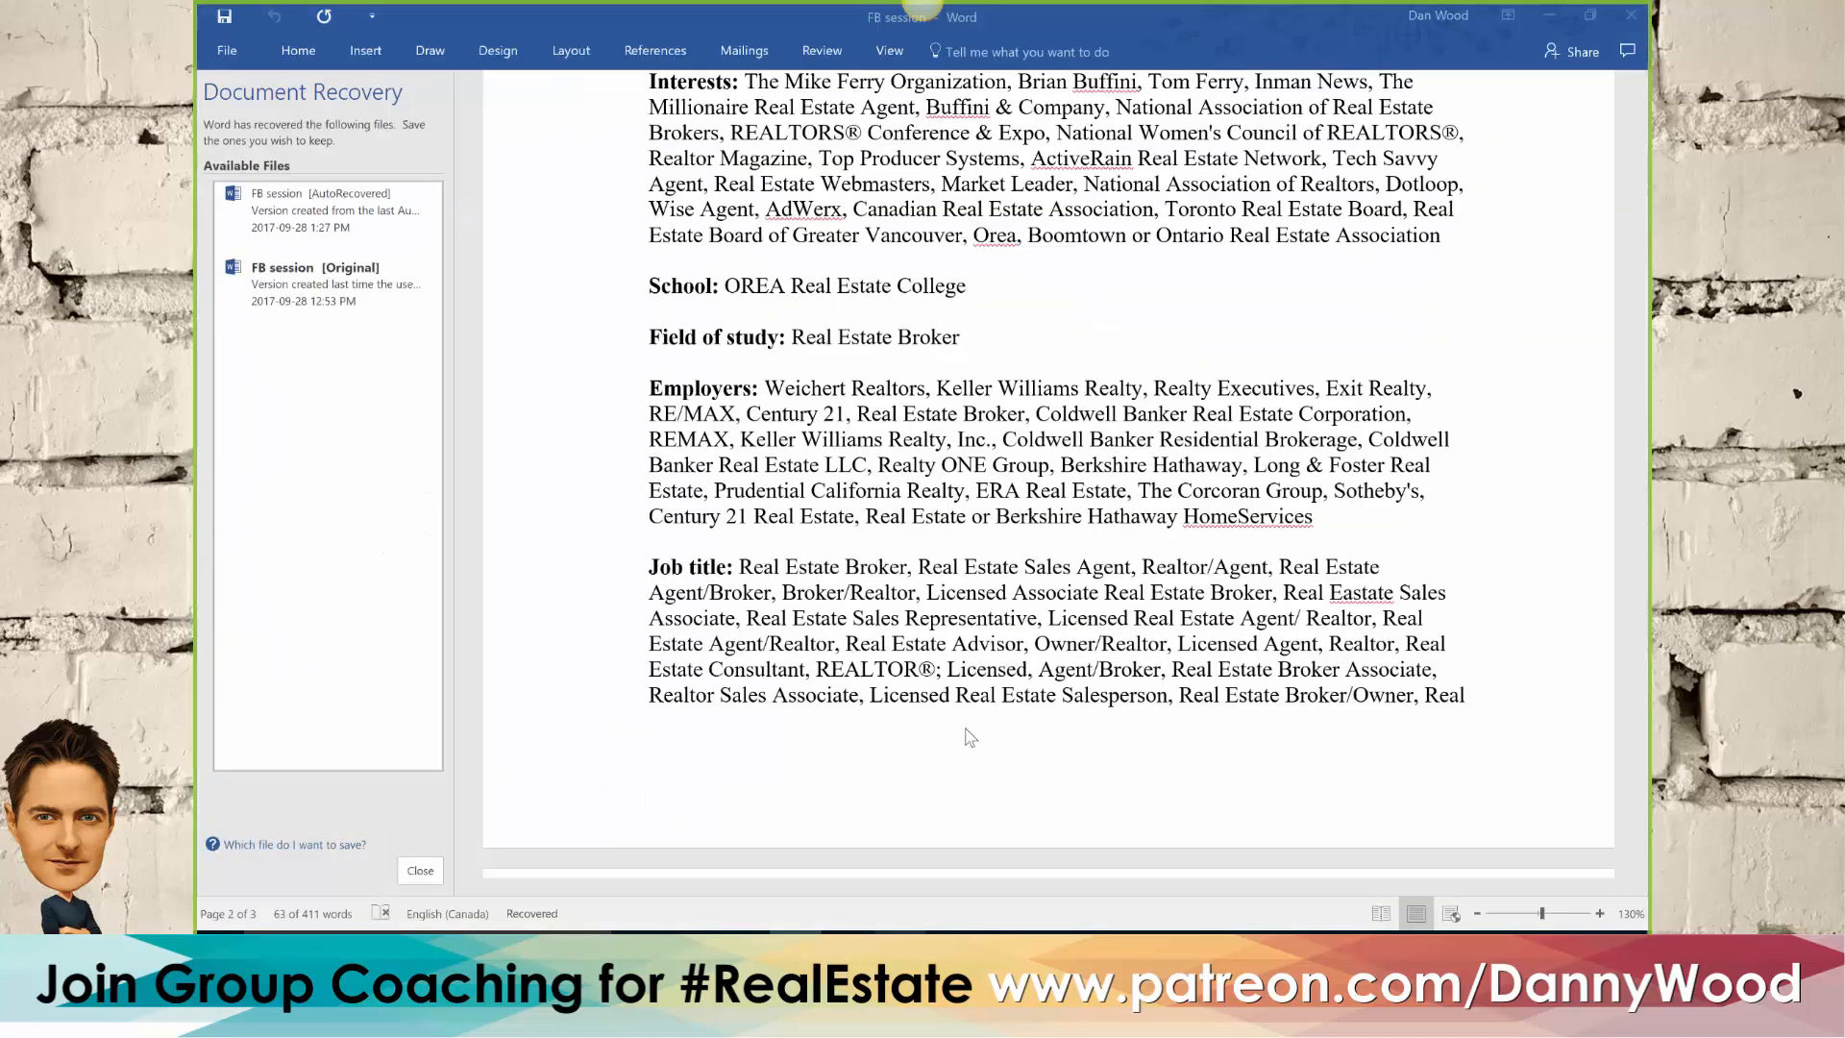
Copy the line "EXCLUSIVE LISTING Coming soon:" from the FB session document into the ad's Headline in Ads Manager
{"action": "left_click", "coordinate": [941, 535]}
{"action": "scroll", "coordinate": [939, 536], "scroll_direction": "up", "scroll_amount": 10}
{"action": "scroll", "coordinate": [939, 536], "scroll_direction": "up", "scroll_amount": 5}
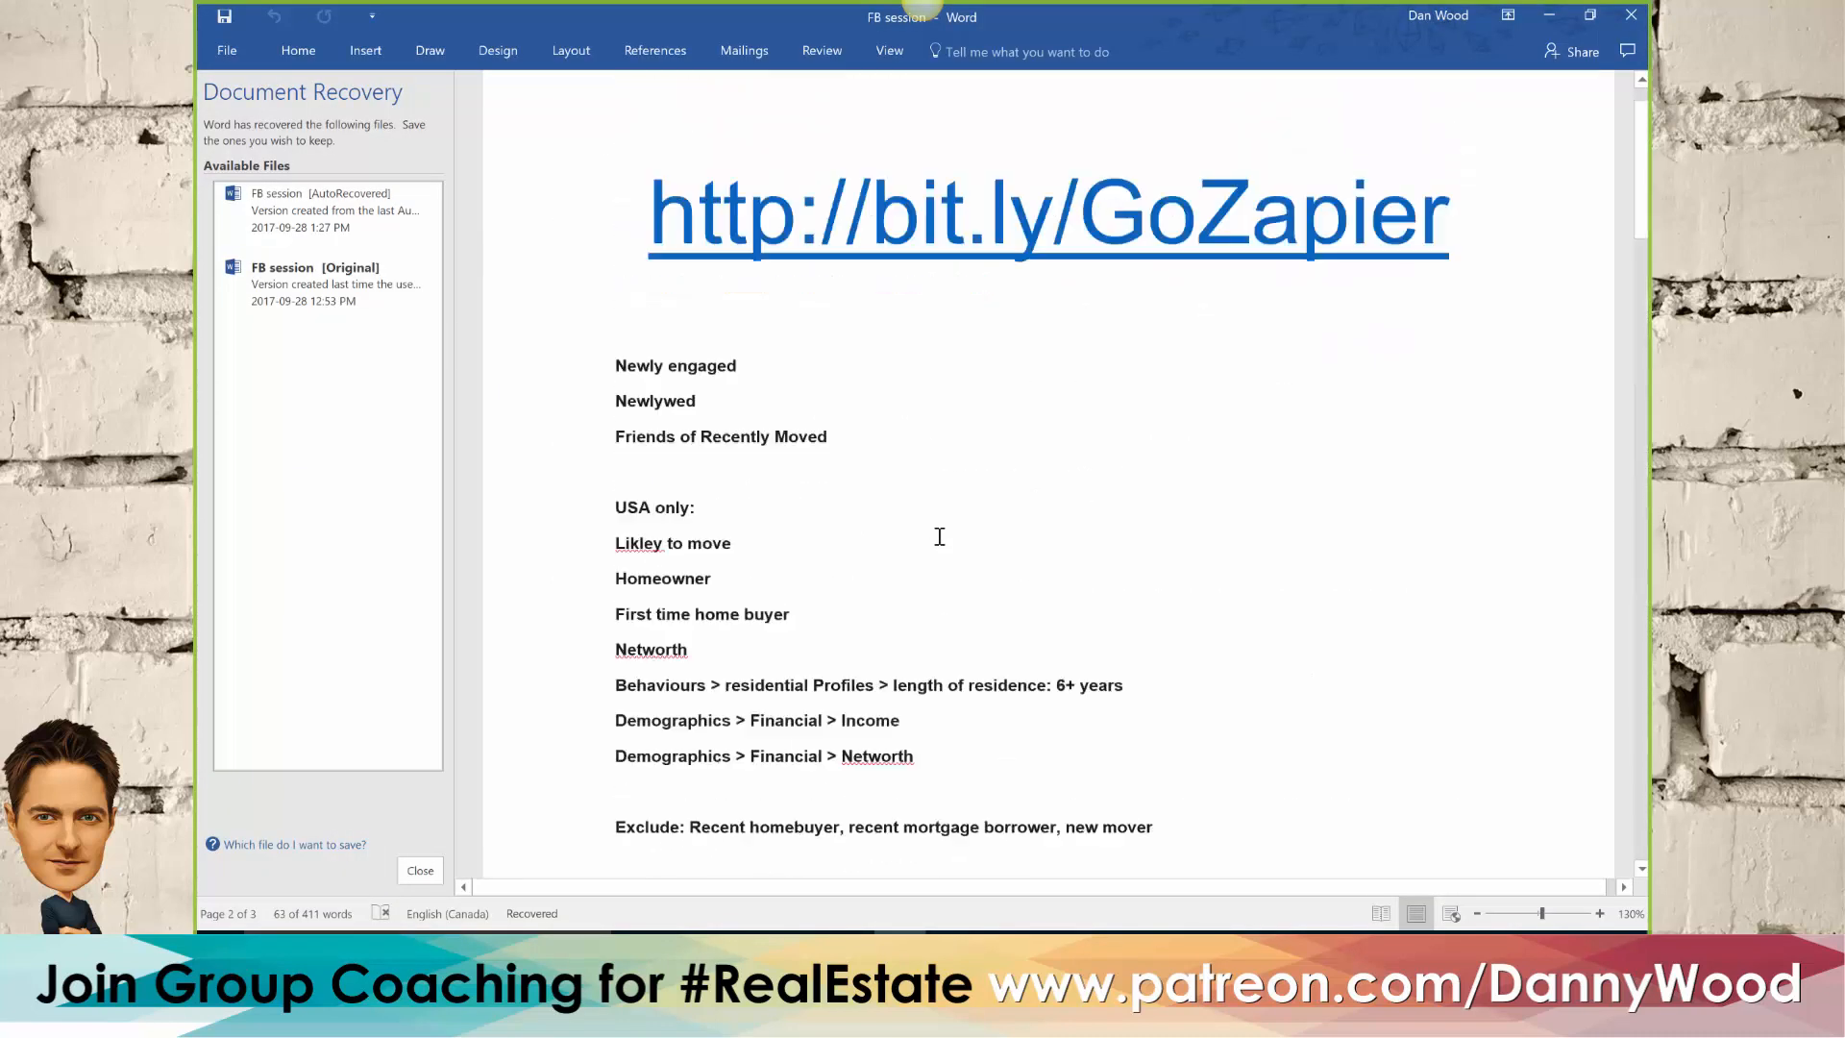
{"action": "scroll", "coordinate": [813, 473], "scroll_direction": "down", "scroll_amount": 1}
{"action": "scroll", "coordinate": [812, 473], "scroll_direction": "down", "scroll_amount": 5}
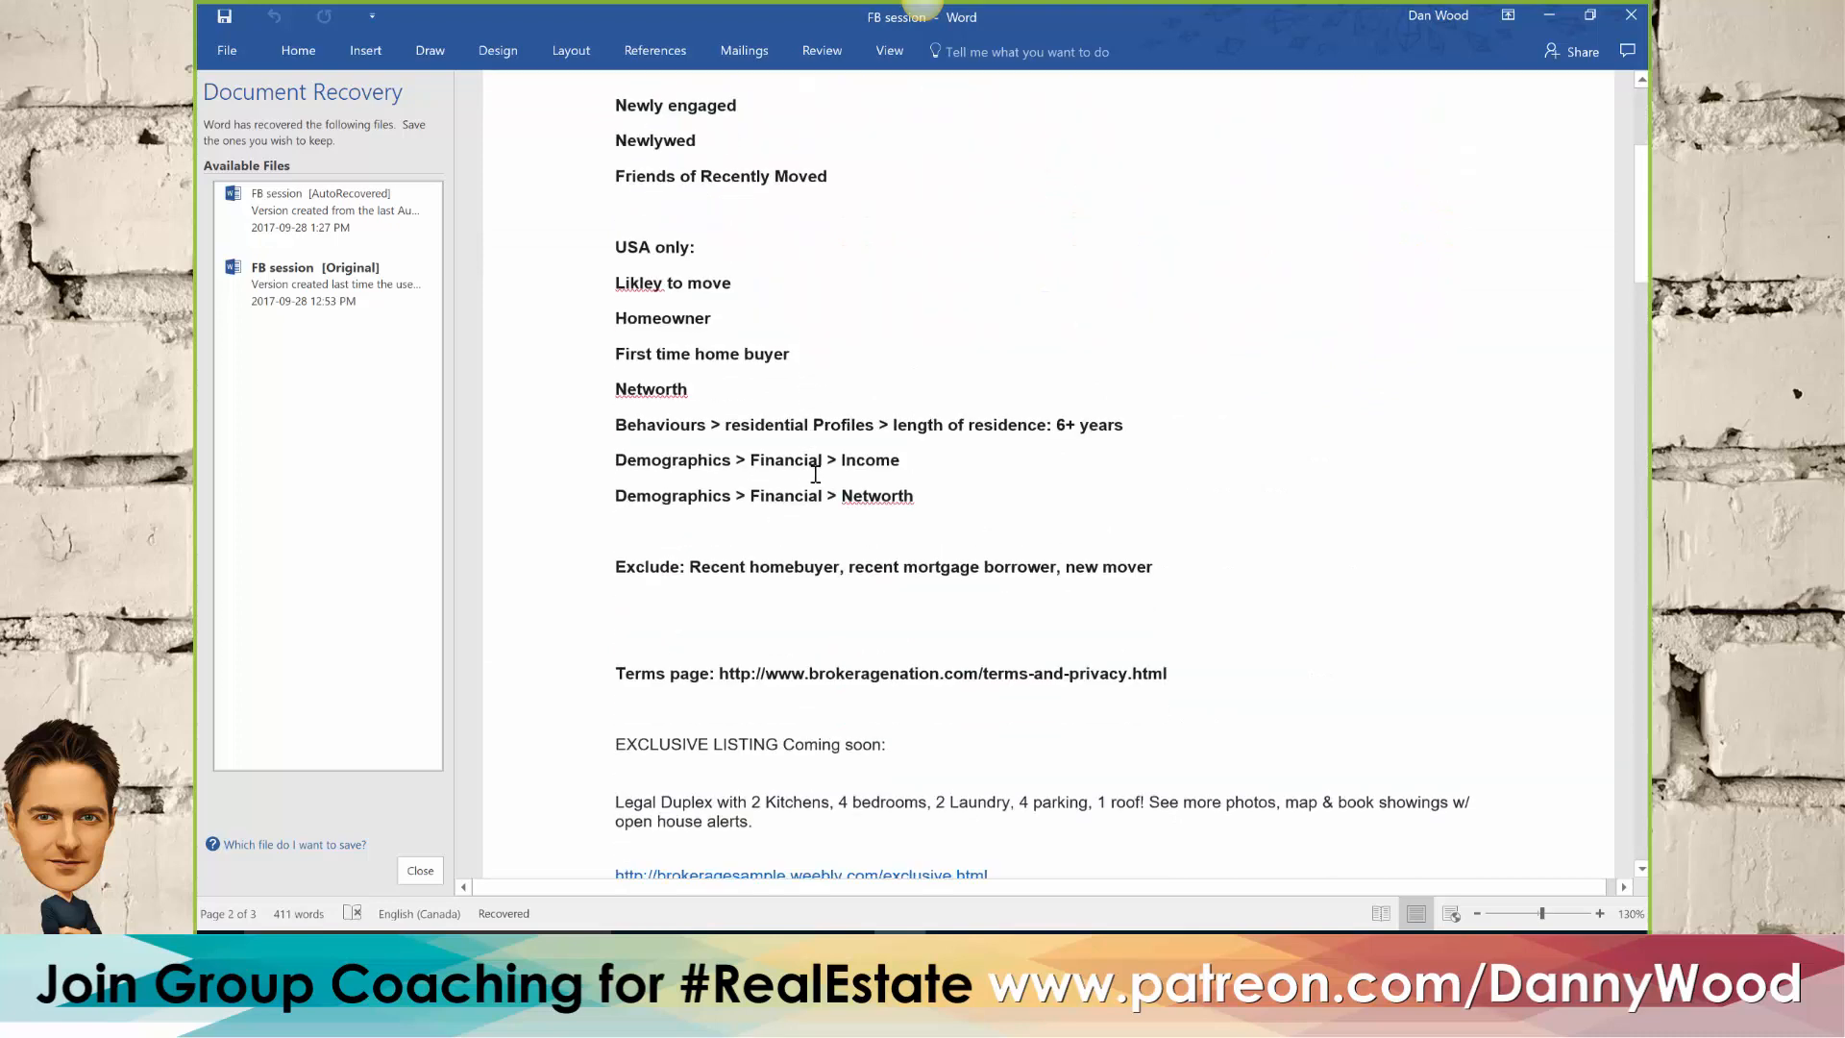
{"action": "scroll", "coordinate": [815, 481], "scroll_direction": "down", "scroll_amount": 2}
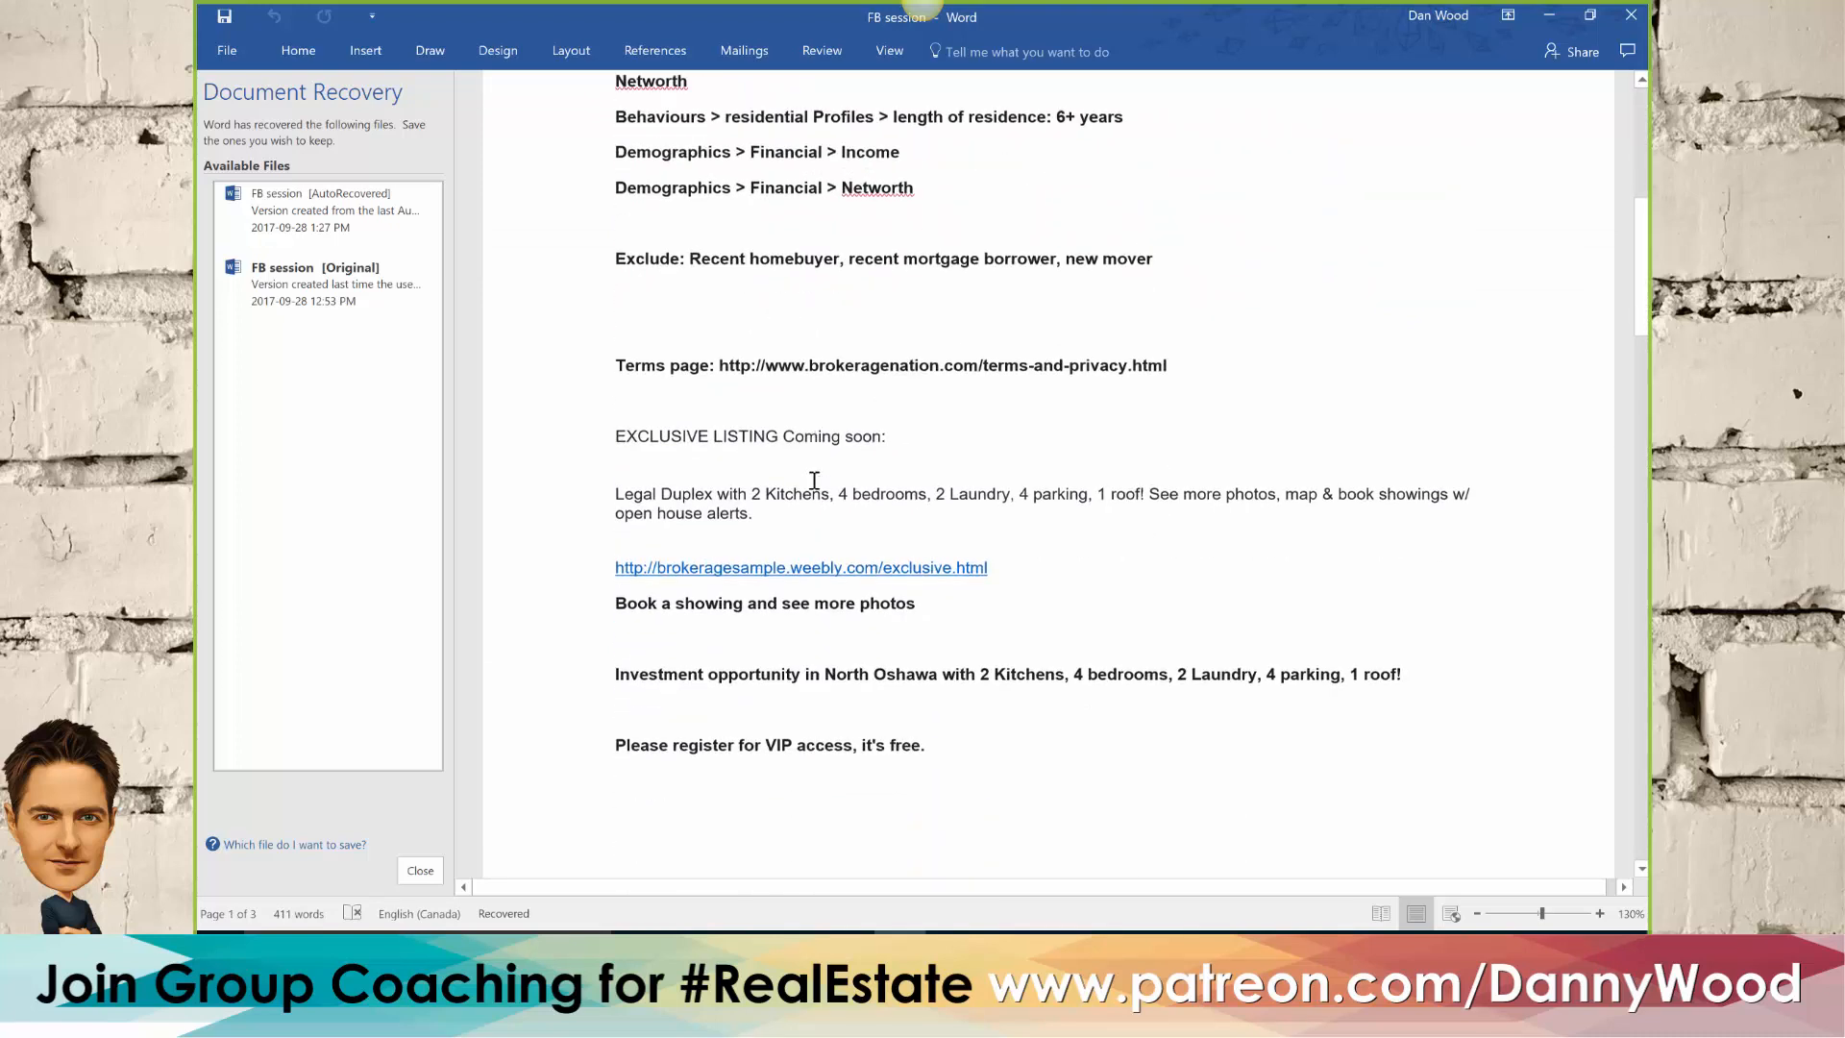
{"action": "left_click_drag", "start_coordinate": [900, 349], "coordinate": [630, 346]}
{"action": "key", "text": "ctrl+c"}
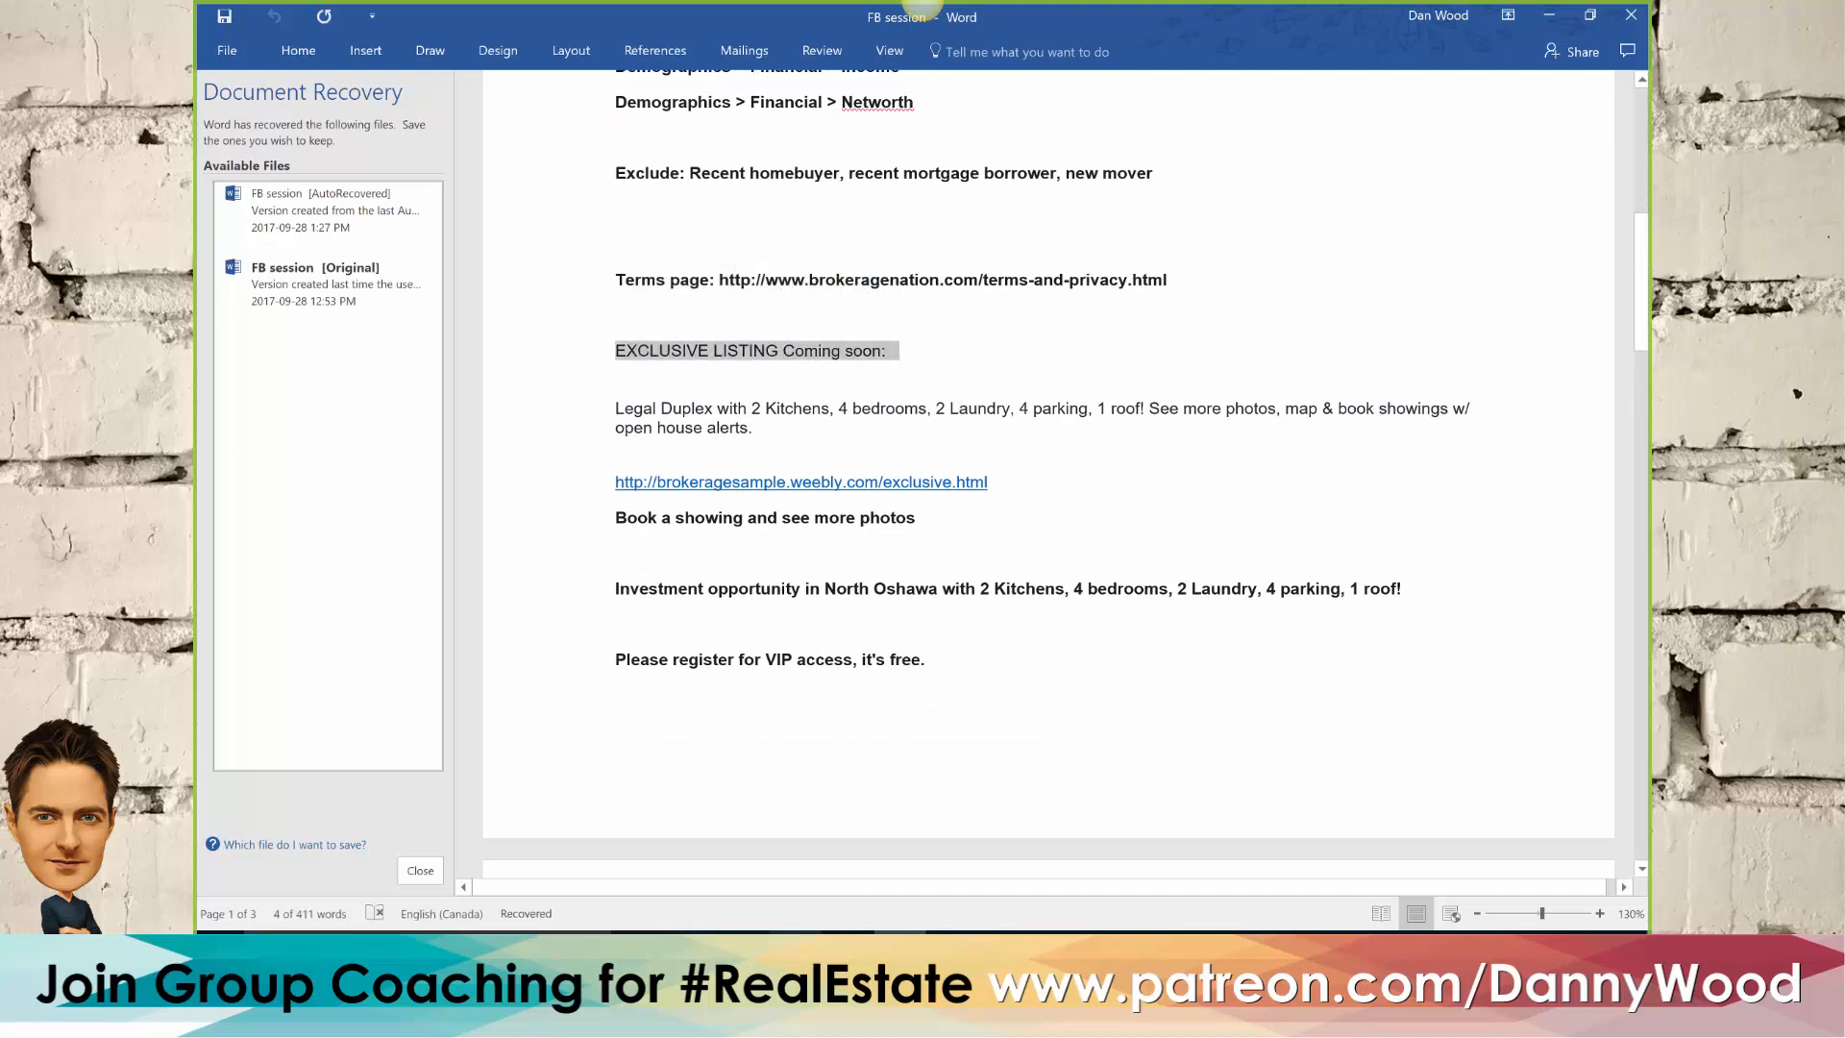
{"action": "left_click", "coordinate": [795, 950]}
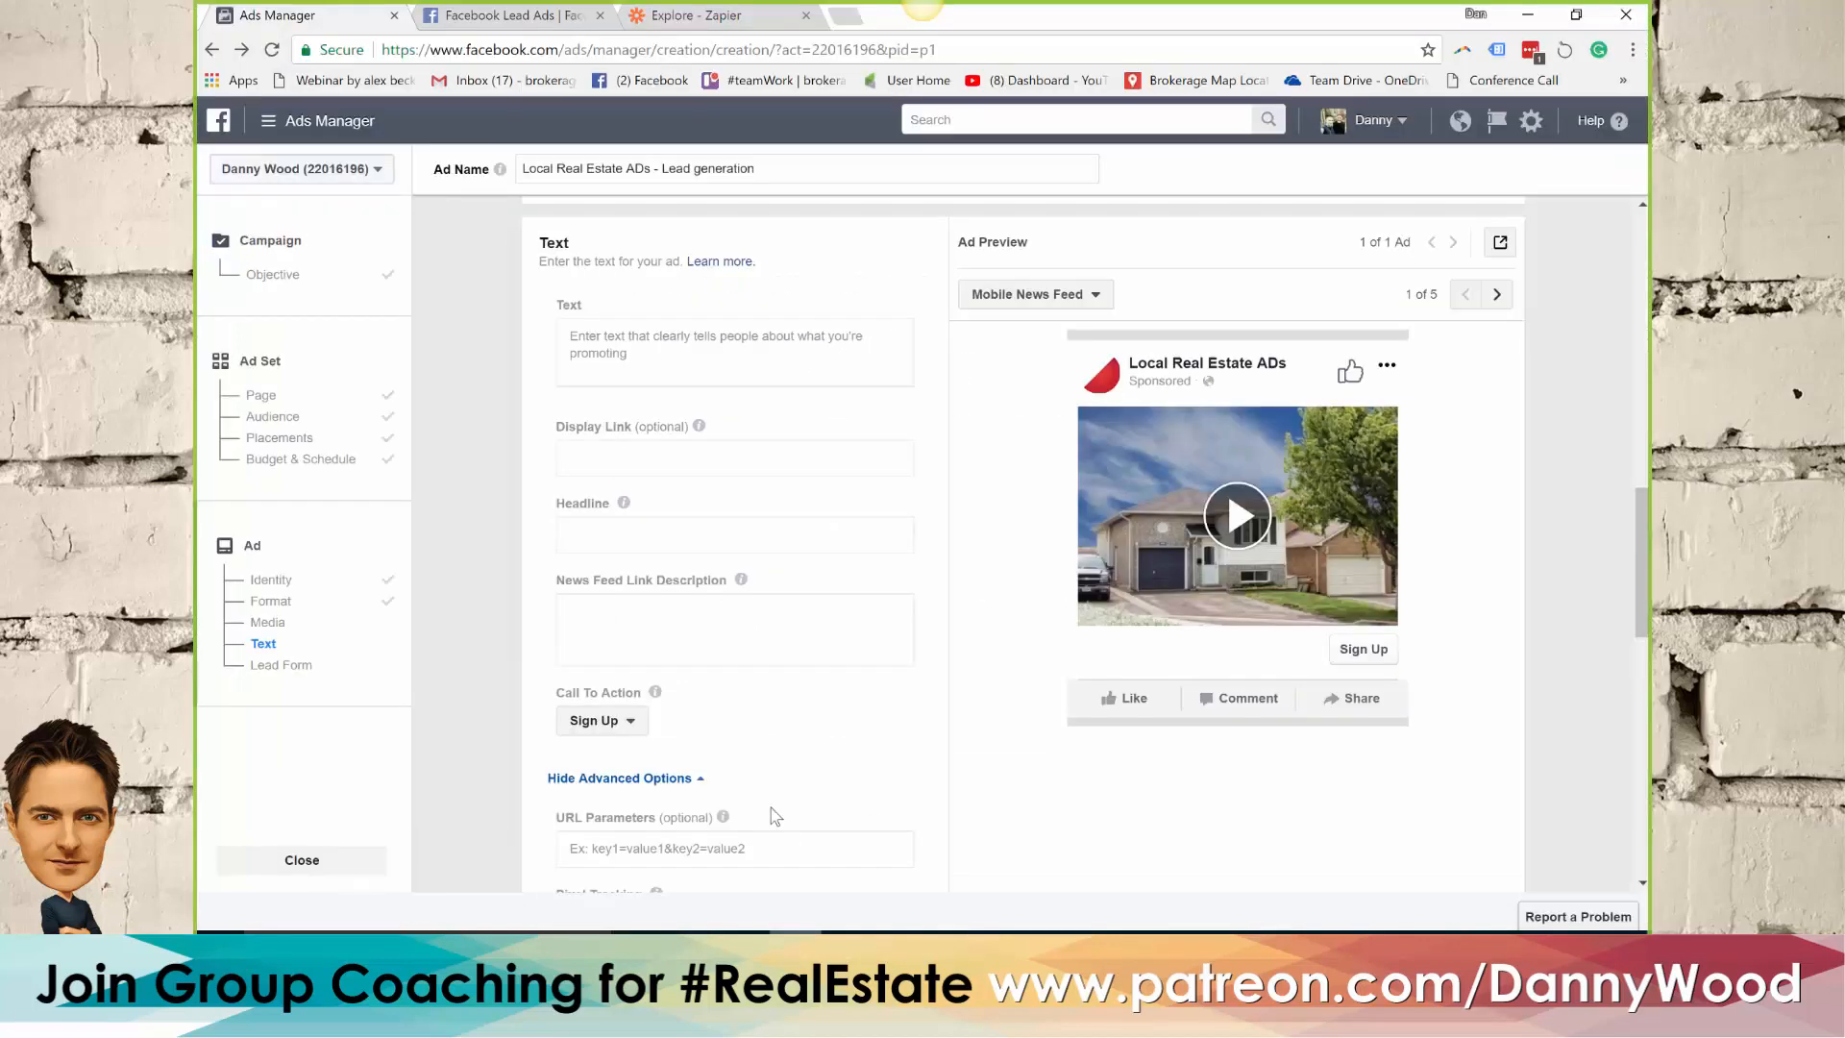
{"action": "left_click", "coordinate": [648, 532]}
{"action": "key", "text": "ctrl+v"}
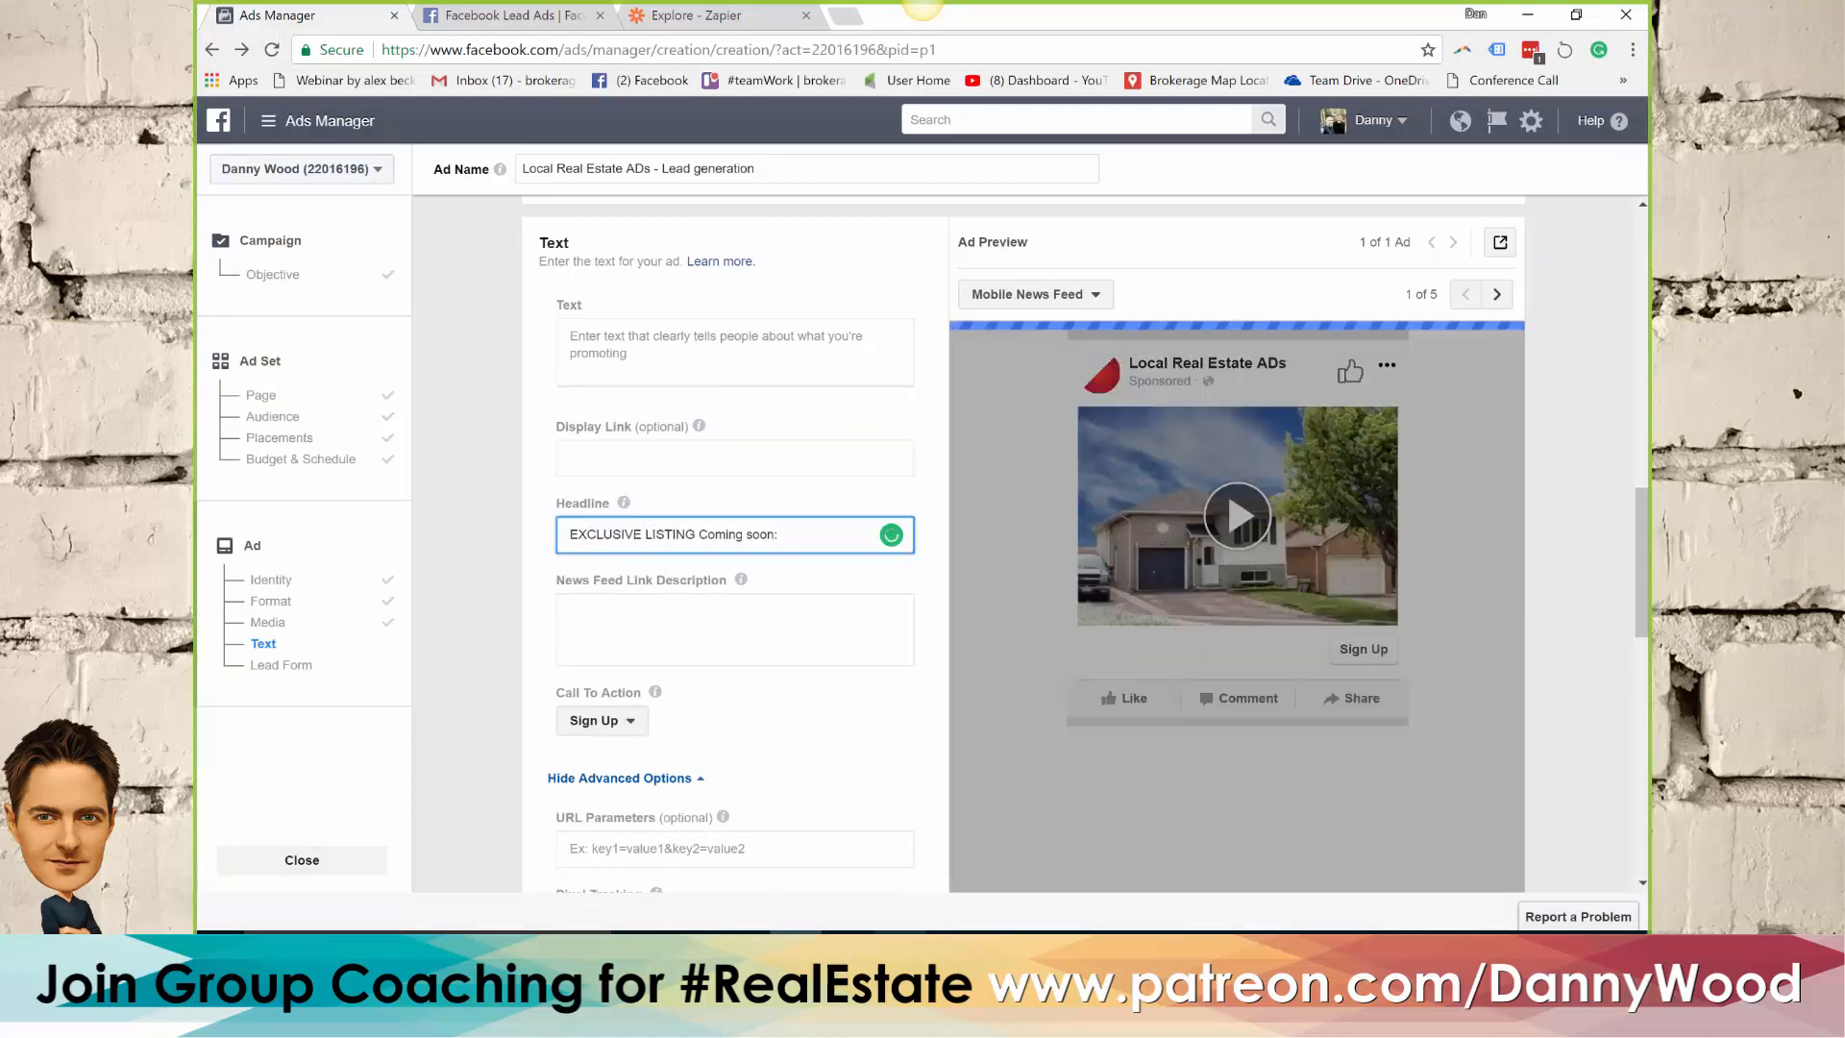
Copy the Word document's "Legal Duplex with 2 Kitchens, 4 bedrooms" description, through "open house alerts", into the ad's main text in Ads Manager
{"action": "left_click", "coordinate": [901, 949]}
{"action": "left_click_drag", "start_coordinate": [759, 430], "coordinate": [607, 405]}
{"action": "key", "text": "ctrl+c"}
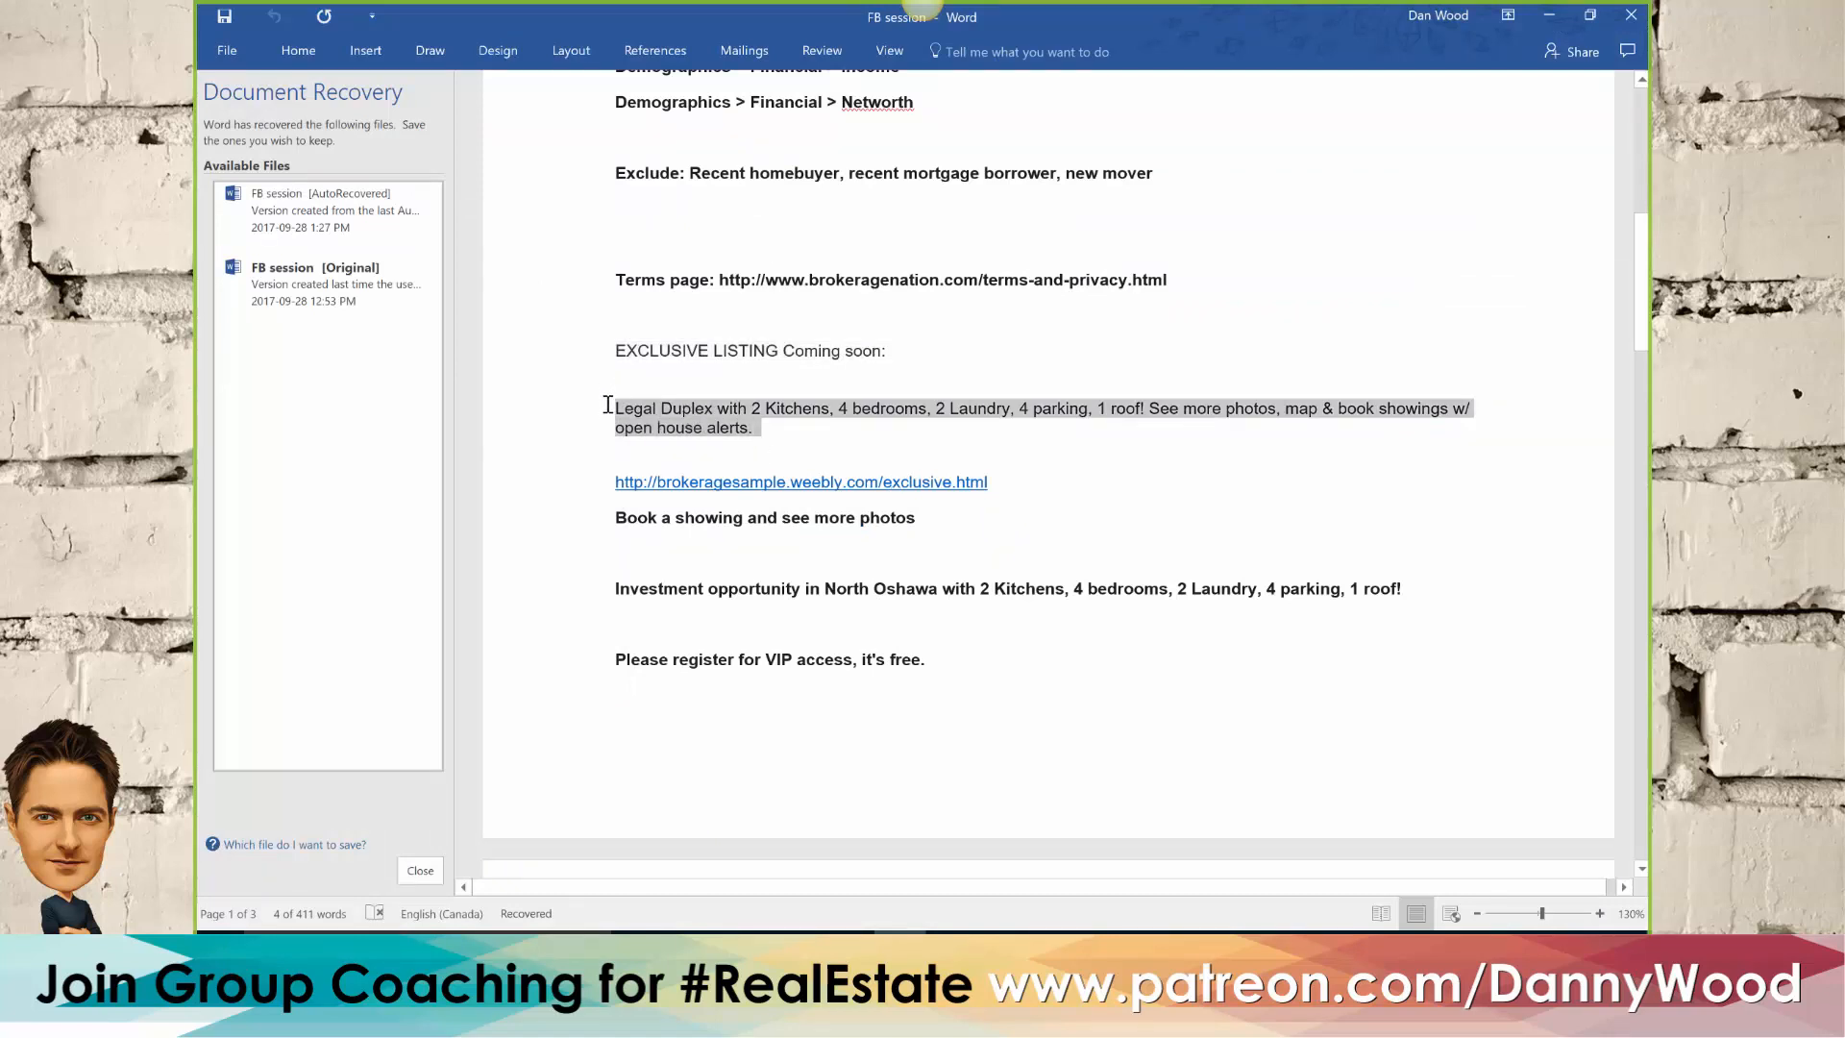
{"action": "left_click", "coordinate": [796, 951]}
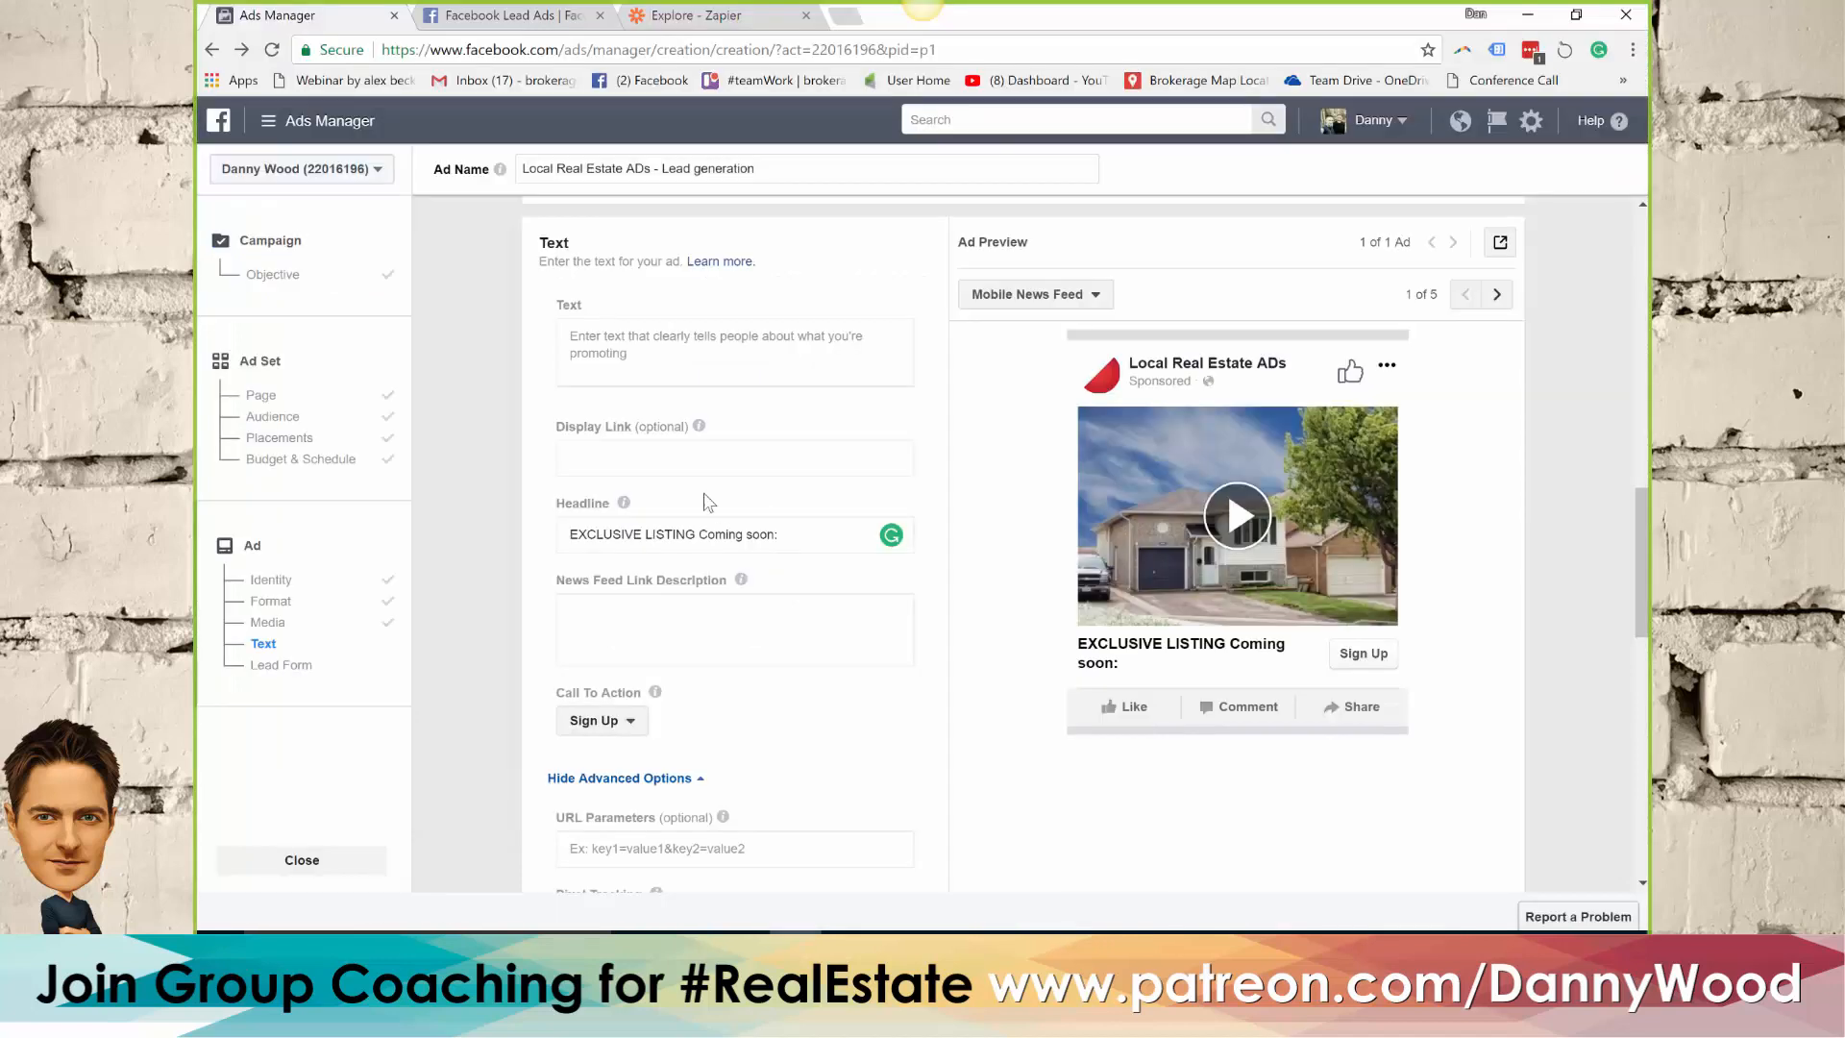
{"action": "left_click", "coordinate": [637, 347]}
{"action": "key", "text": "ctrl+v"}
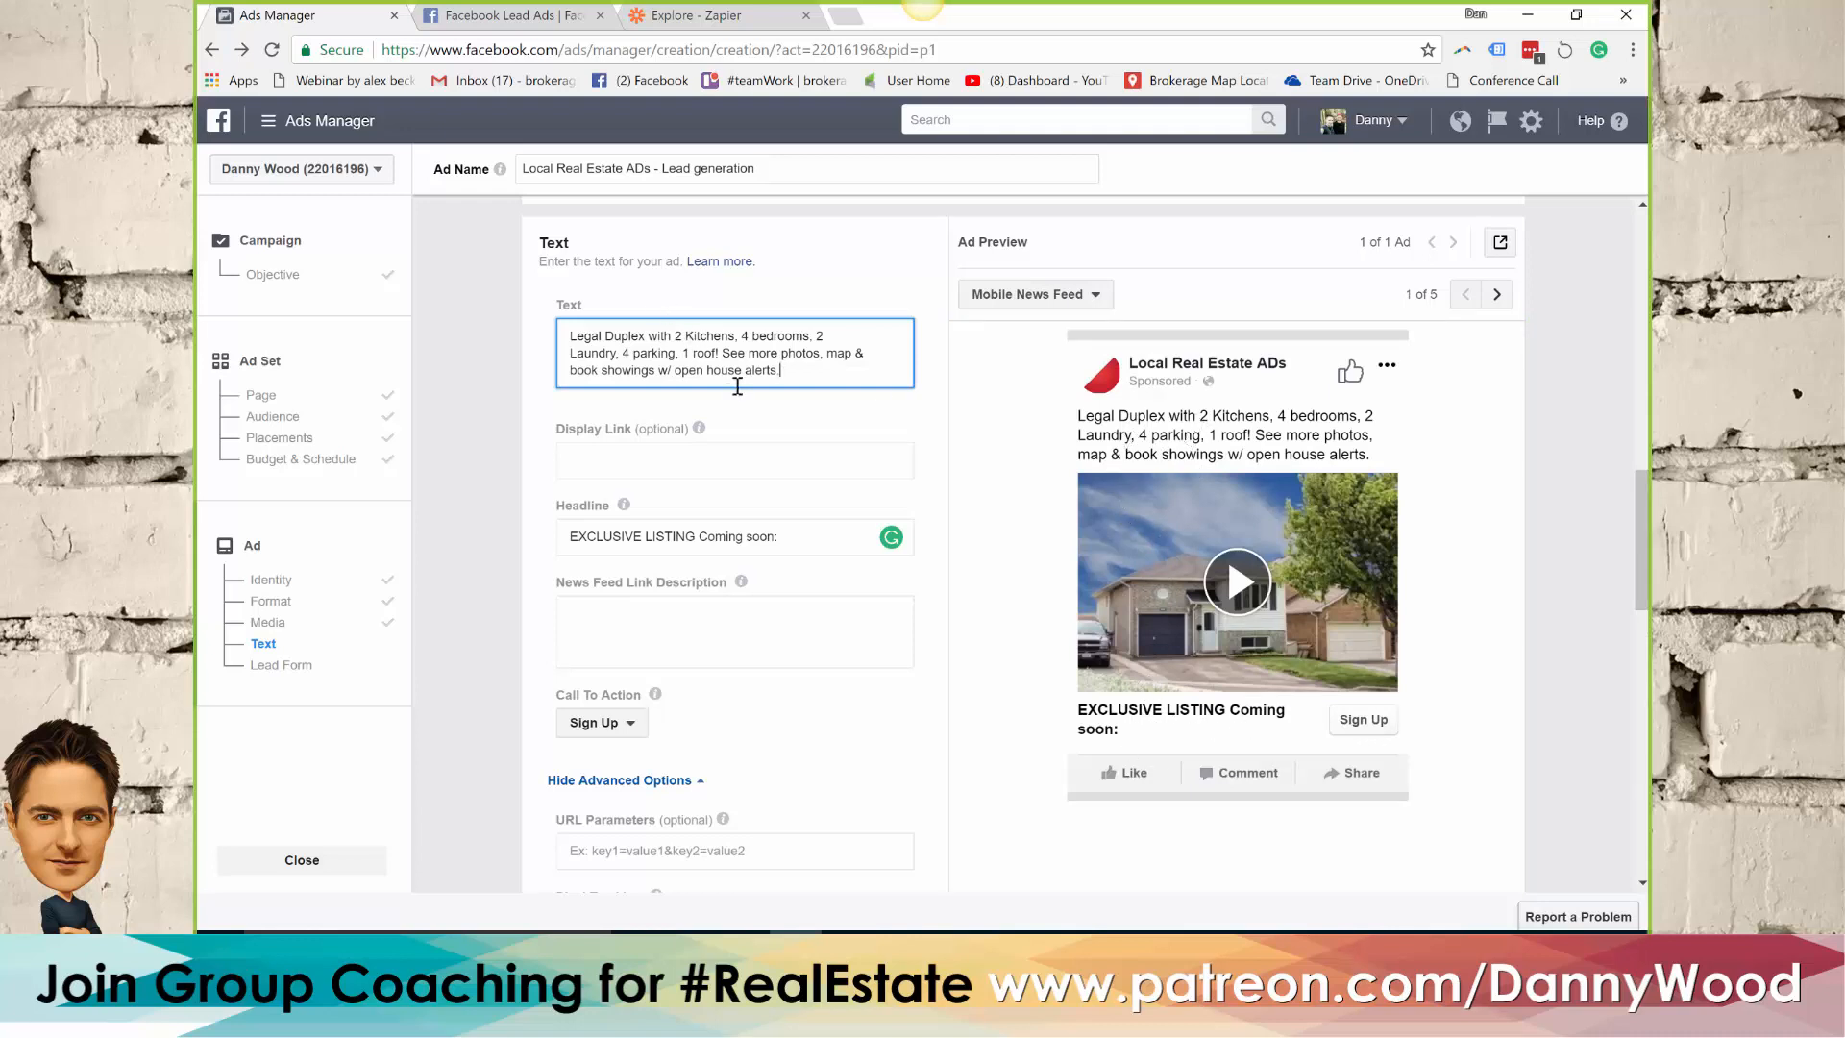
{"action": "left_click", "coordinate": [900, 948]}
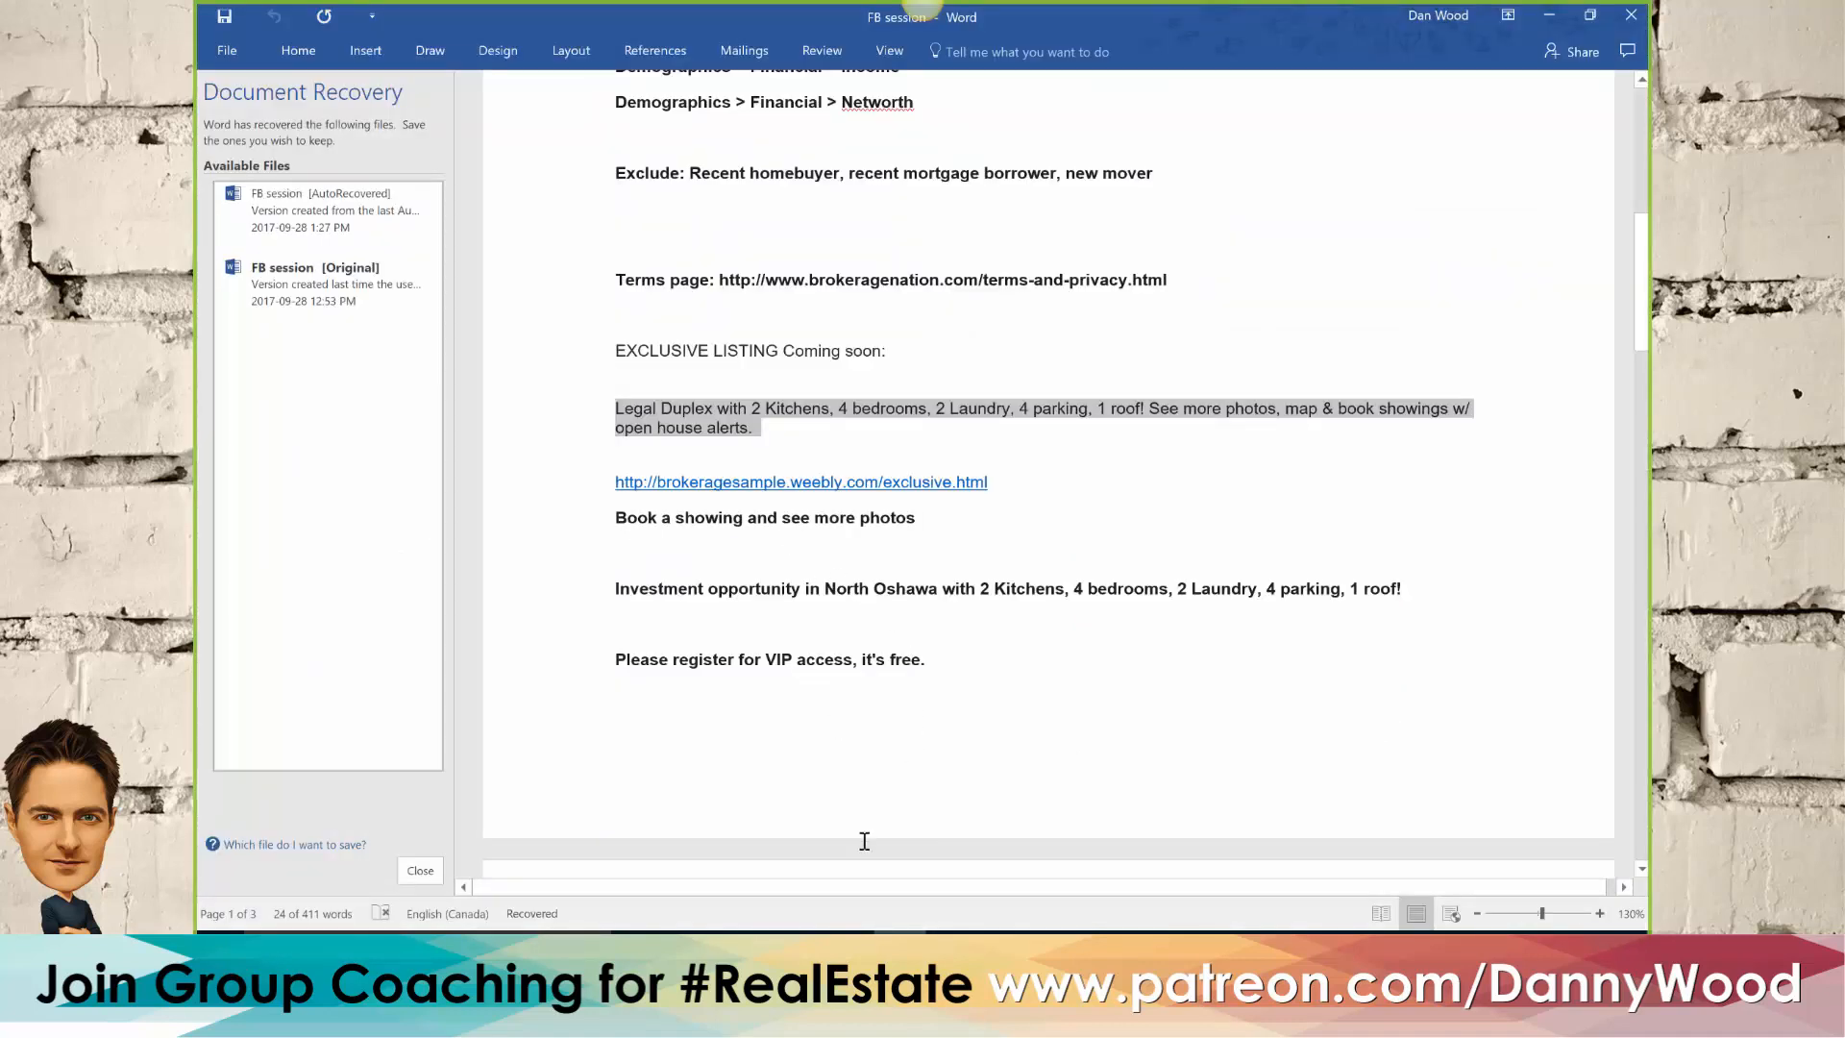
{"action": "left_click", "coordinate": [795, 947]}
{"action": "left_click", "coordinate": [632, 618]}
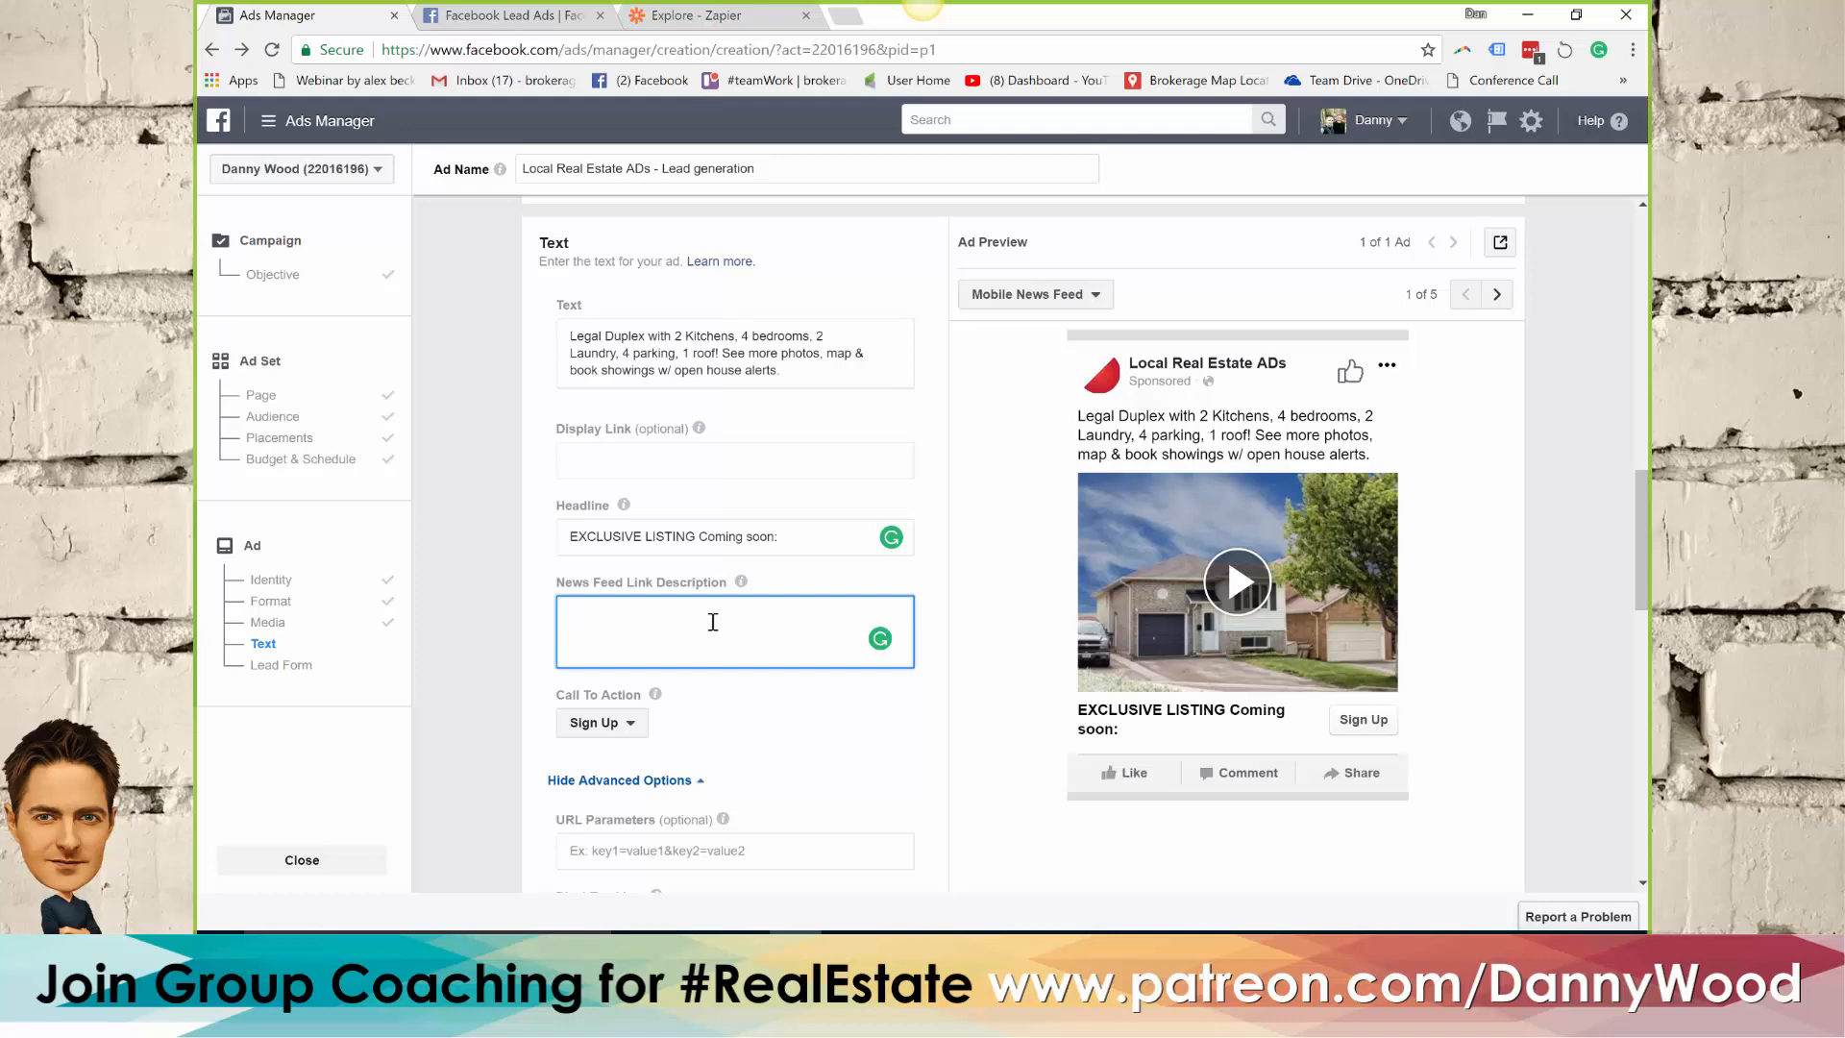
{"action": "left_click", "coordinate": [536, 495]}
Change the ad's call to action to Learn More
{"action": "scroll", "coordinate": [536, 494], "scroll_direction": "down", "scroll_amount": 2}
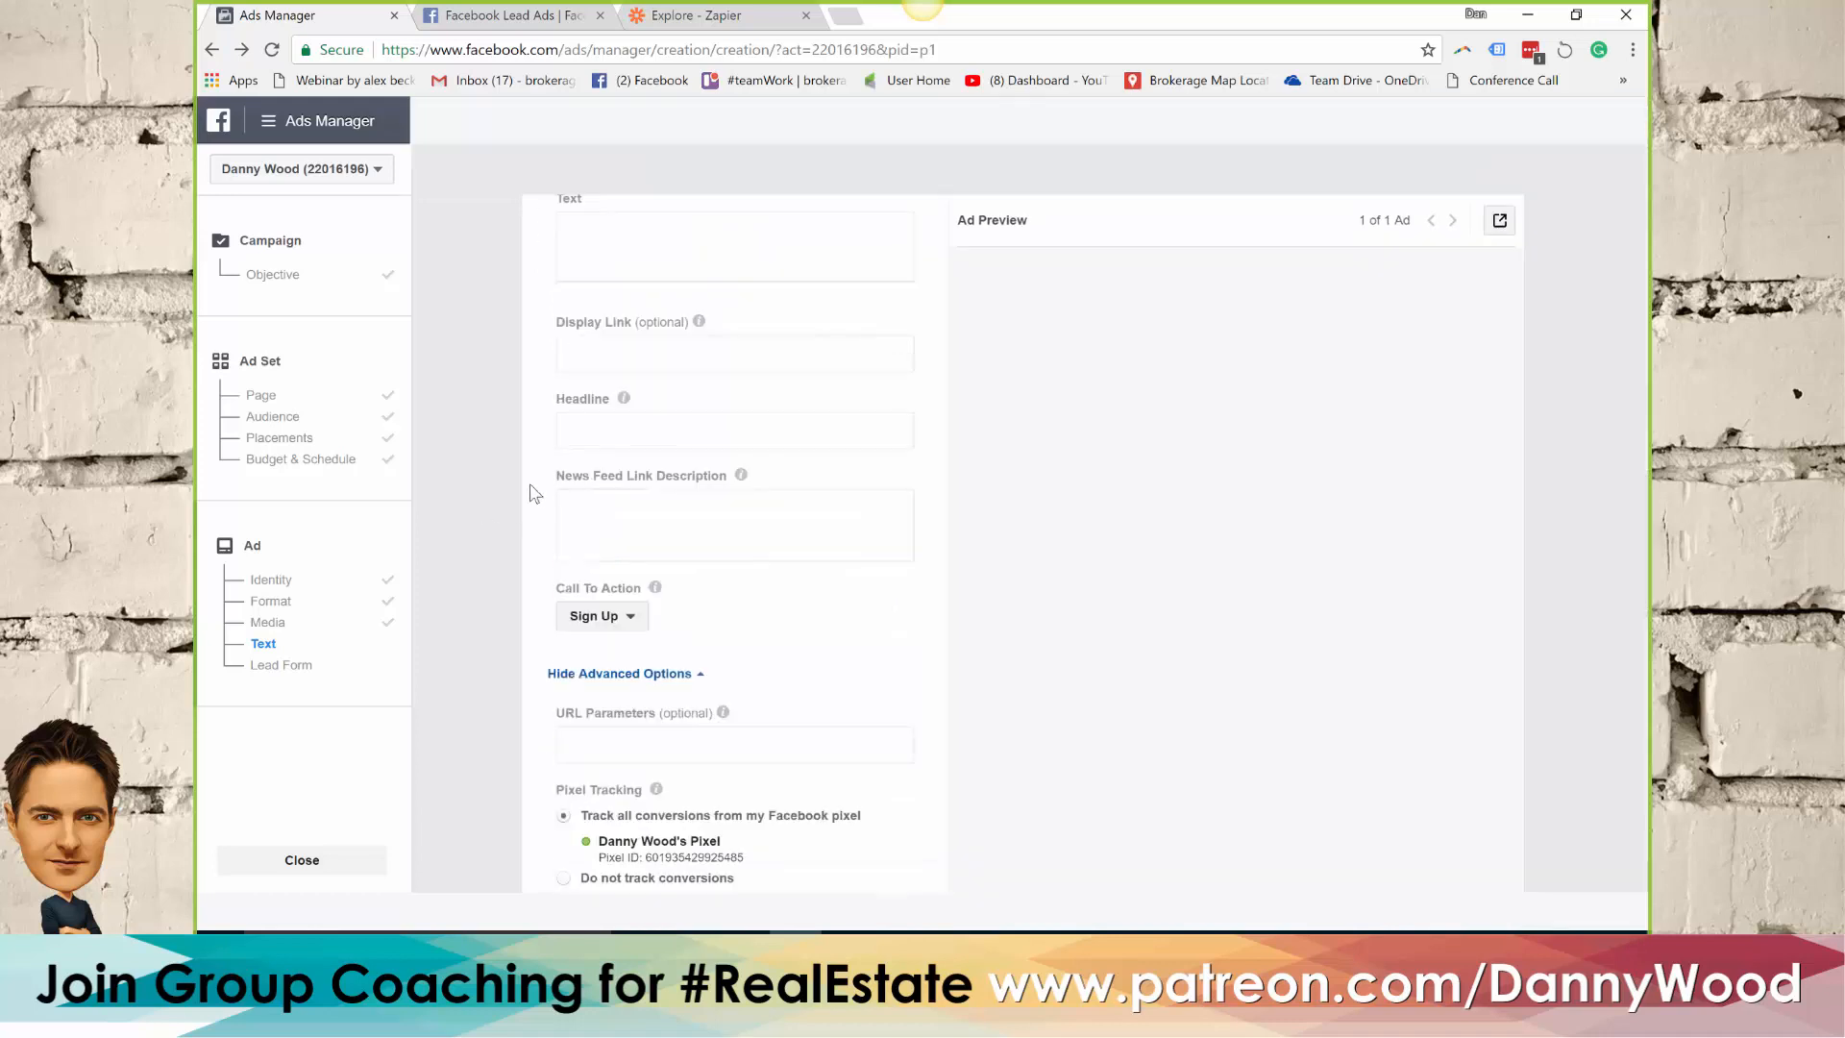
{"action": "left_click", "coordinate": [608, 524]}
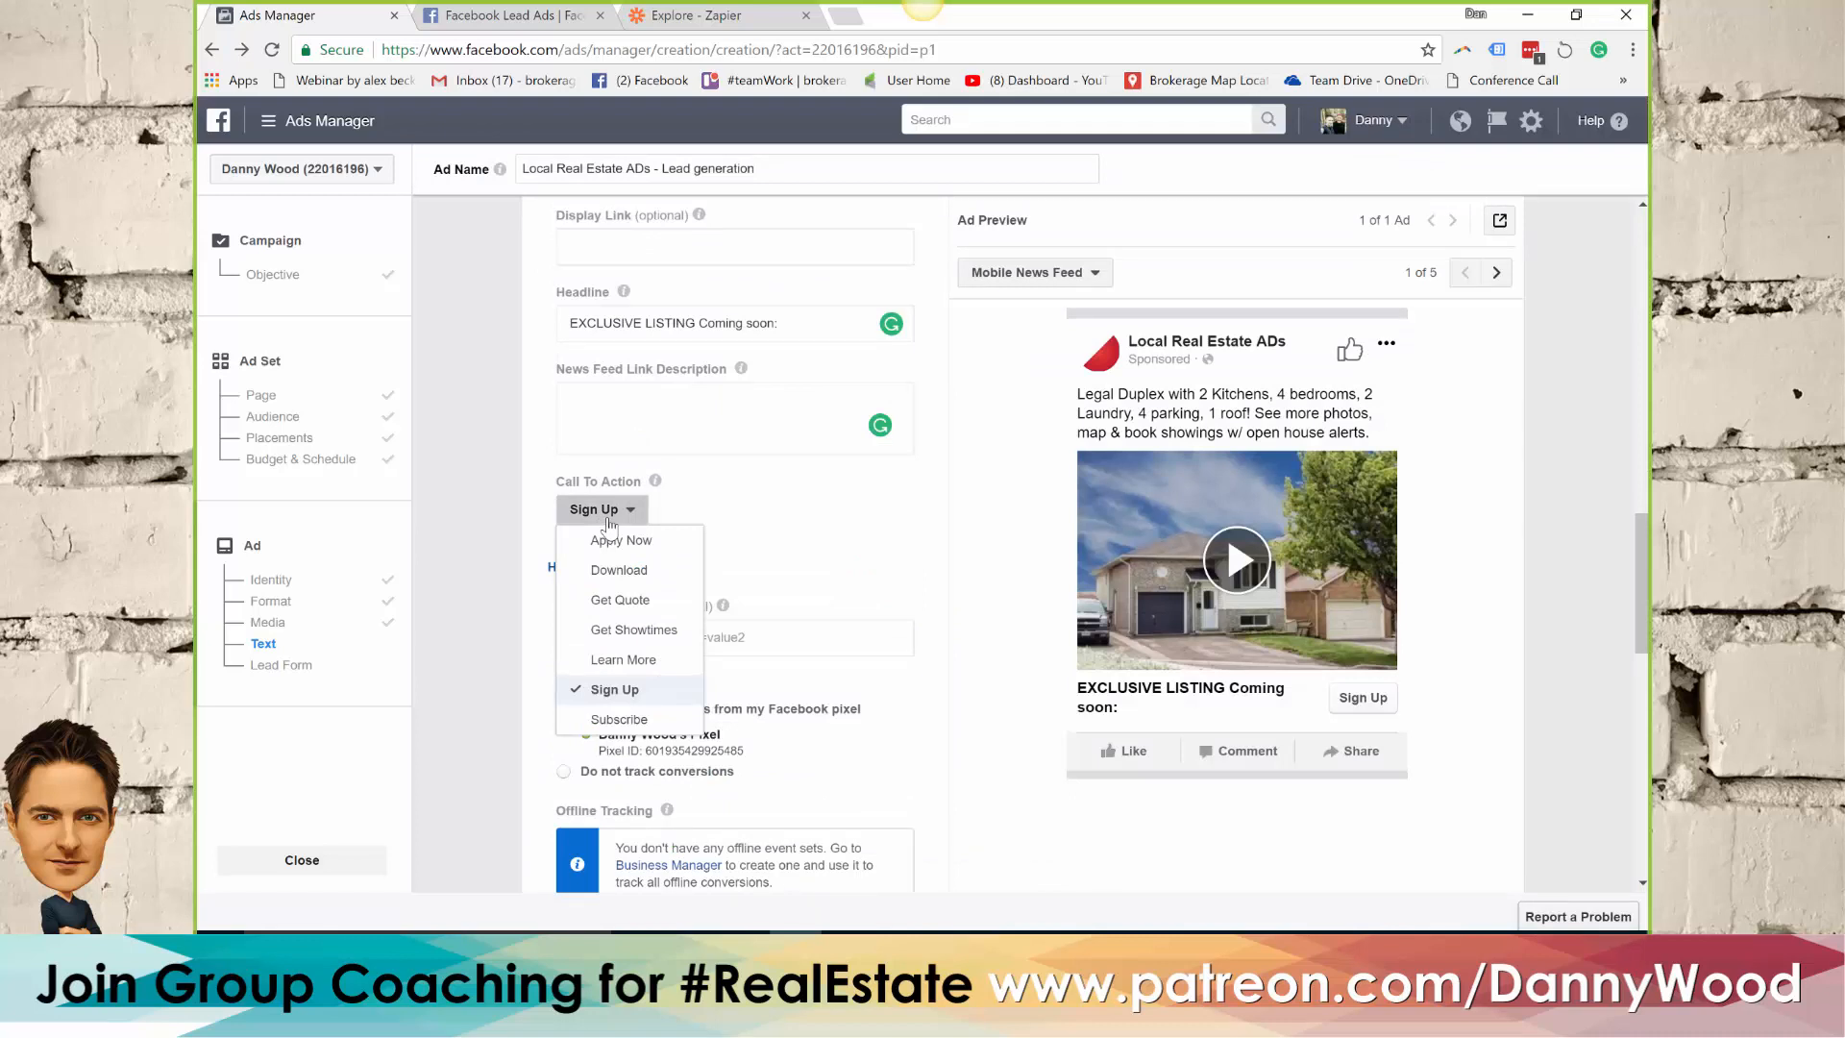
{"action": "left_click", "coordinate": [635, 660]}
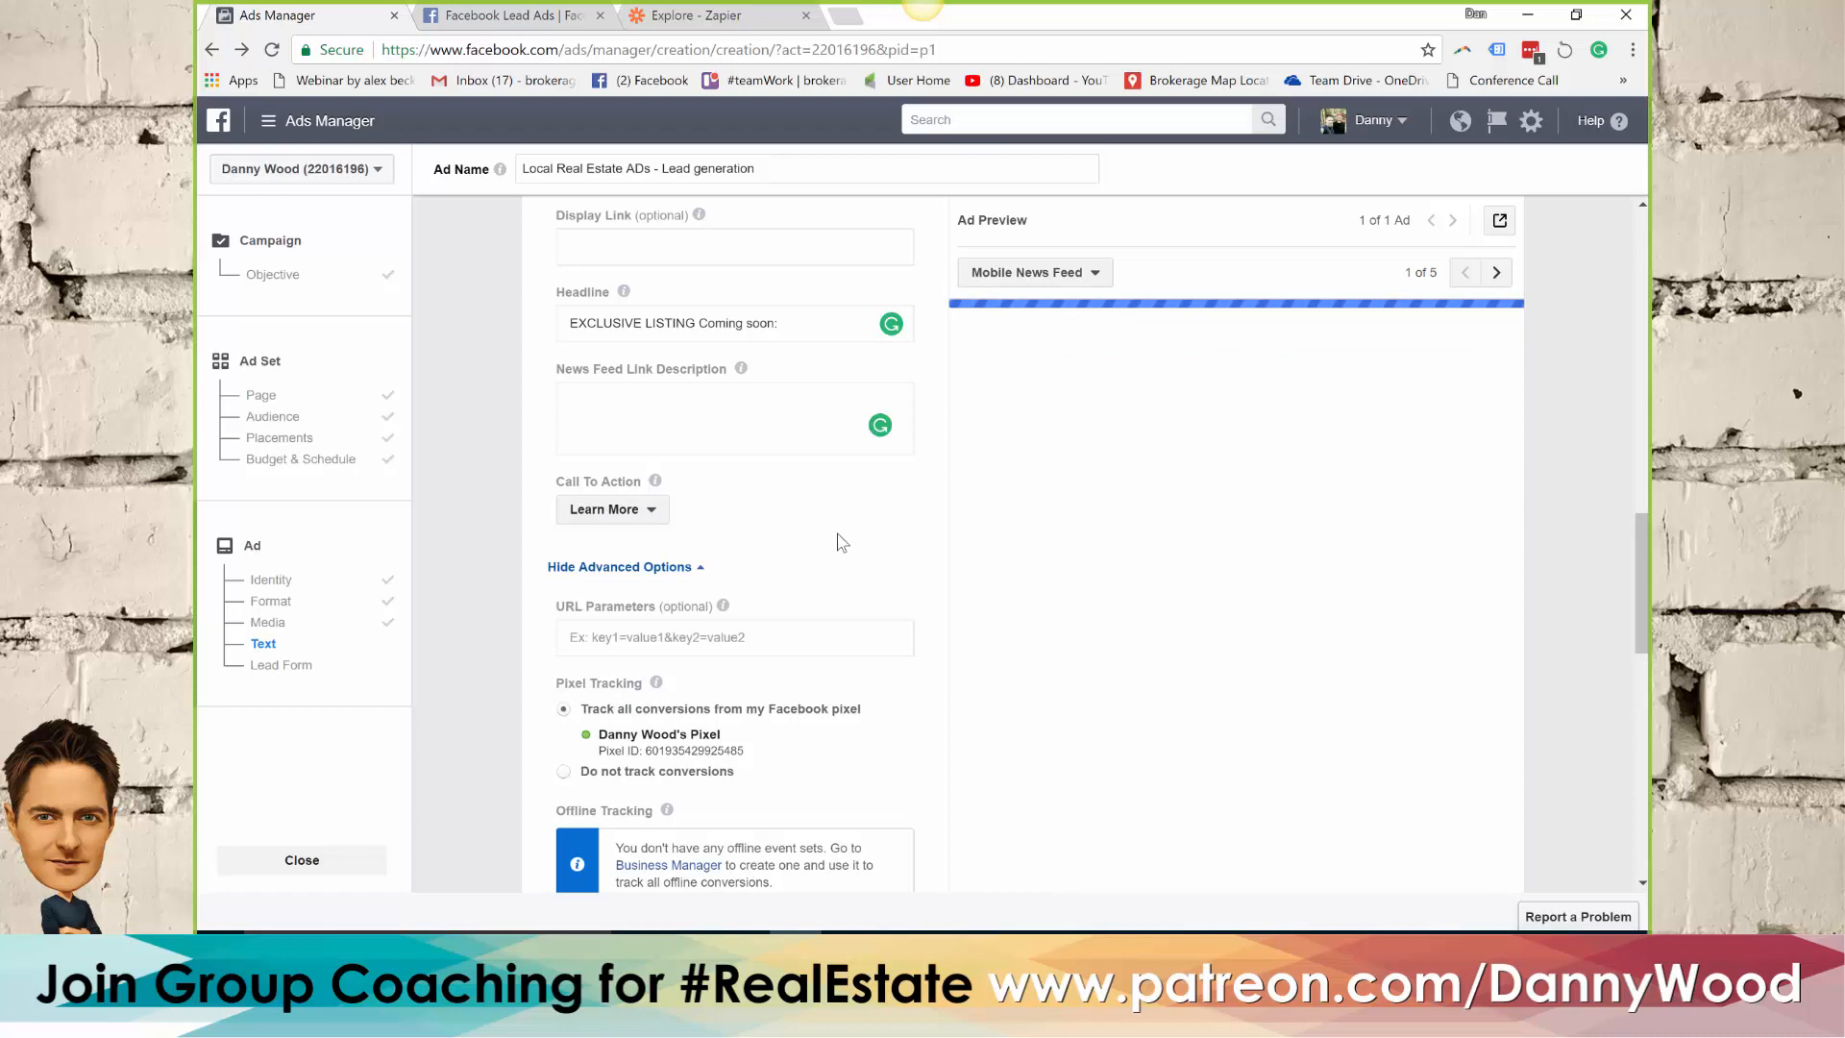
Start a new form in the ad's Lead Form section
{"action": "scroll", "coordinate": [840, 551], "scroll_direction": "down", "scroll_amount": 1}
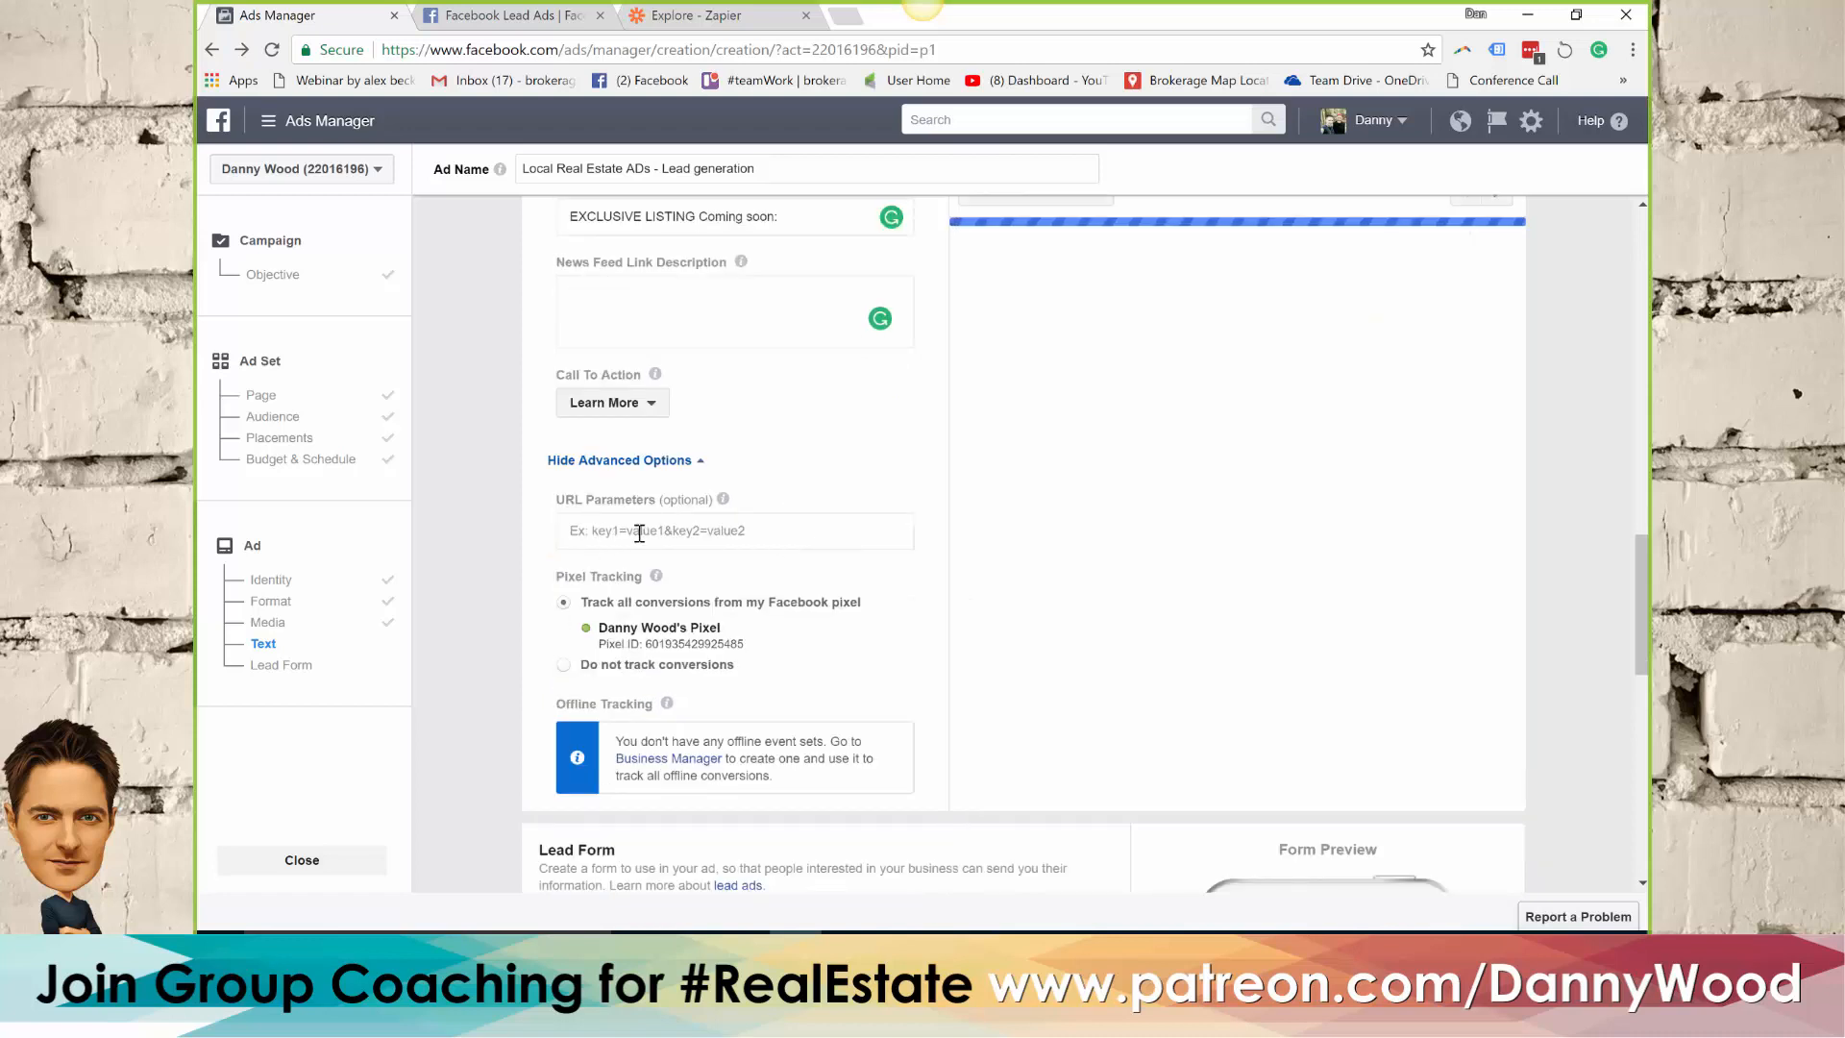
{"action": "scroll", "coordinate": [673, 519], "scroll_direction": "down", "scroll_amount": 1}
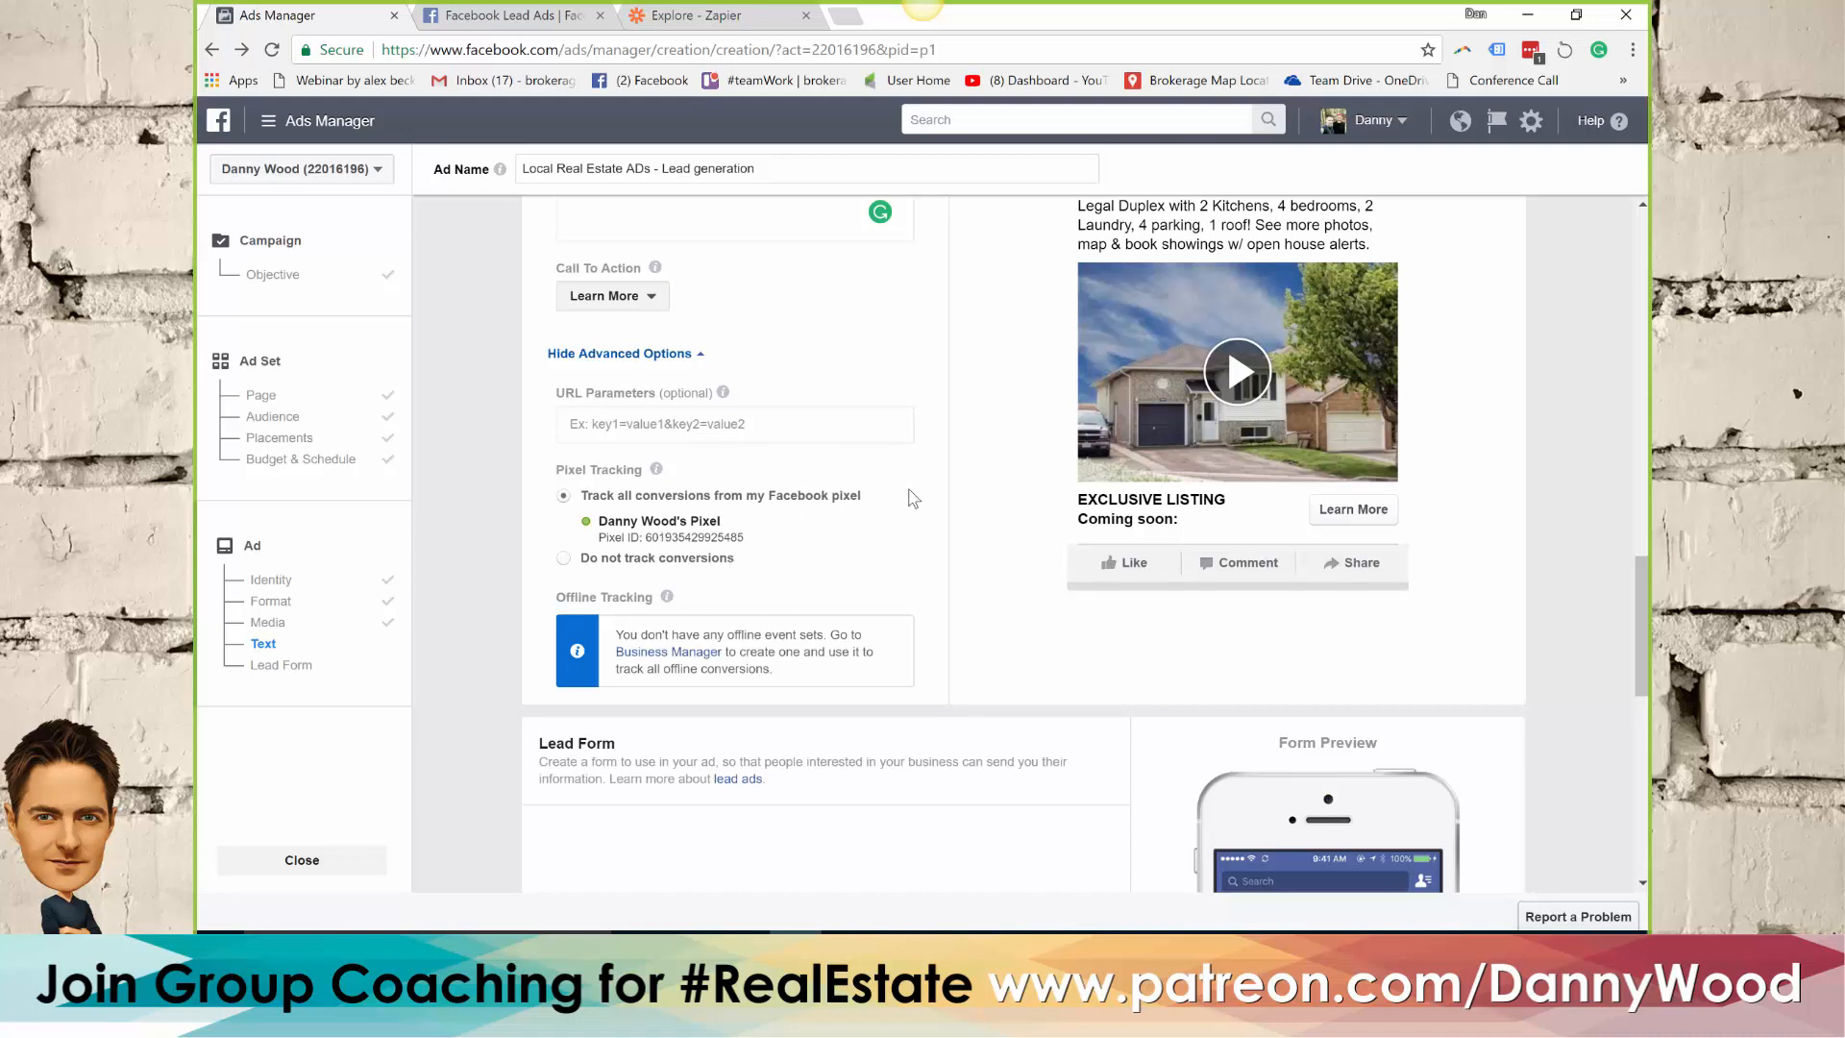
{"action": "scroll", "coordinate": [915, 510], "scroll_direction": "down", "scroll_amount": 1}
{"action": "scroll", "coordinate": [915, 509], "scroll_direction": "down", "scroll_amount": 3}
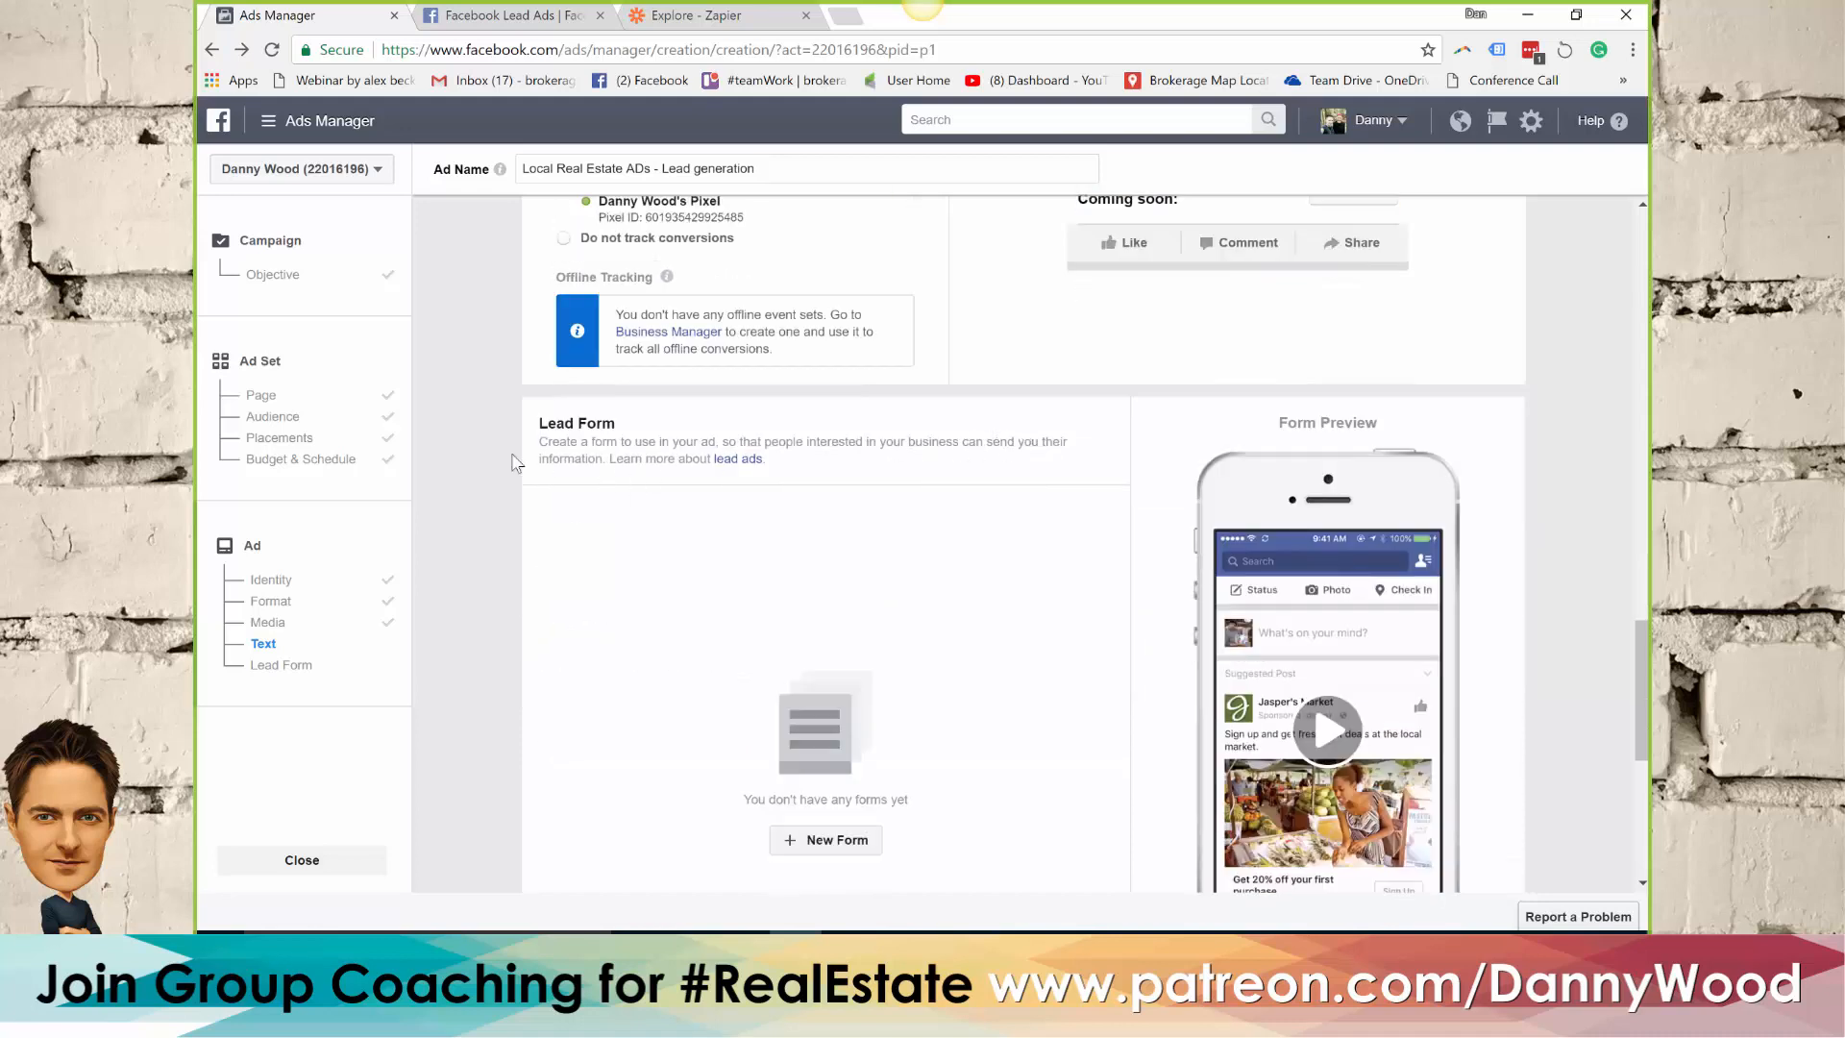
{"action": "scroll", "coordinate": [500, 481], "scroll_direction": "down", "scroll_amount": 2}
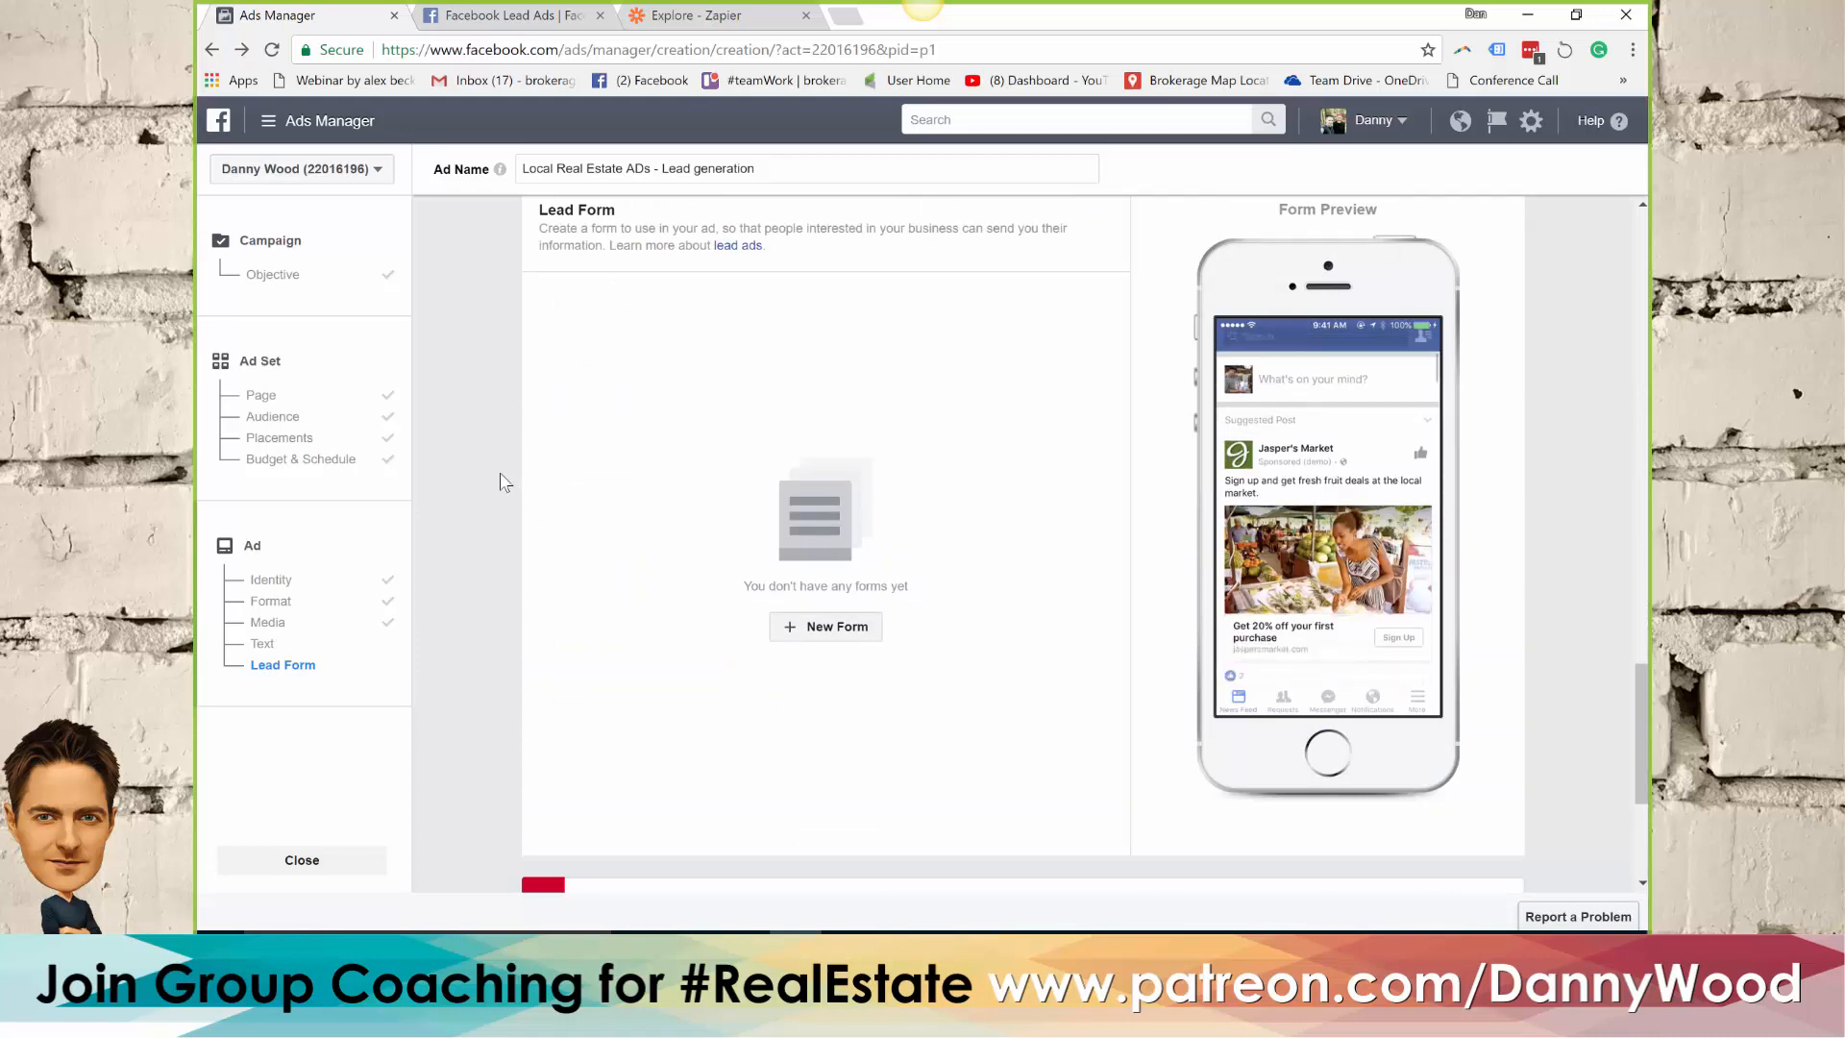
{"action": "scroll", "coordinate": [499, 480], "scroll_direction": "up", "scroll_amount": 1}
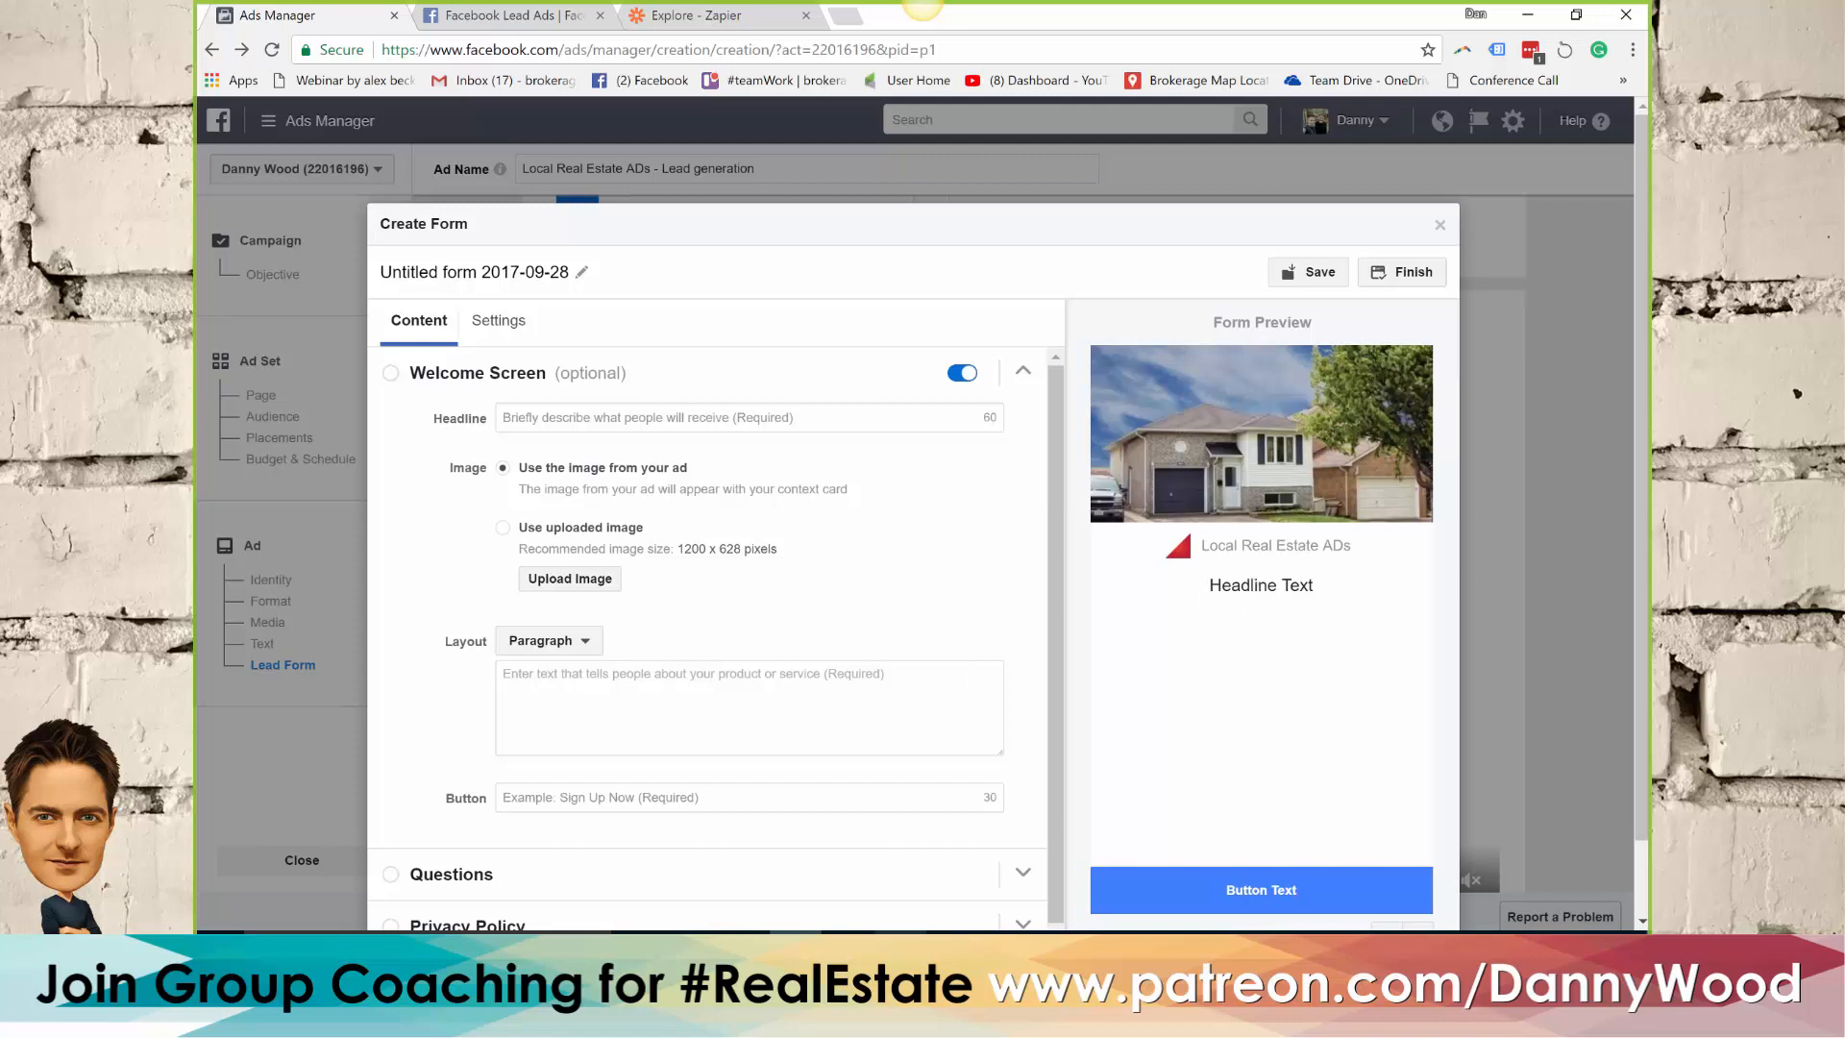
Set the form's welcome screen headline to "Book a showing and see more photos:", copying the wording from the Word document
{"action": "key", "text": "alt+Tab"}
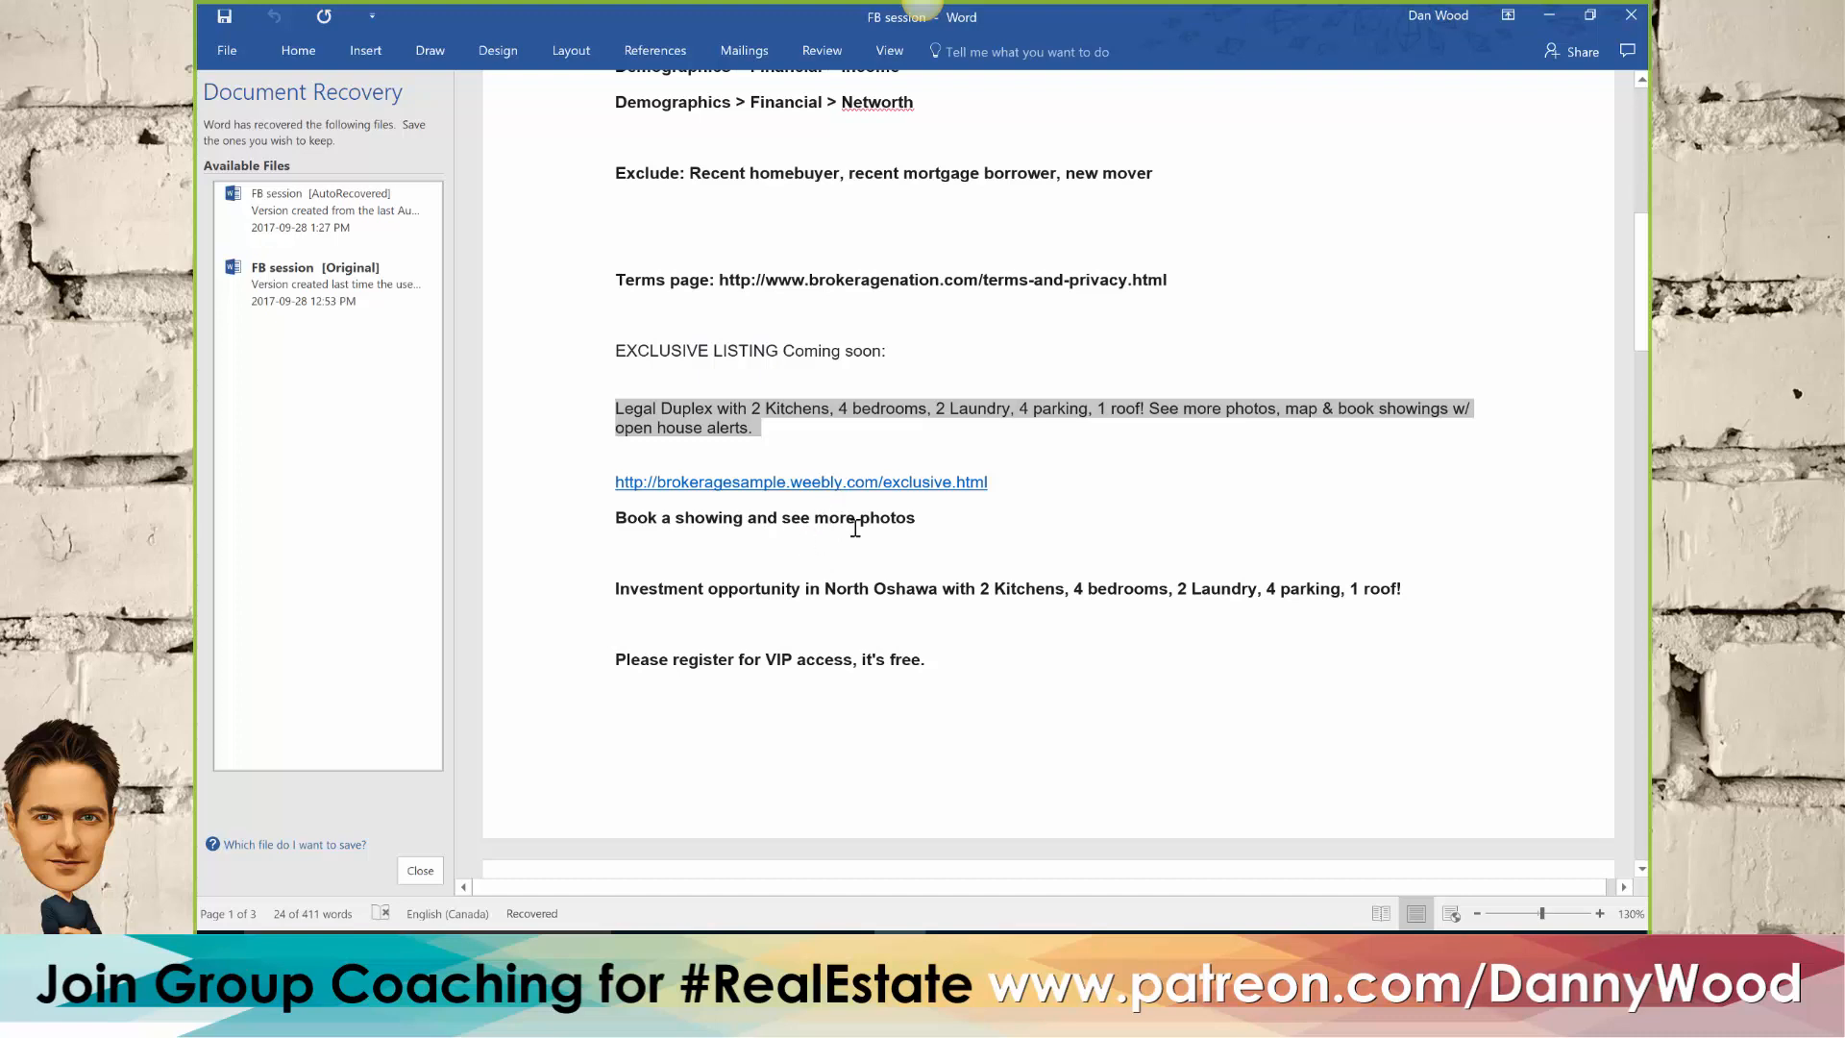
{"action": "left_click_drag", "start_coordinate": [928, 523], "coordinate": [608, 517]}
{"action": "key", "text": "ctrl+c"}
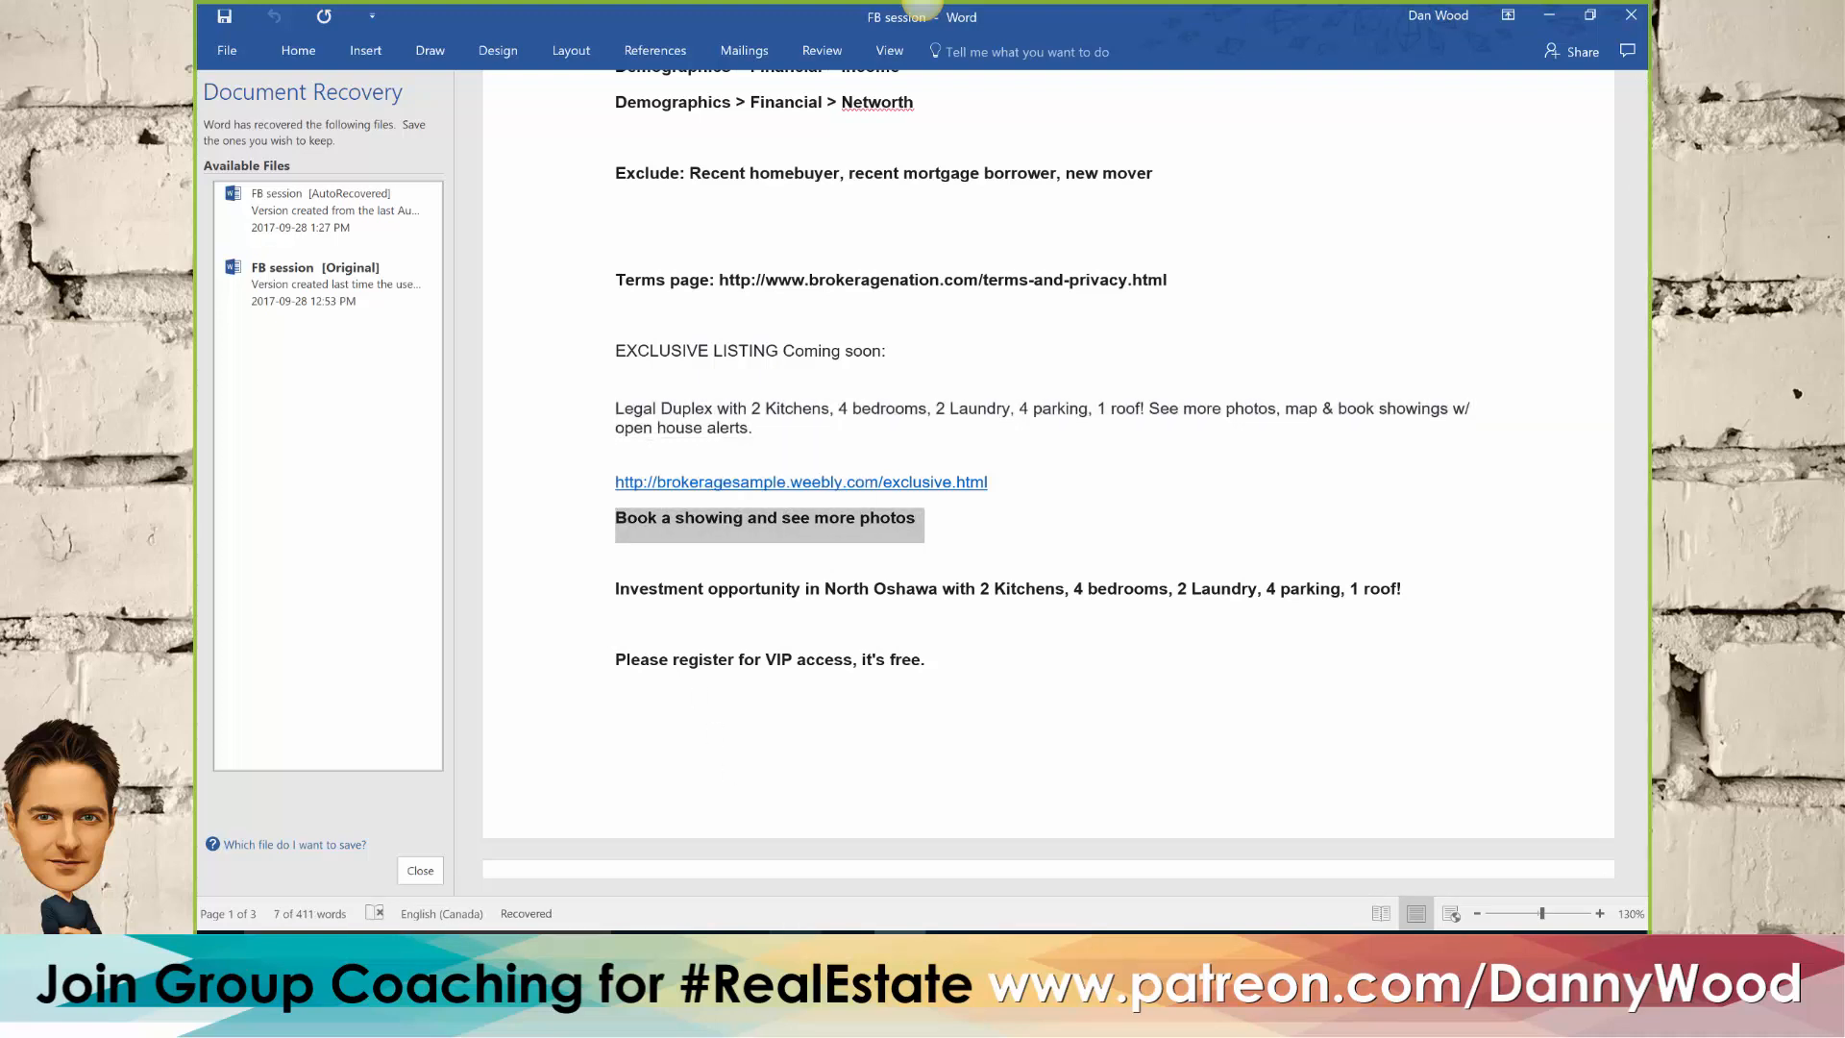
{"action": "key", "text": "alt+Tab"}
{"action": "left_click", "coordinate": [563, 420]}
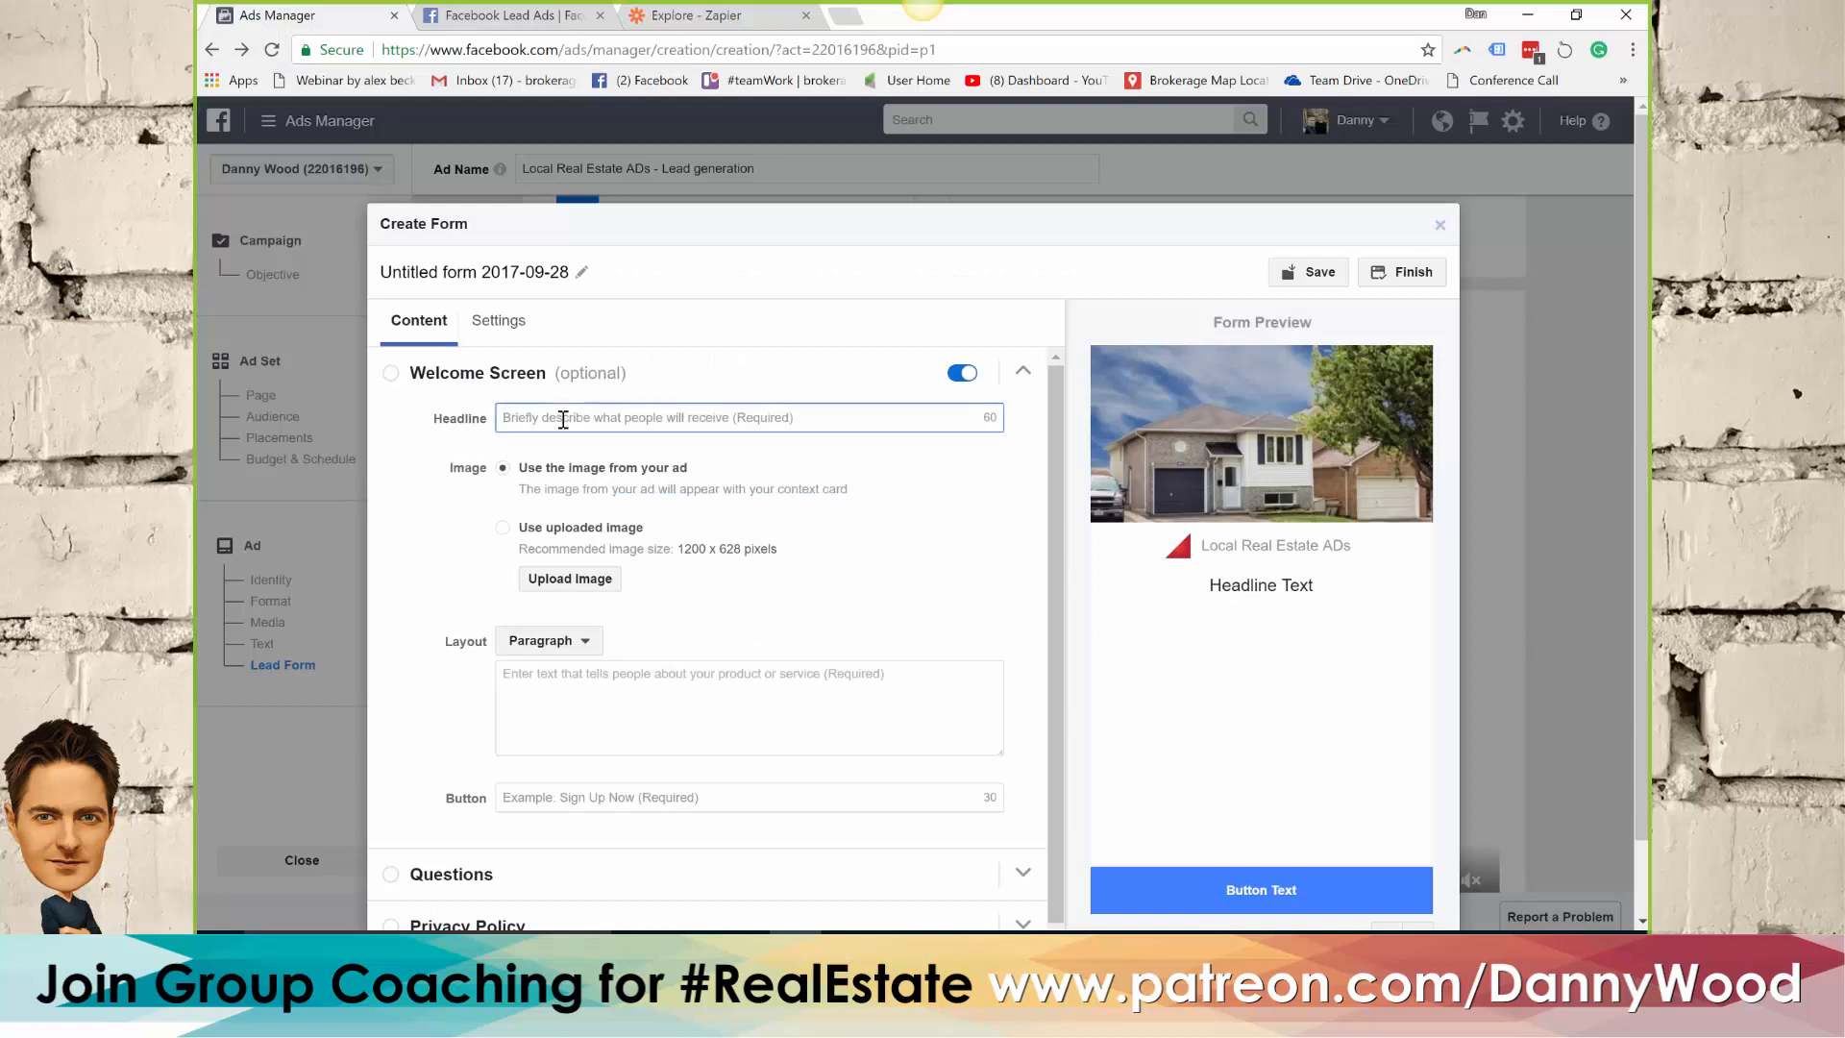
{"action": "key", "text": "ctrl+v"}
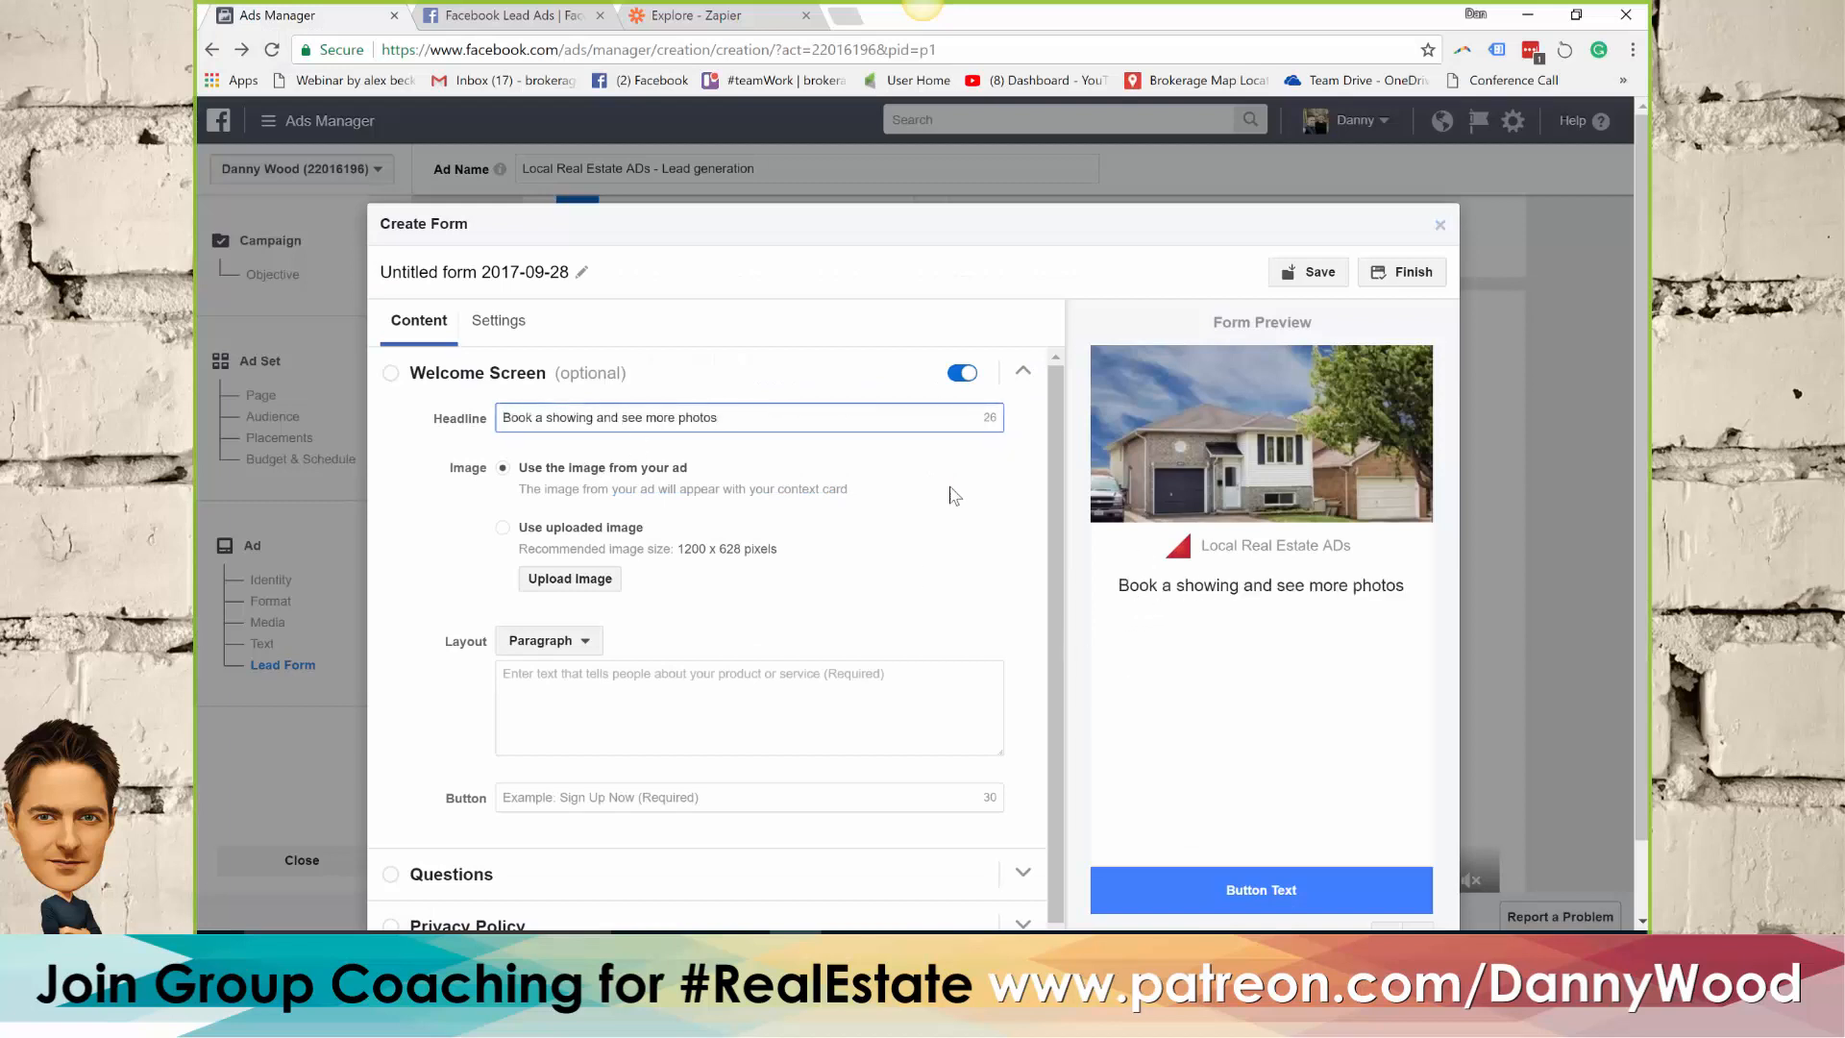
{"action": "type", "text": ":"}
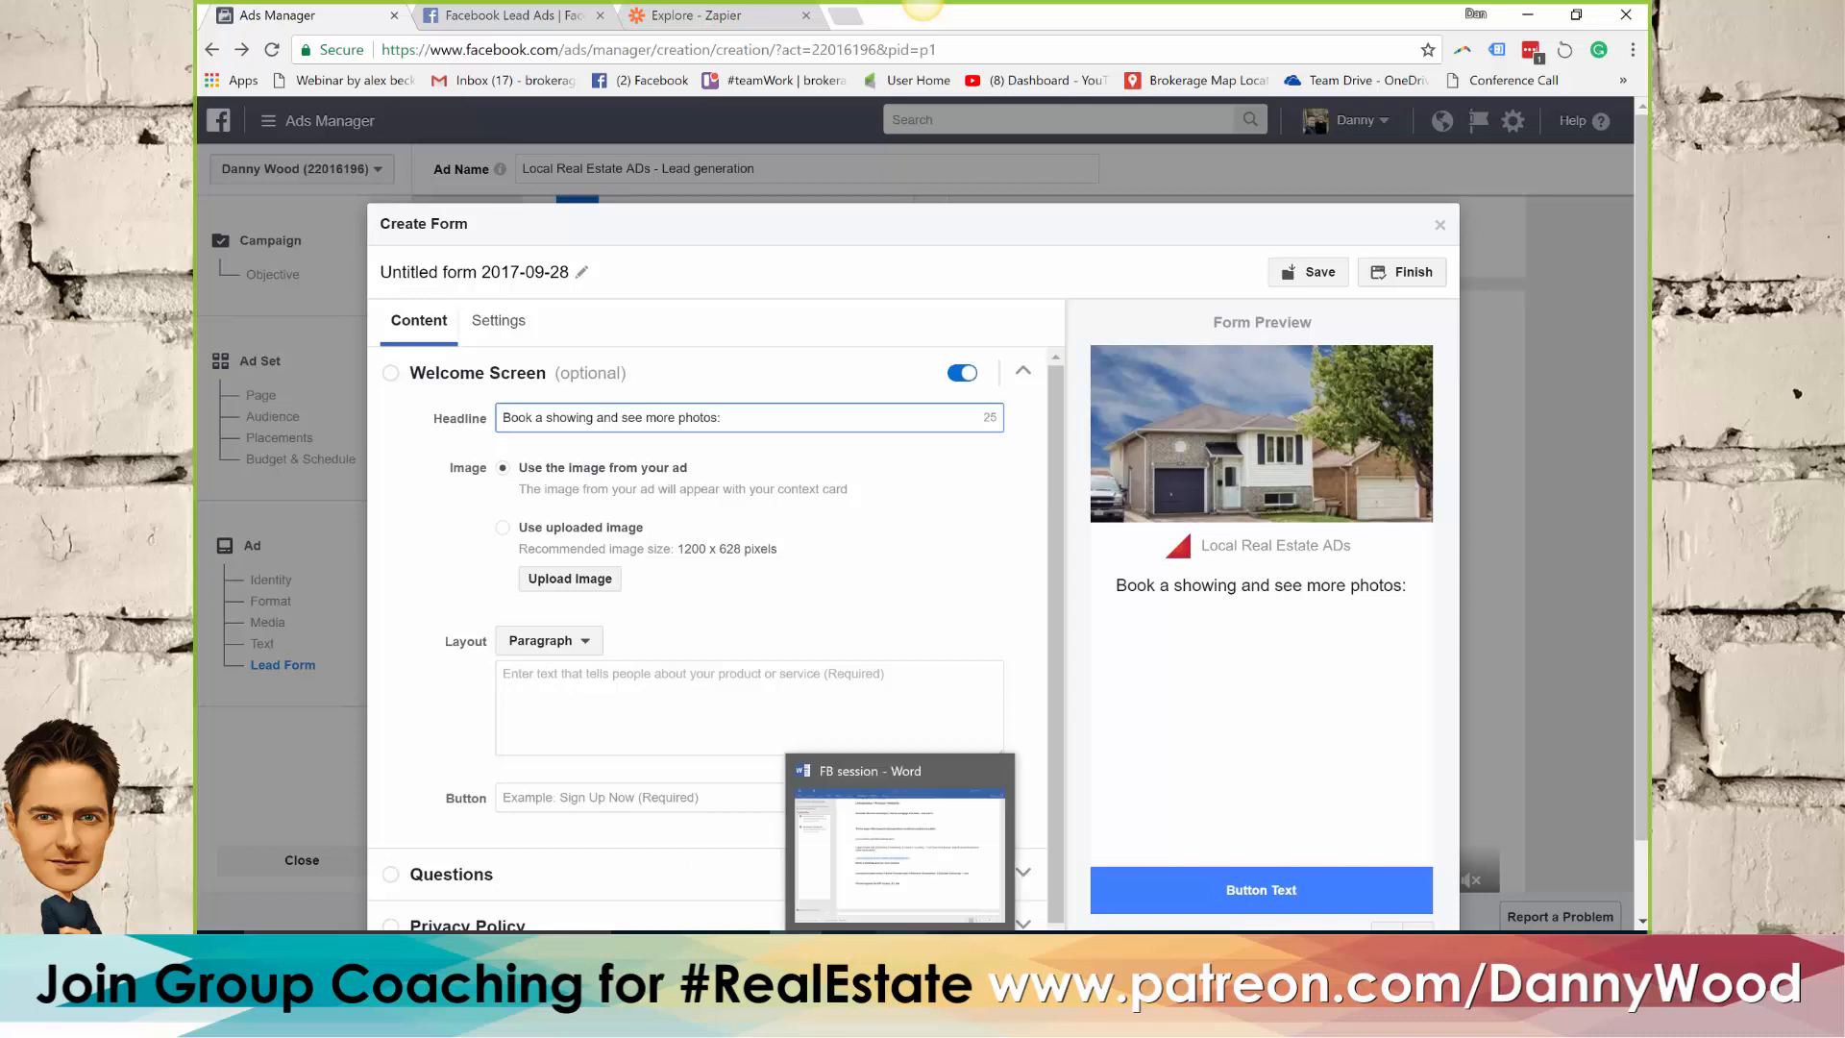
Copy the Word text from "Investment opportunity in North Oshawa" through the agent's contact details and signature into the welcome screen's paragraph
{"action": "left_click", "coordinate": [901, 949]}
{"action": "left_click", "coordinate": [806, 643]}
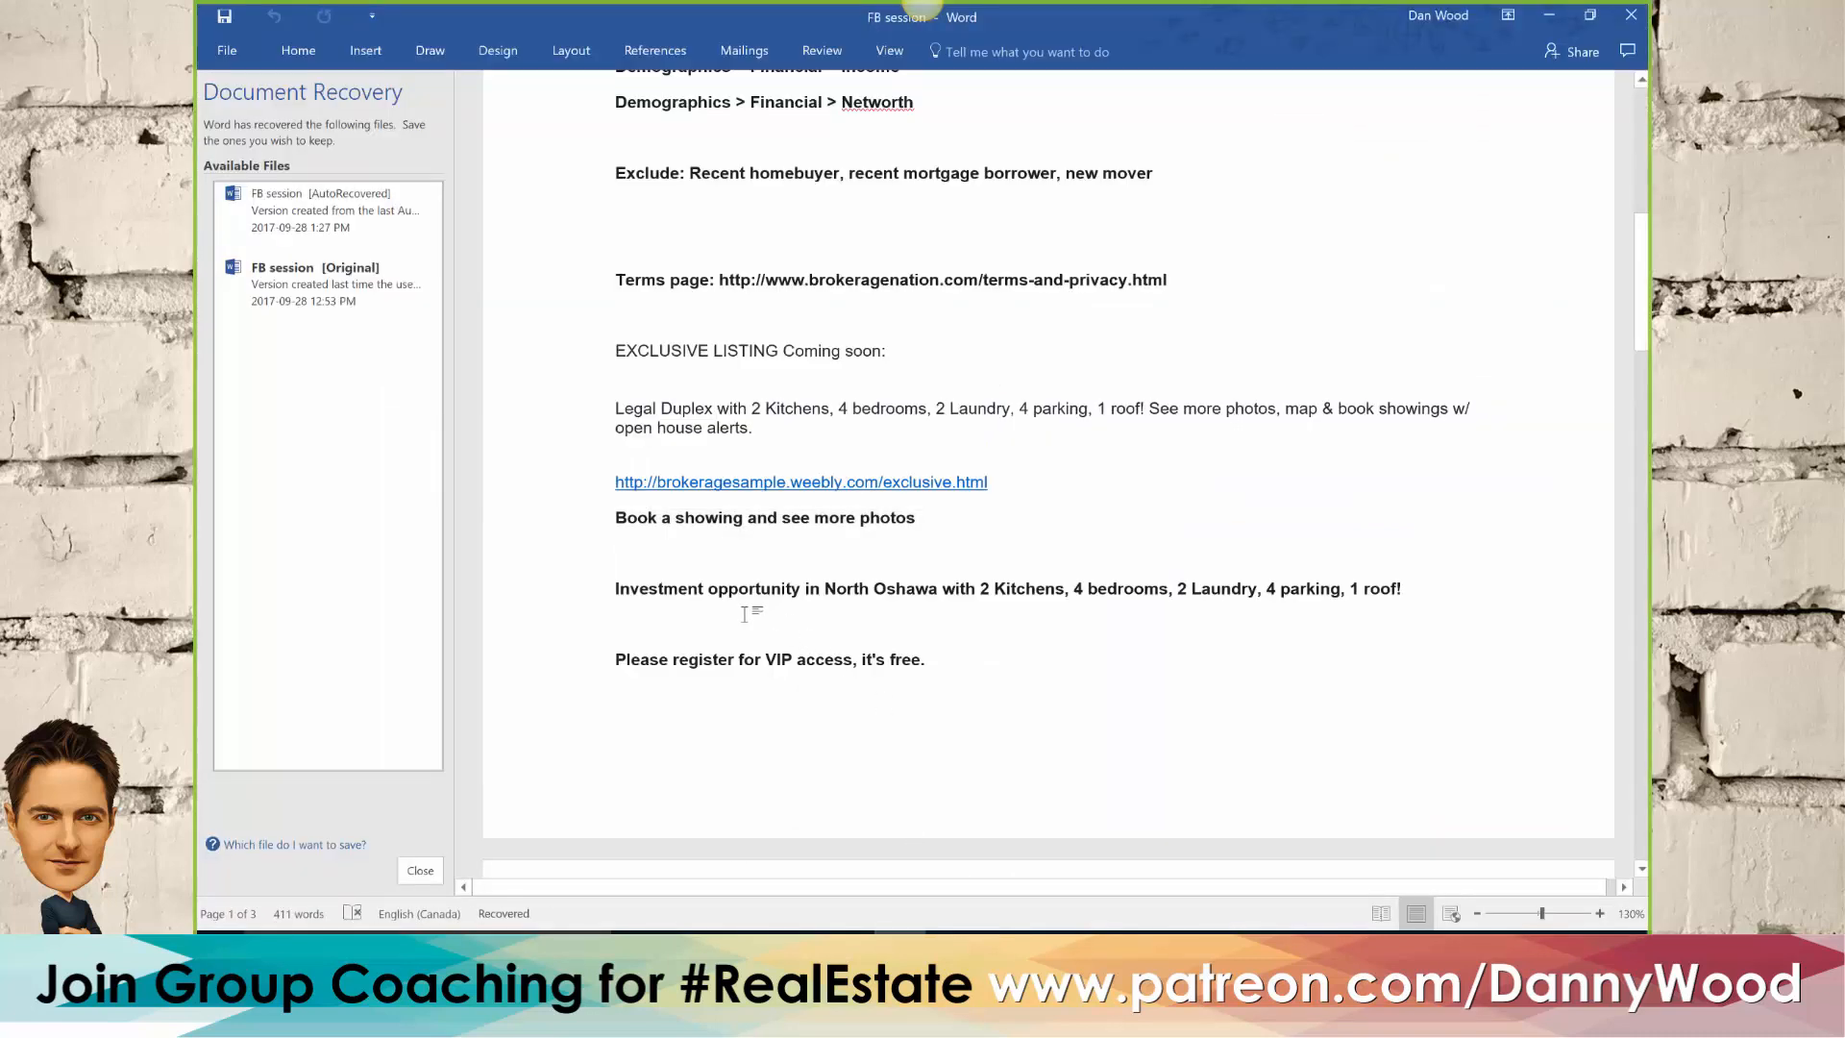
{"action": "left_click_drag", "start_coordinate": [616, 588], "coordinate": [964, 770]}
{"action": "scroll", "coordinate": [868, 576], "scroll_direction": "down", "scroll_amount": 2}
{"action": "scroll", "coordinate": [906, 610], "scroll_direction": "down", "scroll_amount": 2}
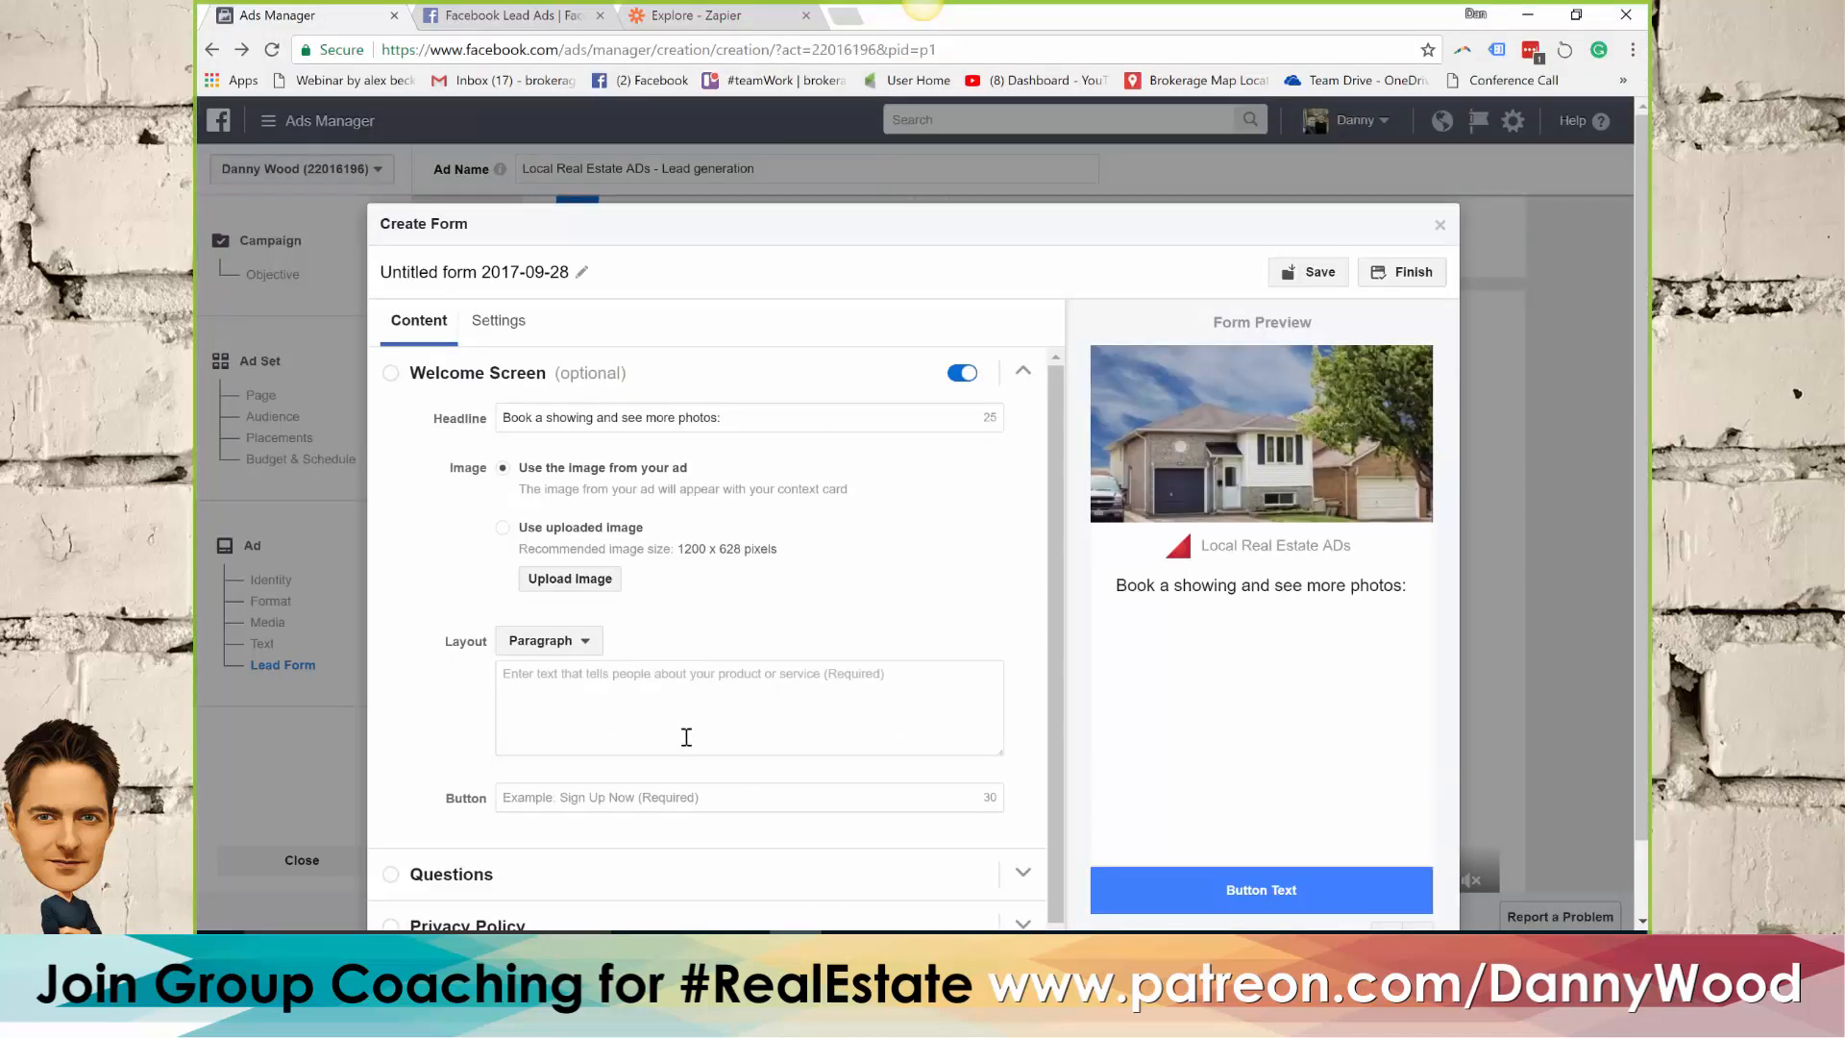
{"action": "left_click", "coordinate": [586, 682]}
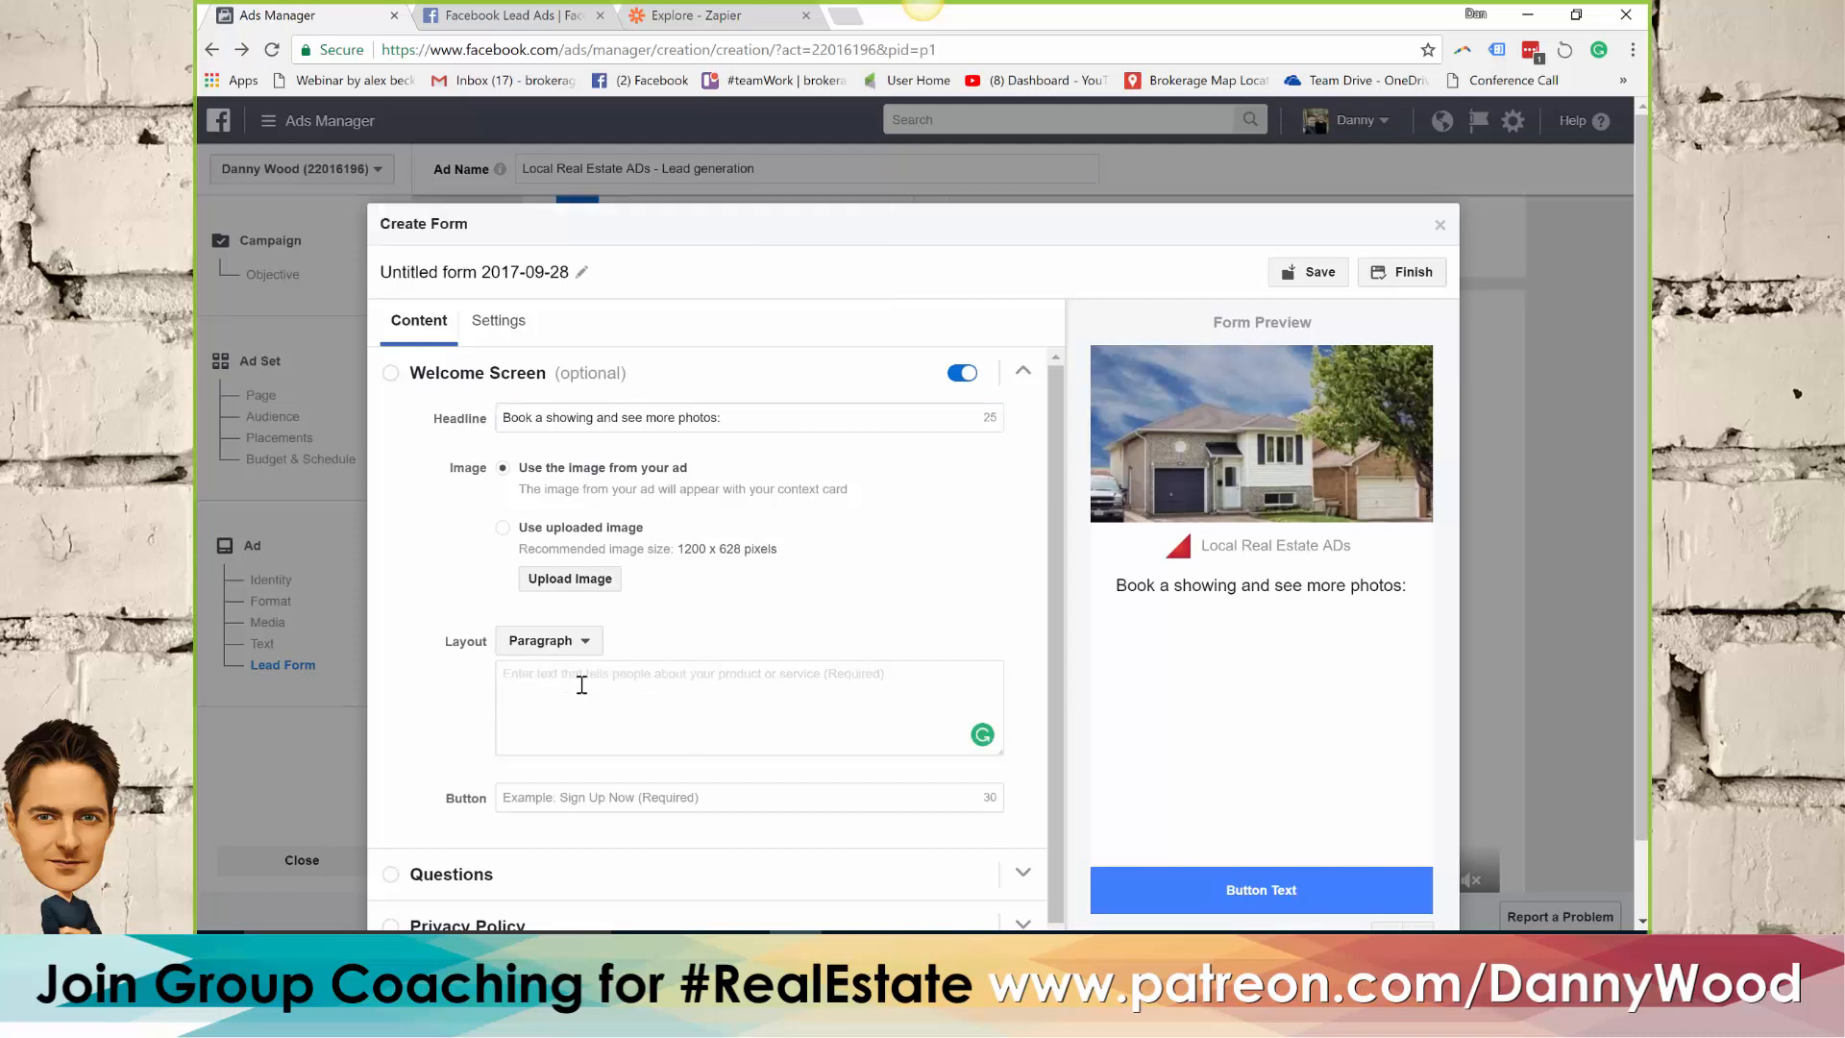
{"action": "key", "text": "ctrl+v"}
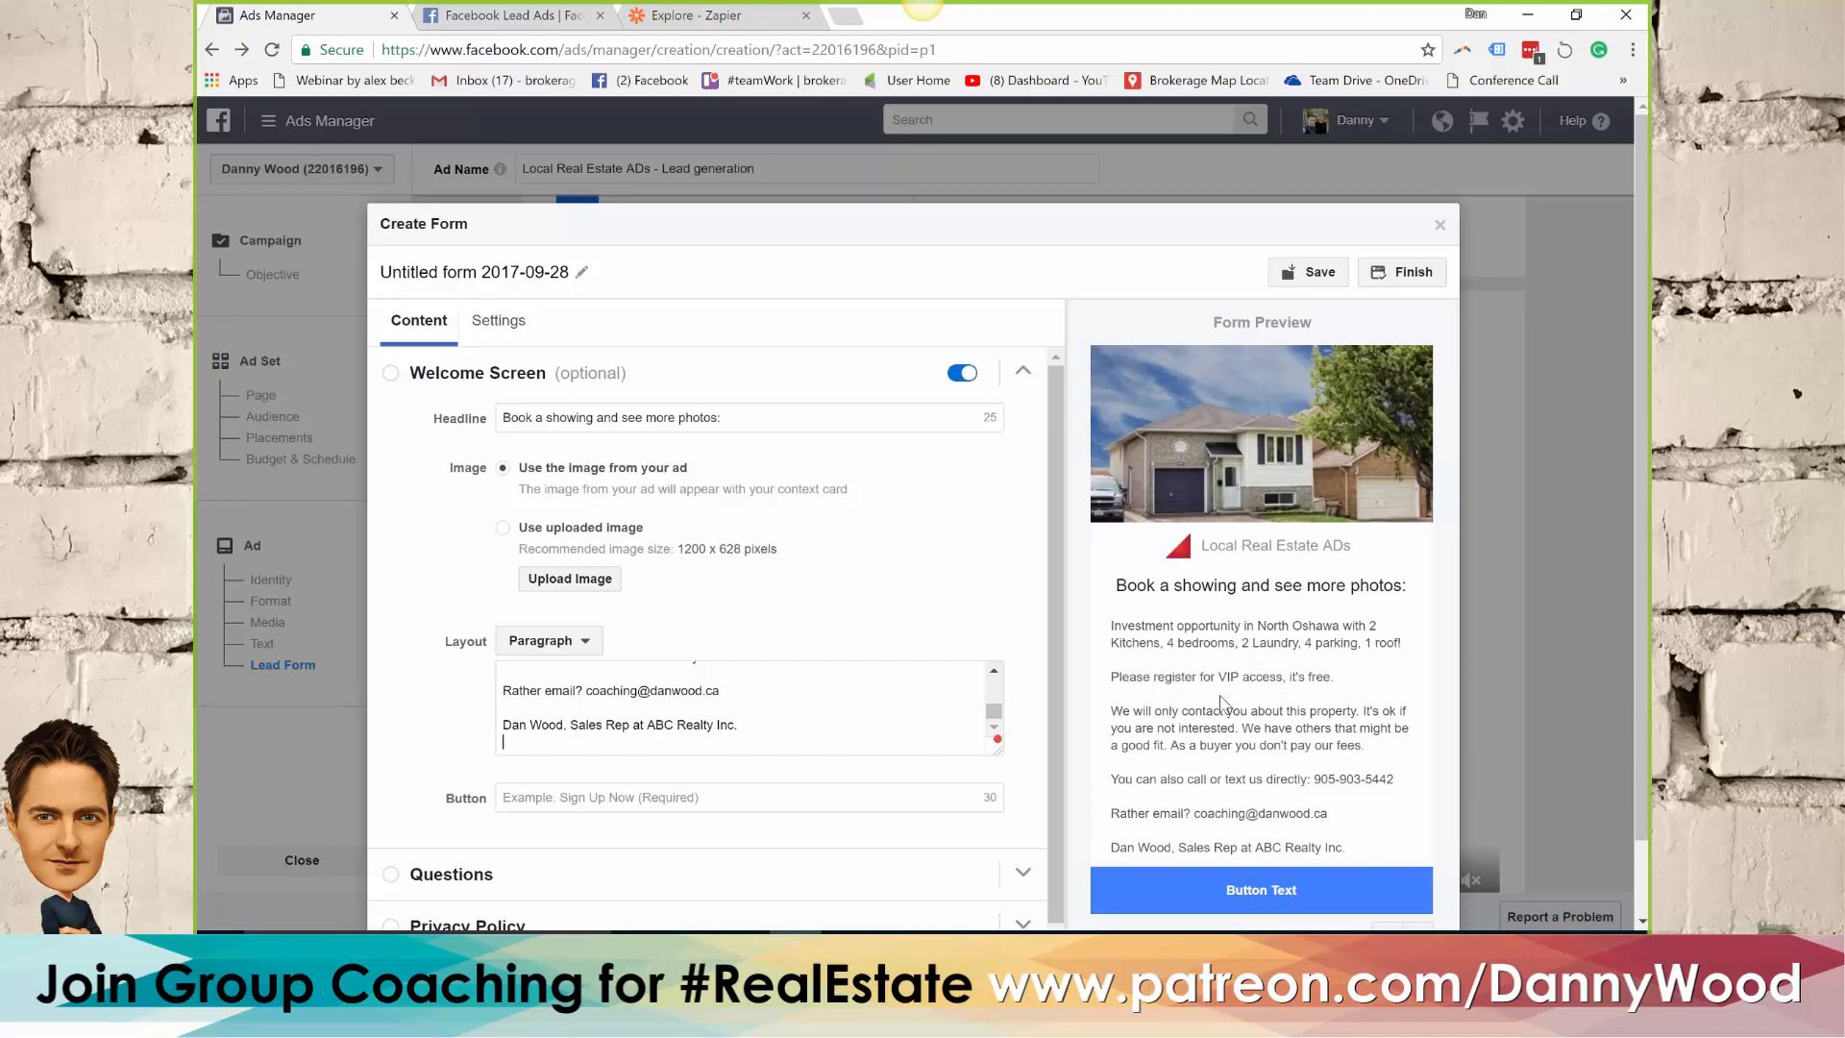
Add Phone number to the contact information requested in the form's Questions section
{"action": "scroll", "coordinate": [1213, 706], "scroll_direction": "down", "scroll_amount": 1}
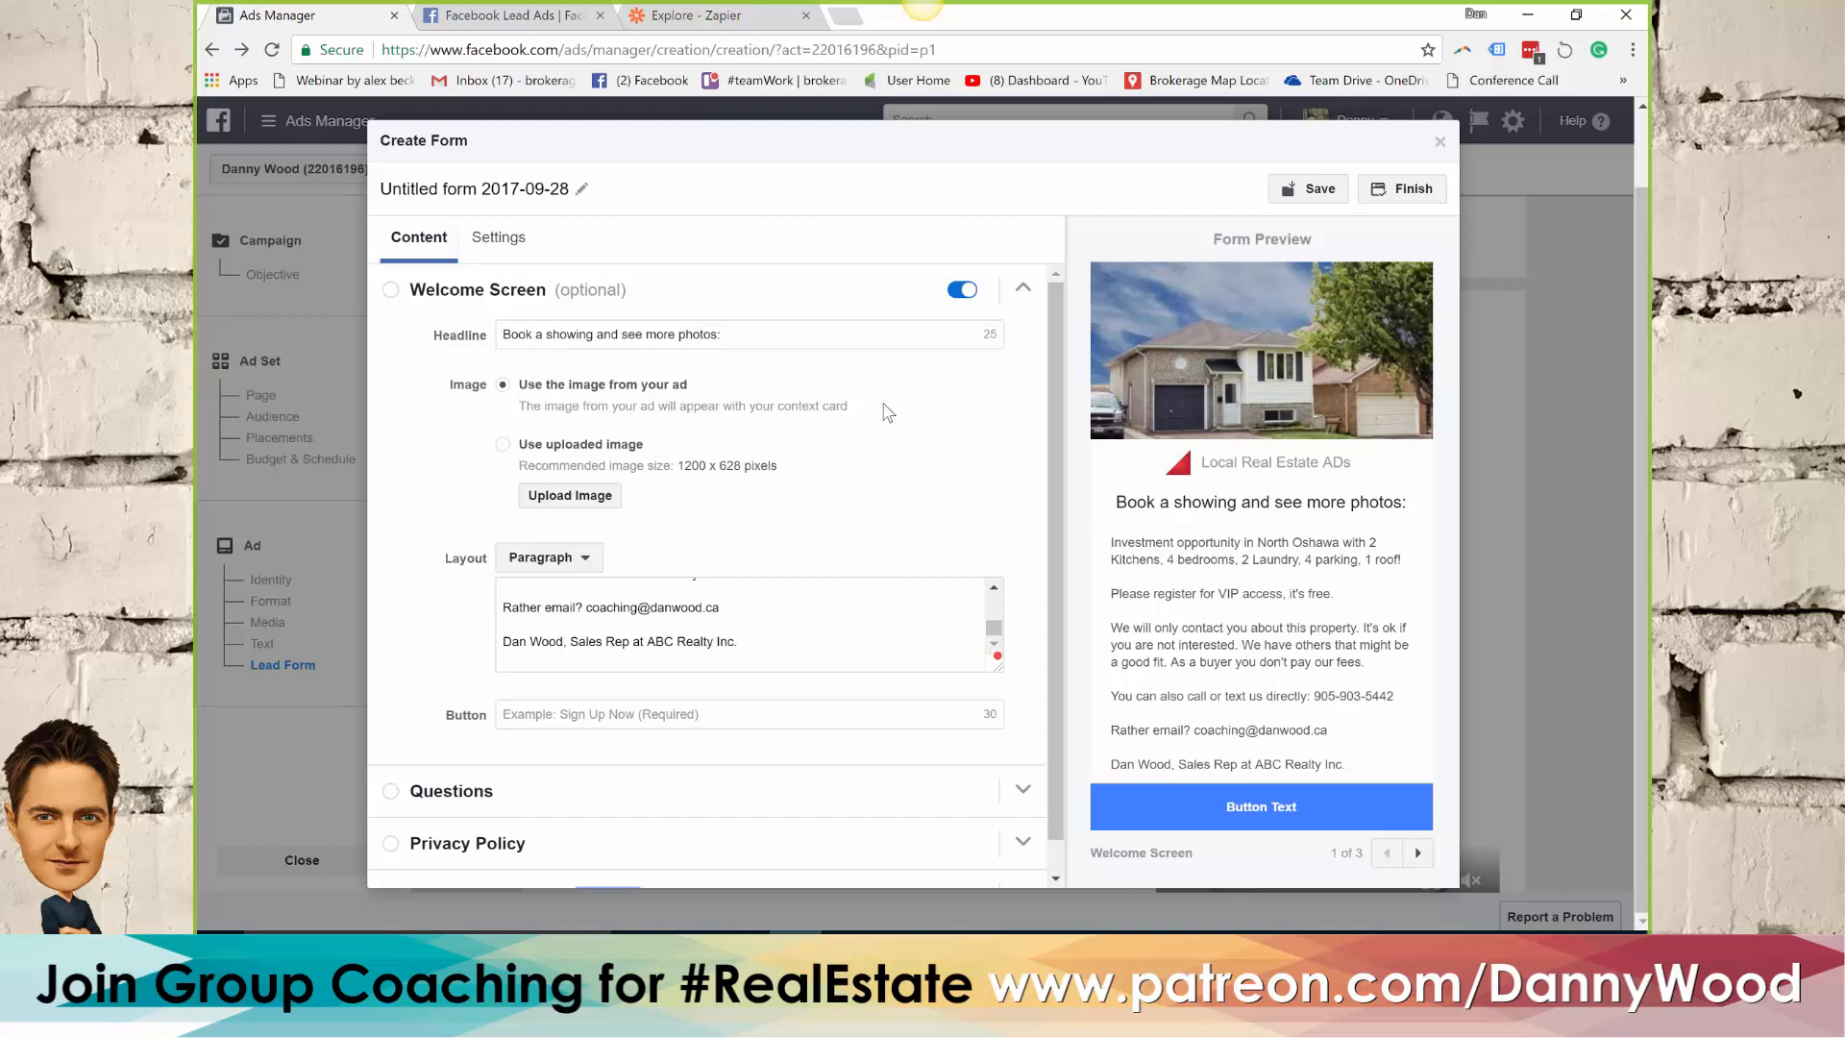
{"action": "scroll", "coordinate": [839, 415], "scroll_direction": "down", "scroll_amount": 1}
{"action": "scroll", "coordinate": [839, 415], "scroll_direction": "up", "scroll_amount": 1}
{"action": "left_click", "coordinate": [474, 799]}
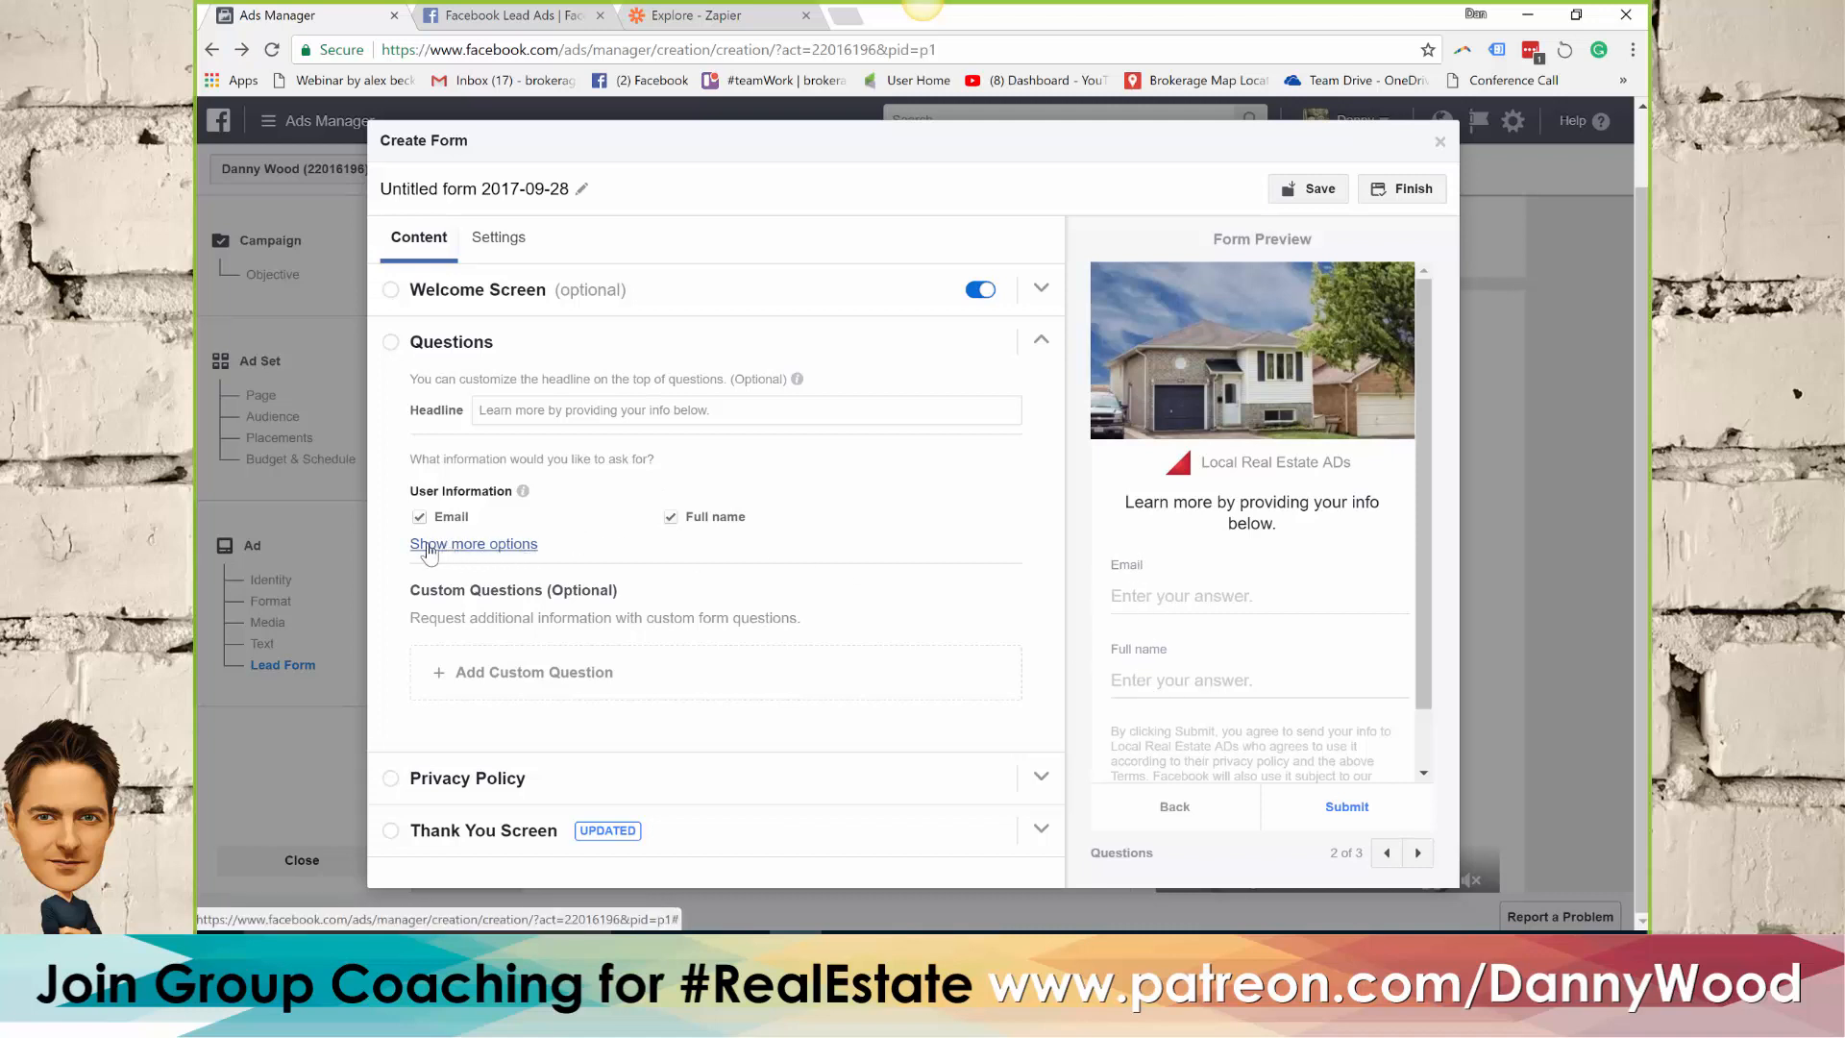
{"action": "left_click", "coordinate": [483, 545]}
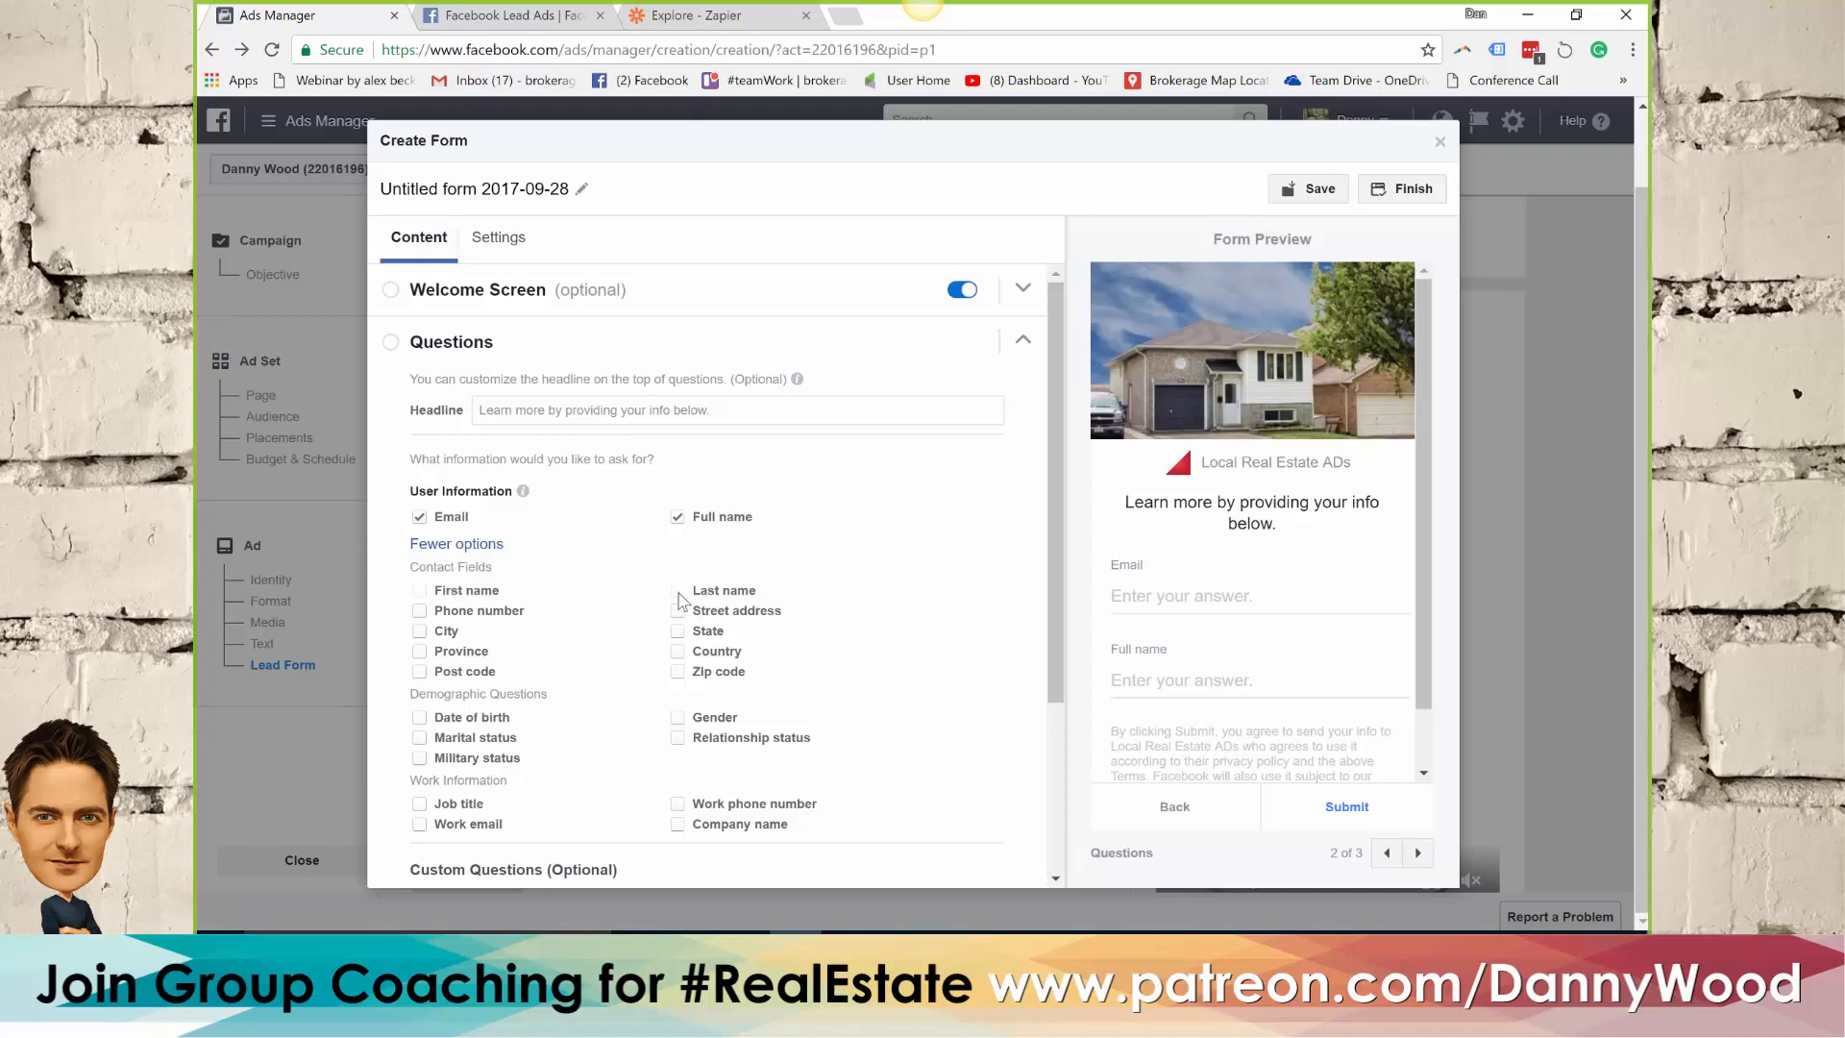
{"action": "left_click", "coordinate": [420, 611]}
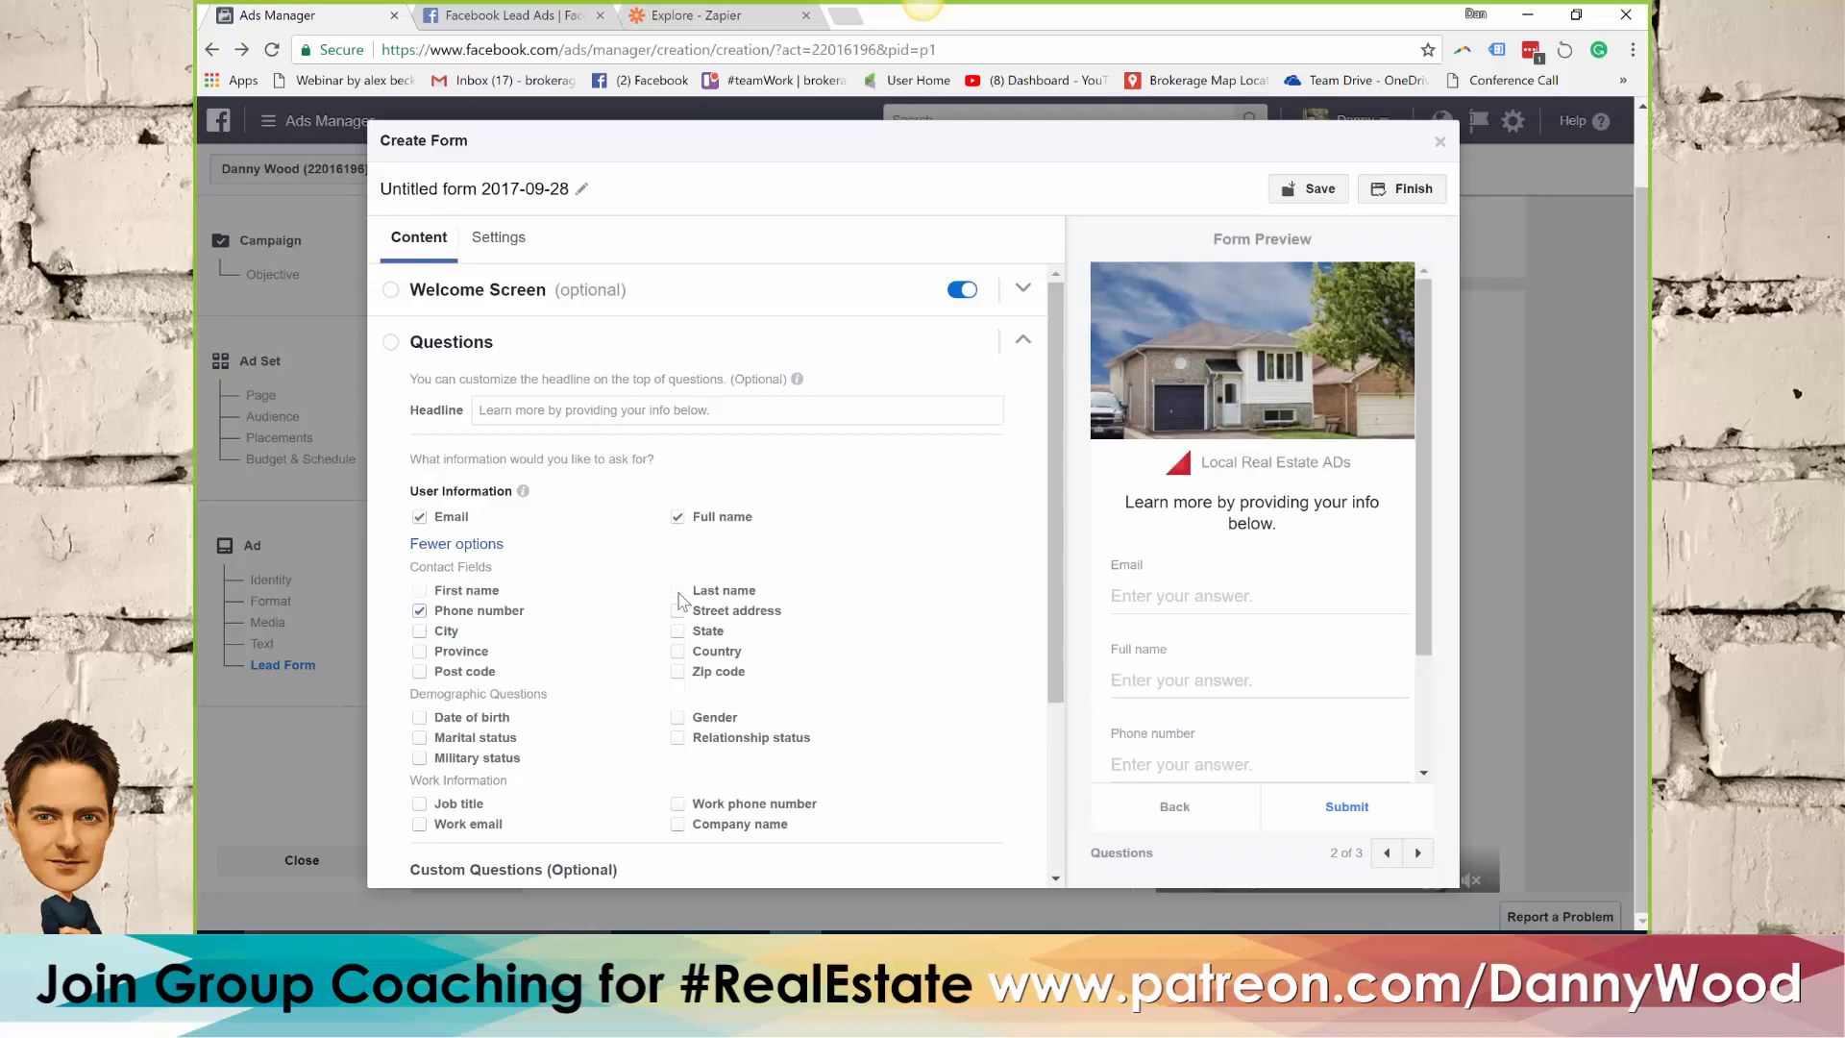
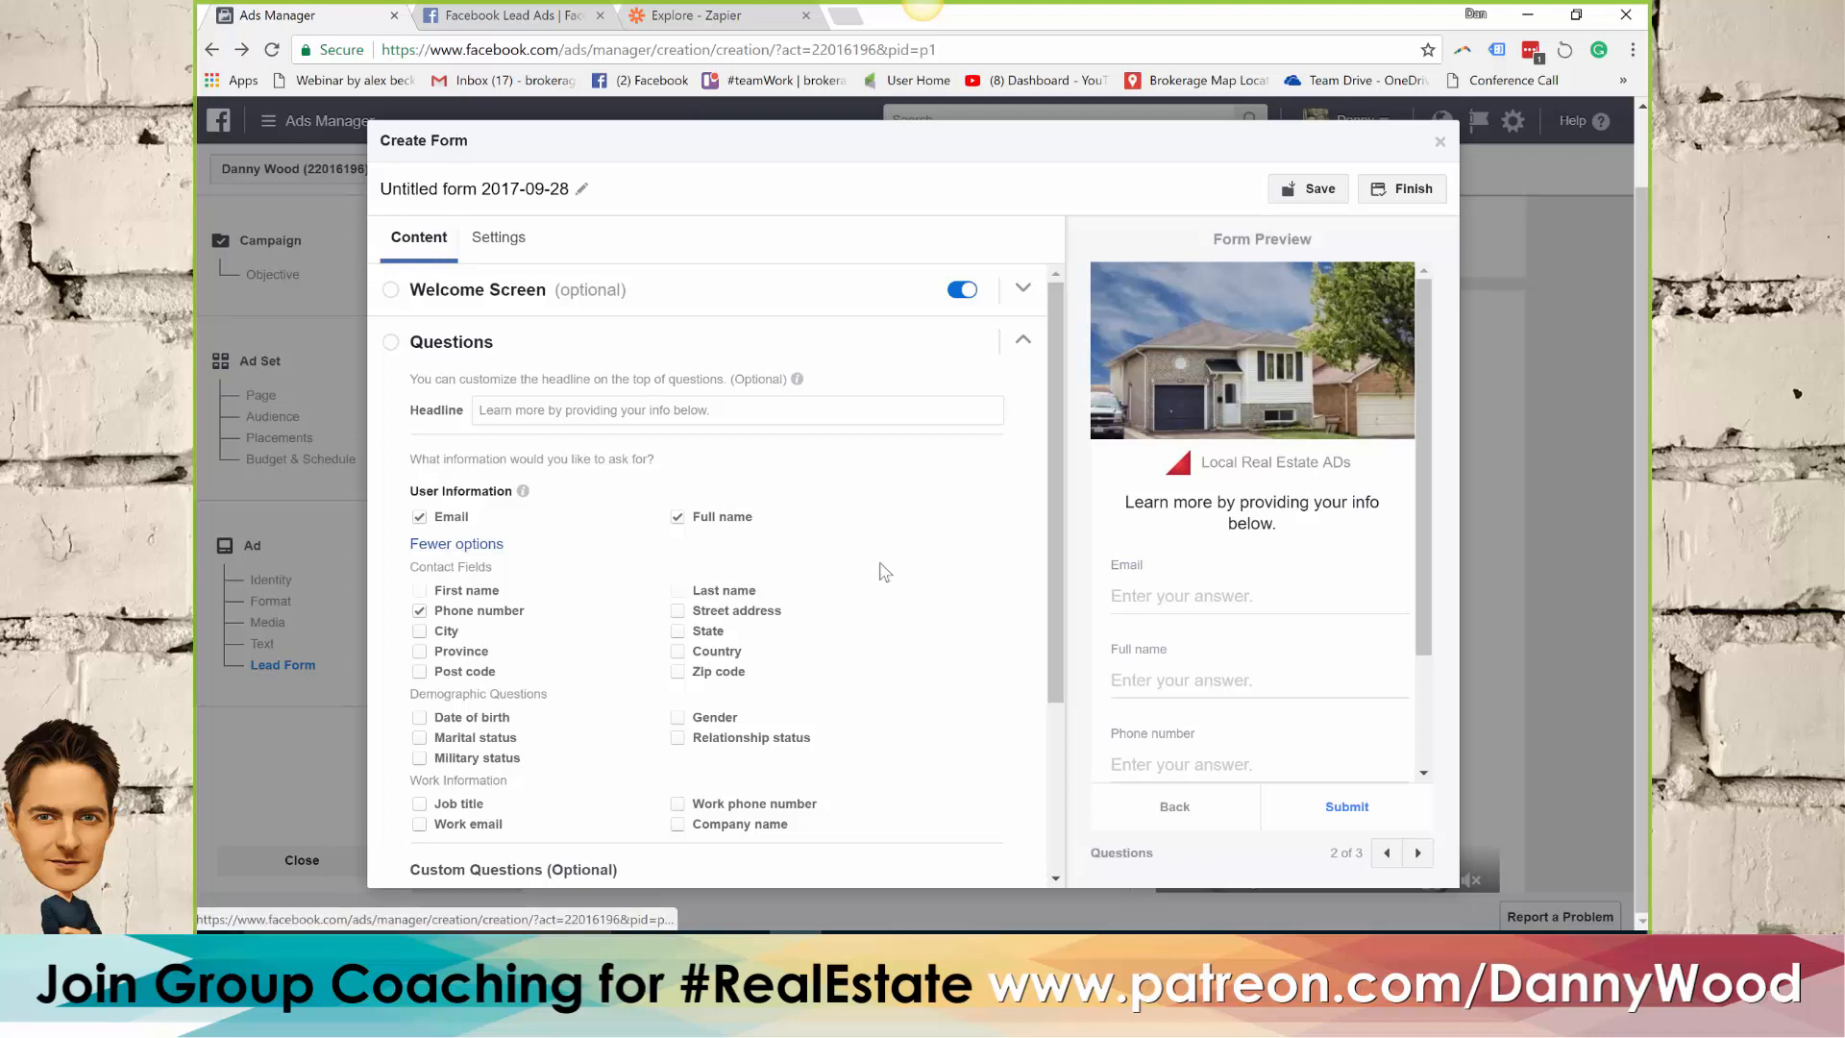
Look over the remaining Questions options and open the form's Privacy Policy section
{"action": "scroll", "coordinate": [911, 567], "scroll_direction": "down", "scroll_amount": 1}
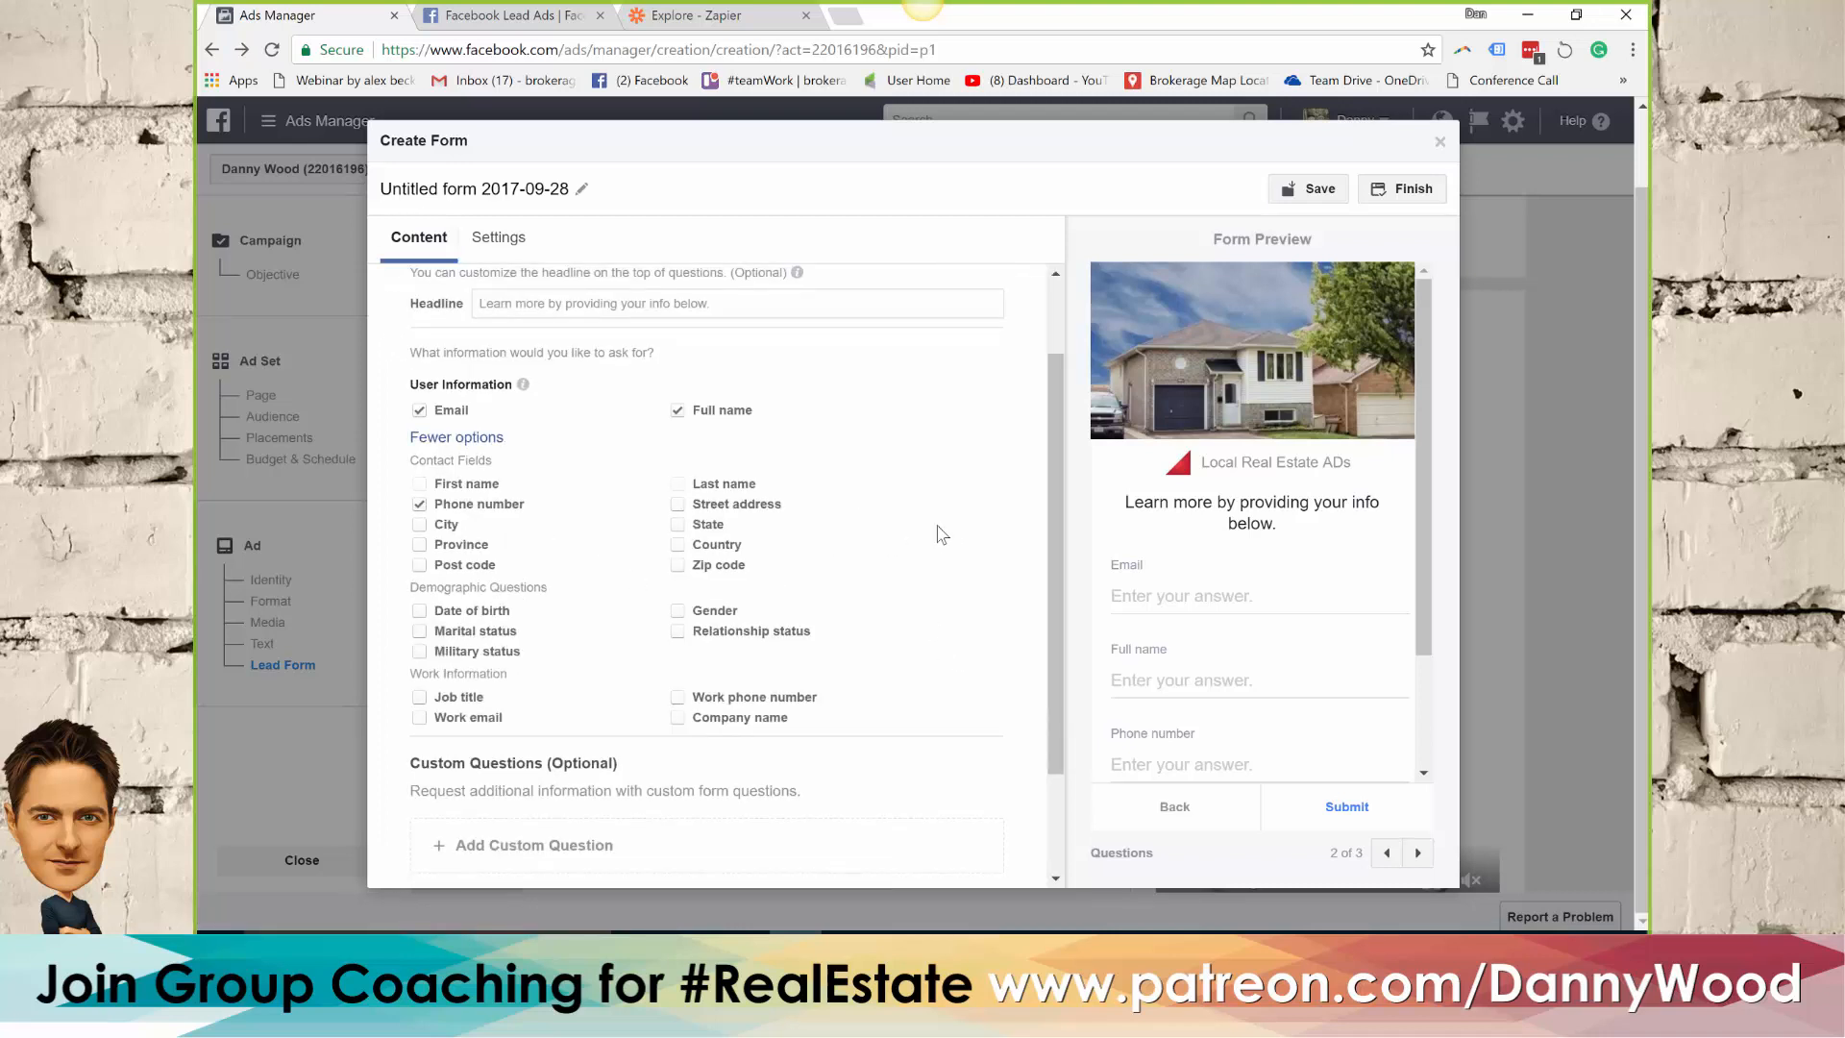
{"action": "left_click_drag", "start_coordinate": [1056, 536], "coordinate": [1048, 615]}
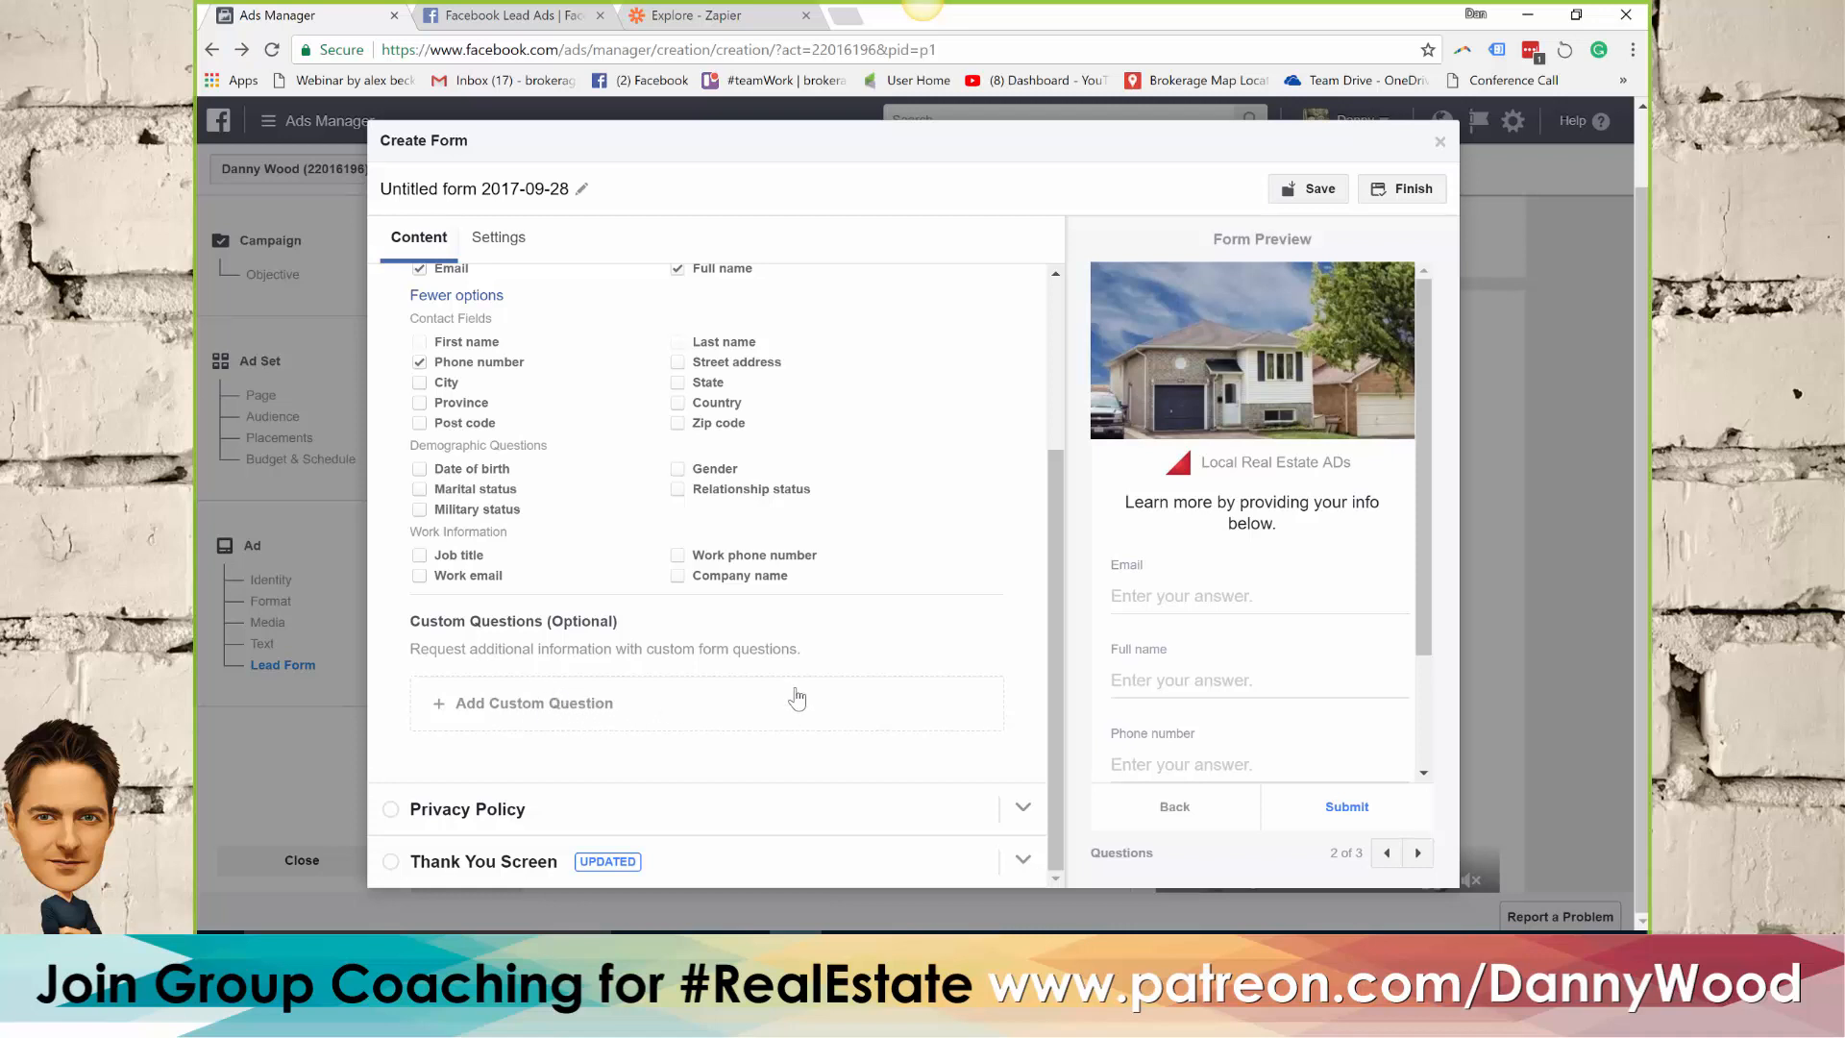
{"action": "left_click", "coordinate": [391, 812]}
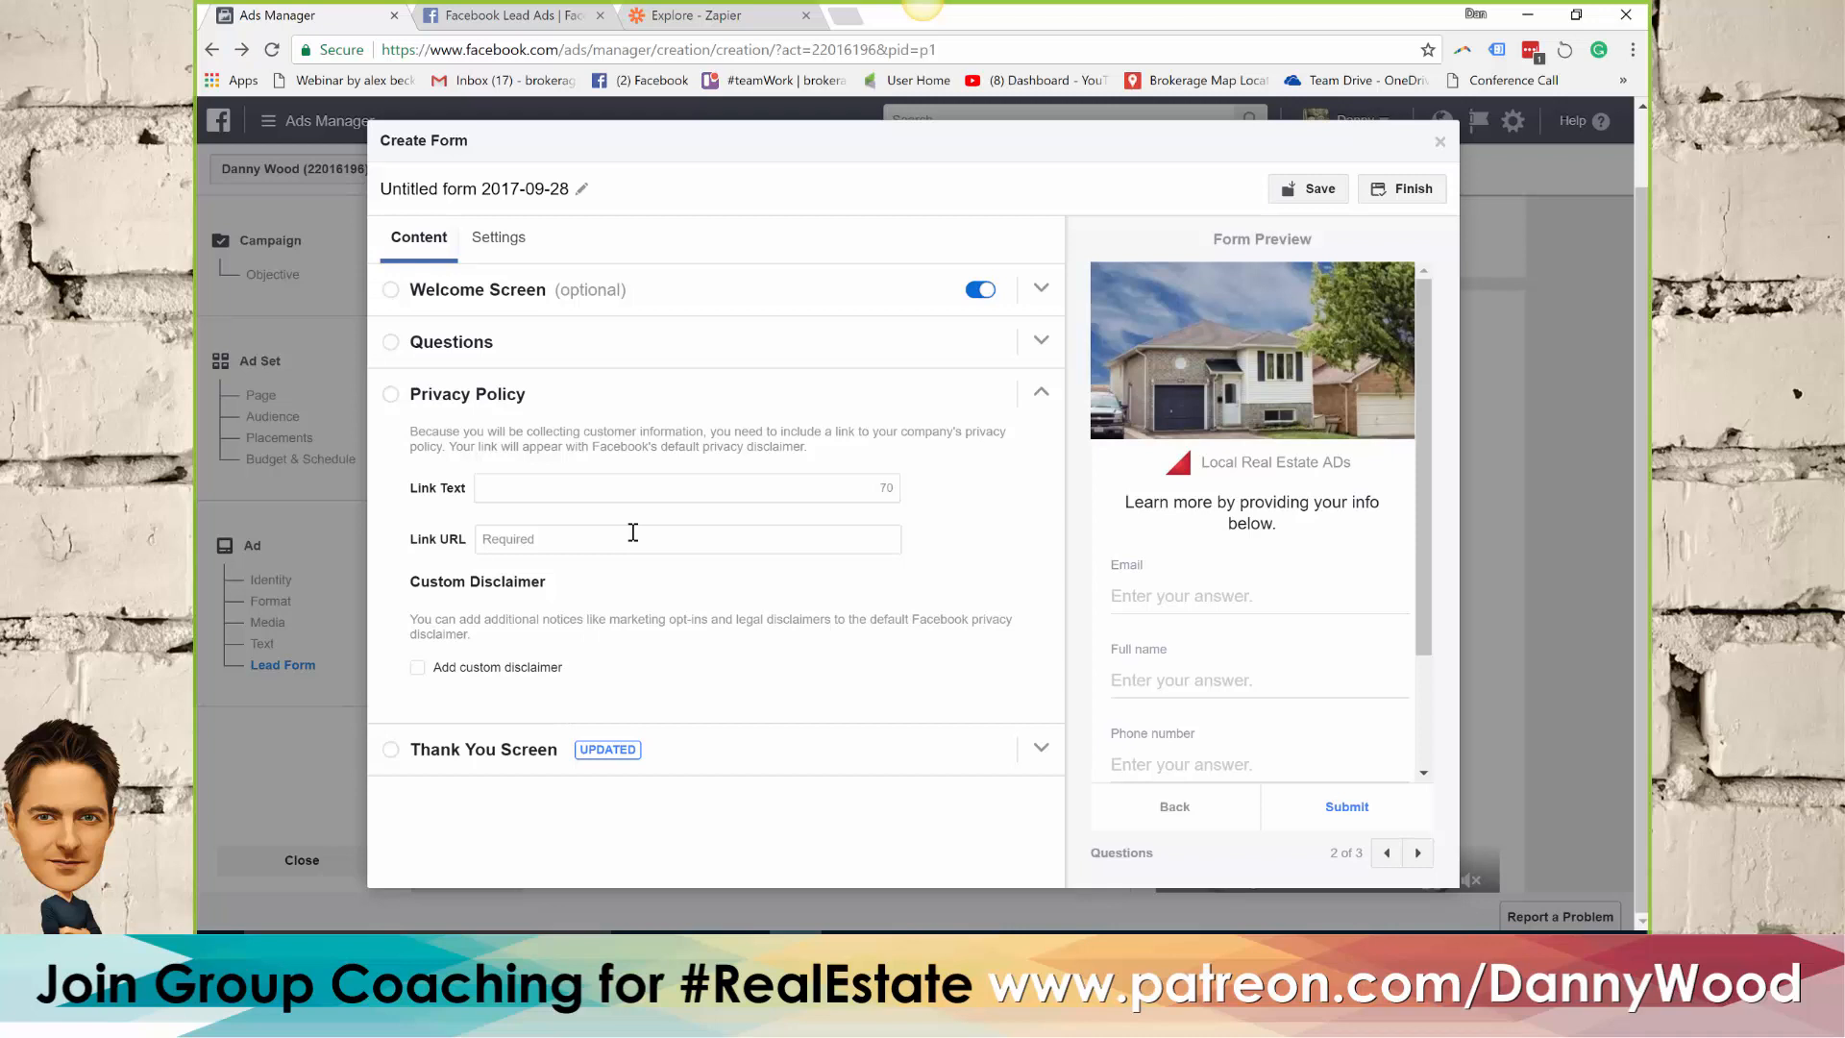
Open the Terms & Privacy page of brokeragesample.weebly.com in a new tab, copy its address and review its text
{"action": "left_click", "coordinate": [846, 16]}
{"action": "type", "text": "b"}
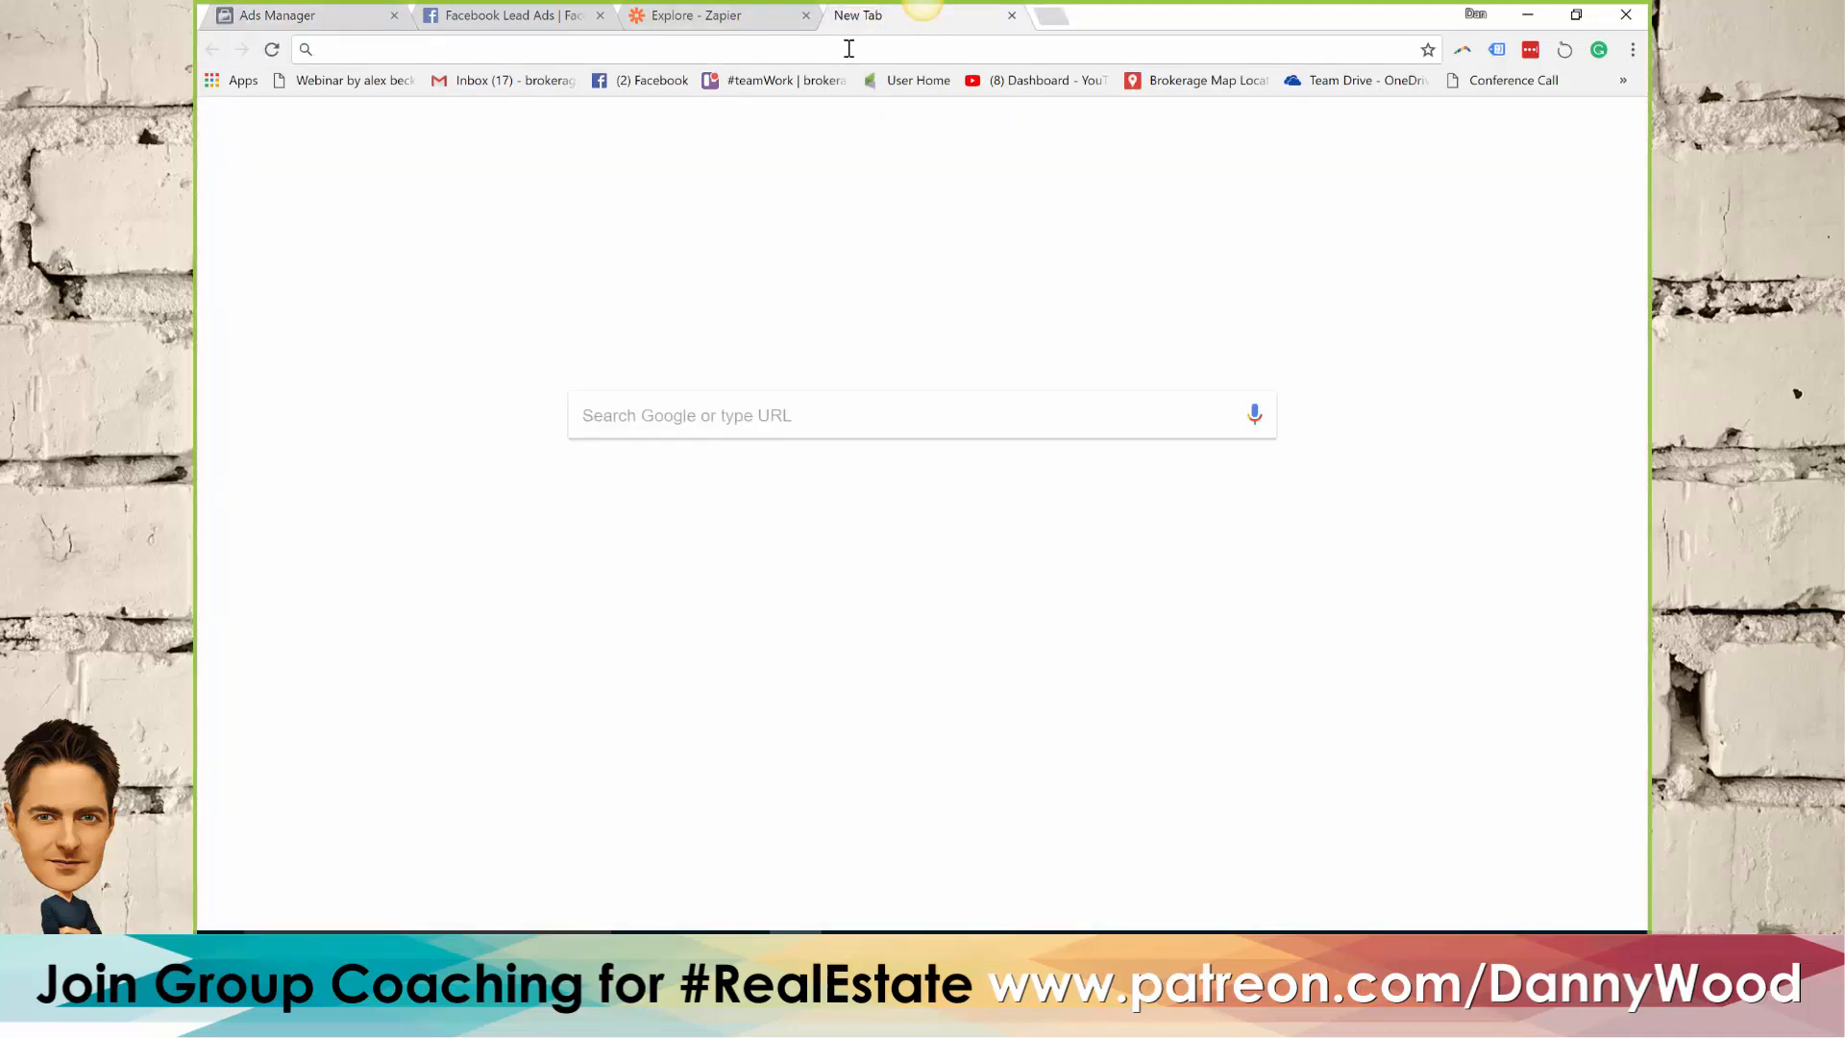
{"action": "type", "text": "roker"}
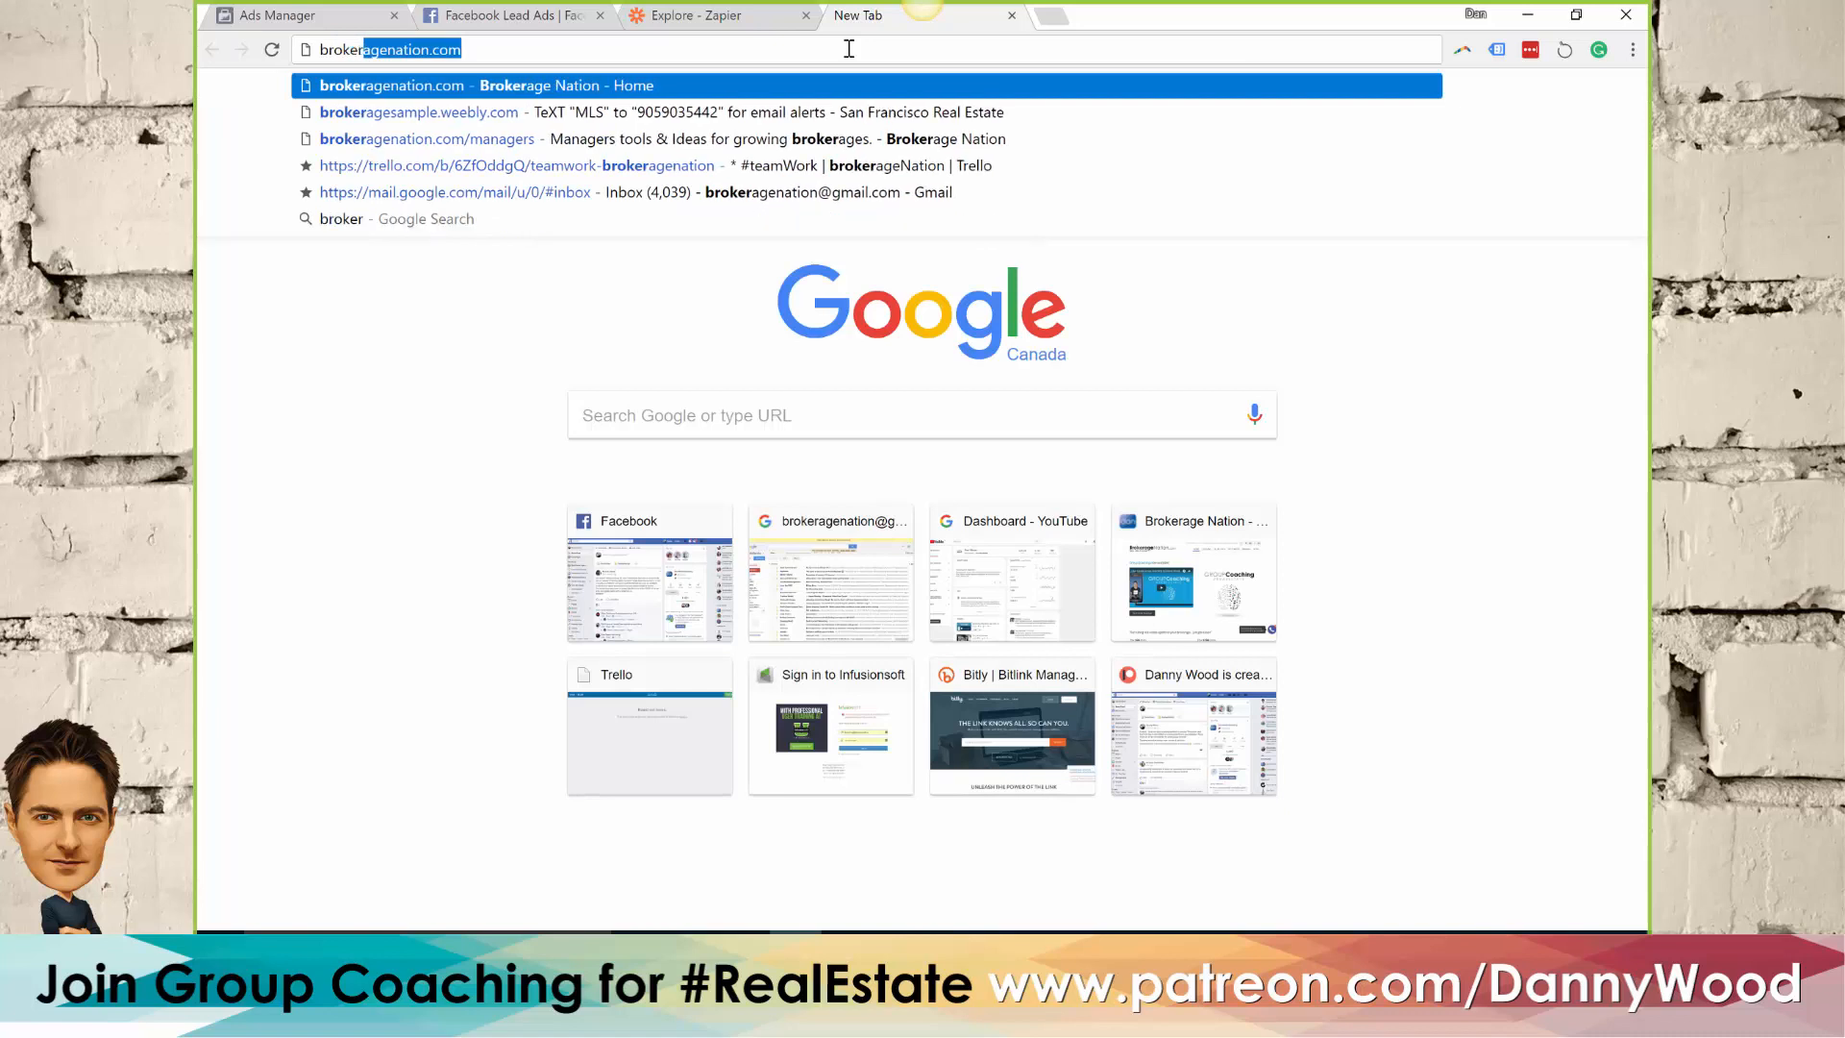
{"action": "key", "text": "Down"}
{"action": "key", "text": "Return"}
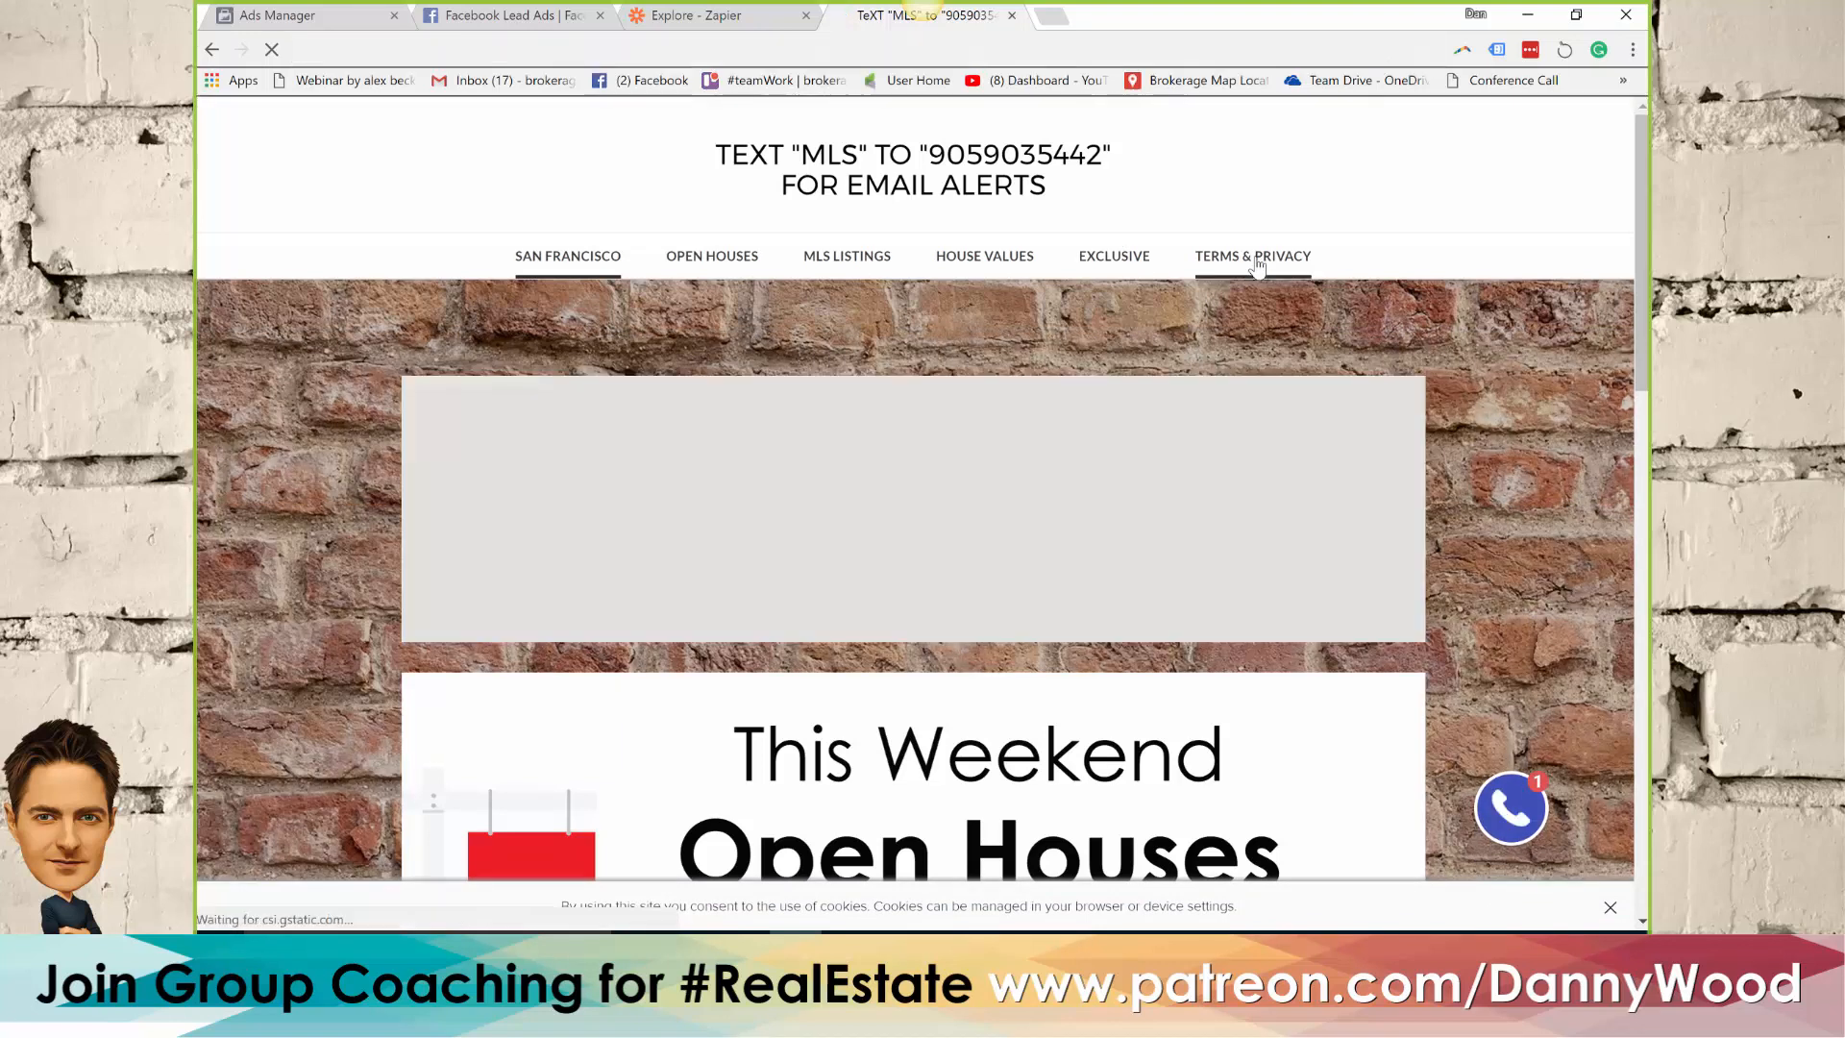
{"action": "left_click", "coordinate": [1257, 257]}
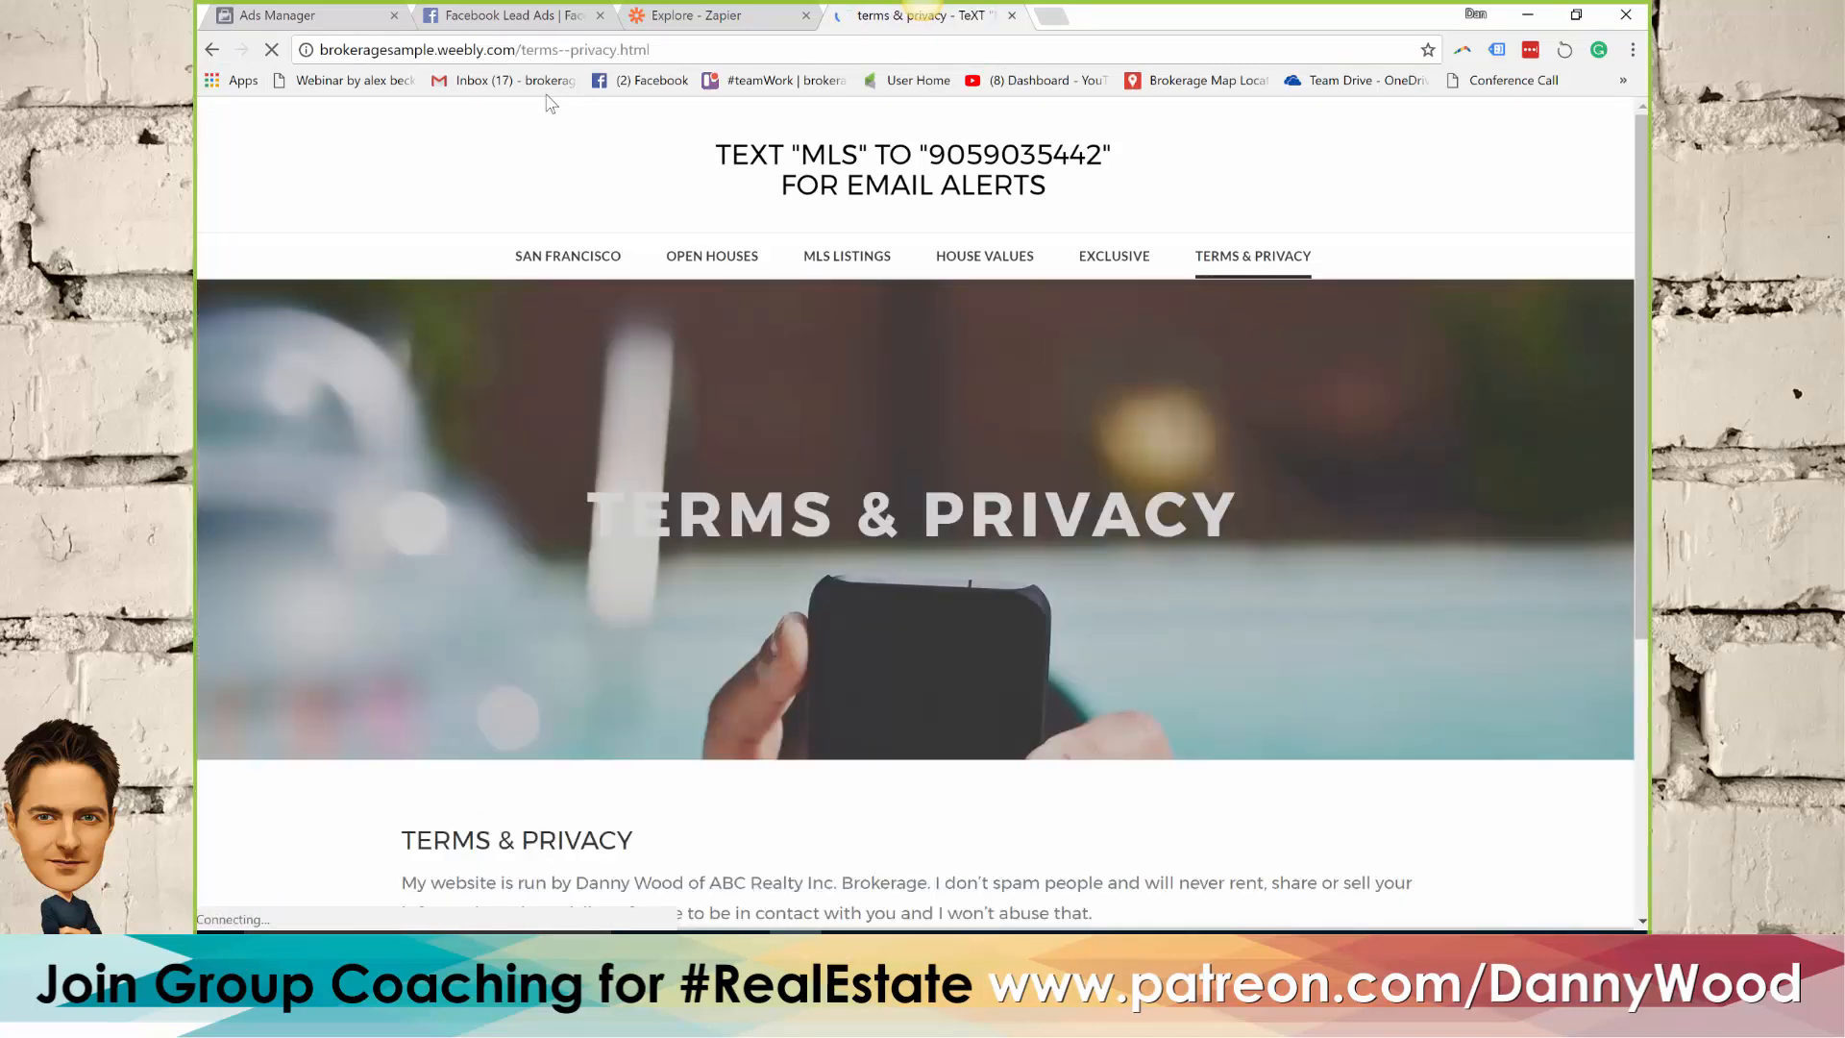
{"action": "left_click", "coordinate": [527, 49]}
{"action": "key", "text": "ctrl+c"}
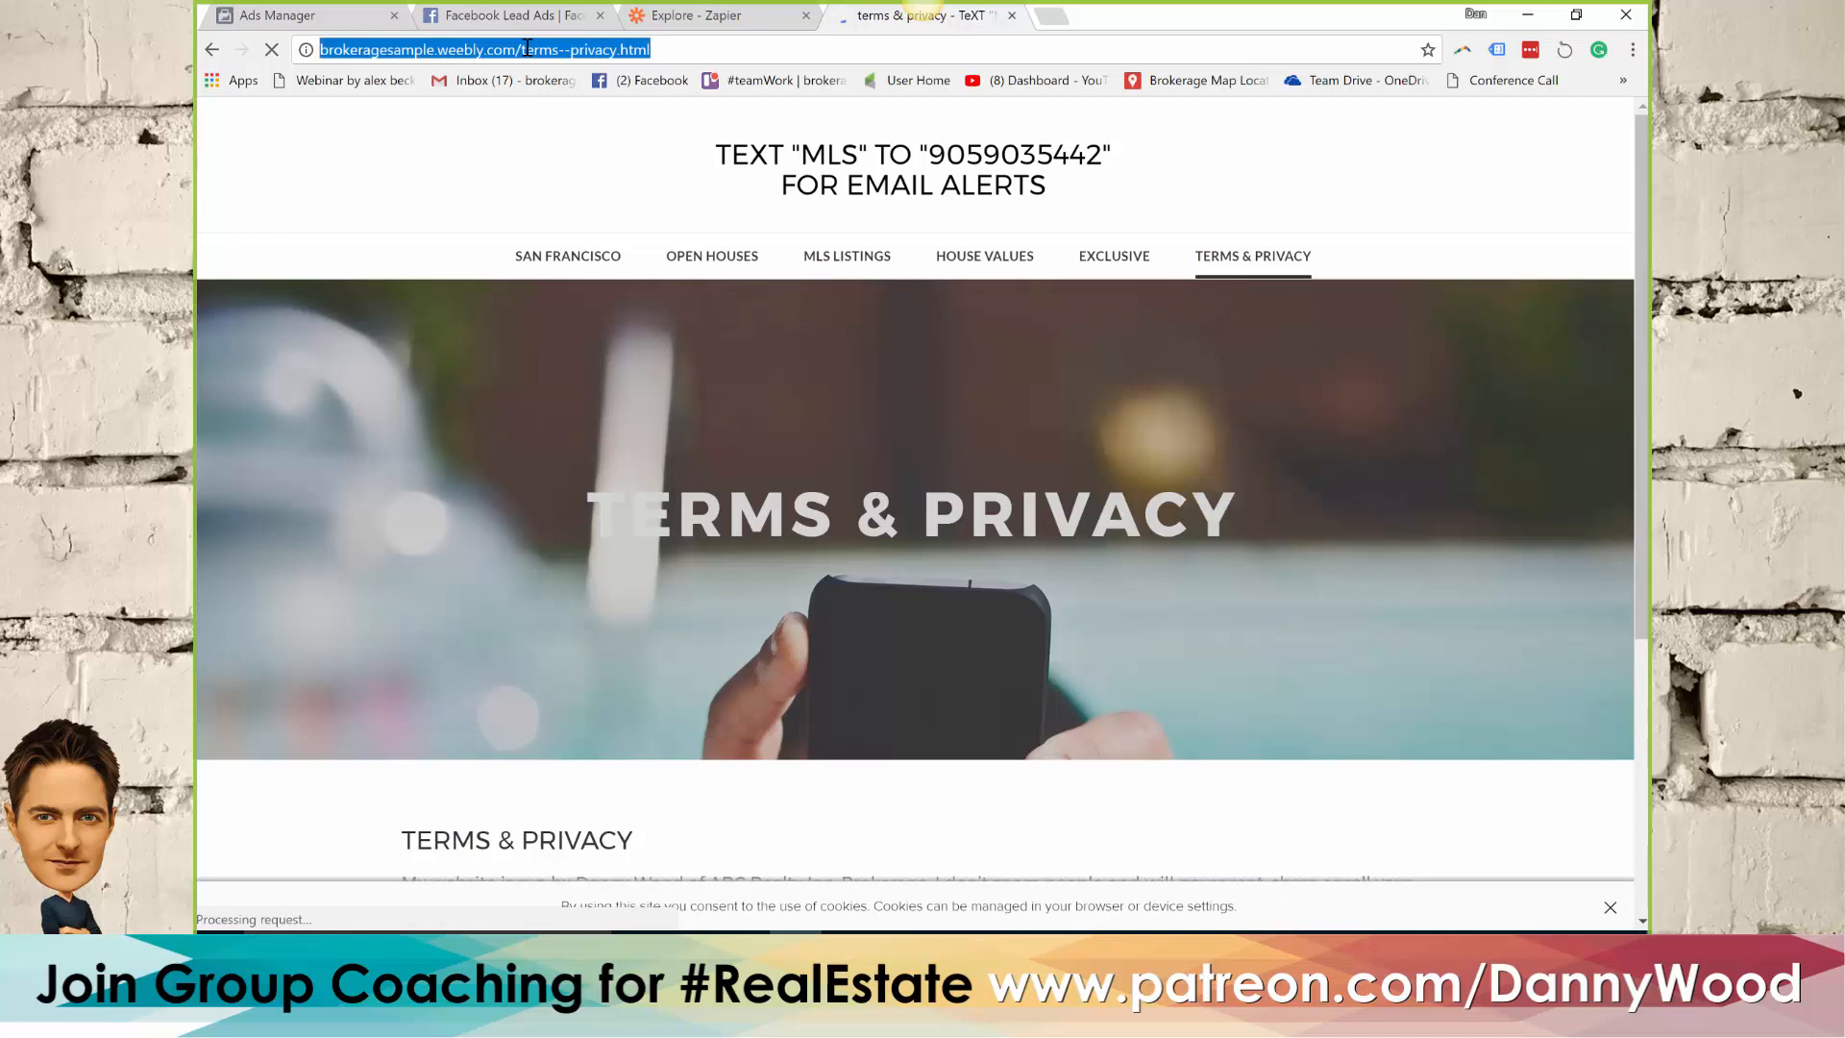
{"action": "left_click", "coordinate": [415, 176]}
{"action": "scroll", "coordinate": [605, 320], "scroll_direction": "down", "scroll_amount": 3}
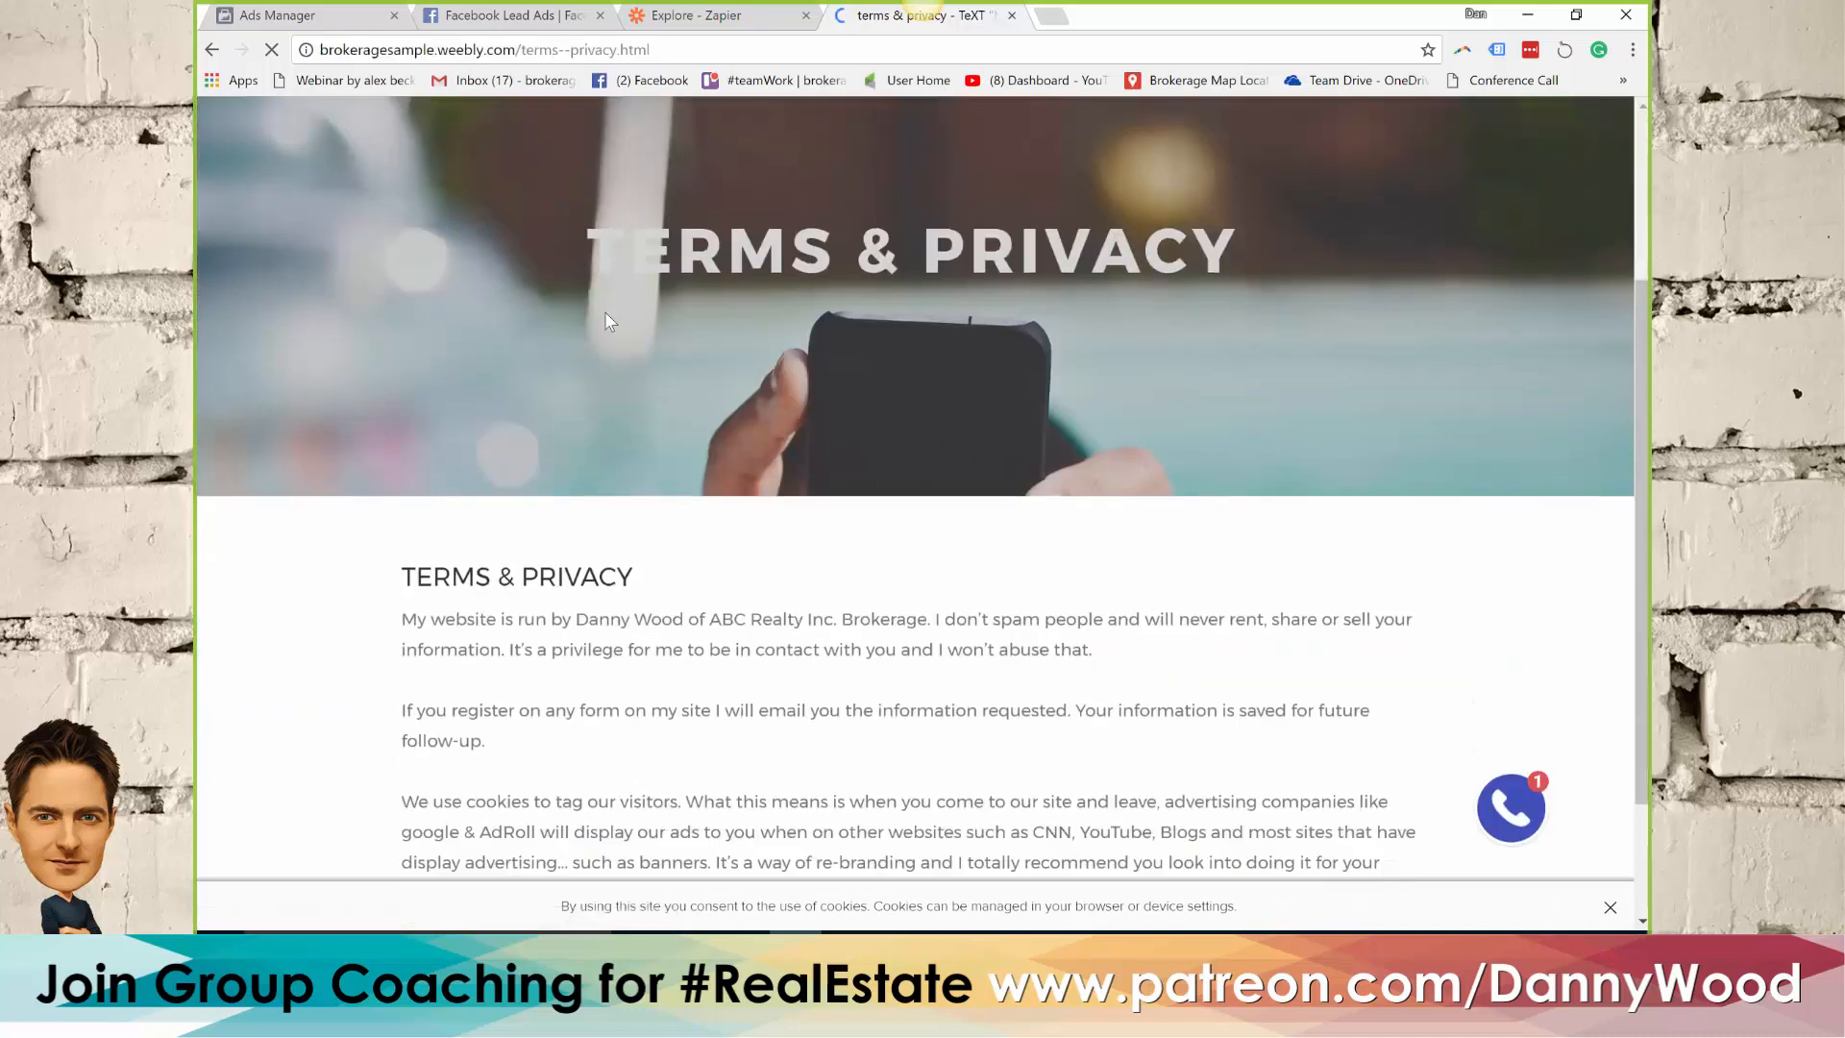
{"action": "scroll", "coordinate": [635, 525], "scroll_direction": "down", "scroll_amount": 2}
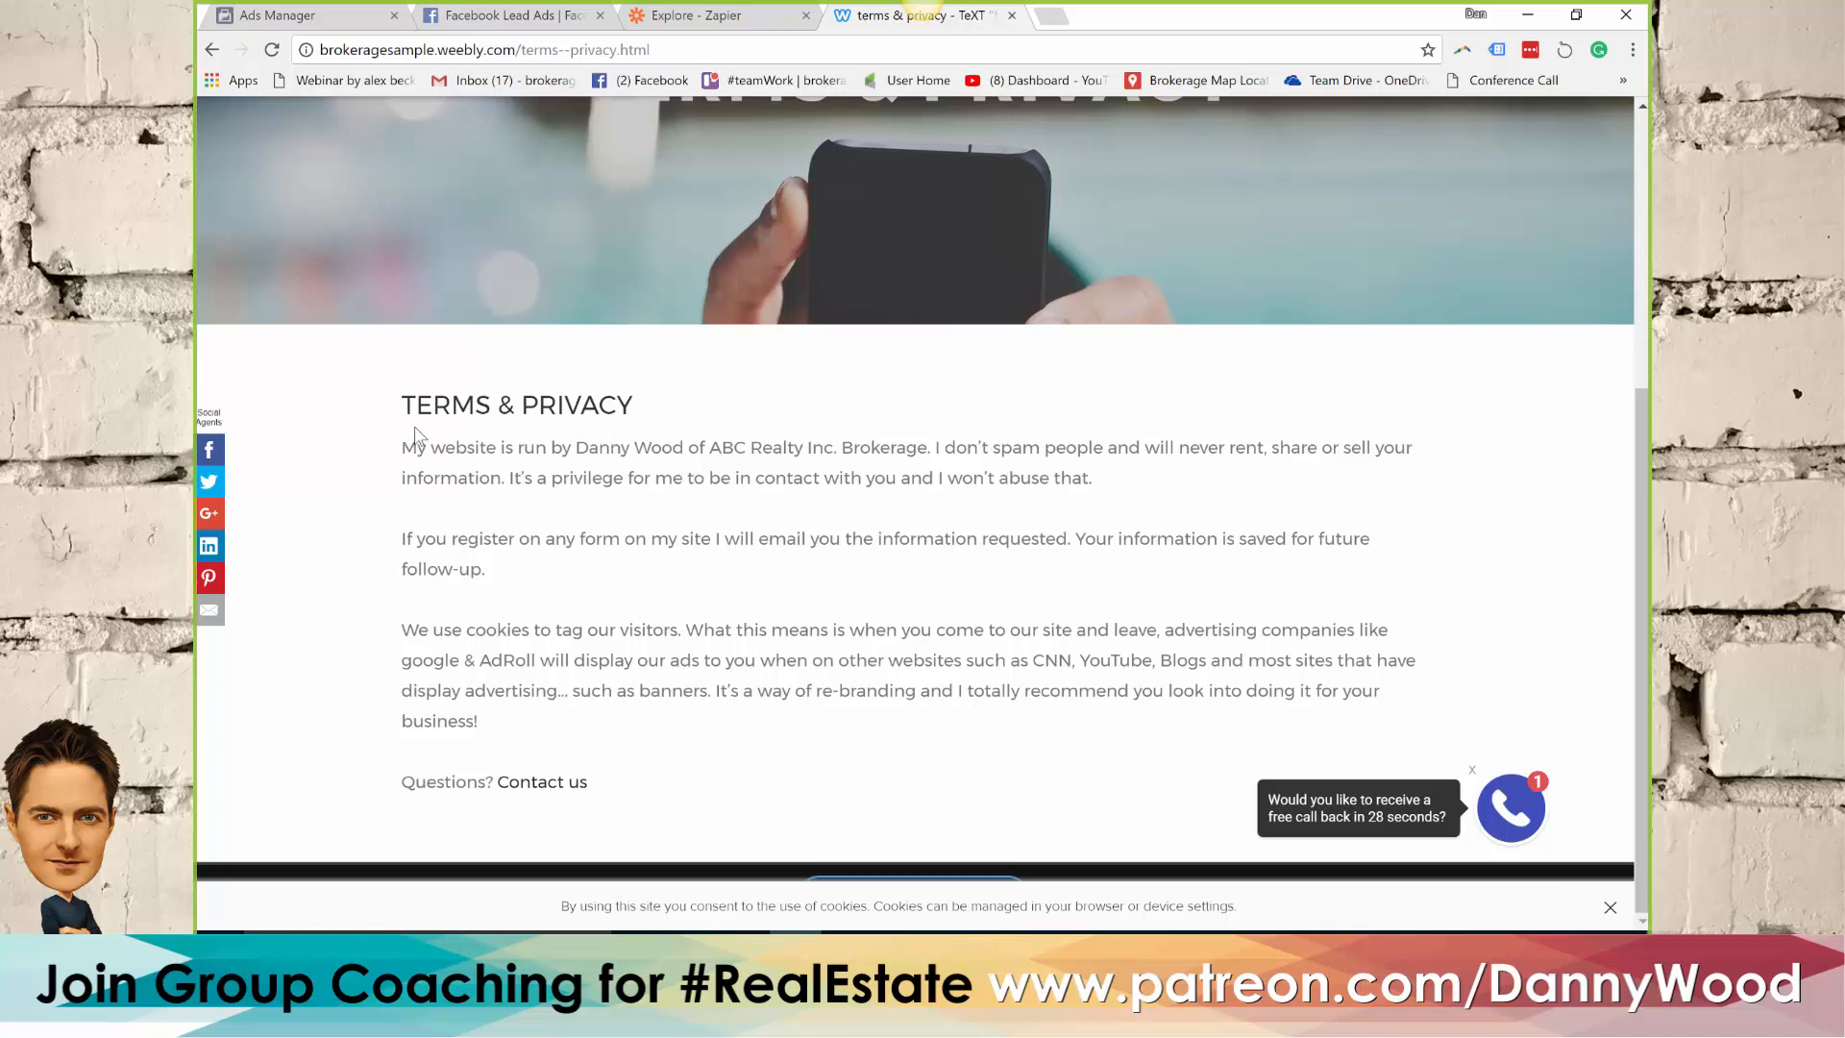
{"action": "left_click", "coordinate": [488, 27]}
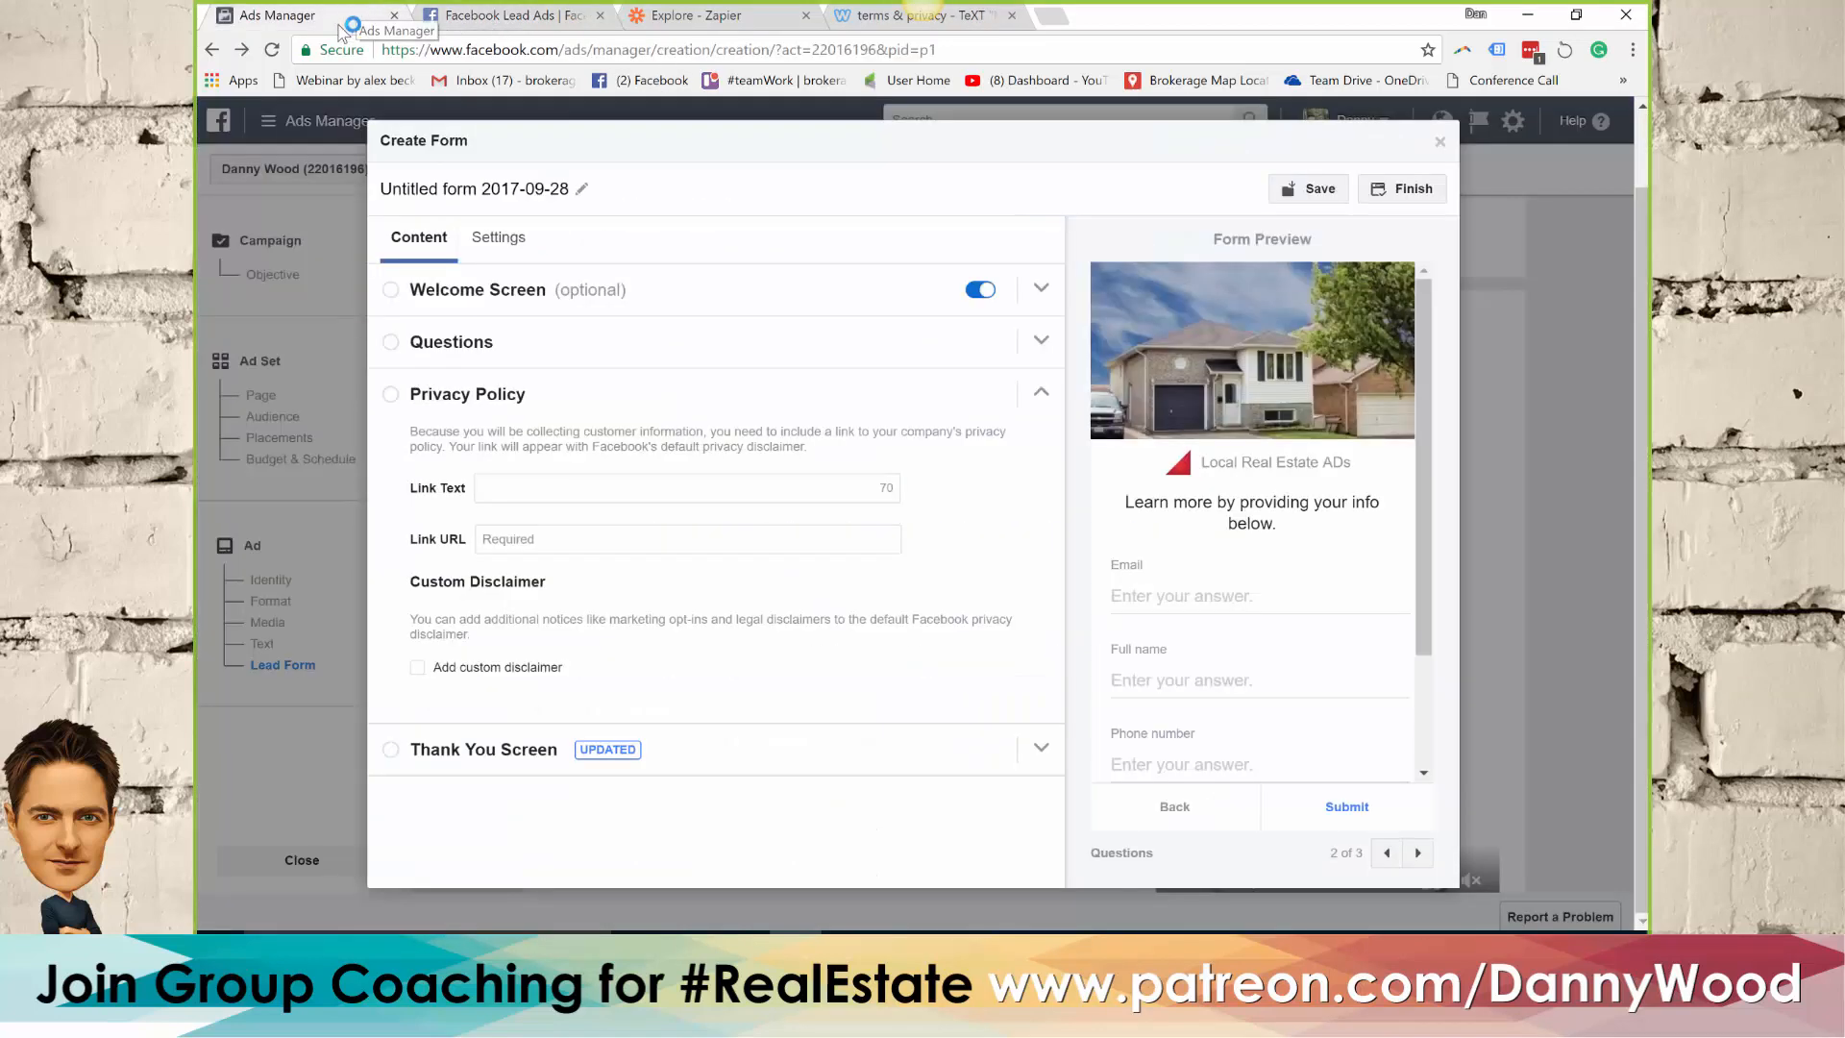
{"action": "left_click", "coordinate": [346, 15]}
{"action": "left_click", "coordinate": [517, 541]}
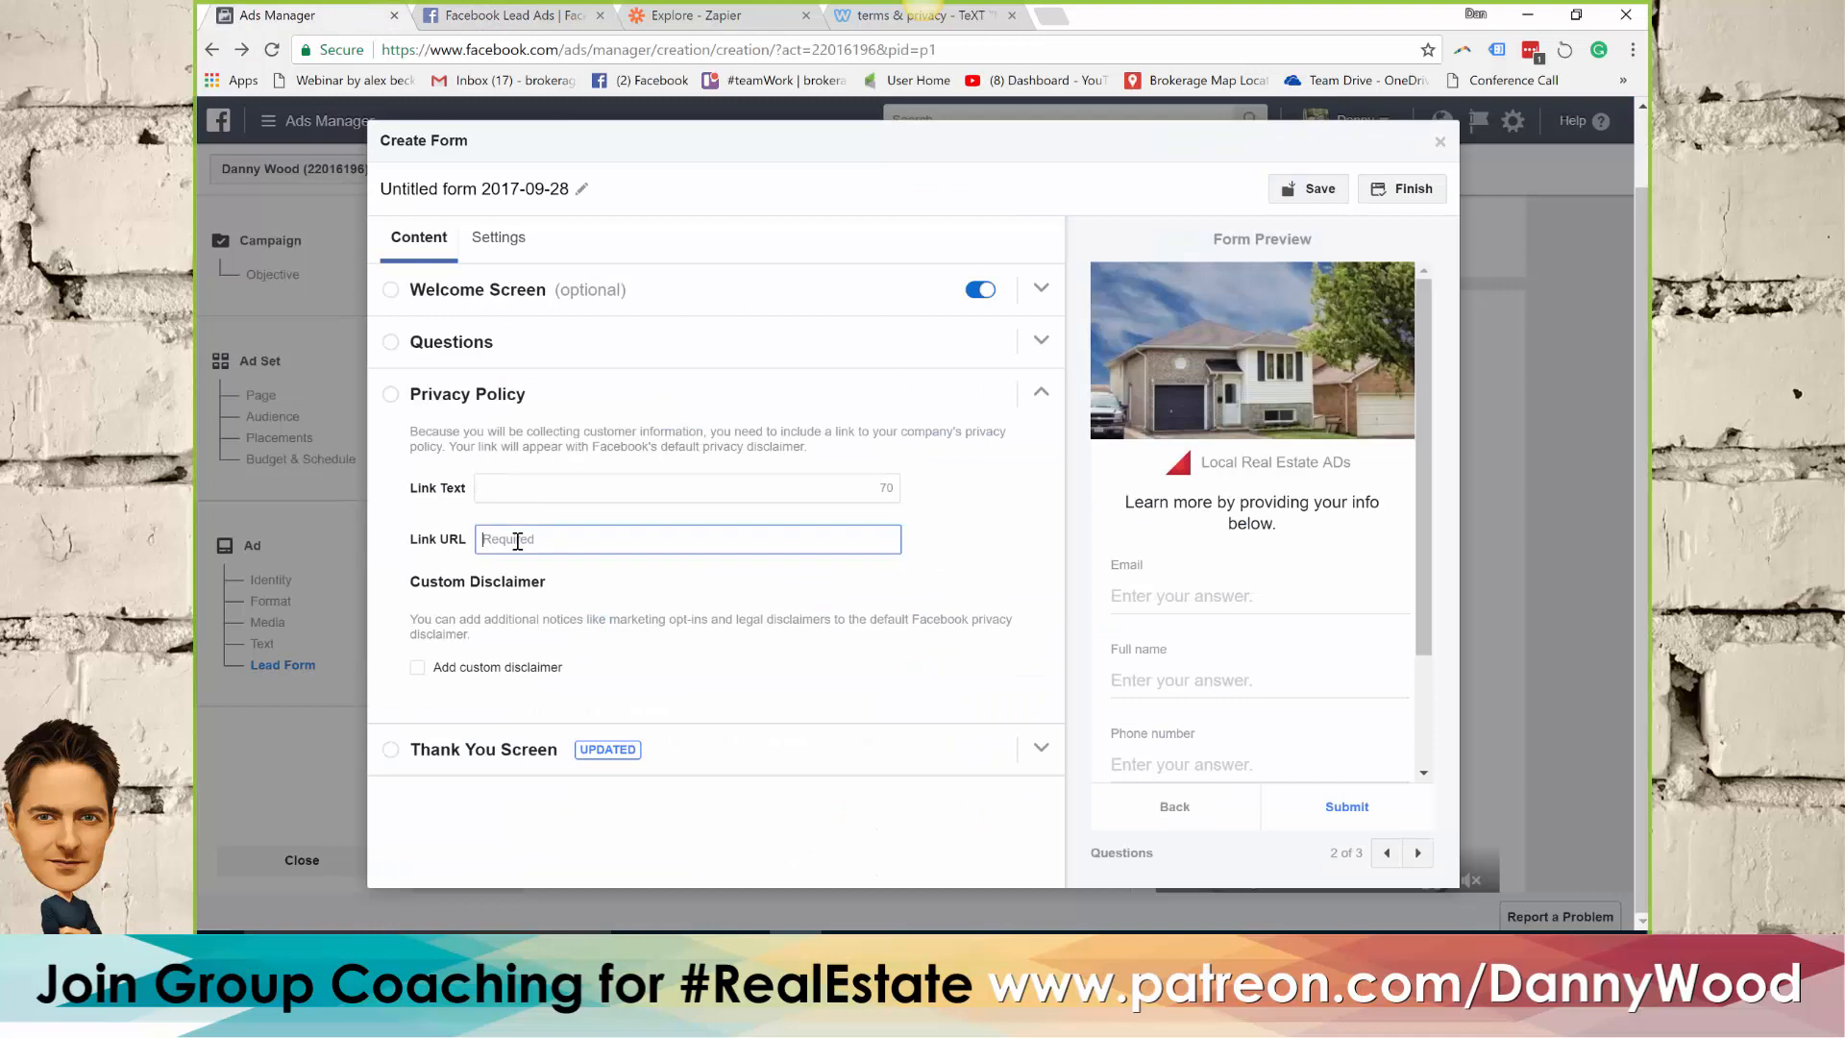
{"action": "key", "text": "ctrl+v"}
{"action": "left_click", "coordinate": [516, 488]}
{"action": "type", "text": "Terms"}
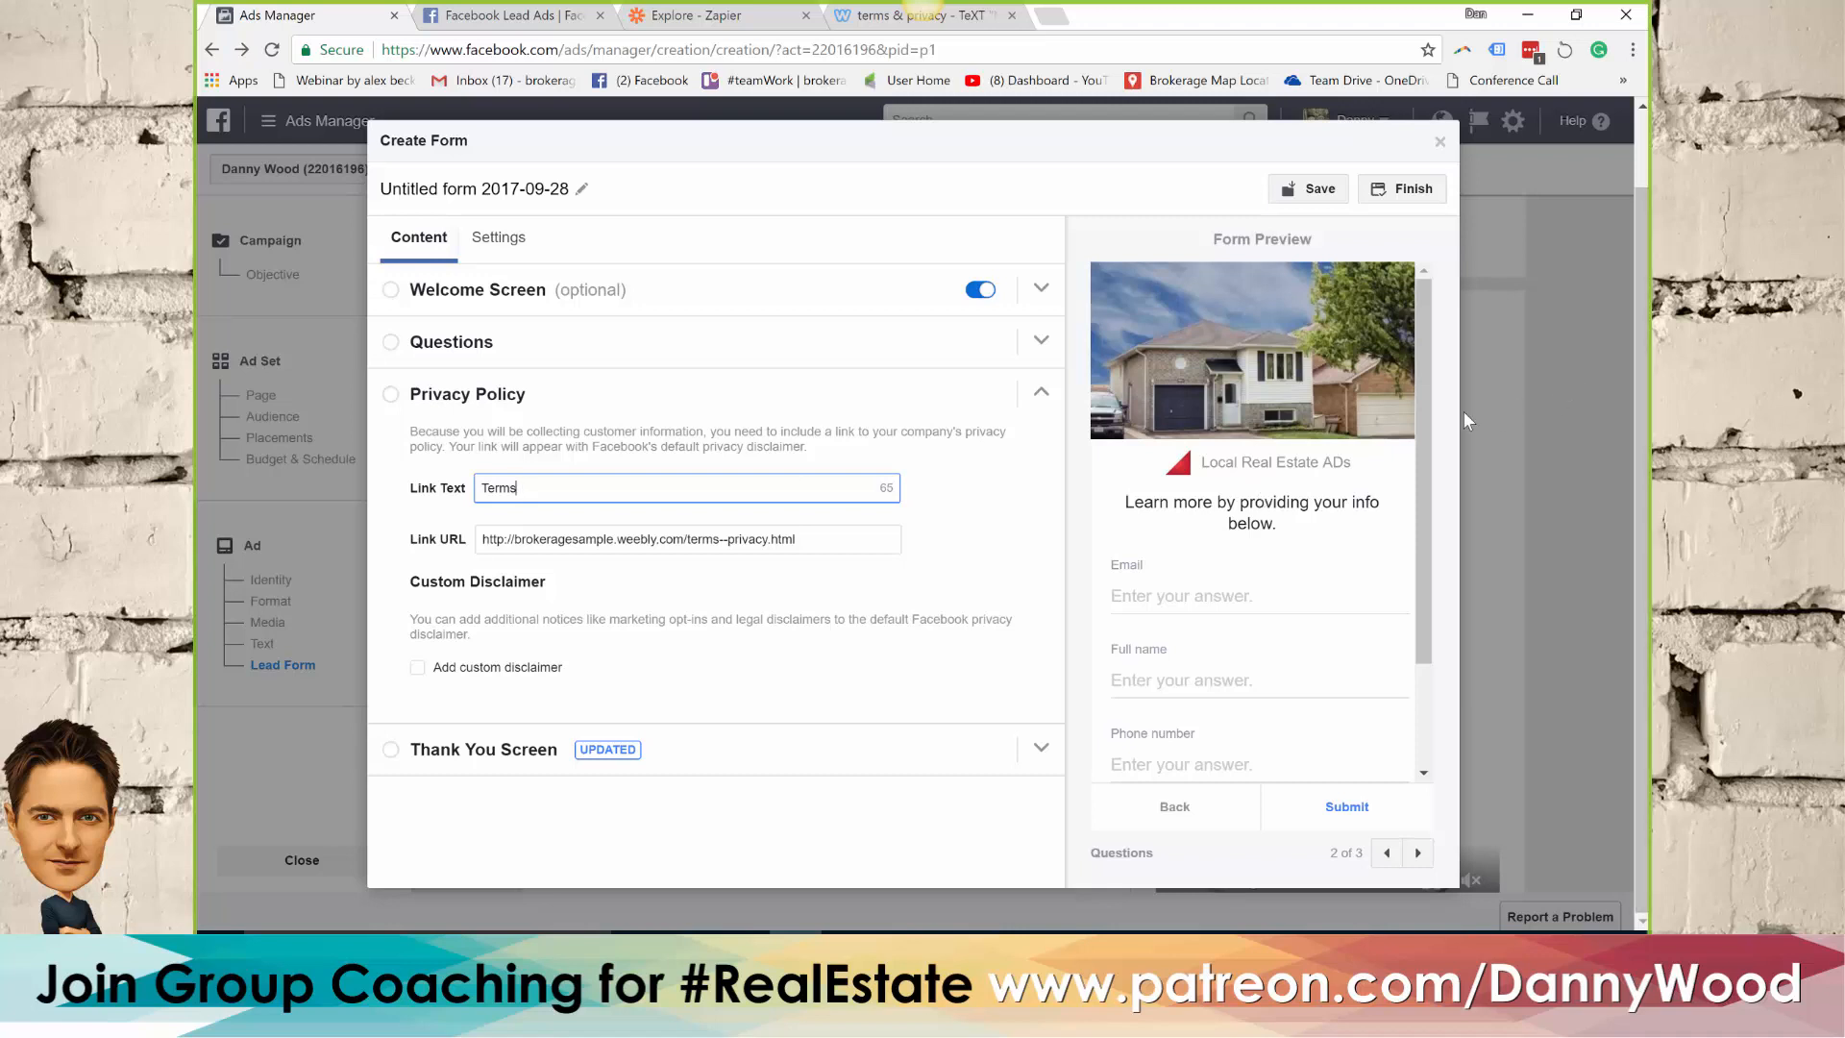
{"action": "left_click_drag", "start_coordinate": [1420, 440], "coordinate": [1421, 541]}
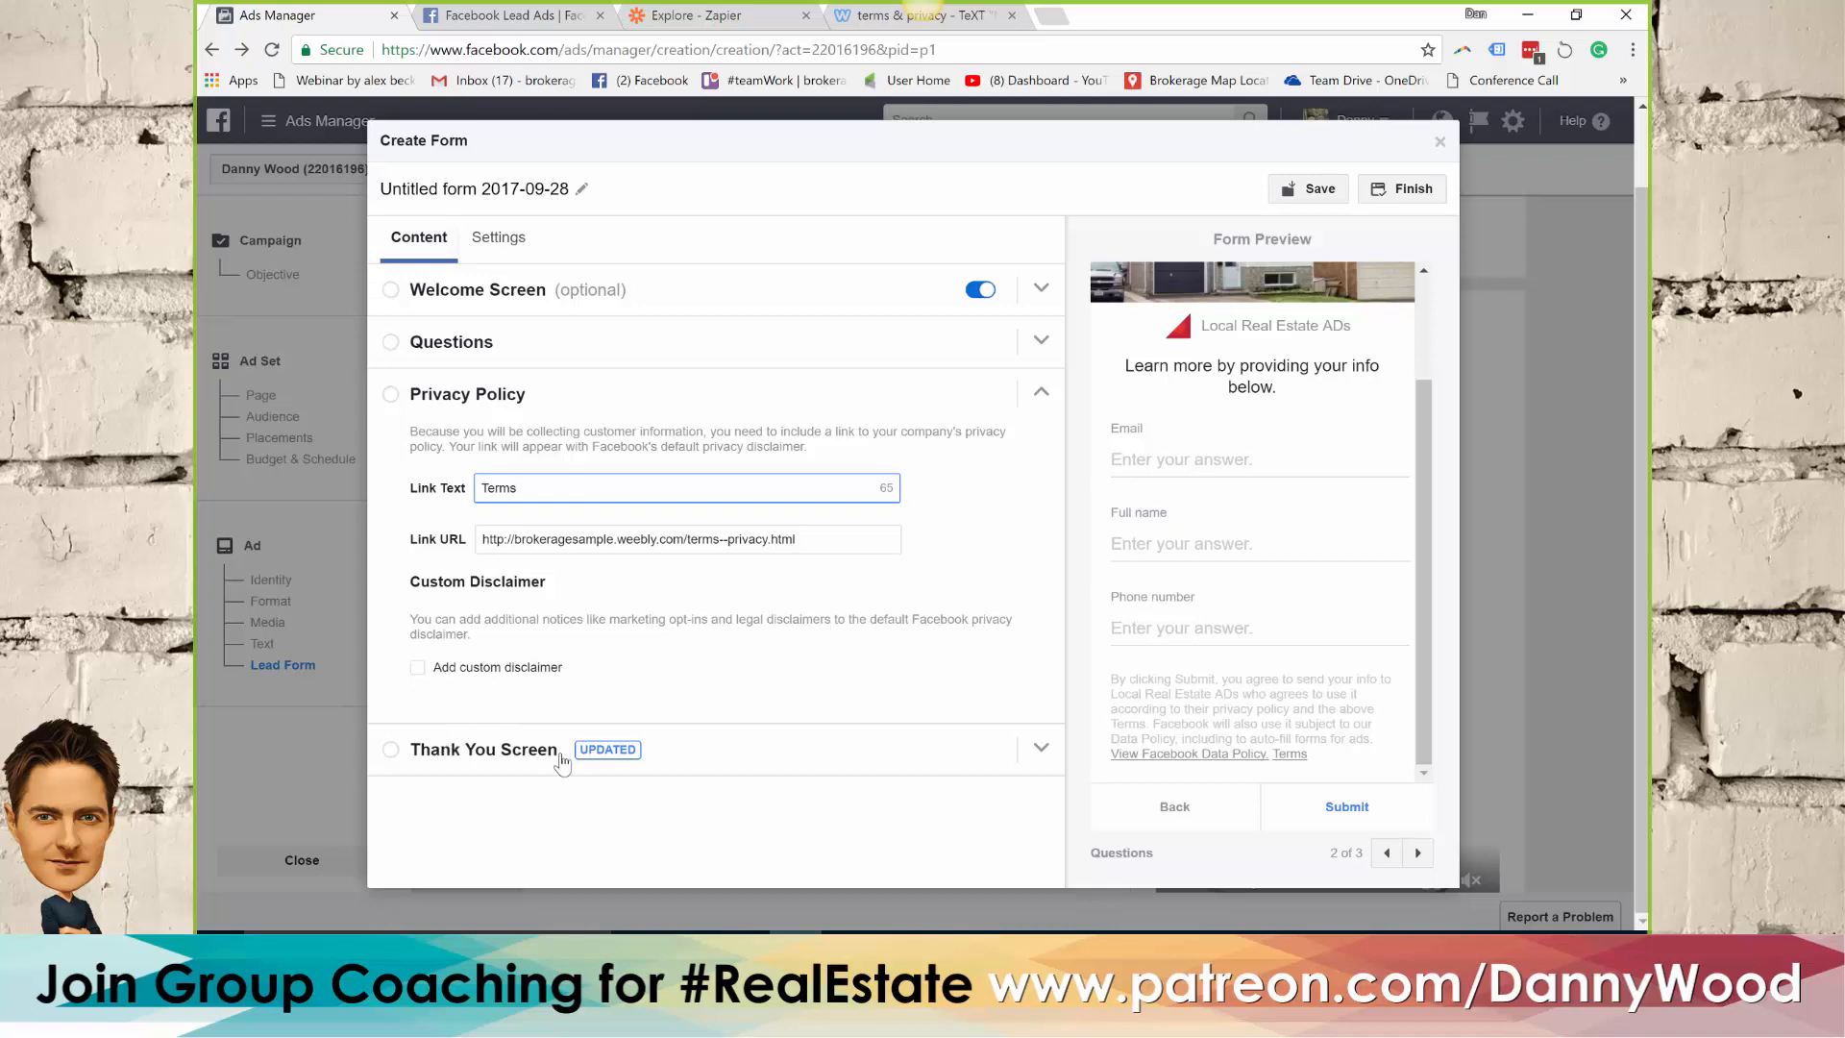
Open the form's Thank You Screen section and select its description text
{"action": "left_click", "coordinate": [393, 751]}
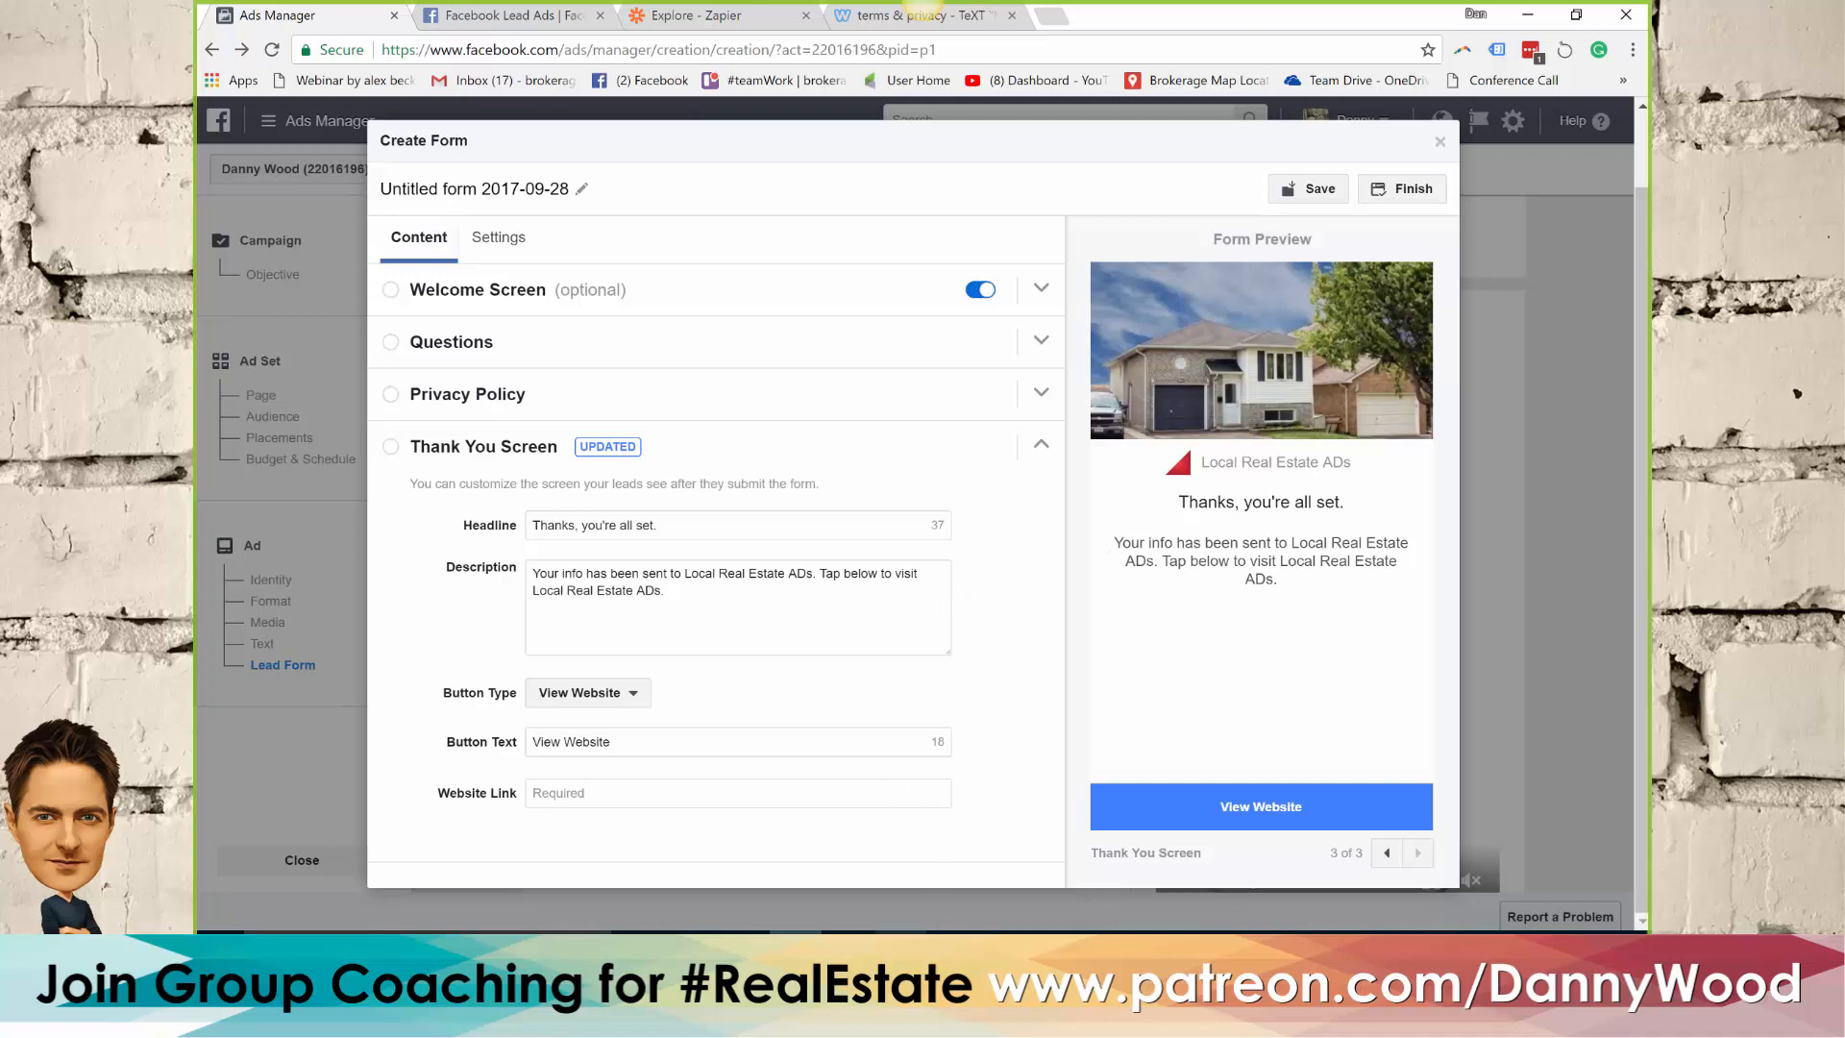
{"action": "left_click", "coordinate": [567, 588]}
{"action": "left_click_drag", "start_coordinate": [664, 590], "coordinate": [572, 563]}
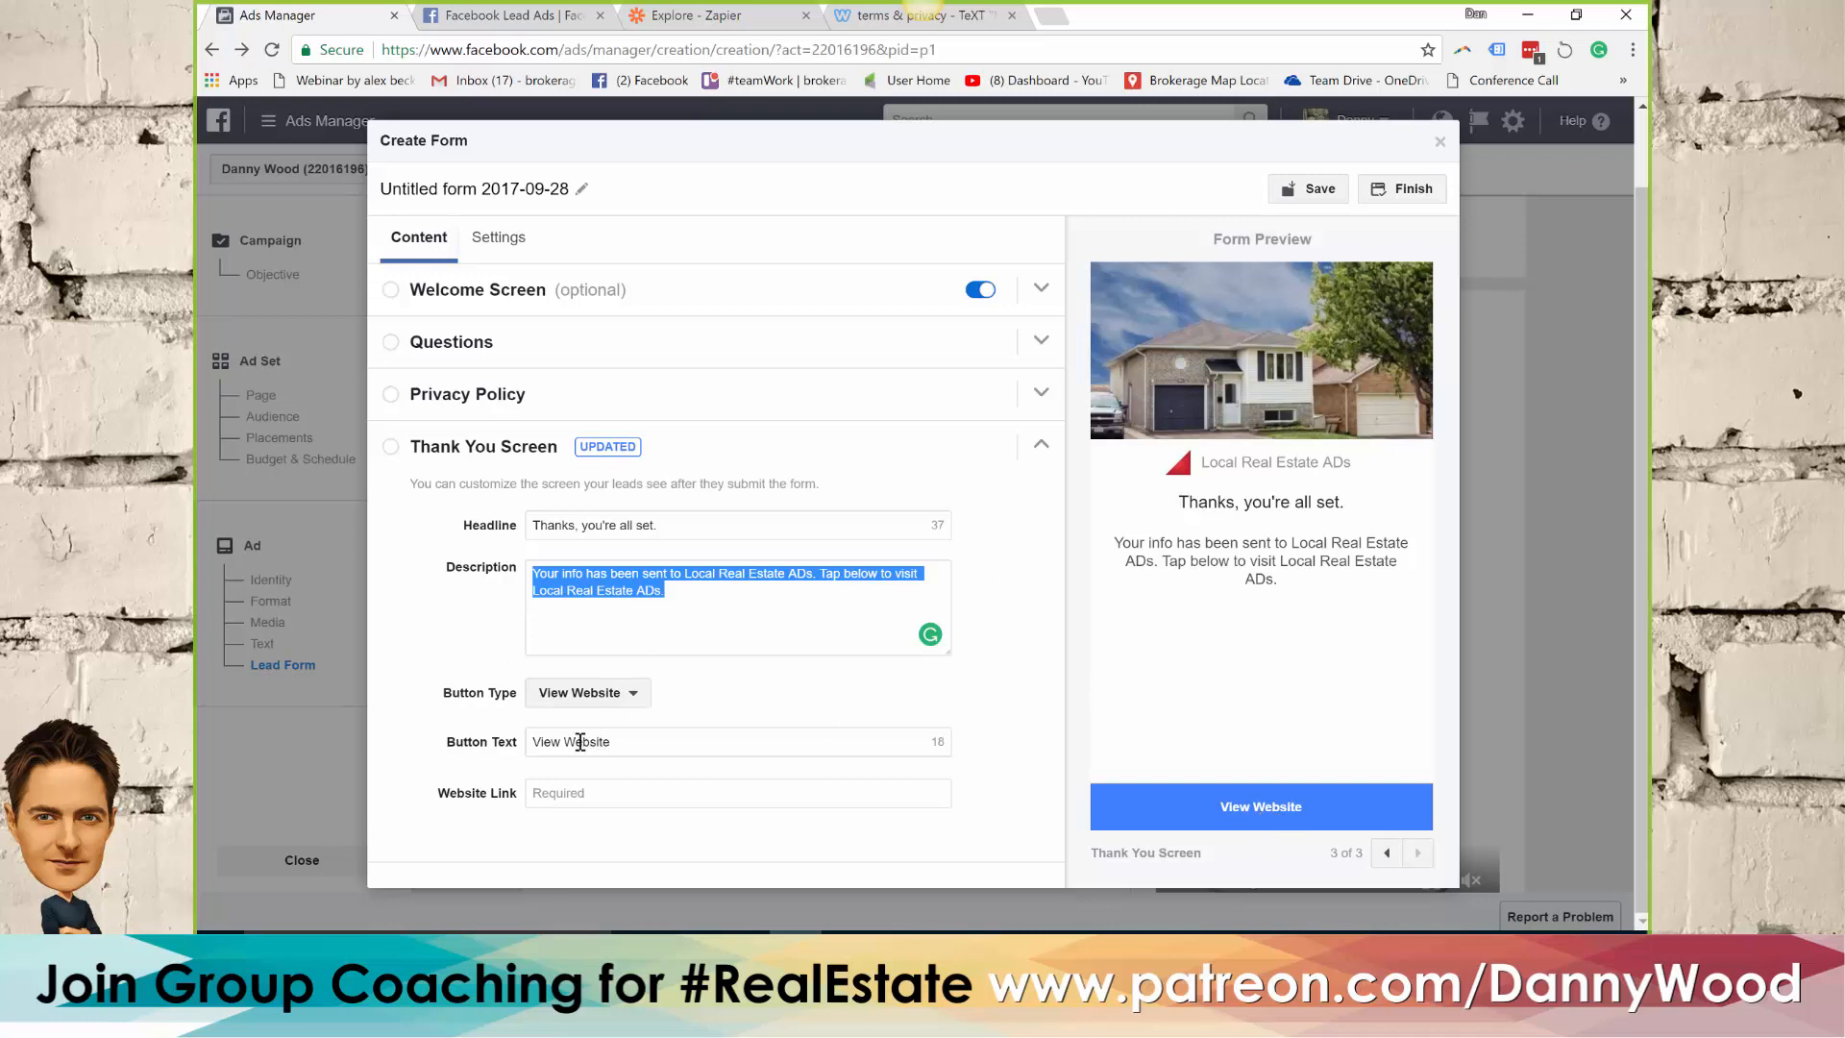
{"action": "left_click", "coordinate": [879, 15]}
{"action": "scroll", "coordinate": [1057, 413], "scroll_direction": "up", "scroll_amount": 2}
{"action": "scroll", "coordinate": [1057, 411], "scroll_direction": "up", "scroll_amount": 3}
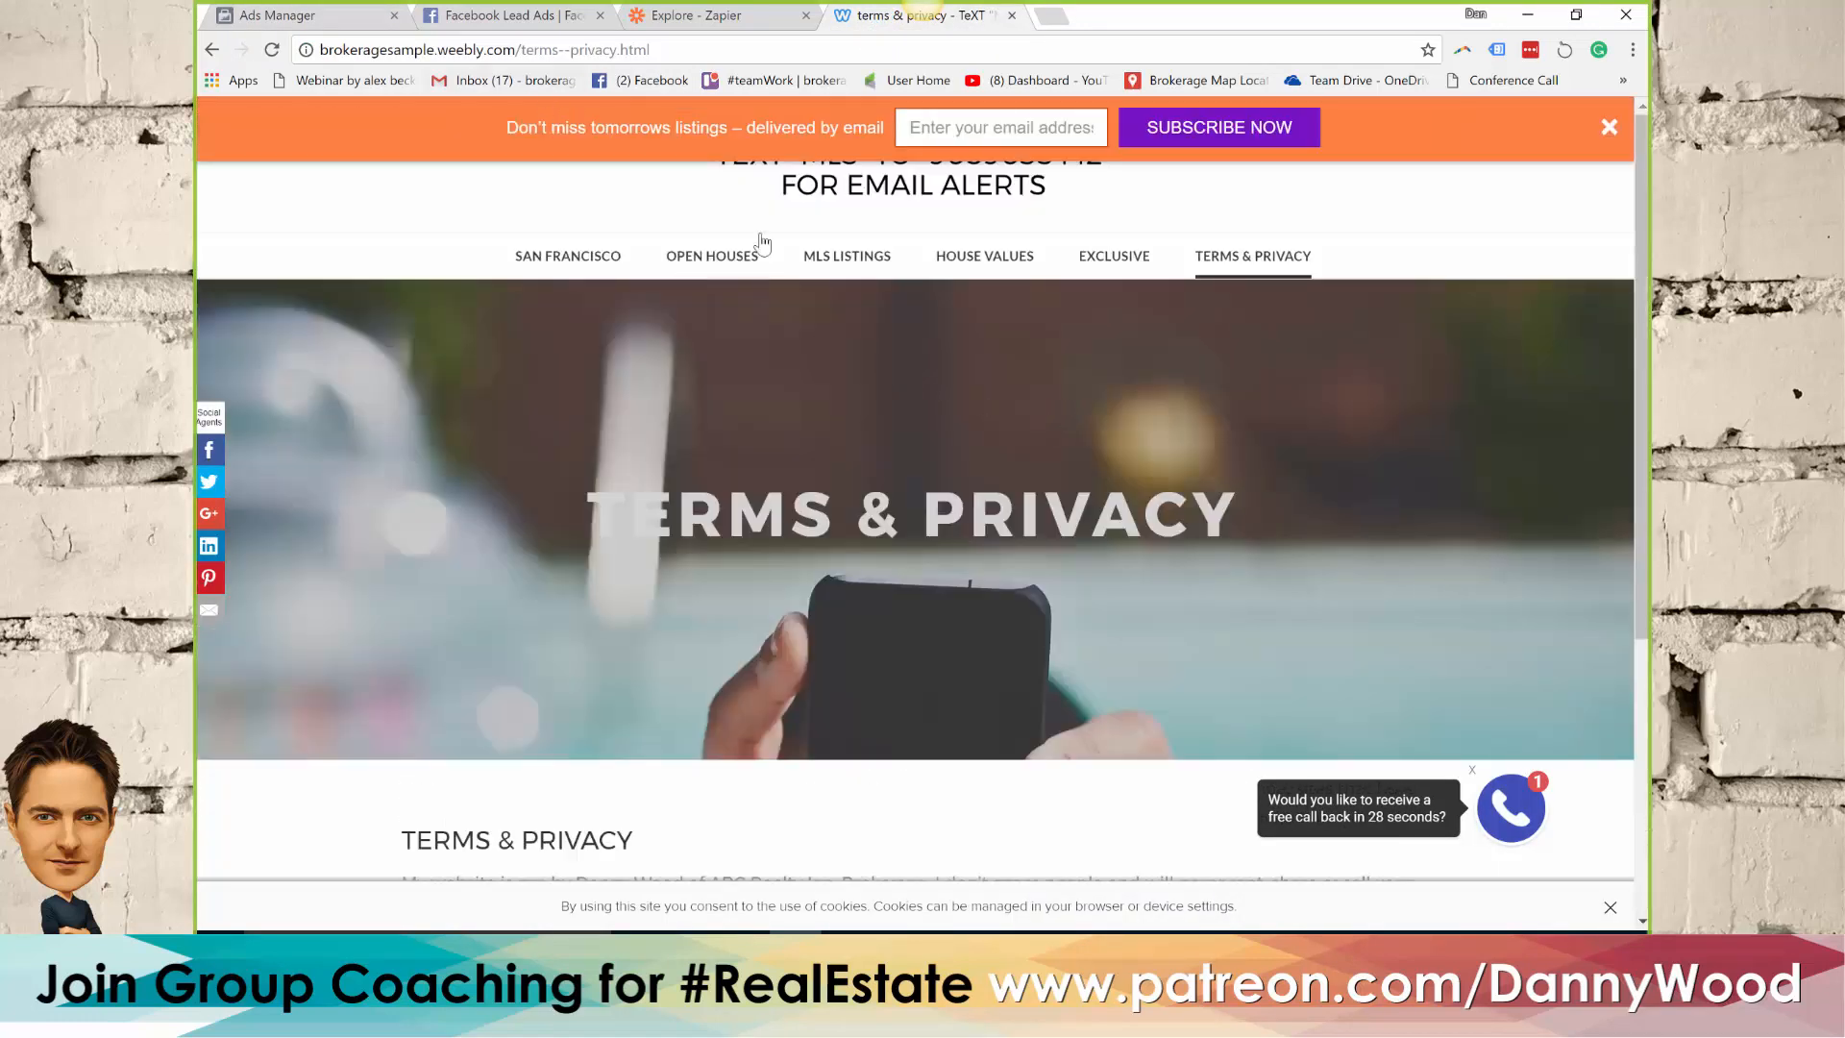
{"action": "left_click", "coordinate": [1106, 266]}
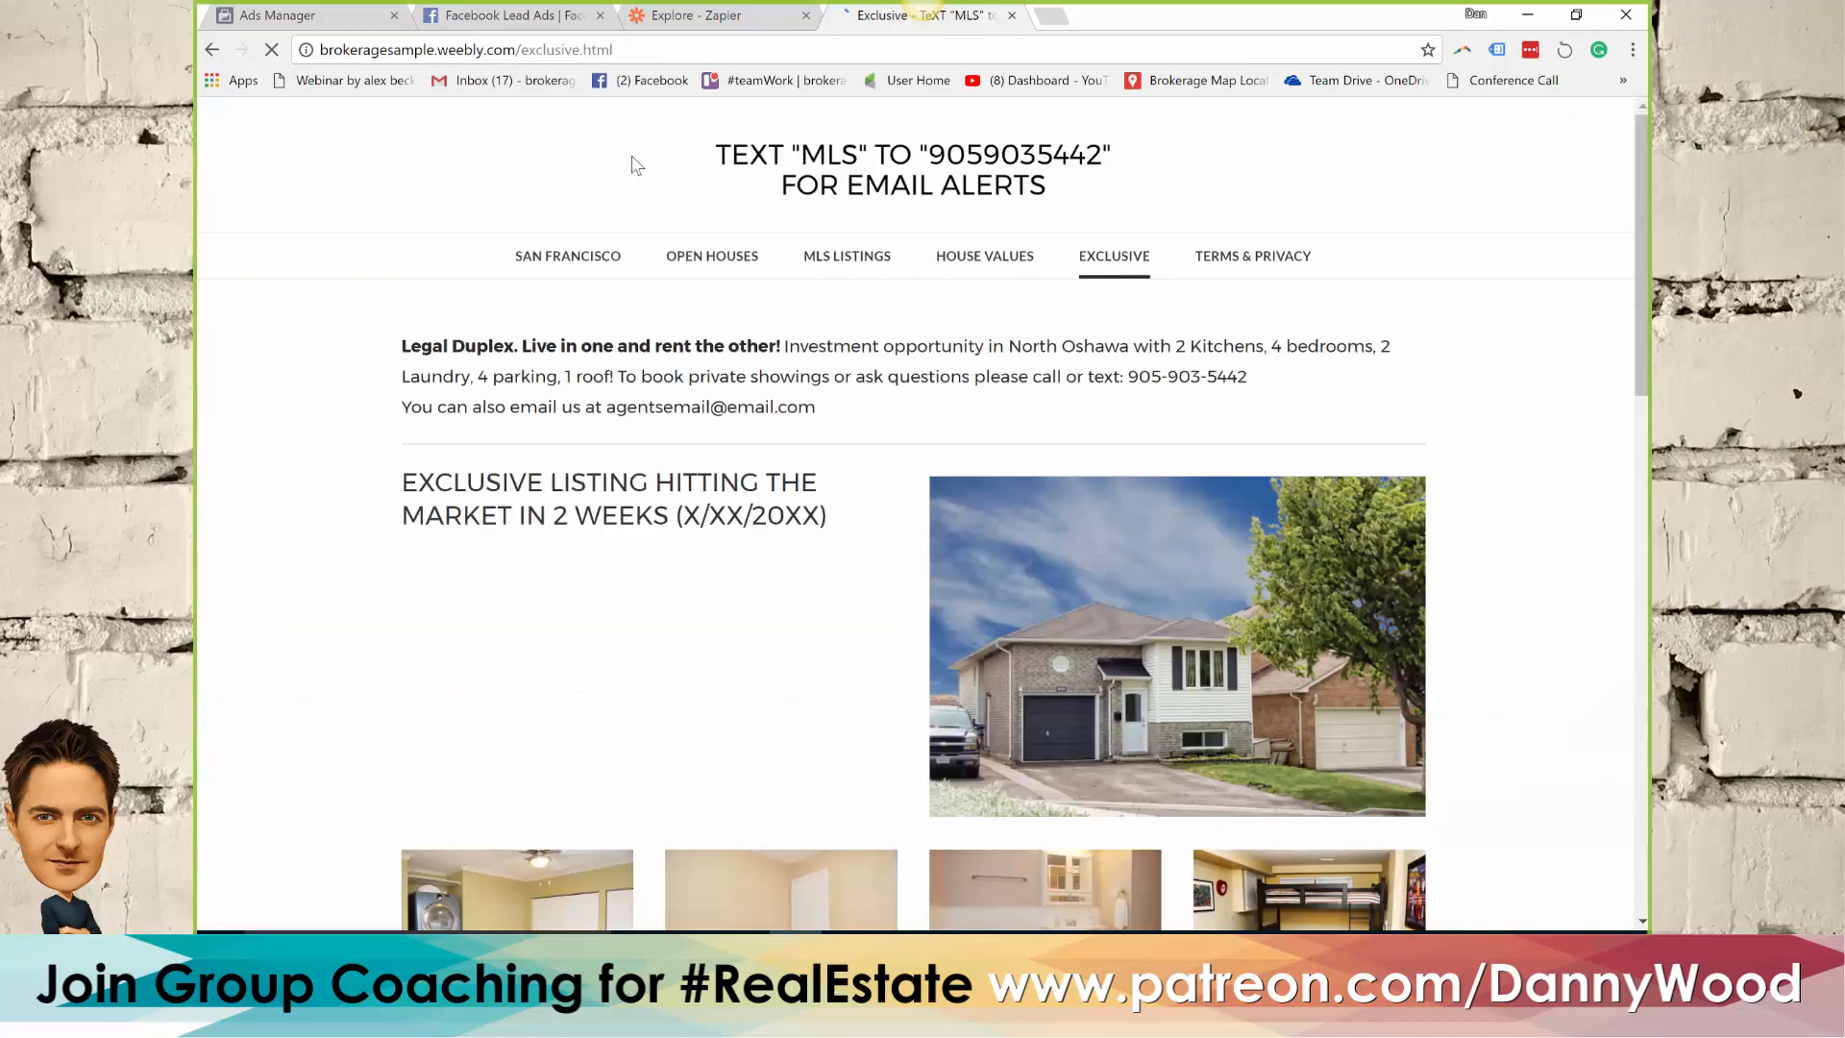
{"action": "left_click", "coordinate": [622, 50]}
{"action": "key", "text": "ctrl+c"}
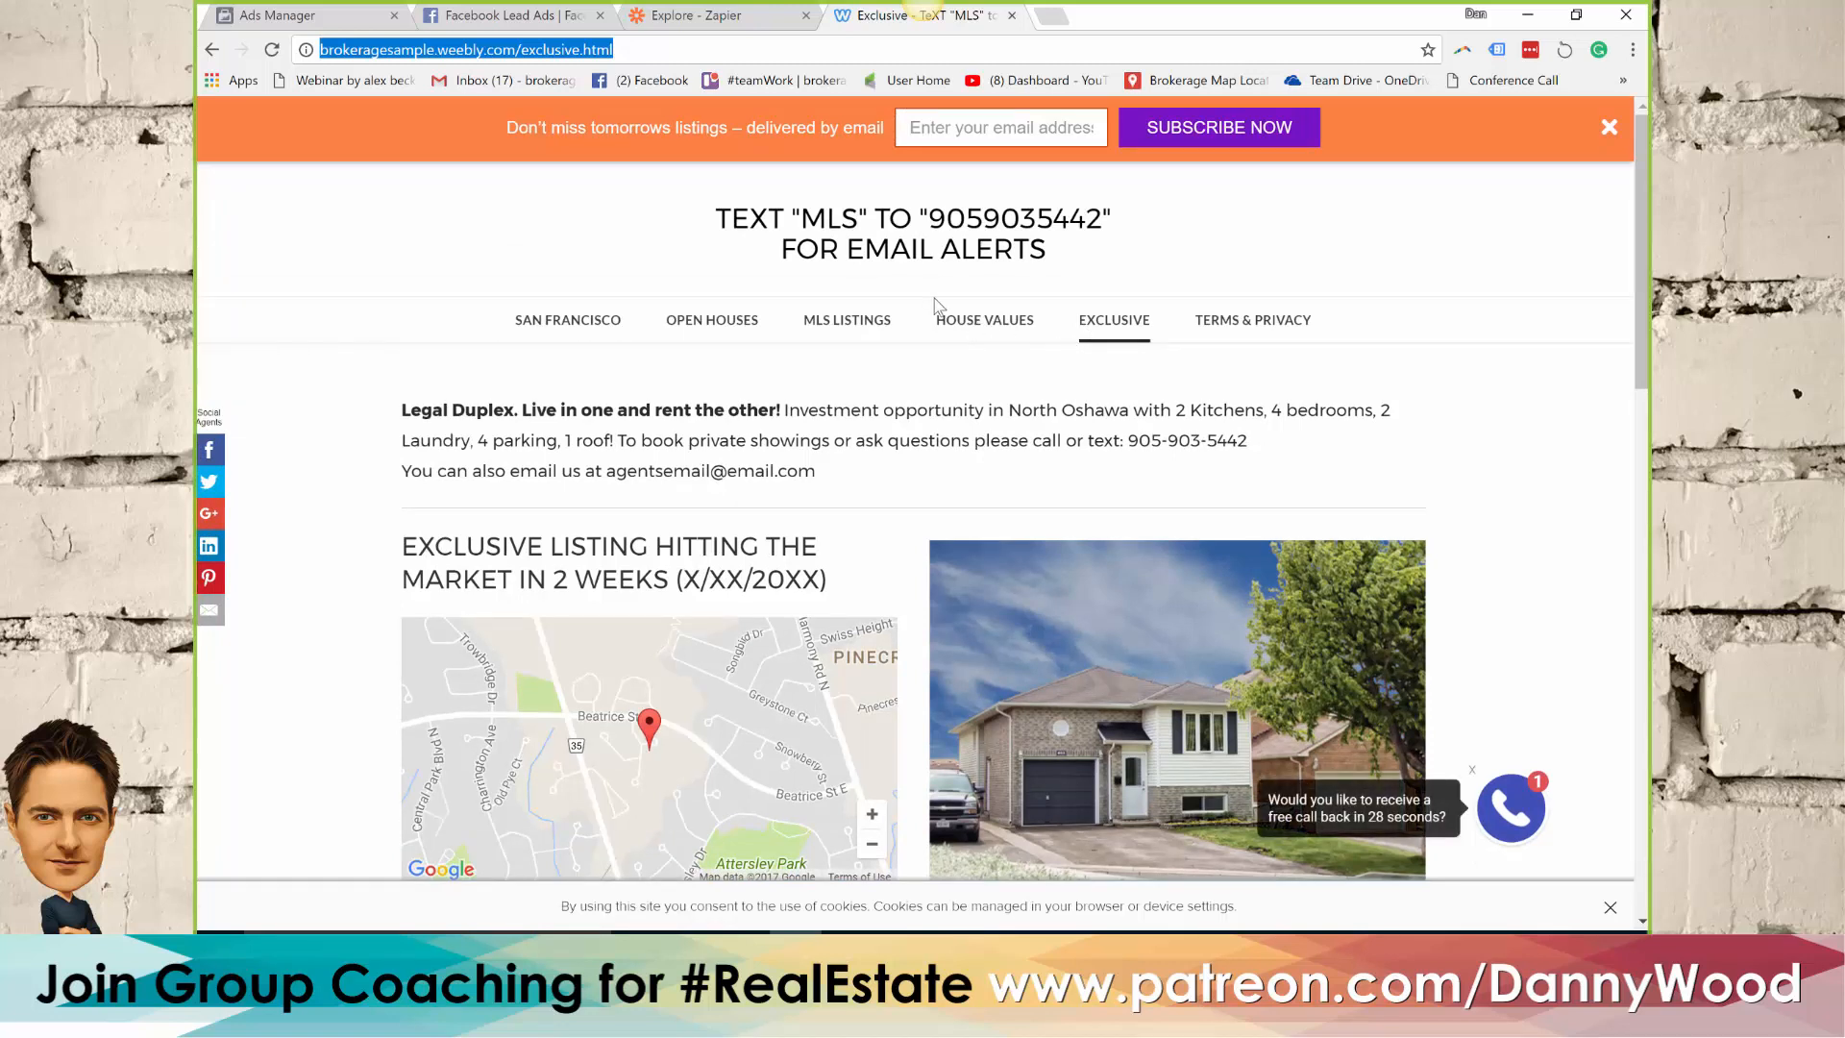
{"action": "left_click", "coordinate": [519, 15]}
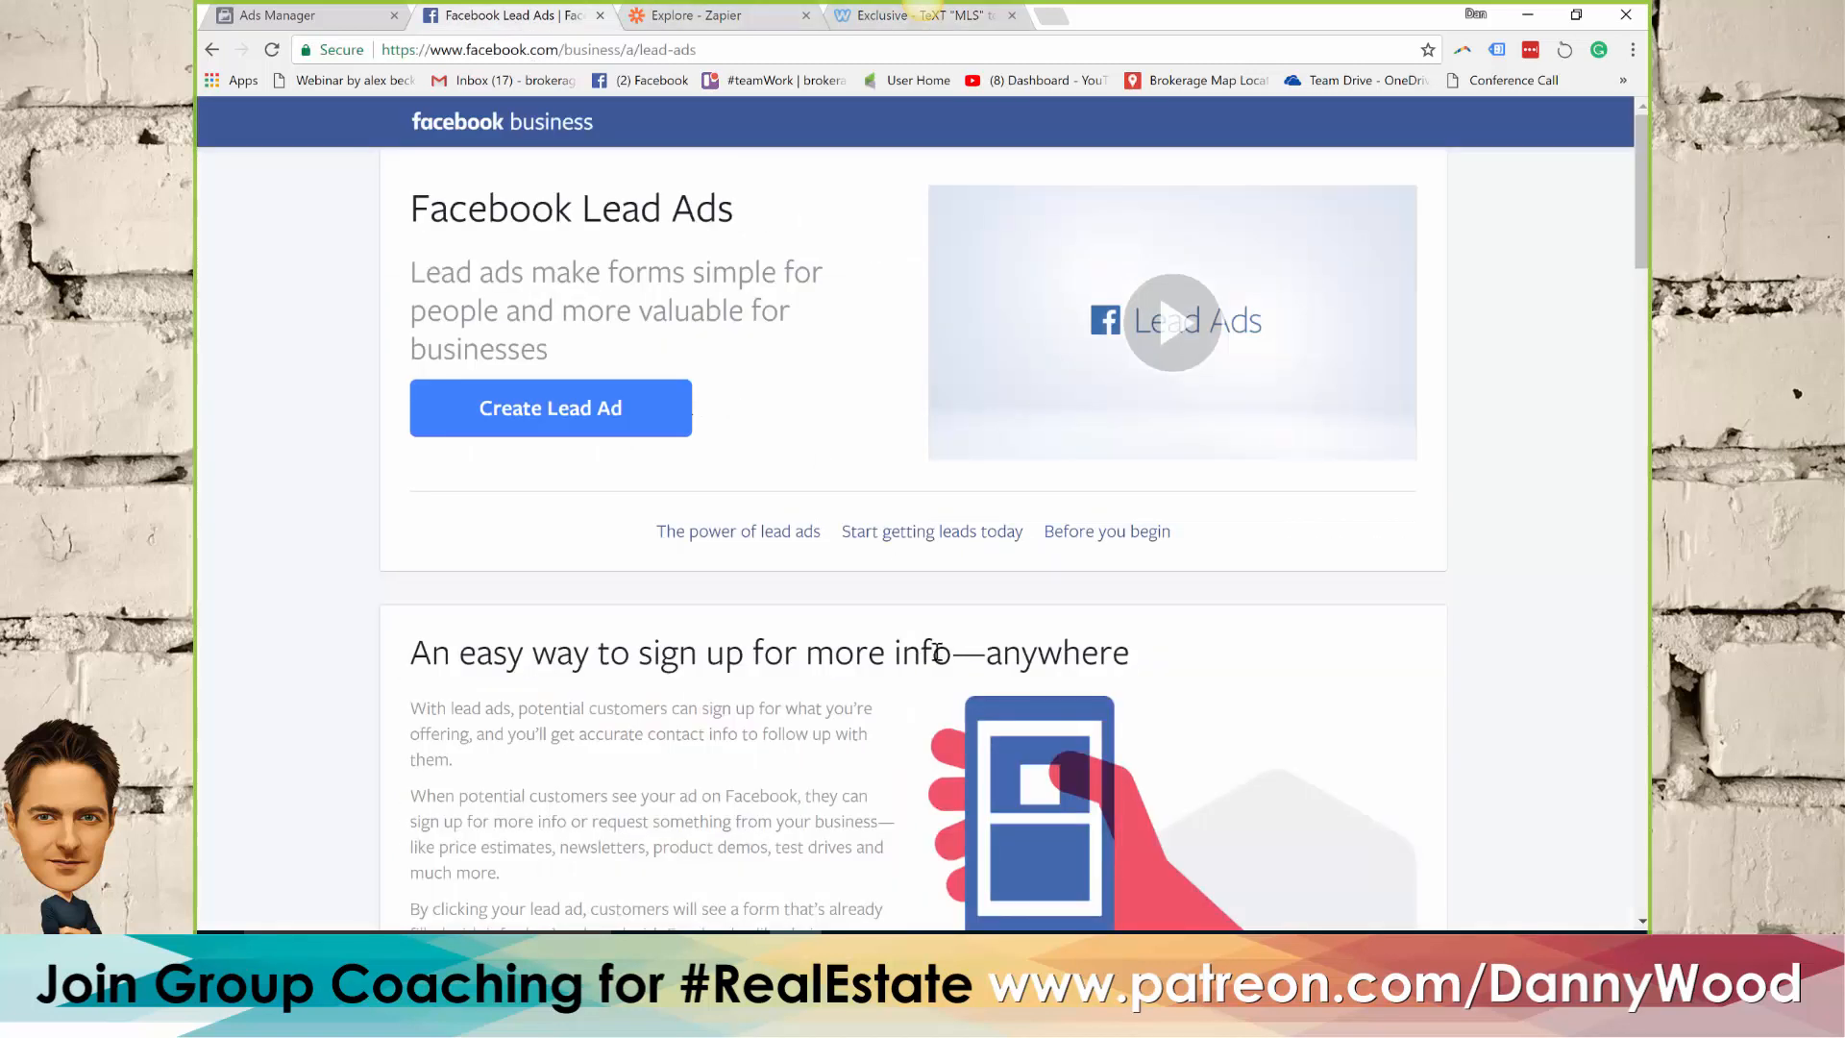
{"action": "left_click", "coordinate": [355, 17]}
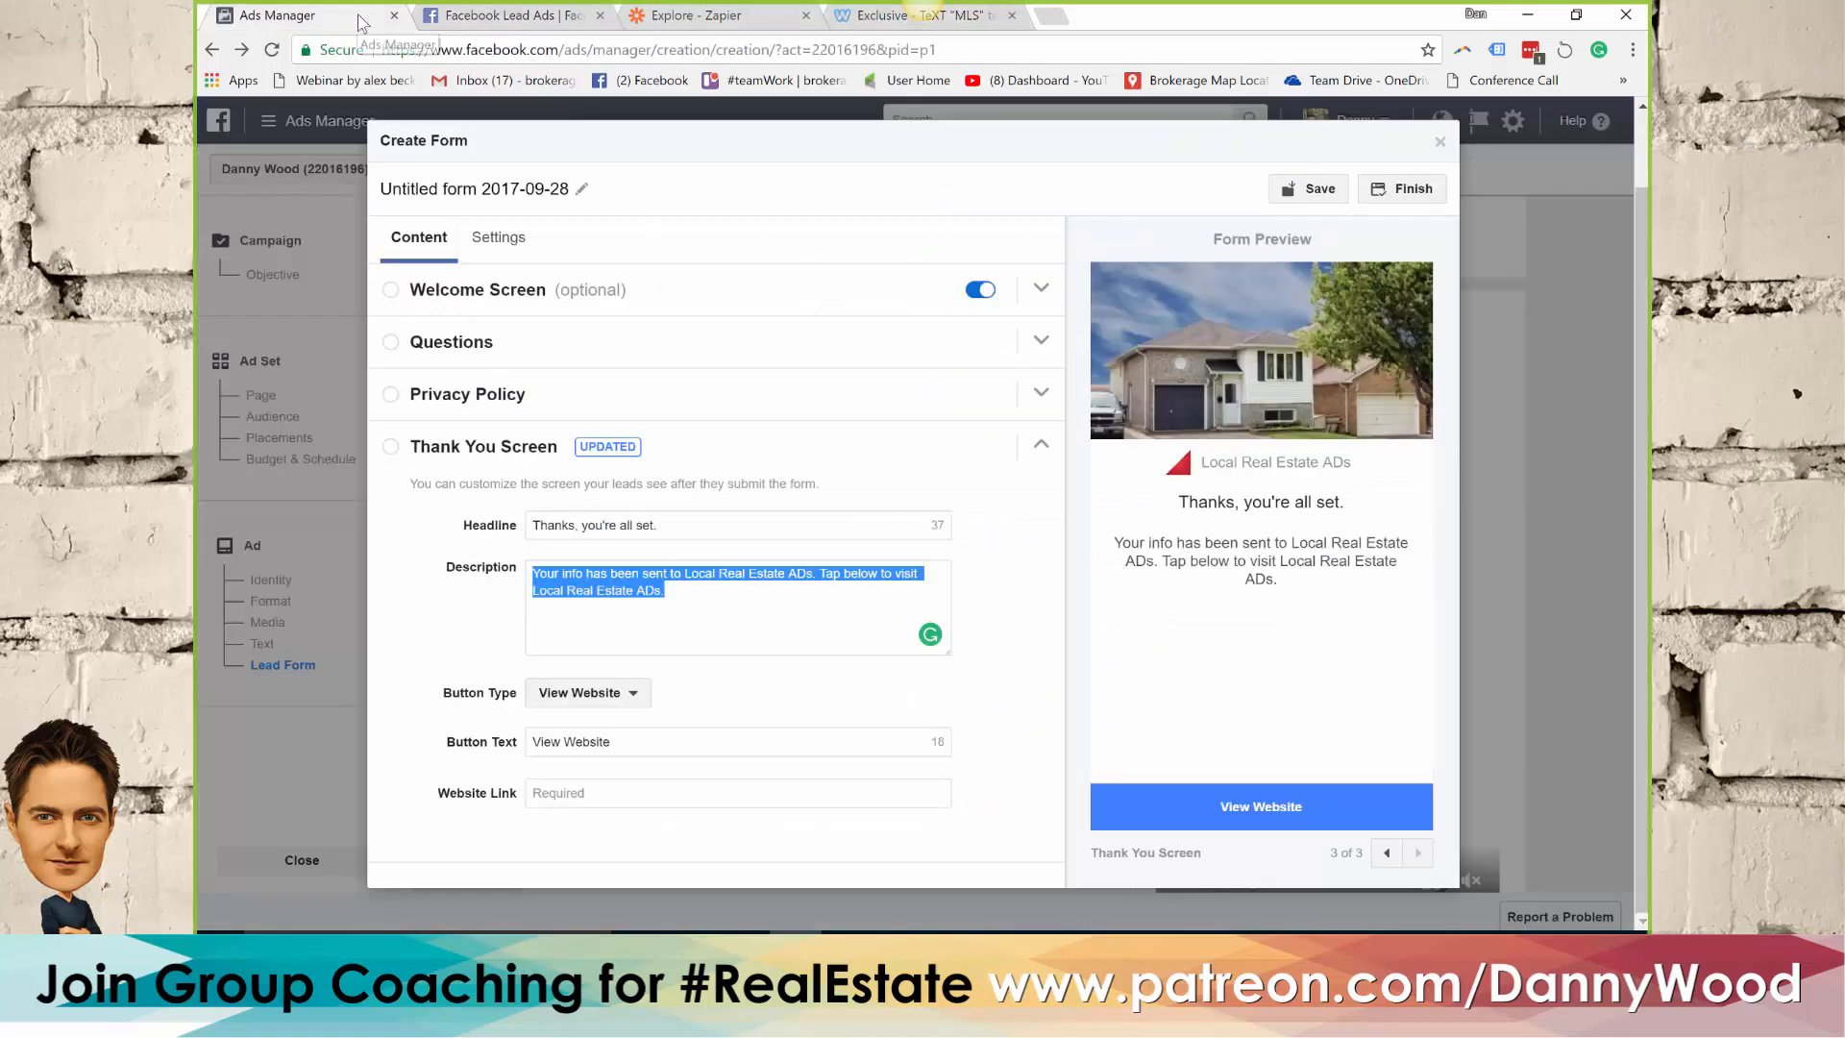
{"action": "left_click", "coordinate": [594, 794]}
{"action": "key", "text": "ctrl+v"}
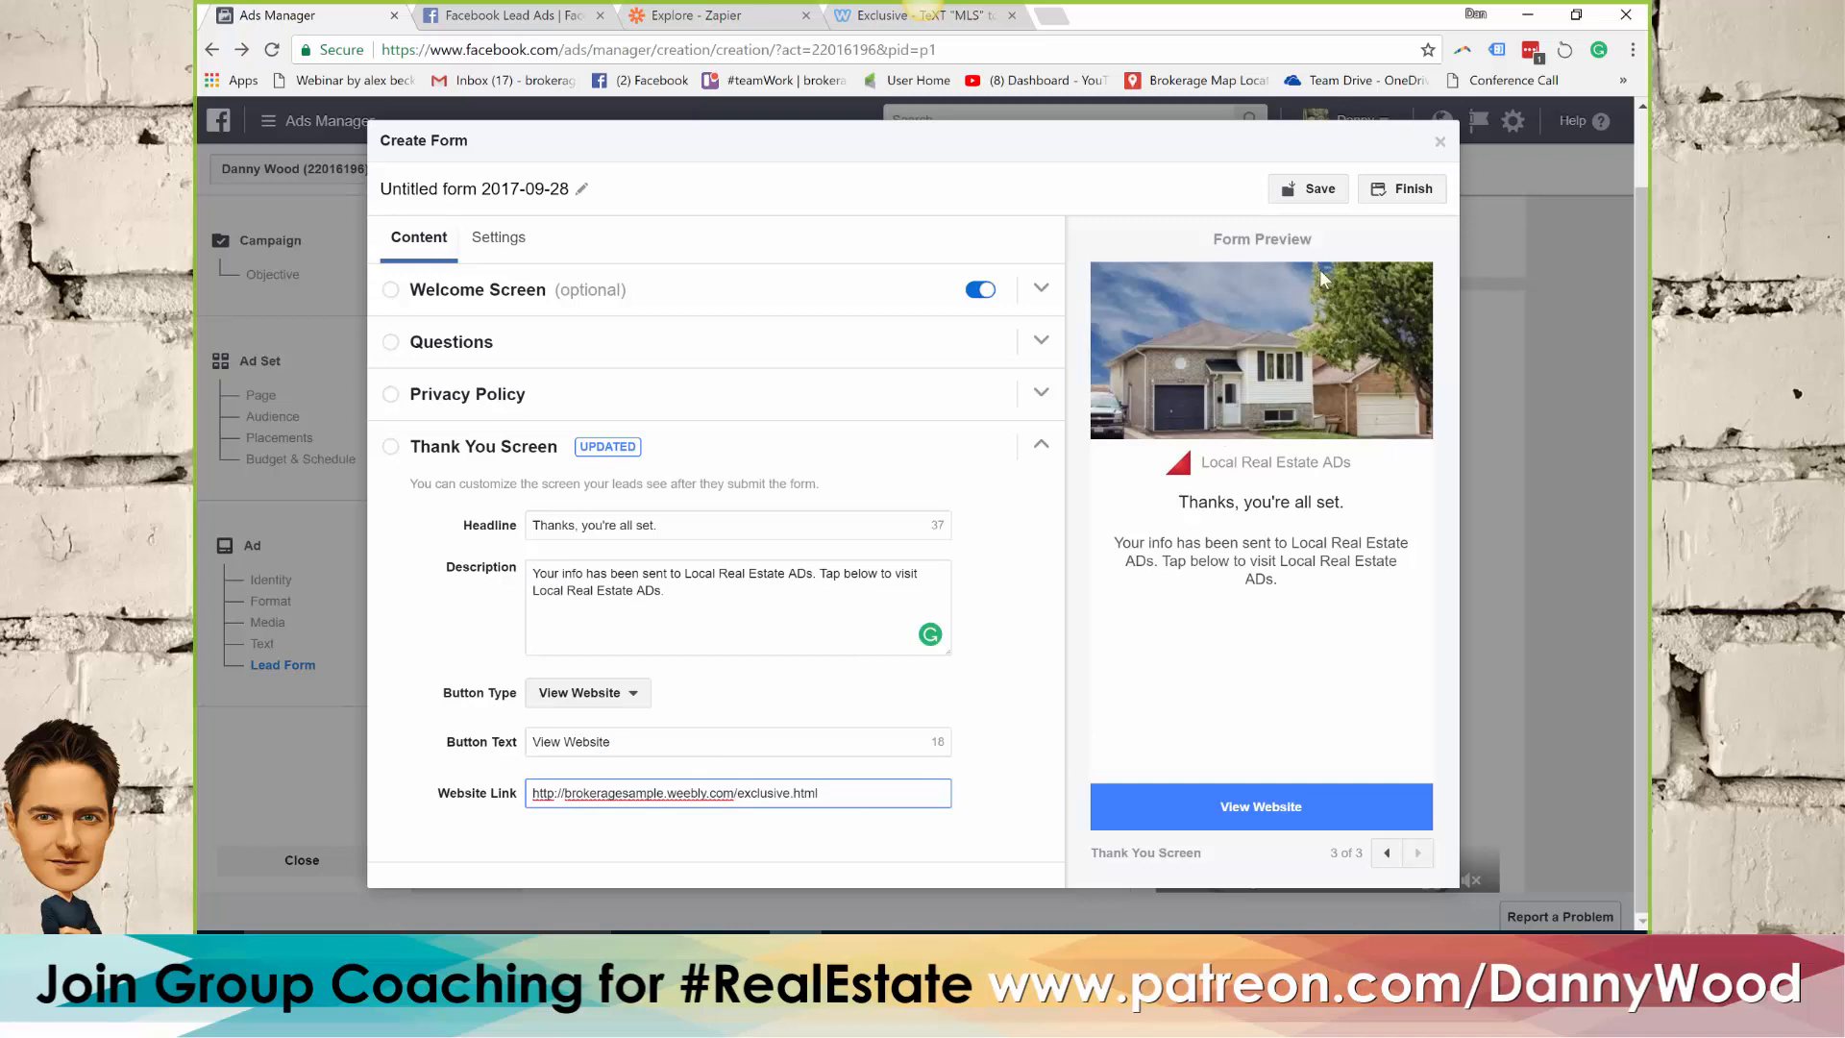
Set the welcome screen's button text to "View more photos!" and finish the form
{"action": "left_click", "coordinate": [1415, 192]}
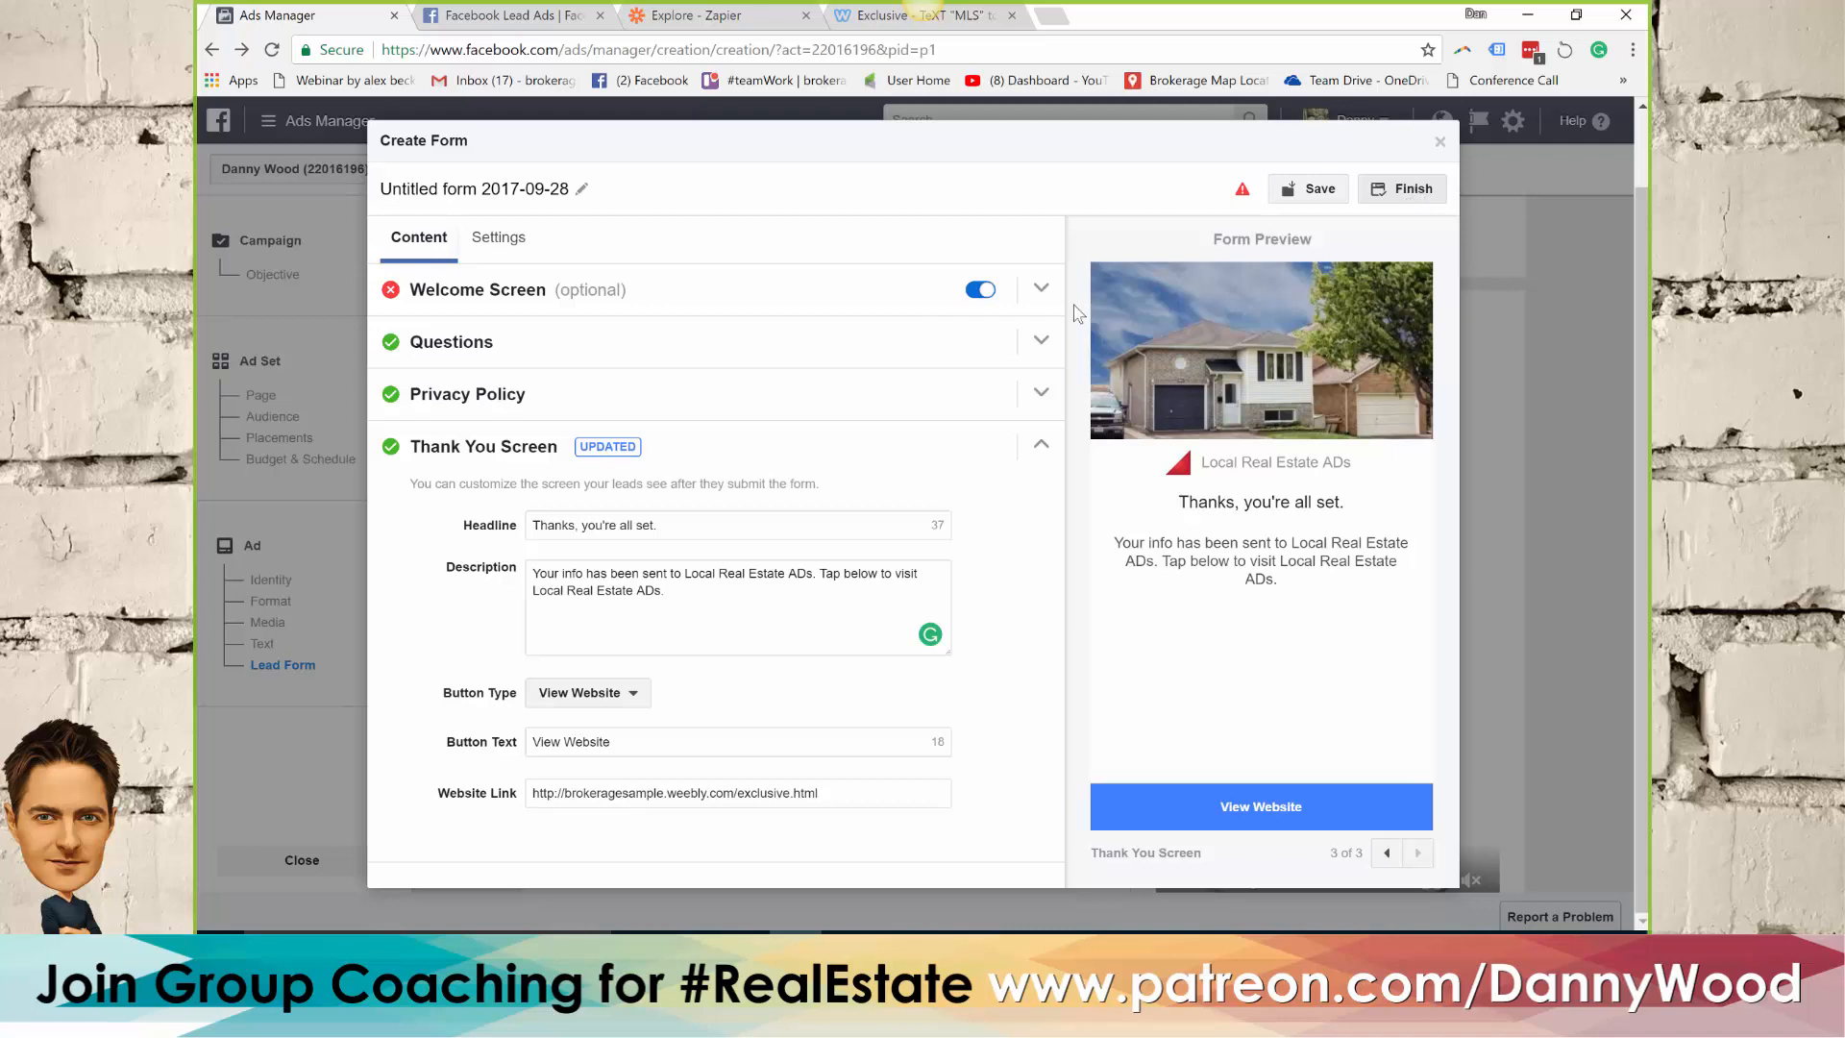
{"action": "left_click", "coordinate": [630, 292]}
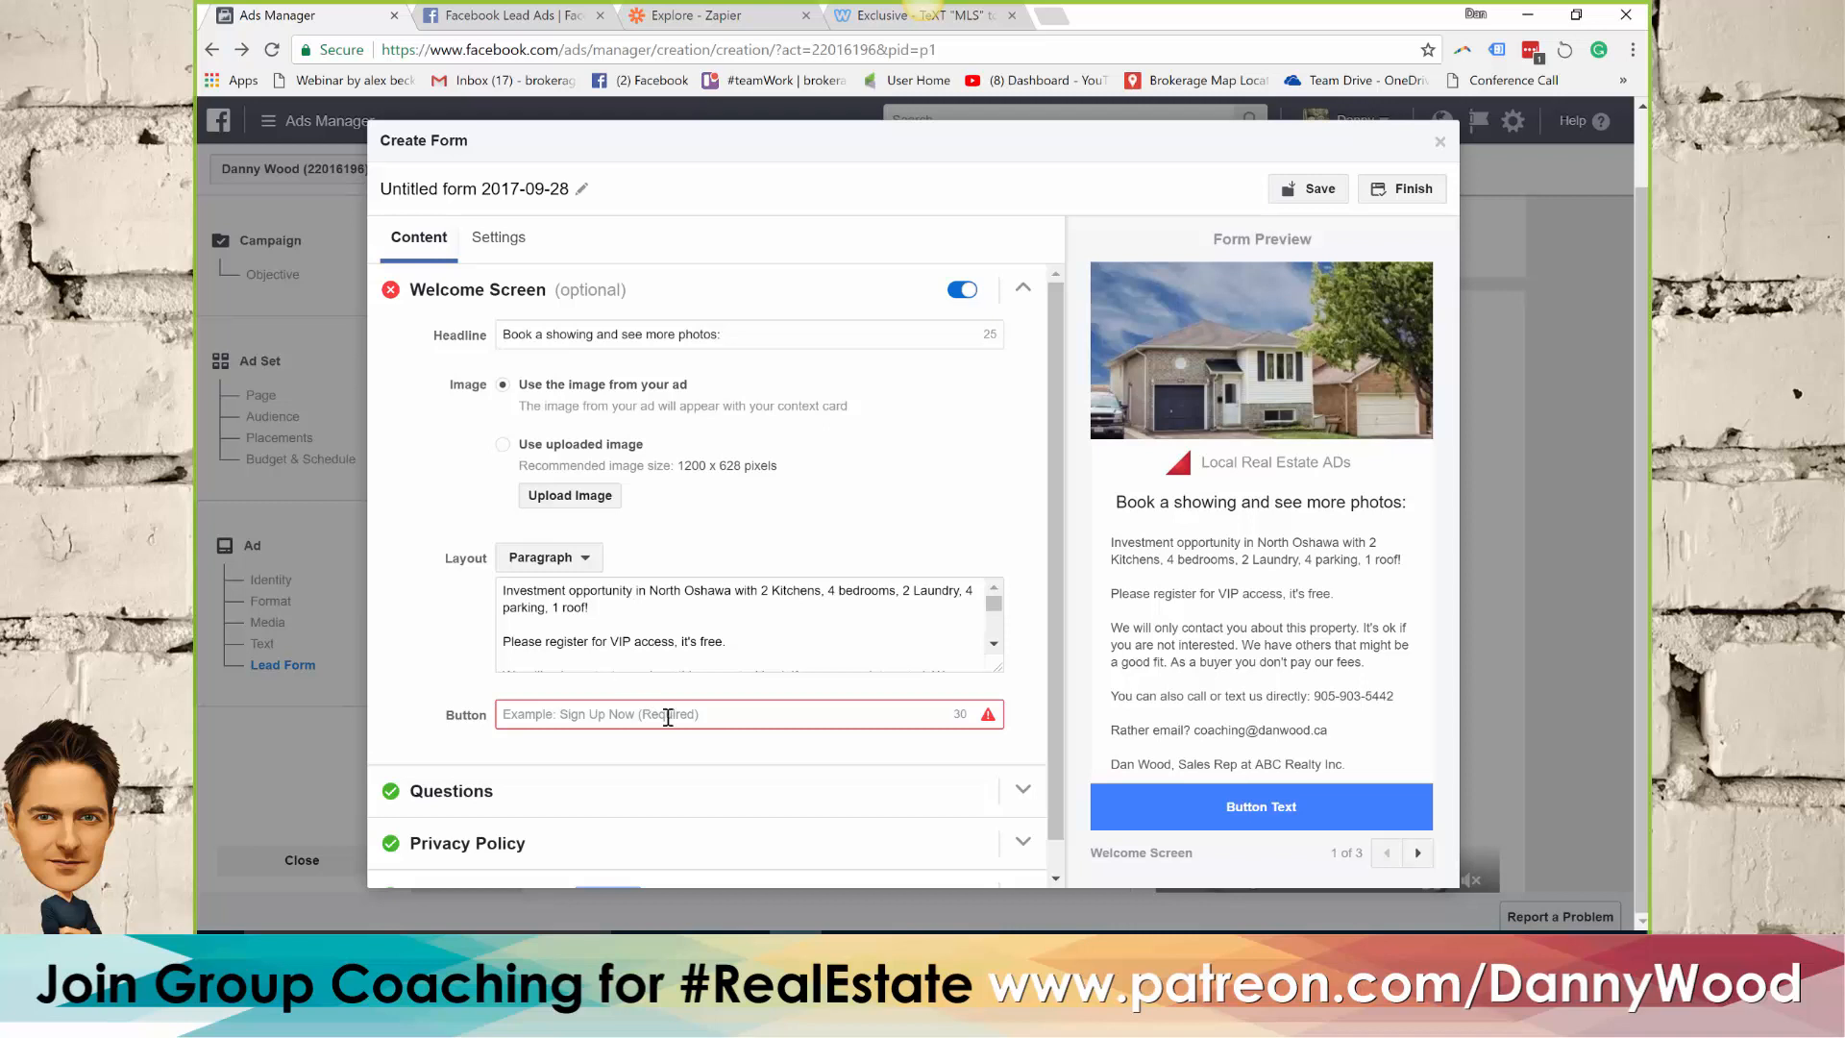
{"action": "left_click", "coordinate": [599, 713]}
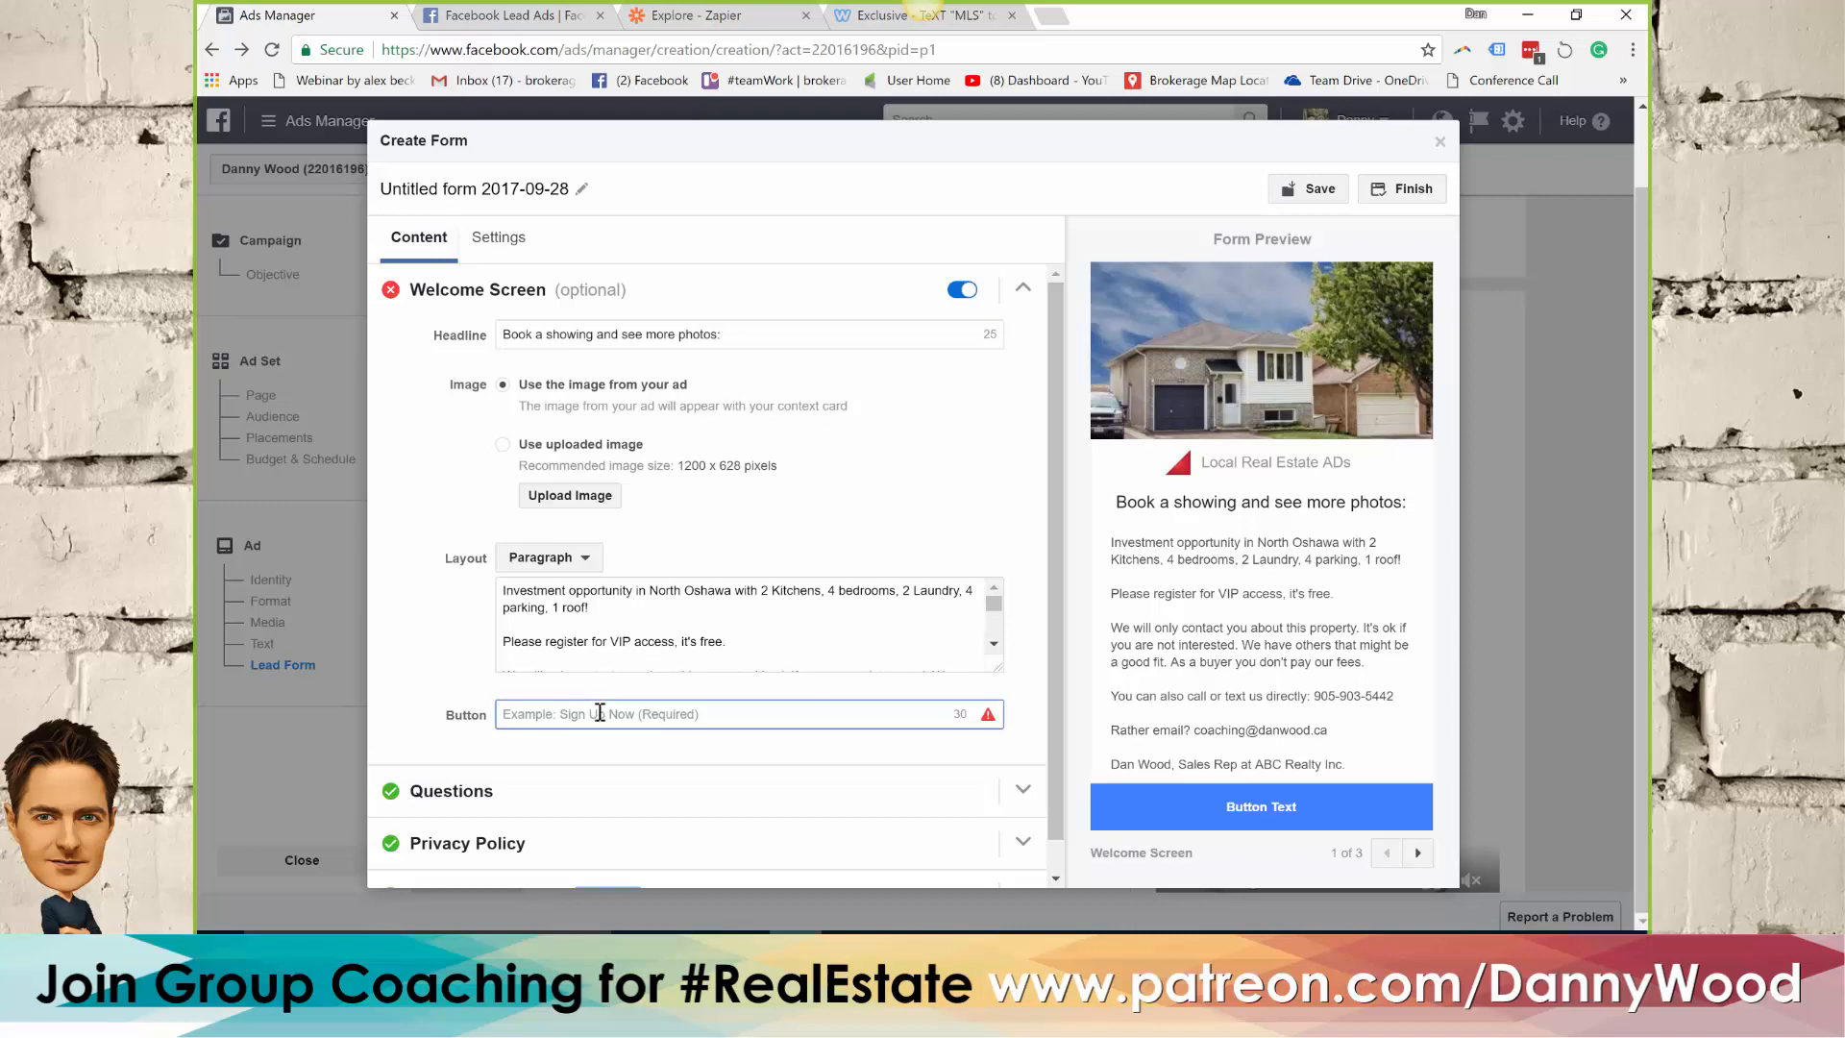
{"action": "type", "text": "View more photos"}
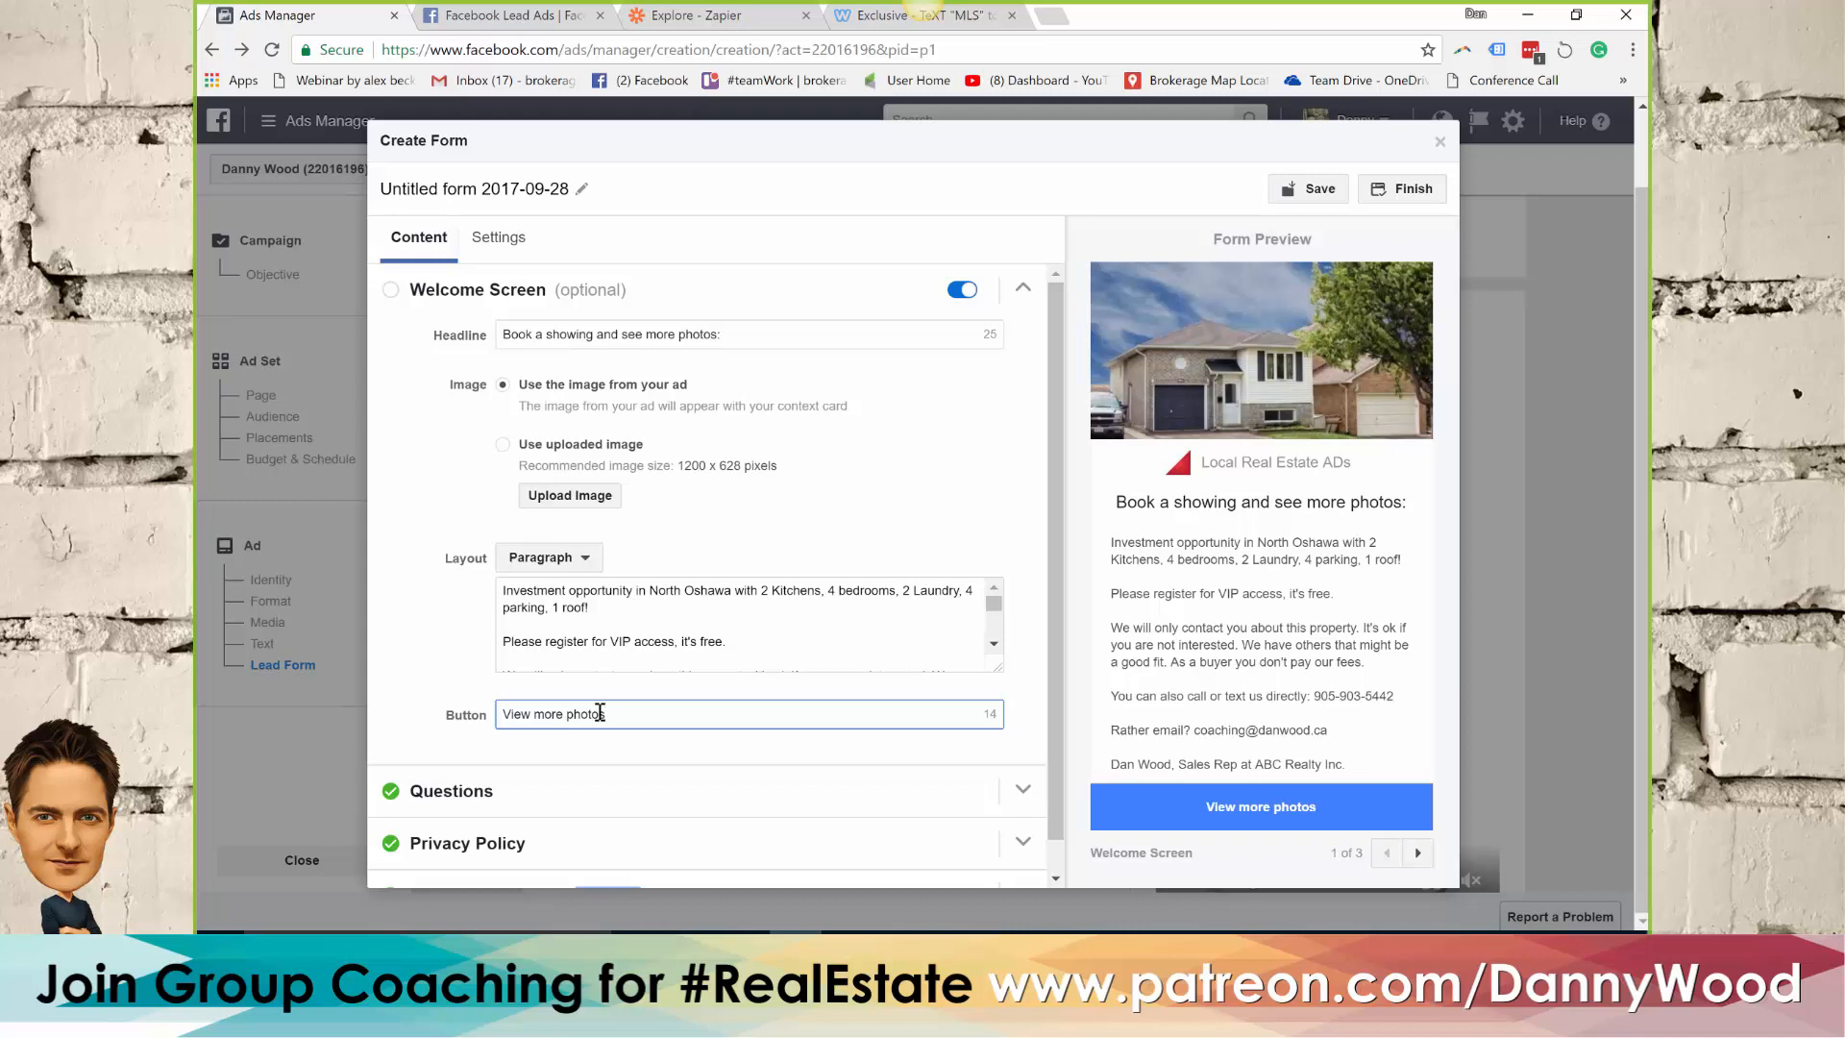
{"action": "type", "text": "!"}
{"action": "left_click", "coordinate": [1436, 192]}
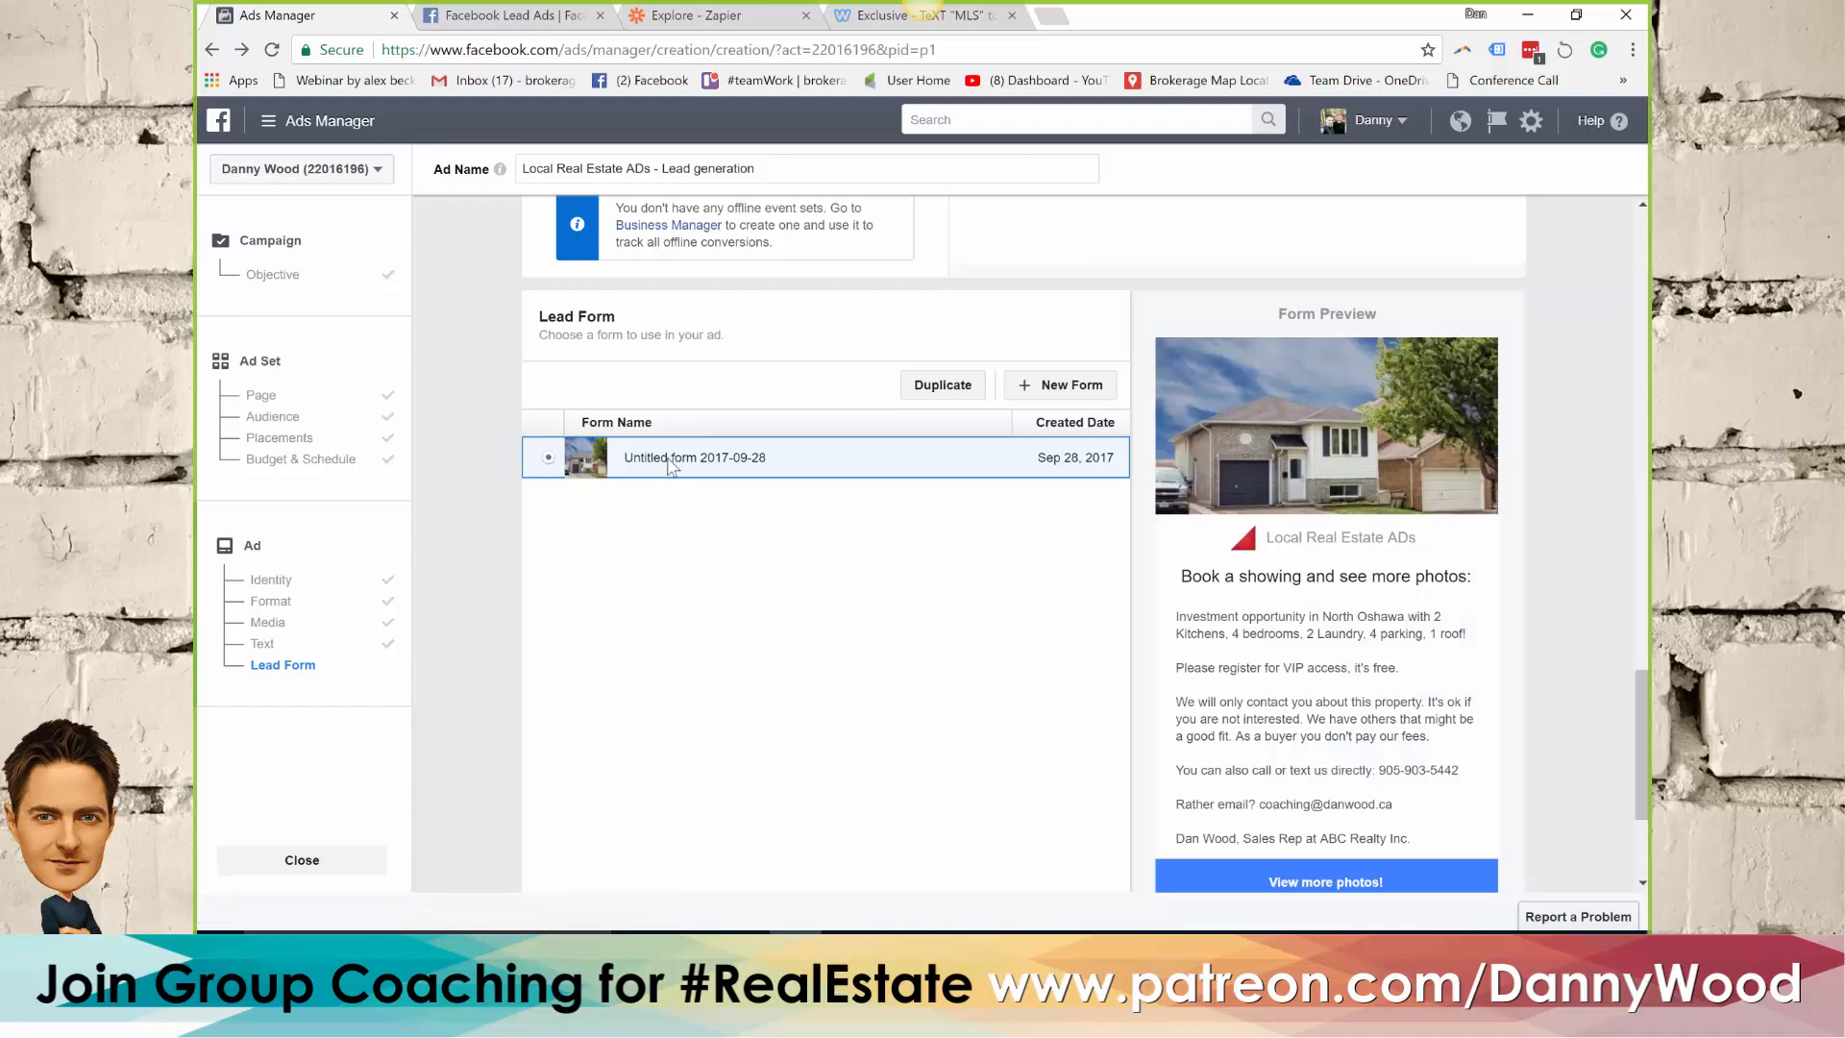
Duplicate the untitled lead form, name the copy "Webinar exclusive form" and finish it
{"action": "left_click", "coordinate": [946, 394]}
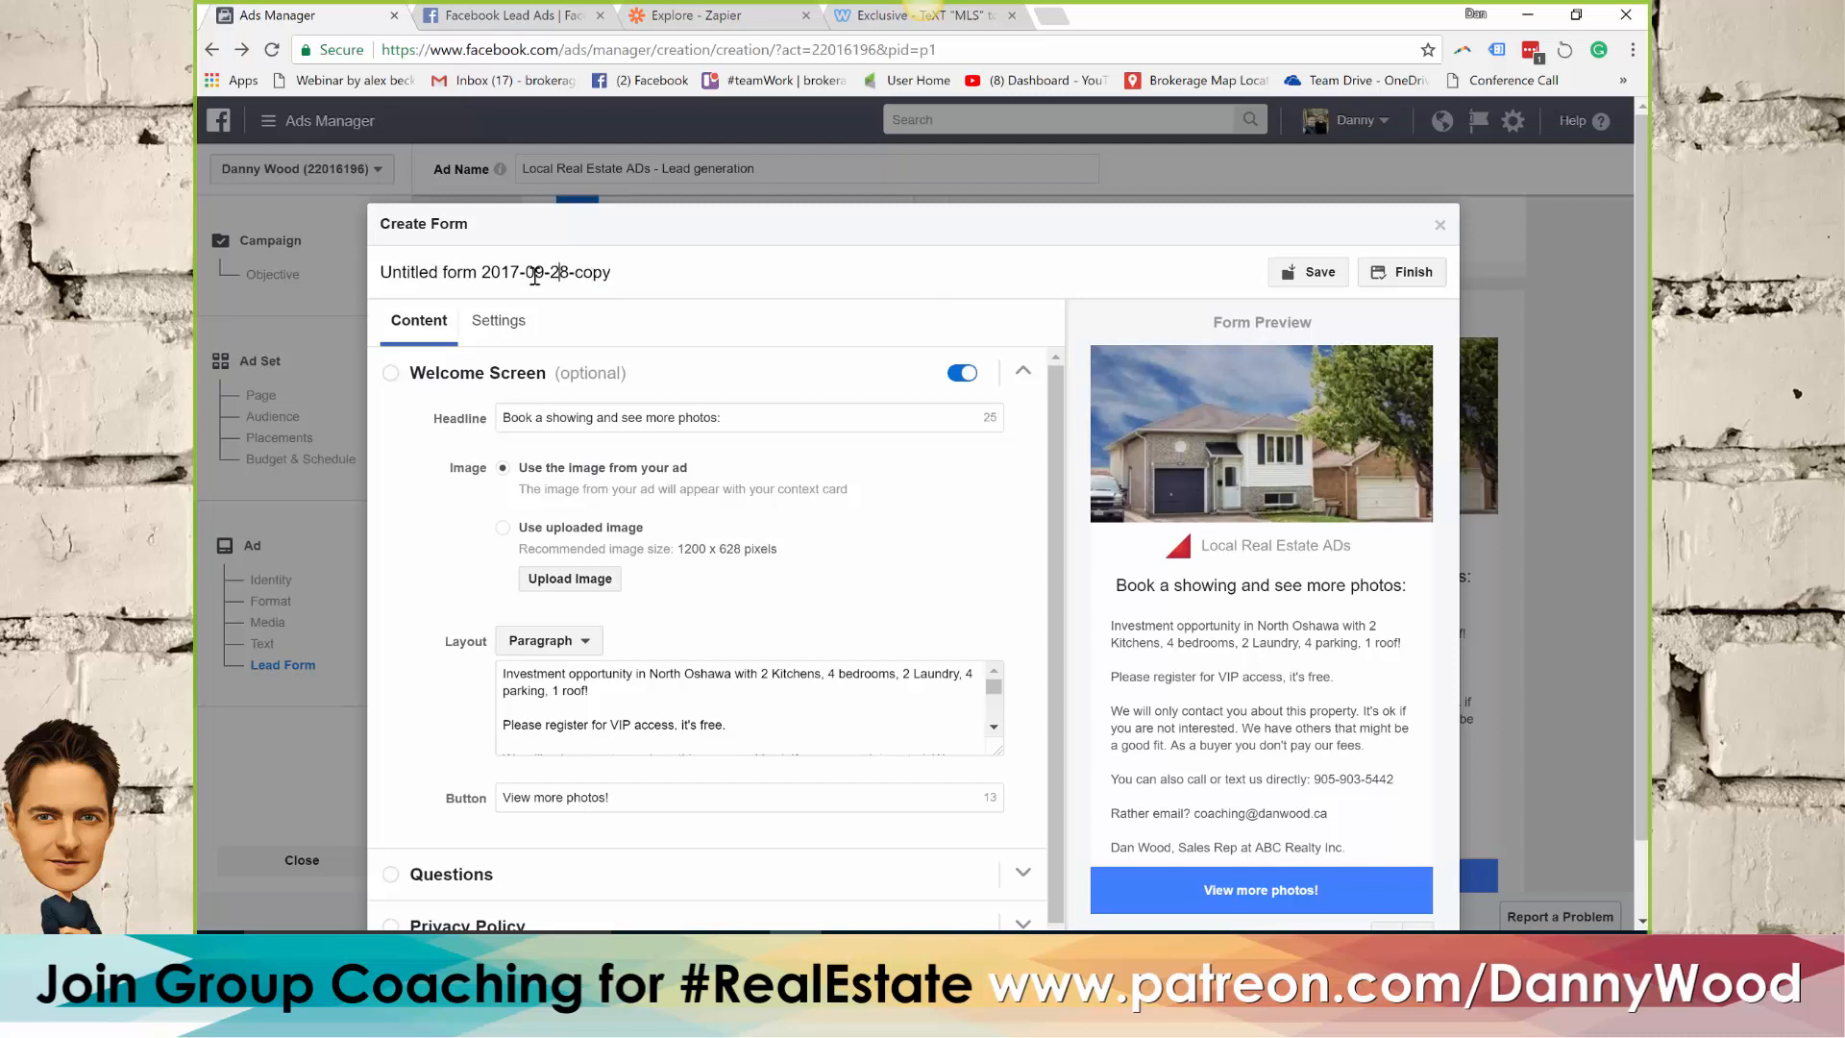
{"action": "left_click", "coordinate": [534, 276]}
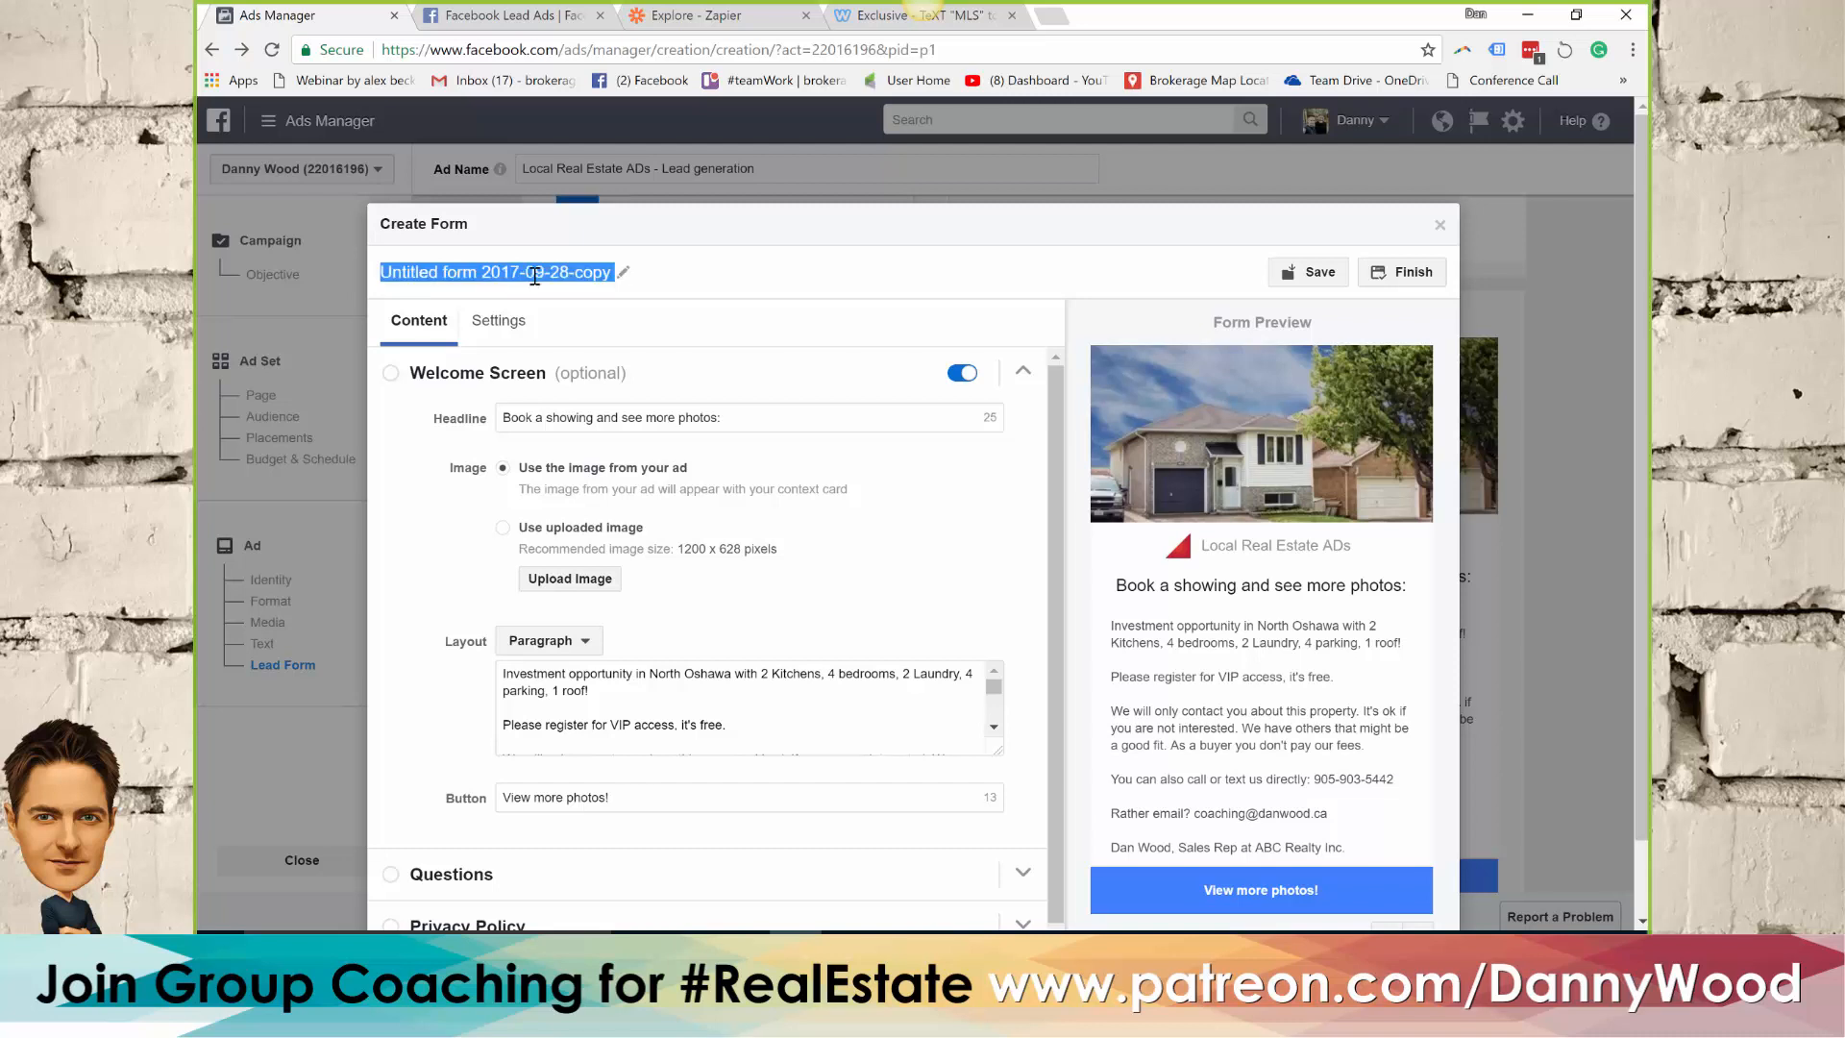
{"action": "scroll", "coordinate": [535, 275], "scroll_direction": "down", "scroll_amount": 2}
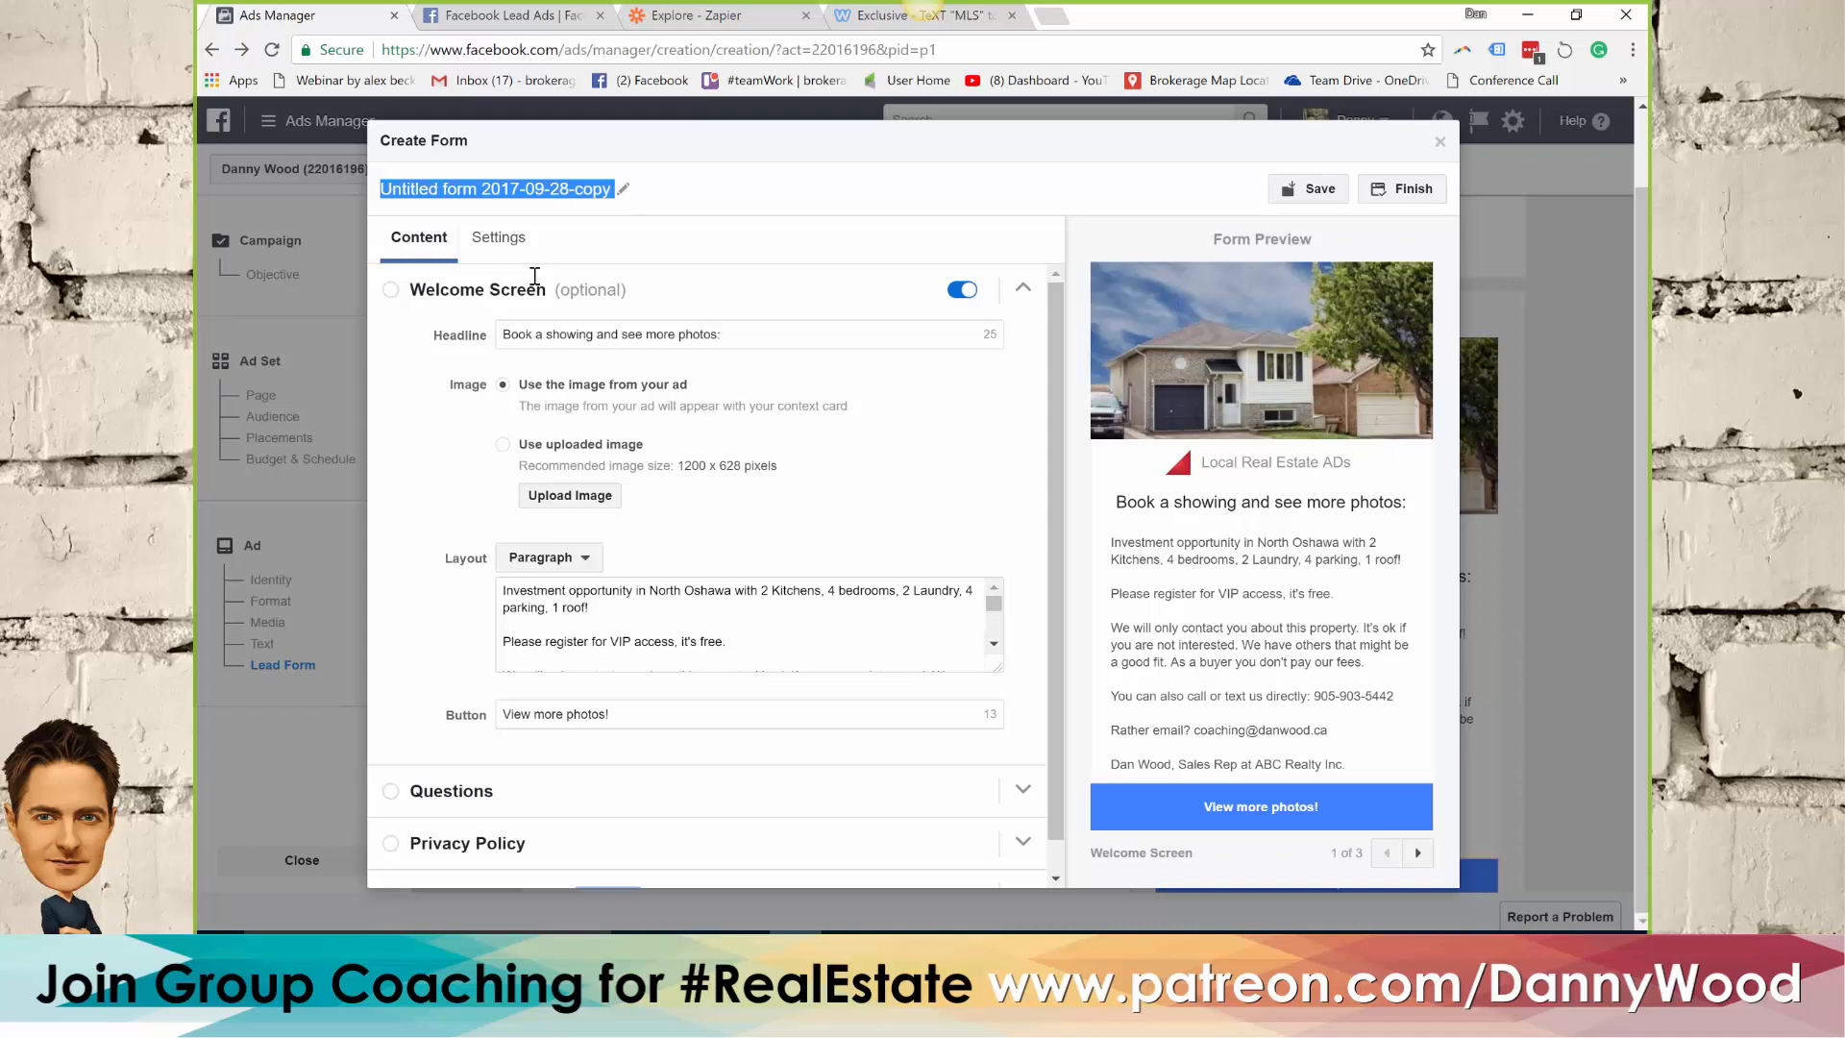
{"action": "left_click", "coordinate": [467, 193]}
{"action": "left_click_drag", "start_coordinate": [625, 195], "coordinate": [597, 189]}
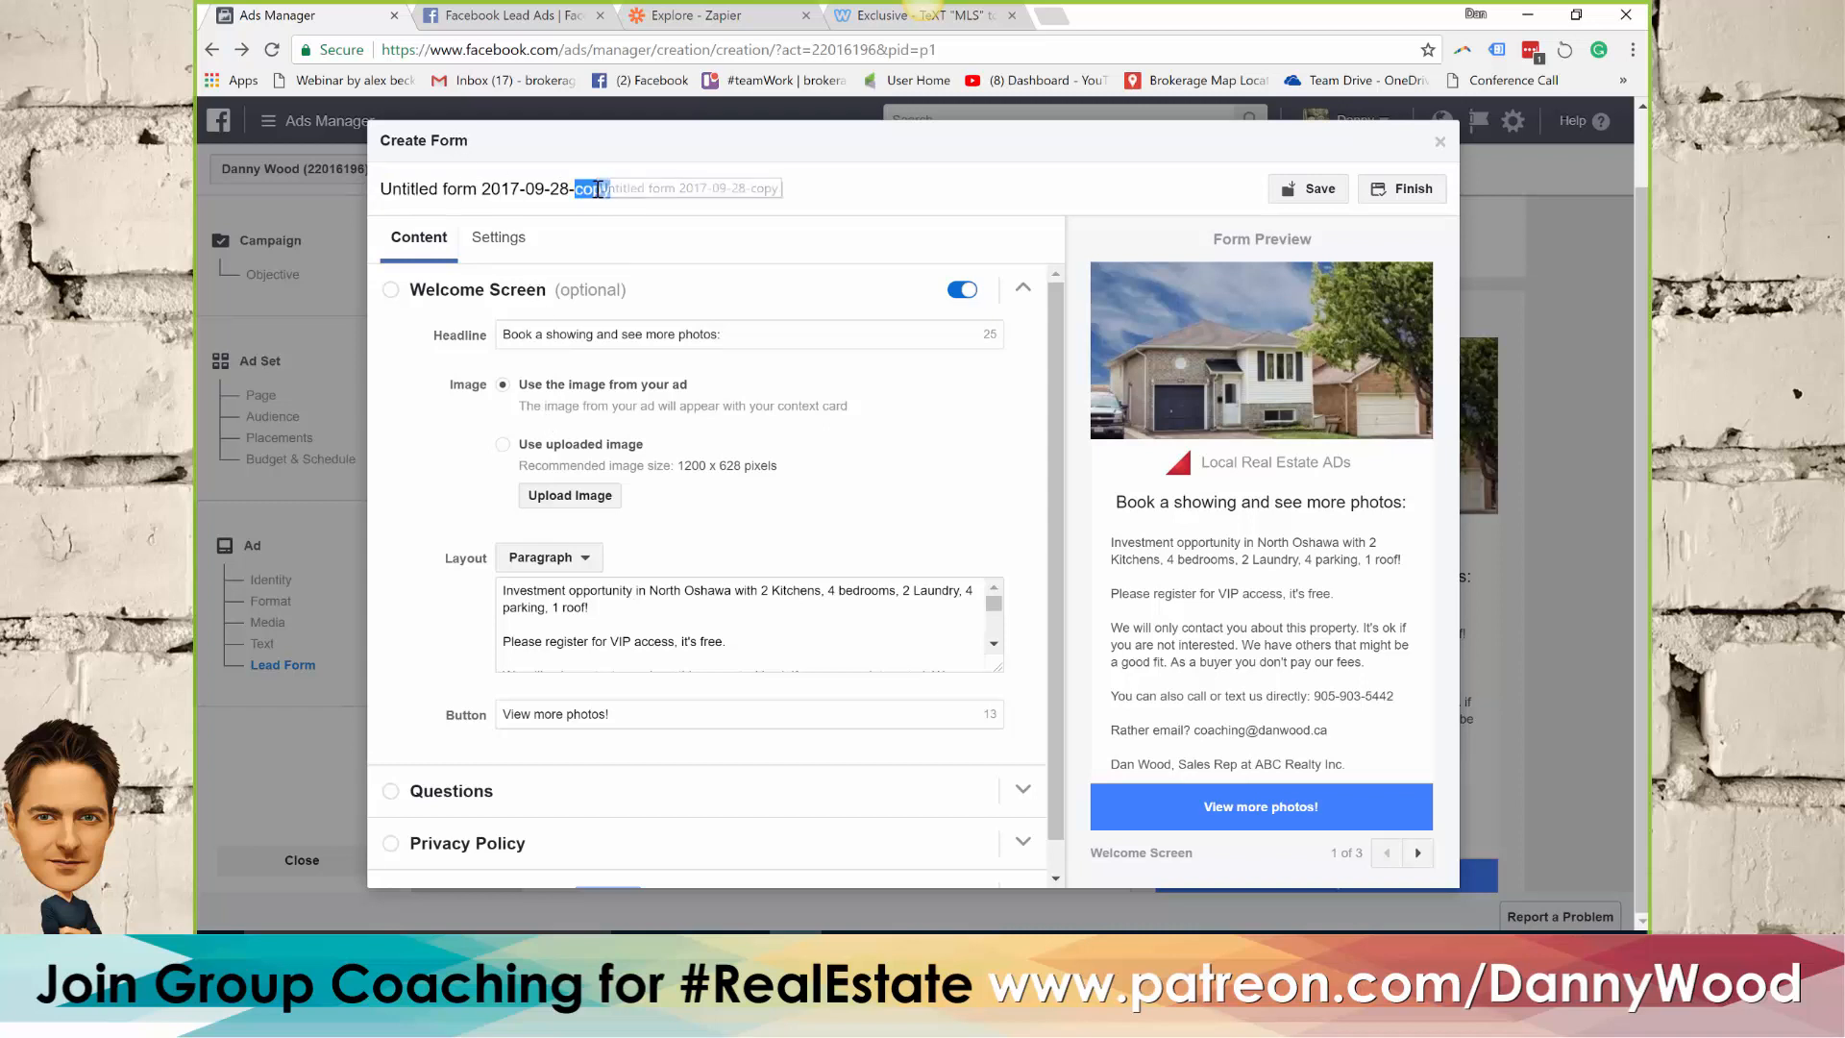
{"action": "key", "text": "BackSpace"}
{"action": "key", "text": "BackSpace"}
{"action": "key", "text": "BackSpace"}
{"action": "key", "text": "BackSpace"}
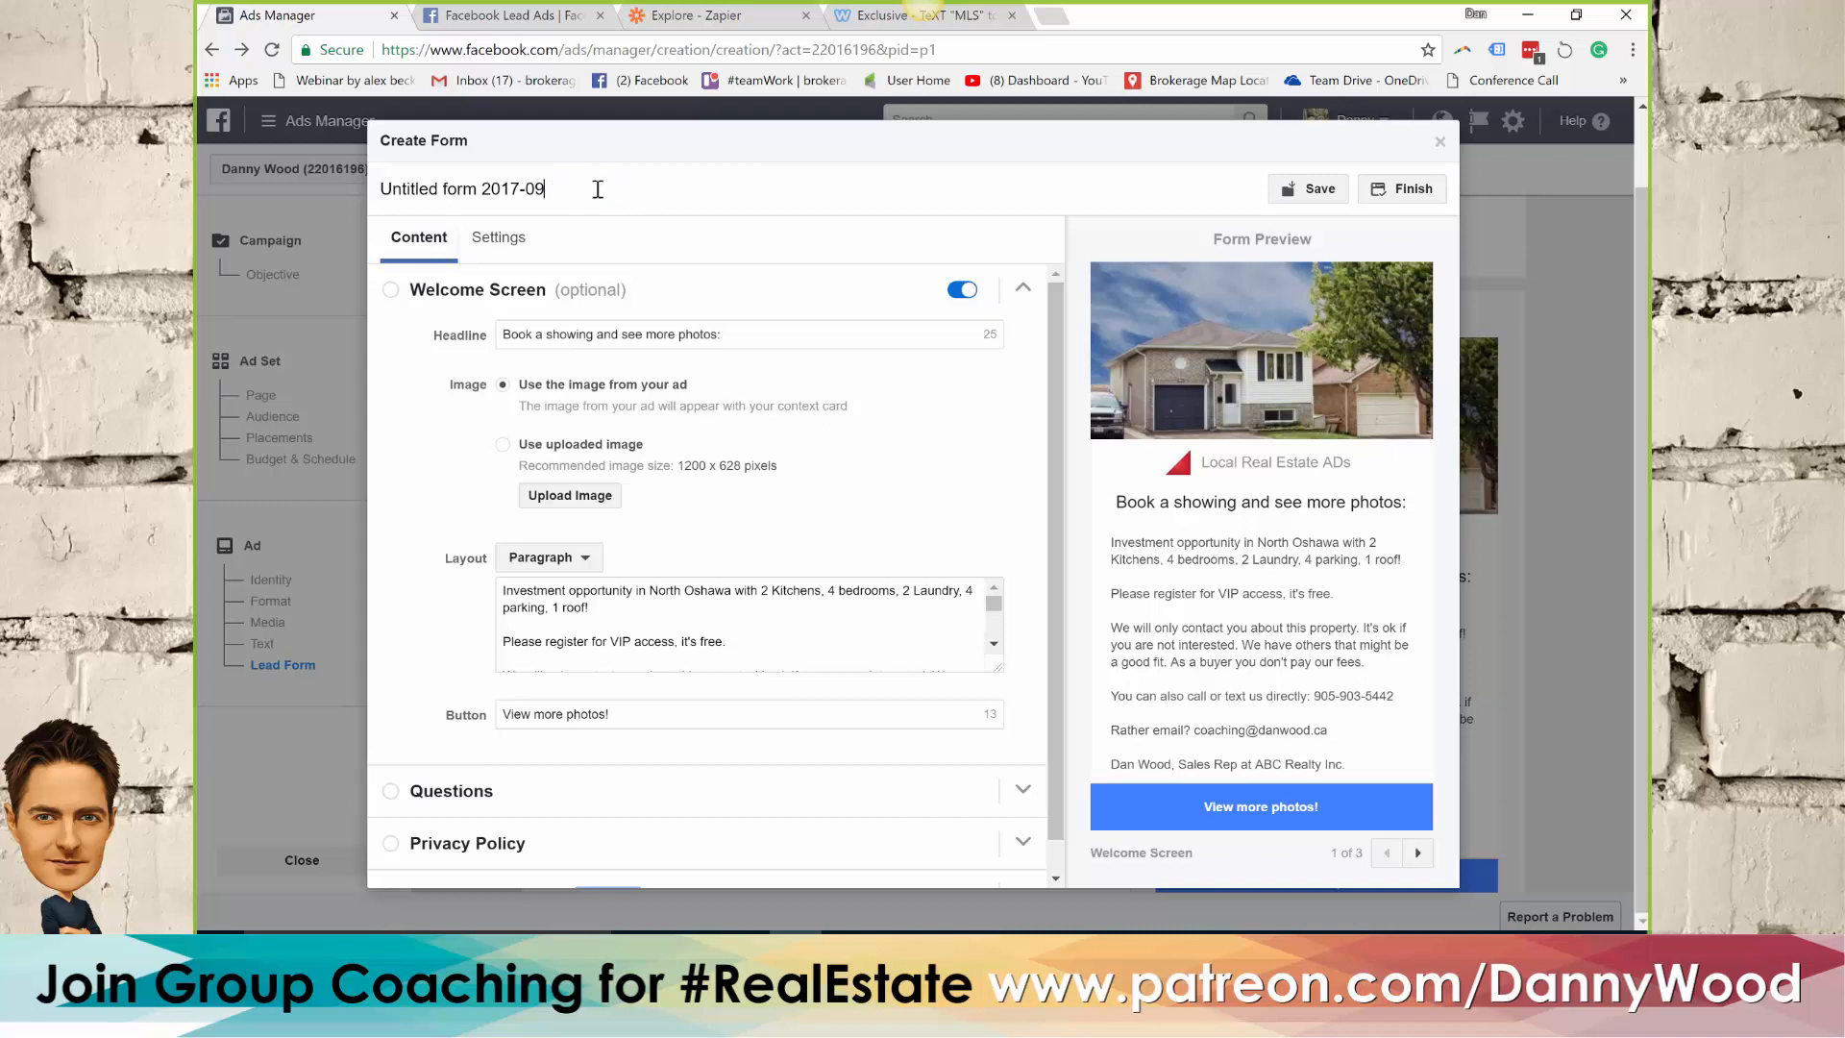
{"action": "key", "text": "BackSpace"}
{"action": "key", "text": "BackSpace"}
{"action": "key", "text": "BackSpace"}
{"action": "key", "text": "BackSpace"}
{"action": "key", "text": "BackSpace"}
{"action": "key", "text": "BackSpace"}
{"action": "key", "text": "BackSpace"}
{"action": "key", "text": "BackSpace"}
{"action": "key", "text": "BackSpace"}
{"action": "key", "text": "BackSpace"}
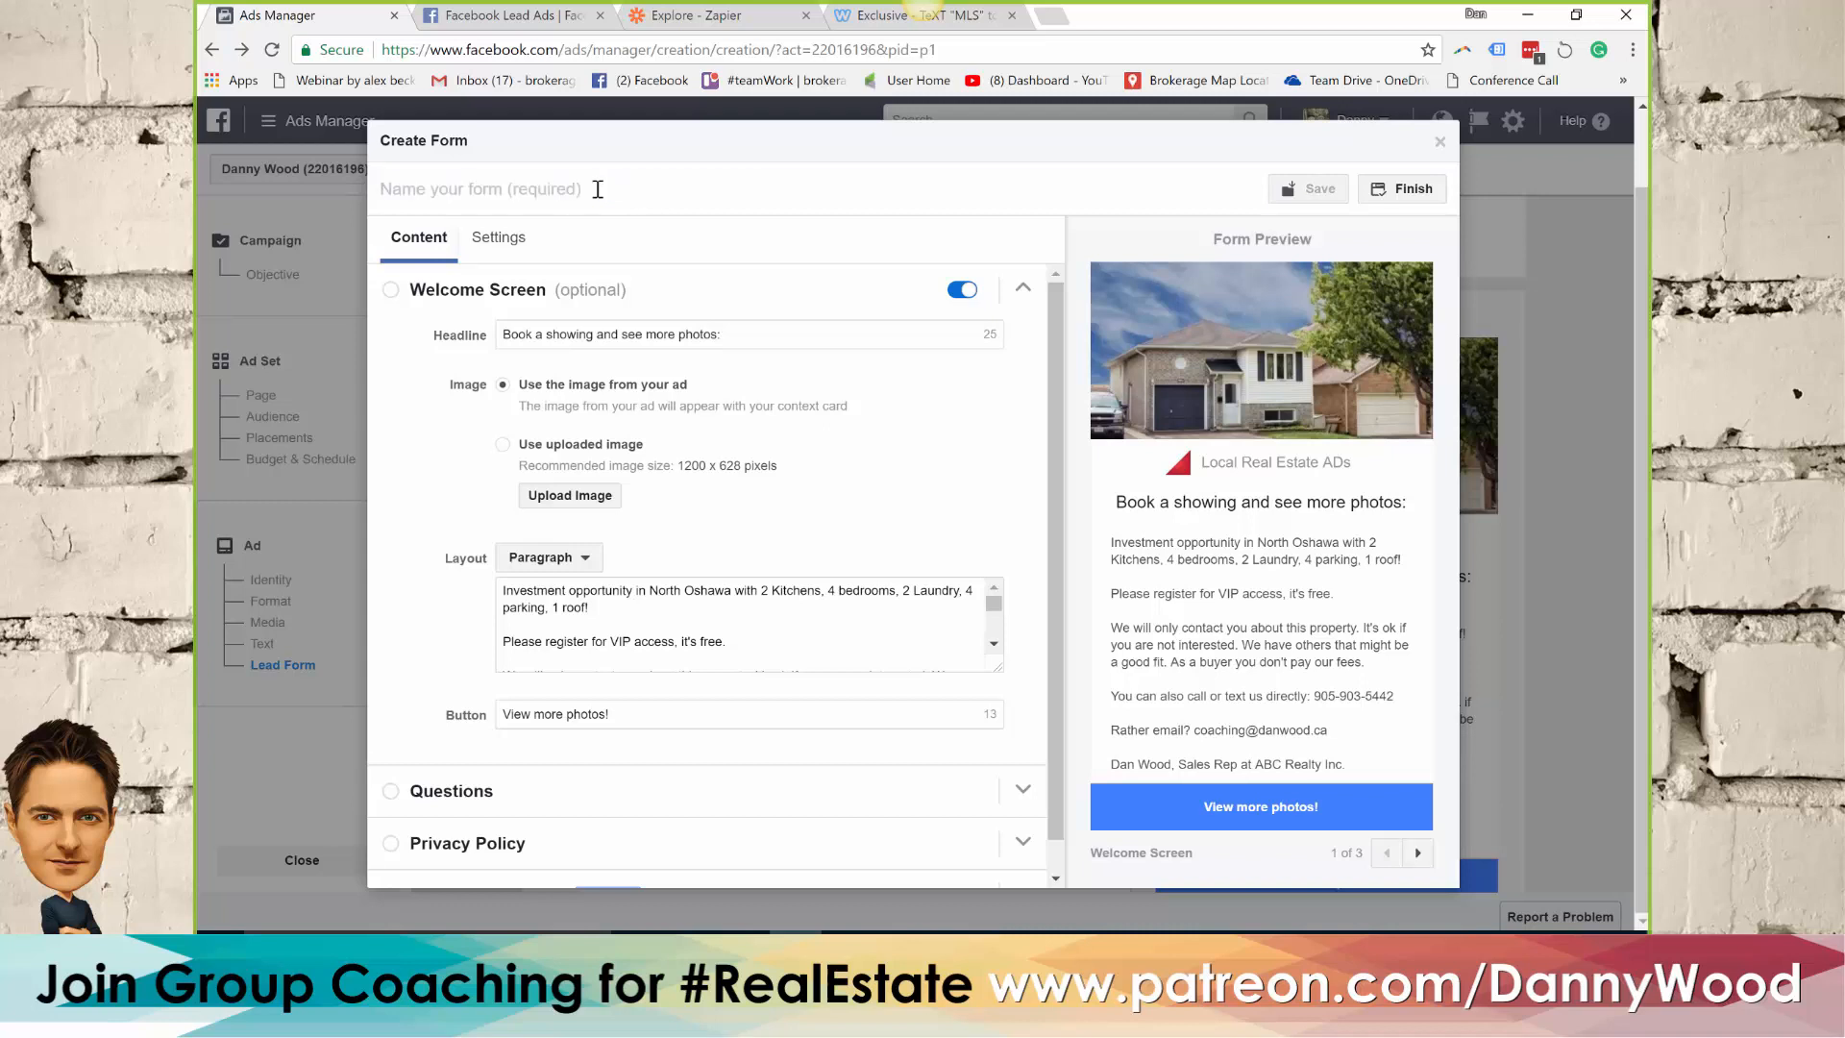
{"action": "type", "text": "Webinar exclus"}
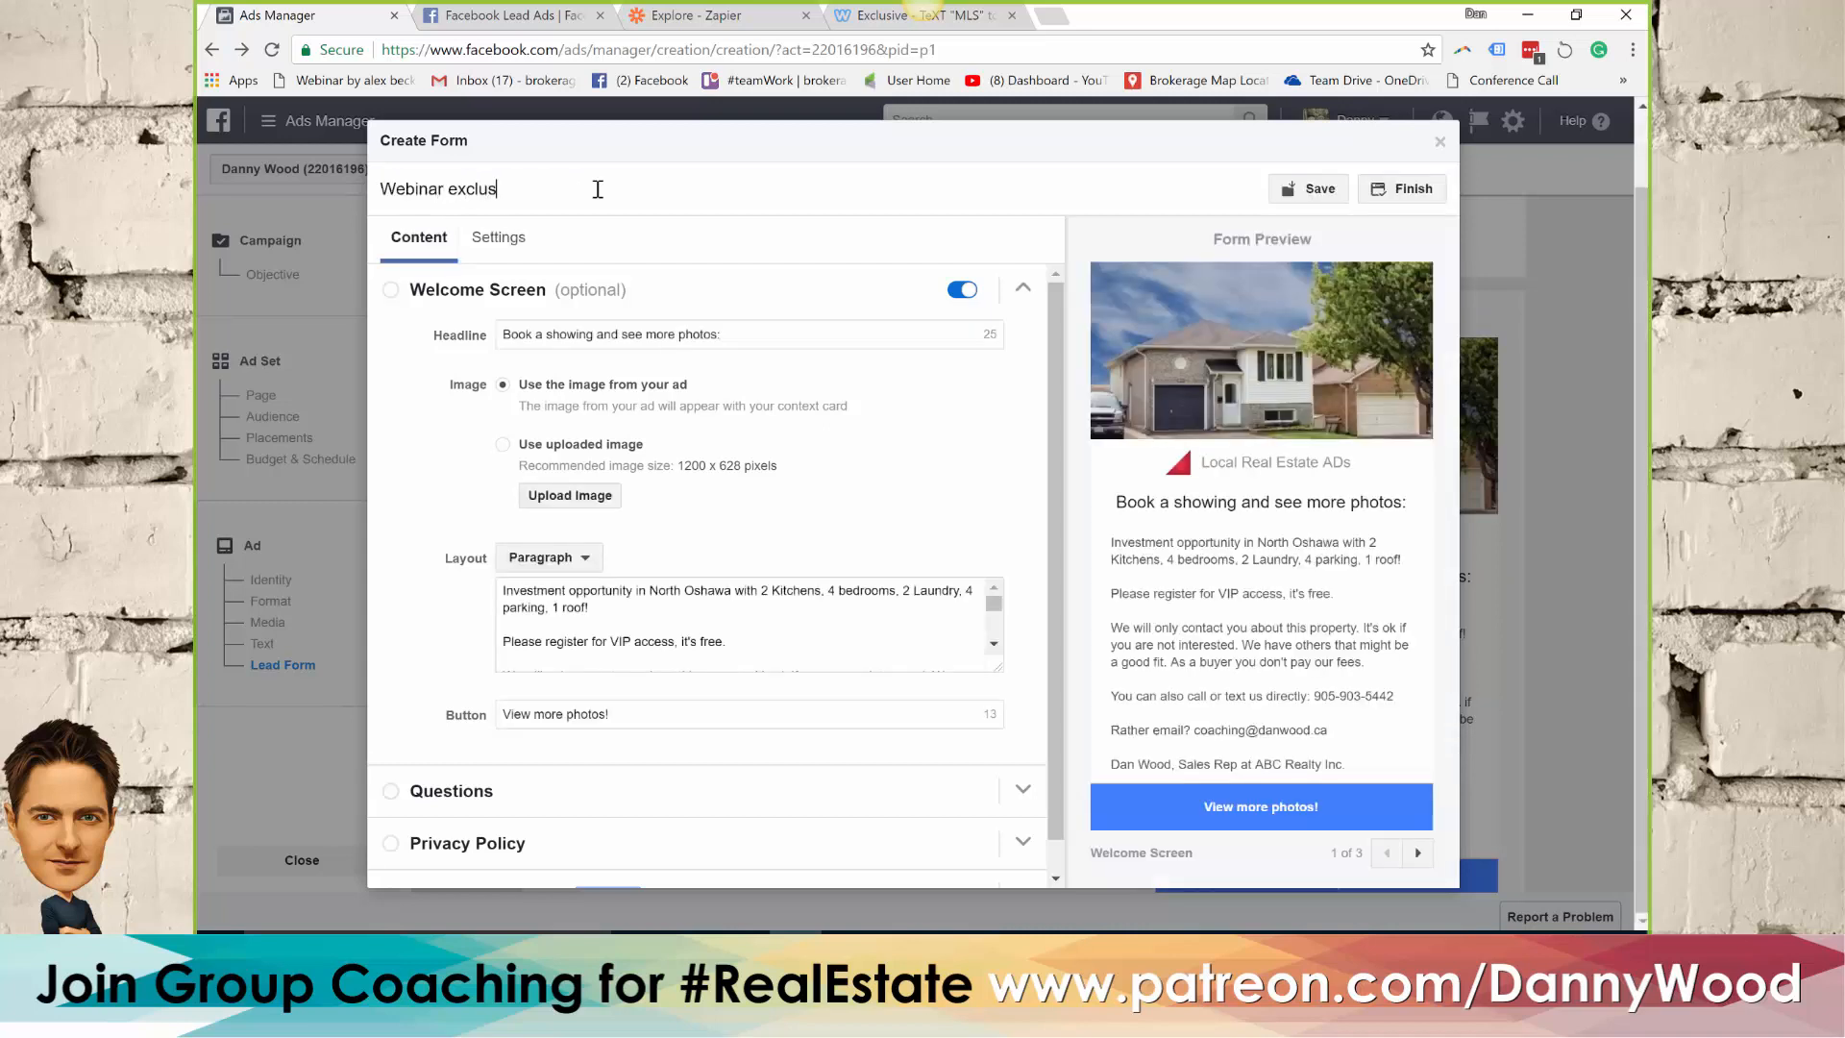
{"action": "type", "text": "ive form"}
{"action": "left_click", "coordinate": [1401, 192]}
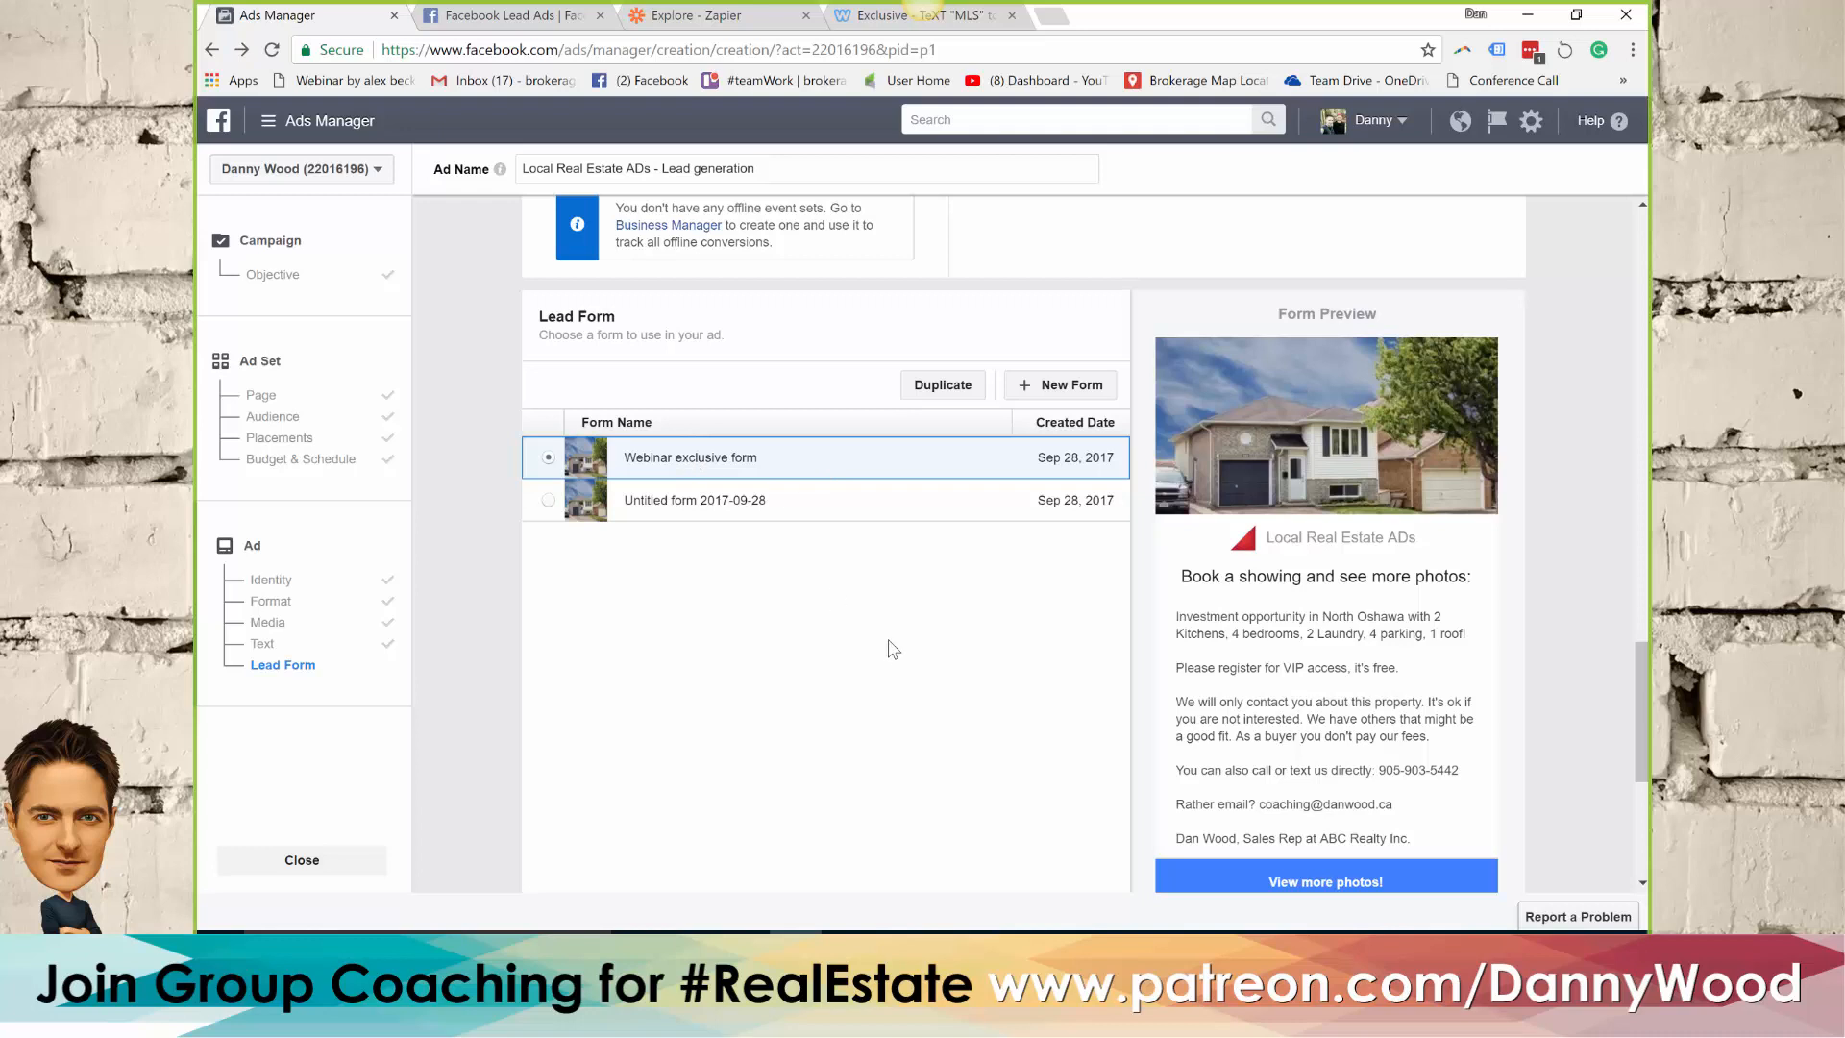
Certify the ad's compliance with Facebook's anti-discrimination policies, acknowledging the policy statement, and submit the lead ad for review
{"action": "left_click_drag", "start_coordinate": [1641, 714], "coordinate": [1640, 758]}
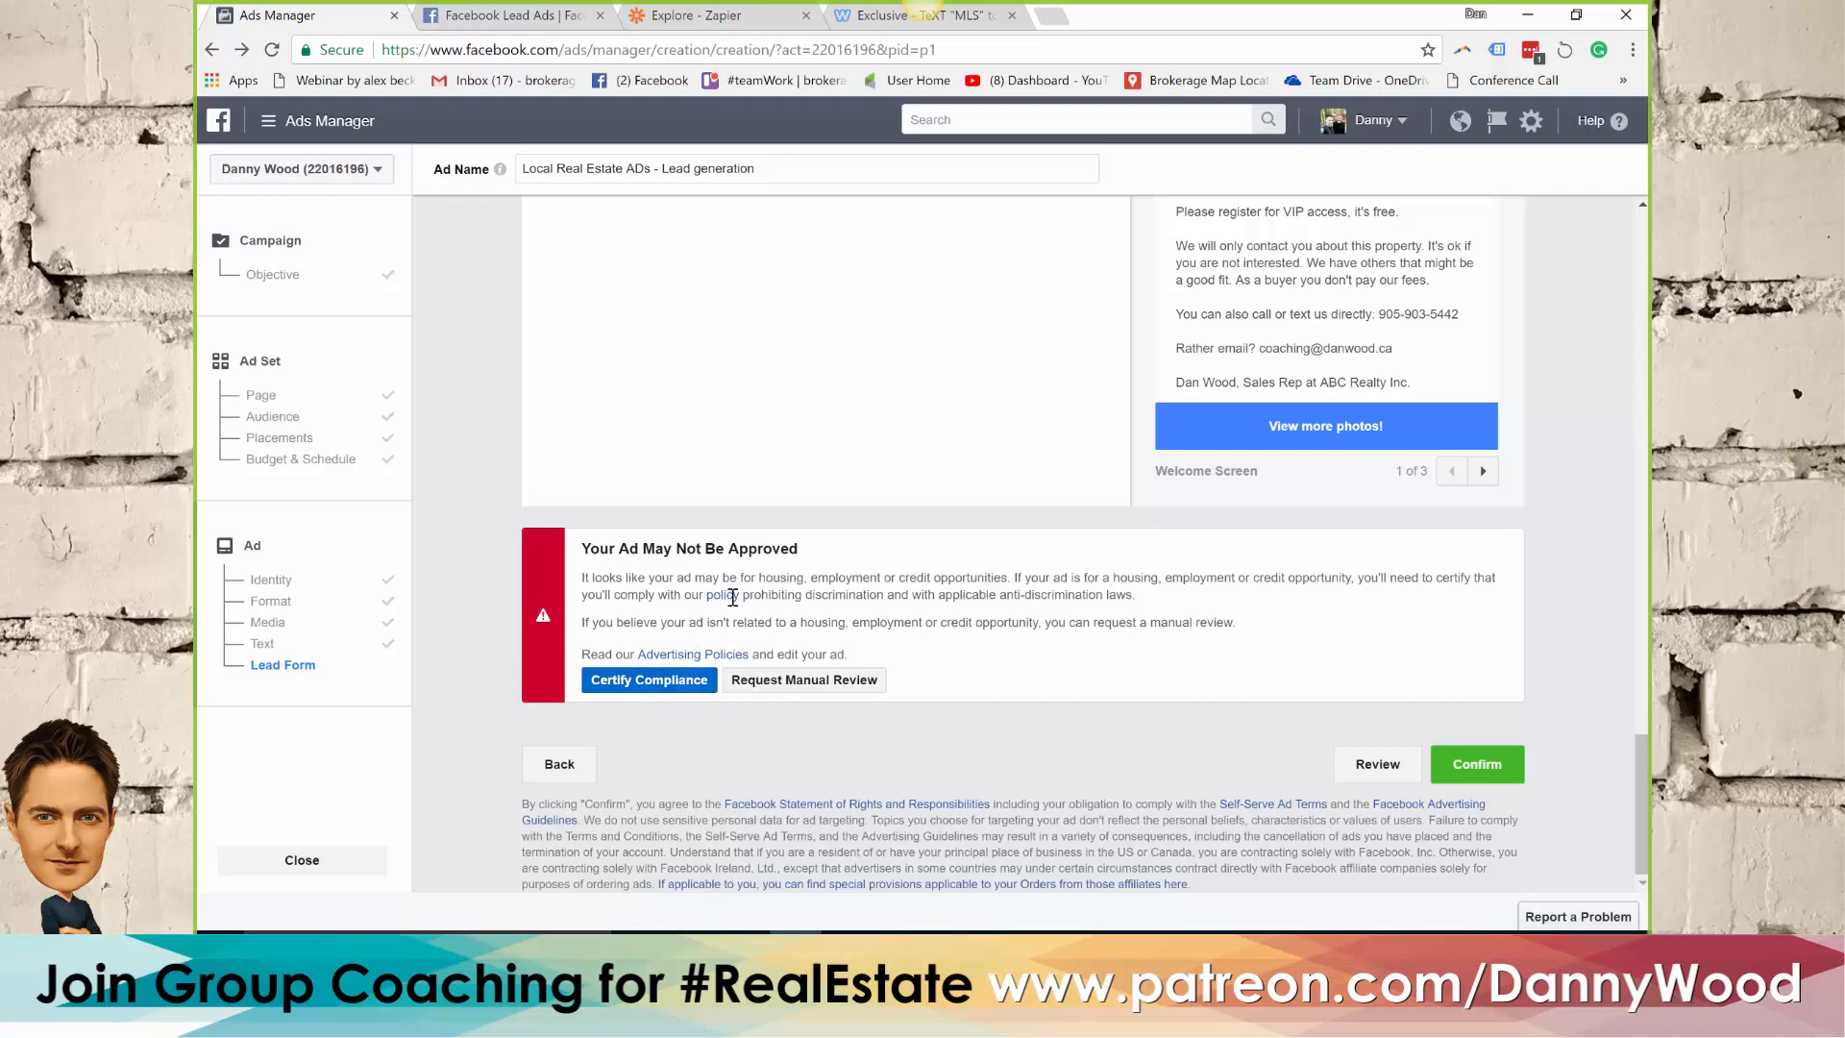
{"action": "left_click", "coordinate": [657, 688]}
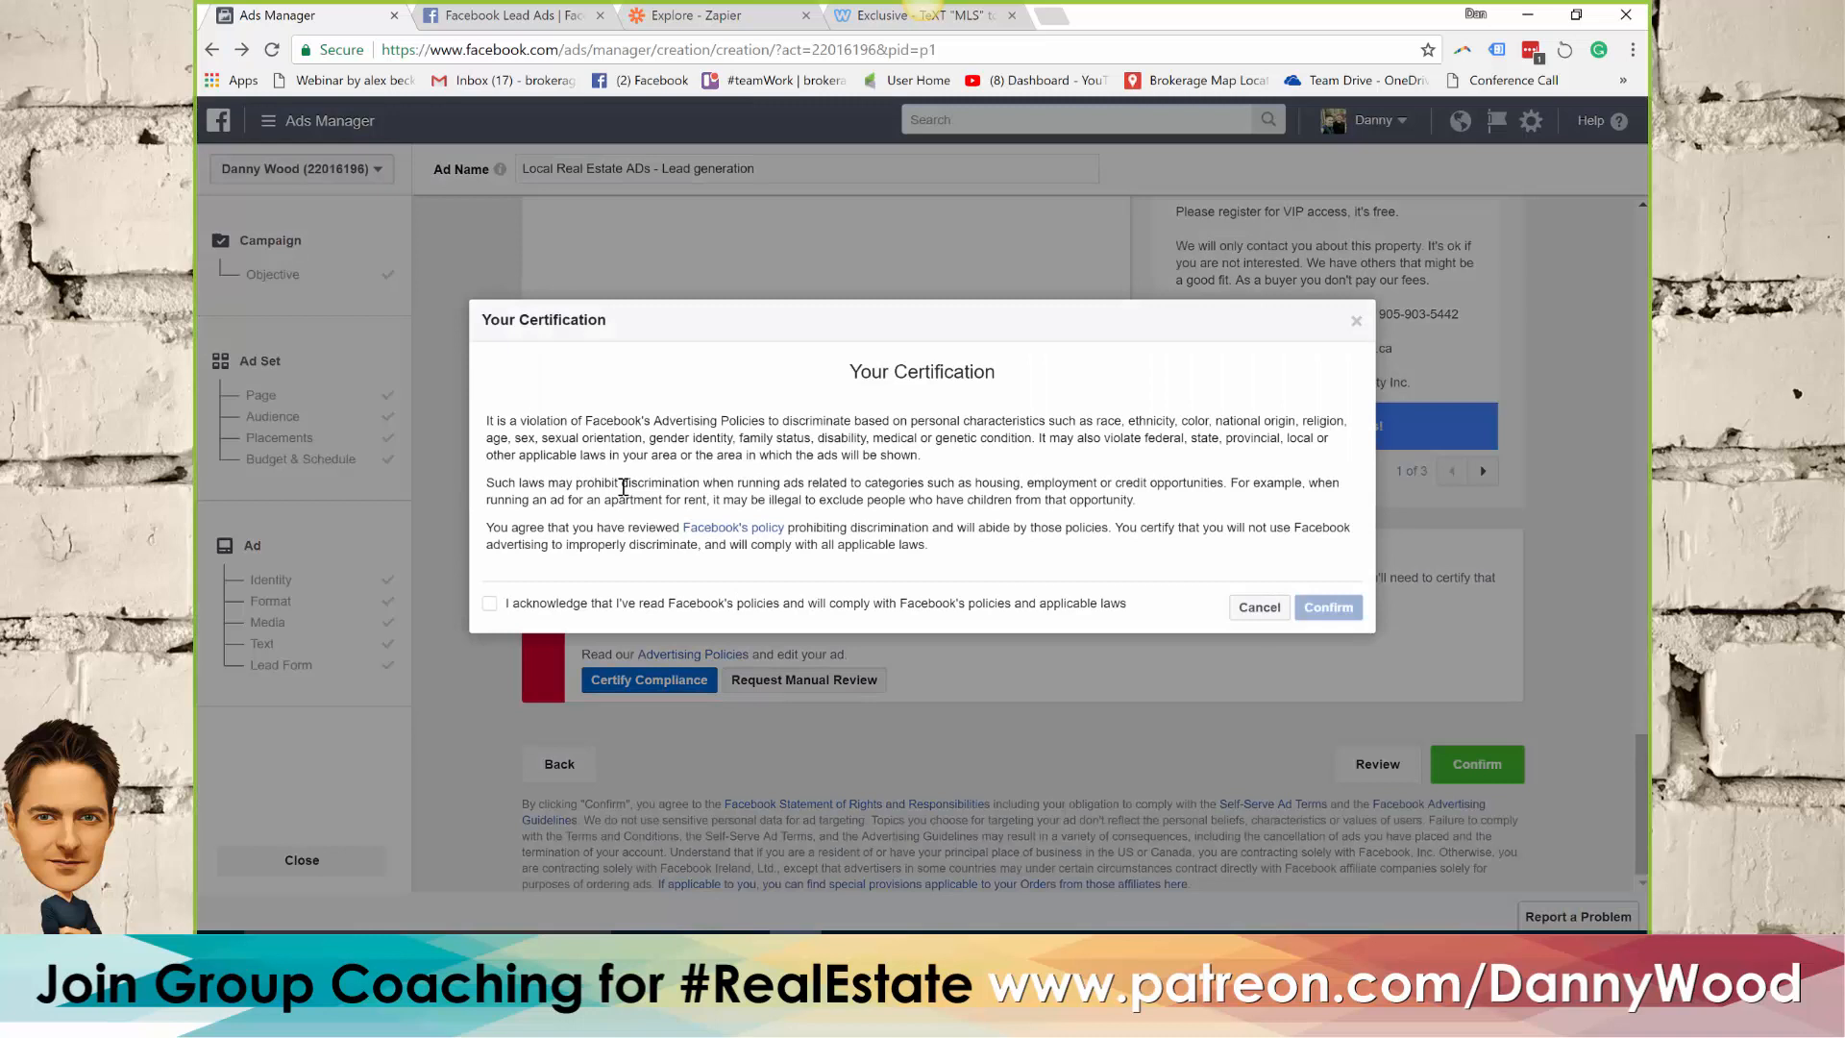
{"action": "left_click", "coordinate": [490, 603]}
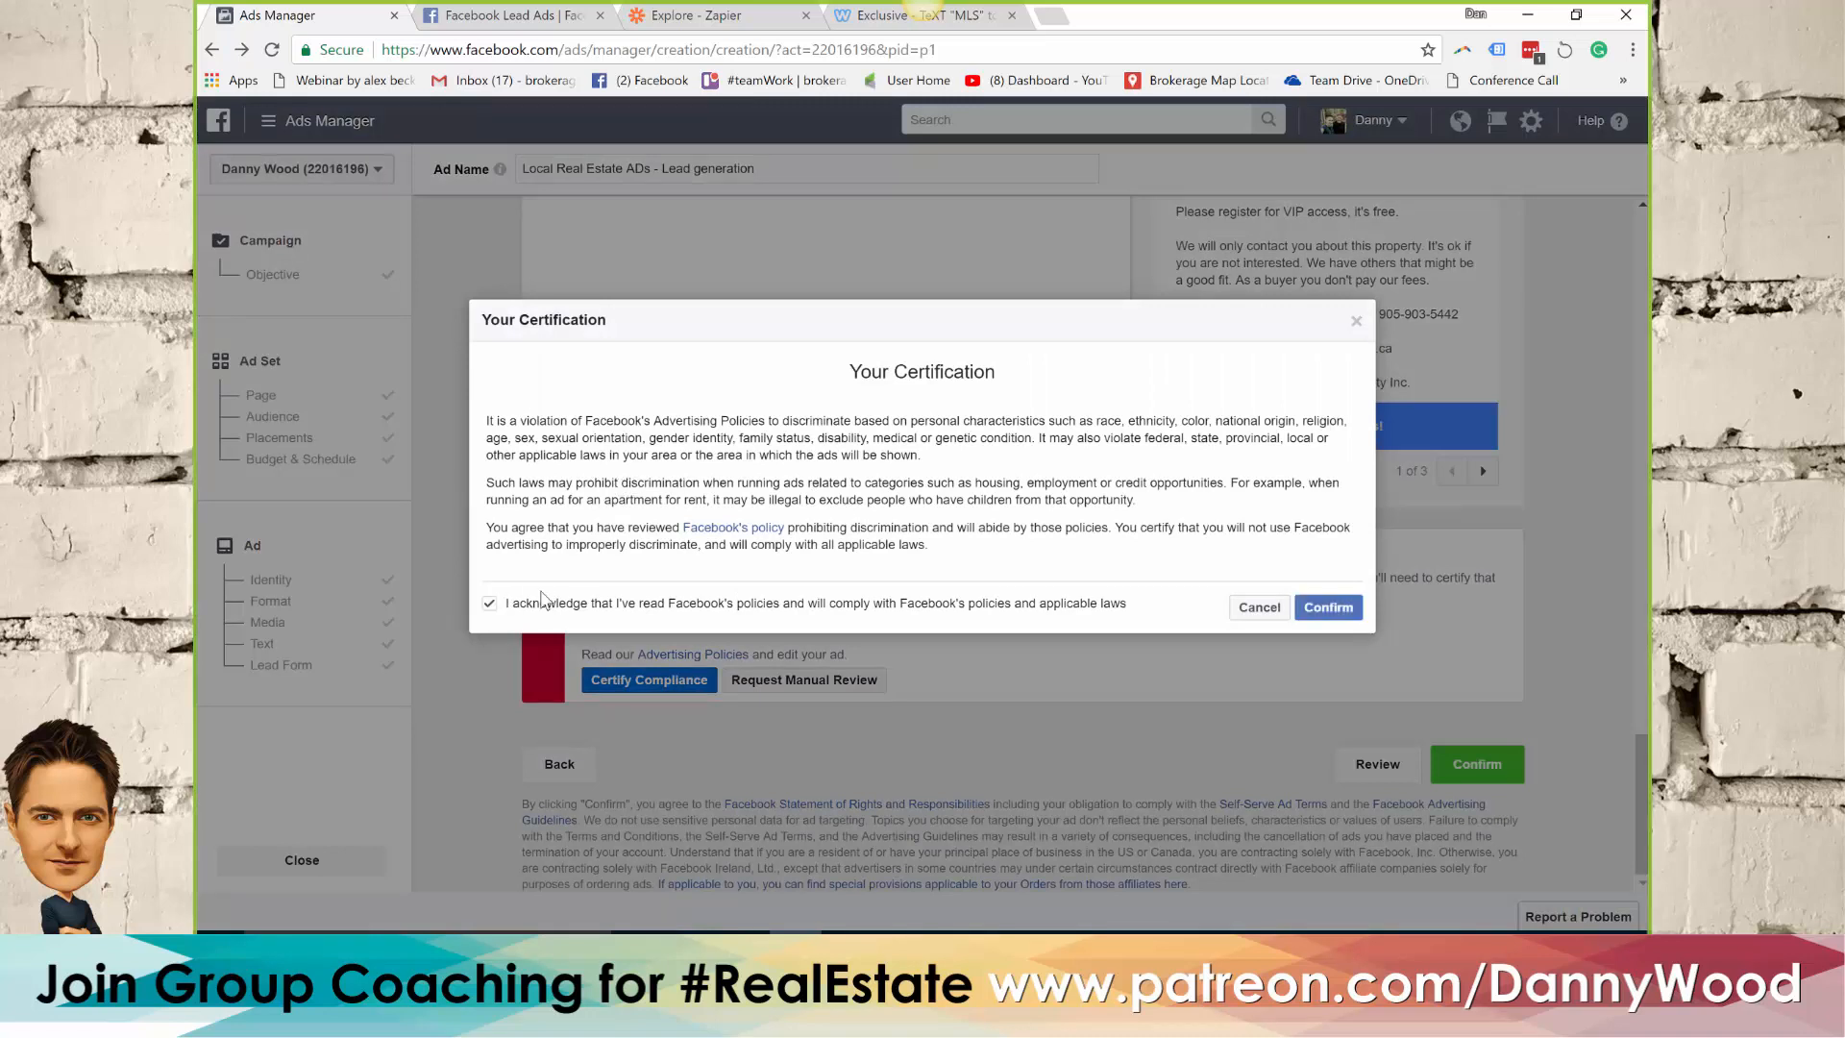
{"action": "left_click", "coordinate": [1343, 609]}
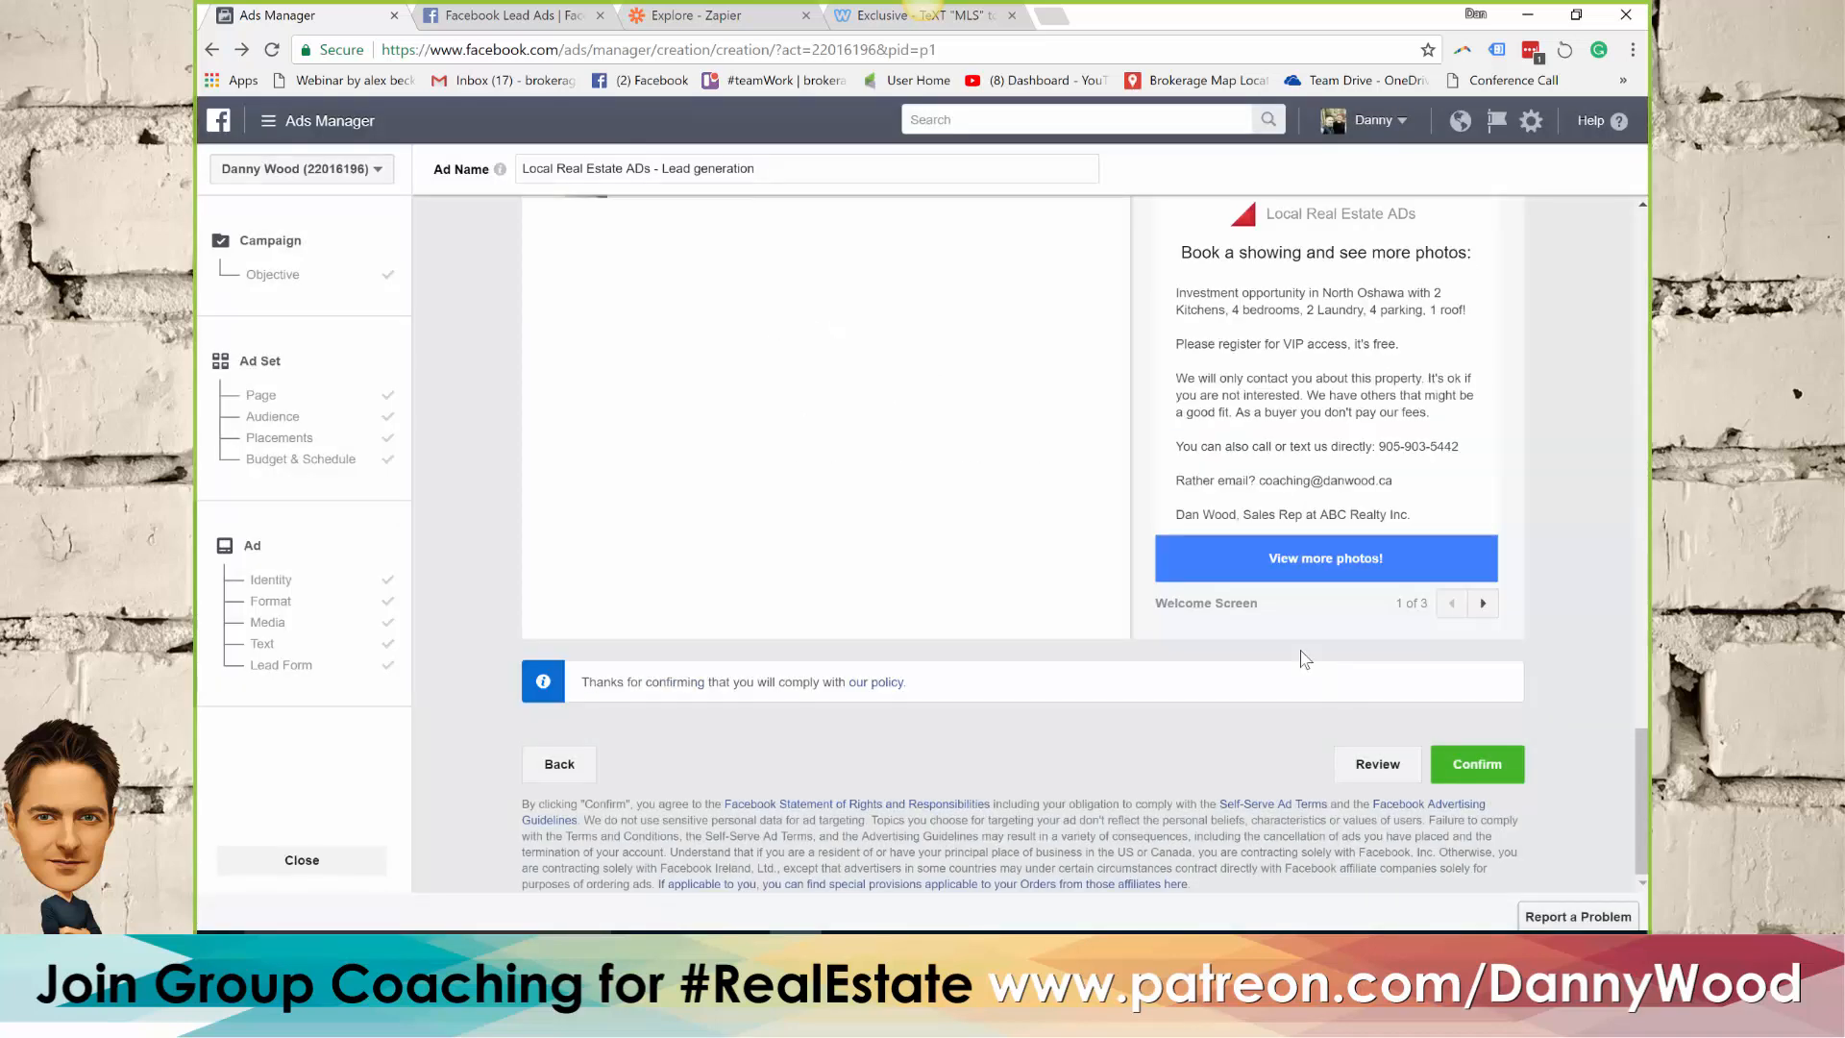
{"action": "left_click", "coordinate": [1486, 773]}
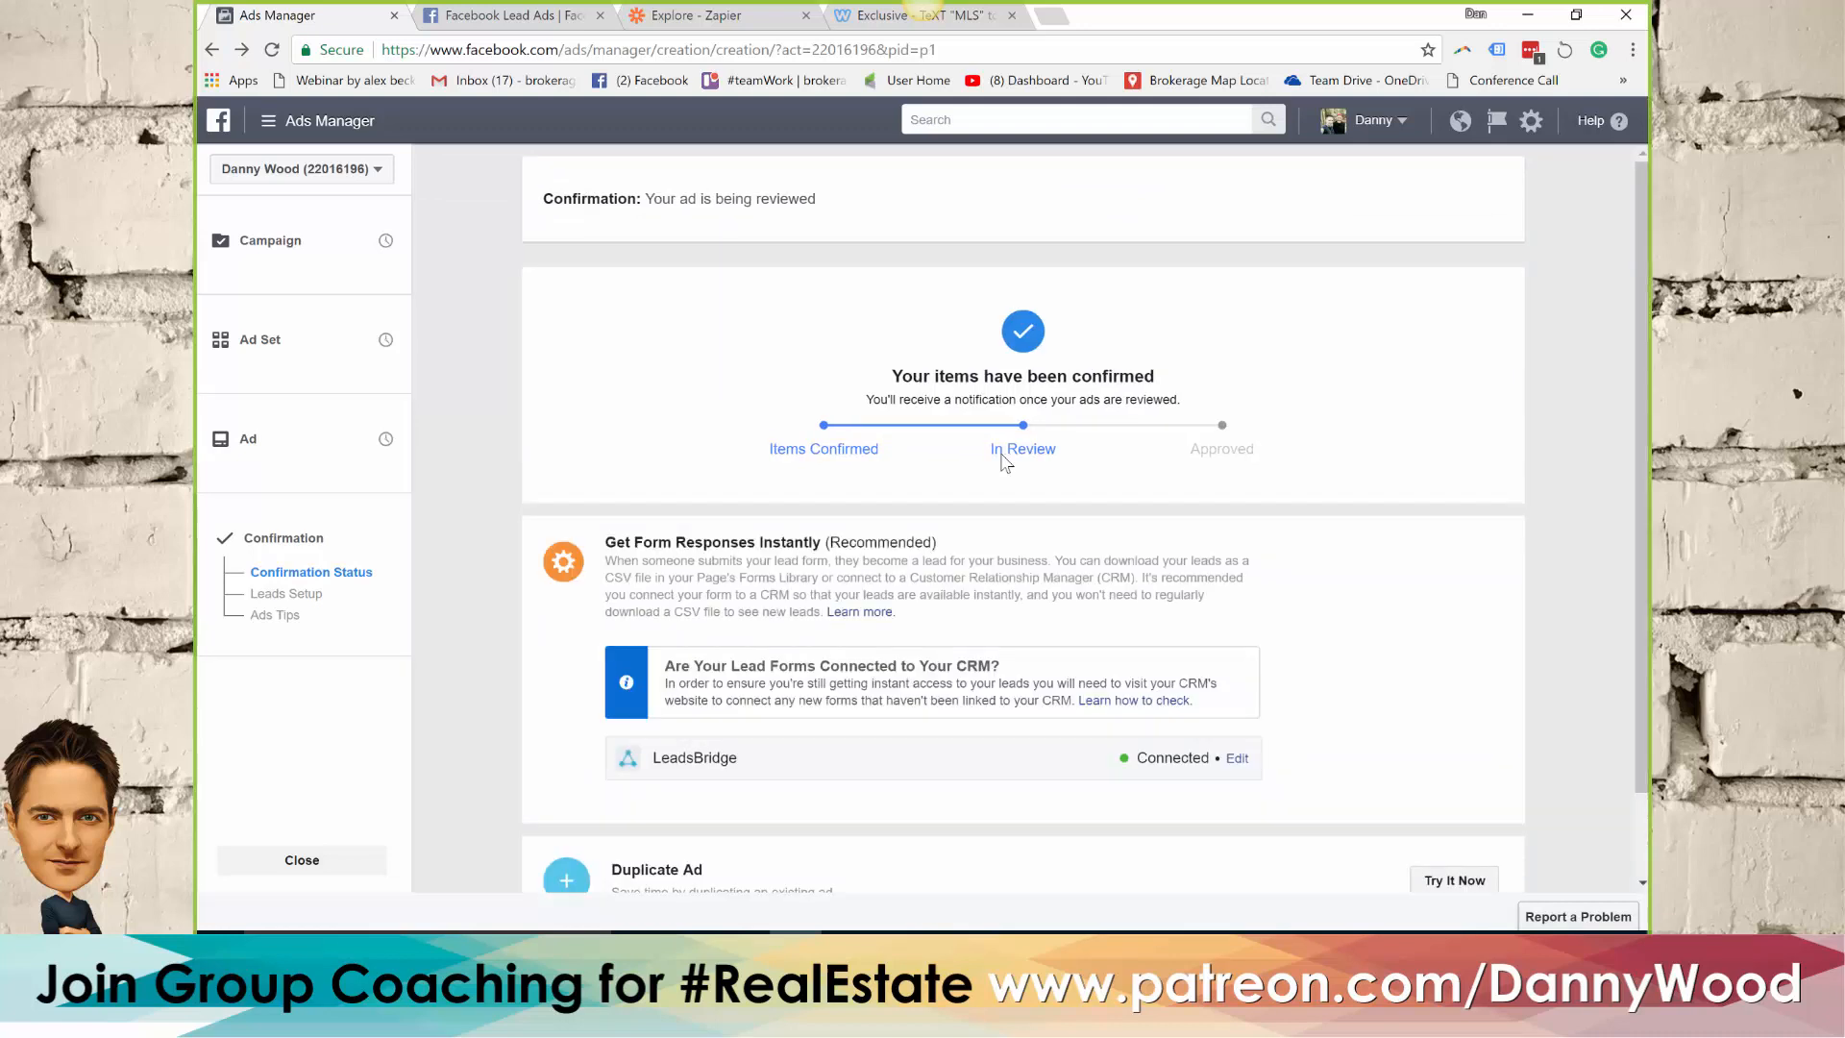
Open the Forms Library for lead ads in the Local Real Estate ADs page's publishing tools and check the forms' leads counts
{"action": "left_click", "coordinate": [217, 122]}
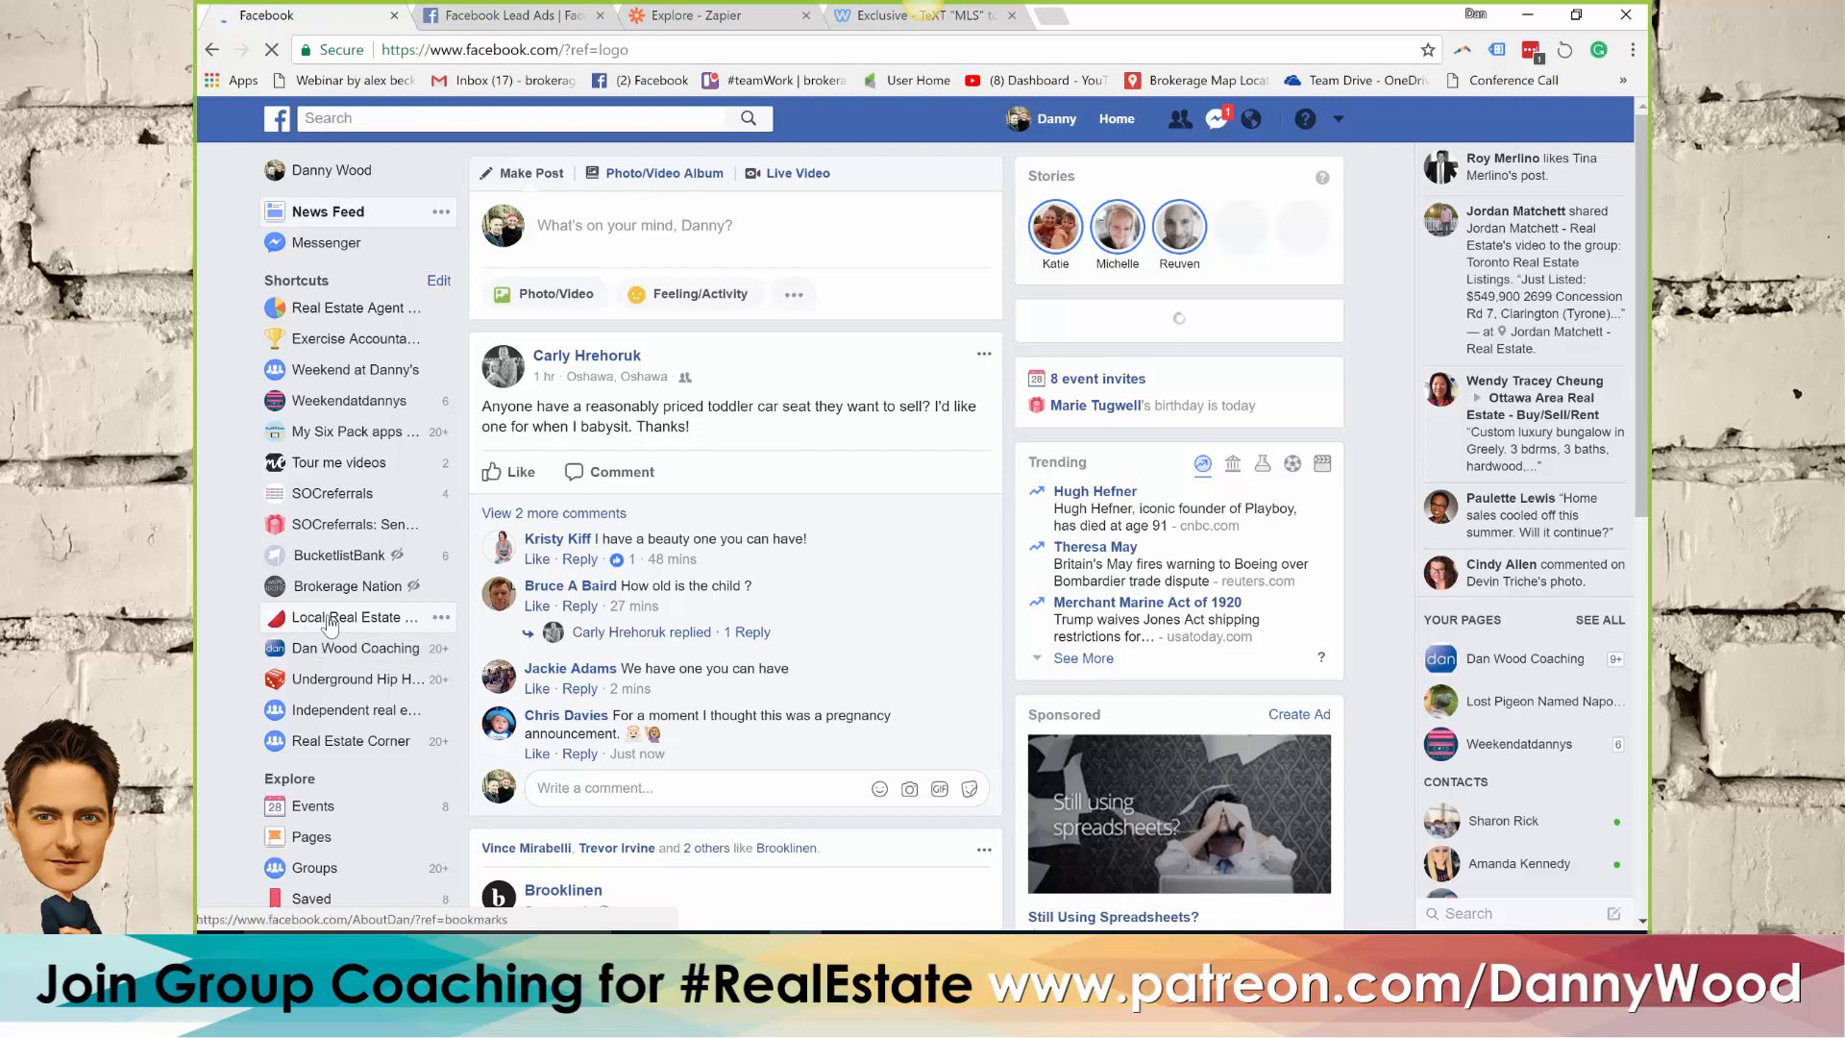
{"action": "left_click", "coordinate": [329, 623]}
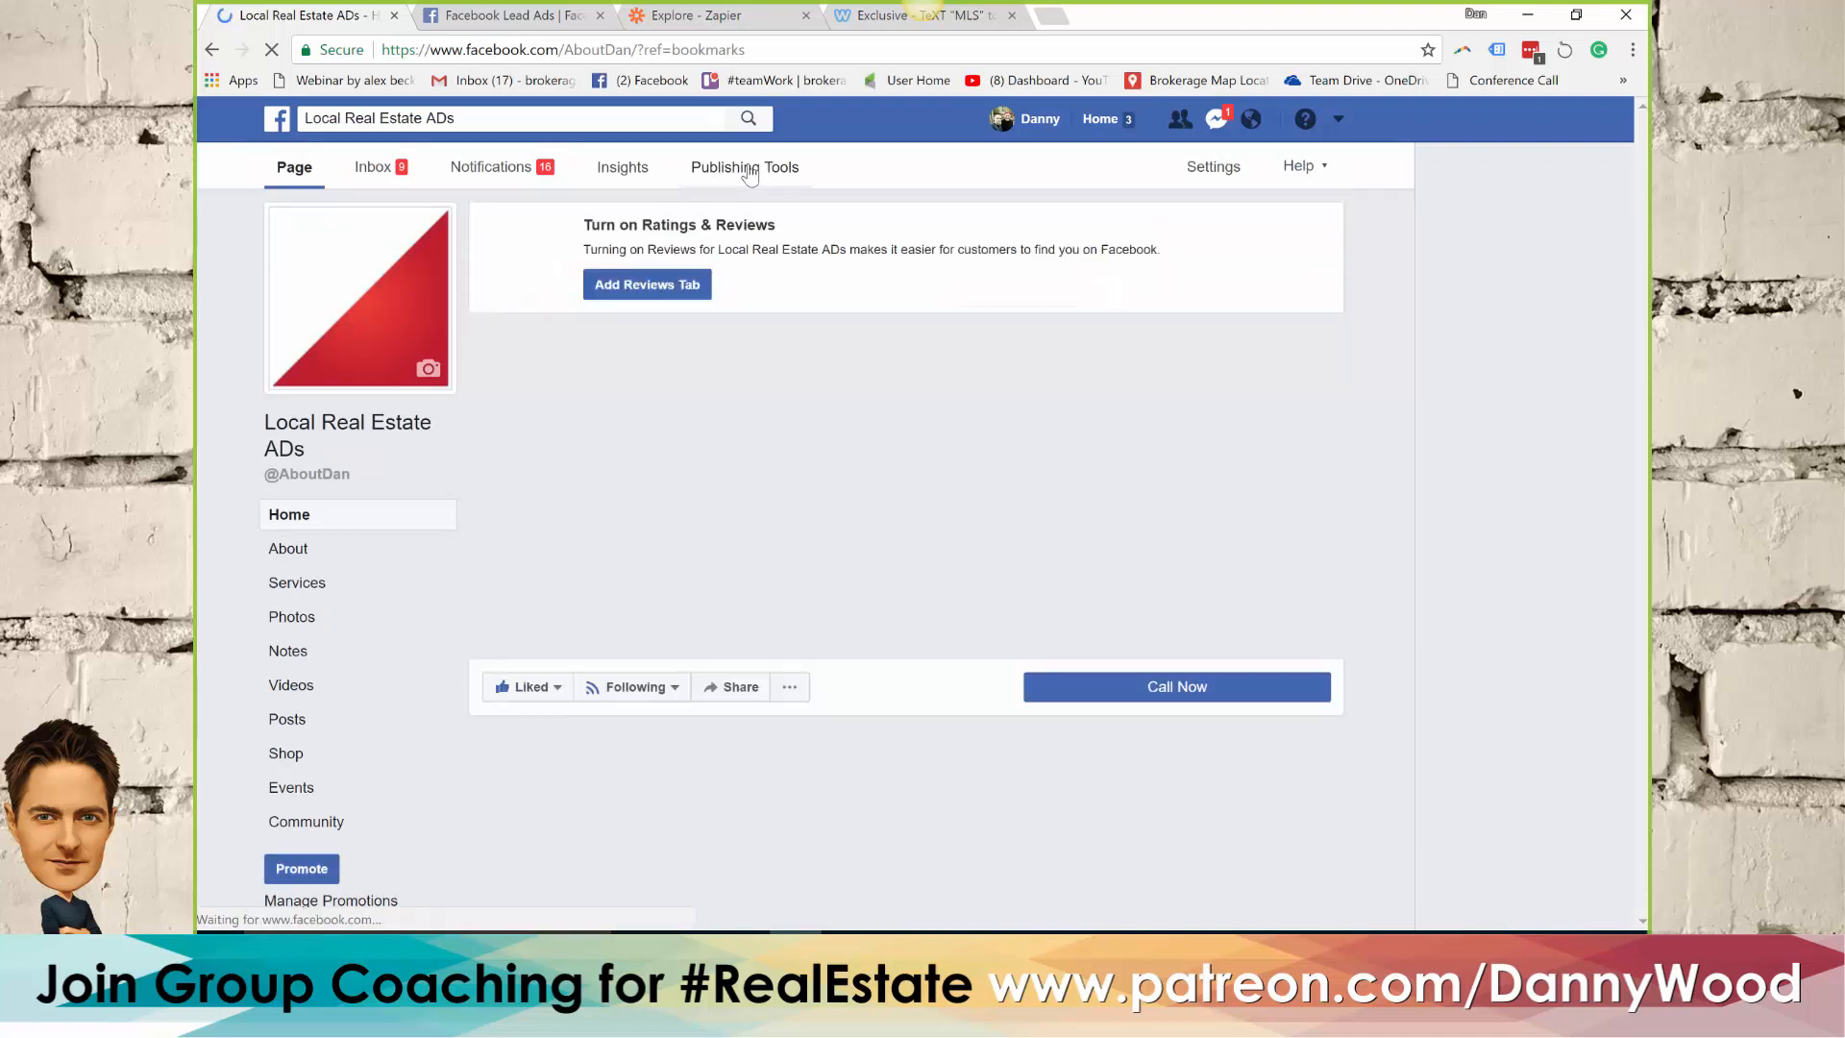
{"action": "left_click", "coordinate": [748, 171]}
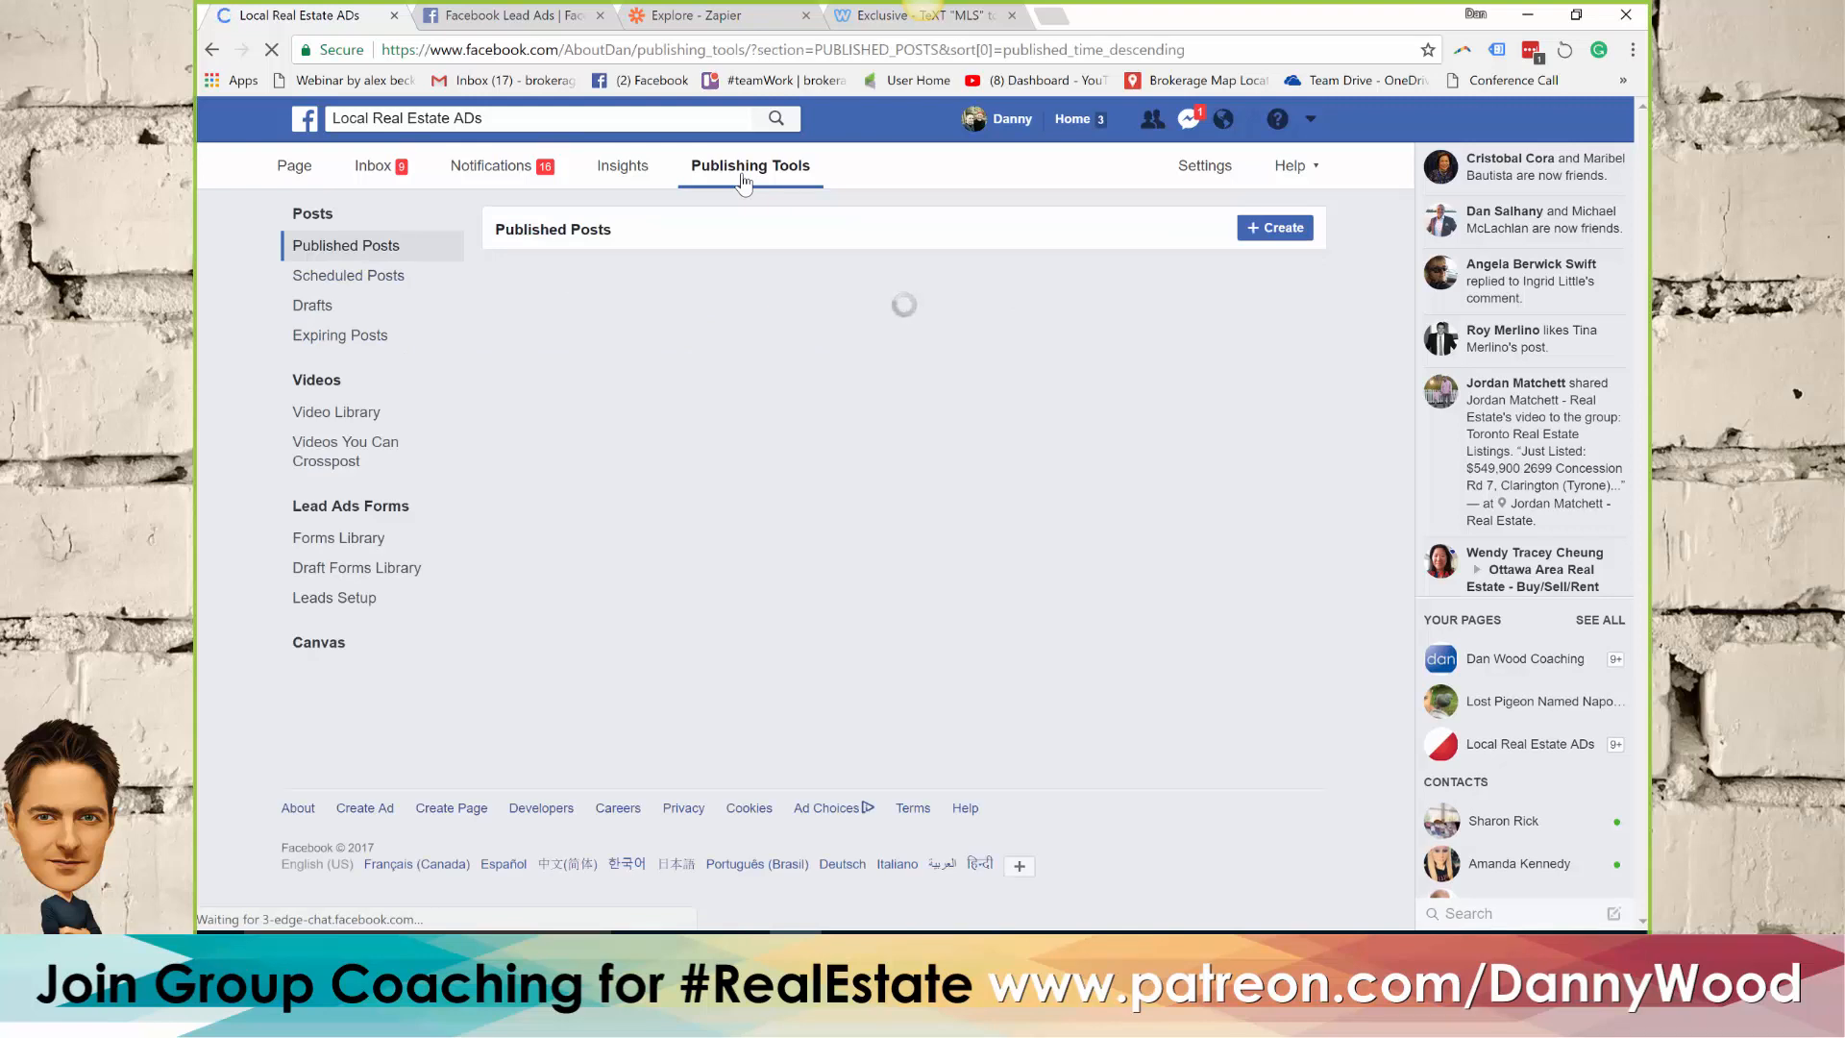
{"action": "left_click", "coordinate": [366, 516]}
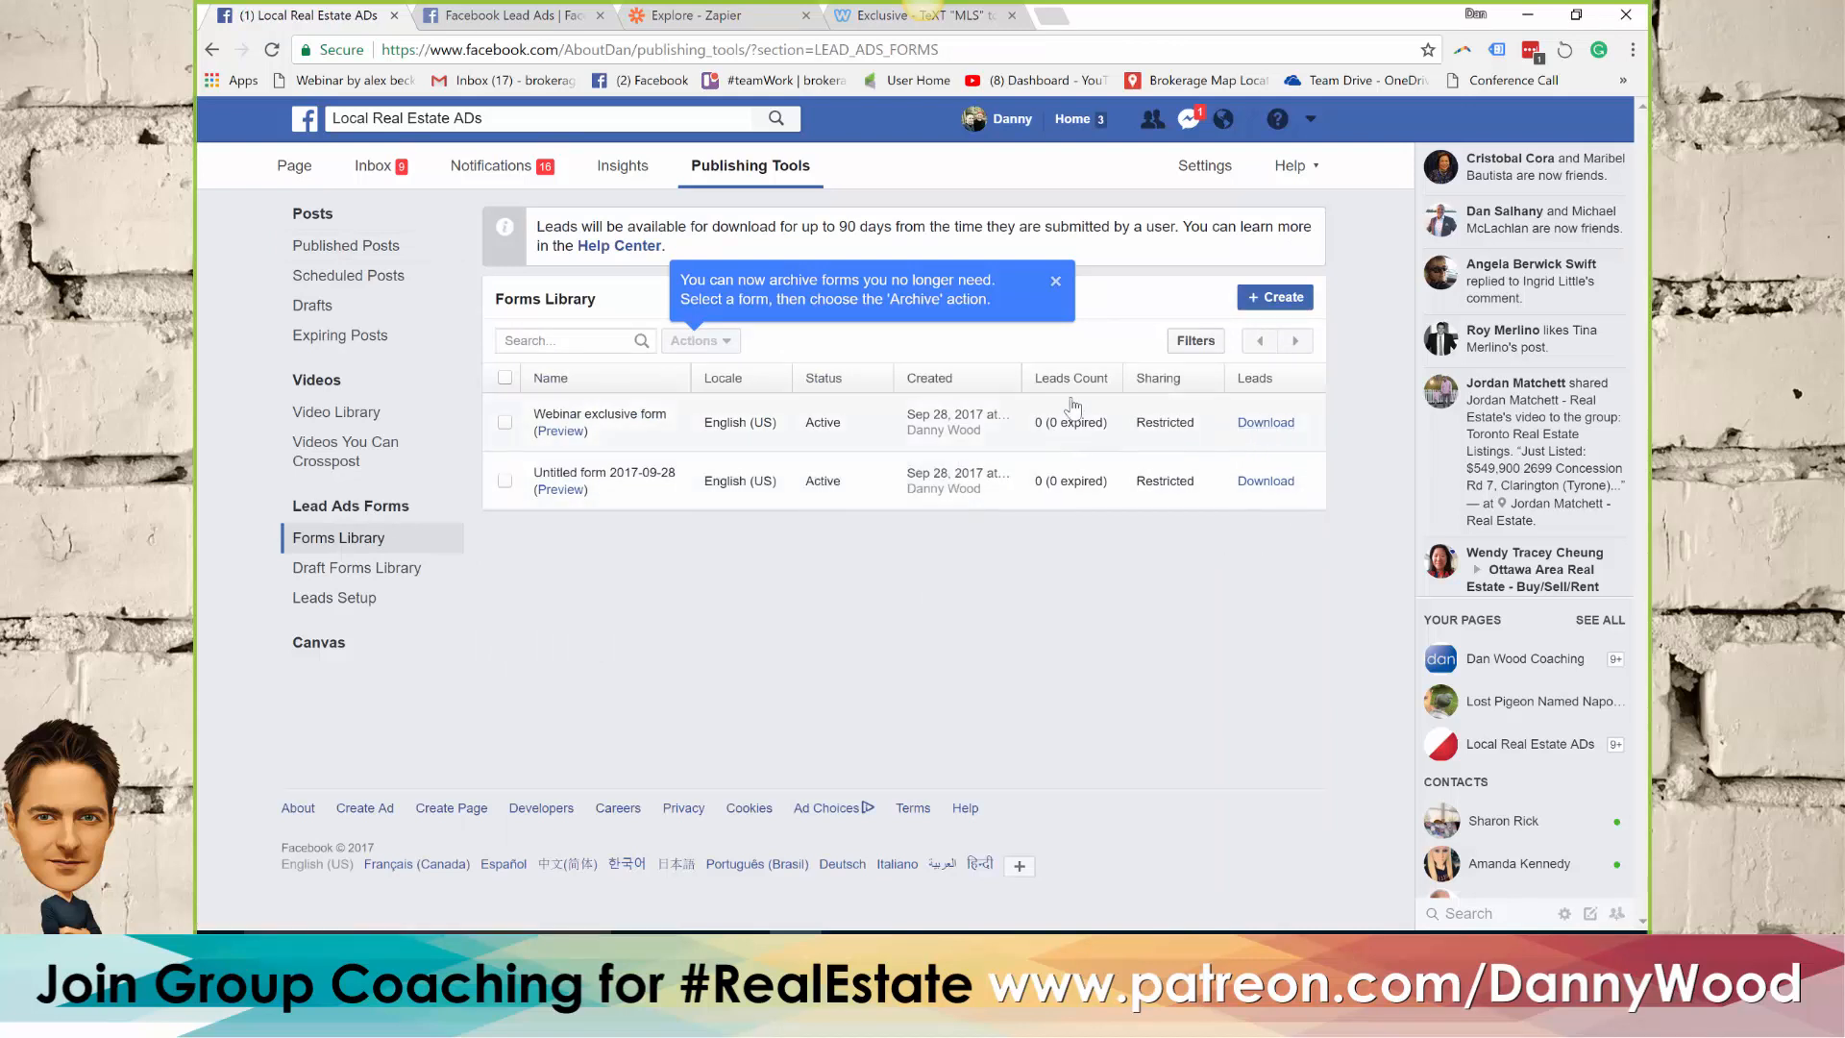
{"action": "mouse_move", "coordinate": [1058, 437]}
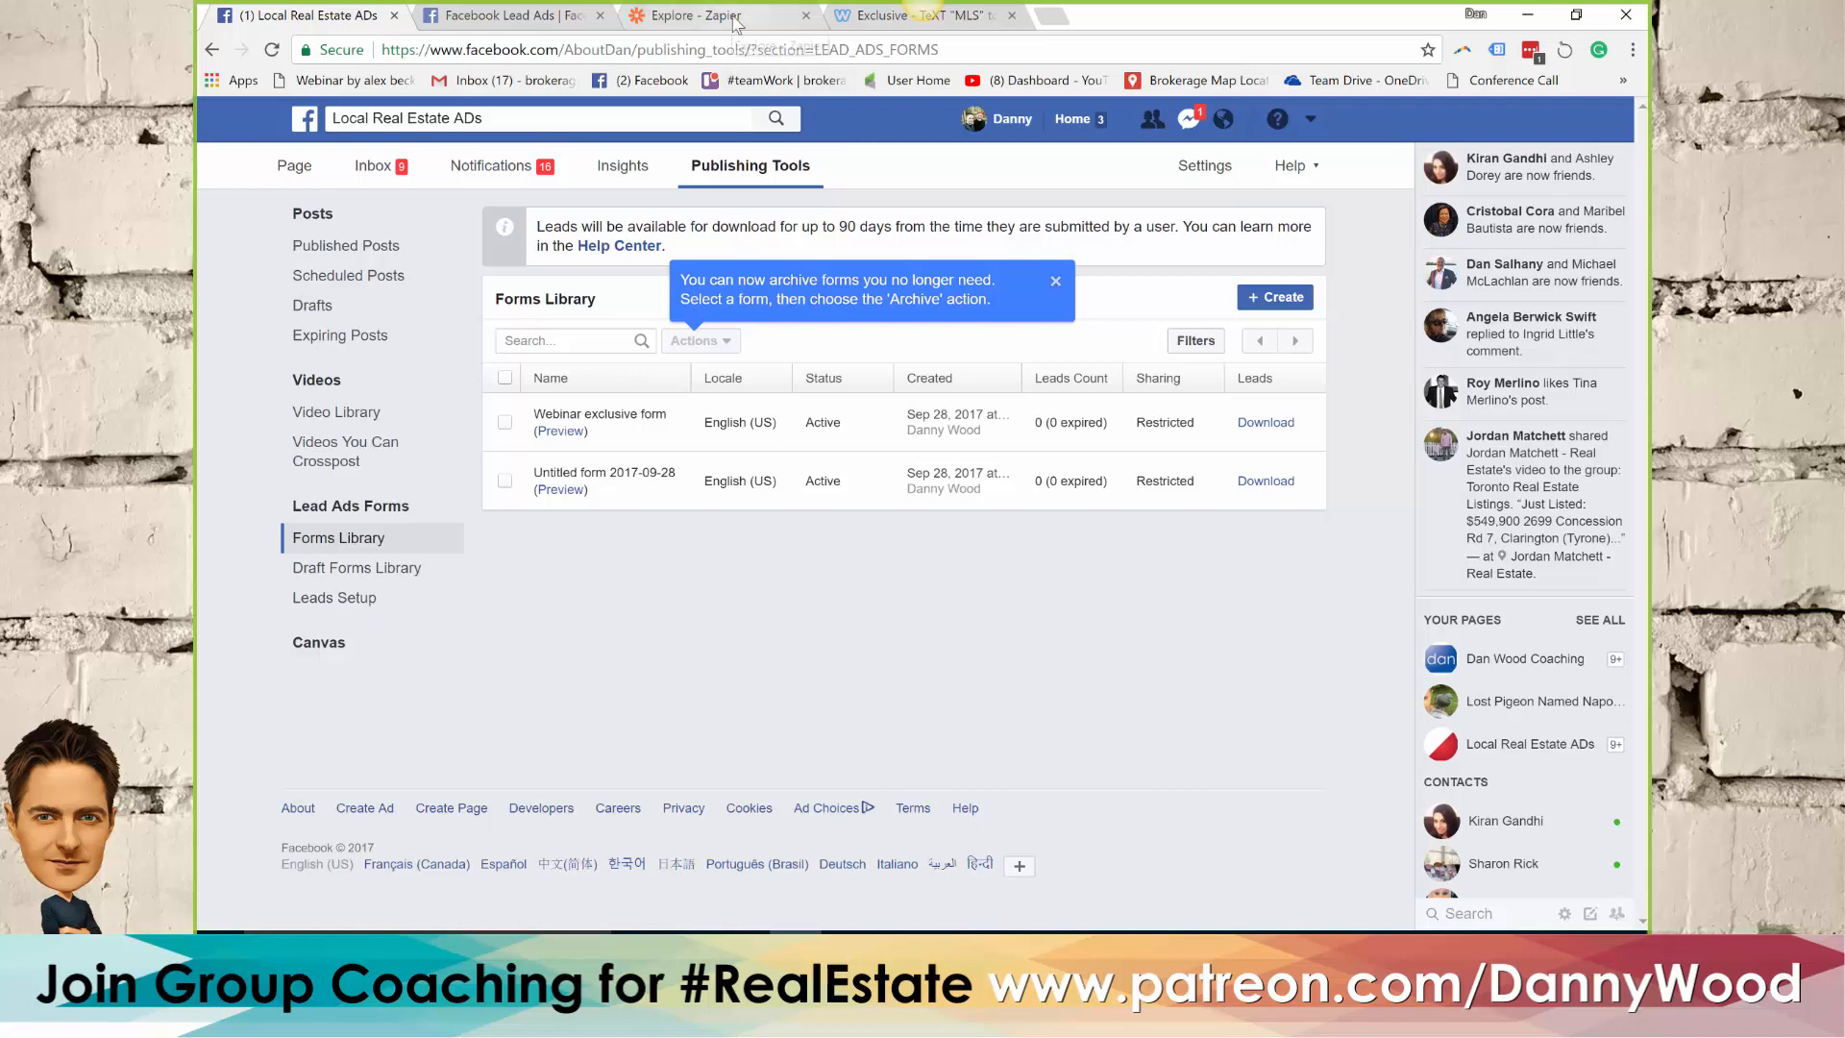
{"action": "left_click", "coordinate": [900, 950]}
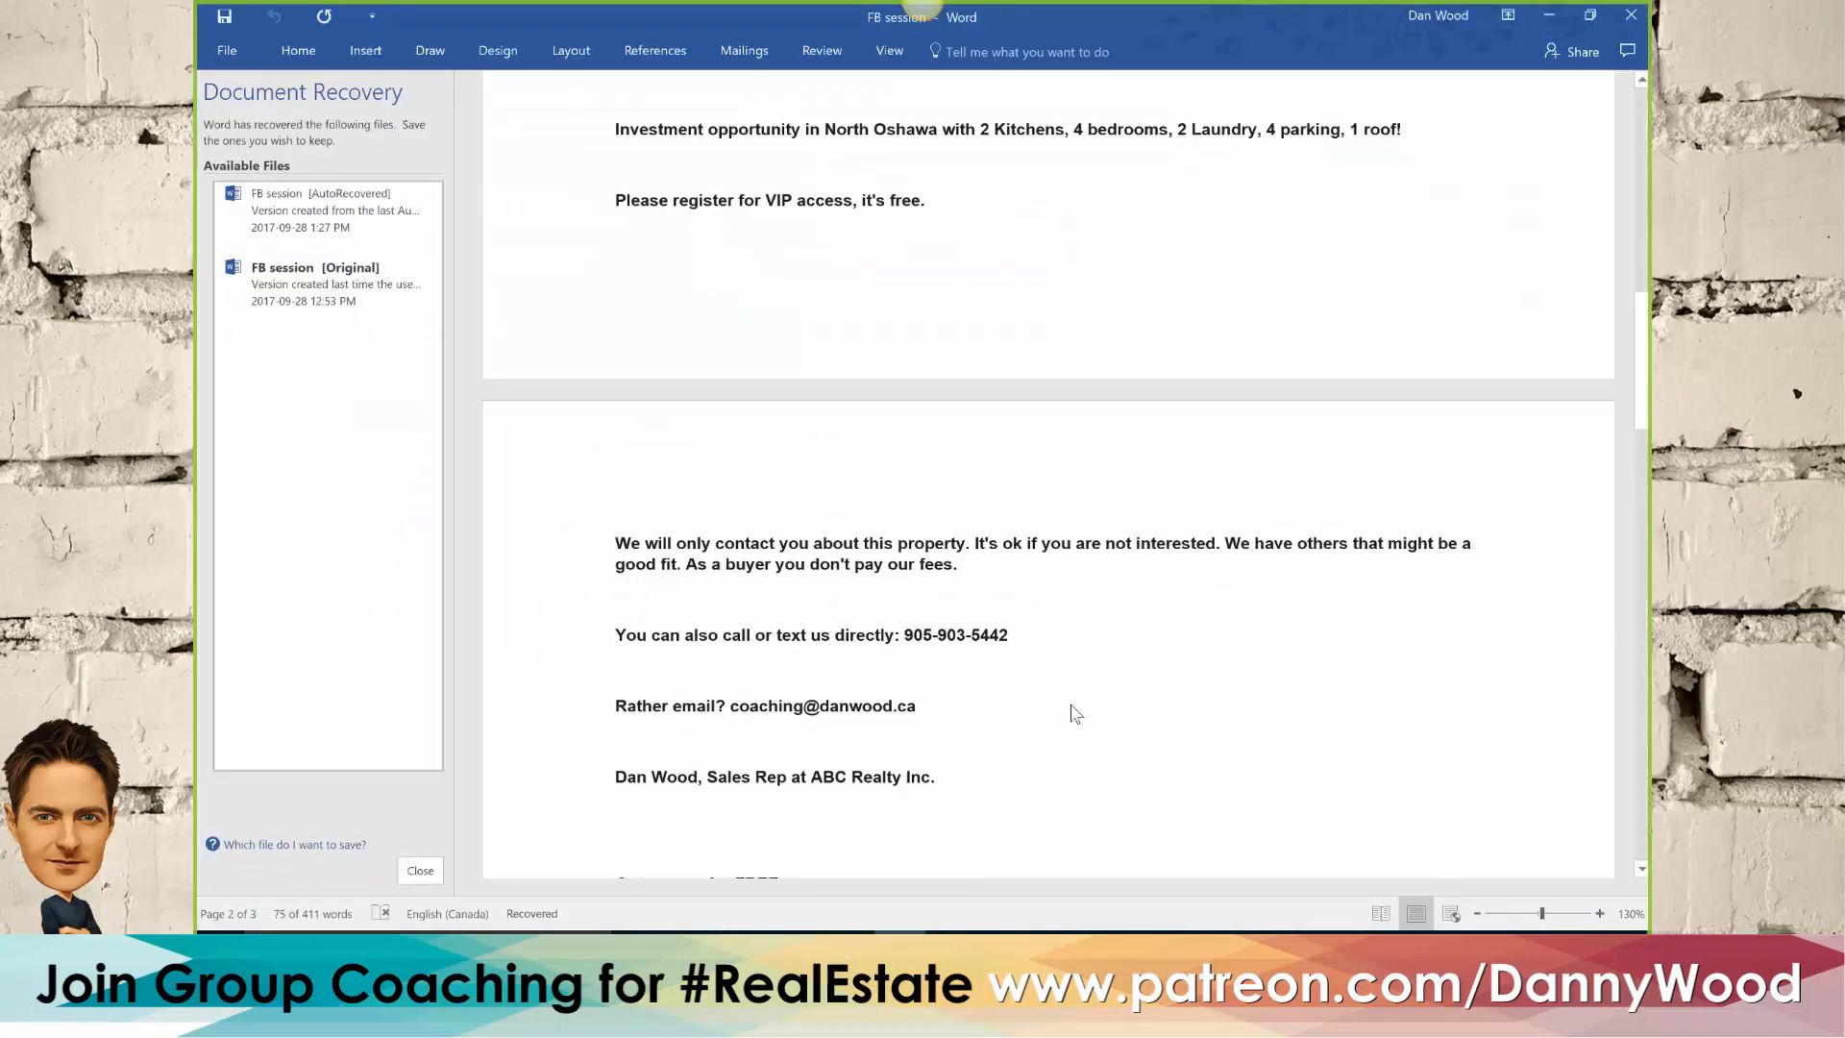
{"action": "left_click", "coordinate": [1058, 702]}
{"action": "scroll", "coordinate": [1048, 663], "scroll_direction": "up", "scroll_amount": 10}
{"action": "scroll", "coordinate": [1046, 637], "scroll_direction": "up", "scroll_amount": 2}
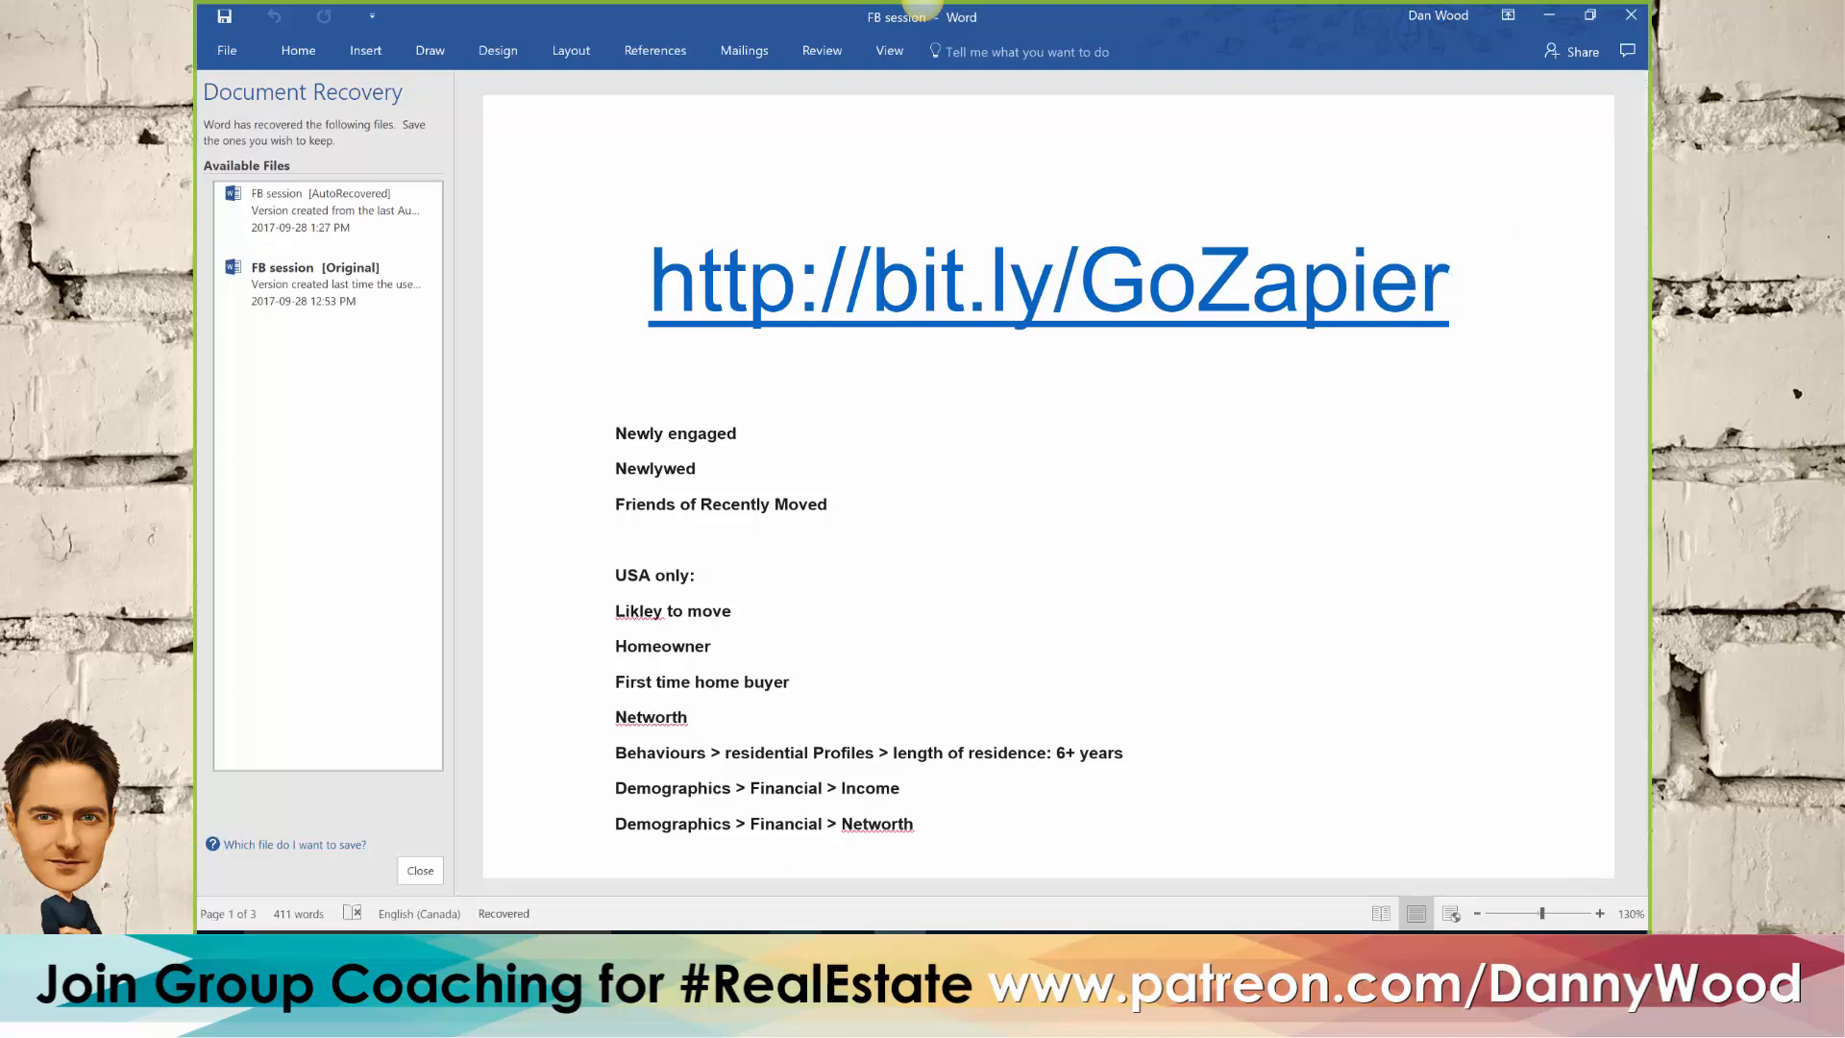
Switch to Zapier's Explore page in the browser and clear the "email" app search, keeping Facebook Lead Ads selected
{"action": "left_click", "coordinate": [796, 948]}
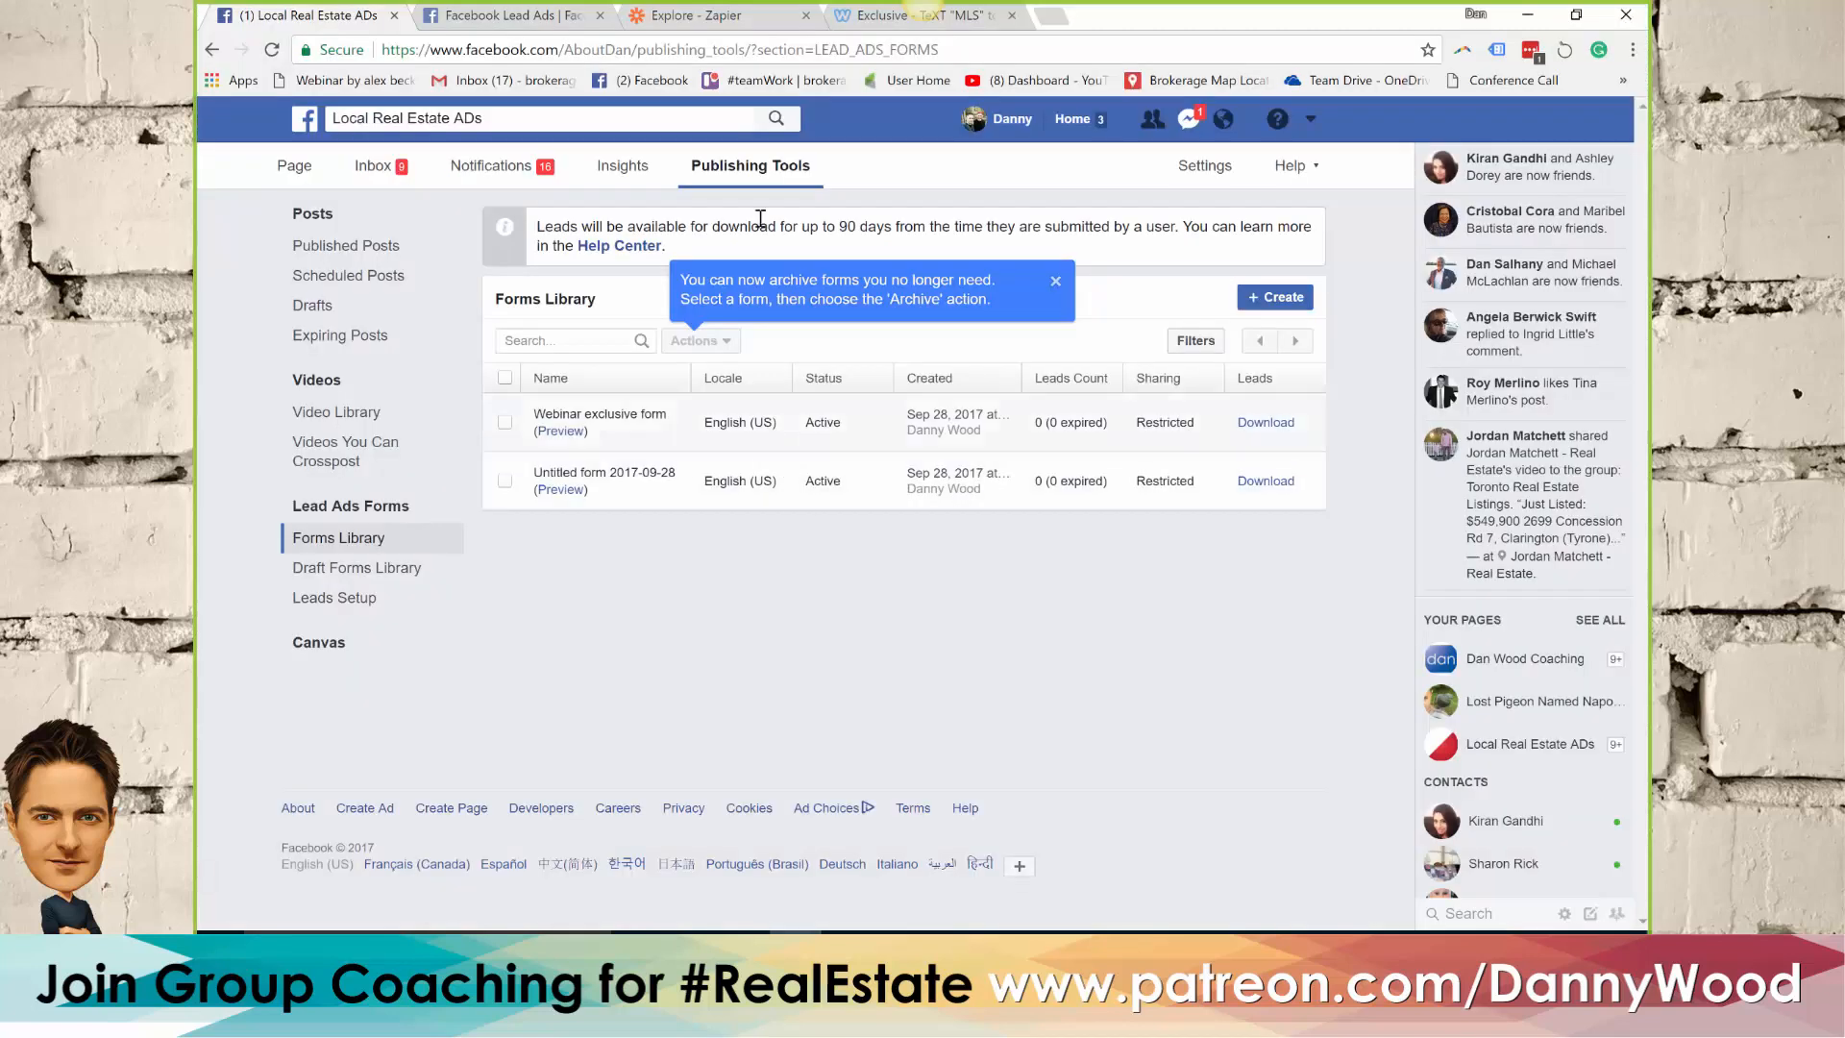
{"action": "left_click", "coordinate": [716, 17]}
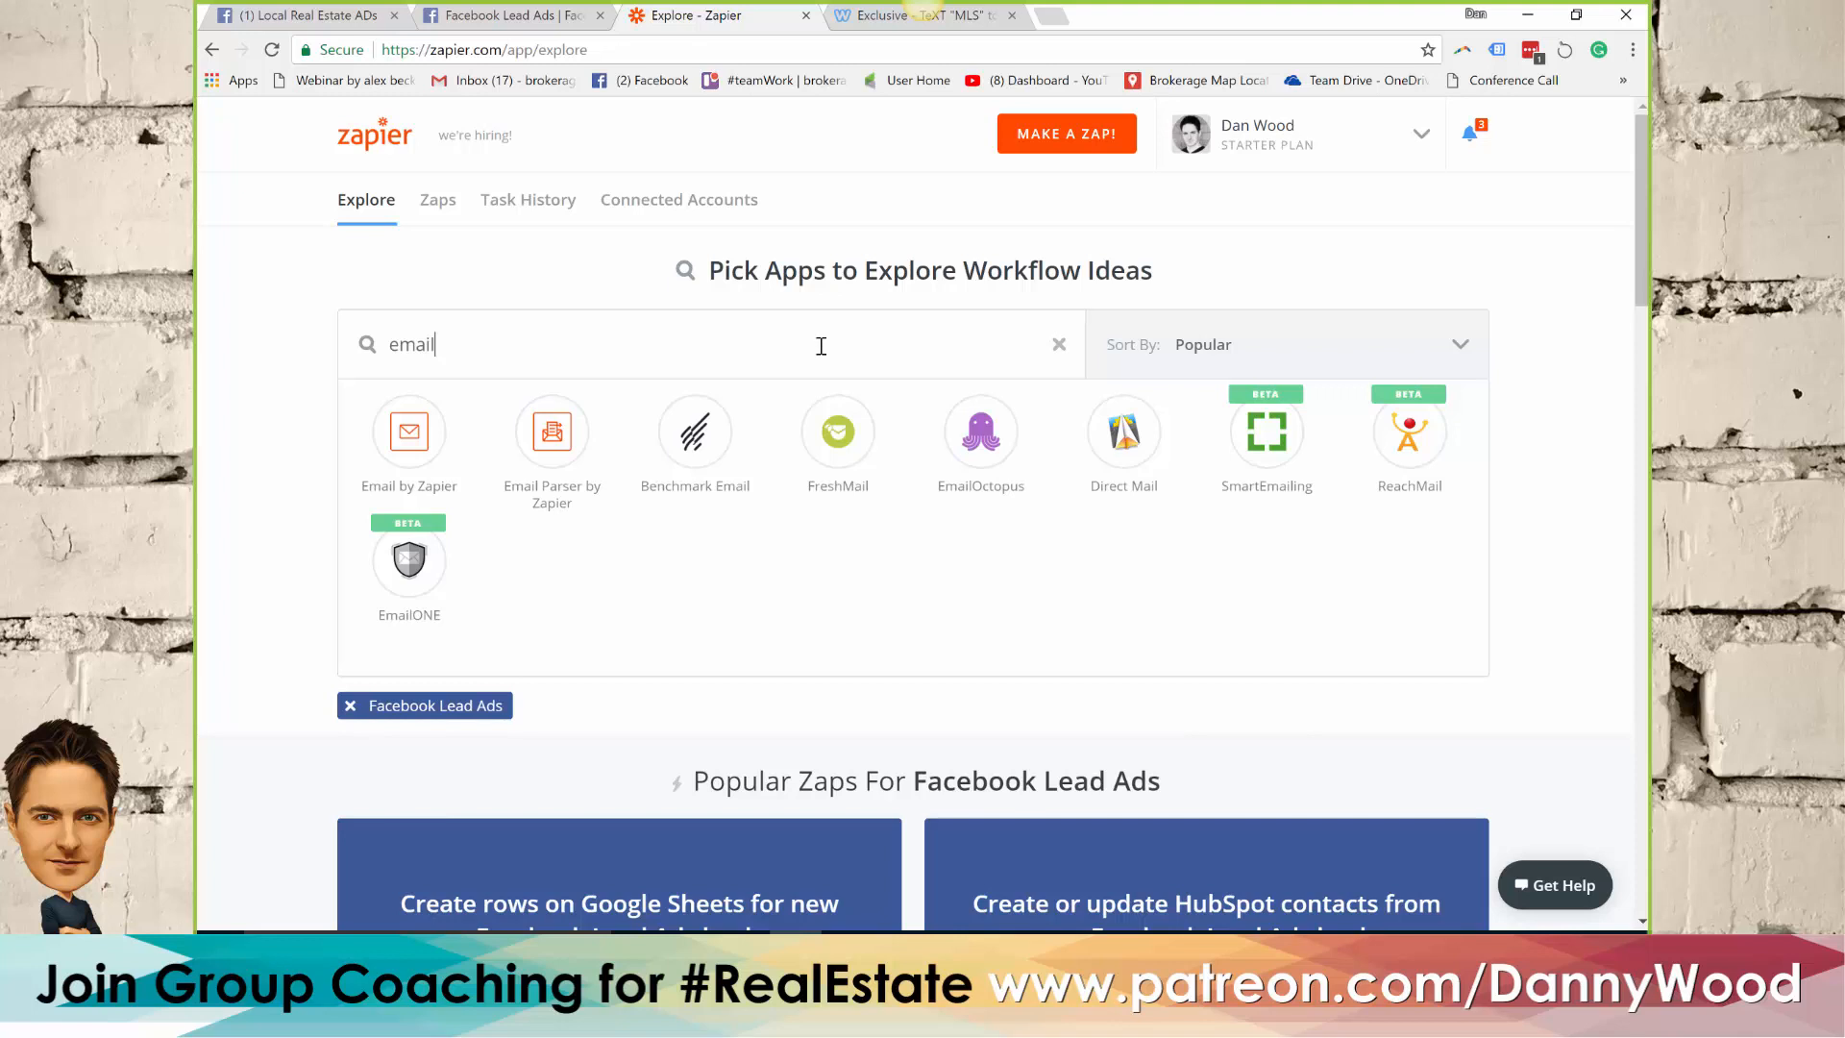
{"action": "left_click", "coordinate": [1059, 346]}
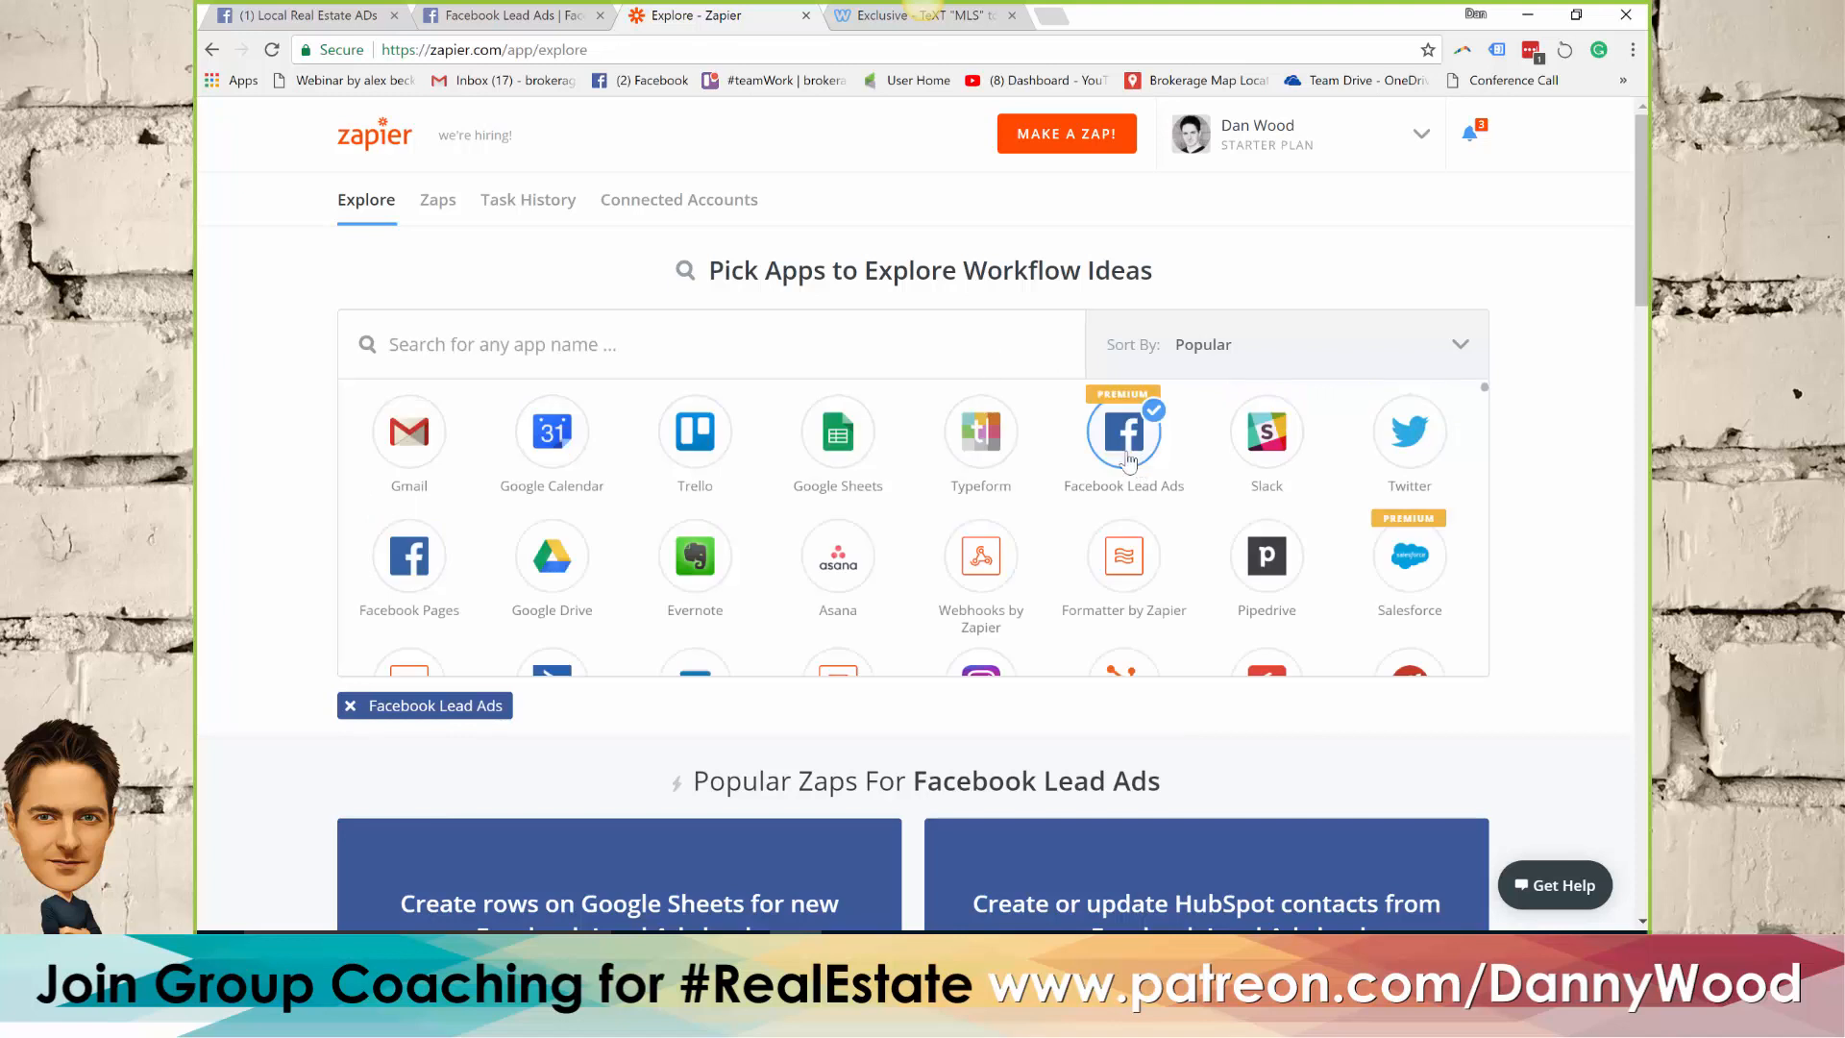
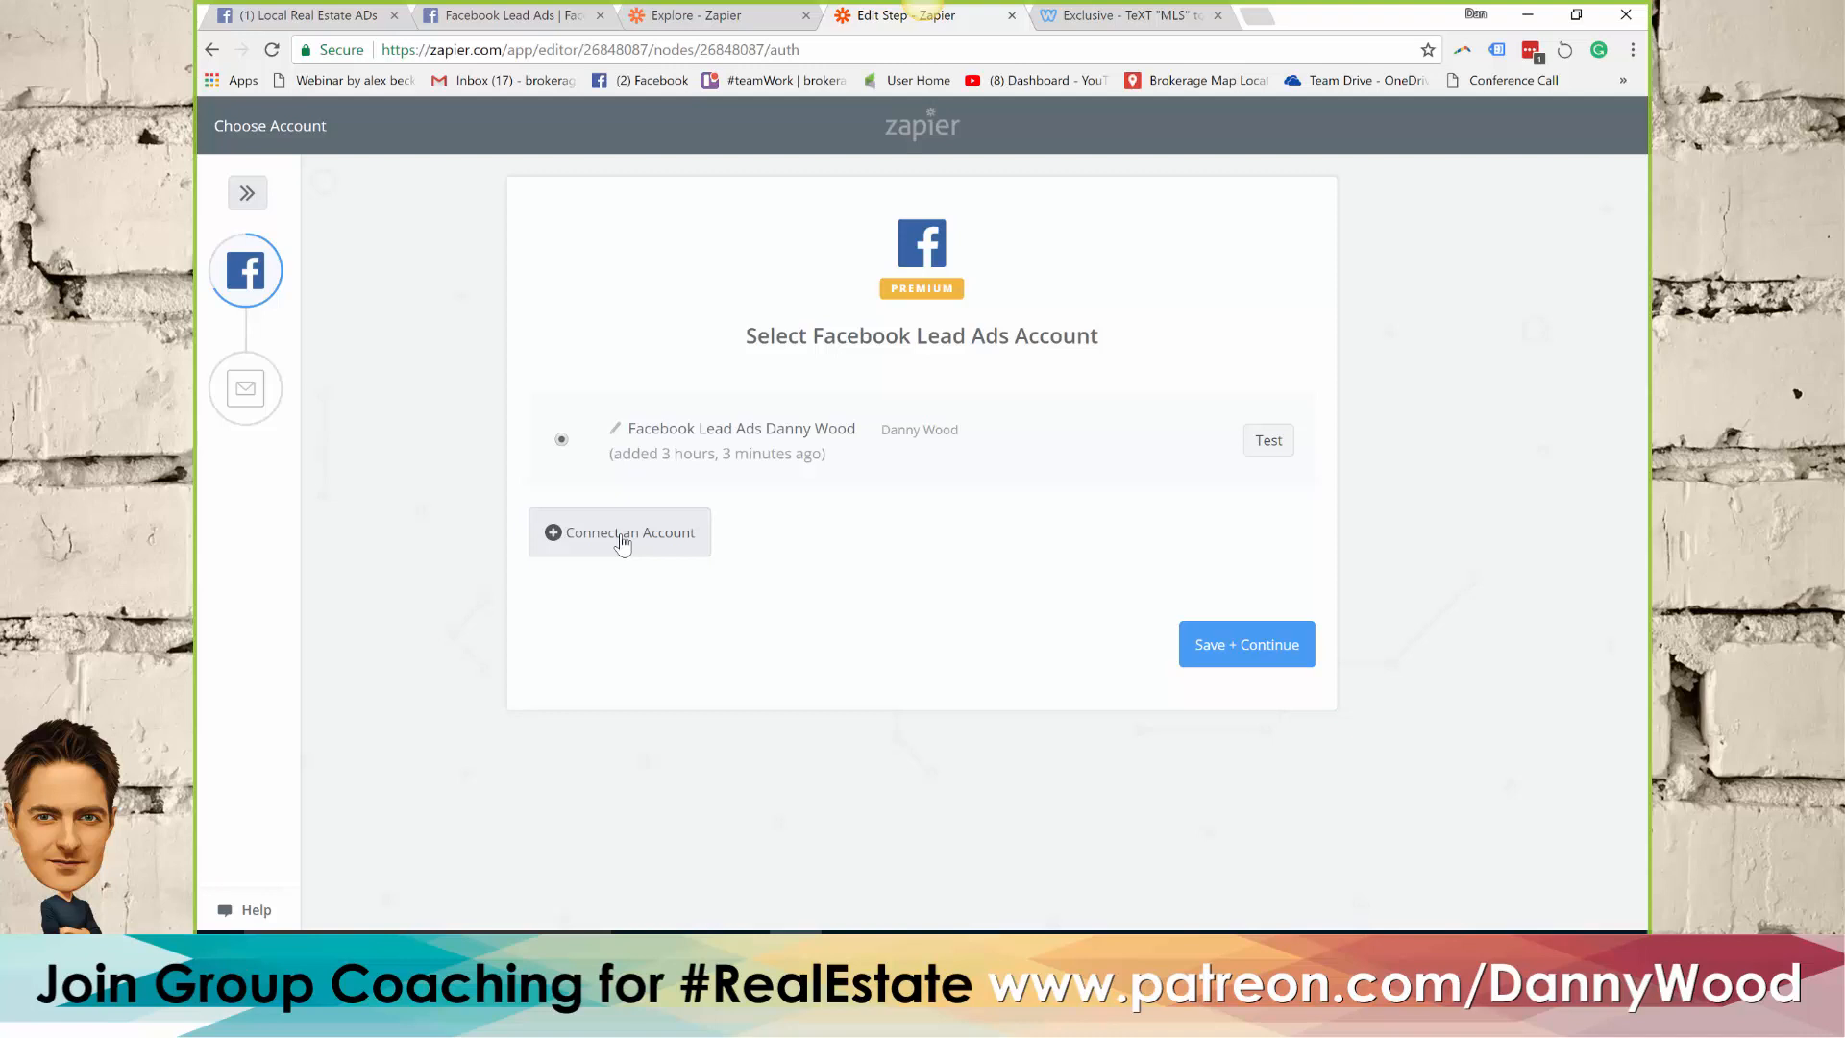
Keep the connected Facebook Lead Ads account and set the trigger's page to Local Real Estate ADs and form to Webinar exclusive form
{"action": "left_click", "coordinate": [1251, 657]}
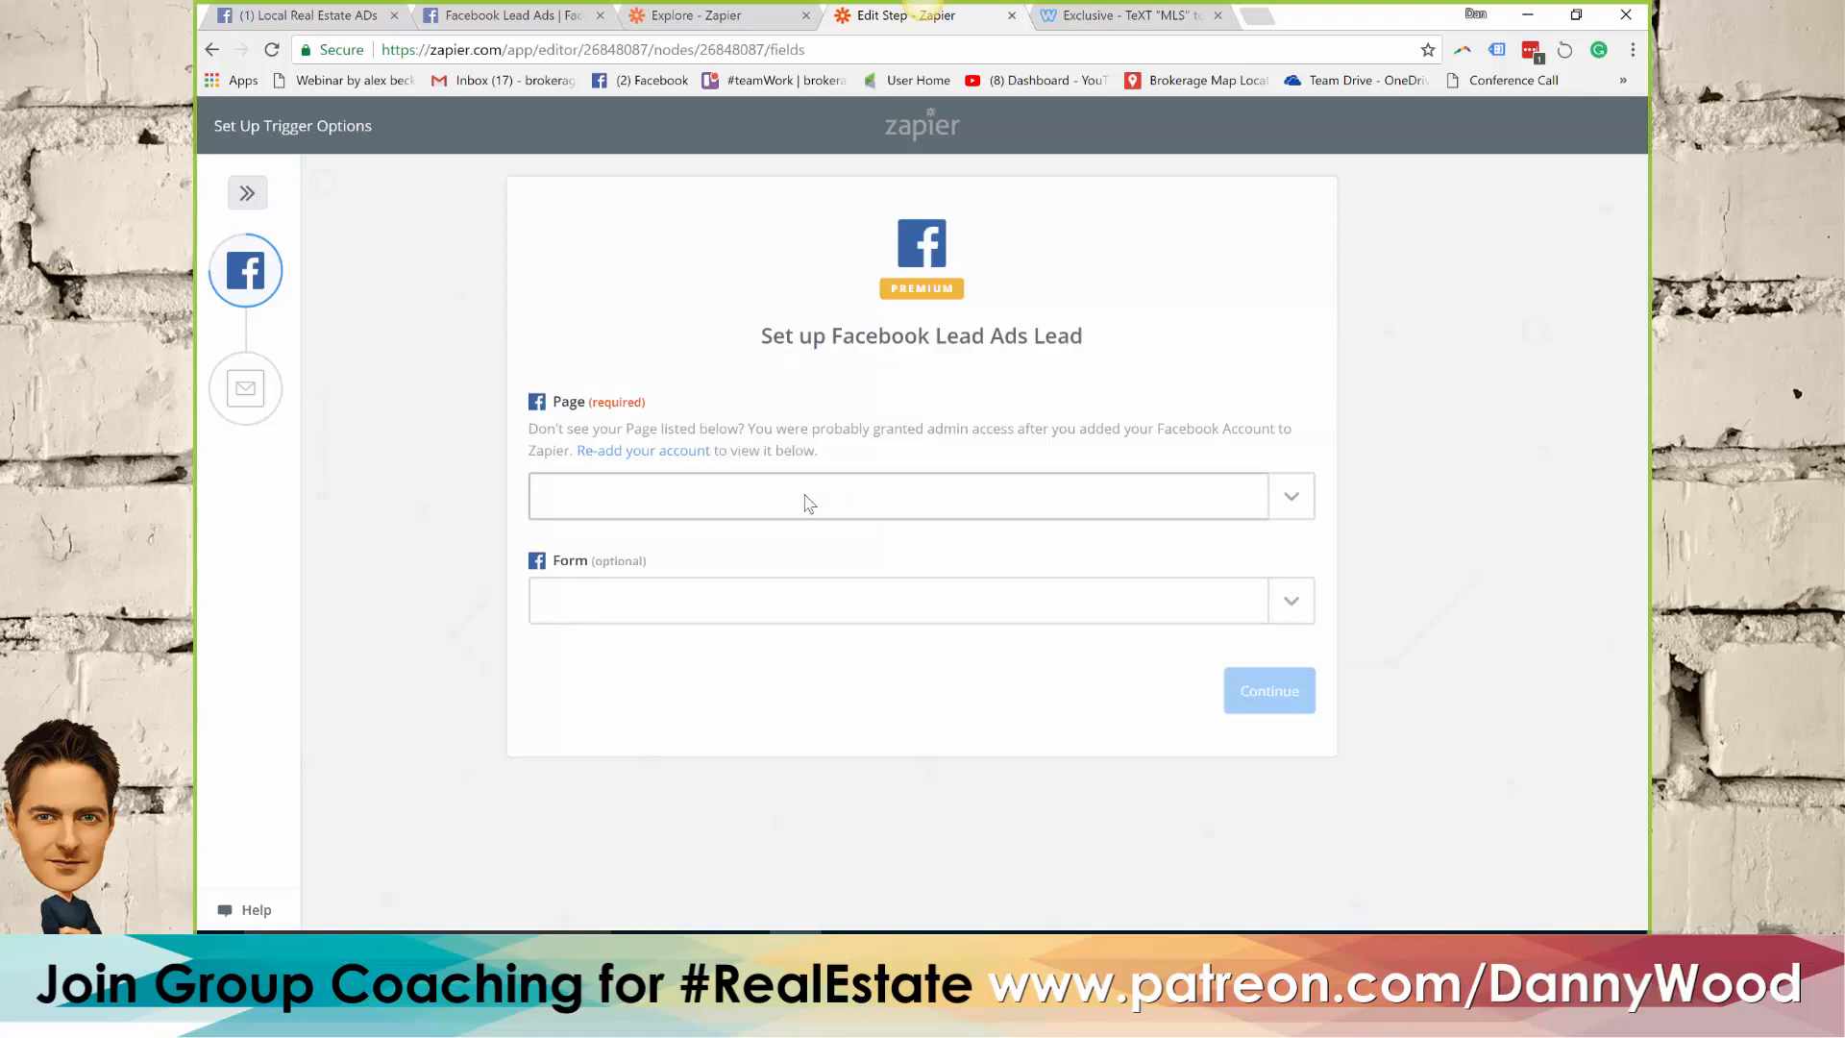
{"action": "left_click", "coordinate": [809, 501]}
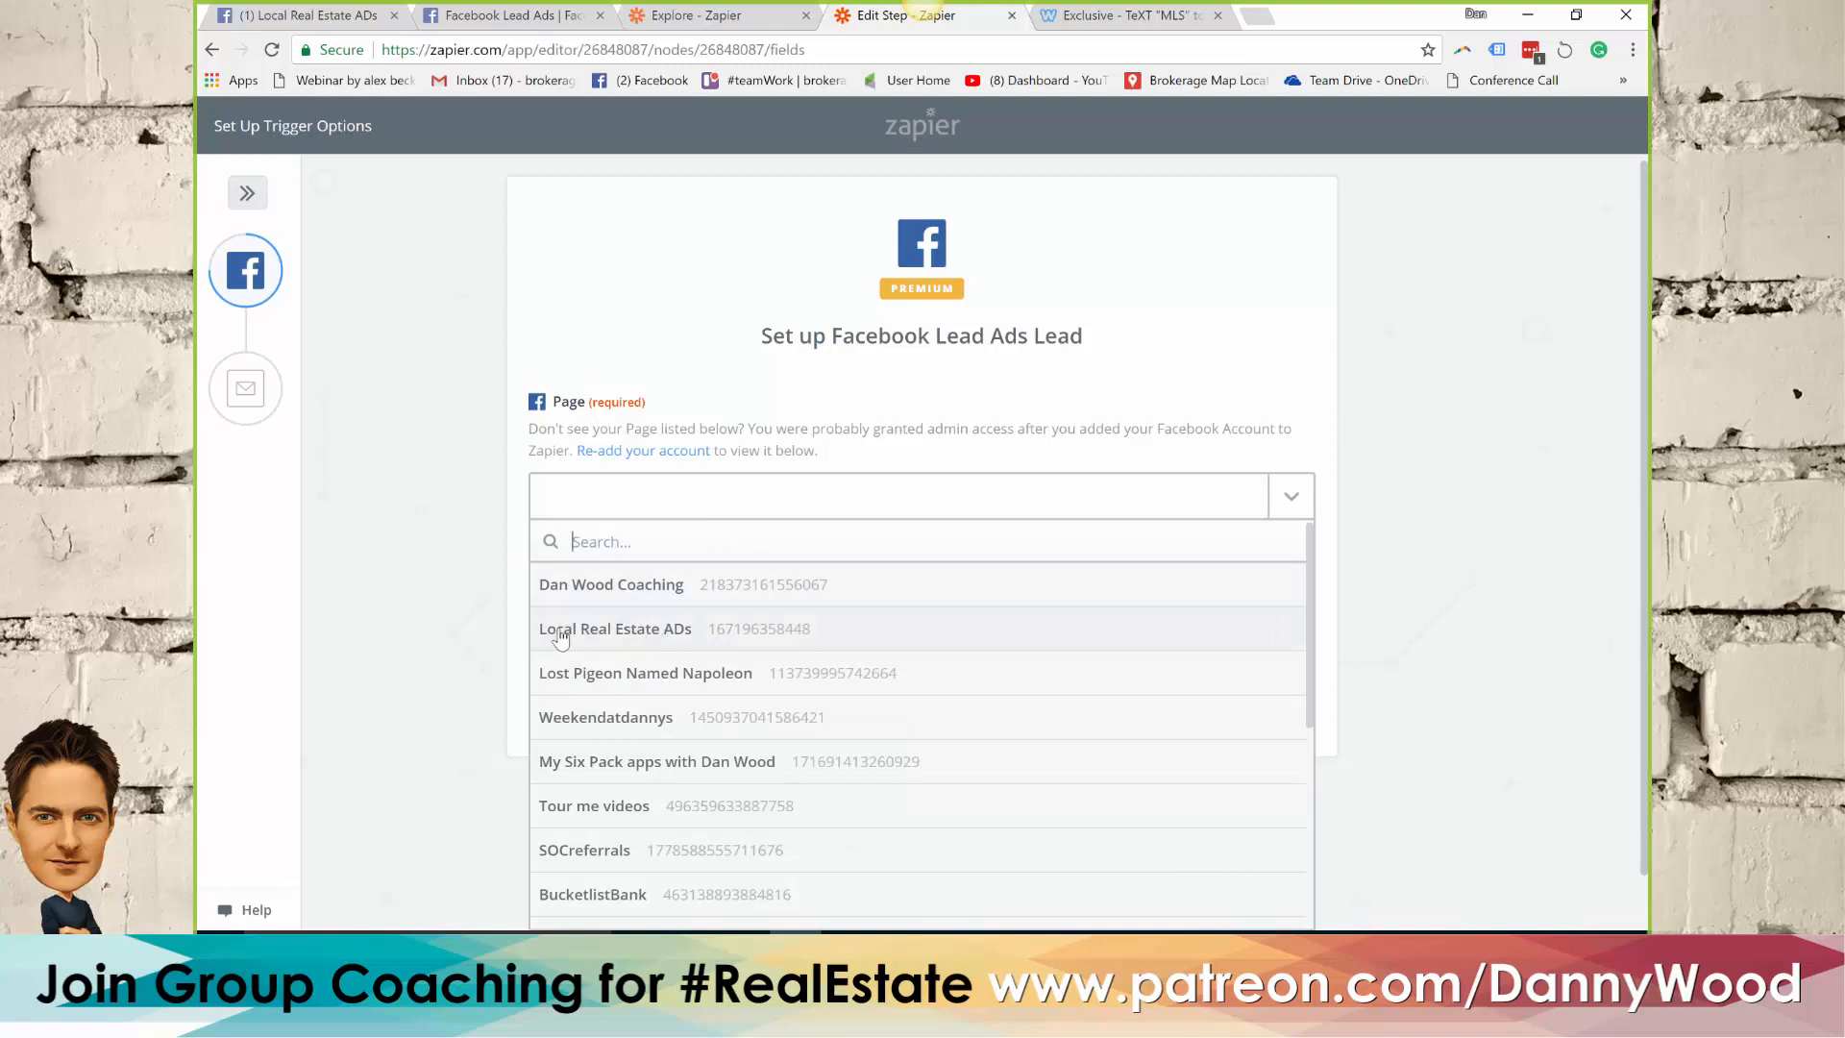
{"action": "left_click", "coordinate": [660, 631]}
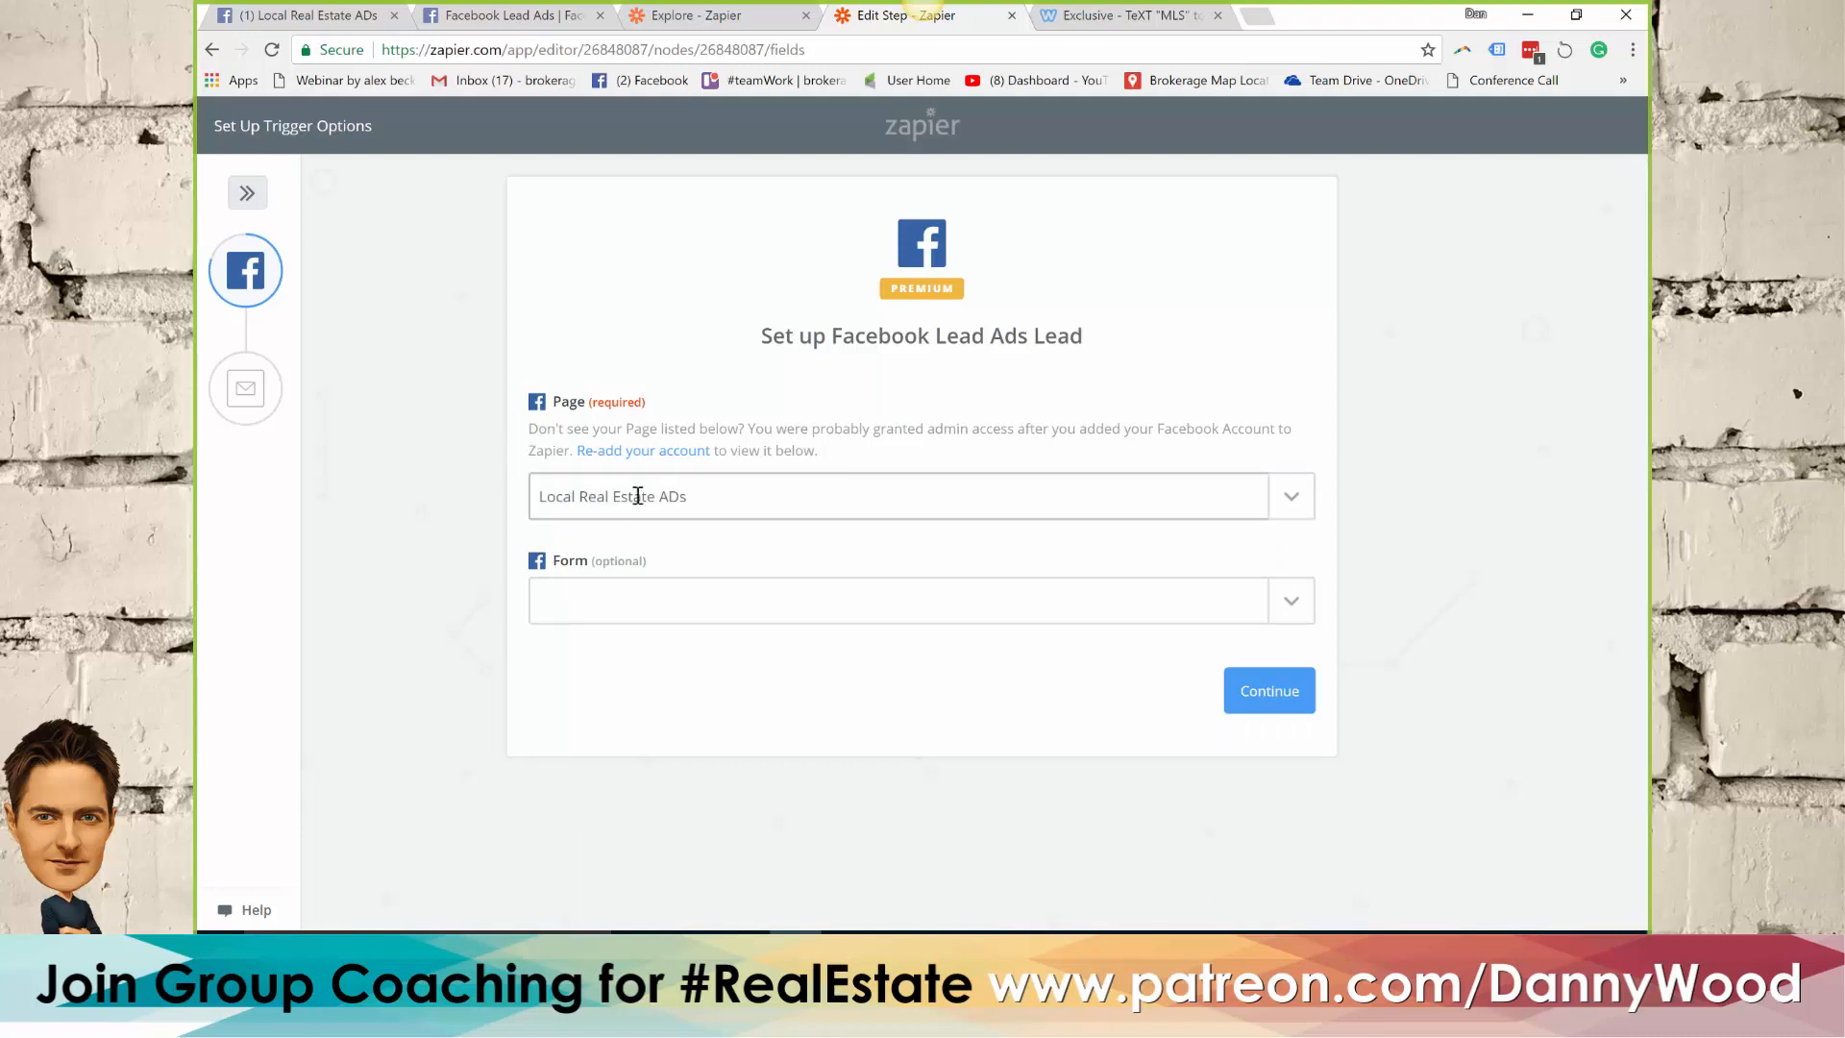
{"action": "left_click", "coordinate": [613, 601]}
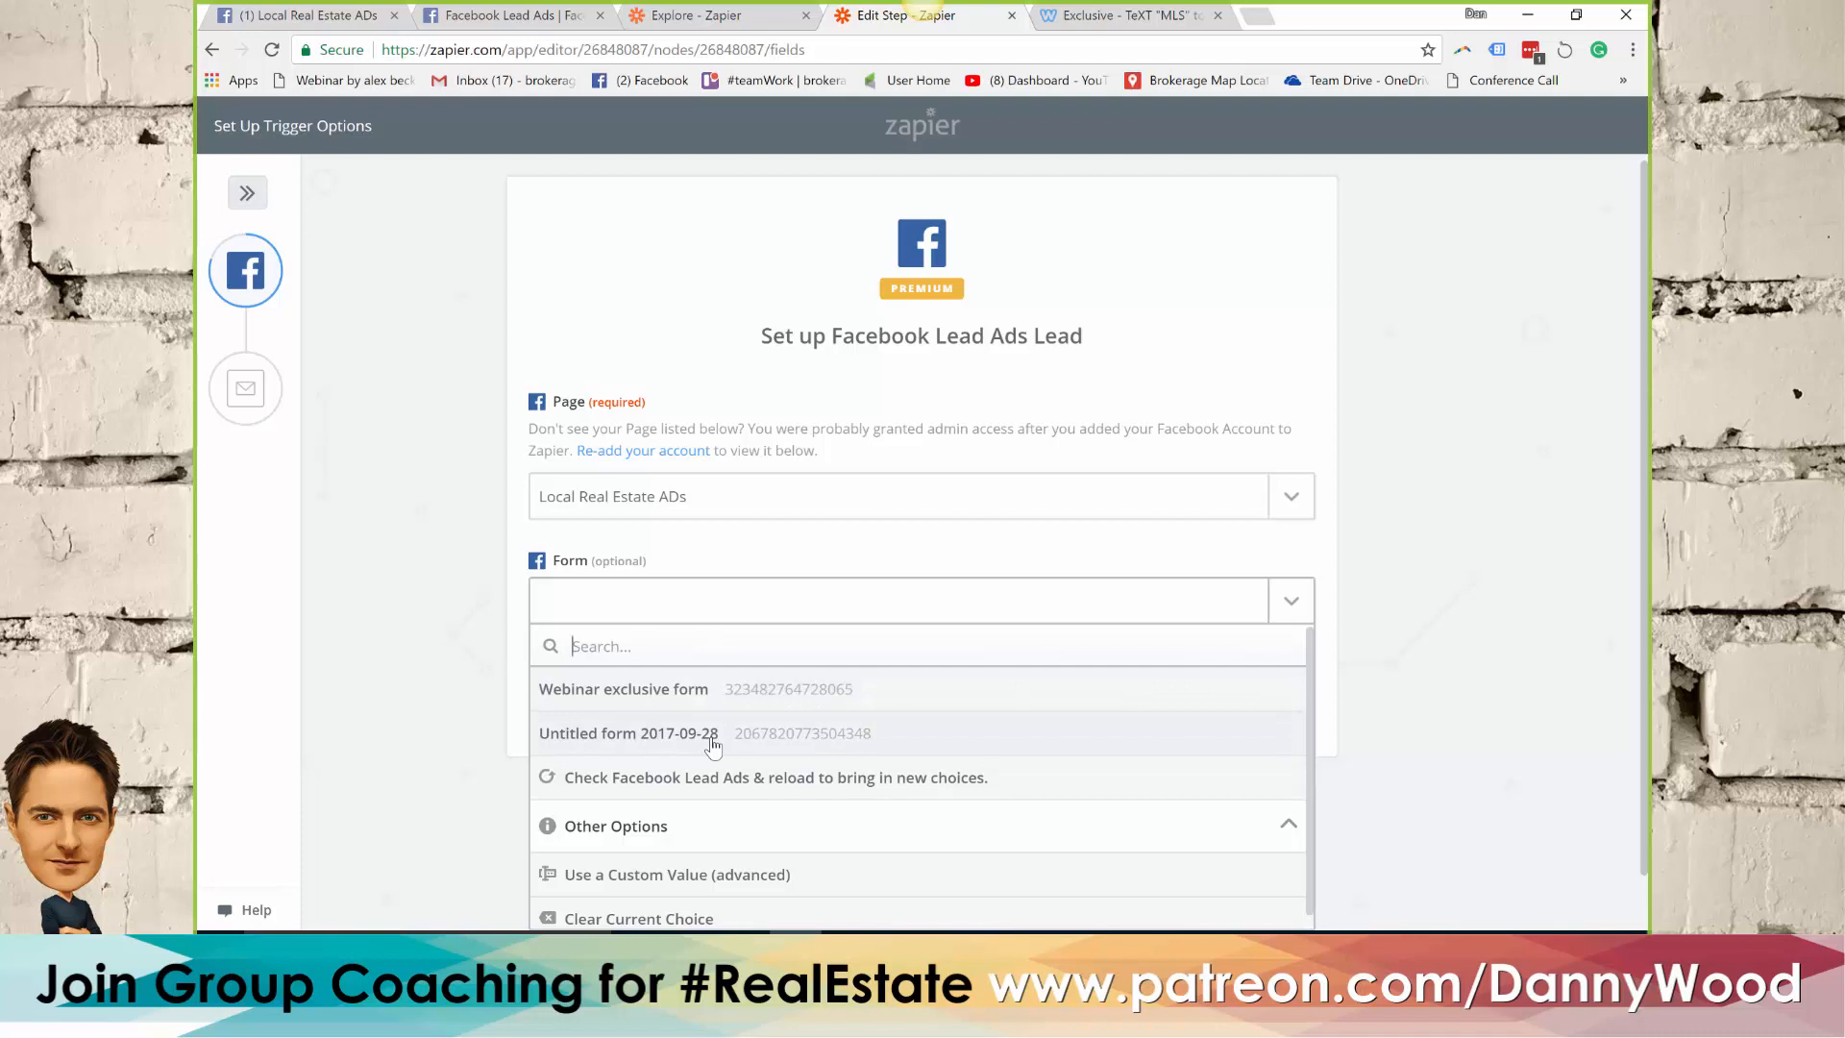
{"action": "left_click", "coordinate": [627, 692]}
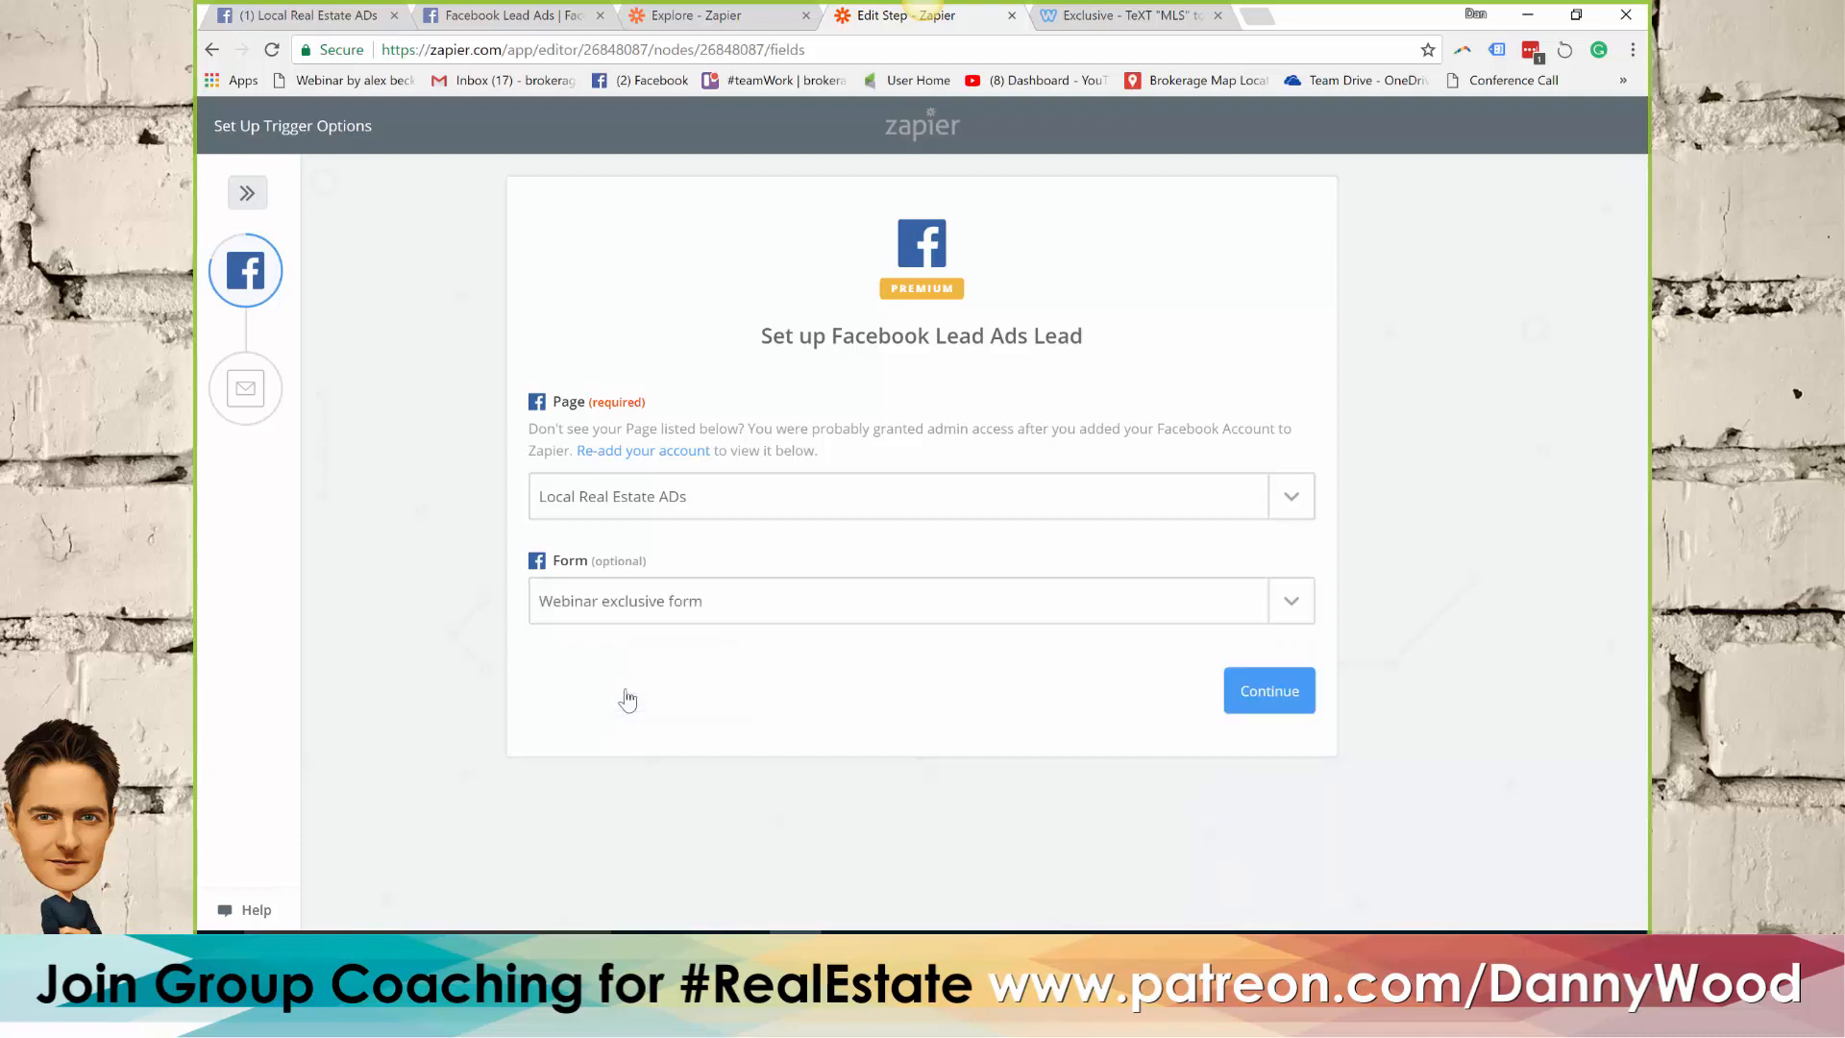
{"action": "left_click", "coordinate": [1269, 693]}
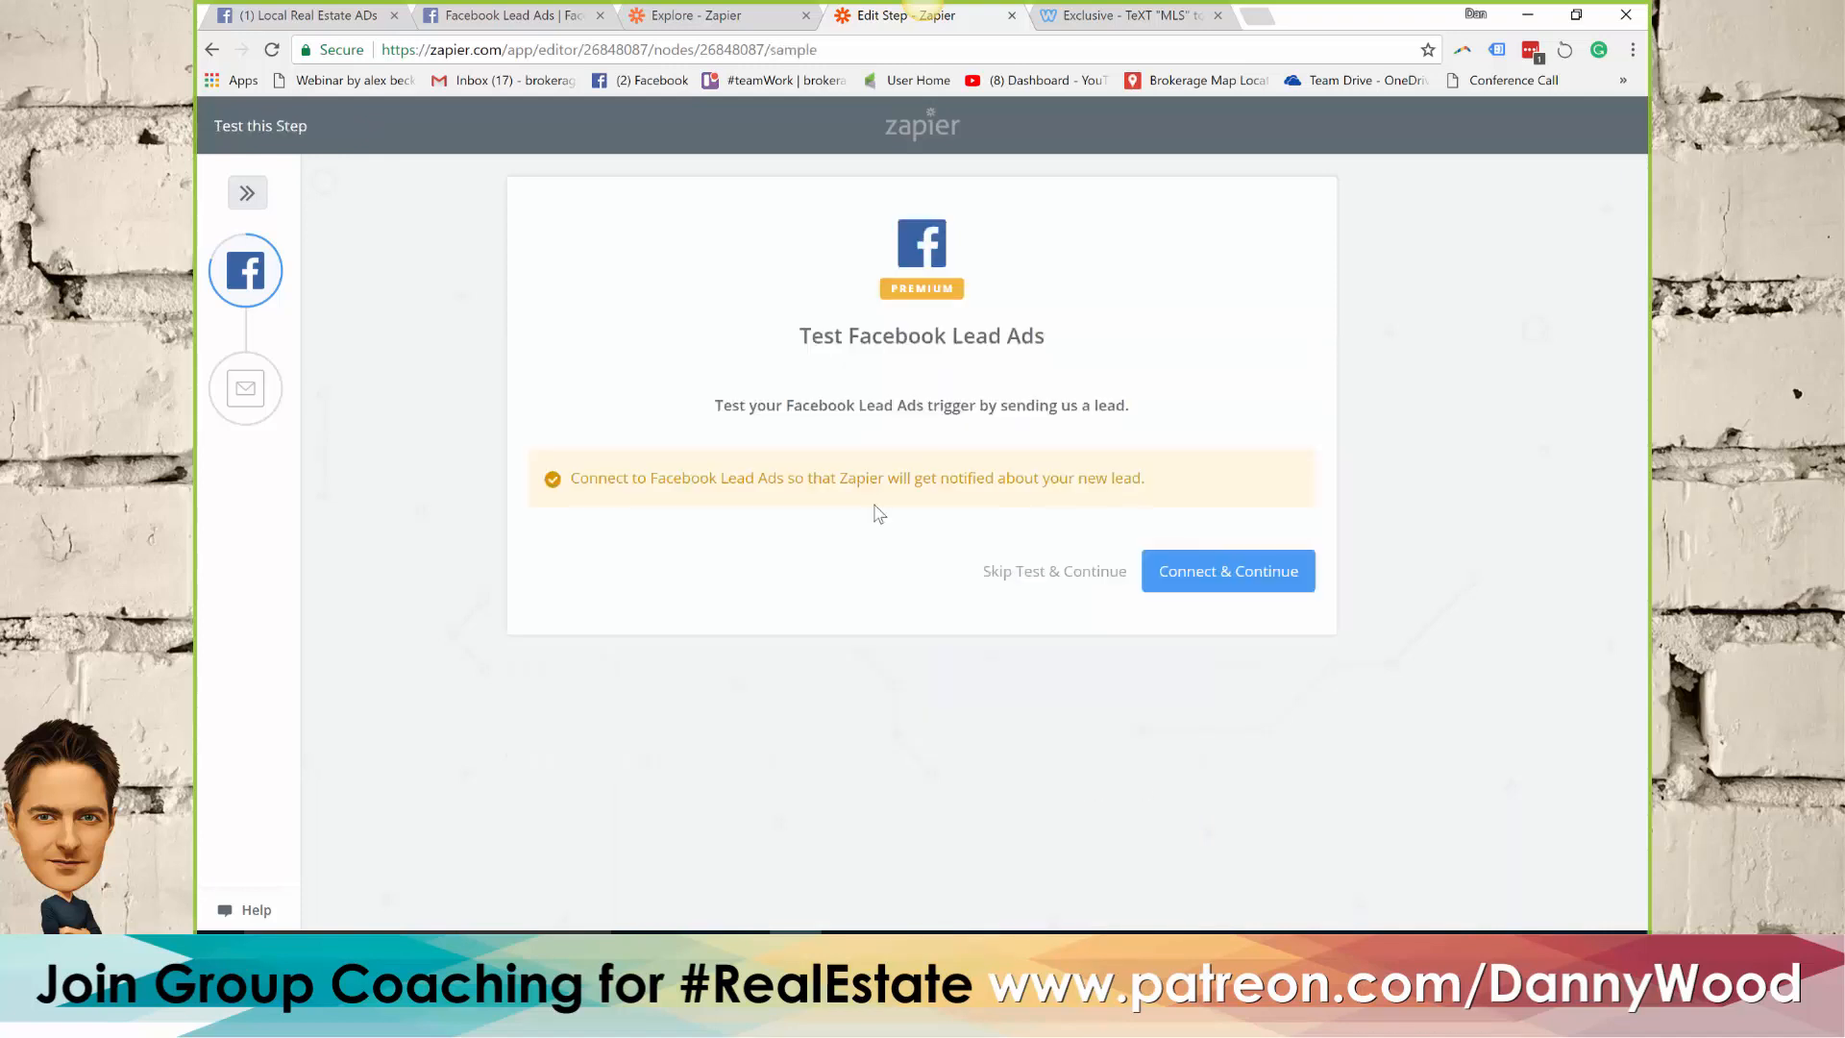
Connect and test the Facebook Lead Ads trigger, and accept Send Outbound Email as the Email by Zapier action
{"action": "left_click", "coordinate": [1228, 573]}
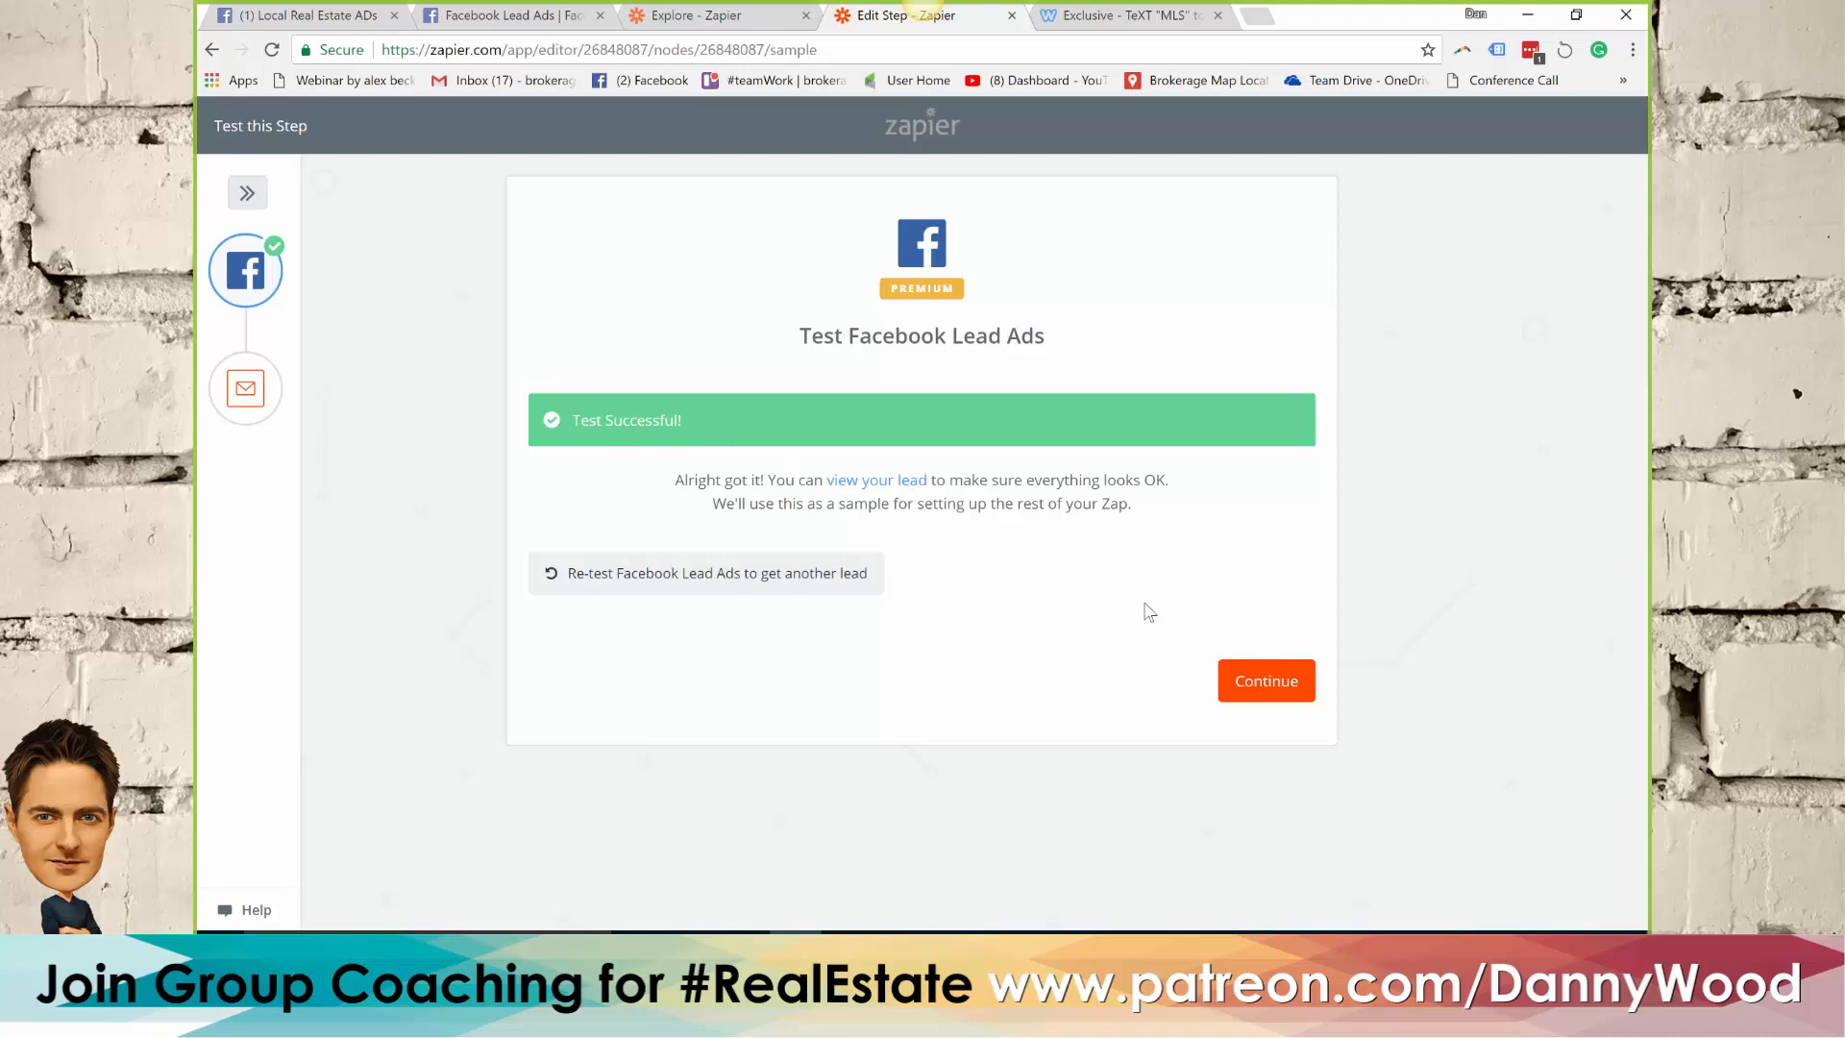
{"action": "left_click", "coordinate": [1269, 688]}
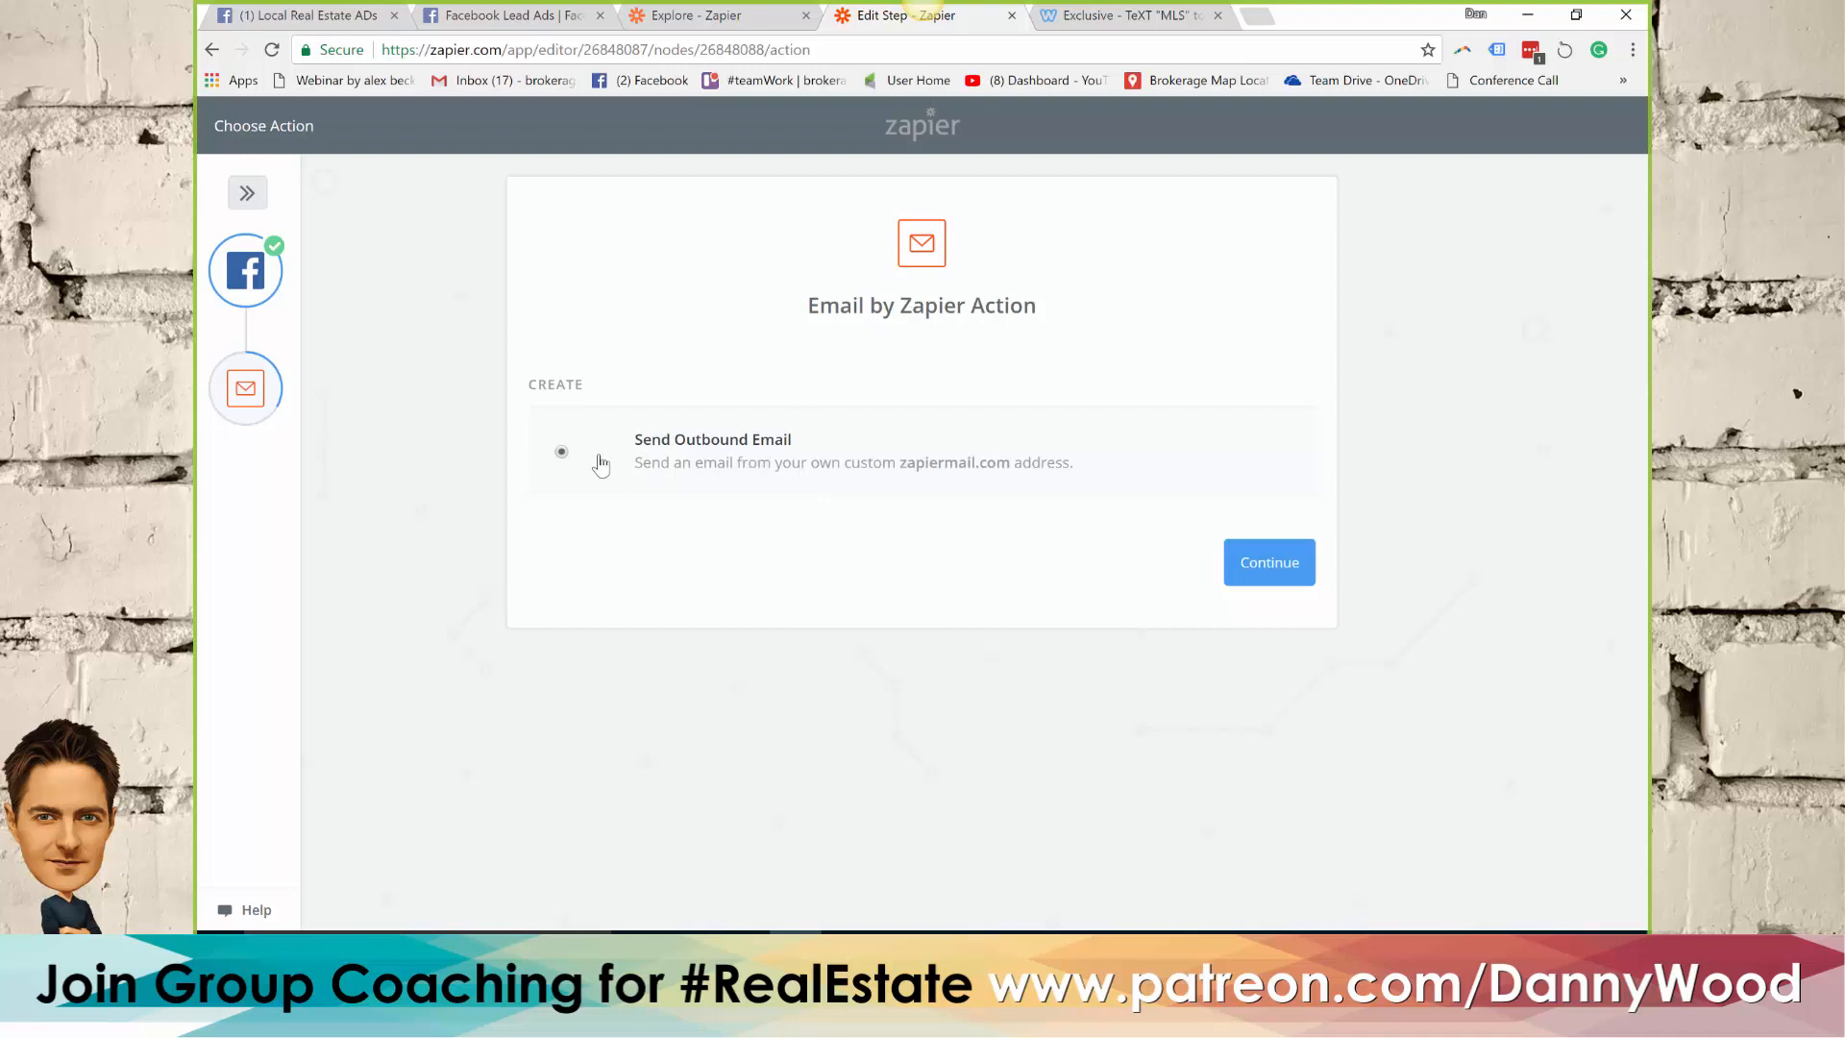
{"action": "left_click", "coordinate": [1273, 574]}
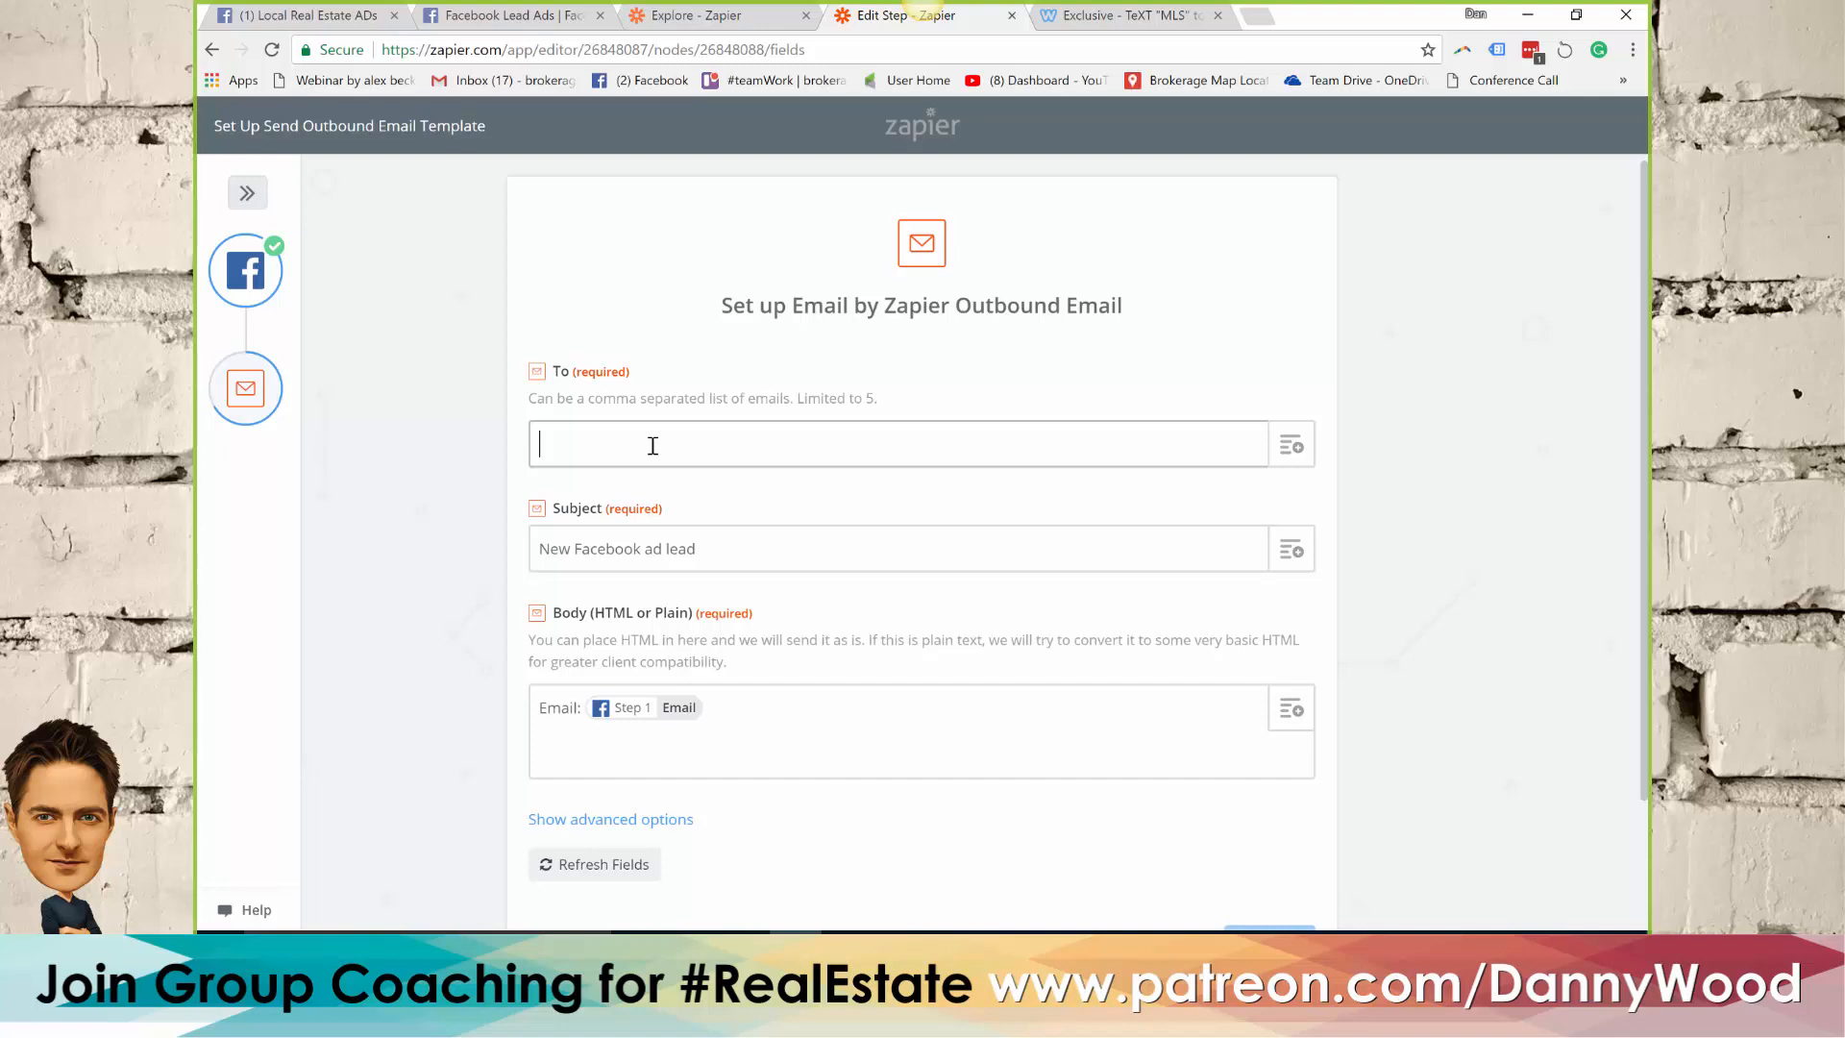
Enter a single recipient email address for the outbound email
{"action": "left_click", "coordinate": [653, 446]}
{"action": "type", "text": ", team"}
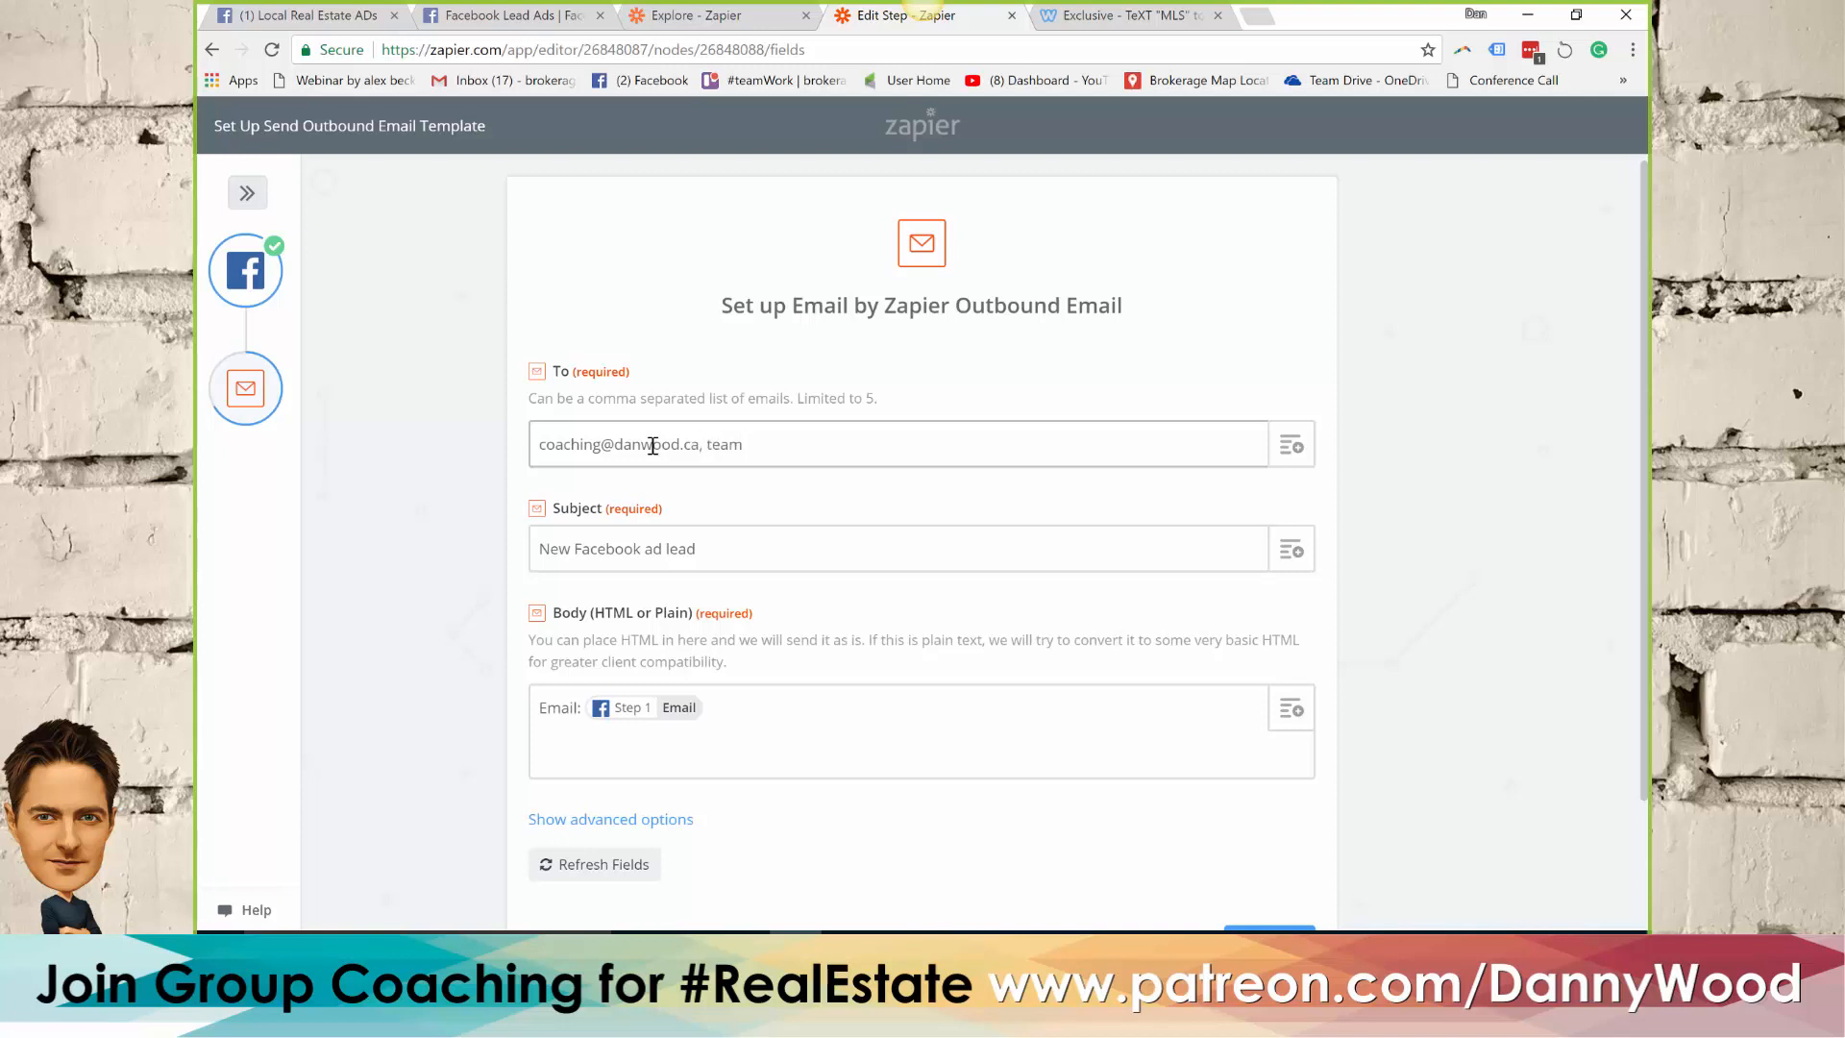
{"action": "key", "text": "BackSpace"}
{"action": "key", "text": "BackSpace"}
{"action": "key", "text": "BackSpace"}
{"action": "key", "text": "BackSpace"}
{"action": "key", "text": "BackSpace"}
Append a colon and the property's street address to the subject "New Facebook ad lead"
{"action": "left_click", "coordinate": [735, 548]}
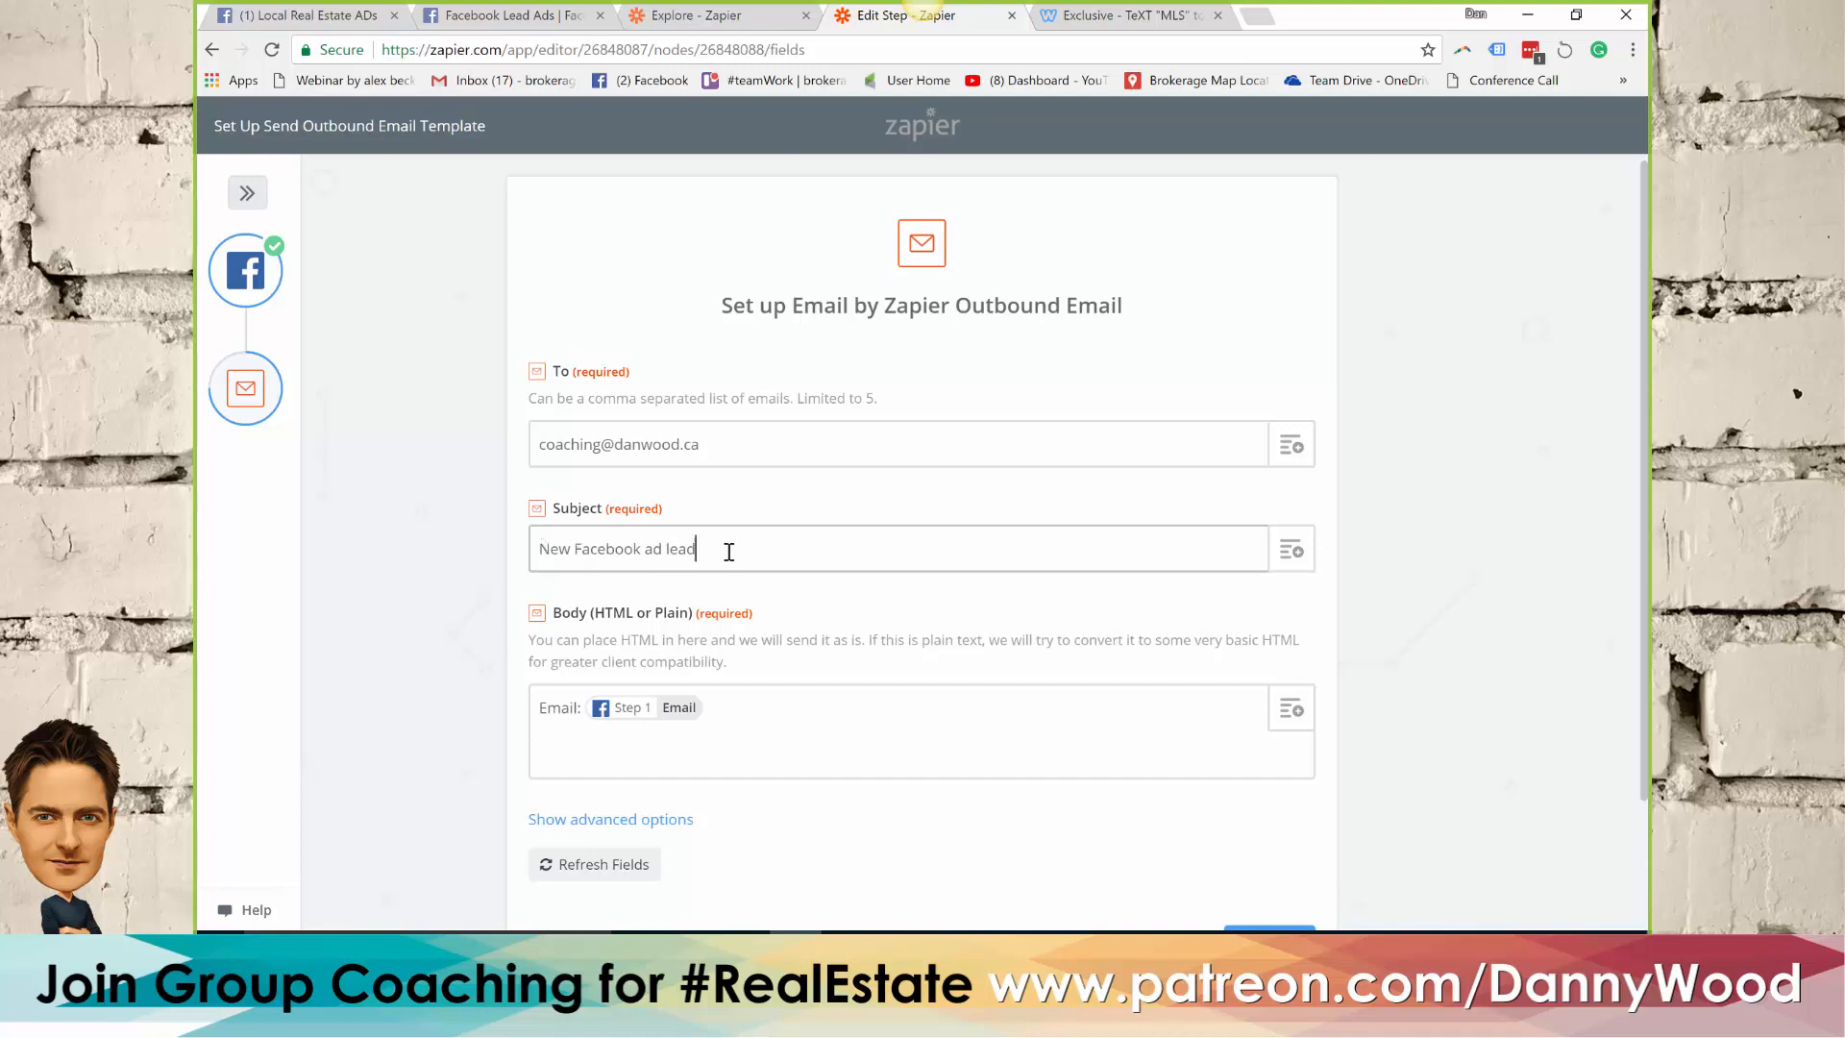
{"action": "type", "text": "23 Fake Stree"}
{"action": "scroll", "coordinate": [882, 539], "scroll_direction": "down", "scroll_amount": 2}
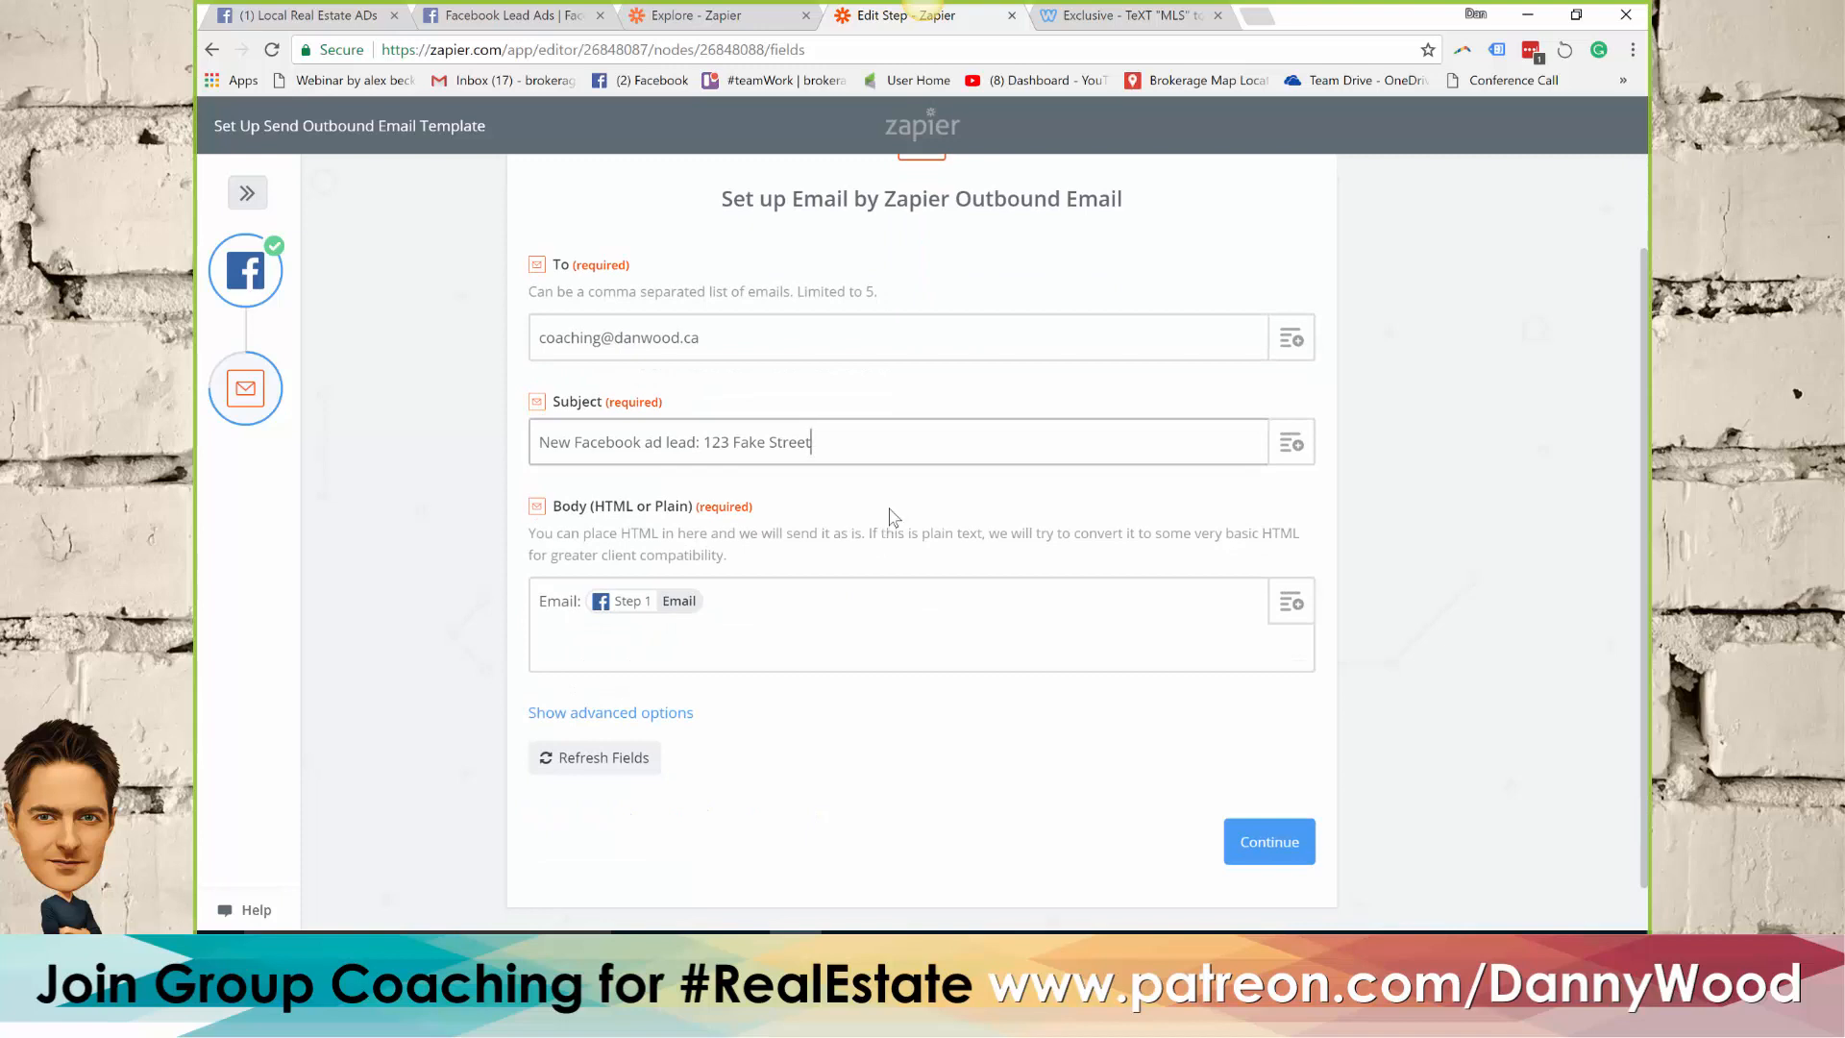
{"action": "scroll", "coordinate": [894, 516], "scroll_direction": "down", "scroll_amount": 1}
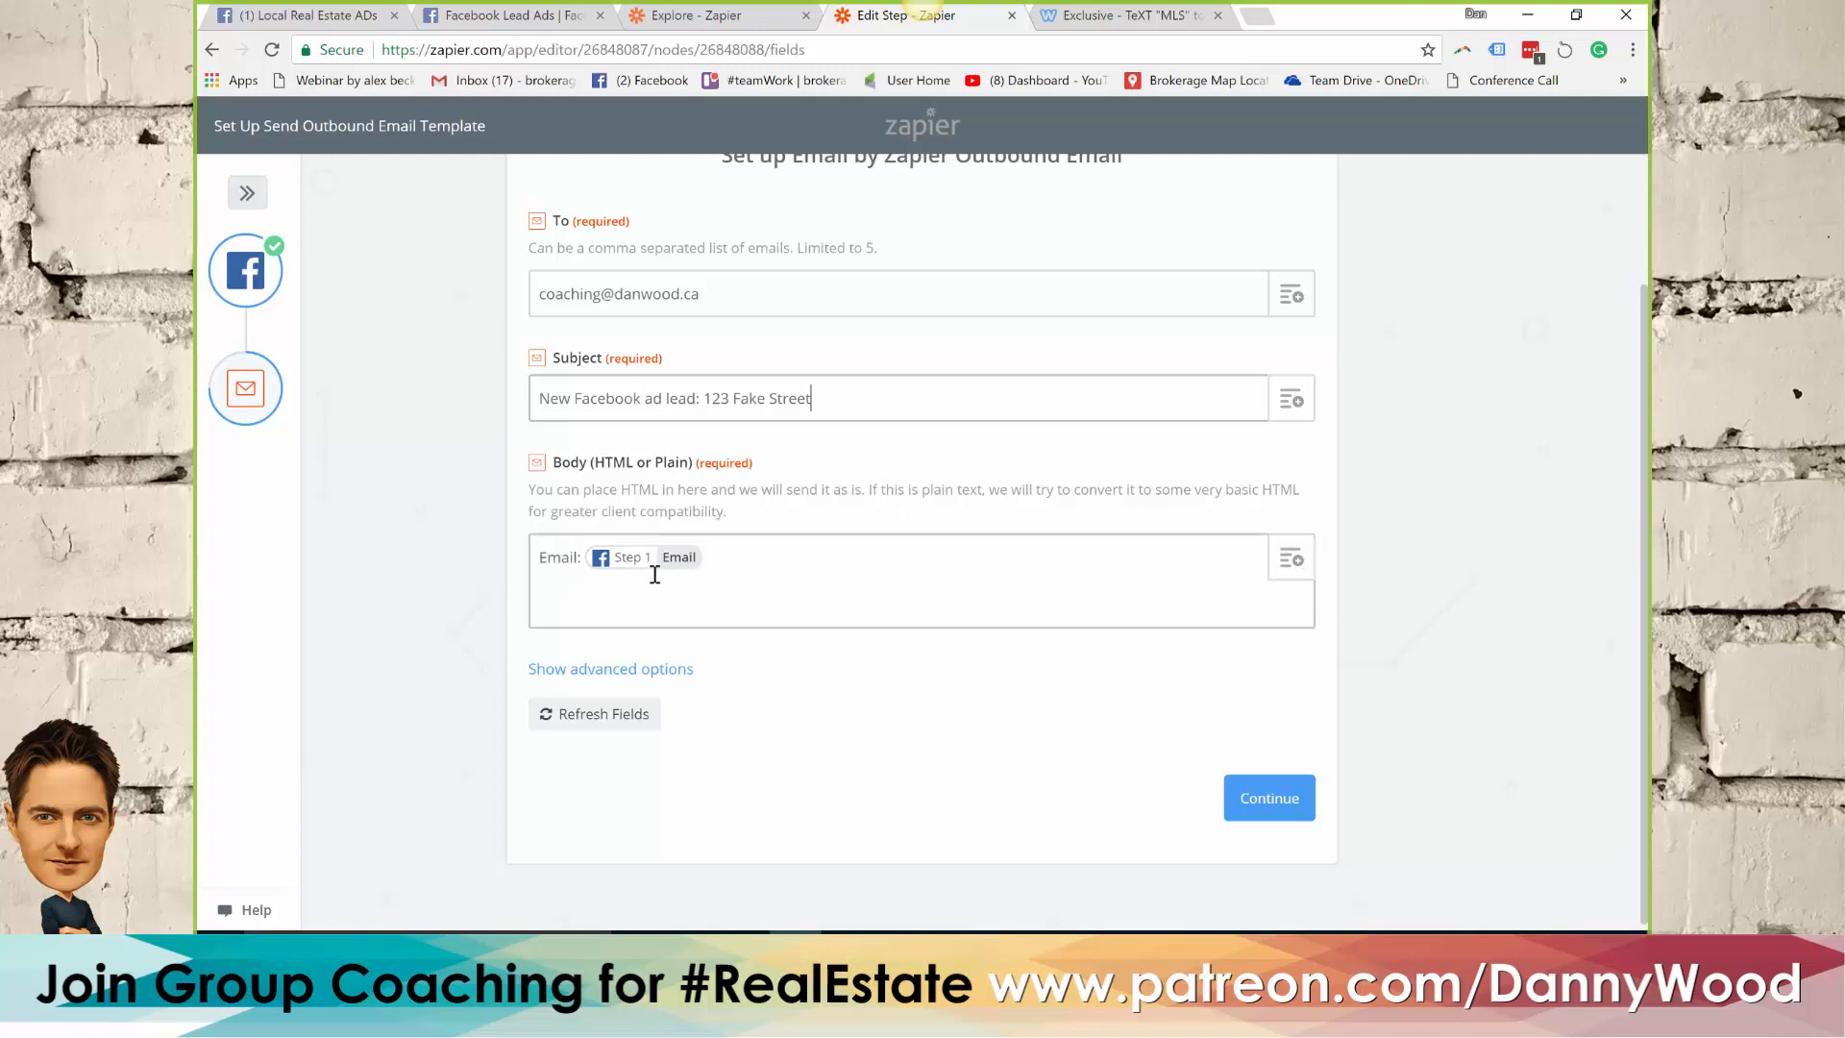
{"action": "left_click", "coordinate": [1294, 561]}
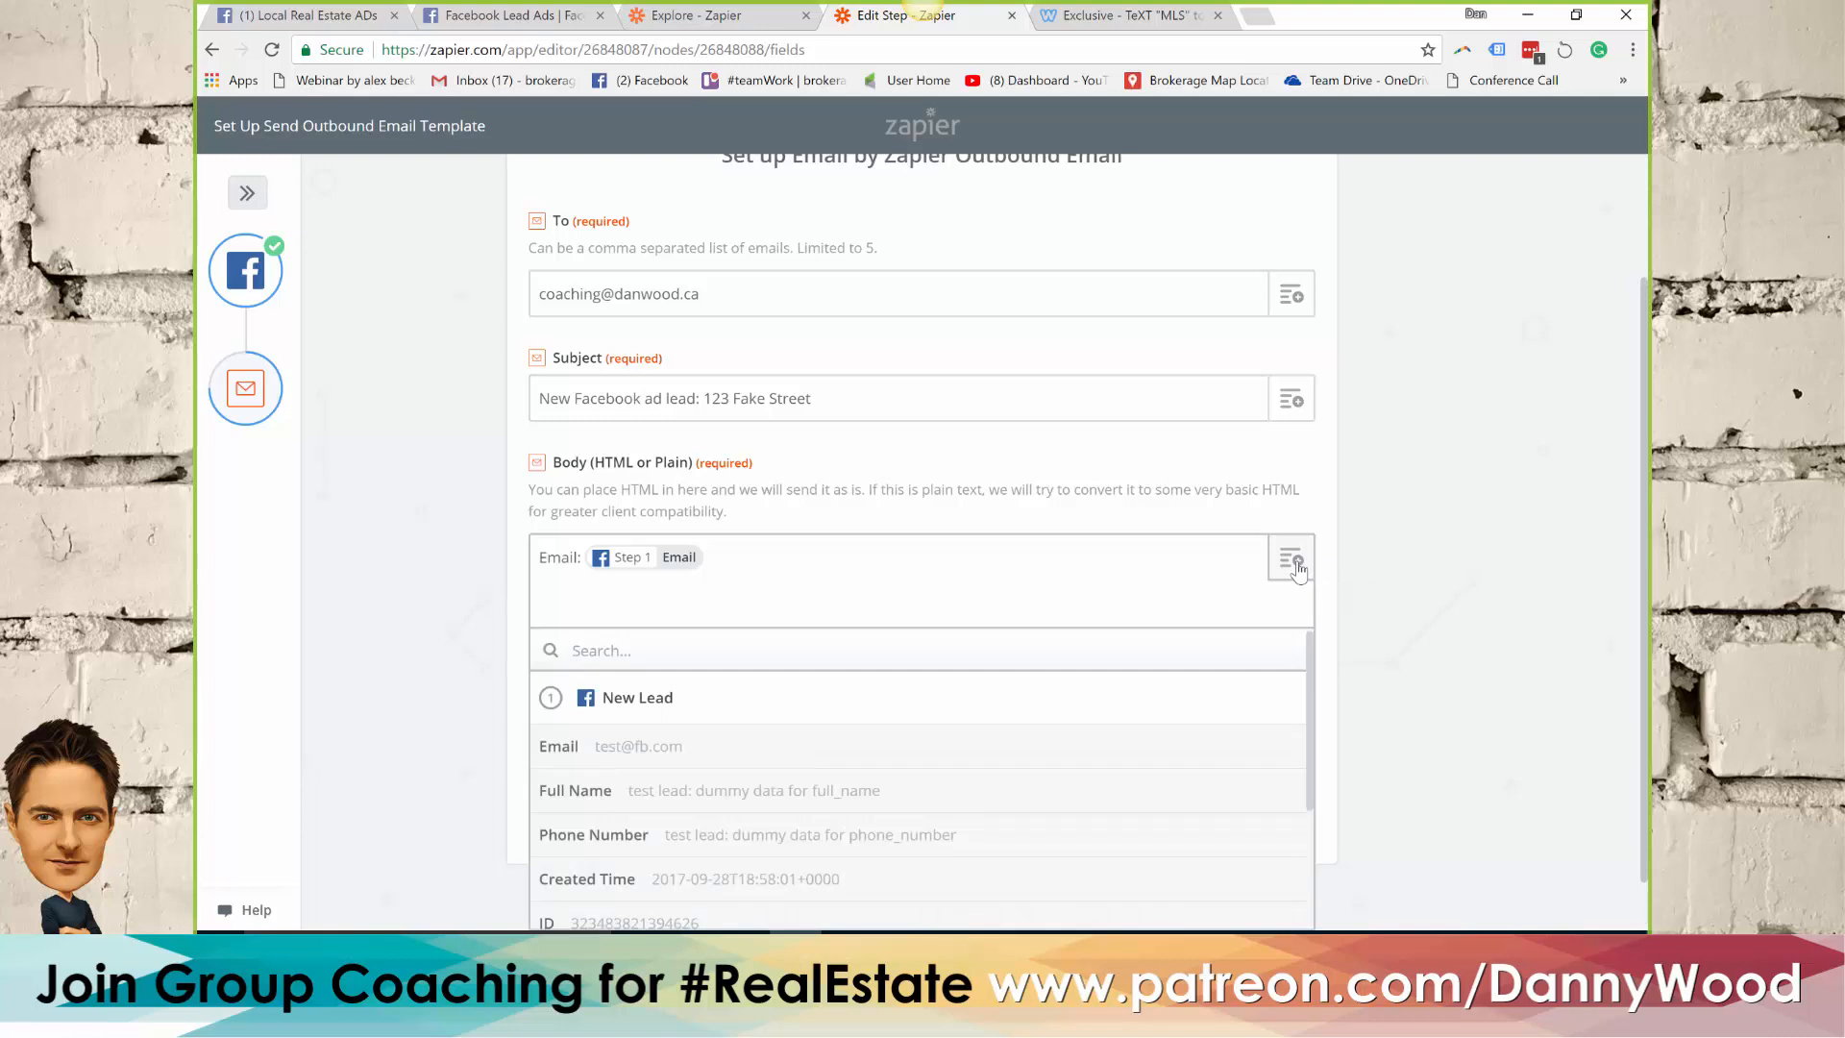
{"action": "scroll", "coordinate": [1488, 511], "scroll_direction": "down", "scroll_amount": 1}
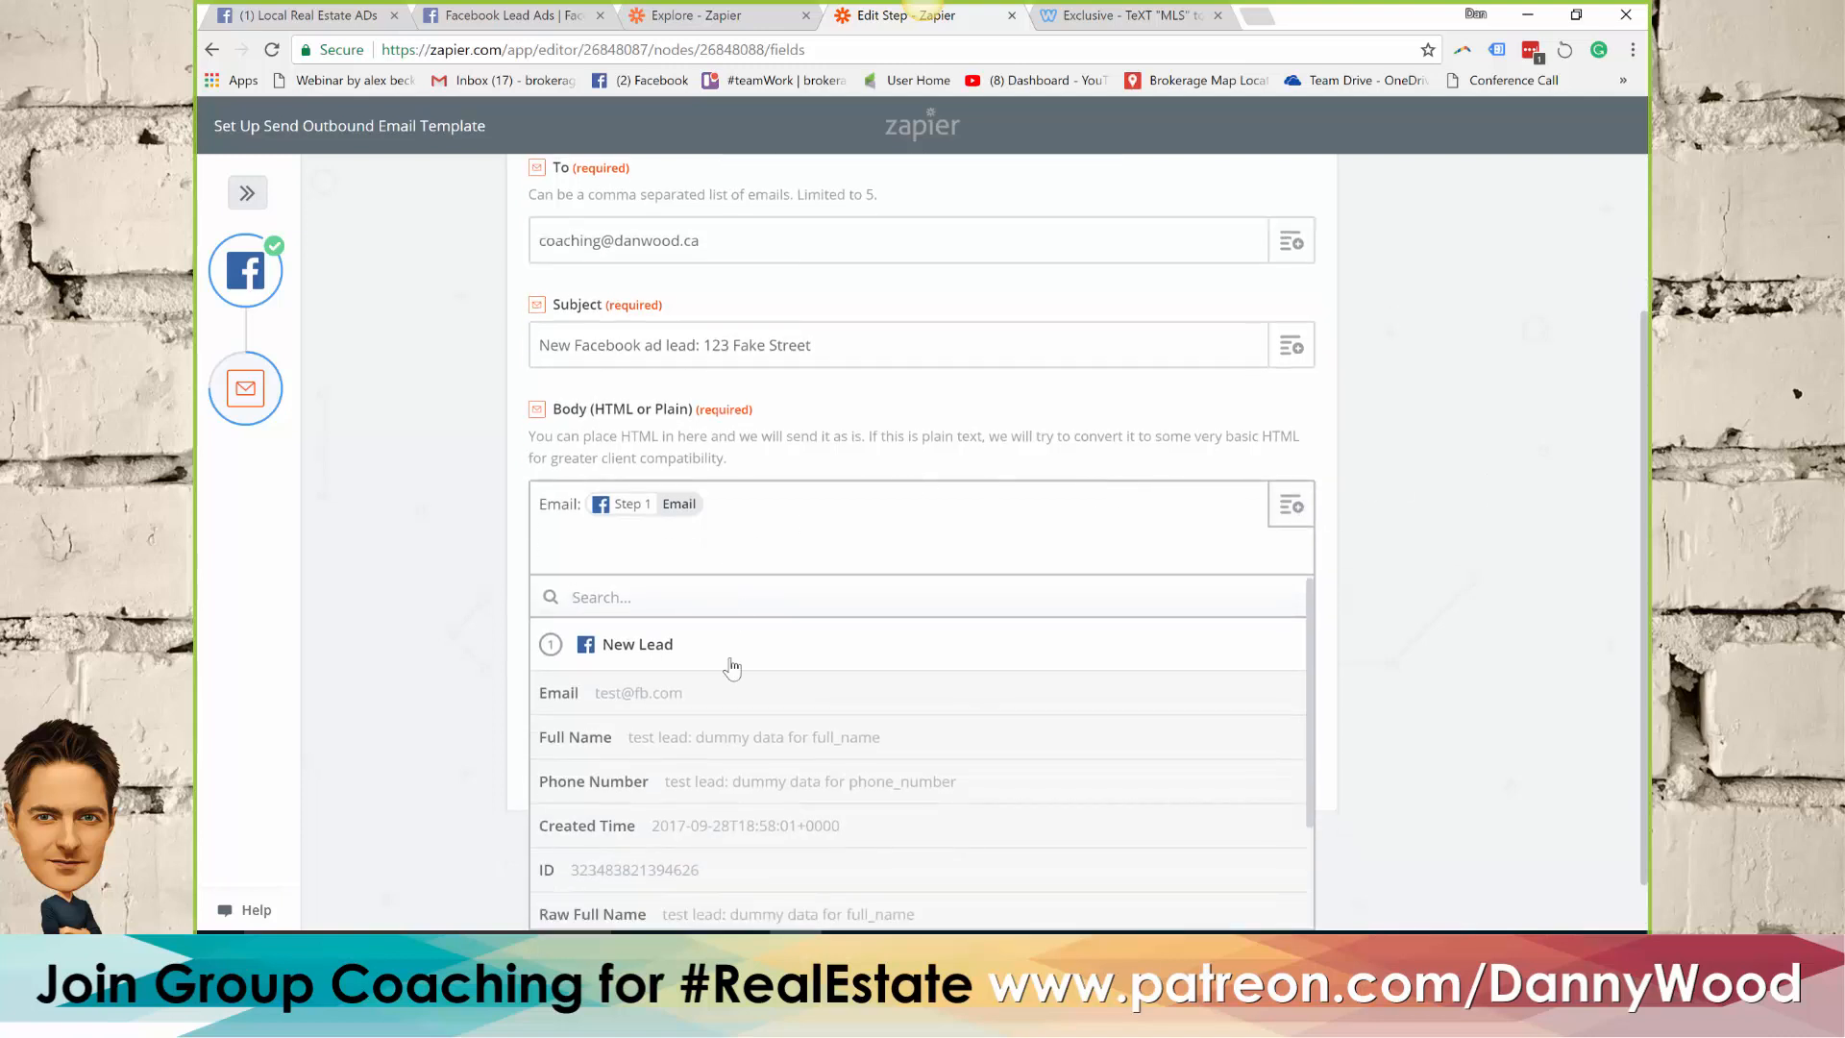
{"action": "left_click", "coordinate": [690, 542]}
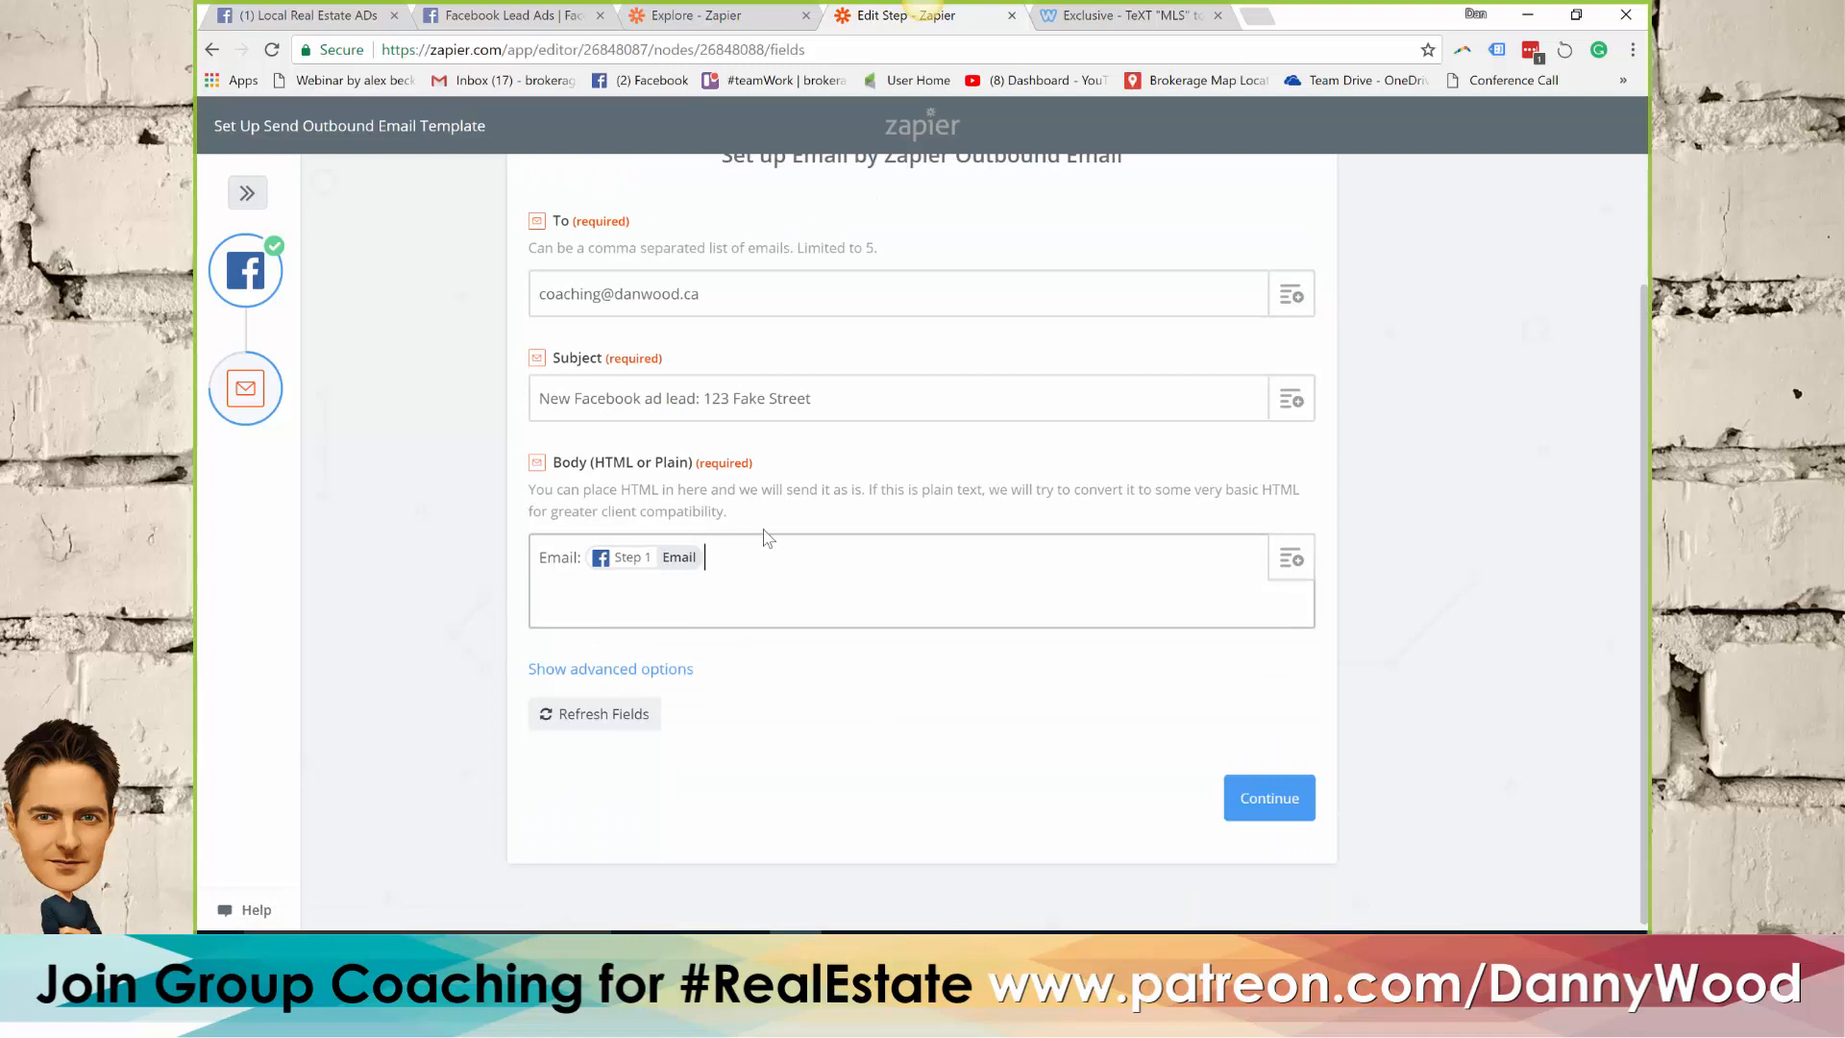
{"action": "left_click", "coordinate": [1297, 565]}
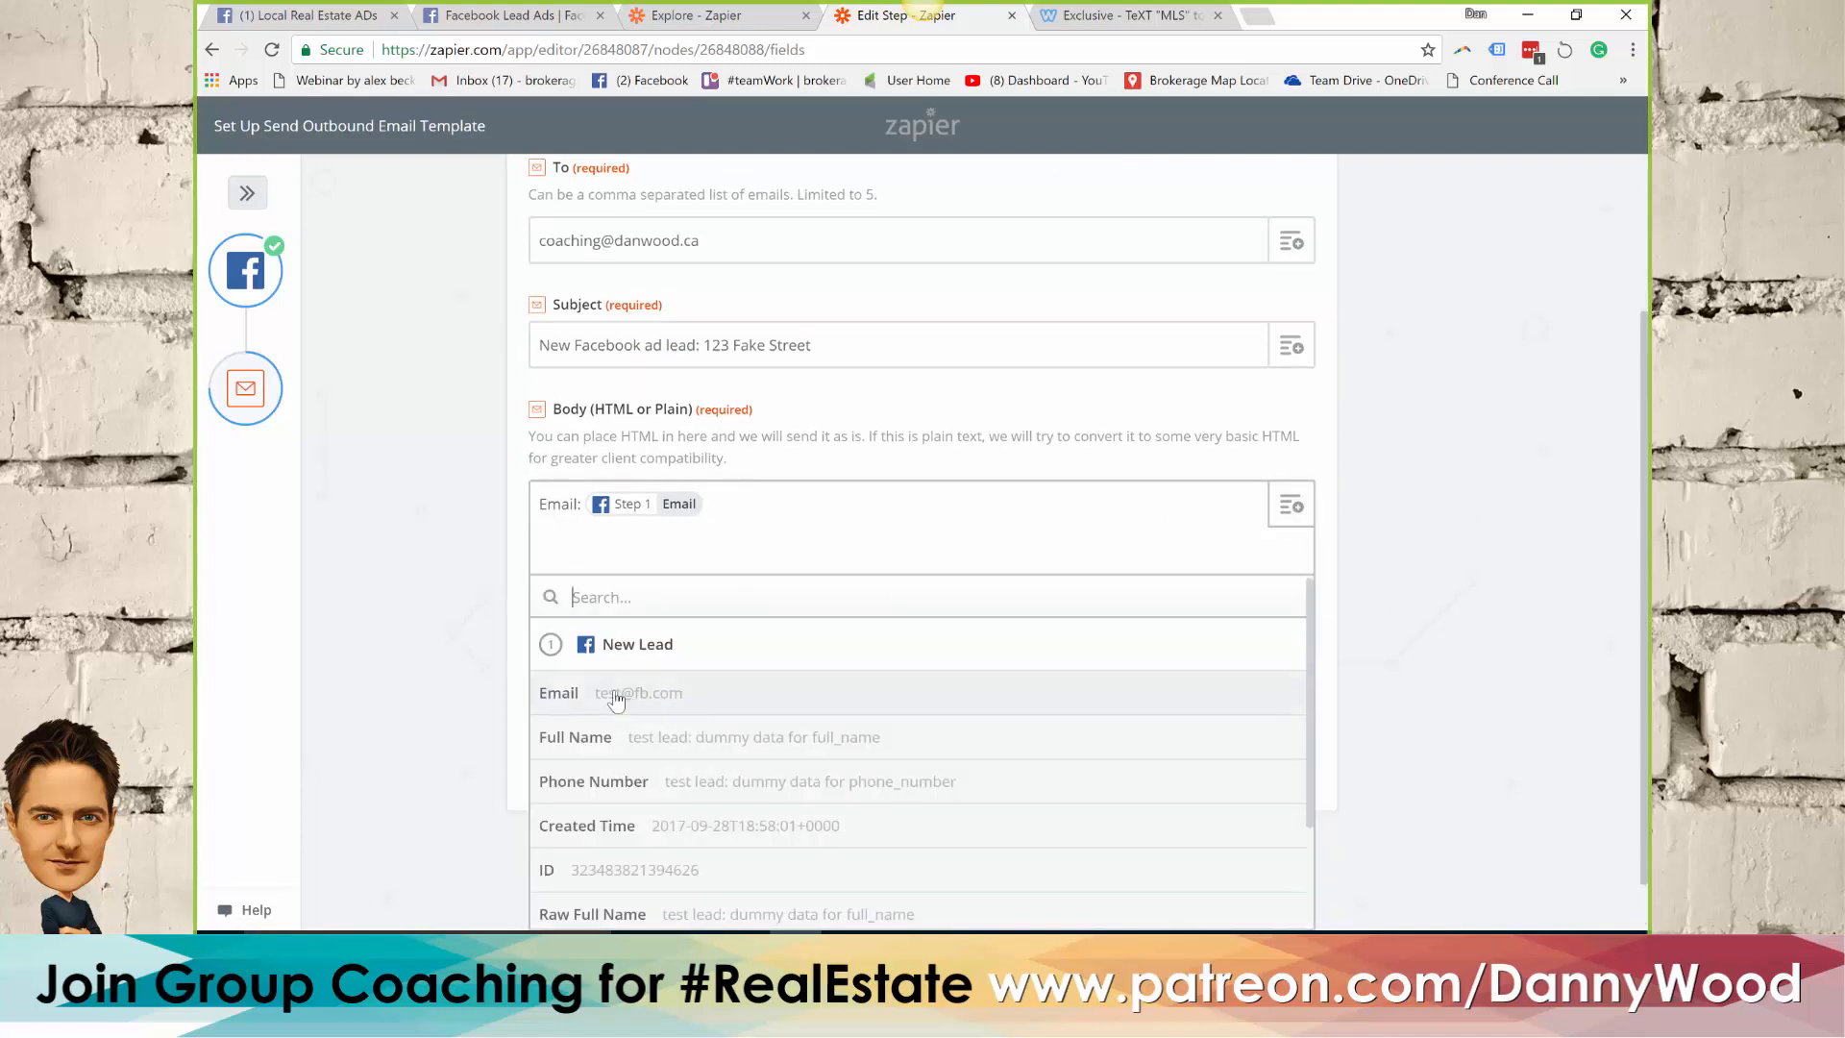
{"action": "left_click", "coordinate": [566, 694]}
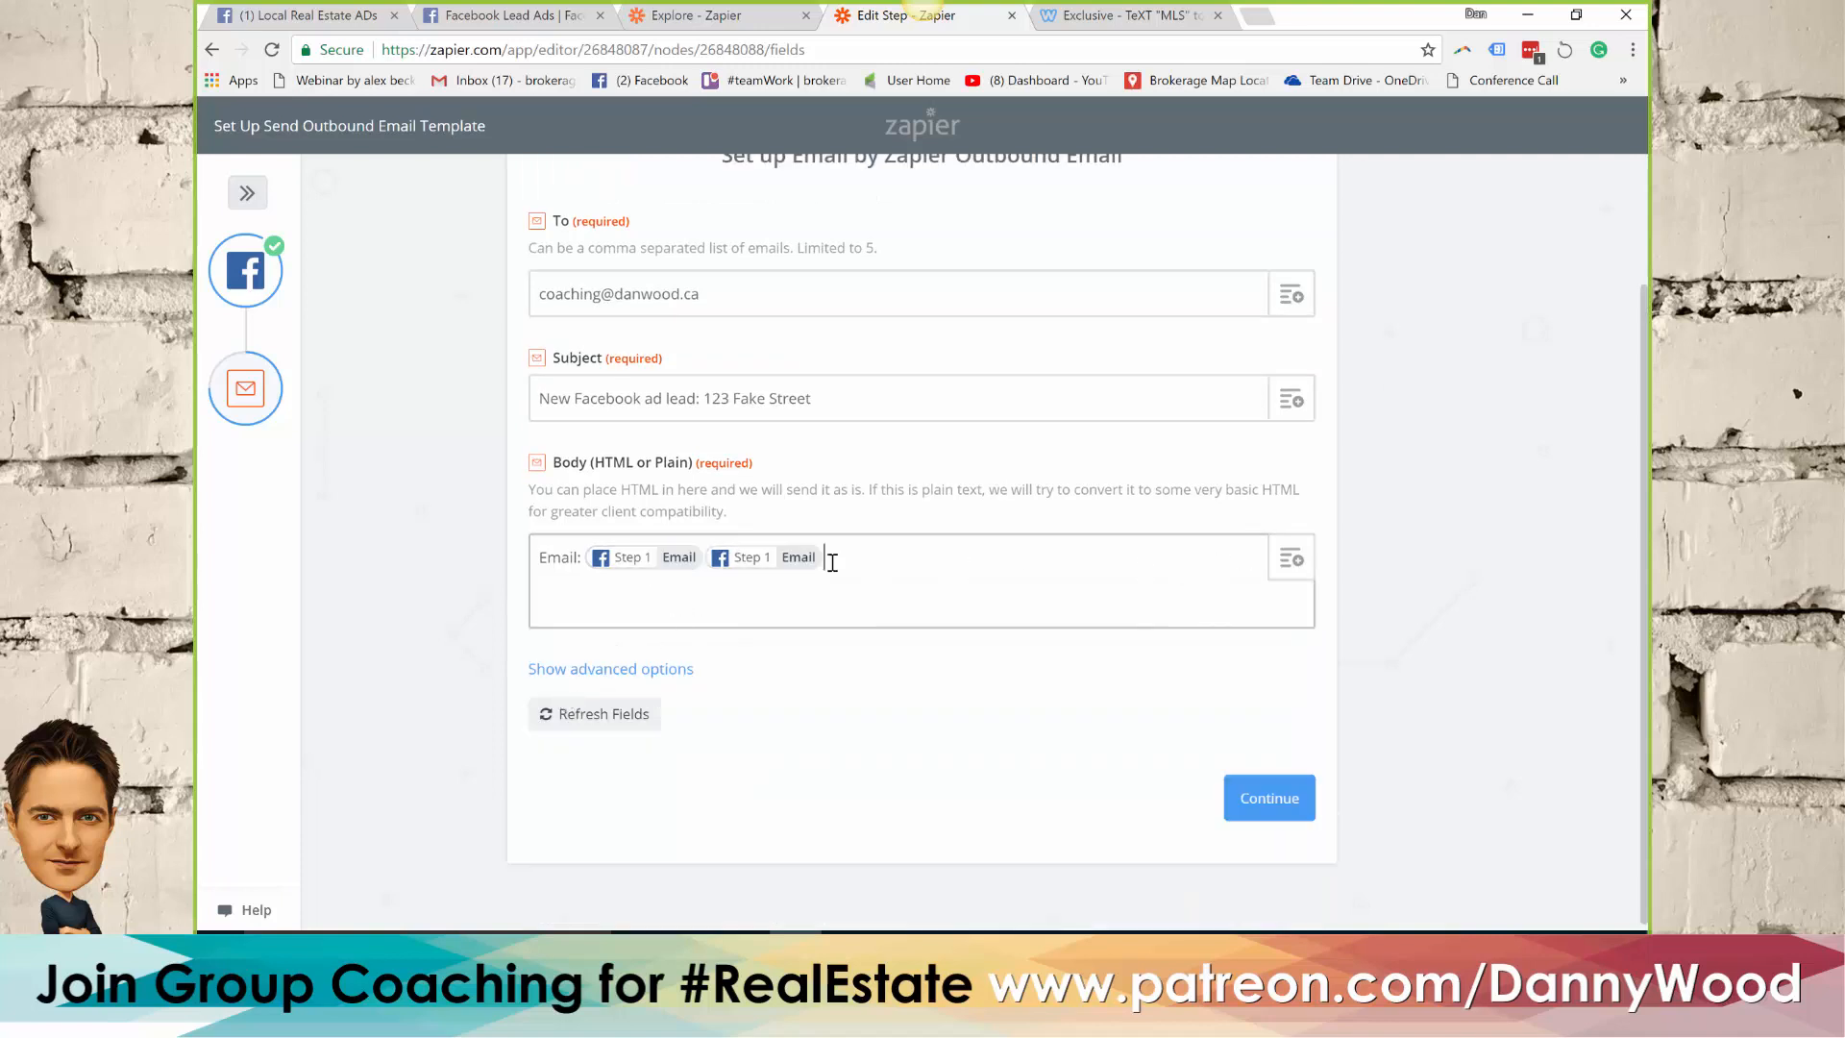
{"action": "key", "text": "BackSpace"}
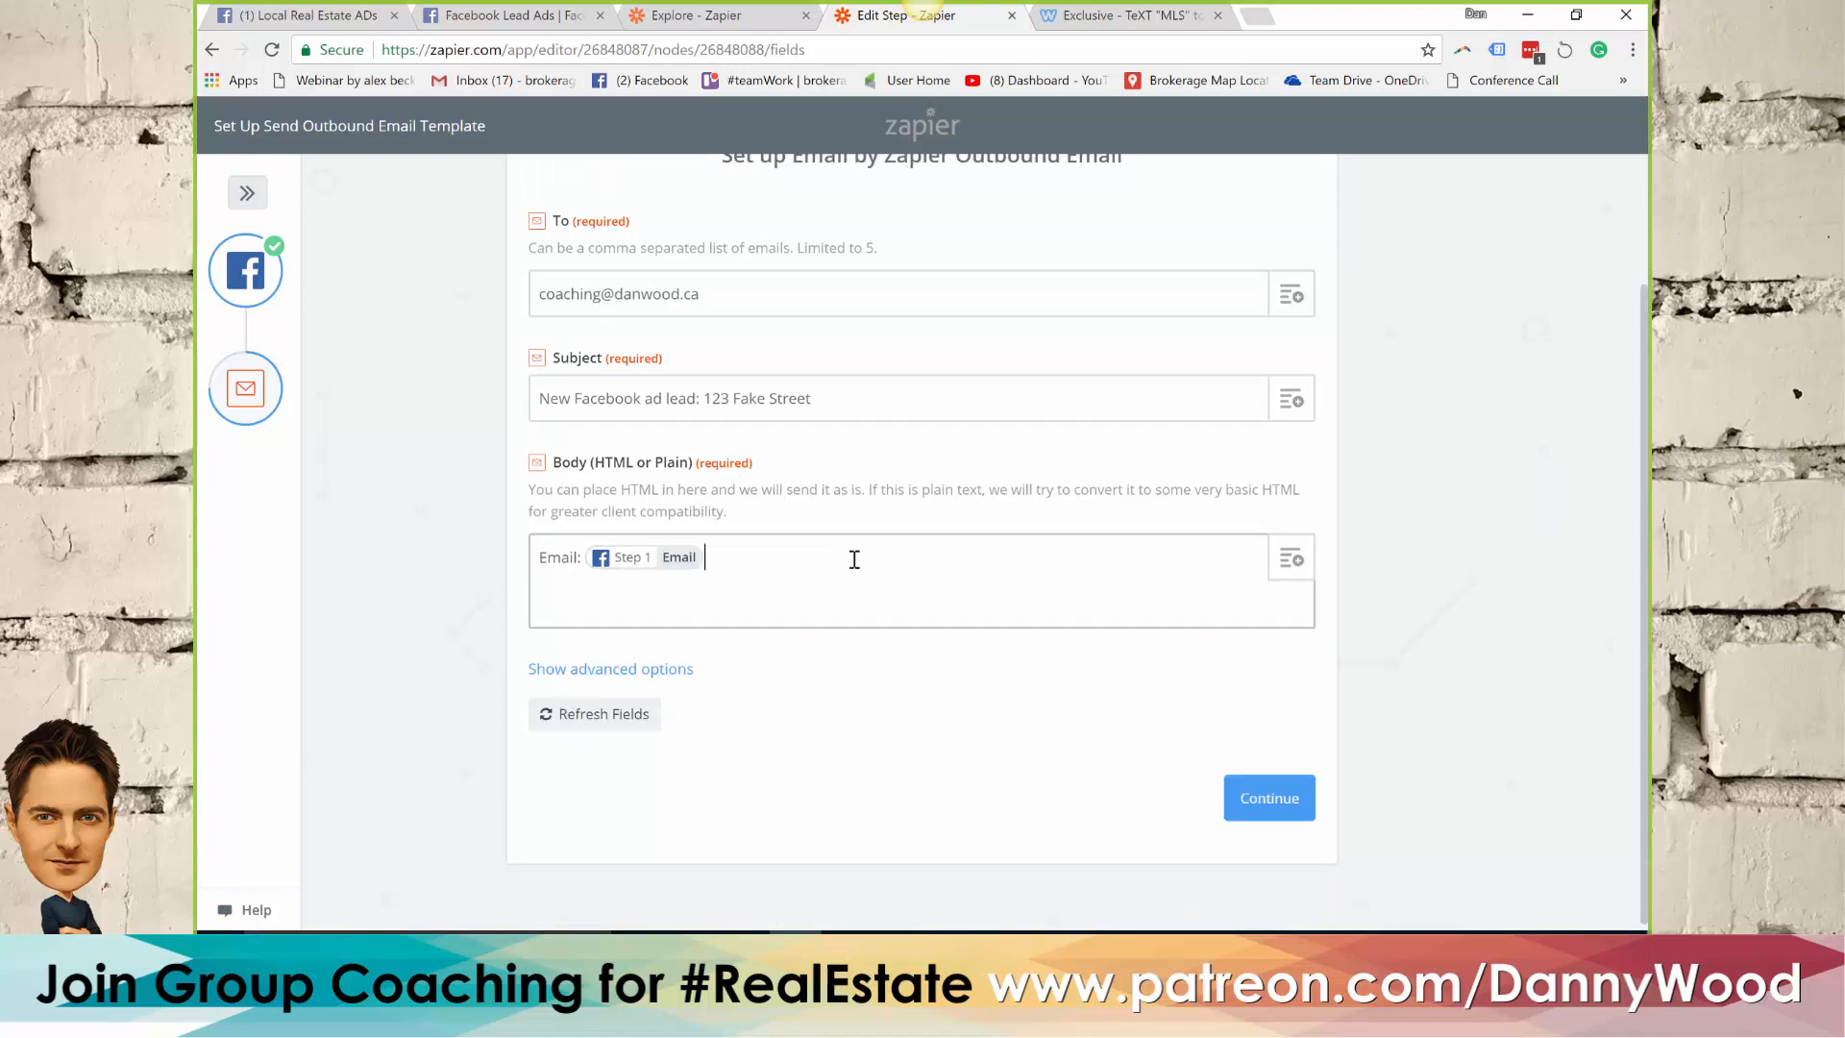
Insert the lead's Full Name, Phone Number and Created Time fields after the Email field in the email body
{"action": "left_click", "coordinate": [1290, 558]}
{"action": "left_click", "coordinate": [634, 737]}
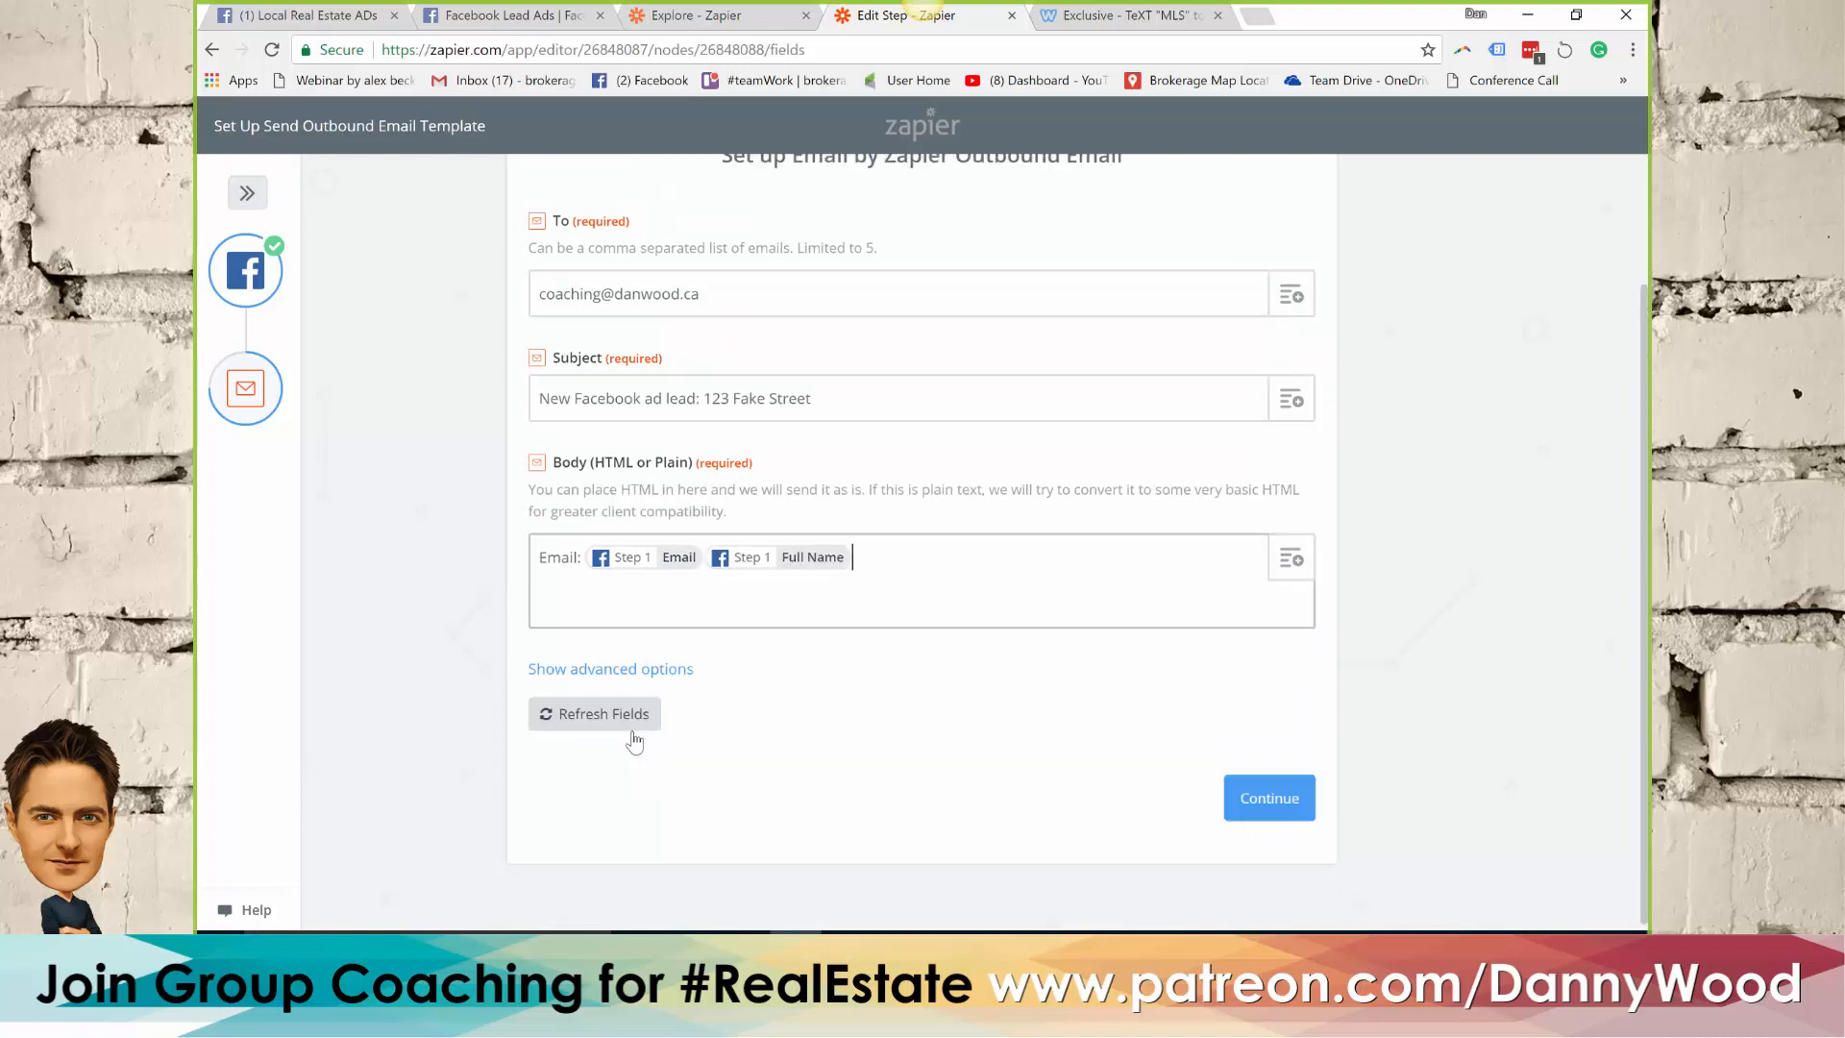
{"action": "left_click", "coordinate": [1292, 562]}
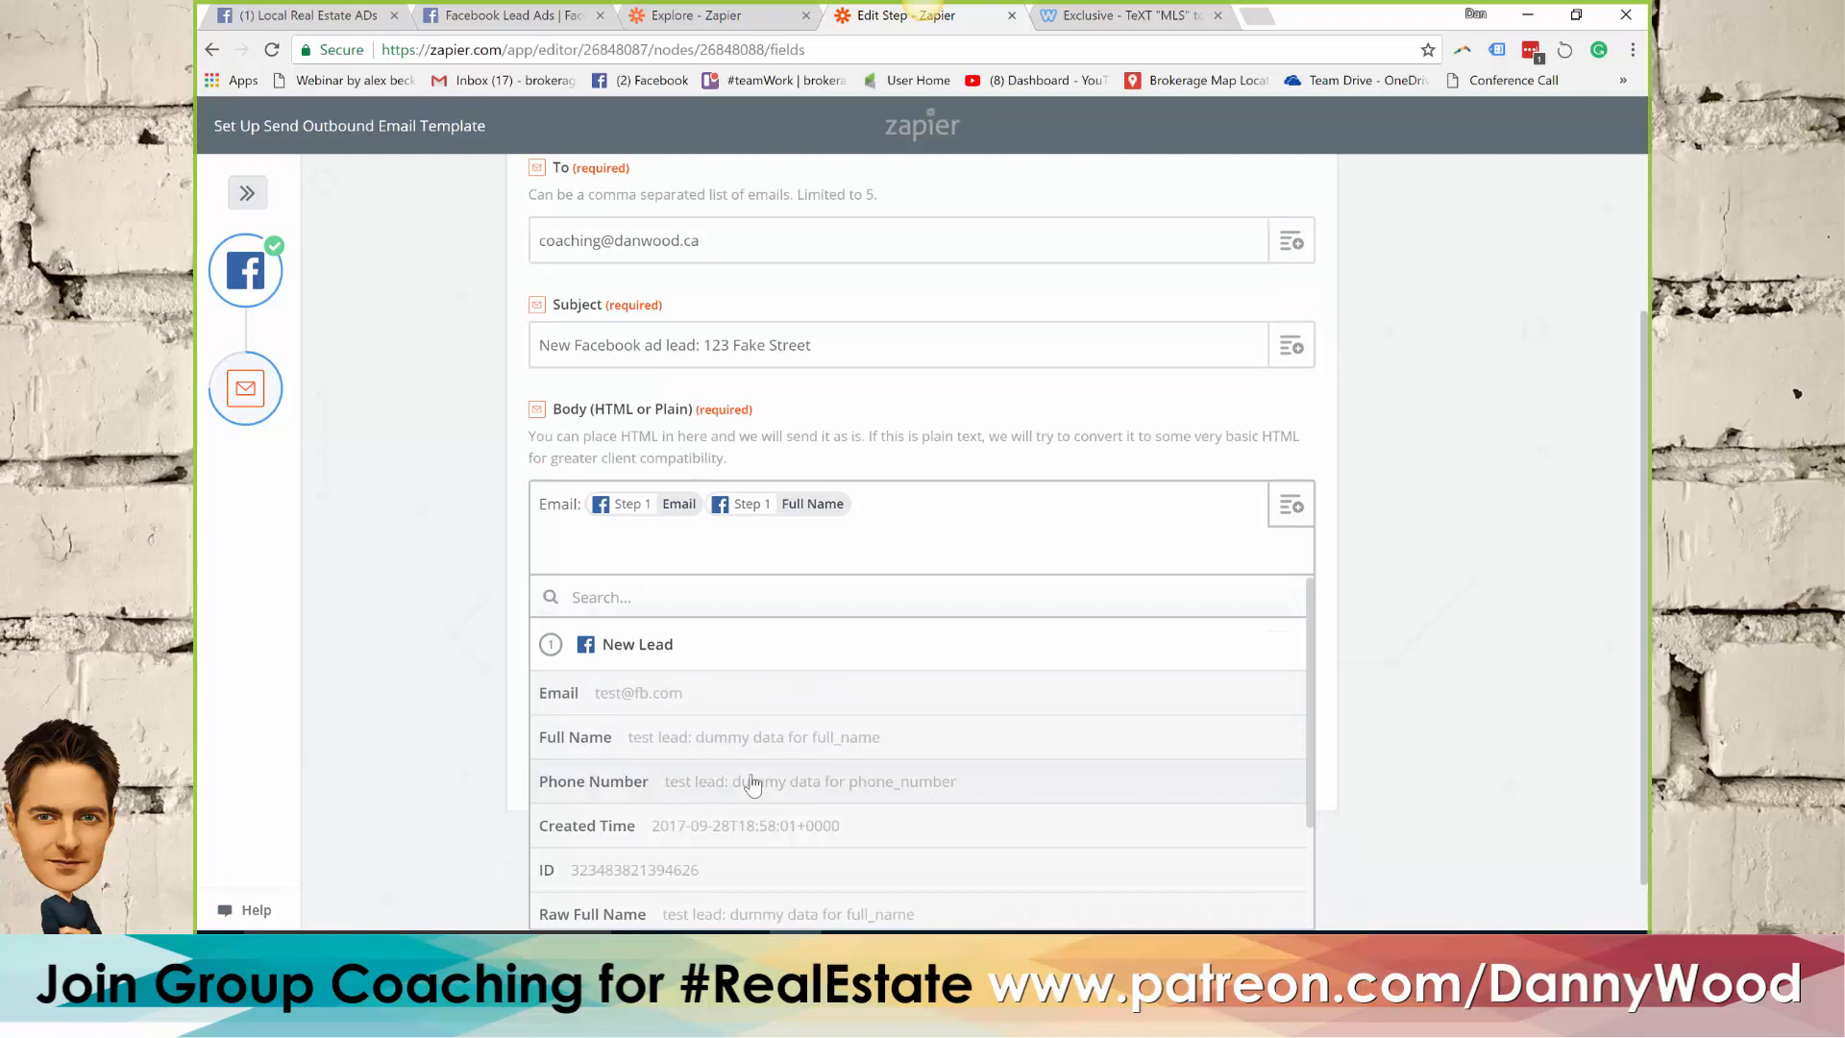
{"action": "left_click", "coordinate": [752, 784]}
{"action": "left_click", "coordinate": [960, 586]}
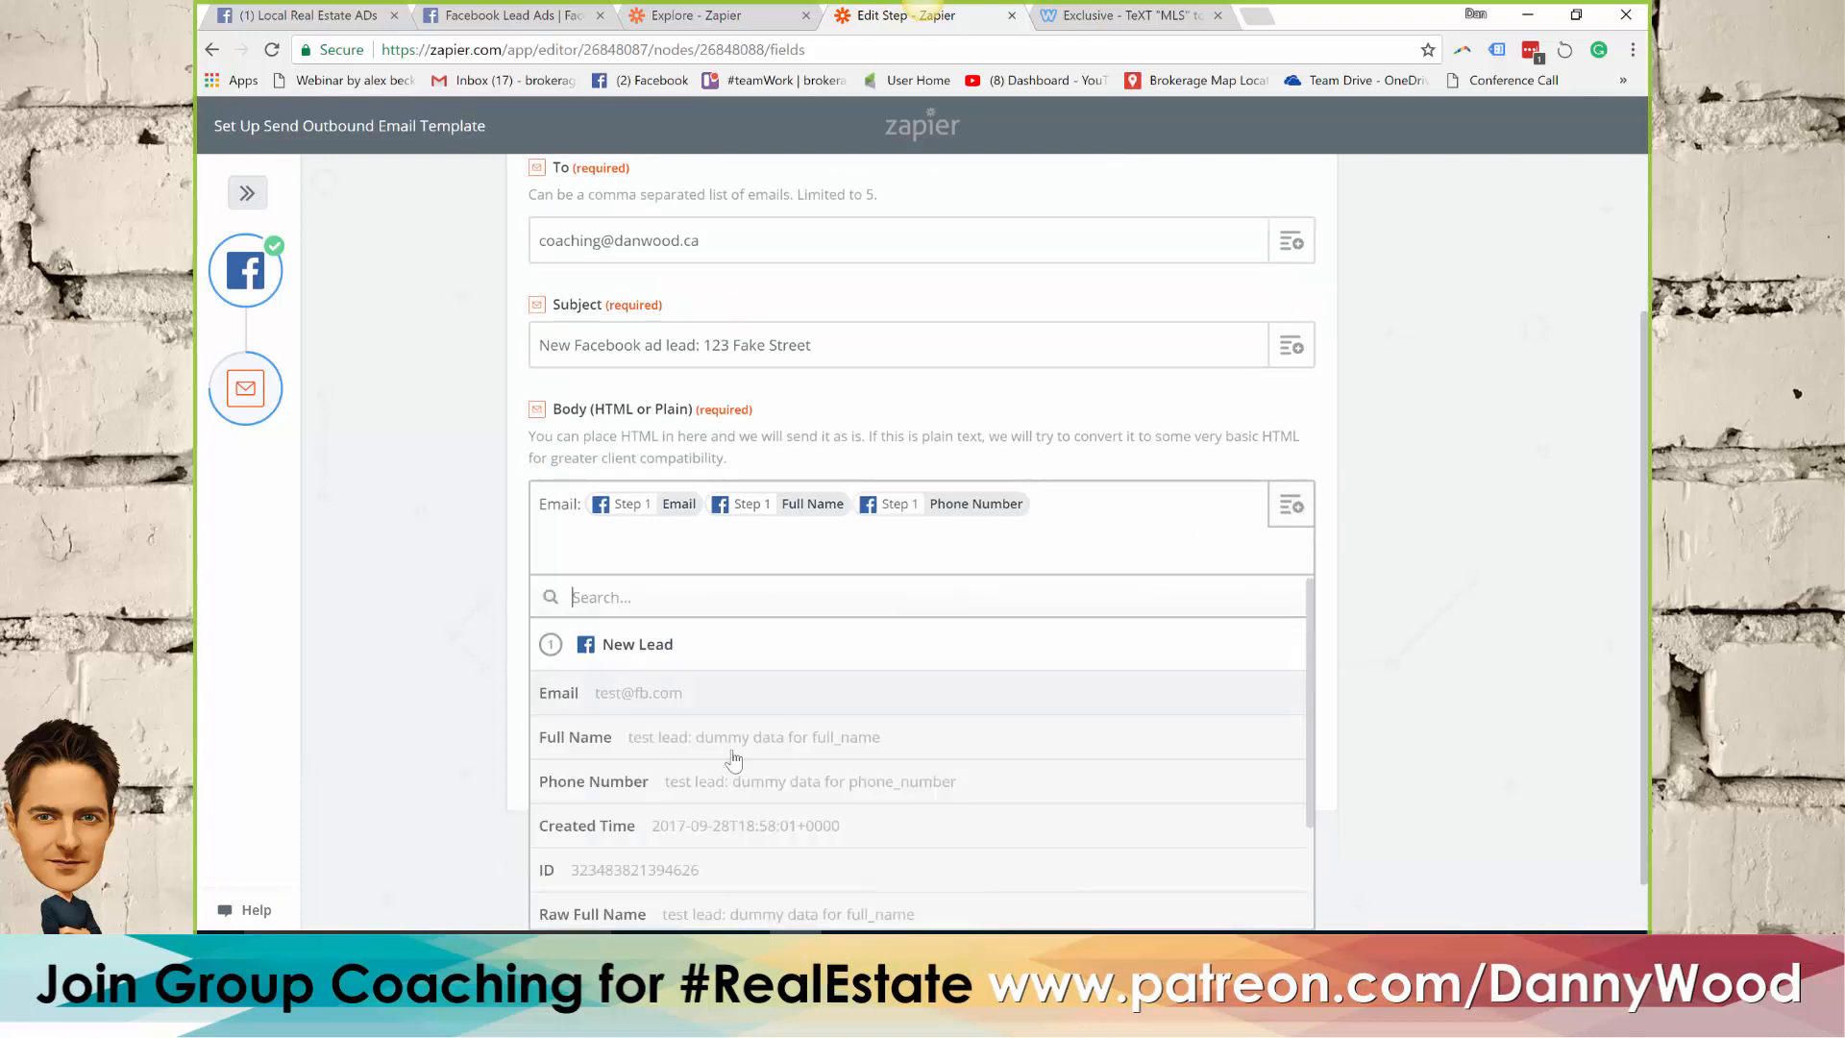
{"action": "left_click", "coordinate": [708, 832]}
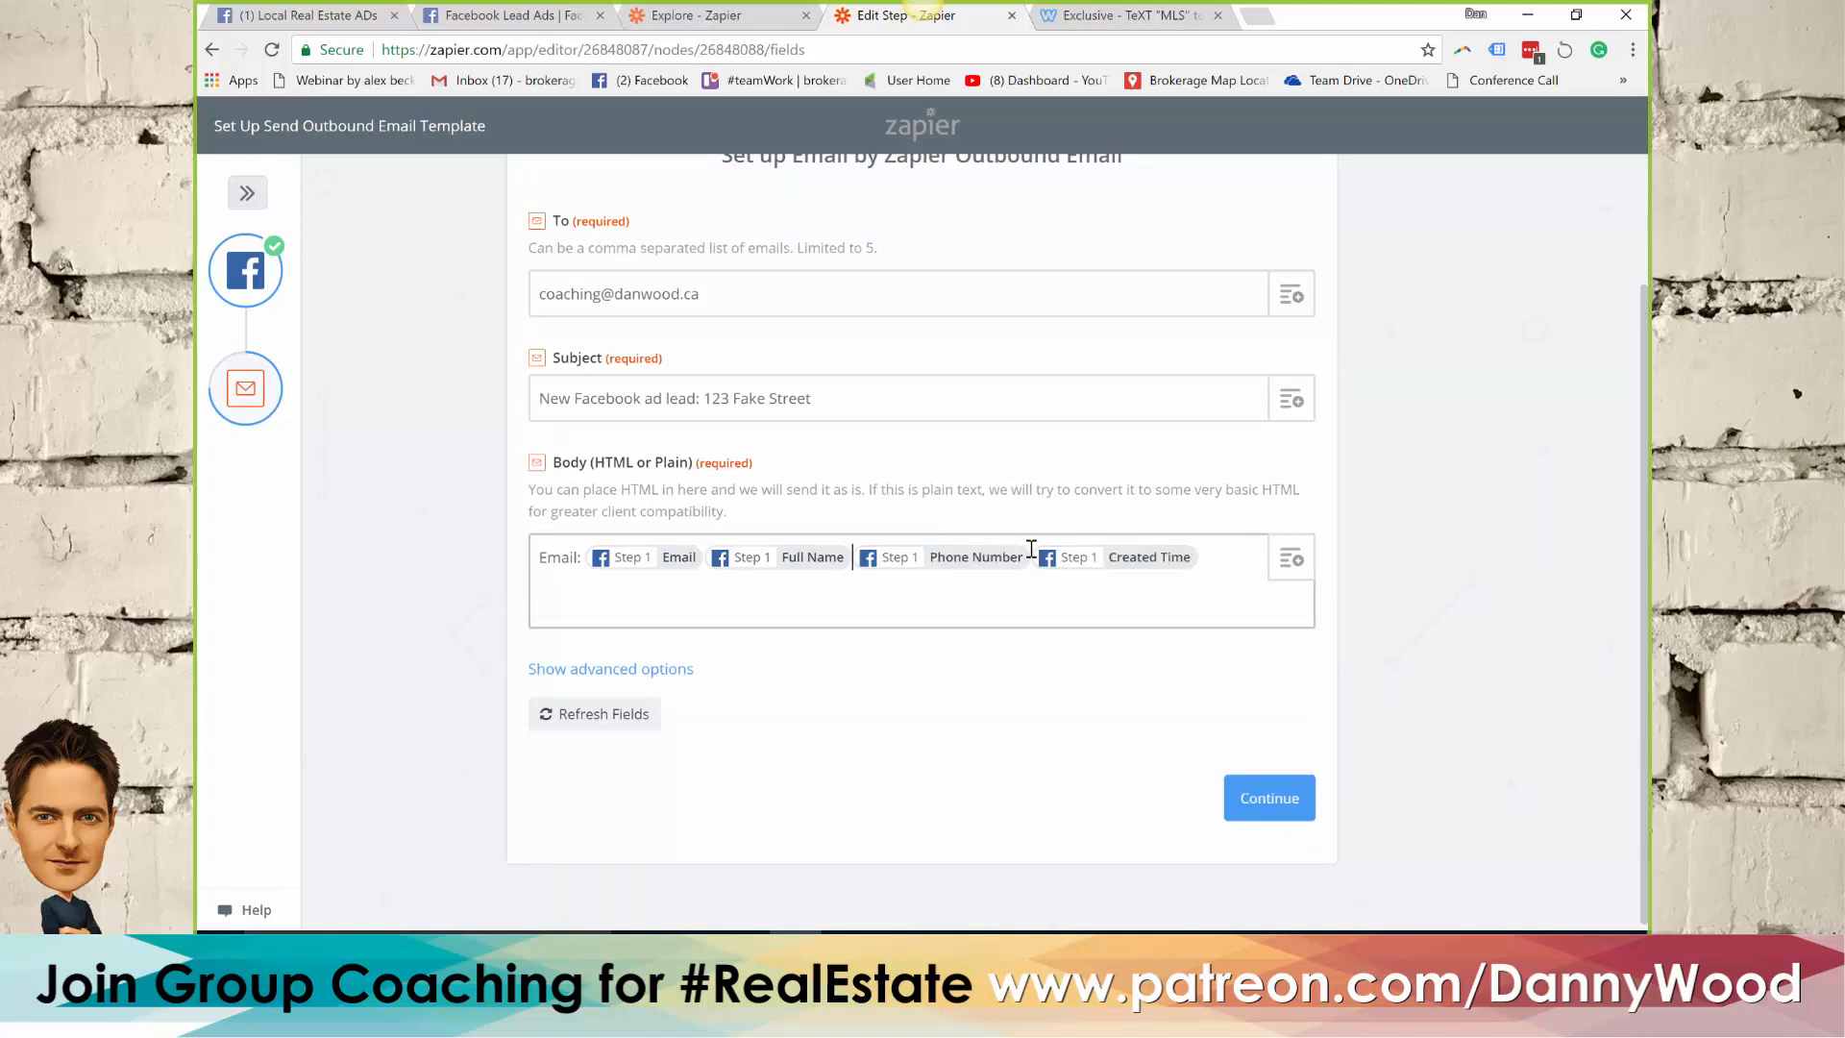
Put the Email, Full Name, Phone Number and Created Time fields on separate lines below the "Email:" label in the body
{"action": "key", "text": "Return"}
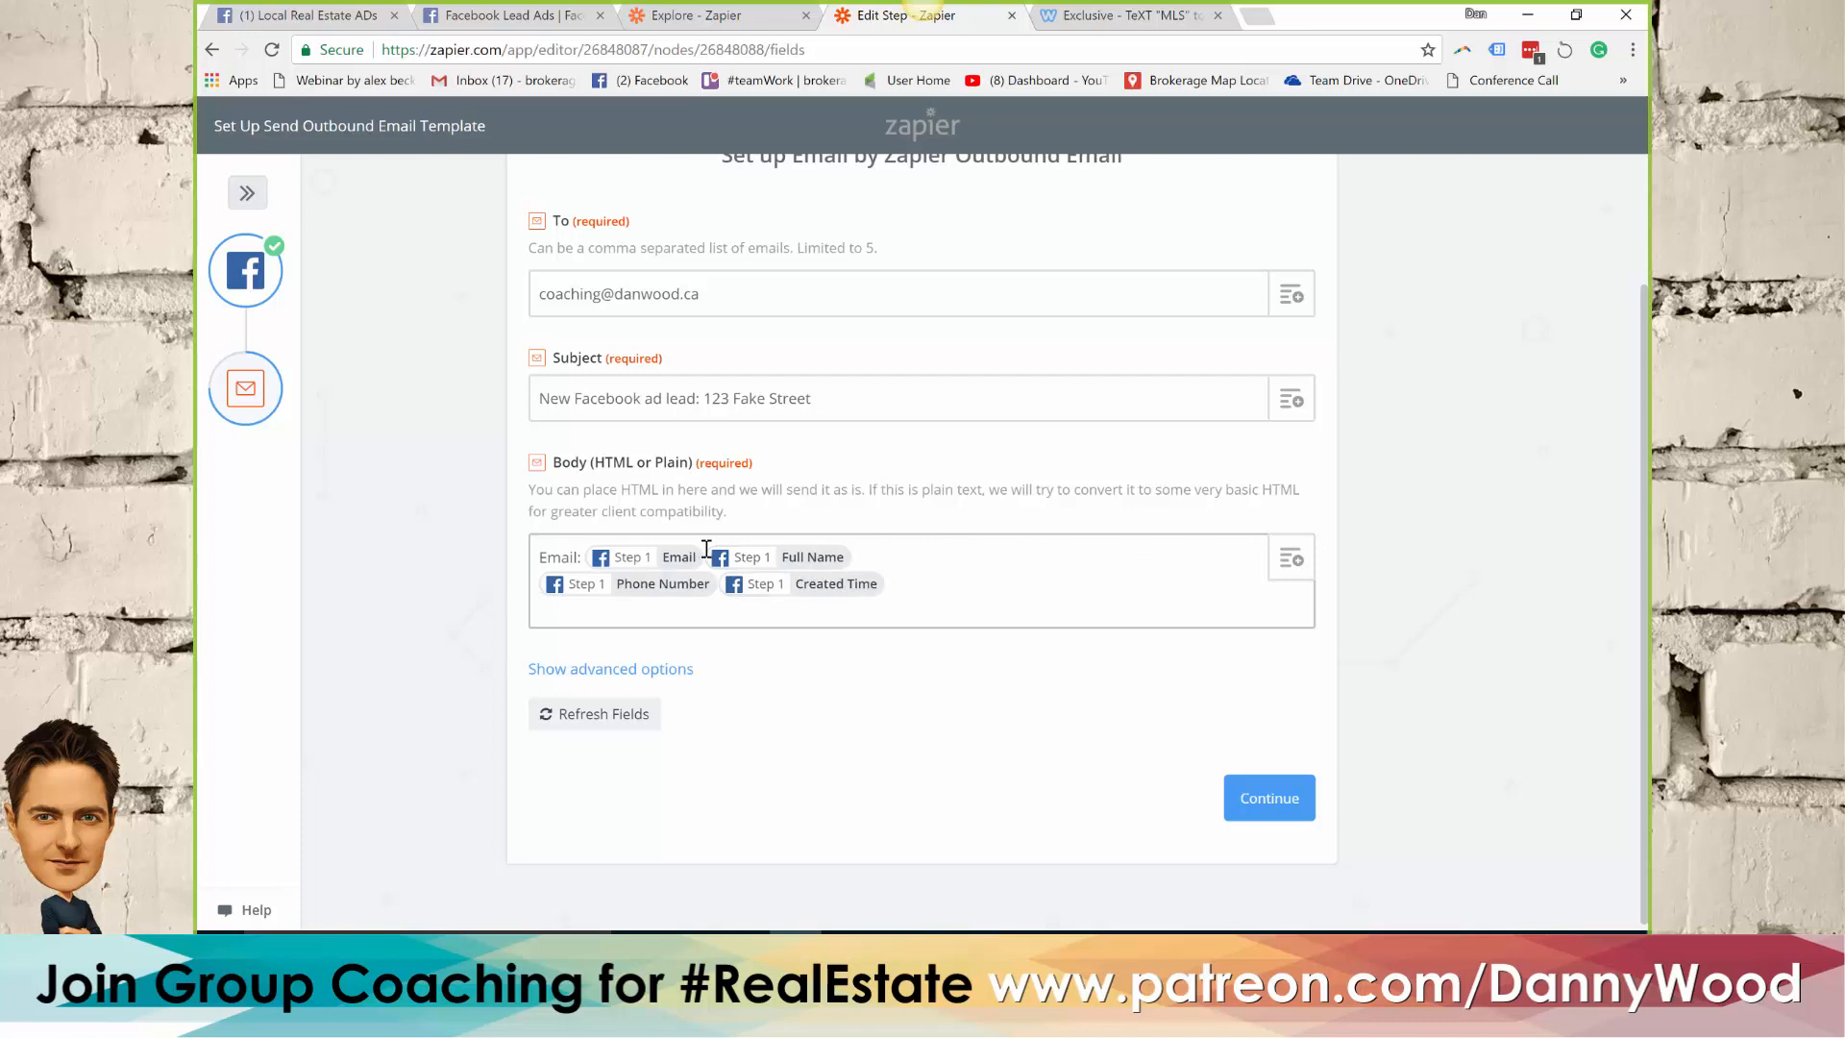
{"action": "key", "text": "Return"}
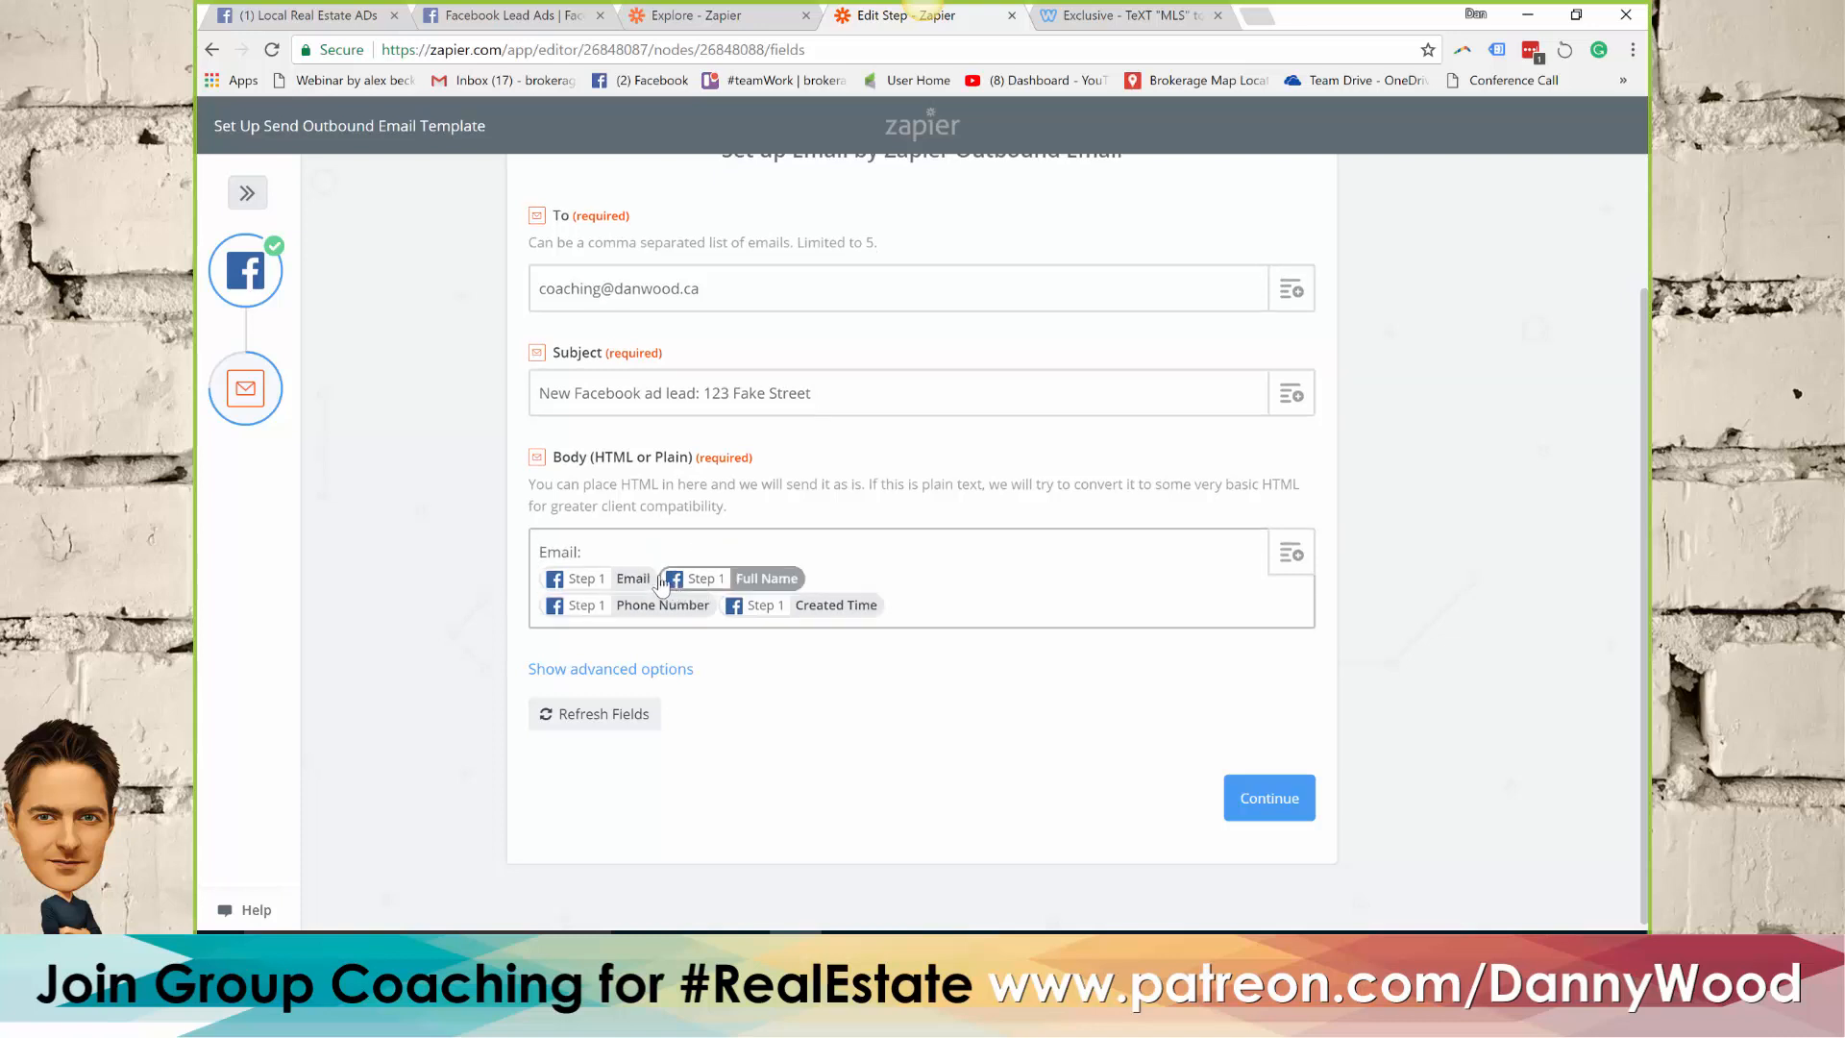
{"action": "left_click", "coordinate": [659, 577]}
{"action": "key", "text": "Return"}
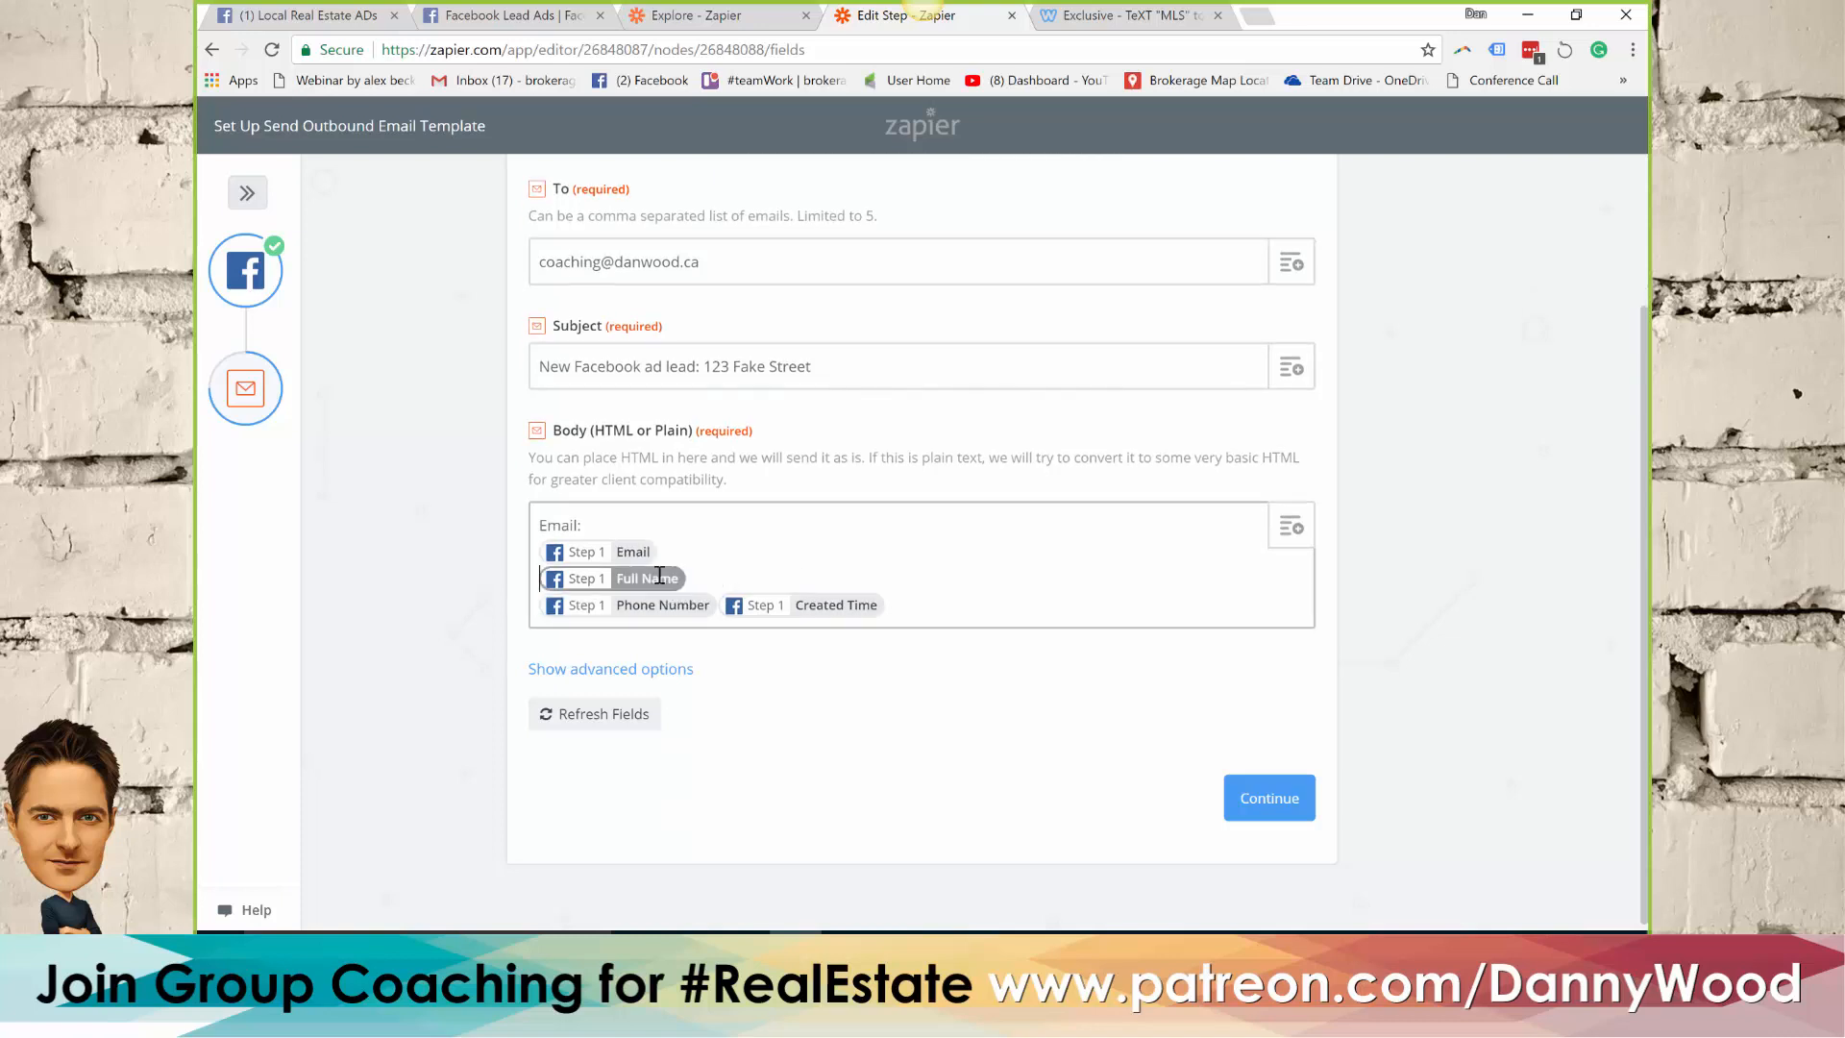
{"action": "left_click", "coordinate": [721, 595]}
{"action": "key", "text": "Return"}
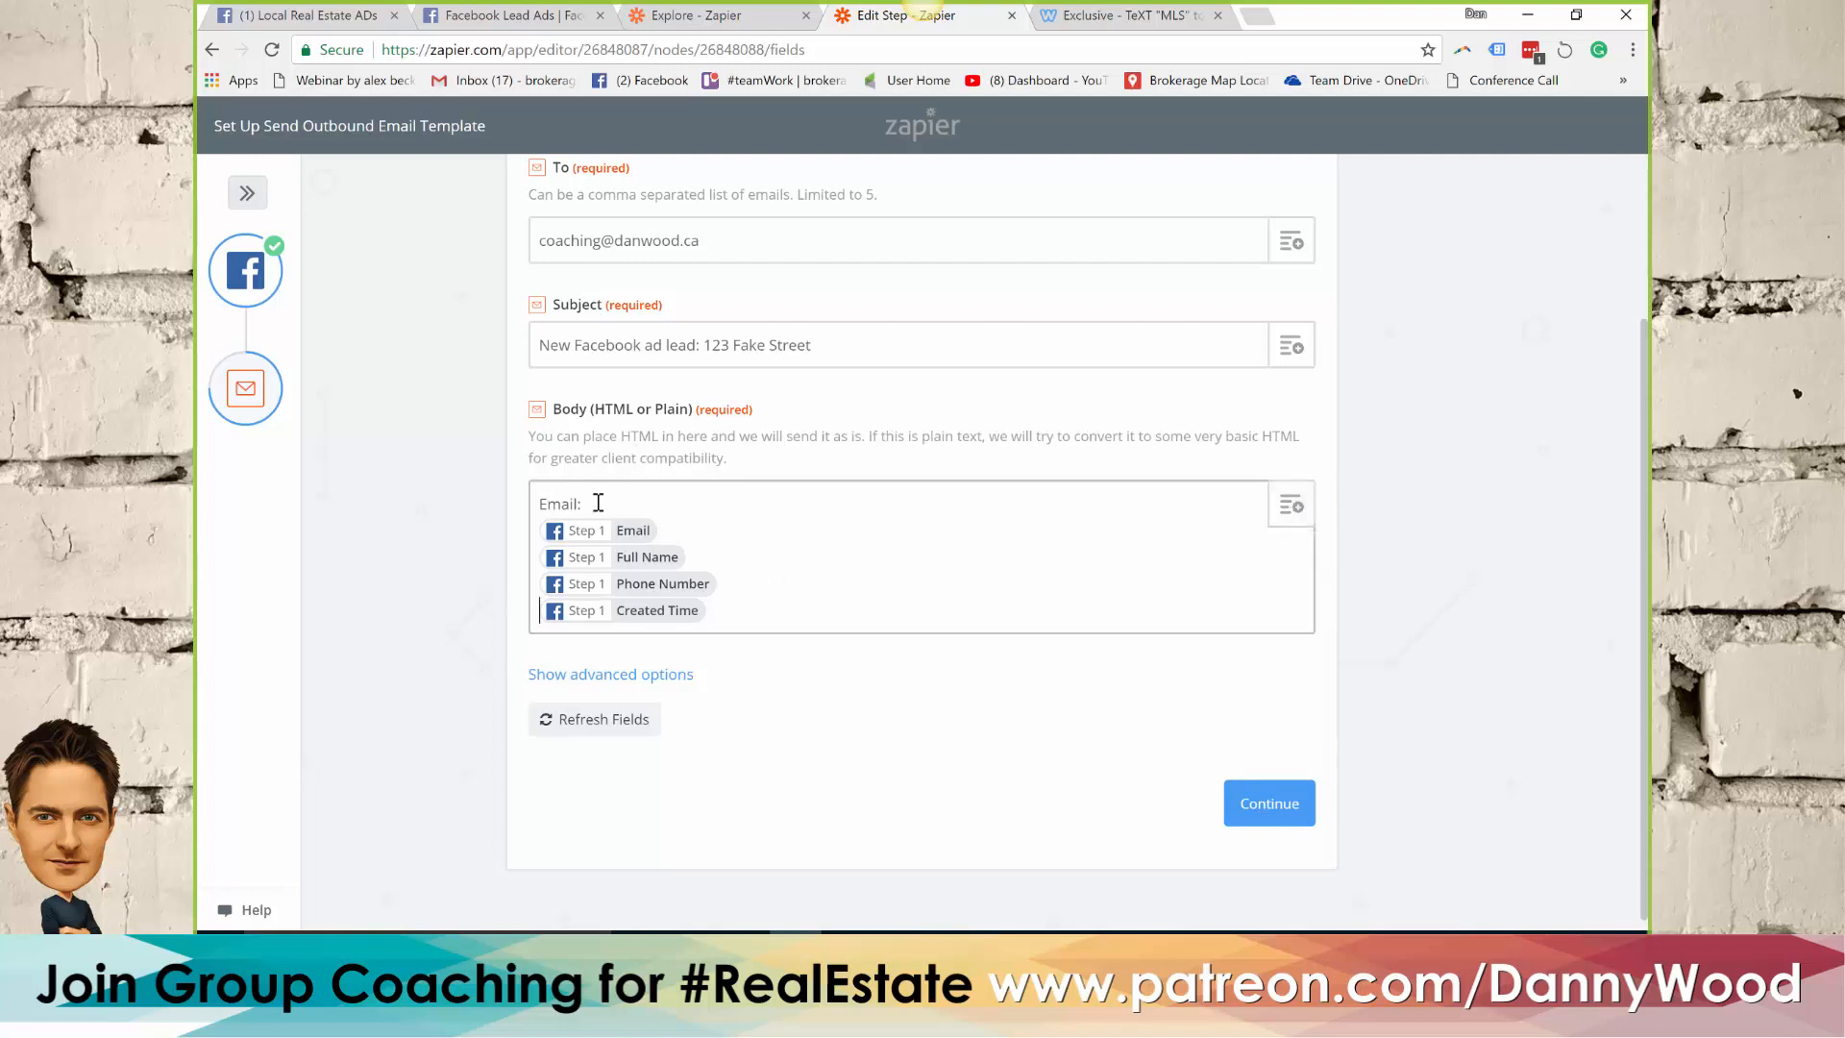
Review the lead fields available for the email body, and continue to the outbound email's test preview
{"action": "left_click", "coordinate": [1290, 505]}
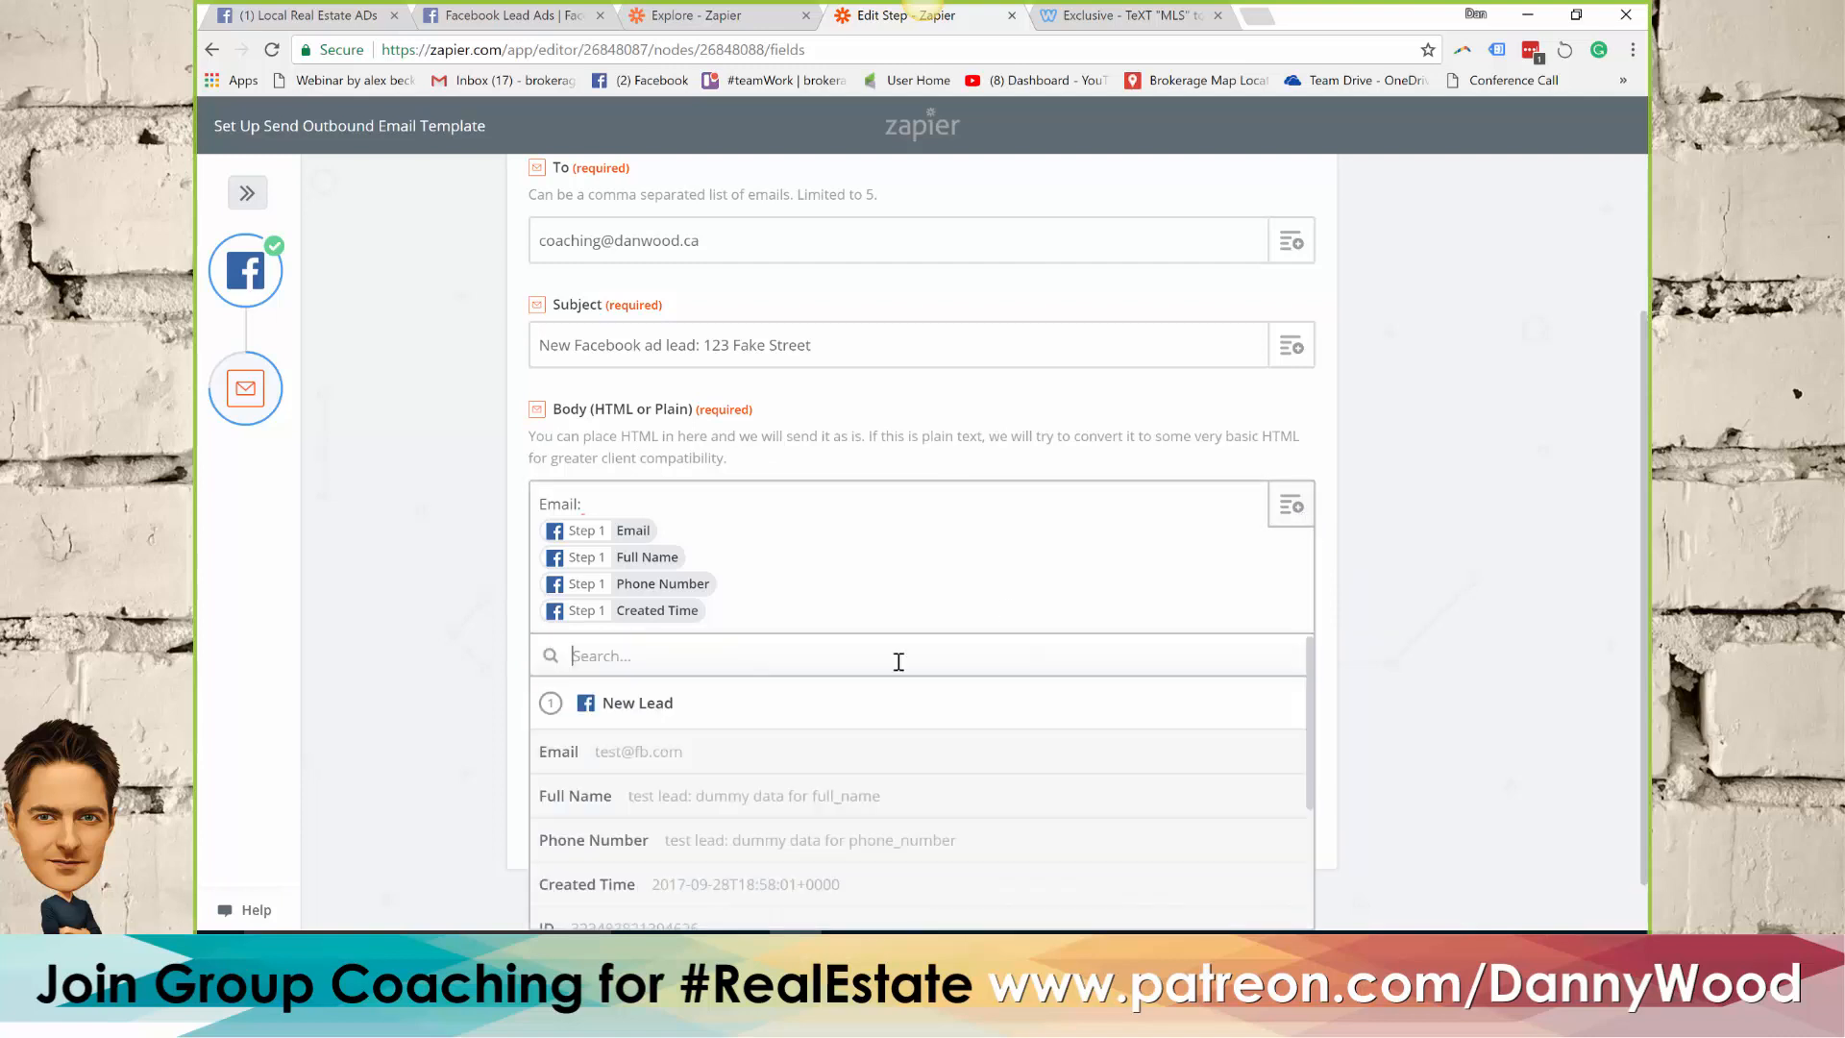
{"action": "scroll", "coordinate": [678, 769], "scroll_direction": "down", "scroll_amount": 2}
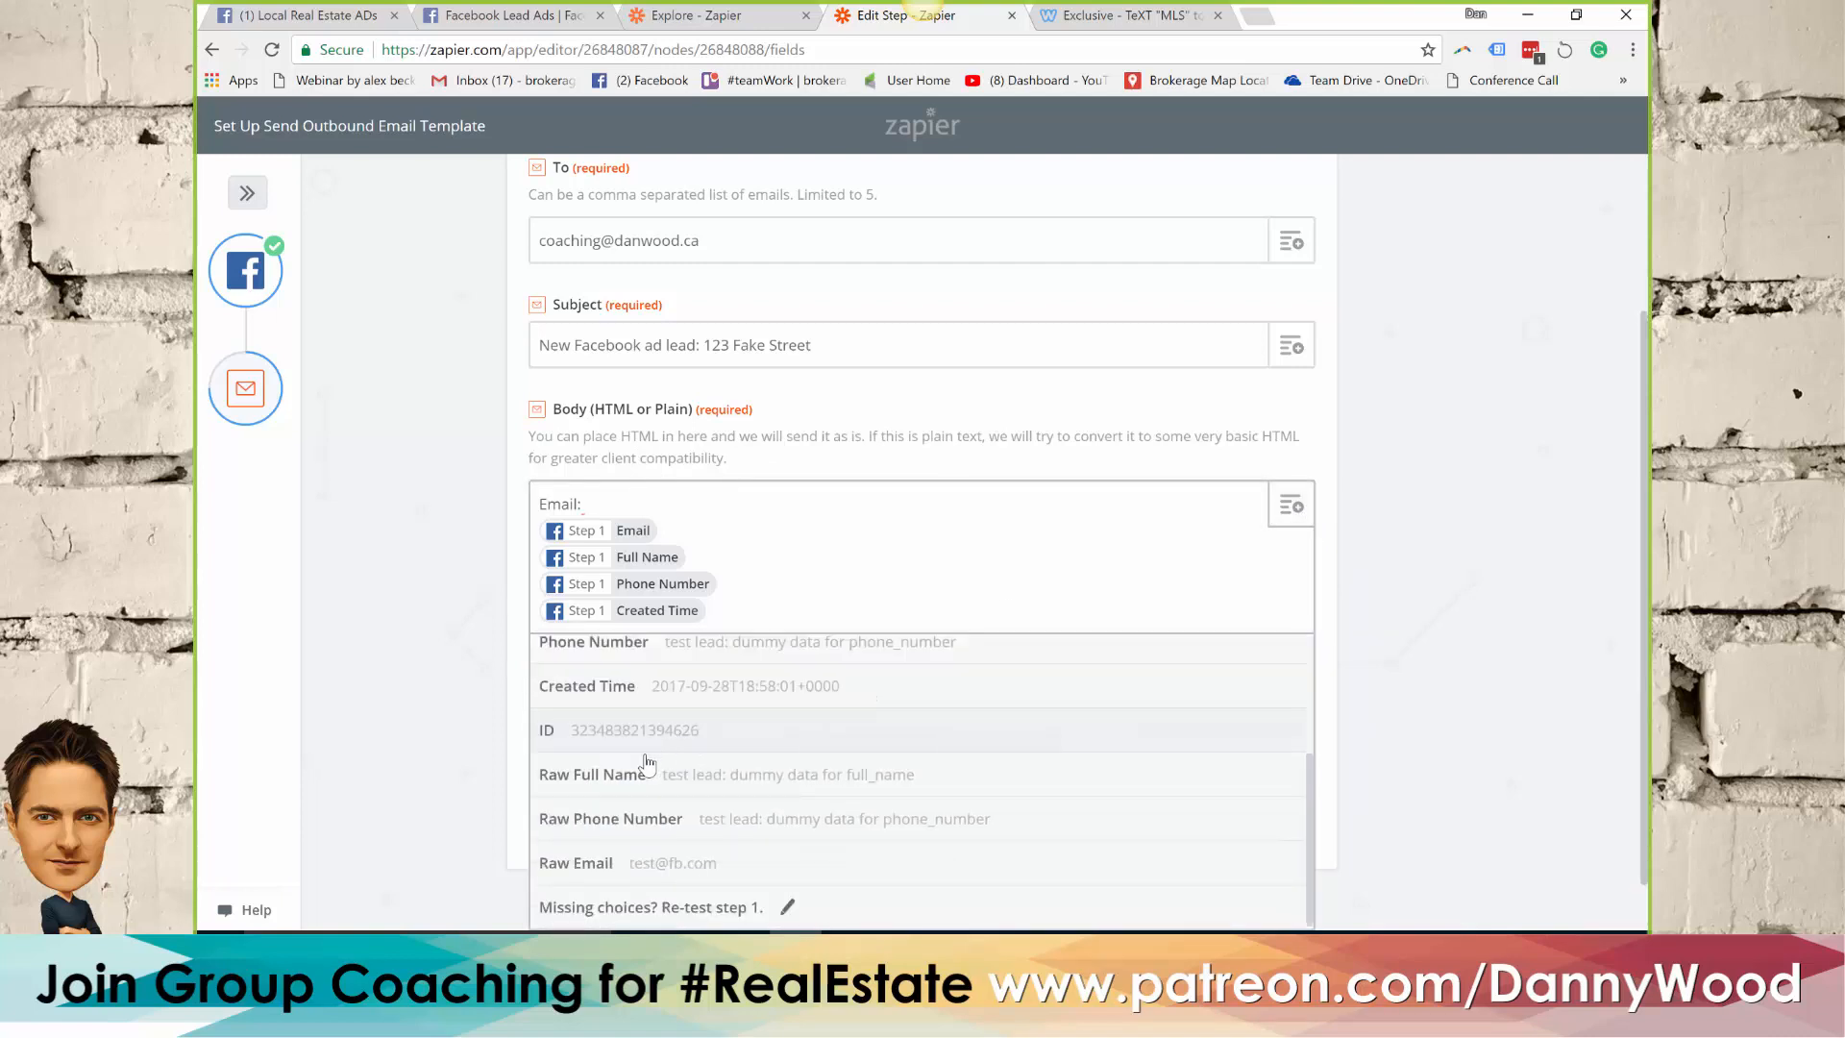
{"action": "scroll", "coordinate": [662, 766], "scroll_direction": "up", "scroll_amount": 2}
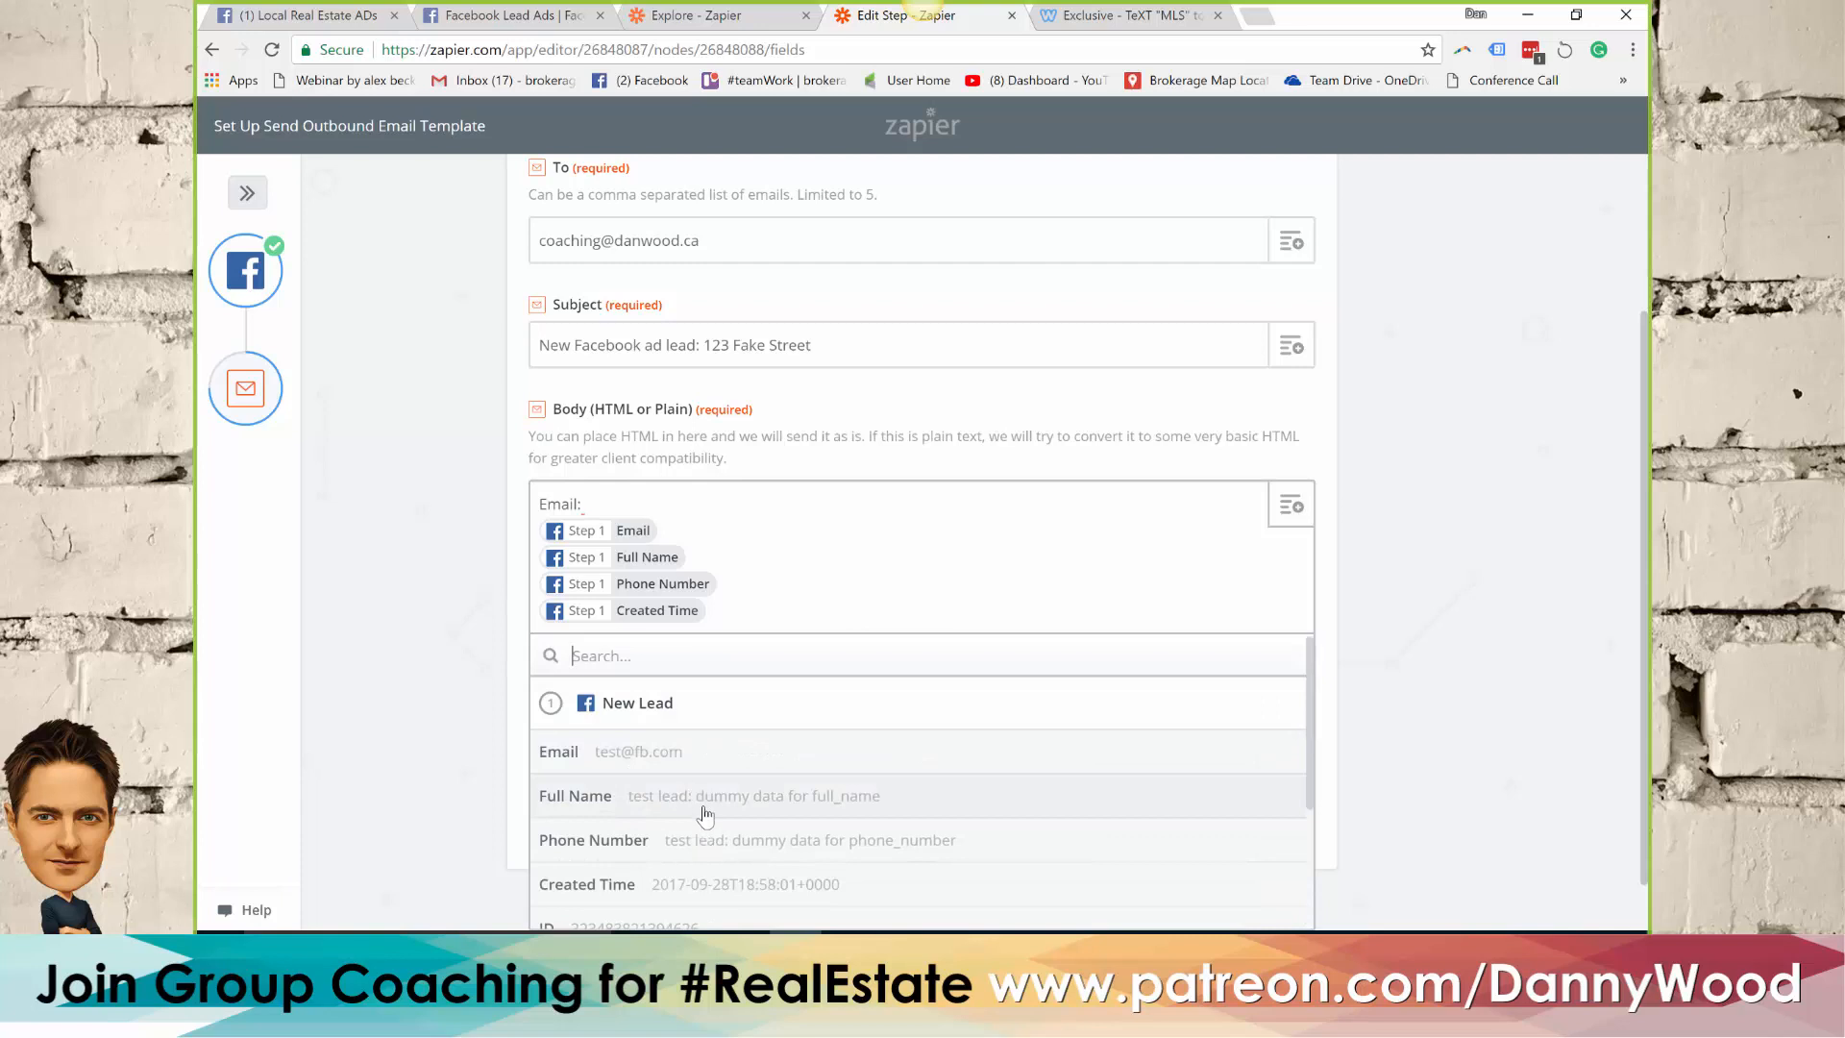
{"action": "left_click", "coordinate": [1419, 516]}
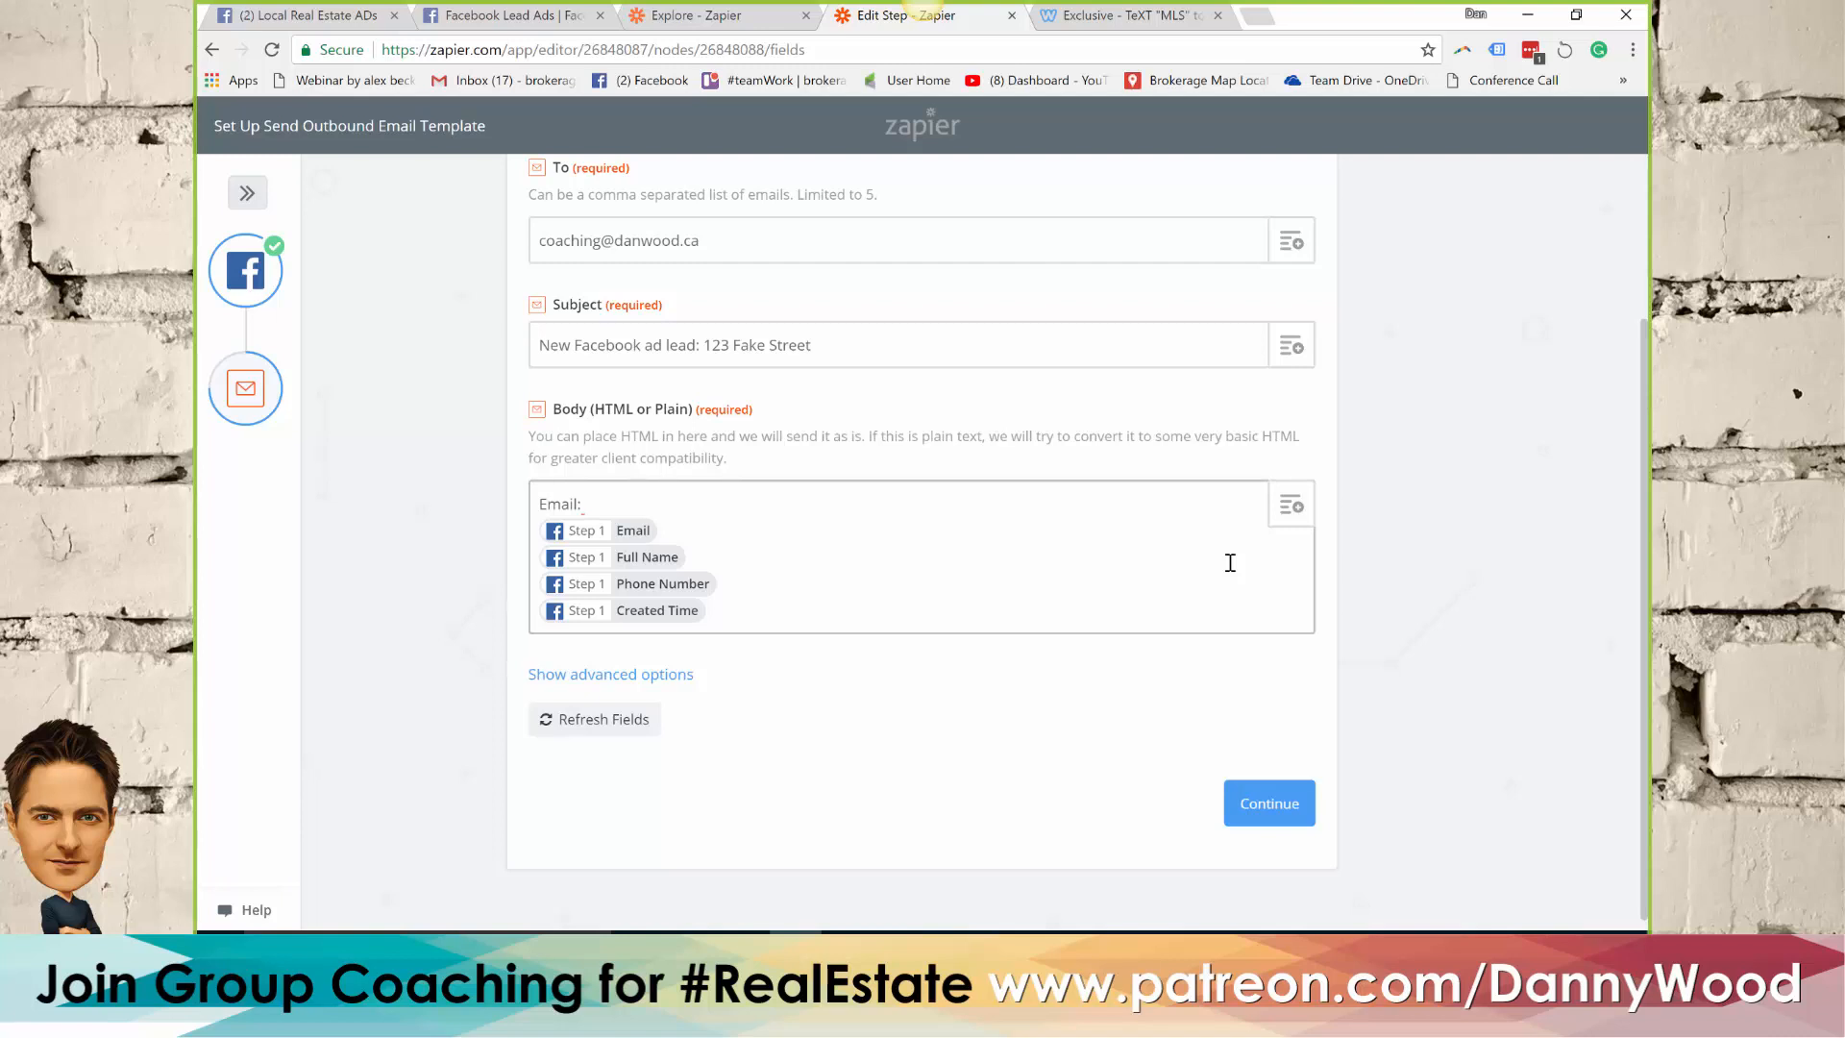
{"action": "left_click", "coordinate": [1291, 505]}
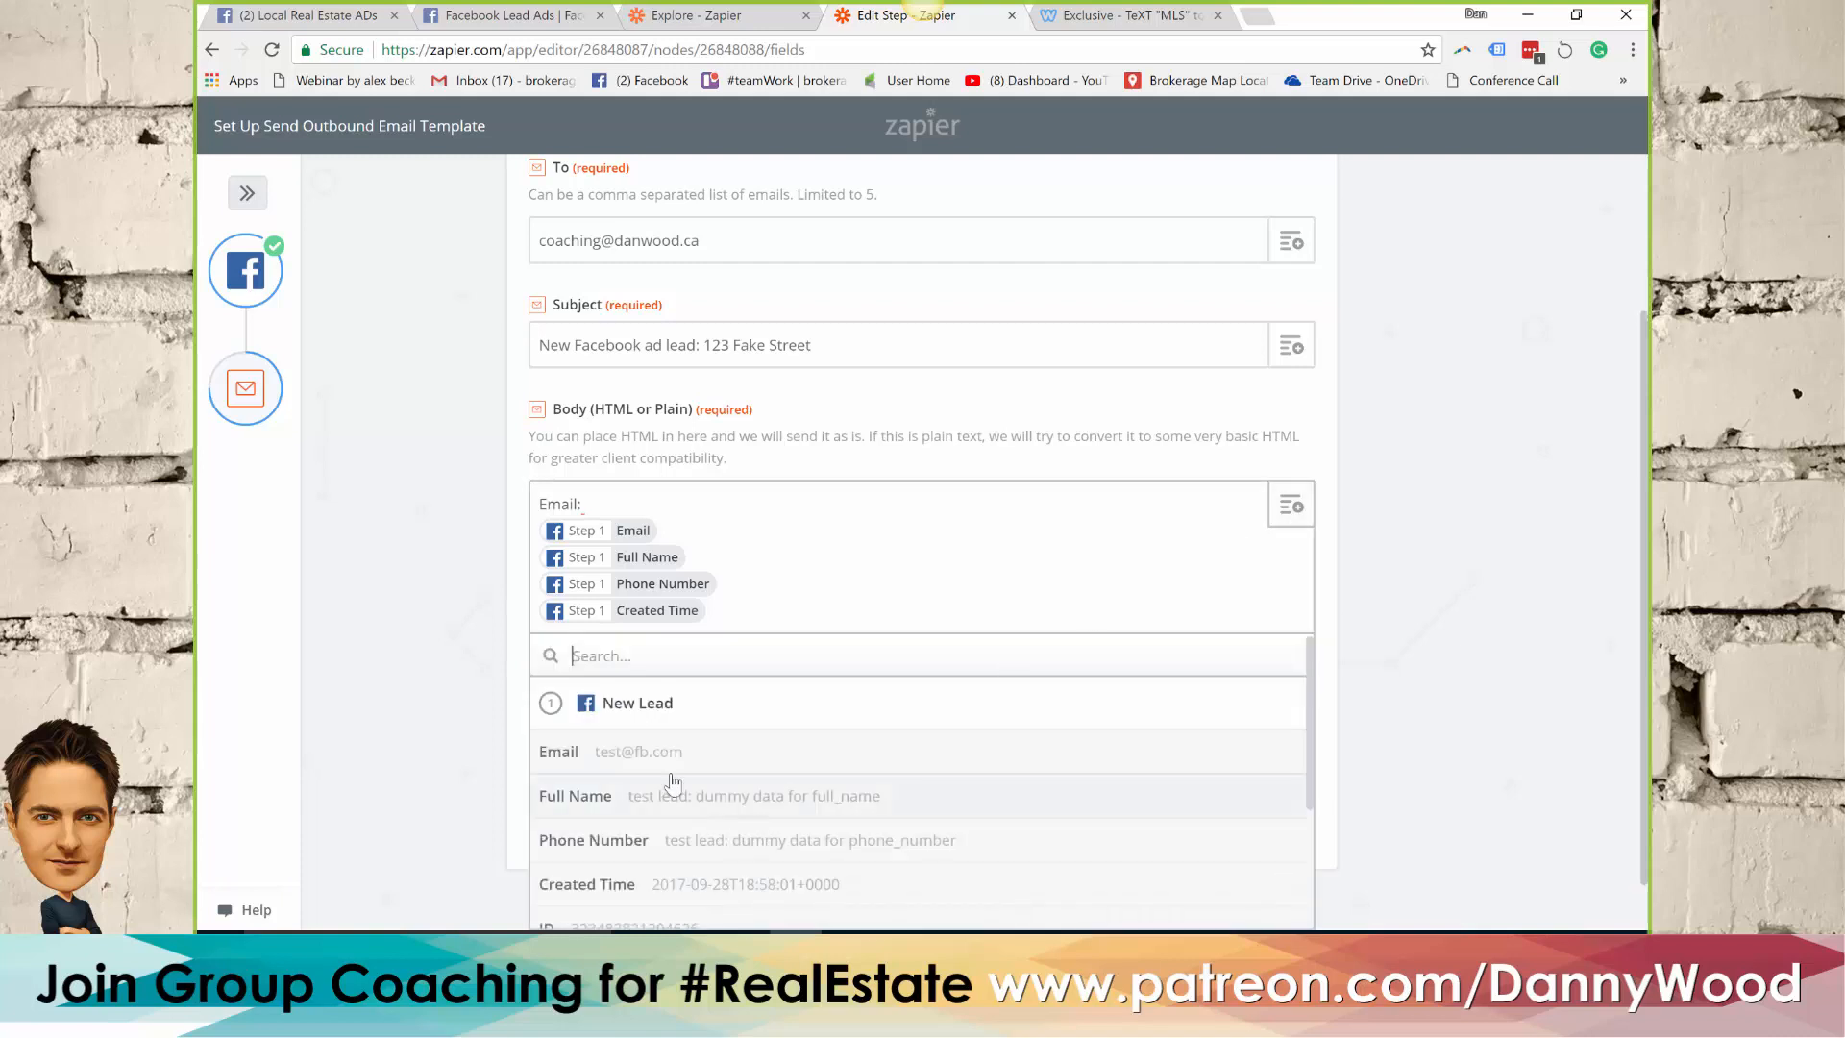
{"action": "scroll", "coordinate": [758, 819], "scroll_direction": "down", "scroll_amount": 3}
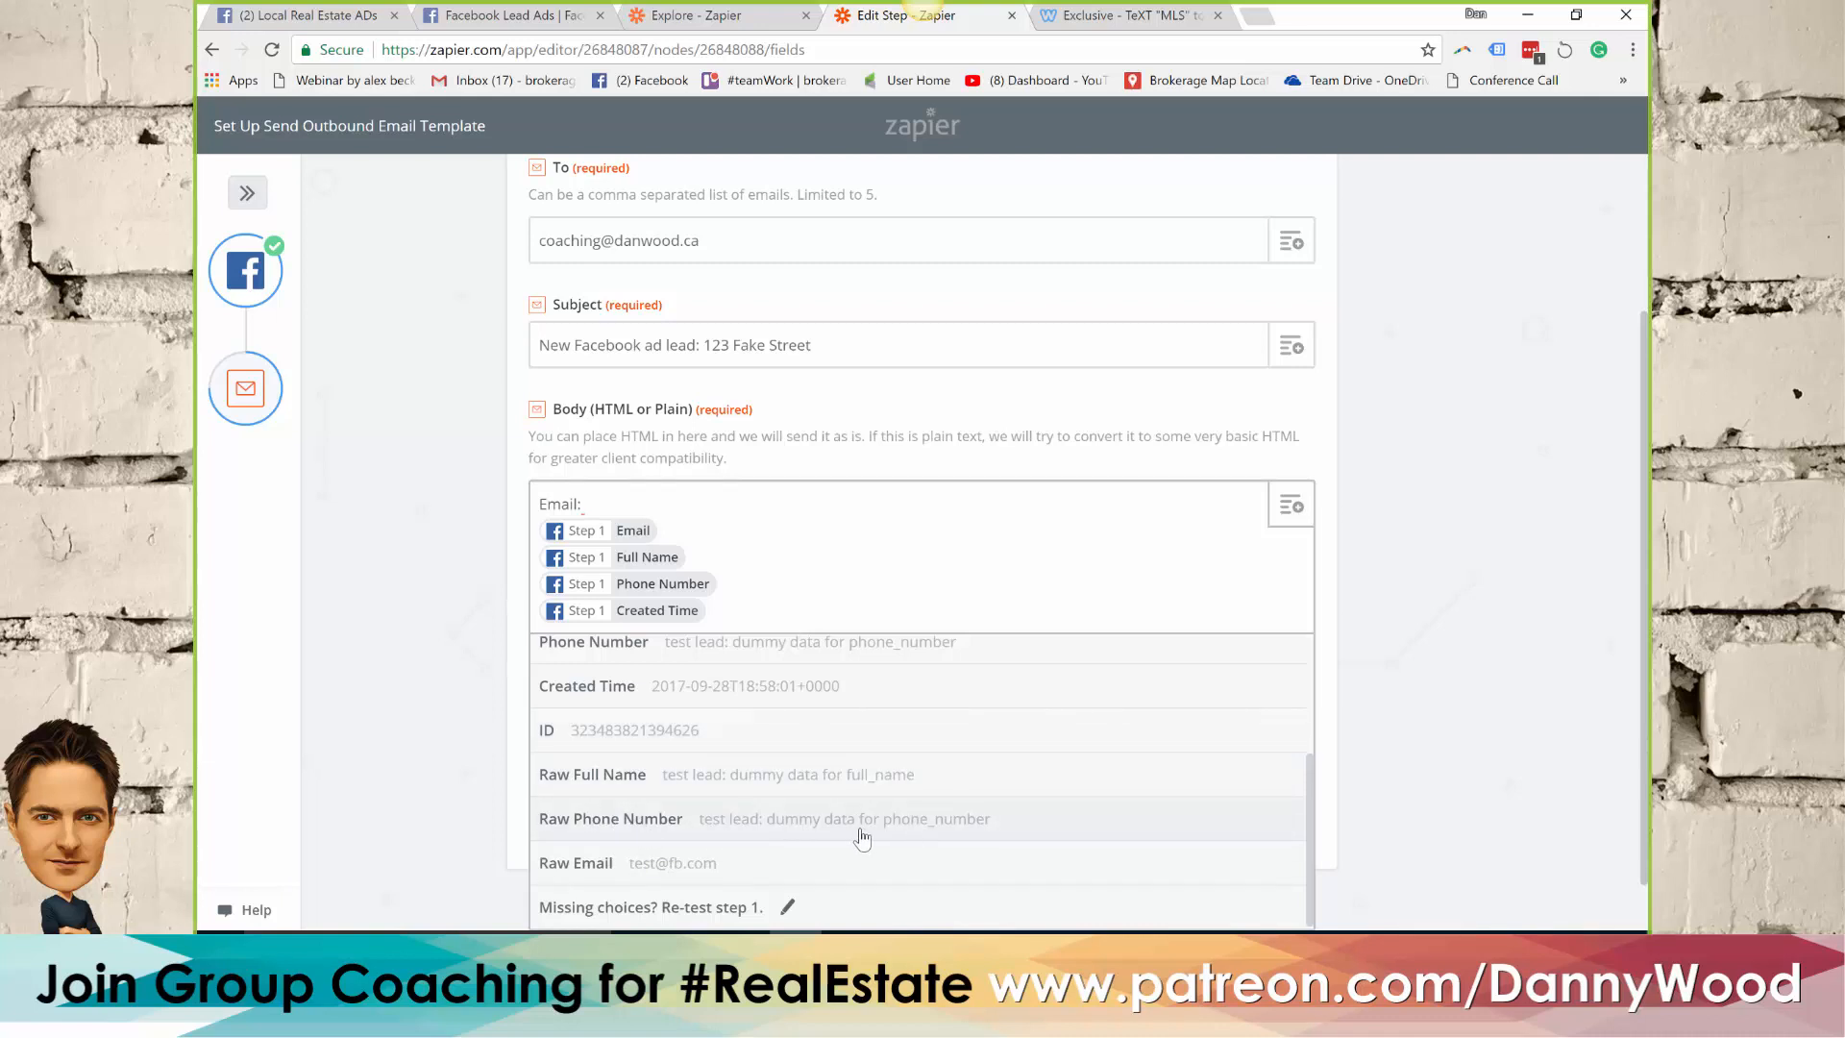
{"action": "left_click", "coordinate": [1039, 542]}
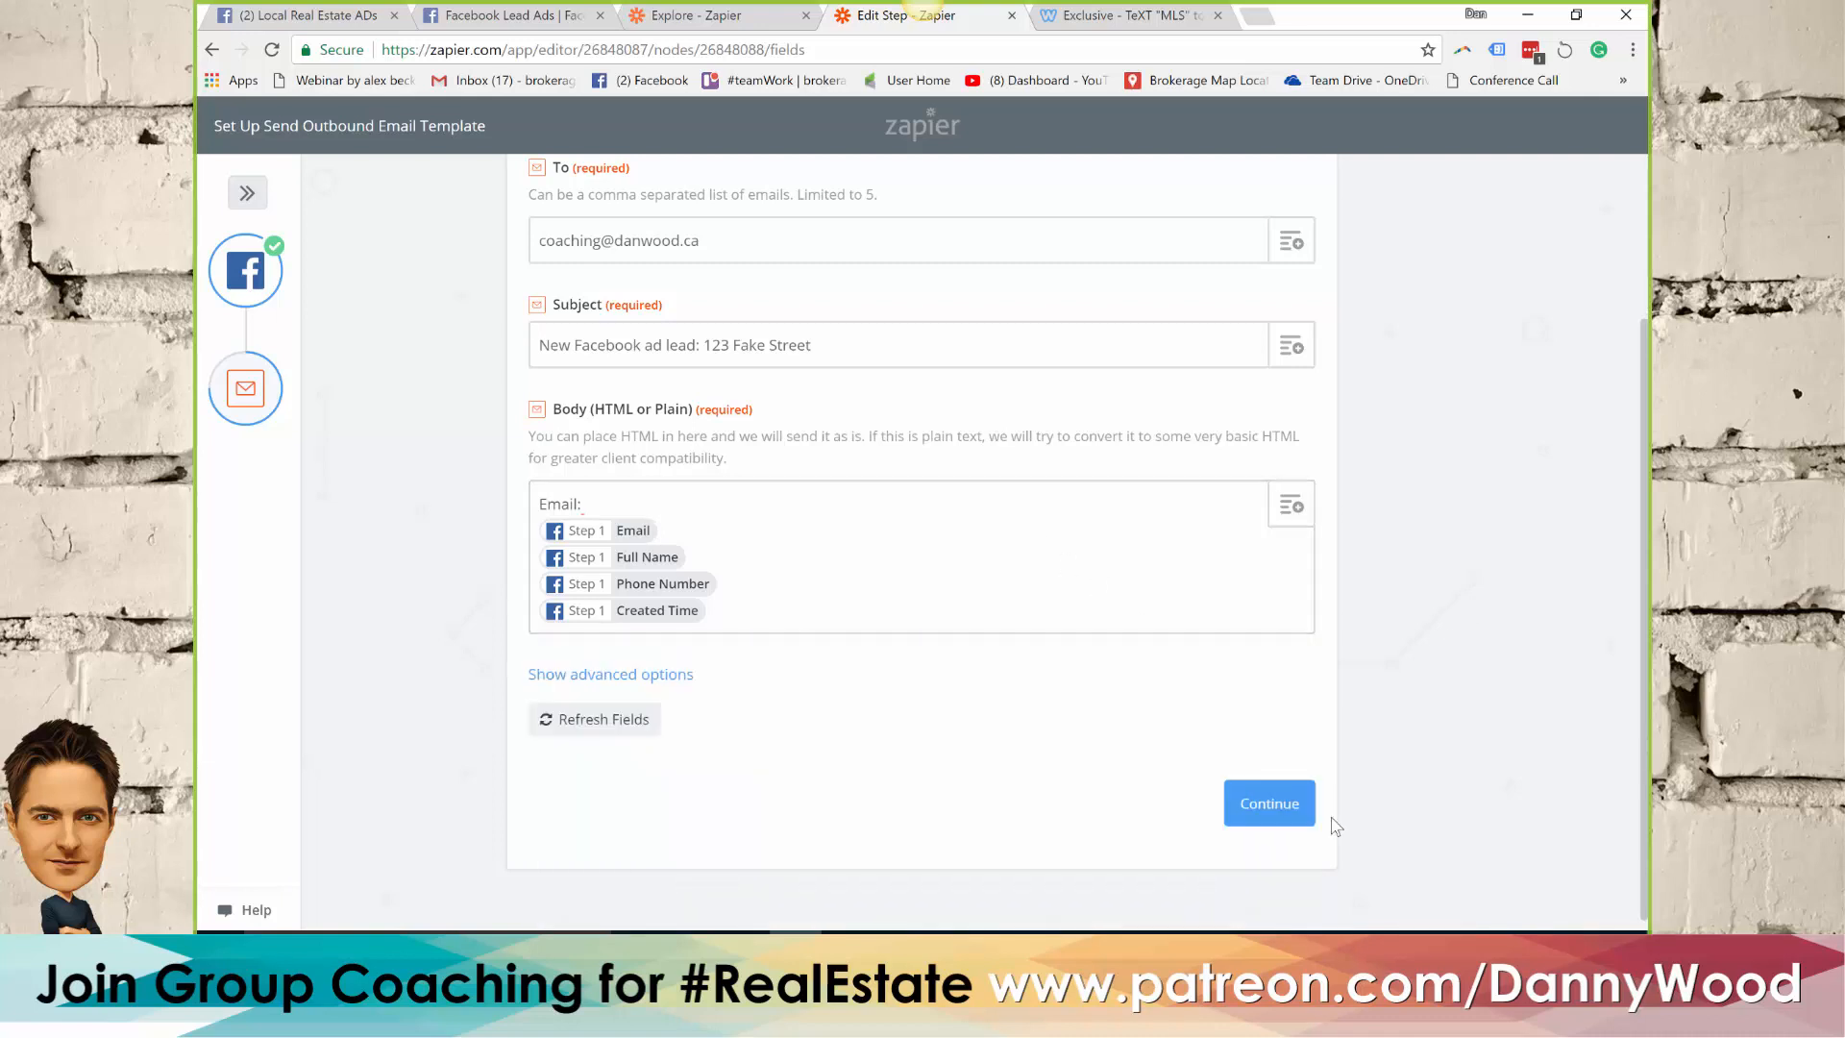
{"action": "left_click", "coordinate": [1269, 805]}
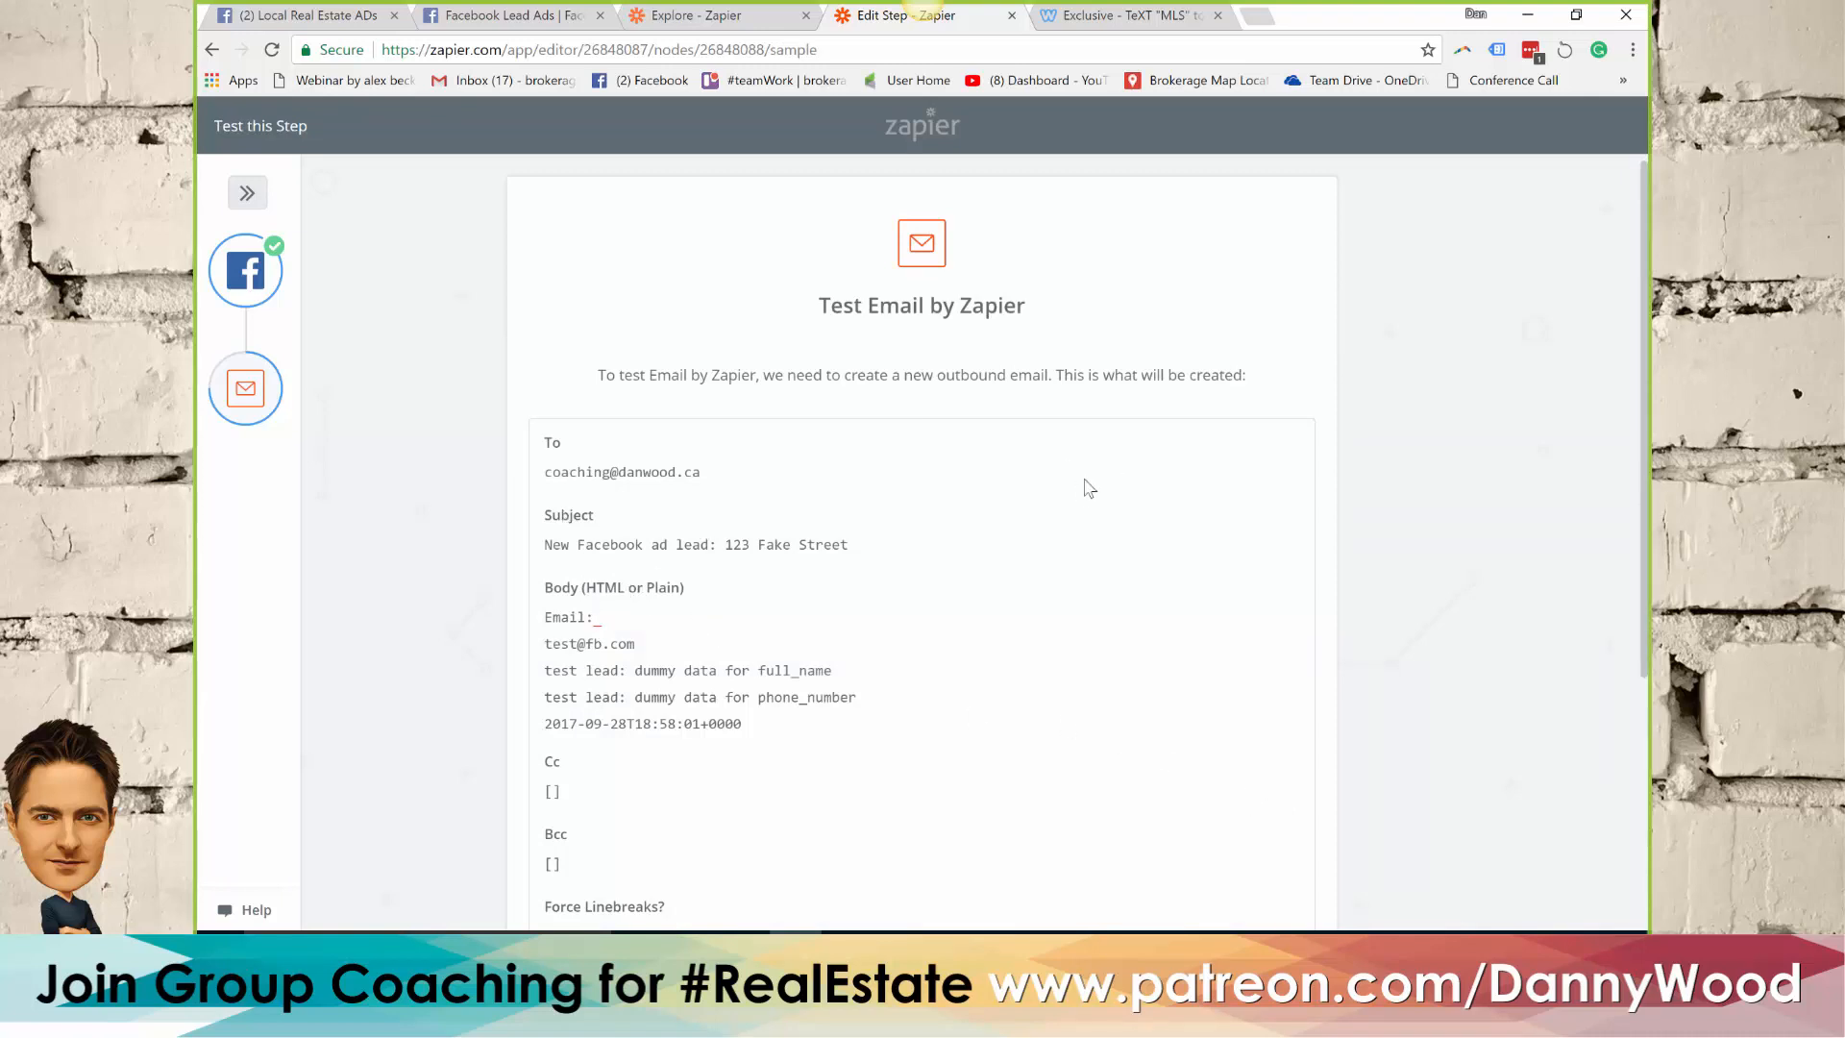
Review the email preview, create the test outbound email, and finish the zap with it turned on
{"action": "scroll", "coordinate": [1091, 477], "scroll_direction": "down", "scroll_amount": 1}
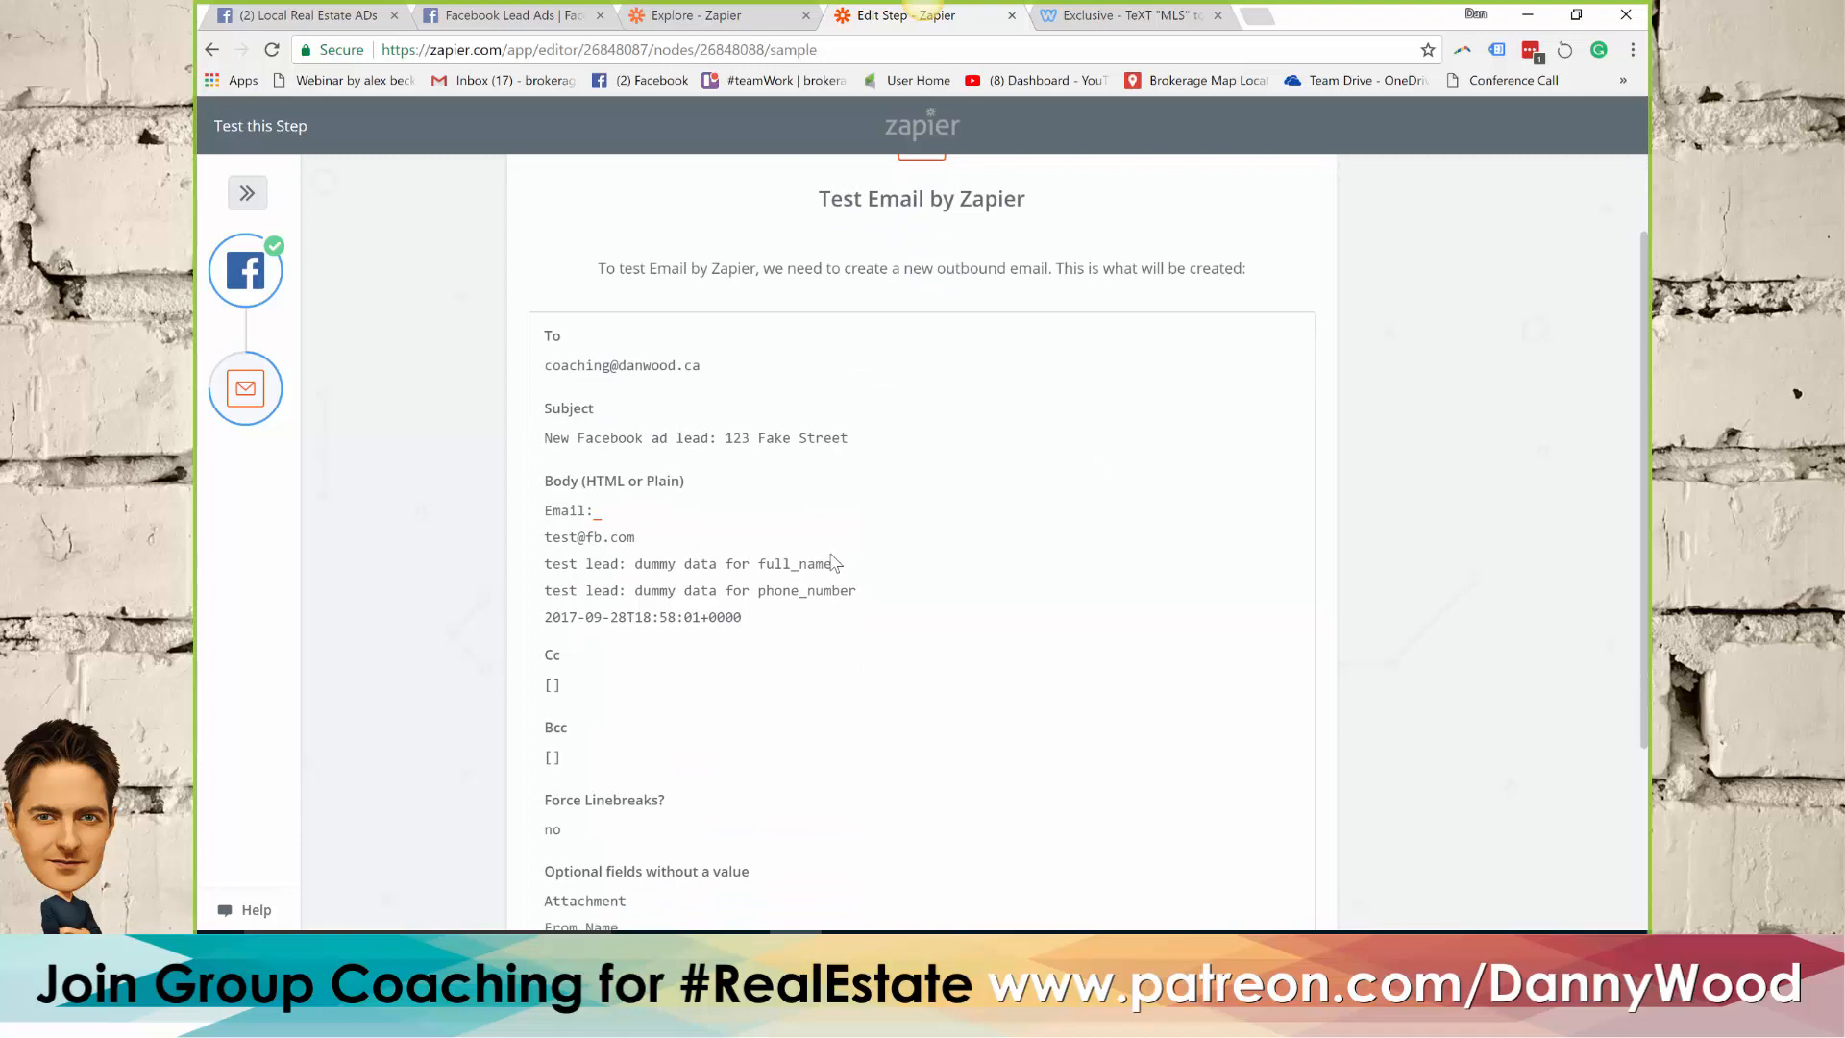
{"action": "scroll", "coordinate": [836, 562], "scroll_direction": "down", "scroll_amount": 3}
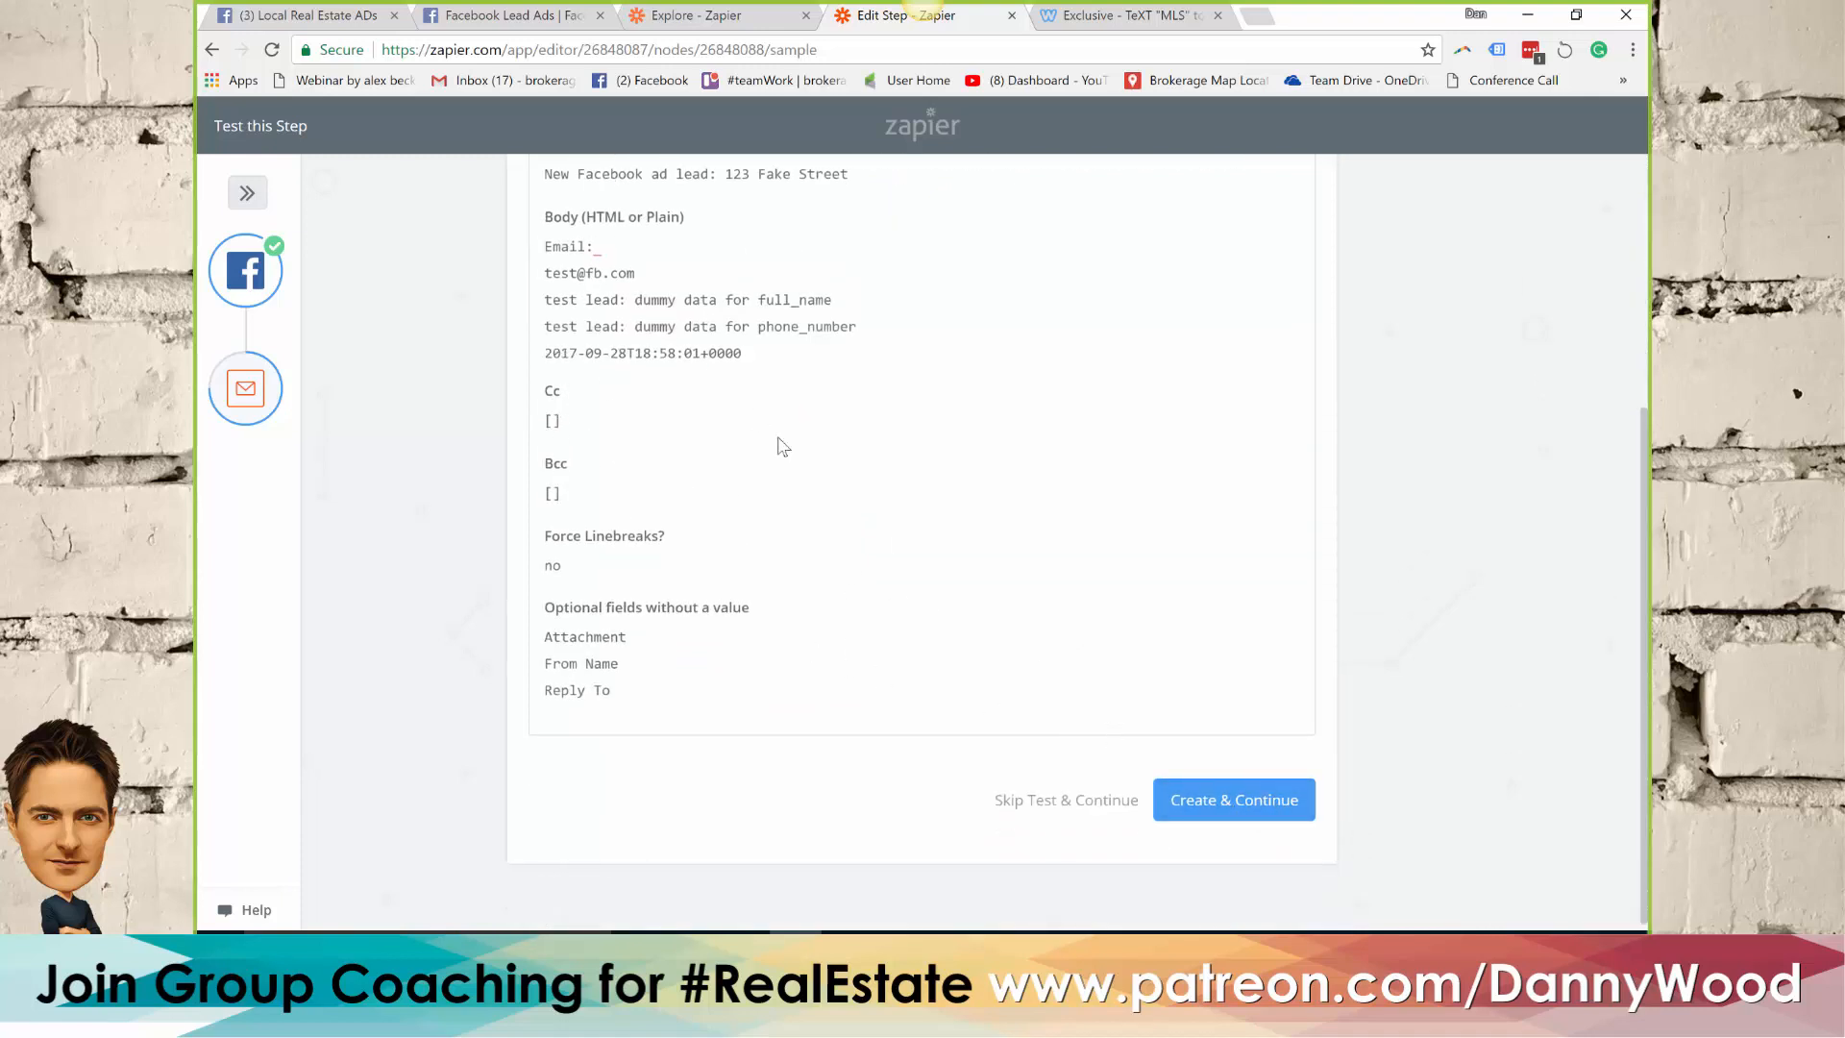
{"action": "left_click", "coordinate": [1256, 814]}
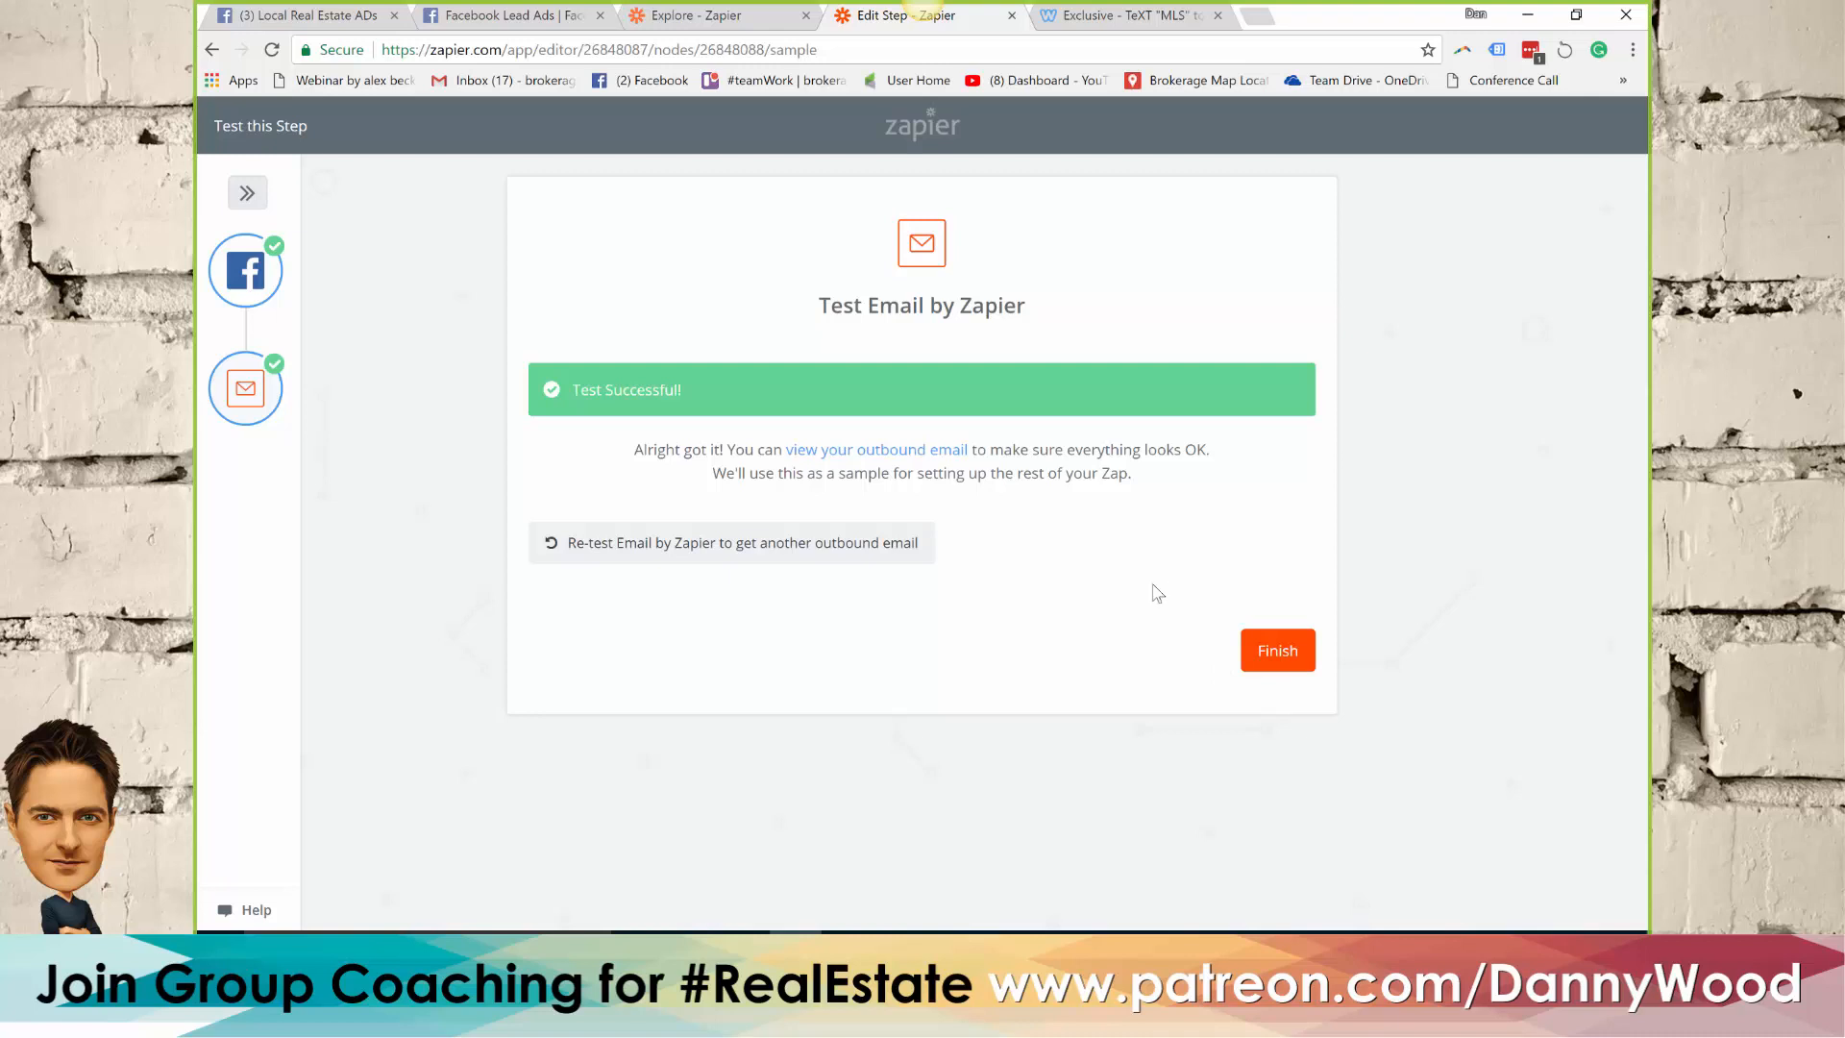
{"action": "left_click", "coordinate": [1297, 654]}
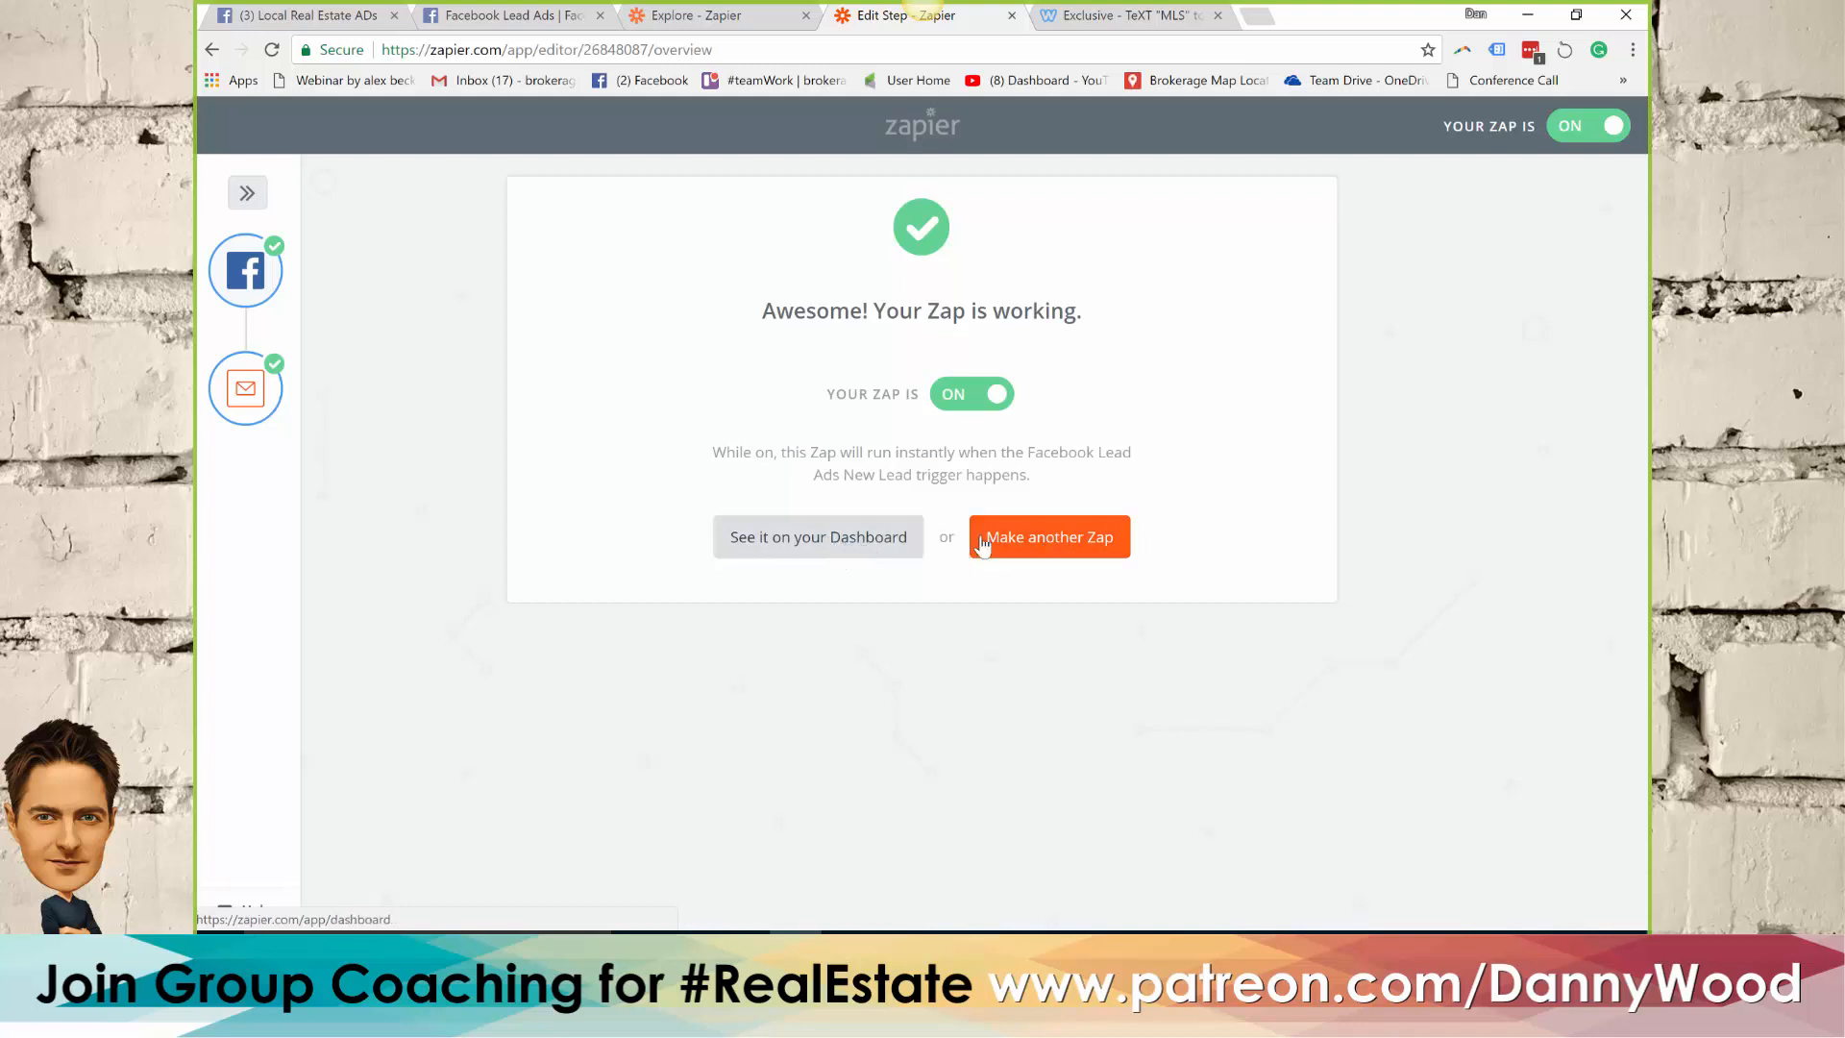
Start another zap with the Facebook Lead Ads New Lead trigger and the already connected Facebook account
{"action": "left_click", "coordinate": [1063, 542]}
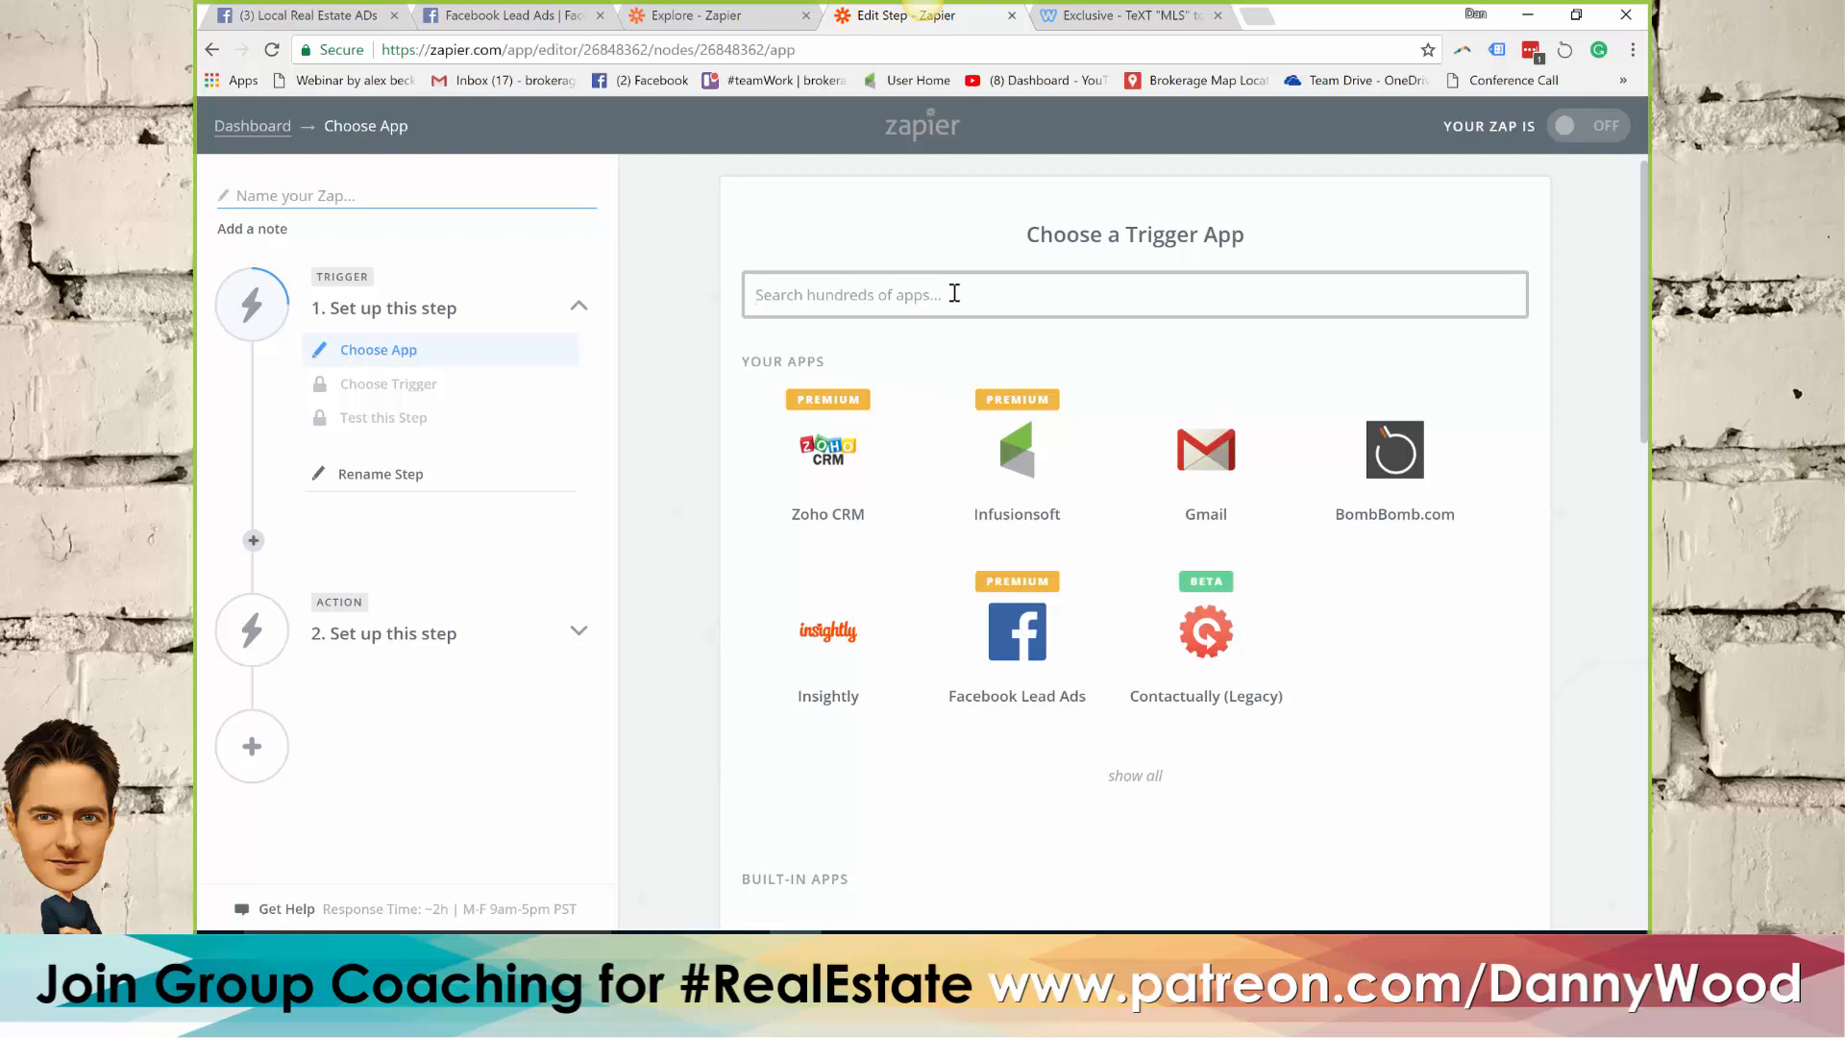
{"action": "left_click", "coordinate": [1029, 658]}
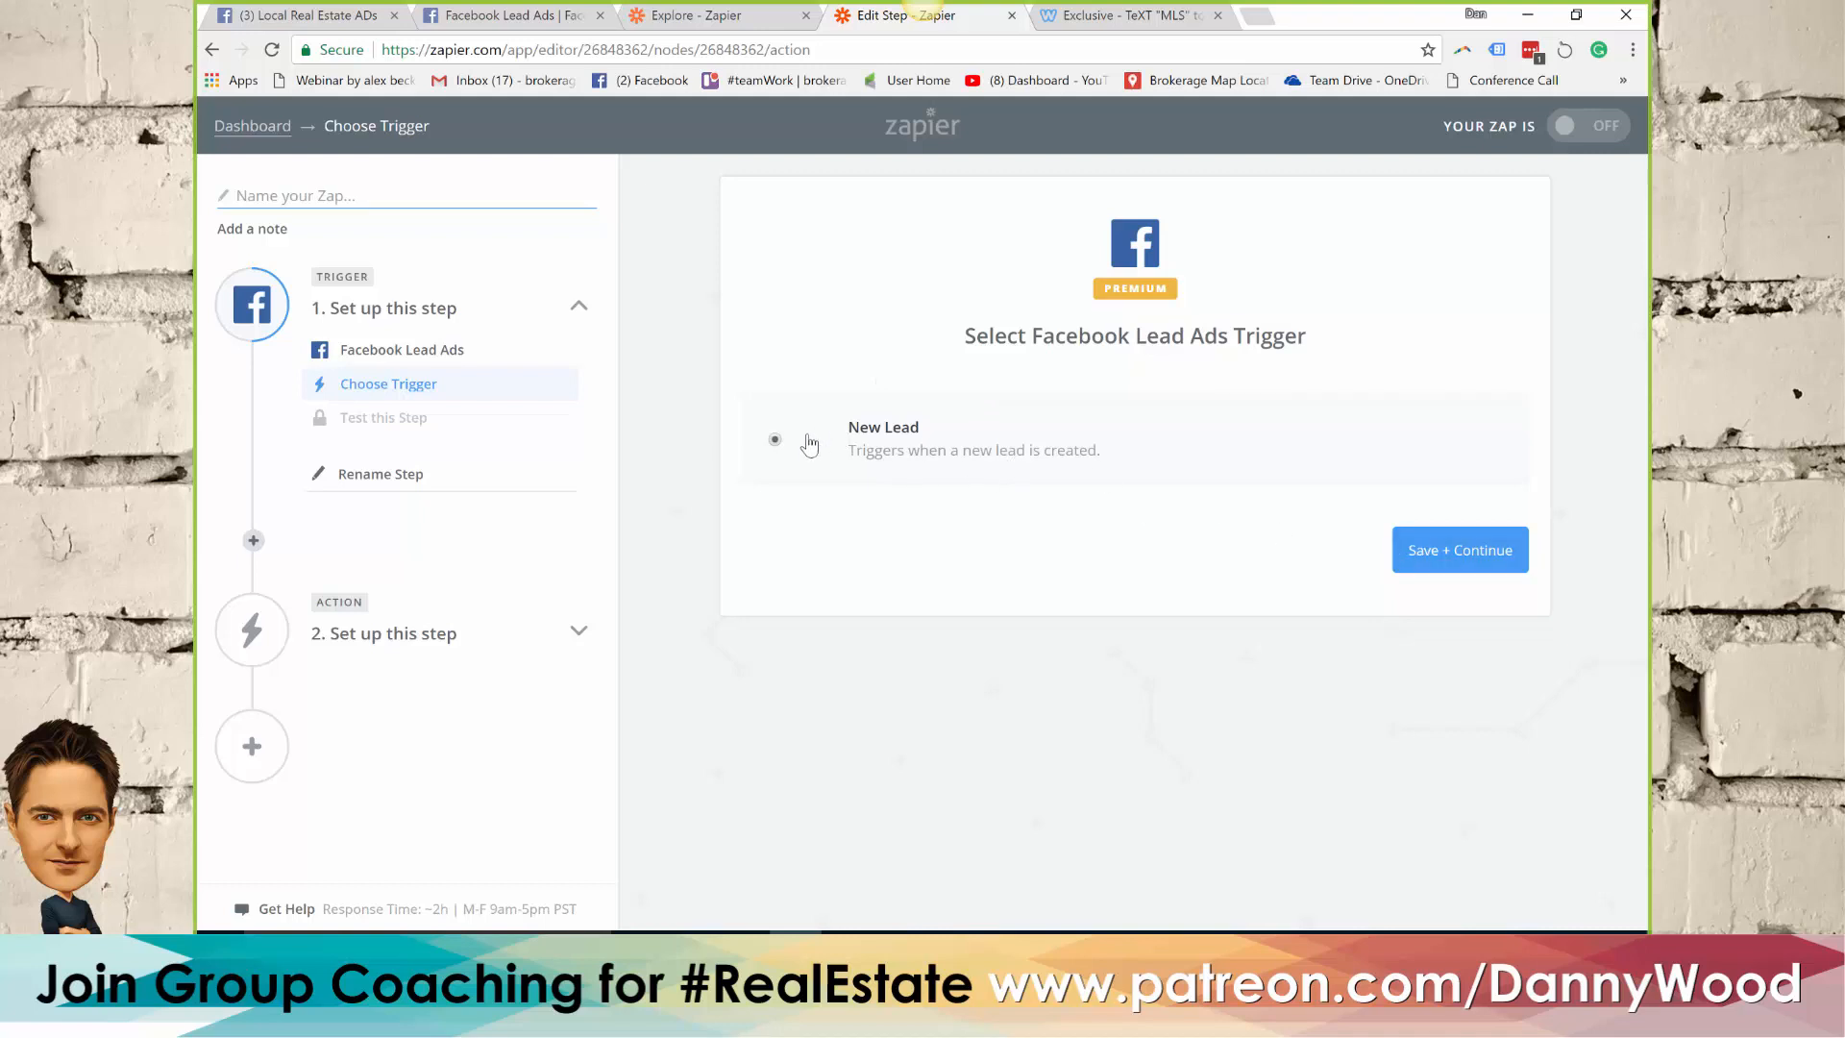
{"action": "left_click", "coordinate": [1437, 555]}
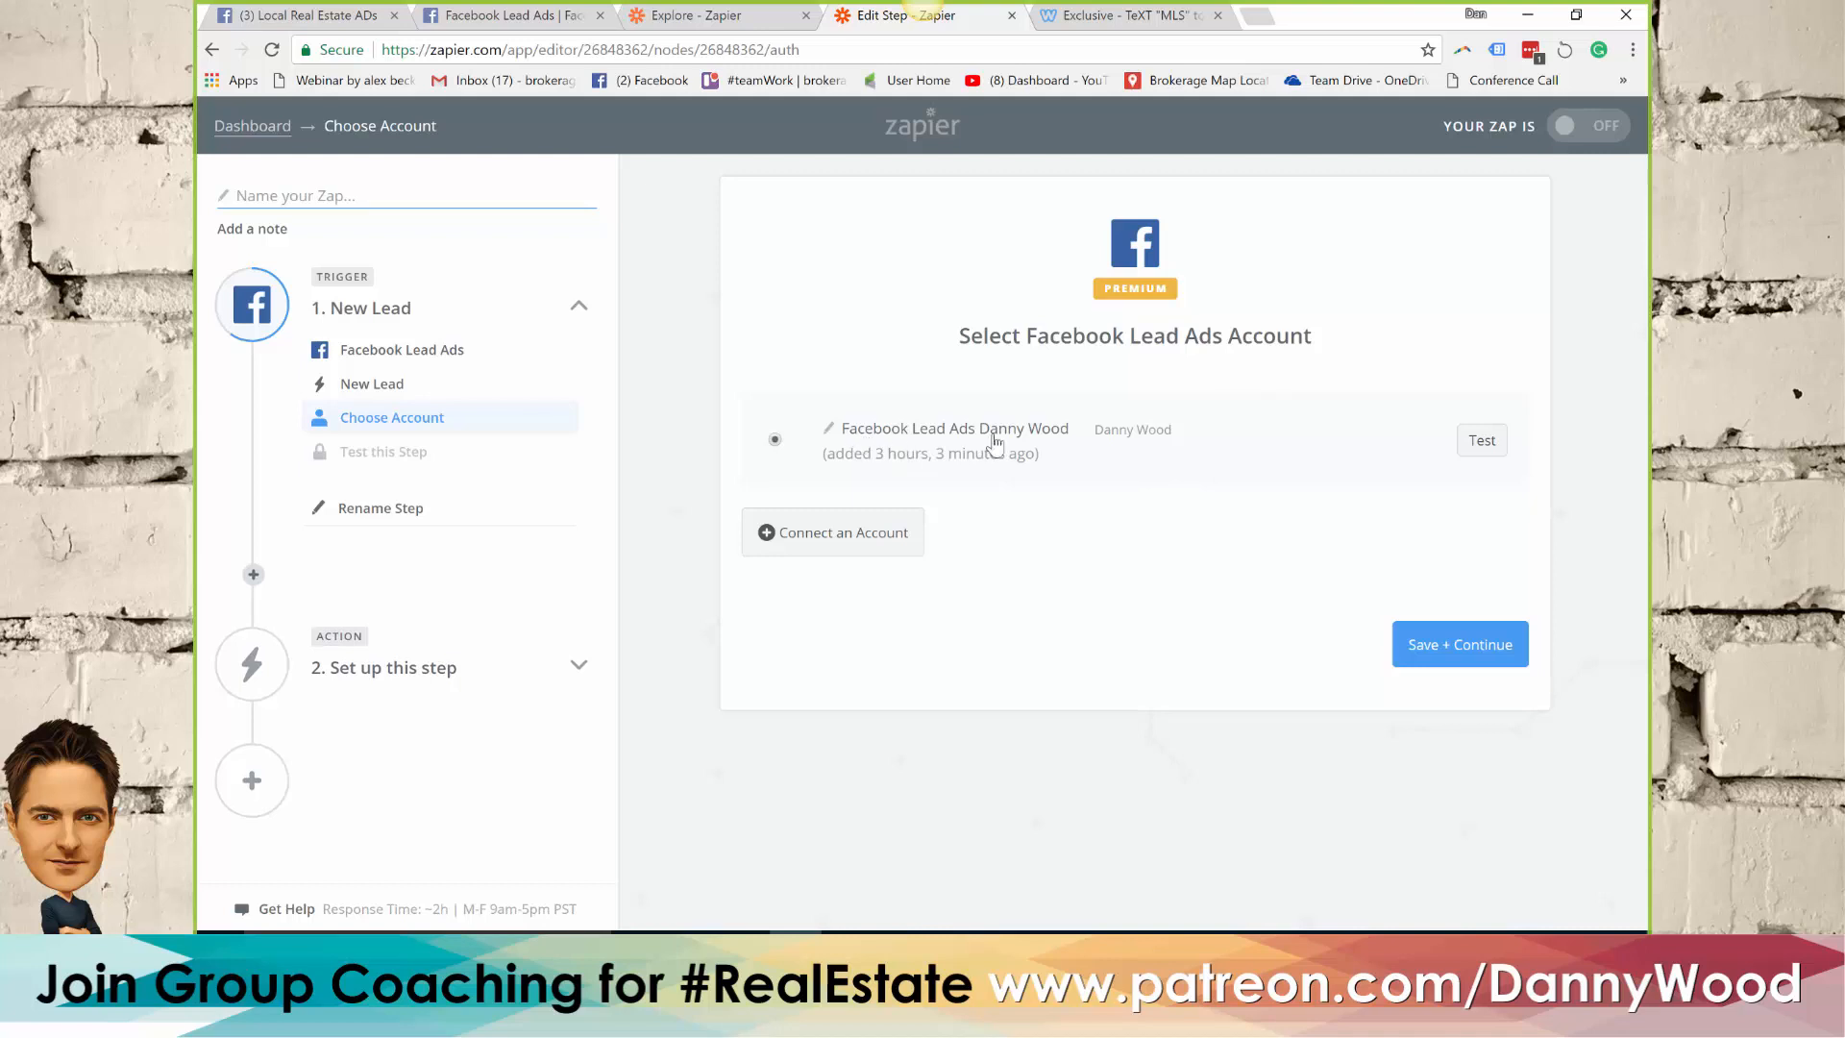
{"action": "left_click", "coordinate": [1453, 649]}
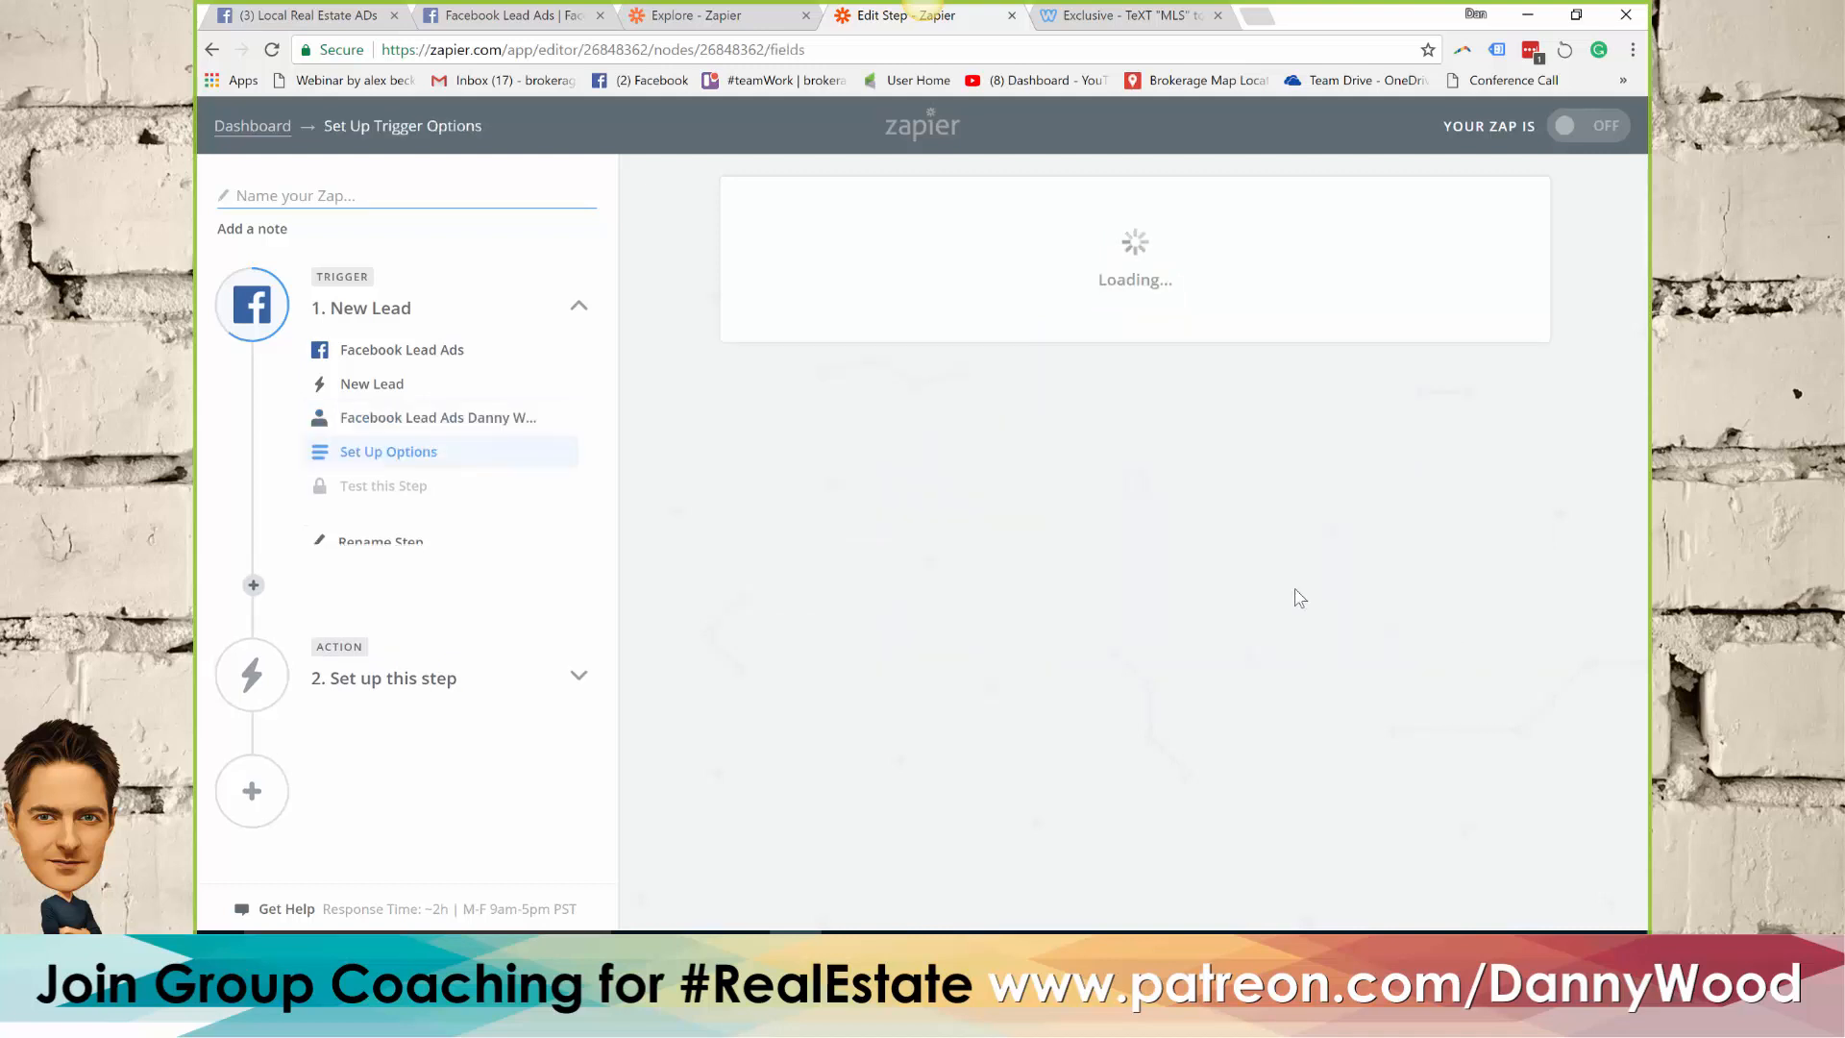
Set the trigger to the Local Real Estate ADs page and the Webinar exclusive form, and test its connection
{"action": "left_click", "coordinate": [976, 500]}
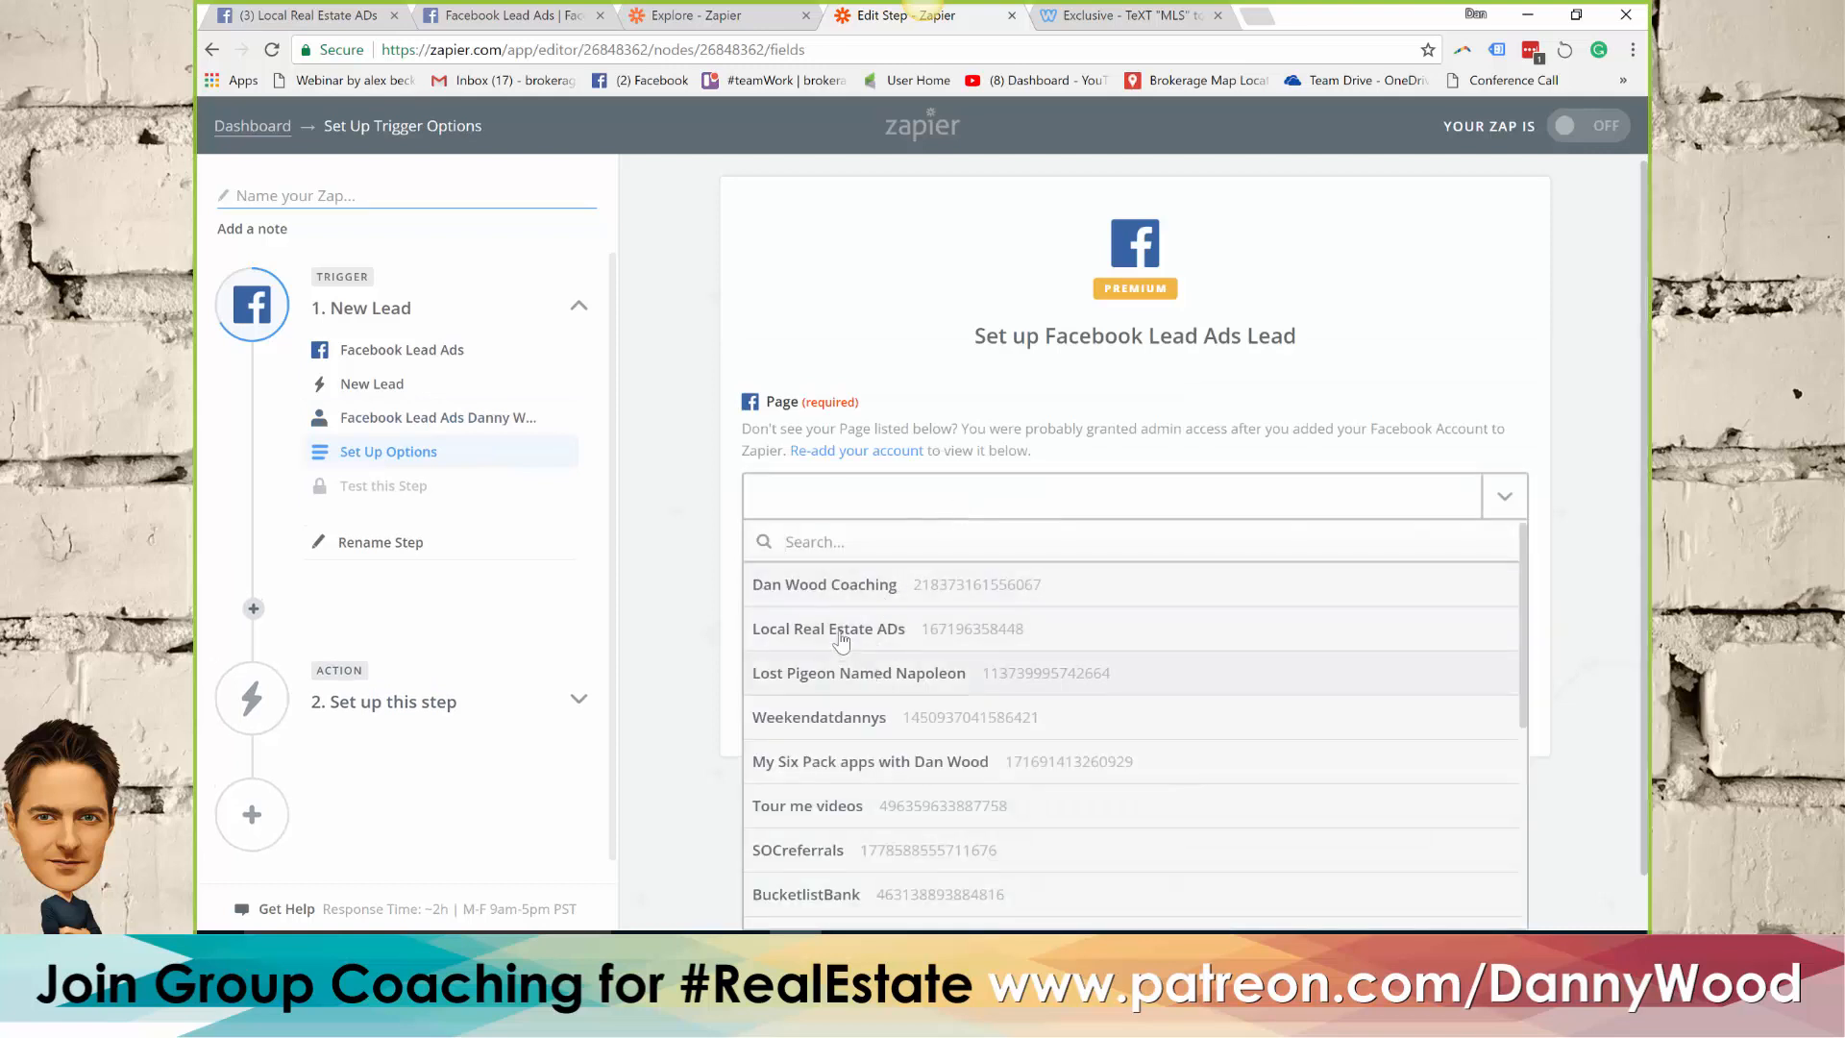
{"action": "left_click", "coordinate": [829, 633]}
{"action": "left_click", "coordinate": [847, 602]}
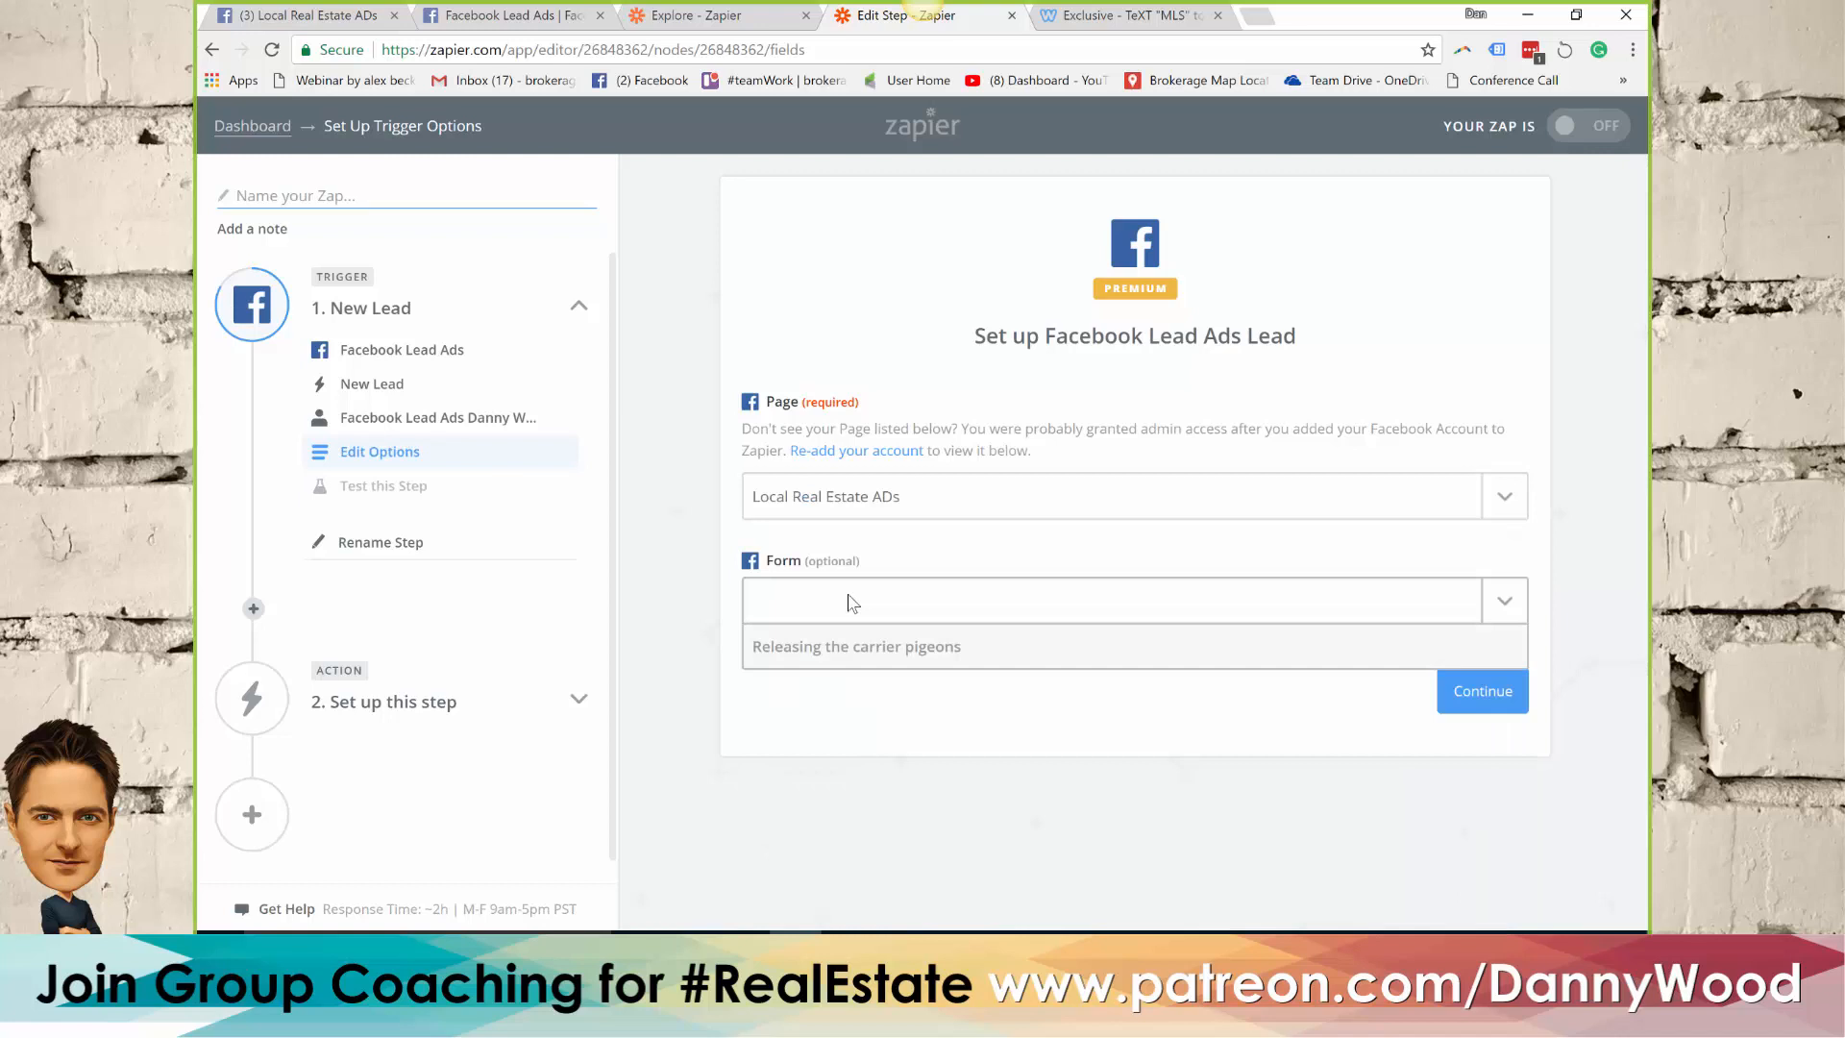
{"action": "left_click", "coordinate": [832, 692]}
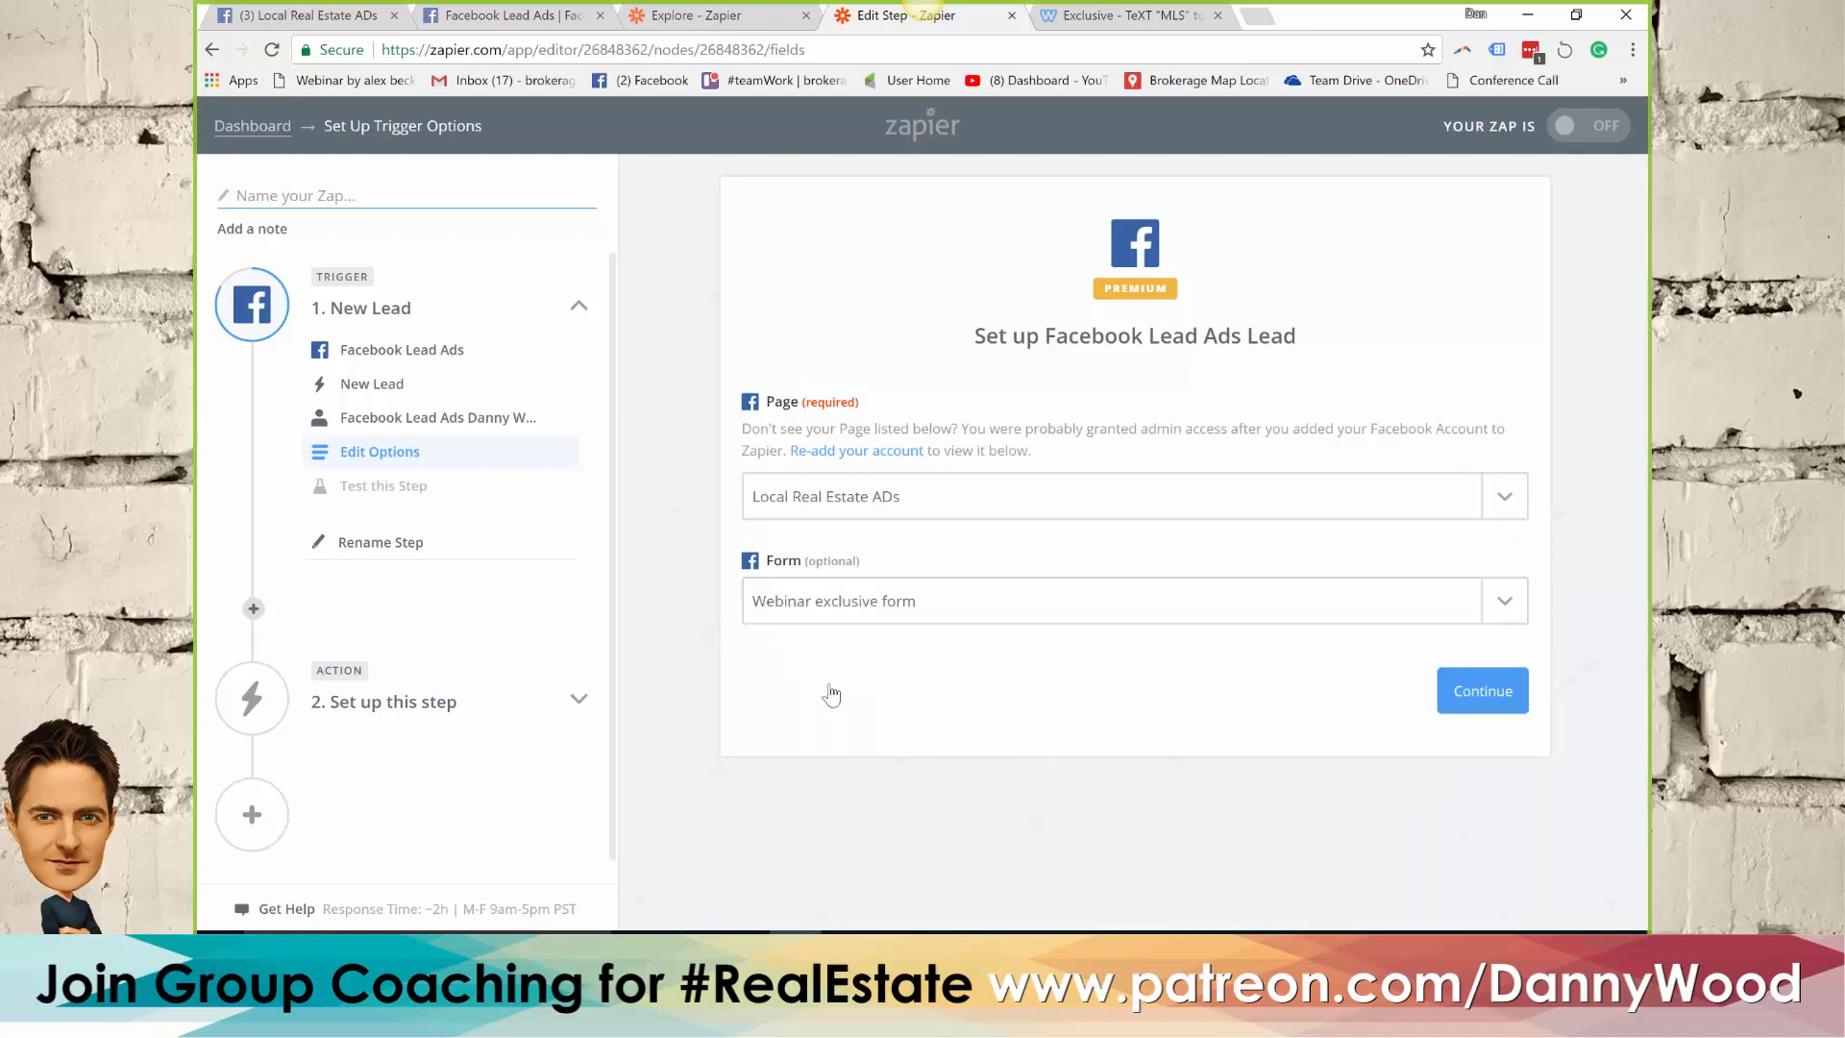
{"action": "left_click", "coordinate": [1475, 704]}
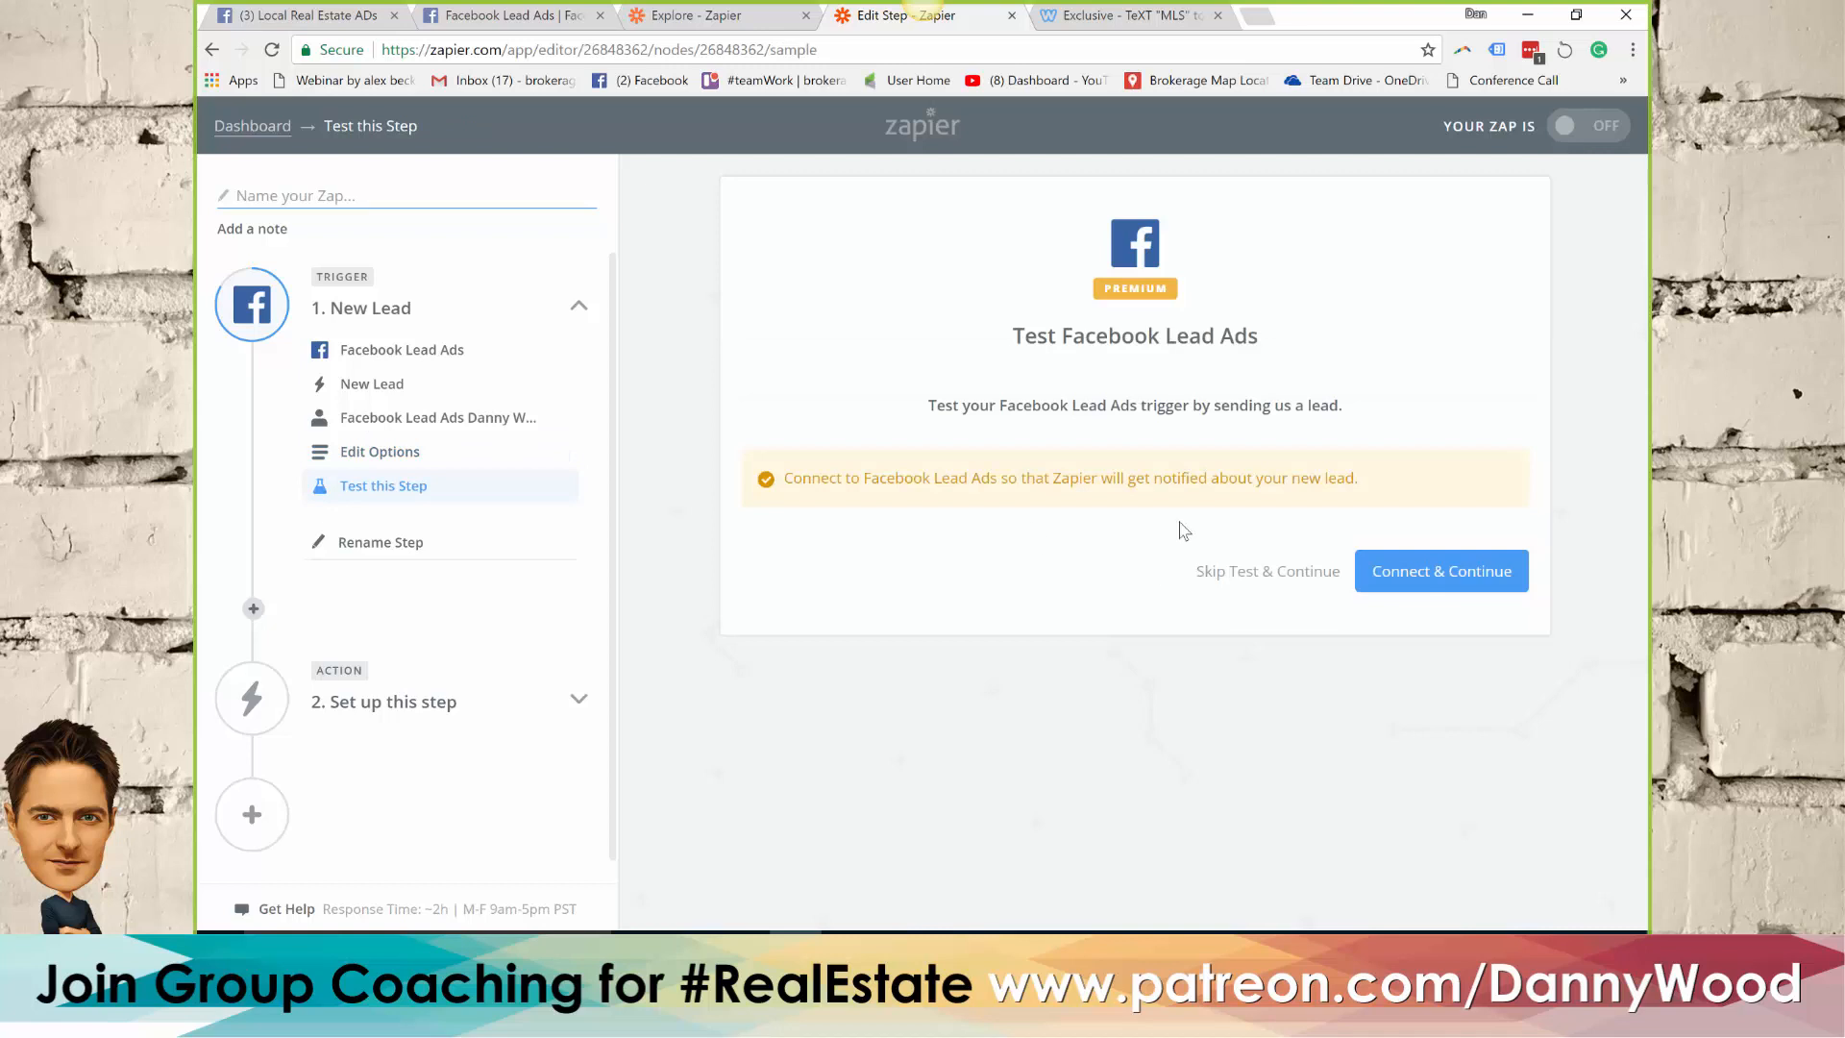
{"action": "left_click", "coordinate": [1440, 576]}
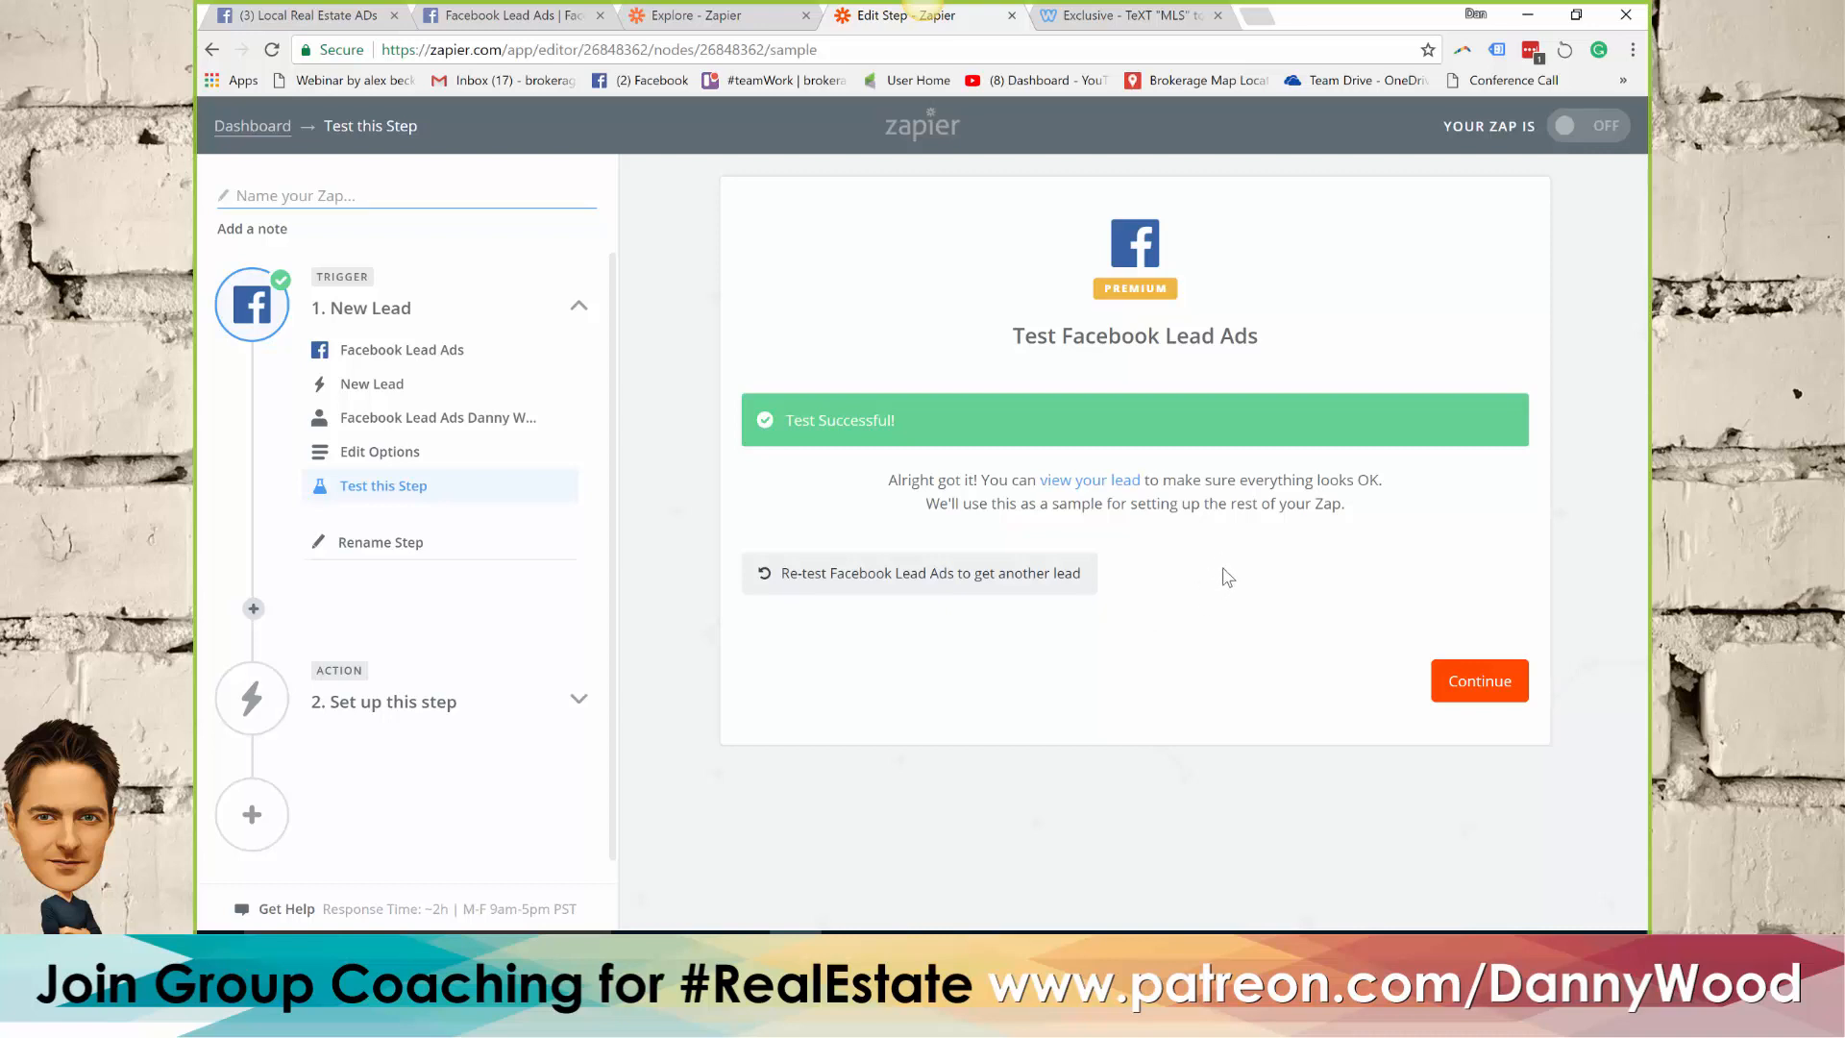
Set the zap's action to Send SMS from SMS by Zapier and continue to the account selection
{"action": "left_click", "coordinate": [1468, 679]}
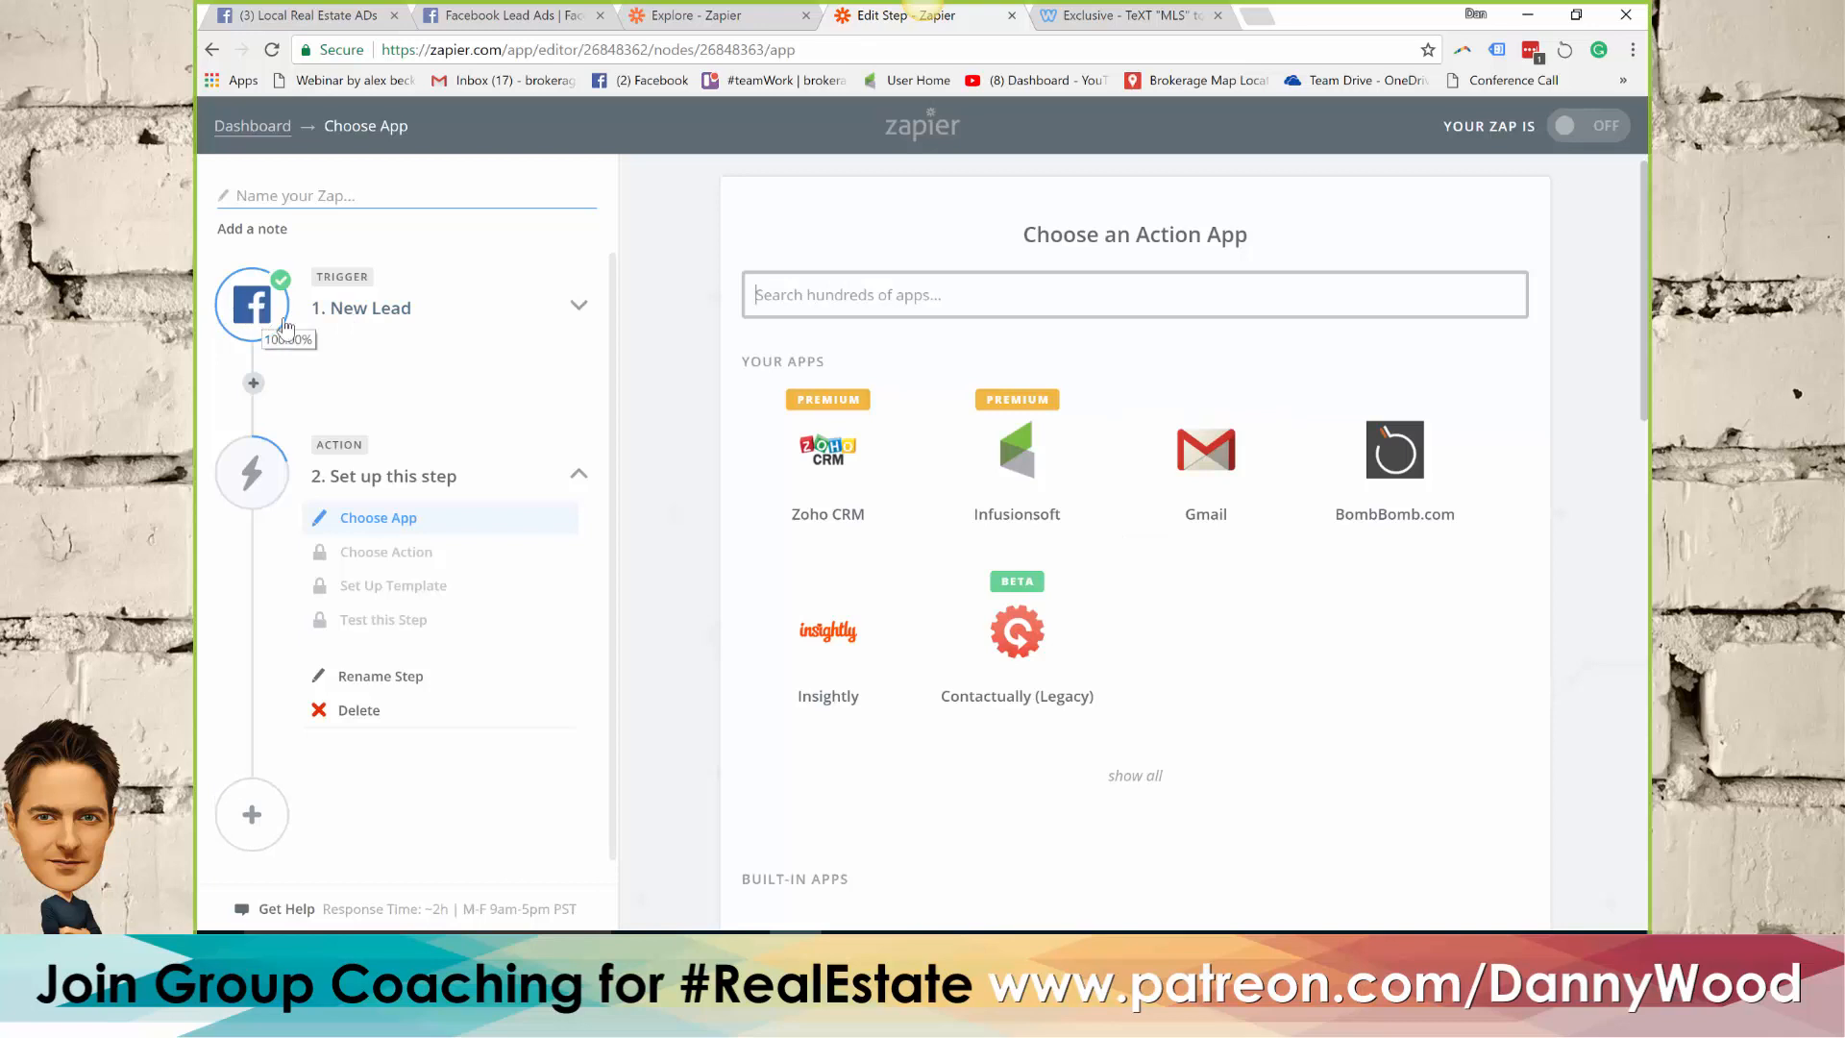
{"action": "left_click", "coordinate": [894, 293]}
{"action": "type", "text": "sms"}
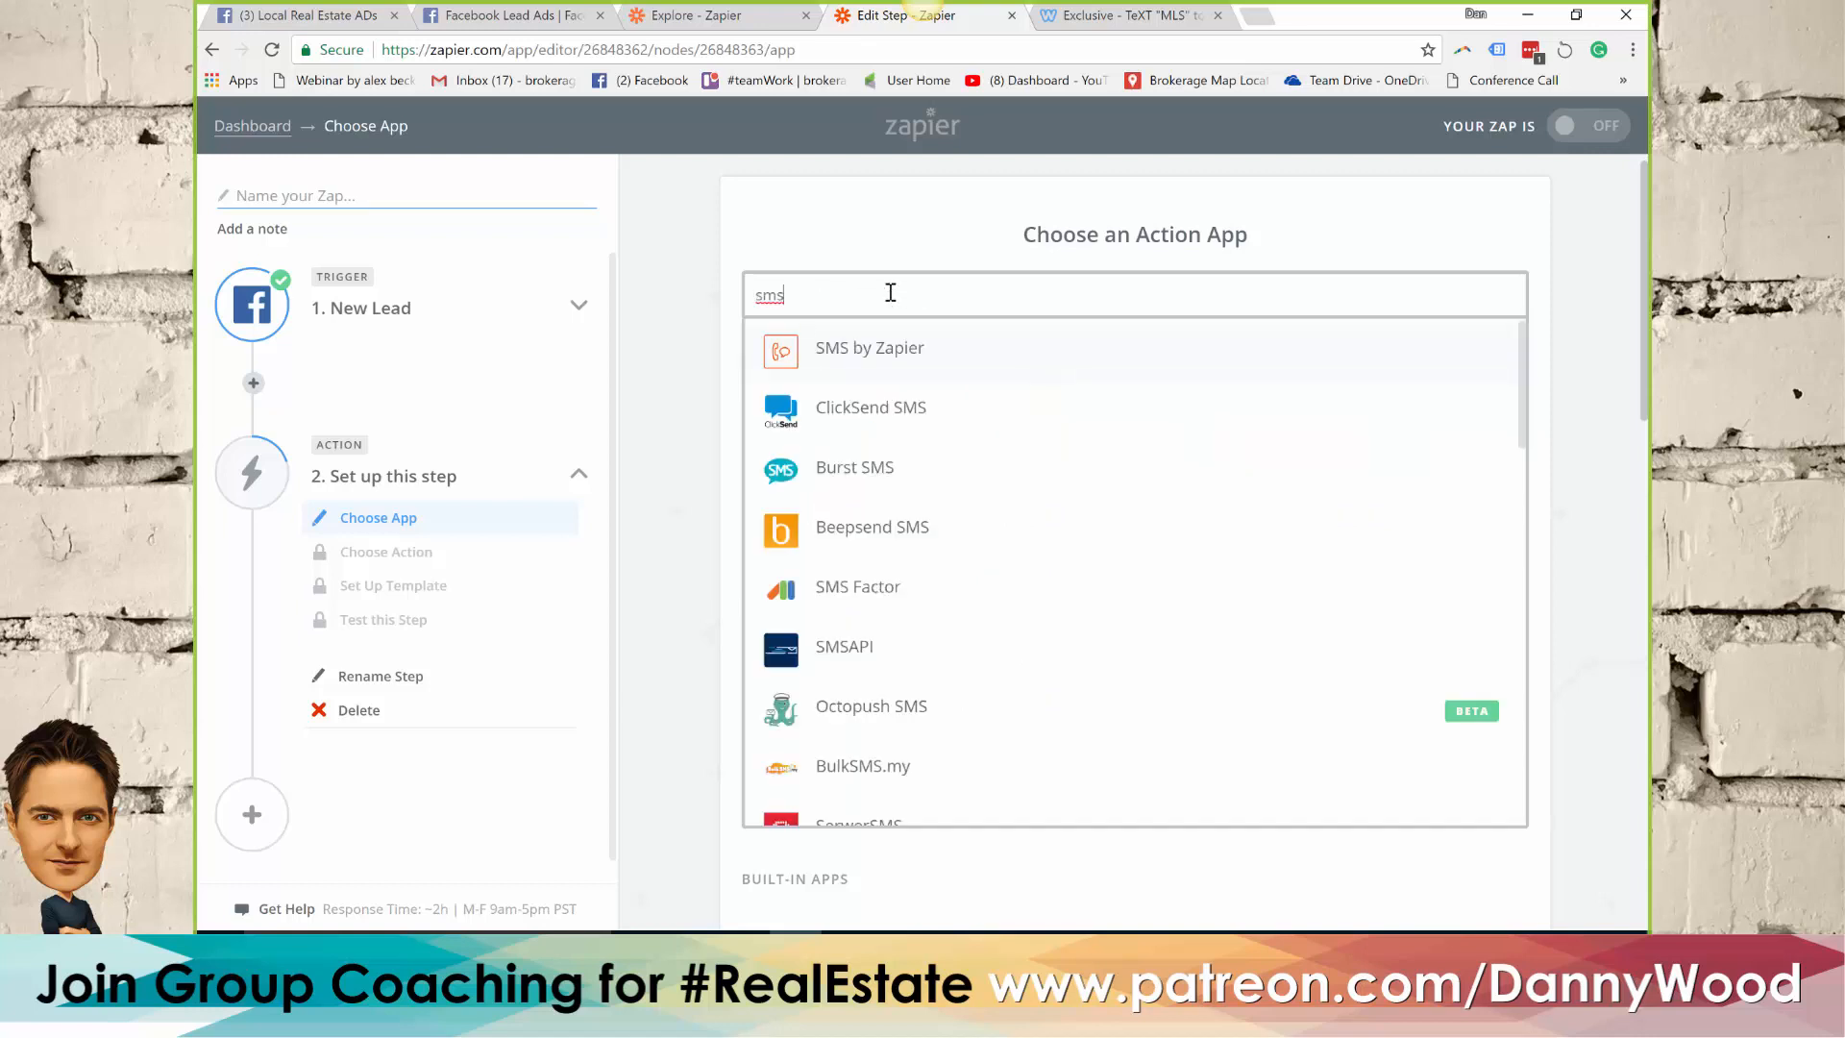
{"action": "left_click", "coordinate": [856, 354]}
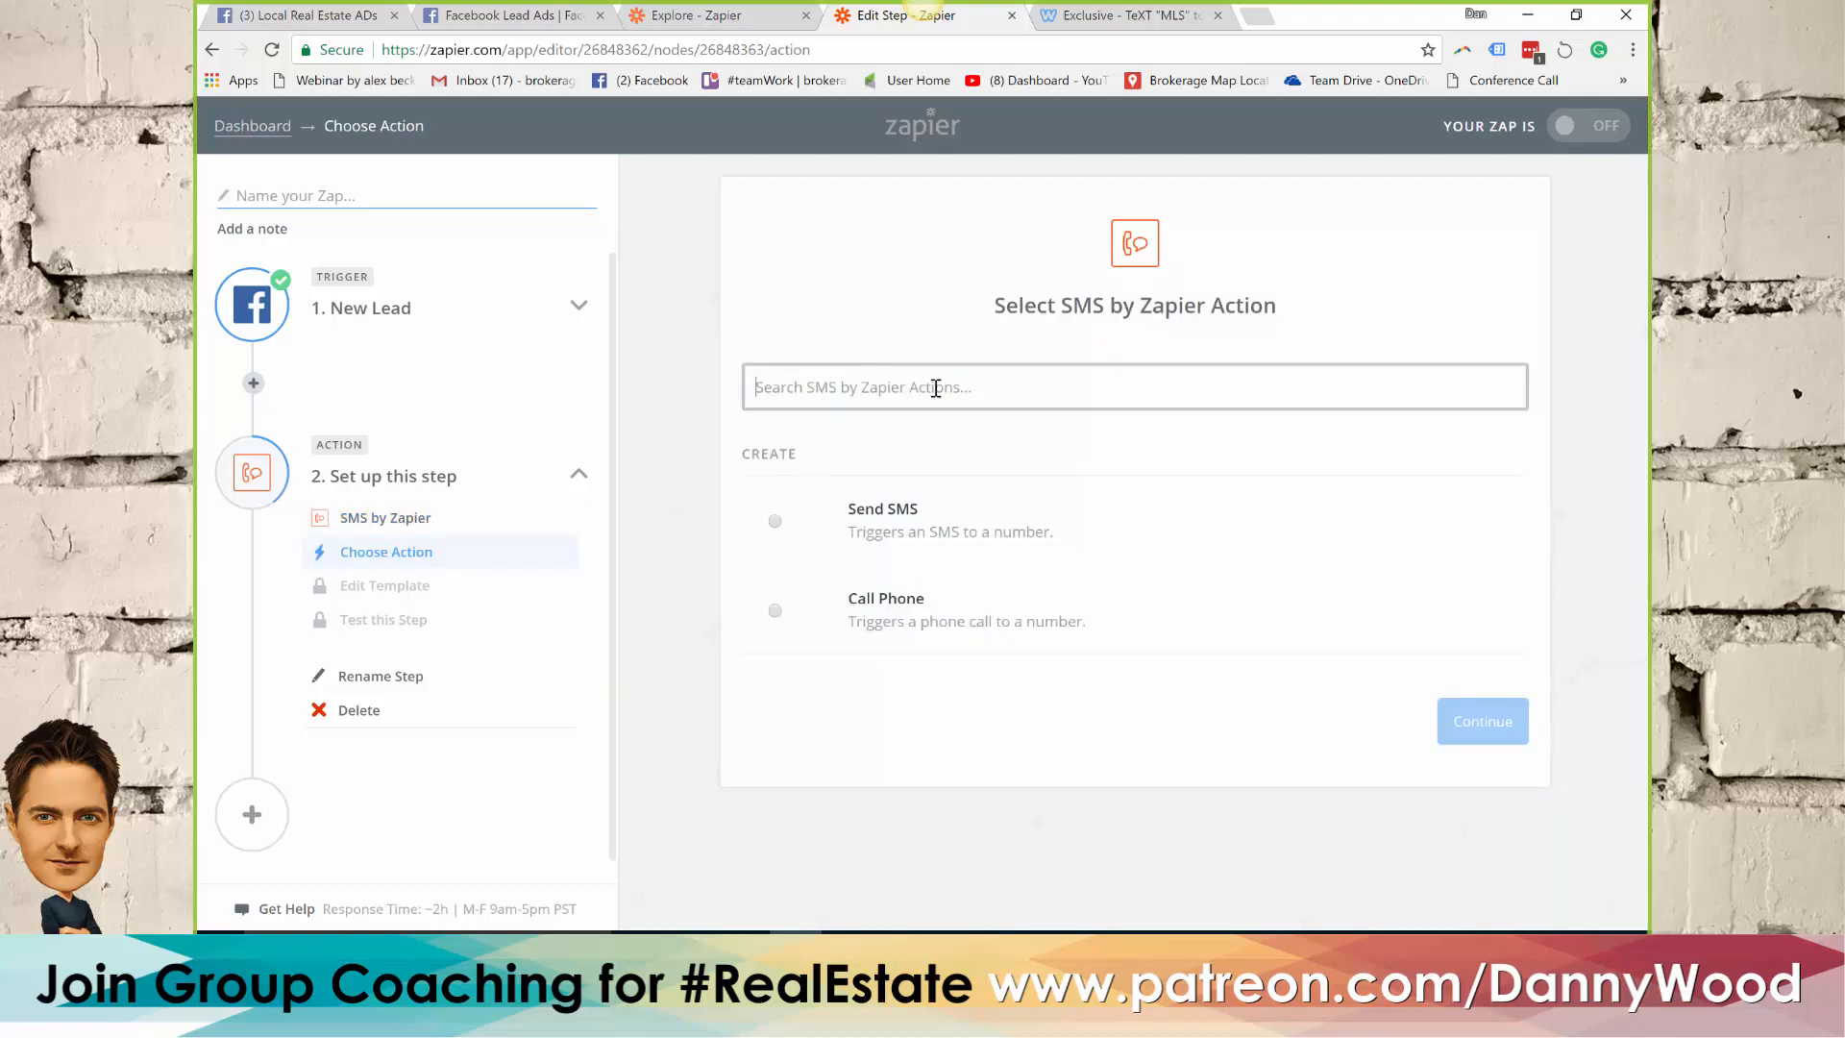
{"action": "left_click", "coordinate": [967, 520]}
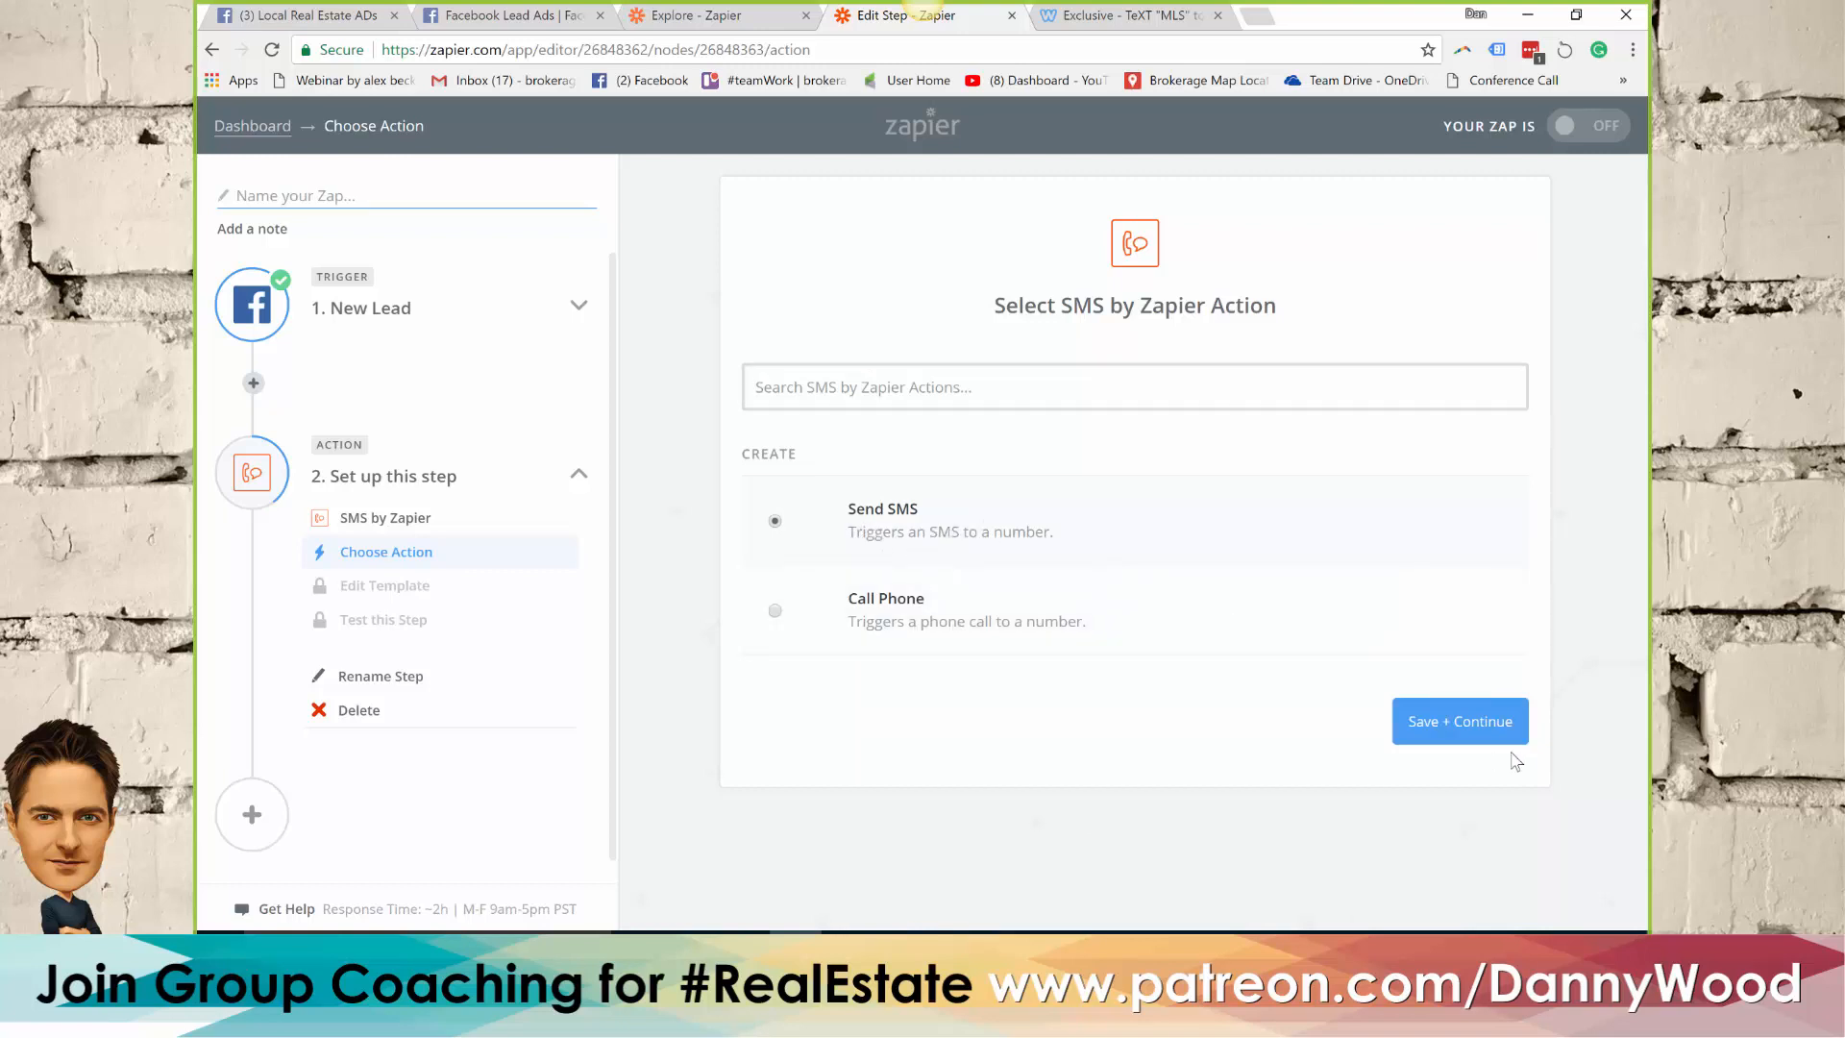
{"action": "left_click", "coordinate": [1462, 722]}
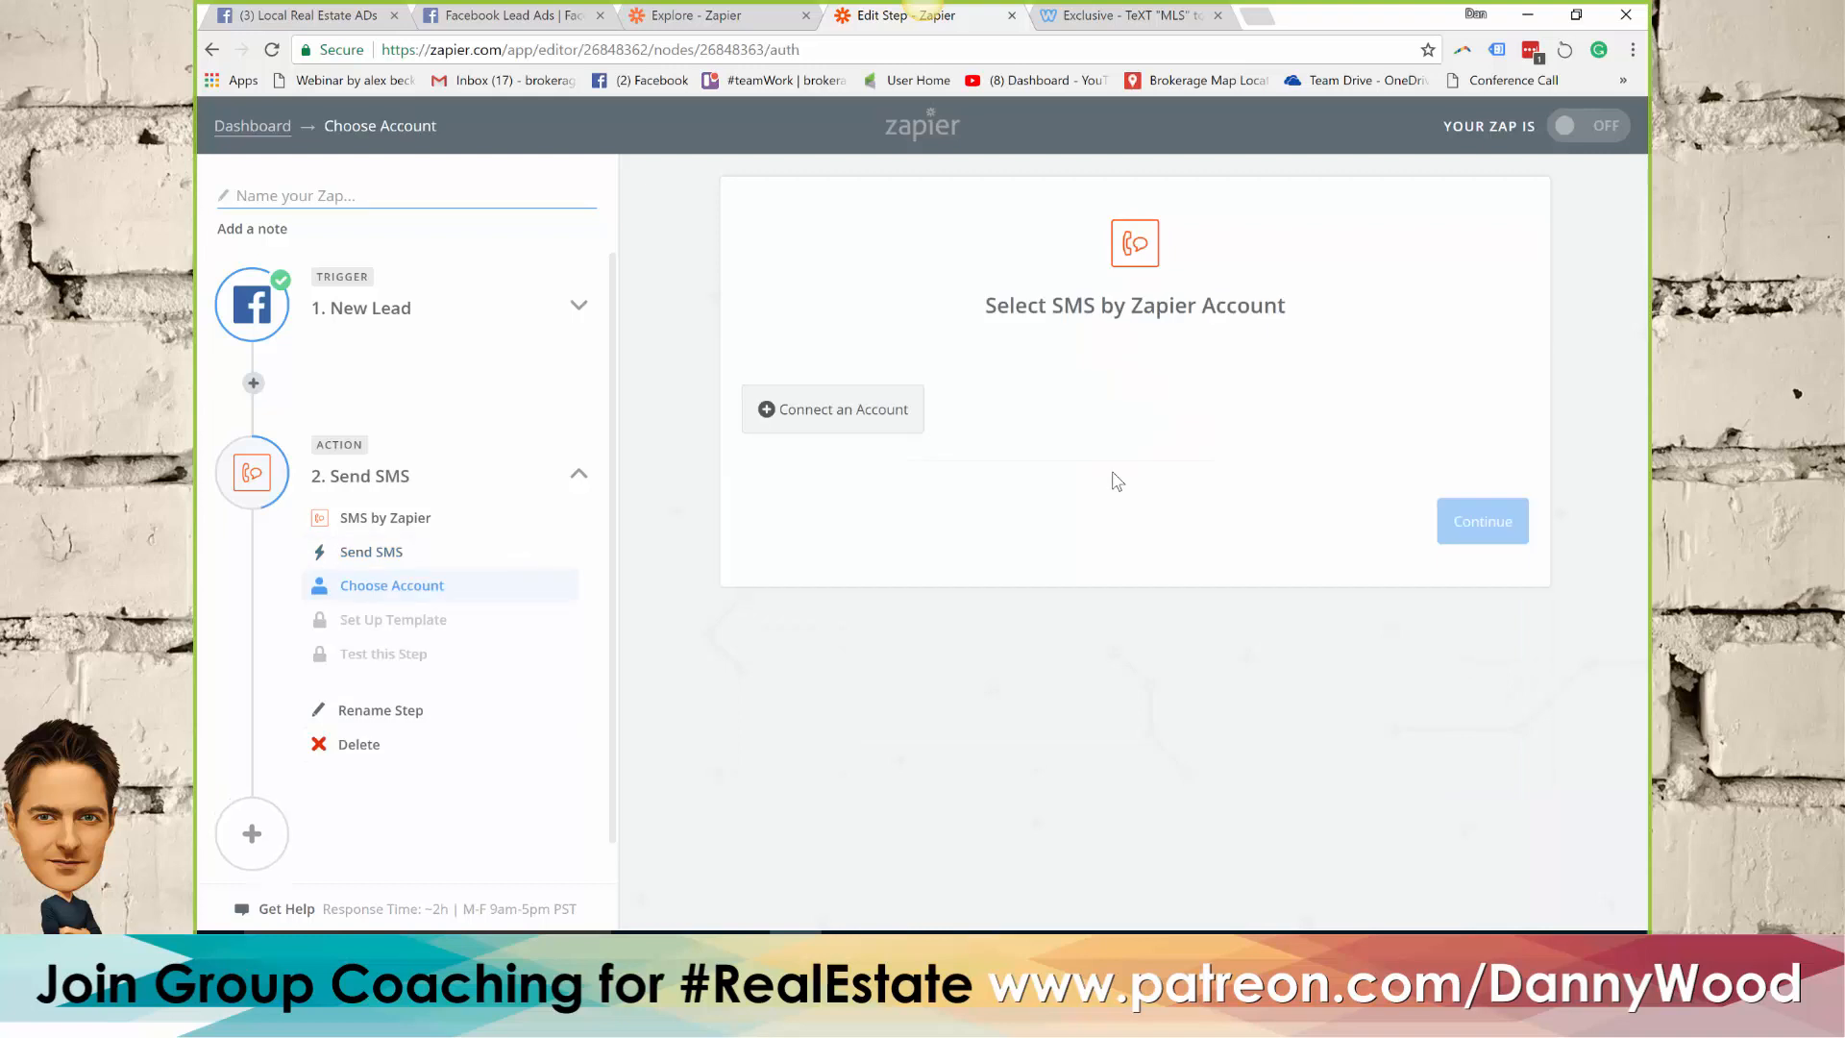
Try to connect an SMS by Zapier account by entering the recipient's phone number, and close the connection window
{"action": "left_click", "coordinate": [846, 421]}
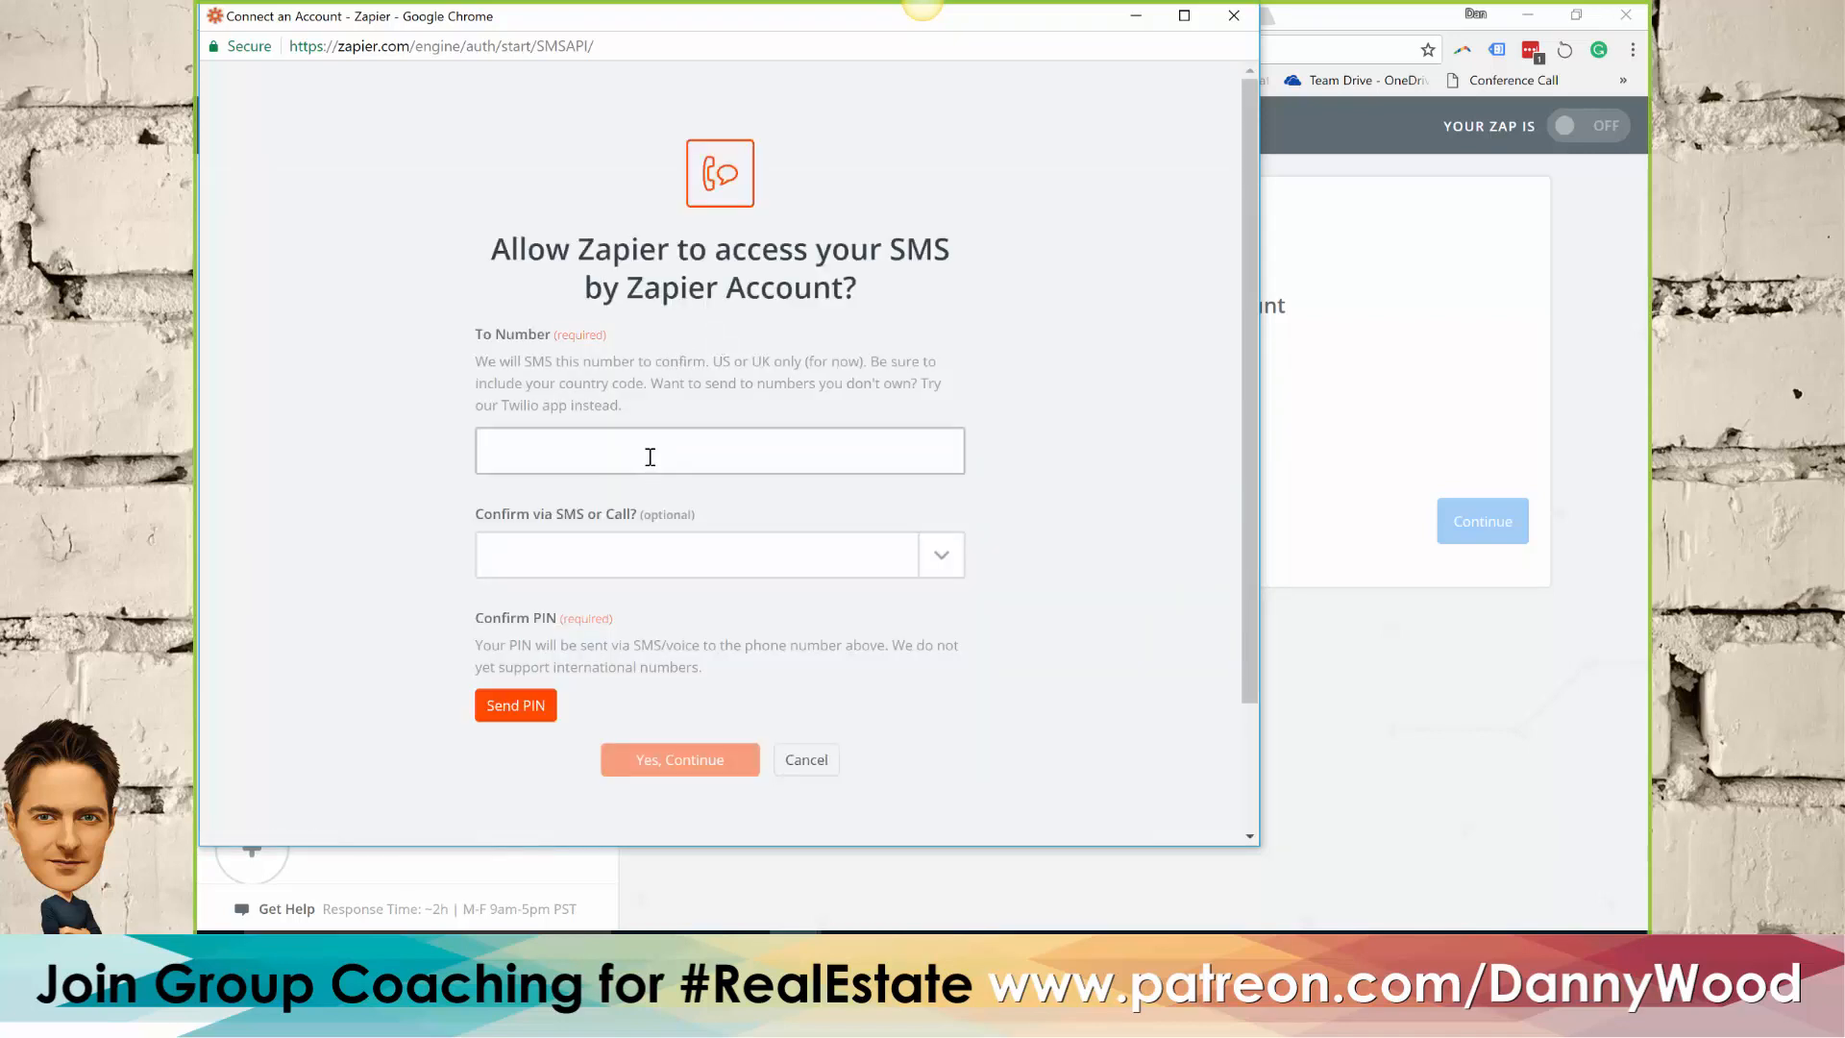
{"action": "left_click", "coordinate": [591, 446]}
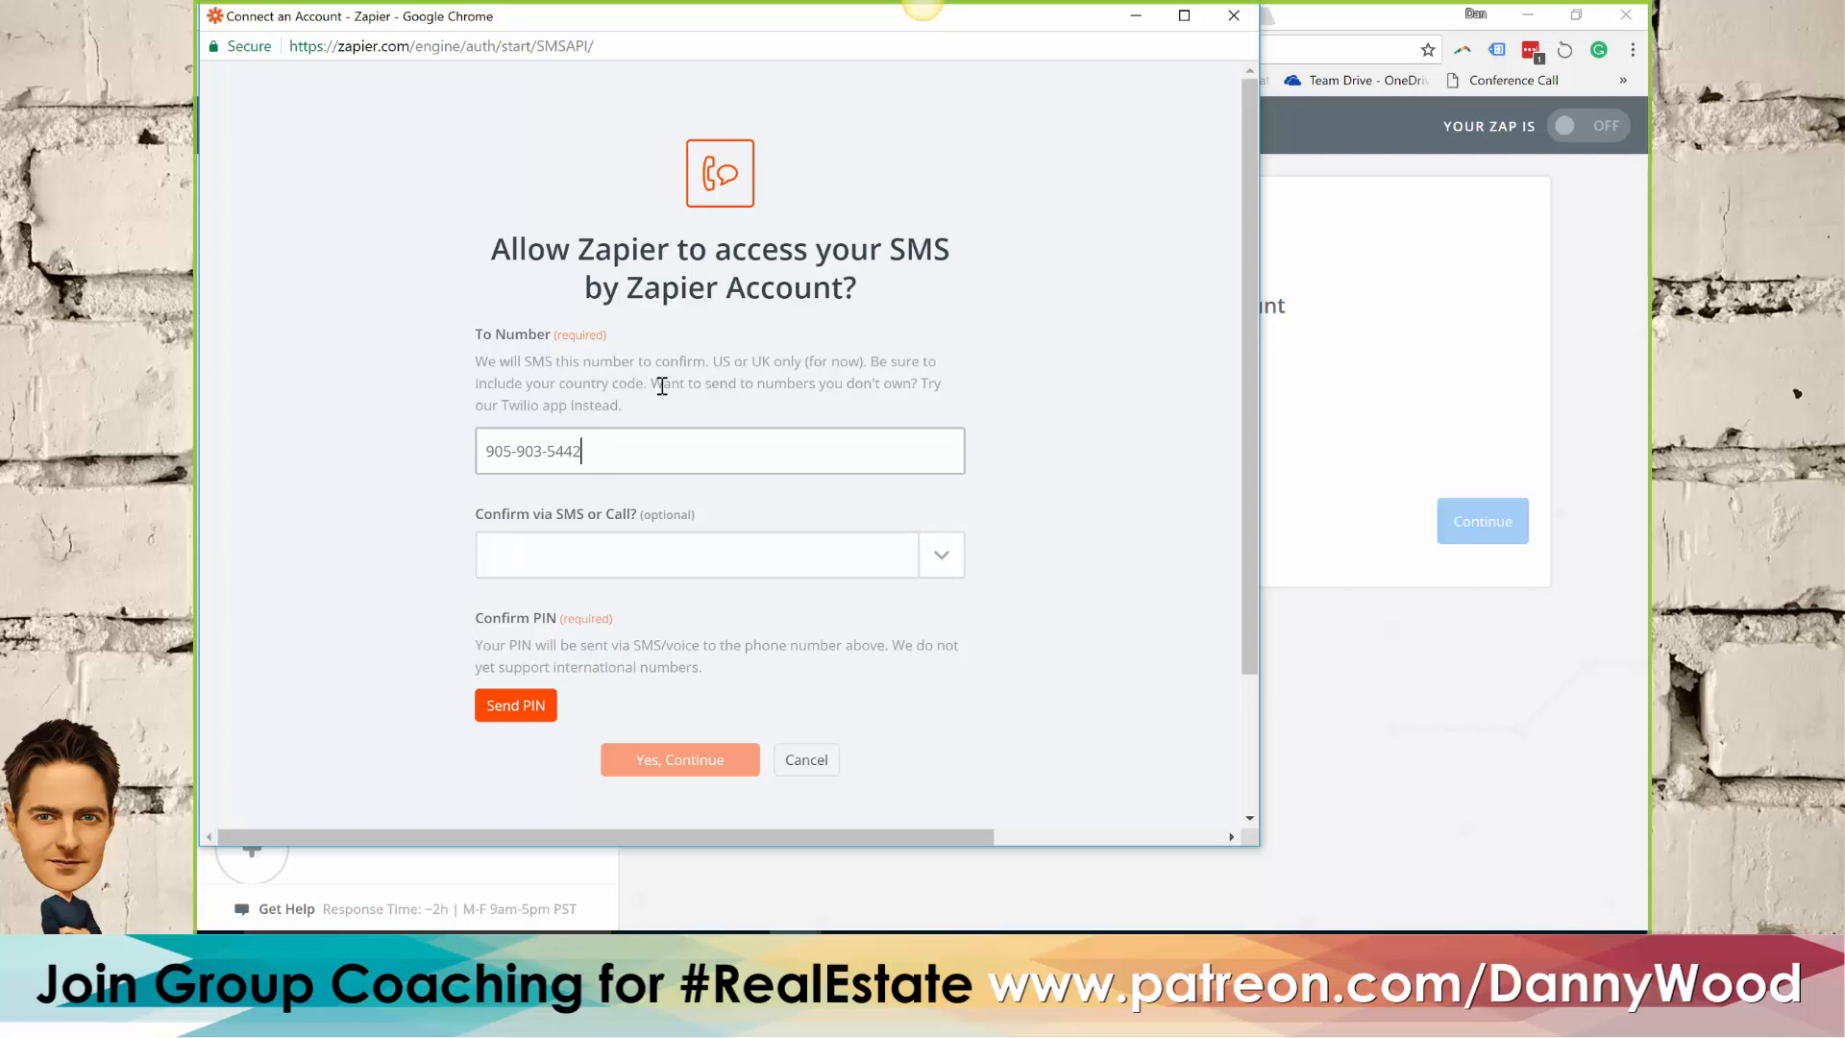
{"action": "double_click", "coordinate": [724, 362]}
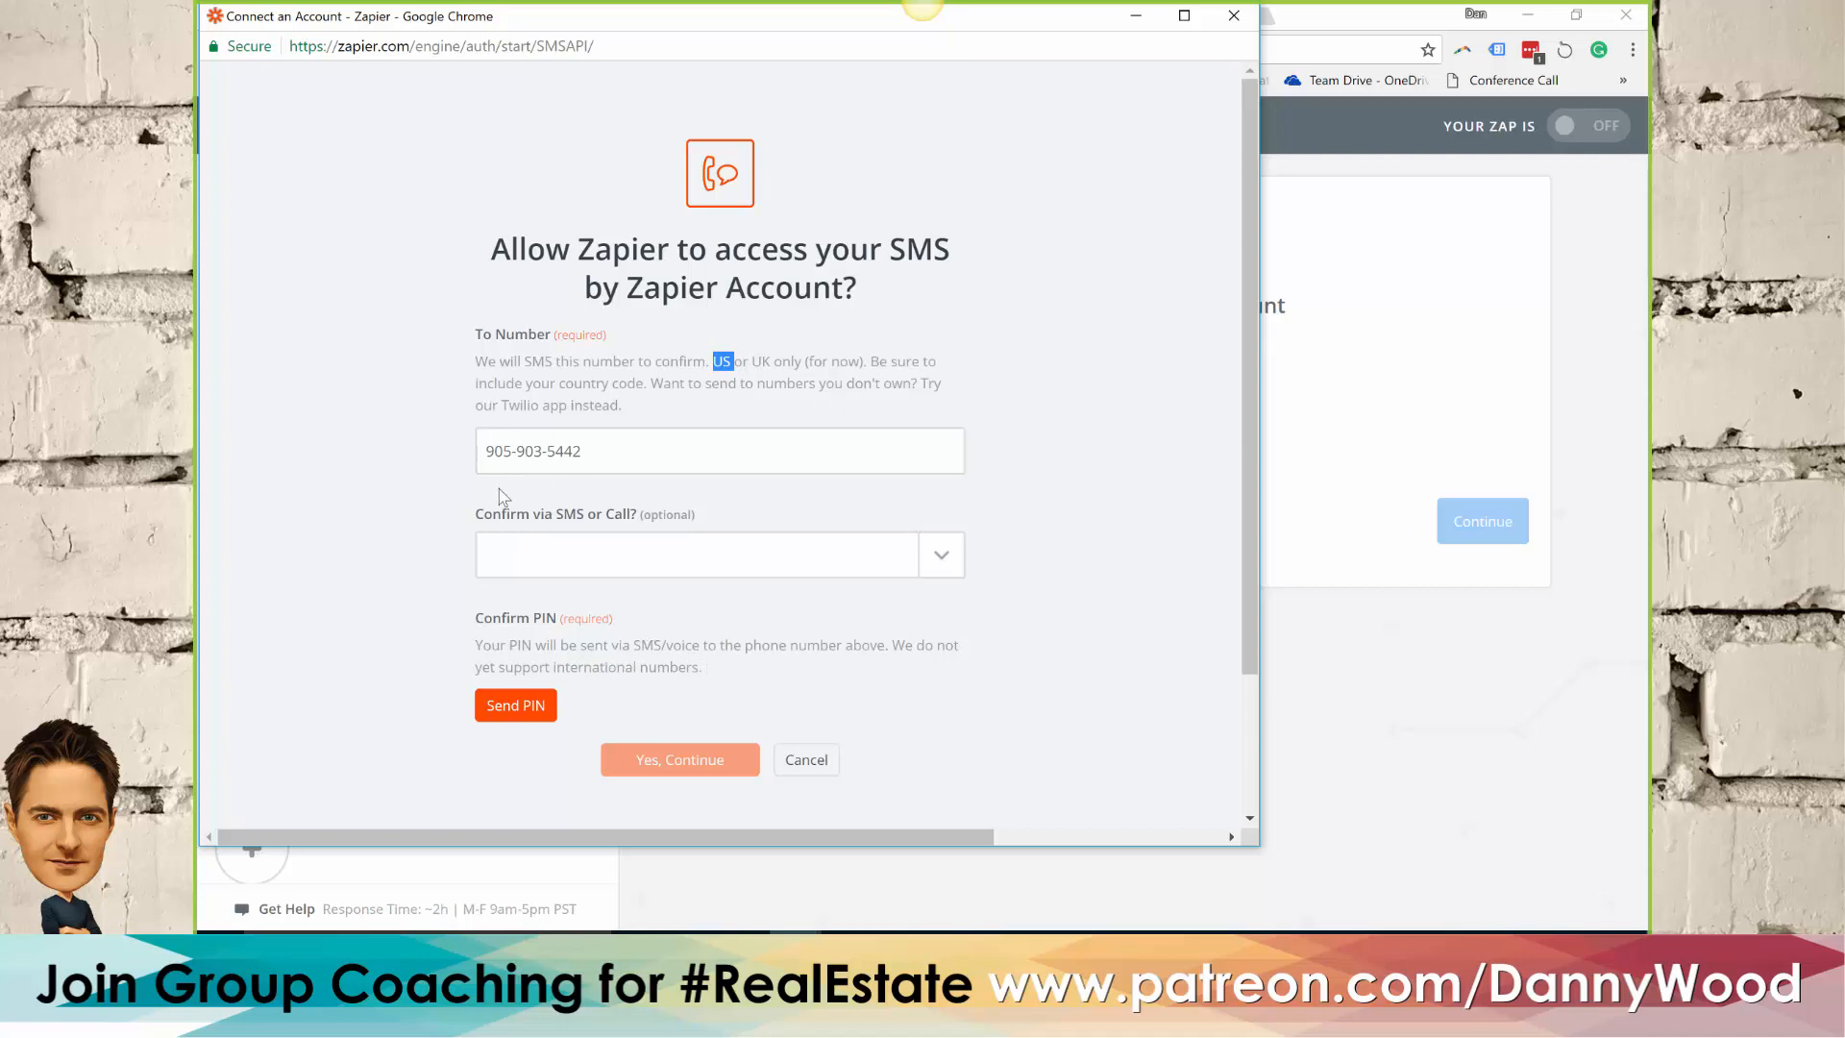
{"action": "left_click", "coordinate": [1234, 15]}
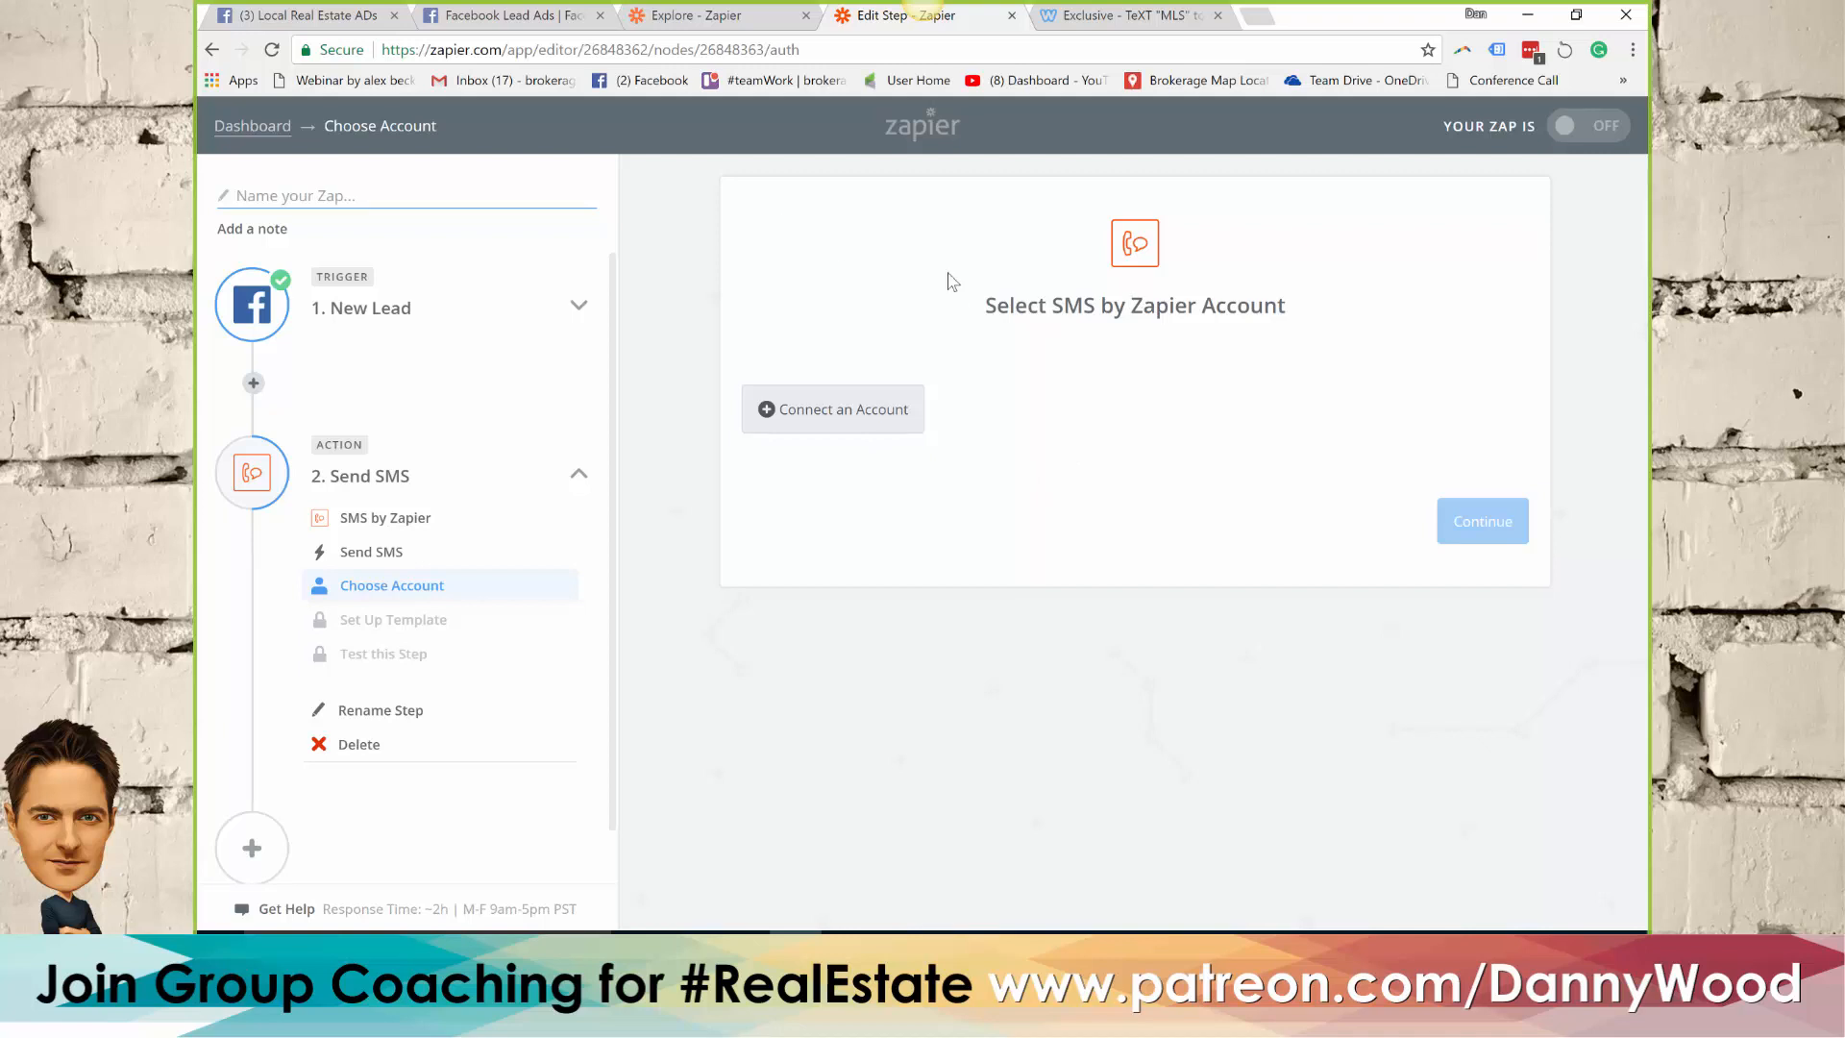
Switch to Facebook and start creating a new ad campaign from the home page
{"action": "left_click", "coordinate": [342, 20]}
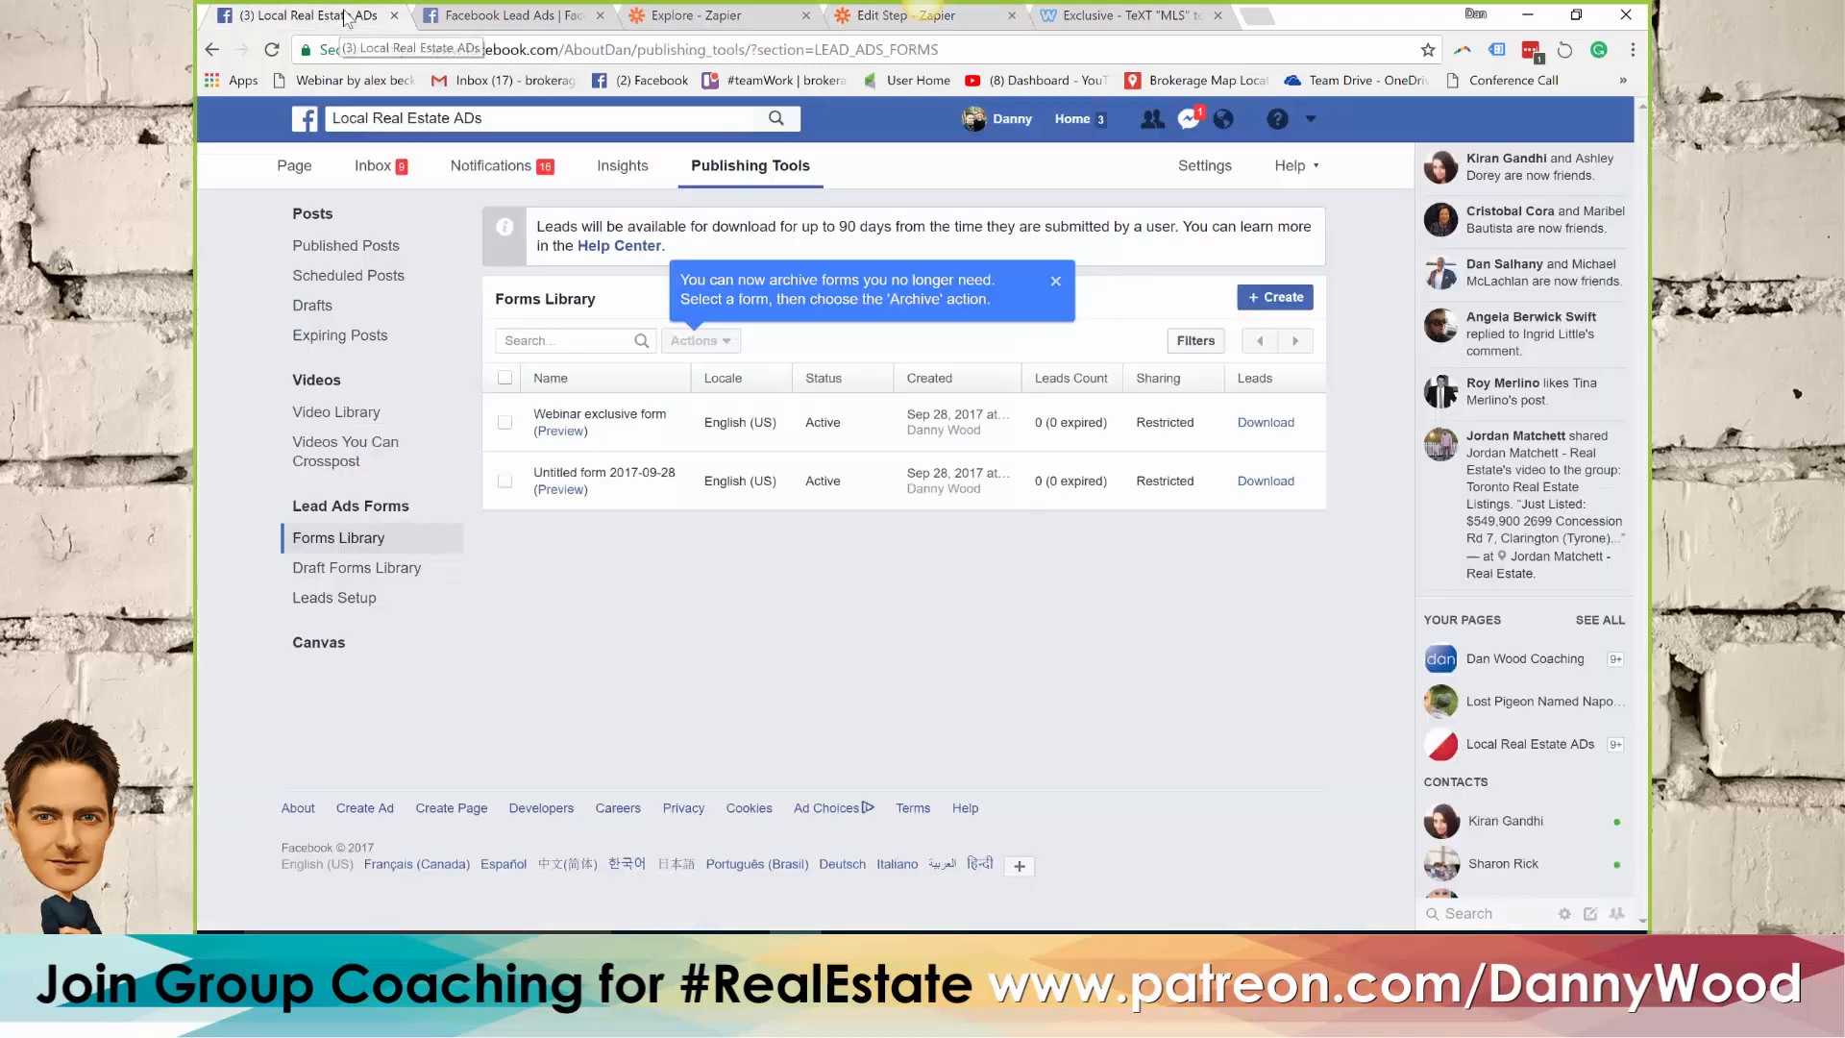
{"action": "left_click", "coordinate": [316, 125]}
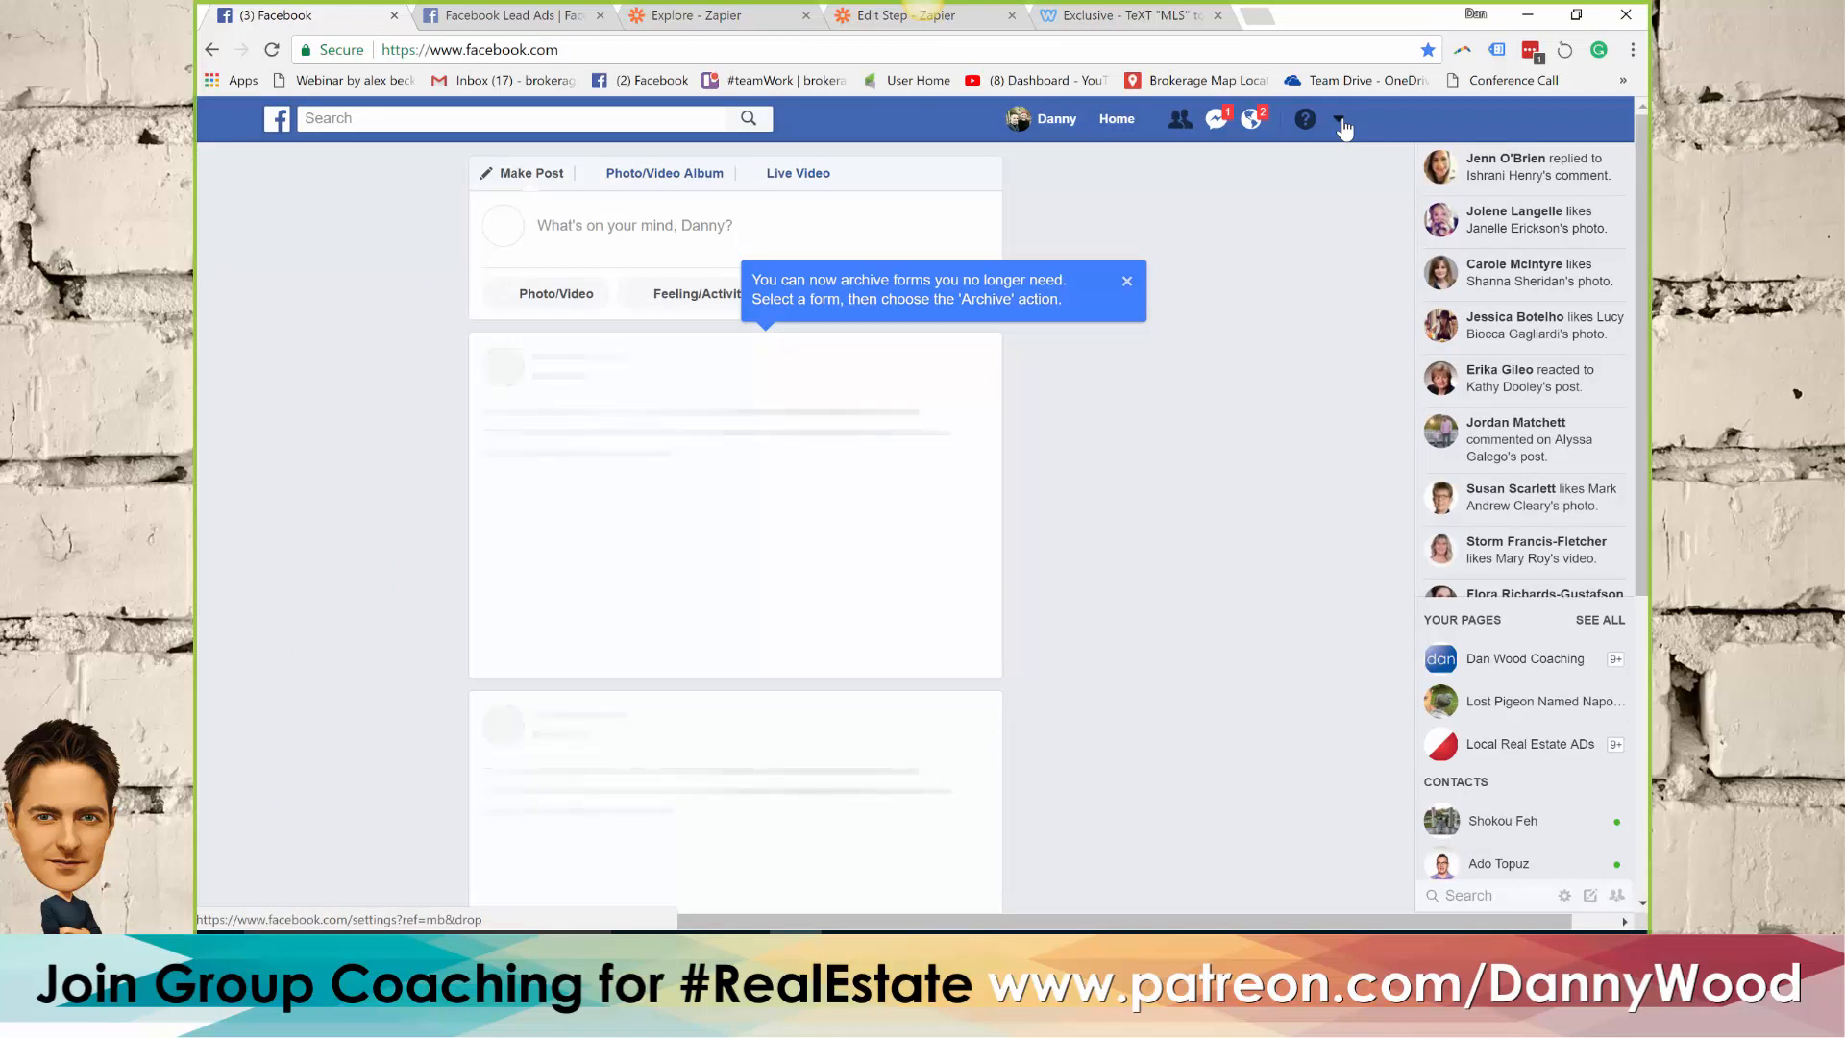
{"action": "left_click", "coordinate": [1342, 125]}
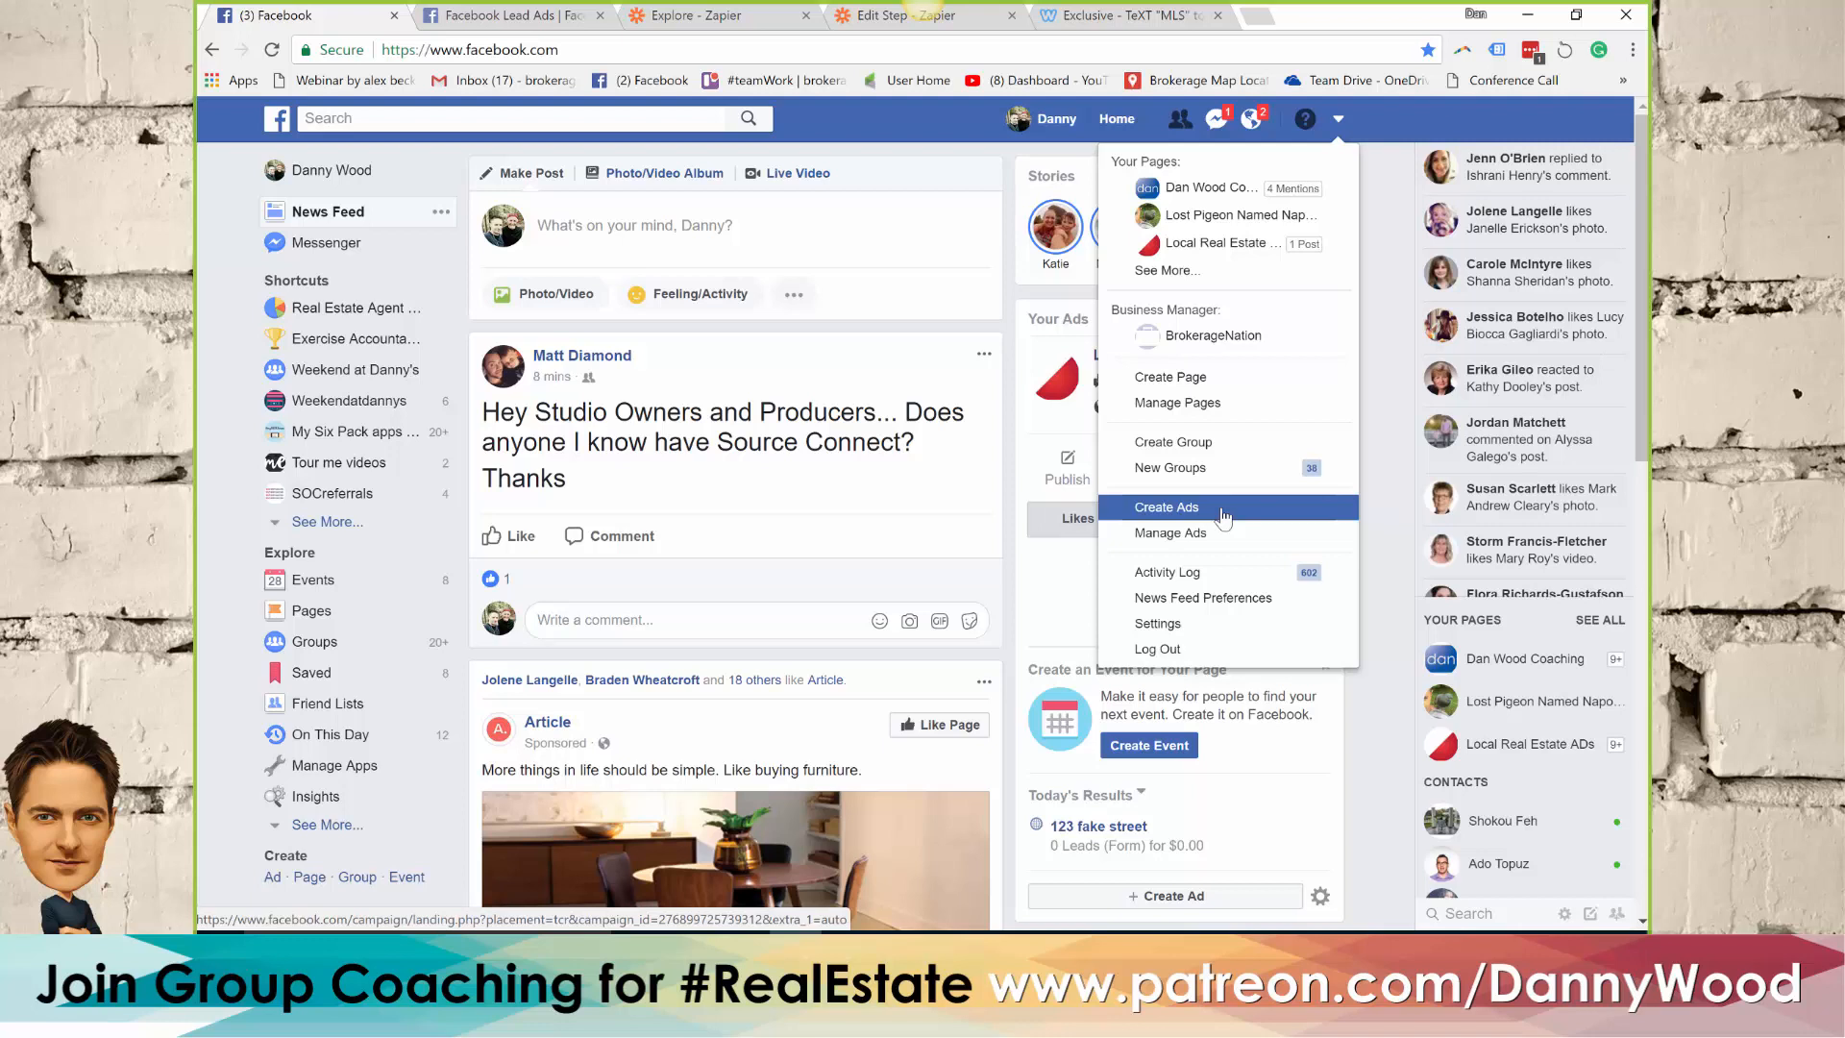
{"action": "left_click", "coordinate": [1222, 514]}
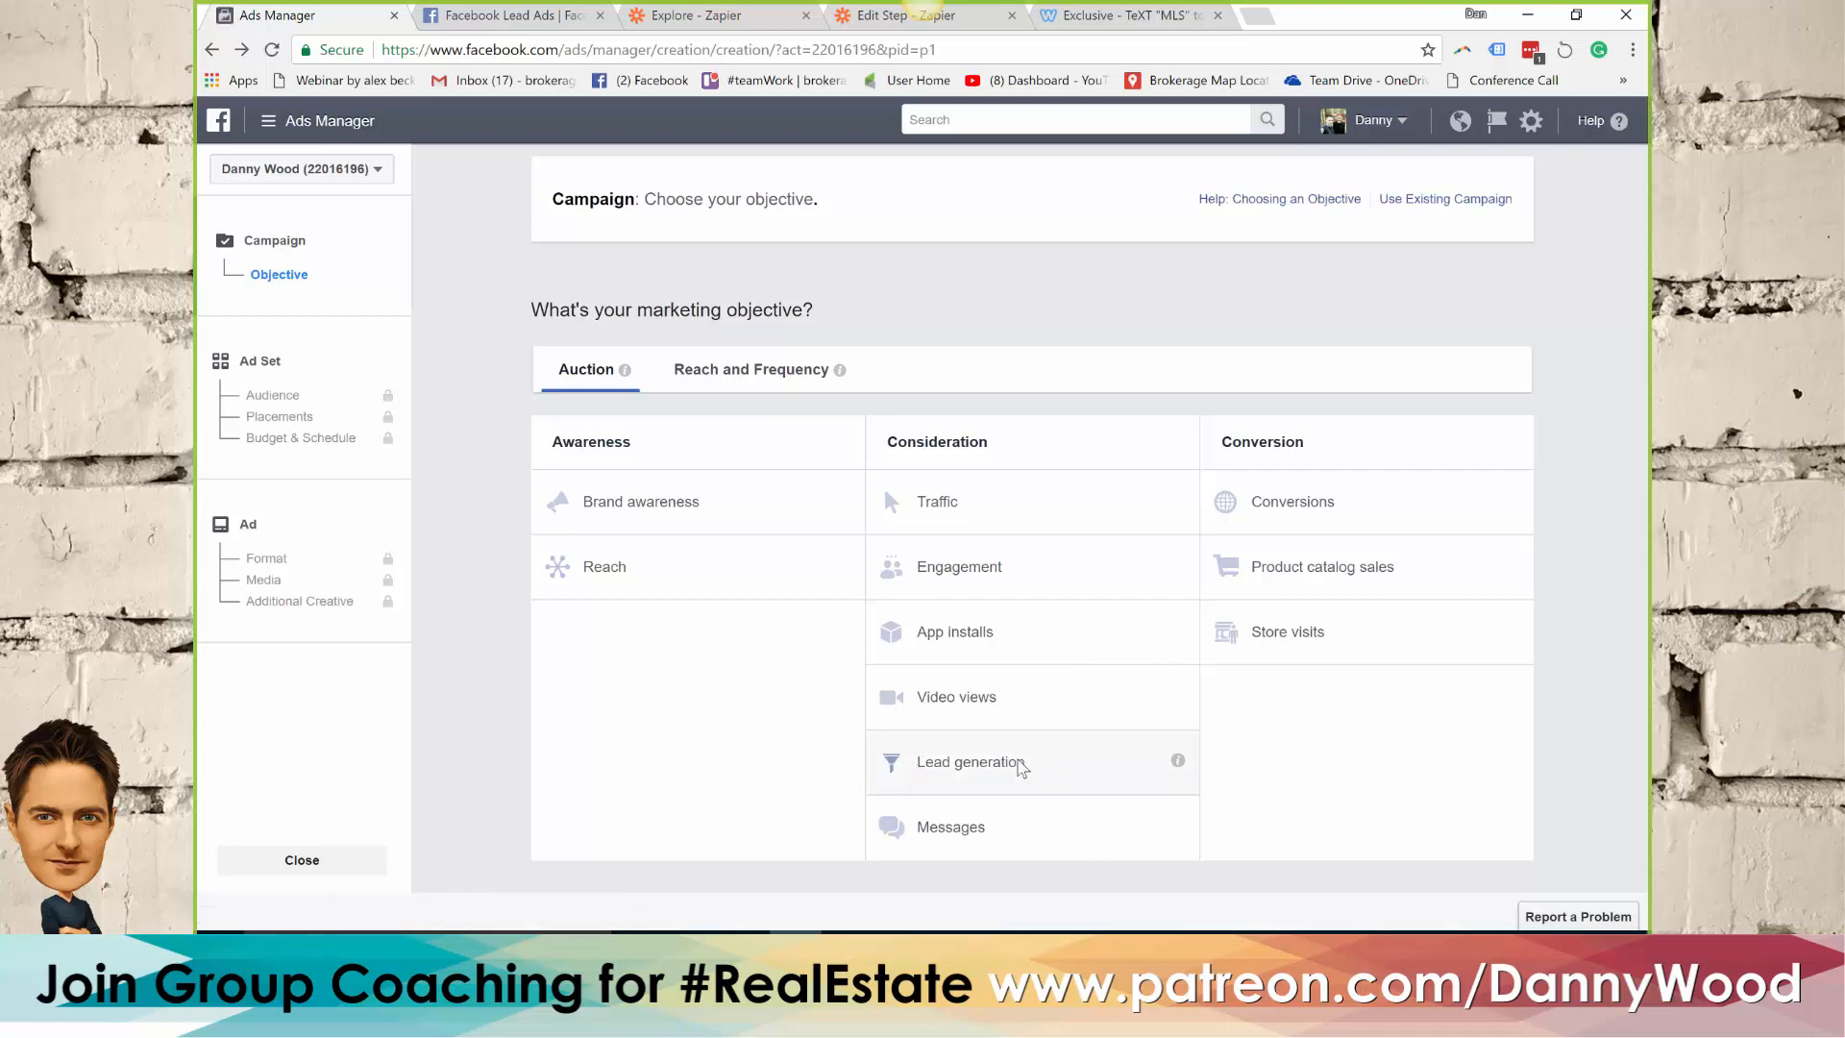
Choose the Lead generation objective, name the campaign "Webinar Open House", and continue to the ad set
{"action": "left_click", "coordinate": [1022, 764]}
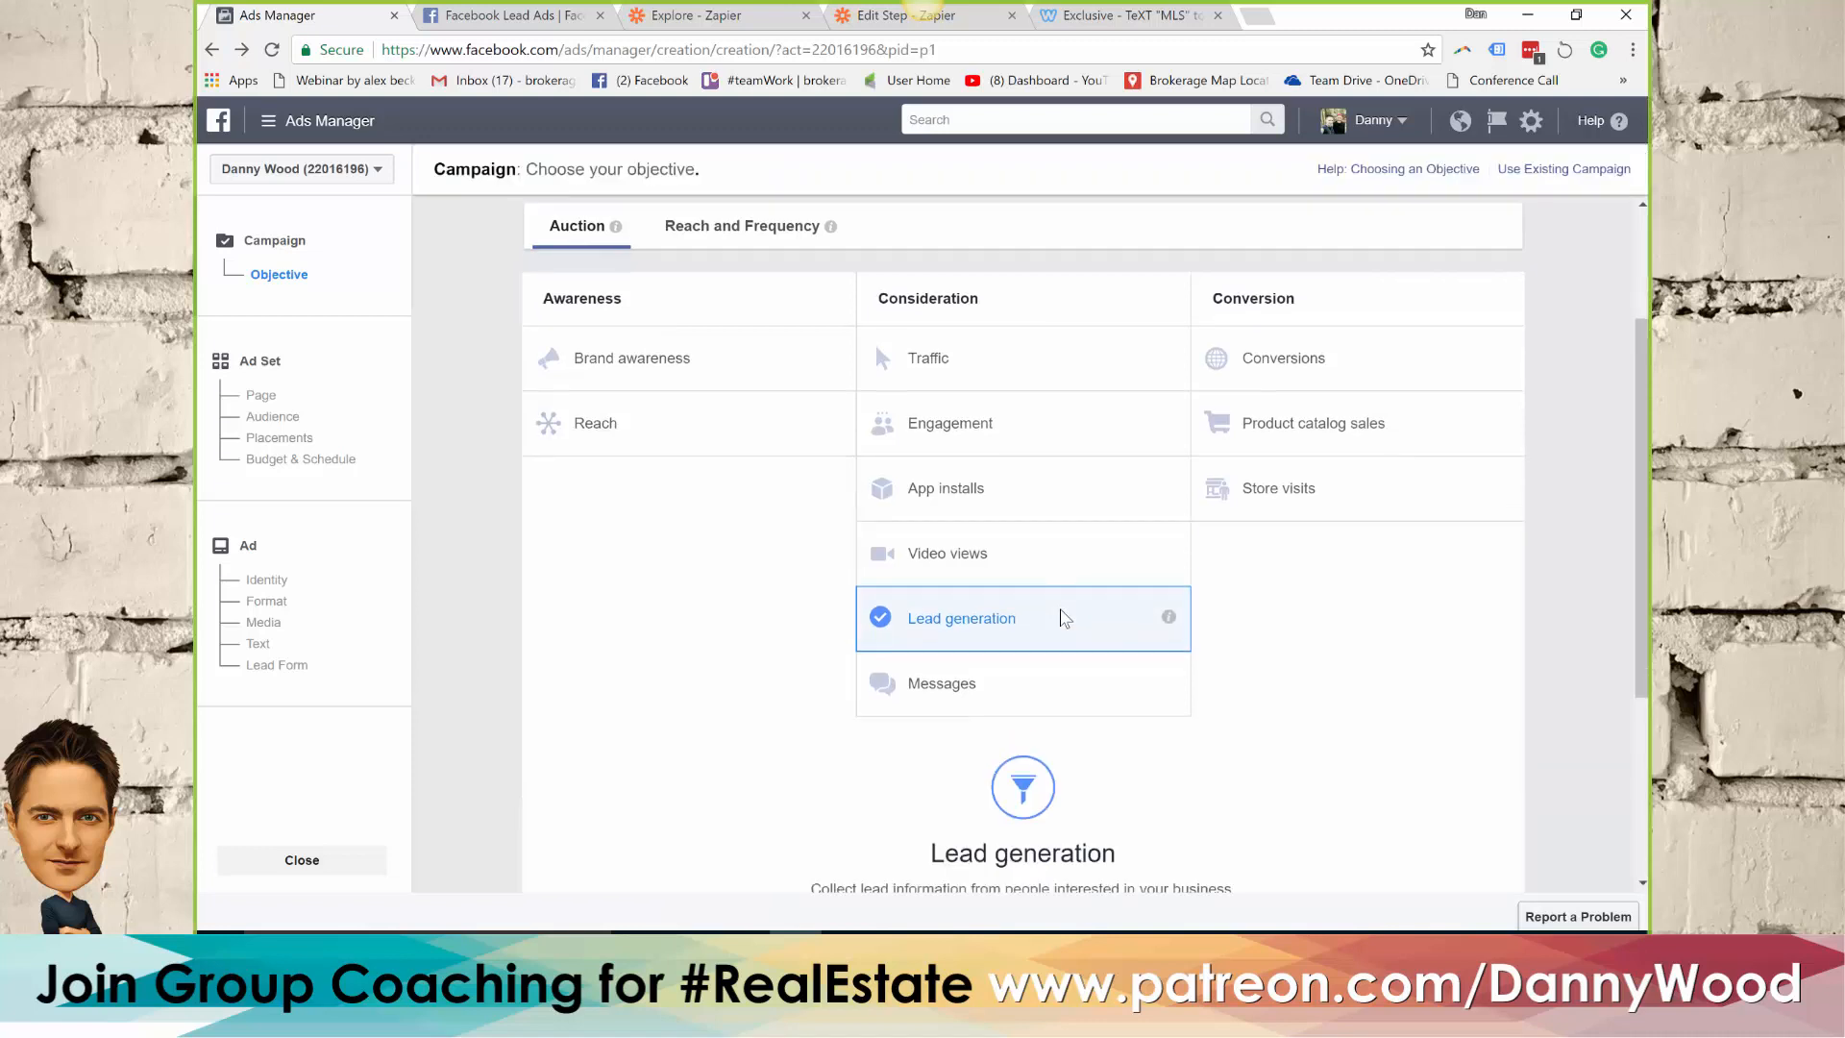
{"action": "left_click_drag", "start_coordinate": [1117, 659], "coordinate": [972, 663]}
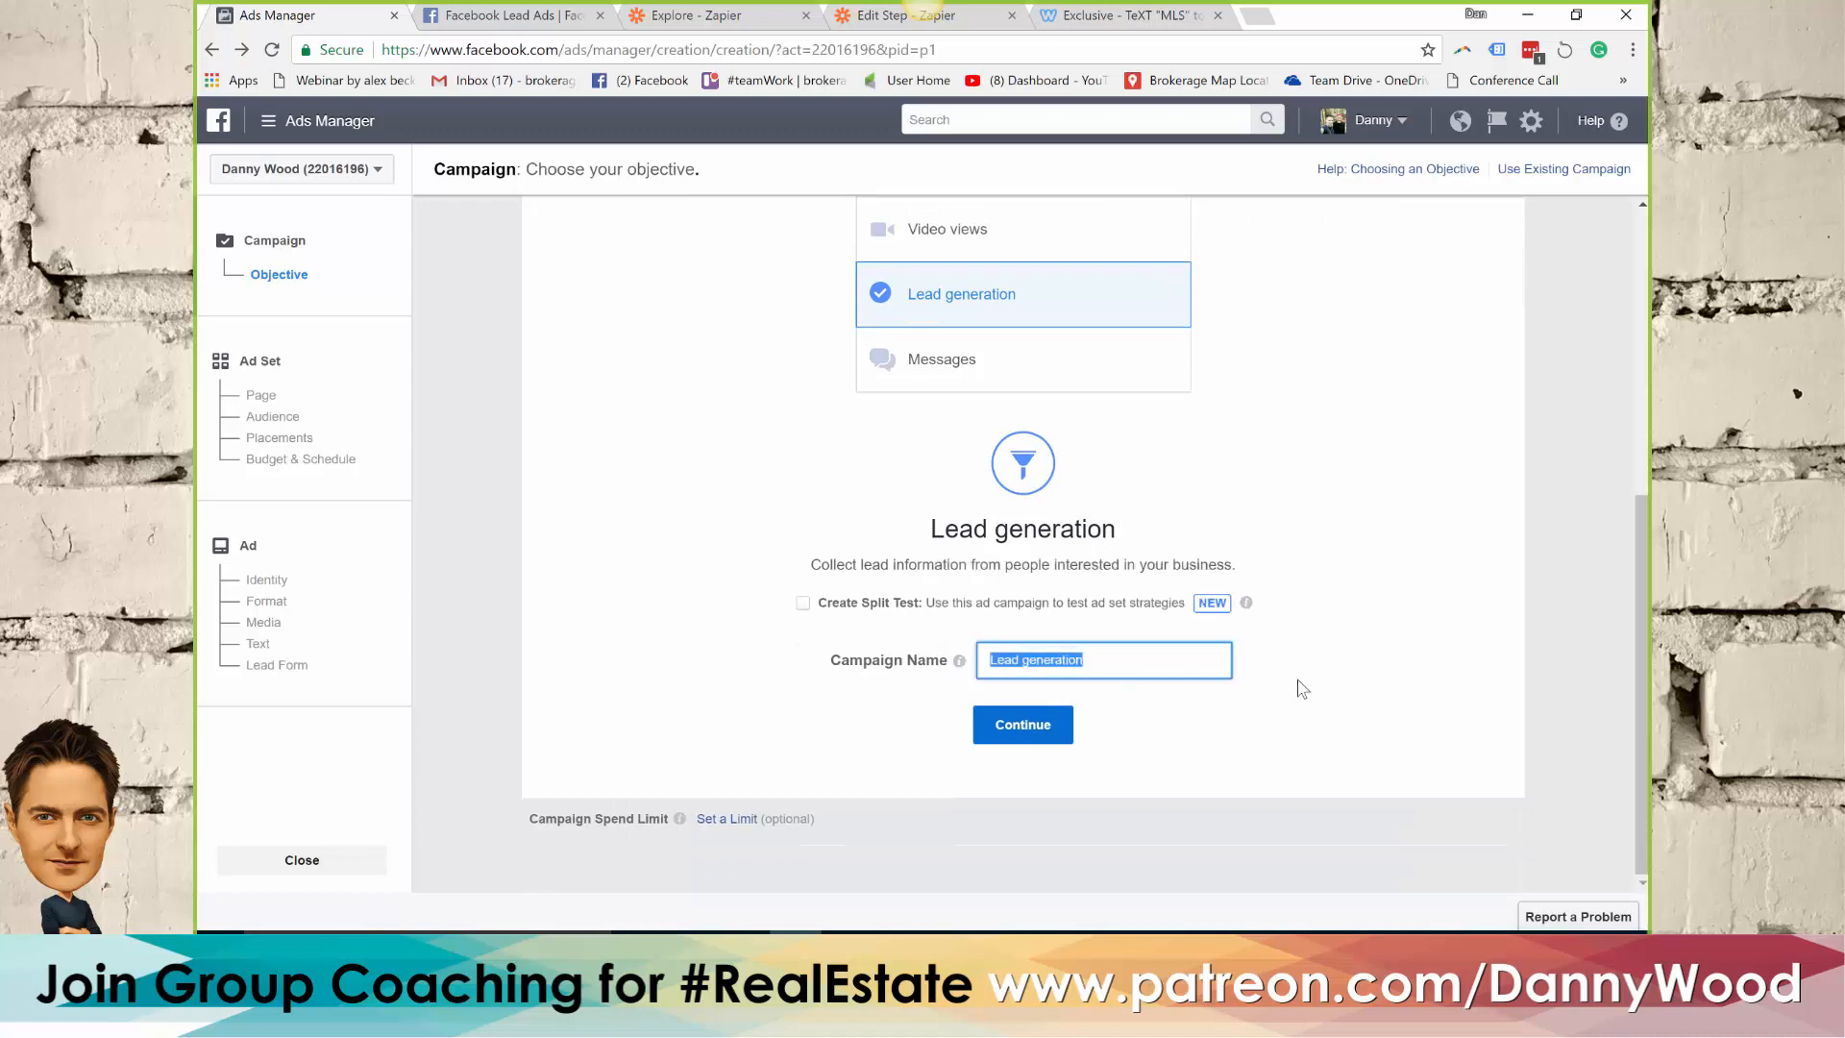
{"action": "type", "text": "Webinar Open House"}
{"action": "left_click", "coordinate": [1068, 736]}
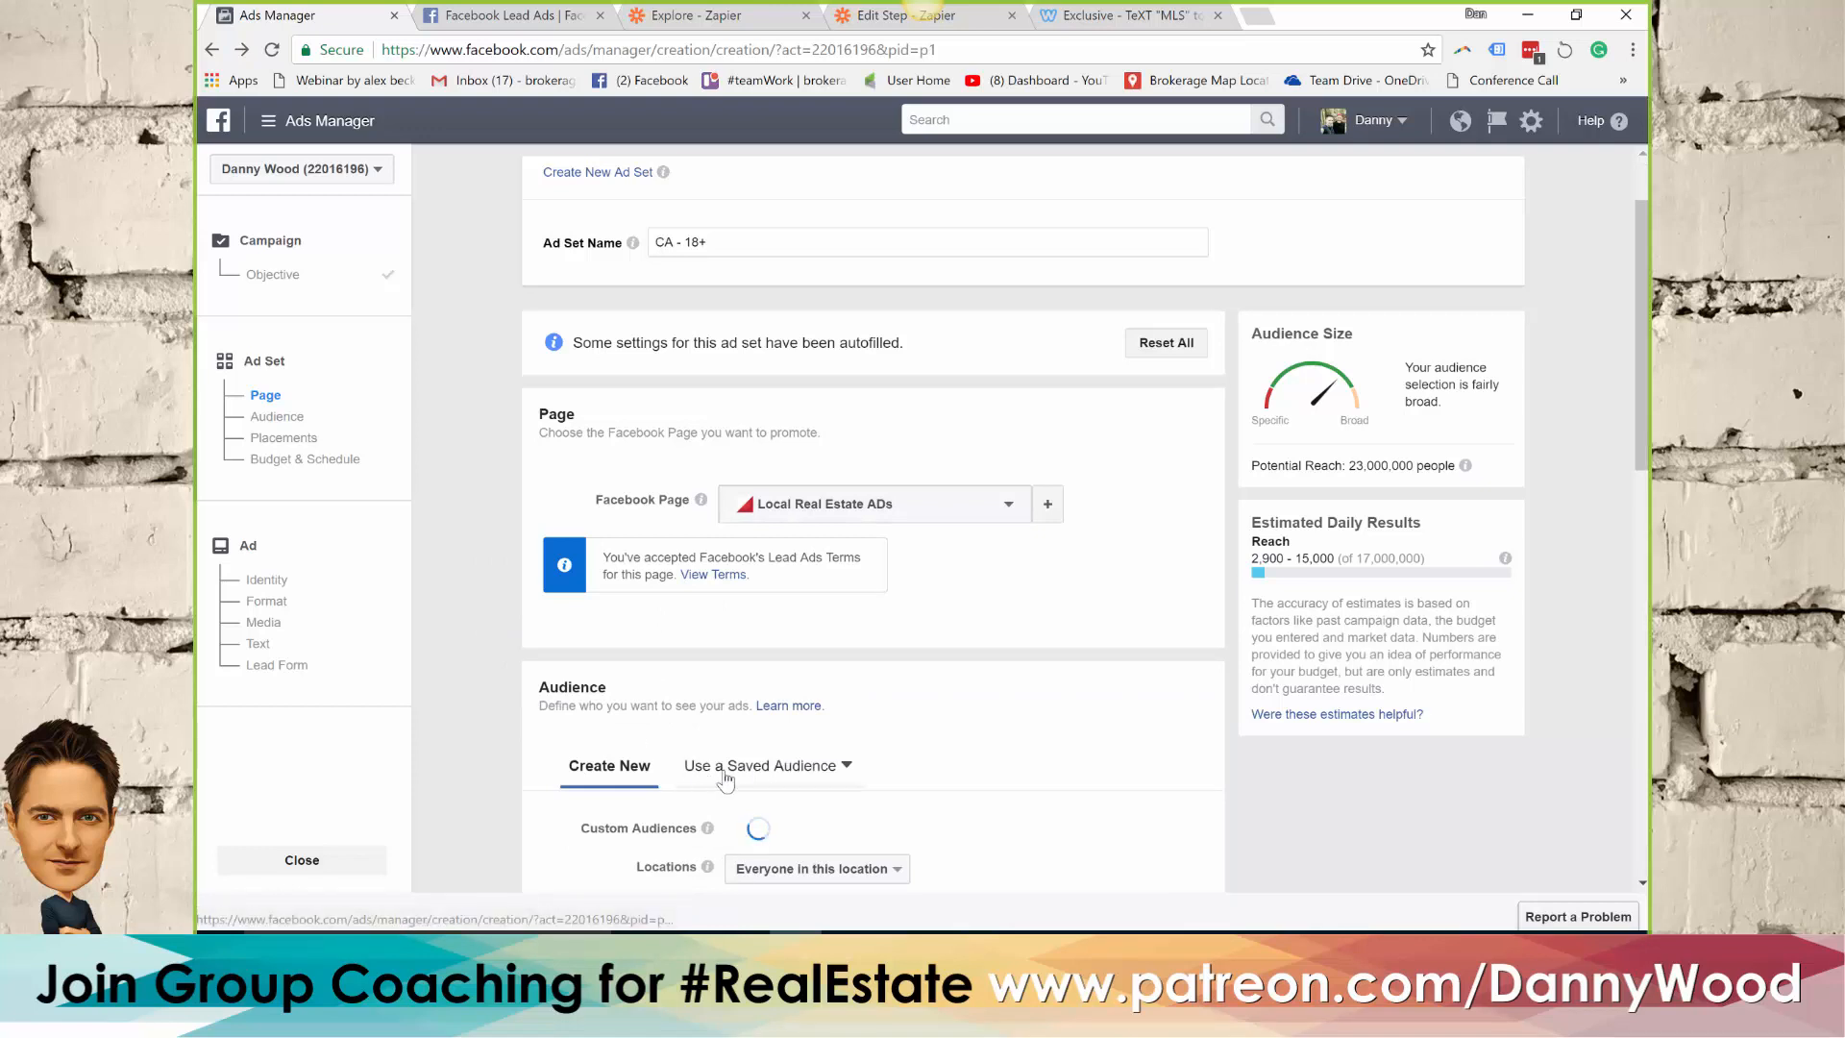
Set the ad set's audience location to Oshawa, Ontario, Canada in place of all of Canada
{"action": "scroll", "coordinate": [577, 634], "scroll_direction": "down", "scroll_amount": 2}
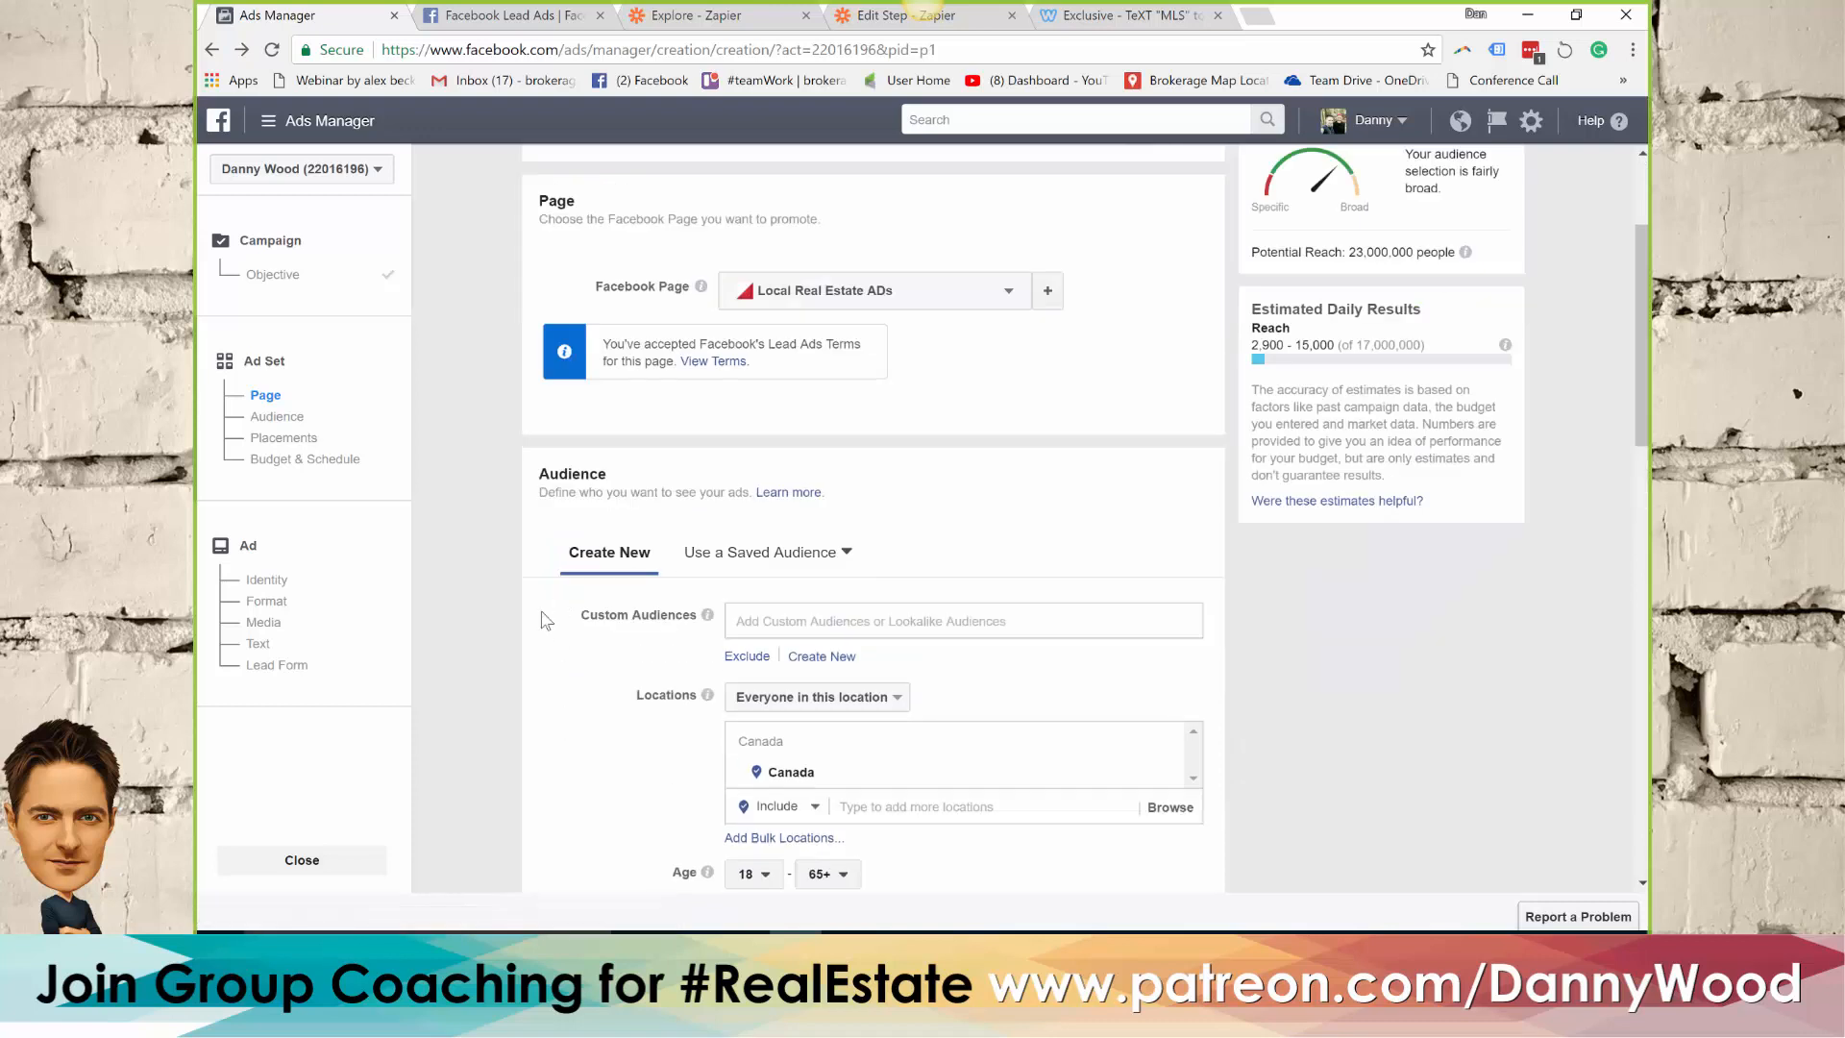
{"action": "scroll", "coordinate": [524, 631], "scroll_direction": "down", "scroll_amount": 1}
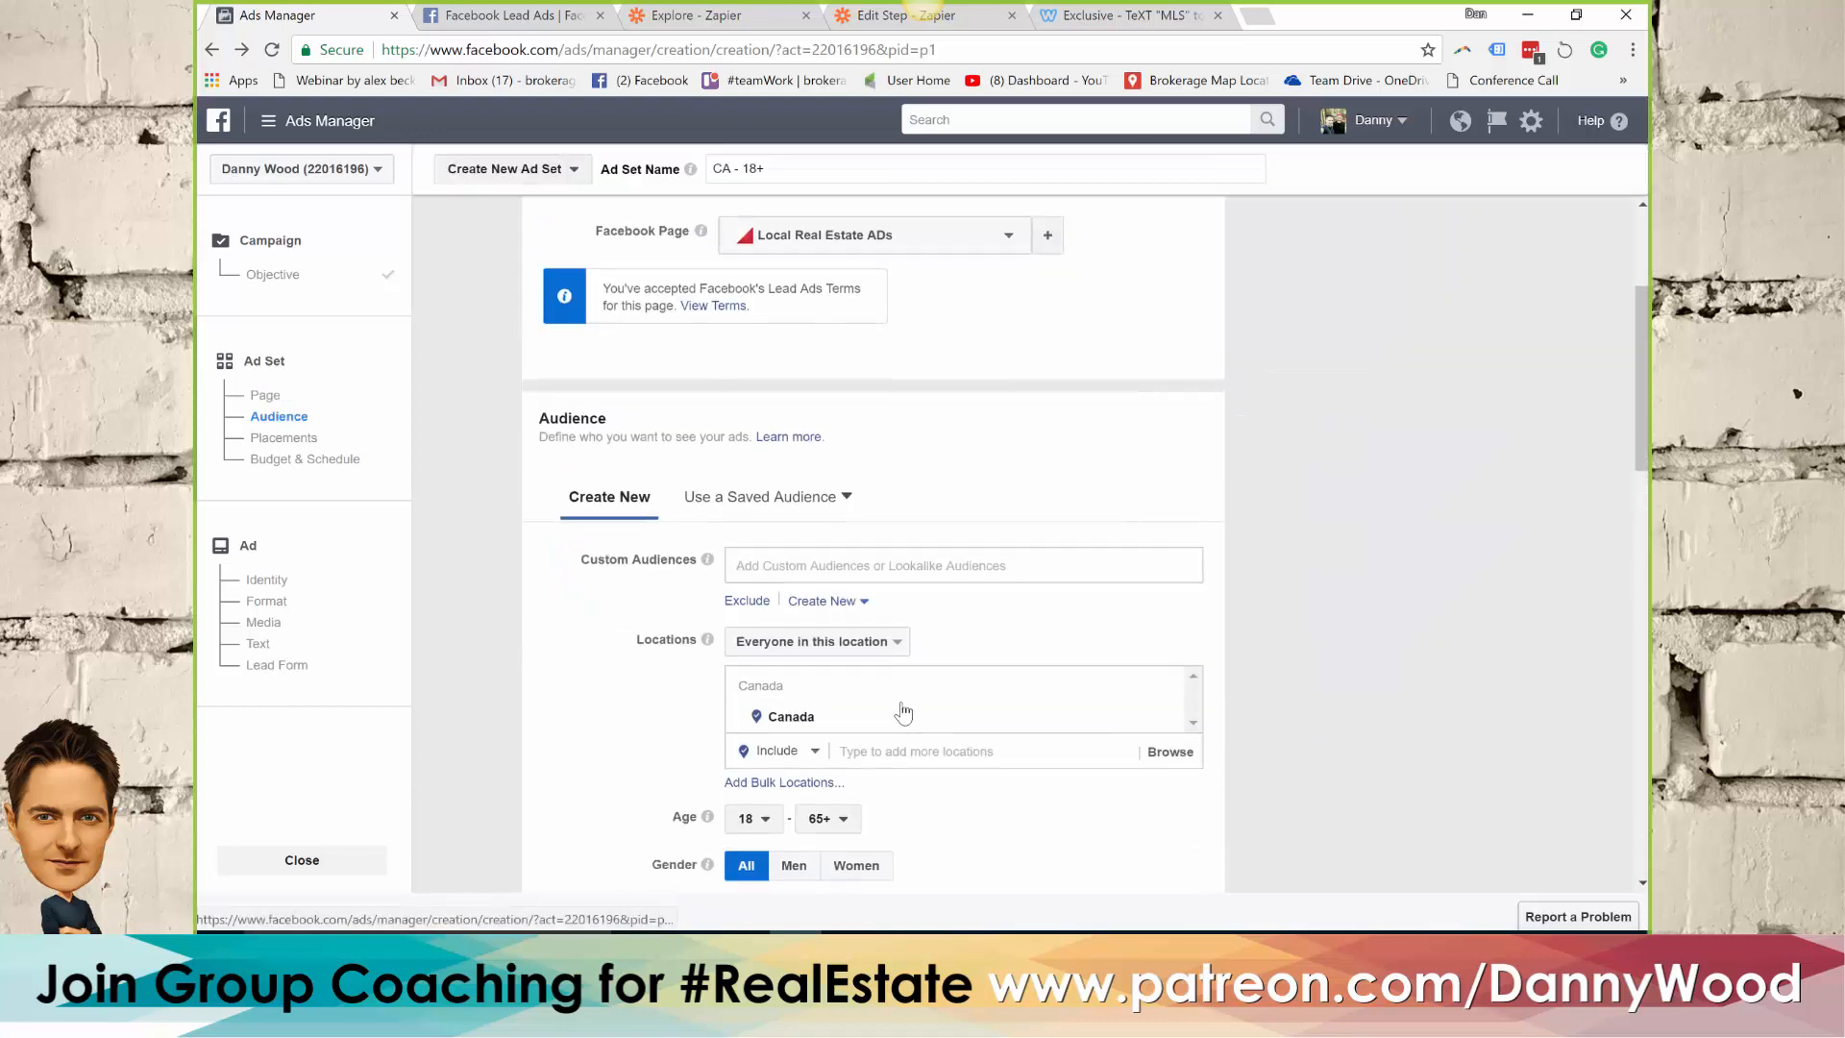
{"action": "left_click", "coordinate": [878, 752]}
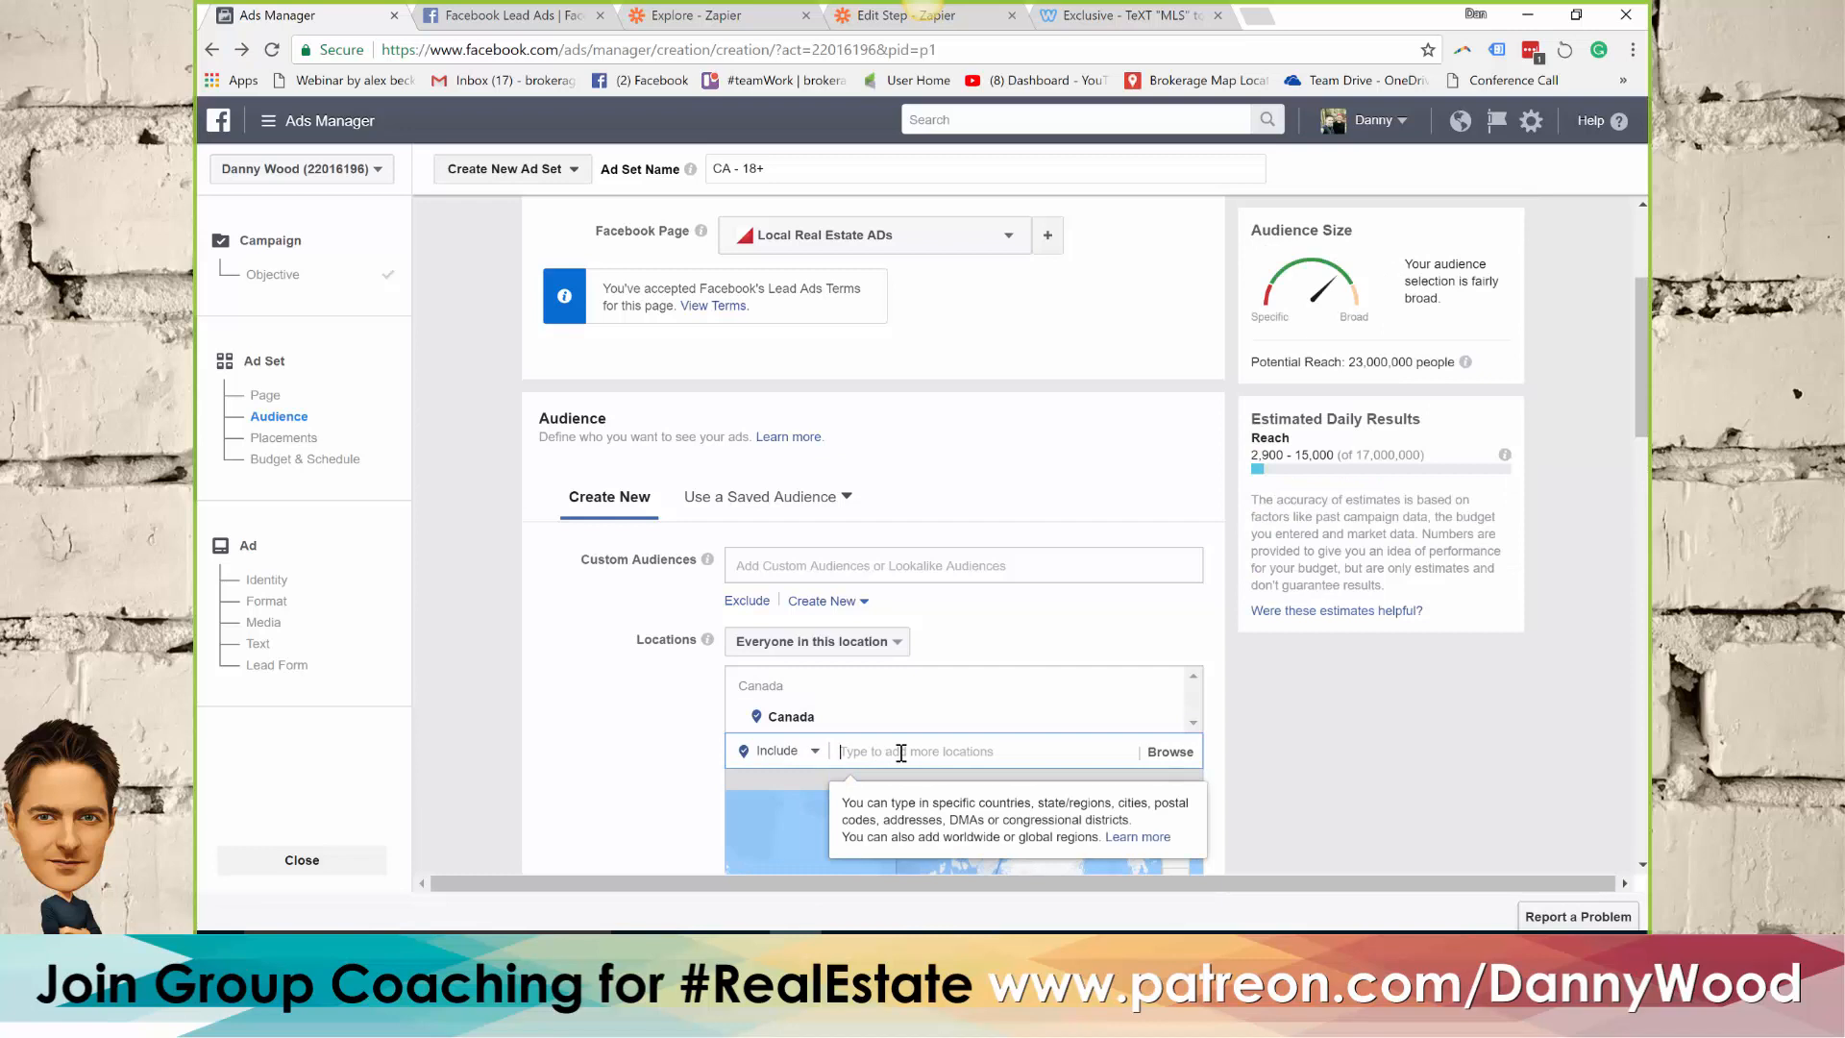
{"action": "type", "text": "oshawa"}
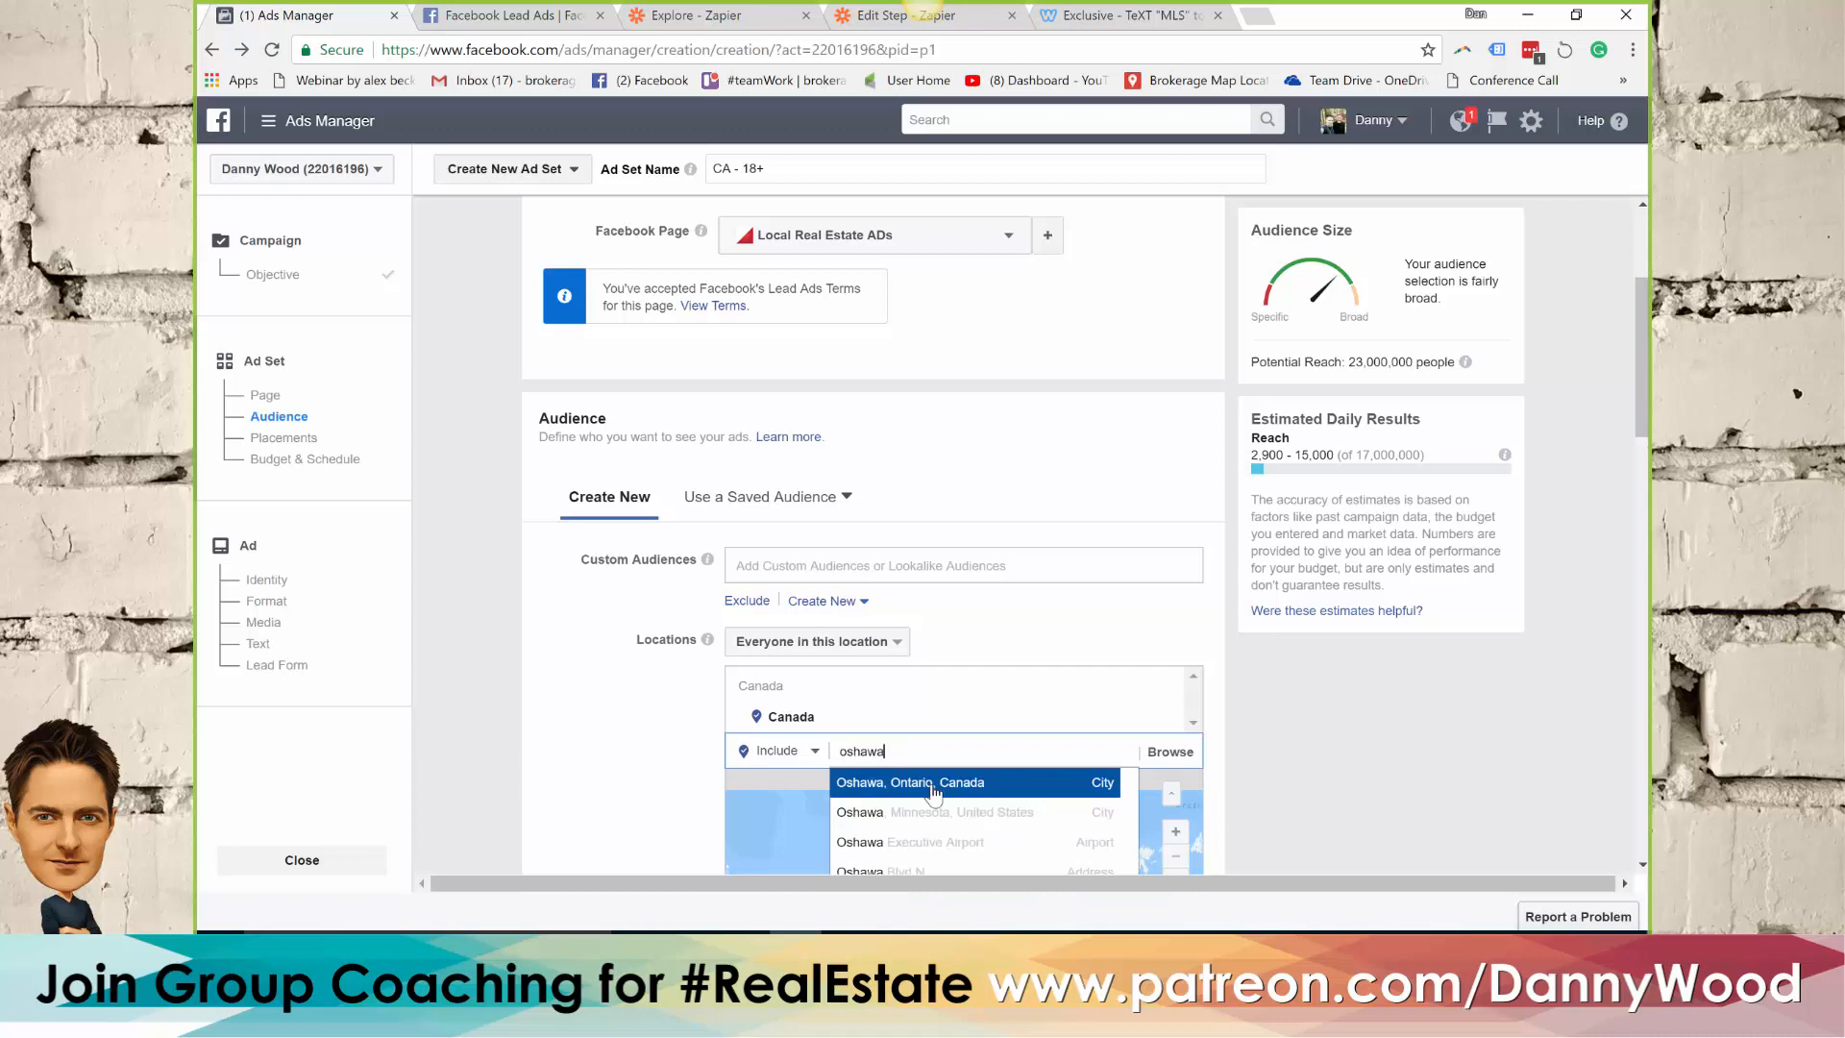
{"action": "left_click", "coordinate": [930, 784]}
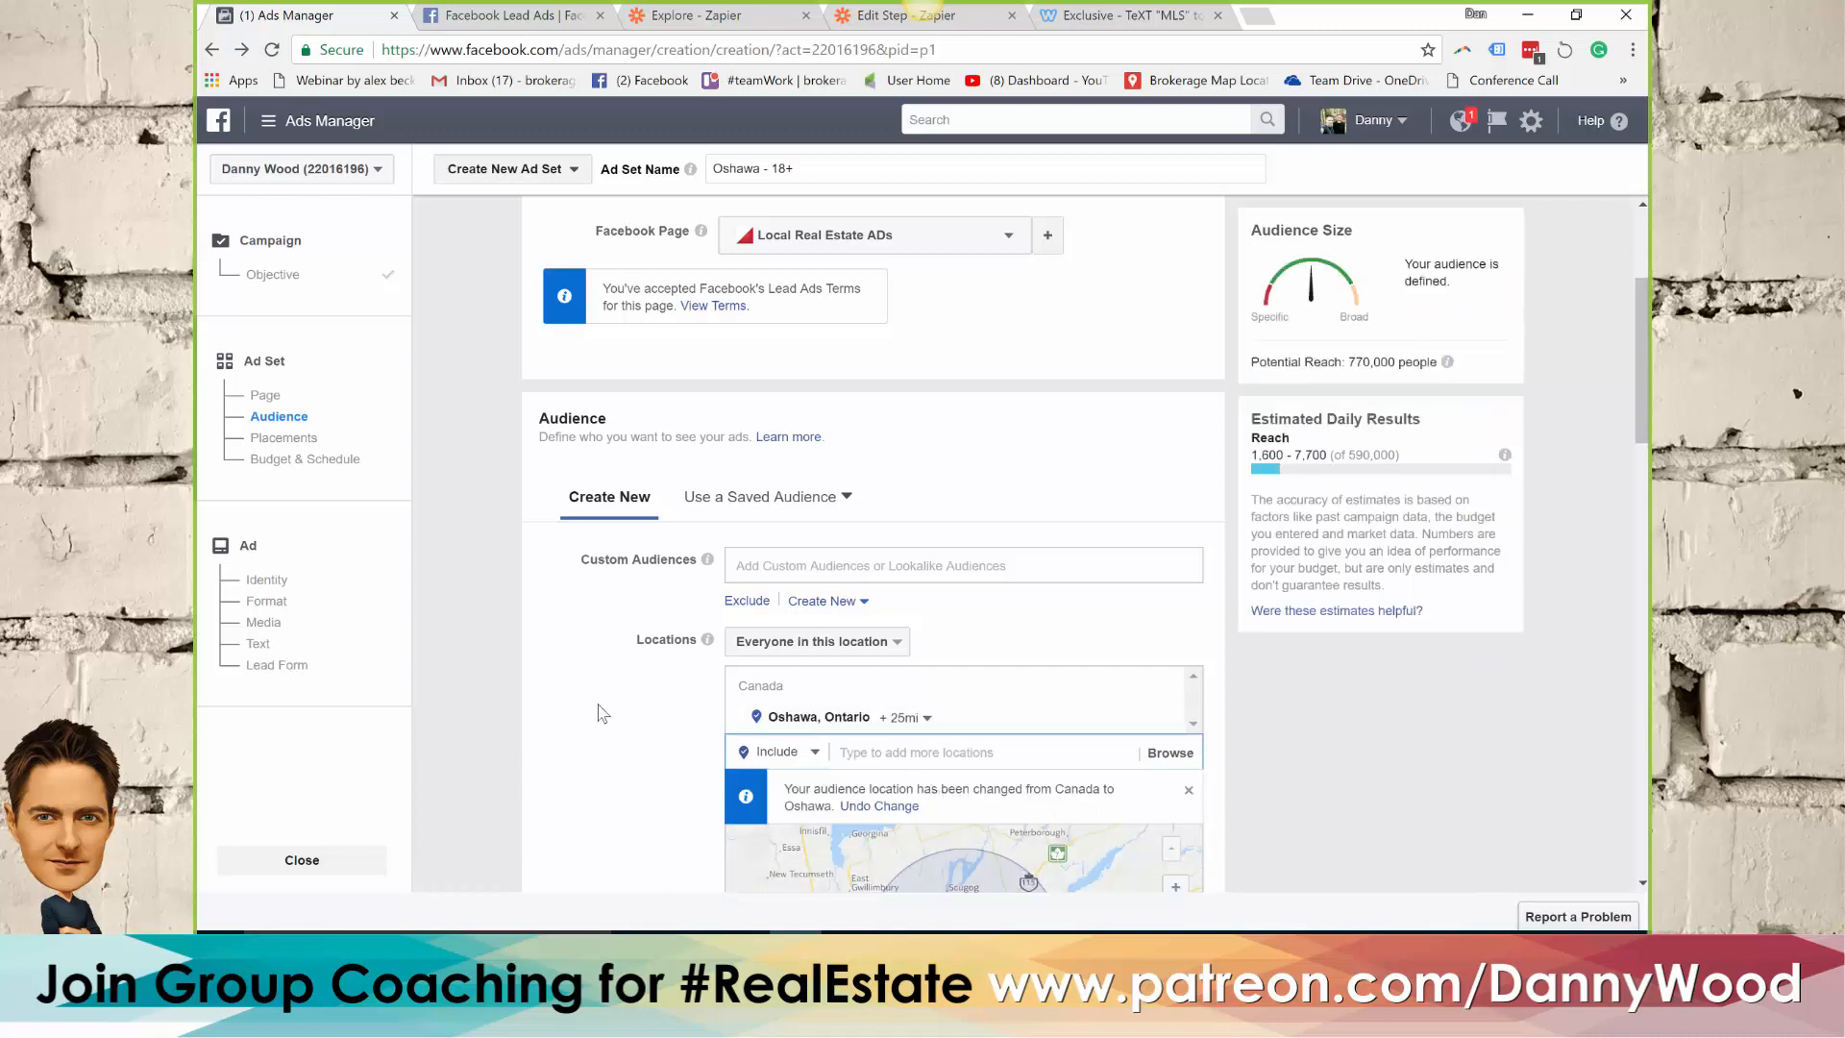
{"action": "scroll", "coordinate": [606, 684], "scroll_direction": "down", "scroll_amount": 1}
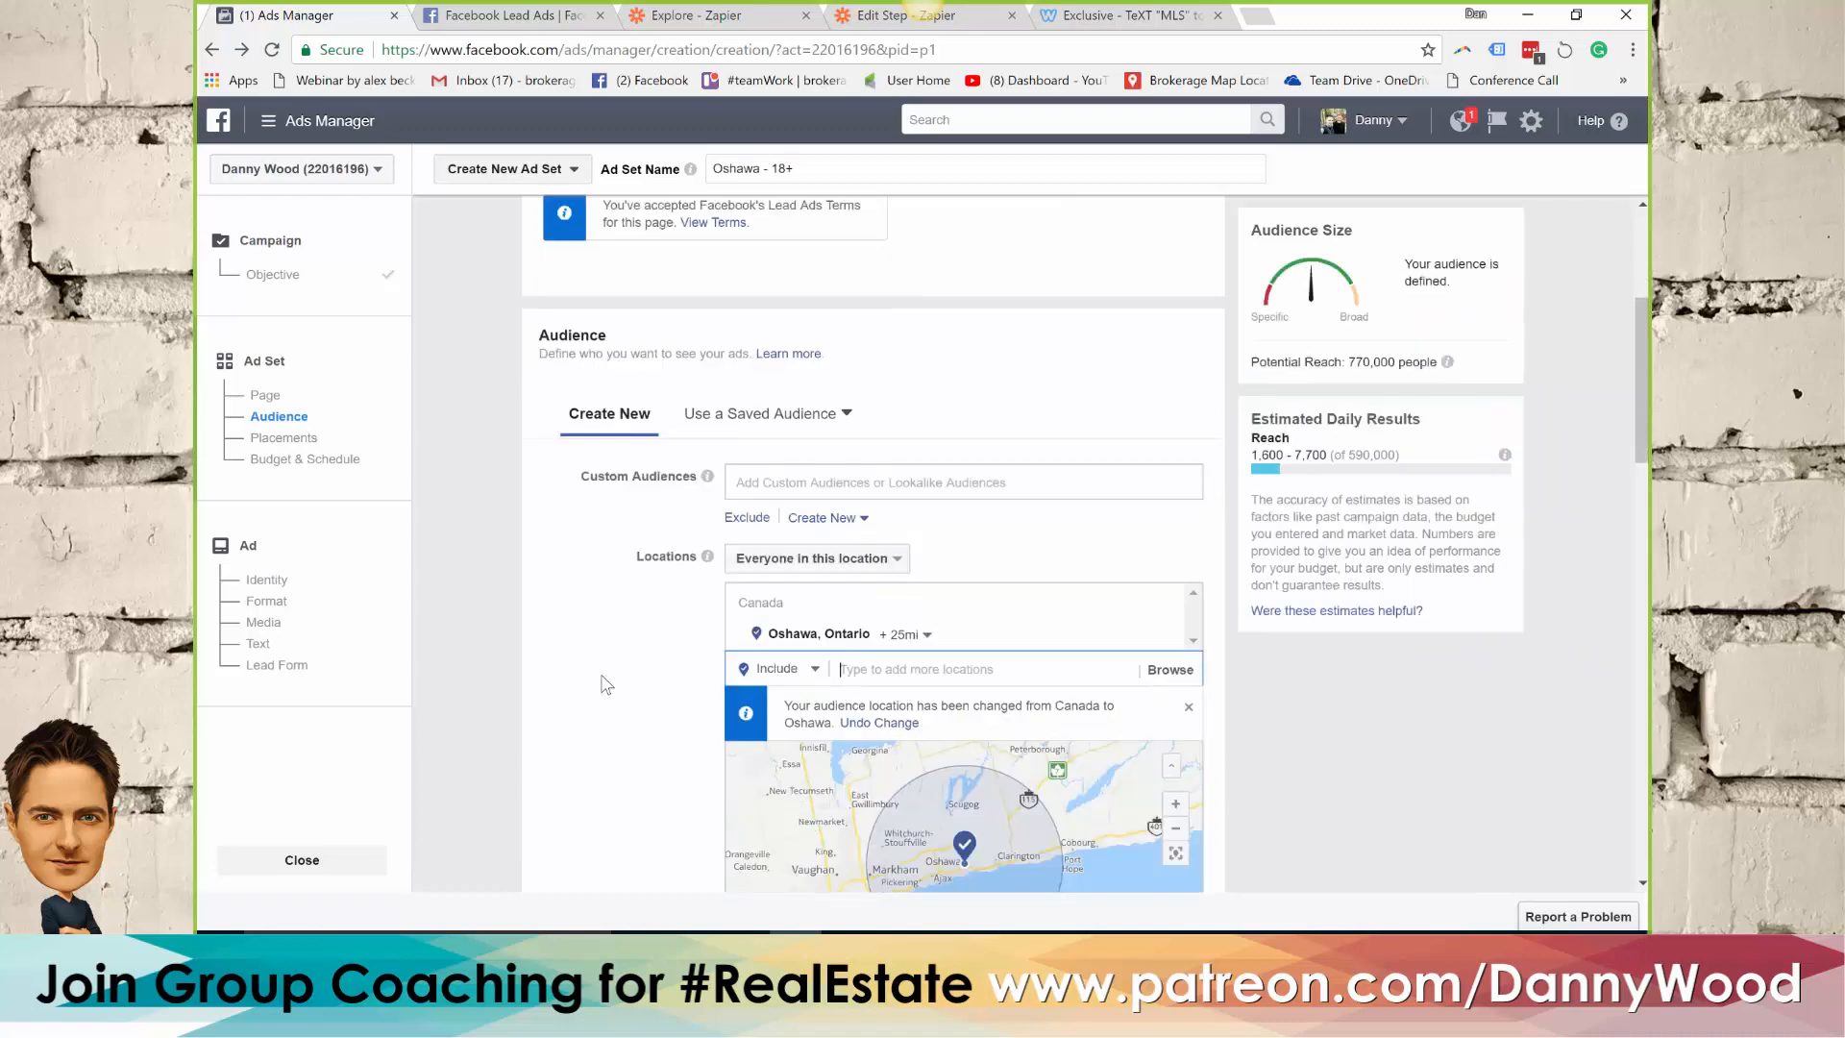
Limit the Oshawa location to the current city only and target people who live in this location
{"action": "left_click", "coordinate": [908, 611]}
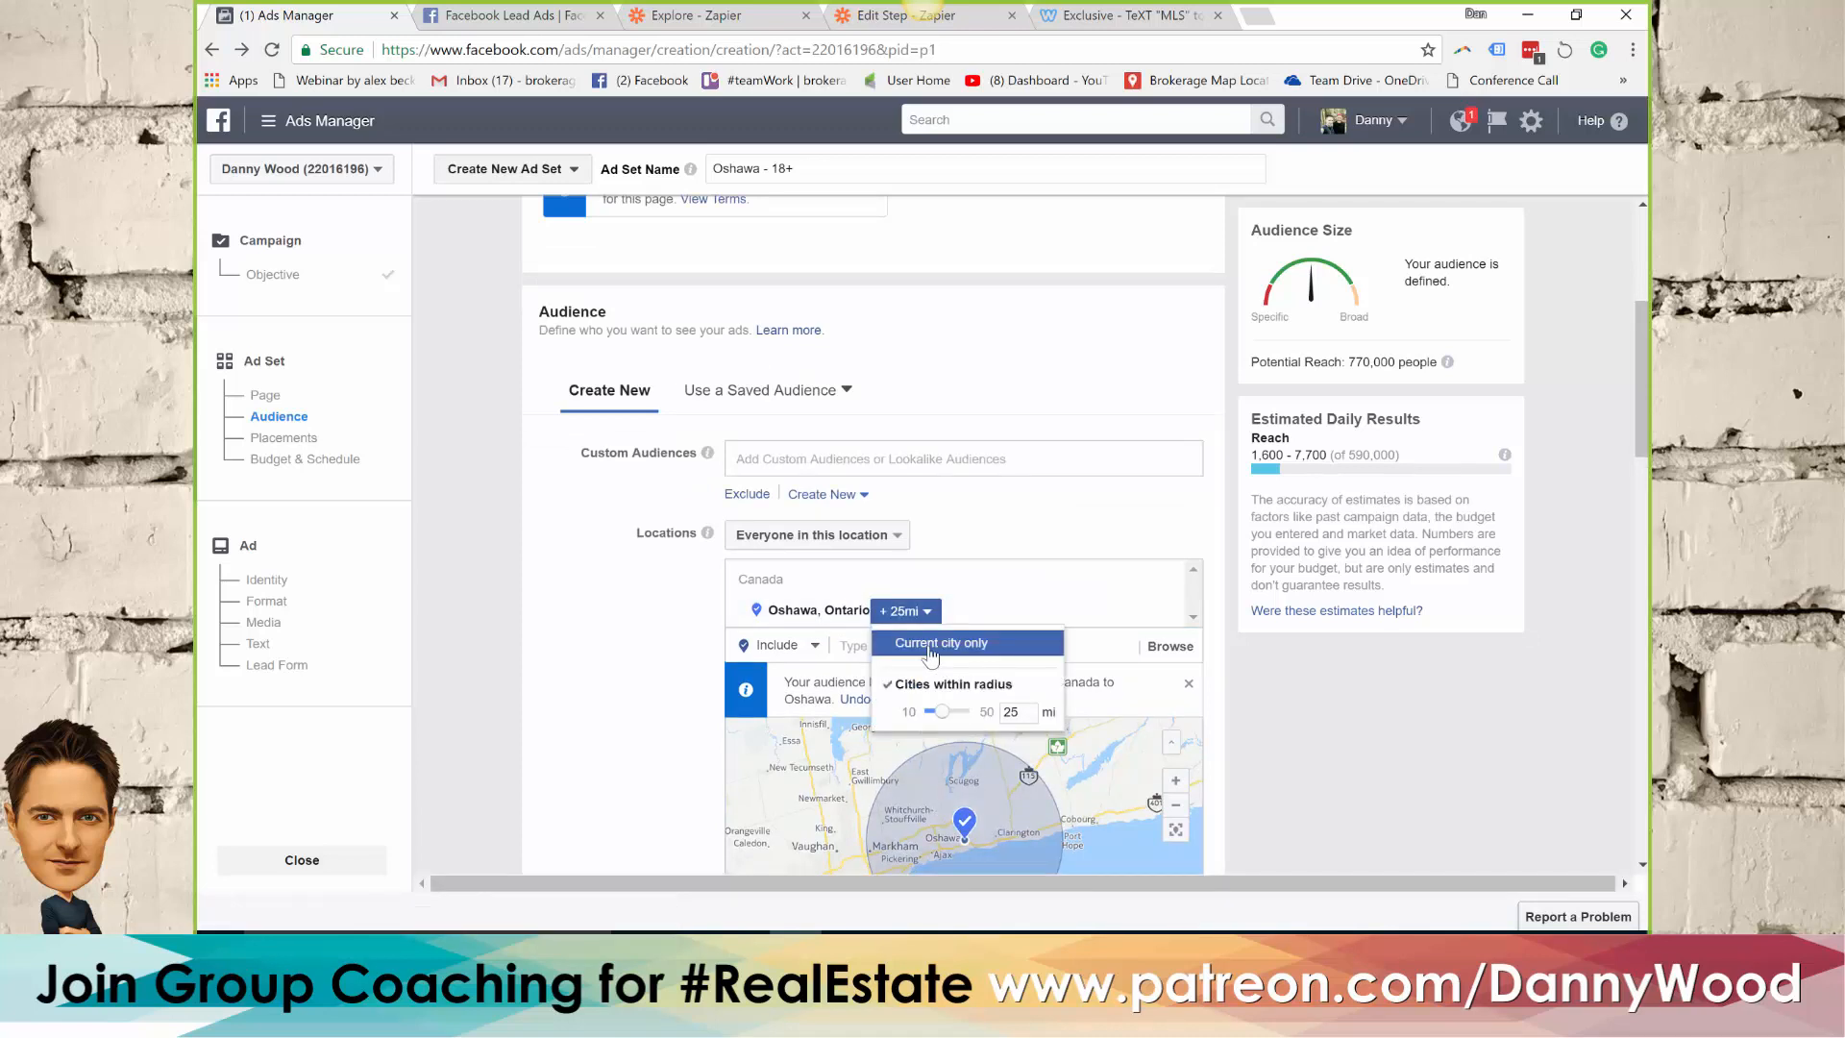
{"action": "left_click", "coordinate": [930, 644]}
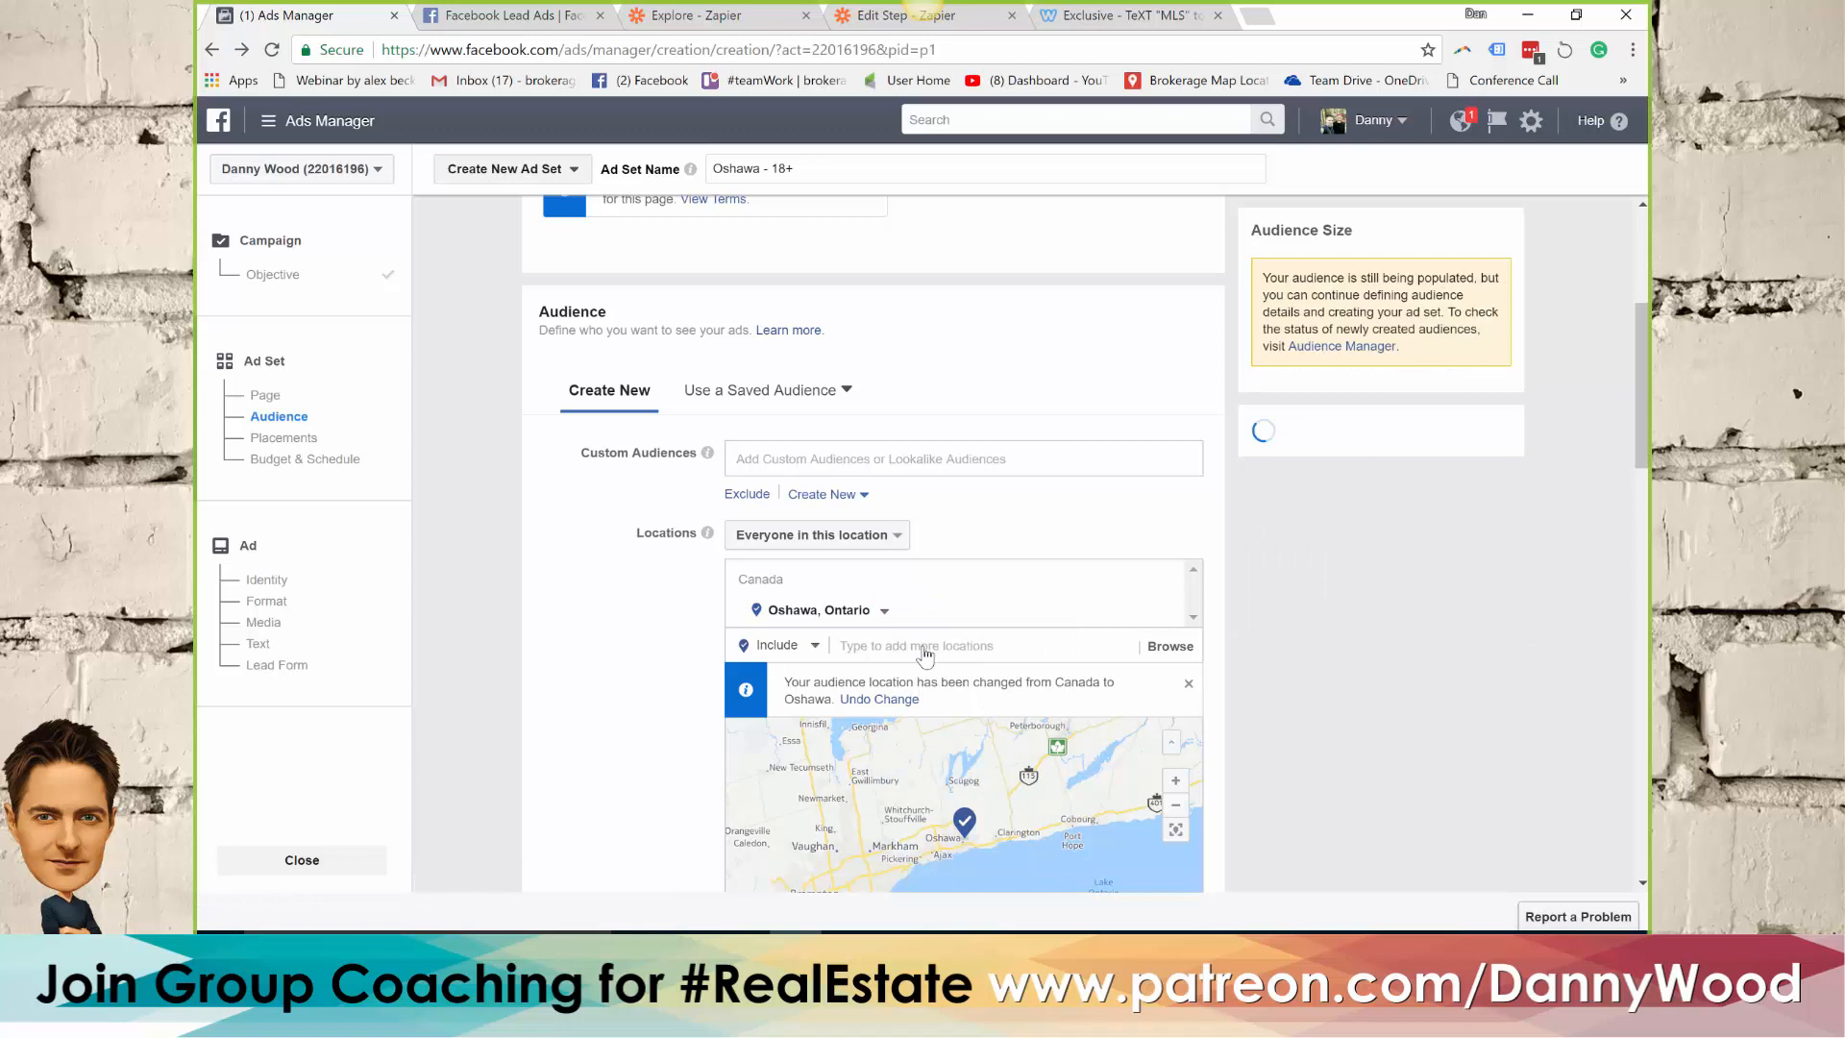
{"action": "left_click", "coordinate": [884, 546]}
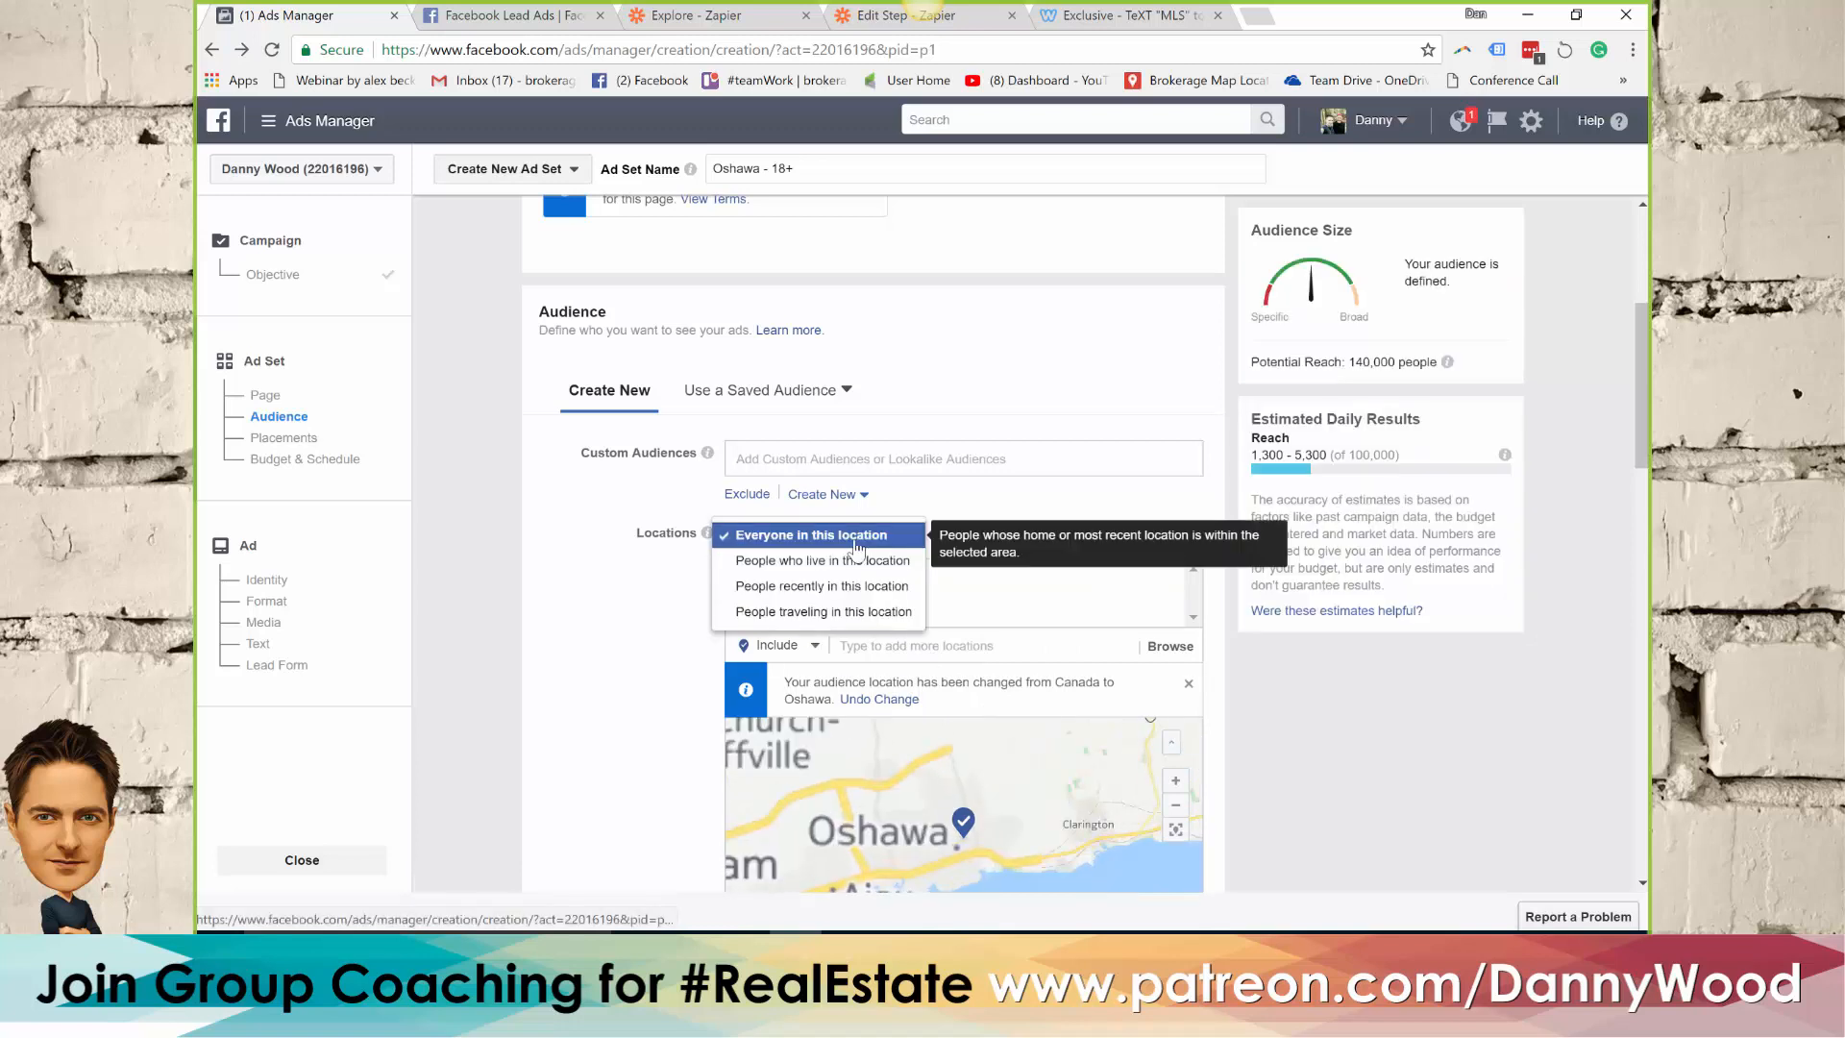
{"action": "left_click", "coordinate": [778, 563]}
Set the audience's minimum age to 35
{"action": "scroll", "coordinate": [624, 613], "scroll_direction": "down", "scroll_amount": 2}
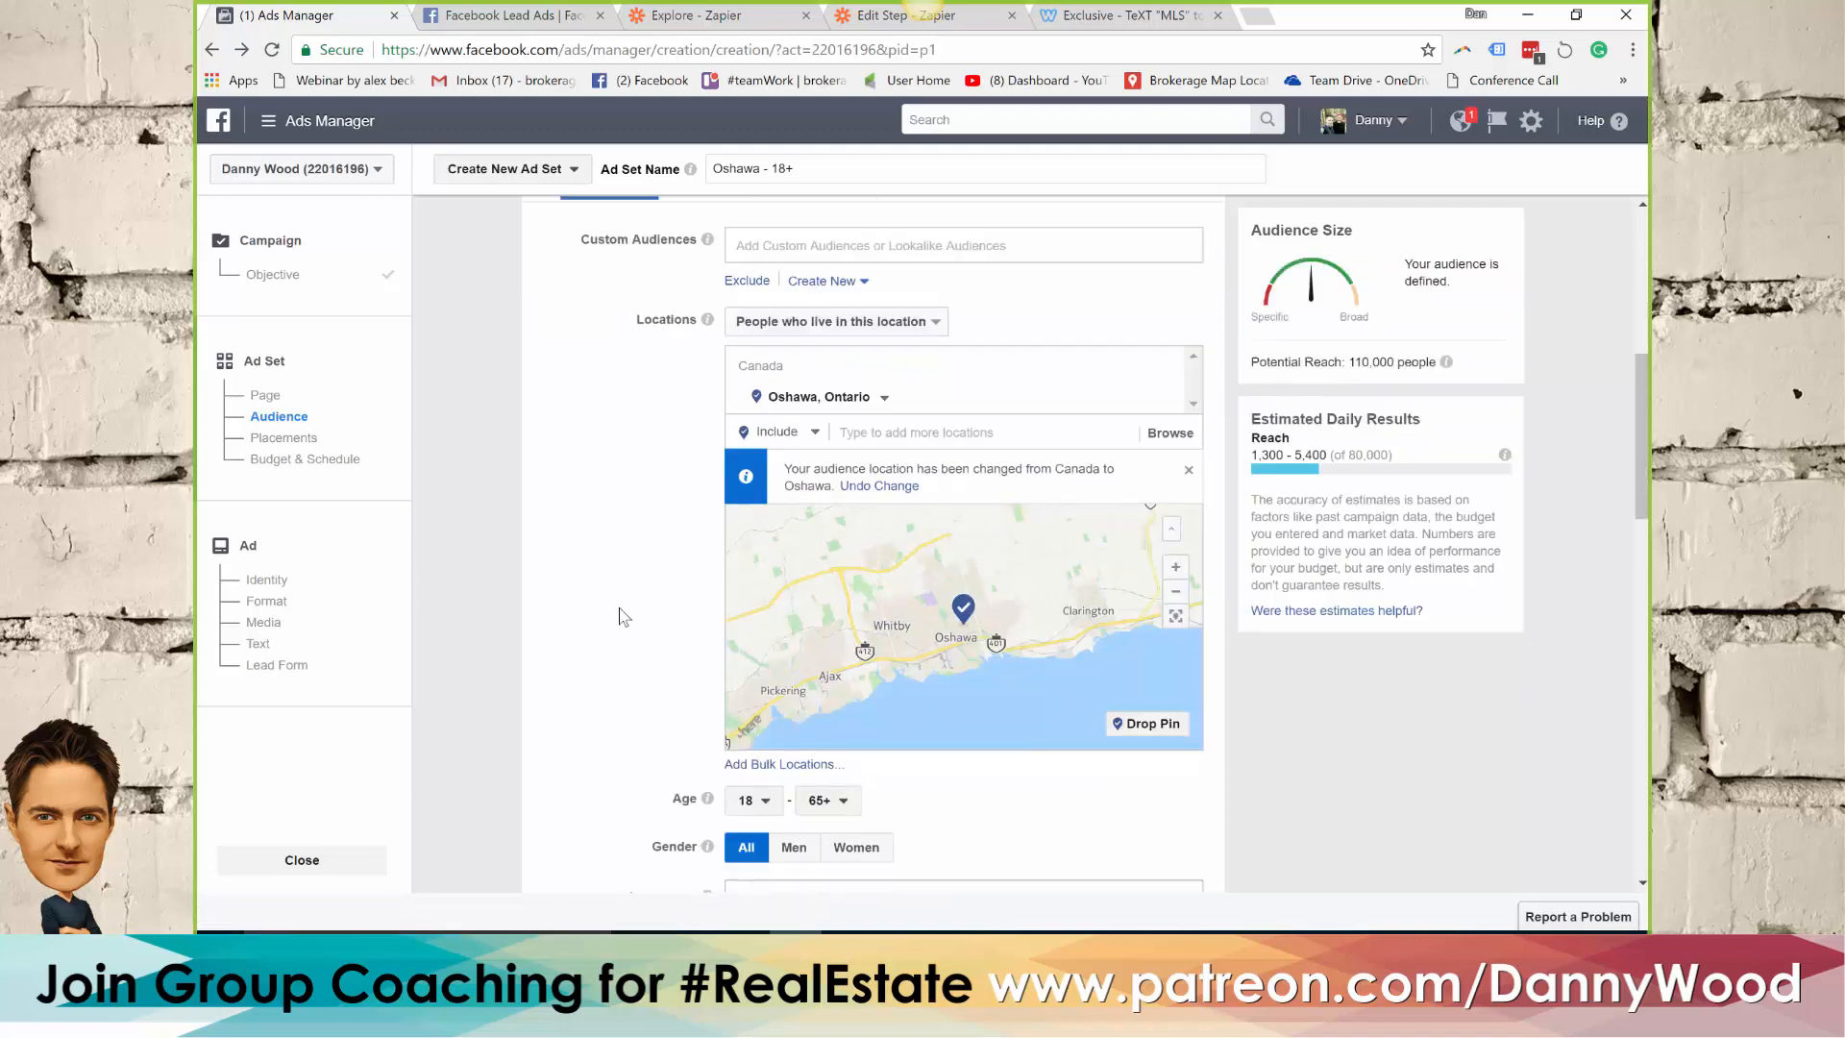
{"action": "scroll", "coordinate": [620, 615], "scroll_direction": "down", "scroll_amount": 1}
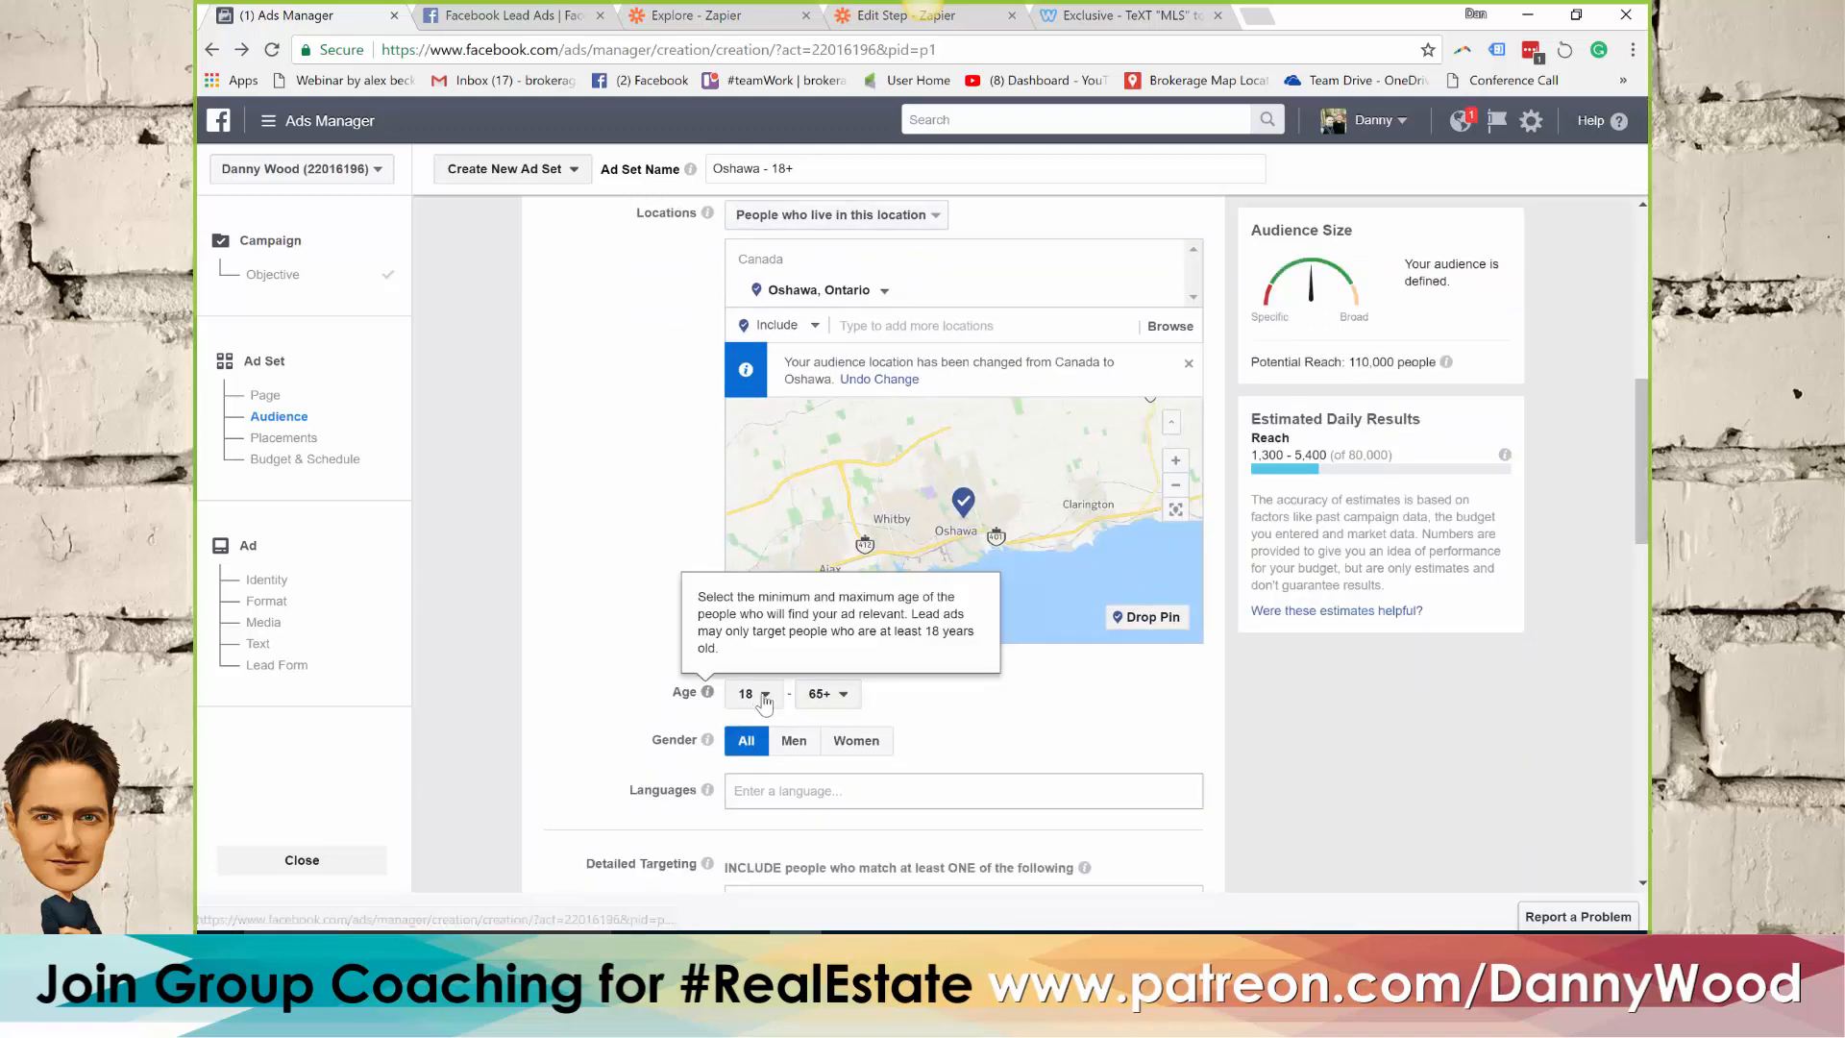
{"action": "left_click", "coordinate": [765, 696]}
{"action": "scroll", "coordinate": [759, 531], "scroll_direction": "down", "scroll_amount": 4}
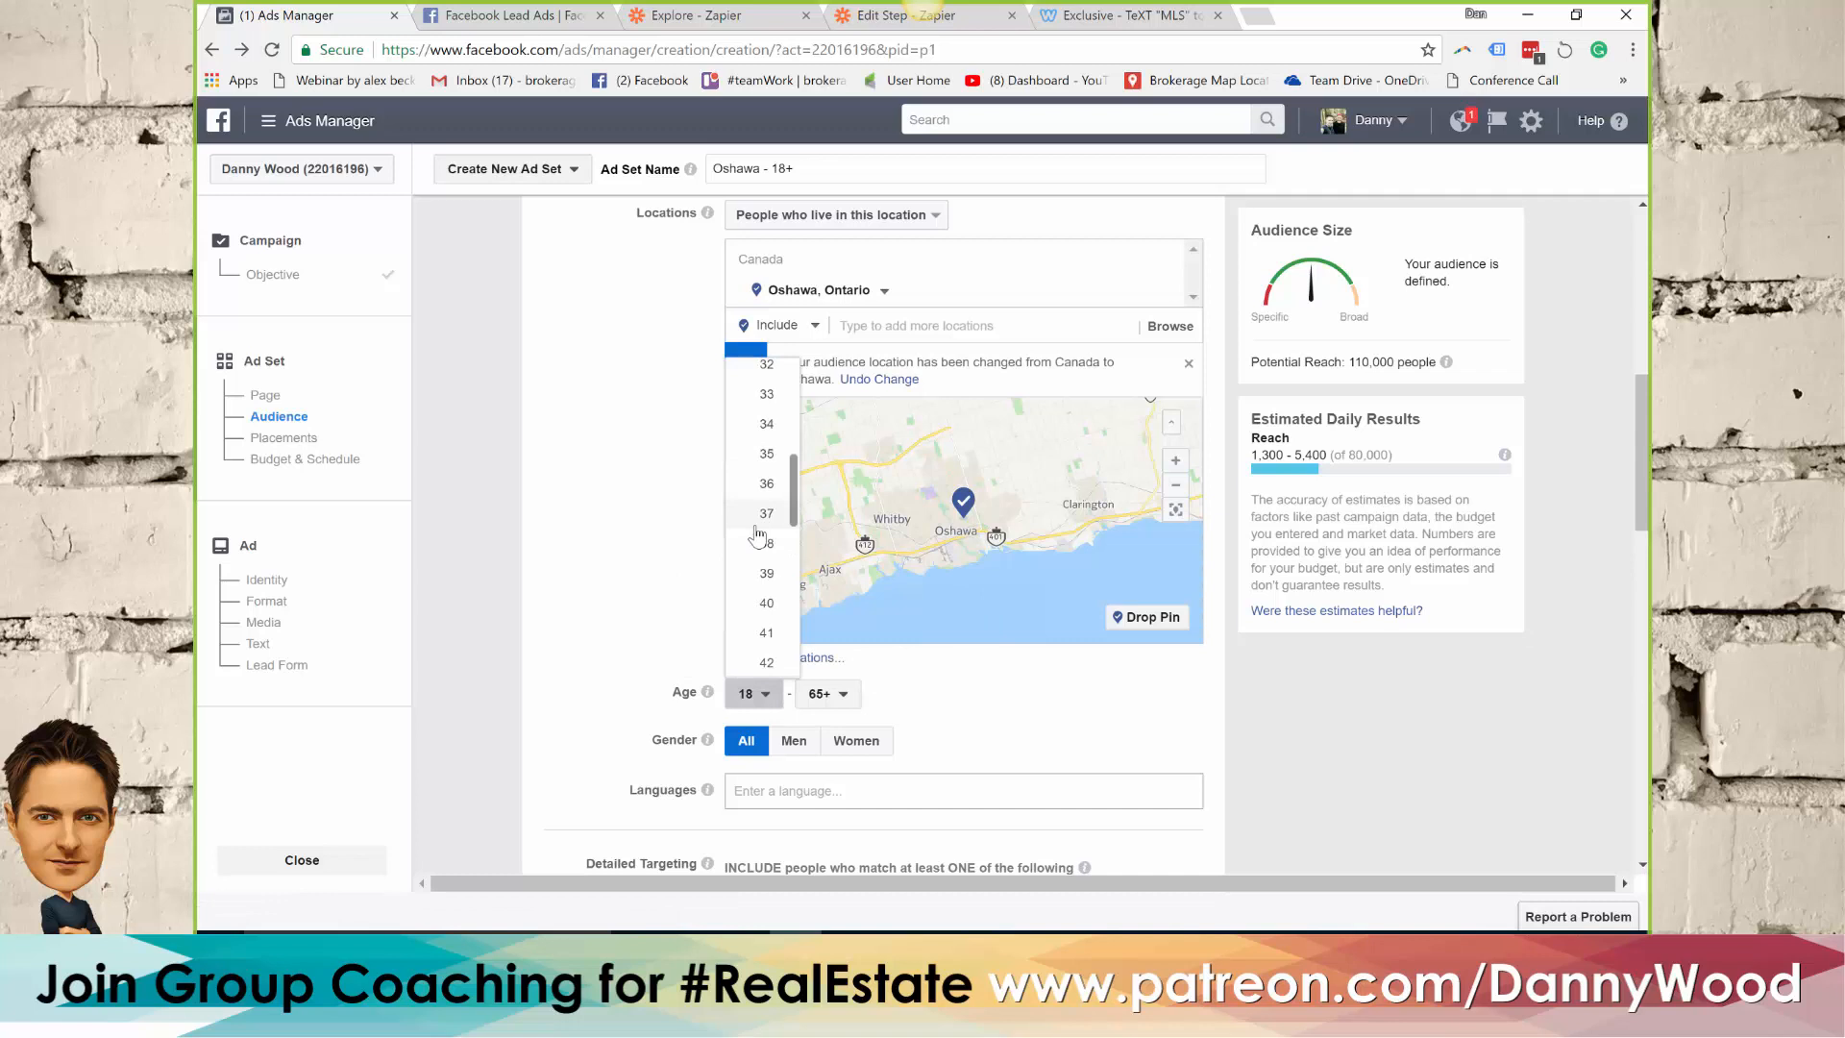
{"action": "left_click", "coordinate": [769, 457]}
Add English (All) as the audience language
{"action": "scroll", "coordinate": [627, 527], "scroll_direction": "down", "scroll_amount": 1}
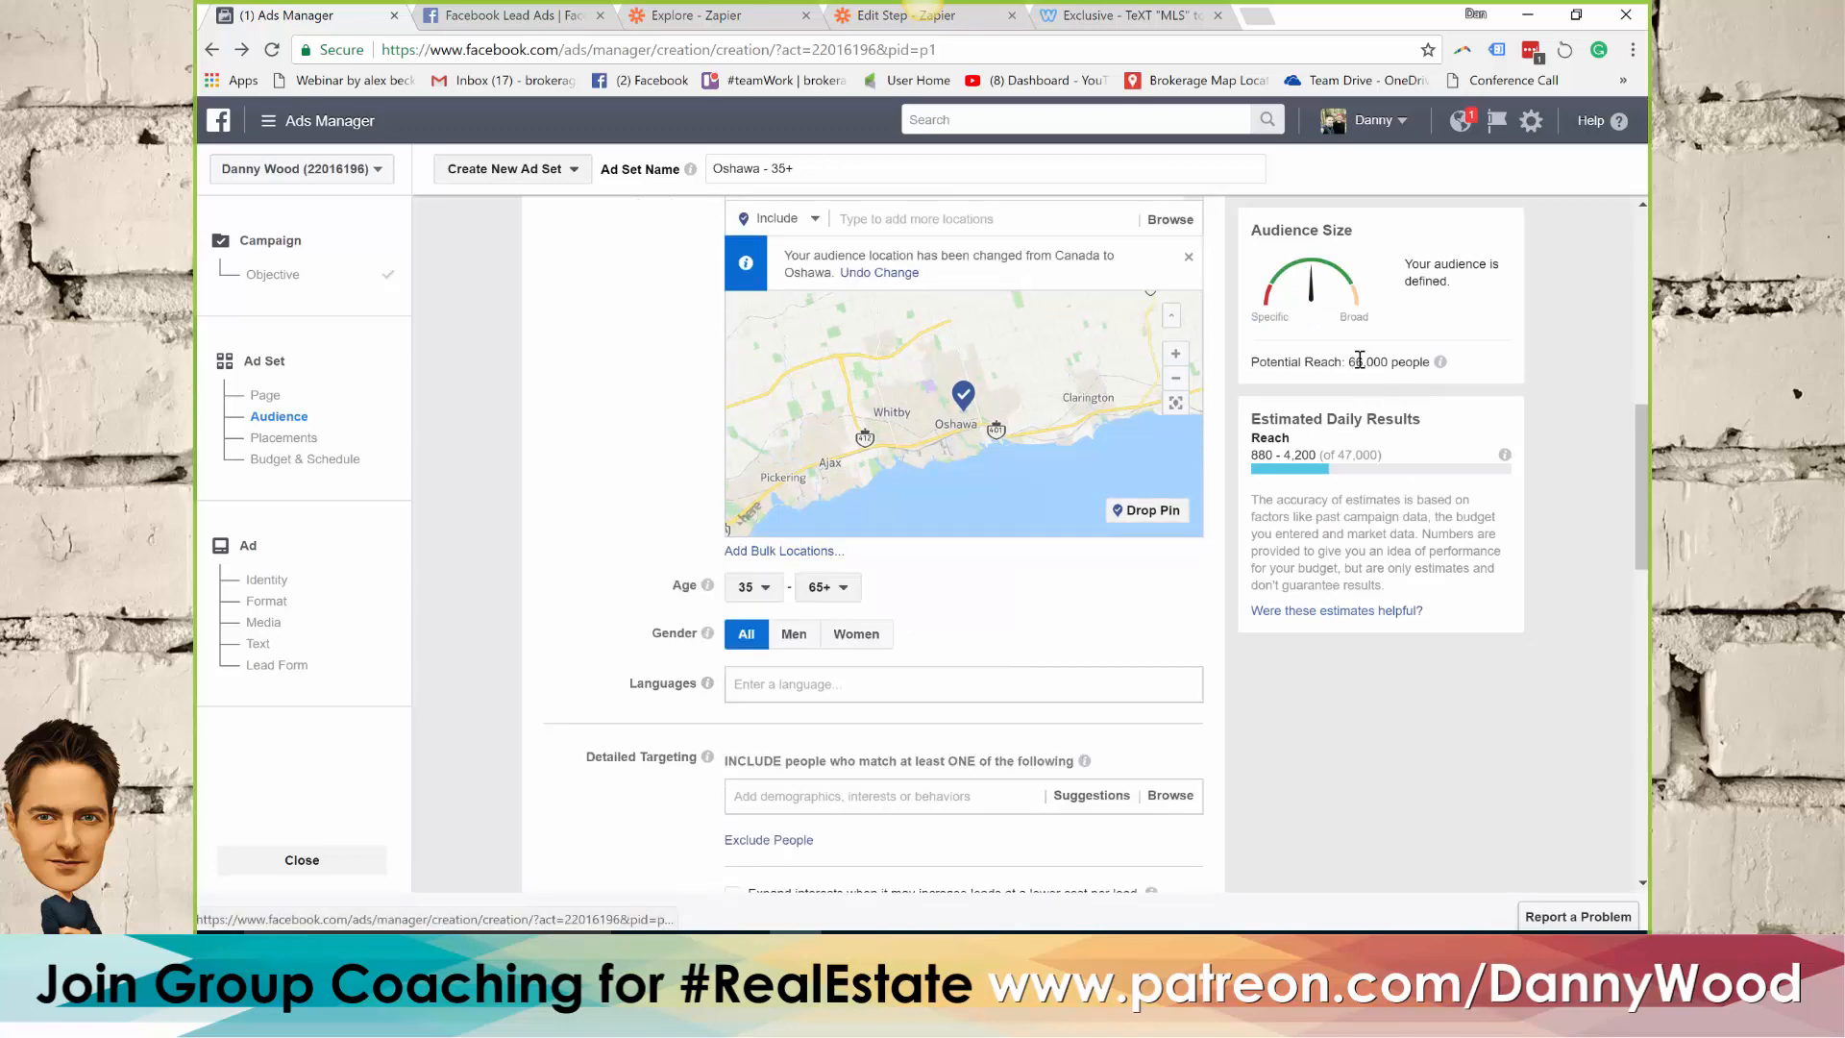
{"action": "left_click", "coordinate": [755, 688]}
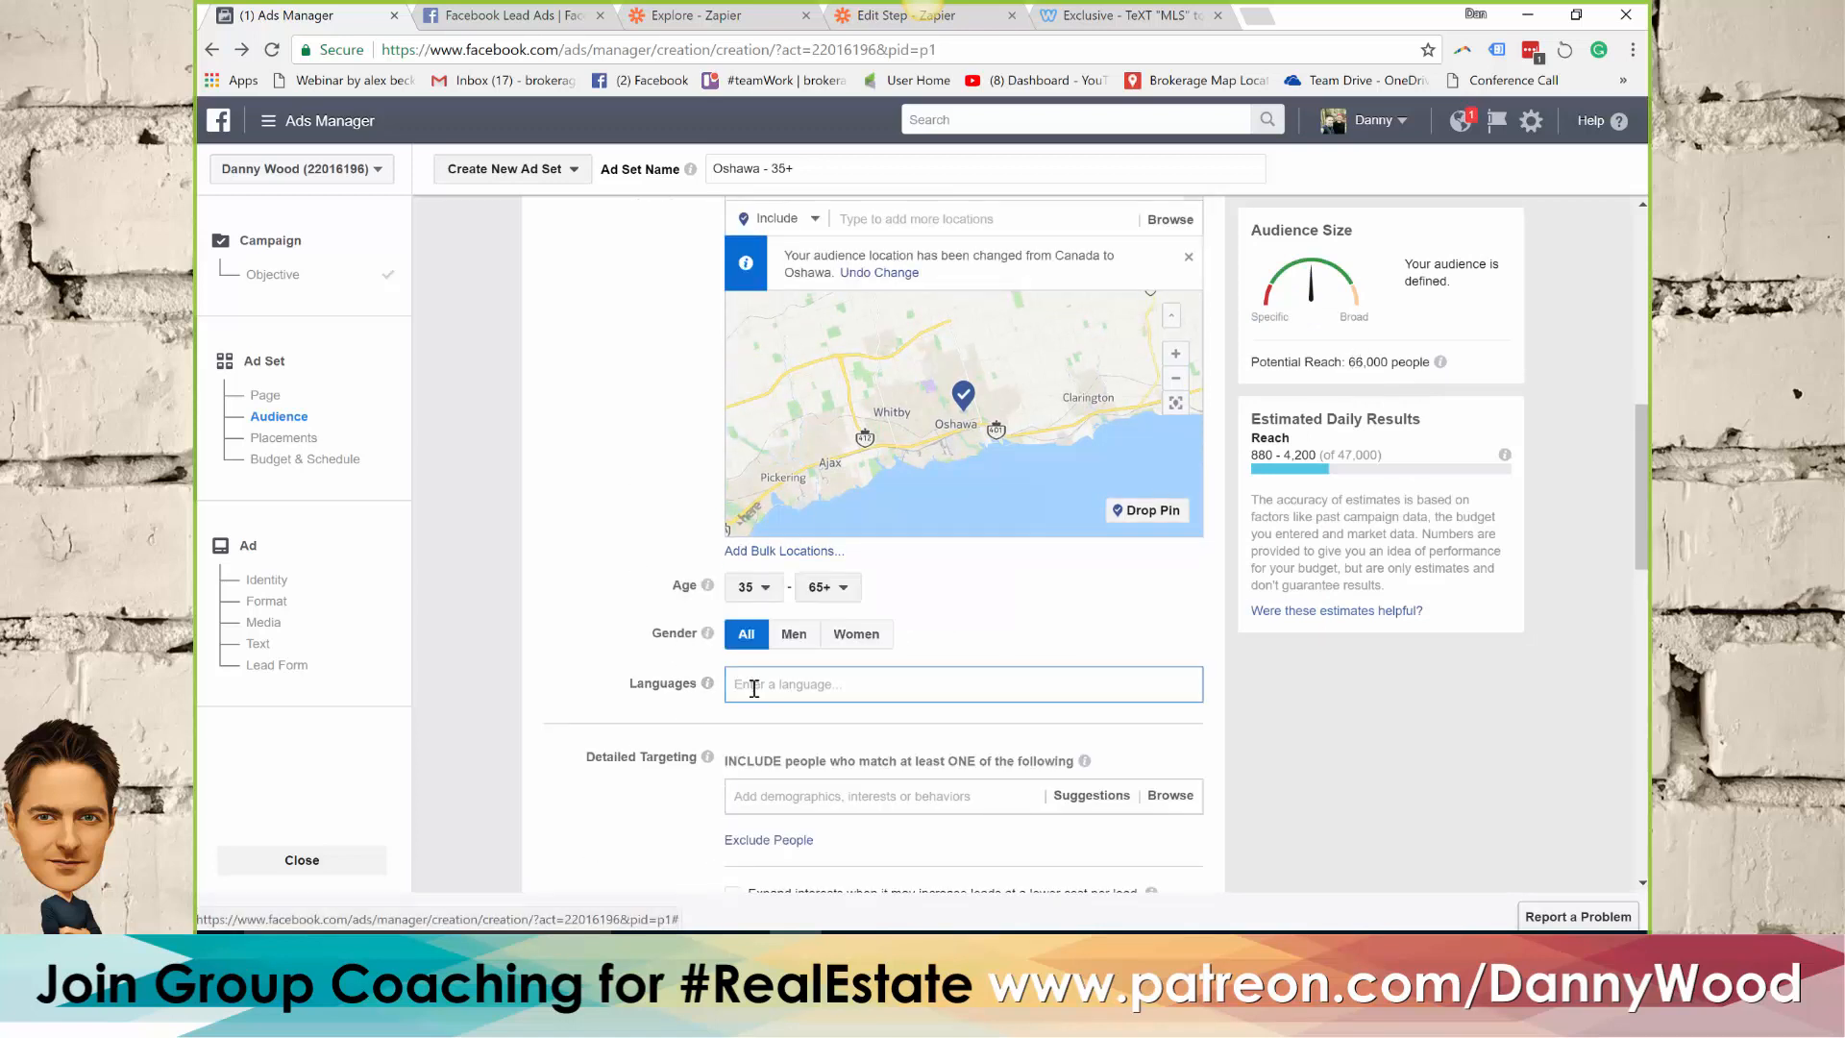
{"action": "type", "text": "english"}
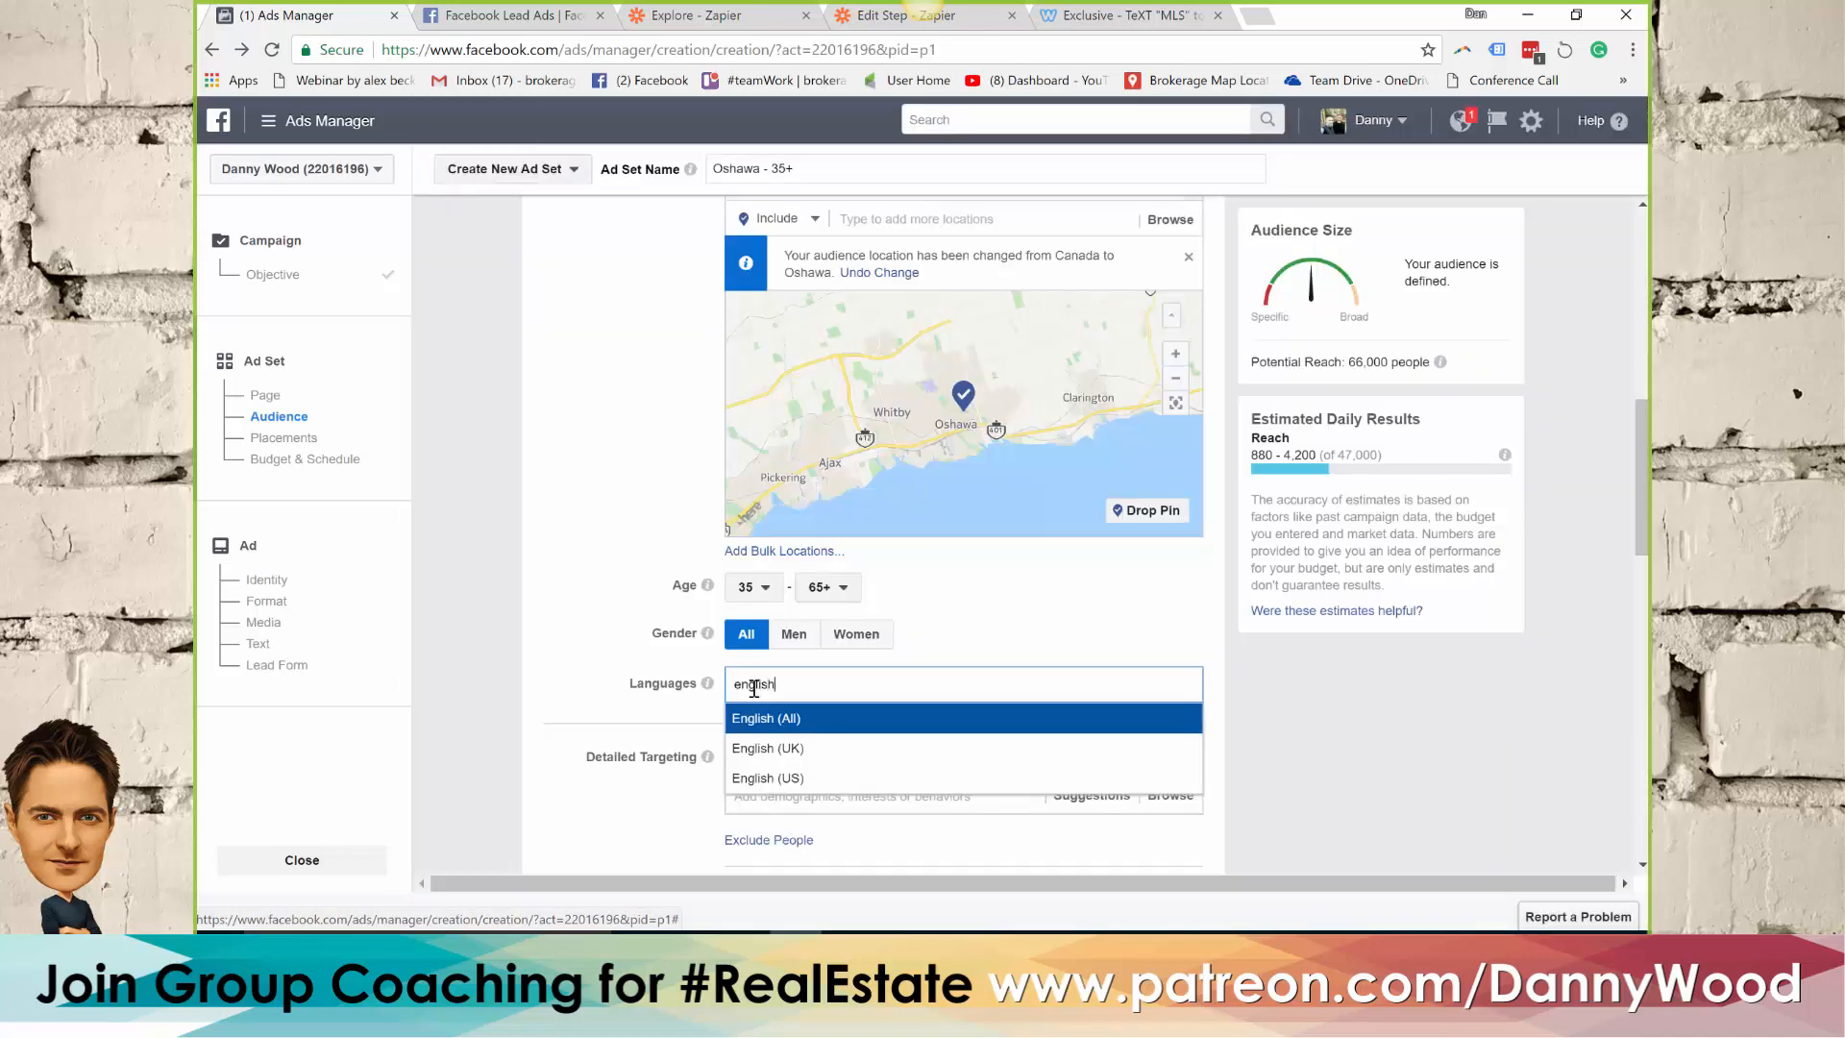
{"action": "left_click", "coordinate": [790, 721]}
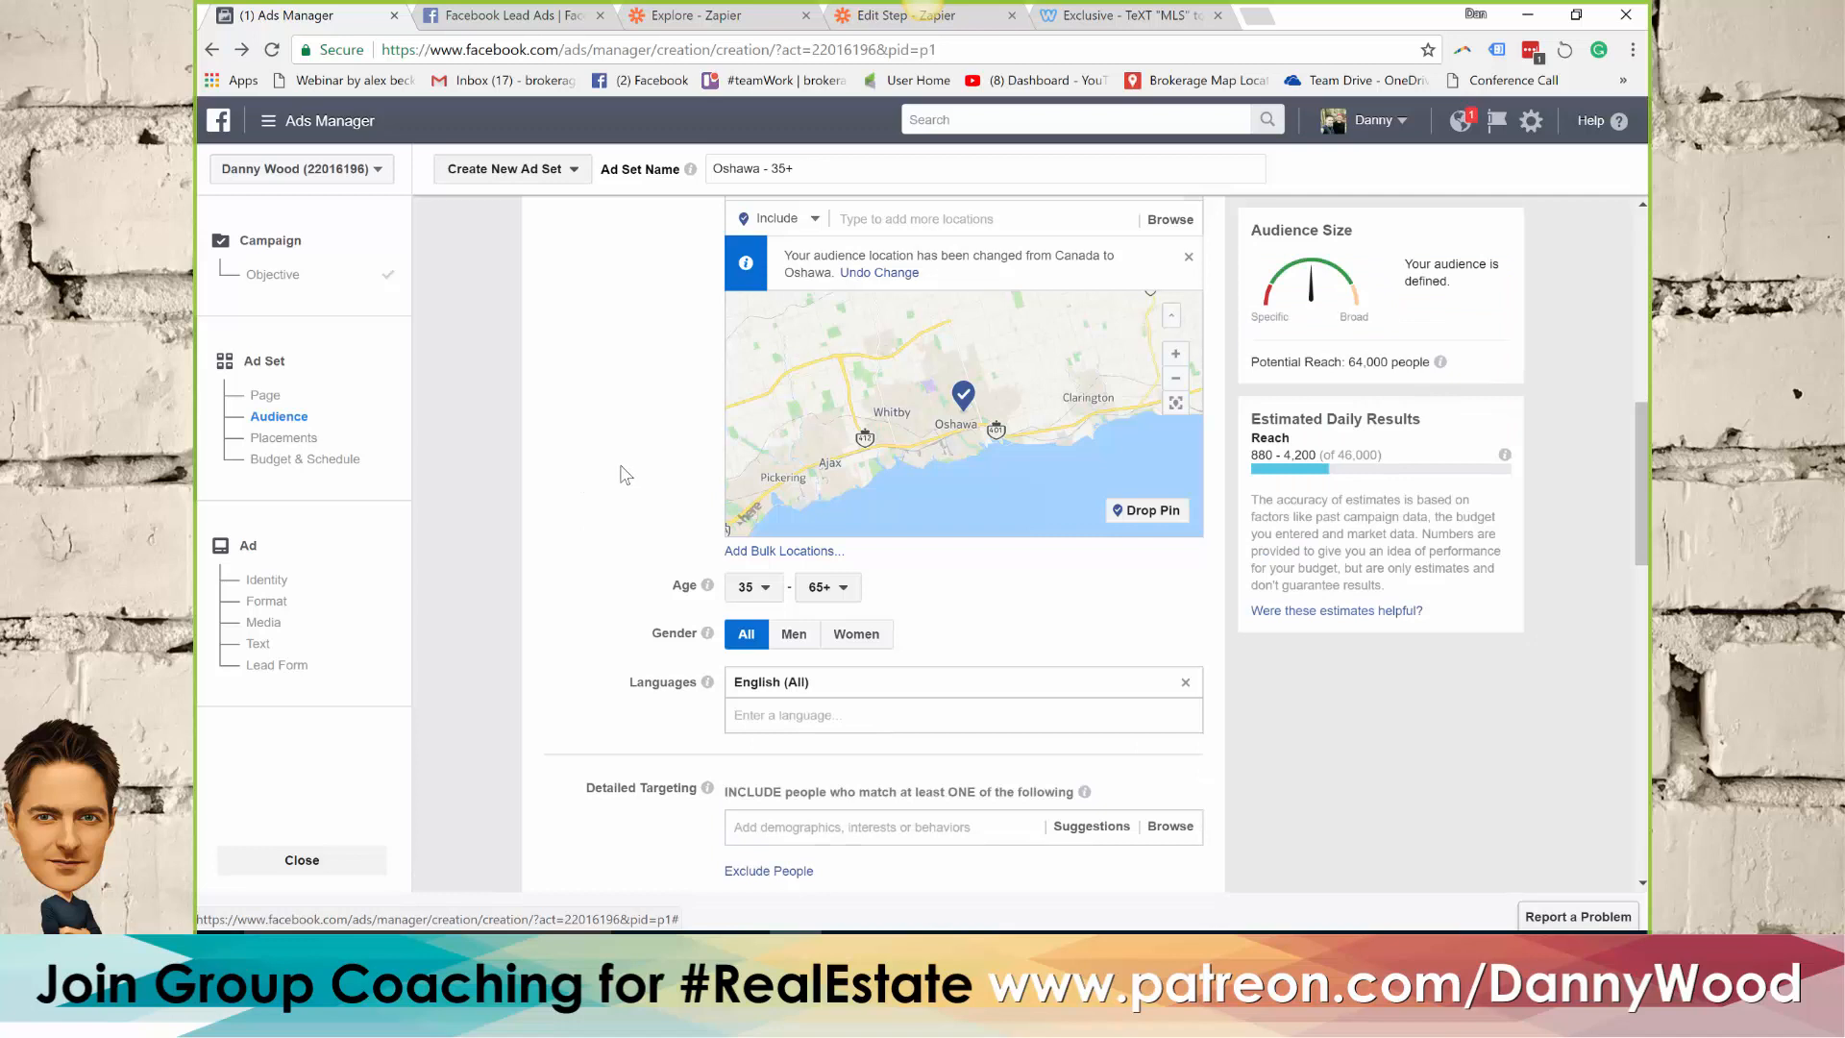
Include people with the Real estate interest in the audience's detailed targeting
{"action": "scroll", "coordinate": [624, 475], "scroll_direction": "down", "scroll_amount": 1}
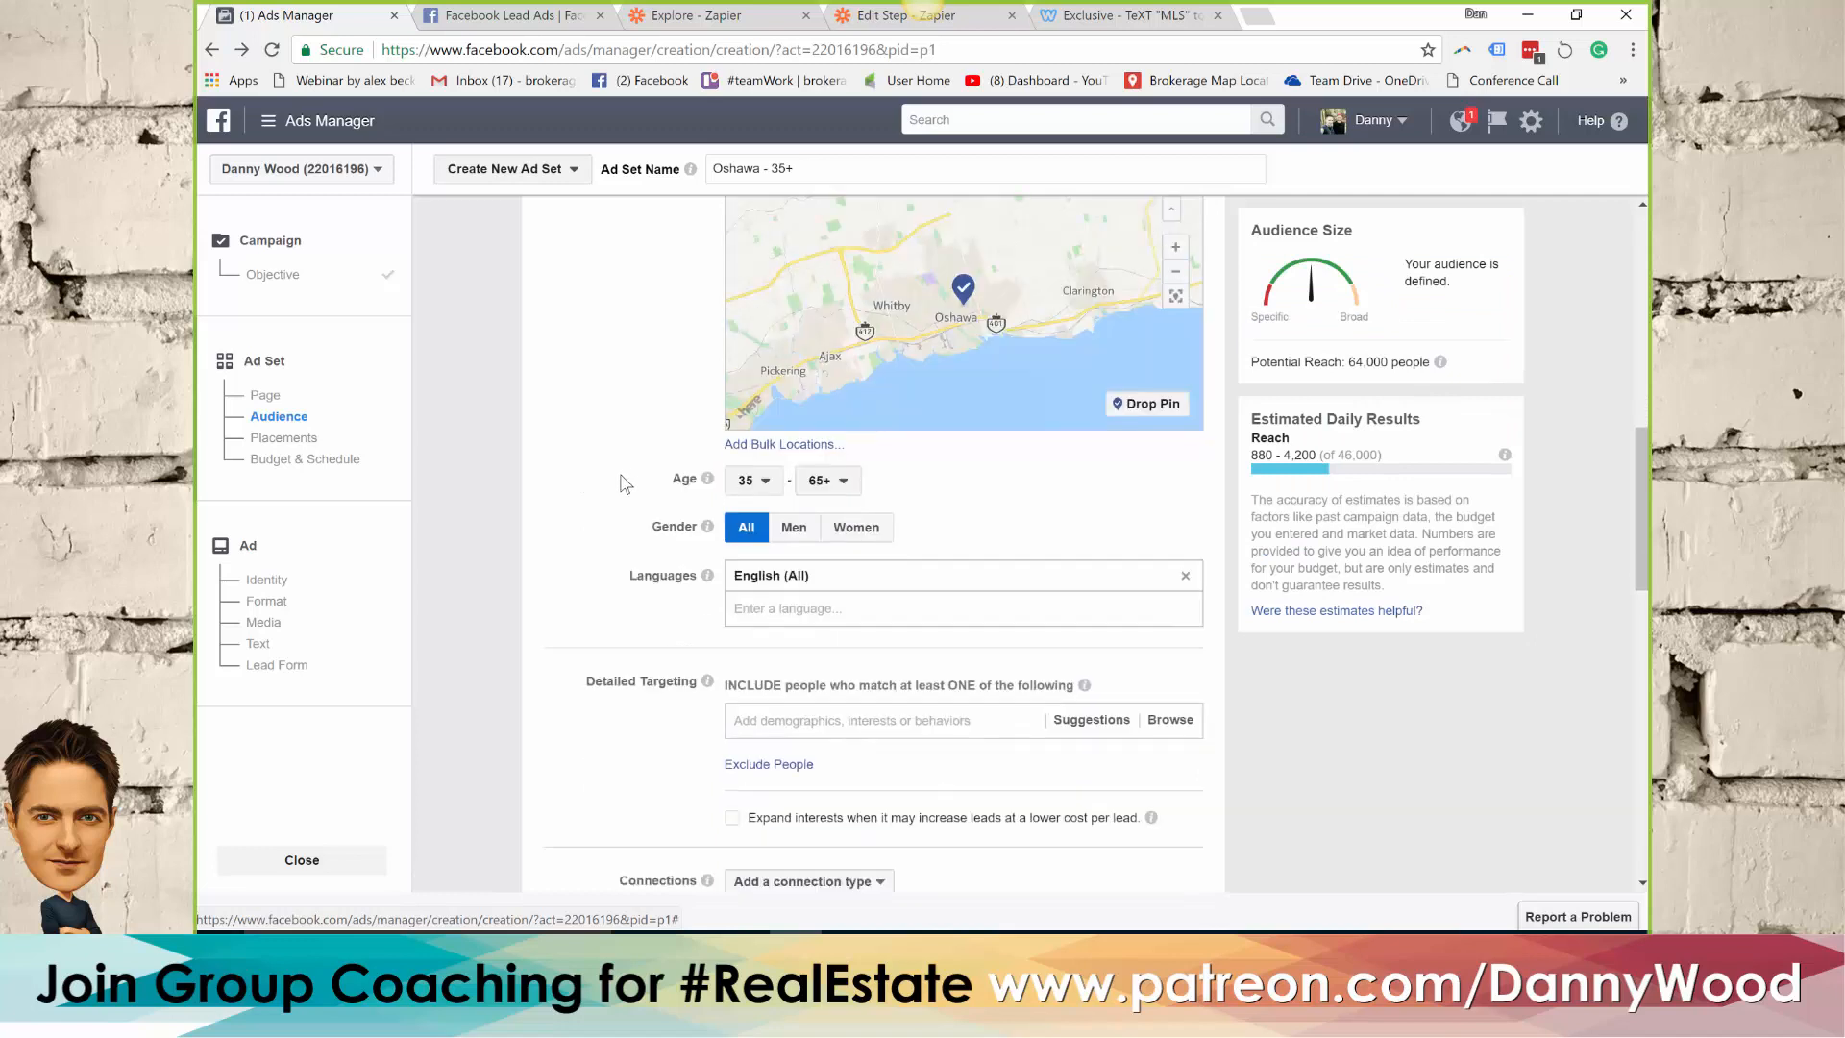
{"action": "left_click", "coordinate": [778, 721]}
{"action": "type", "text": "real estate"}
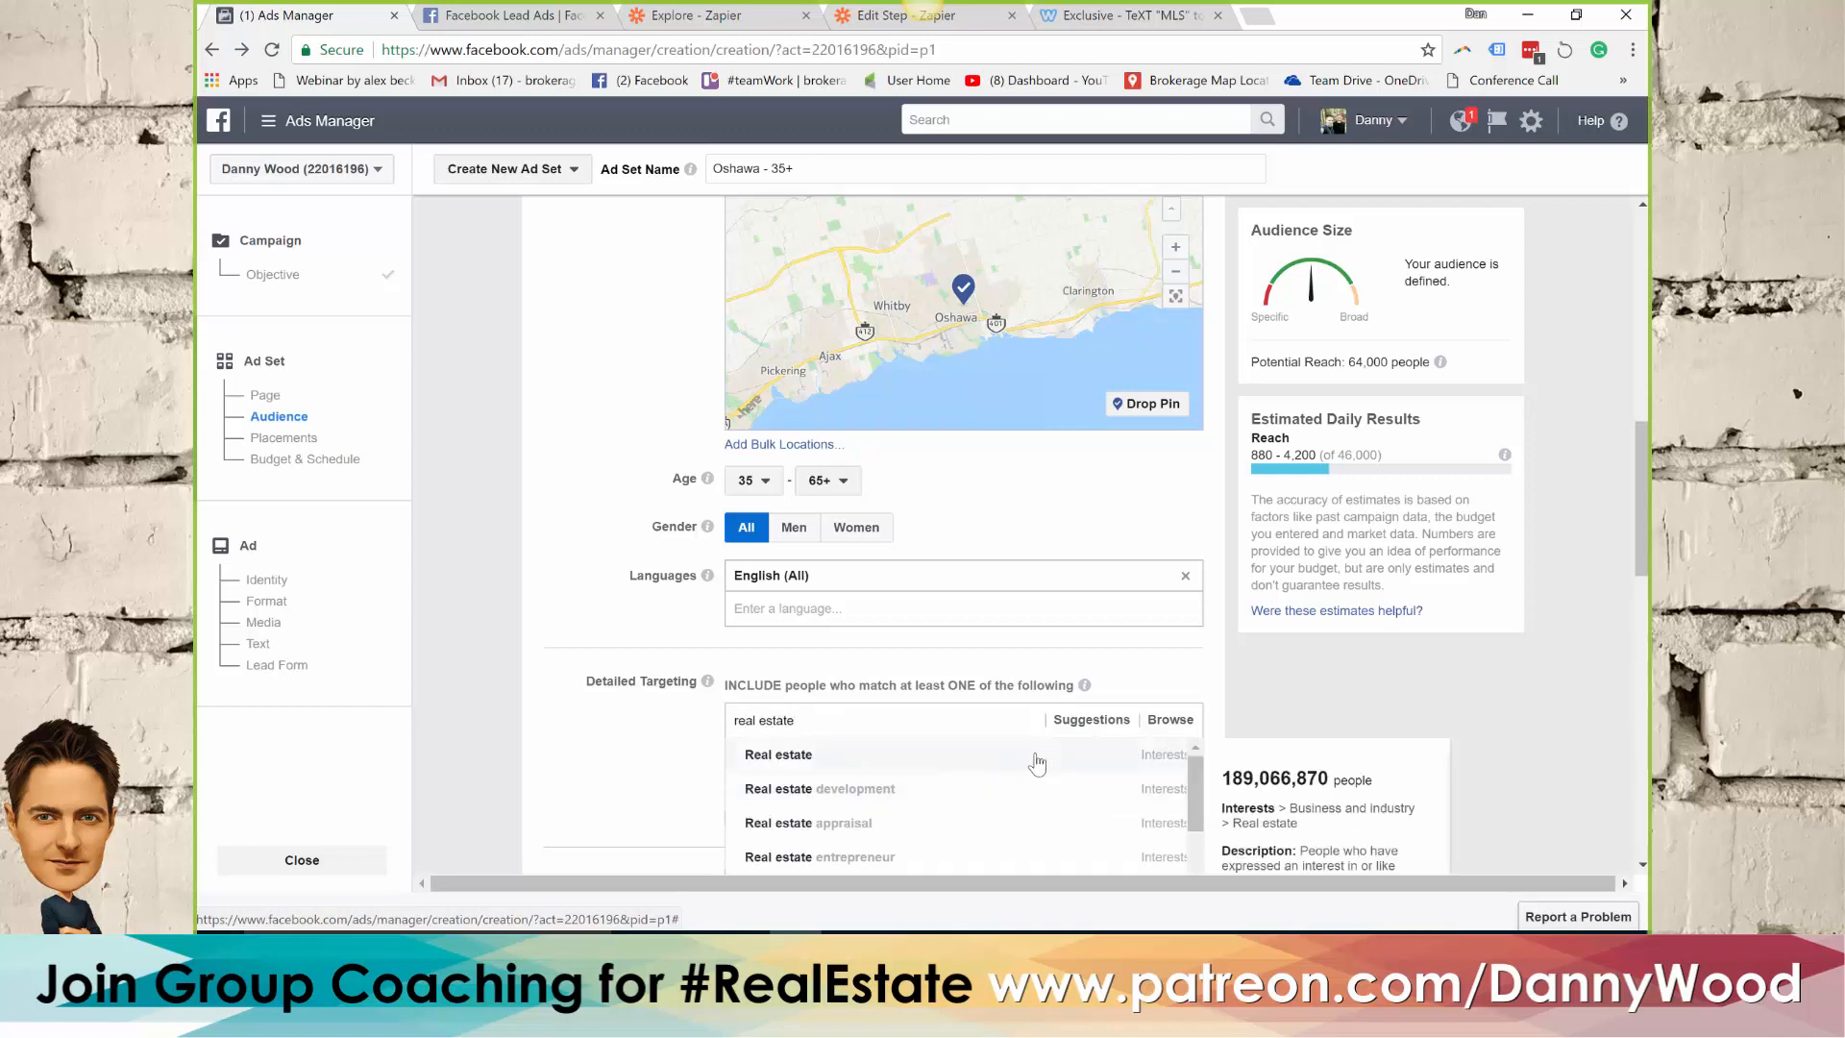
{"action": "left_click", "coordinate": [1037, 764]}
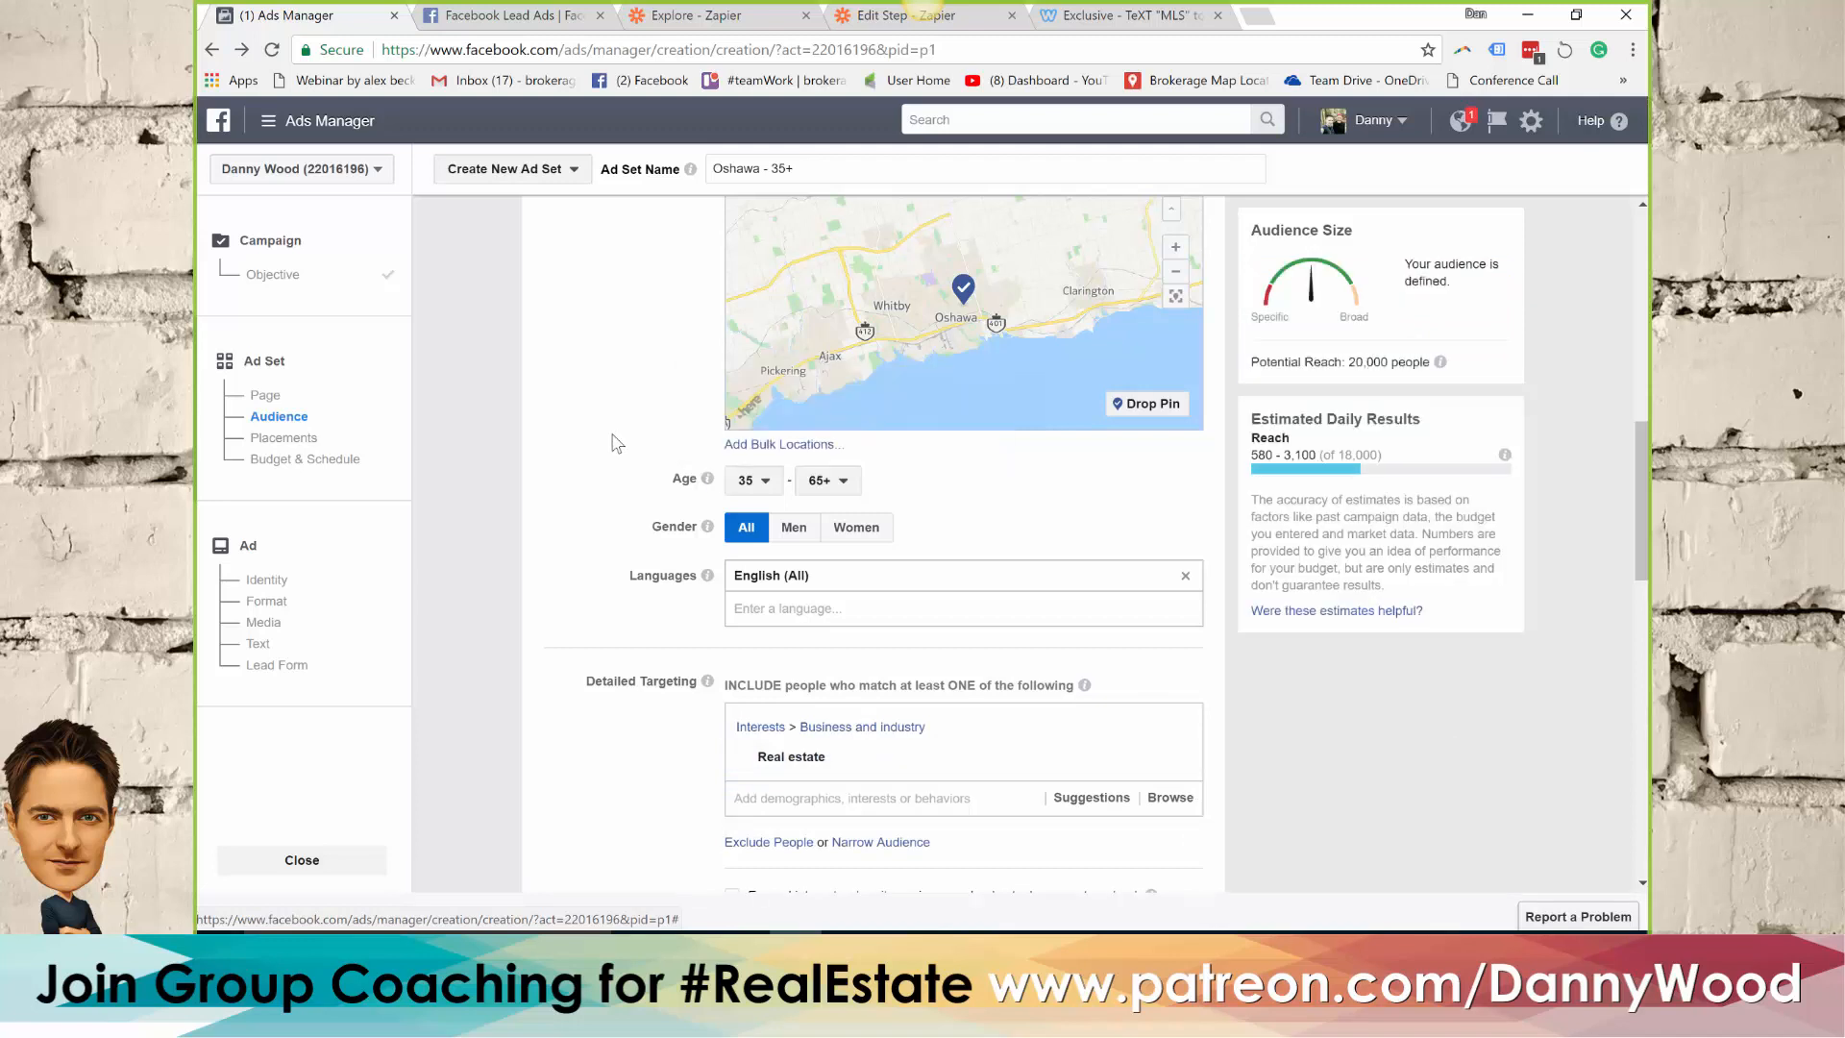
Open the exclusion criteria in detailed targeting, look over the available categories, and check the audience's potential reach
{"action": "scroll", "coordinate": [616, 456], "scroll_direction": "down", "scroll_amount": 2}
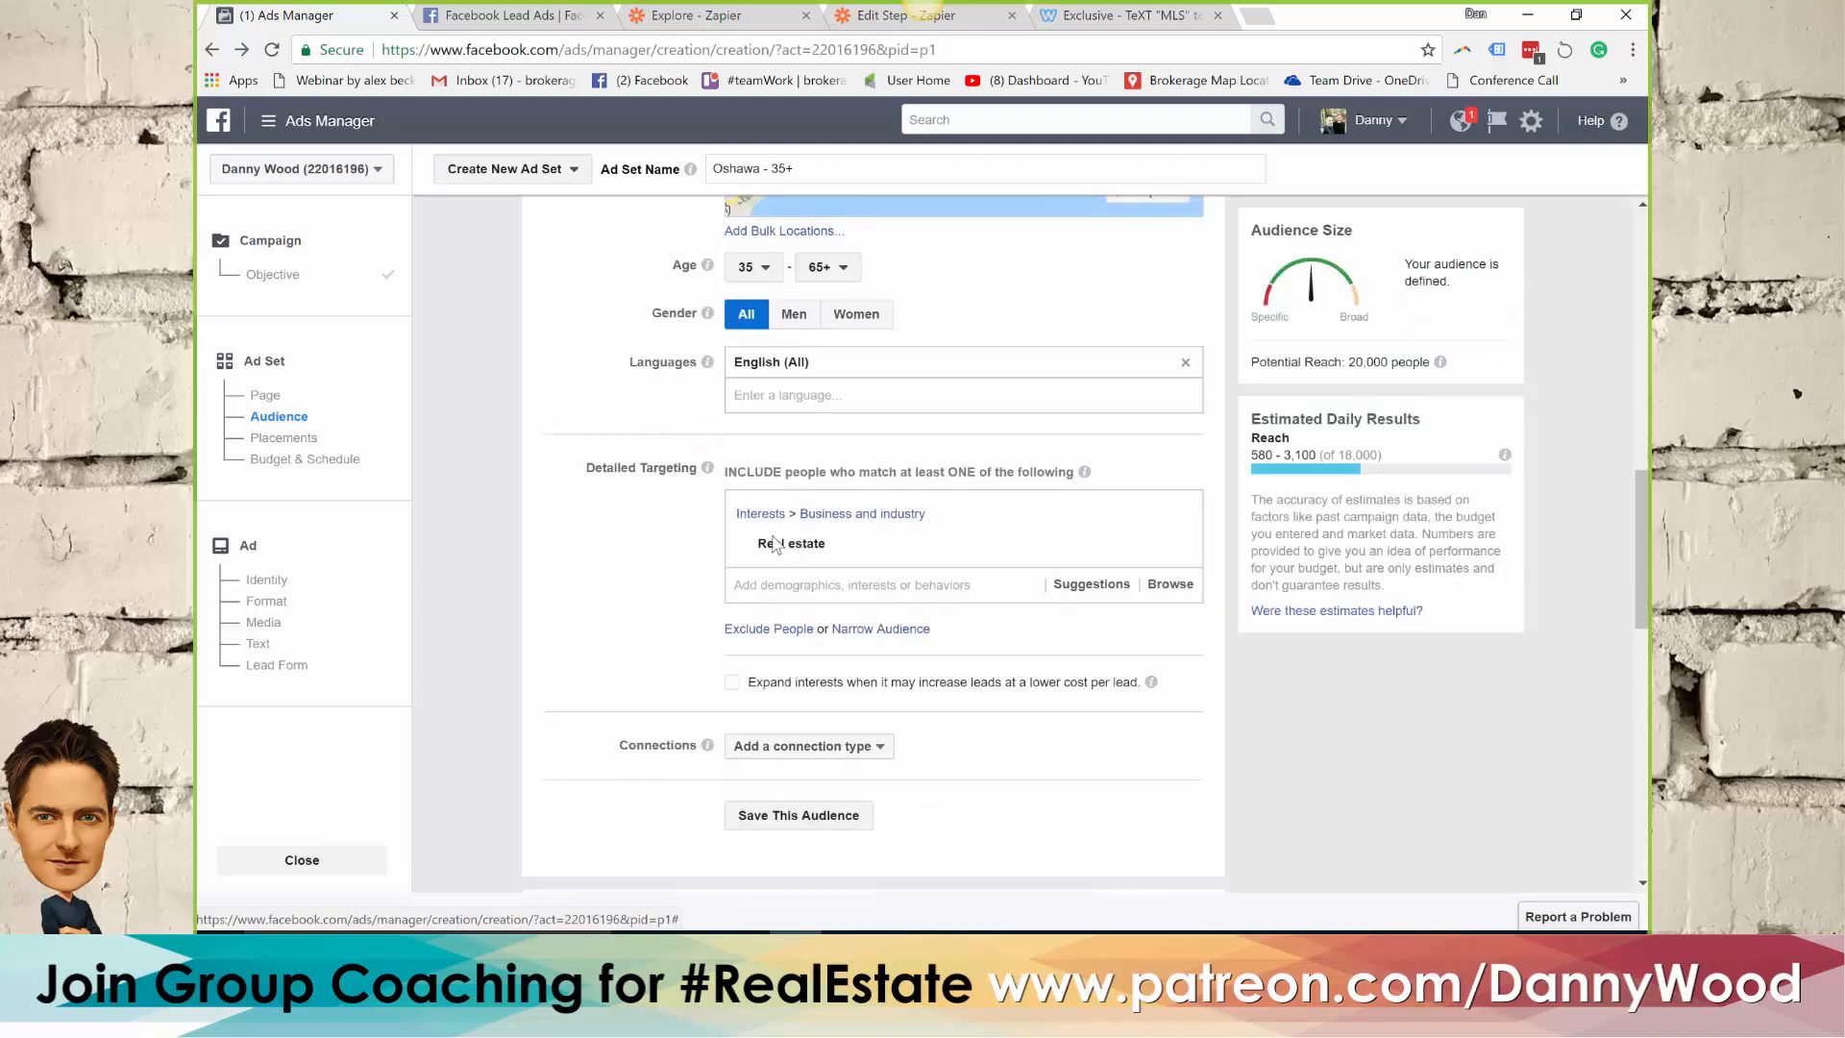
{"action": "mouse_move", "coordinate": [777, 555]}
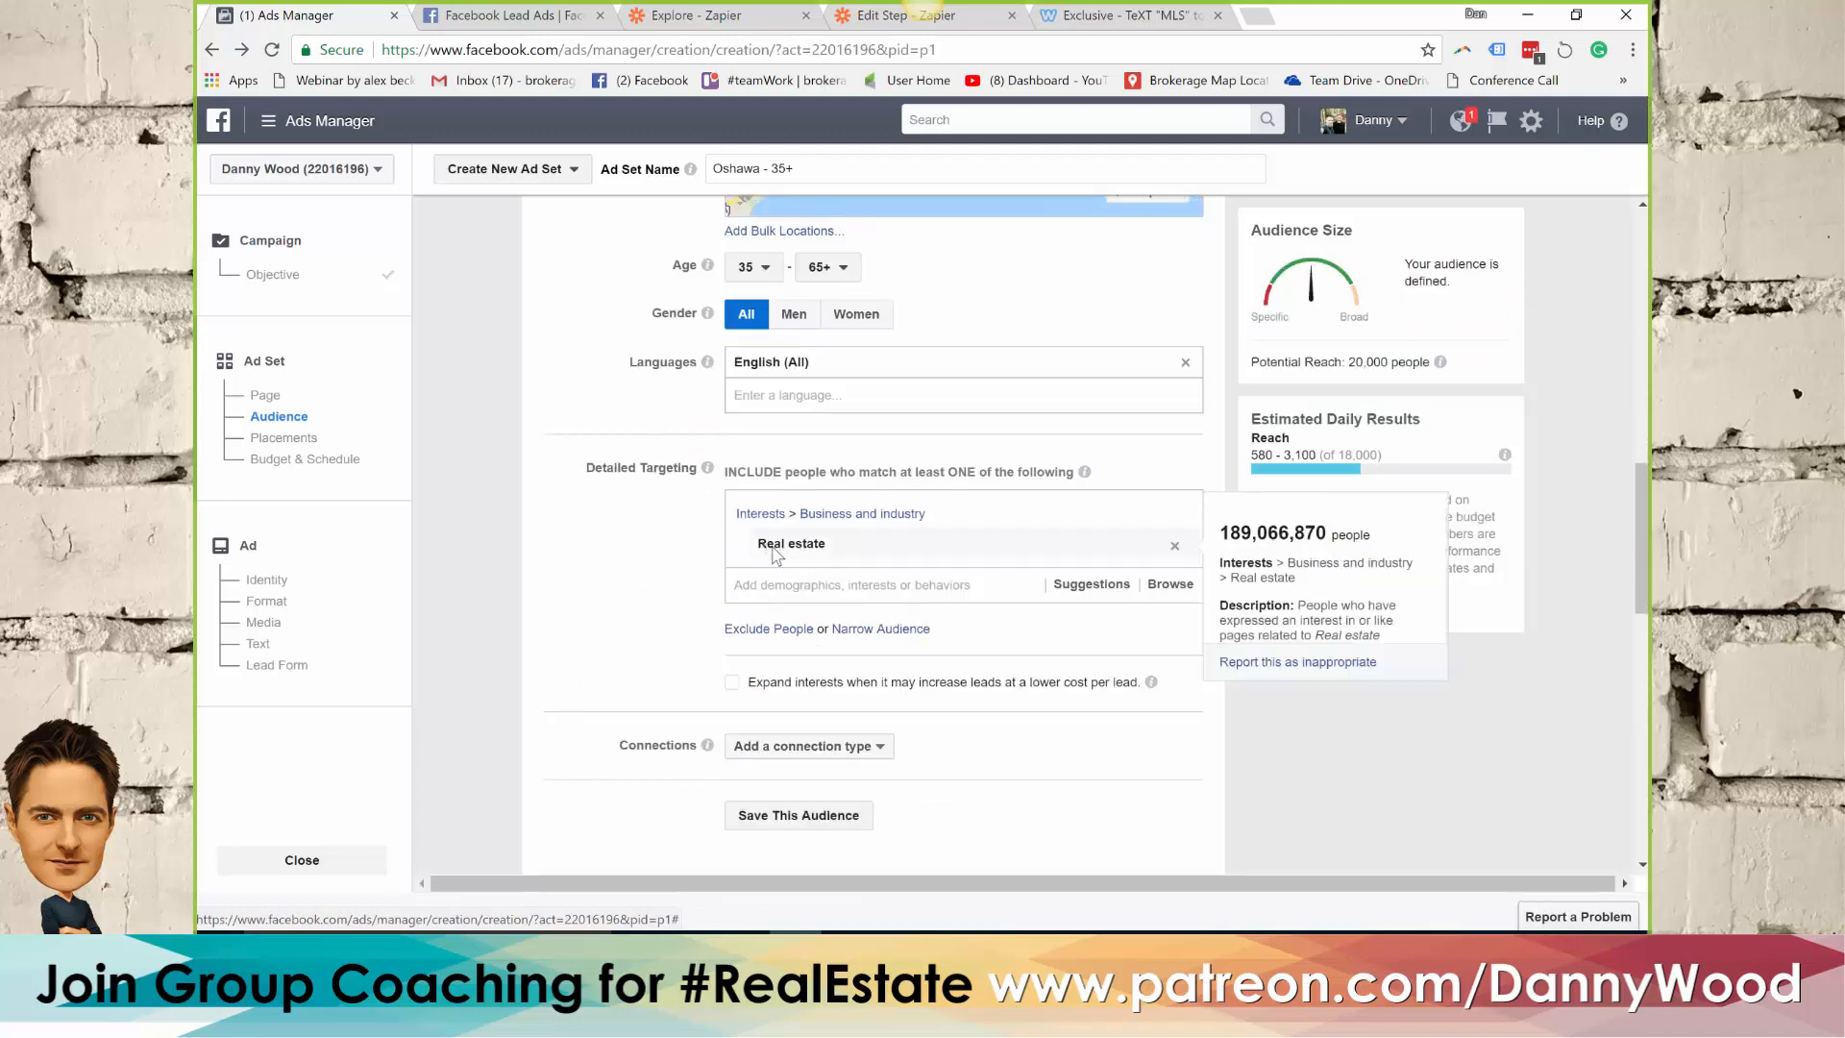
{"action": "left_click", "coordinate": [750, 632]}
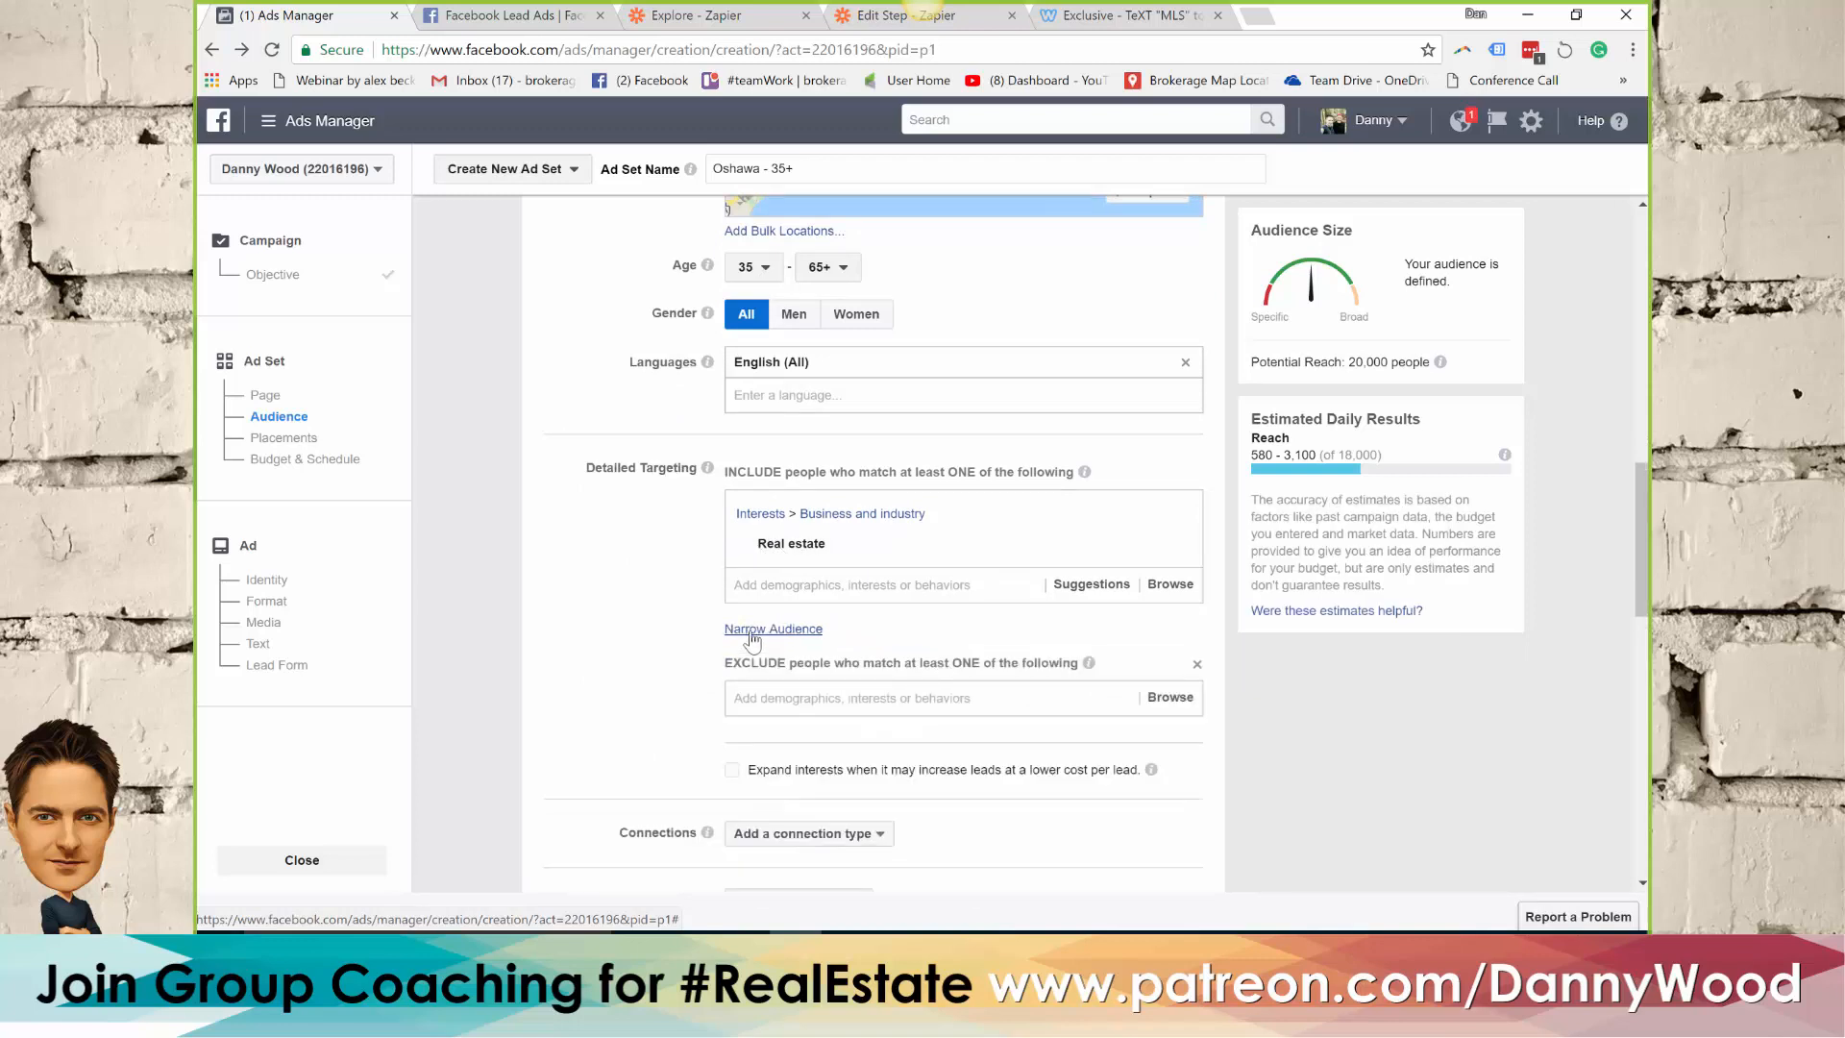
{"action": "left_click", "coordinate": [771, 699]}
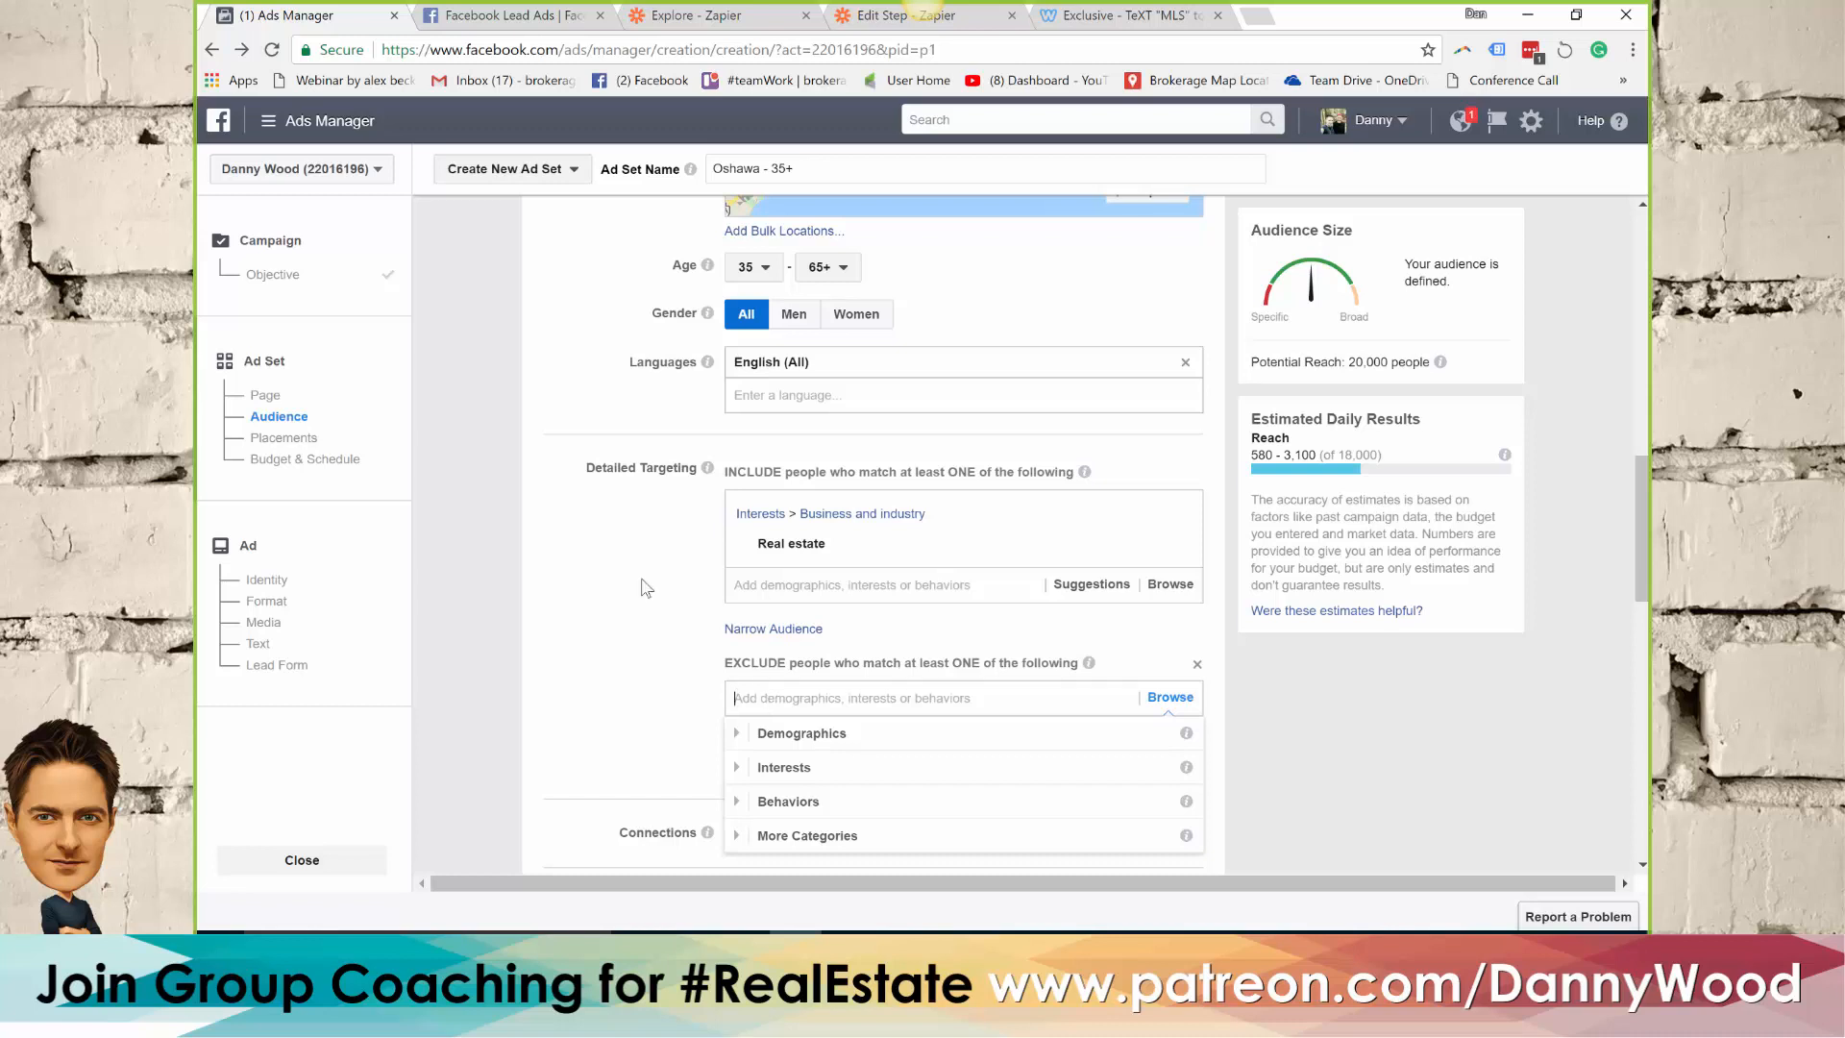
{"action": "left_click", "coordinate": [603, 529]}
{"action": "mouse_move", "coordinate": [1044, 530]}
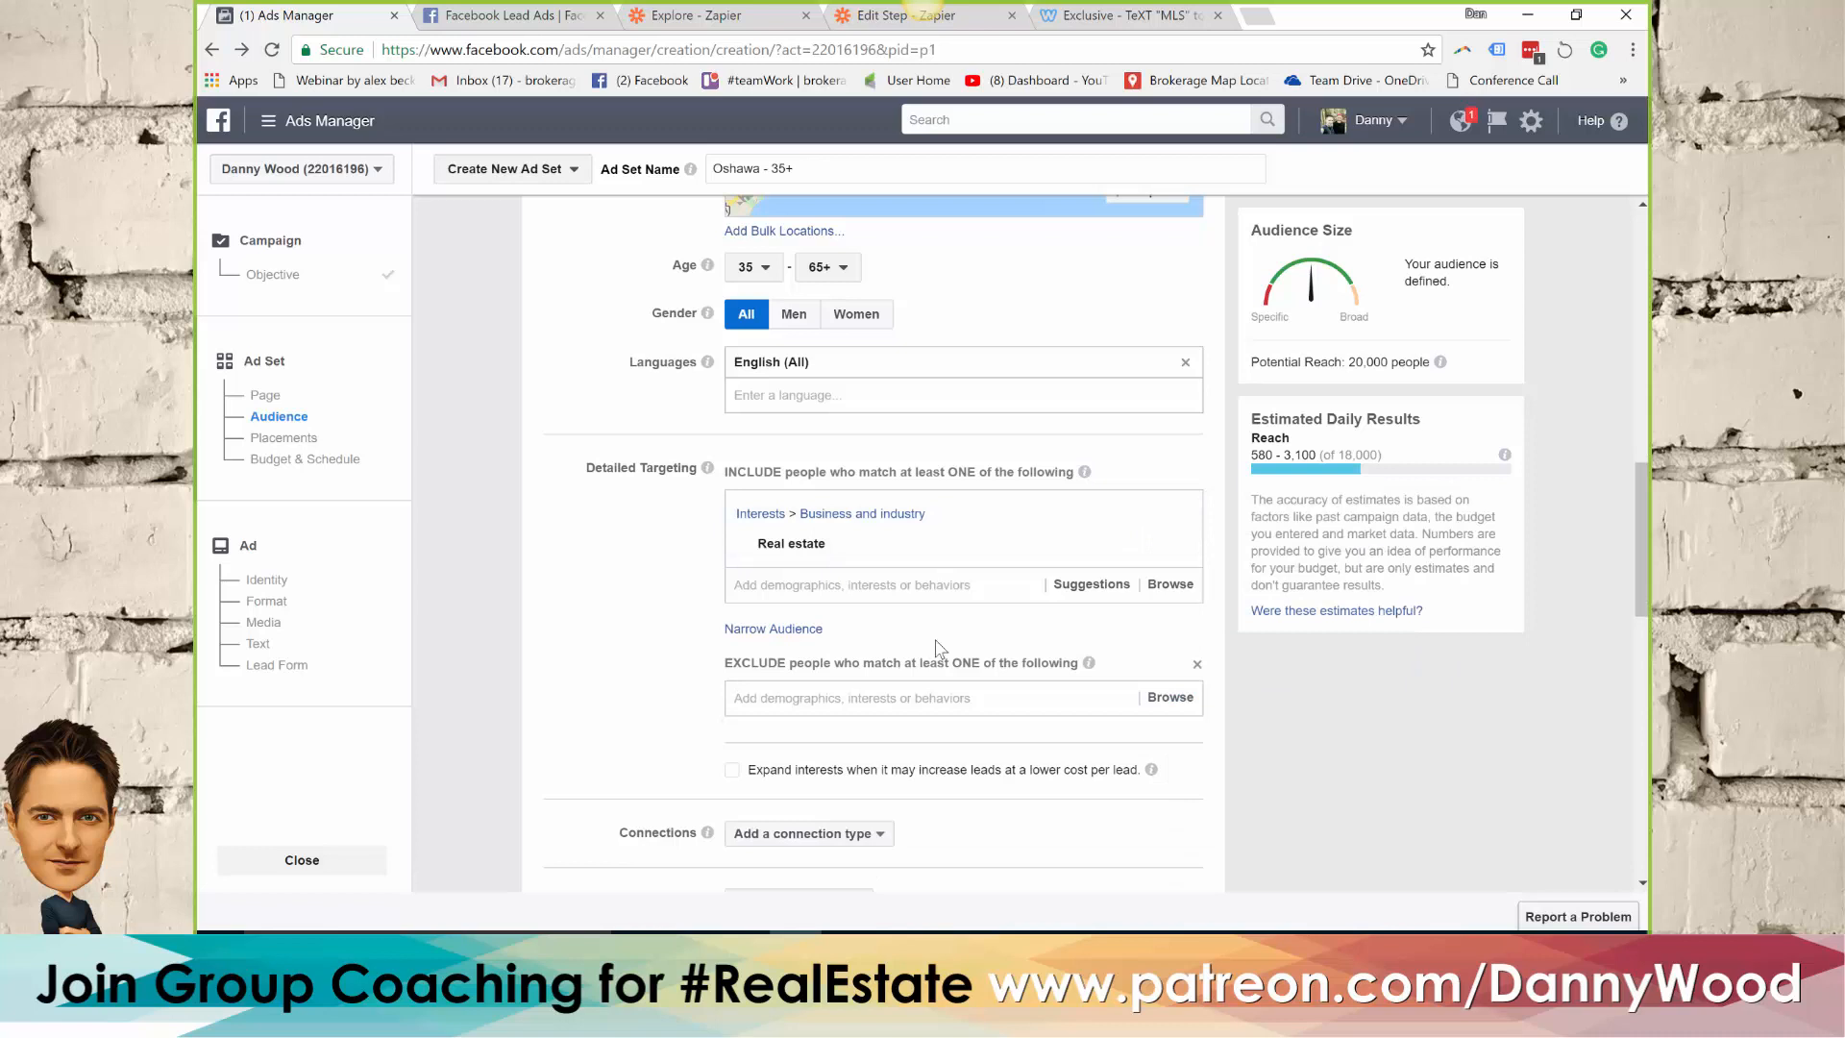
{"action": "double_click", "coordinate": [1355, 363]}
{"action": "left_click", "coordinate": [625, 549]}
Switch the ad set's budget type to Lifetime Budget
{"action": "scroll", "coordinate": [611, 535], "scroll_direction": "down", "scroll_amount": 1}
{"action": "scroll", "coordinate": [607, 535], "scroll_direction": "down", "scroll_amount": 3}
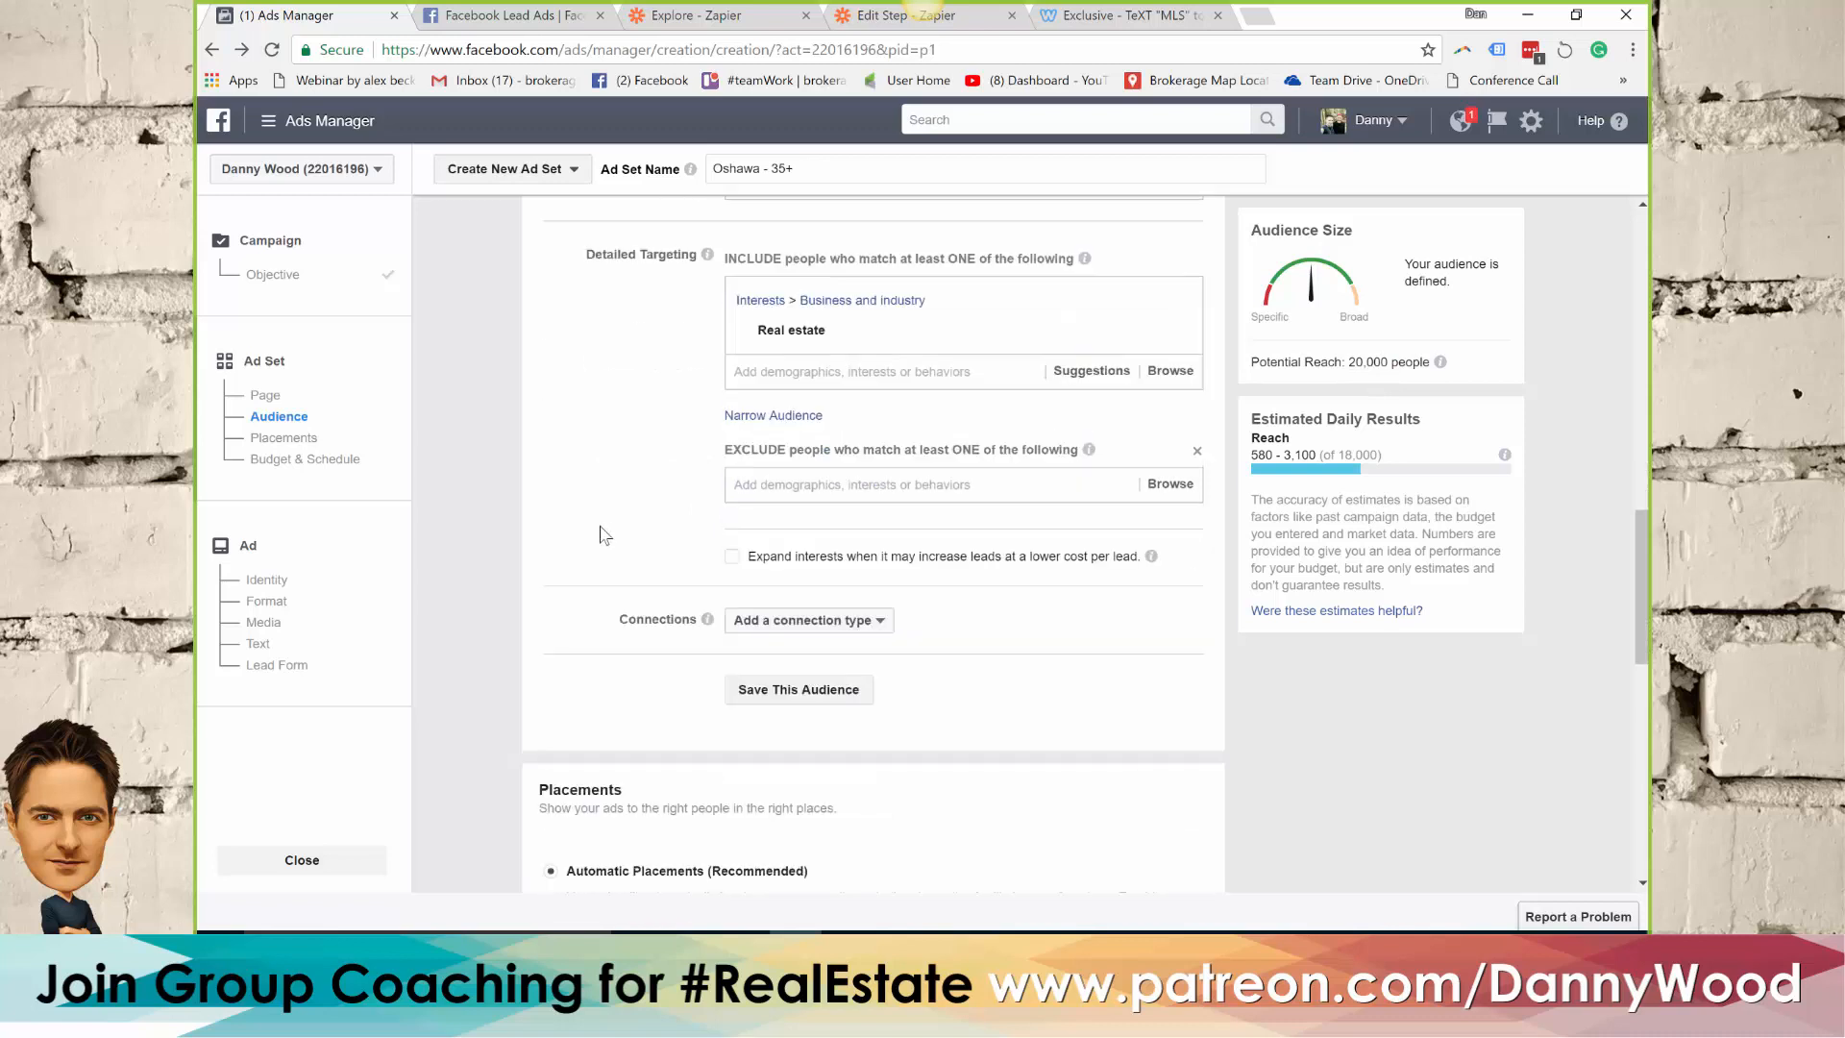
{"action": "scroll", "coordinate": [604, 535], "scroll_direction": "down", "scroll_amount": 2}
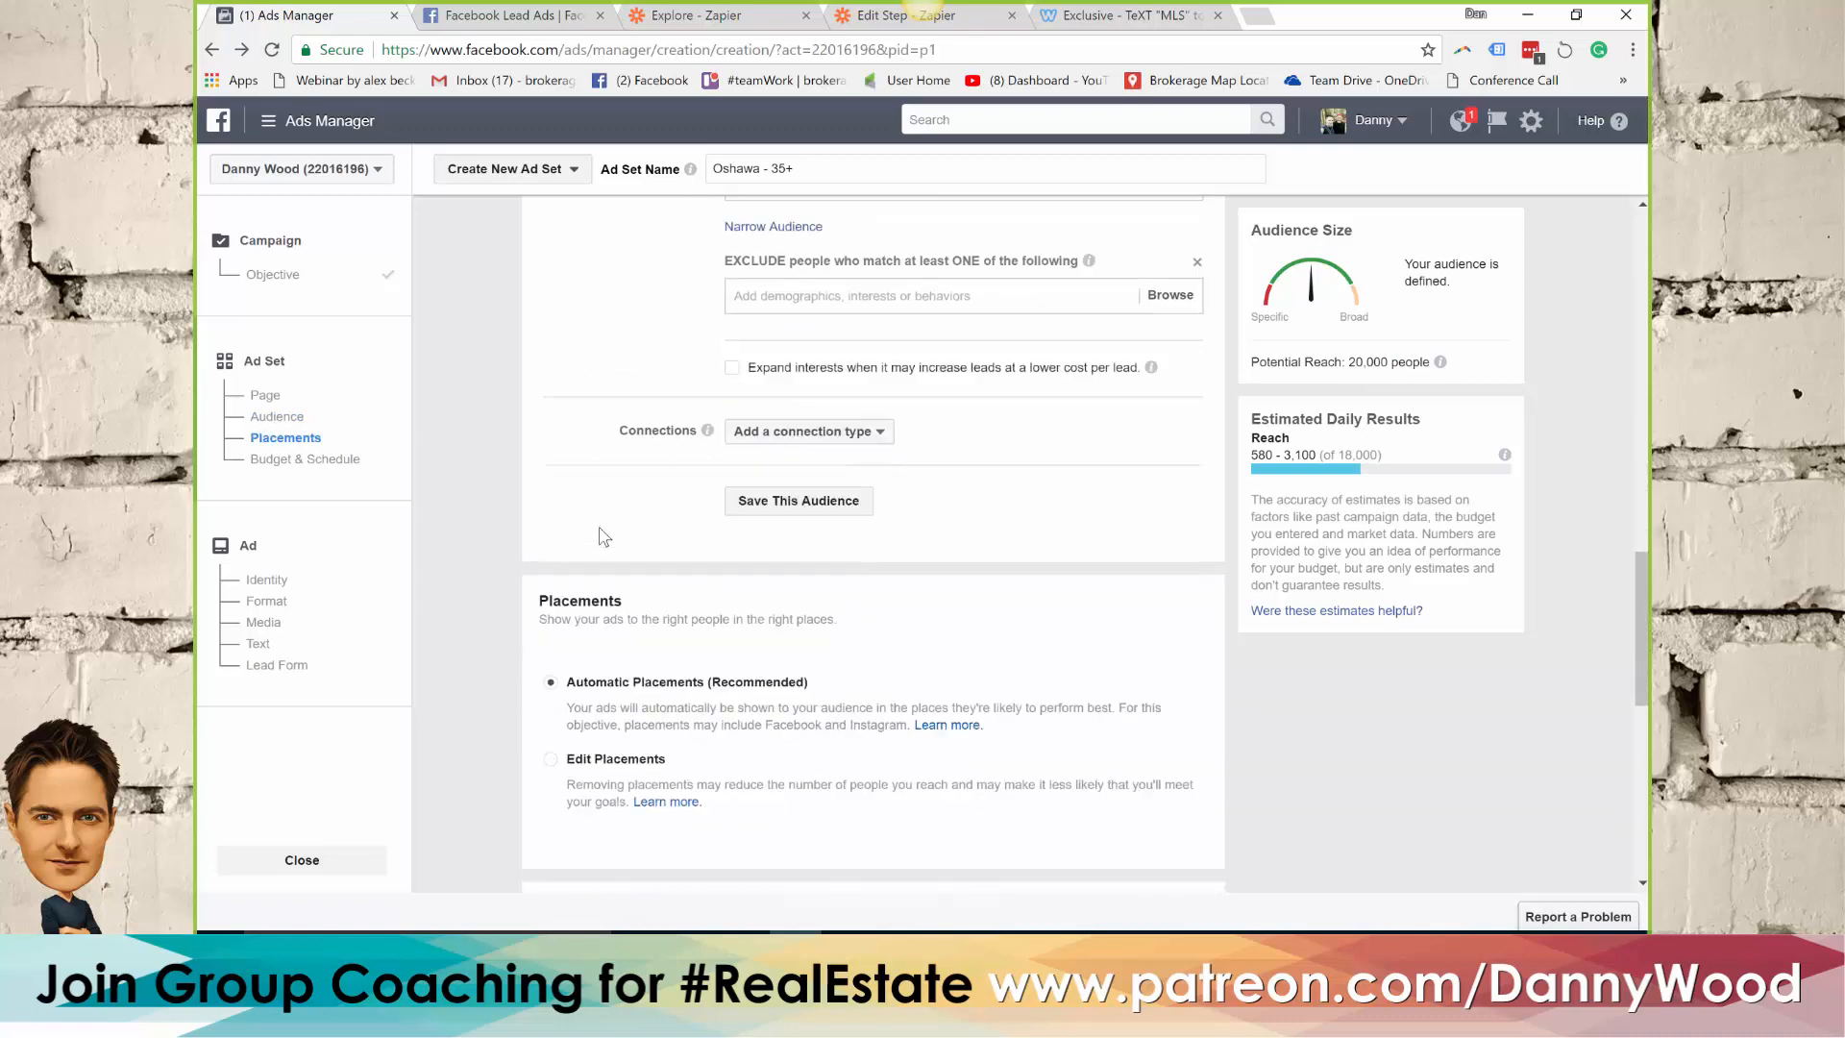
{"action": "scroll", "coordinate": [688, 549], "scroll_direction": "down", "scroll_amount": 1}
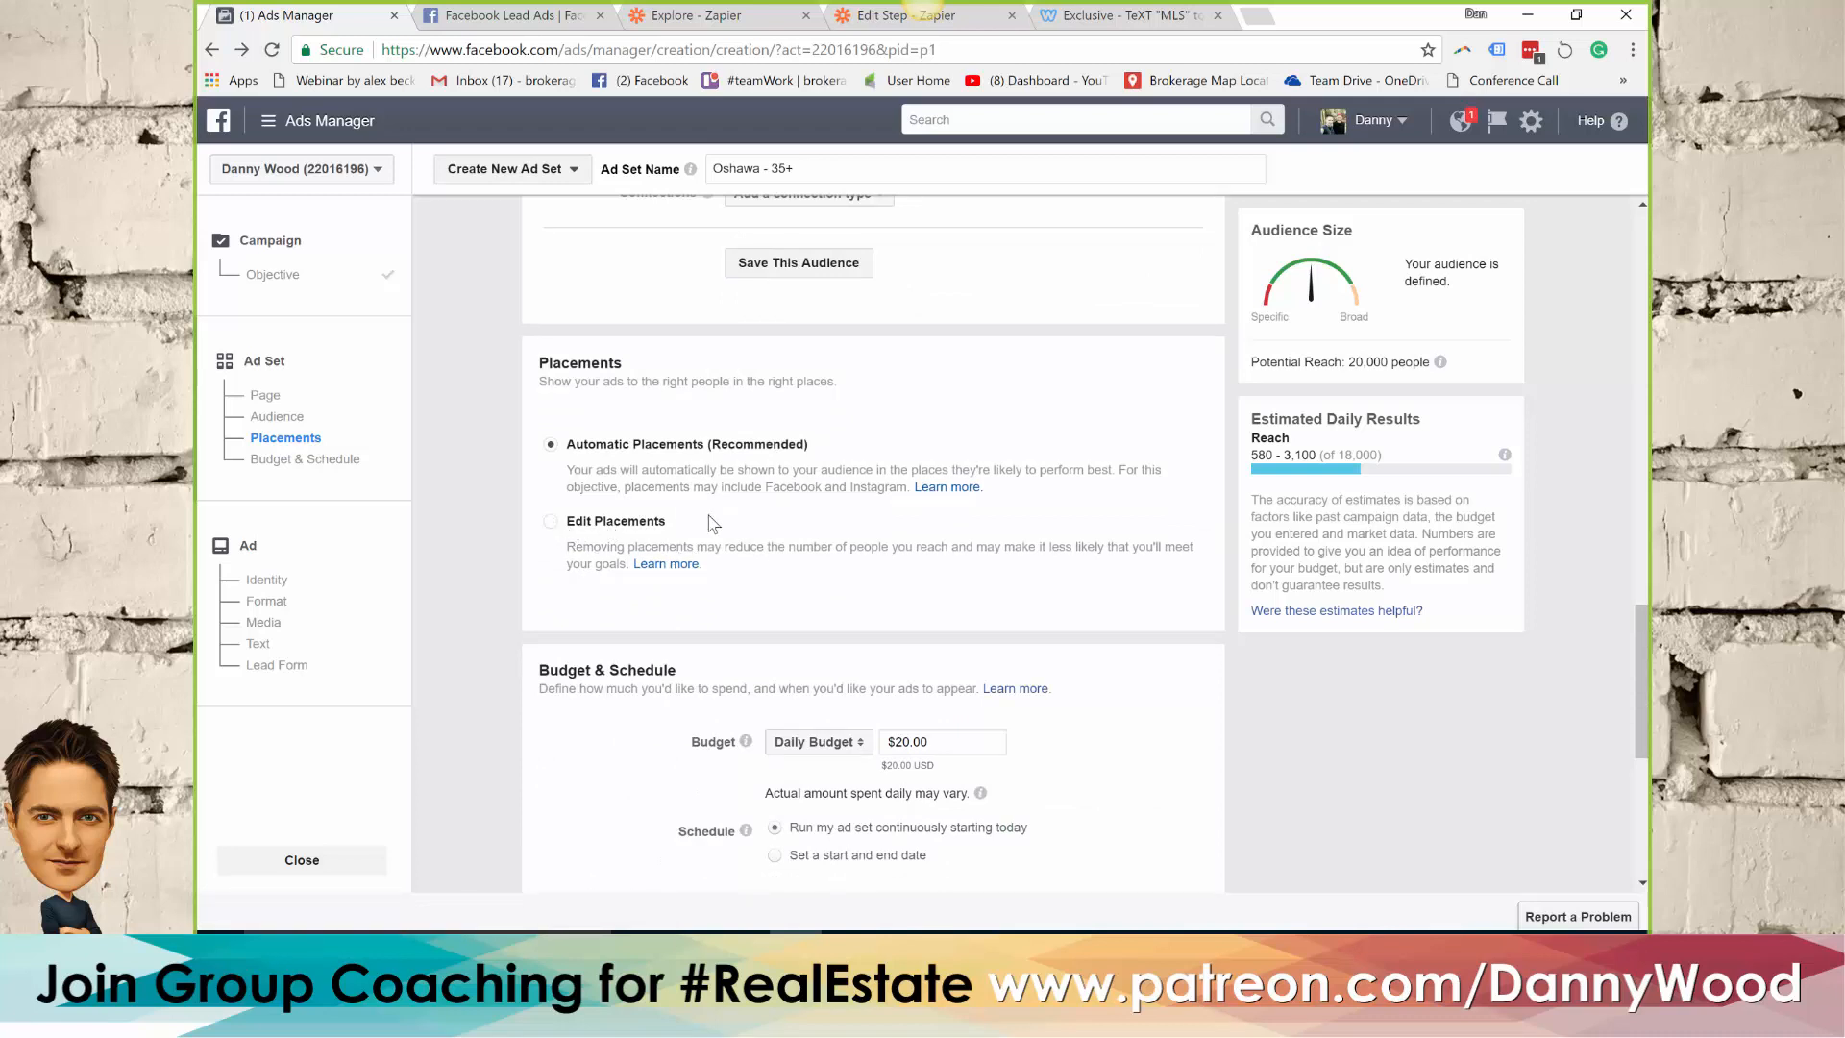
{"action": "scroll", "coordinate": [712, 523], "scroll_direction": "down", "scroll_amount": 3}
{"action": "scroll", "coordinate": [688, 500], "scroll_direction": "down", "scroll_amount": 1}
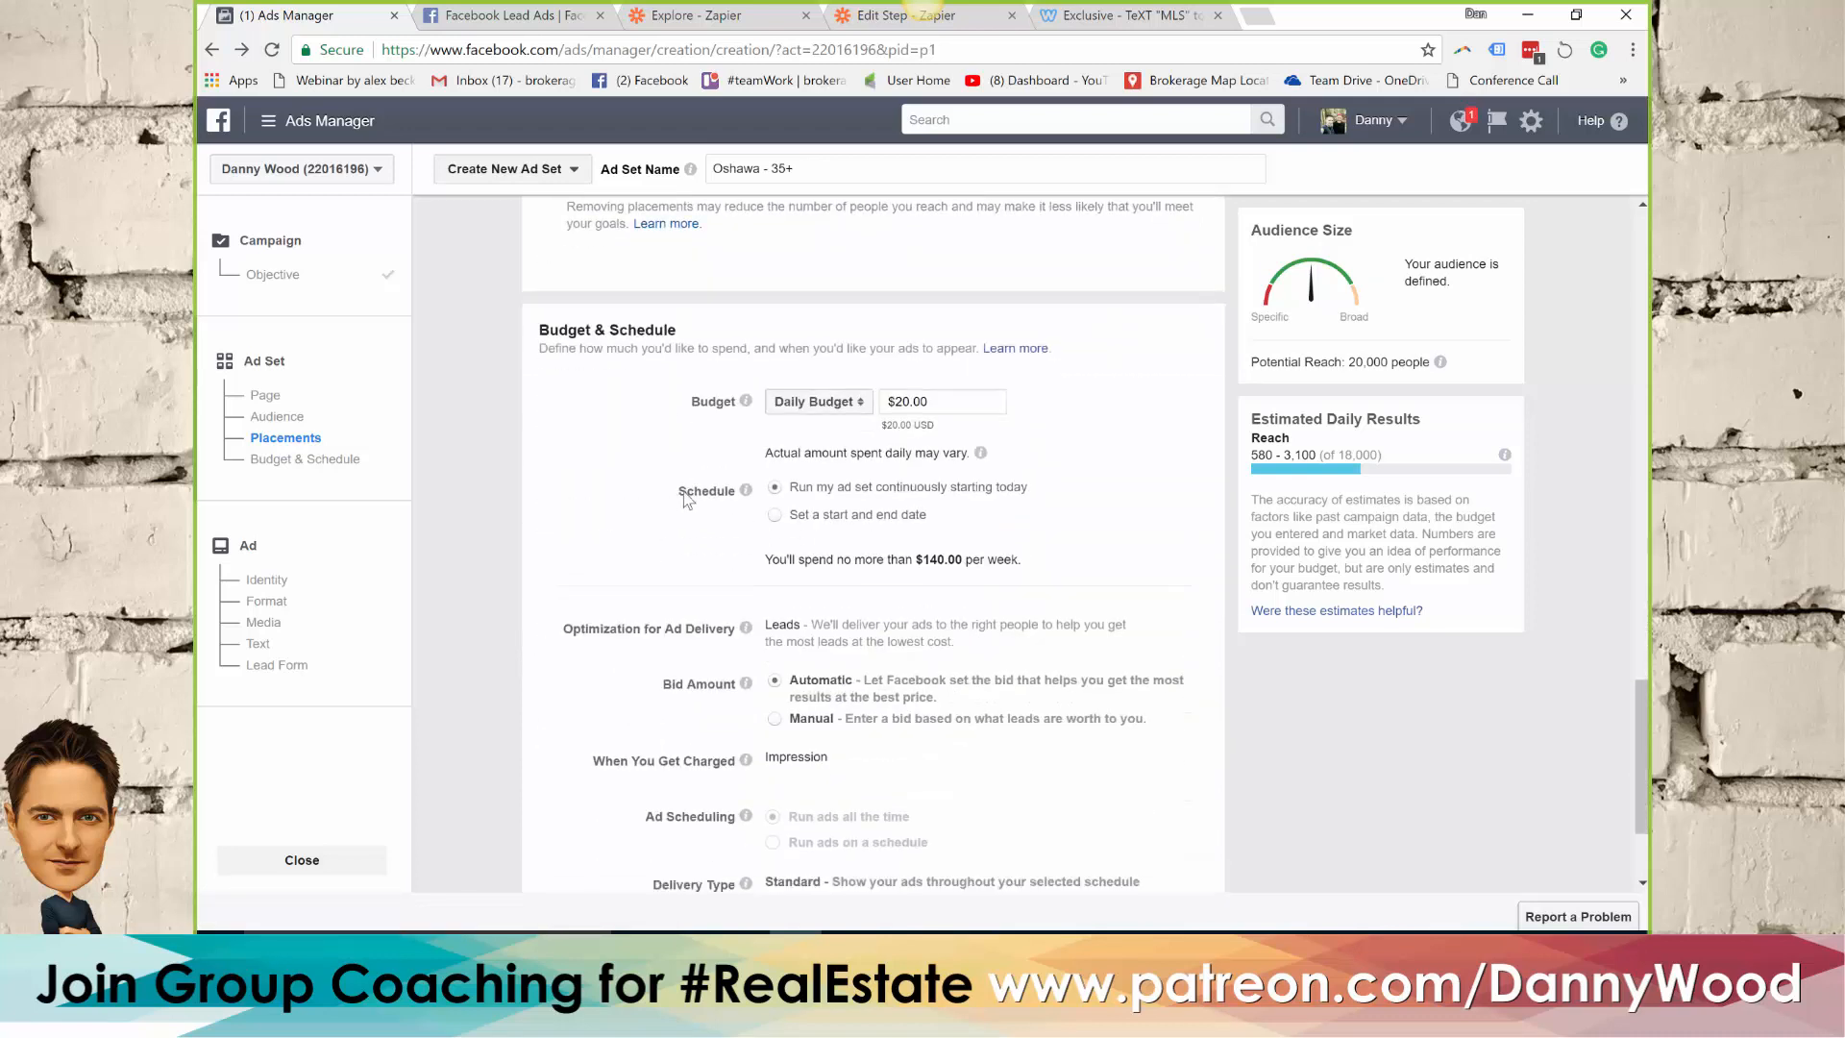
{"action": "scroll", "coordinate": [688, 500], "scroll_direction": "down", "scroll_amount": 1}
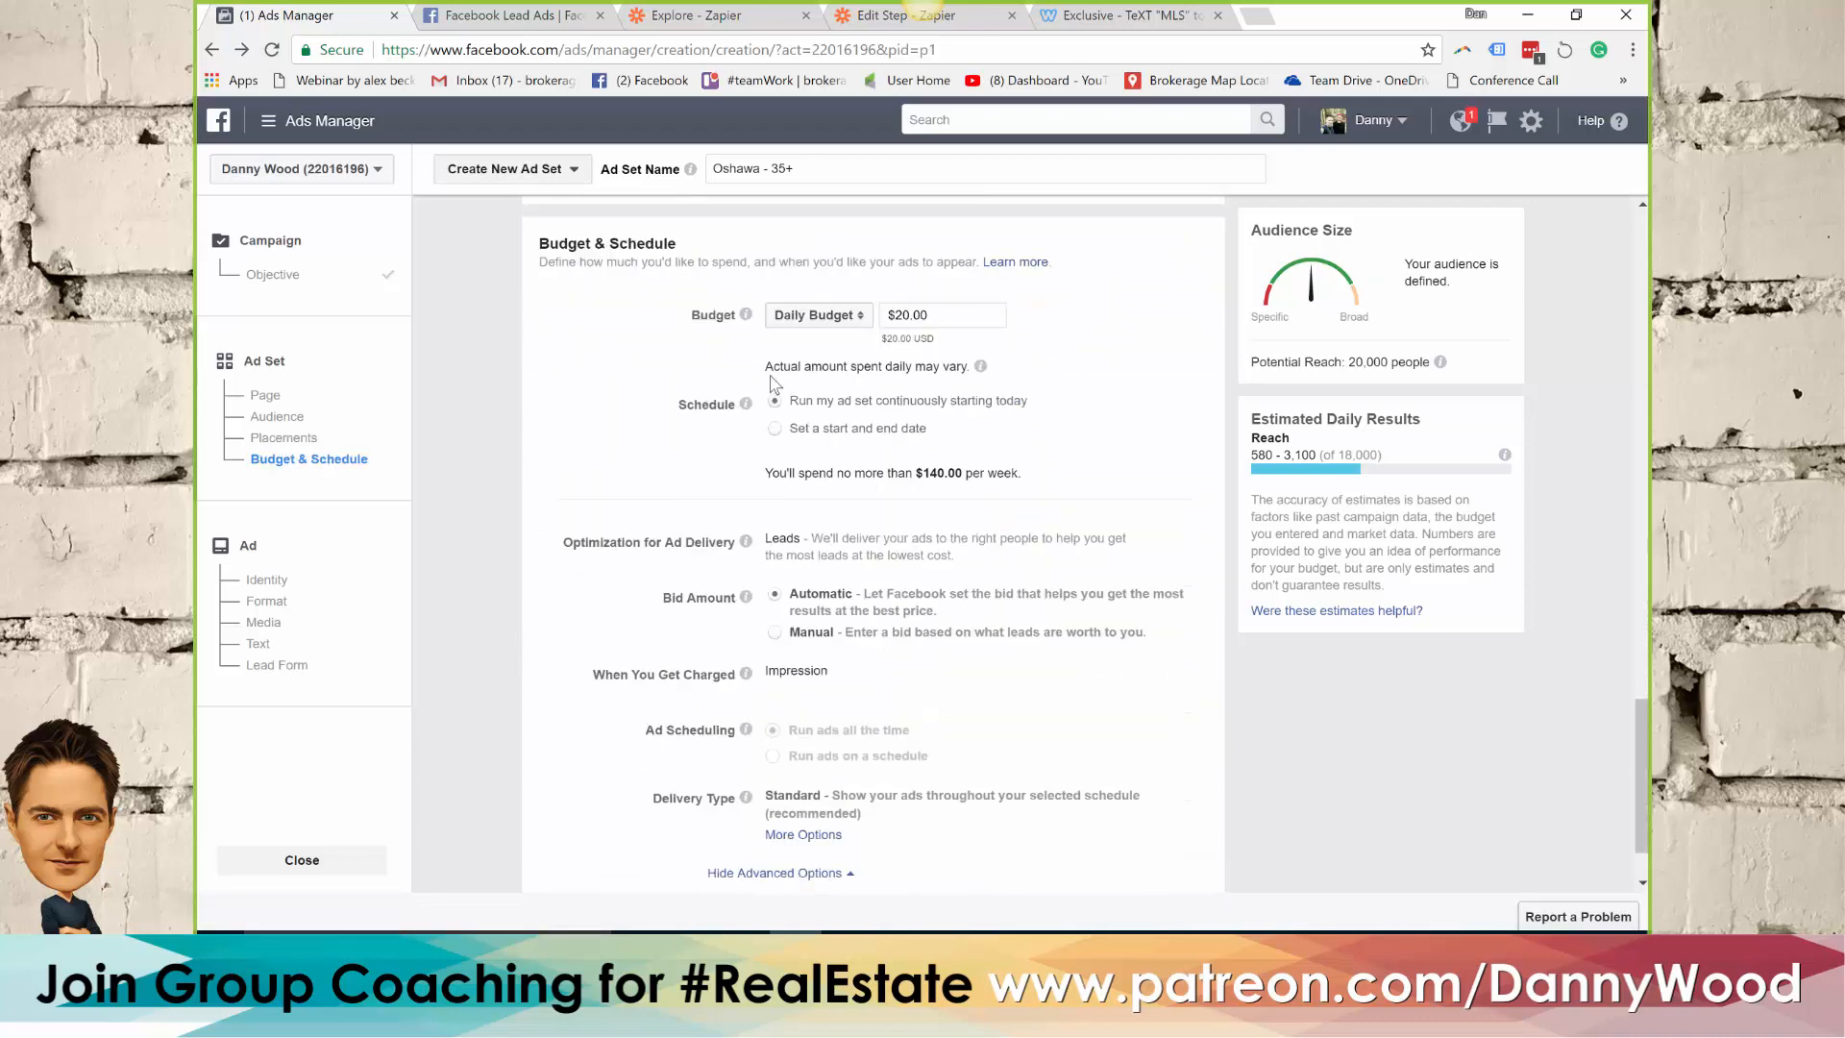
{"action": "left_click", "coordinate": [850, 324]}
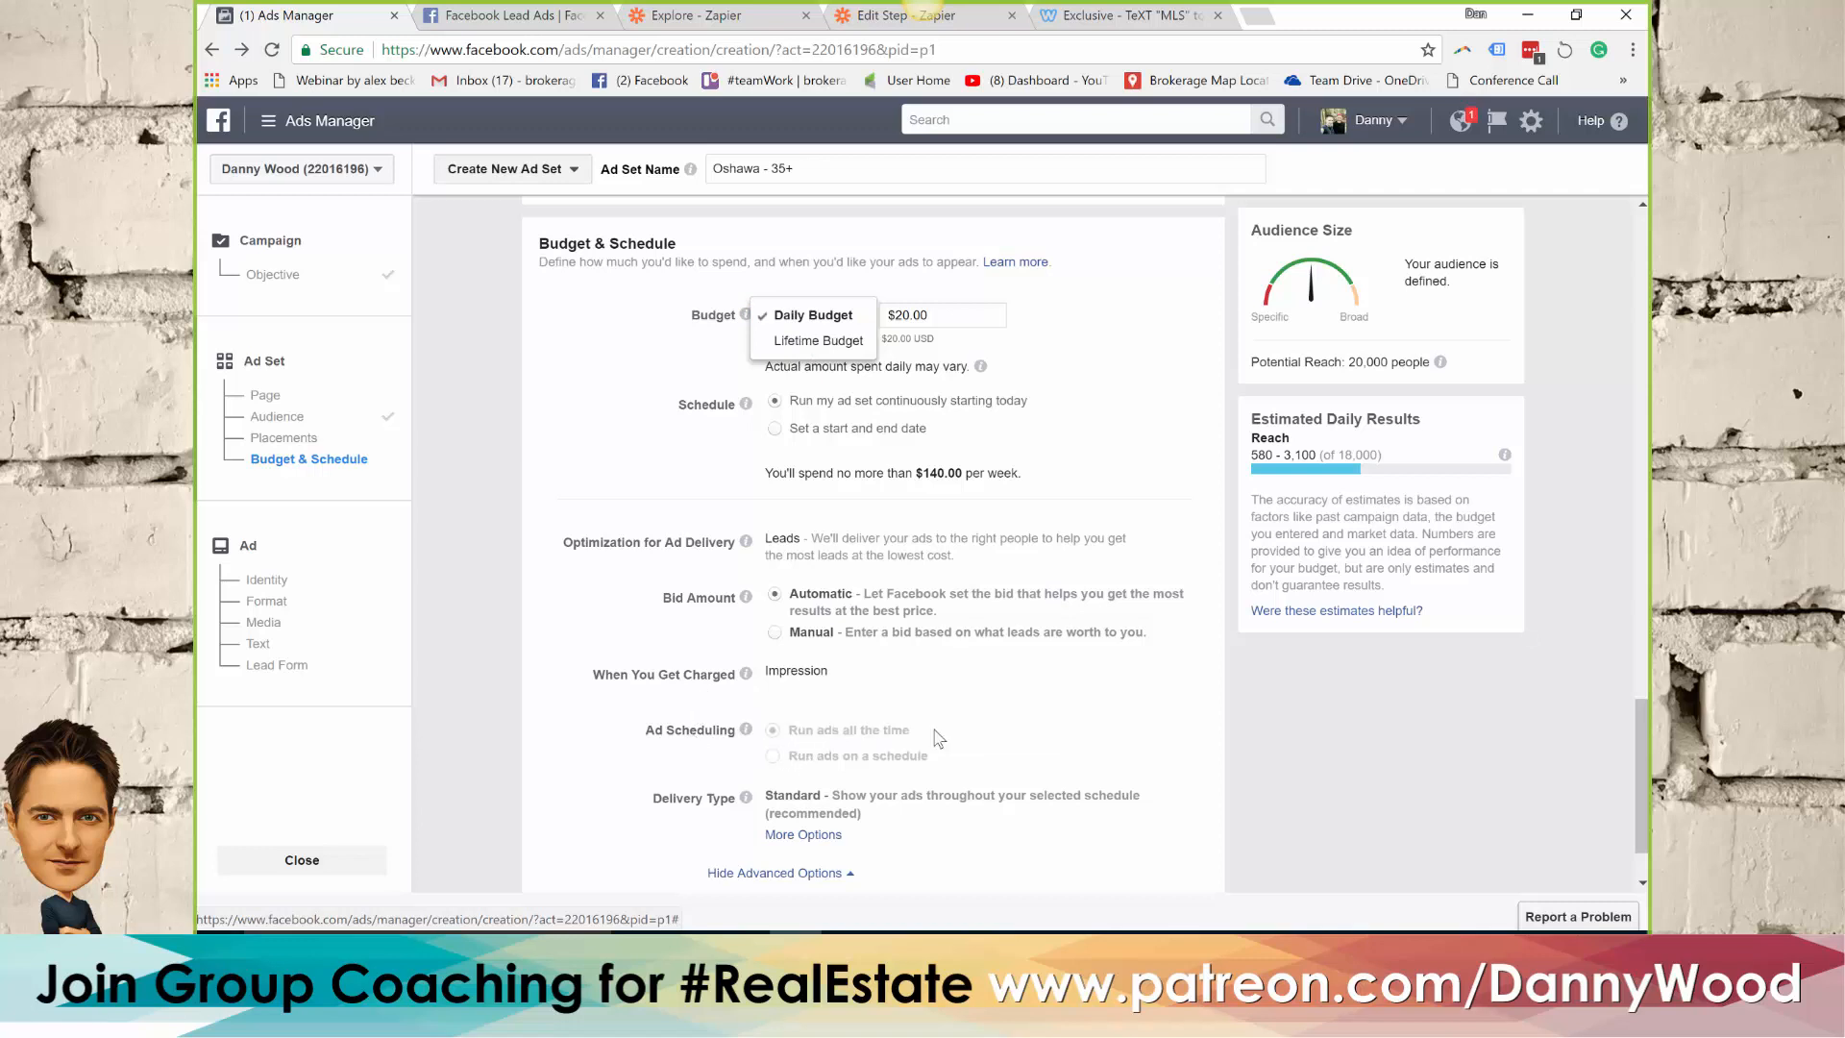
{"action": "left_click", "coordinate": [796, 343]}
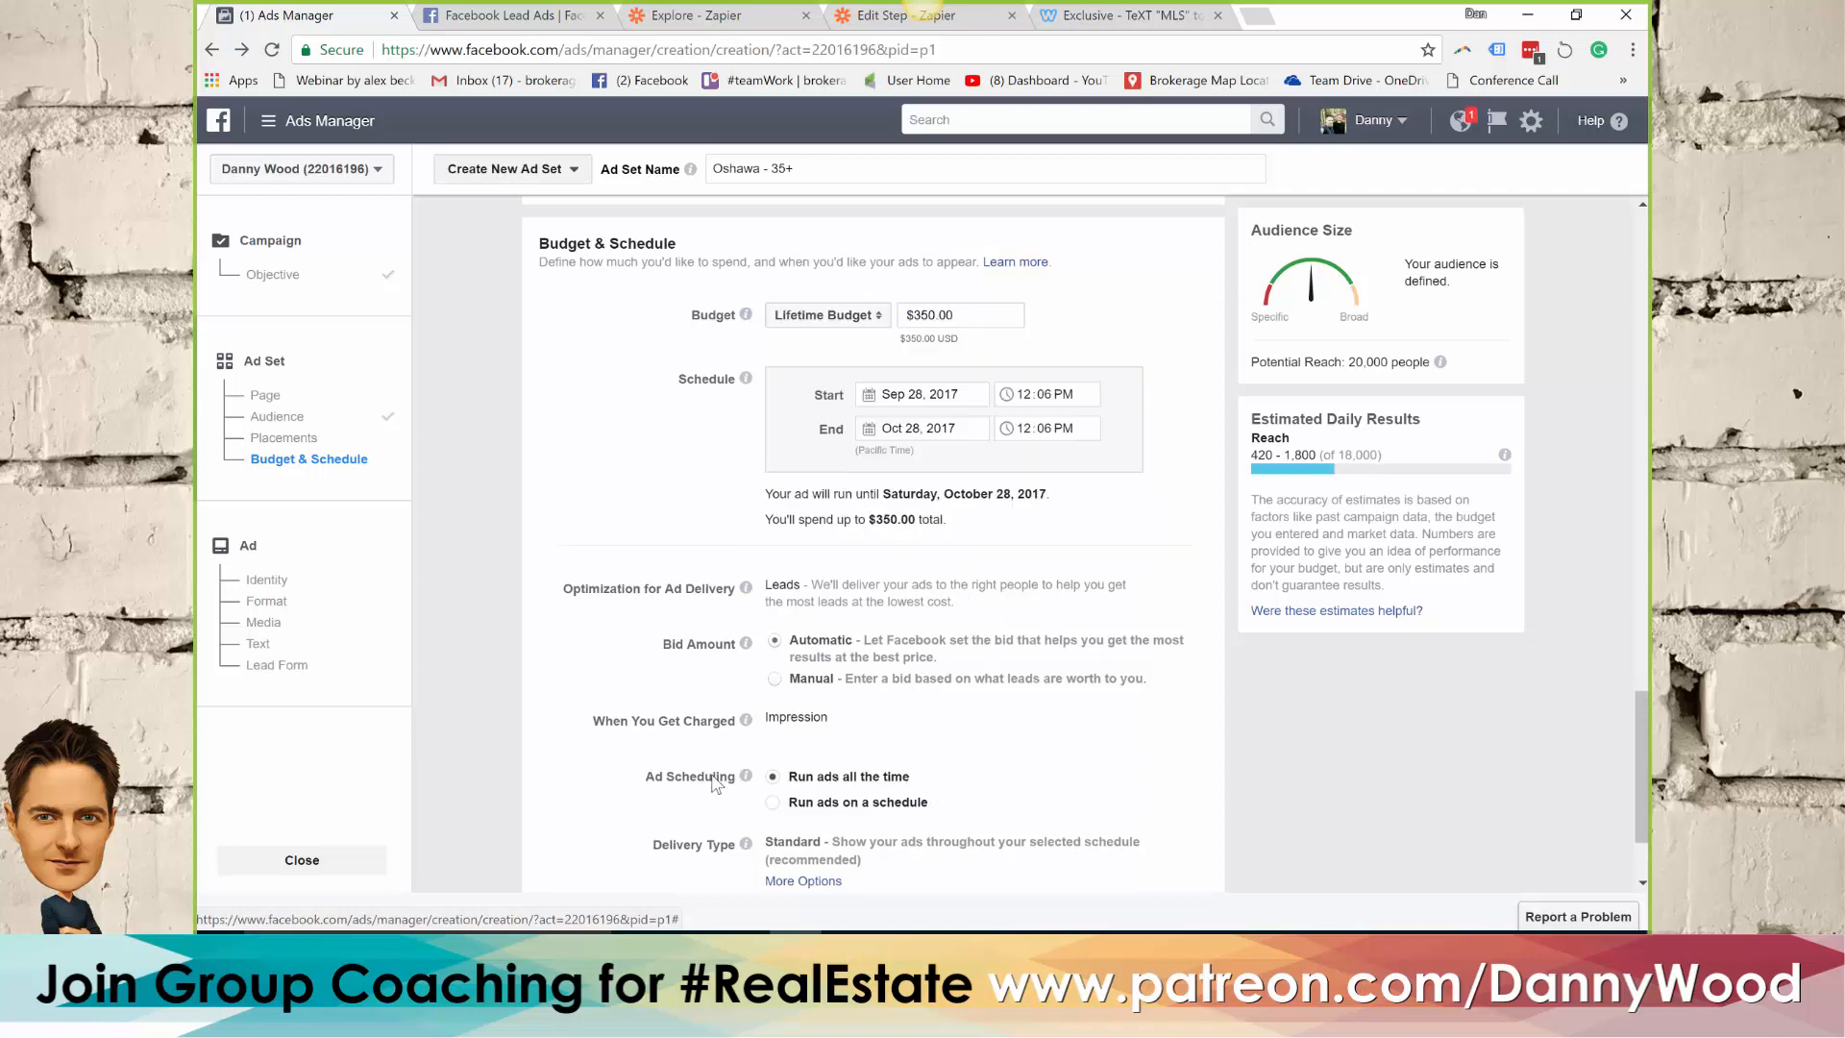
Run the ads on a schedule covering all hours from Monday through Friday
{"action": "left_click", "coordinate": [772, 803]}
{"action": "scroll", "coordinate": [650, 601], "scroll_direction": "down", "scroll_amount": 1}
{"action": "scroll", "coordinate": [649, 596], "scroll_direction": "down", "scroll_amount": 3}
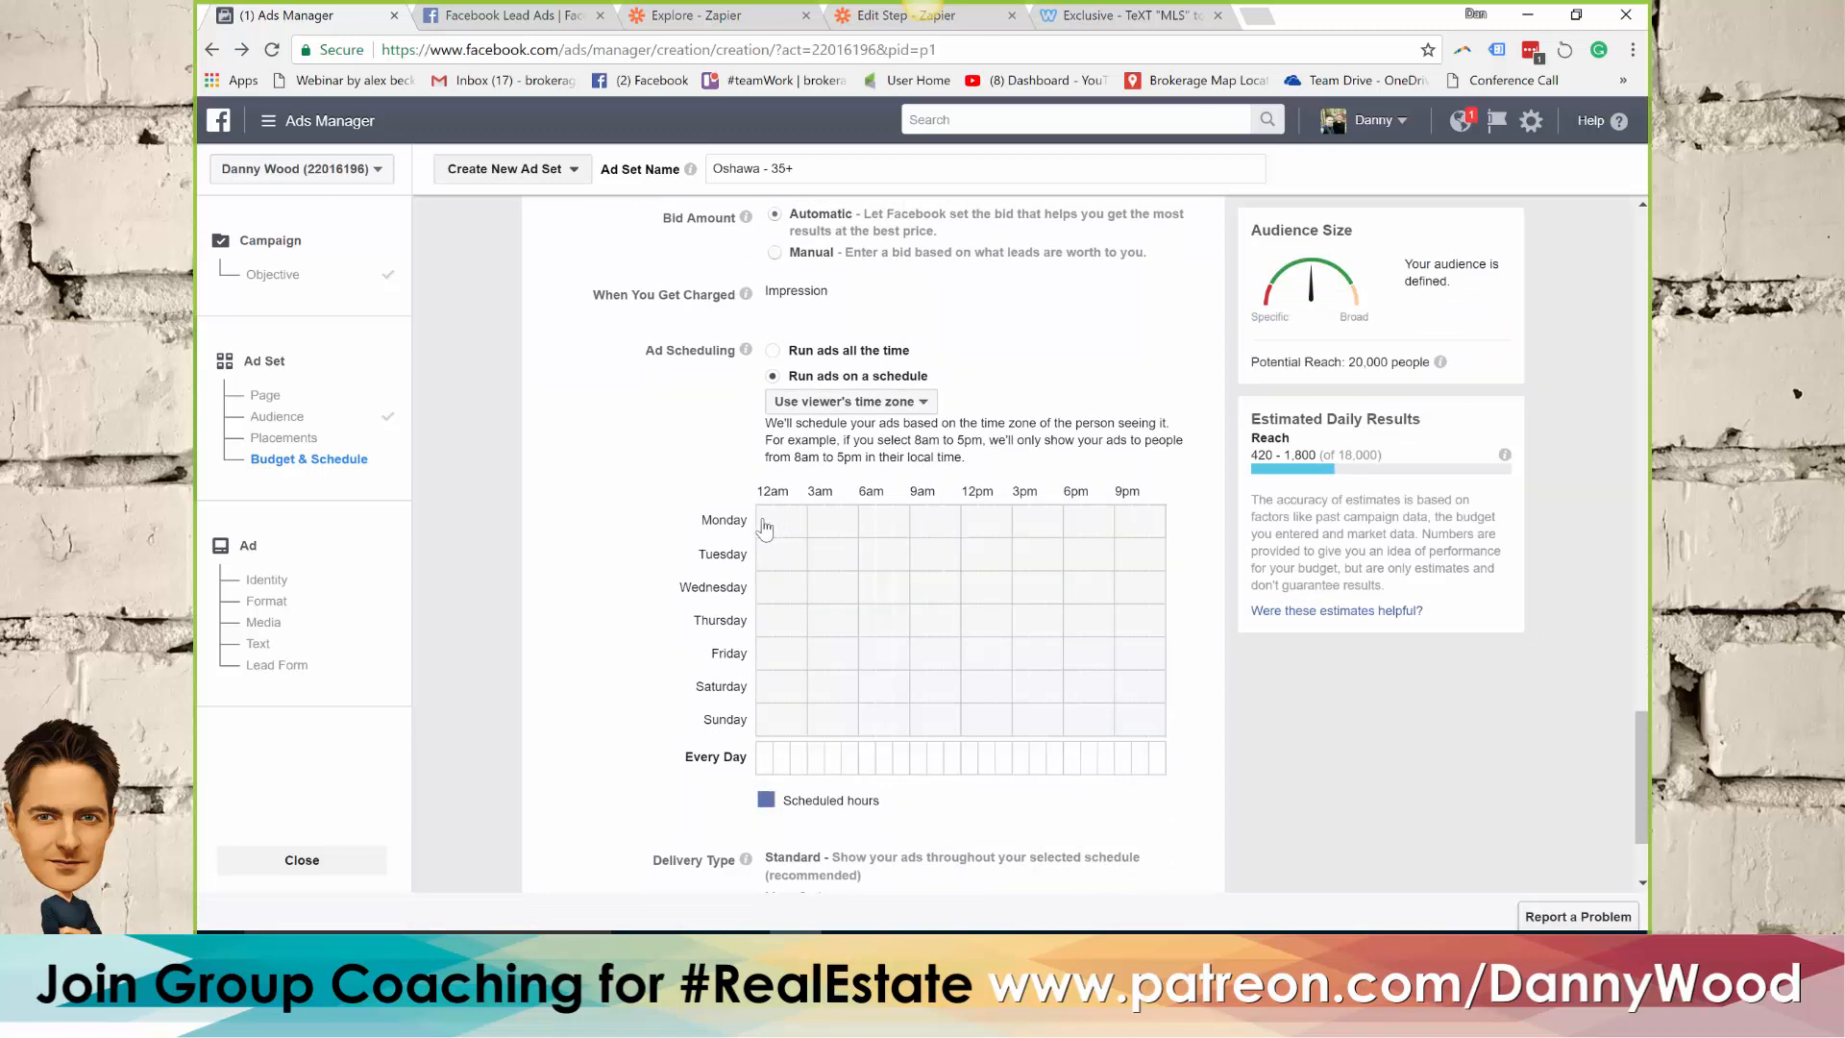
{"action": "left_click_drag", "start_coordinate": [766, 526], "coordinate": [1156, 637]}
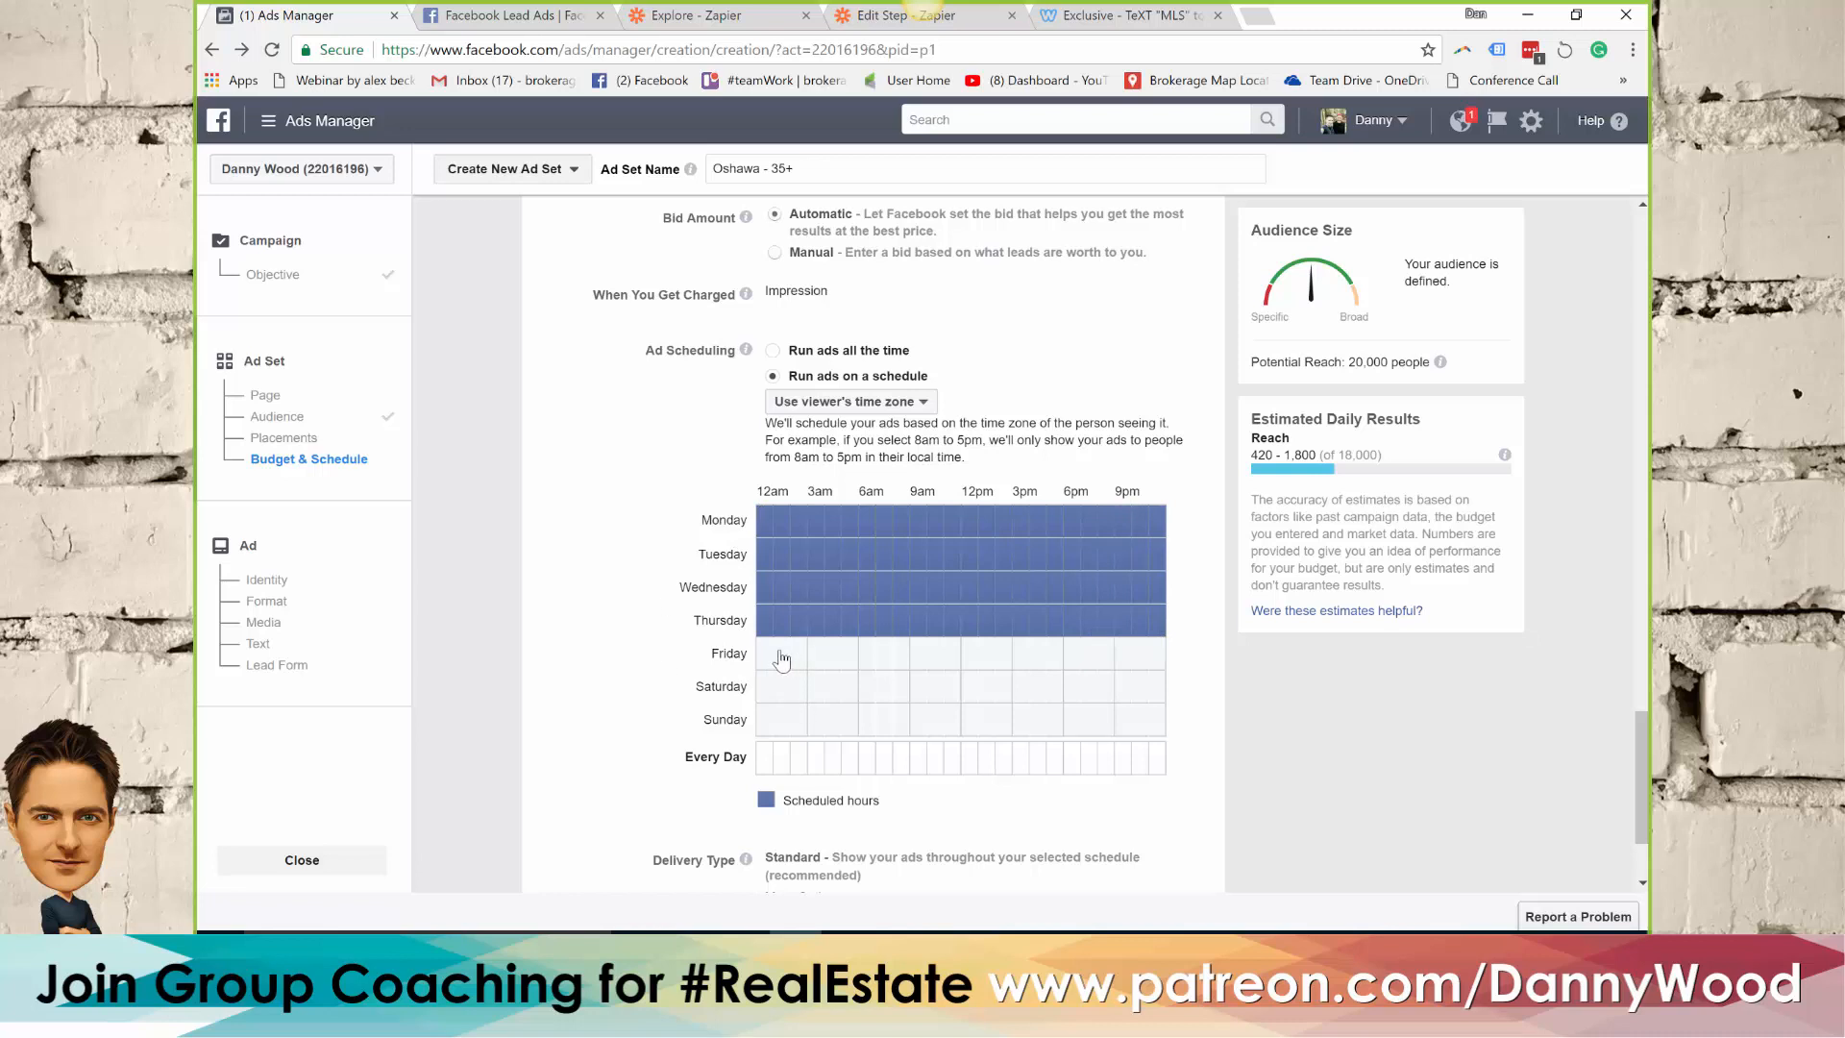
{"action": "left_click_drag", "start_coordinate": [770, 659], "coordinate": [1162, 661]}
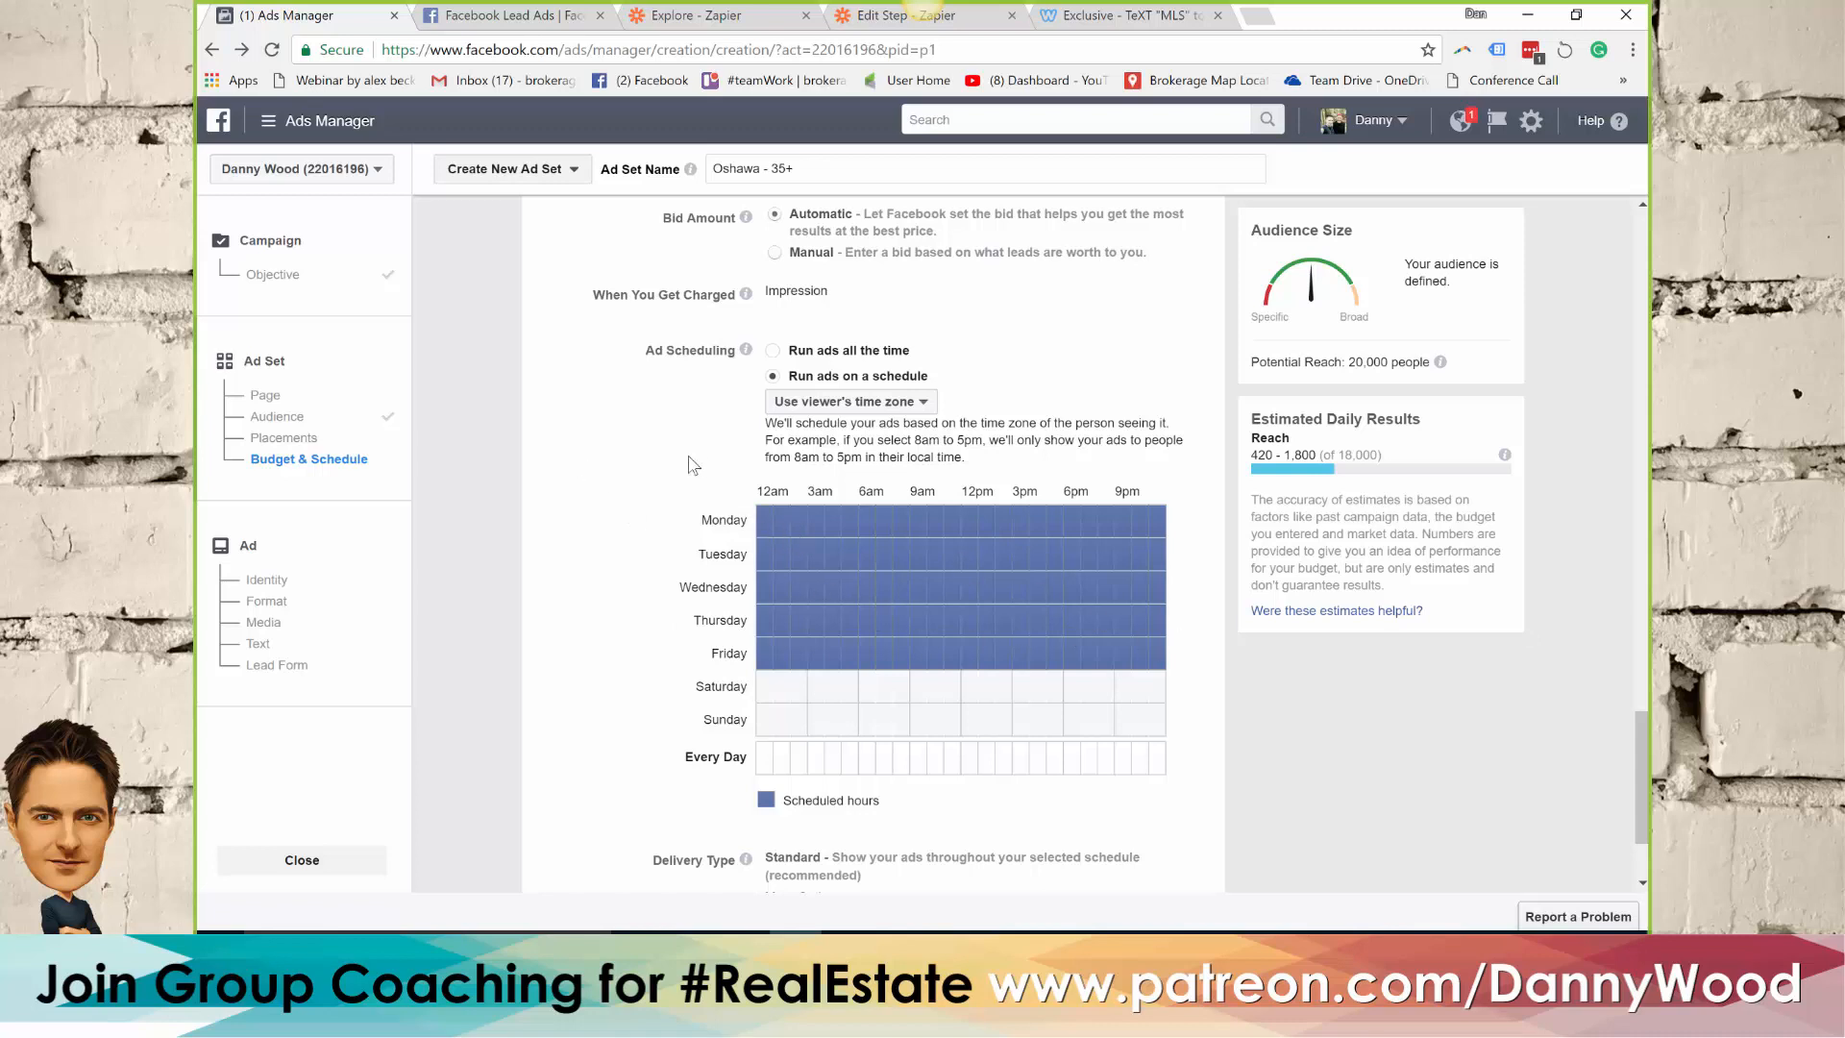
Set the ad set's lifetime budget to $150
{"action": "scroll", "coordinate": [495, 469], "scroll_direction": "up", "scroll_amount": 1}
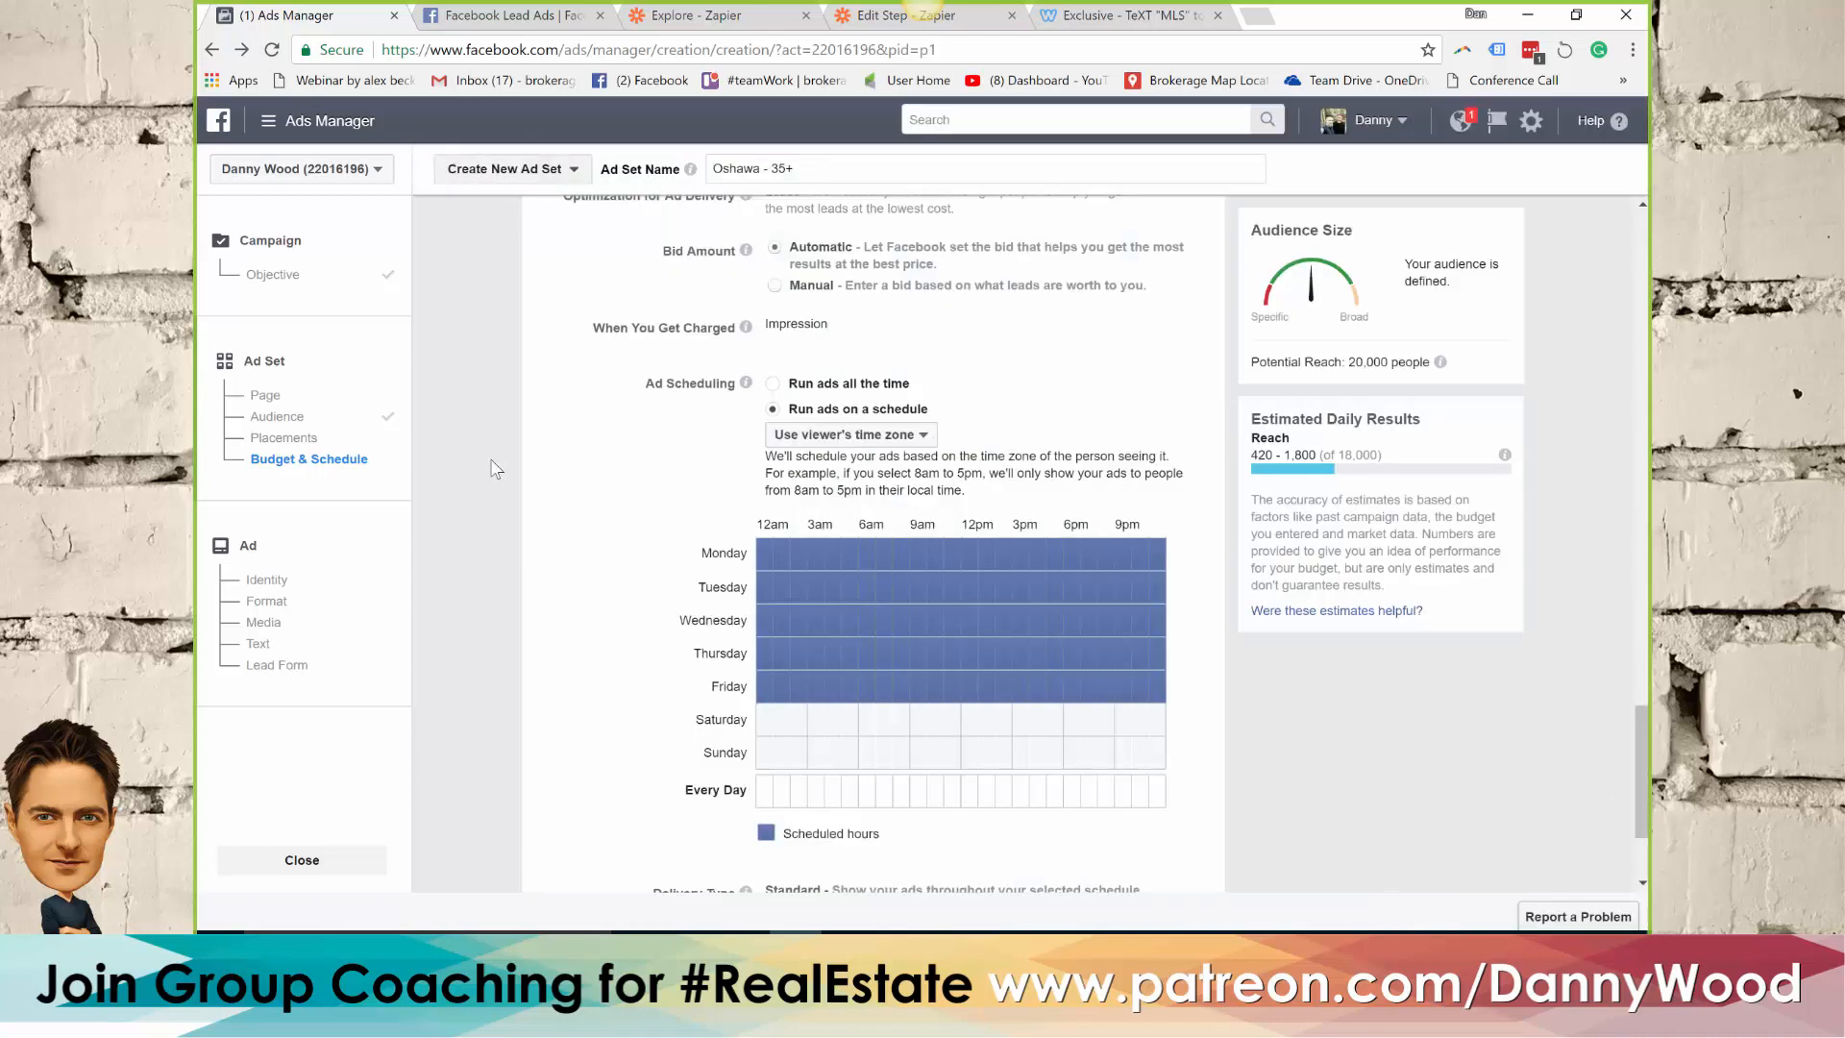
{"action": "scroll", "coordinate": [494, 469], "scroll_direction": "up", "scroll_amount": 5}
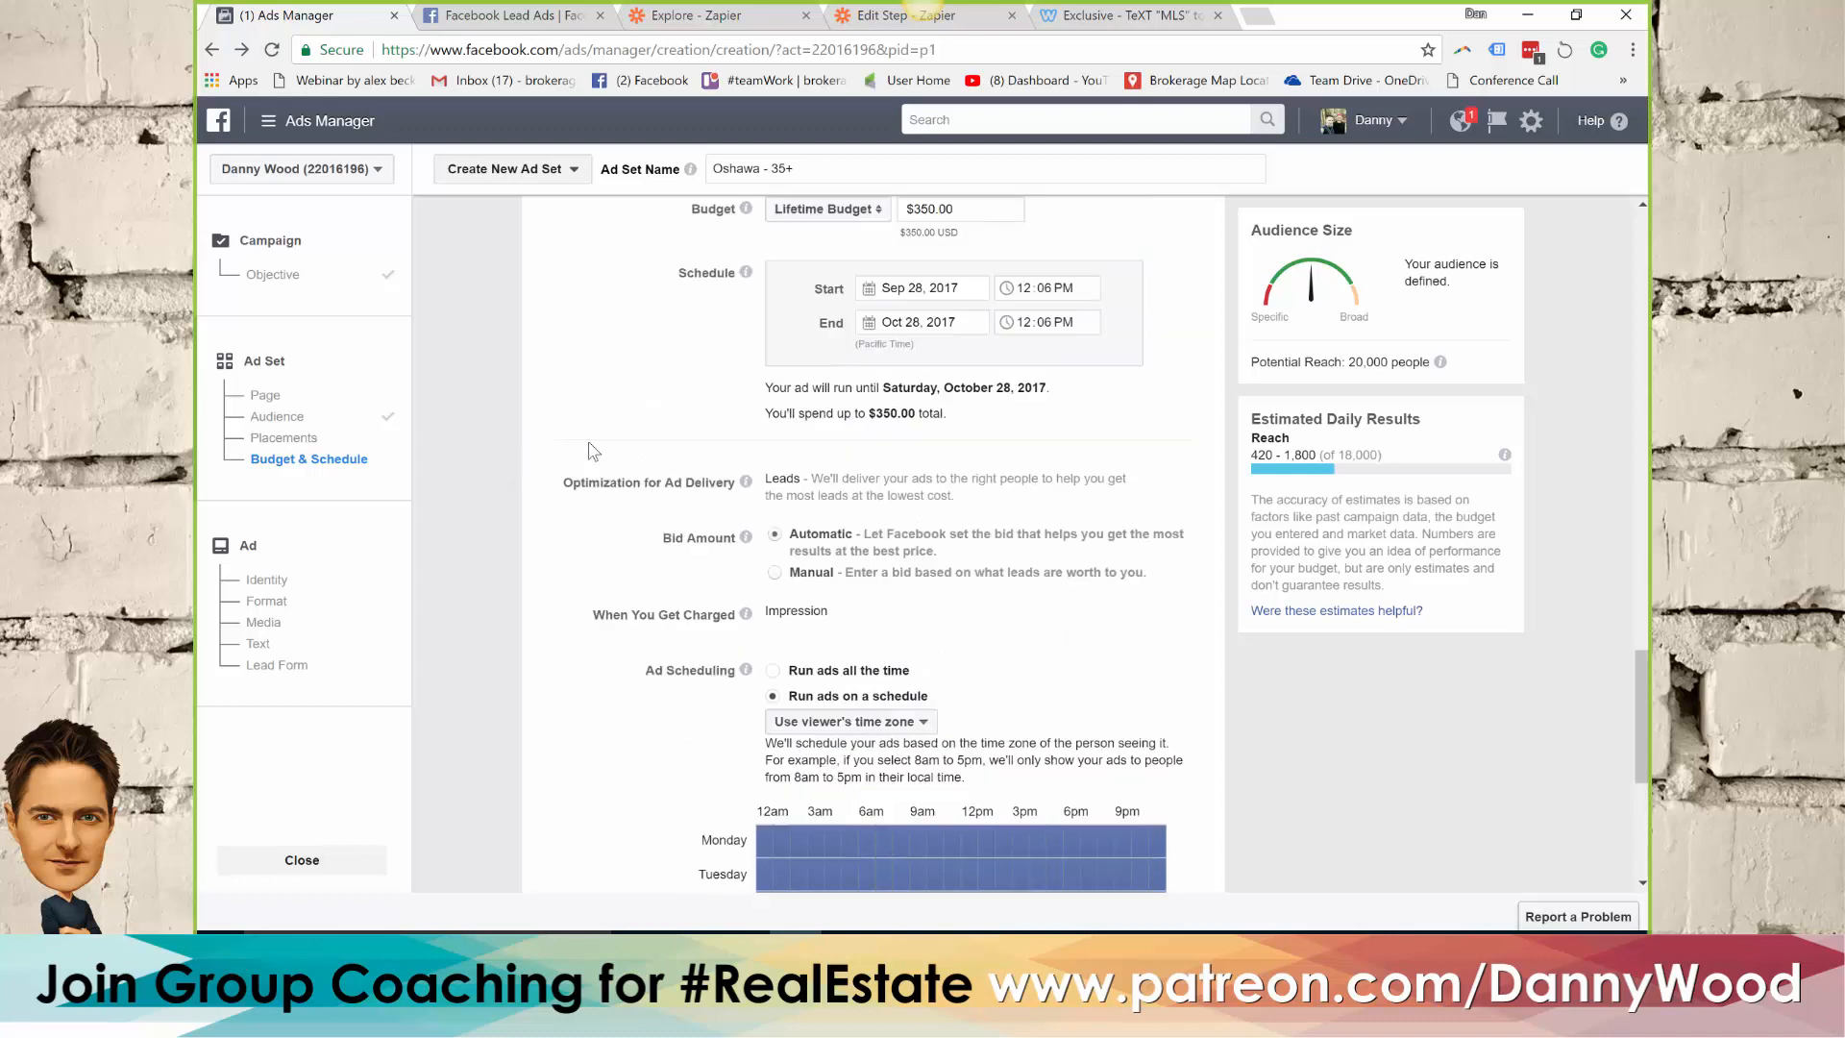
{"action": "scroll", "coordinate": [589, 451], "scroll_direction": "up", "scroll_amount": 2}
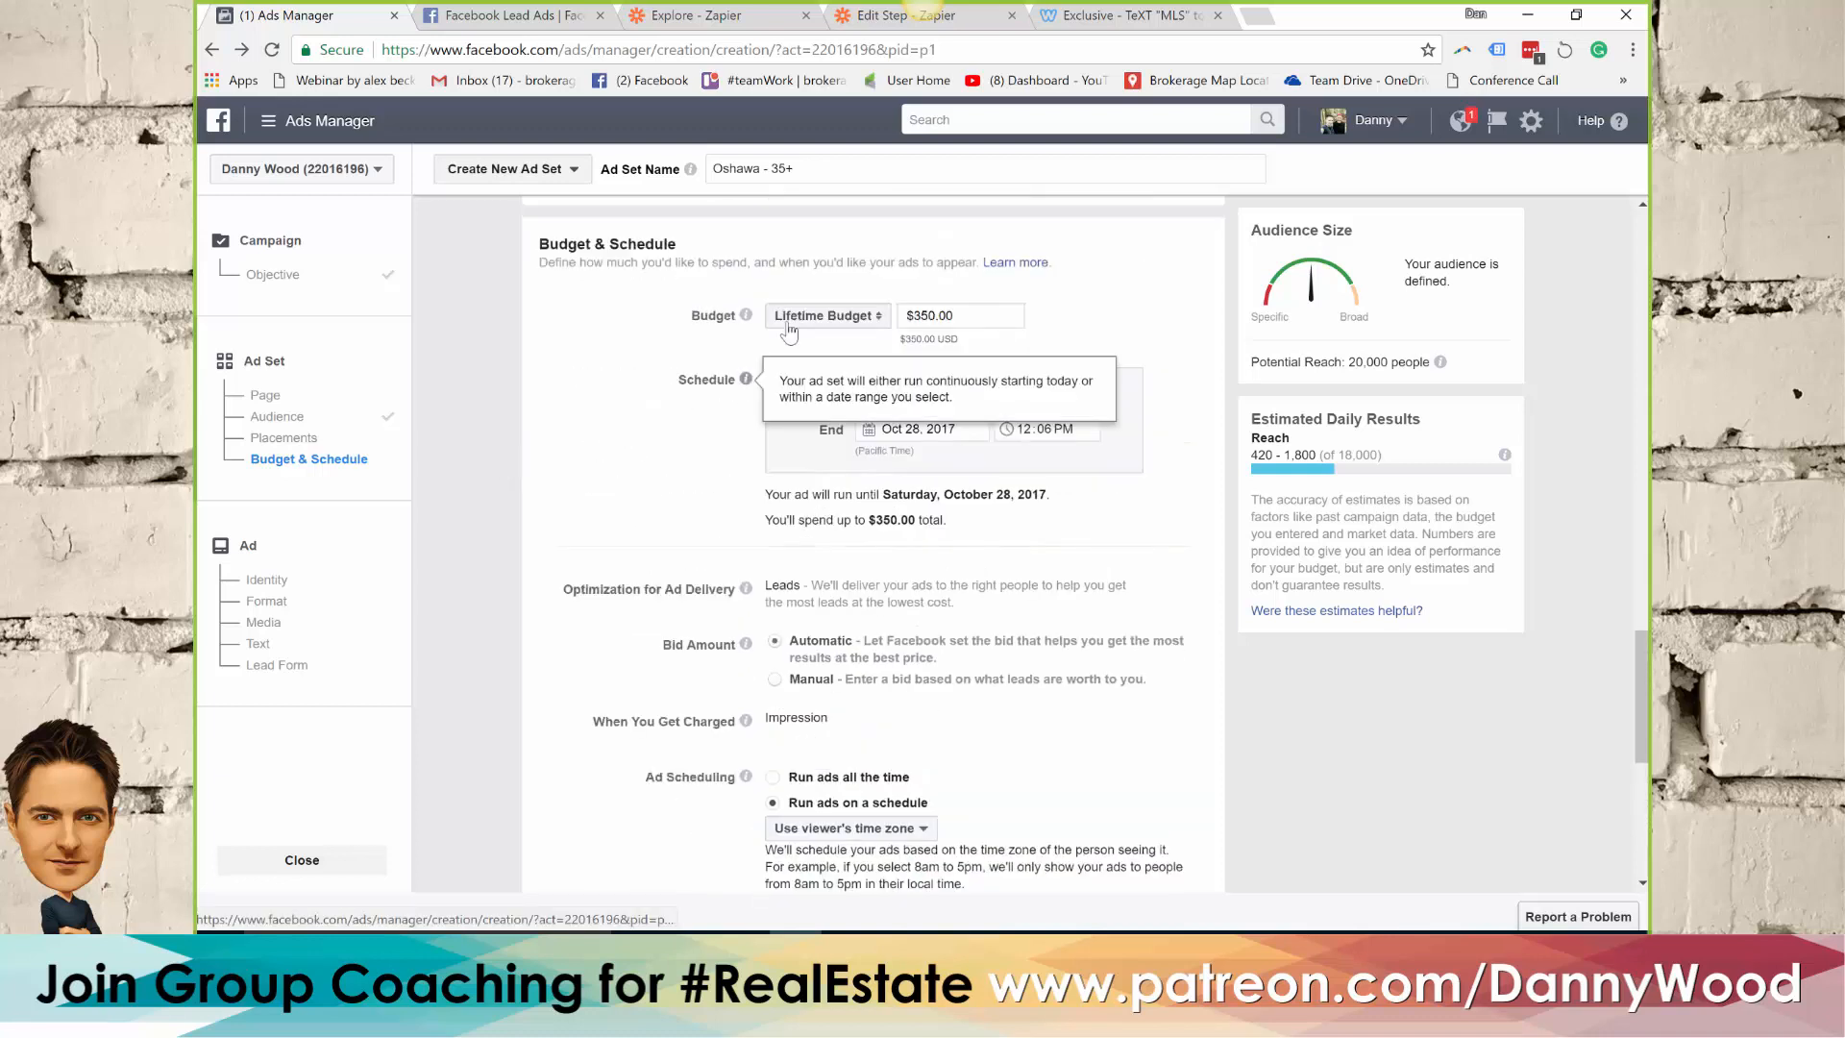
{"action": "double_click", "coordinate": [926, 317]}
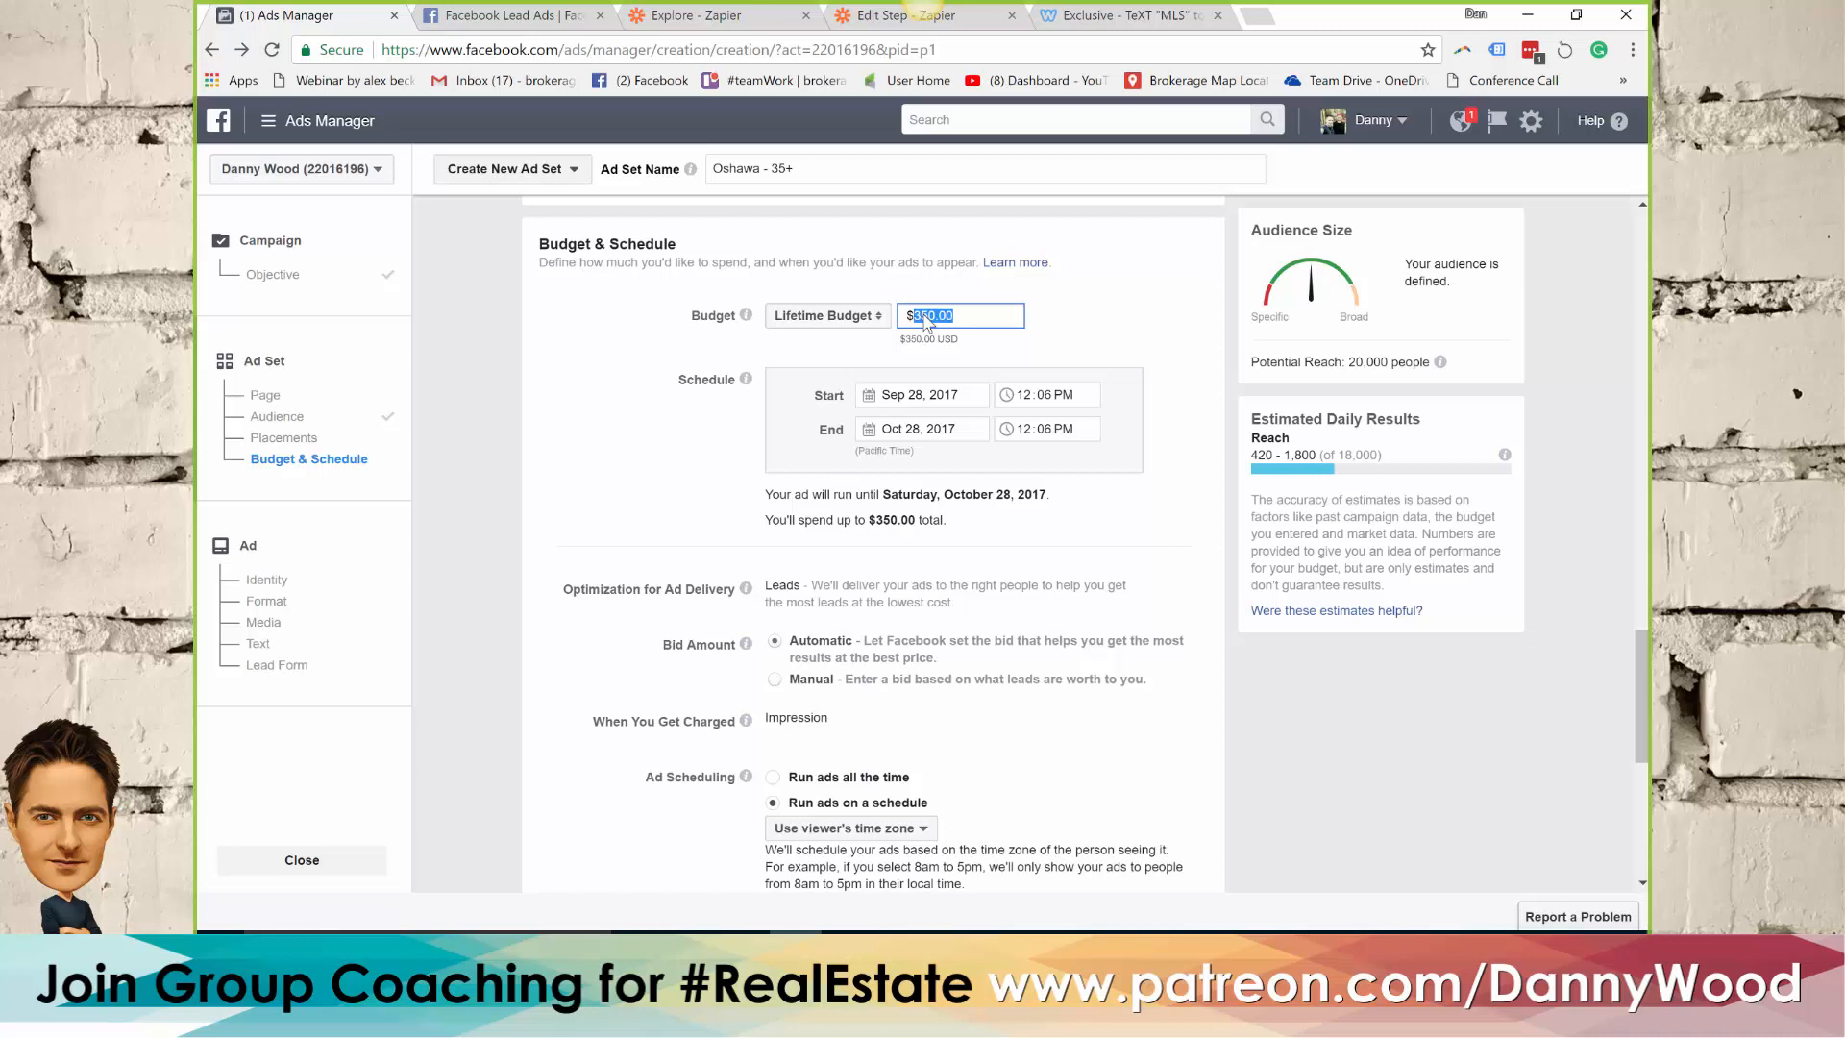
{"action": "type", "text": "1500"}
{"action": "key", "text": "BackSpace"}
{"action": "left_click", "coordinate": [1124, 313]}
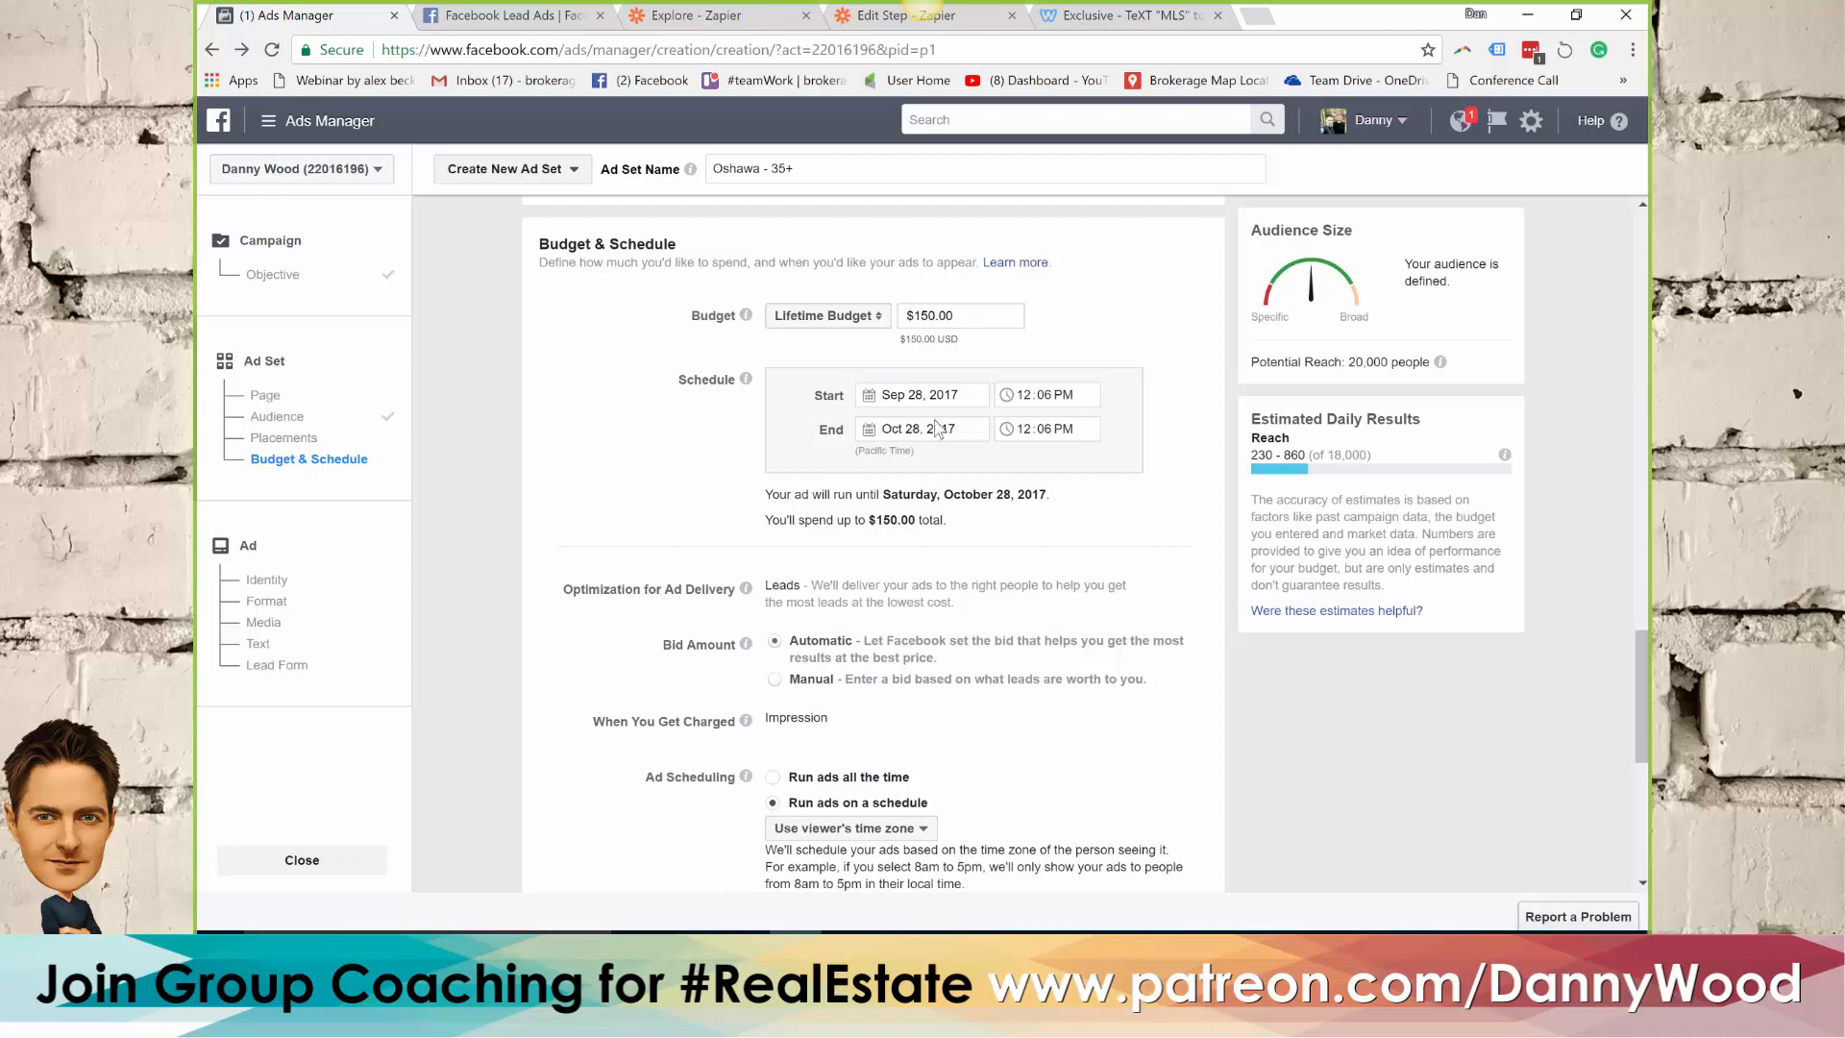
Set the ad set's schedule to end on November 1, 2017
{"action": "left_click", "coordinate": [869, 431]}
{"action": "left_click", "coordinate": [1092, 469]}
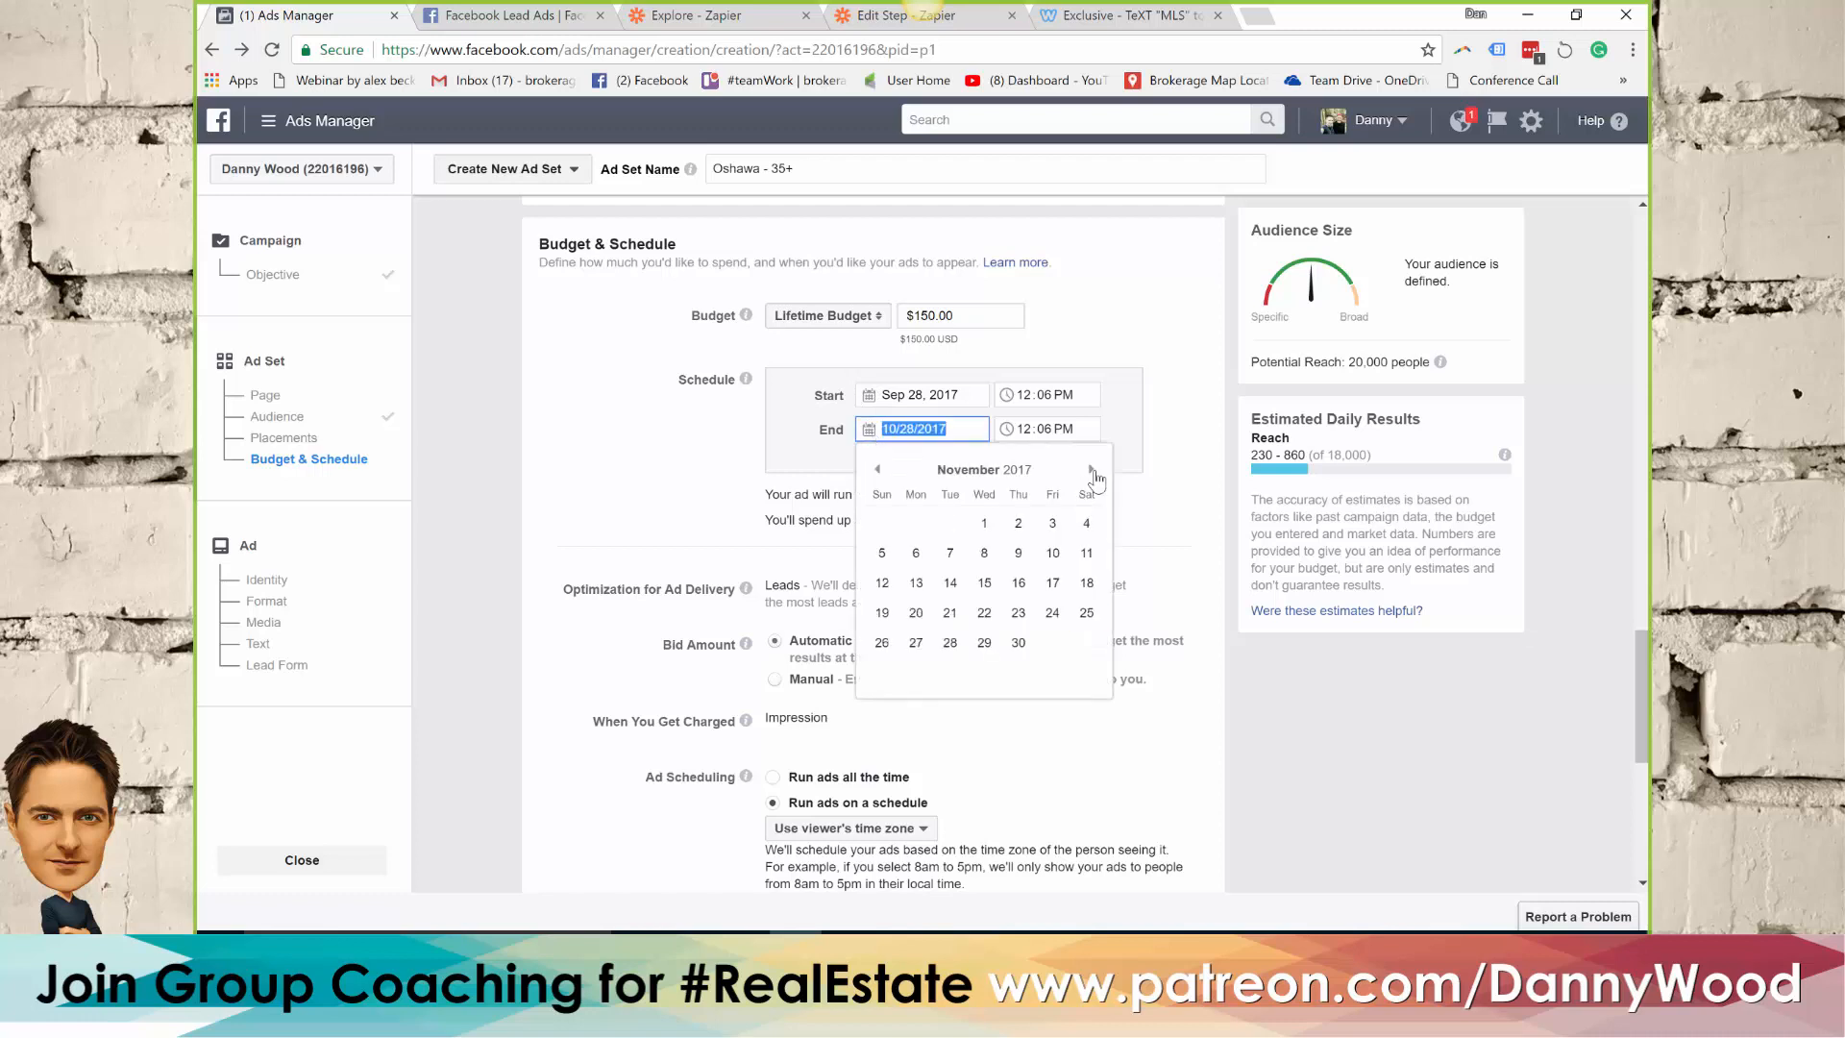
{"action": "left_click", "coordinate": [985, 523]}
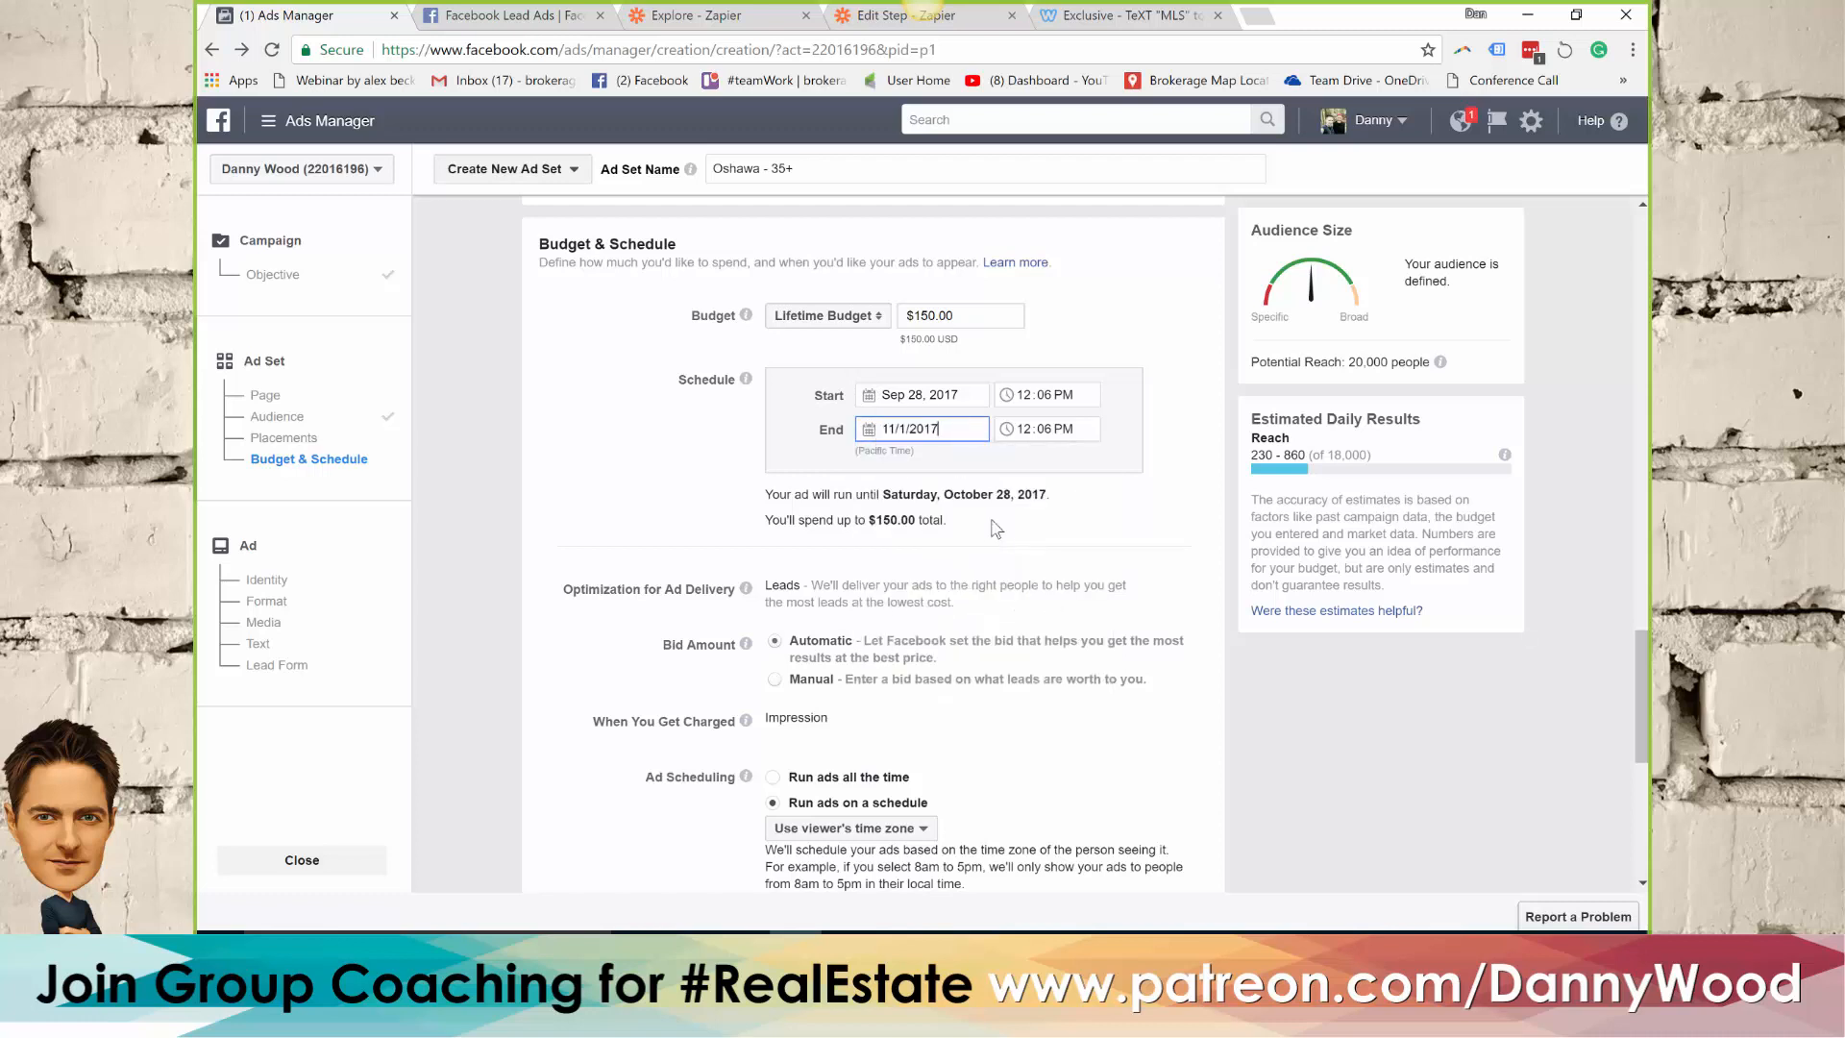
{"action": "left_click", "coordinate": [1178, 383]}
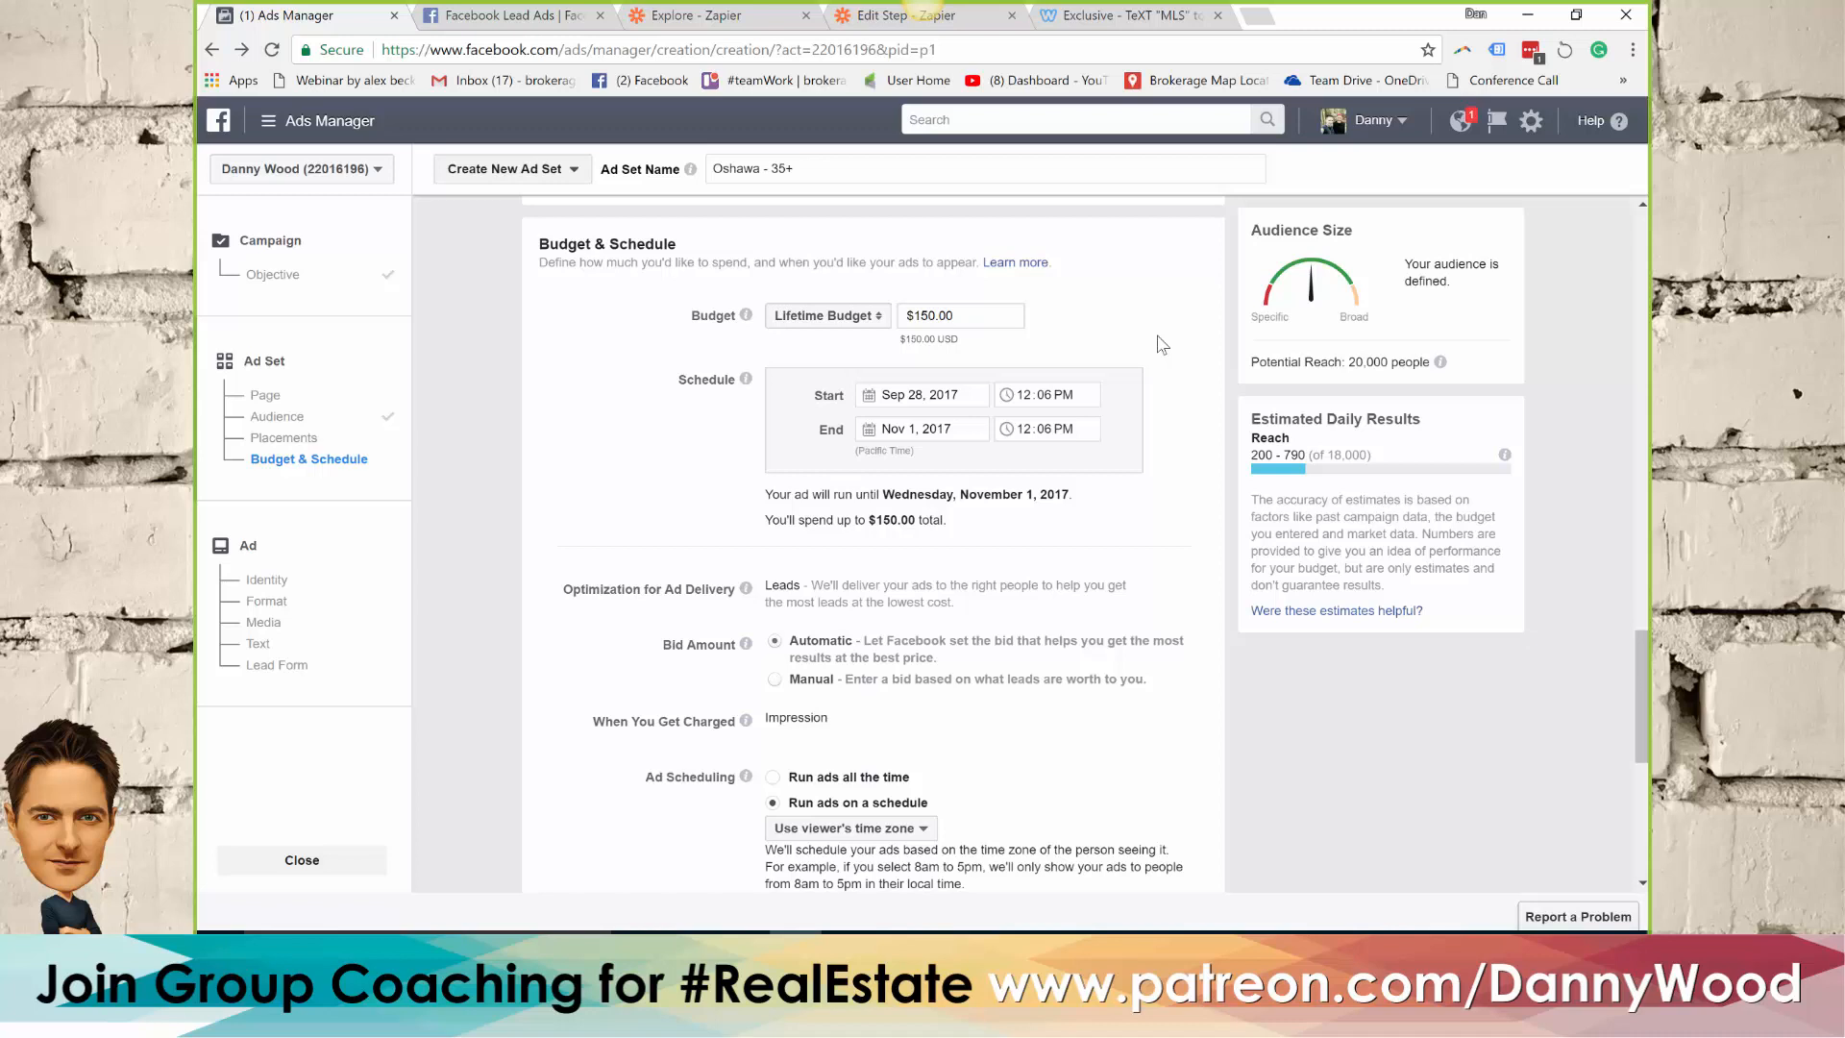
Accept the ad set's budget and schedule settings and continue to the ad setup
{"action": "scroll", "coordinate": [1172, 365], "scroll_direction": "down", "scroll_amount": 3}
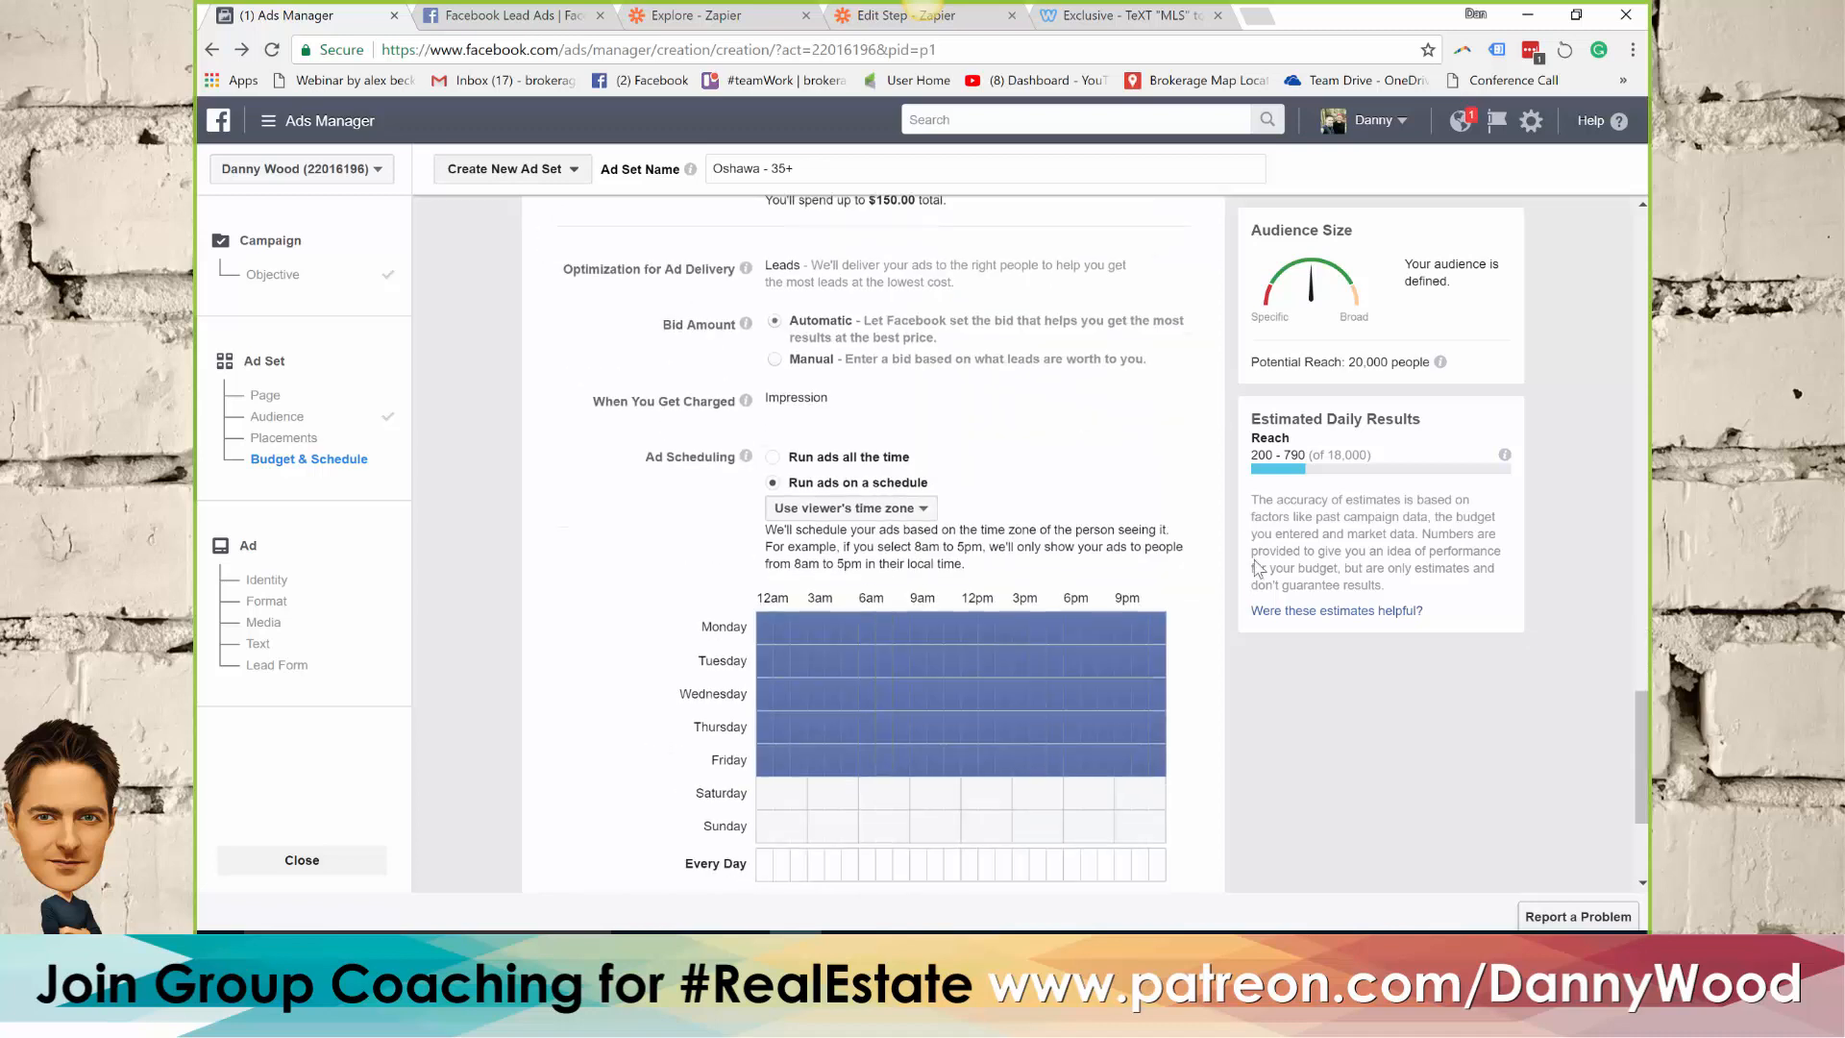
{"action": "scroll", "coordinate": [1289, 782], "scroll_direction": "down", "scroll_amount": 3}
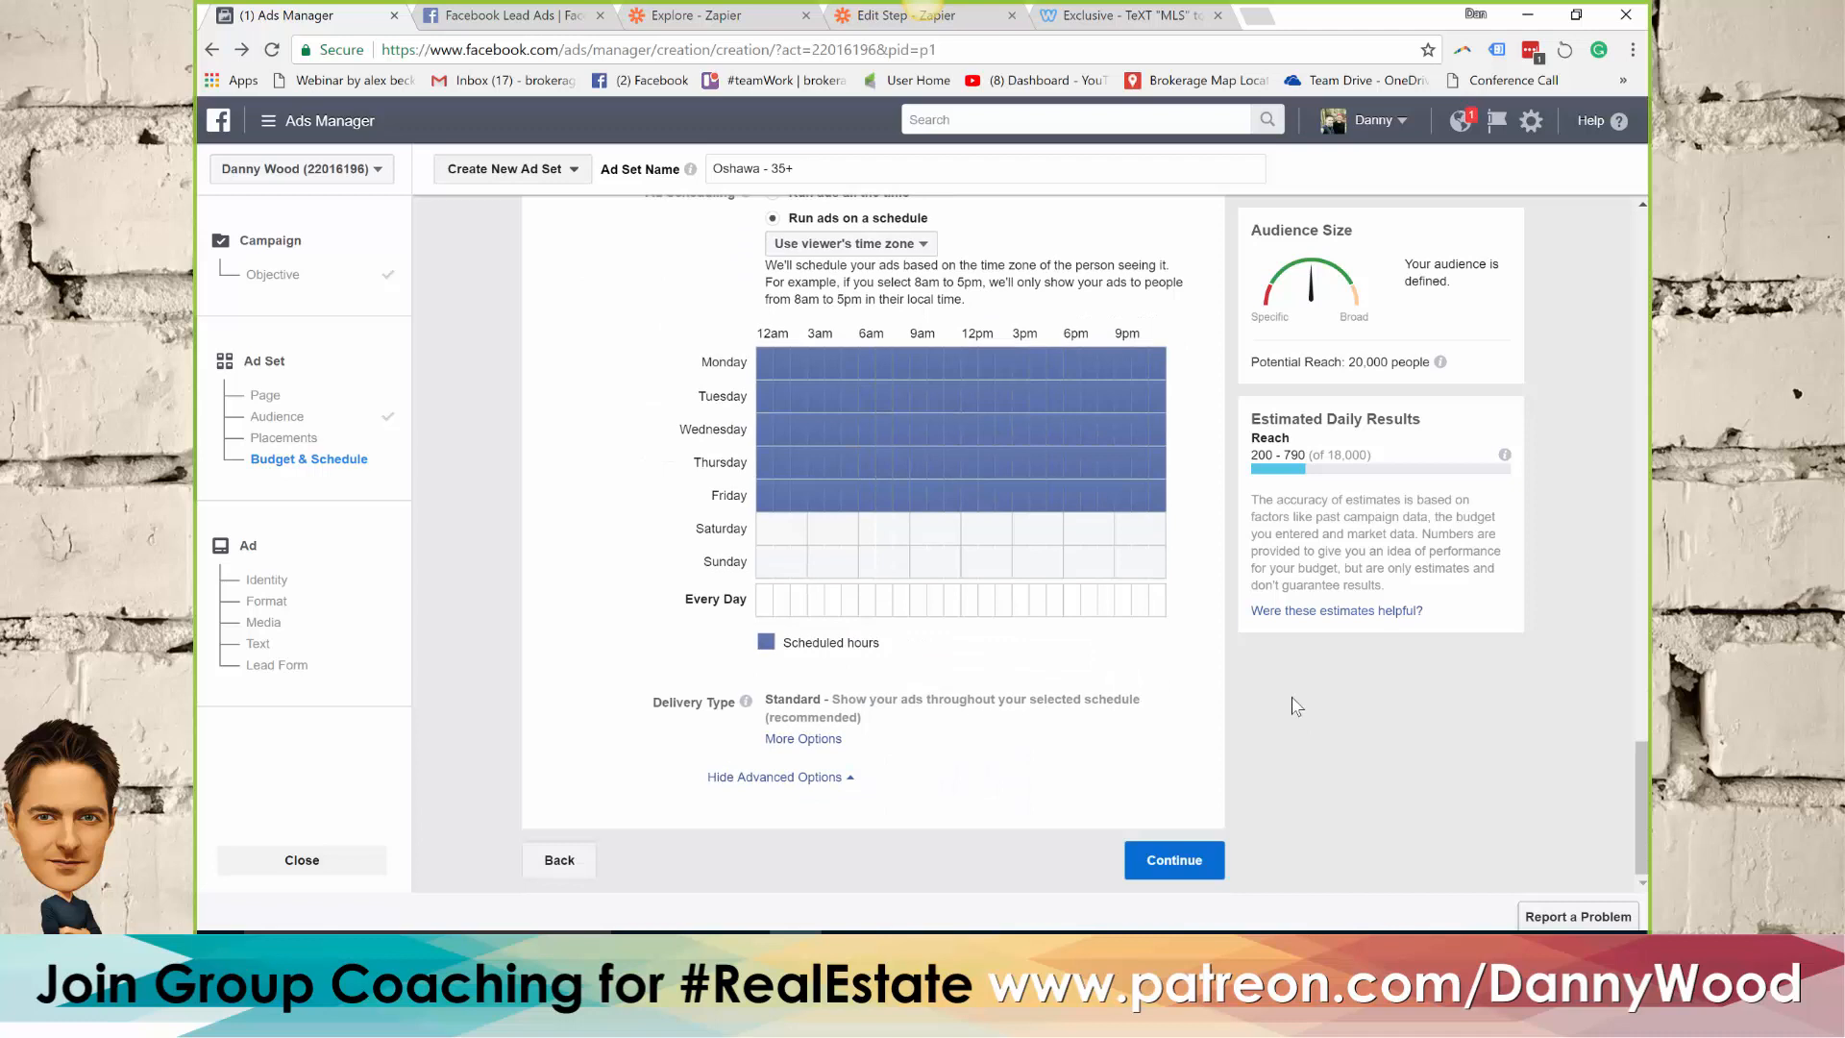
{"action": "left_click", "coordinate": [1196, 858]}
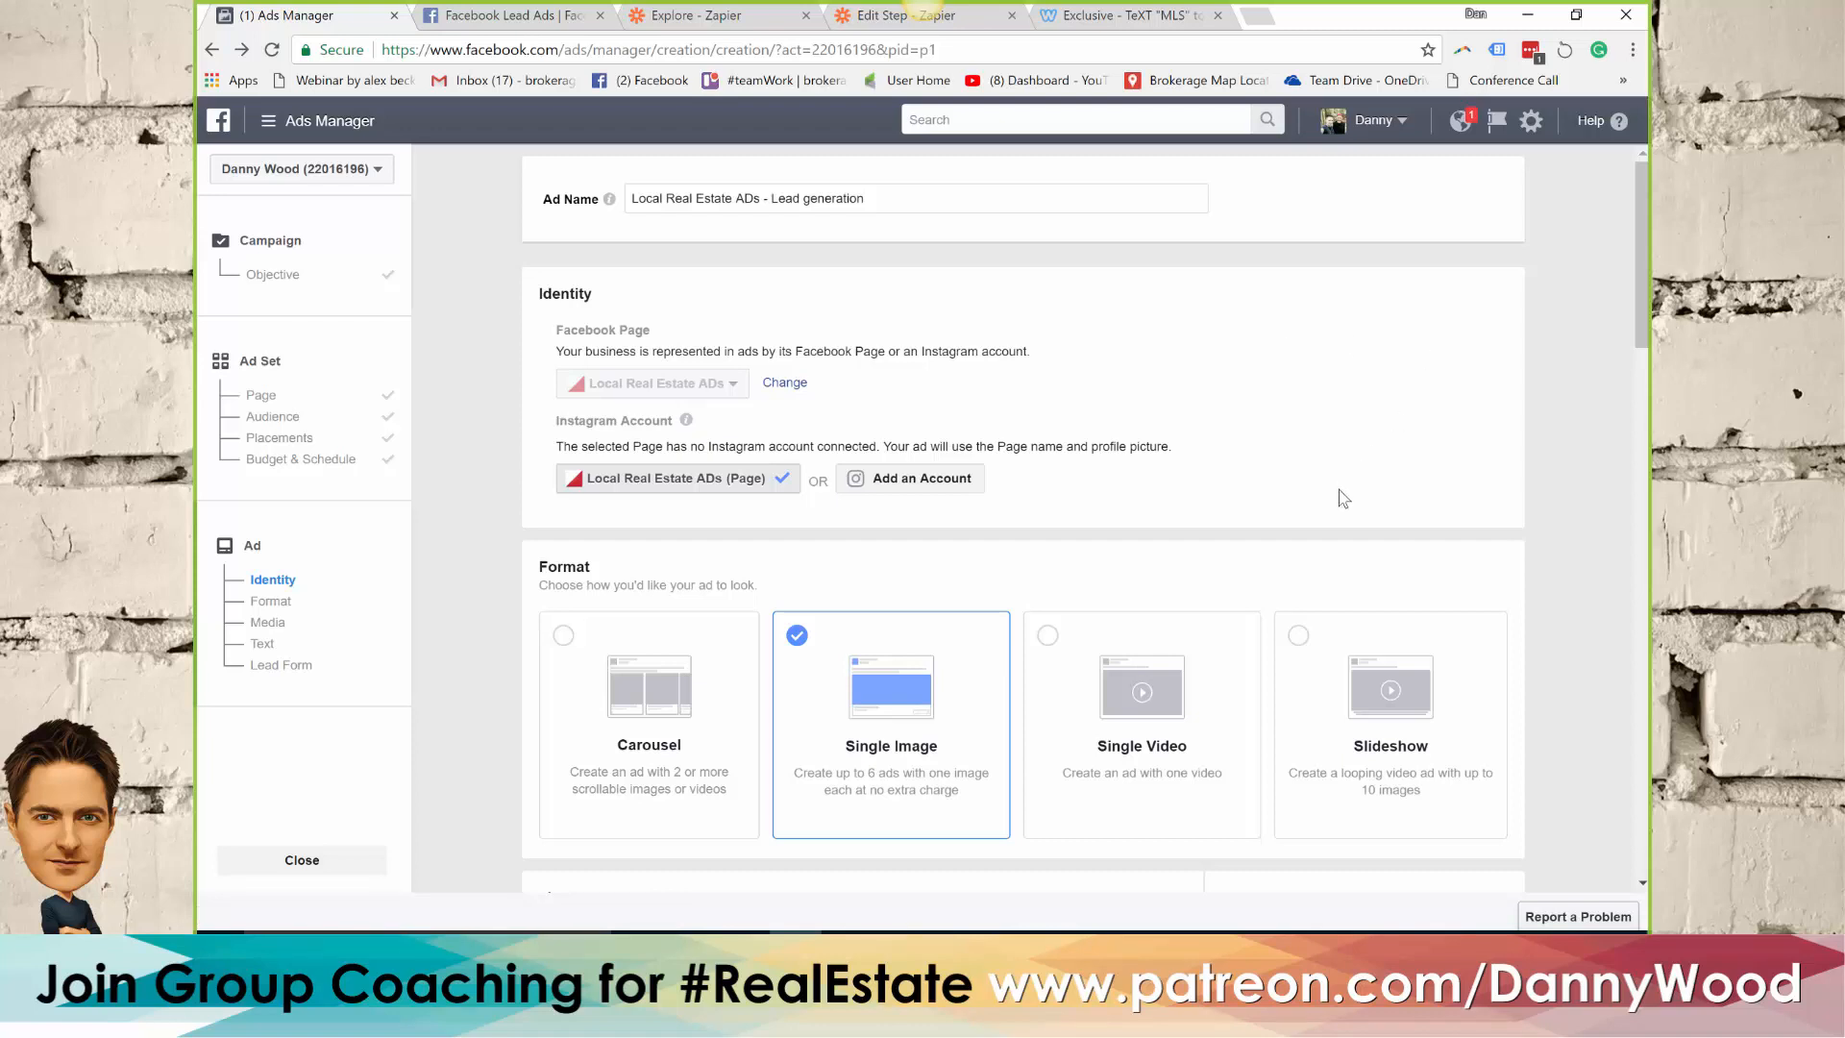
Upload the open-houses-big picture as the single-image ad's image and remove the existing sold-sign image
{"action": "scroll", "coordinate": [1342, 461], "scroll_direction": "down", "scroll_amount": 1}
{"action": "scroll", "coordinate": [1342, 461], "scroll_direction": "down", "scroll_amount": 1}
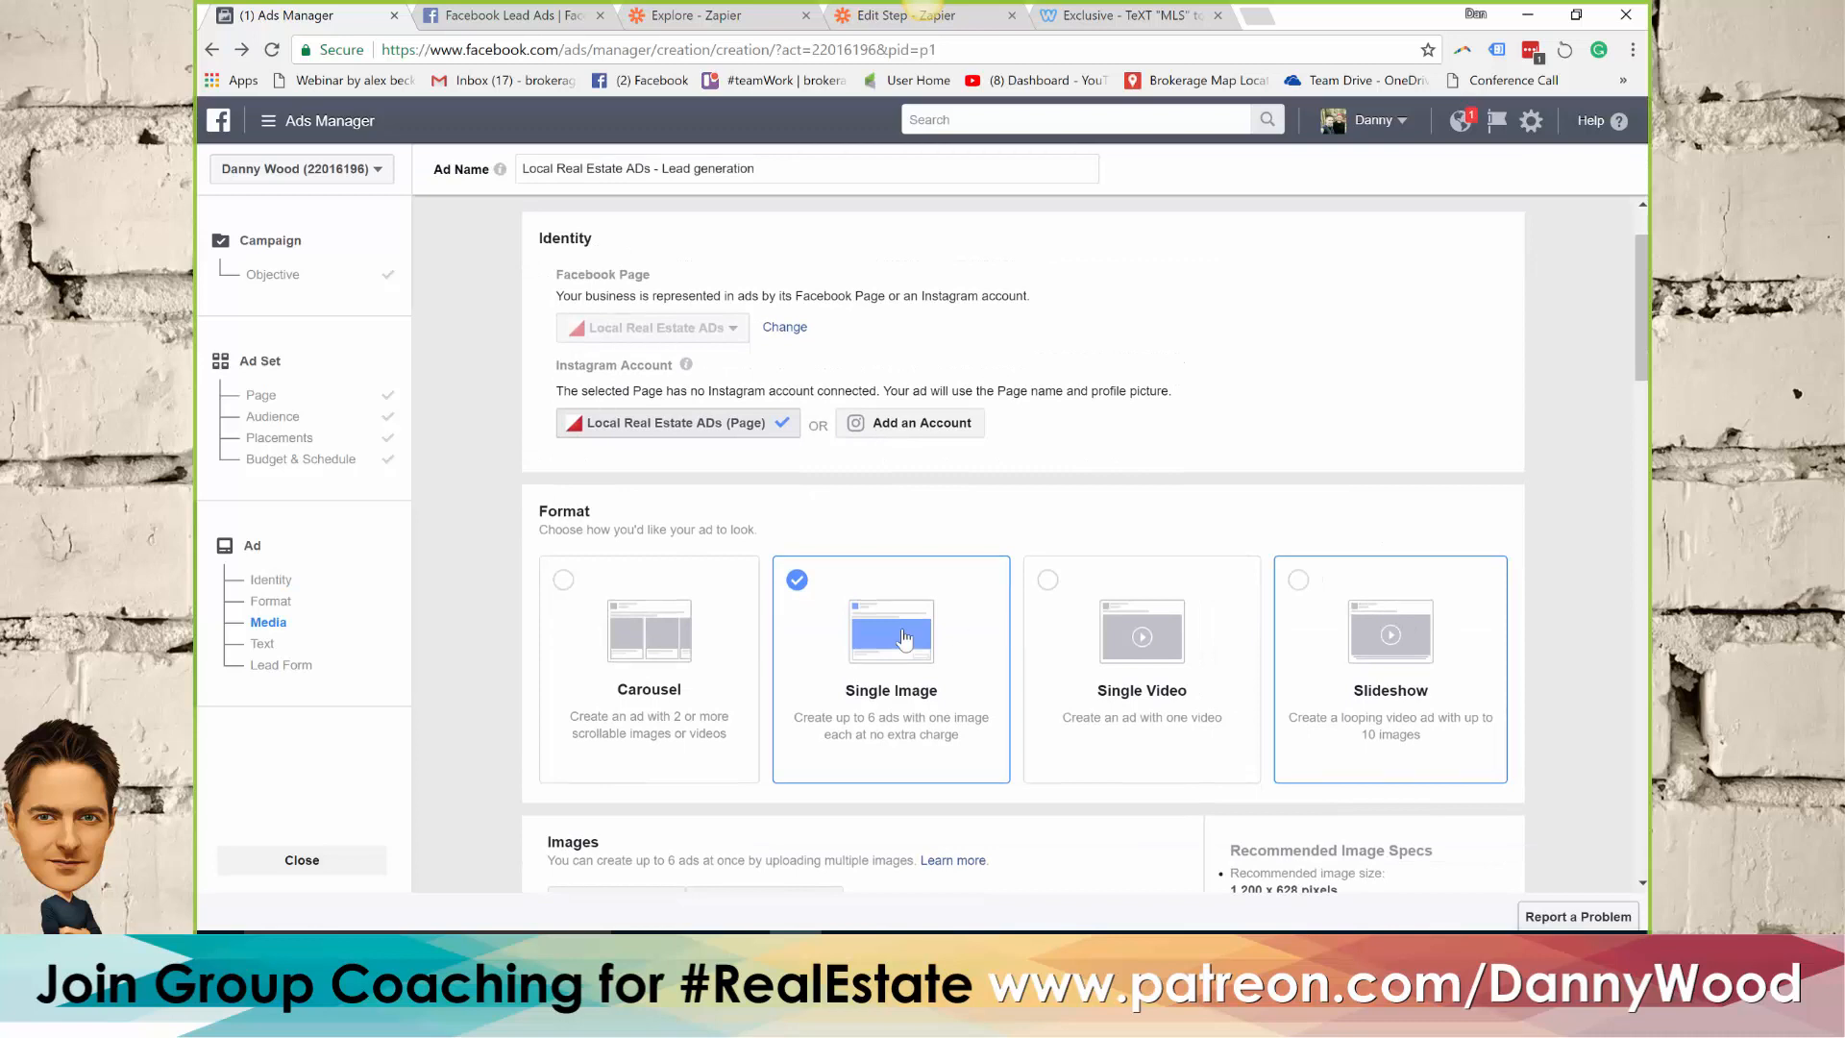
{"action": "scroll", "coordinate": [1057, 471], "scroll_direction": "down", "scroll_amount": 3}
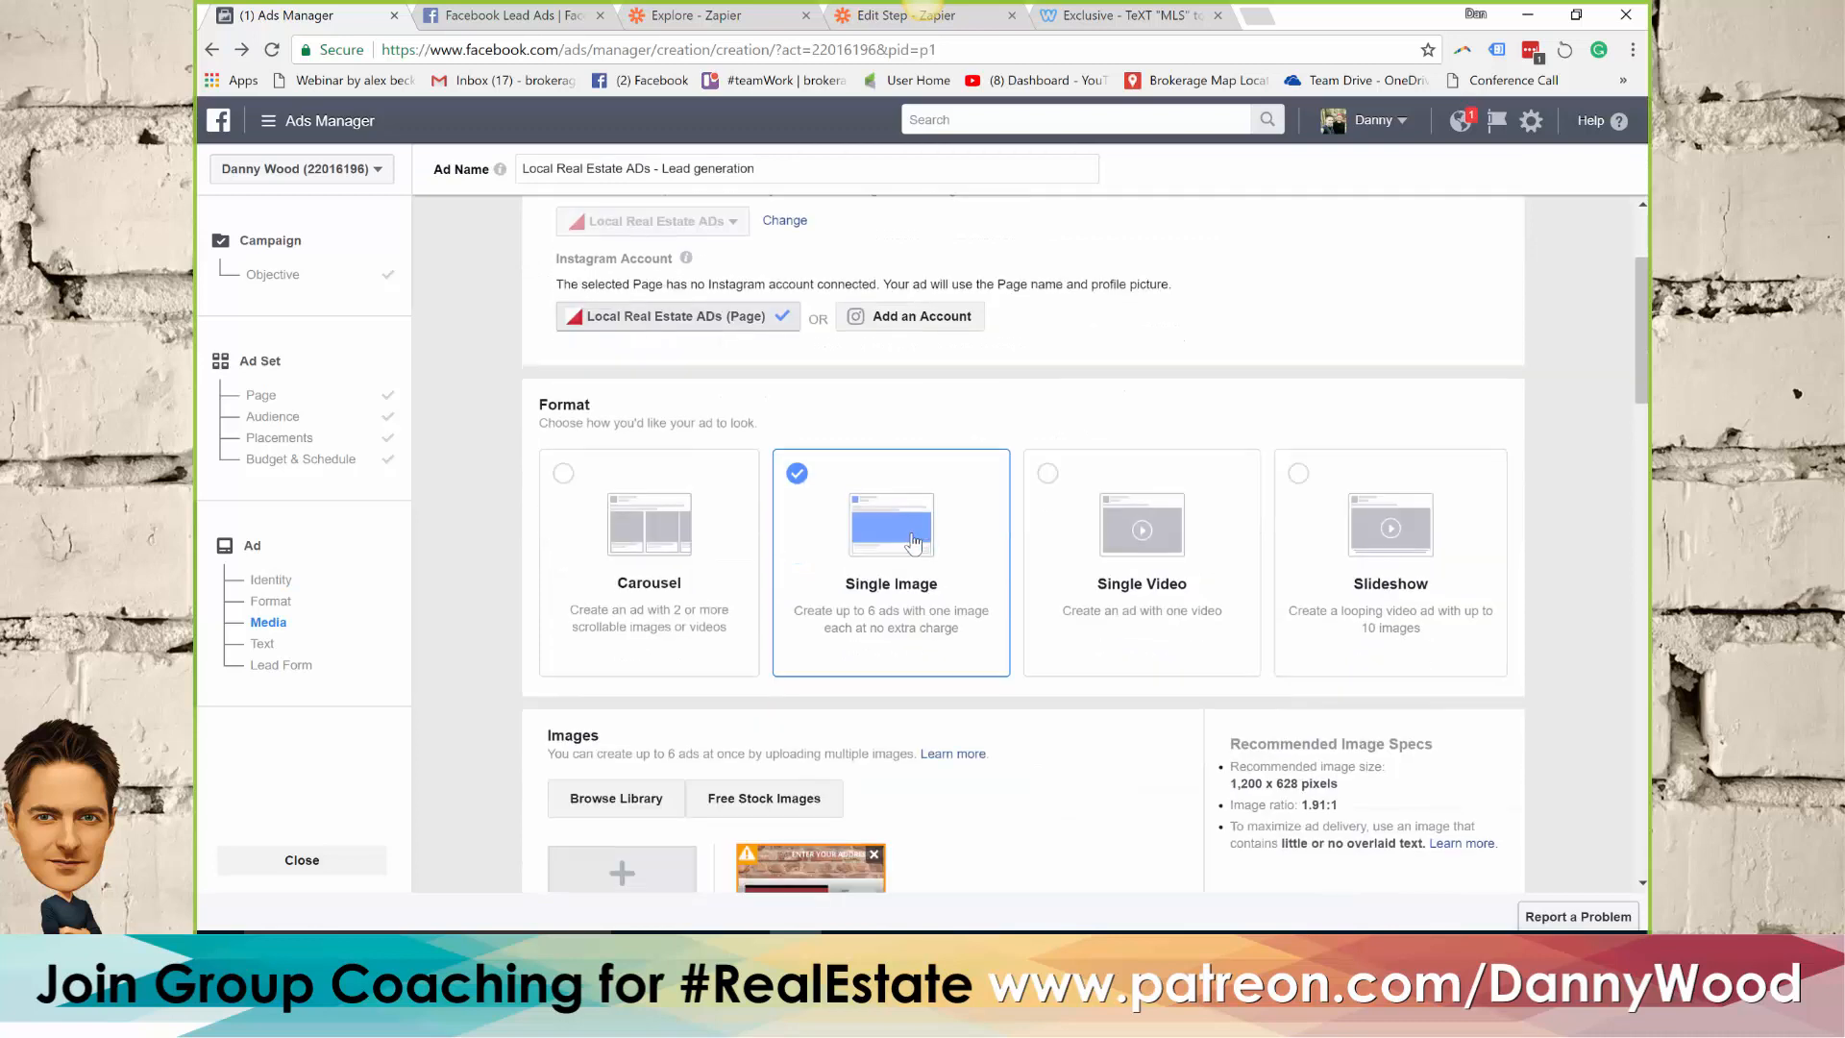
{"action": "scroll", "coordinate": [759, 548], "scroll_direction": "down", "scroll_amount": 1}
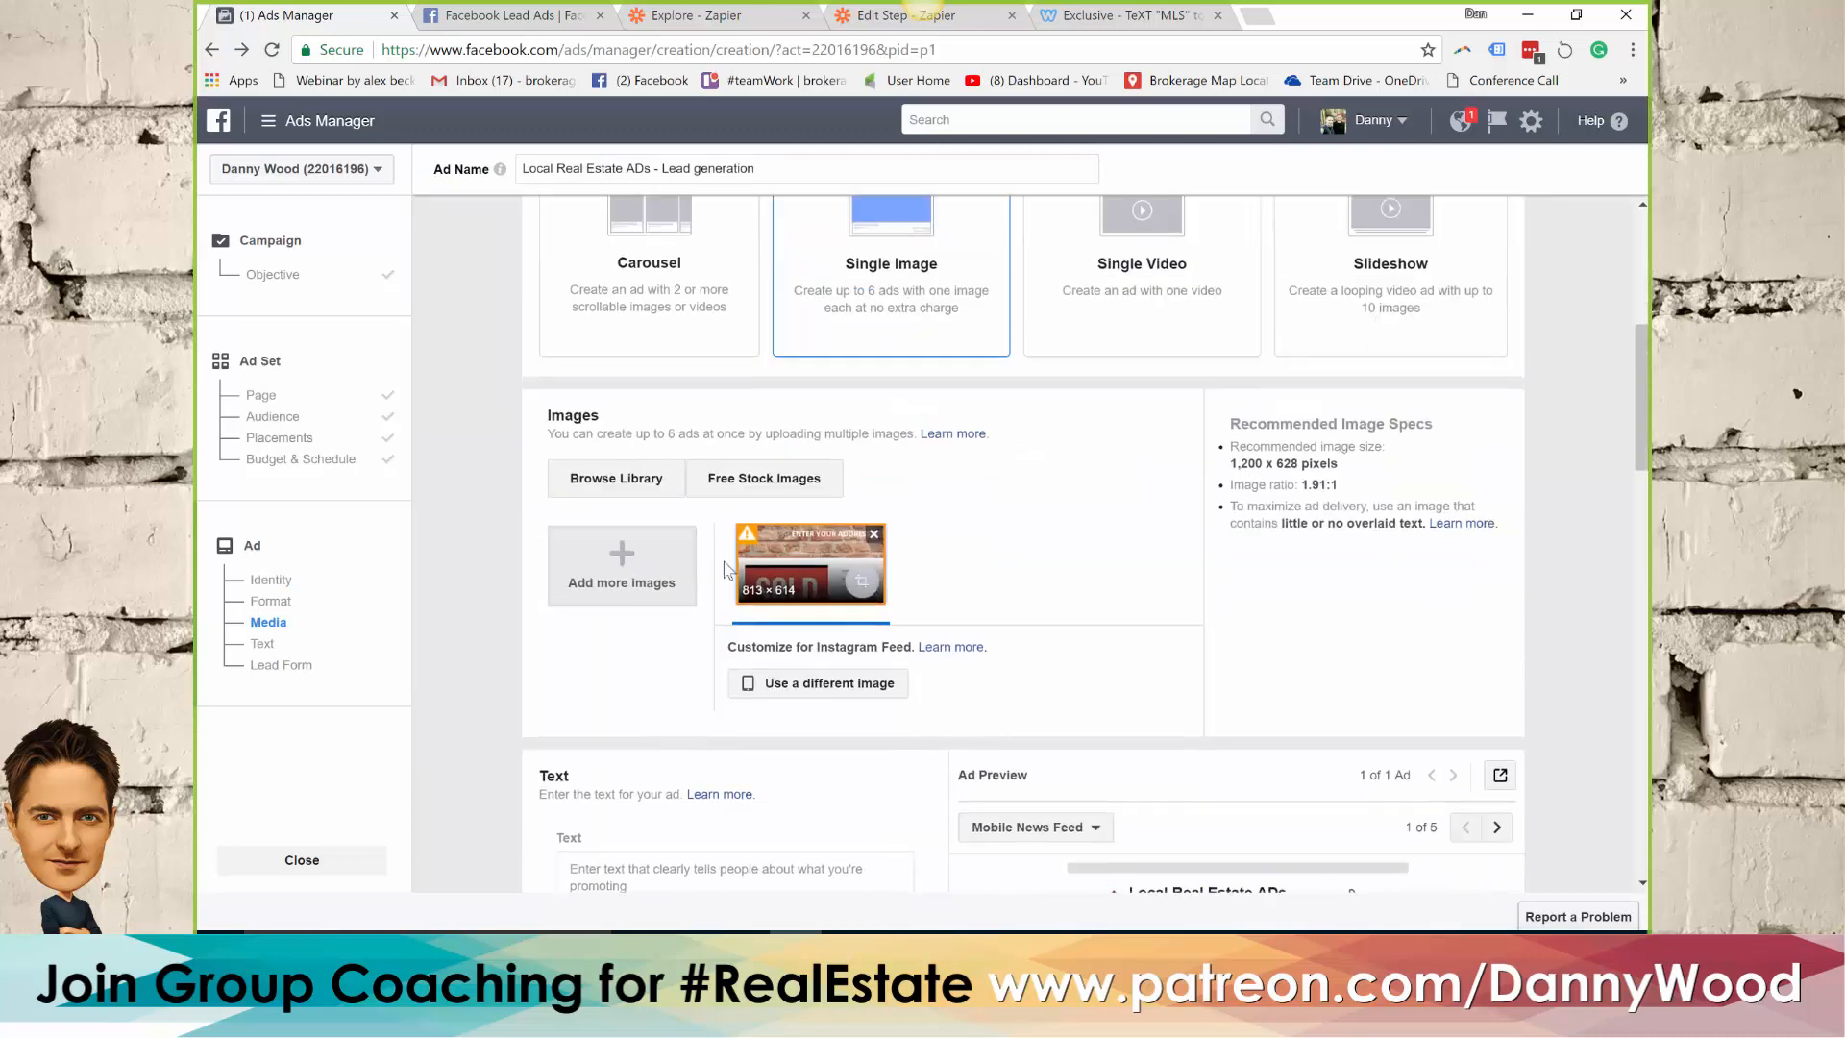
{"action": "left_click", "coordinate": [619, 569]}
{"action": "left_click", "coordinate": [600, 338]}
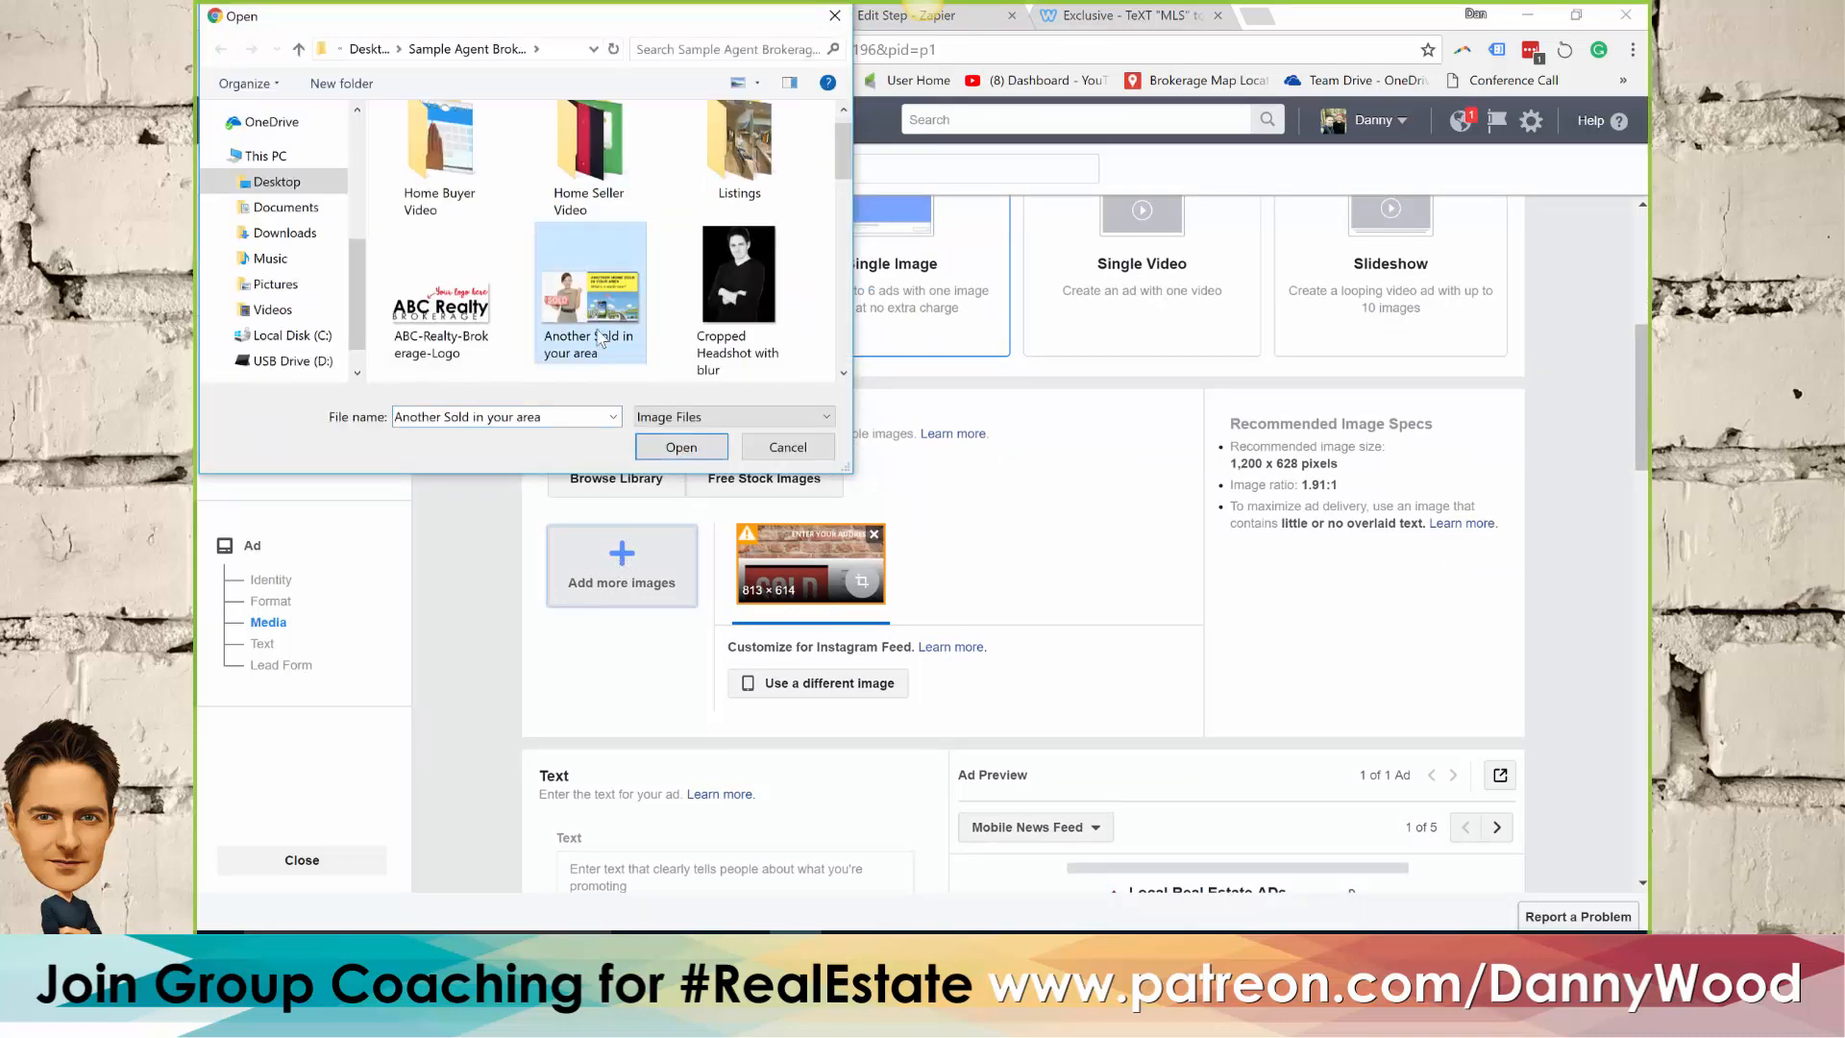
{"action": "left_click_drag", "start_coordinate": [845, 152], "coordinate": [846, 289]}
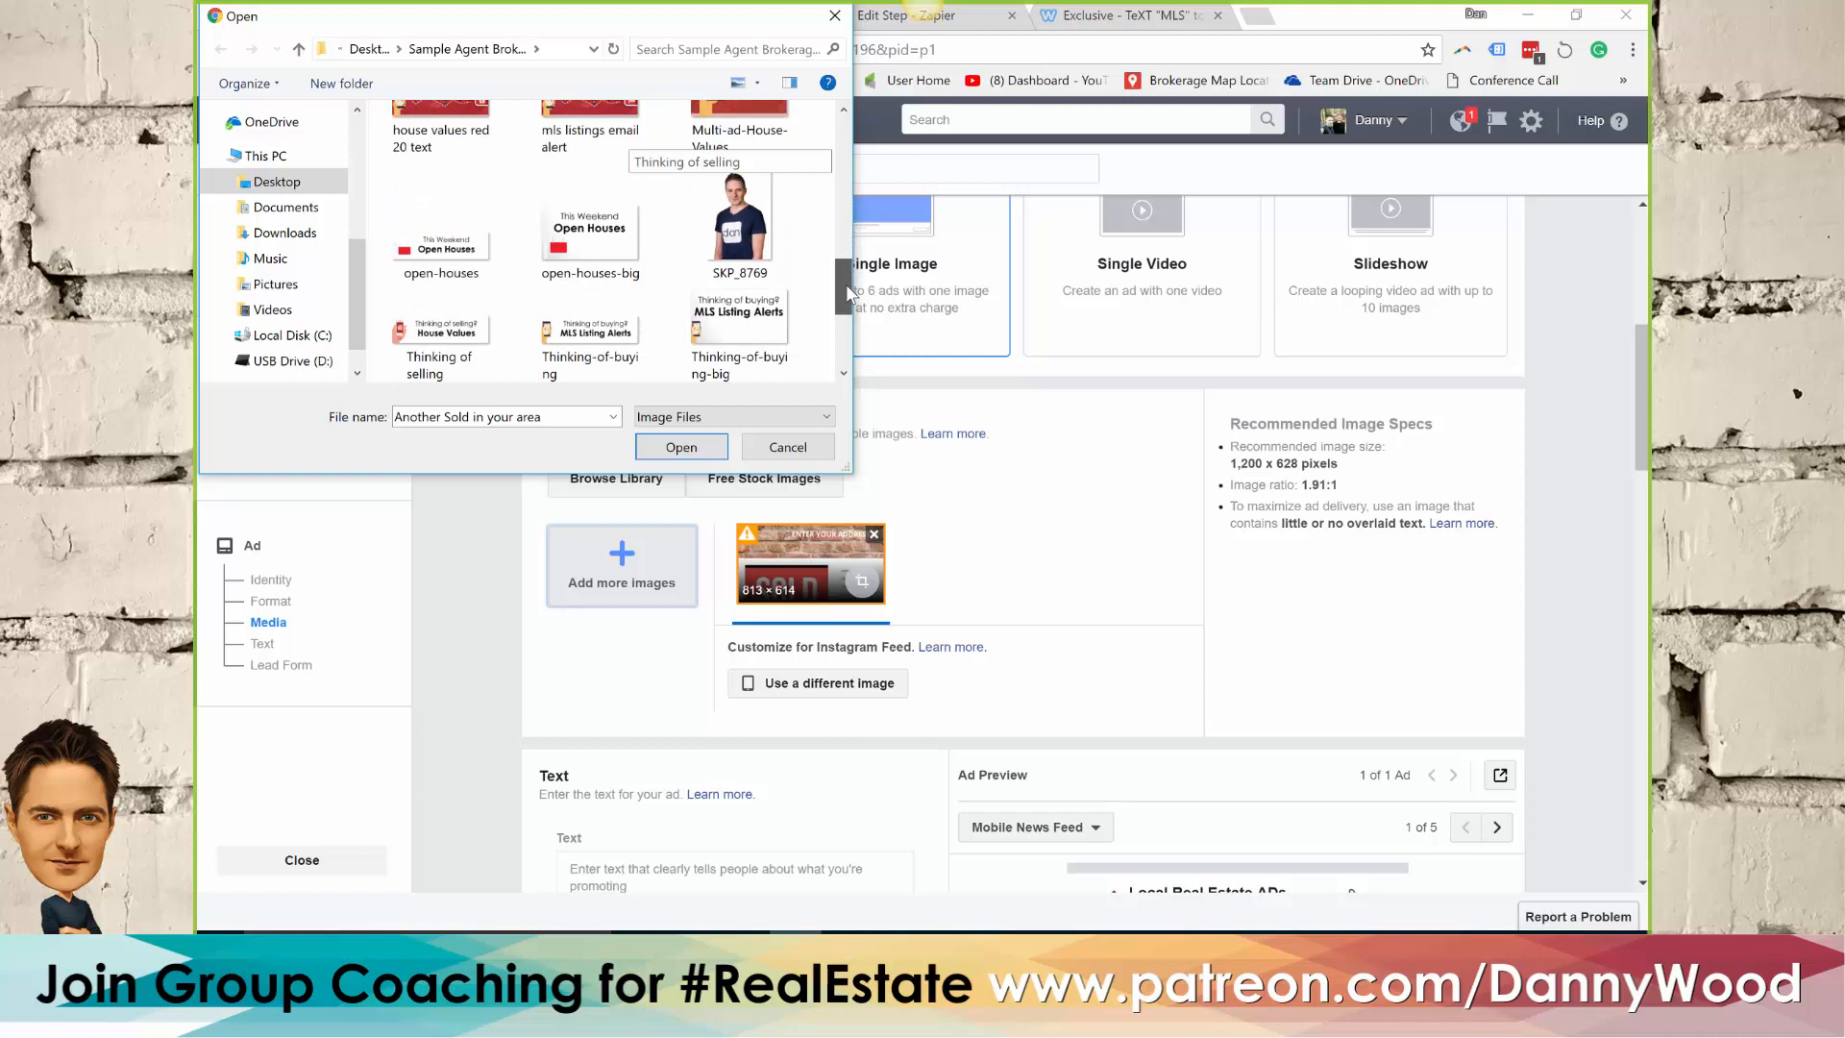
{"action": "left_click", "coordinate": [593, 240]}
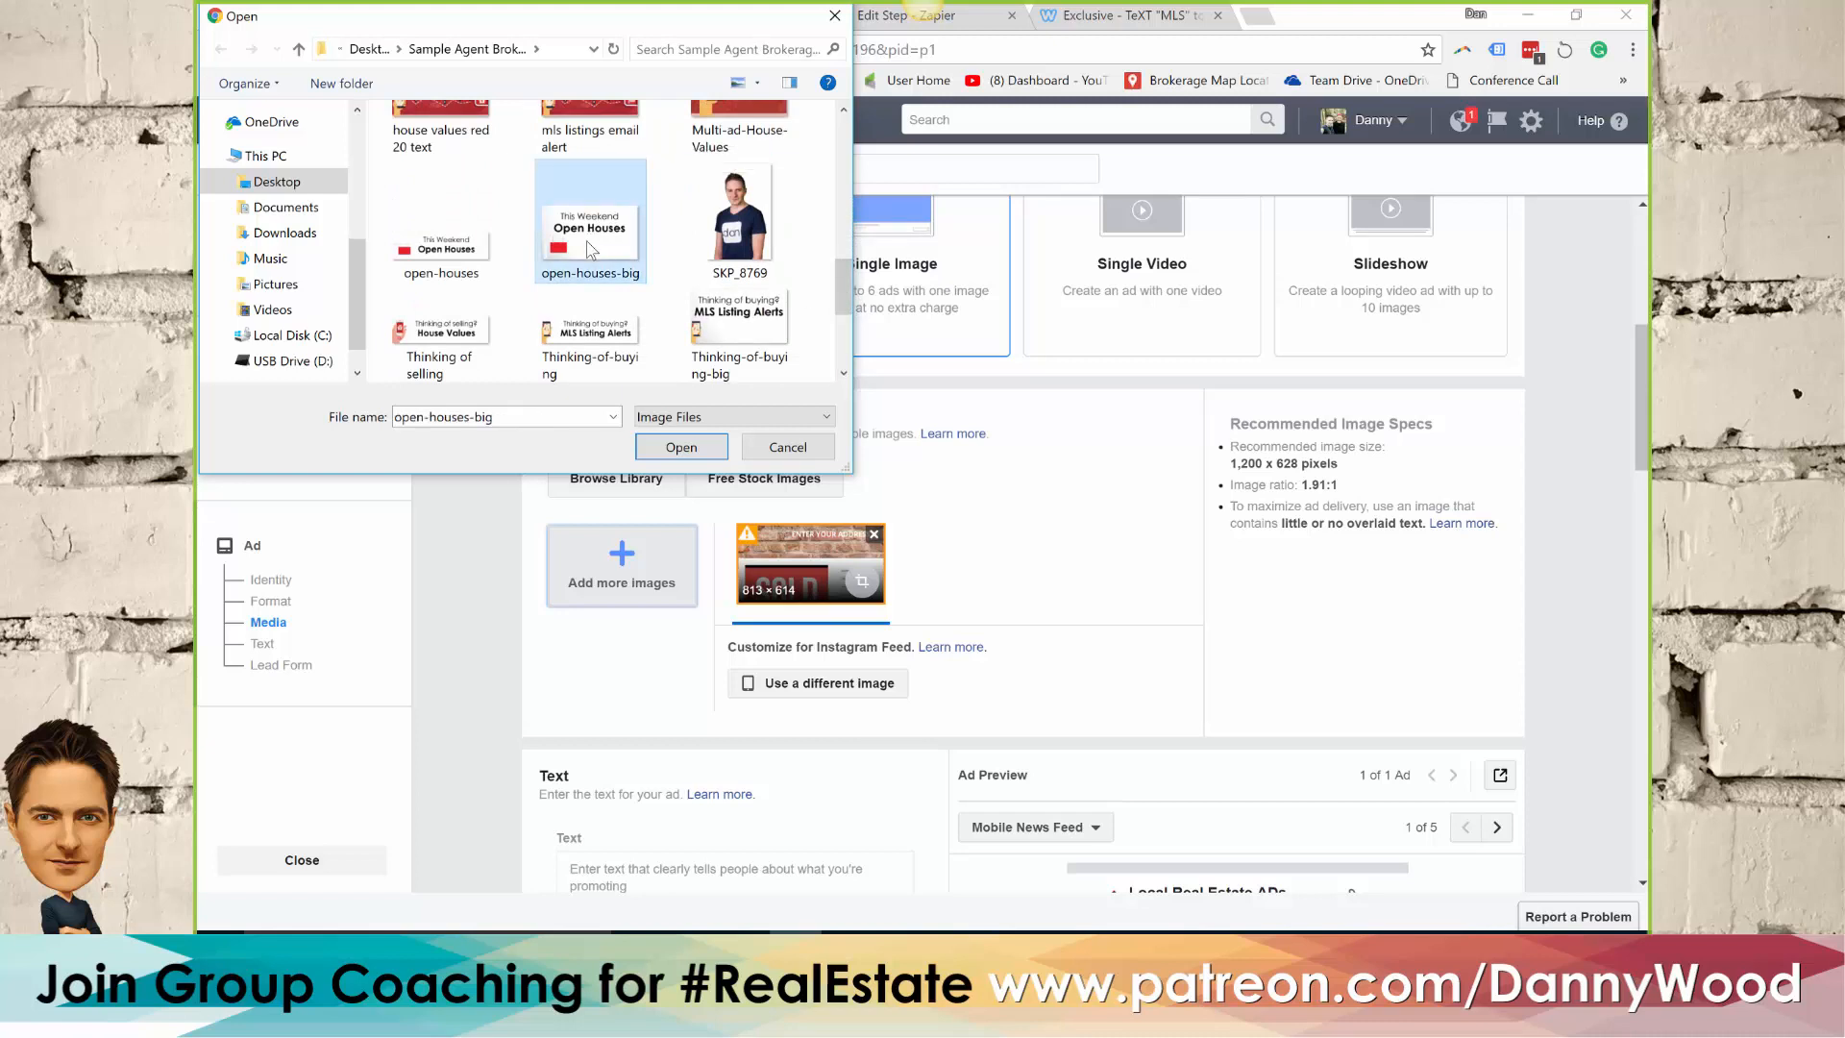
{"action": "left_click", "coordinate": [681, 449]}
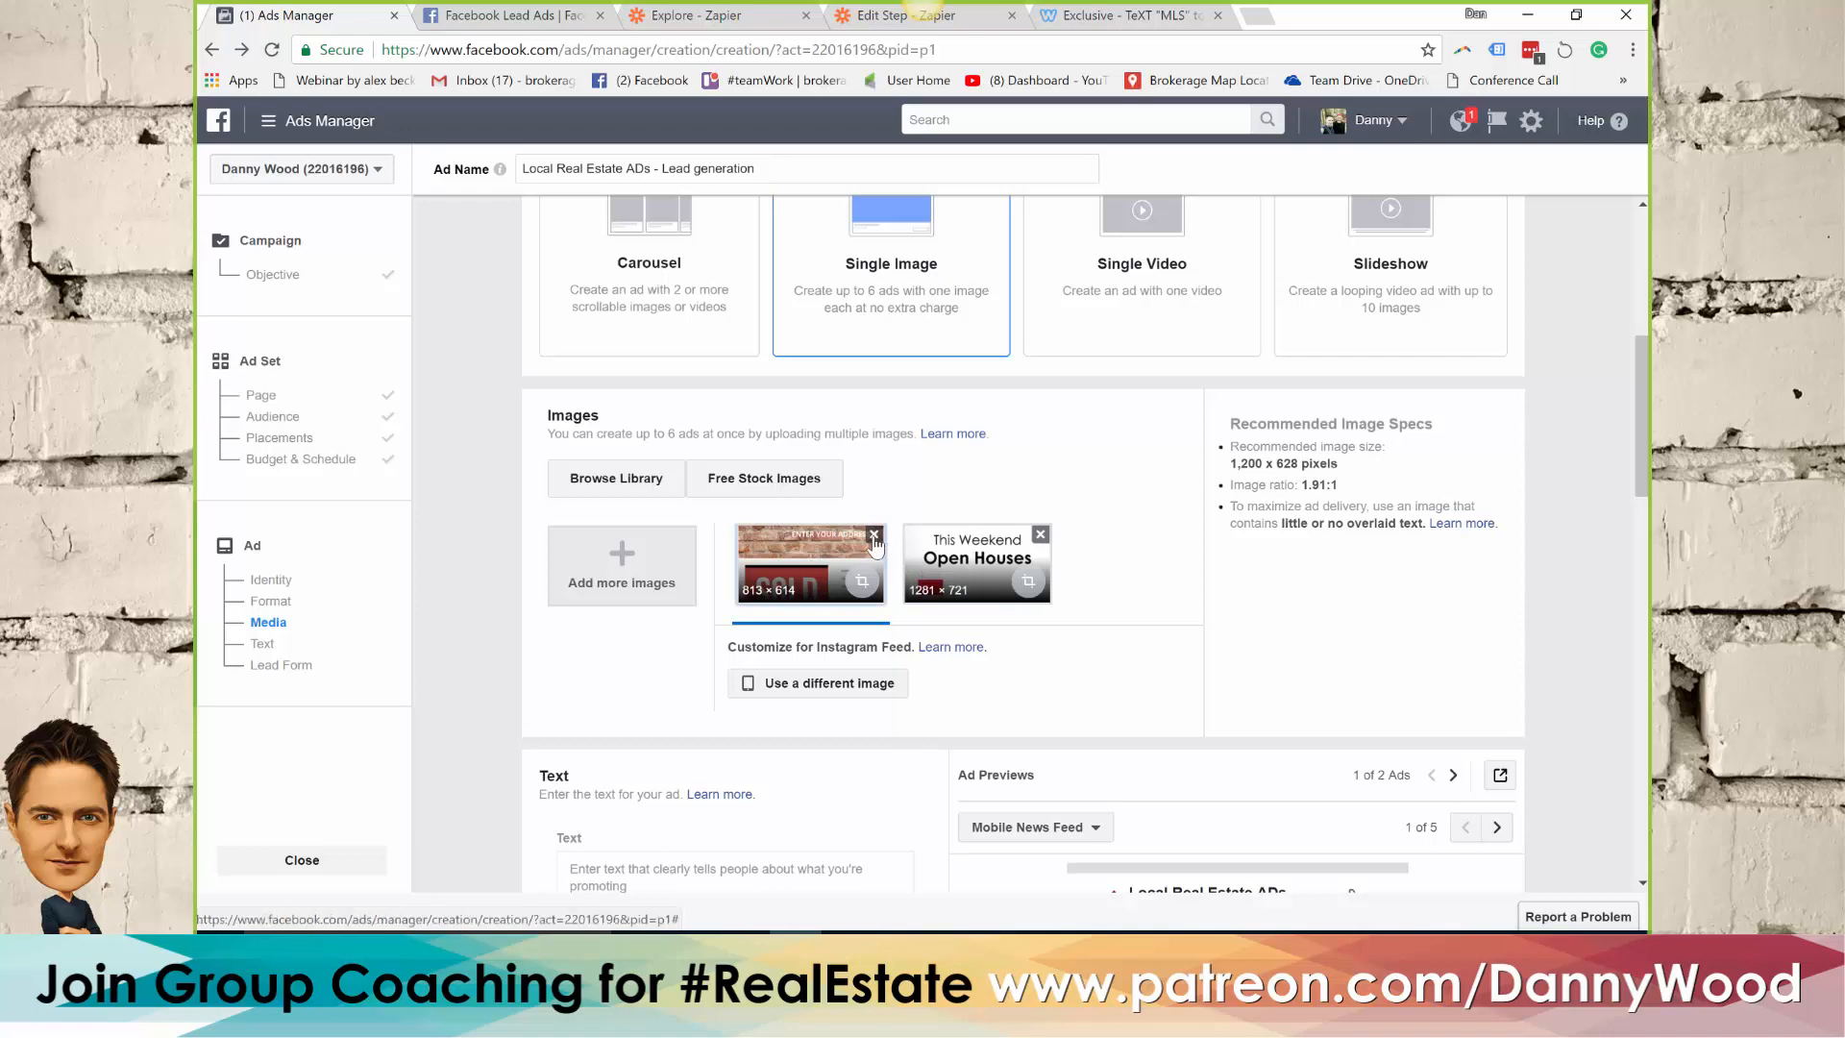
{"action": "left_click", "coordinate": [874, 535]}
Switch to the FB session document in Word and look through its notes for ad copy that suits the open house ad
{"action": "scroll", "coordinate": [976, 540], "scroll_direction": "down", "scroll_amount": 2}
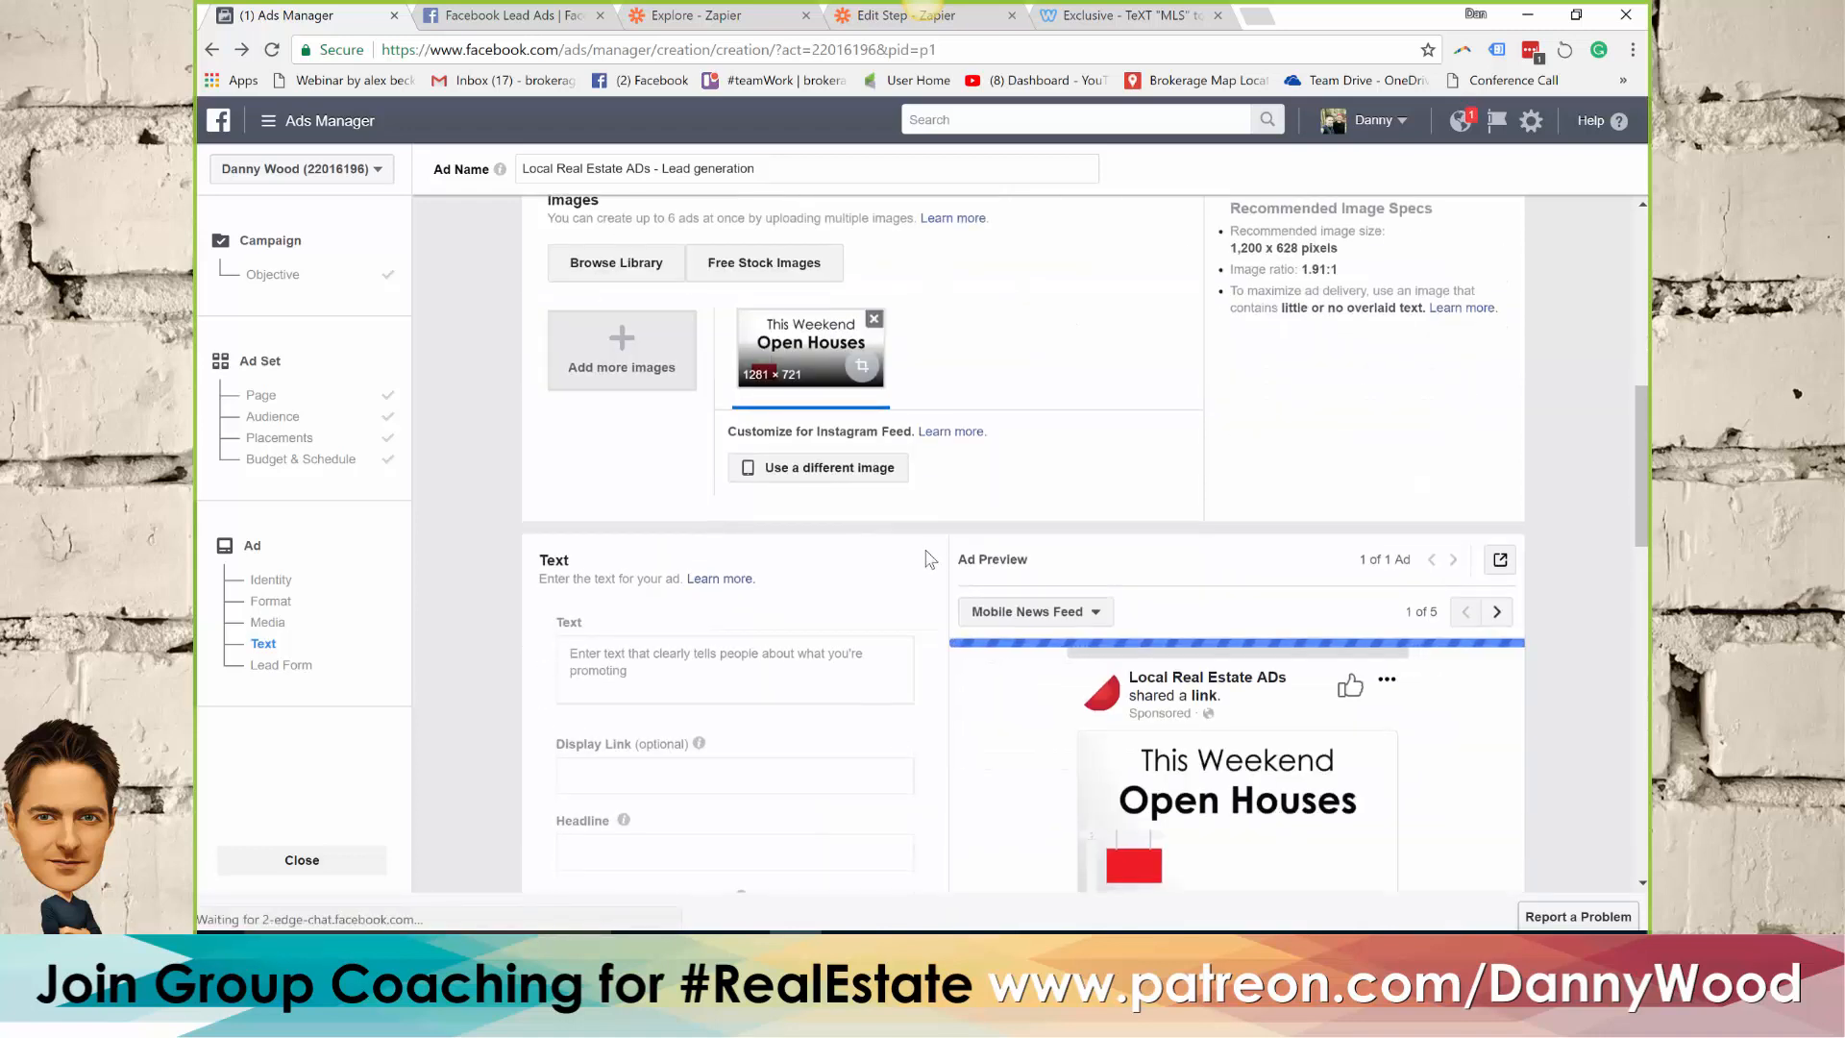
{"action": "scroll", "coordinate": [927, 567], "scroll_direction": "down", "scroll_amount": 1}
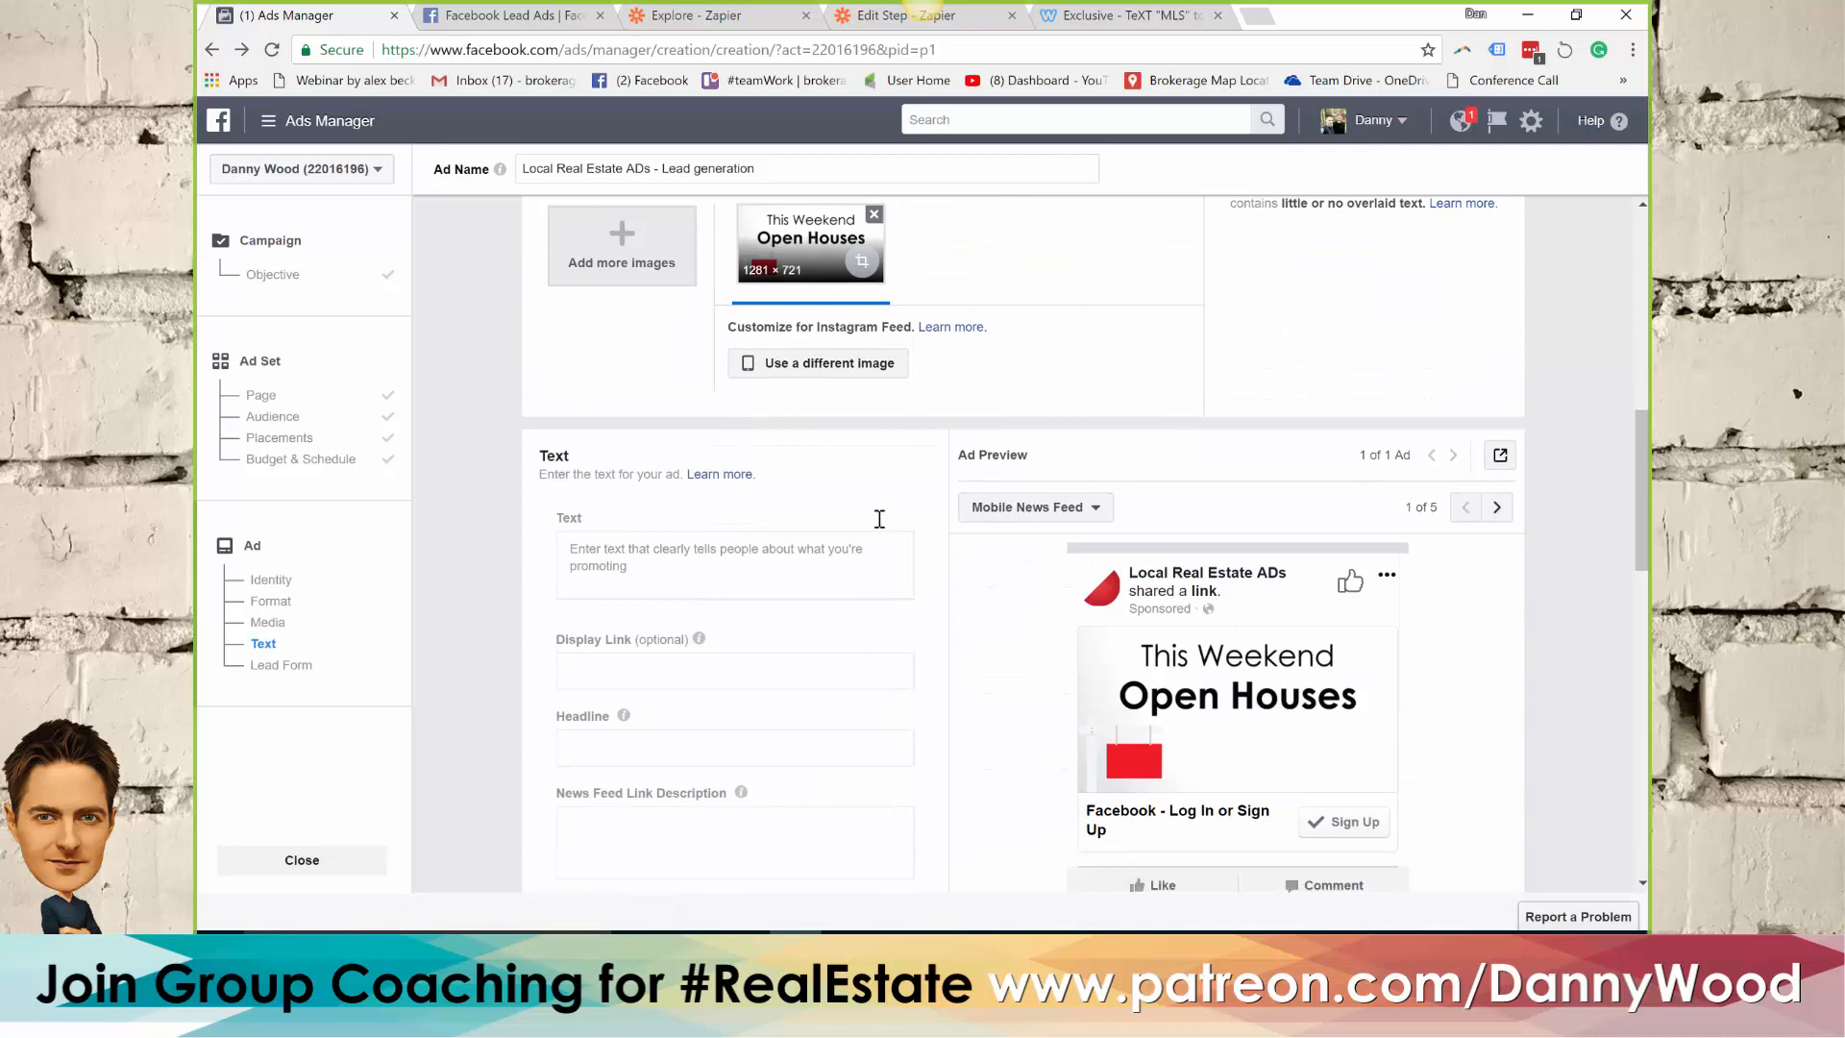
{"action": "scroll", "coordinate": [761, 514], "scroll_direction": "down", "scroll_amount": 1}
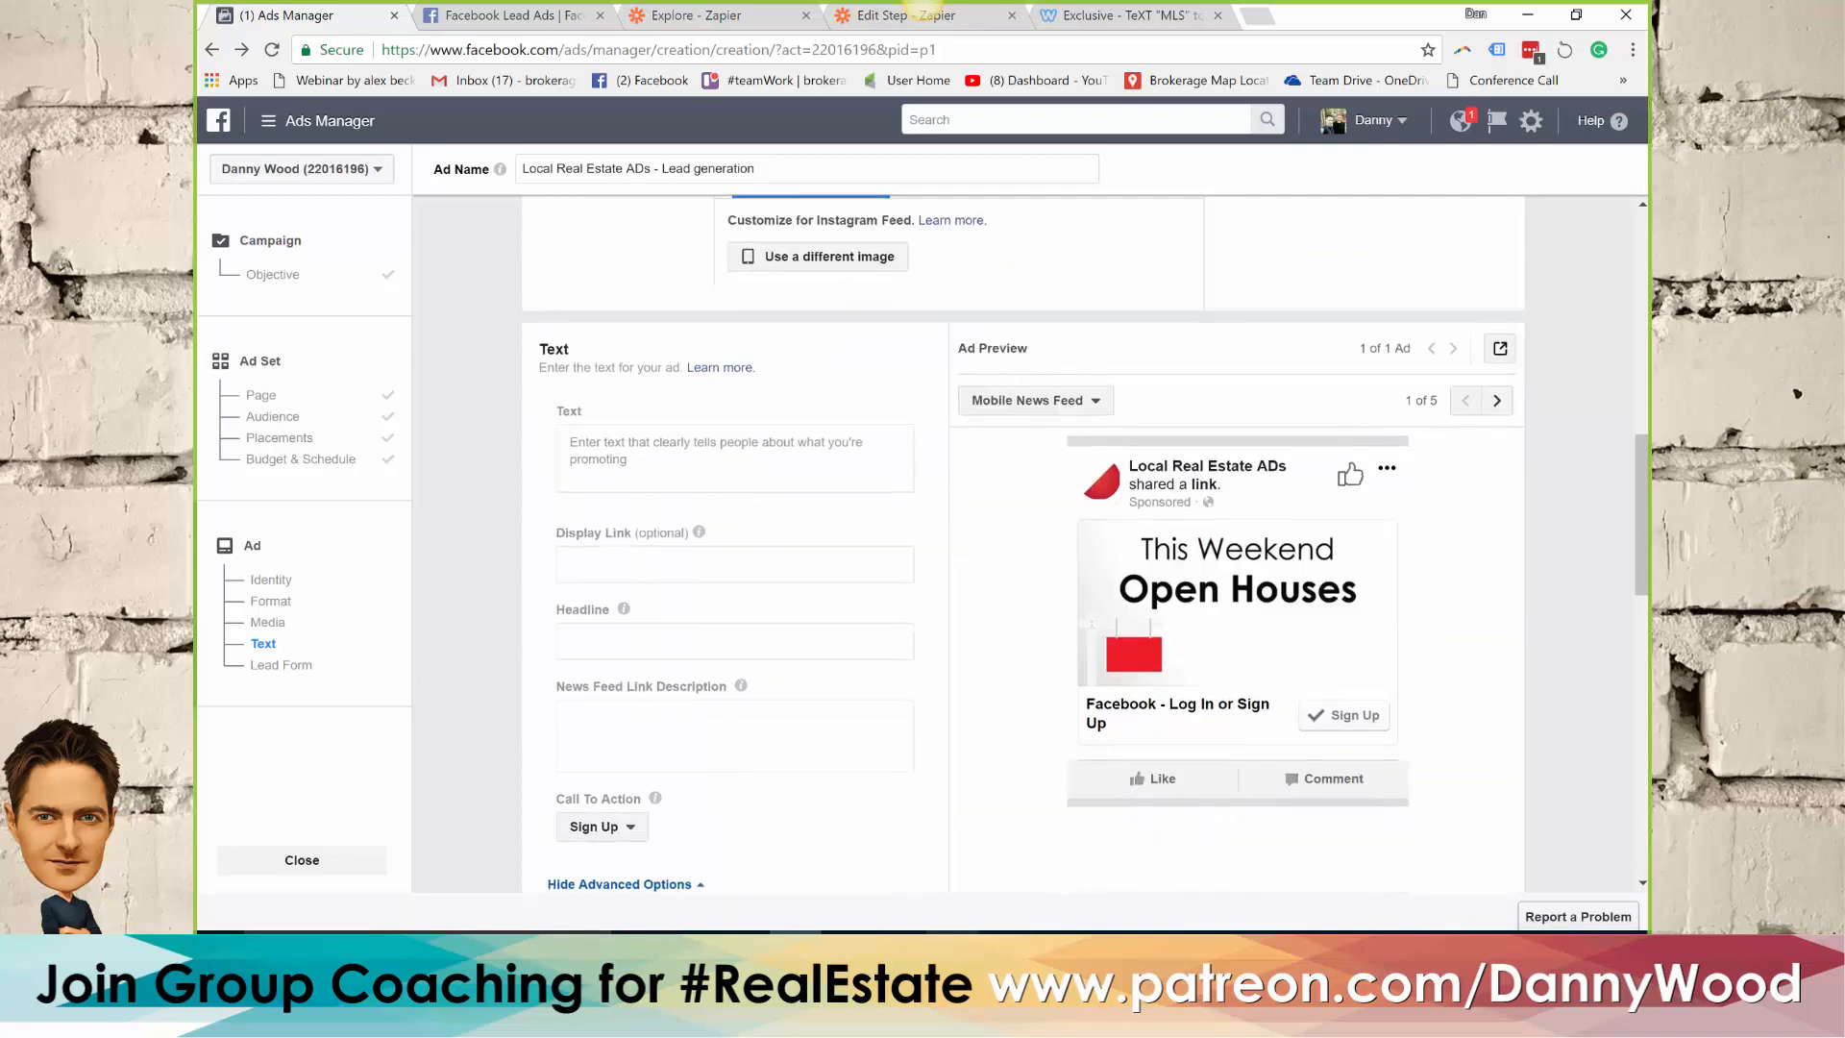
{"action": "left_click", "coordinate": [903, 951]}
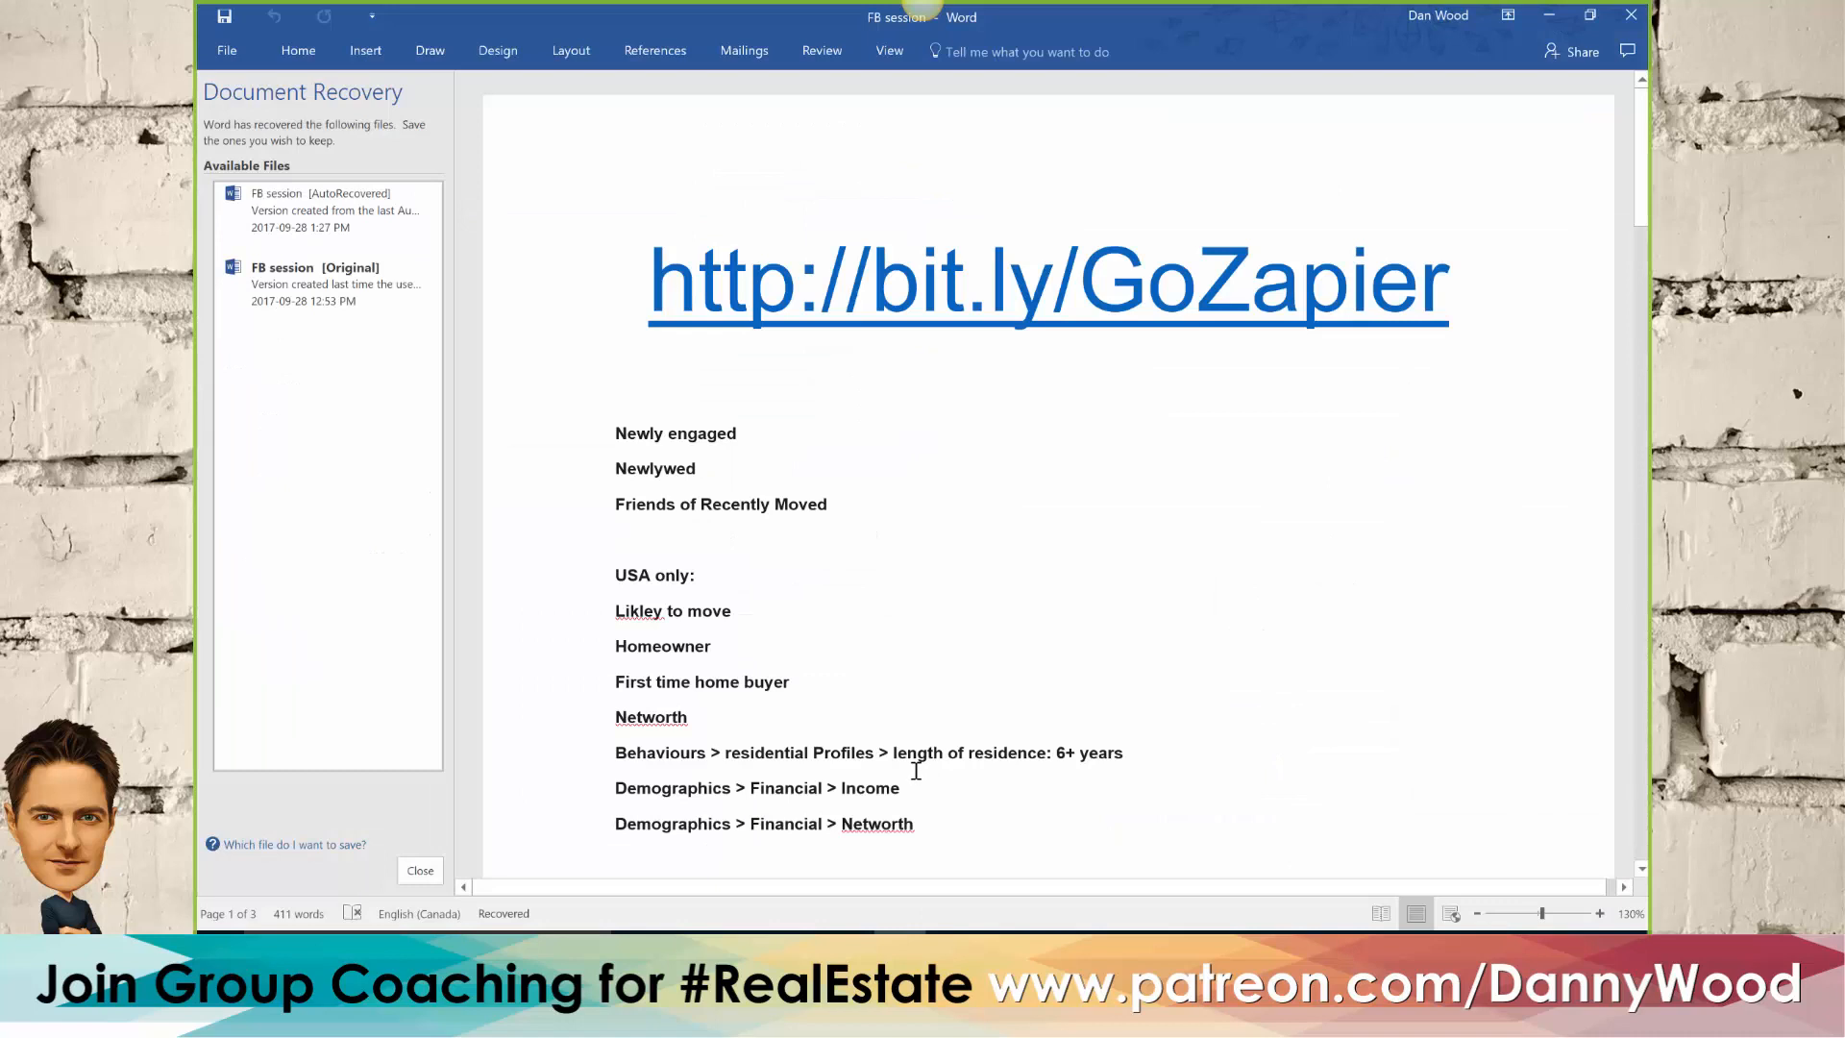
{"action": "scroll", "coordinate": [915, 771], "scroll_direction": "down", "scroll_amount": 20}
{"action": "scroll", "coordinate": [916, 771], "scroll_direction": "down", "scroll_amount": 12}
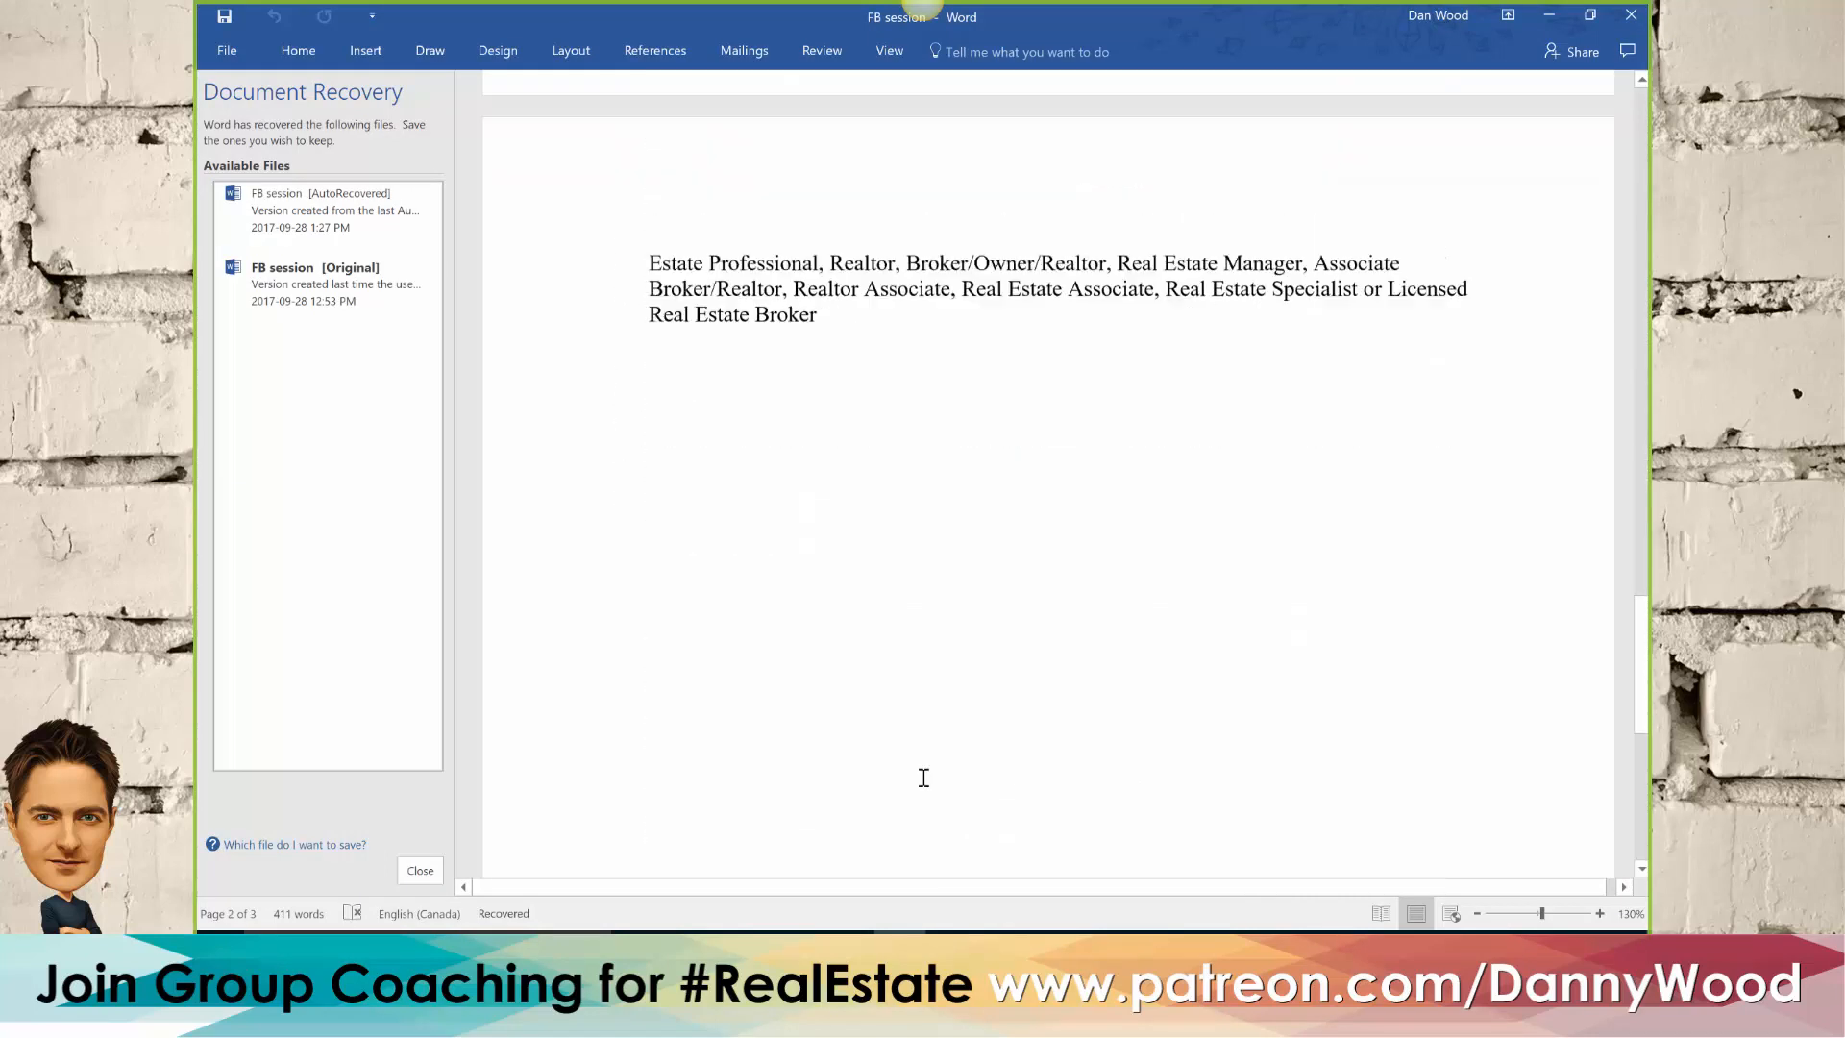
{"action": "scroll", "coordinate": [923, 777], "scroll_direction": "down", "scroll_amount": 4}
{"action": "scroll", "coordinate": [923, 777], "scroll_direction": "up", "scroll_amount": 15}
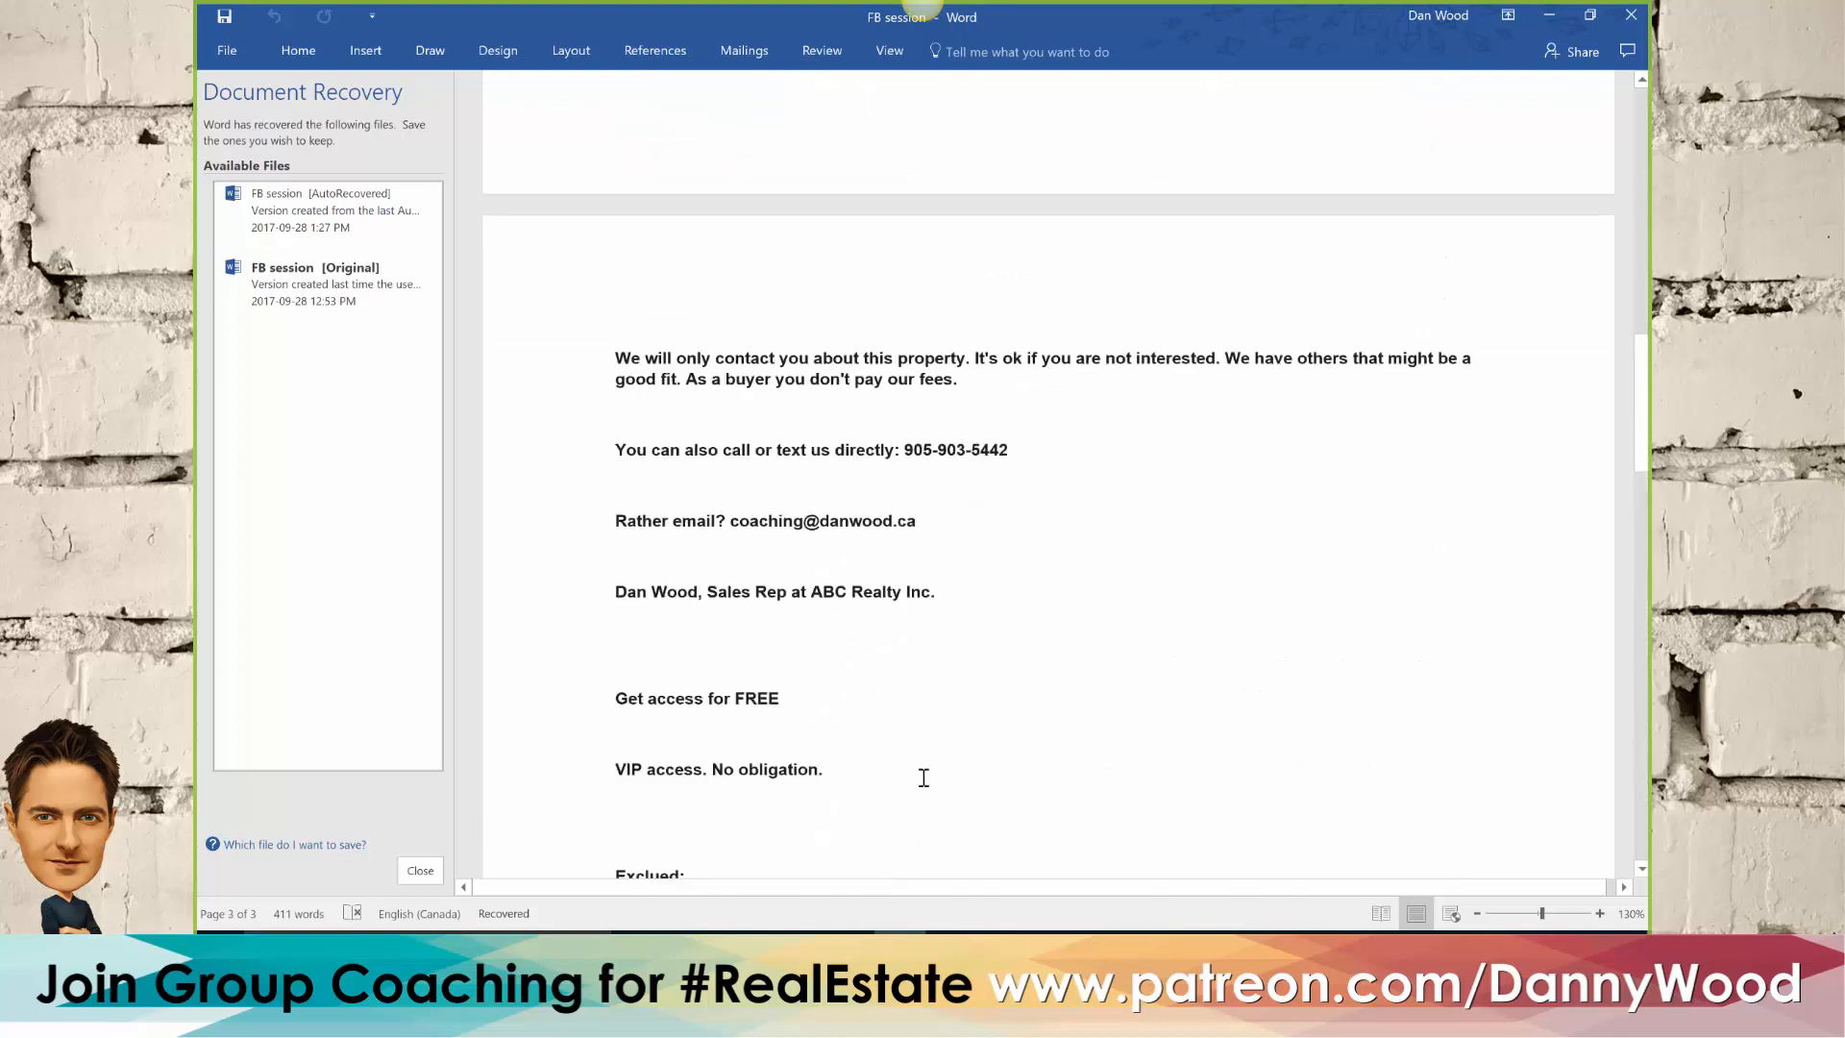
{"action": "scroll", "coordinate": [923, 778], "scroll_direction": "up", "scroll_amount": 4}
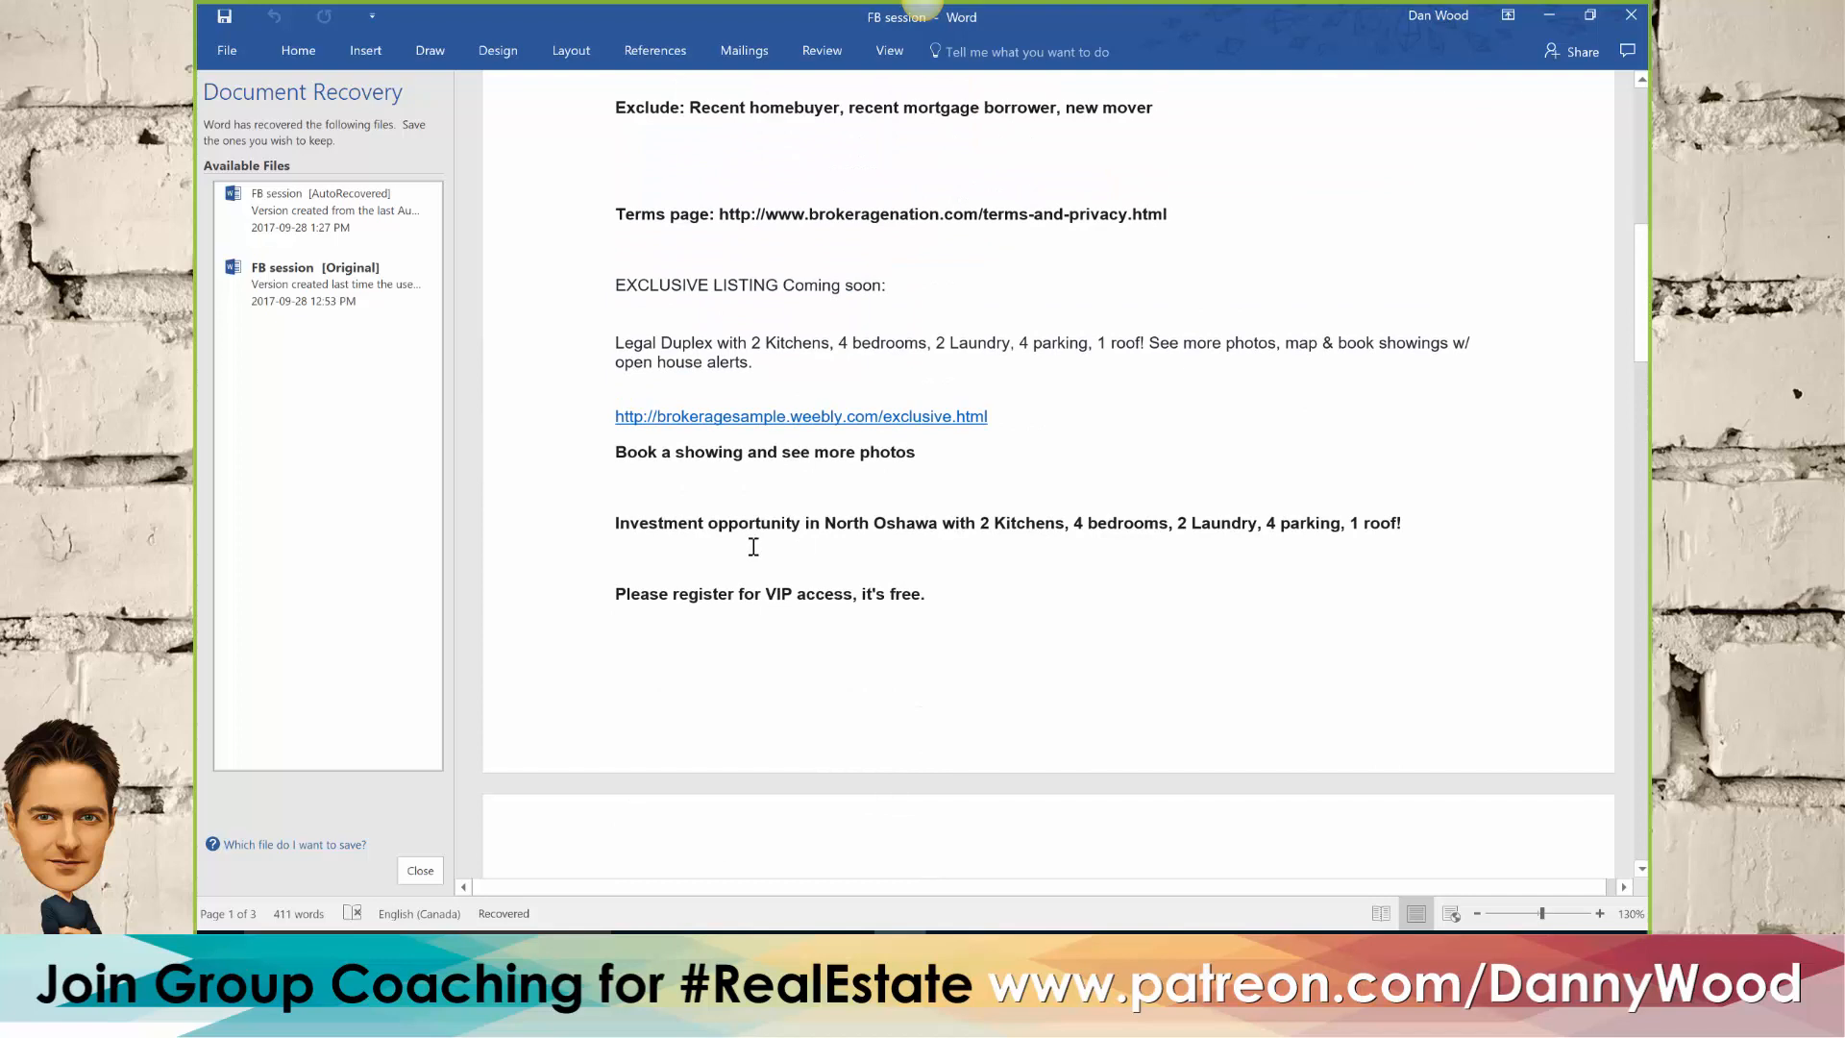
{"action": "scroll", "coordinate": [753, 547], "scroll_direction": "down", "scroll_amount": 4}
{"action": "scroll", "coordinate": [761, 557], "scroll_direction": "down", "scroll_amount": 6}
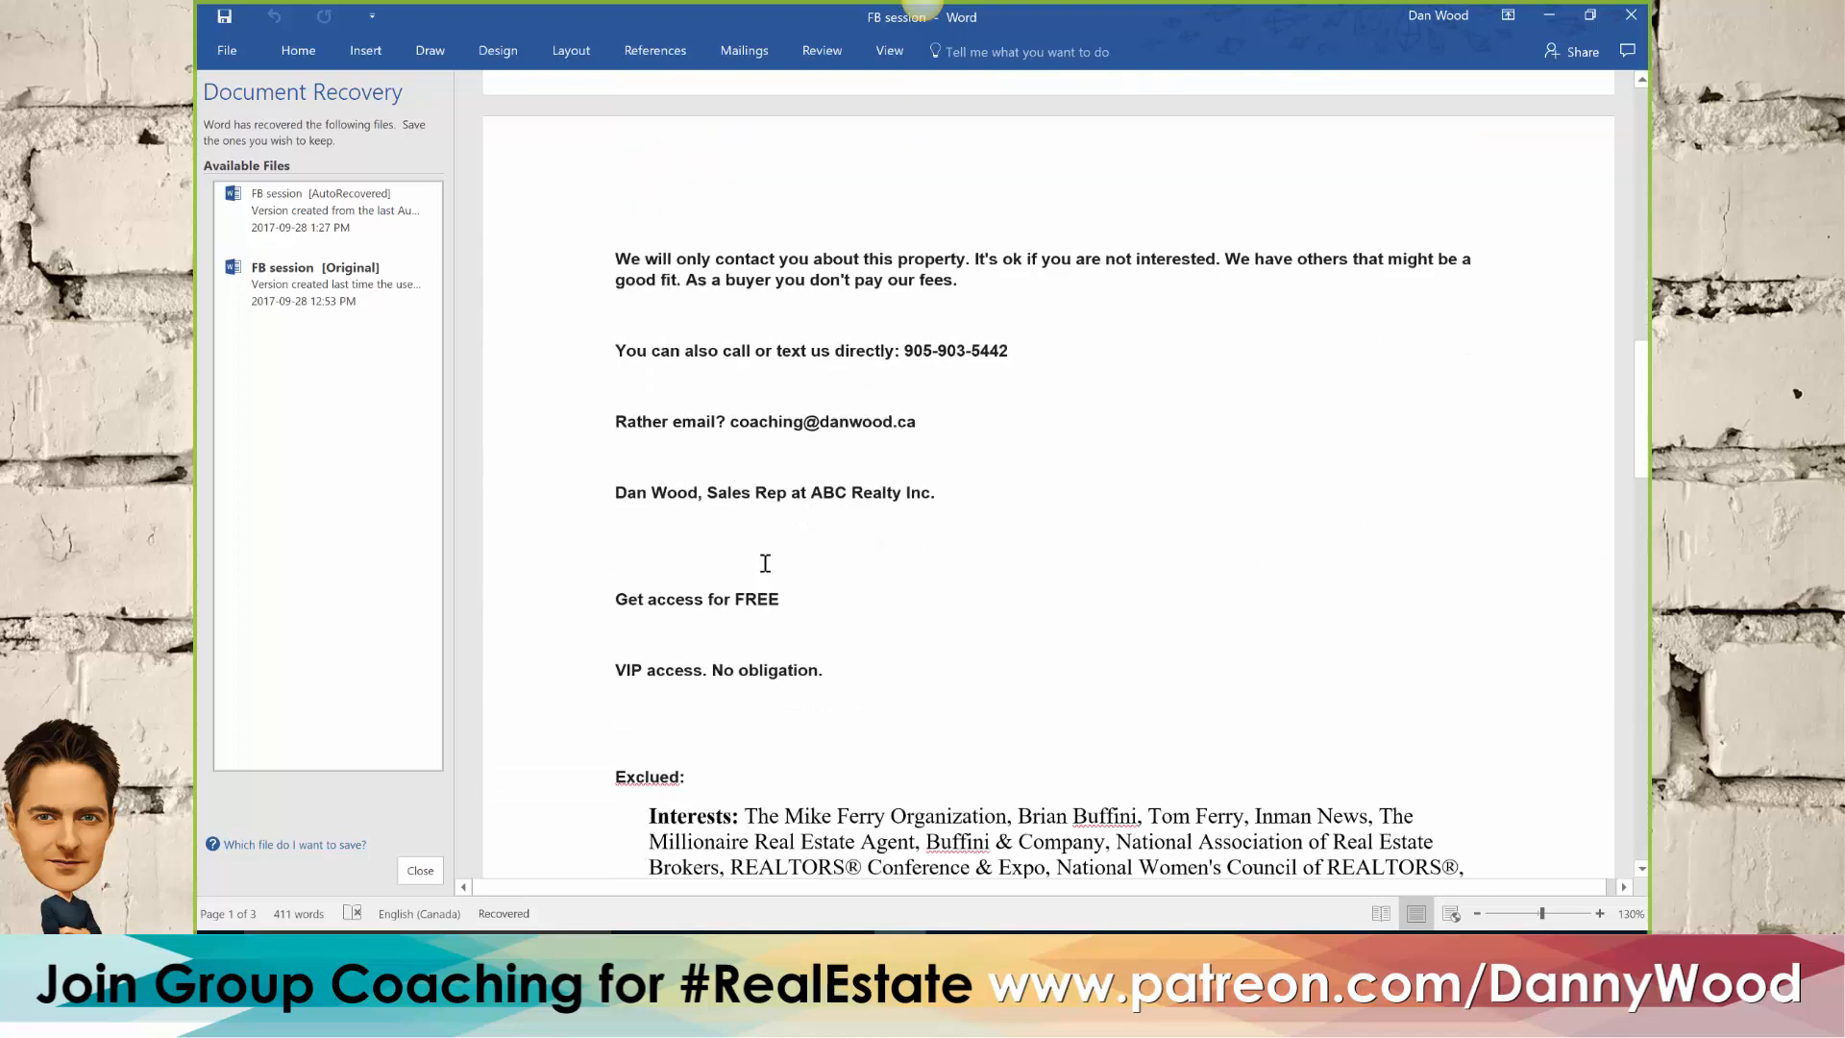
{"action": "scroll", "coordinate": [765, 563], "scroll_direction": "down", "scroll_amount": 1}
{"action": "scroll", "coordinate": [765, 563], "scroll_direction": "down", "scroll_amount": 1}
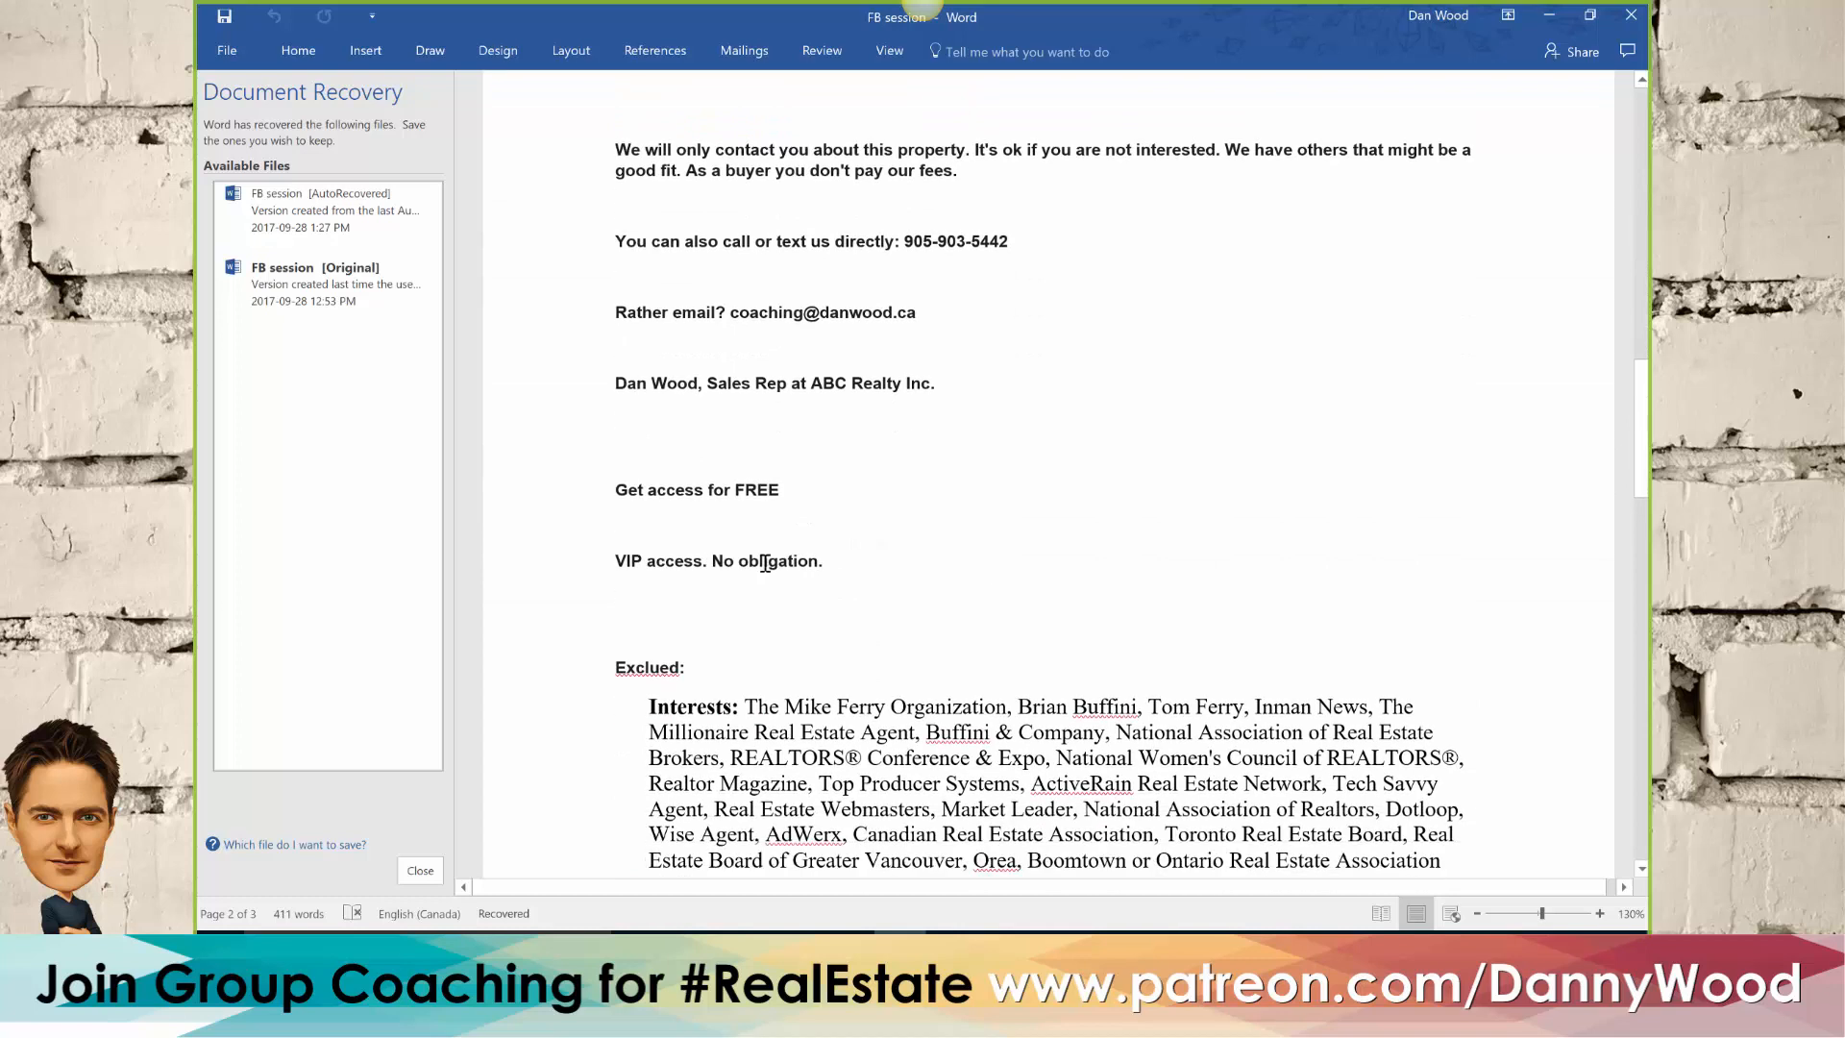
{"action": "scroll", "coordinate": [765, 566], "scroll_direction": "down", "scroll_amount": 9}
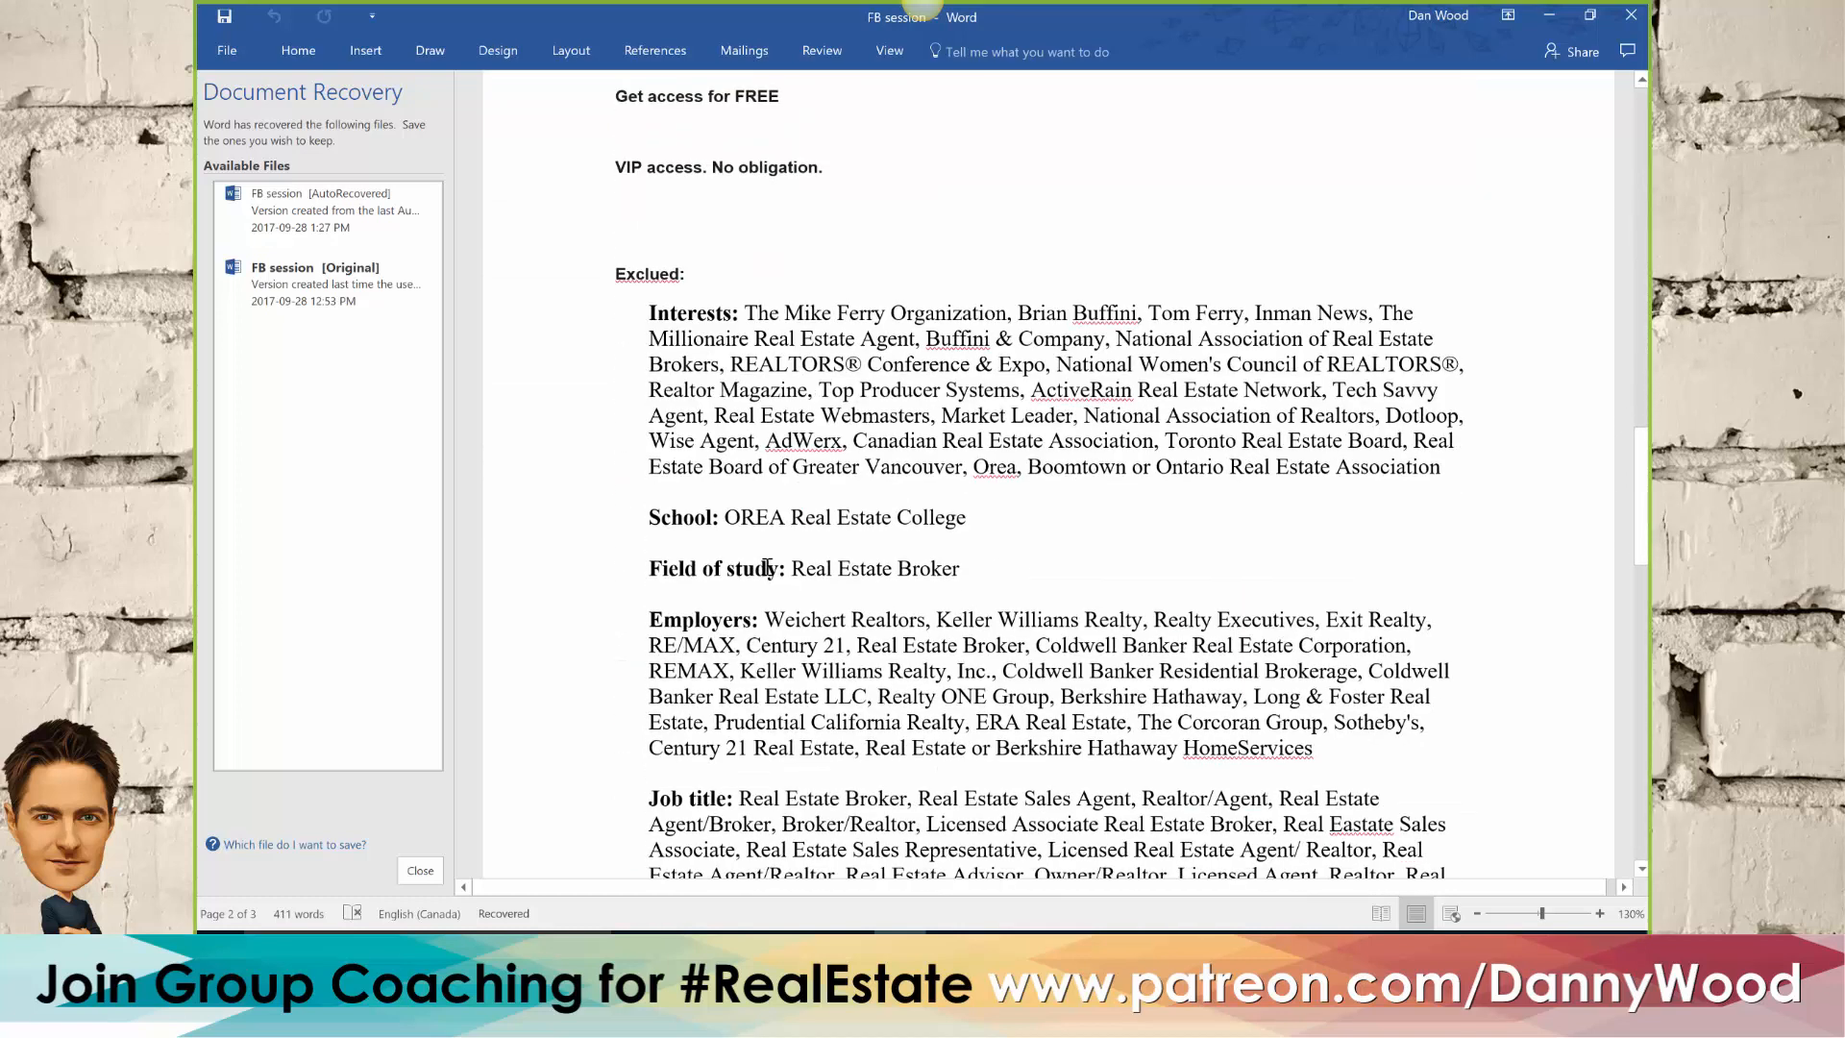
{"action": "scroll", "coordinate": [767, 567], "scroll_direction": "down", "scroll_amount": 8}
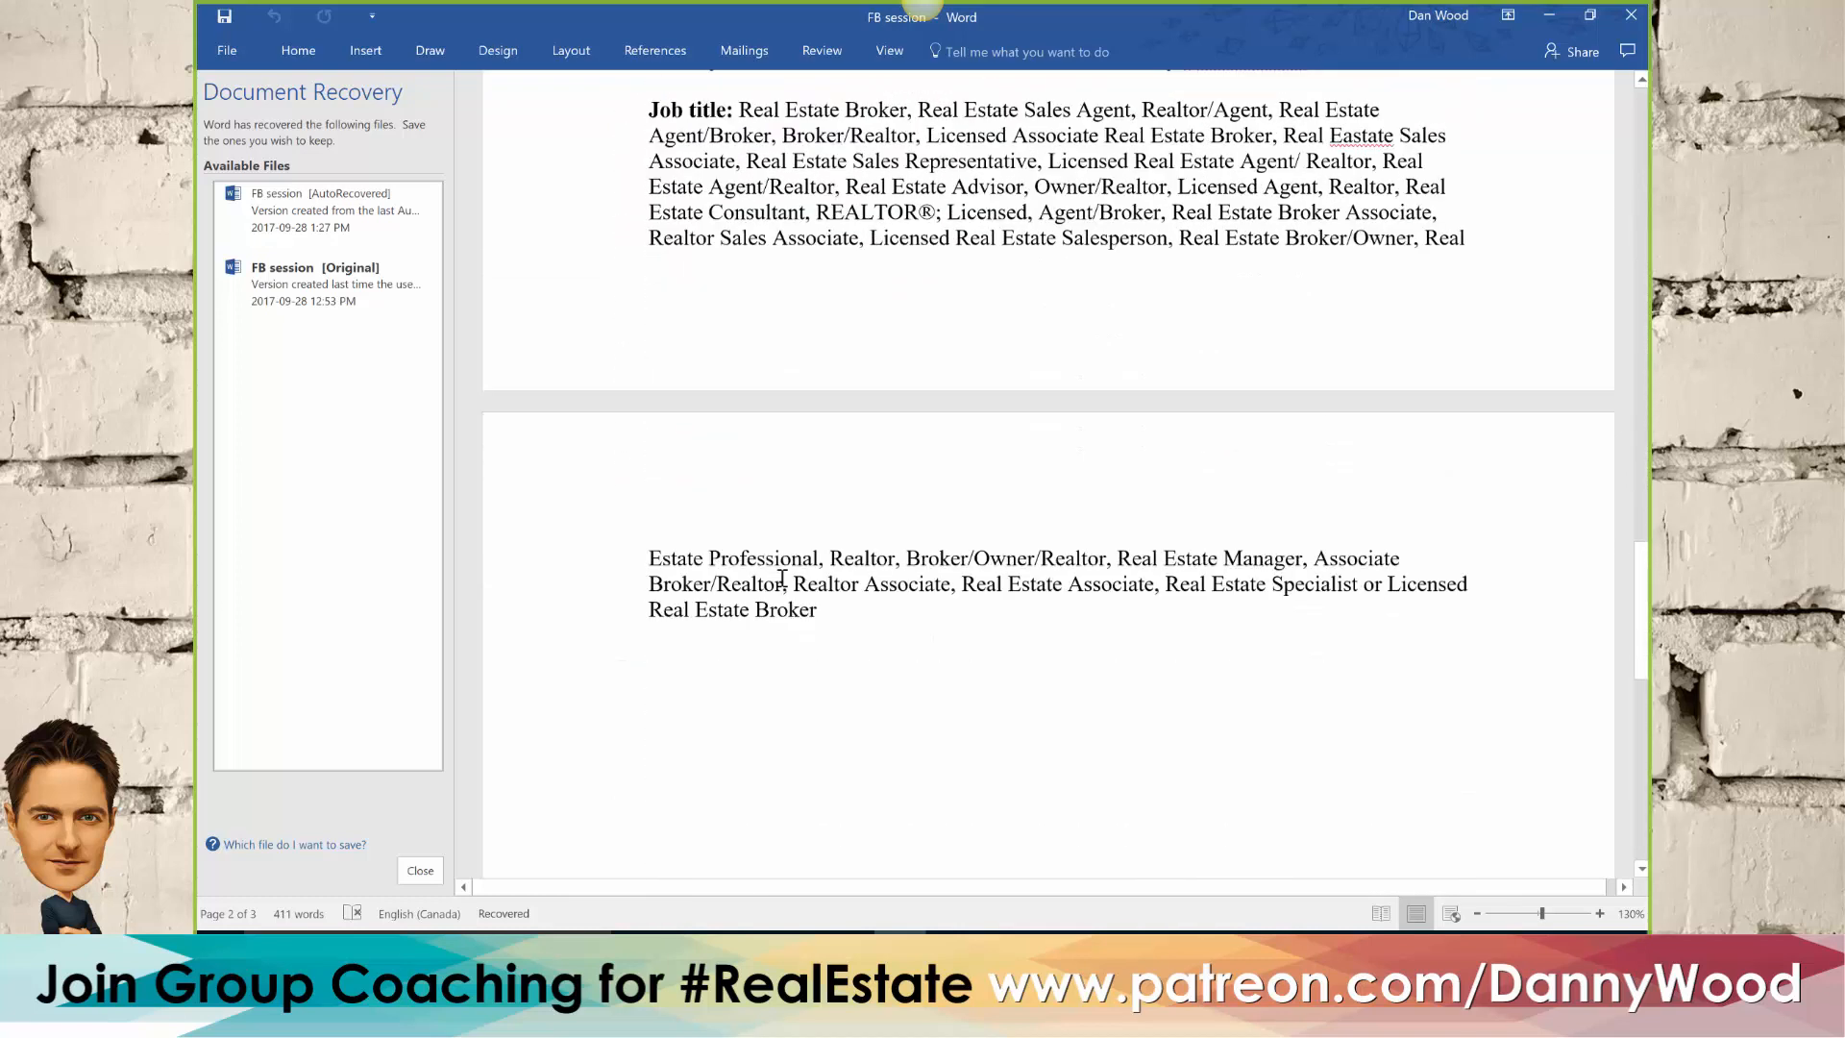
{"action": "scroll", "coordinate": [782, 578], "scroll_direction": "down", "scroll_amount": 4}
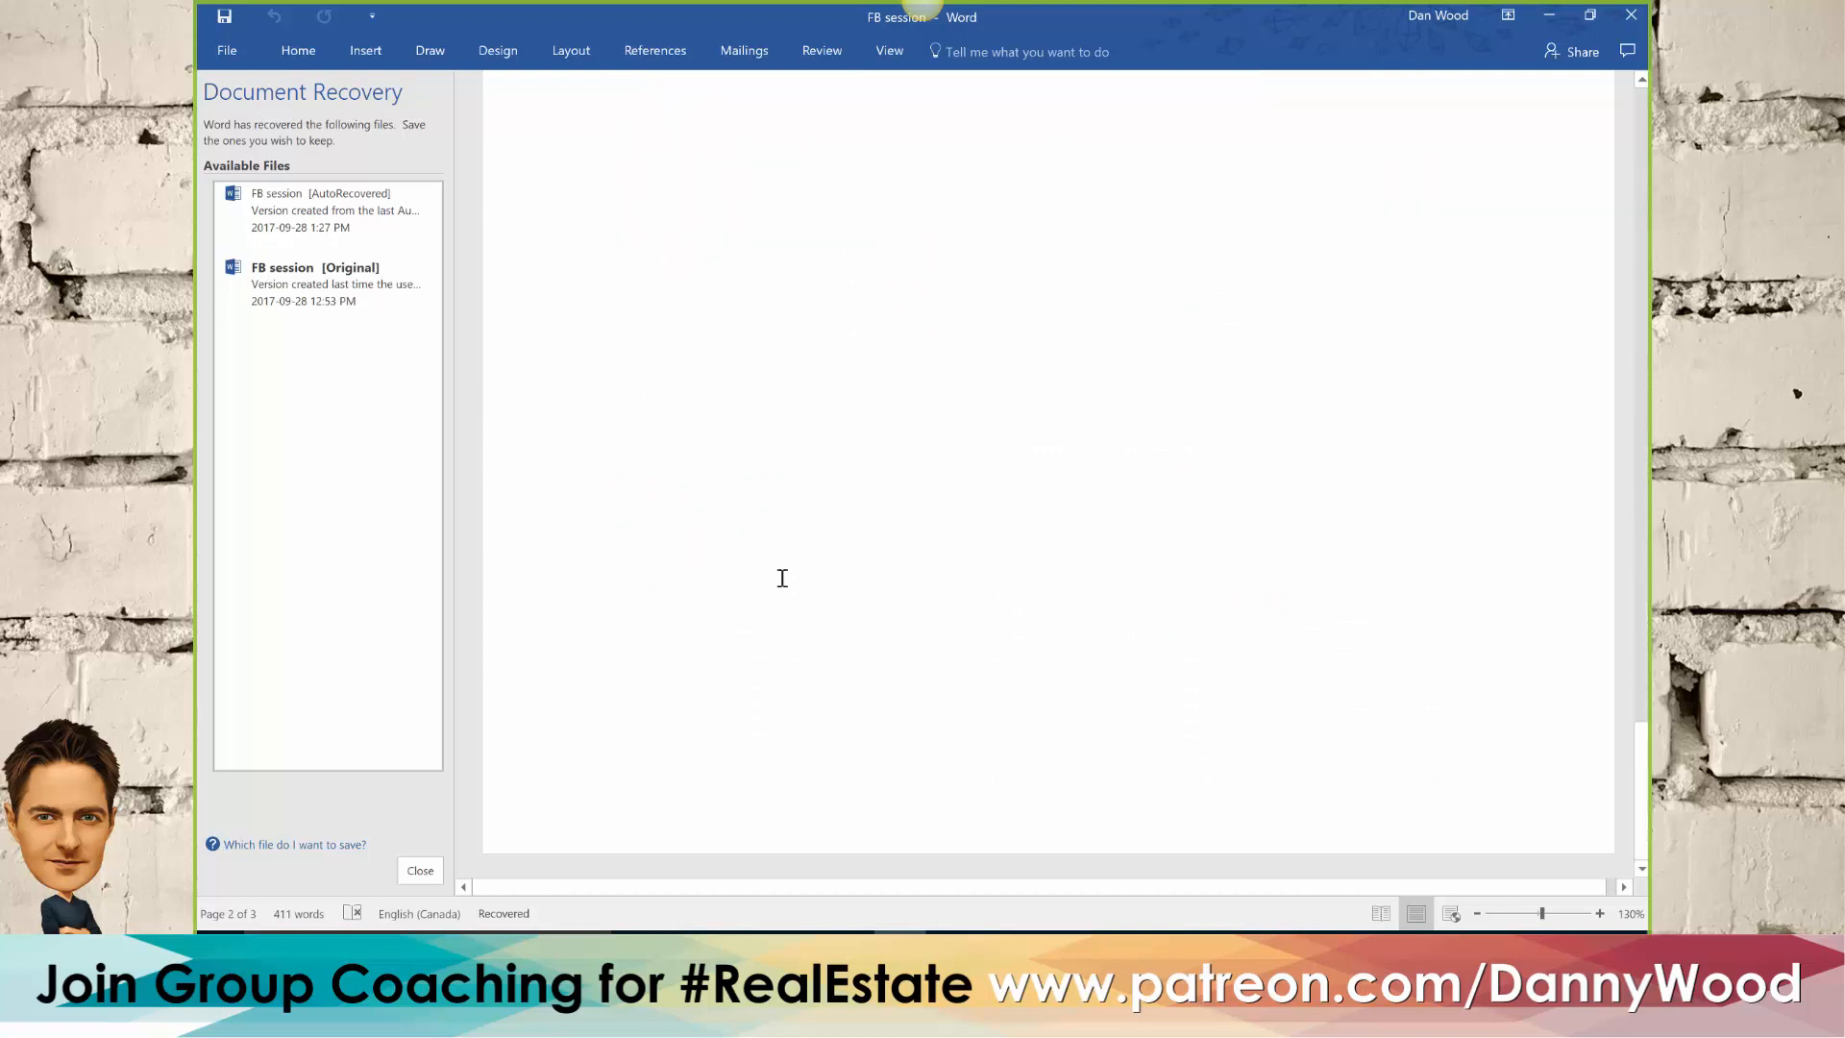
{"action": "scroll", "coordinate": [782, 578], "scroll_direction": "up", "scroll_amount": 20}
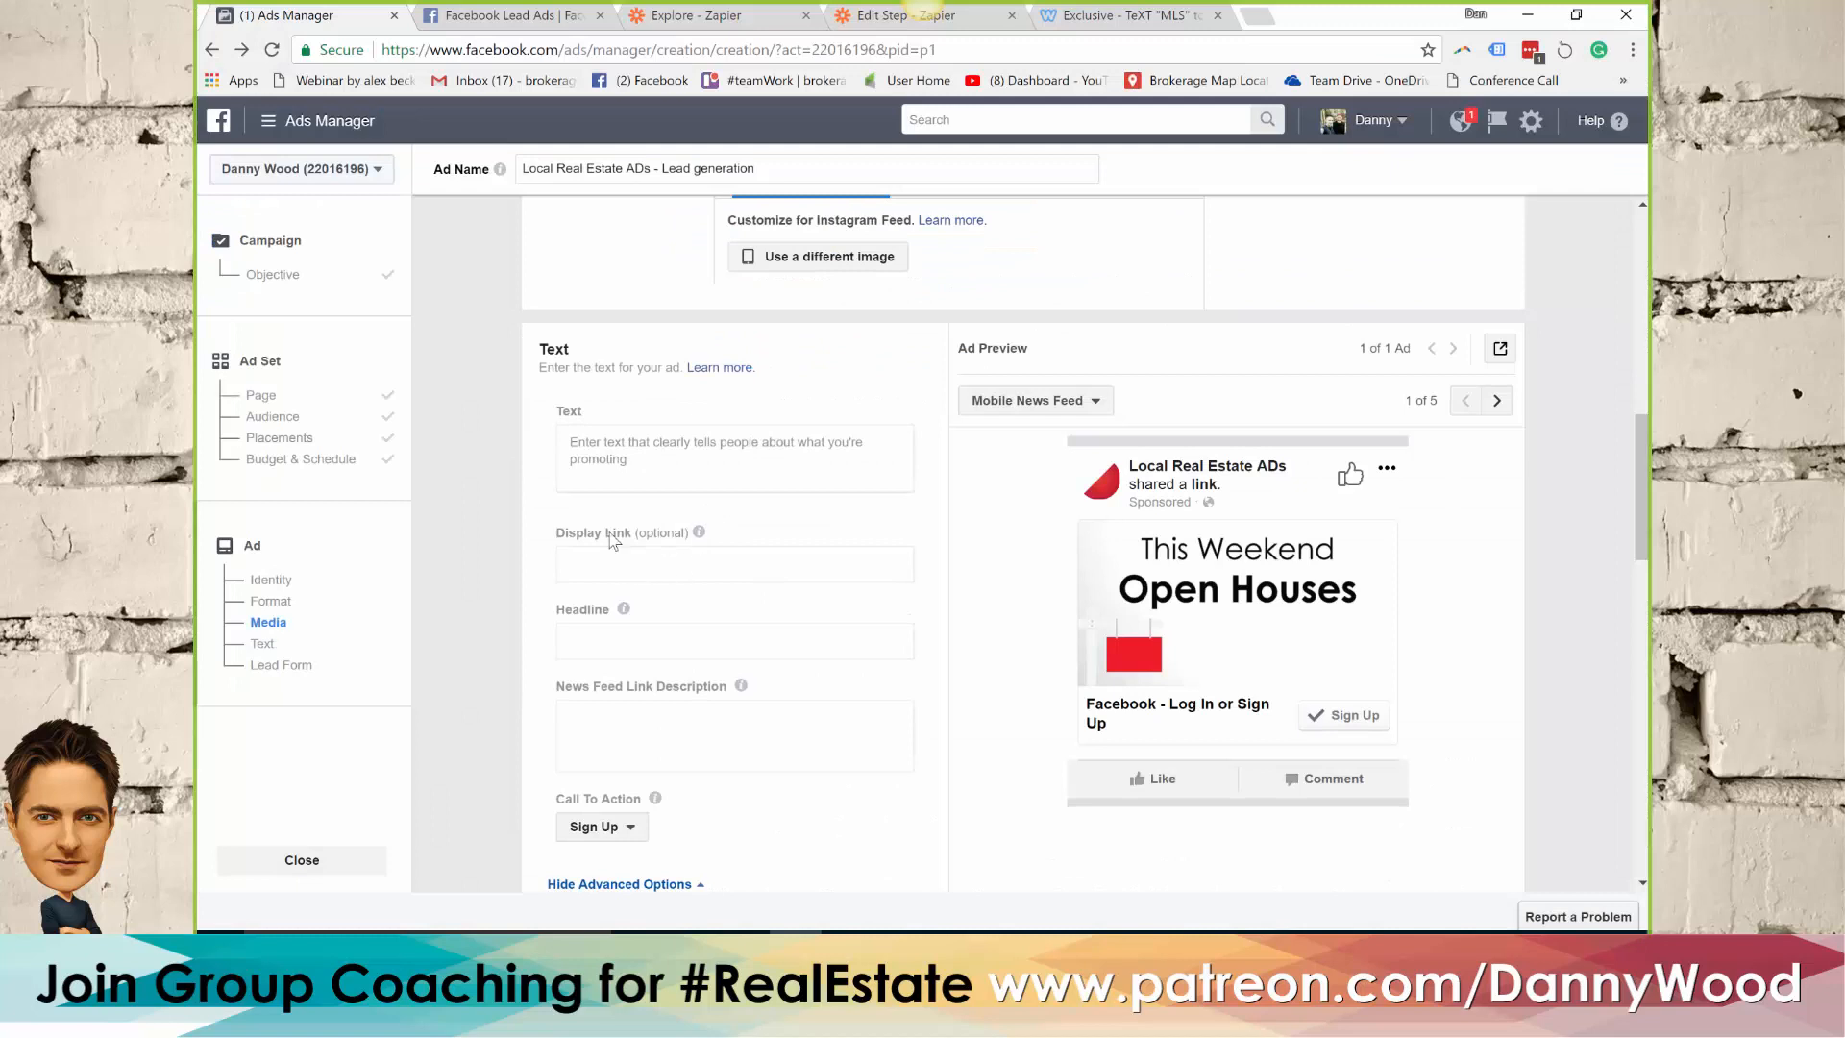
Back in Ads Manager, enter the placeholder "fsdfsf" as the ad's text and "sdfsdf" as its headline
{"action": "left_click", "coordinate": [610, 457]}
{"action": "type", "text": "fsdfsf"}
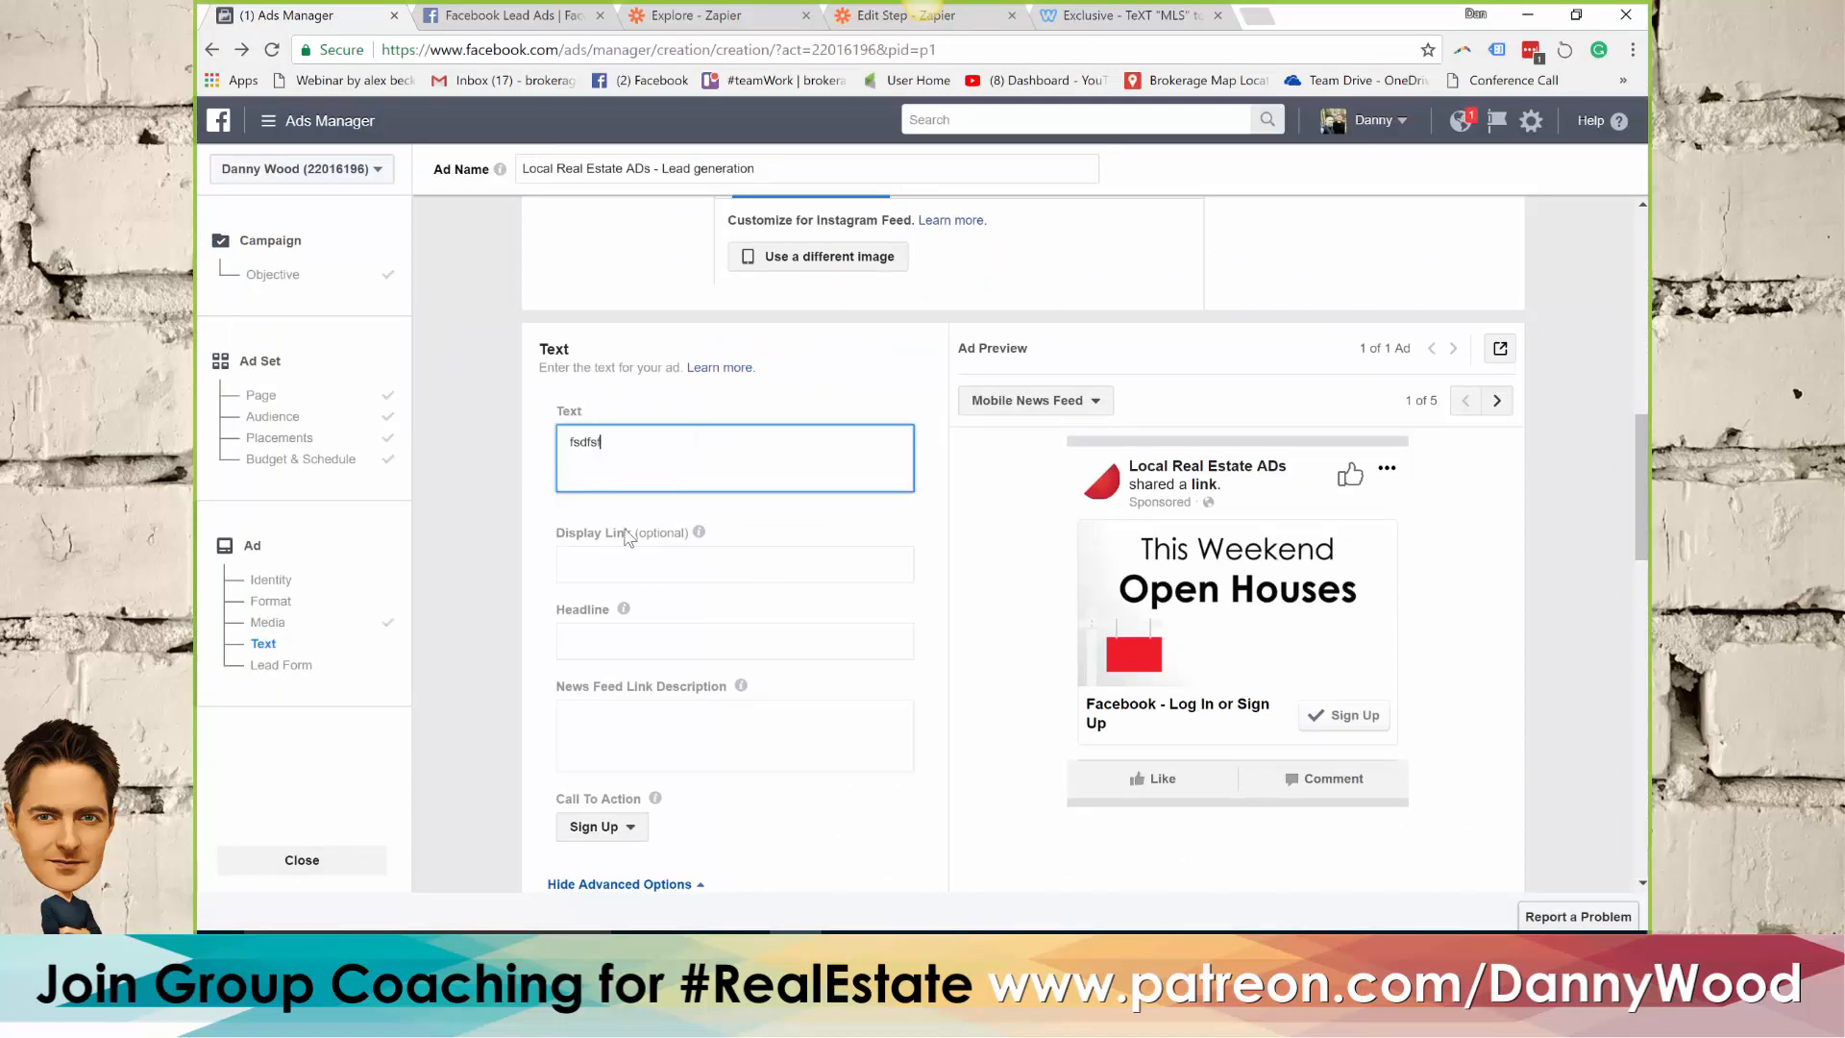
{"action": "left_click", "coordinate": [602, 640]}
{"action": "type", "text": "sdfsdf"}
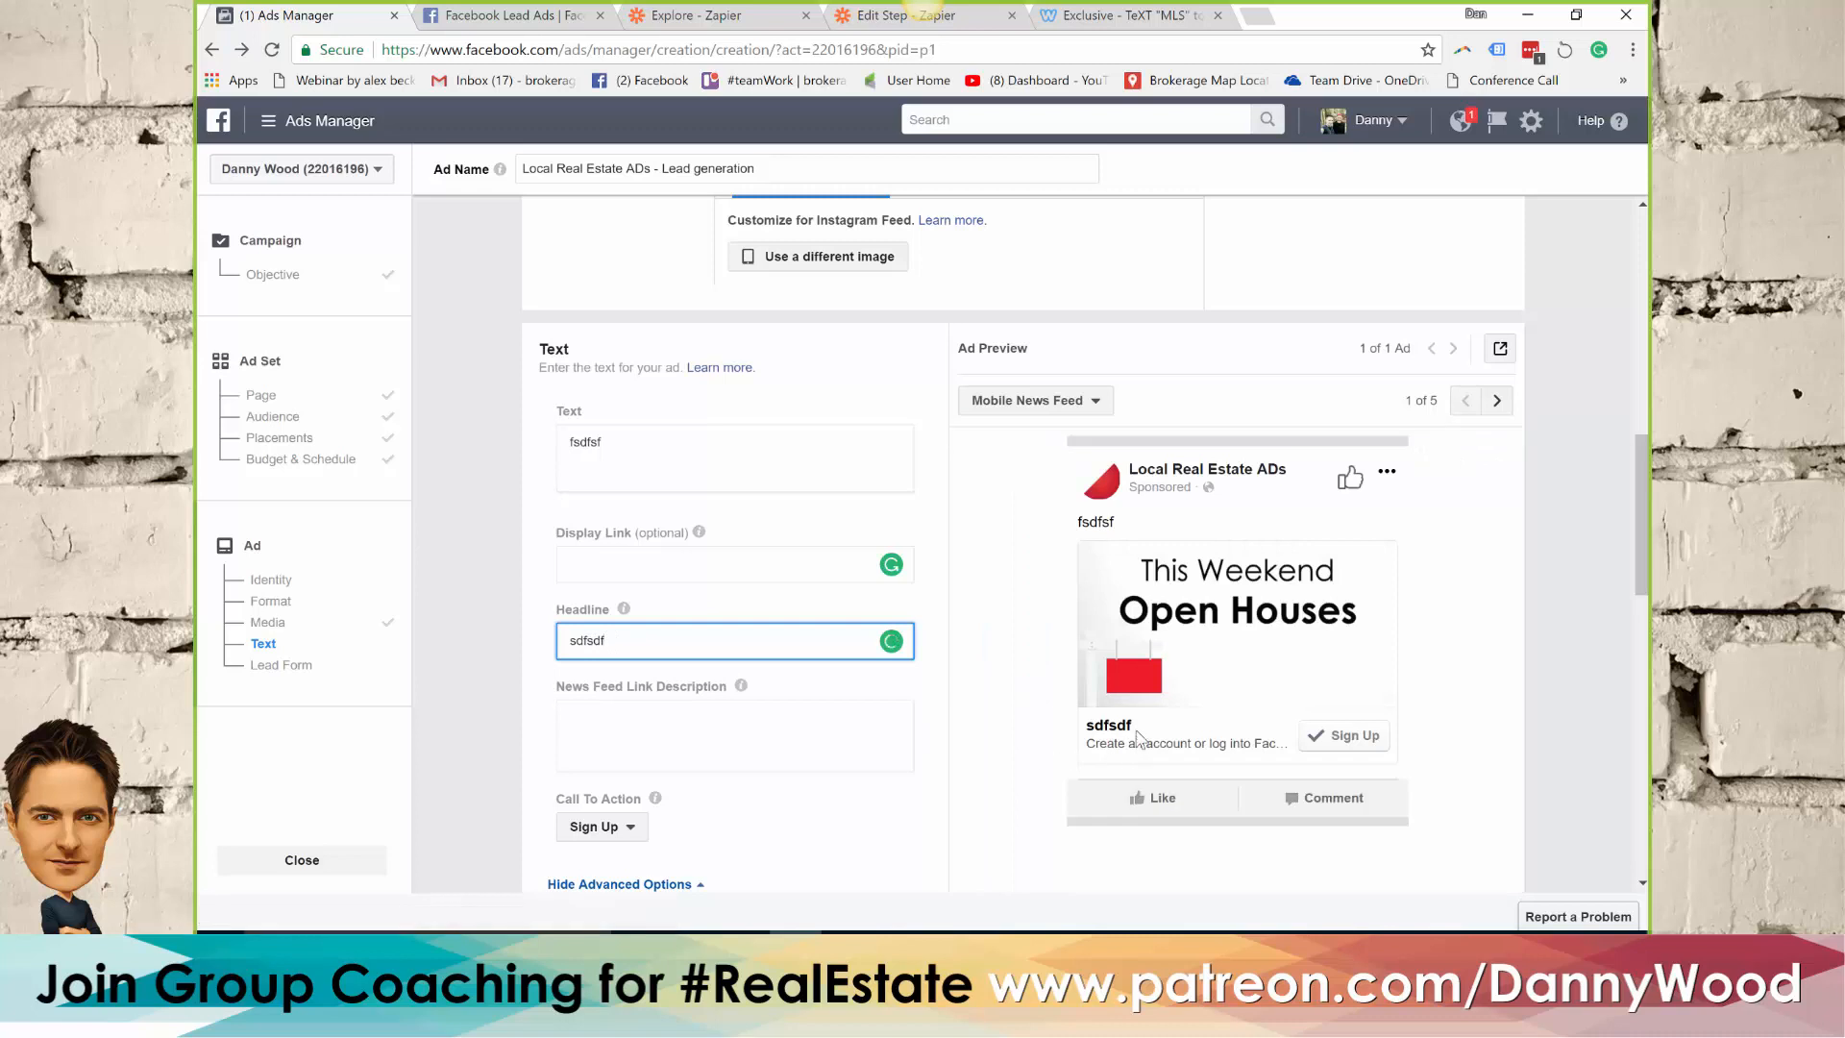
Replace the ad's headline with "List of open houses:"
{"action": "left_click_drag", "start_coordinate": [654, 639], "coordinate": [510, 646]}
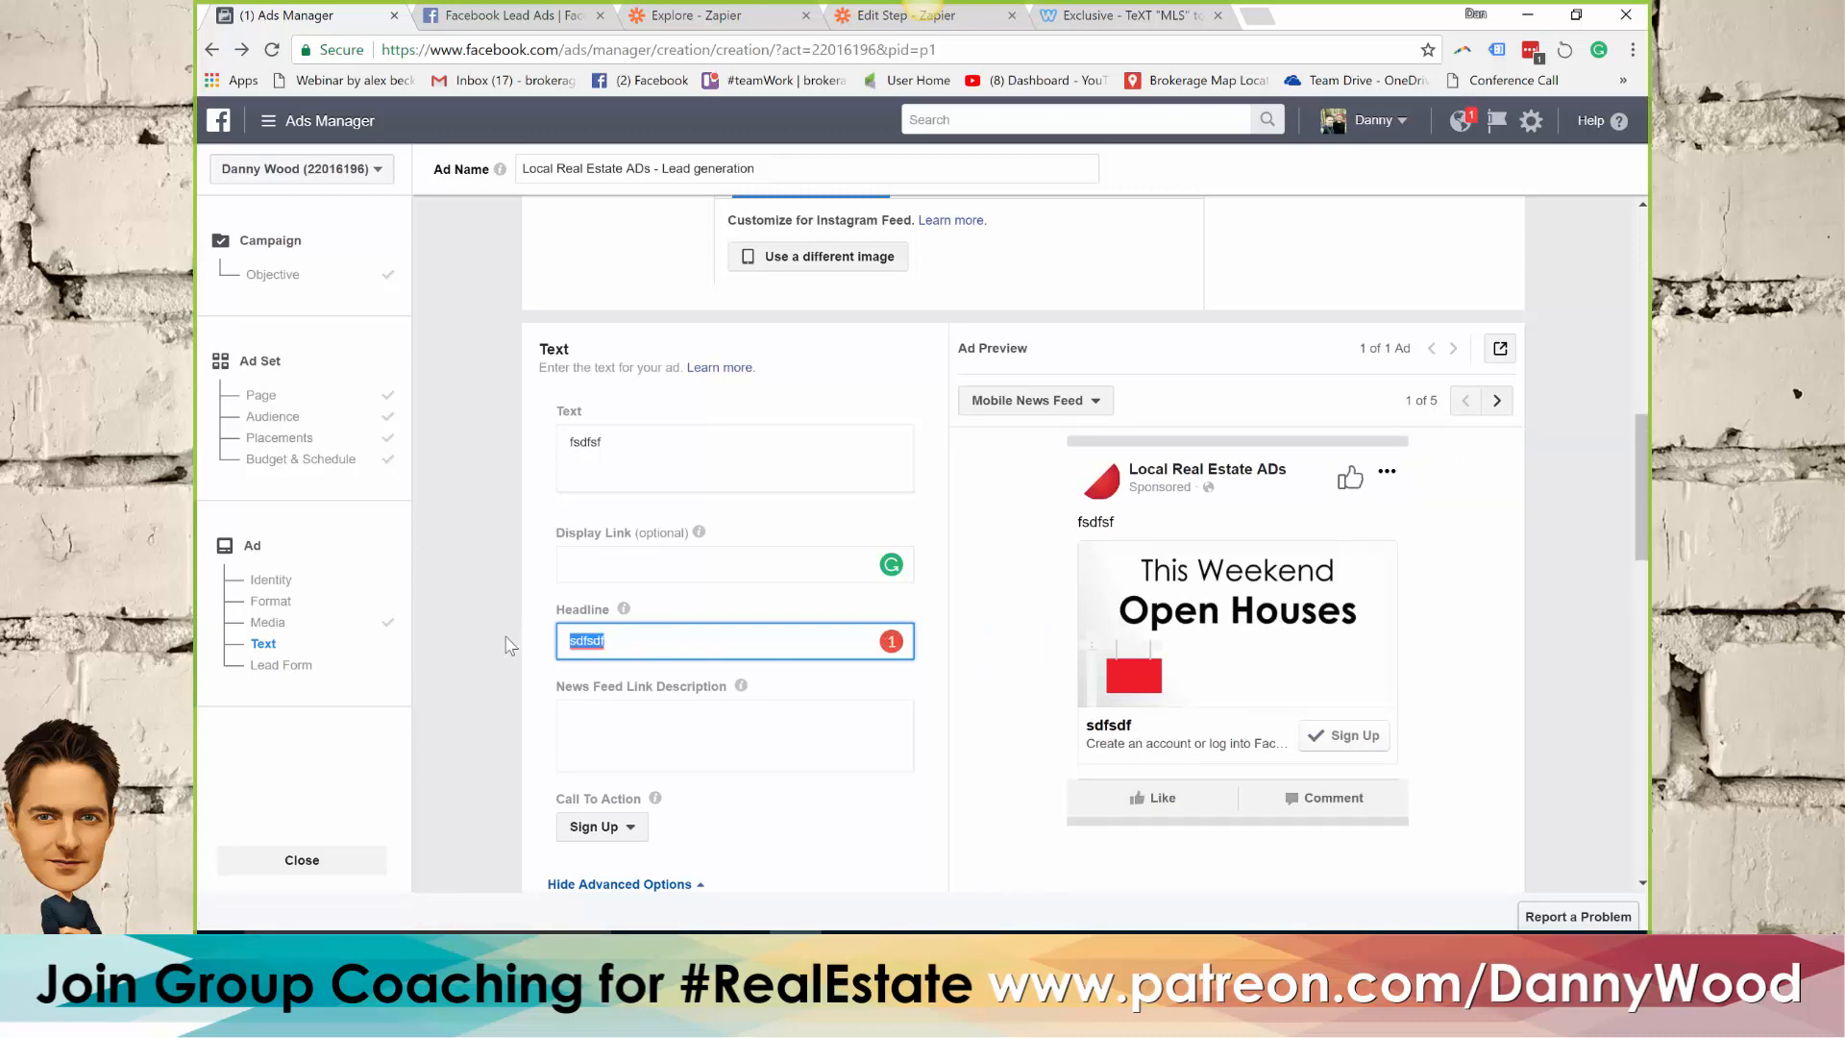
{"action": "type", "text": "T"}
{"action": "key", "text": "BackSpace"}
{"action": "type", "text": "Ope"}
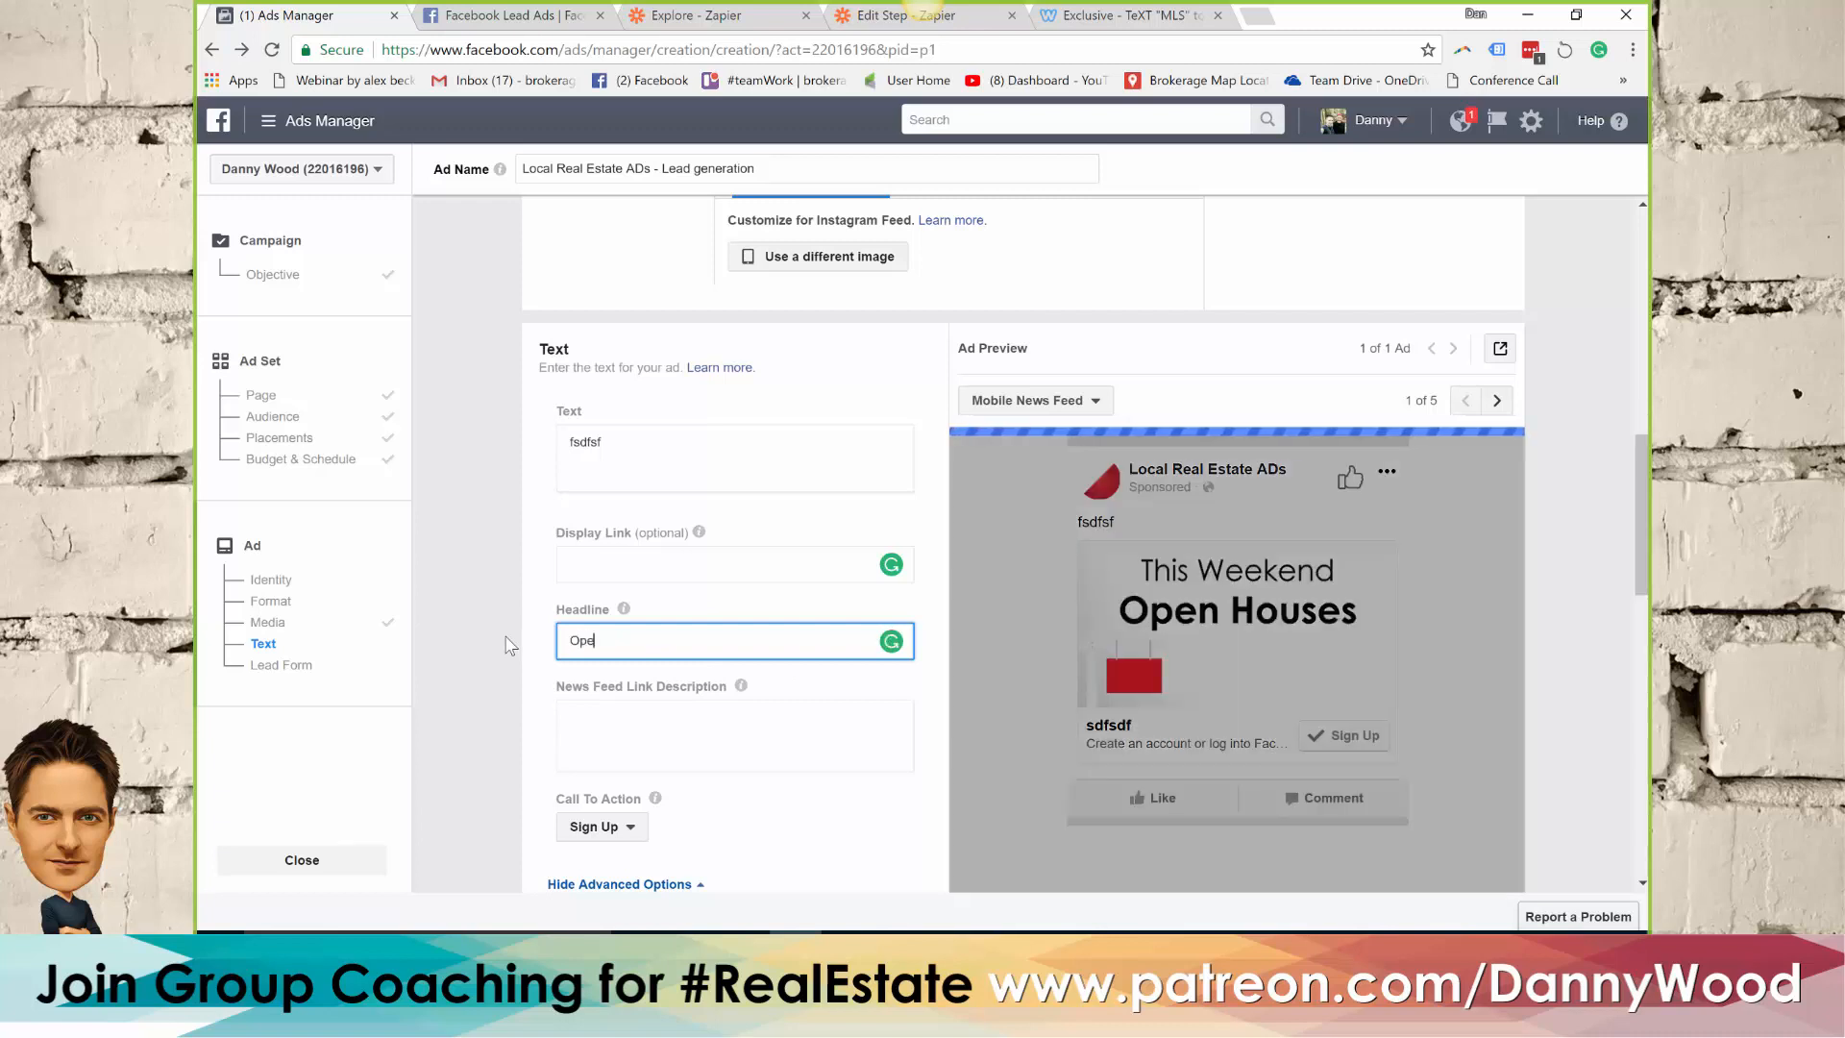
{"action": "key", "text": "BackSpace"}
{"action": "key", "text": "BackSpace"}
{"action": "key", "text": "BackSpace"}
{"action": "type", "text": "List "}
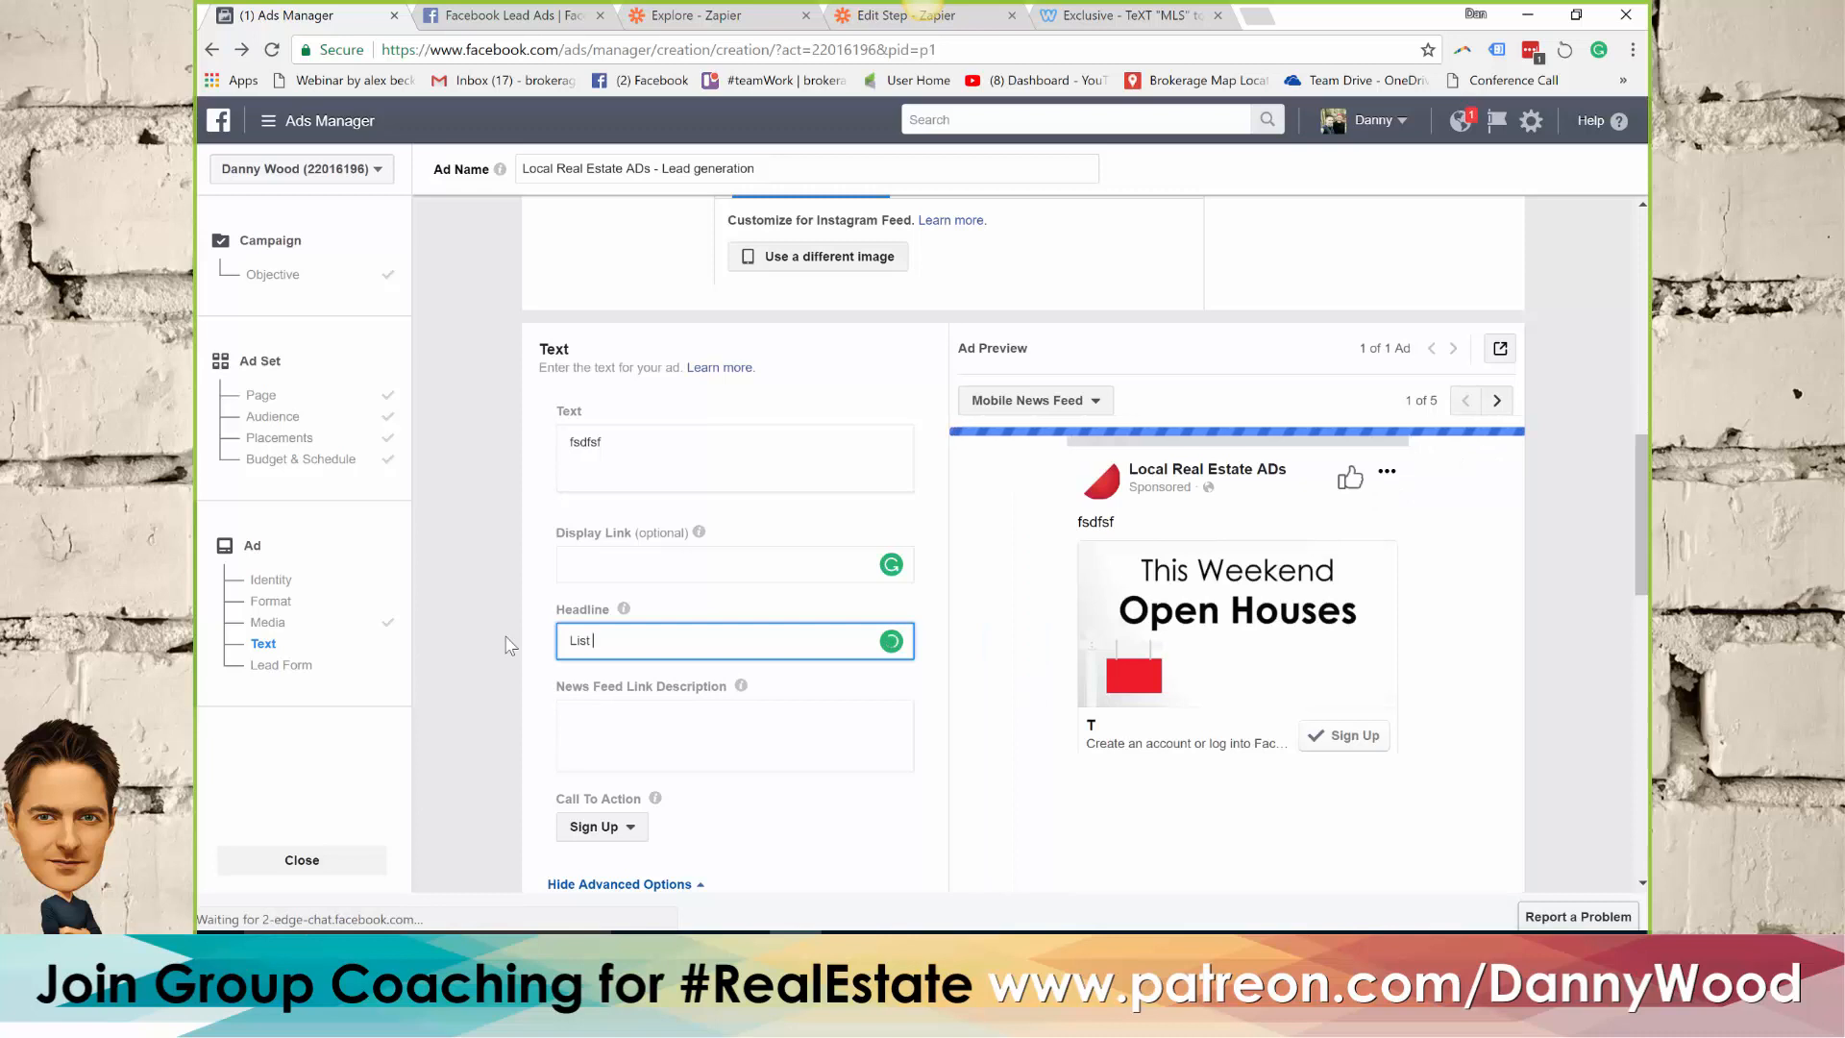
{"action": "type", "text": "of open houses:"}
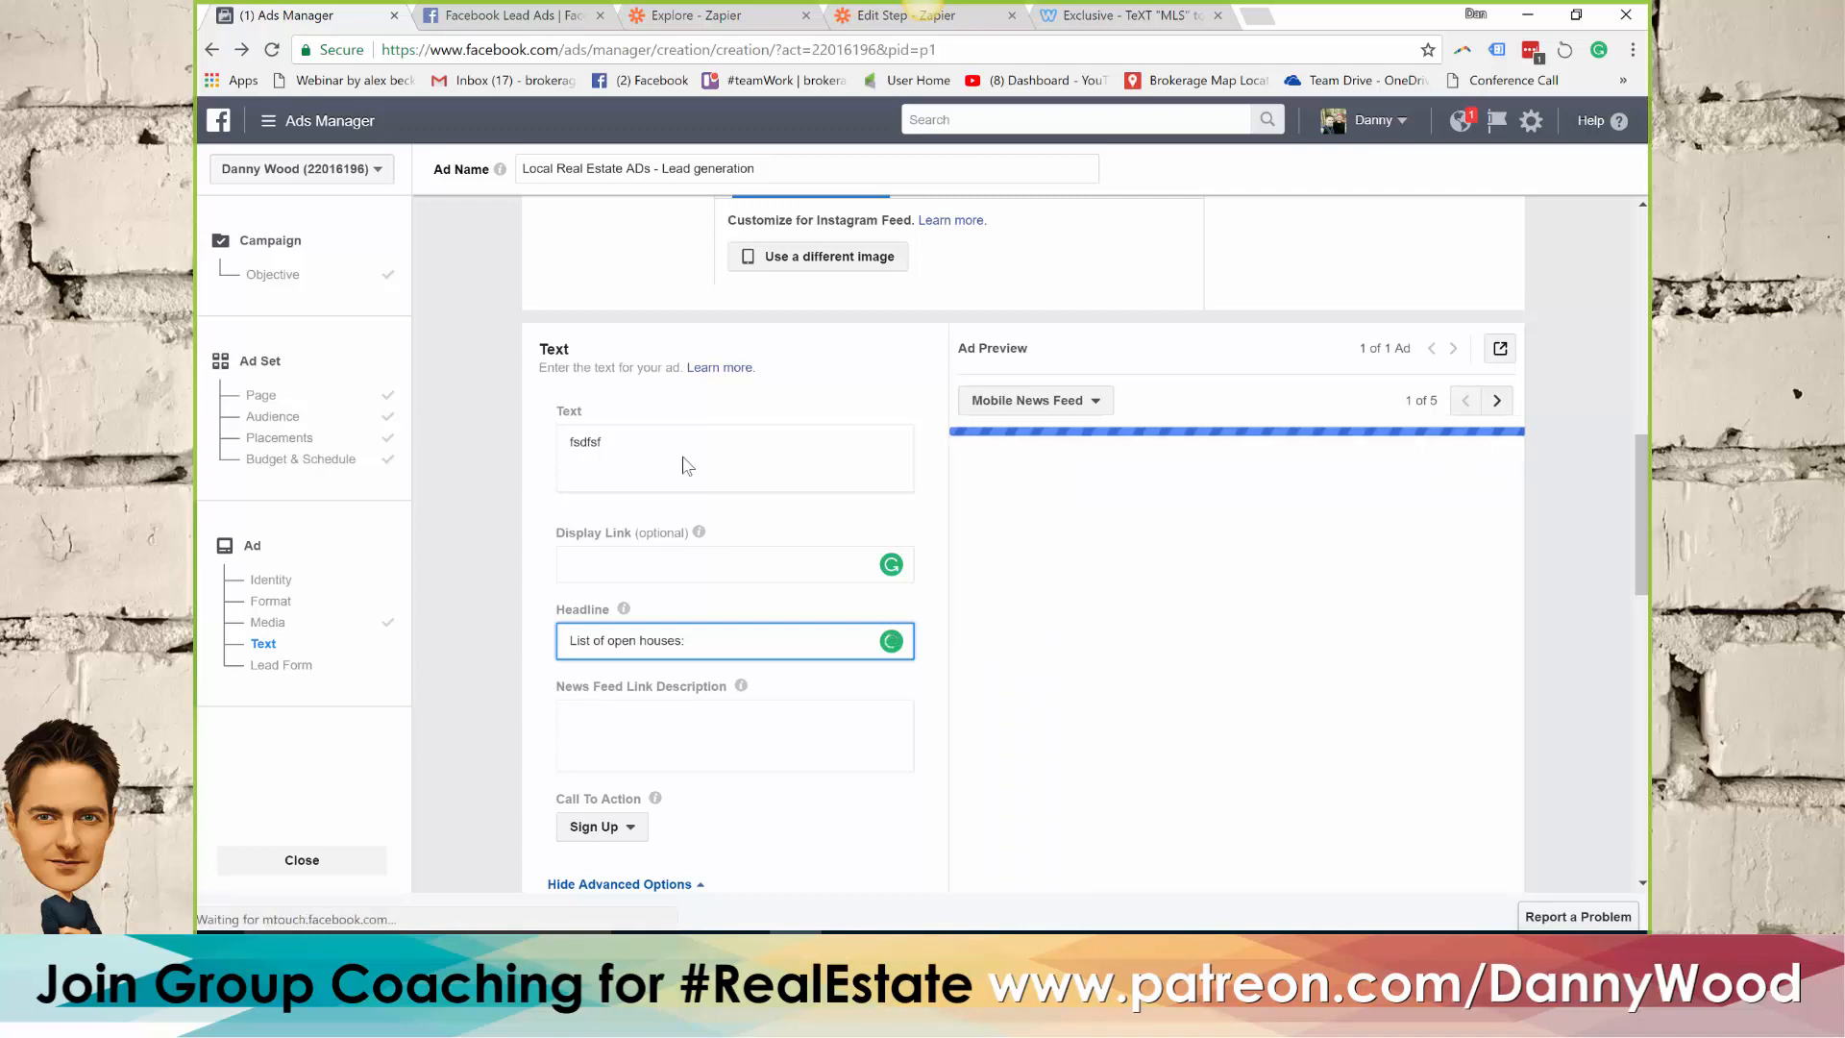
Replace the ad's placeholder text with "Get a list of open houses or book private showings this weekend, Oshawa/Whitby"
{"action": "left_click", "coordinate": [625, 443]}
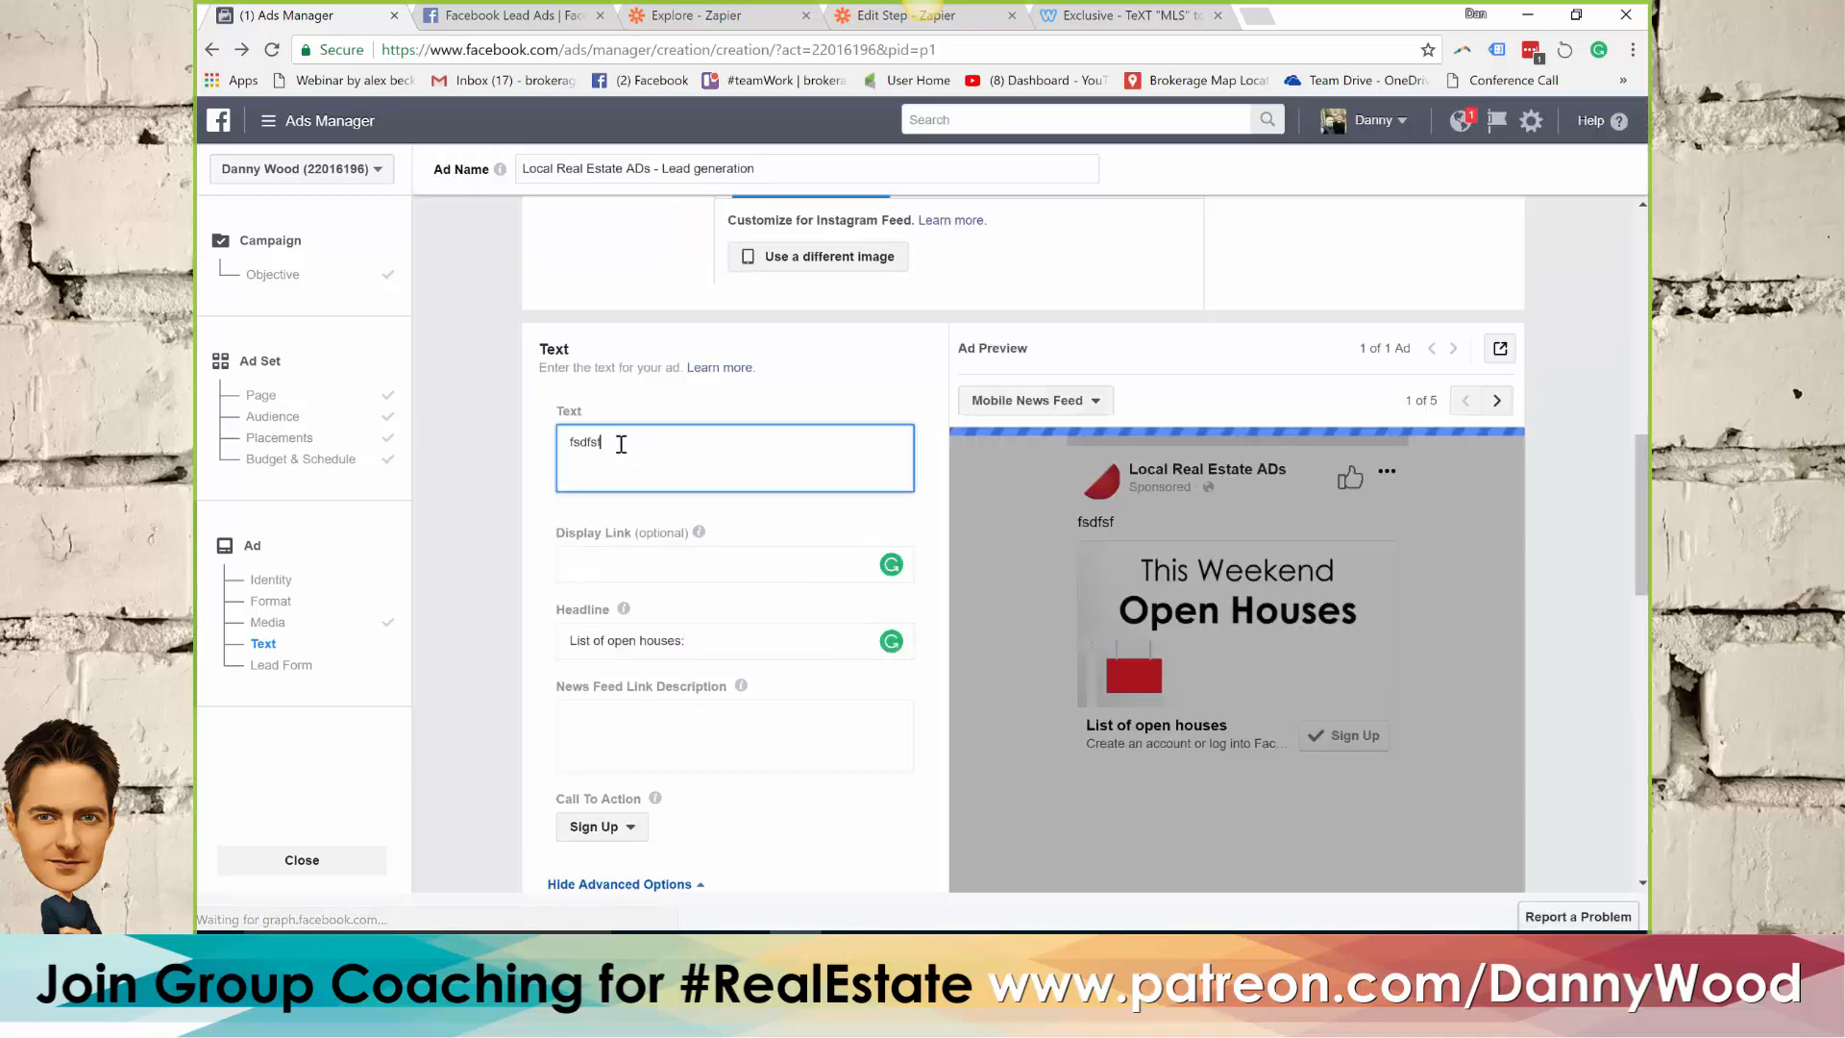
{"action": "left_click_drag", "start_coordinate": [625, 443], "coordinate": [535, 452]}
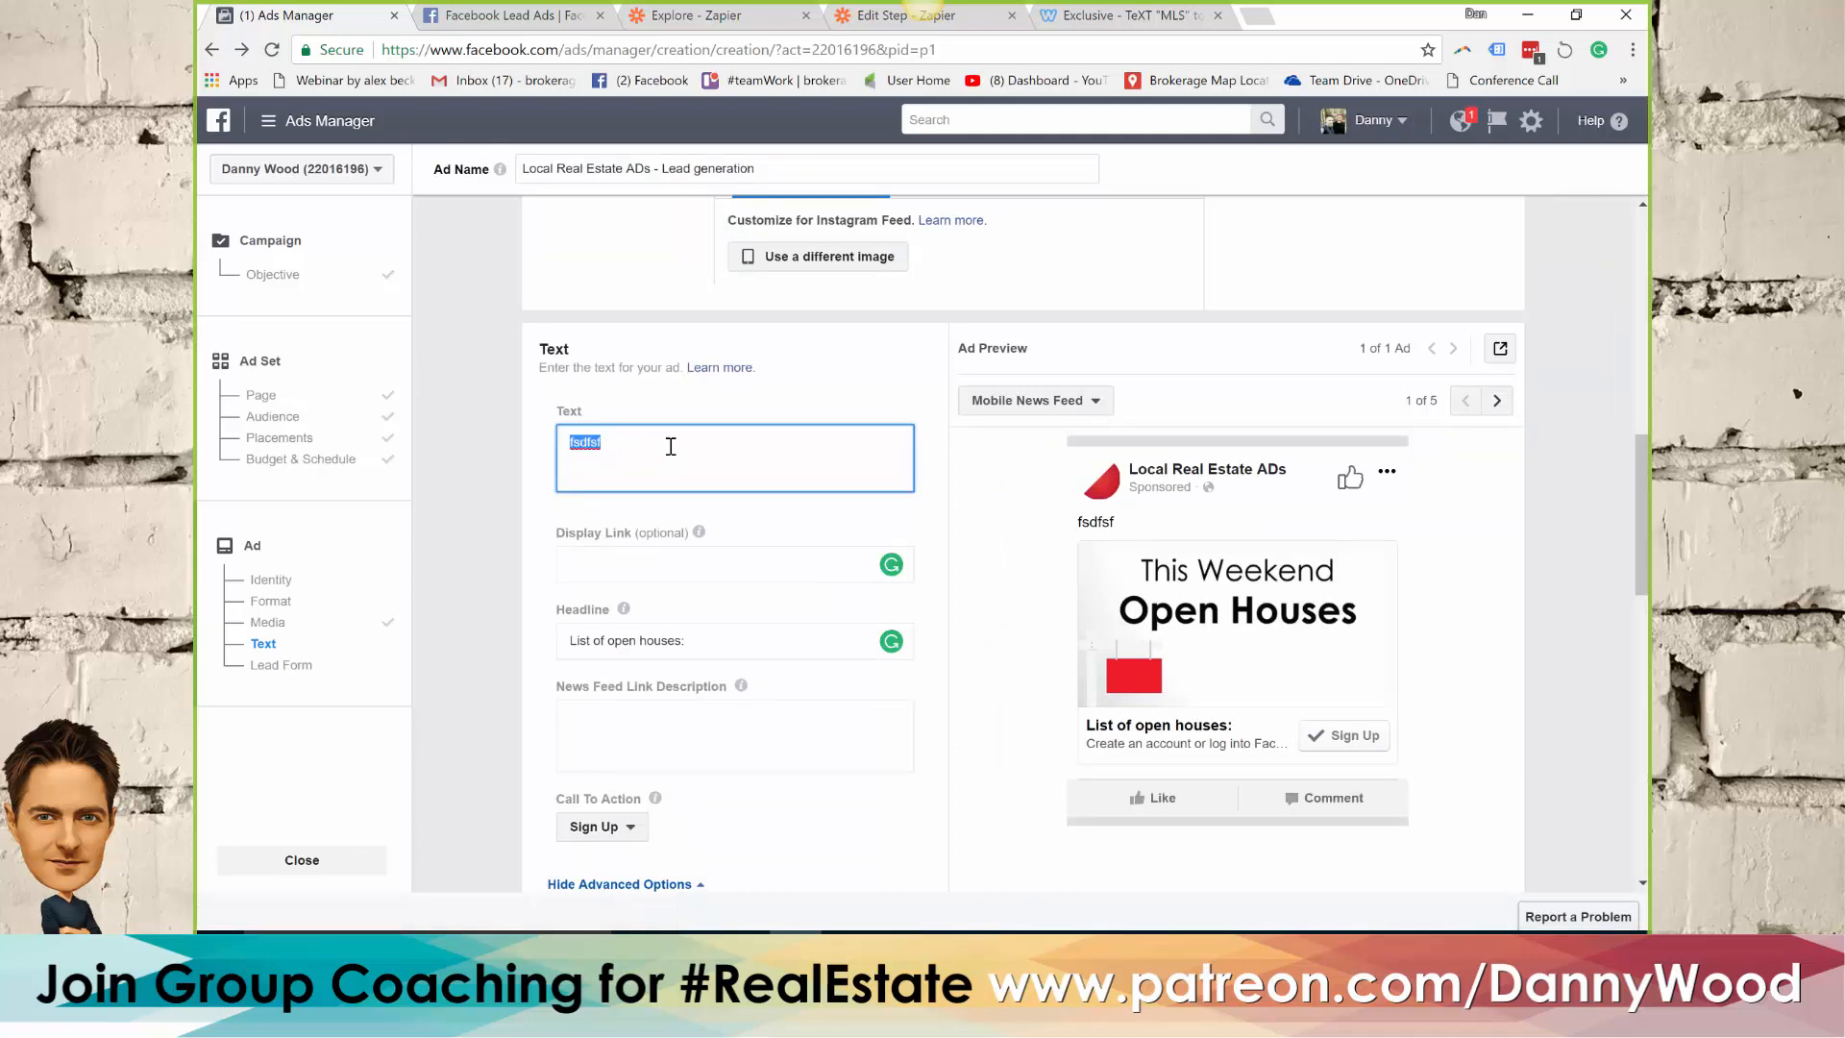
{"action": "type", "text": "D"}
{"action": "type", "text": "Get a "}
{"action": "type", "text": "l"}
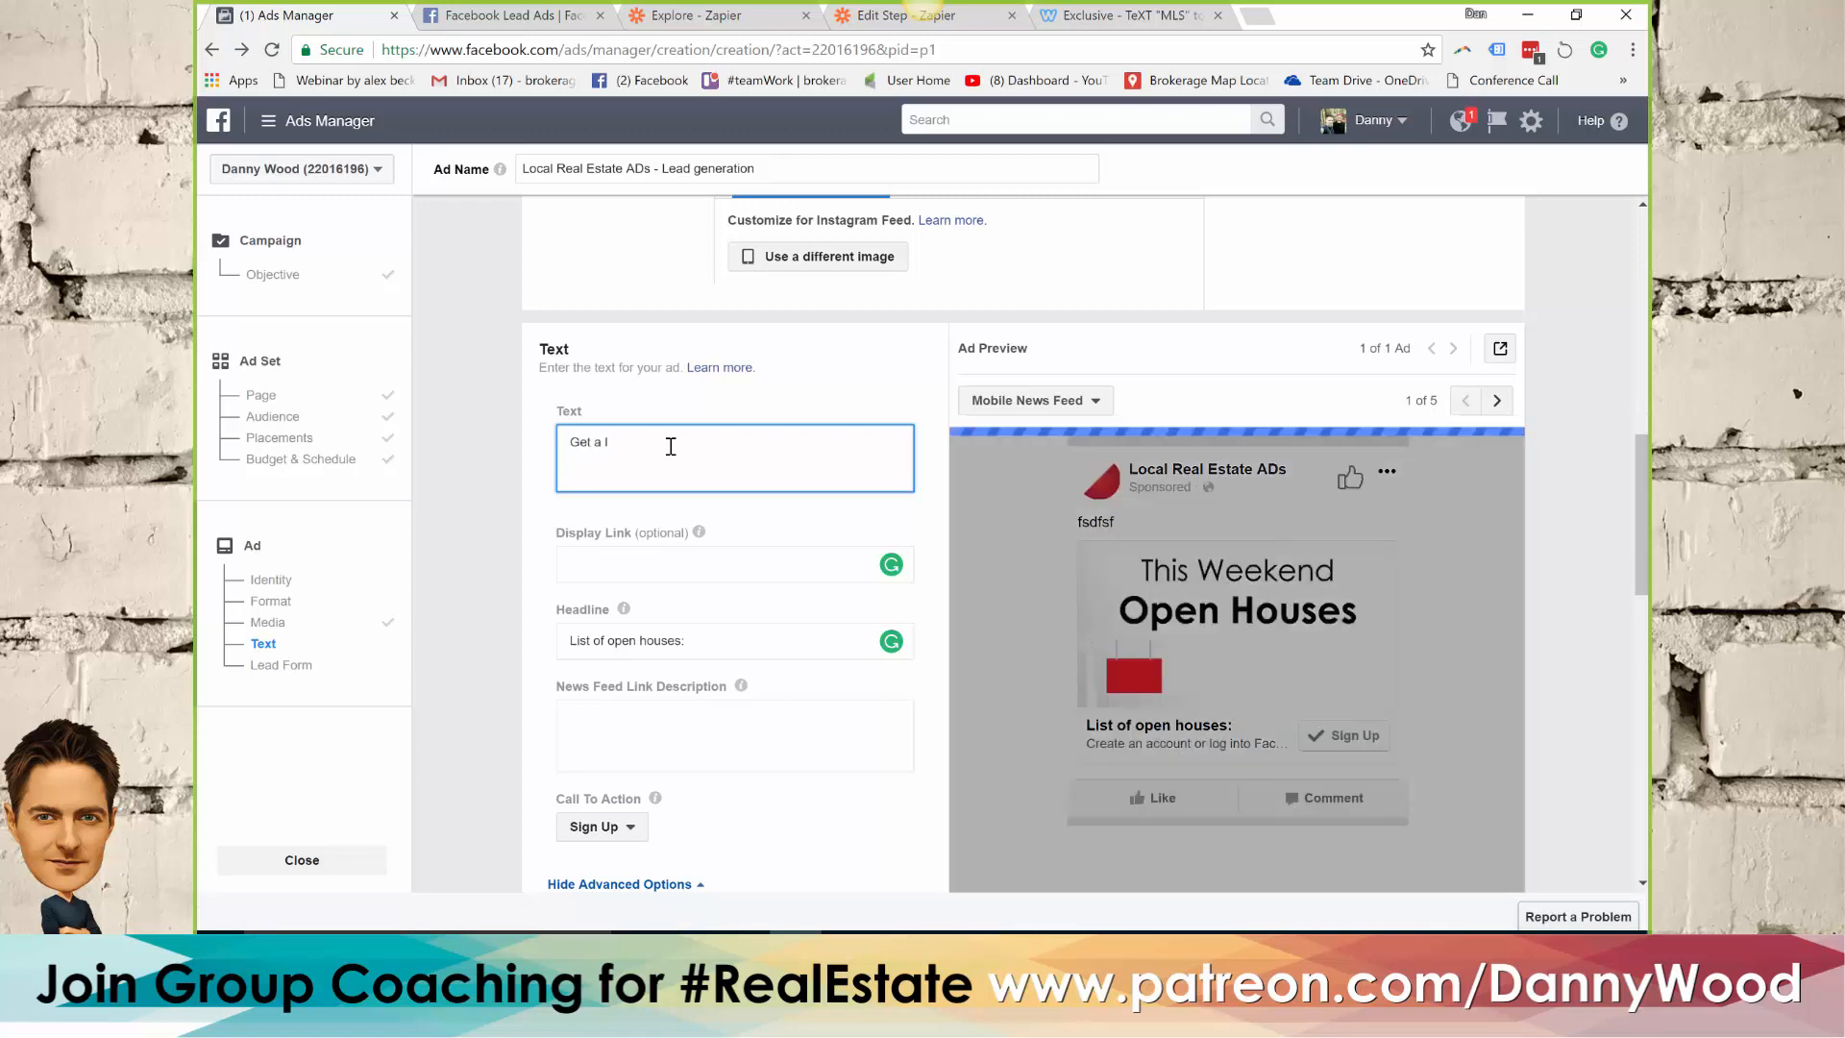
{"action": "type", "text": "ist of "}
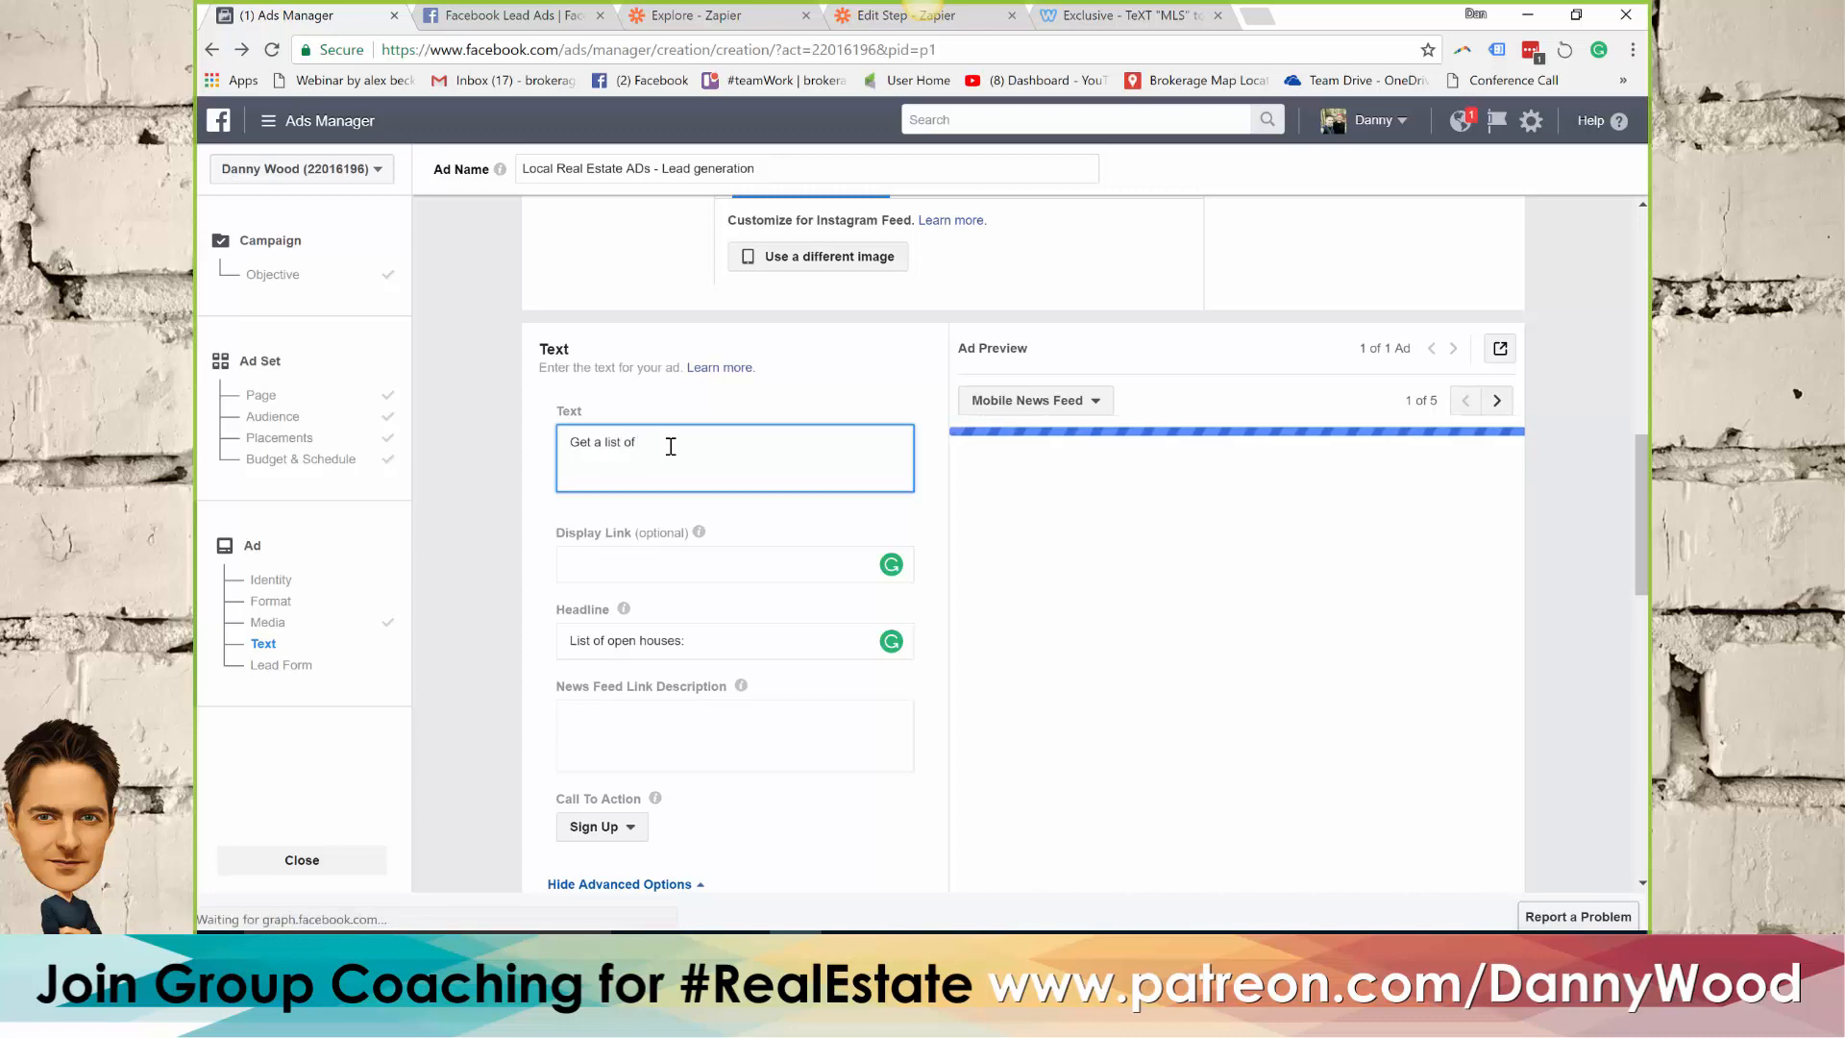
{"action": "type", "text": "open houses "}
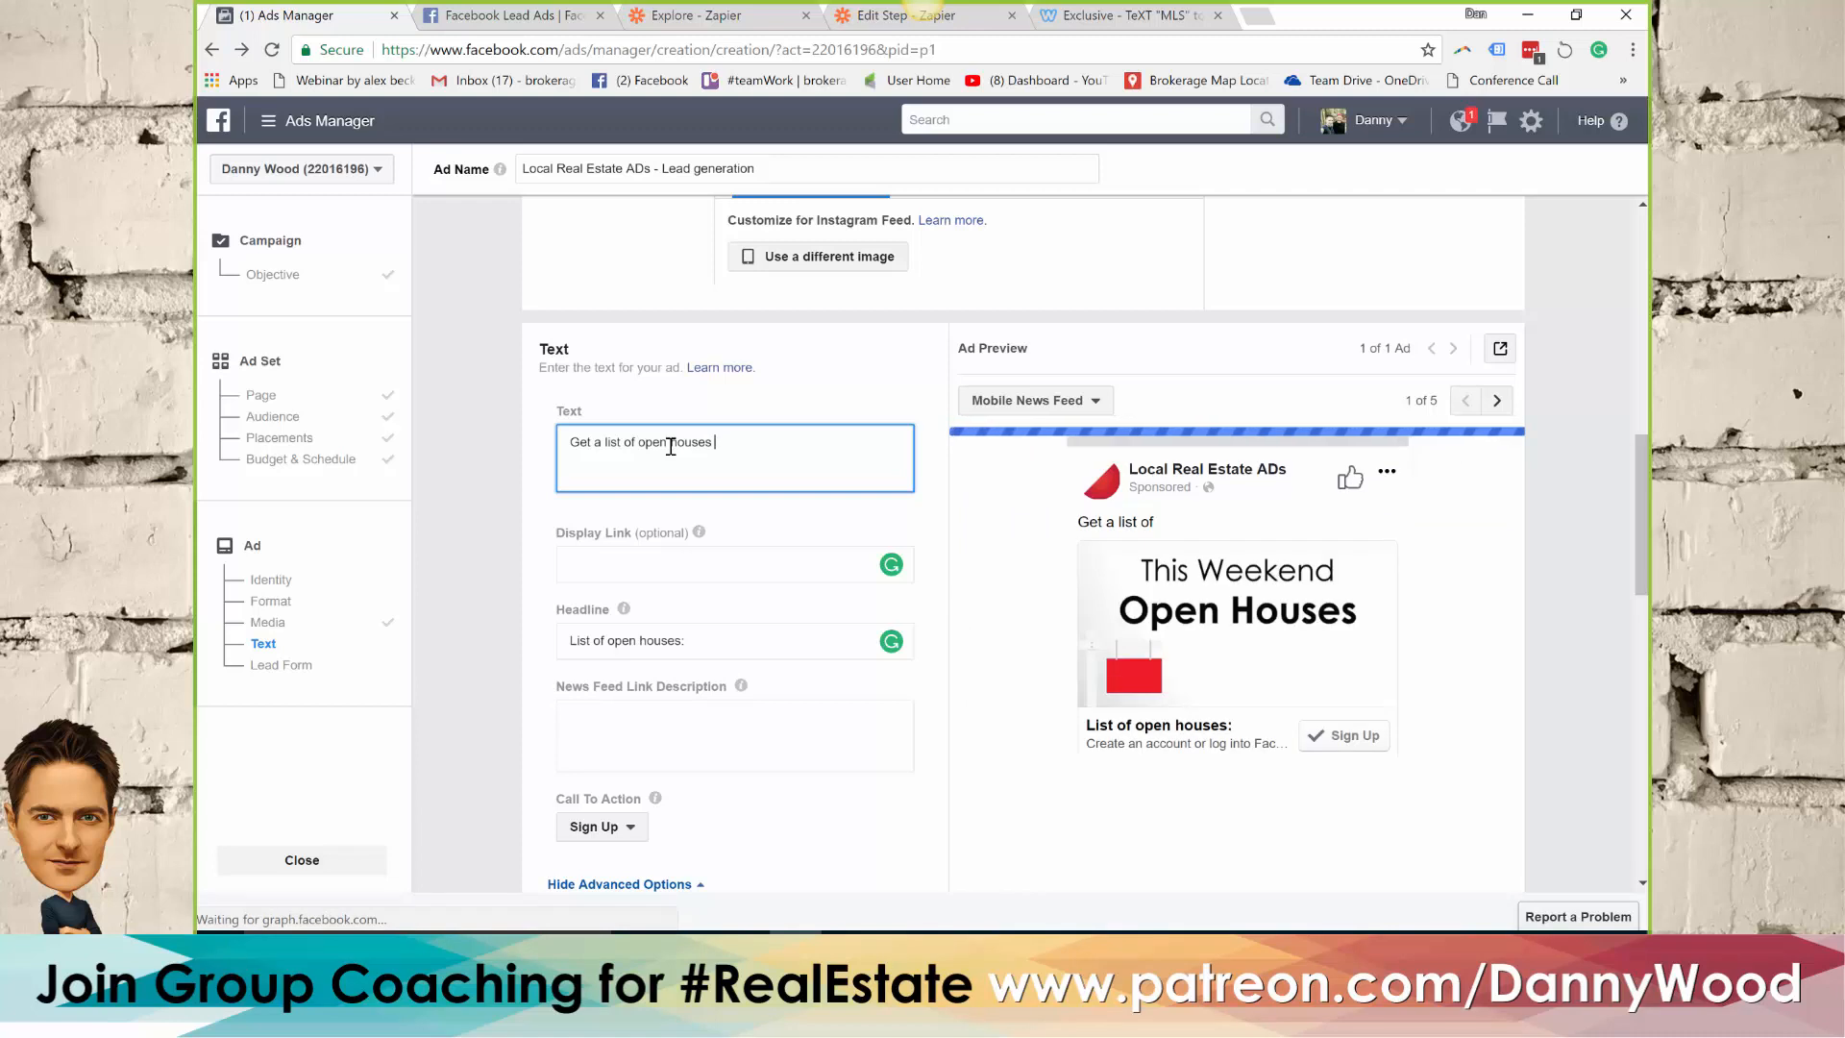
{"action": "type", "text": "and"}
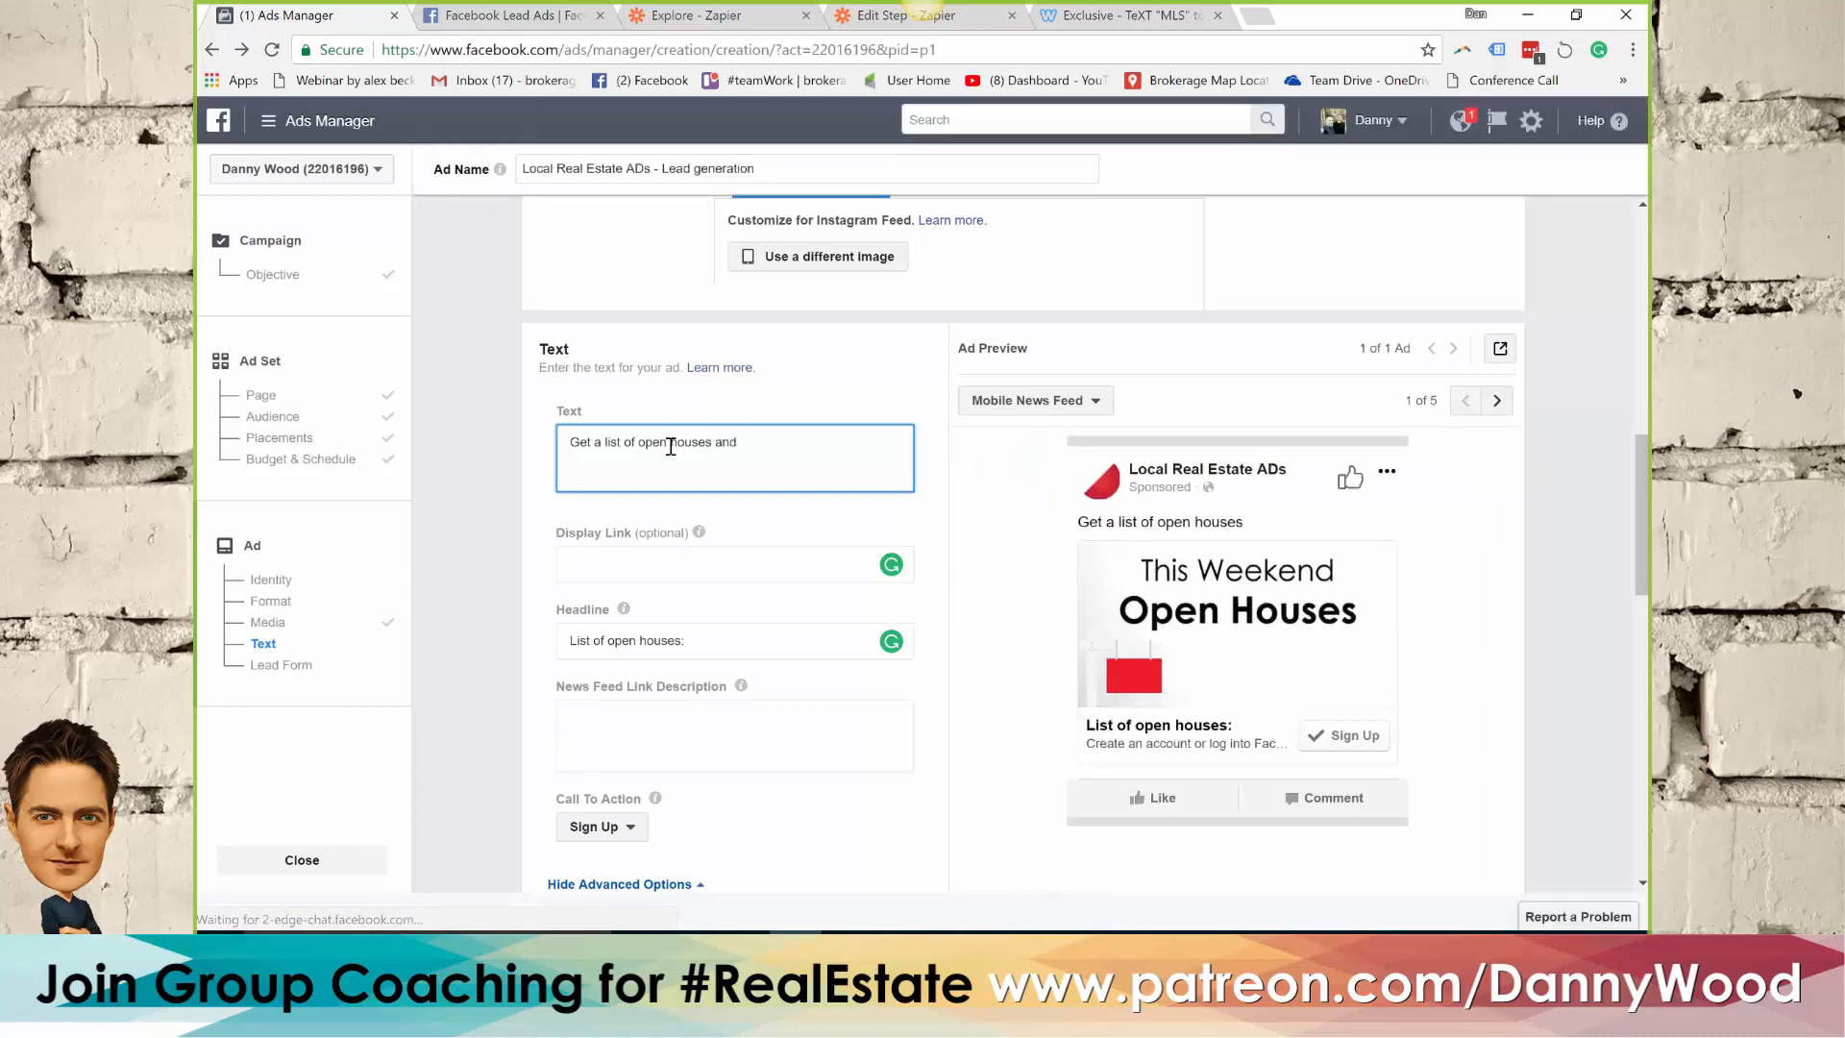
{"action": "key", "text": "BackSpace"}
{"action": "key", "text": "BackSpace"}
{"action": "key", "text": "BackSpace"}
{"action": "key", "text": "BackSpace"}
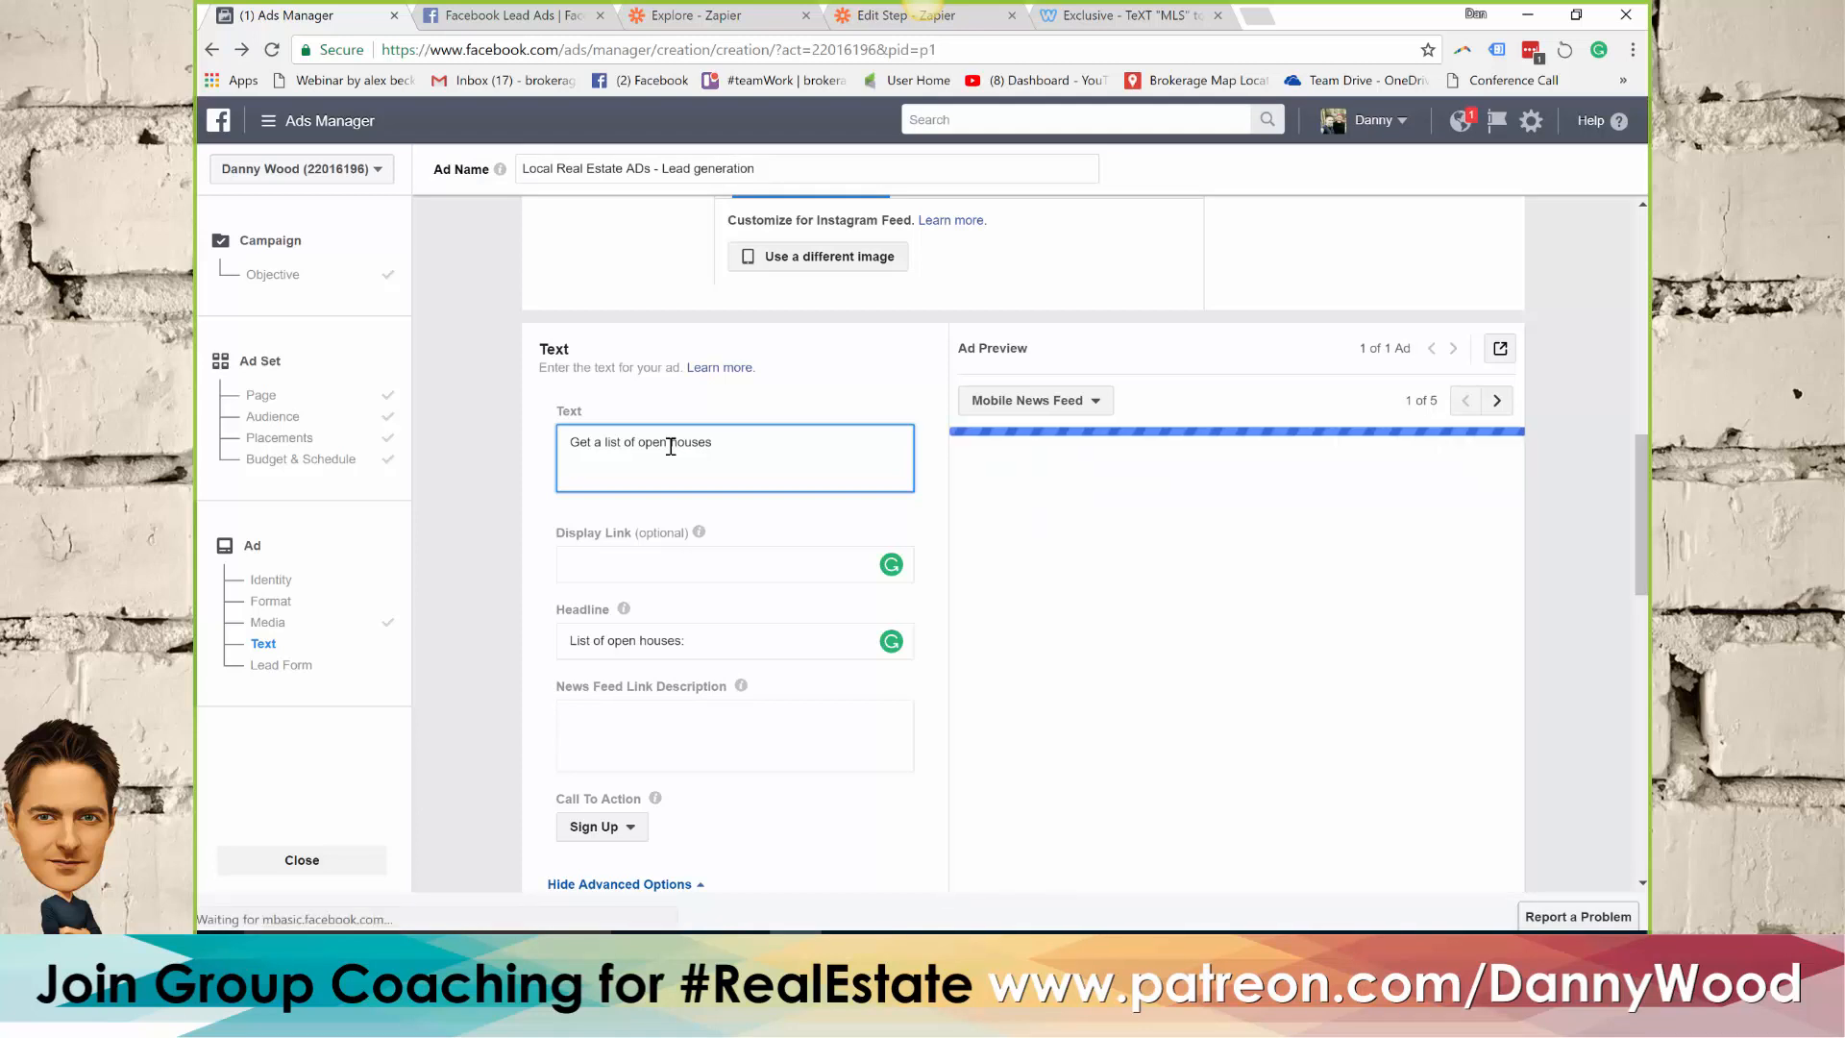
{"action": "type", "text": "or book private show"}
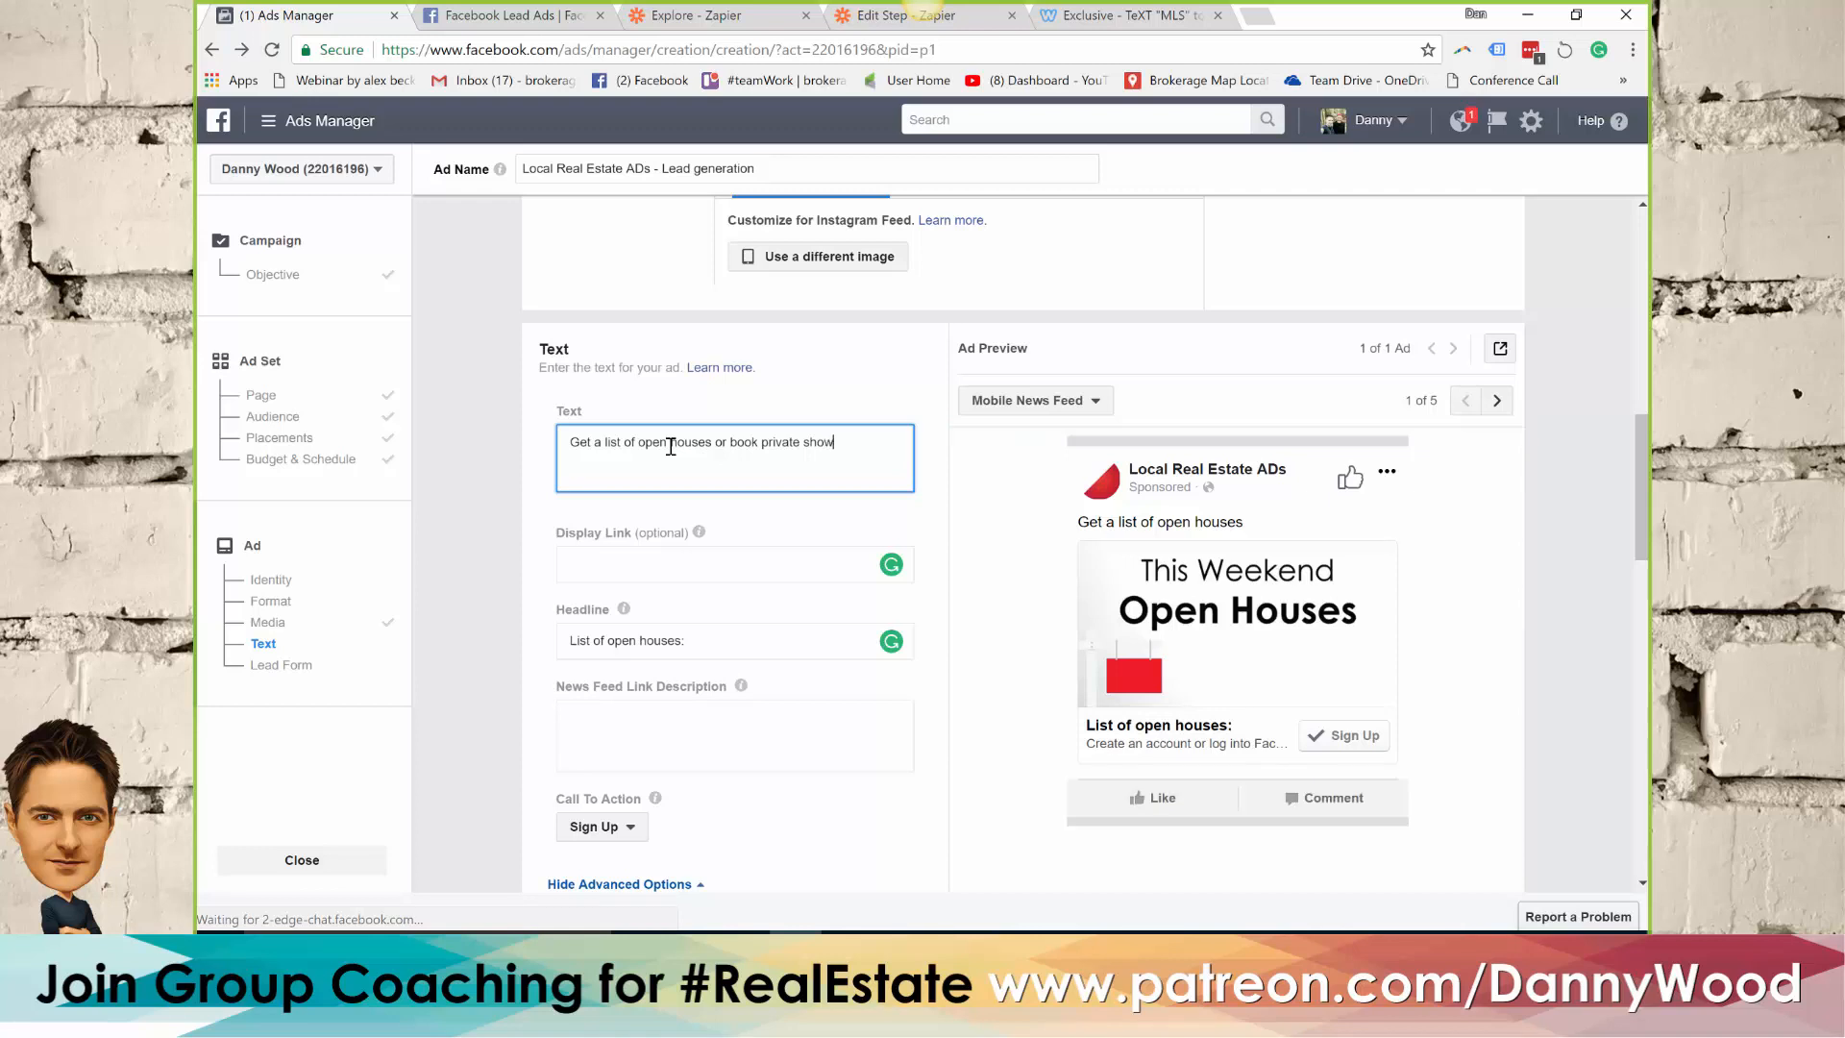
{"action": "type", "text": "ings this weekend, Oshawa"}
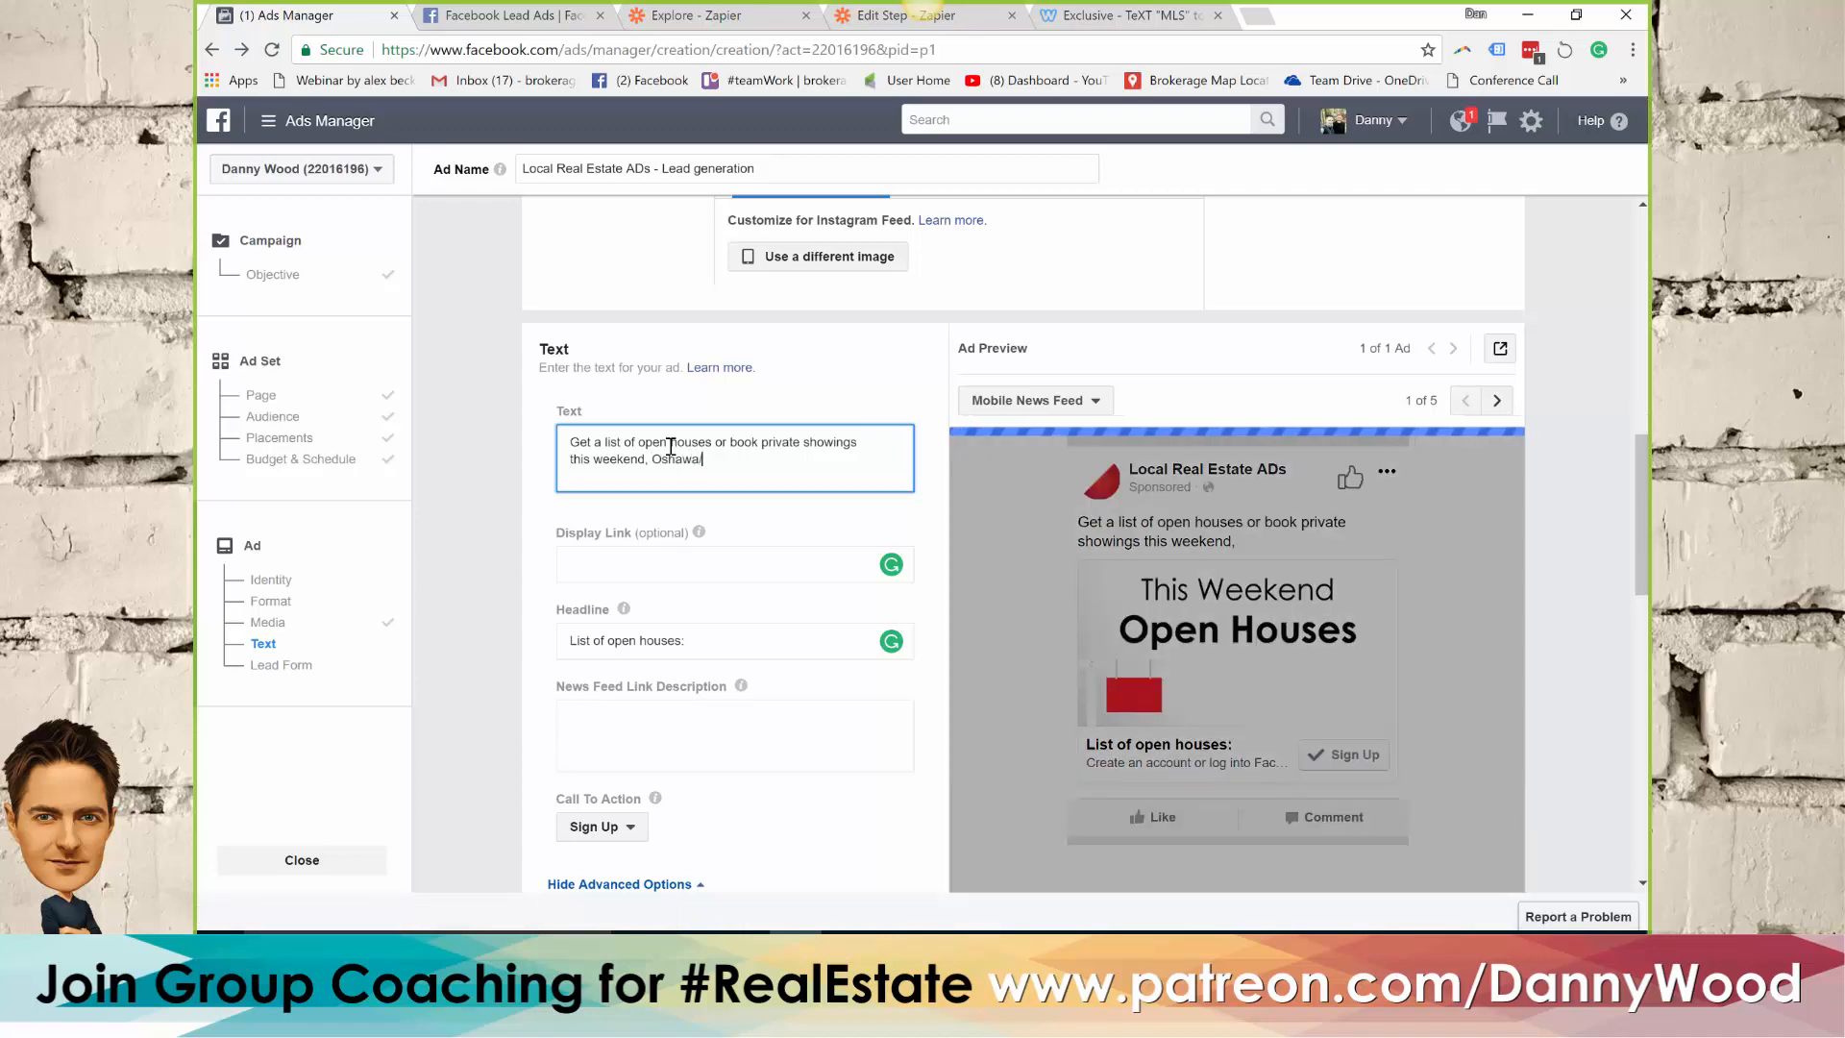
{"action": "type", "text": "/Whitby"}
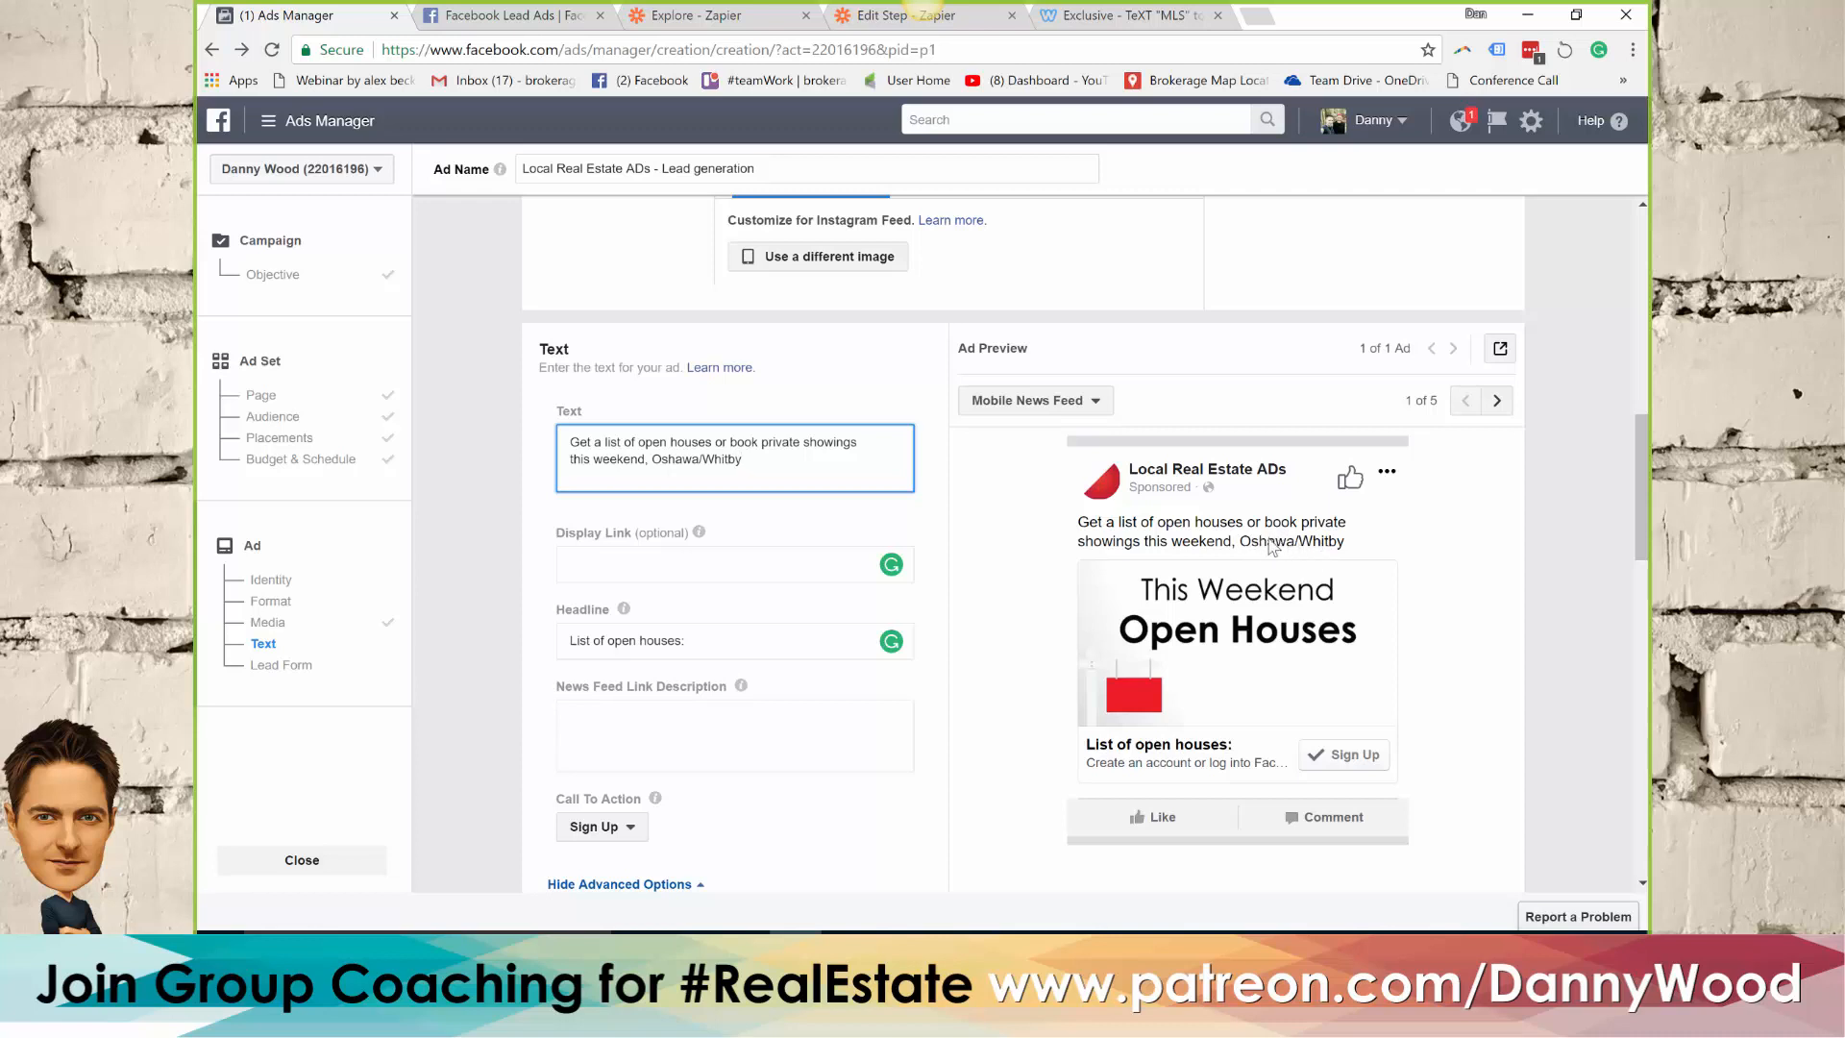
{"action": "left_click", "coordinate": [944, 477]}
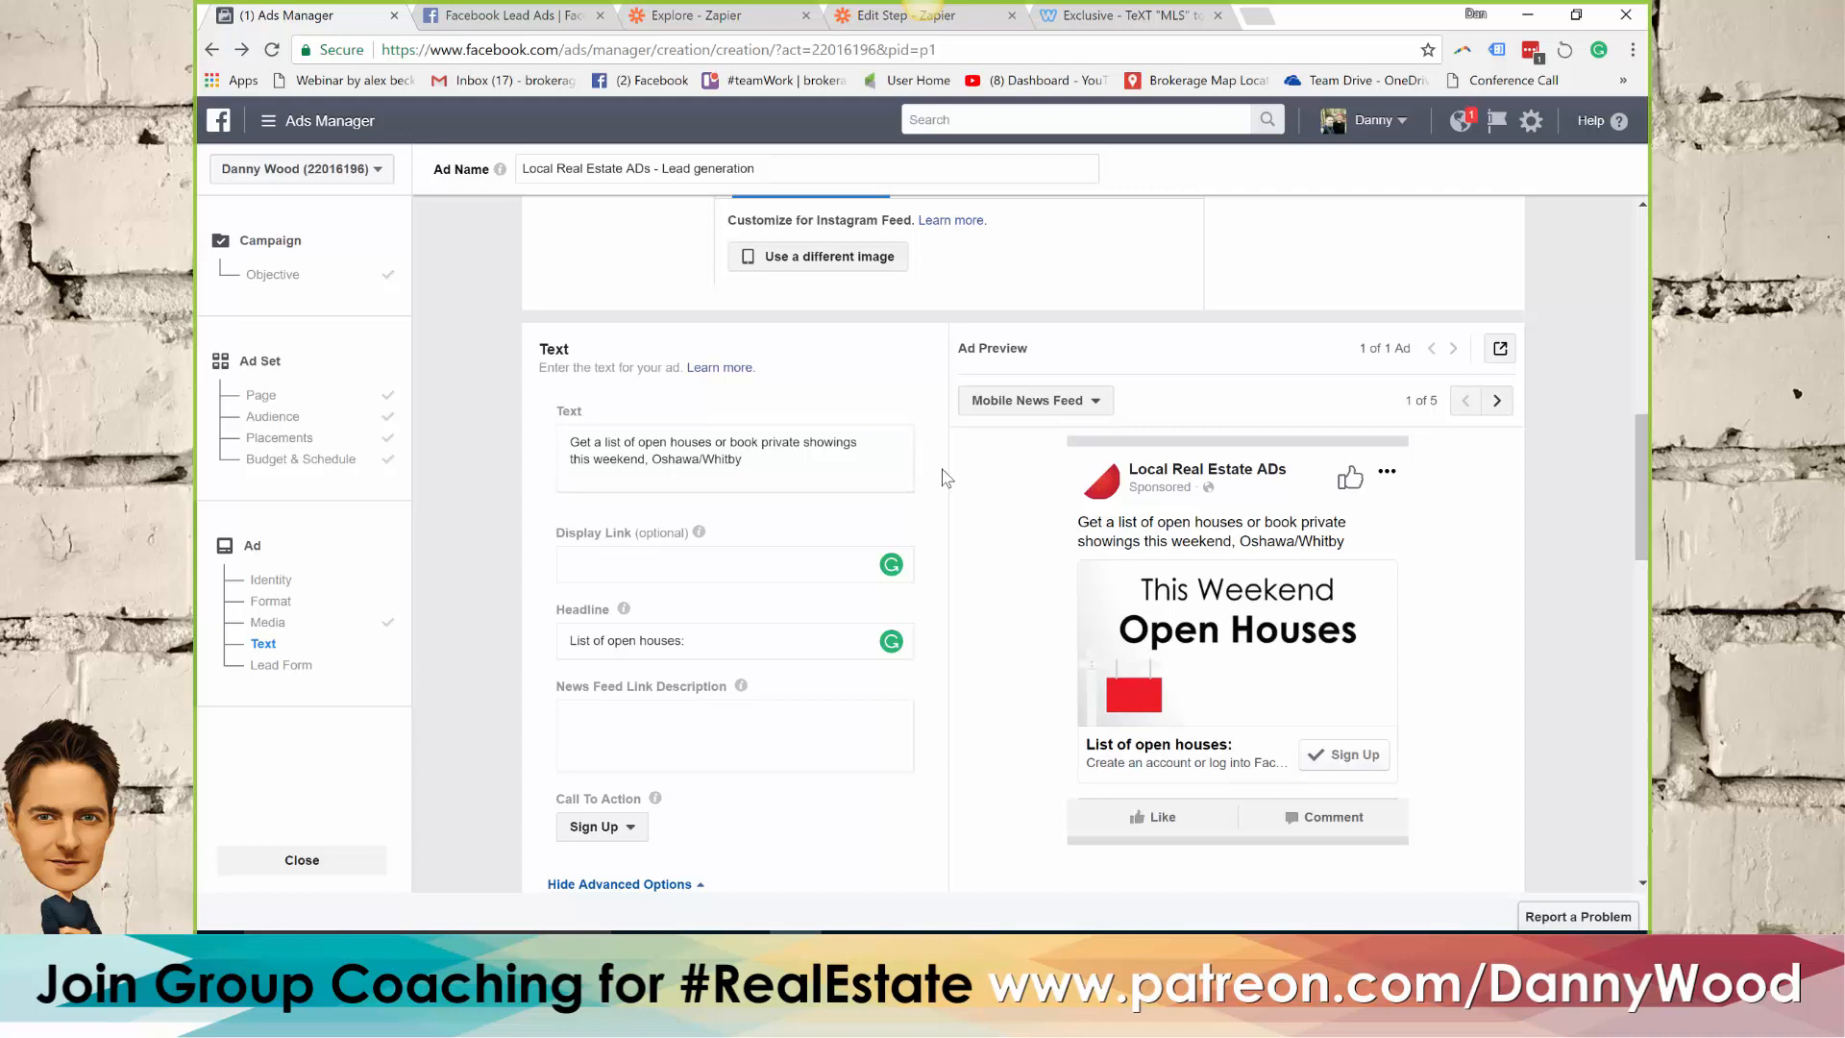
Create a new lead form for the ad and name it "Webinar Open House"
{"action": "scroll", "coordinate": [945, 477], "scroll_direction": "down", "scroll_amount": 2}
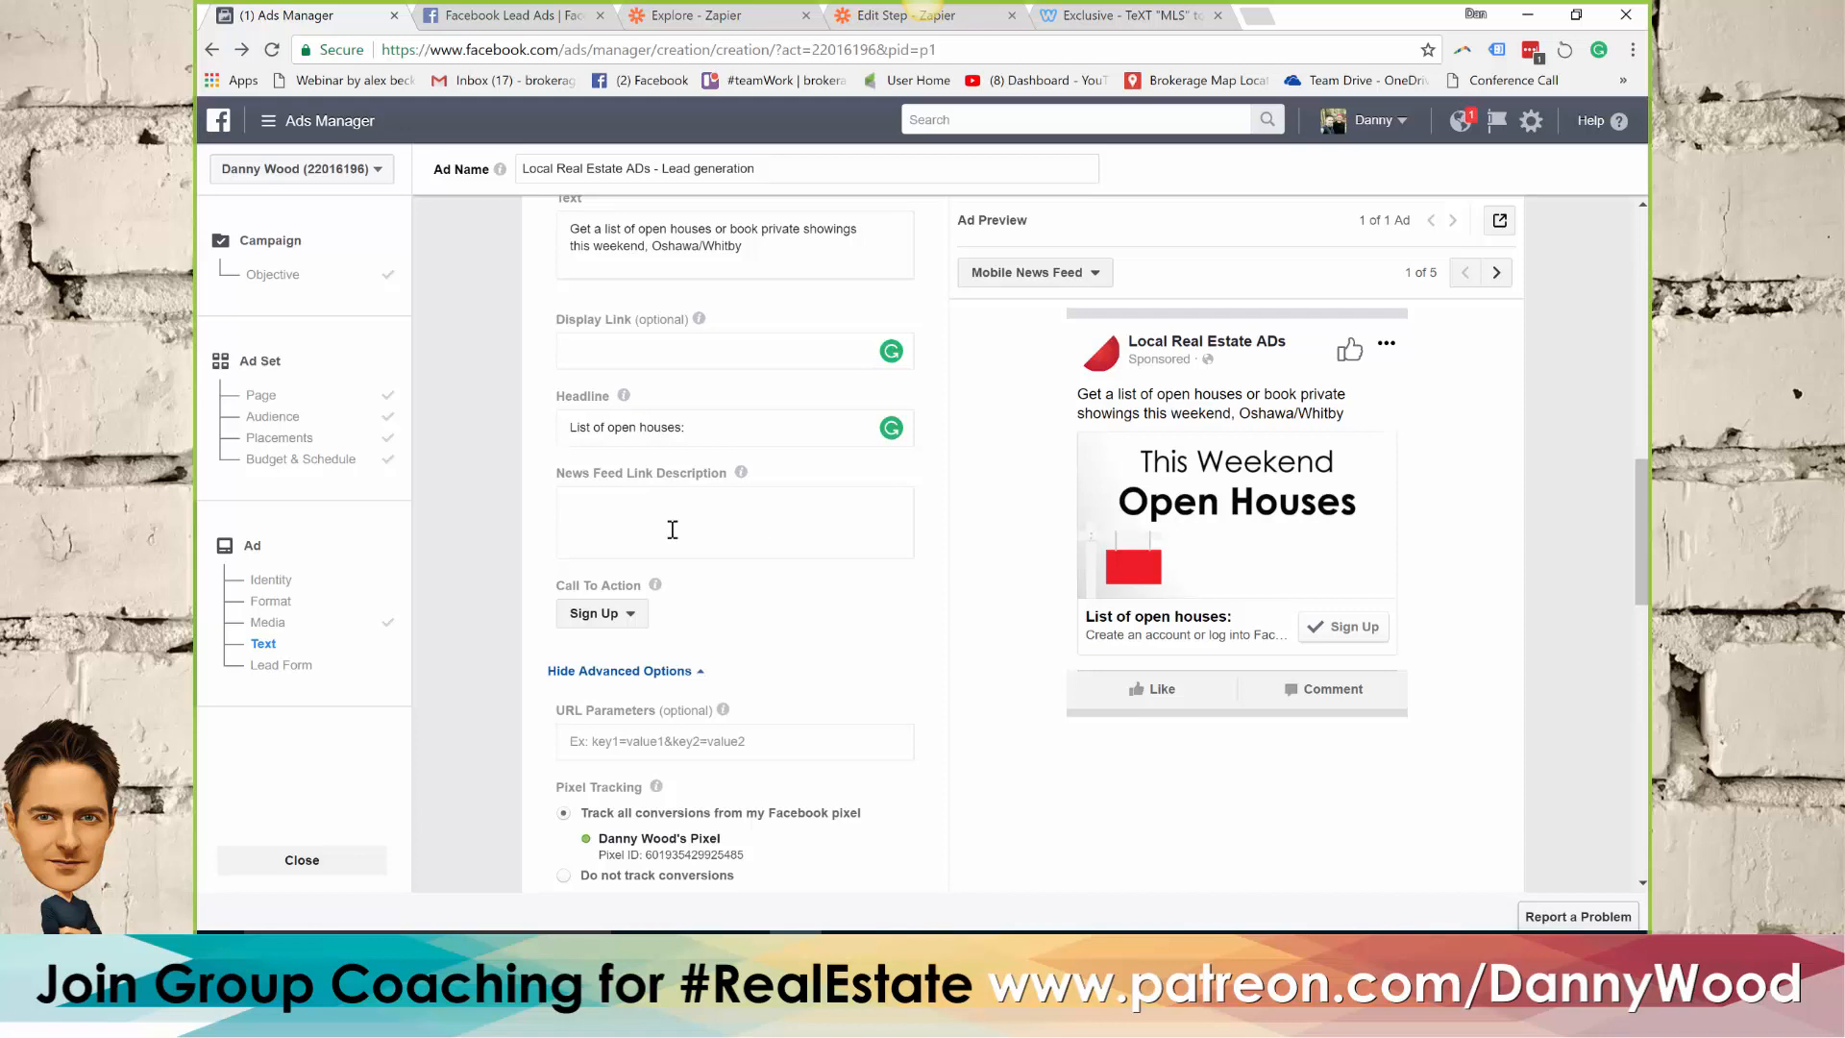
{"action": "scroll", "coordinate": [937, 473], "scroll_direction": "down", "scroll_amount": 2}
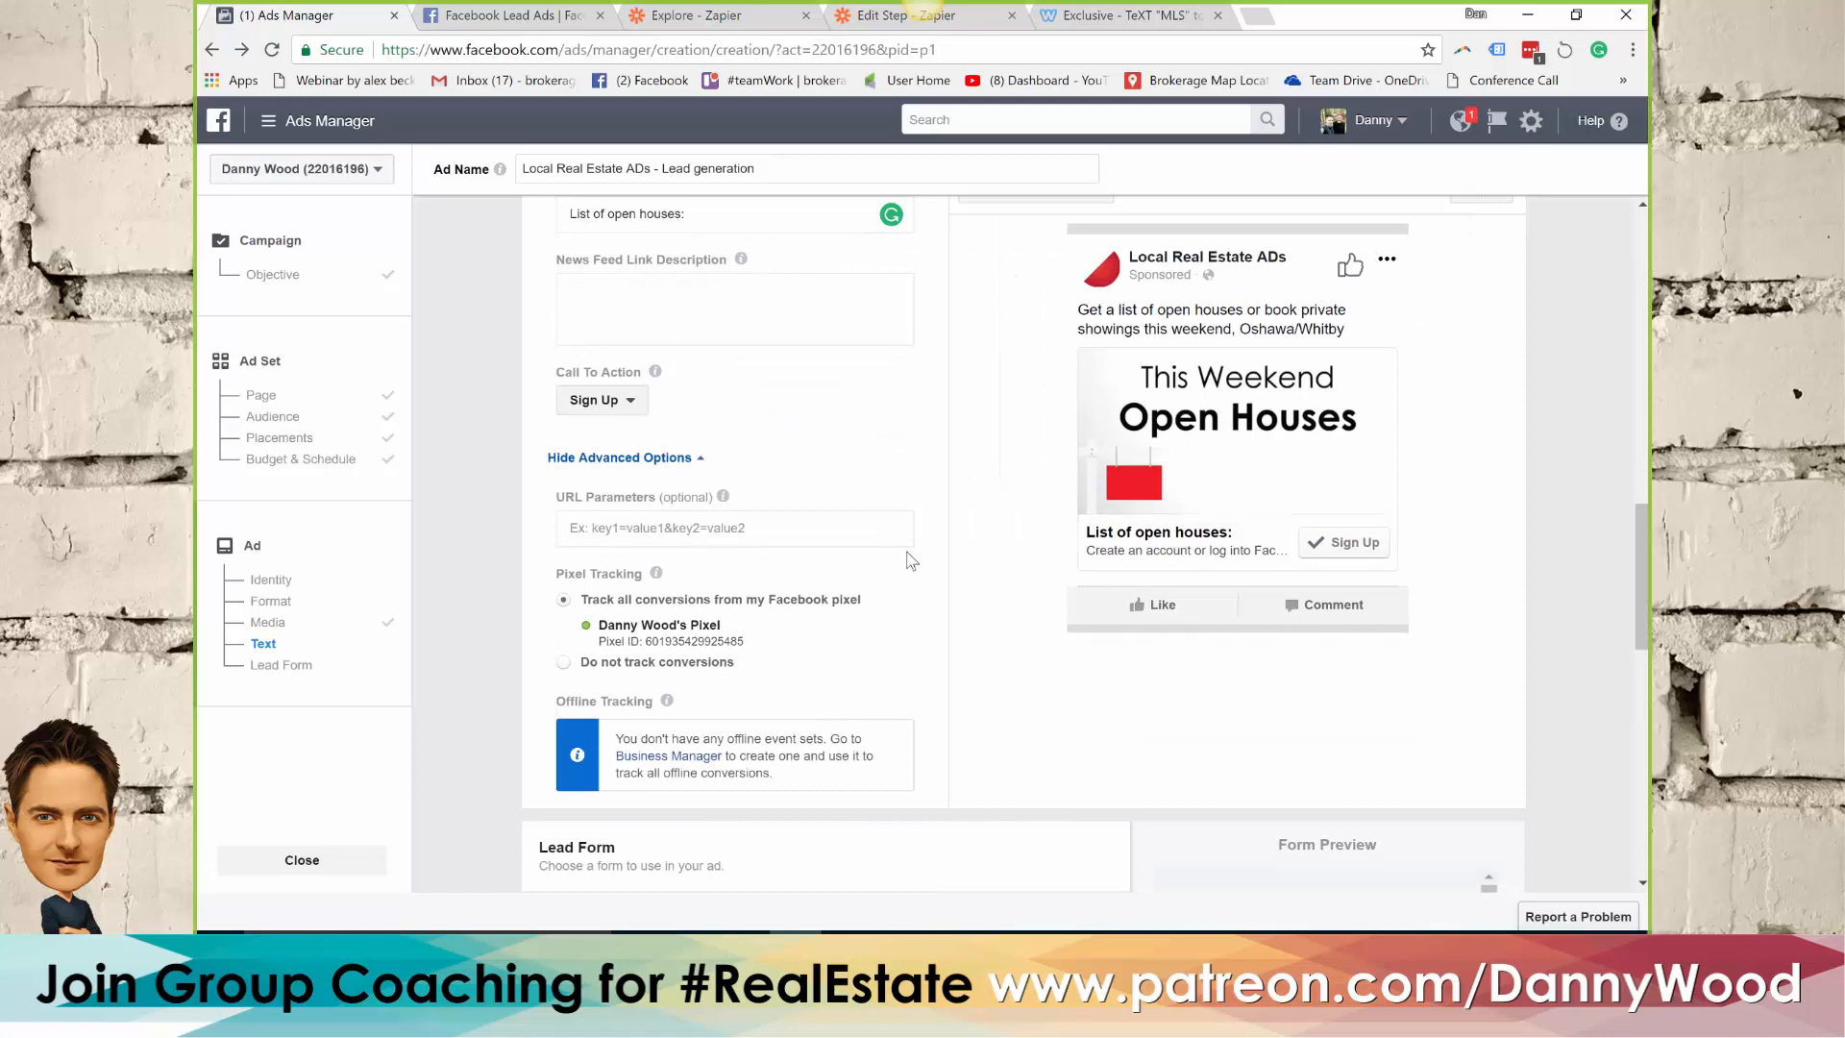
{"action": "scroll", "coordinate": [911, 562], "scroll_direction": "down", "scroll_amount": 2}
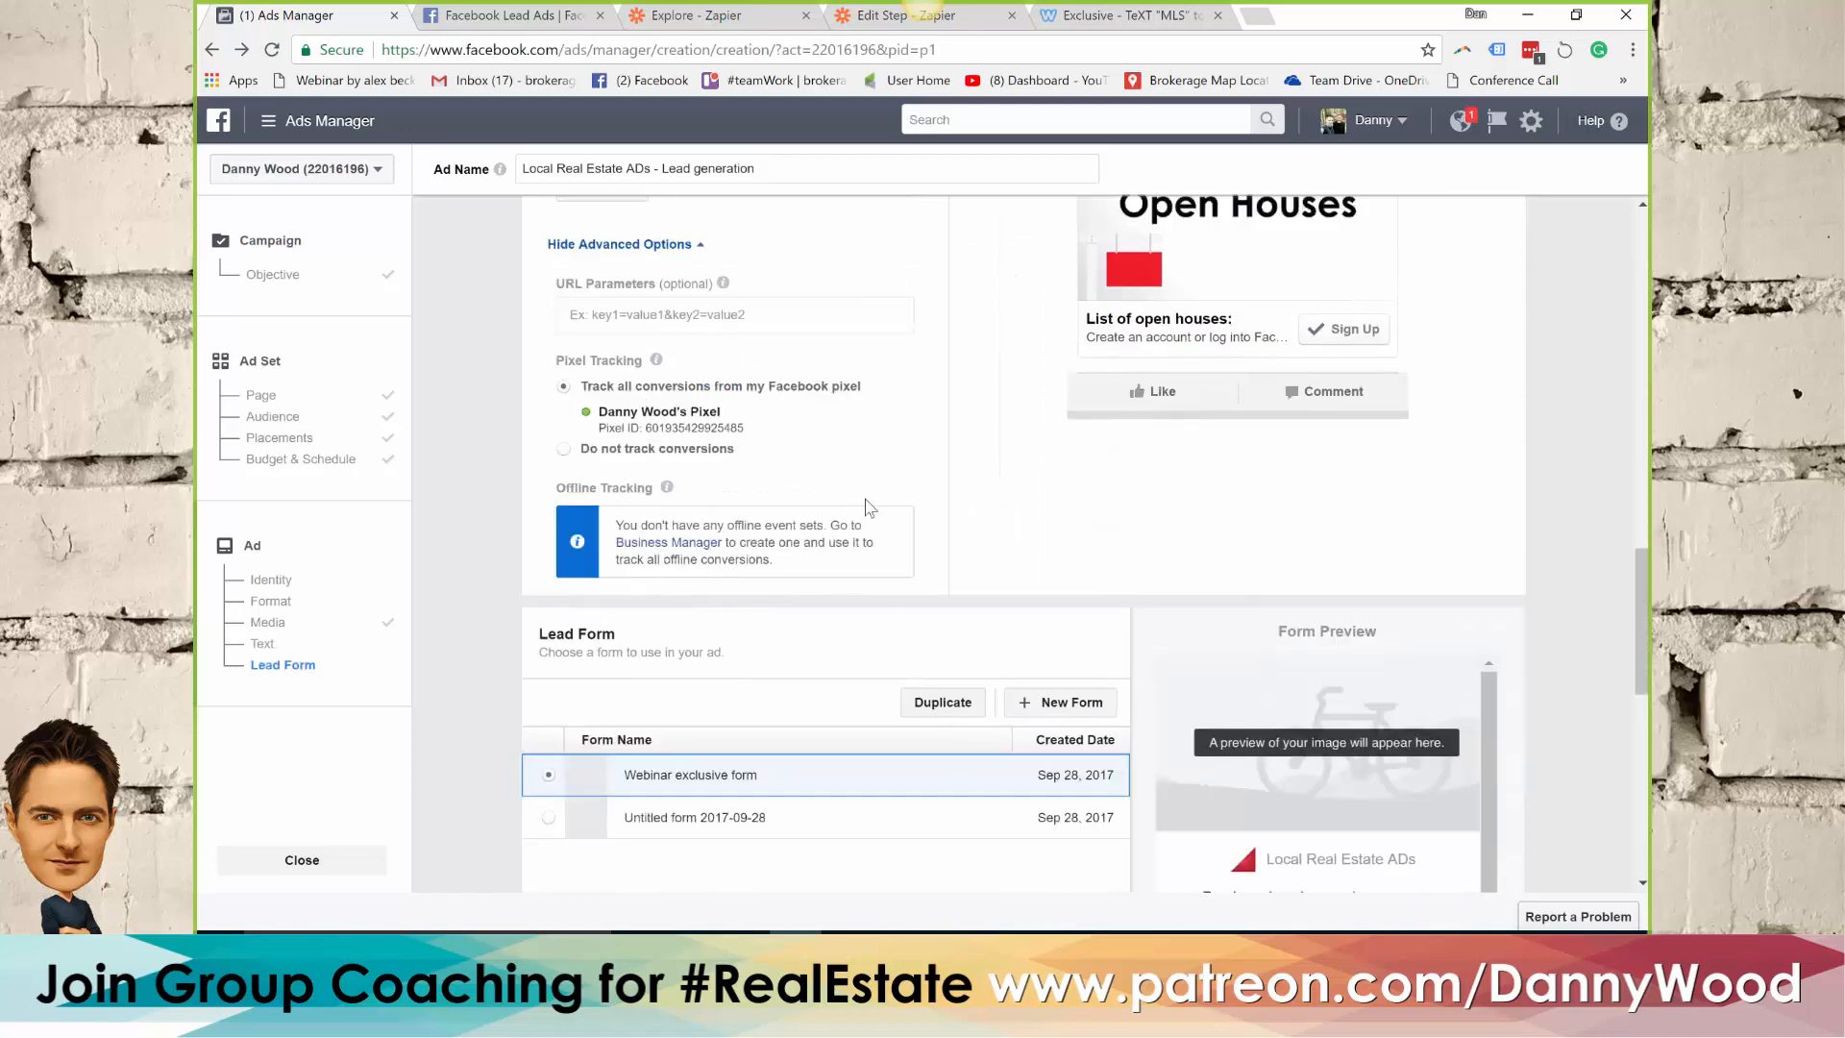
{"action": "scroll", "coordinate": [939, 461], "scroll_direction": "down", "scroll_amount": 2}
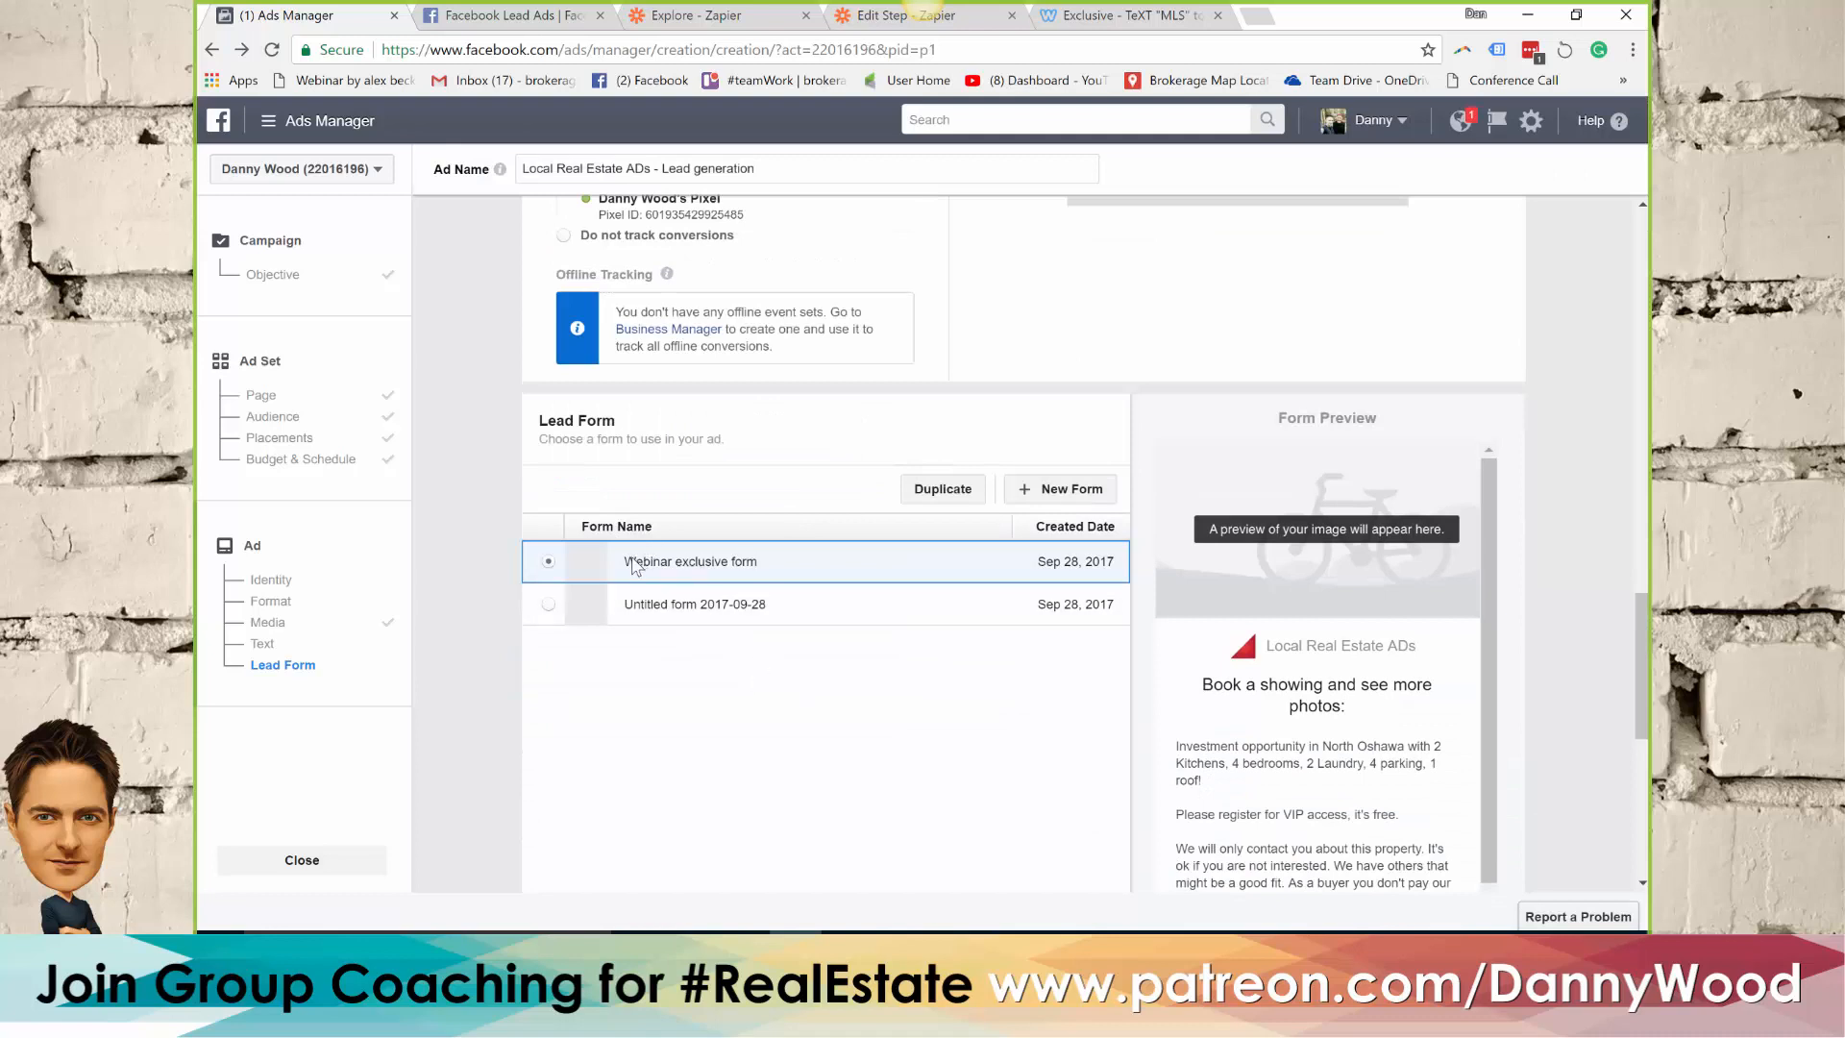
{"action": "left_click", "coordinate": [1063, 493]}
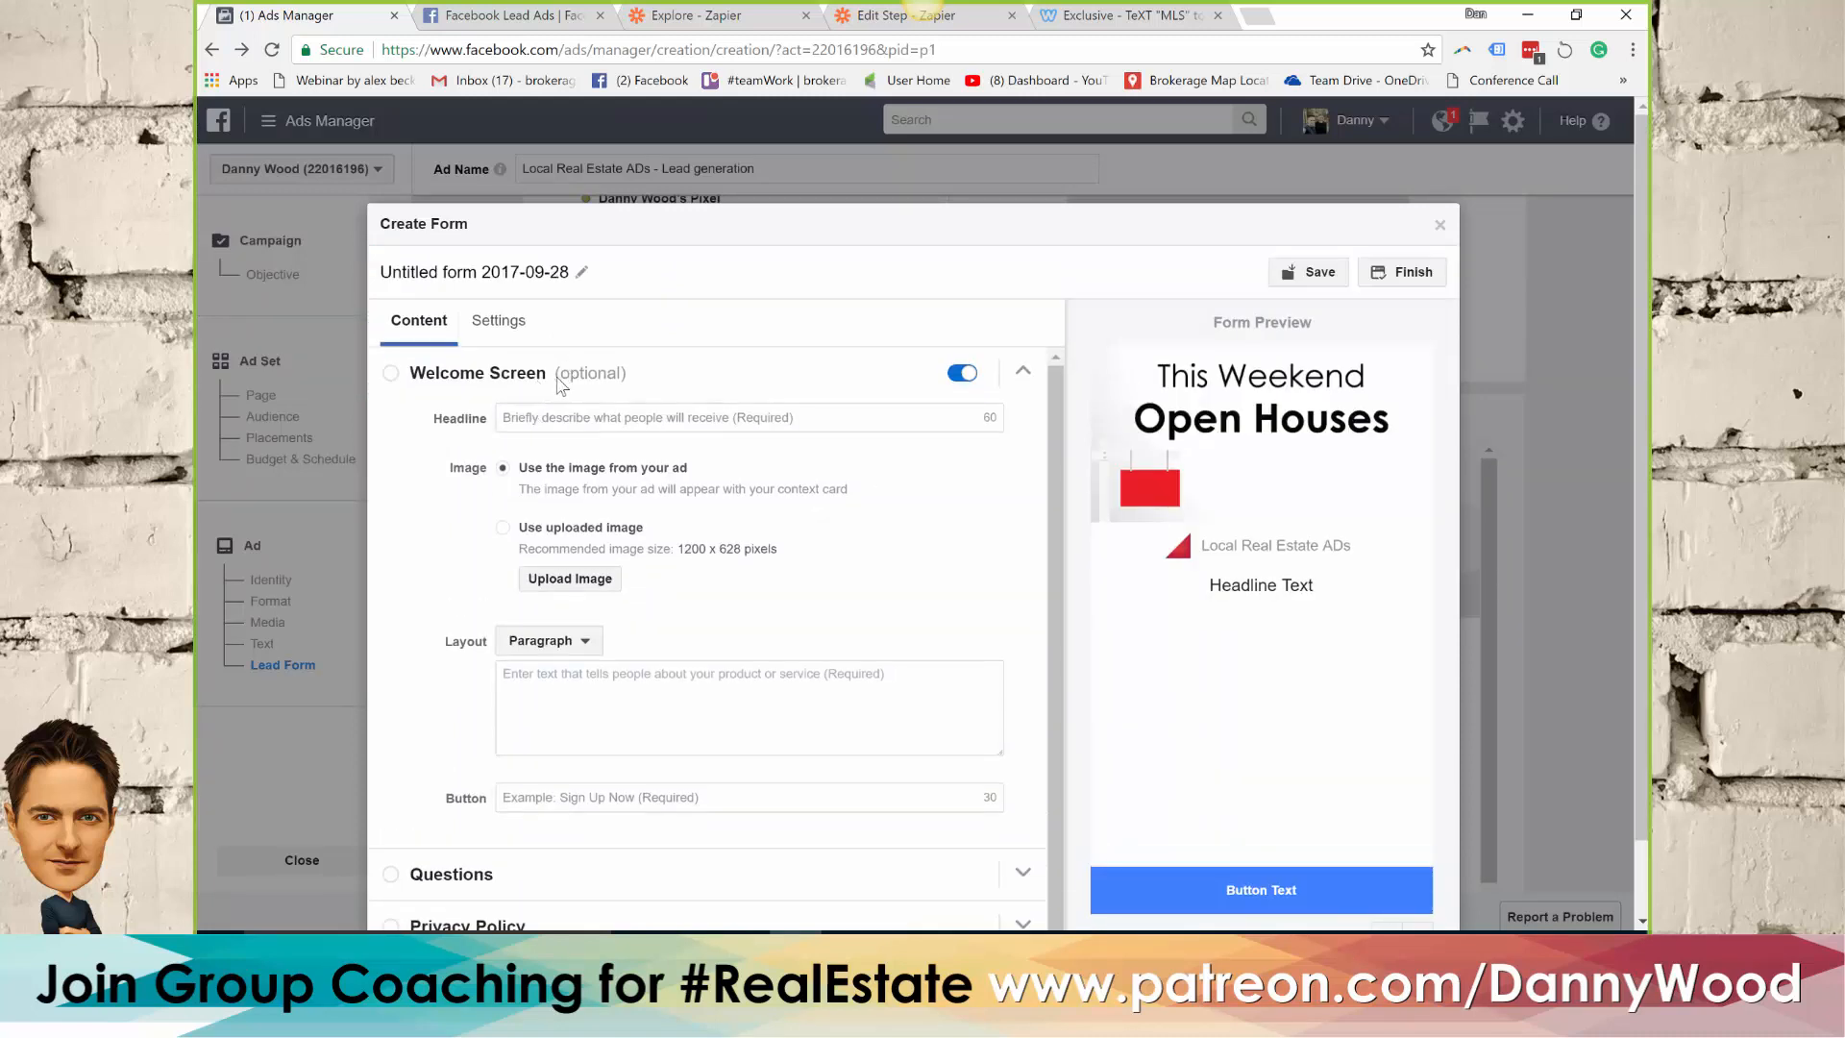
{"action": "left_click_drag", "start_coordinate": [571, 274], "coordinate": [375, 276]}
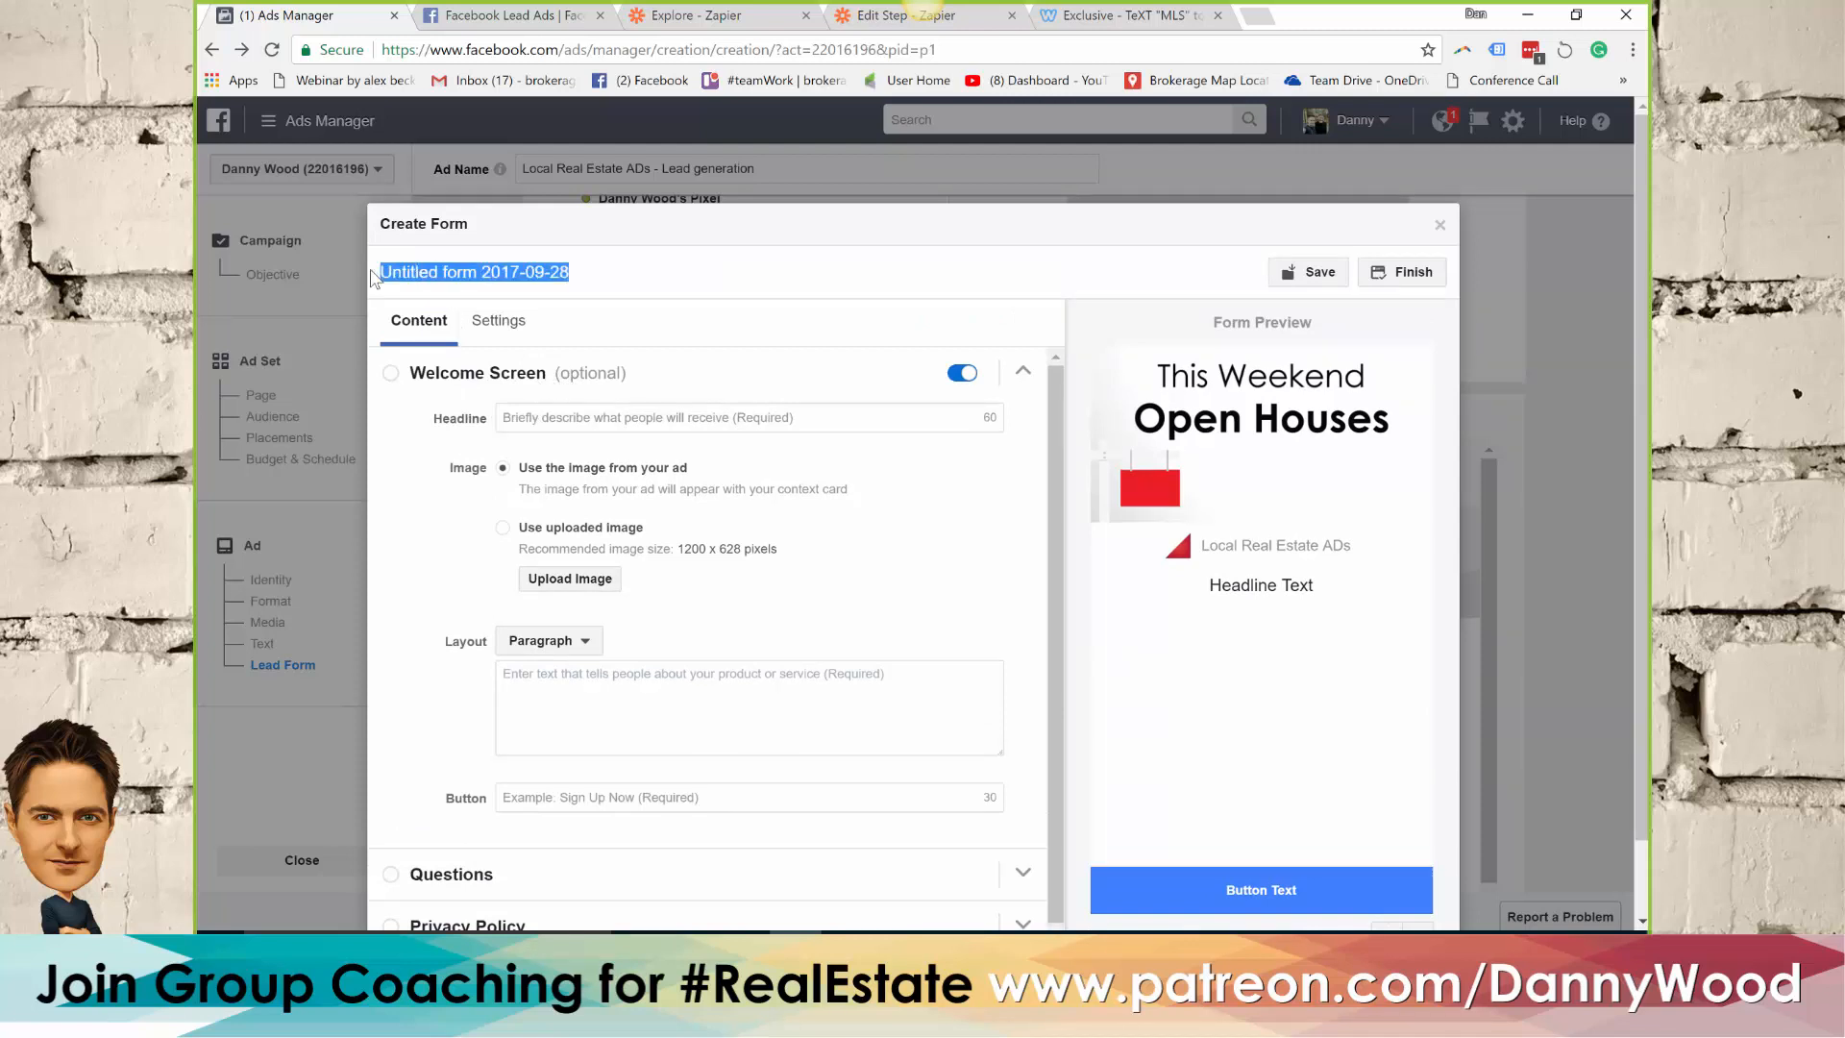
{"action": "type", "text": "Web"}
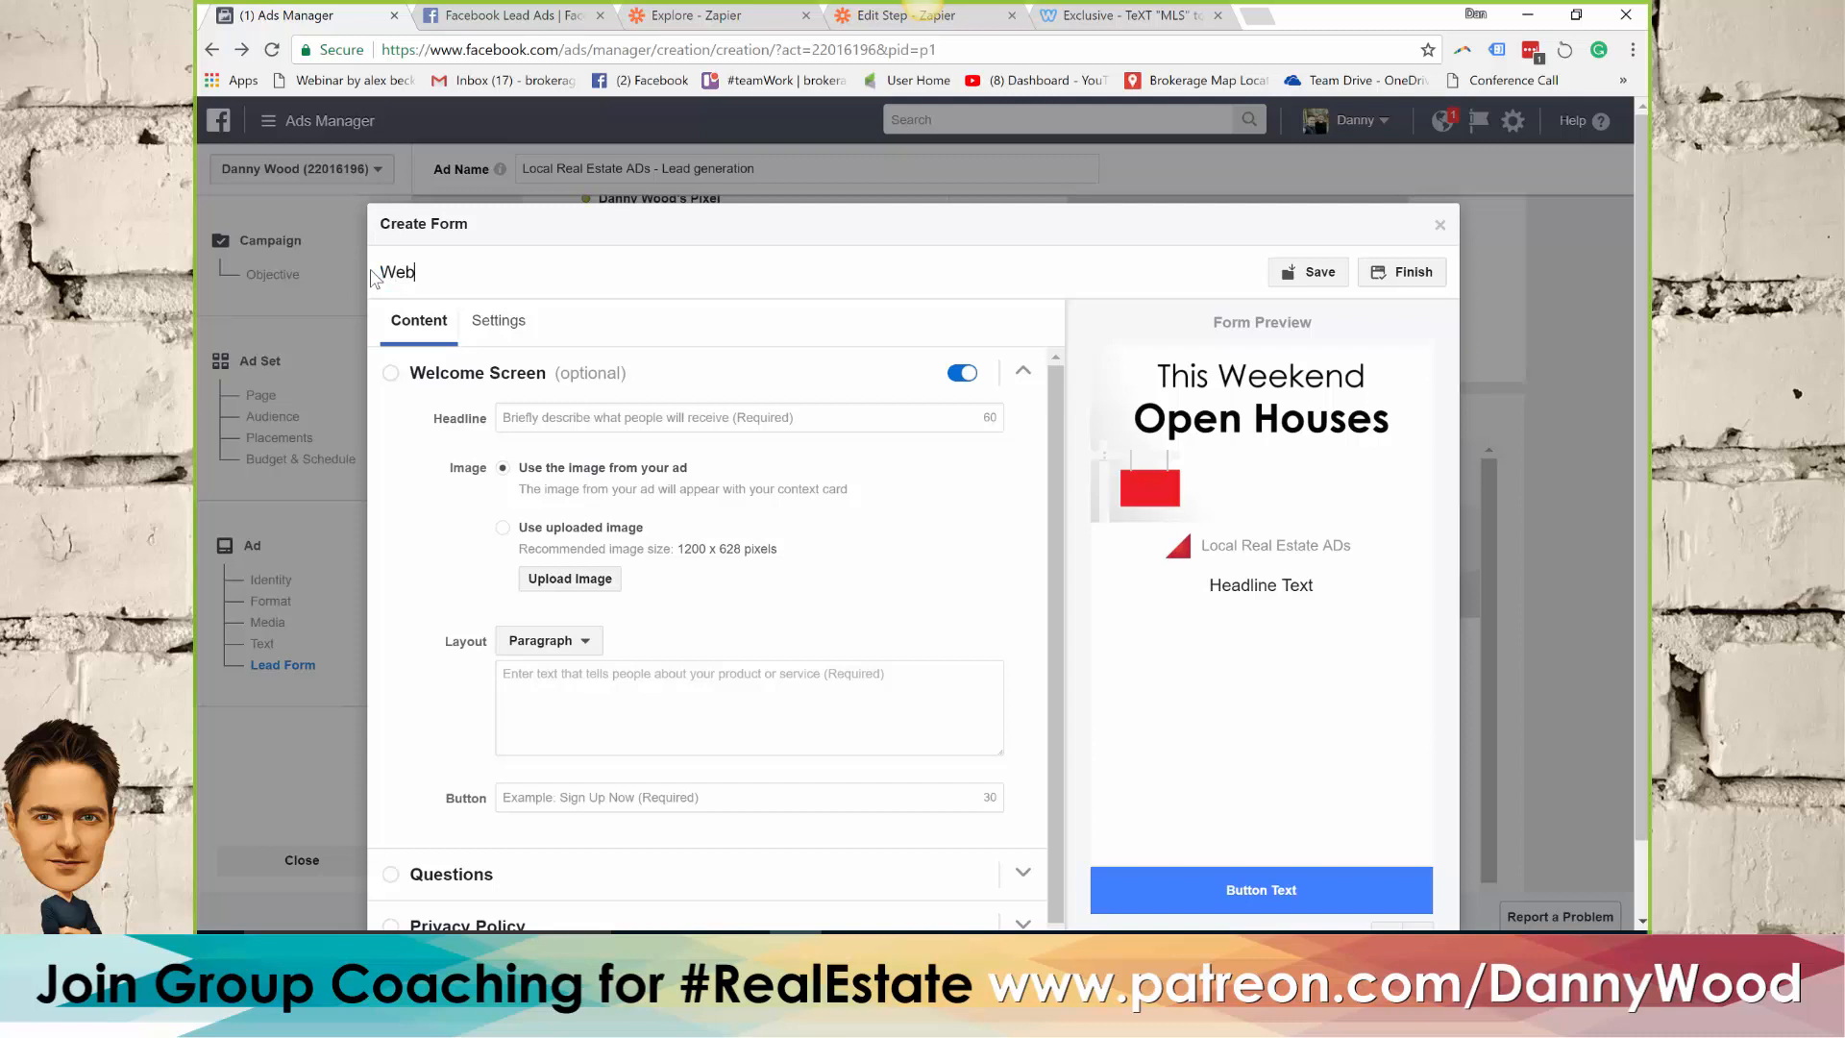
{"action": "type", "text": "inar Open House"}
Set the form's welcome screen headline to "Updated list of homes for sale:"
{"action": "scroll", "coordinate": [680, 469], "scroll_direction": "down", "scroll_amount": 1}
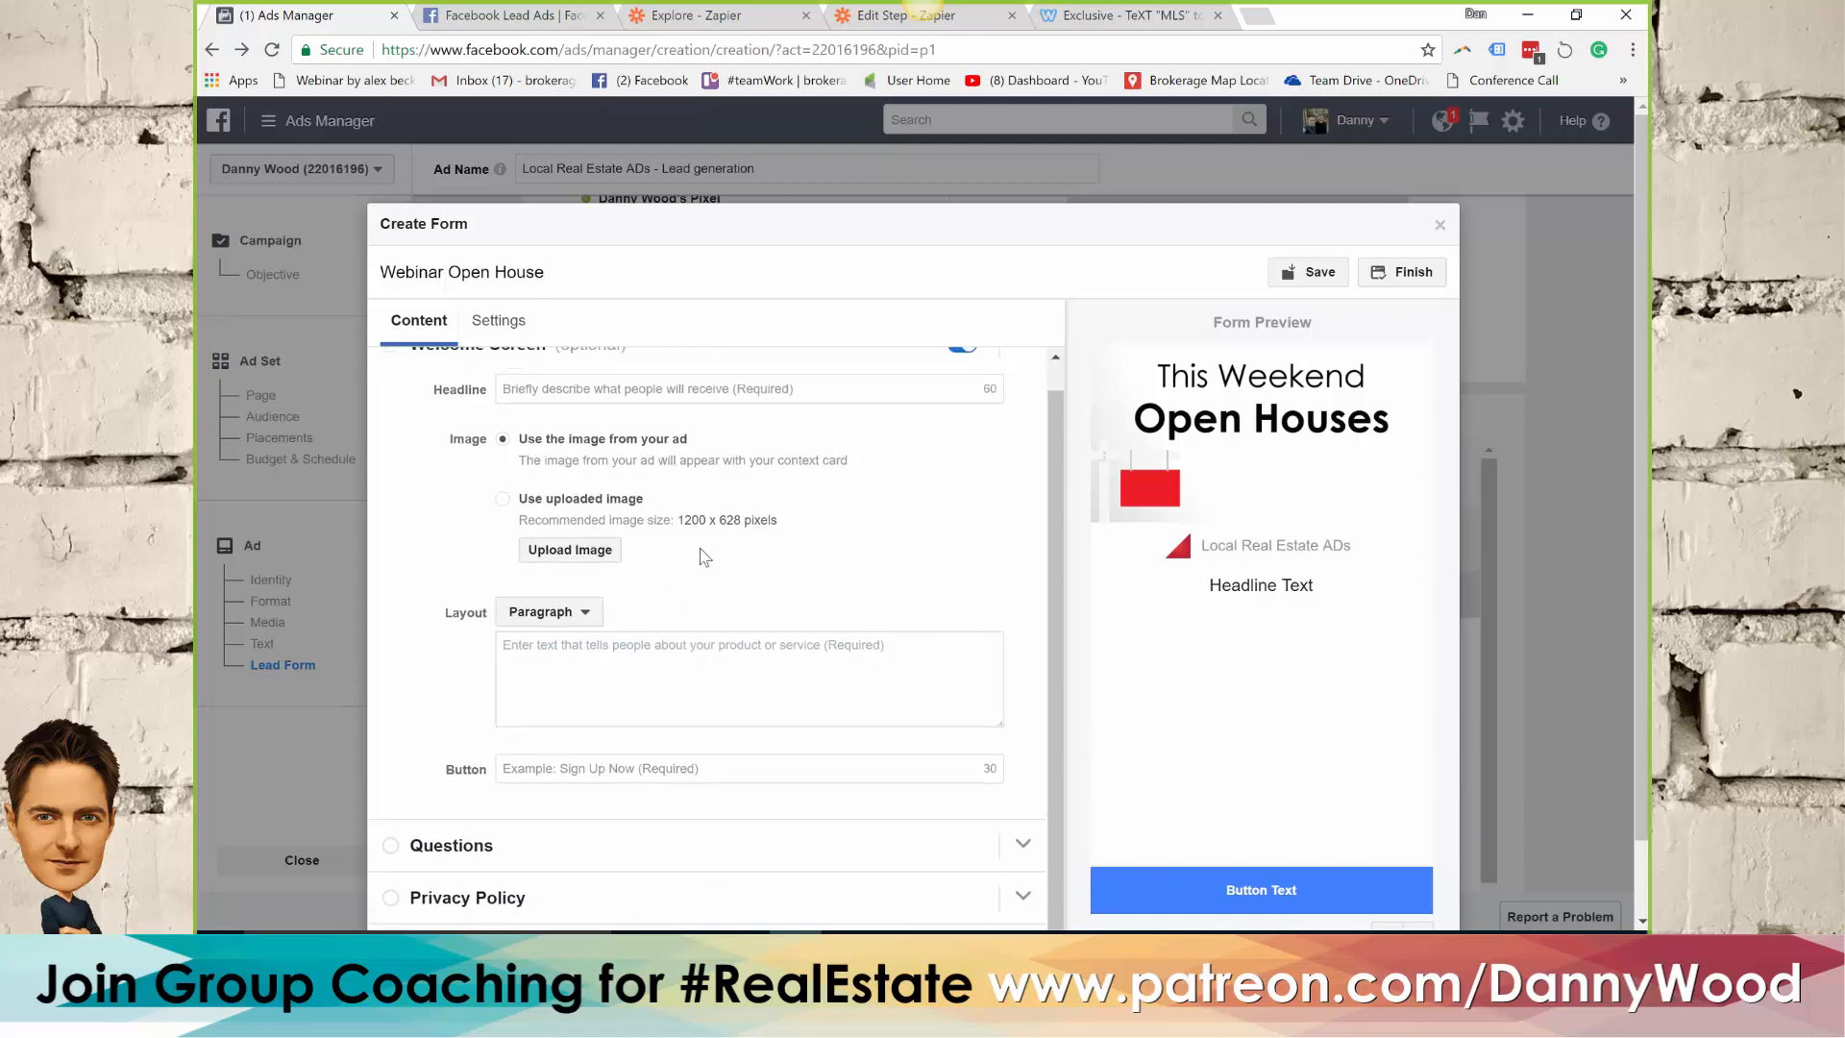
{"action": "scroll", "coordinate": [704, 557], "scroll_direction": "up", "scroll_amount": 1}
{"action": "left_click", "coordinate": [611, 419]}
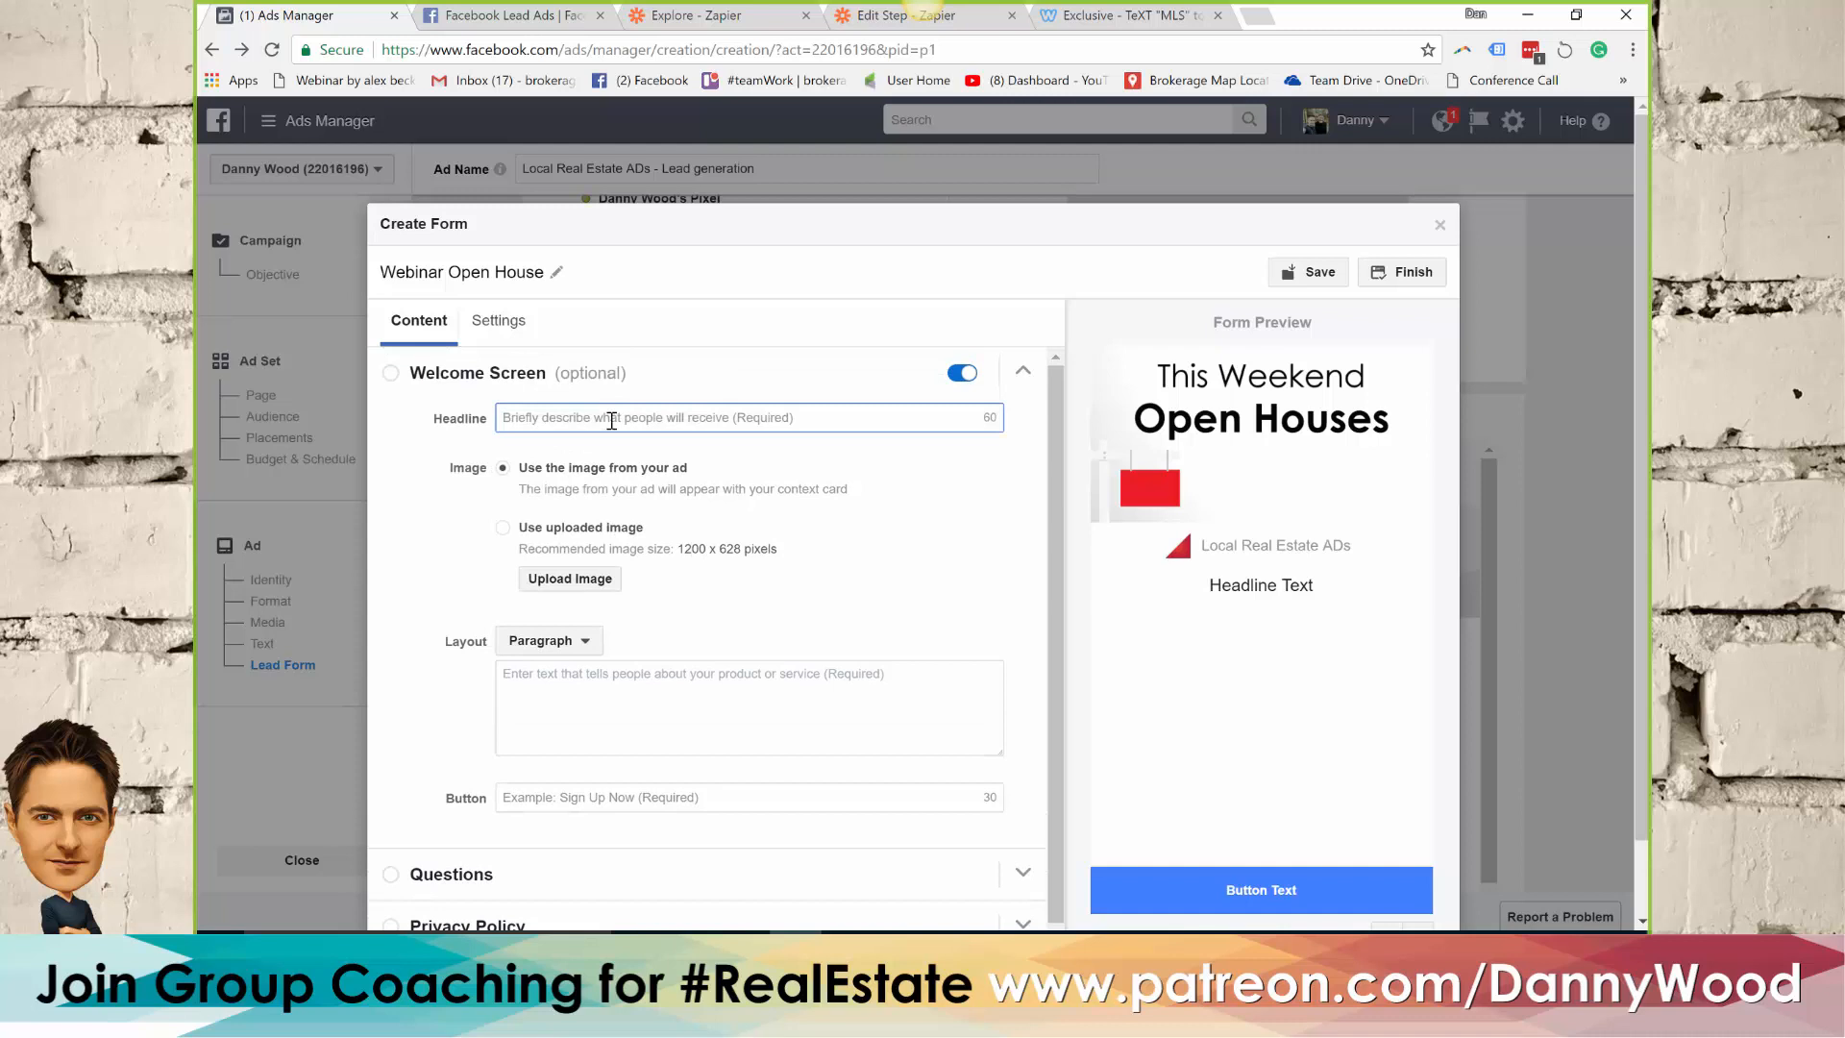
{"action": "type", "text": "VIP a"}
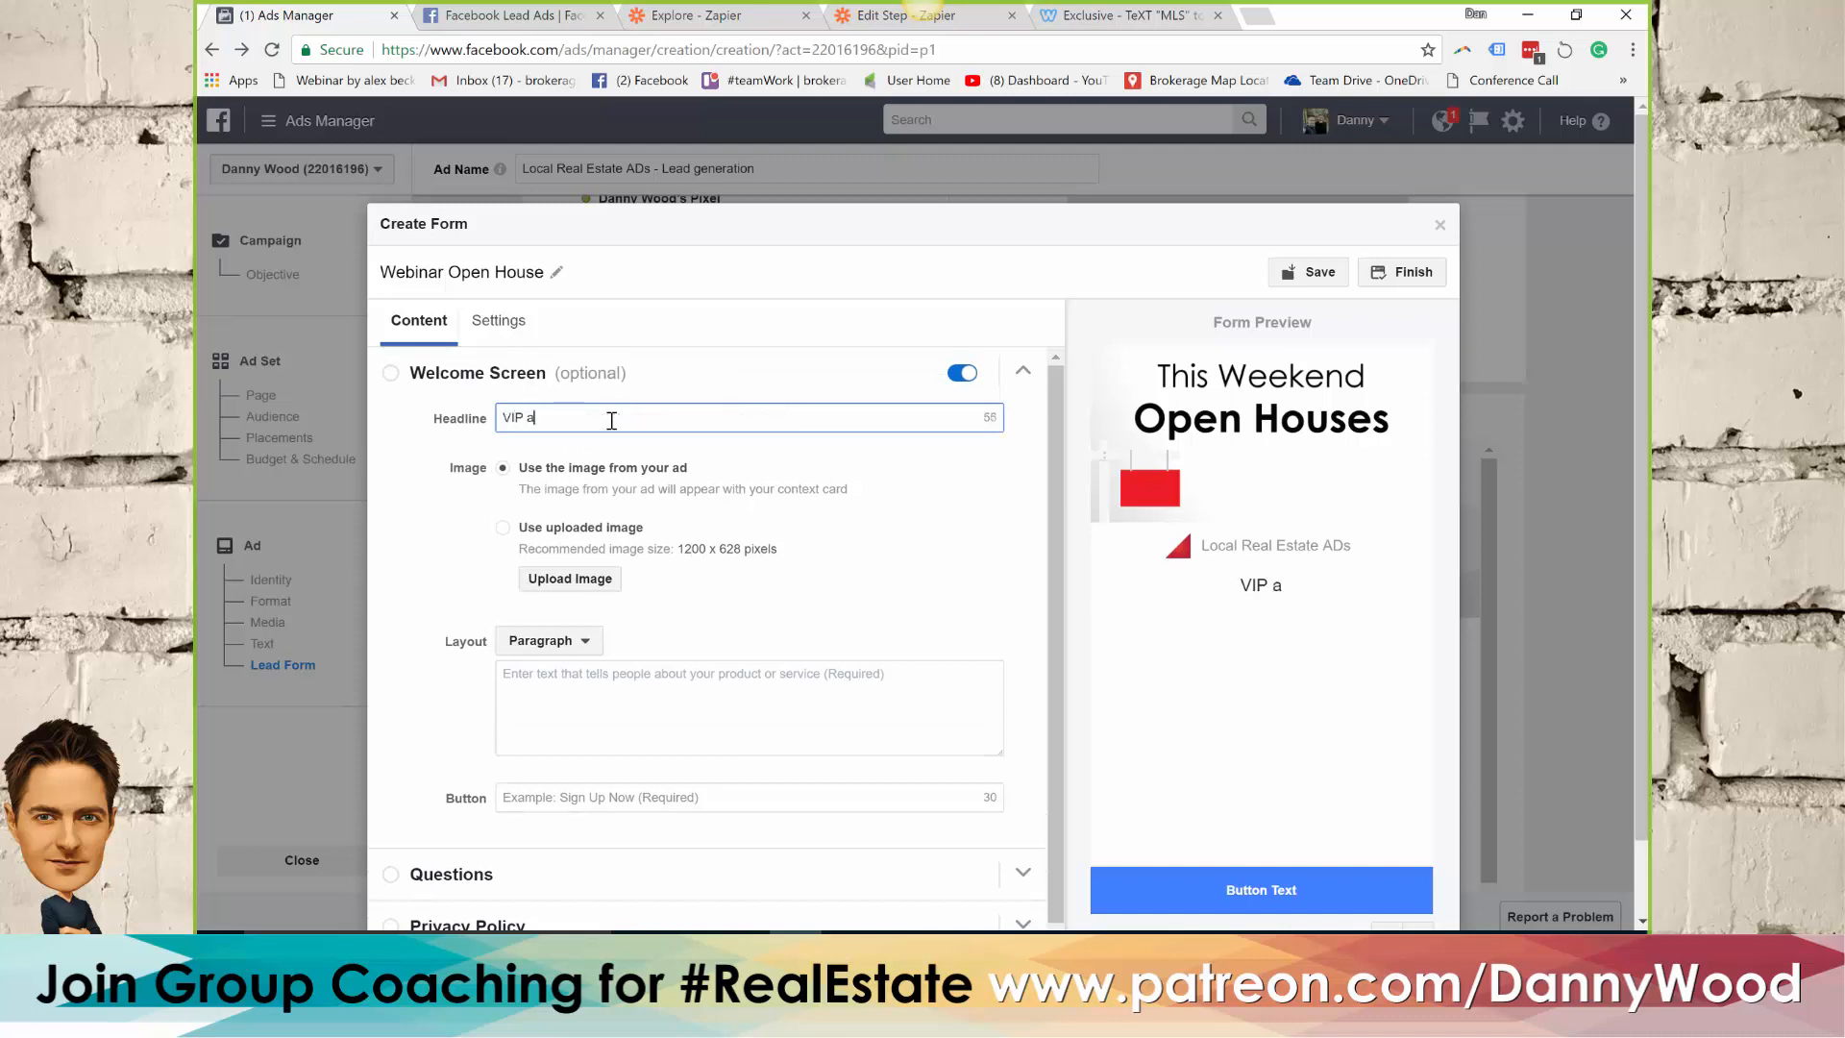
{"action": "type", "text": "ccess t"}
{"action": "key", "text": "ctrl+a"}
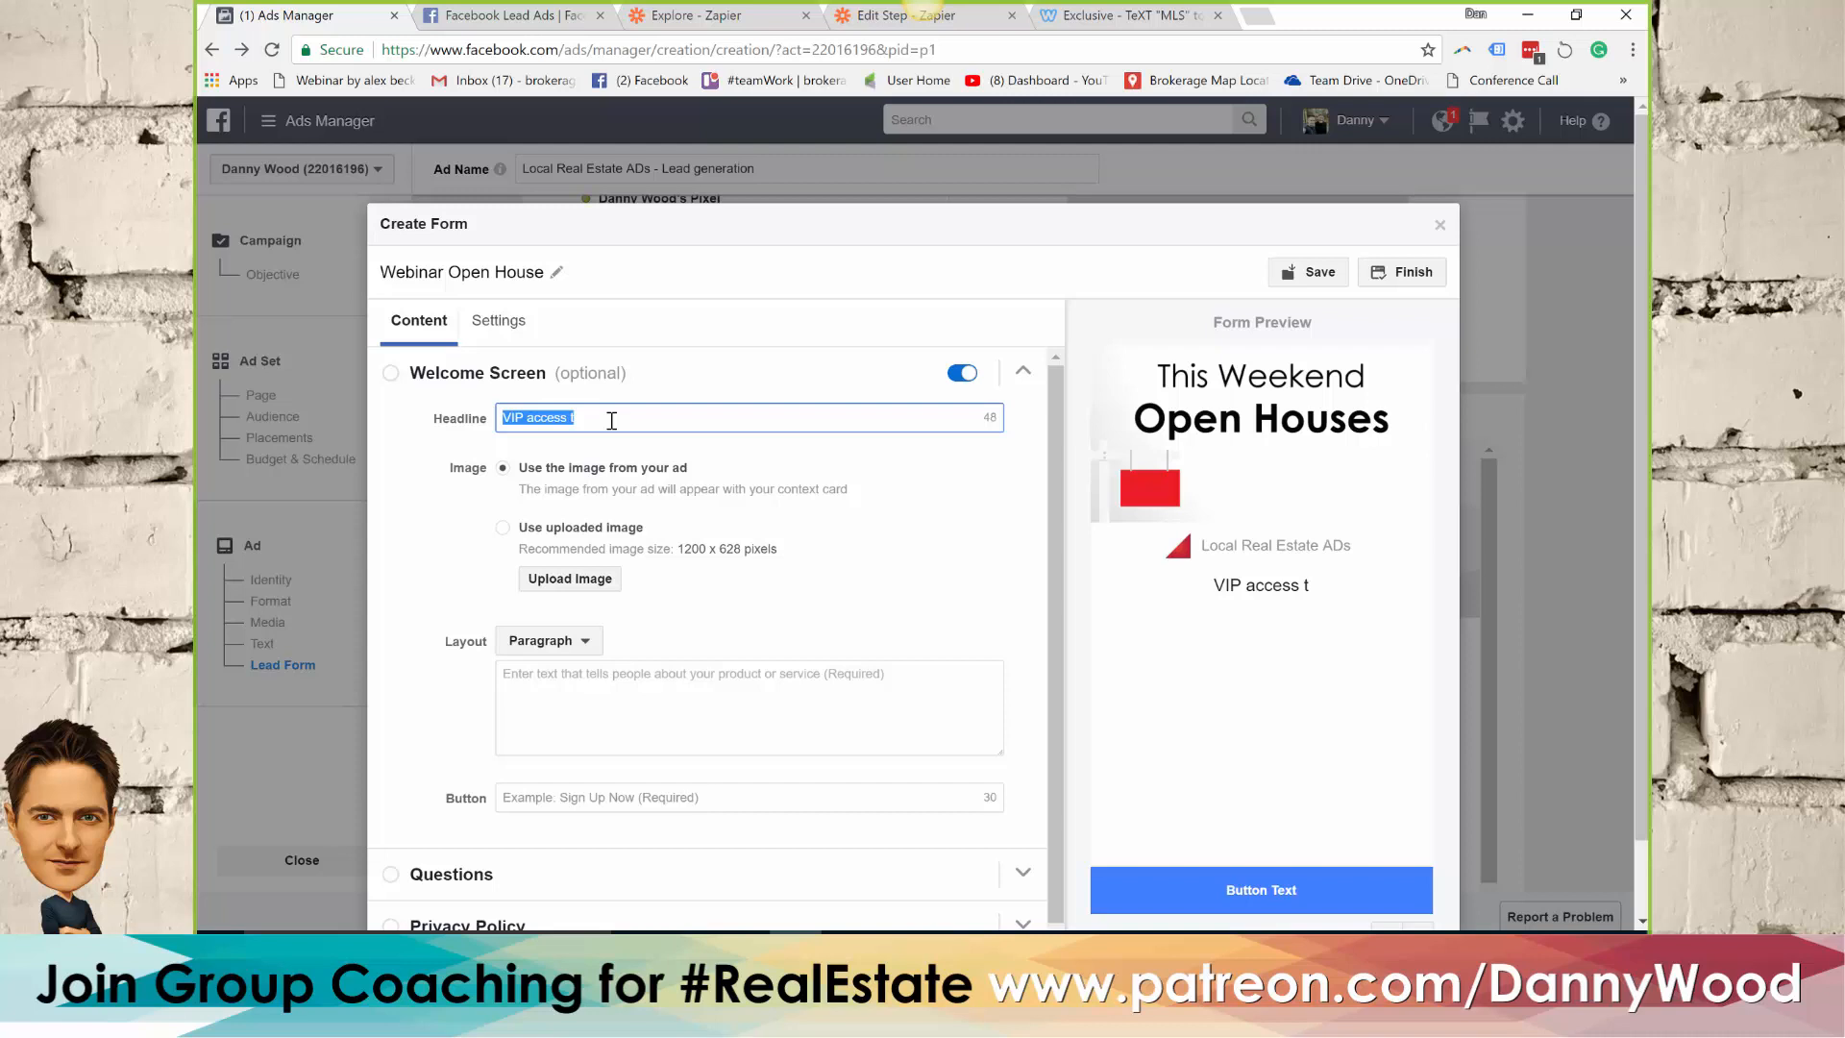
{"action": "type", "text": "U"}
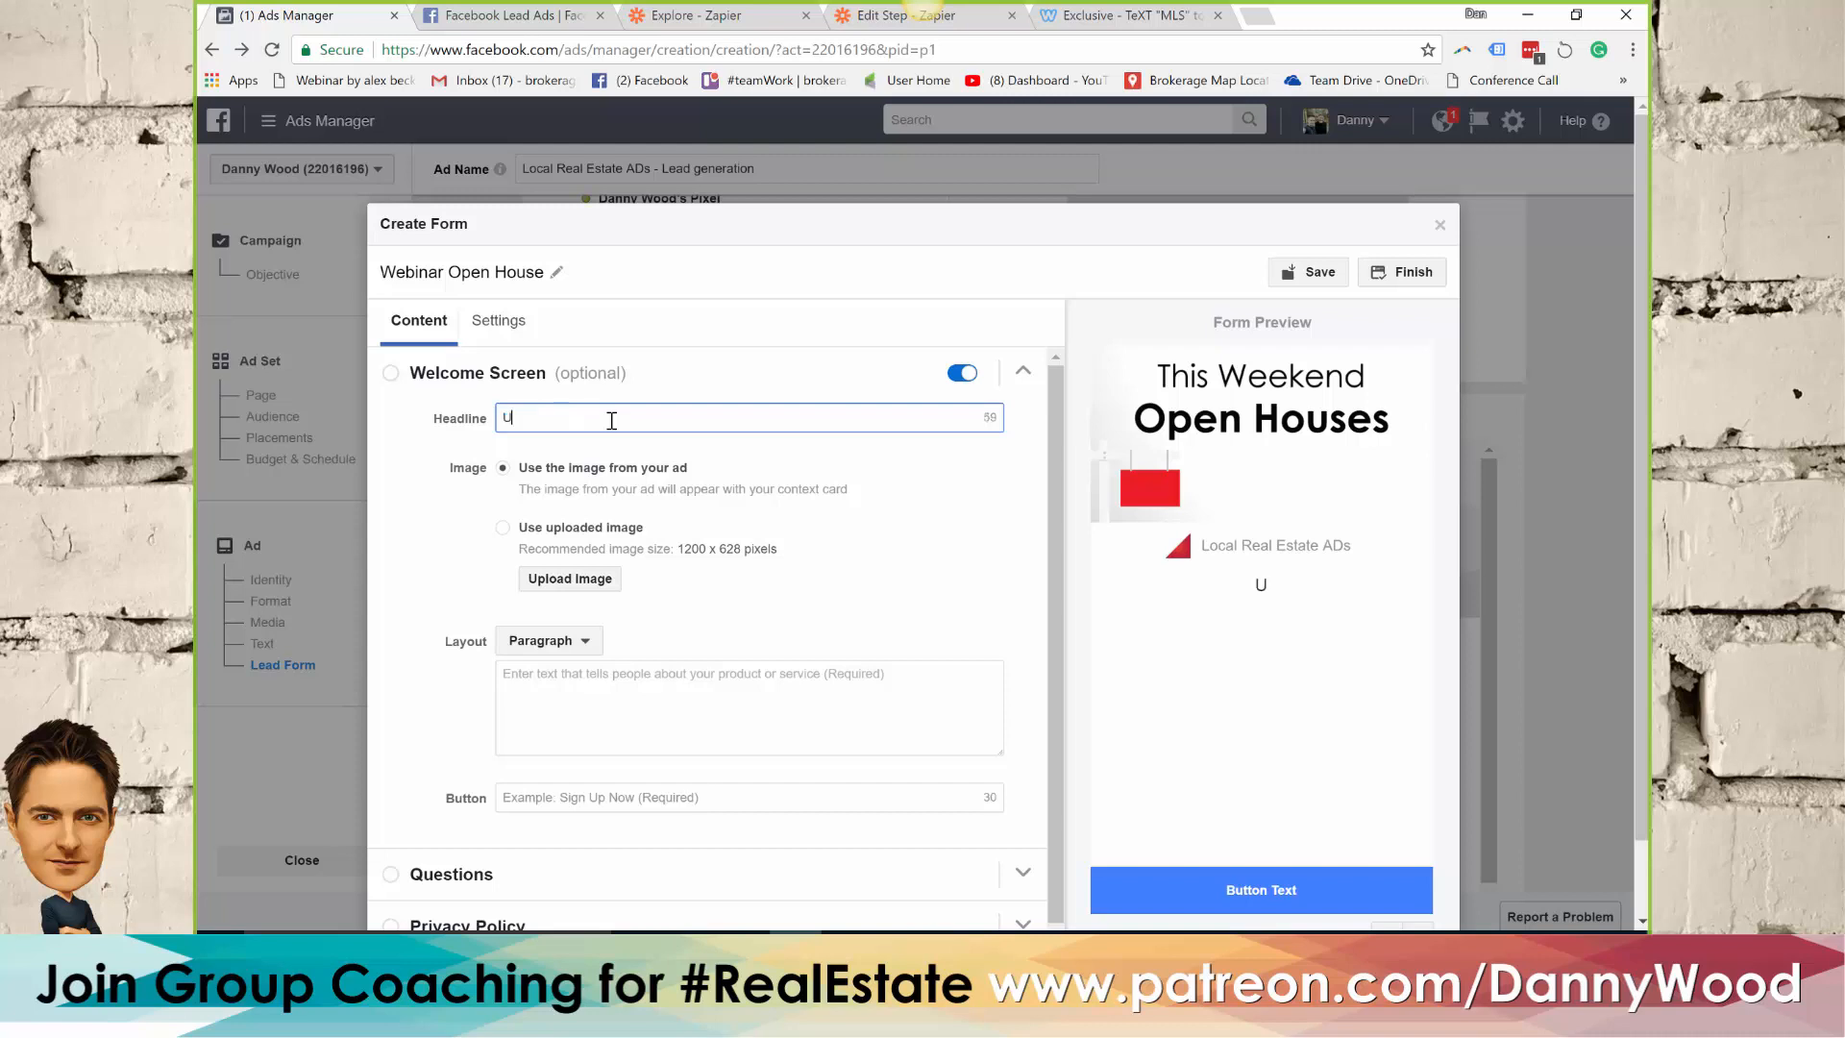
{"action": "type", "text": "pdated list of ho"}
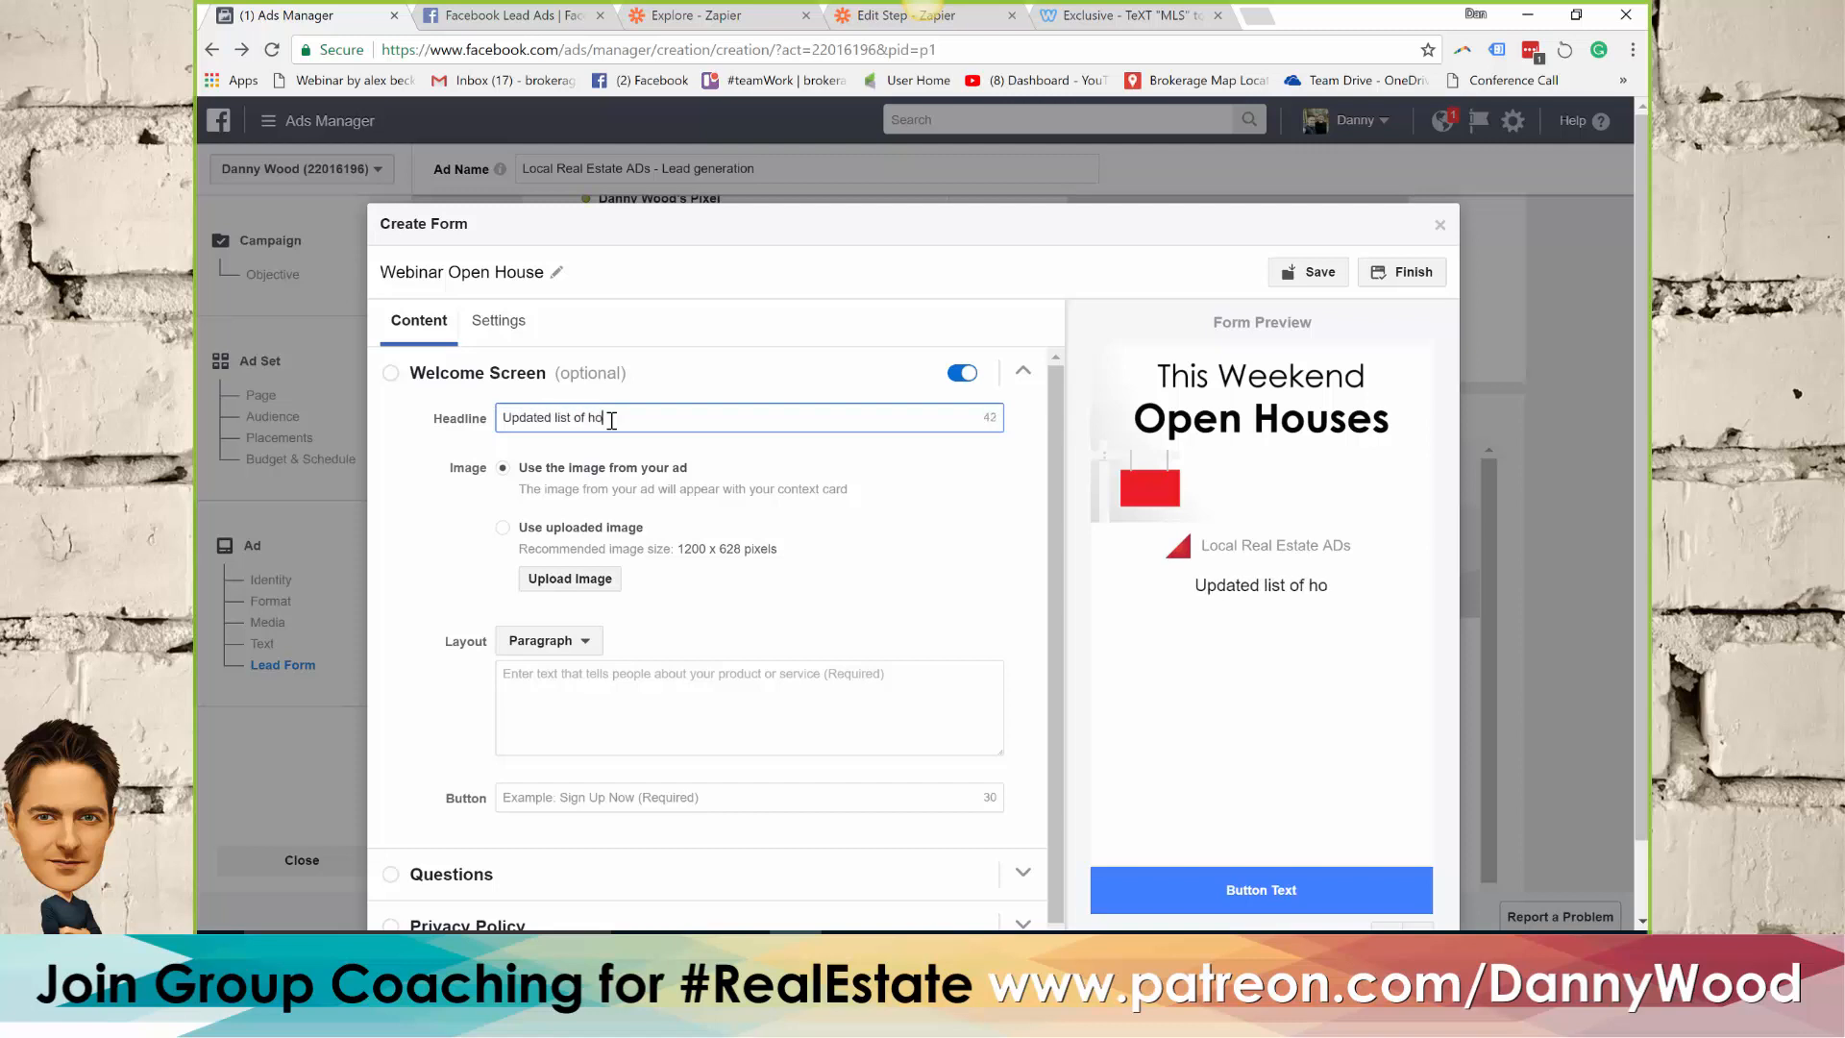
{"action": "type", "text": "mes for sale"}
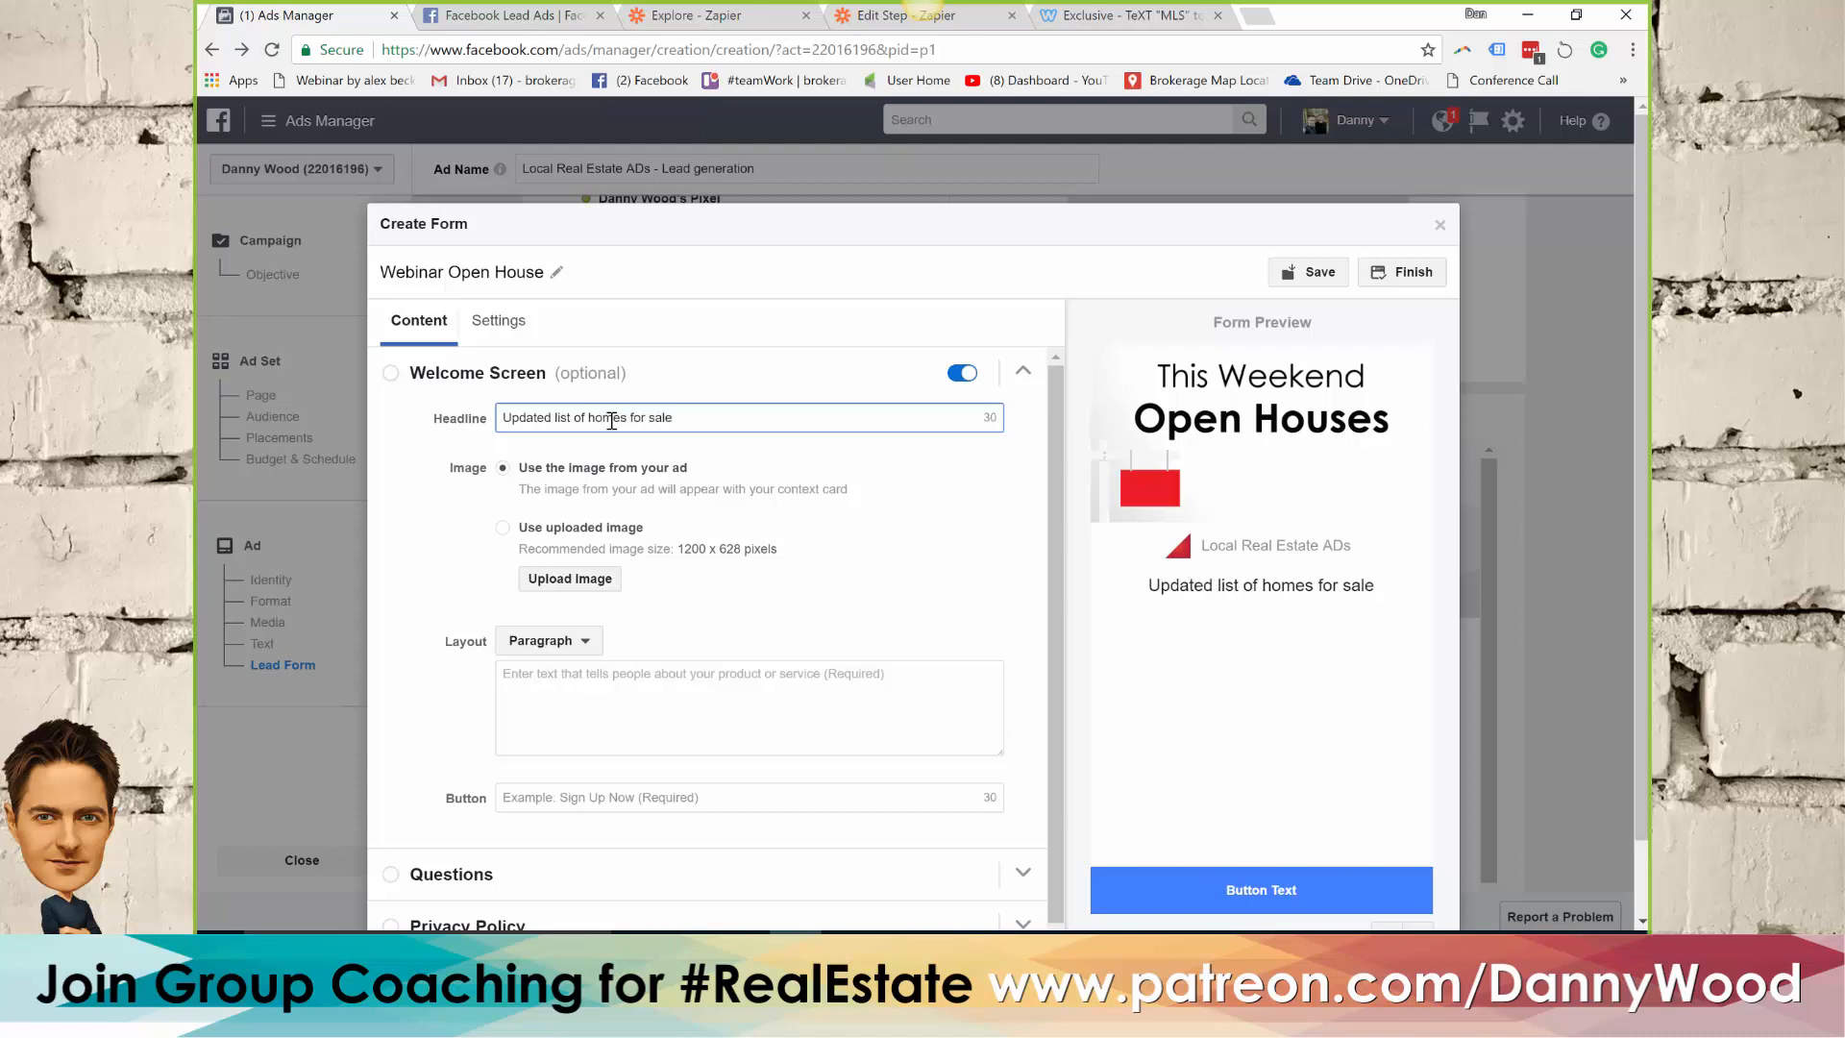
{"action": "type", "text": ":"}
Begin the welcome screen paragraph with "Get VIP Access to a fresh list of all the open houses this weekend."
{"action": "left_click", "coordinate": [581, 680]}
{"action": "type", "text": "Get VIP Access"}
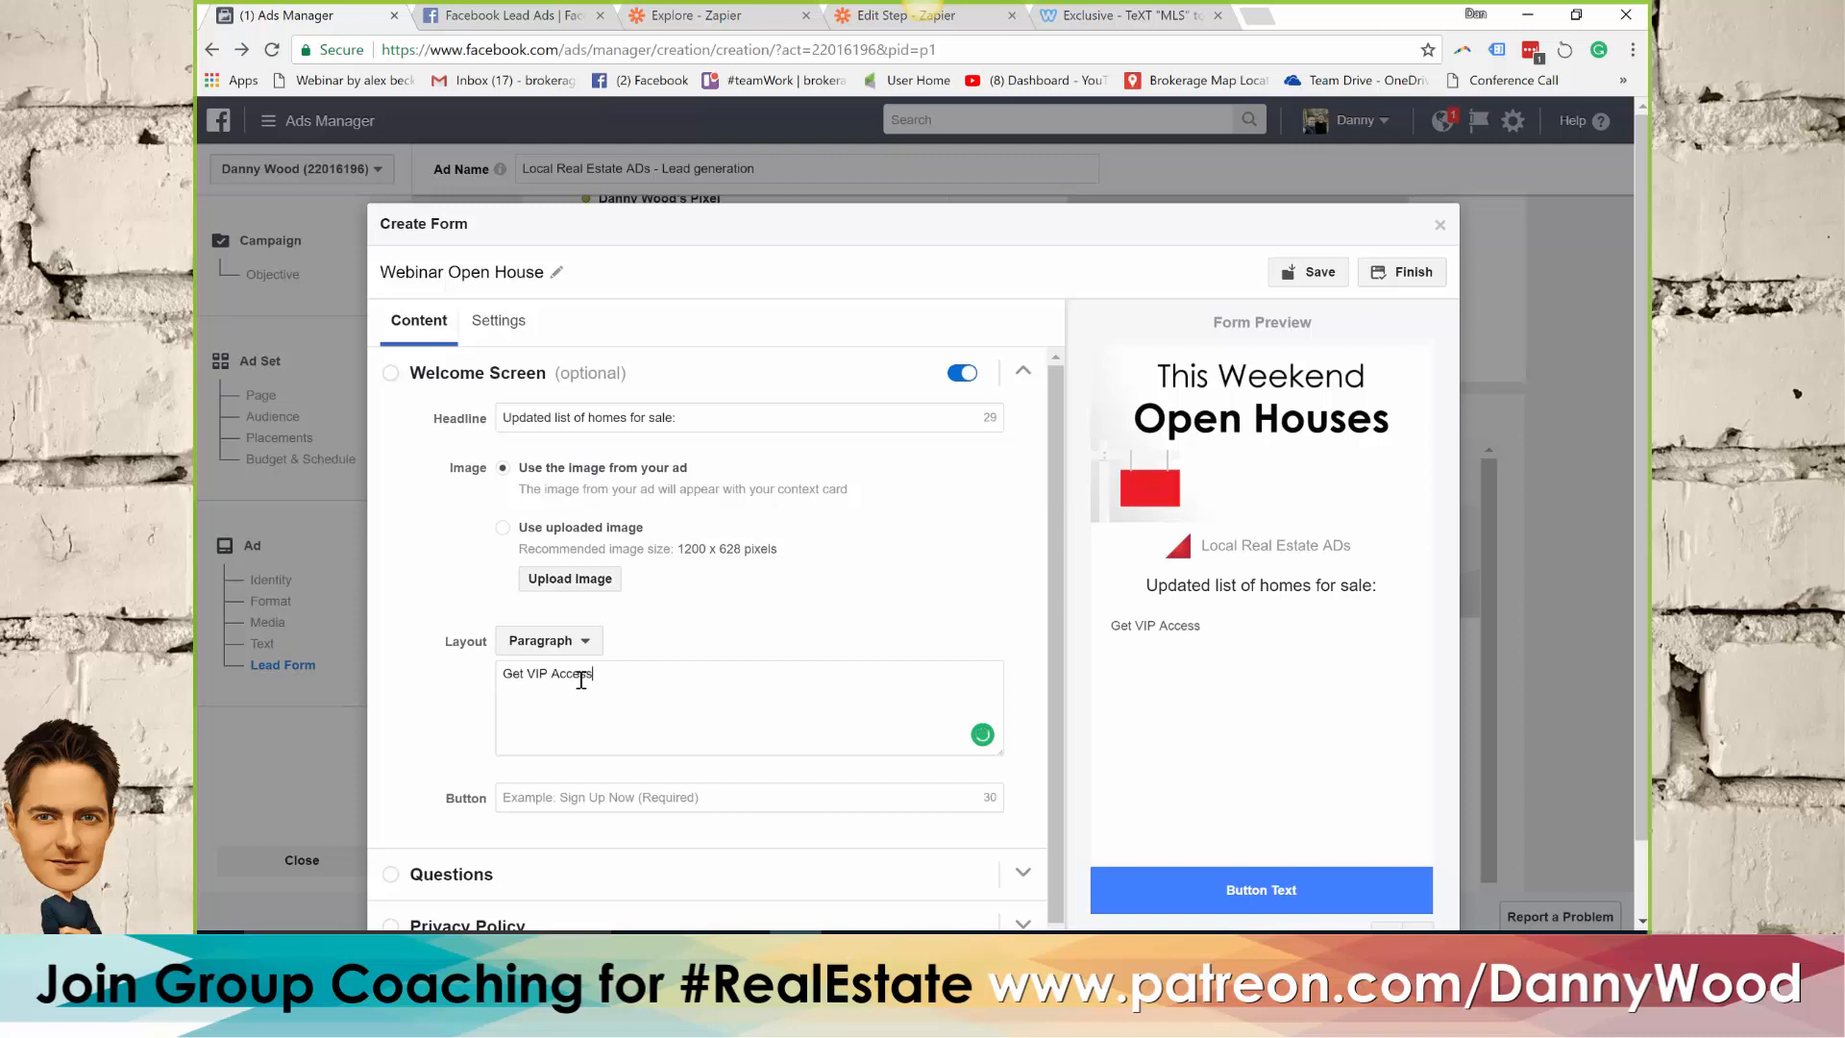
{"action": "type", "text": " to a fresh list of all the open houses thi"}
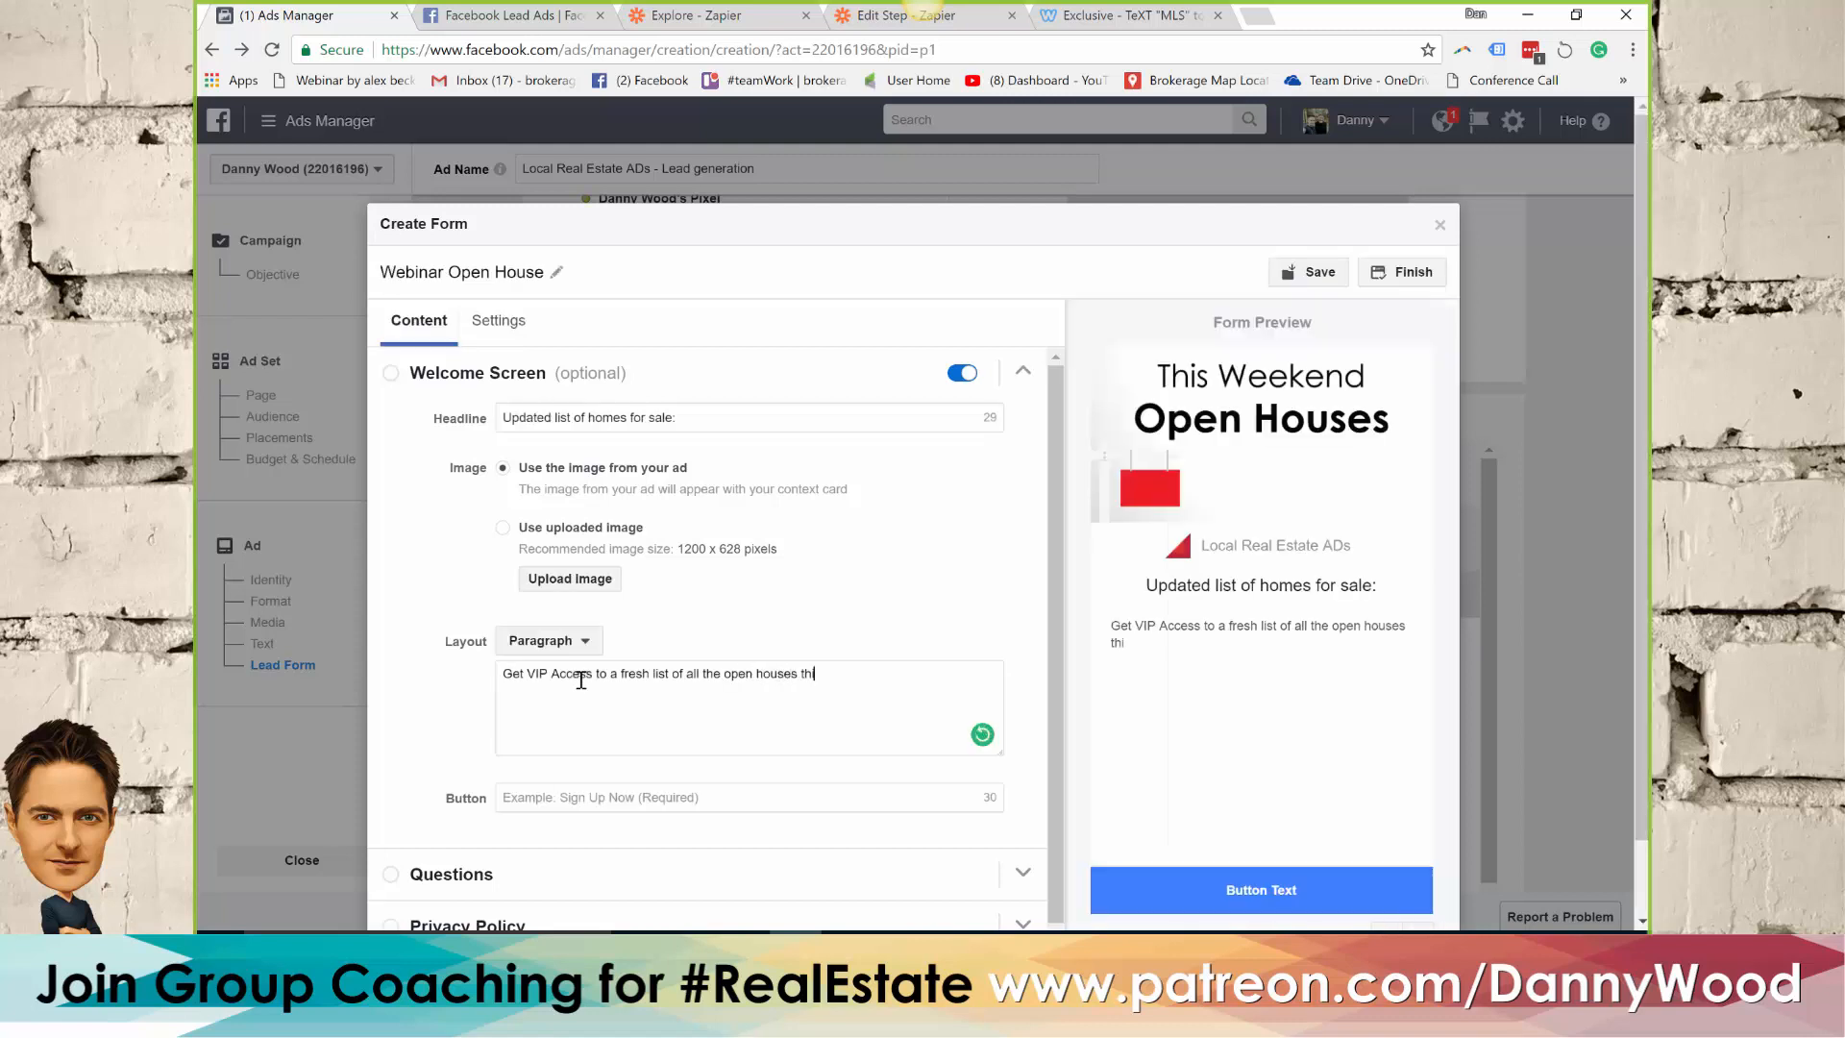
{"action": "type", "text": "s weekend. We'll set up a dai"}
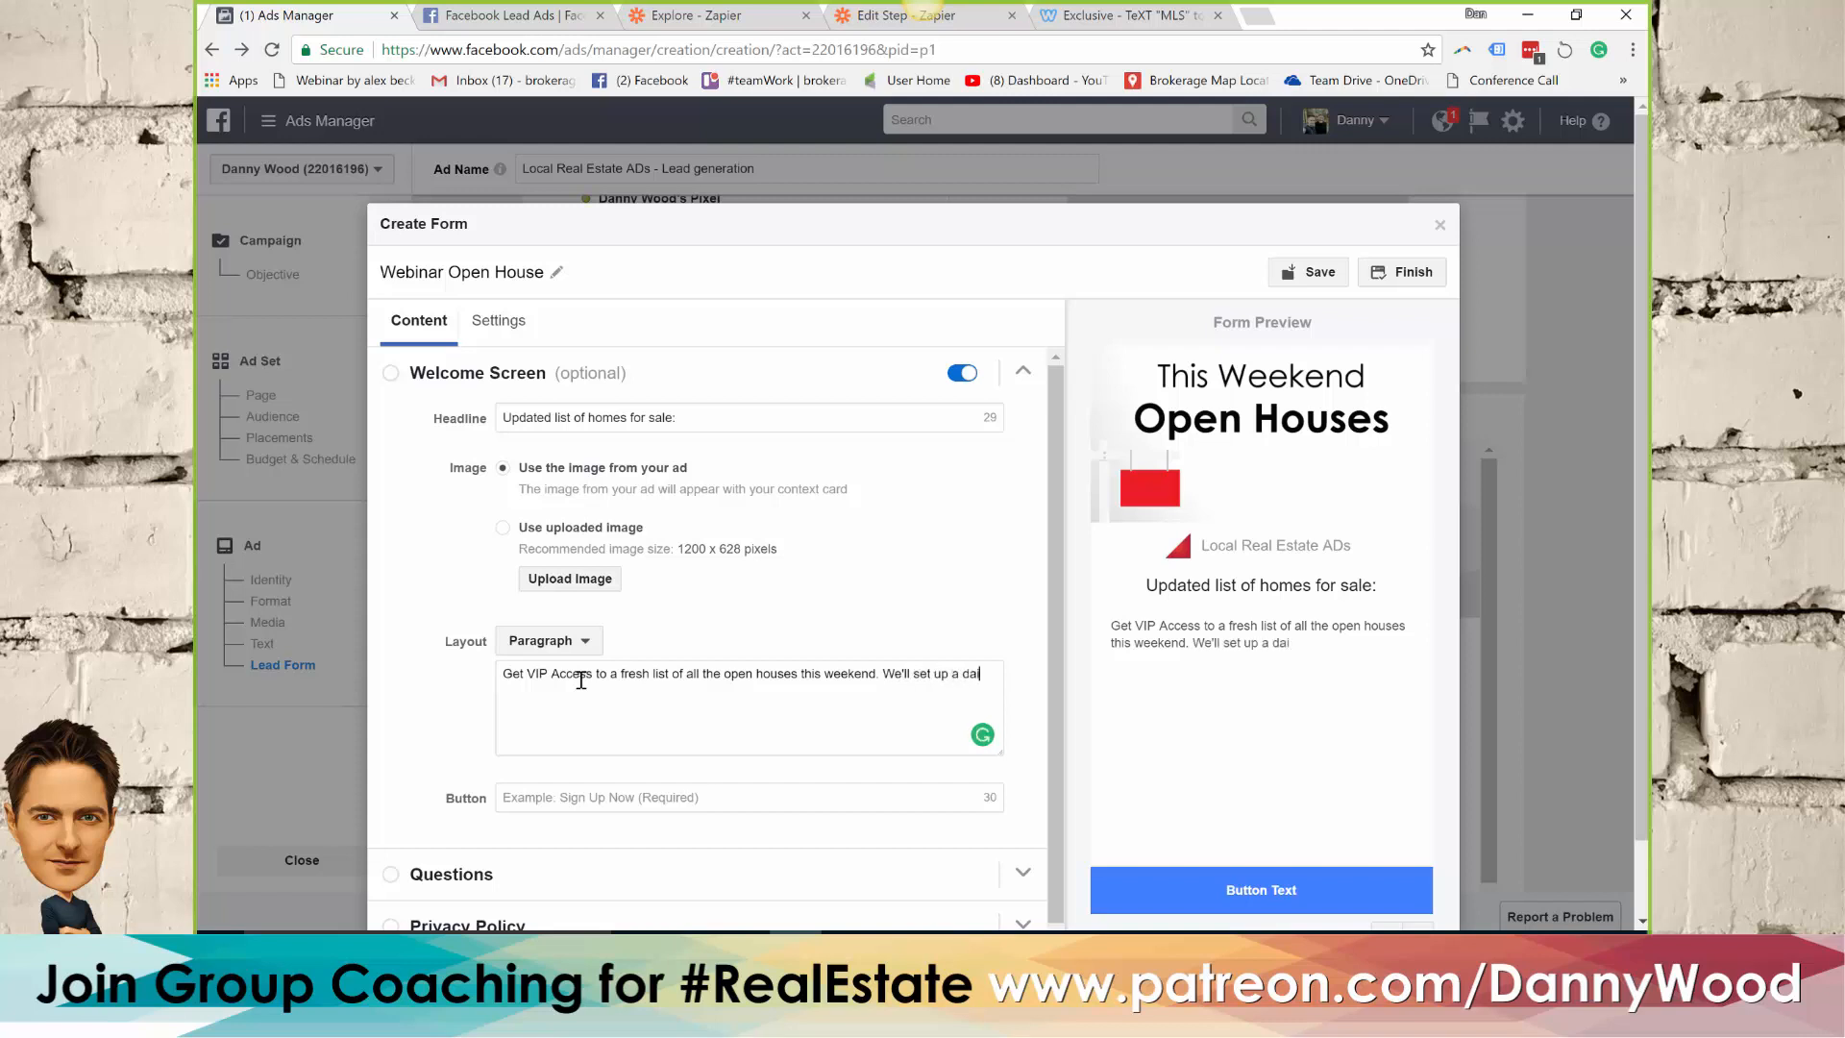
{"action": "type", "text": "ly email al"}
{"action": "type", "text": "ert"}
{"action": "type", "text": " to hom"}
Continue the welcome paragraph with the sentence "We'll set up a daily email alert to listings that match your criteria."
{"action": "key", "text": "BackSpace"}
{"action": "key", "text": "BackSpace"}
{"action": "key", "text": "BackSpace"}
{"action": "type", "text": "listings that match your criteria.  "}
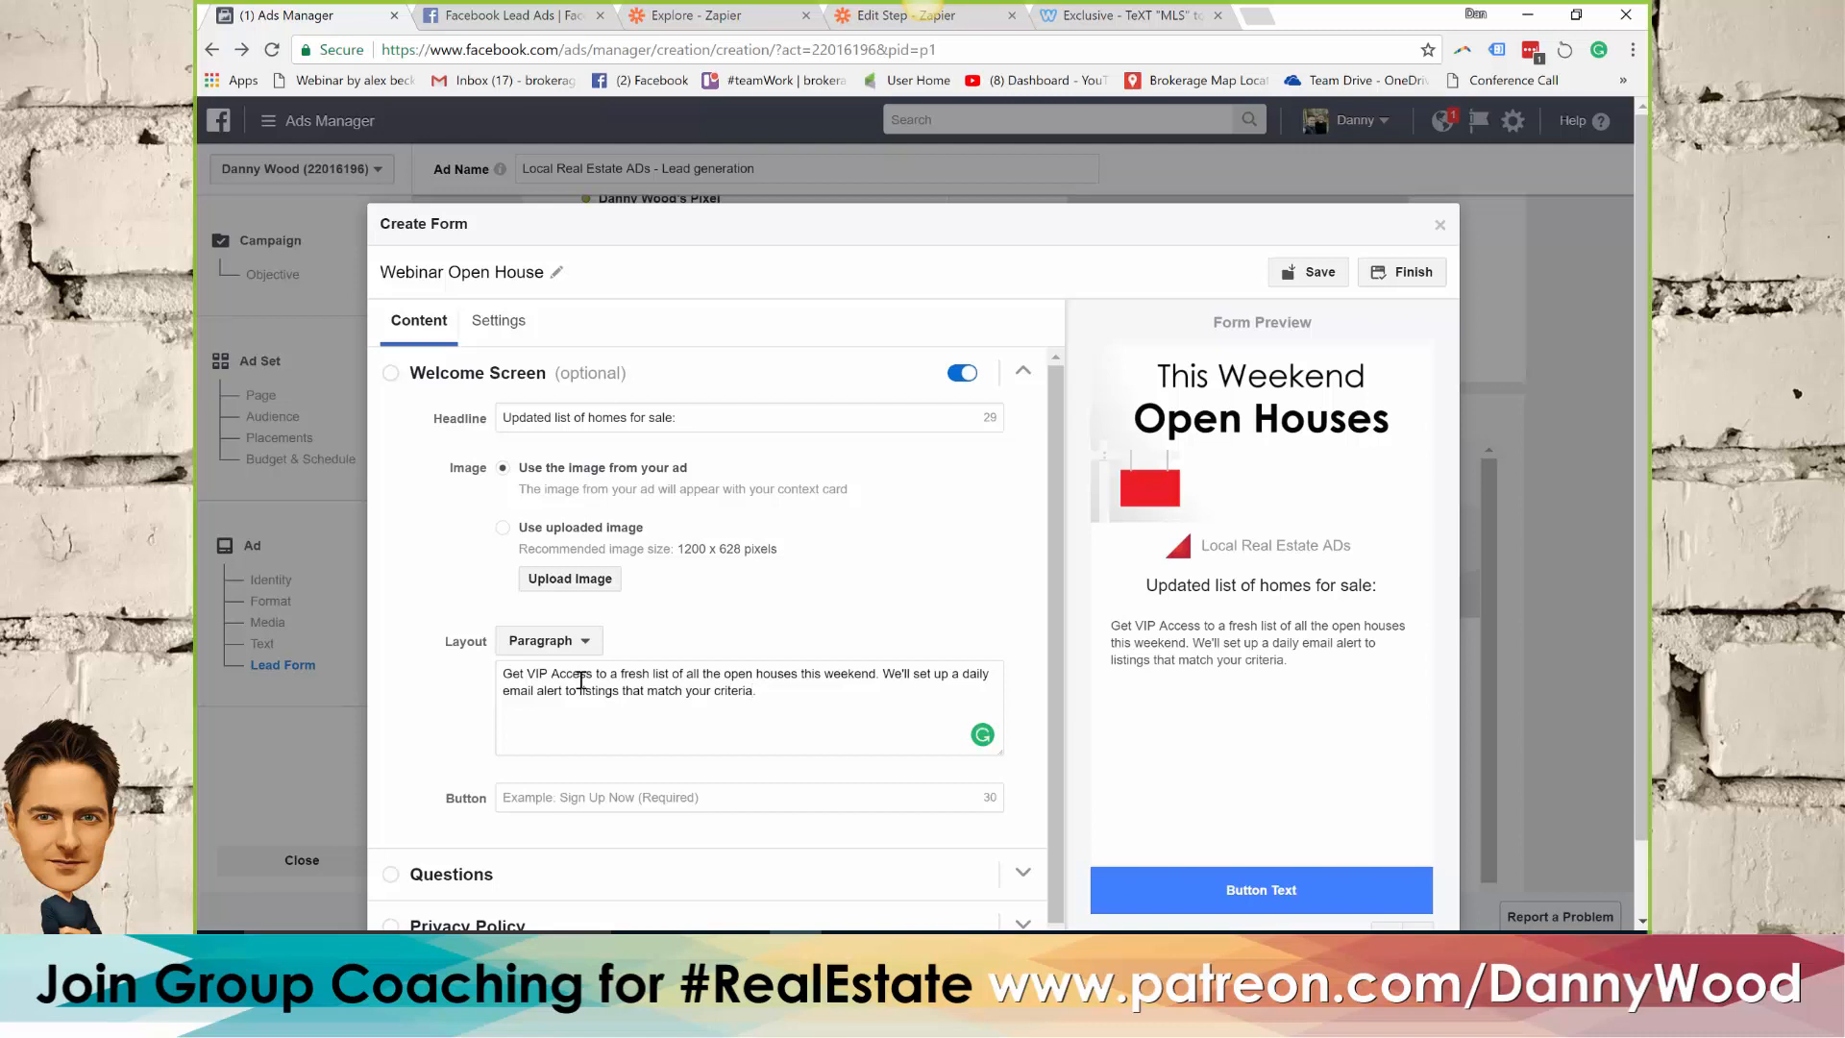
{"action": "type", "text": "Rather call us"}
Add a separate line to the welcome paragraph reading "Book showings or ask questions:" followed by the contact phone number
{"action": "key", "text": "BackSpace"}
{"action": "key", "text": "BackSpace"}
{"action": "key", "text": "BackSpace"}
{"action": "key", "text": "BackSpace"}
{"action": "key", "text": "BackSpace"}
{"action": "key", "text": "BackSpace"}
{"action": "key", "text": "BackSpace"}
{"action": "key", "text": "BackSpace"}
{"action": "key", "text": "BackSpace"}
{"action": "key", "text": "BackSpace"}
{"action": "key", "text": "BackSpace"}
{"action": "key", "text": "BackSpace"}
{"action": "key", "text": "BackSpace"}
{"action": "key", "text": "BackSpace"}
{"action": "type", "text": "Book showings or"}
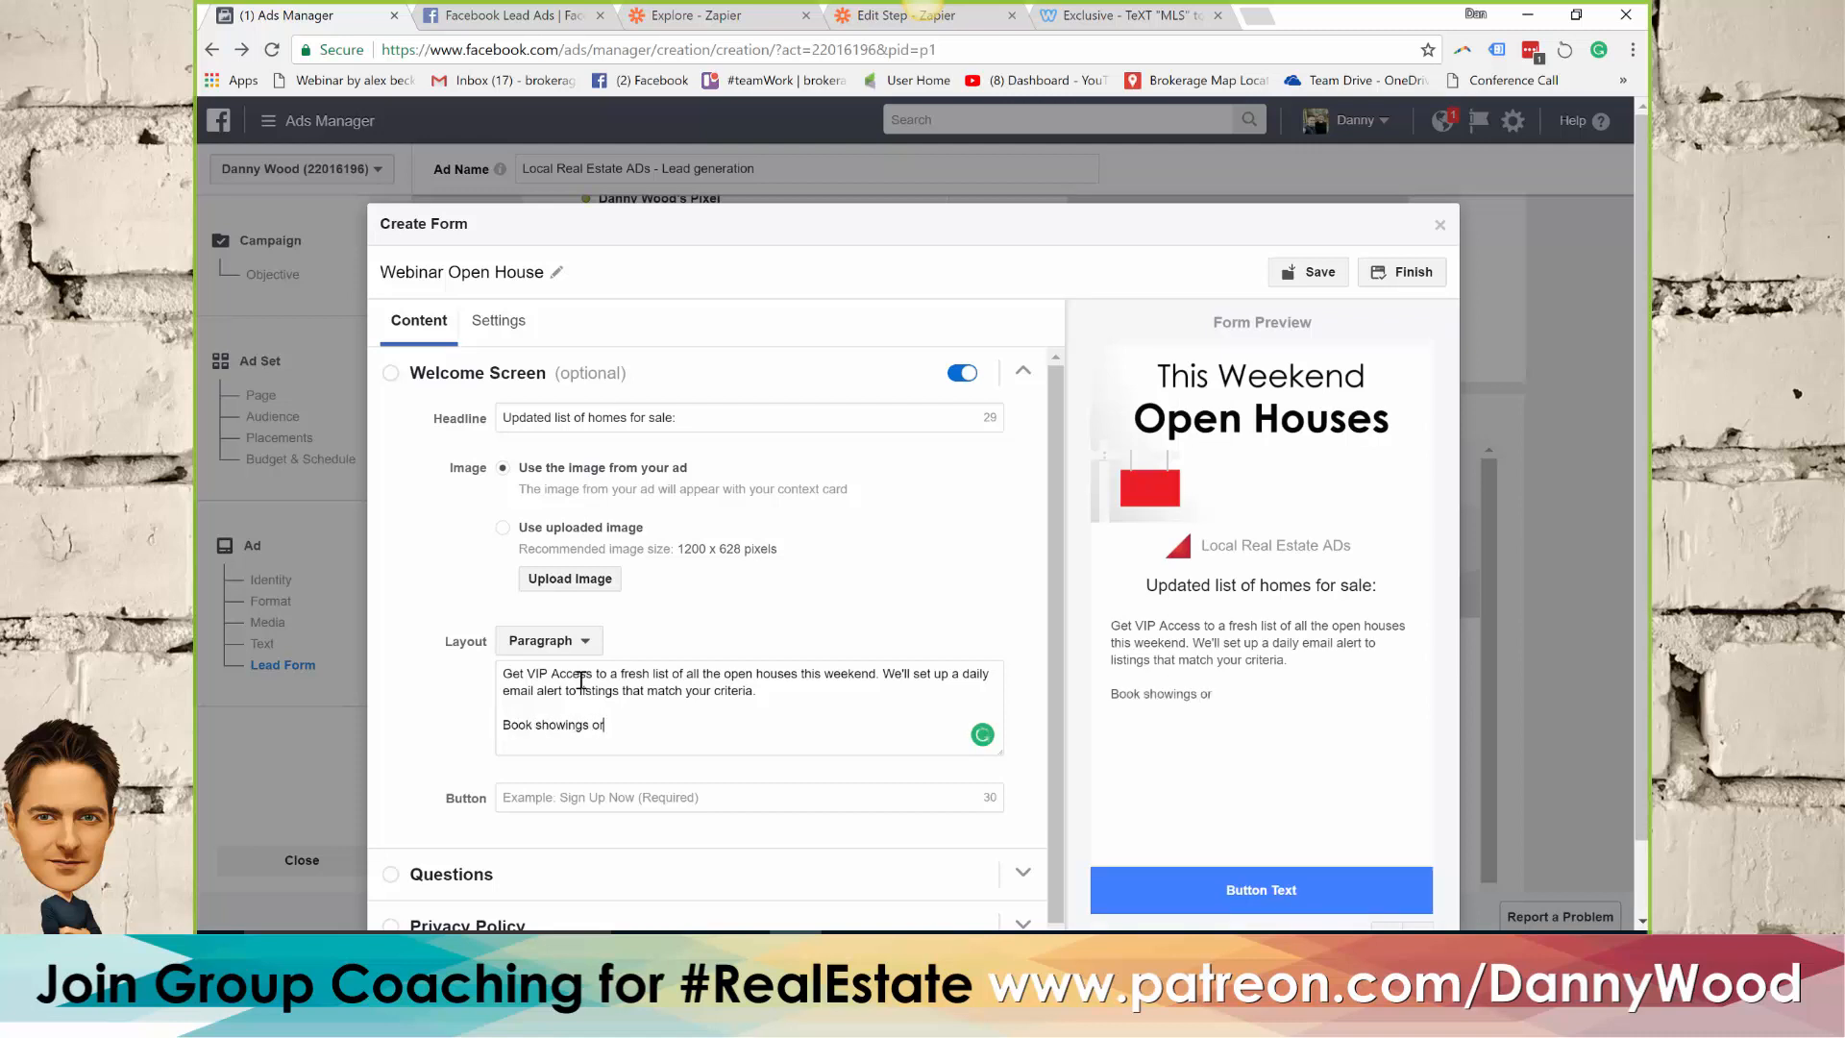
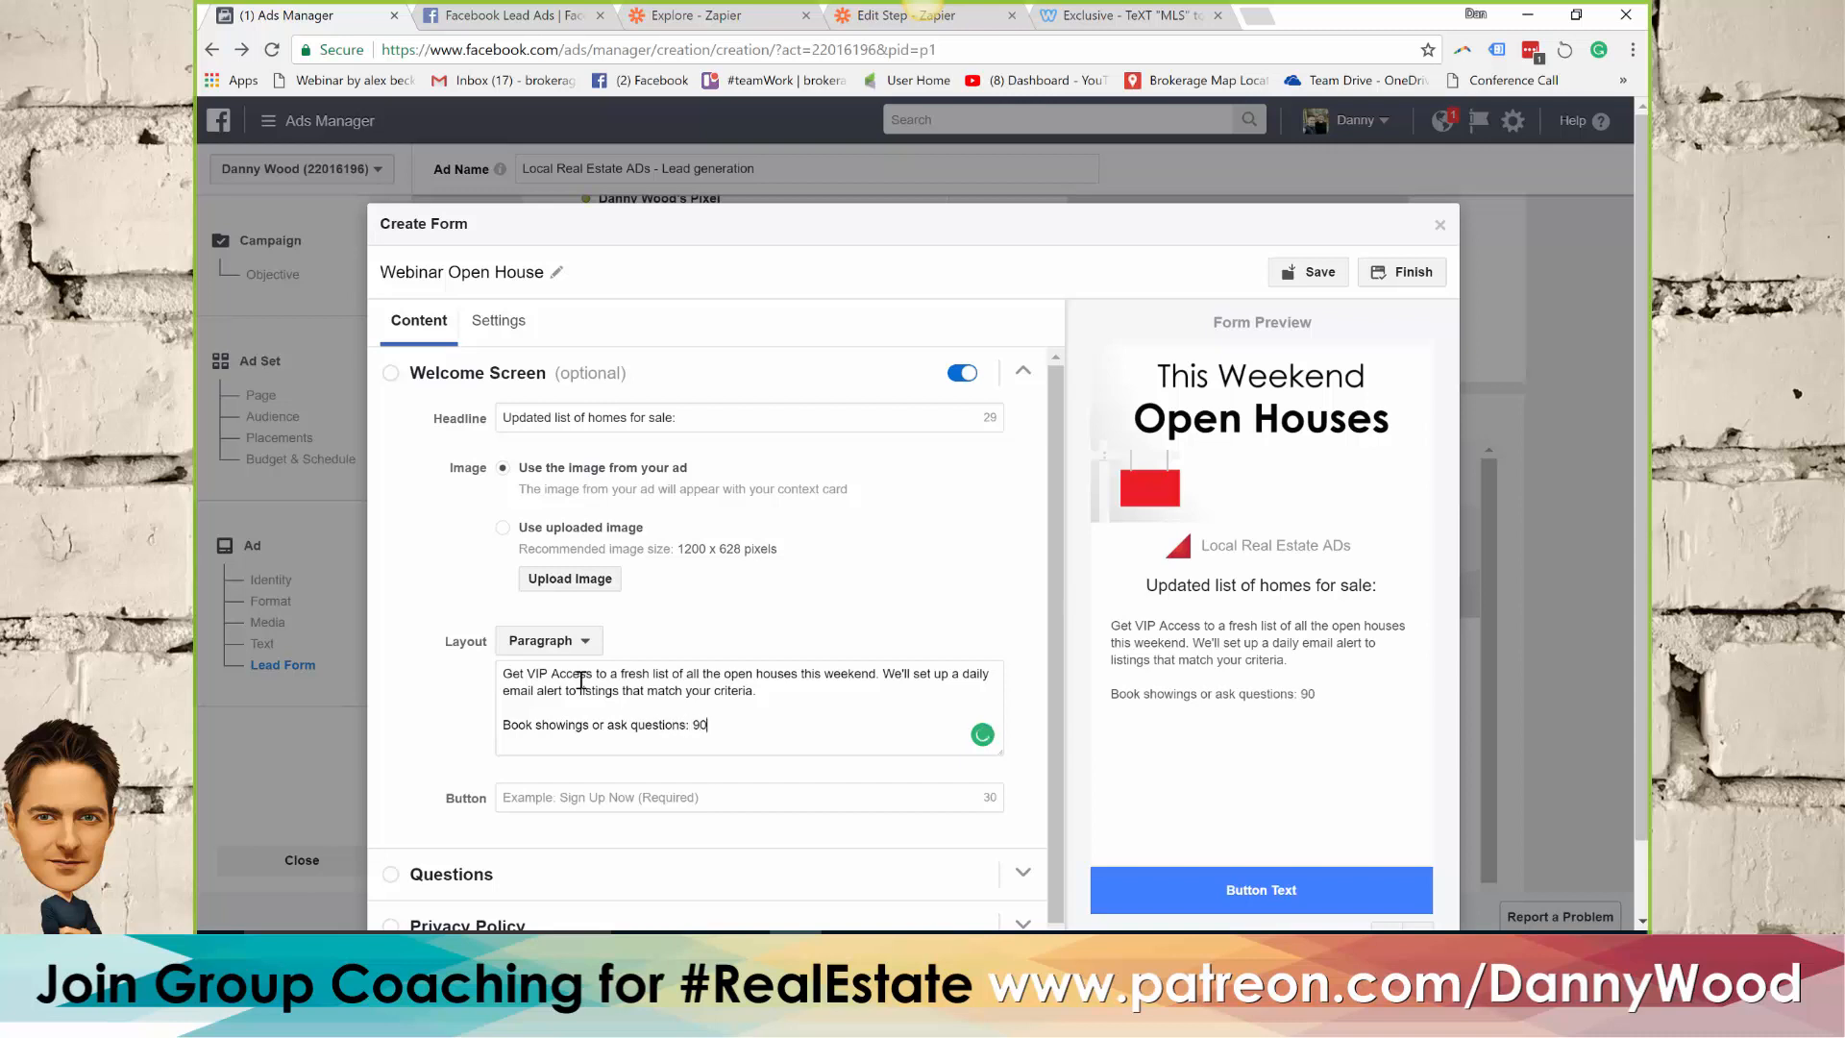
Set the welcome screen's button text to "Yes, send me the listings"
{"action": "left_click_drag", "start_coordinate": [1051, 501], "coordinate": [1050, 592]}
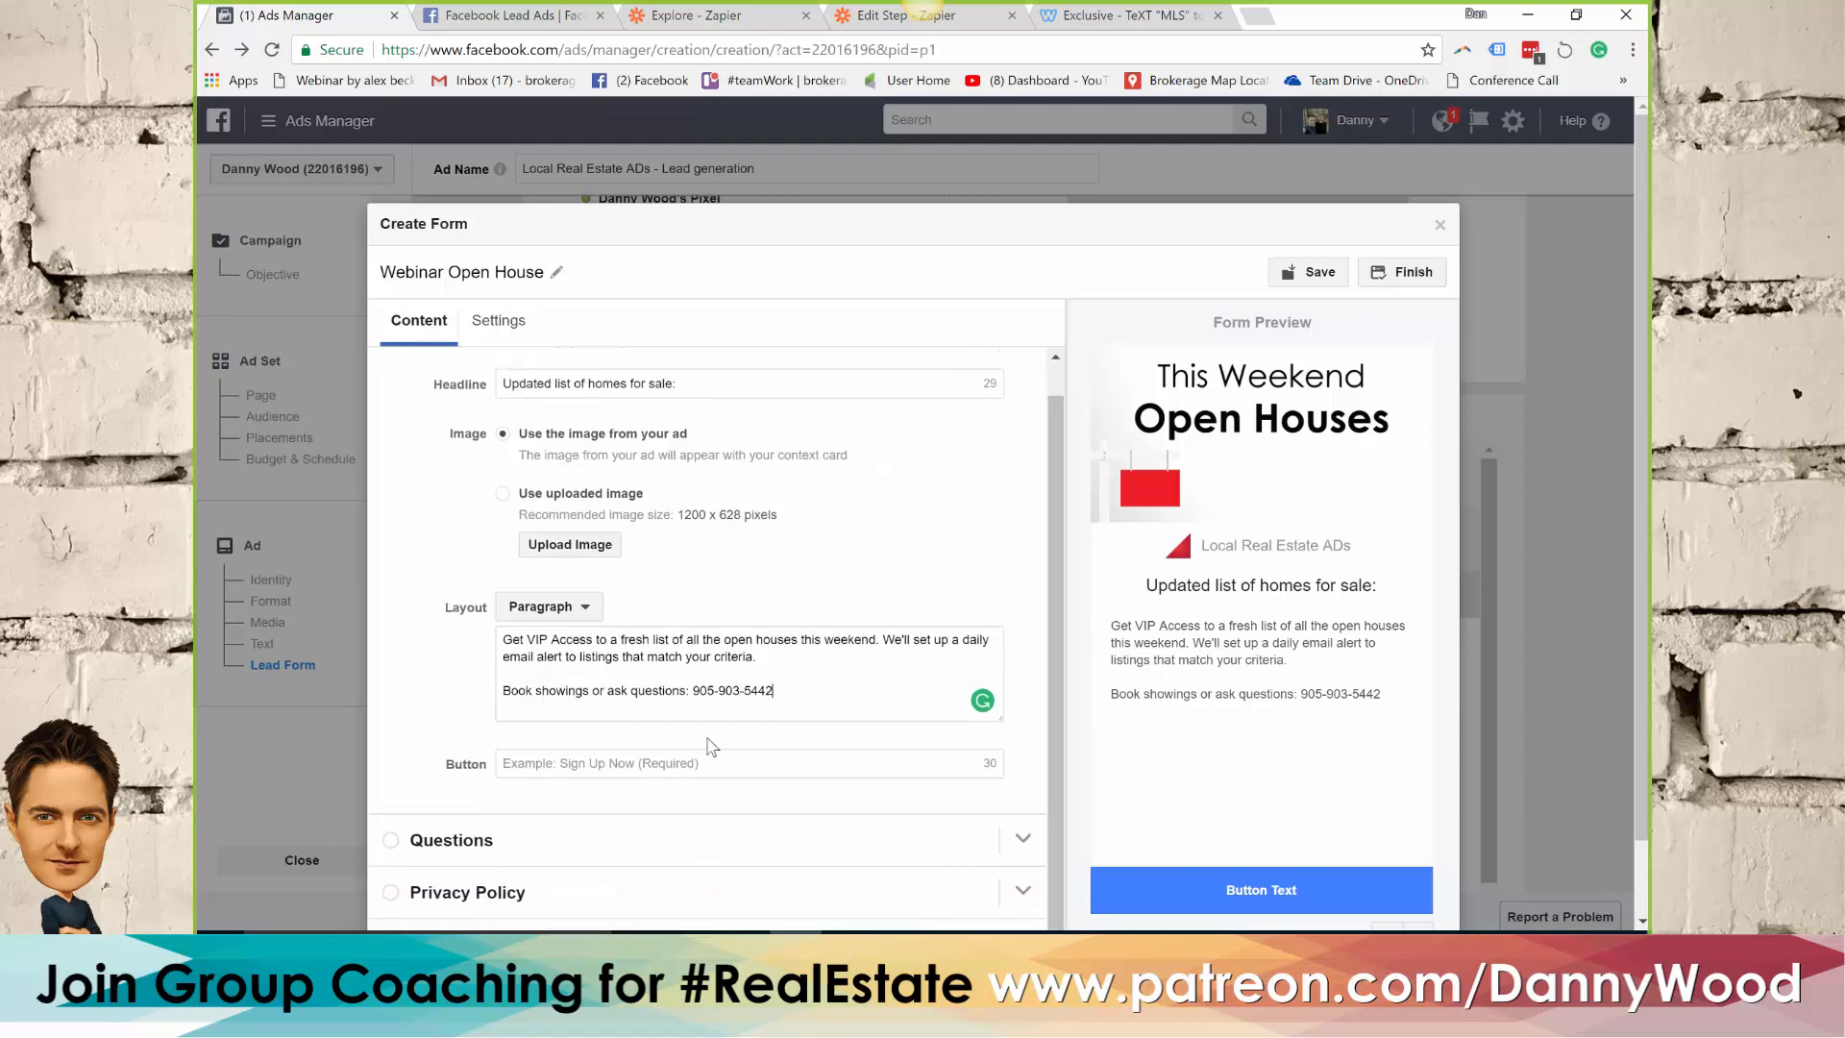
{"action": "left_click", "coordinate": [669, 763]}
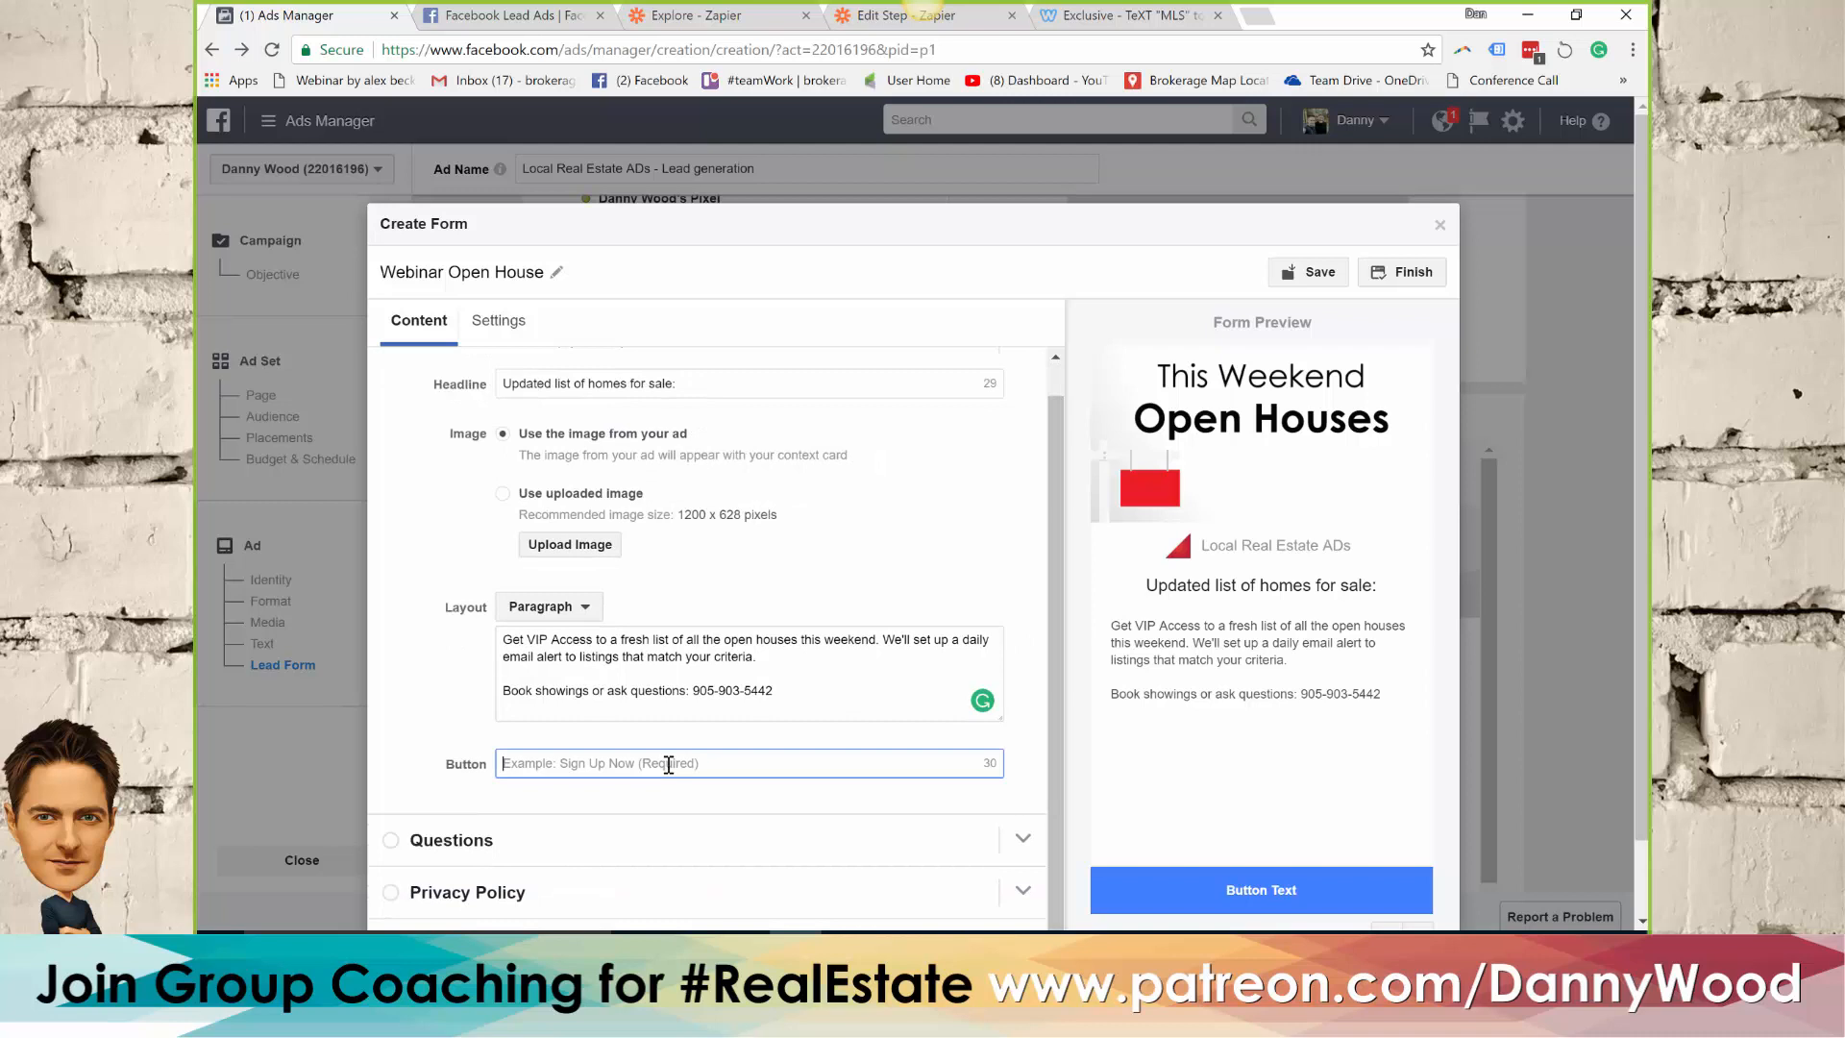
{"action": "type", "text": "Yes, "}
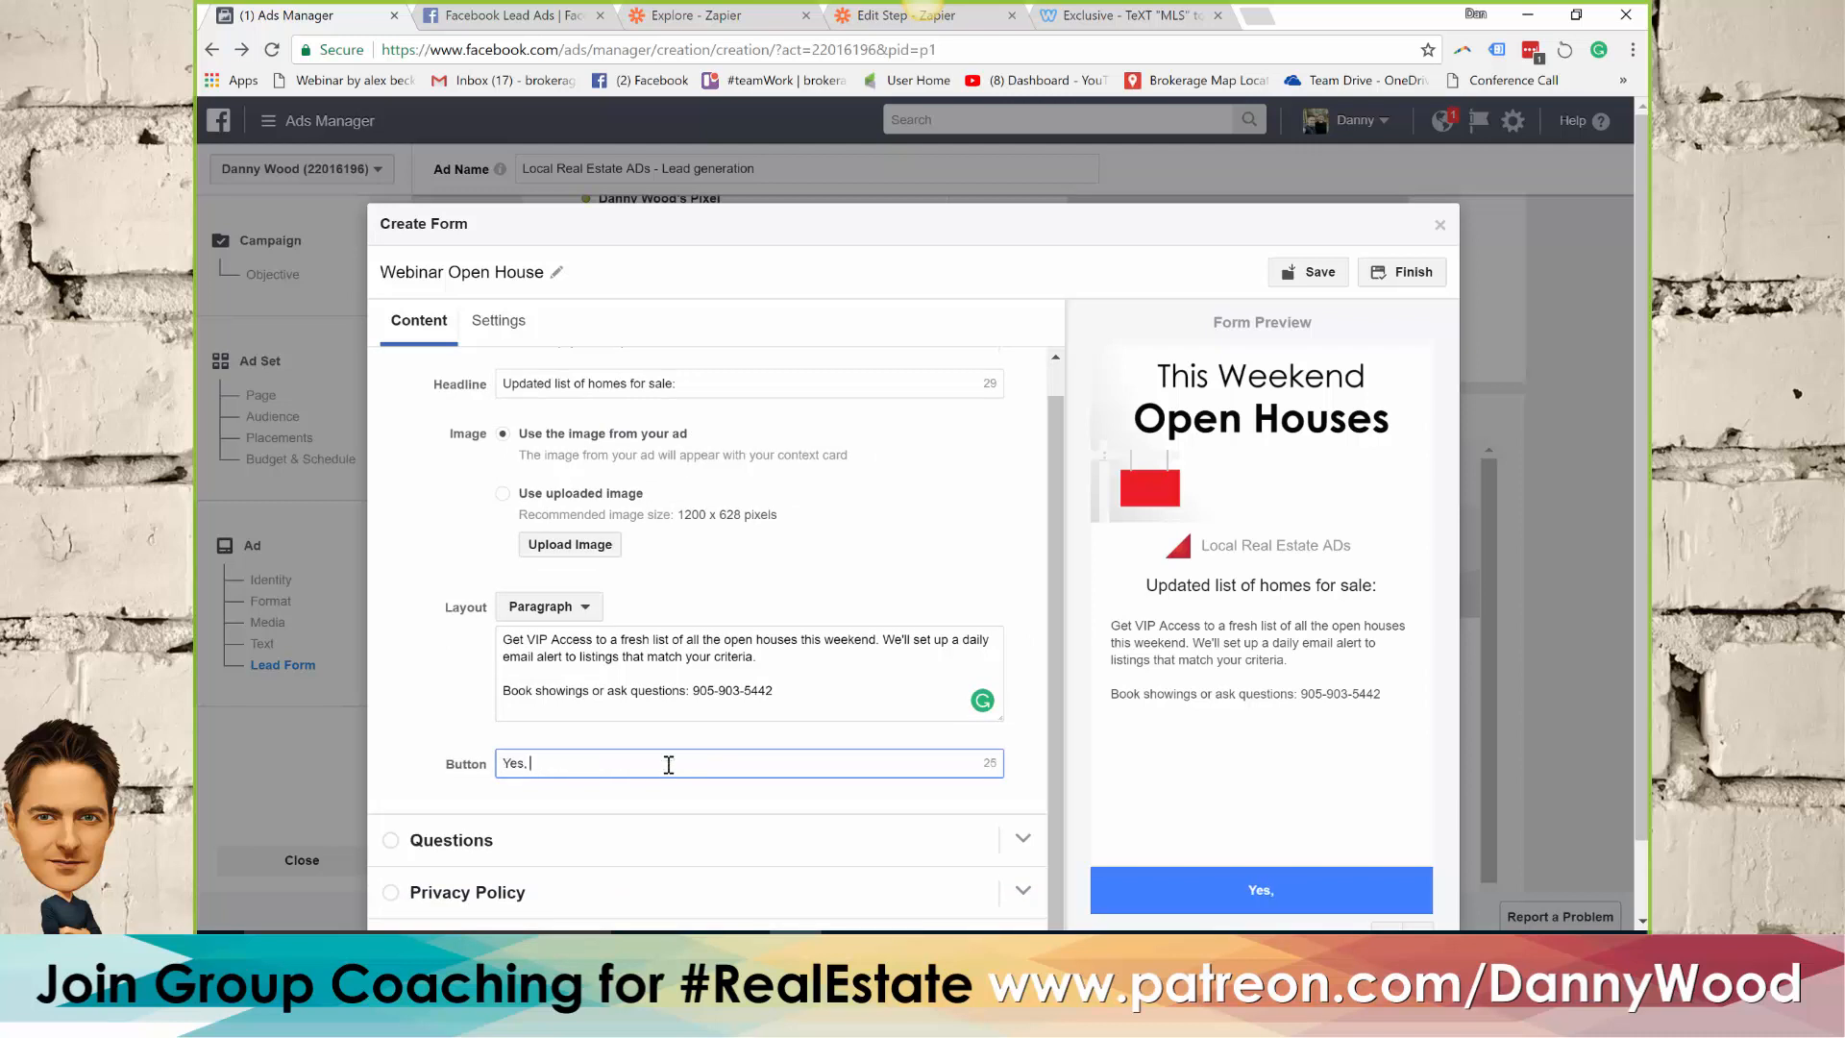
{"action": "type", "text": "send me the lis"}
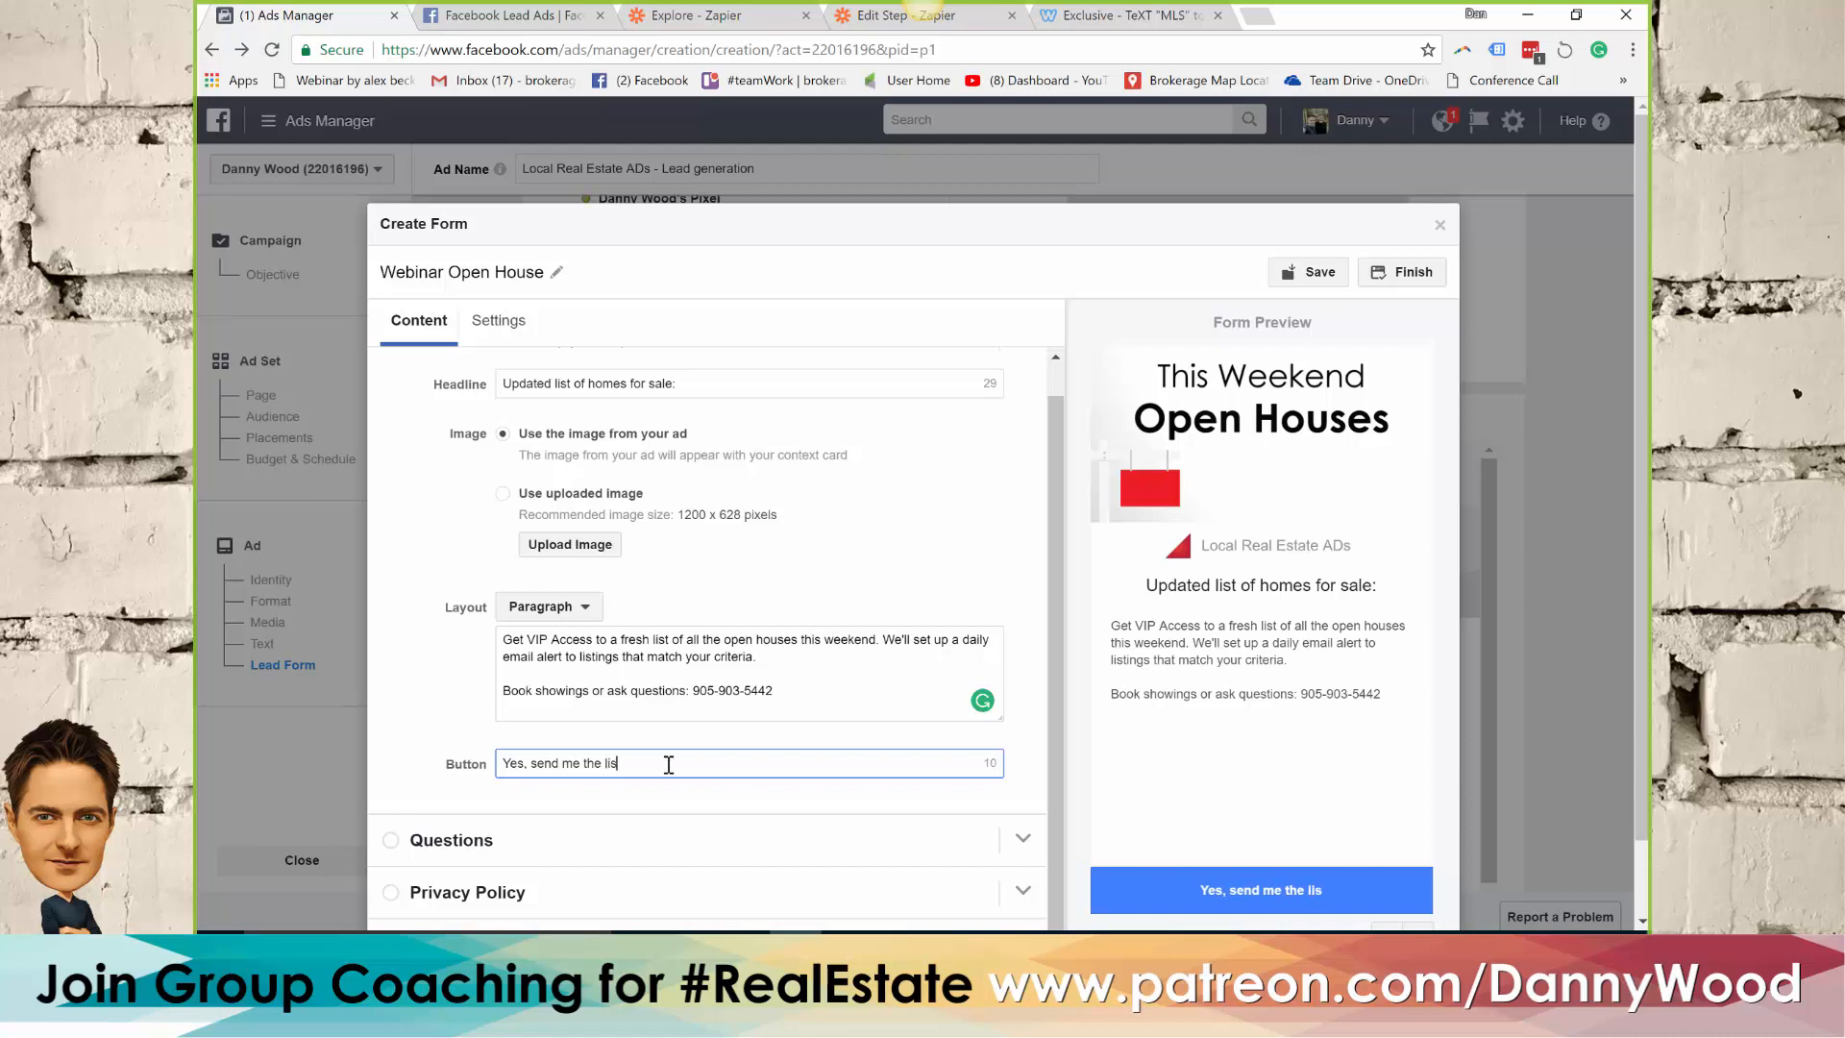
{"action": "type", "text": "tings!"}
End the welcome button text with an exclamation mark and add Phone number to the form's requested user information
{"action": "left_click", "coordinate": [462, 839]}
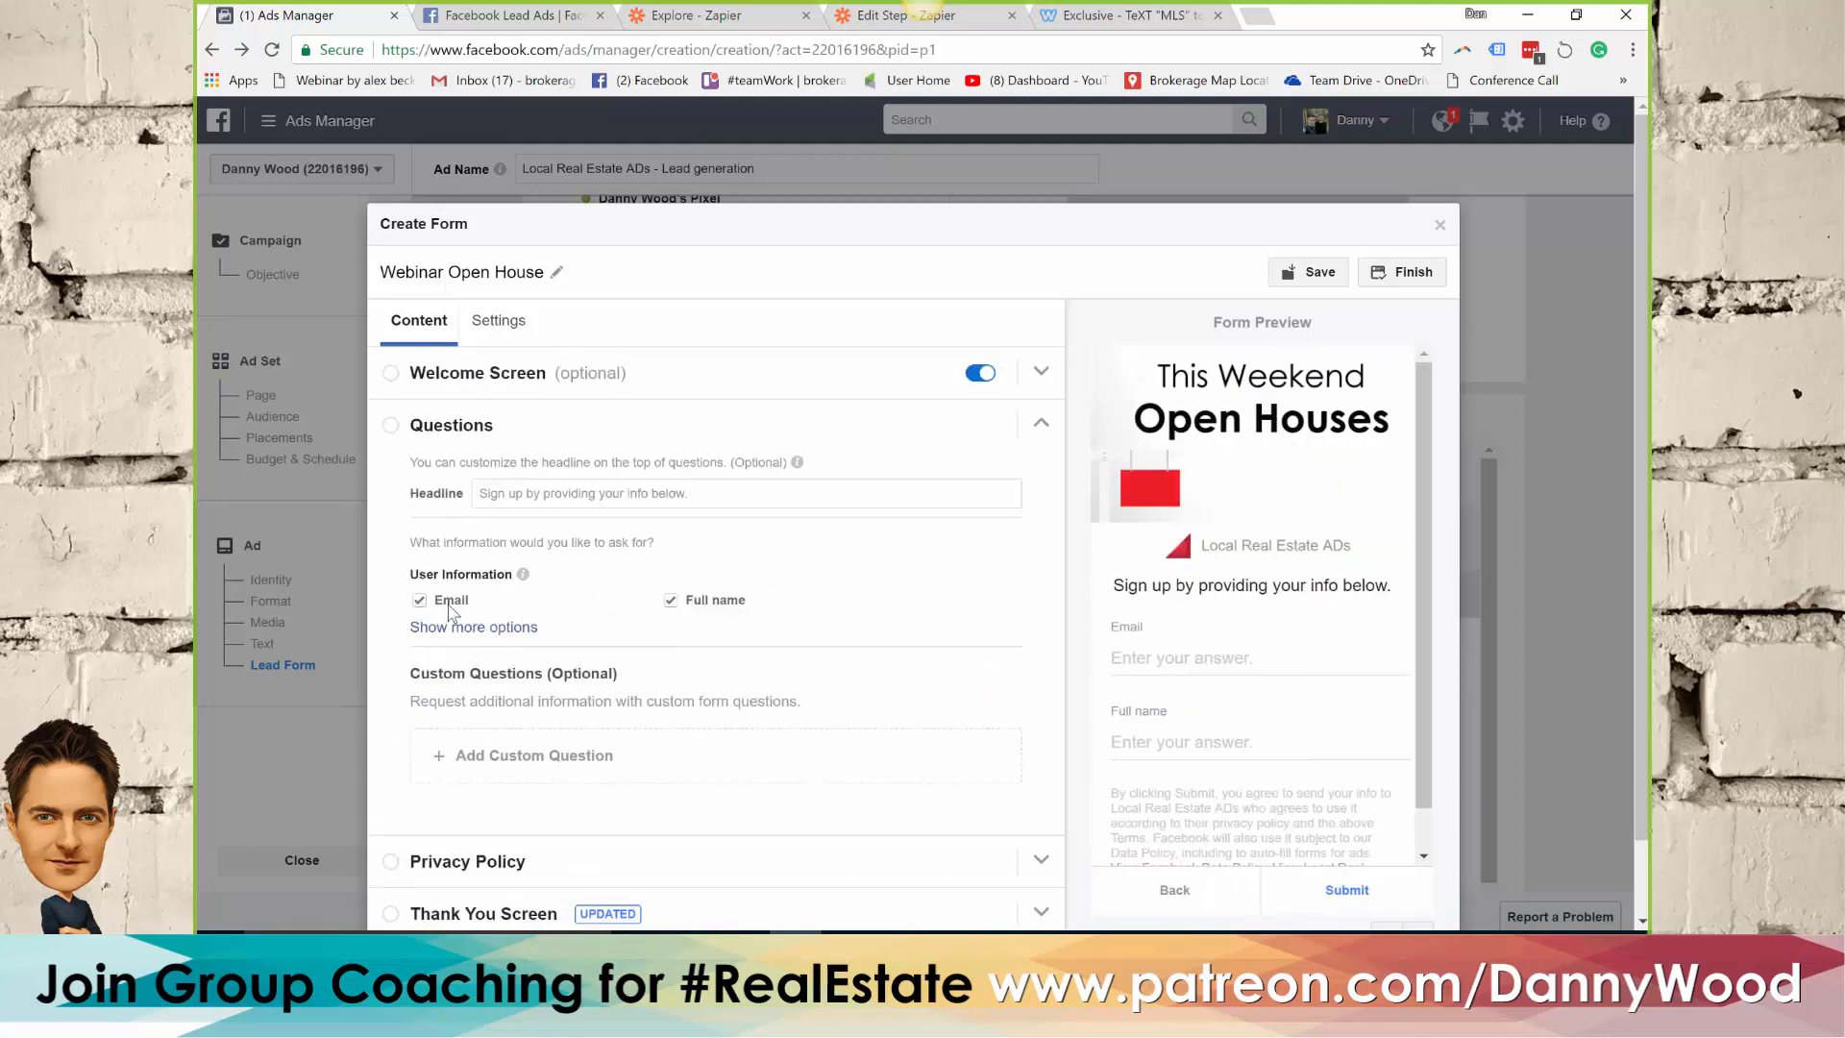
{"action": "left_click", "coordinate": [485, 627]}
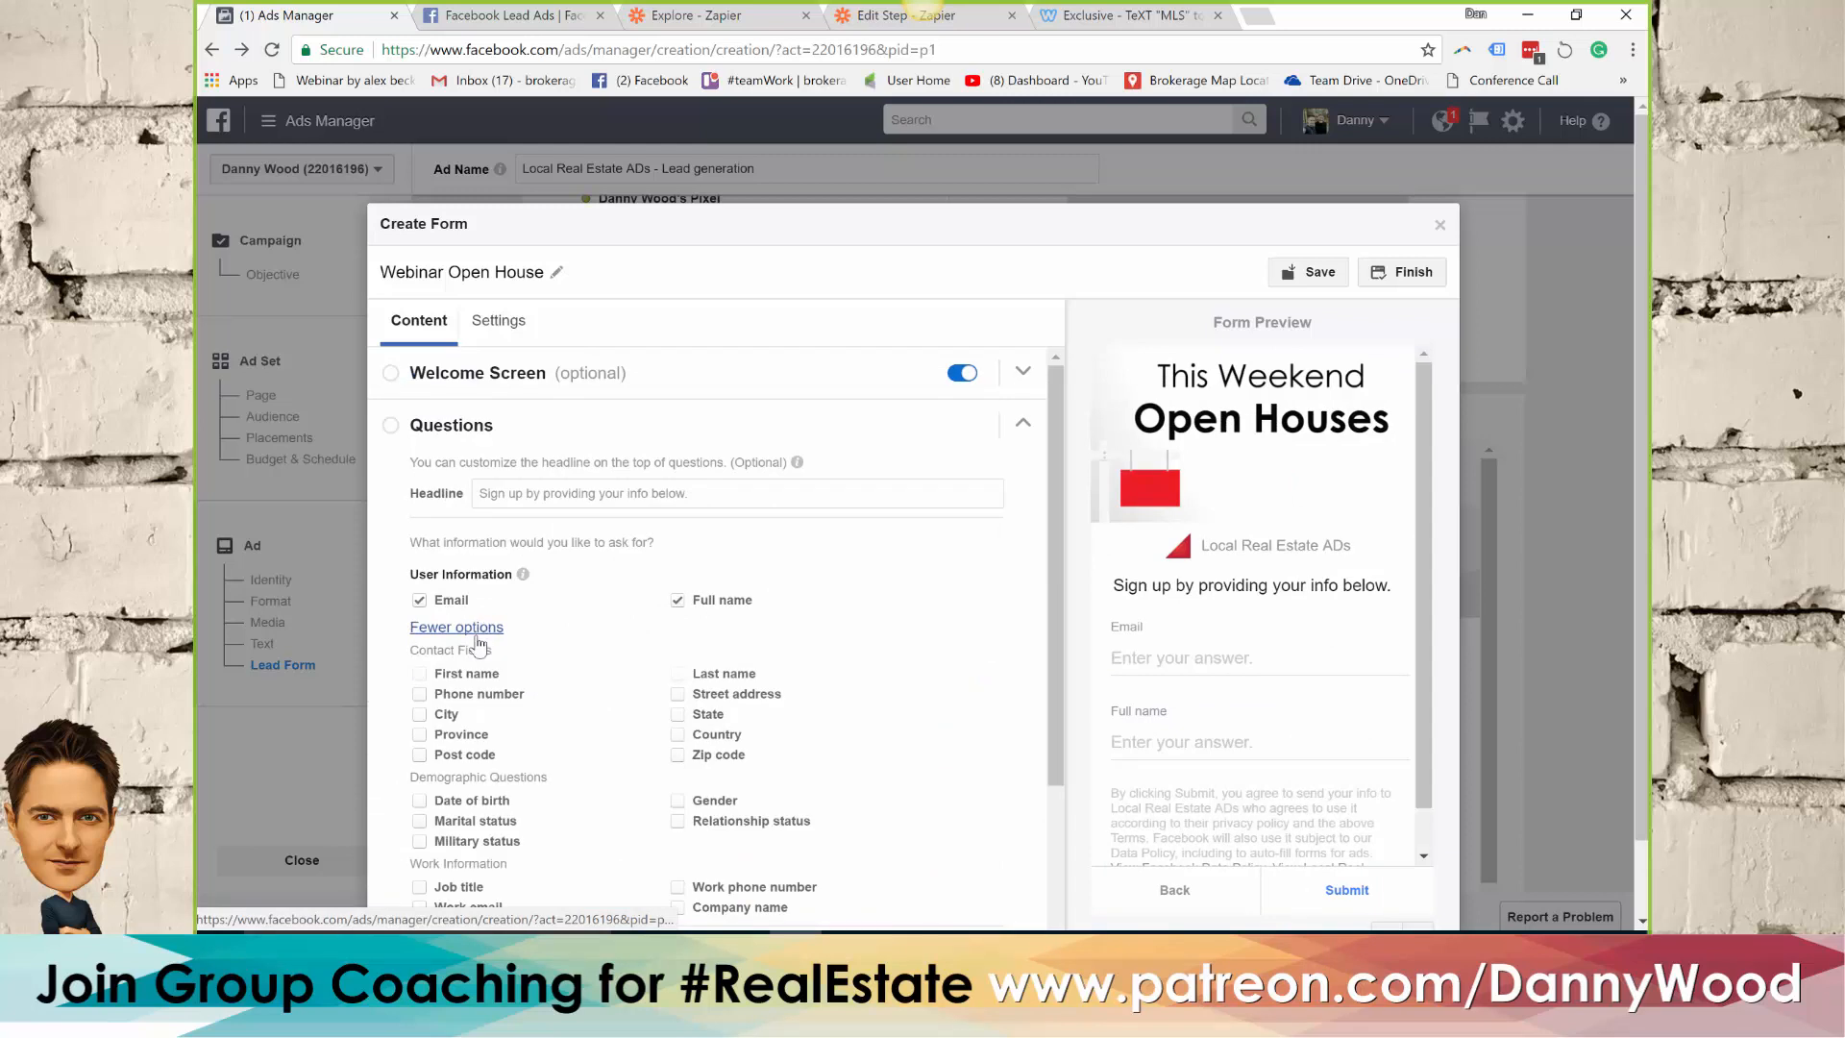
{"action": "left_click", "coordinate": [419, 694]}
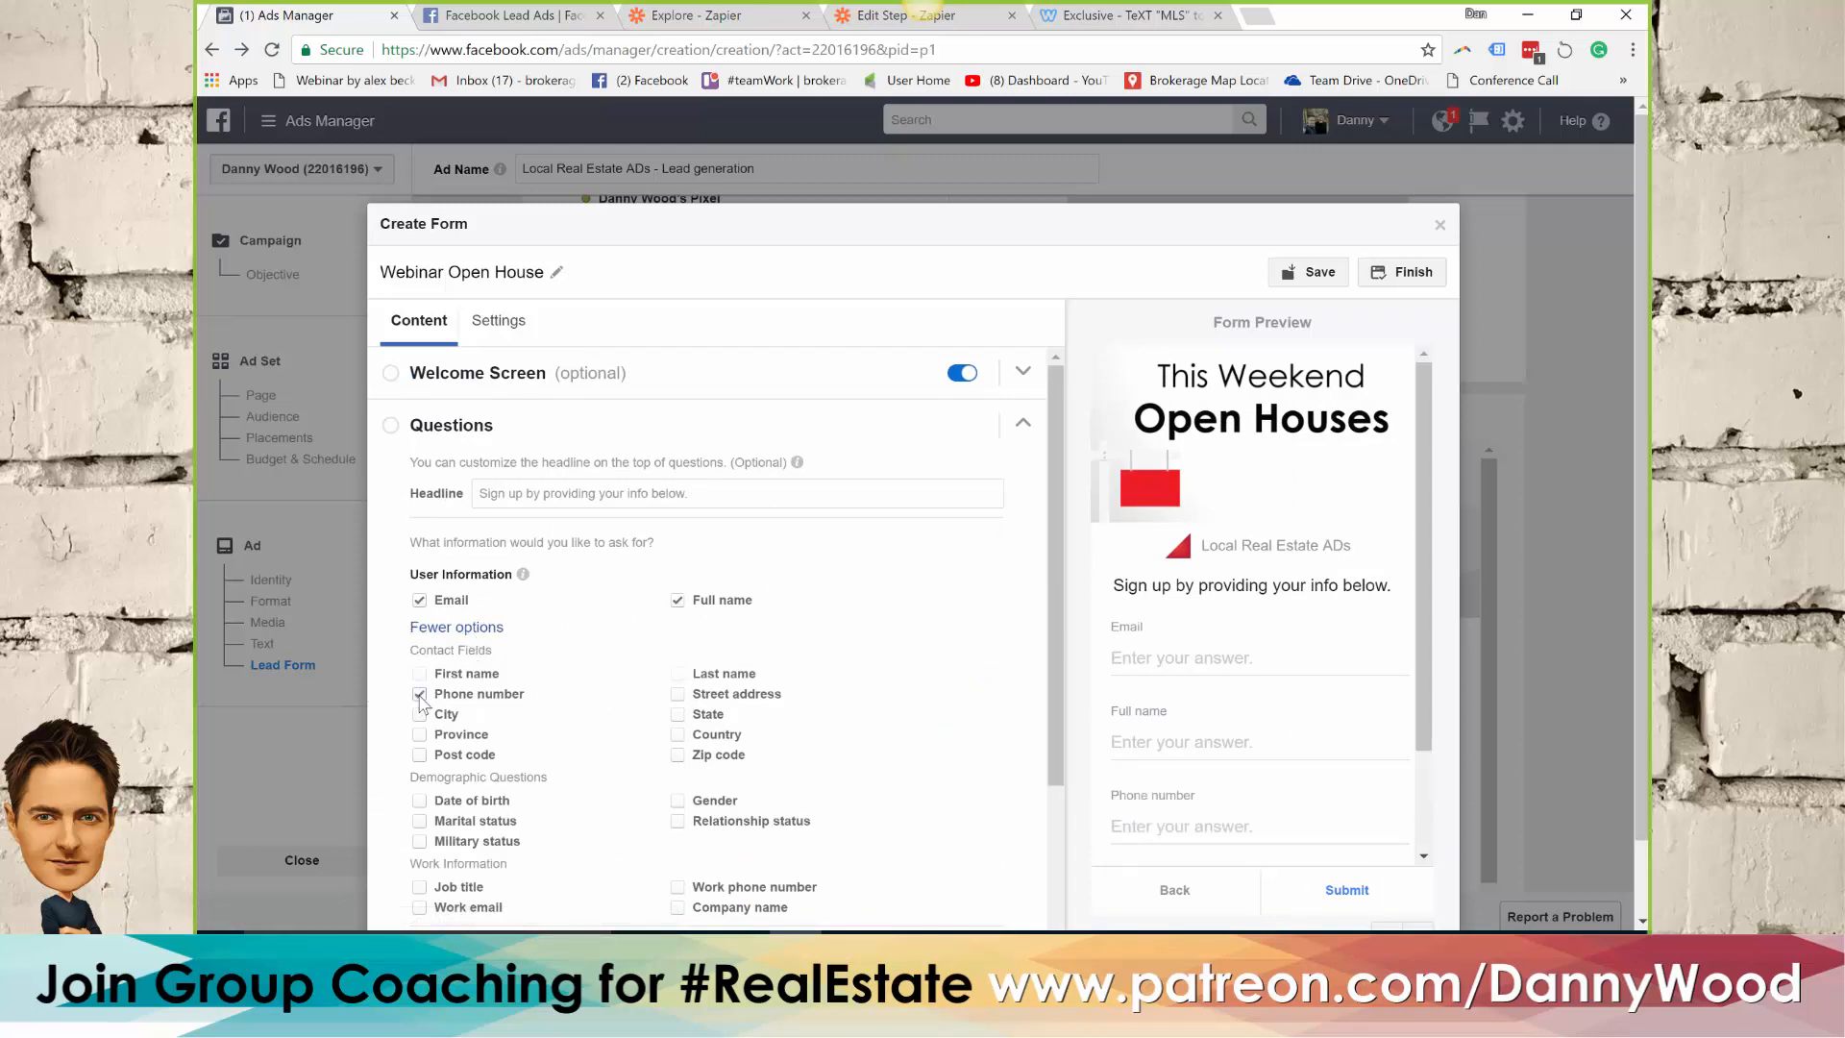
Add a short-answer custom question reading "What type of home are you looking for? Criteria."
{"action": "scroll", "coordinate": [553, 654], "scroll_direction": "down", "scroll_amount": 2}
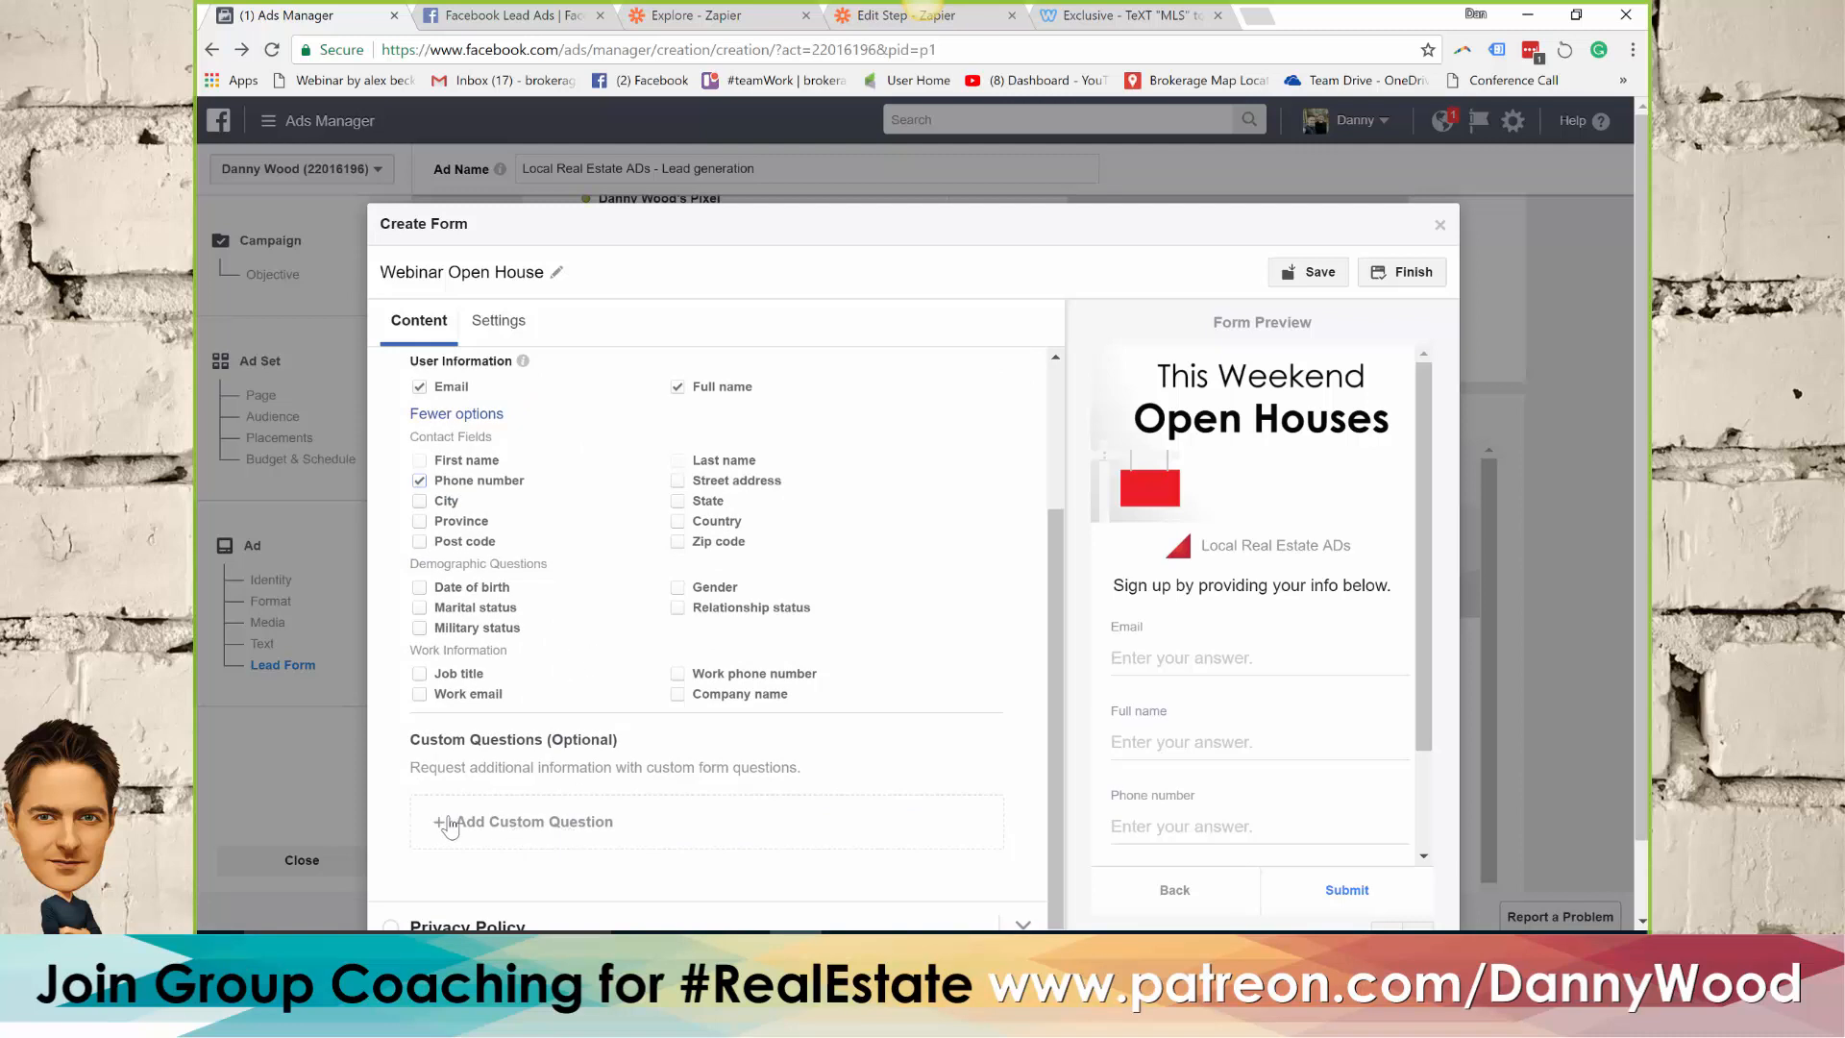
{"action": "left_click", "coordinate": [500, 822]}
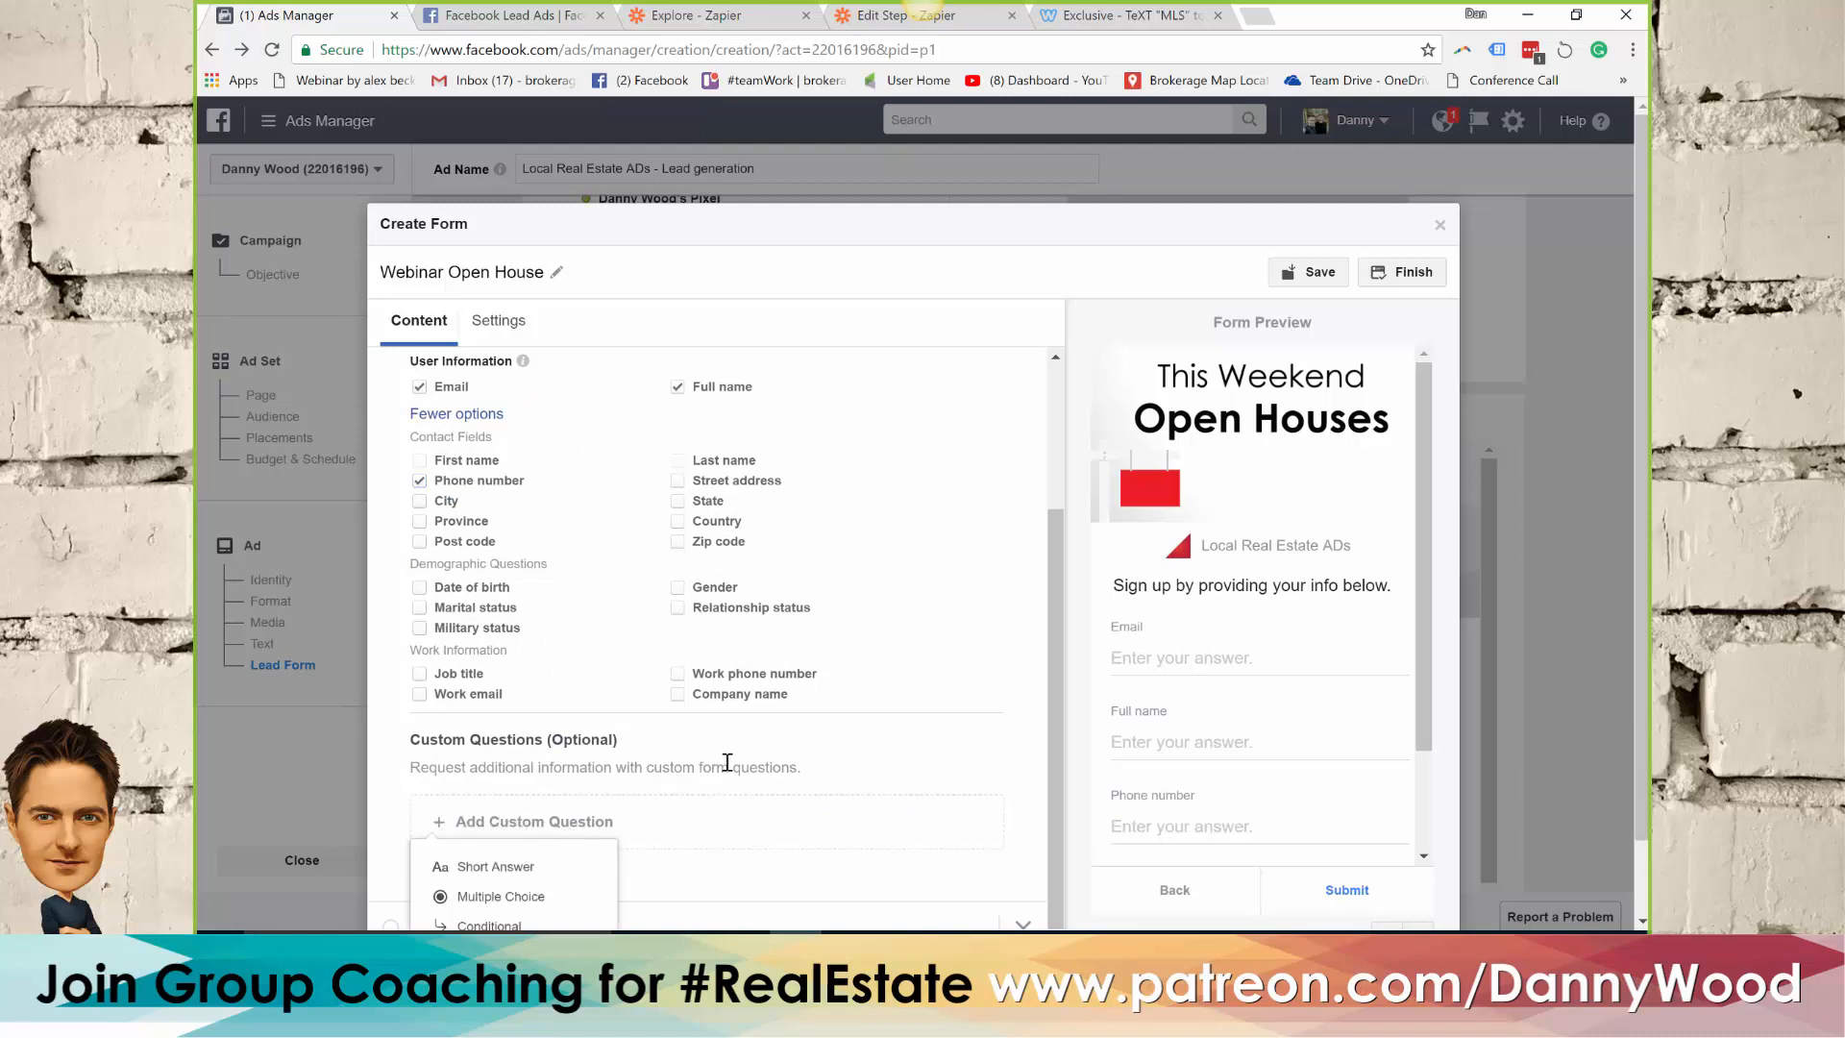
{"action": "scroll", "coordinate": [713, 736], "scroll_direction": "down", "scroll_amount": 1}
{"action": "scroll", "coordinate": [713, 735], "scroll_direction": "down", "scroll_amount": 1}
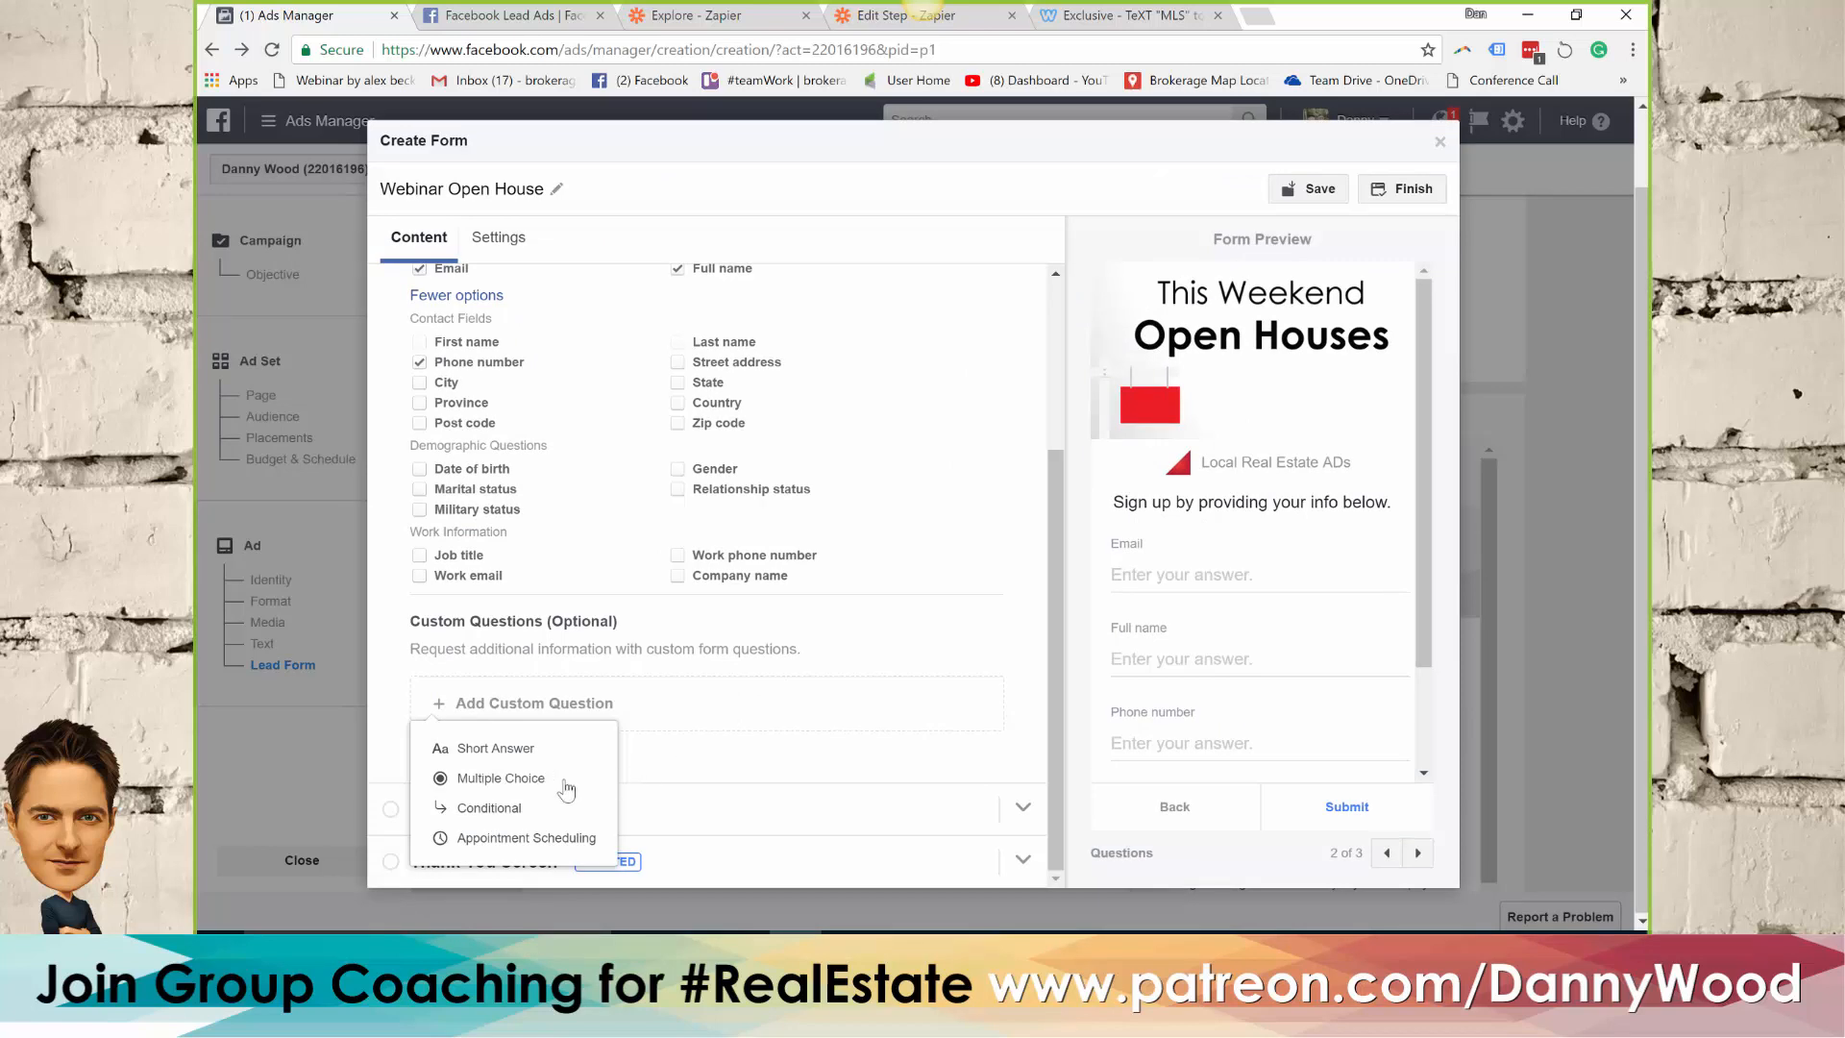
{"action": "left_click", "coordinate": [507, 757]}
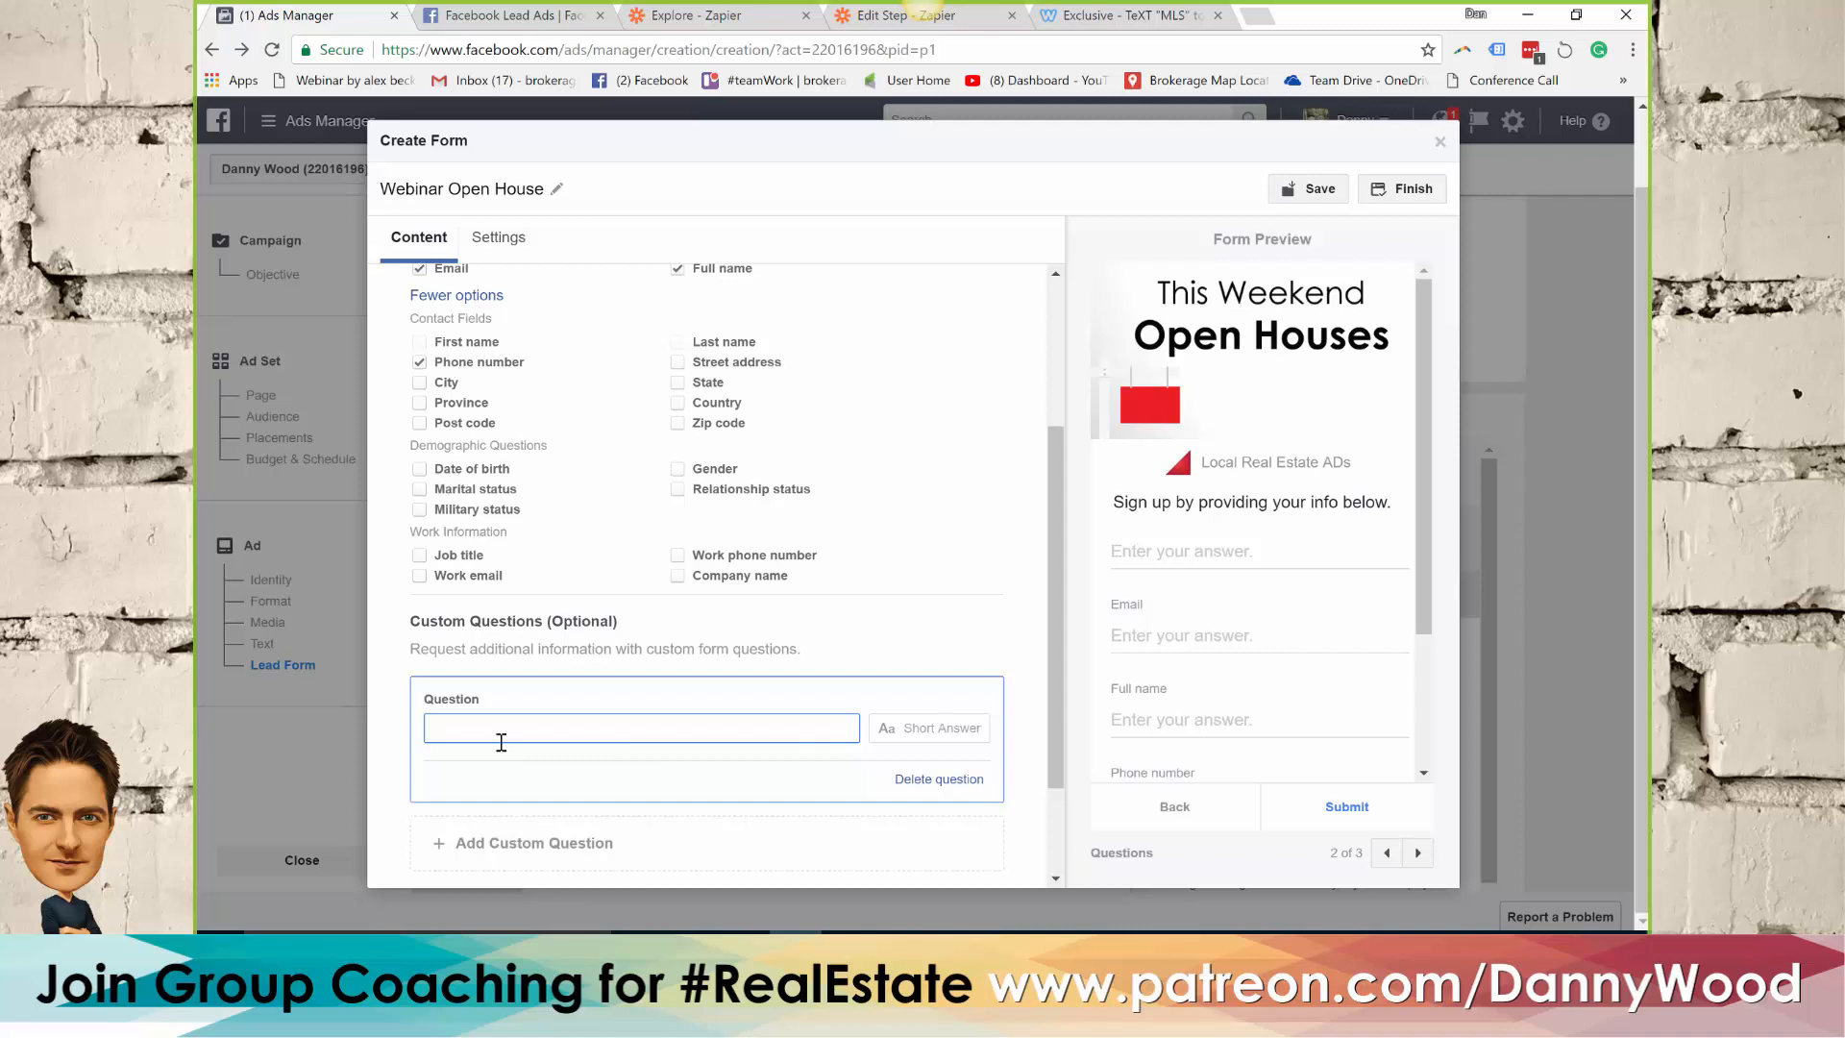
{"action": "type", "text": "W"}
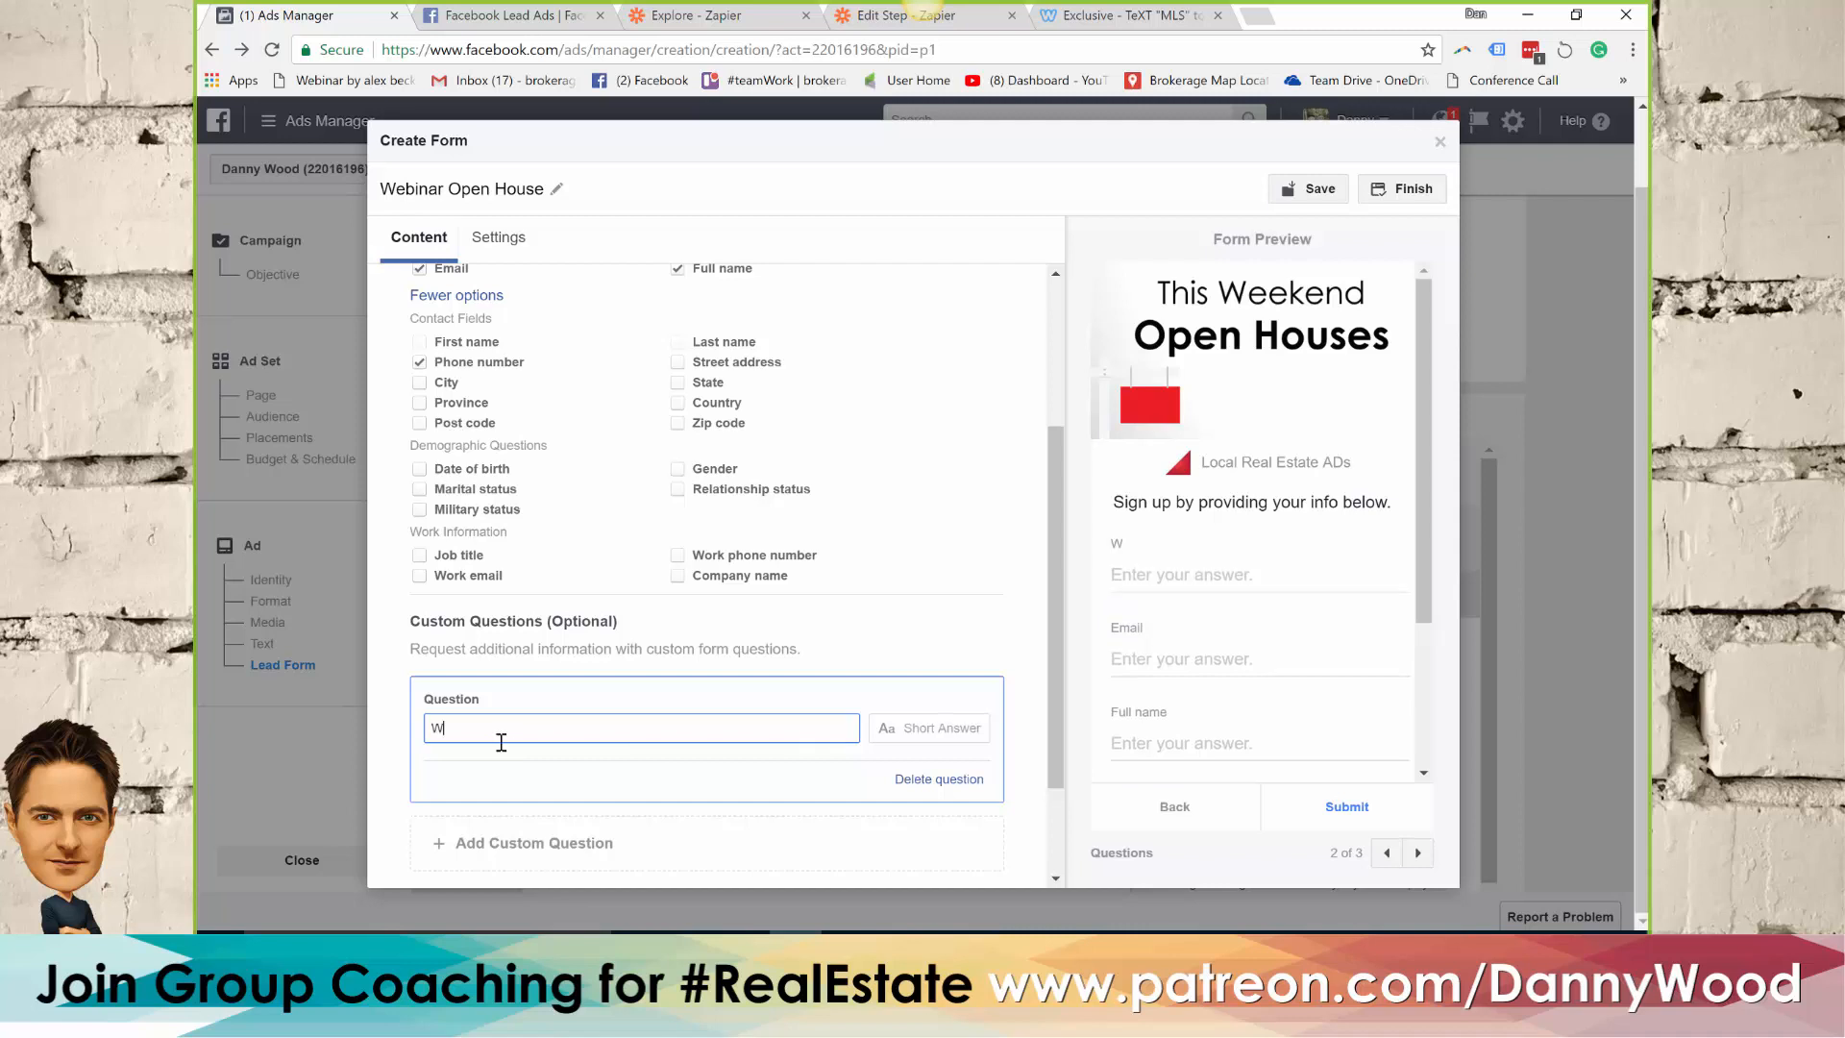
{"action": "type", "text": "hat type of home are you looking for"}
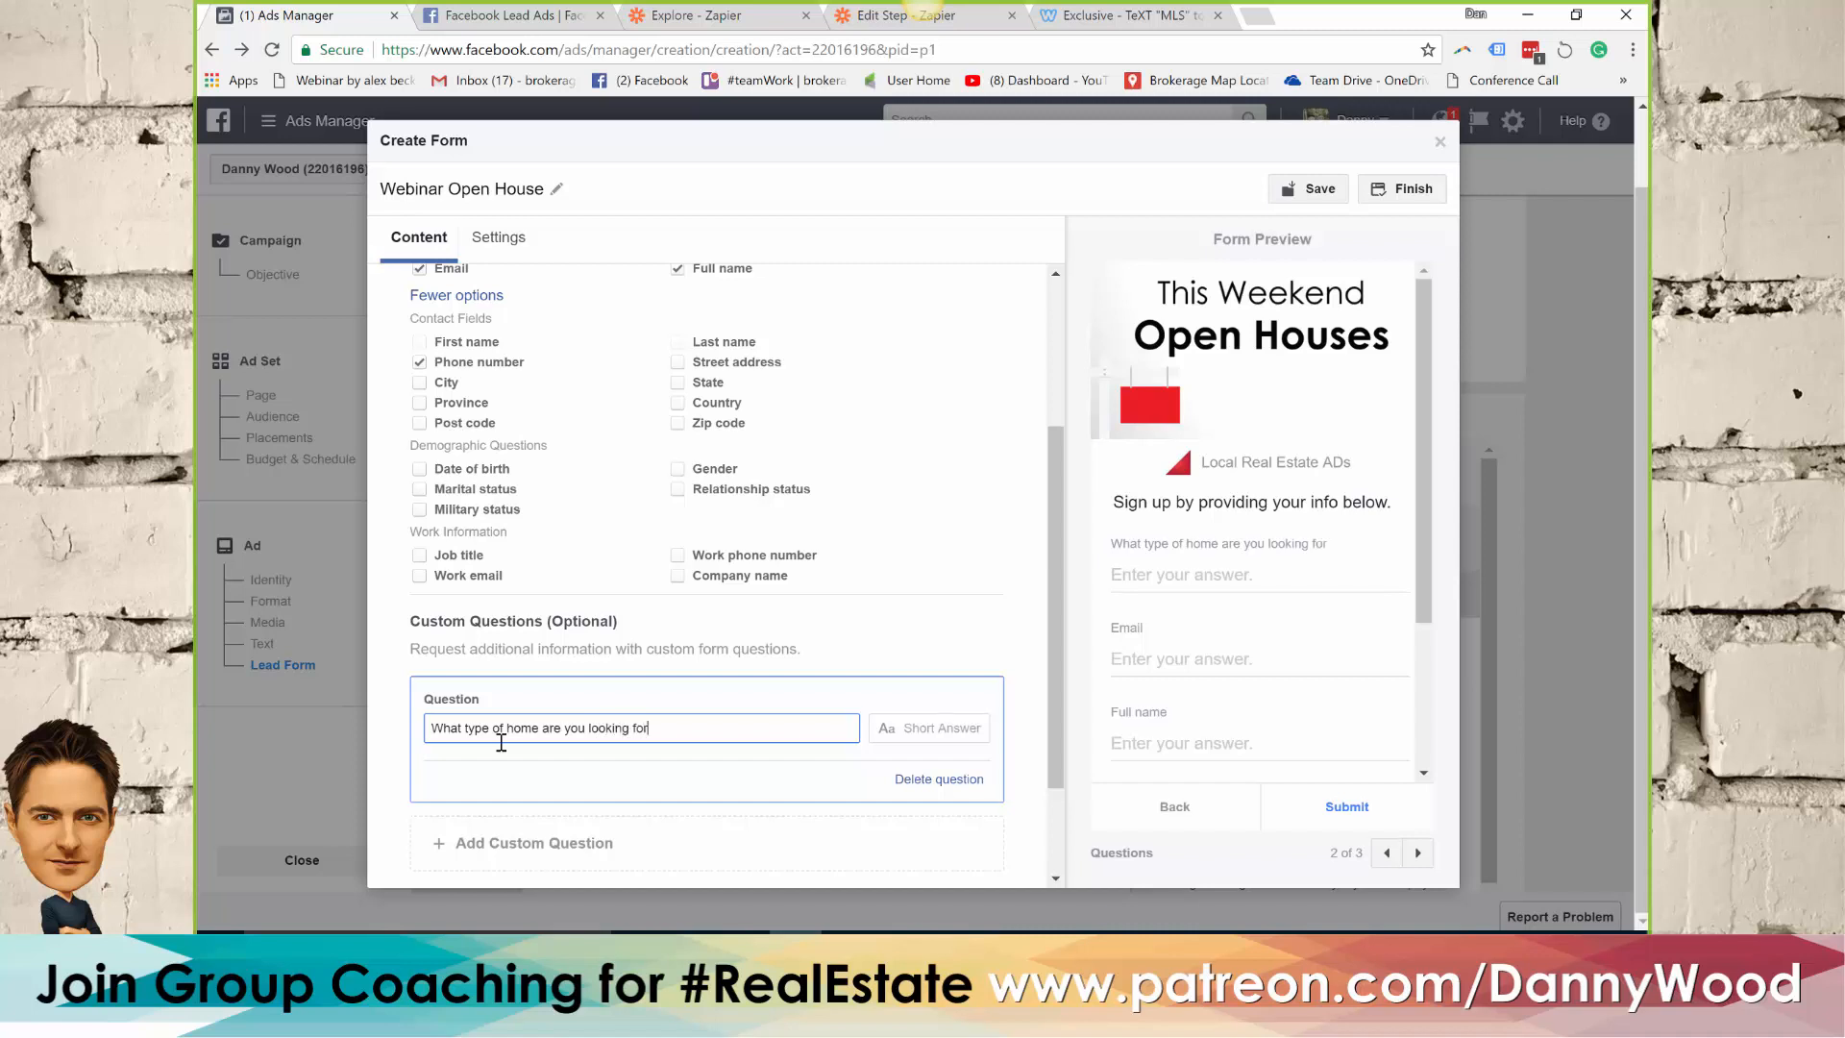
{"action": "type", "text": "? Criteria:"}
{"action": "scroll", "coordinate": [893, 552], "scroll_direction": "down", "scroll_amount": 2}
{"action": "left_click", "coordinate": [471, 824]}
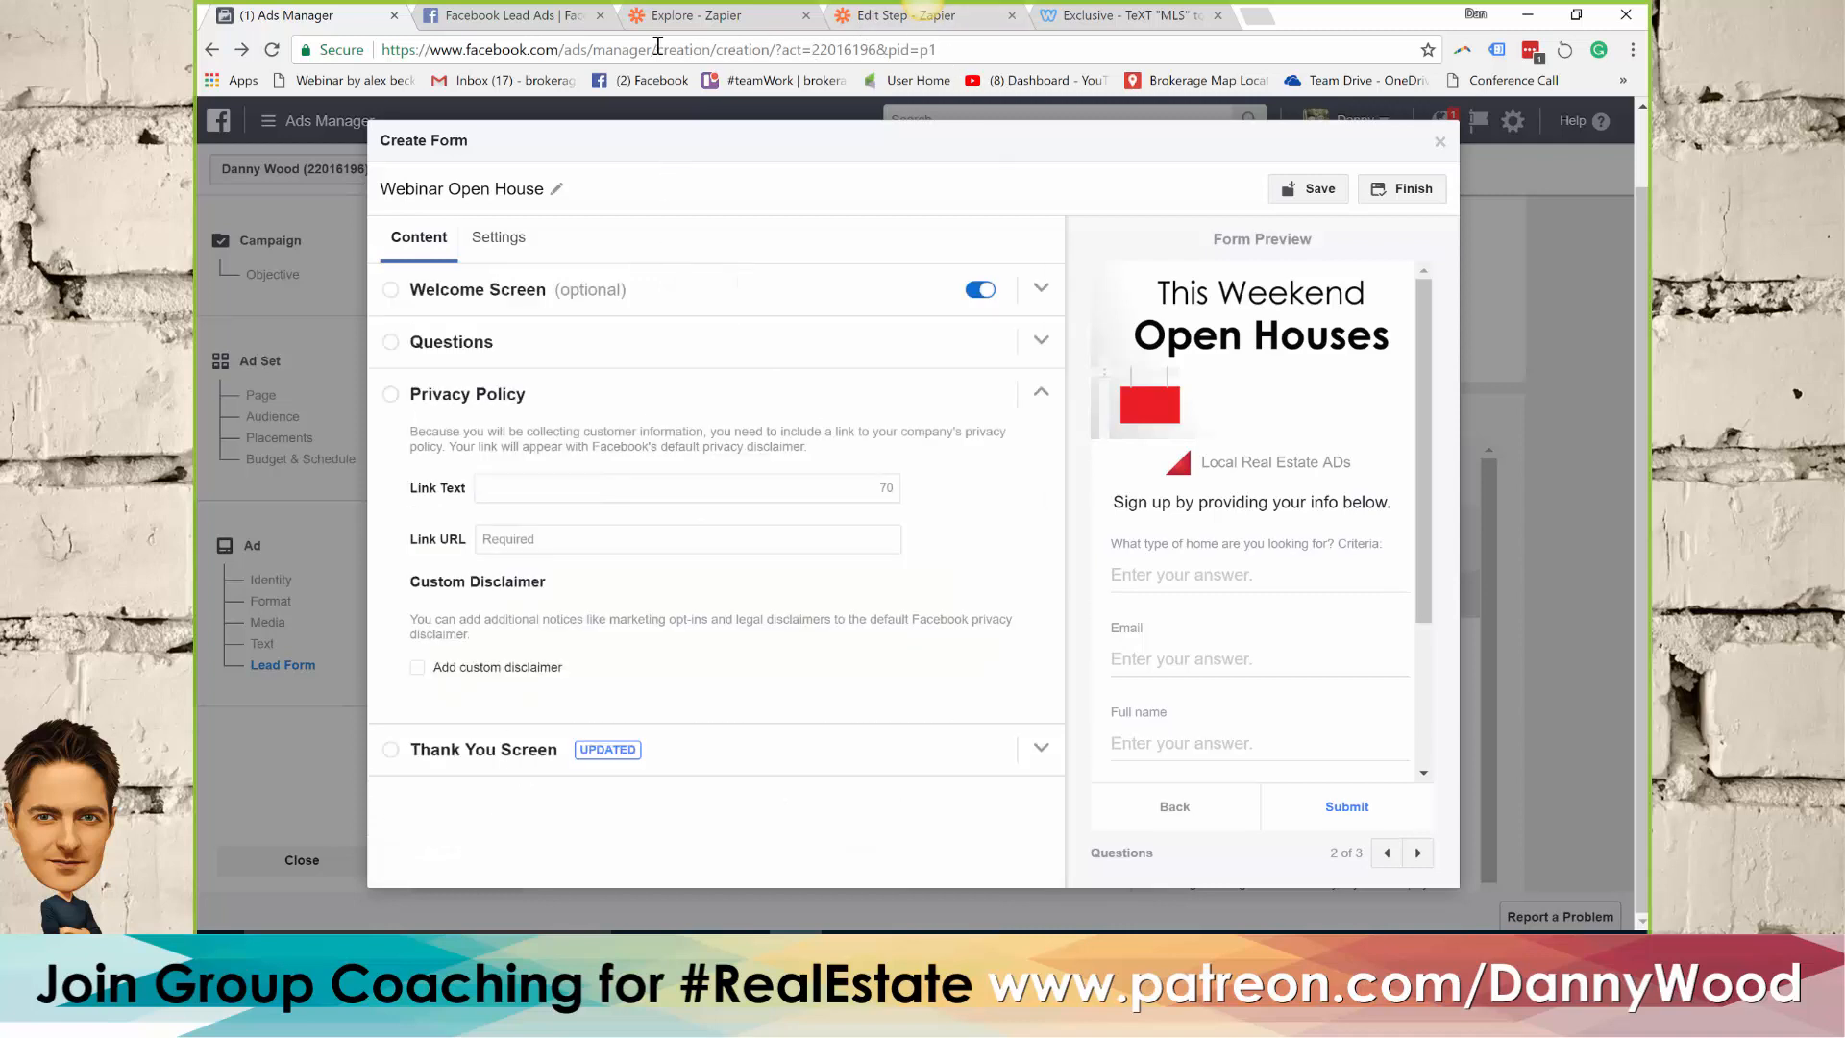
{"action": "left_click", "coordinate": [1153, 16]}
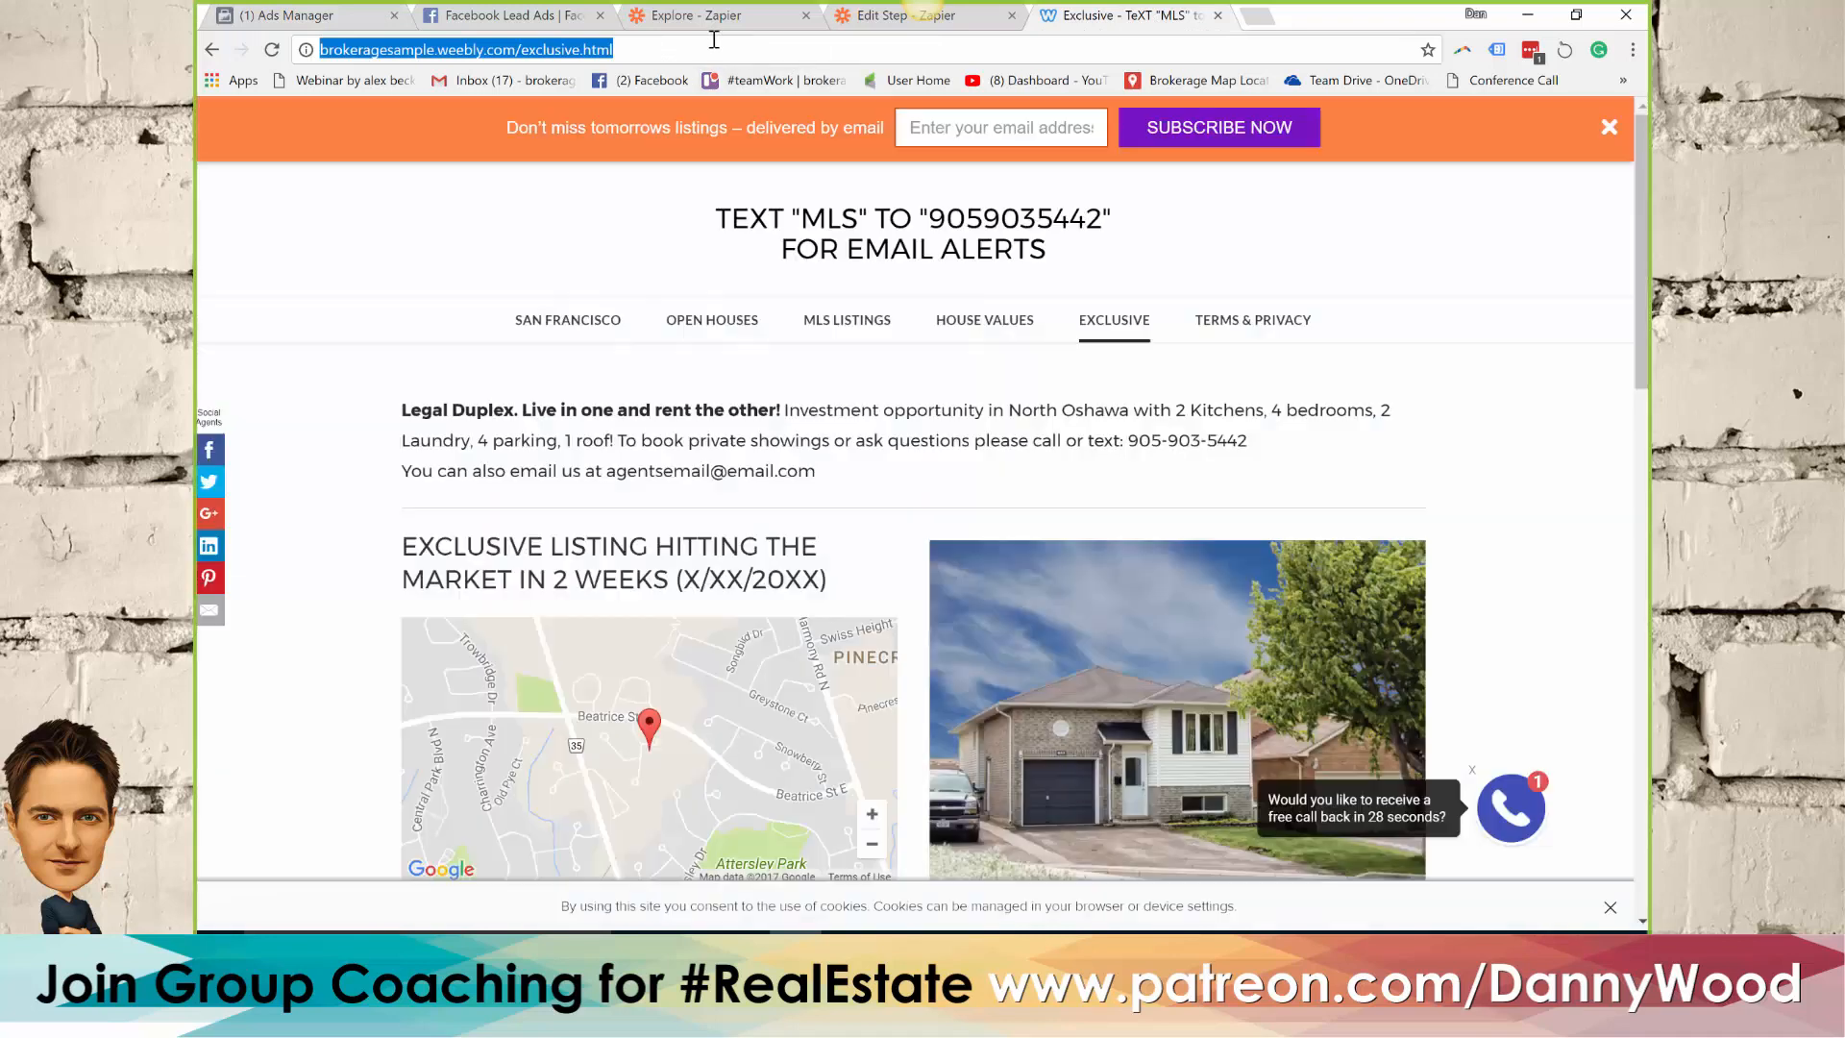
{"action": "left_click", "coordinate": [496, 15]}
{"action": "left_click", "coordinate": [317, 16]}
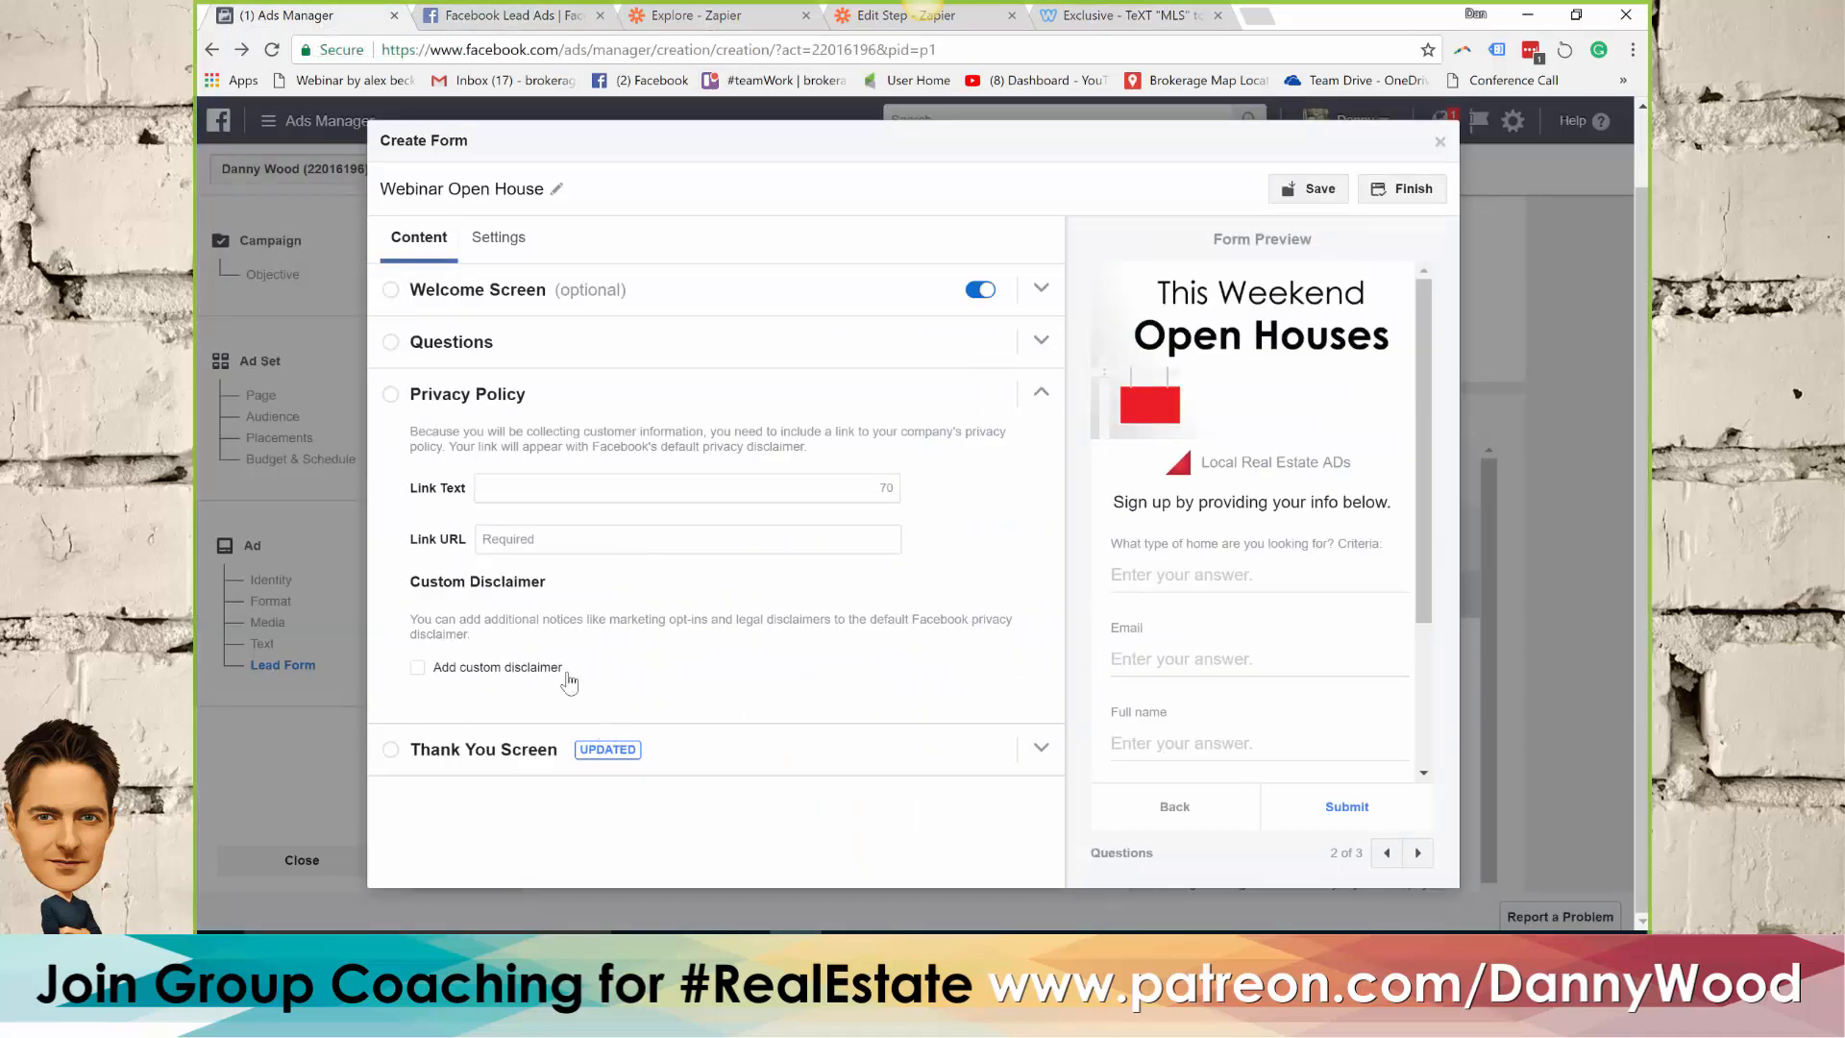
{"action": "left_click", "coordinate": [512, 539]}
{"action": "type", "text": "http://brokeragesample.weebly.com/exclusive.html"}
{"action": "left_click", "coordinate": [535, 488]}
{"action": "type", "text": "Term"}
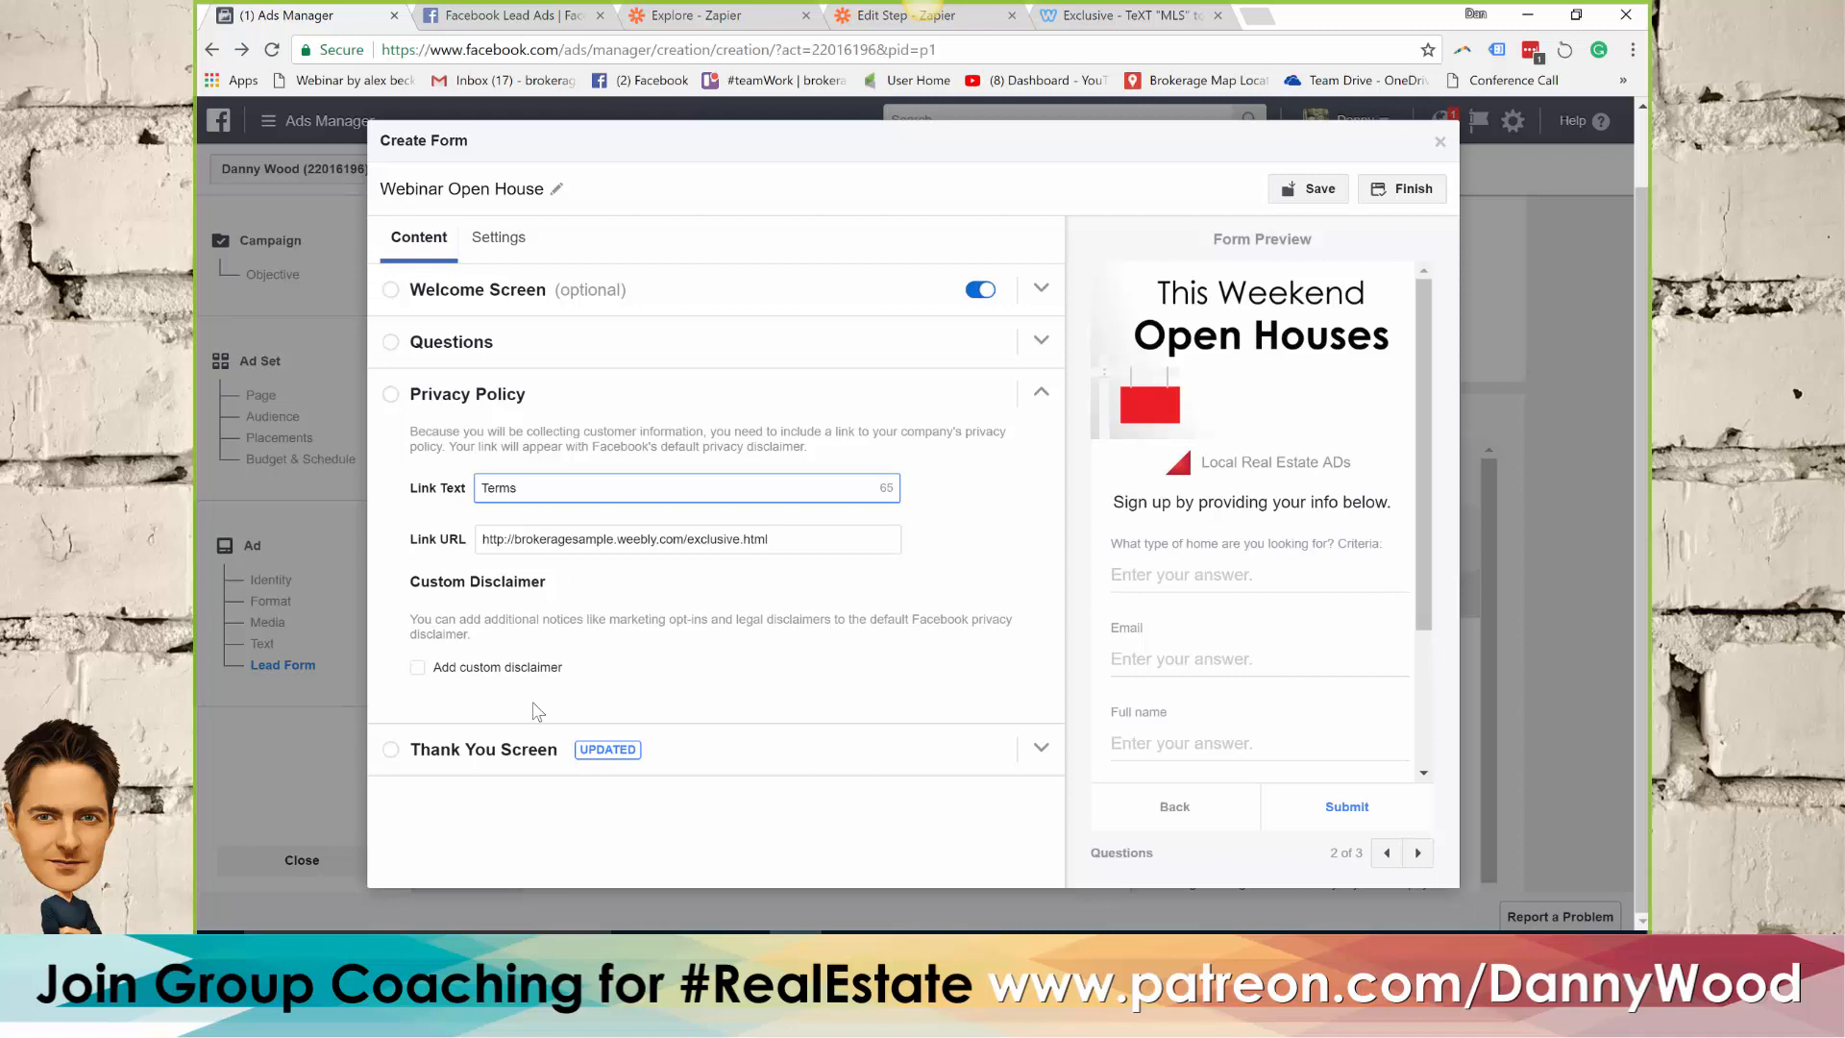
{"action": "left_click", "coordinate": [451, 752]}
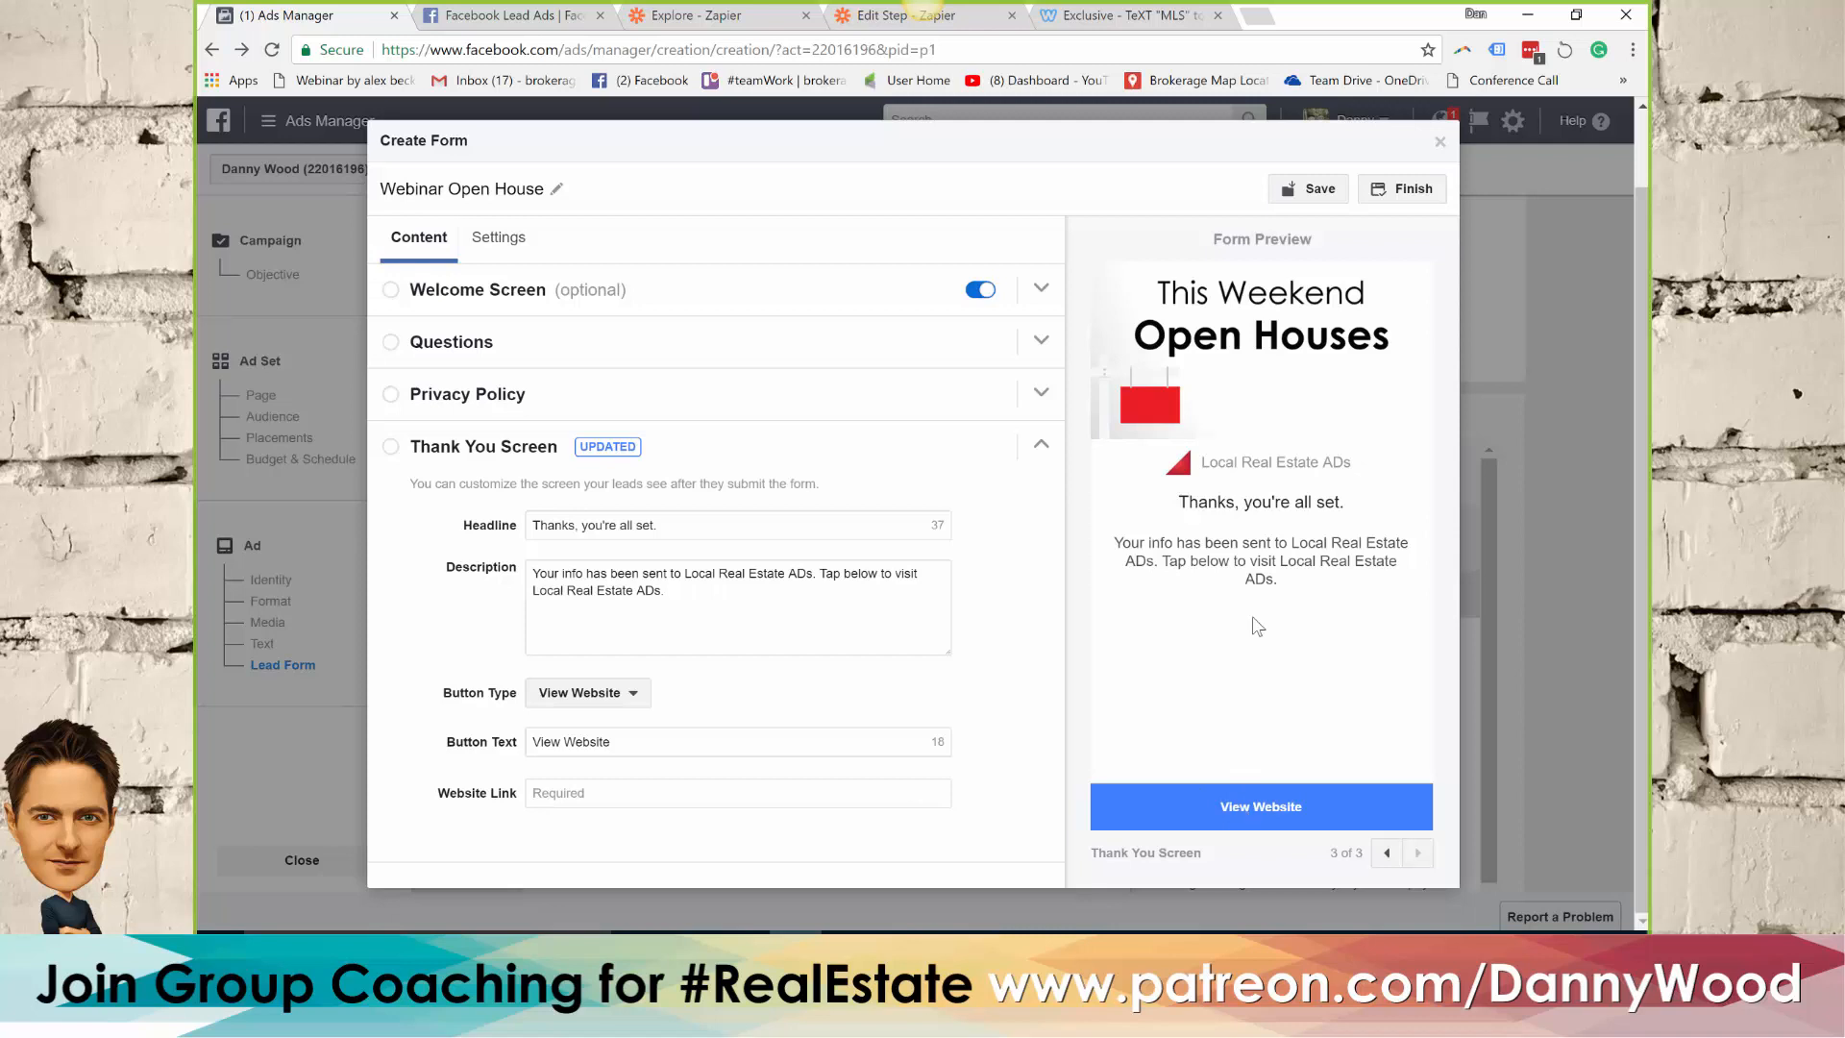
{"action": "left_click", "coordinate": [600, 797]}
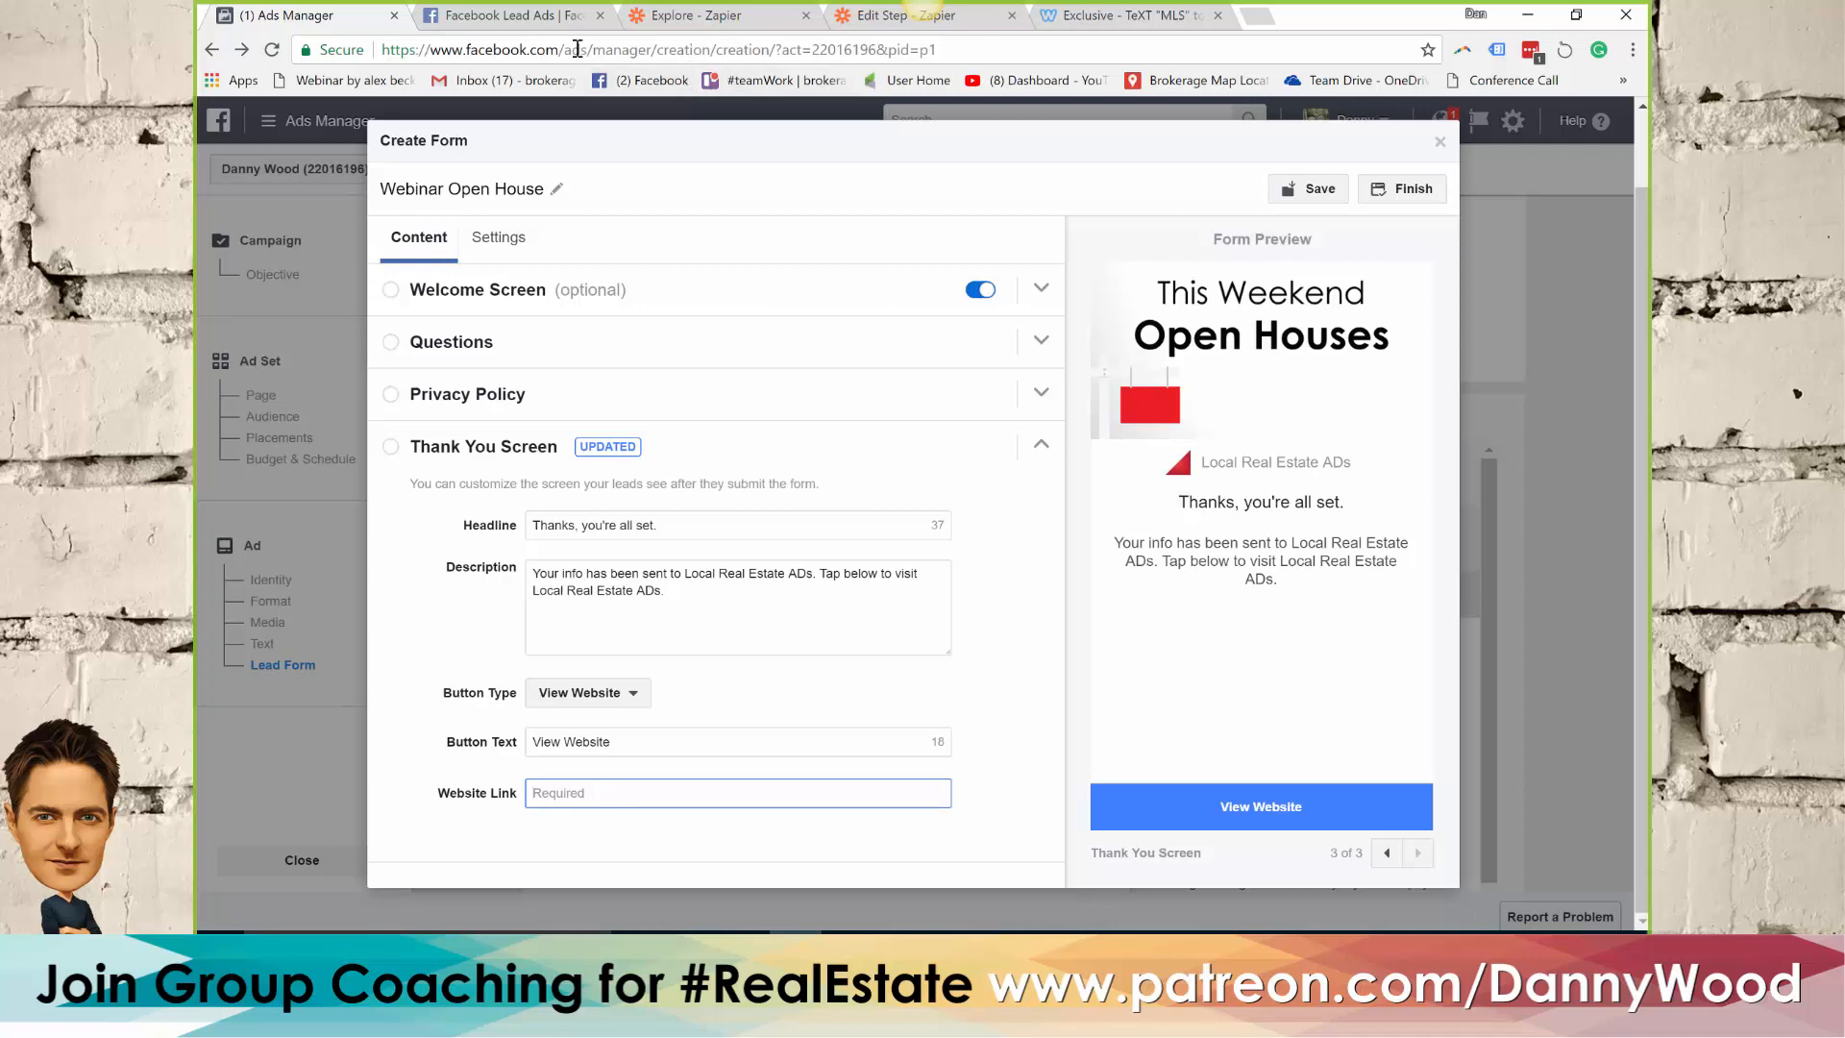
{"action": "left_click", "coordinate": [1160, 12]}
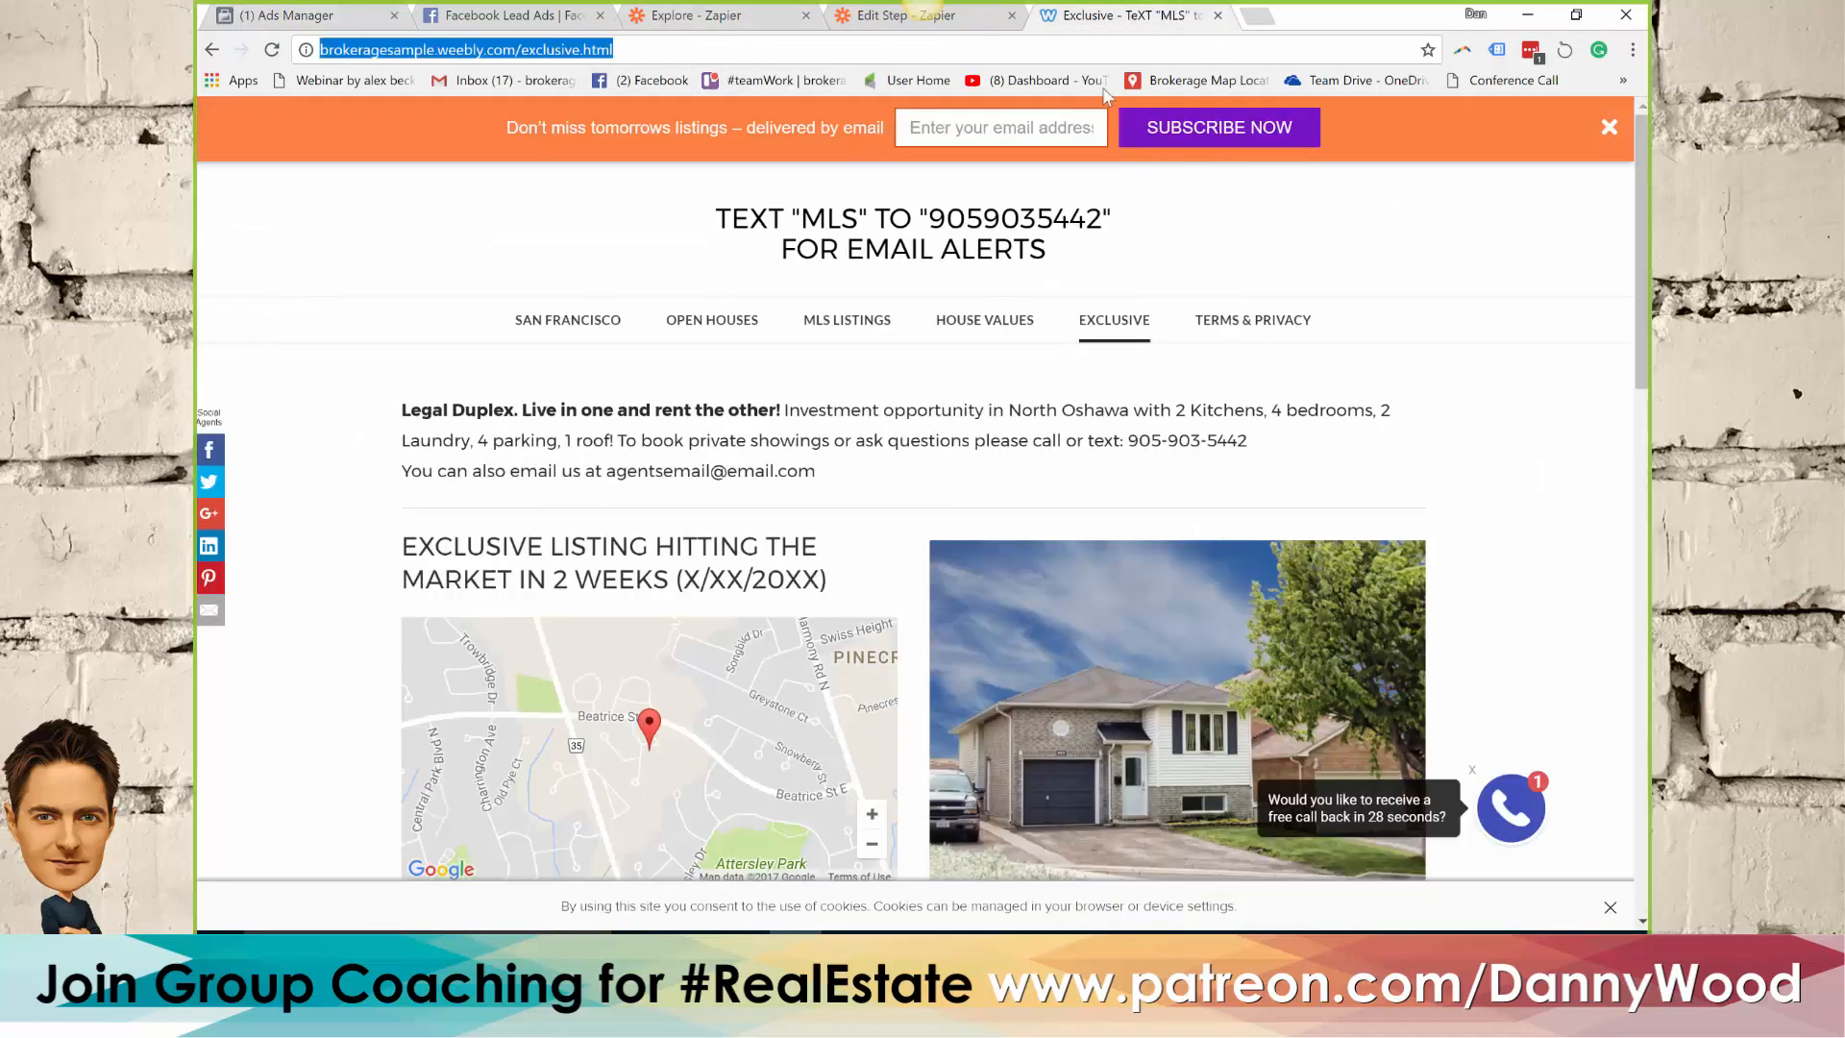
{"action": "left_click", "coordinate": [722, 322]}
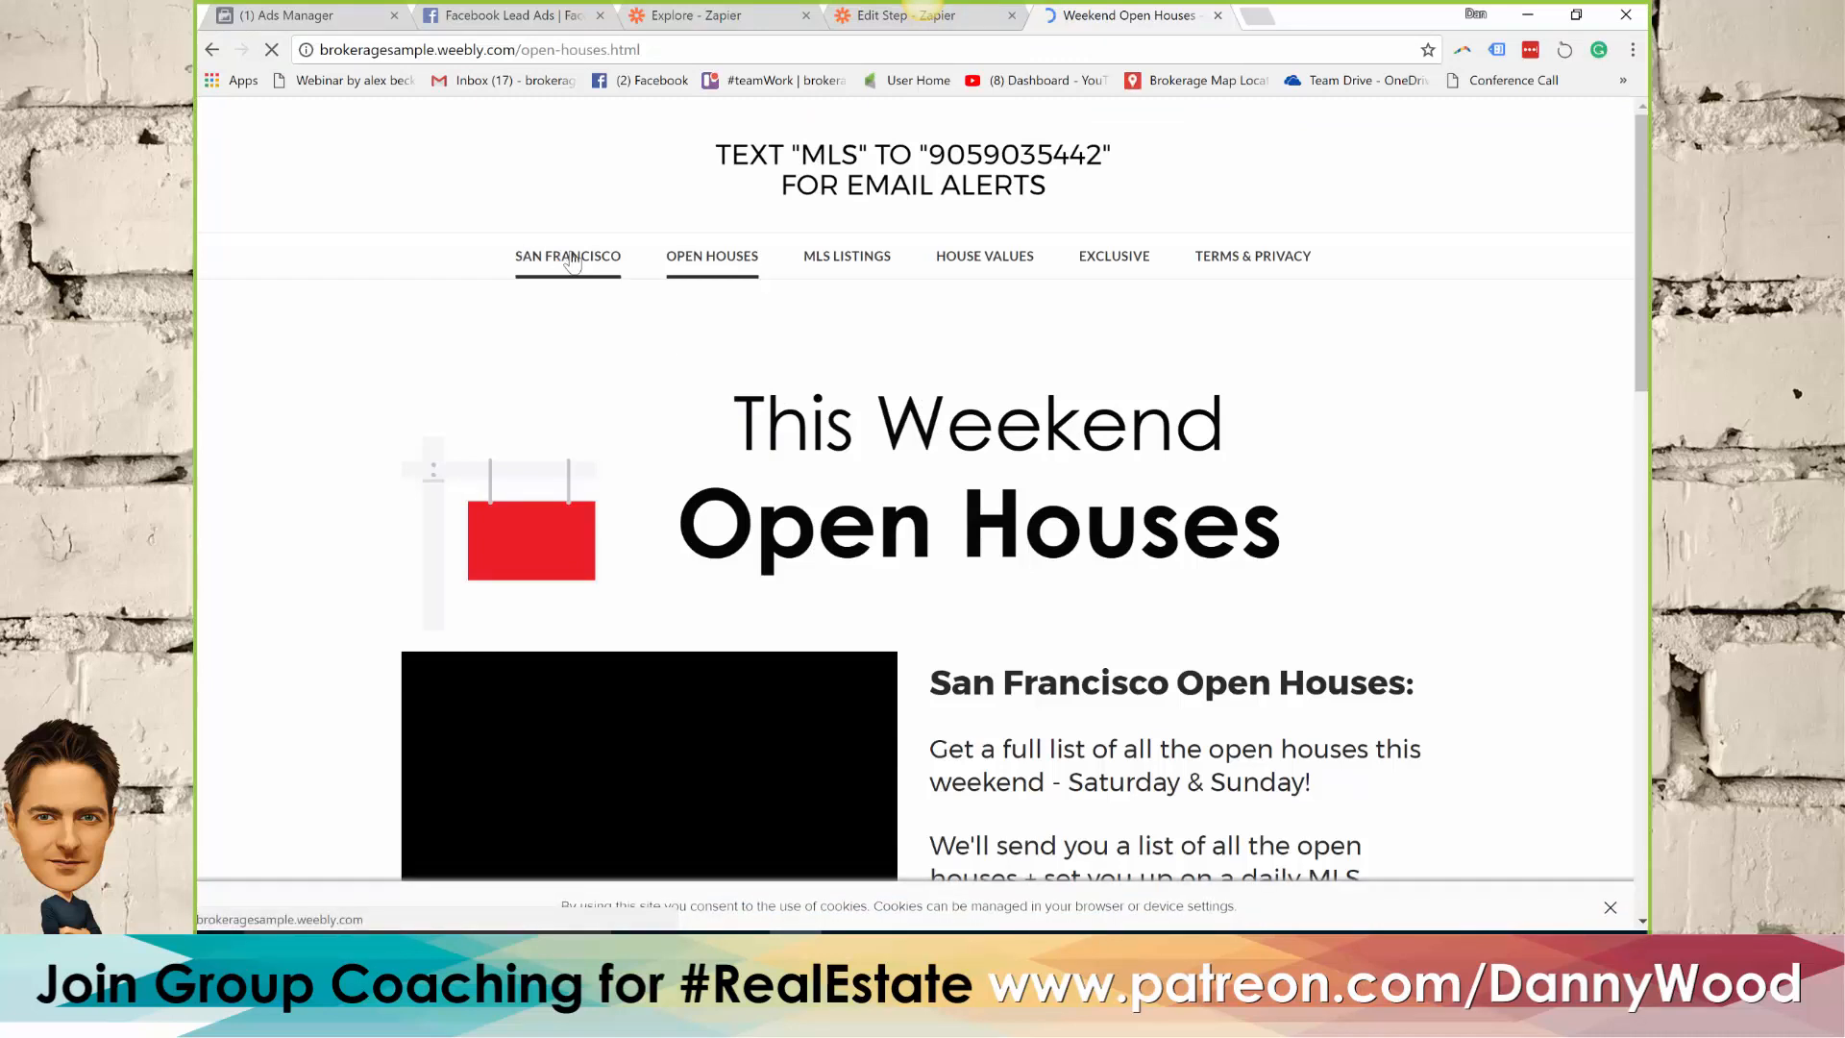
{"action": "left_click", "coordinate": [571, 259]}
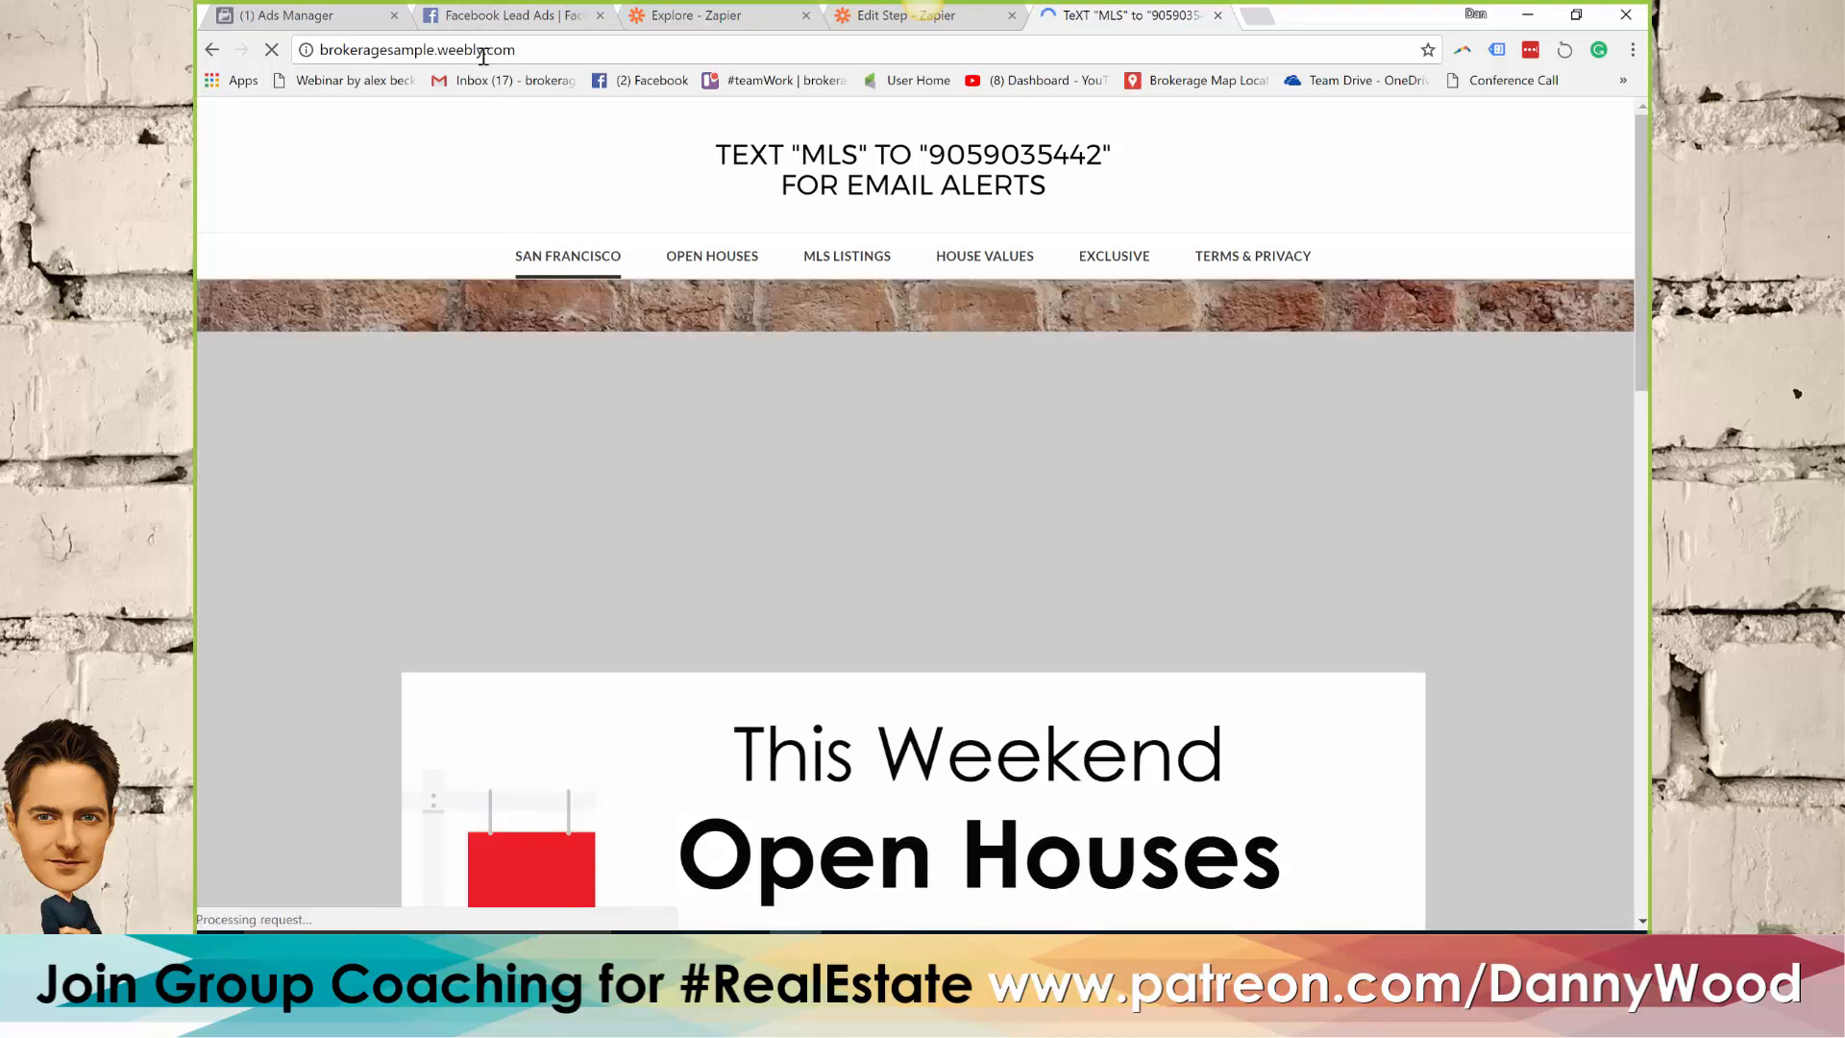
{"action": "left_click", "coordinate": [489, 47]}
{"action": "key", "text": "ctrl+c"}
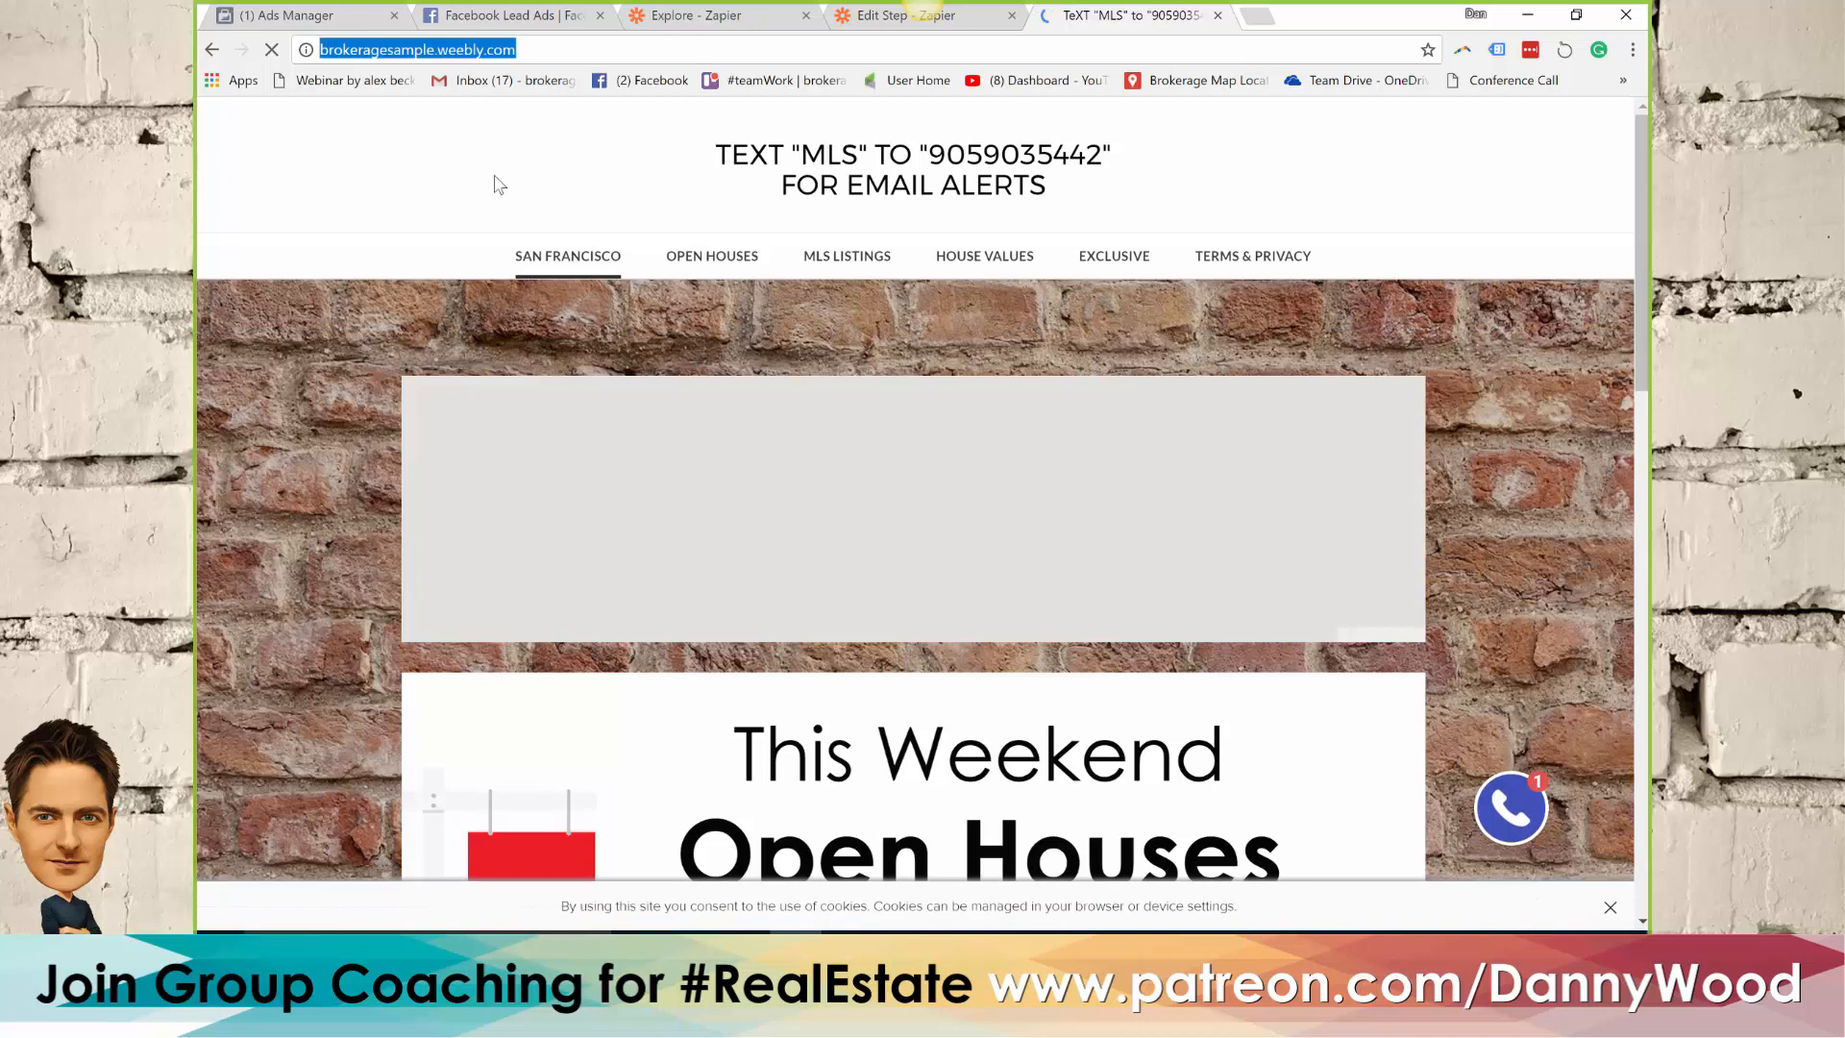
{"action": "left_click", "coordinate": [478, 17]}
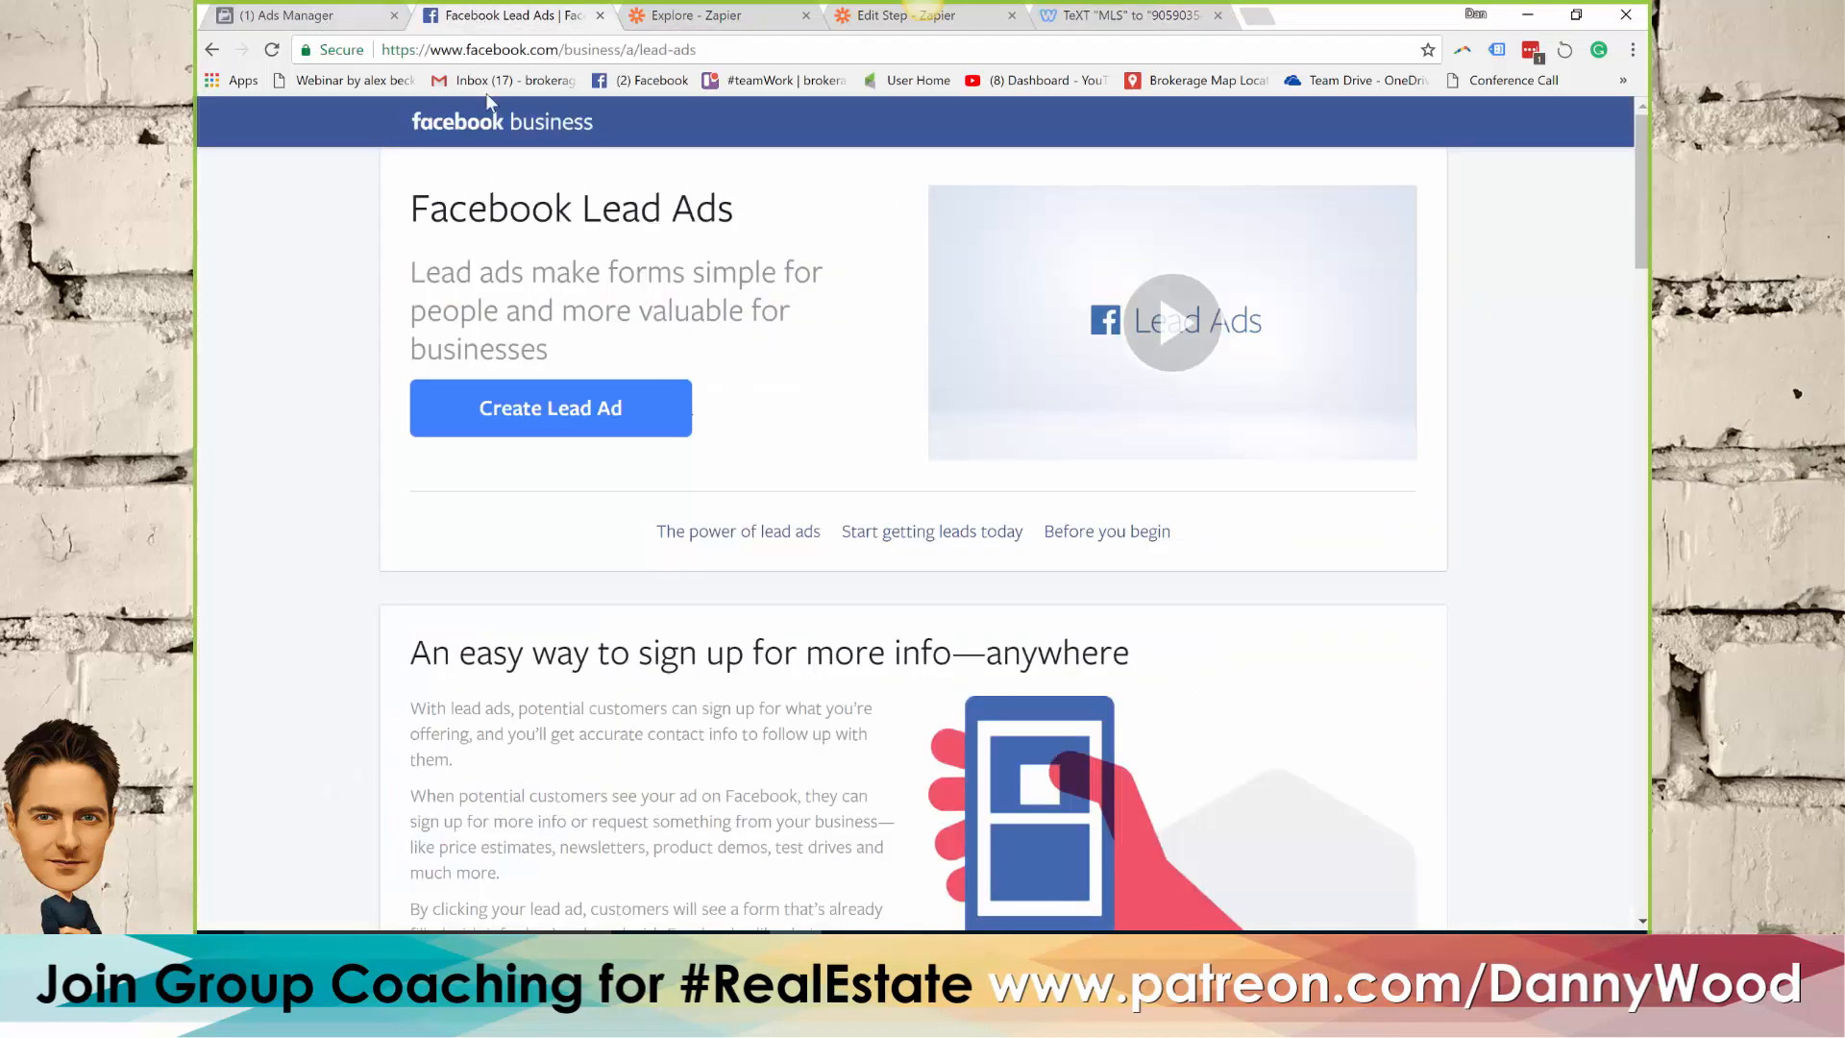
{"action": "key", "text": "ctrl+shift+Tab"}
{"action": "key", "text": "ctrl+v"}
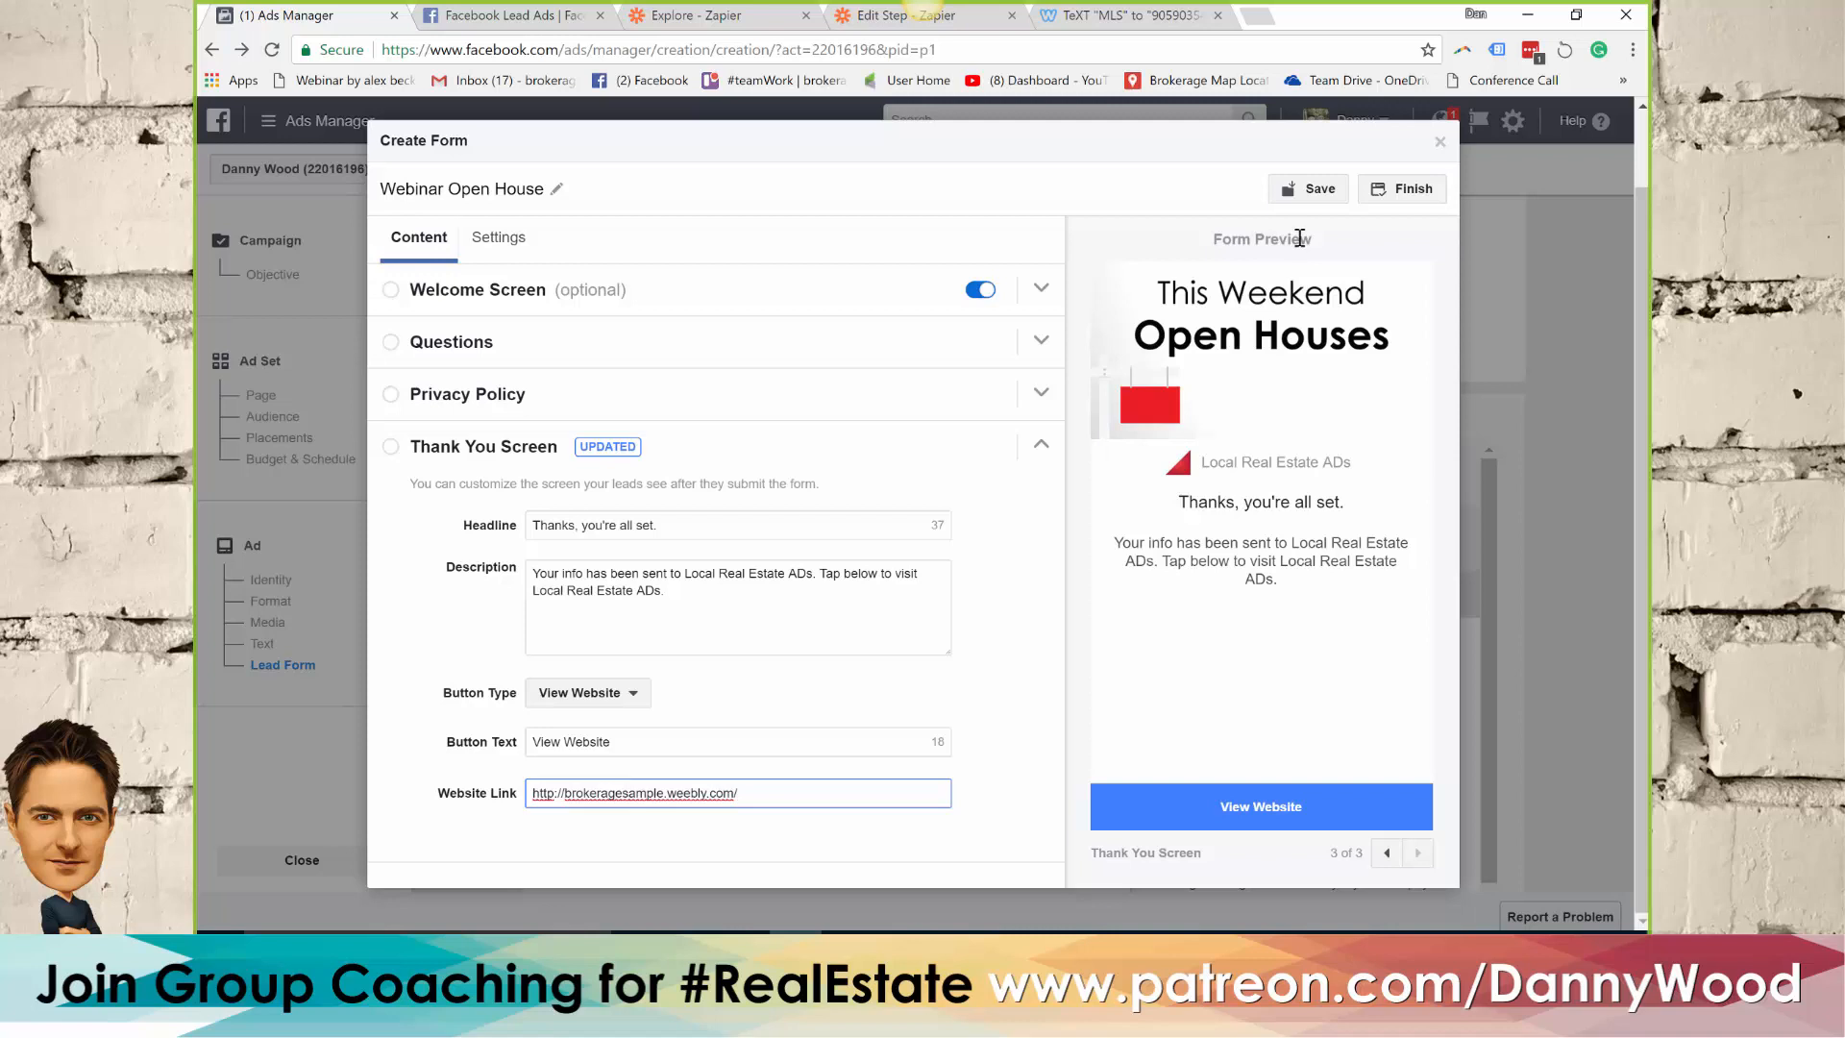
Finish the Webinar Open House form, submit the ad that uses it, and continue past the confirmation page
{"action": "left_click", "coordinate": [1412, 192]}
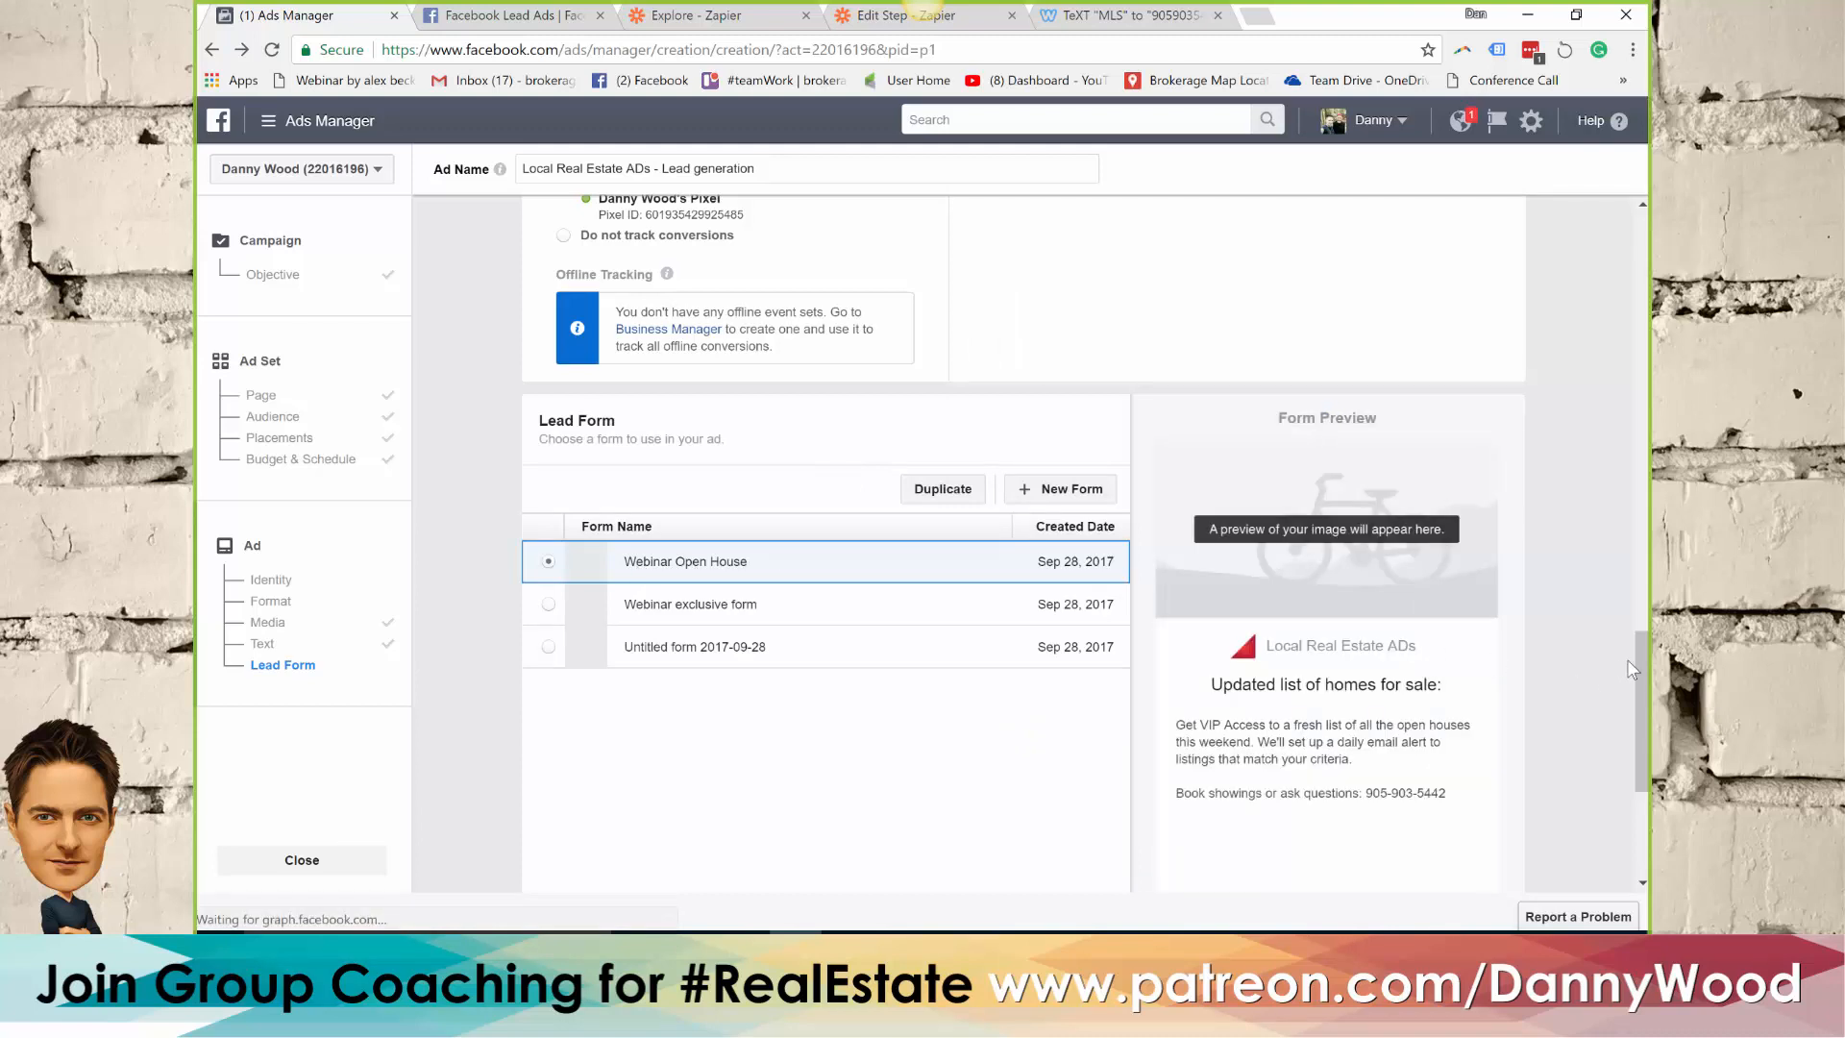
{"action": "scroll", "coordinate": [1641, 655], "scroll_direction": "down", "scroll_amount": 1}
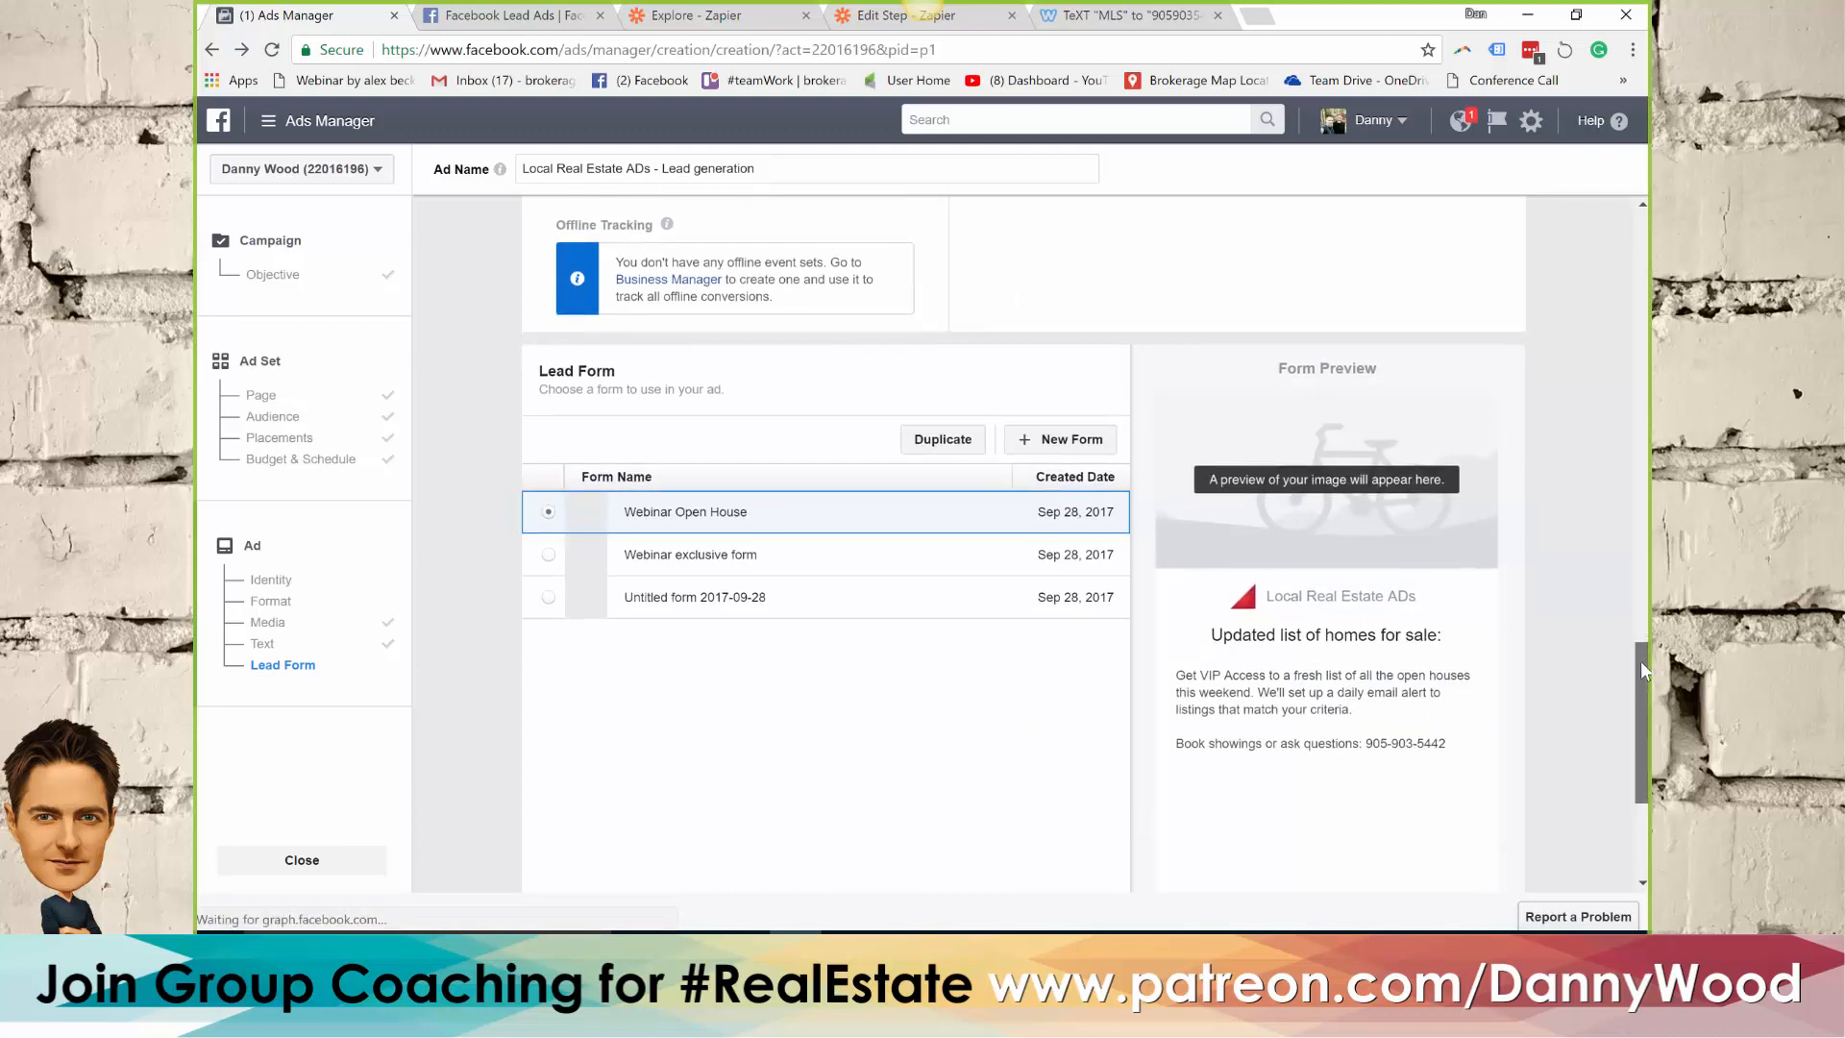
{"action": "scroll", "coordinate": [1641, 754], "scroll_direction": "down", "scroll_amount": 5}
{"action": "left_click", "coordinate": [1489, 766]}
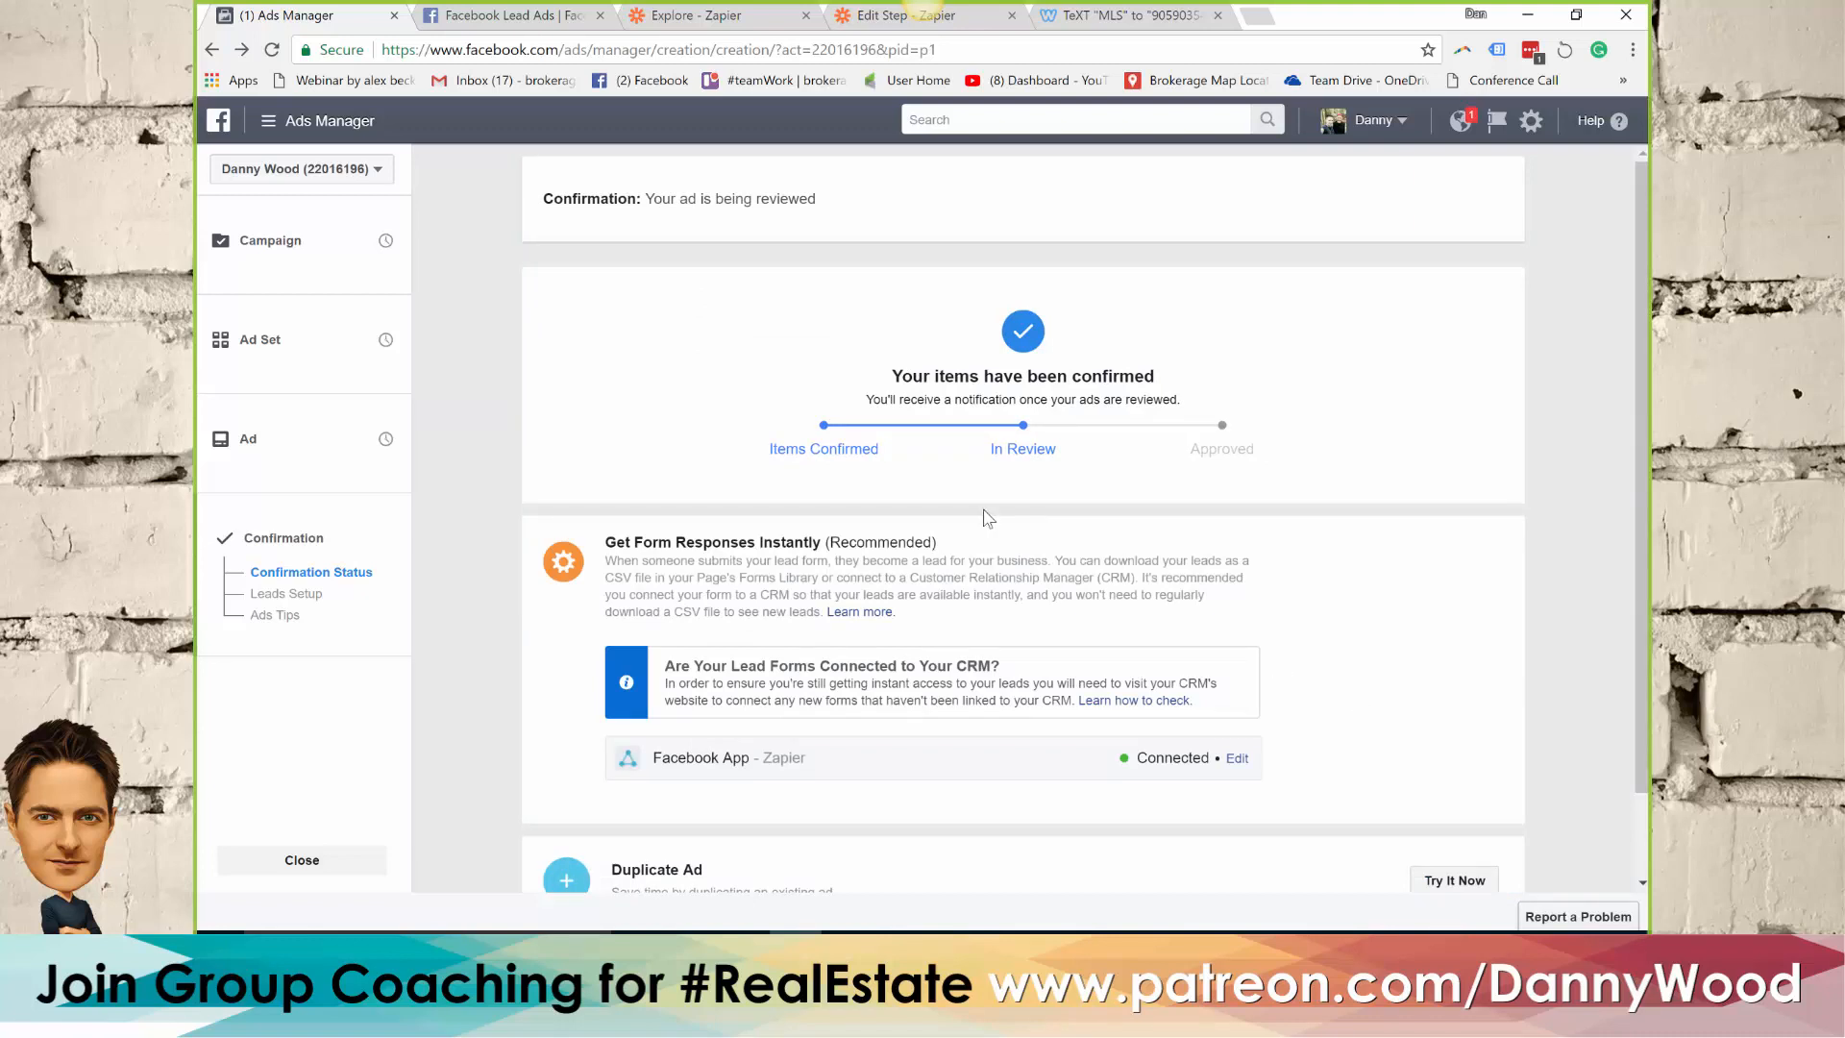
{"action": "scroll", "coordinate": [979, 624], "scroll_direction": "down", "scroll_amount": 1}
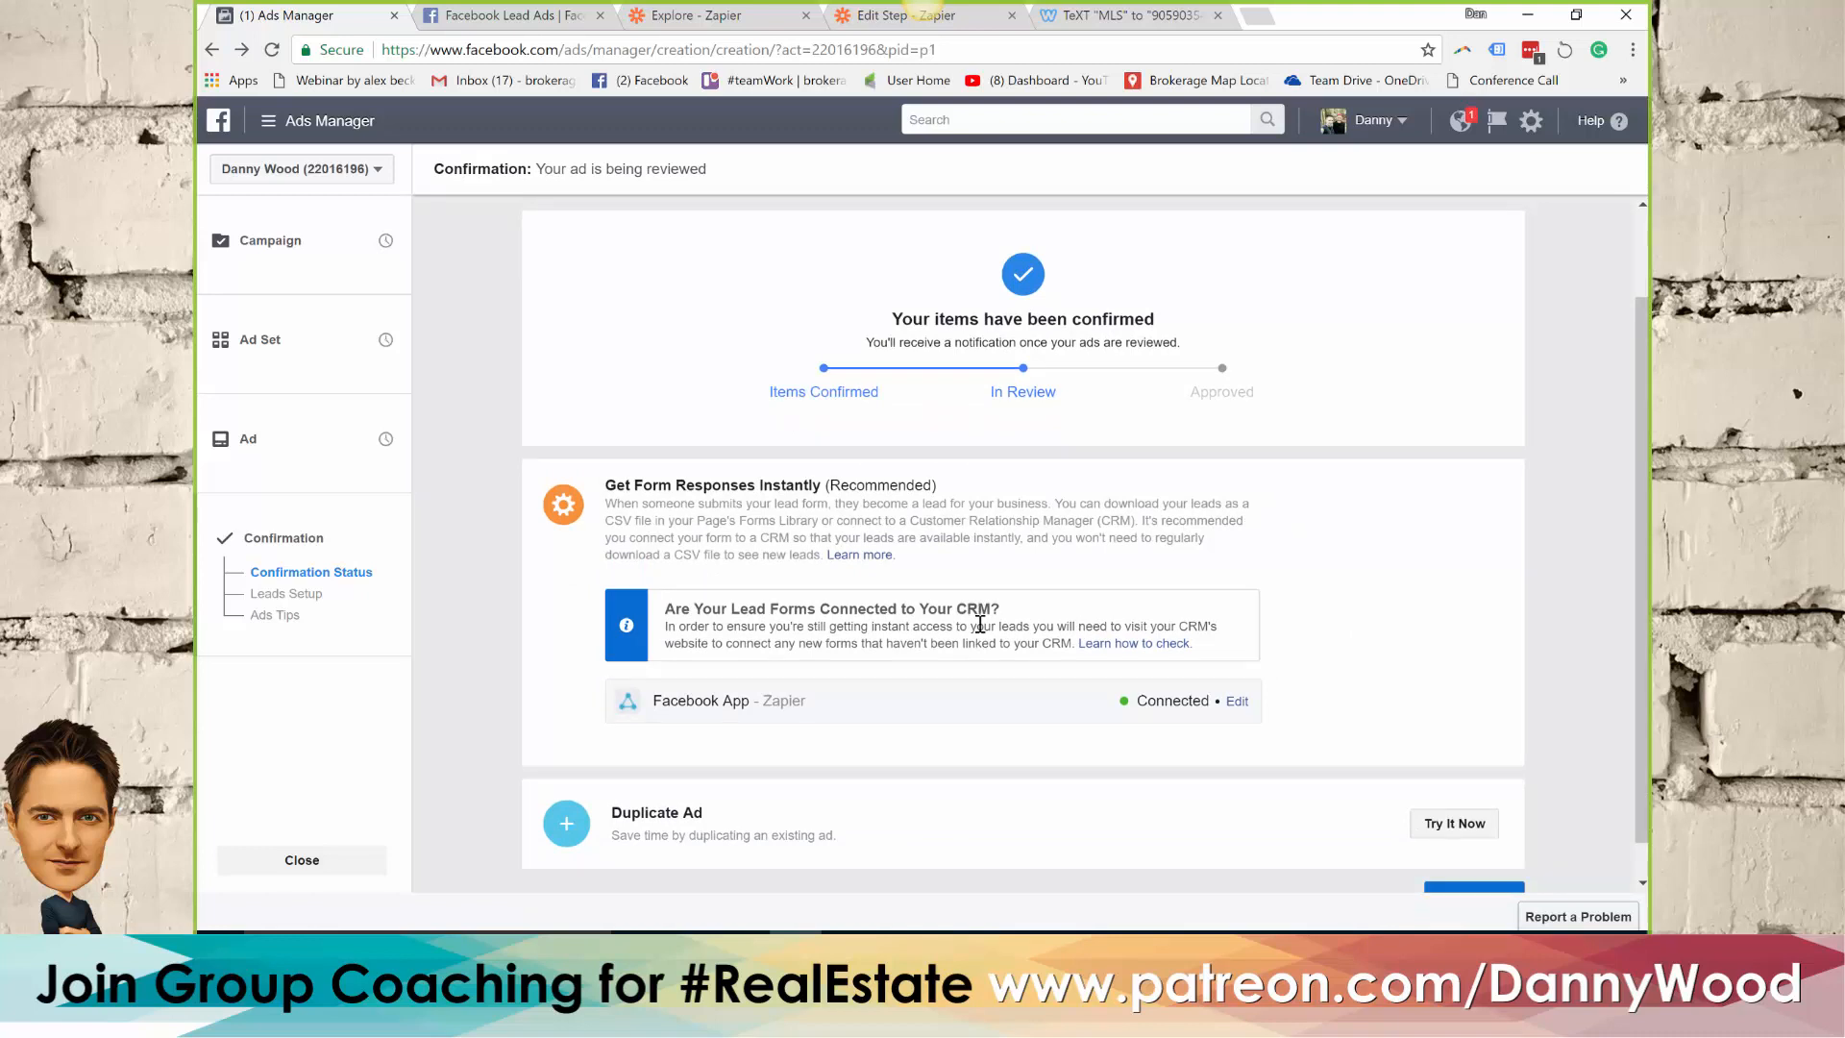
{"action": "scroll", "coordinate": [1079, 754], "scroll_direction": "down", "scroll_amount": 1}
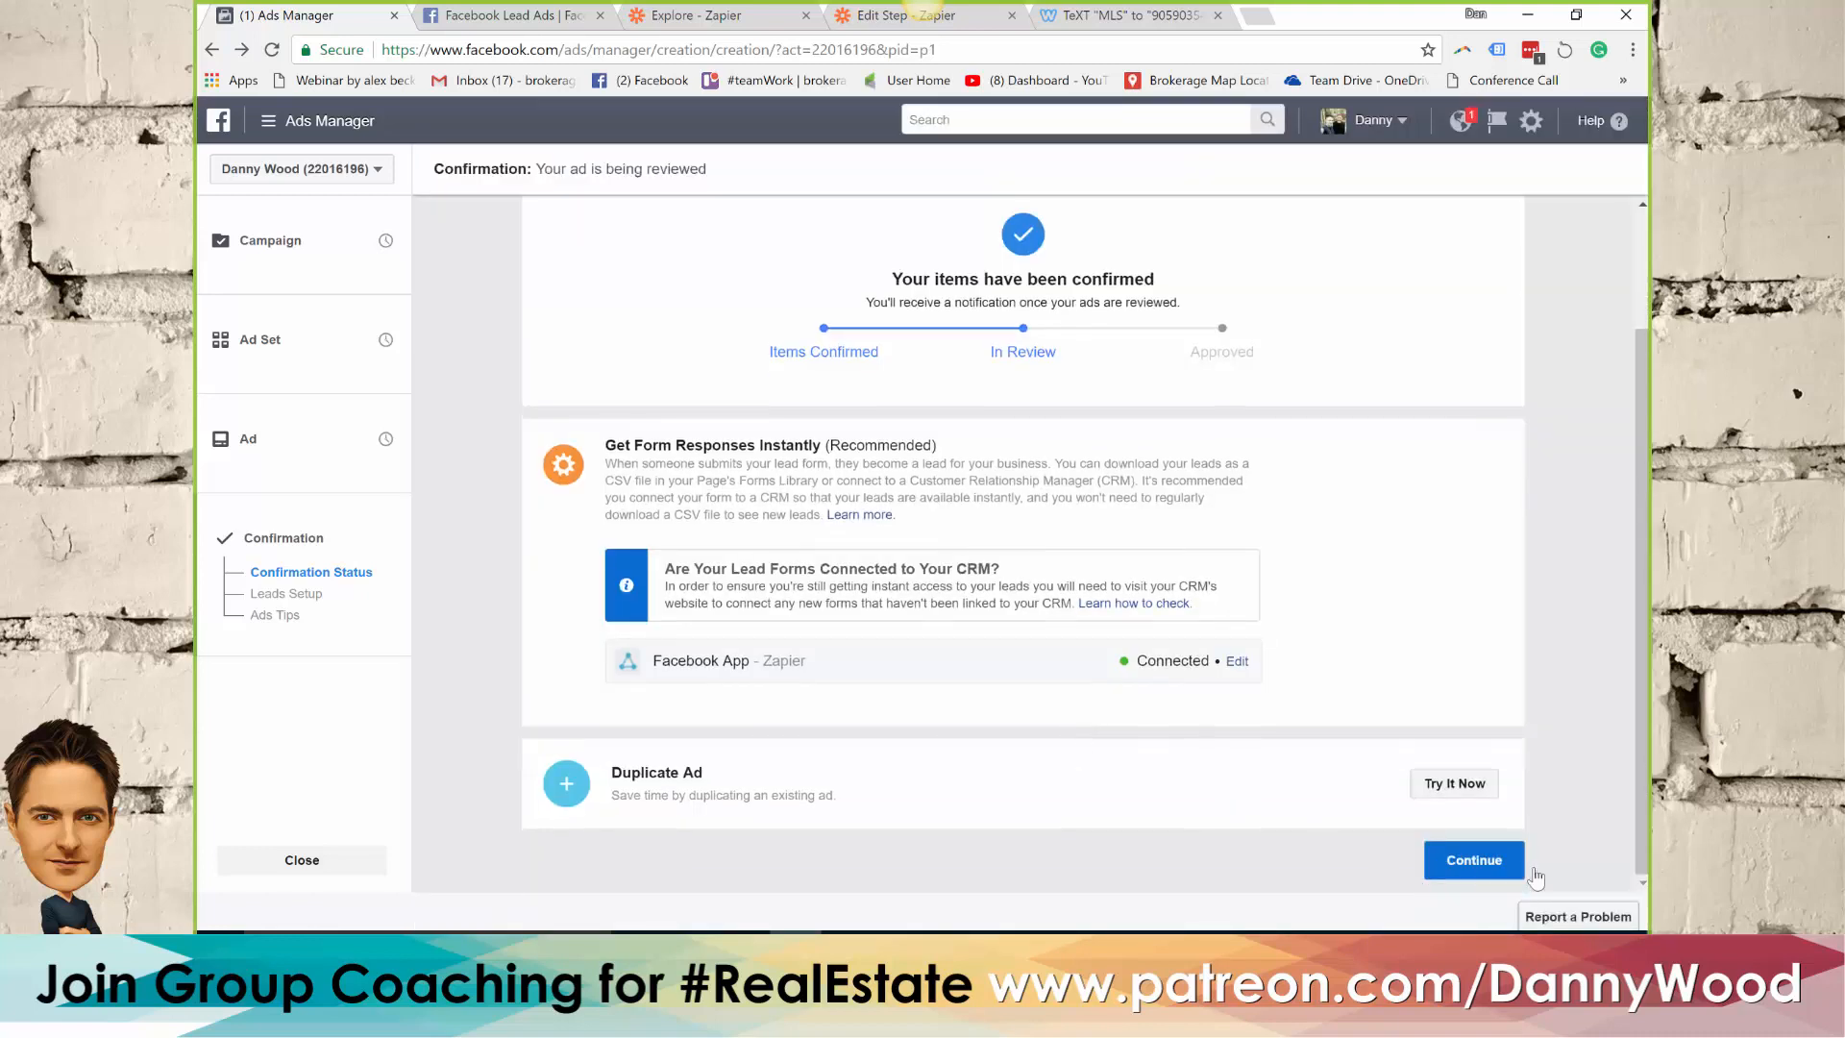
{"action": "left_click", "coordinate": [1492, 875]}
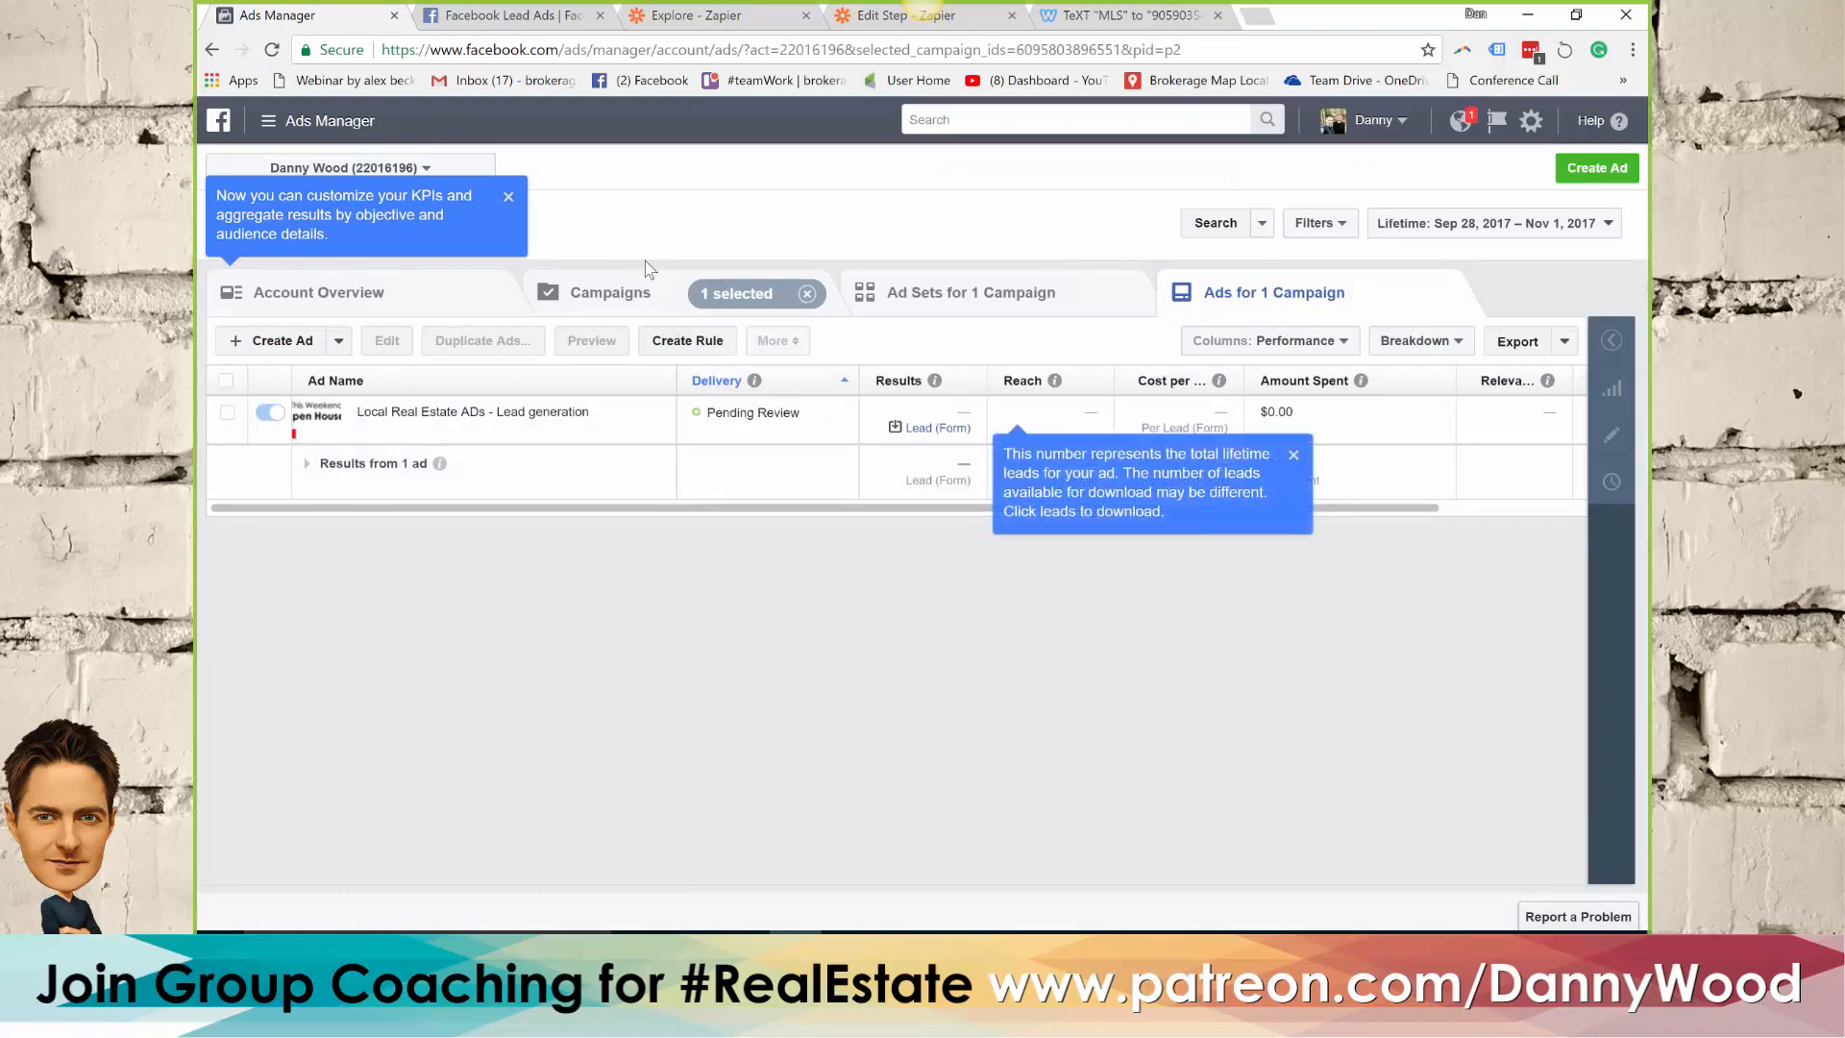
Return to the ad account's campaign list from the Facebook home page and turn off the "123 fake street" and "Webinar Open House" campaigns
{"action": "left_click", "coordinate": [228, 125]}
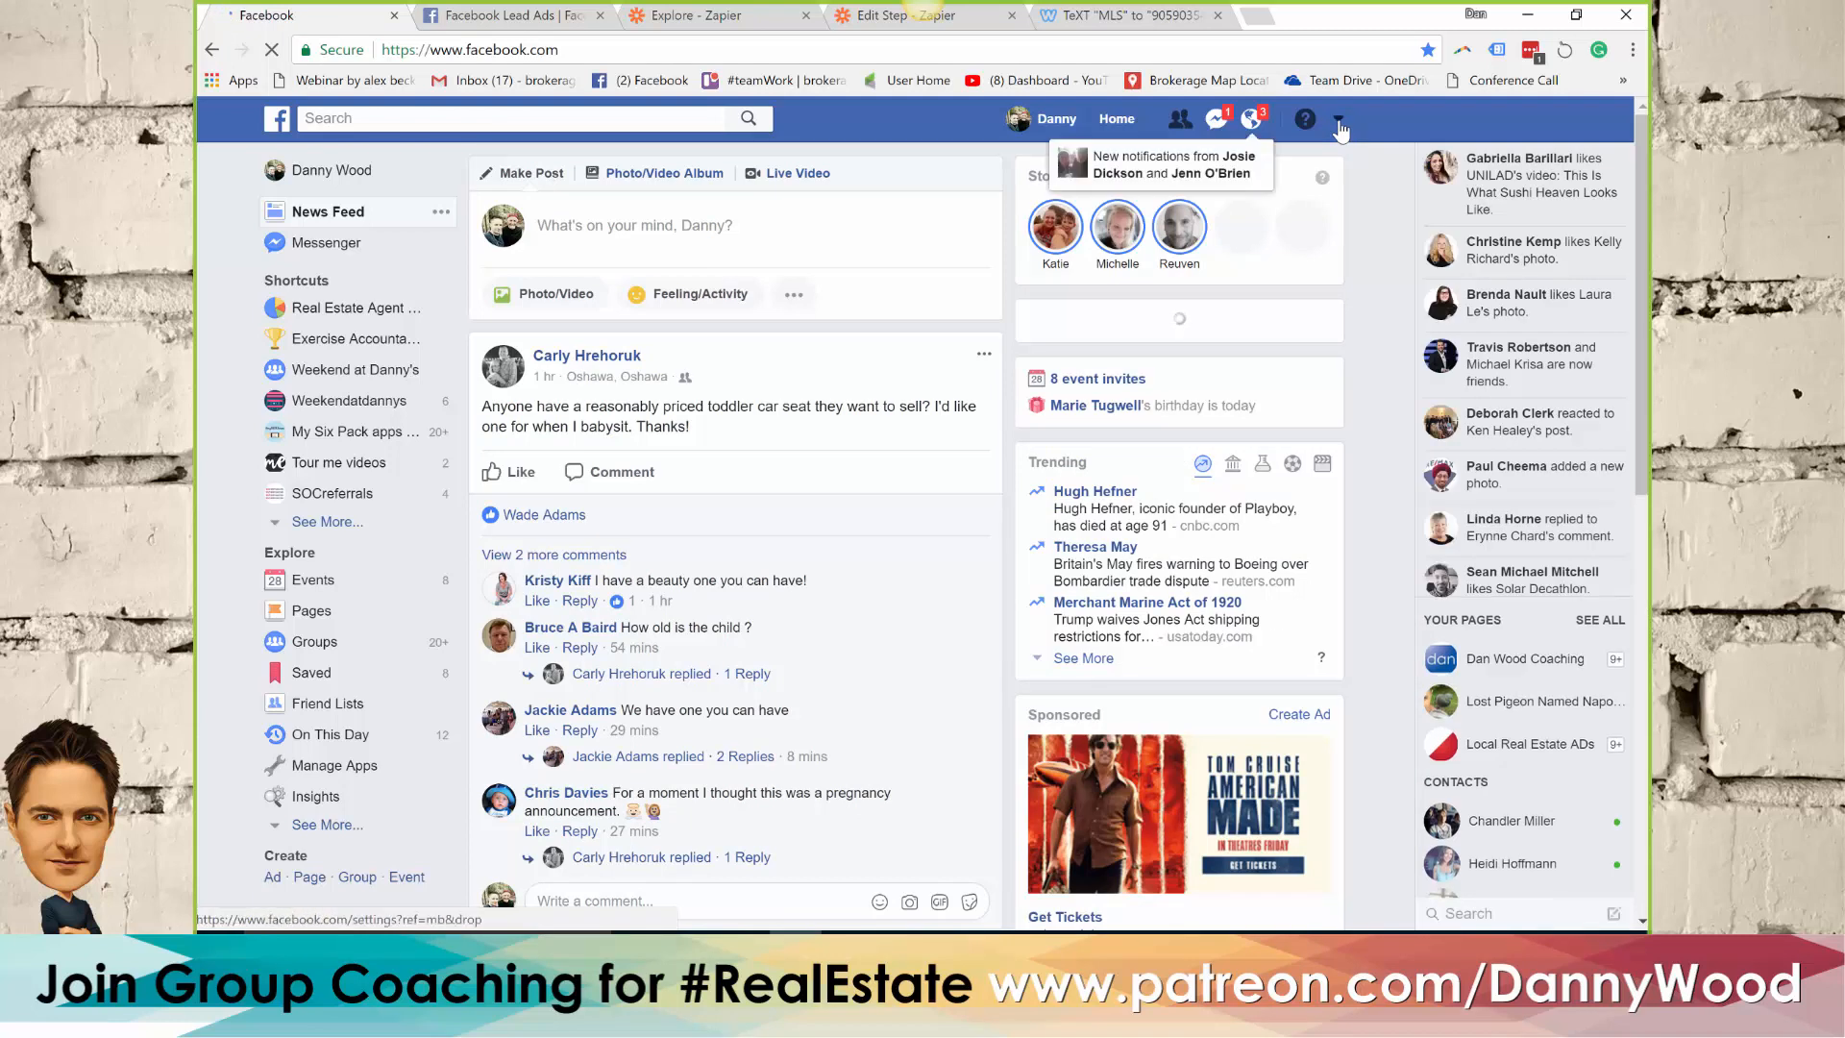
{"action": "left_click", "coordinate": [1338, 123]}
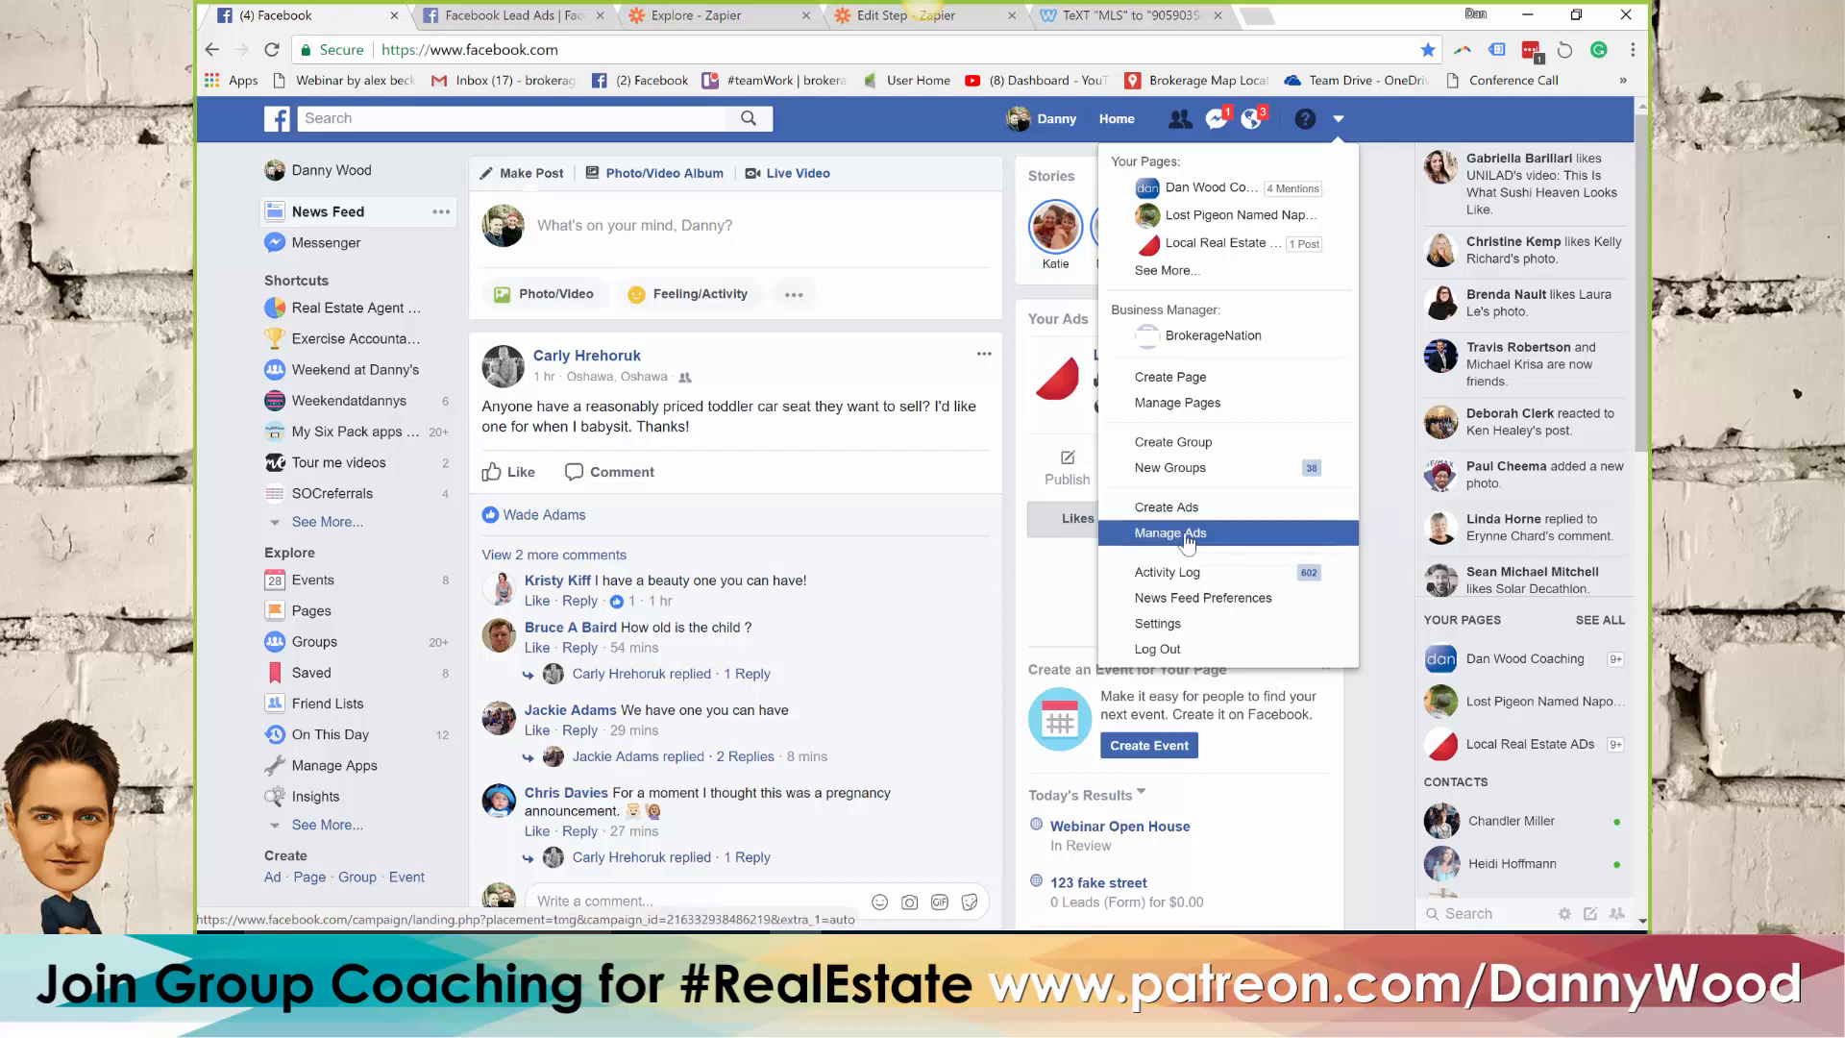
{"action": "left_click", "coordinate": [1188, 541]}
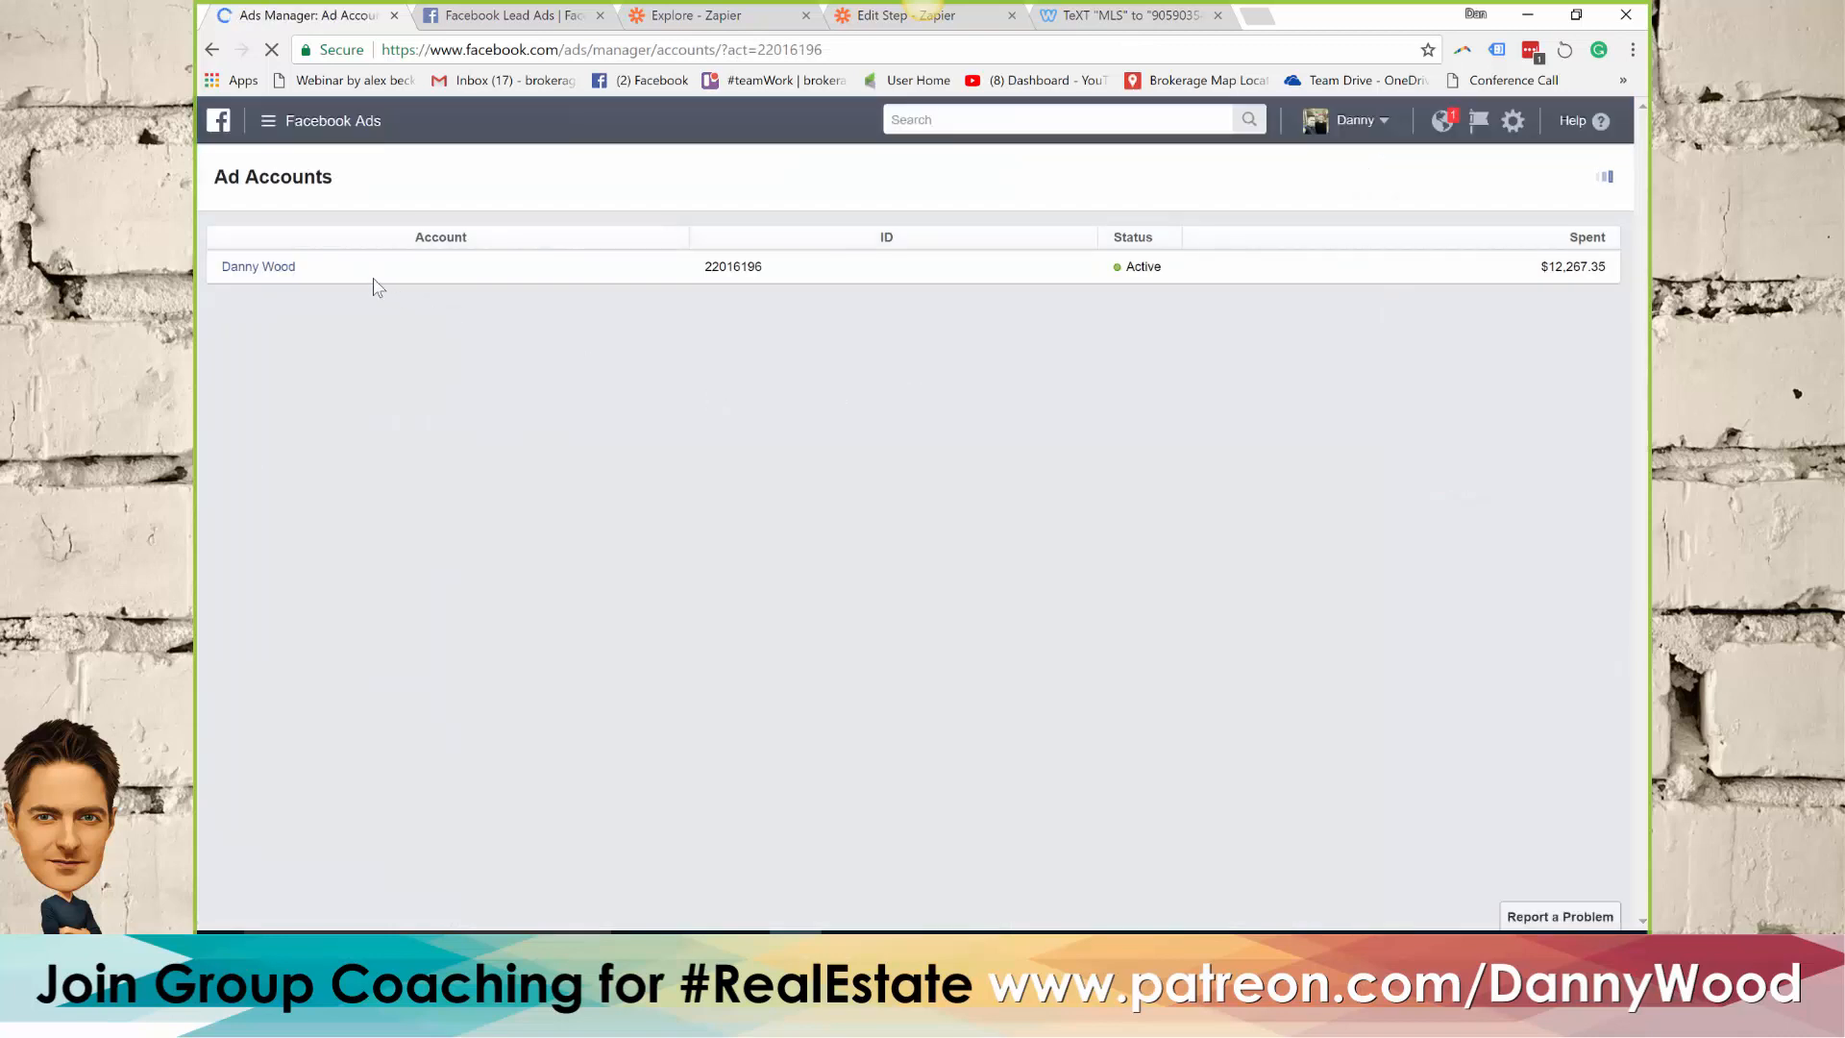
{"action": "left_click", "coordinate": [236, 272]}
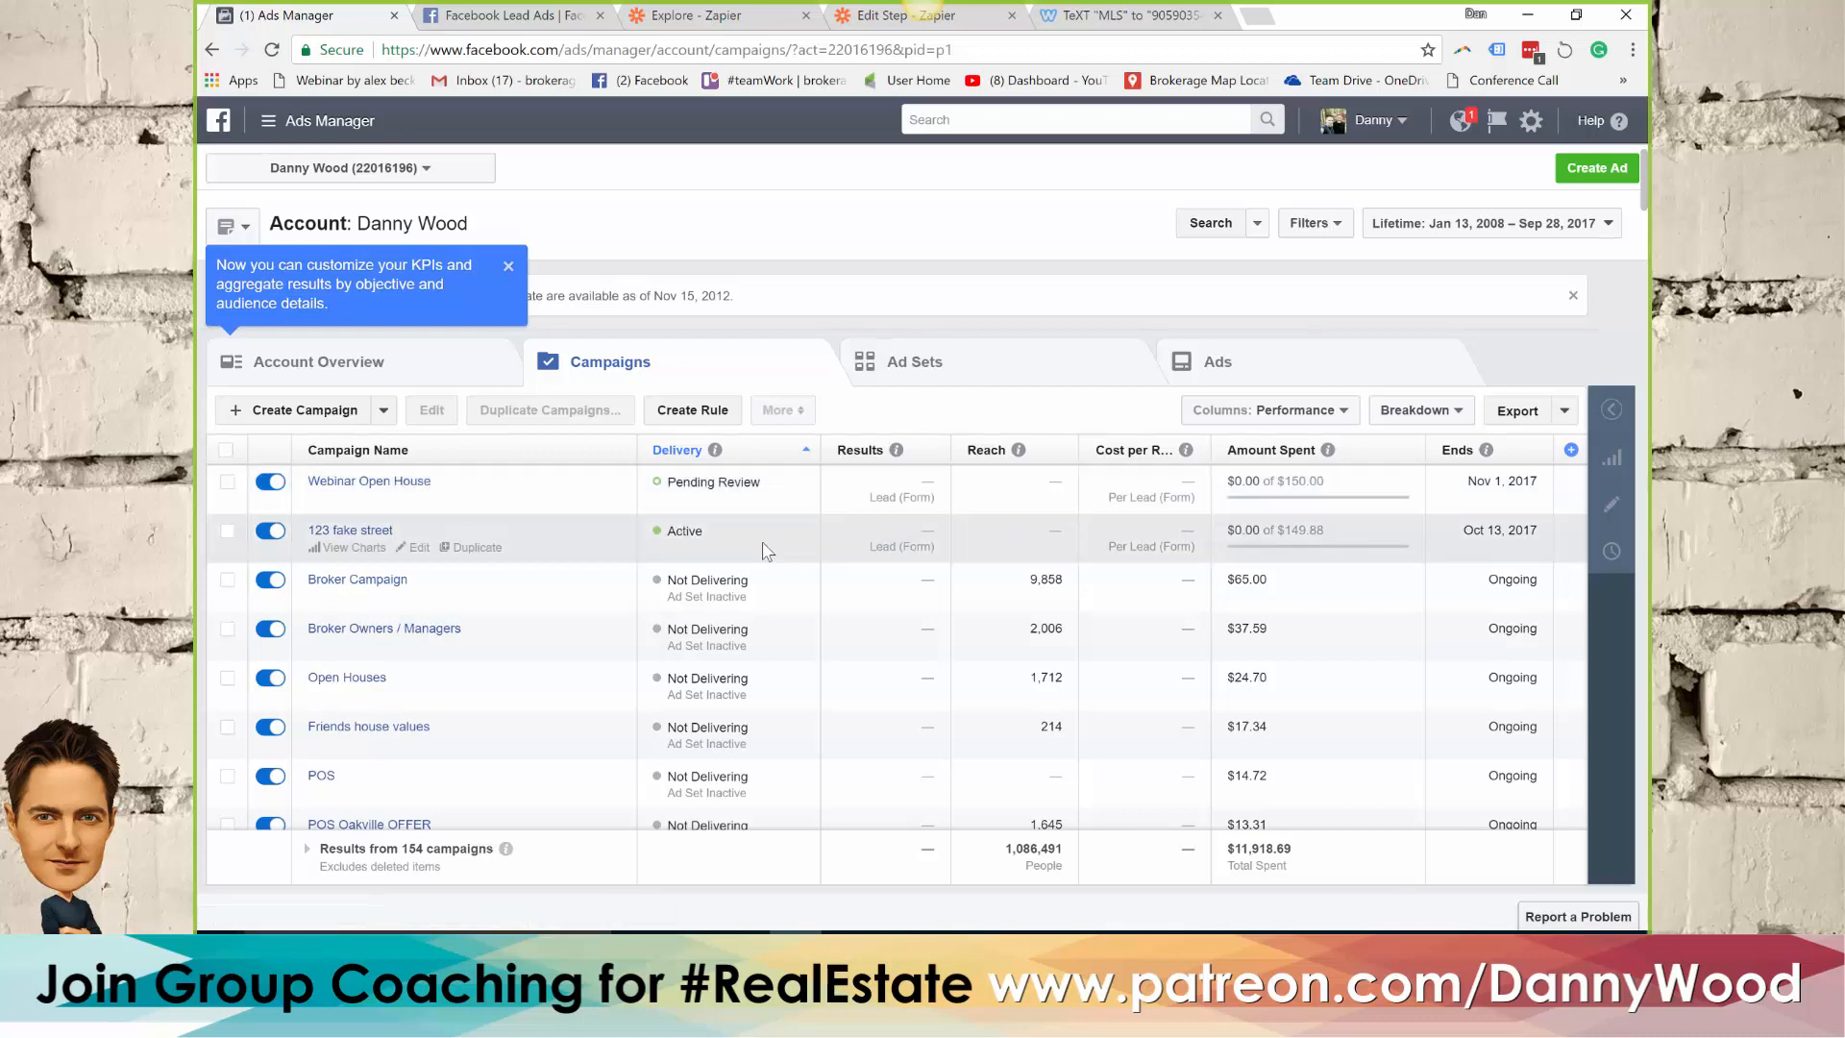
{"action": "left_click", "coordinate": [271, 532]}
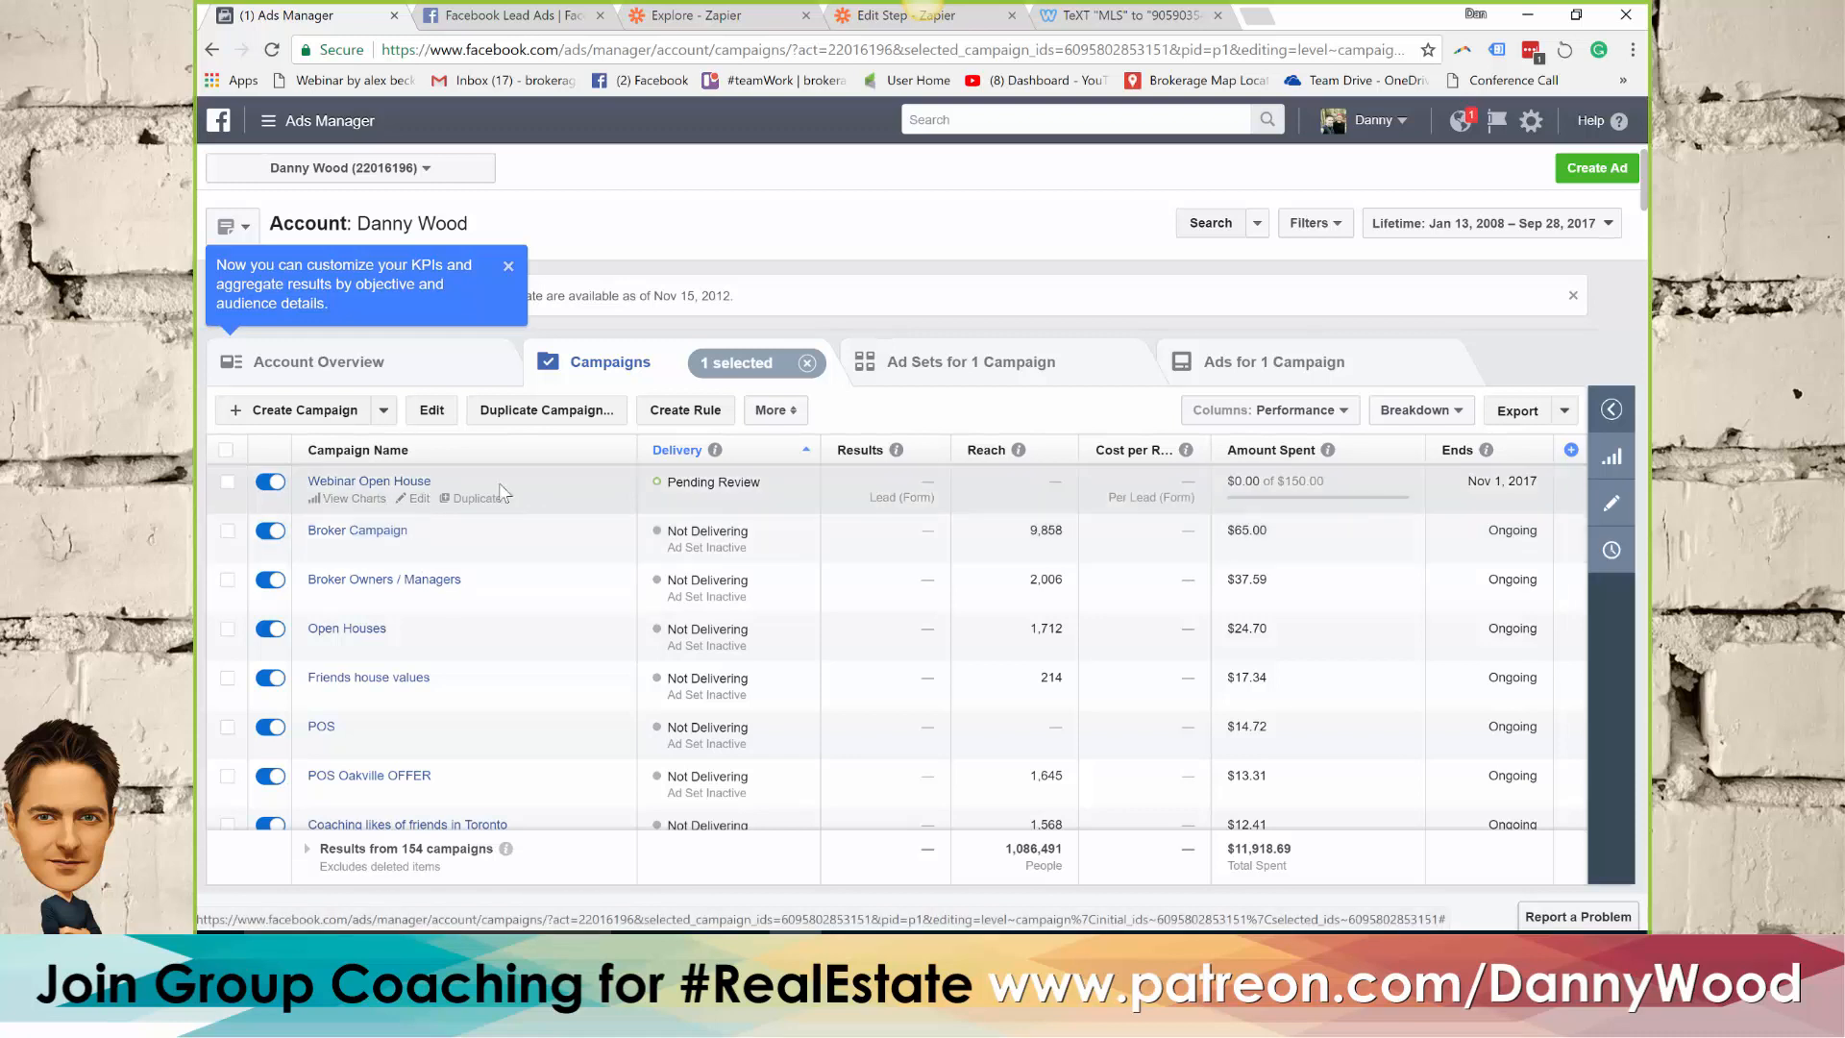
{"action": "left_click", "coordinate": [273, 484]}
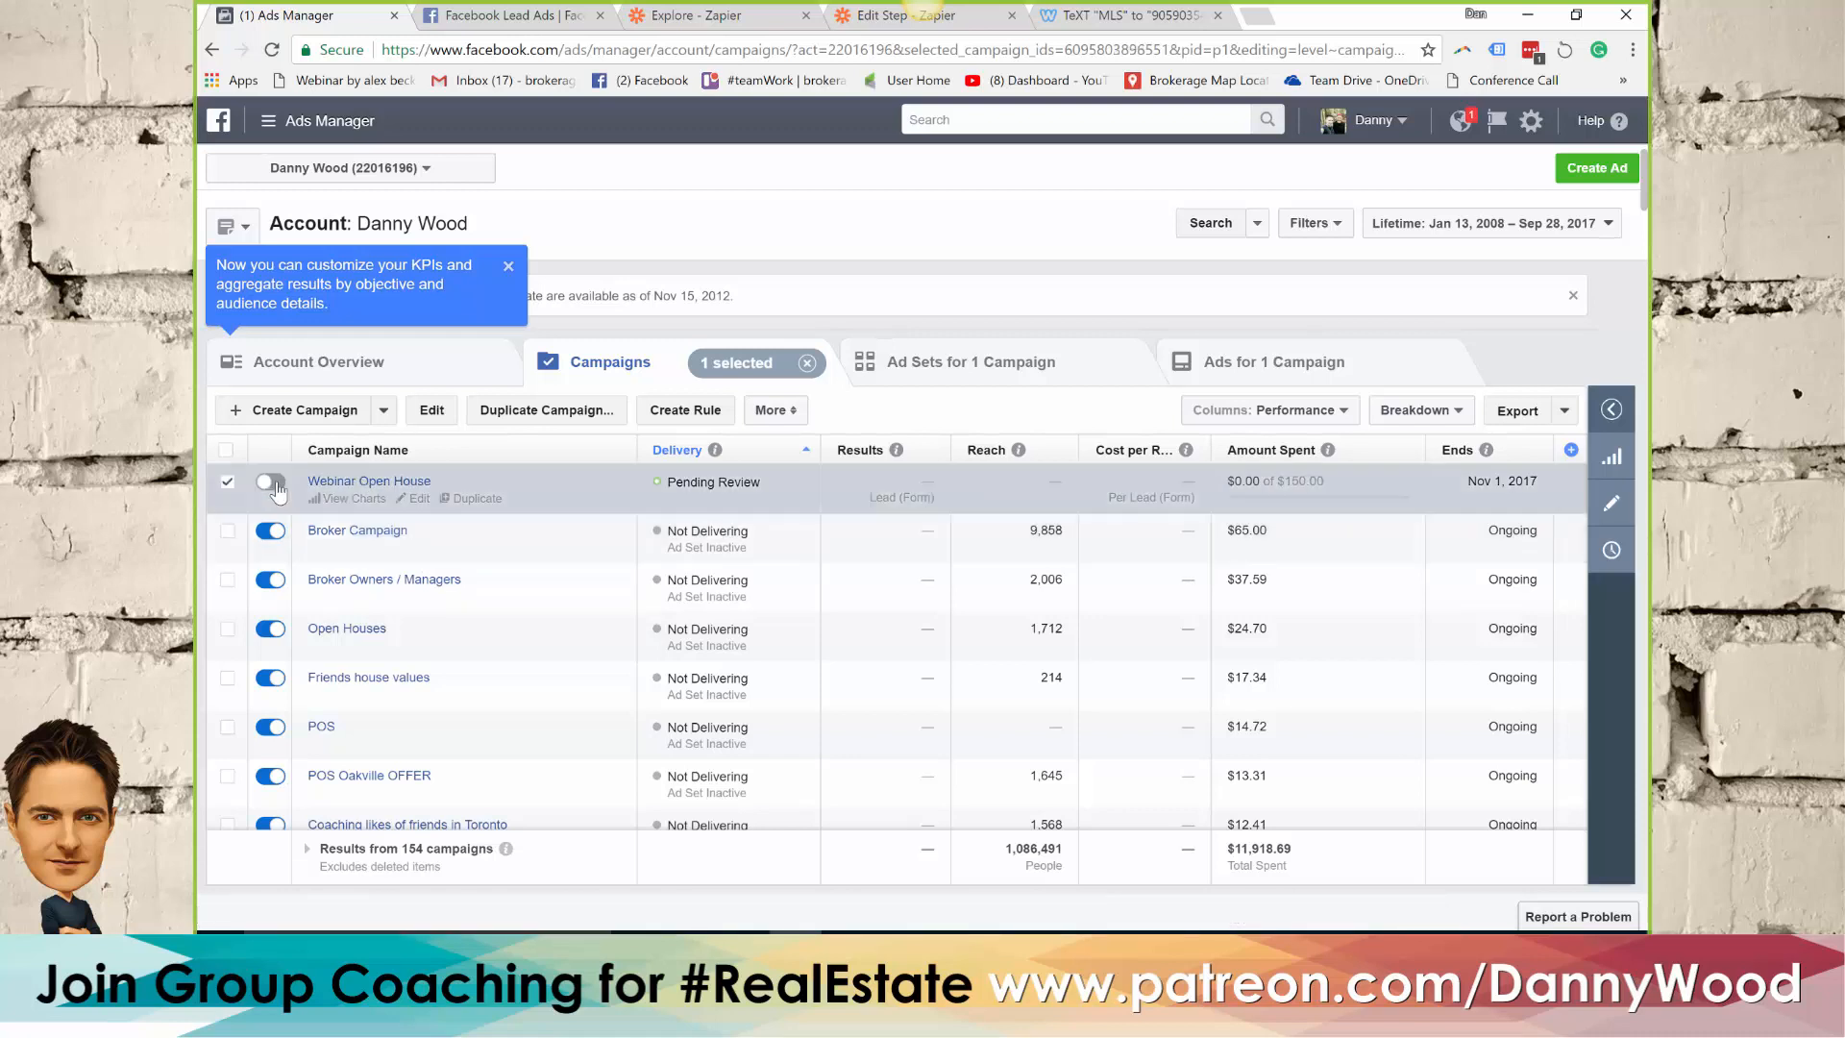
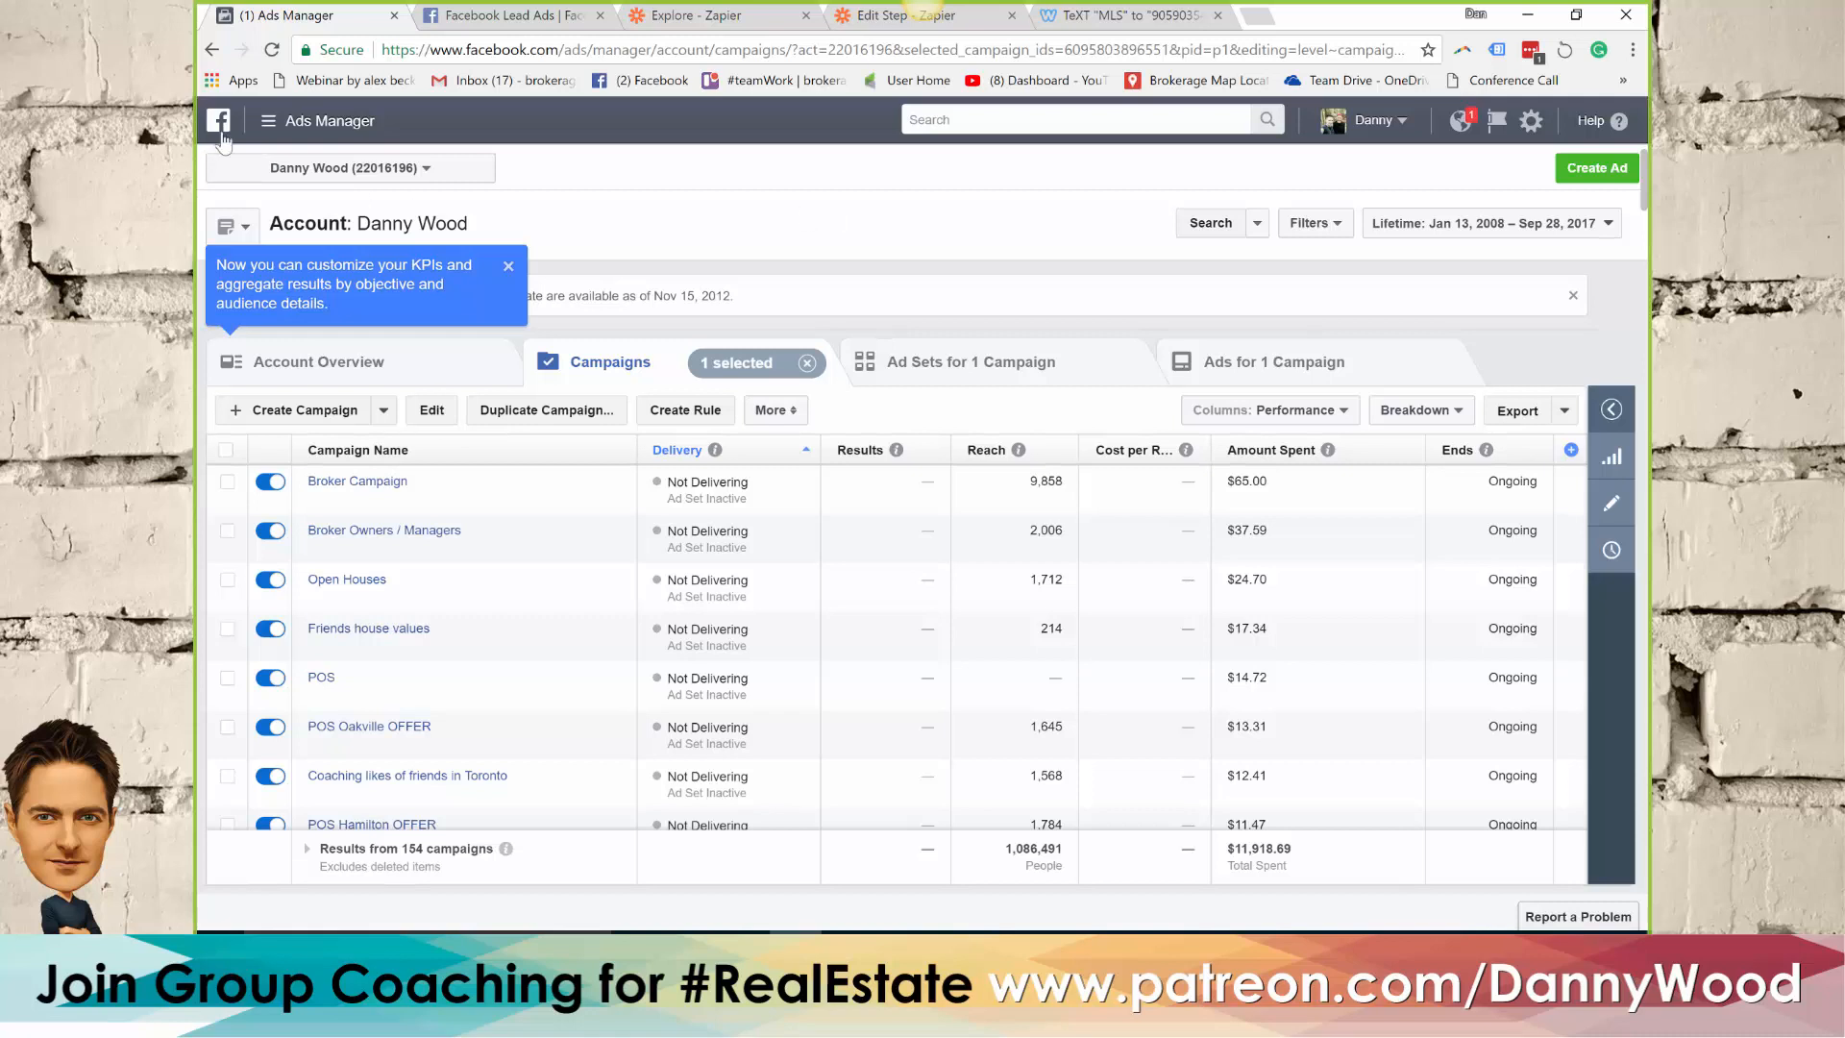
Open the ad creation page in Ads Manager, switch to the Zapier Explore page and start making a new Zap
{"action": "left_click", "coordinate": [1603, 169]}
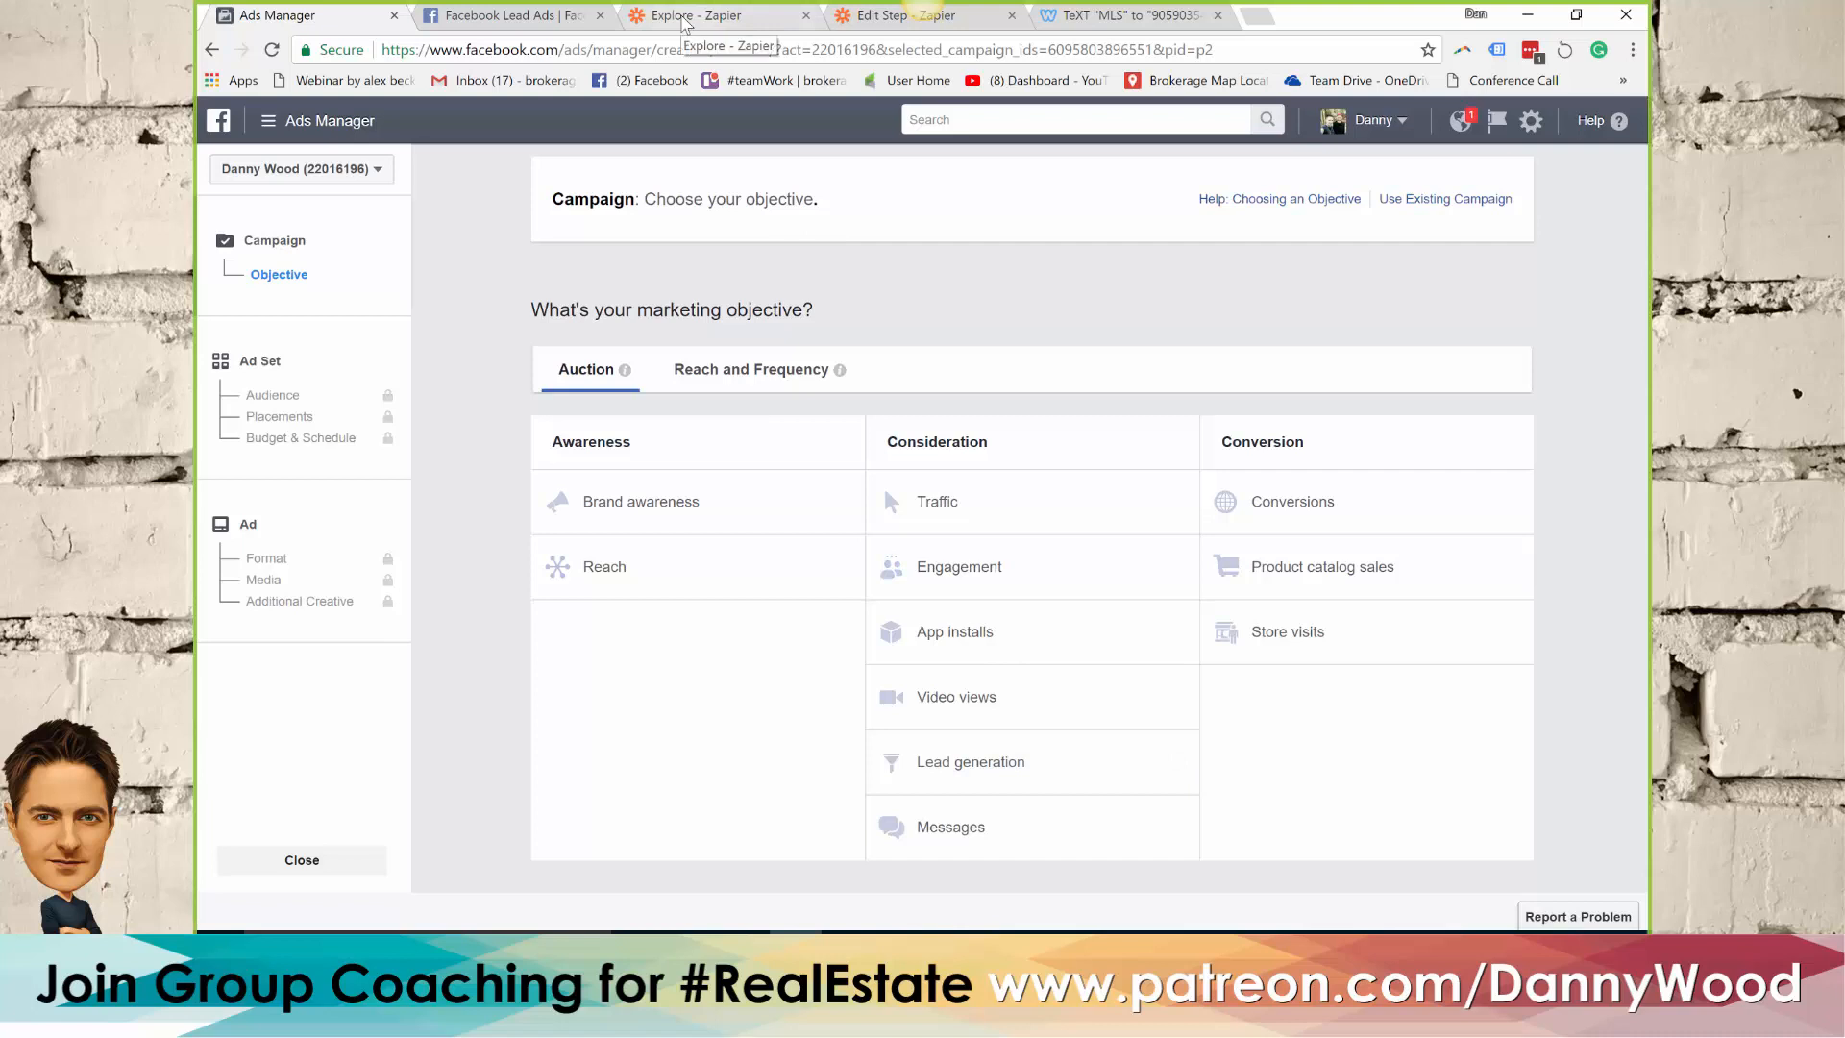
{"action": "left_click", "coordinate": [686, 17]}
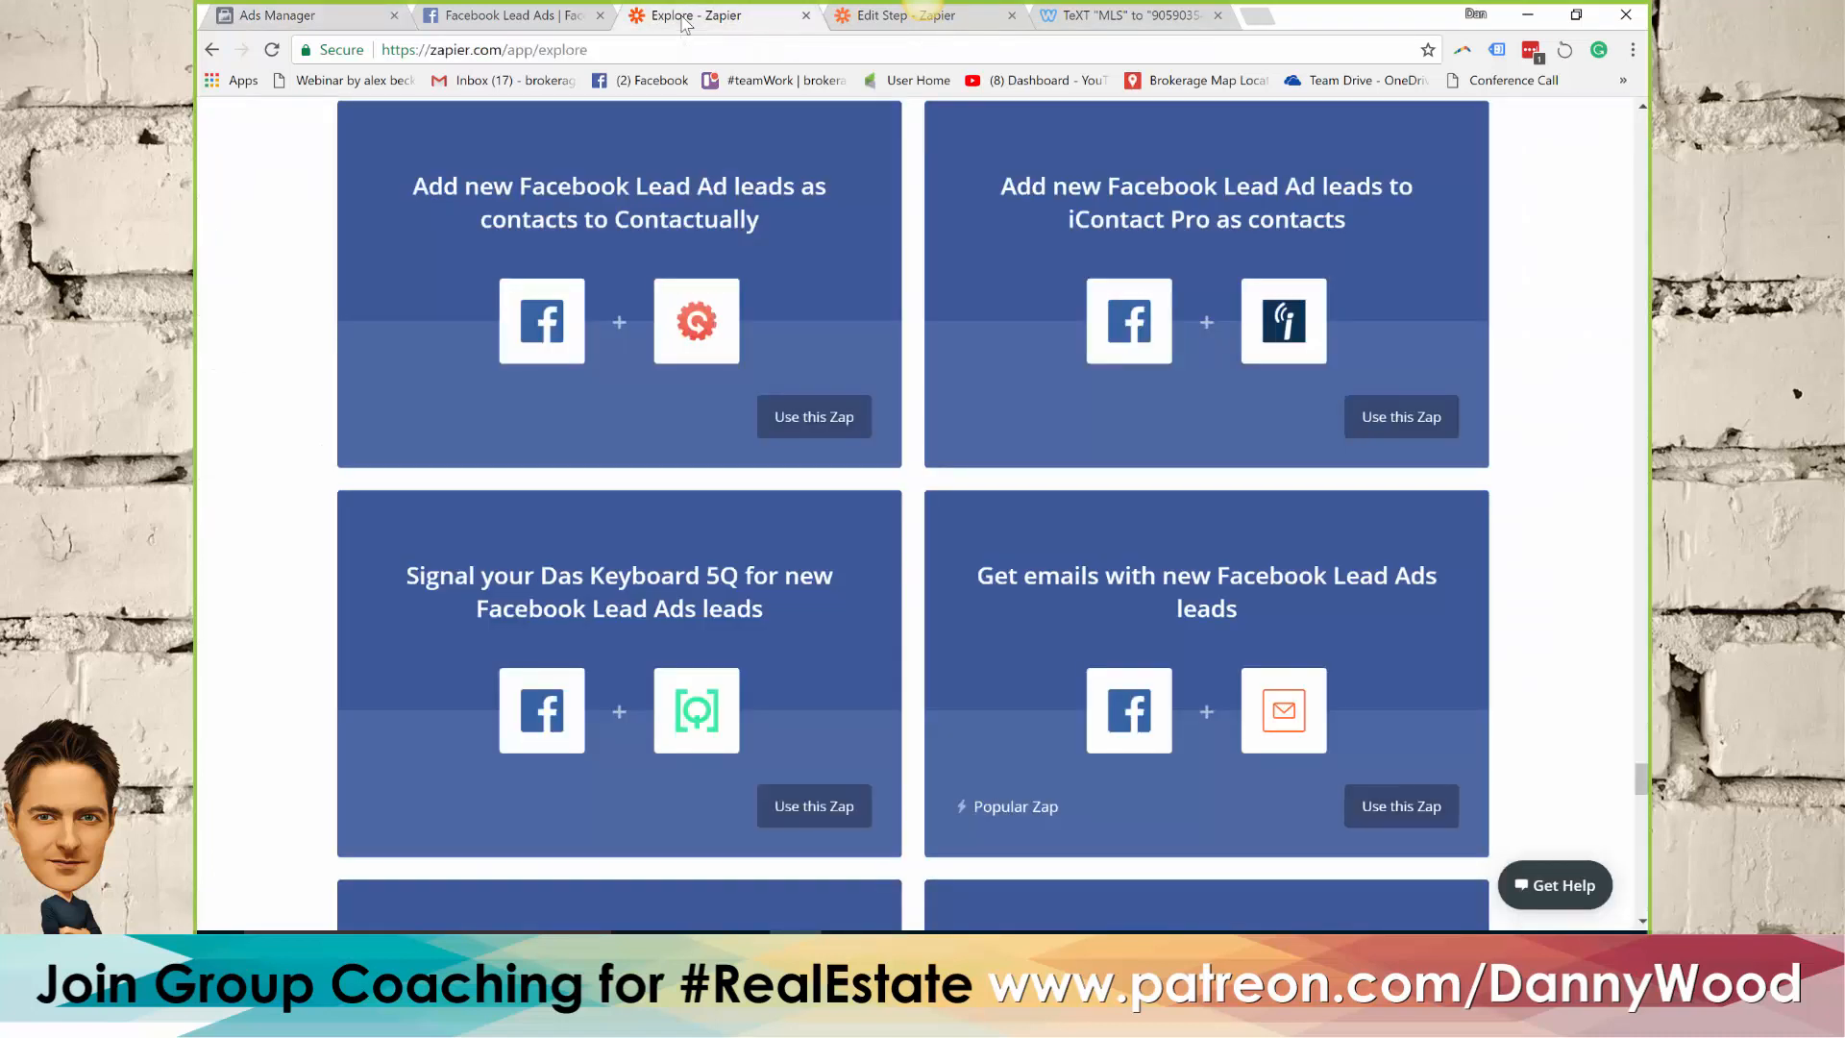
{"action": "scroll", "coordinate": [770, 268], "scroll_direction": "up", "scroll_amount": 10}
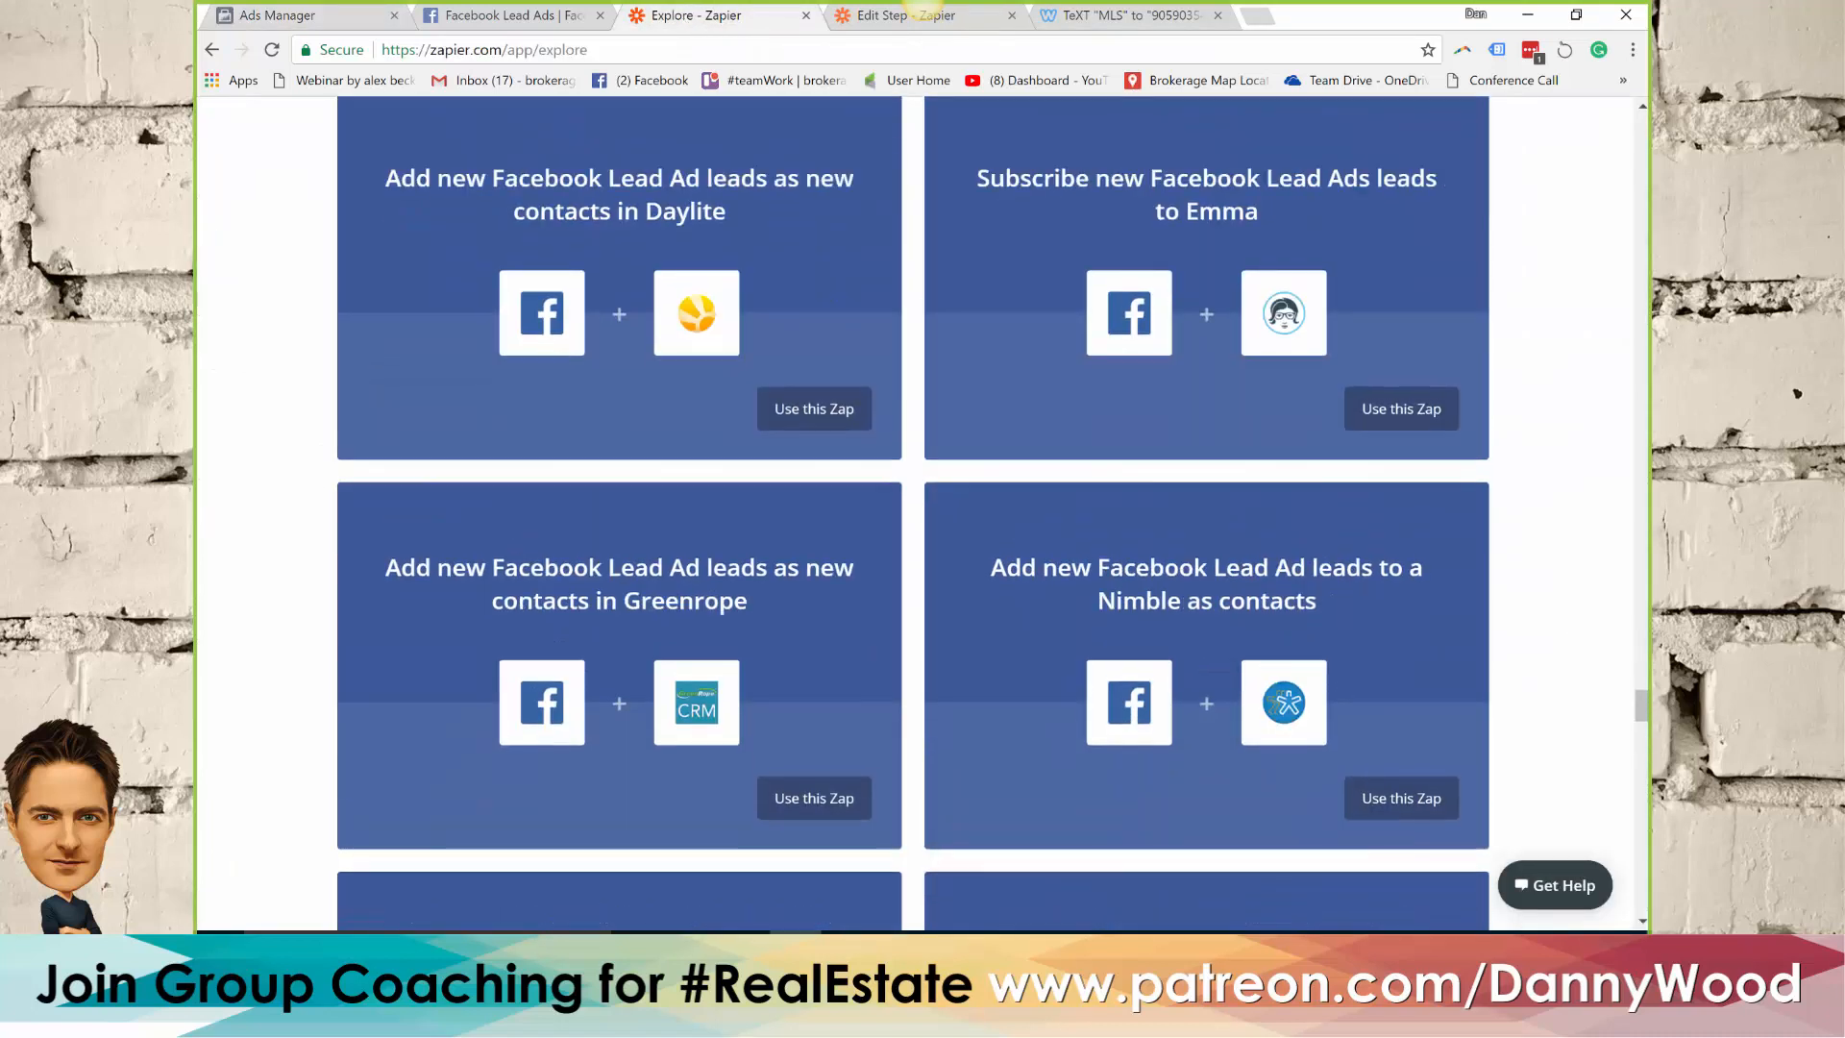
{"action": "left_click_drag", "start_coordinate": [1645, 709], "coordinate": [1644, 402]}
{"action": "scroll", "coordinate": [1642, 123], "scroll_direction": "down", "scroll_amount": 10}
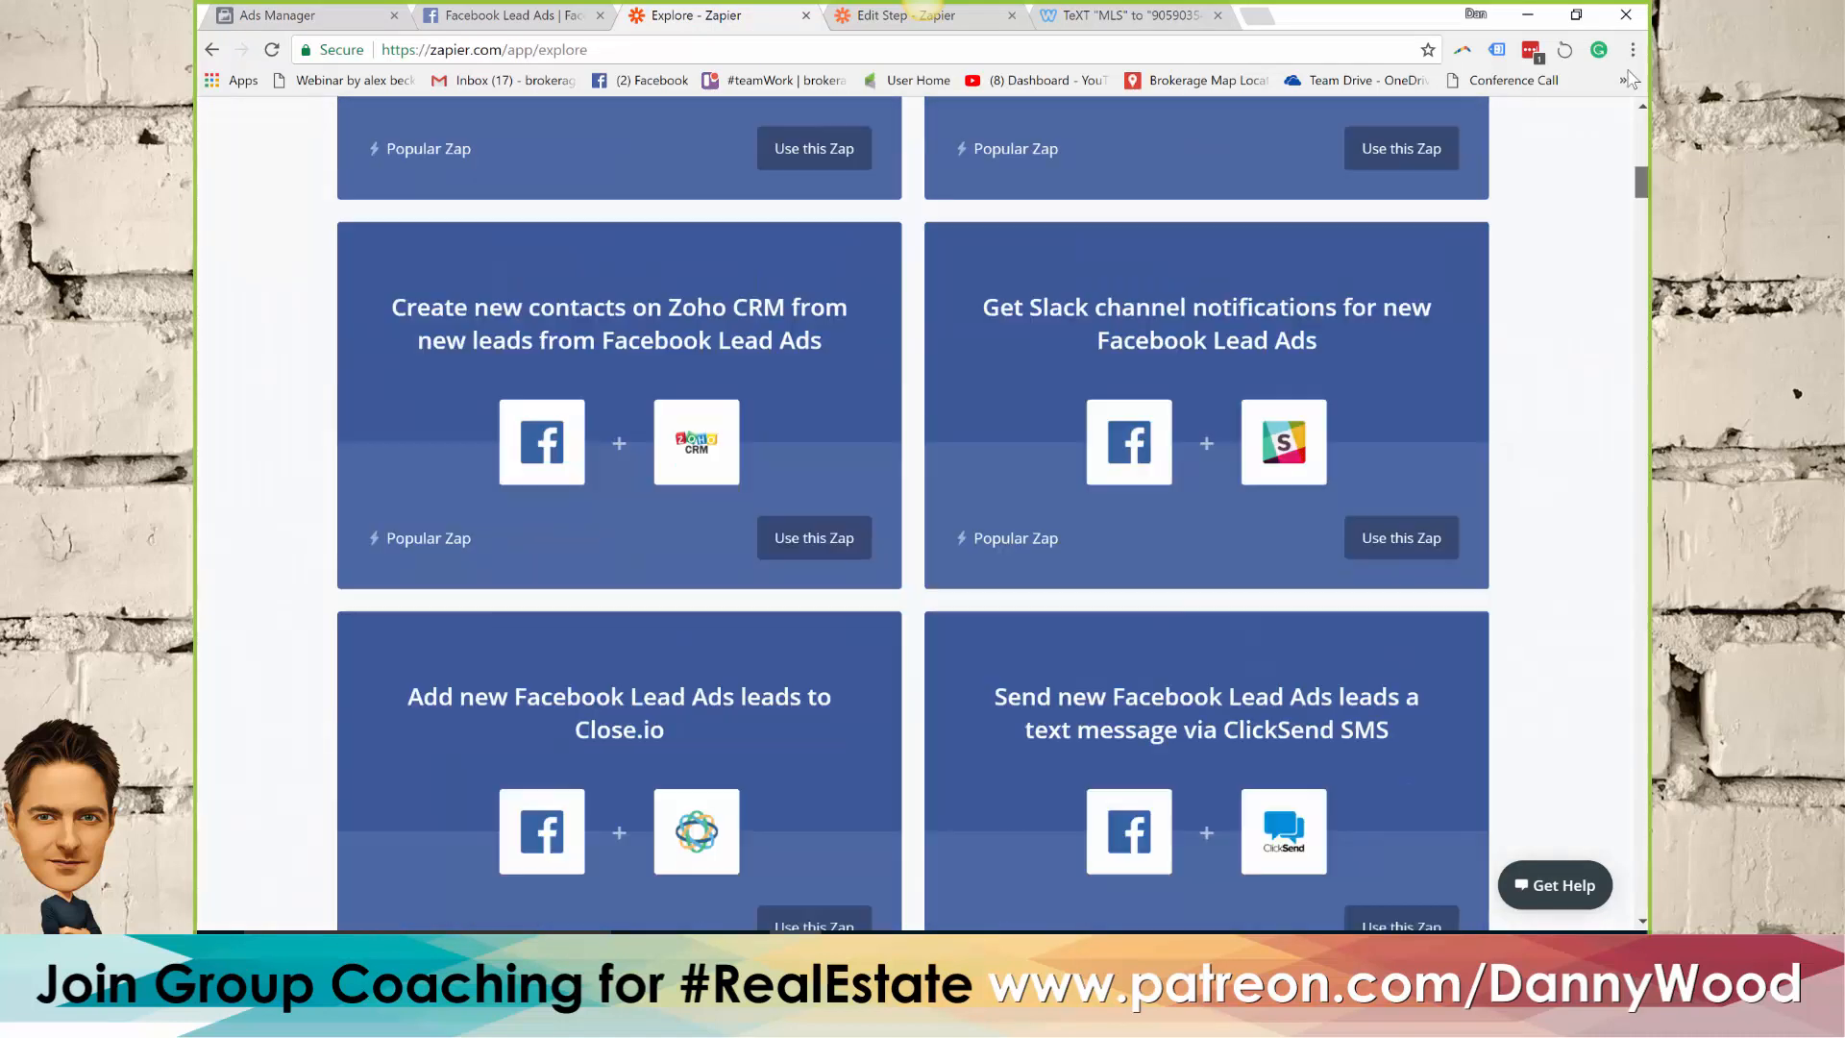
{"action": "scroll", "coordinate": [1642, 123], "scroll_direction": "up", "scroll_amount": 15}
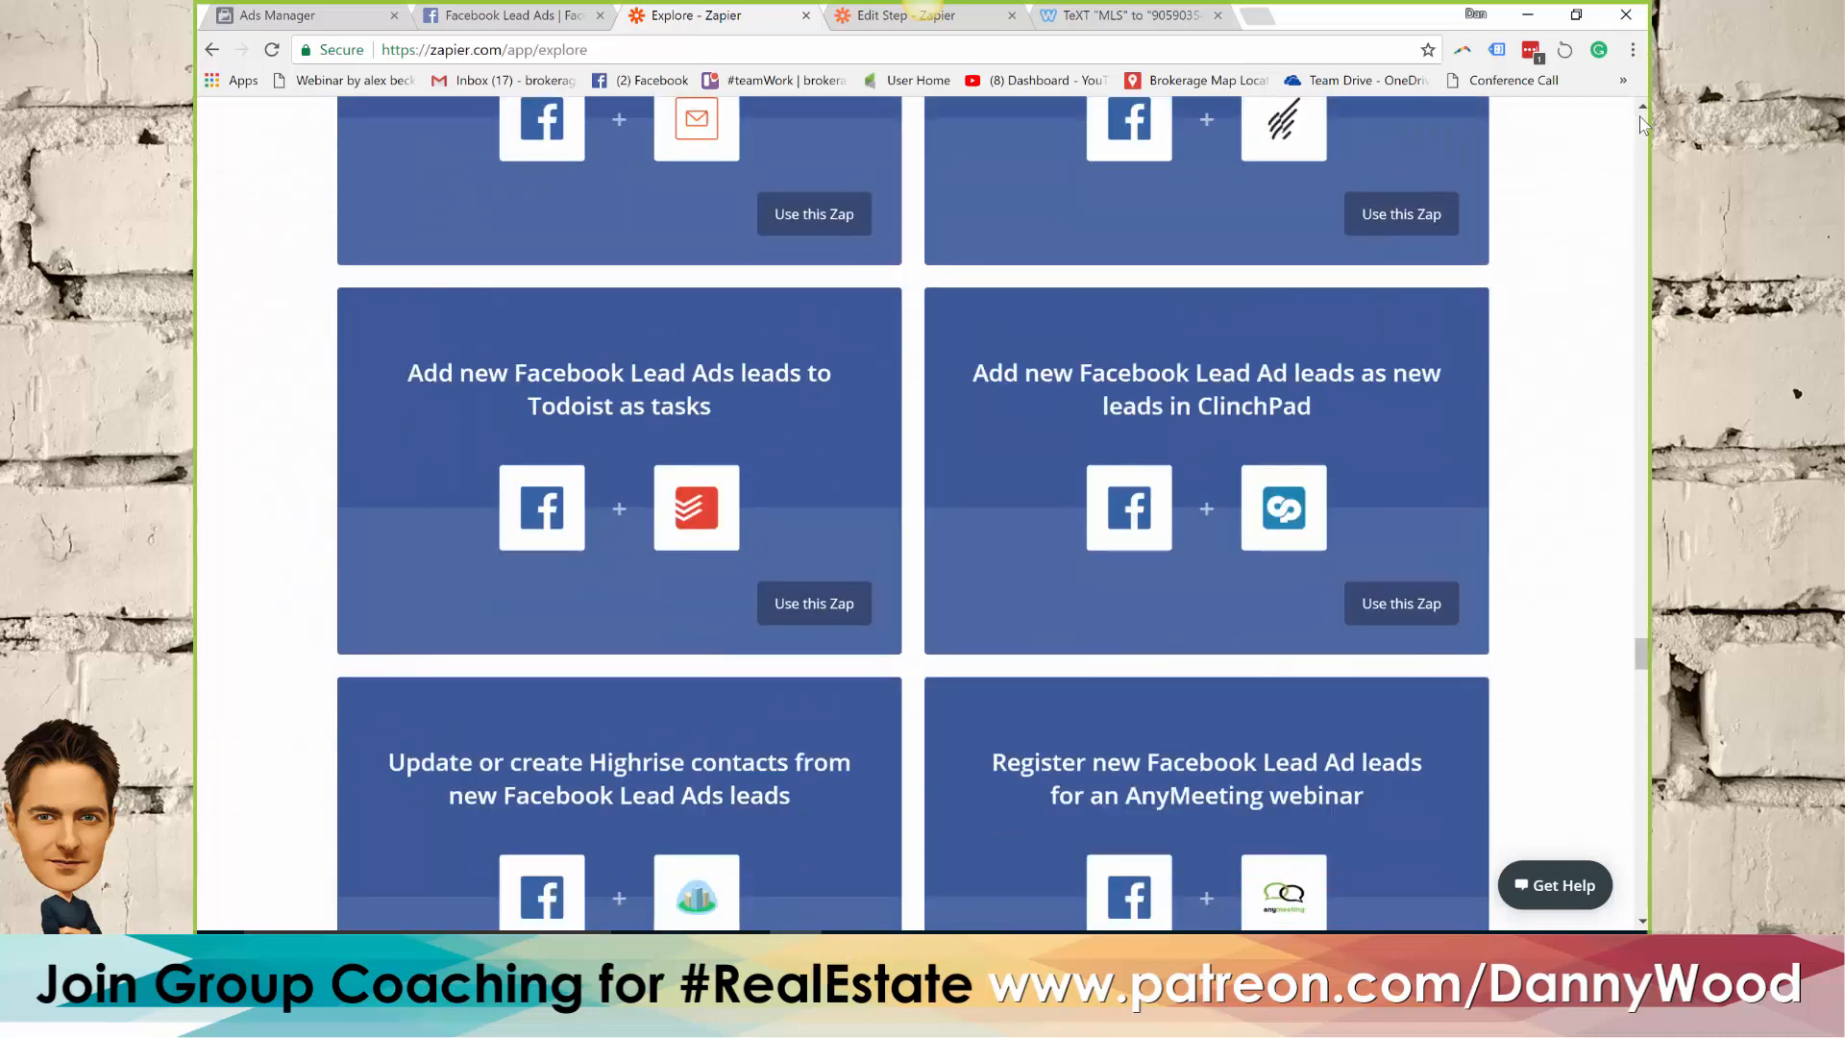
{"action": "scroll", "coordinate": [1643, 488], "scroll_direction": "up", "scroll_amount": 5}
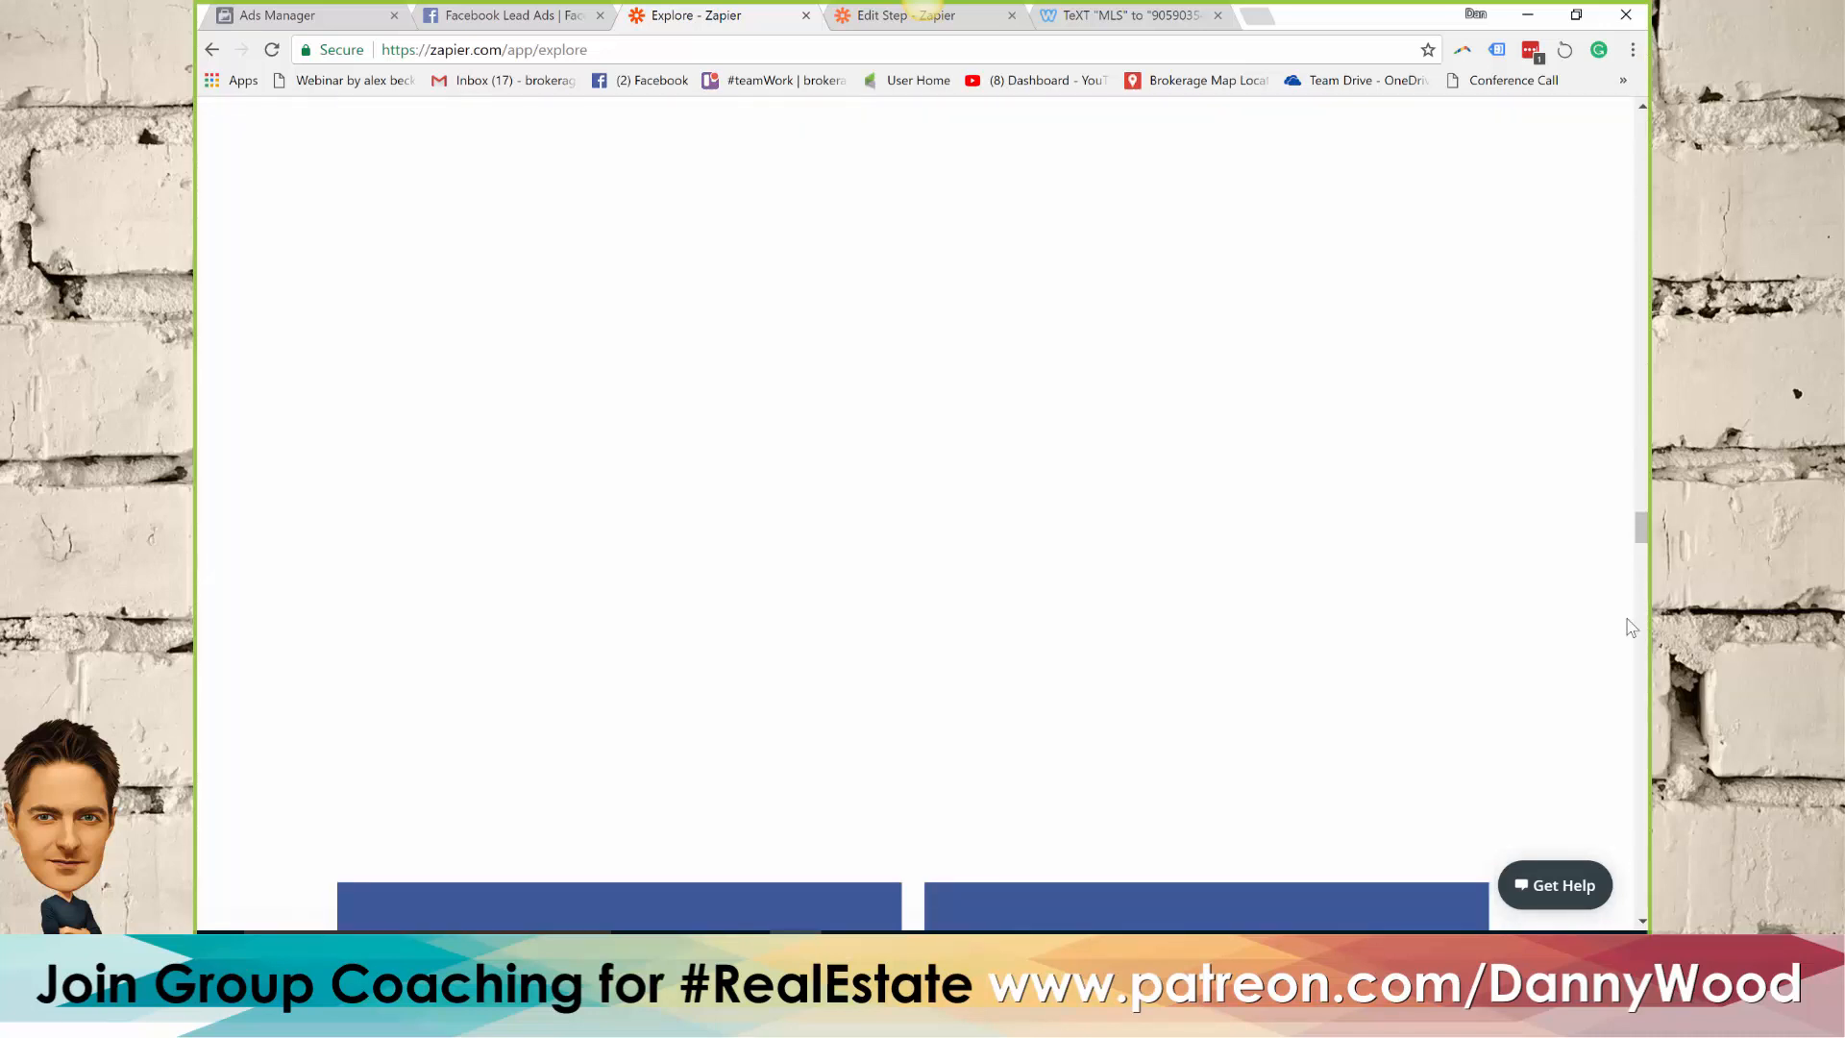
{"action": "left_click_drag", "start_coordinate": [1645, 358], "coordinate": [1641, 110]}
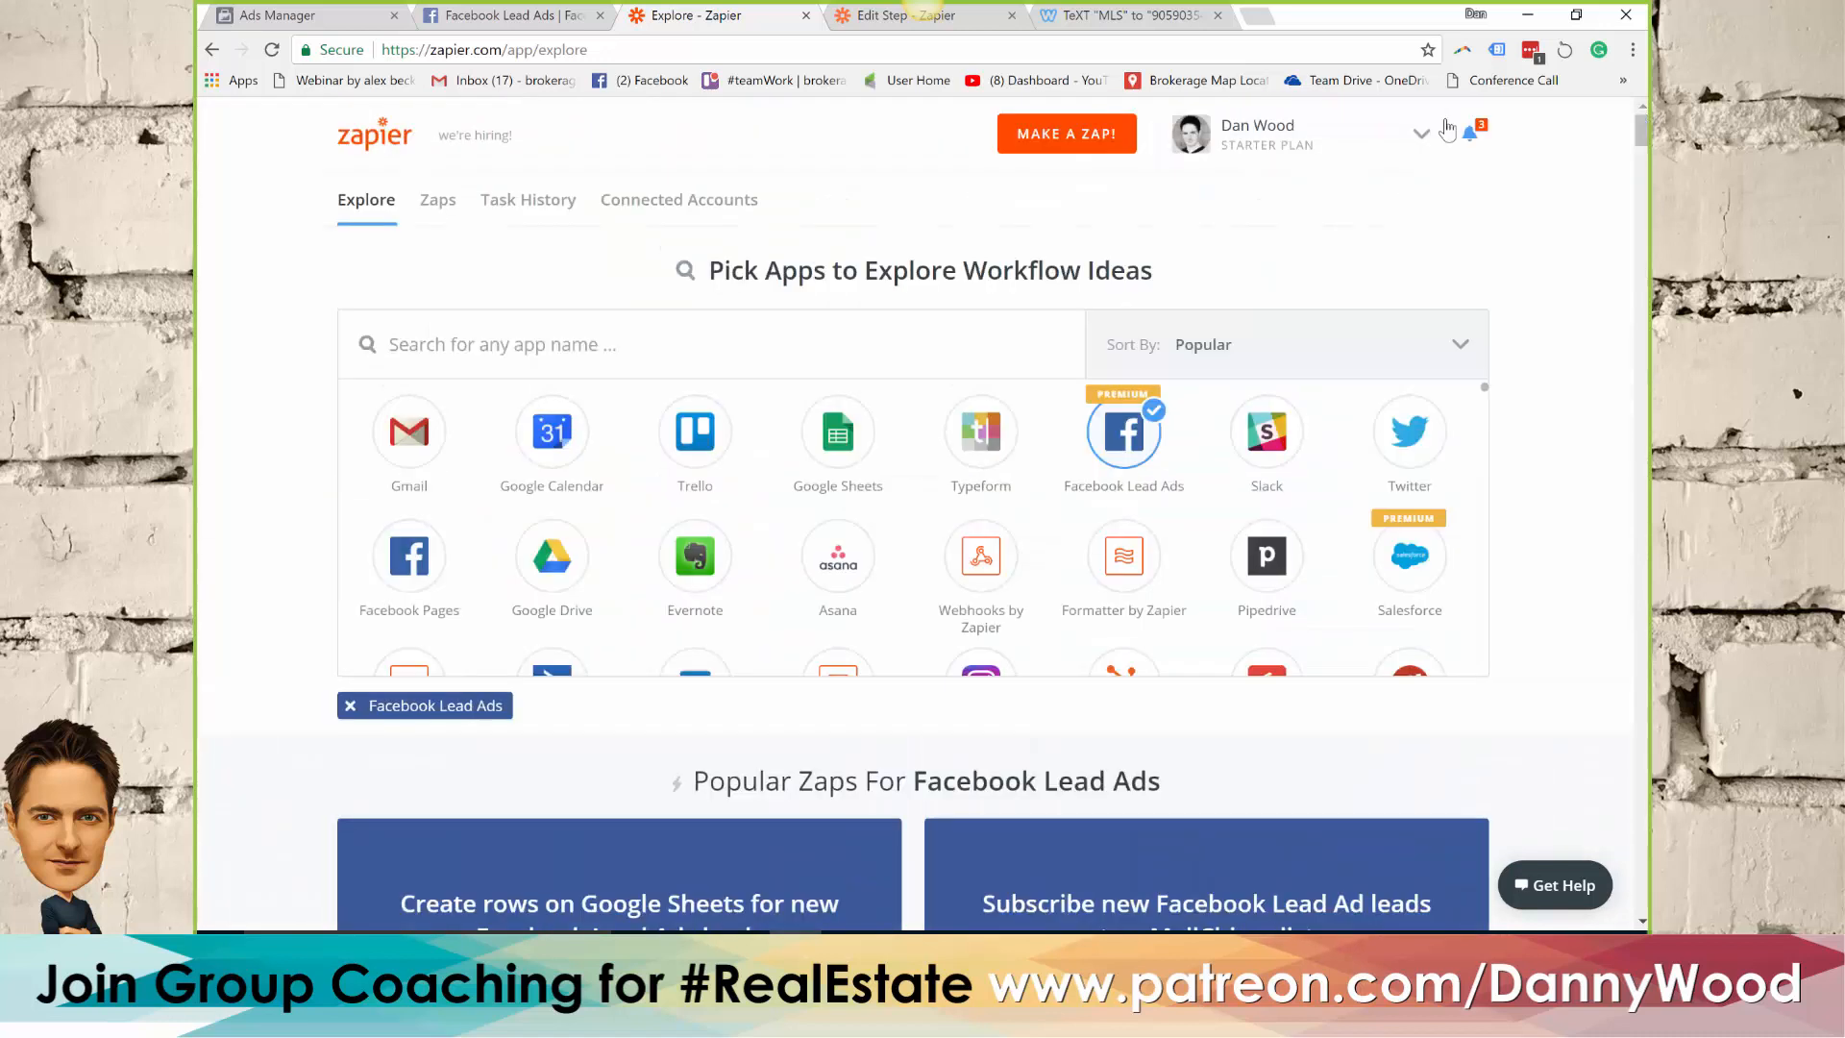
{"action": "left_click", "coordinate": [1043, 139]}
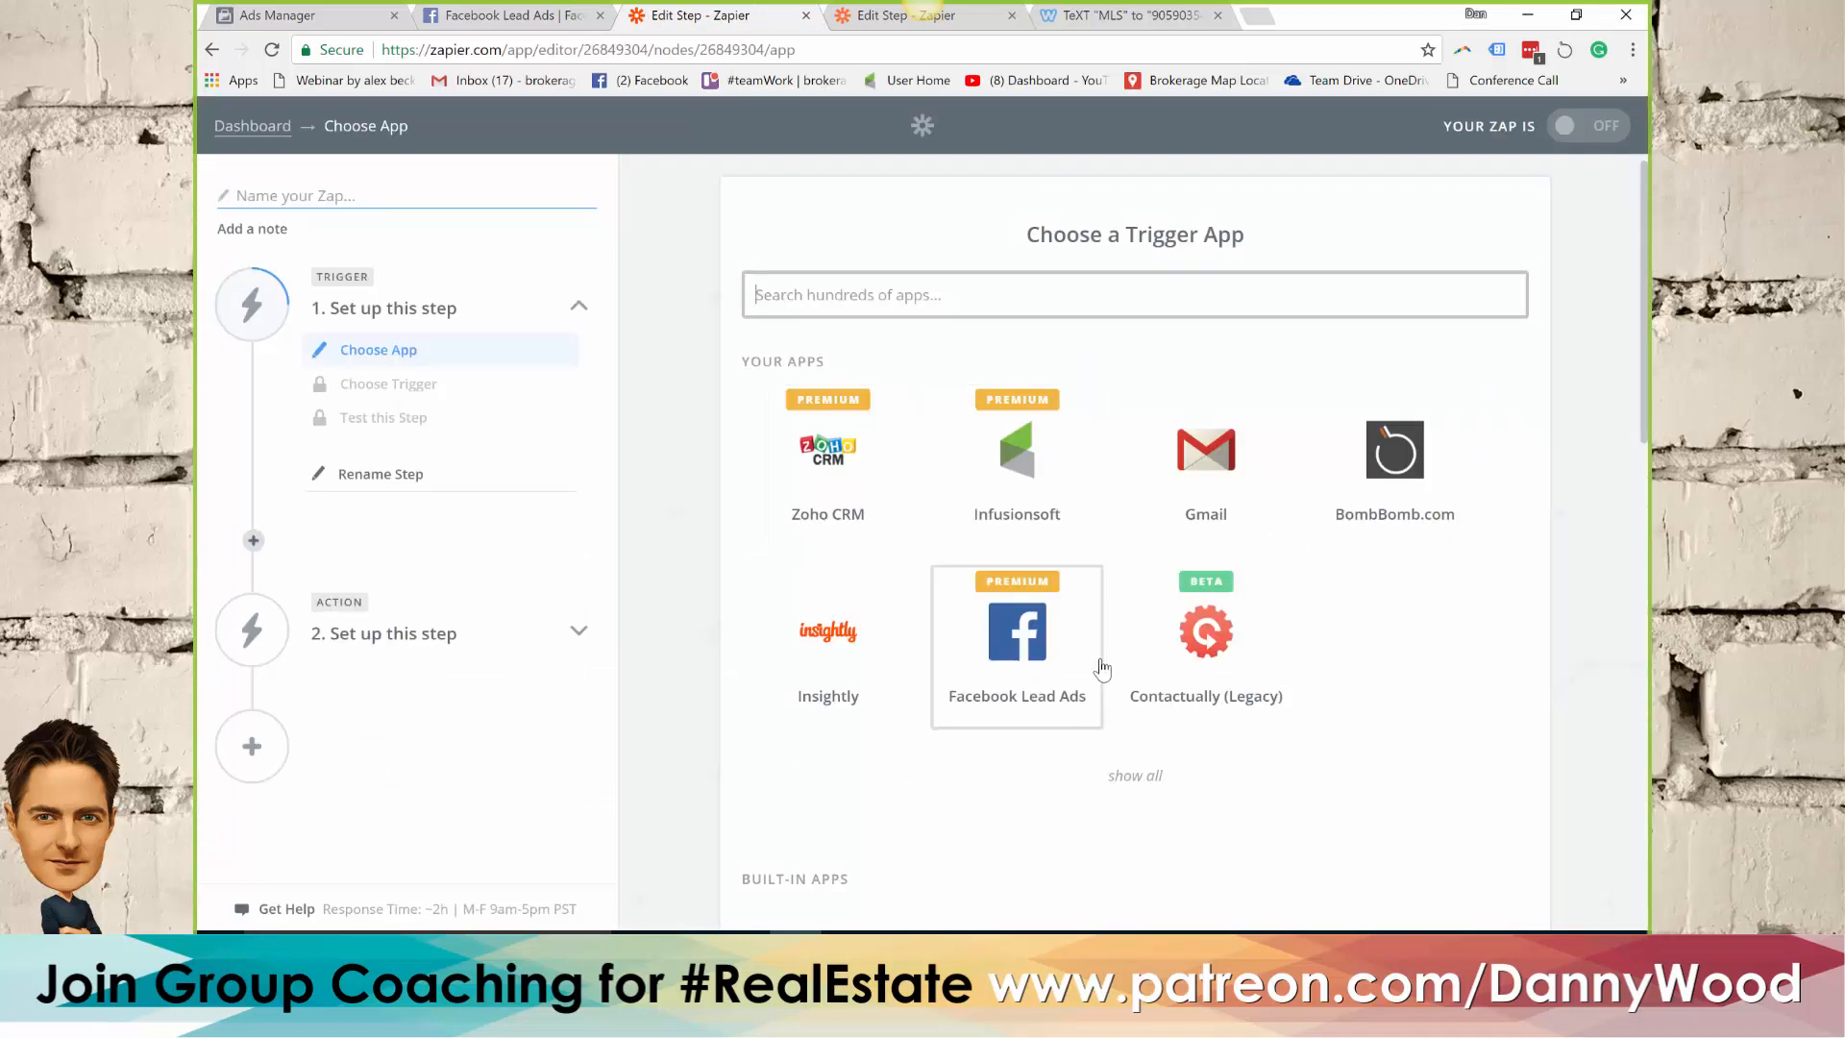
Set the Zap's trigger to Facebook Lead Ads with New Lead, using the already connected Facebook account
{"action": "left_click", "coordinate": [1020, 646]}
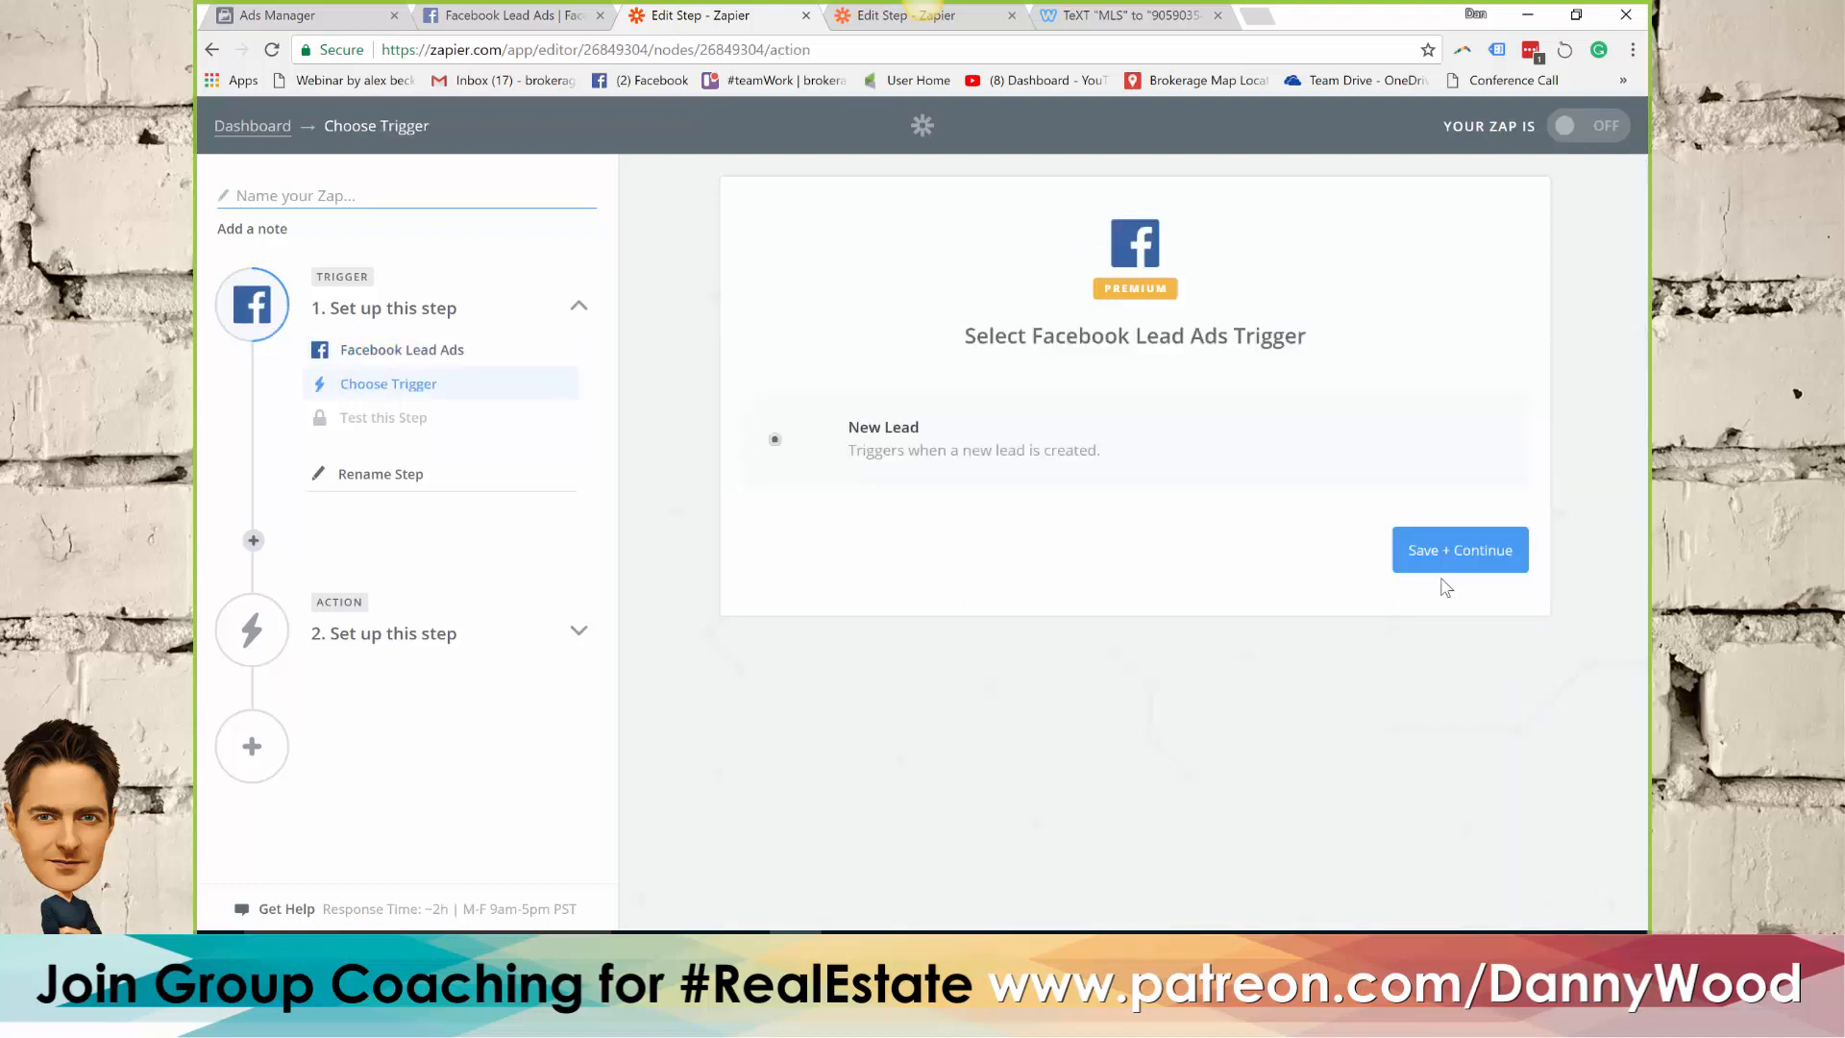
{"action": "left_click", "coordinate": [1456, 565]}
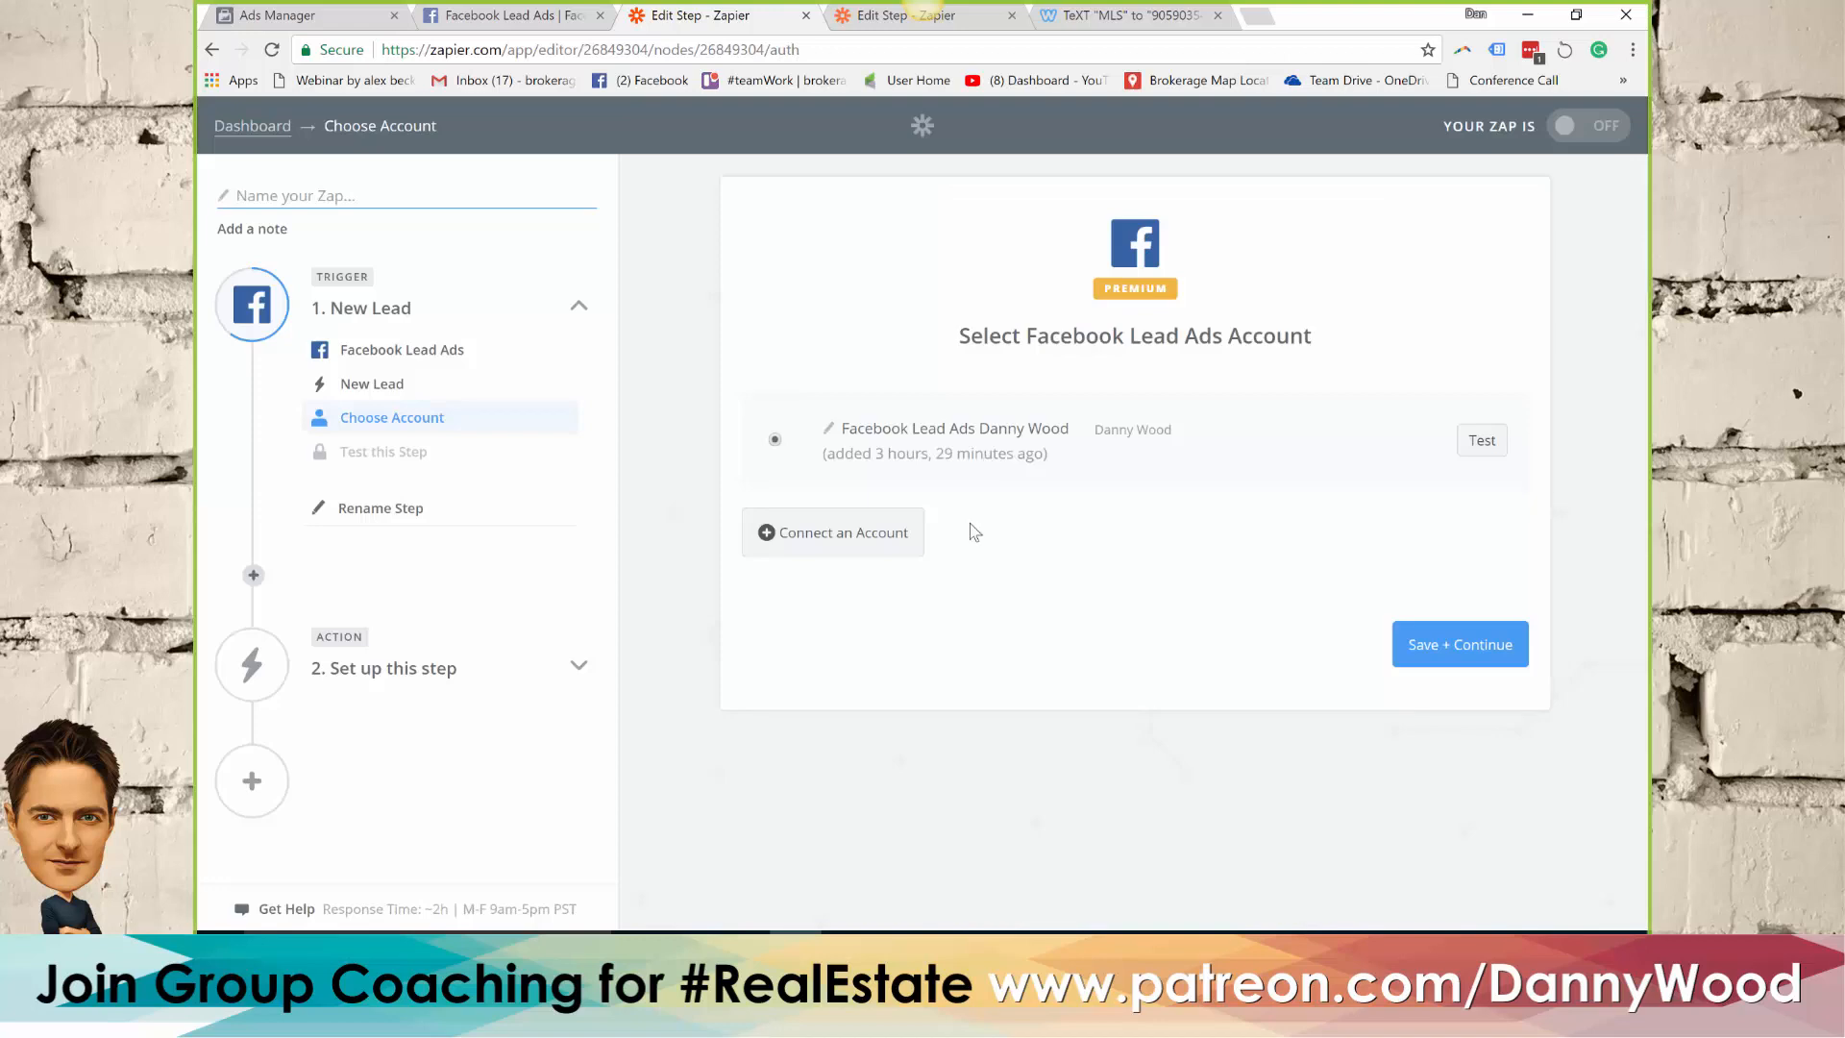
{"action": "left_click", "coordinate": [1460, 657]}
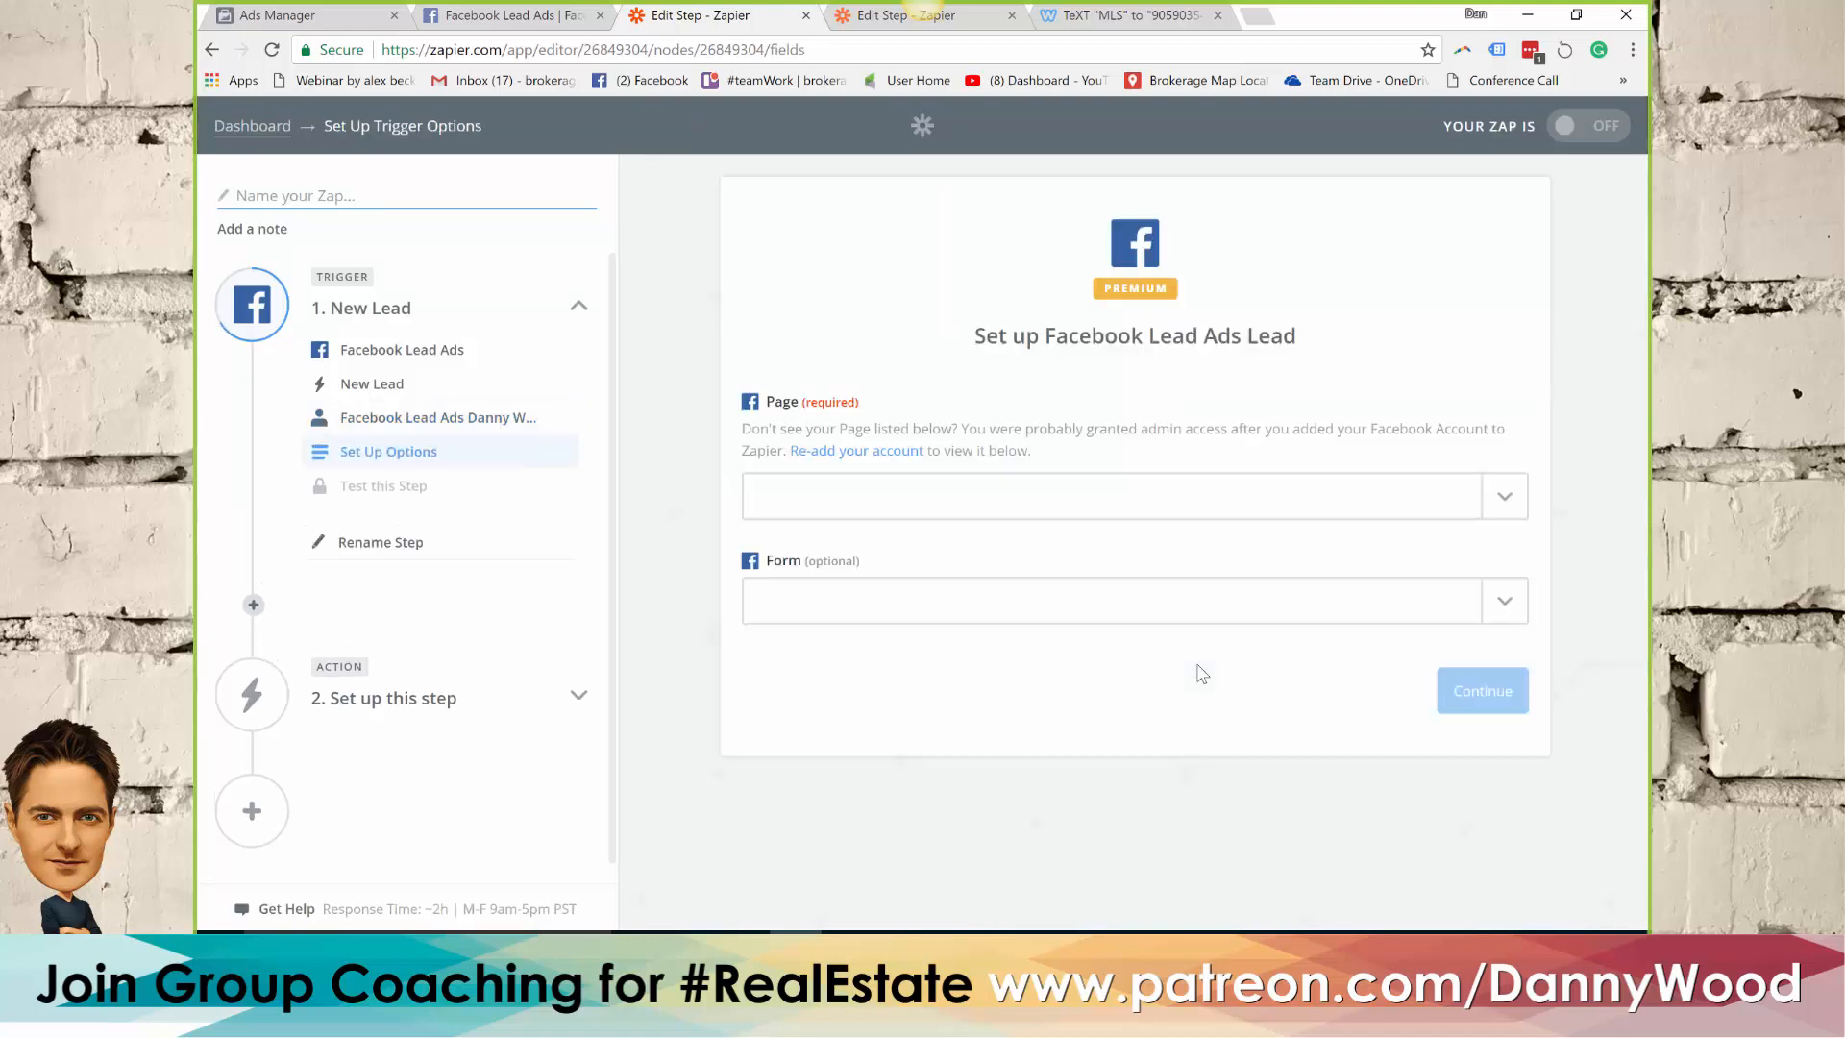
Set the trigger's page to Local Real Estate ADs and its form to Webinar Open House, and test the Facebook connection
{"action": "left_click", "coordinate": [817, 492]}
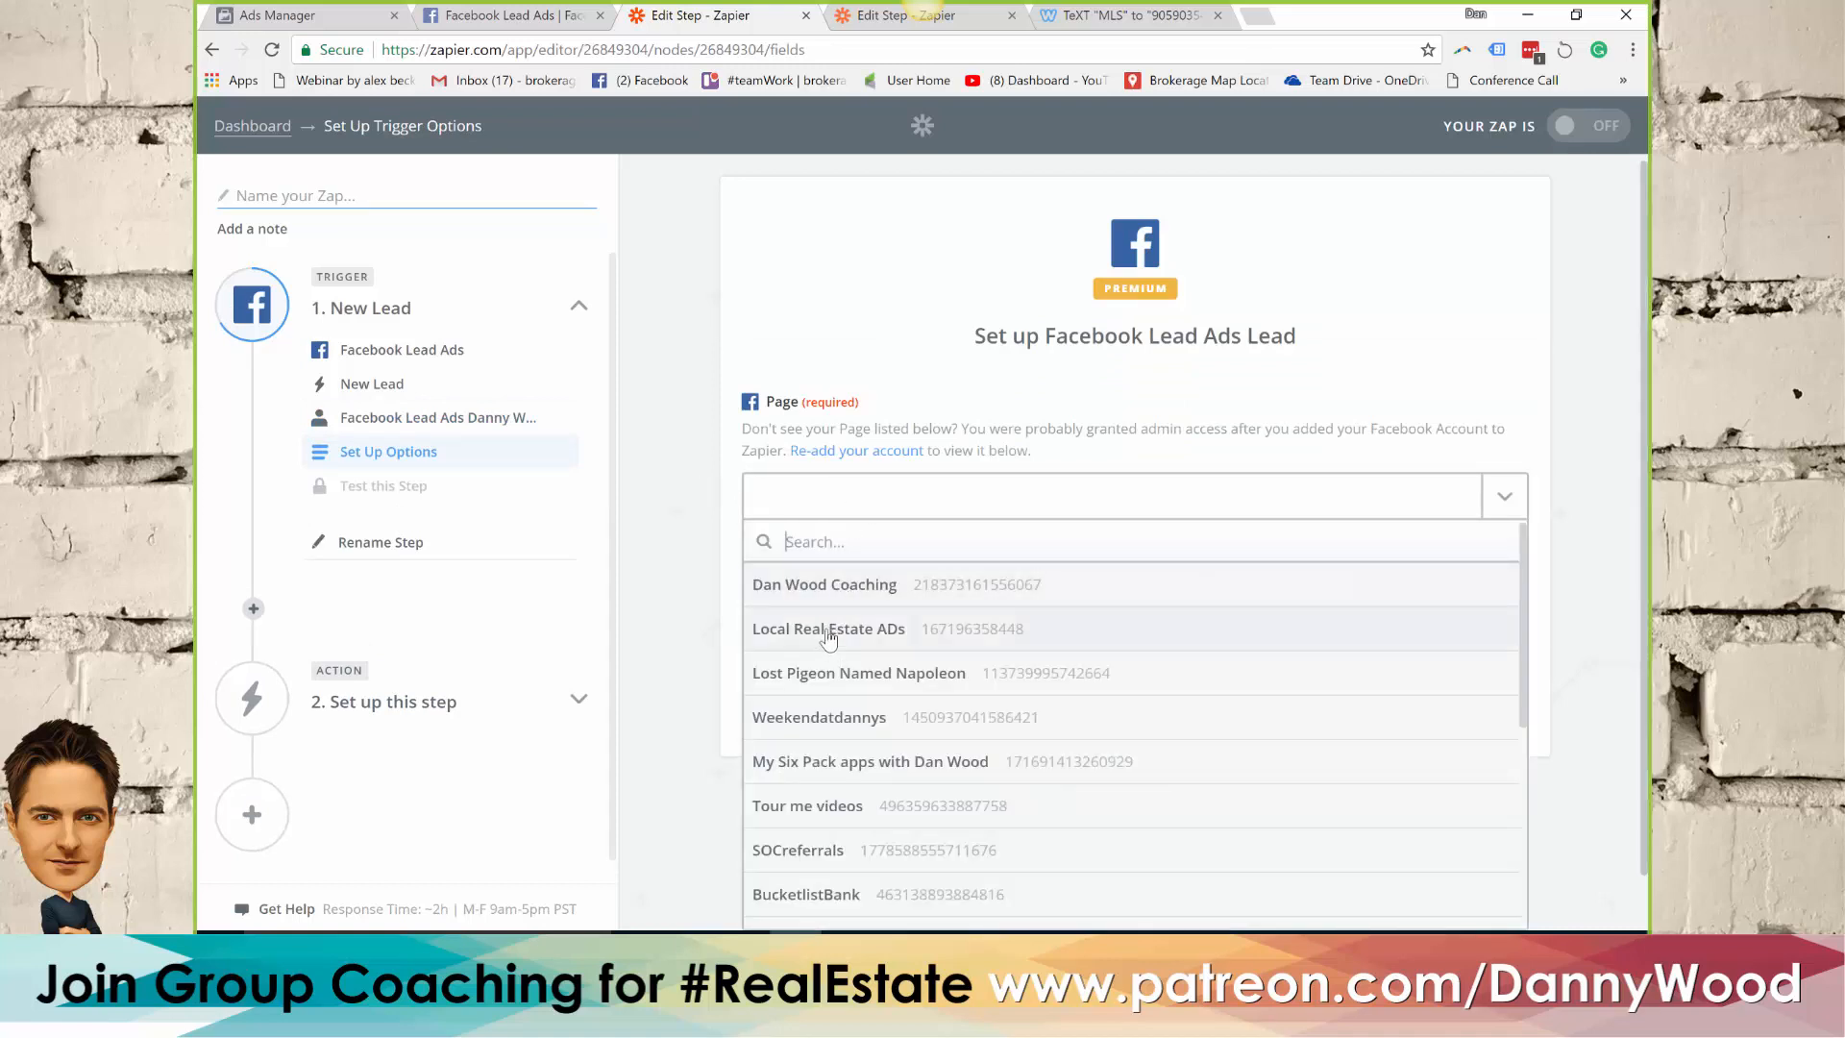
{"action": "left_click", "coordinate": [824, 633]}
{"action": "left_click", "coordinate": [1079, 609]}
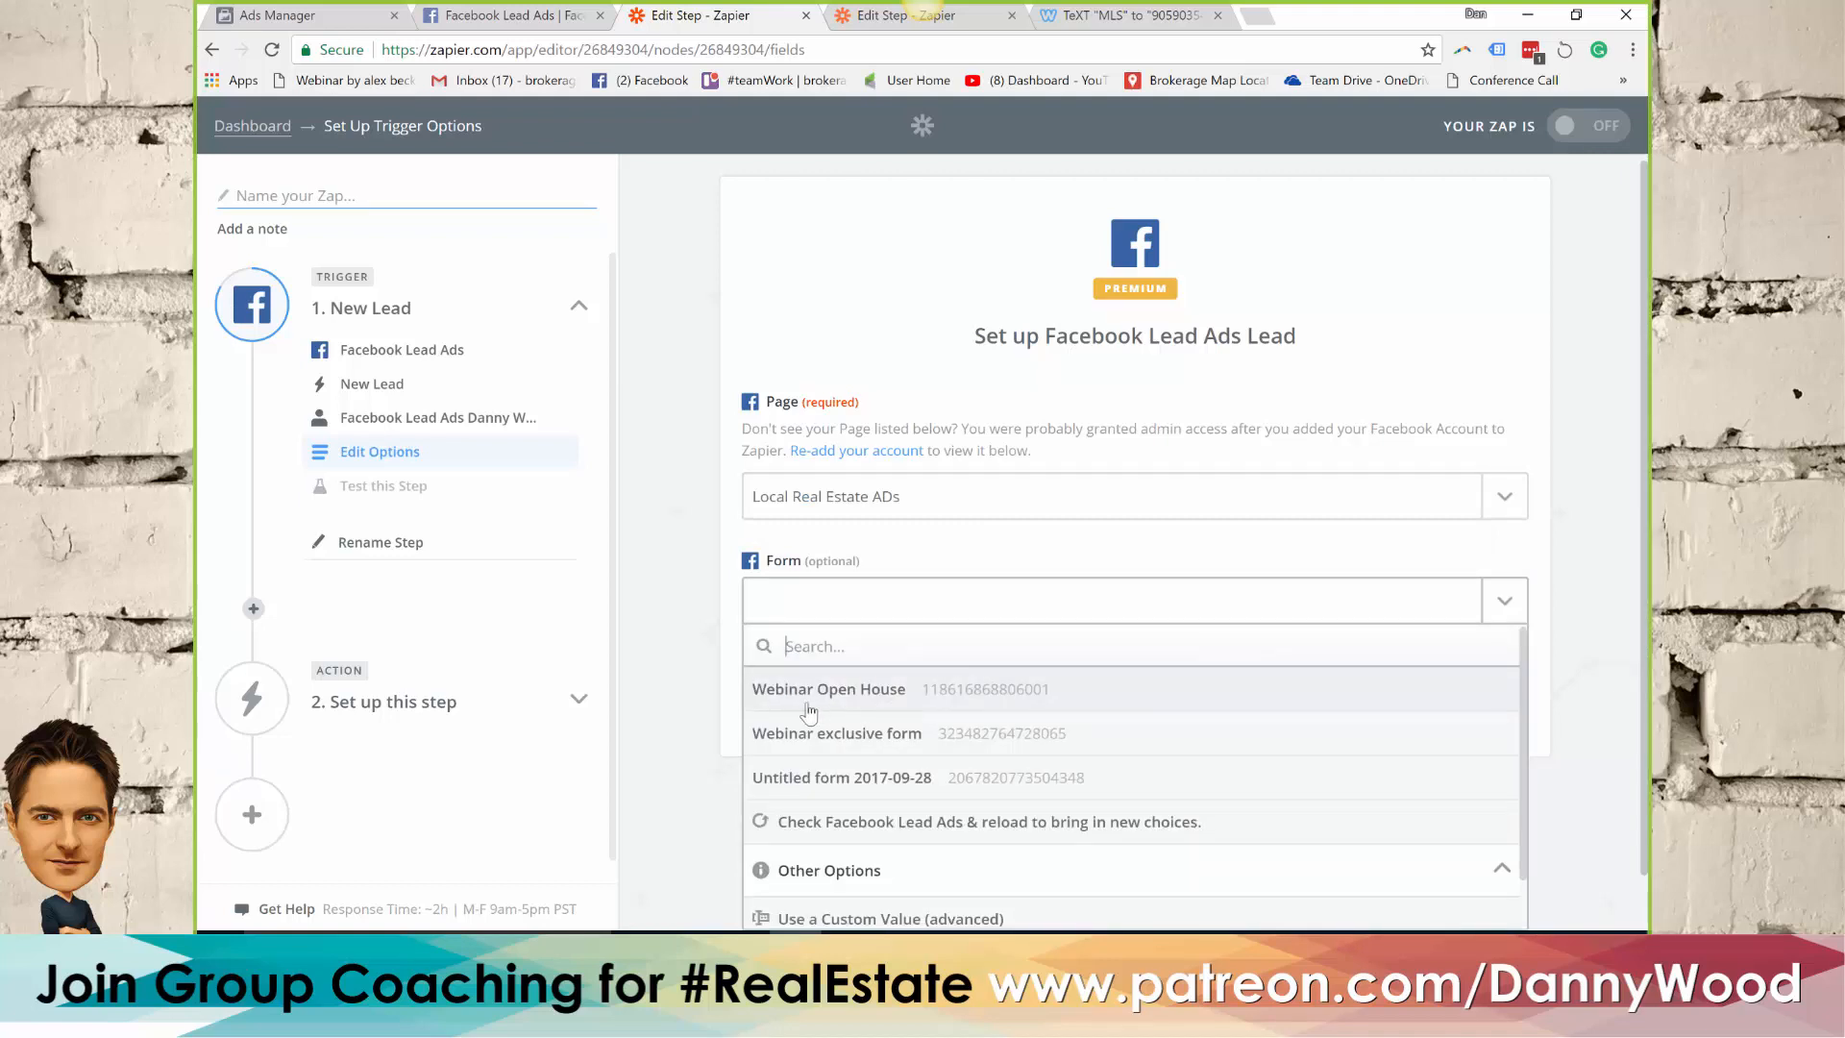
{"action": "left_click", "coordinate": [865, 690]}
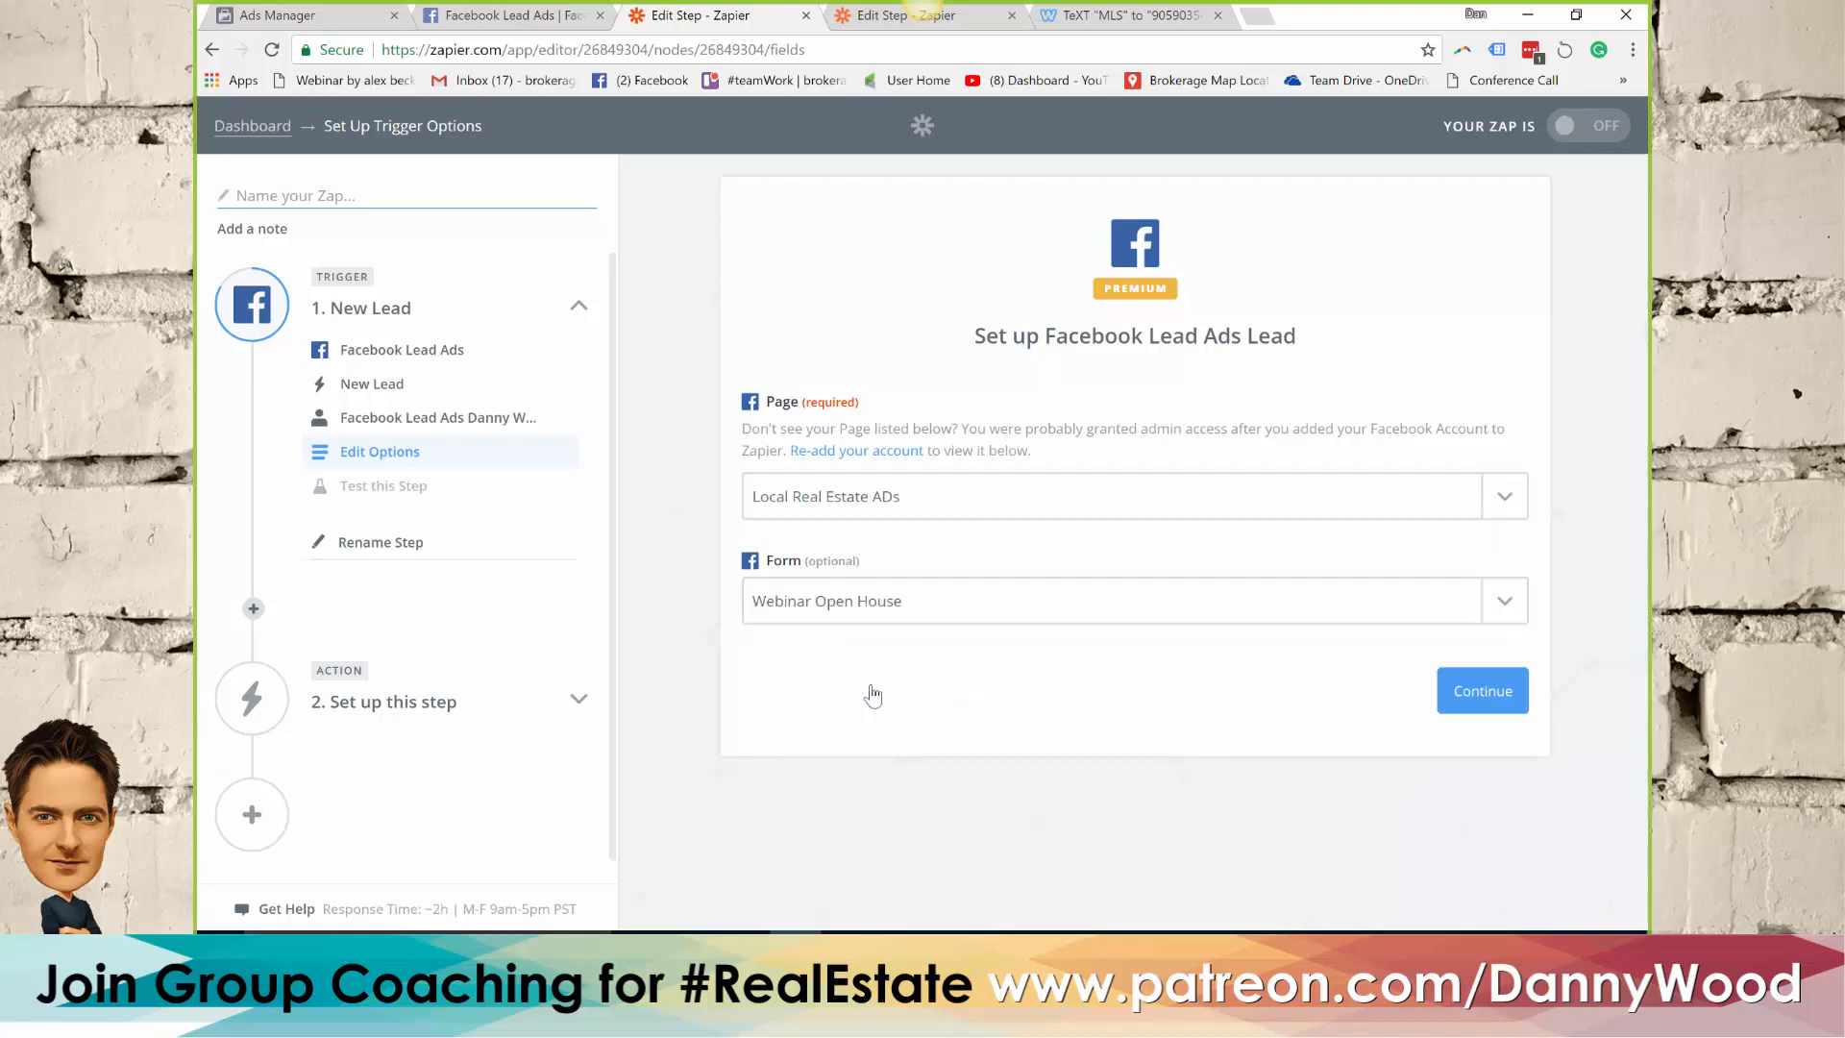
{"action": "left_click", "coordinate": [1480, 691]}
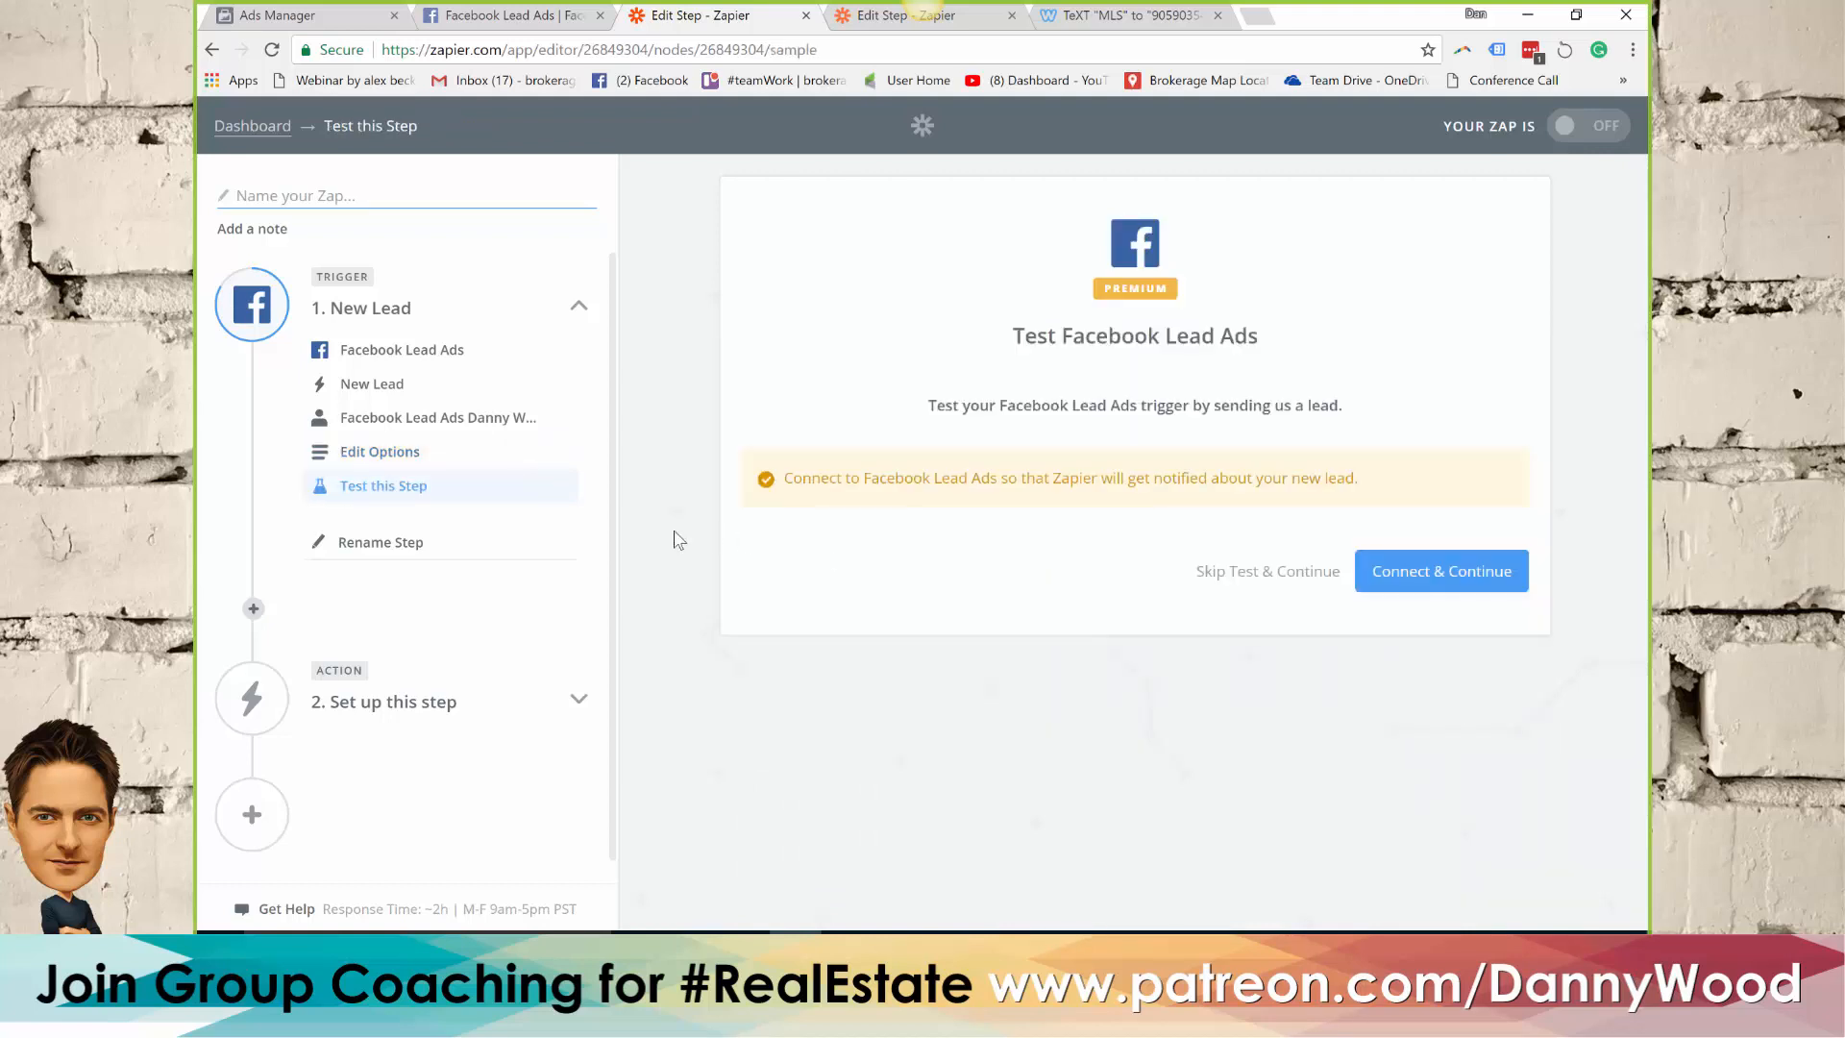
{"action": "left_click", "coordinate": [1427, 575]}
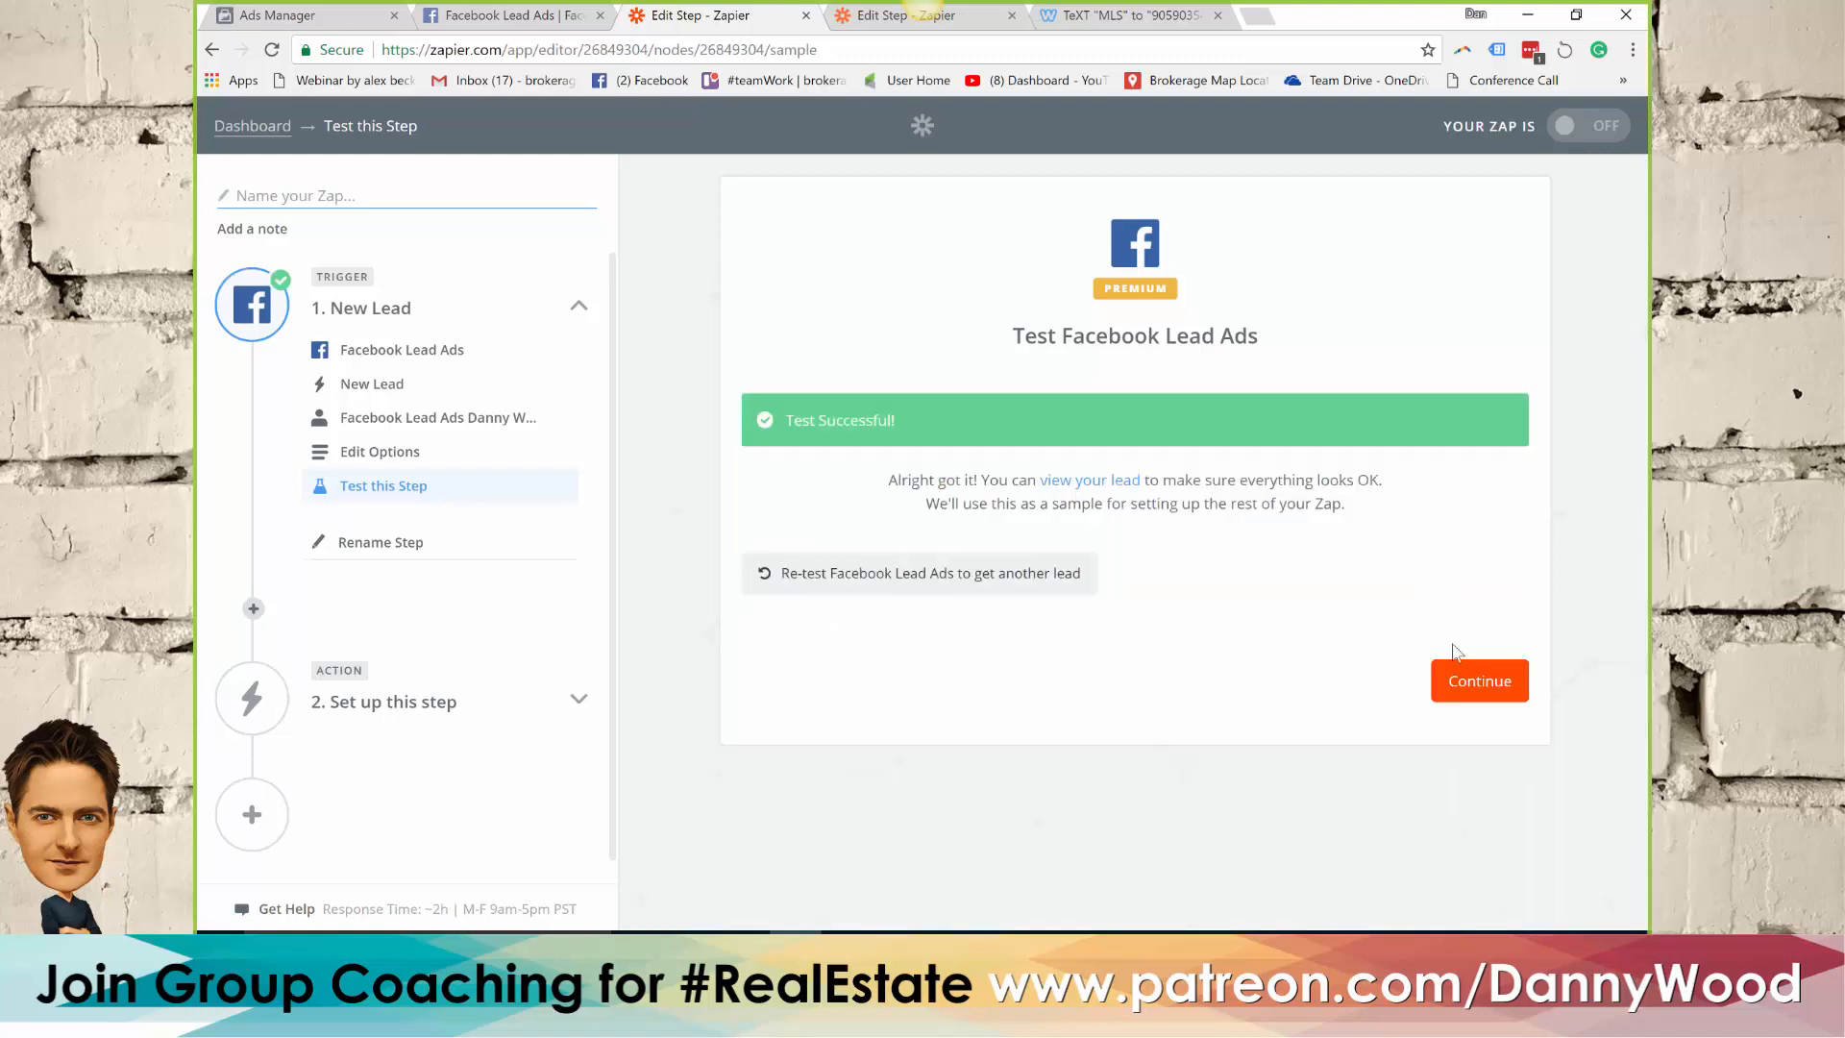
{"action": "left_click", "coordinate": [1438, 686]}
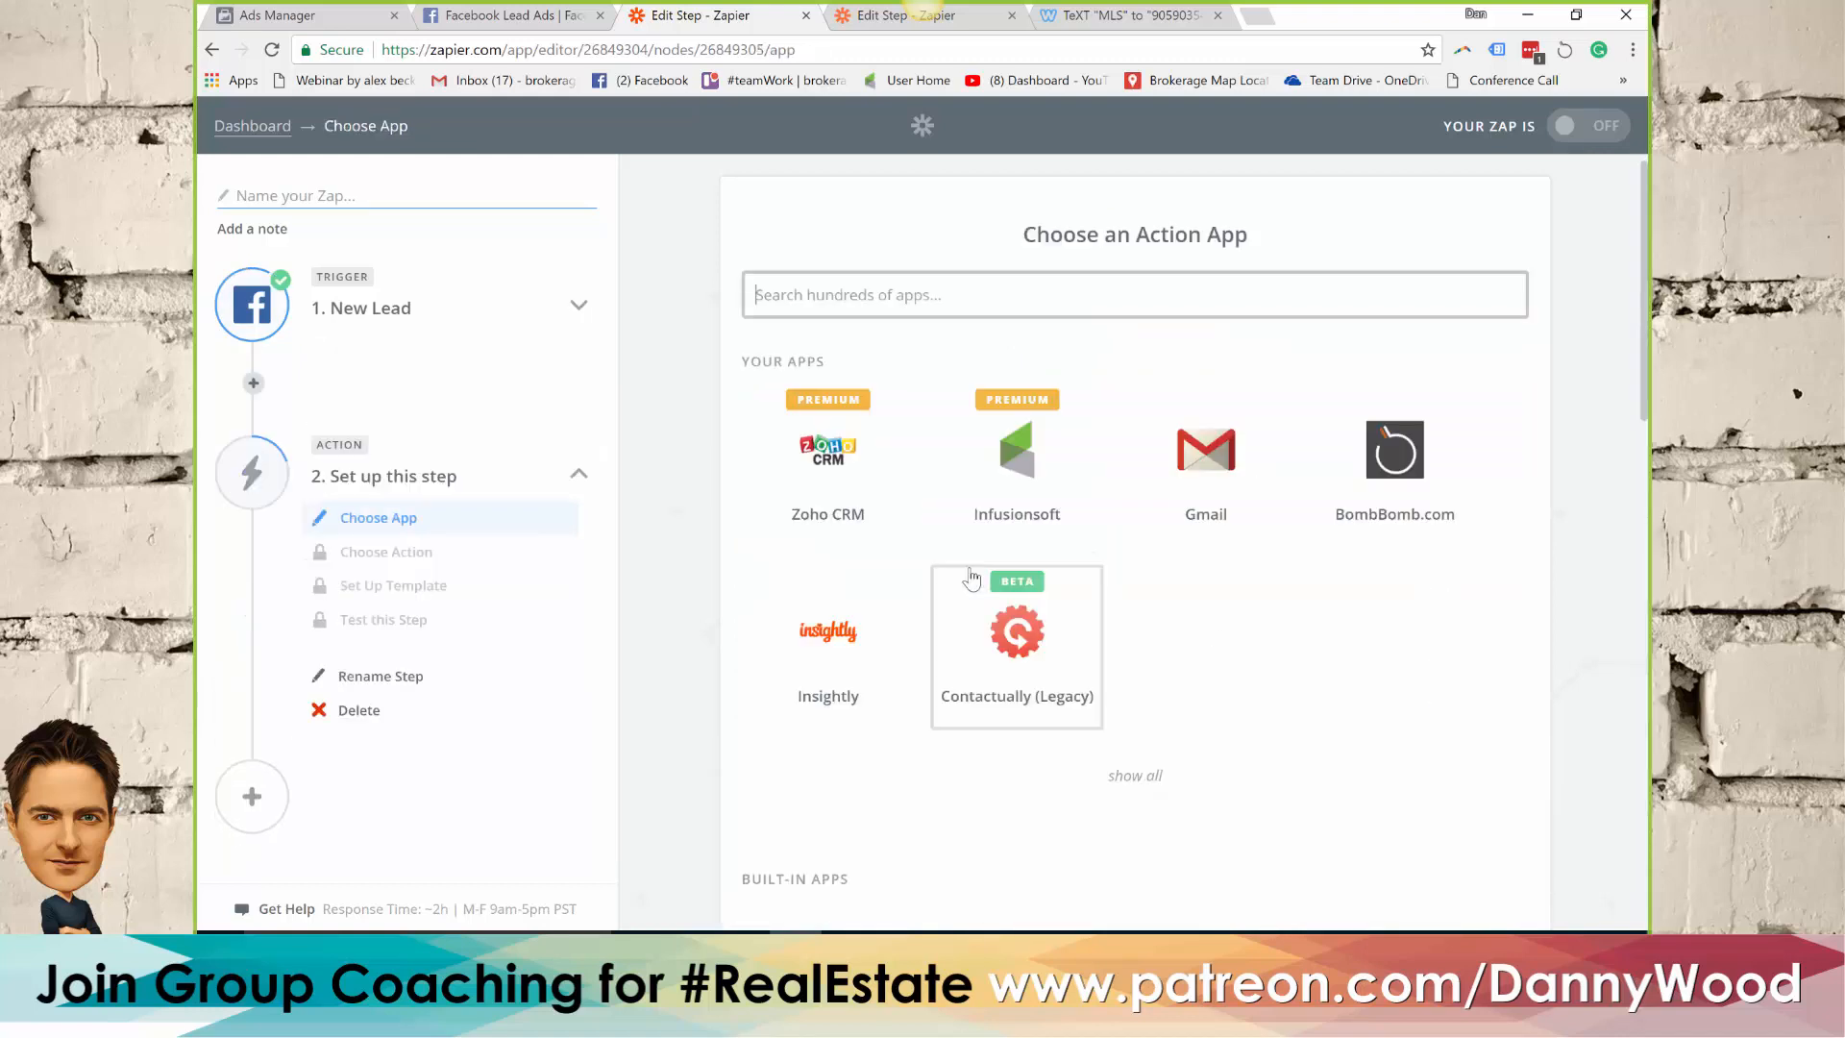
Choose Email by Zapier as the Zap's action app with the Send Outbound Email action
{"action": "left_click", "coordinate": [876, 294]}
{"action": "type", "text": "email"}
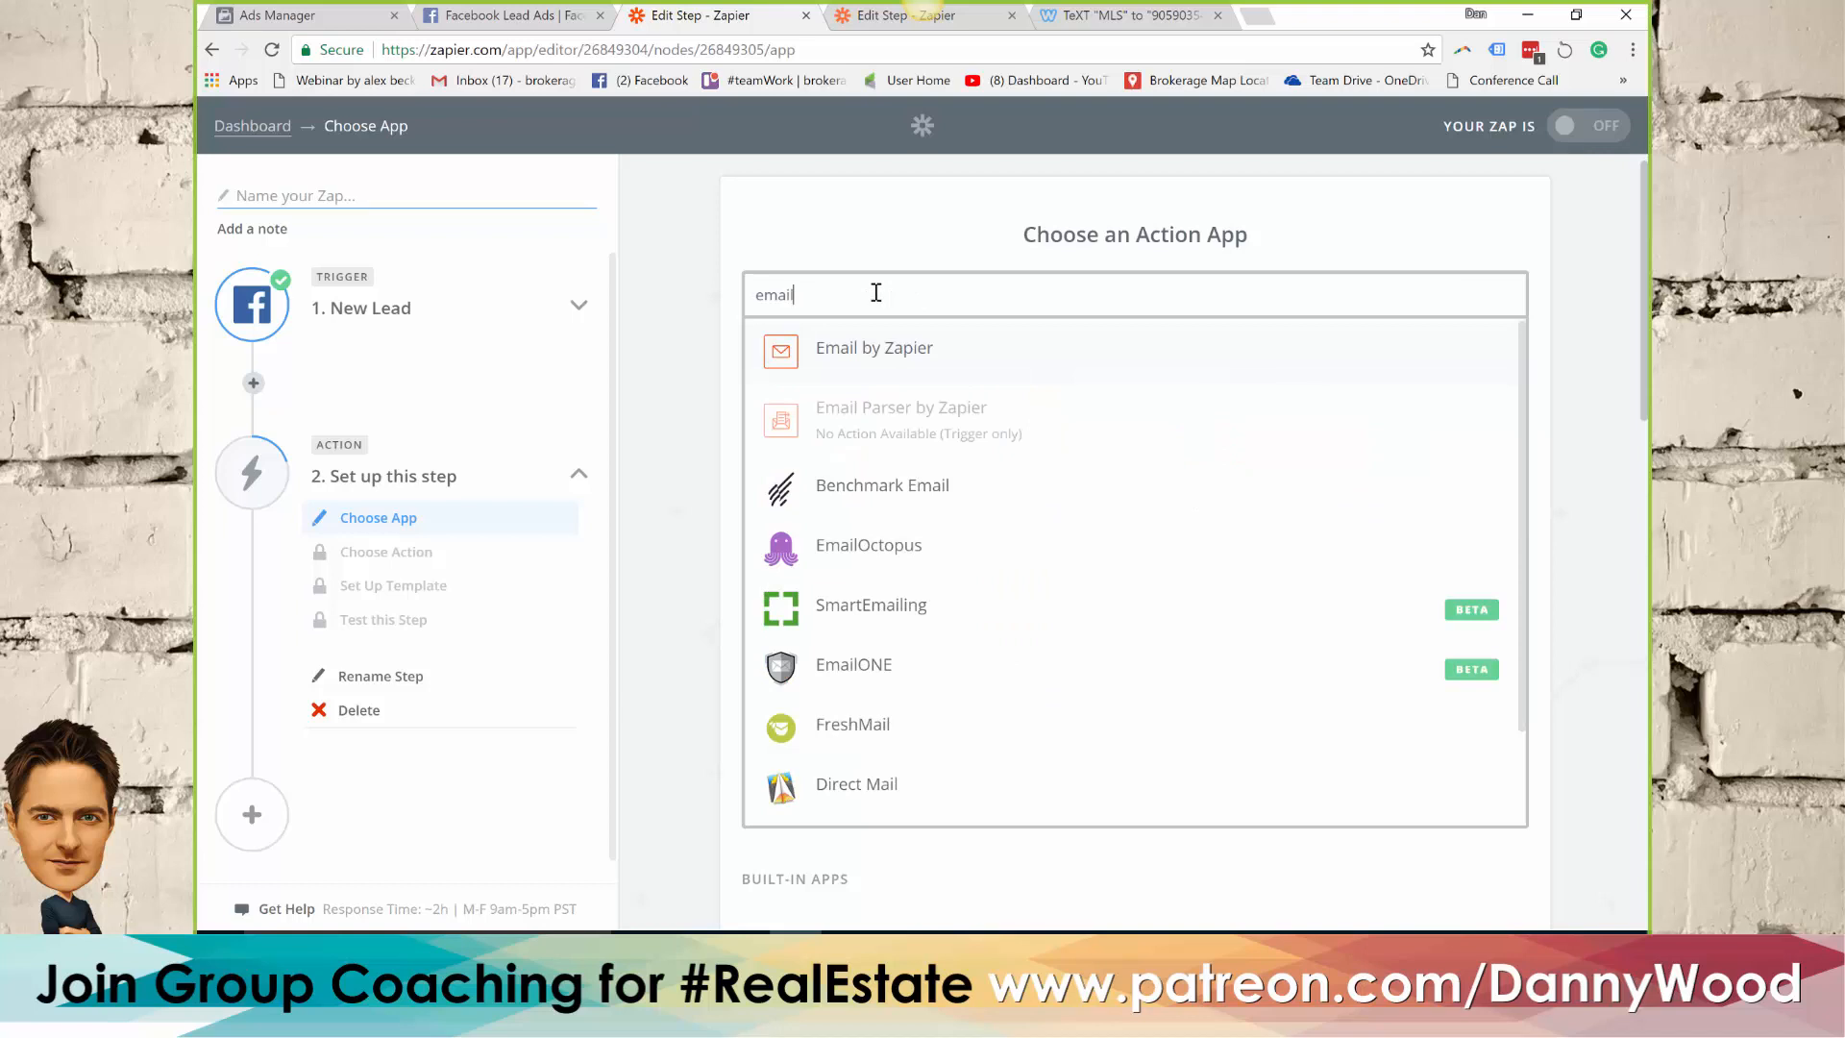
{"action": "left_click", "coordinate": [845, 357]}
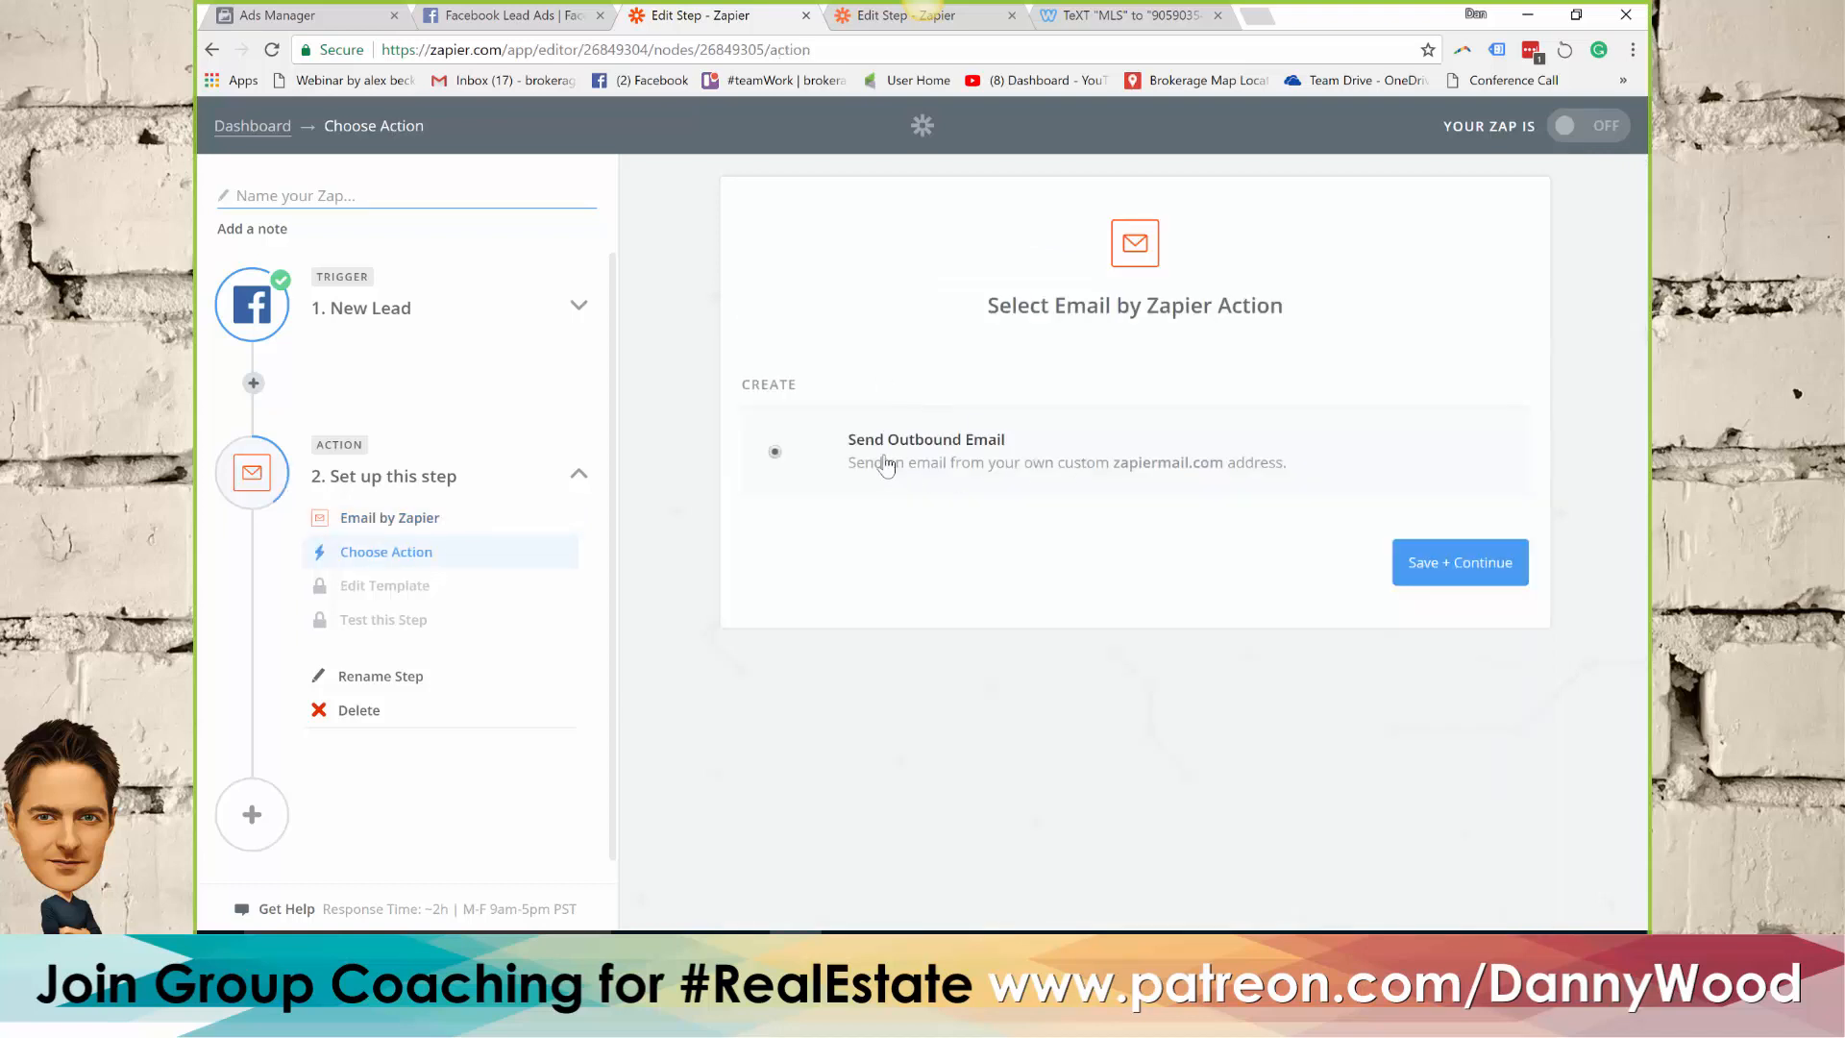
{"action": "left_click", "coordinate": [1427, 565]}
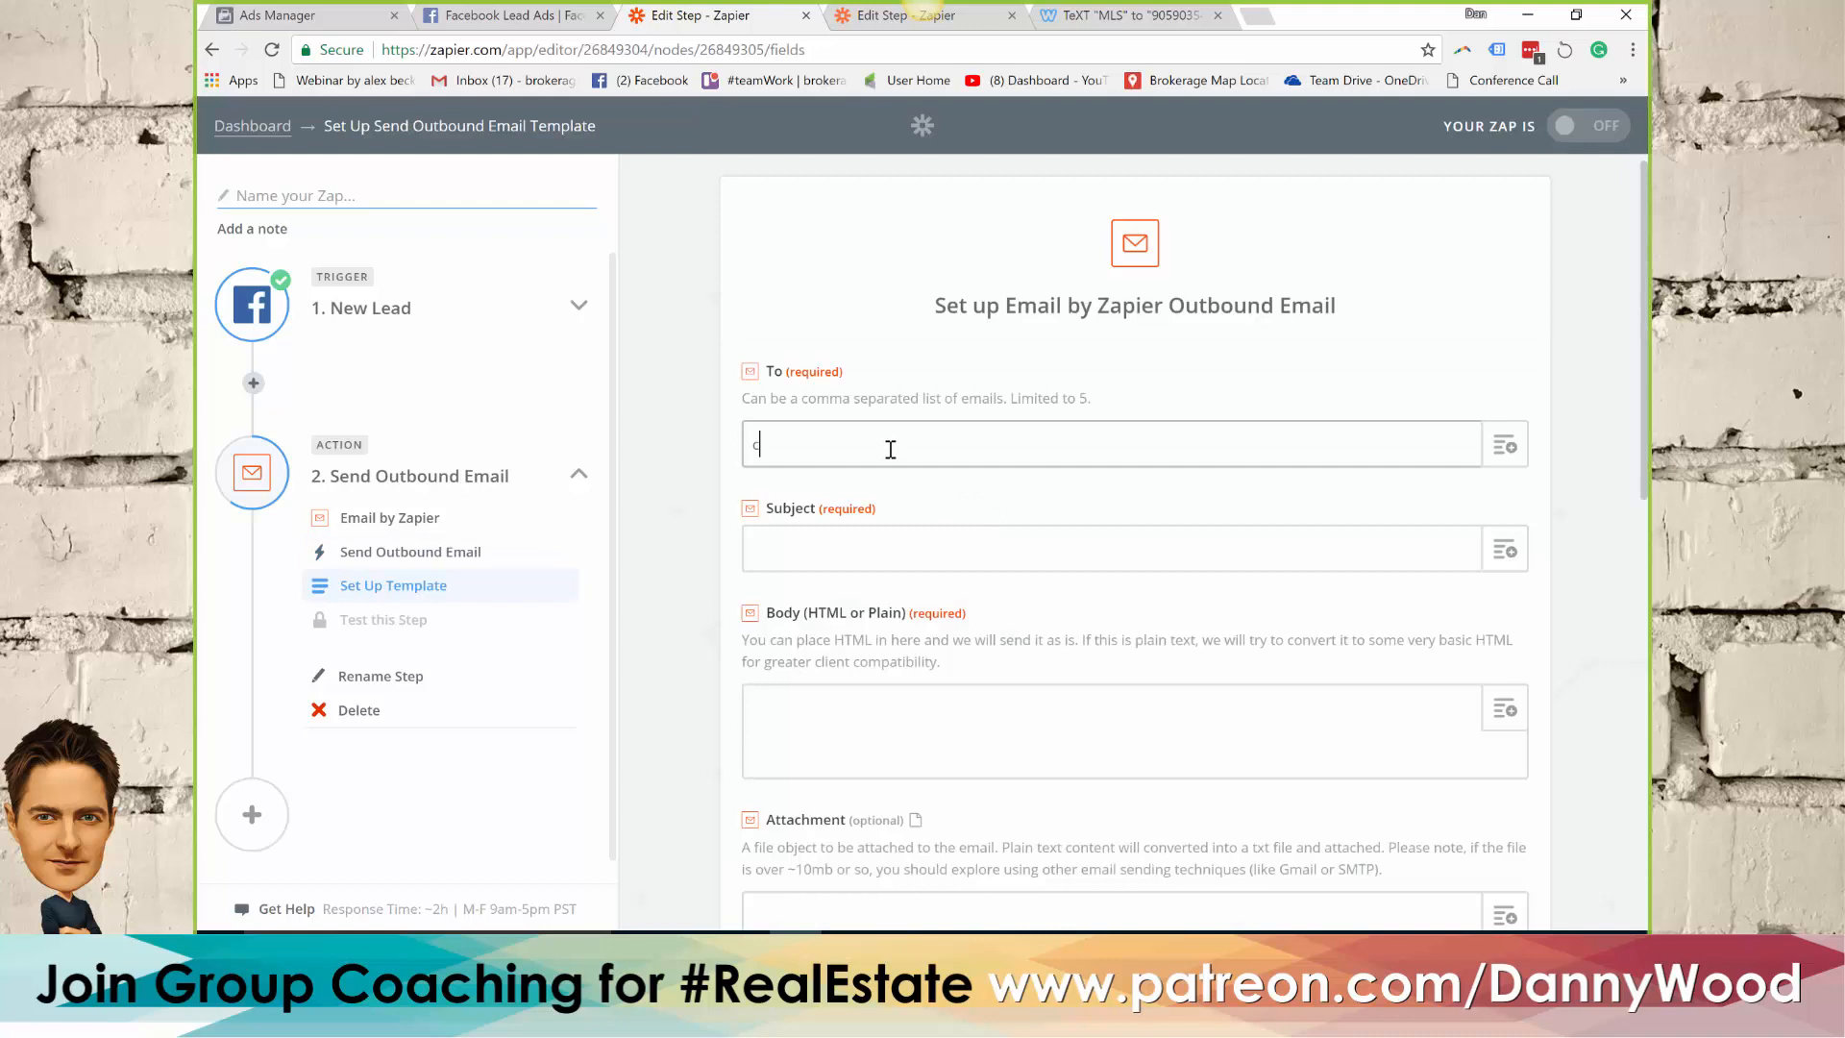
Enter the coaching e-mail address as the recipient of the outbound email
{"action": "left_click", "coordinate": [890, 450]}
Set the outbound email's subject to "Facebook lead: Open House"
{"action": "left_click", "coordinate": [905, 549]}
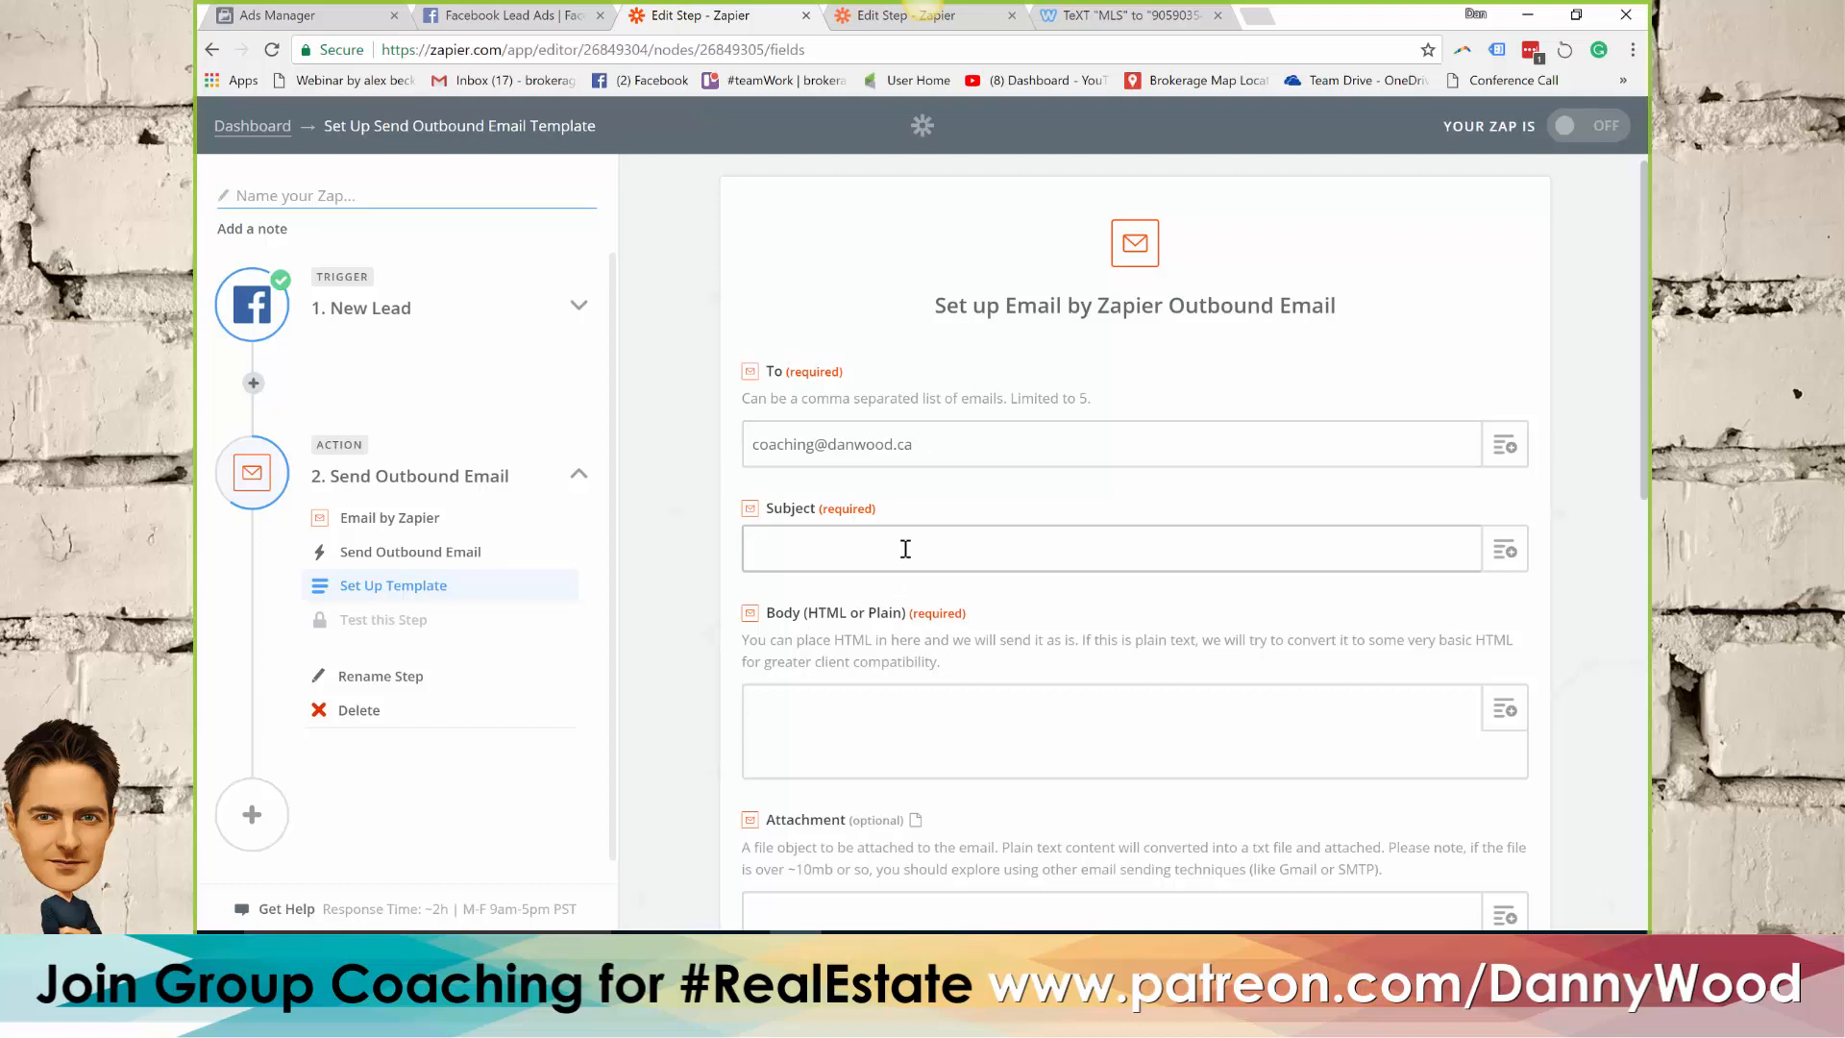
{"action": "left_click", "coordinate": [1505, 550]}
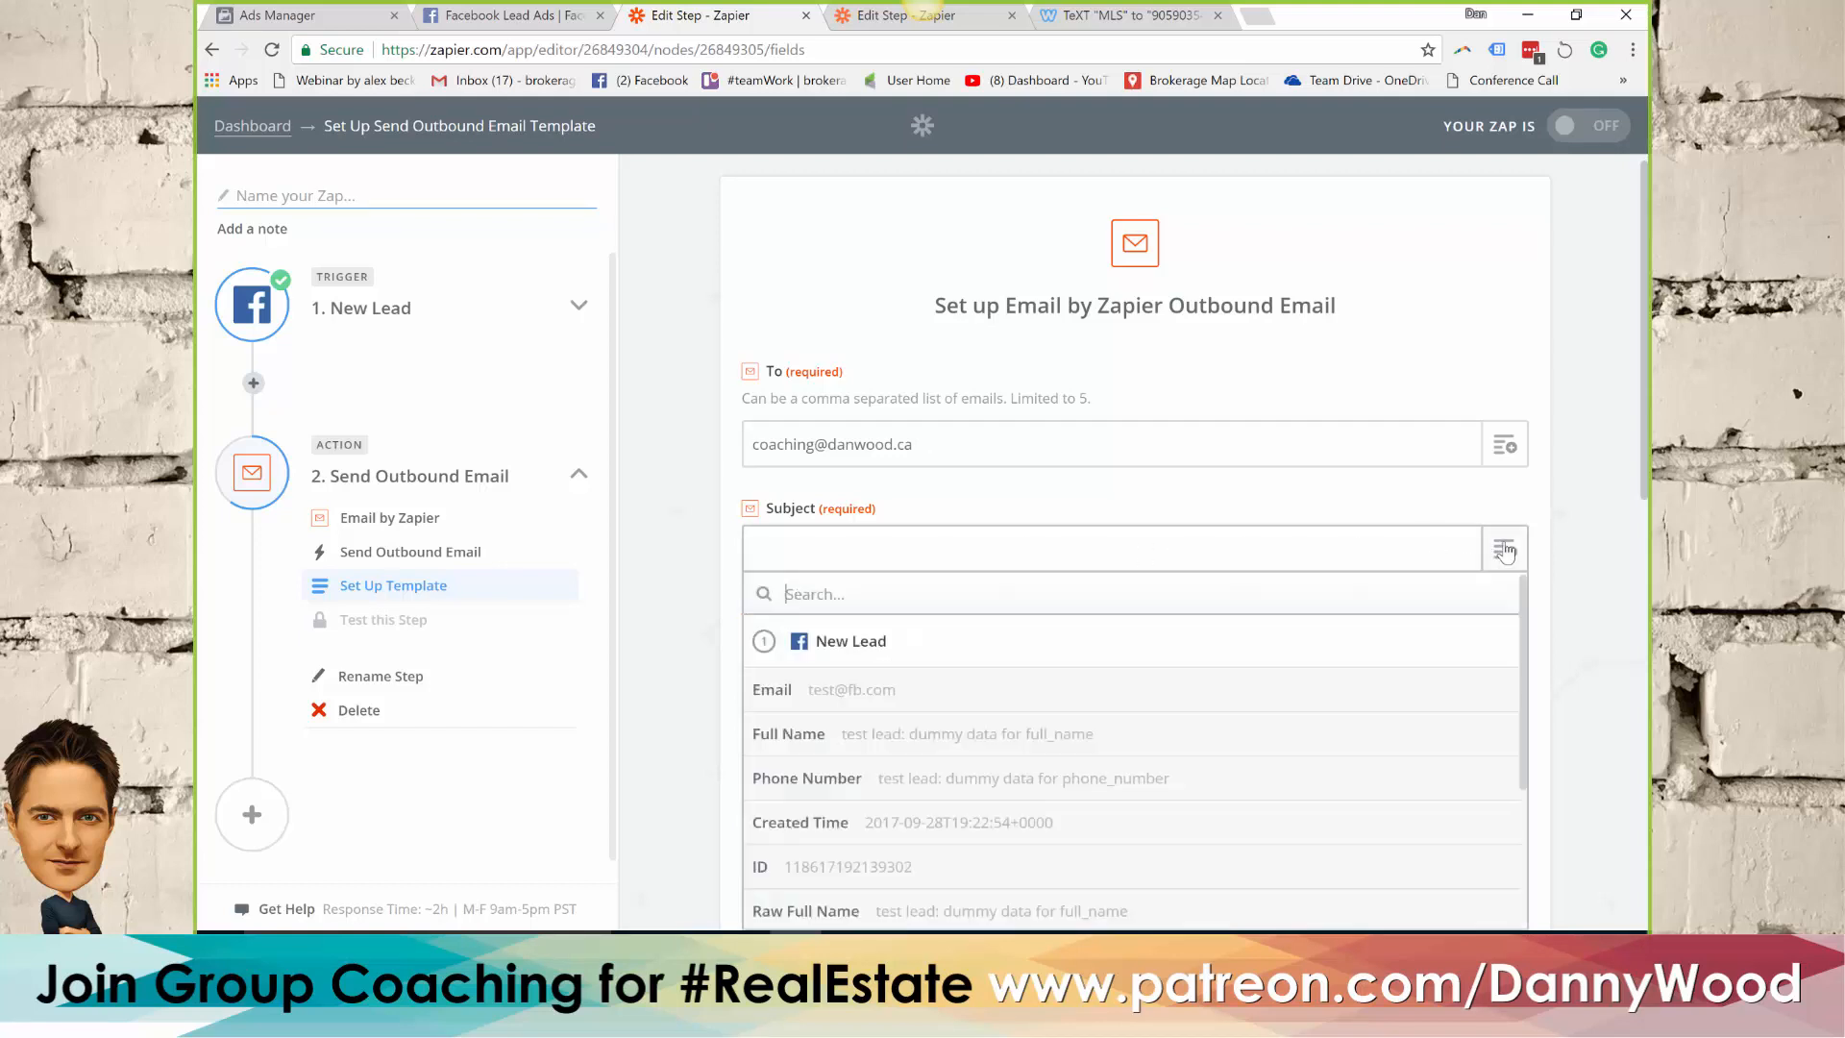
{"action": "left_click", "coordinate": [1004, 549]}
{"action": "type", "text": "Face"}
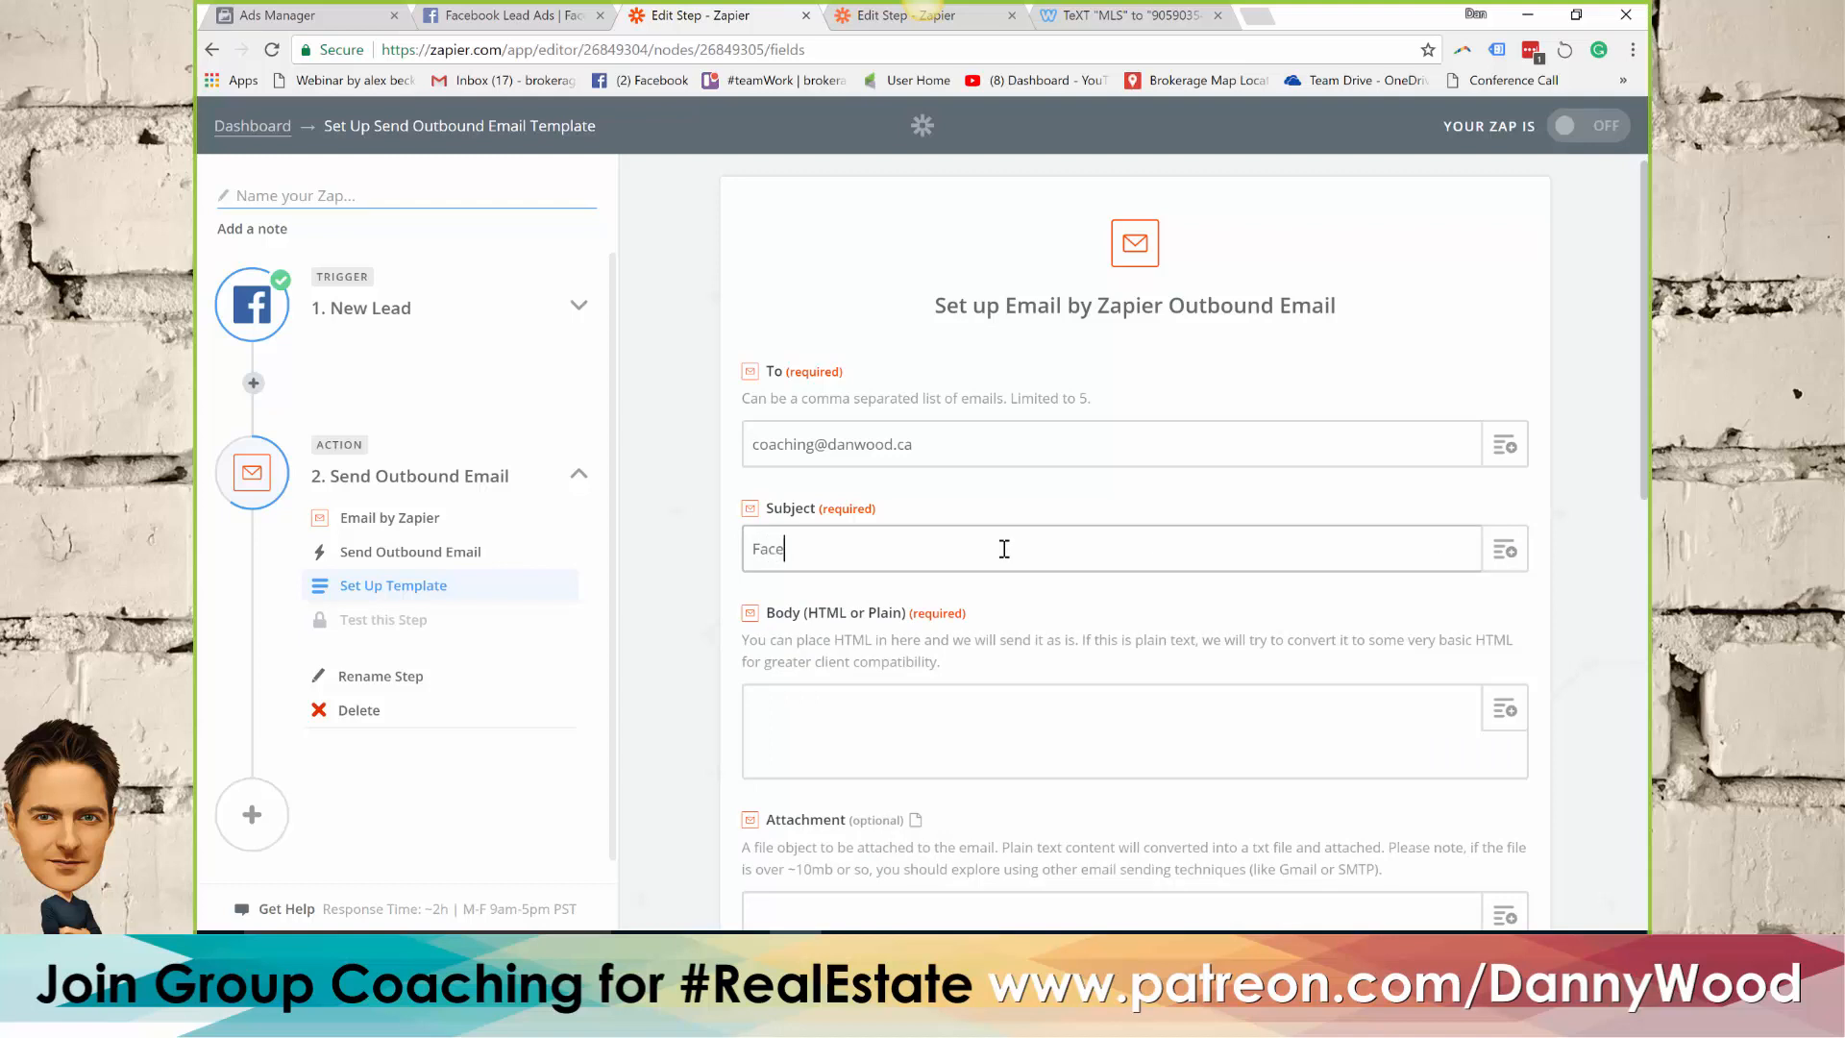
{"action": "type", "text": "book lead: Open House"}
Insert the lead's Full Name and Email fields on separate lines in the email body
{"action": "left_click", "coordinate": [886, 720]}
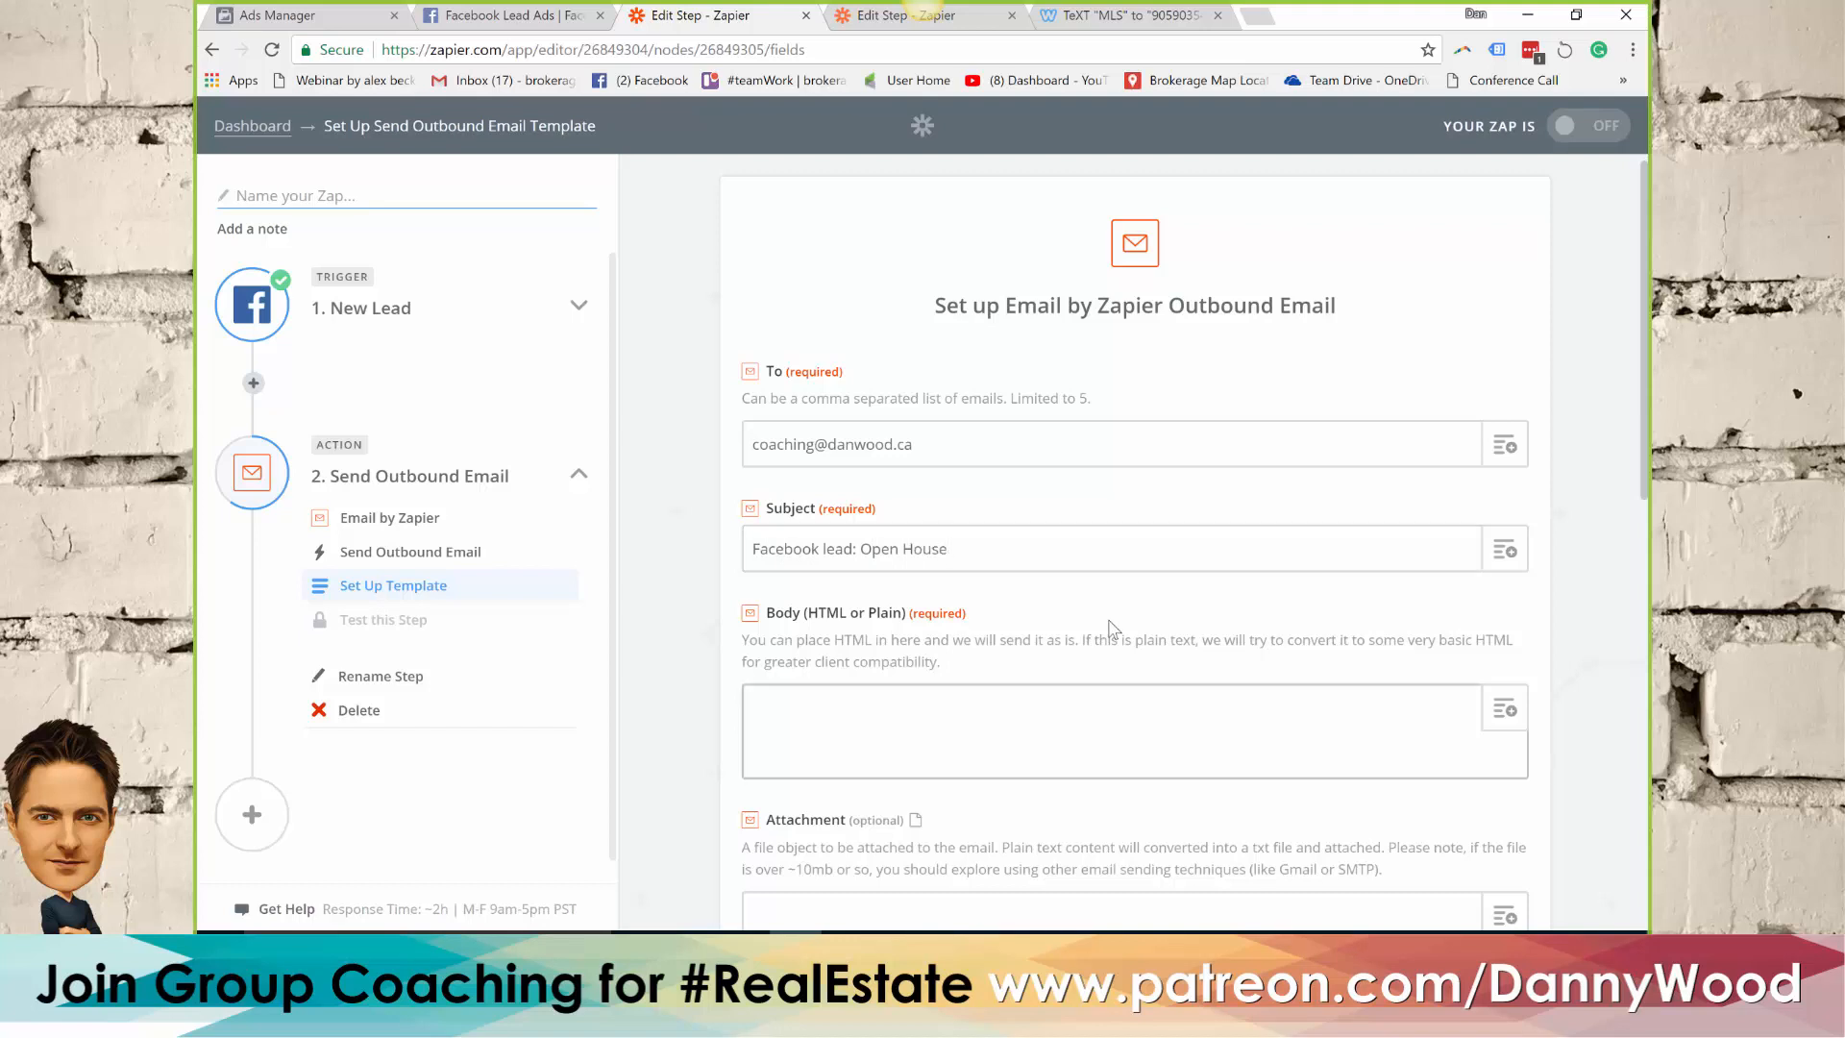
{"action": "scroll", "coordinate": [1021, 634], "scroll_direction": "down", "scroll_amount": 1}
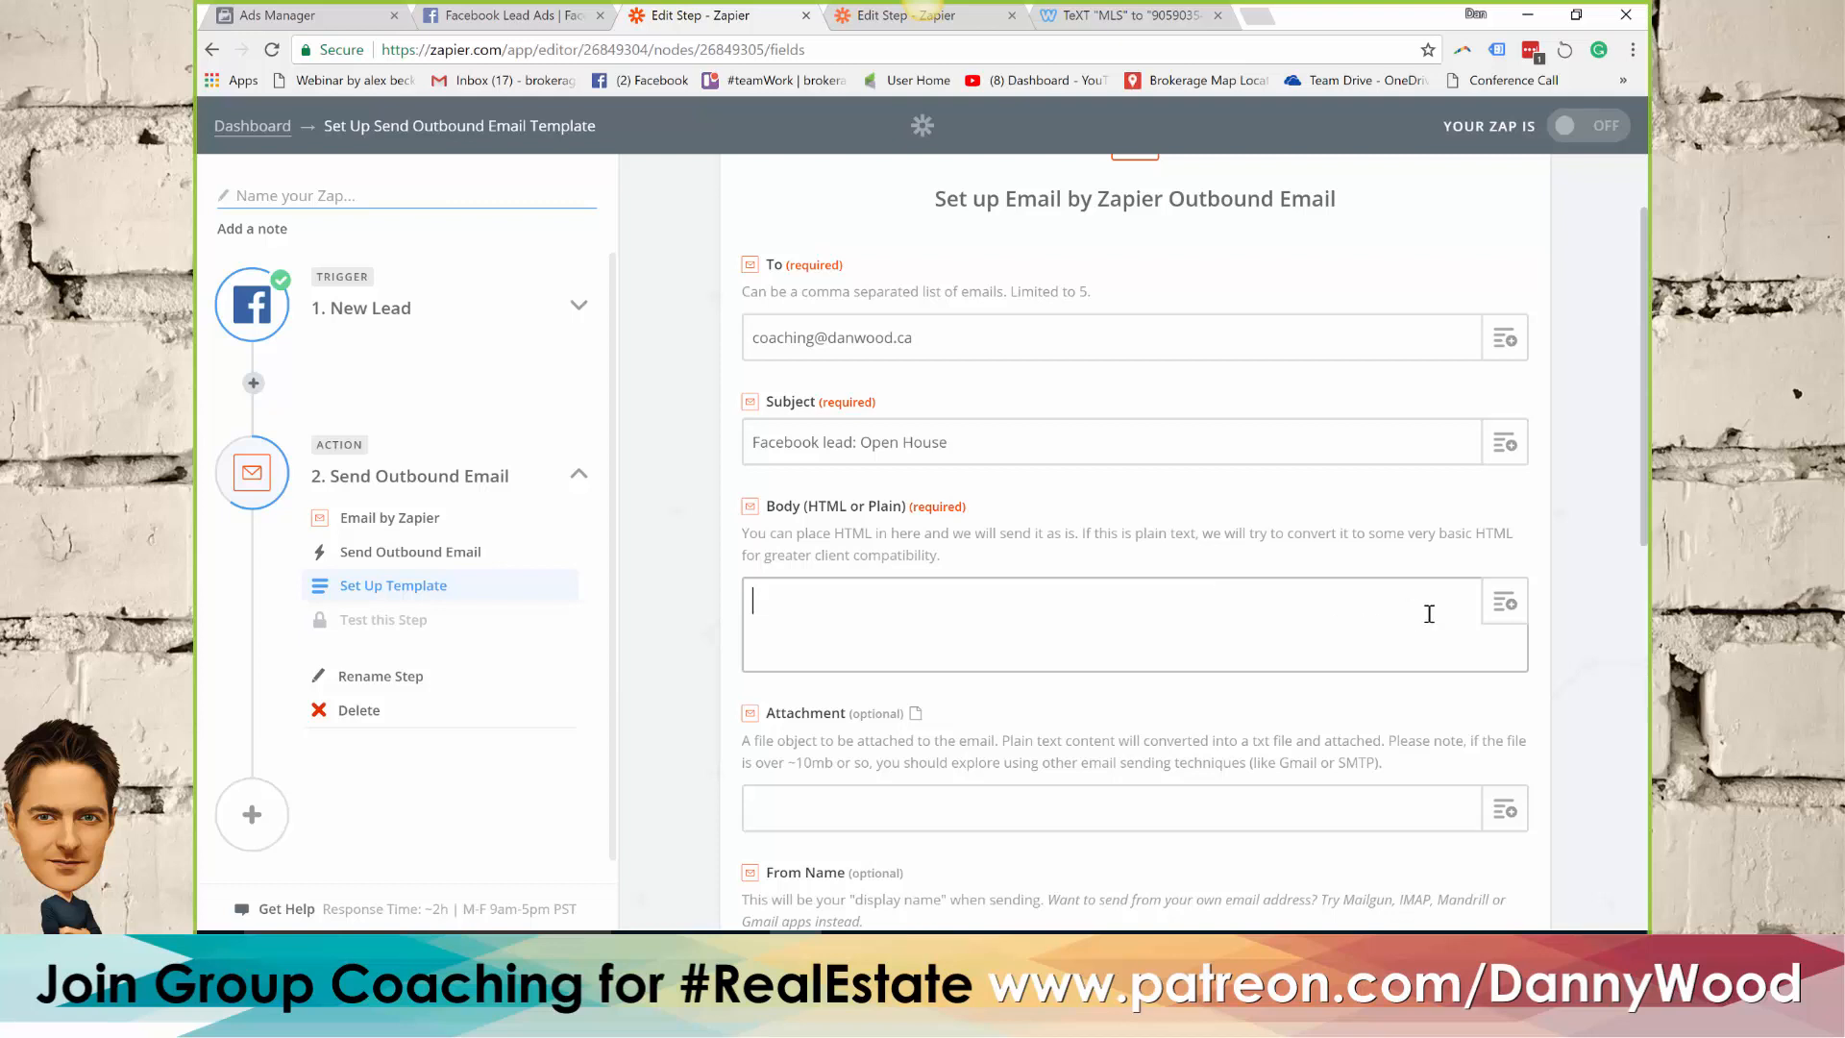
{"action": "left_click", "coordinate": [1507, 616]}
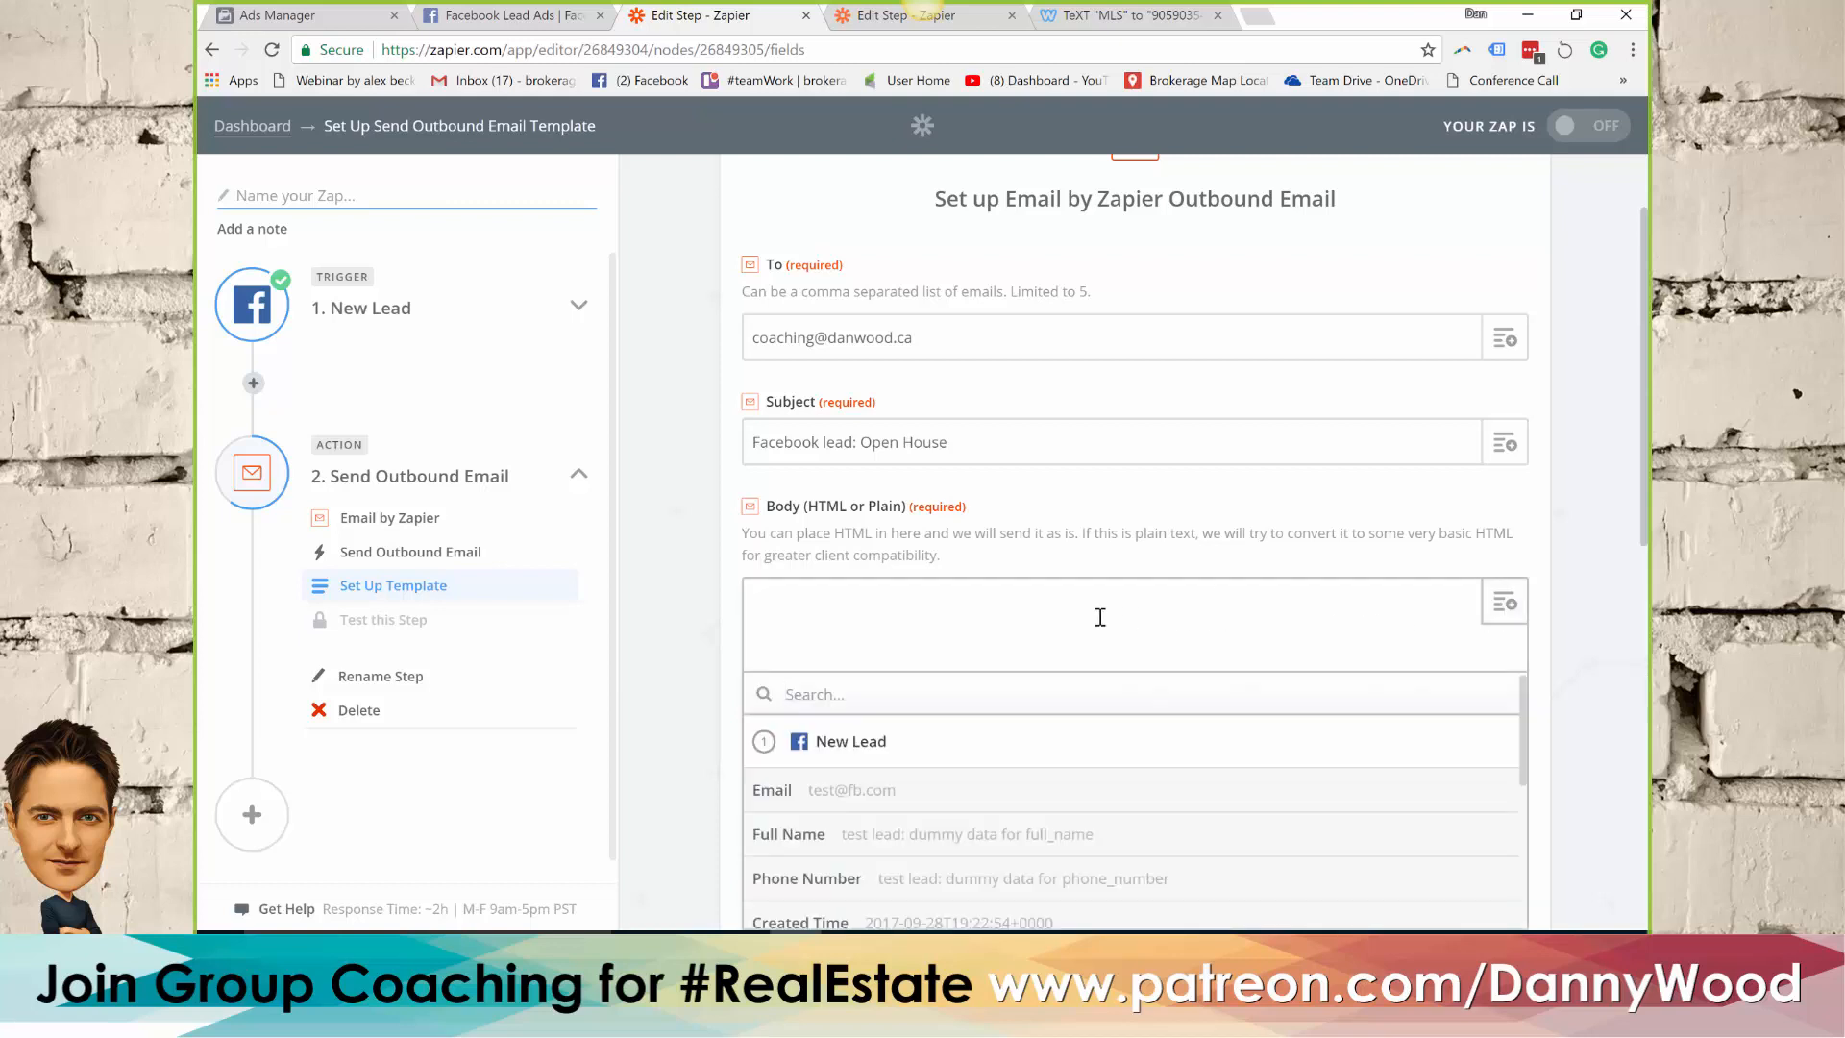
{"action": "scroll", "coordinate": [1099, 624], "scroll_direction": "down", "scroll_amount": 1}
{"action": "scroll", "coordinate": [1098, 634], "scroll_direction": "down", "scroll_amount": 3}
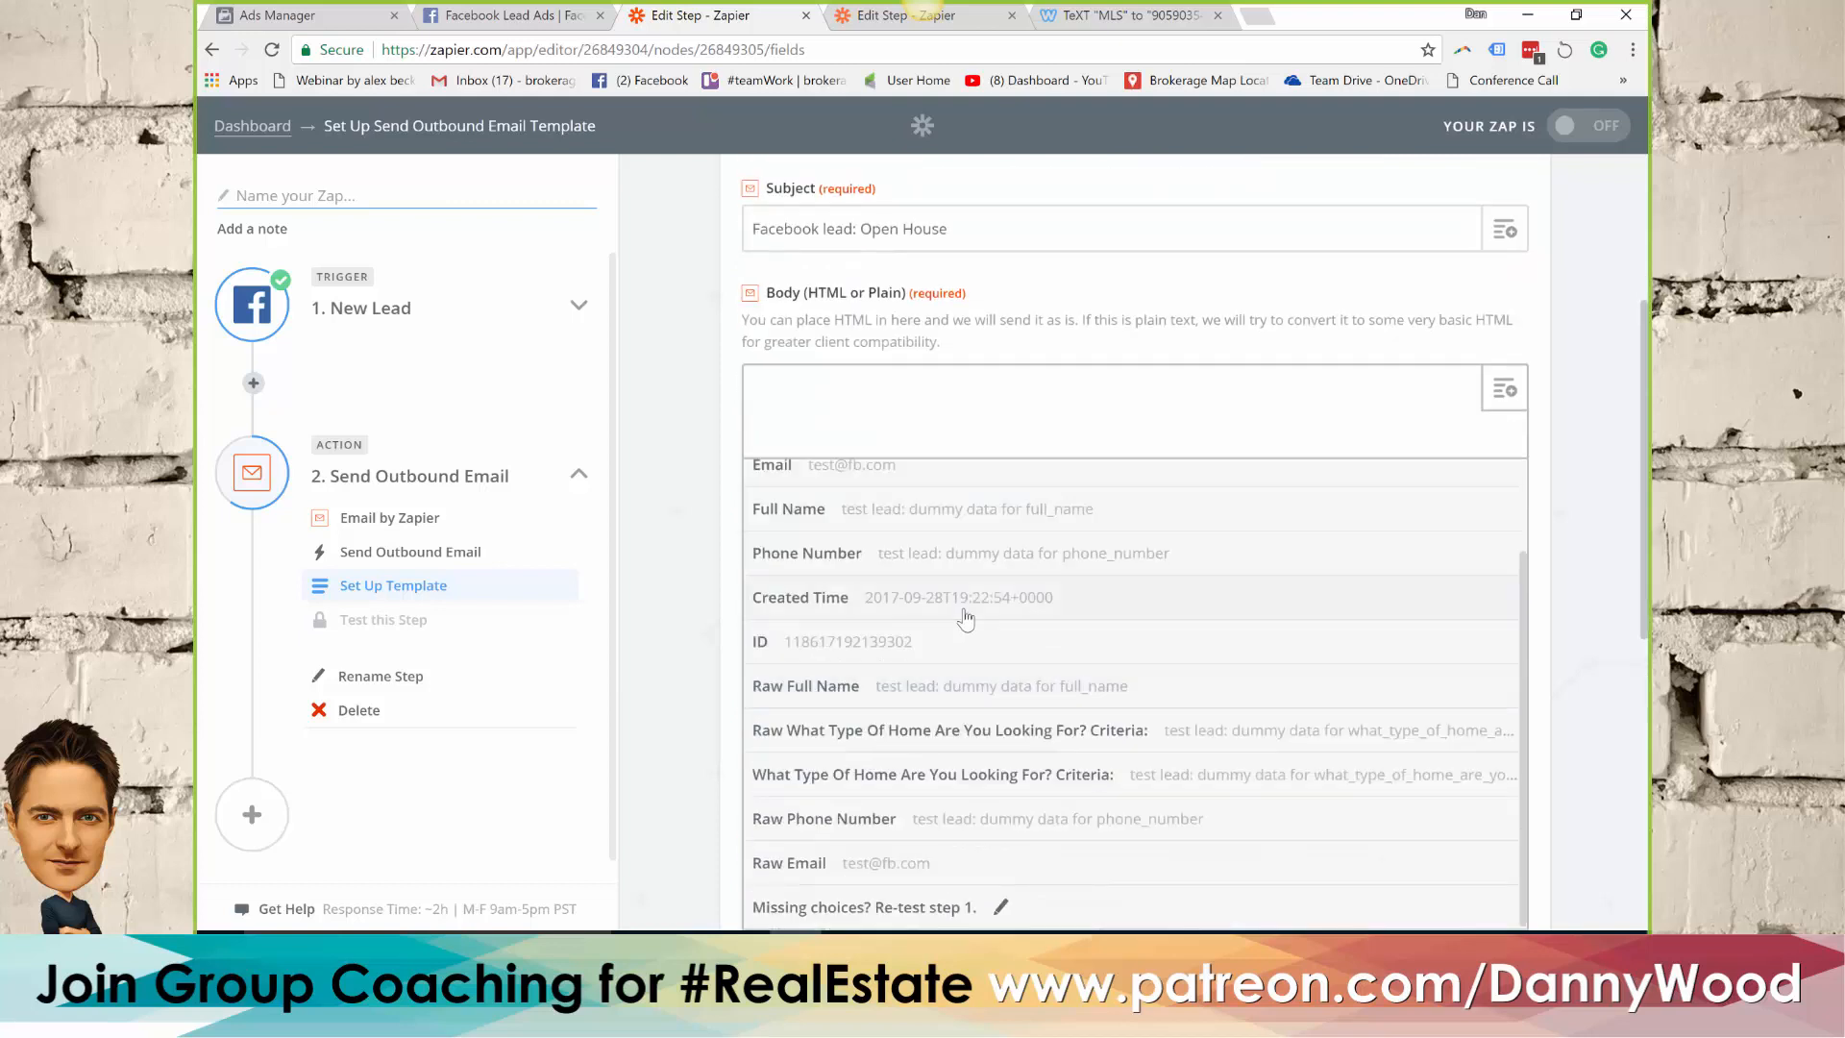
{"action": "scroll", "coordinate": [889, 574], "scroll_direction": "up", "scroll_amount": 2}
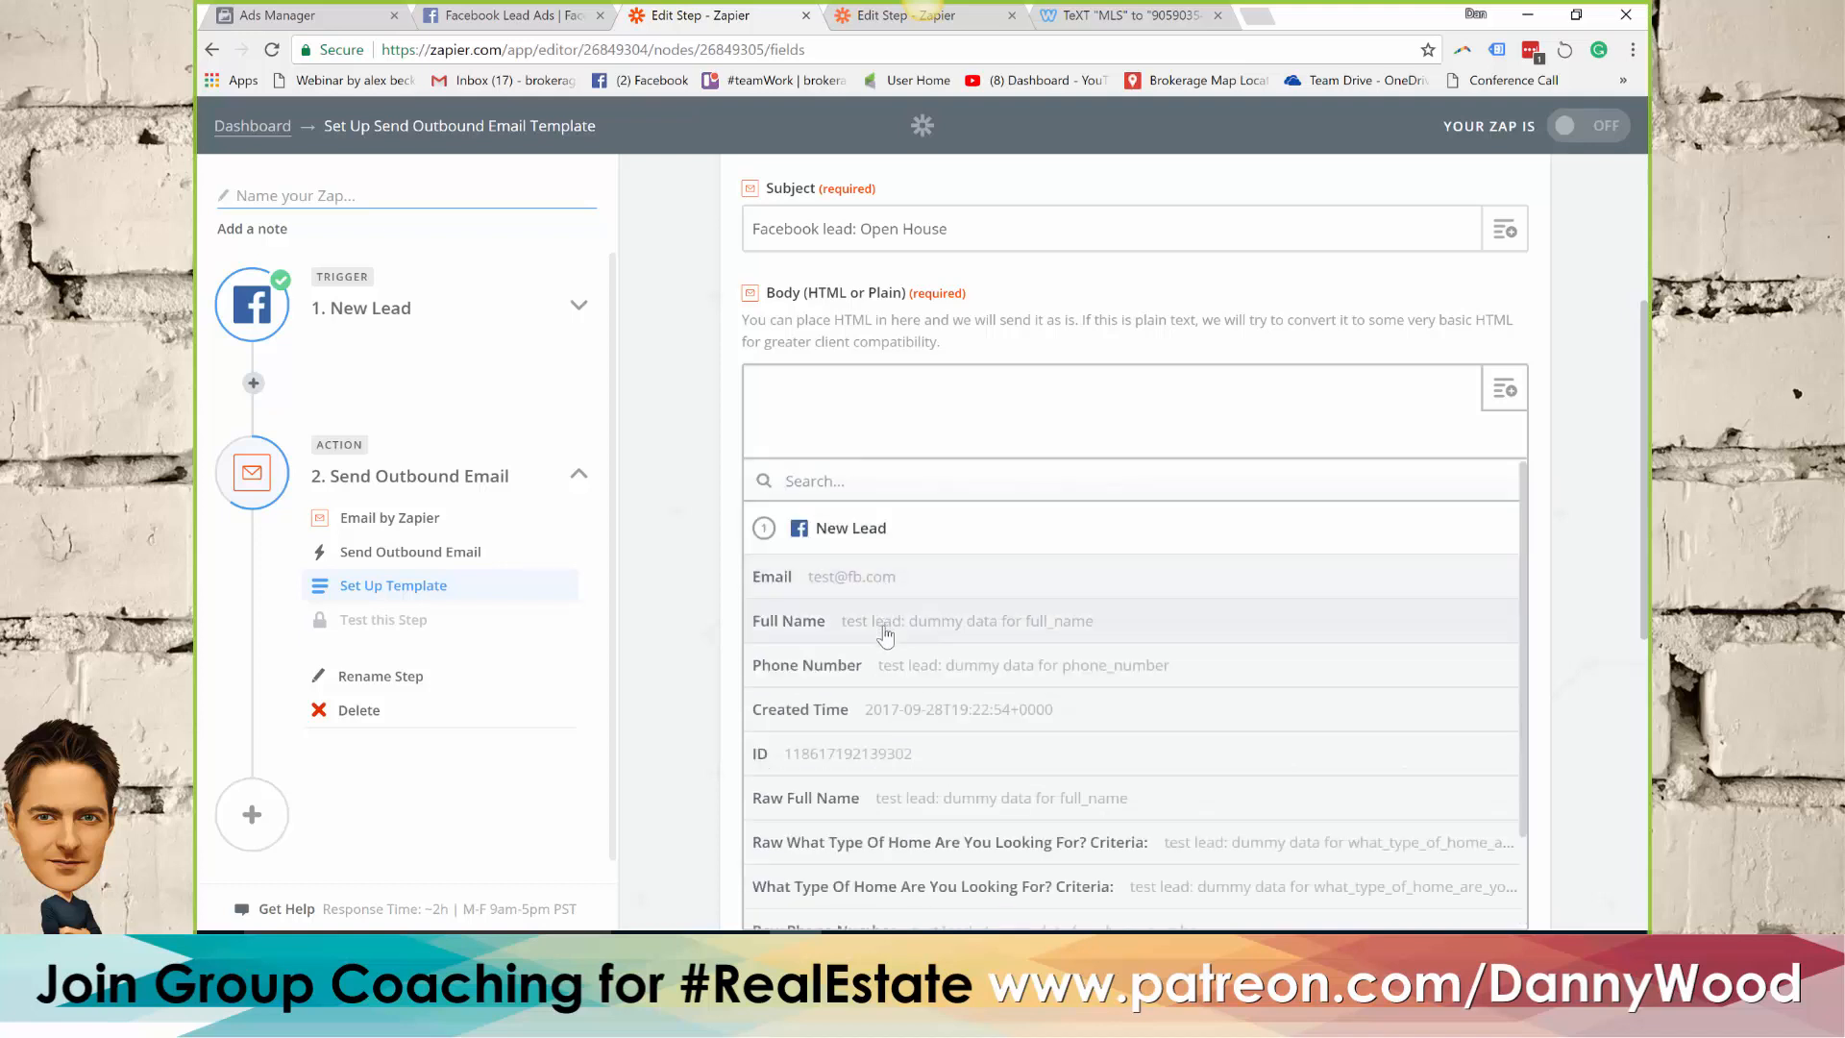
{"action": "left_click", "coordinate": [885, 622]}
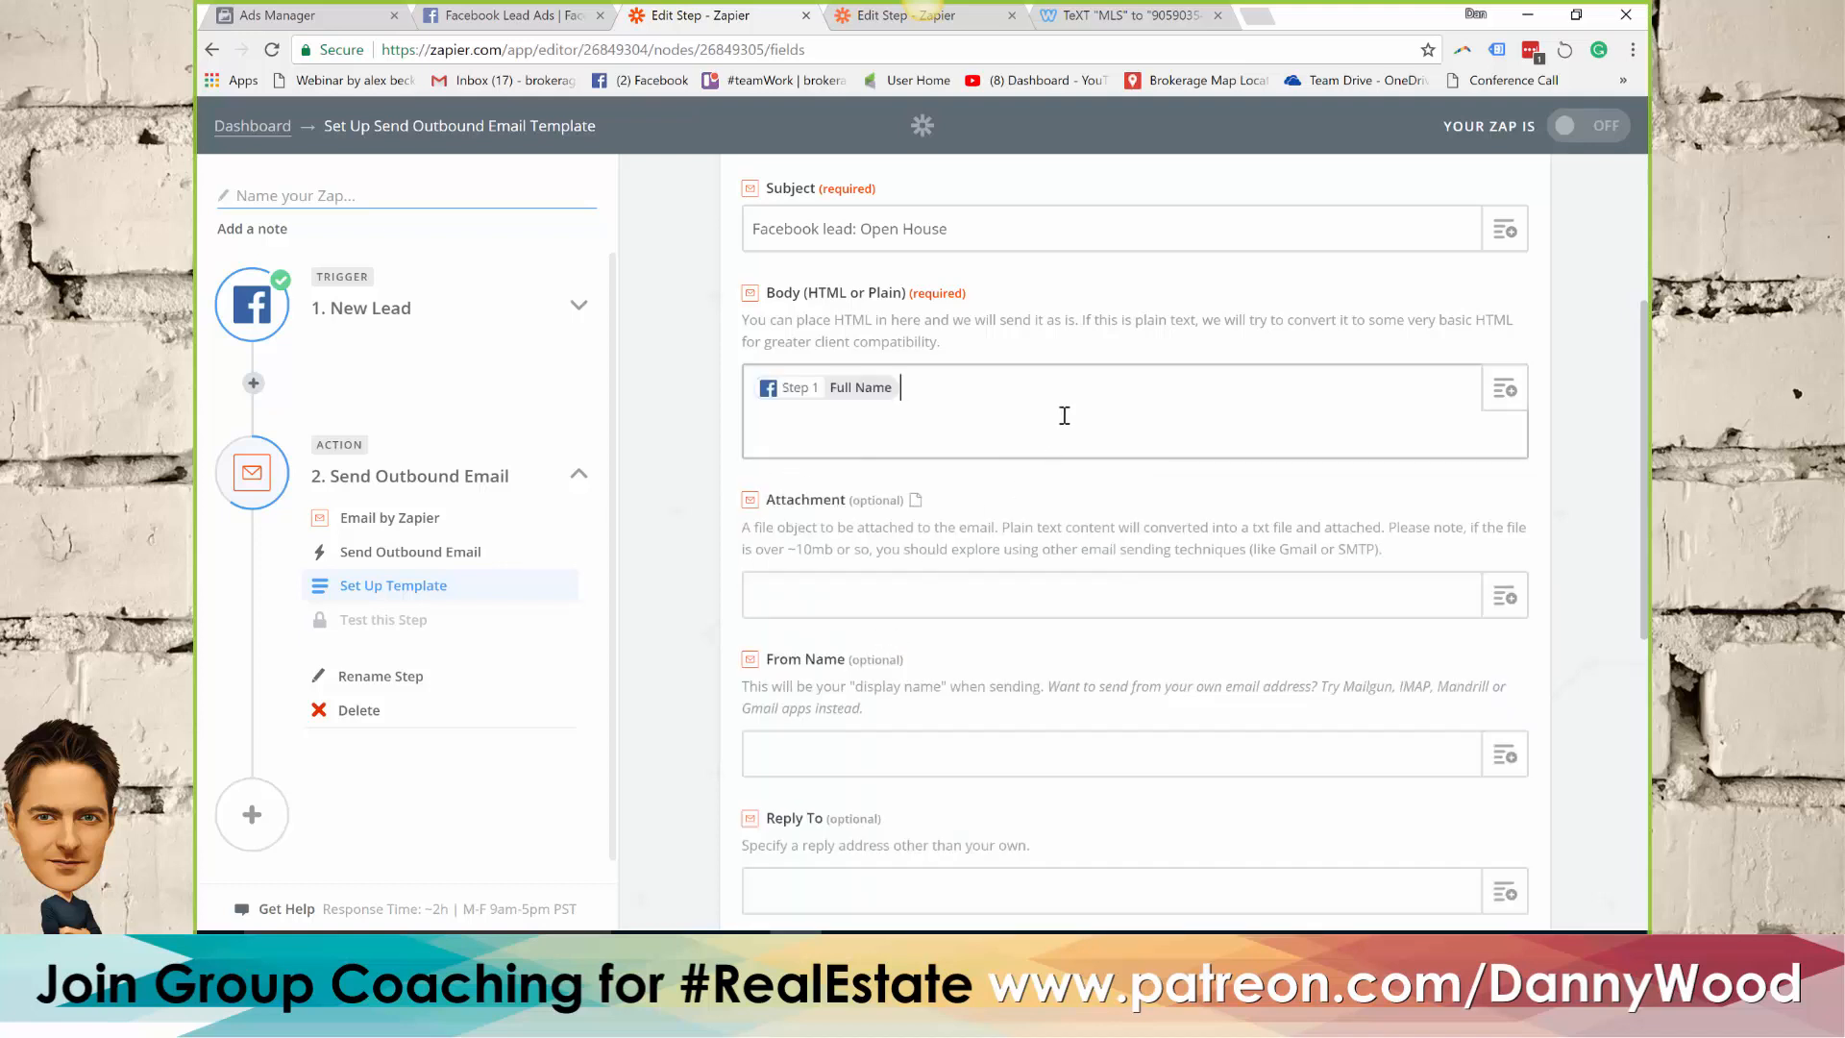
{"action": "left_click", "coordinate": [1504, 389]}
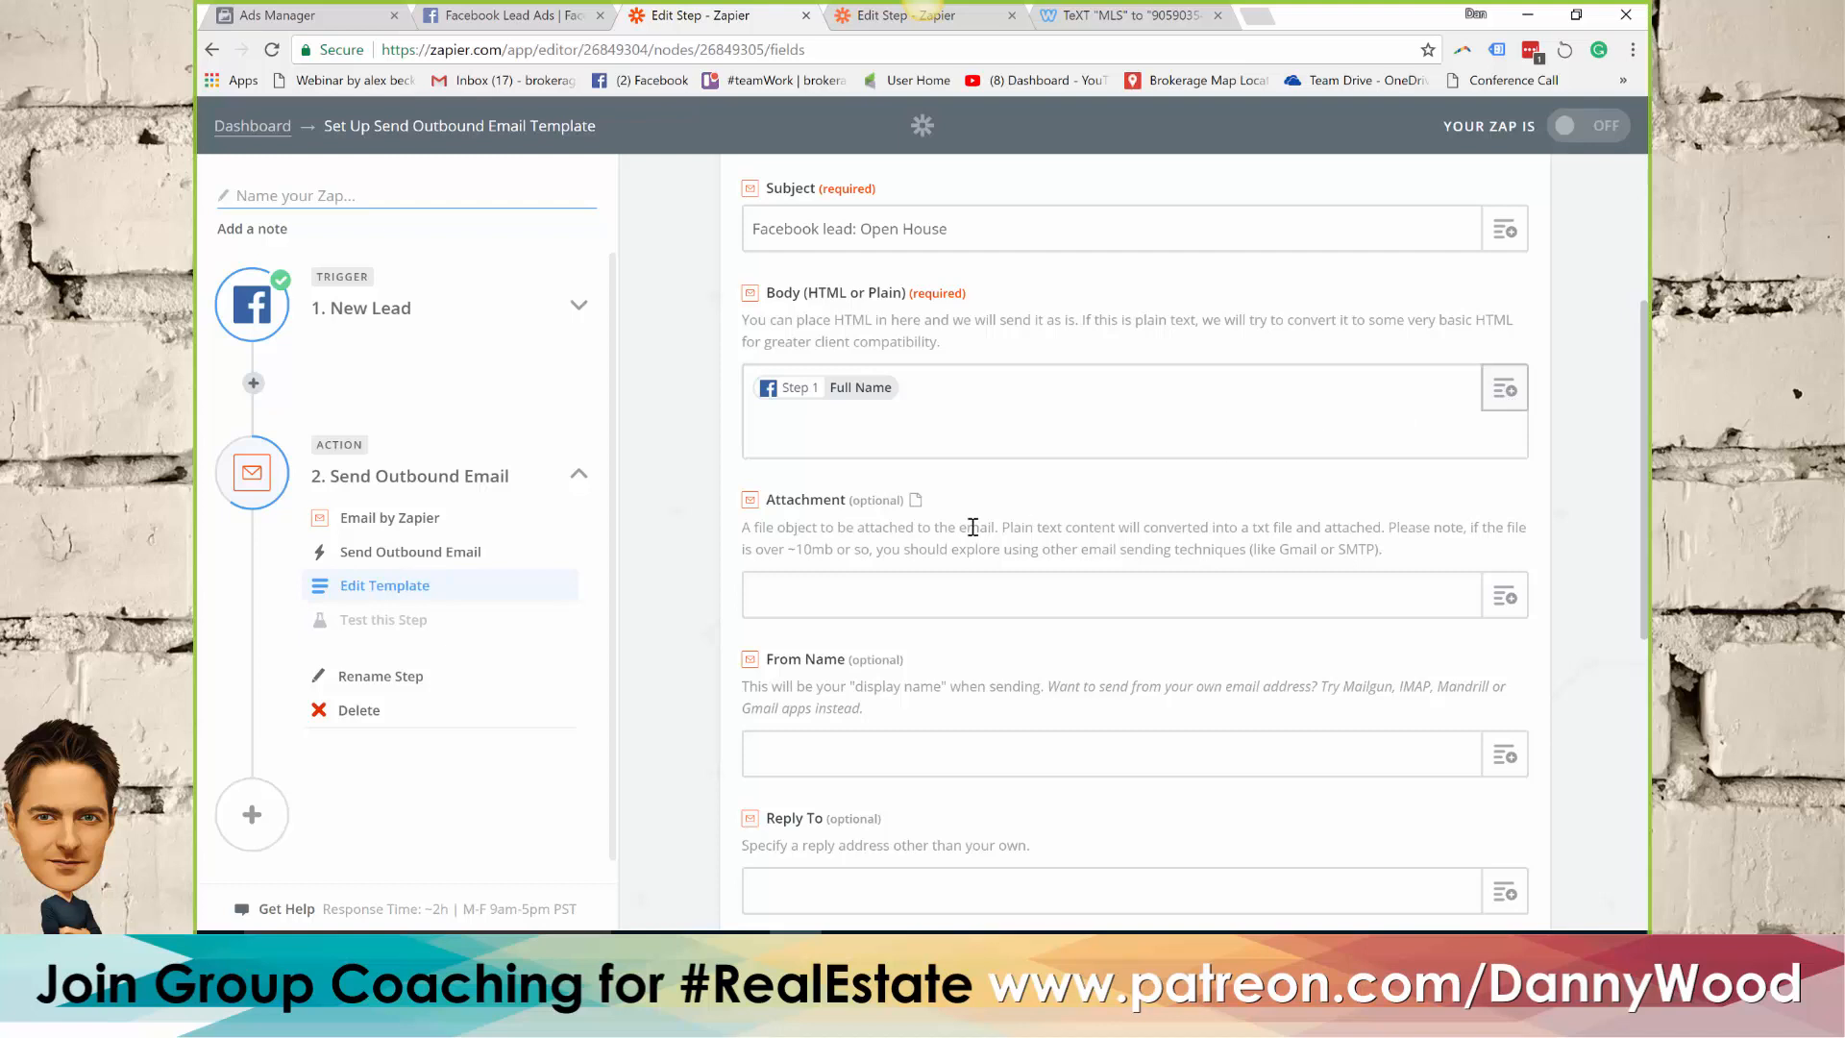
{"action": "left_click", "coordinate": [851, 580]}
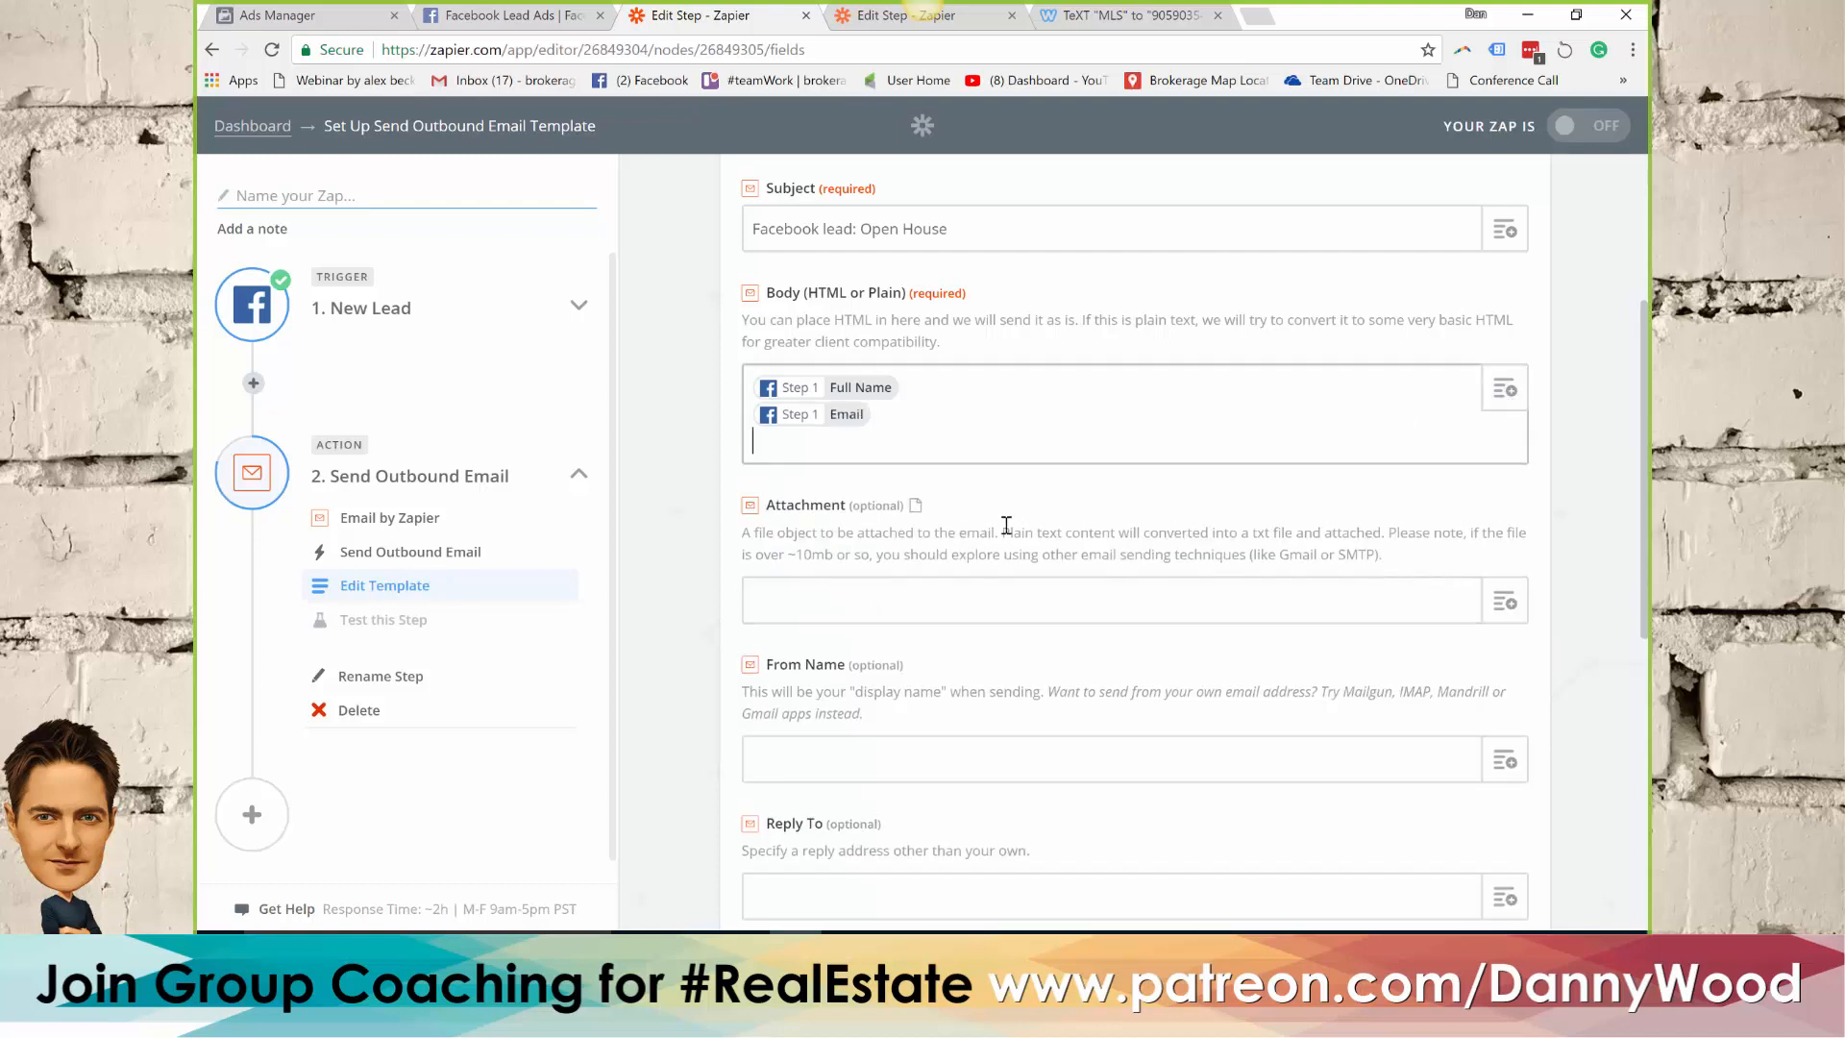
Add the lead's Phone Number and "Raw What Type Of Home Are You Looking For? Criteria:" fields on new lines of the email body
{"action": "left_click", "coordinate": [1505, 389]}
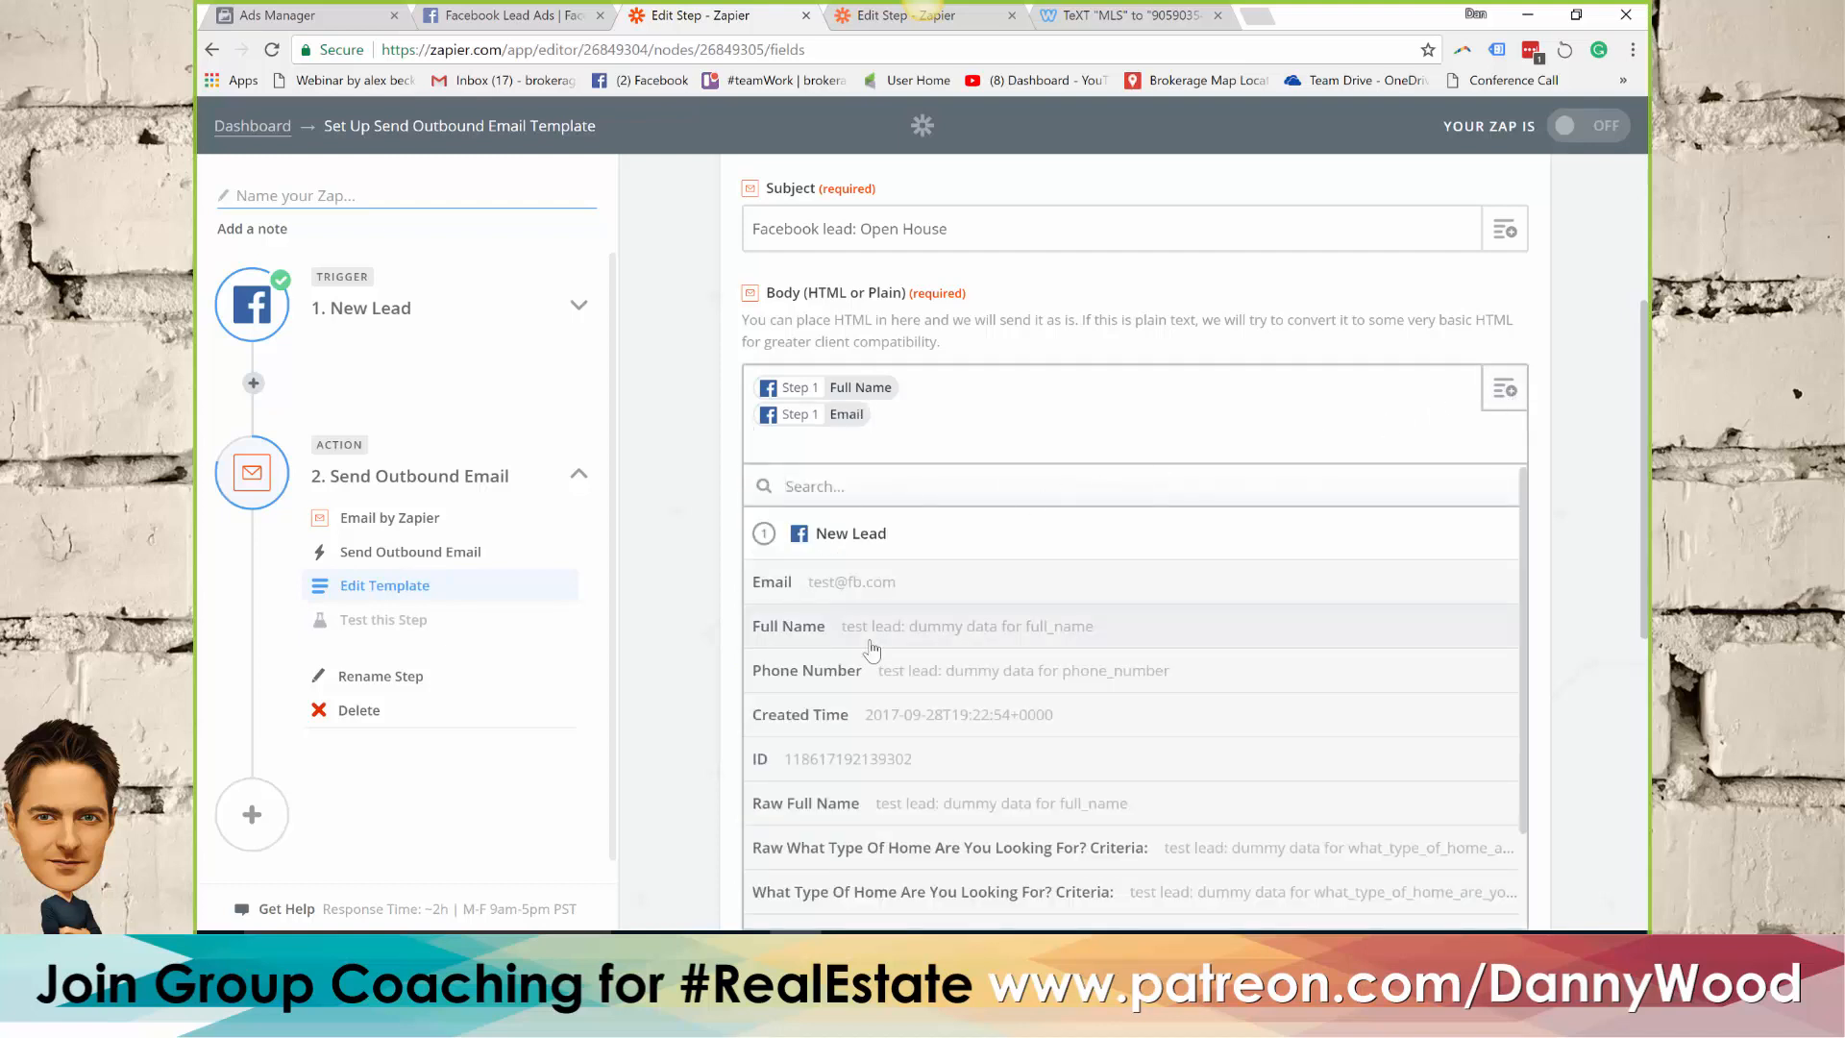
{"action": "left_click", "coordinate": [827, 675]}
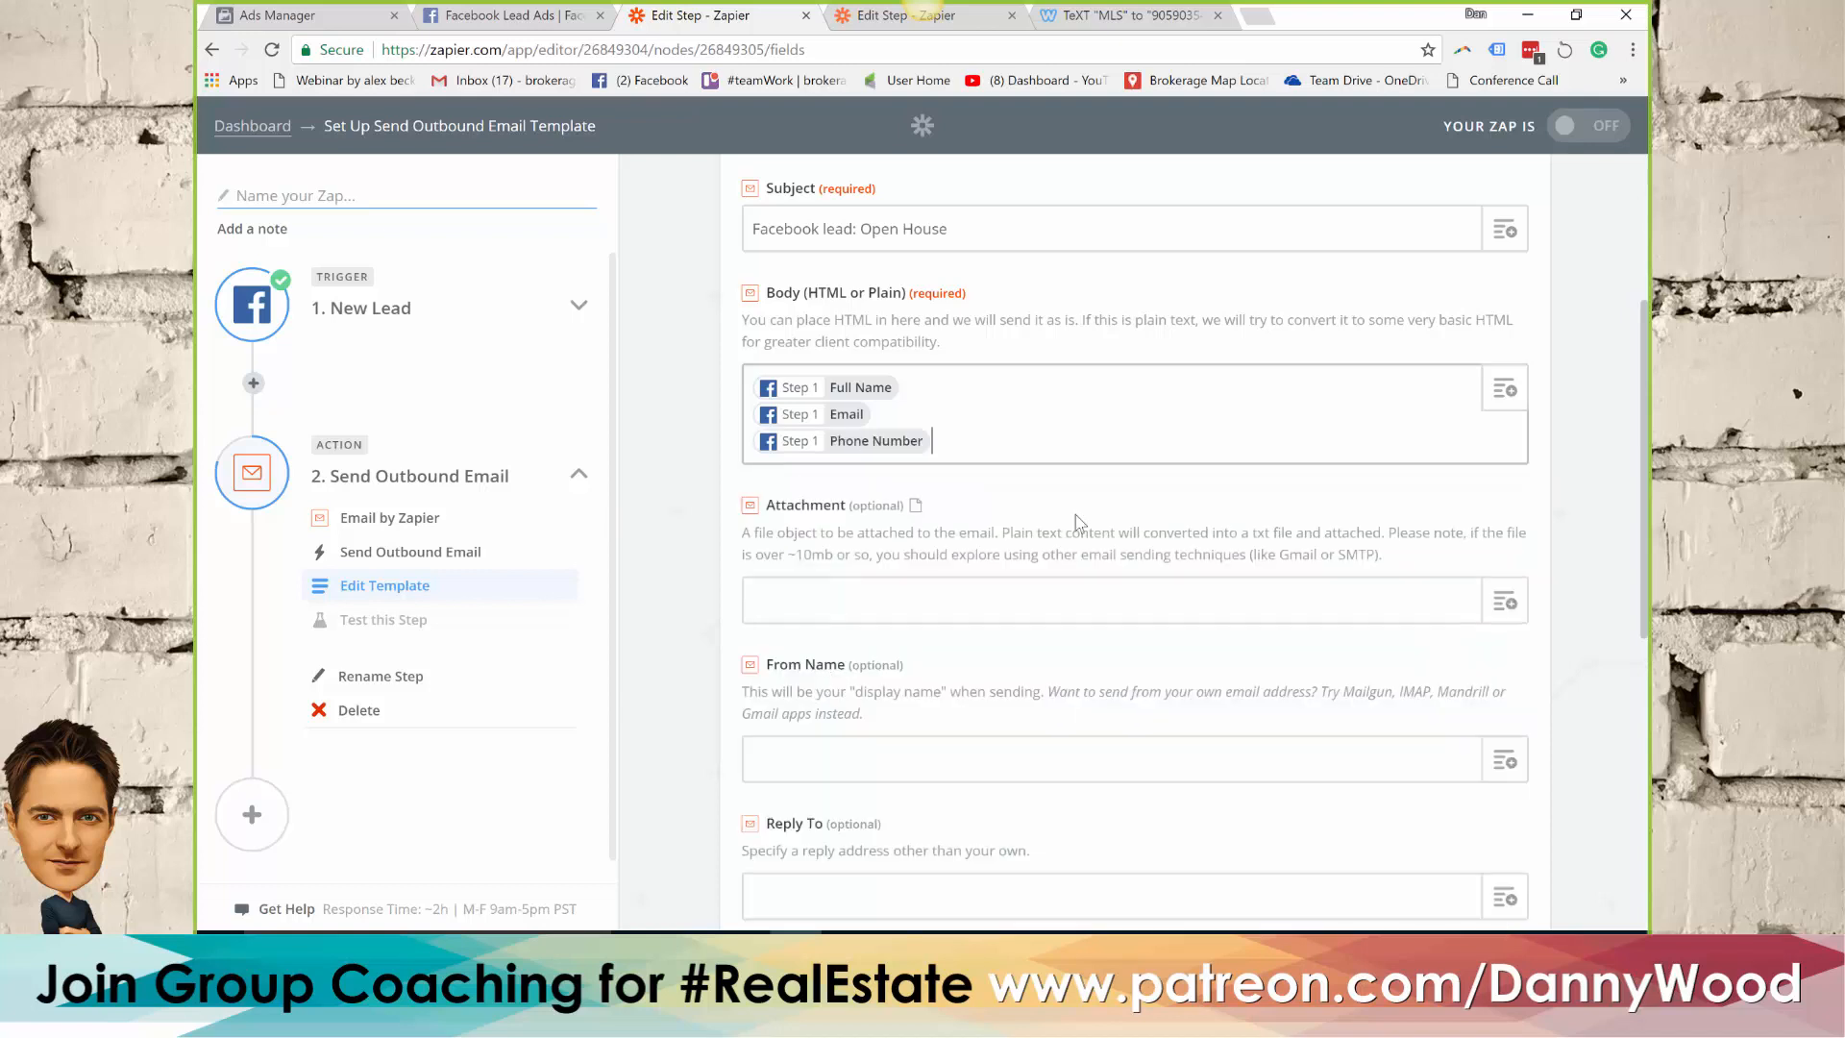
{"action": "left_click", "coordinate": [1507, 394]}
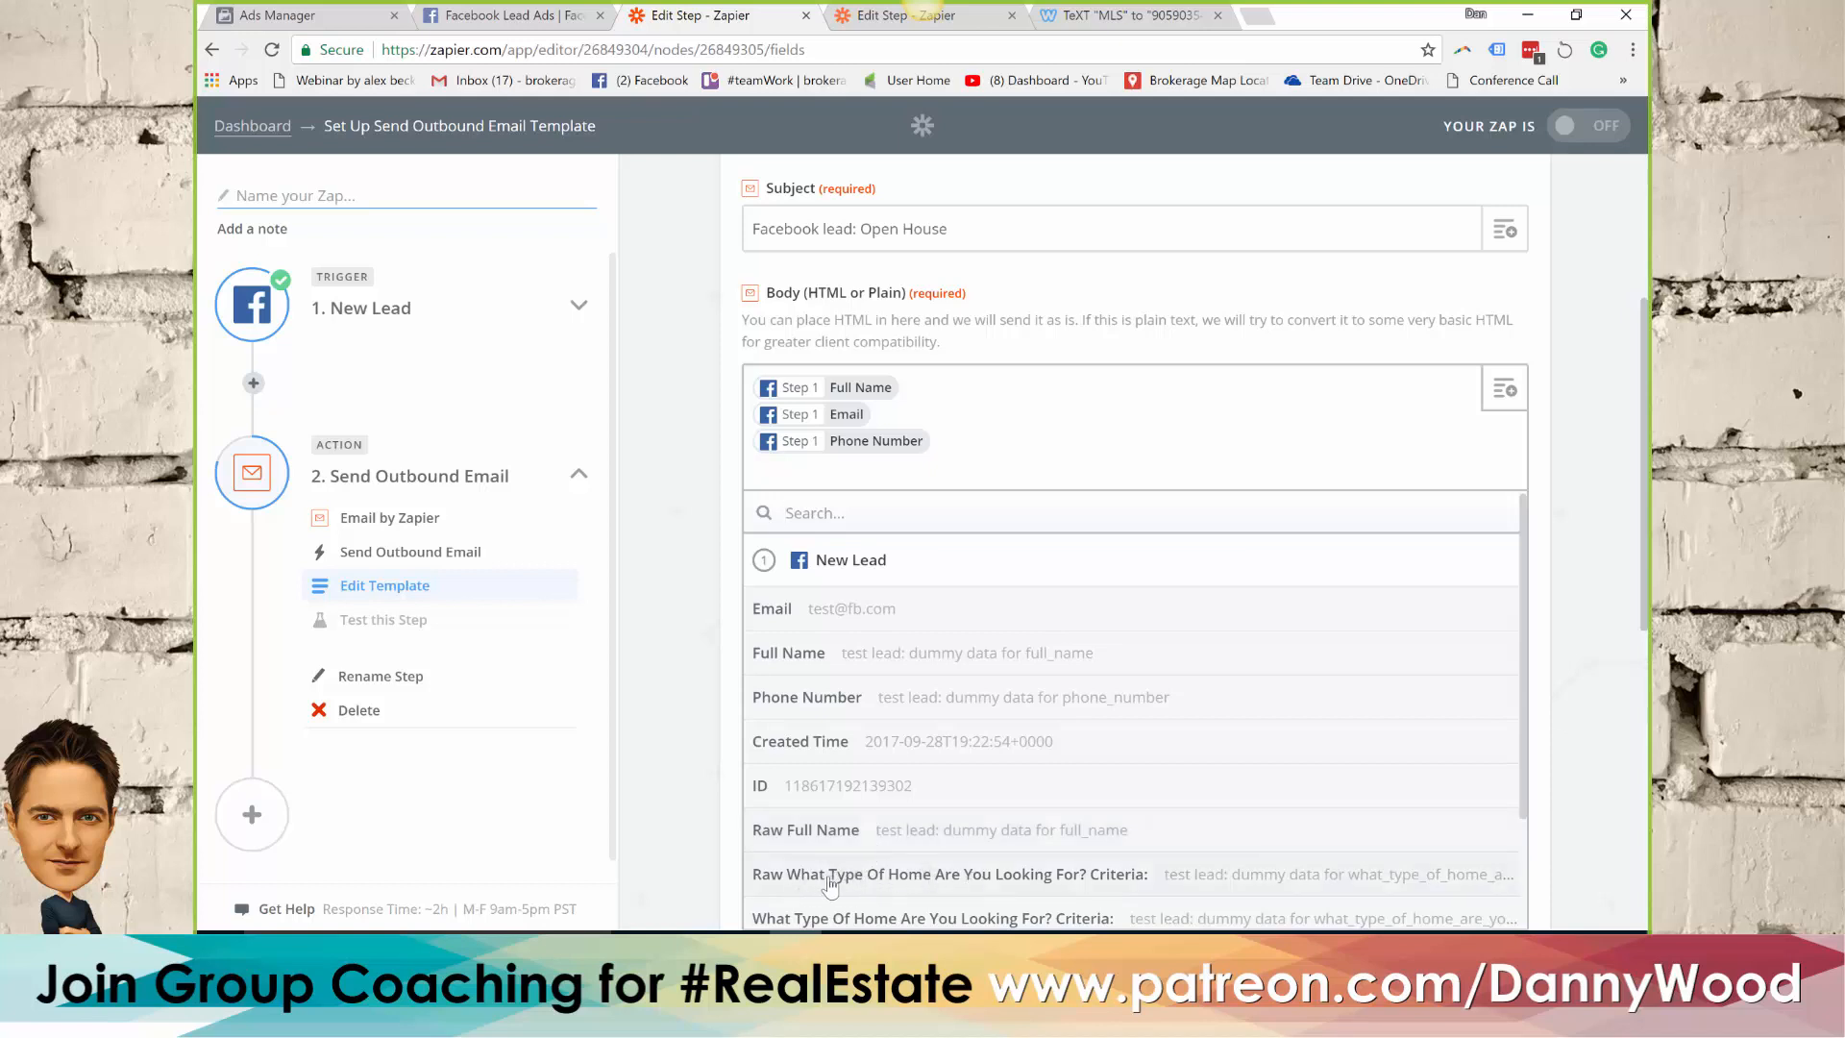
{"action": "left_click", "coordinate": [915, 875]}
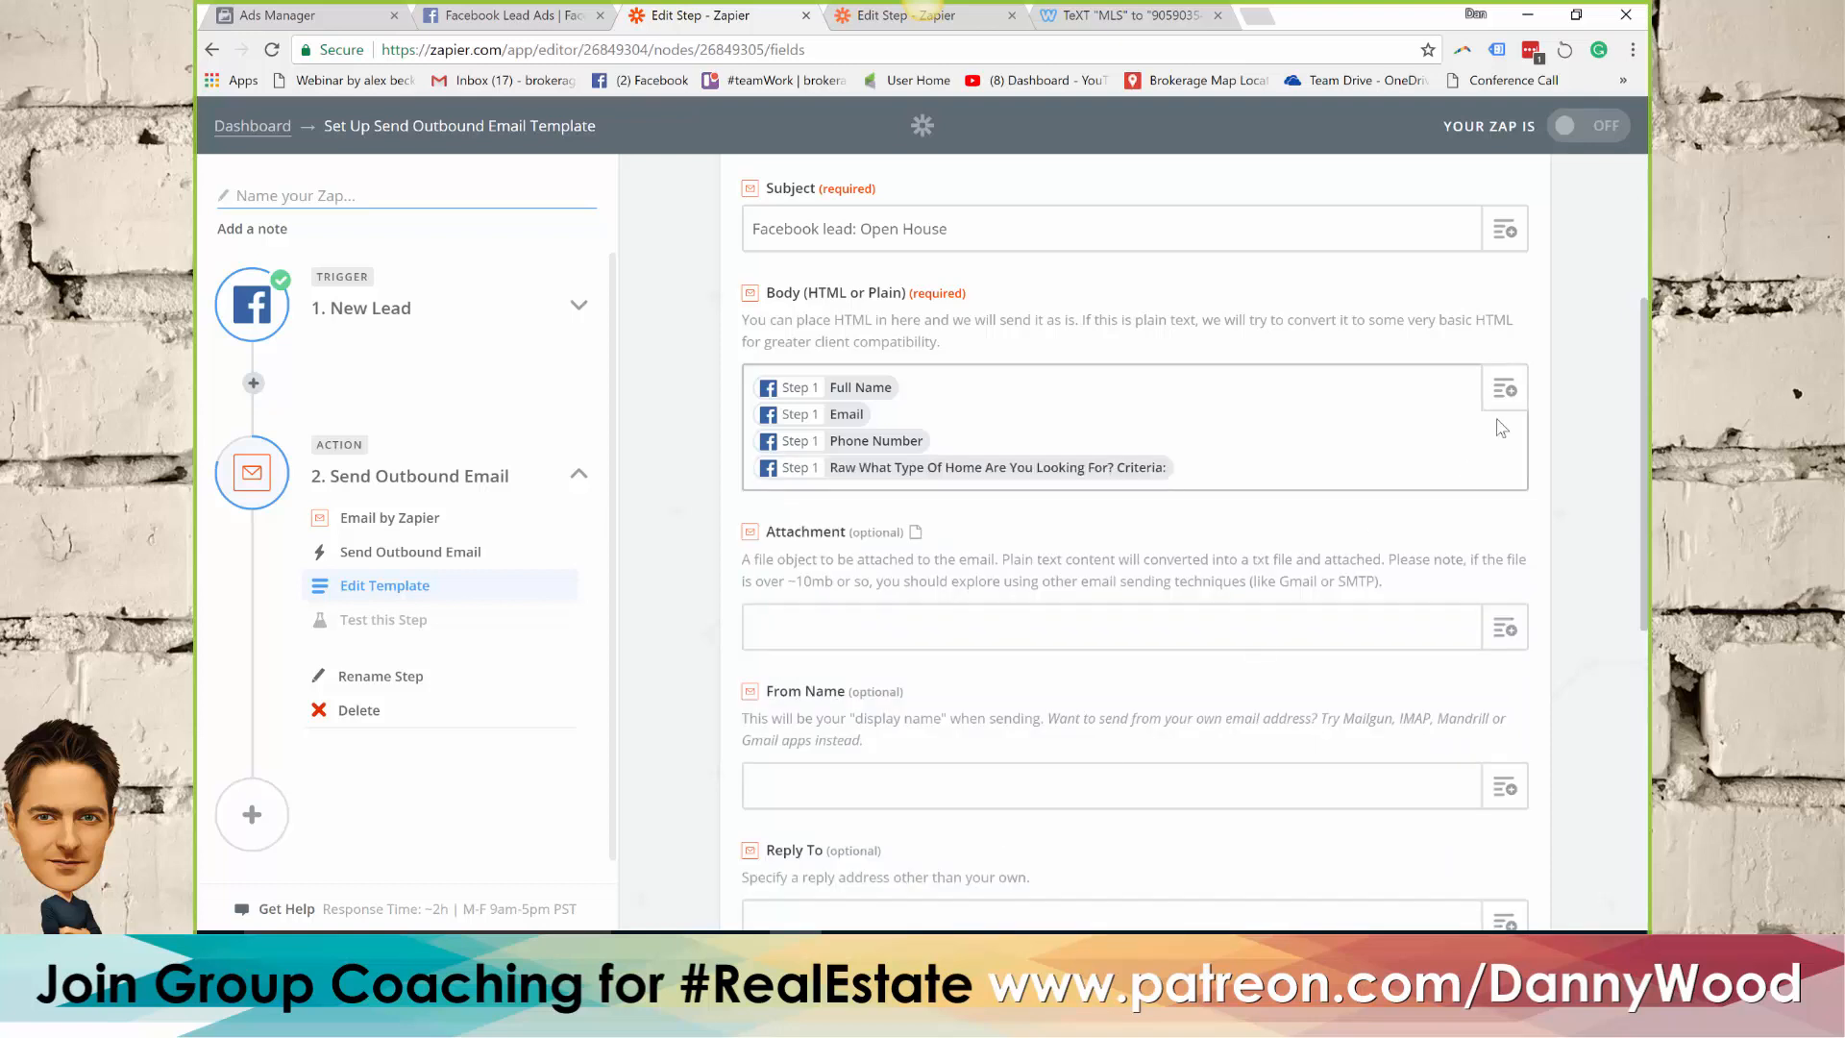
Add the lead's "What Type Of Home Are You Looking For? Criteria:" and Created Time fields on new lines of the email body
{"action": "left_click", "coordinate": [1513, 396]}
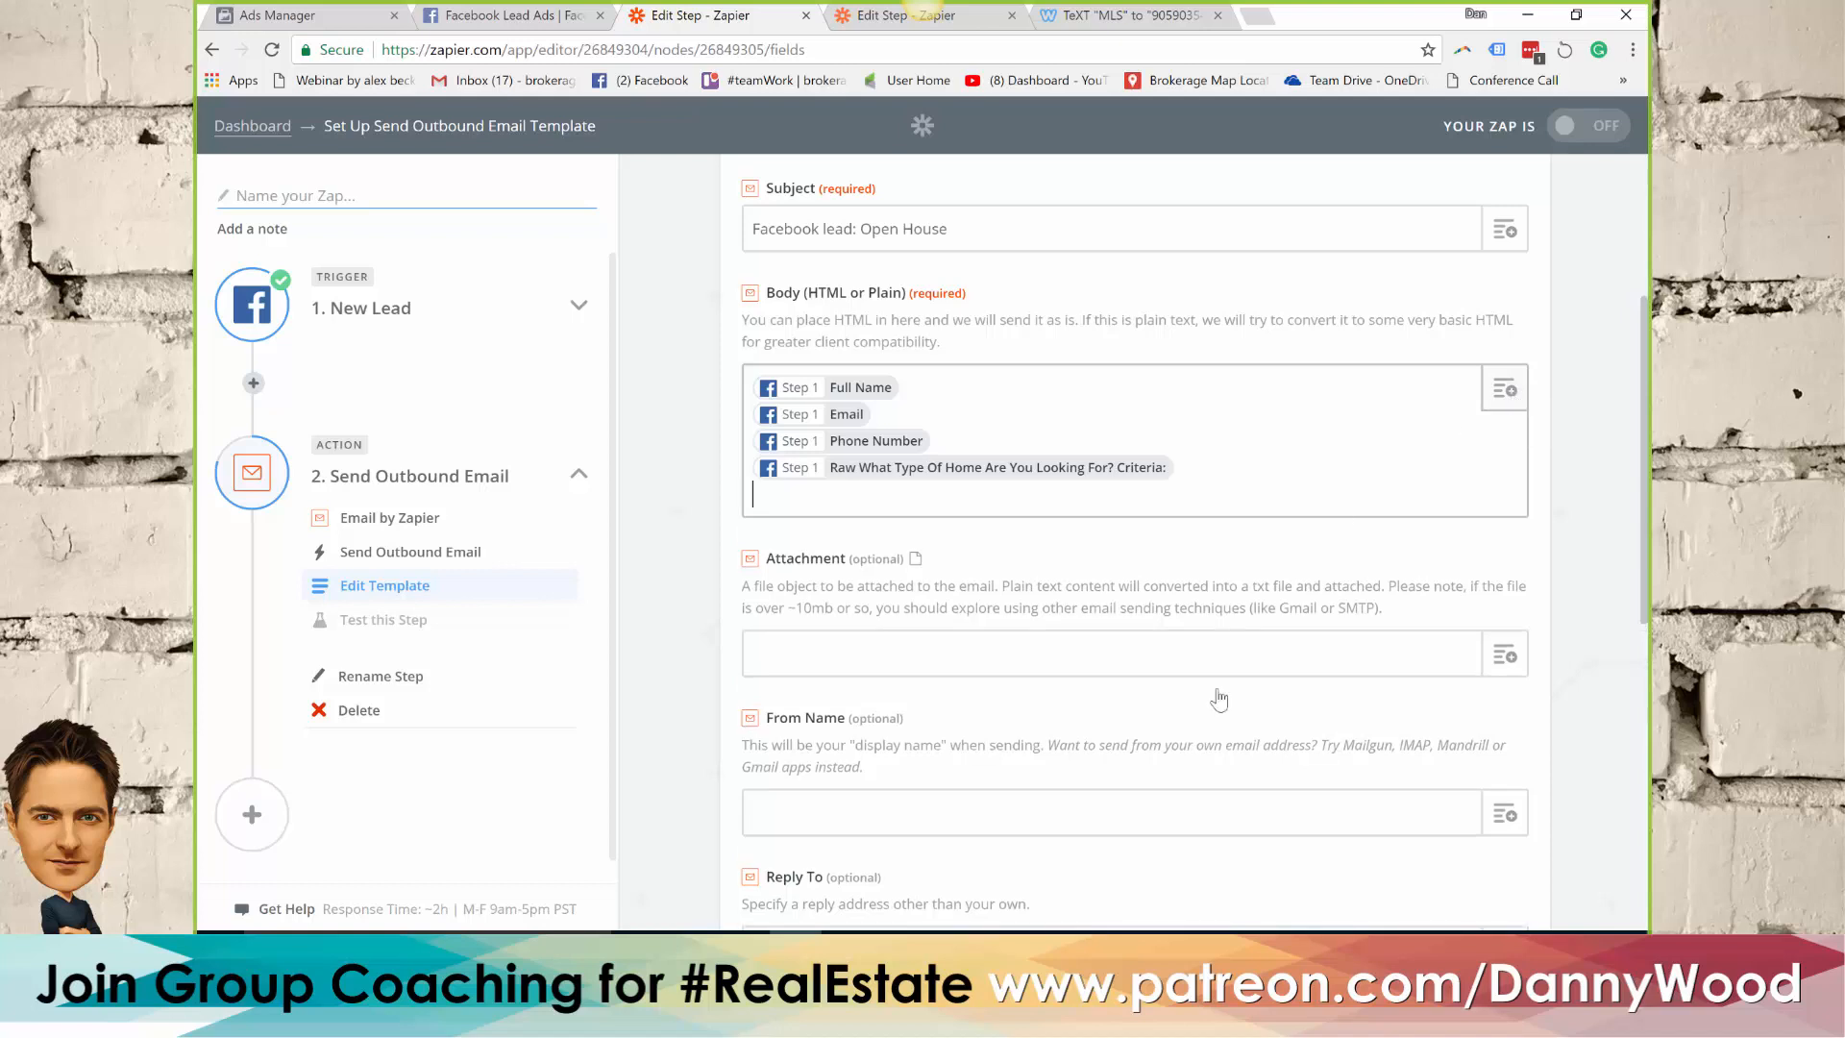
{"action": "scroll", "coordinate": [1105, 719], "scroll_direction": "down", "scroll_amount": 3}
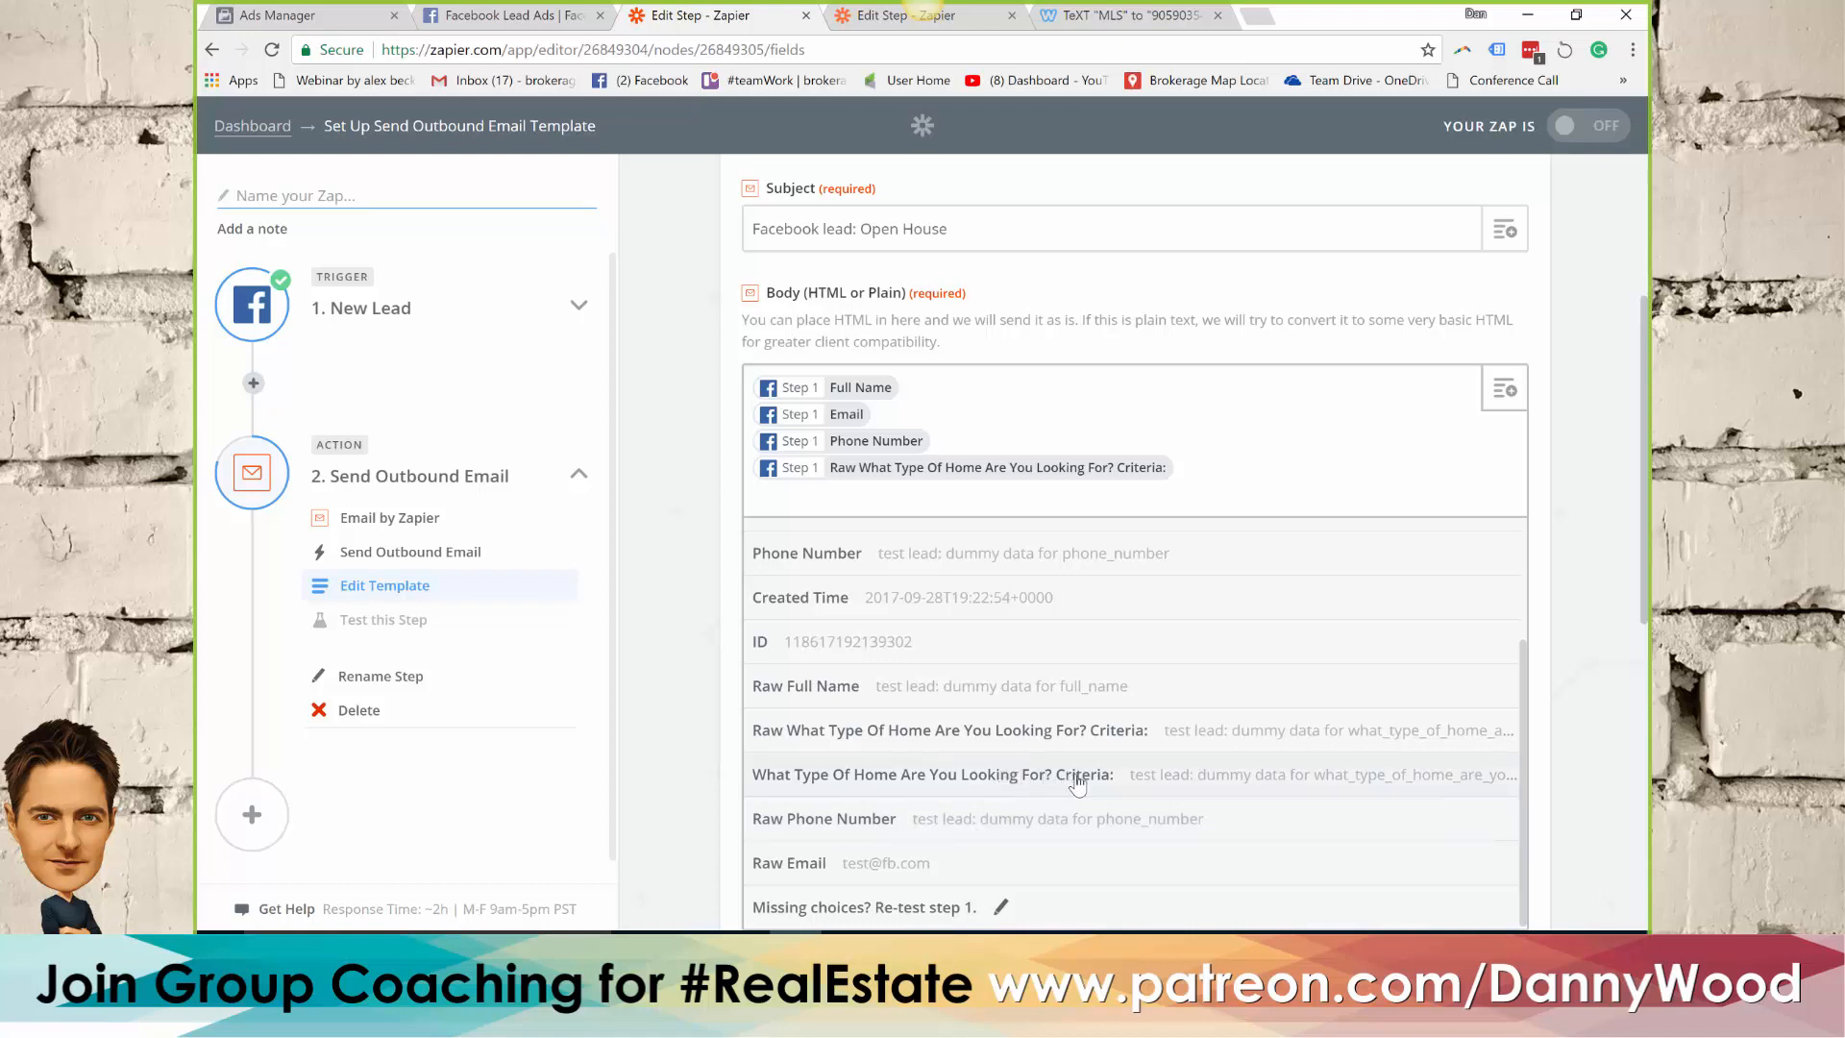
{"action": "left_click", "coordinate": [1157, 783]}
{"action": "key", "text": "Return"}
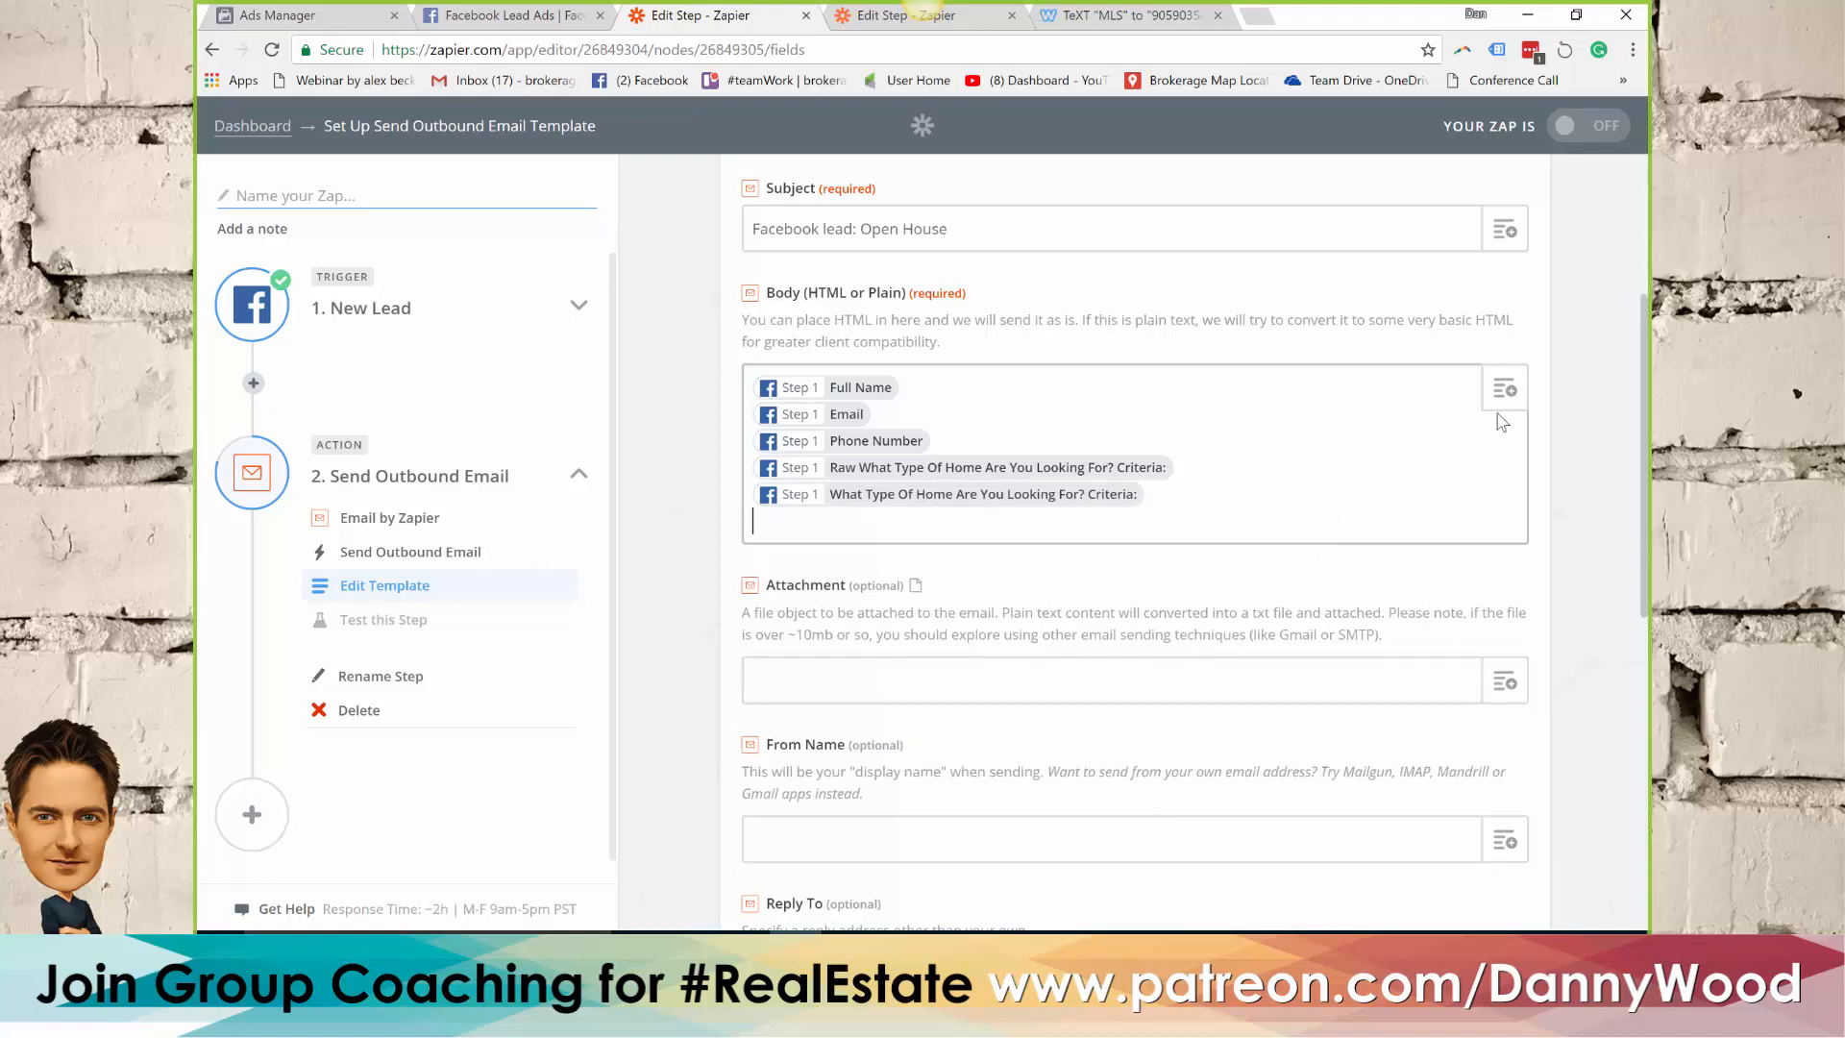
{"action": "left_click", "coordinate": [1504, 390]}
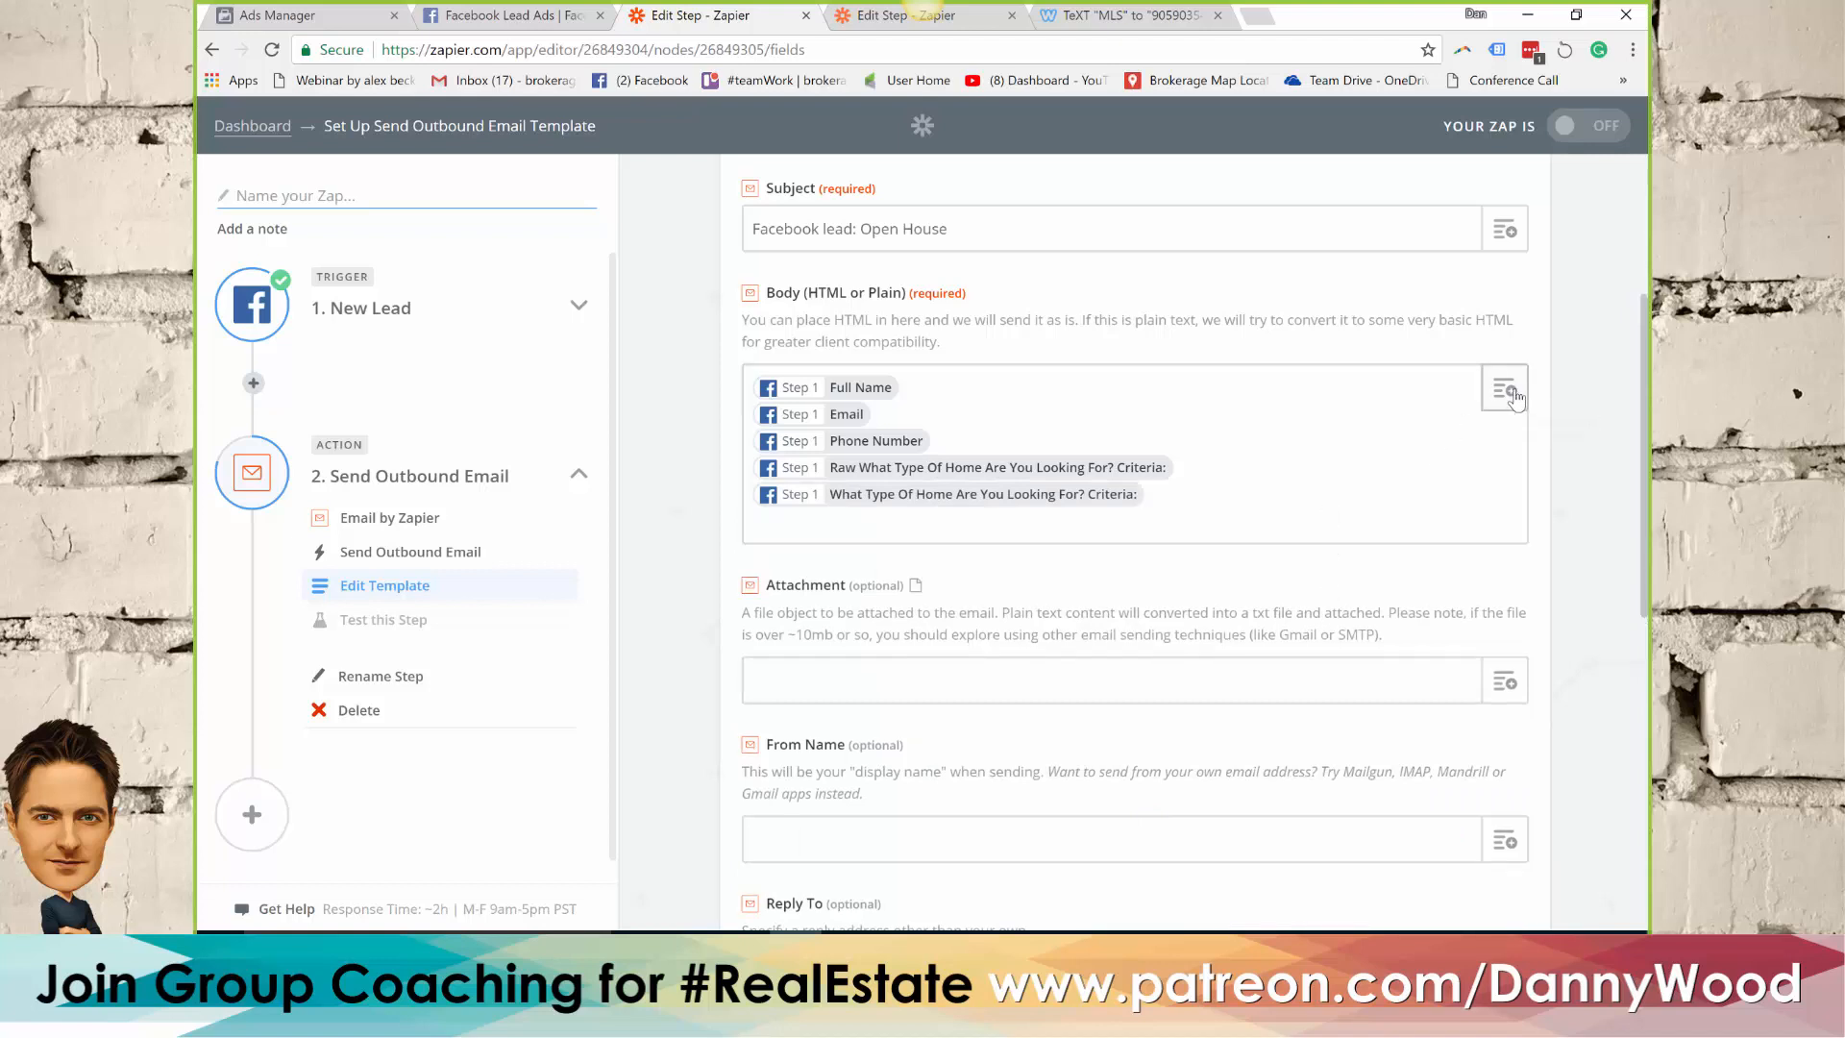
{"action": "scroll", "coordinate": [1143, 730], "scroll_direction": "down", "scroll_amount": 2}
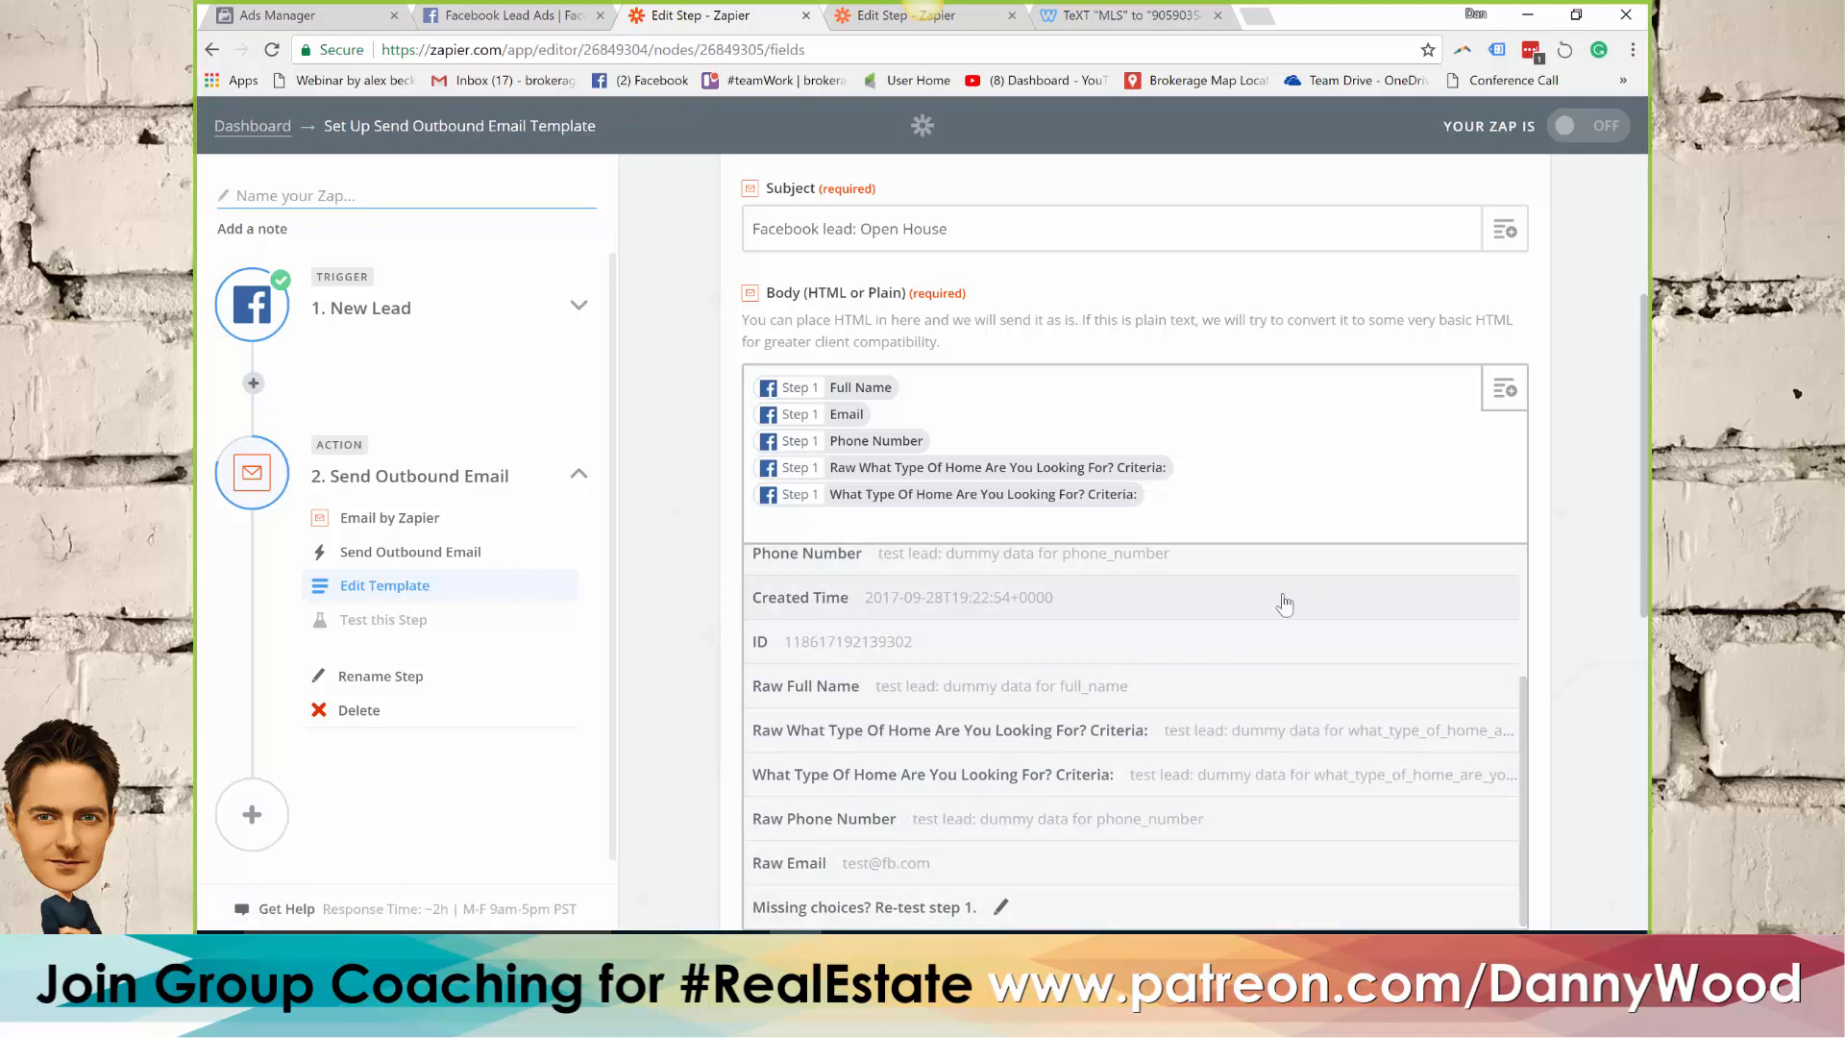
{"action": "left_click", "coordinate": [1206, 604]}
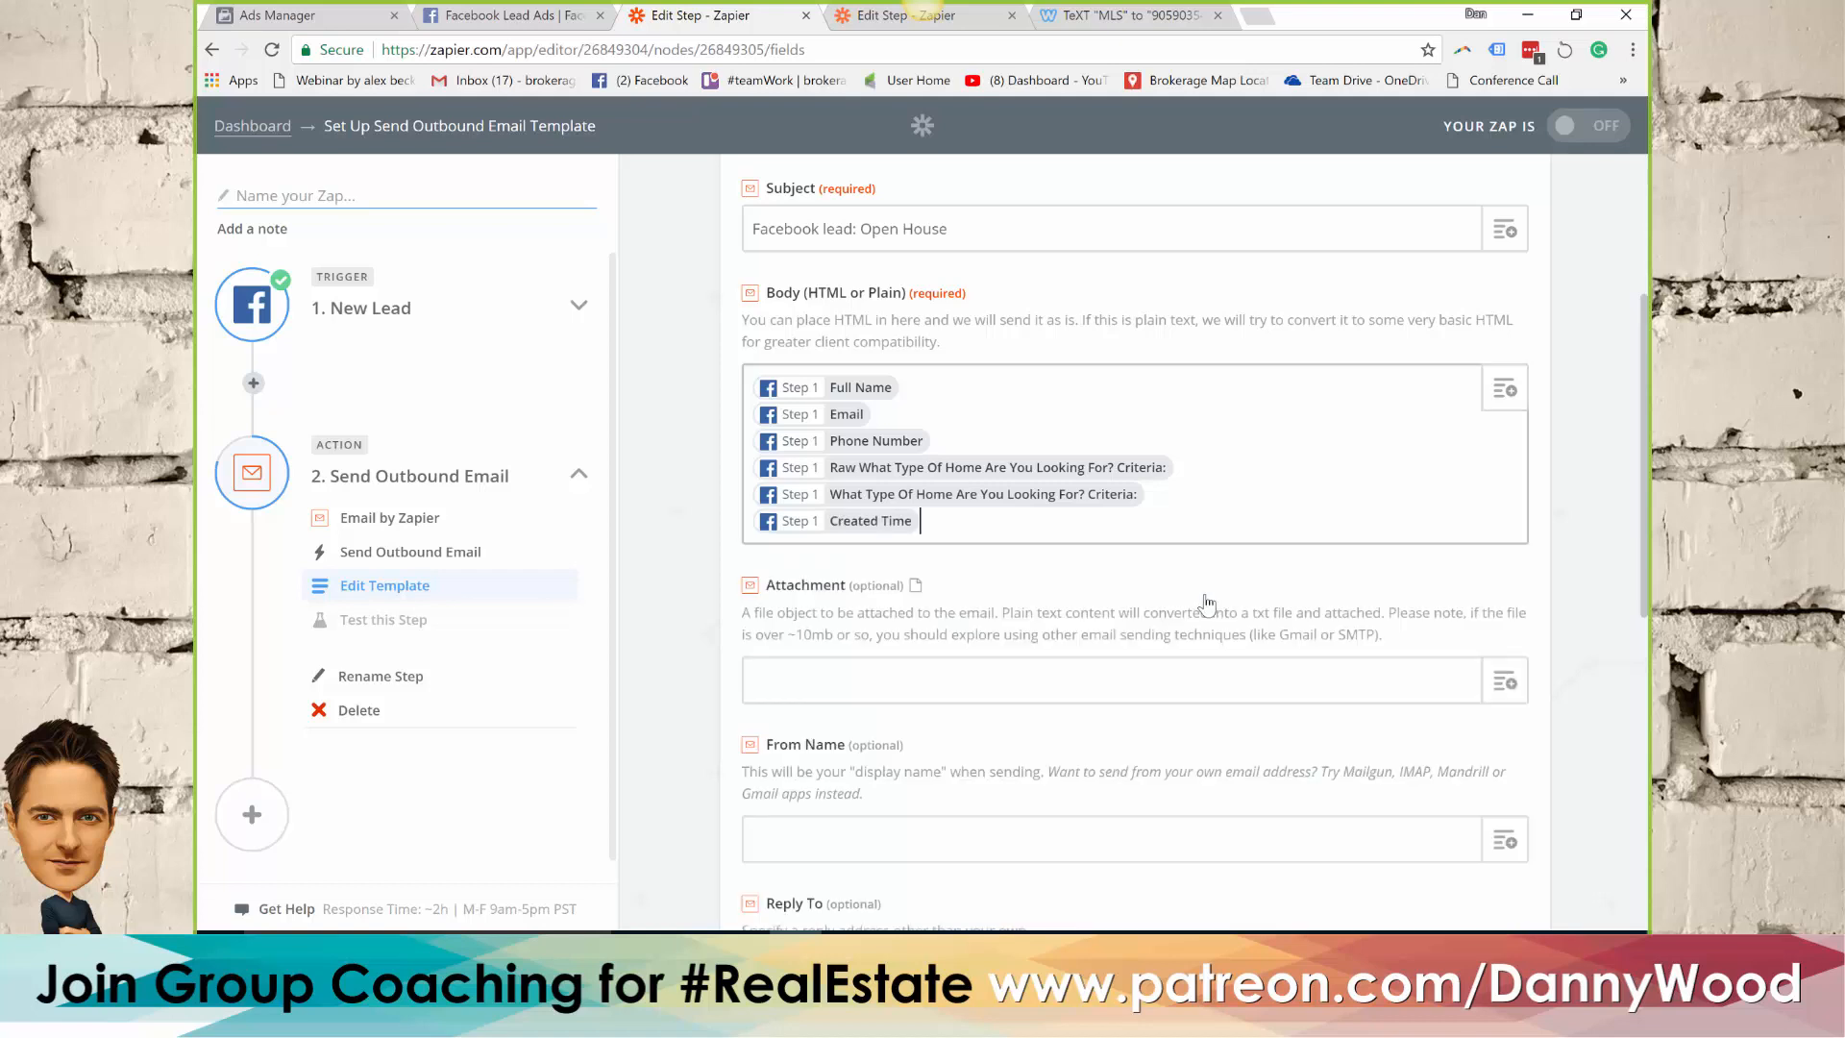
{"action": "scroll", "coordinate": [1004, 675], "scroll_direction": "down", "scroll_amount": 1}
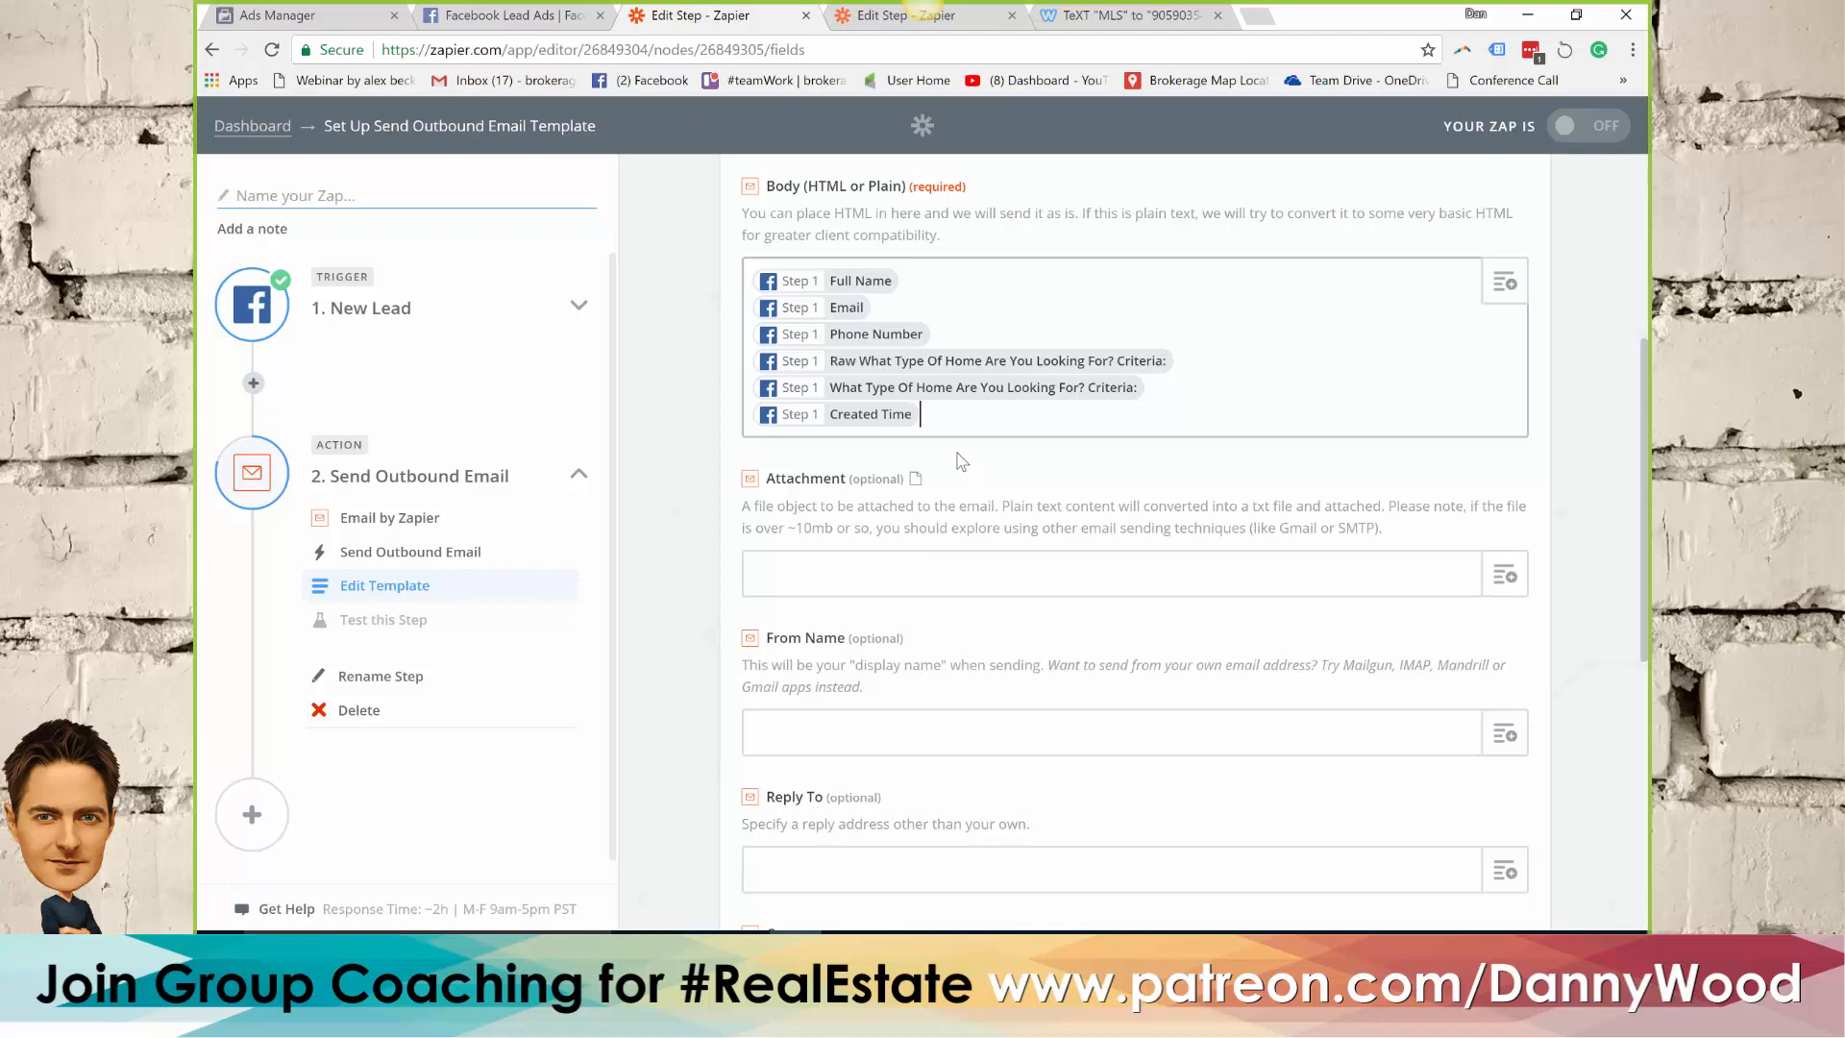
{"action": "key", "text": "Return"}
{"action": "key", "text": "Return"}
{"action": "type", "text": "Scripts"}
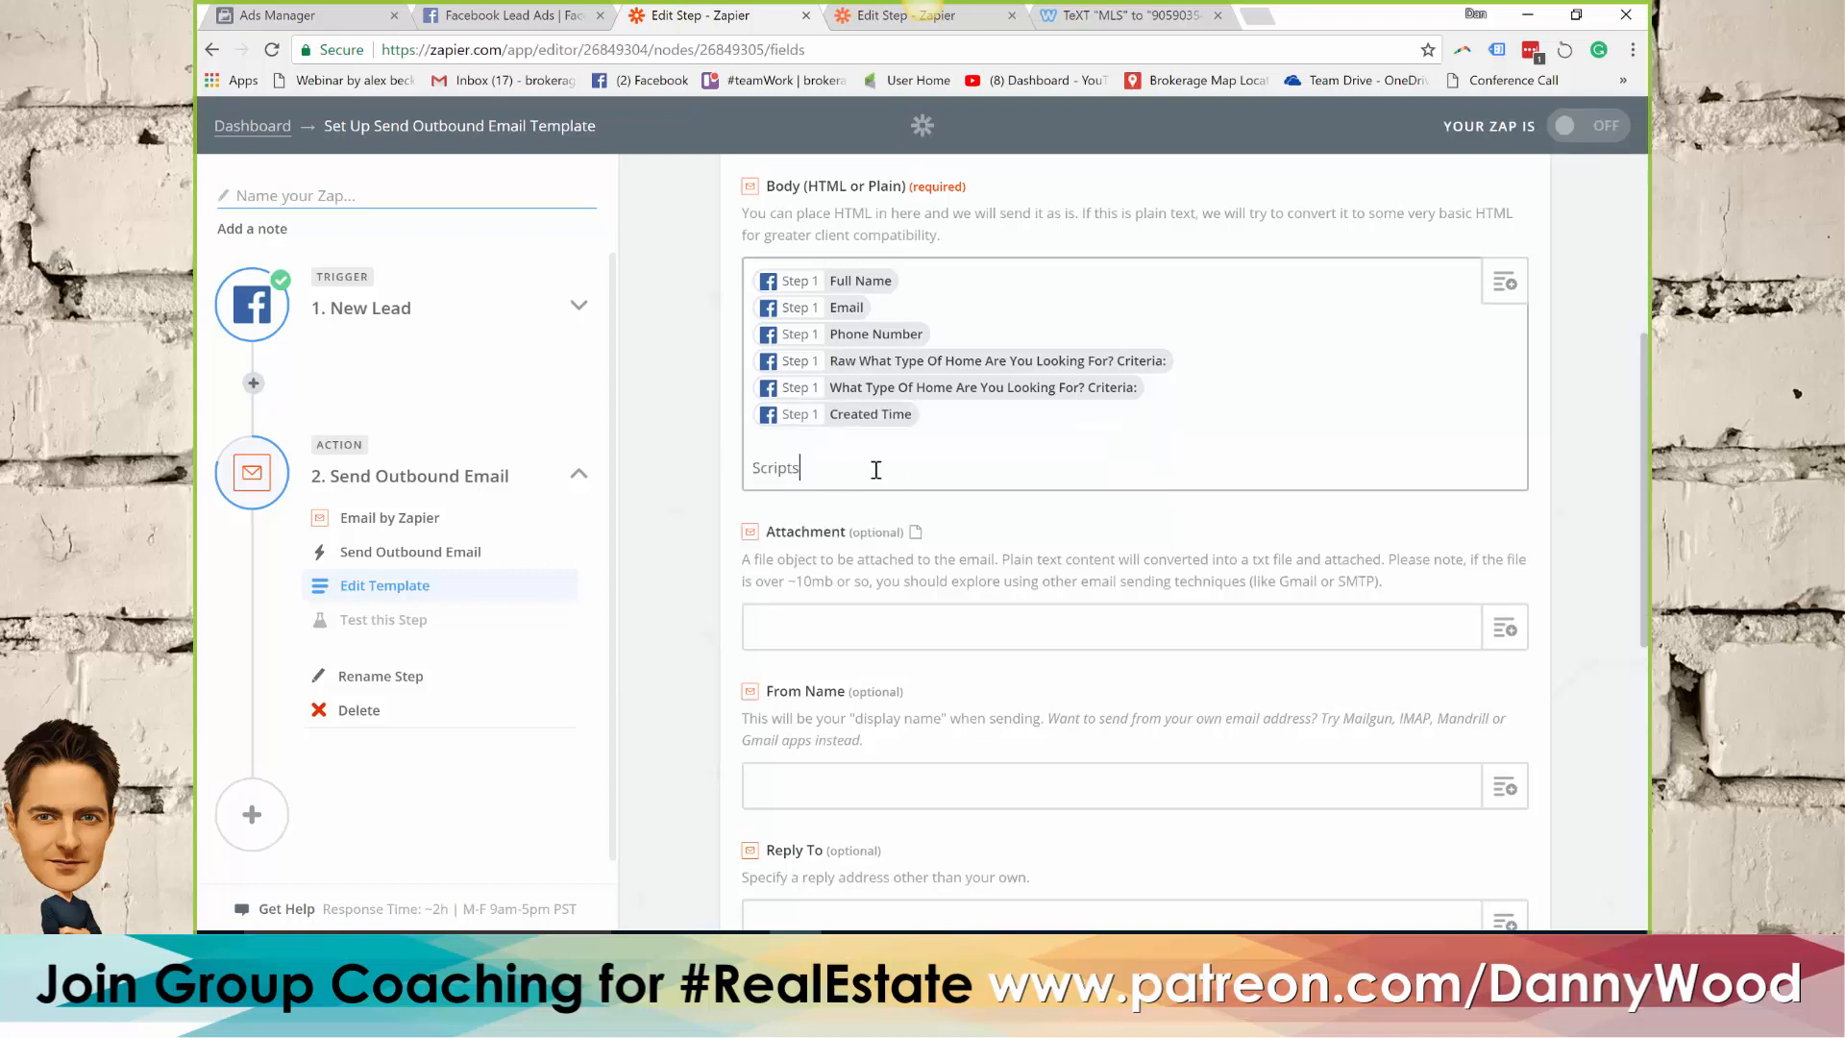
{"action": "double_click", "coordinate": [780, 469]}
{"action": "key", "text": "BackSpace"}
{"action": "key", "text": "BackSpace"}
Save the outbound email template with the remaining optional fields left as they are, and create the test email
{"action": "scroll", "coordinate": [1067, 476], "scroll_direction": "down", "scroll_amount": 2}
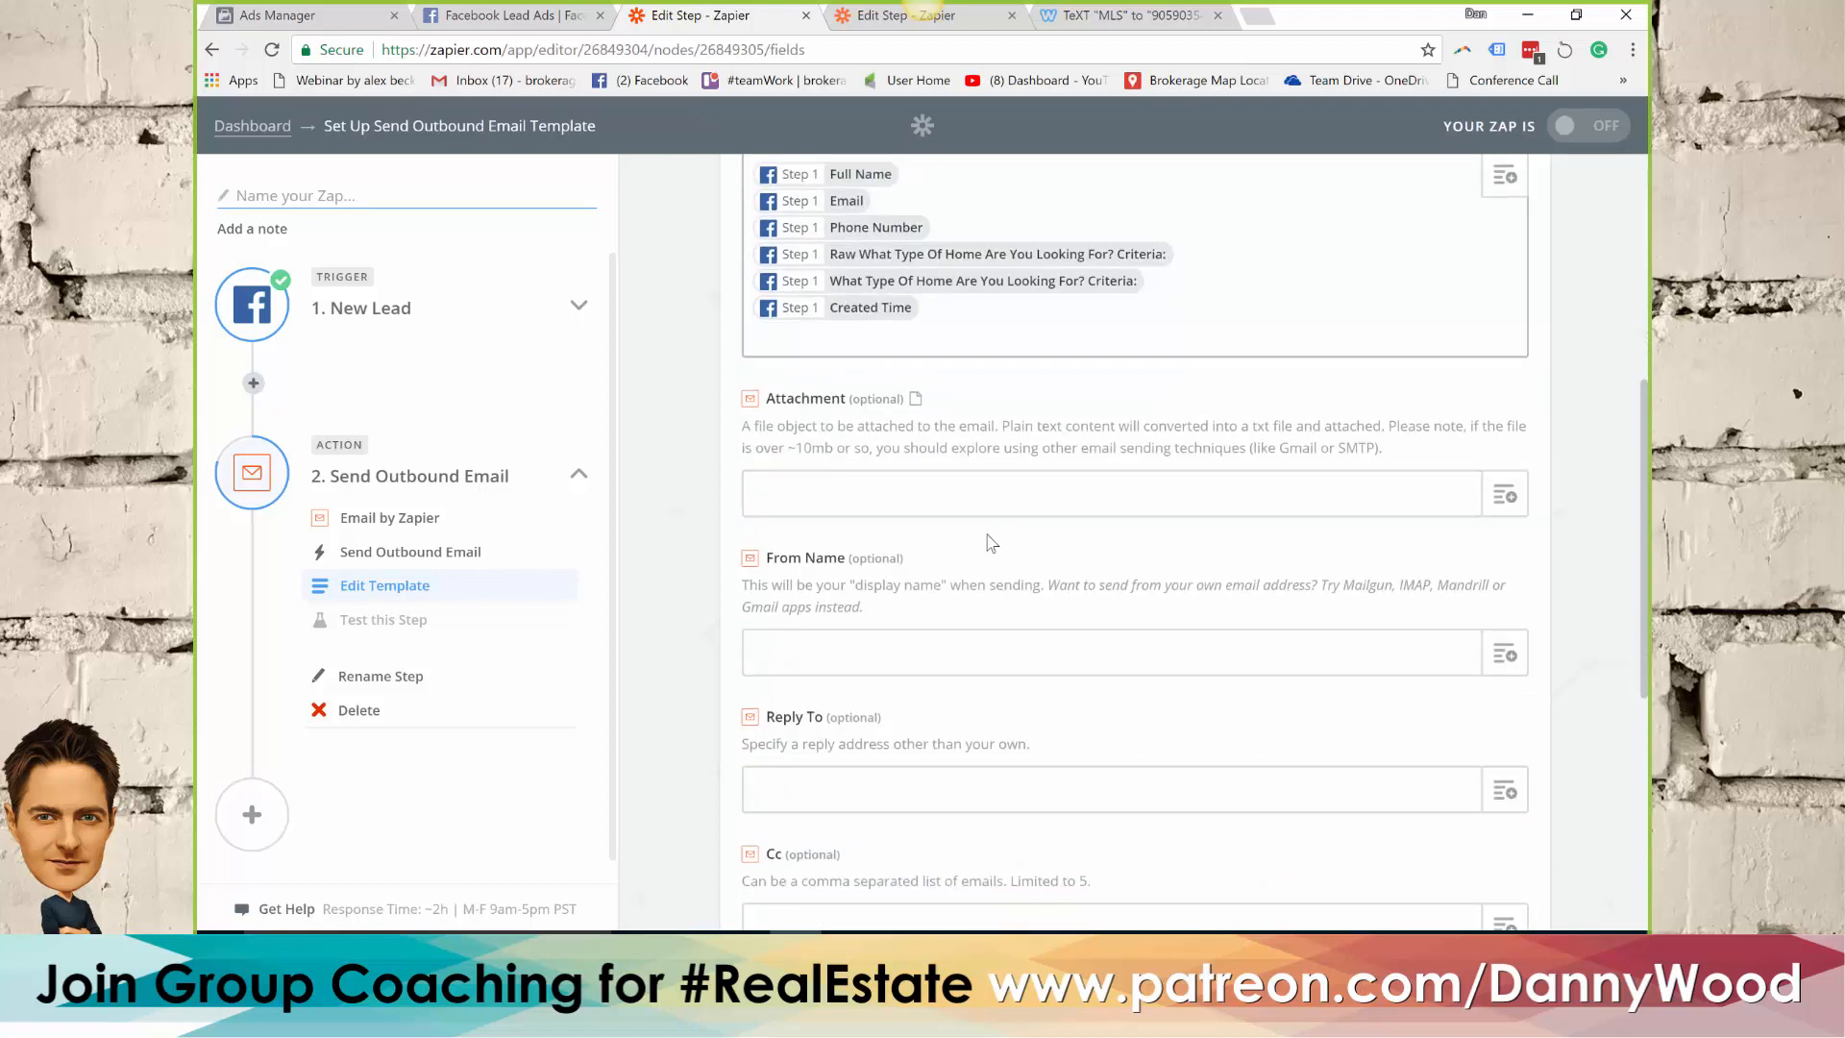
{"action": "scroll", "coordinate": [990, 535], "scroll_direction": "down", "scroll_amount": 2}
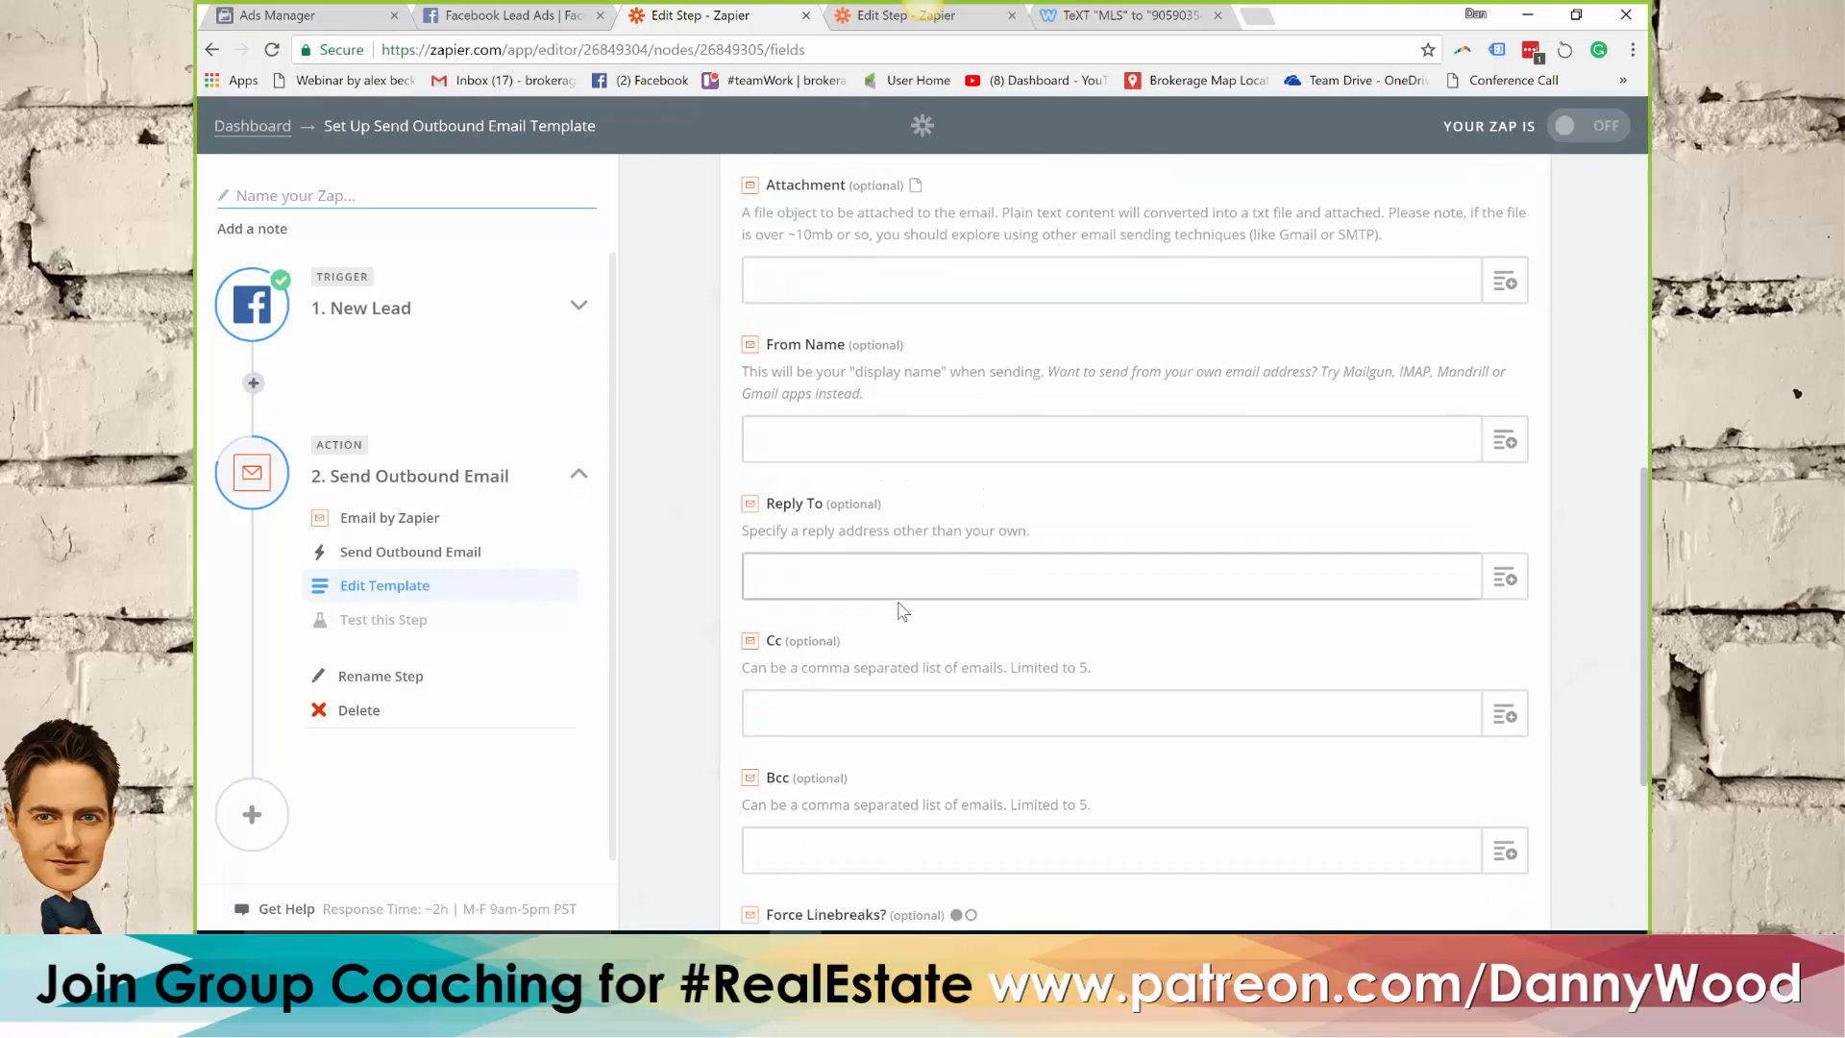
{"action": "scroll", "coordinate": [996, 589], "scroll_direction": "down", "scroll_amount": 2}
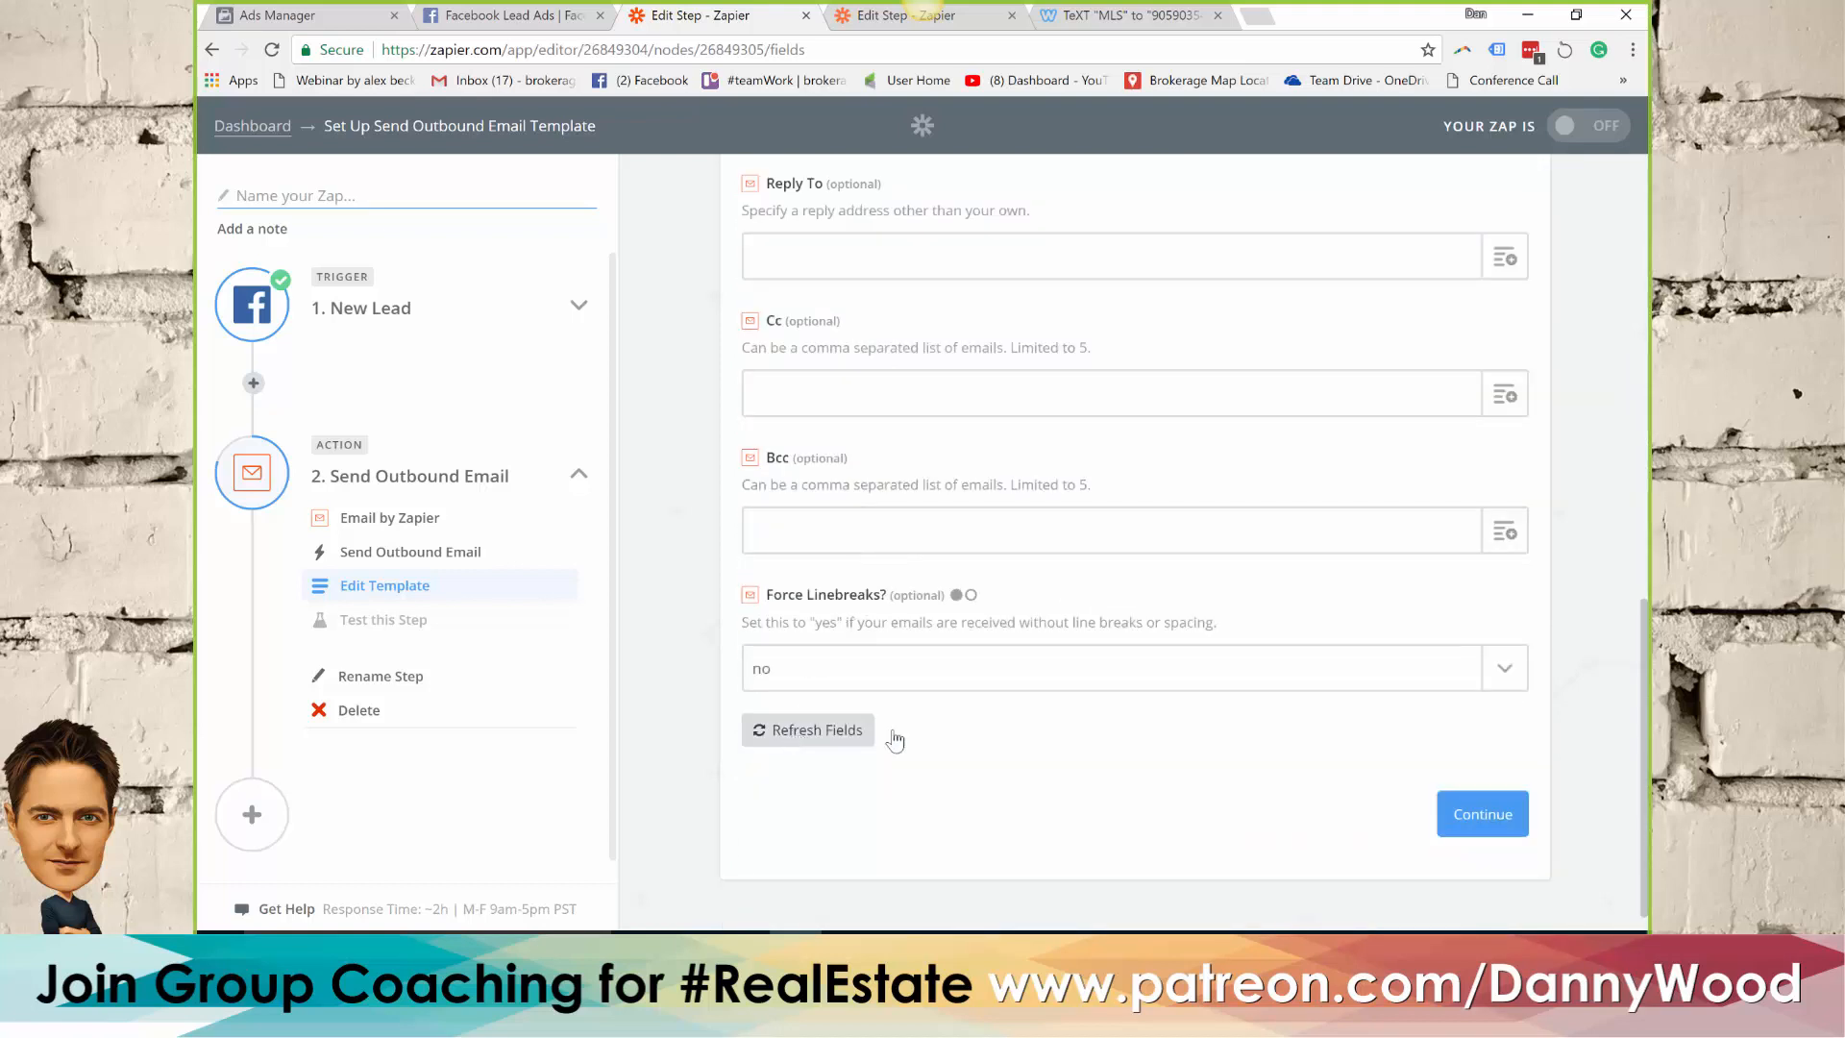
{"action": "left_click", "coordinate": [1470, 813]}
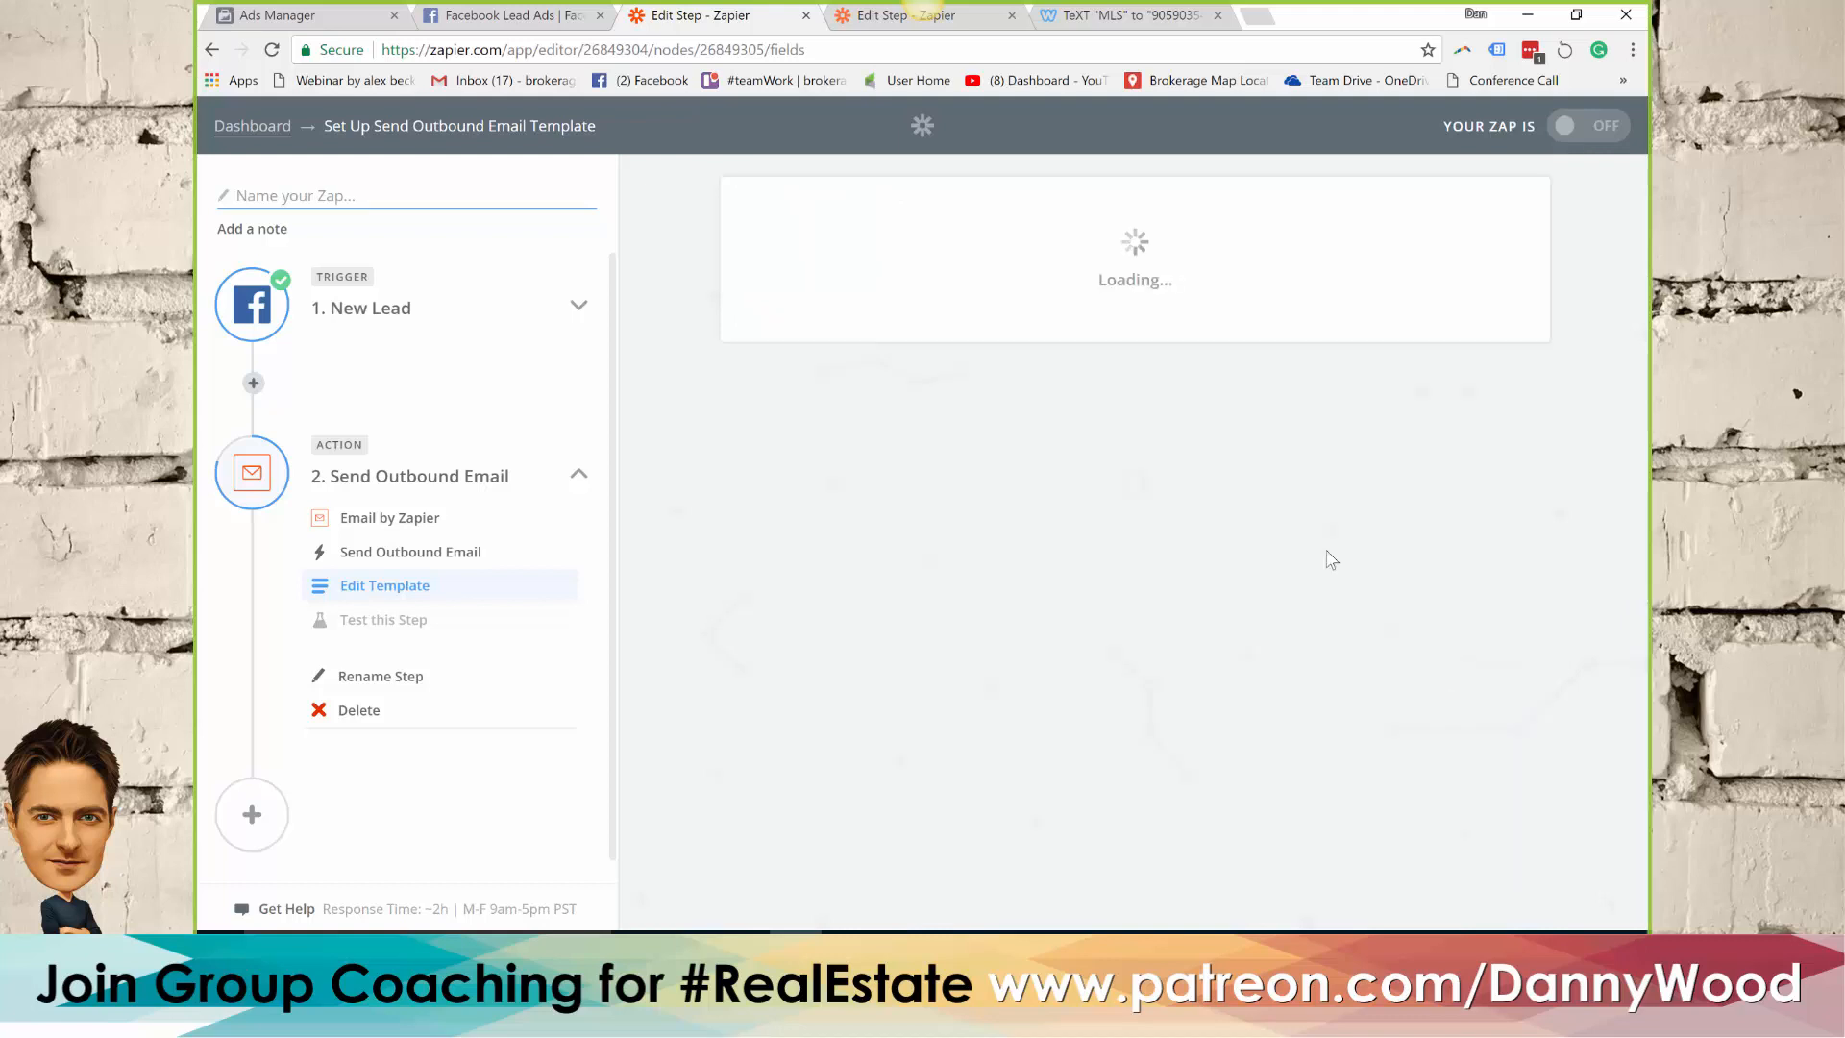
{"action": "scroll", "coordinate": [1119, 420], "scroll_direction": "down", "scroll_amount": 2}
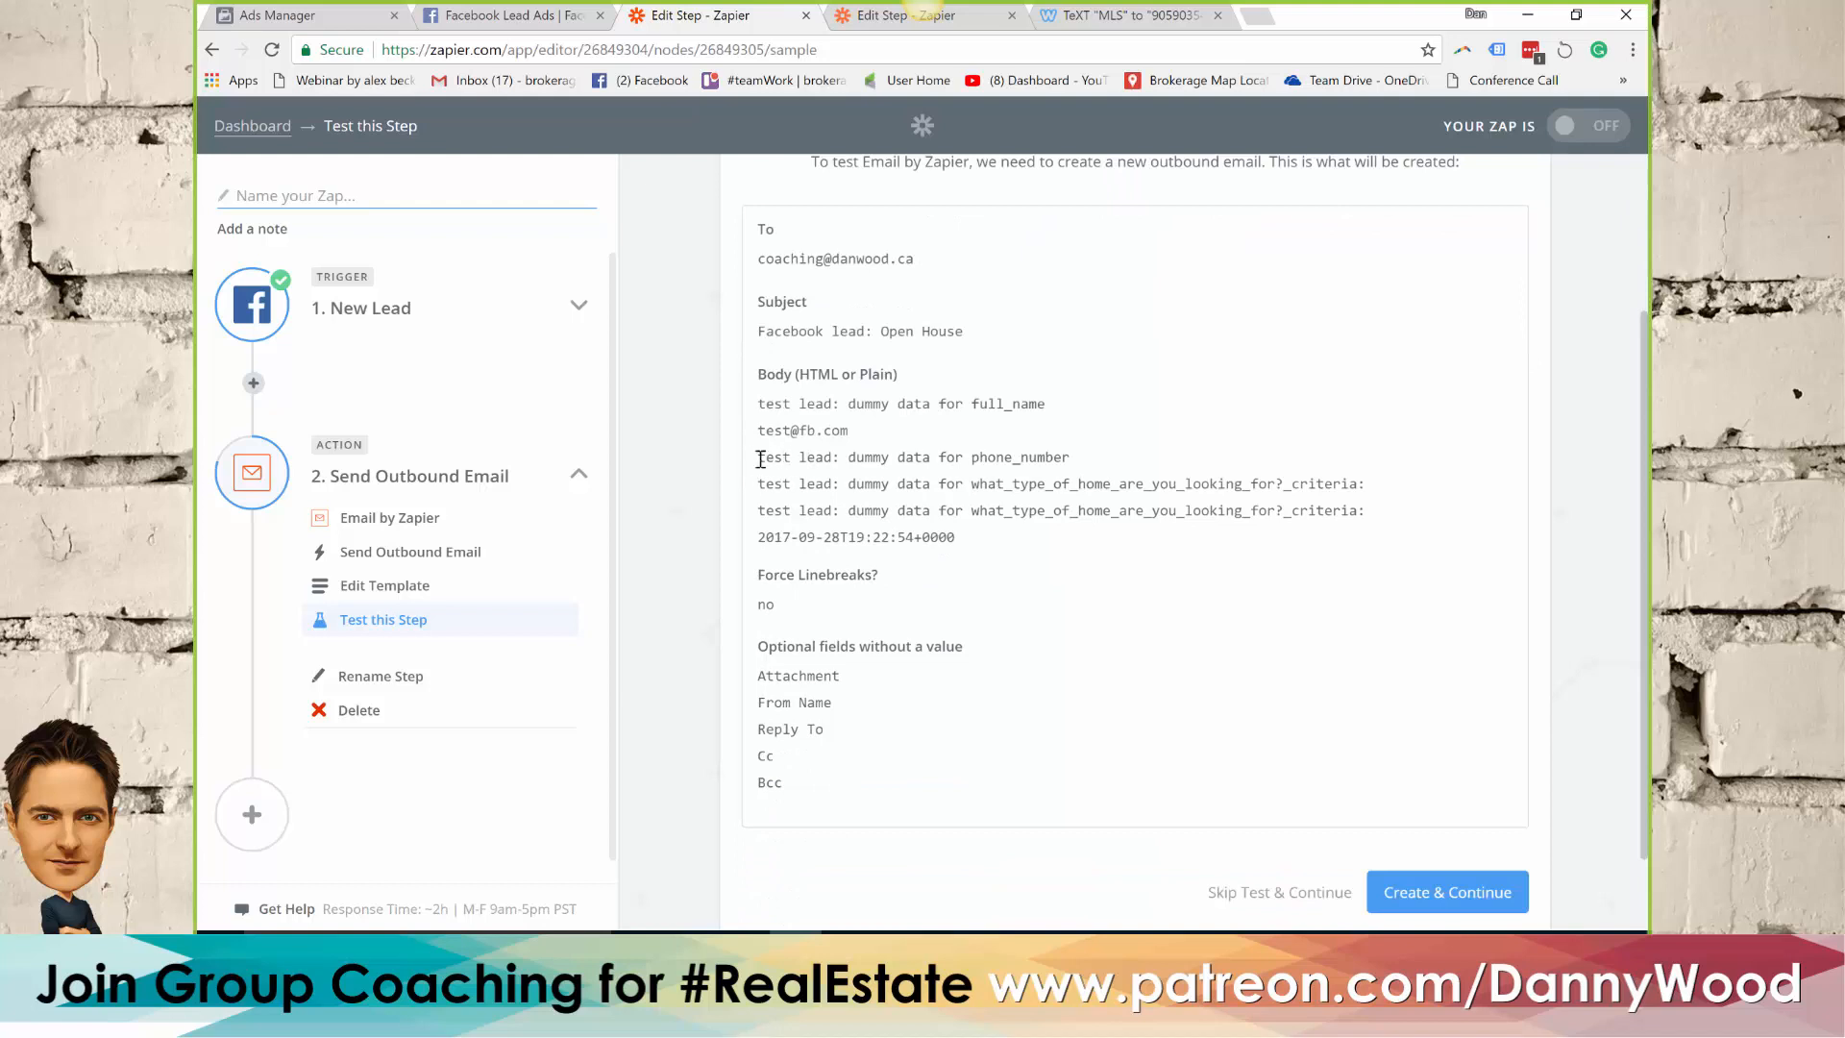
{"action": "left_click", "coordinate": [1465, 904]}
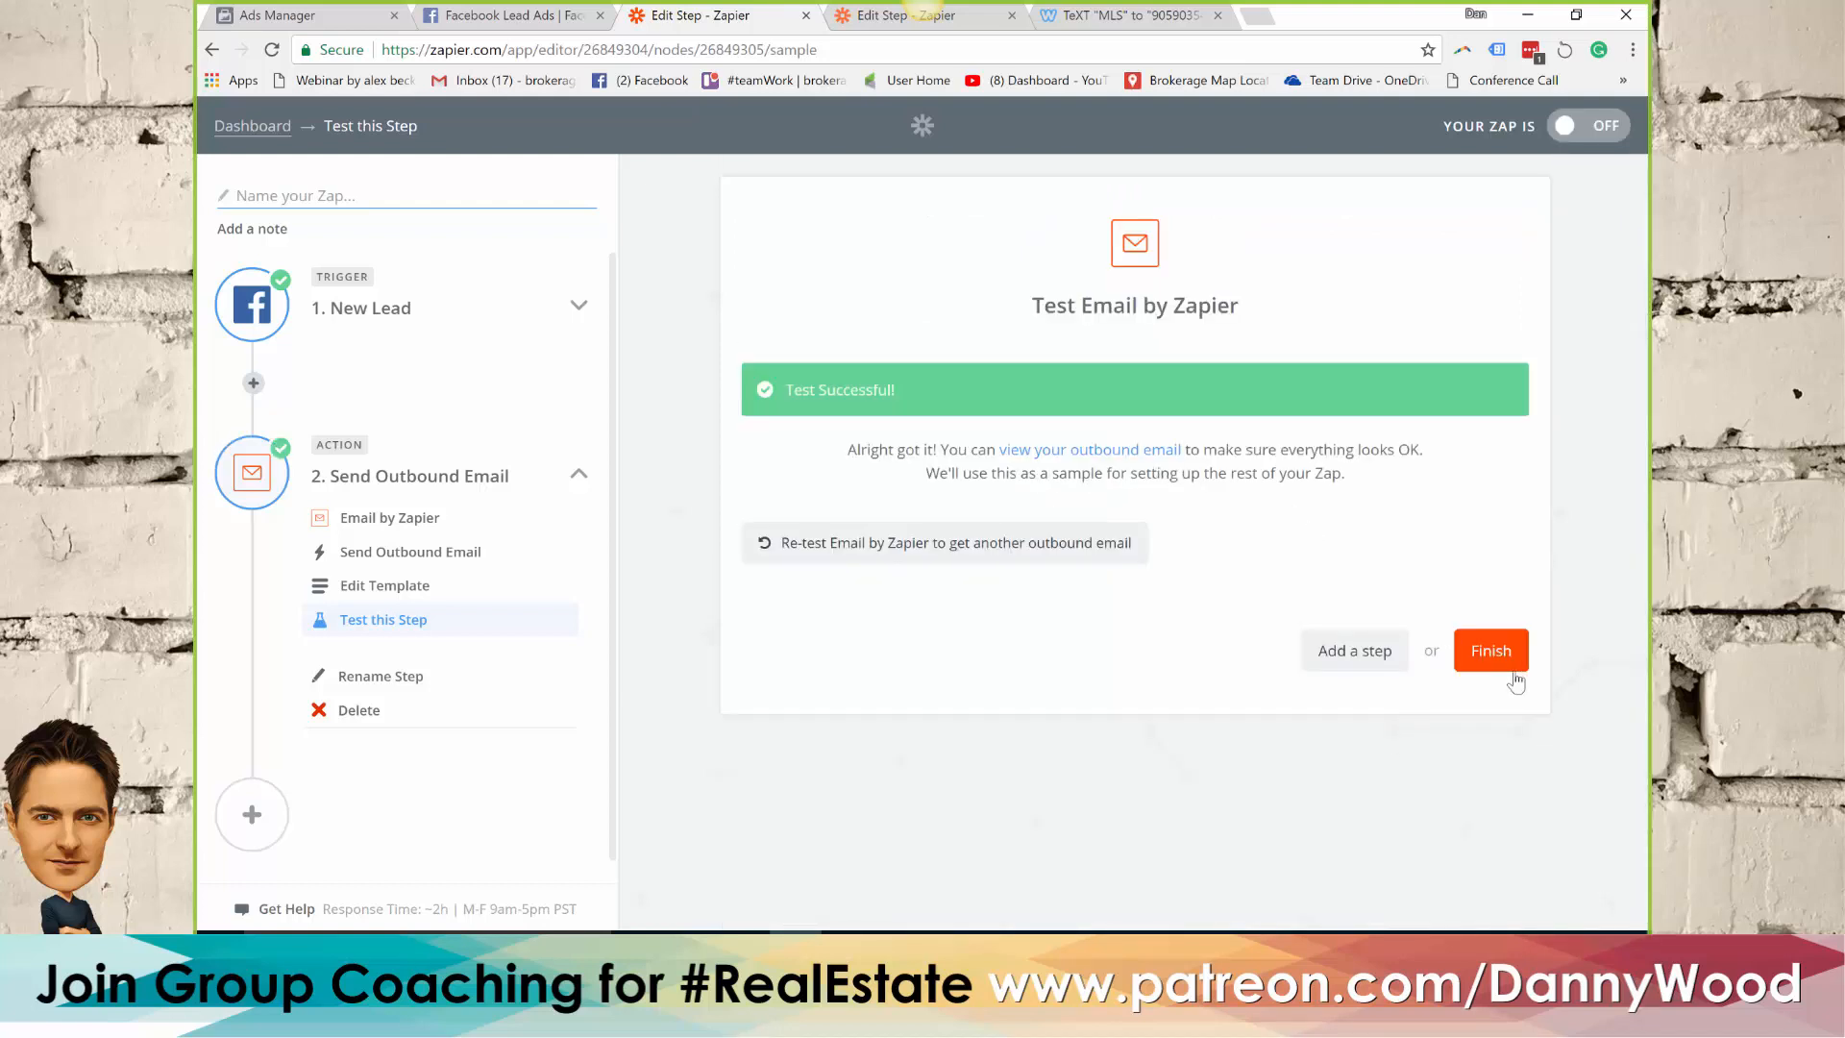
Finish the Zap setup, name the Zap "FB Lead Open House" and turn it on
{"action": "left_click", "coordinate": [1485, 653]}
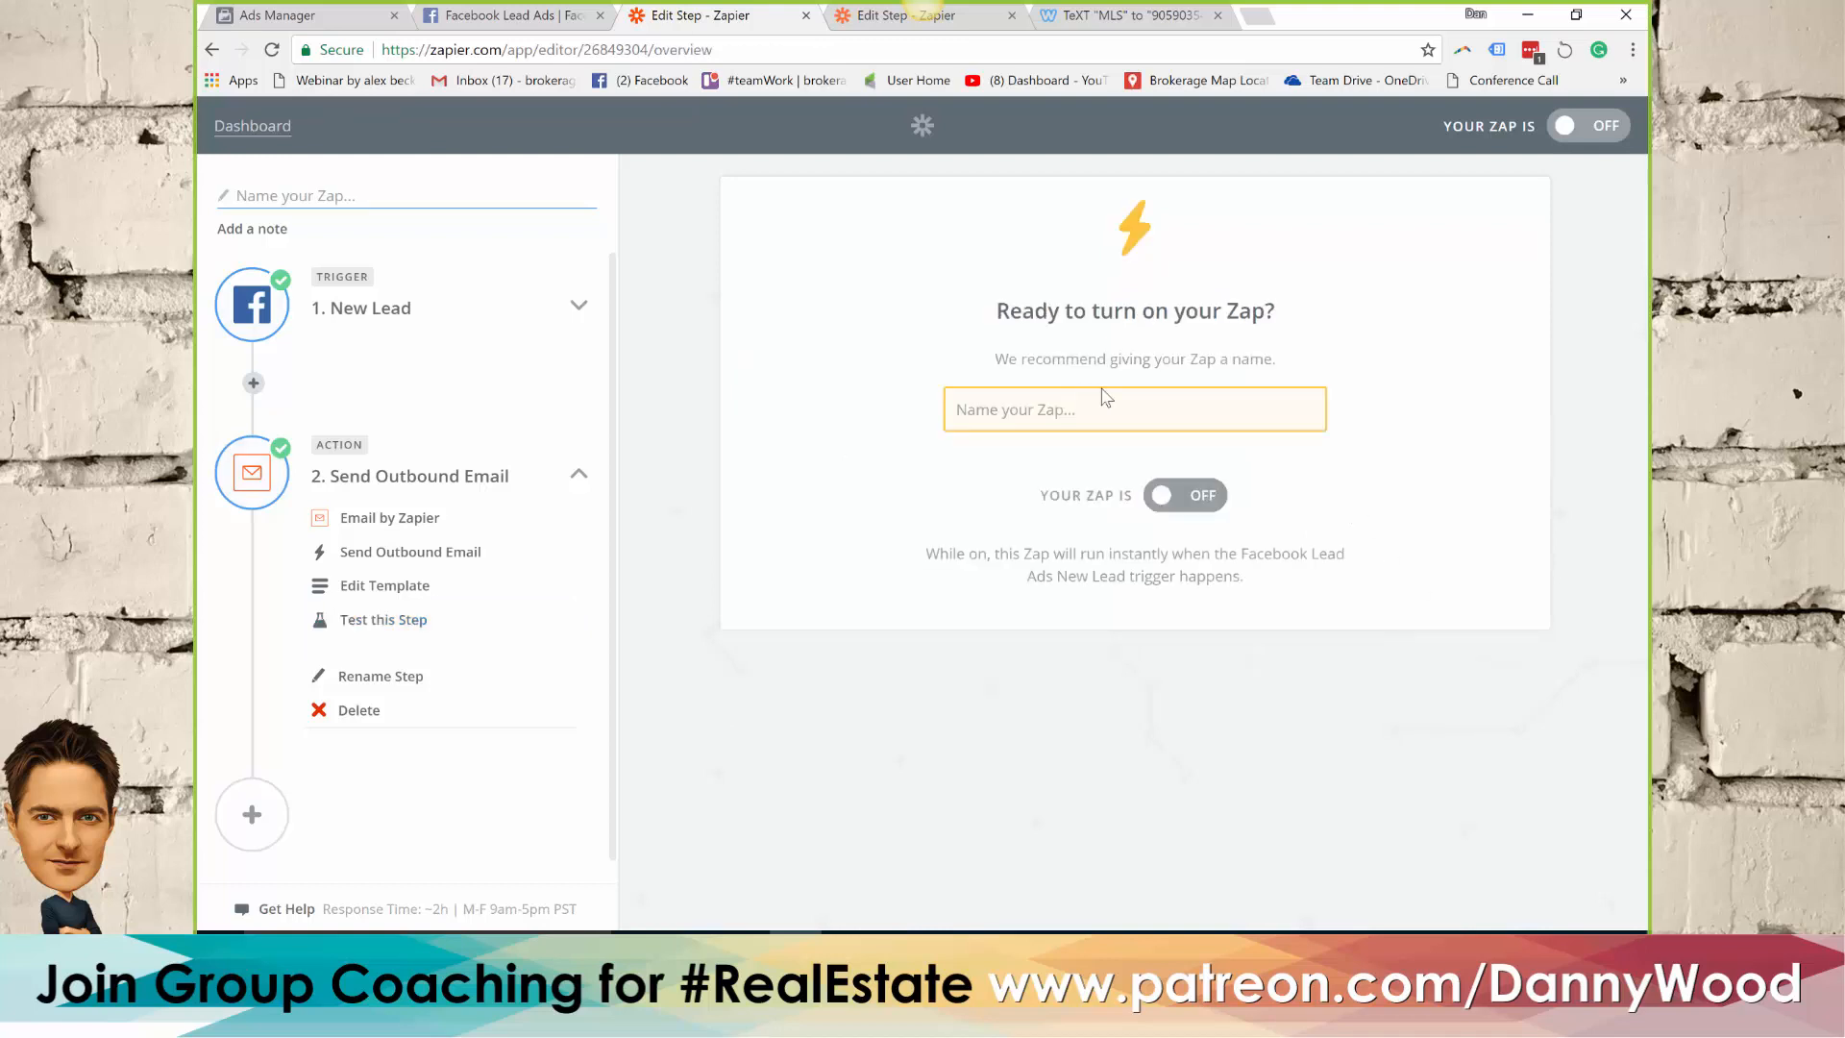
{"action": "left_click", "coordinate": [1133, 415]}
{"action": "type", "text": "FB Lead Open H"}
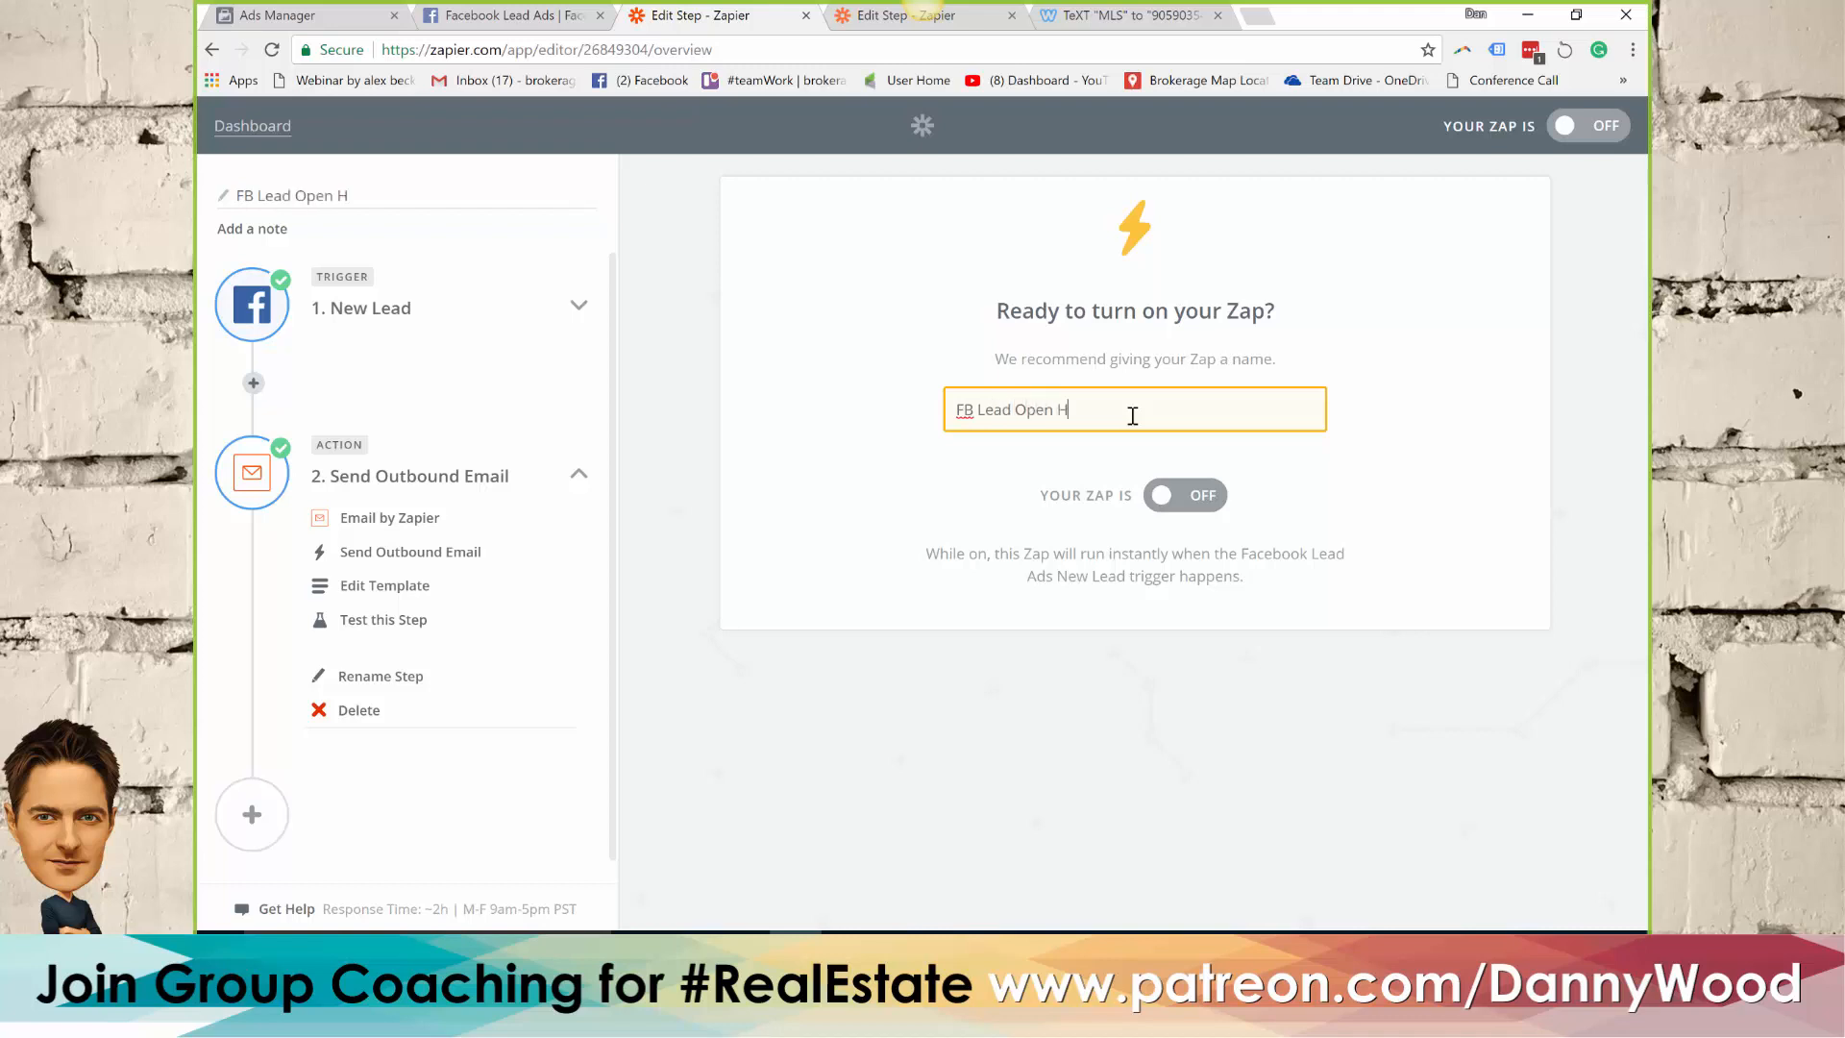
{"action": "type", "text": "ouse"}
{"action": "left_click", "coordinate": [1180, 510]}
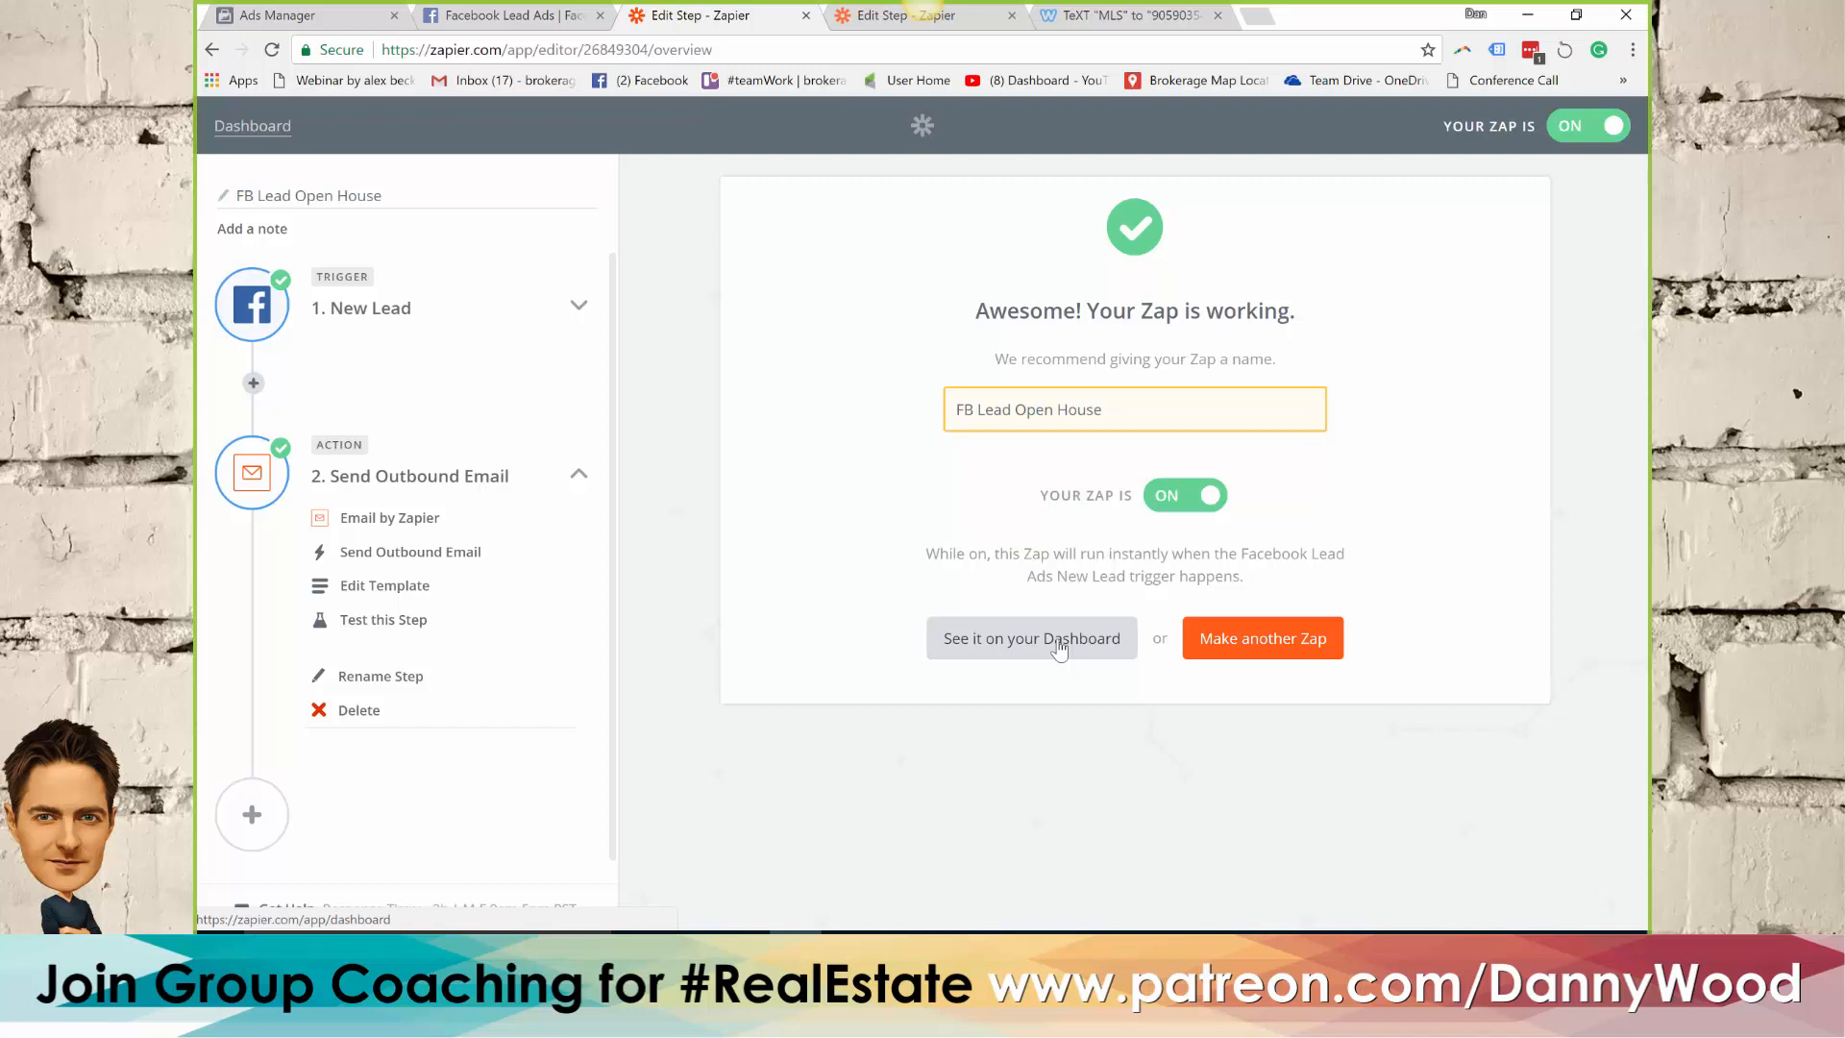
Search the web for "leadbridge" in a new tab and view the LeadsBridge monthly pricing plans
{"action": "left_click", "coordinate": [1262, 19]}
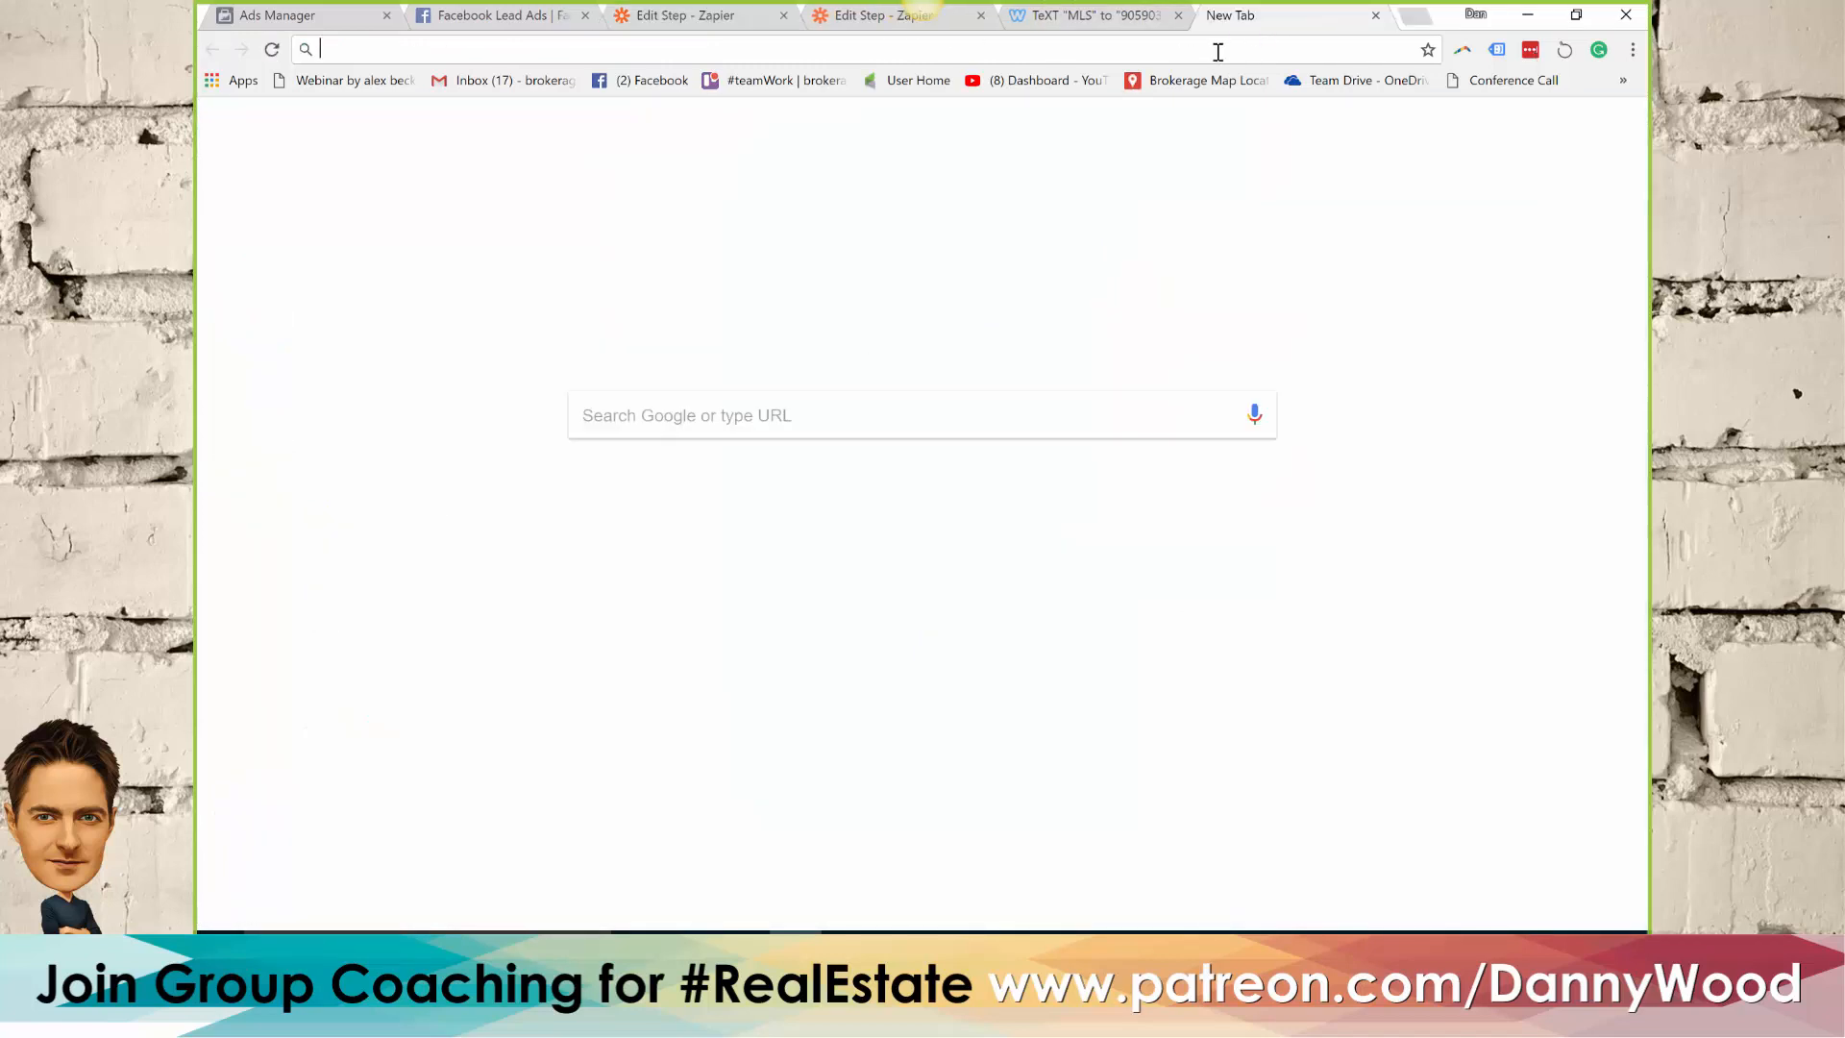
{"action": "type", "text": "le"}
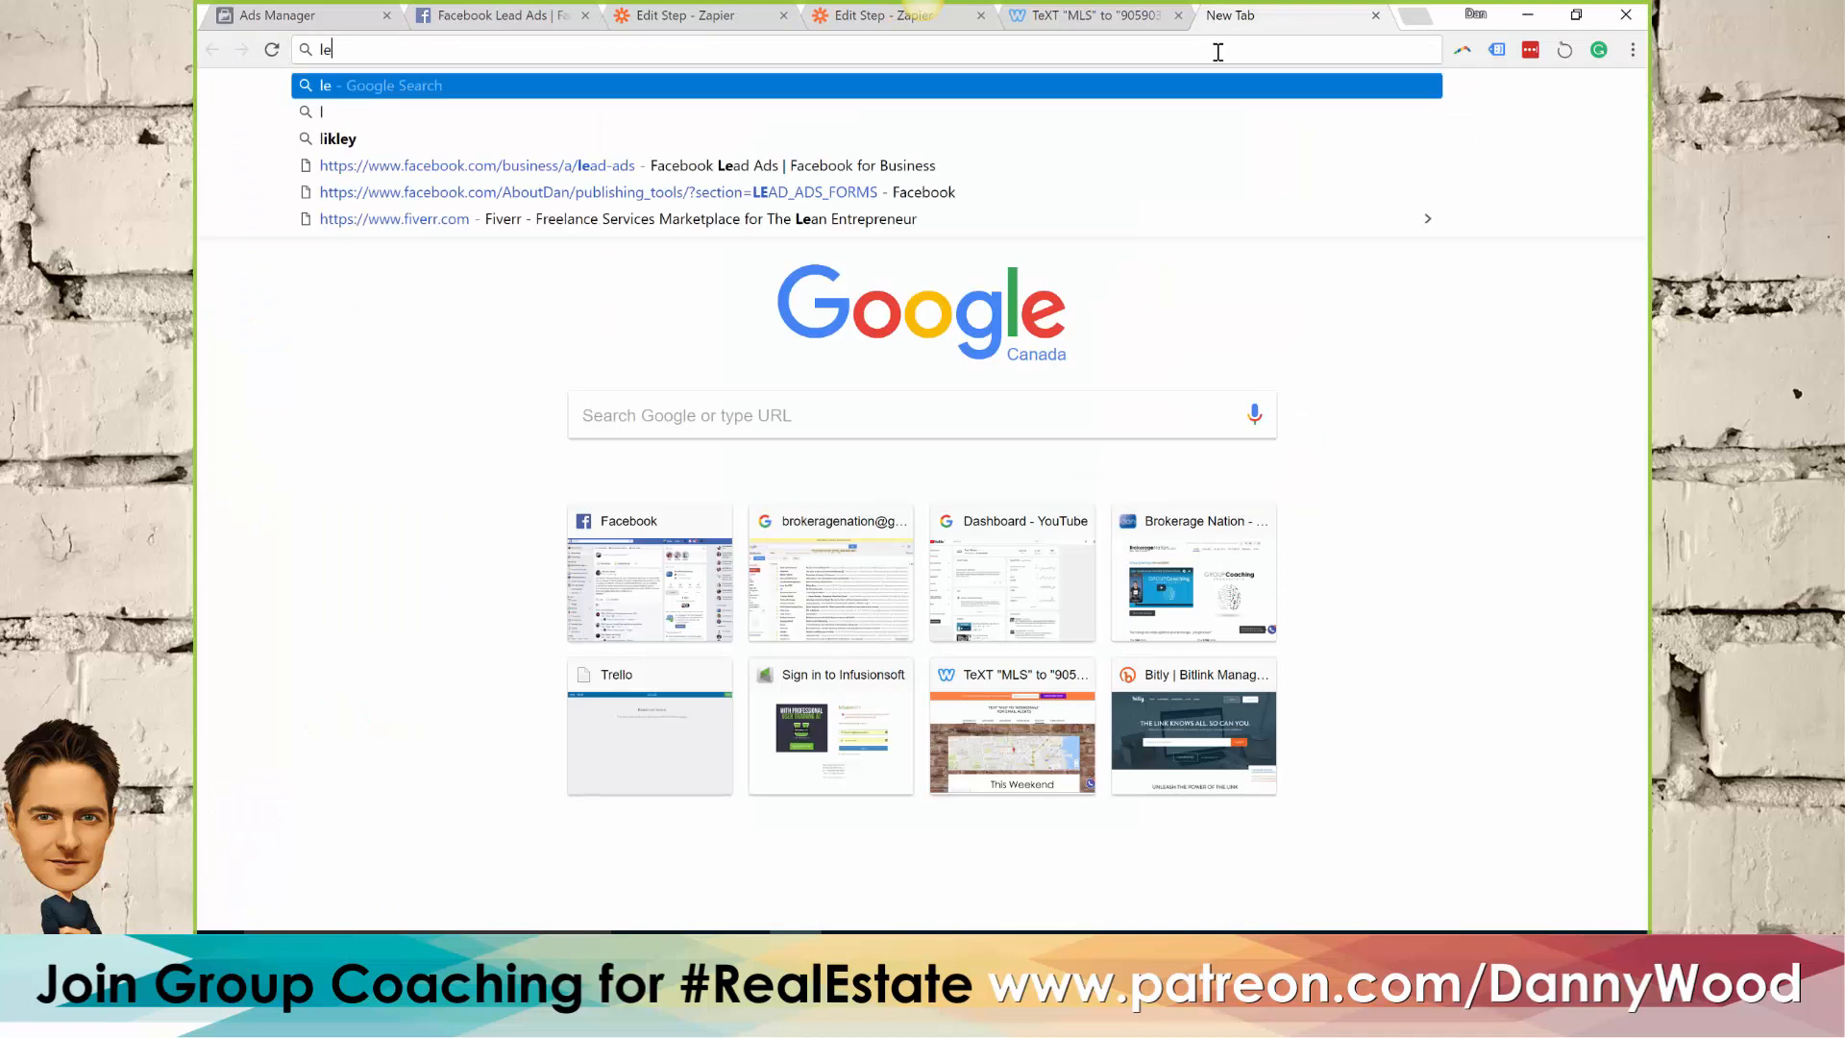
{"action": "type", "text": "adbridge"}
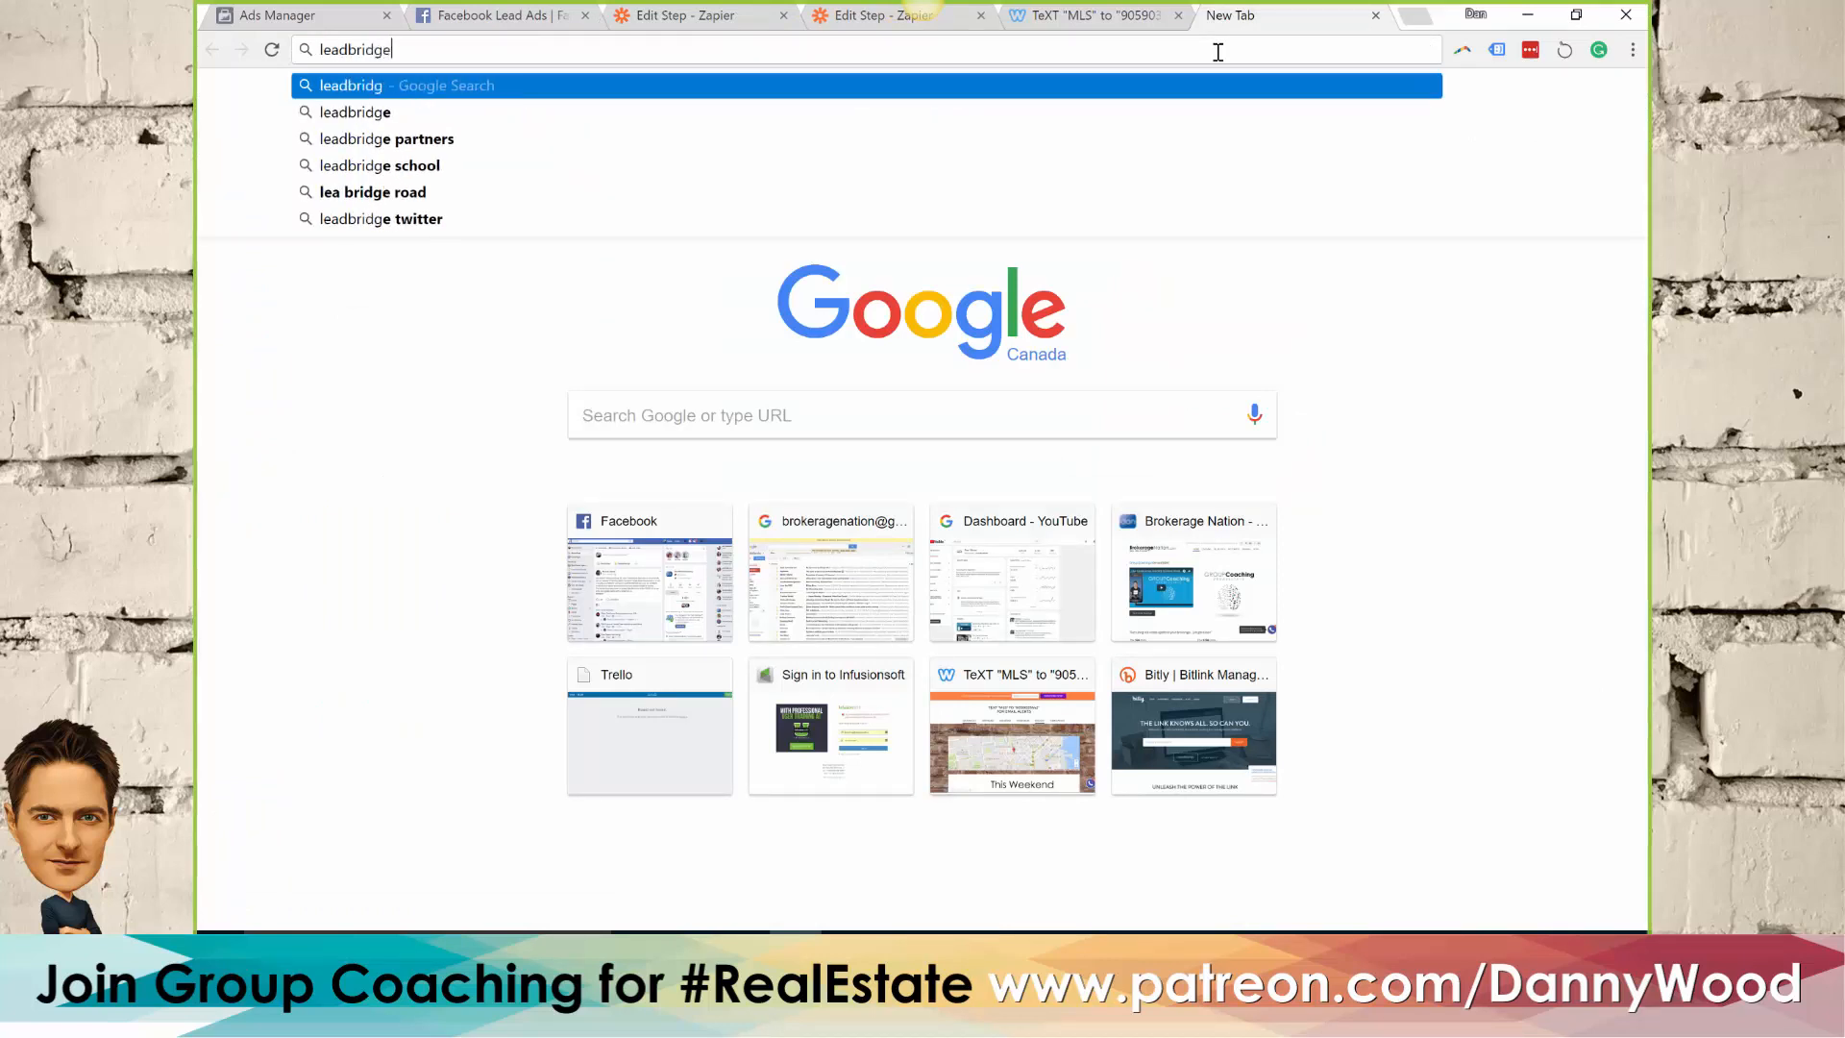
{"action": "key", "text": "Return"}
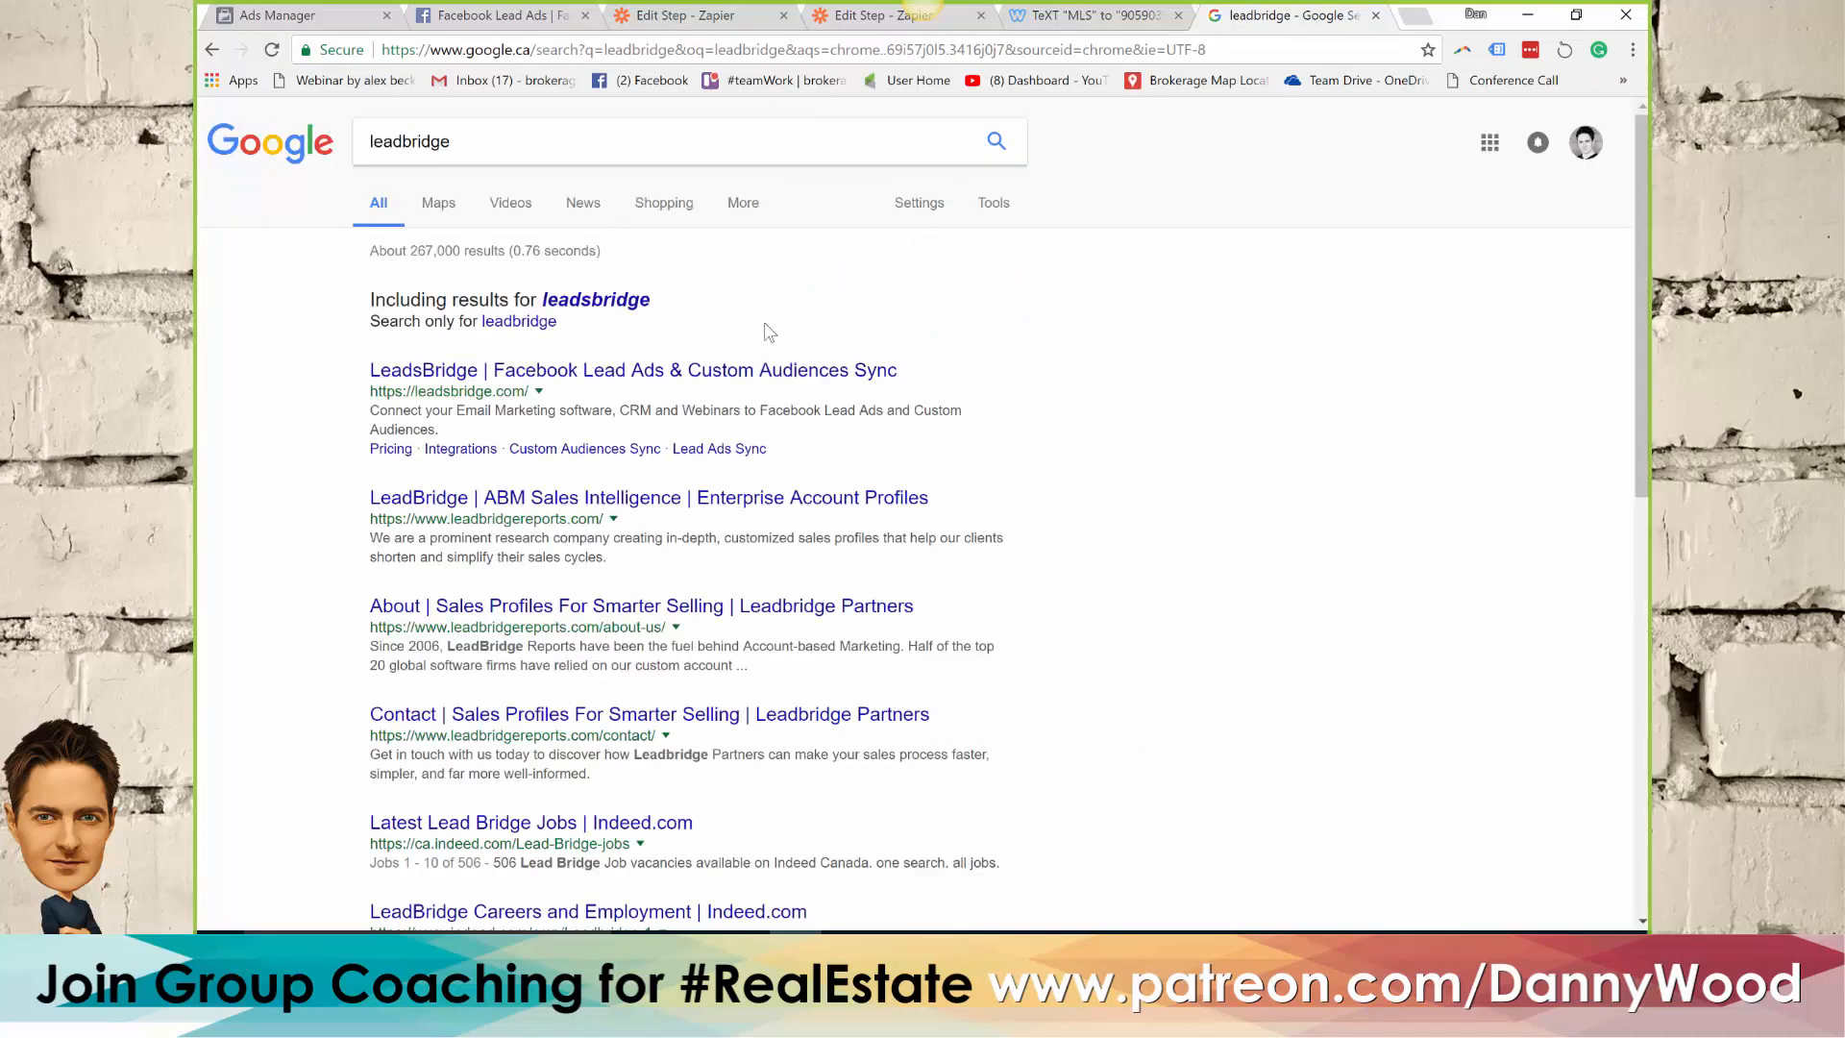
{"action": "left_click", "coordinate": [500, 376]}
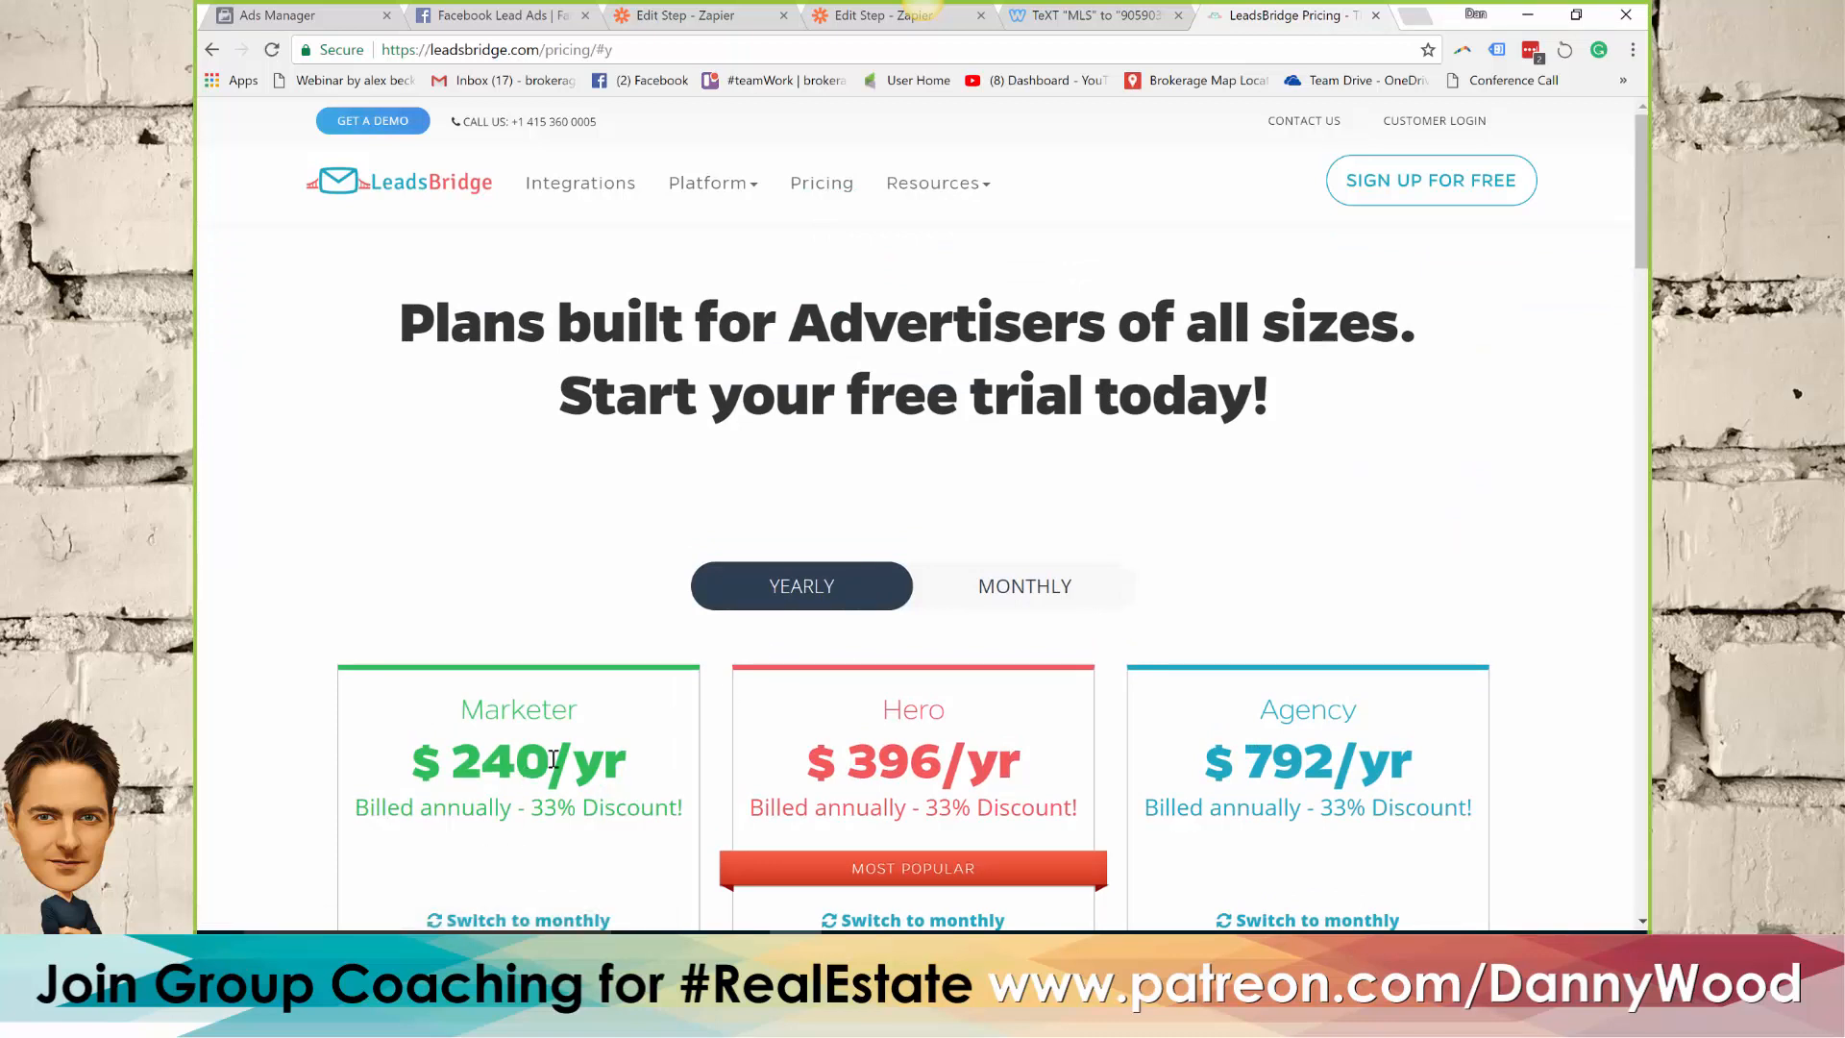
{"action": "scroll", "coordinate": [534, 759], "scroll_direction": "down", "scroll_amount": 2}
{"action": "left_click", "coordinate": [540, 708]}
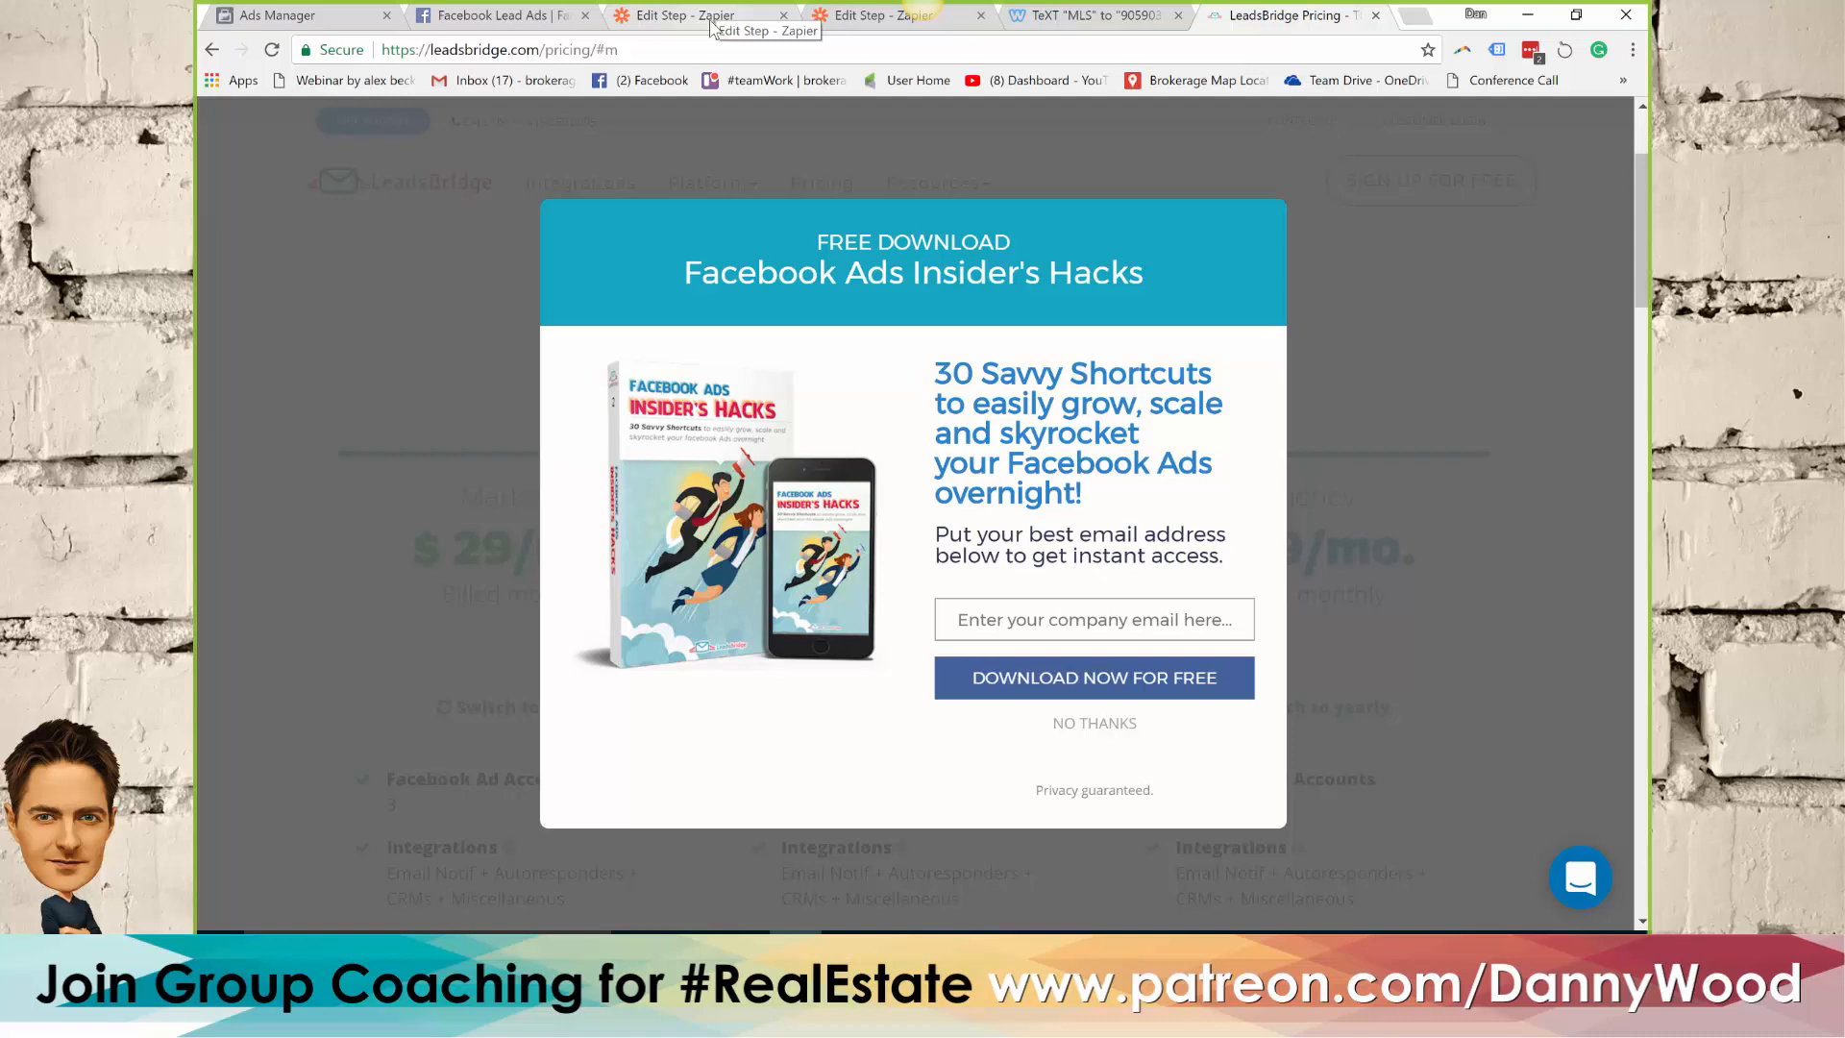
Close the Facebook Lead Ads page and start a campaign with the Lead generation objective in Ads Manager
{"action": "left_click", "coordinate": [498, 18]}
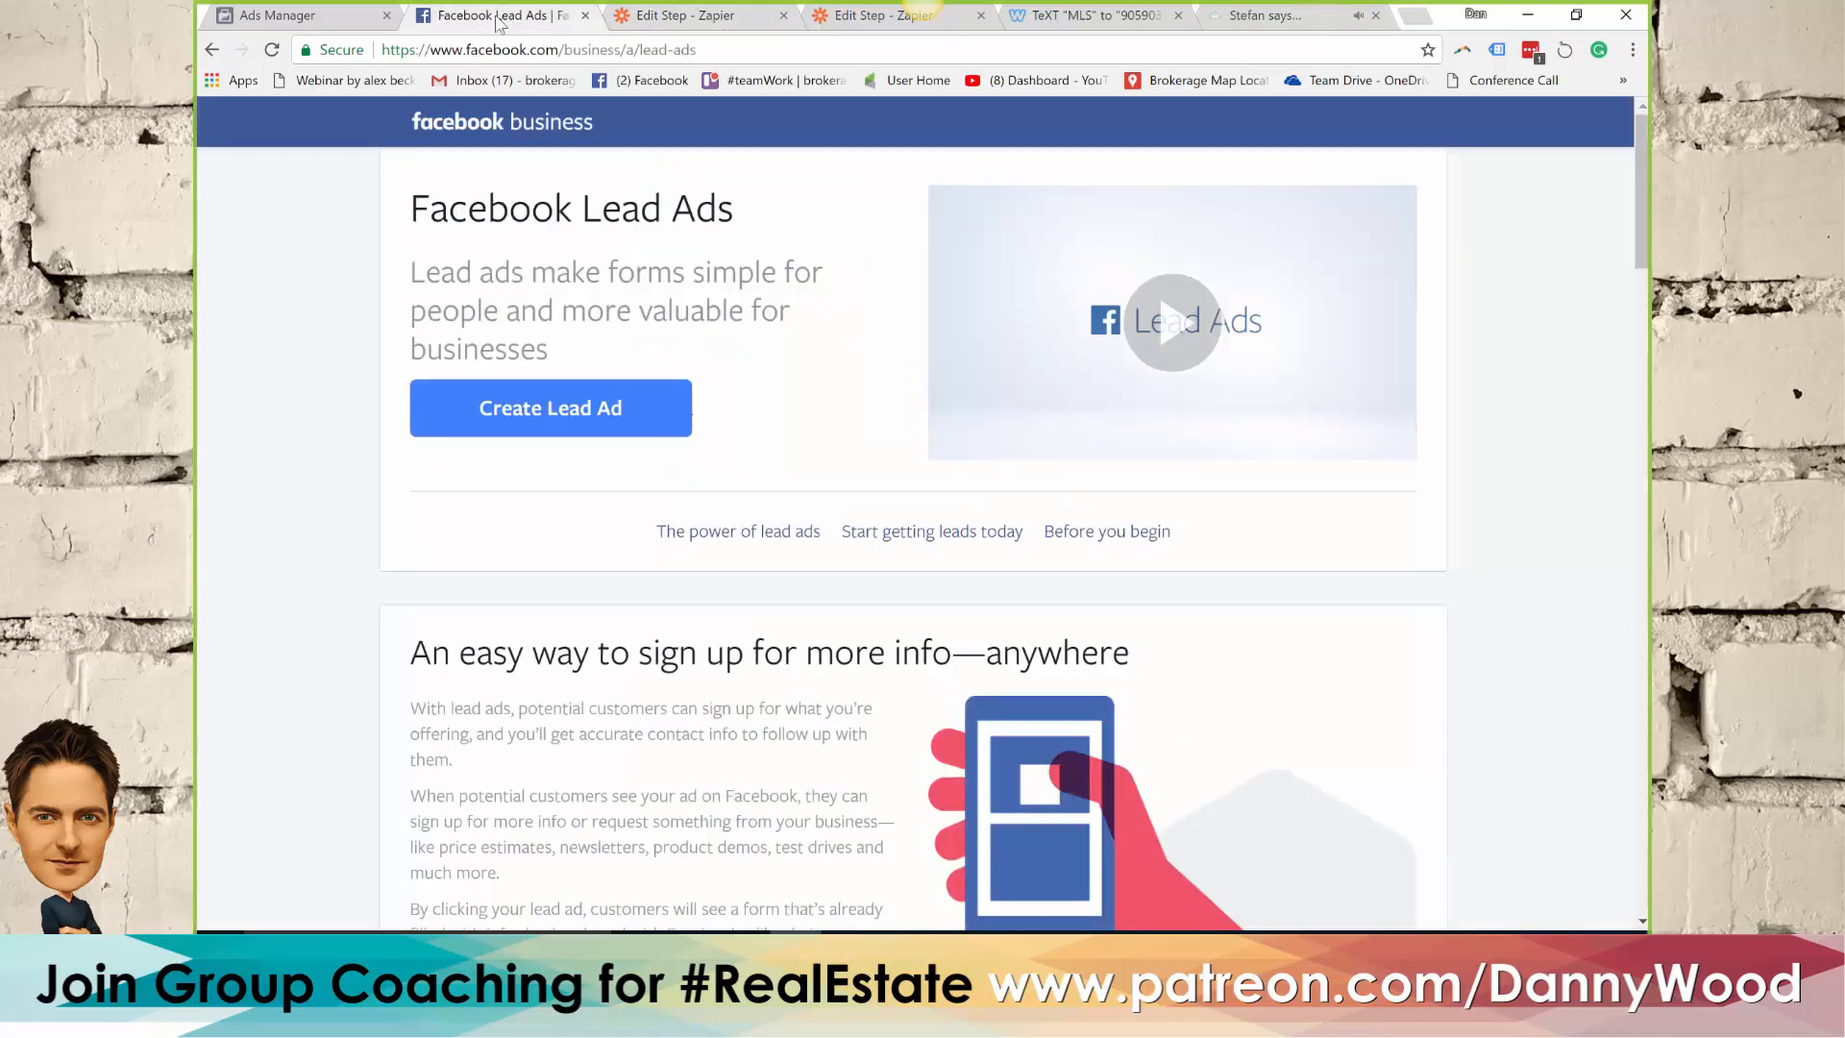
{"action": "left_click", "coordinate": [585, 16]}
{"action": "left_click", "coordinate": [309, 17]}
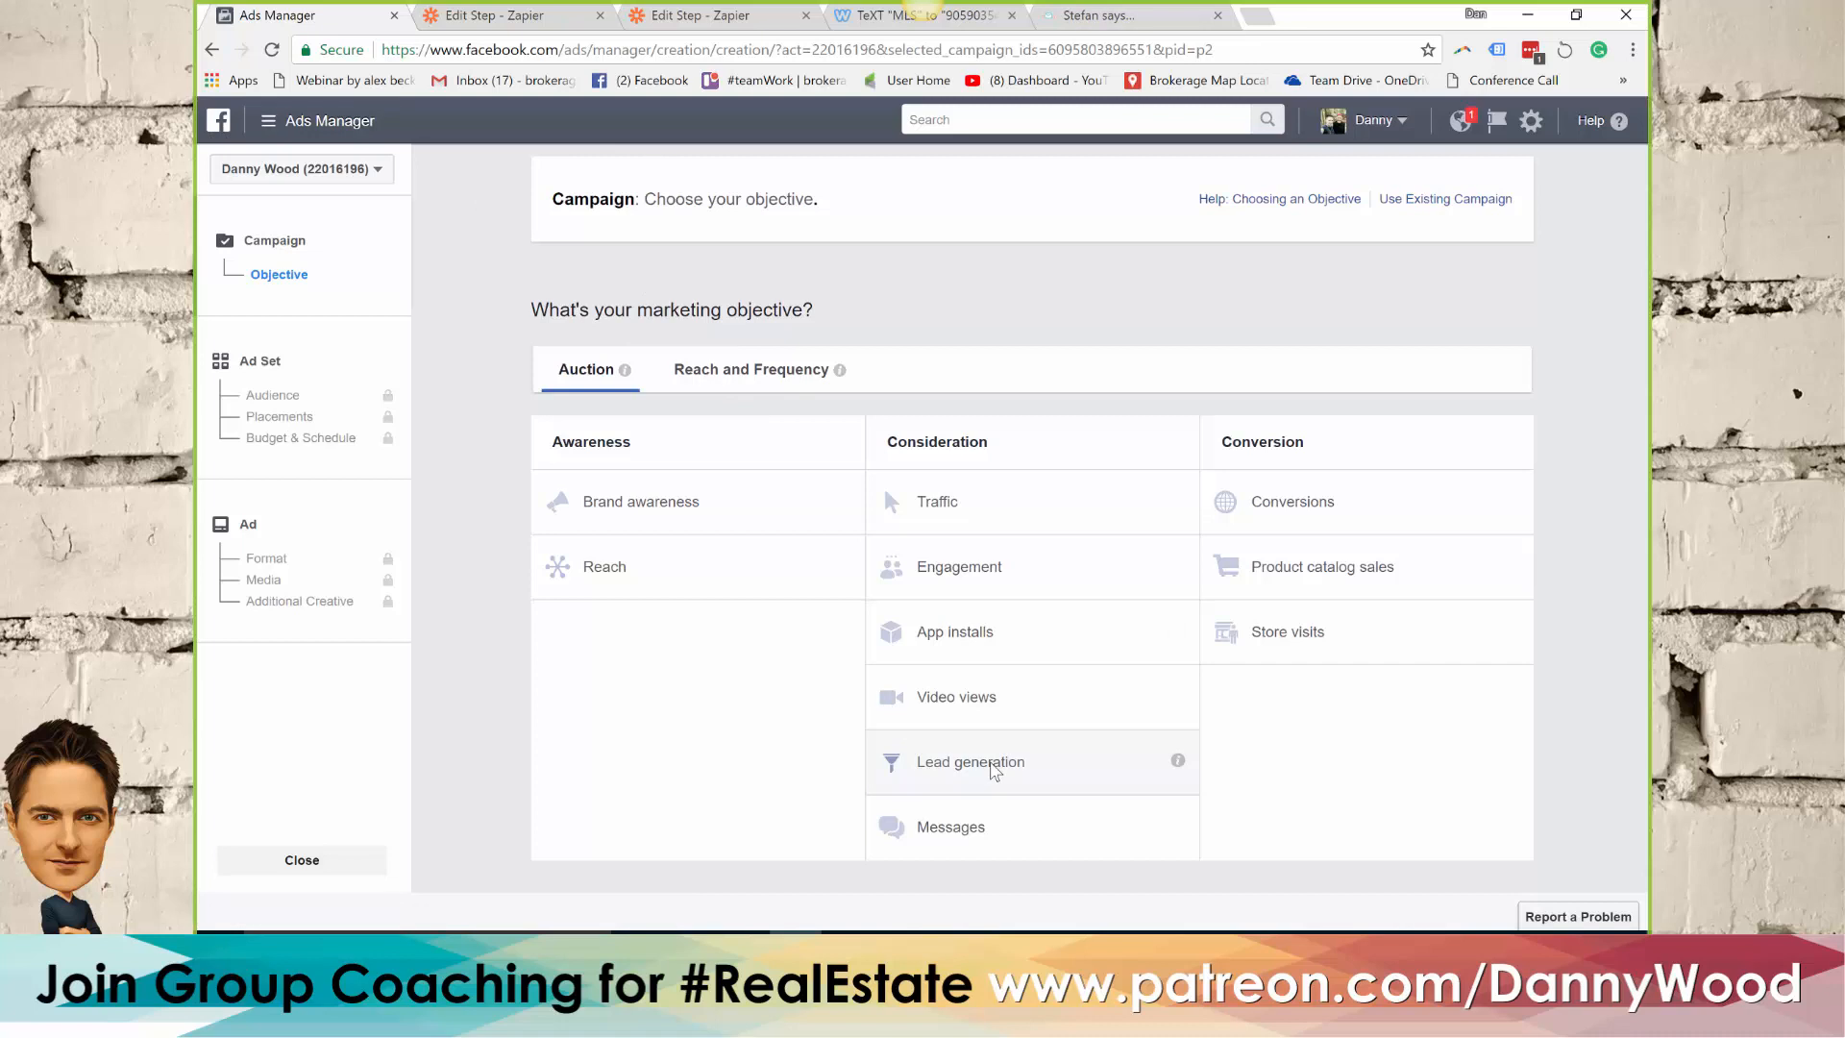
{"action": "left_click", "coordinate": [991, 762]}
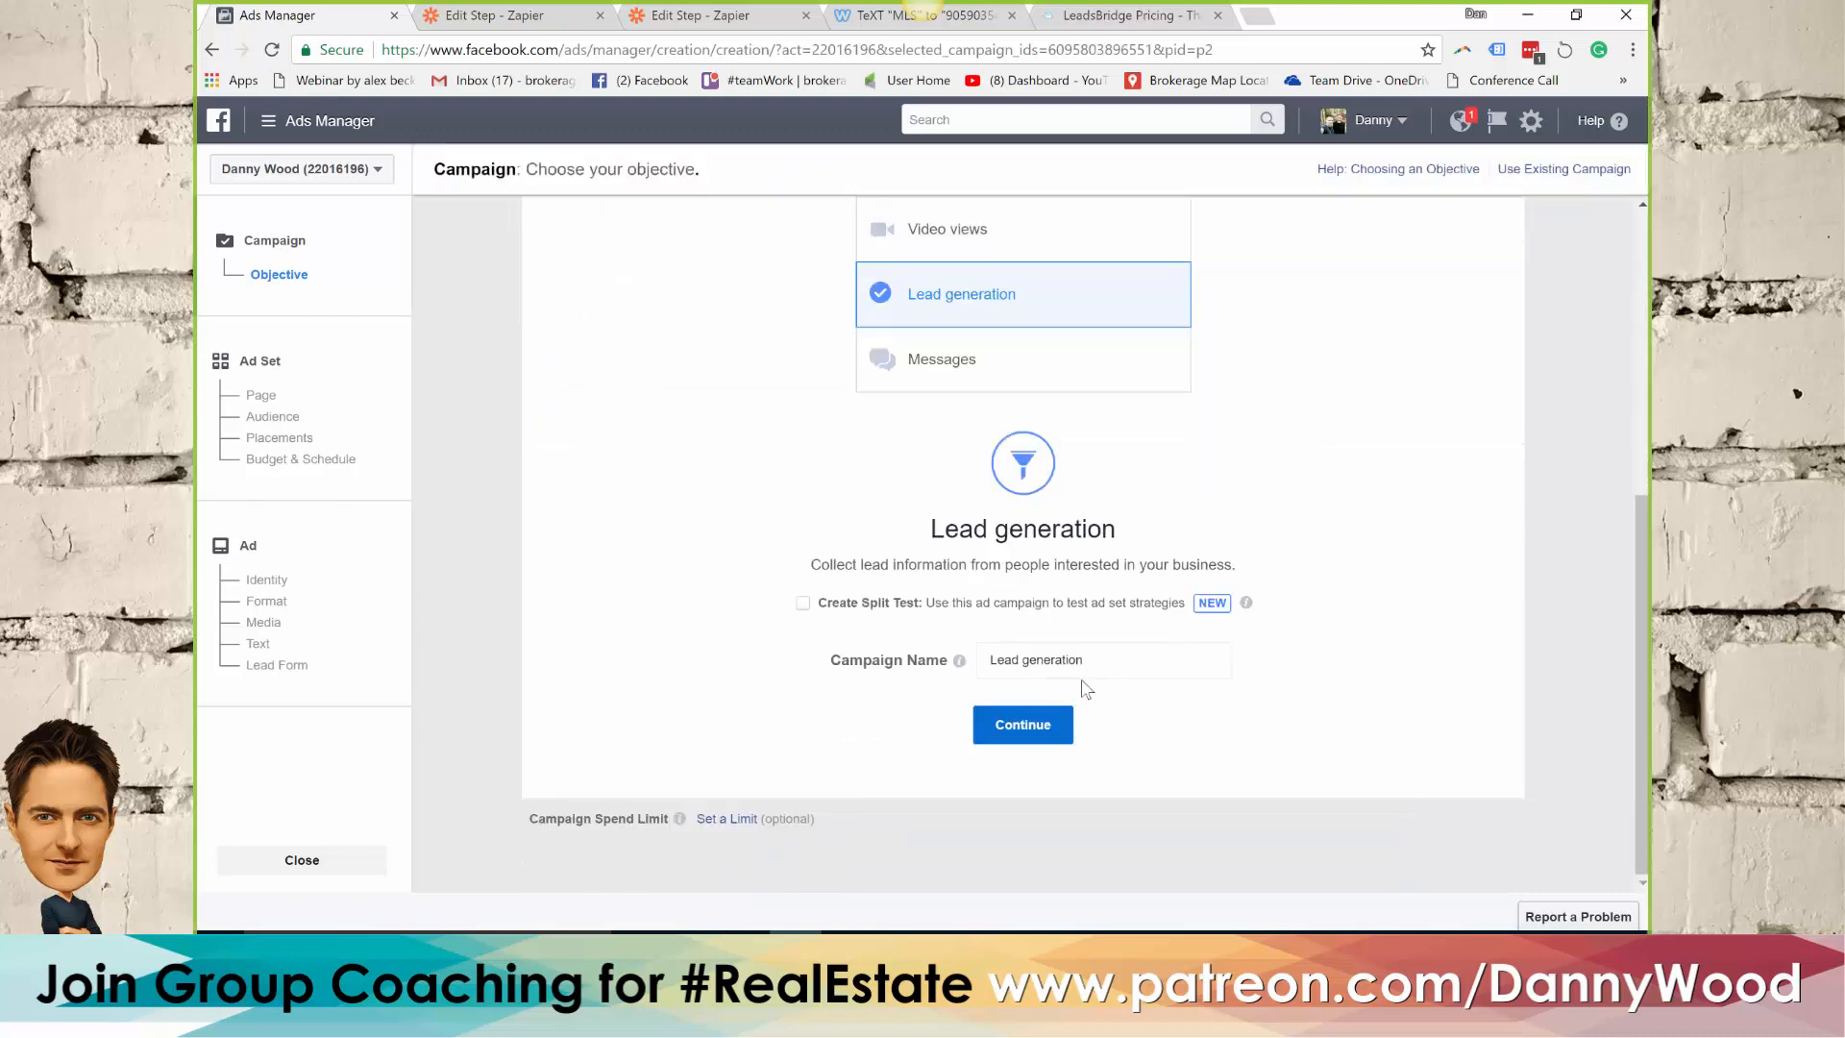
{"action": "left_click", "coordinate": [1063, 732]}
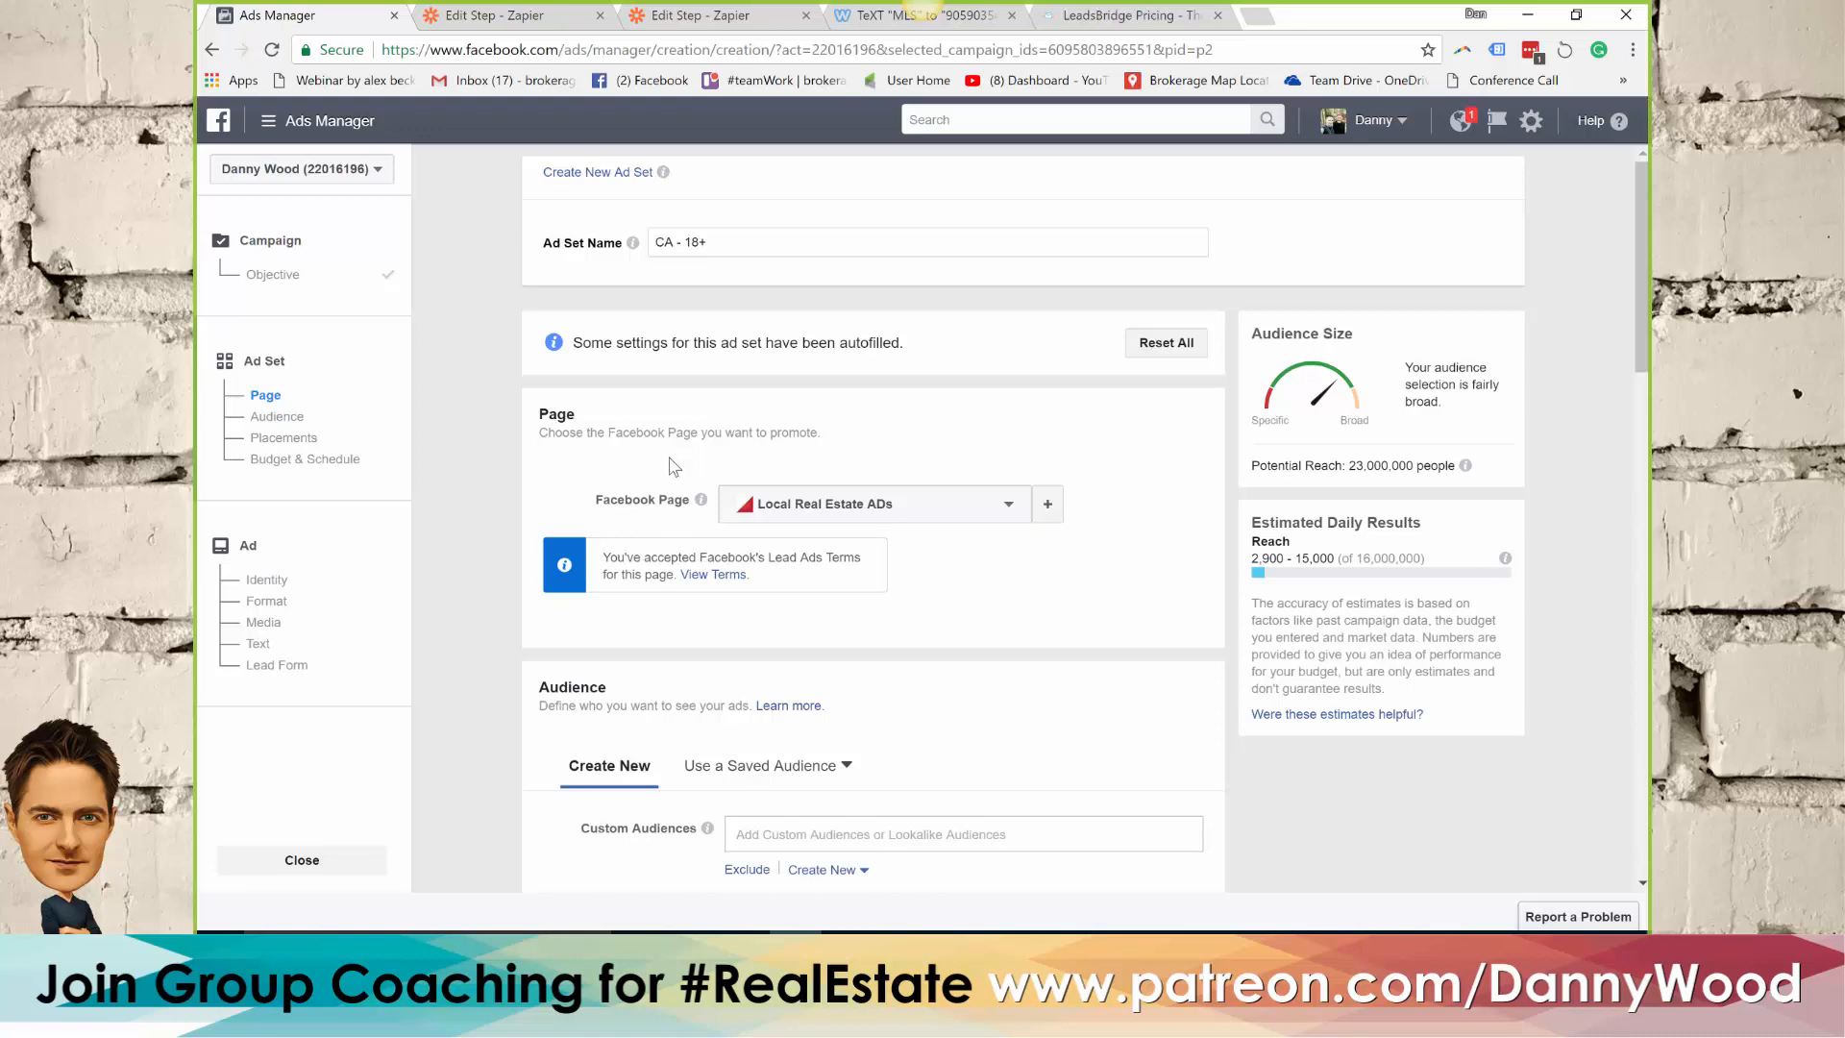
Set the ad set's audience location to the suggested street address in Oshawa, Ontario
{"action": "scroll", "coordinate": [673, 471], "scroll_direction": "down", "scroll_amount": 3}
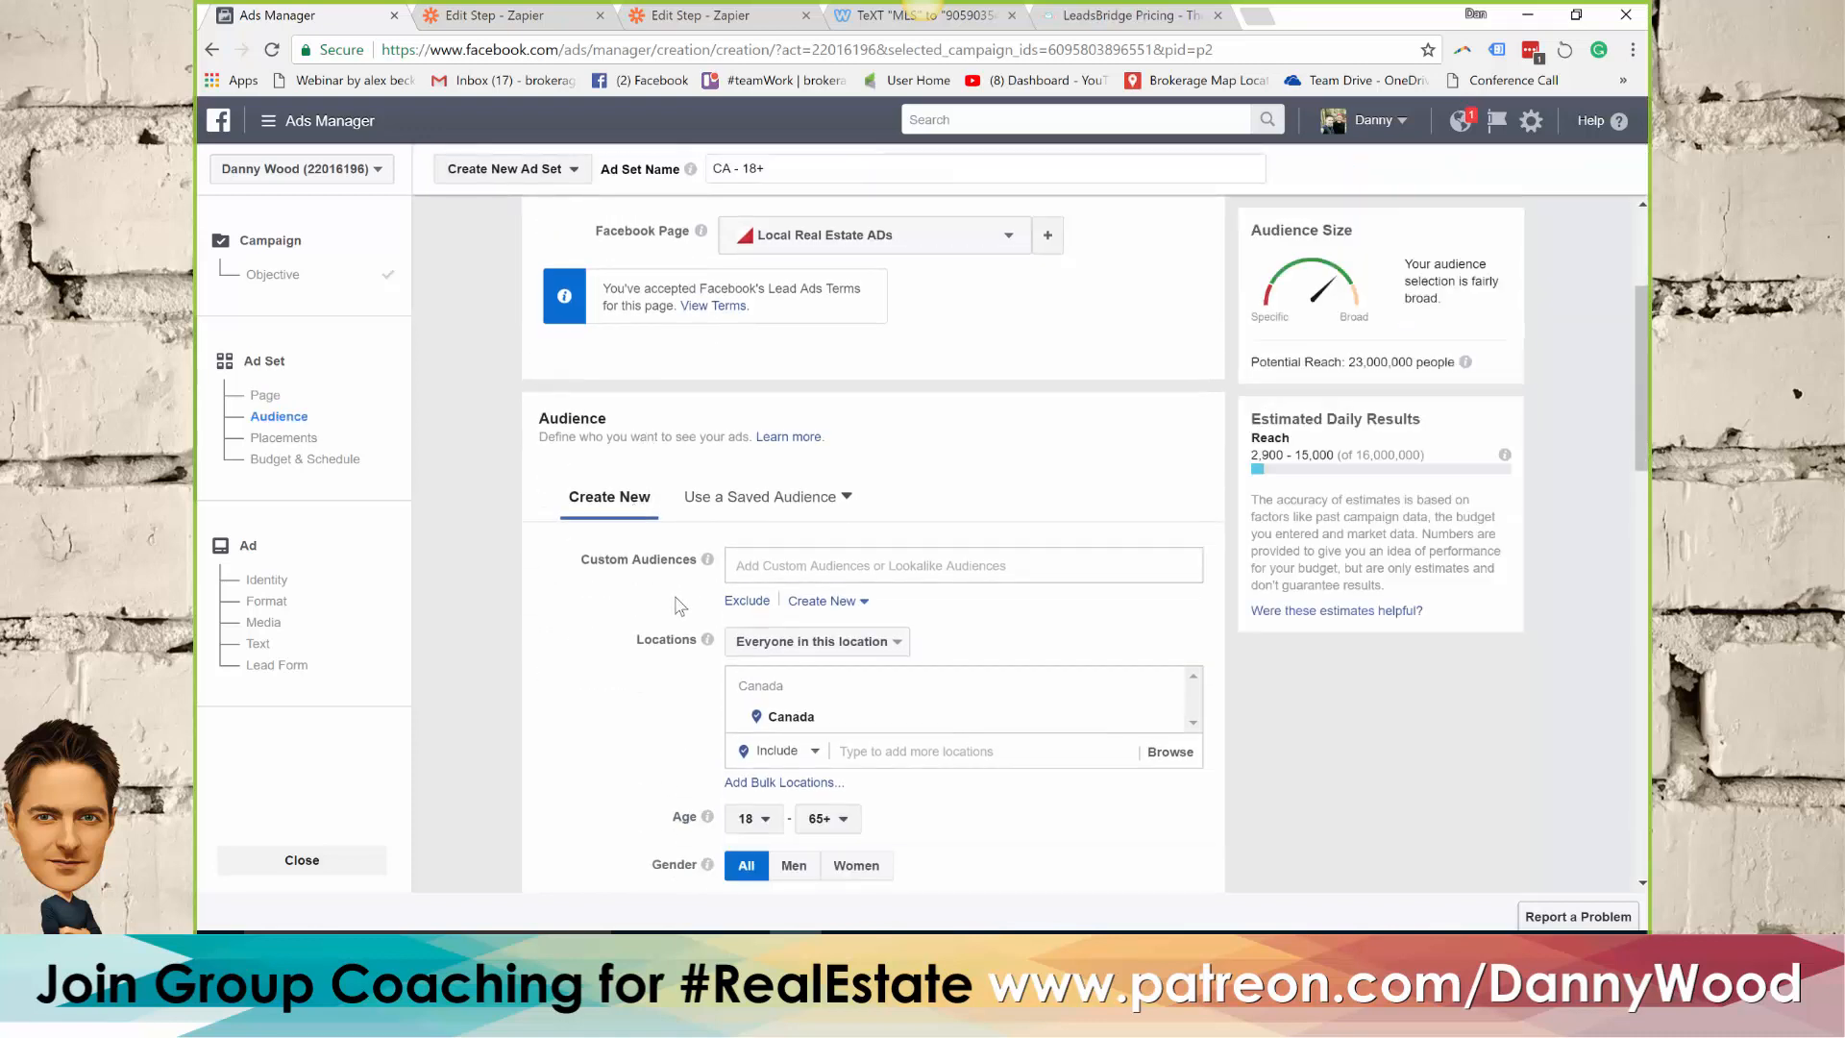
{"action": "left_click", "coordinate": [885, 749]}
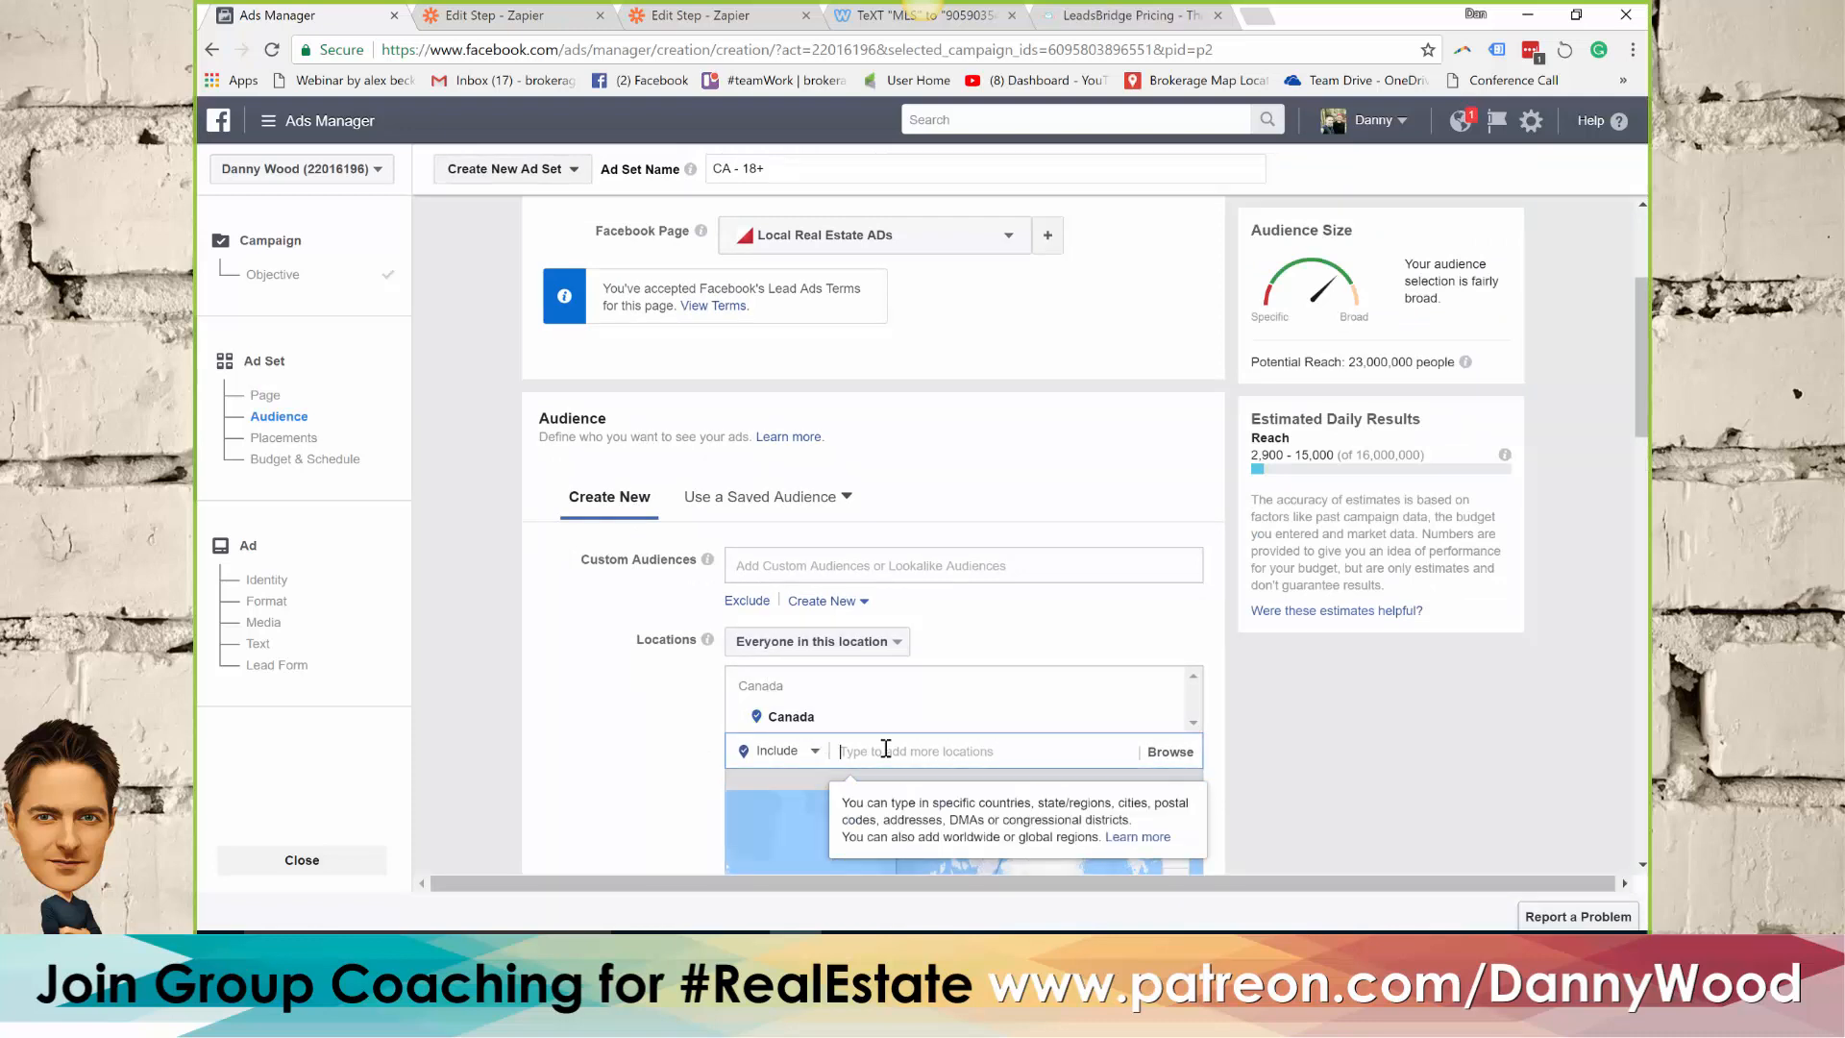
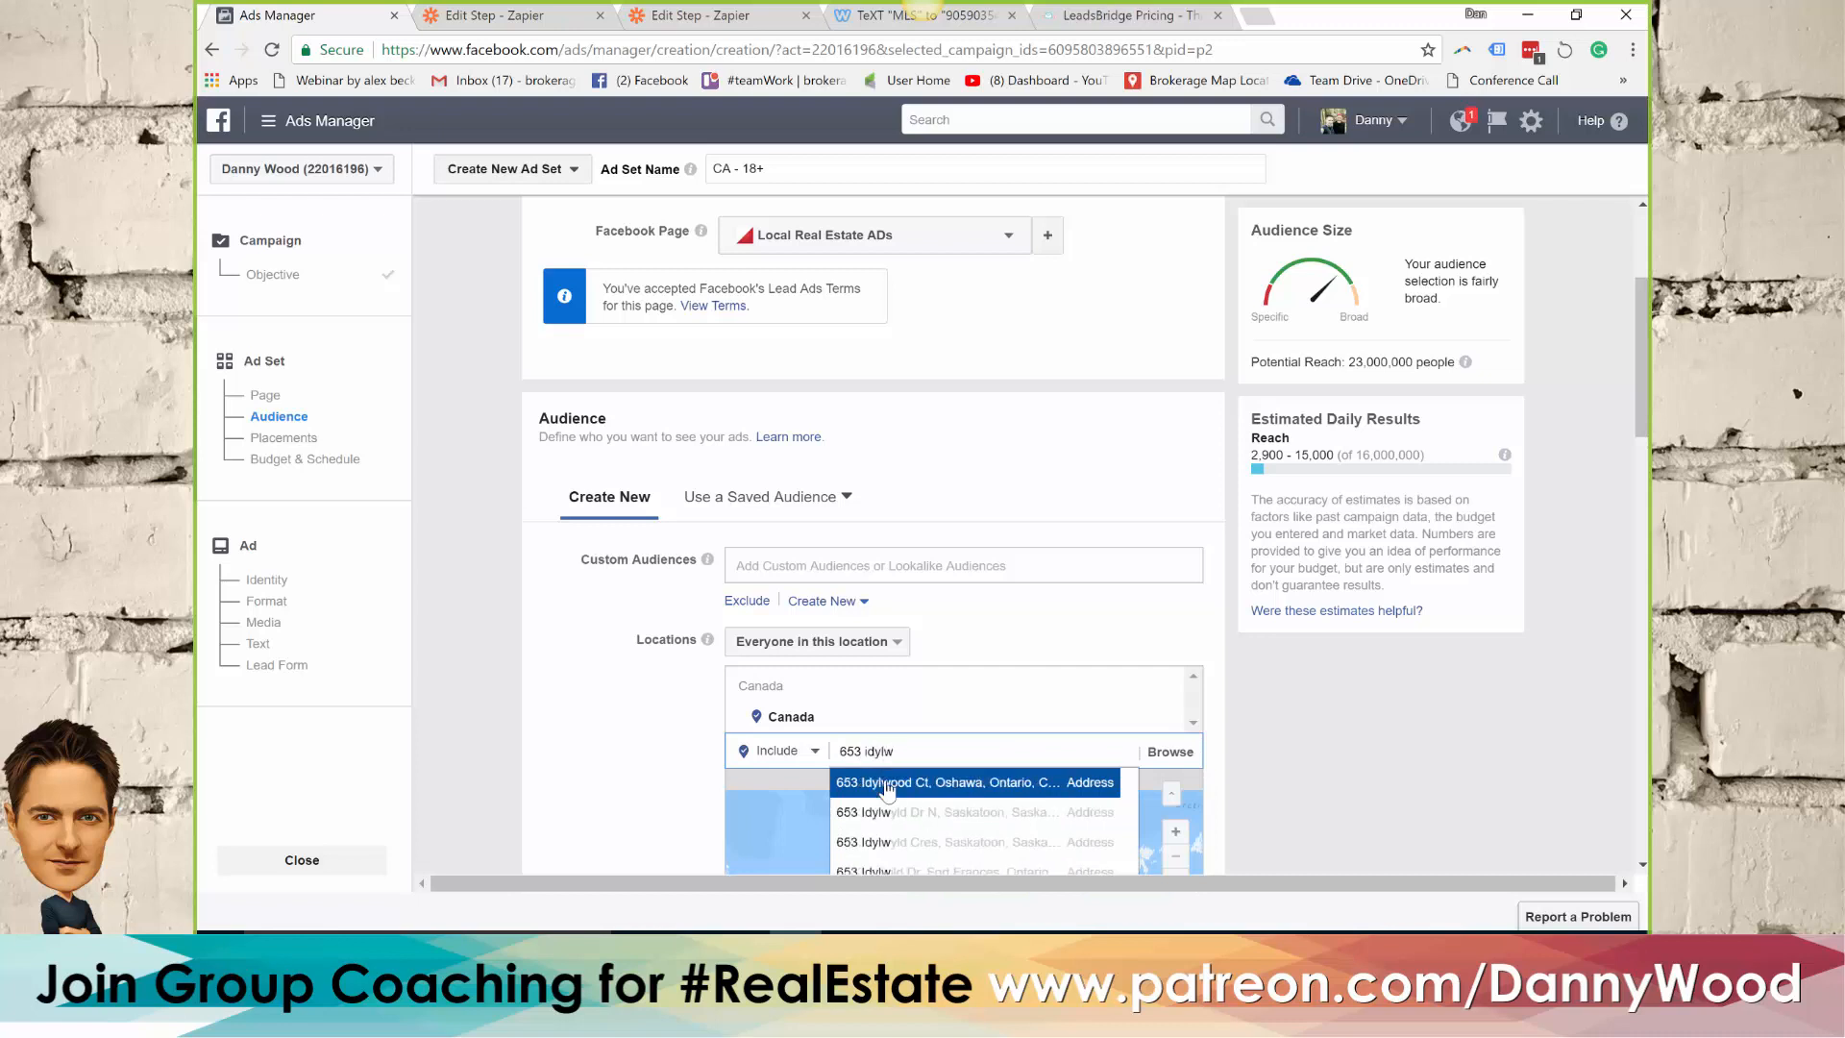
{"action": "left_click", "coordinate": [886, 784]}
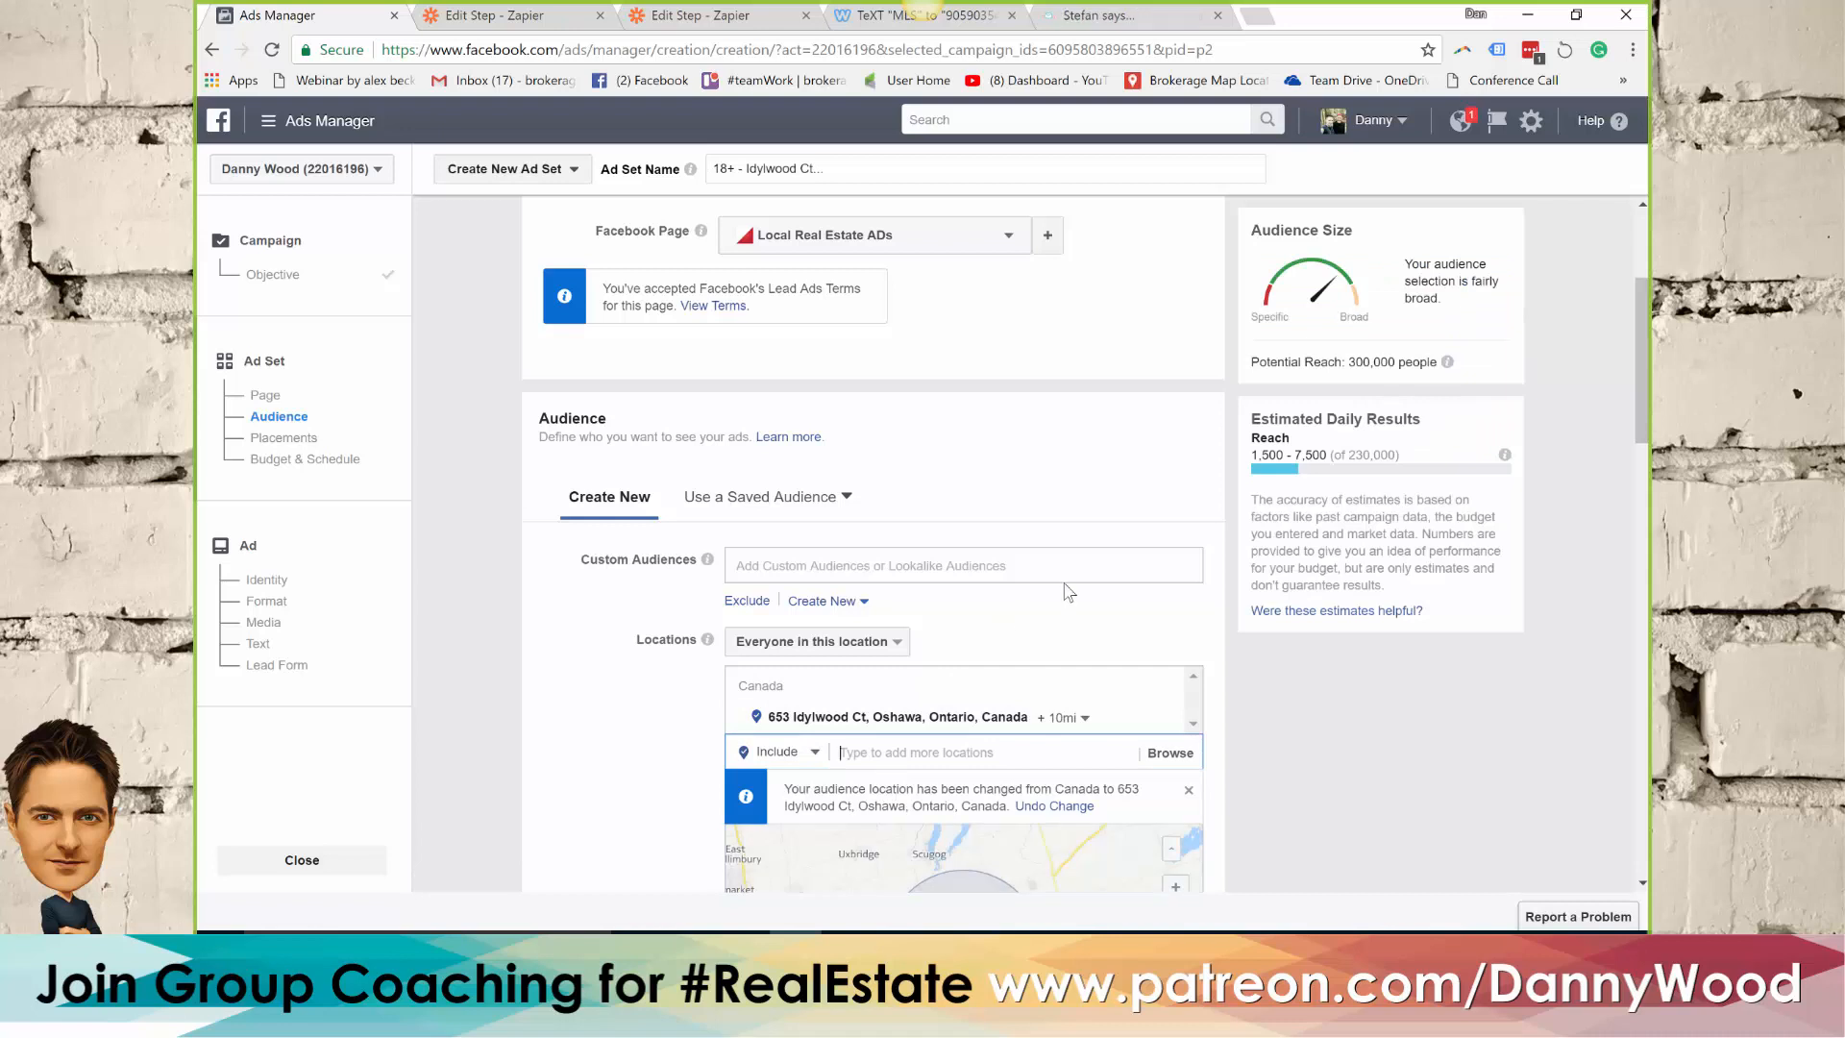
Reduce the radius around the targeted address to 1 mi and target people who live in this location
{"action": "scroll", "coordinate": [625, 656], "scroll_direction": "down", "scroll_amount": 2}
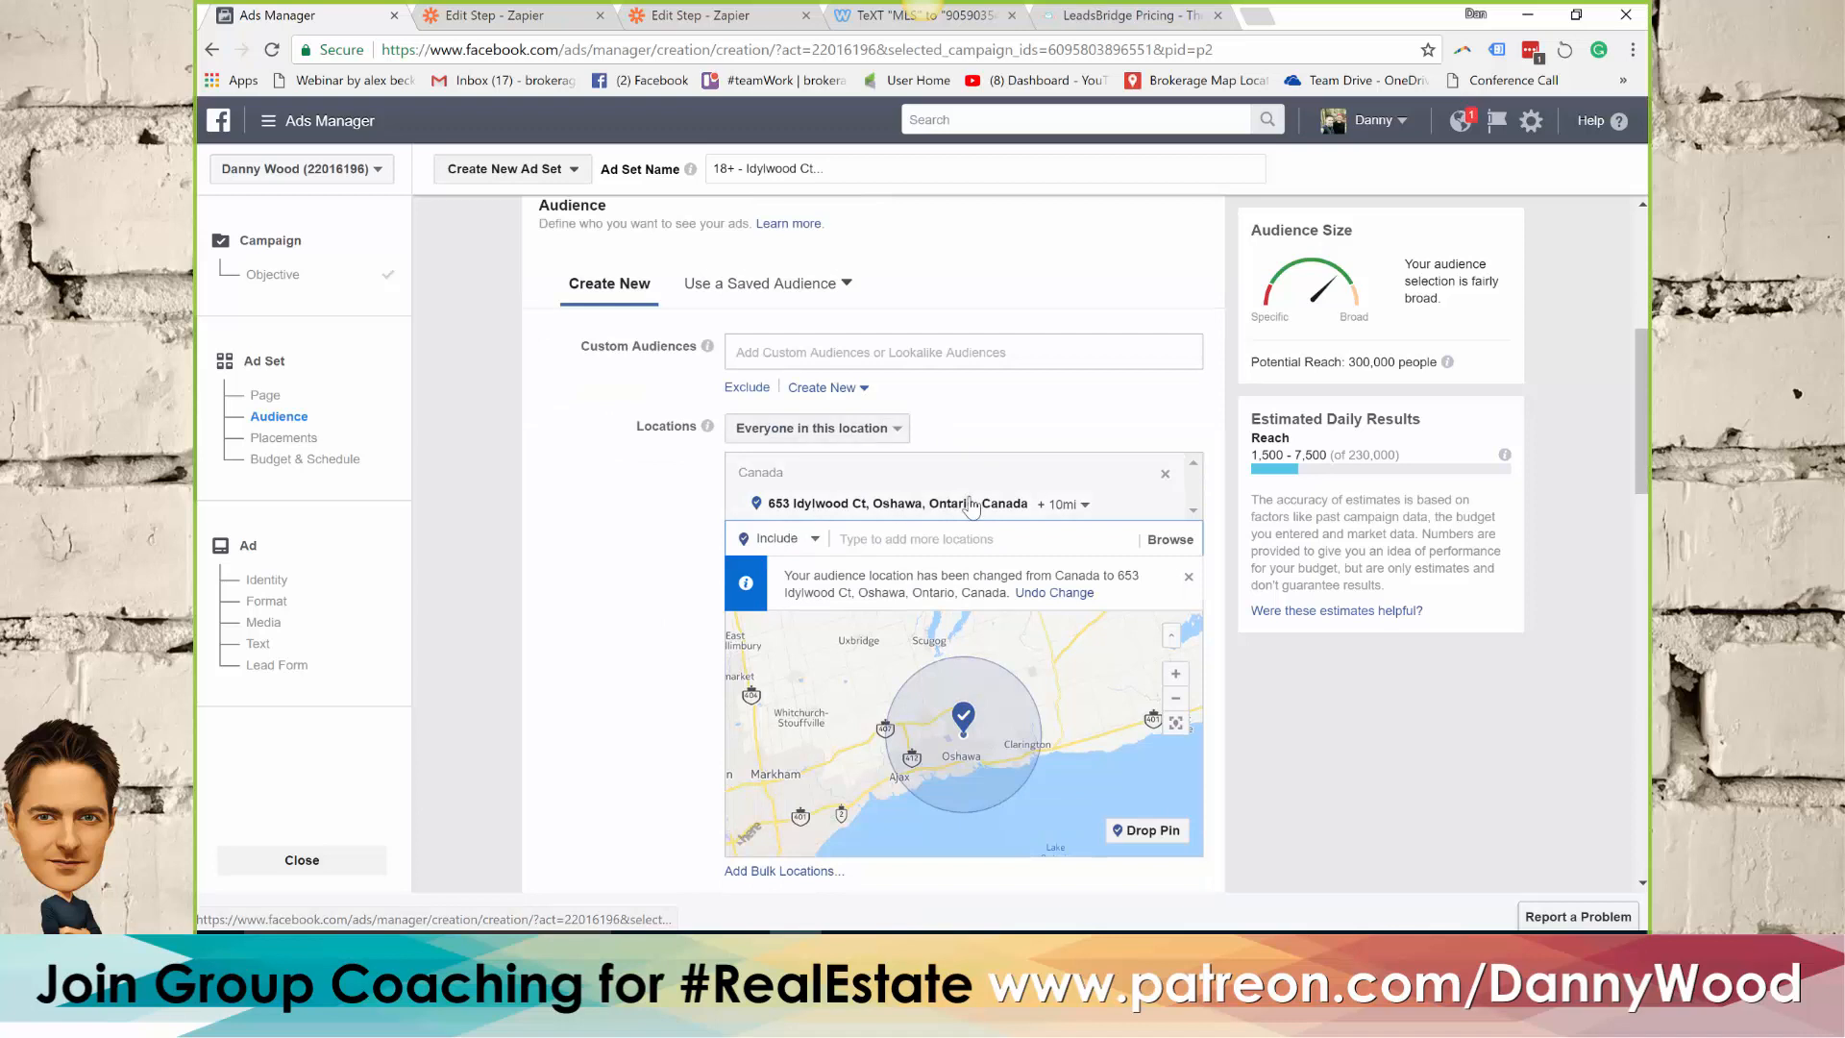
{"action": "left_click", "coordinate": [1064, 505]}
{"action": "left_click_drag", "start_coordinate": [1070, 538], "coordinate": [1054, 543]}
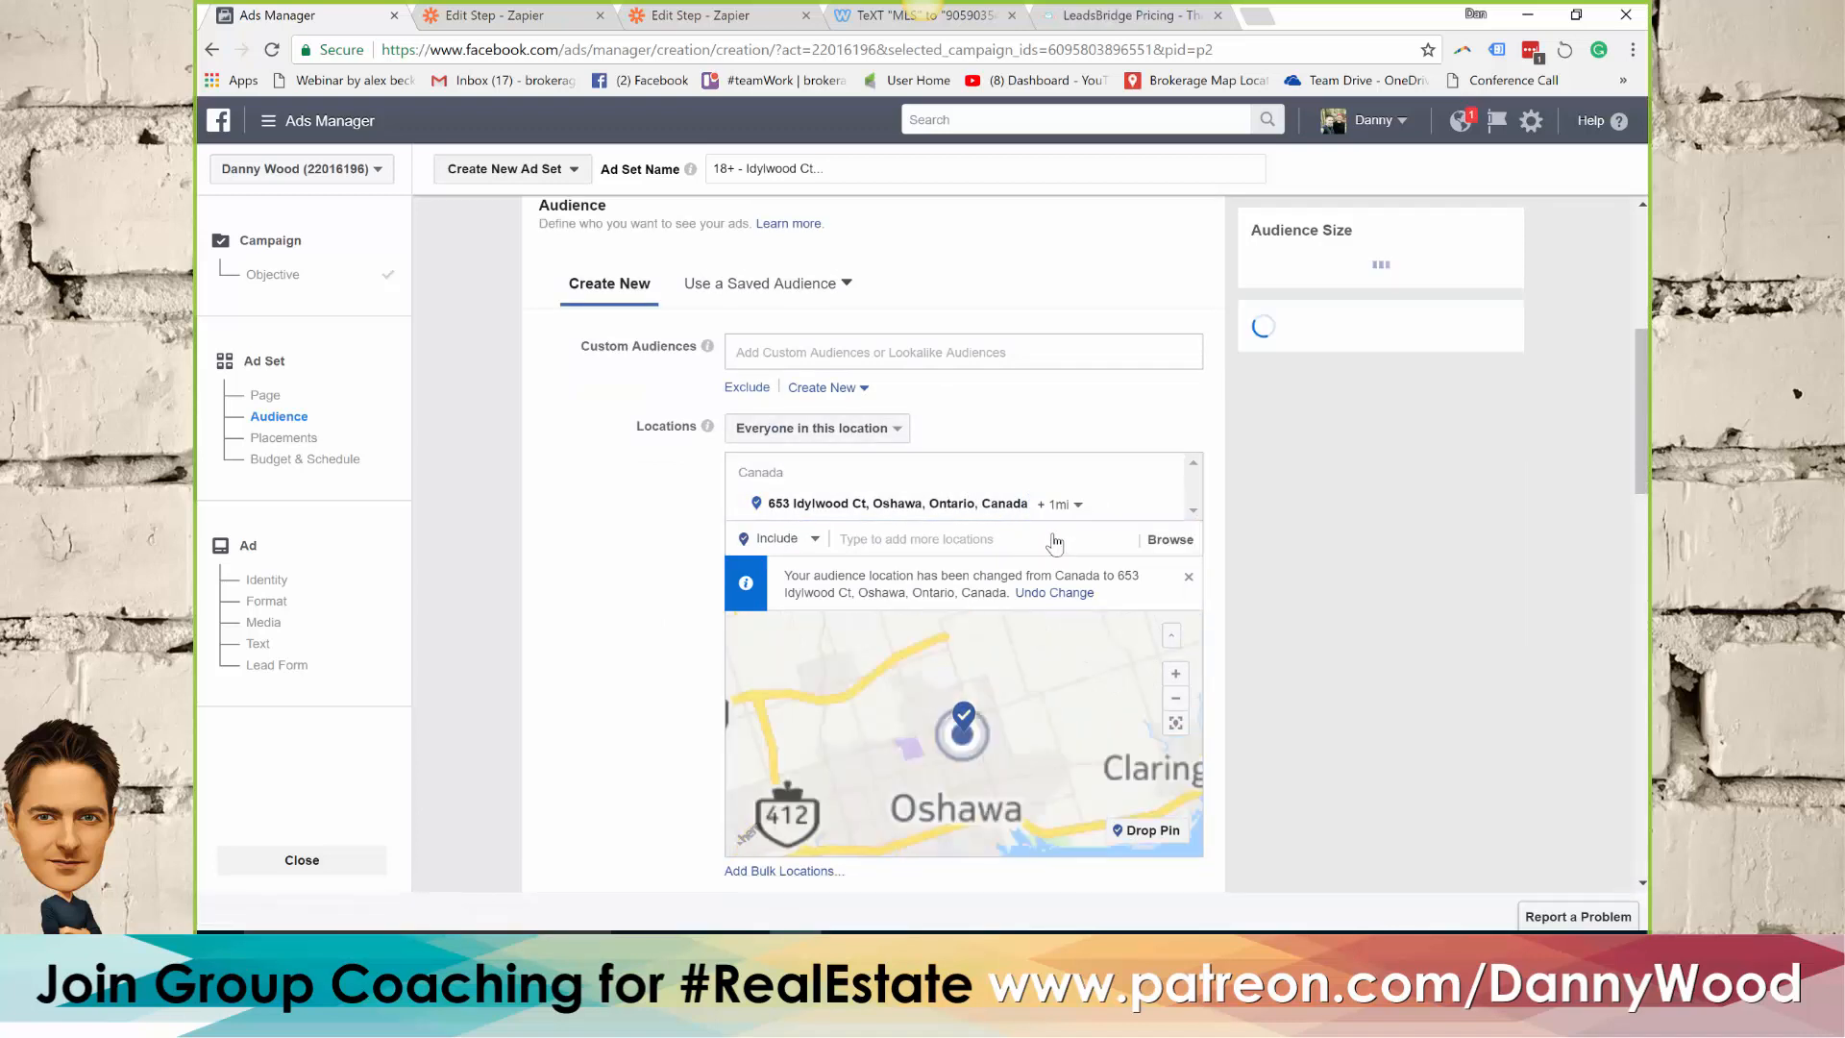
{"action": "left_click", "coordinate": [807, 434]}
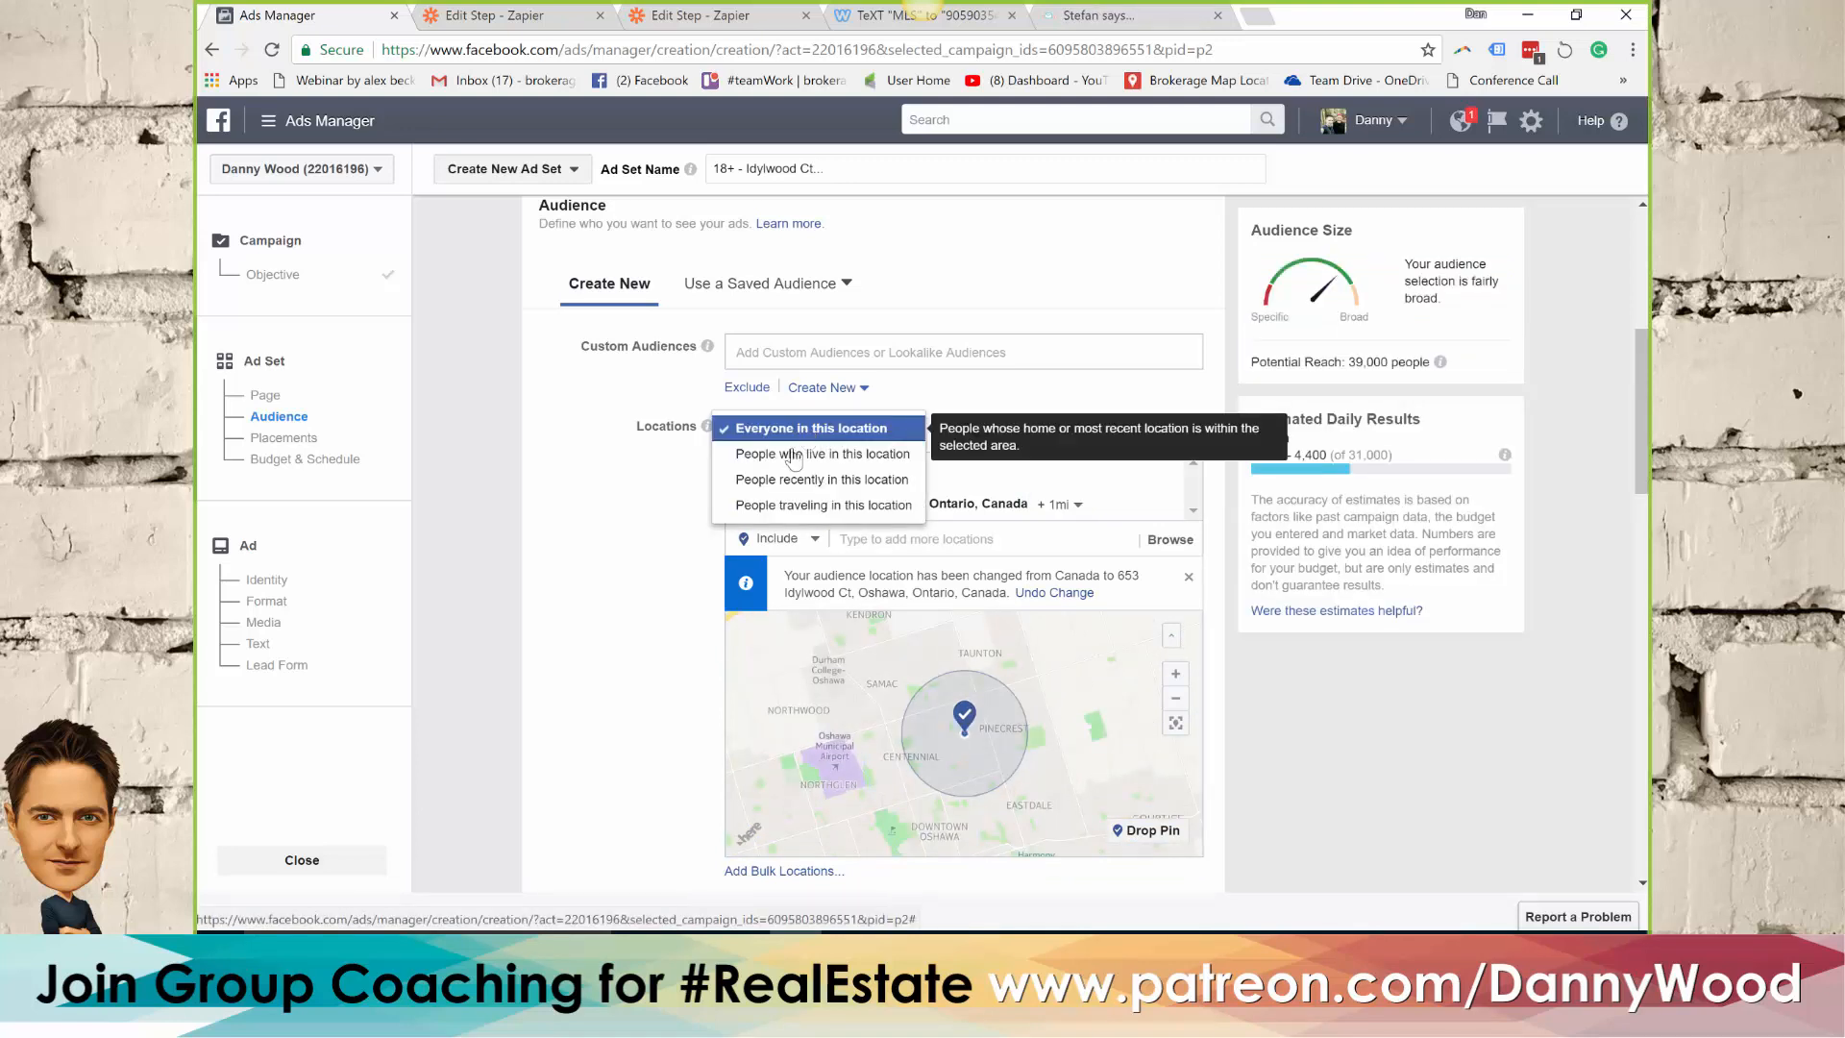
{"action": "left_click", "coordinate": [793, 455]}
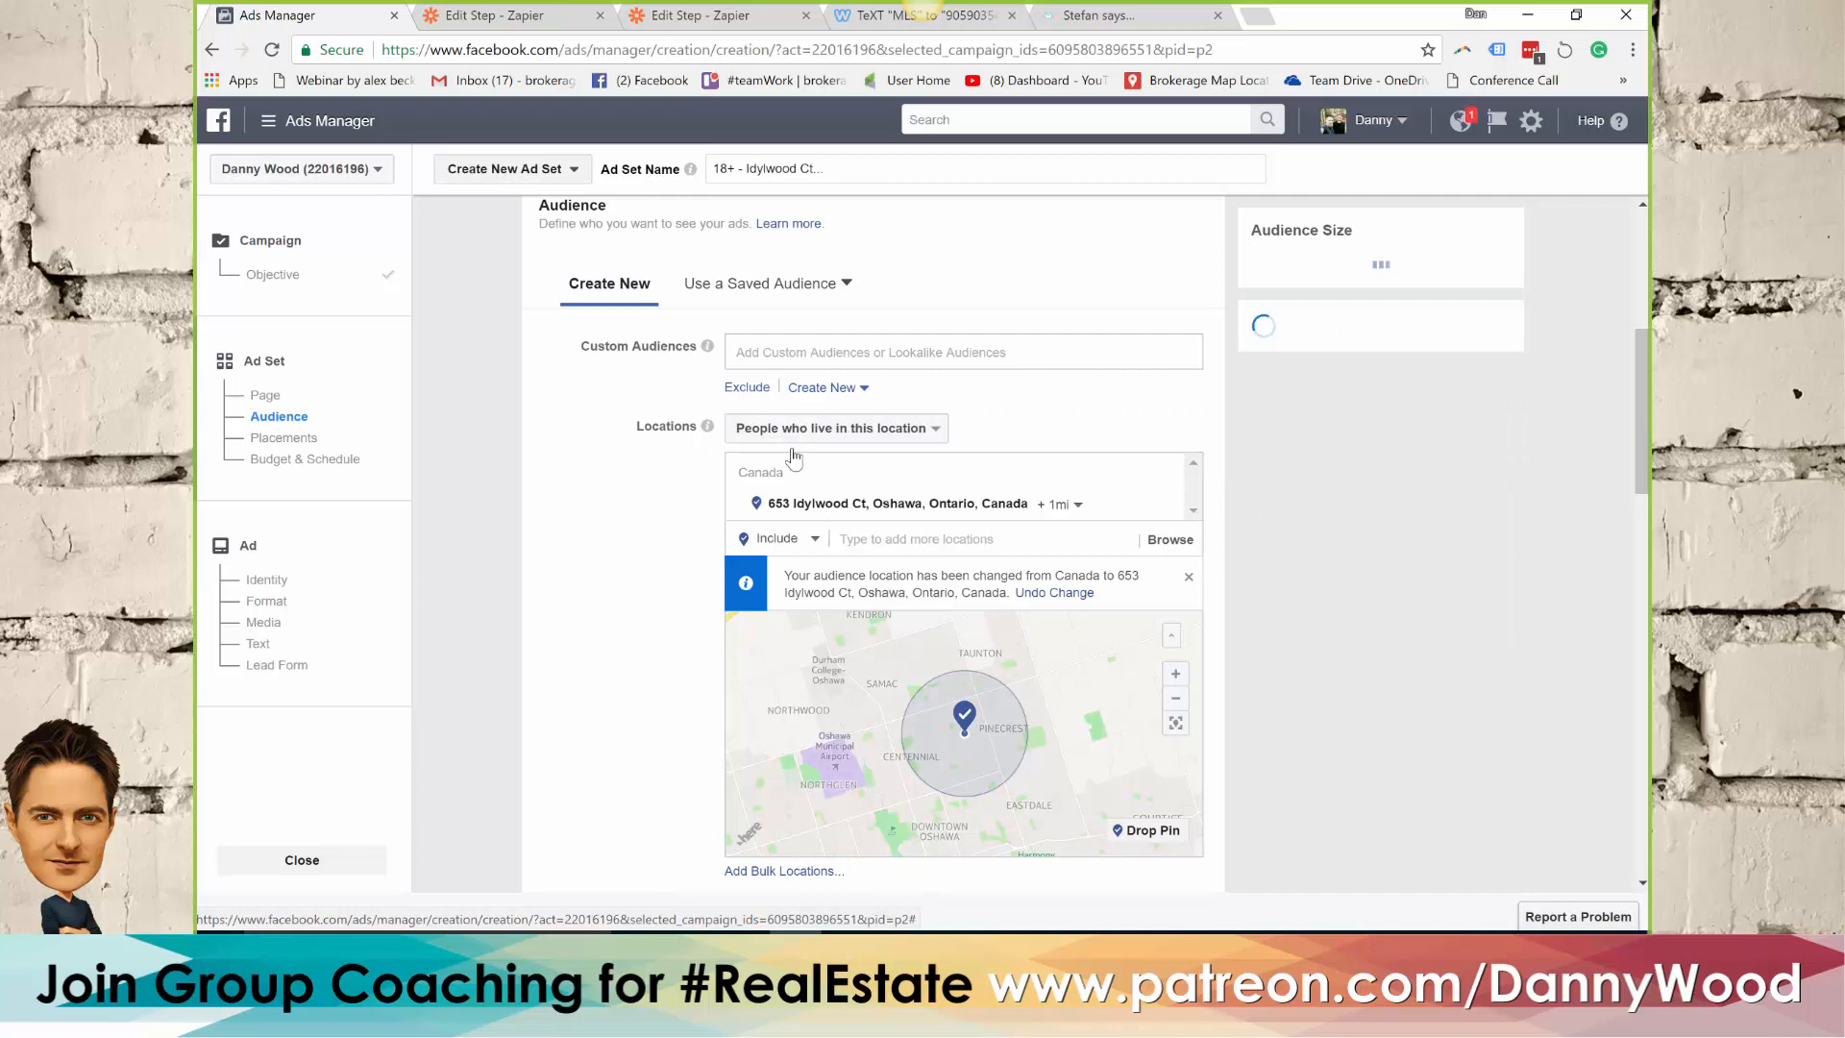
Try adding the L1G postal code area of Oshawa, Ontario, to the included audience locations
{"action": "double_click", "coordinate": [1355, 360]}
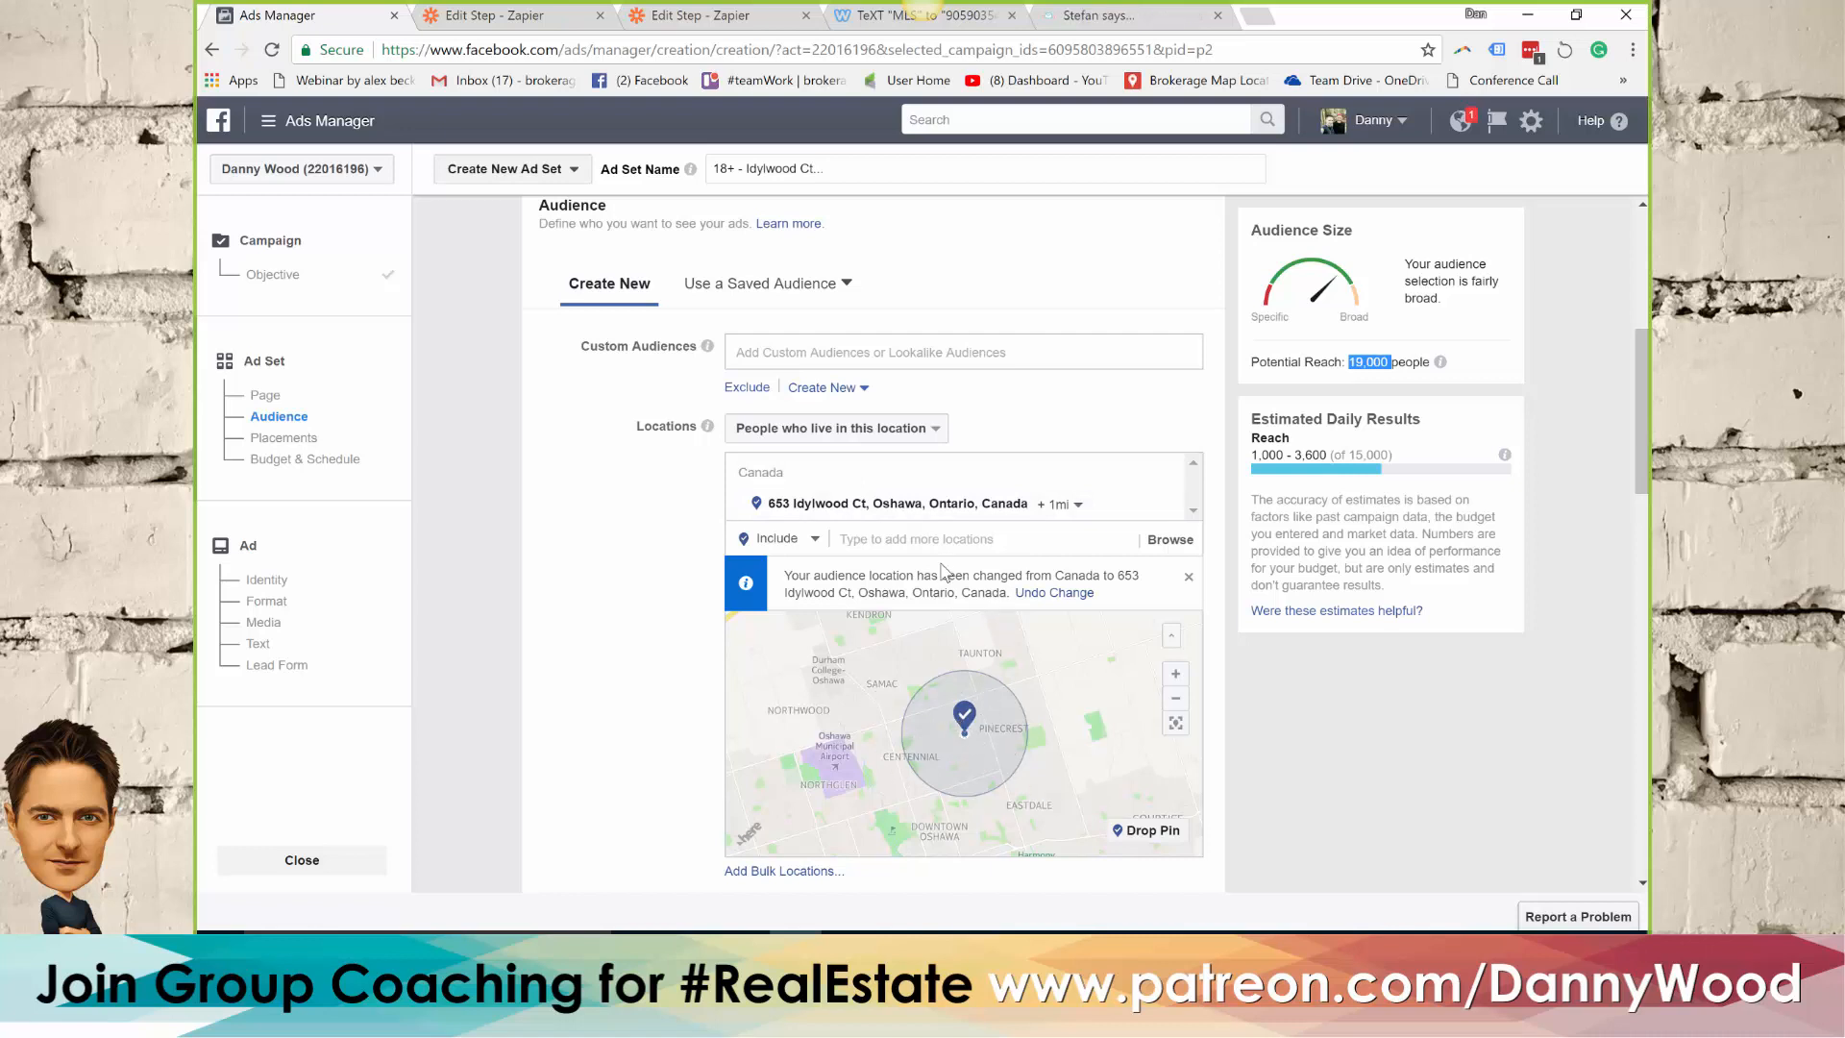
{"action": "left_click", "coordinate": [900, 535]}
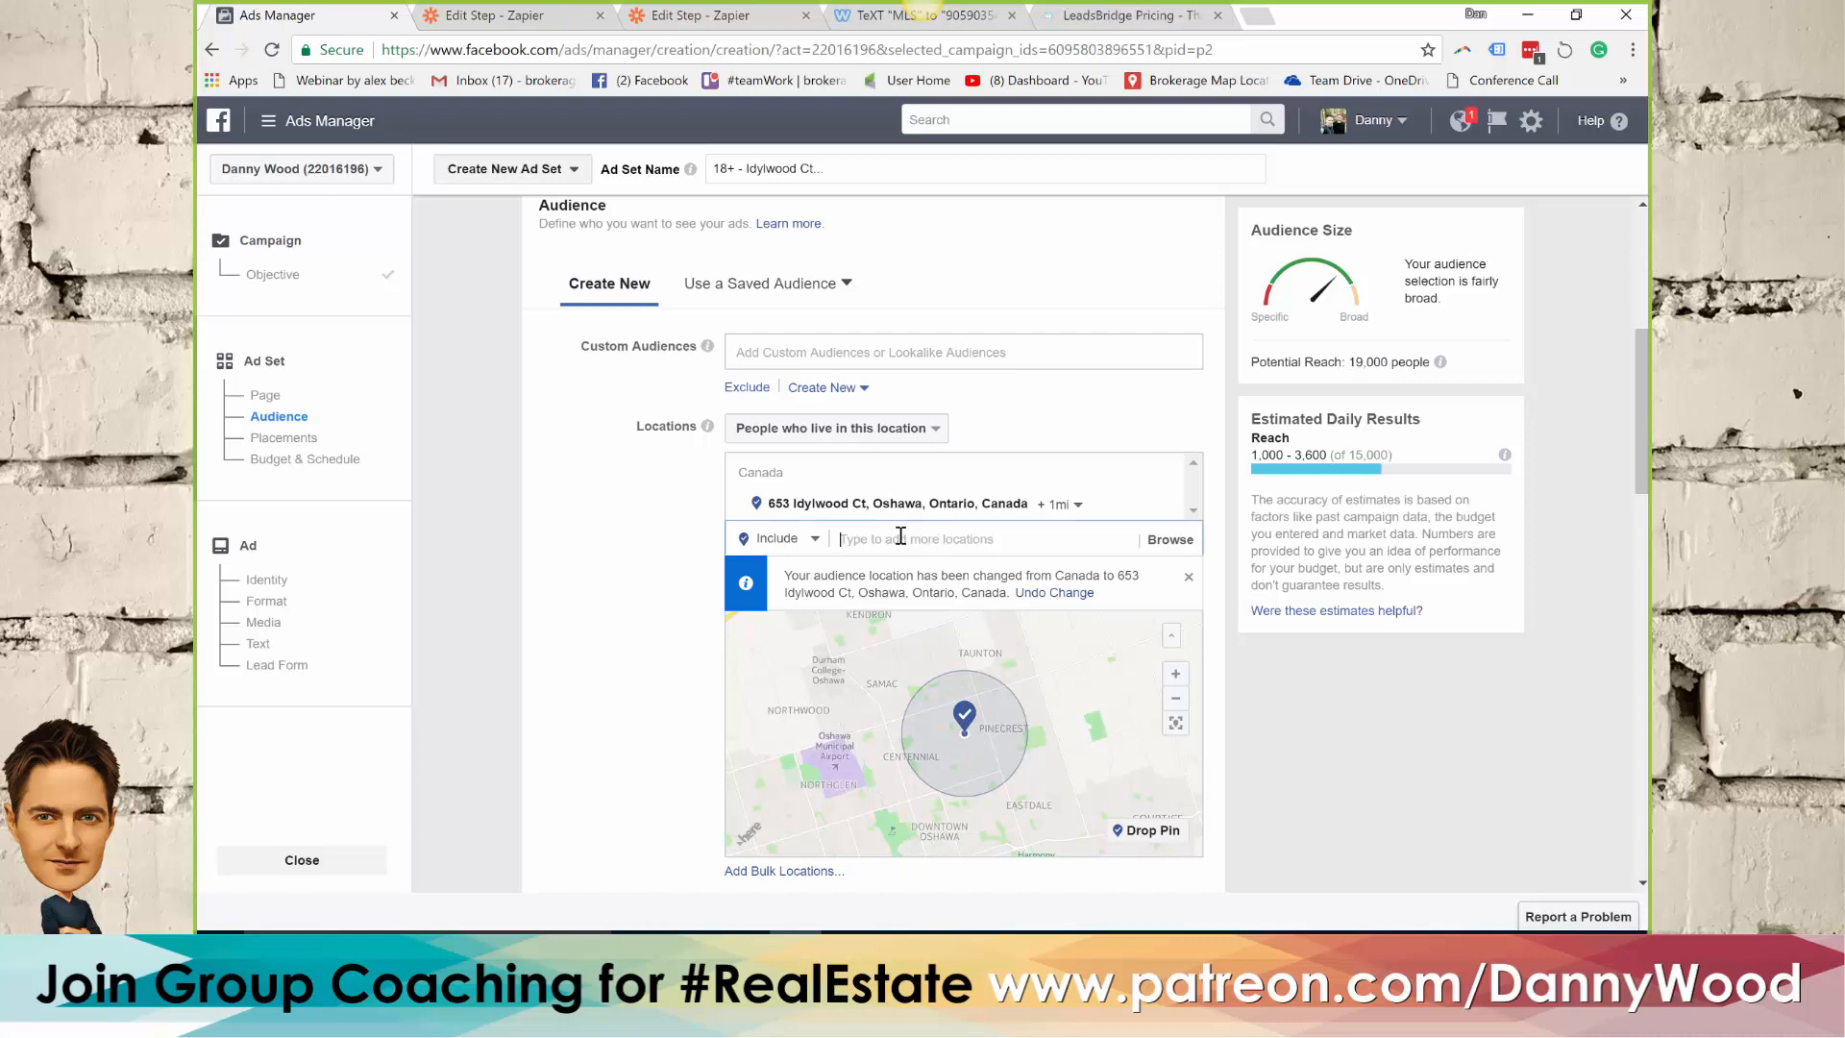
{"action": "type", "text": "l1g"}
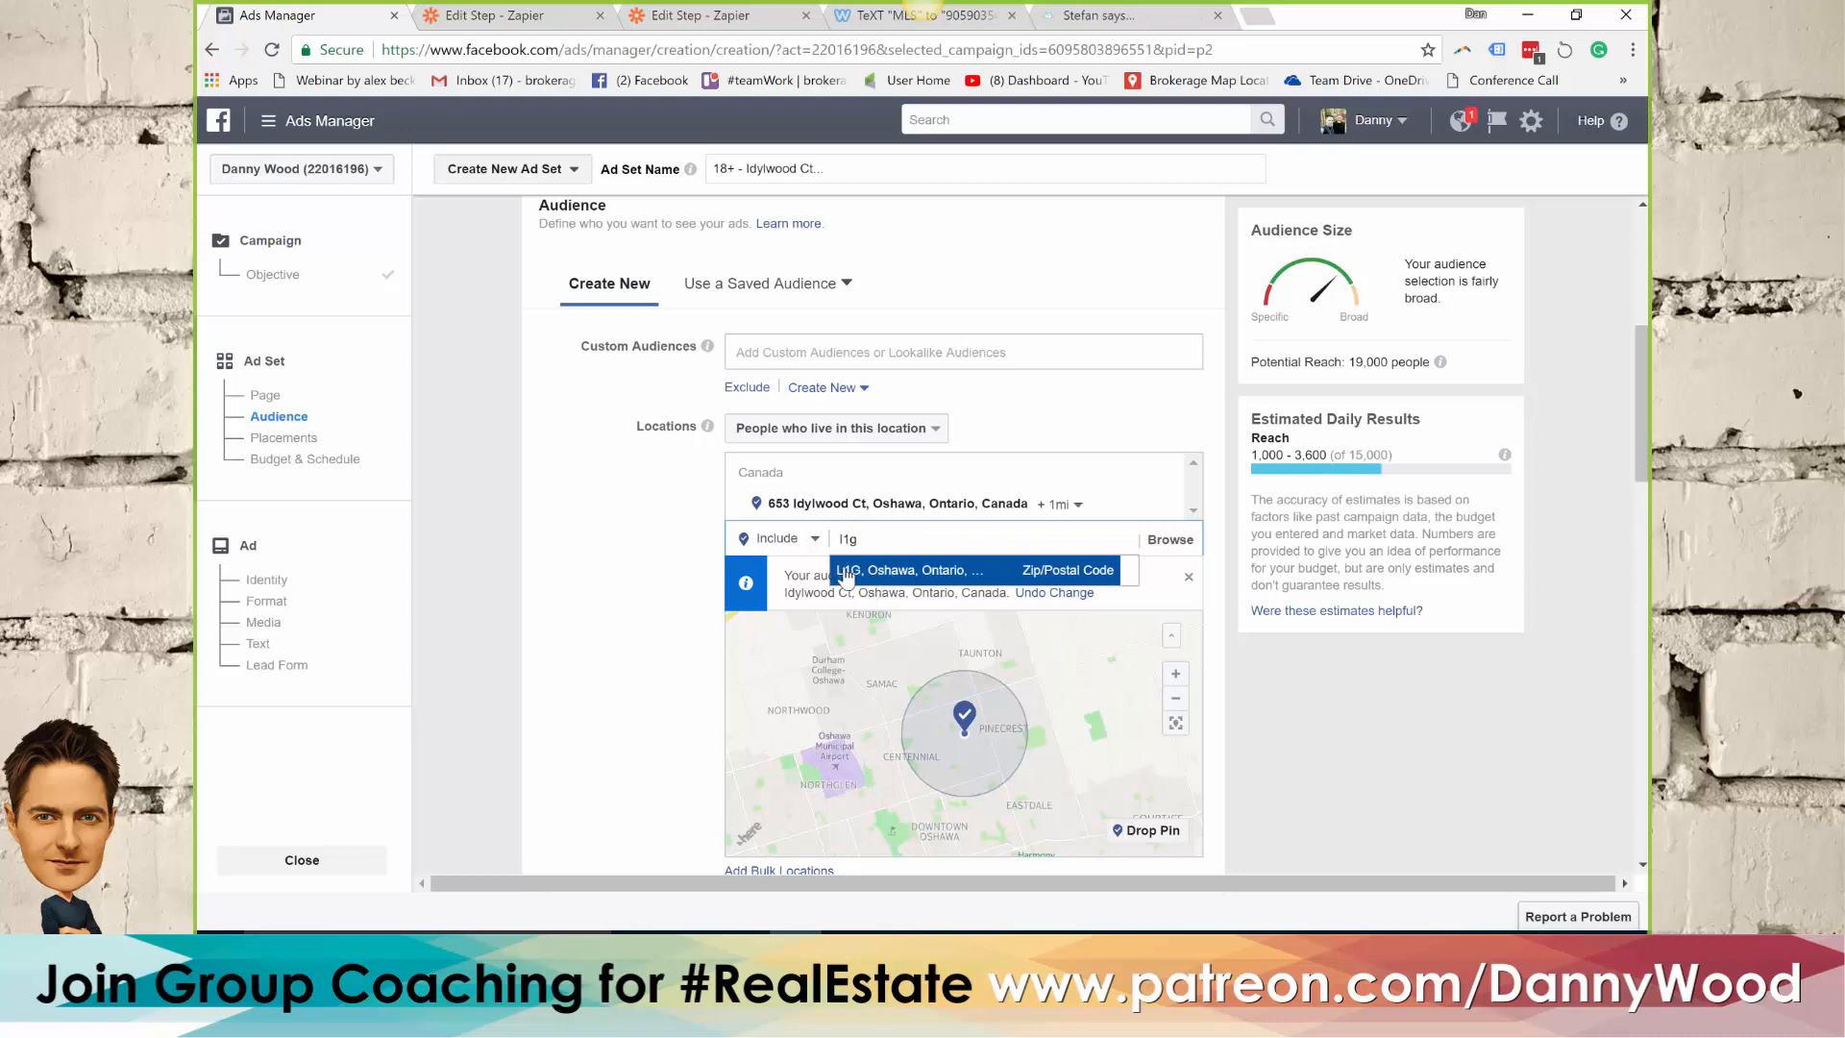
{"action": "left_click", "coordinate": [858, 573]}
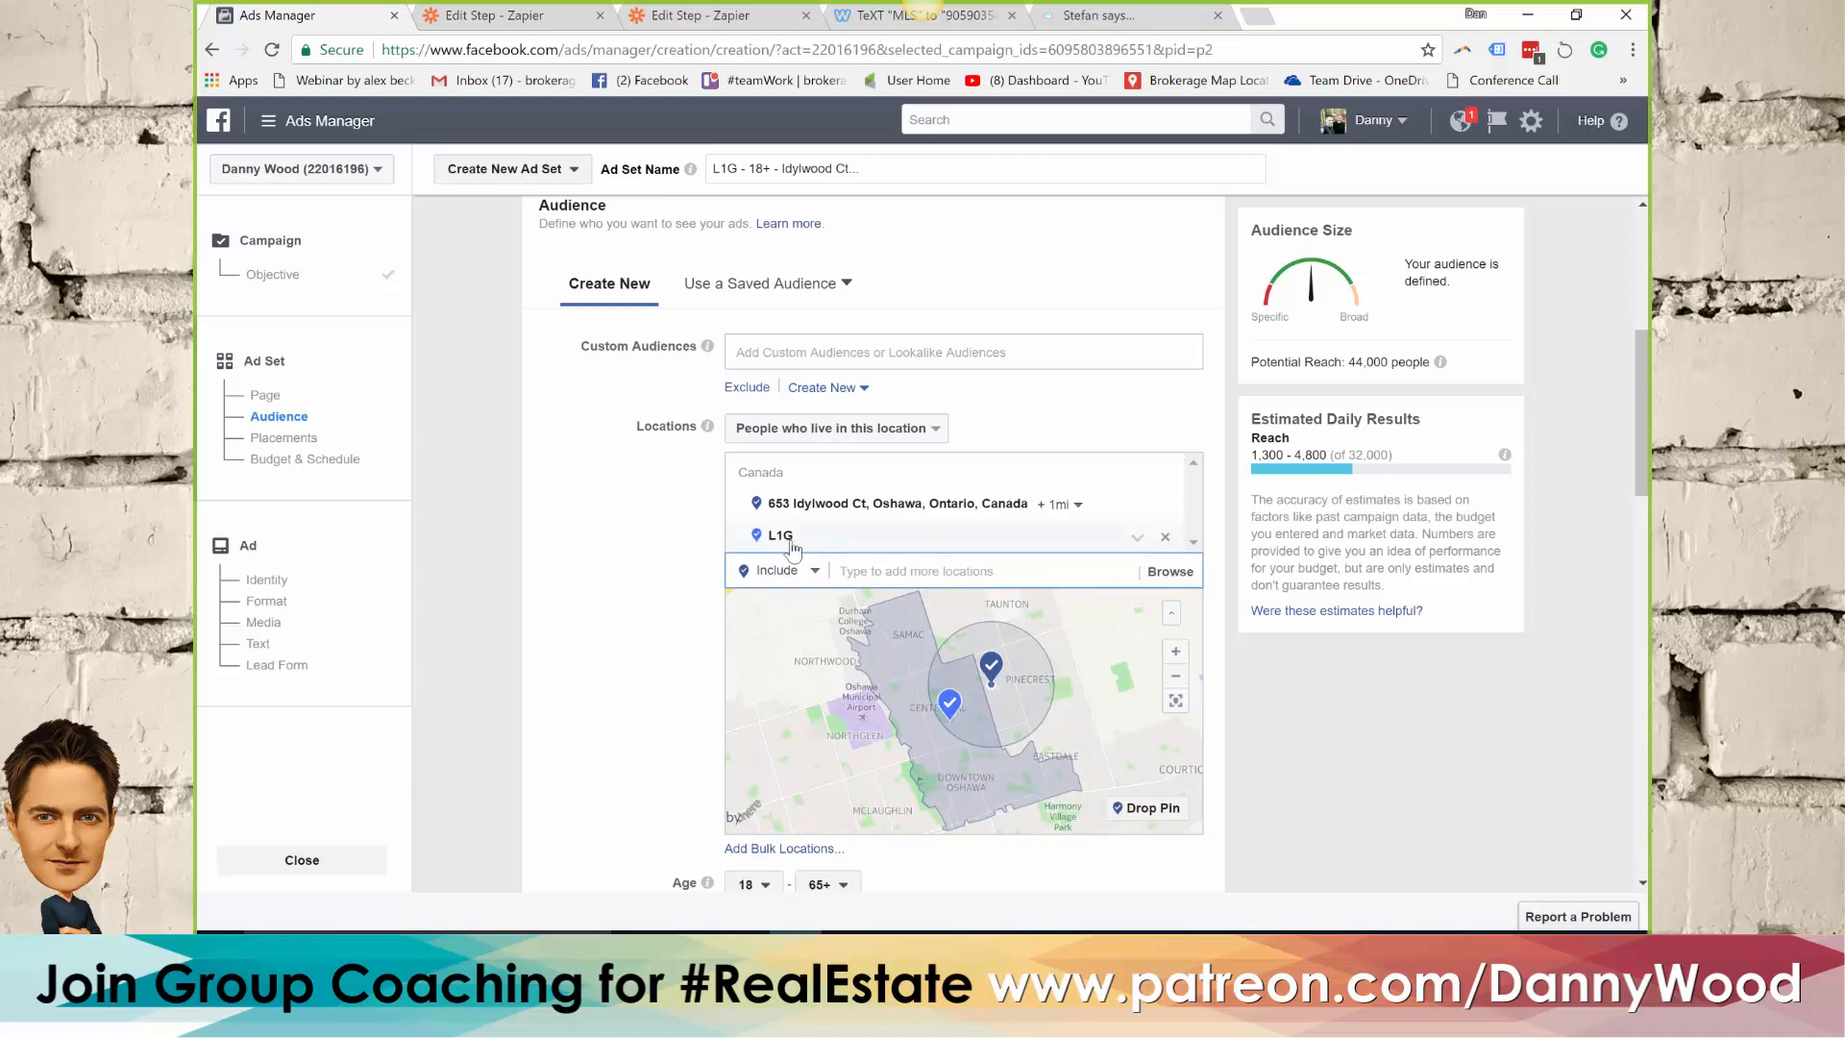
{"action": "left_click", "coordinate": [1165, 538]}
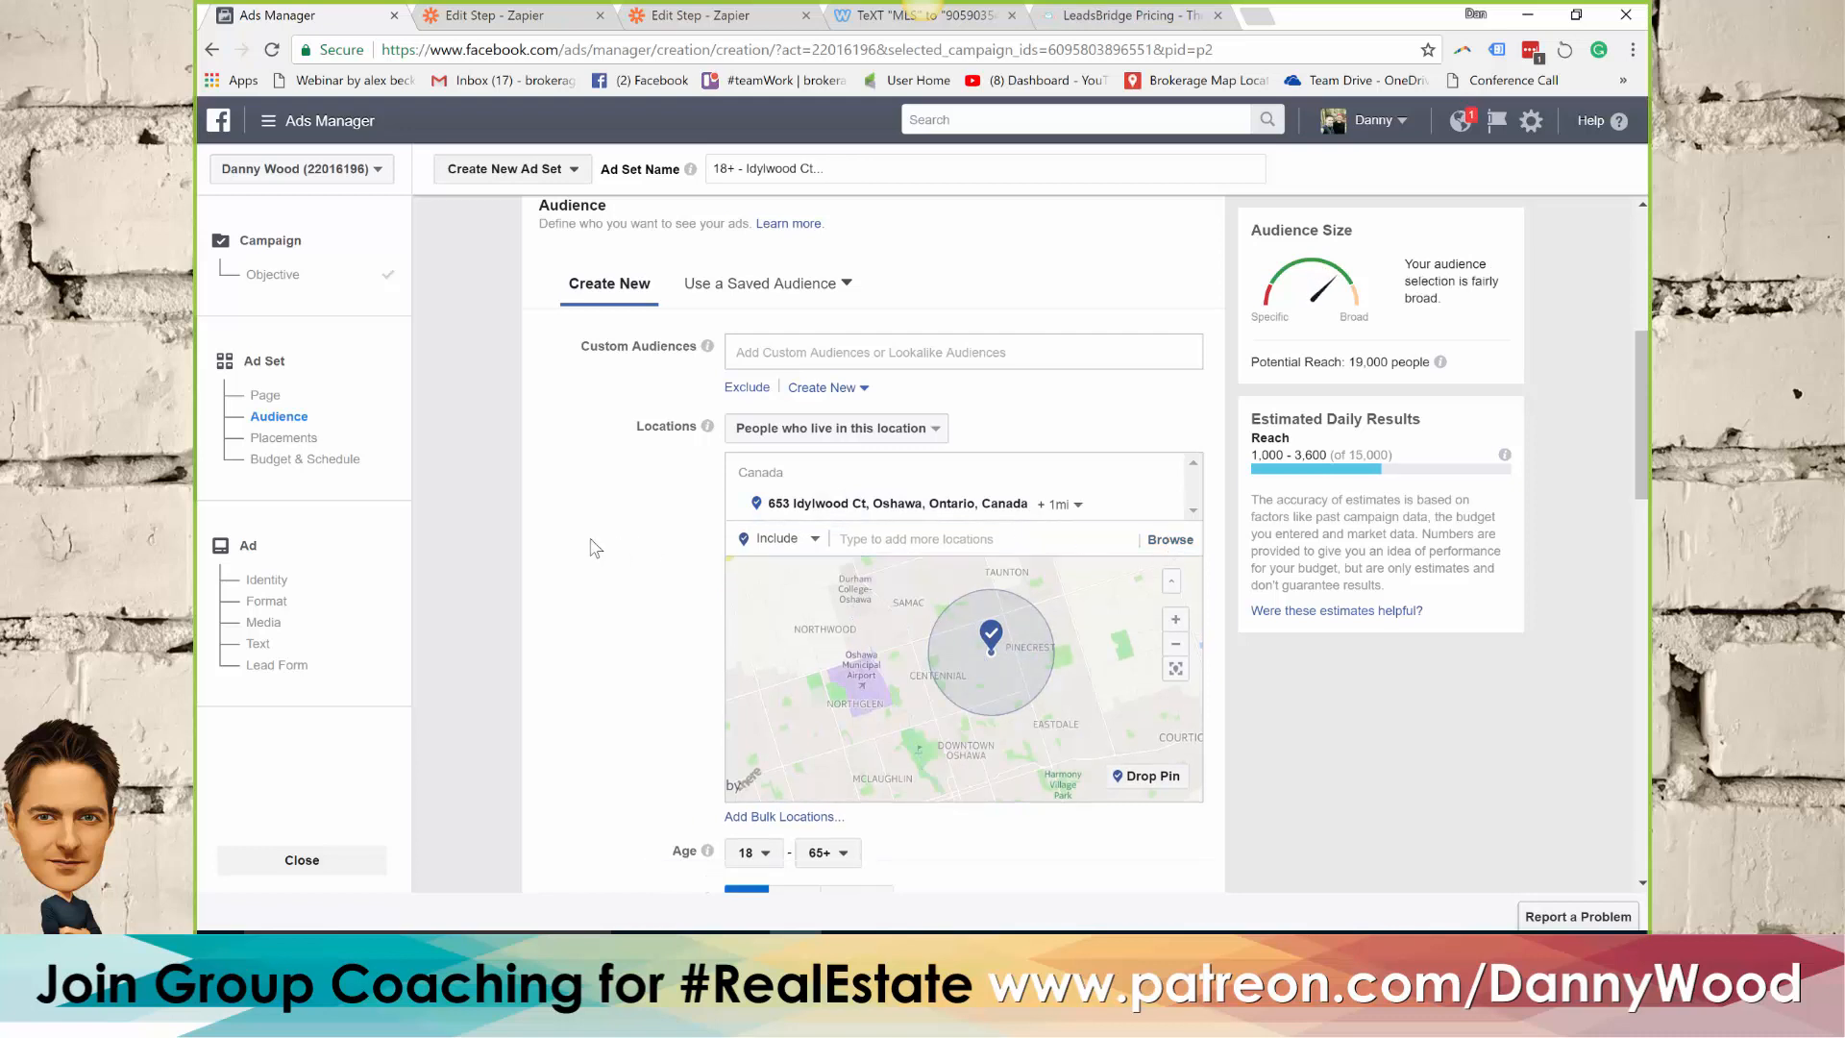
Set the minimum age of the targeted audience to 35
{"action": "scroll", "coordinate": [605, 576], "scroll_direction": "down", "scroll_amount": 1}
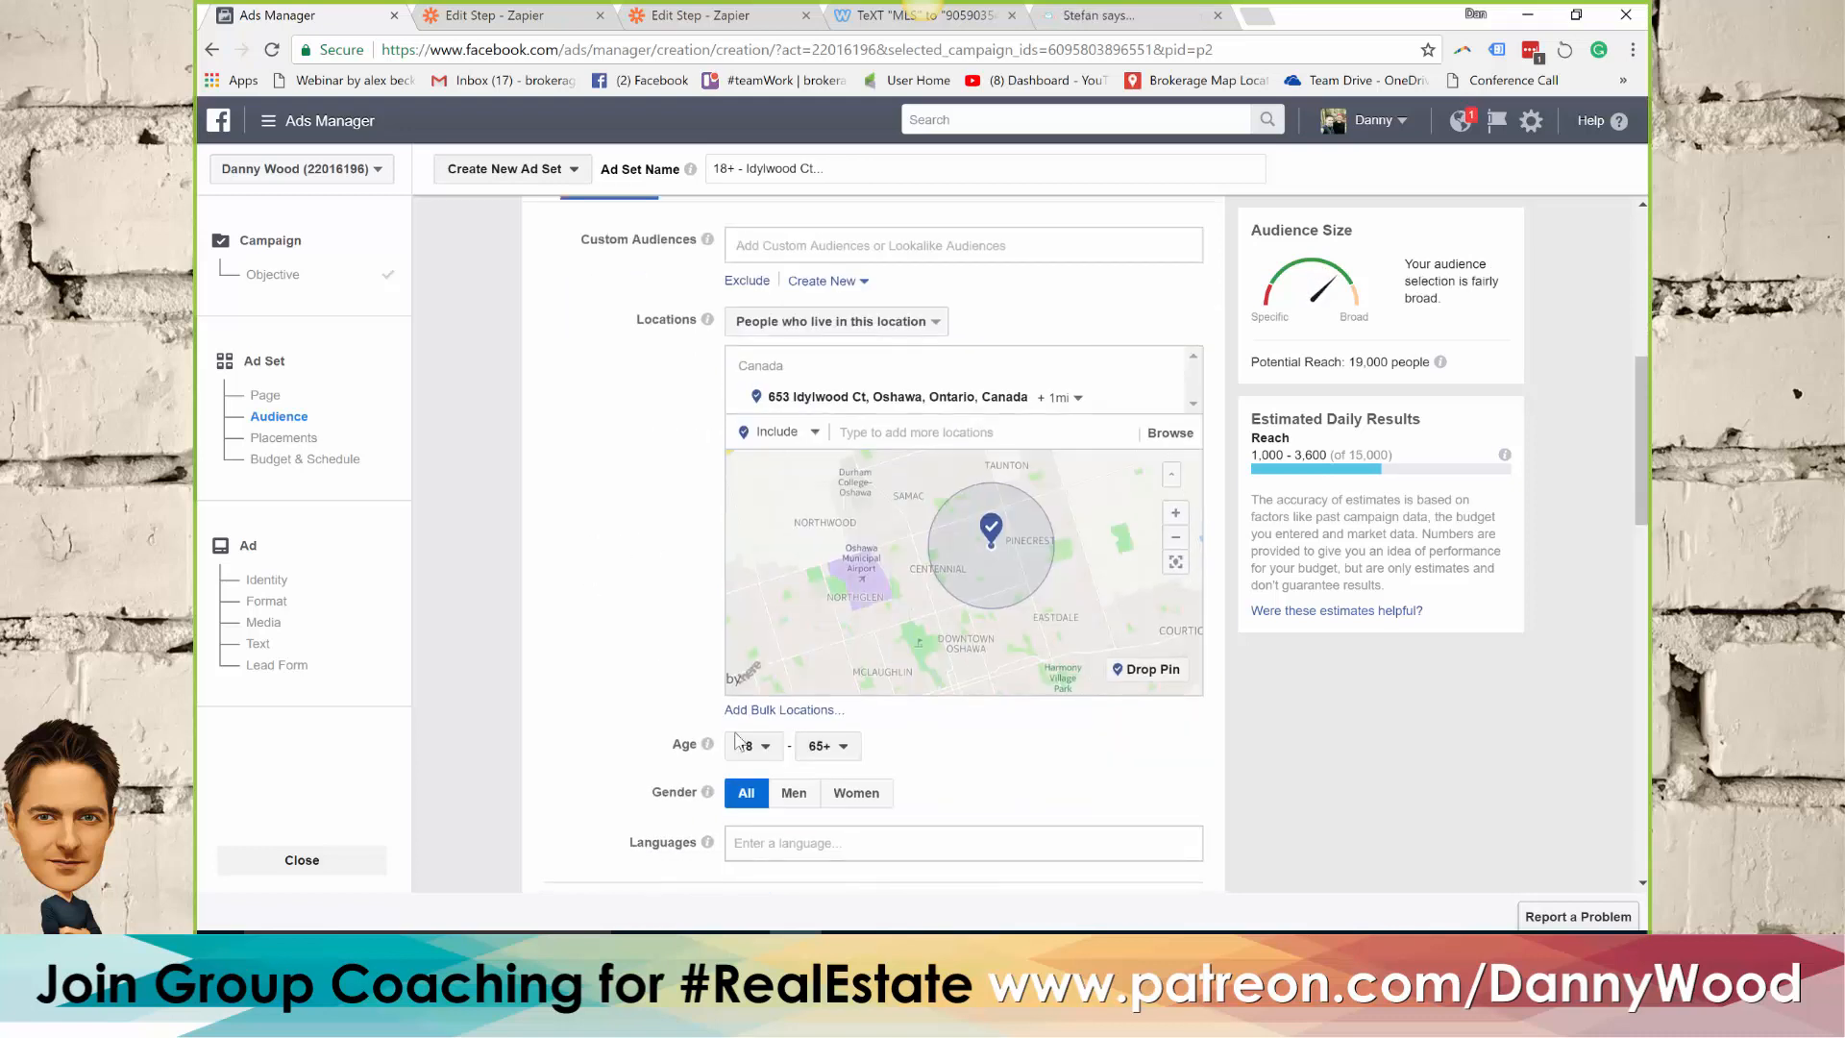
{"action": "left_click", "coordinate": [756, 749]}
{"action": "scroll", "coordinate": [769, 663], "scroll_direction": "down", "scroll_amount": 3}
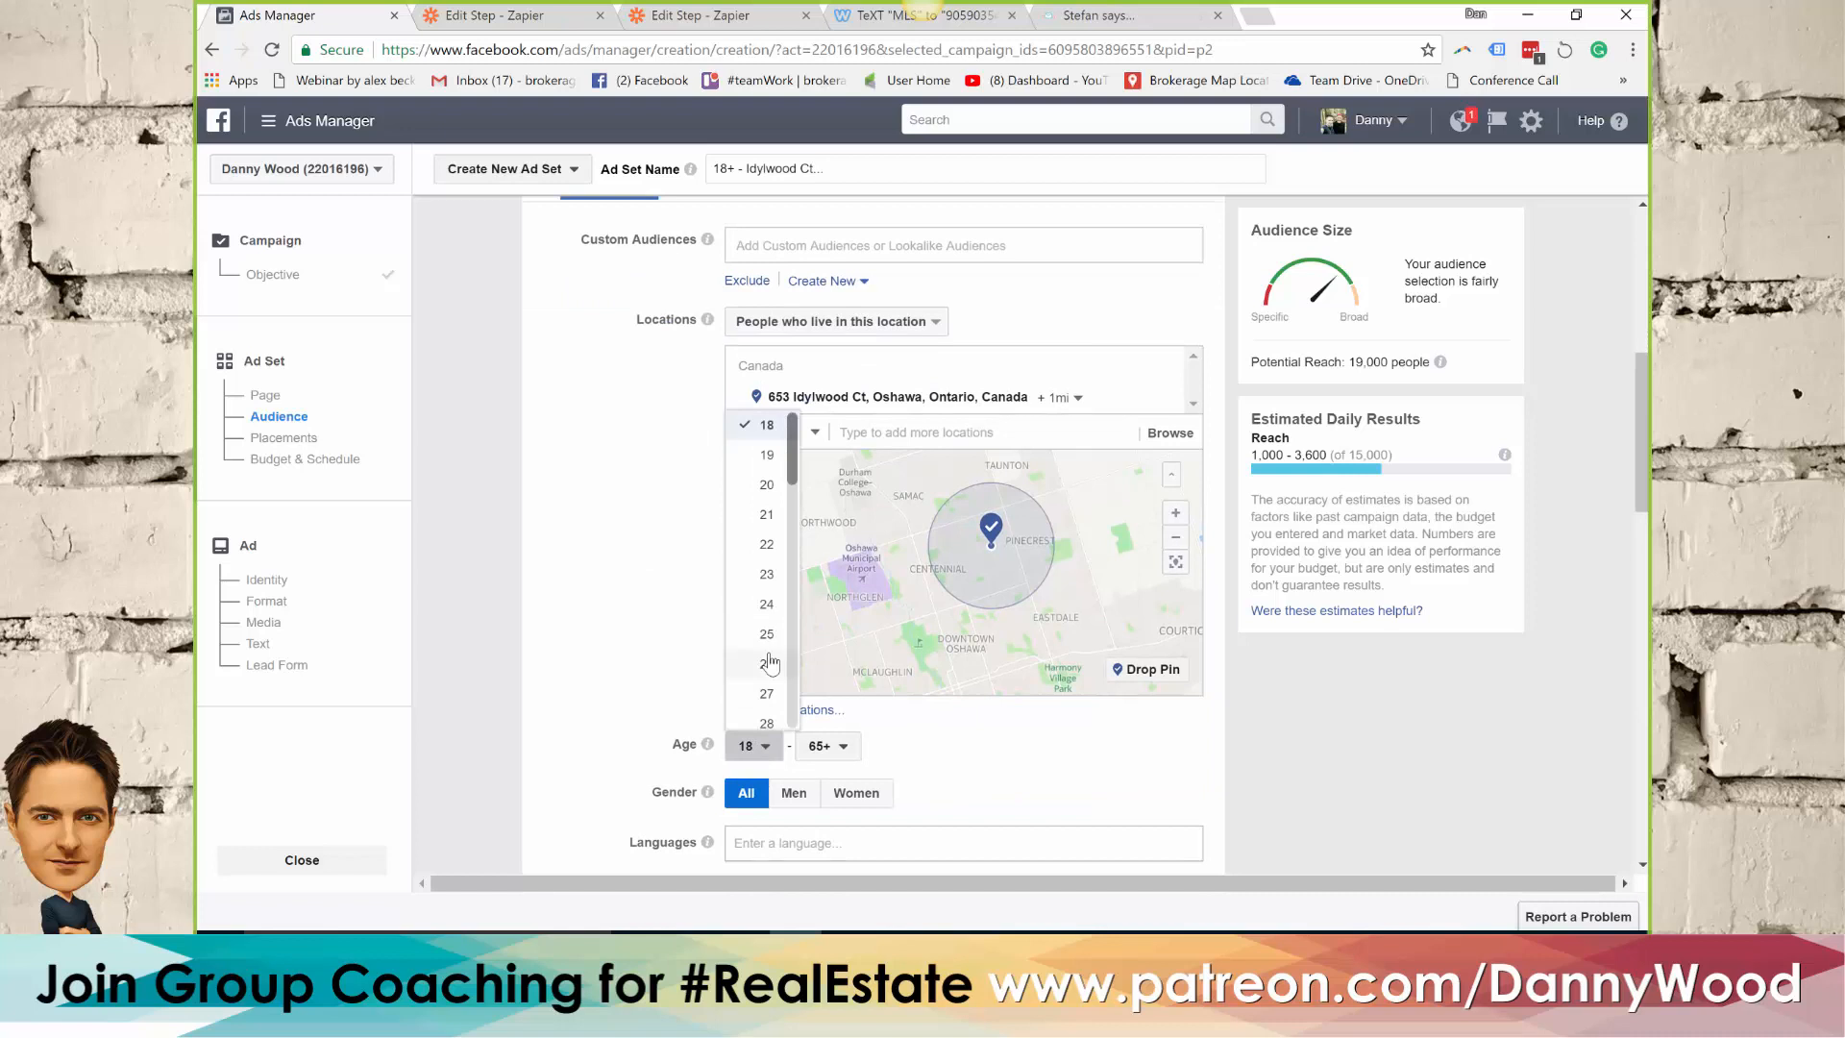
{"action": "scroll", "coordinate": [770, 663], "scroll_direction": "down", "scroll_amount": 1}
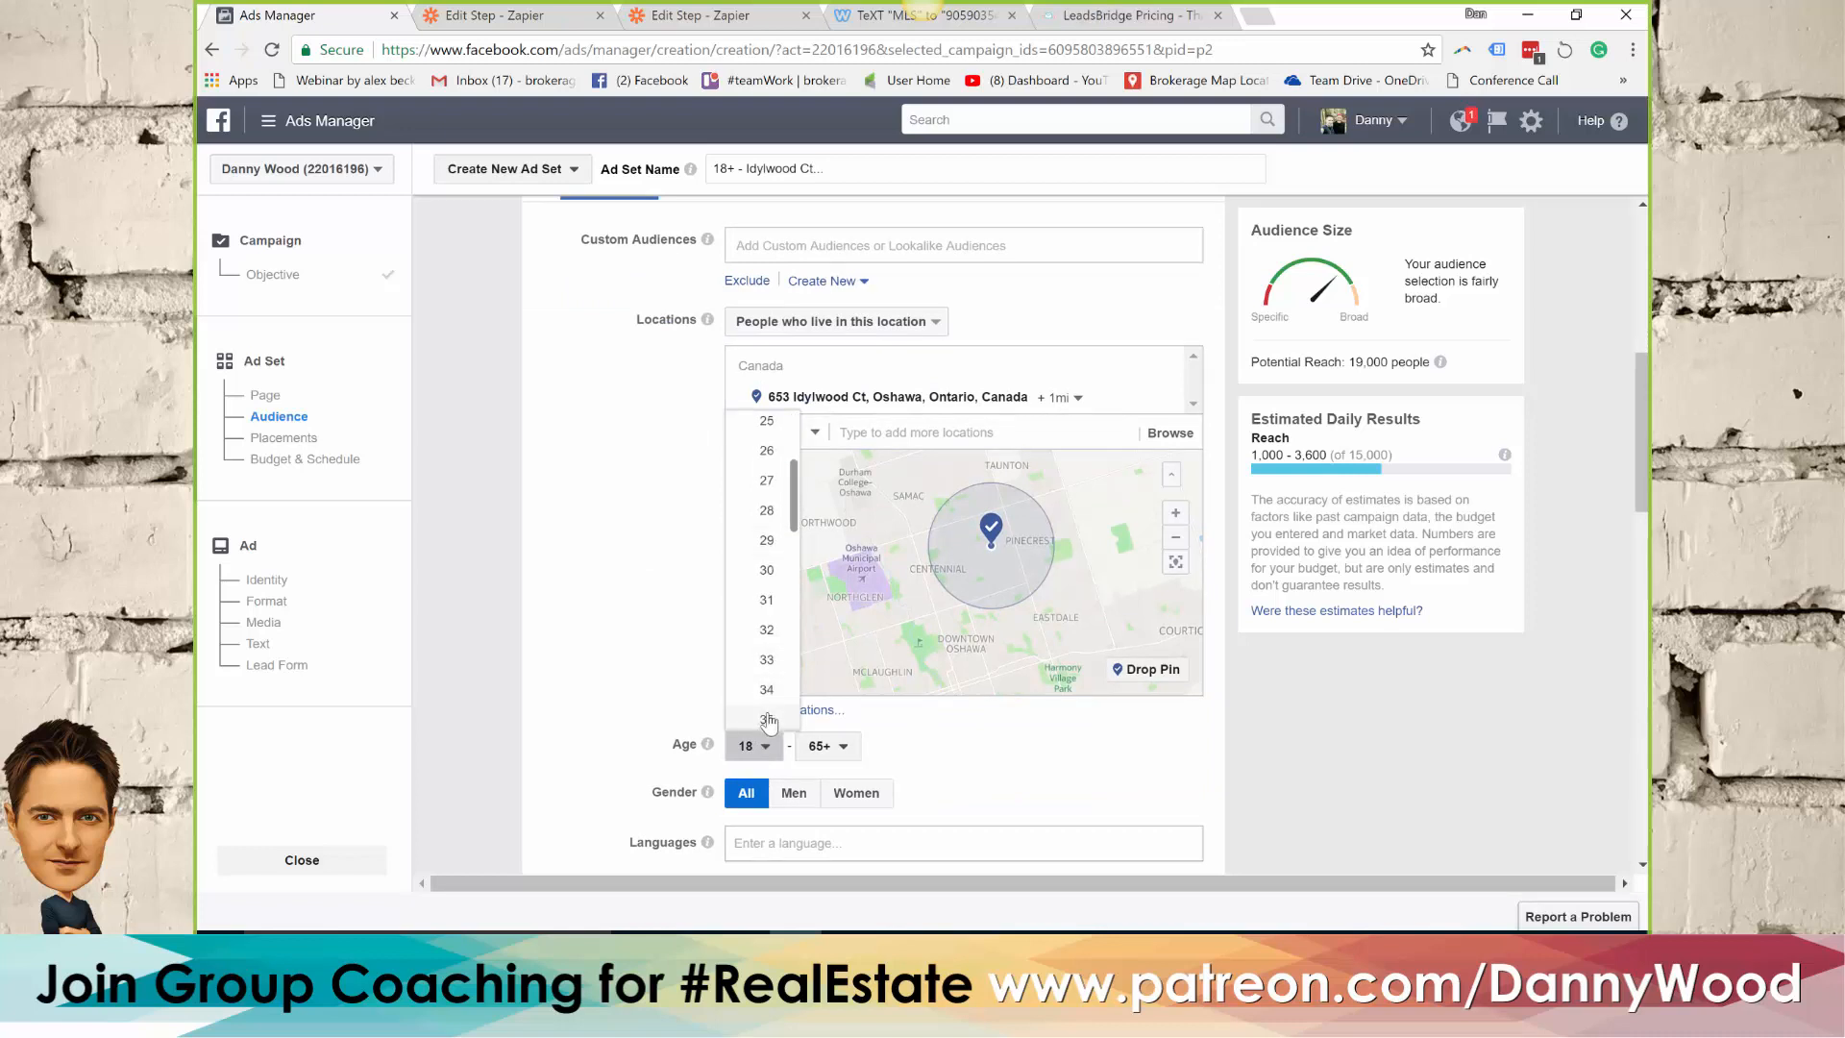
{"action": "left_click", "coordinate": [768, 720]}
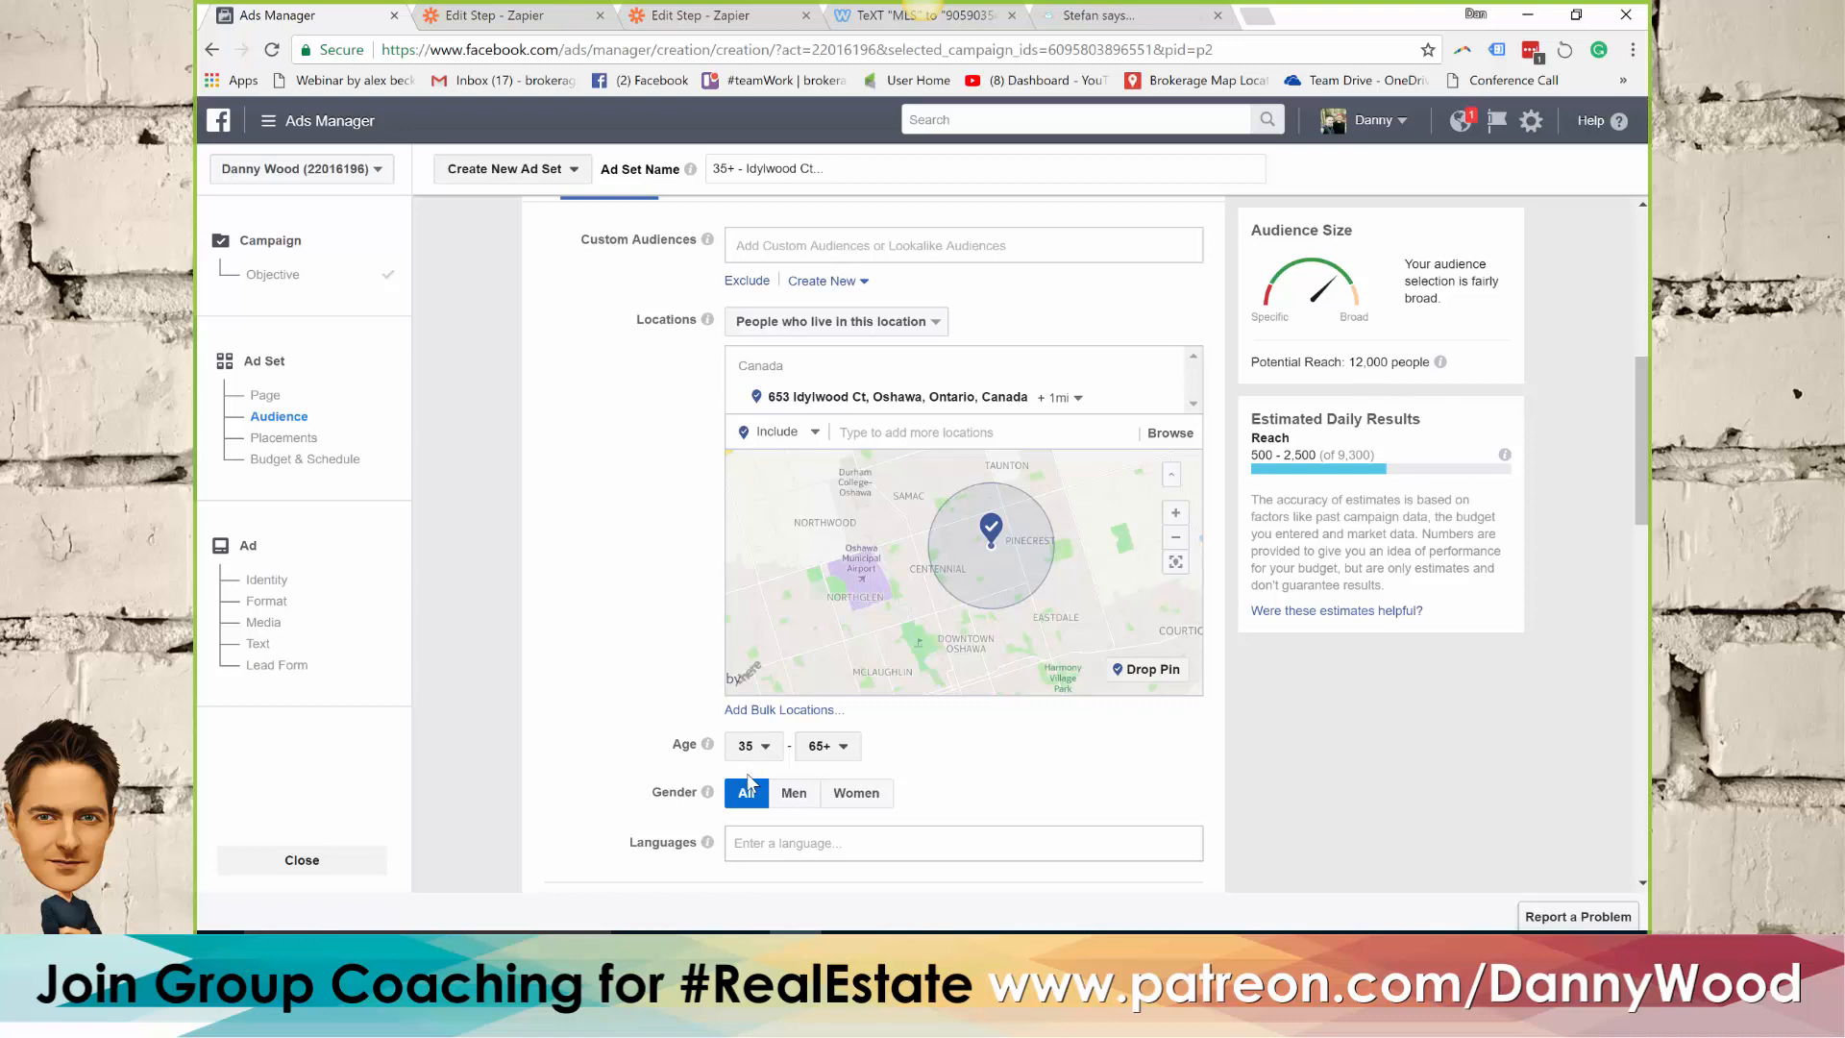
Restrict the audience's language to English (All)
{"action": "scroll", "coordinate": [665, 670], "scroll_direction": "down", "scroll_amount": 2}
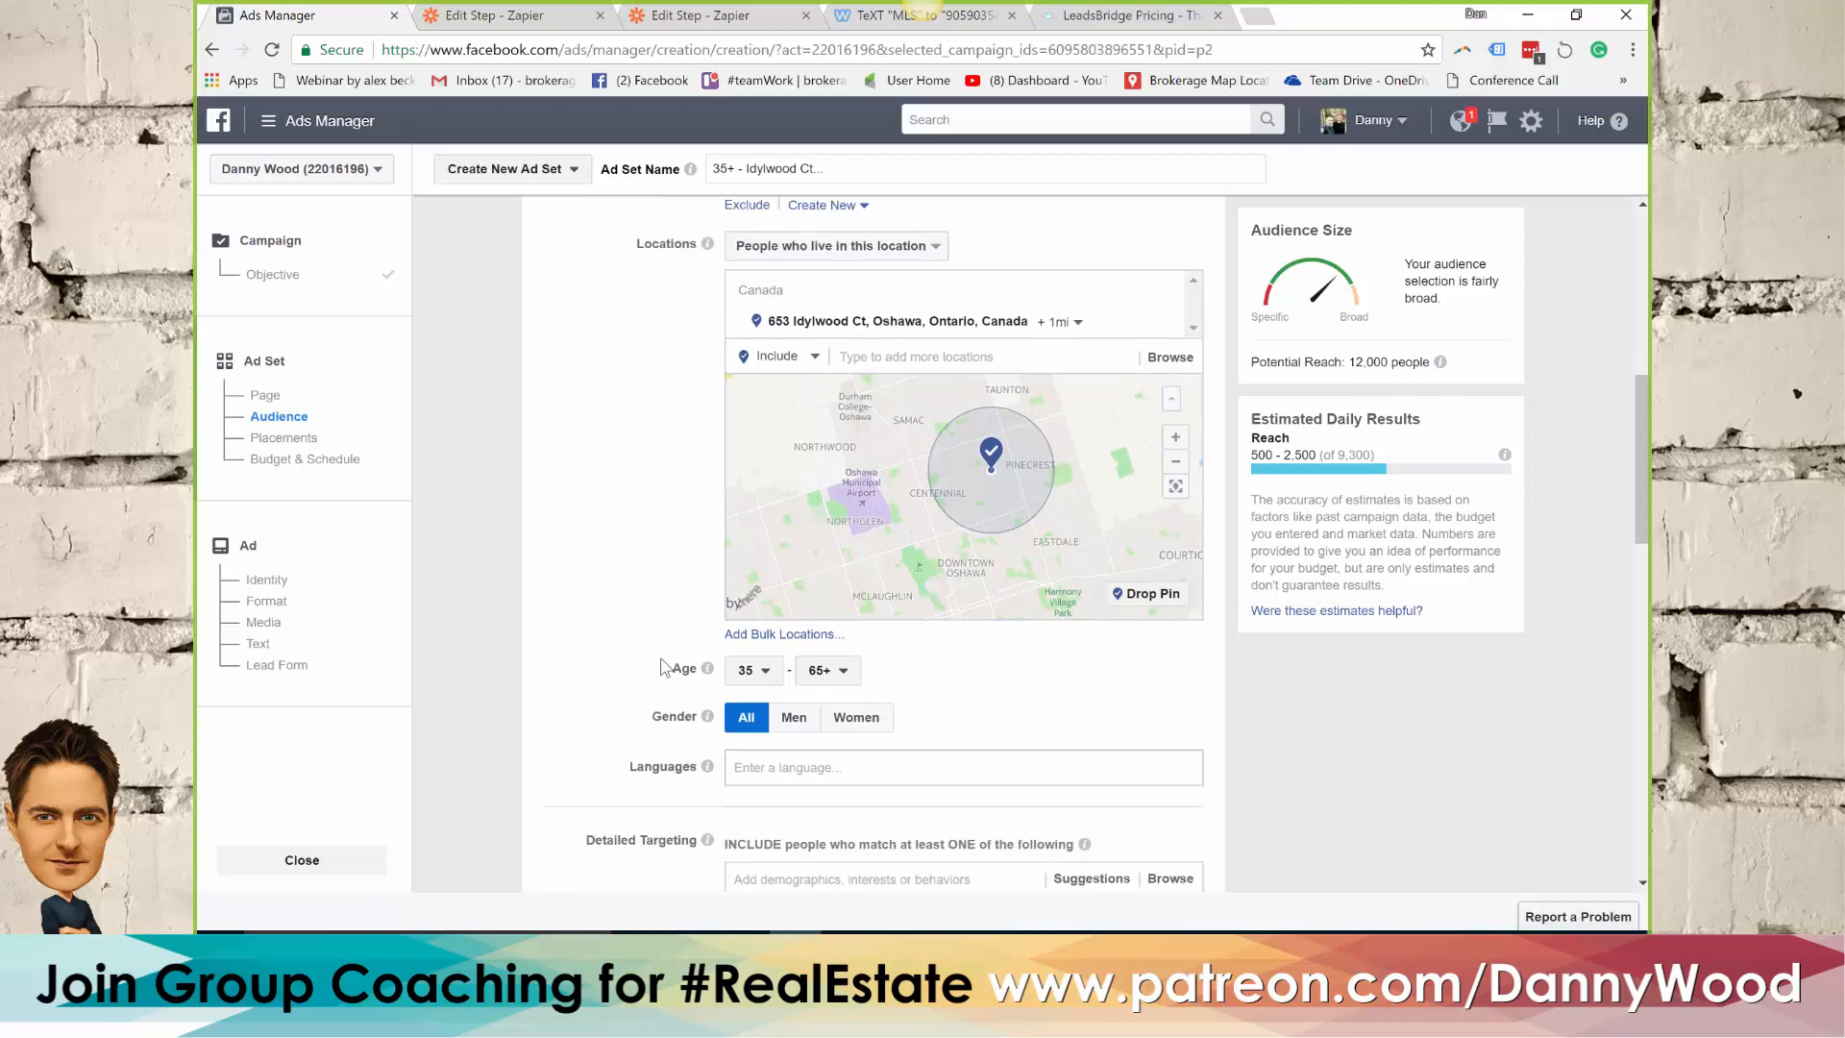
{"action": "left_click", "coordinate": [784, 630]}
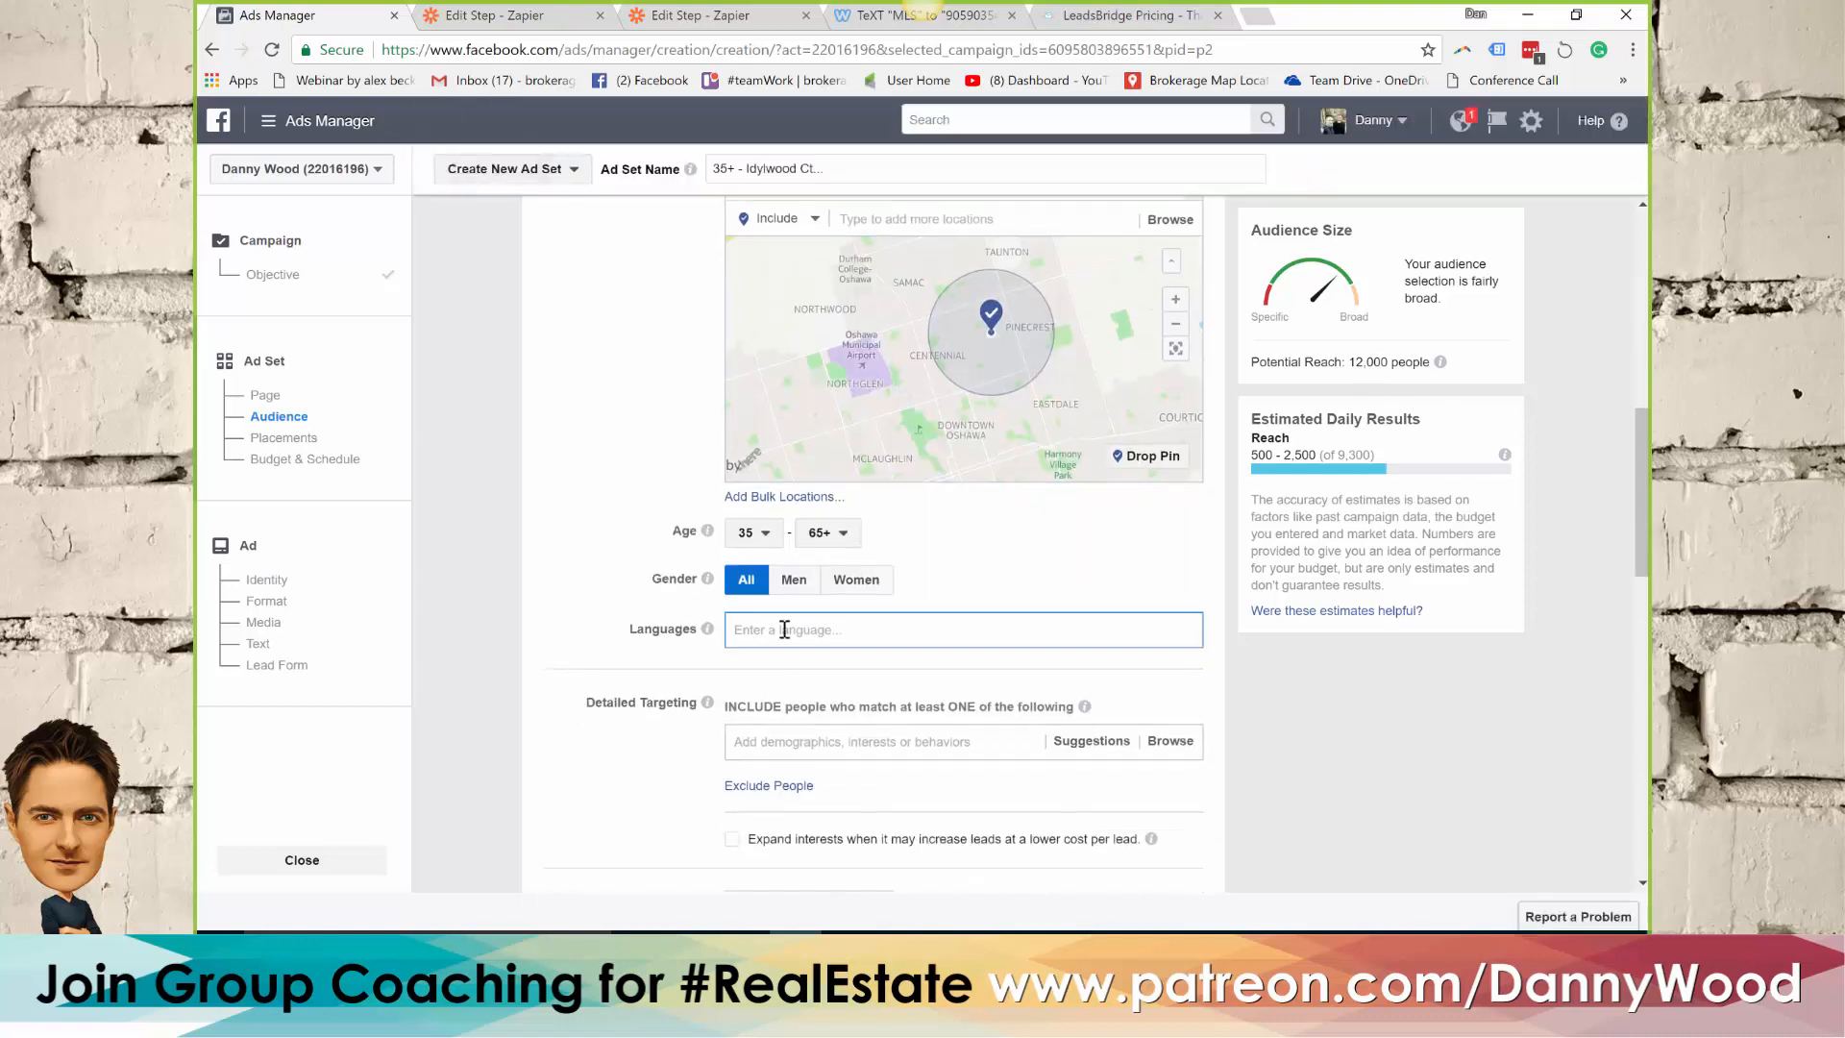
{"action": "type", "text": "eng"}
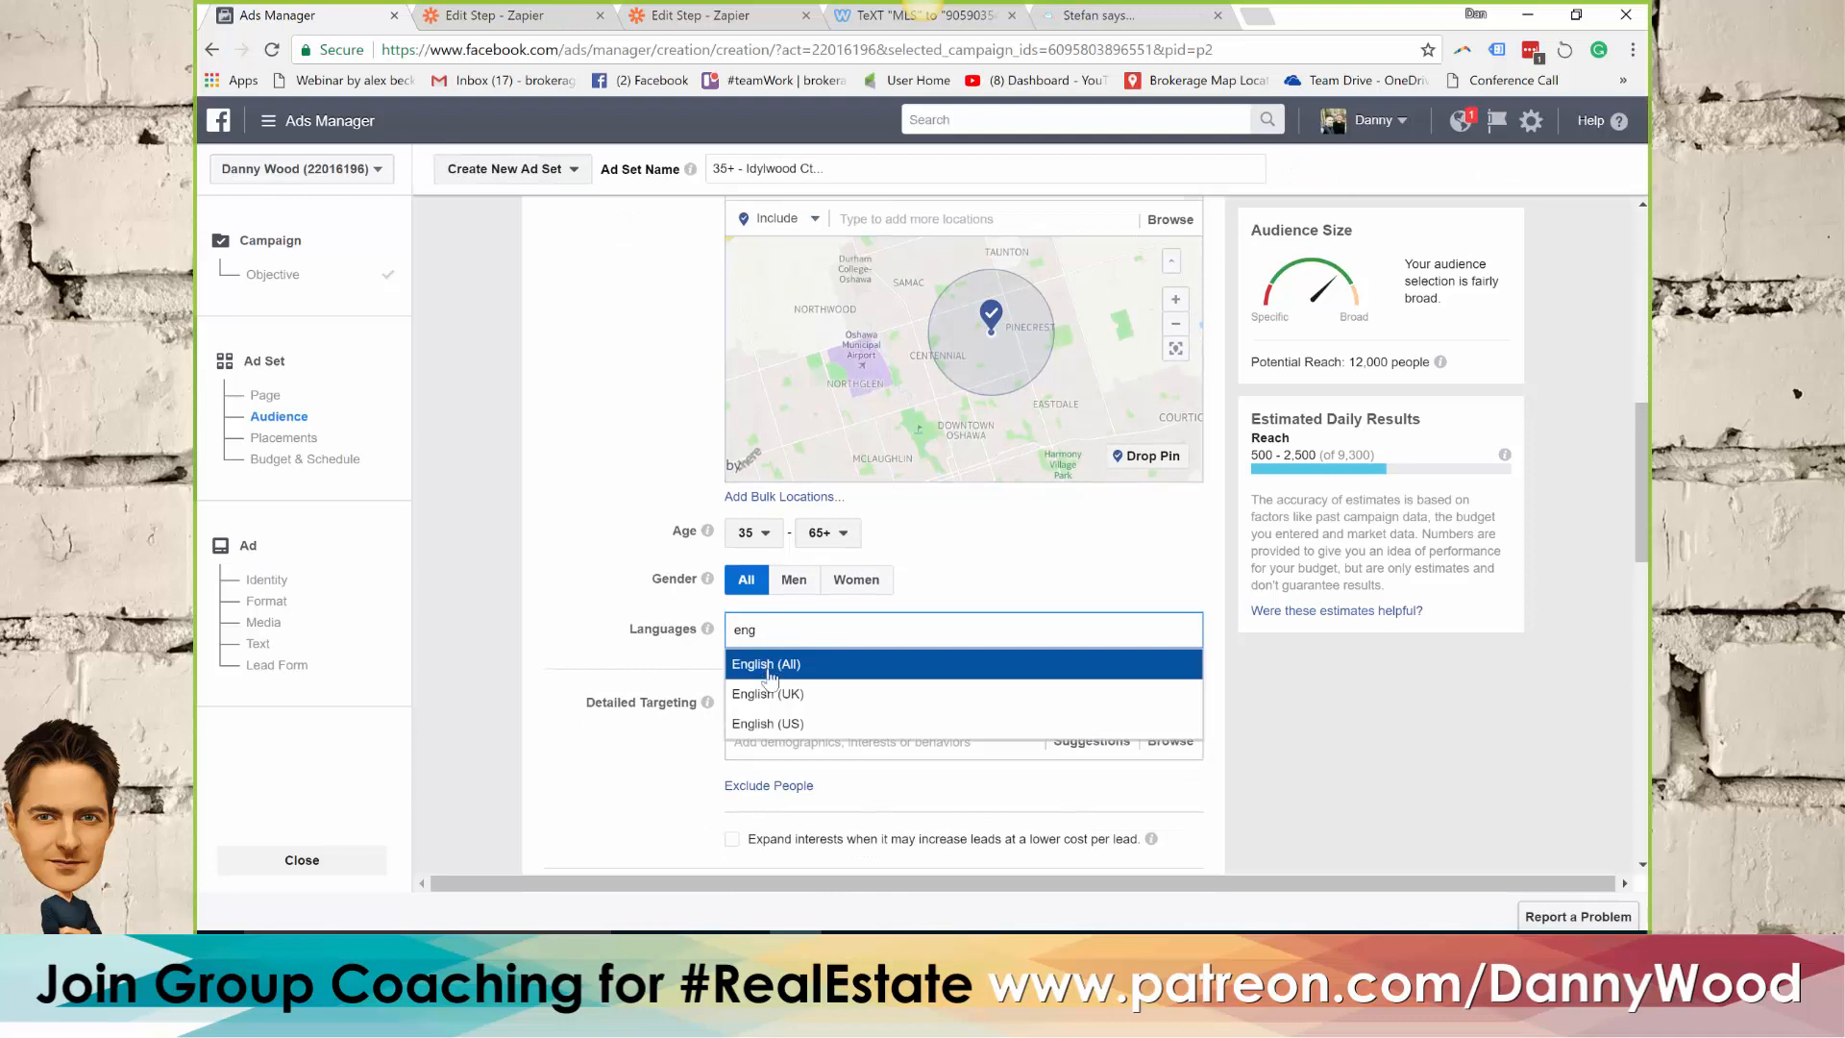
{"action": "left_click", "coordinate": [767, 665]}
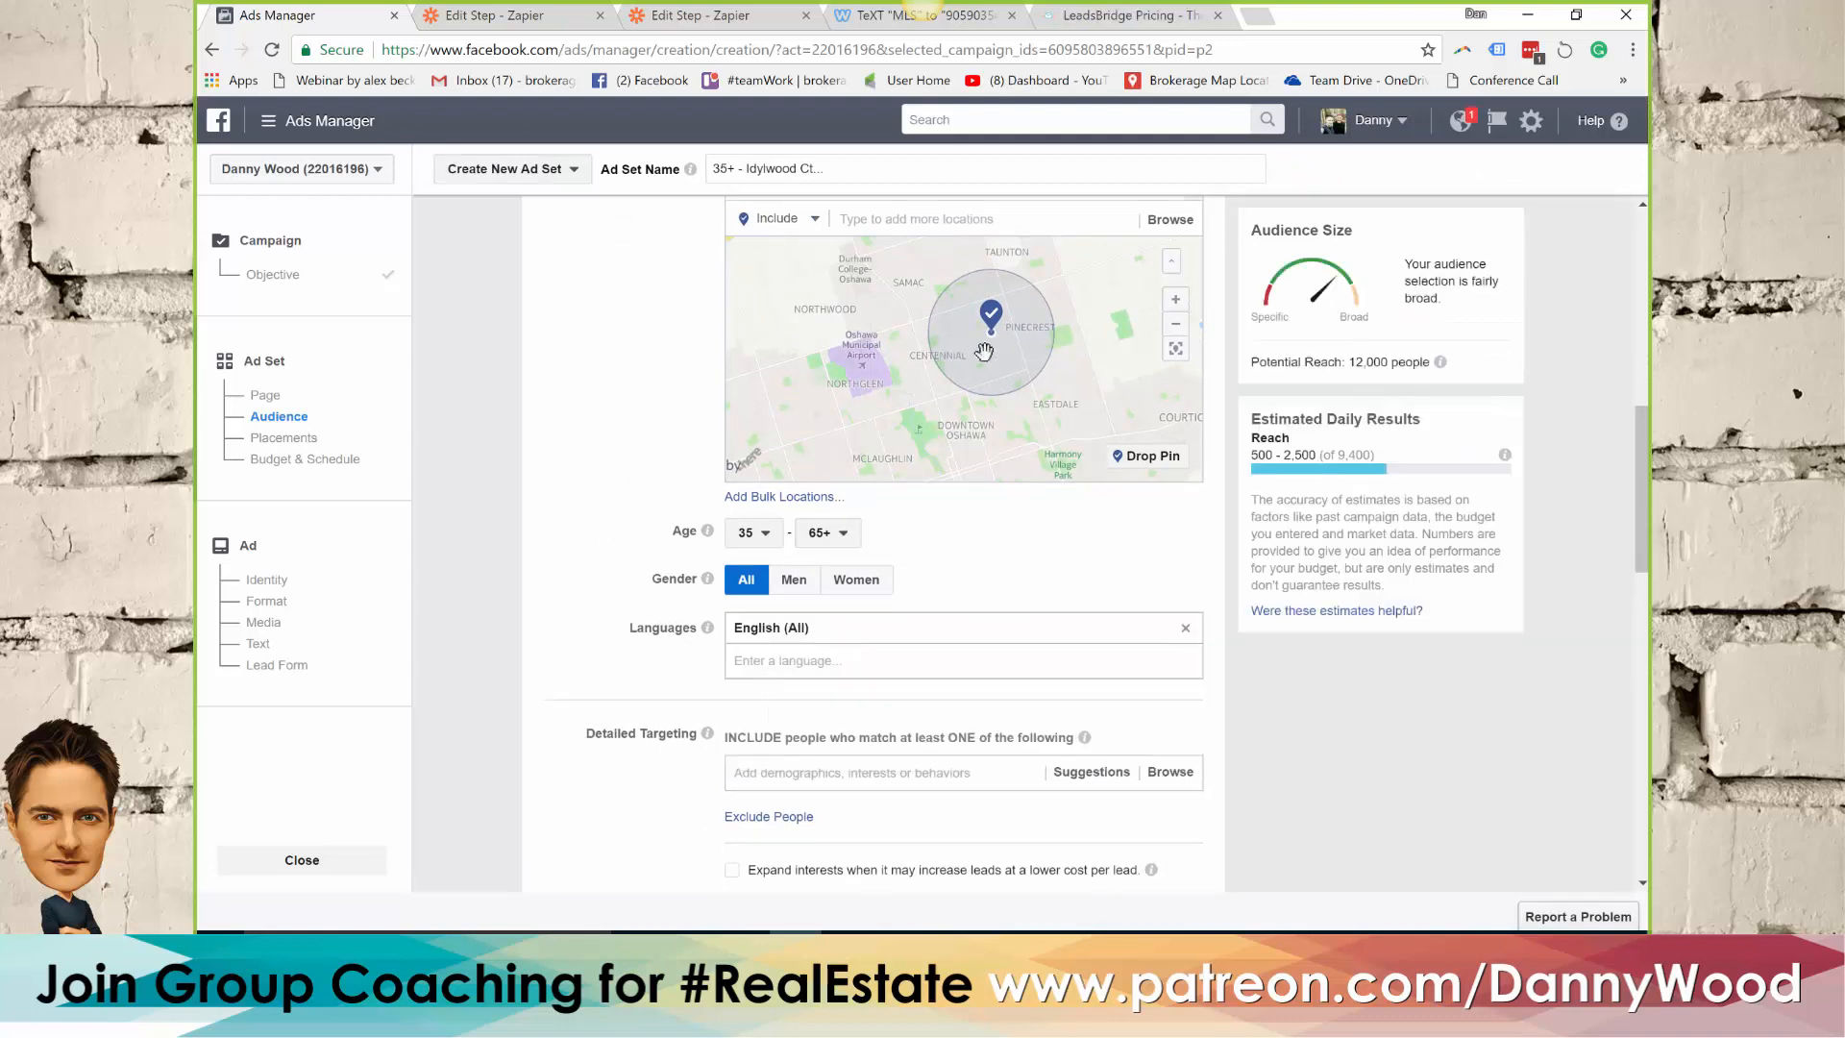
{"action": "left_click", "coordinate": [1175, 324]}
{"action": "left_click", "coordinate": [1177, 327]}
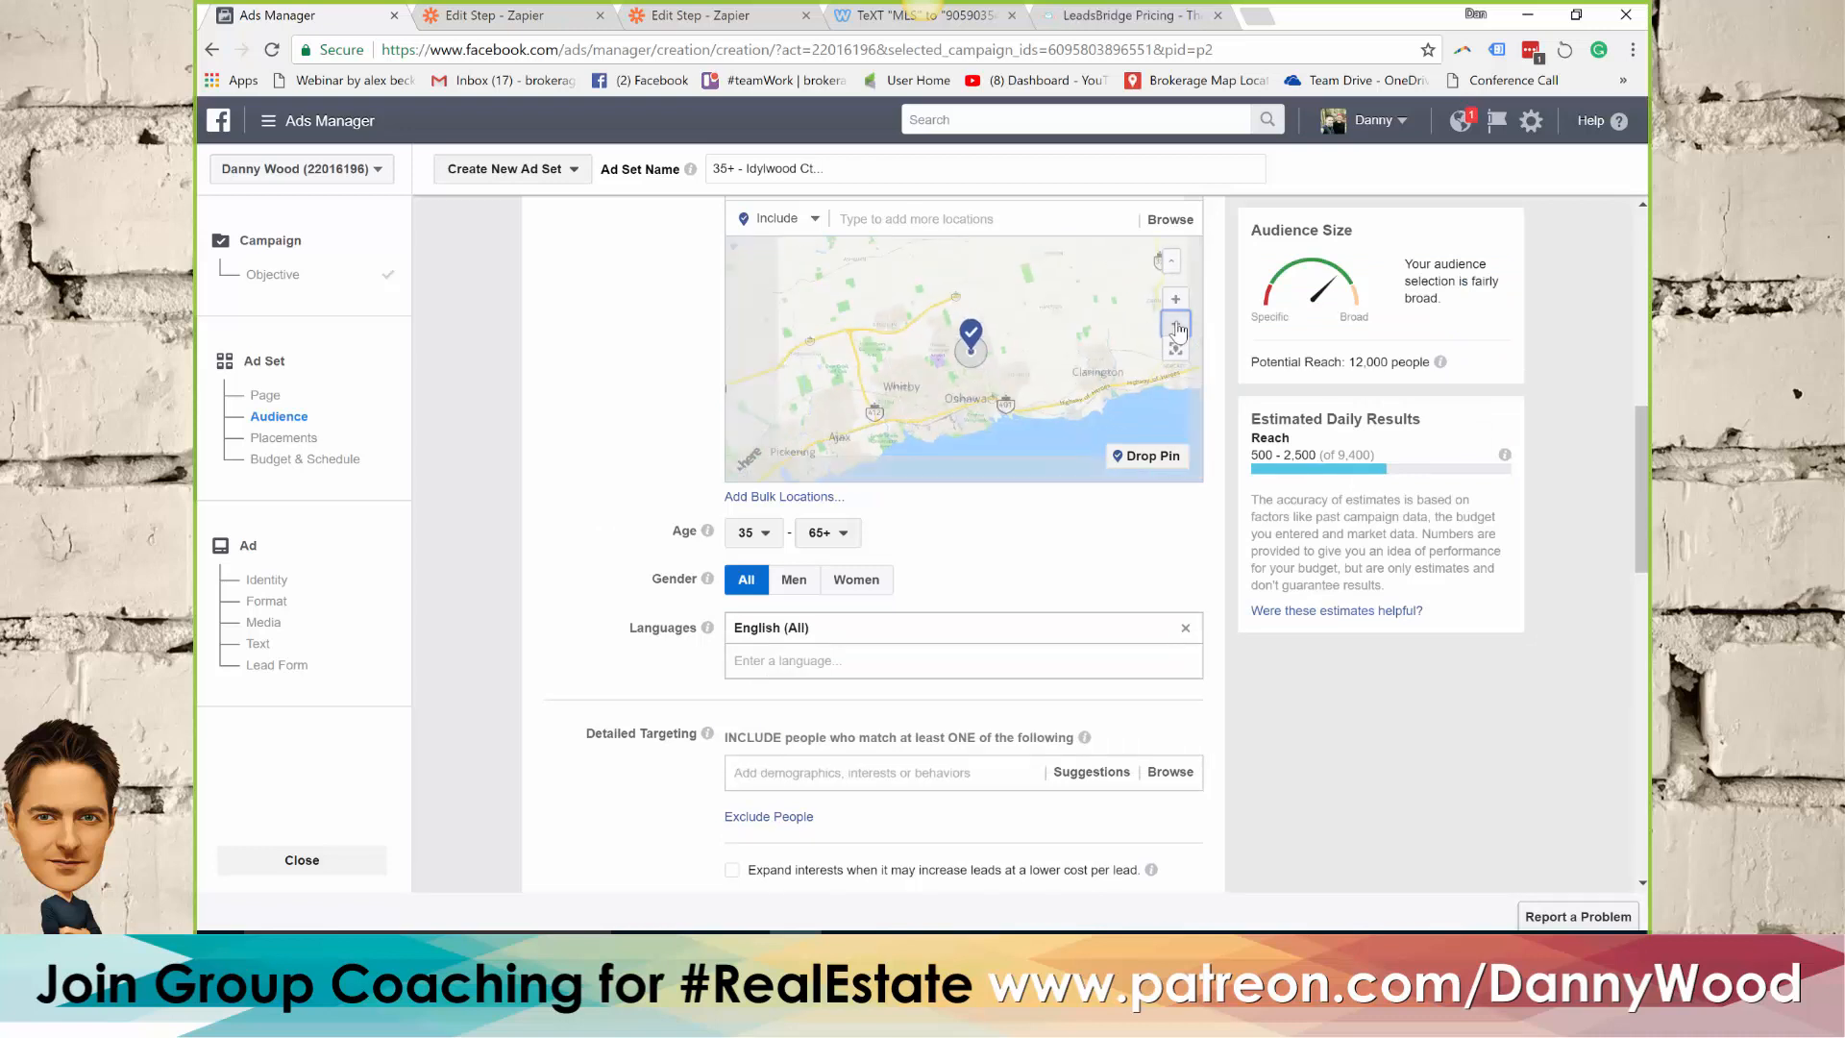
{"action": "left_click", "coordinate": [1176, 301]}
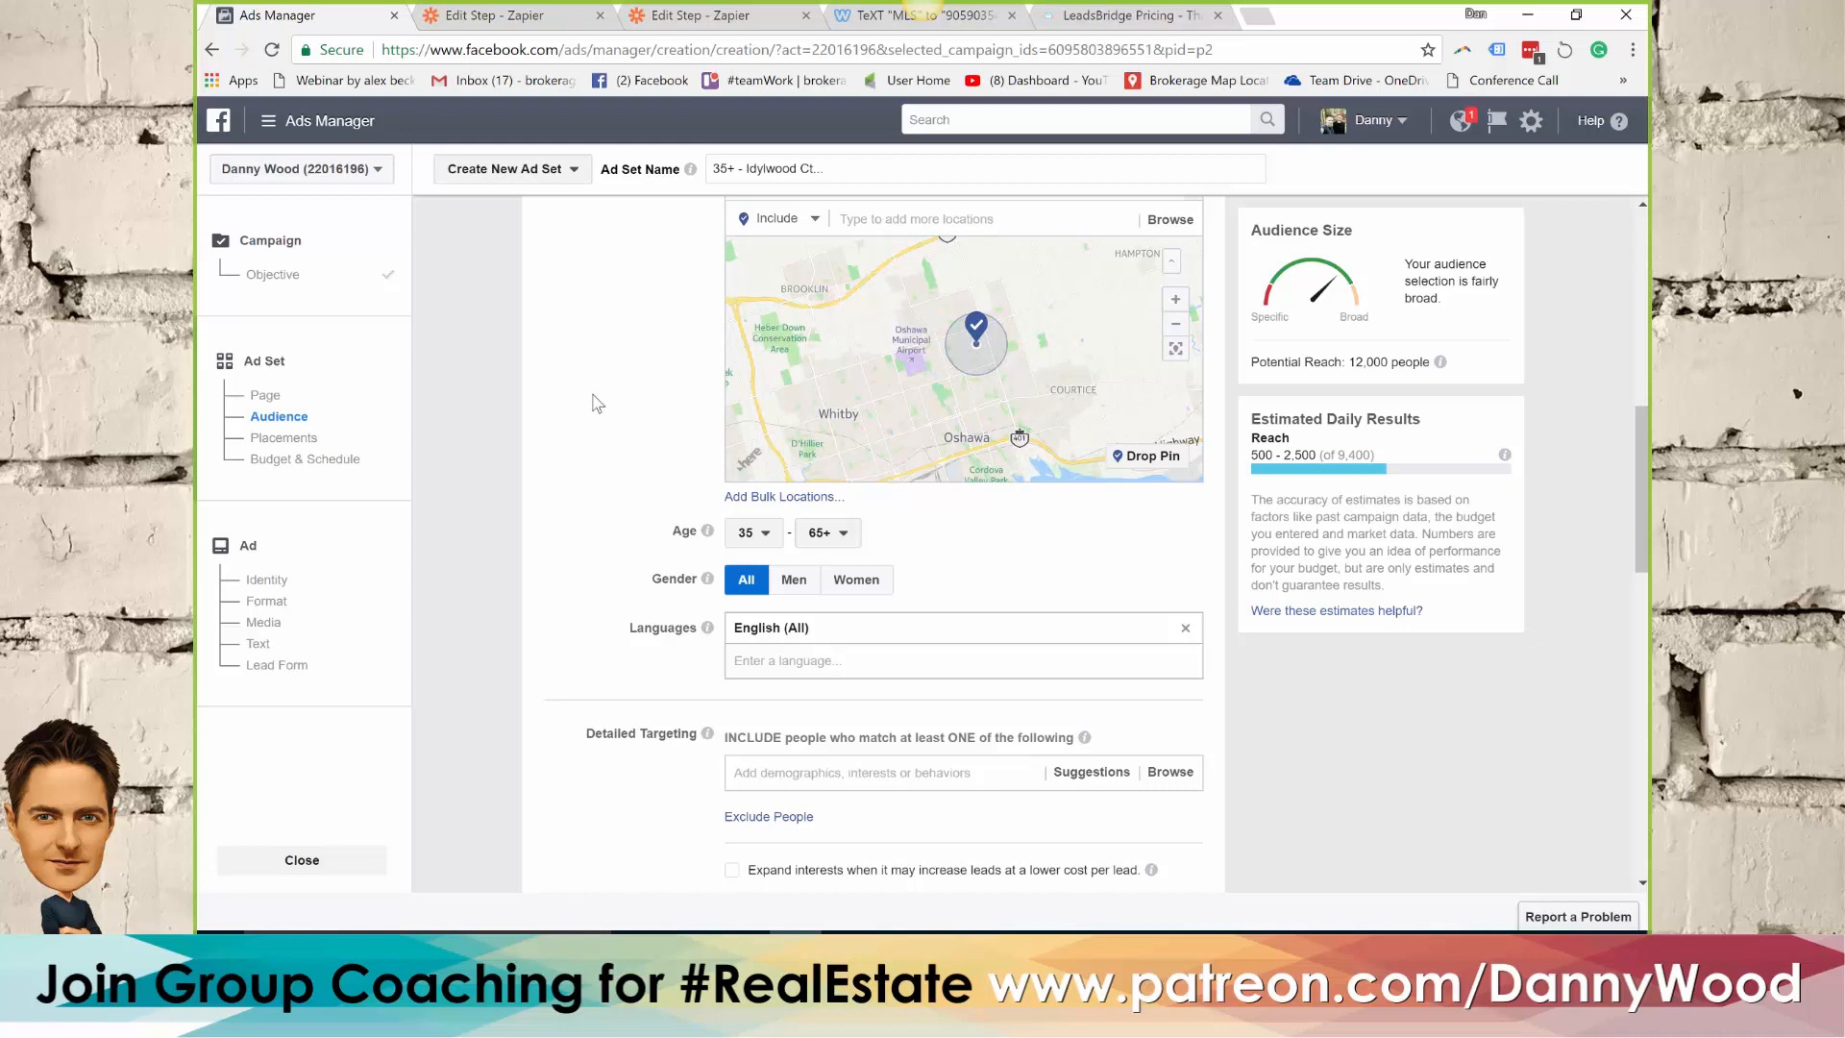
Set the ad set's daily budget to $60.00
{"action": "scroll", "coordinate": [577, 433], "scroll_direction": "down", "scroll_amount": 2}
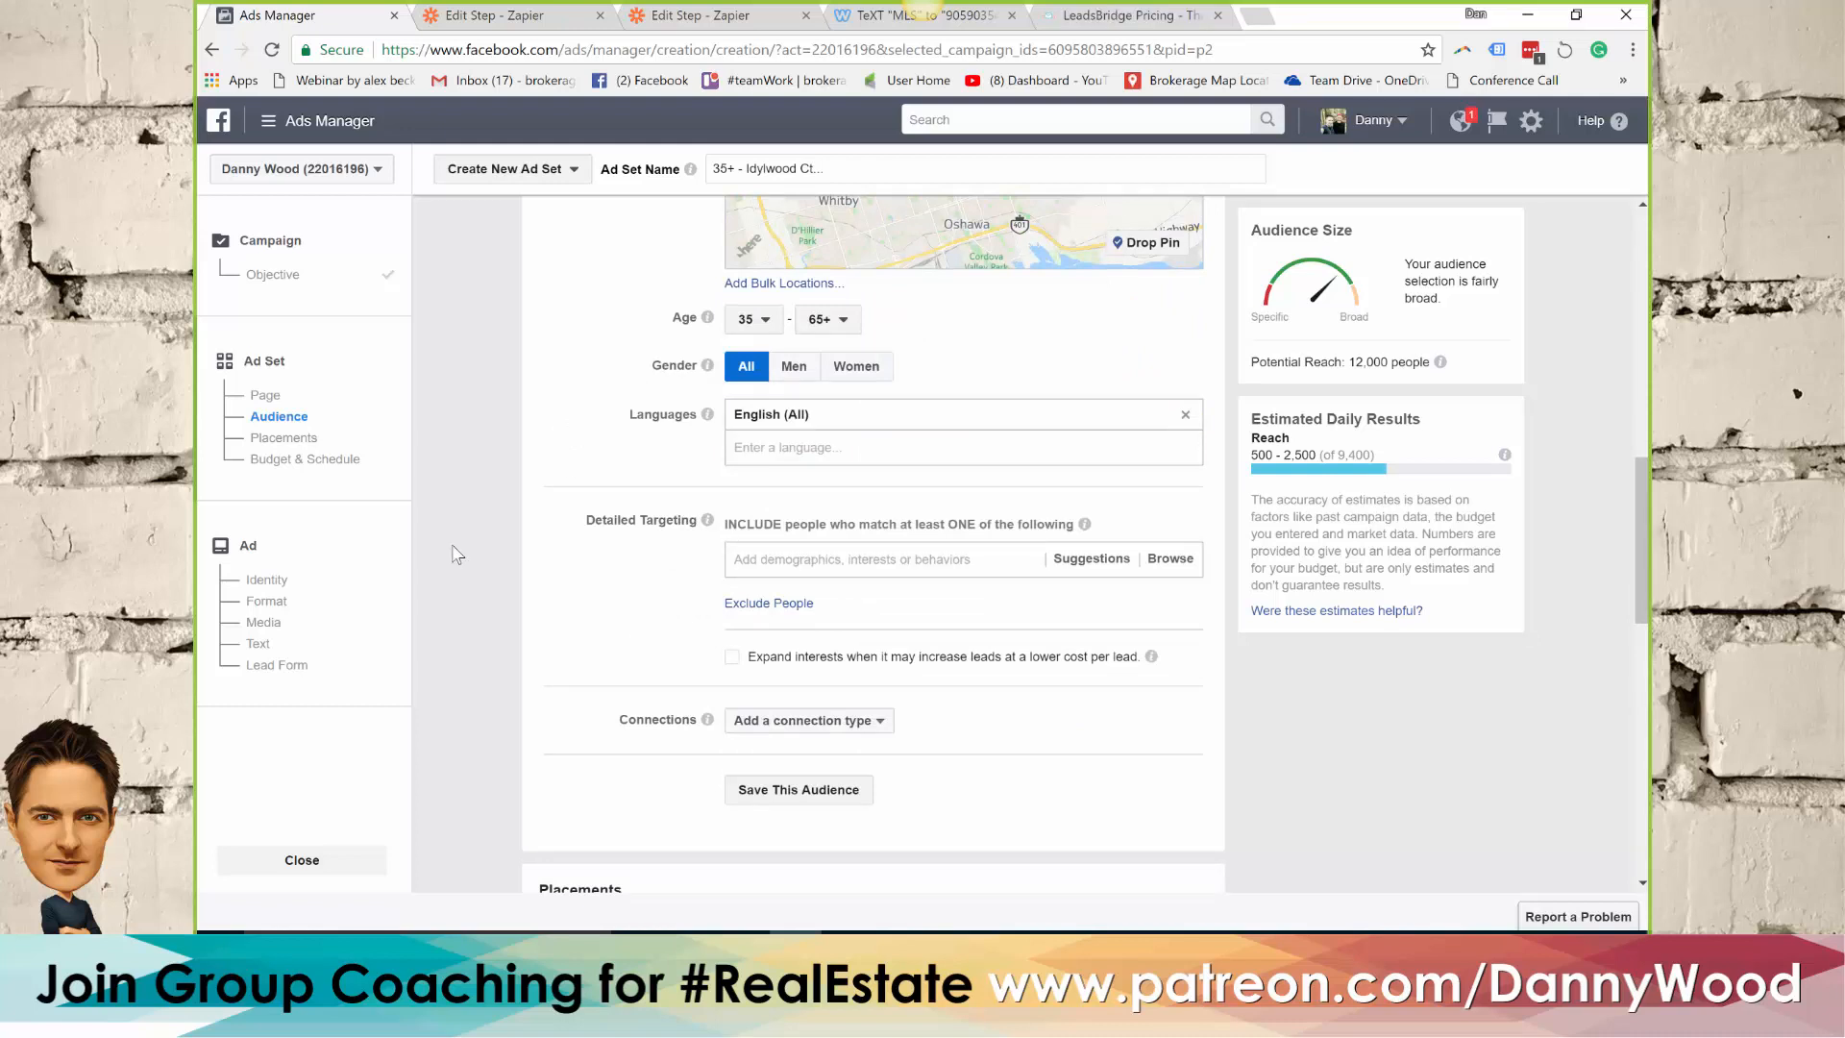
{"action": "scroll", "coordinate": [673, 452], "scroll_direction": "down", "scroll_amount": 2}
{"action": "scroll", "coordinate": [663, 417], "scroll_direction": "down", "scroll_amount": 2}
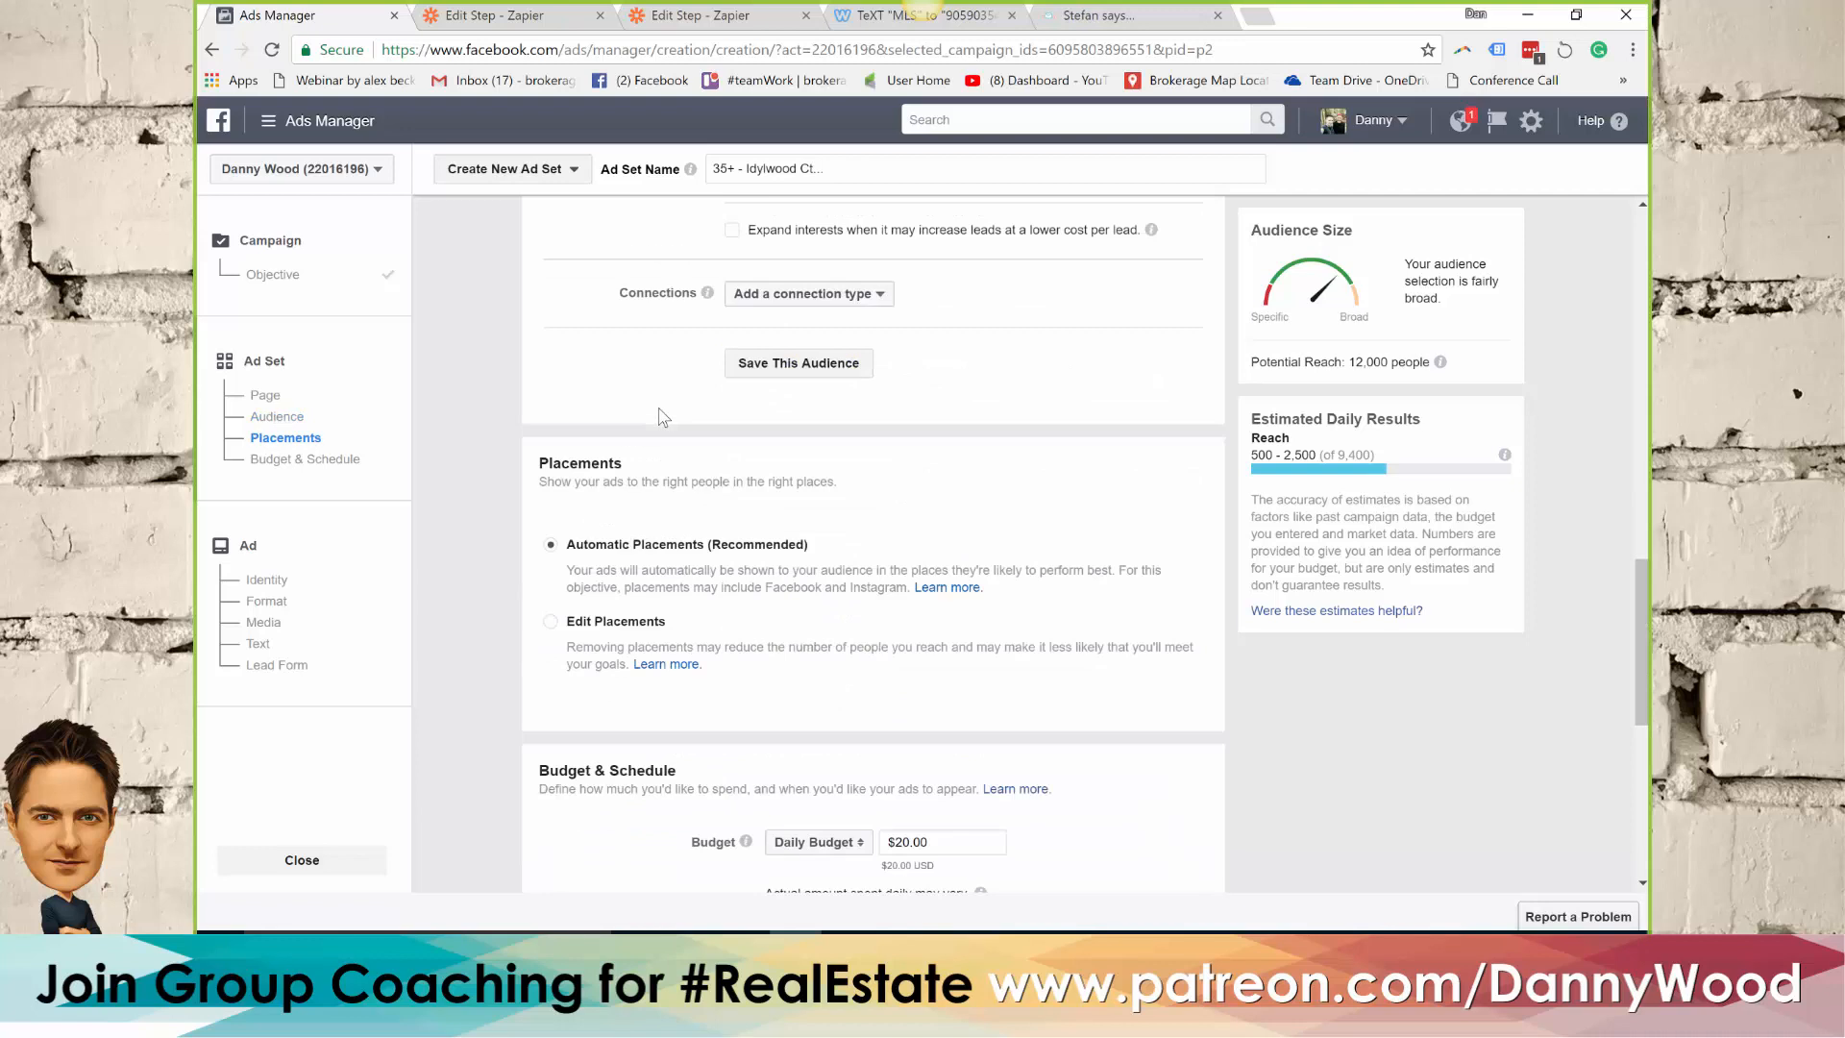
{"action": "scroll", "coordinate": [662, 416], "scroll_direction": "down", "scroll_amount": 2}
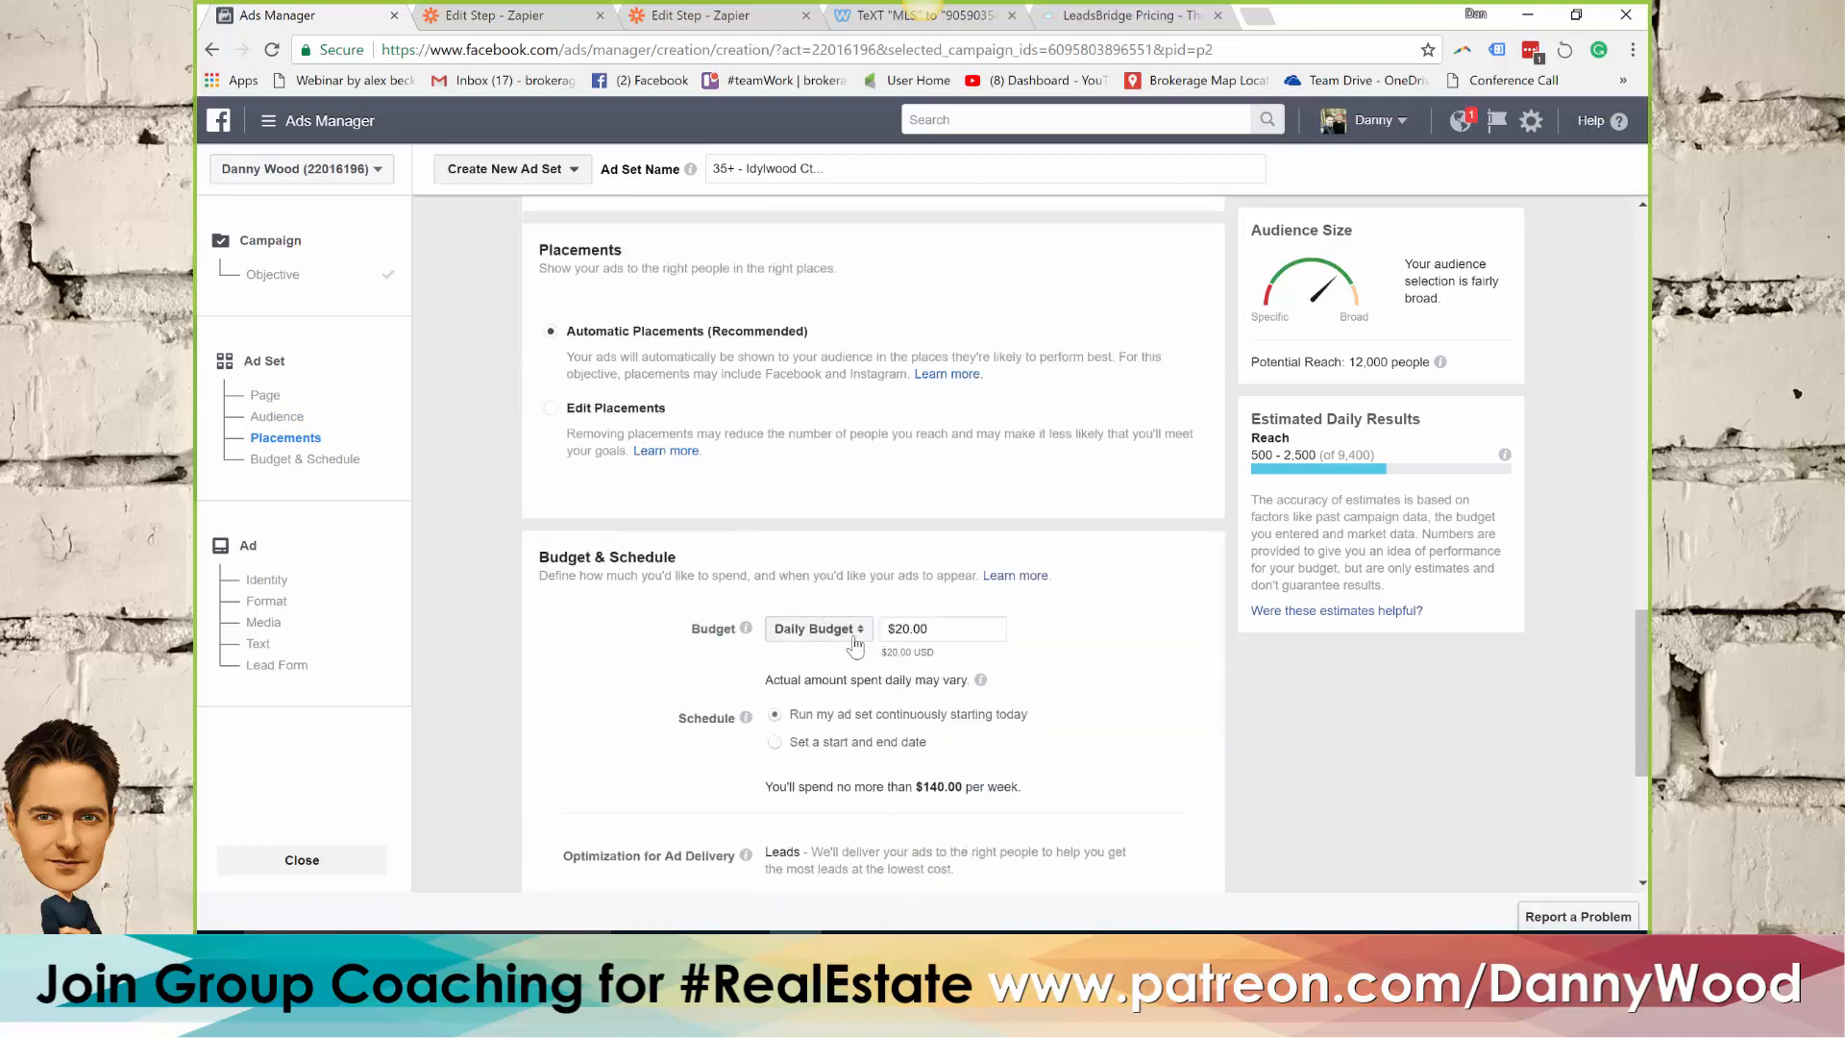
{"action": "double_click", "coordinate": [915, 630]}
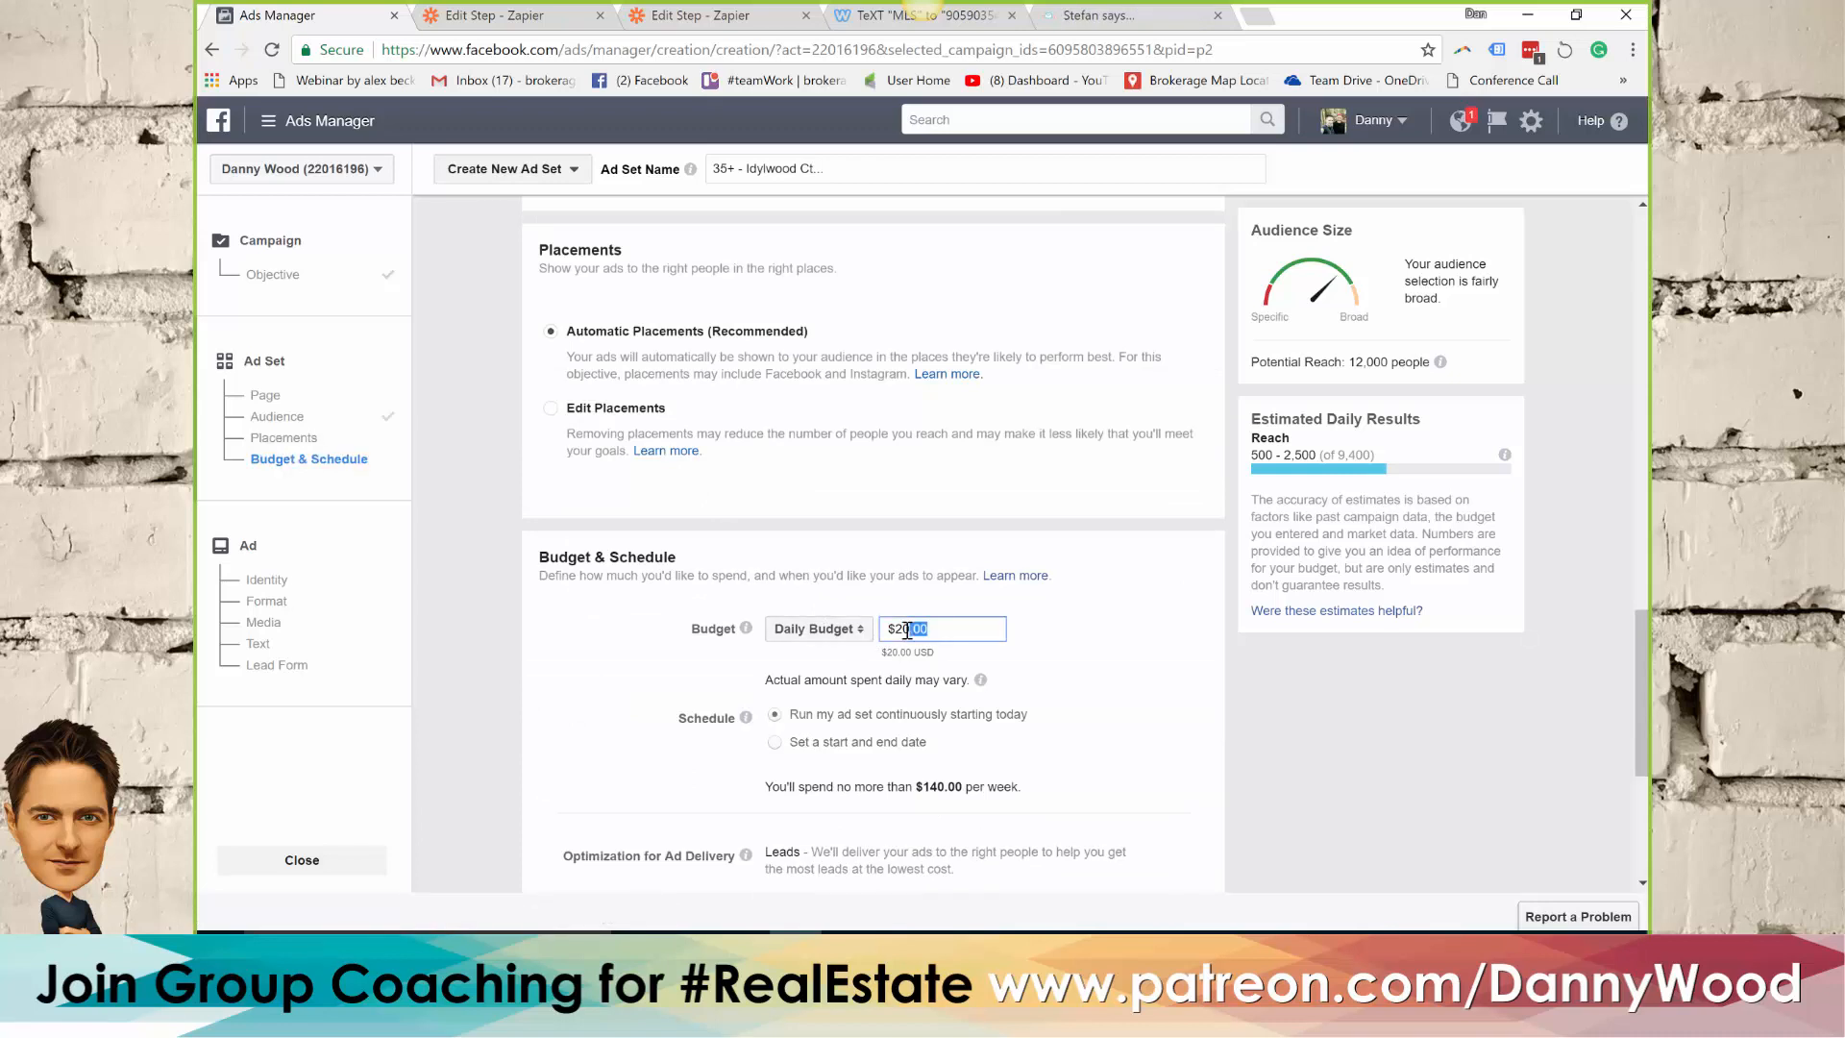
{"action": "type", "text": "80"}
{"action": "left_click", "coordinate": [1116, 637]}
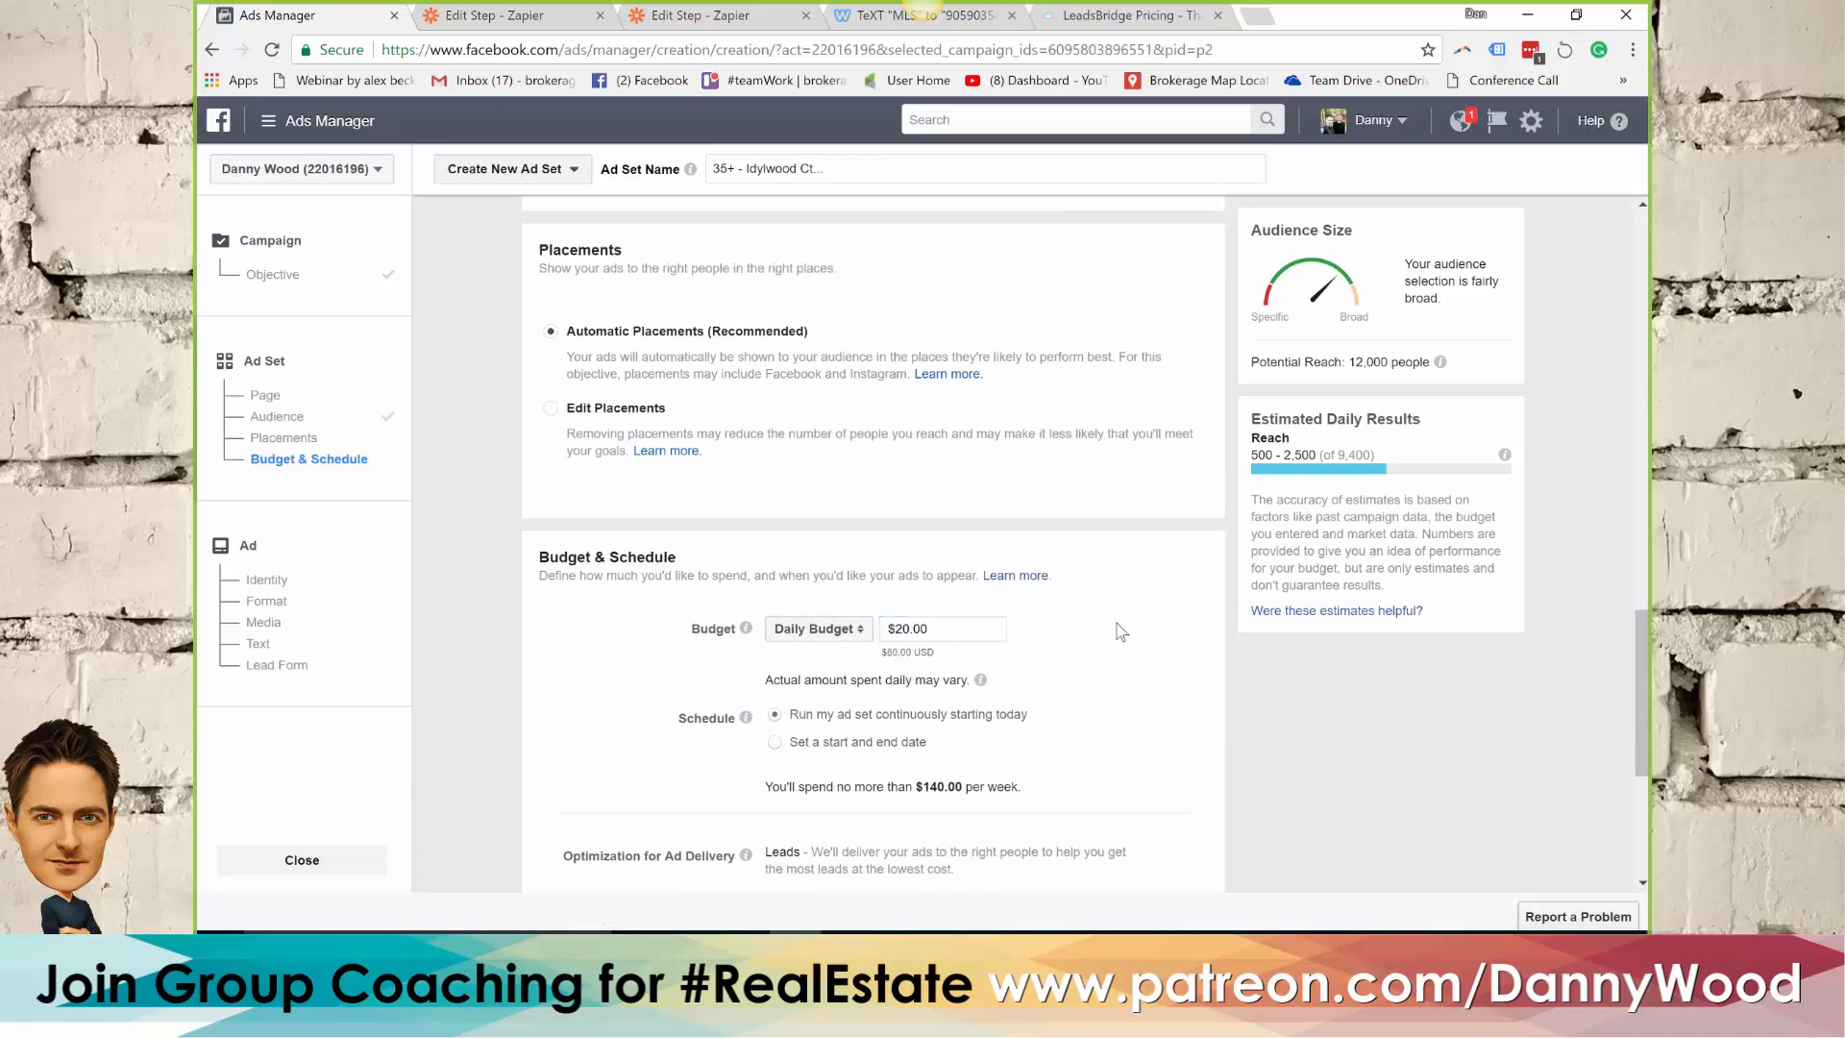
Schedule the ad set with a start and end date, ending it on October 2, 2017
{"action": "scroll", "coordinate": [1115, 634], "scroll_direction": "down", "scroll_amount": 1}
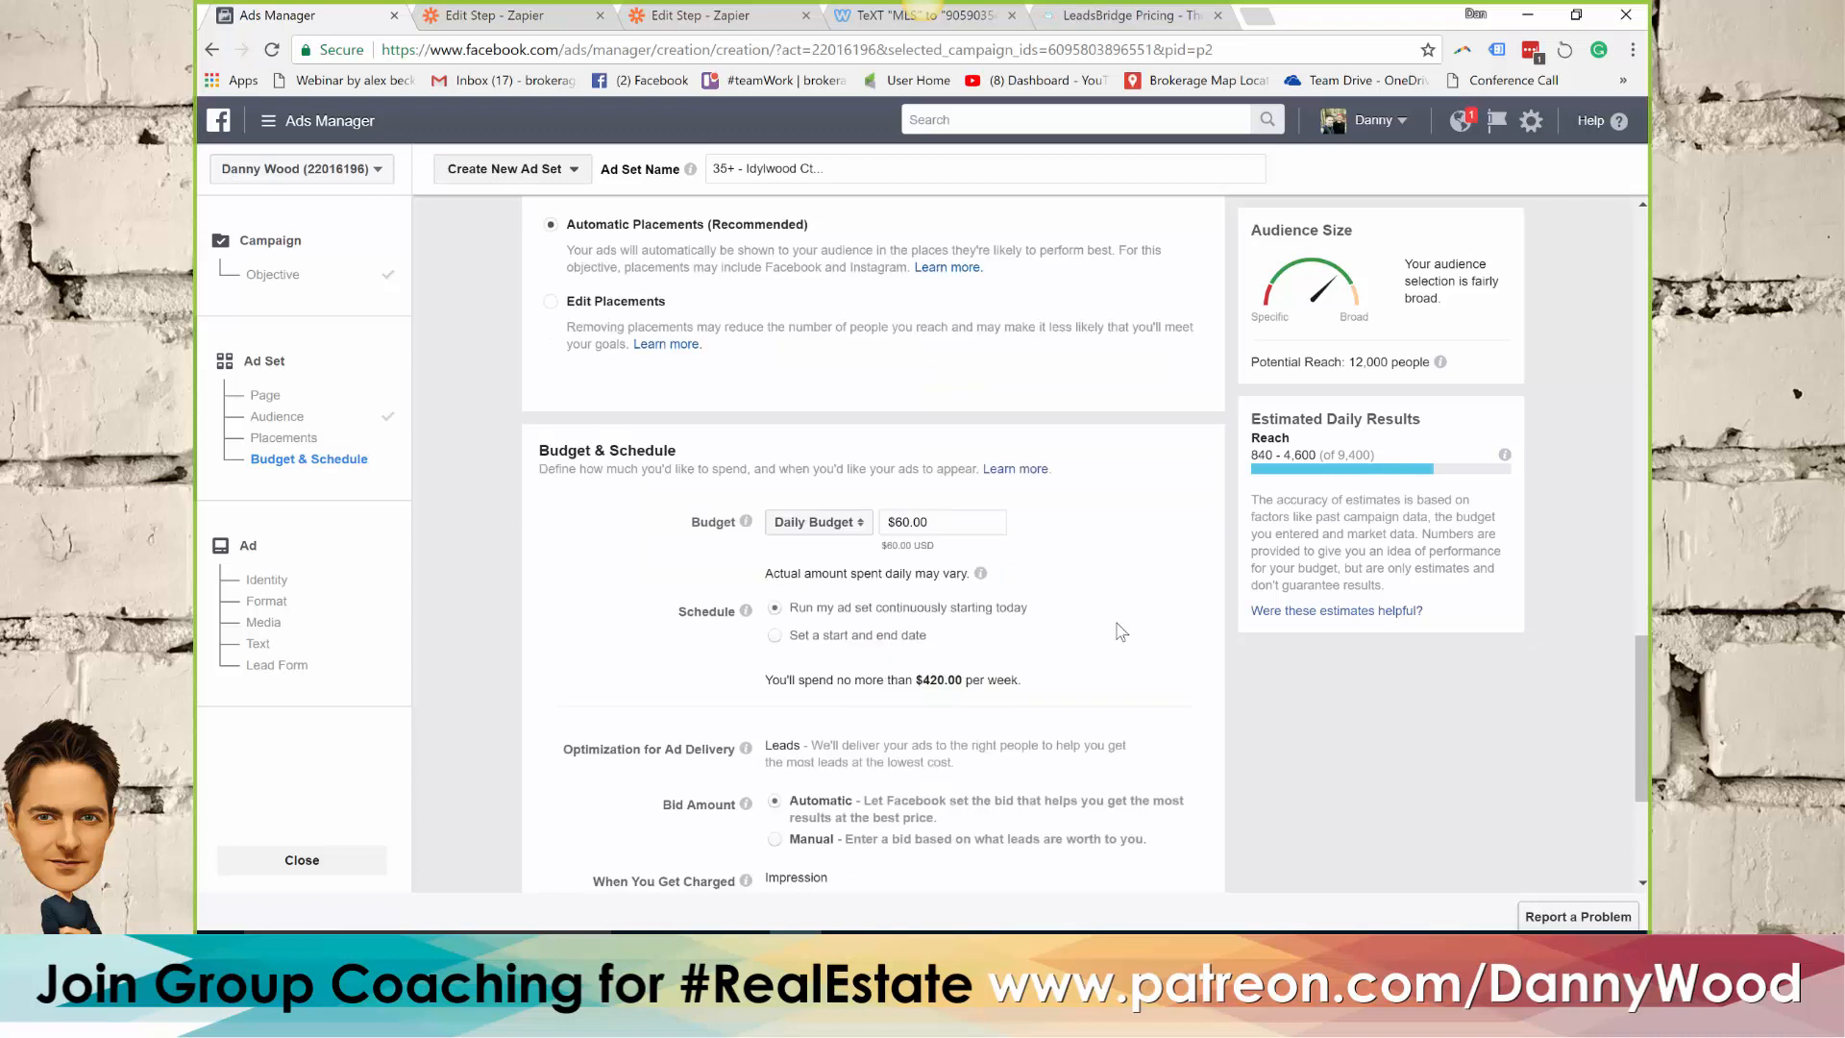
{"action": "left_click", "coordinate": [777, 636]}
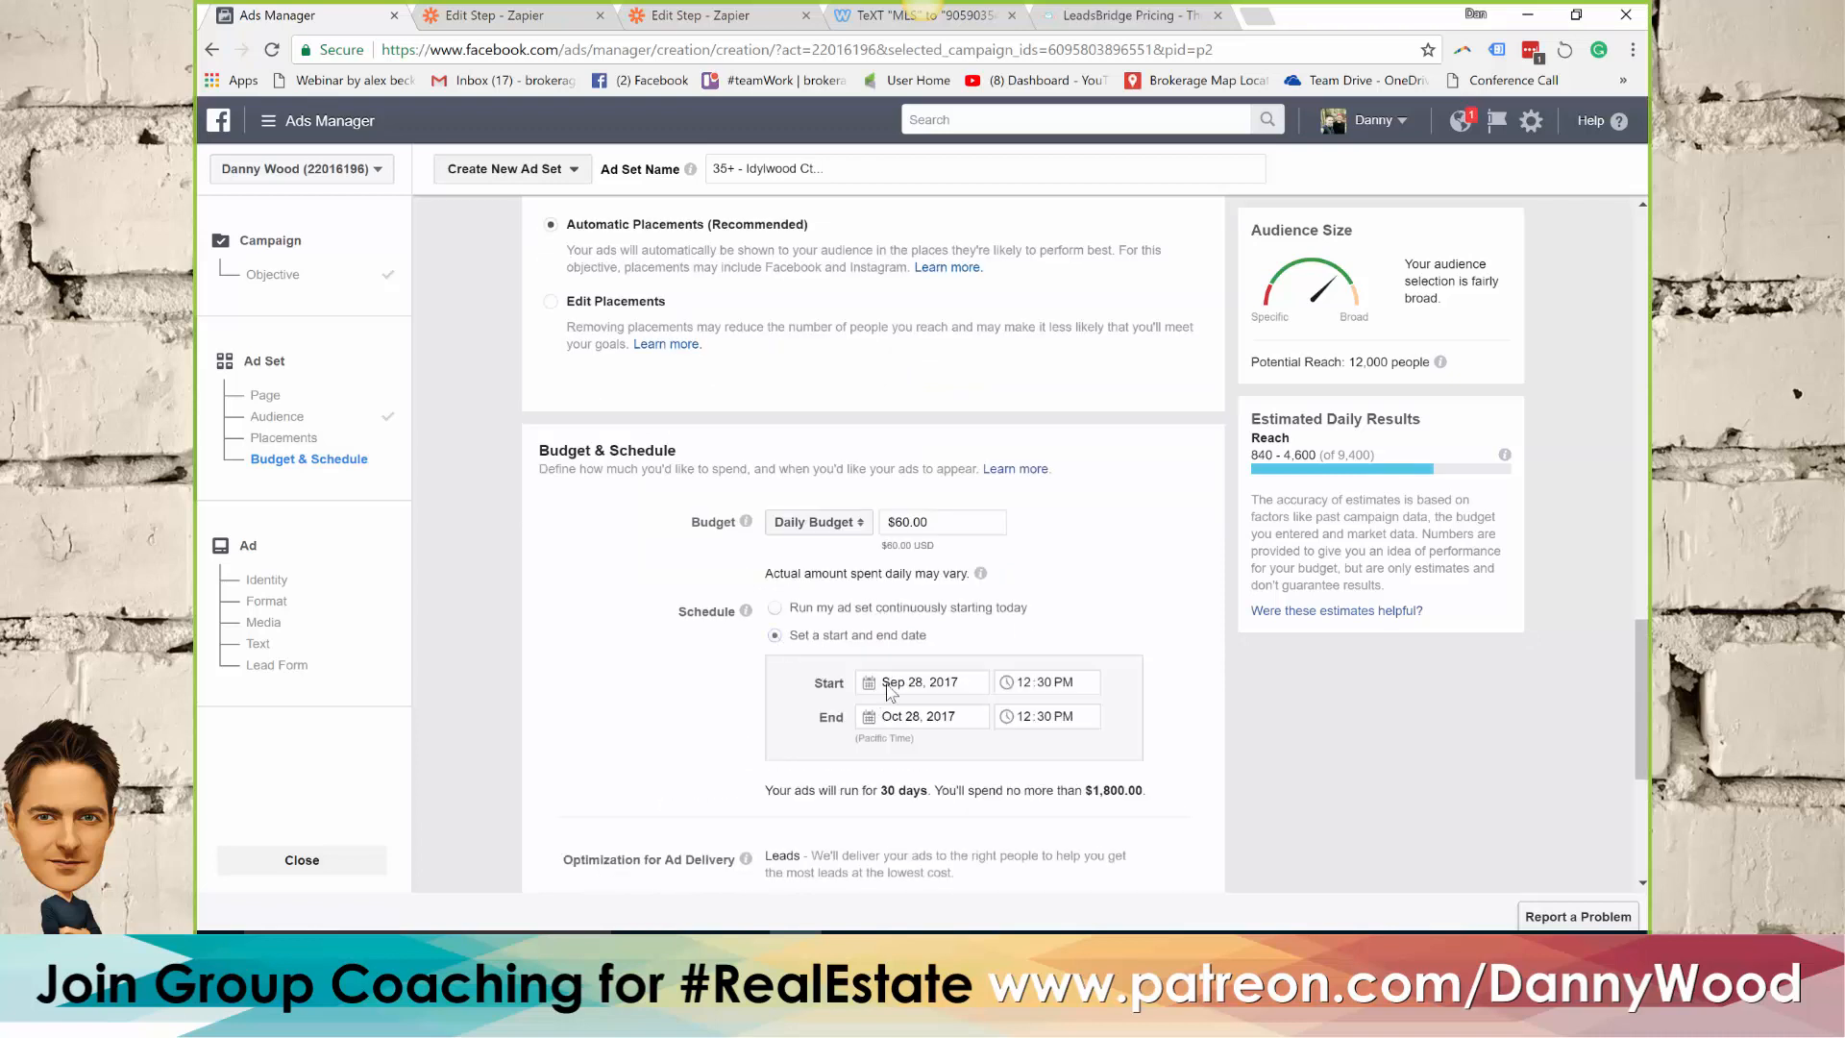
{"action": "left_click", "coordinate": [875, 722]}
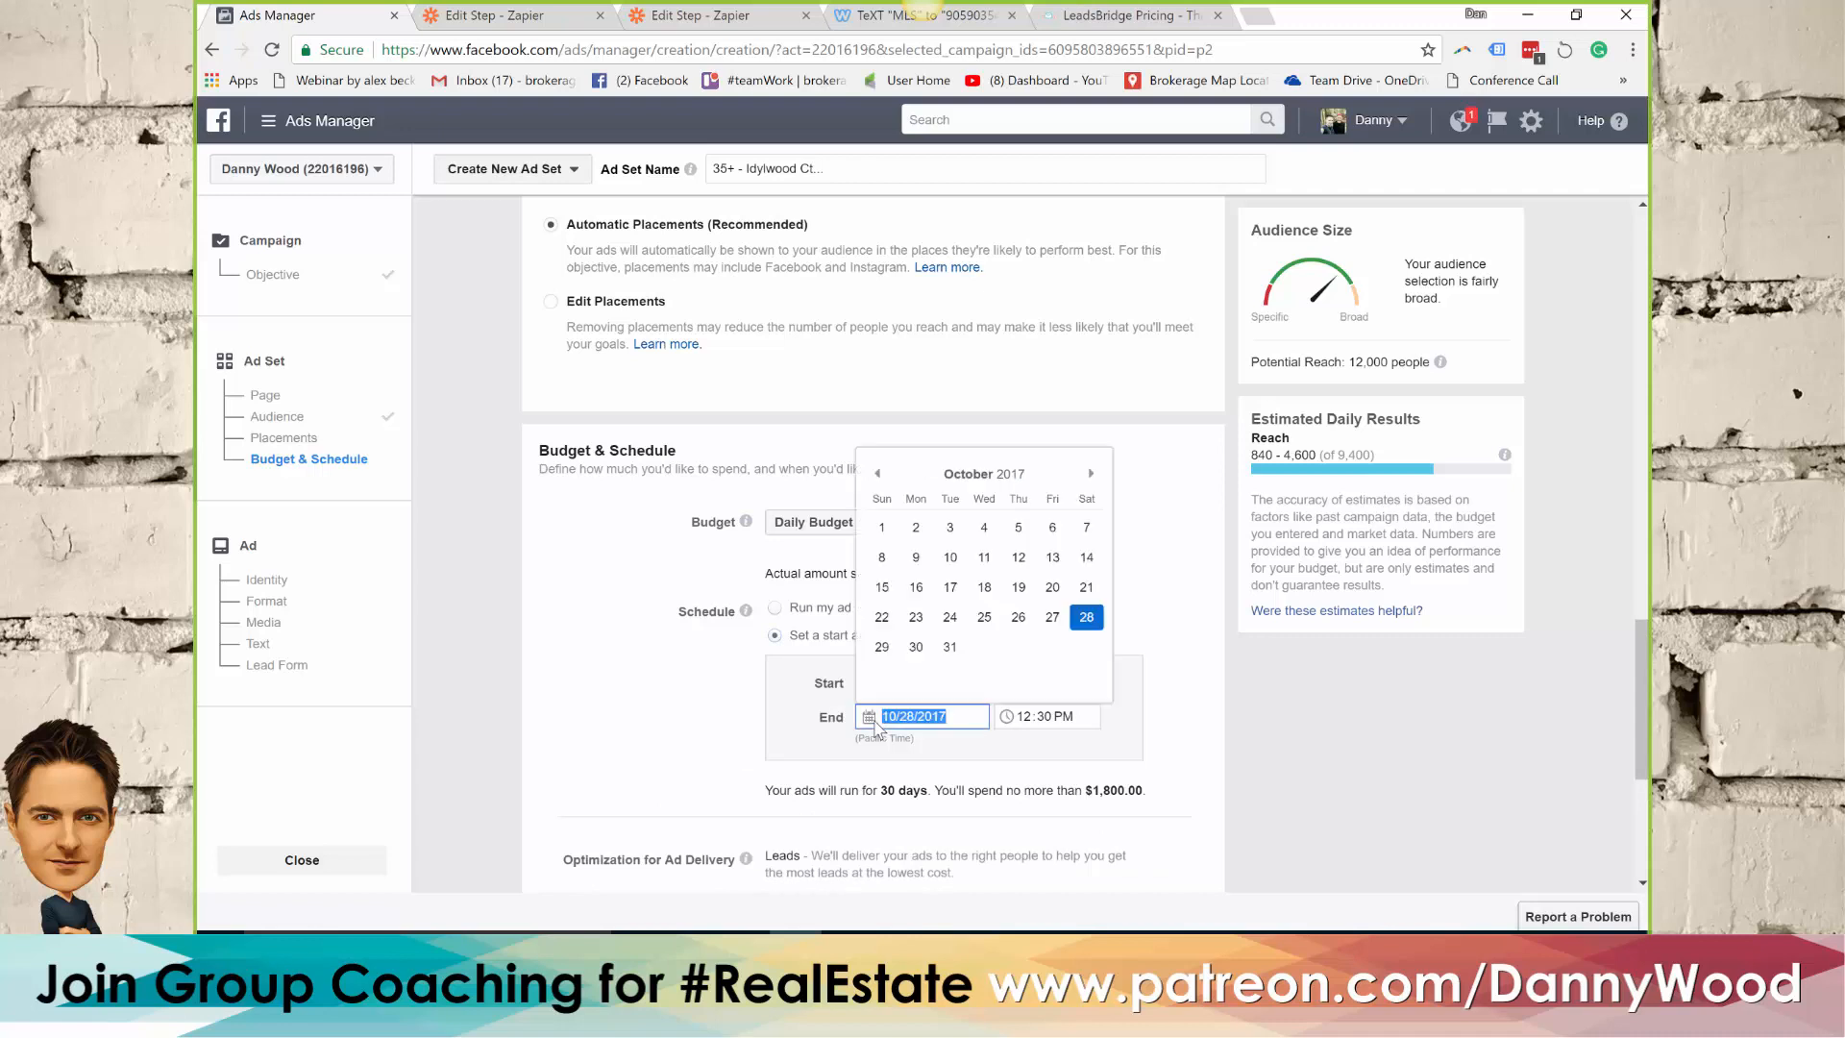
{"action": "left_click", "coordinate": [917, 531]}
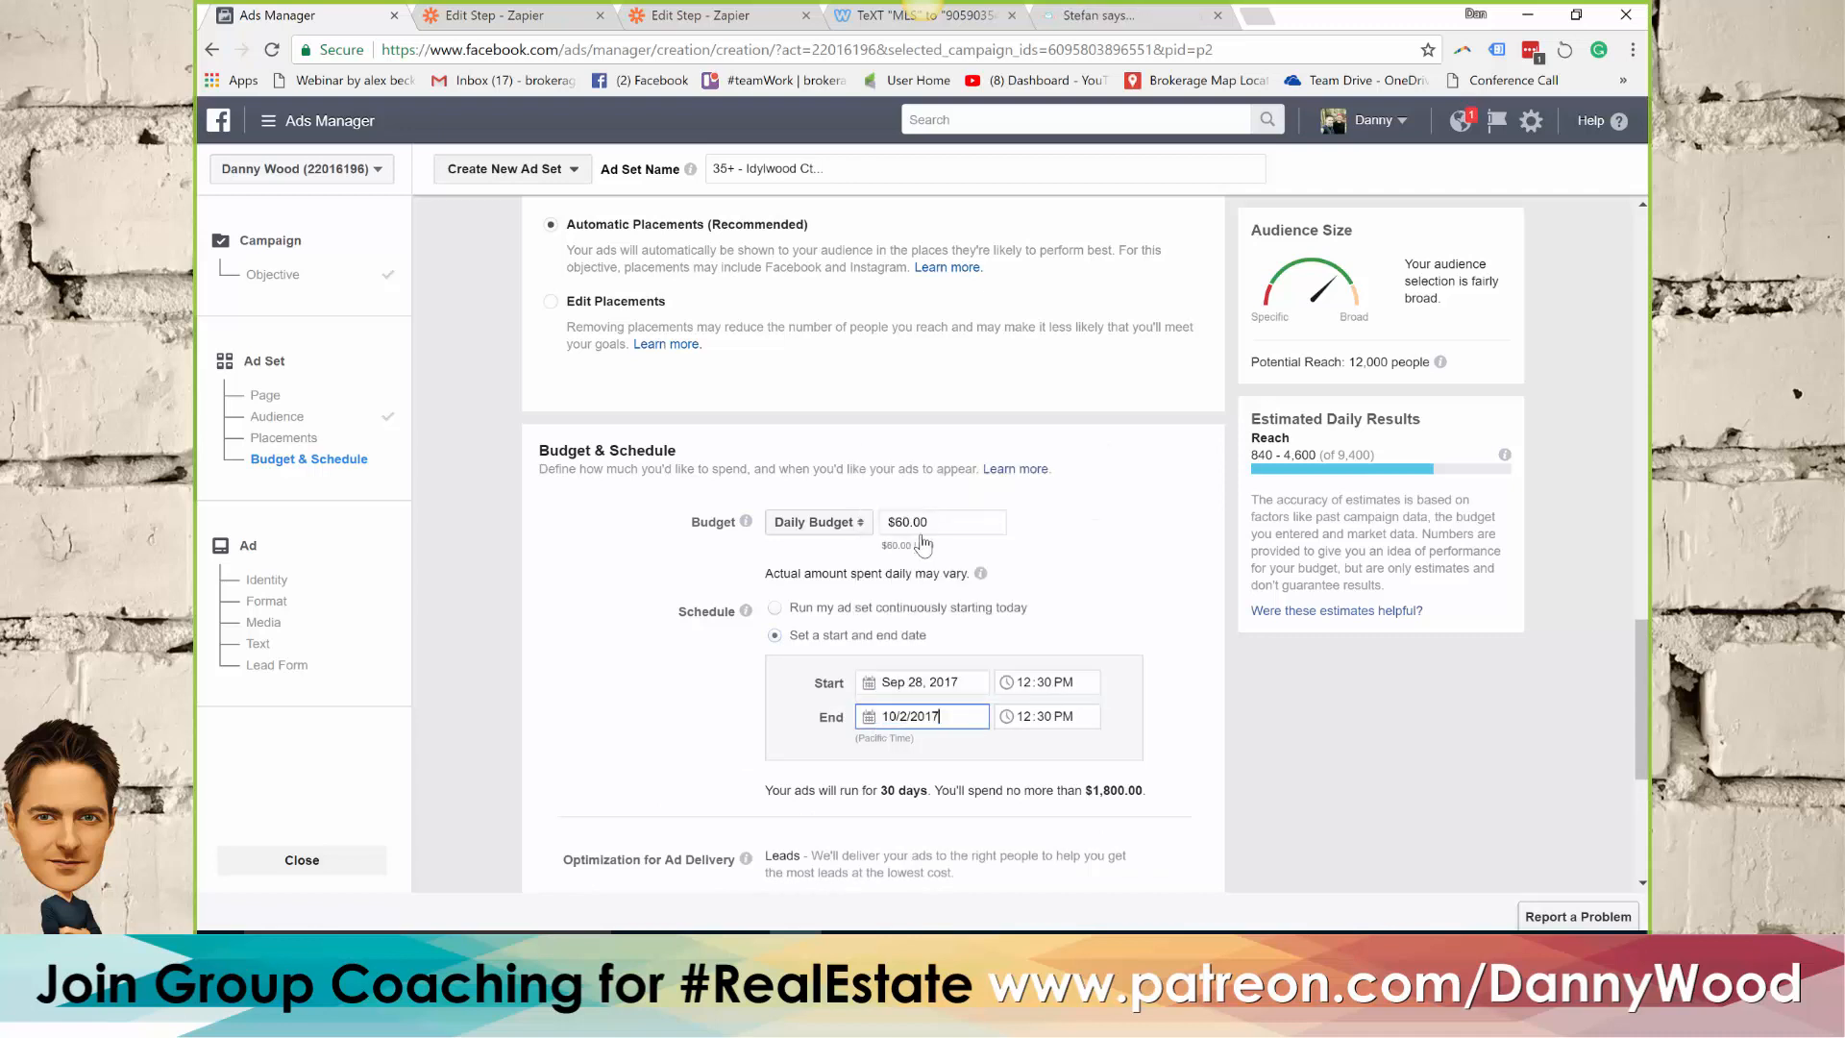
{"action": "left_click", "coordinate": [1172, 742]}
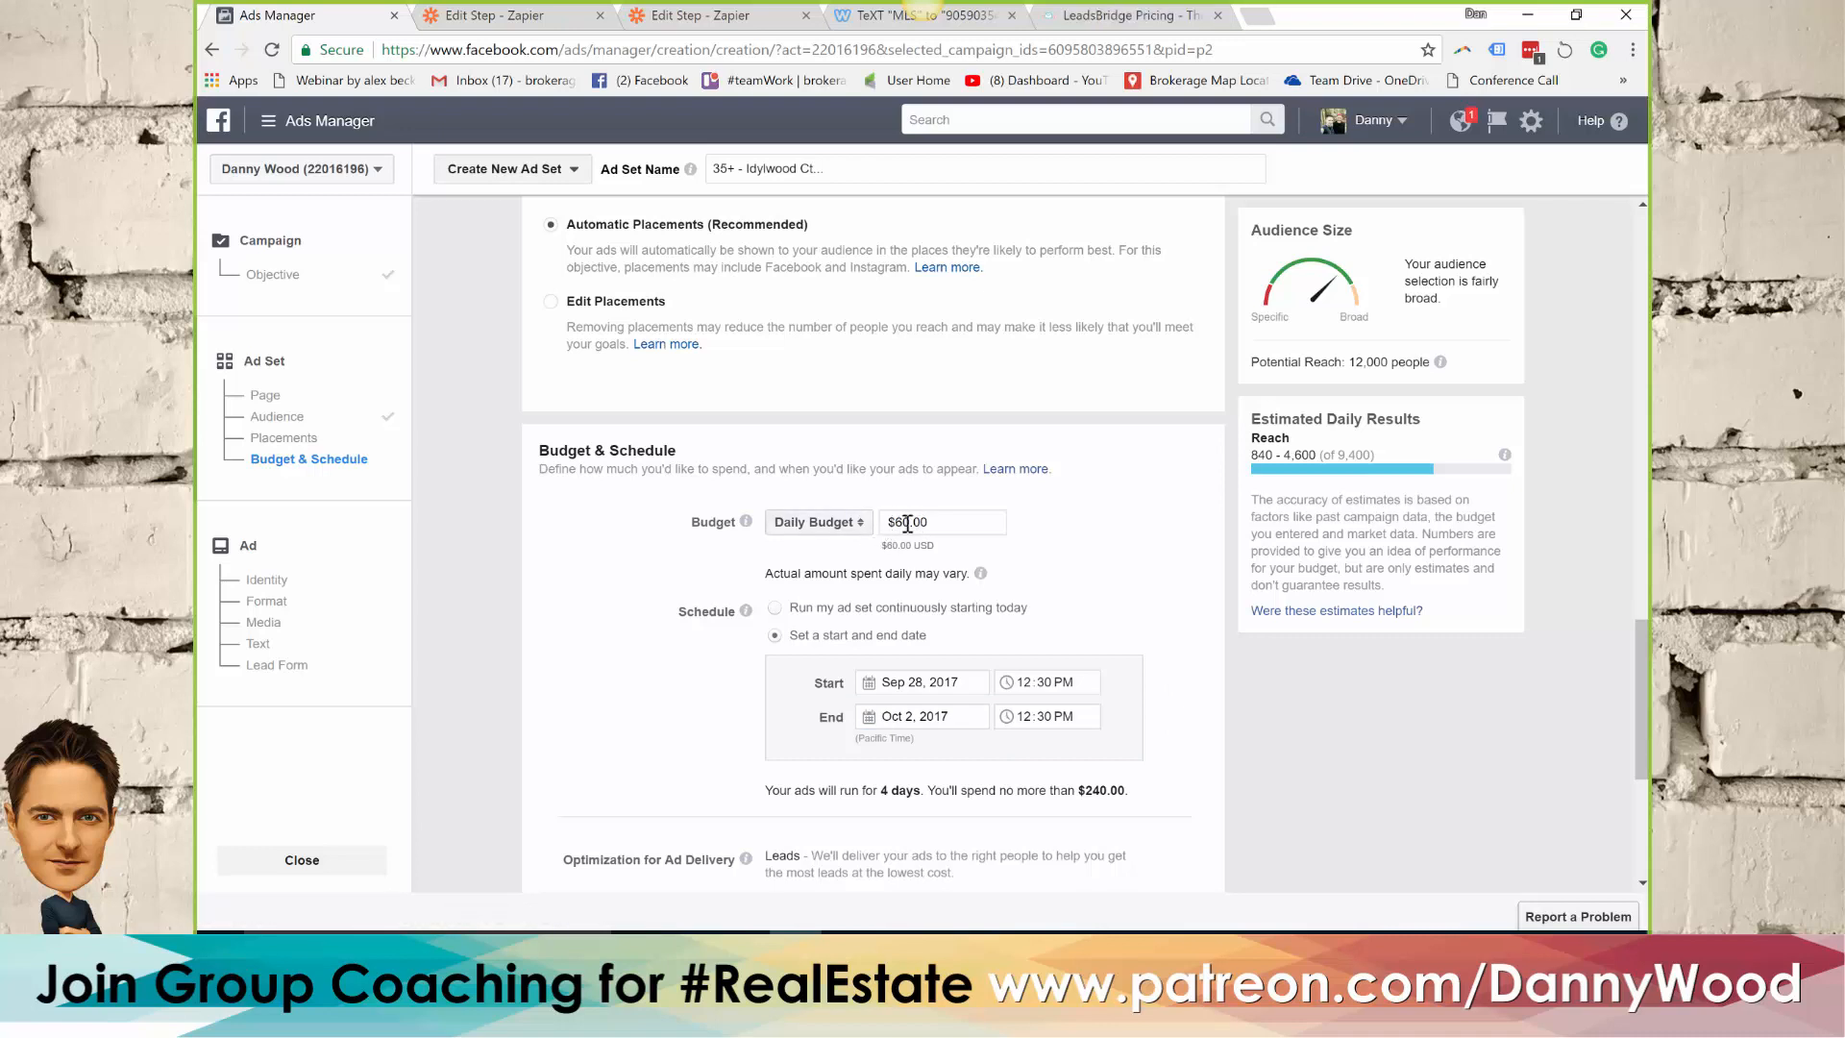
Set the ad set's daily budget to $10.00
{"action": "double_click", "coordinate": [902, 521]}
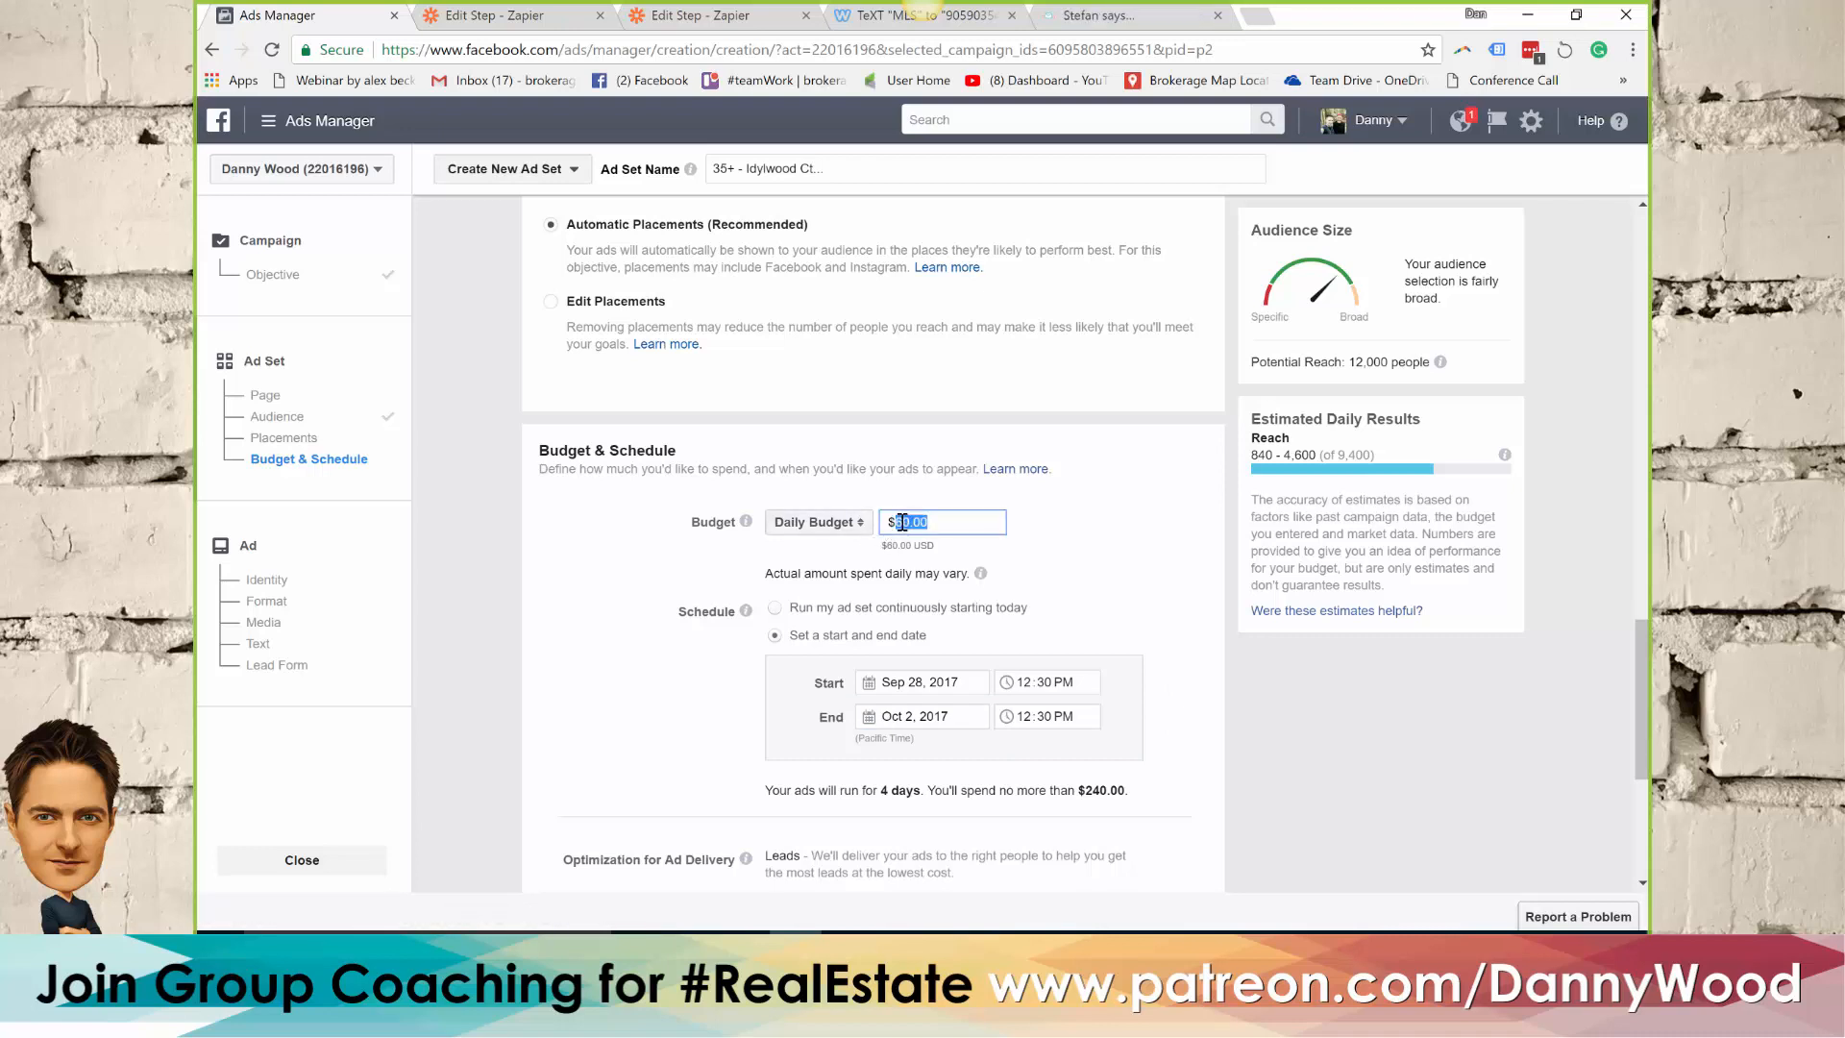
{"action": "type", "text": "10"}
{"action": "left_click", "coordinate": [1087, 537]}
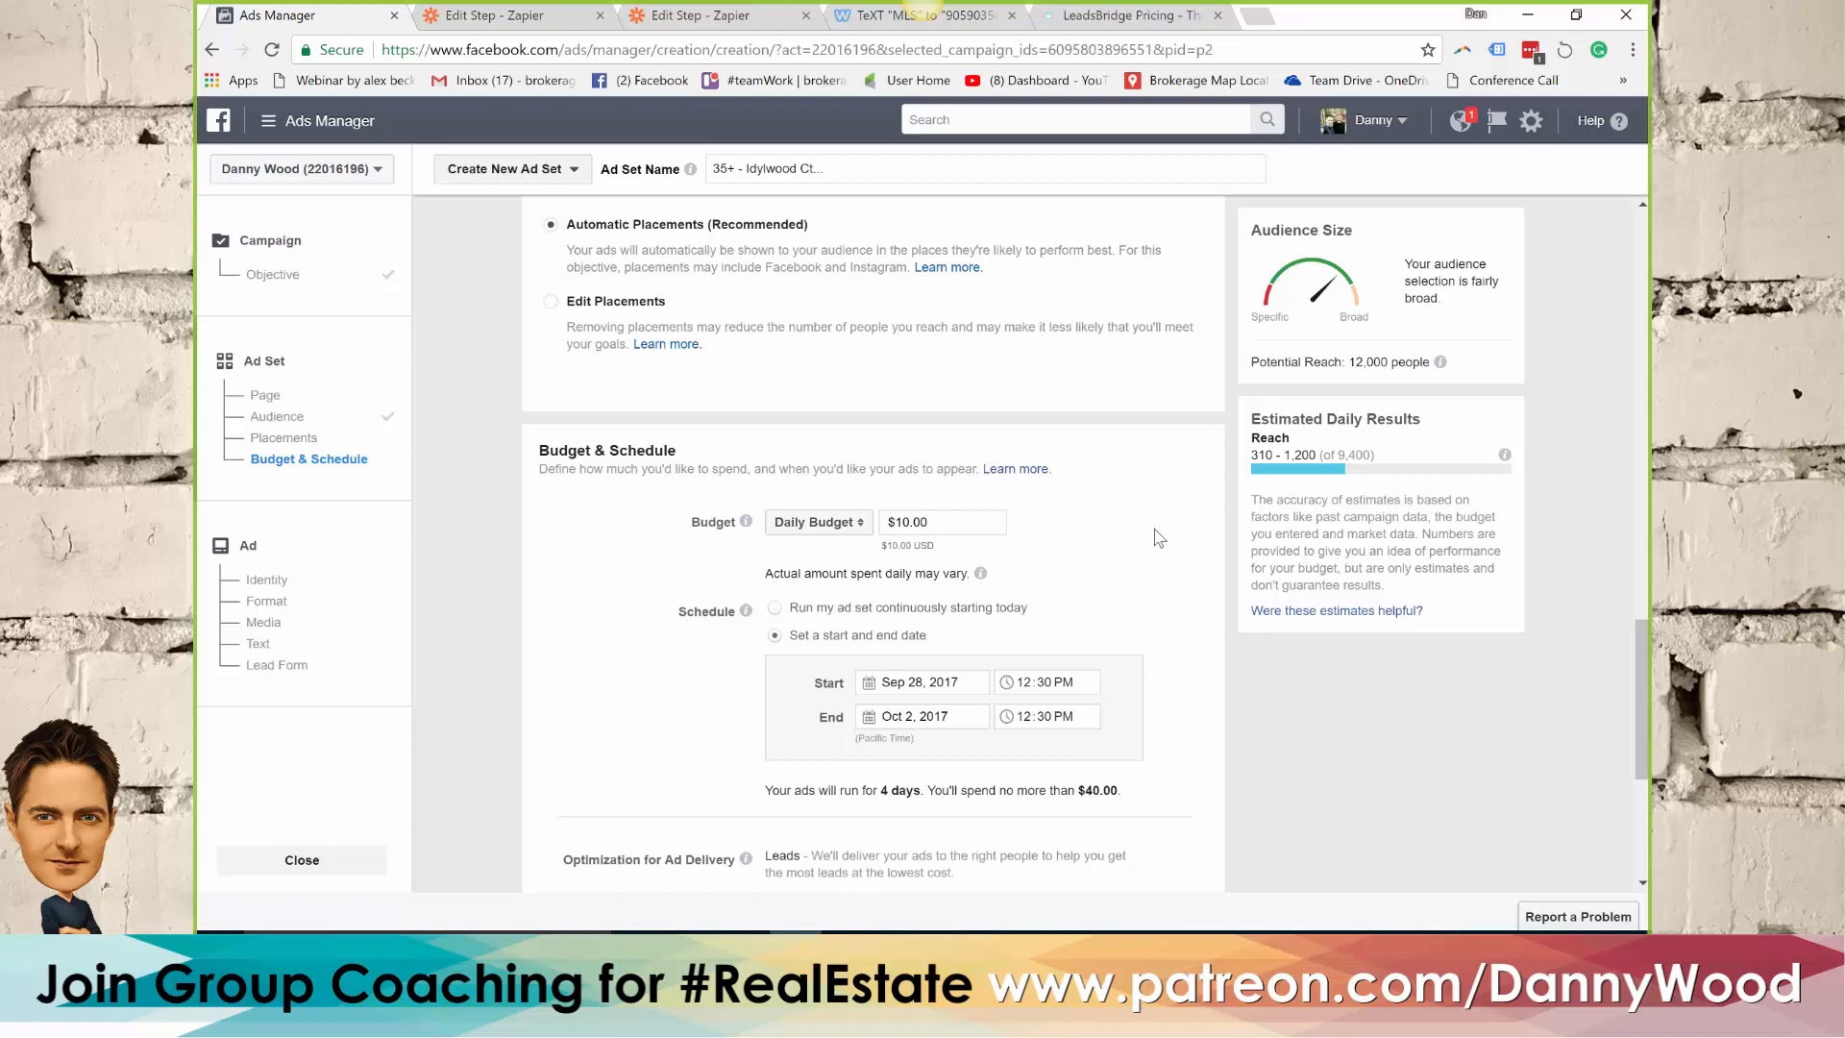
Keep the remaining delivery and bidding settings as they are and continue to the ad creation page
{"action": "scroll", "coordinate": [1160, 536], "scroll_direction": "down", "scroll_amount": 1}
{"action": "scroll", "coordinate": [1160, 536], "scroll_direction": "down", "scroll_amount": 1}
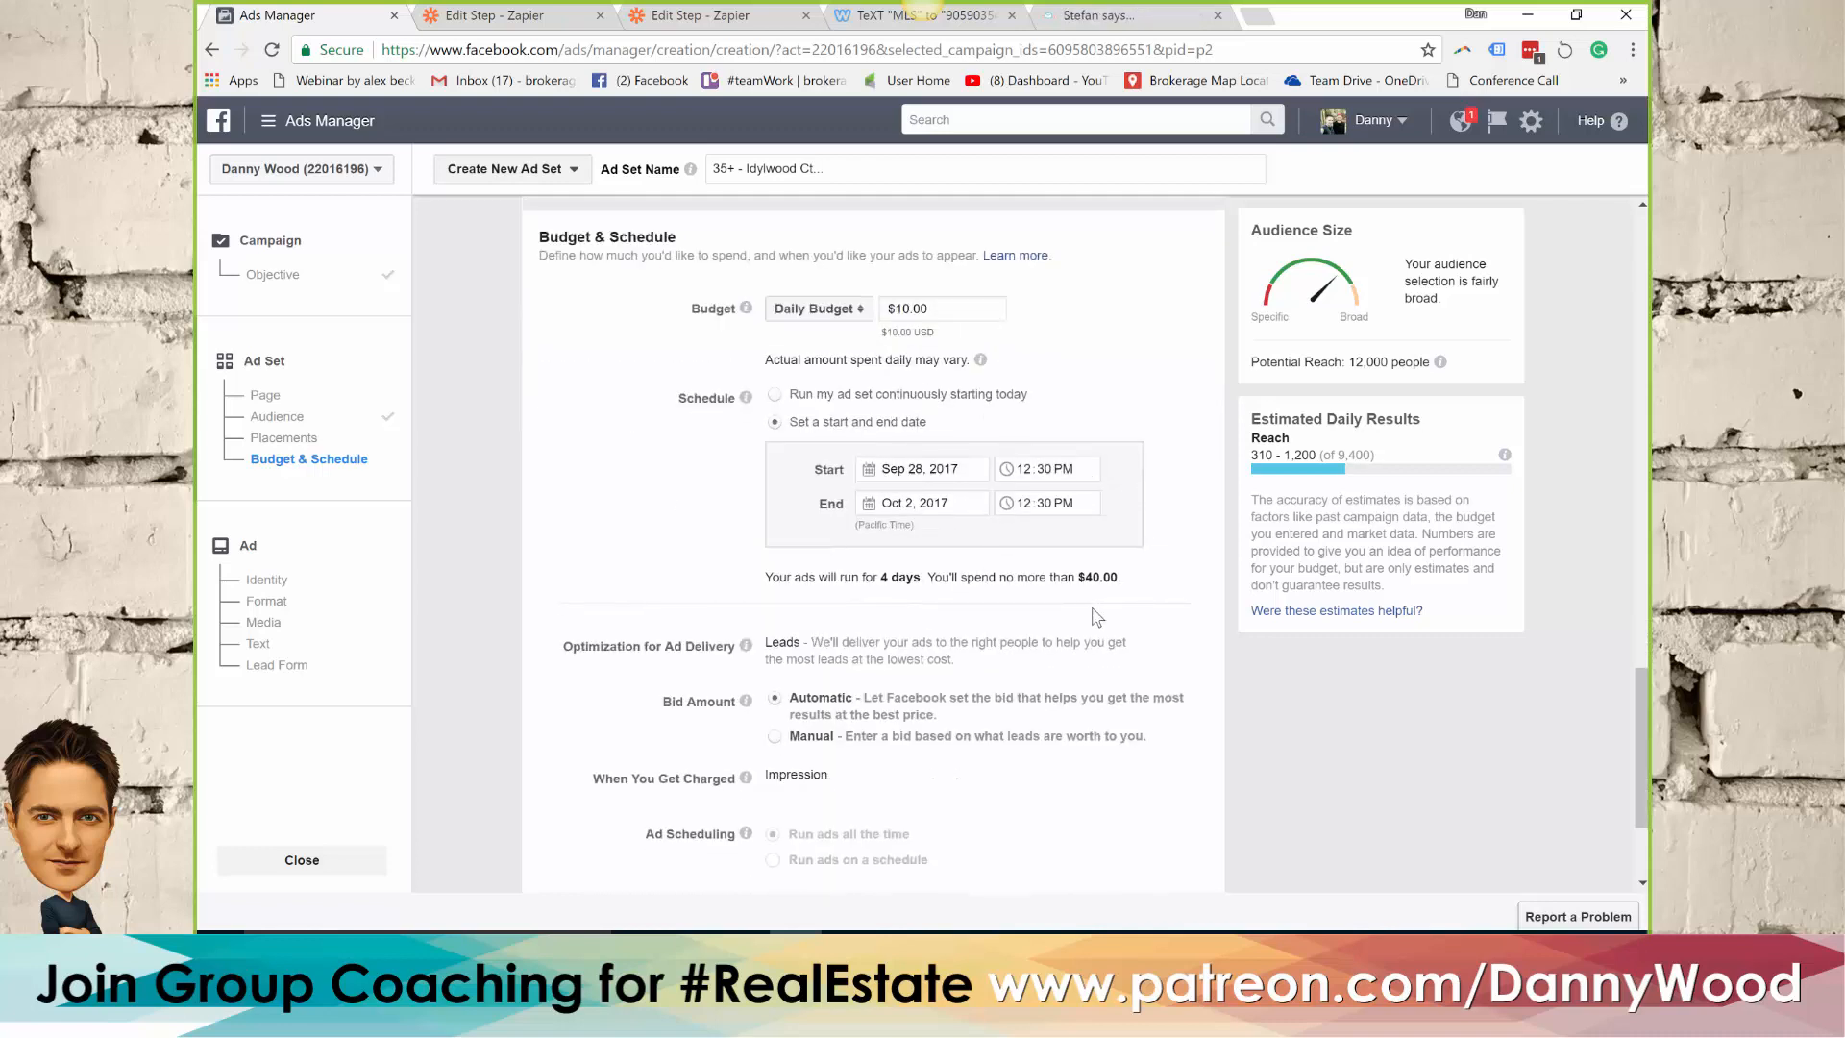
{"action": "scroll", "coordinate": [1097, 616], "scroll_direction": "down", "scroll_amount": 1}
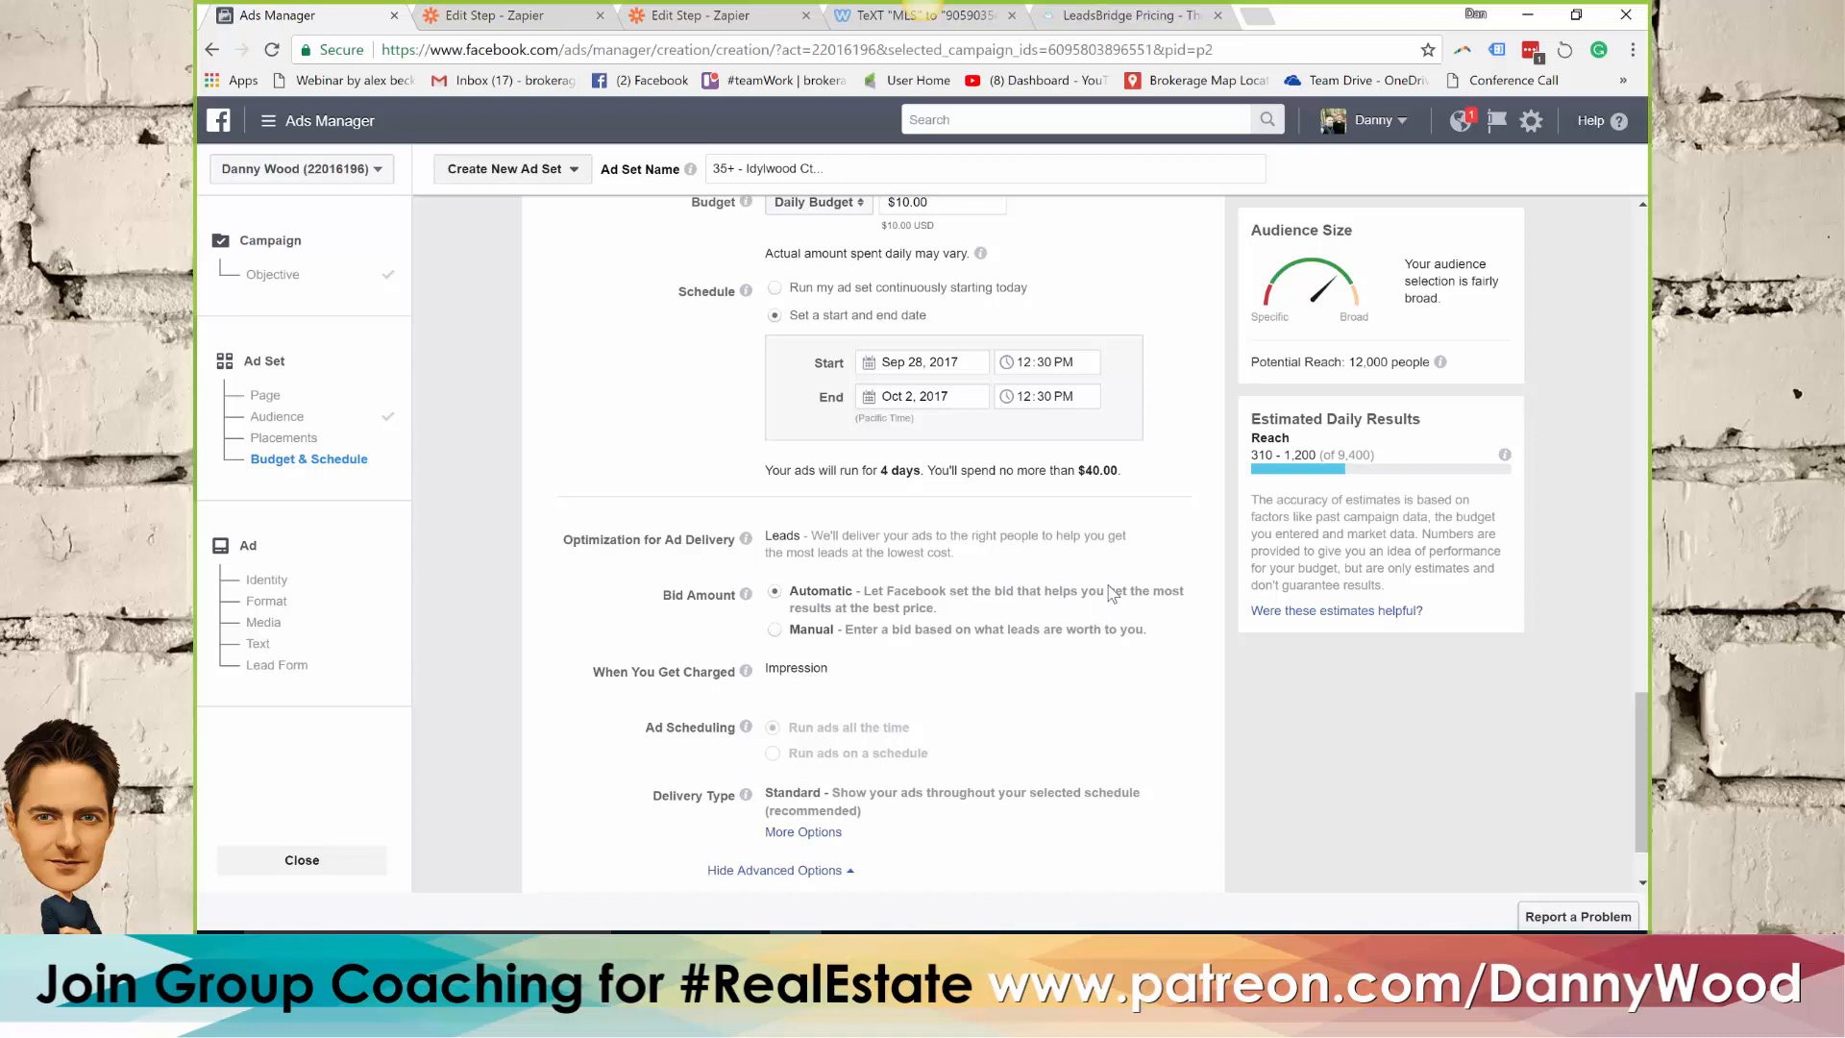
{"action": "scroll", "coordinate": [1096, 616], "scroll_direction": "down", "scroll_amount": 1}
{"action": "left_click", "coordinate": [1173, 865]}
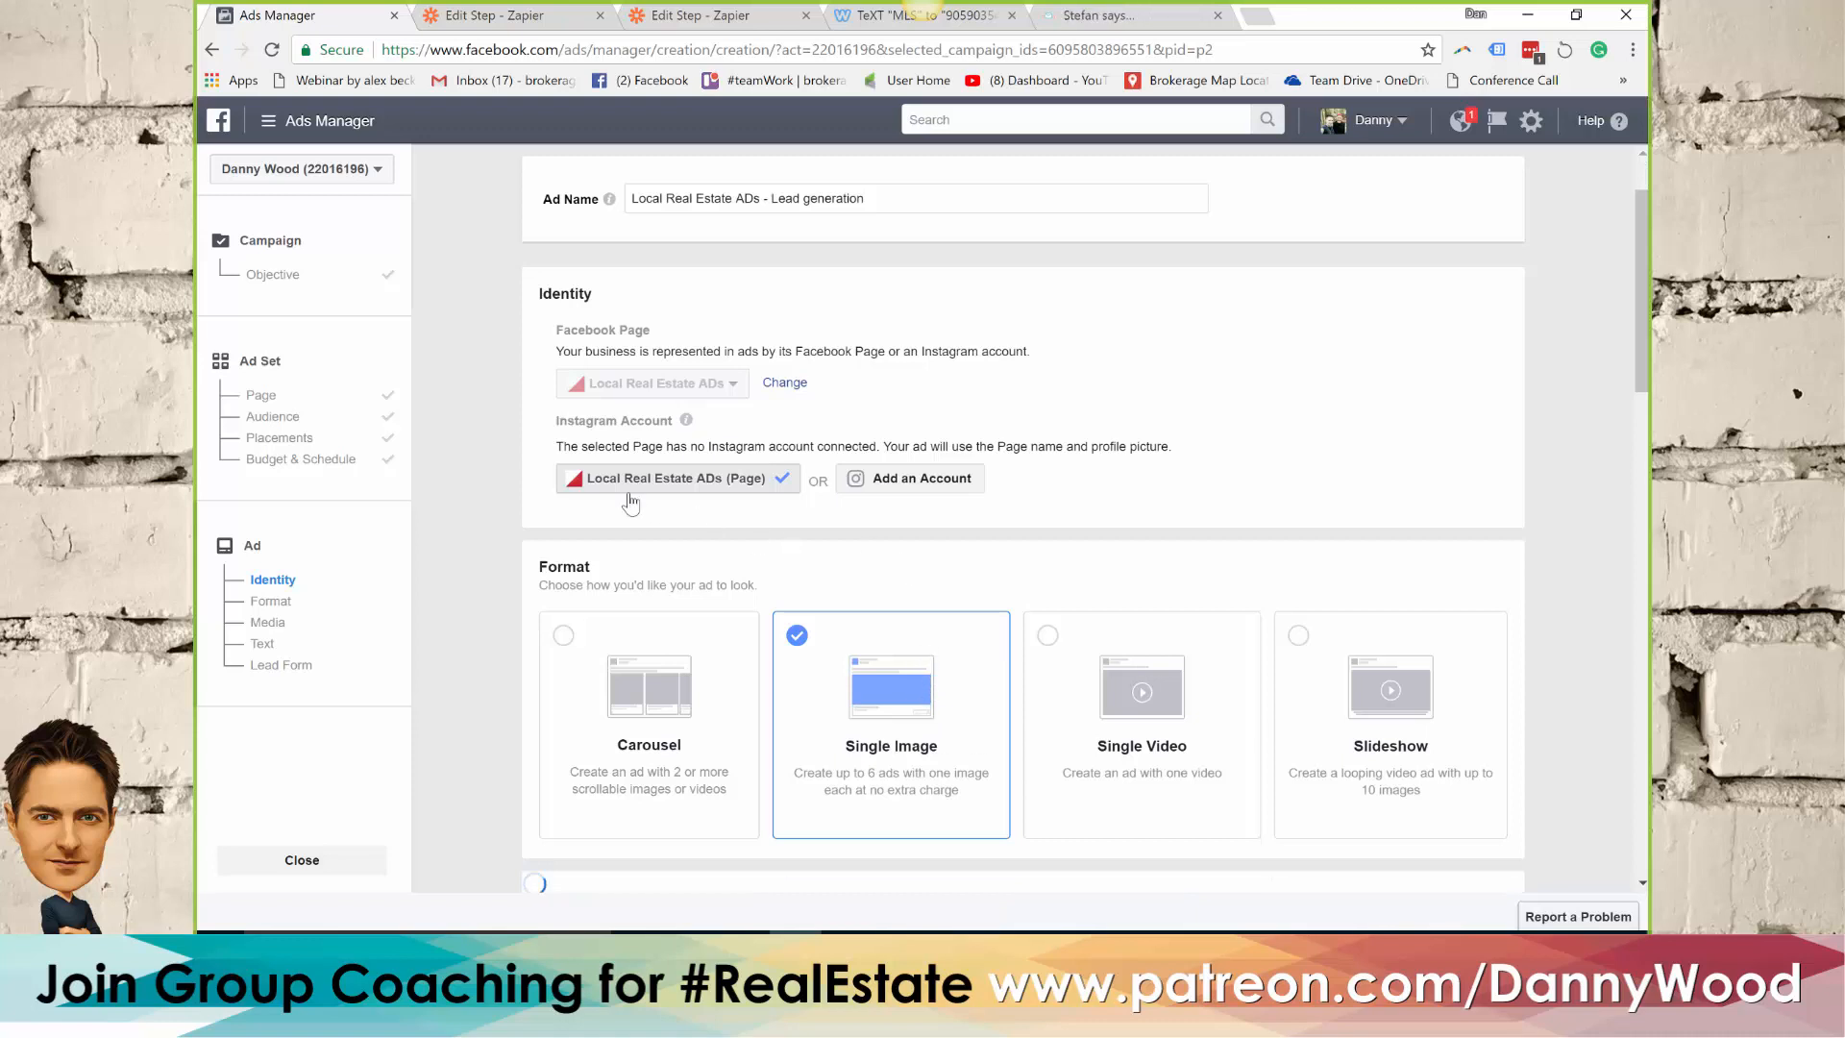
Upload the image file "Another Sold in your area" for the single-image ad
{"action": "scroll", "coordinate": [757, 450], "scroll_direction": "down", "scroll_amount": 2}
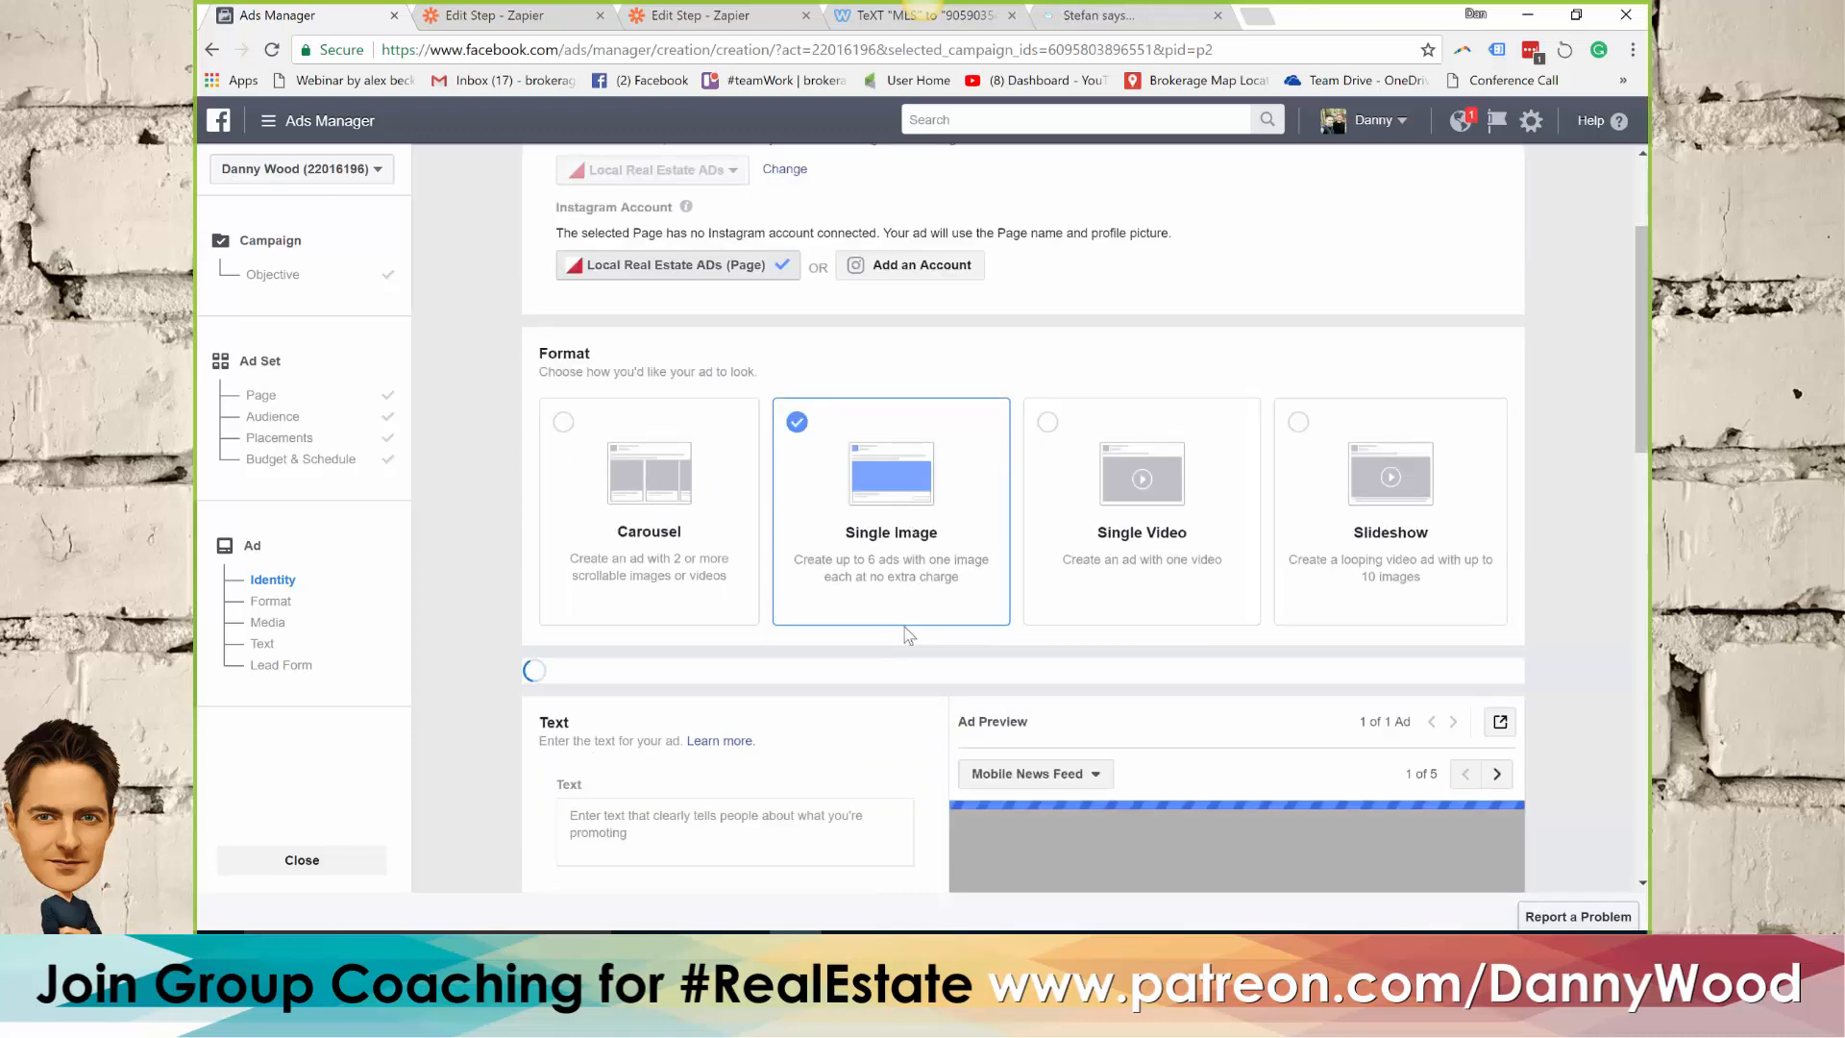
{"action": "scroll", "coordinate": [894, 663], "scroll_direction": "down", "scroll_amount": 2}
{"action": "scroll", "coordinate": [896, 660], "scroll_direction": "down", "scroll_amount": 1}
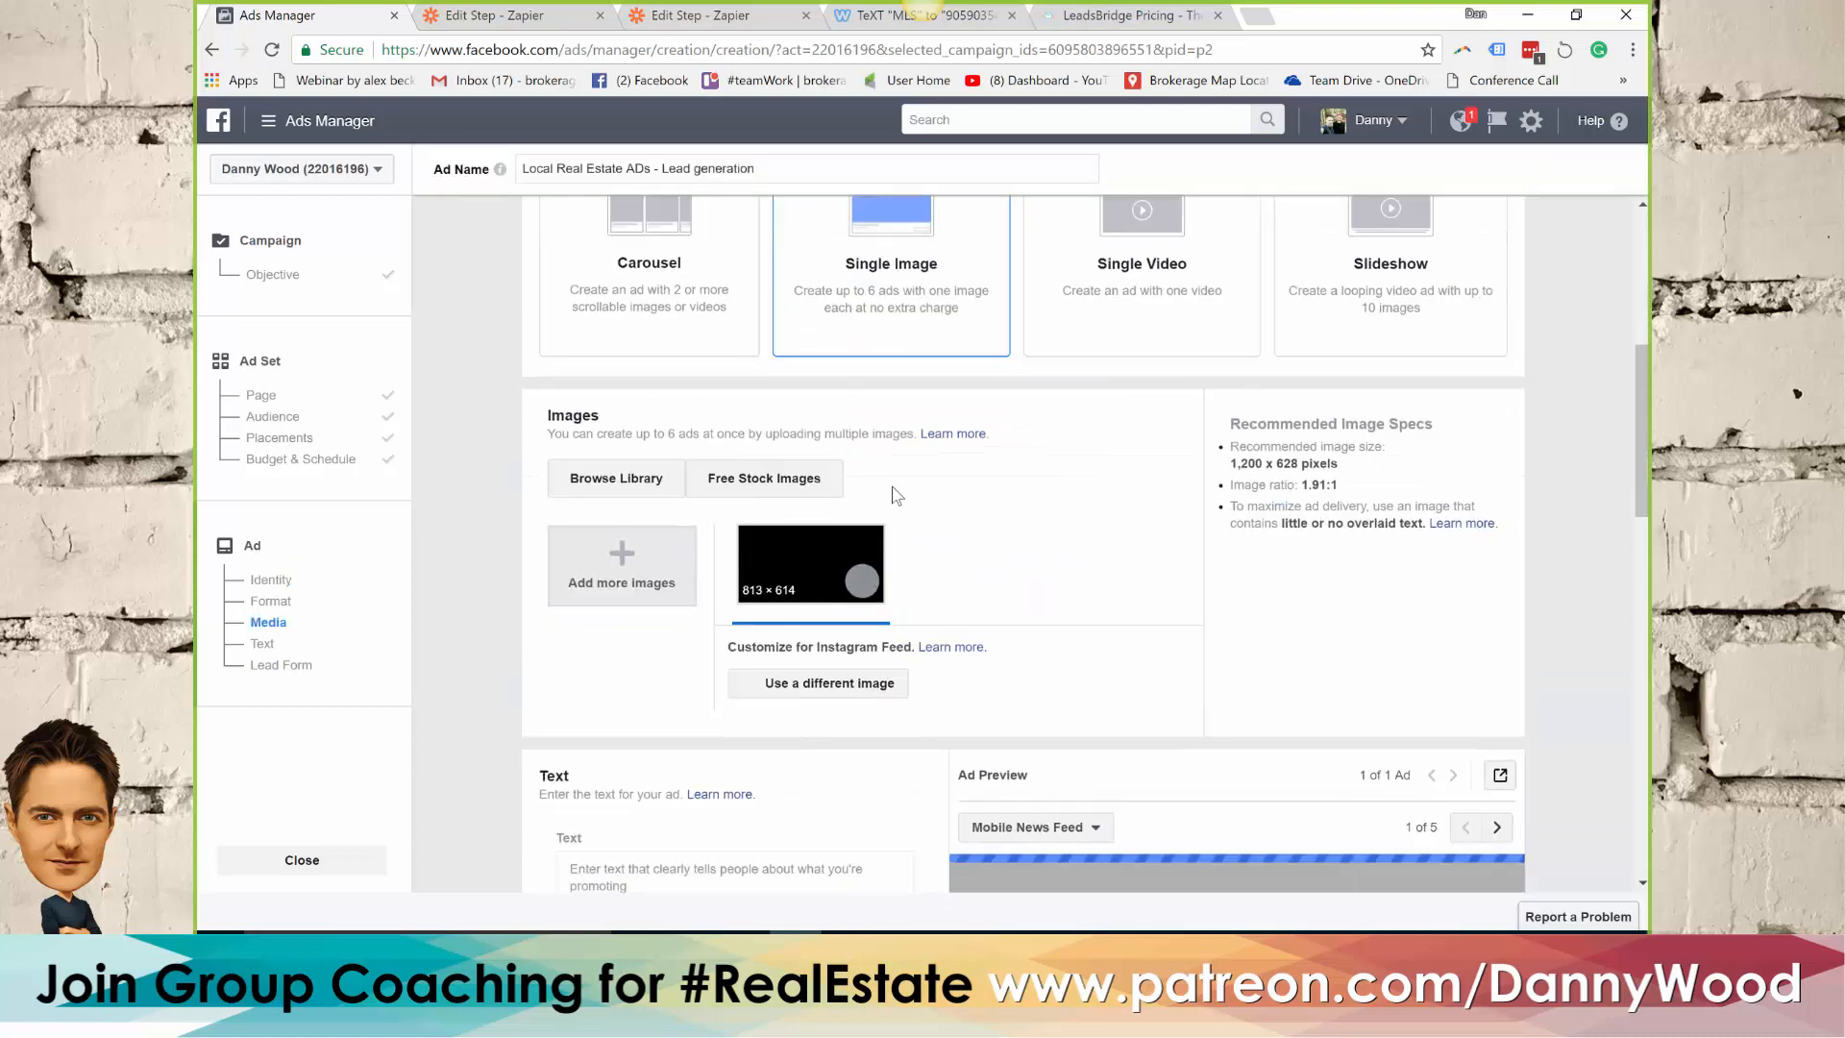
{"action": "left_click", "coordinate": [639, 572]}
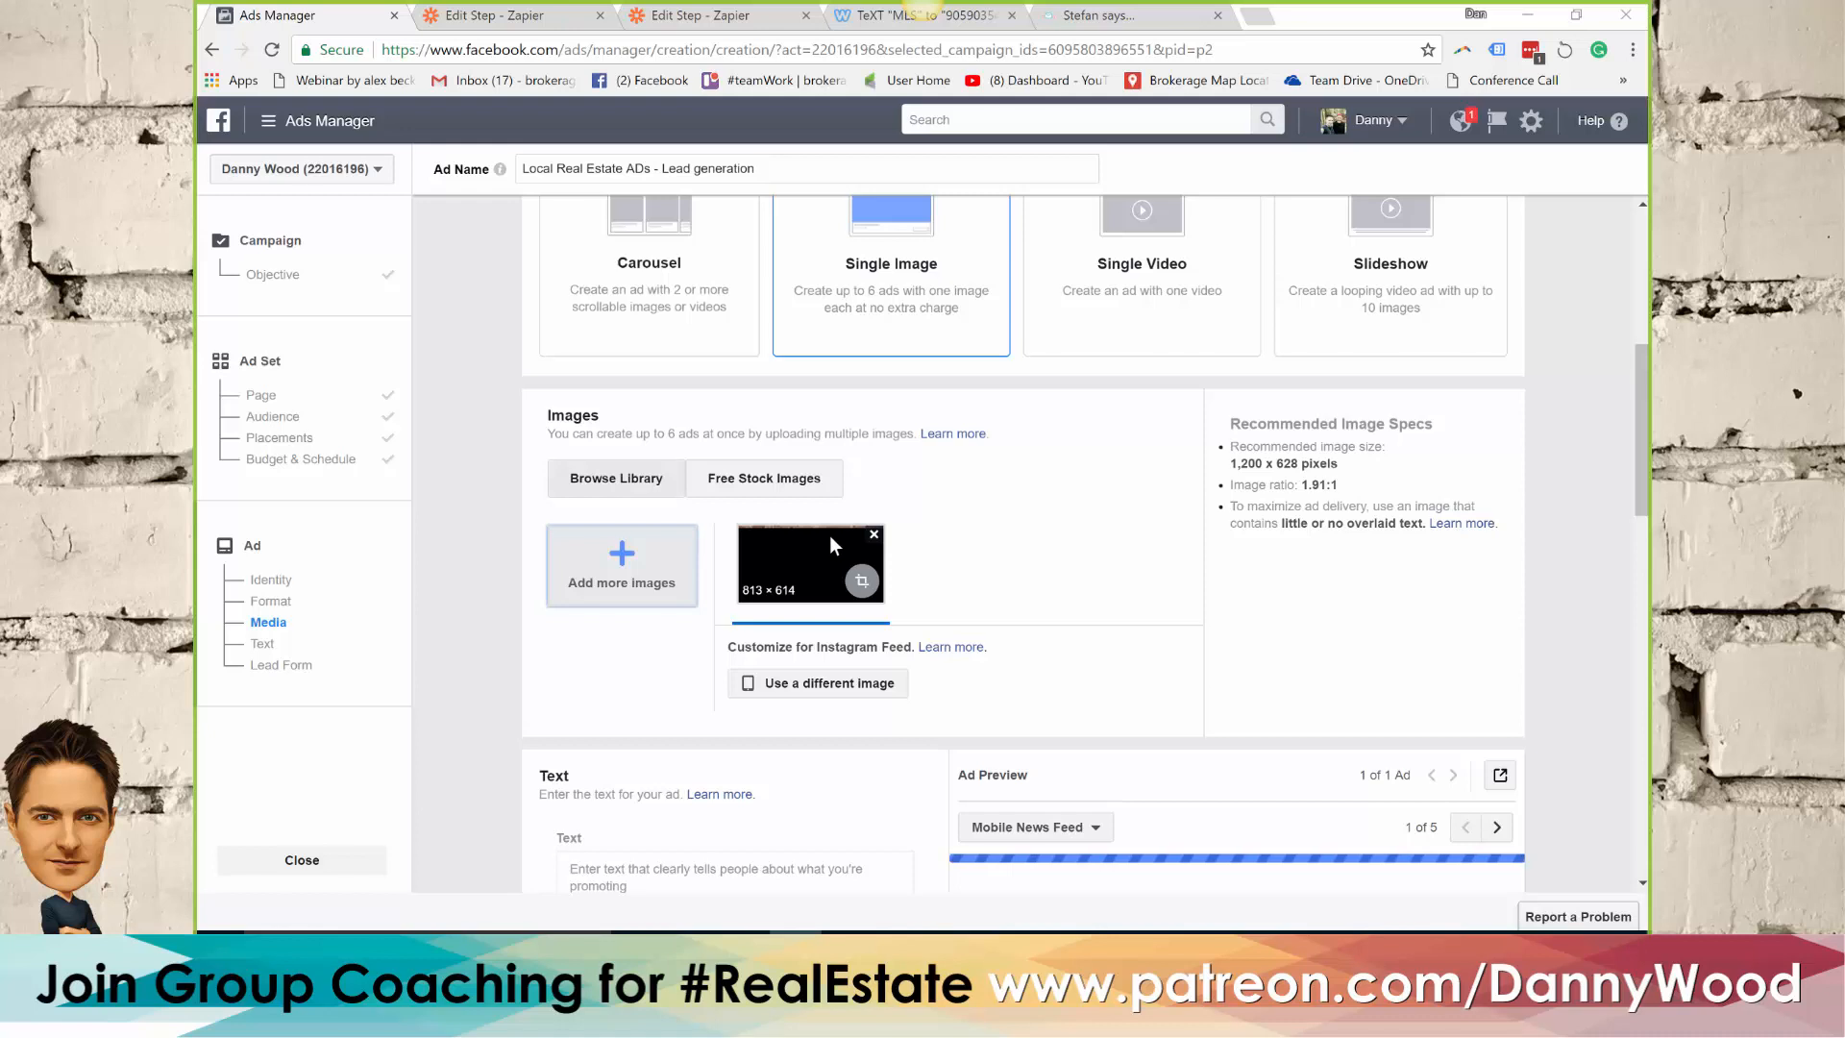
{"action": "left_click", "coordinate": [648, 338]}
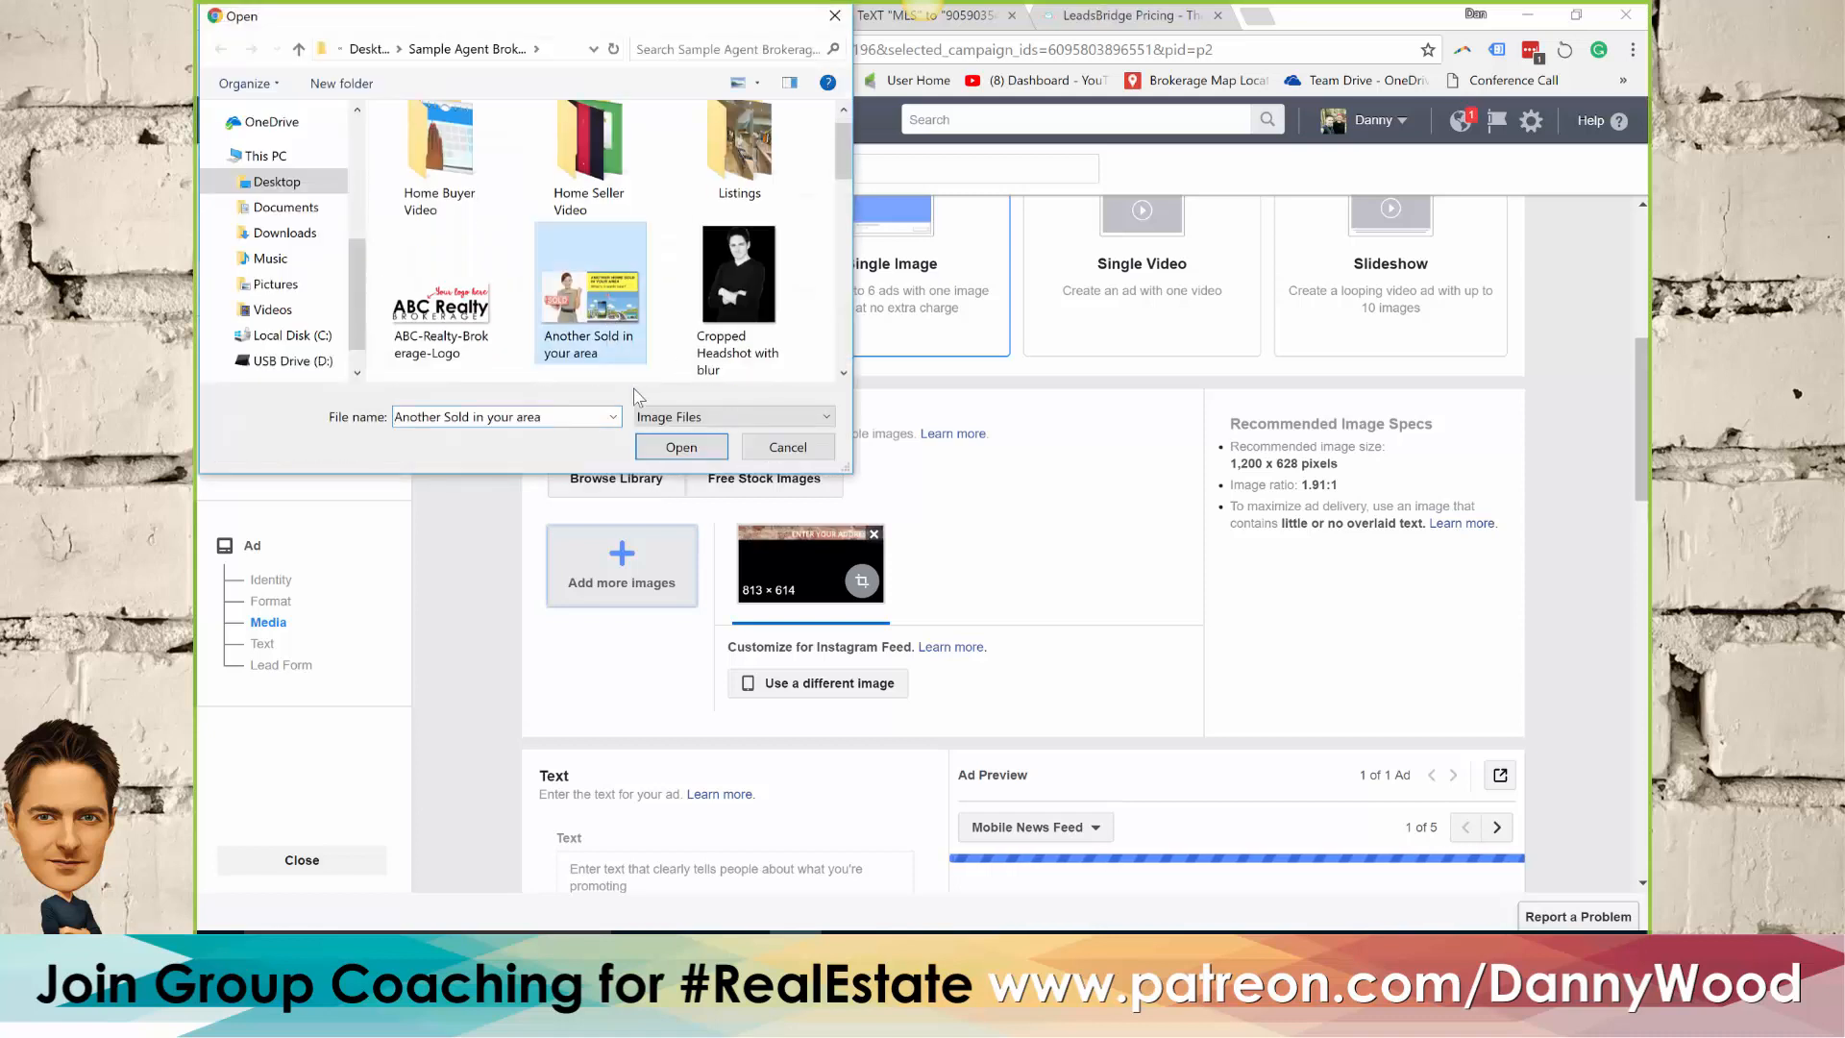
{"action": "left_click", "coordinate": [673, 446]}
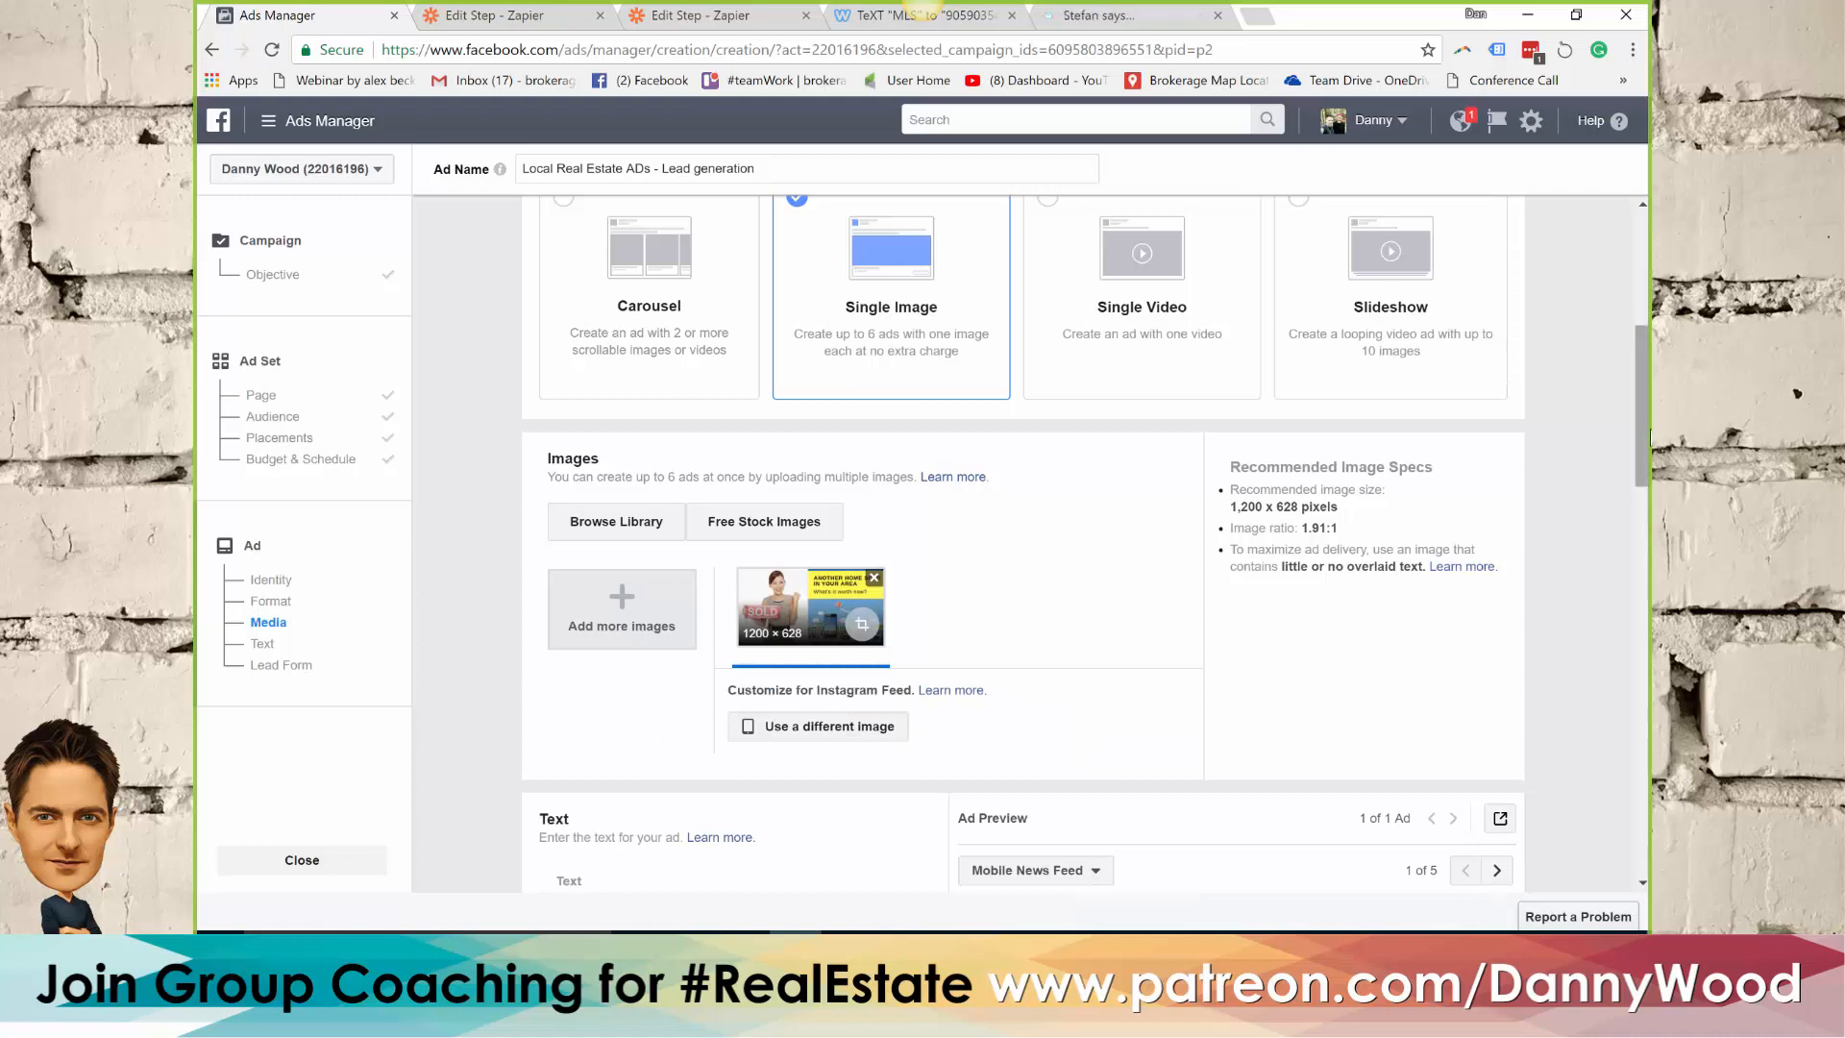
Switch the ad preview to Desktop News Feed
{"action": "left_click_drag", "start_coordinate": [1638, 440], "coordinate": [1639, 555]}
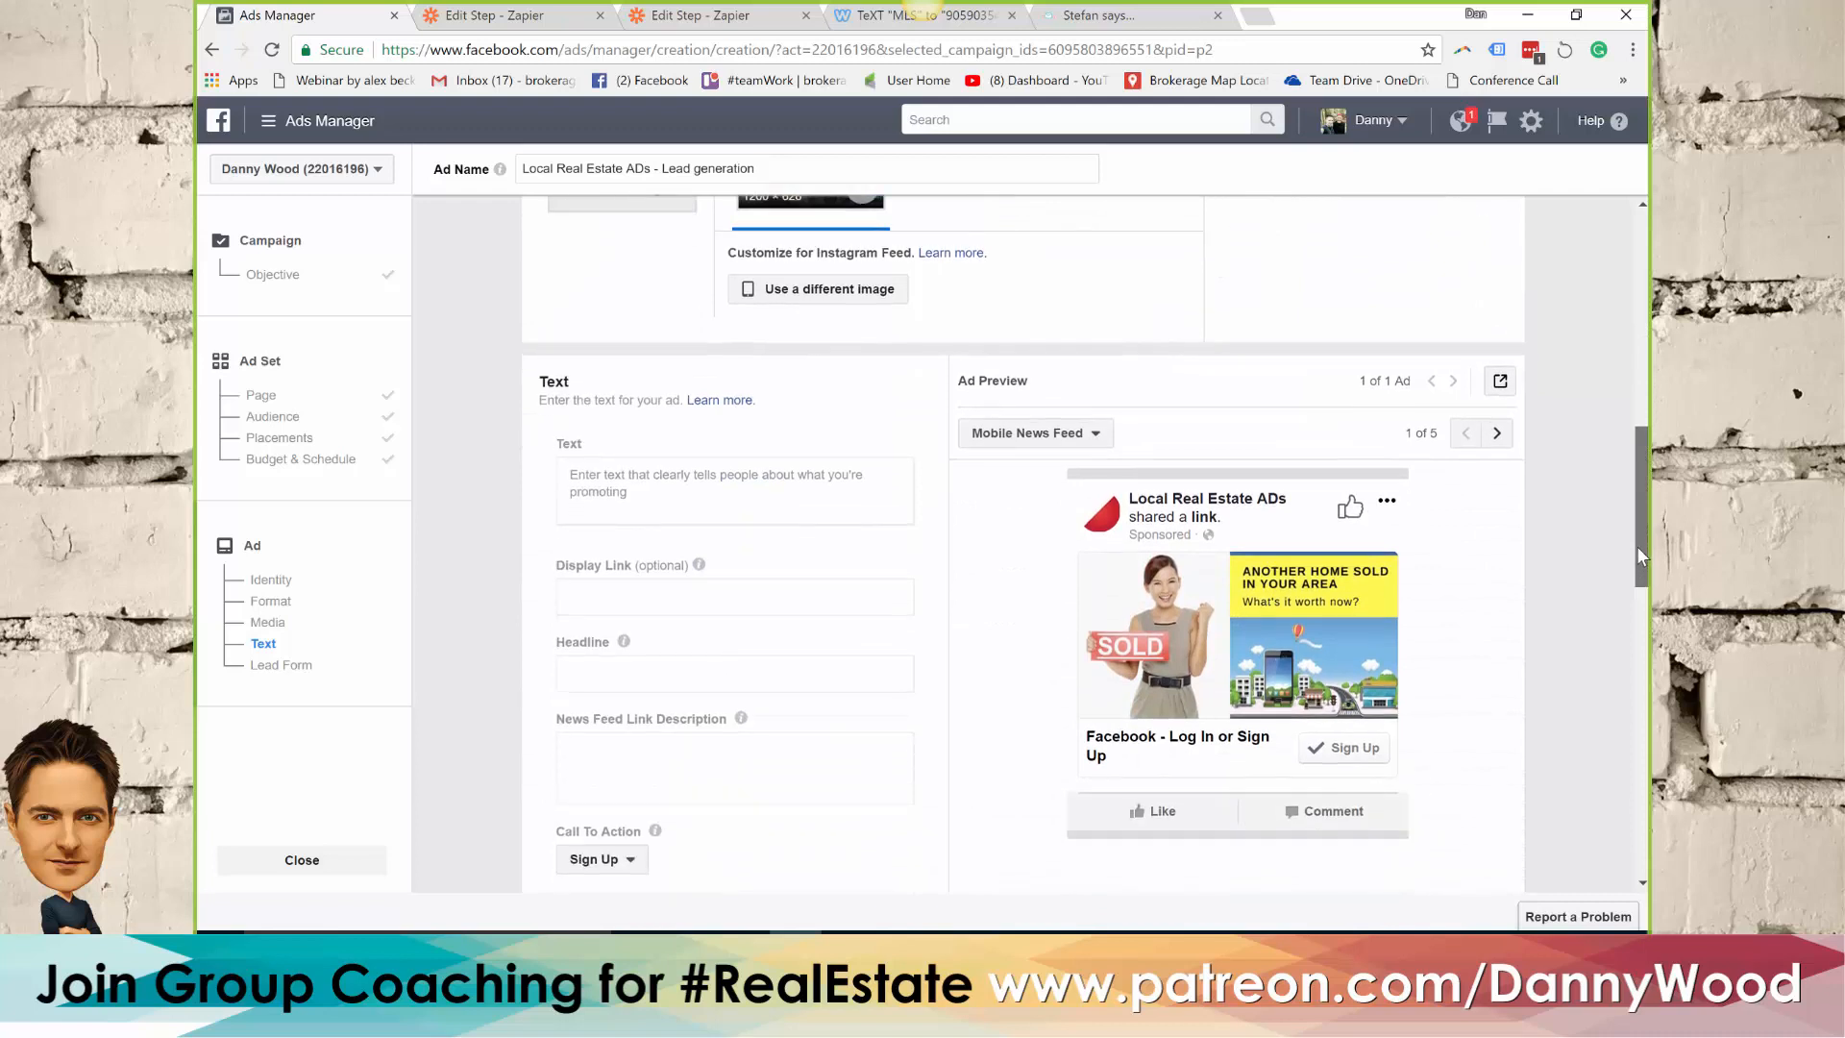
{"action": "left_click", "coordinate": [1062, 414]}
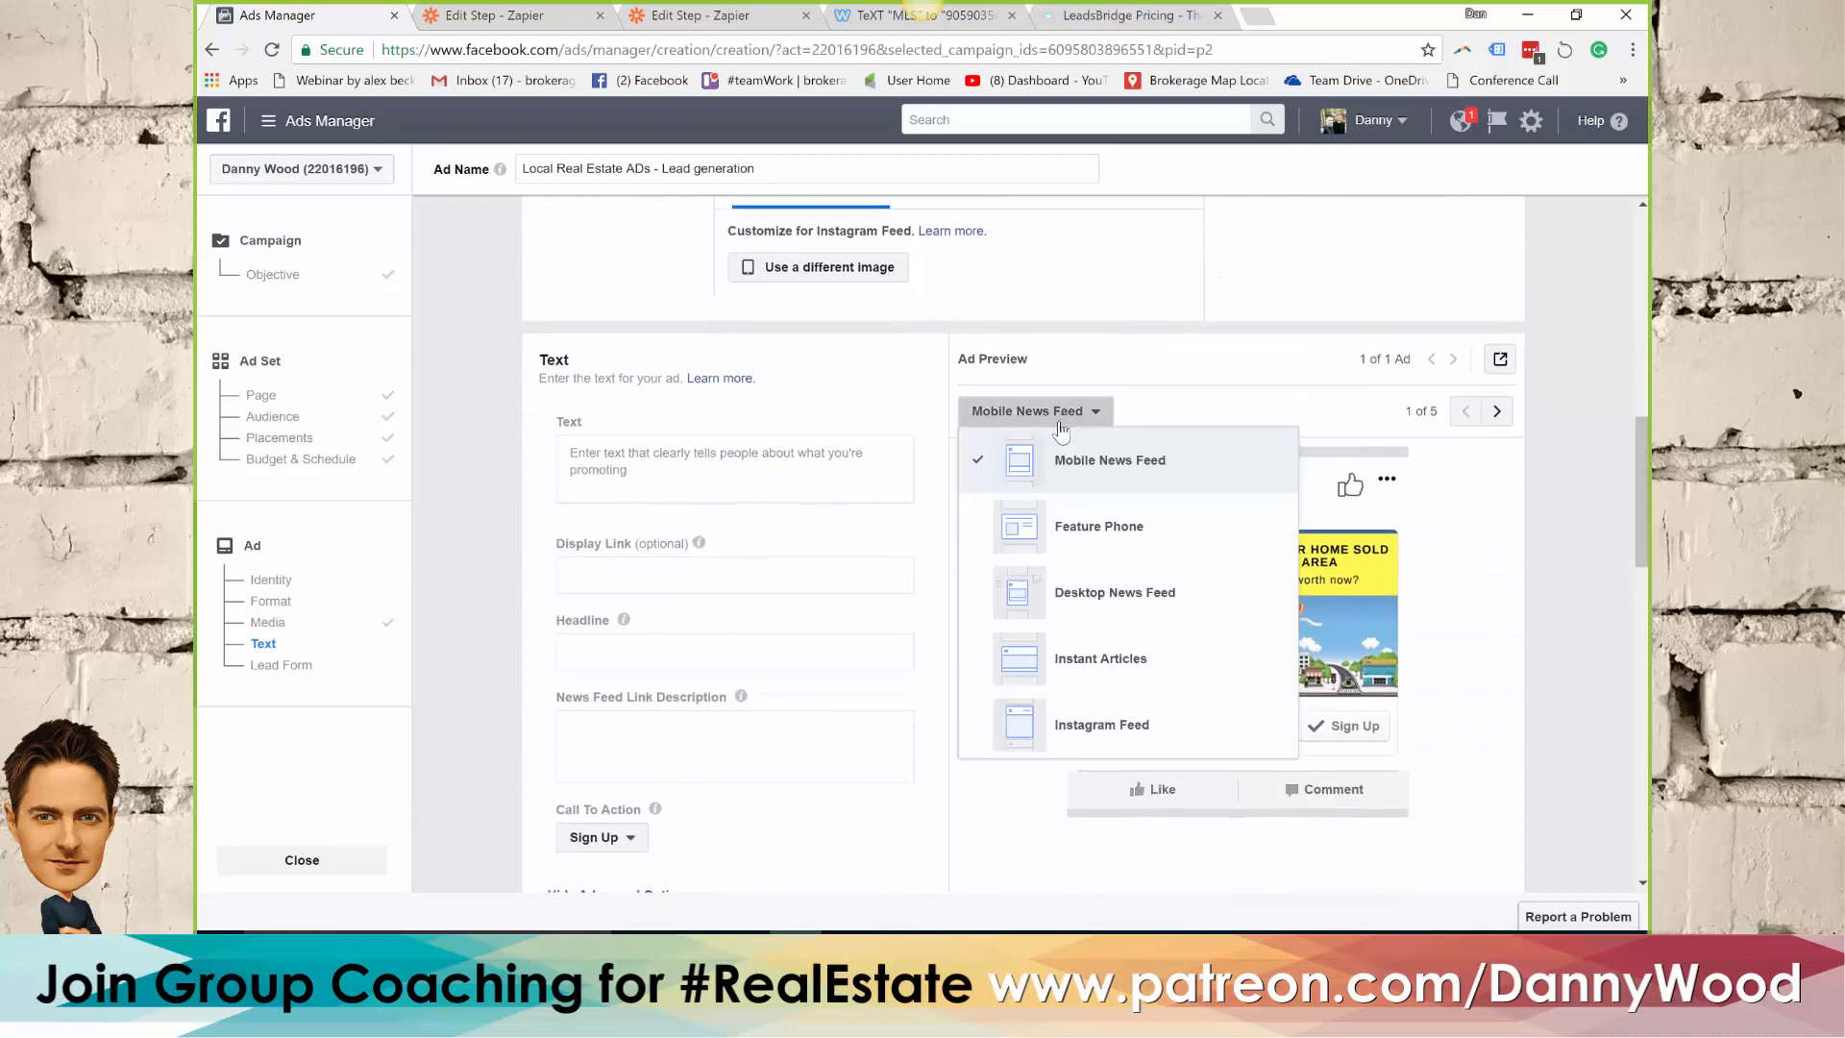
{"action": "left_click", "coordinate": [1110, 594]}
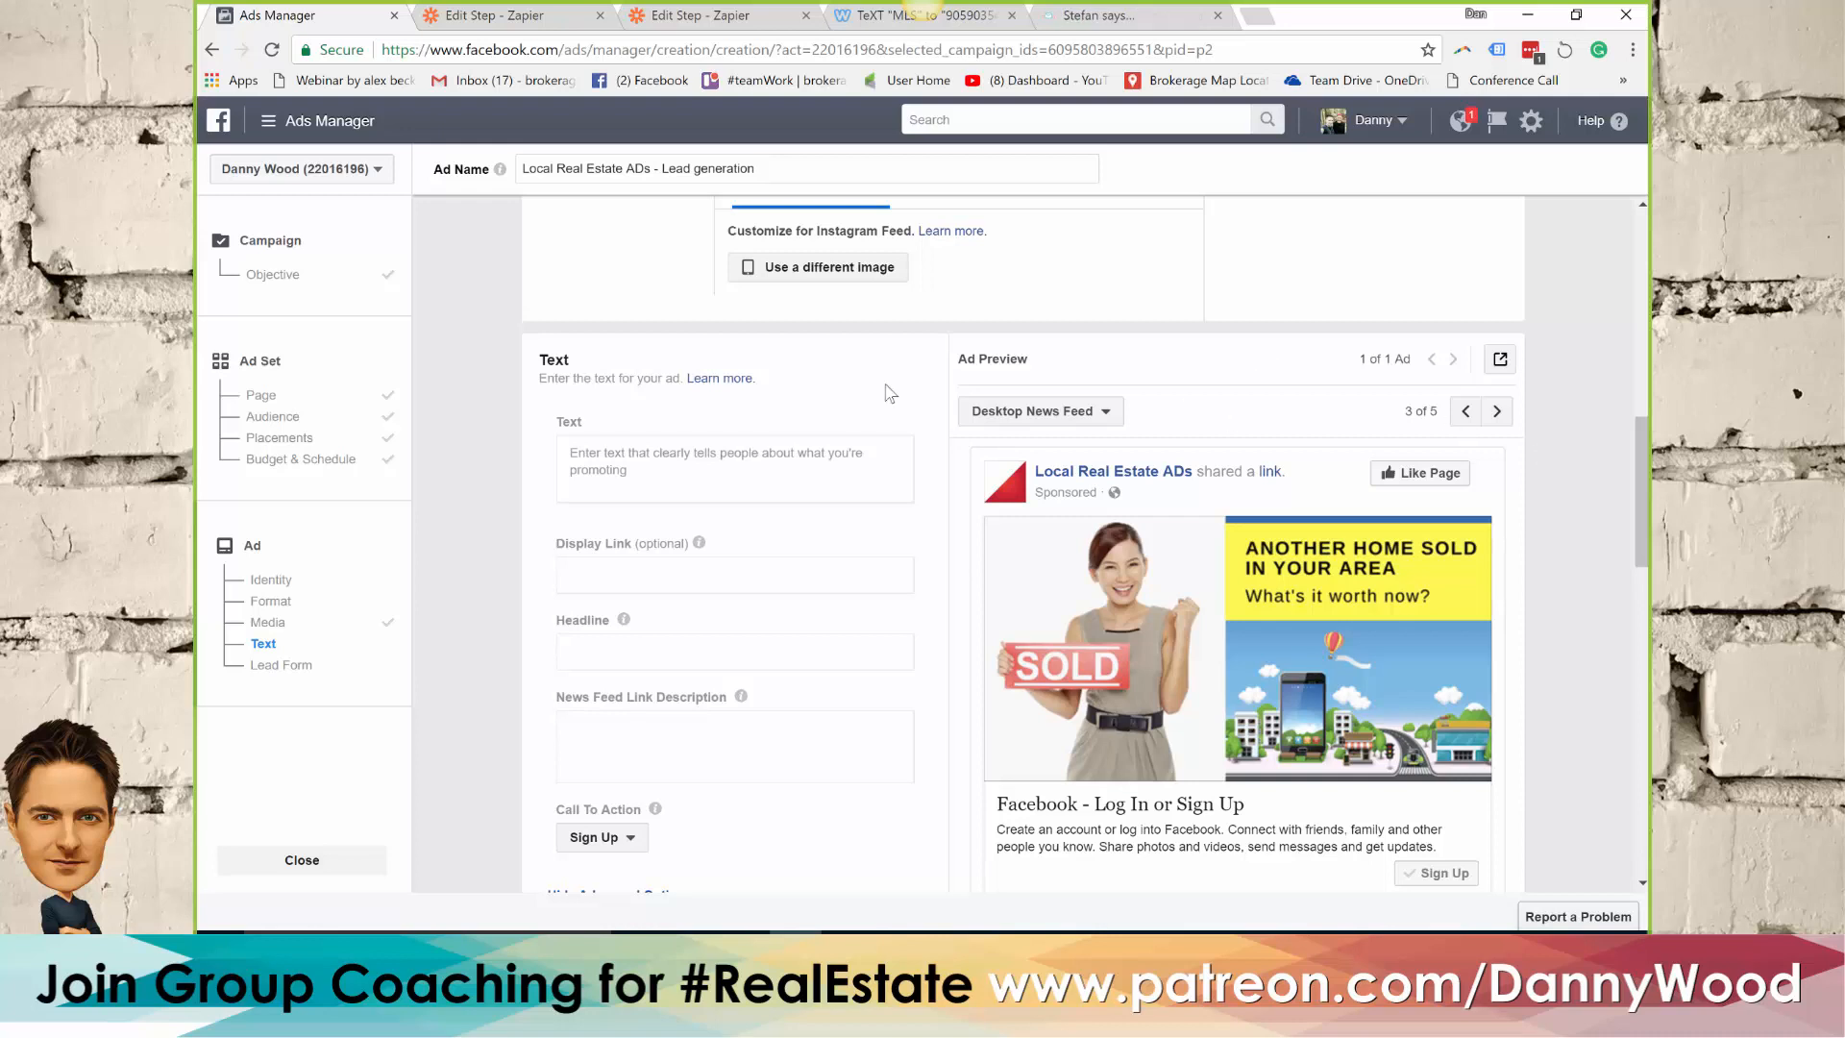
Switch to Word, examine the ad copy notes in the AutoRecovered version of "FB session", and return to Ads Manager in Chrome
{"action": "left_click", "coordinate": [689, 471]}
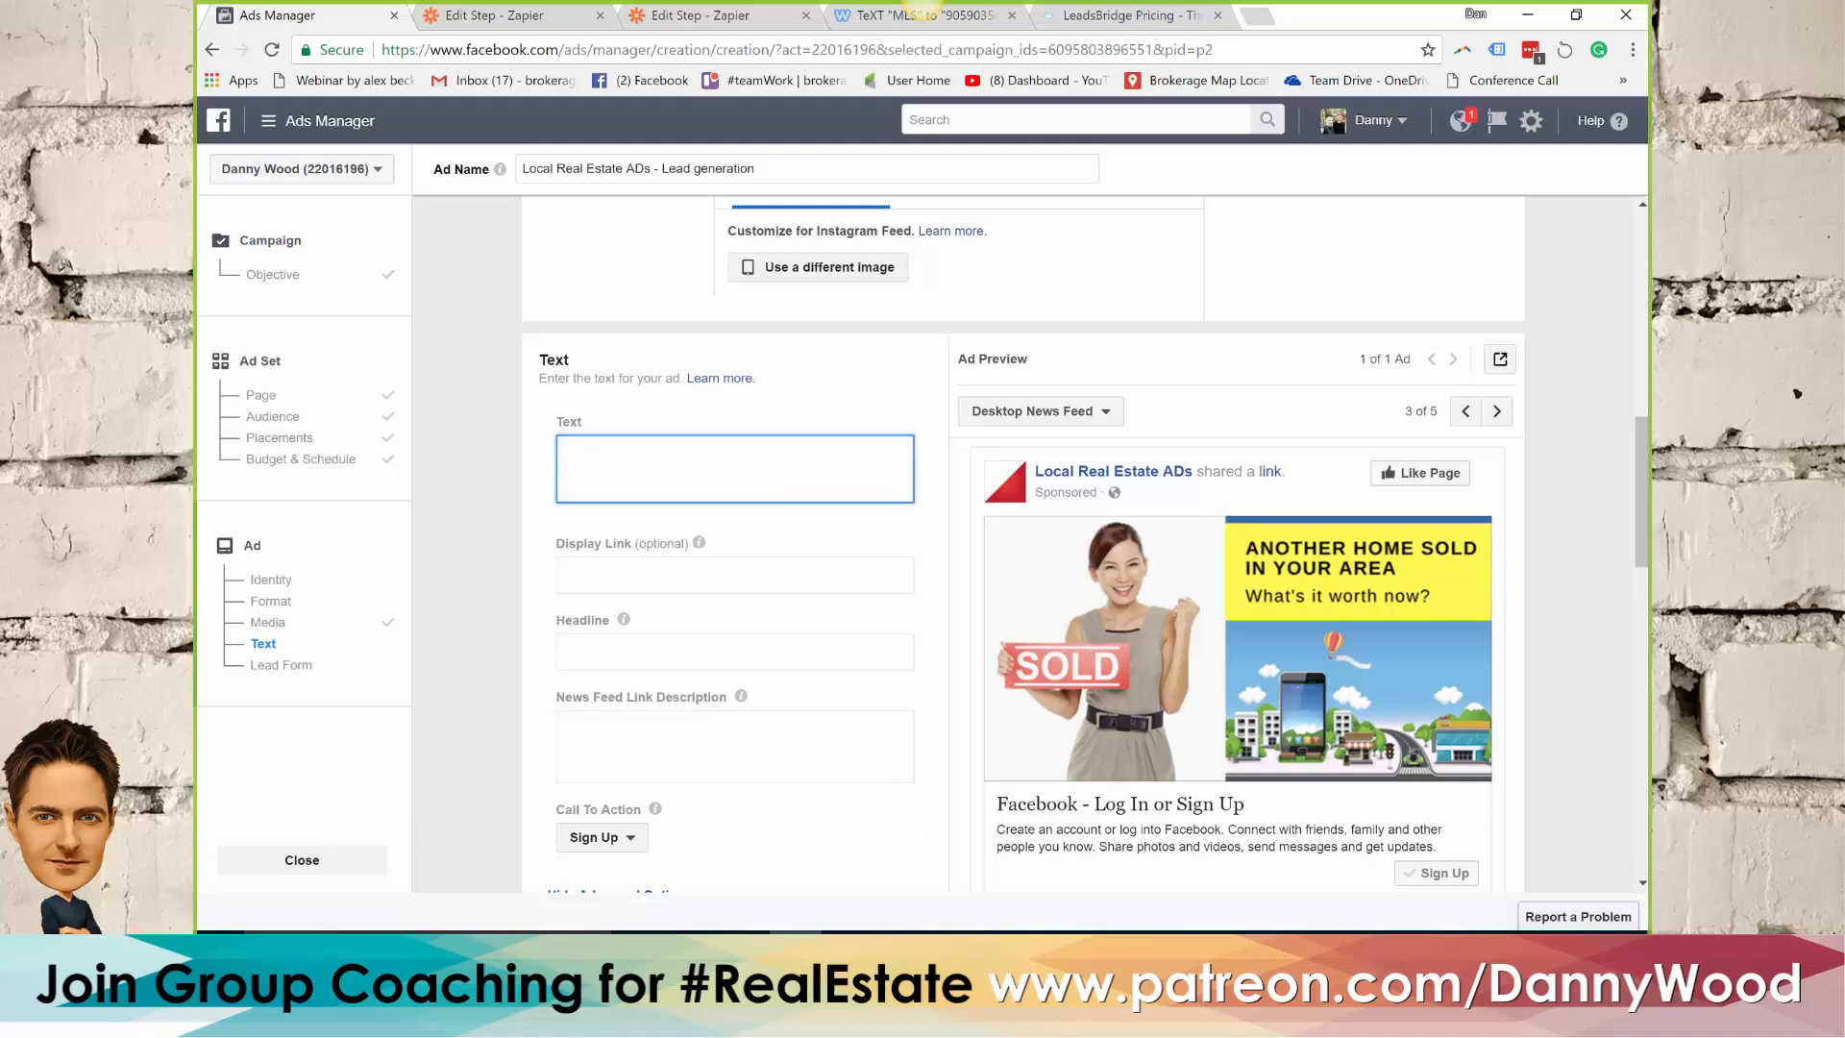
{"action": "key", "text": "alt+Tab"}
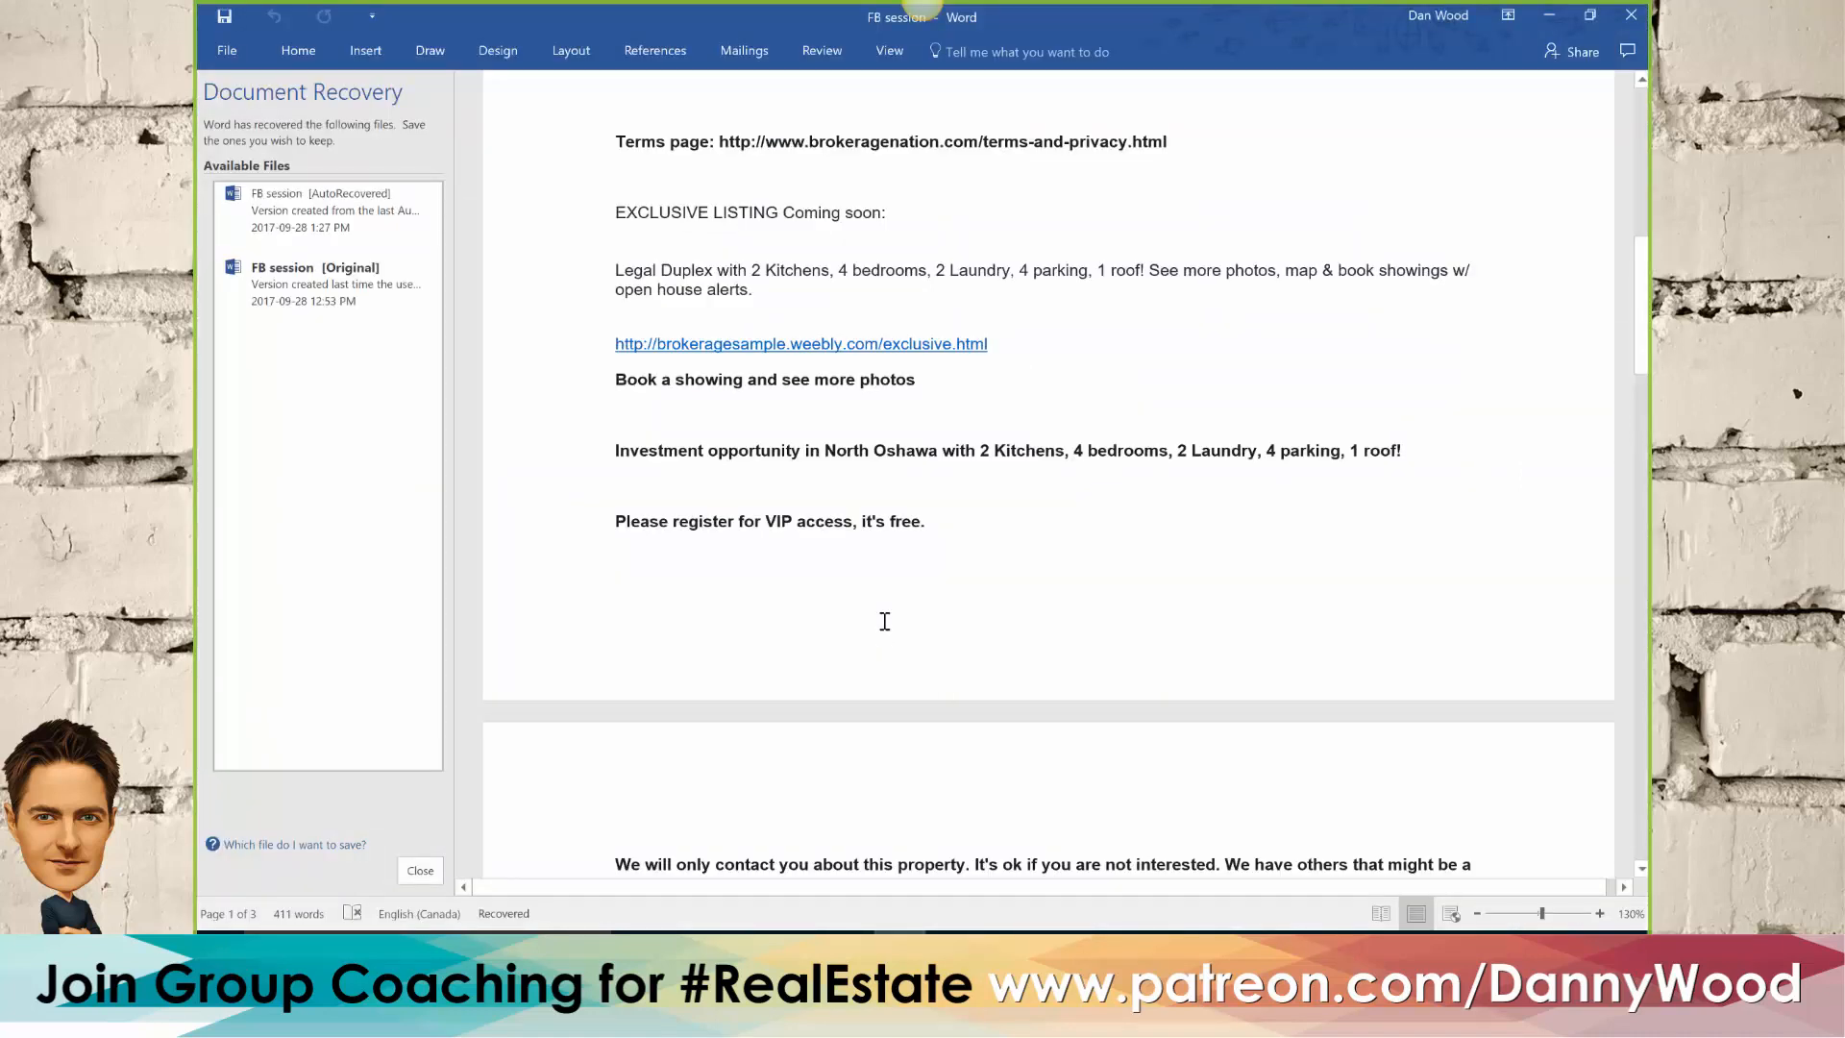
{"action": "scroll", "coordinate": [884, 620], "scroll_direction": "down", "scroll_amount": 10}
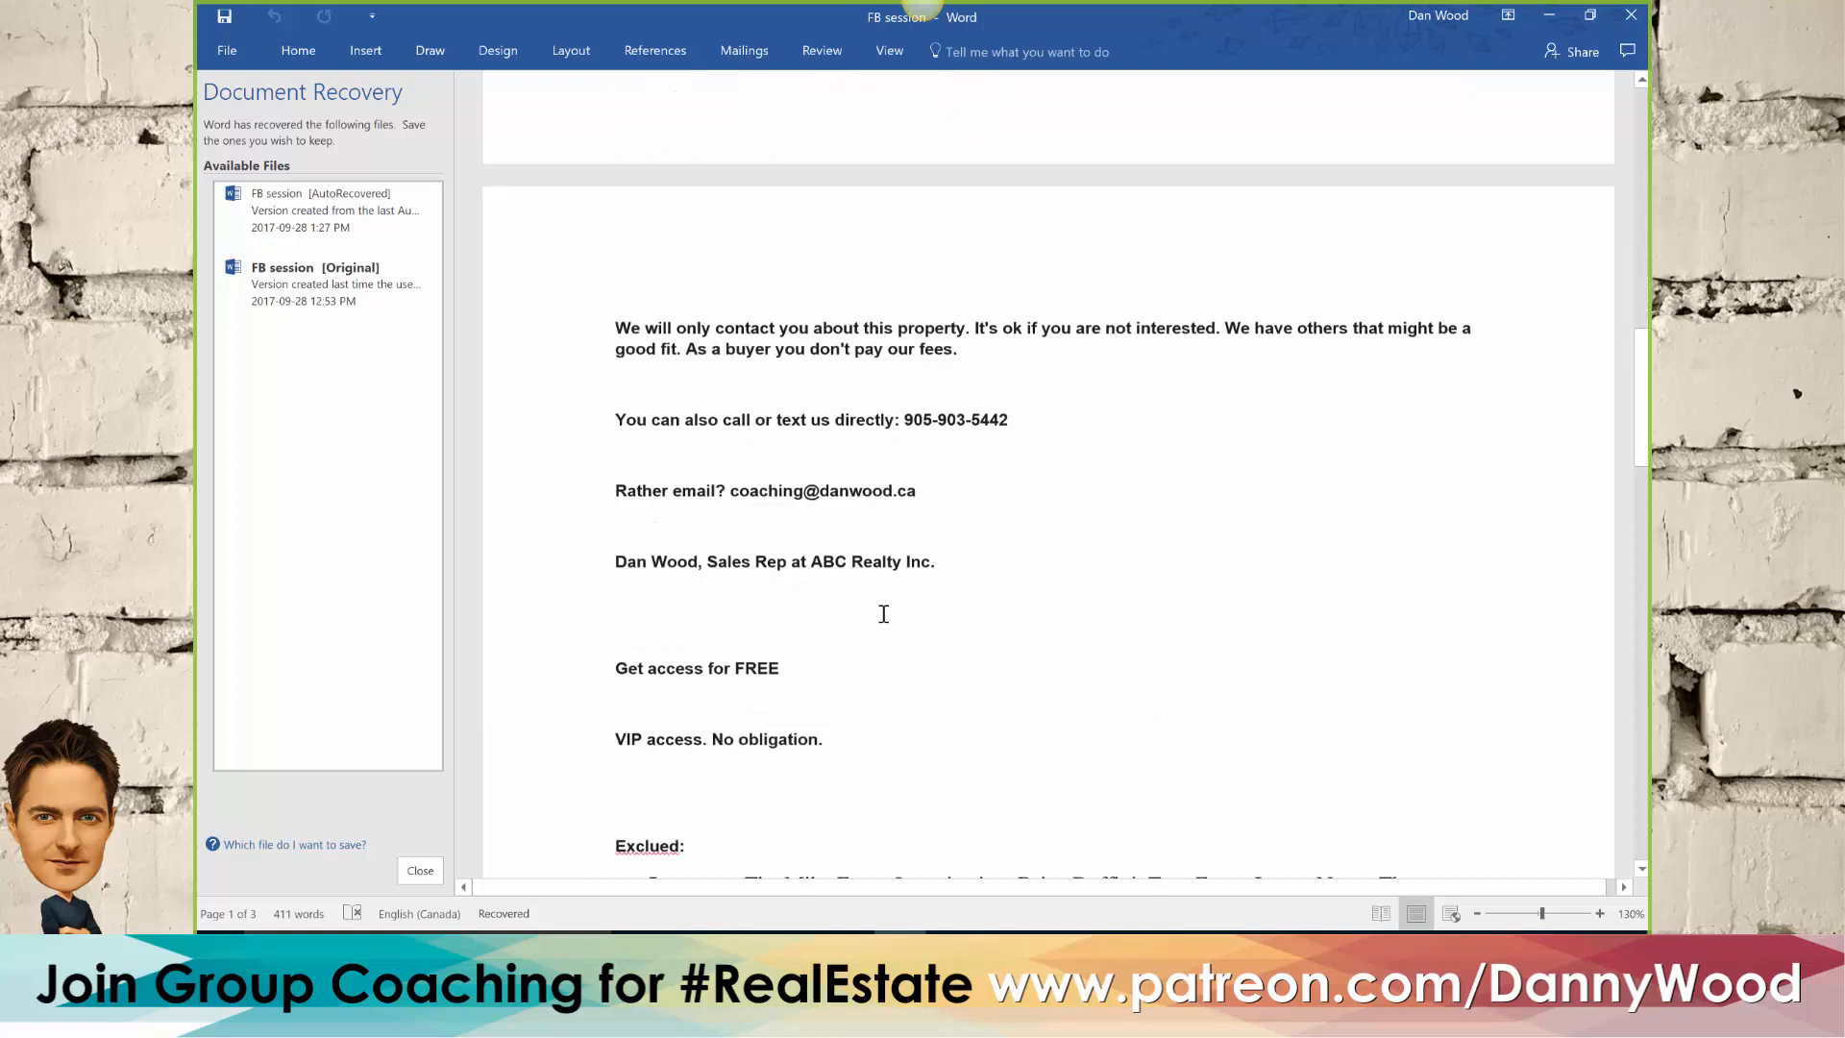
{"action": "scroll", "coordinate": [883, 613], "scroll_direction": "down", "scroll_amount": 1}
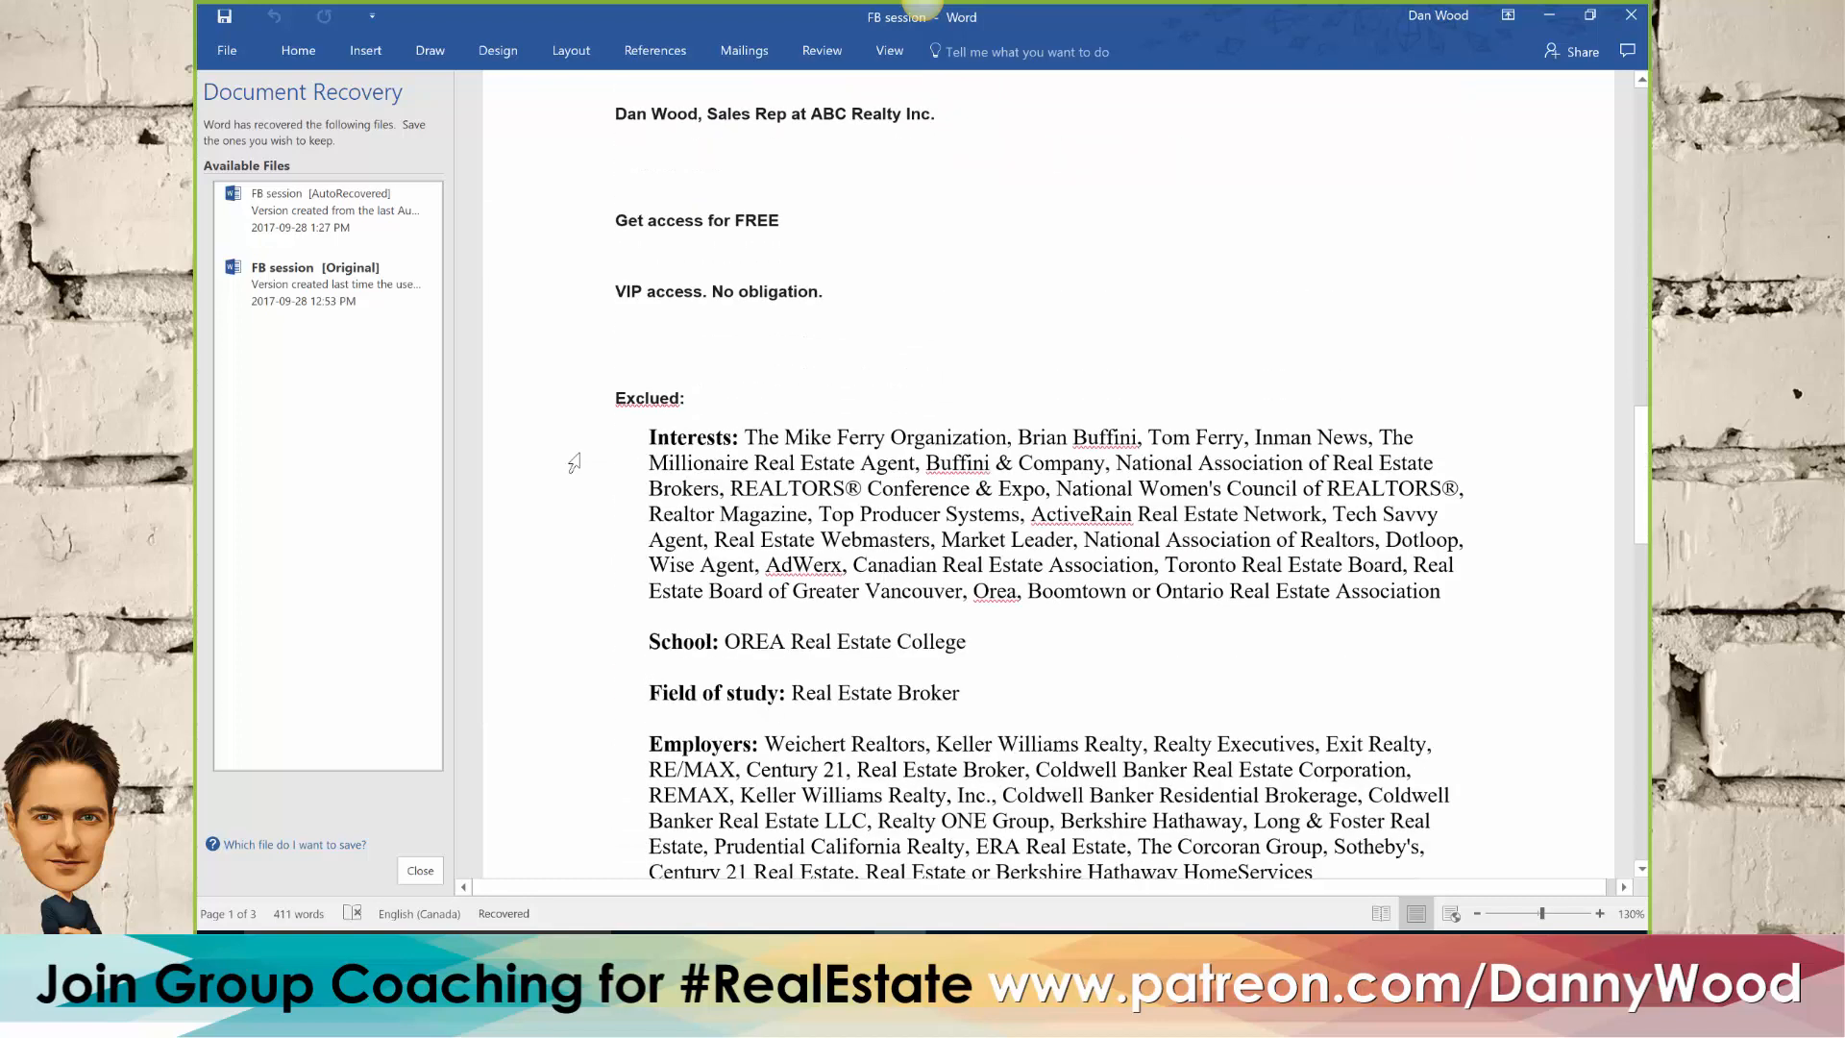
{"action": "left_click", "coordinate": [281, 213]}
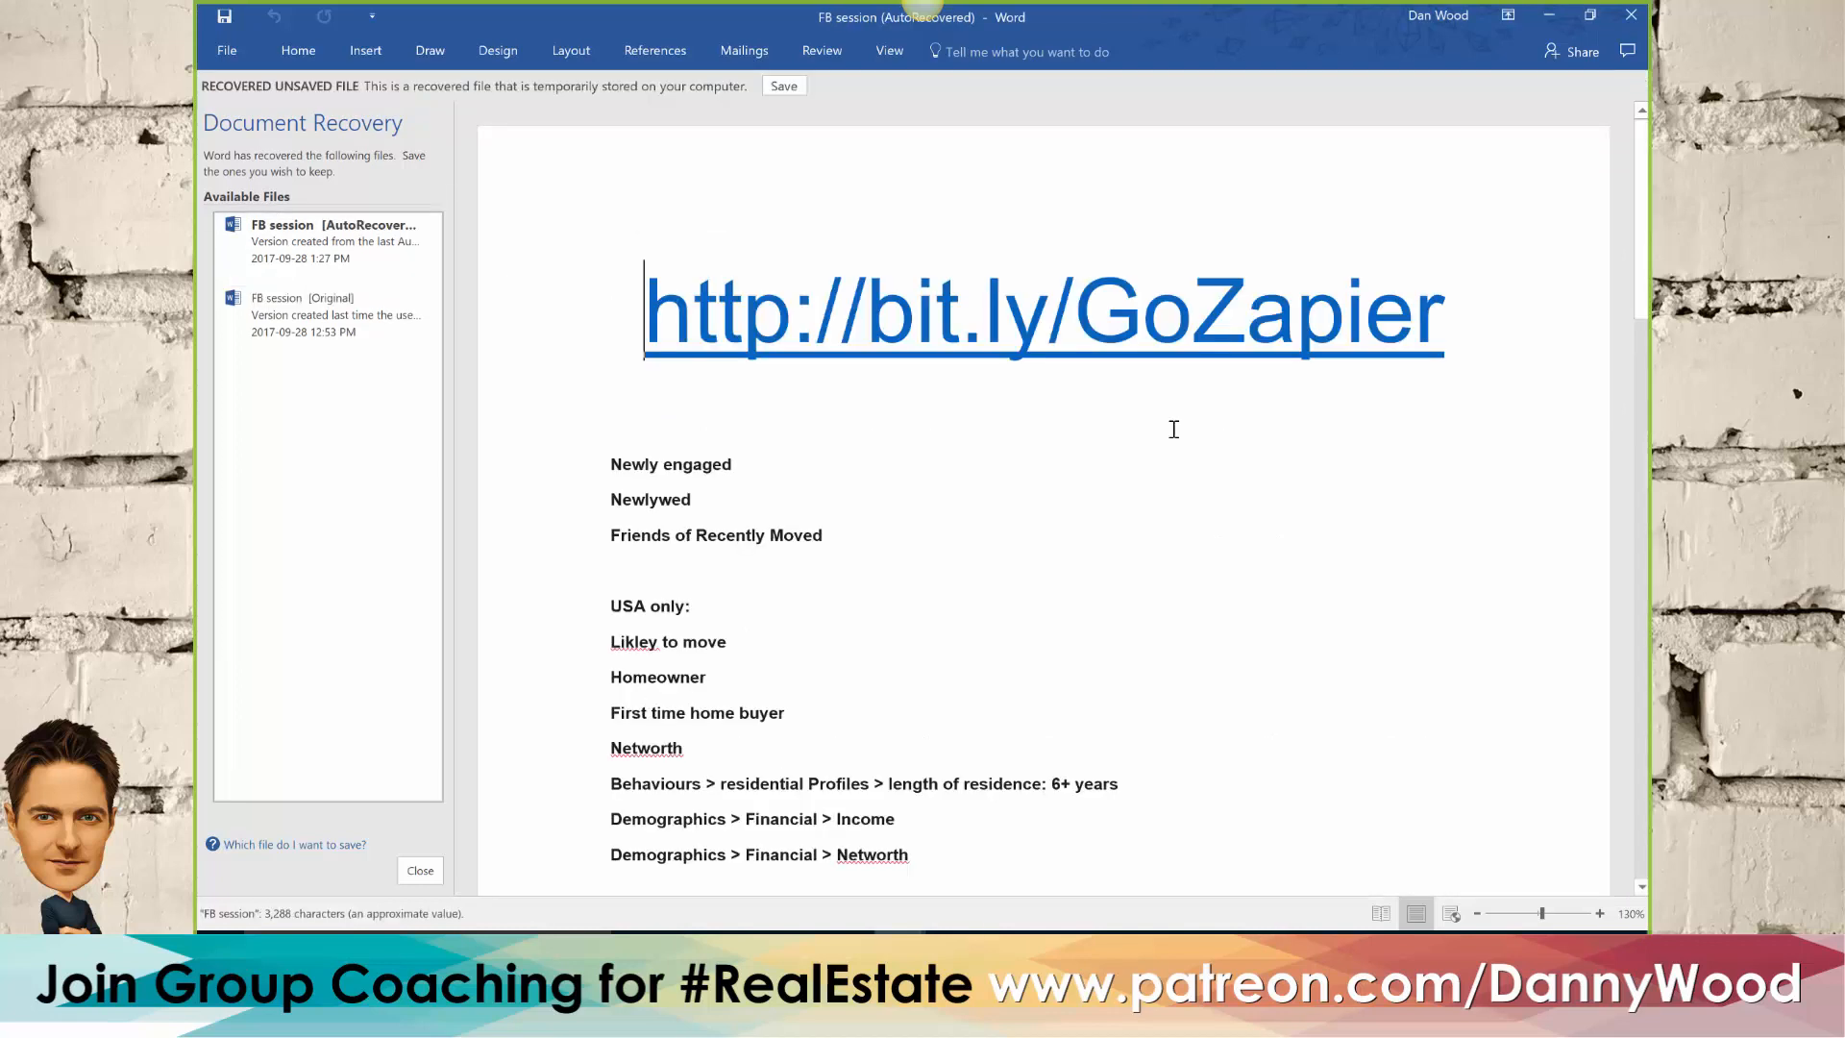
{"action": "scroll", "coordinate": [1098, 491], "scroll_direction": "down", "scroll_amount": 15}
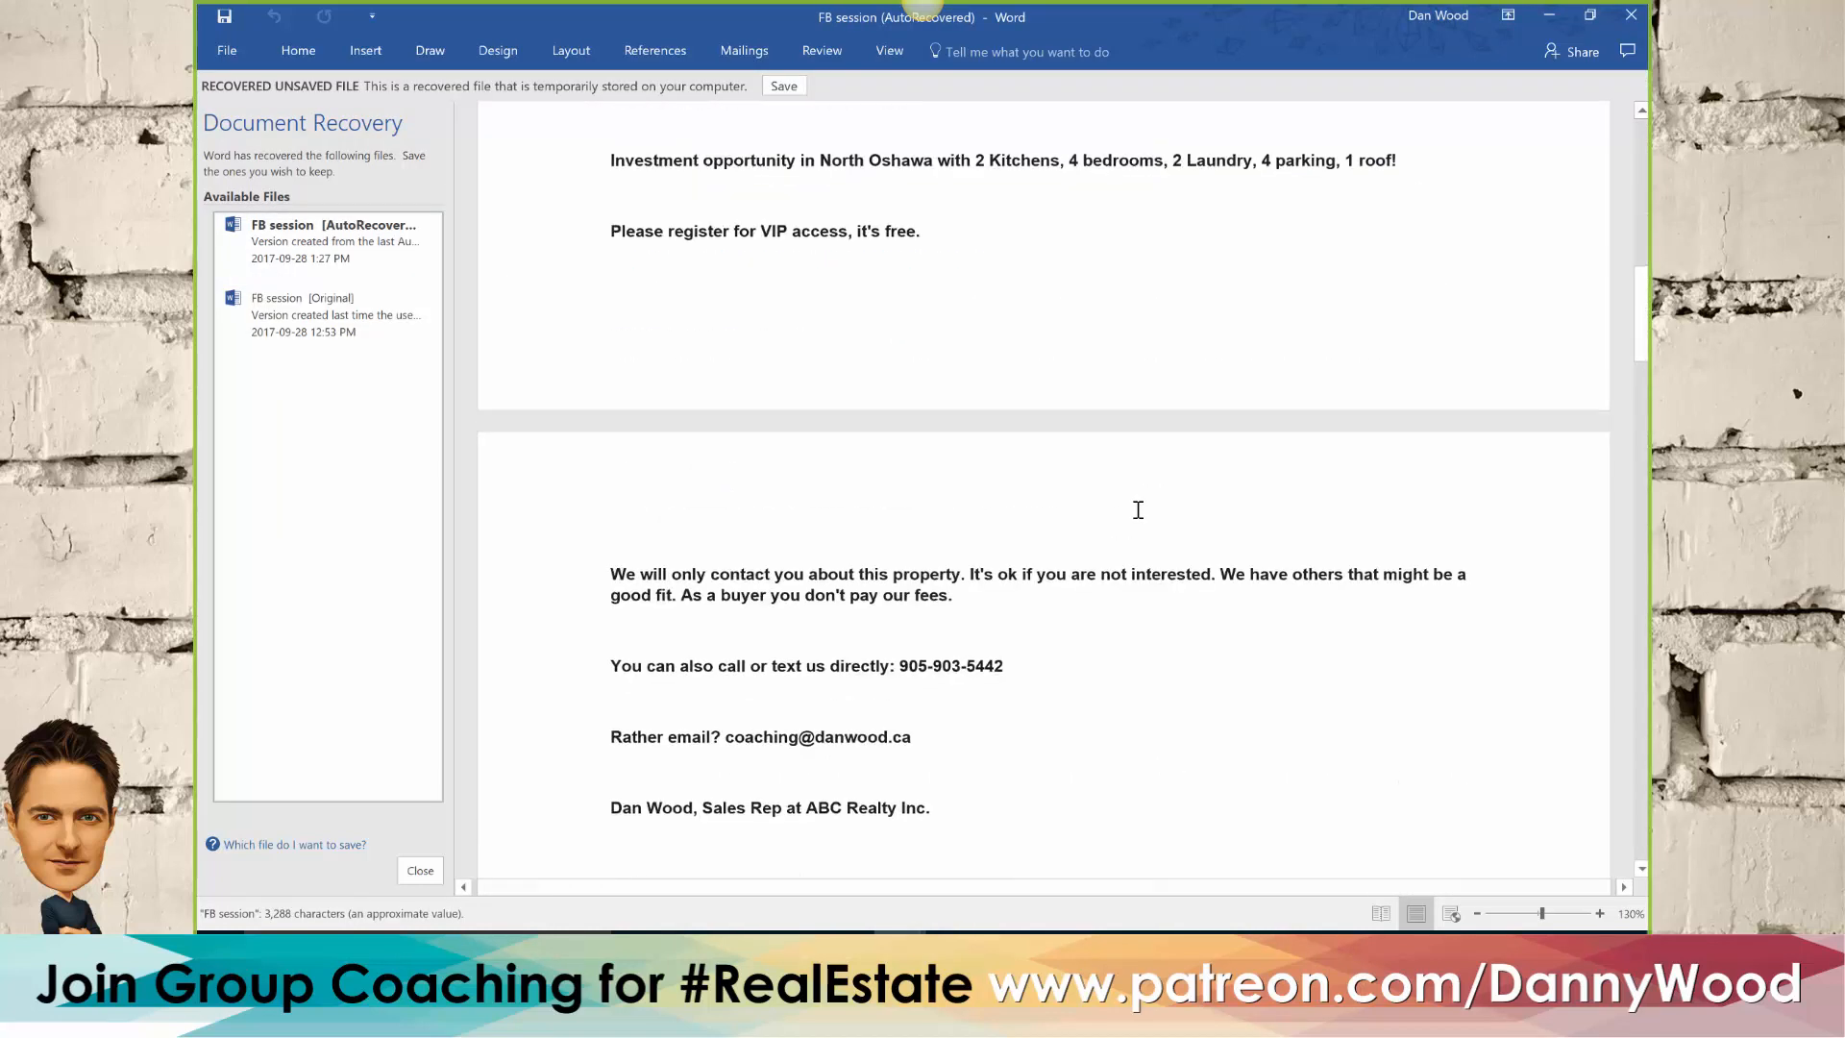
{"action": "scroll", "coordinate": [1138, 509], "scroll_direction": "down", "scroll_amount": 18}
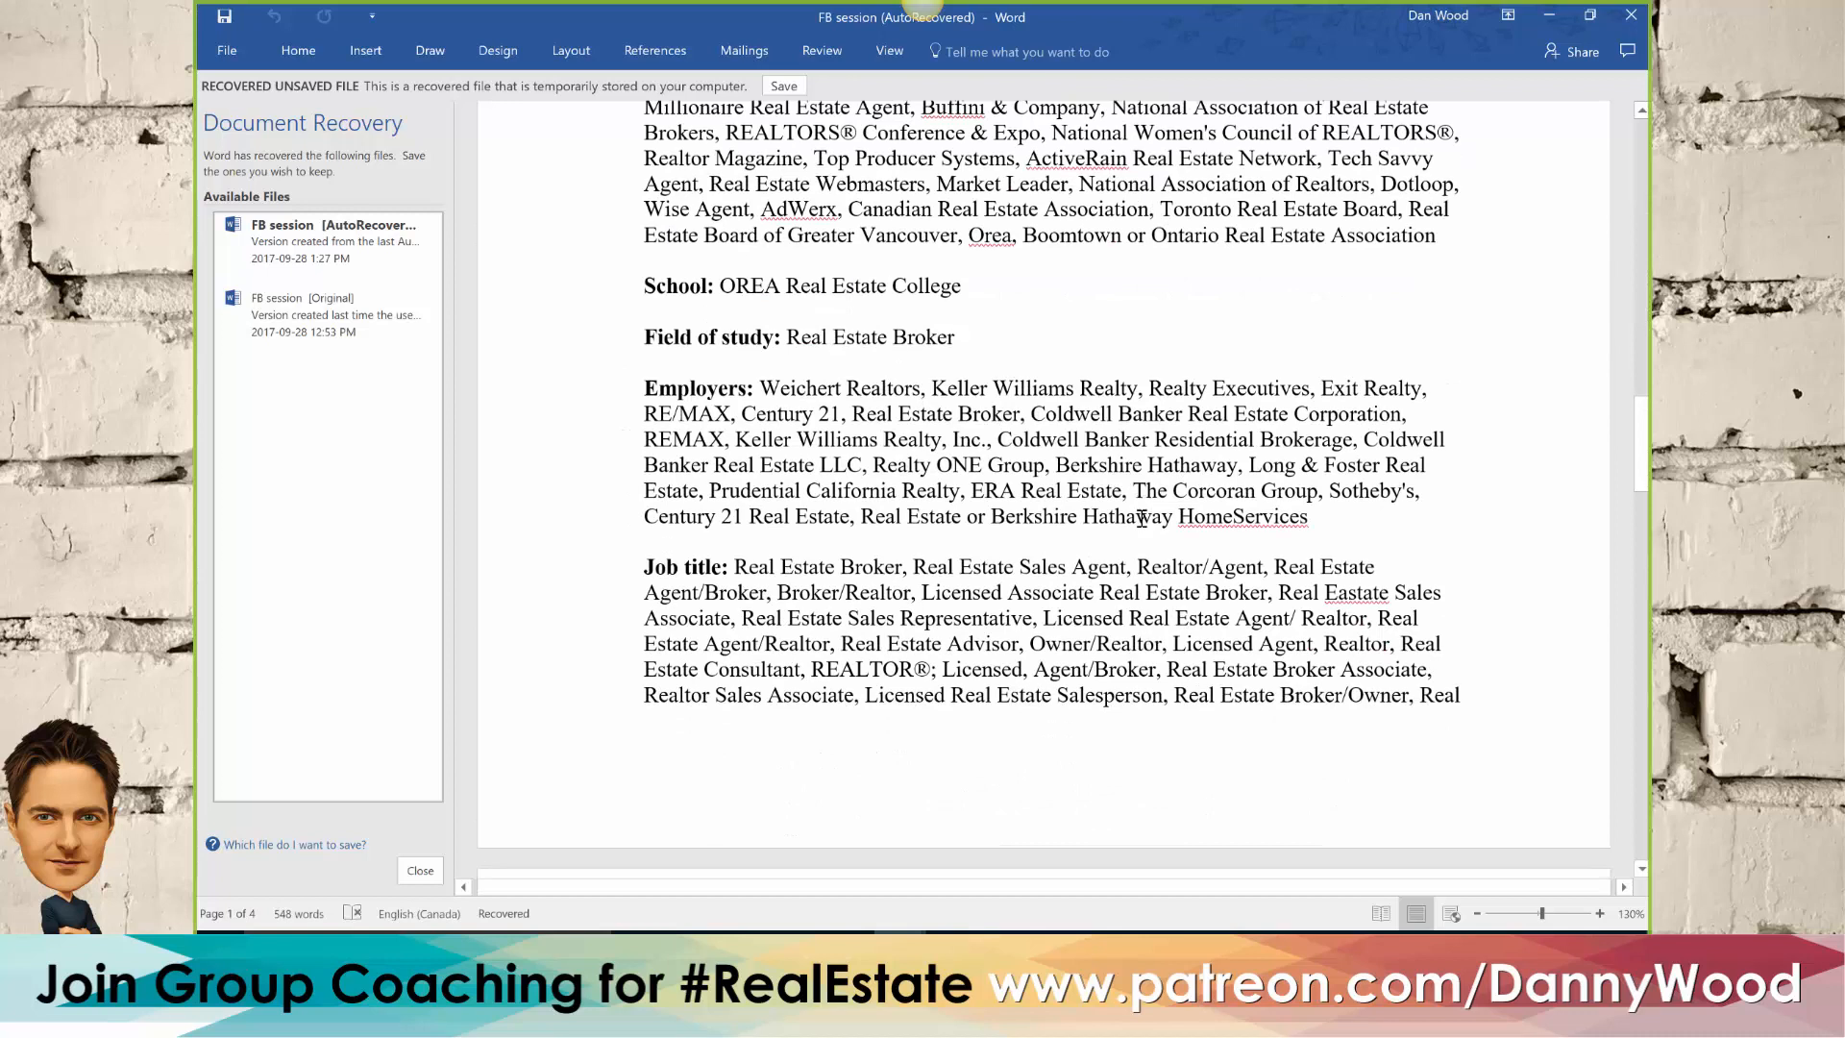
{"action": "scroll", "coordinate": [1142, 518], "scroll_direction": "down", "scroll_amount": 4}
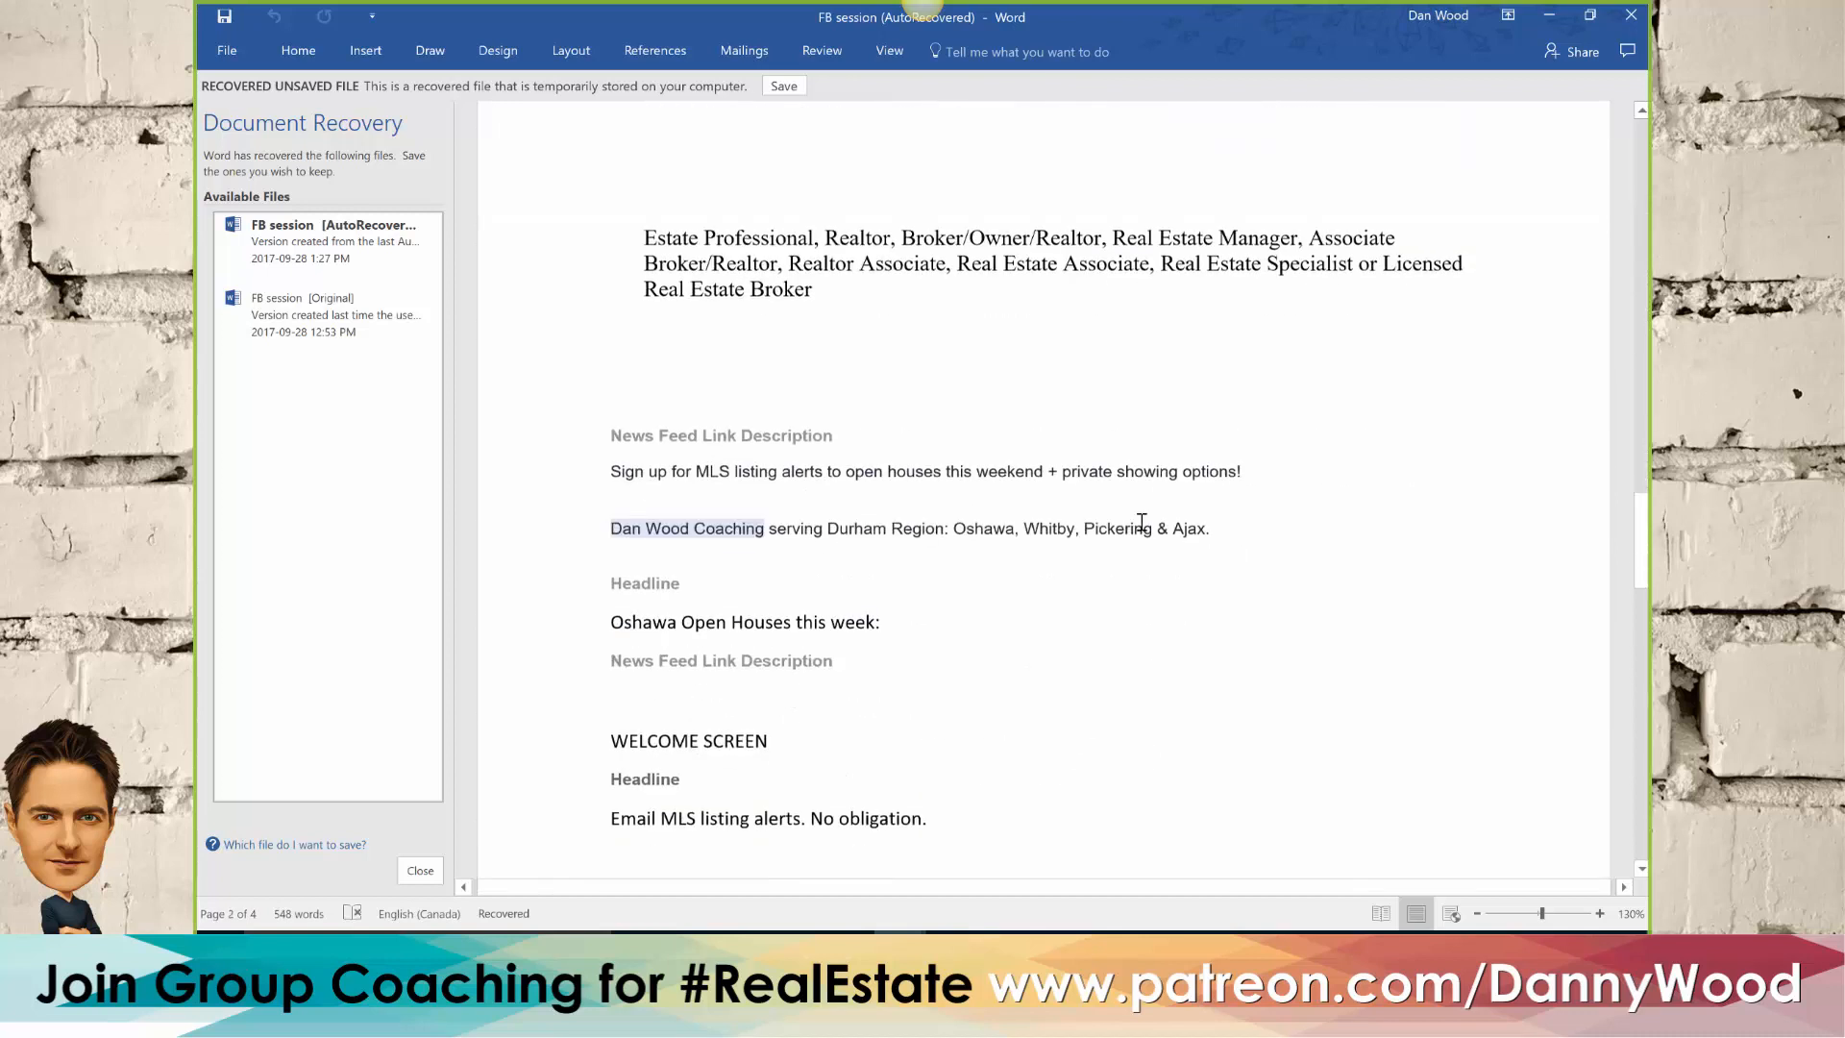
{"action": "scroll", "coordinate": [945, 493], "scroll_direction": "down", "scroll_amount": 2}
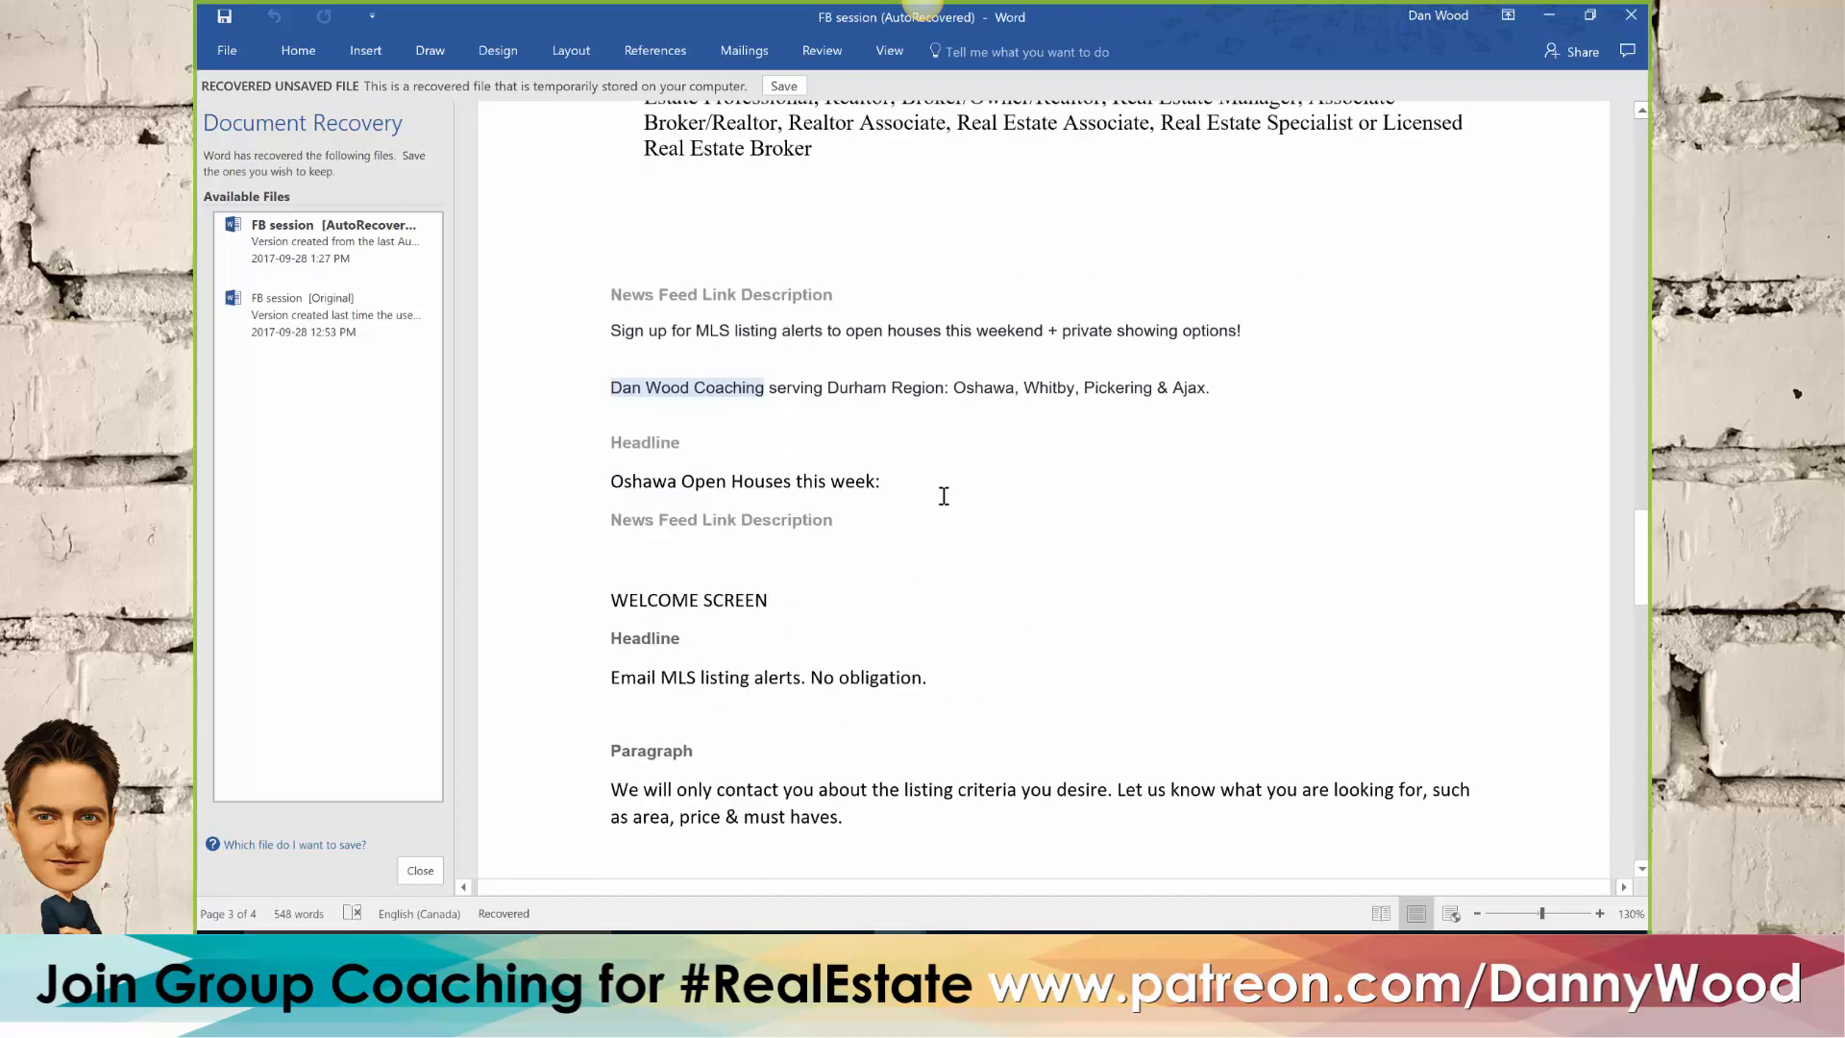
{"action": "scroll", "coordinate": [943, 496], "scroll_direction": "down", "scroll_amount": 7}
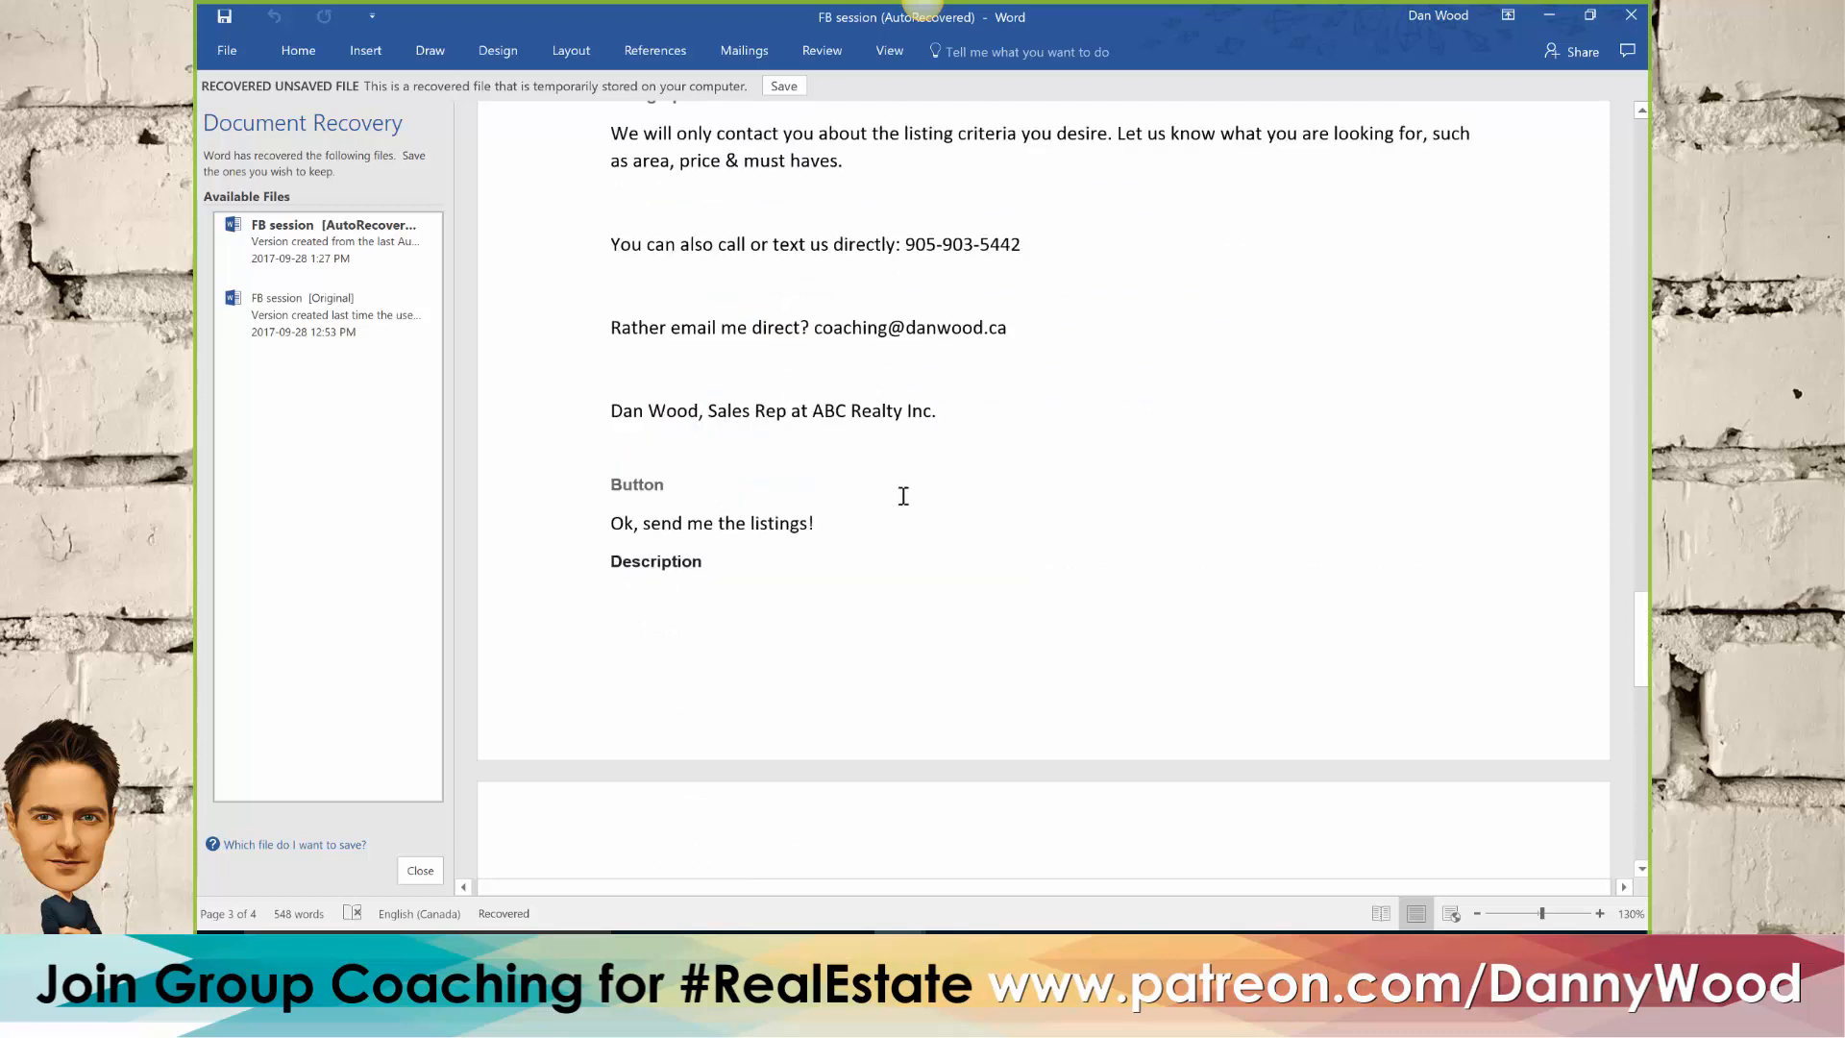
{"action": "scroll", "coordinate": [903, 496], "scroll_direction": "up", "scroll_amount": 4}
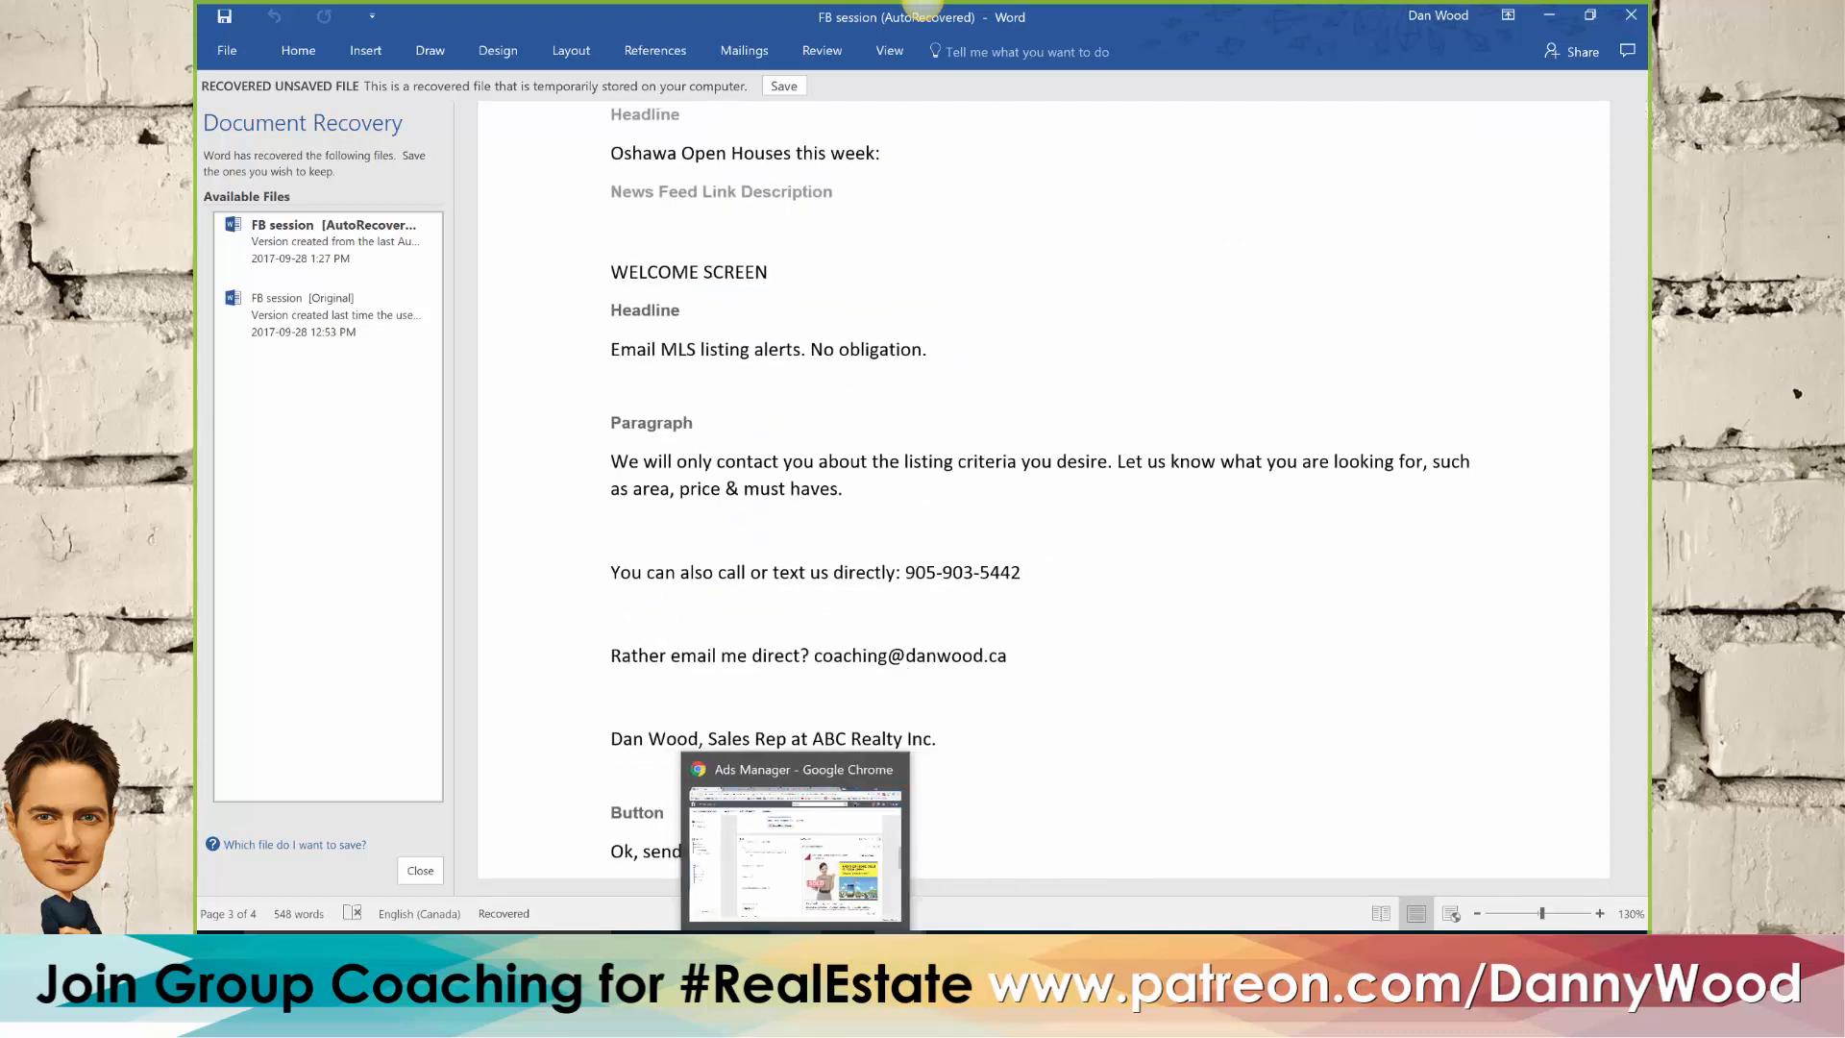
{"action": "left_click", "coordinate": [797, 950]}
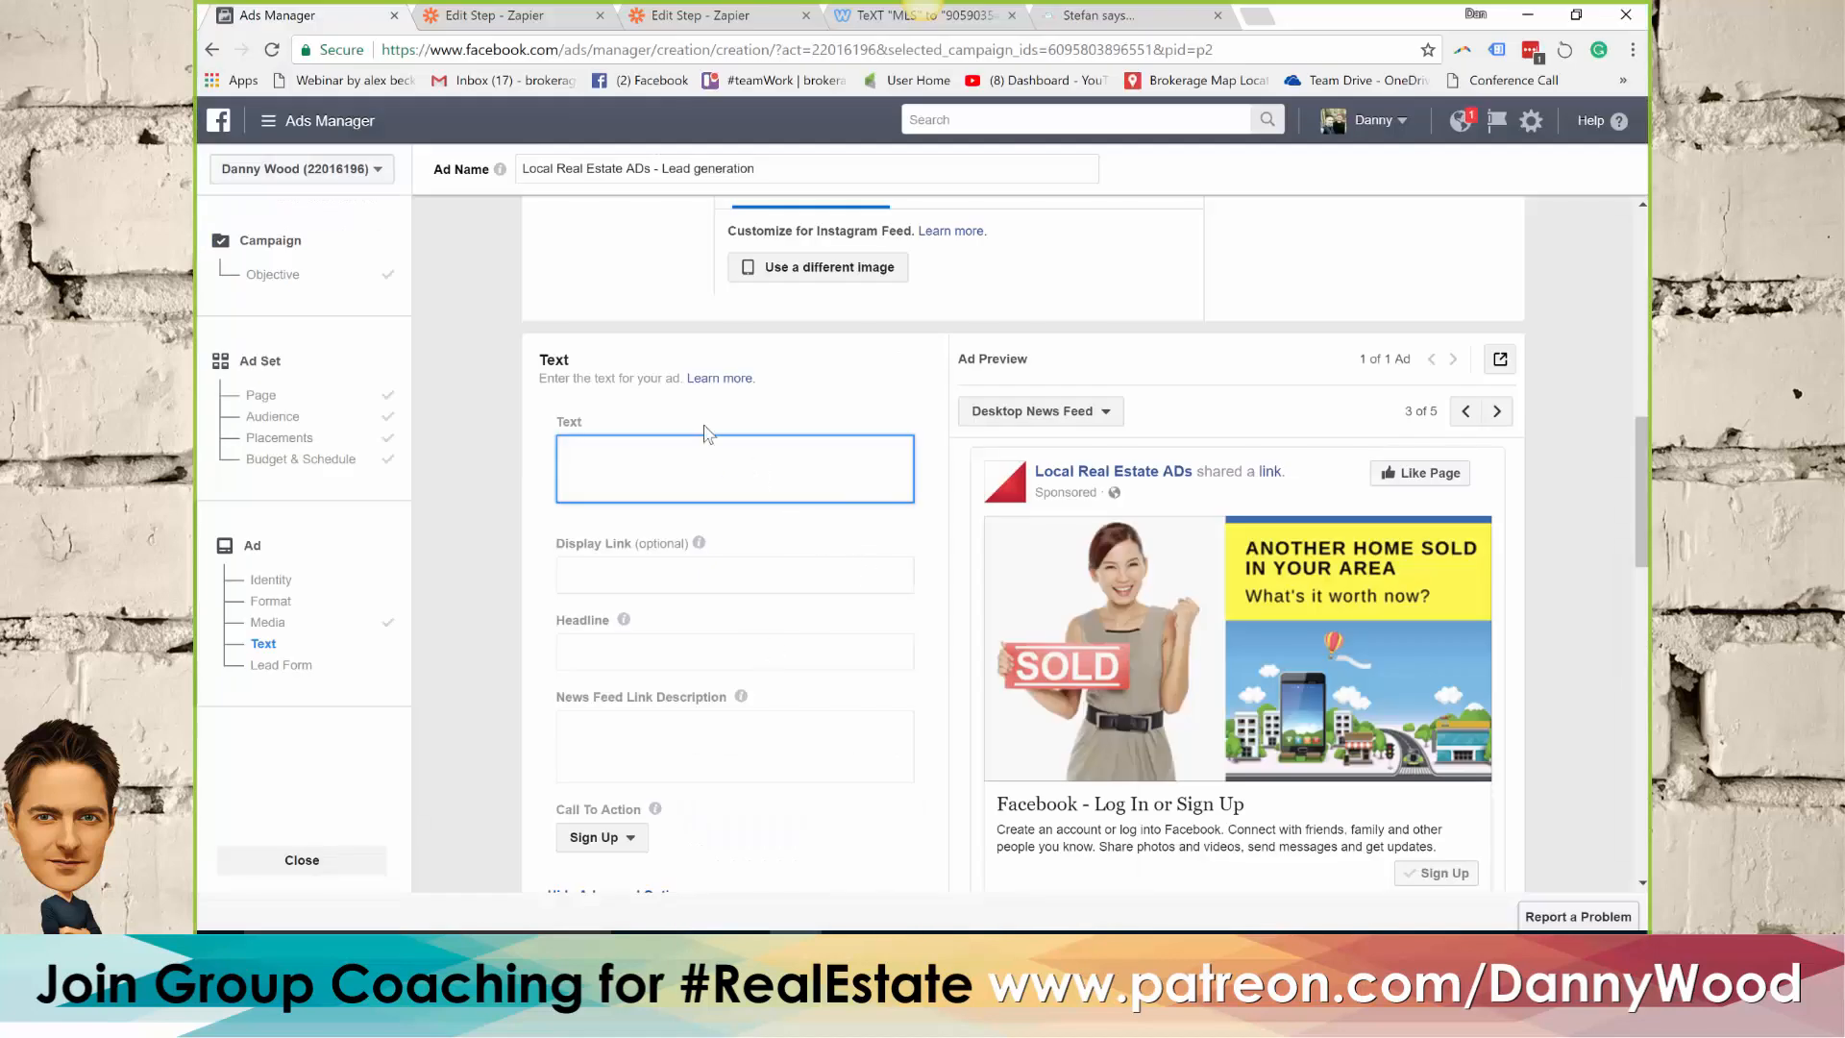
Fill the ad's Text with placeholder "xcvxcvx" and the Headline with "xcvxcvvvv" to check where each appears in the preview
{"action": "scroll", "coordinate": [712, 462], "scroll_direction": "down", "scroll_amount": 1}
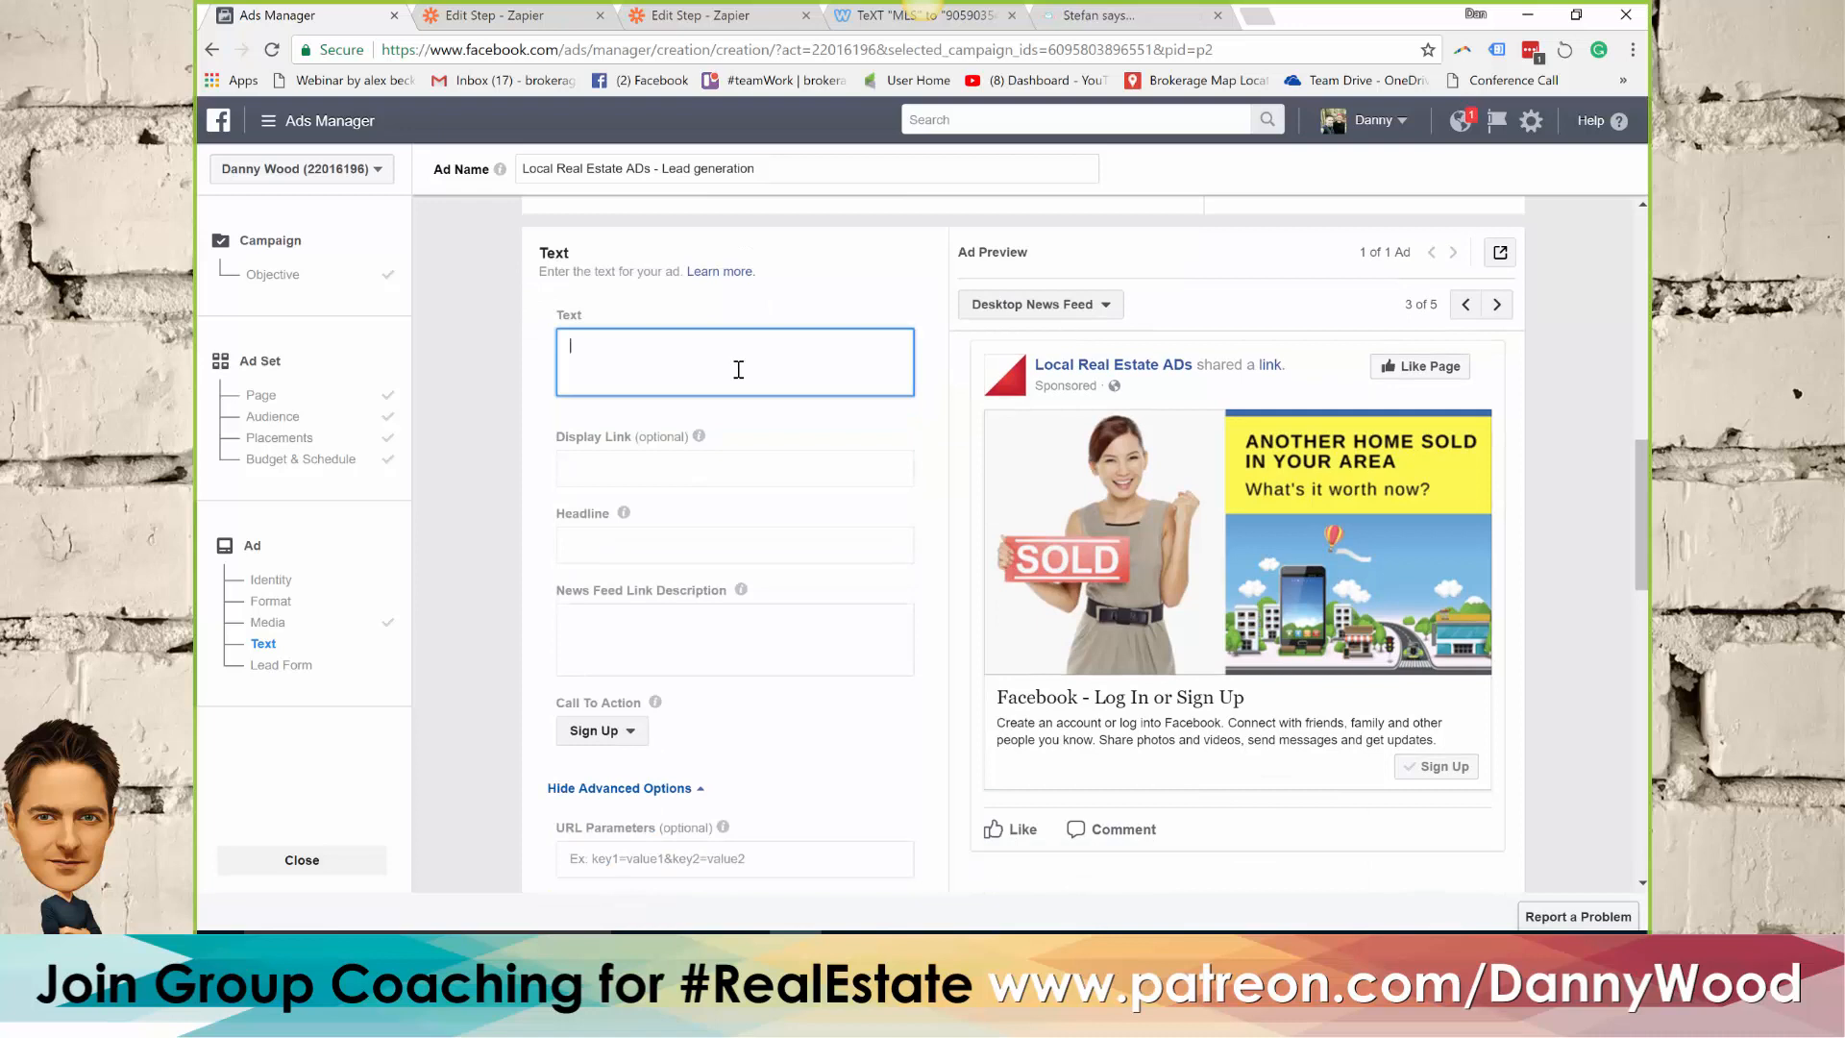
{"action": "left_click", "coordinate": [615, 543]}
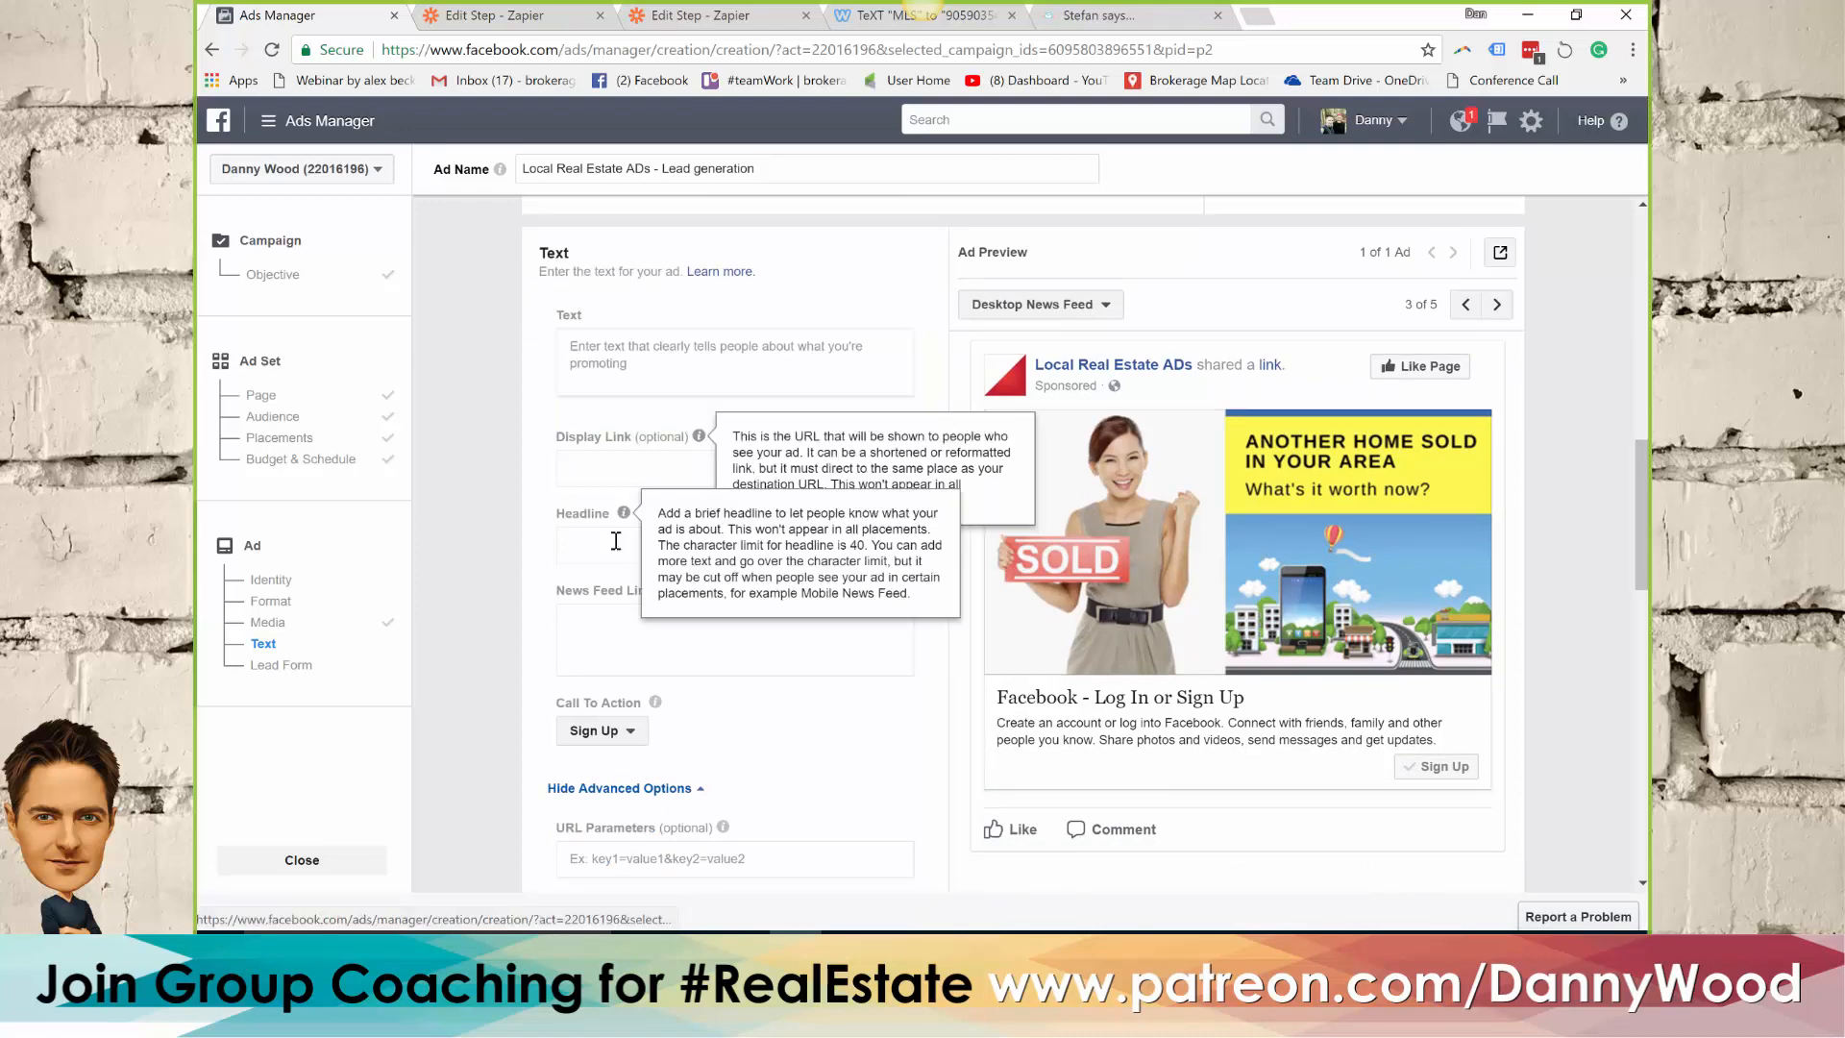
{"action": "left_click", "coordinate": [638, 363]}
{"action": "type", "text": "xcvxcvx"}
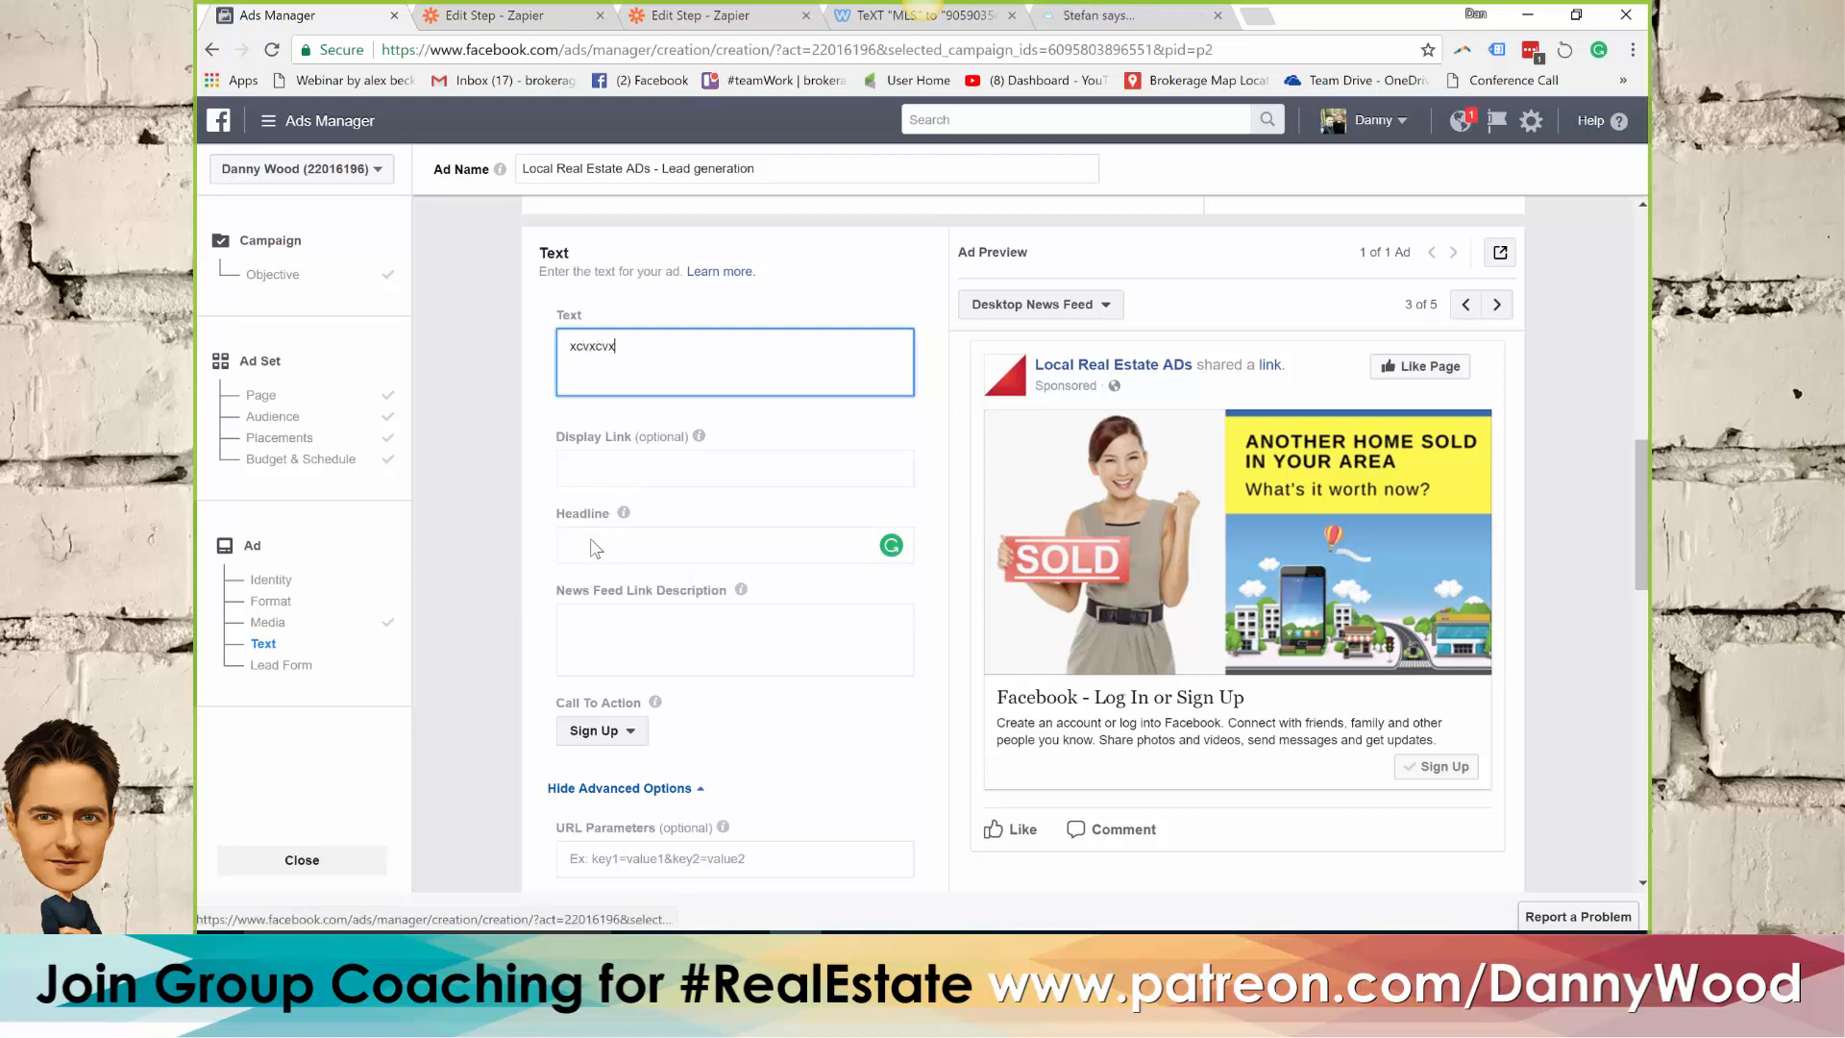
{"action": "left_click", "coordinate": [593, 541]}
{"action": "type", "text": "xcvxcv"}
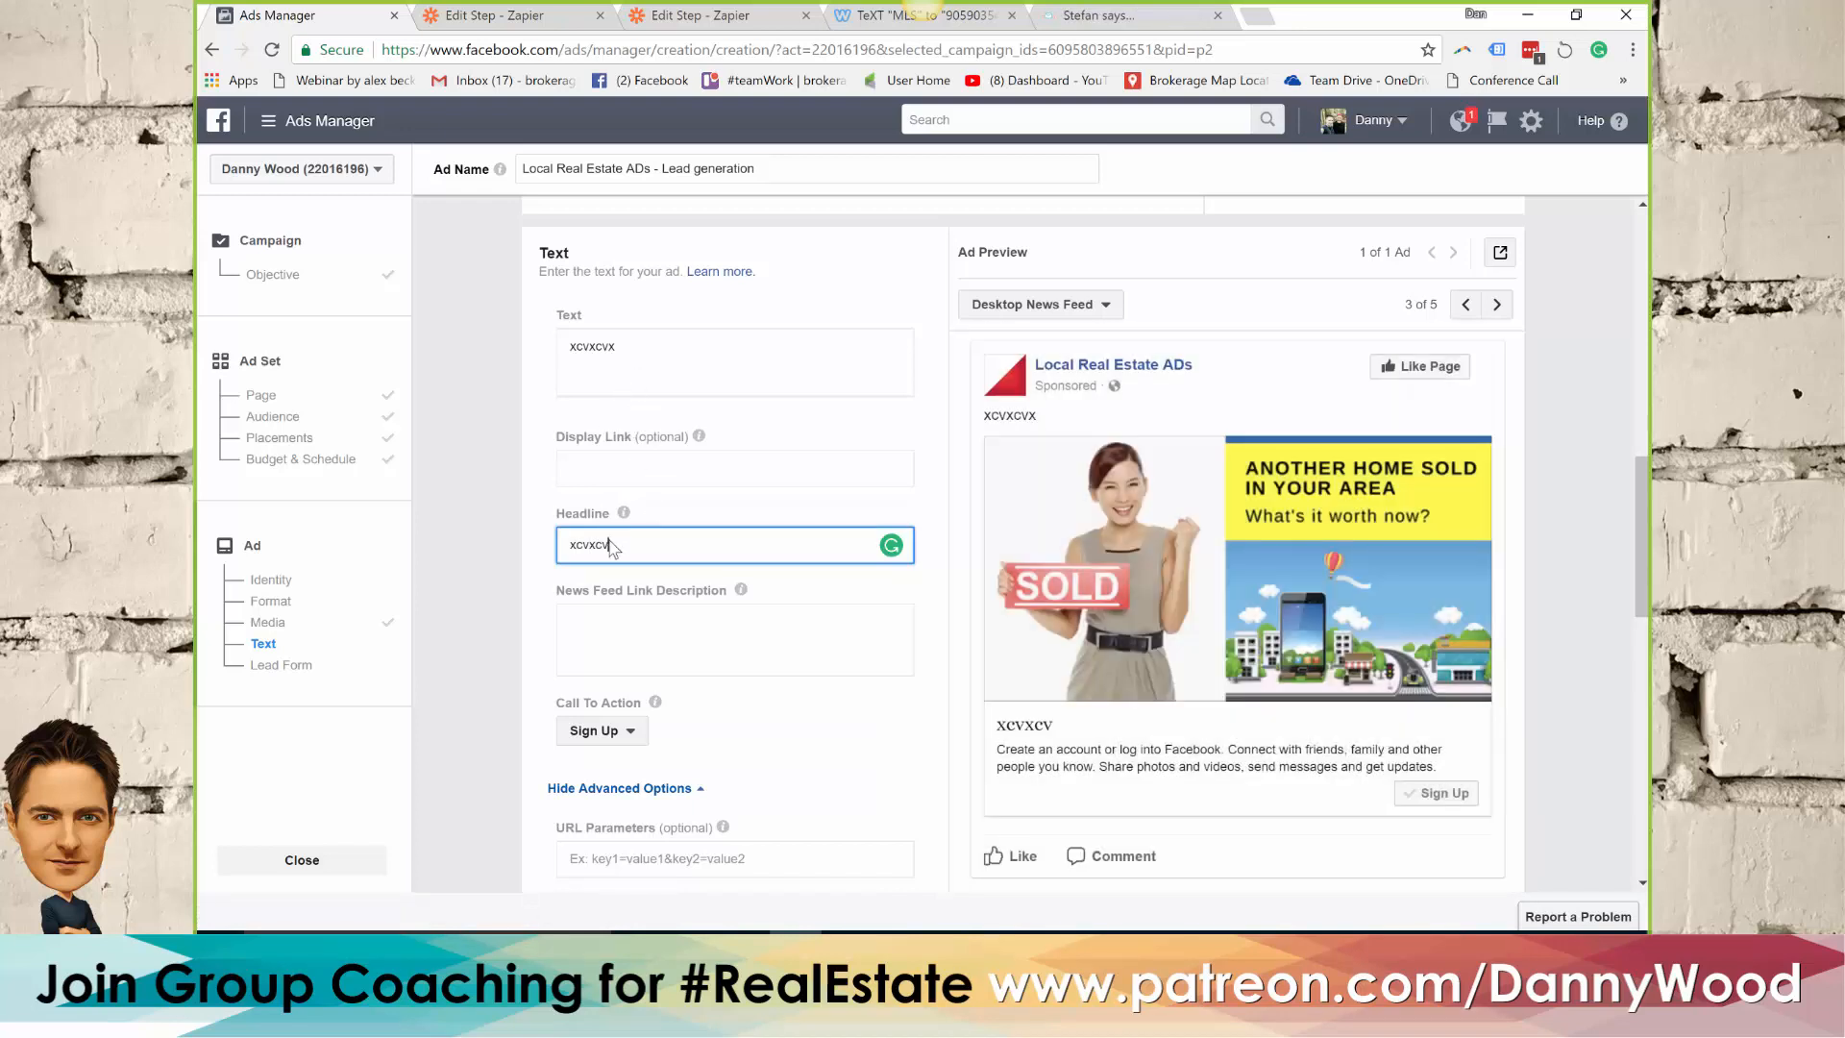
{"action": "type", "text": "vvv"}
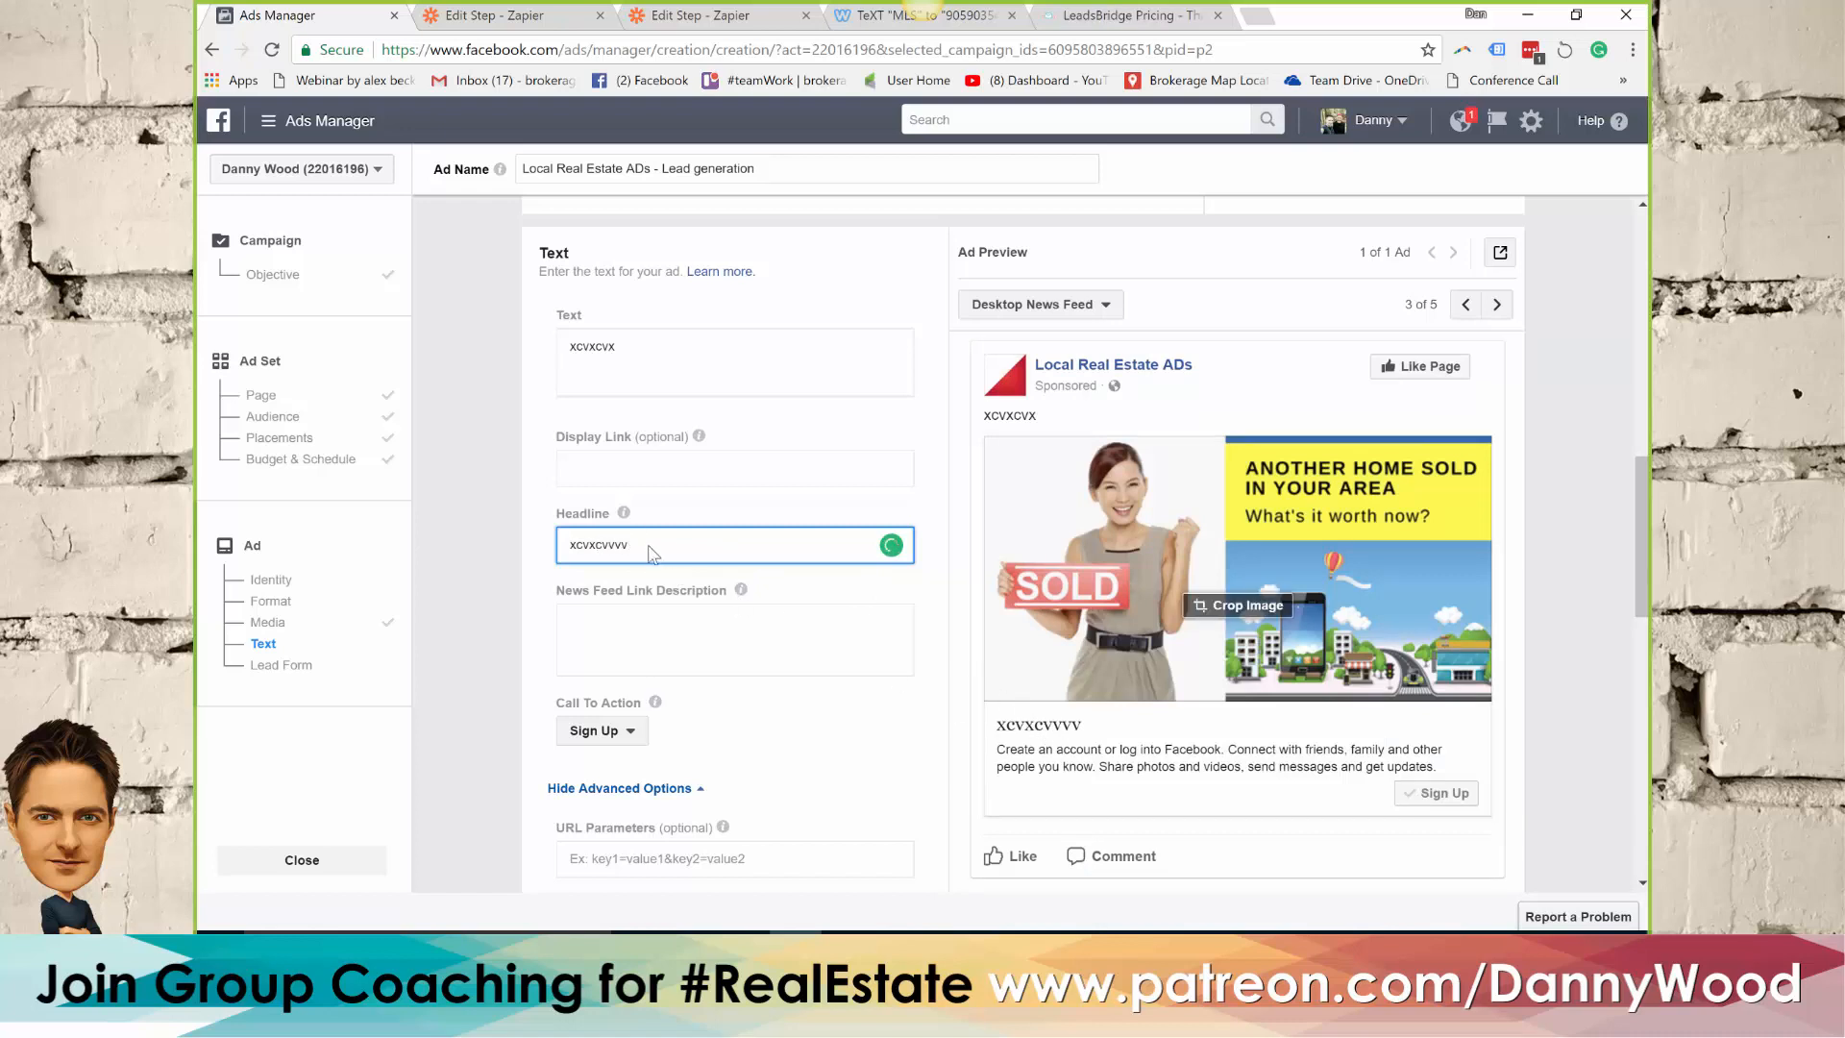
Replace the headline with "Another Oshawa home sold - what's yours worth?"
{"action": "key", "text": "ctrl+a"}
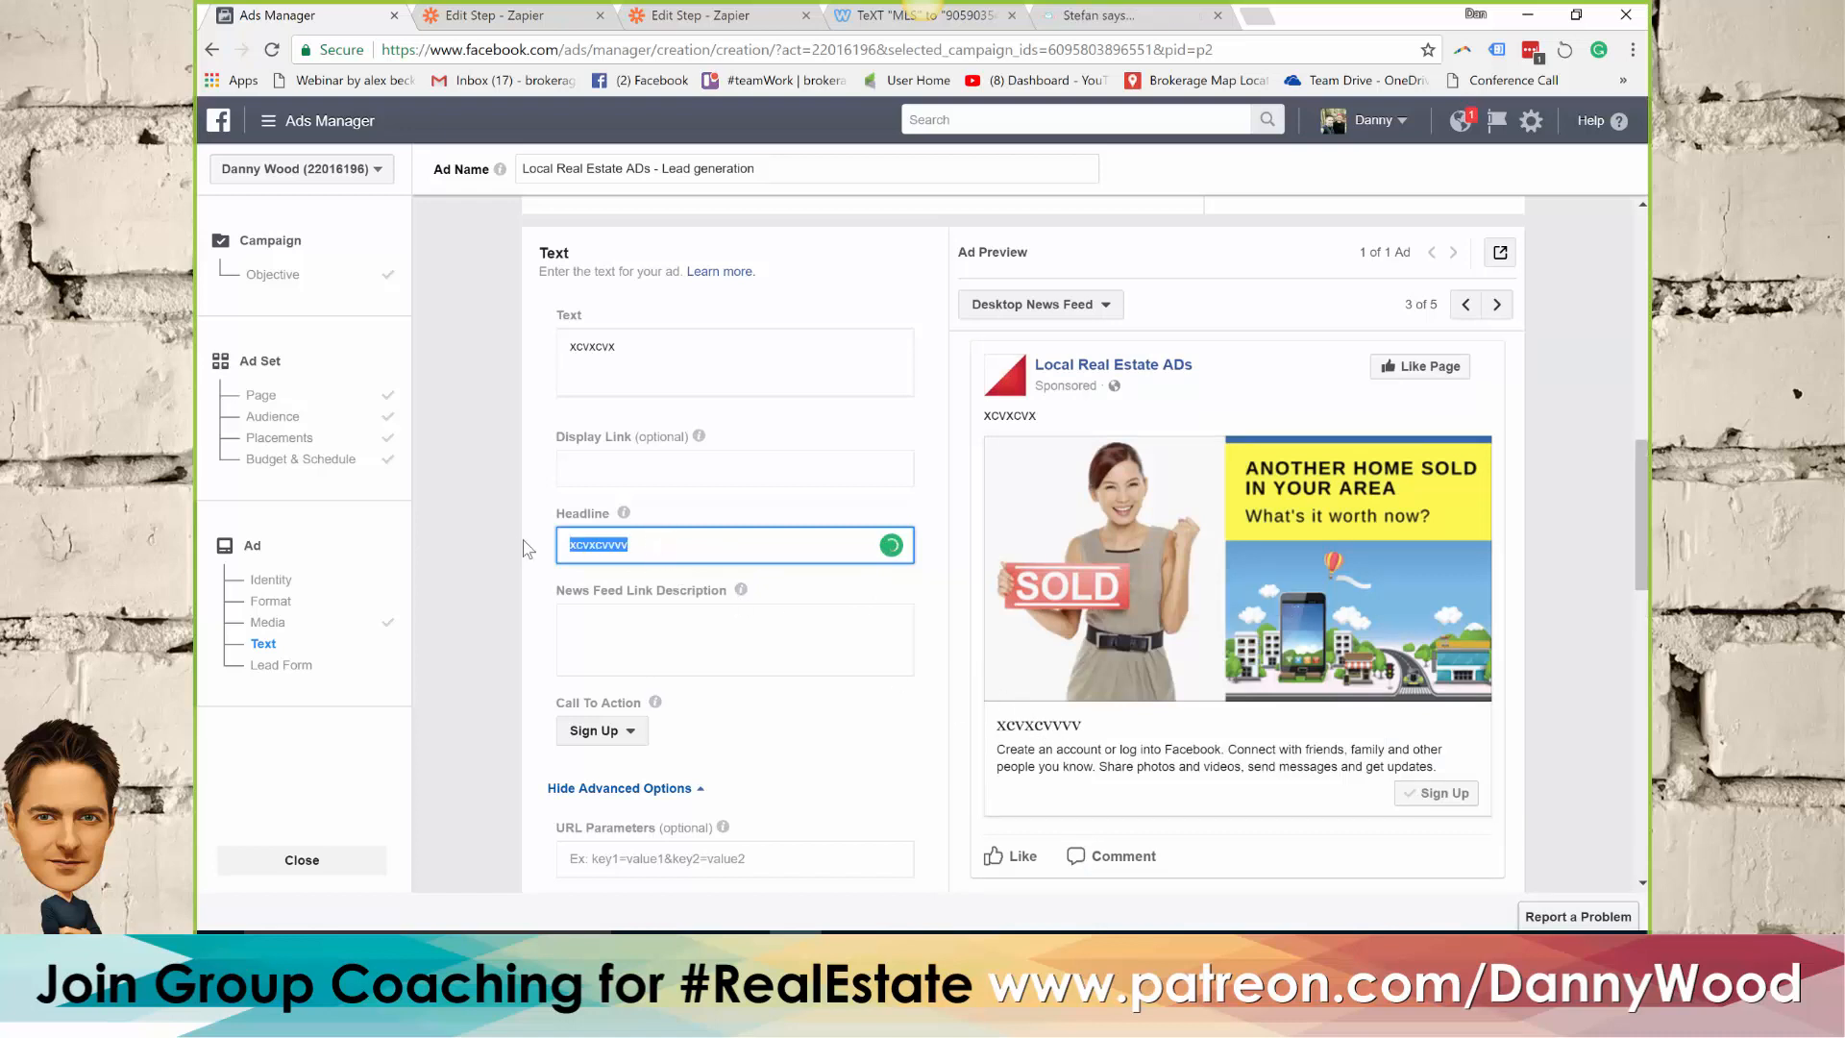
{"action": "type", "text": "Another"}
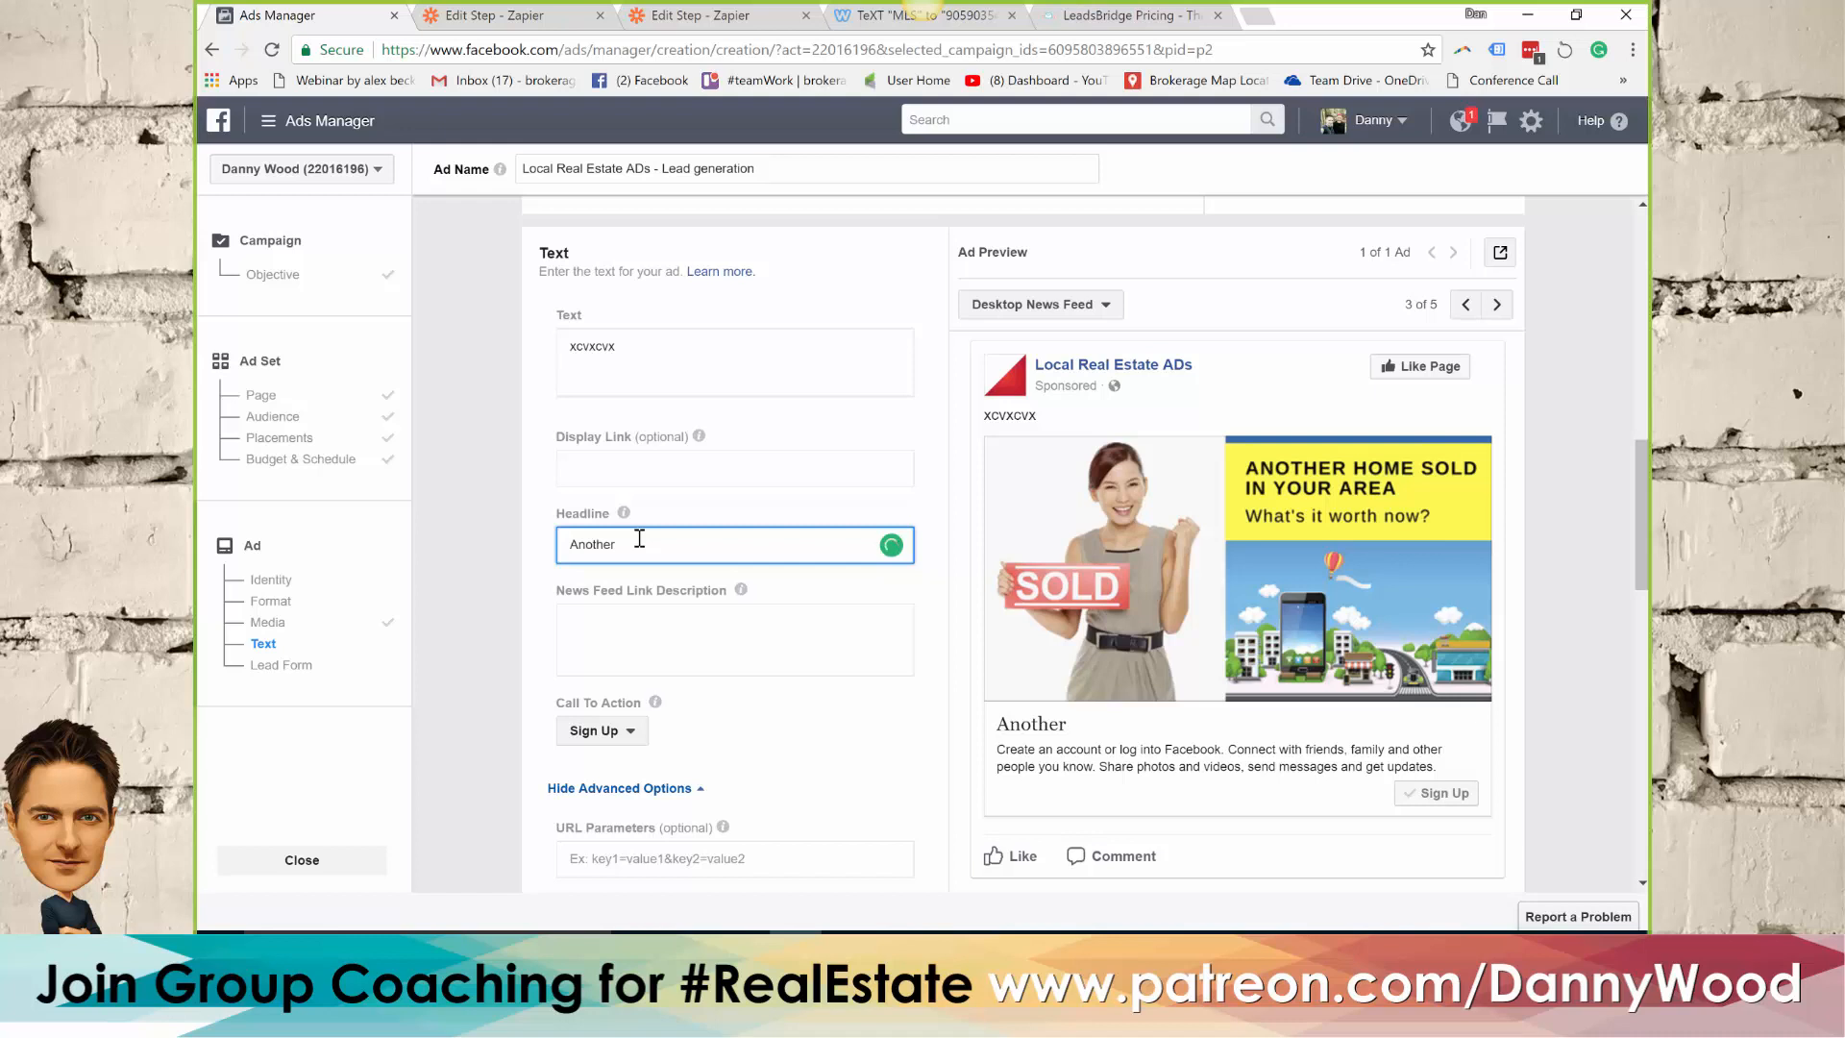
{"action": "type", "text": "Oshawa h"}
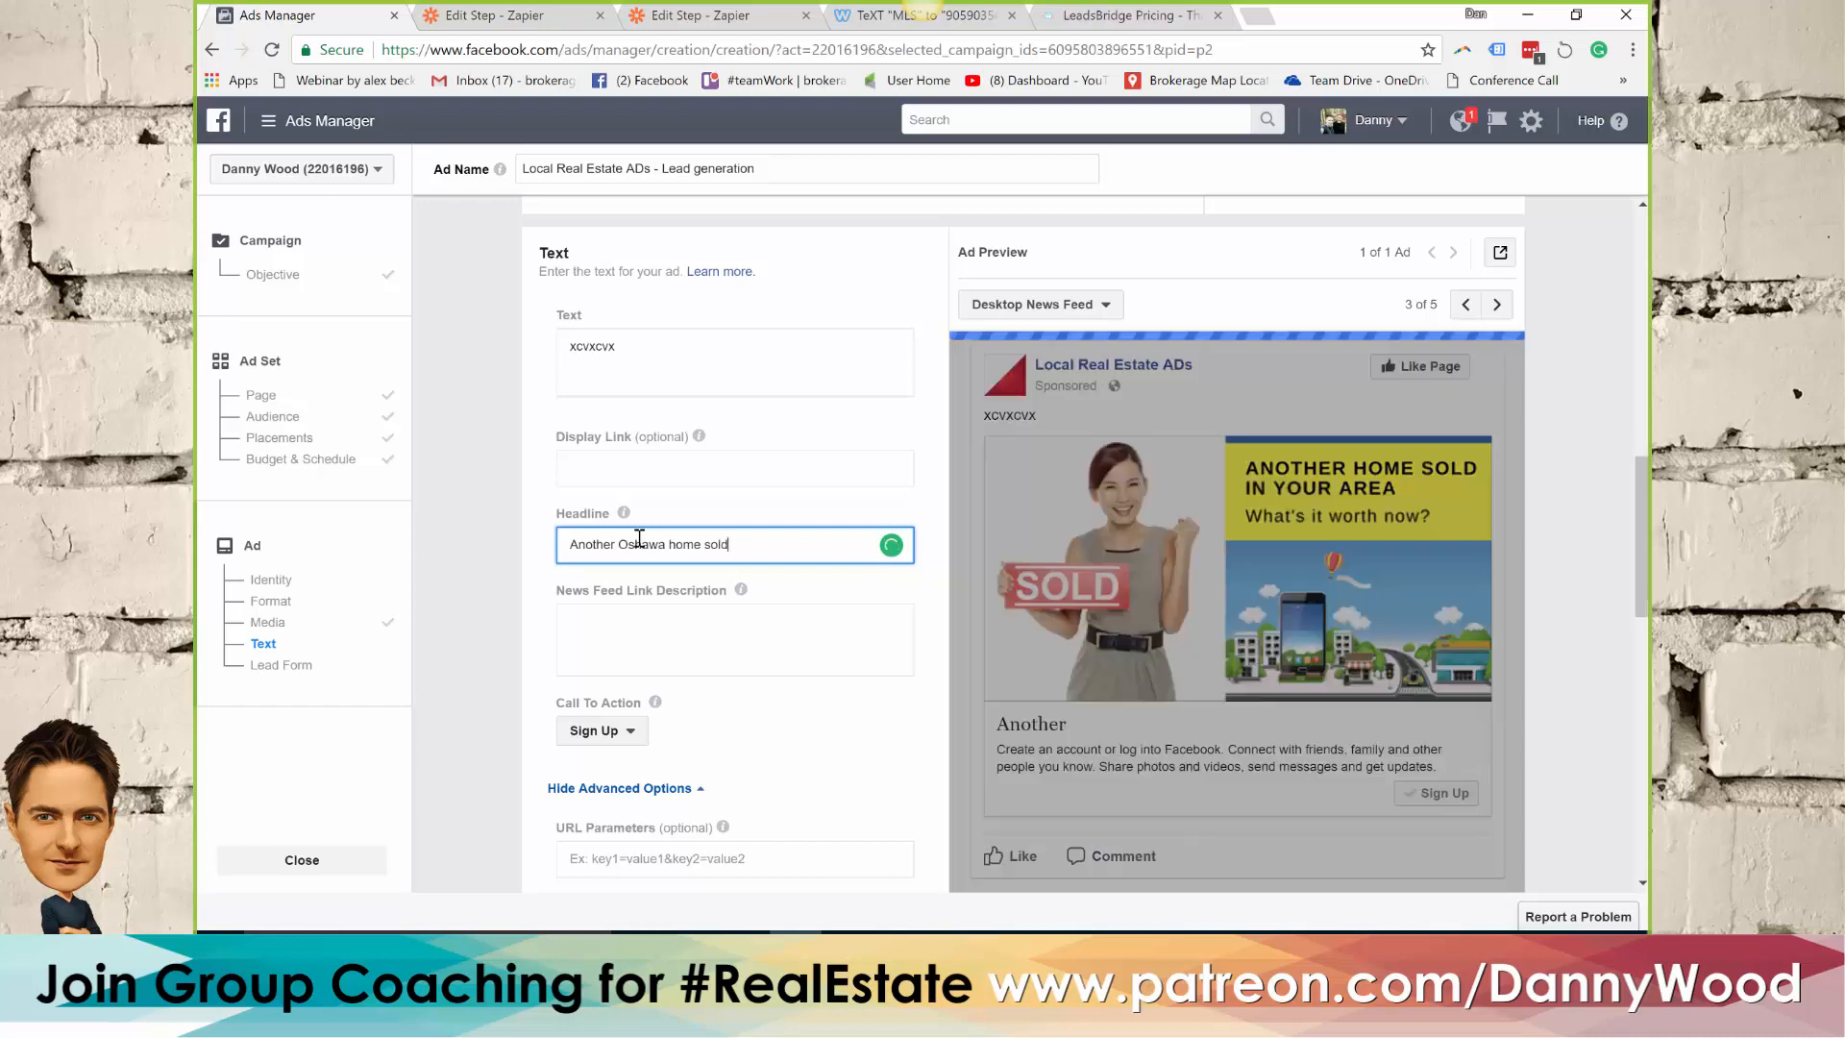
{"action": "type", "text": "ome sold - "}
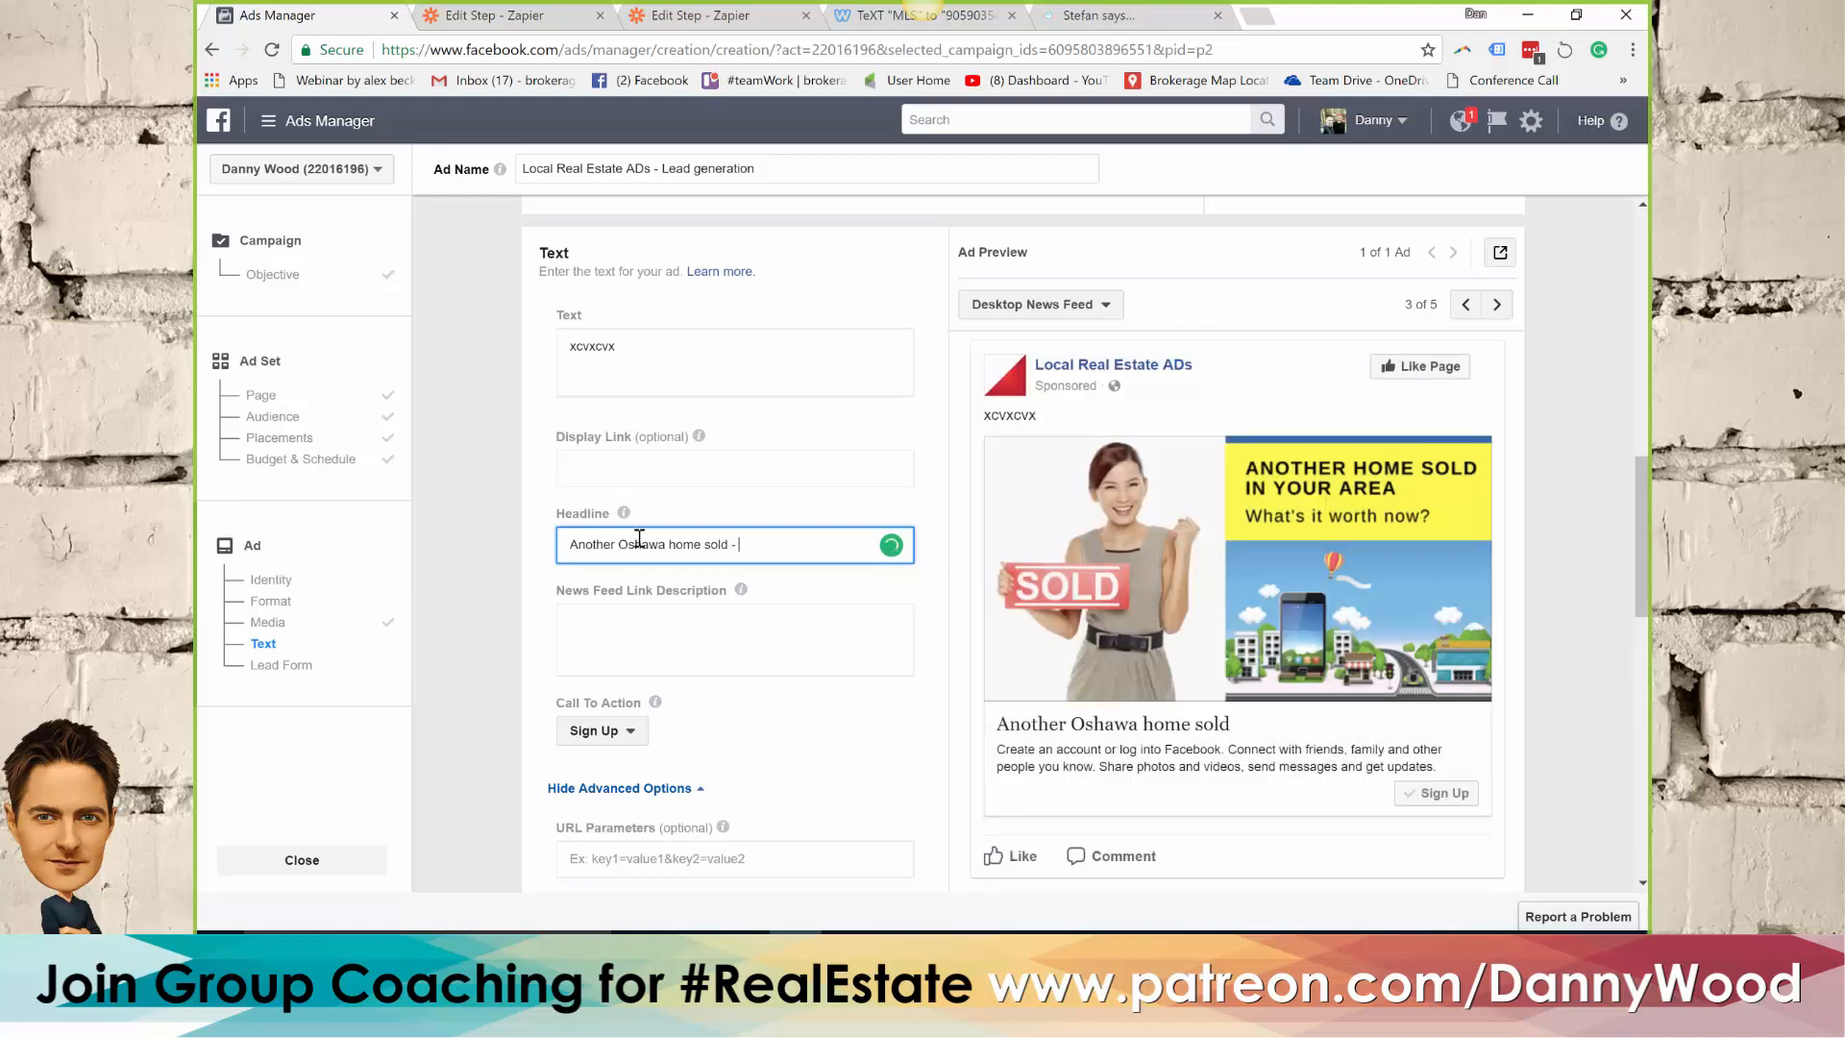
{"action": "type", "text": "what's yours worth?"}
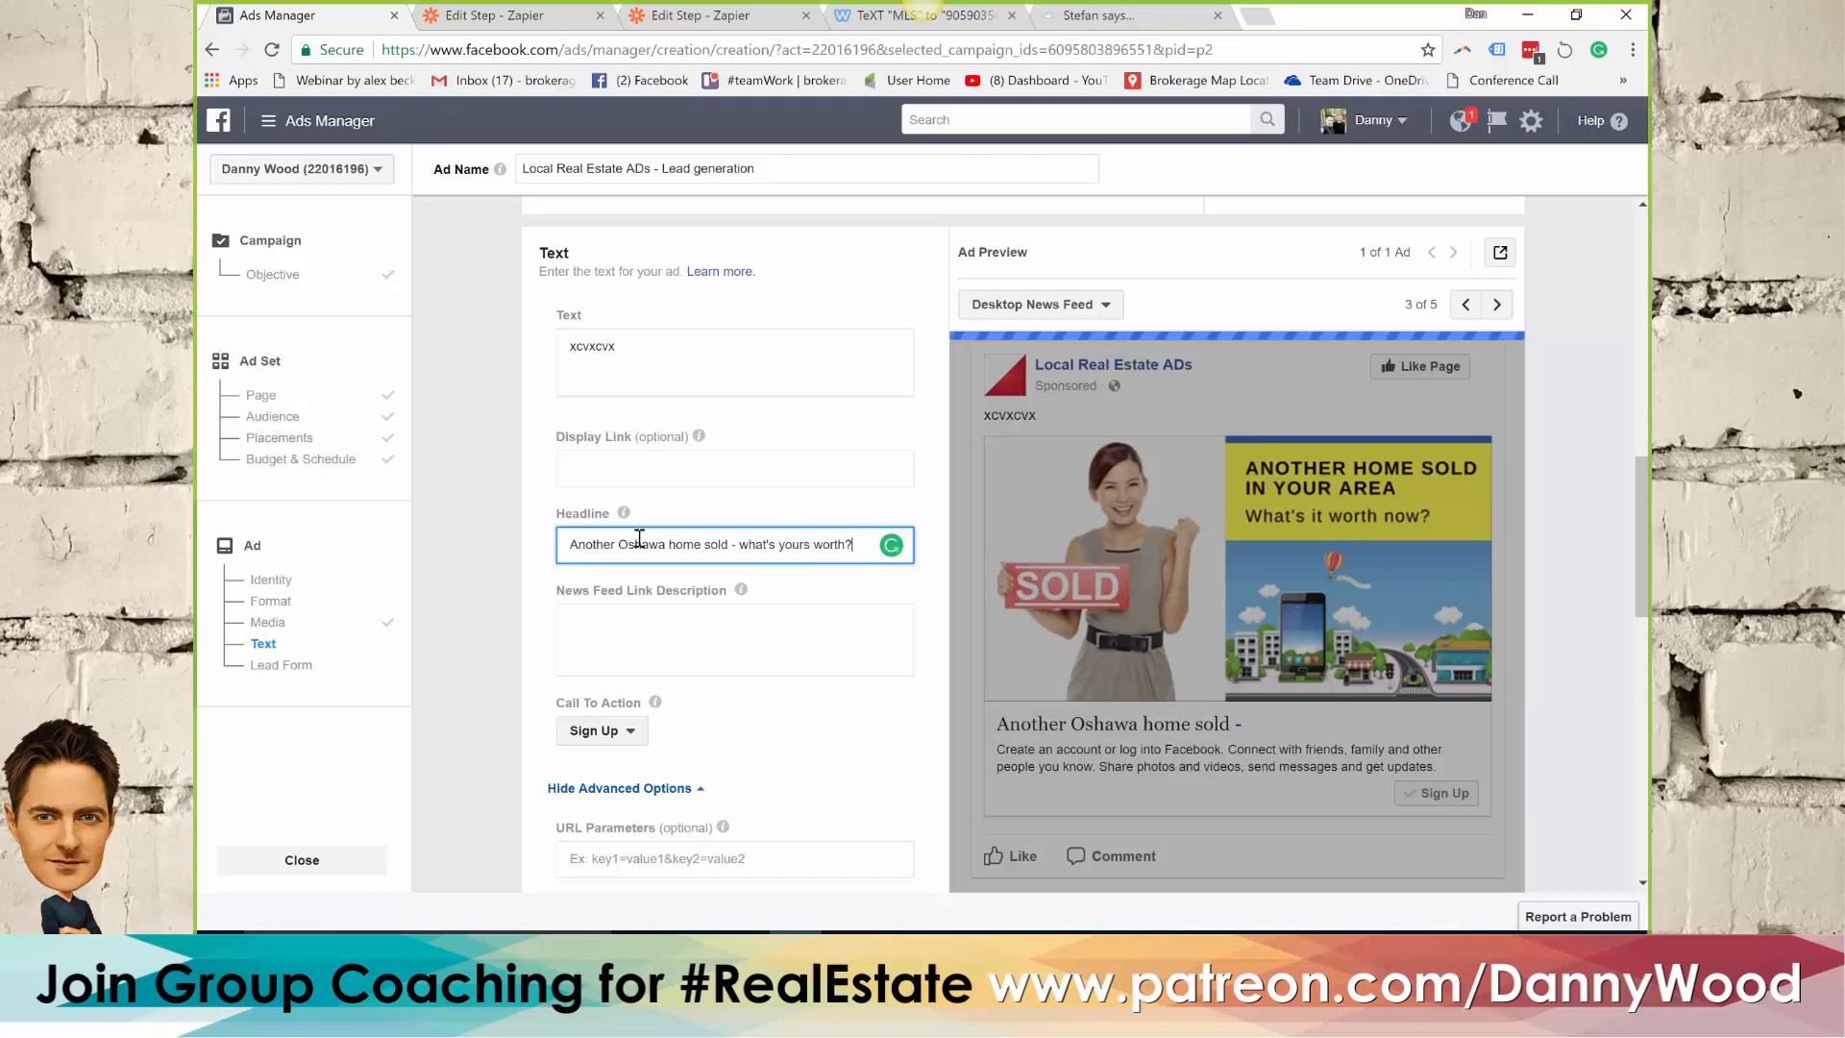
Replace the placeholder ad text with "Market Update: 44 Oshawa homes sold this week."
{"action": "left_click", "coordinate": [665, 361]}
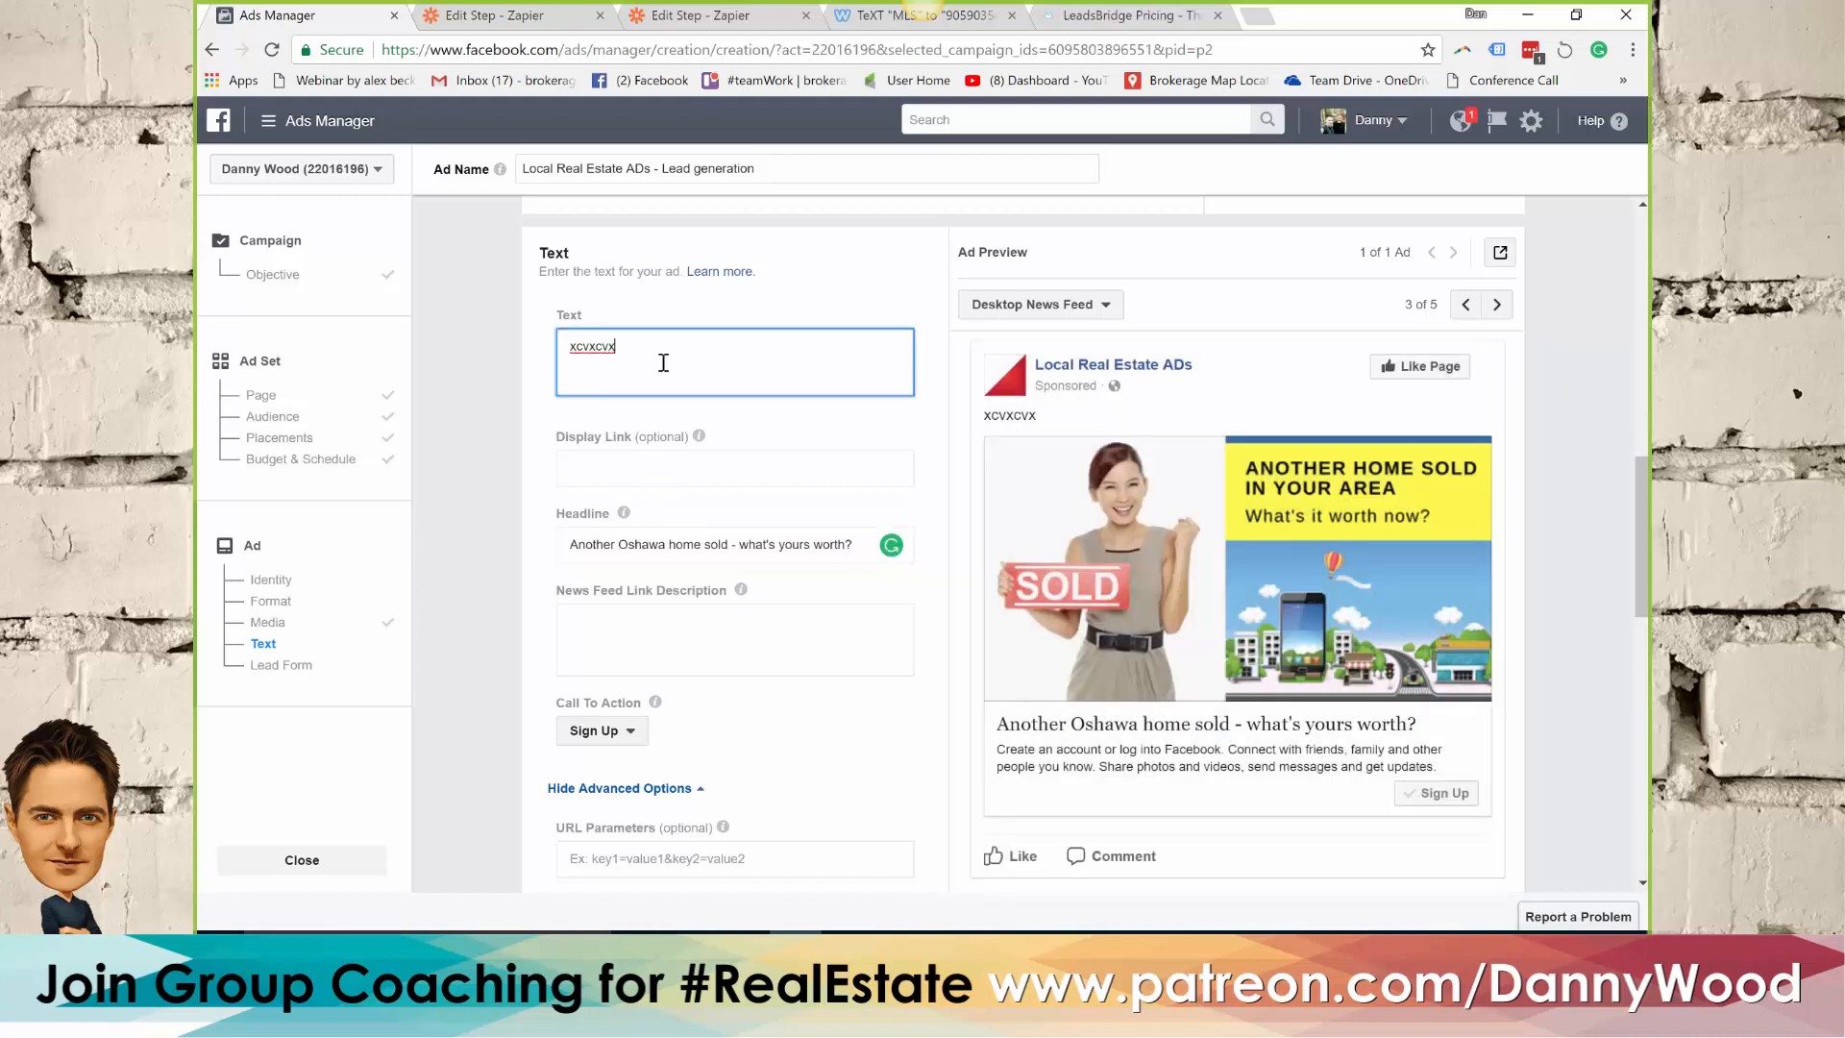
{"action": "double_click", "coordinate": [586, 343]}
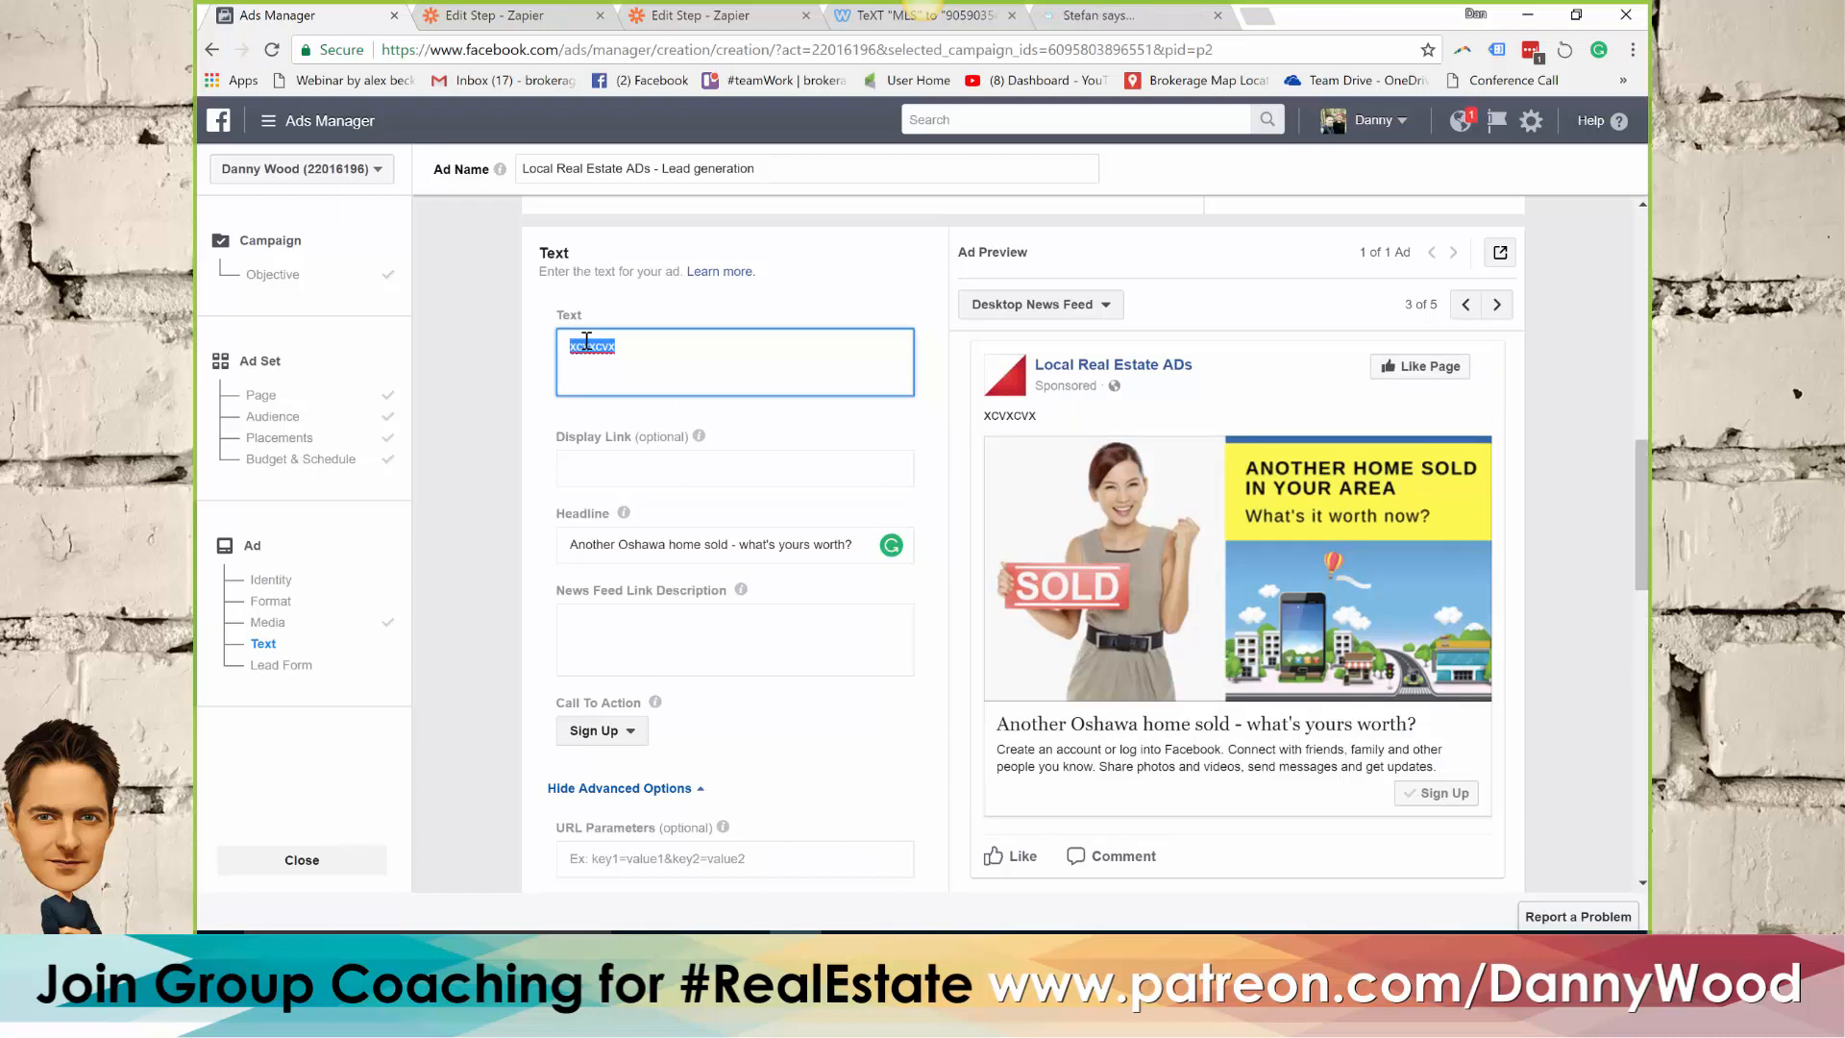
{"action": "type", "text": "Market Update:"}
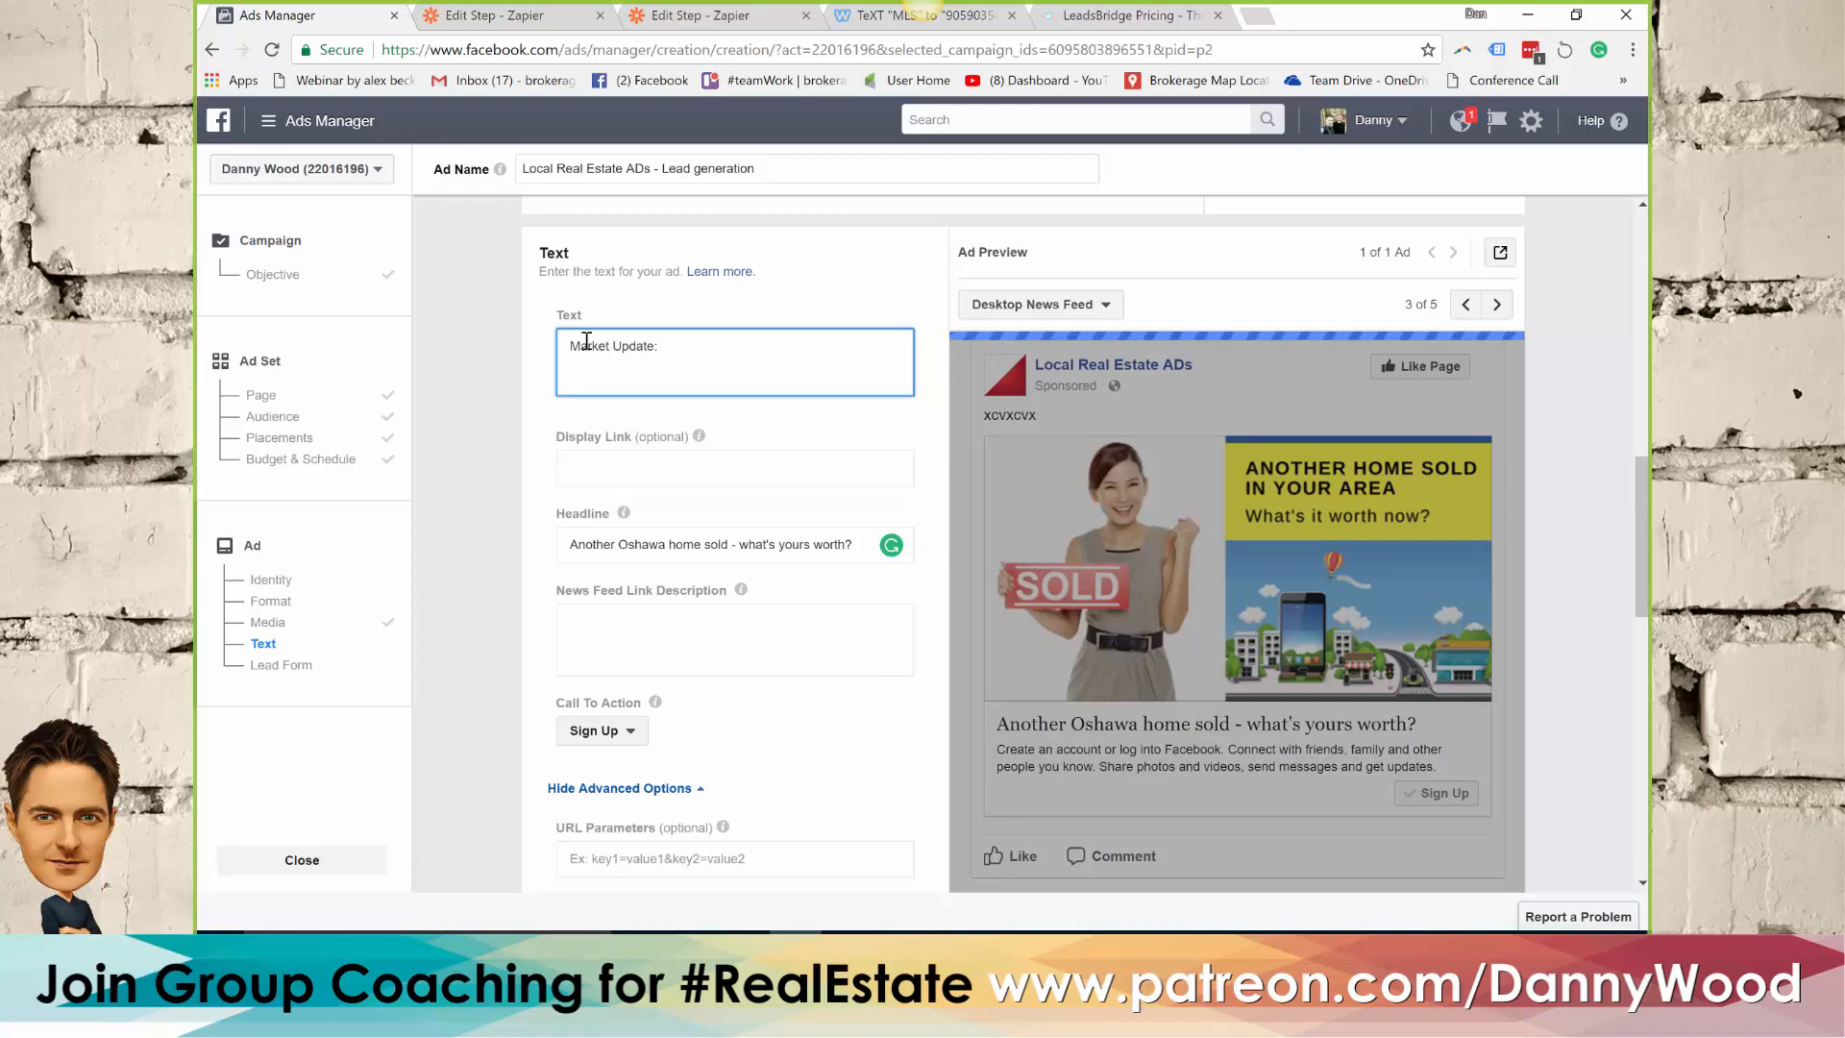
{"action": "type", "text": "44"}
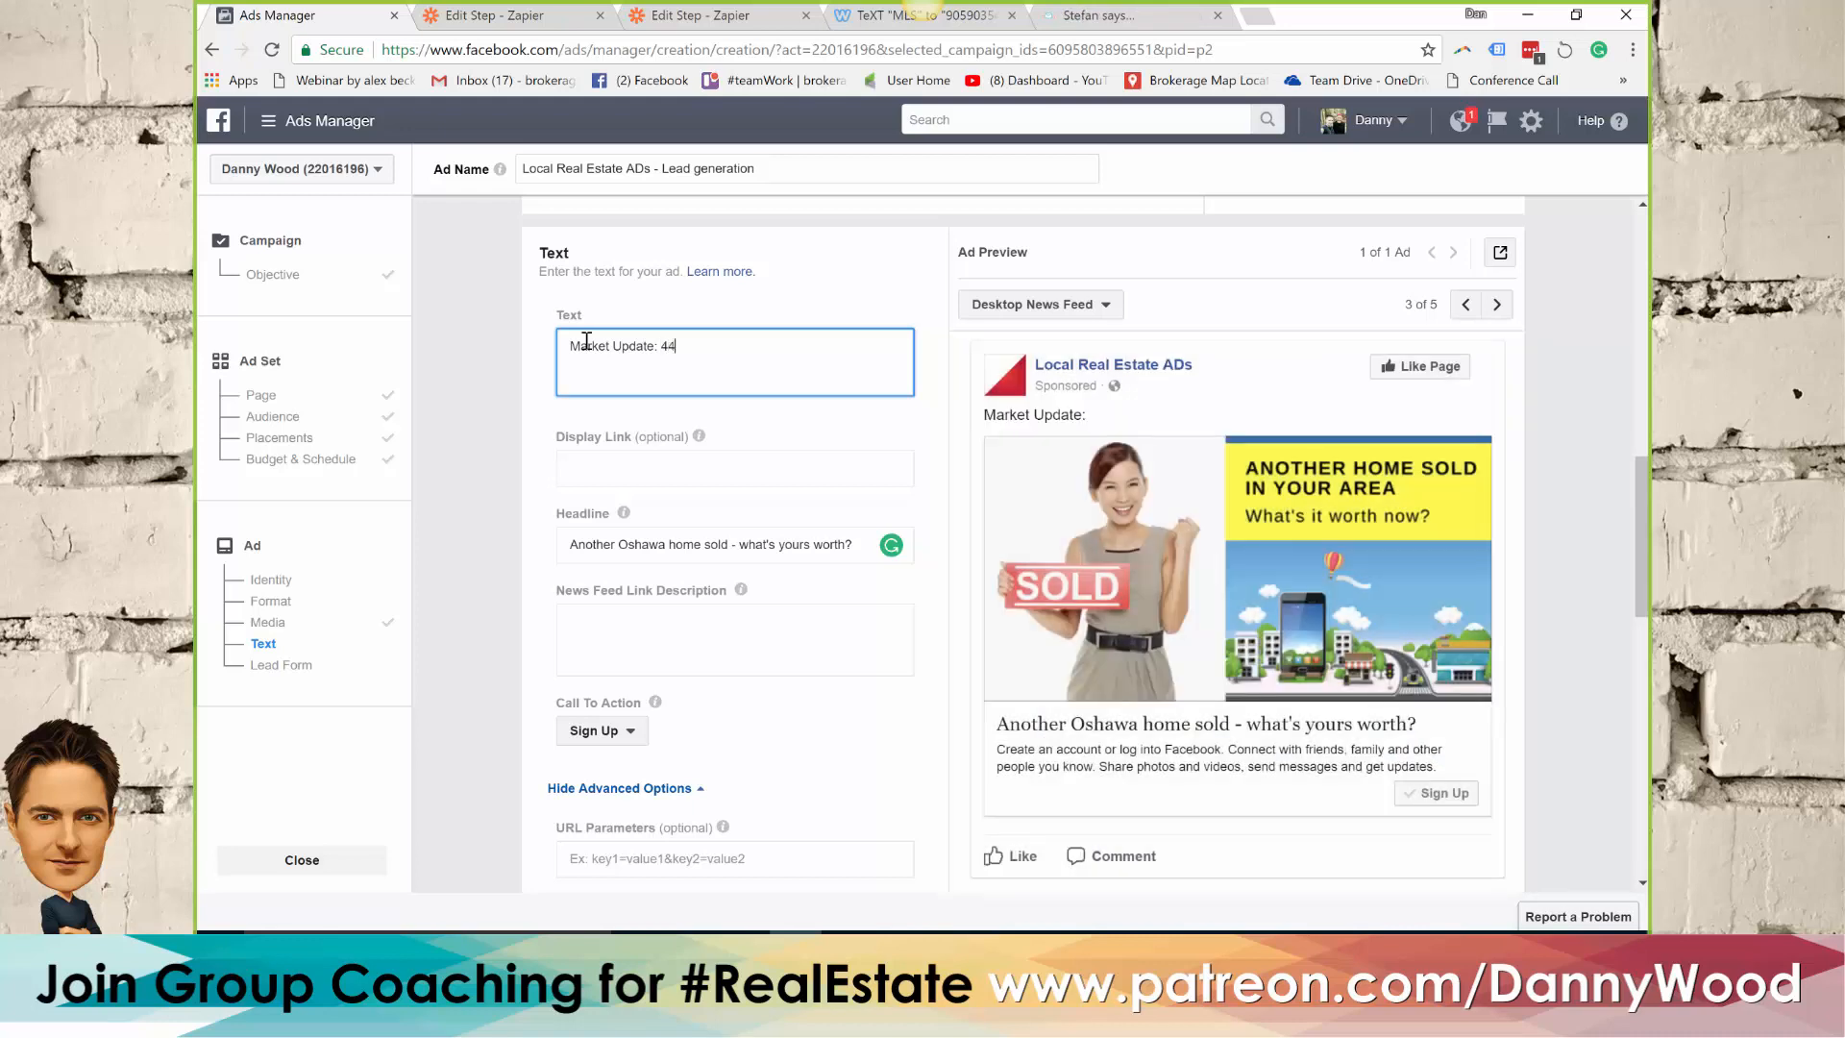
{"action": "type", "text": " ho"}
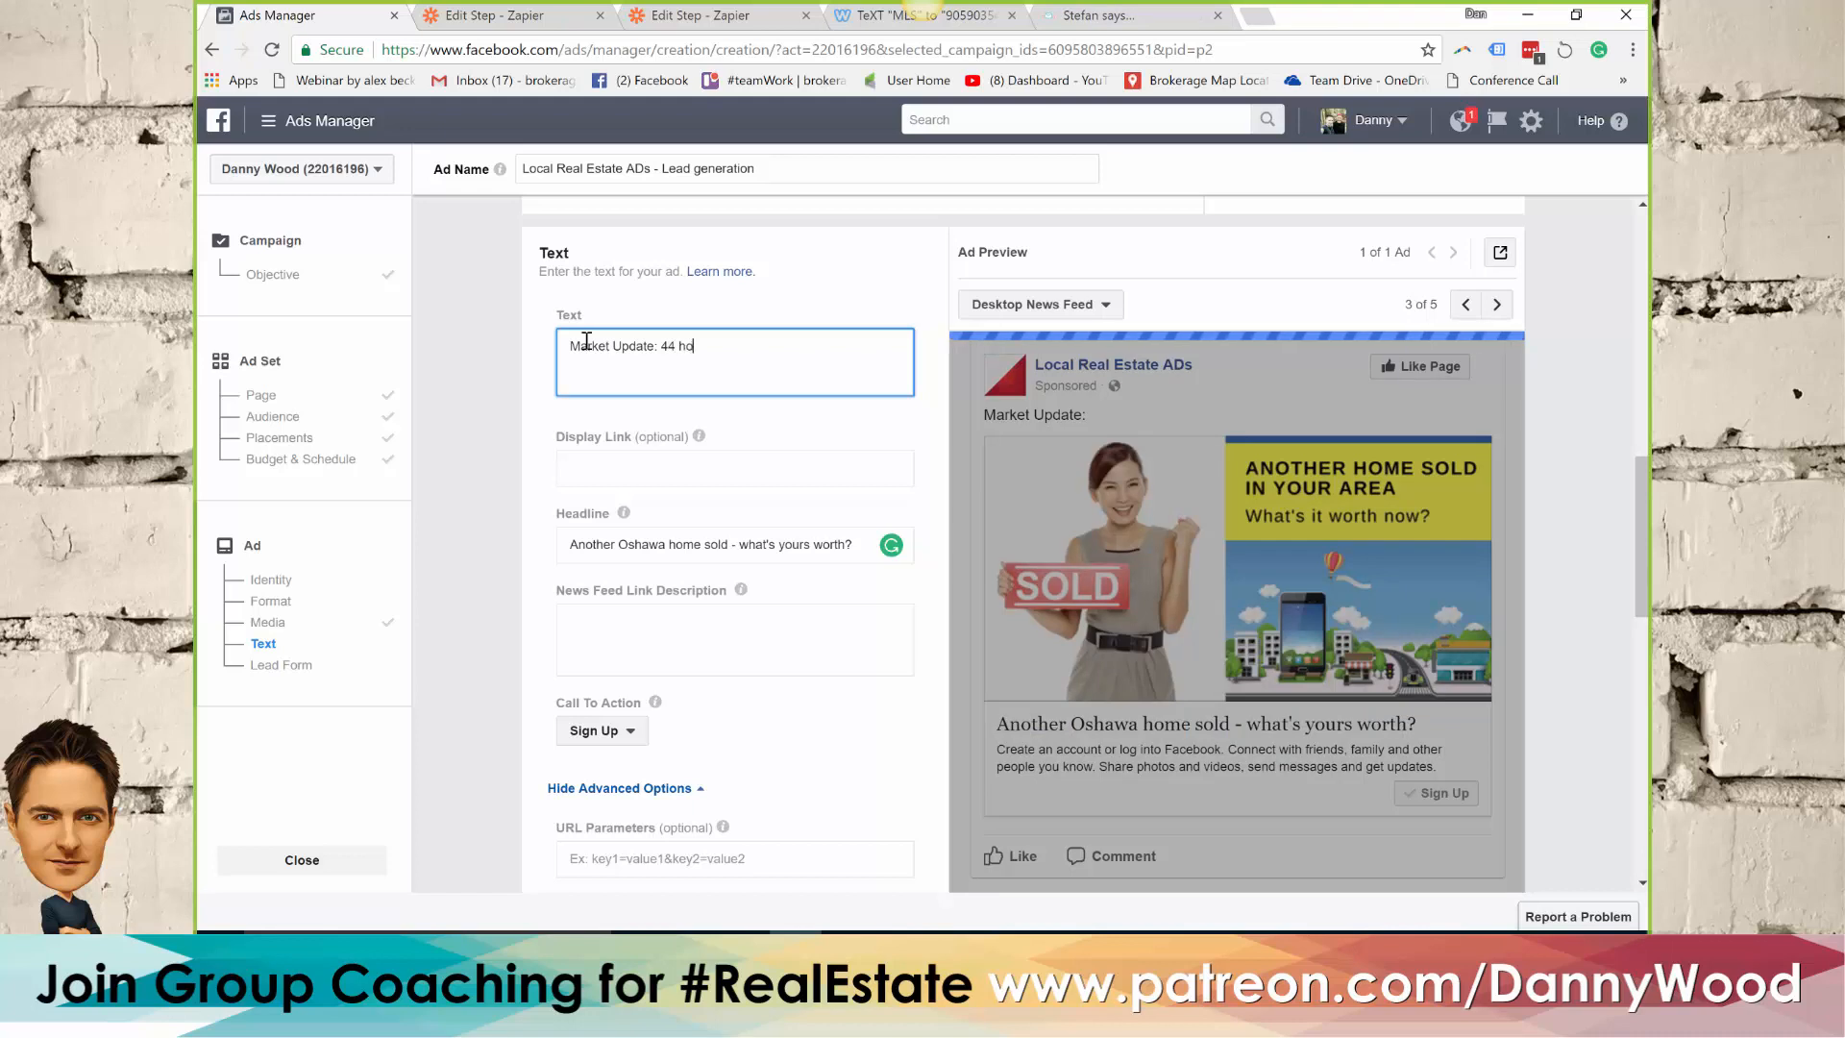
{"action": "type", "text": "mes sold thi"}
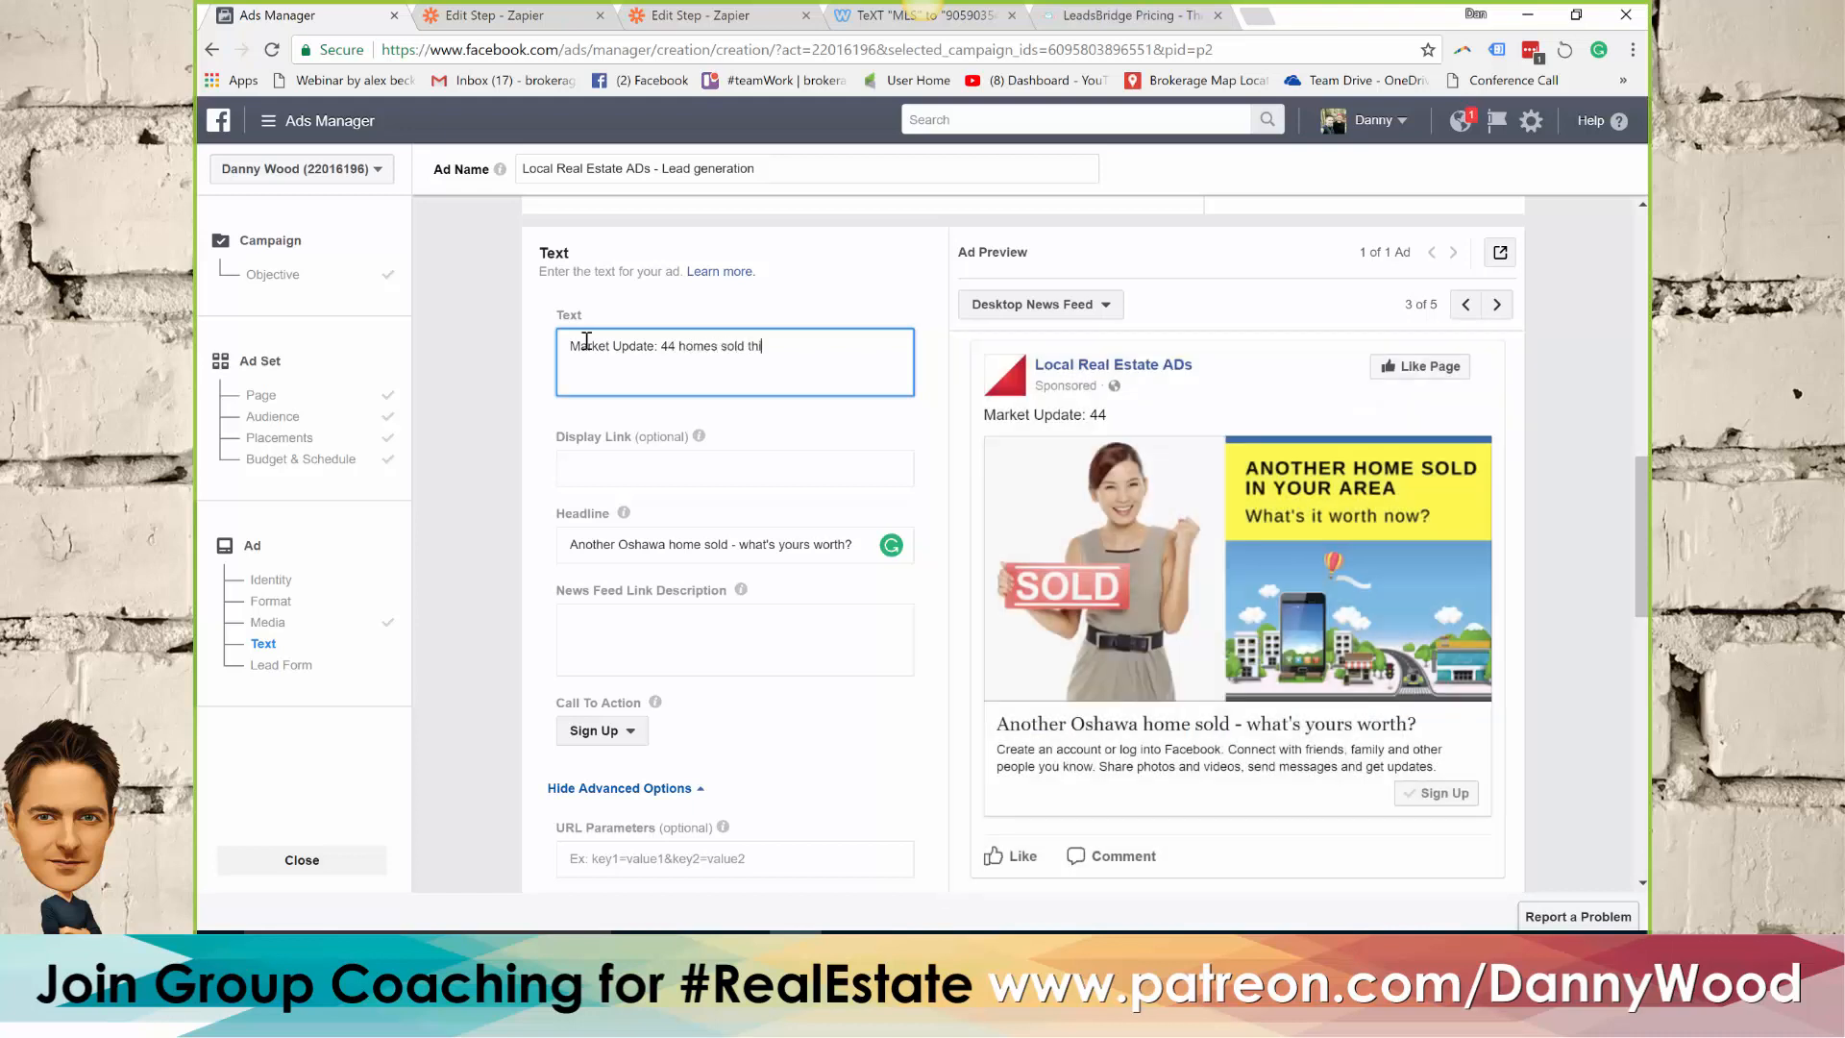
{"action": "type", "text": "s week"}
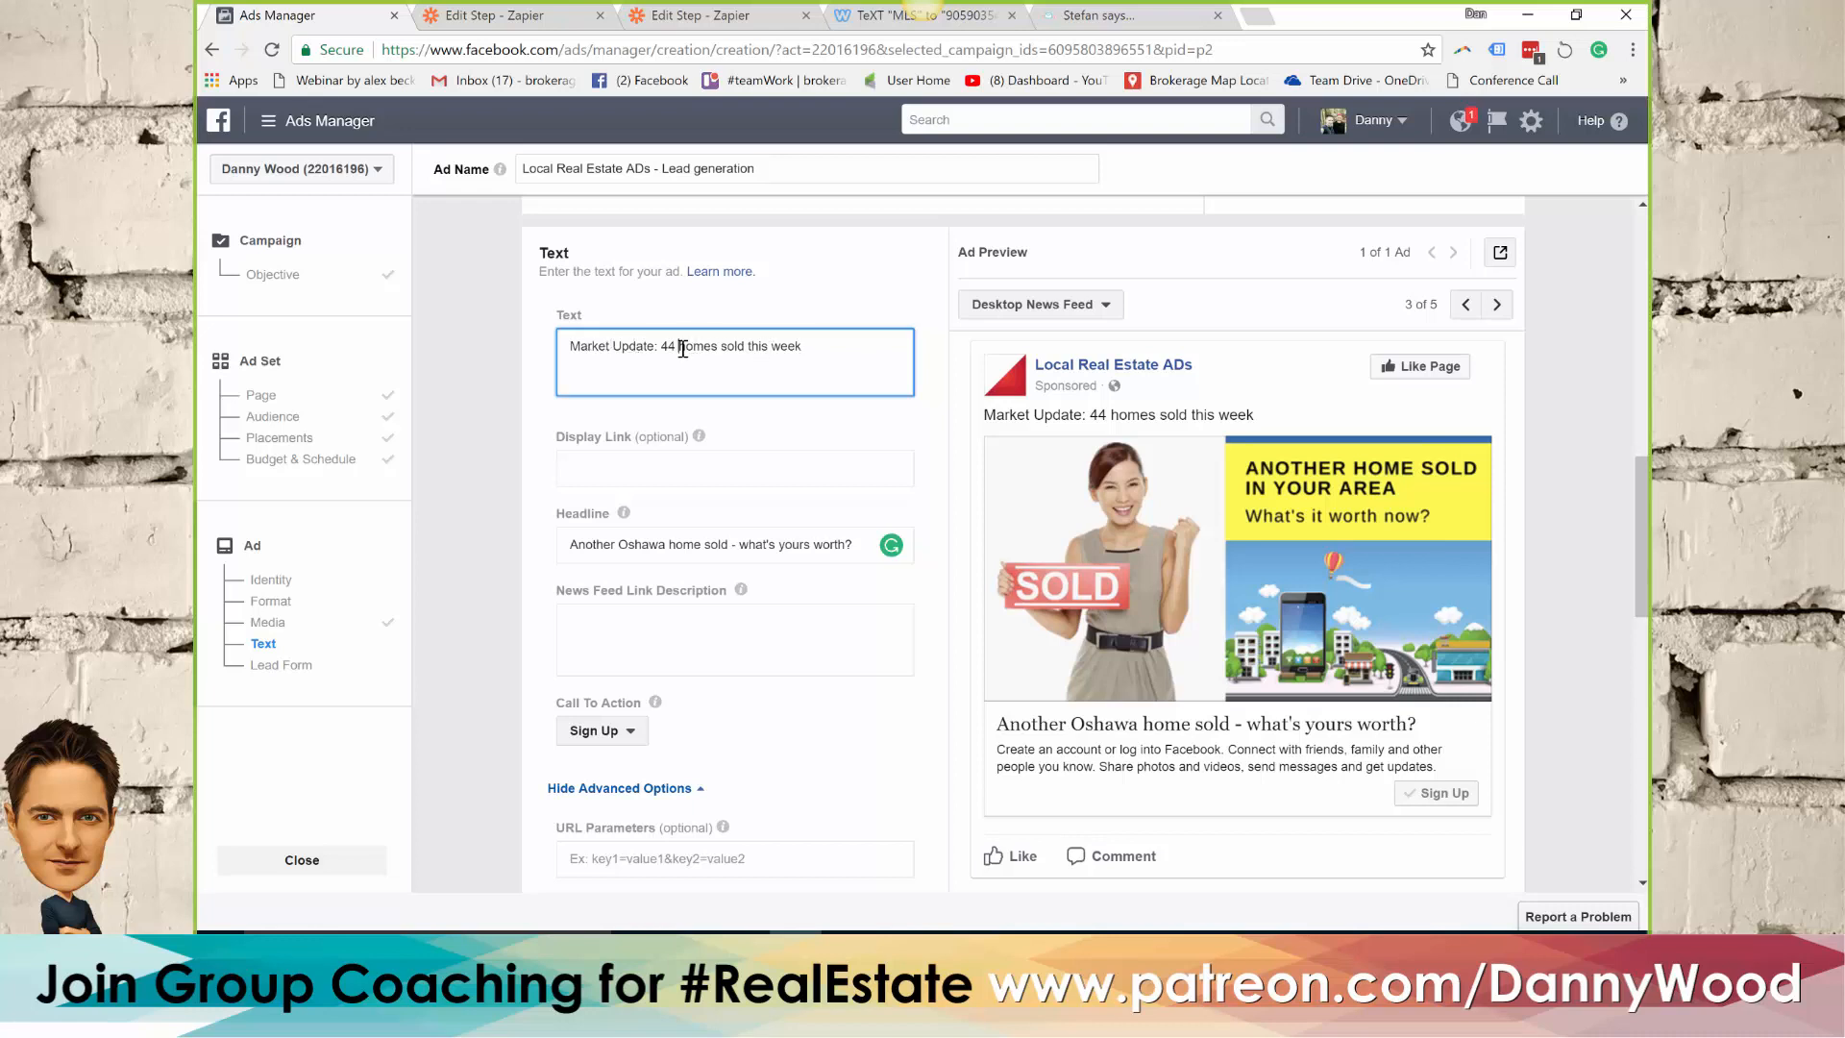
{"action": "type", "text": "Oshawa"}
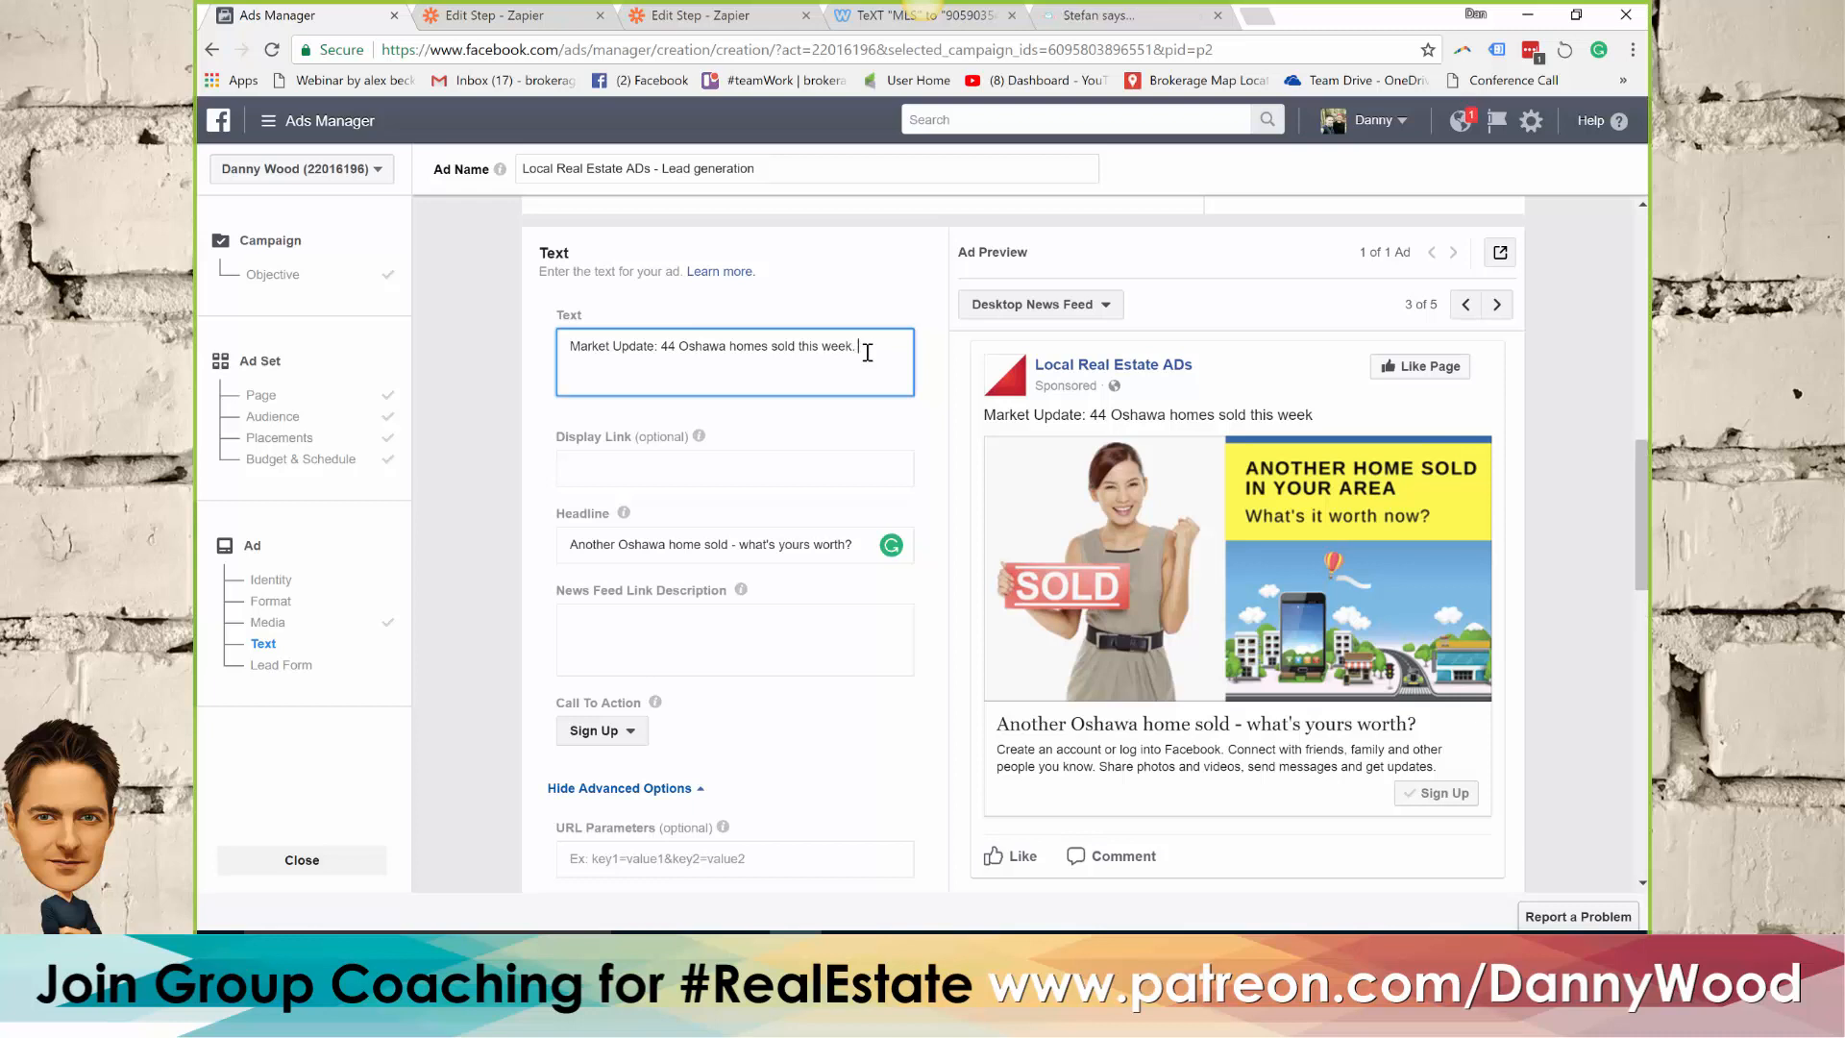
Extend the ad text with "Thinking of selling? Find out what it's worth today!"
{"action": "key", "text": "Return"}
{"action": "type", "text": "Thinking of selling? F"}
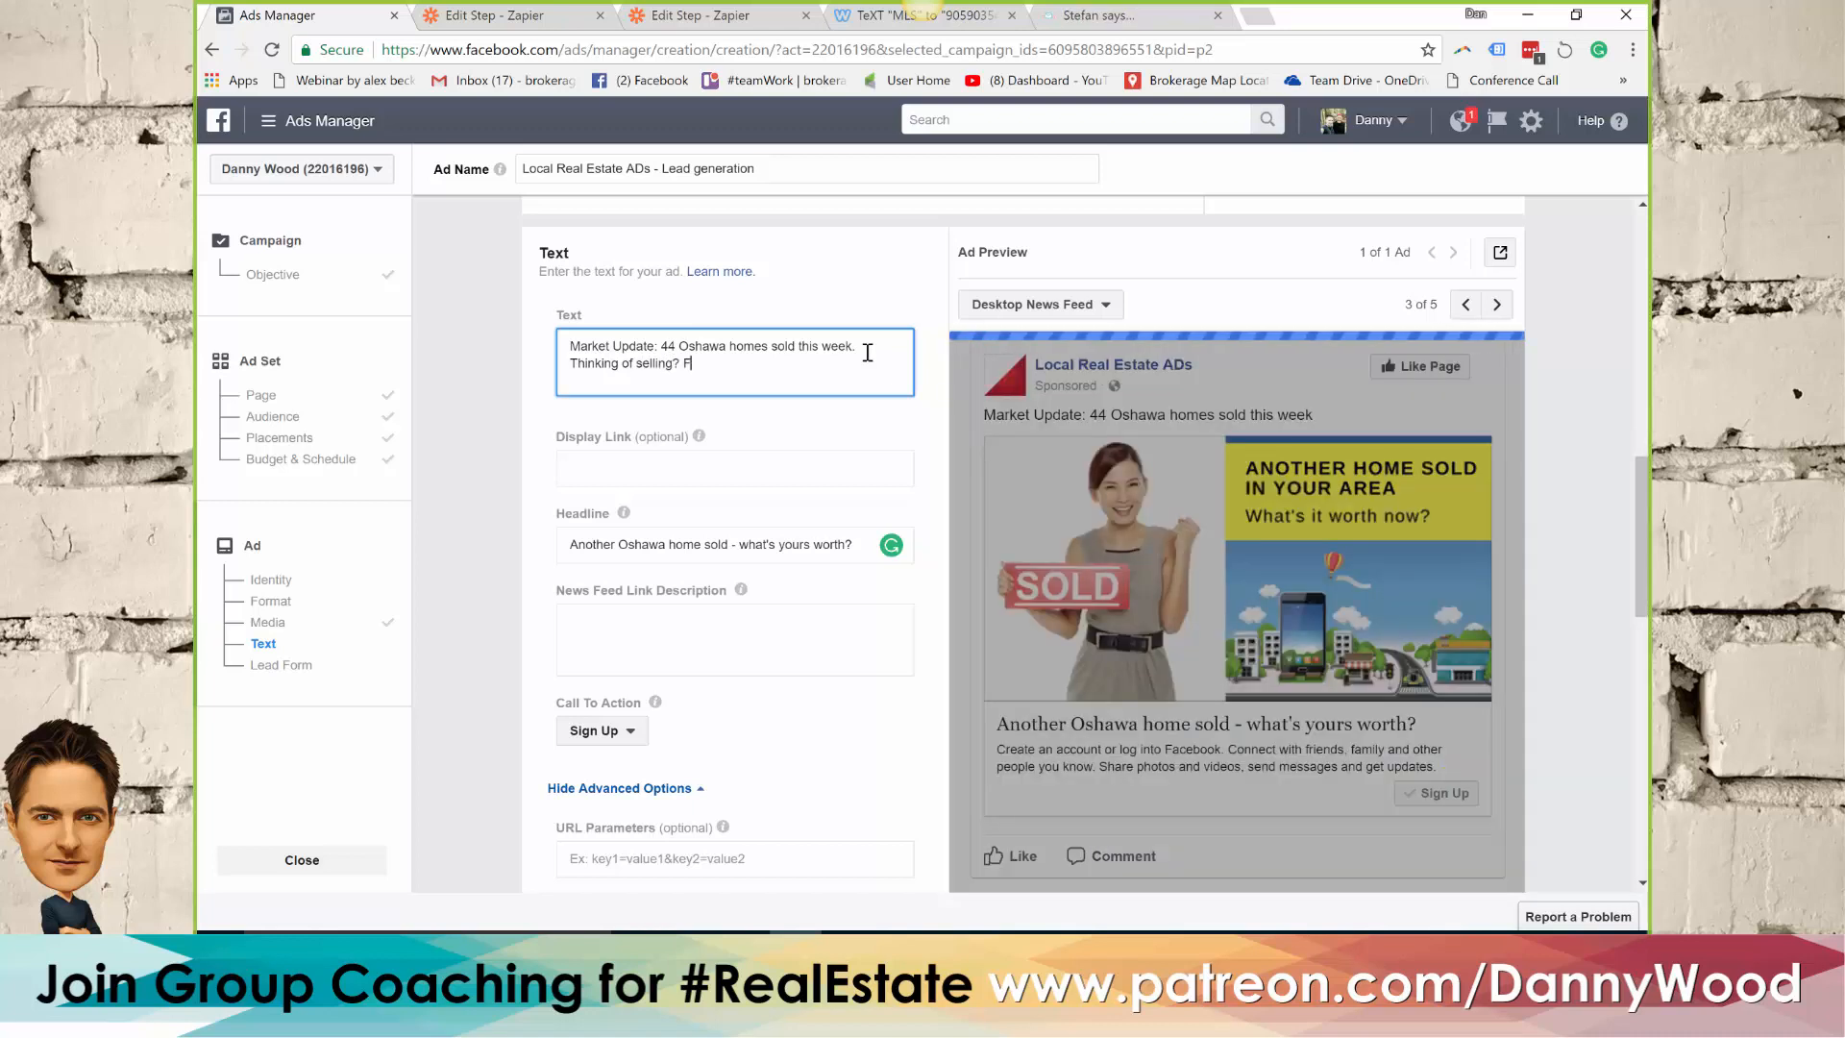
{"action": "type", "text": "ind out what it's "}
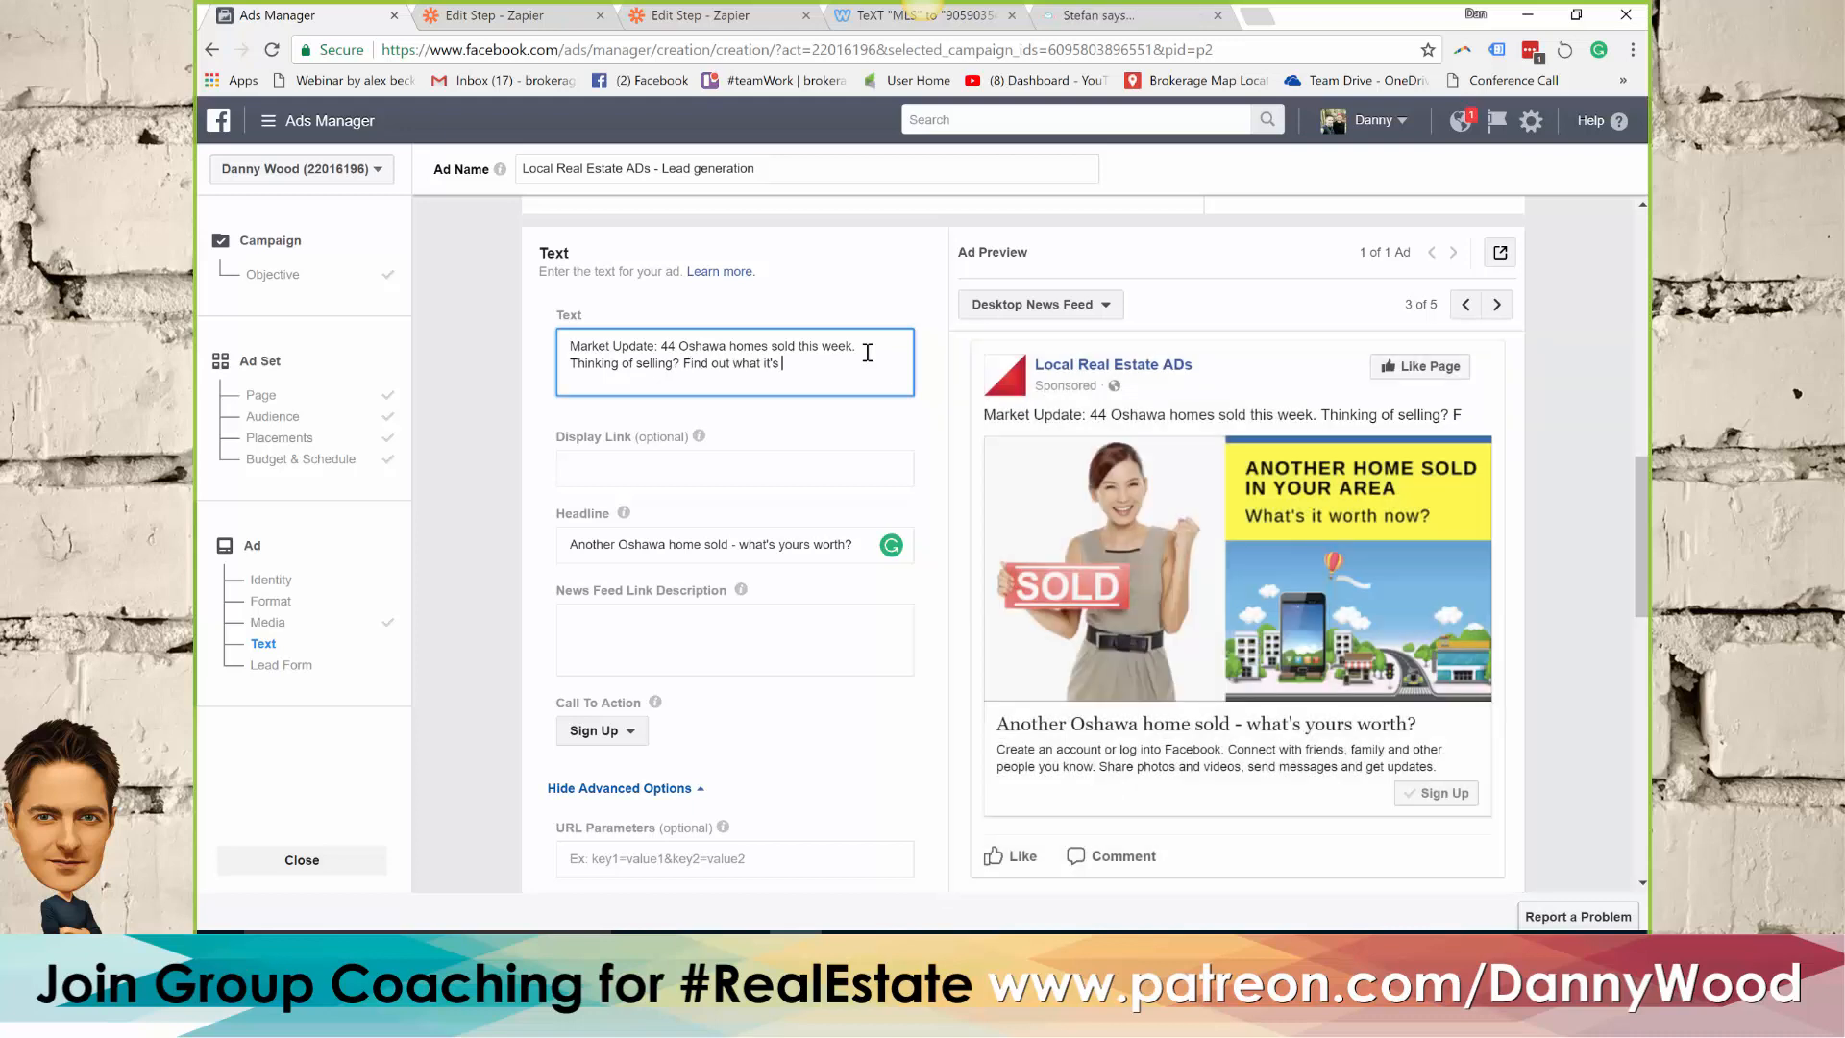
{"action": "type", "text": "worth today!"}
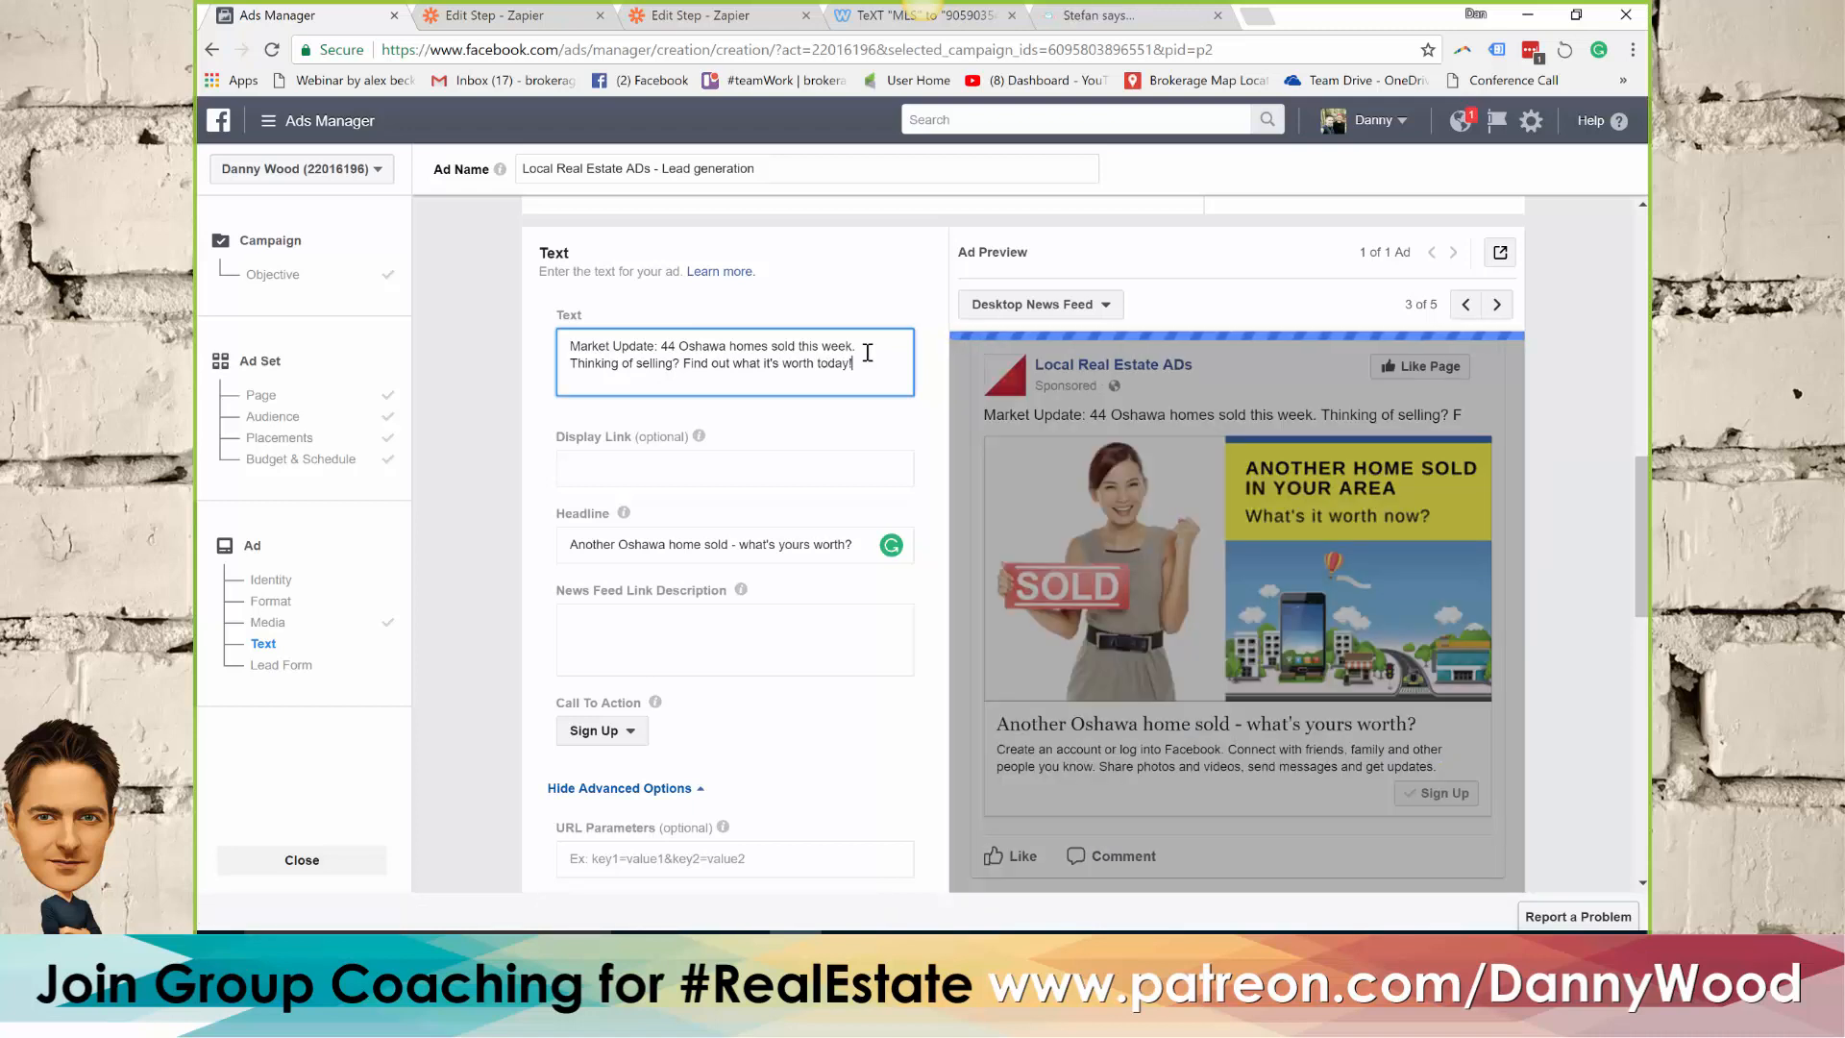
Fill the News Feed Link Description with the agent's name, "Sales Rep ABC INC Brokerage" and the contact phone number
{"action": "left_click", "coordinate": [645, 625]}
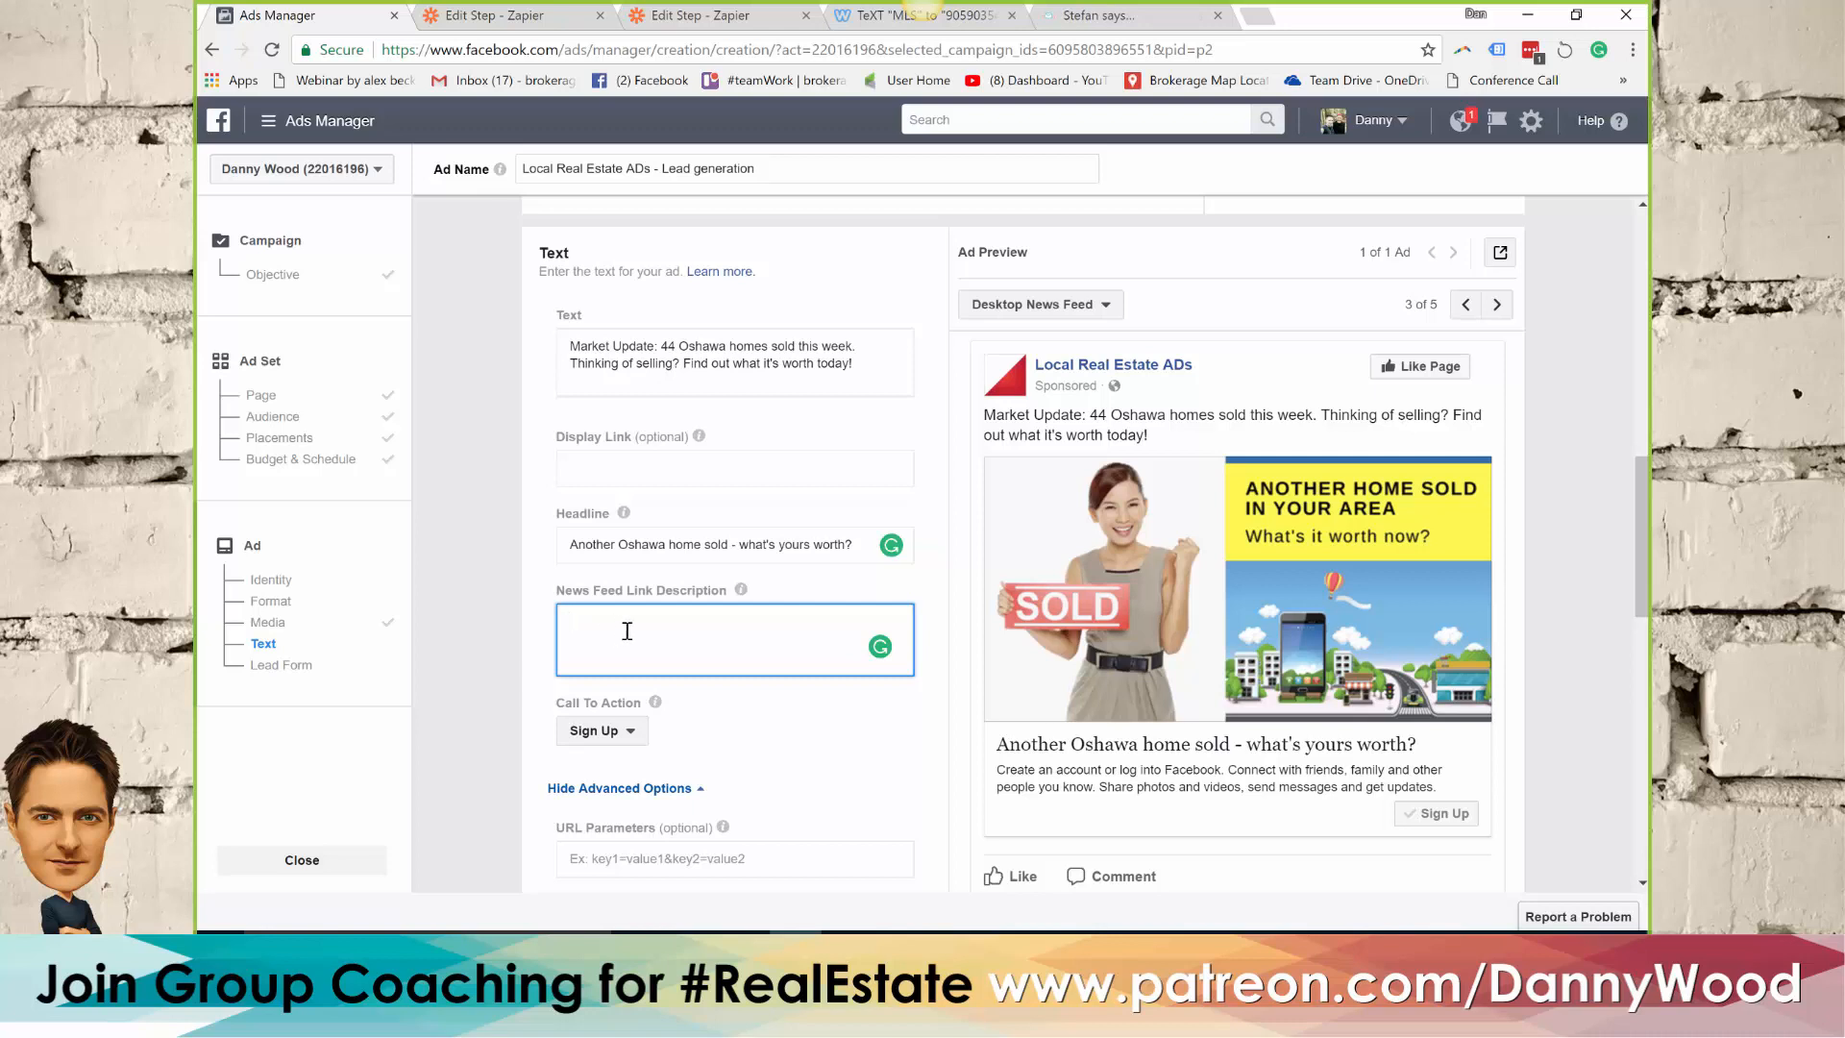
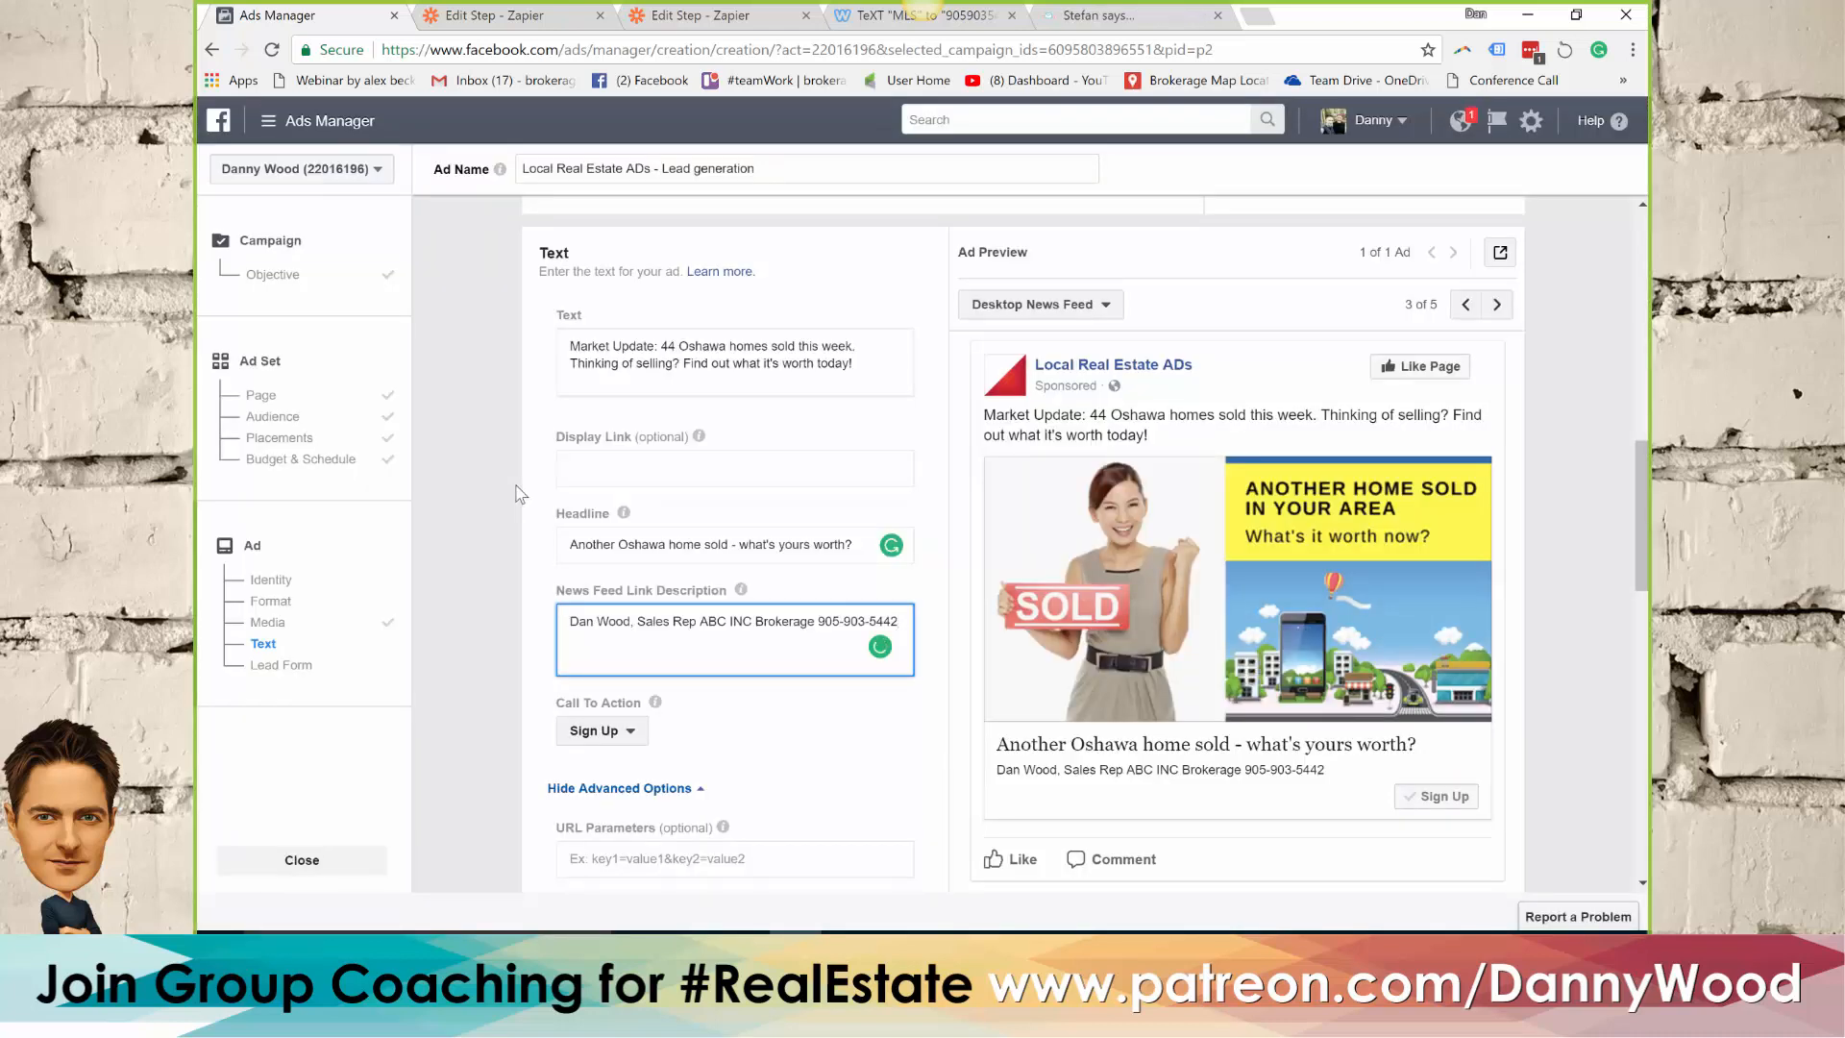
Change the ad's call to action to Learn More
{"action": "scroll", "coordinate": [519, 493], "scroll_direction": "down", "scroll_amount": 2}
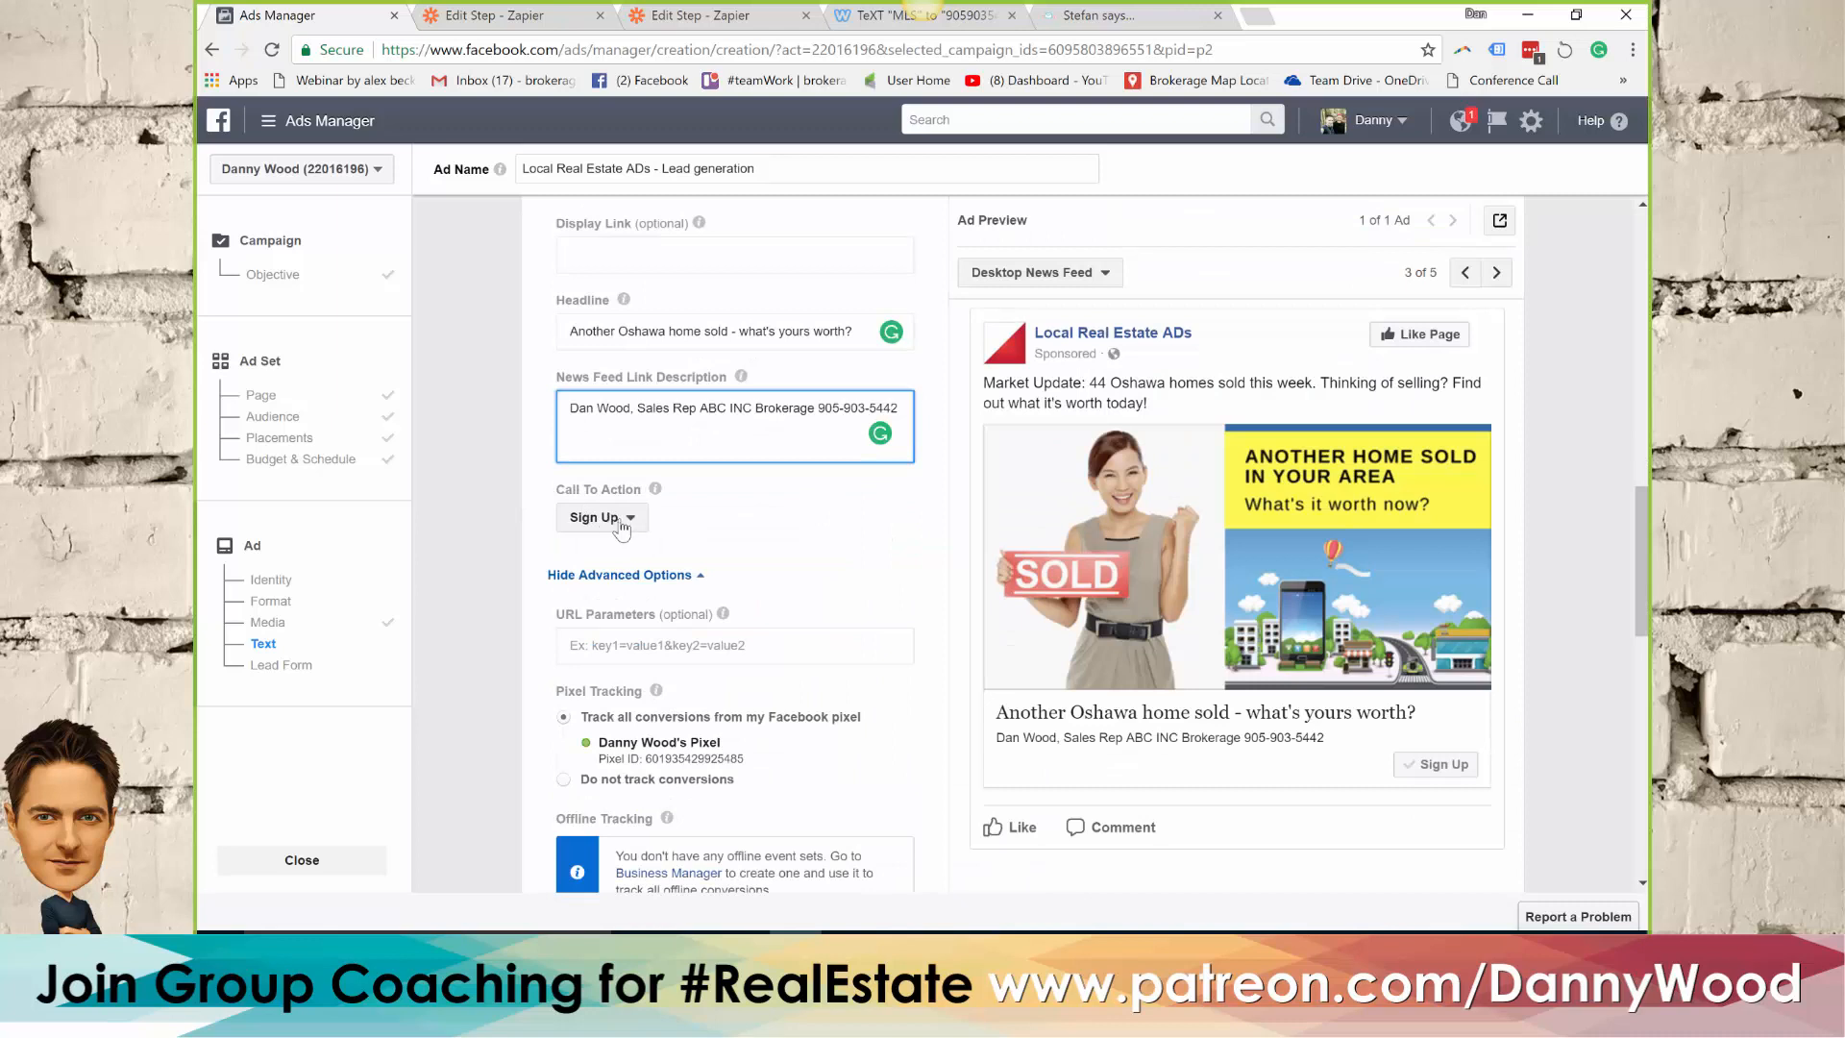
{"action": "left_click", "coordinate": [622, 519]}
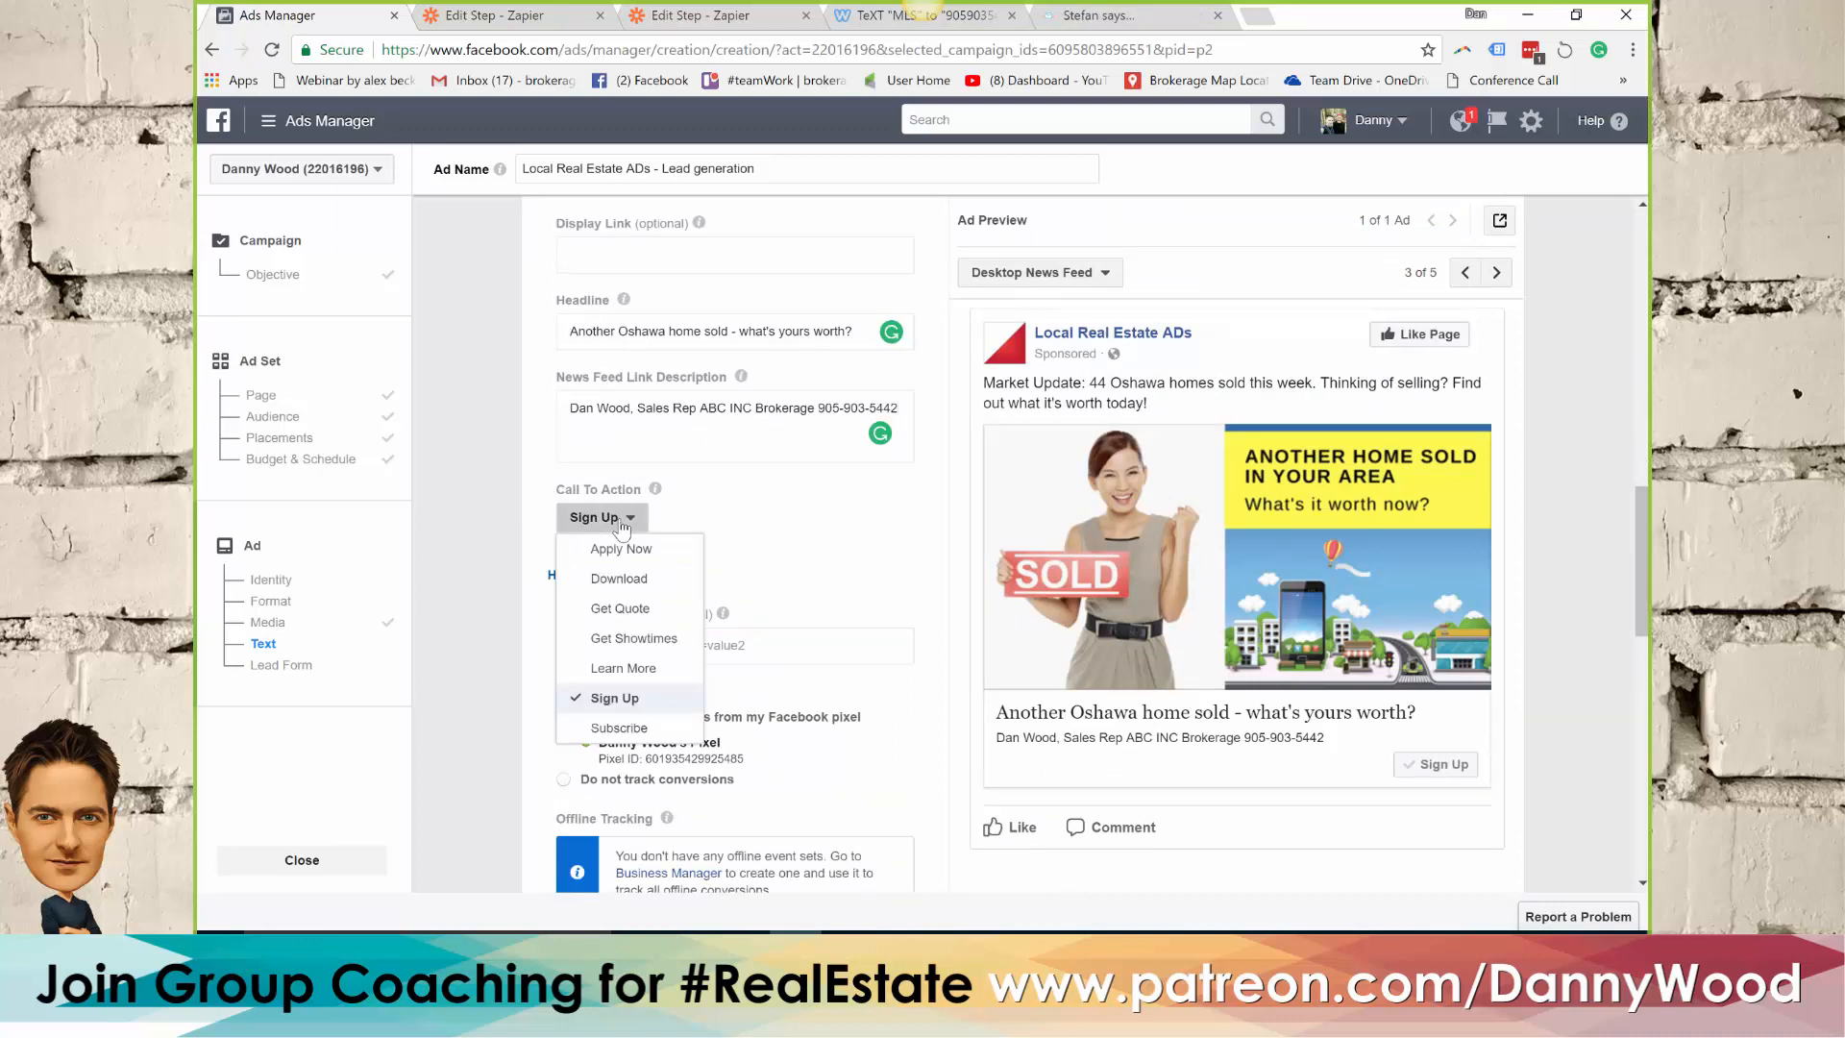
{"action": "left_click", "coordinate": [629, 672]}
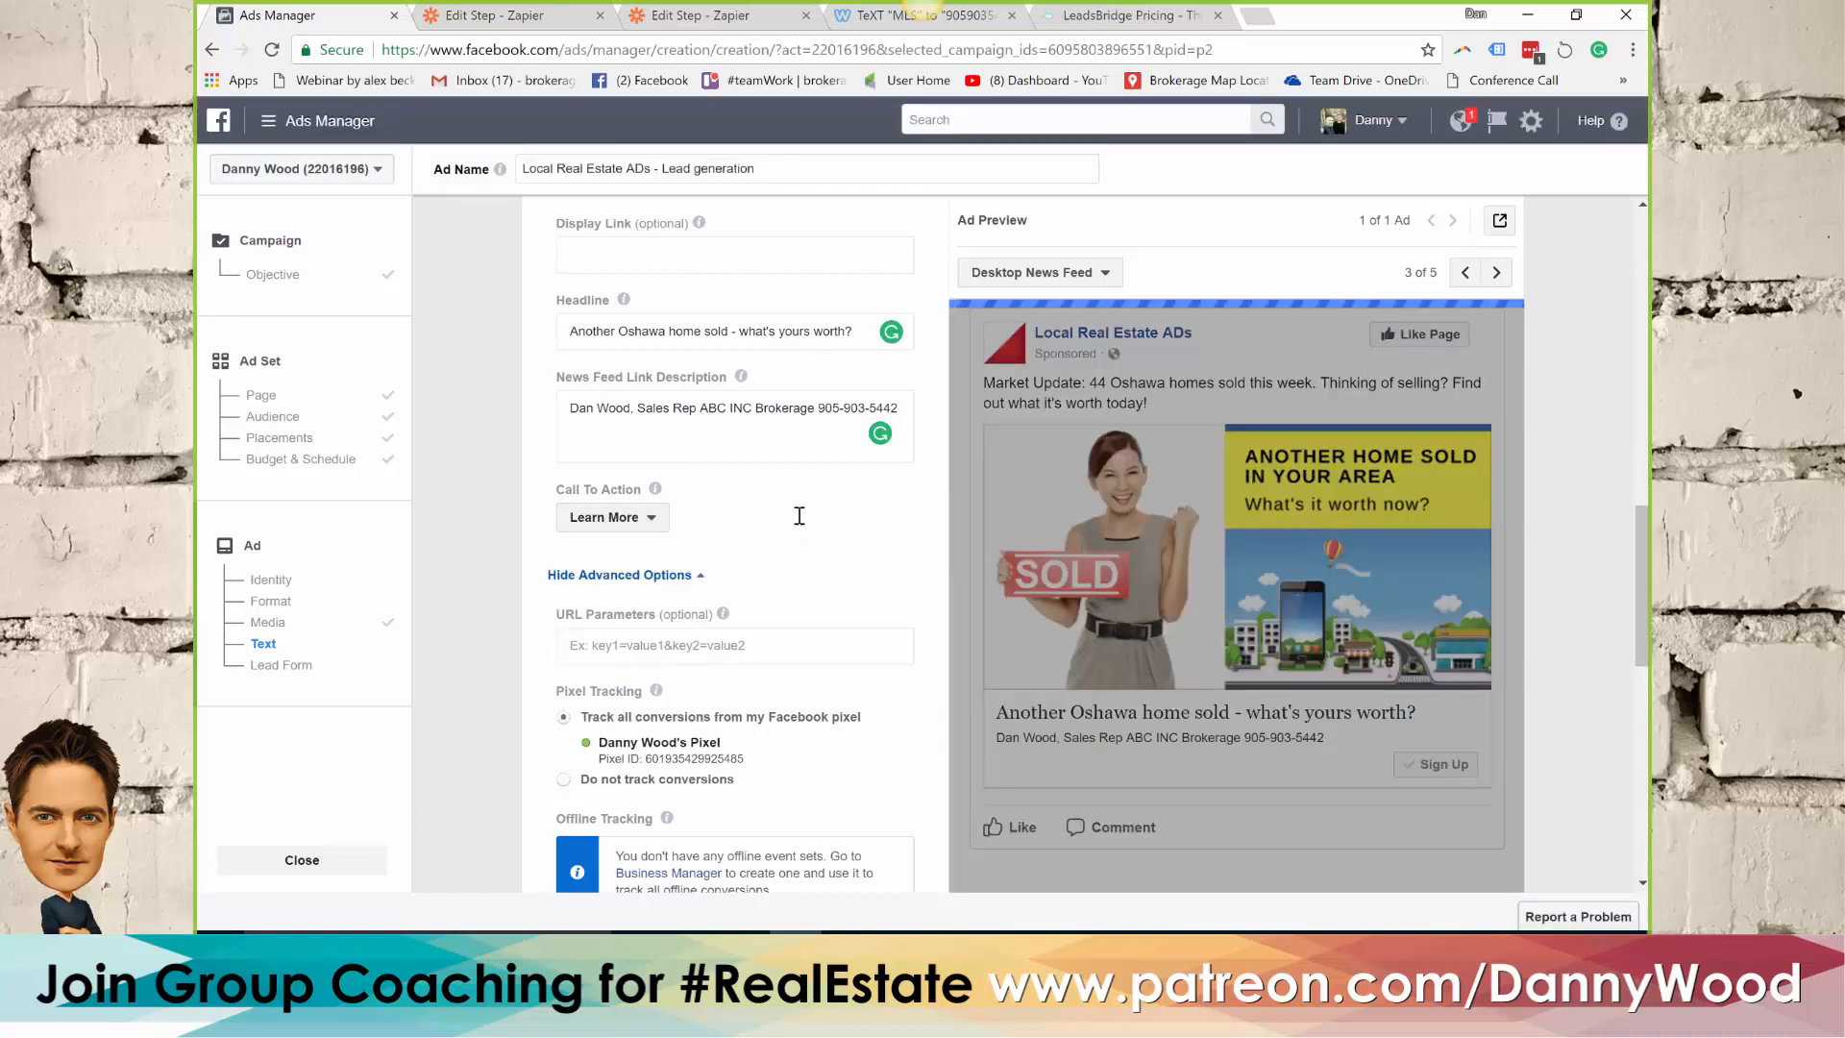
Create a new lead form for the ad and name it "Webinar House Values"
{"action": "scroll", "coordinate": [827, 538], "scroll_direction": "down", "scroll_amount": 2}
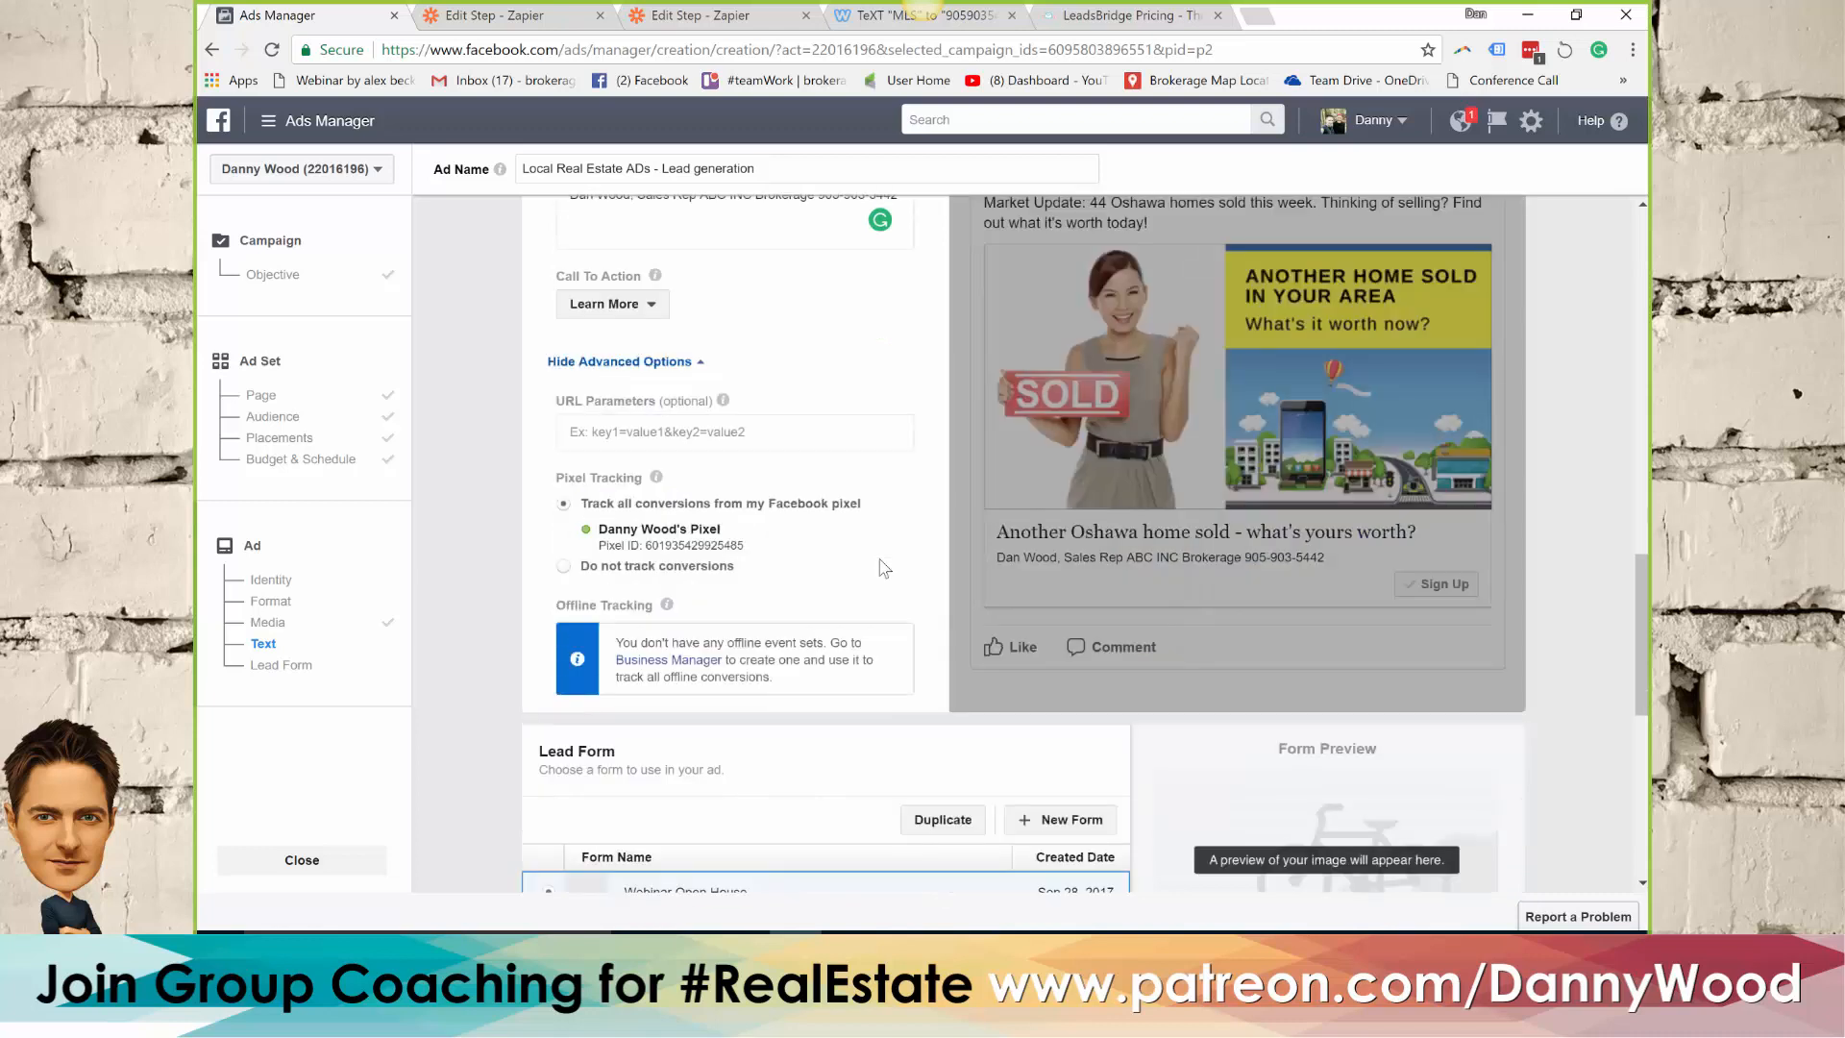
{"action": "scroll", "coordinate": [879, 574], "scroll_direction": "down", "scroll_amount": 4}
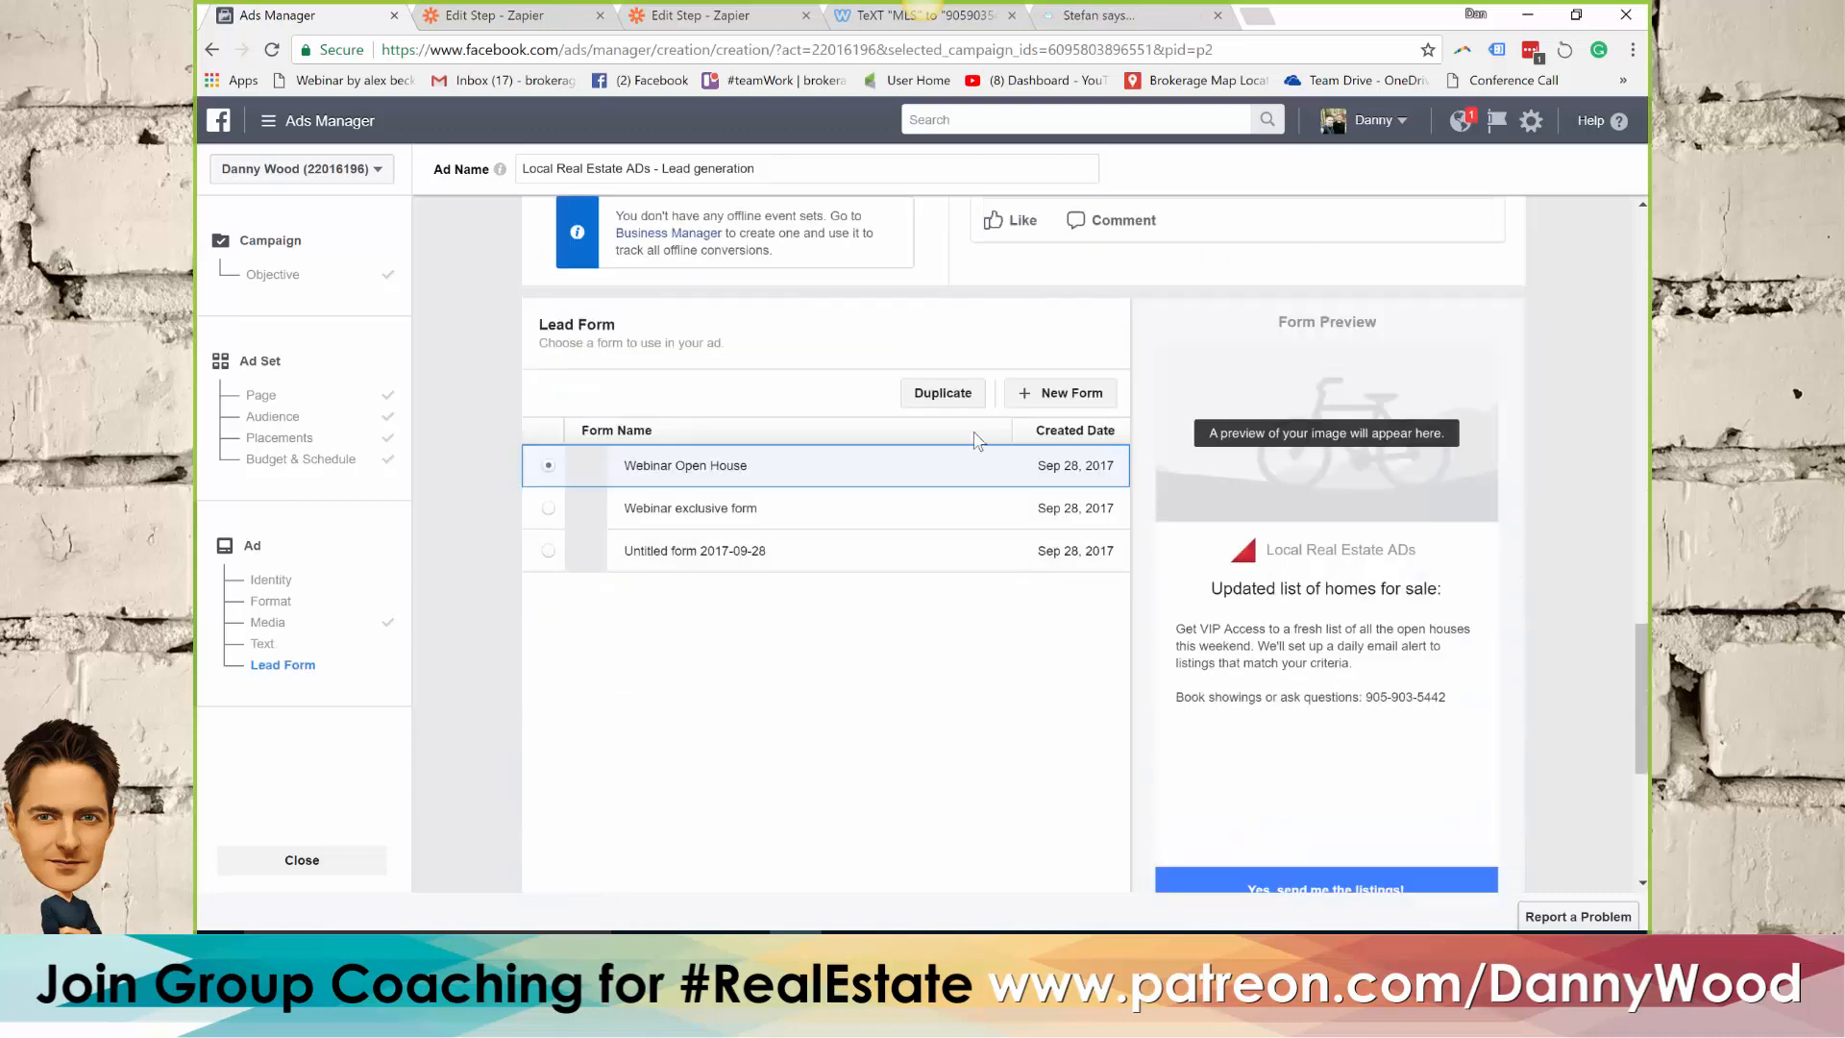
{"action": "left_click", "coordinate": [1057, 400]}
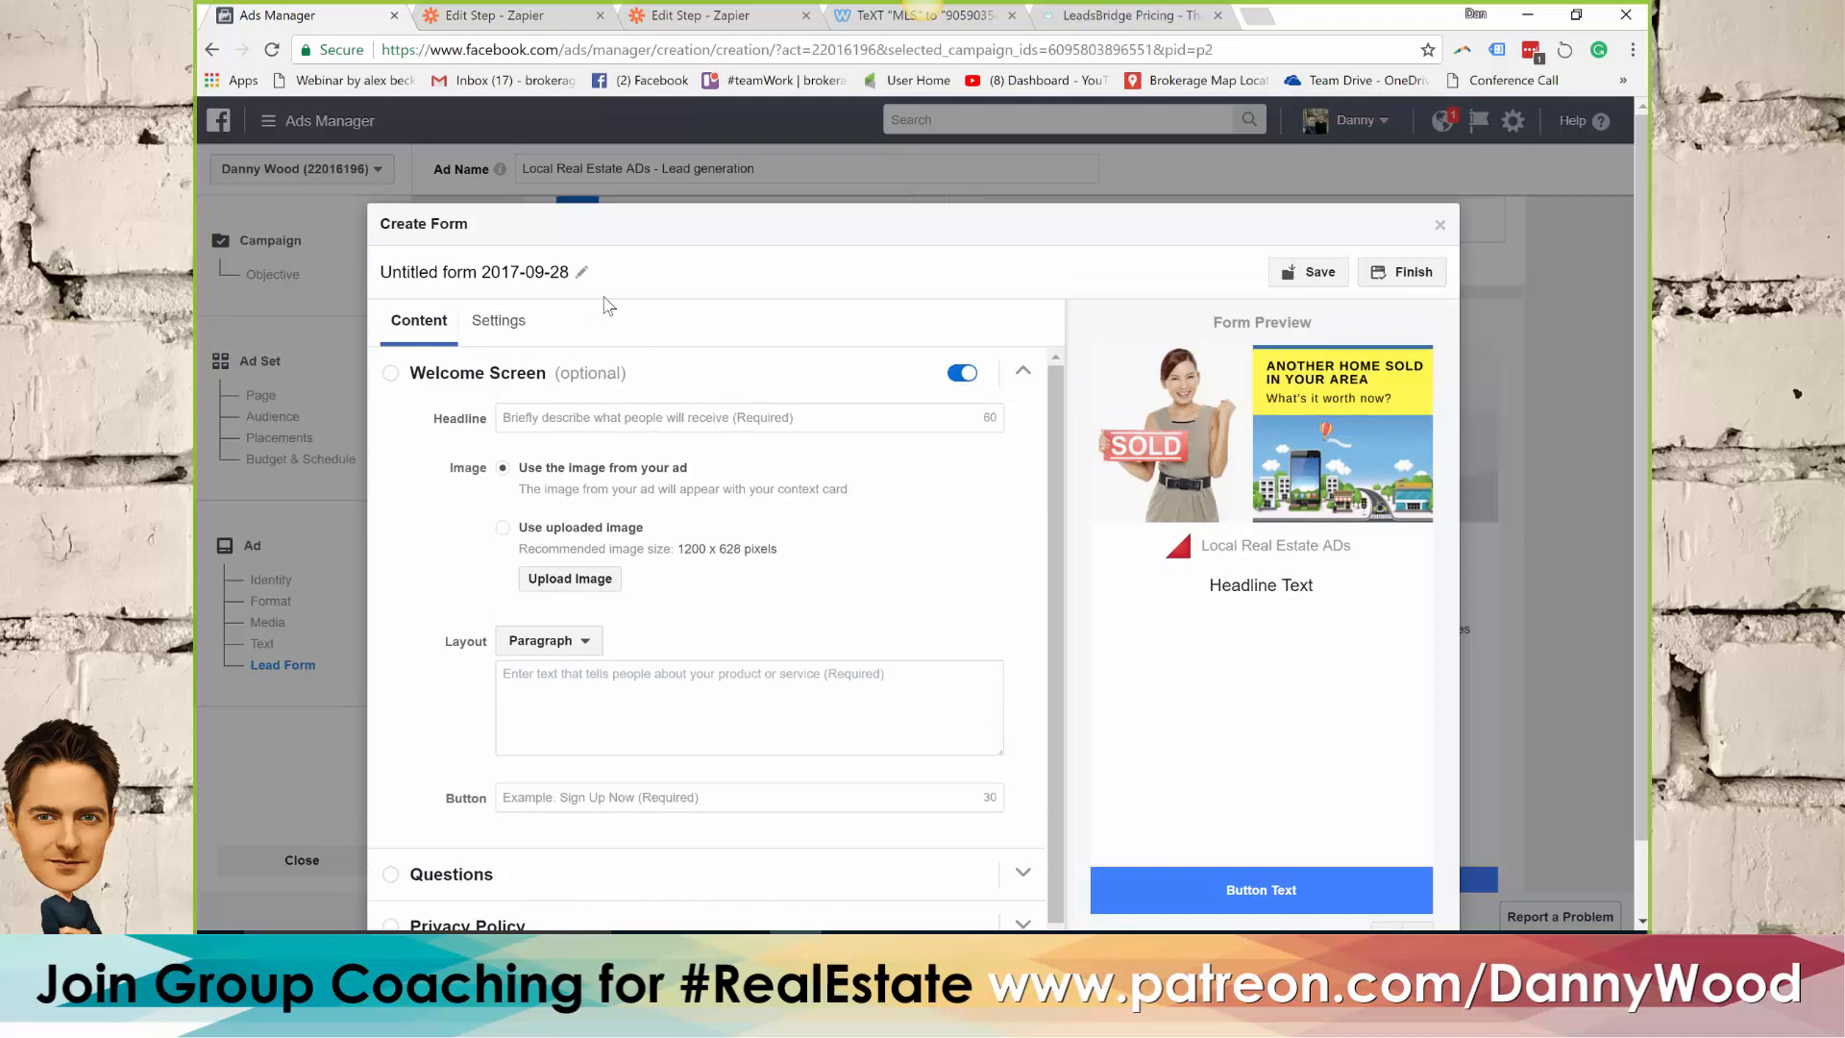
{"action": "left_click", "coordinate": [550, 270]}
{"action": "left_click_drag", "start_coordinate": [568, 268], "coordinate": [363, 279]}
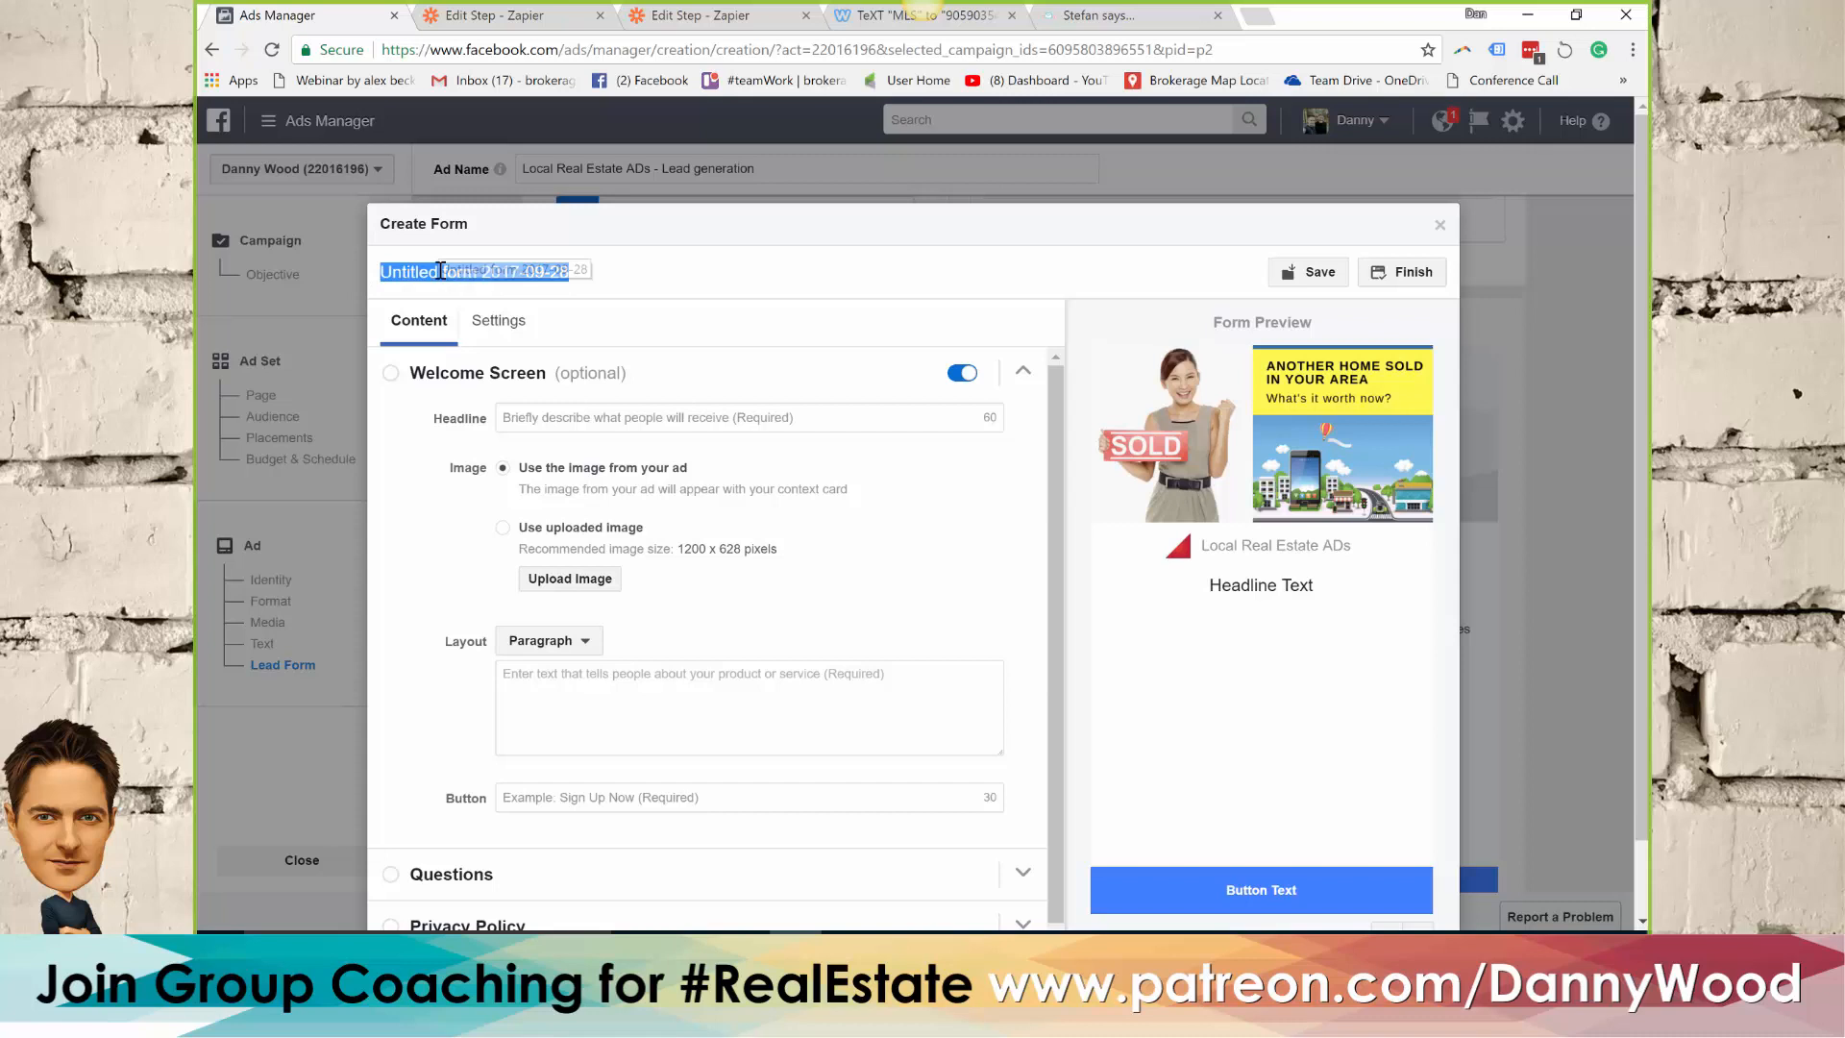
{"action": "type", "text": "Web"}
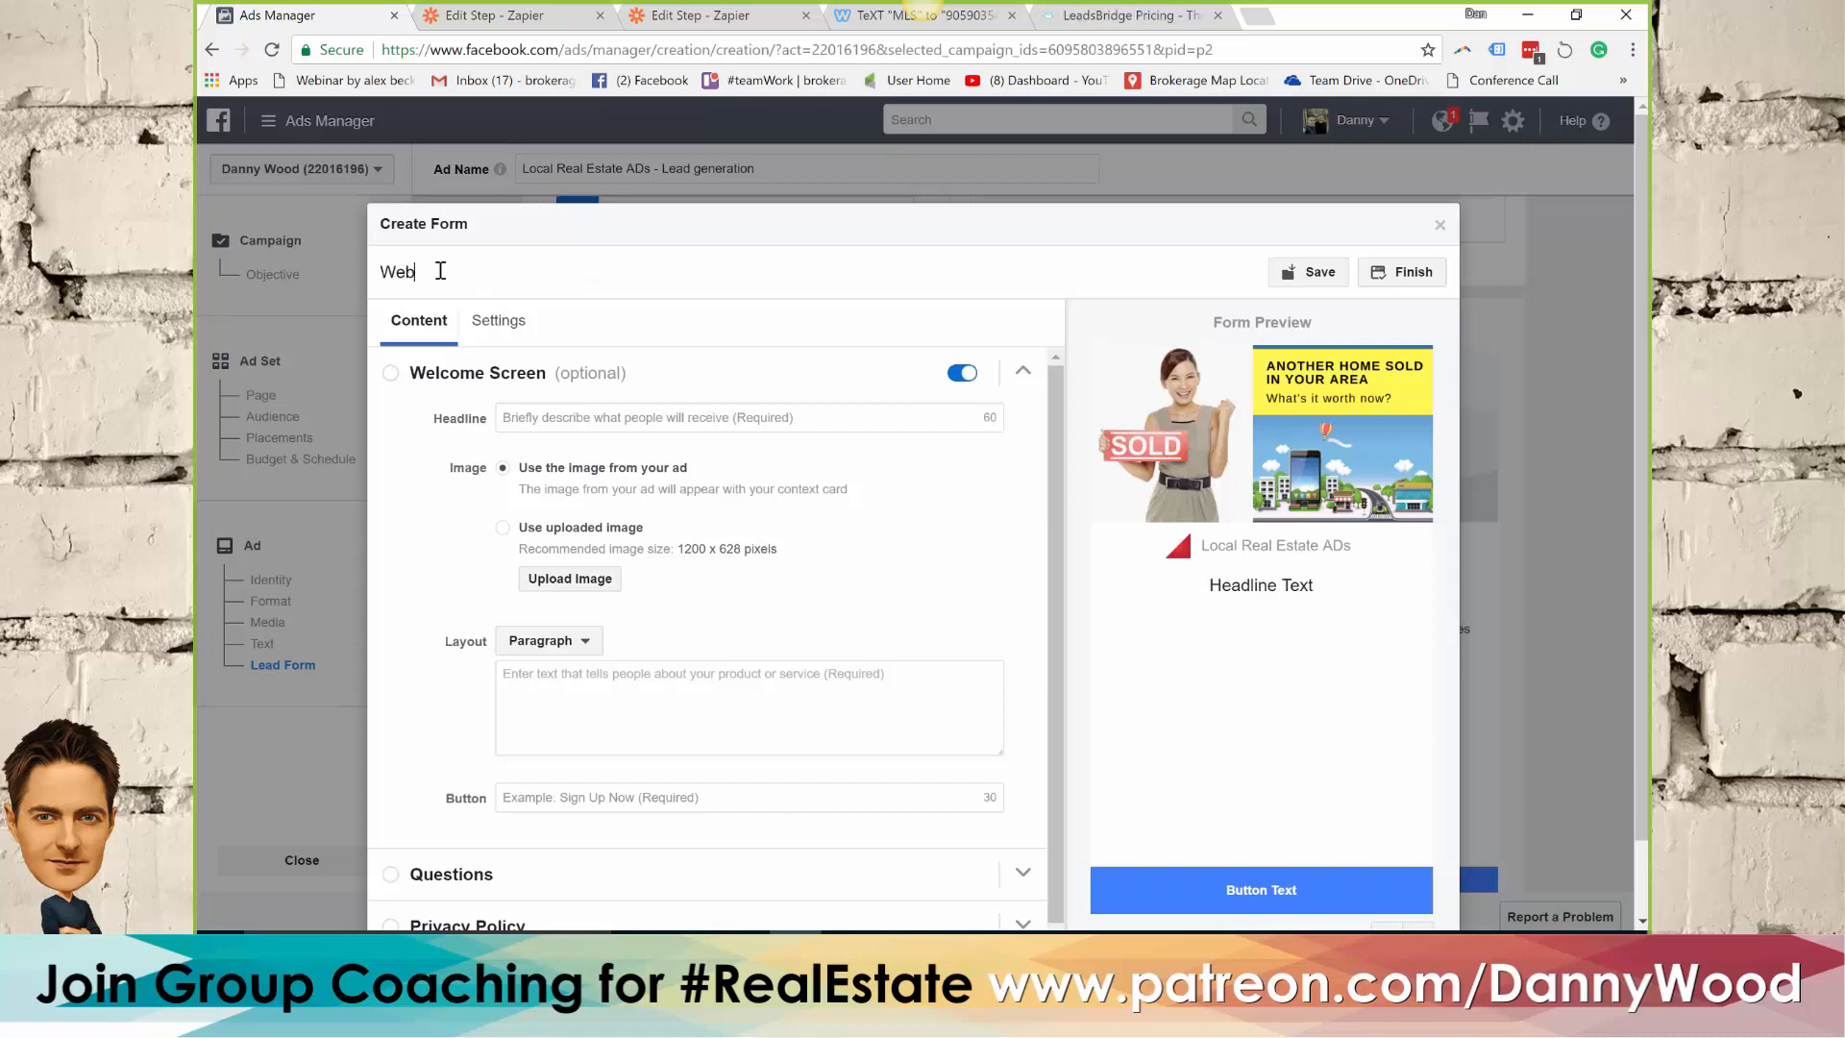
{"action": "type", "text": "inar House Values"}
Enter "Thinking of selling? Find out what it's worth today:" as the form's welcome screen headline
{"action": "left_click", "coordinate": [645, 418]}
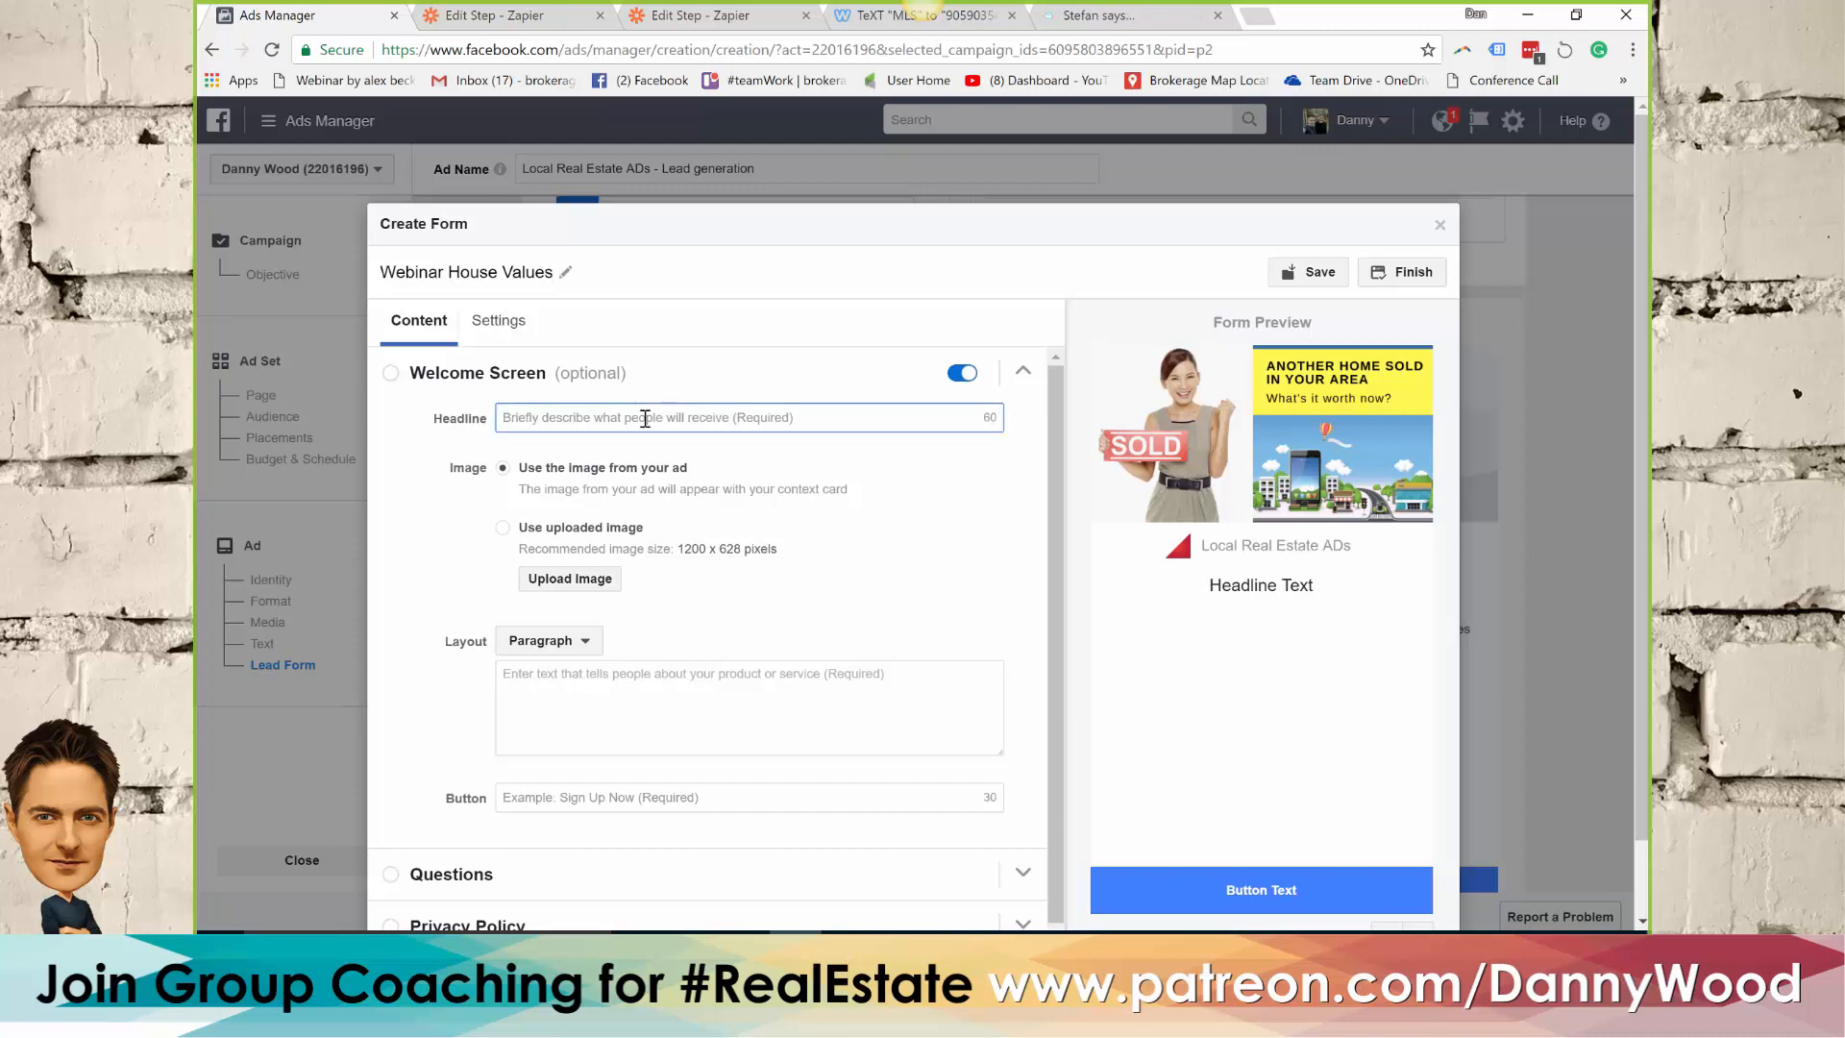
{"action": "type", "text": "Th"}
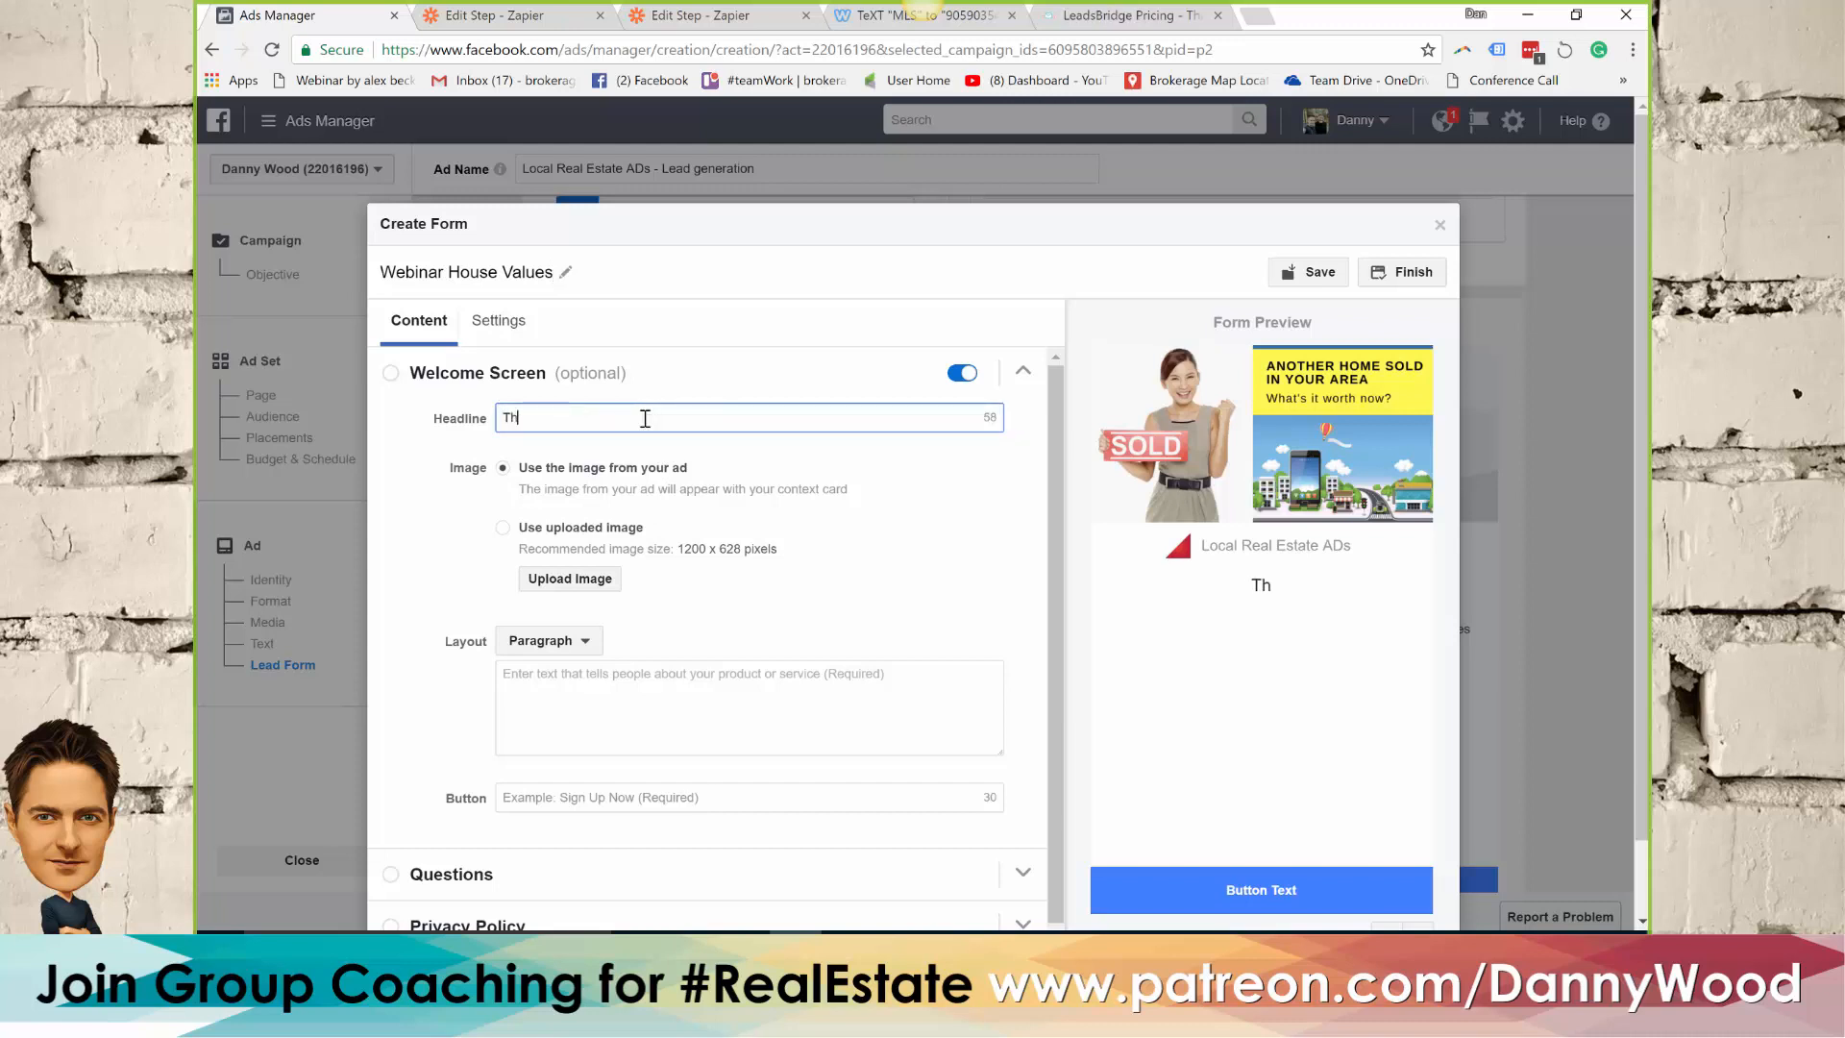
{"action": "type", "text": "inking of selling?"}
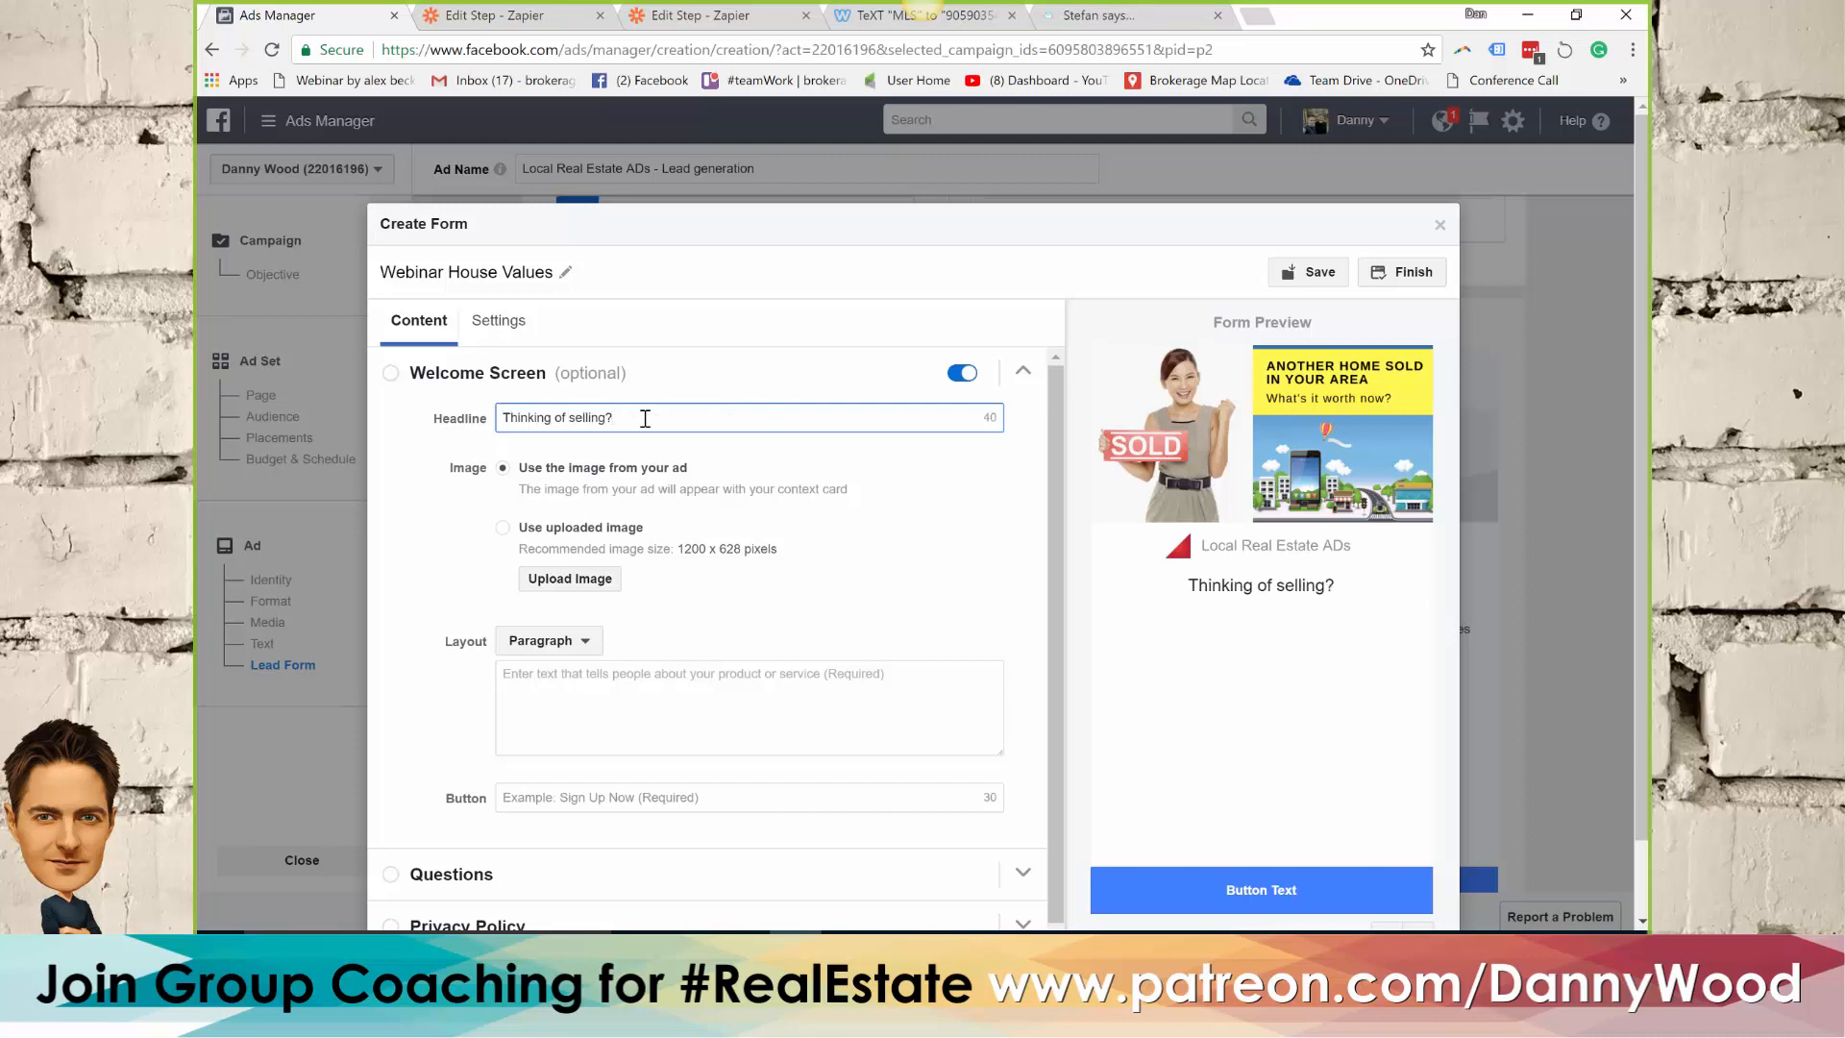
{"action": "type", "text": " Find o"}
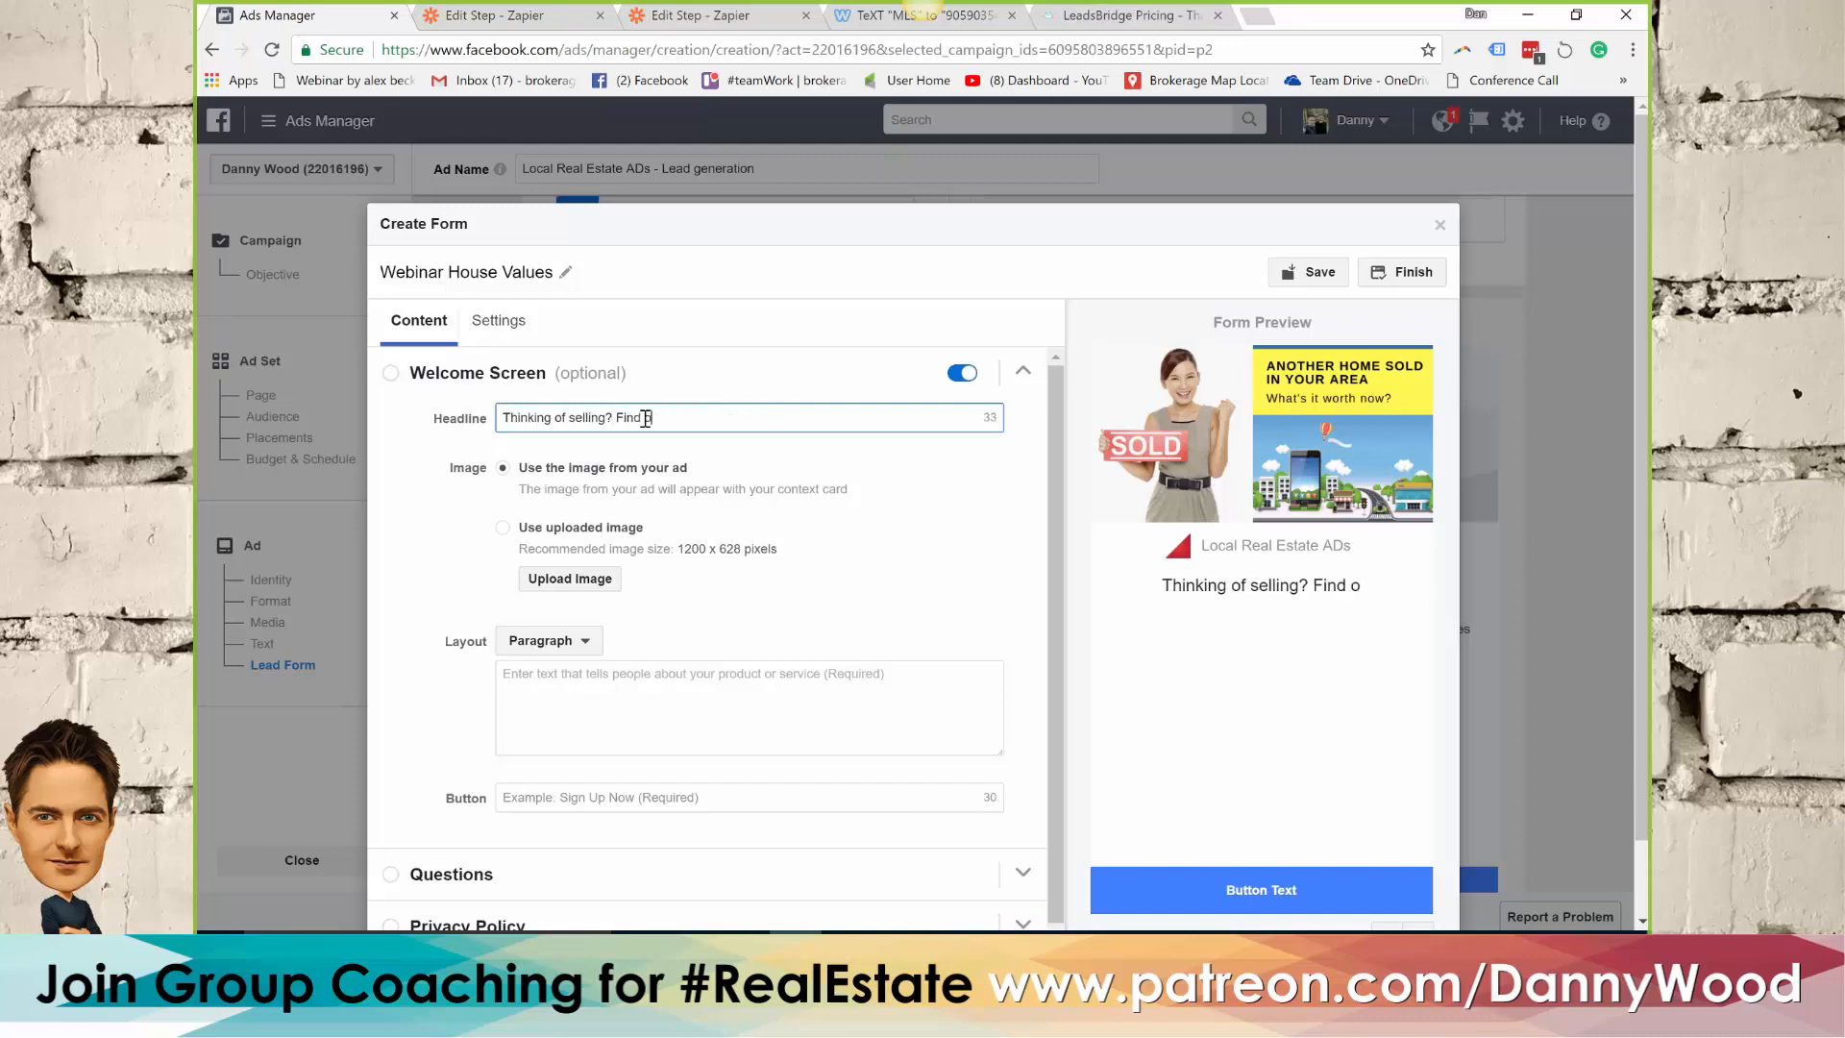
{"action": "type", "text": "ut what"}
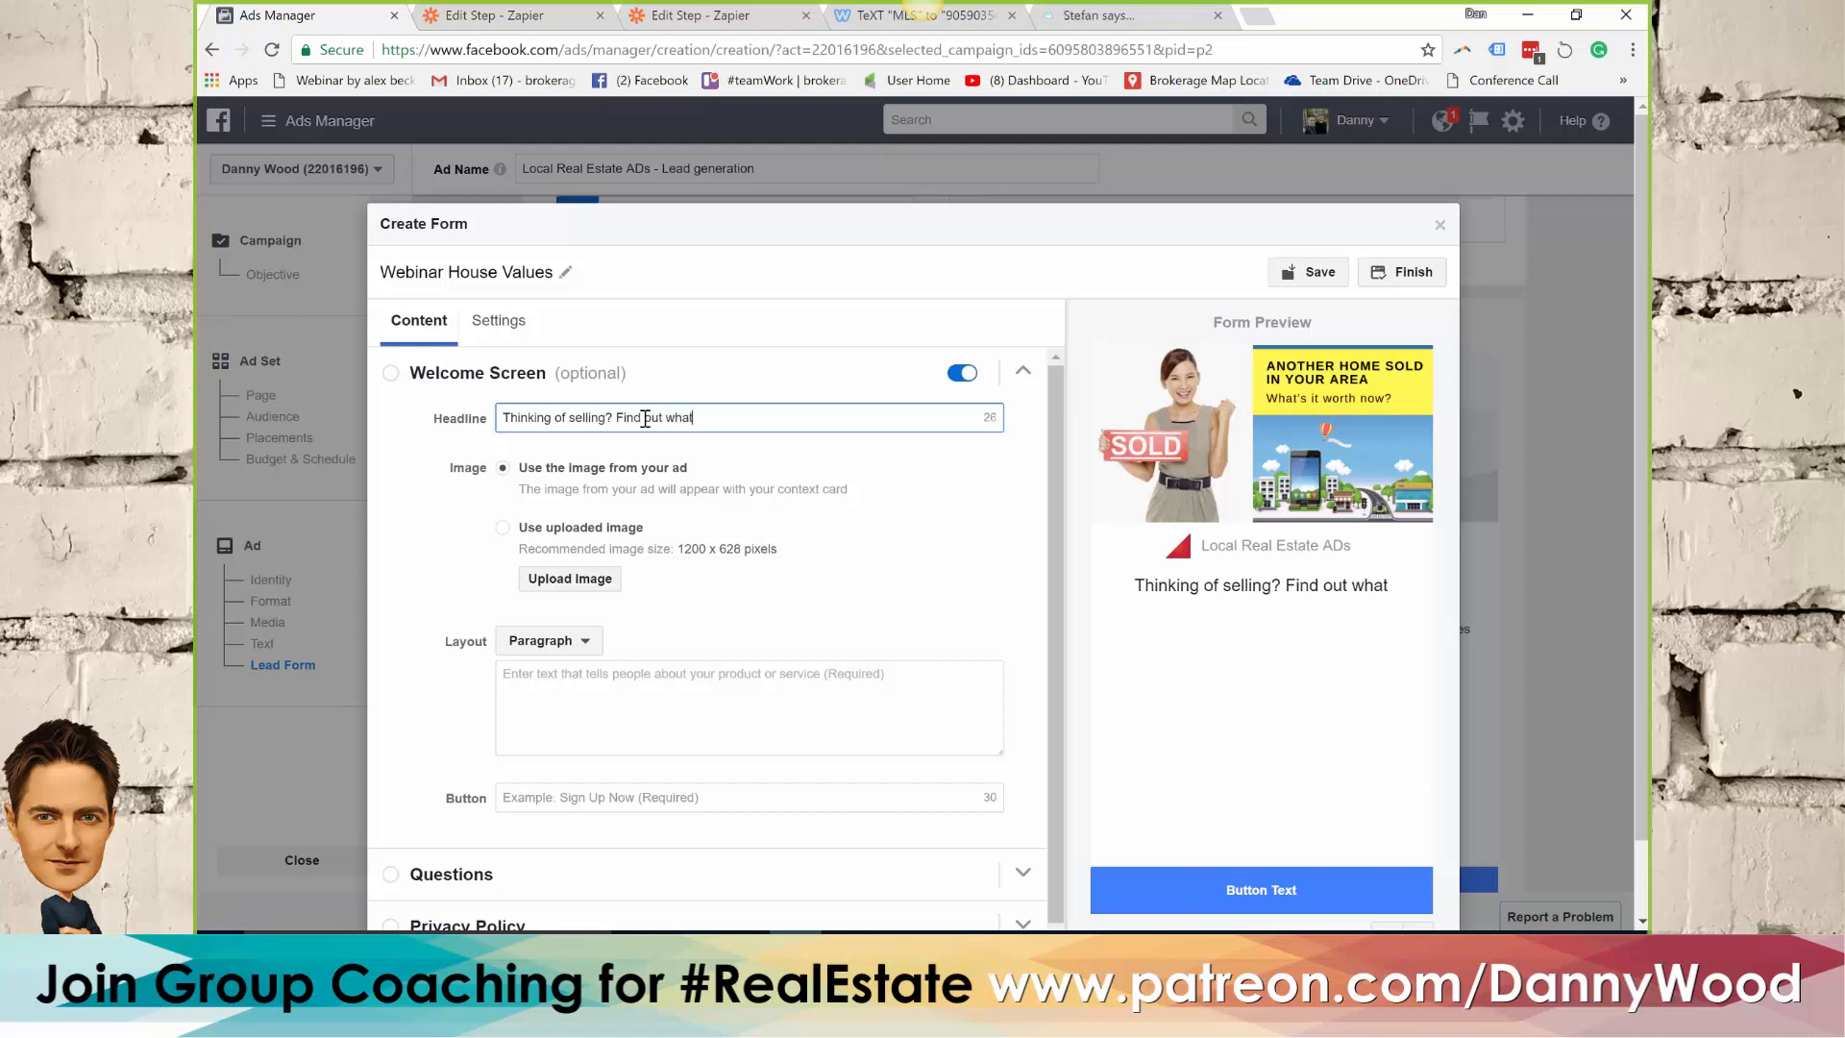
{"action": "type", "text": " it's worth"}
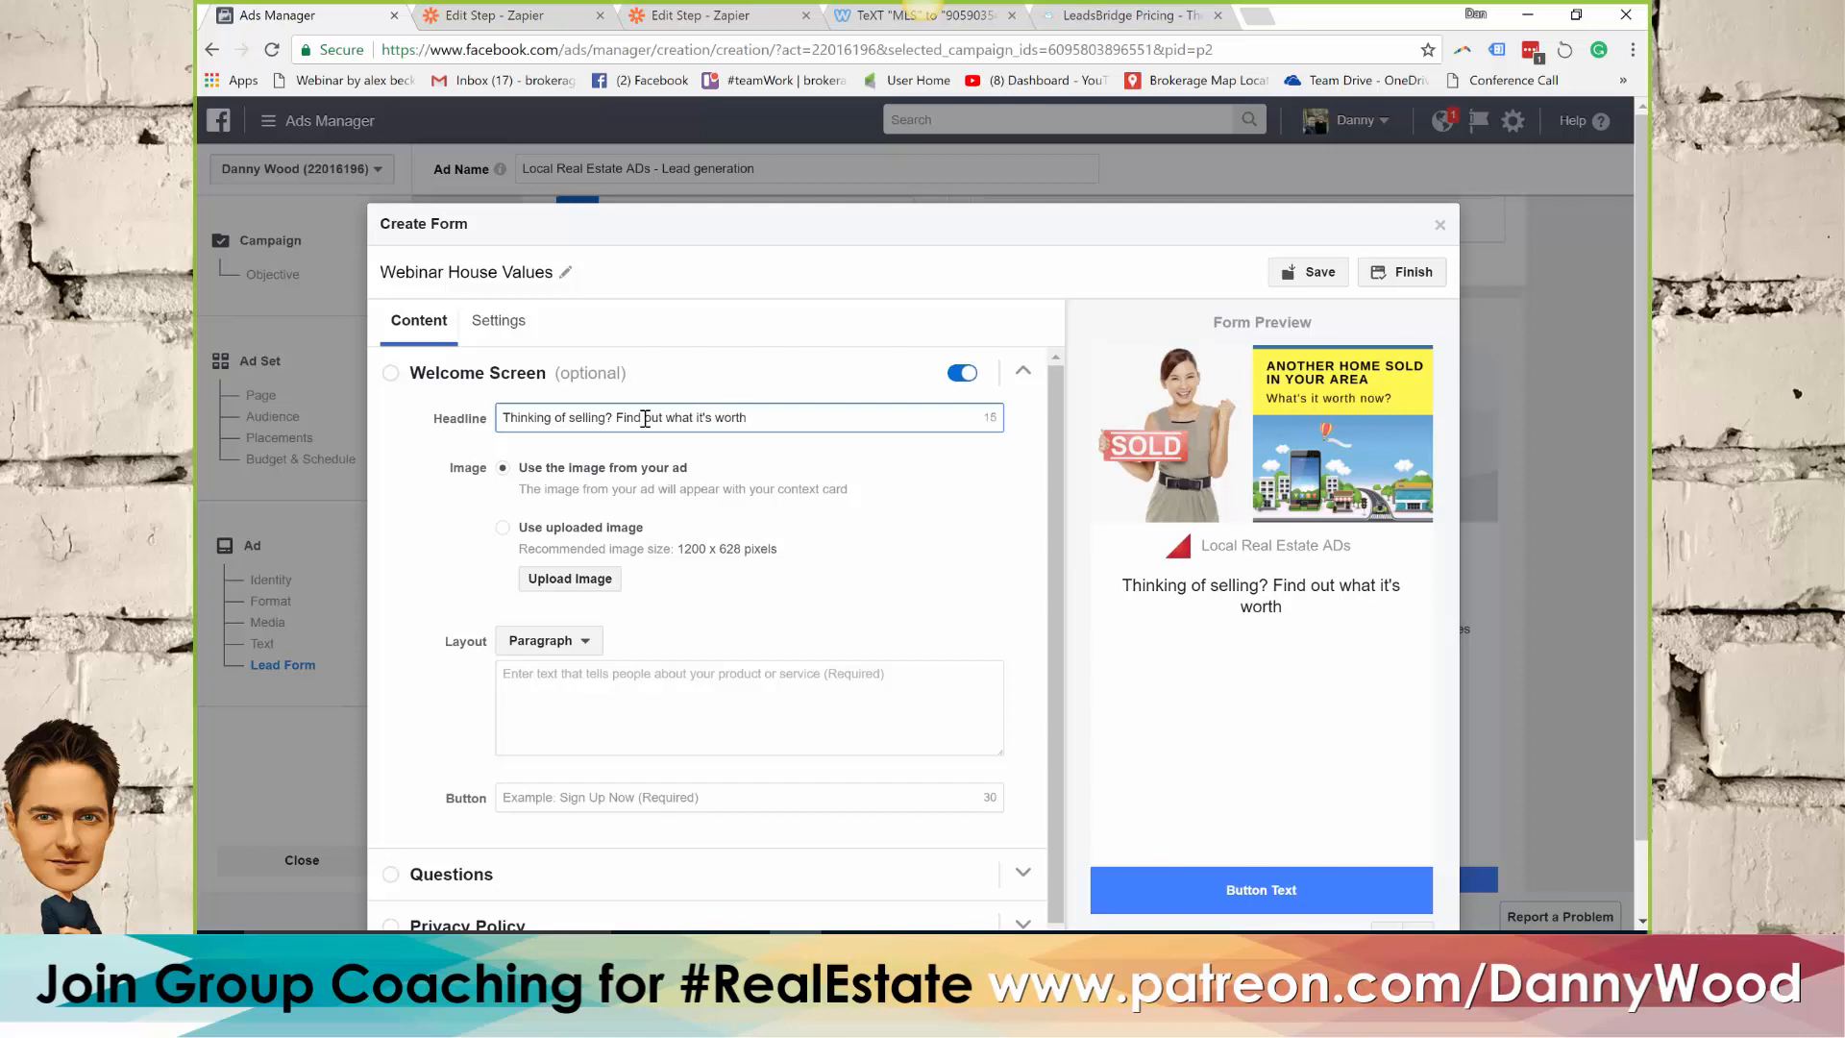
{"action": "type", "text": " today:"}
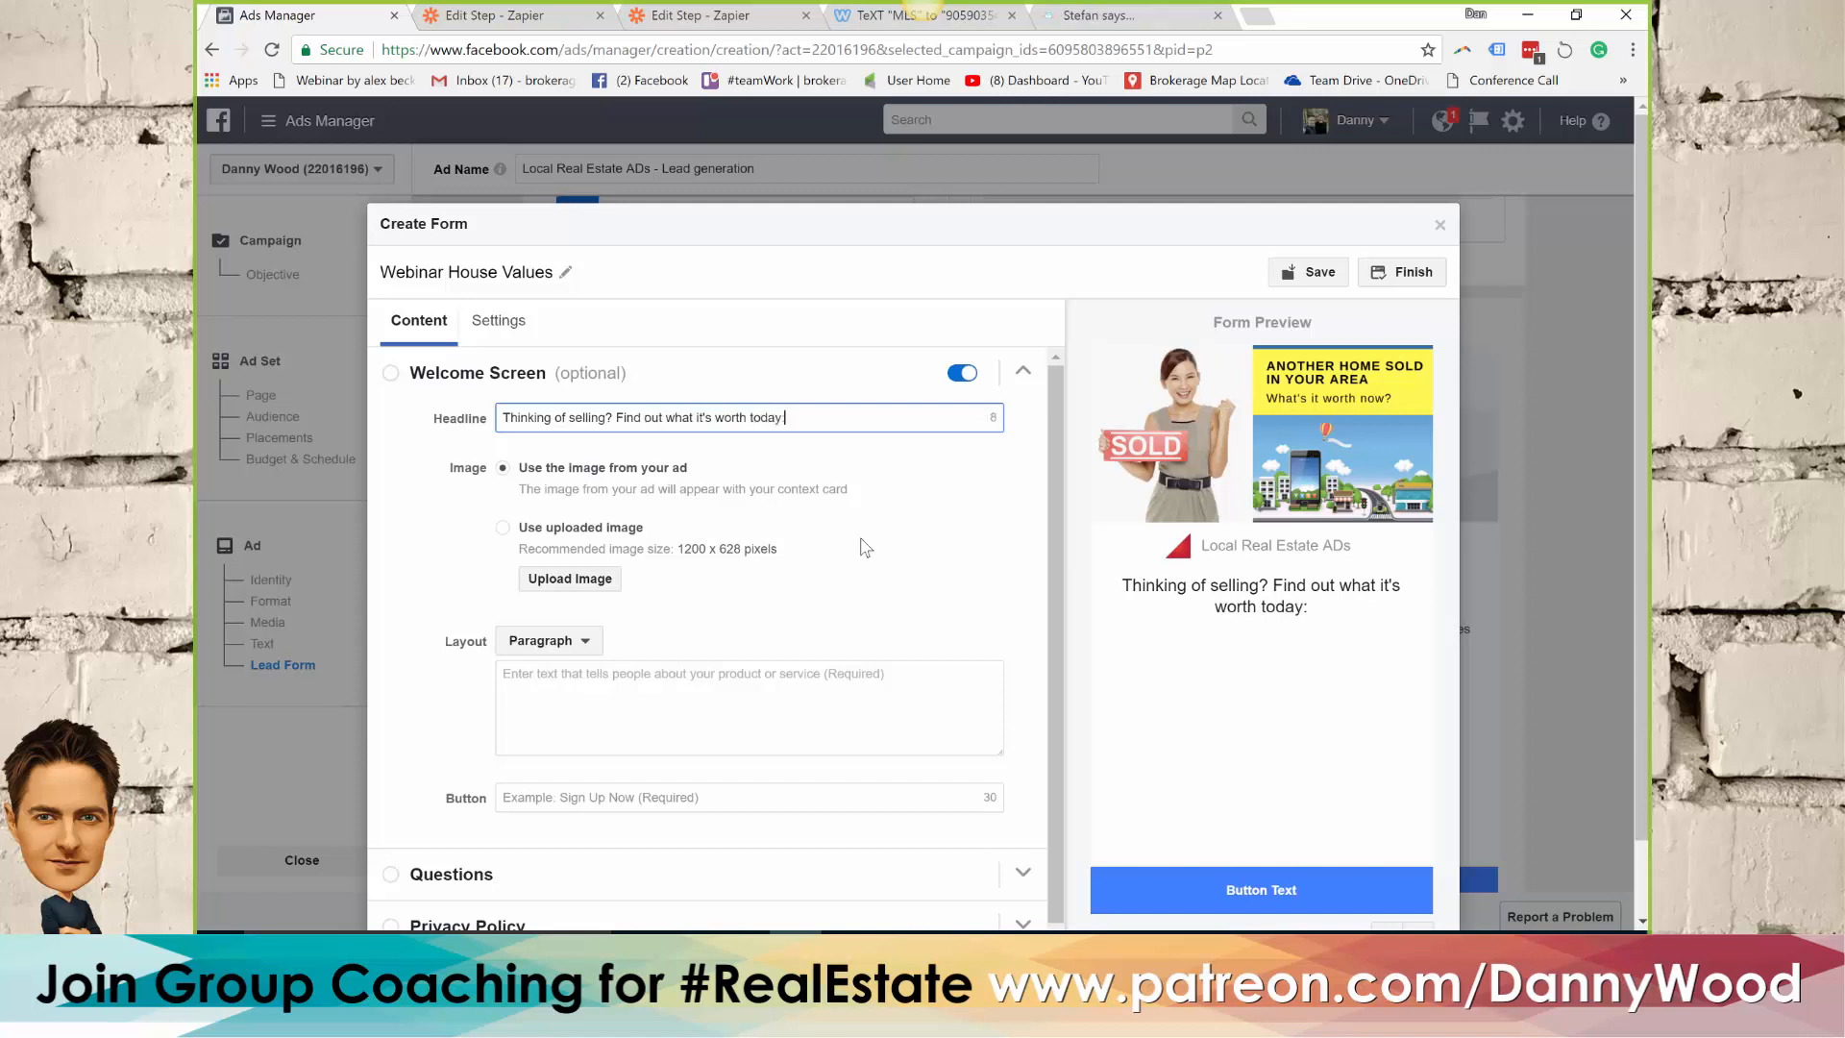
Move "Find out what it's worth today:" from the welcome screen headline into the layout paragraph
{"action": "left_click", "coordinate": [593, 677]}
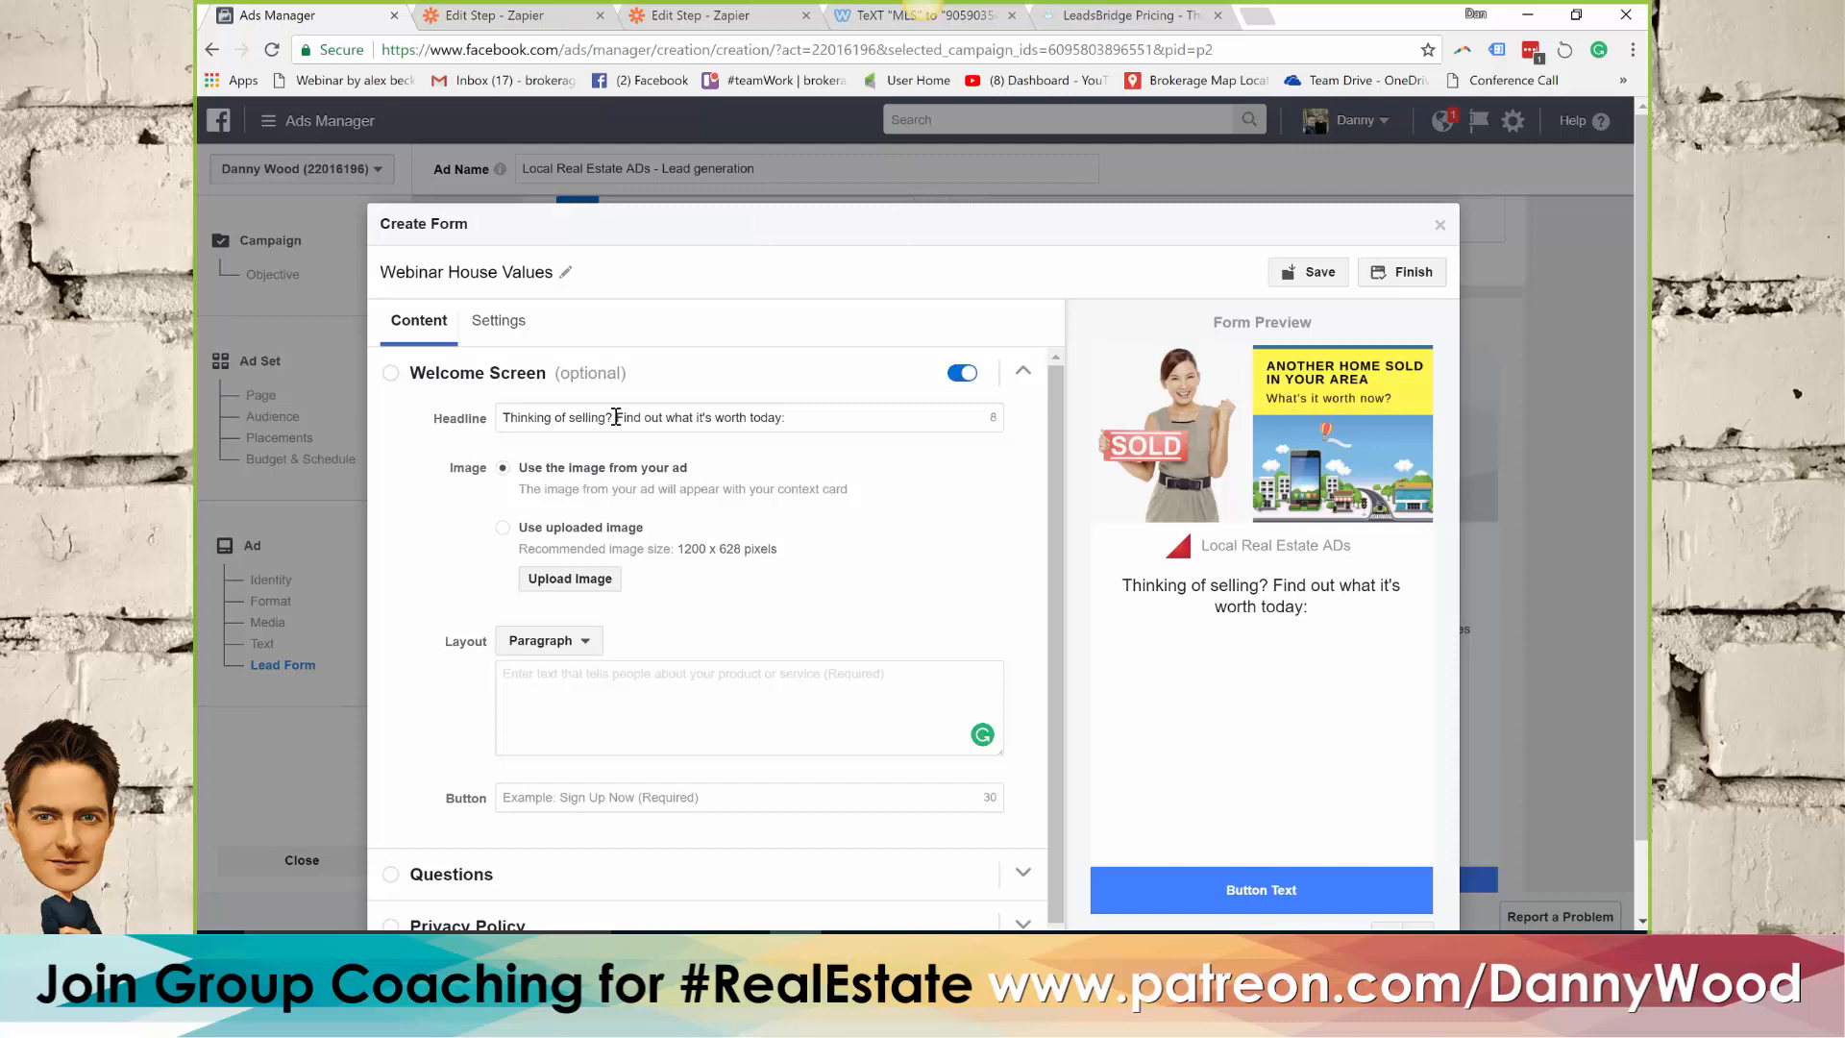
{"action": "left_click_drag", "start_coordinate": [618, 417], "coordinate": [829, 431]}
{"action": "key", "text": "ctrl+c"}
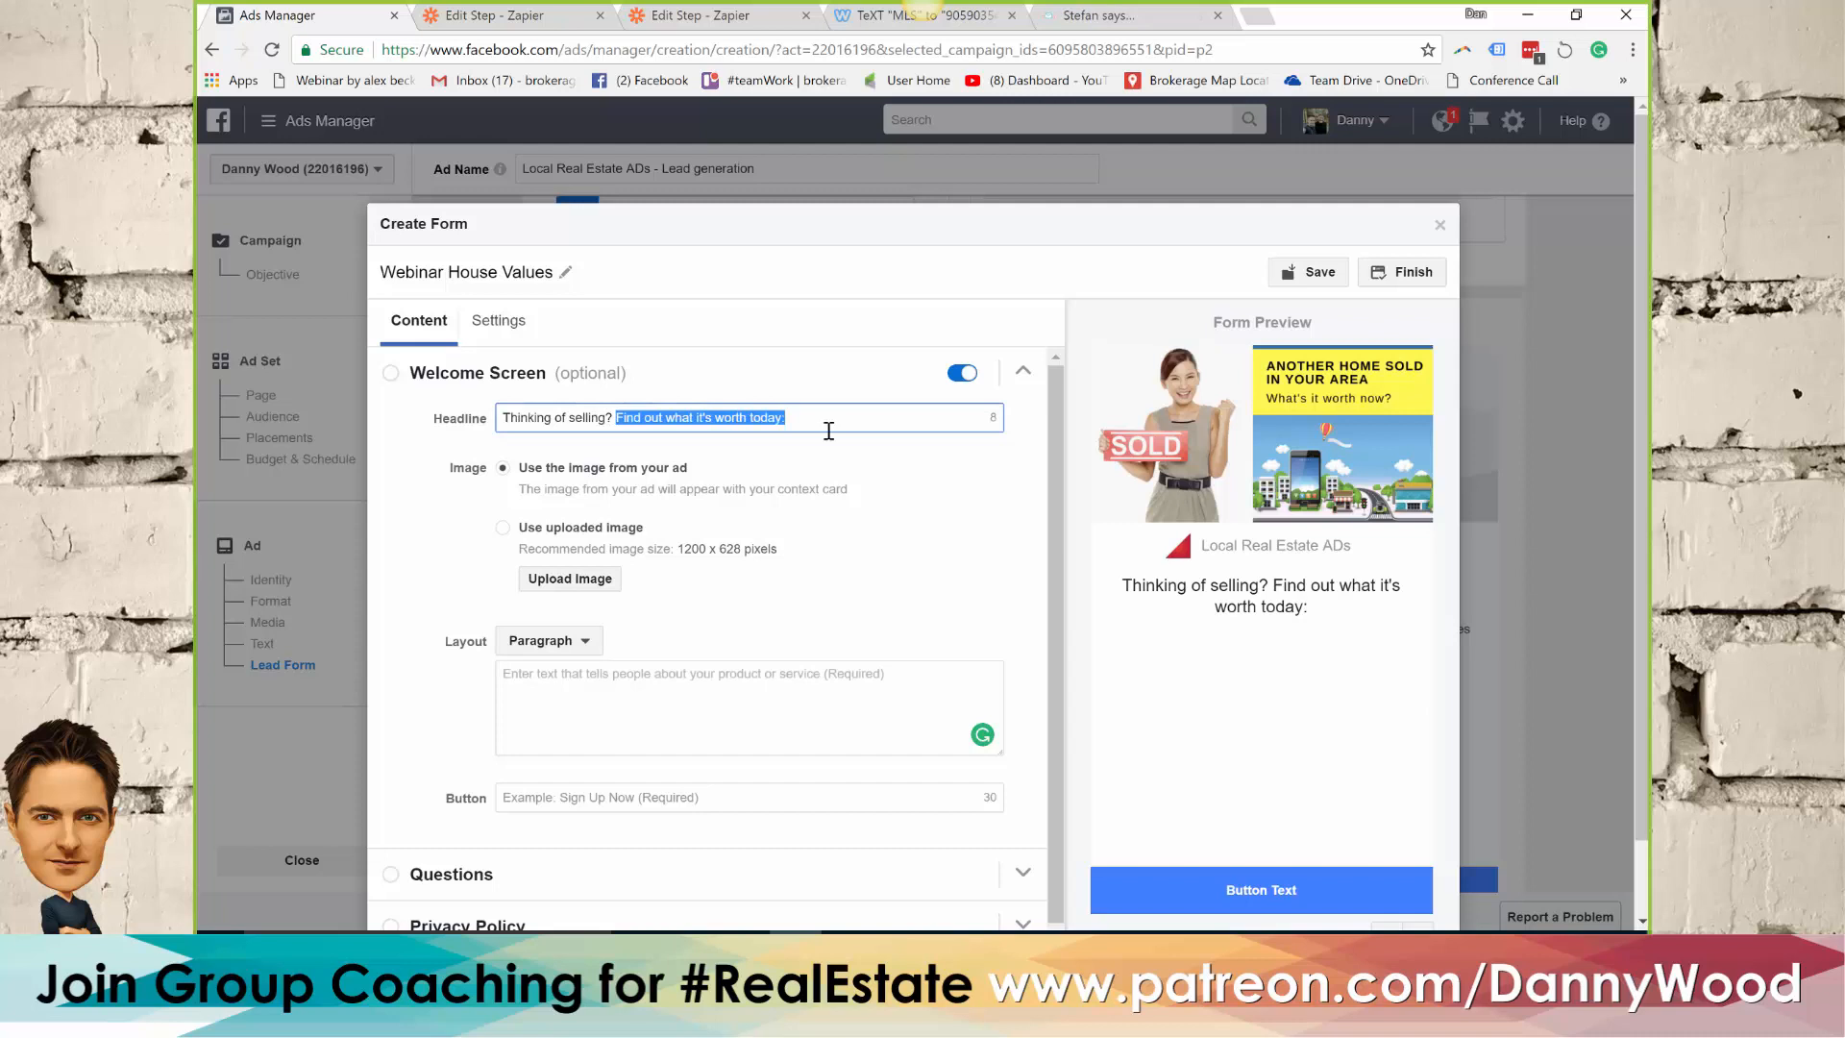
{"action": "key", "text": "BackSpace"}
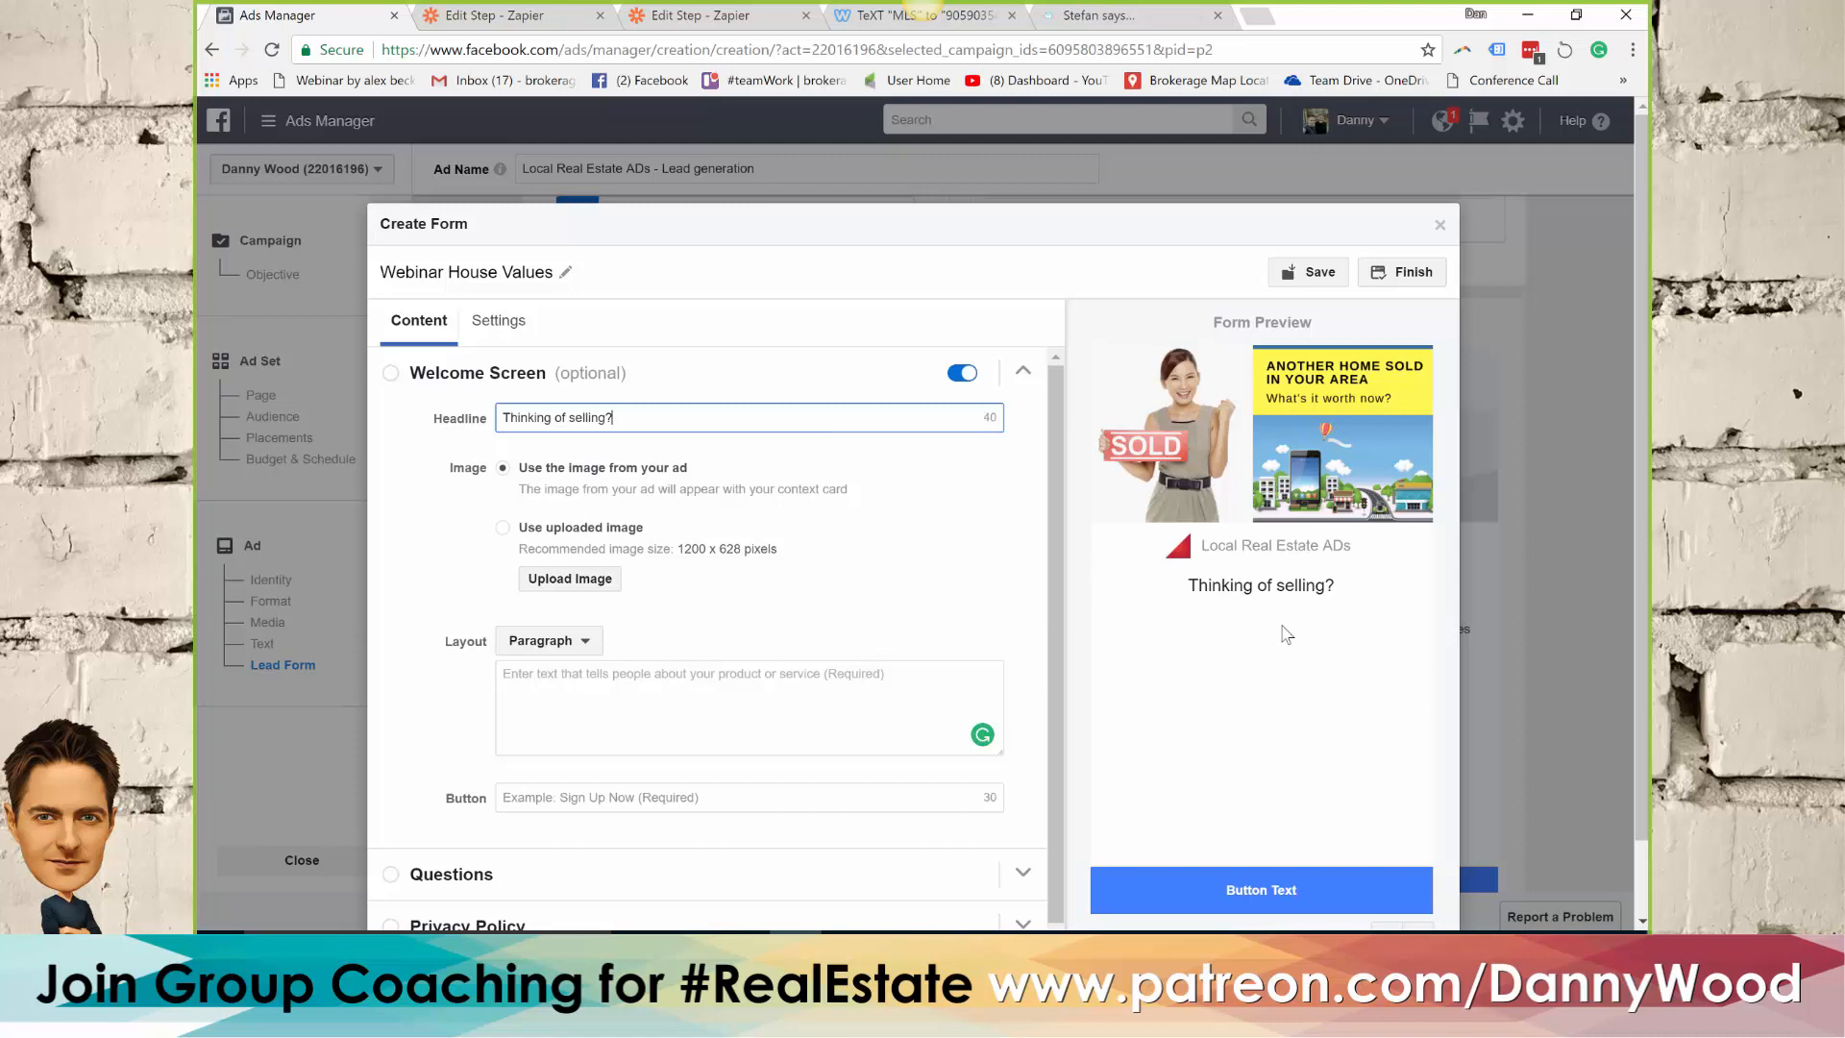
{"action": "left_click", "coordinate": [594, 694]}
{"action": "key", "text": "ctrl+v"}
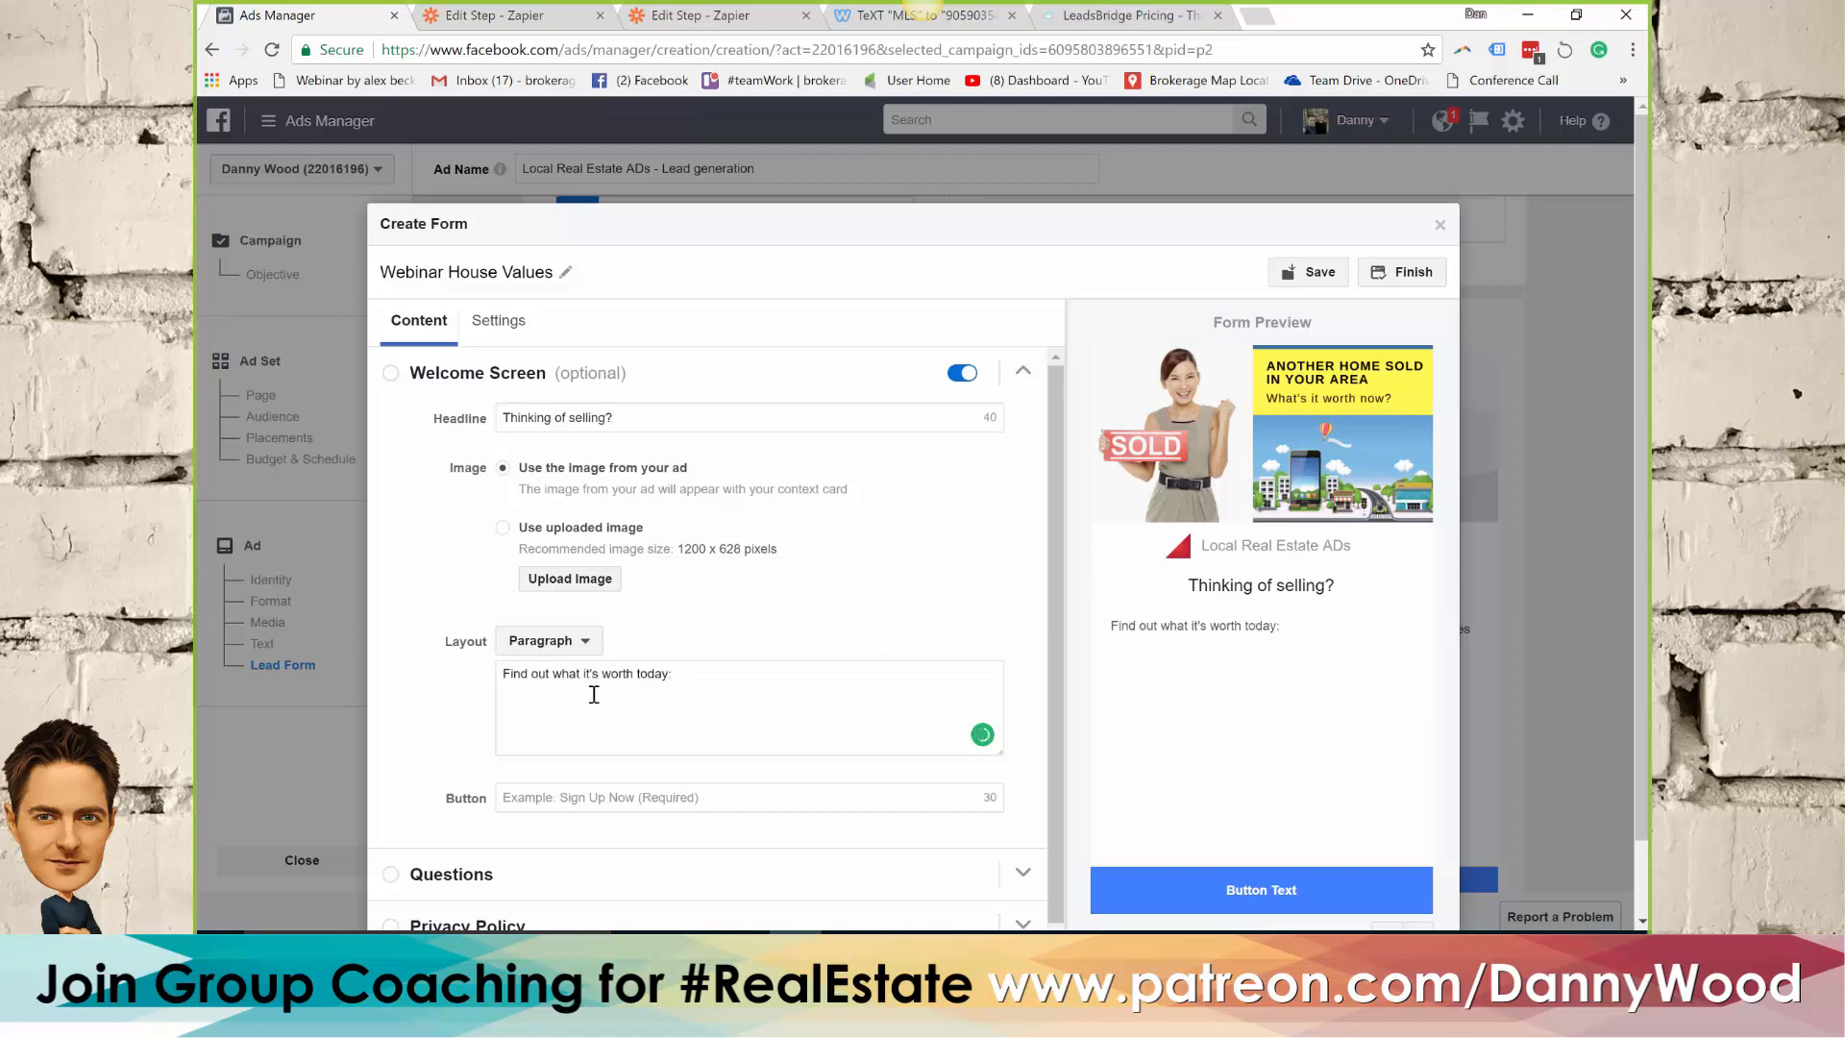
Add "Fill in the form or call / text us today:" and the contact phone number below a blank line in the welcome paragraph
{"action": "type", "text": "Fill in the form or call /"}
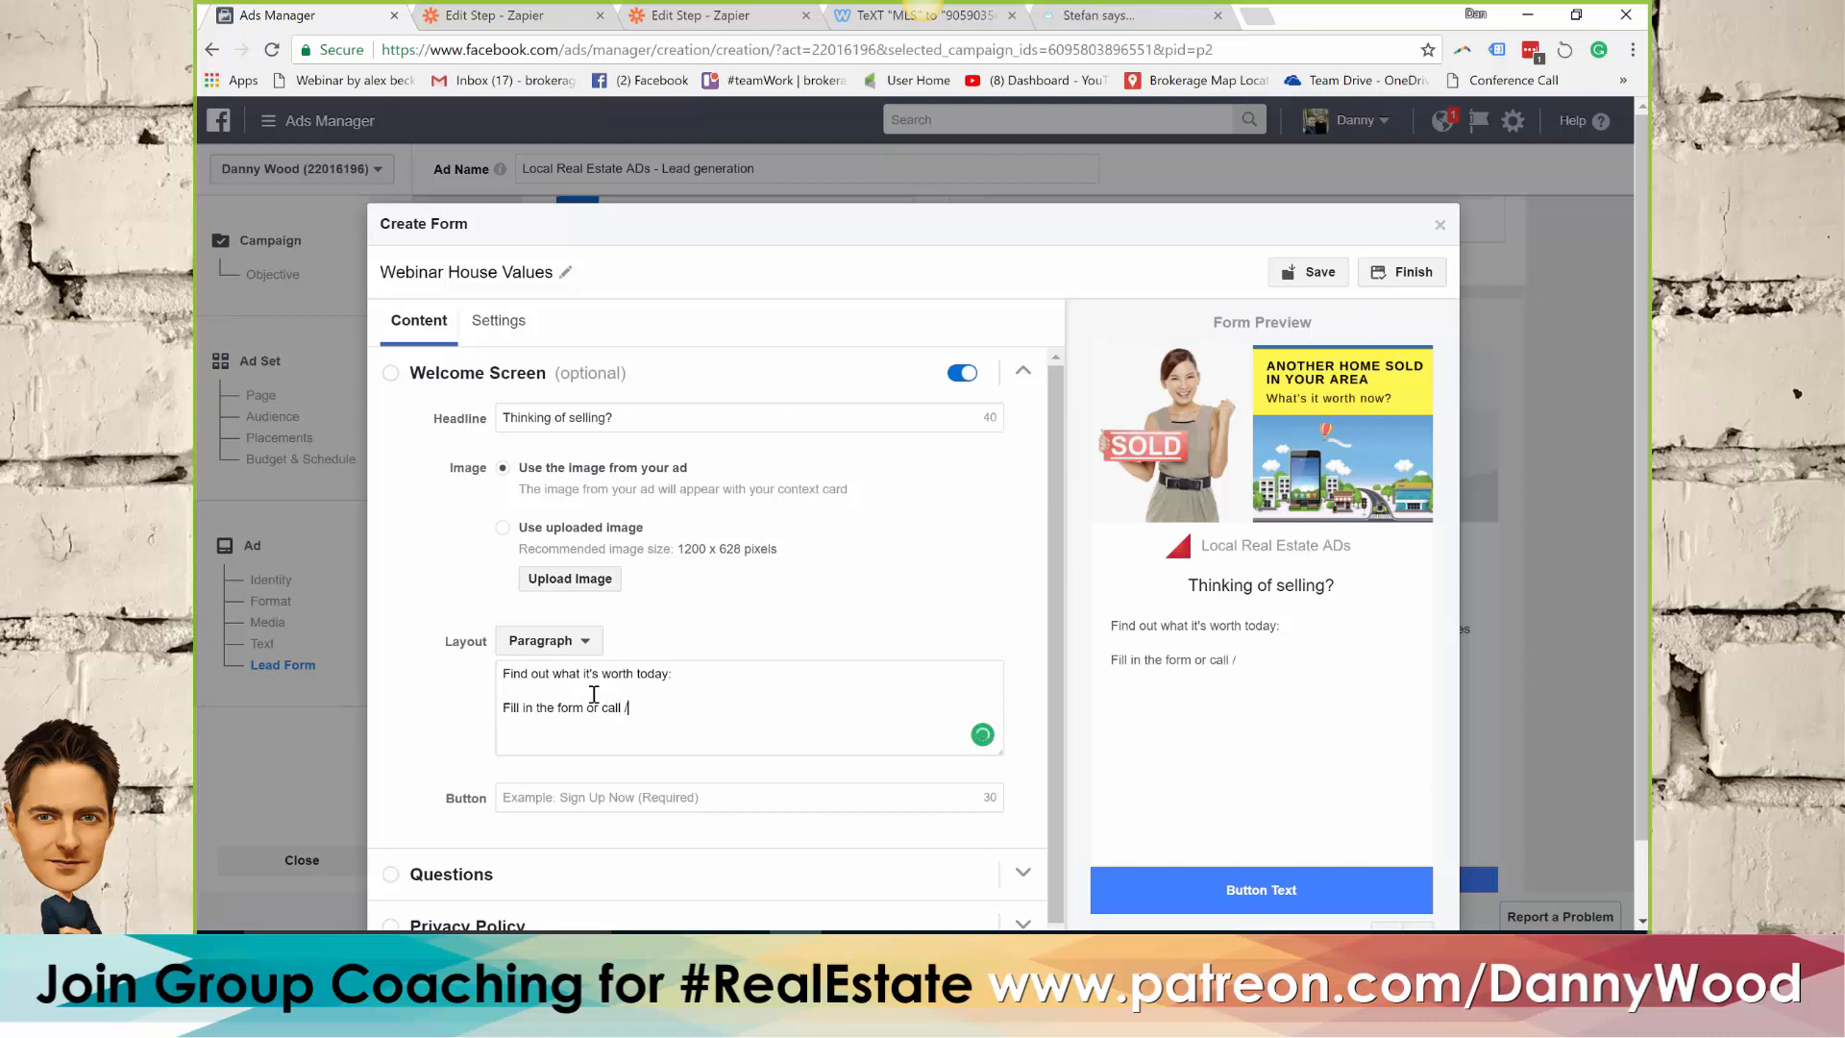
{"action": "type", "text": " text us today:"}
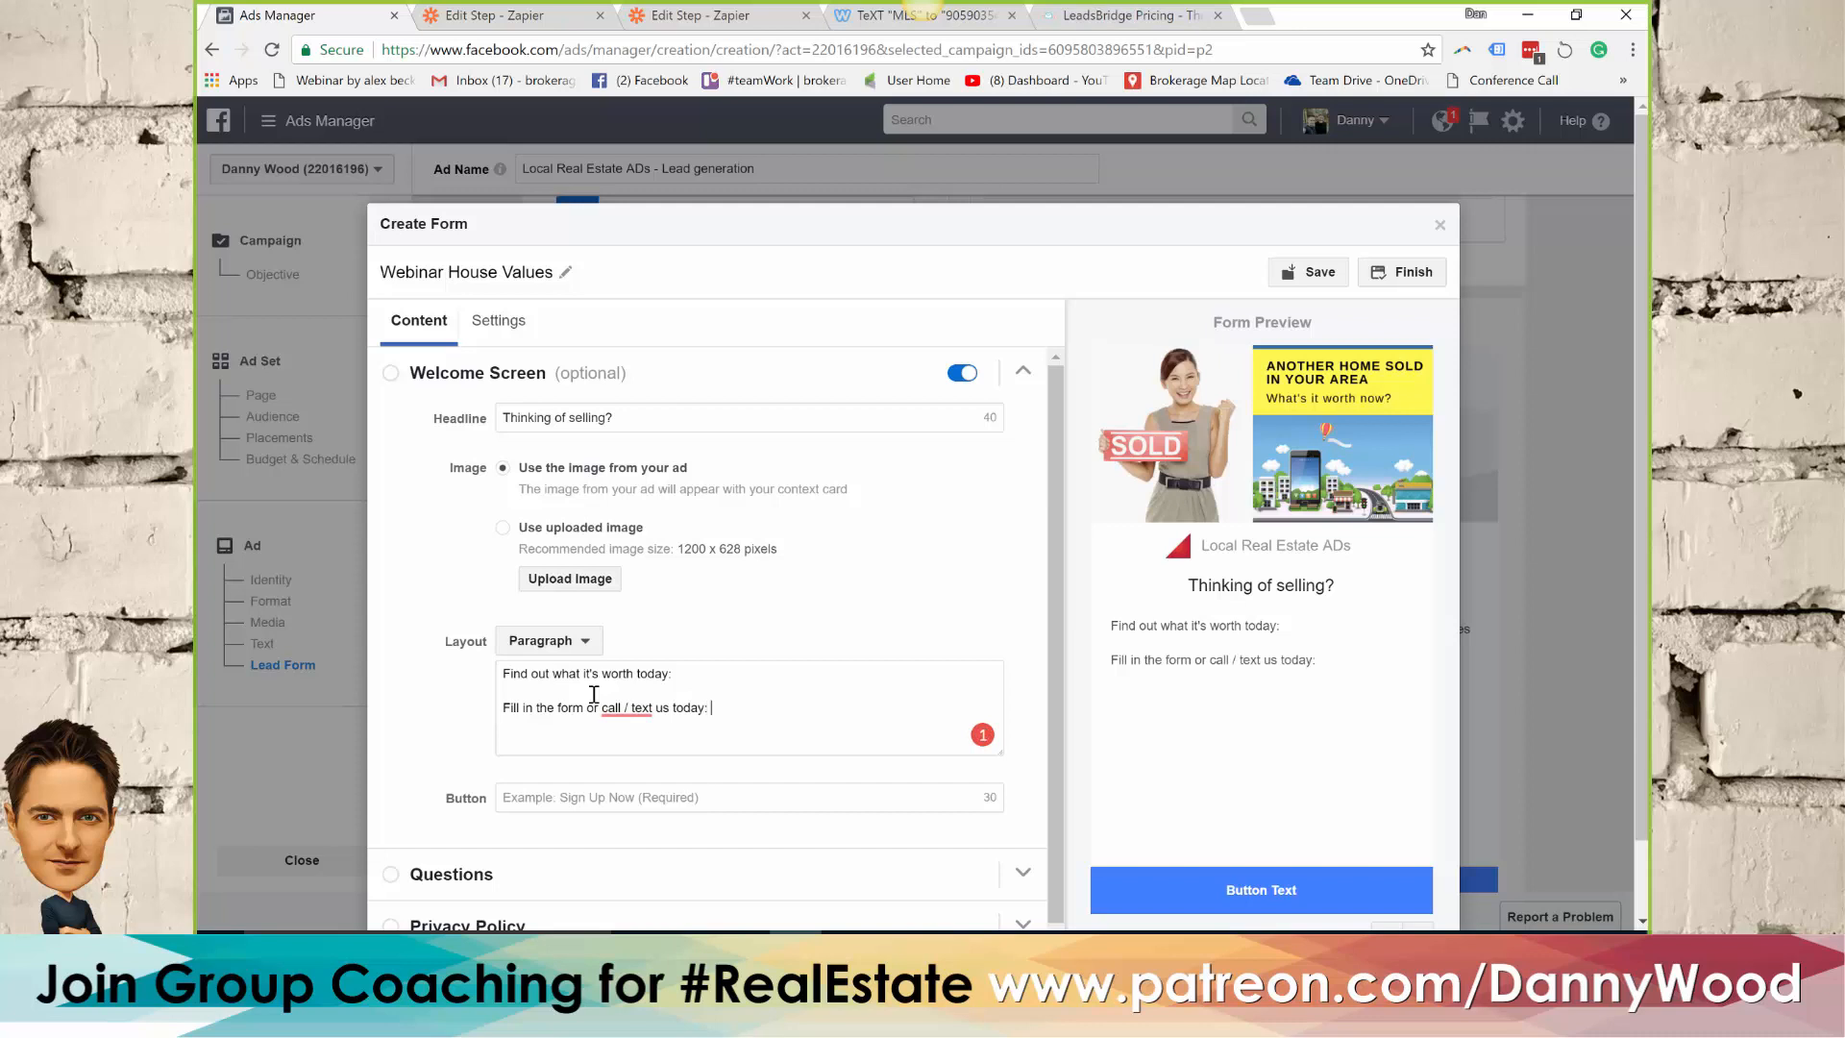
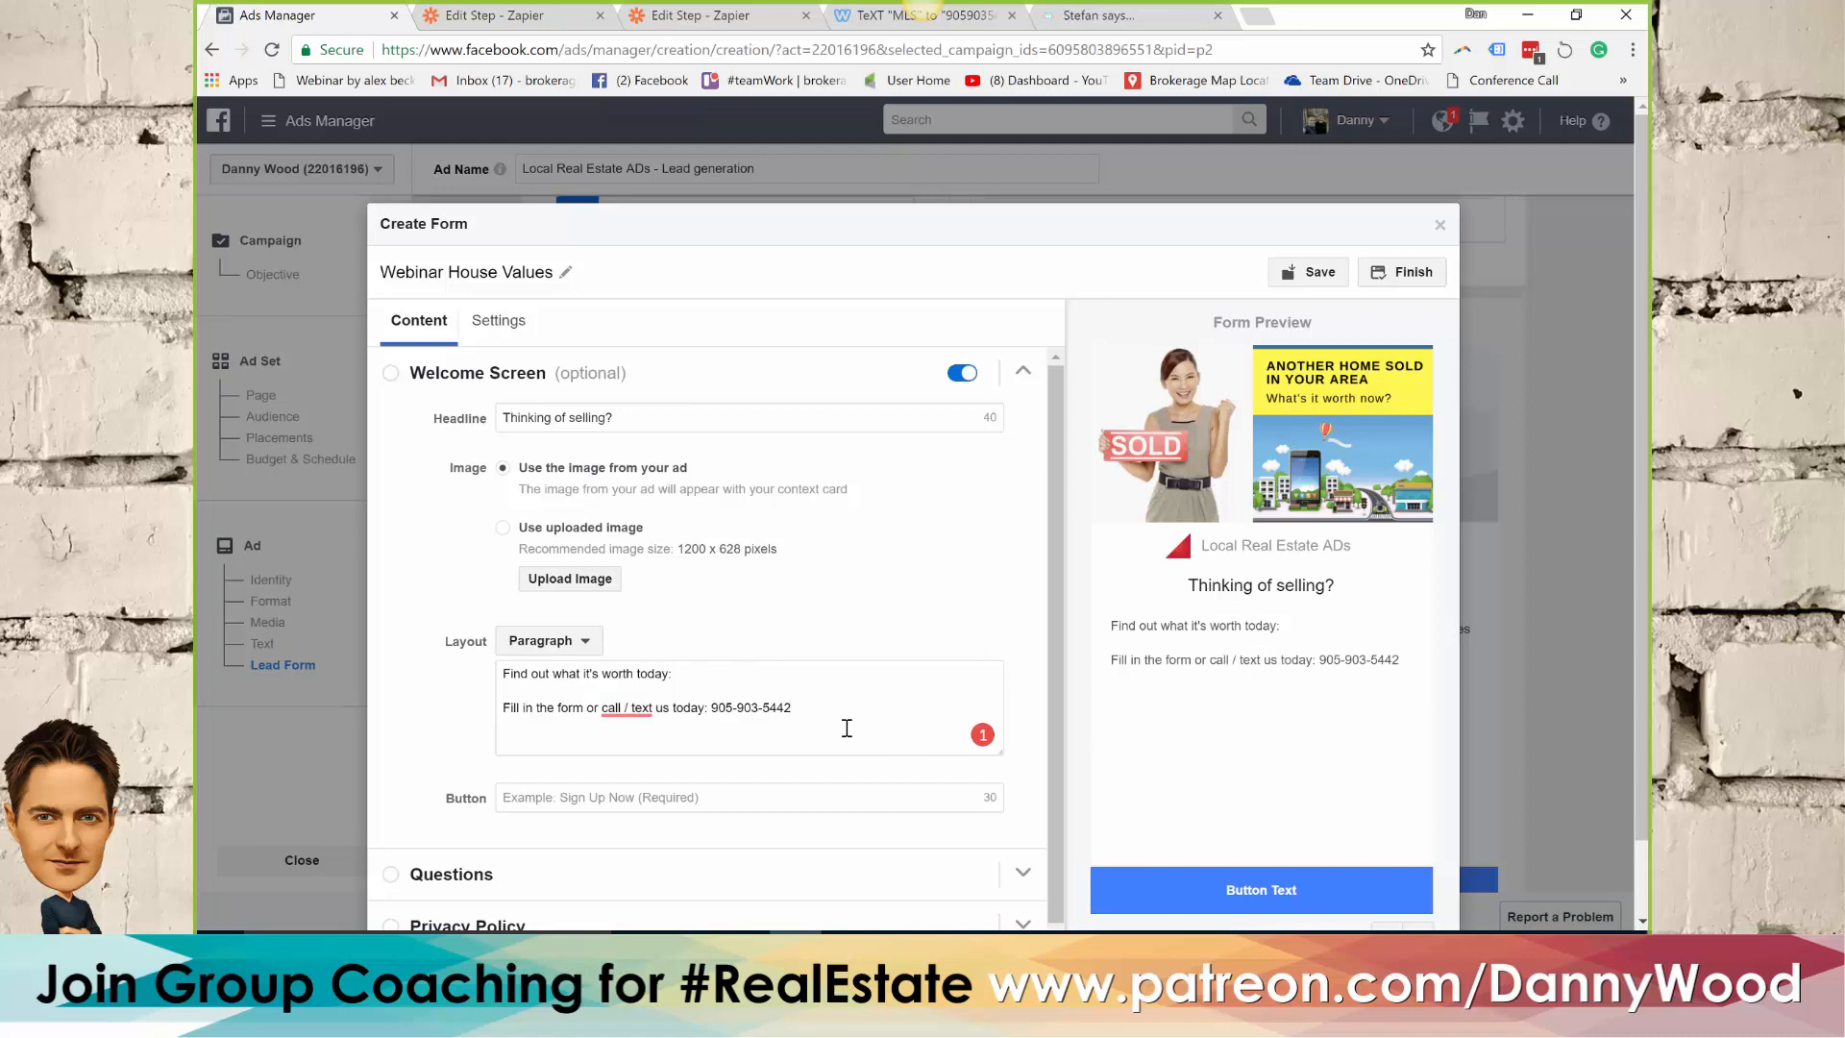
Sign the welcome paragraph with the agent's name and "Sales Rep ABC INC", separated from the phone number line by a blank line
{"action": "key", "text": "Return"}
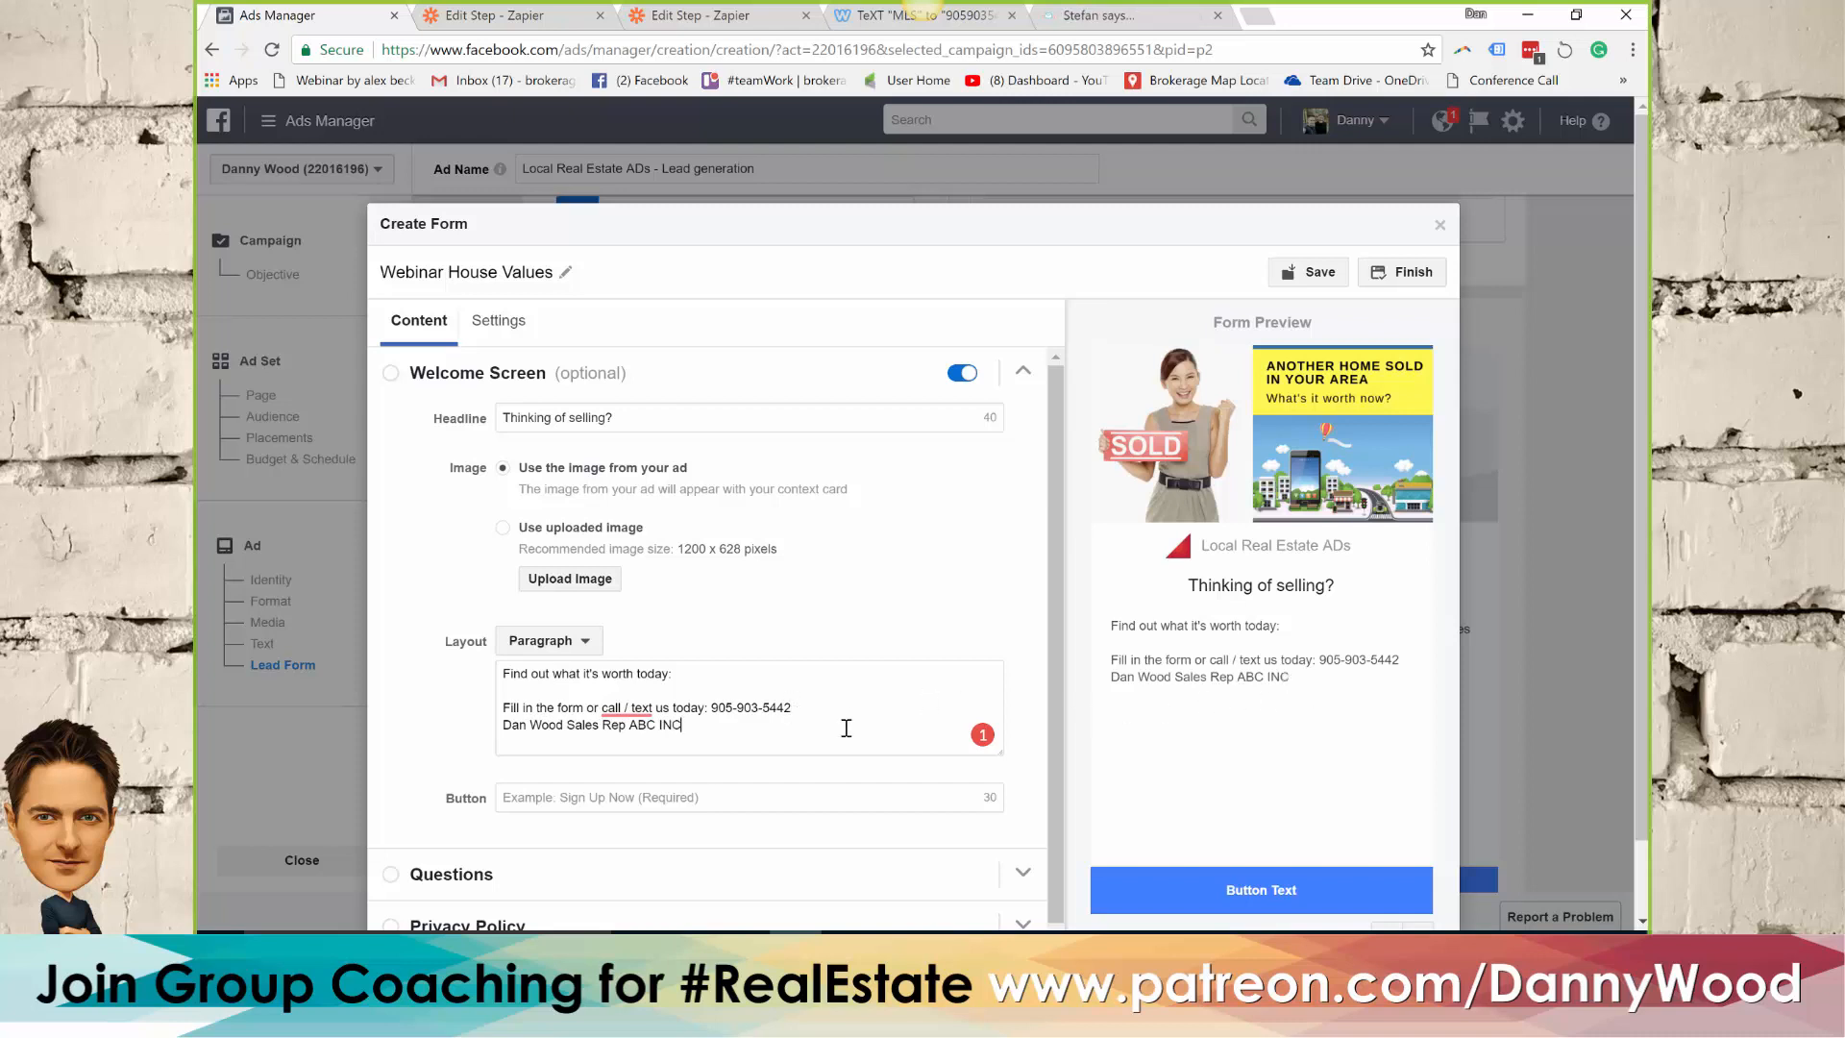
{"action": "left_click", "coordinate": [847, 710]}
{"action": "key", "text": "Return"}
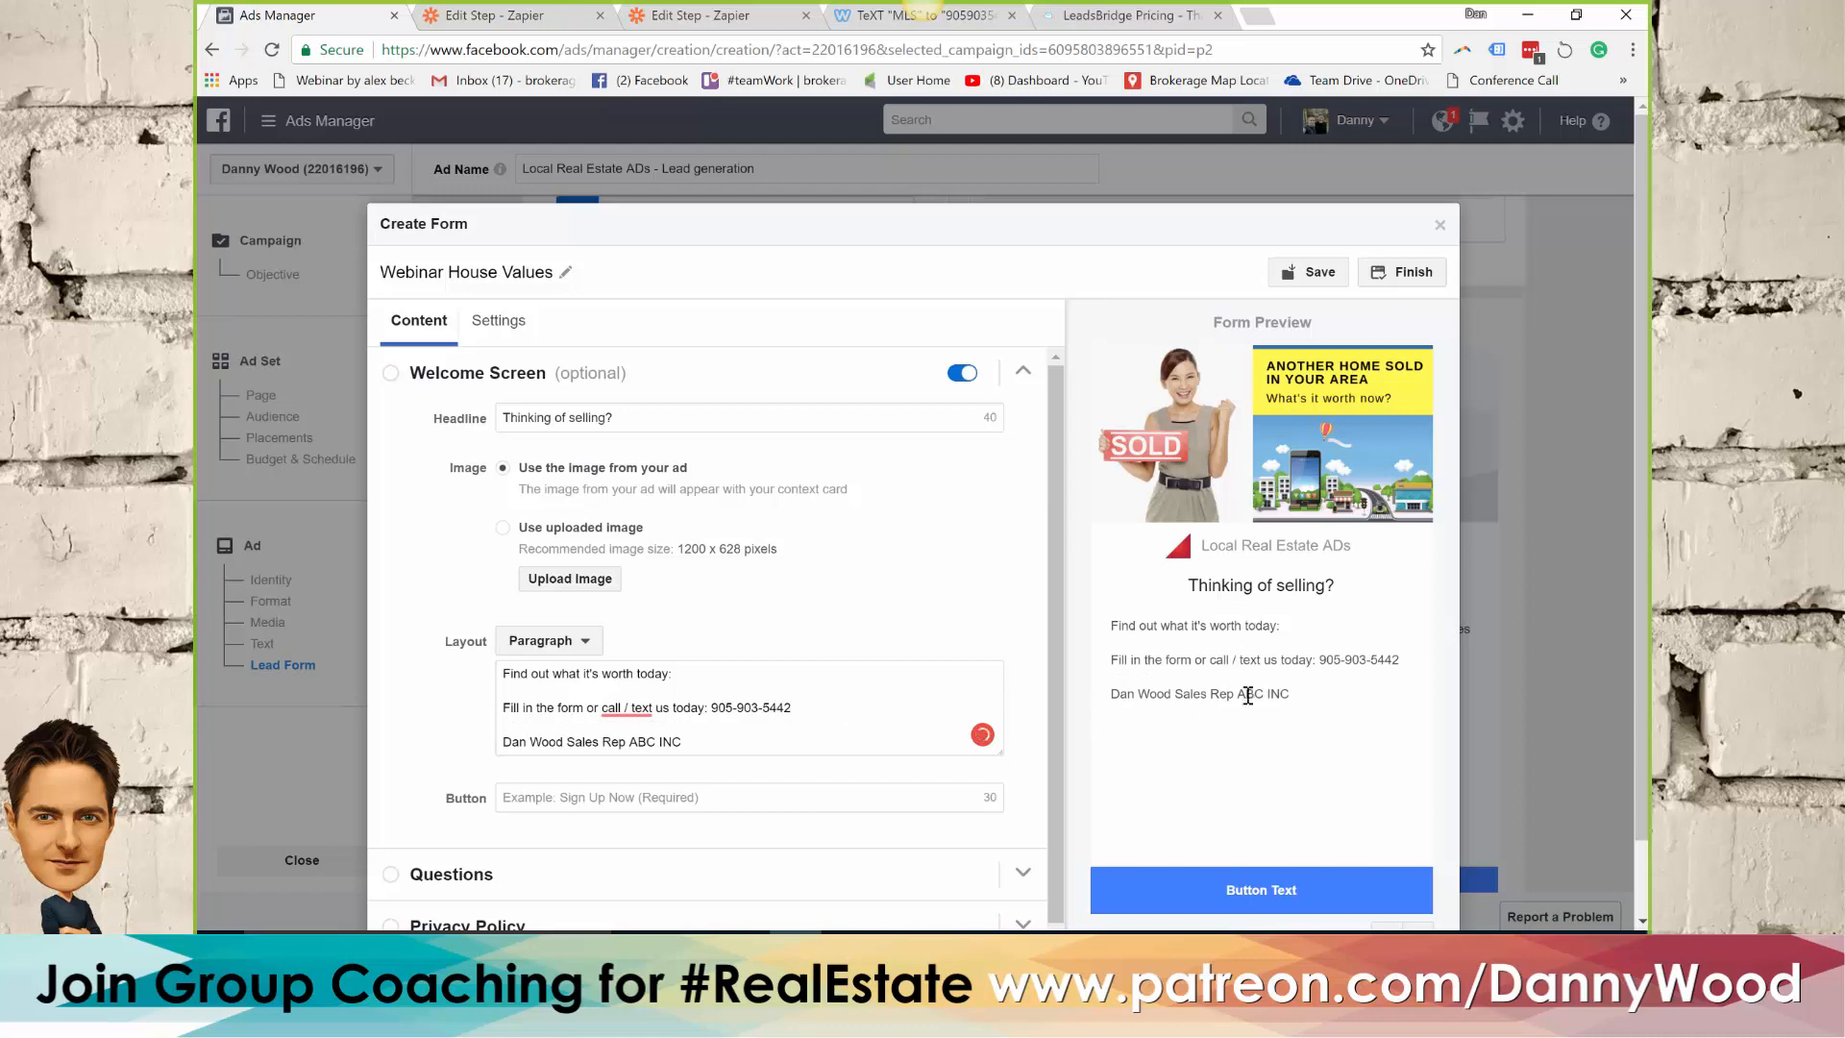
Set the welcome screen's button text to "See Oshawa House Values"
{"action": "scroll", "coordinate": [946, 542], "scroll_direction": "down", "scroll_amount": 3}
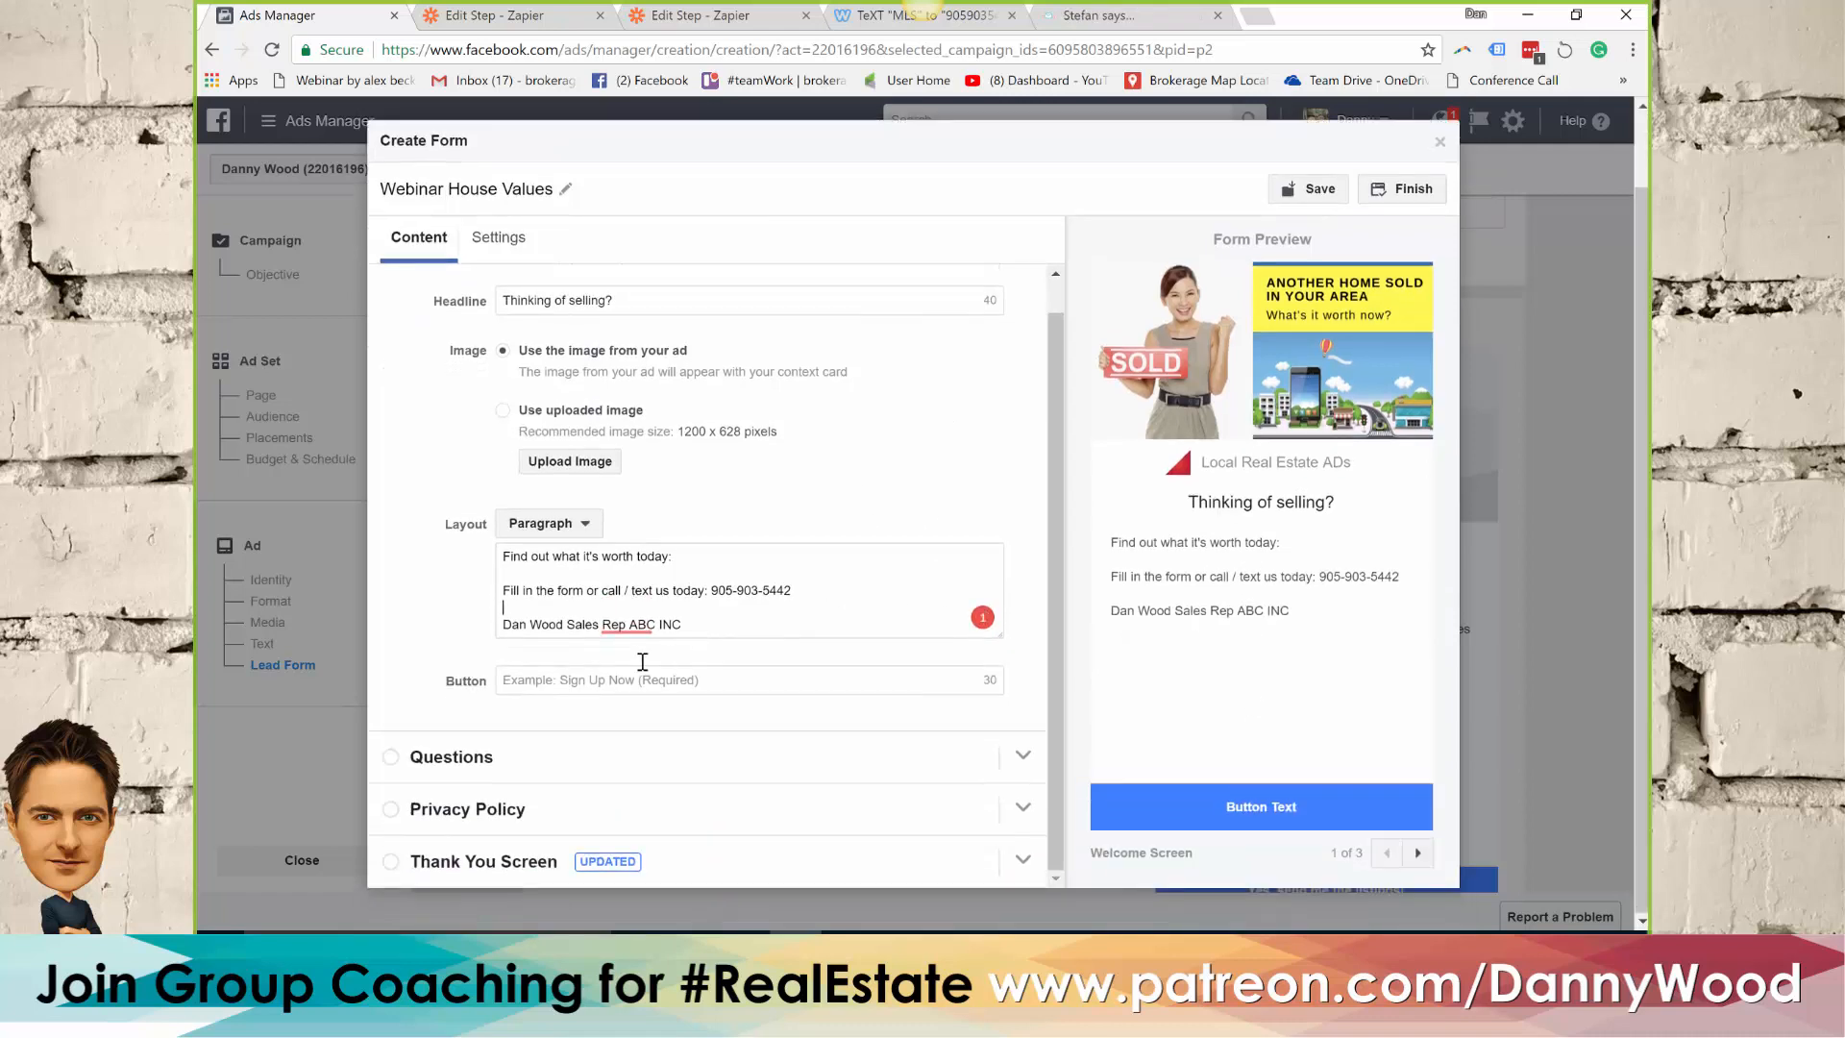
{"action": "left_click", "coordinate": [596, 678]}
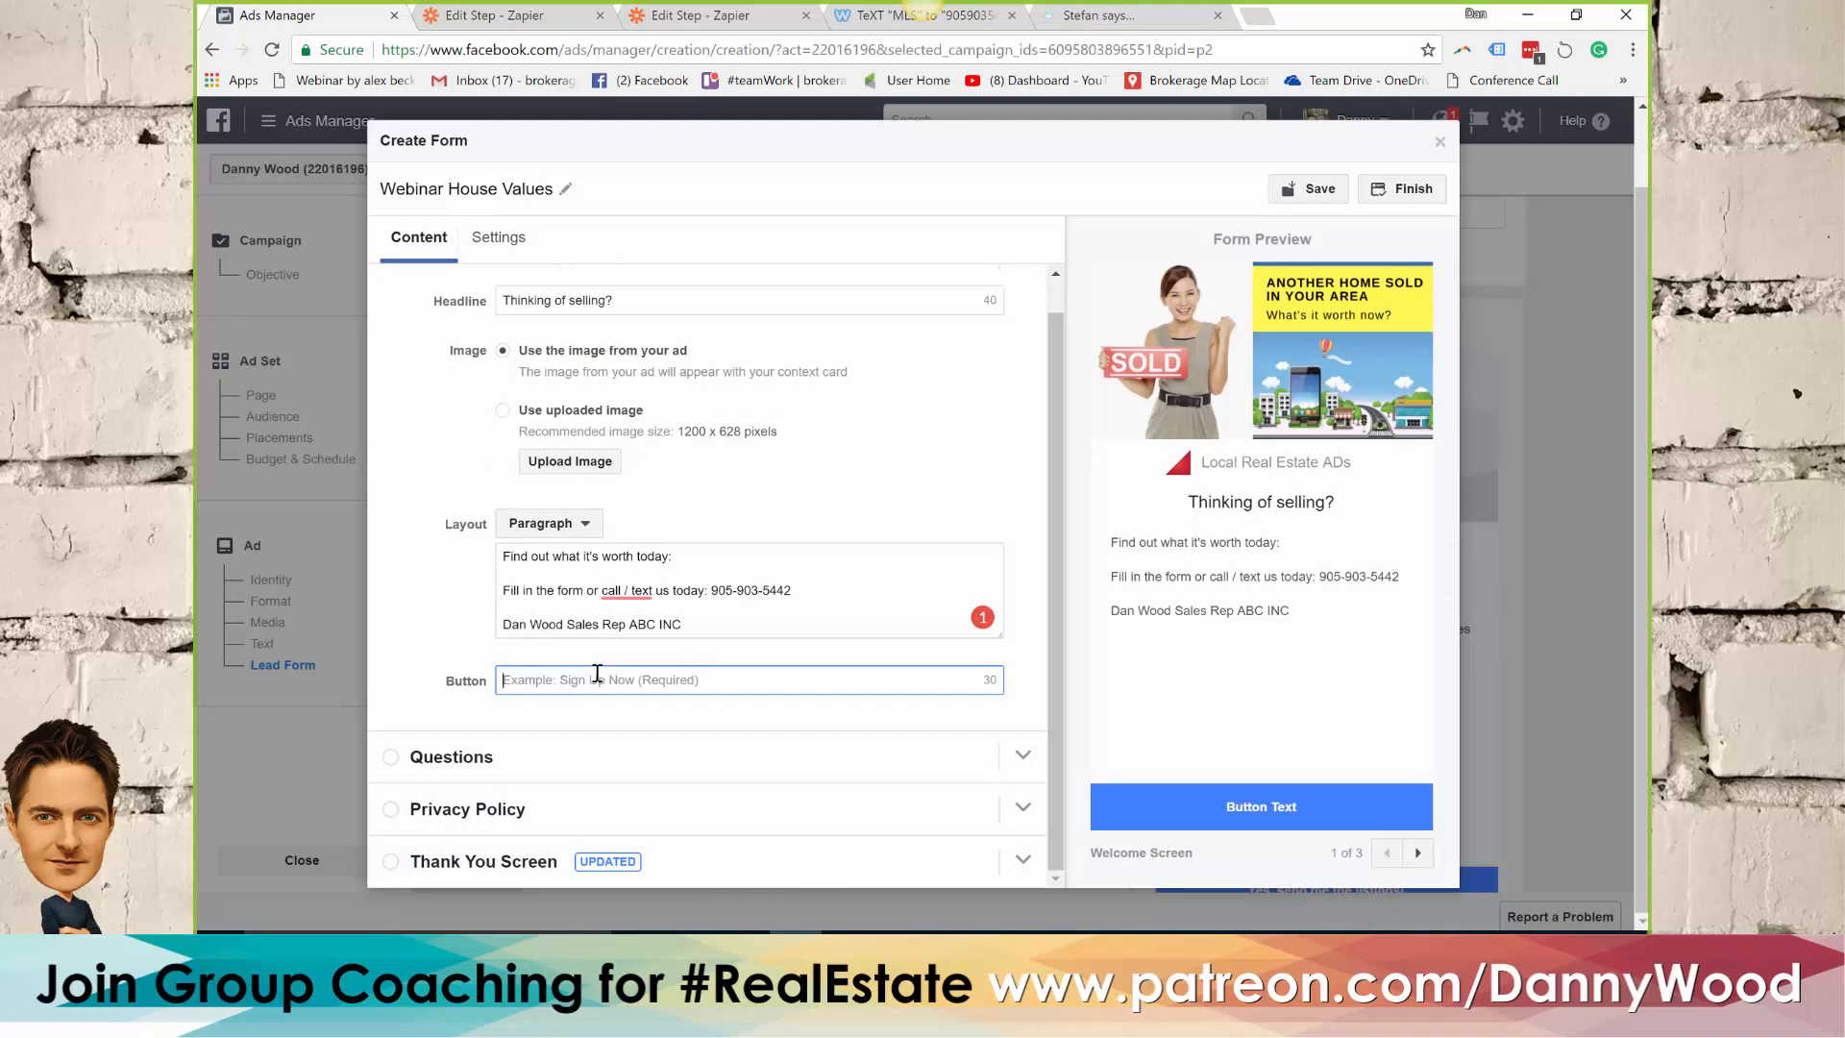
{"action": "type", "text": "House Valu"}
{"action": "type", "text": "es"}
{"action": "type", "text": "Oshawa"}
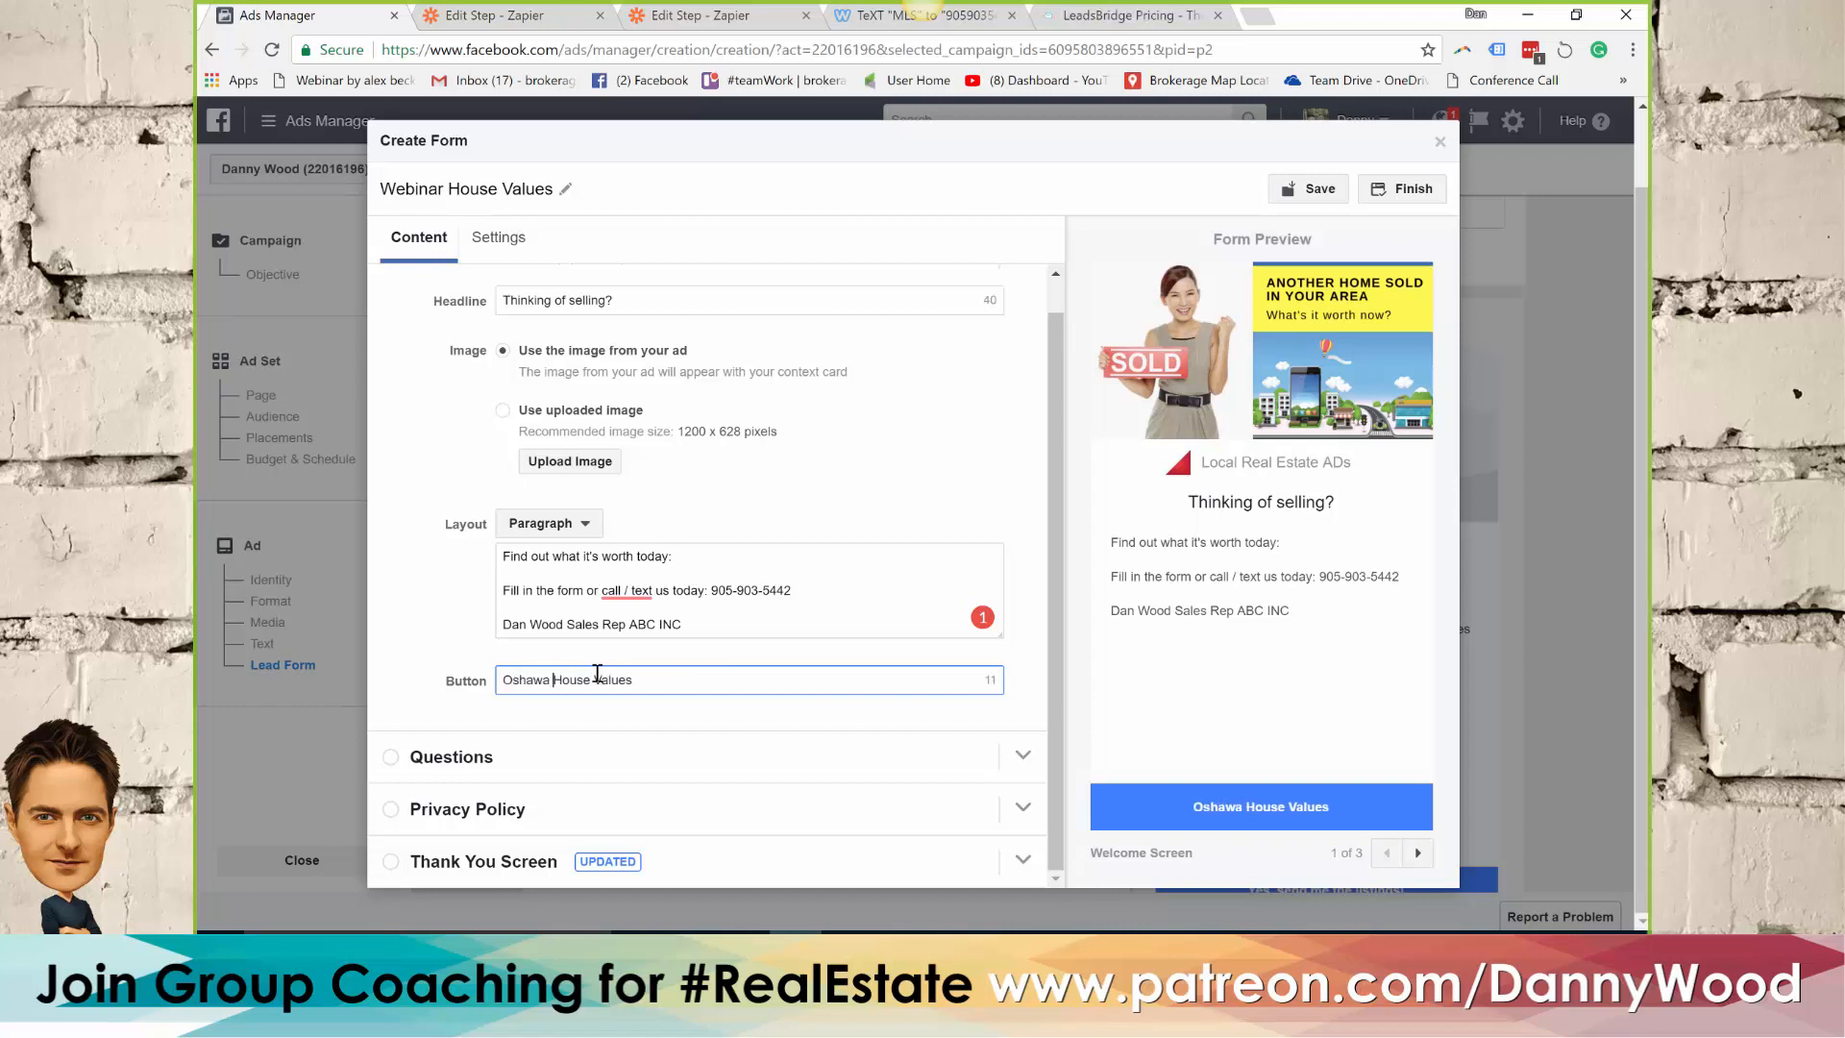
{"action": "left_click", "coordinate": [503, 681]}
{"action": "type", "text": "See"}
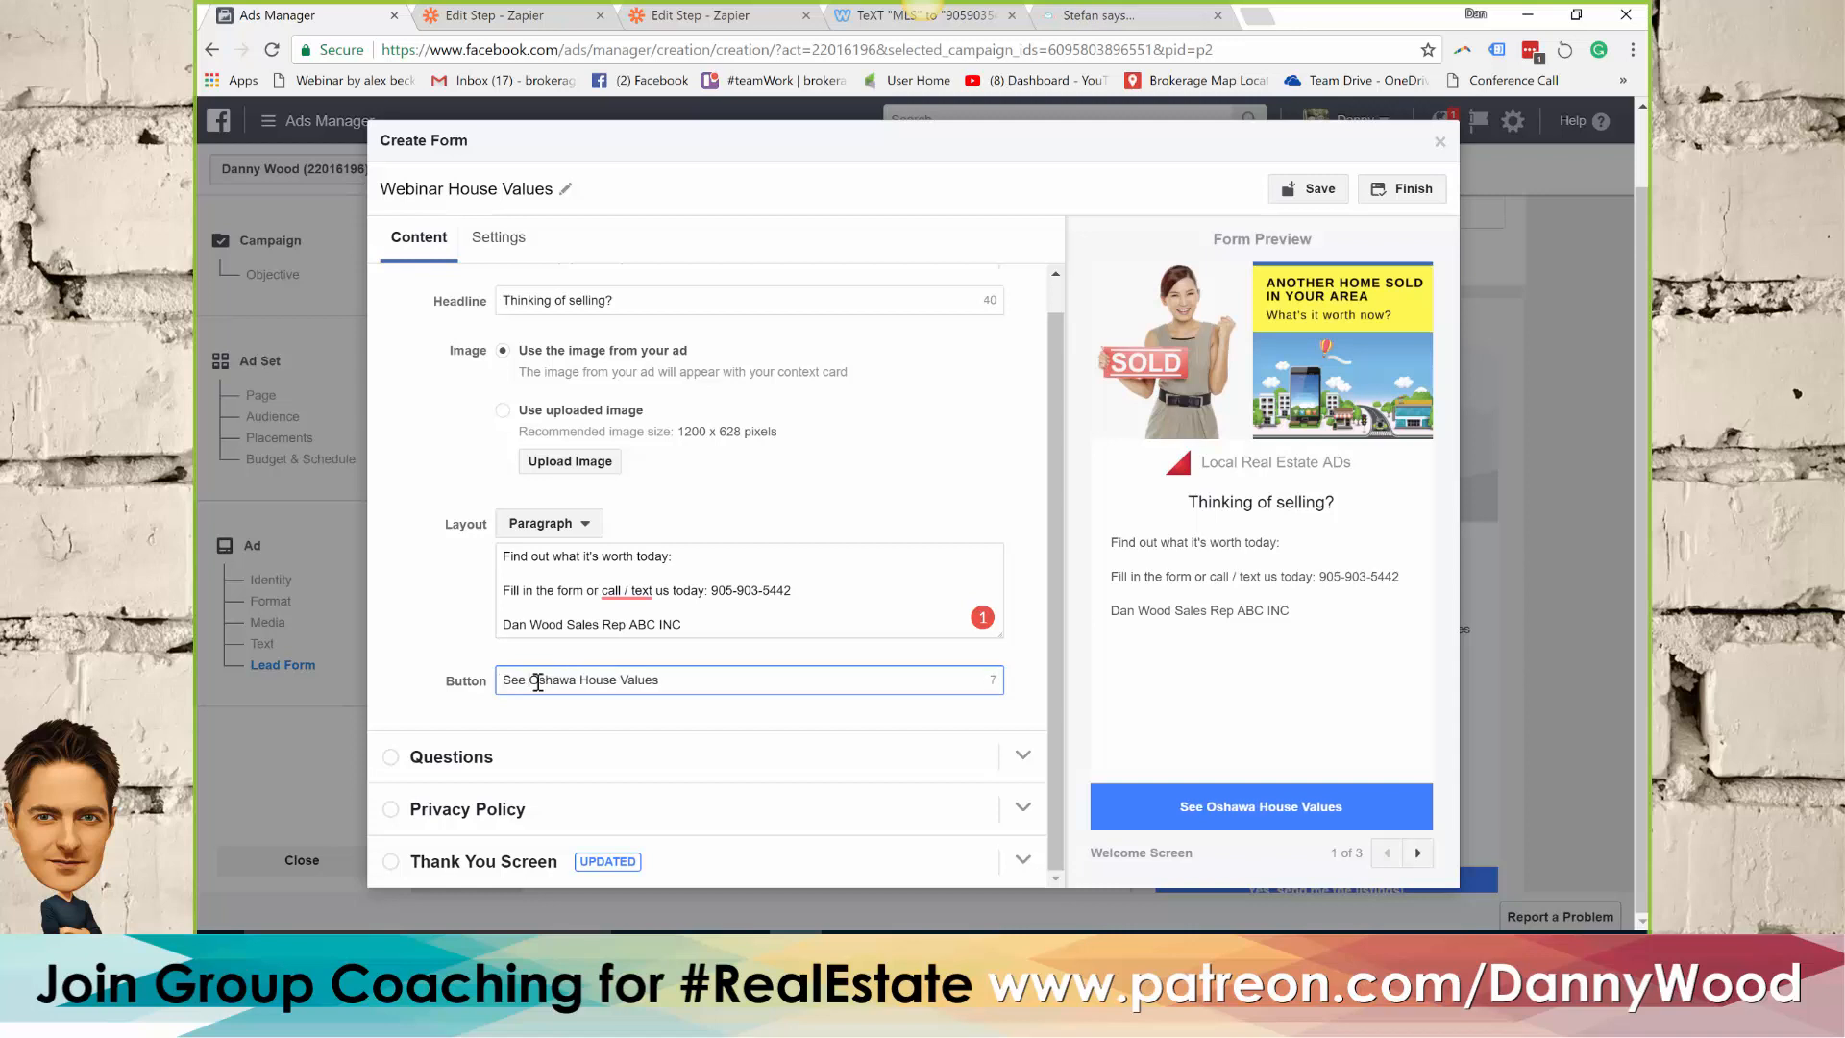
Set the headline of the form's Questions section to "Enter your address:"
{"action": "left_click", "coordinate": [664, 756]}
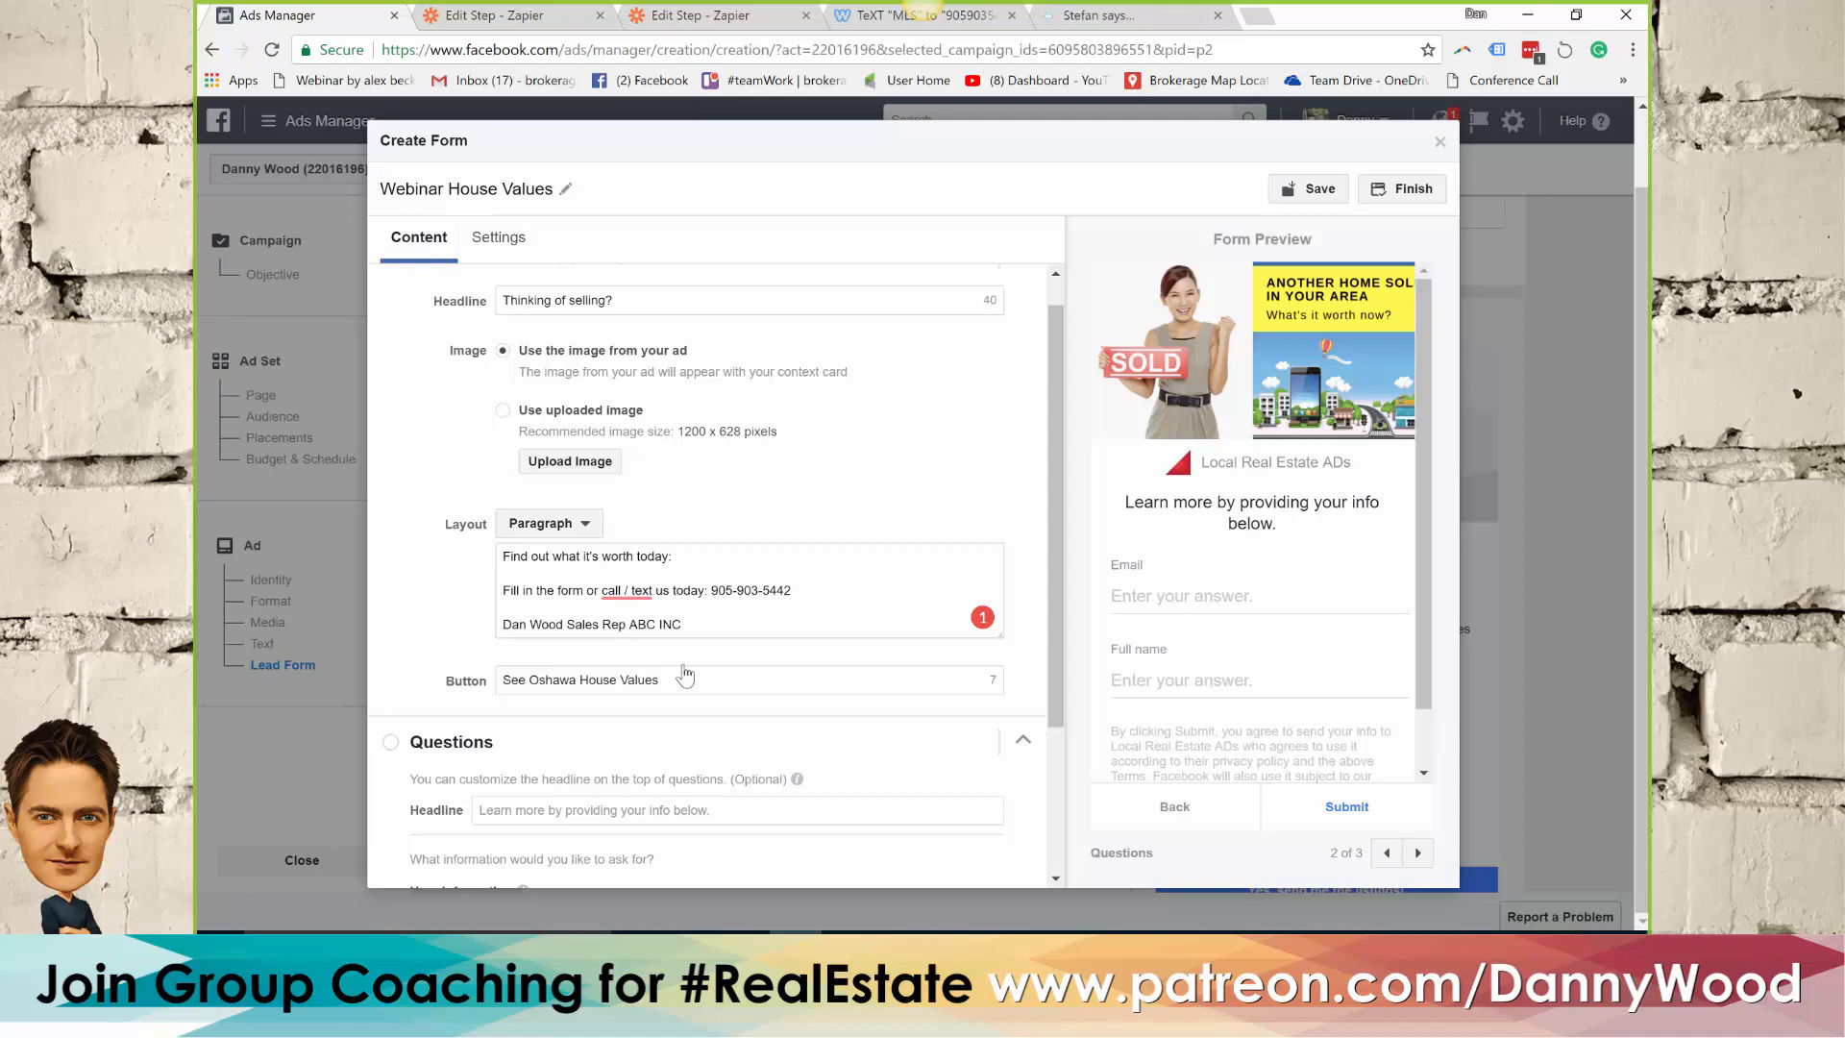
{"action": "scroll", "coordinate": [815, 508], "scroll_direction": "down", "scroll_amount": 1}
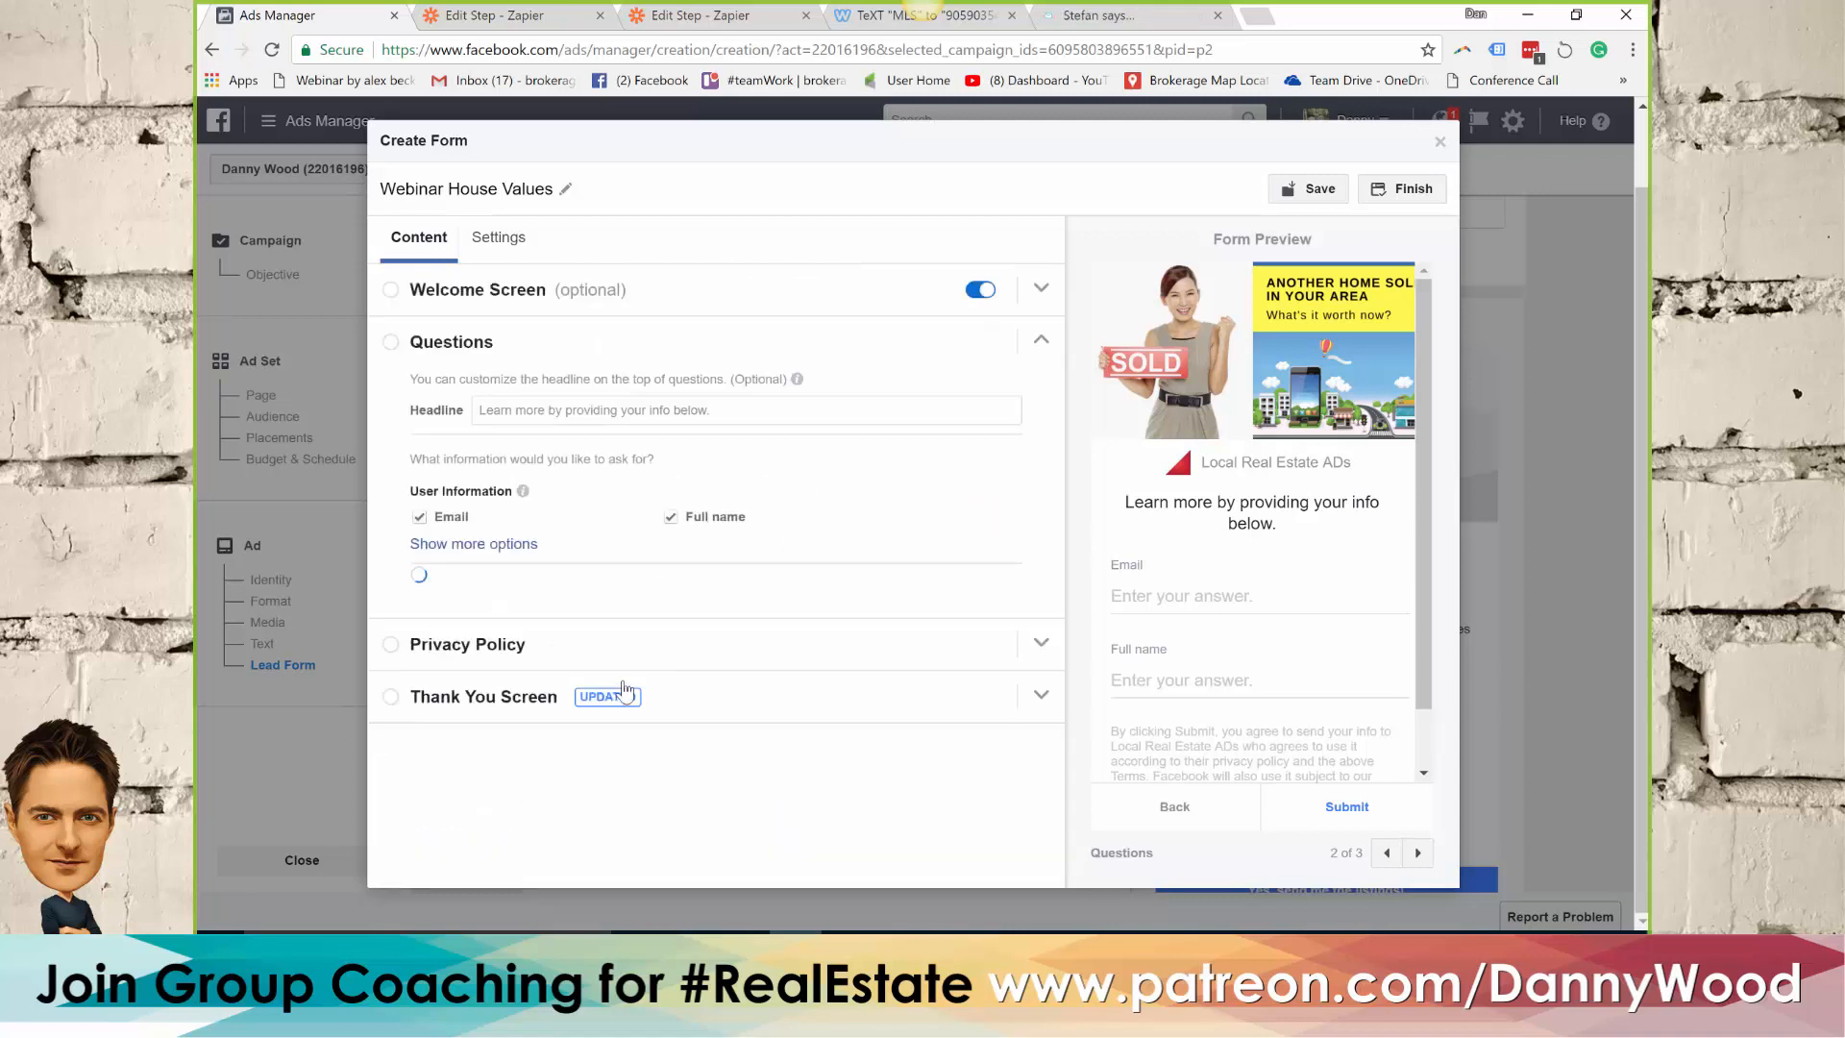
{"action": "left_click", "coordinate": [547, 411]}
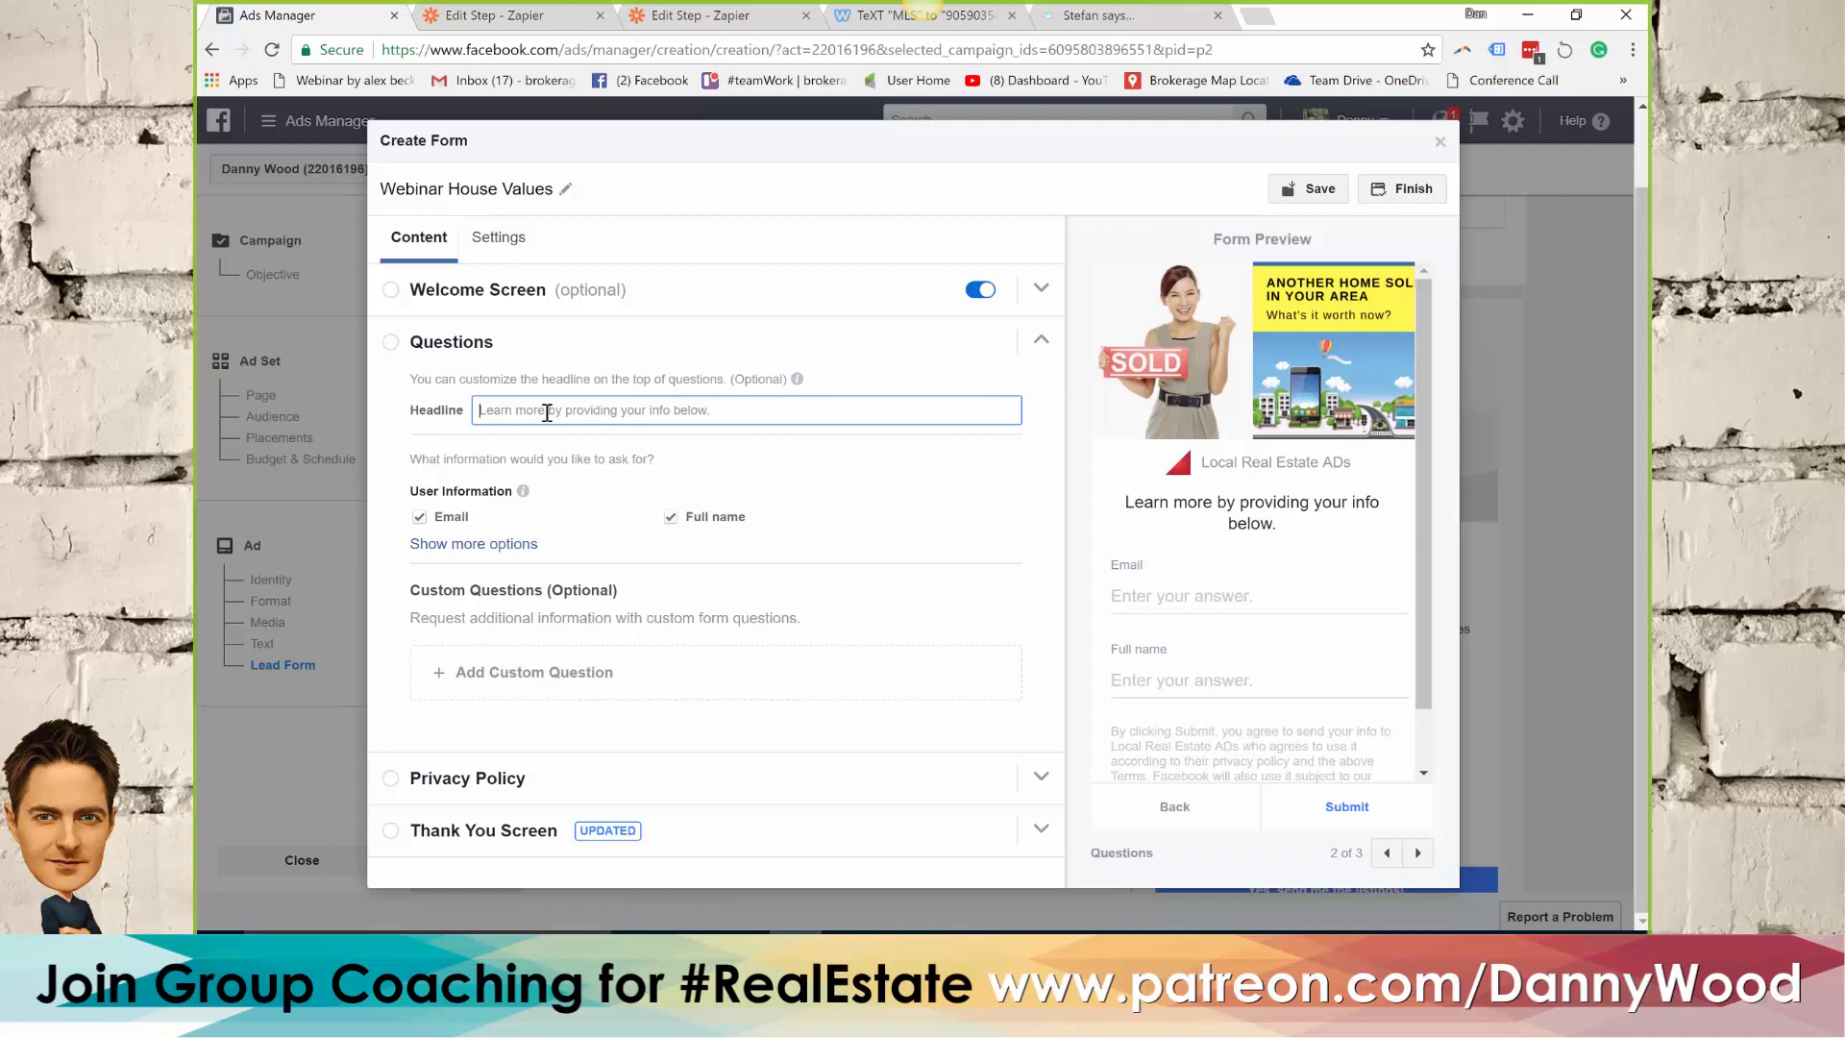
{"action": "type", "text": "Enter"}
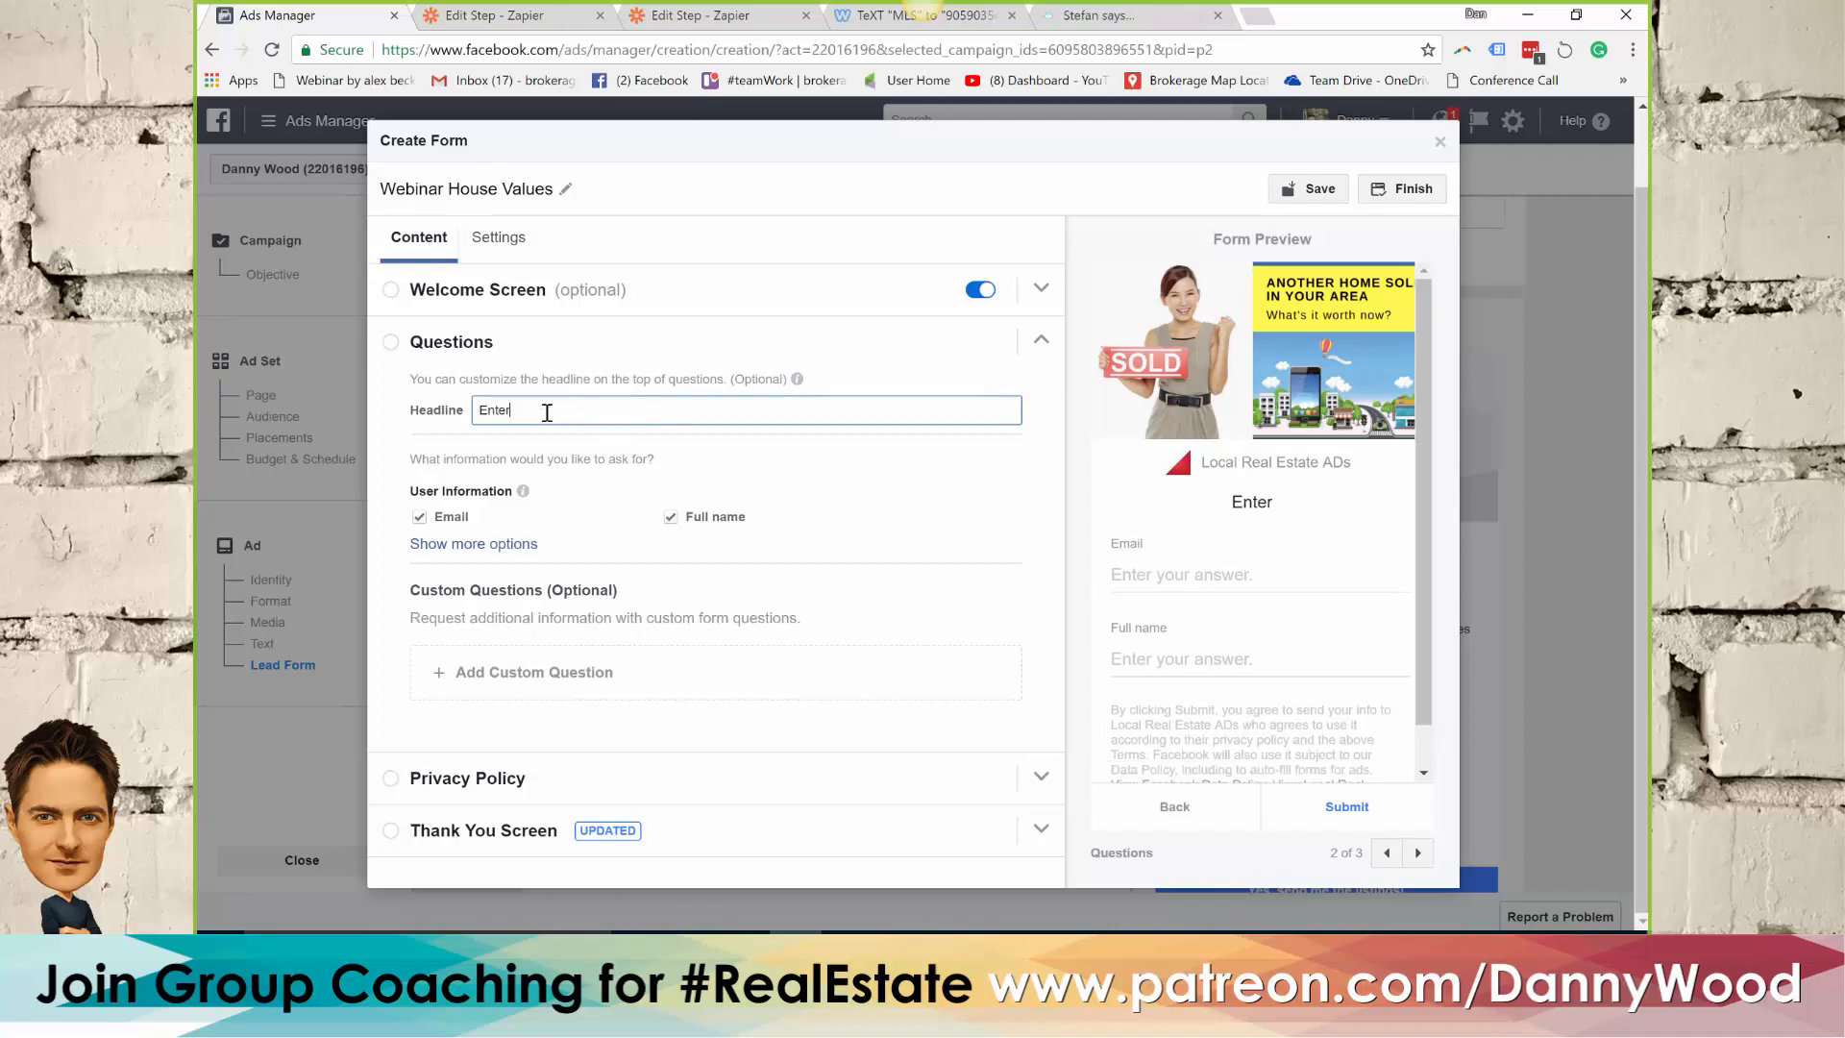
{"action": "type", "text": " your addre"}
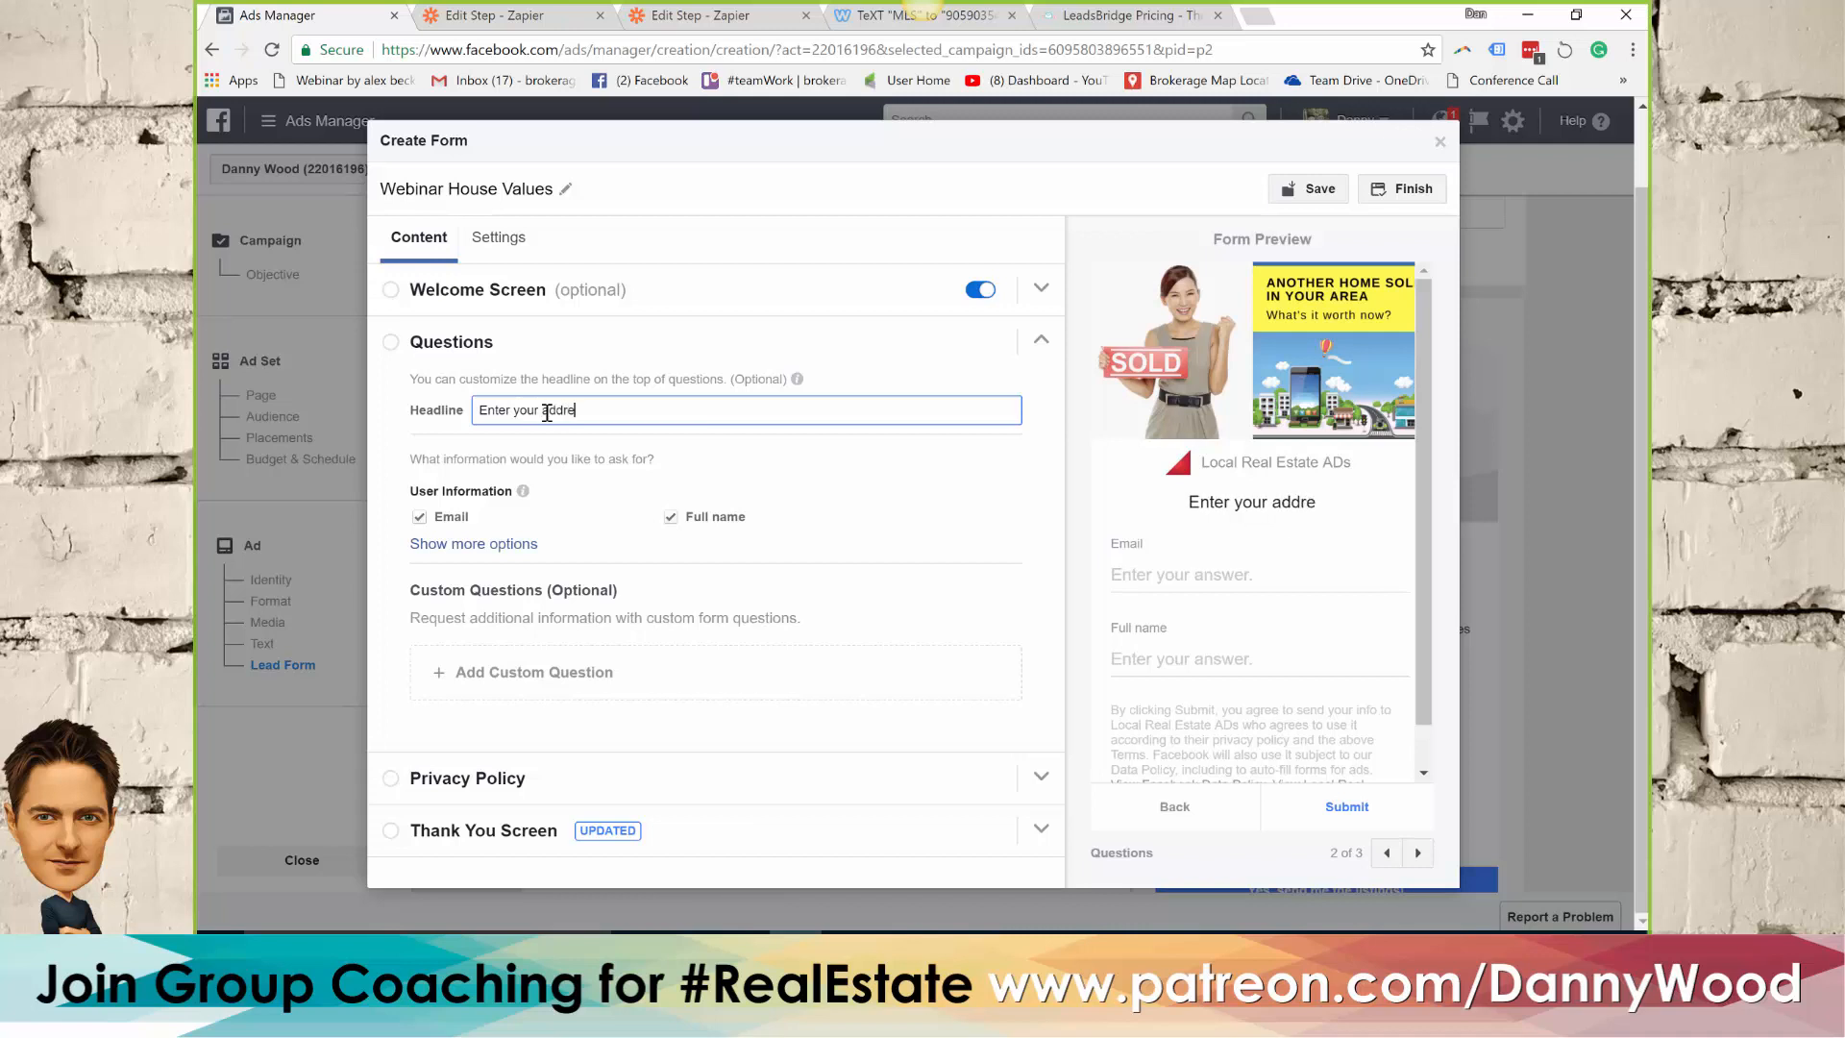
{"action": "type", "text": "ss:"}
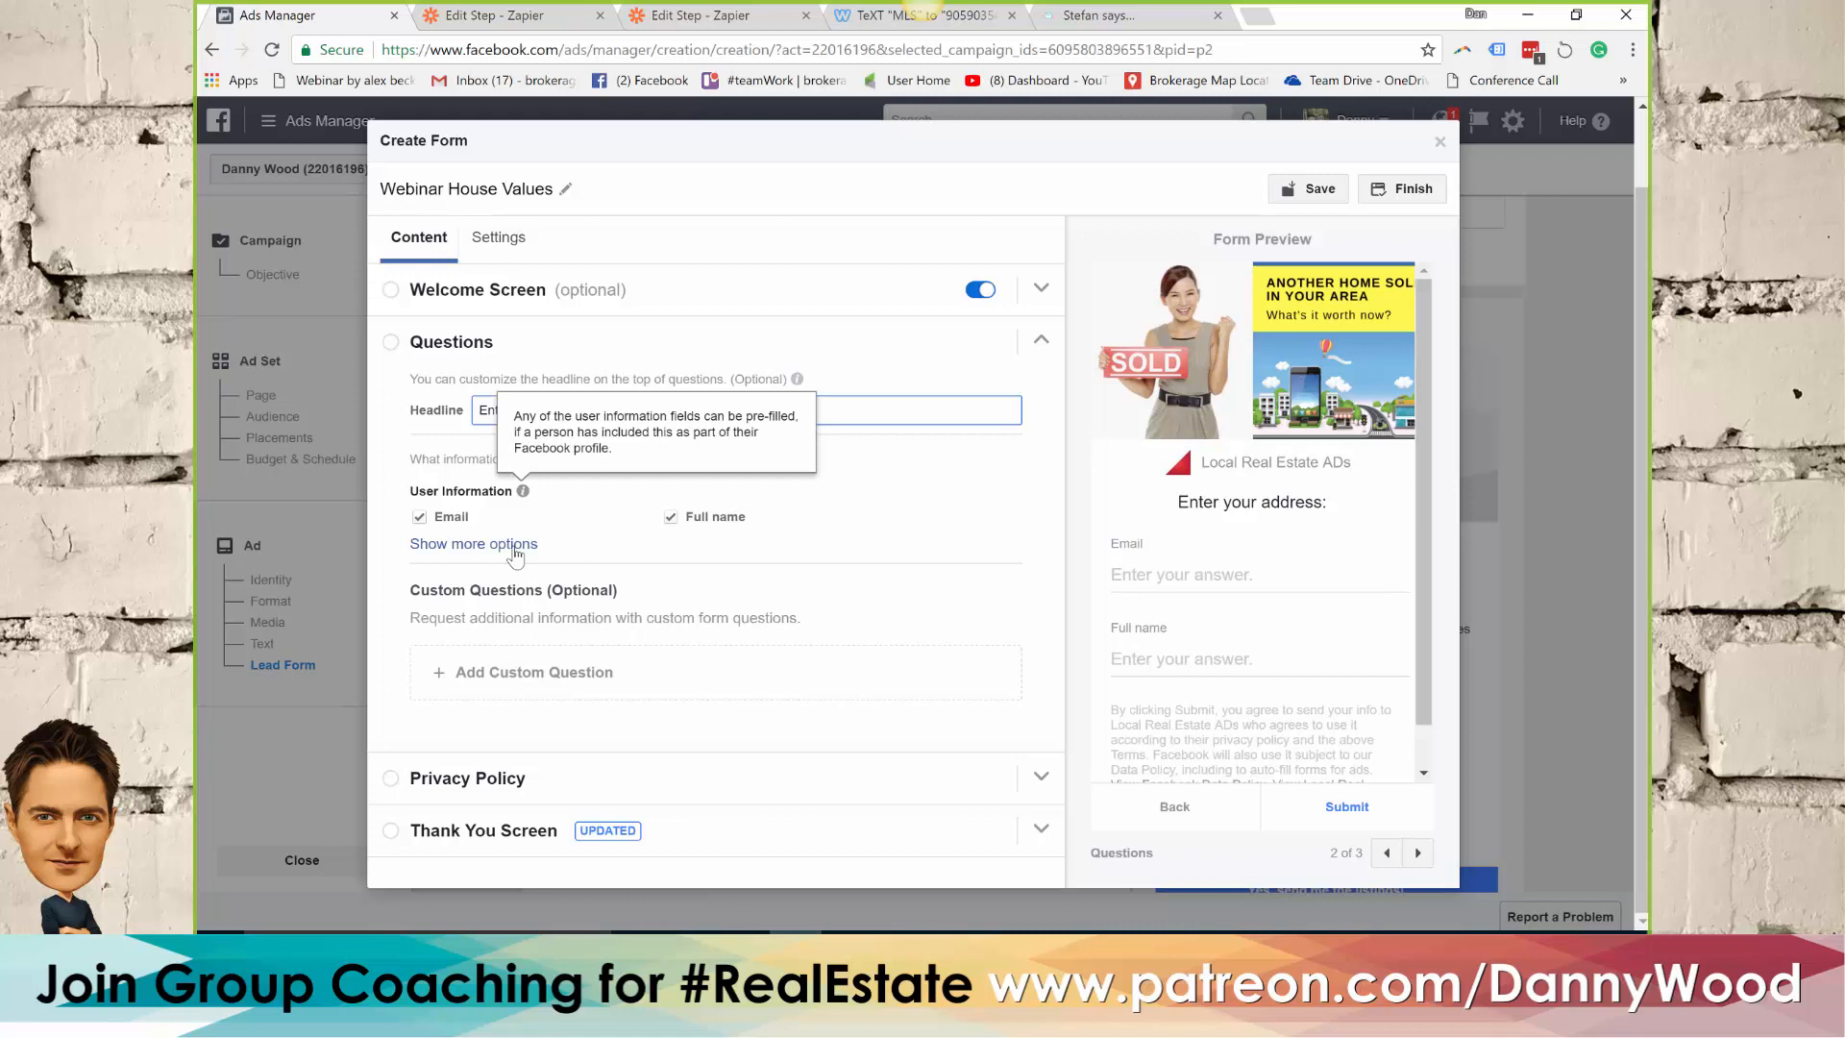
Add the street address and city contact fields to the user information the form asks for
{"action": "left_click", "coordinate": [470, 548]}
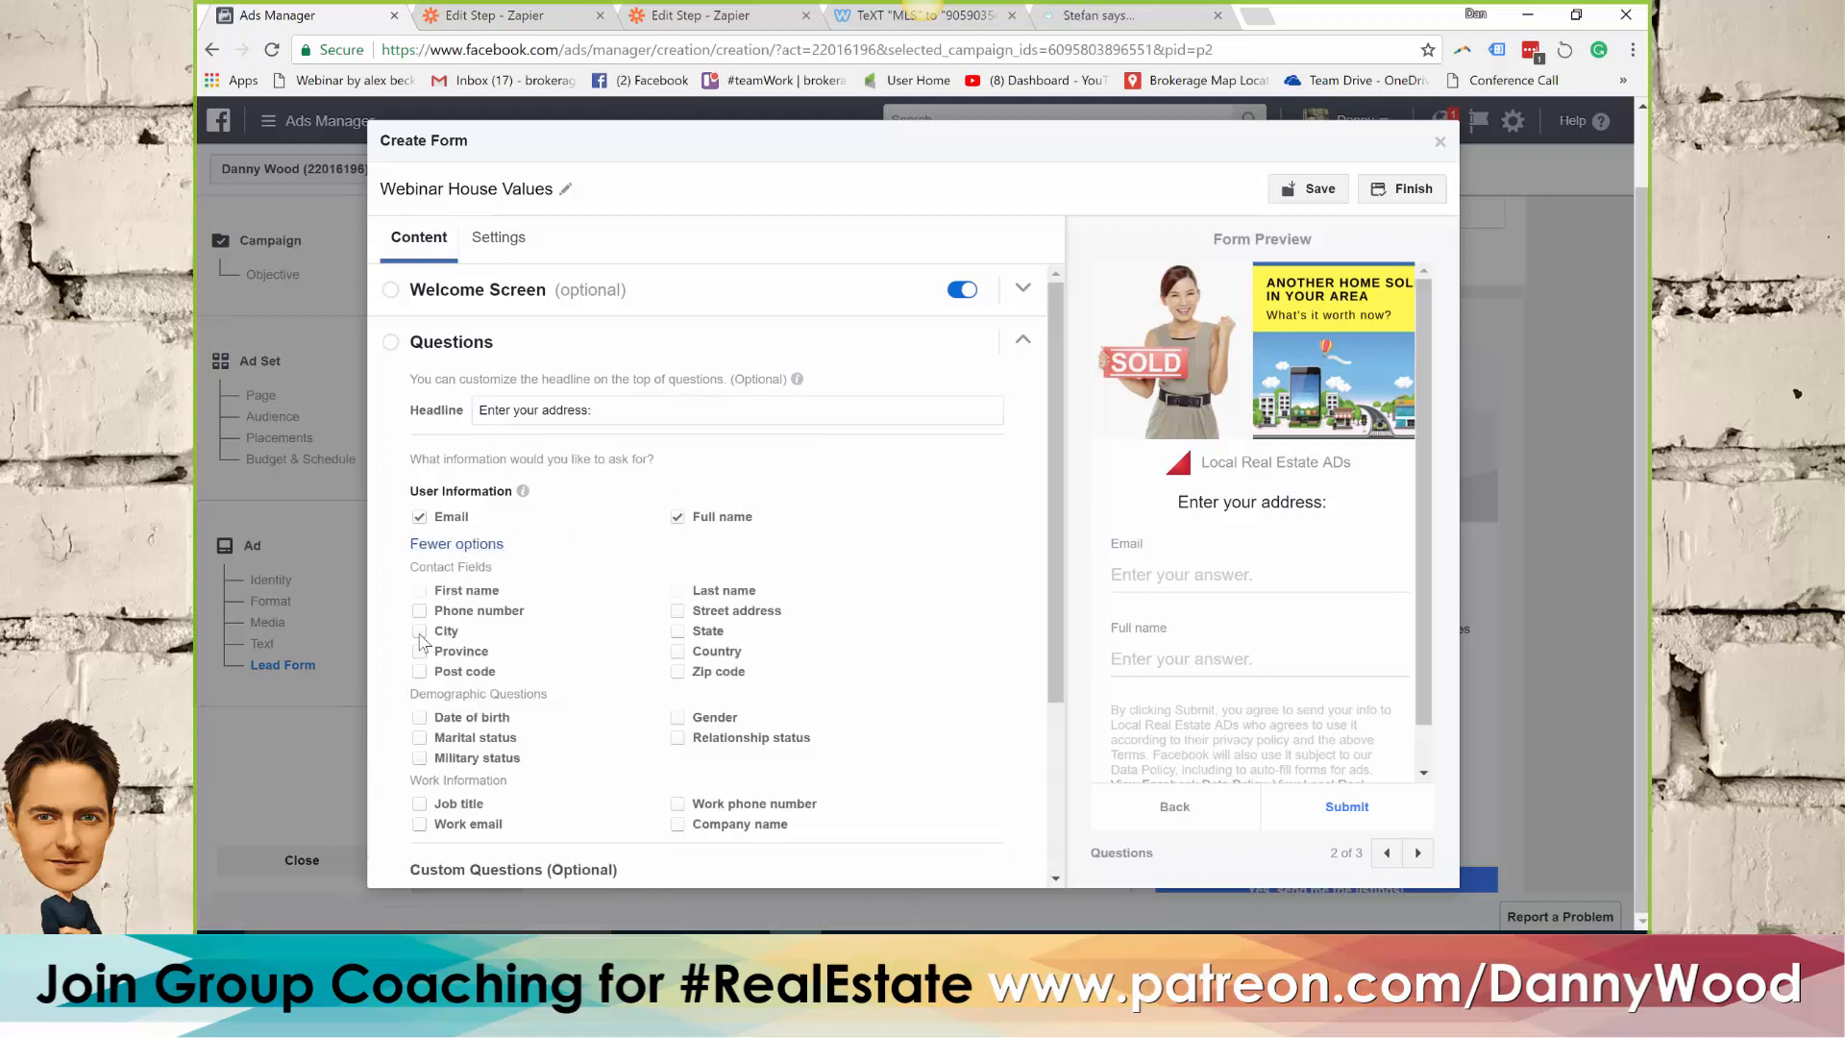
{"action": "left_click", "coordinate": [678, 611]}
{"action": "left_click", "coordinate": [420, 632]}
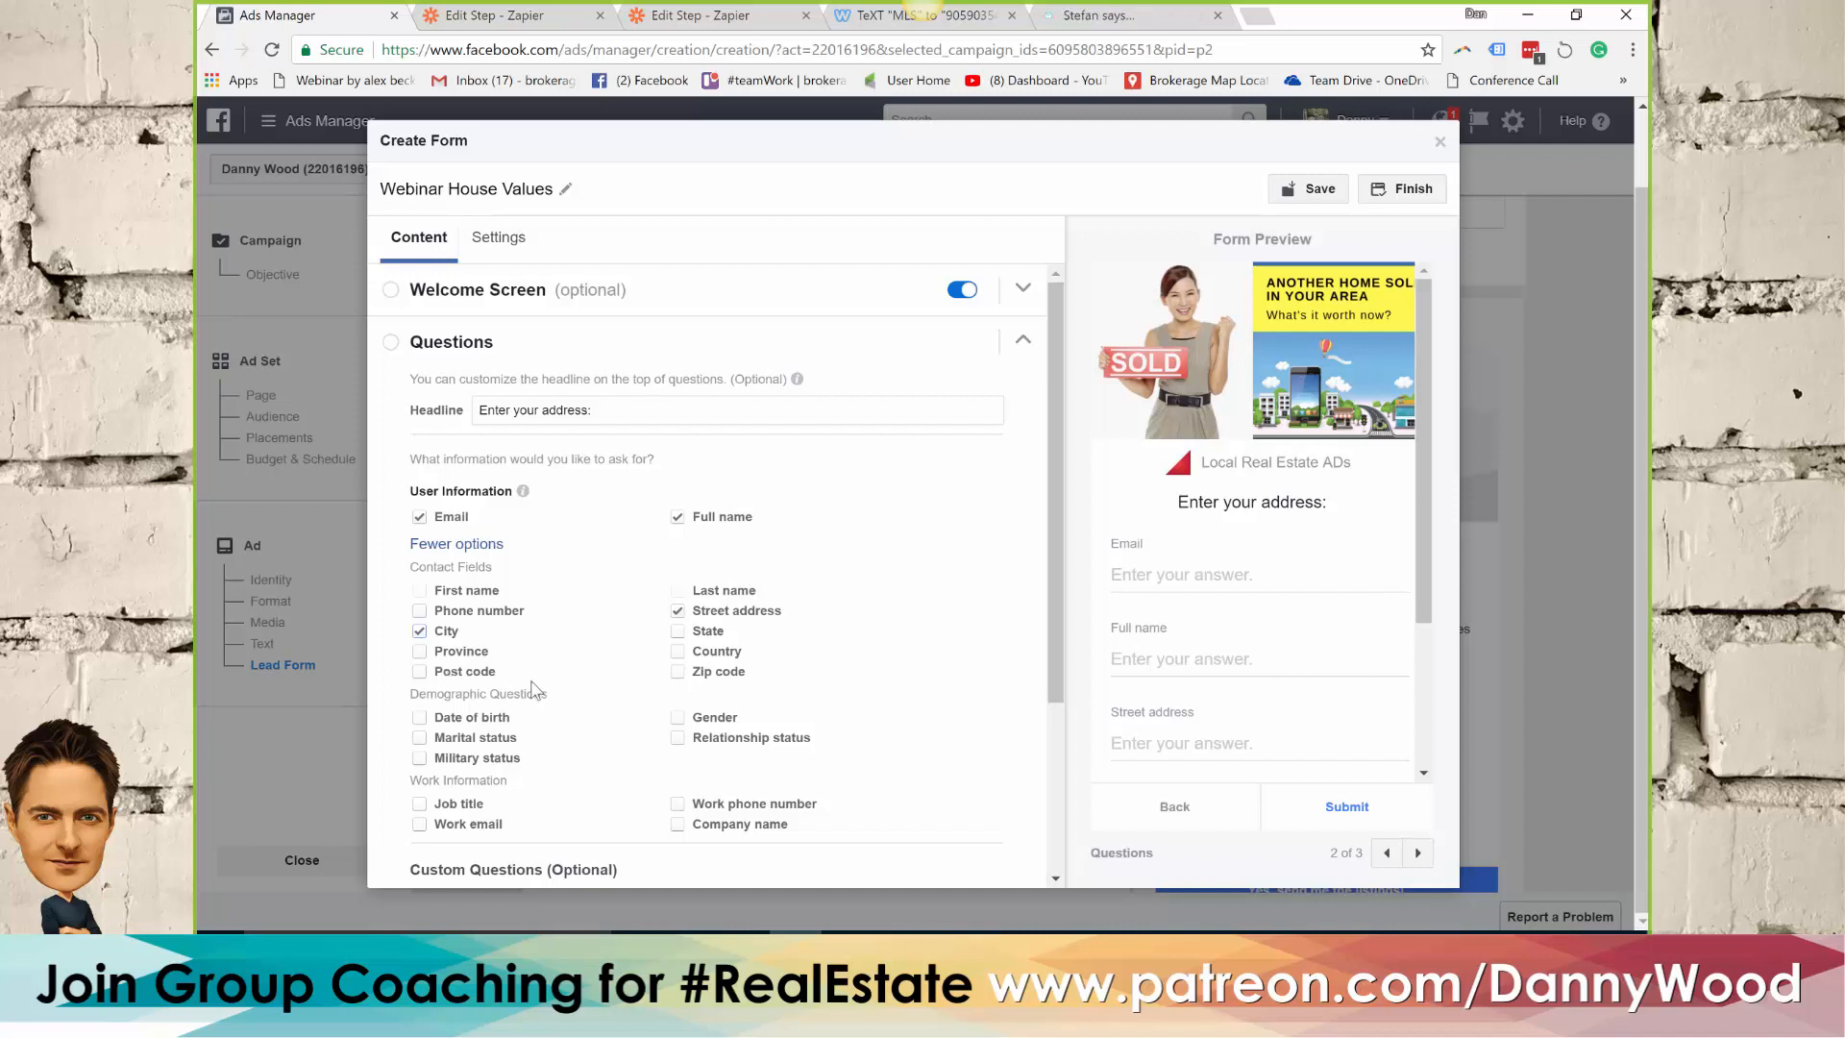
{"action": "left_click", "coordinate": [420, 673]}
{"action": "left_click", "coordinate": [420, 673]}
{"action": "scroll", "coordinate": [632, 594], "scroll_direction": "down", "scroll_amount": 3}
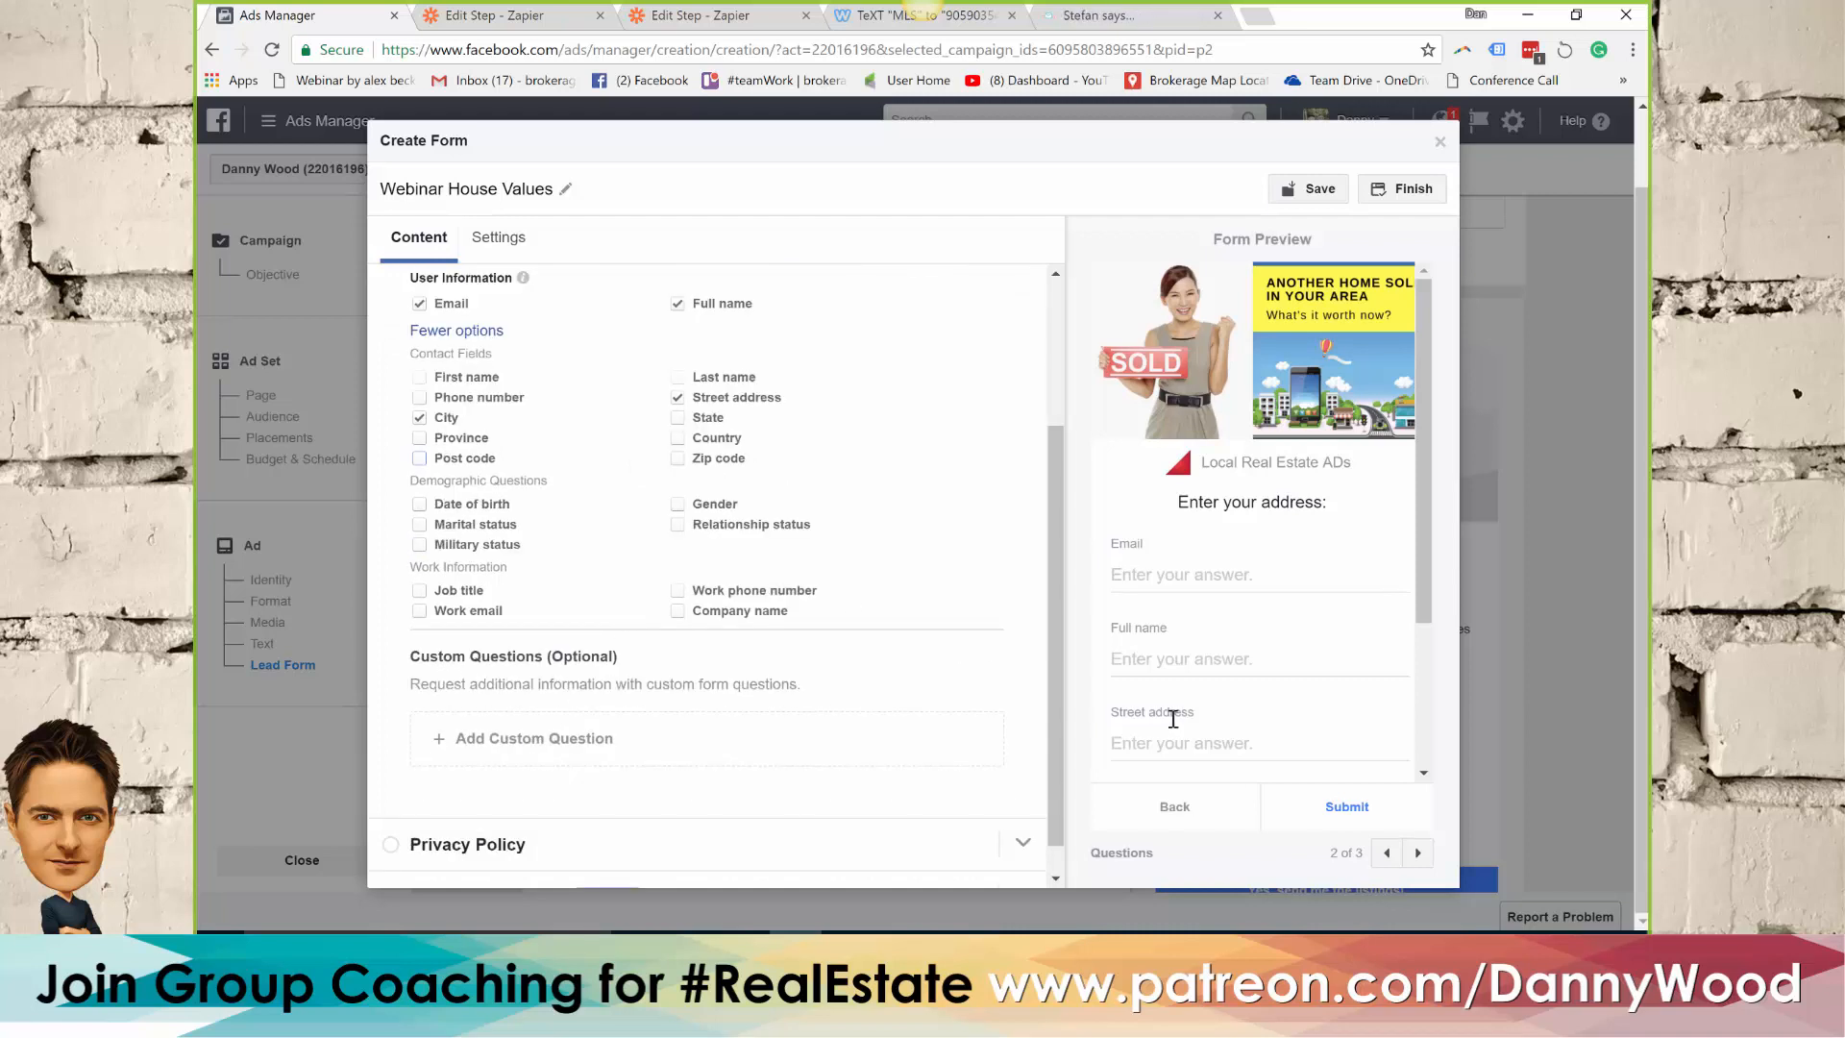
{"action": "left_click", "coordinate": [489, 745]}
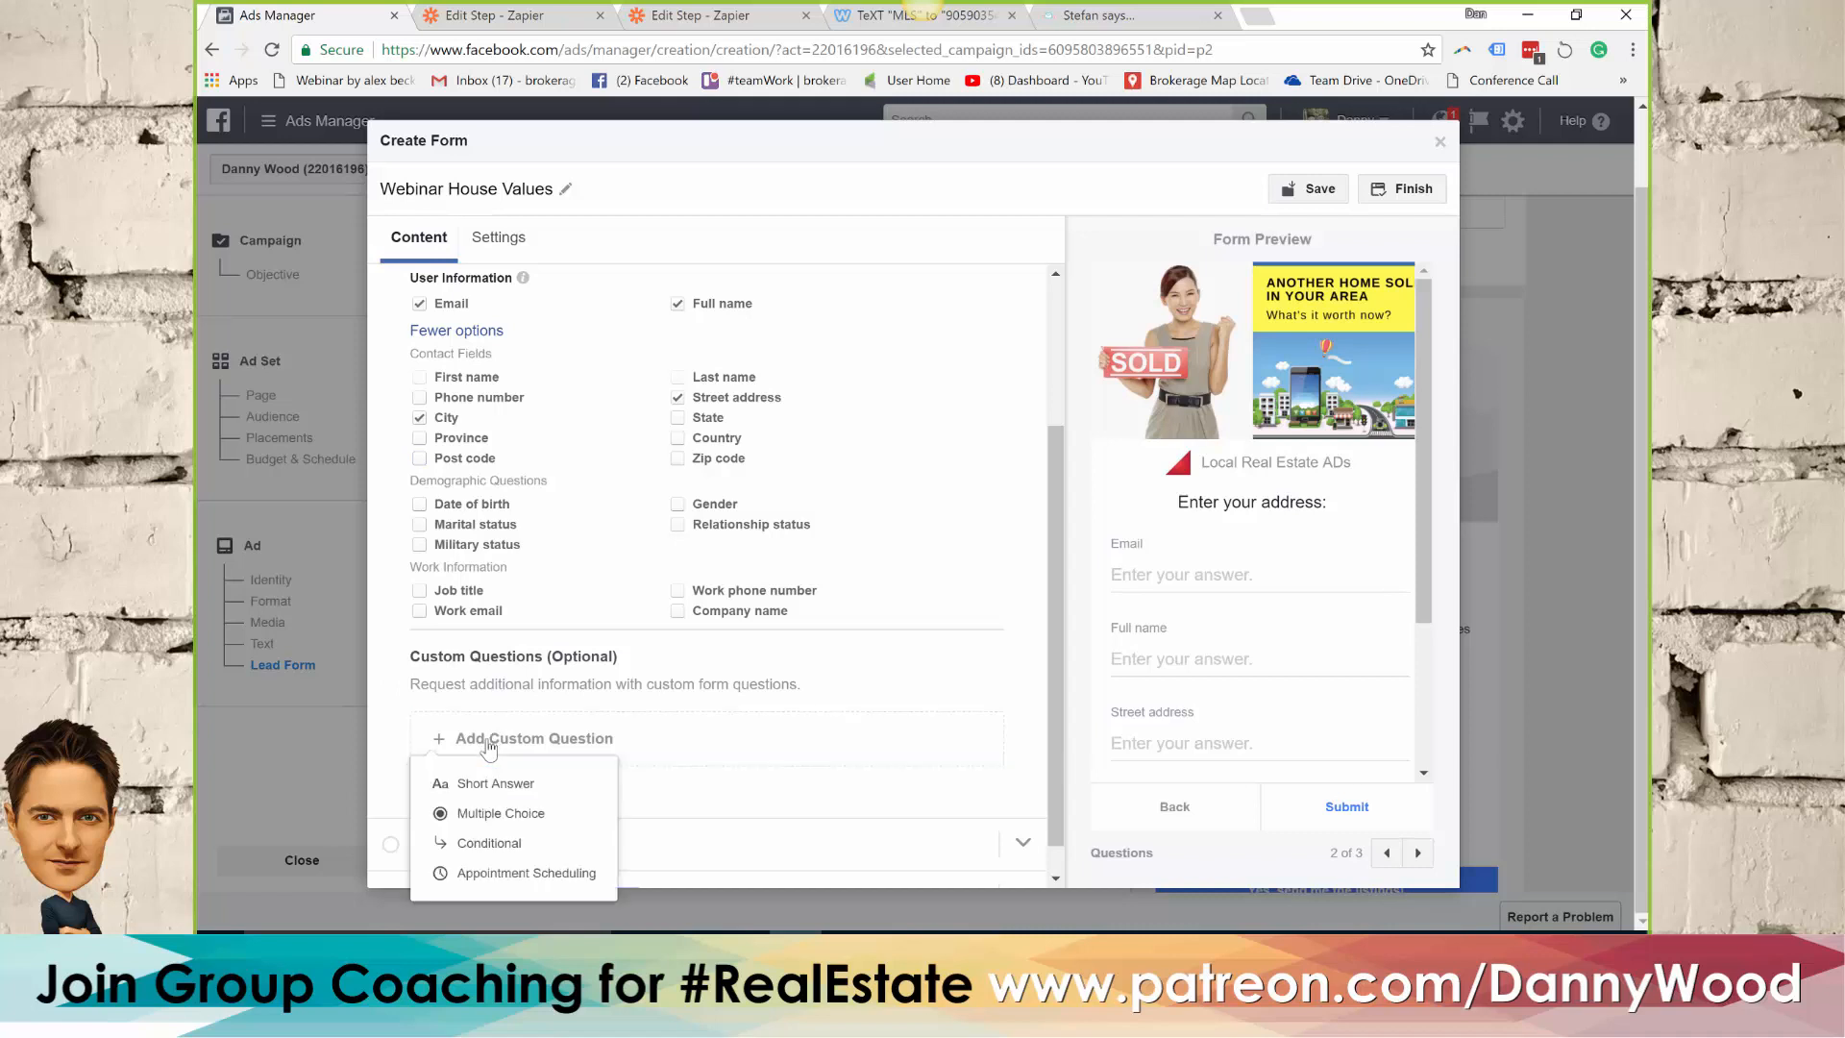
{"action": "left_click", "coordinate": [491, 788]}
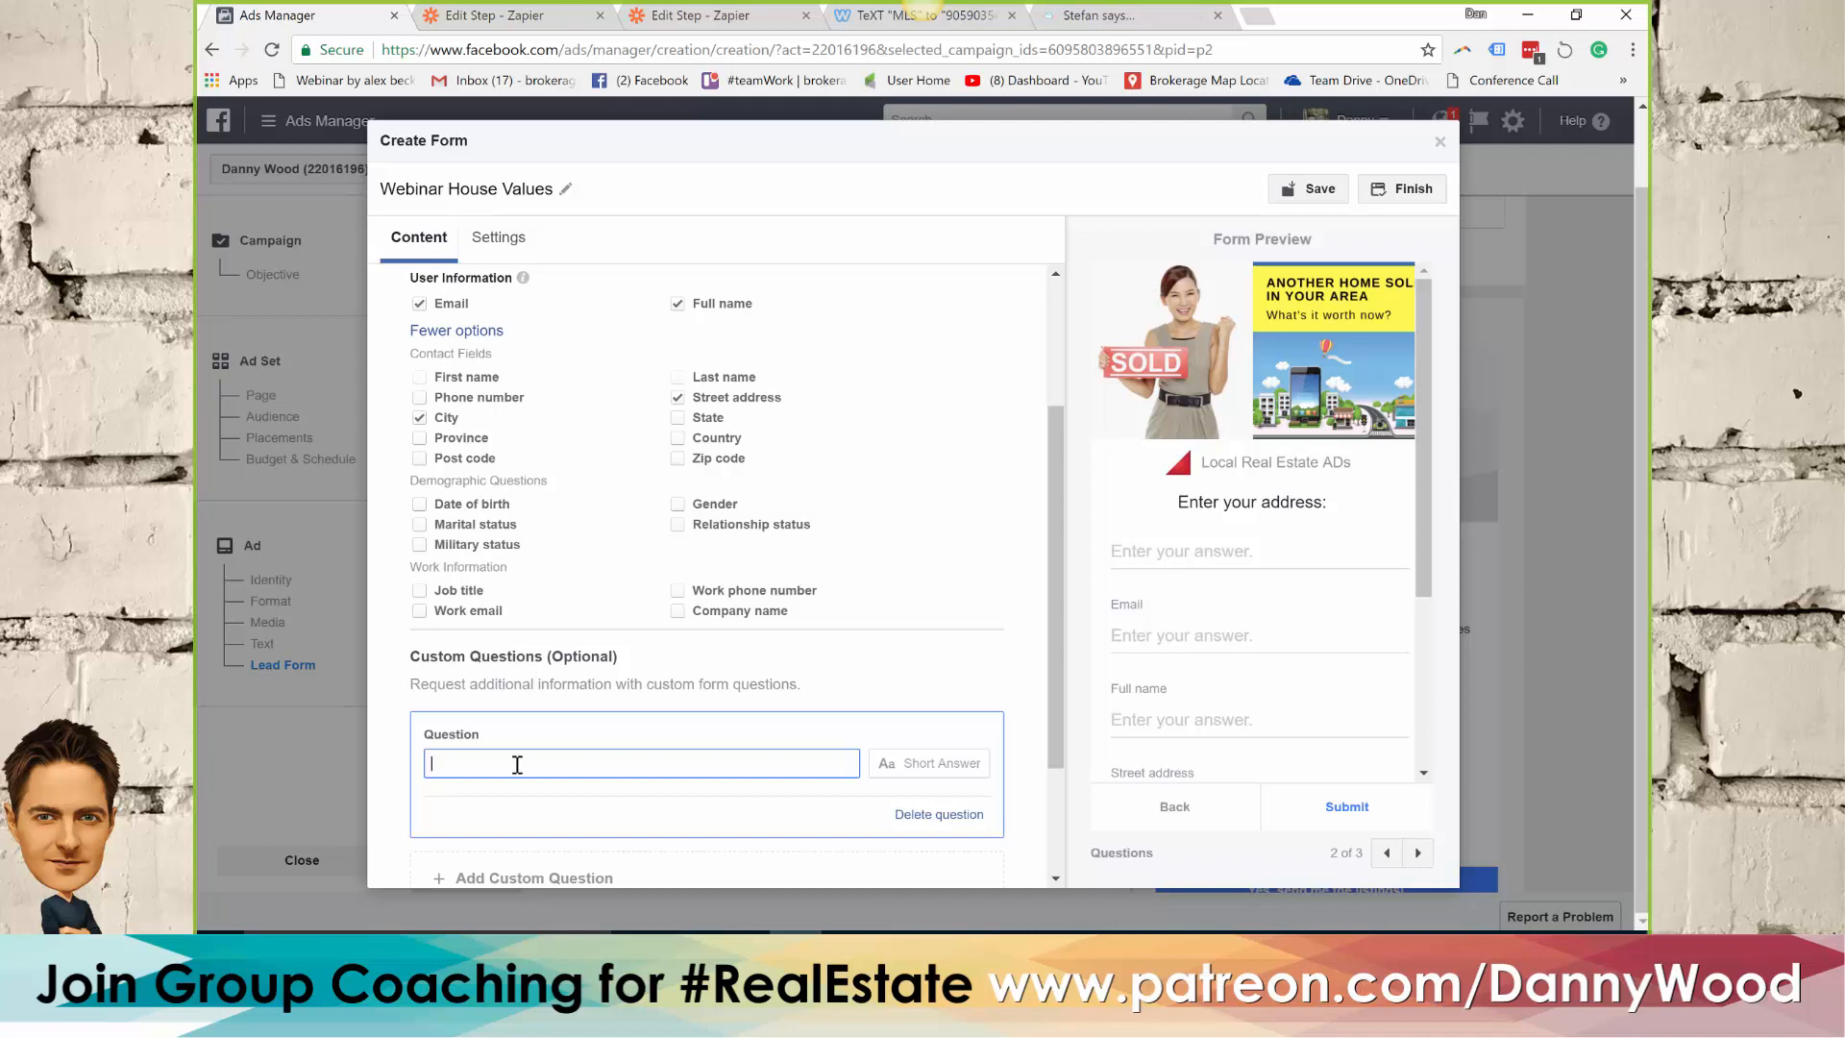
{"action": "left_click", "coordinate": [939, 814]}
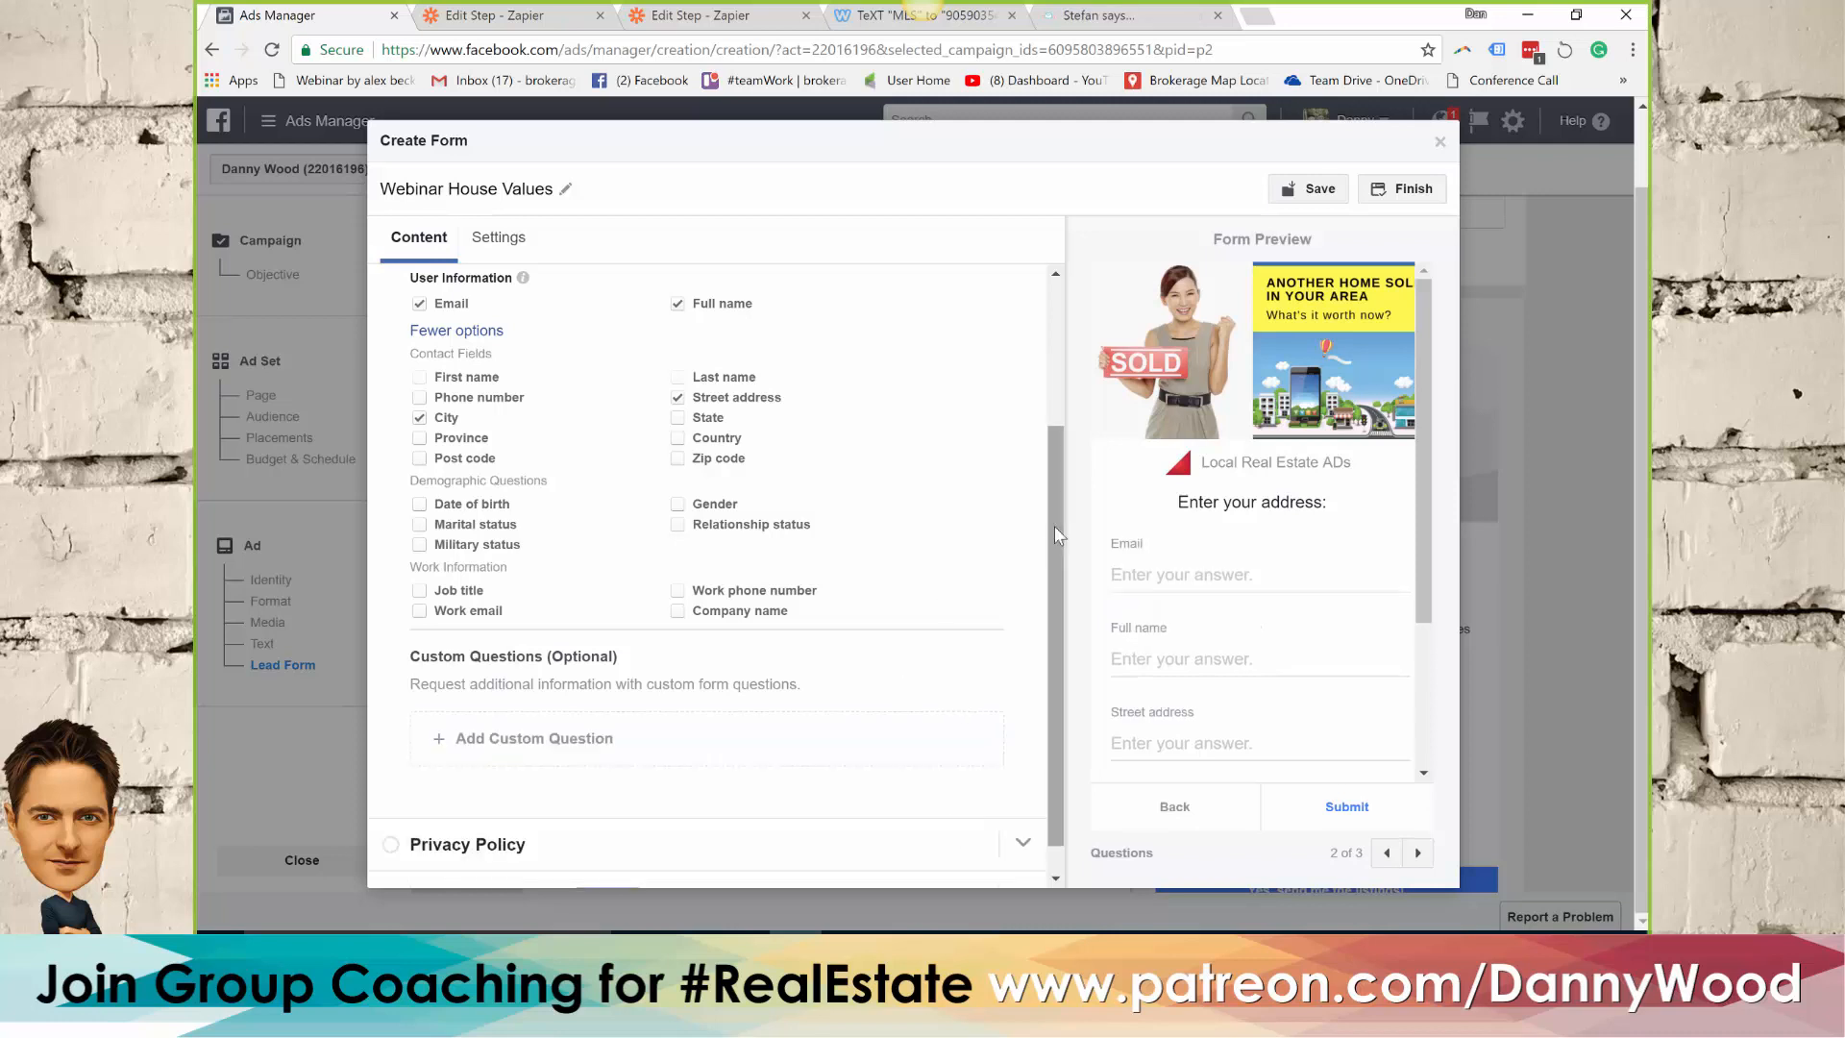
{"action": "scroll", "coordinate": [1053, 527], "scroll_direction": "down", "scroll_amount": 1}
{"action": "left_click", "coordinate": [517, 825]}
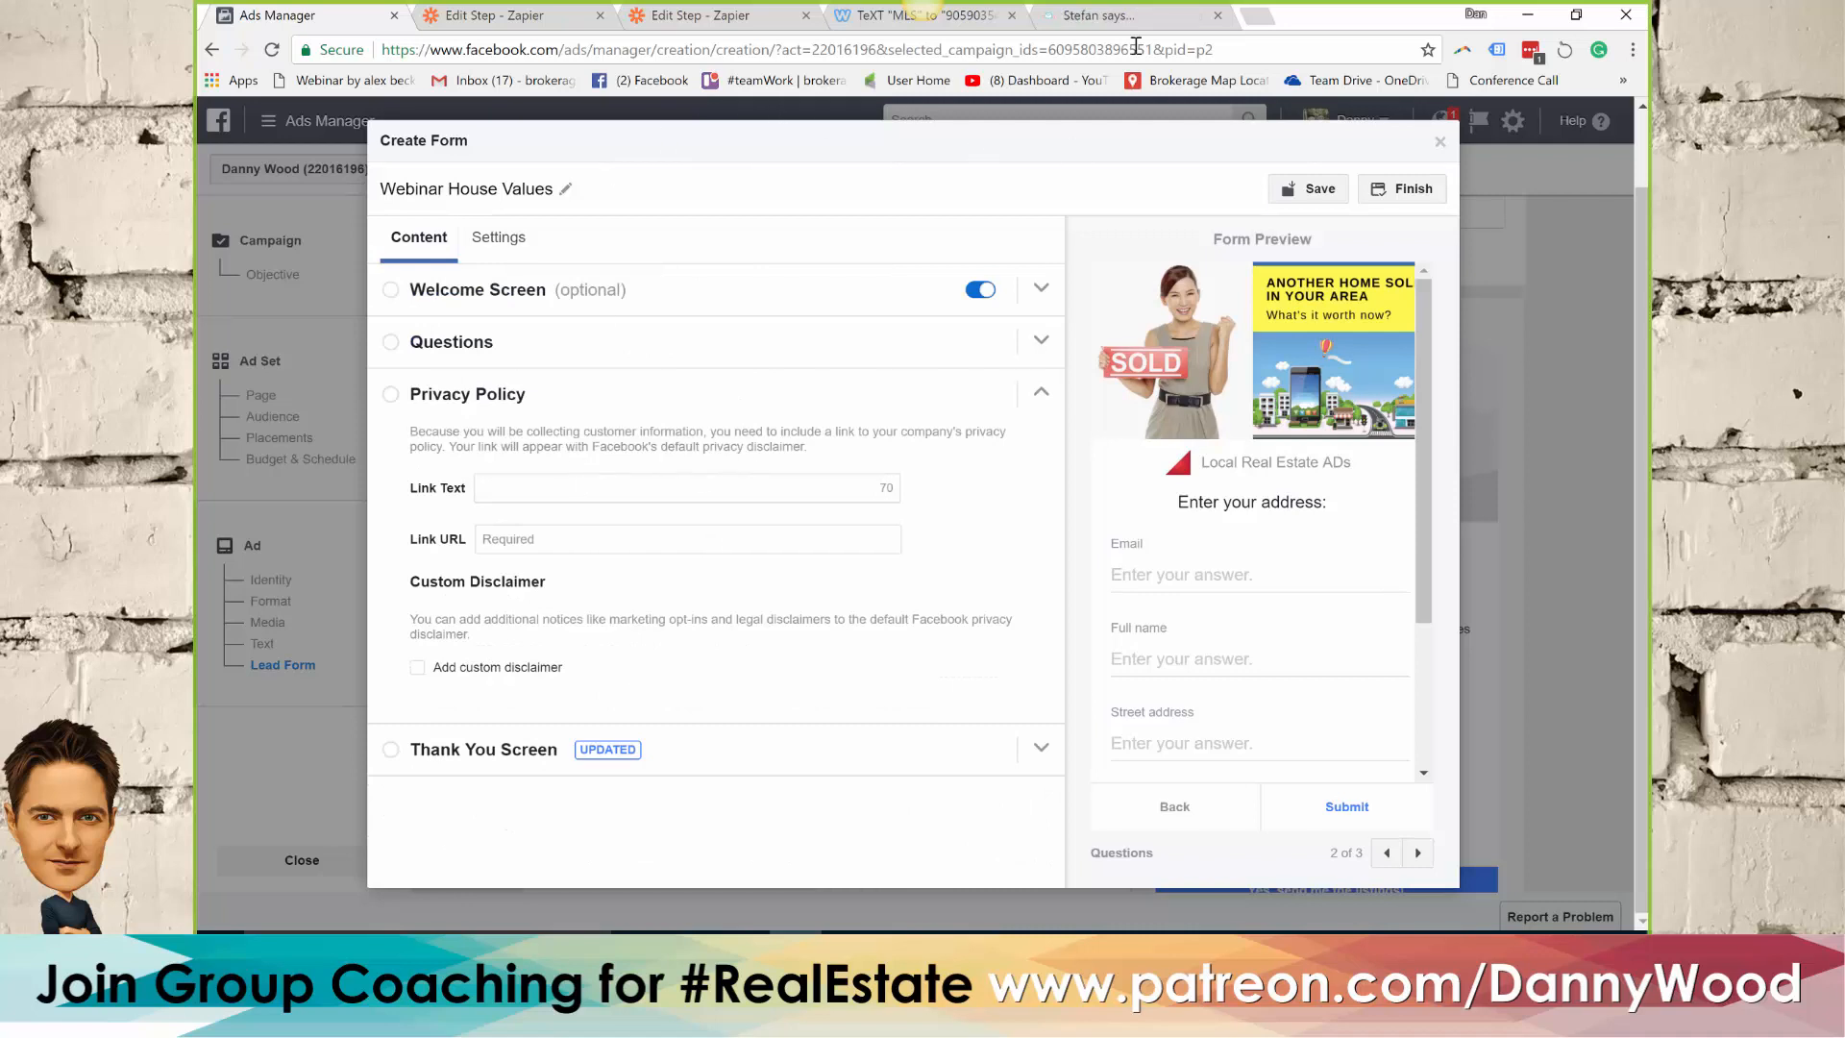
{"action": "left_click", "coordinate": [969, 27]}
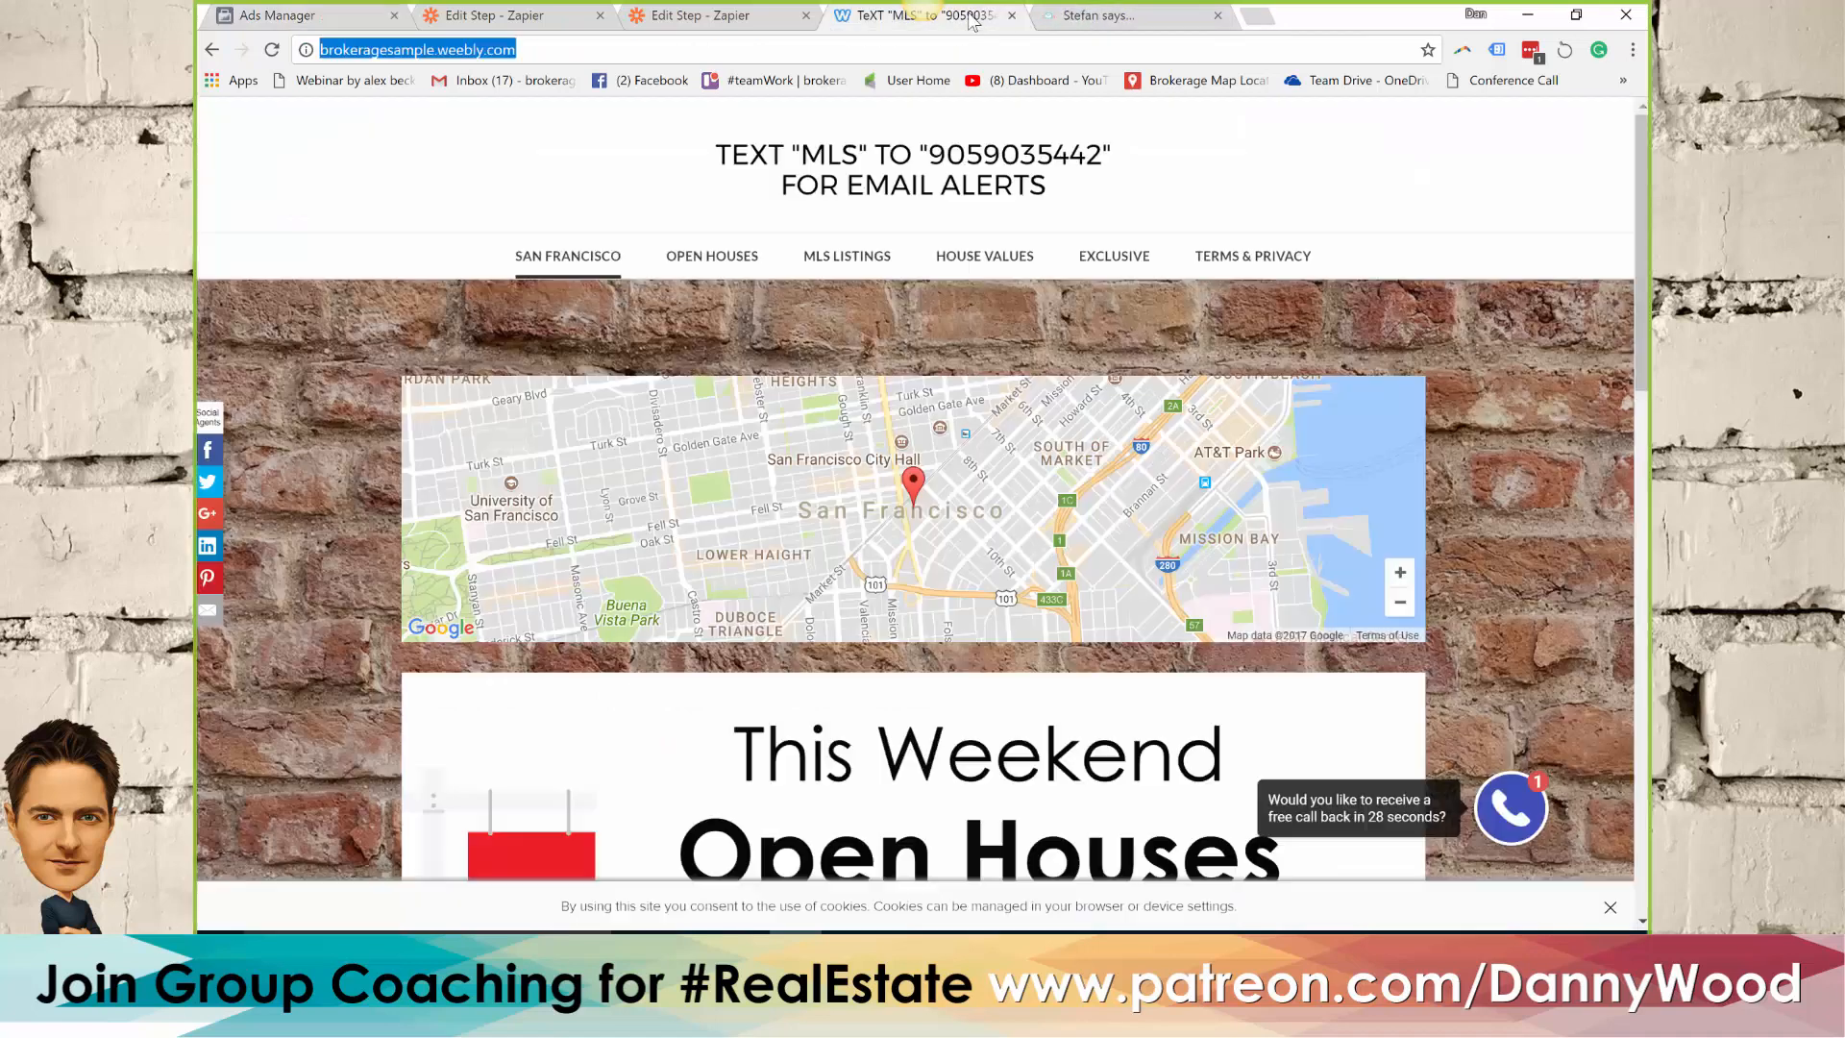
{"action": "left_click", "coordinate": [1247, 331]}
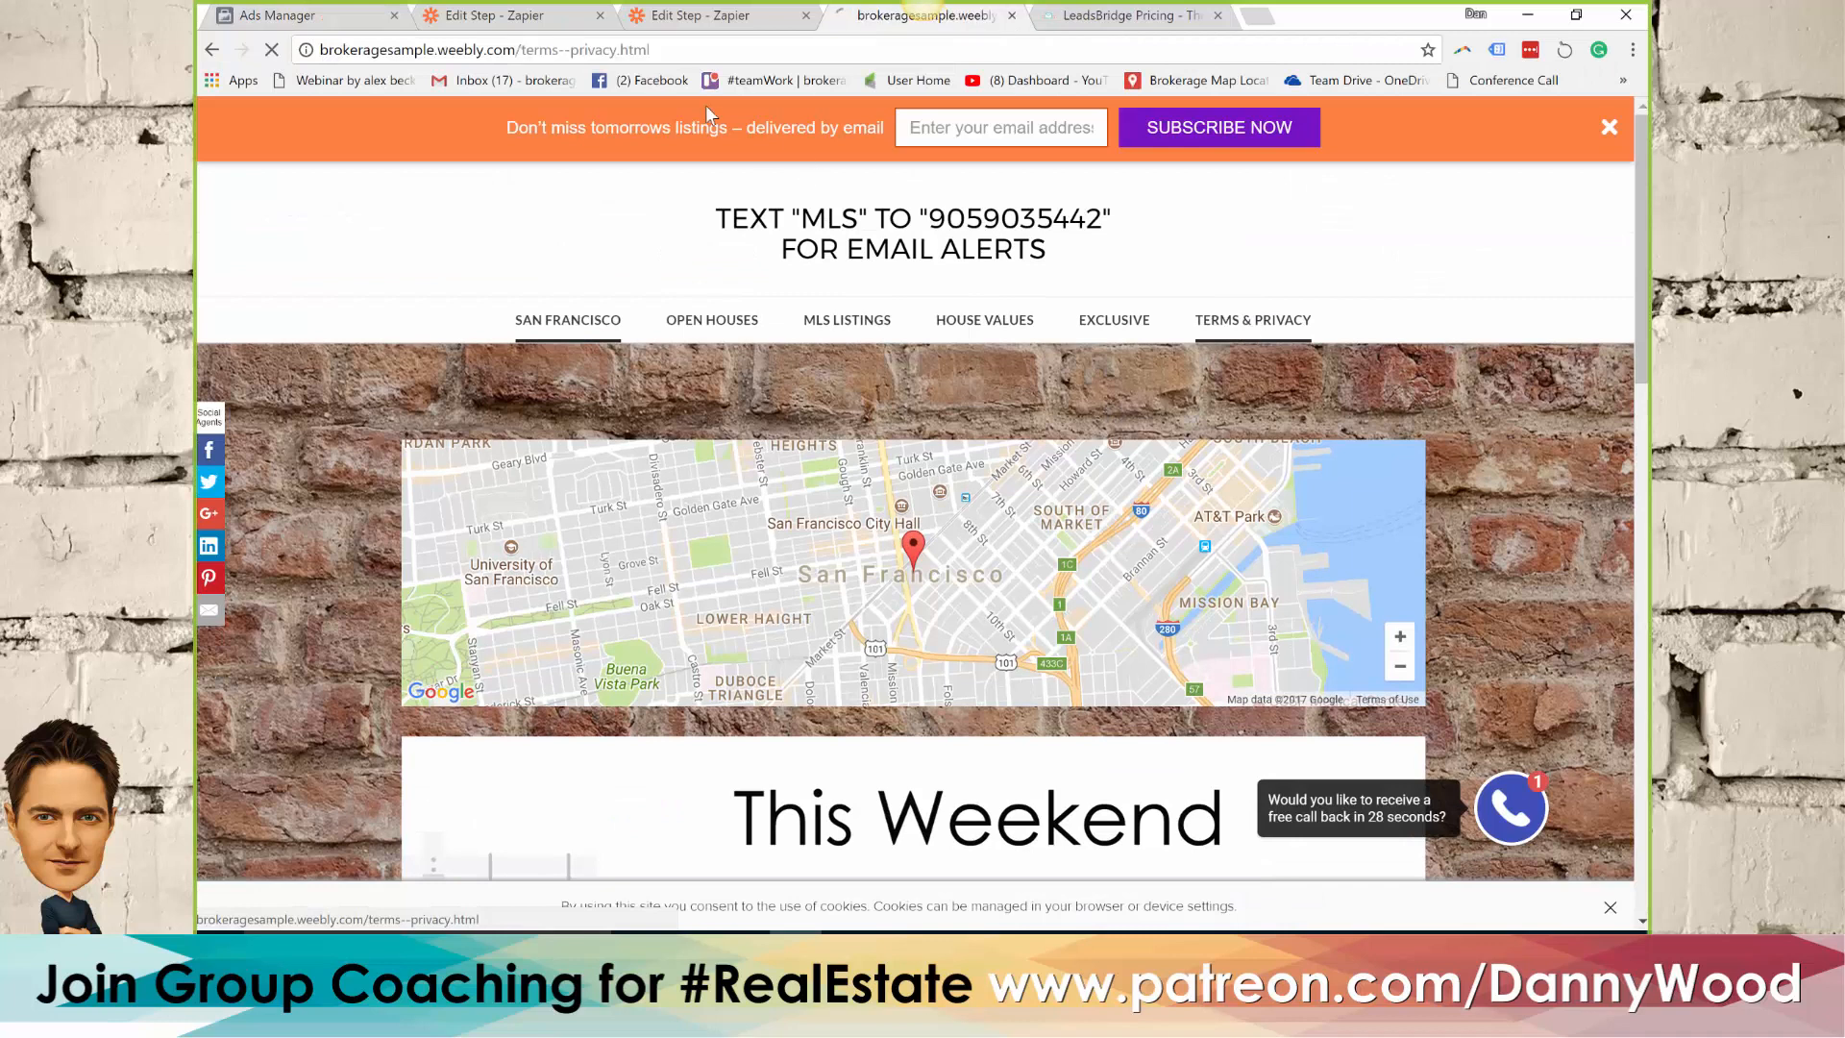
{"action": "left_click", "coordinate": [611, 50]}
{"action": "key", "text": "ctrl+c"}
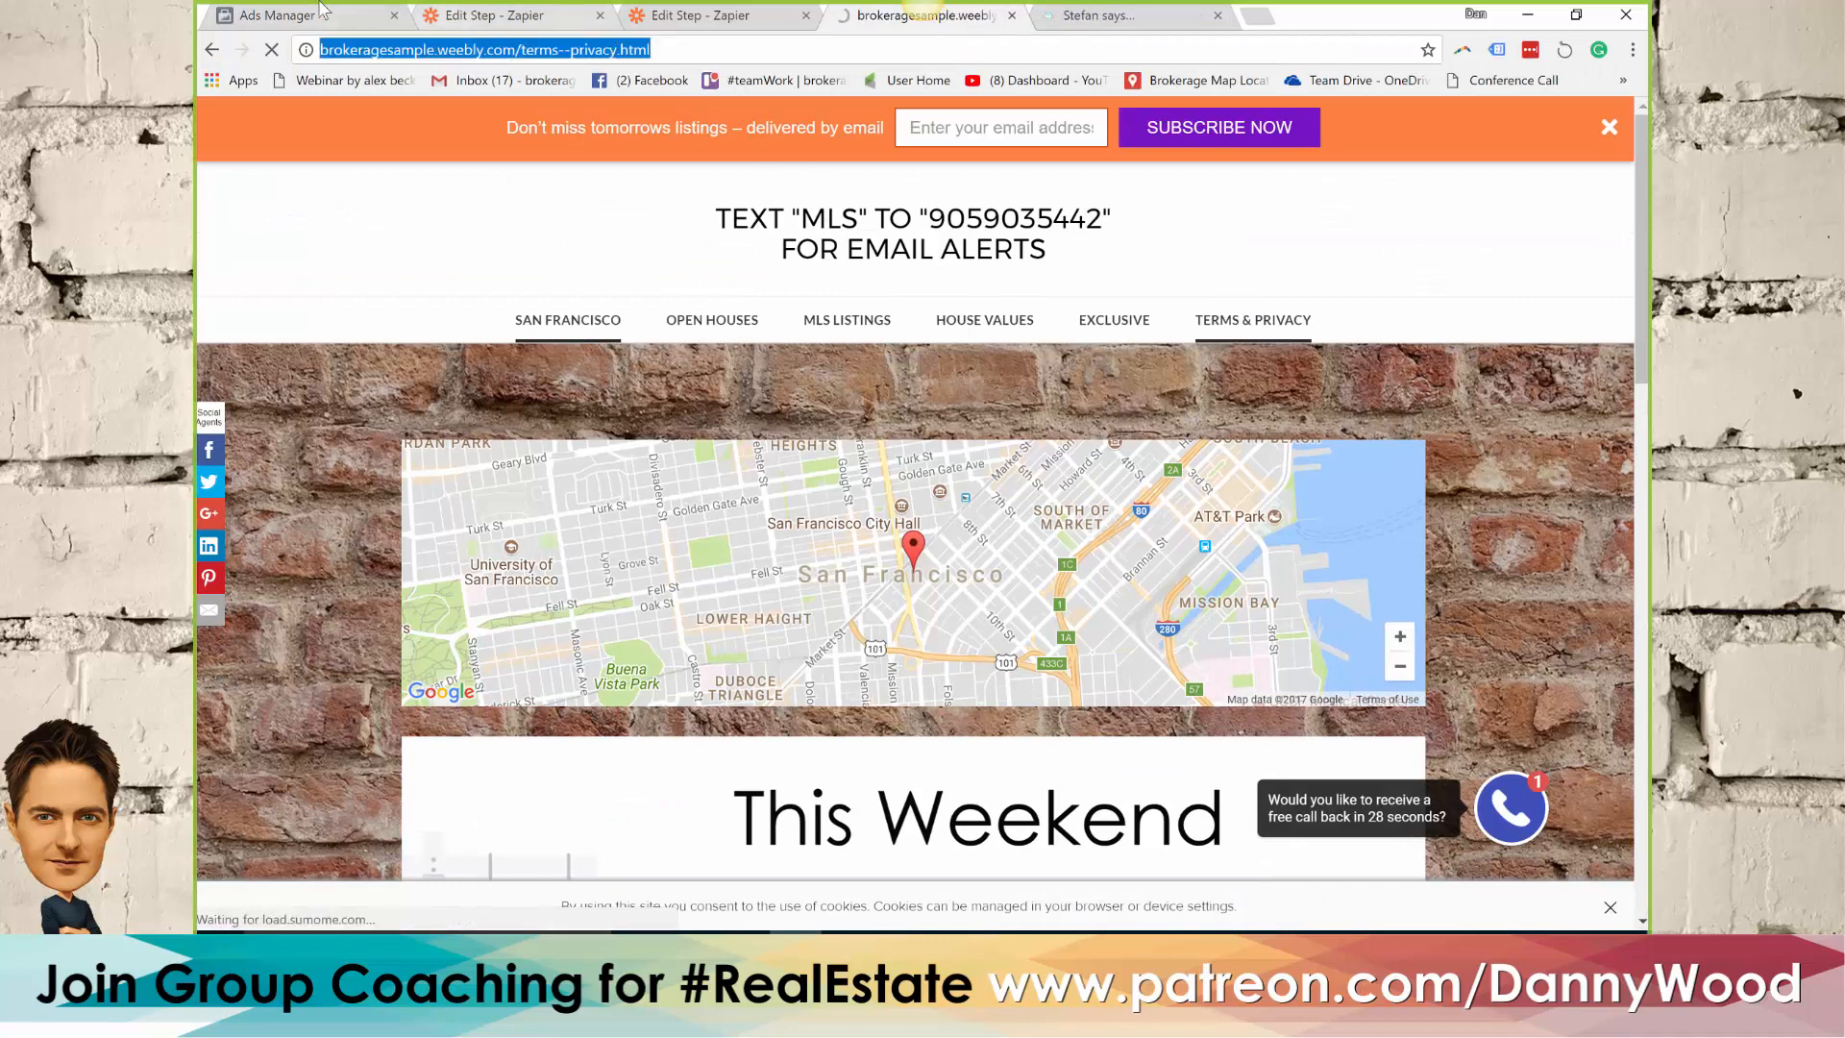
{"action": "left_click", "coordinate": [313, 15]}
{"action": "left_click", "coordinate": [549, 539]}
{"action": "key", "text": "ctrl+v"}
{"action": "left_click", "coordinate": [545, 491]}
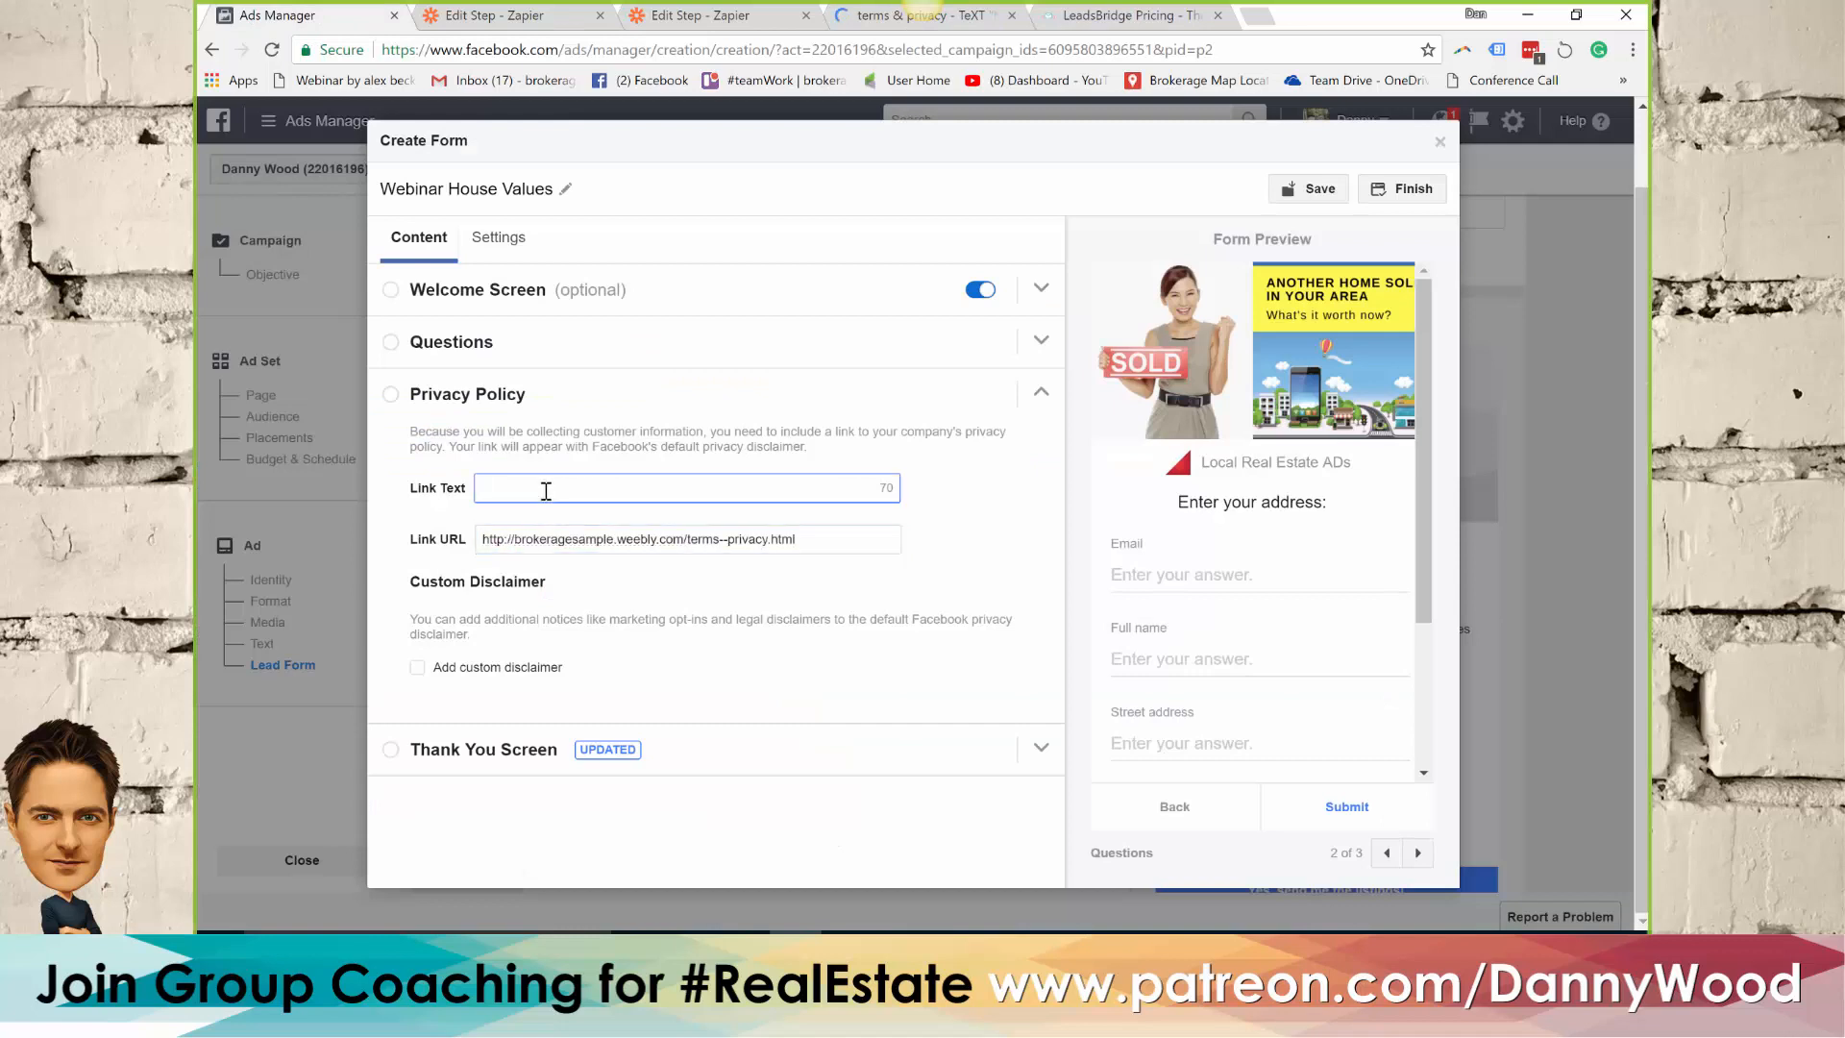
{"action": "type", "text": "Terms"}
Replace the Thank You Screen's description with "Take a look at all our listings:"
{"action": "left_click", "coordinate": [475, 750]}
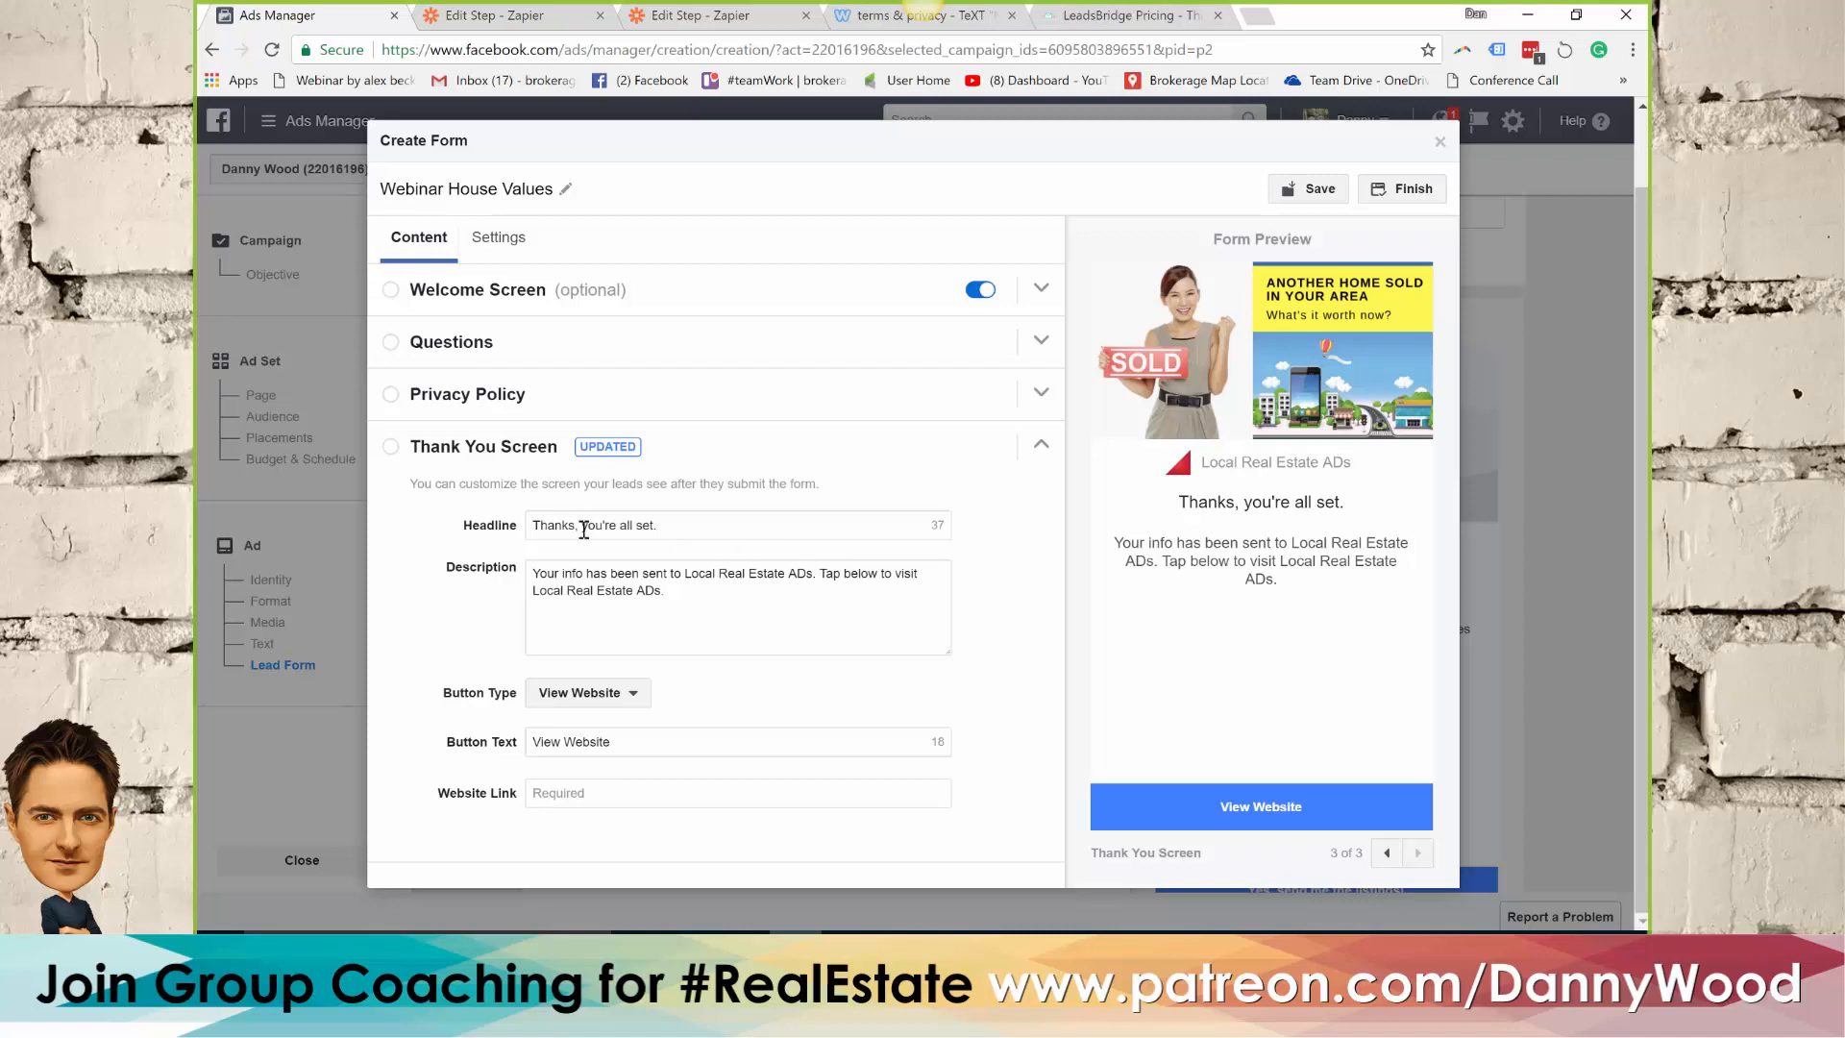
{"action": "double_click", "coordinate": [544, 574]}
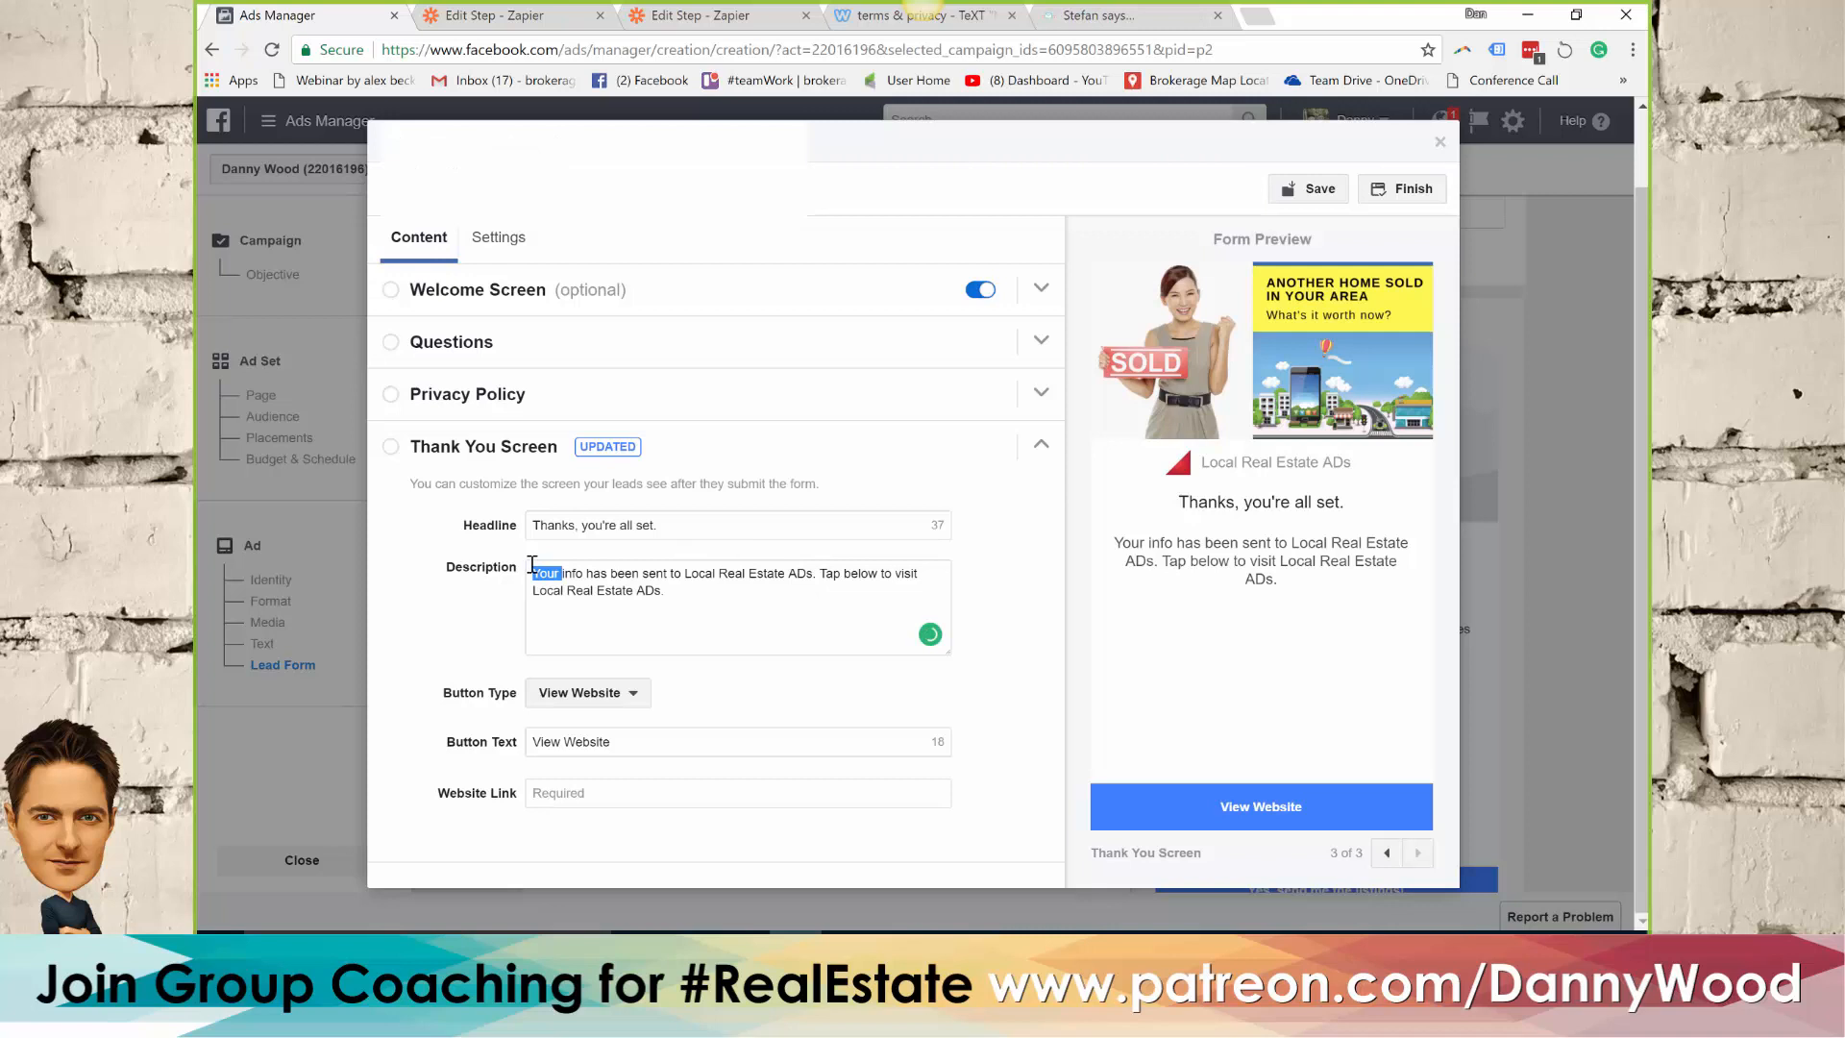
{"action": "left_click_drag", "start_coordinate": [684, 595], "coordinate": [534, 578]}
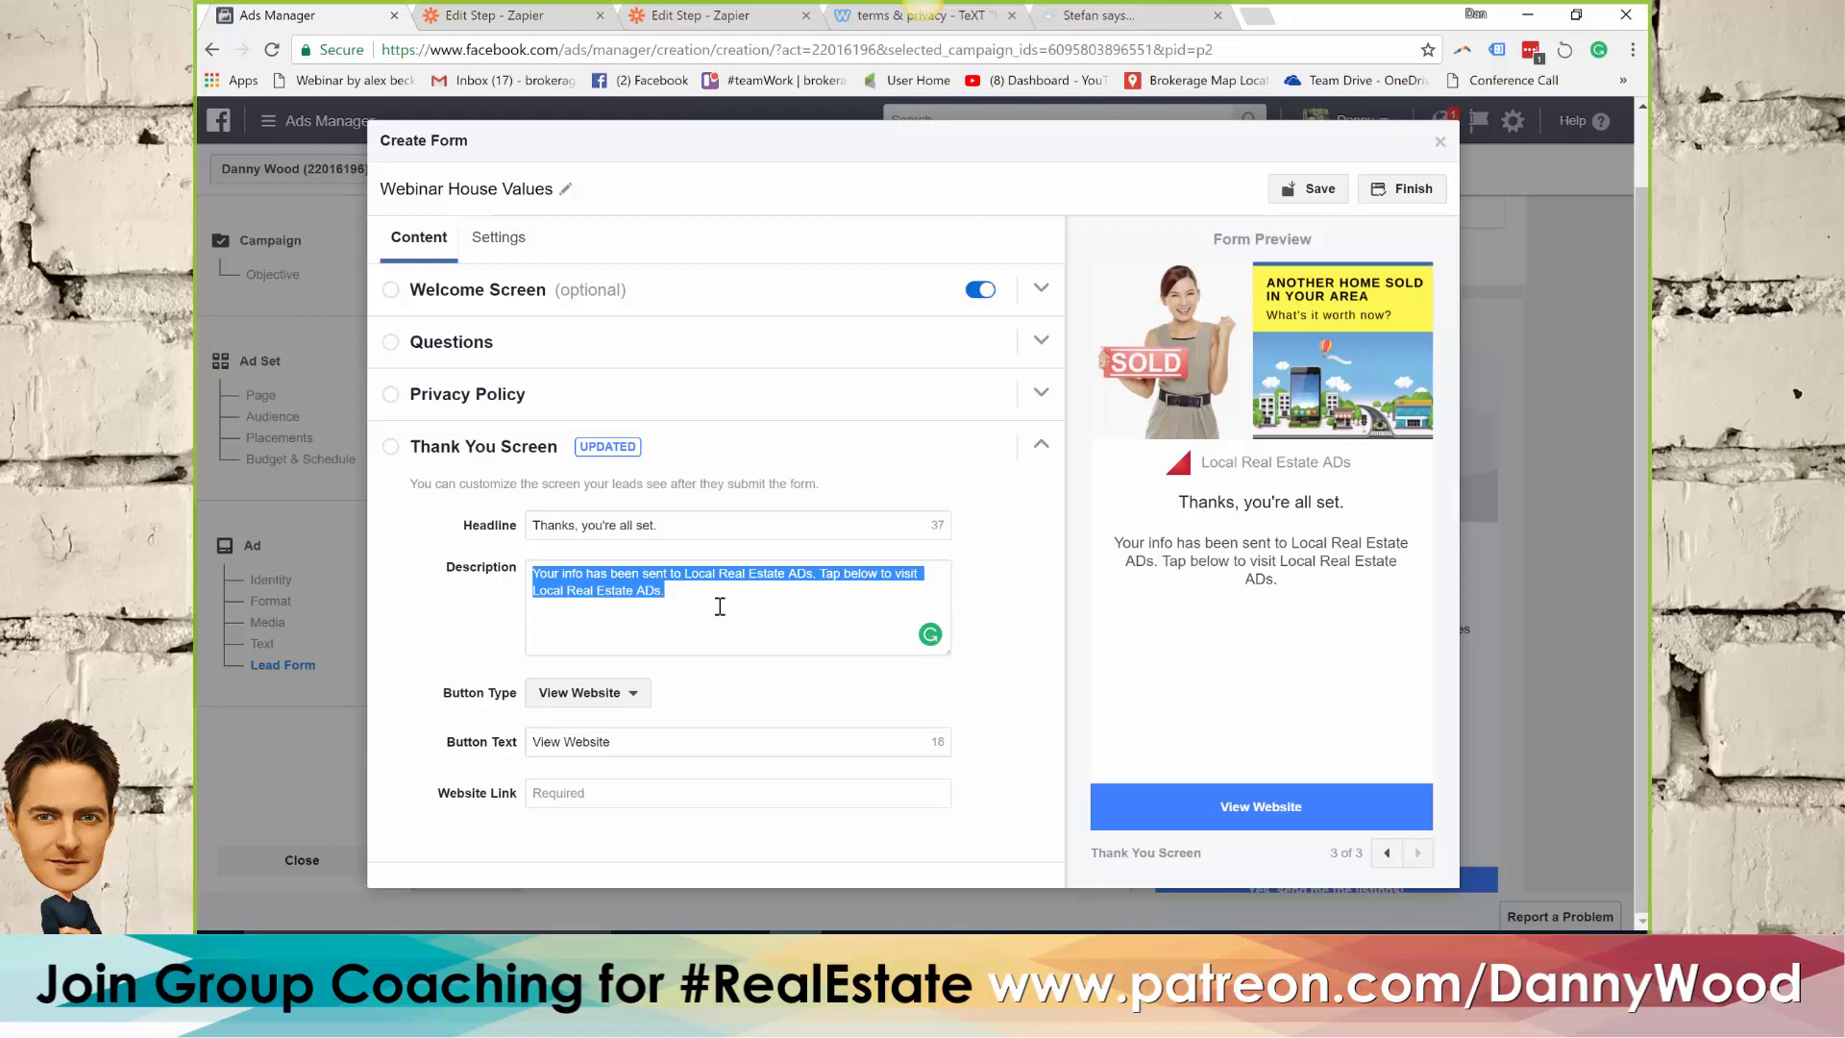
{"action": "type", "text": "Take a look at "}
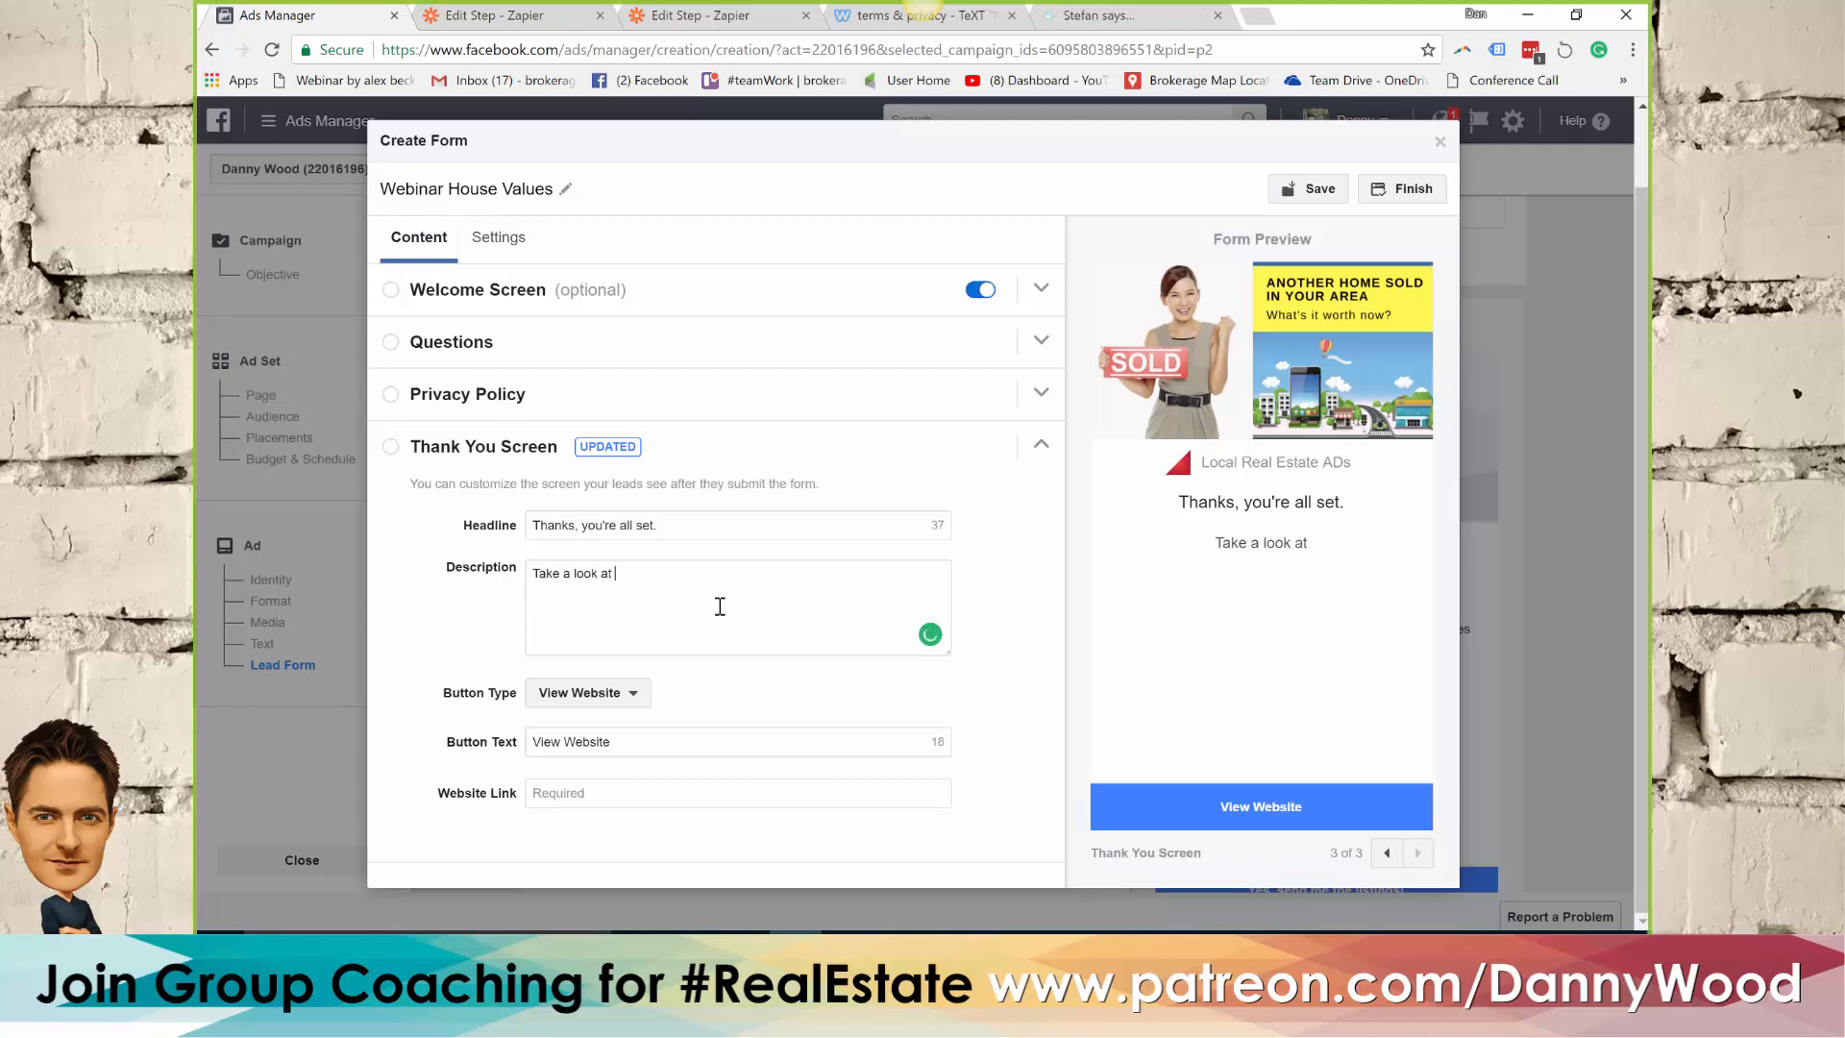
{"action": "type", "text": "all our listing"}
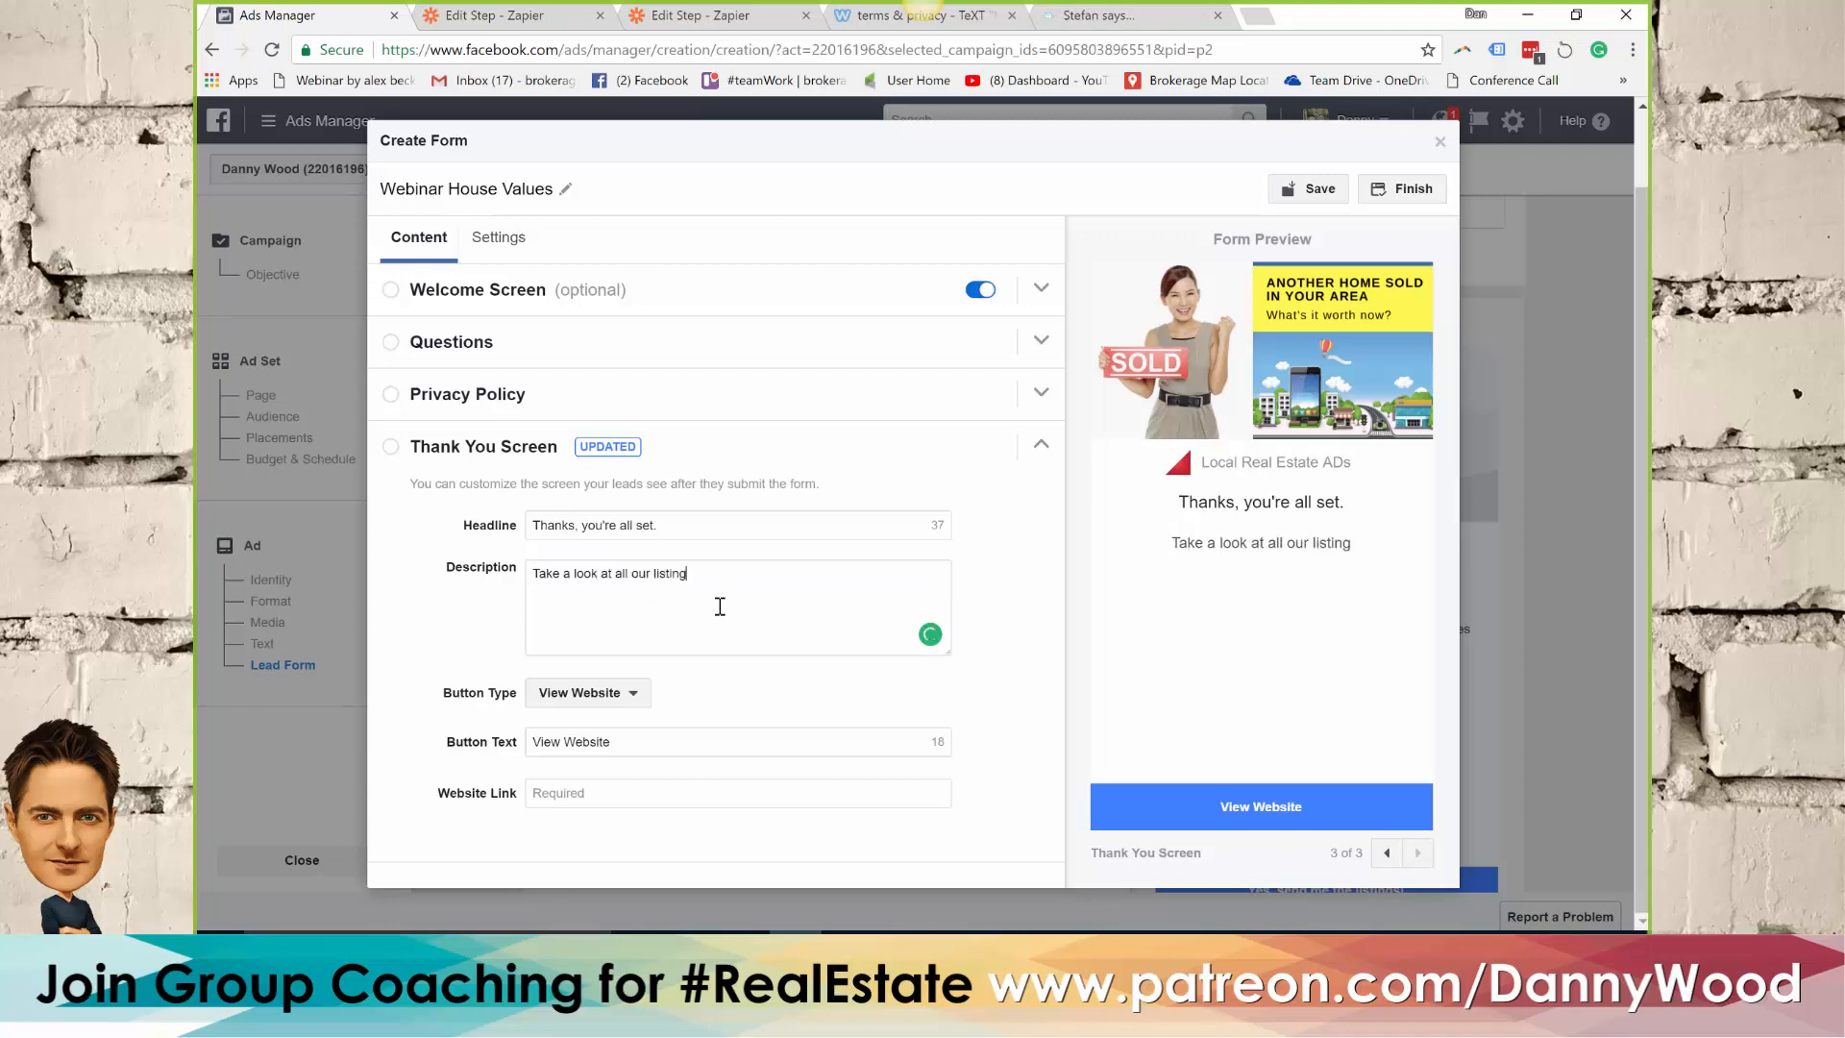
{"action": "type", "text": "s:"}
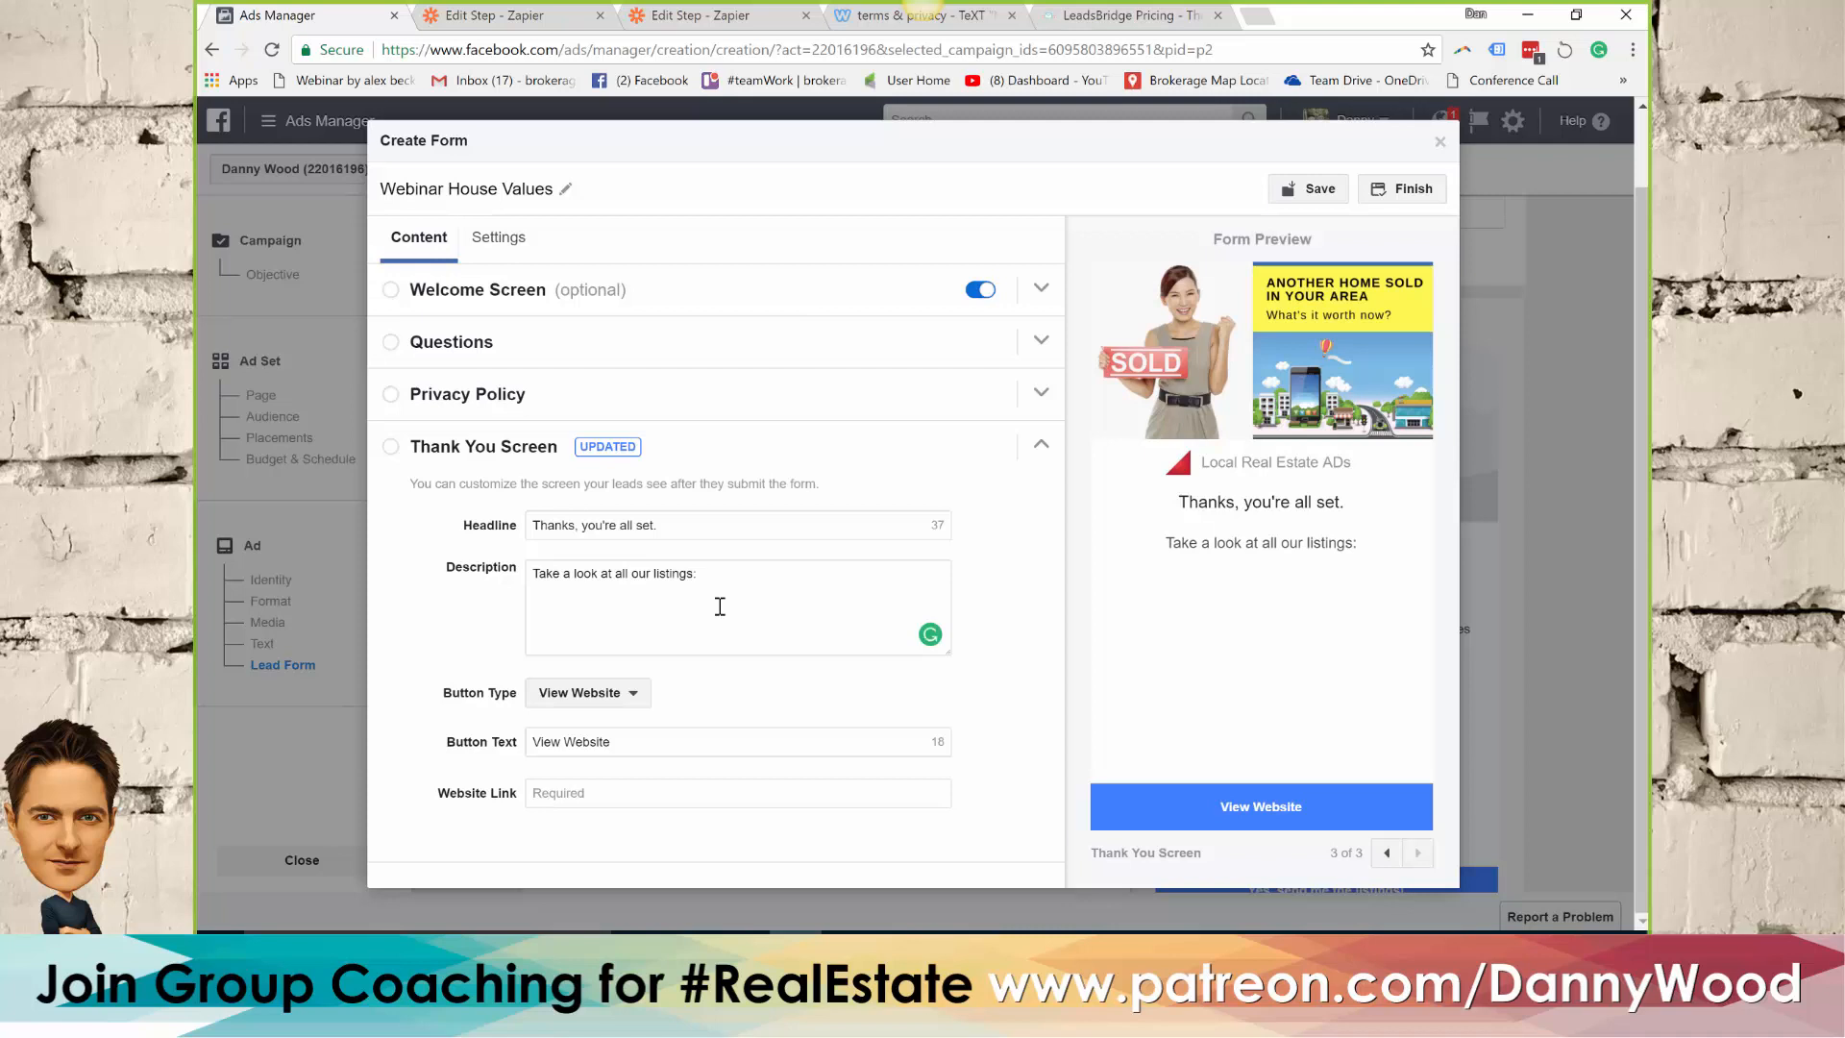
Enter the agent's own website address as the website link of the Thank You Screen
{"action": "left_click", "coordinate": [601, 742]}
{"action": "left_click", "coordinate": [608, 788]}
{"action": "type", "text": "w"}
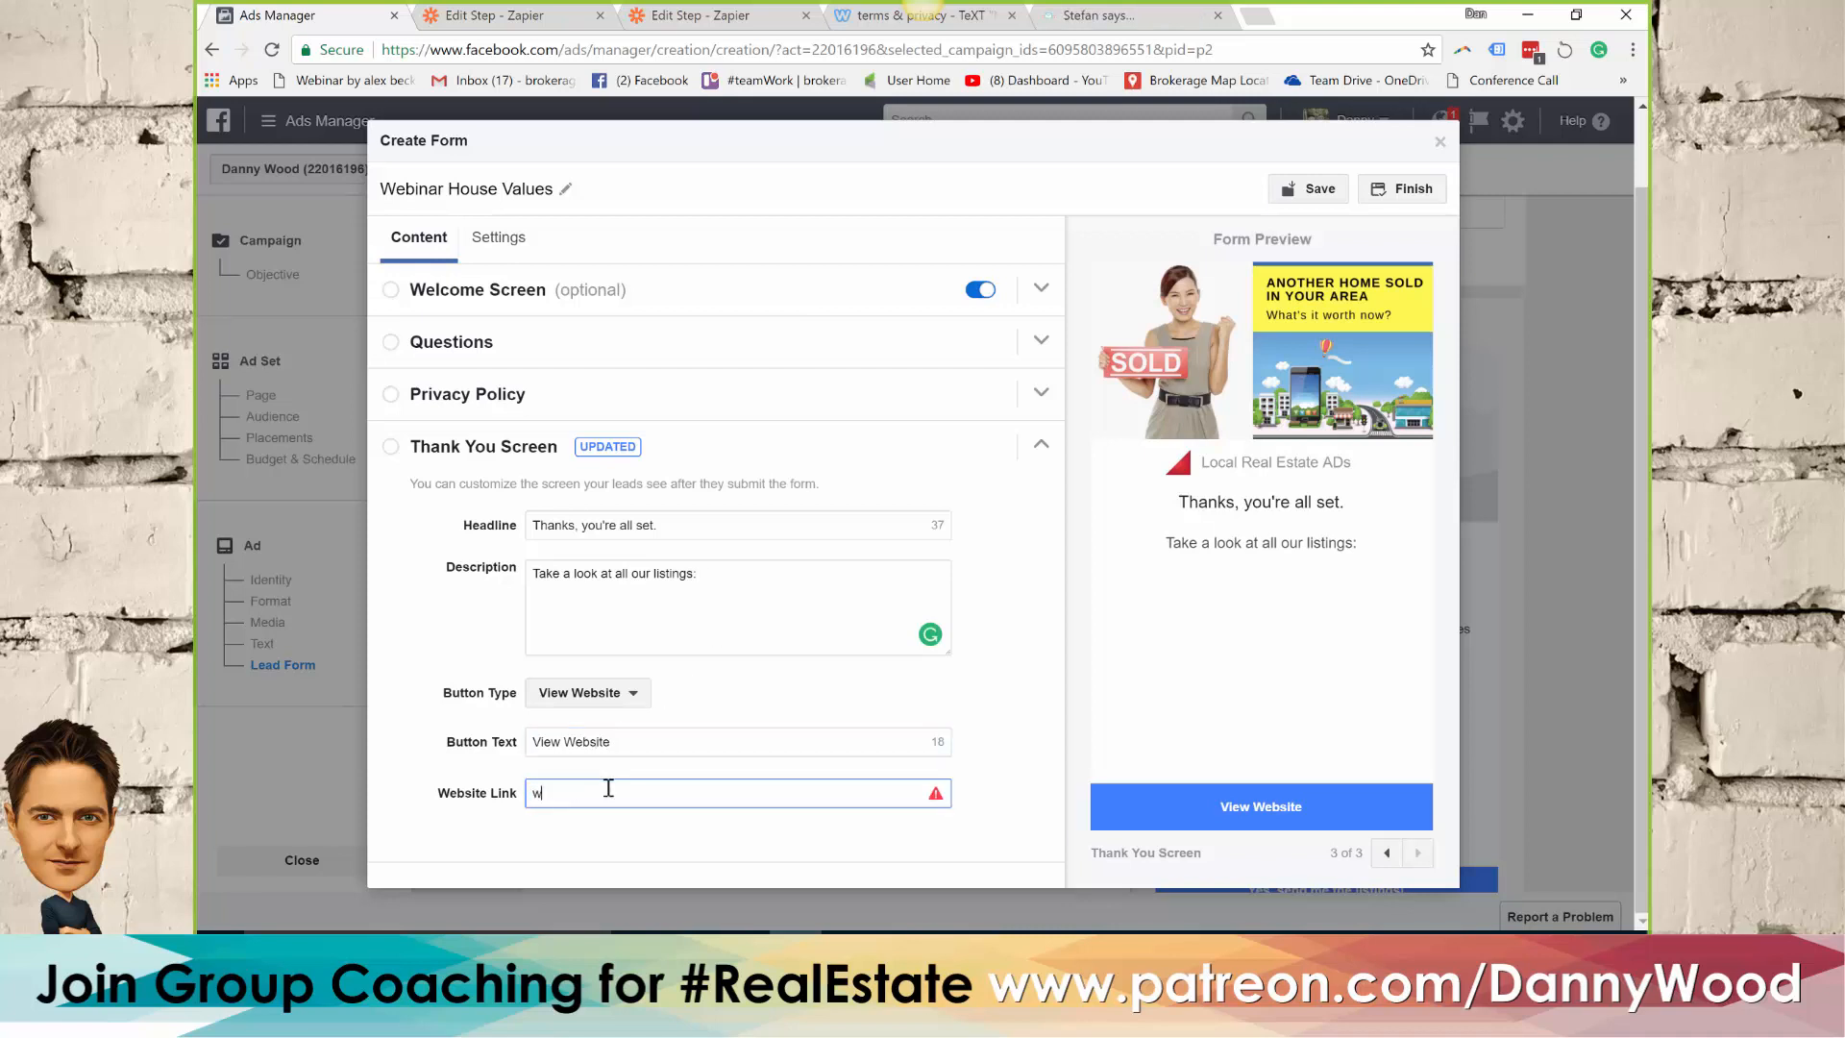
{"action": "type", "text": "/"}
Add "Did you want to book any showings or have real estate questions?" below a blank line in the thank-you description
{"action": "left_click", "coordinate": [742, 579]}
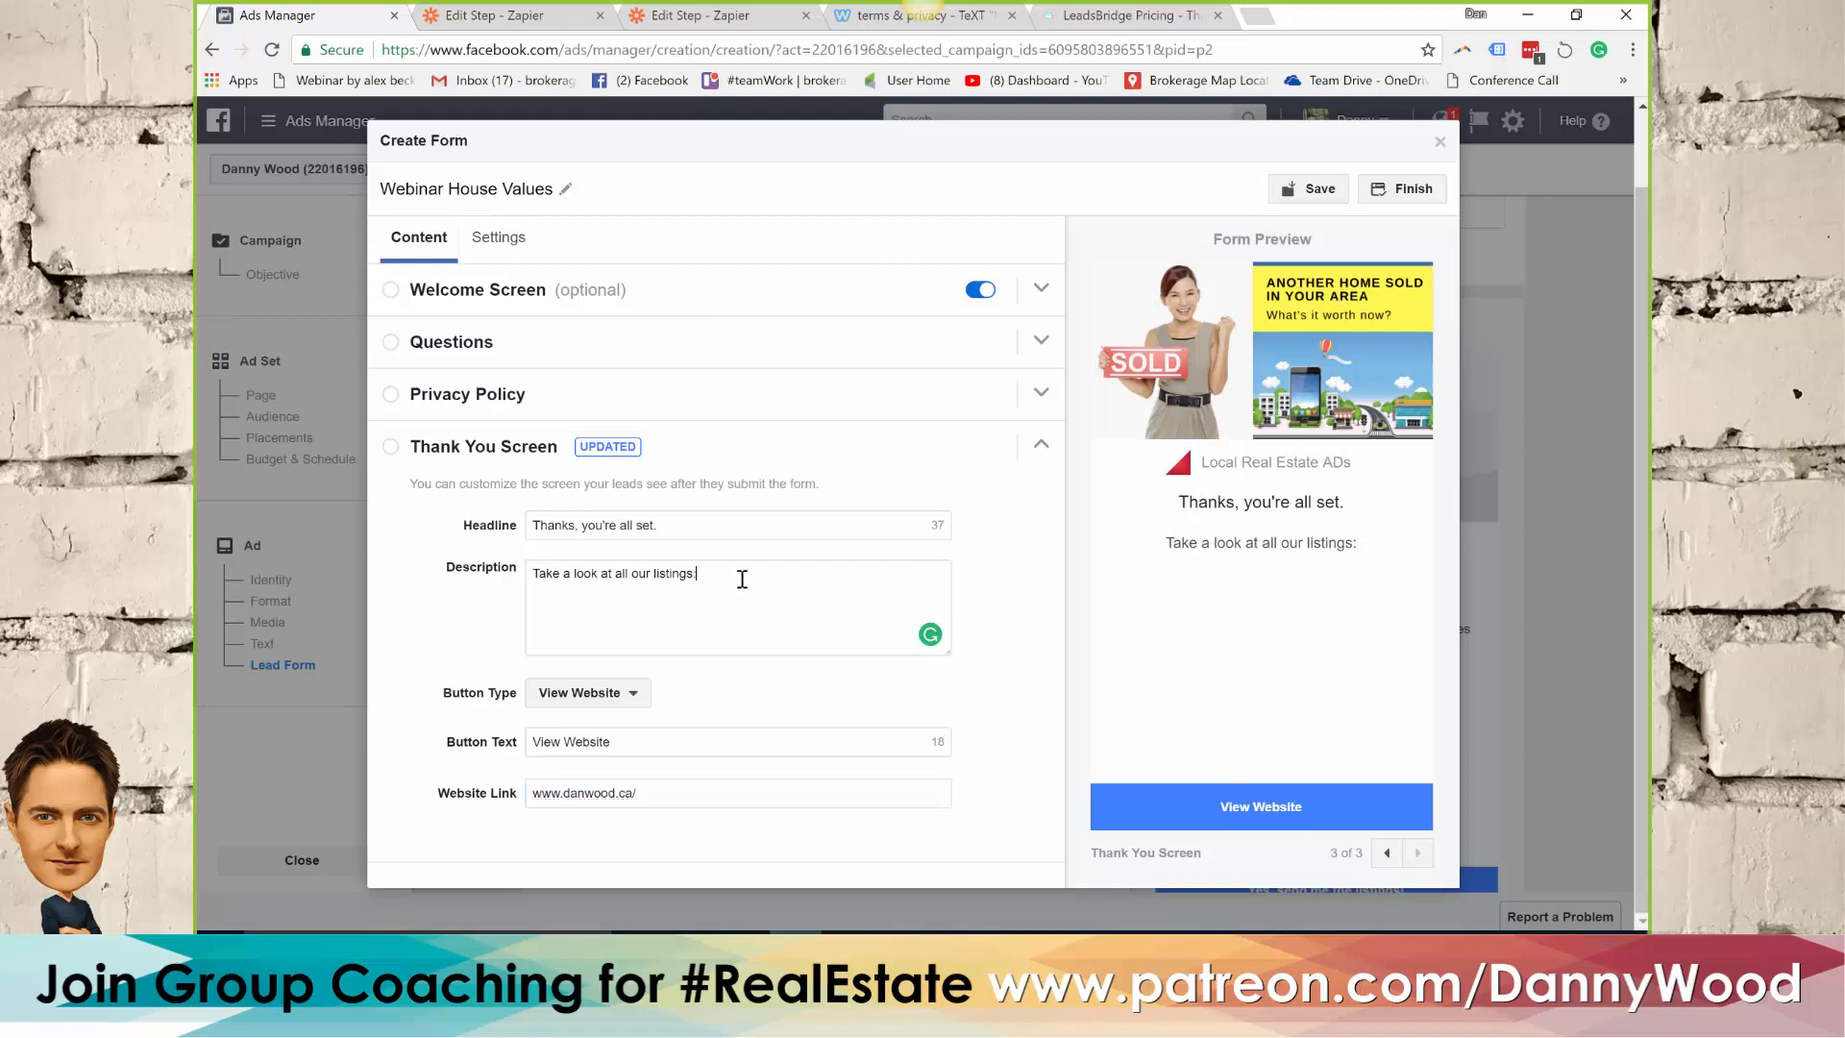
{"action": "key", "text": "Return"}
{"action": "type", "text": "Did "}
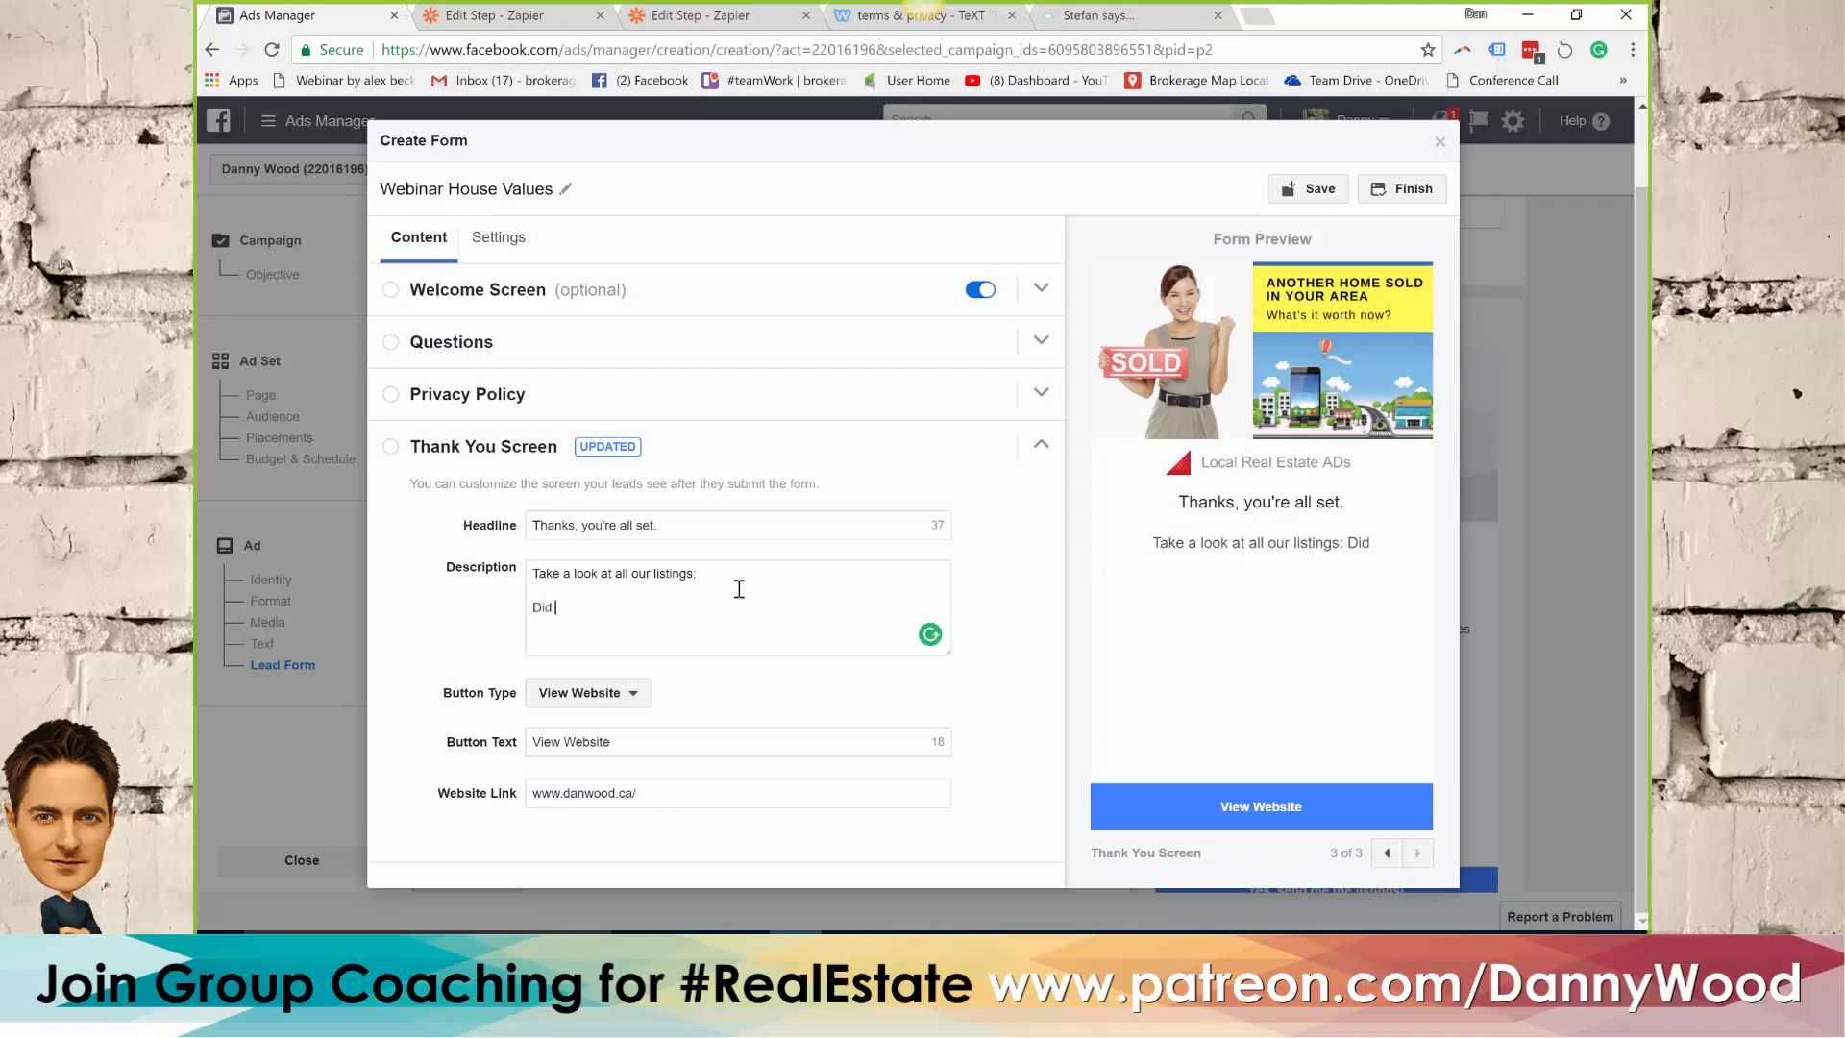
{"action": "type", "text": "you want"}
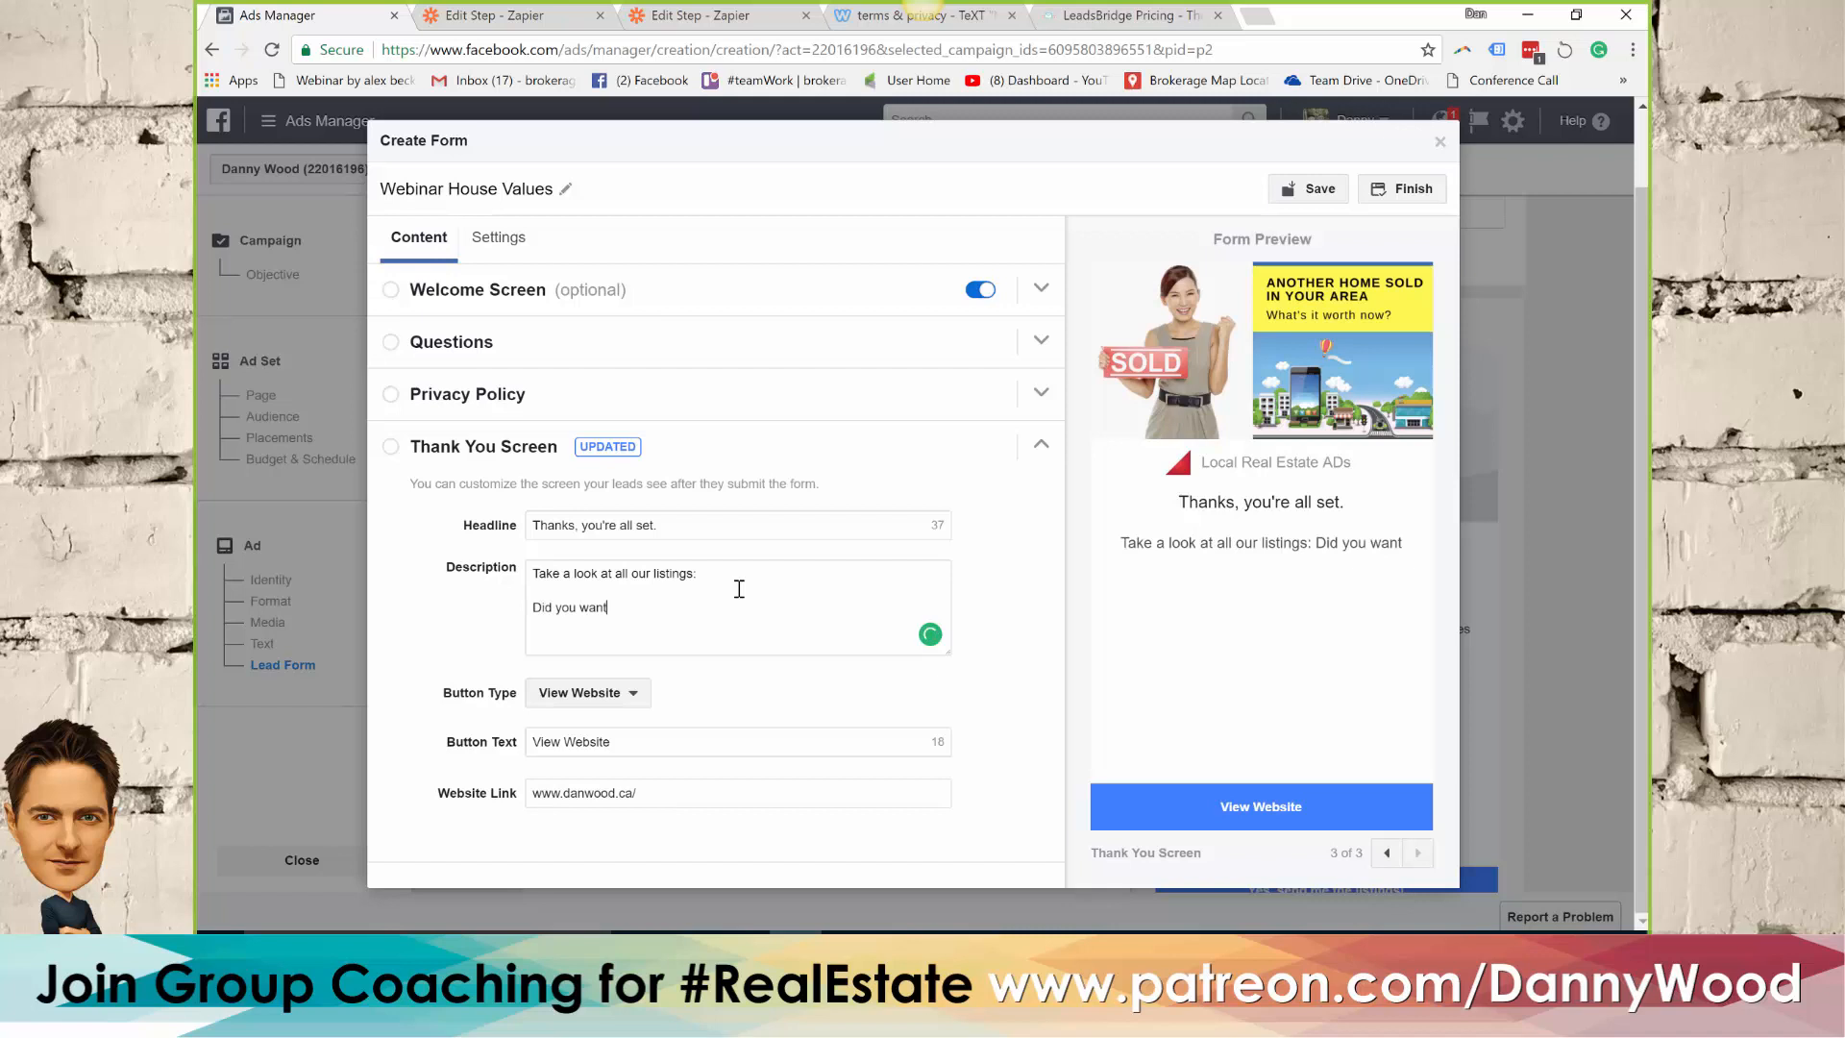
{"action": "type", "text": " to book any showings or have real estate q"}
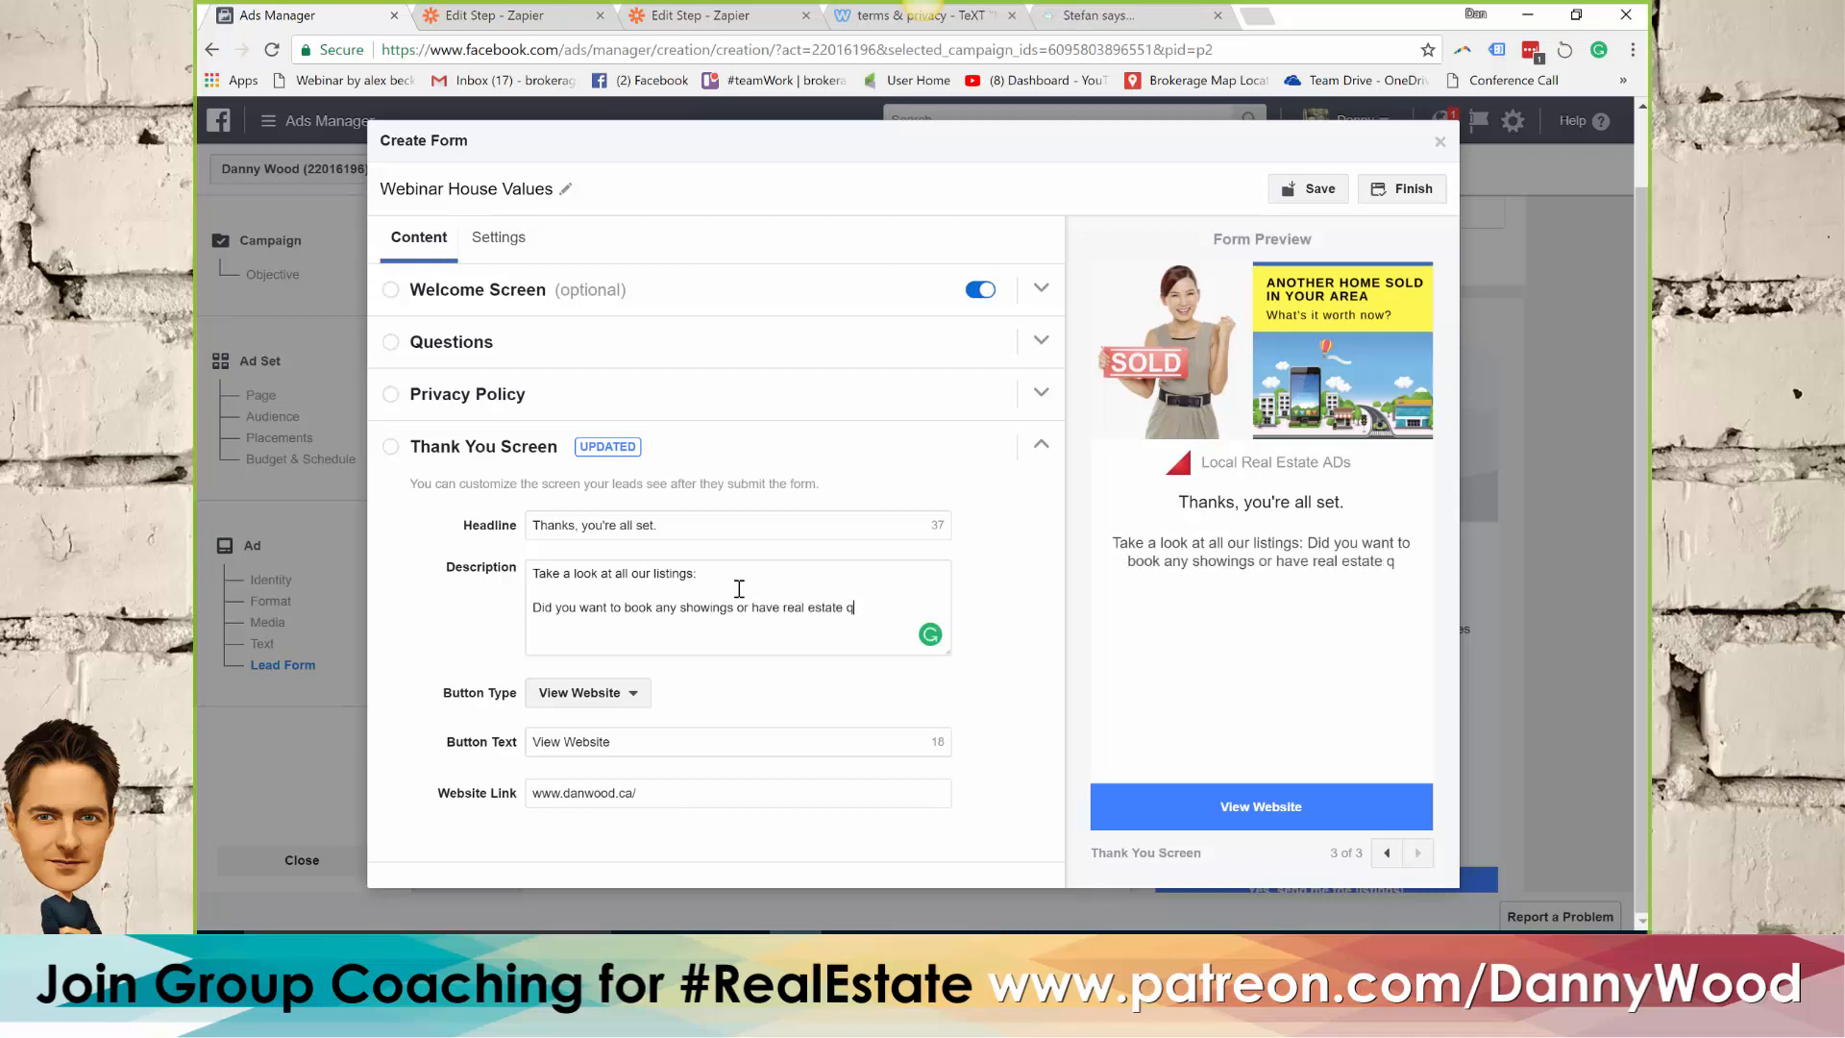
{"action": "type", "text": "uestions?"}
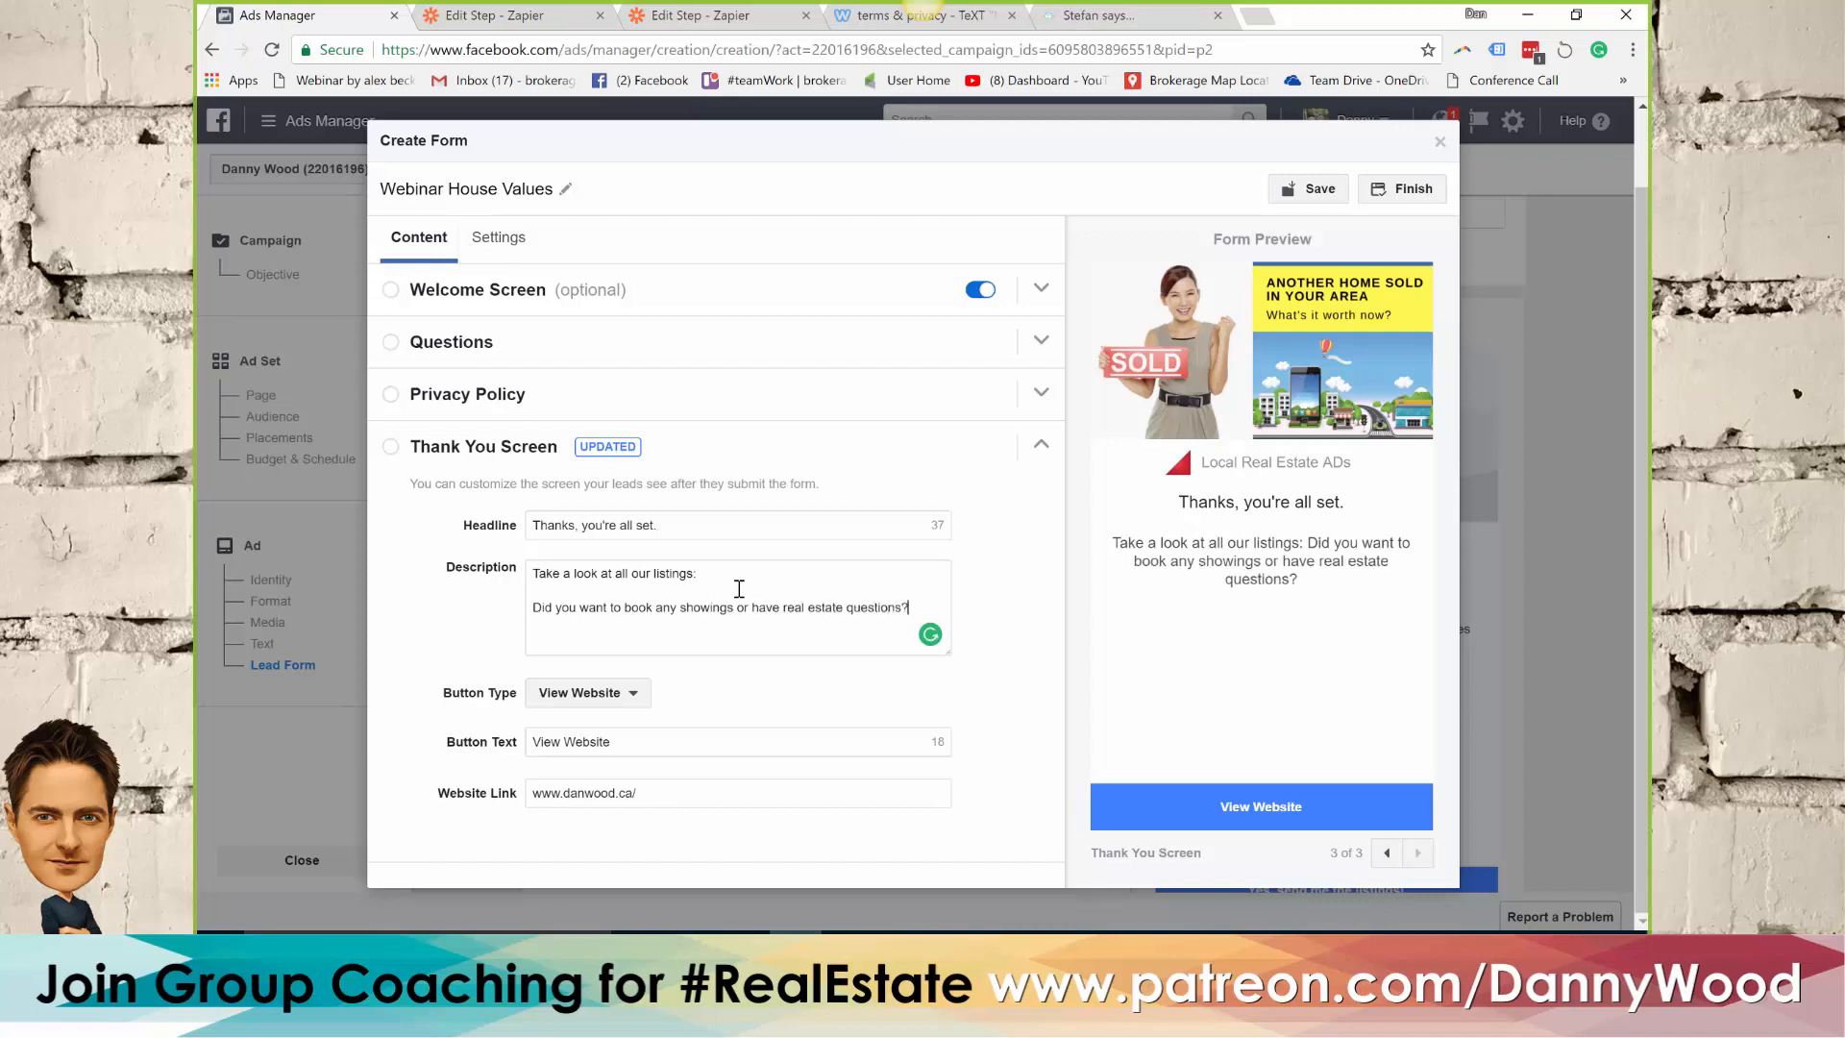
{"action": "type", "text": " Please ca"}
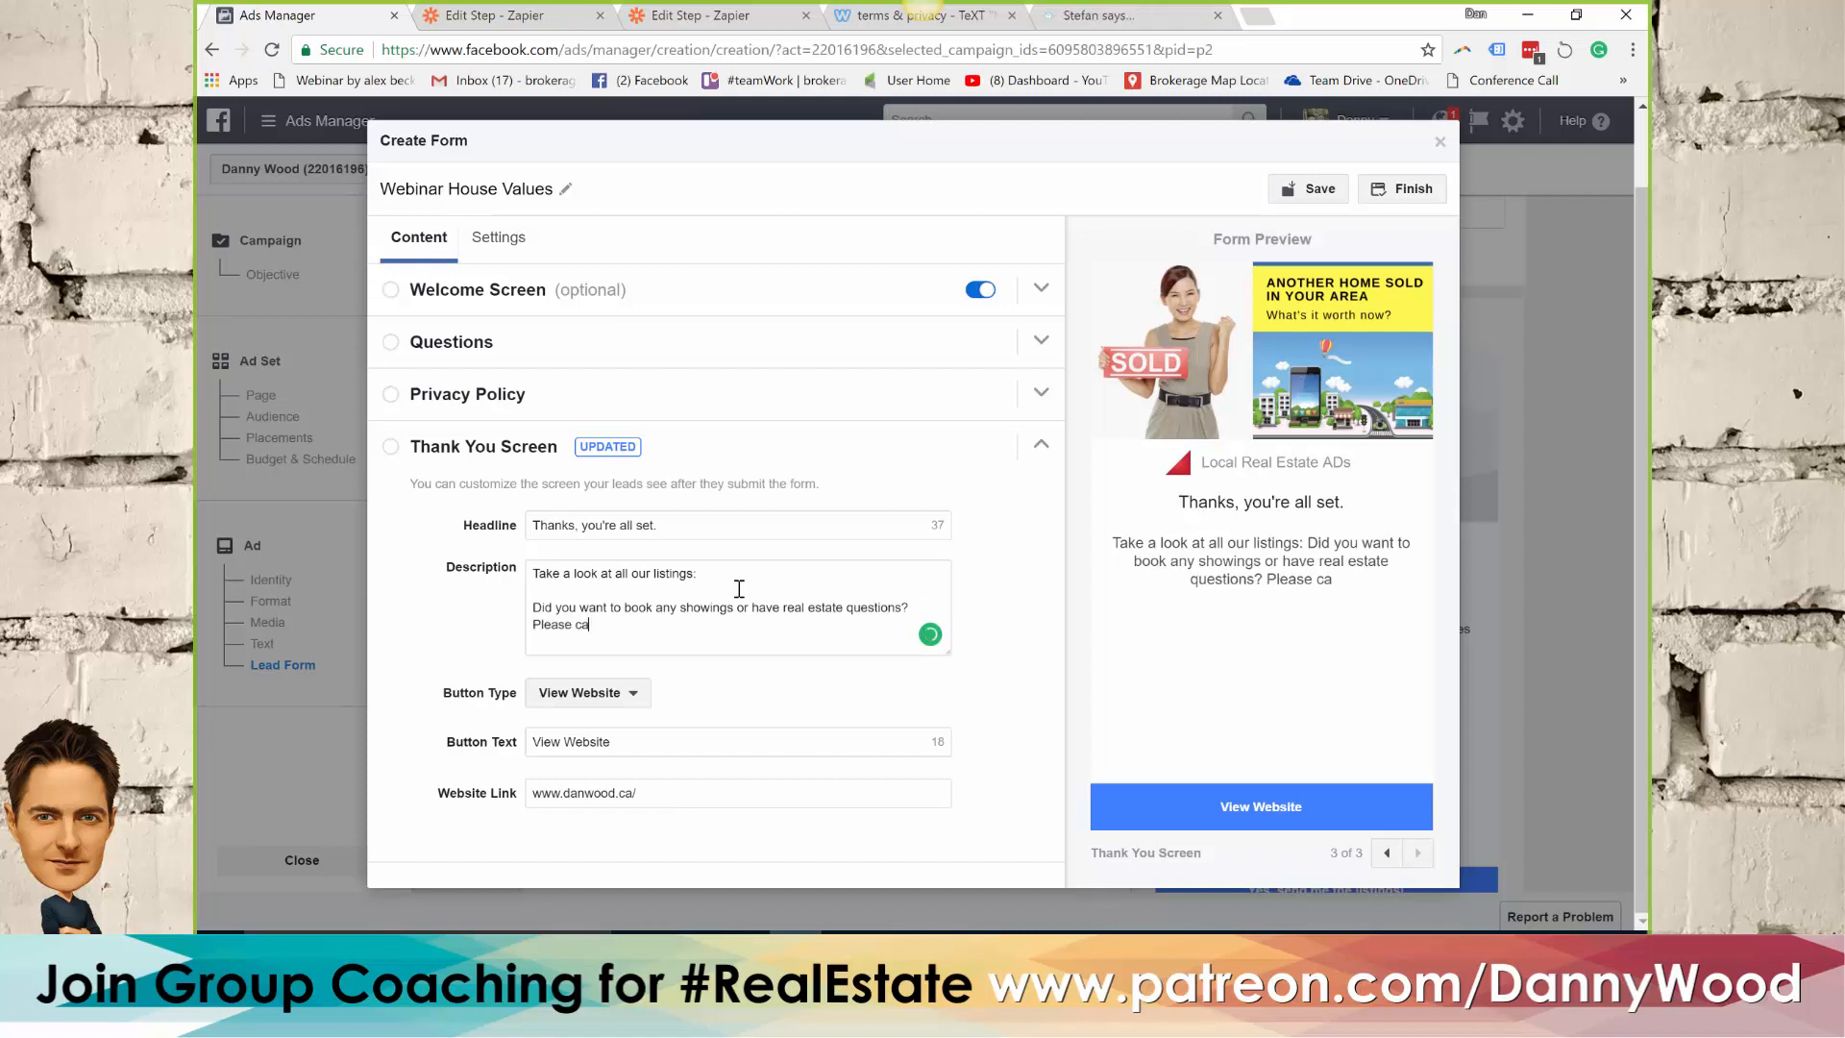
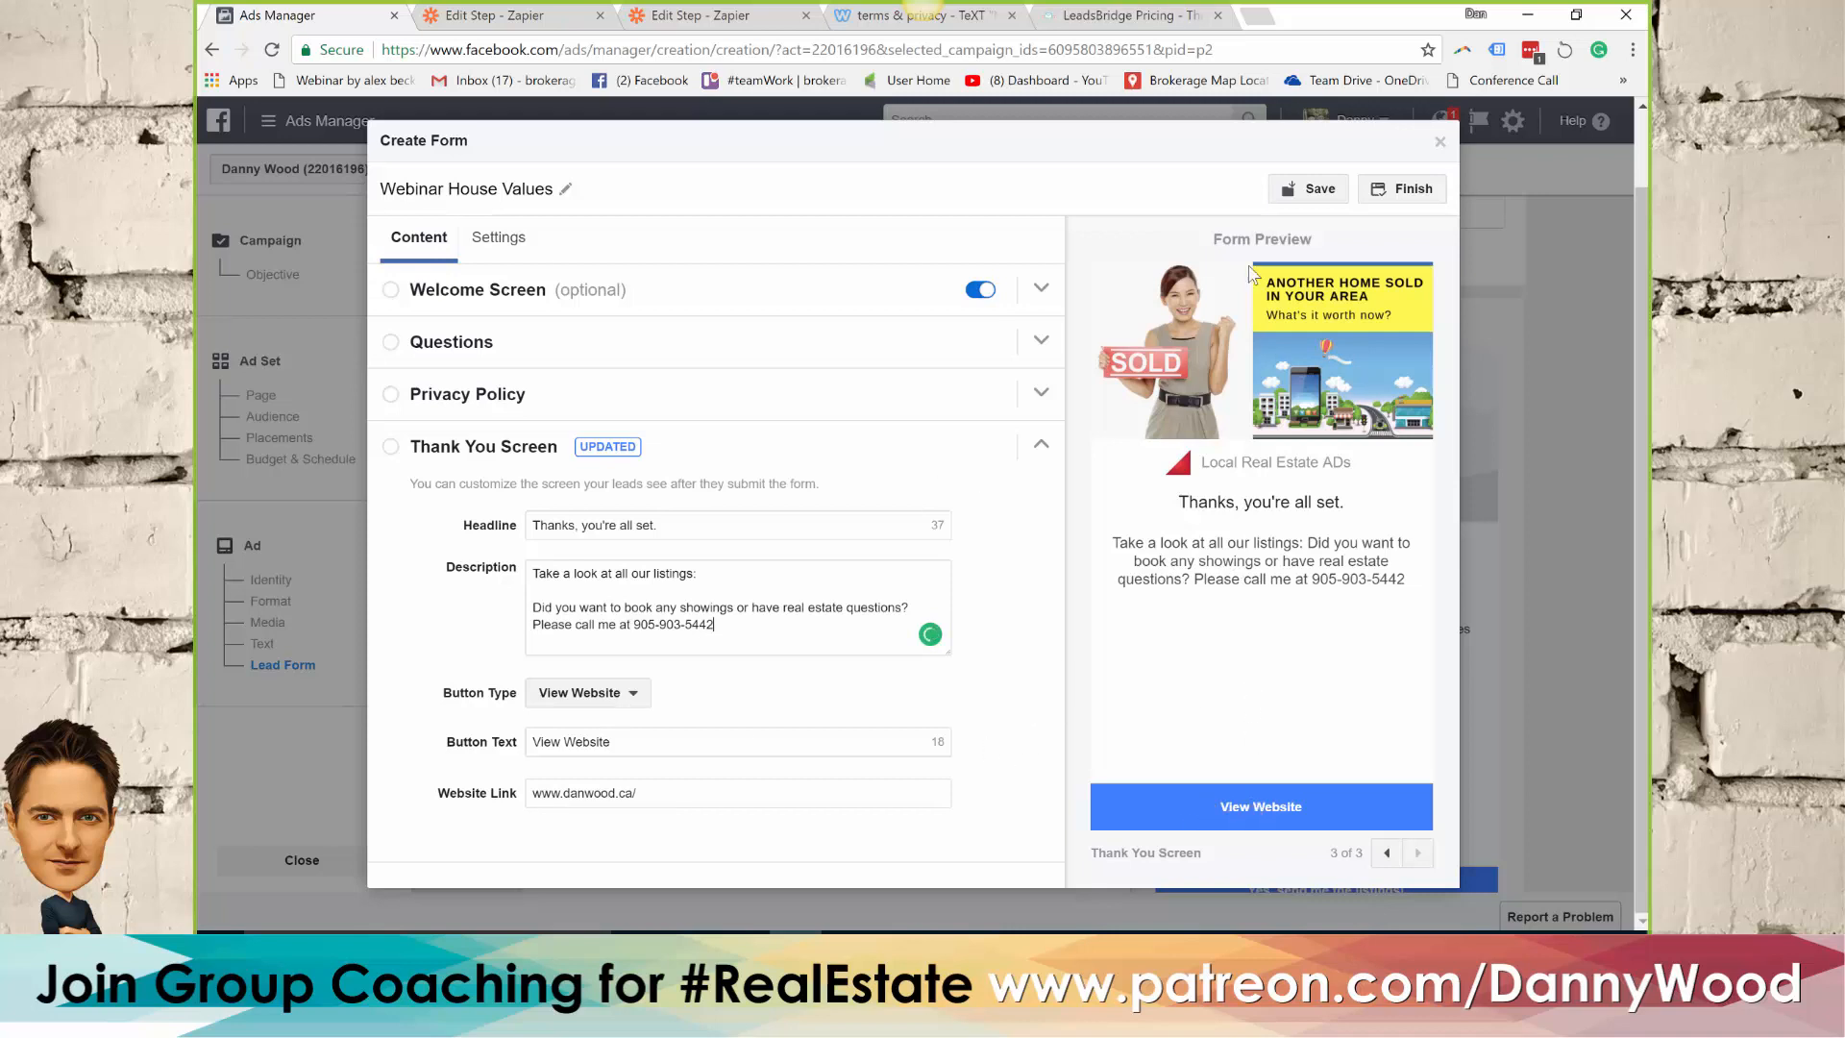
Complete the thank-you description with "Please call me at" and the contact phone number, and finish the lead form
{"action": "left_click", "coordinate": [1419, 196]}
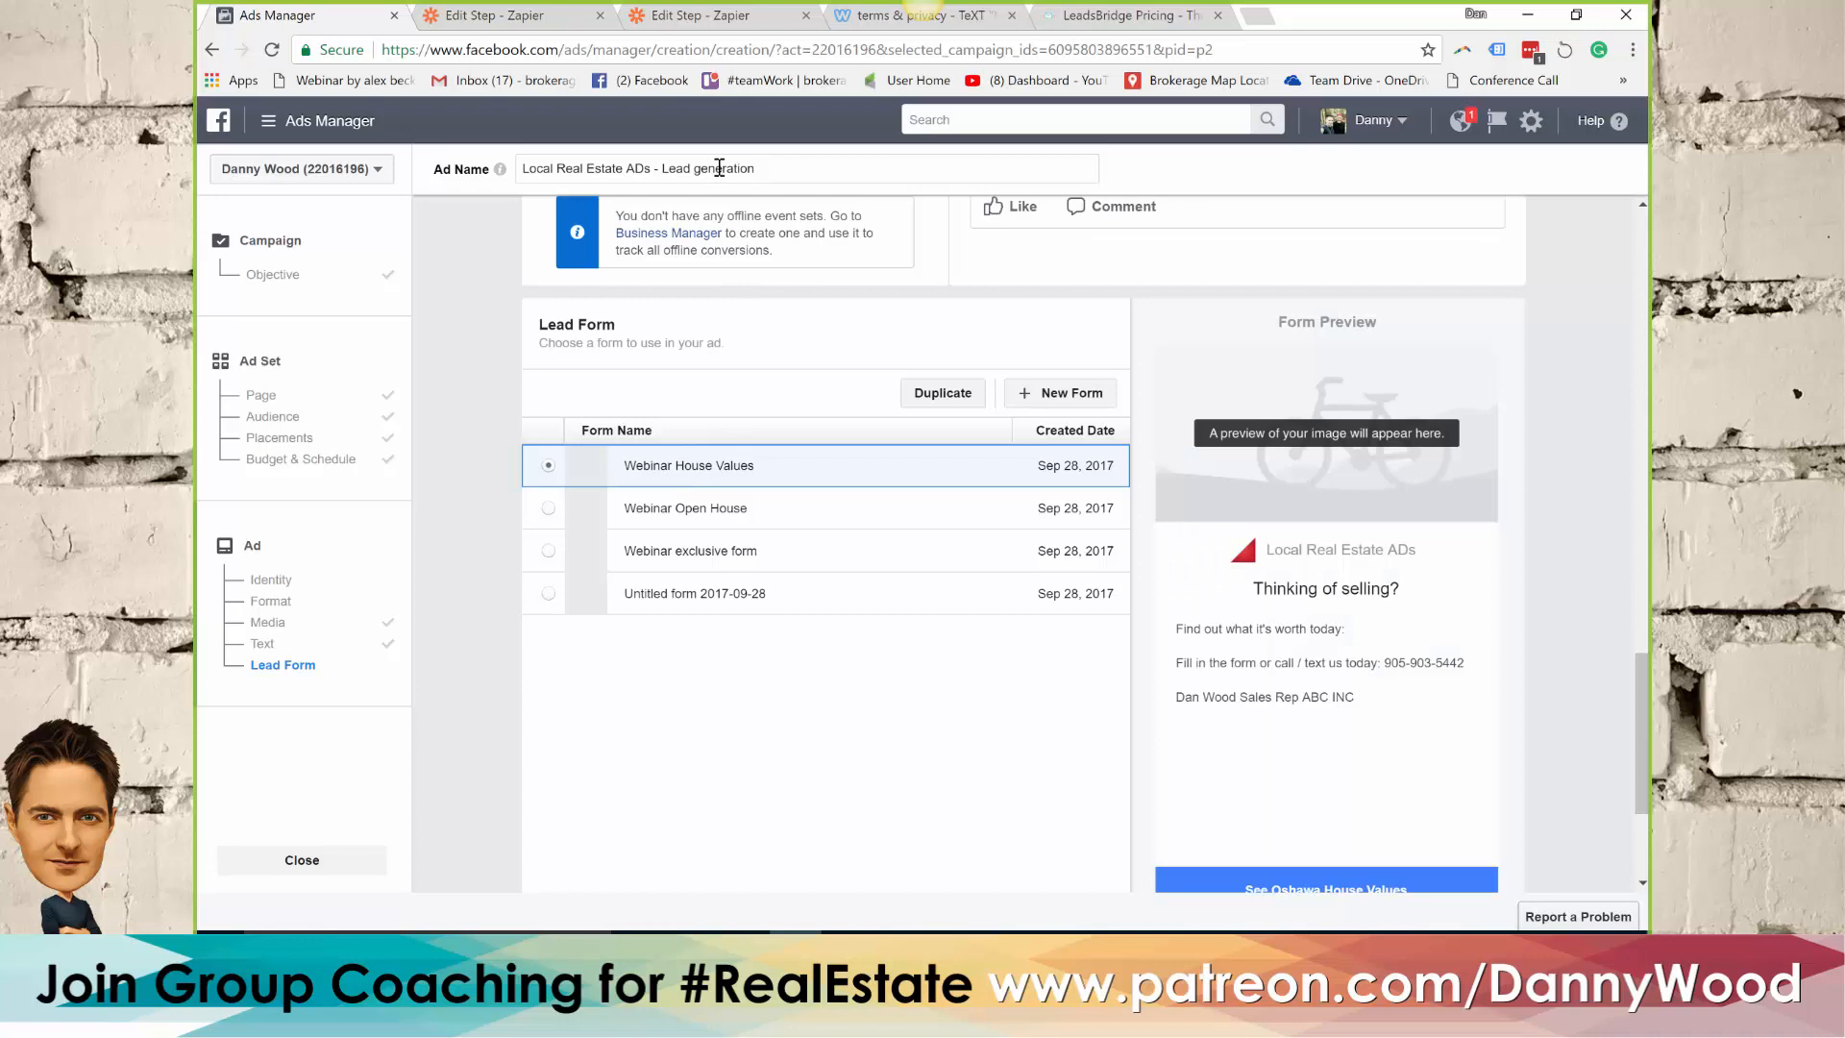
Switch to Zapier and open the dashboard with the list of Zaps
{"action": "left_click", "coordinate": [509, 16]}
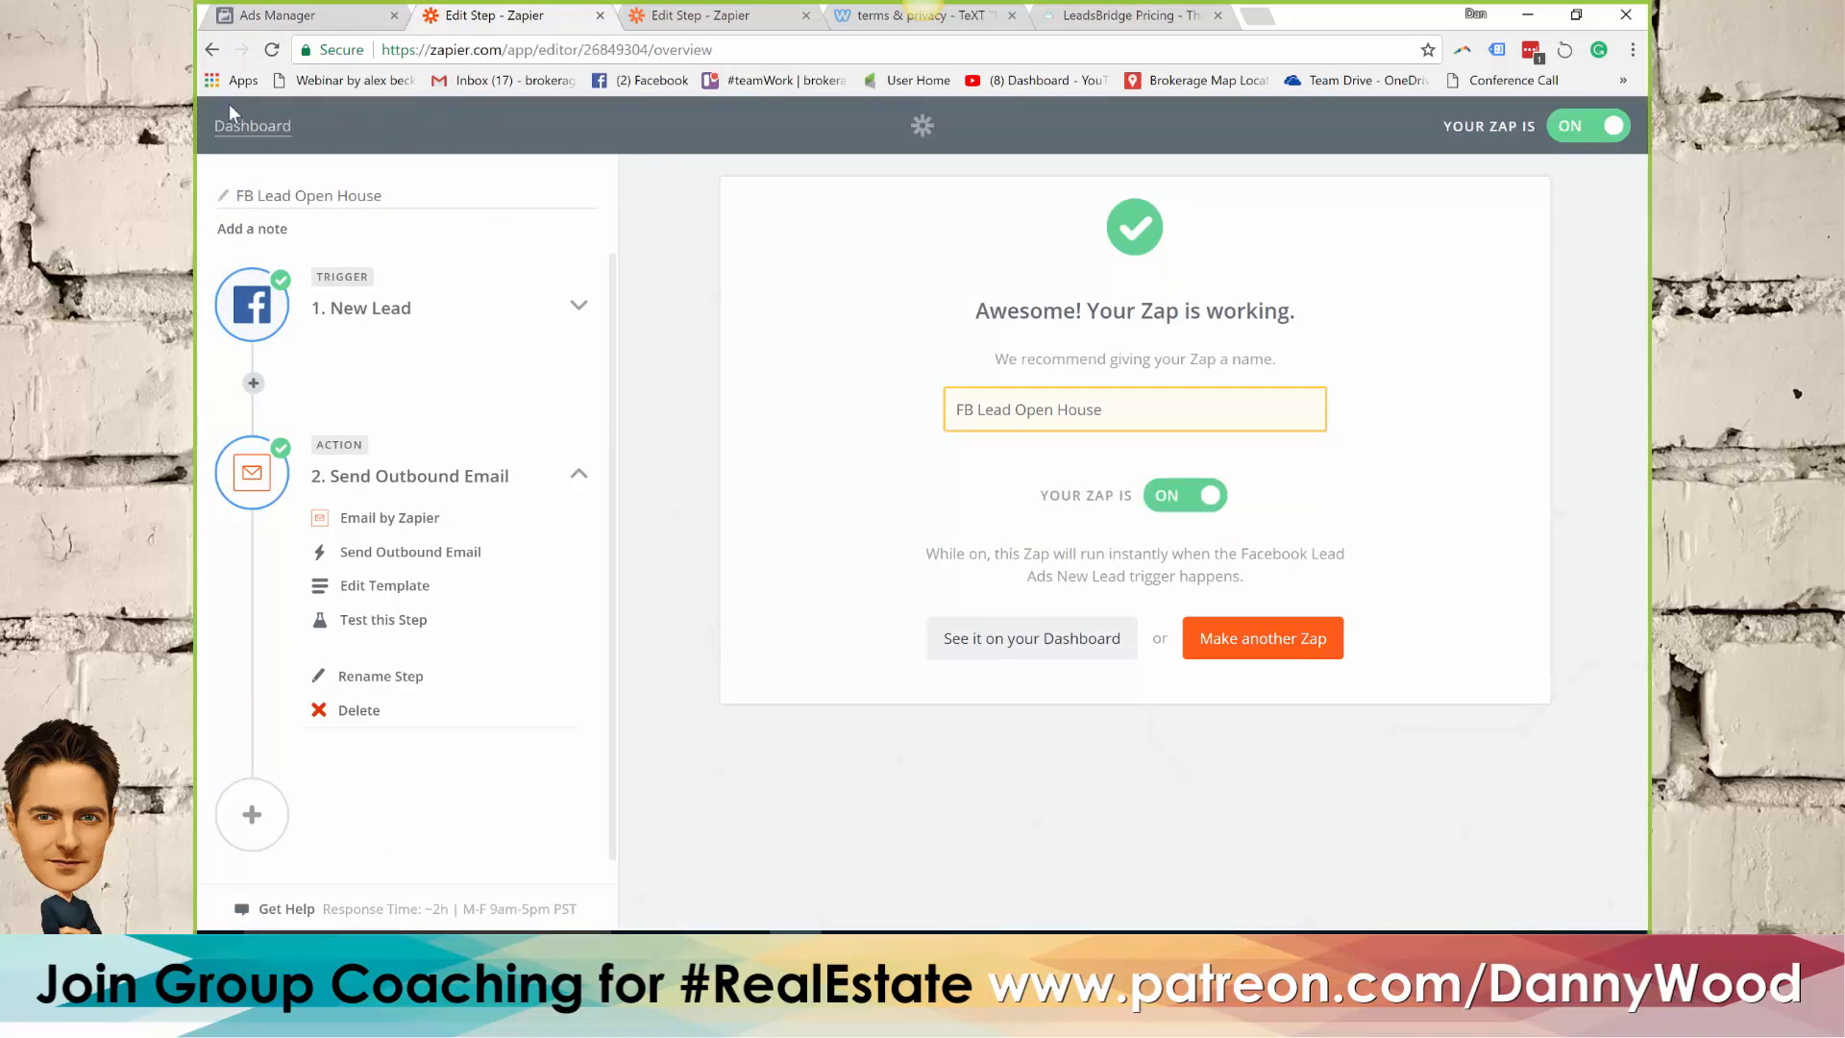
{"action": "left_click", "coordinate": [242, 131]}
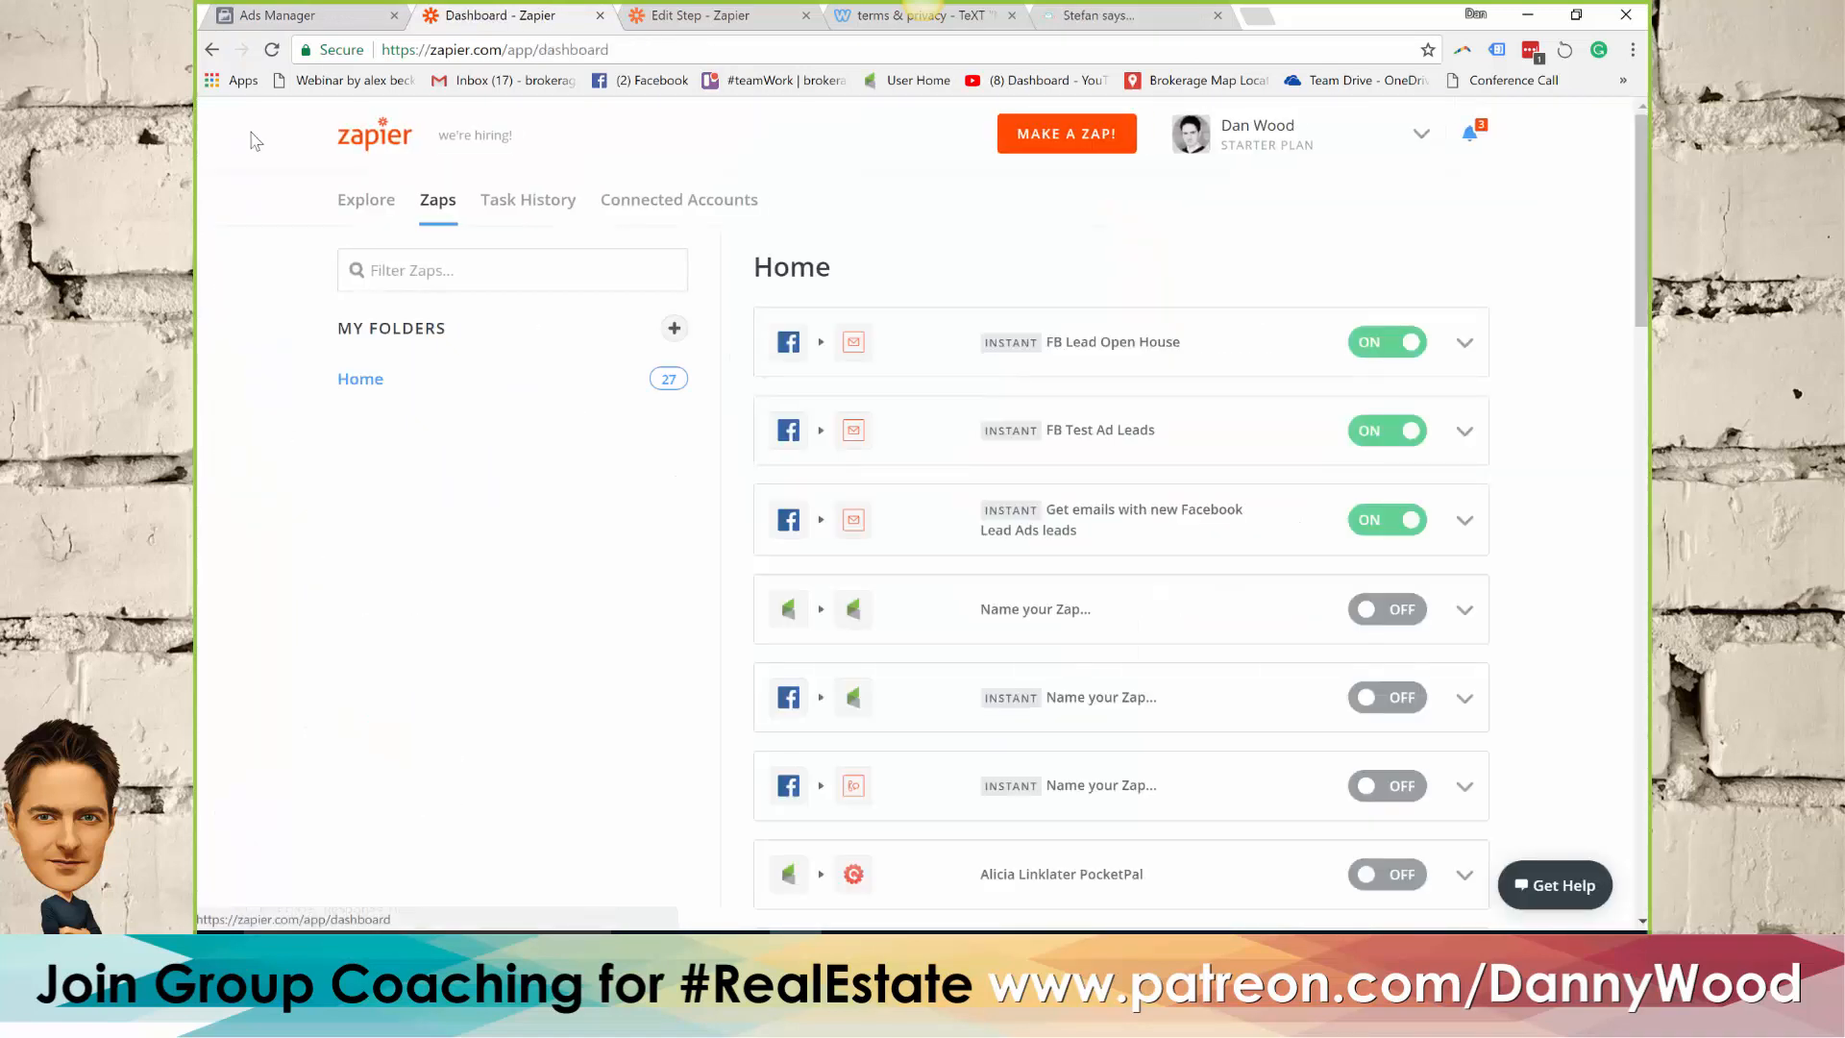
Create a new Zap triggered by New Lead in Facebook Lead Ads, using the already connected Facebook Lead Ads account
{"action": "left_click", "coordinate": [1065, 142]}
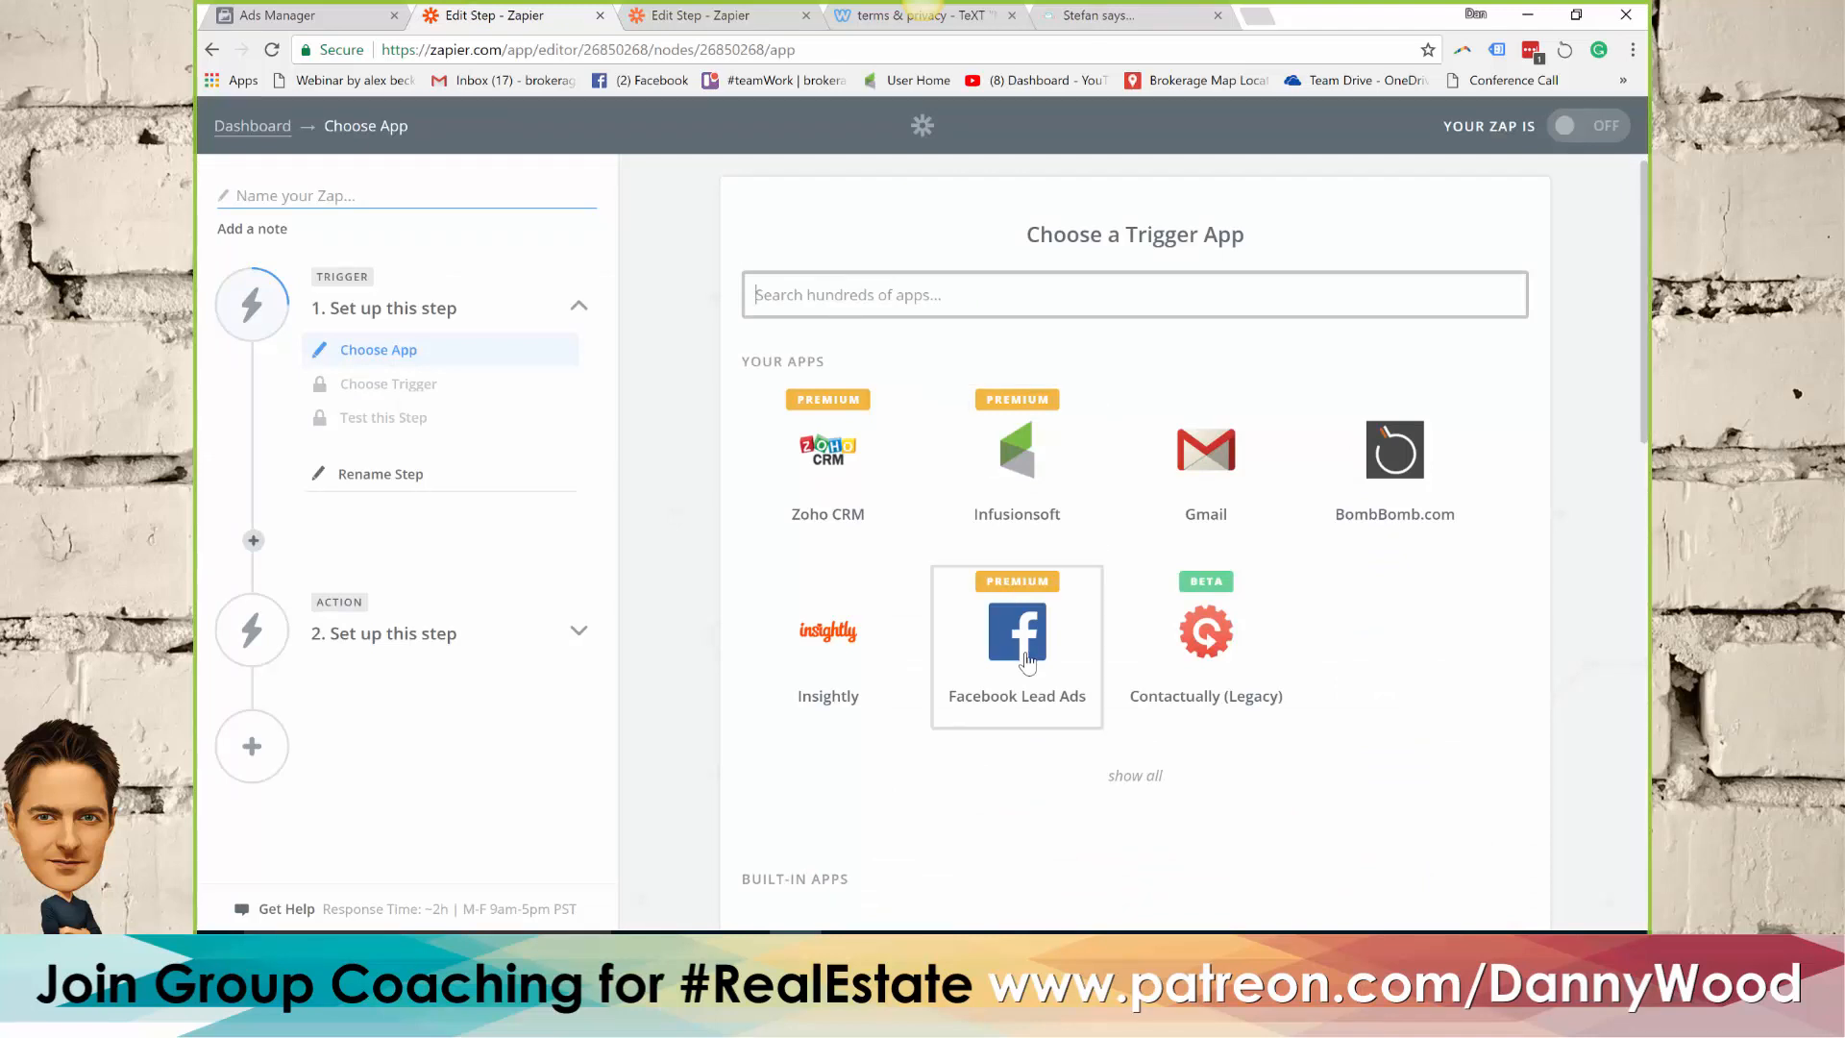
{"action": "left_click", "coordinate": [1026, 657]}
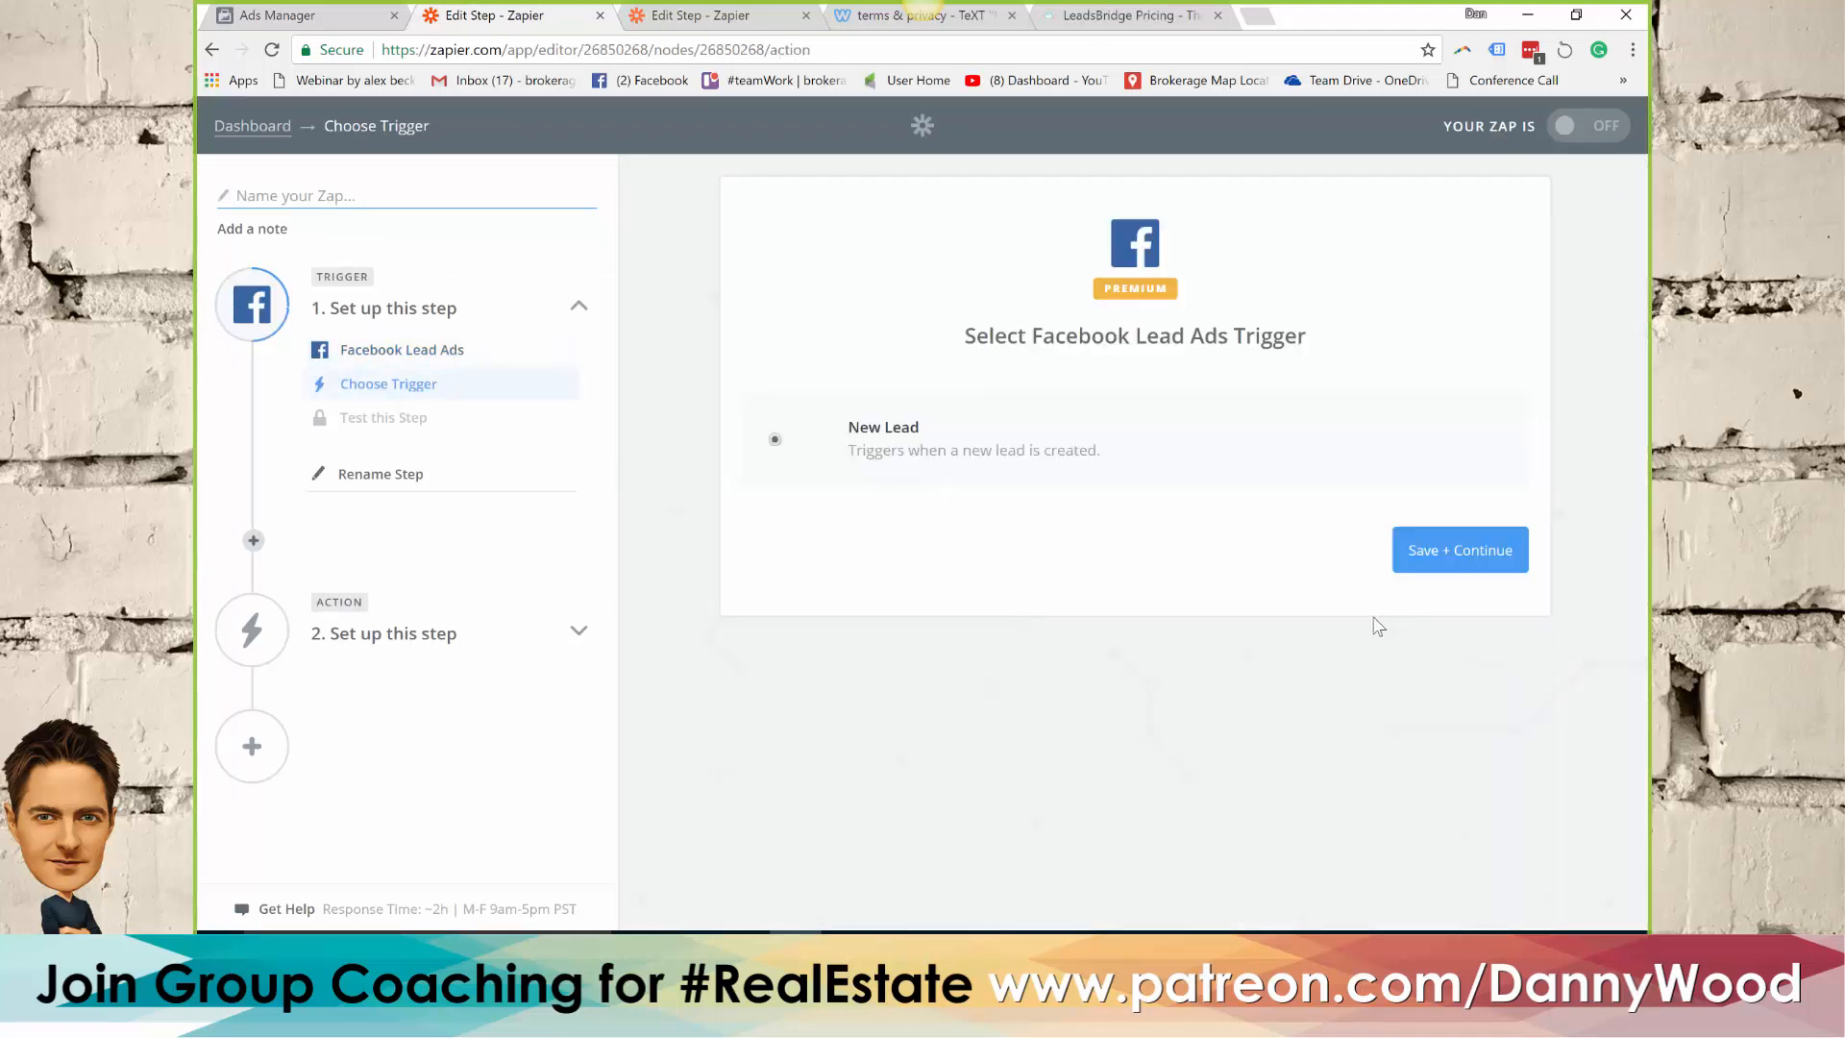
{"action": "left_click", "coordinate": [1467, 567]}
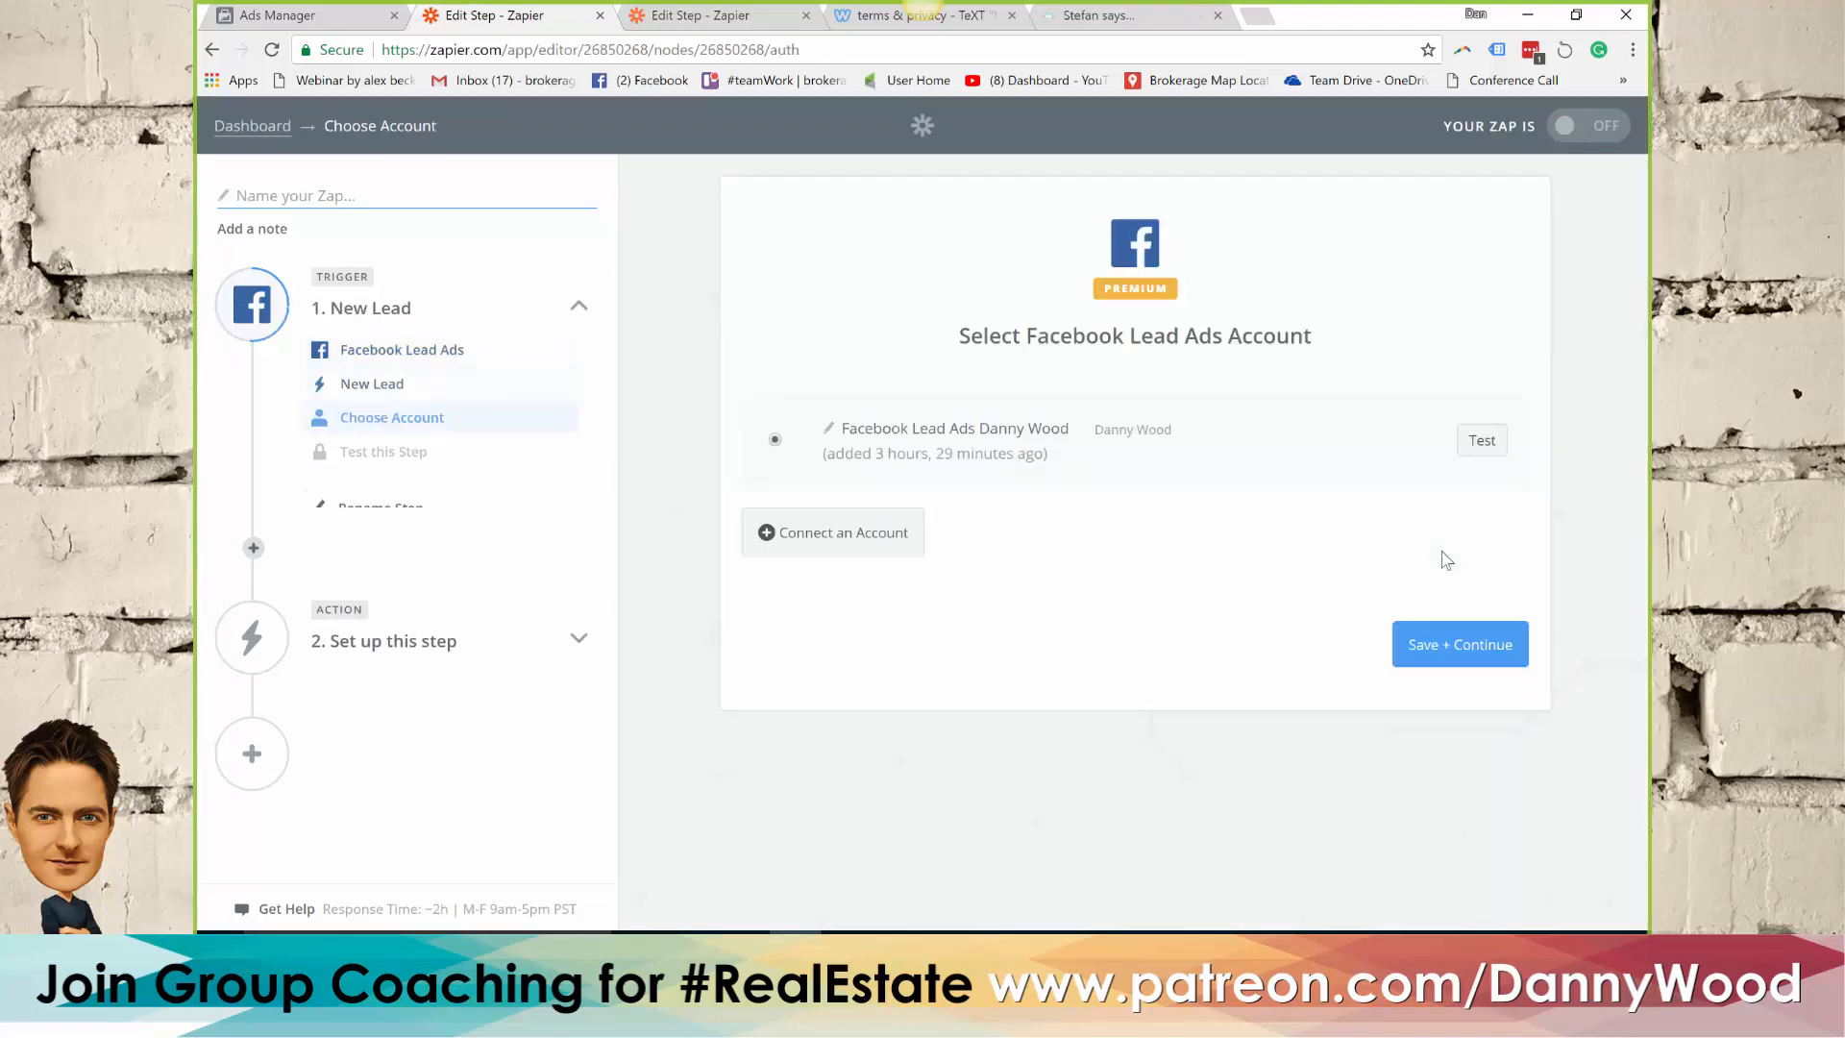
{"action": "left_click", "coordinate": [1475, 650]}
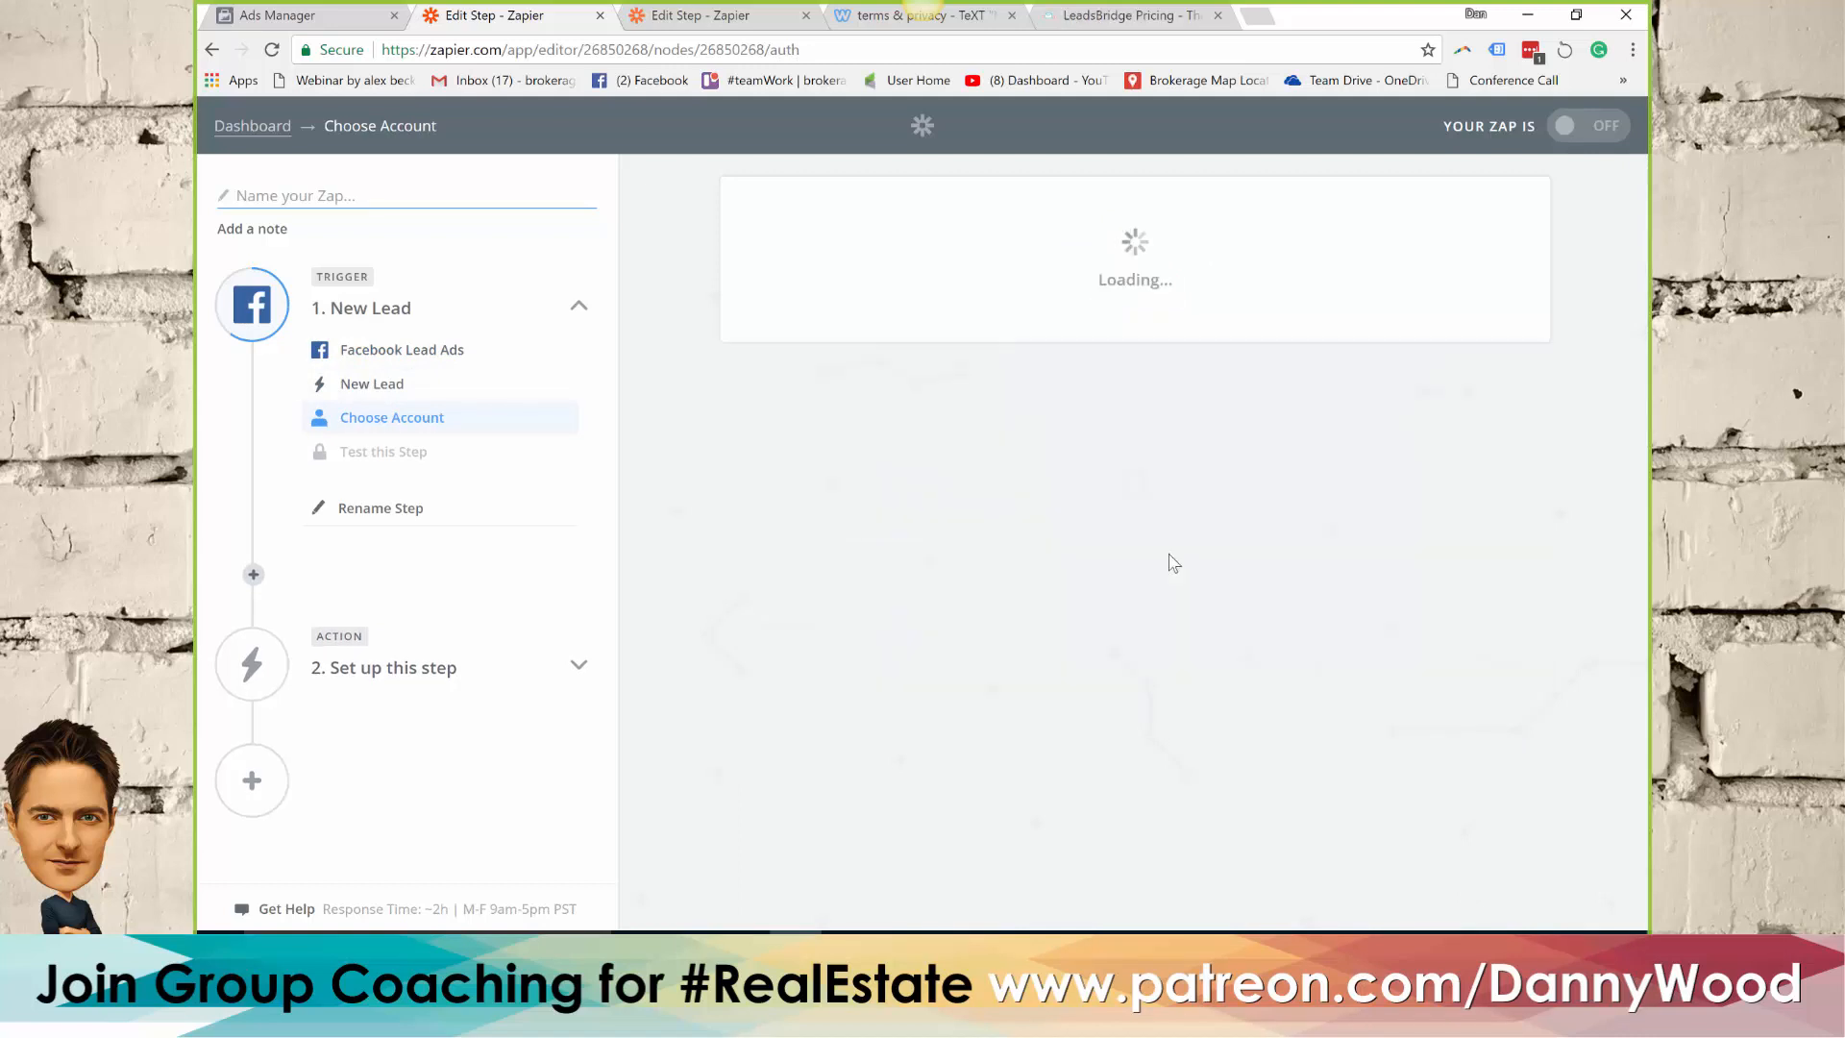
Set the trigger's page to Local Real Estate ADs and its form to Webinar House Values, and test the trigger
{"action": "left_click", "coordinate": [1014, 500]}
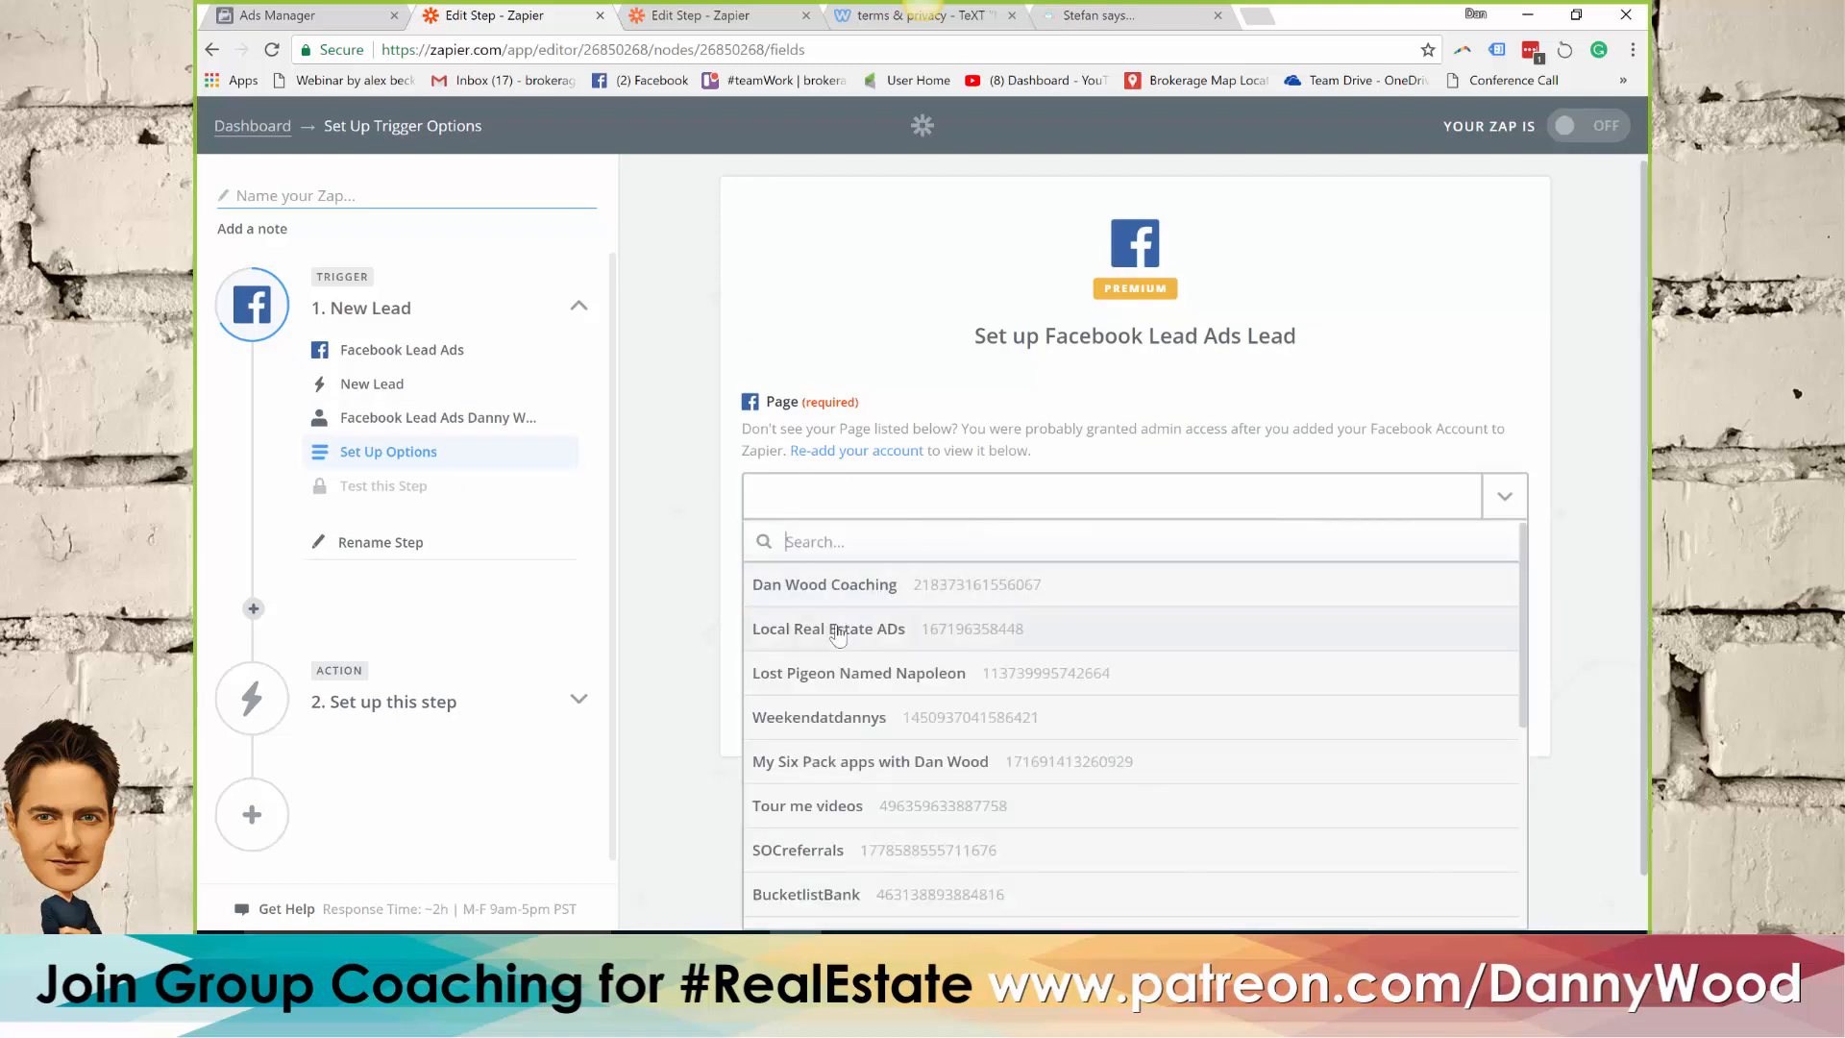
{"action": "left_click", "coordinate": [839, 629]}
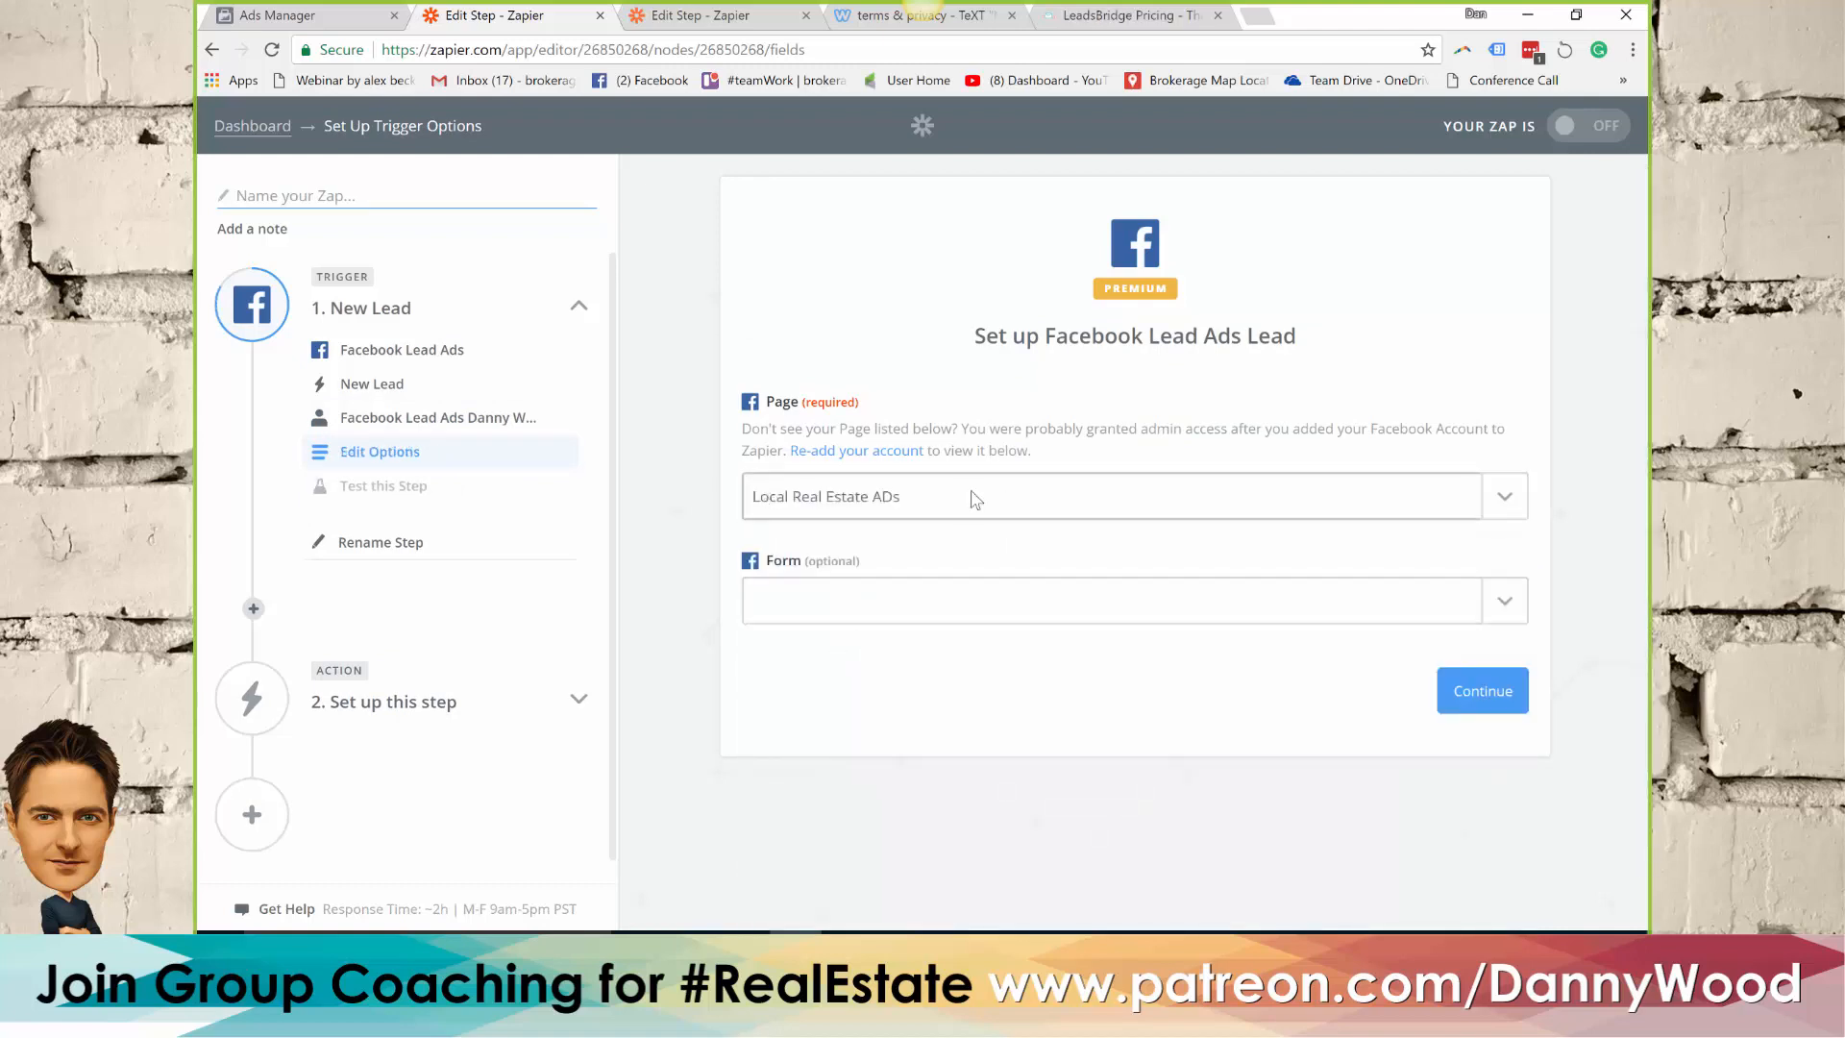
{"action": "left_click", "coordinate": [854, 612]}
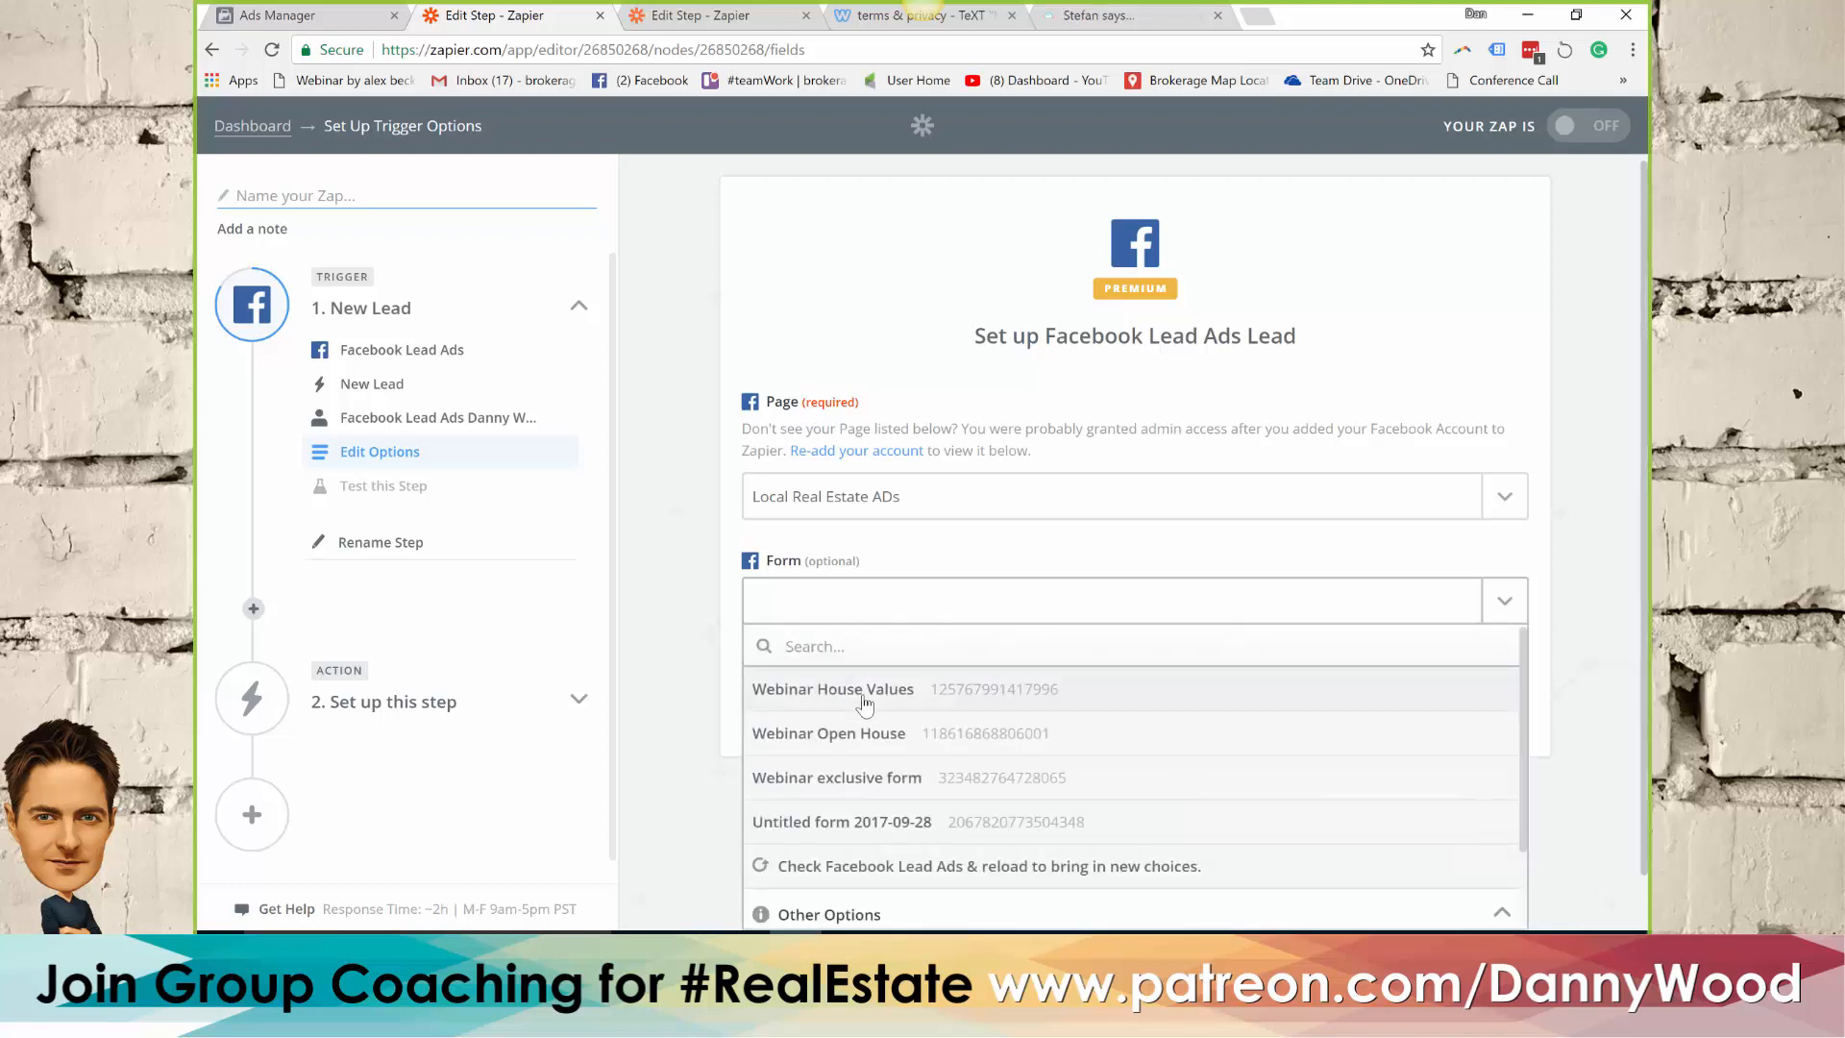
{"action": "left_click", "coordinate": [829, 699]}
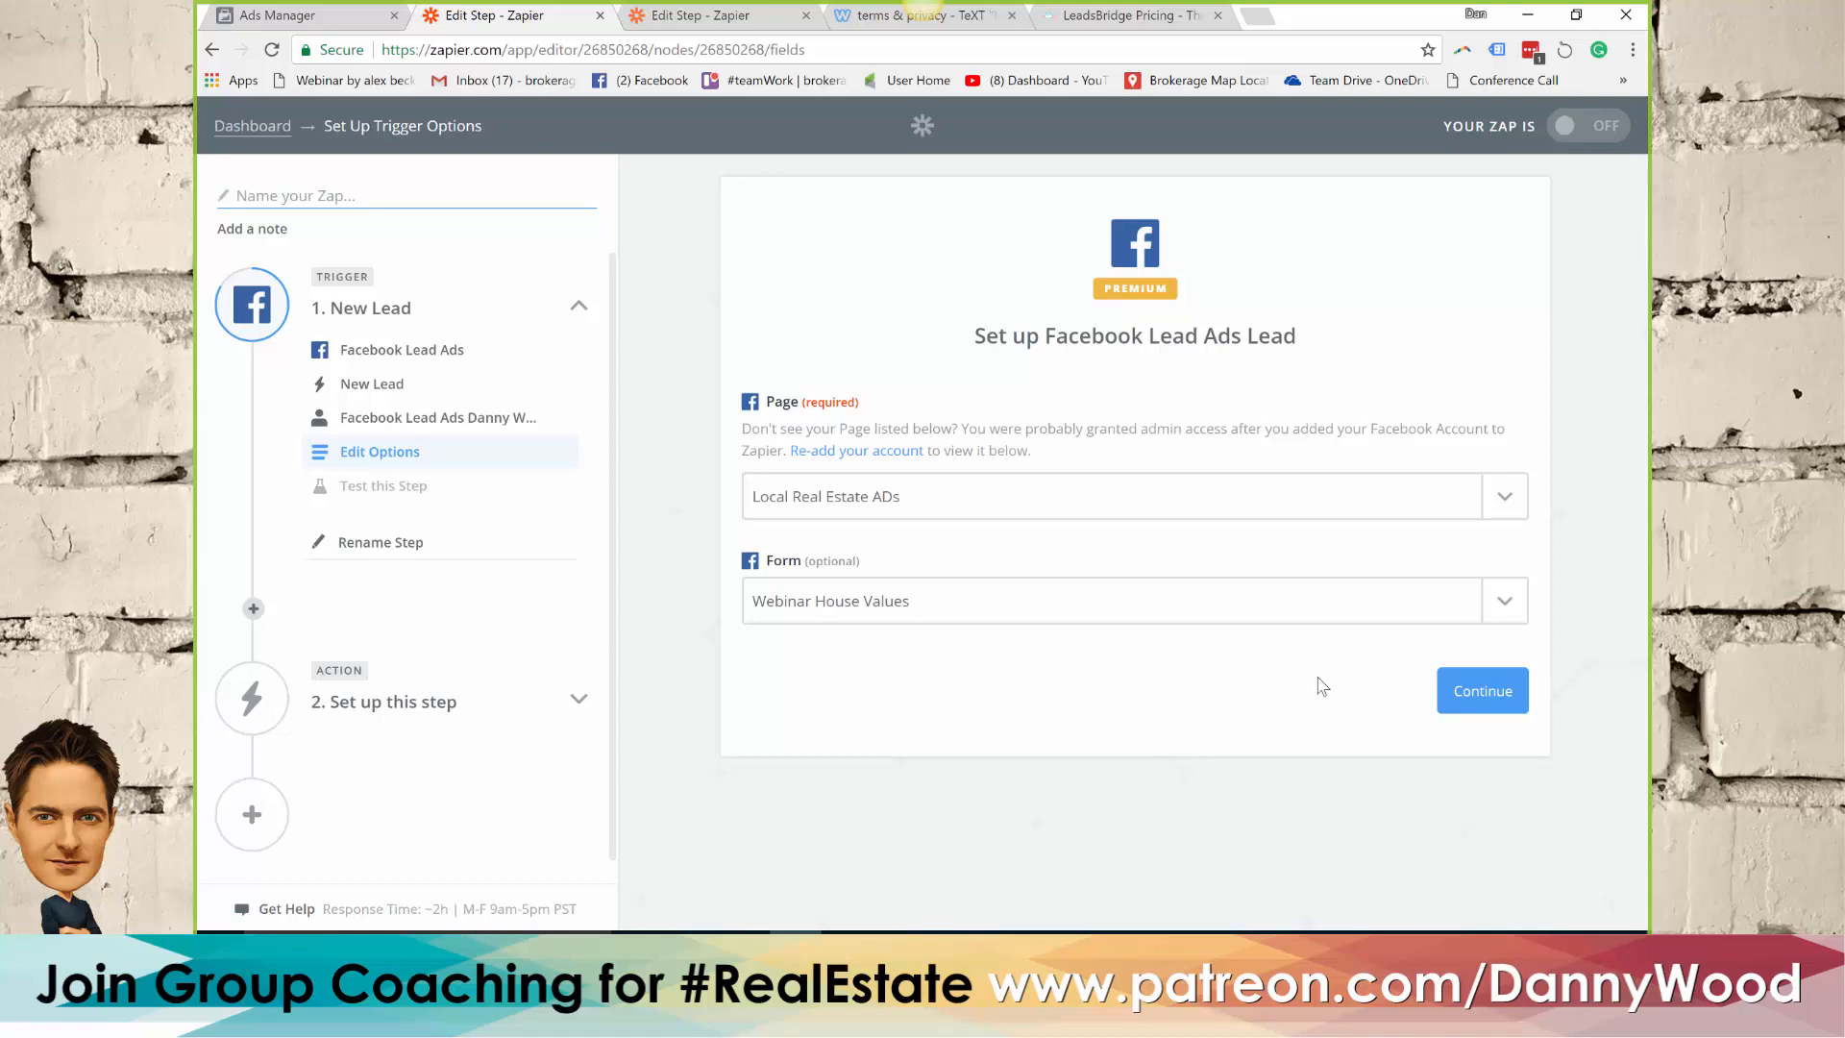
{"action": "left_click", "coordinate": [1488, 702]}
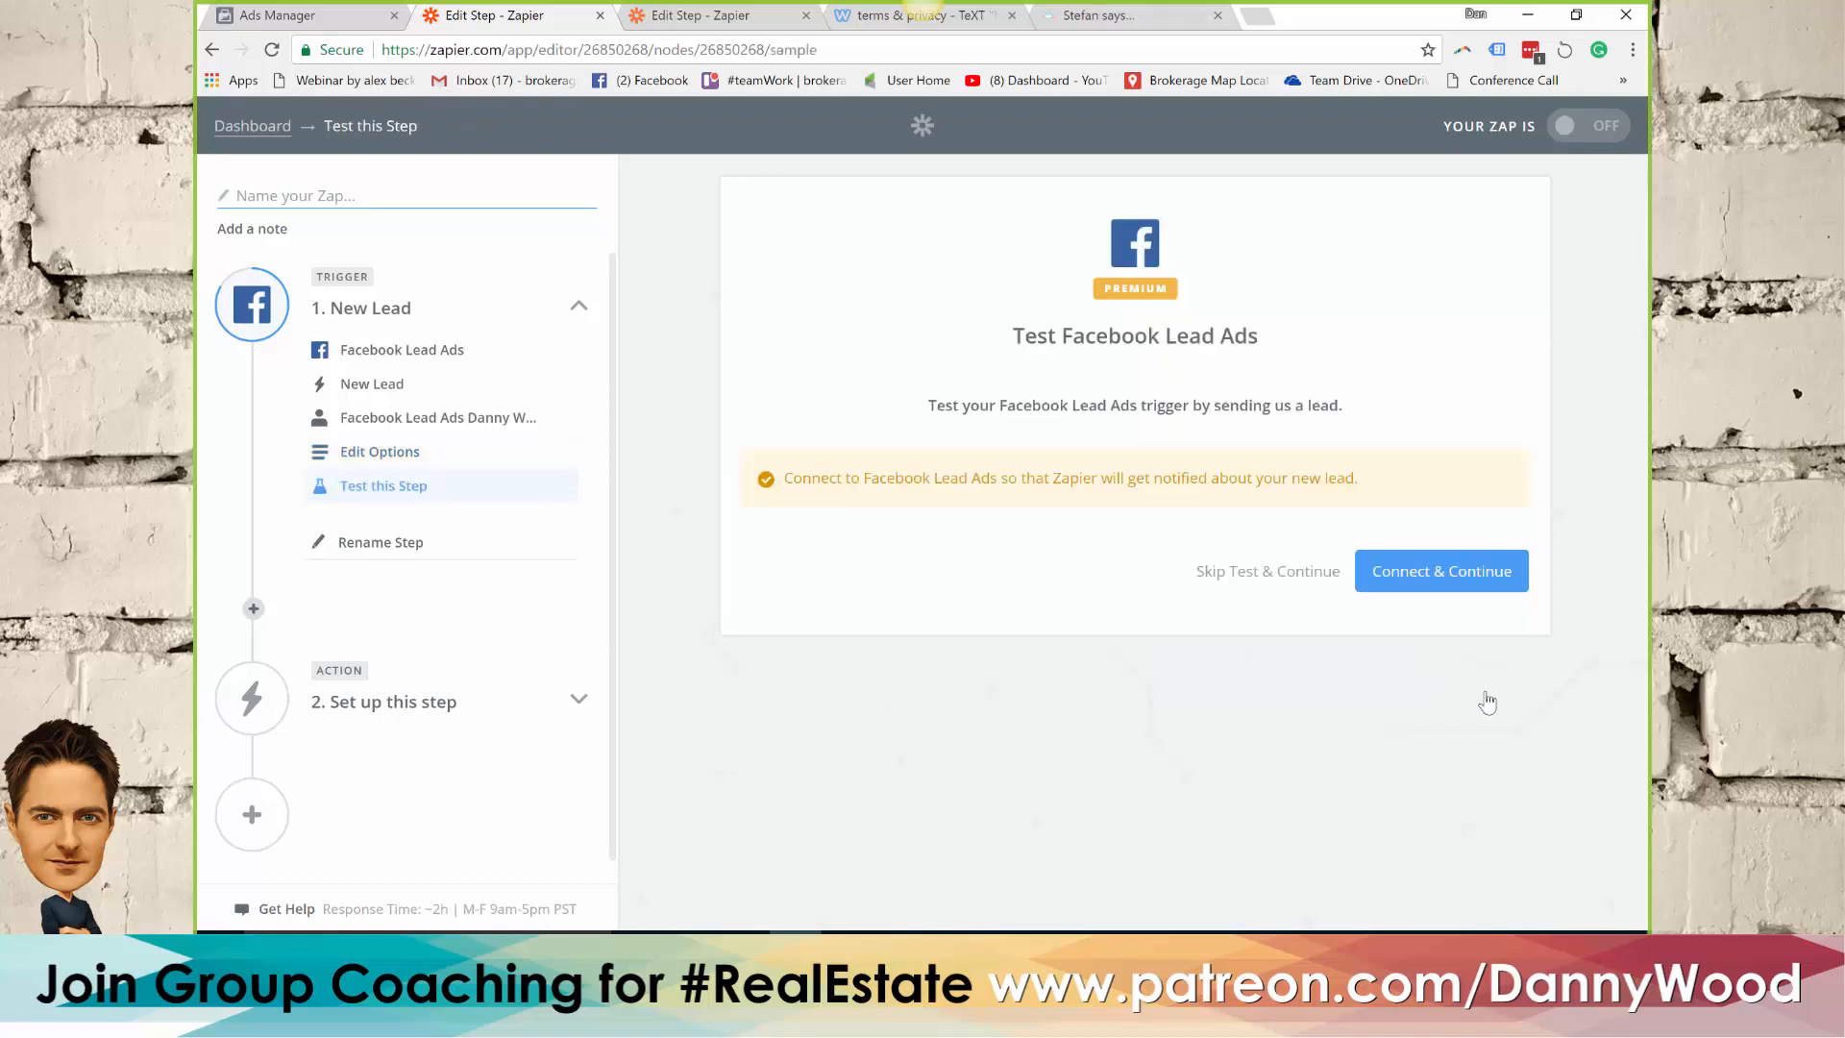
{"action": "left_click", "coordinate": [1482, 582]}
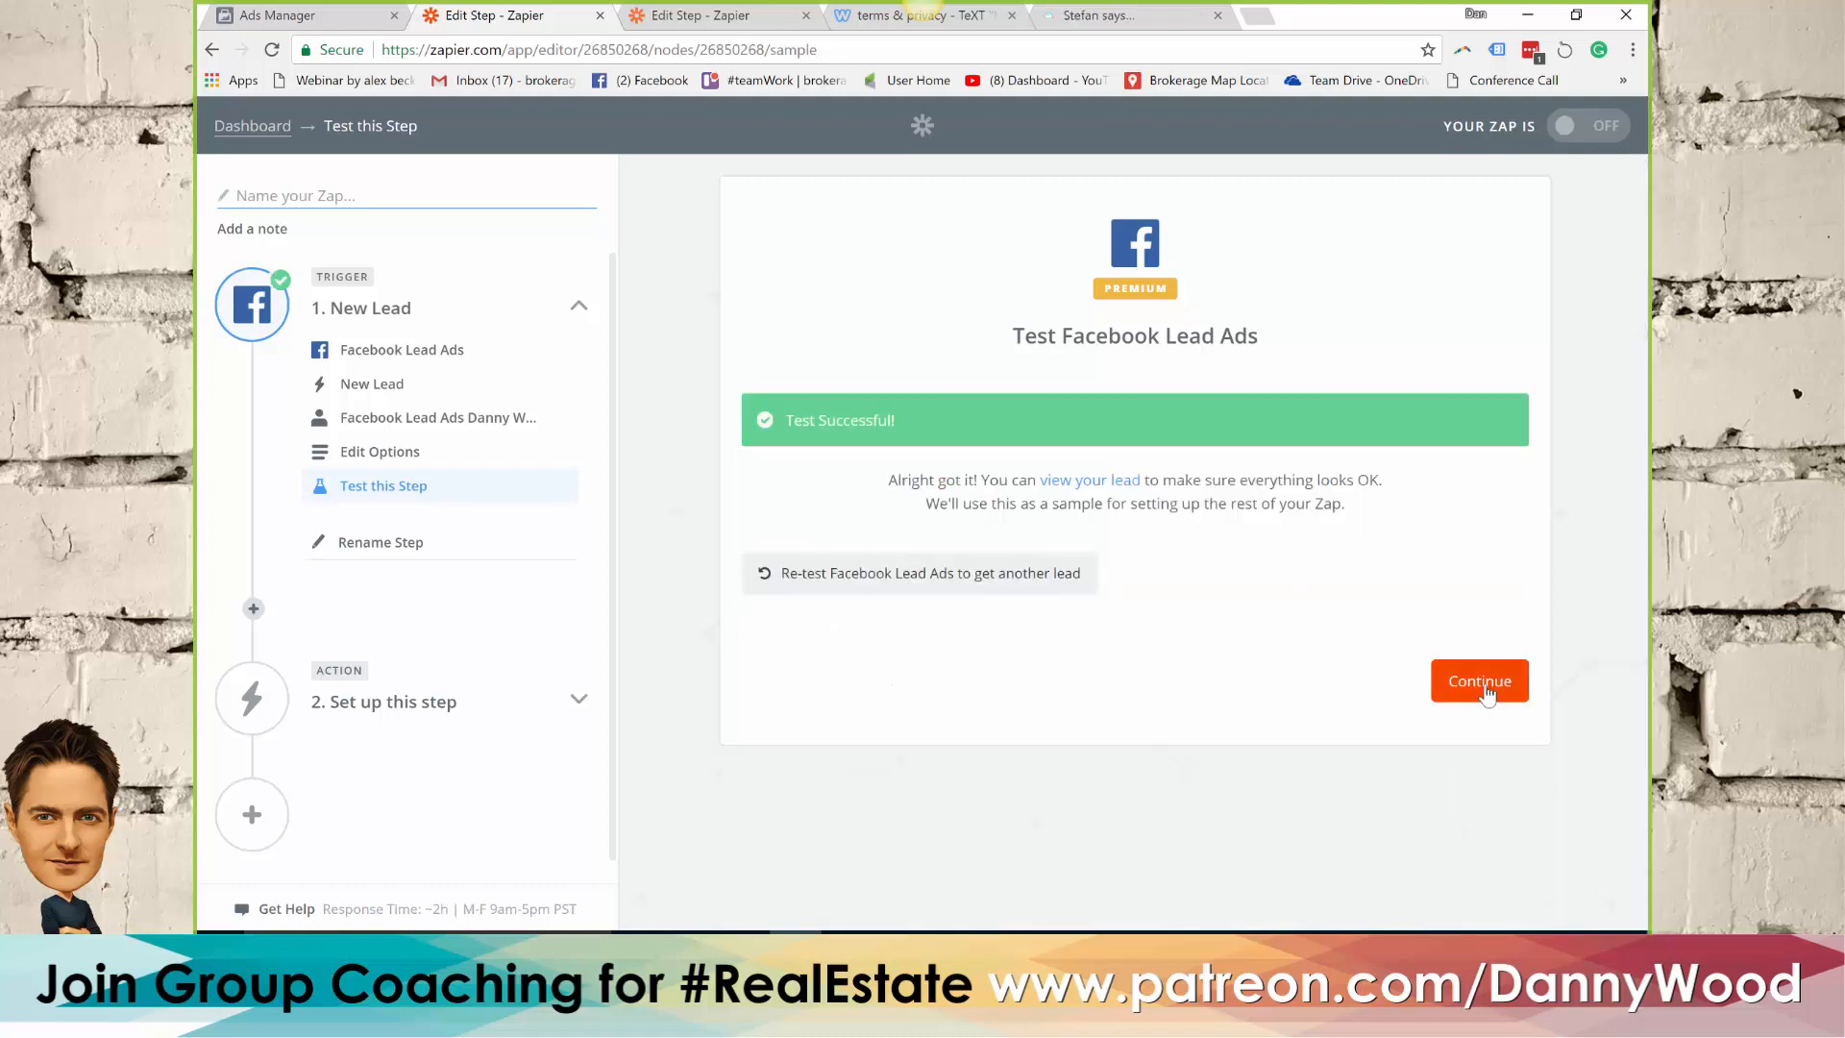
{"action": "left_click", "coordinate": [1484, 689]}
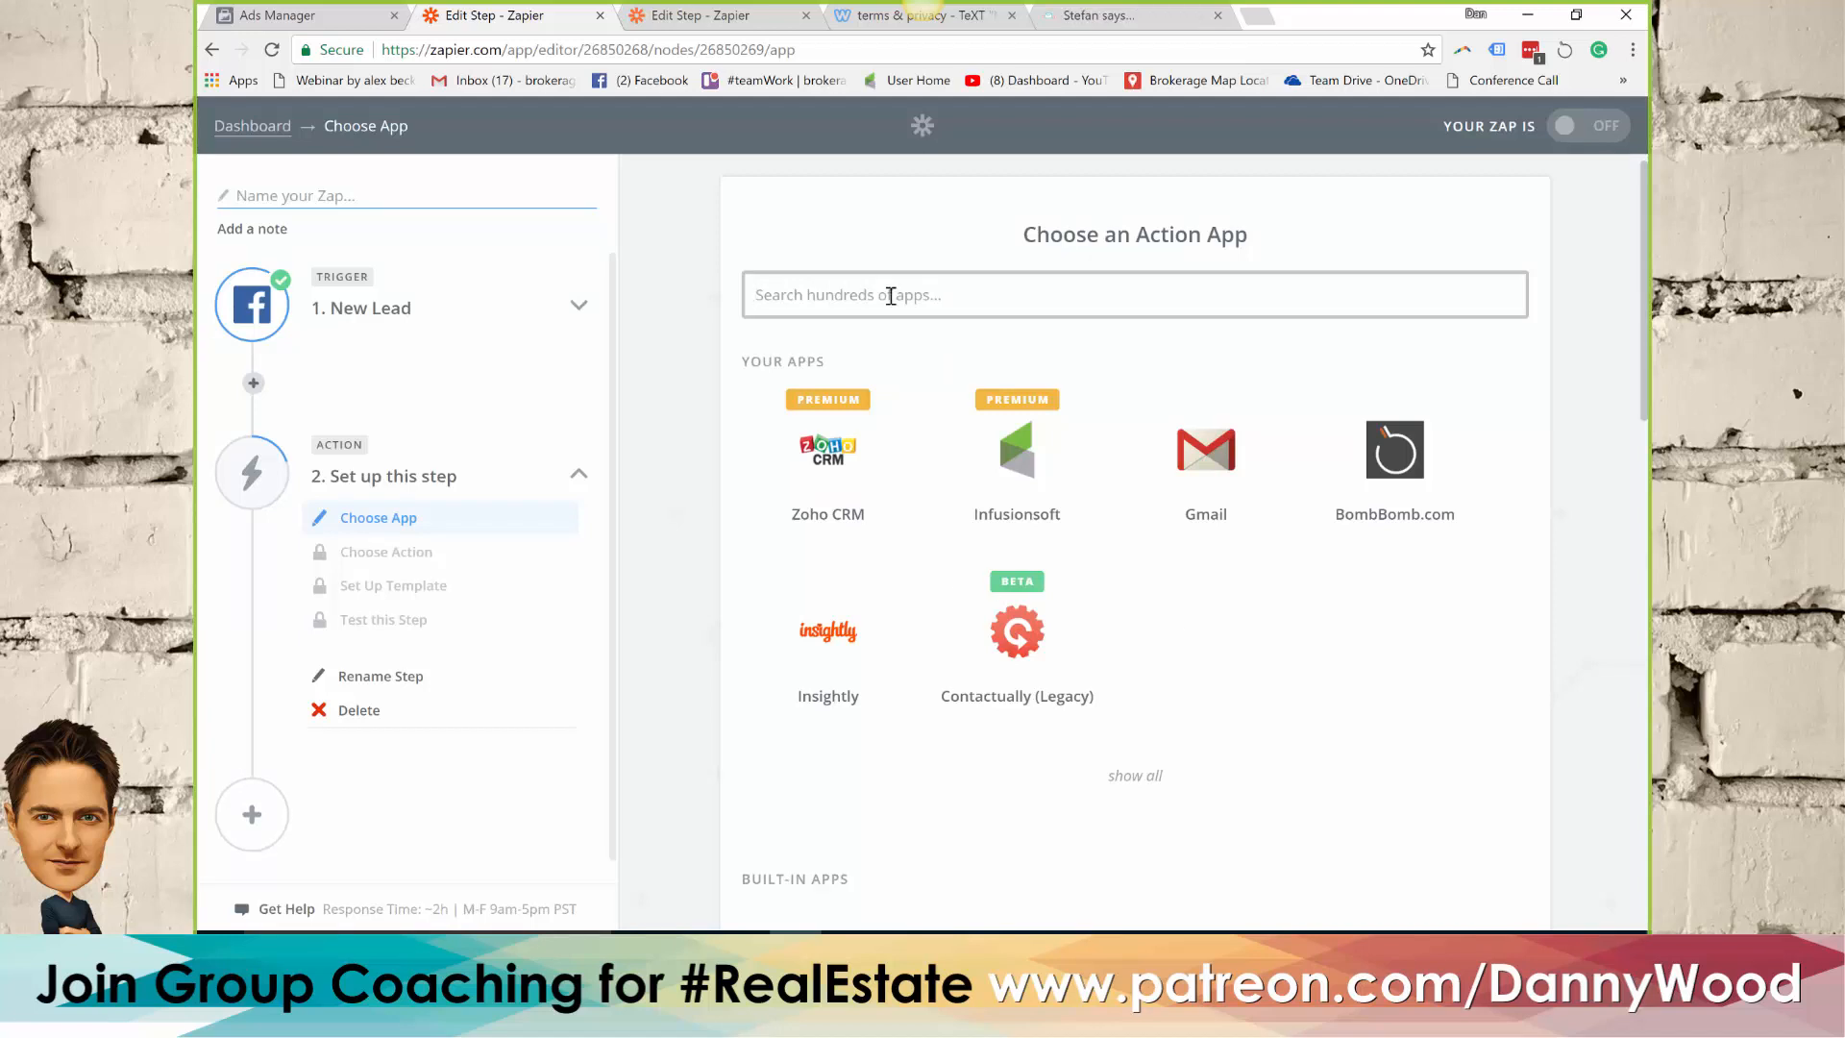
Choose Email by Zapier as the action app with Send Outbound Email as the action
{"action": "type", "text": "mail"}
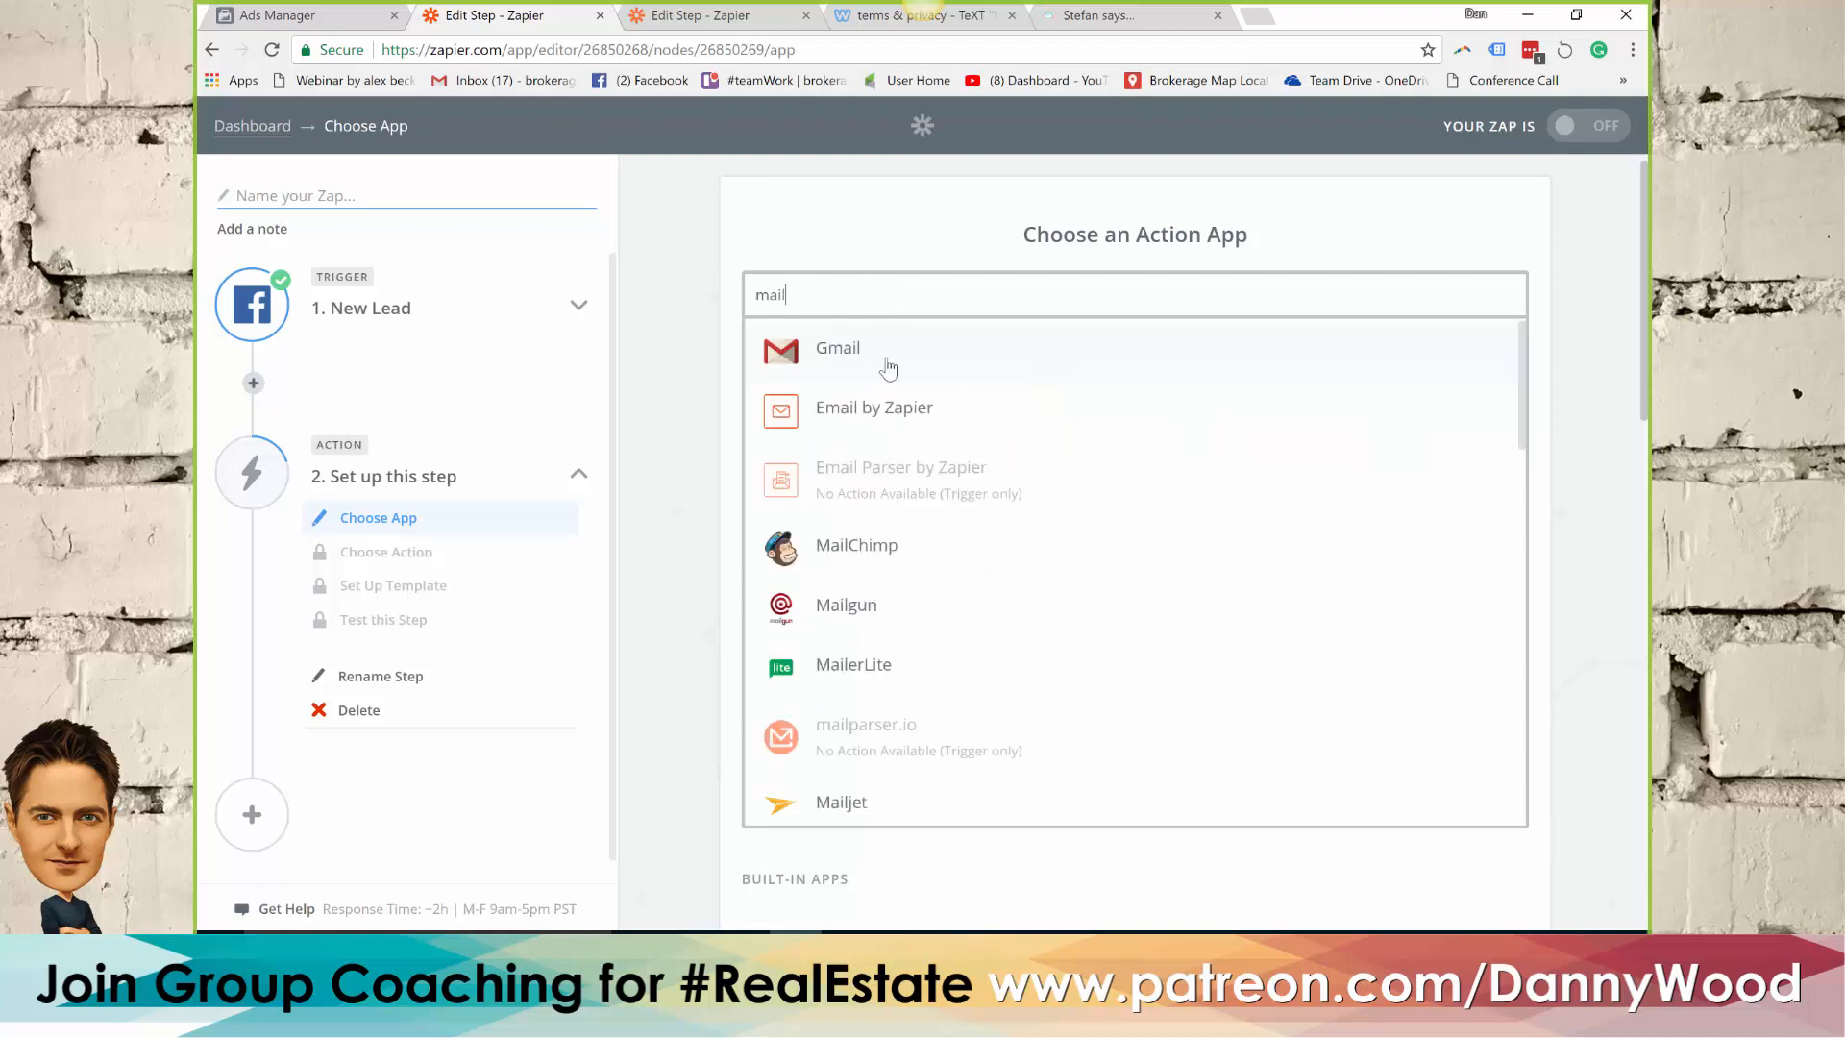
{"action": "left_click", "coordinate": [880, 411]}
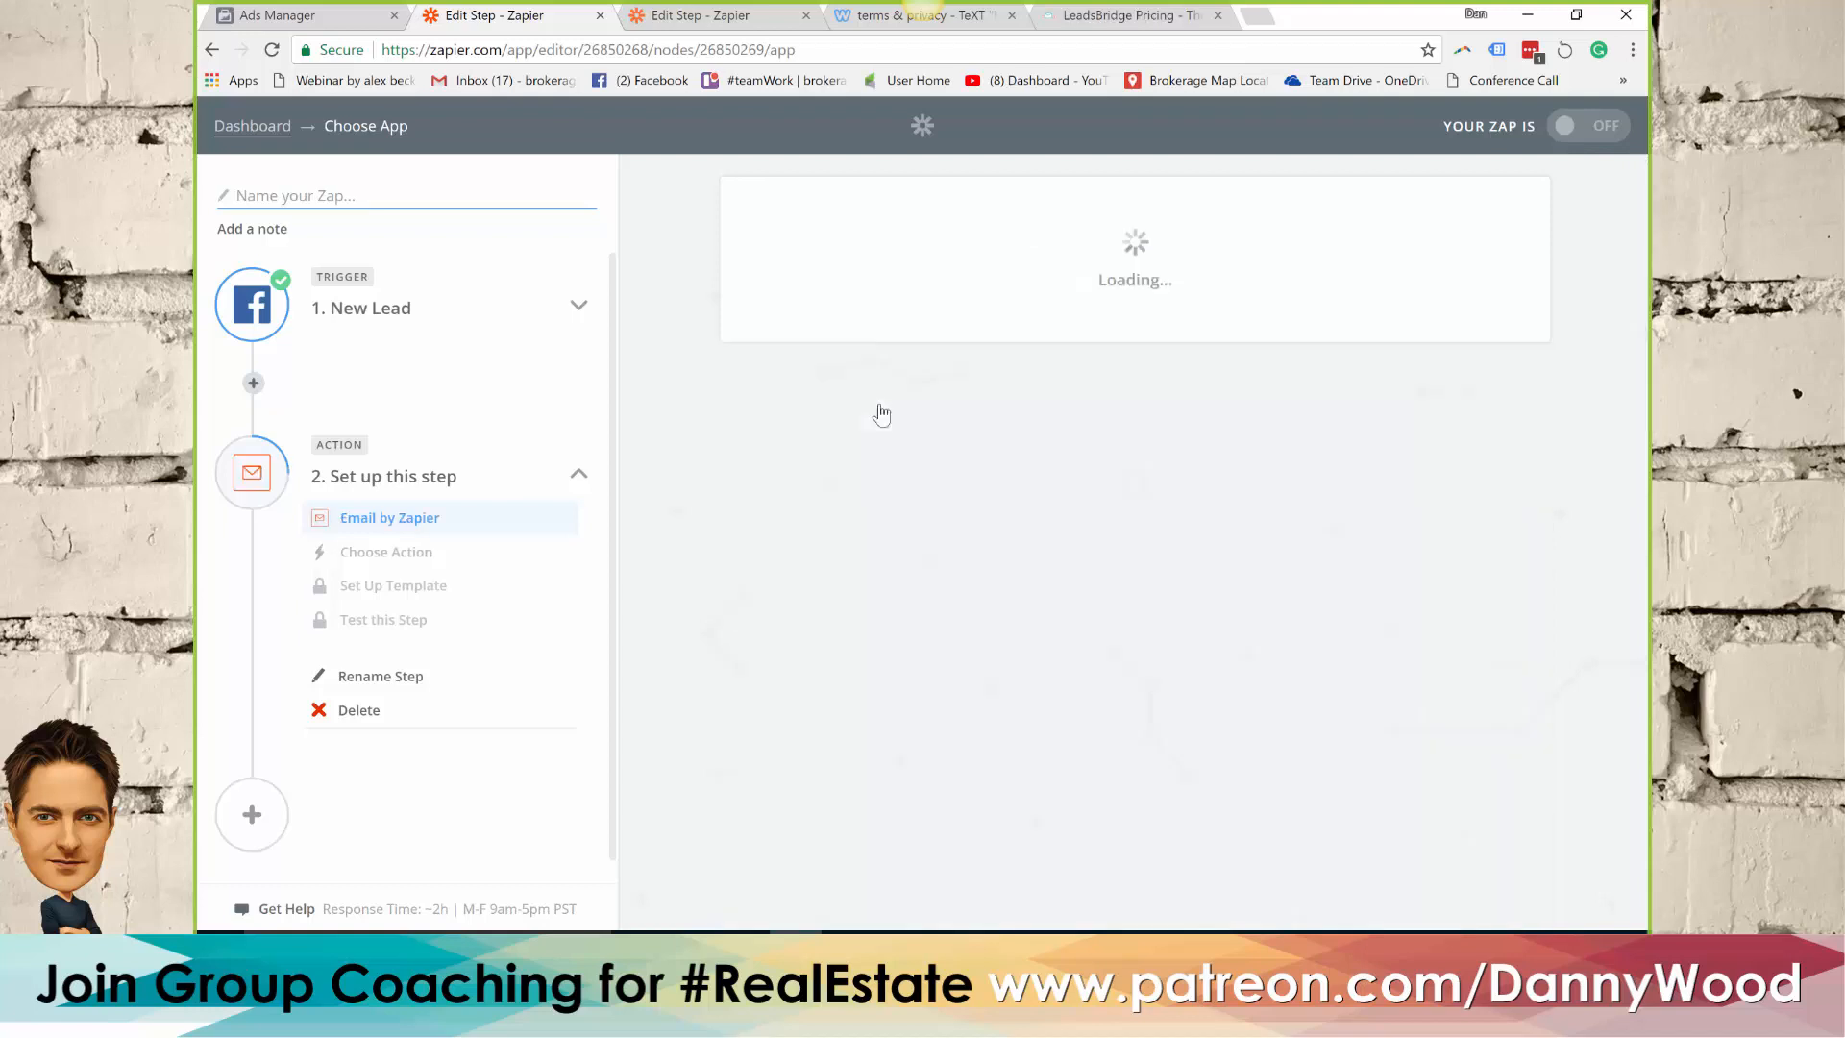
{"action": "left_click", "coordinate": [1451, 563]}
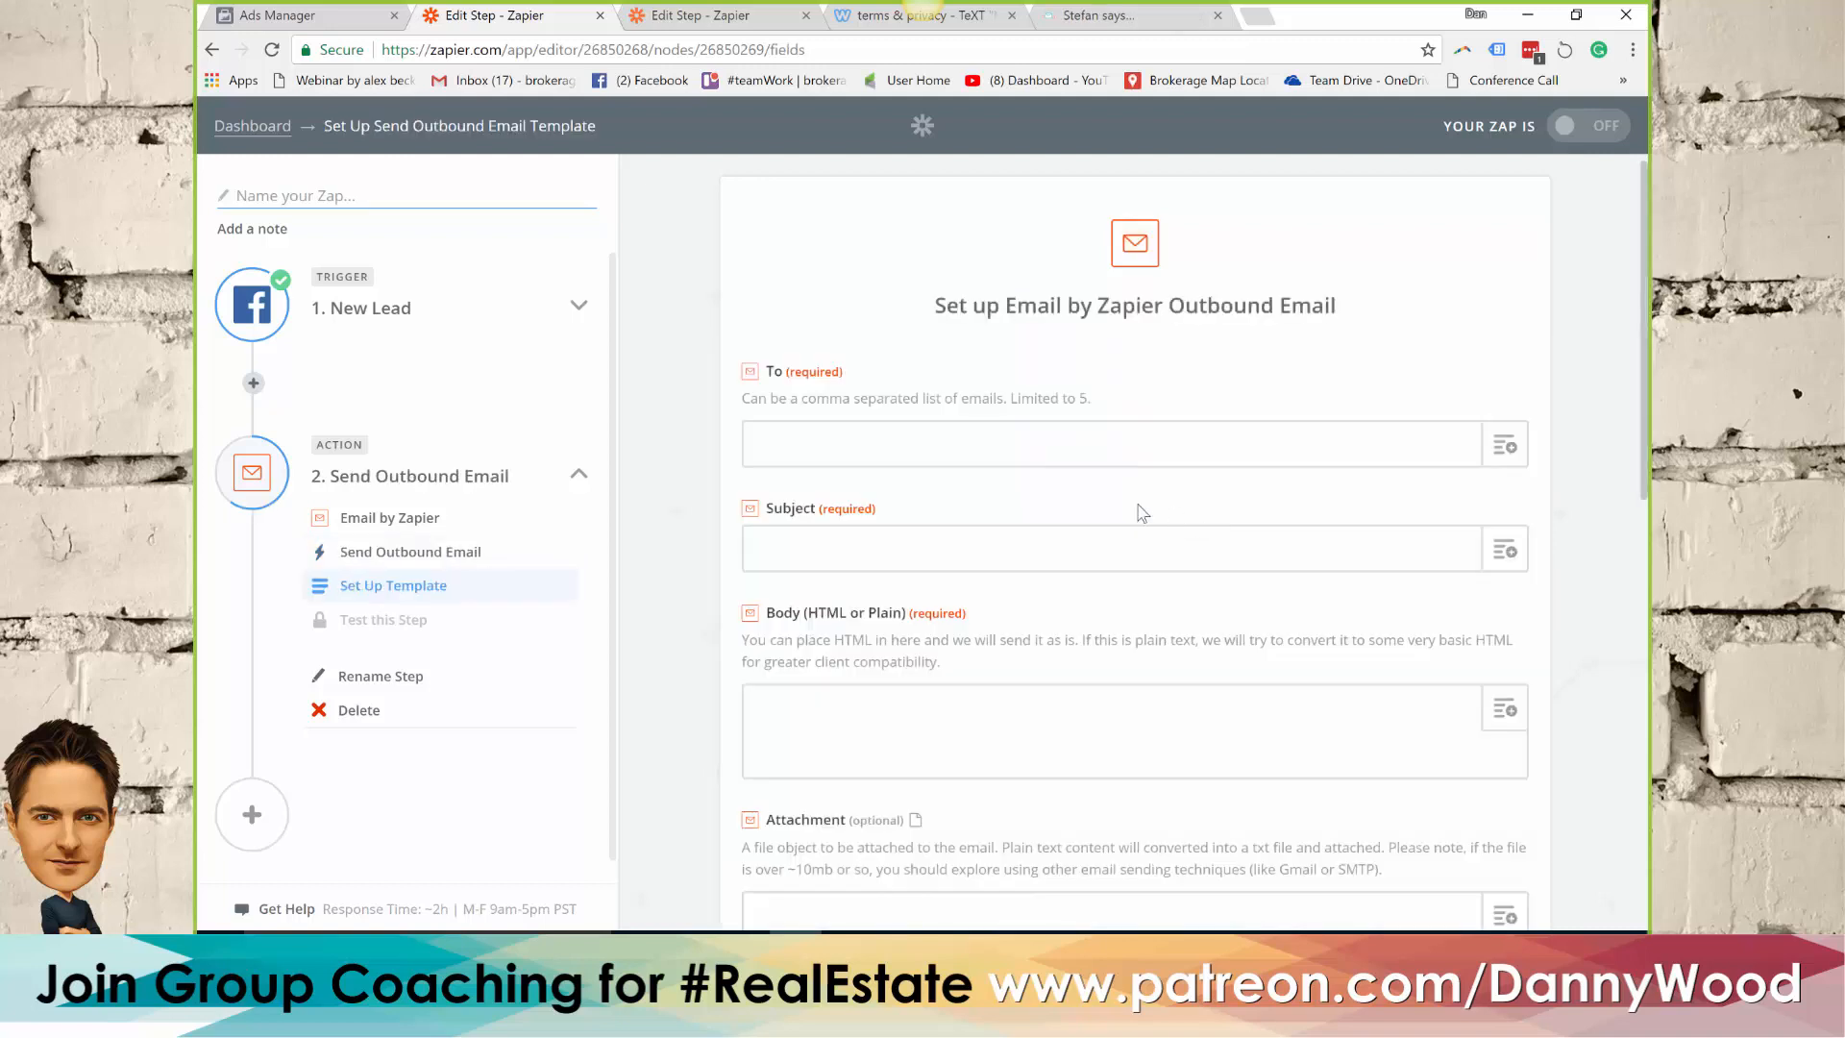
Enter the coaching e-mail address as the recipient of the outbound email
{"action": "left_click", "coordinate": [854, 435]}
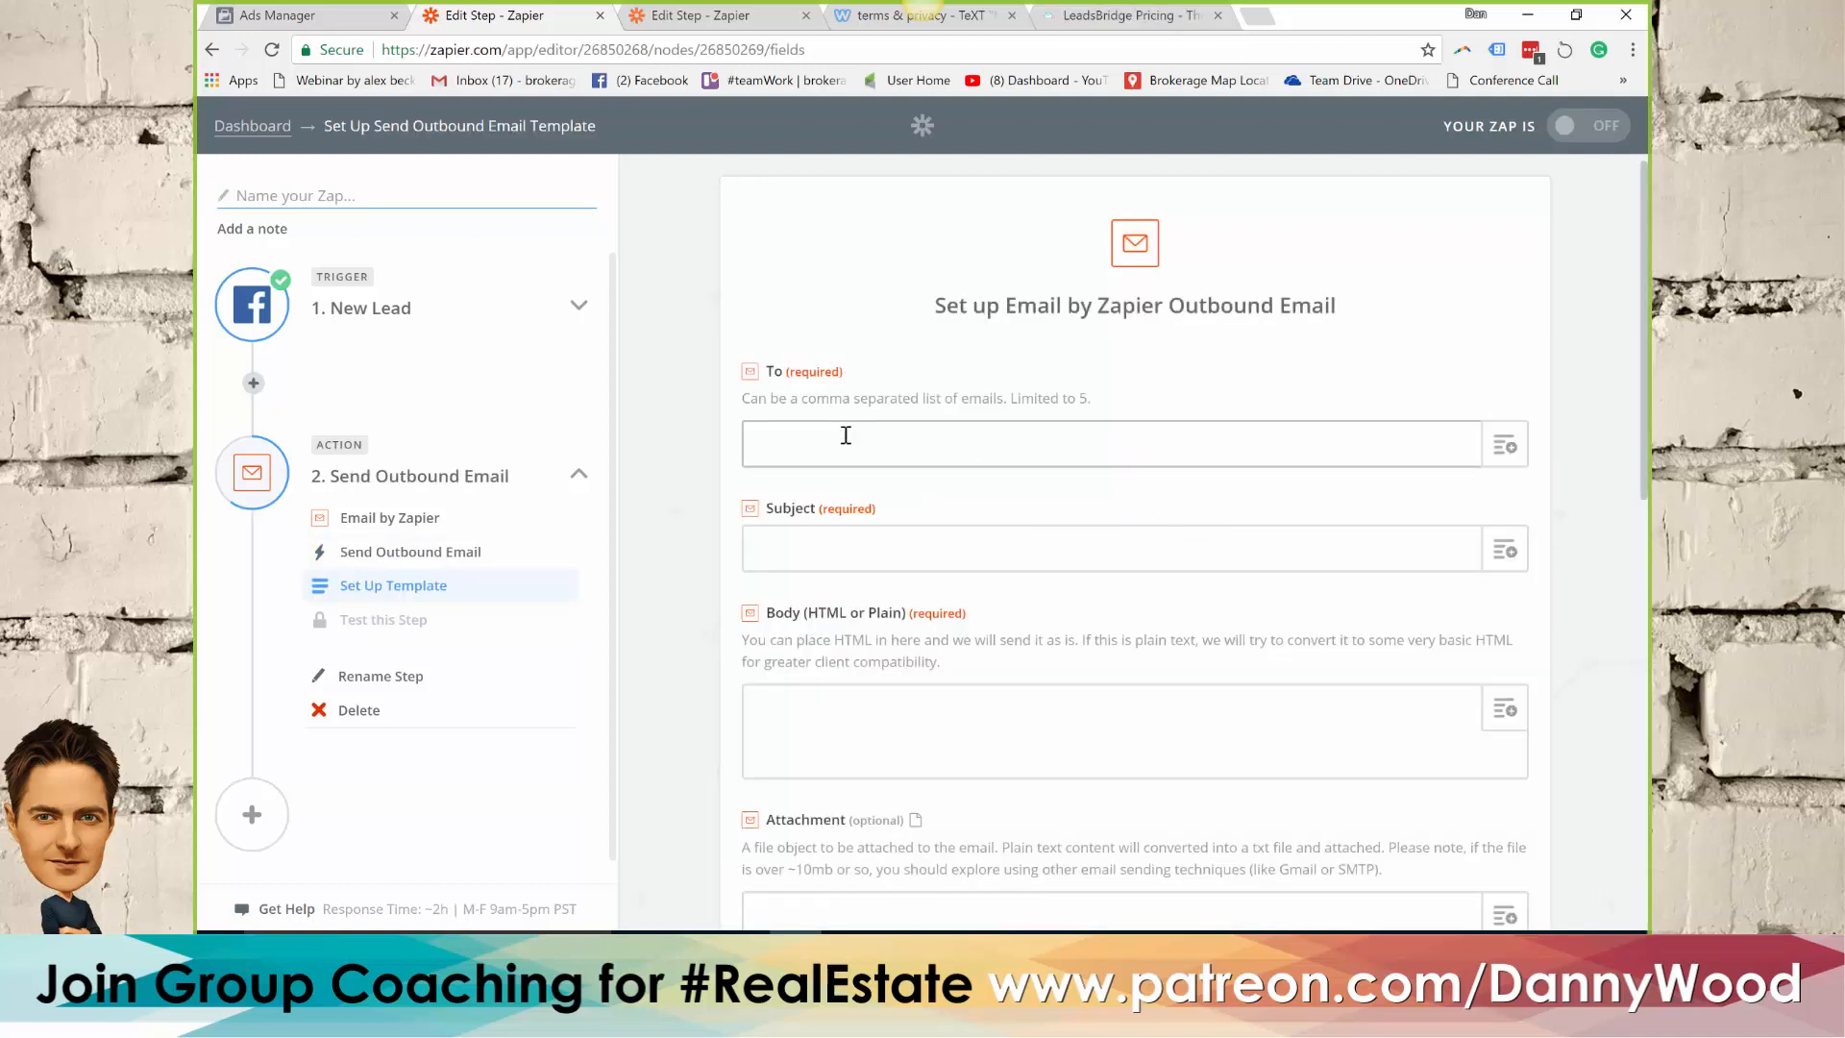
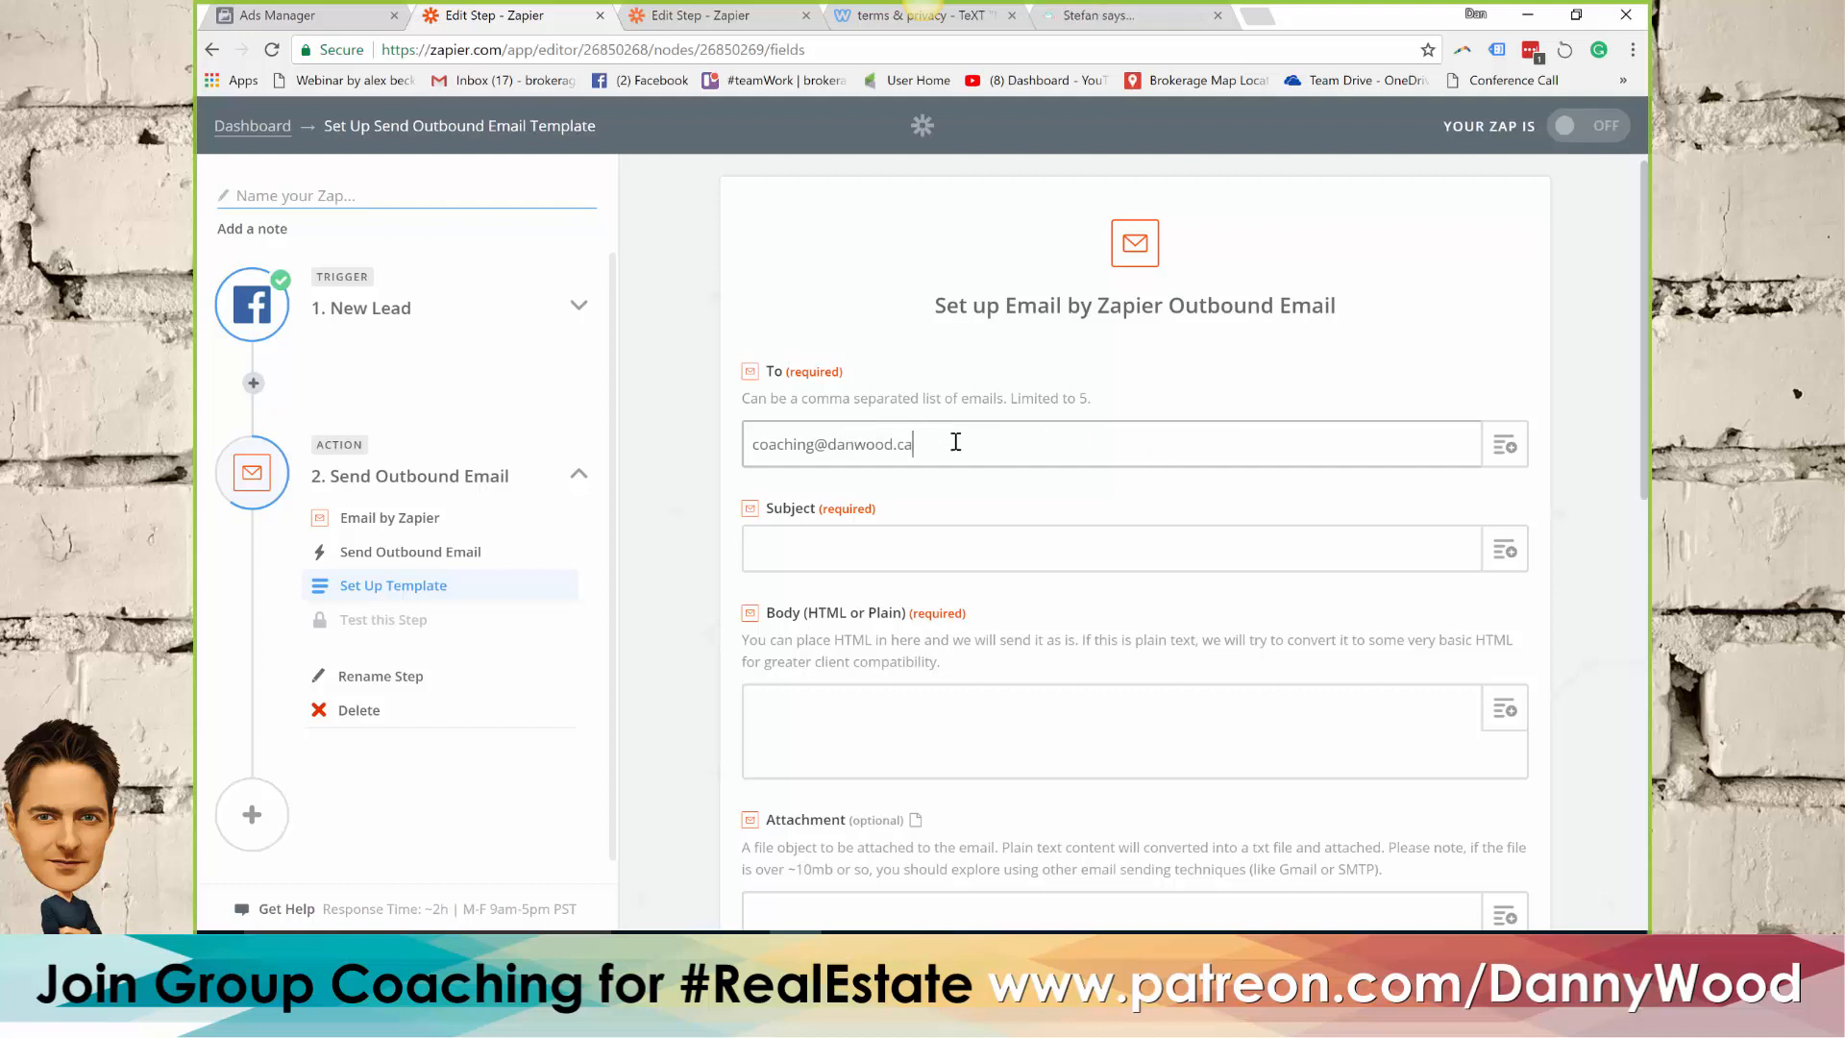
Set the email subject to "FB Lead: House Values" followed by the lead's Full Name field
{"action": "left_click", "coordinate": [847, 542]}
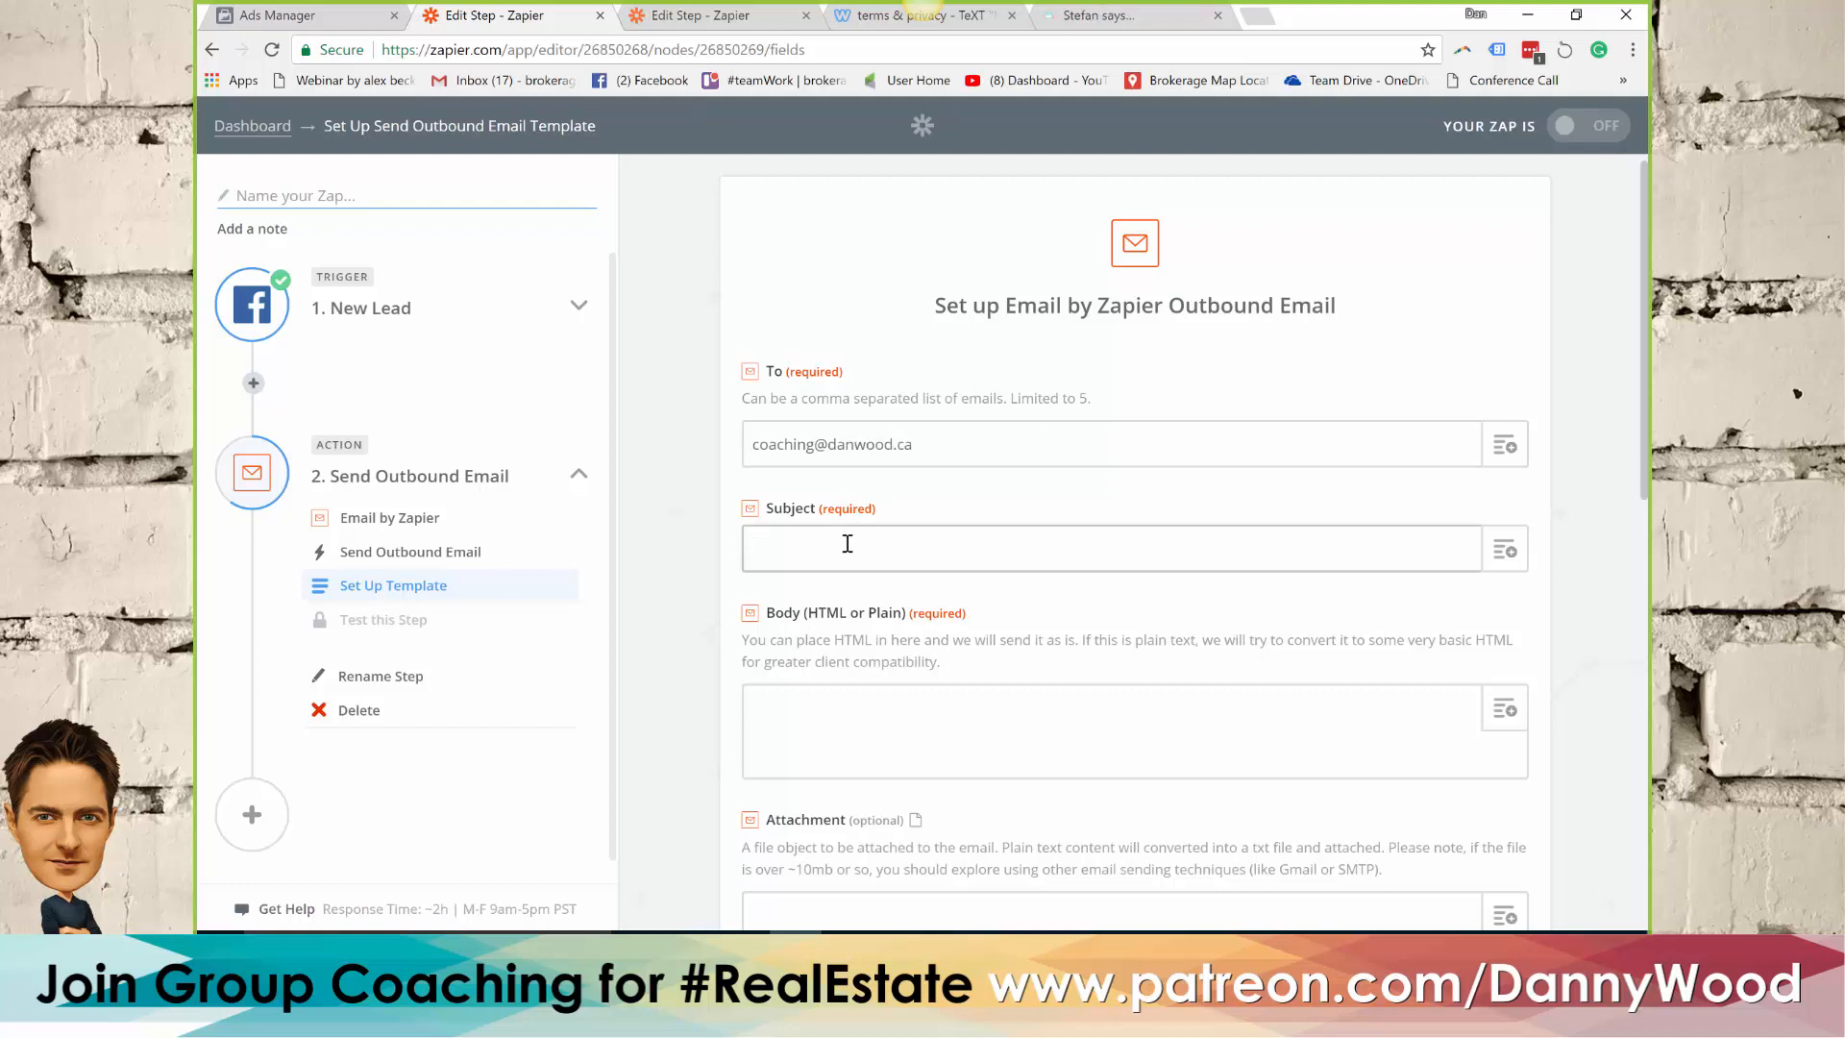
{"action": "type", "text": "FB Lead: House Values"}
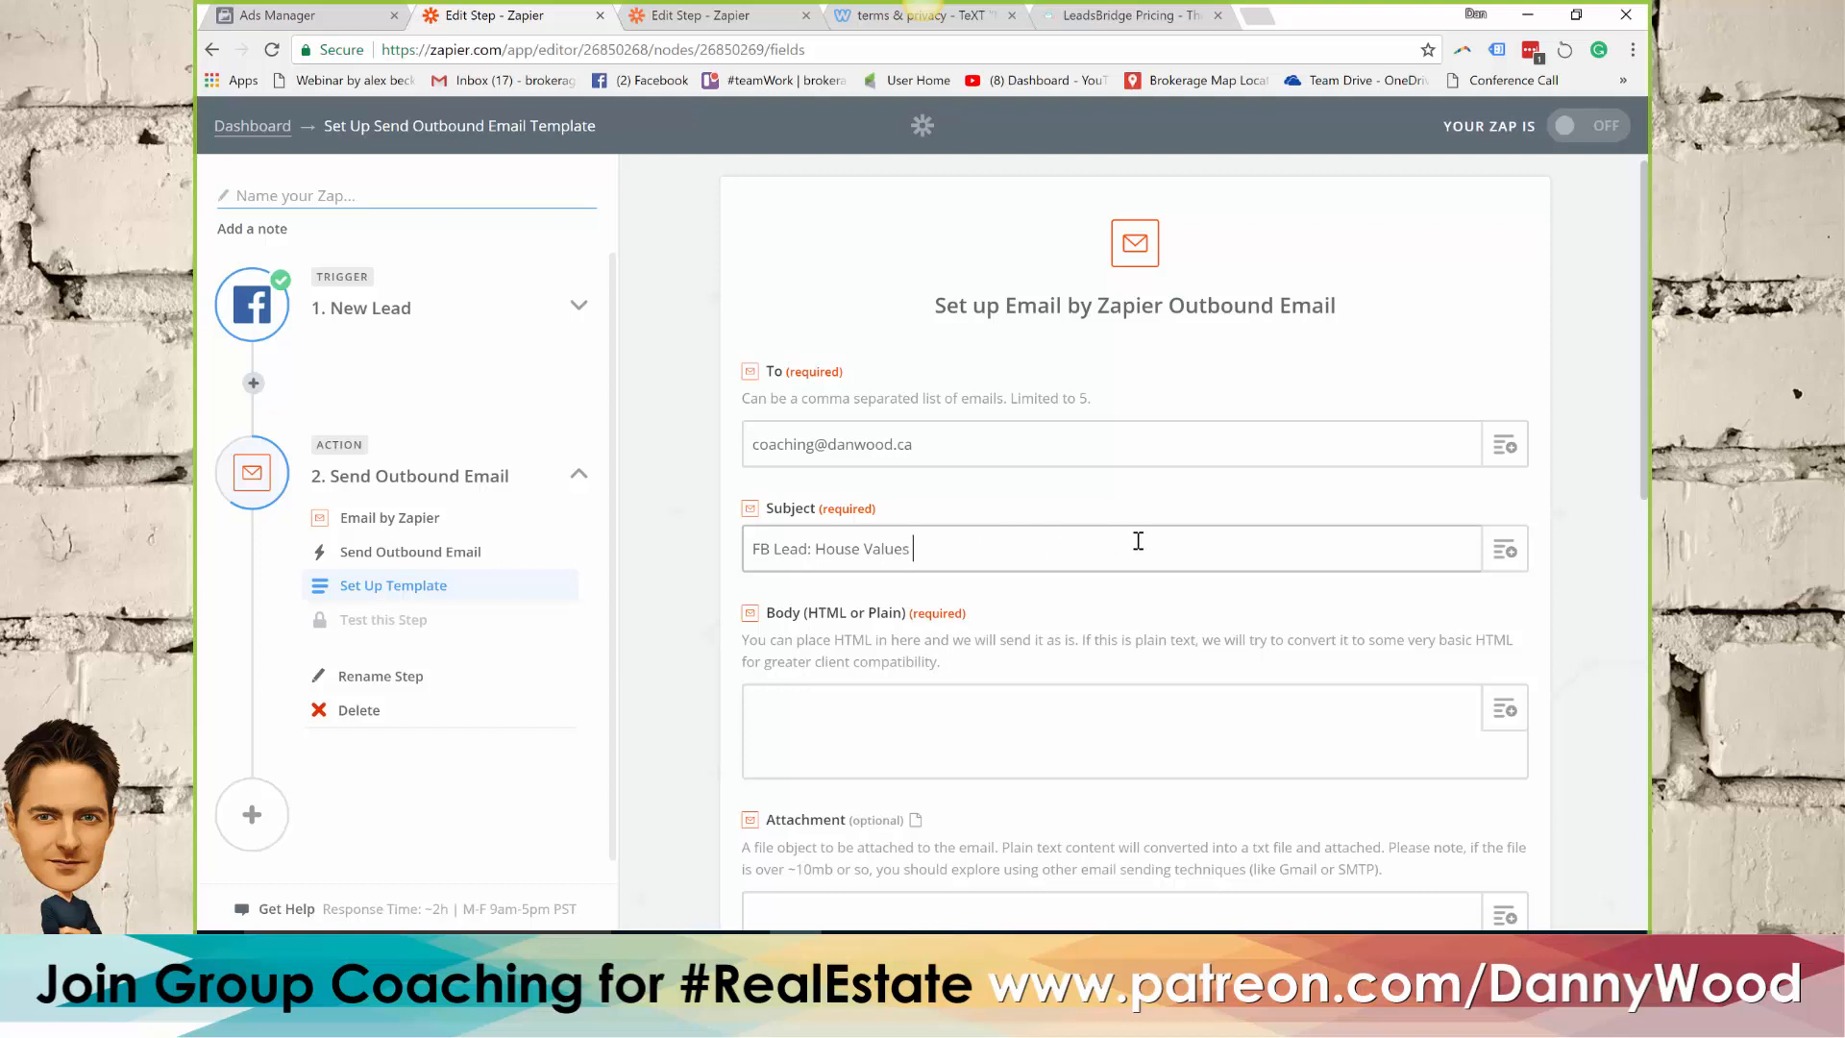
{"action": "left_click", "coordinate": [1502, 549]}
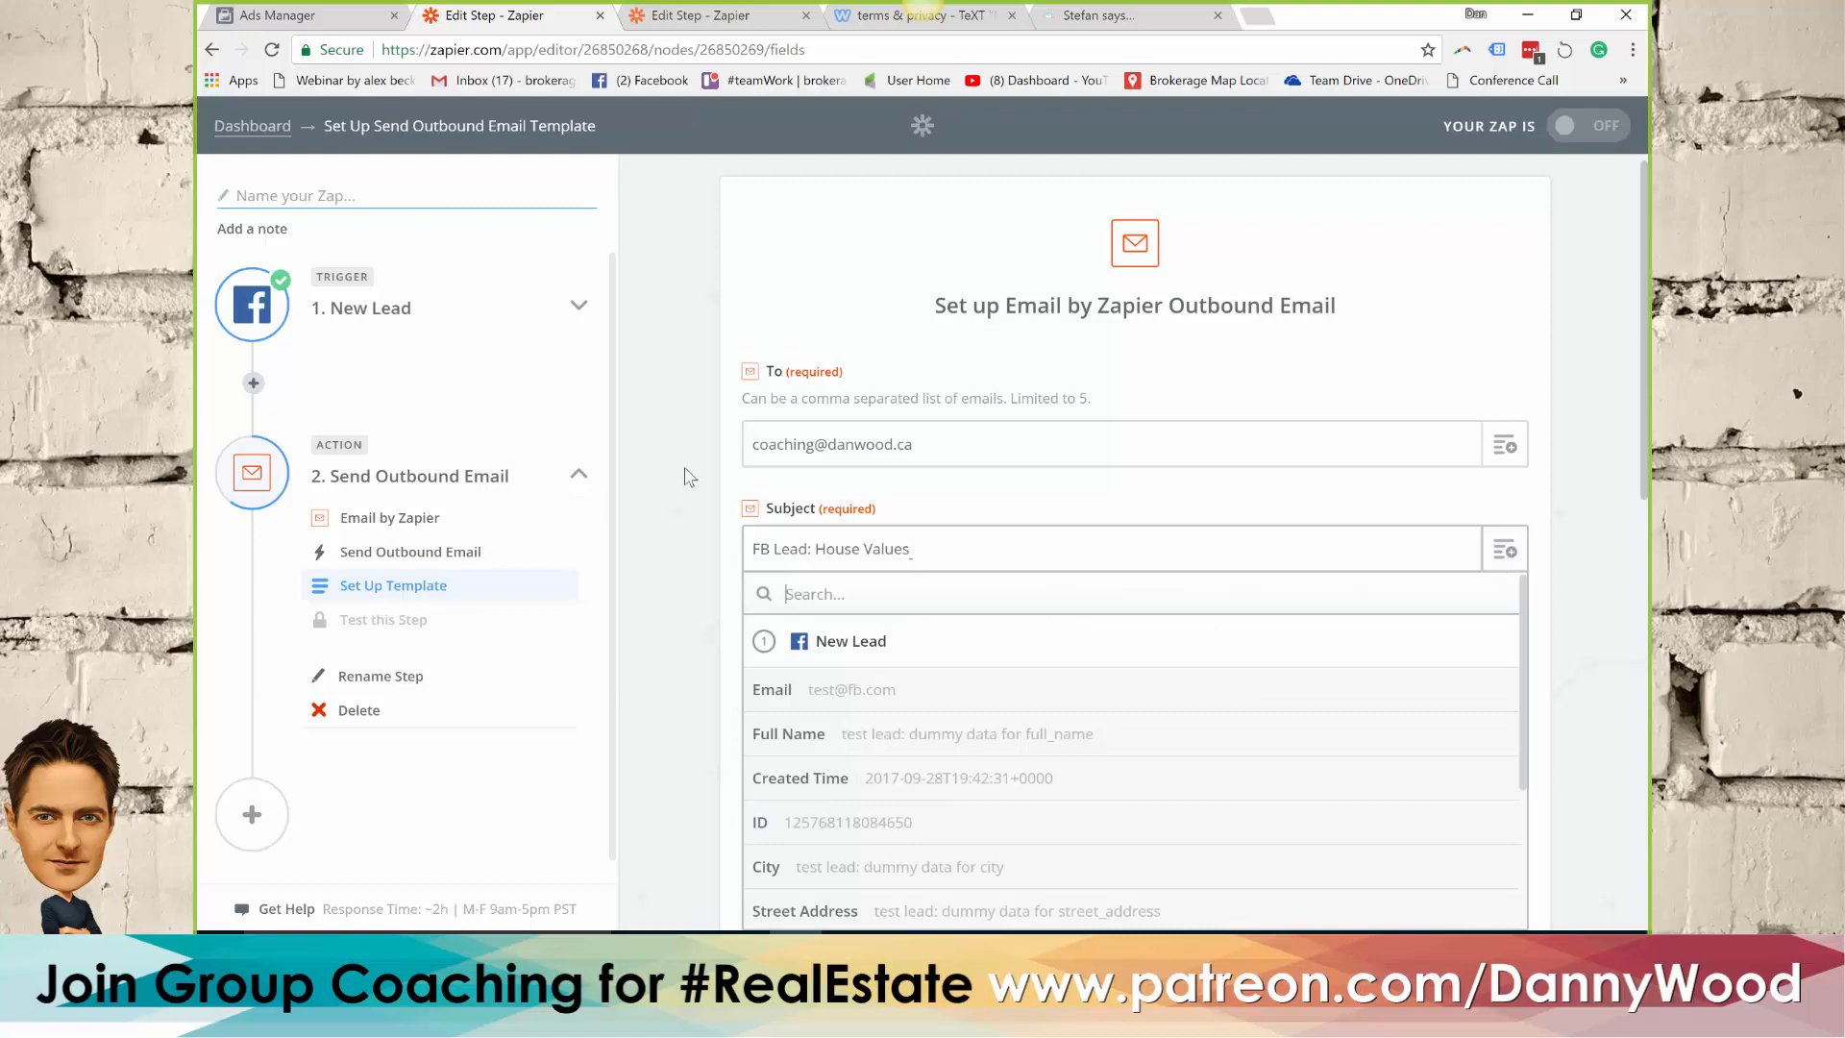
{"action": "scroll", "coordinate": [690, 477], "scroll_direction": "down", "scroll_amount": 1}
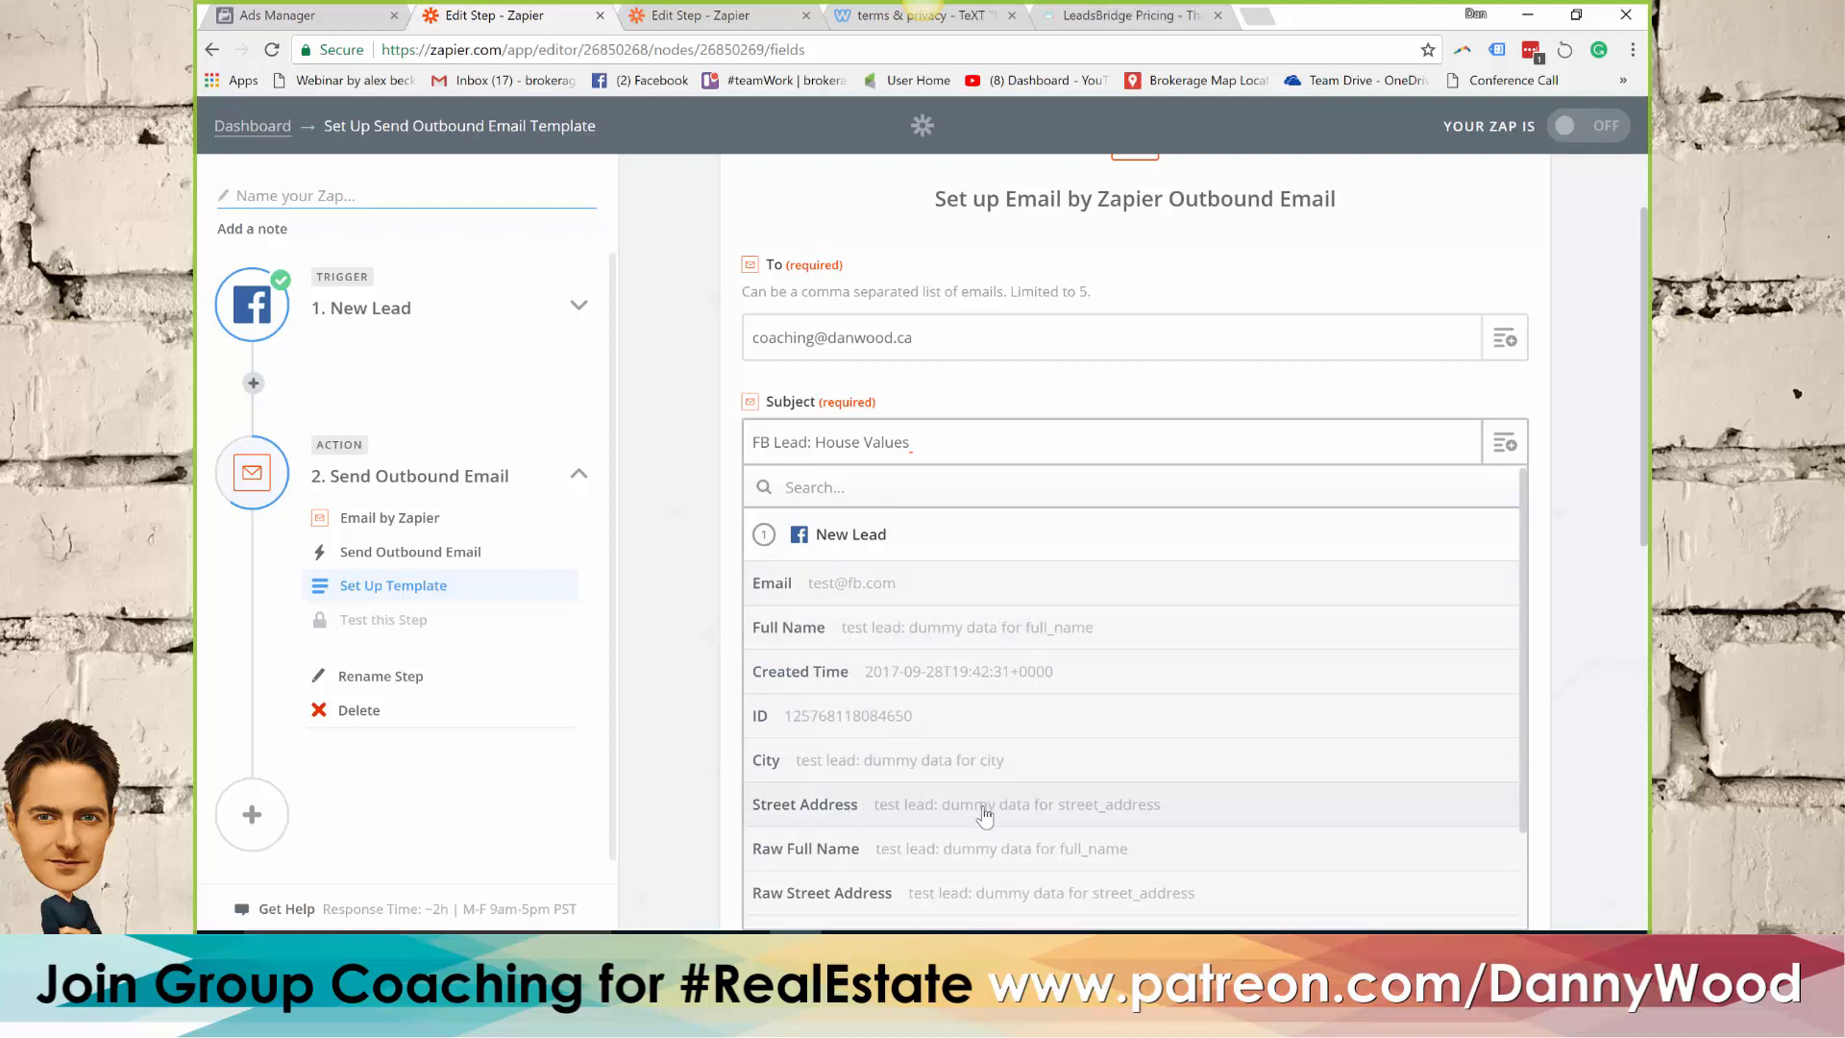
{"action": "left_click", "coordinate": [858, 636]}
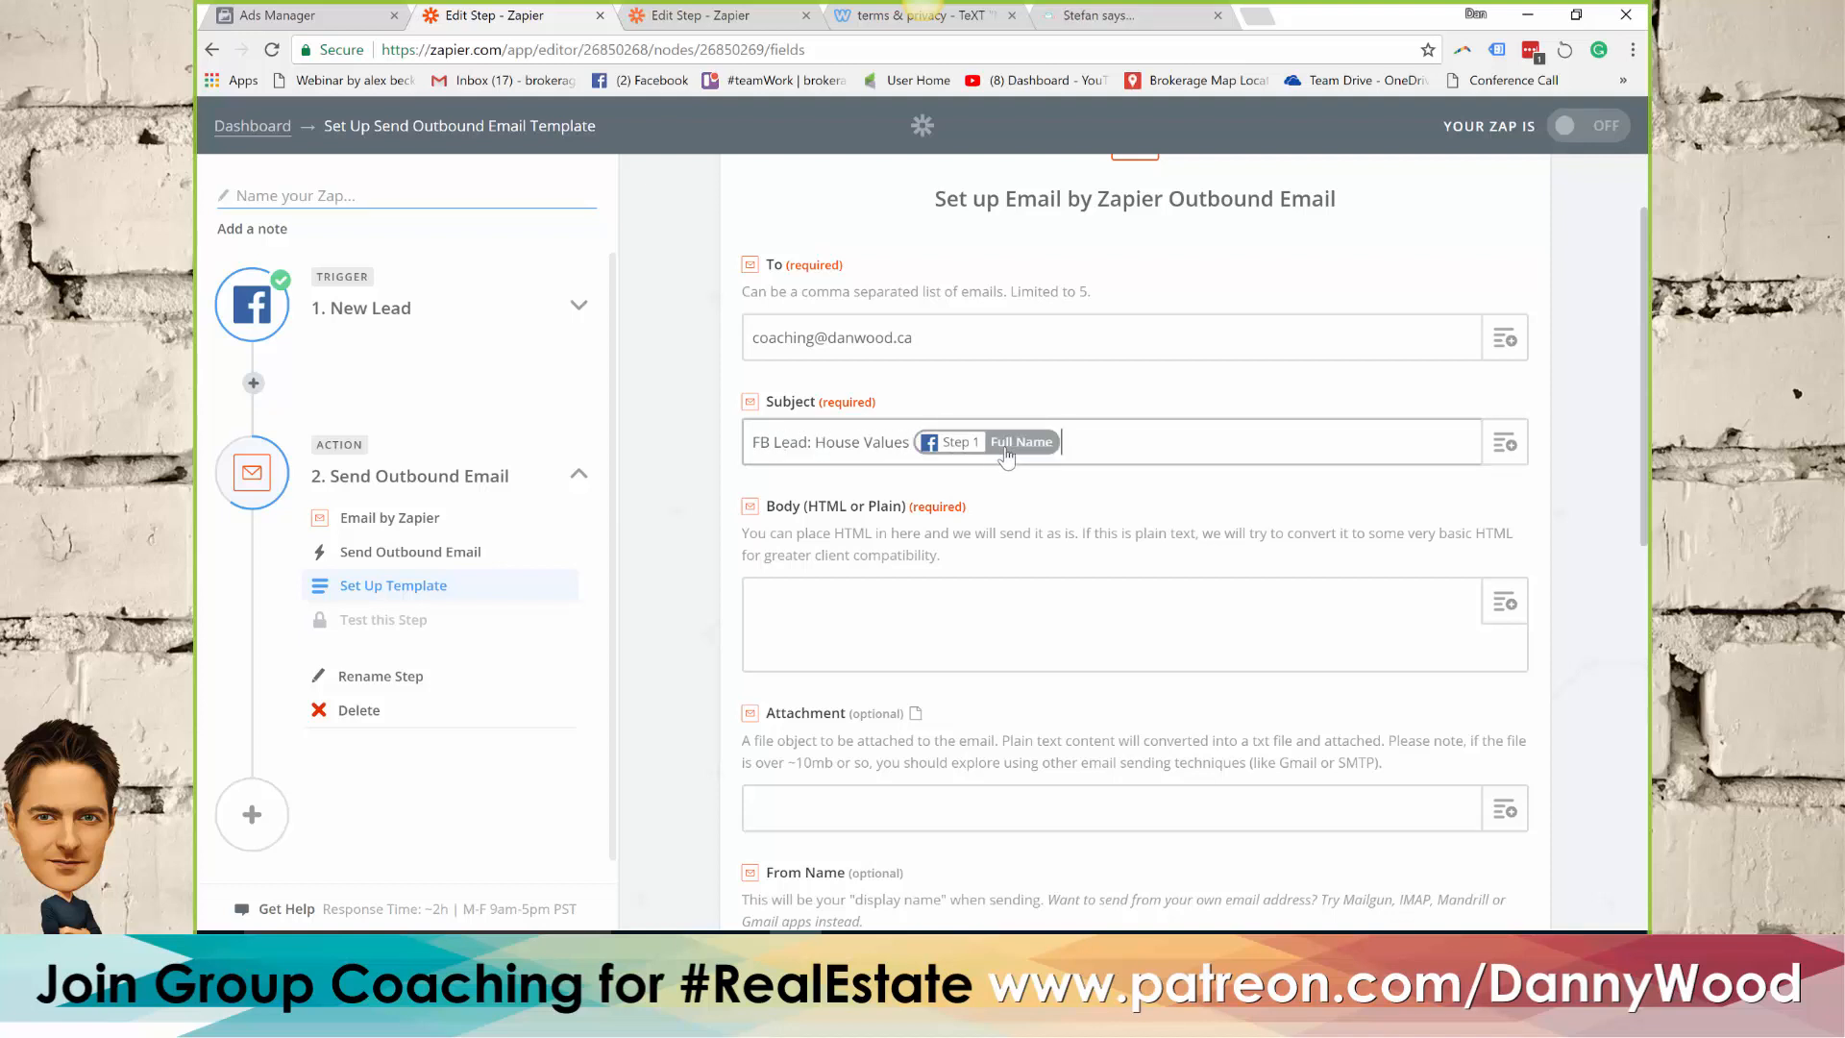
Insert the lead's Full Name, Email, Street Address and City fields on separate lines of the email body
{"action": "left_click", "coordinate": [872, 600]}
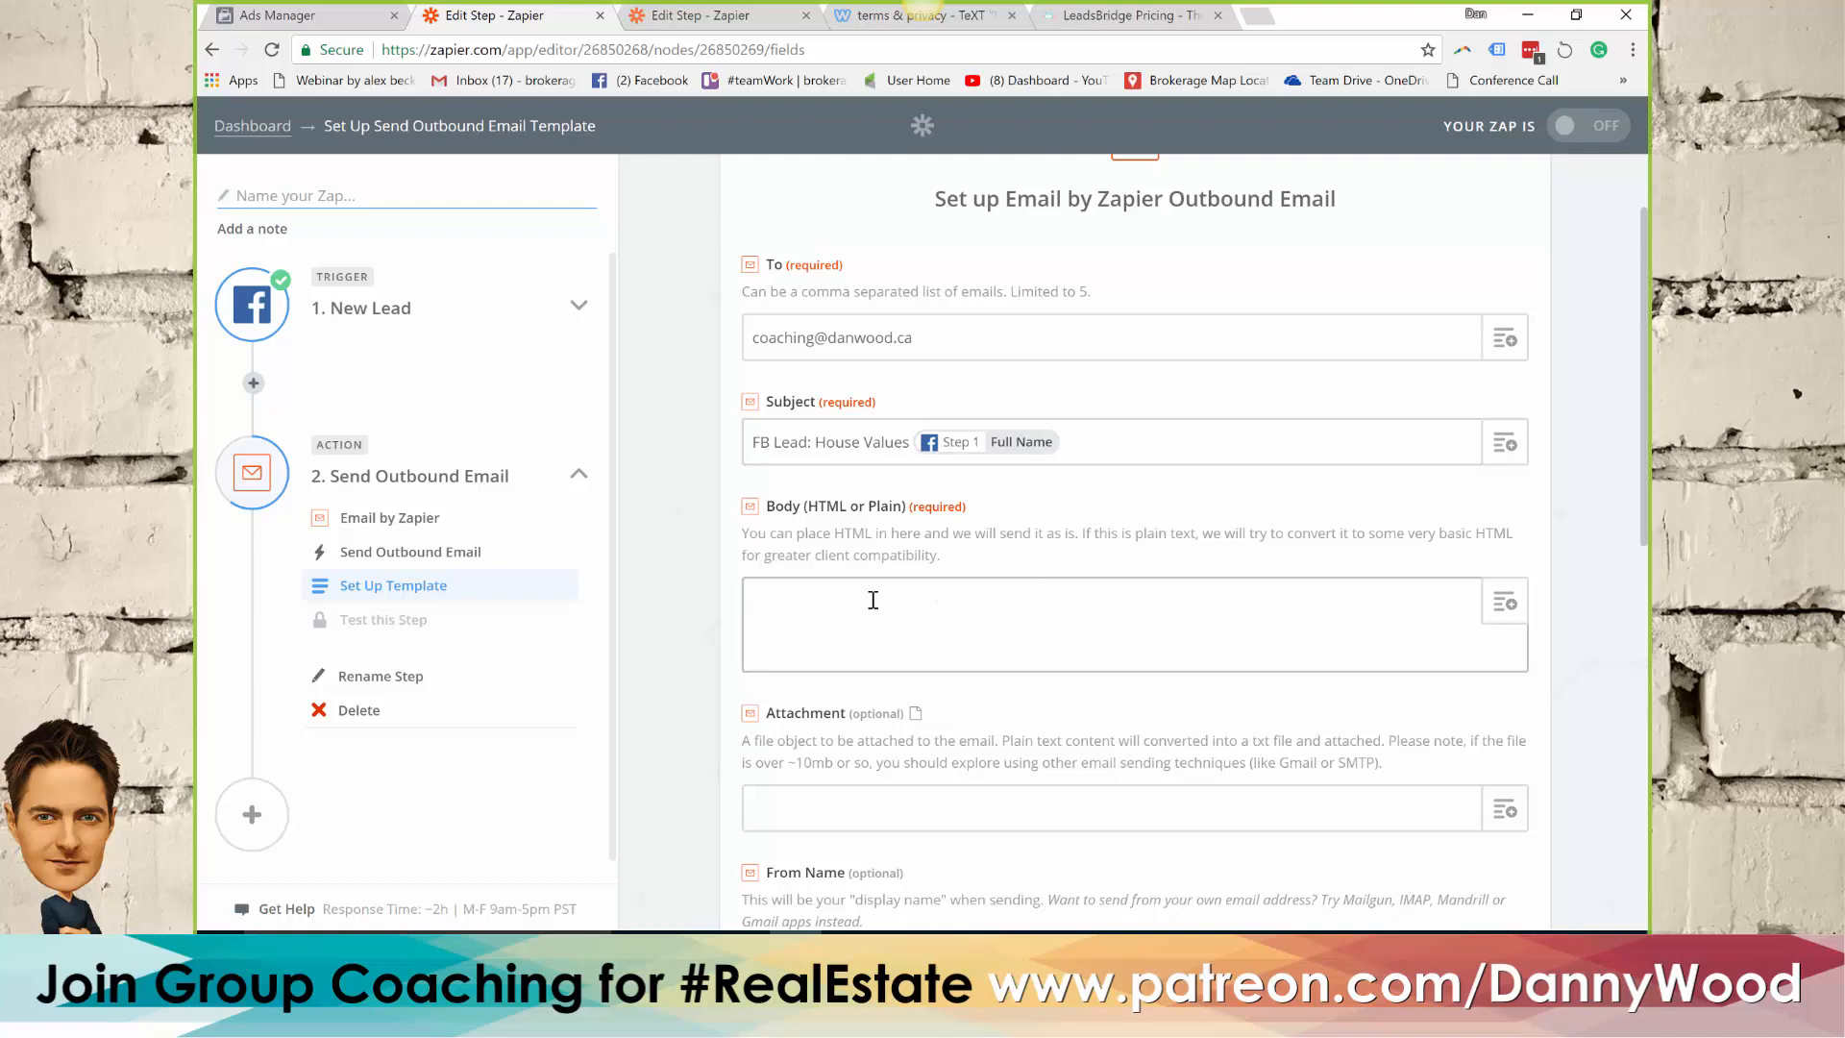
{"action": "left_click", "coordinate": [1509, 608]}
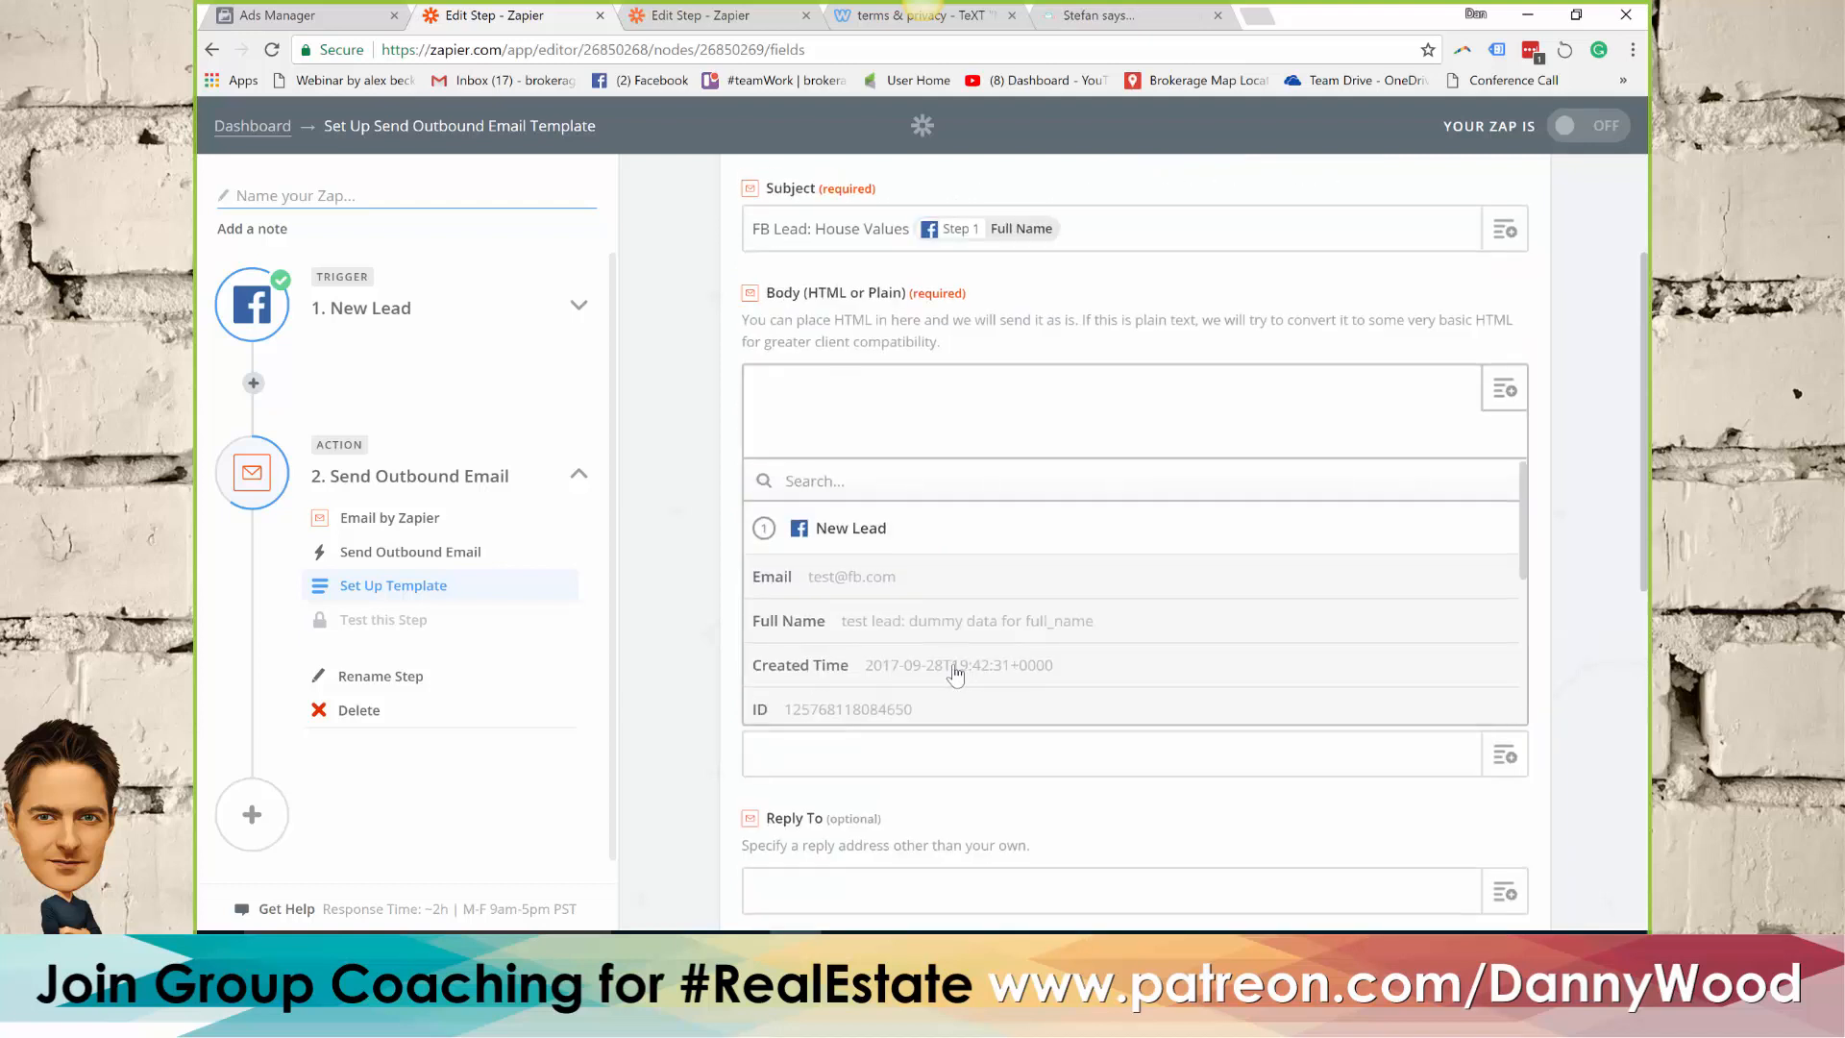
{"action": "left_click", "coordinate": [872, 622]}
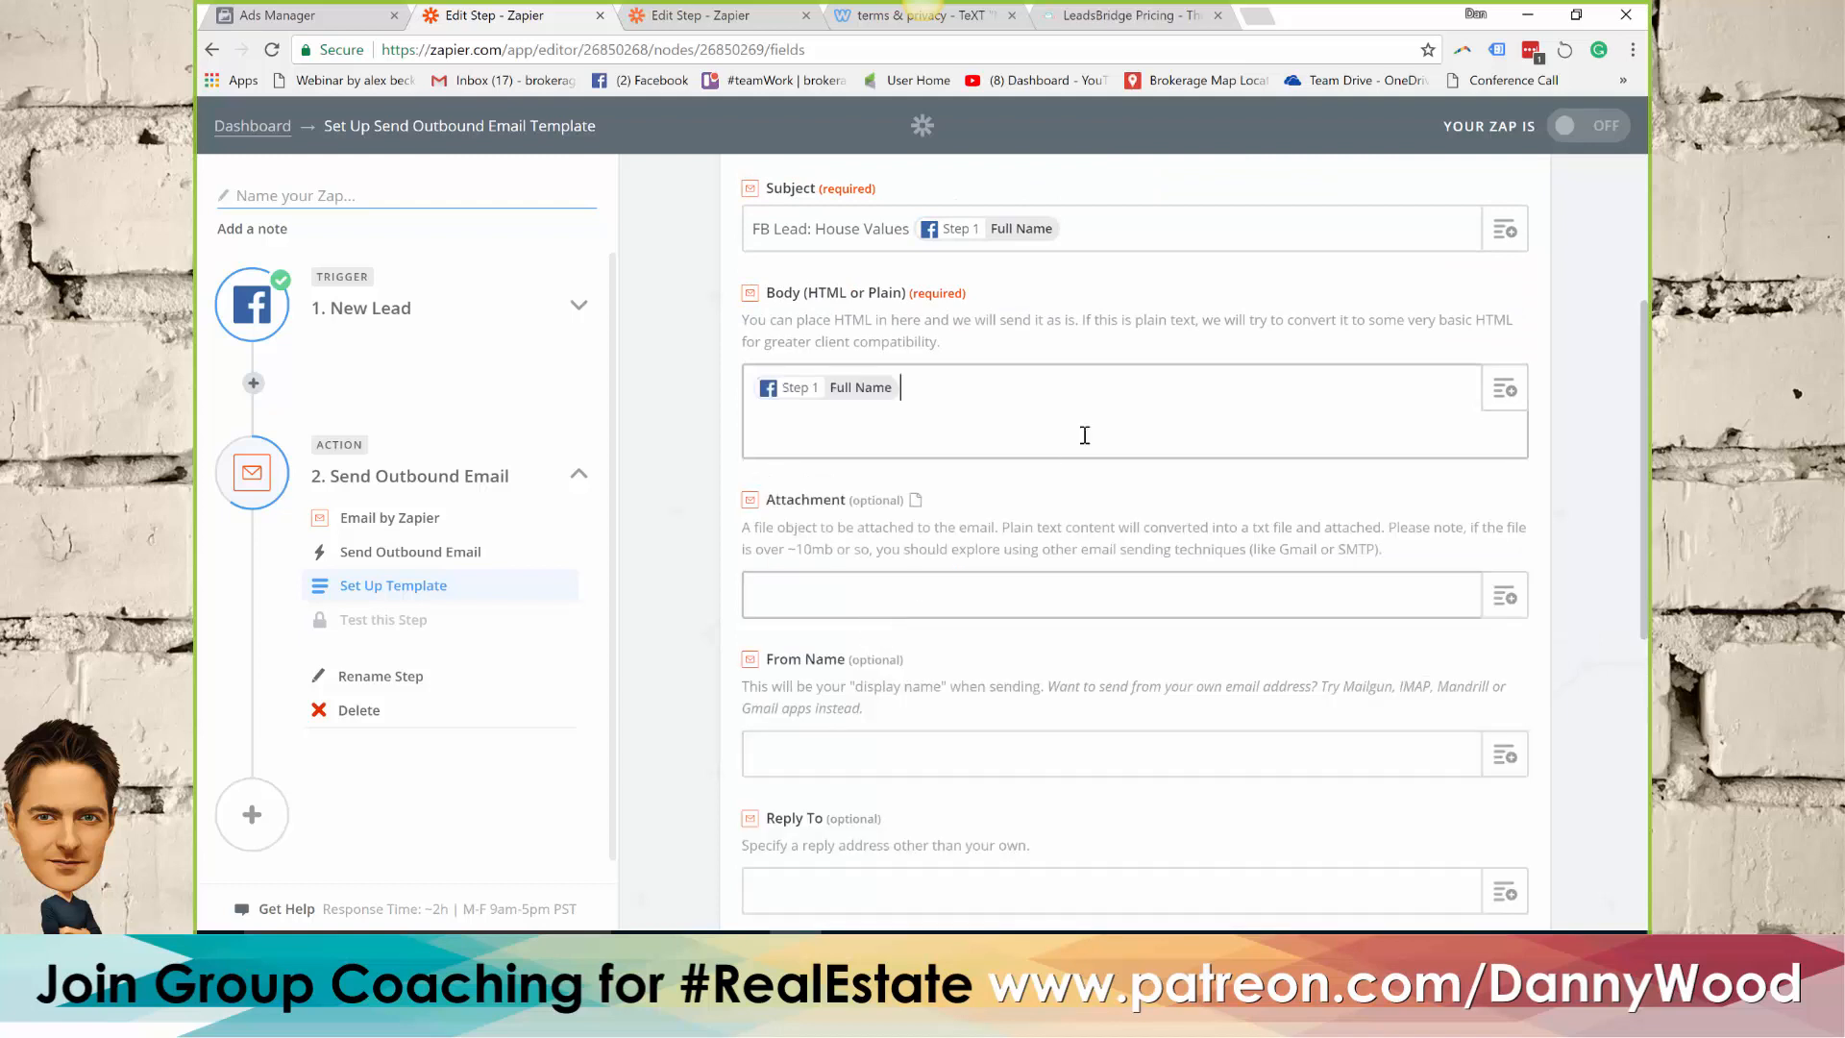
{"action": "left_click", "coordinate": [1508, 396]}
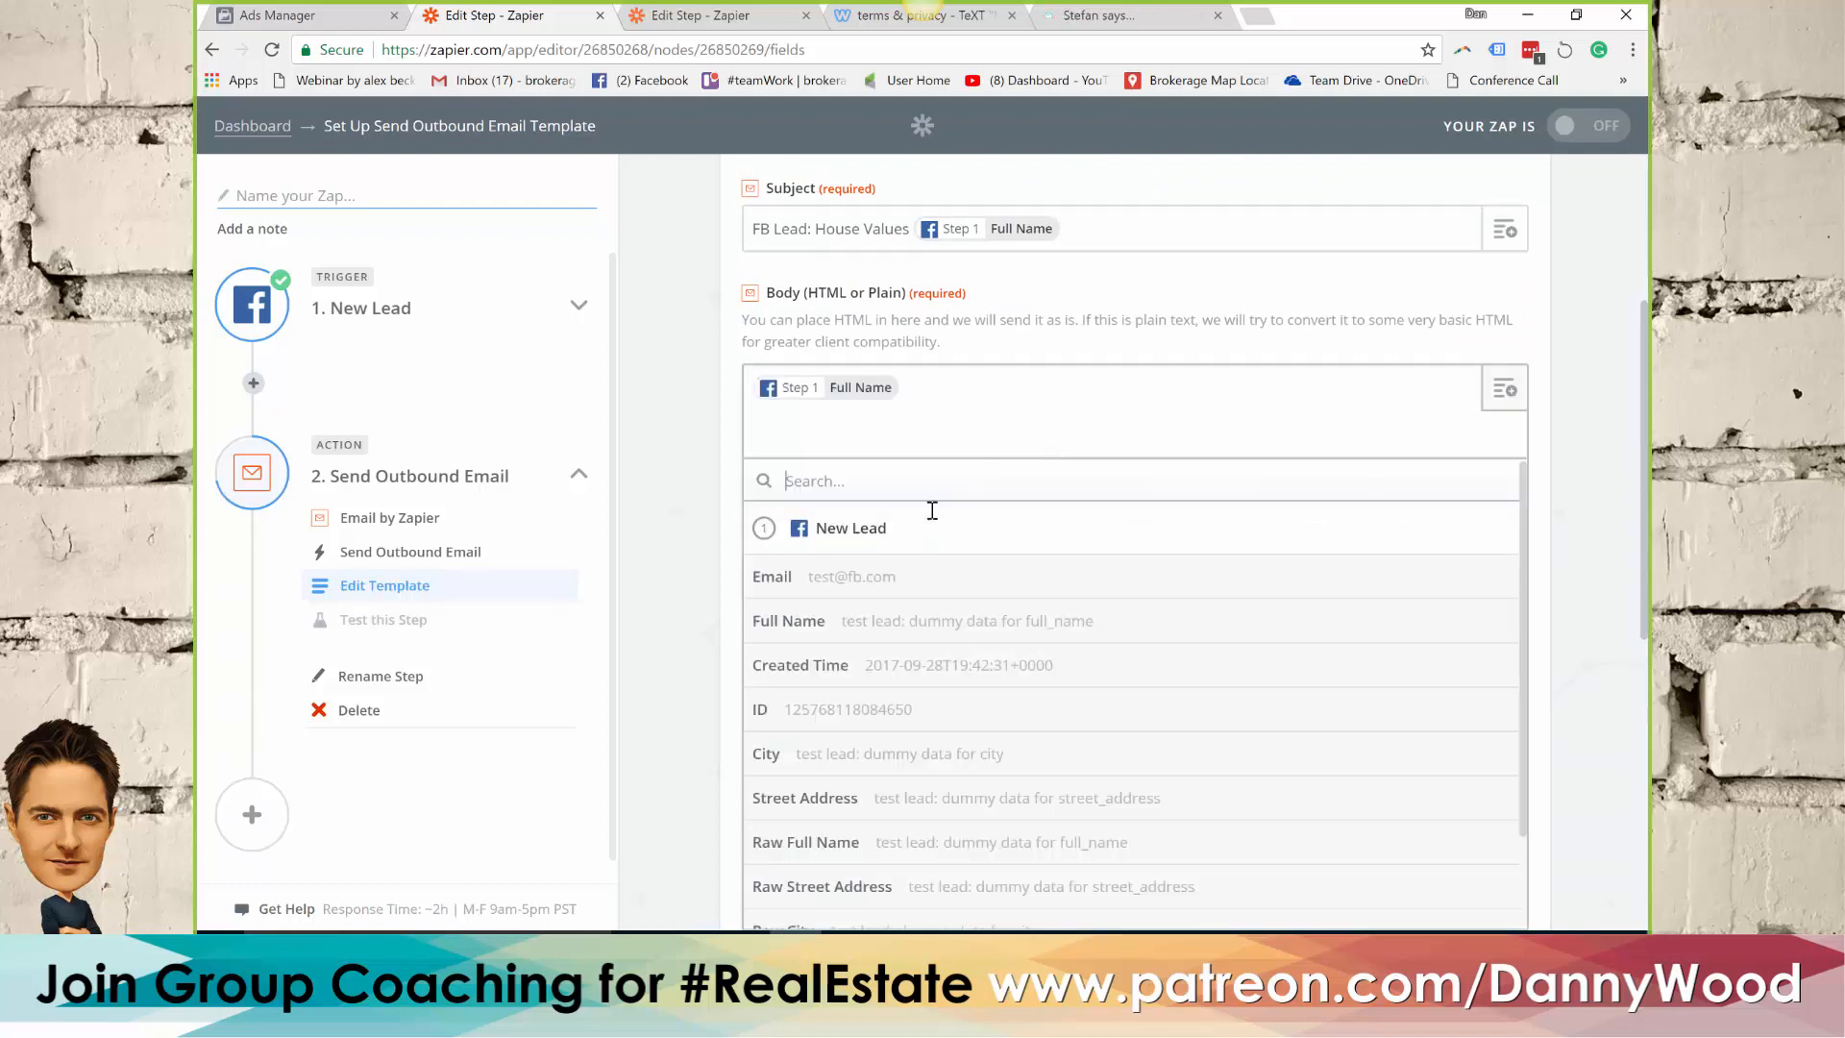
{"action": "left_click", "coordinate": [846, 577]}
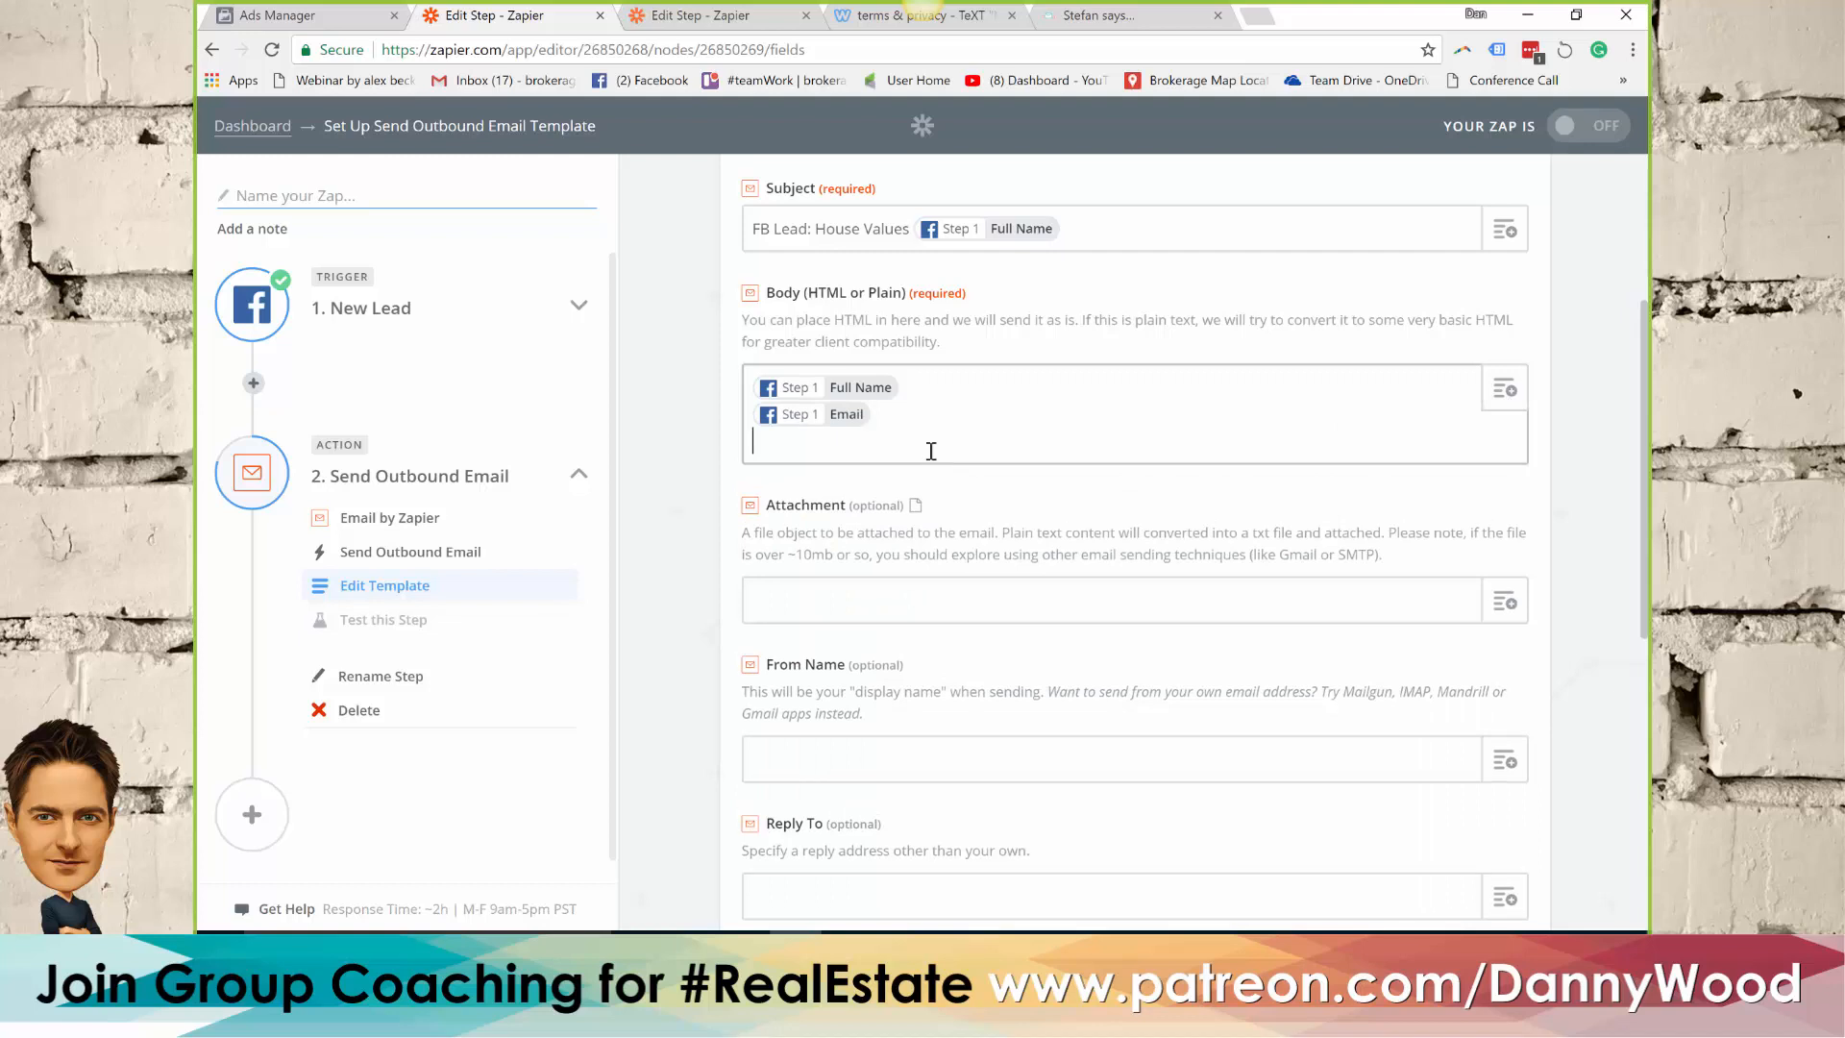
{"action": "left_click", "coordinate": [1505, 390]}
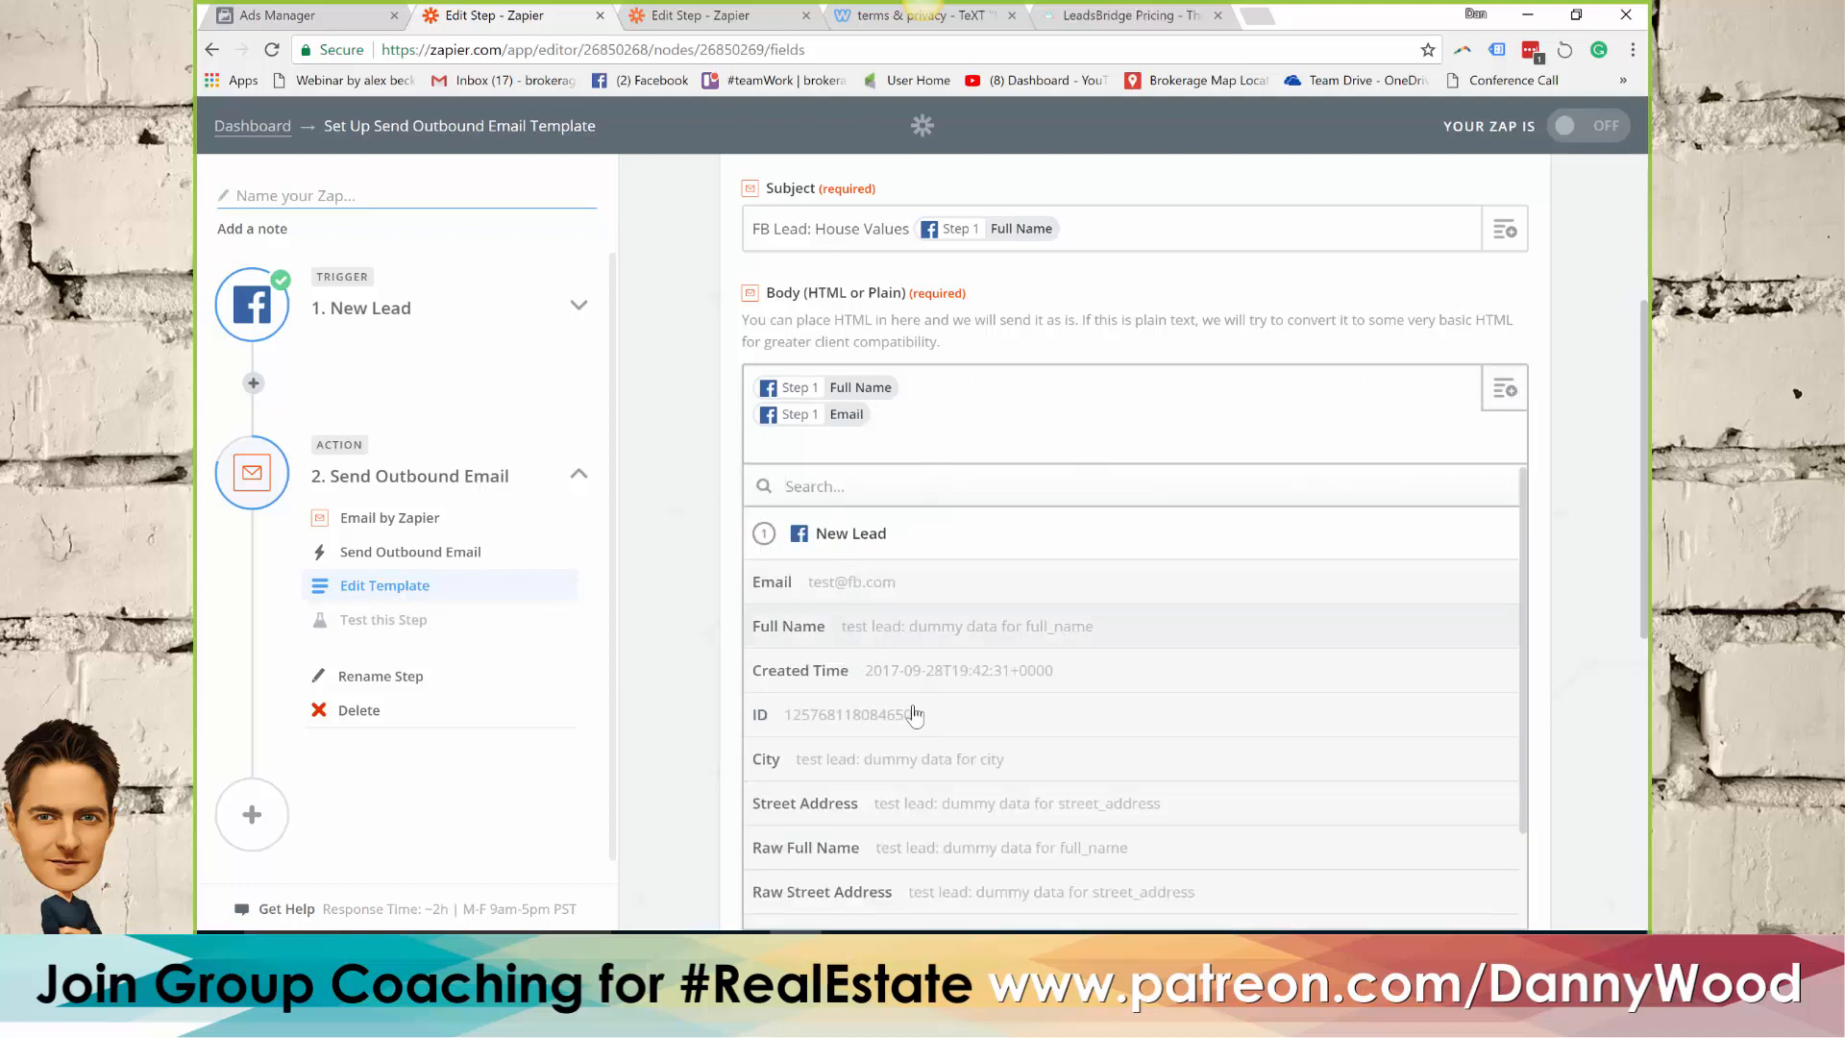
{"action": "left_click", "coordinate": [845, 812]}
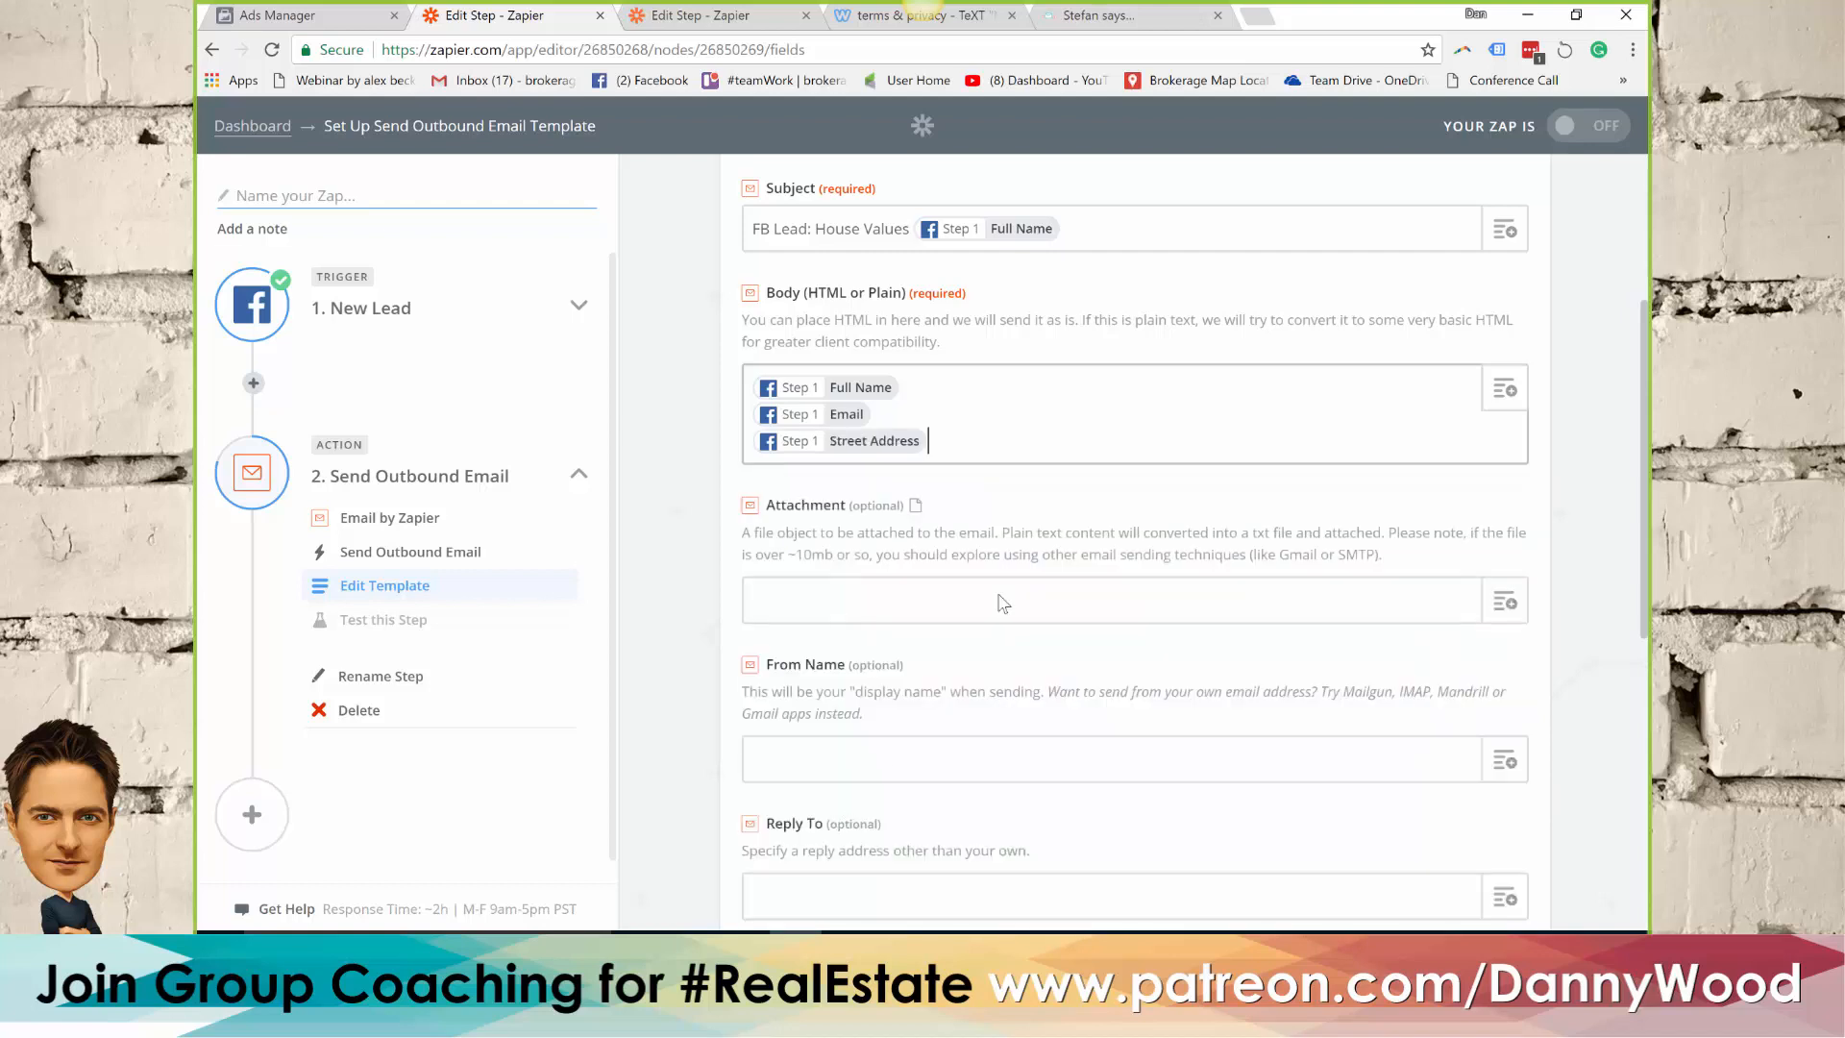
{"action": "left_click", "coordinate": [1335, 442]}
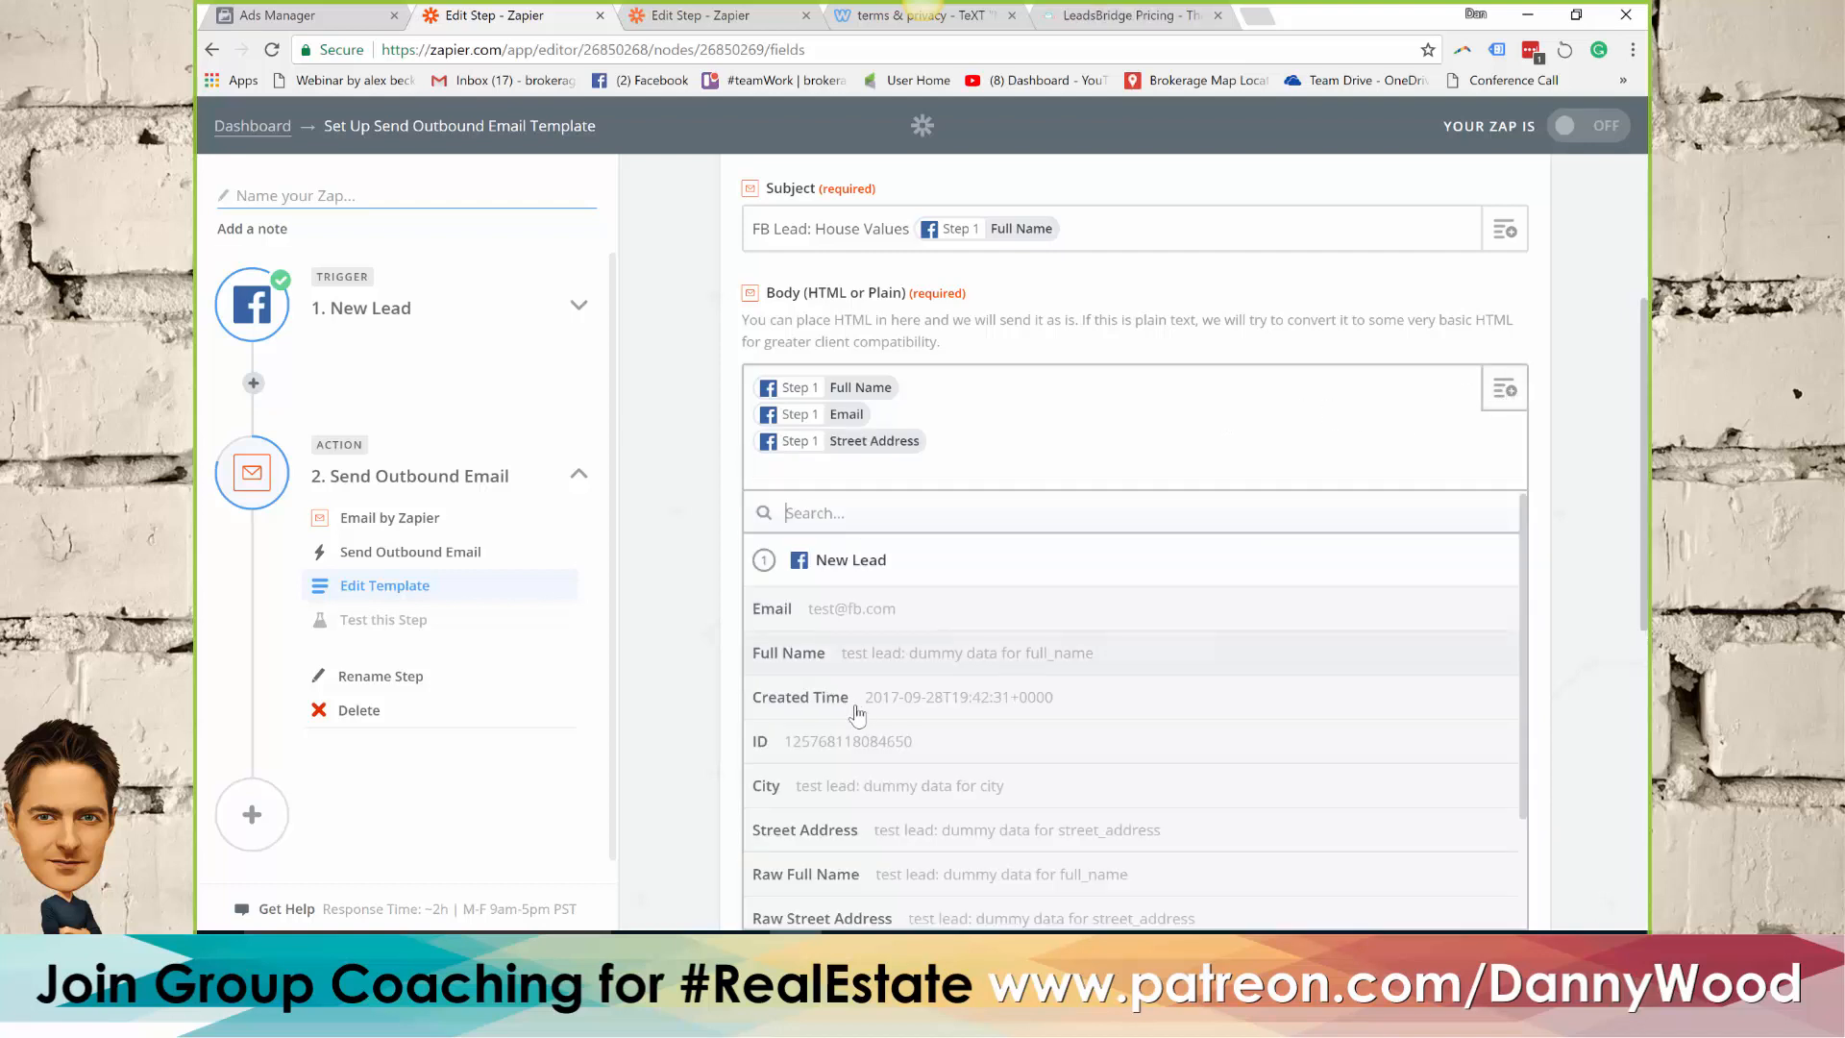
{"action": "left_click", "coordinate": [838, 786]}
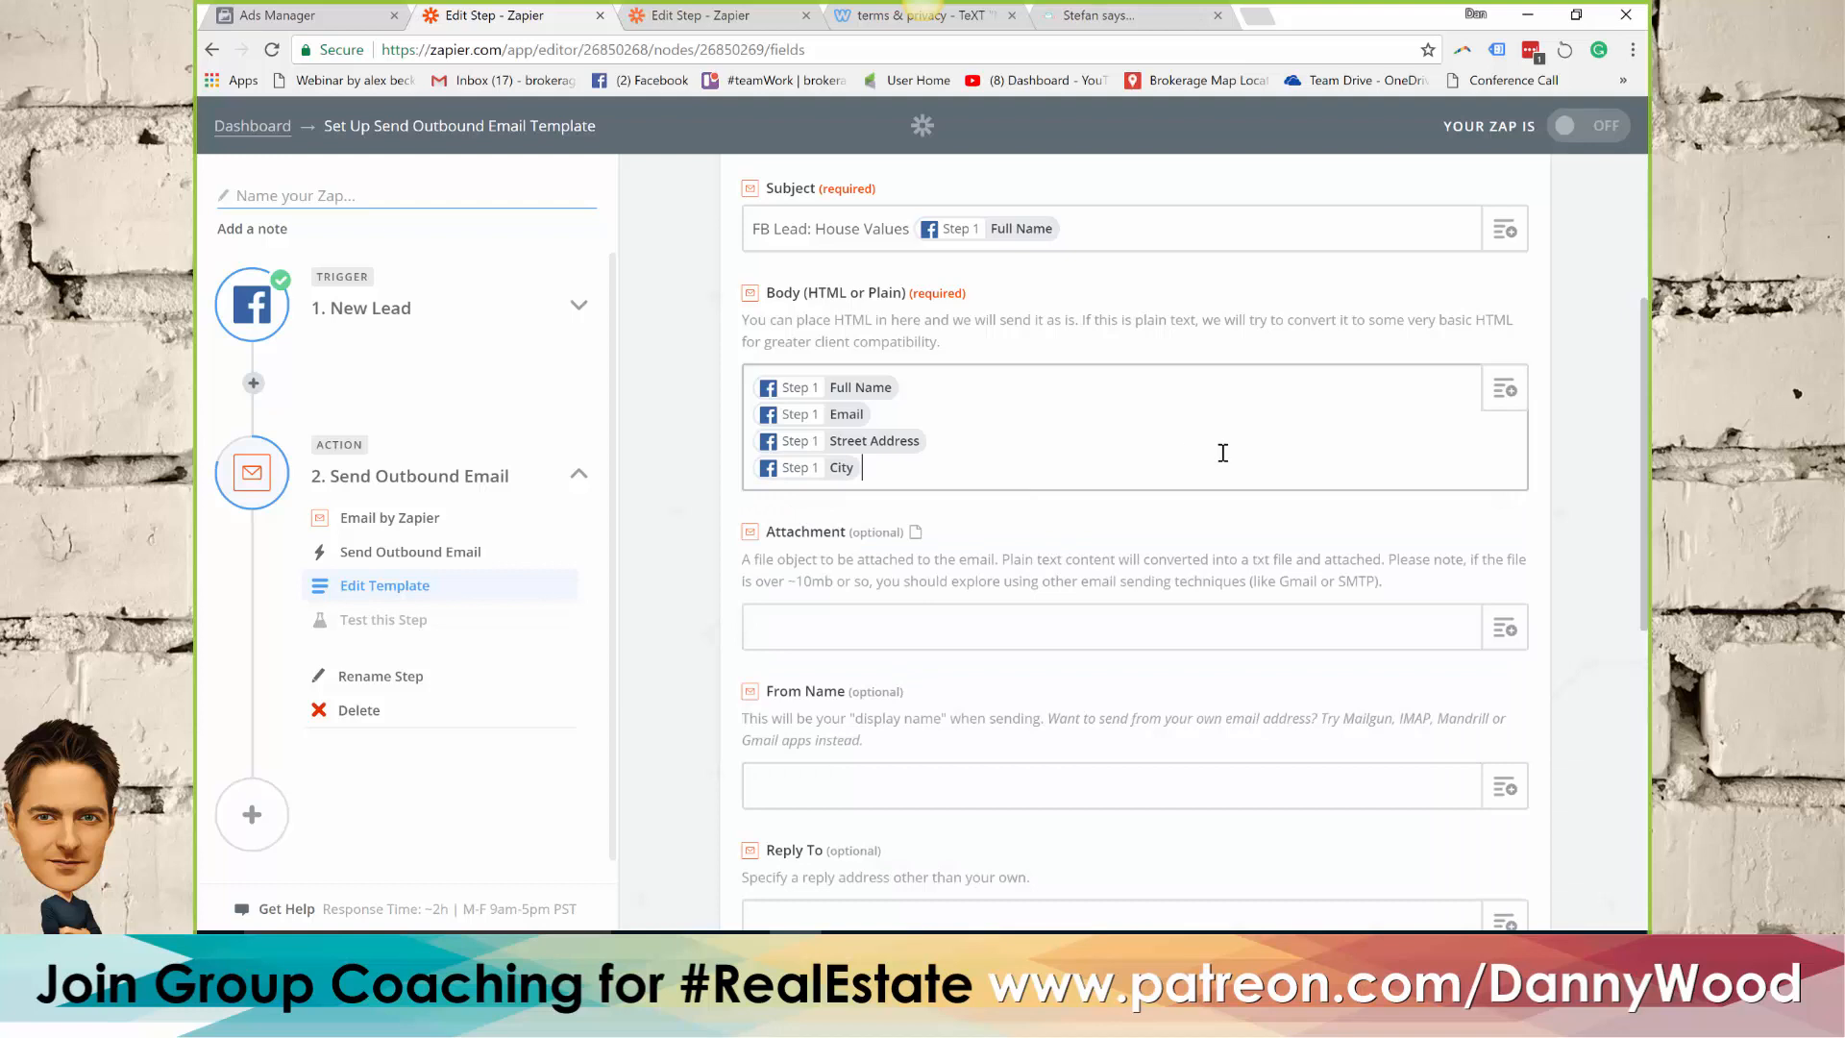
Add the lead's Created Time field on its own line in the email body, followed by a blank line
{"action": "left_click", "coordinate": [1504, 390]}
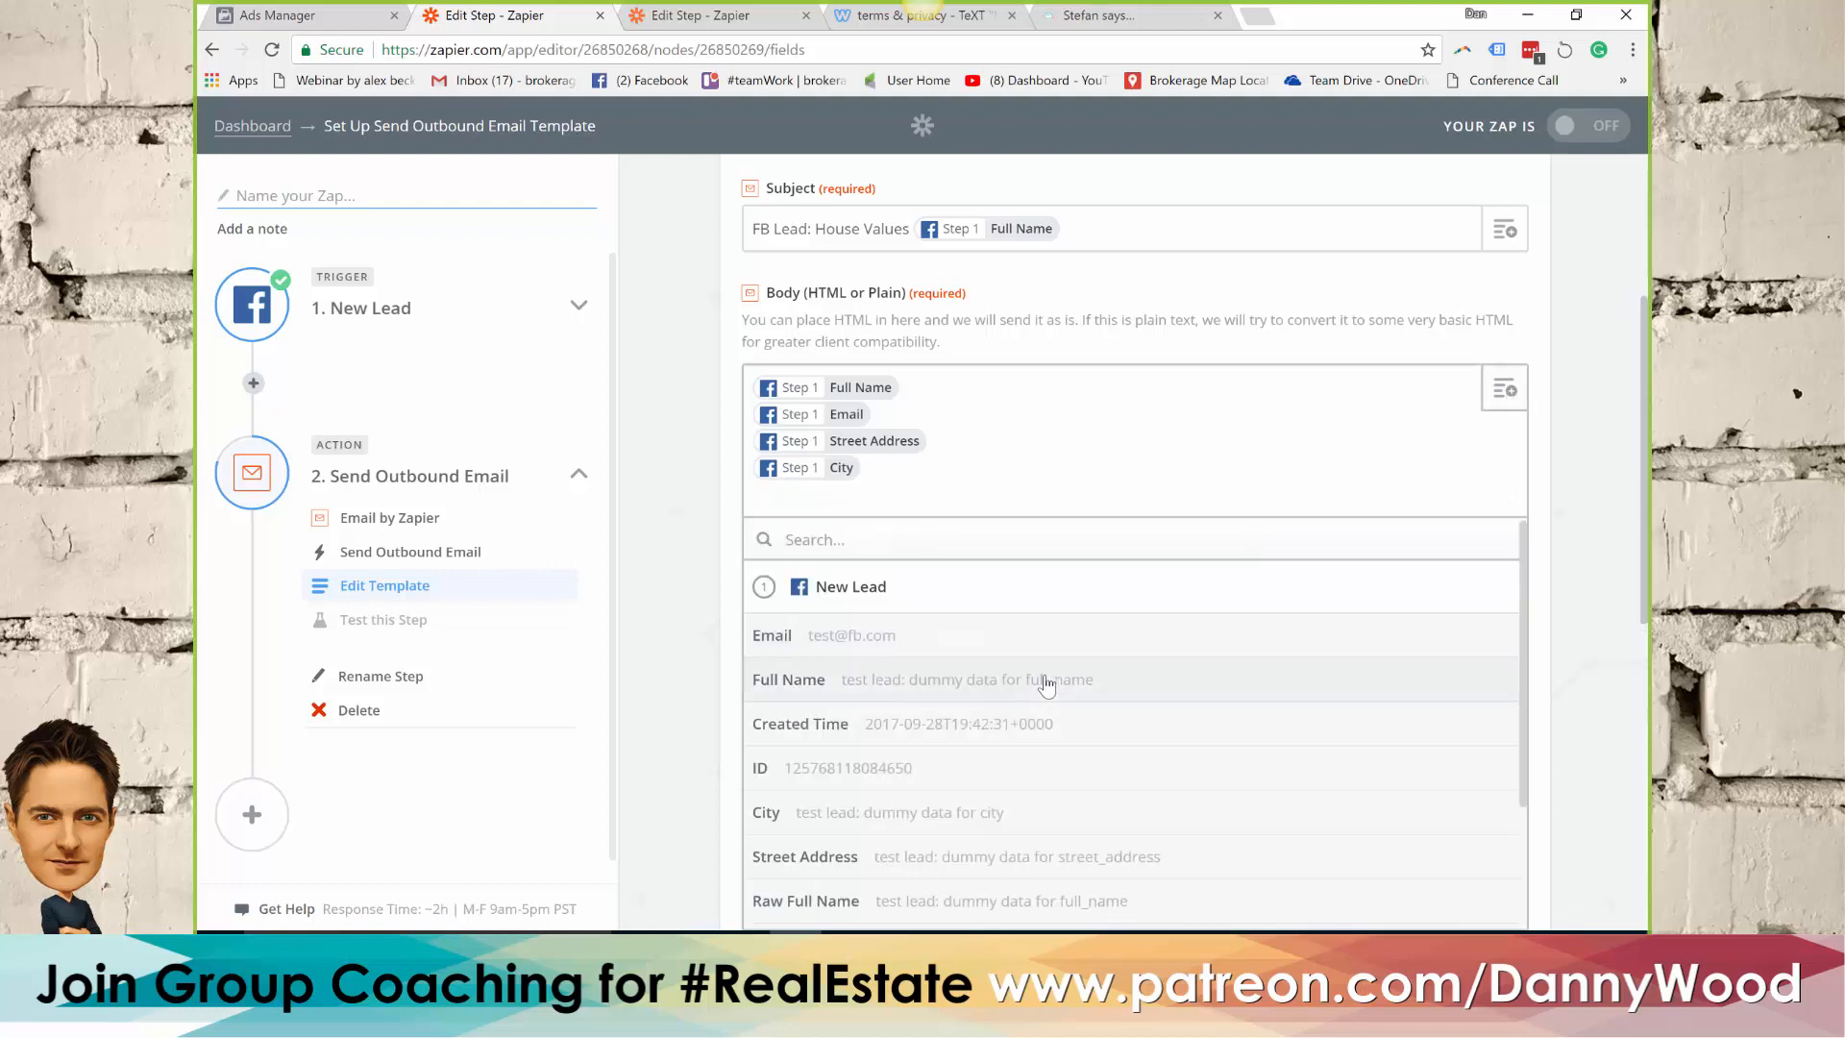
{"action": "scroll", "coordinate": [1009, 780], "scroll_direction": "down", "scroll_amount": 2}
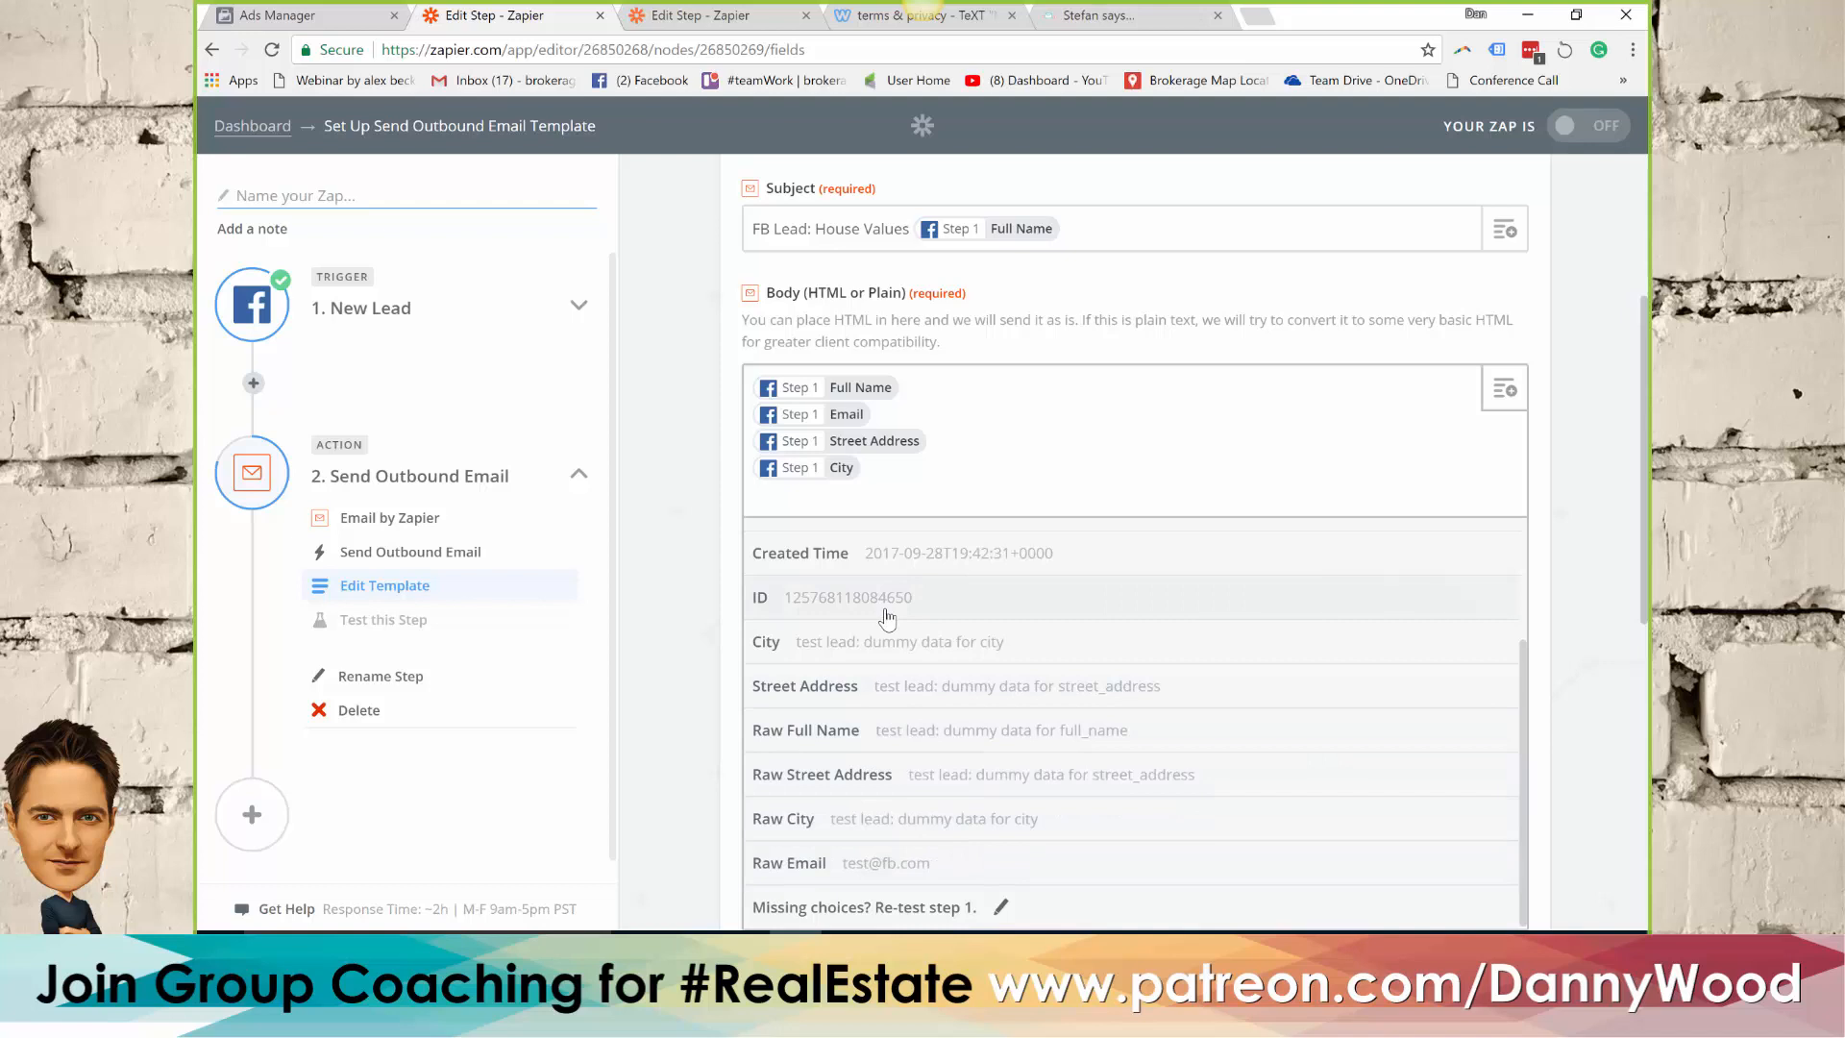
{"action": "scroll", "coordinate": [932, 824], "scroll_direction": "up", "scroll_amount": 2}
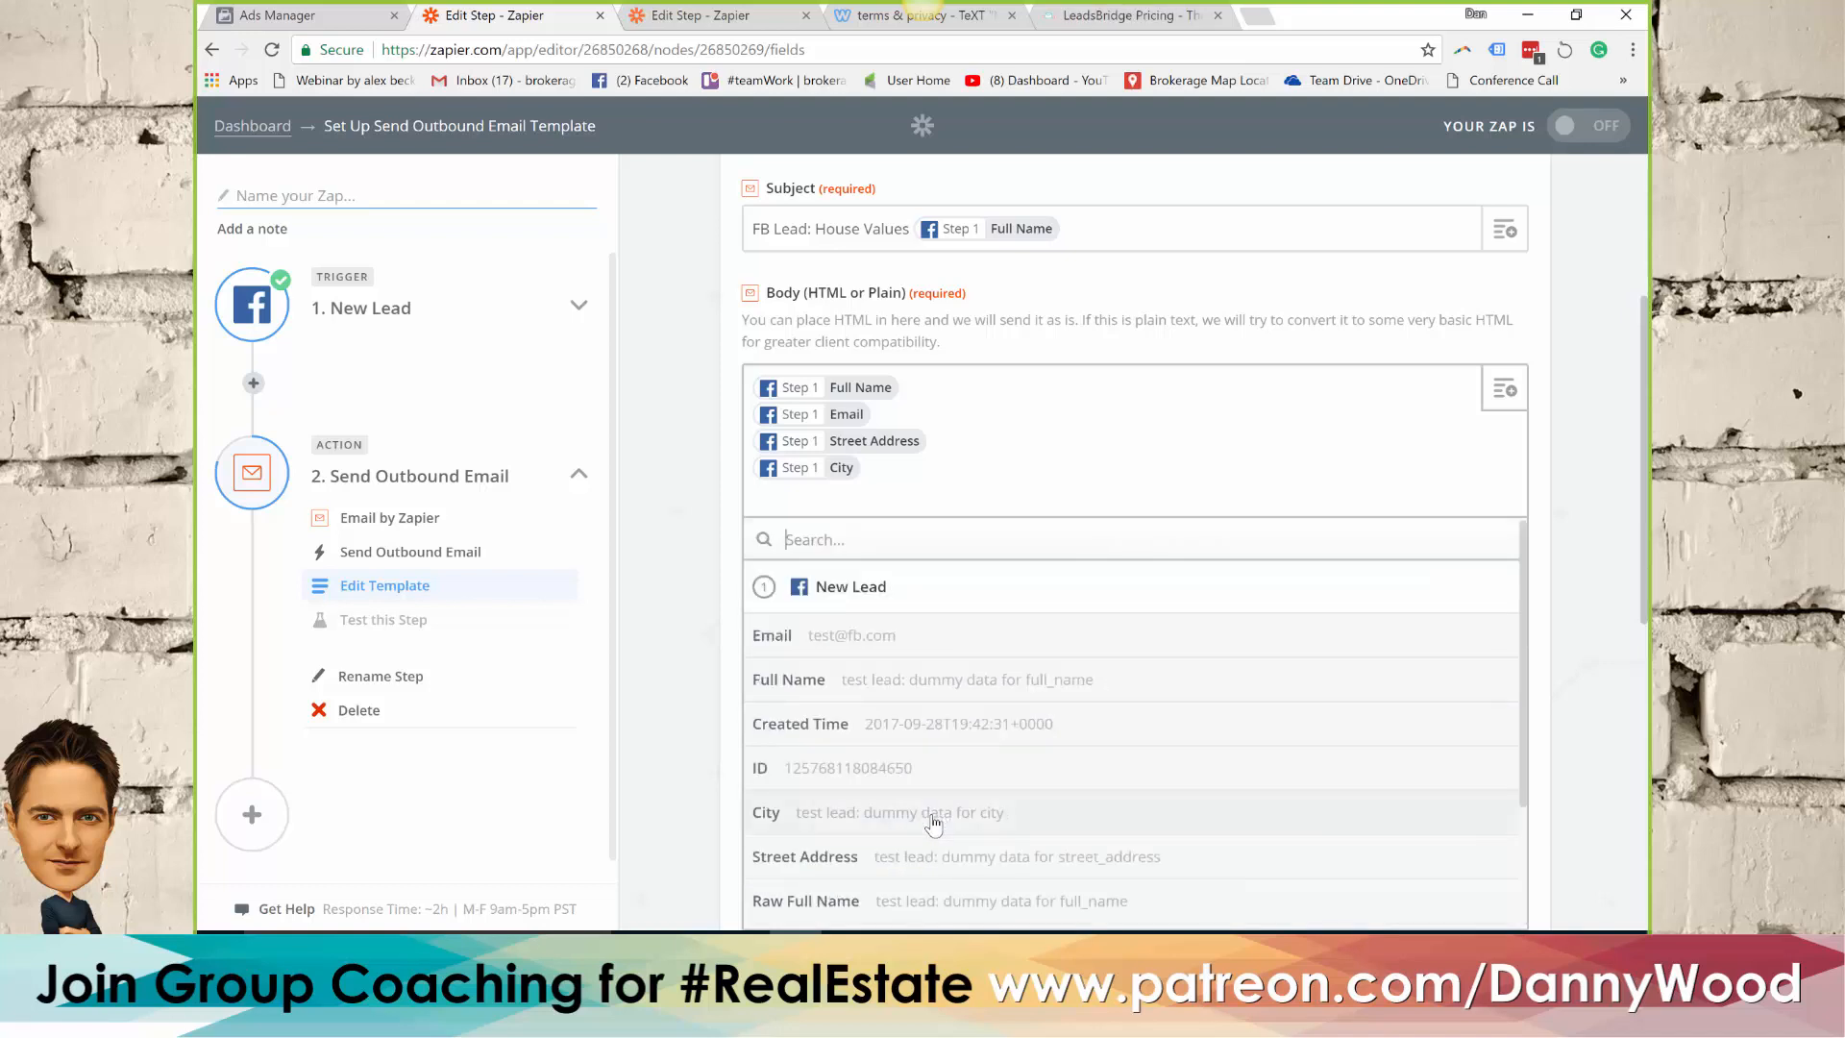
{"action": "left_click", "coordinate": [974, 725]}
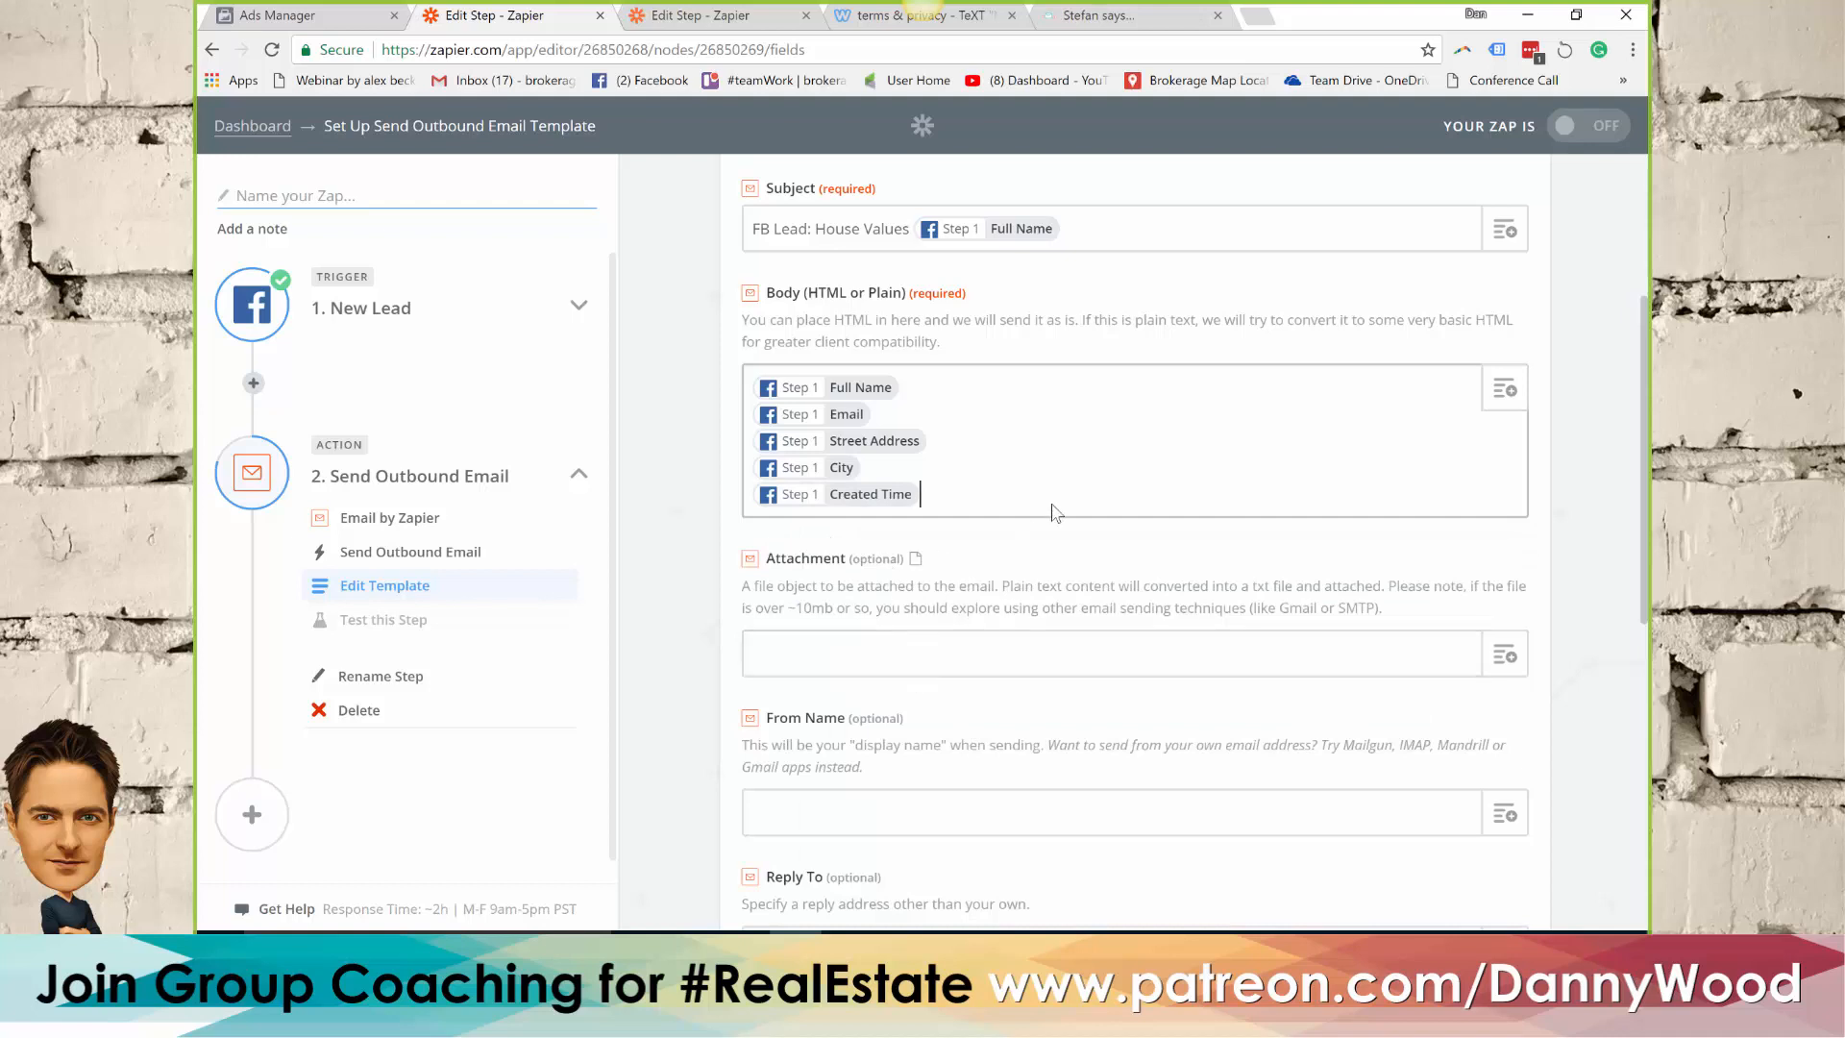
{"action": "key", "text": "Return"}
Add a "Seller Script:" line at the end of the email body, followed by an empty line
{"action": "key", "text": "Return"}
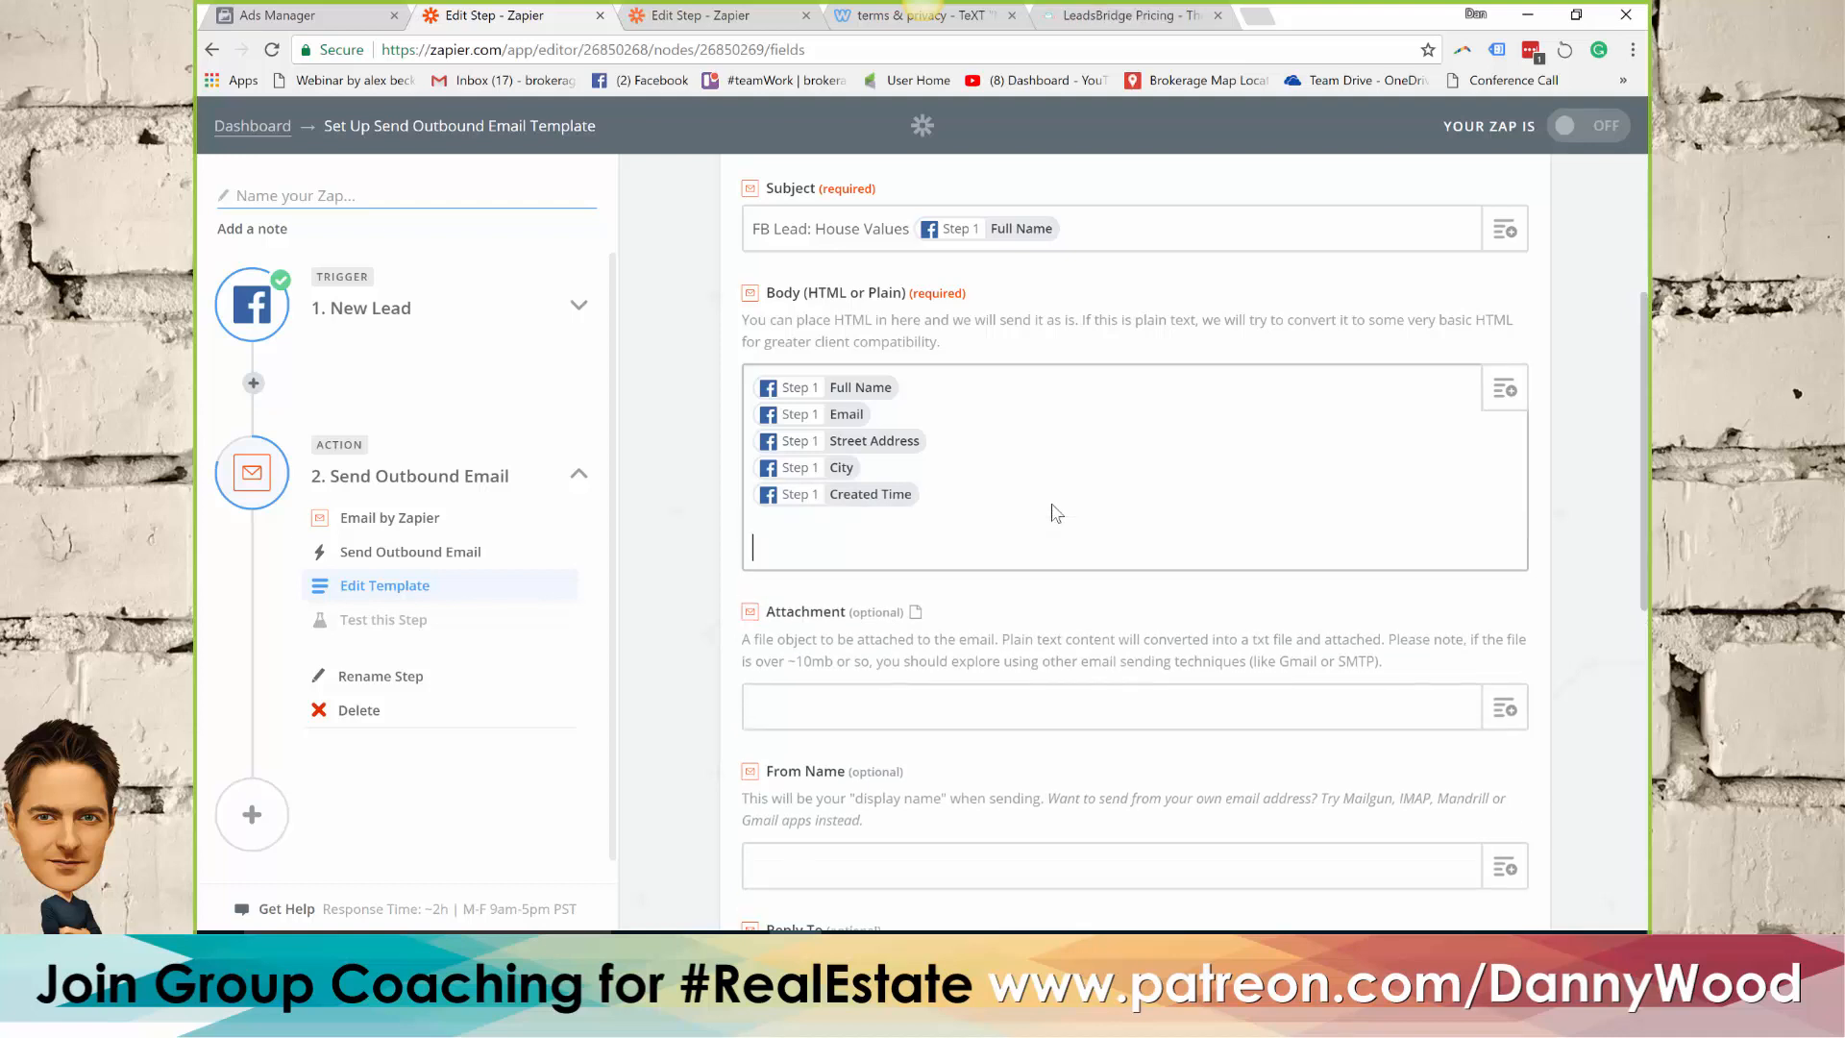
{"action": "type", "text": "Seller Script:"}
{"action": "key", "text": "Return"}
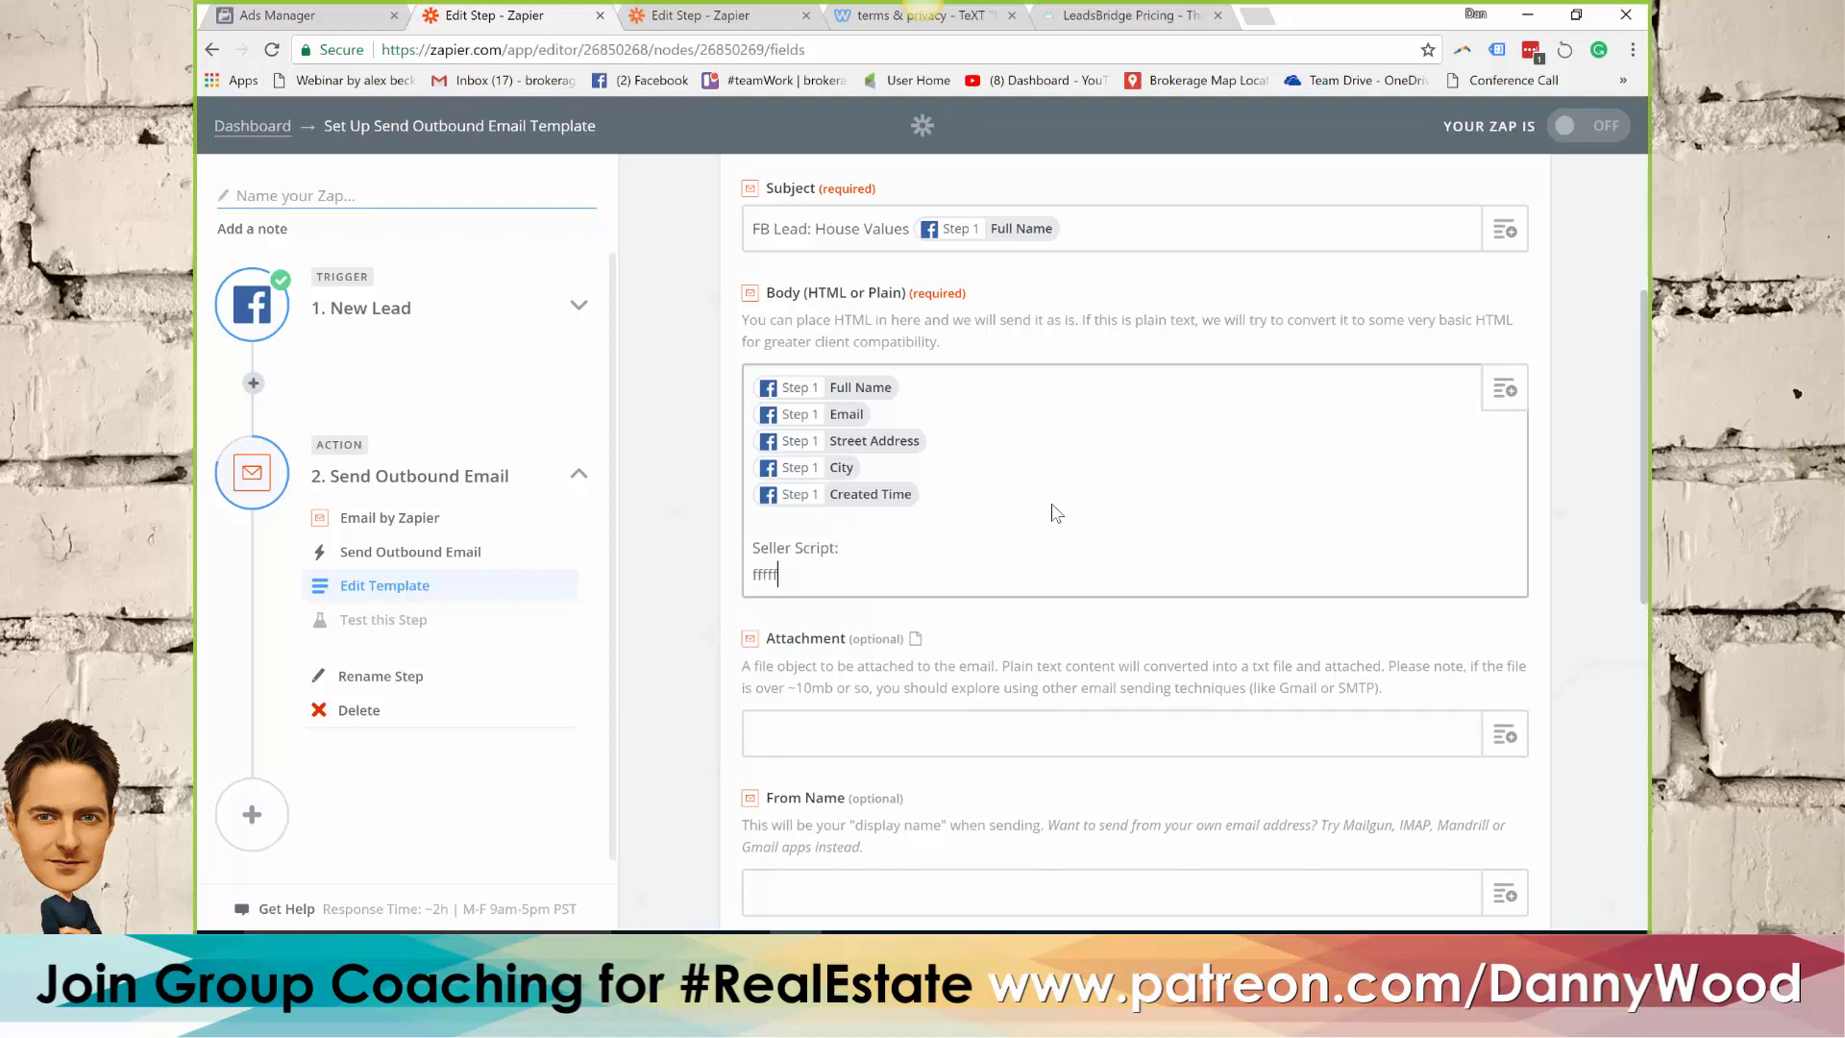
{"action": "key", "text": "BackSpace"}
{"action": "key", "text": "BackSpace"}
{"action": "key", "text": "BackSpace"}
{"action": "key", "text": "BackSpace"}
{"action": "key", "text": "BackSpace"}
Accept the email template with its optional fields left as they are and proceed to the test of this step
{"action": "scroll", "coordinate": [1054, 519], "scroll_direction": "down", "scroll_amount": 2}
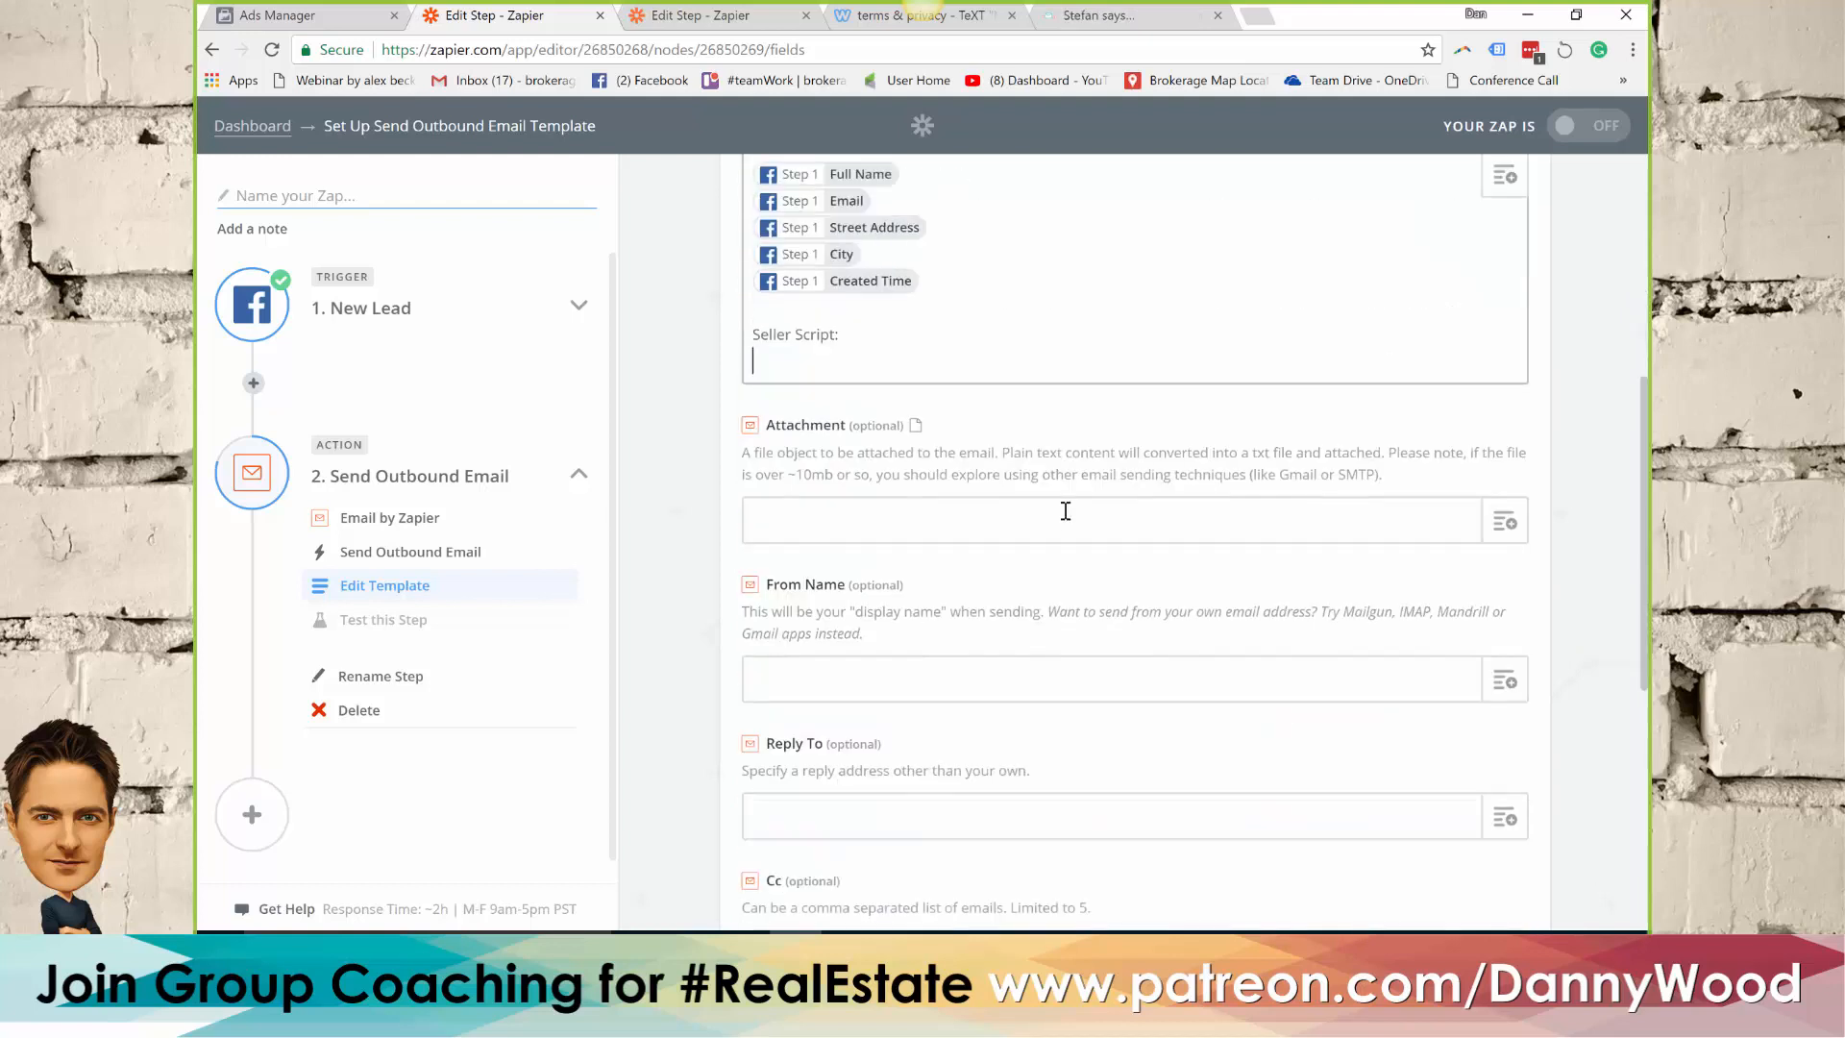
{"action": "scroll", "coordinate": [1052, 525], "scroll_direction": "down", "scroll_amount": 5}
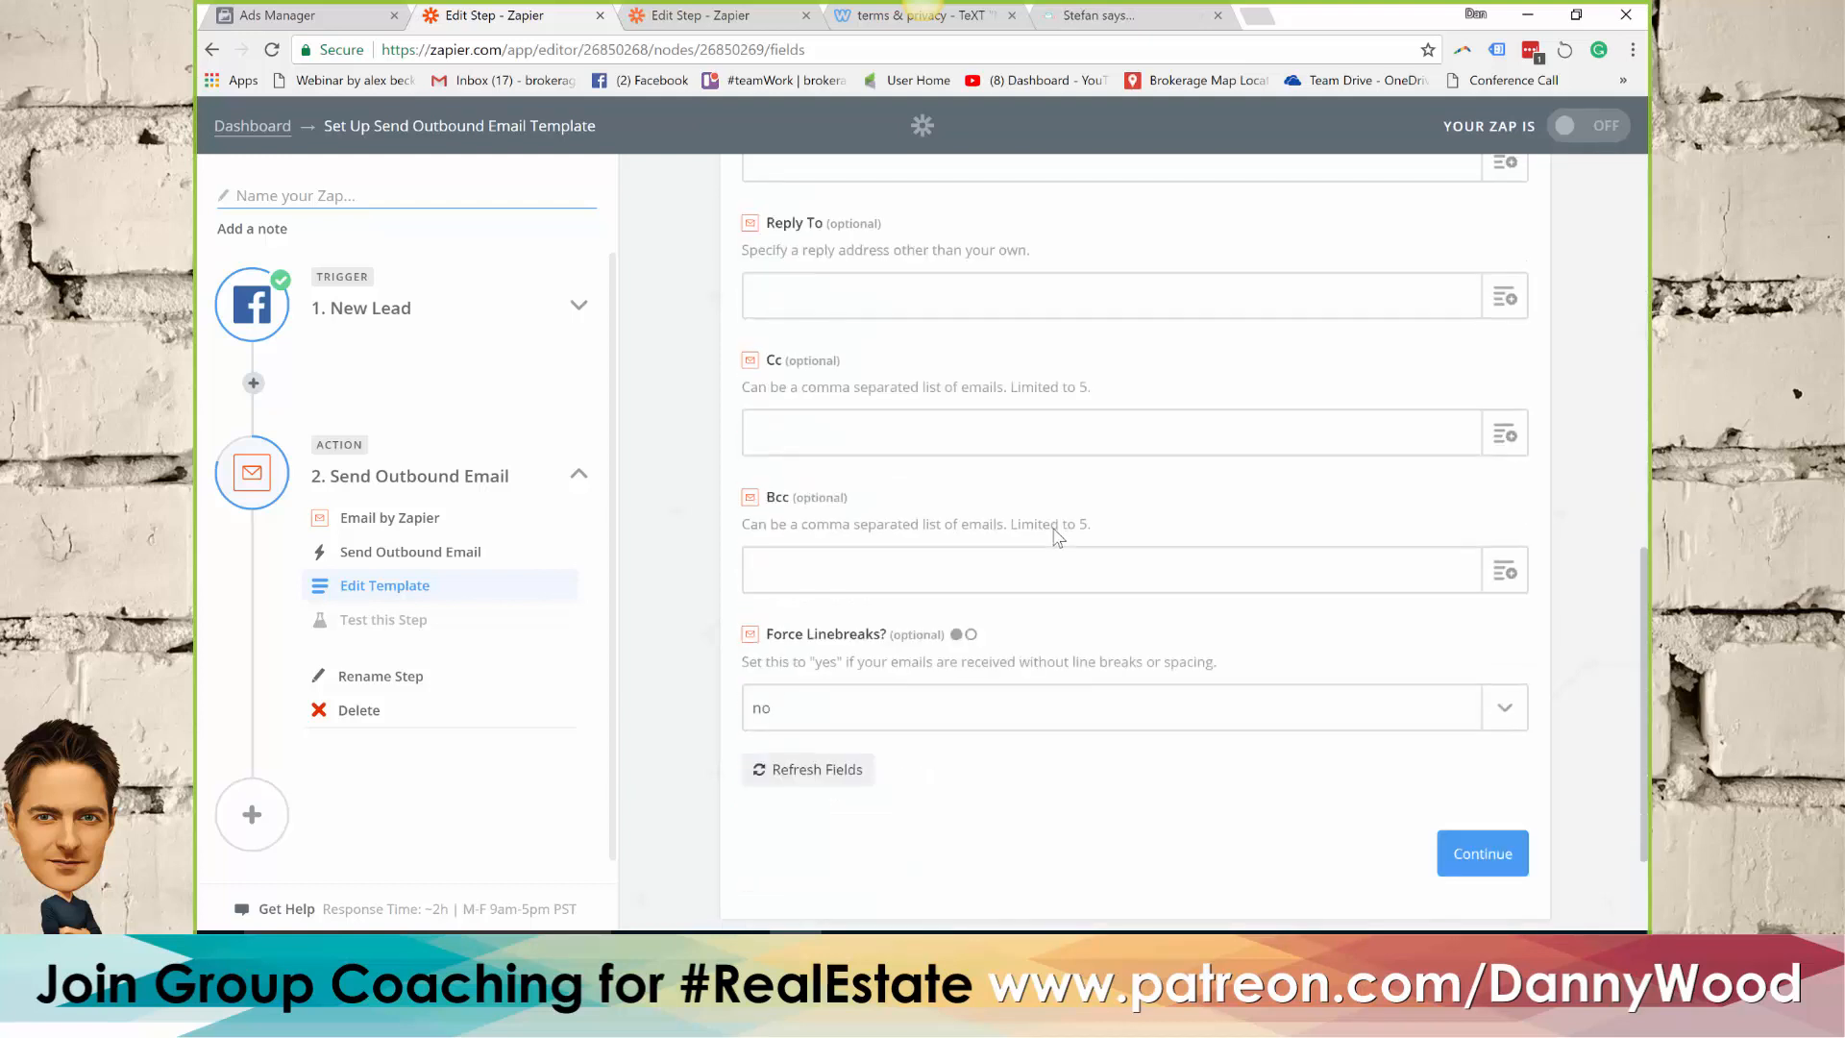
{"action": "scroll", "coordinate": [1057, 536], "scroll_direction": "down", "scroll_amount": 1}
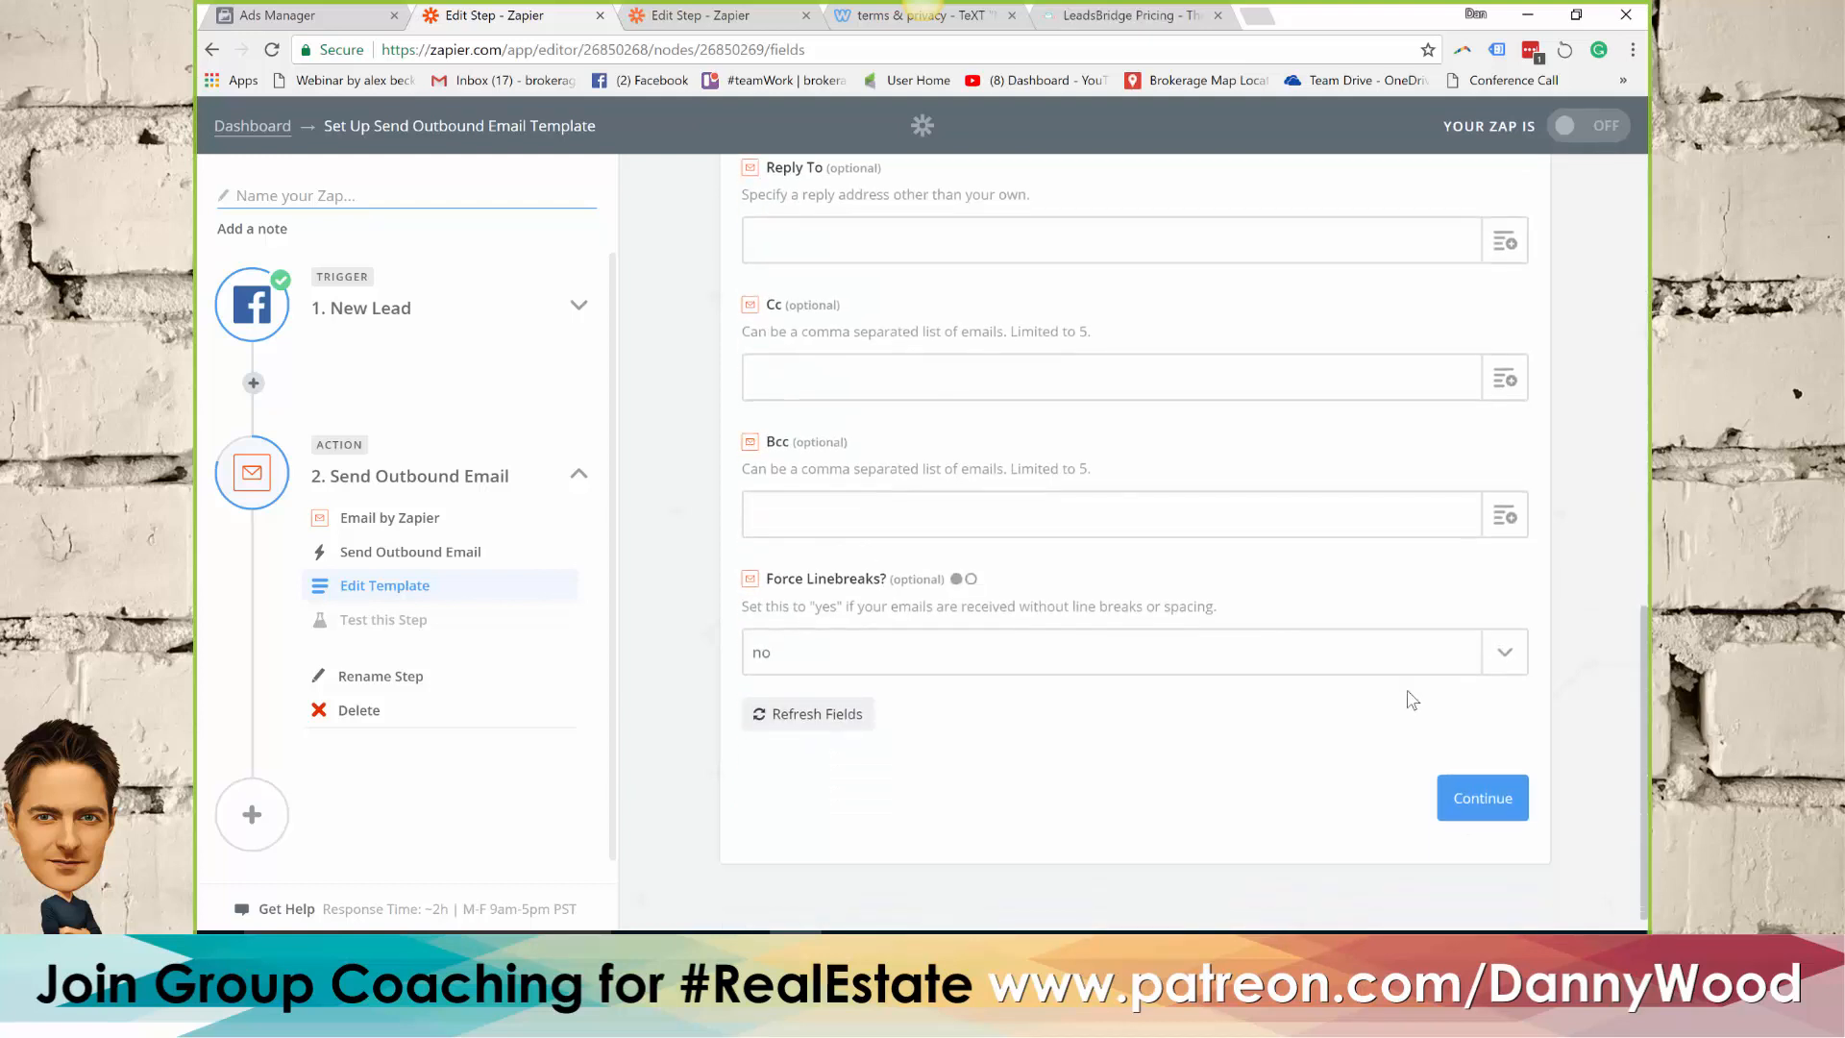
{"action": "left_click", "coordinate": [1483, 800]}
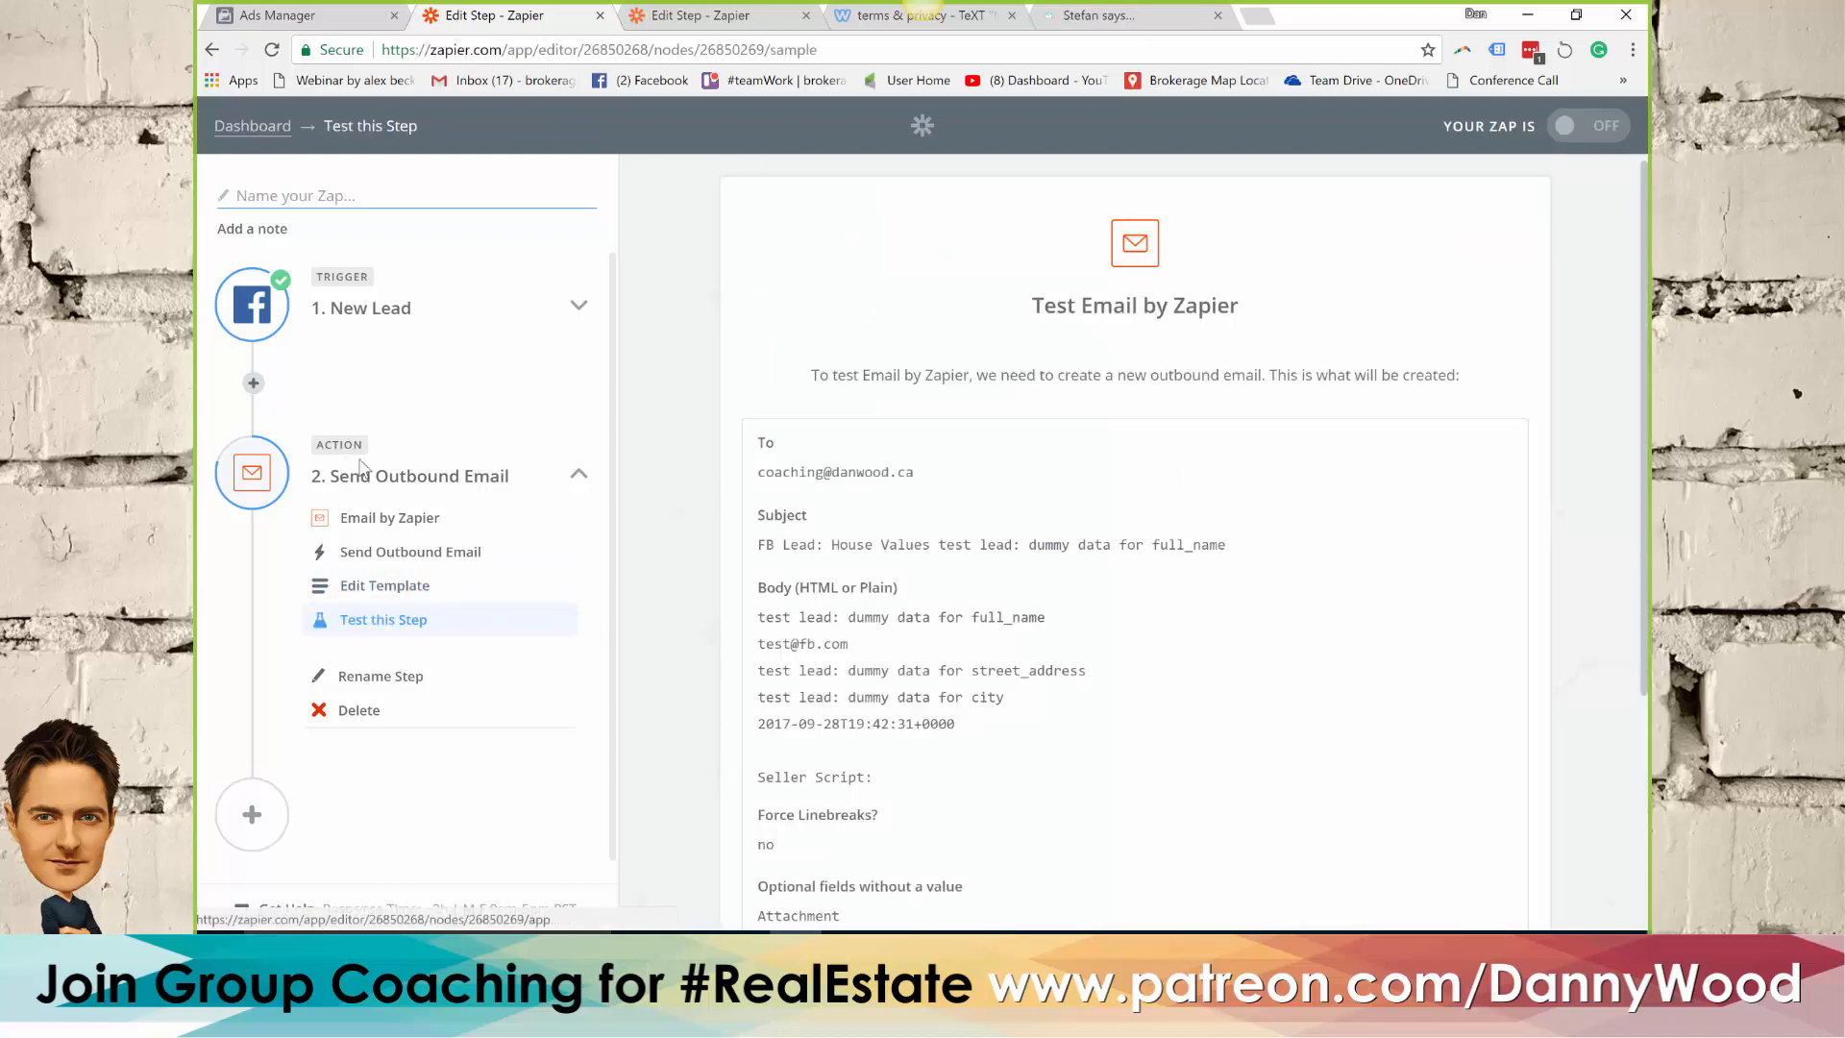
Add a third action step to the Zap and choose BombBomb.com as its app
{"action": "scroll", "coordinate": [386, 492], "scroll_direction": "down", "scroll_amount": 1}
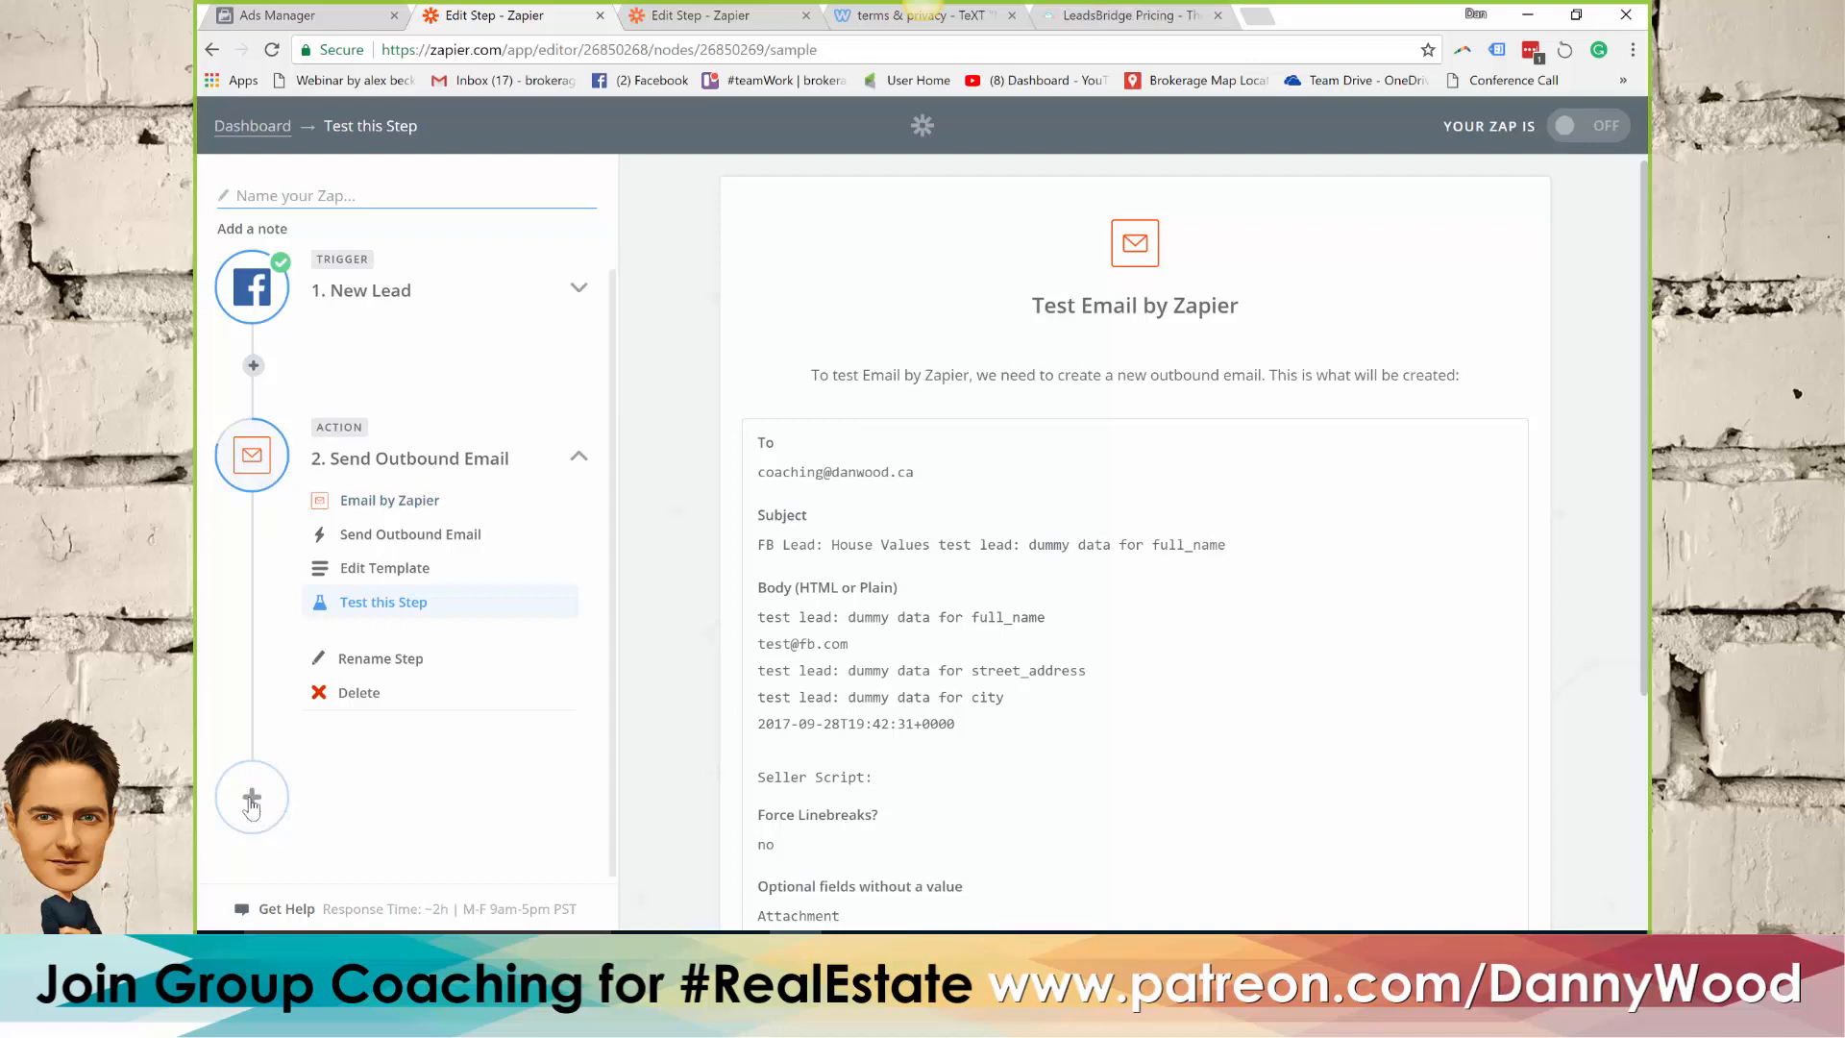
{"action": "left_click", "coordinate": [251, 799]}
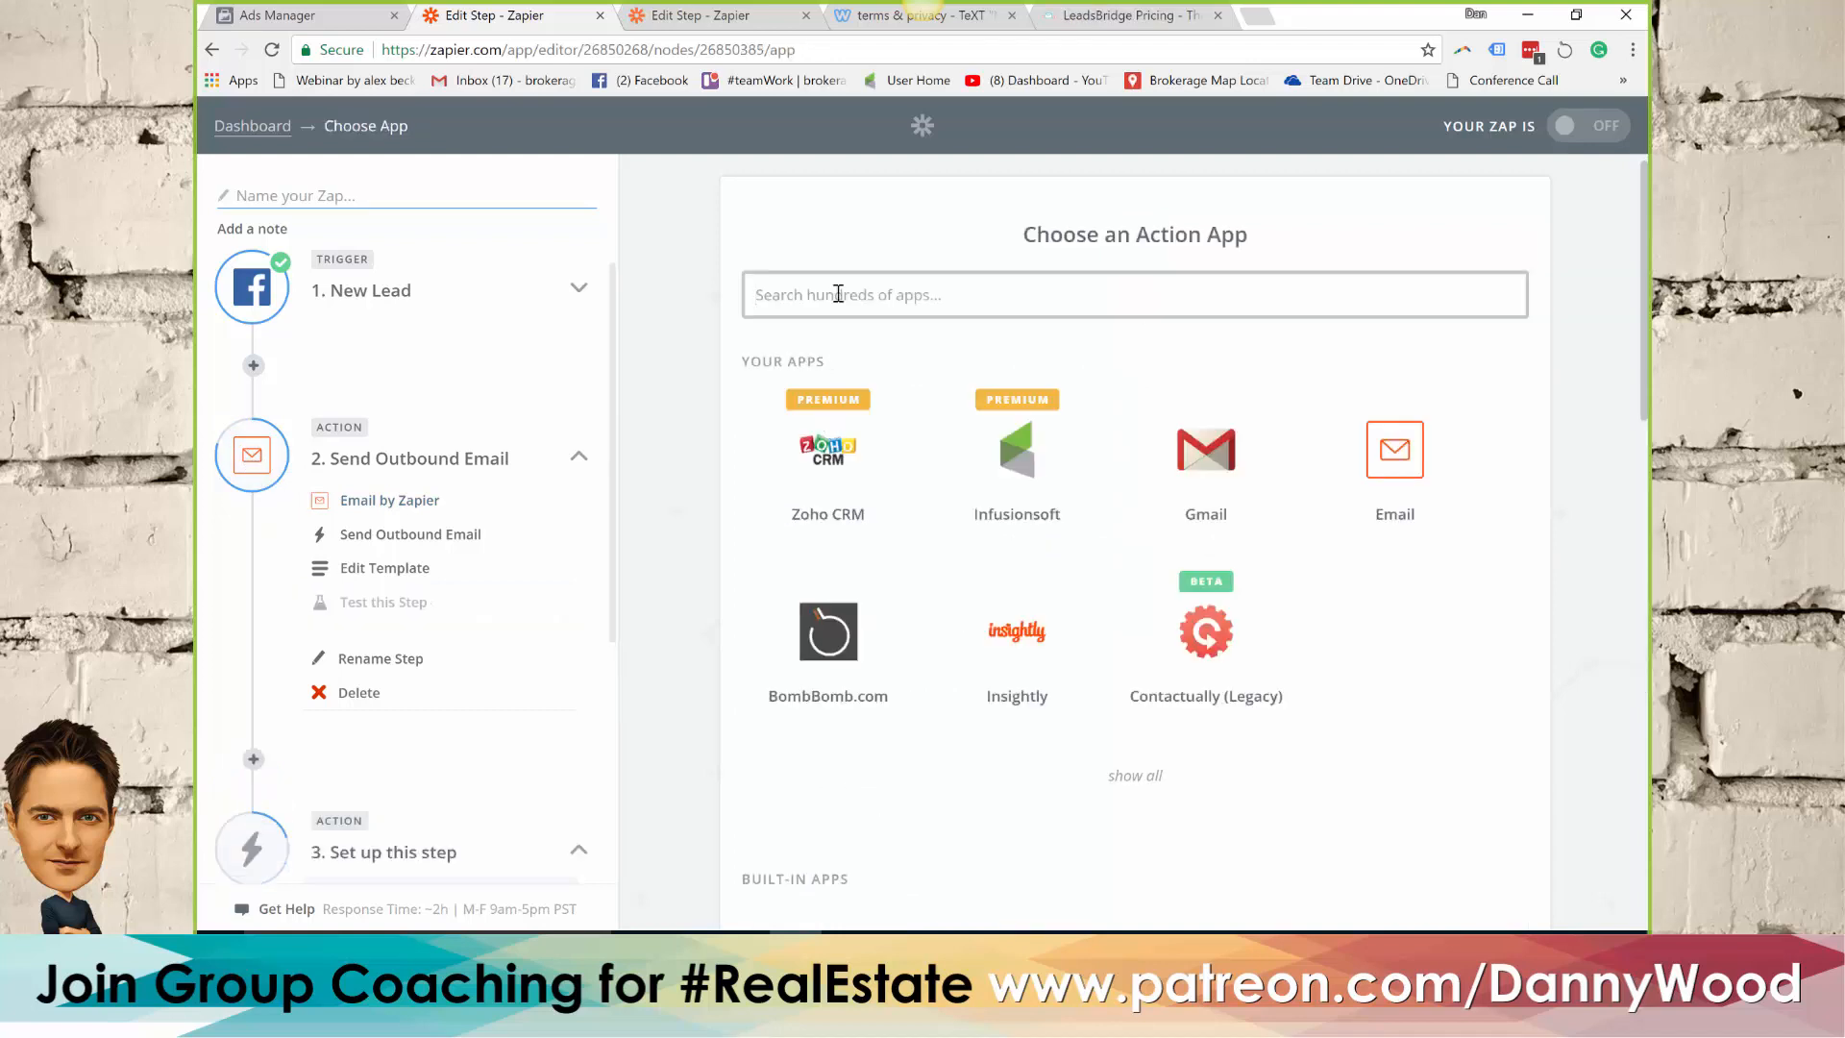
{"action": "left_click", "coordinate": [832, 620]}
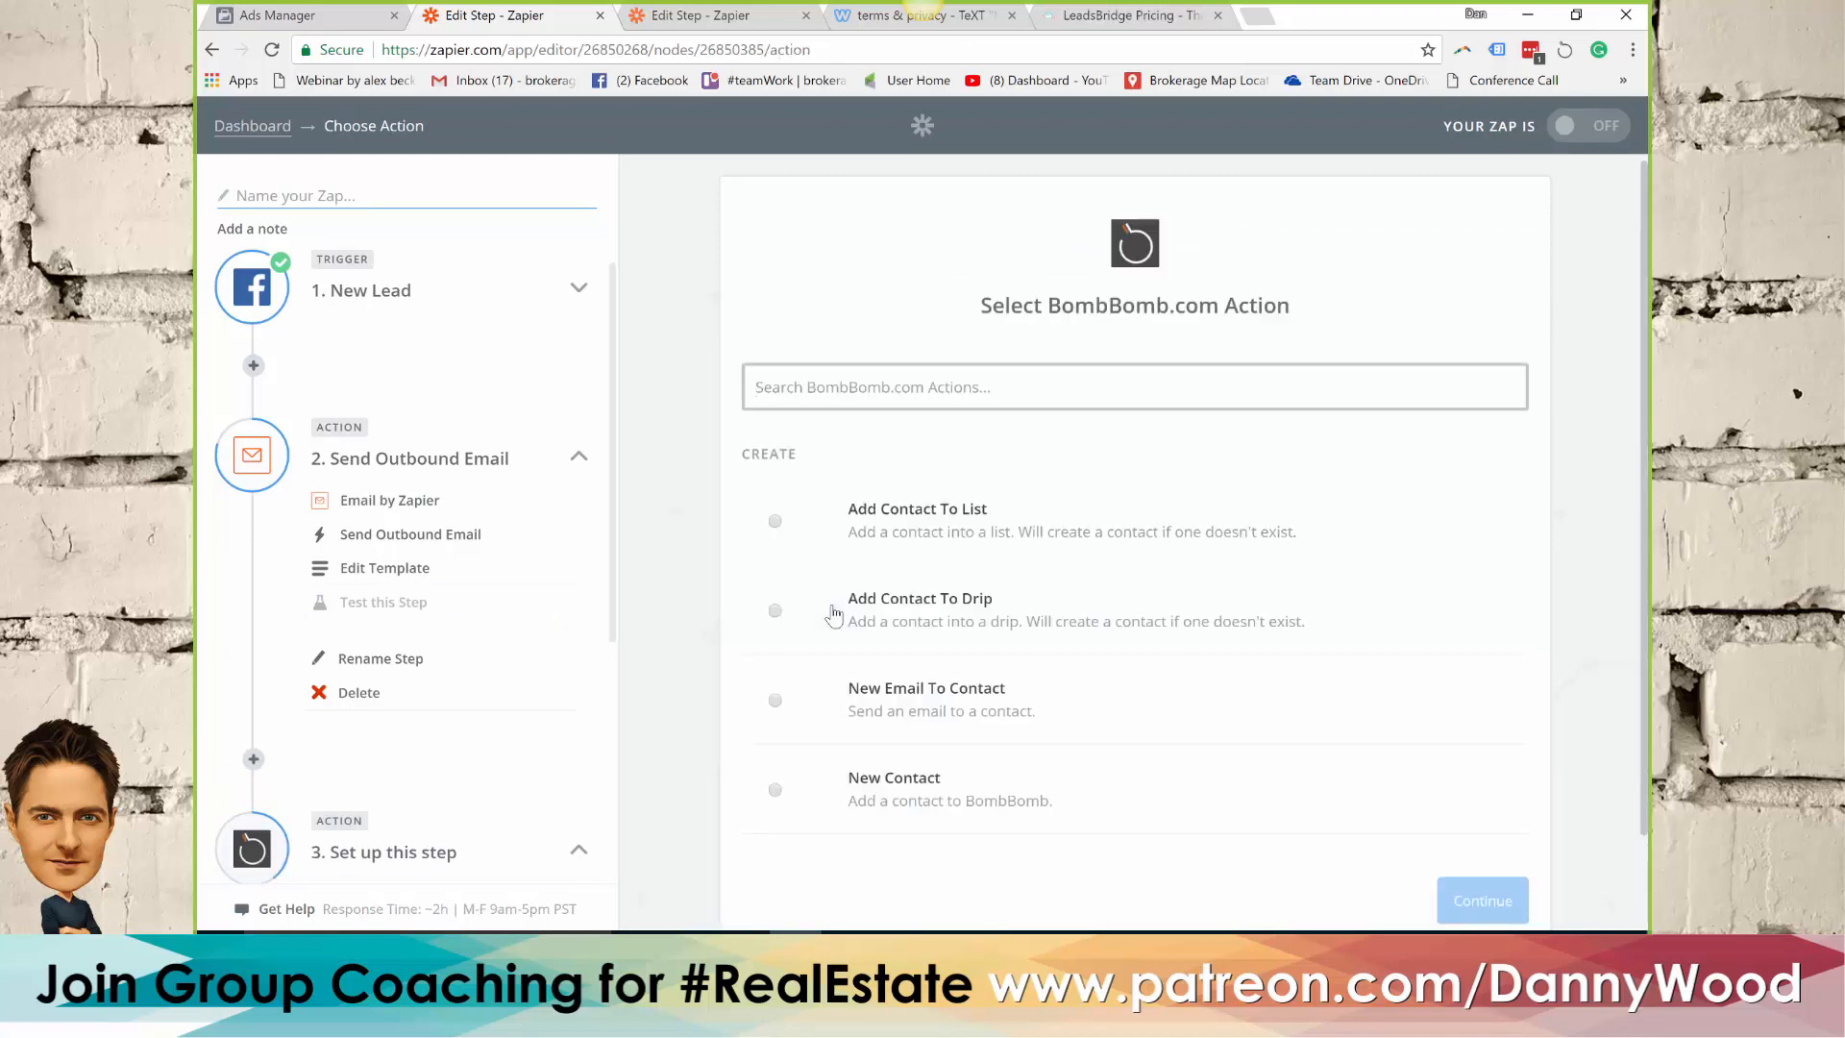